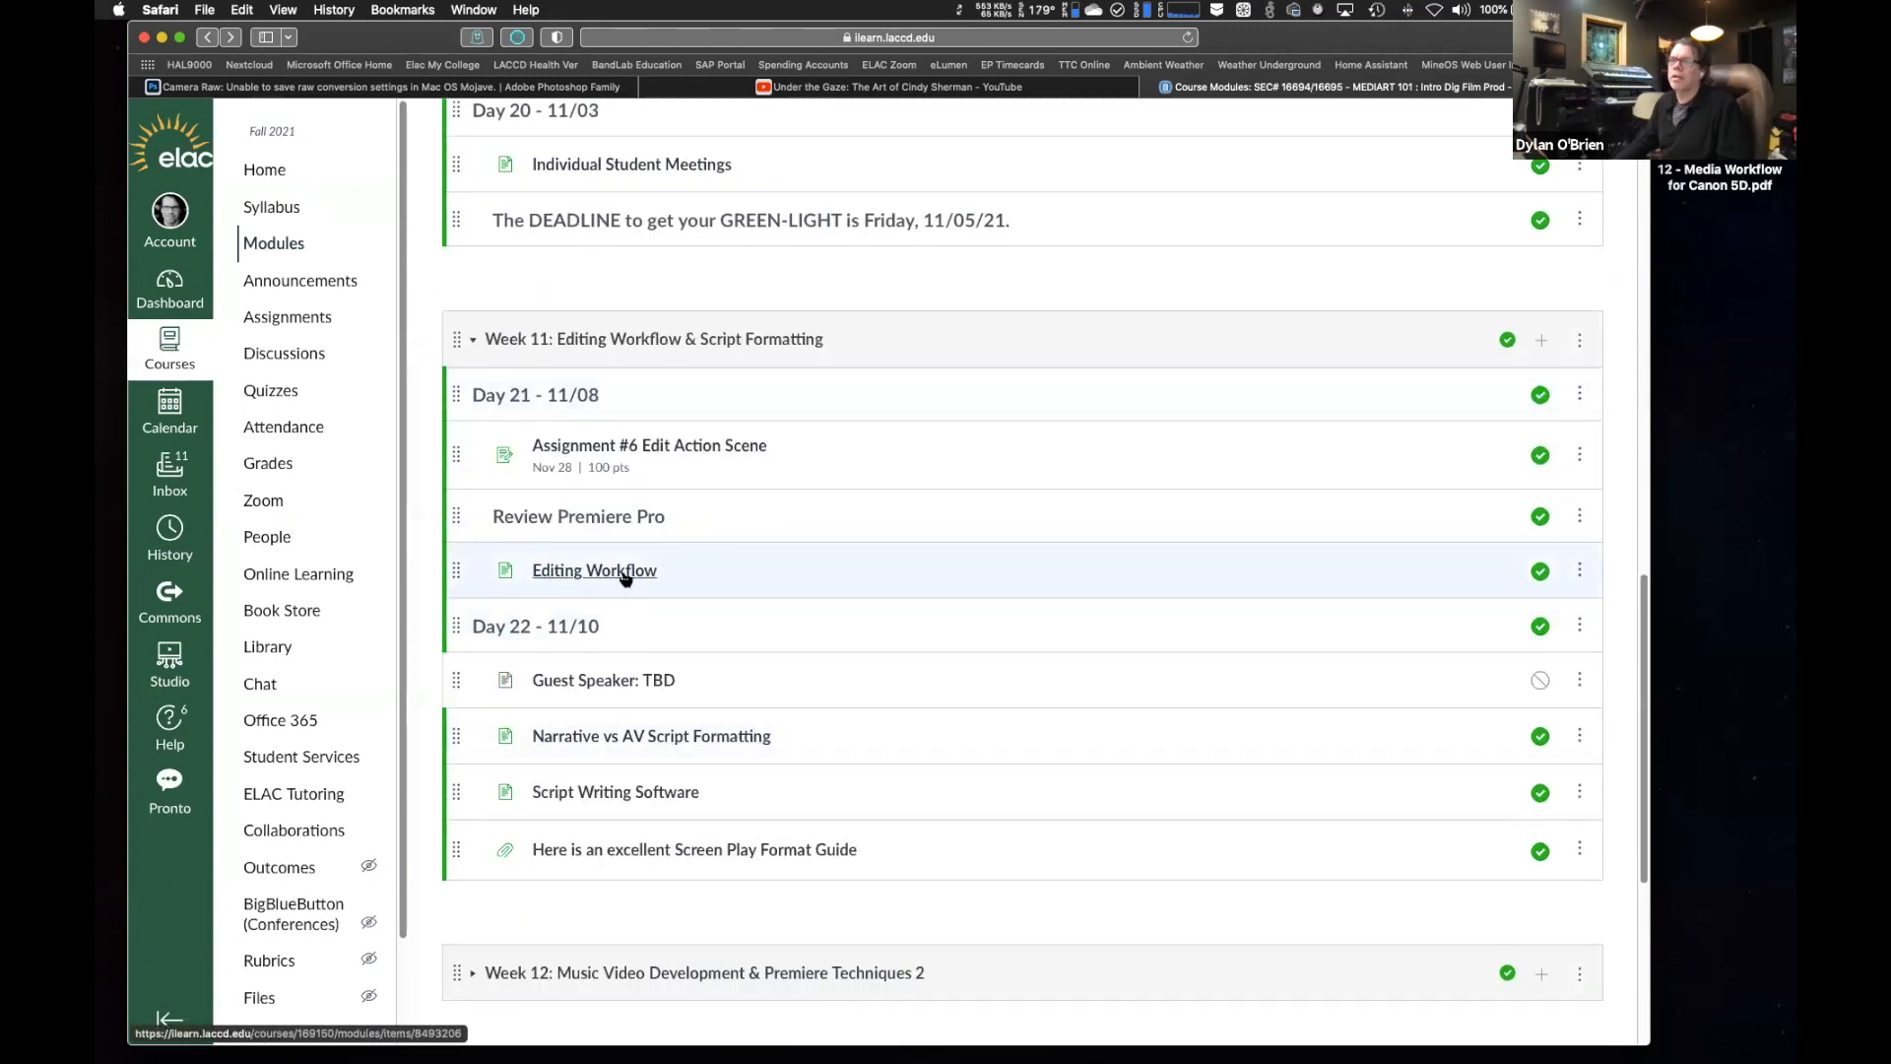
Open the Editing Workflow page from the Week 11 module and switch to the Premiere Pro project.
{"action": "left_click", "coordinate": [624, 571]}
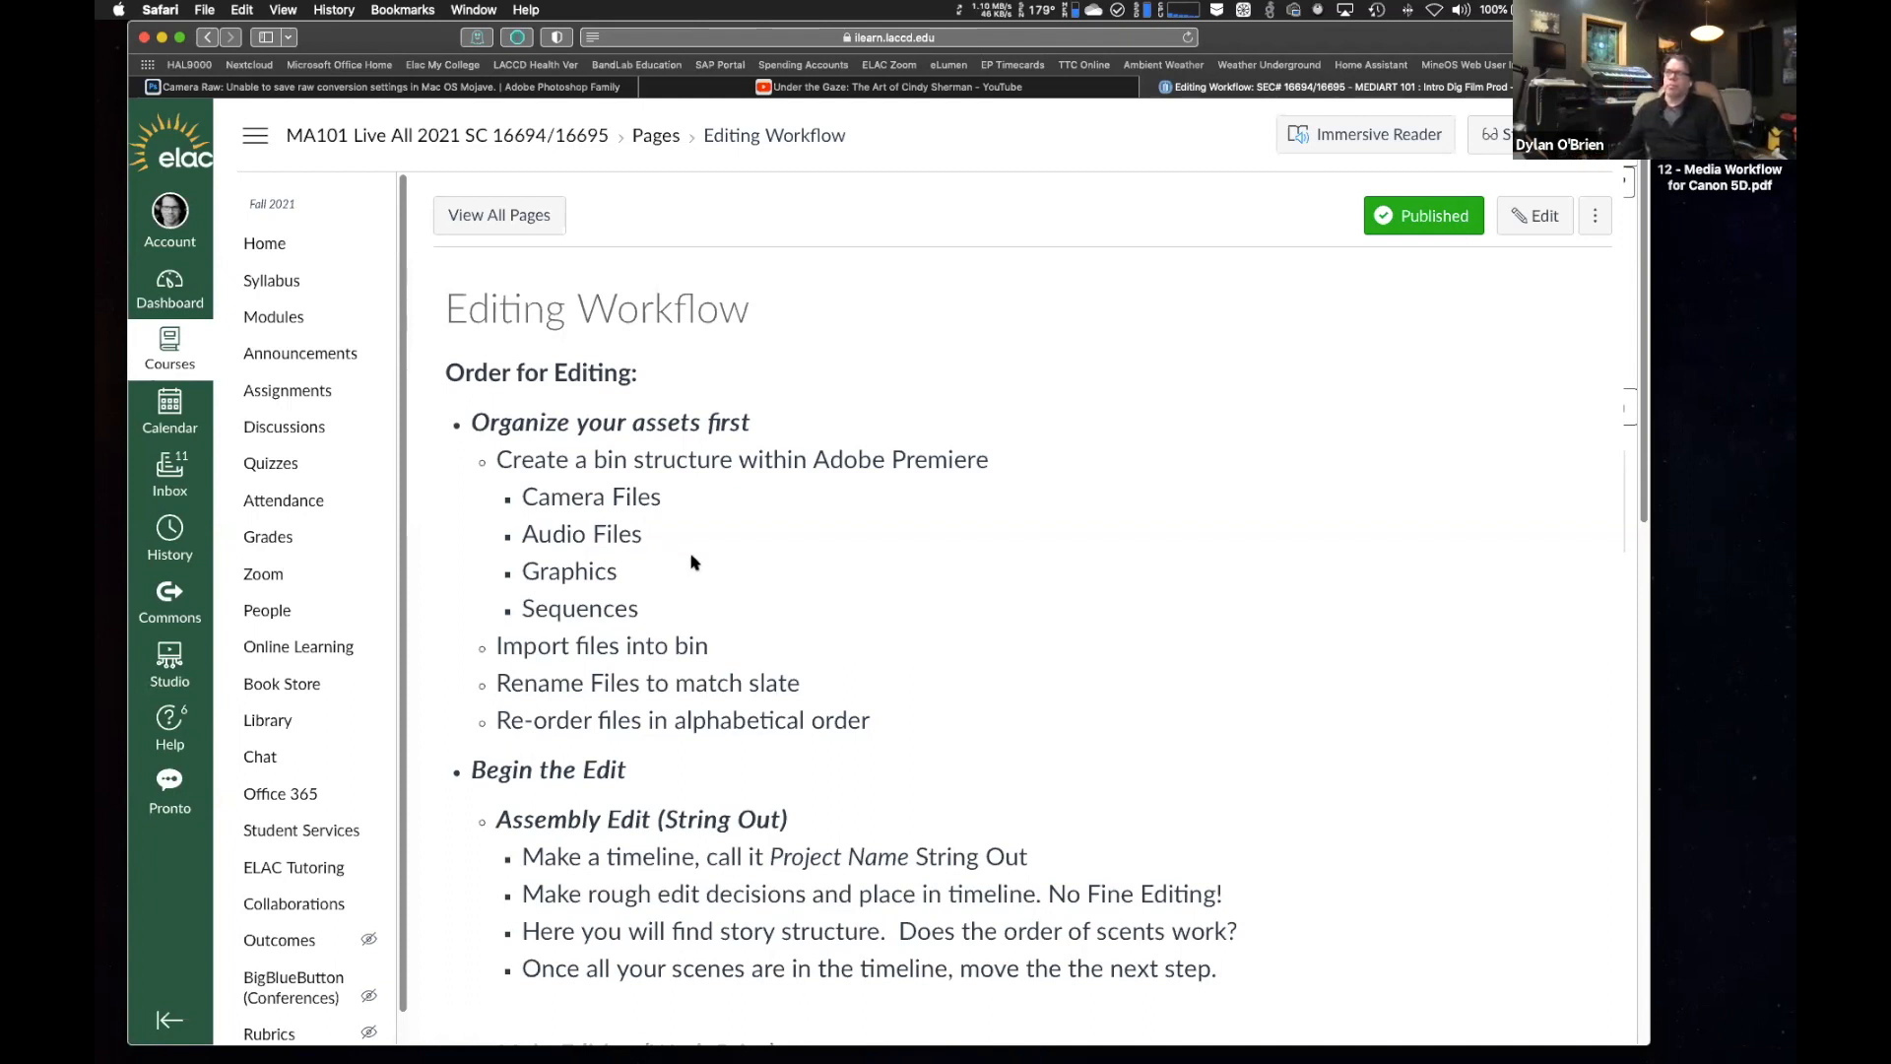
{"action": "key", "text": "ctrl+Up"}
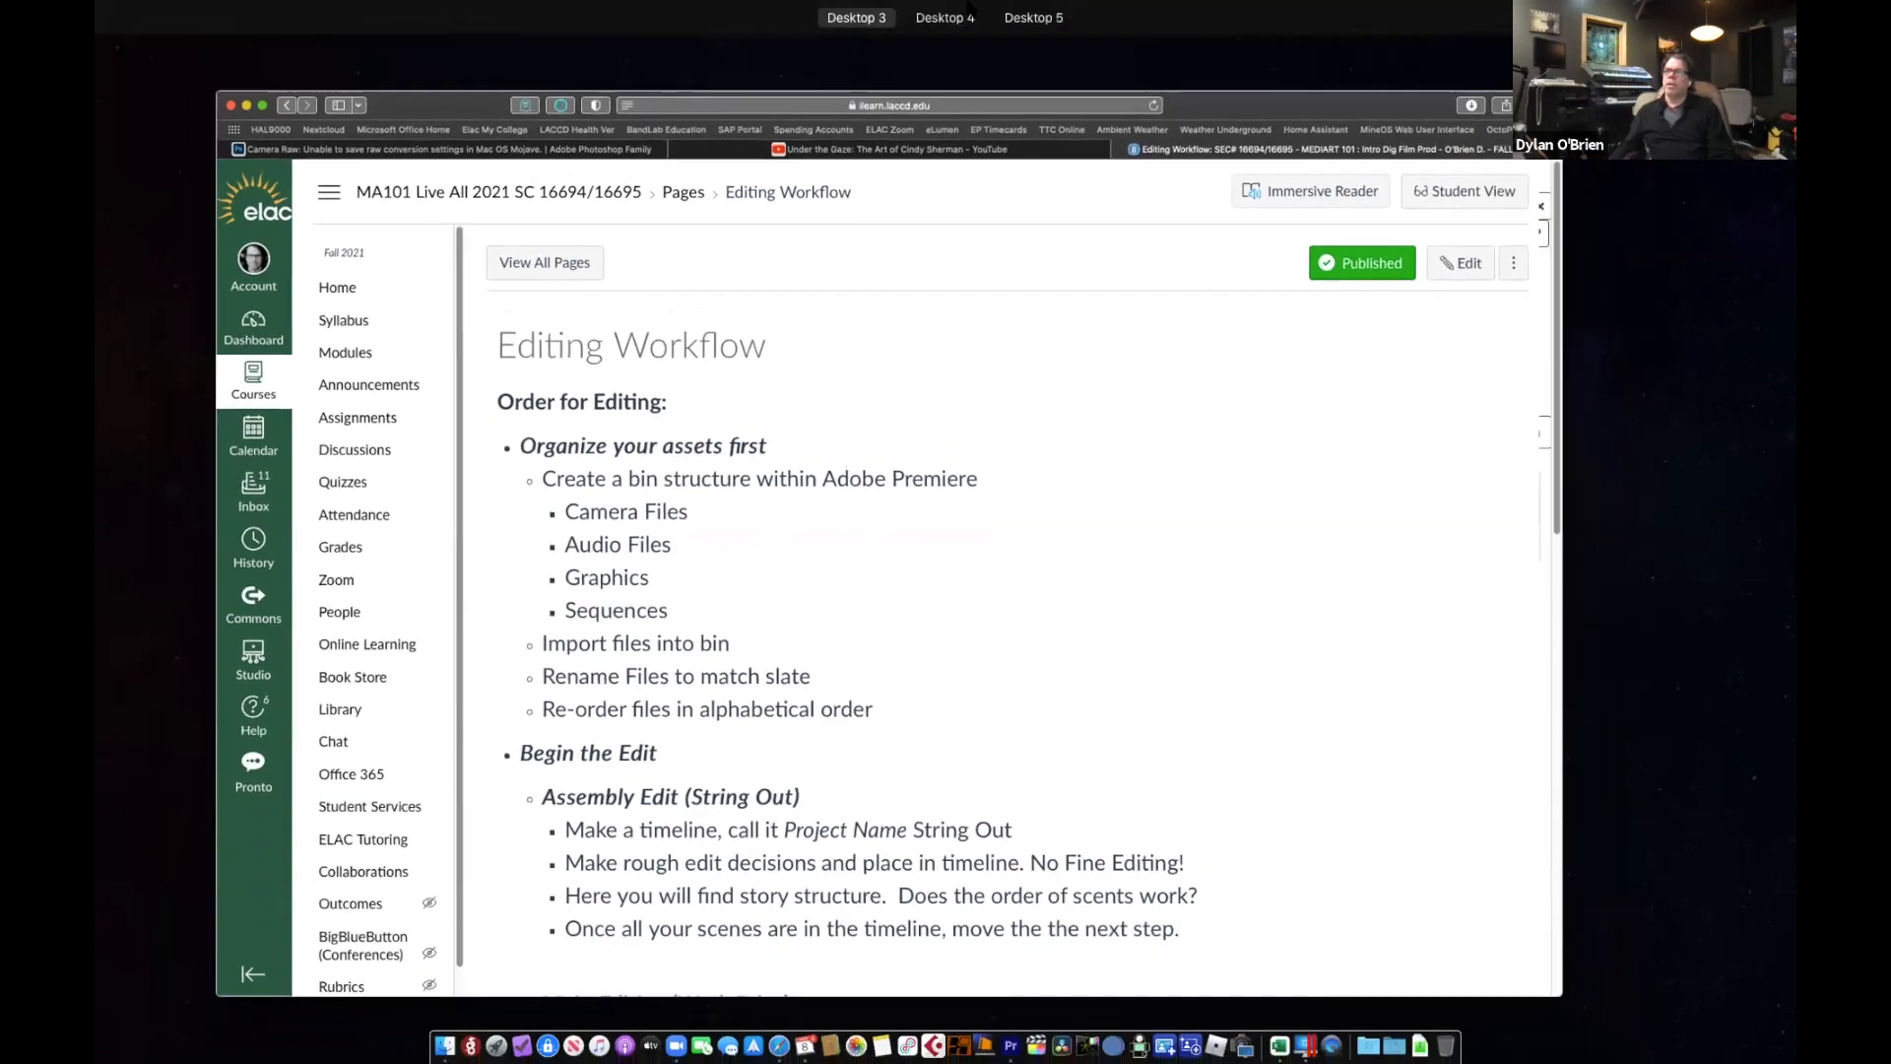
{"action": "left_click", "coordinate": [1165, 74]}
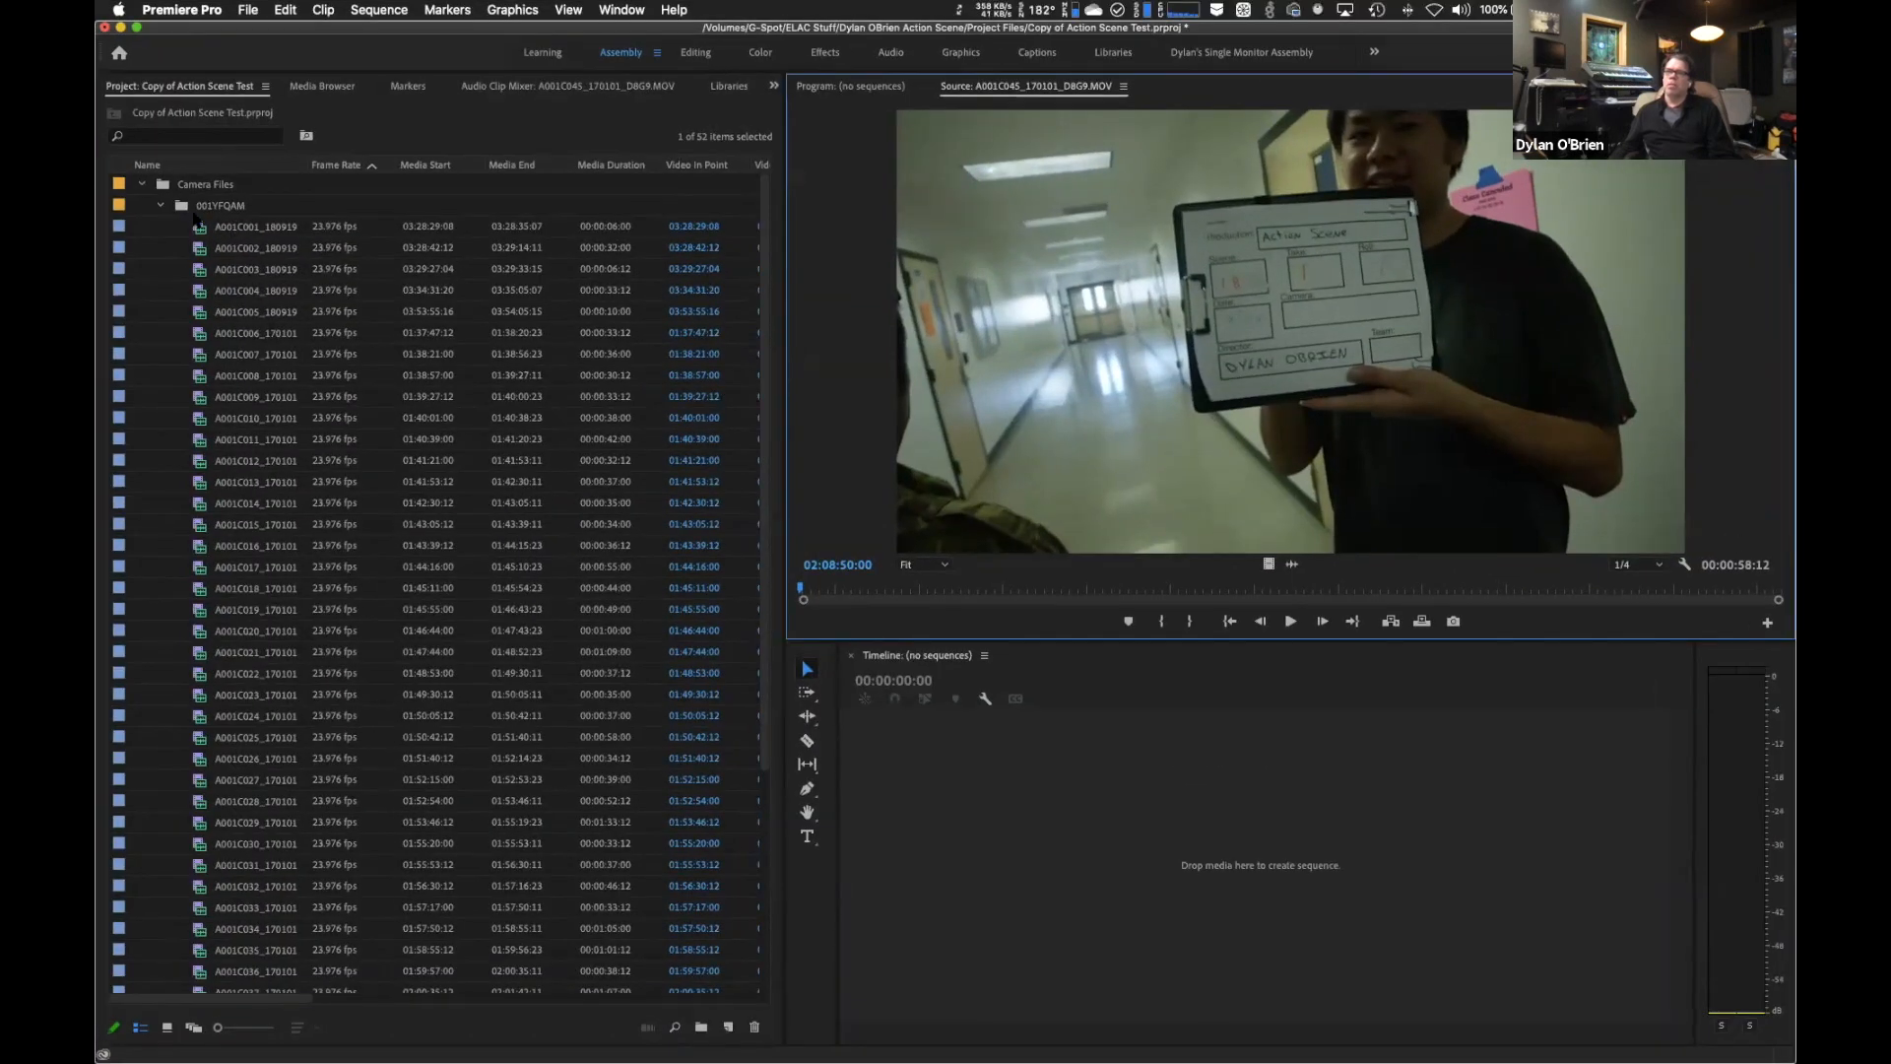
Collapse the Camera Files bin and create a bin named Audio at the project's top level.
{"action": "left_click", "coordinate": [143, 185]}
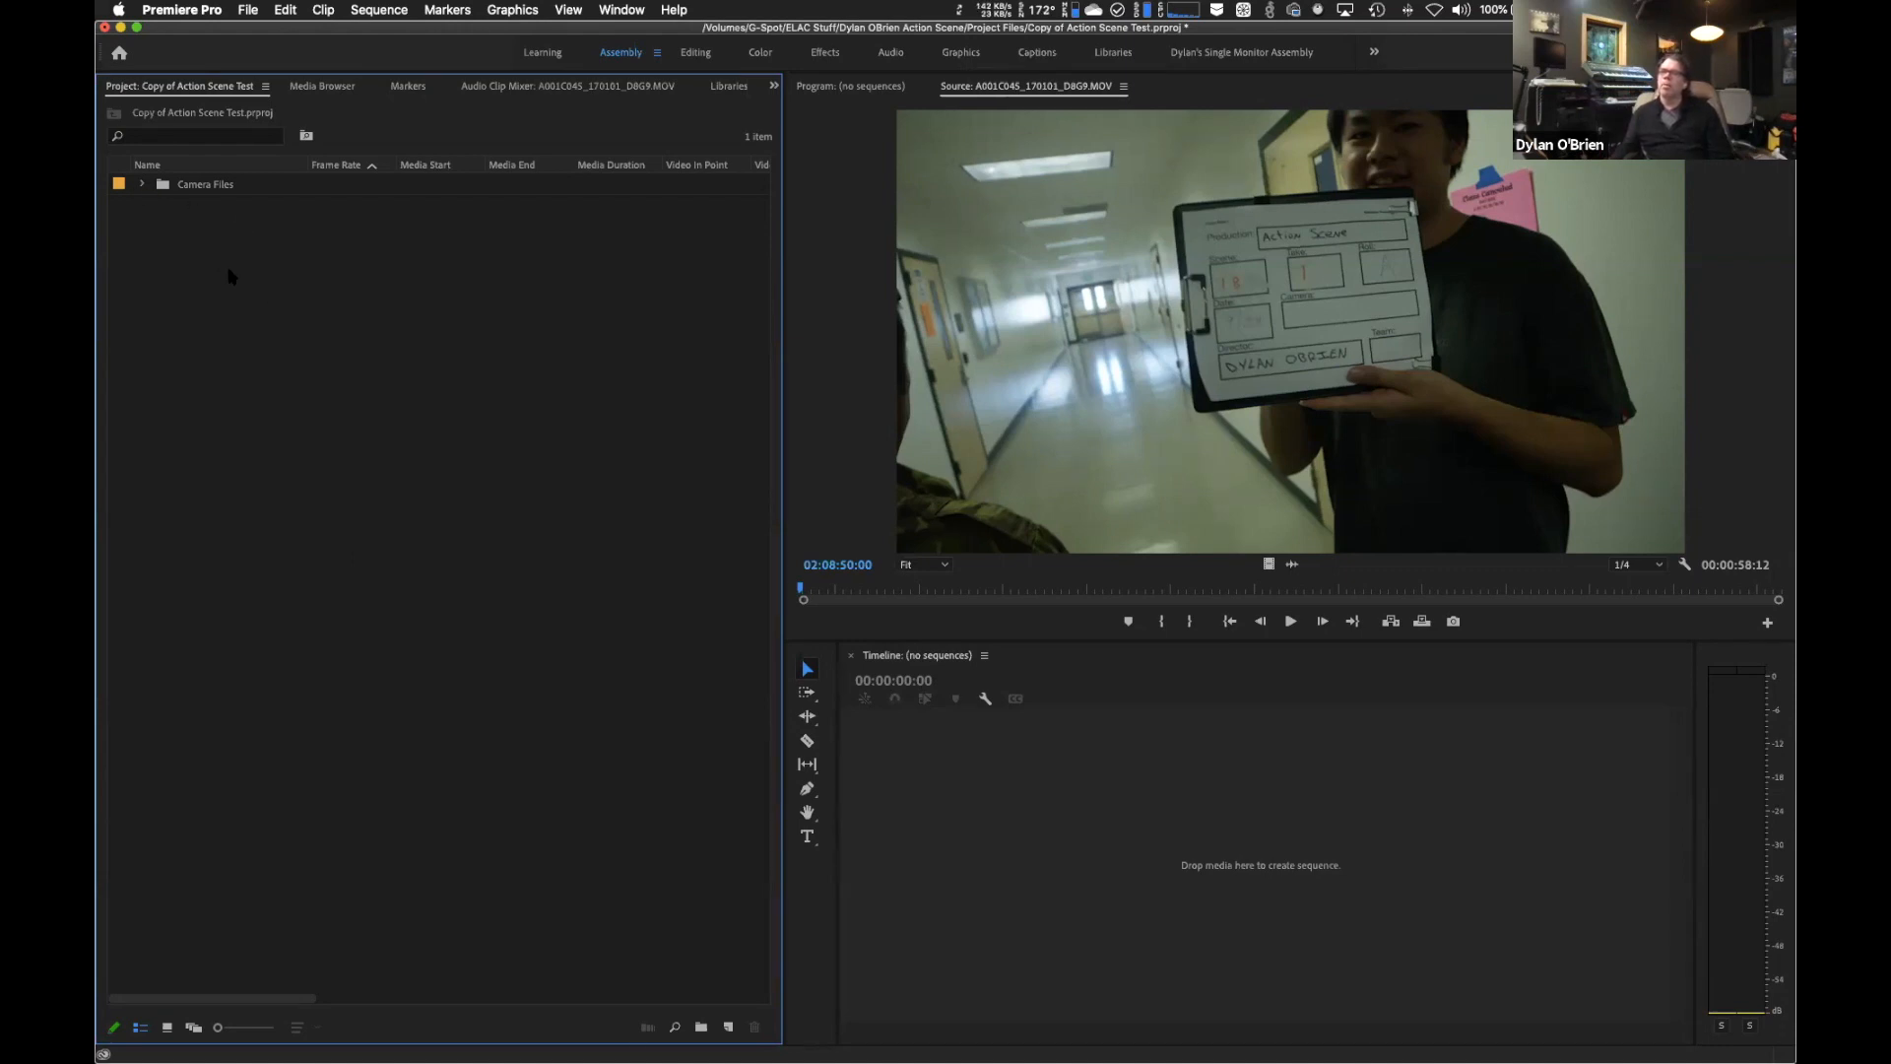
{"action": "right_click", "coordinate": [358, 500]}
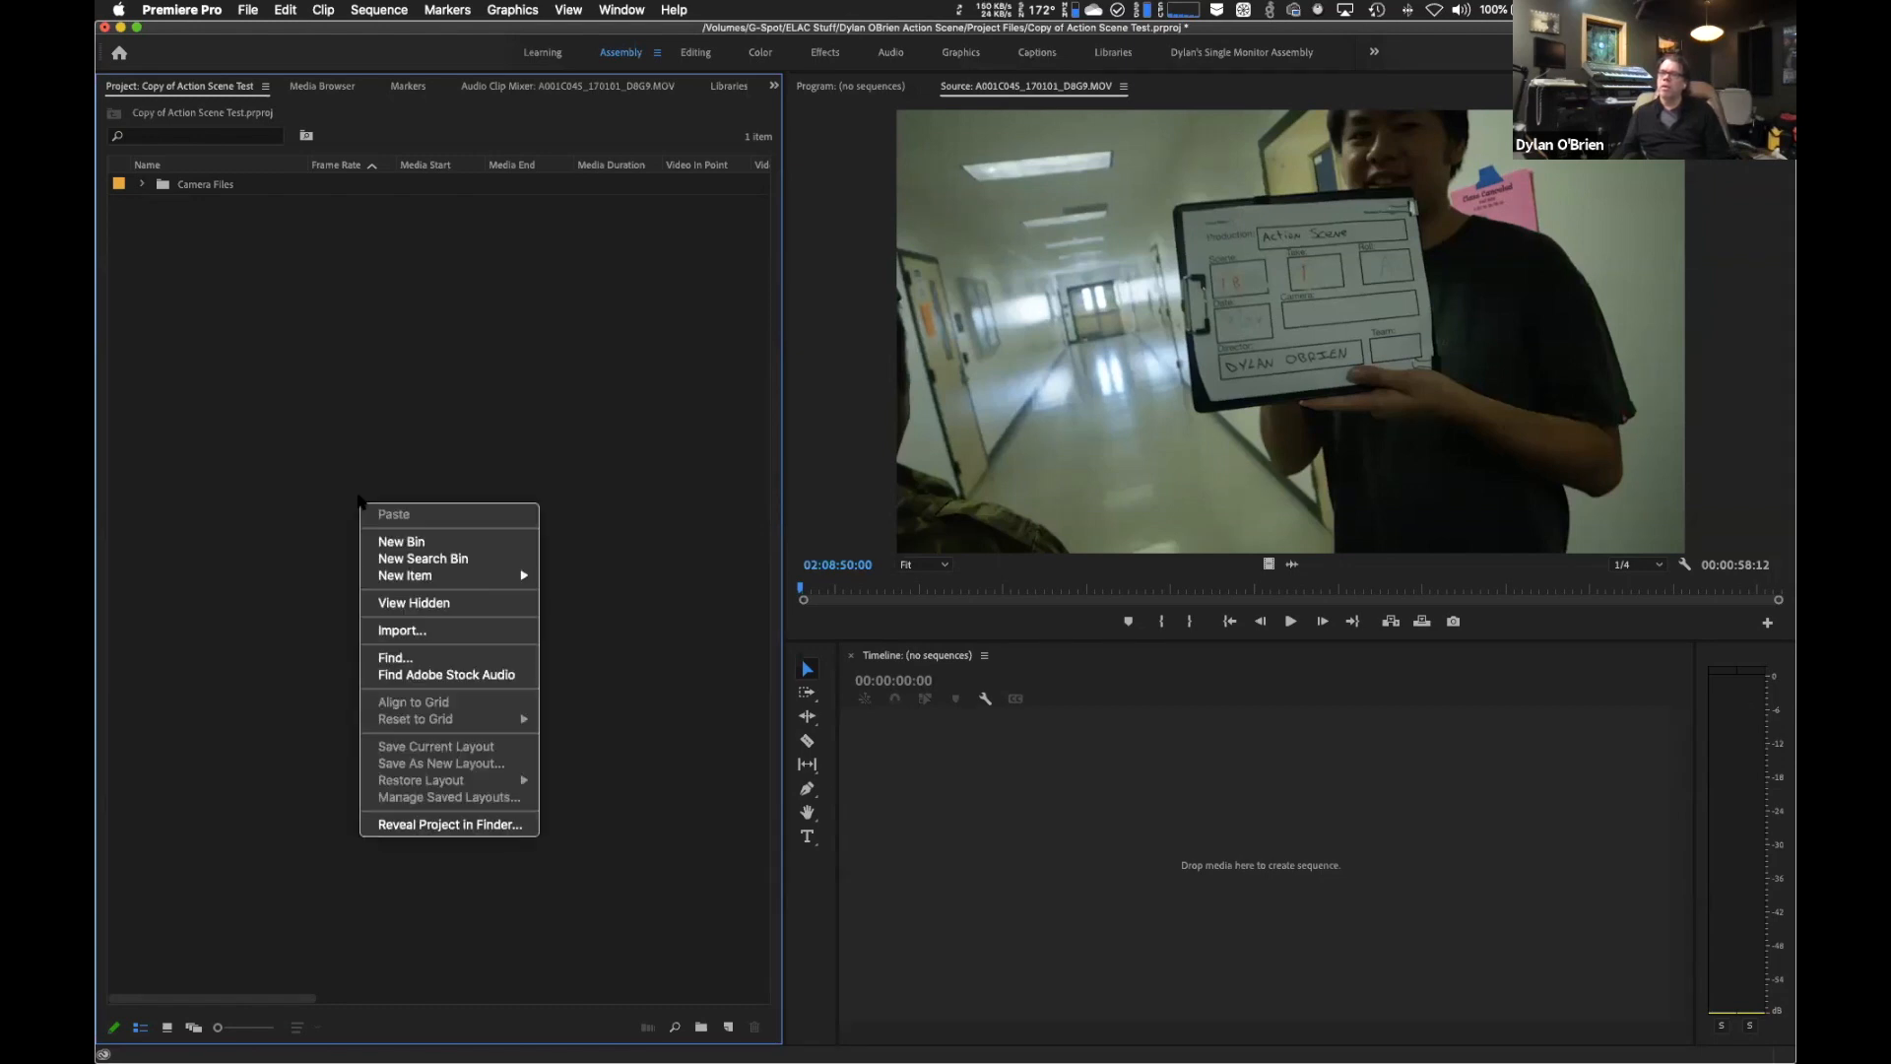
{"action": "left_click", "coordinate": [390, 450]}
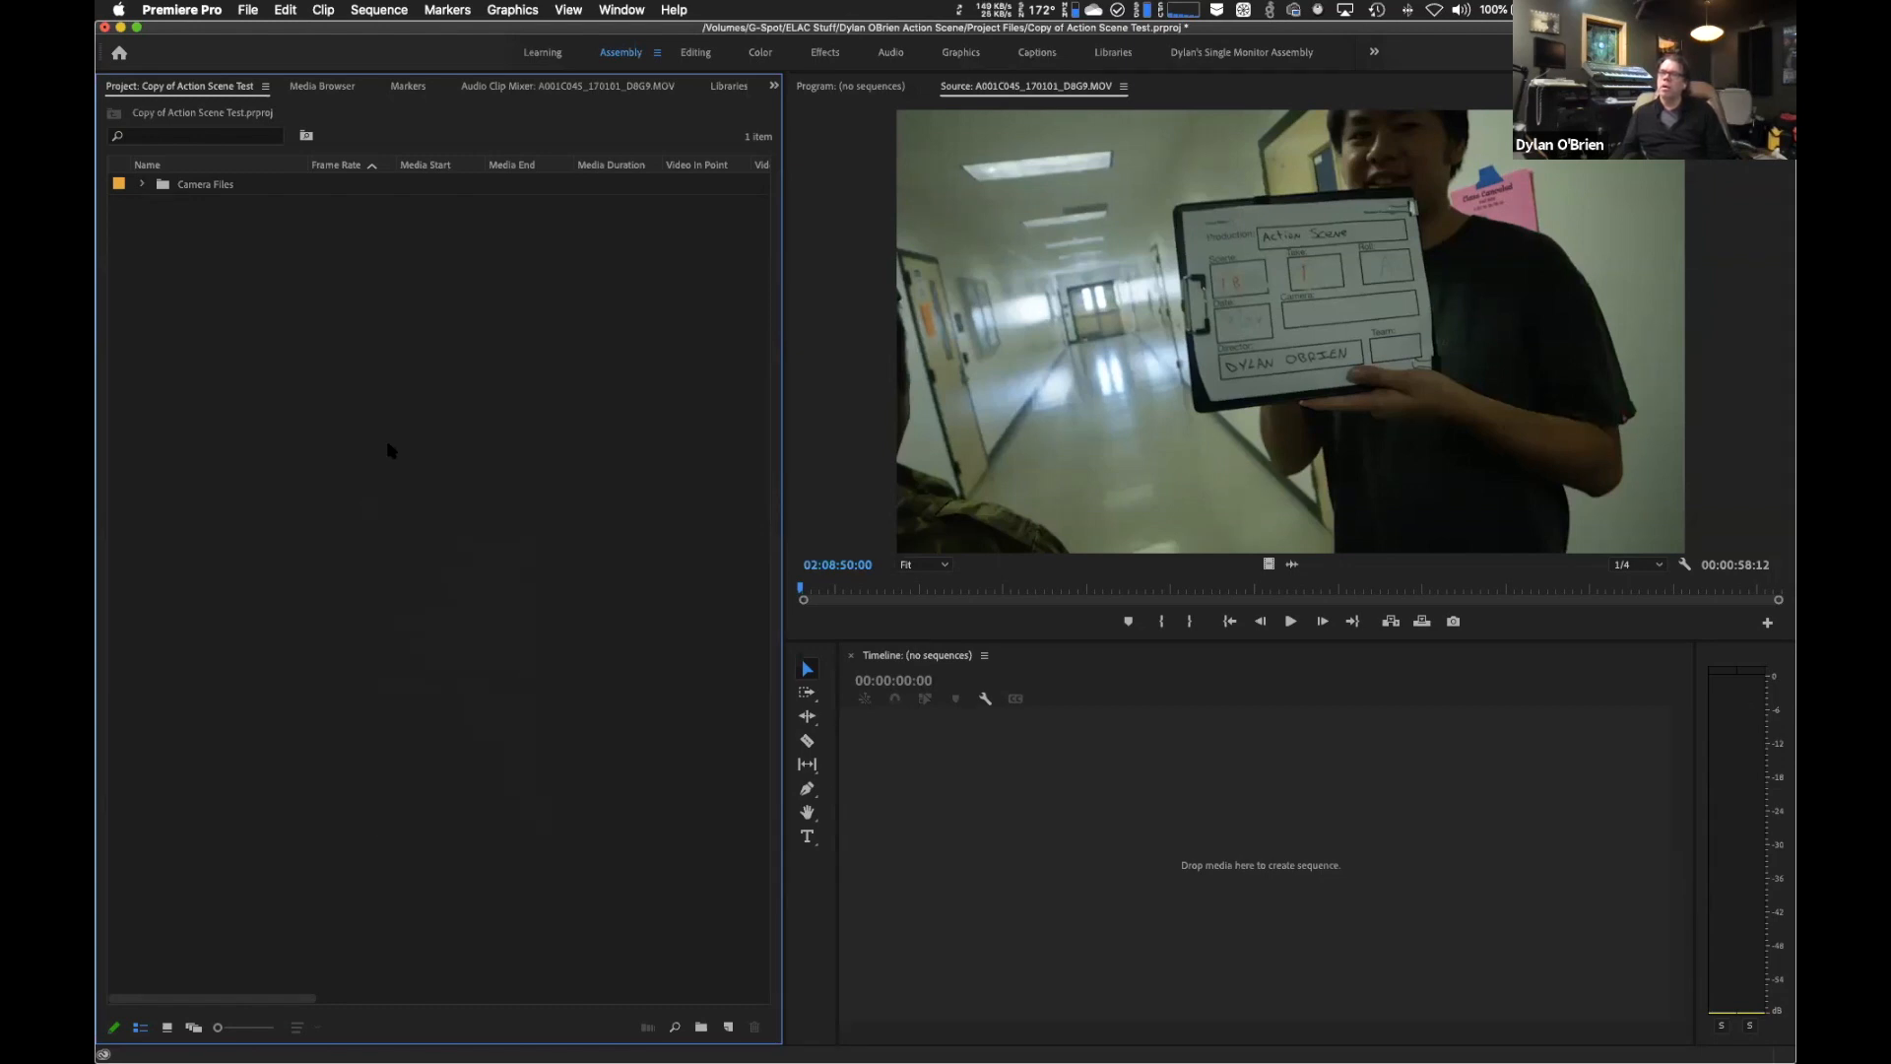
{"action": "left_click", "coordinate": [701, 1028]}
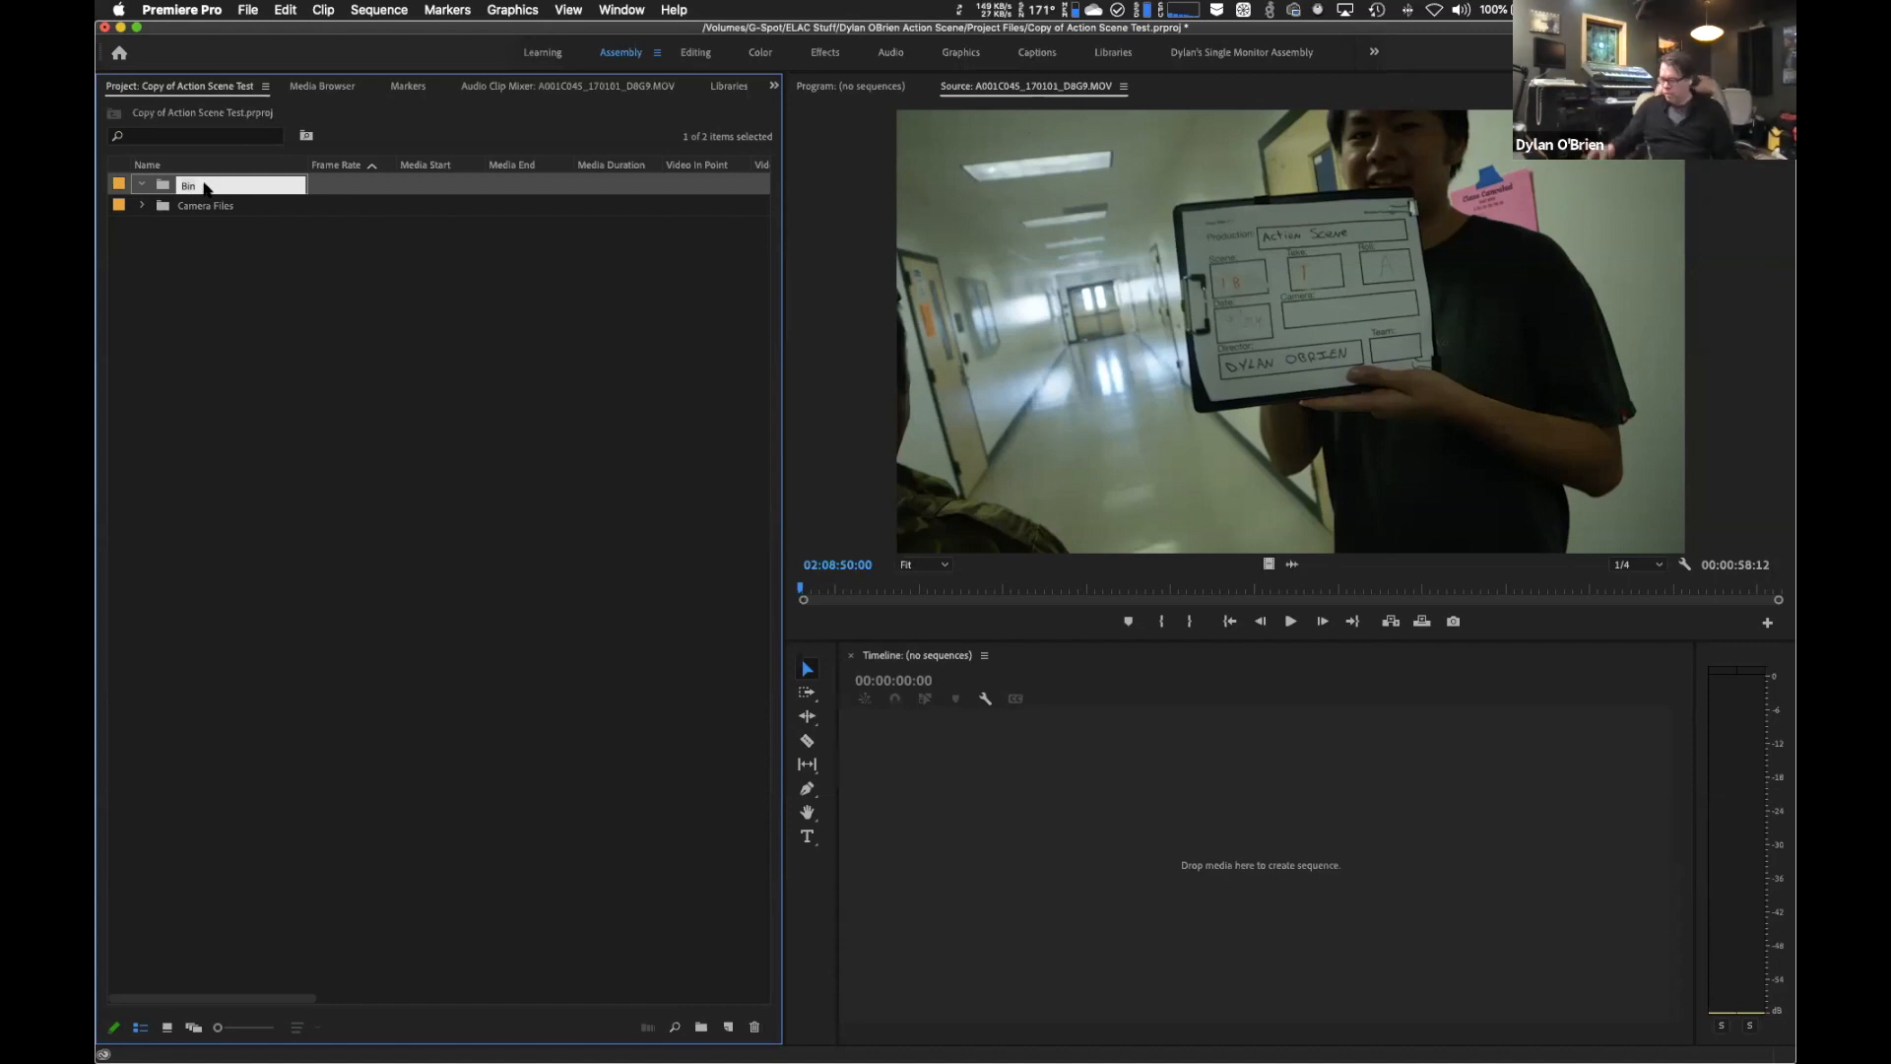
{"action": "type", "text": "Audio"}
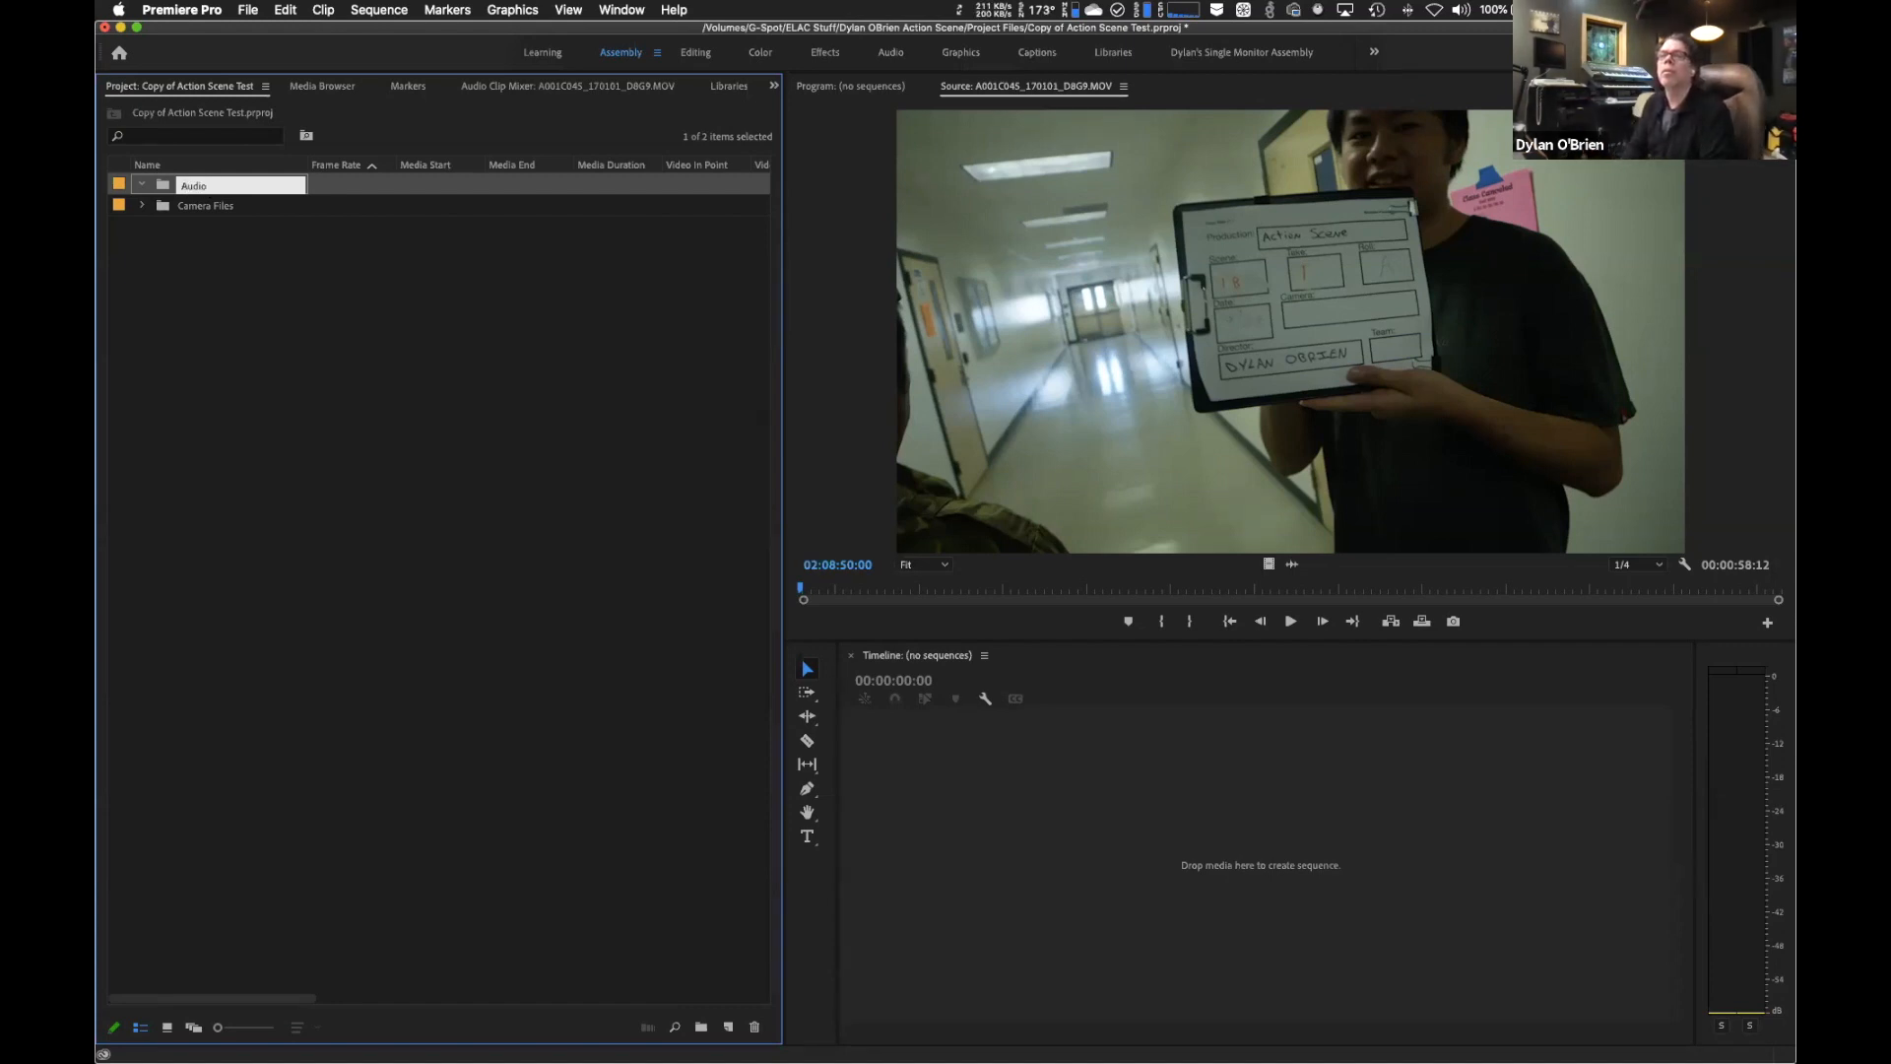
{"action": "key", "text": "Tab"}
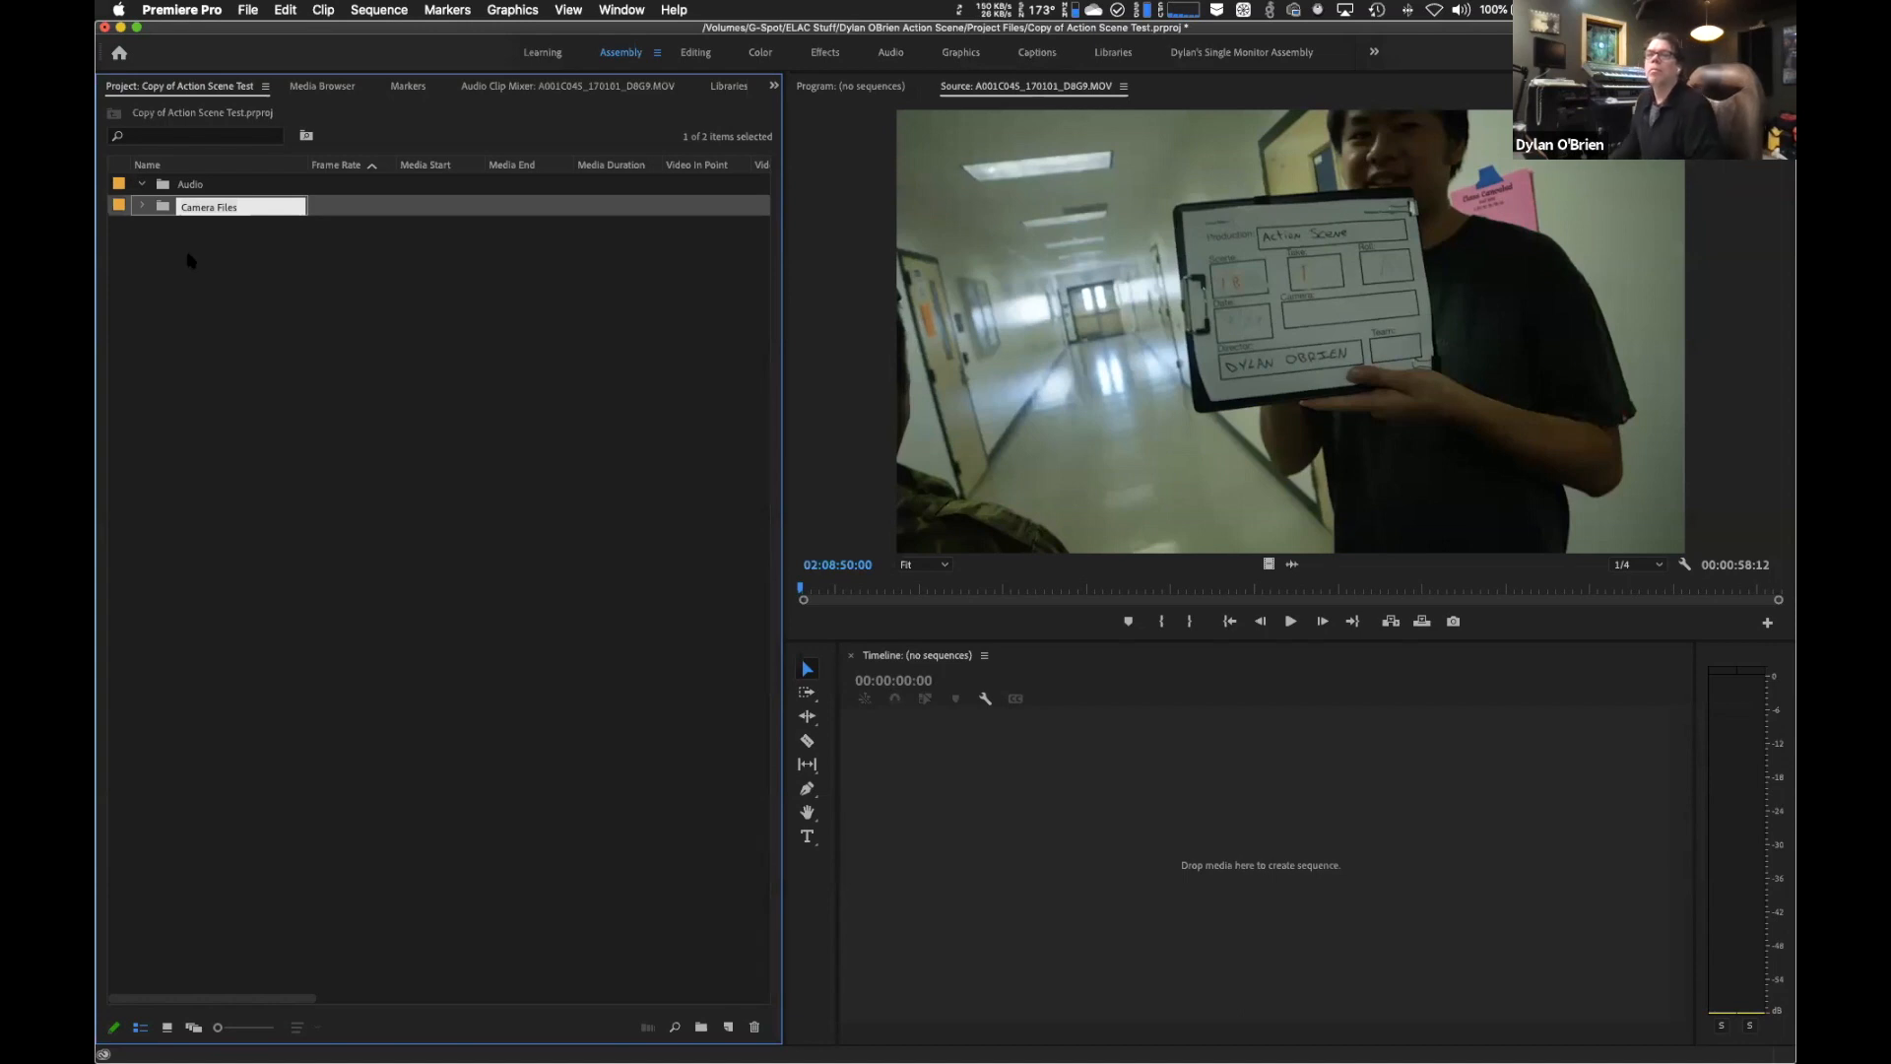
Create another bin named Sequences at the project's top level.
{"action": "right_click", "coordinate": [220, 270]}
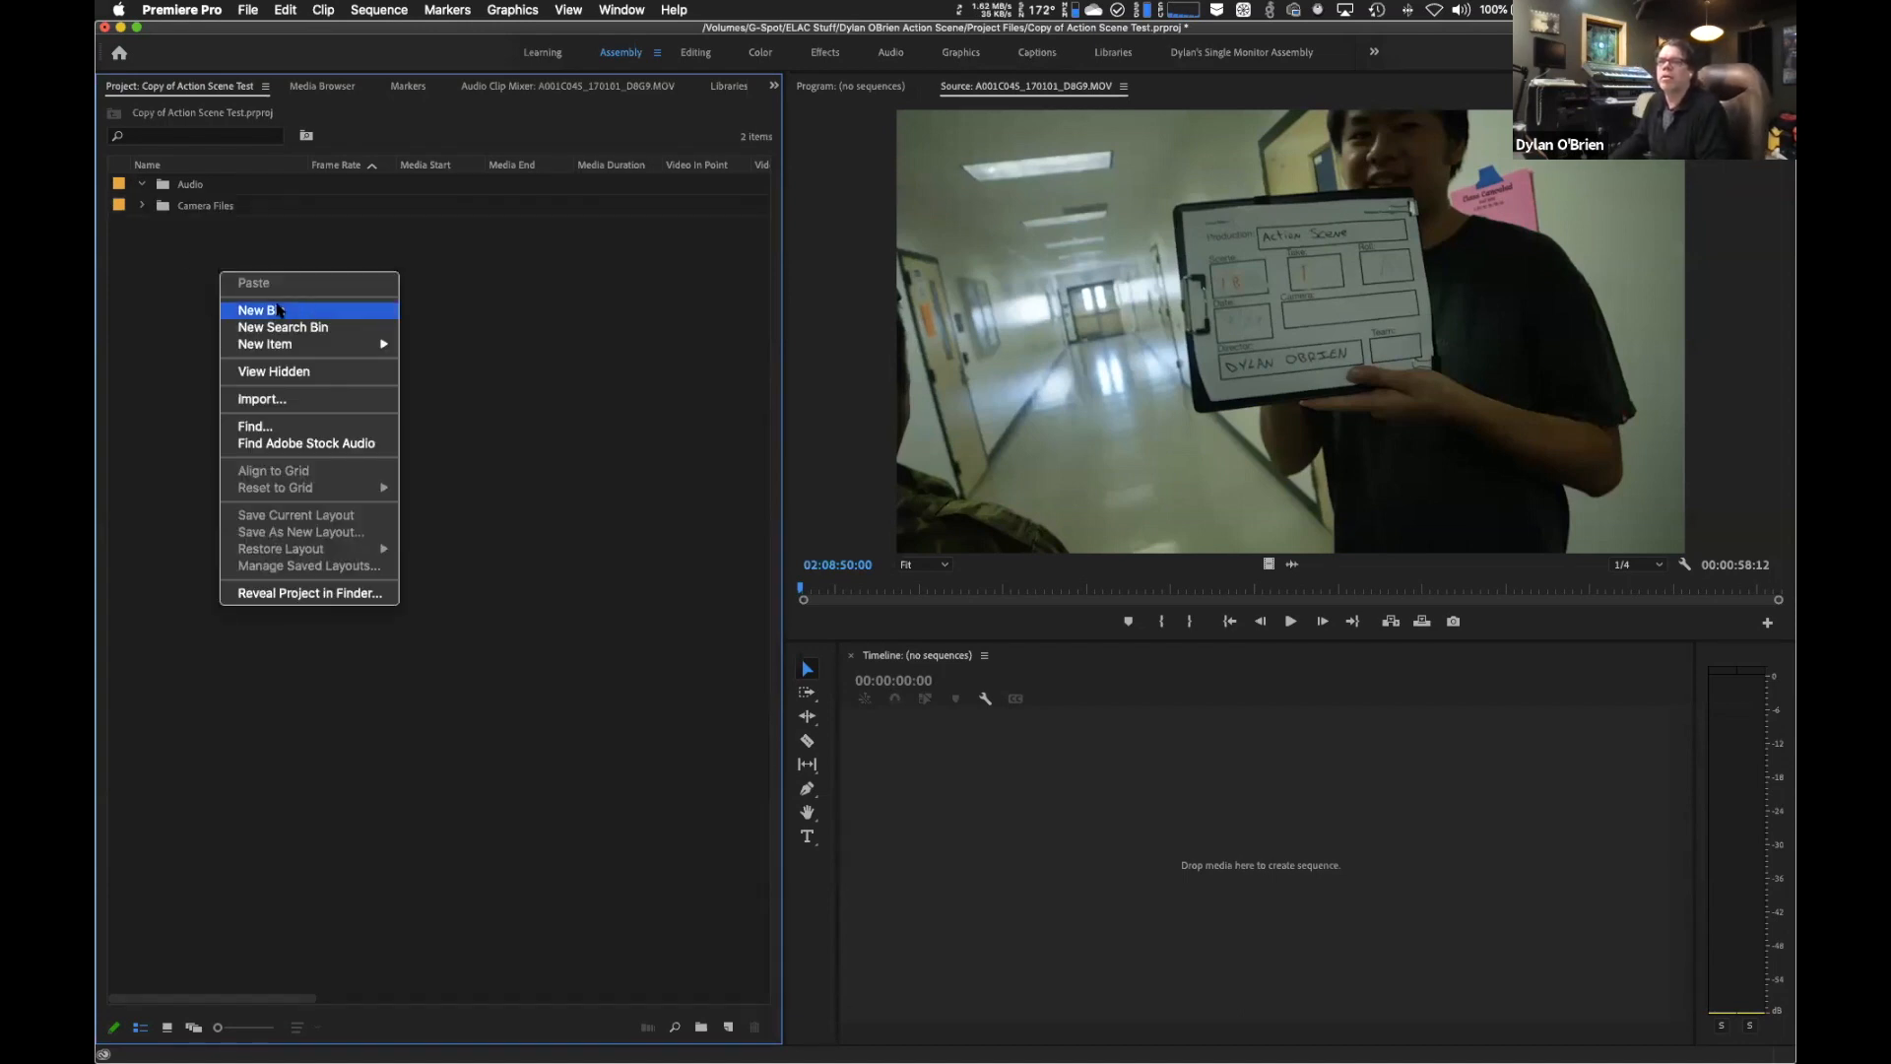
{"action": "left_click", "coordinate": [281, 311]}
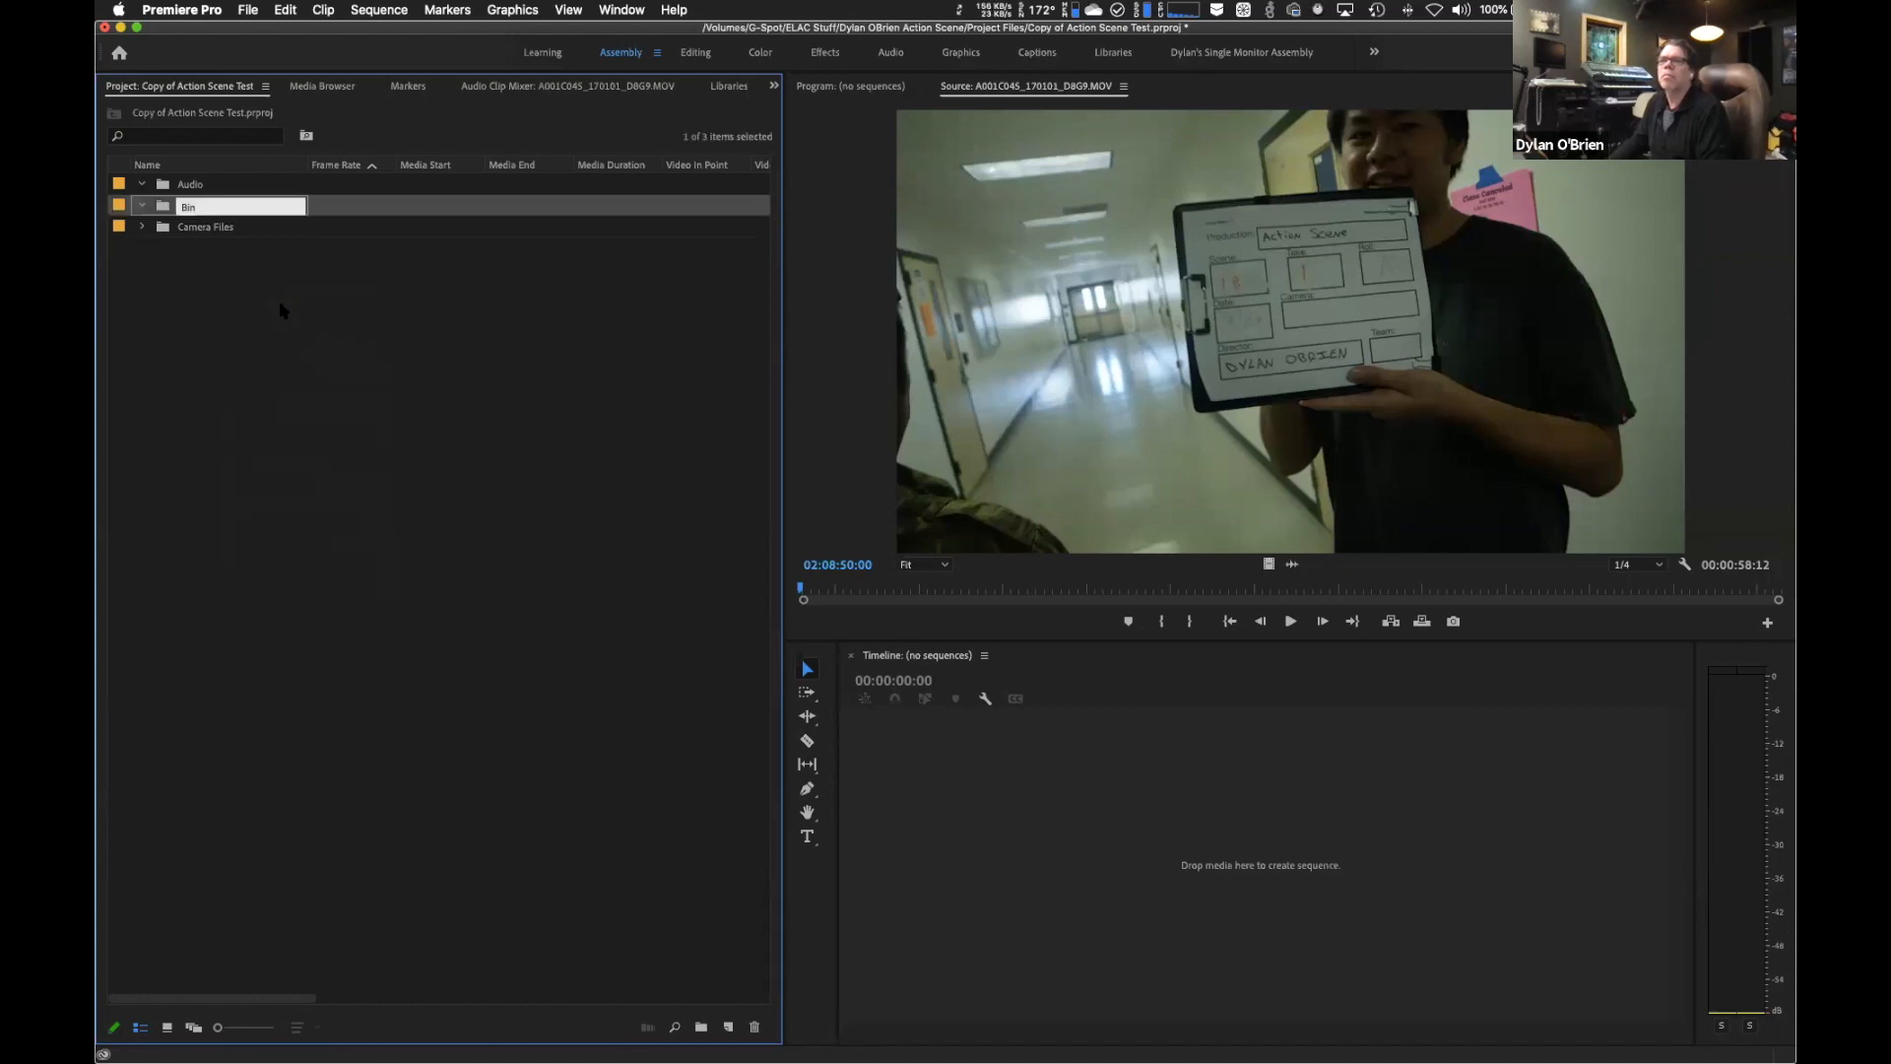
{"action": "type", "text": "Se"}
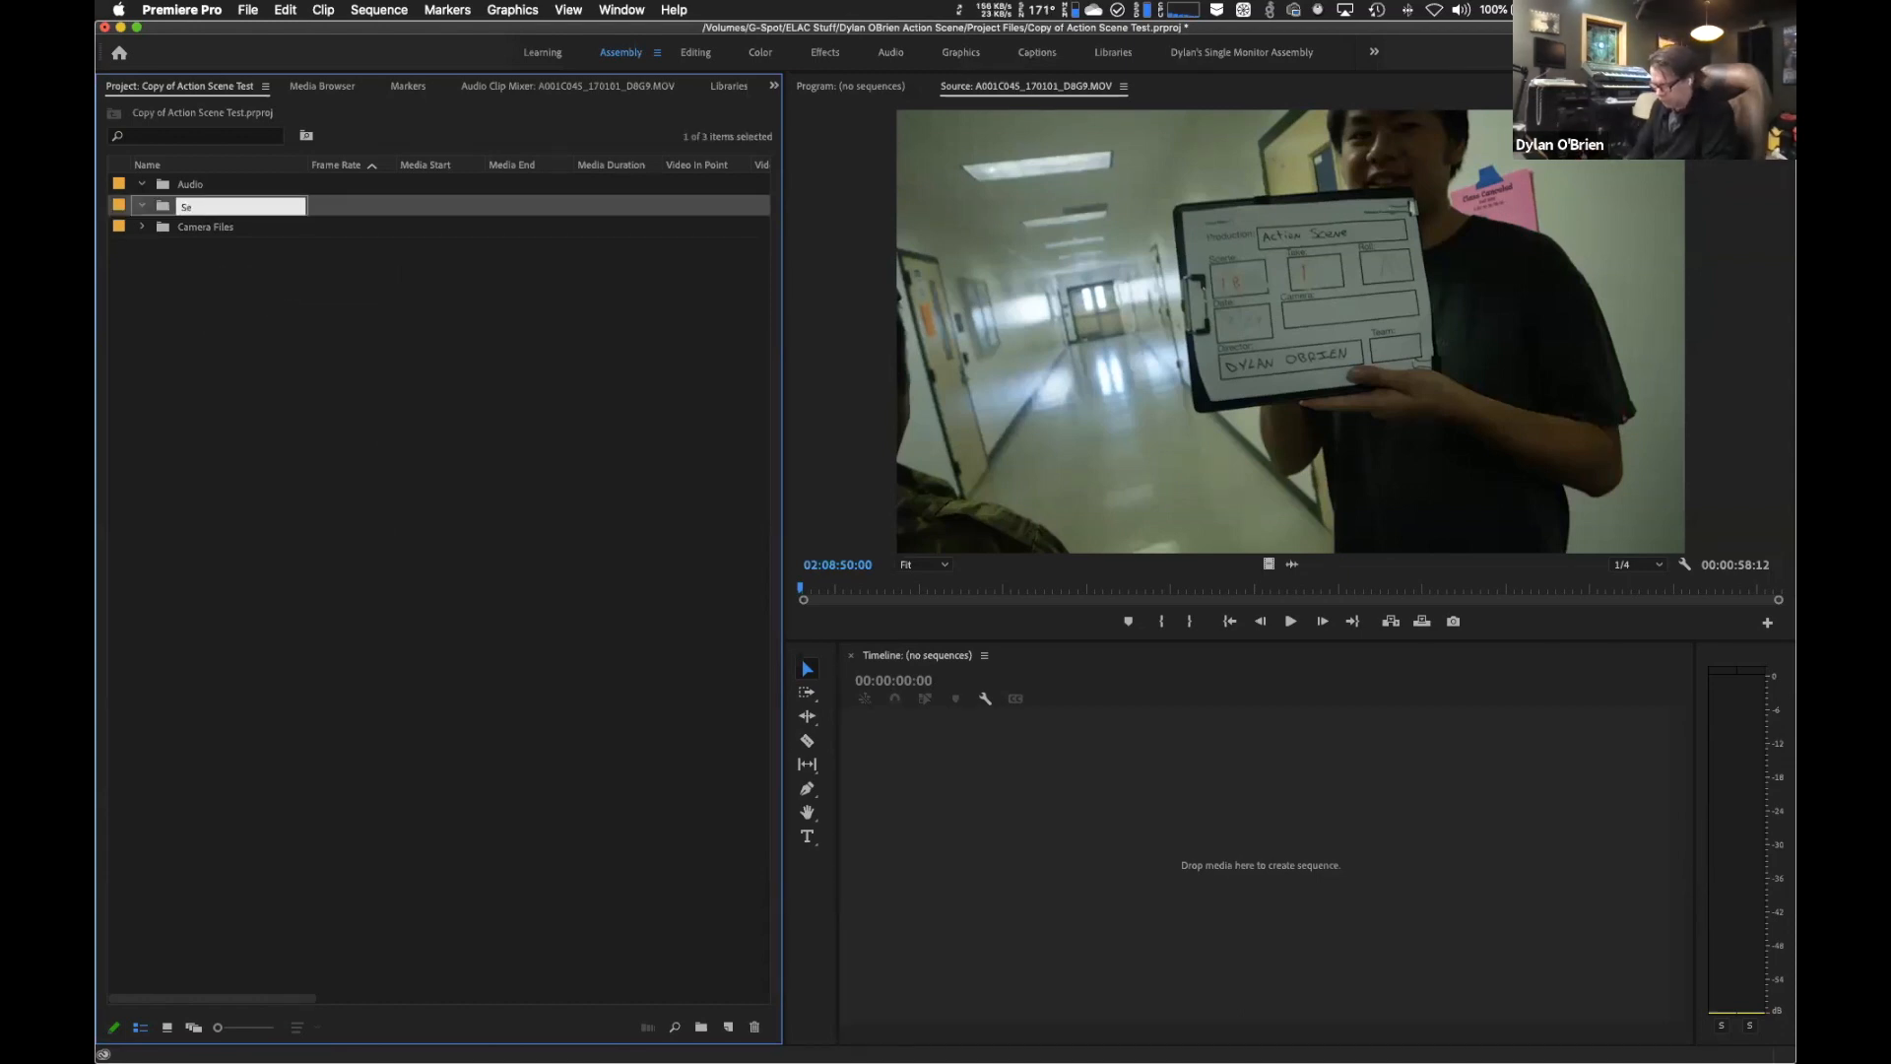
{"action": "type", "text": "quences"}
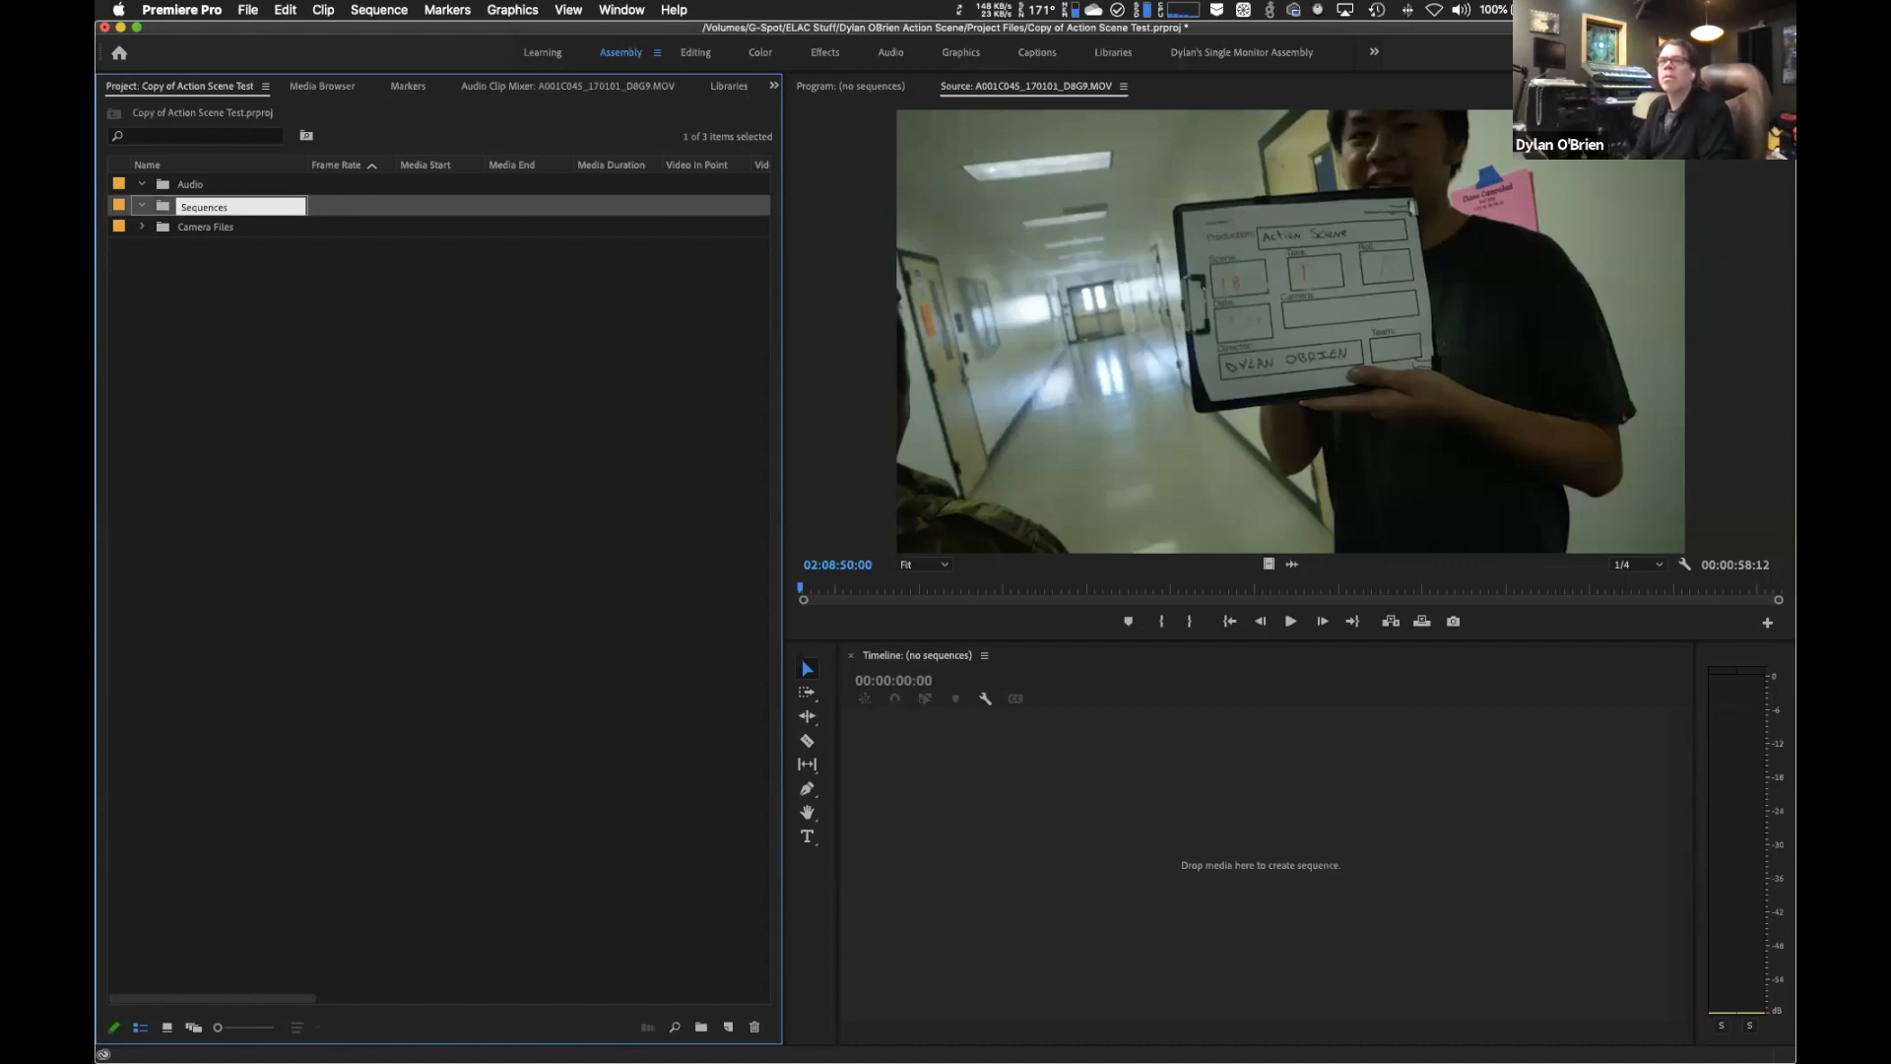
{"action": "key", "text": "Tab"}
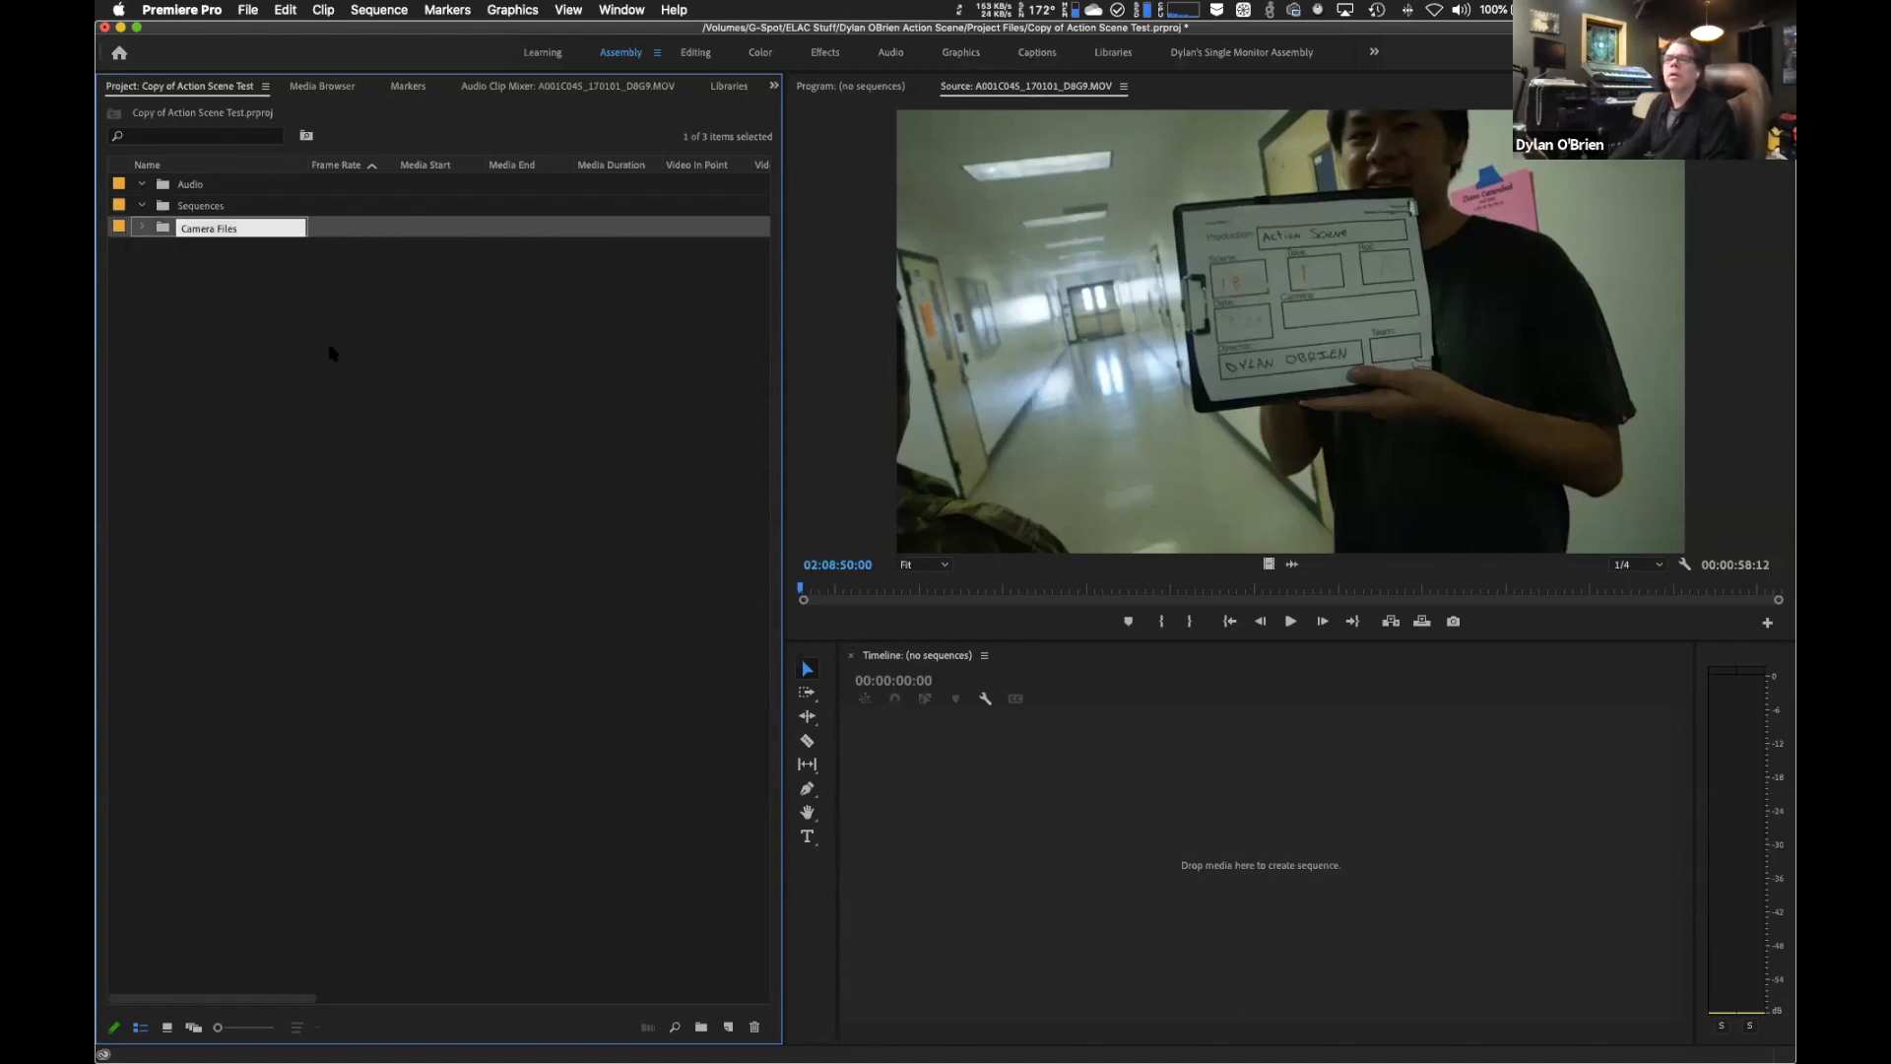
Add a bin named Graphics alongside the Audio, Camera Files and Sequences bins.
{"action": "right_click", "coordinate": [228, 290]}
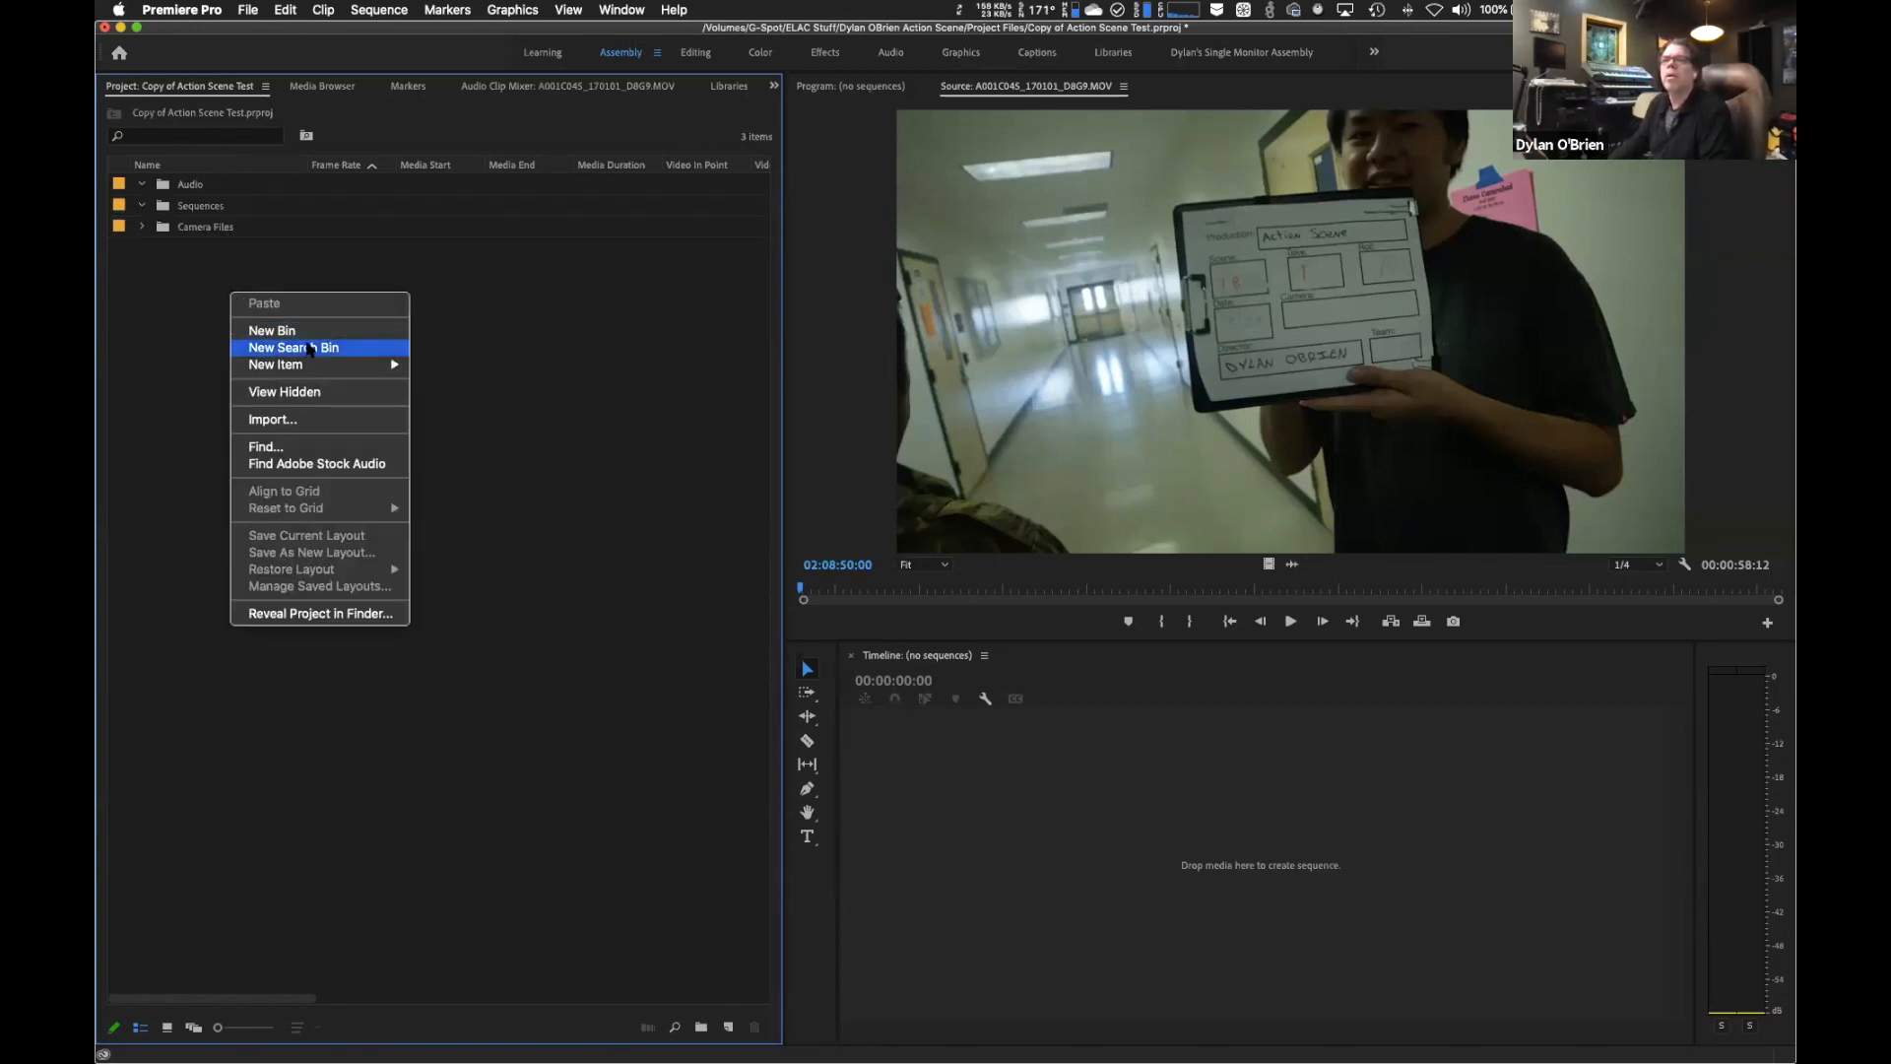
{"action": "left_click", "coordinate": [308, 331]}
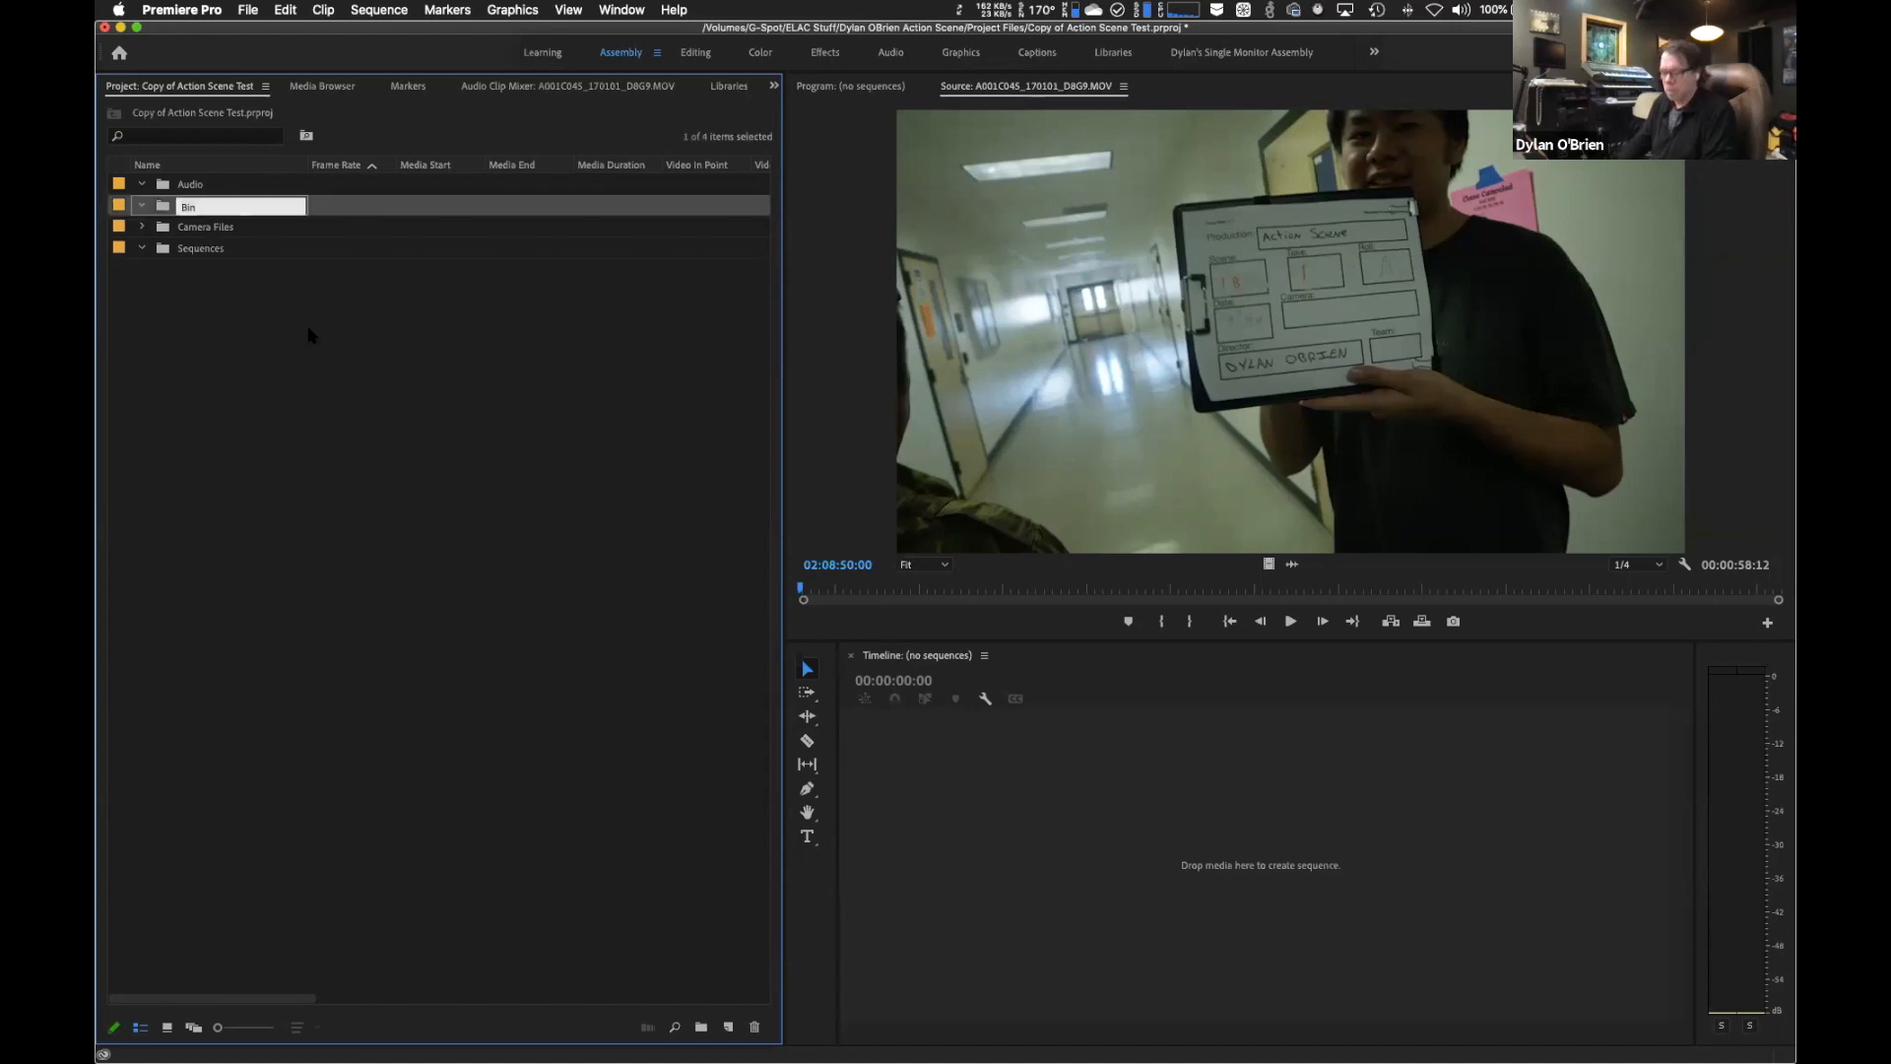
{"action": "type", "text": "Graphics"}
{"action": "key", "text": "Tab"}
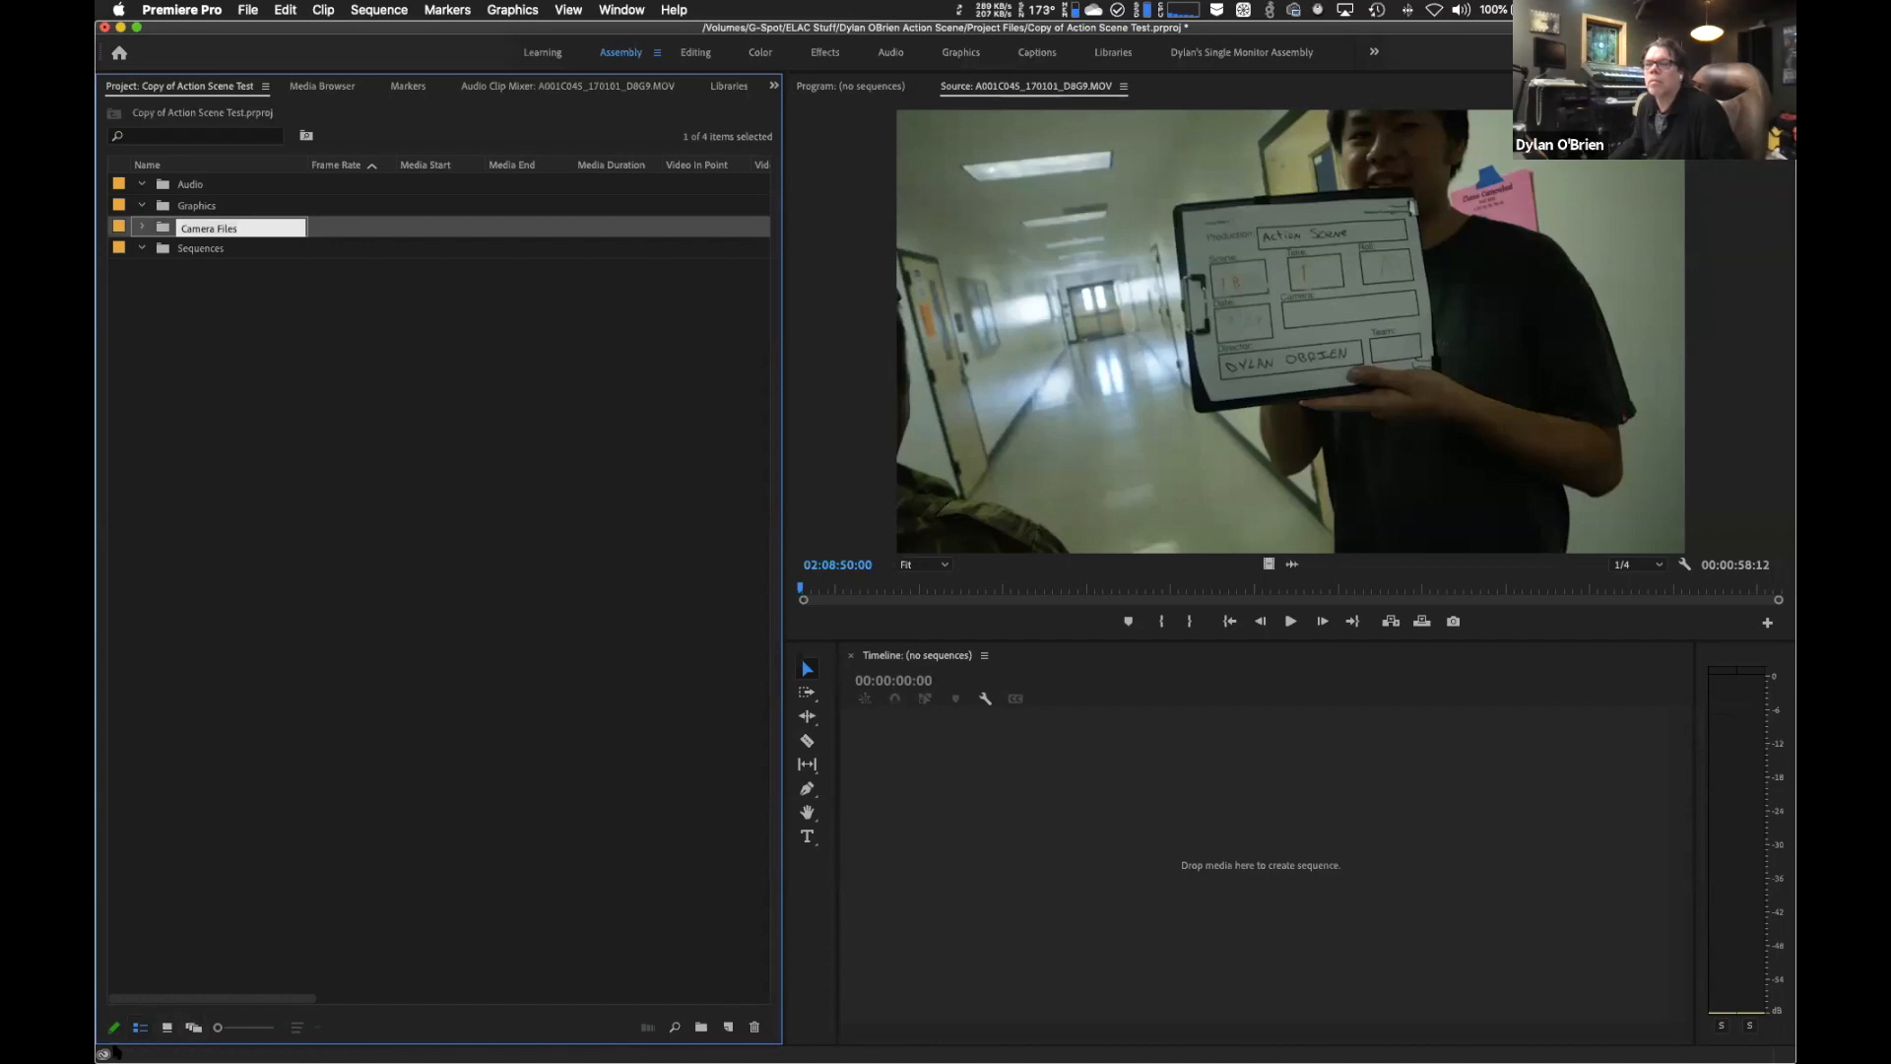
Show the project bins in icon view and return them to list view.
{"action": "left_click", "coordinate": [147, 1022]}
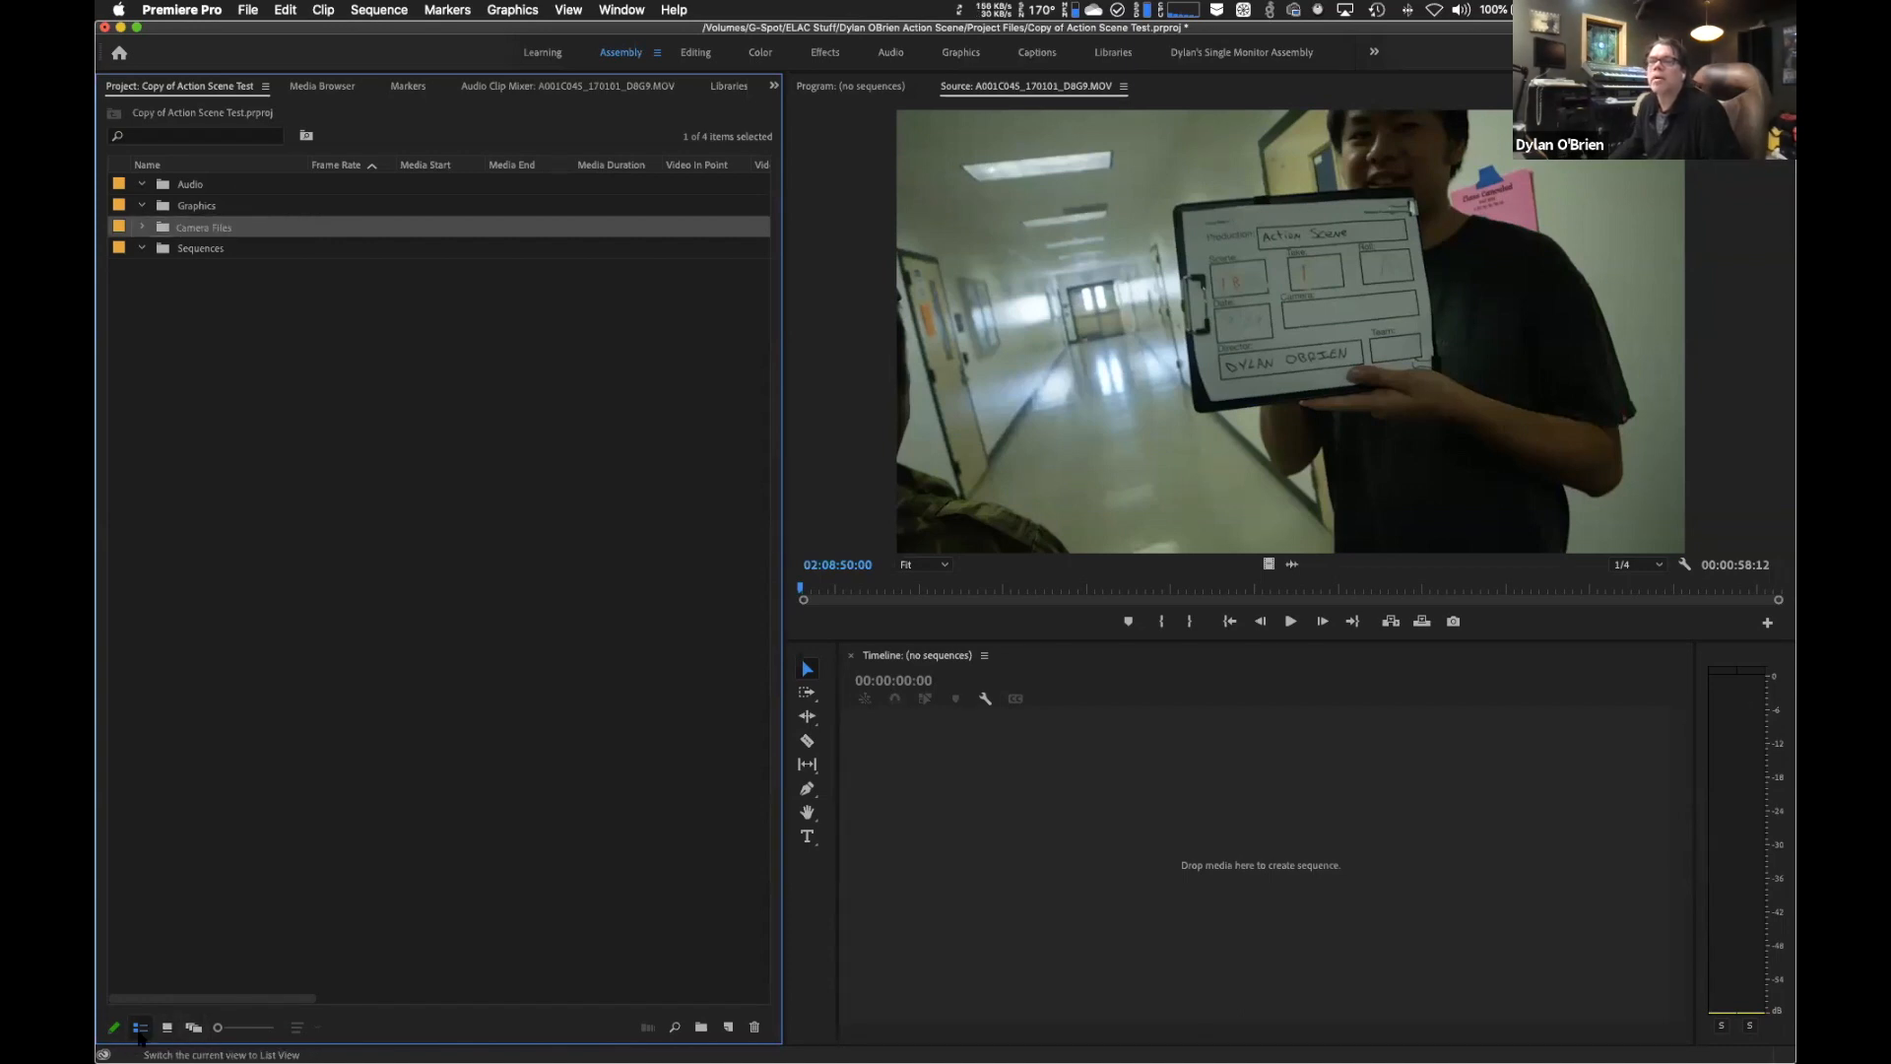
{"action": "left_click", "coordinate": [167, 1027]}
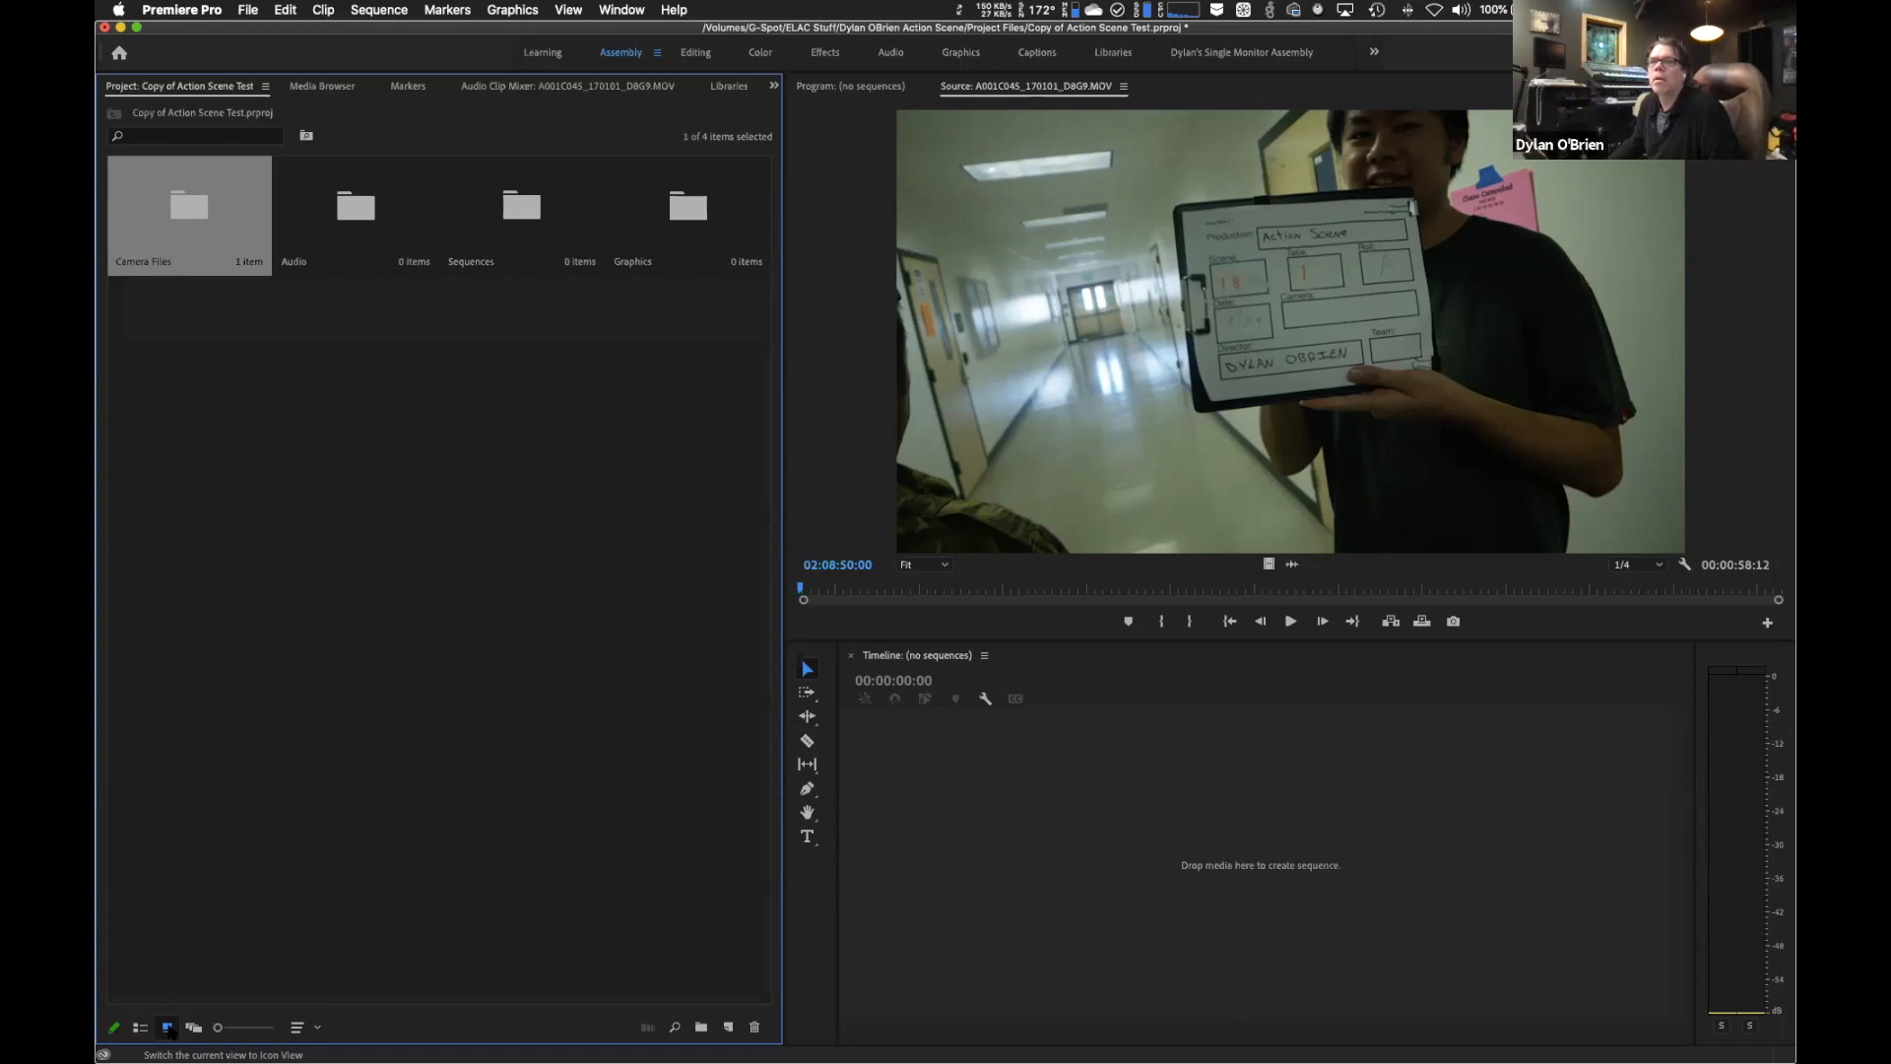
{"action": "left_click", "coordinate": [140, 1028]}
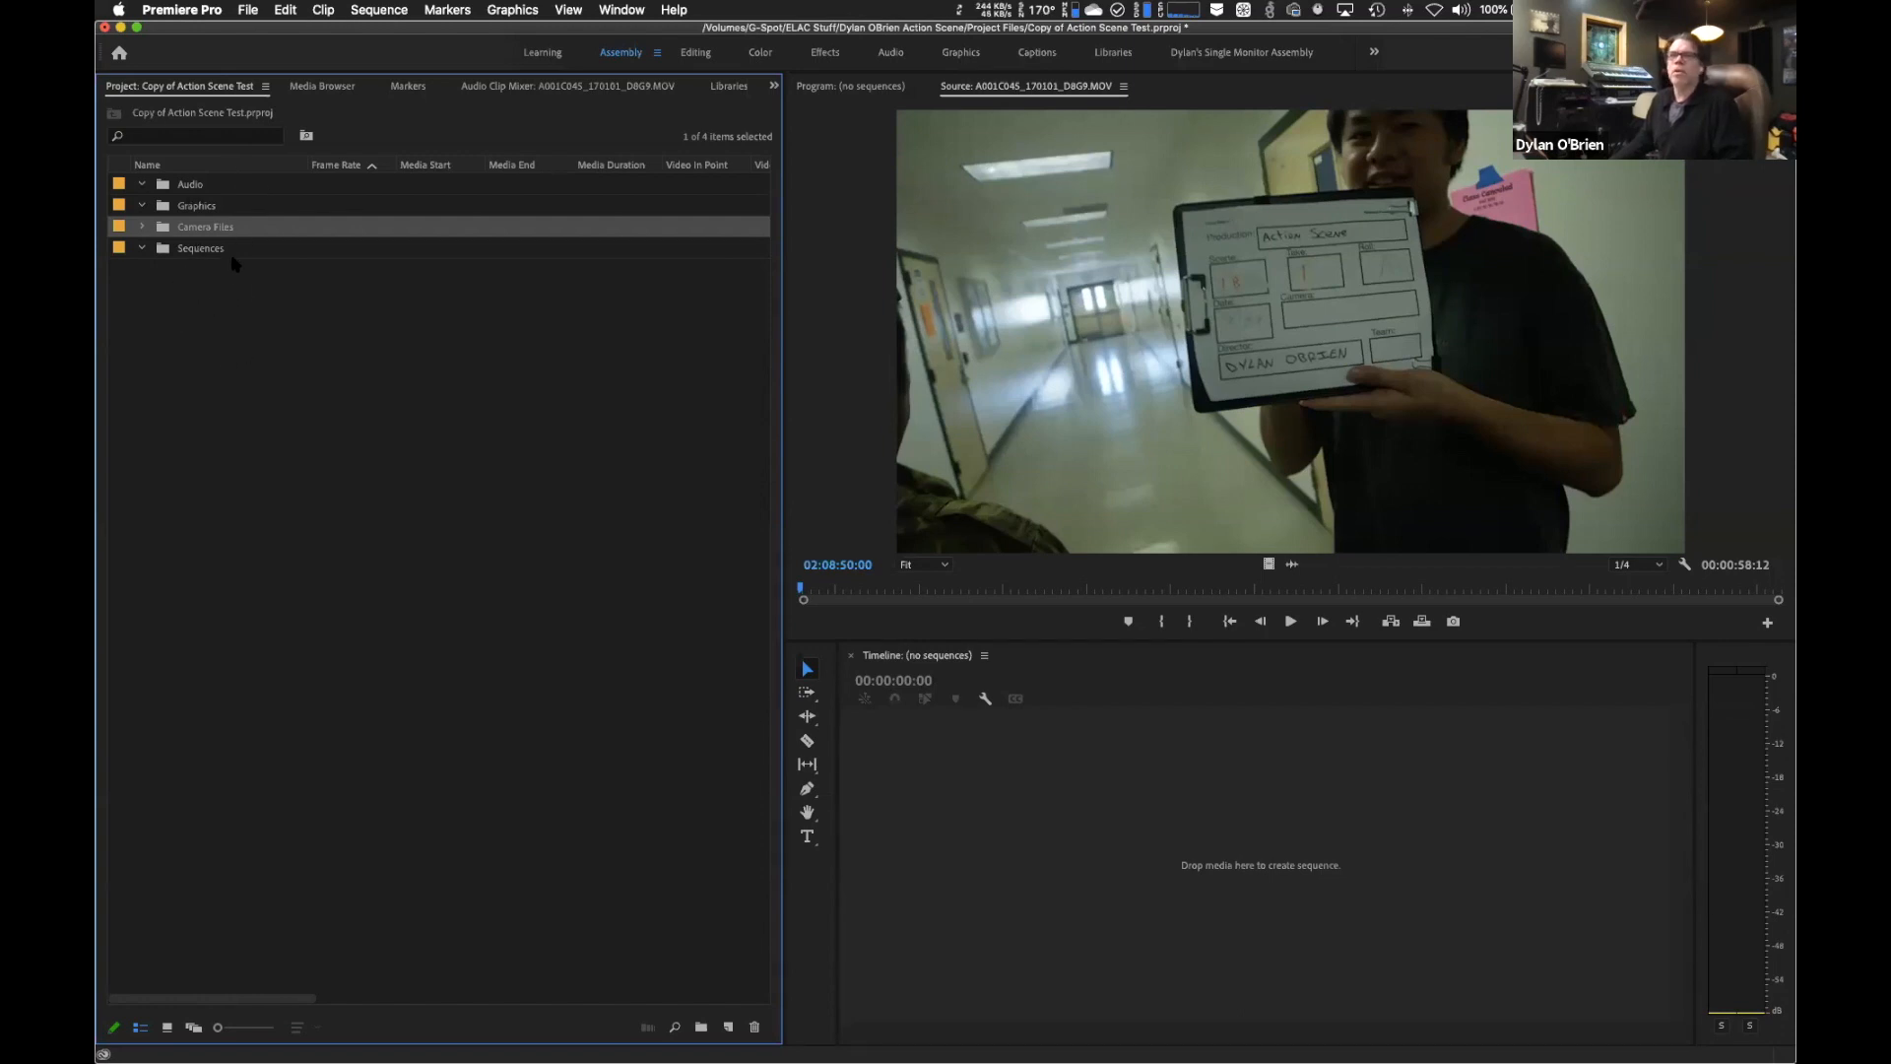
Expand the Camera Files bin, look through the clips in its 001YFQAM bin, and collapse it again.
{"action": "left_click", "coordinate": [144, 231]}
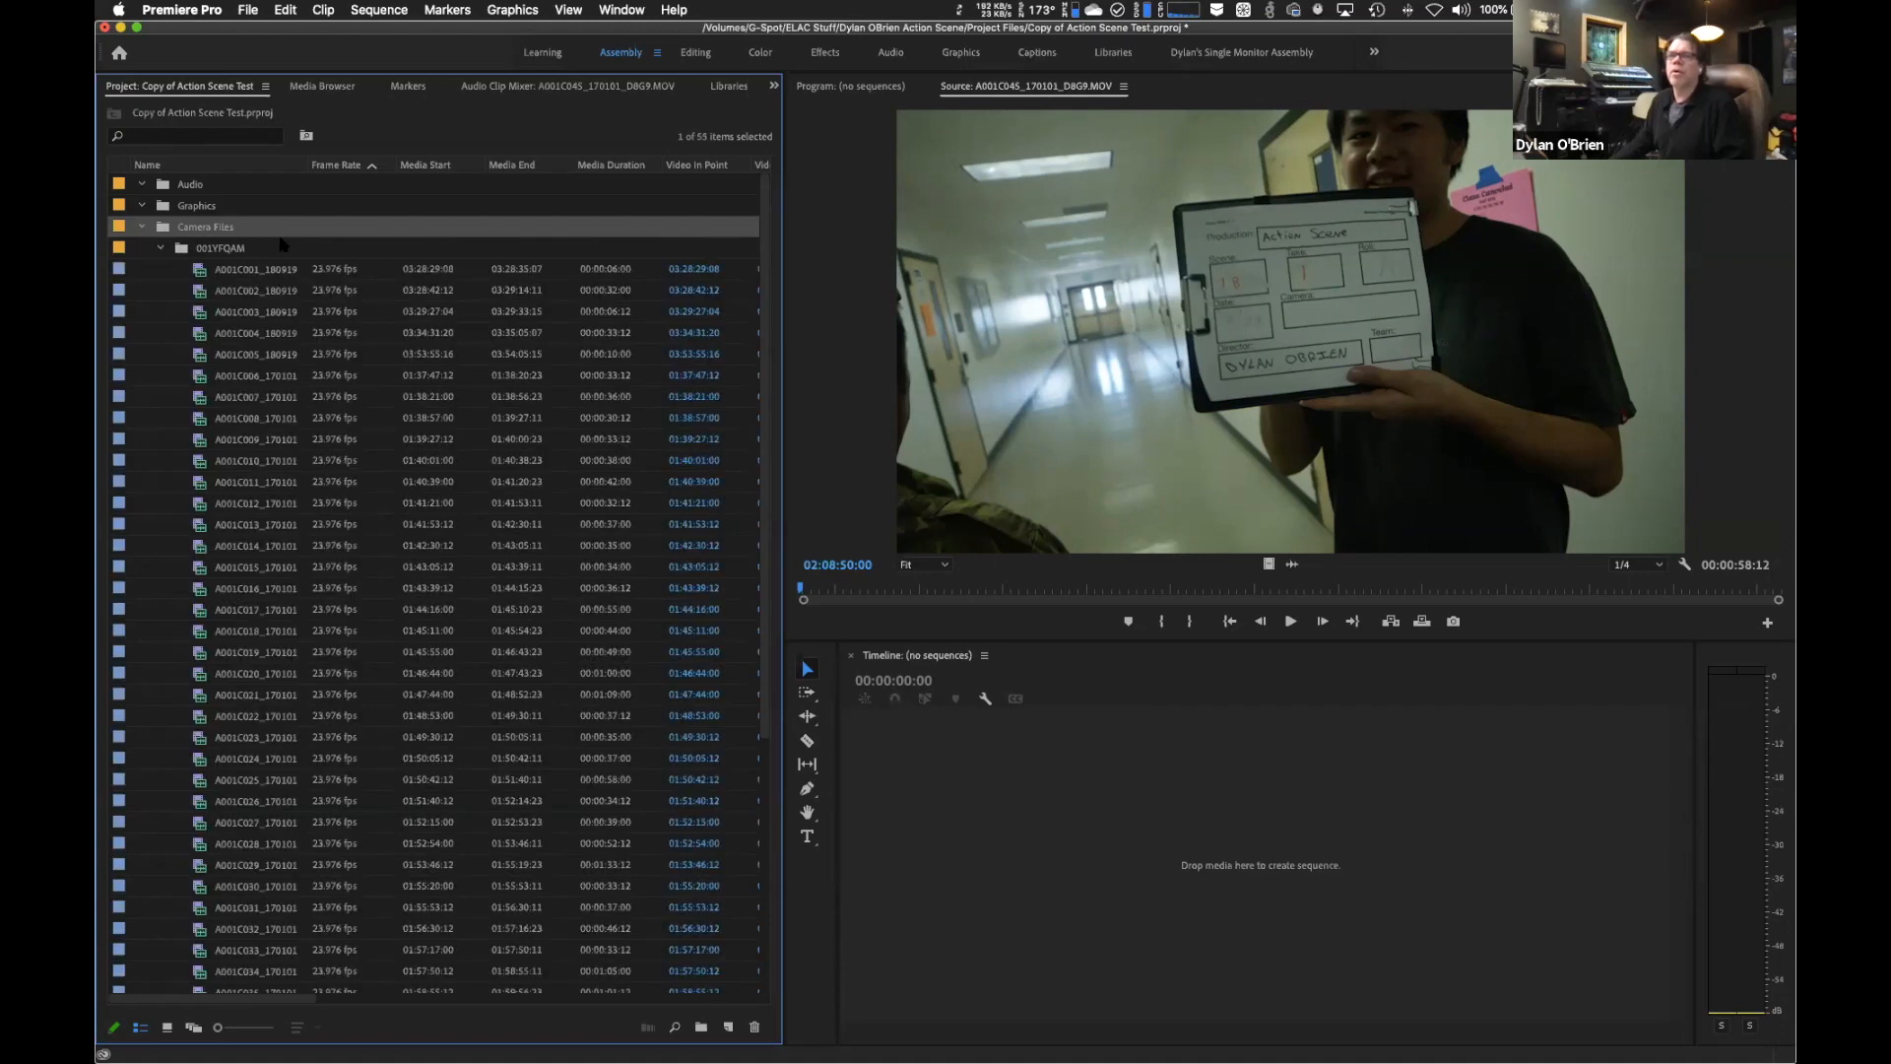
{"action": "left_click", "coordinate": [160, 249]}
{"action": "left_click", "coordinate": [161, 249]}
{"action": "scroll", "coordinate": [323, 456], "scroll_direction": "down", "scroll_amount": 6}
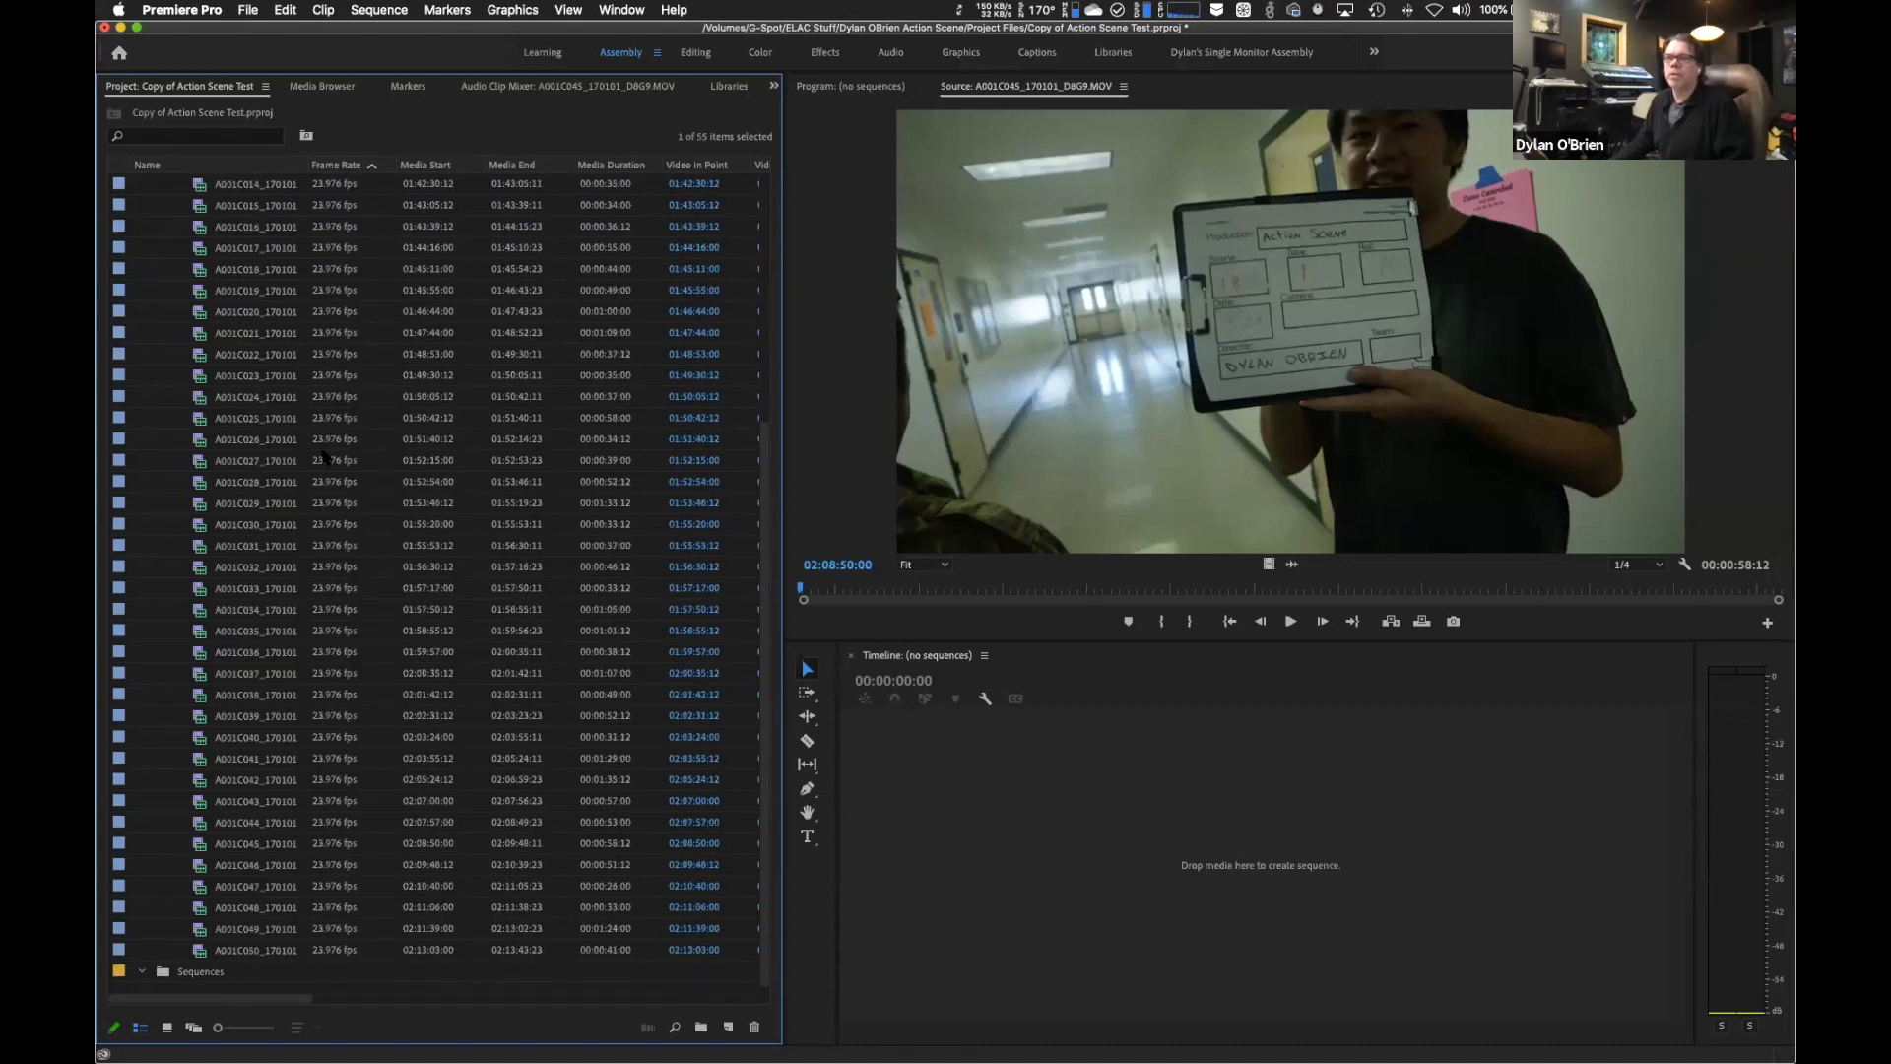
{"action": "scroll", "coordinate": [323, 456], "scroll_direction": "up", "scroll_amount": 6}
{"action": "left_click", "coordinate": [142, 227]}
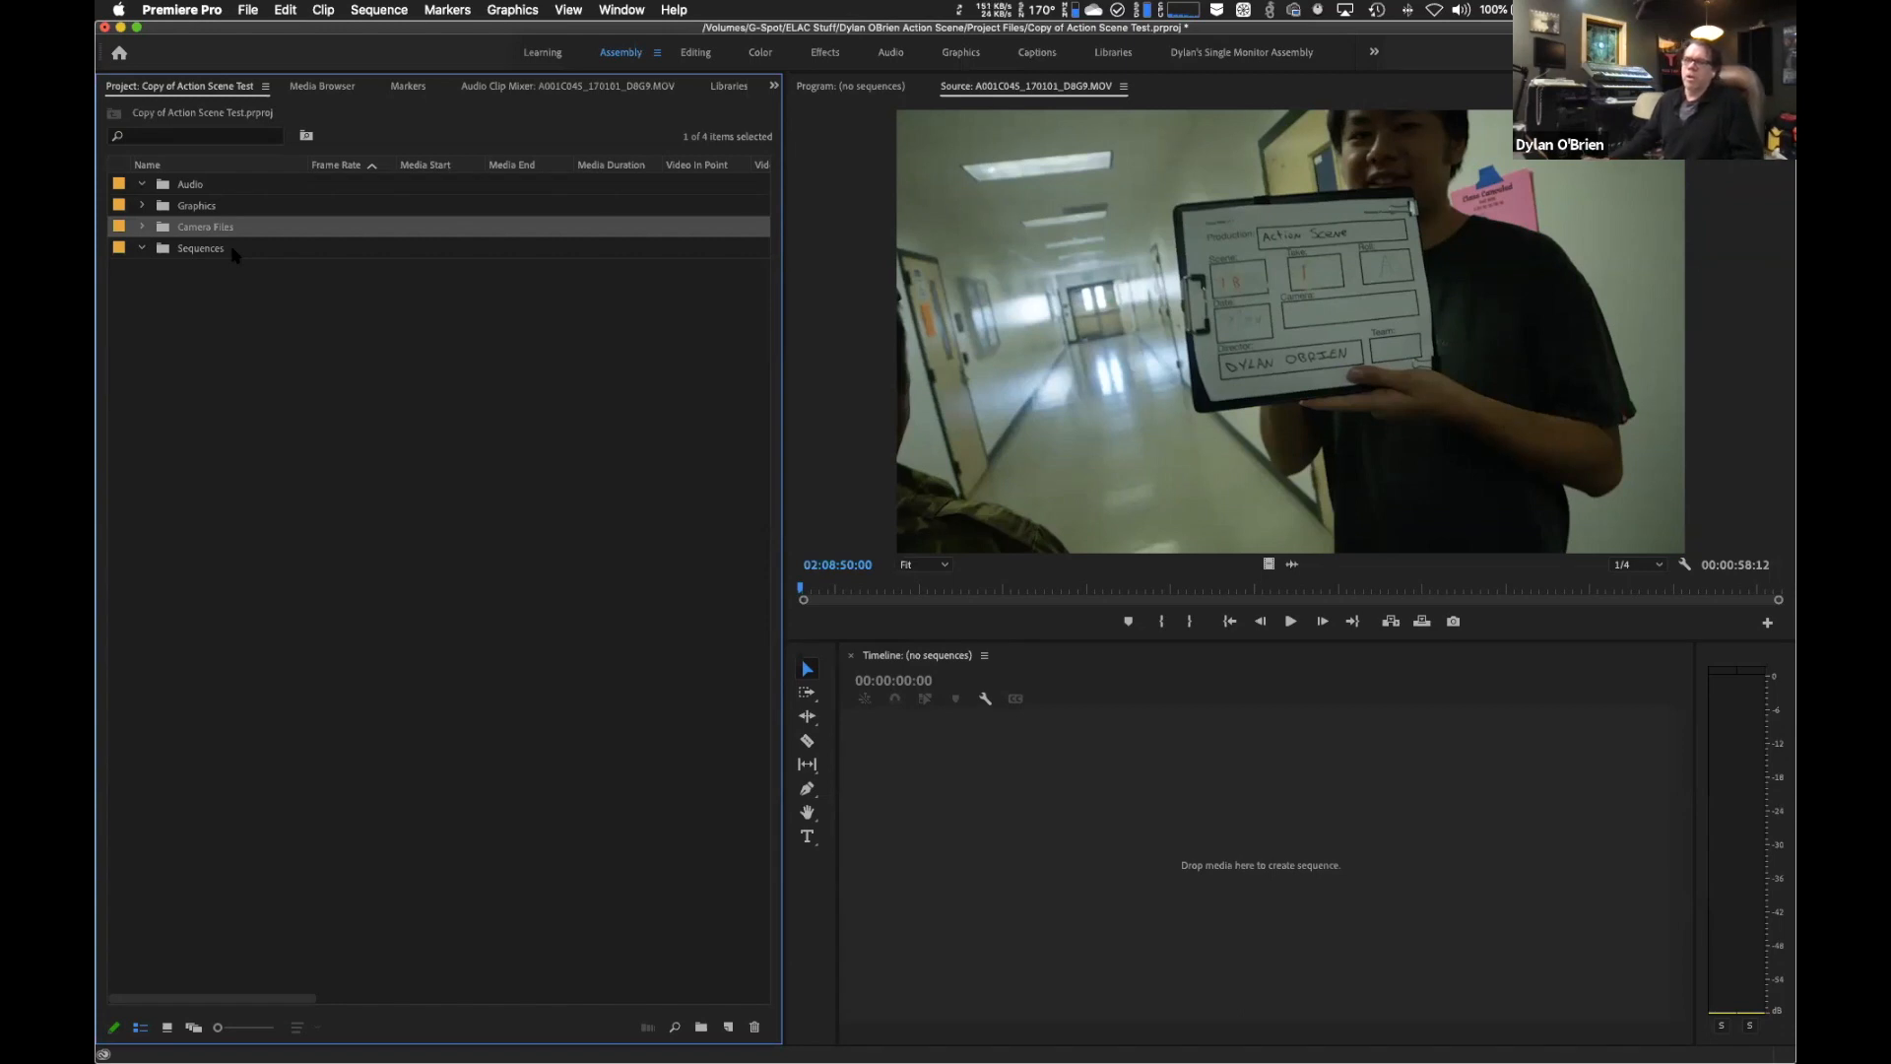
Open the project's Find dialog to view its search criteria and close it without searching.
{"action": "left_click", "coordinate": [676, 1027]}
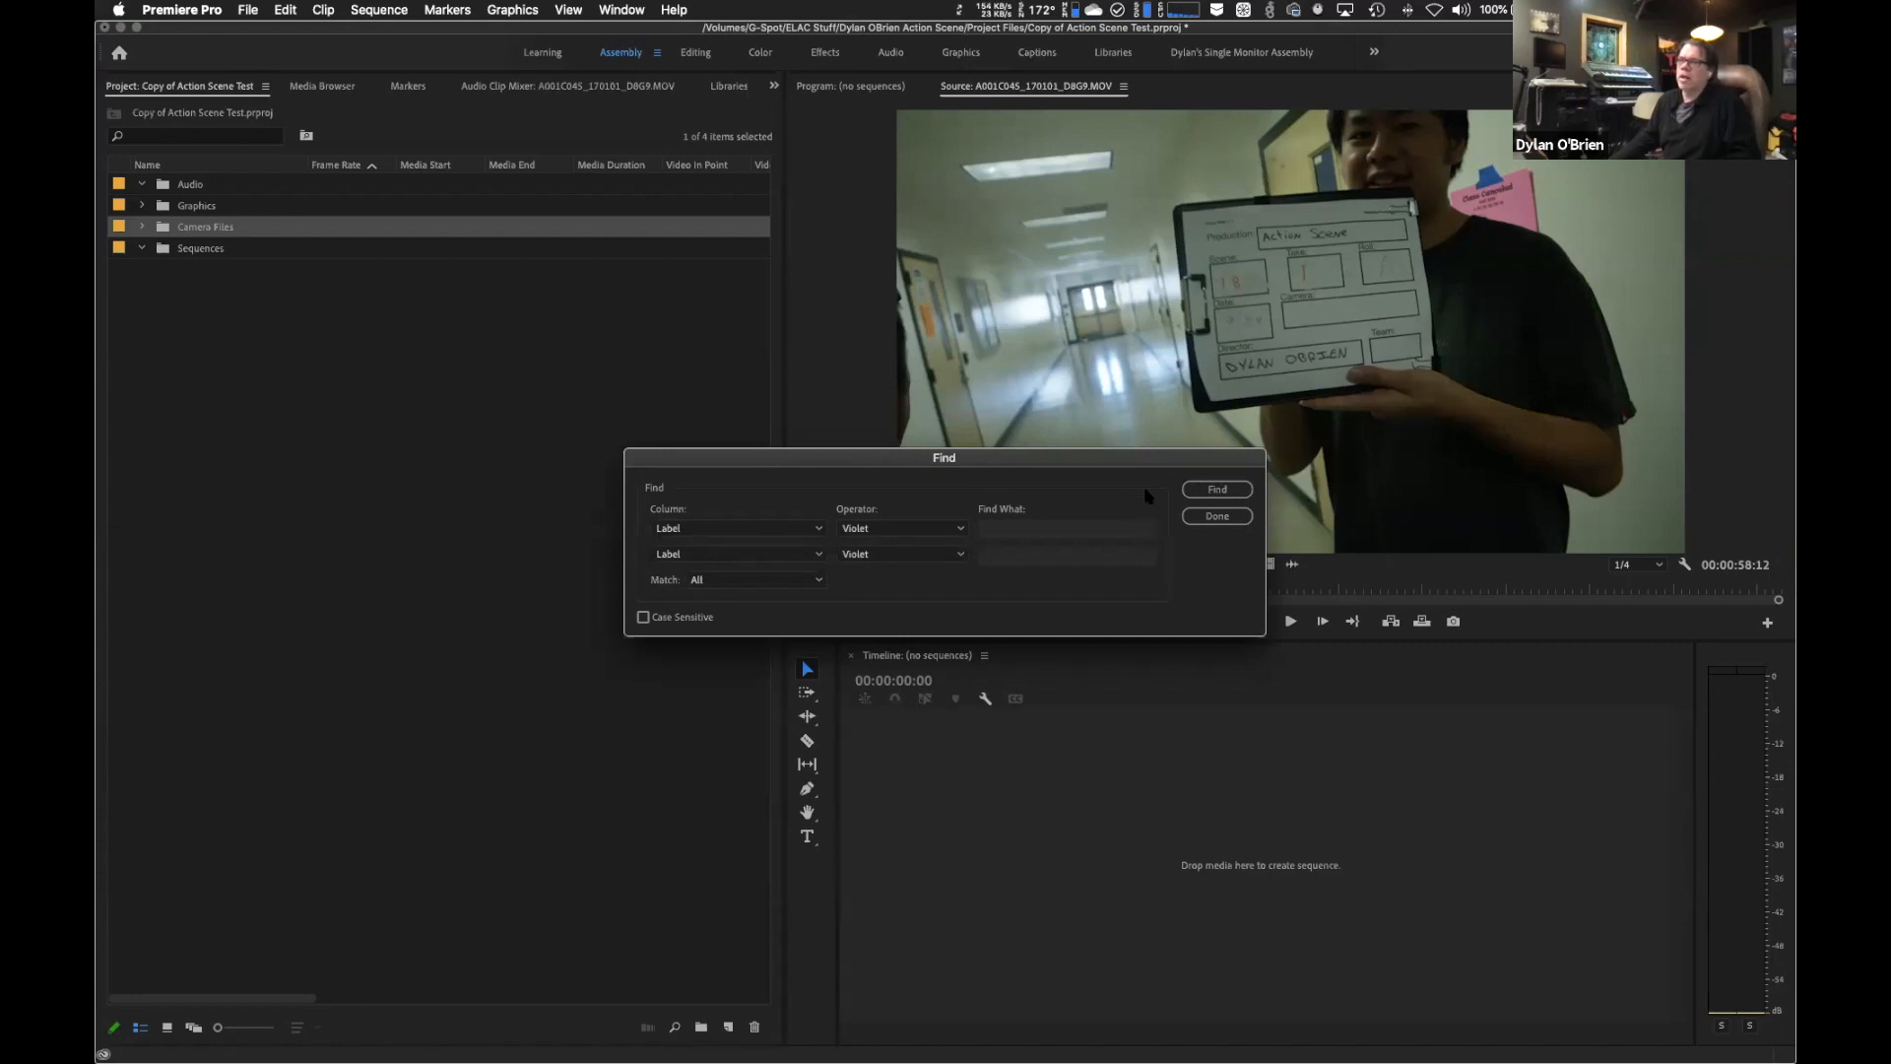
{"action": "left_click", "coordinate": [1217, 517]}
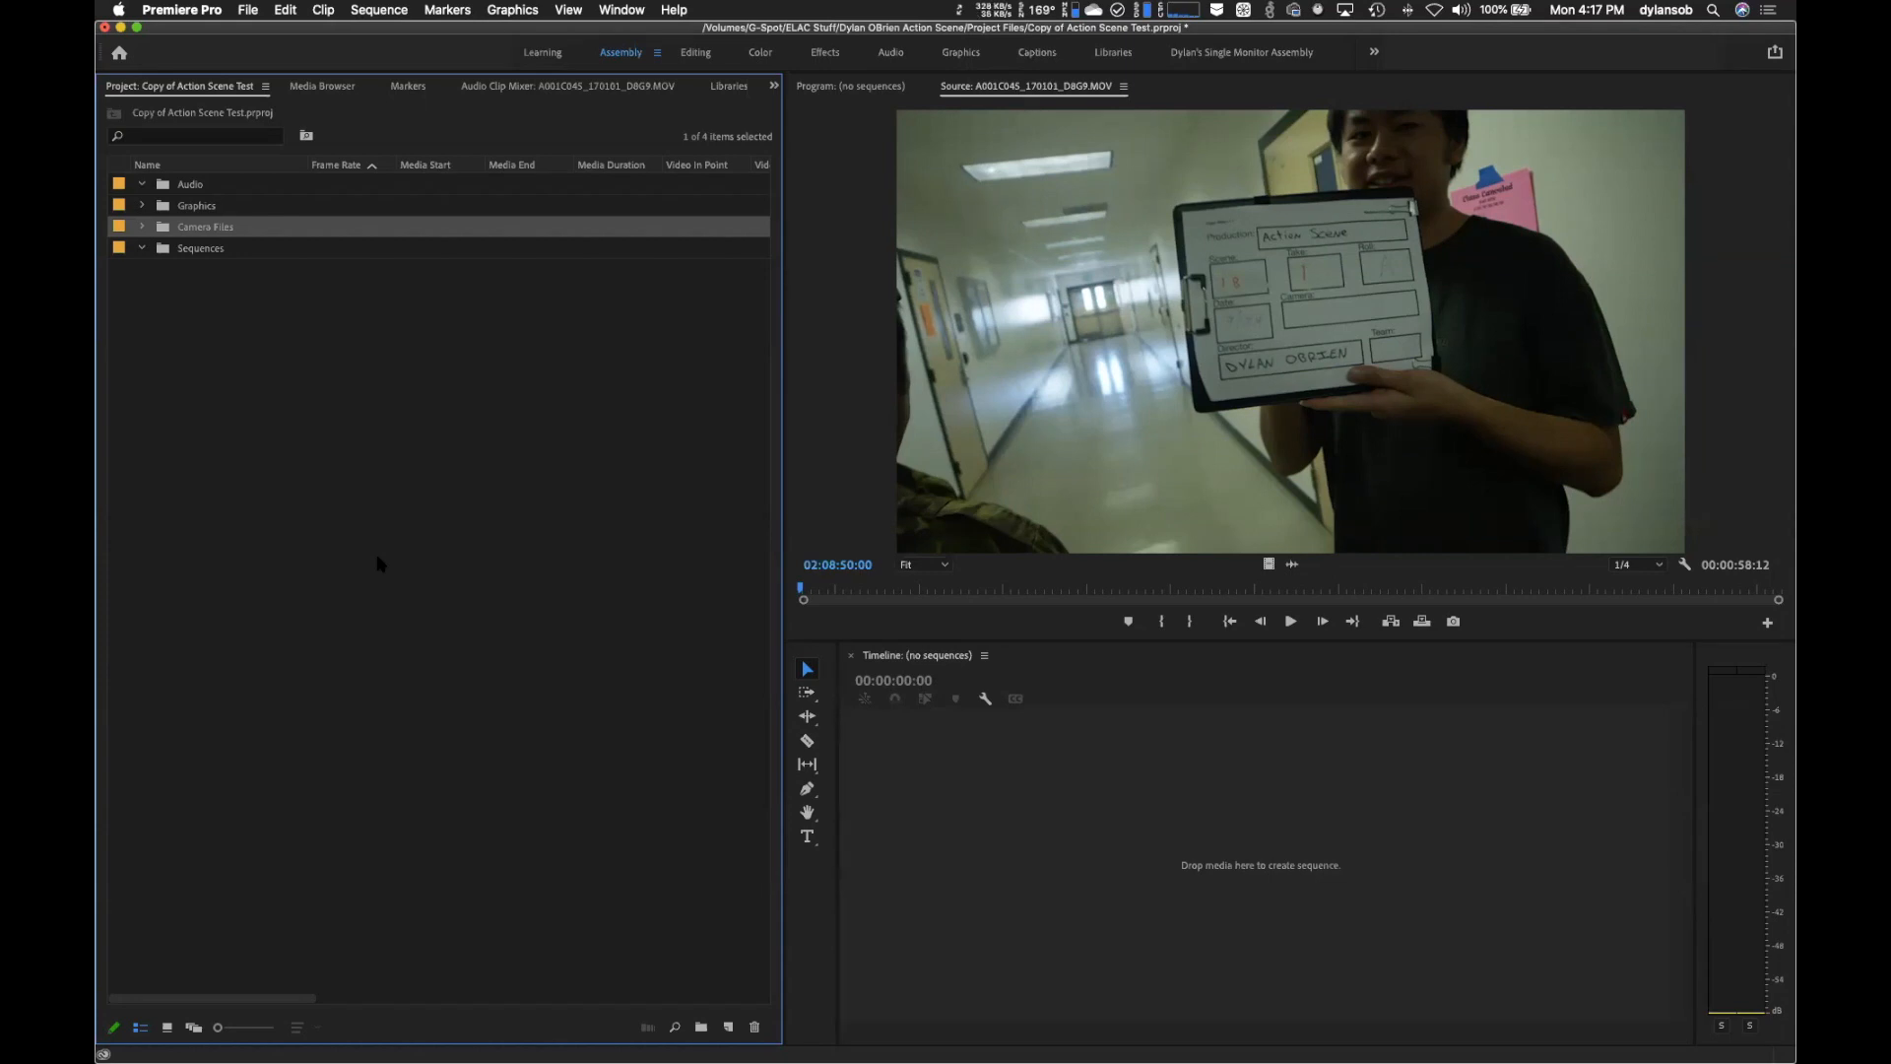
Switch to Safari and review the asset organization and assembly edit instructions on the Editing Workflow page.
{"action": "key", "text": "ctrl+Up"}
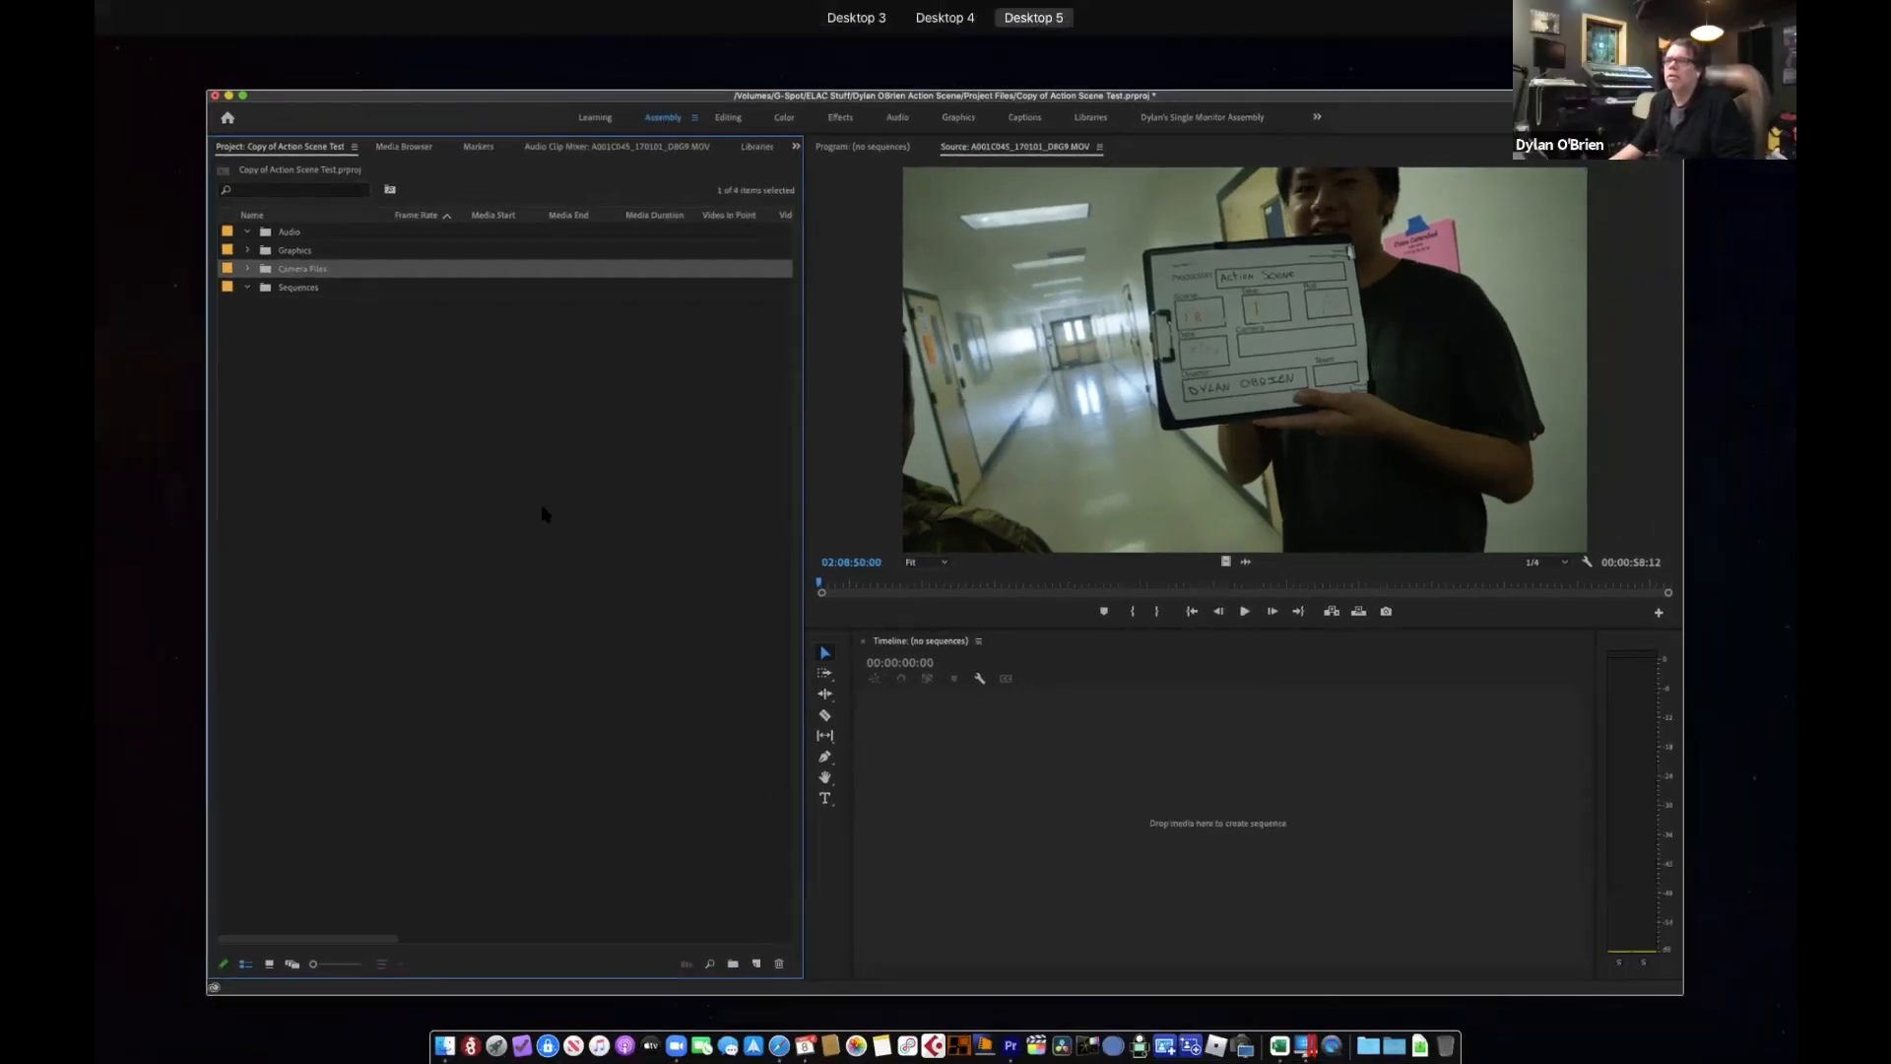
{"action": "mouse_move", "coordinate": [741, 8]}
{"action": "left_click", "coordinate": [802, 79]}
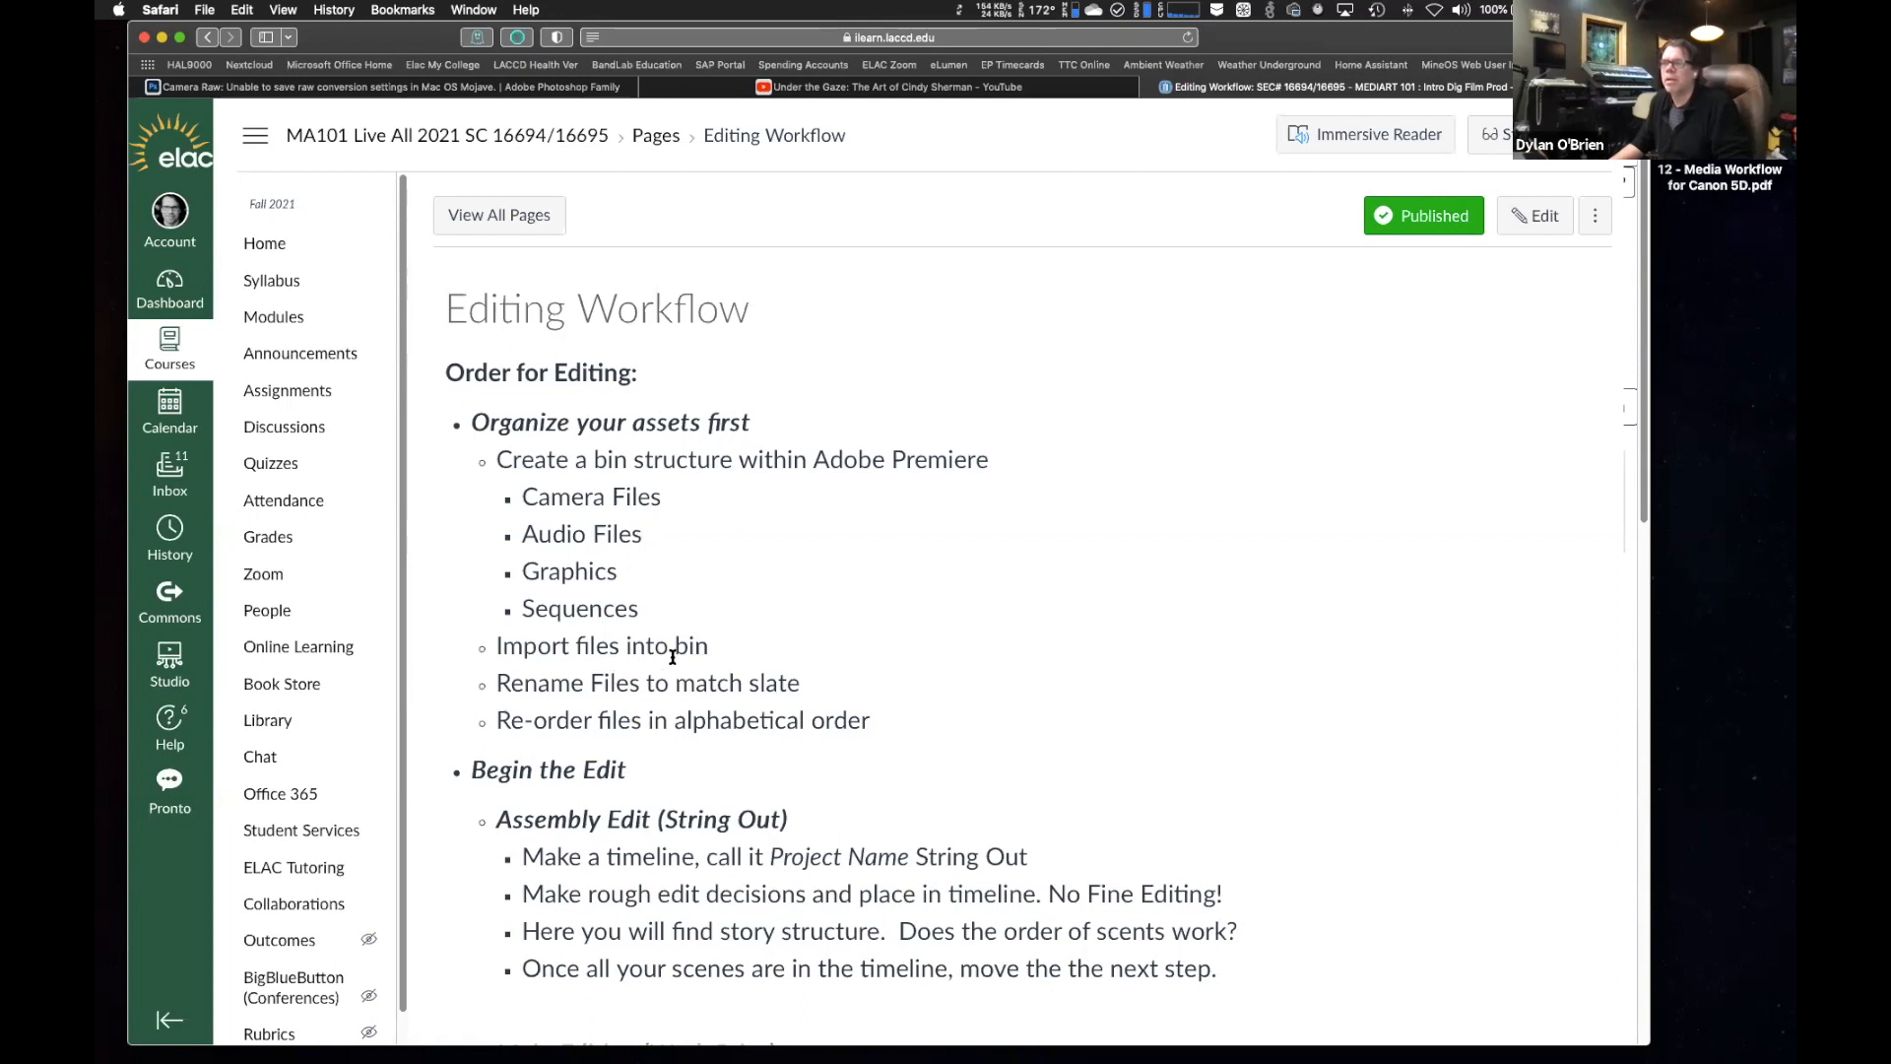
{"action": "scroll", "coordinate": [758, 702], "scroll_direction": "down", "scroll_amount": 5}
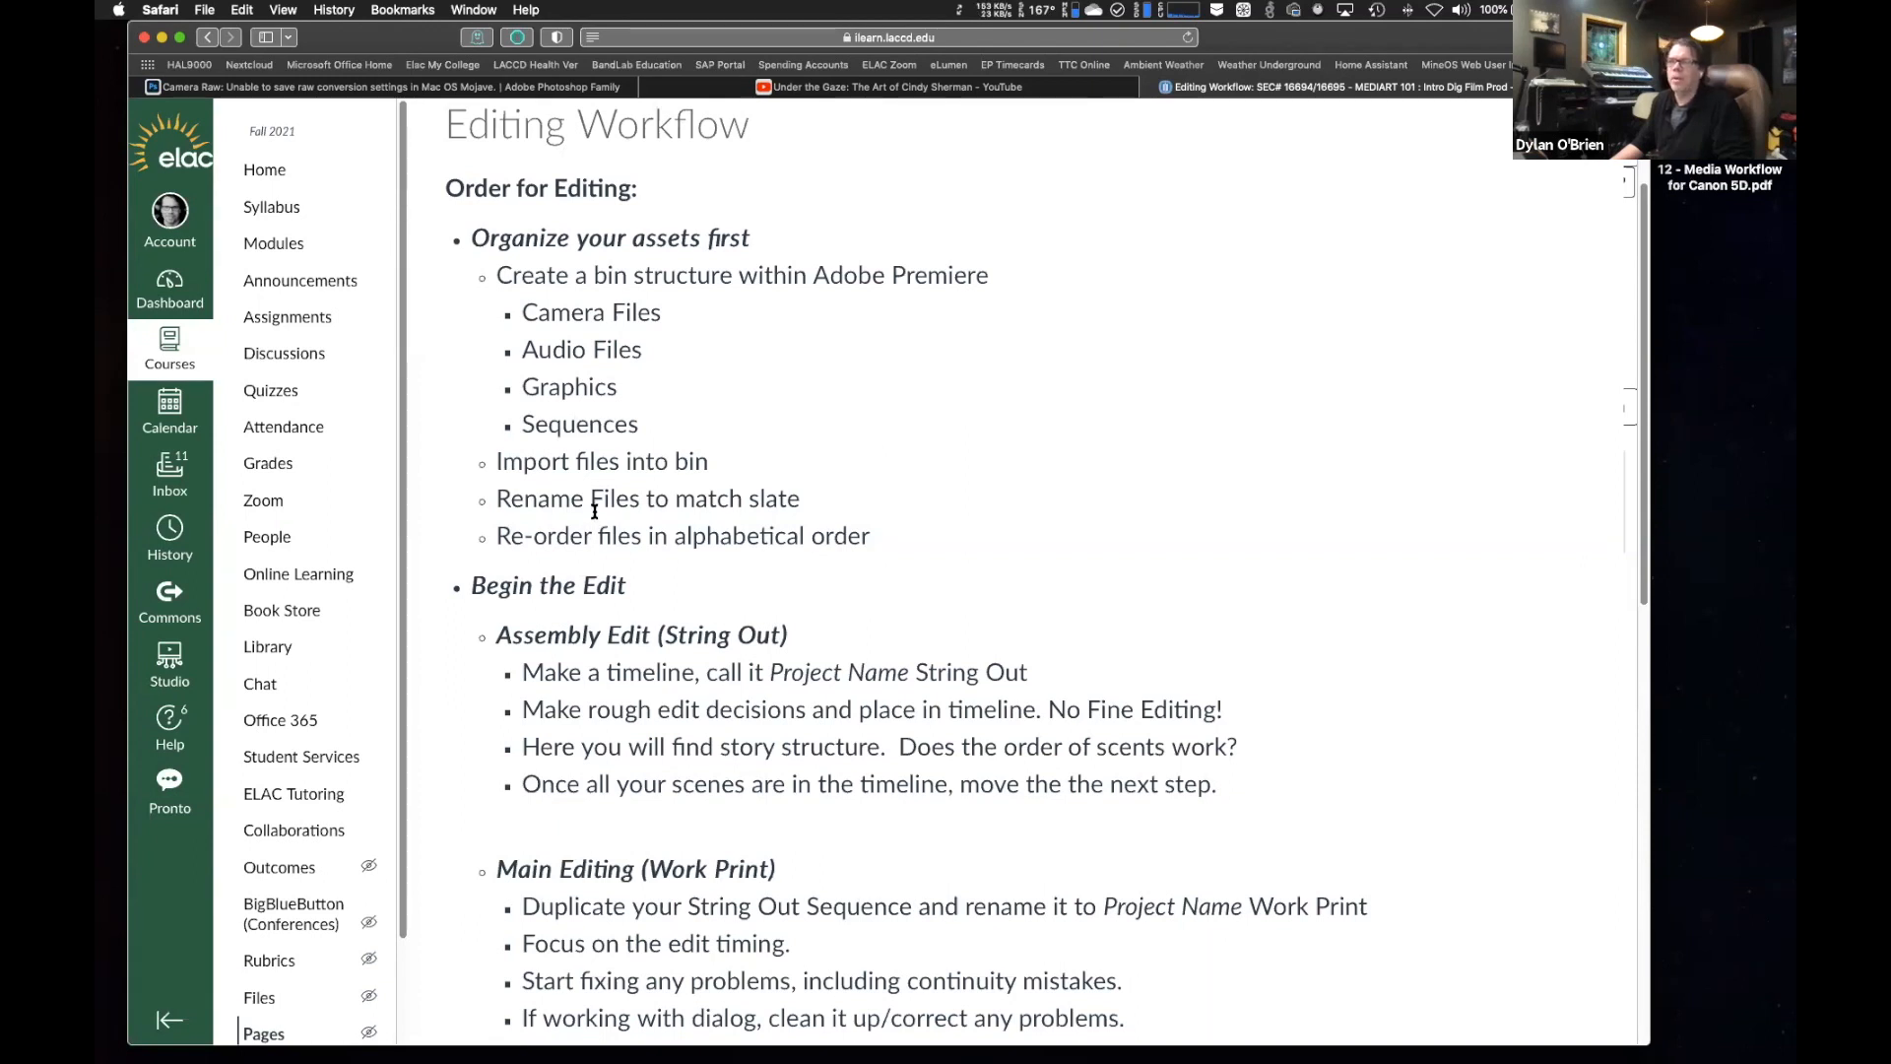
{"action": "scroll", "coordinate": [617, 519], "scroll_direction": "up", "scroll_amount": 4}
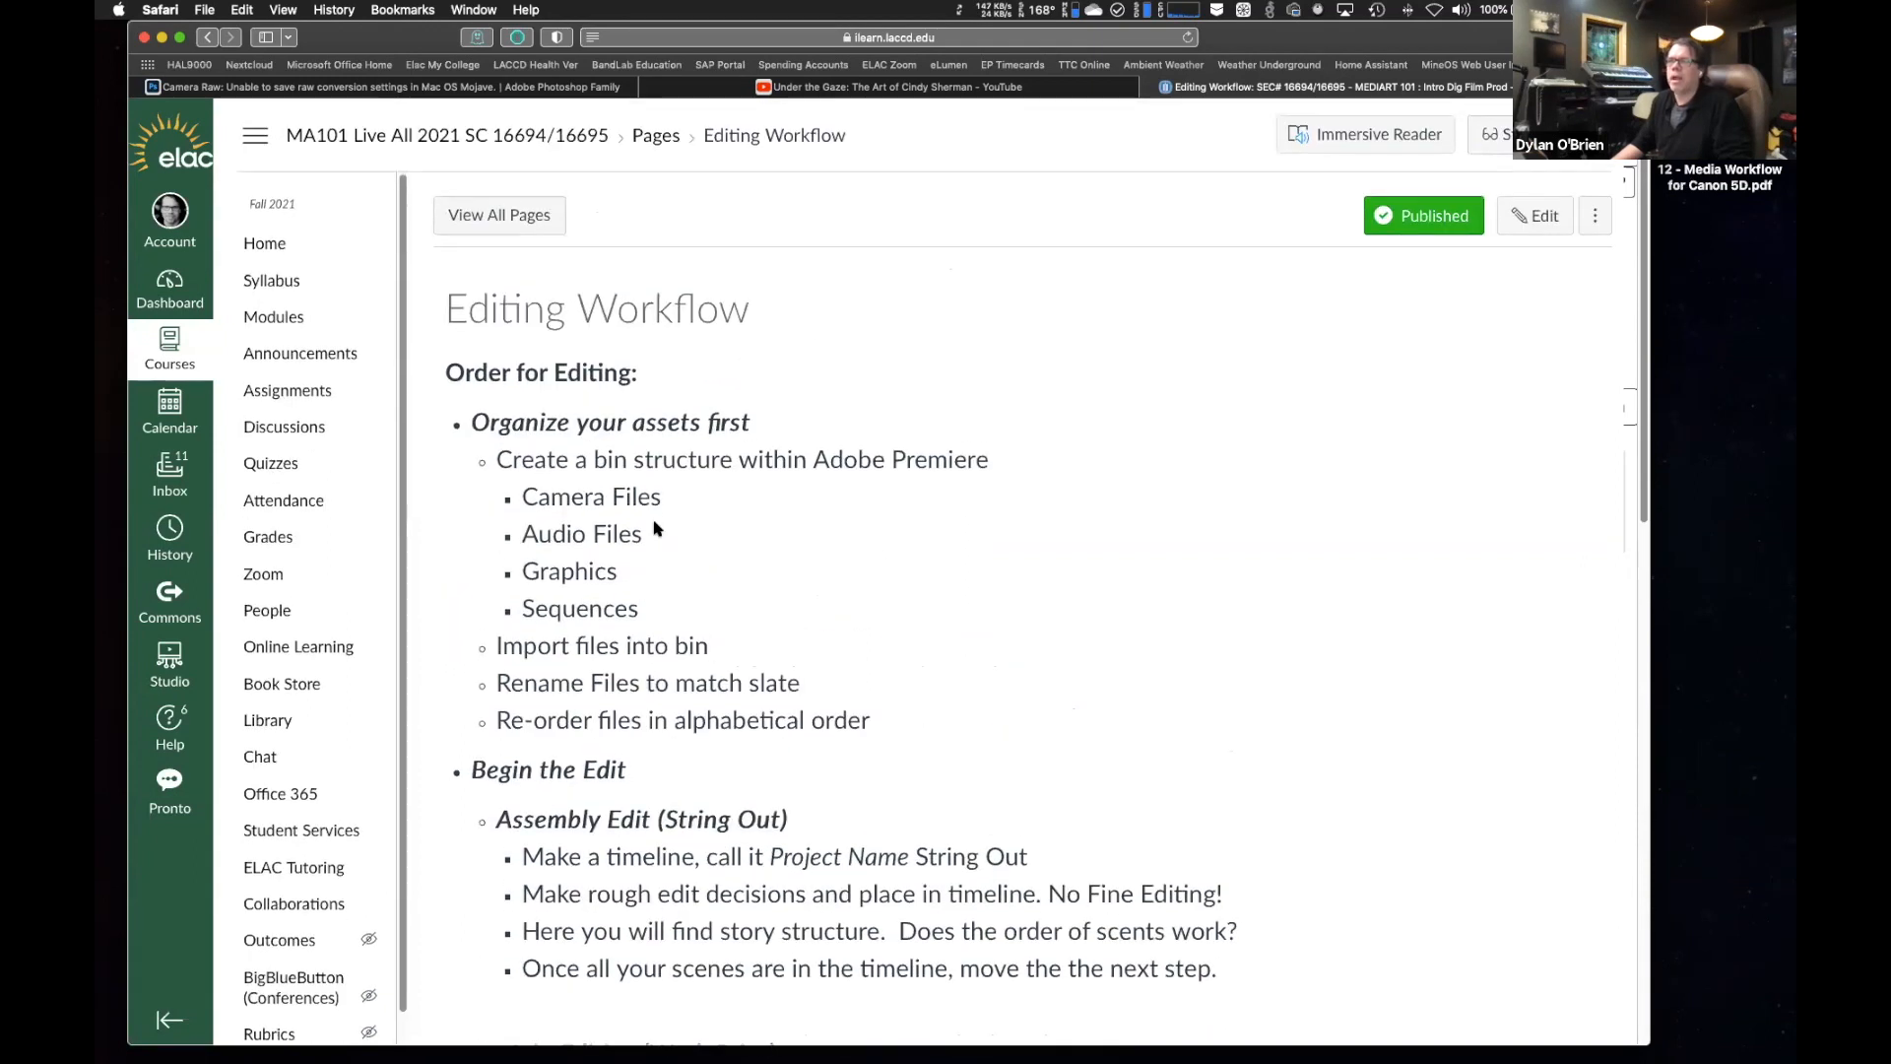
Switch back to Premiere Pro, open the Camera Files bin and its 001YFQAM bin, and navigate back up to the project's top level.
{"action": "key", "text": "ctrl+Up"}
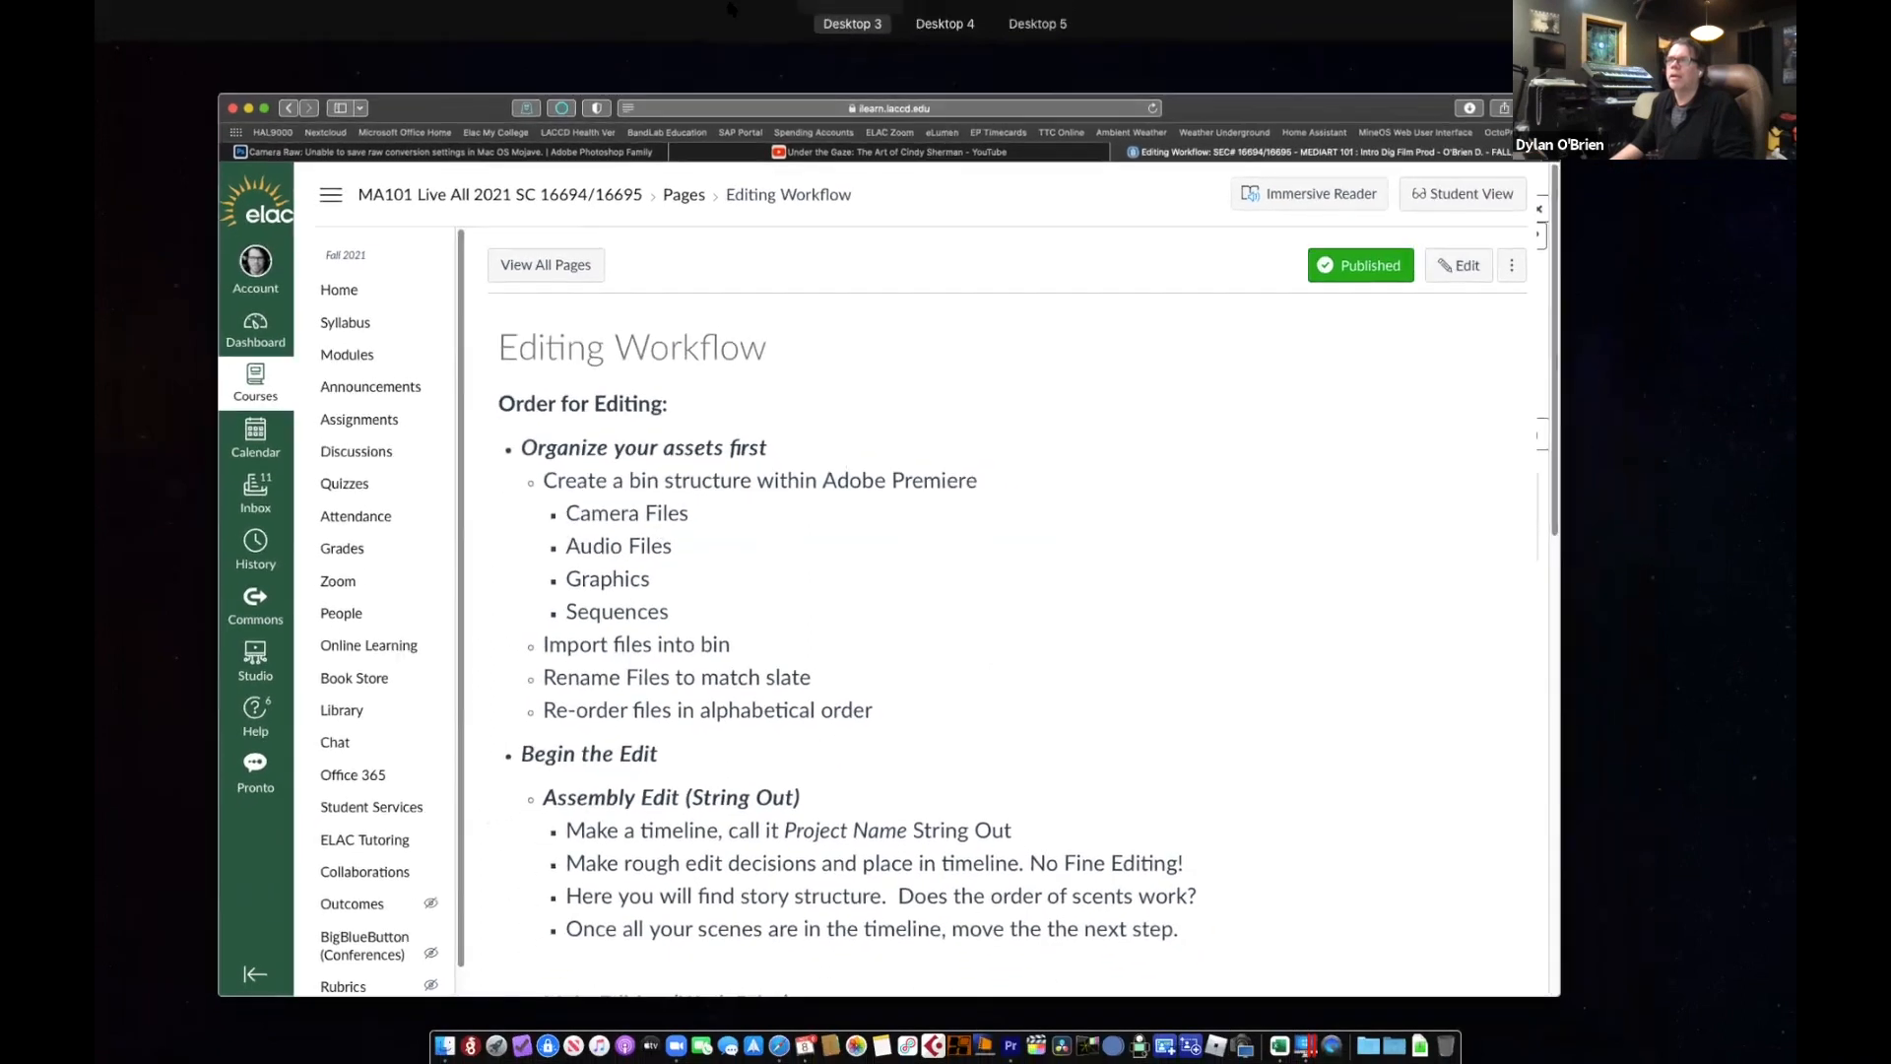
{"action": "left_click", "coordinate": [1087, 82]}
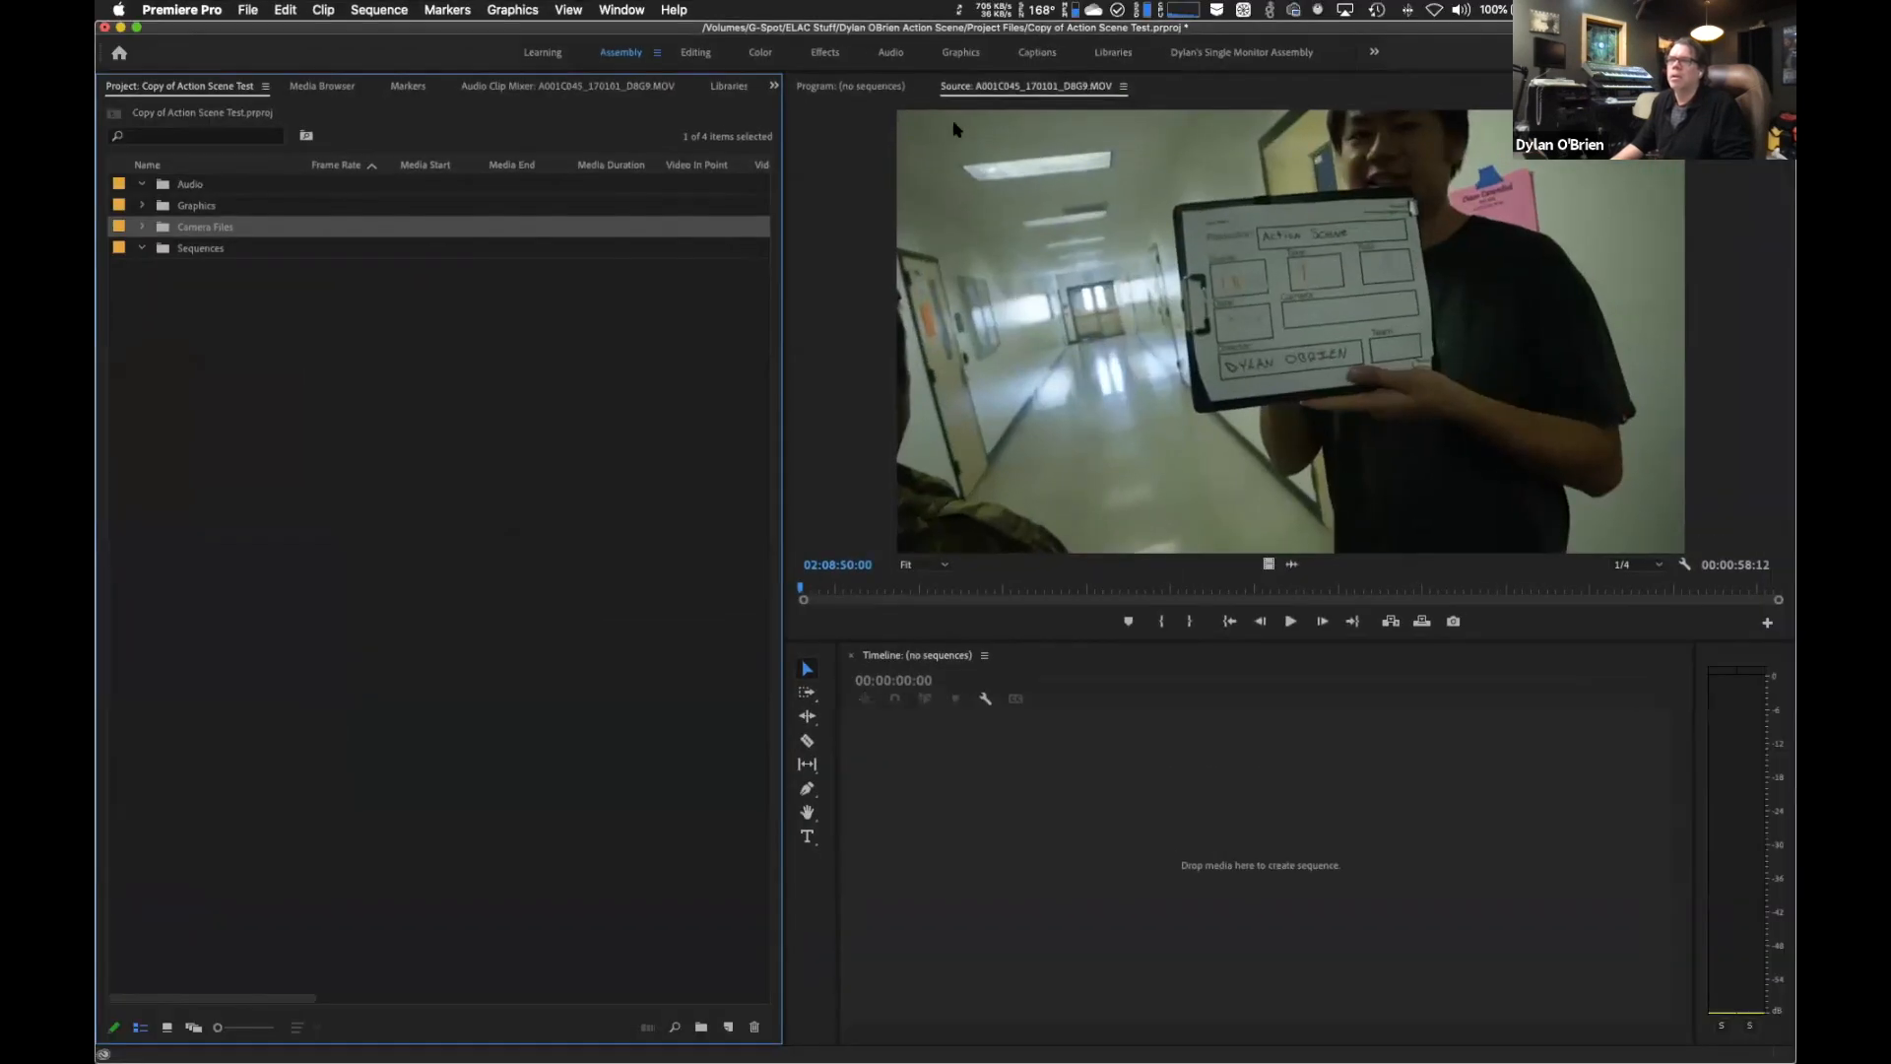
{"action": "left_click", "coordinate": [144, 228]}
{"action": "left_click", "coordinate": [144, 228]}
{"action": "double_click", "coordinate": [165, 229]}
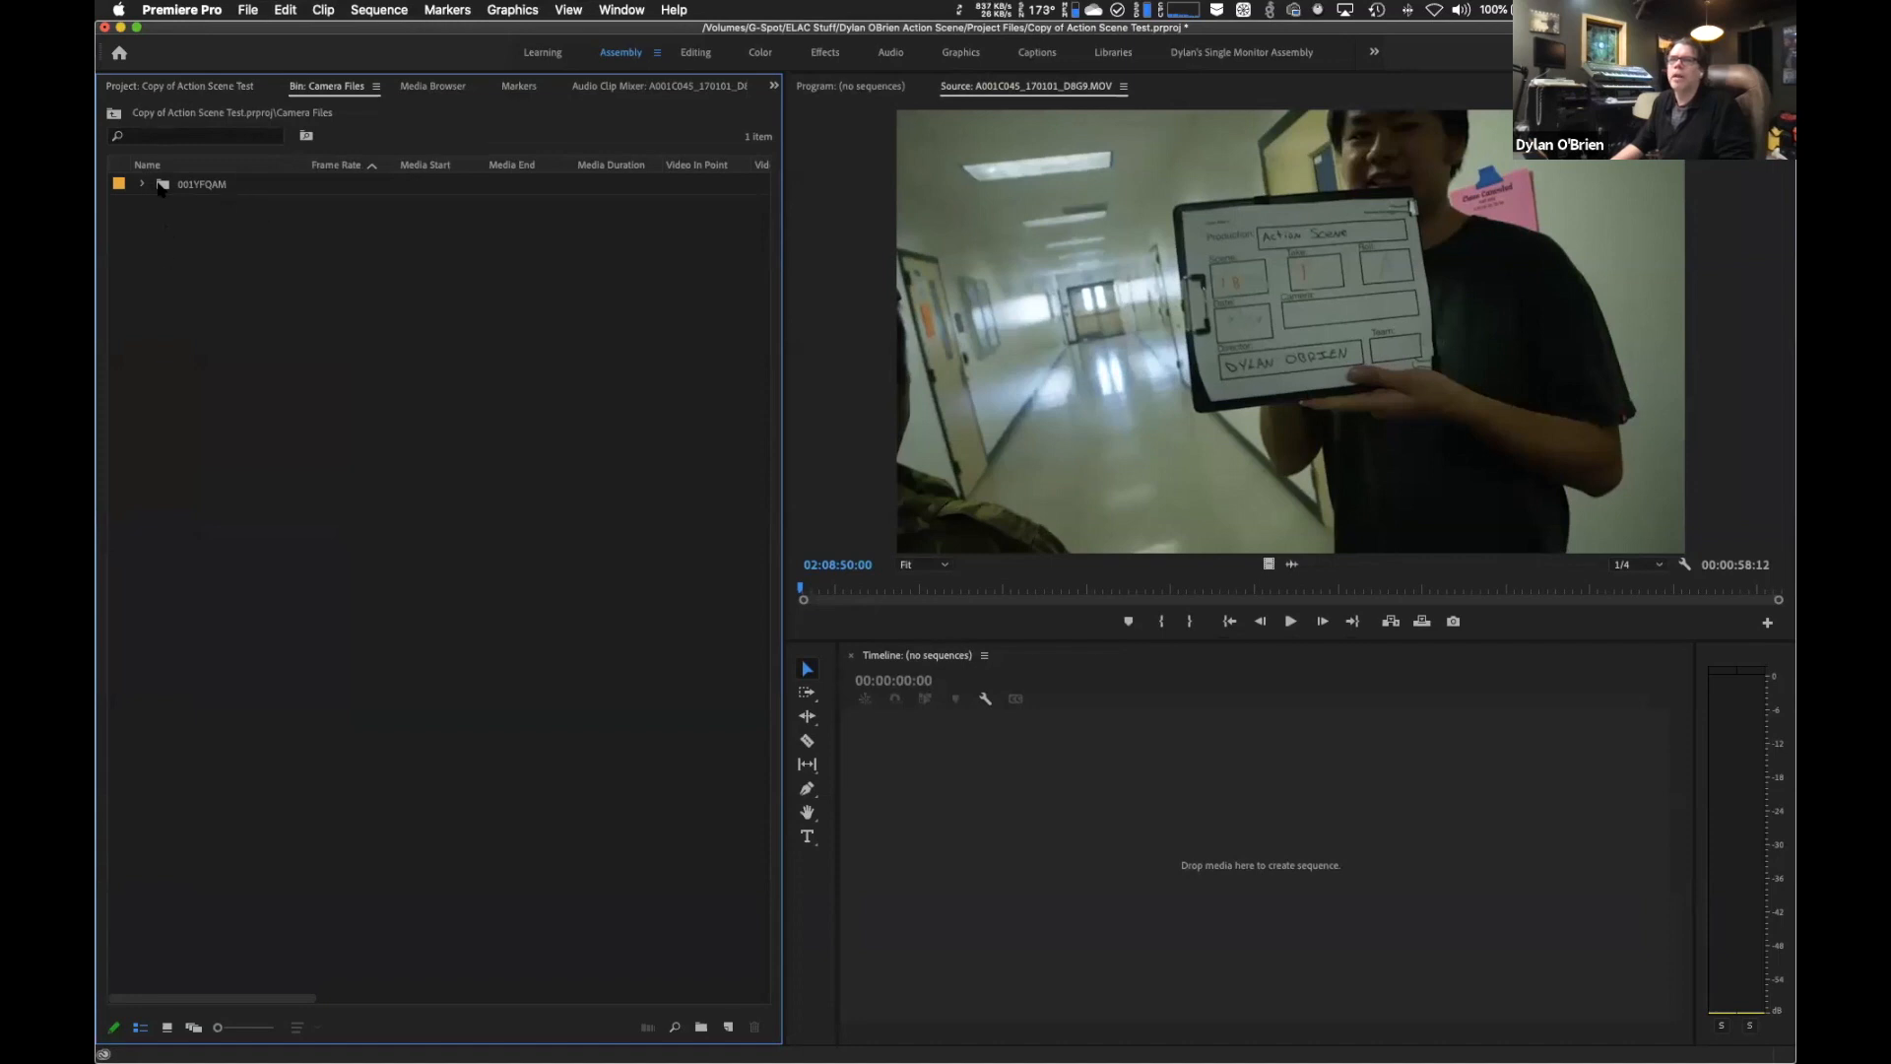
{"action": "double_click", "coordinate": [163, 185]}
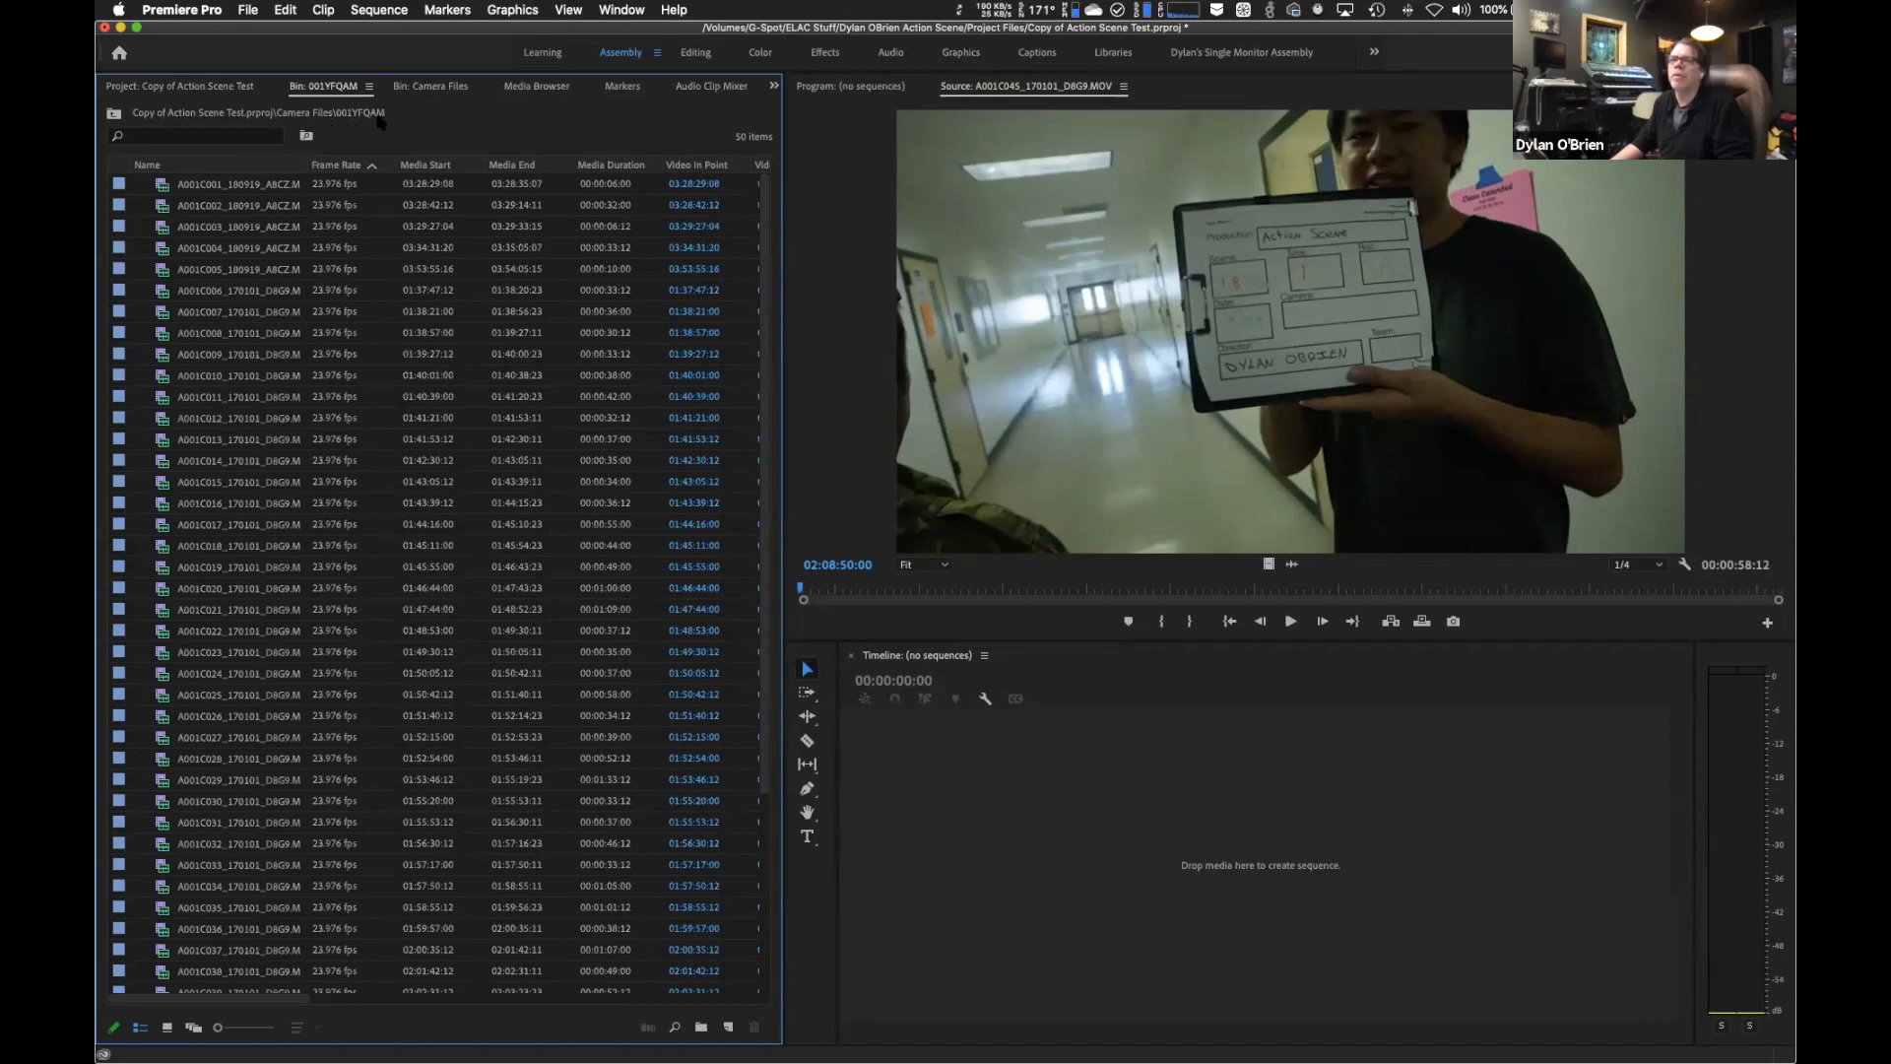
{"action": "left_click", "coordinate": [115, 113]}
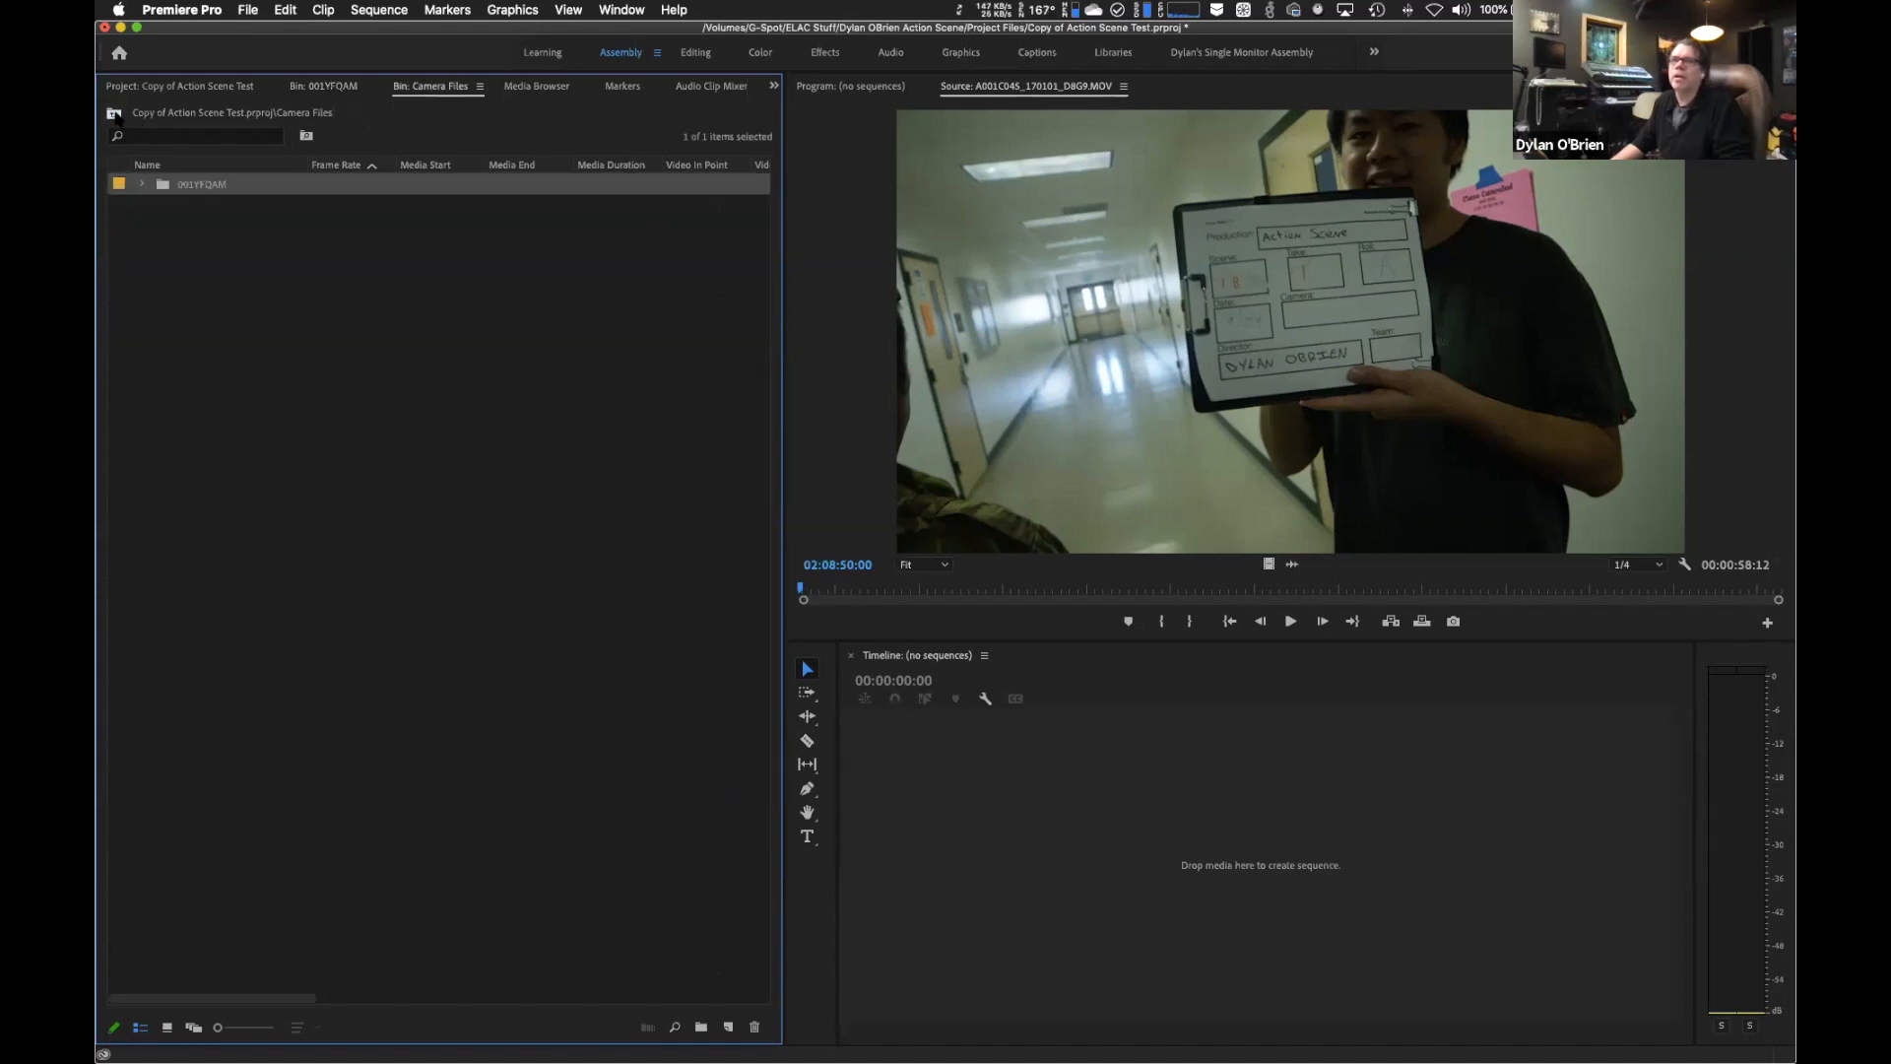
{"action": "left_click", "coordinate": [114, 114]}
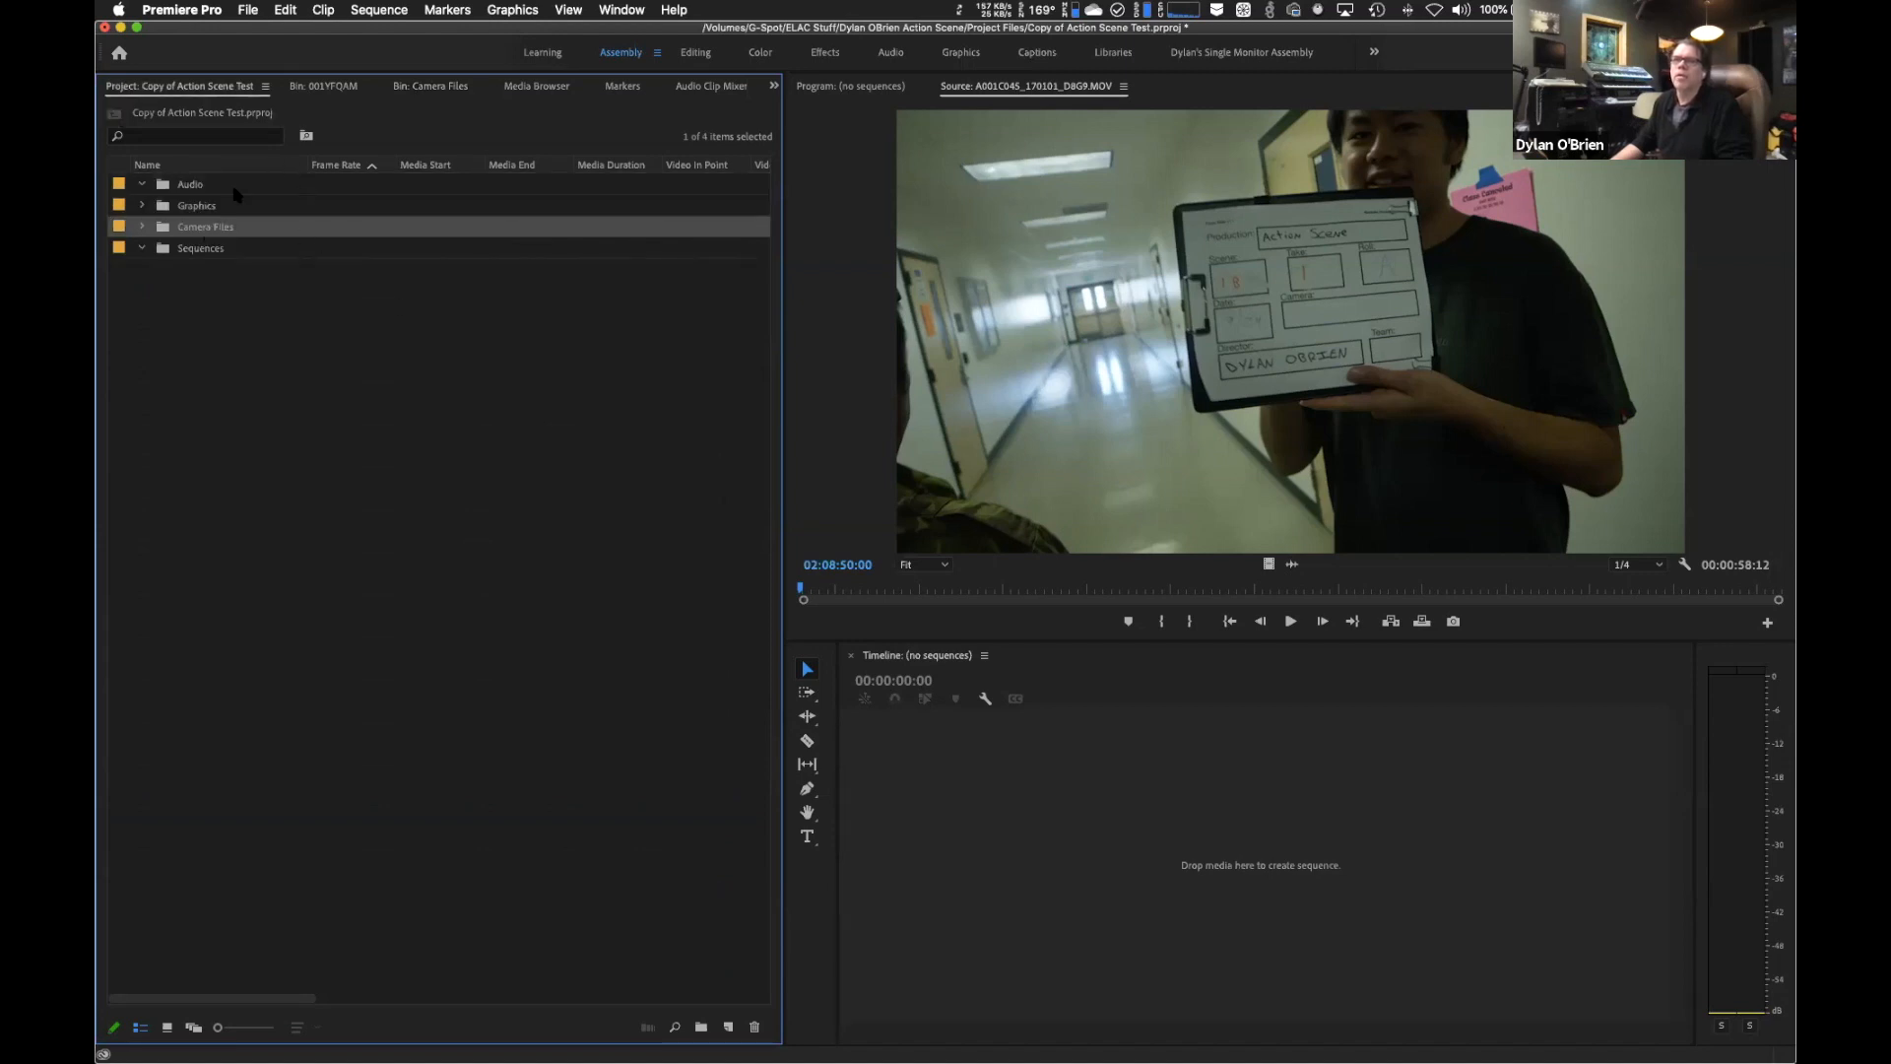
Open the 001YFQAM bin inside Camera Files and preview clips A001C001 and A001C002 in the Source Monitor.
{"action": "double_click", "coordinate": [164, 229]}
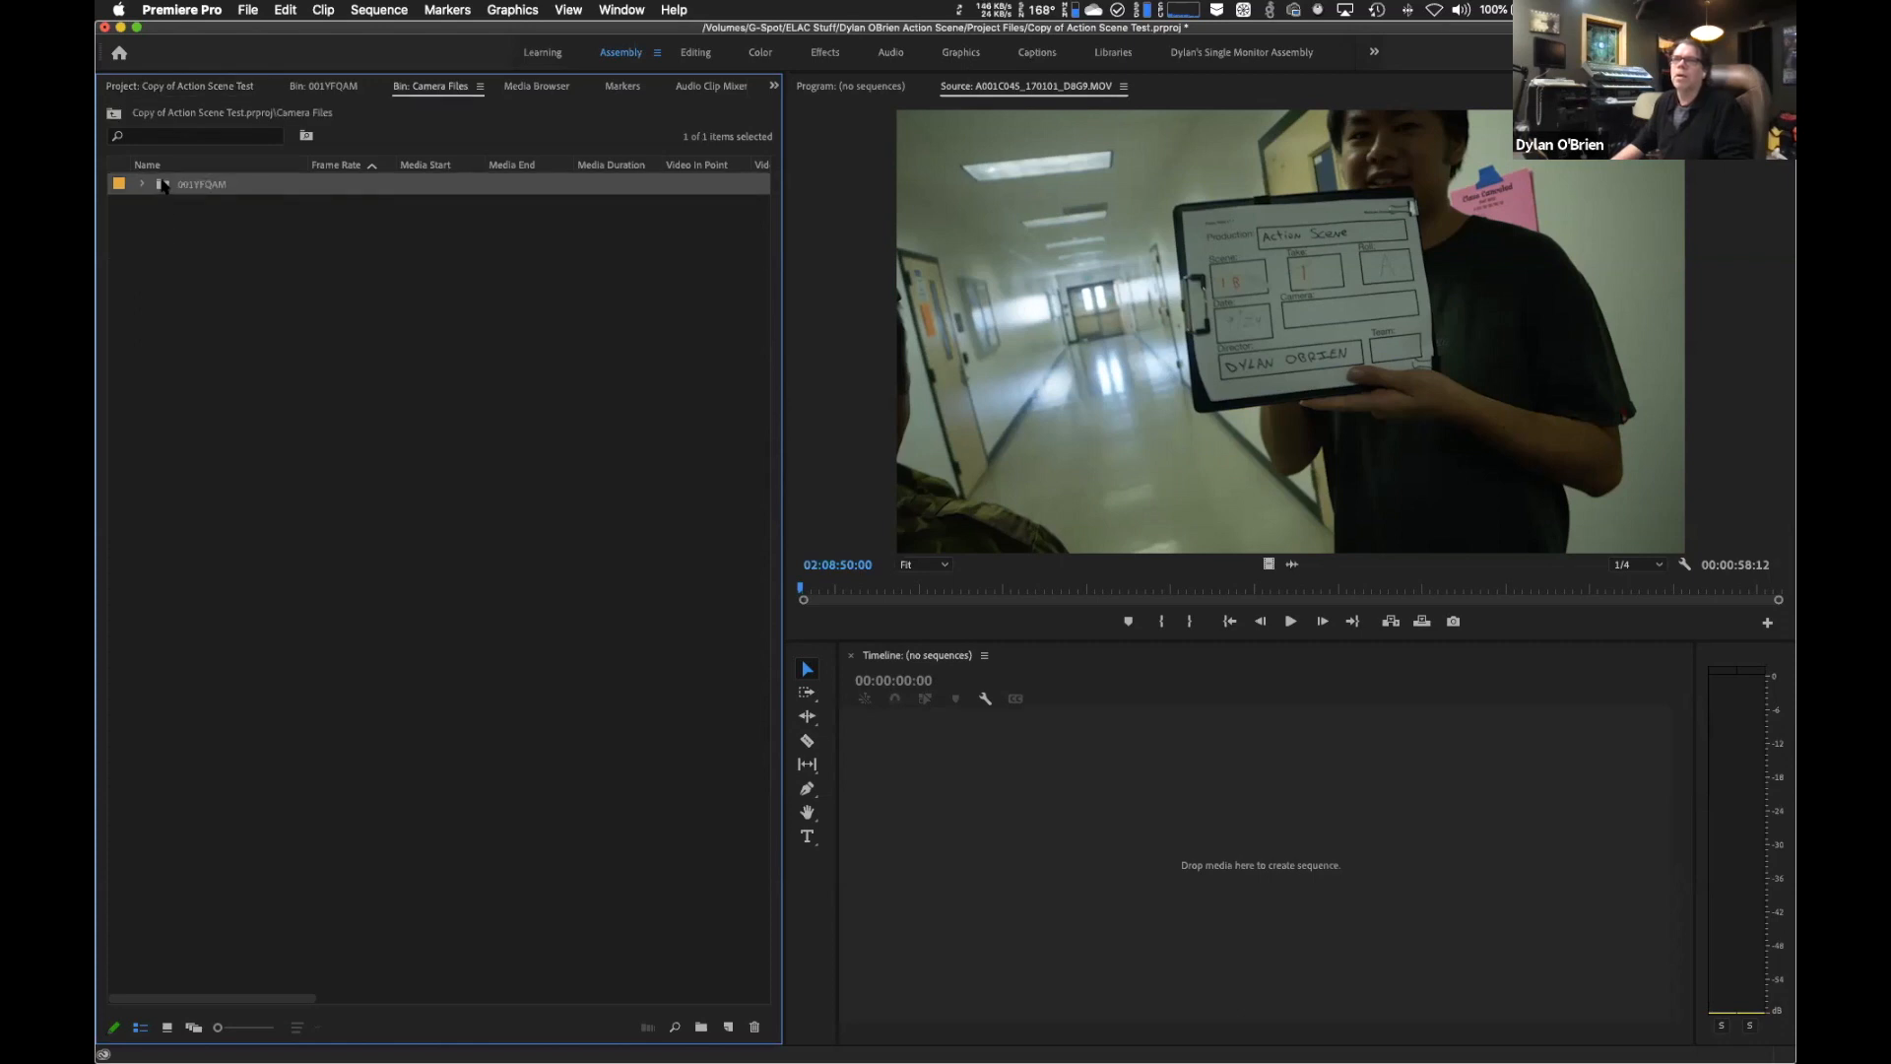
{"action": "double_click", "coordinate": [164, 184]}
{"action": "scroll", "coordinate": [349, 453], "scroll_direction": "down", "scroll_amount": 3}
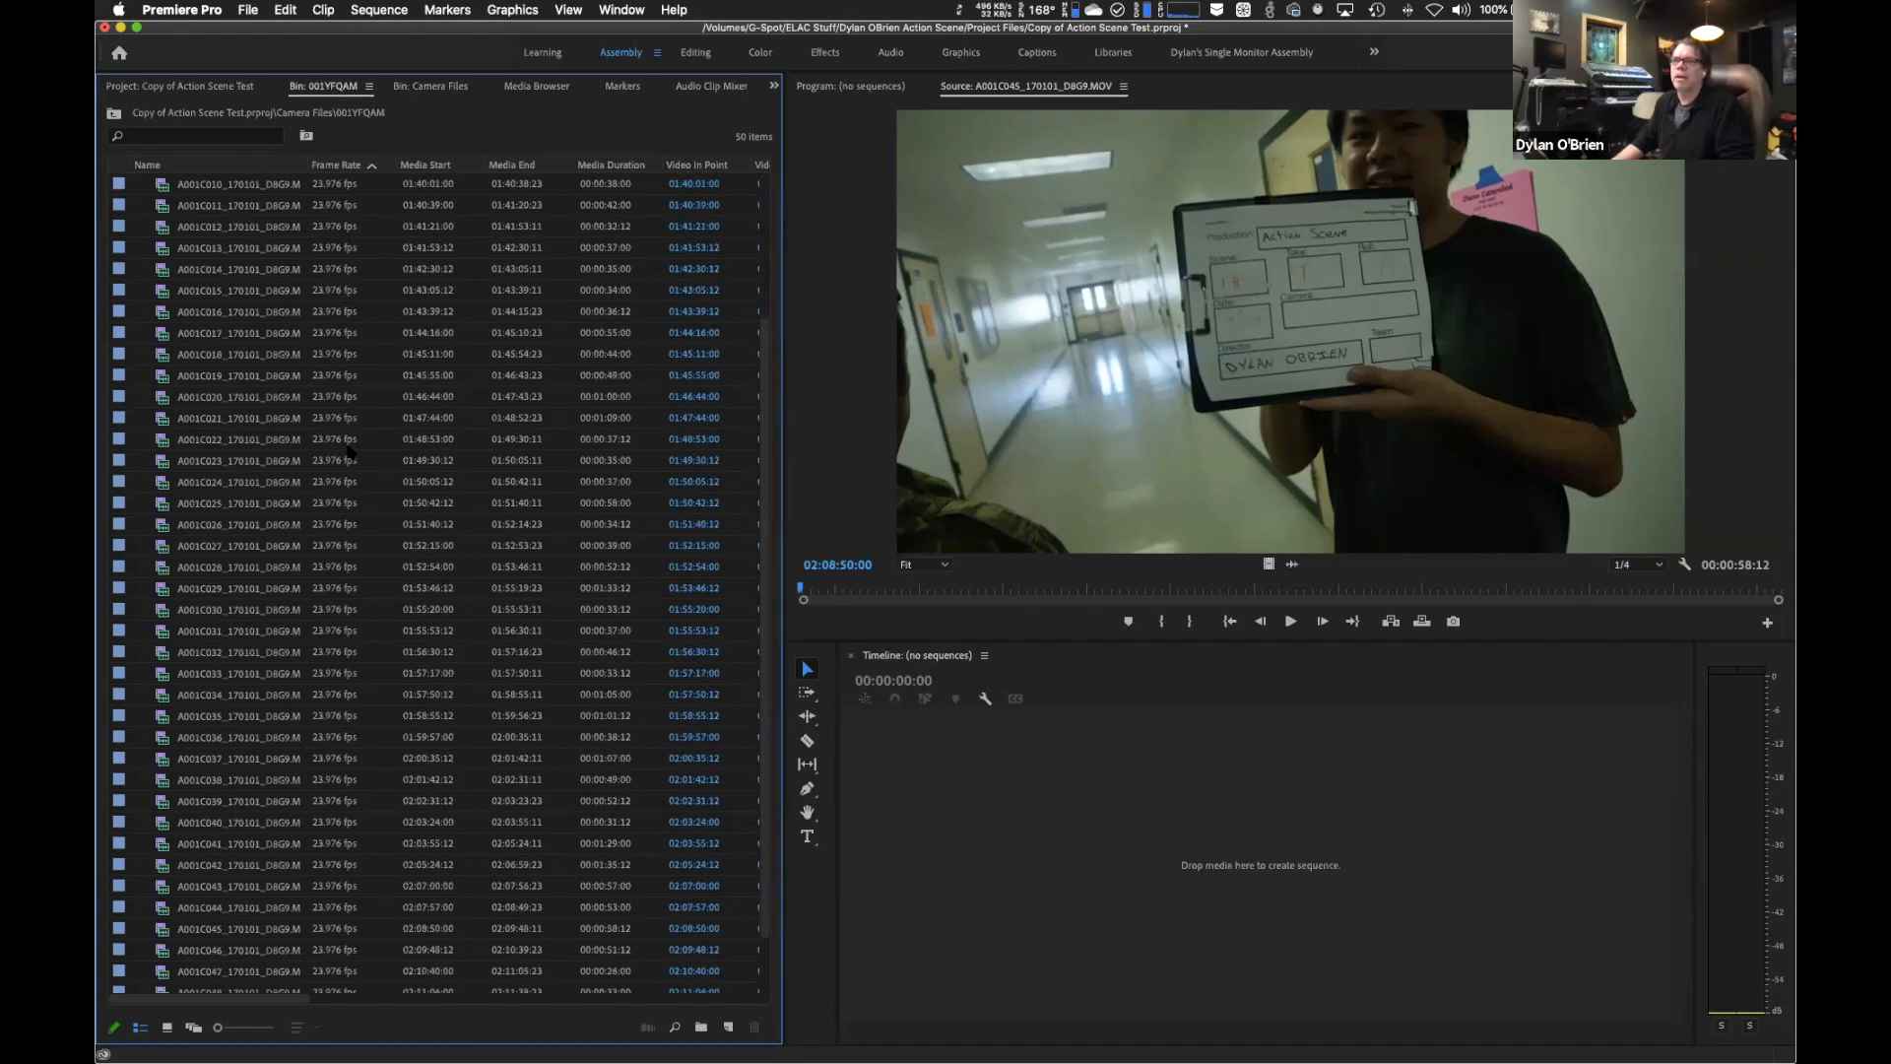
{"action": "scroll", "coordinate": [287, 322], "scroll_direction": "up", "scroll_amount": 3}
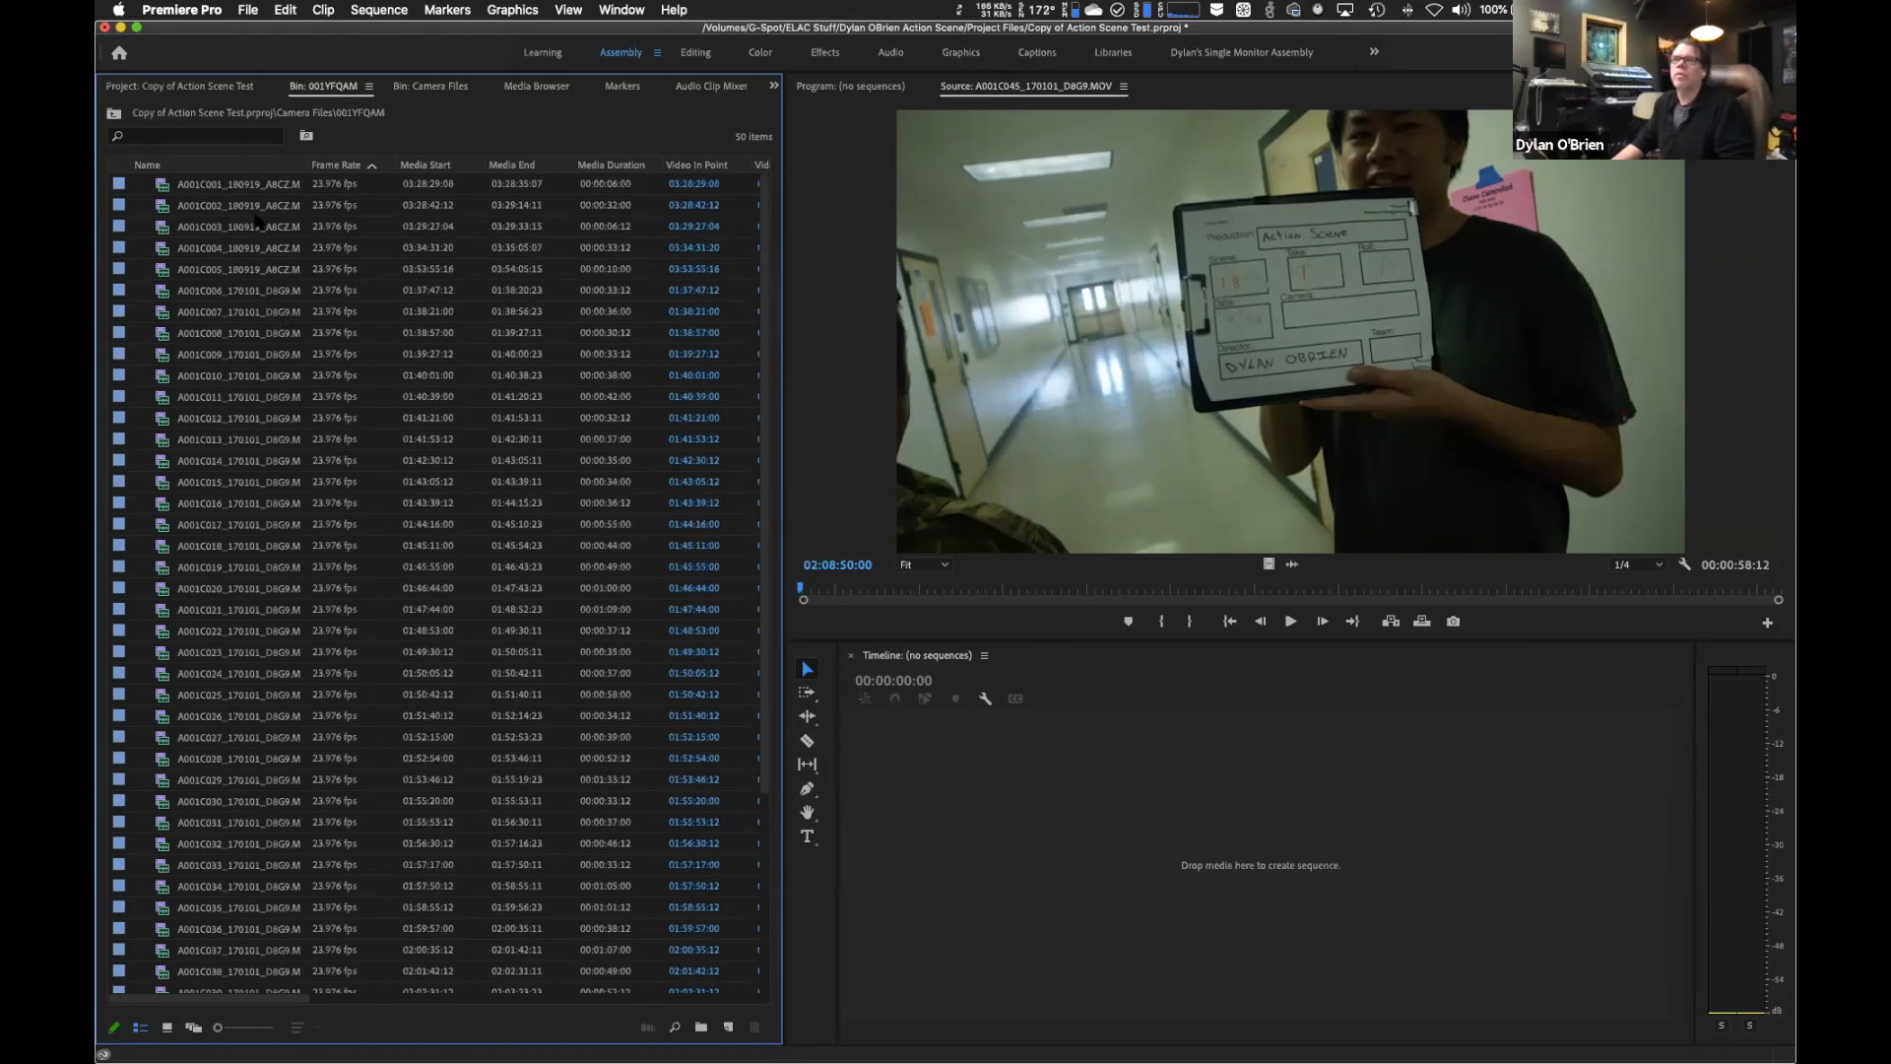
{"action": "left_click", "coordinate": [248, 187]}
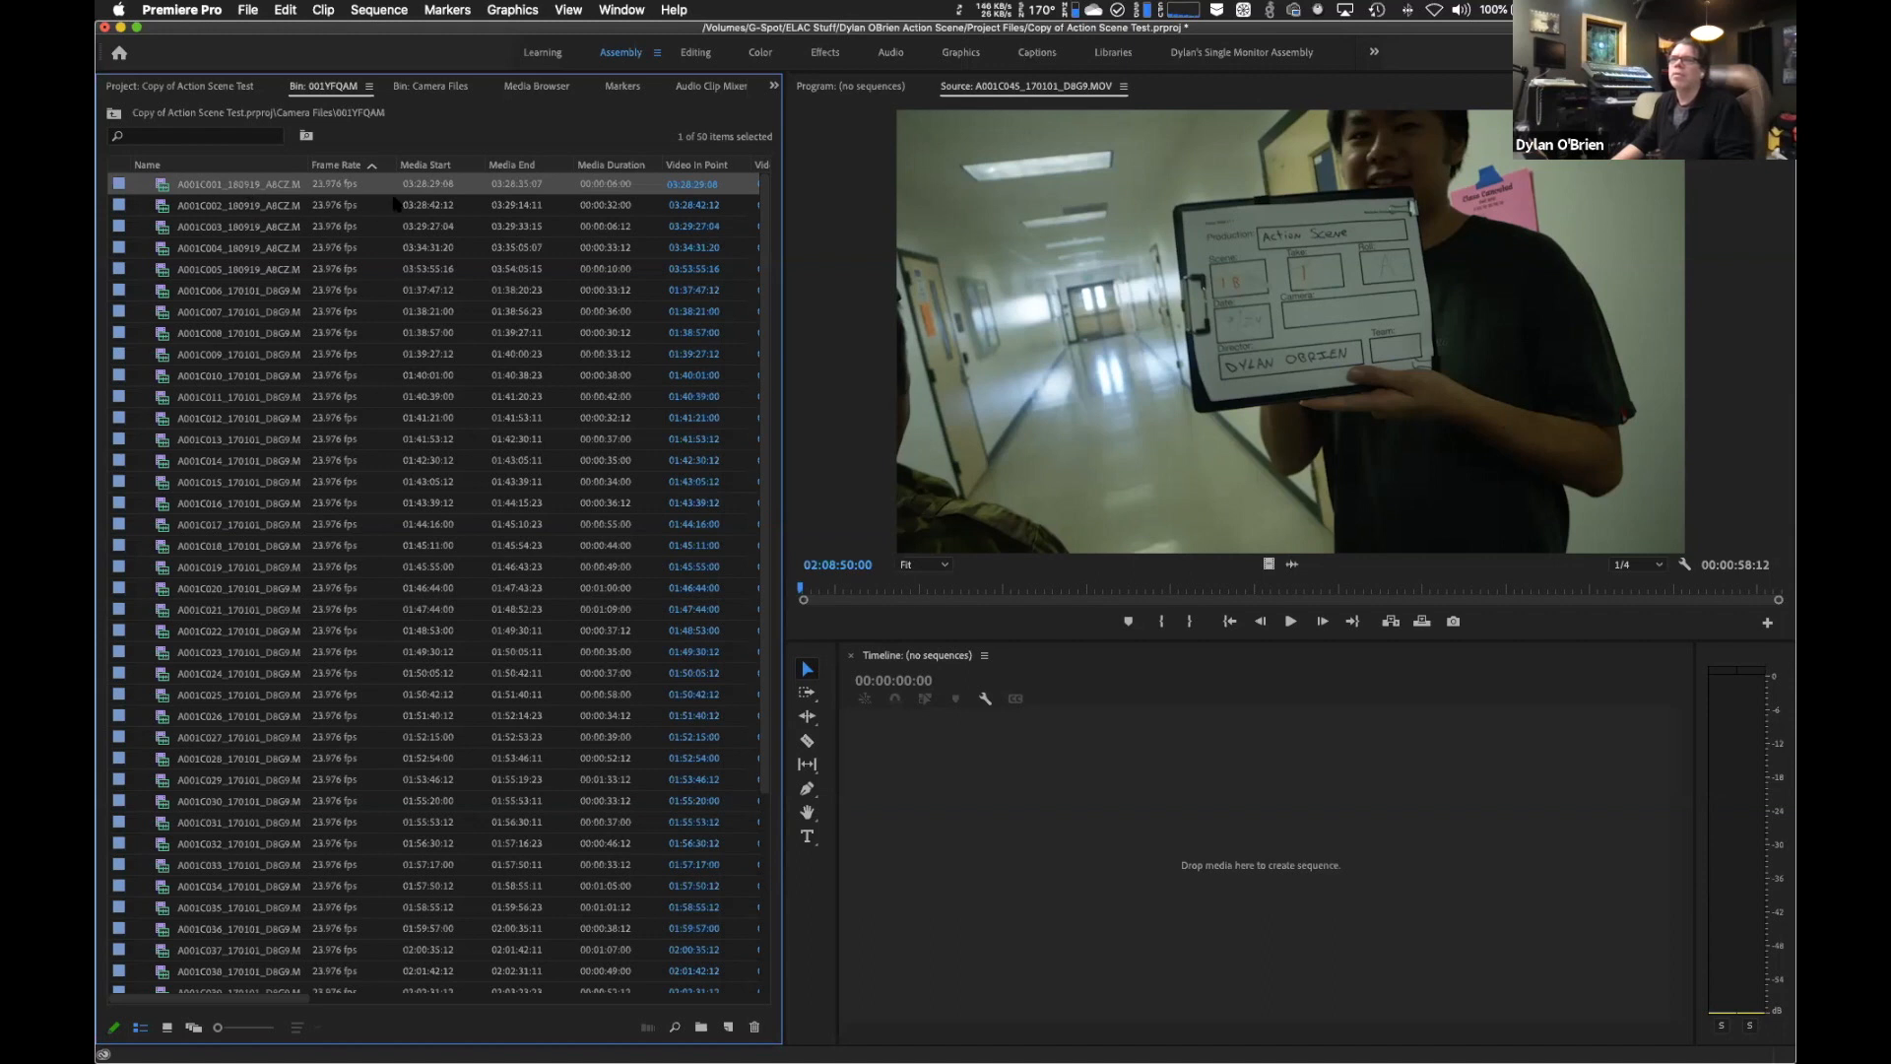
{"action": "double_click", "coordinate": [165, 185]}
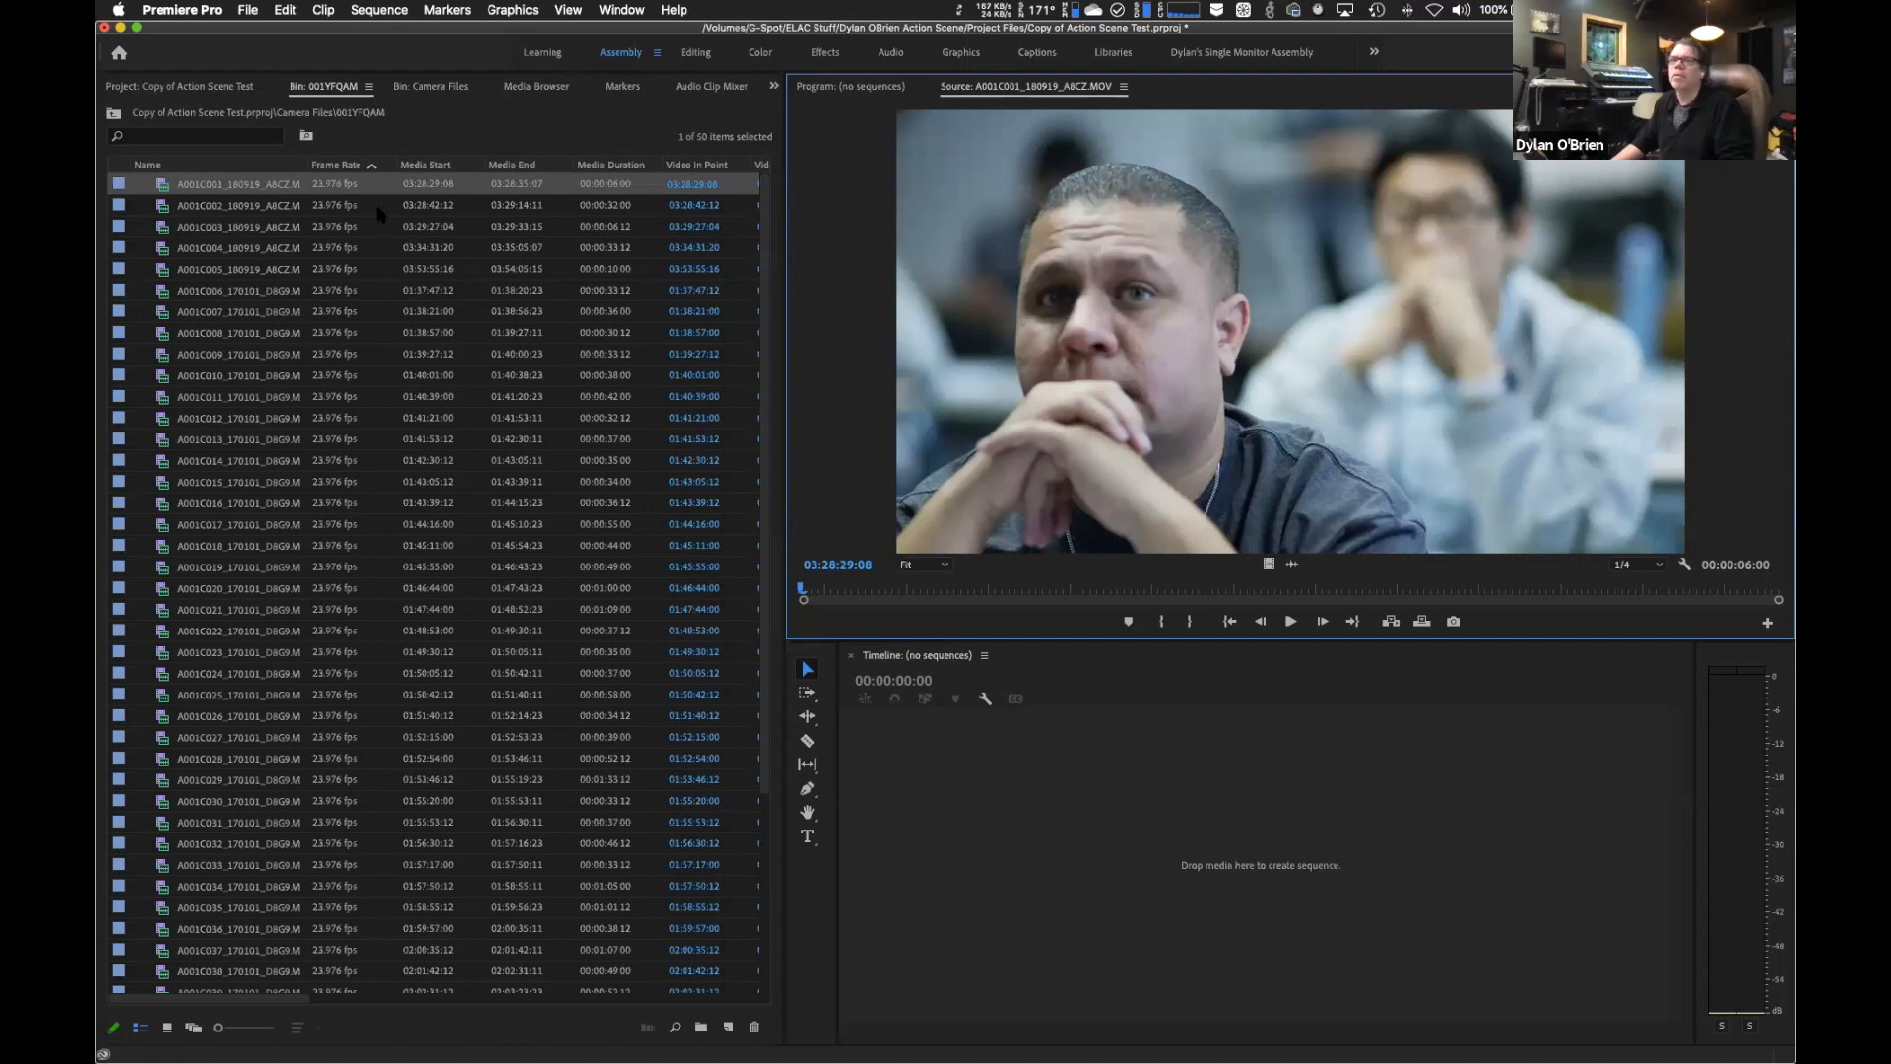
{"action": "double_click", "coordinate": [162, 207]}
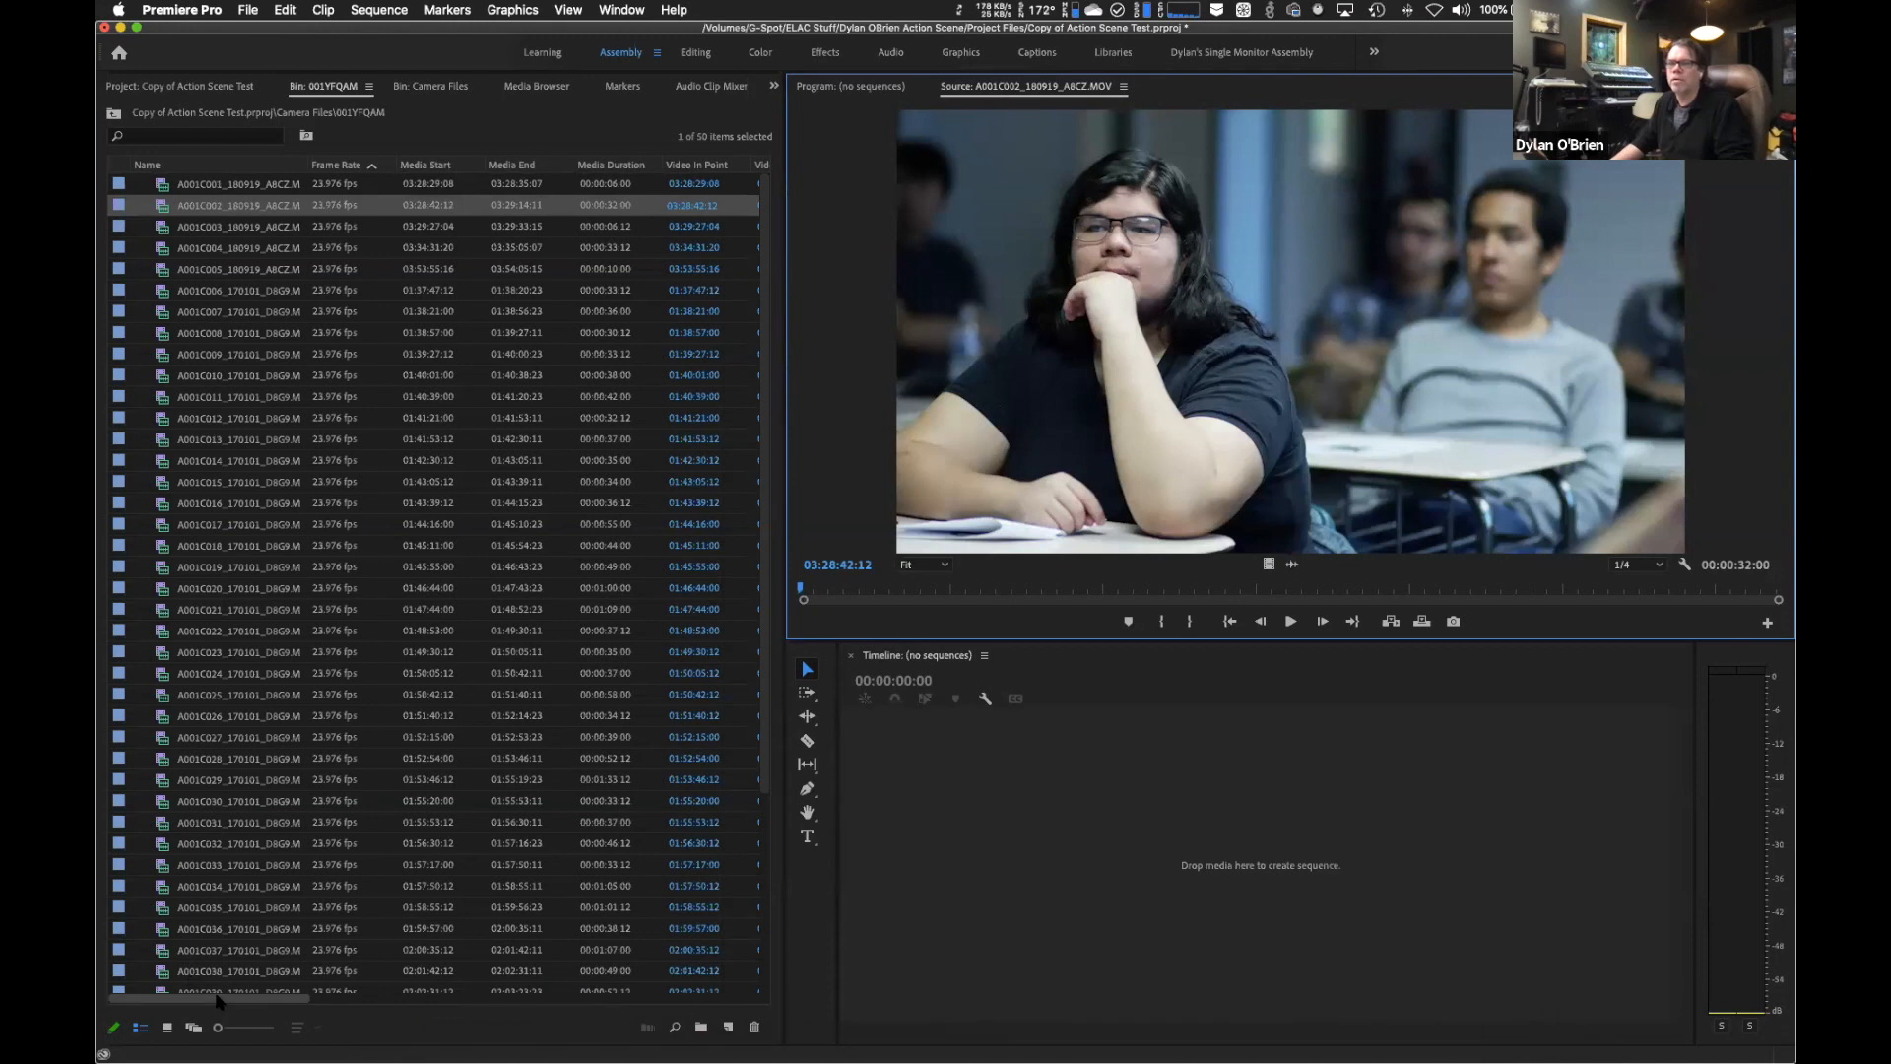
Look through the metadata columns of the clips in the 001YFQAM bin and return to the first columns.
{"action": "left_click_drag", "start_coordinate": [219, 1001], "coordinate": [615, 1016]}
{"action": "left_click_drag", "start_coordinate": [480, 1013], "coordinate": [116, 1013]}
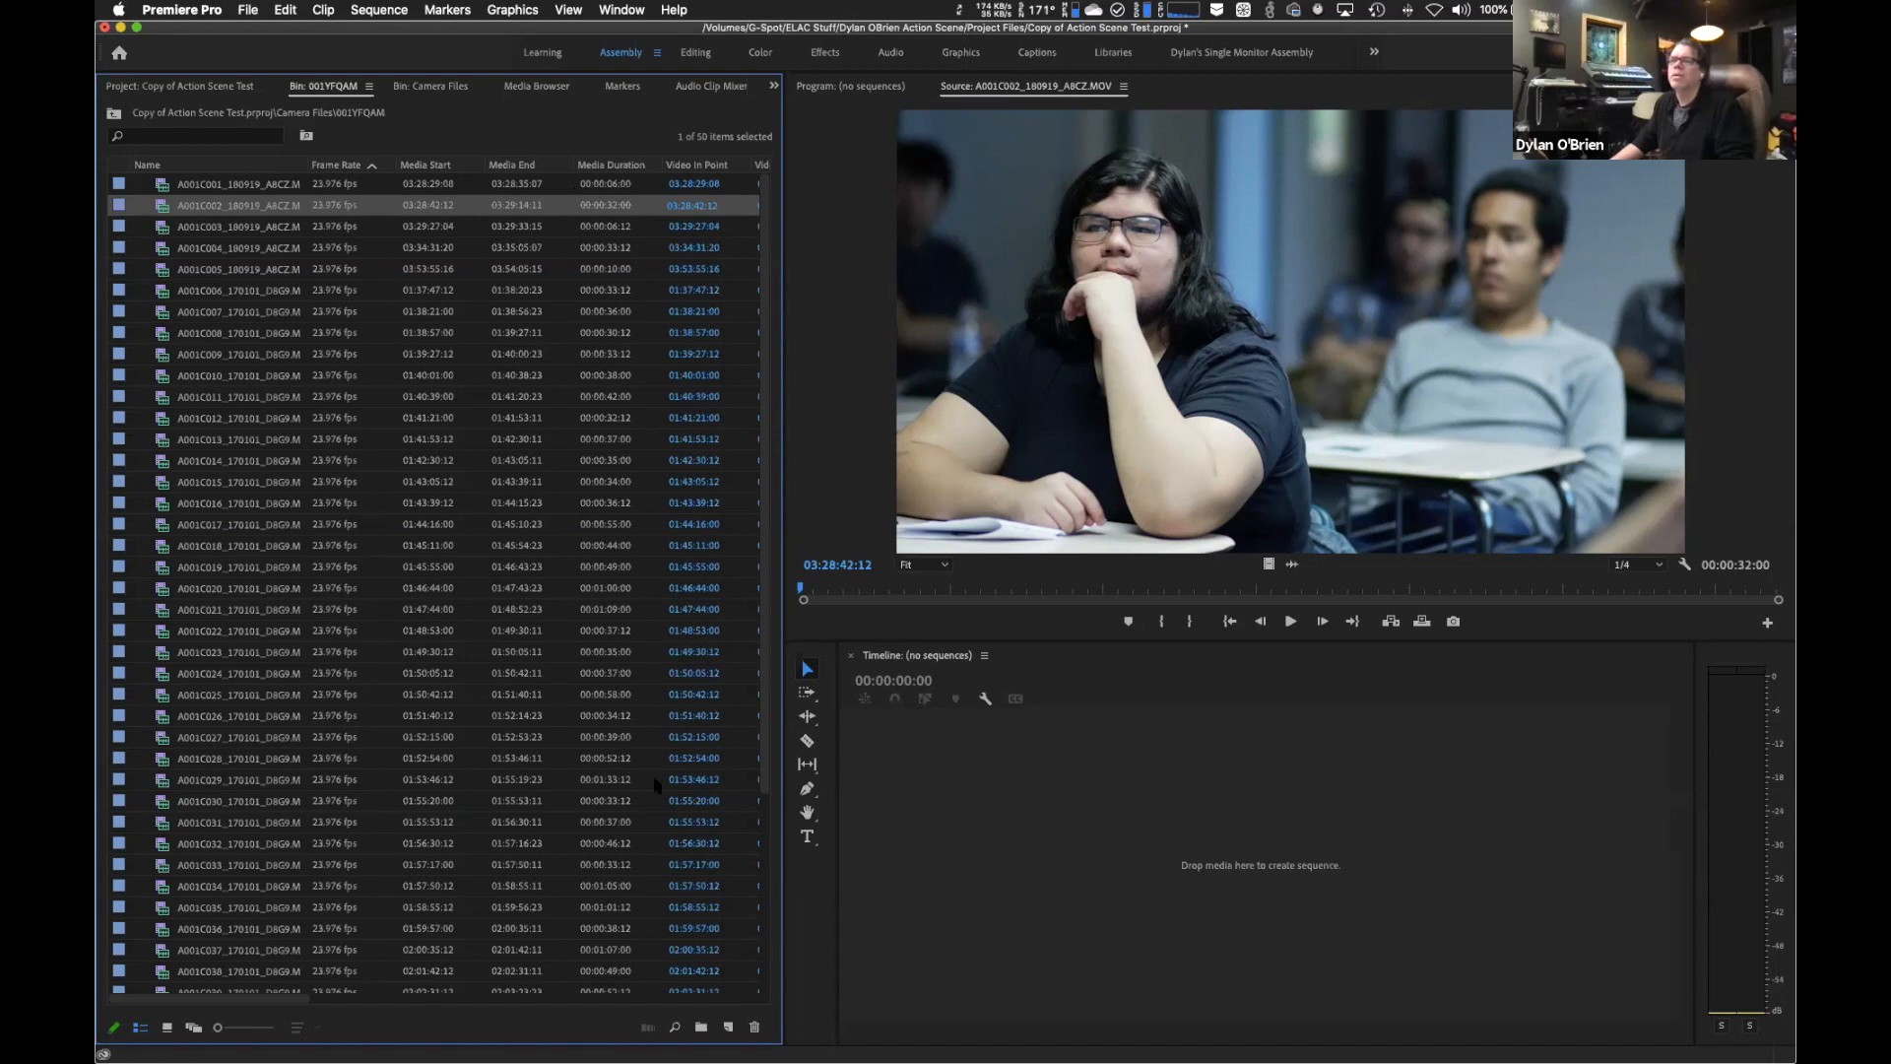
{"action": "left_click_drag", "start_coordinate": [286, 998], "coordinate": [529, 979]}
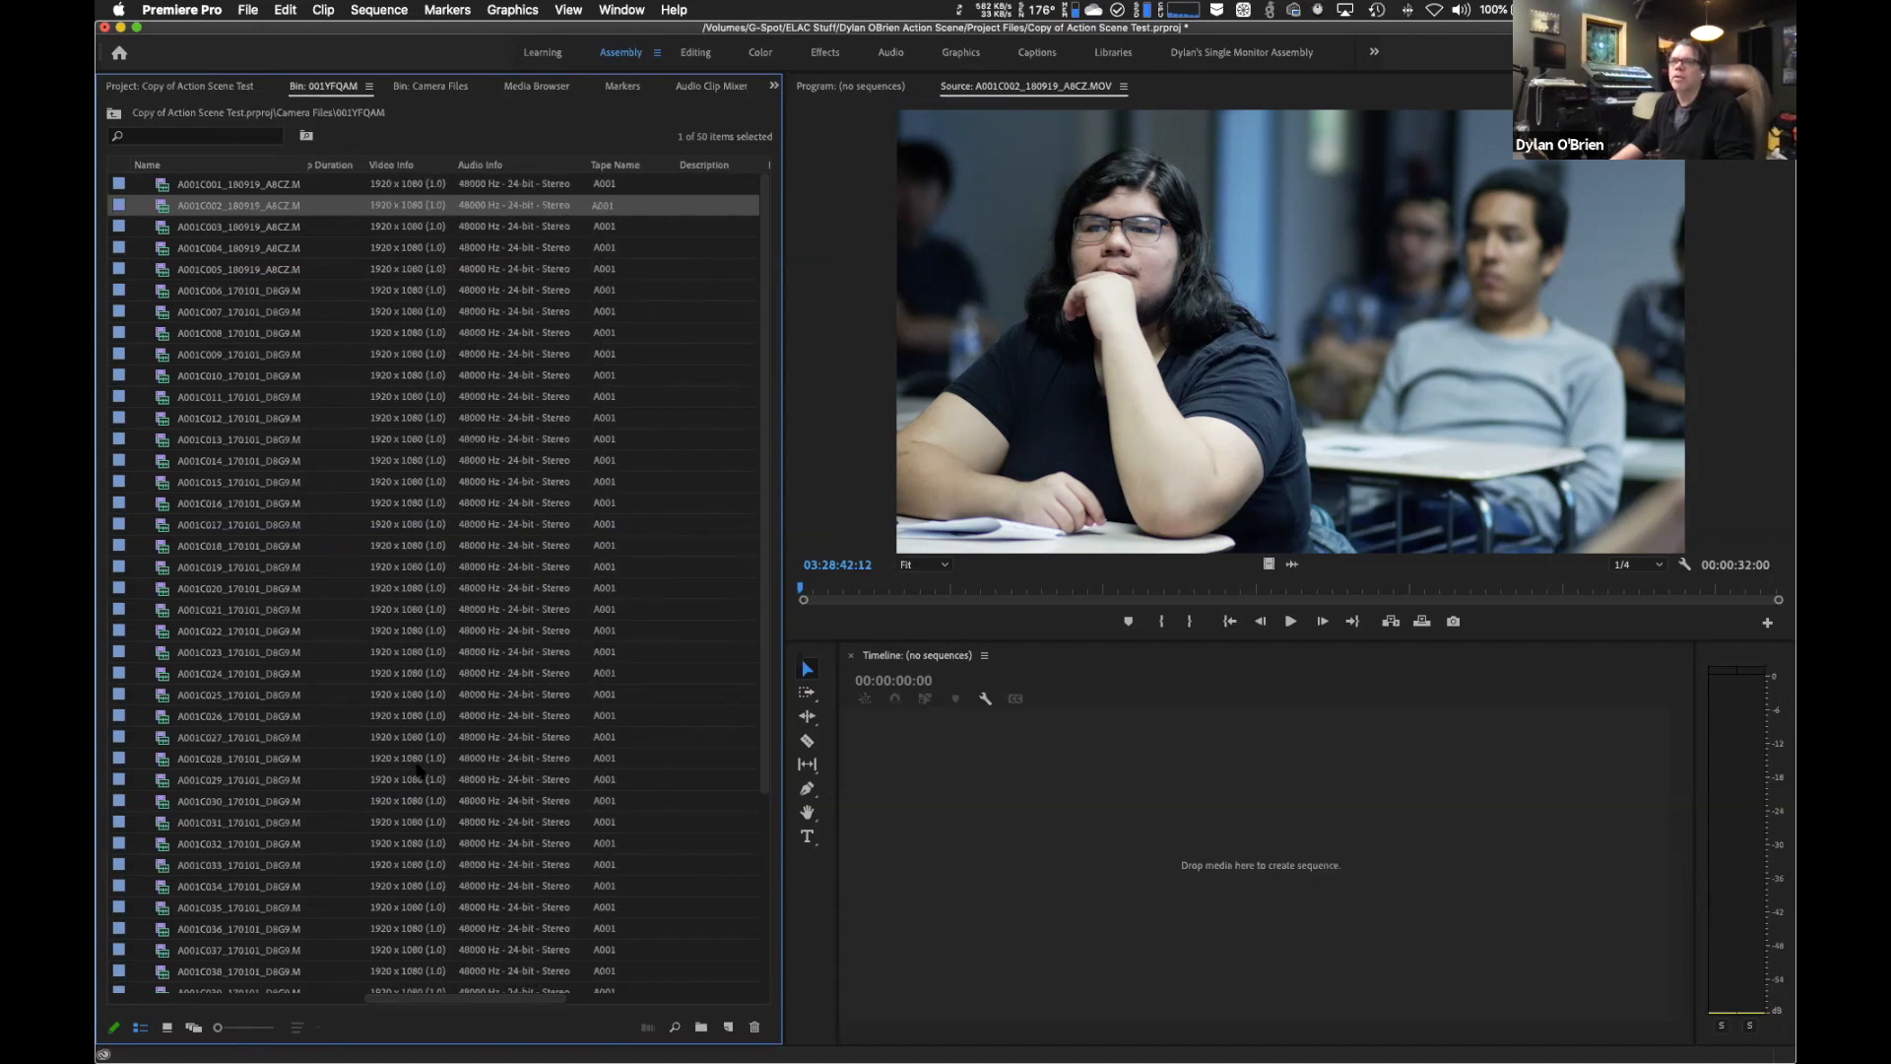
{"action": "left_click_drag", "start_coordinate": [440, 1002], "coordinate": [185, 1002]}
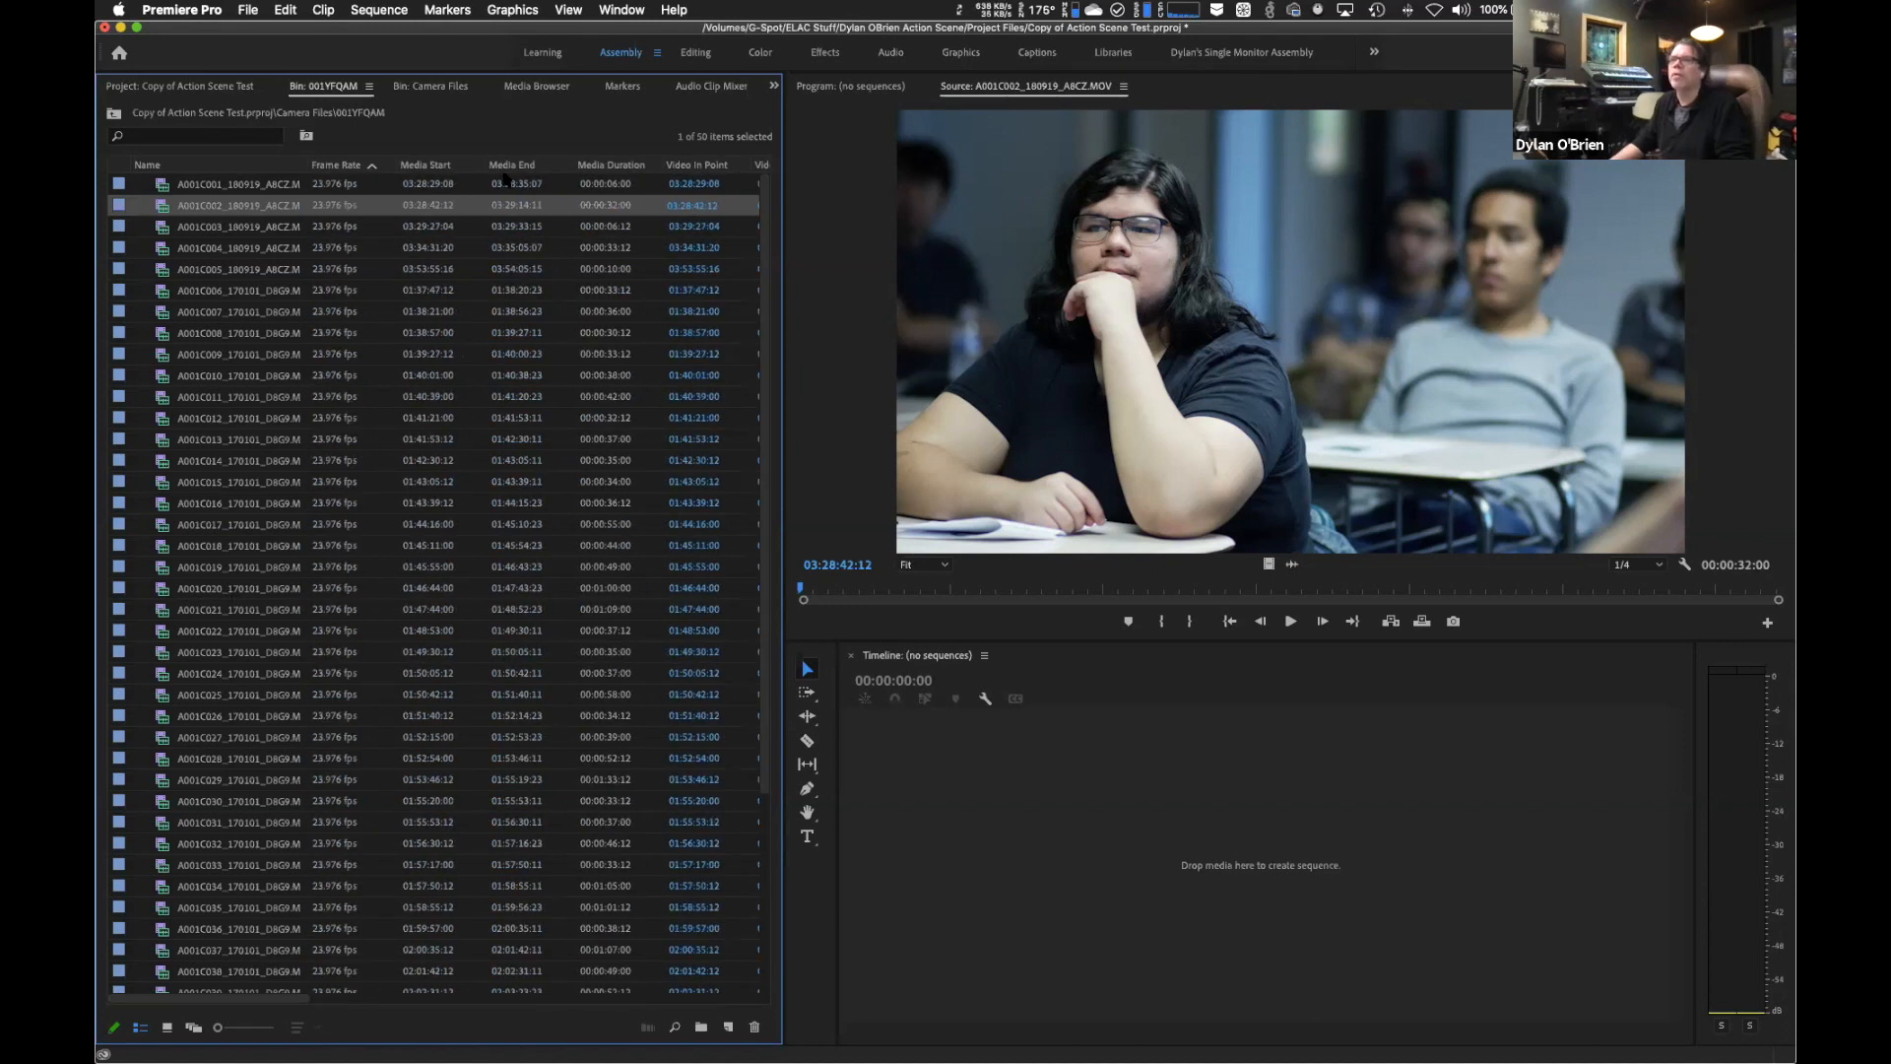
Open the bin's Metadata Display settings, look through the available metadata categories, and close them without changes.
{"action": "right_click", "coordinate": [555, 168]}
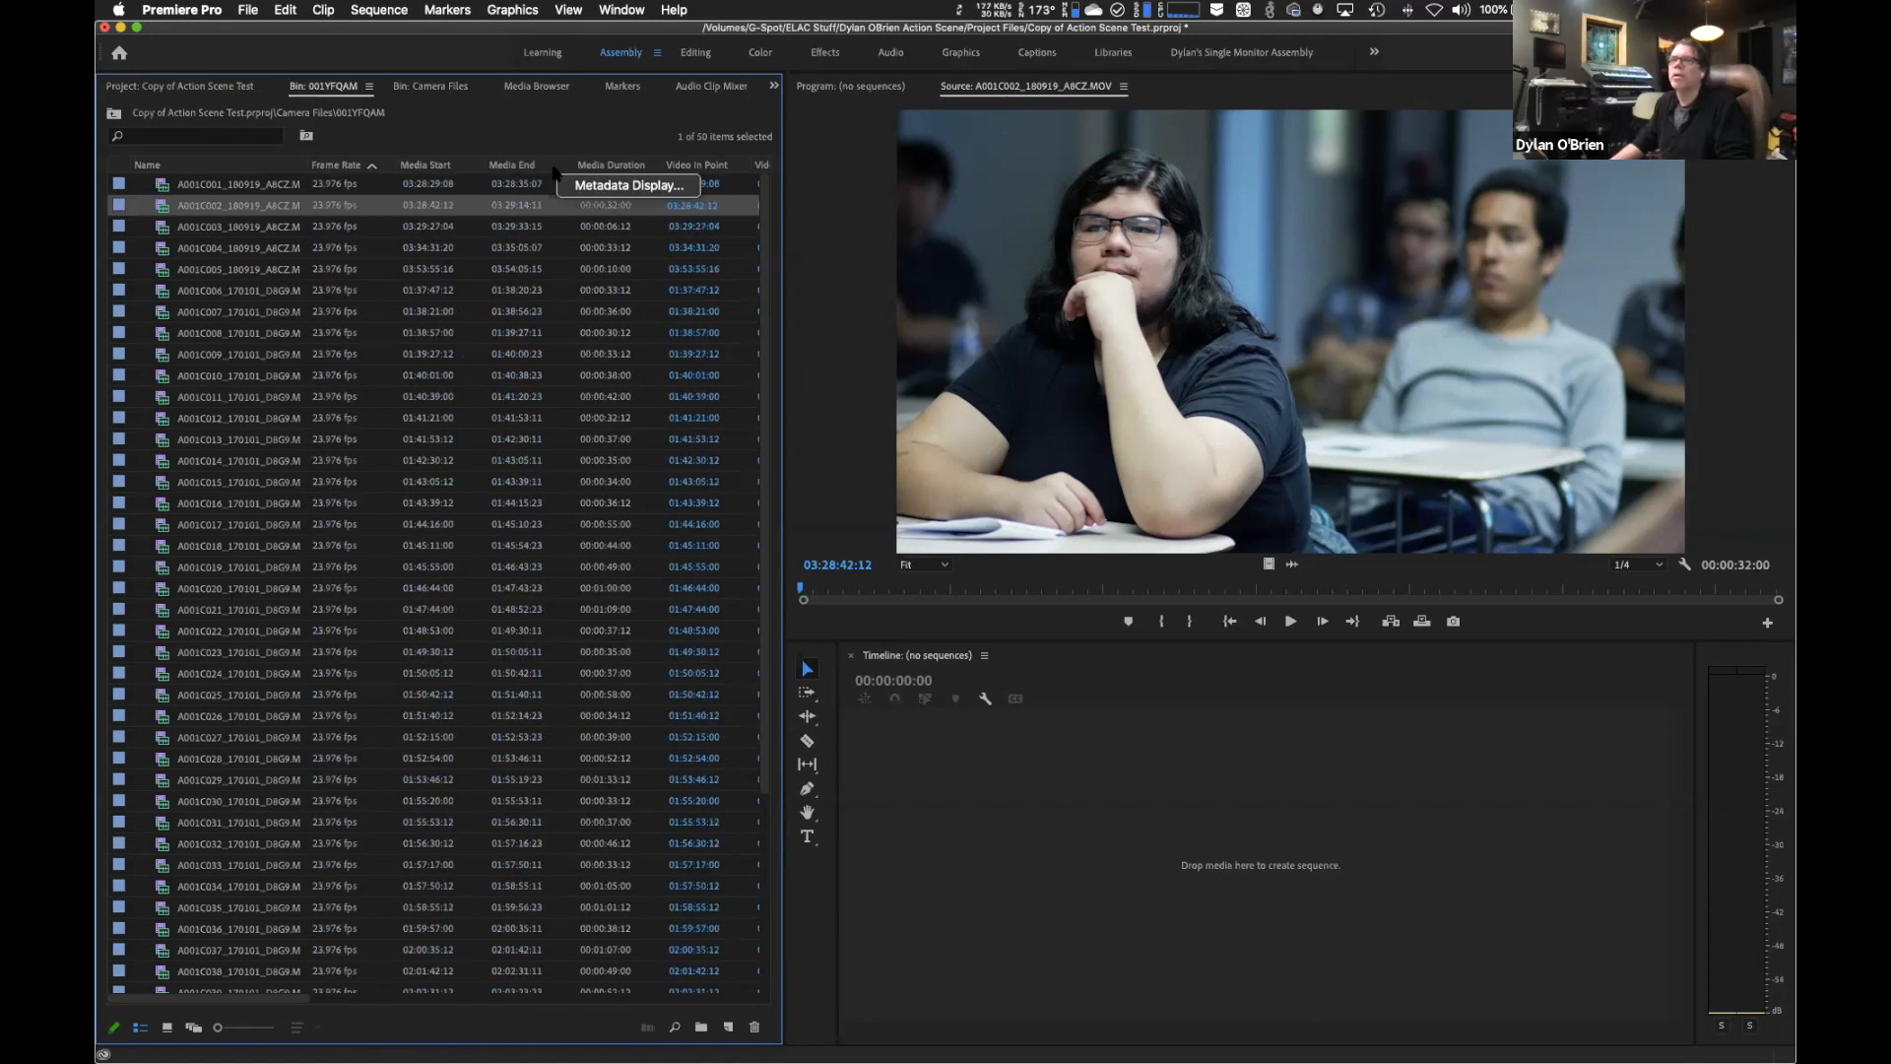
{"action": "left_click", "coordinate": [641, 187]}
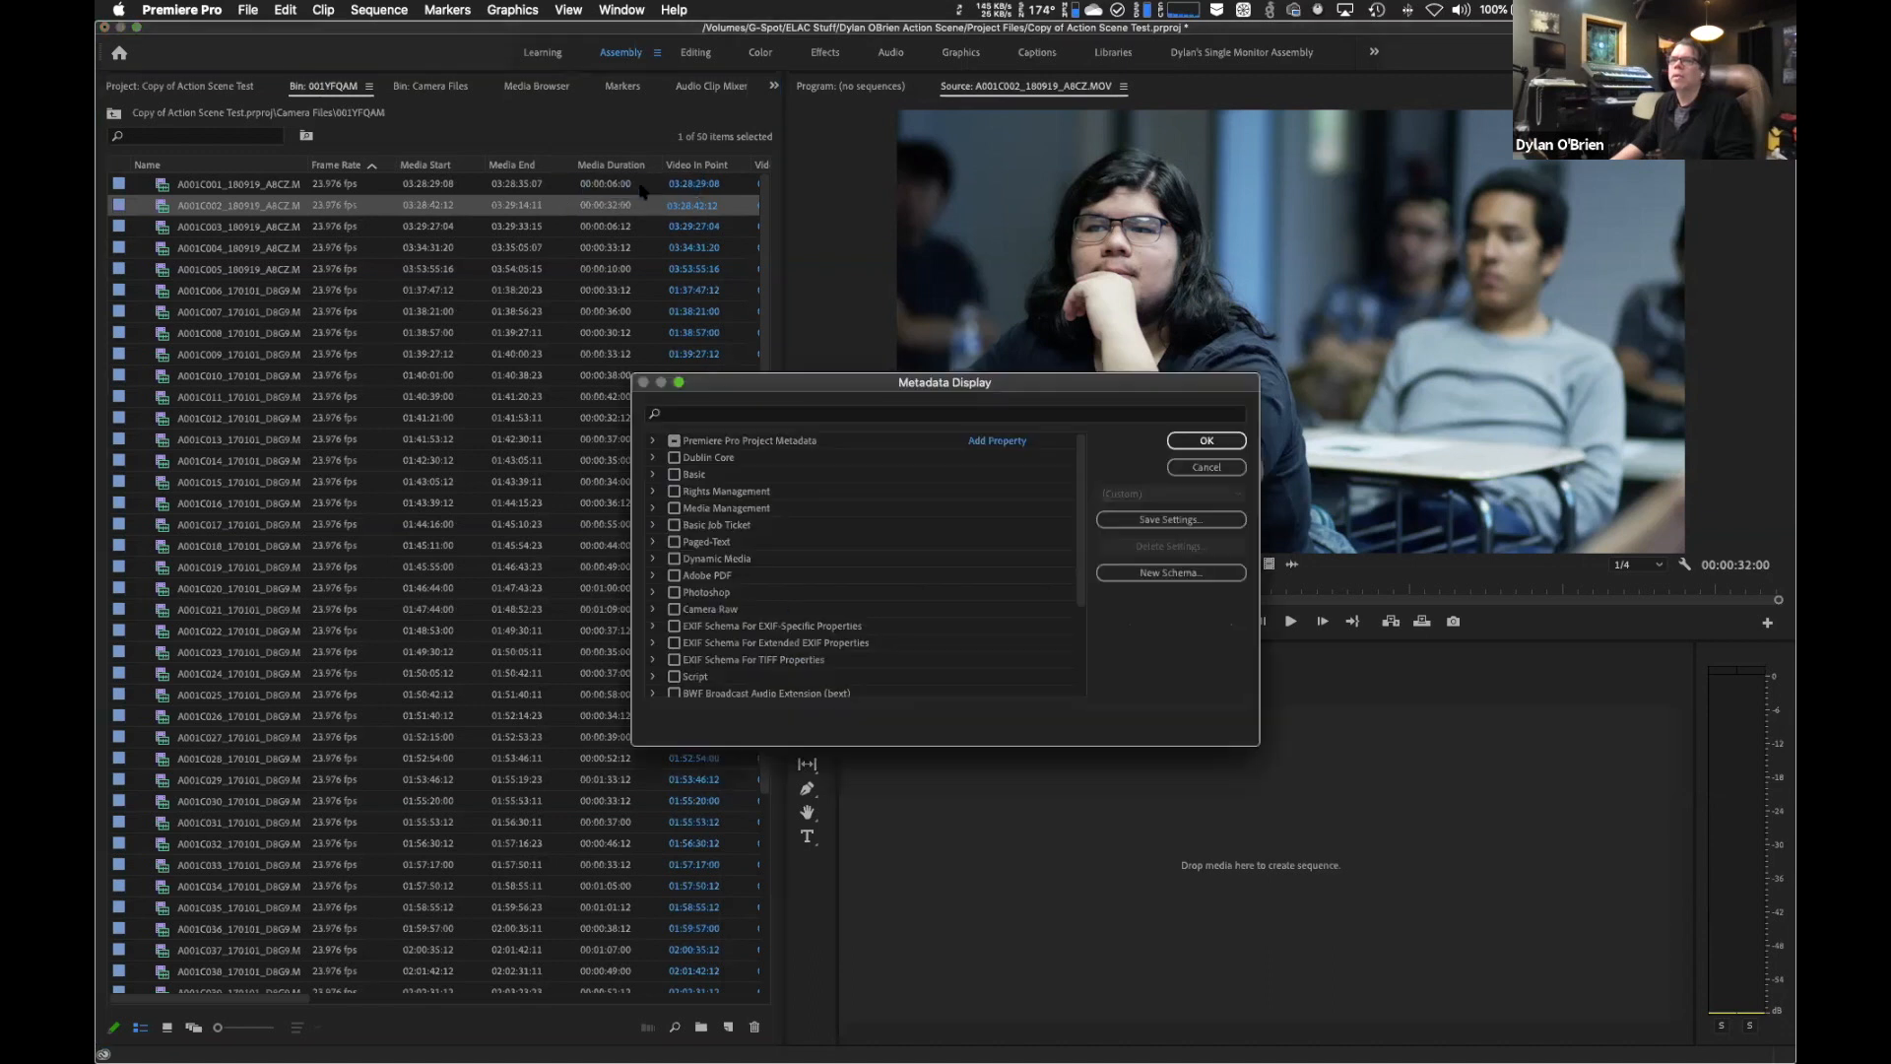
{"action": "scroll", "coordinate": [832, 620], "scroll_direction": "down", "scroll_amount": 5}
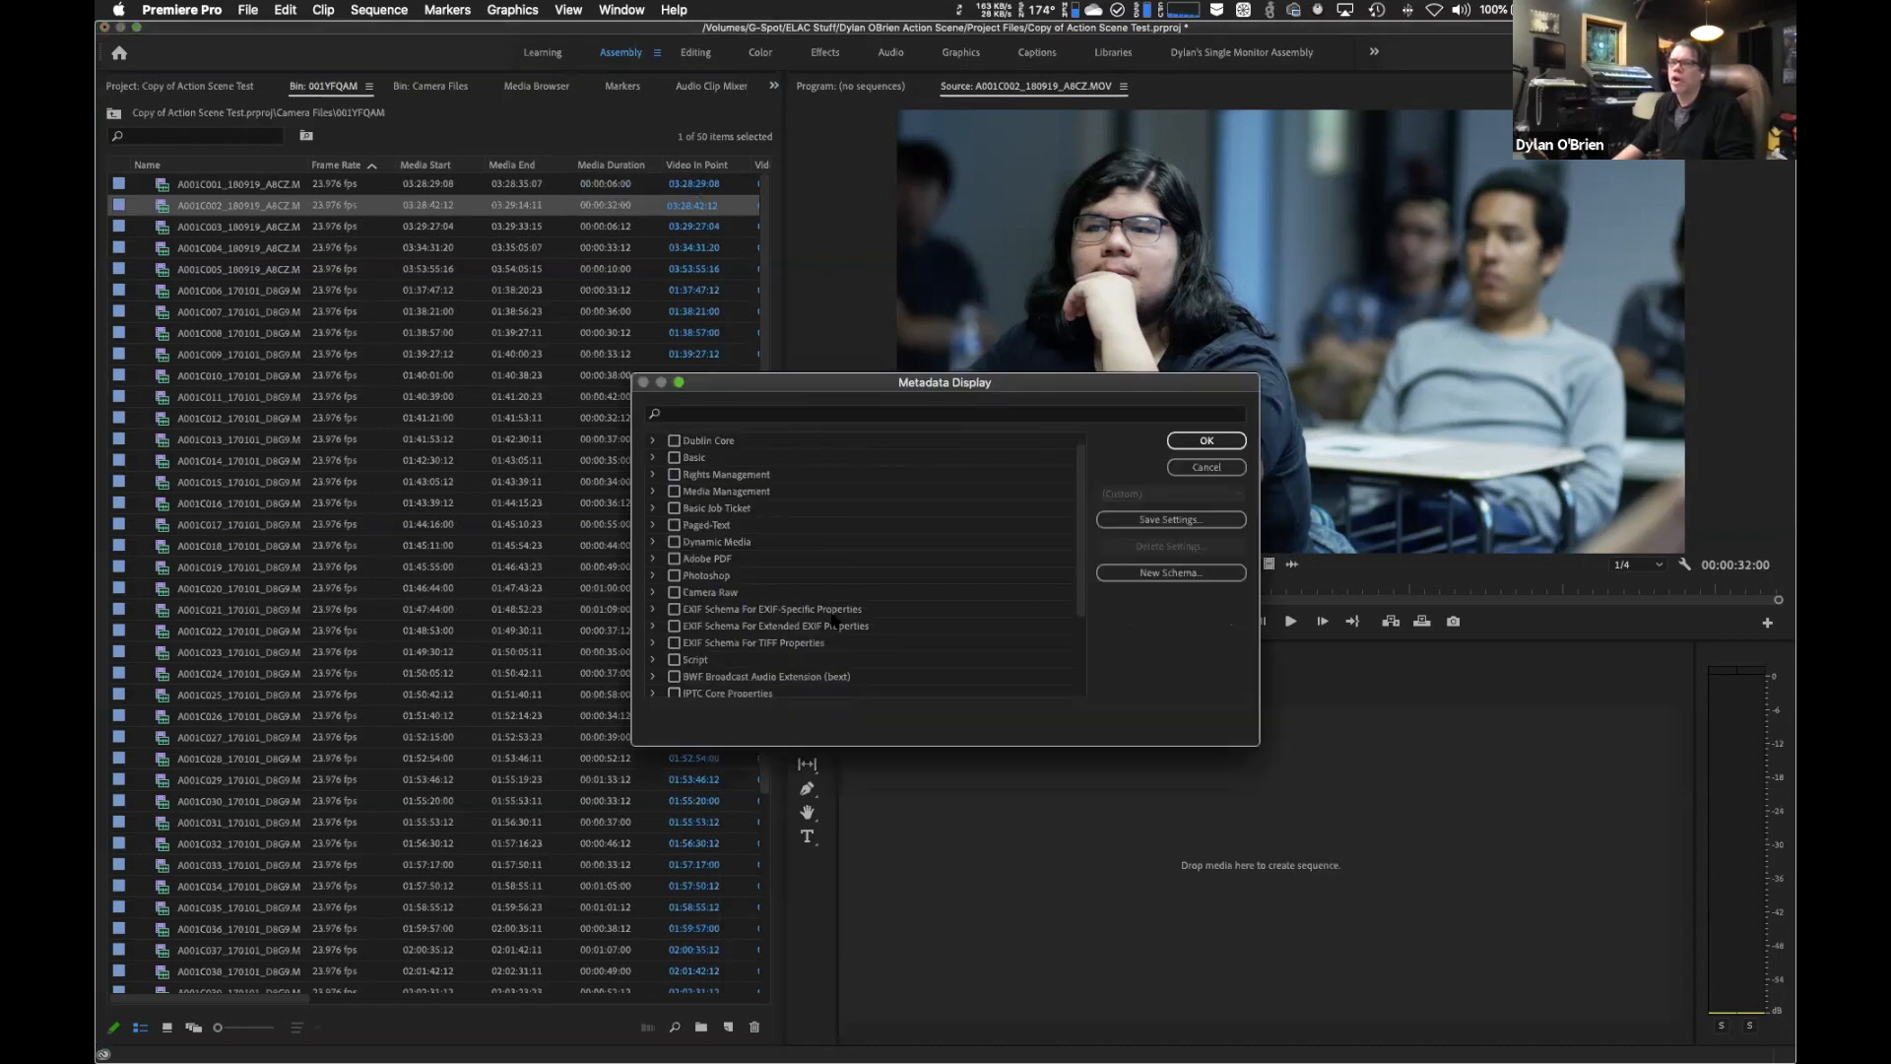
{"action": "scroll", "coordinate": [832, 621], "scroll_direction": "up", "scroll_amount": 5}
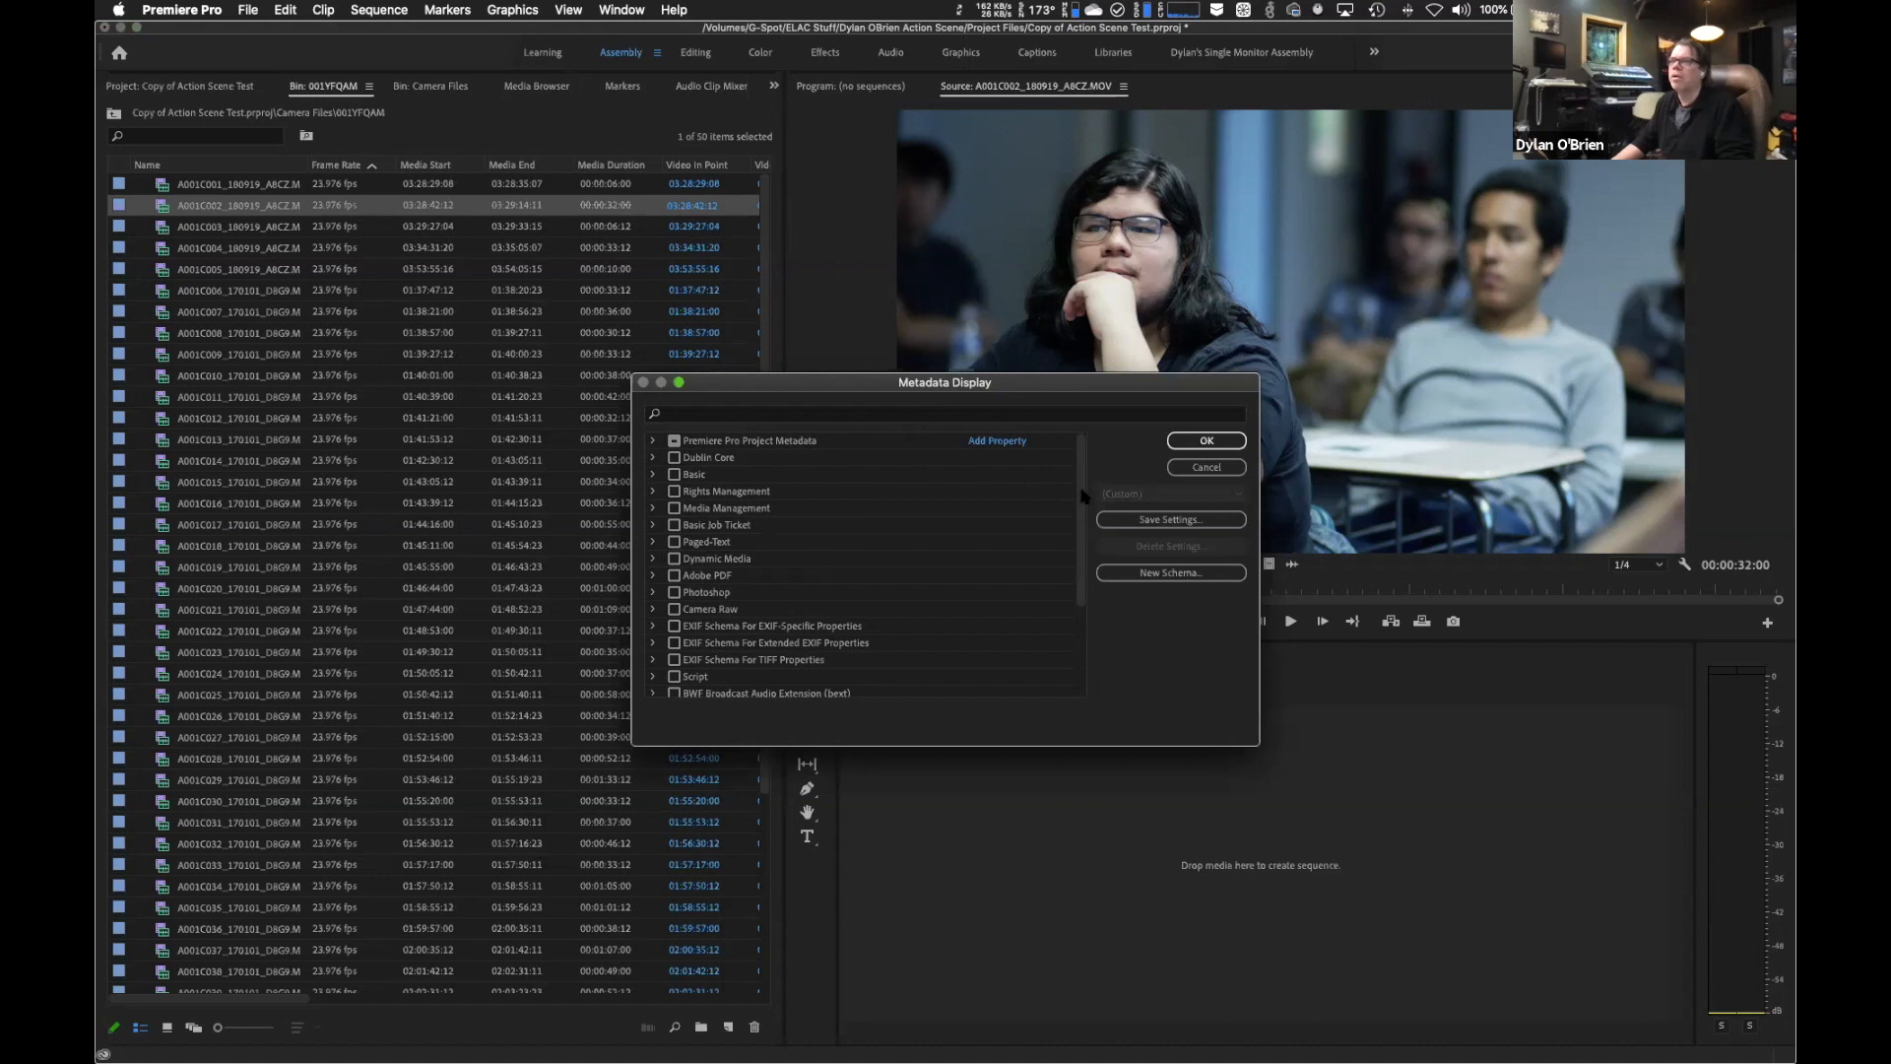
{"action": "left_click", "coordinate": [1208, 468]}
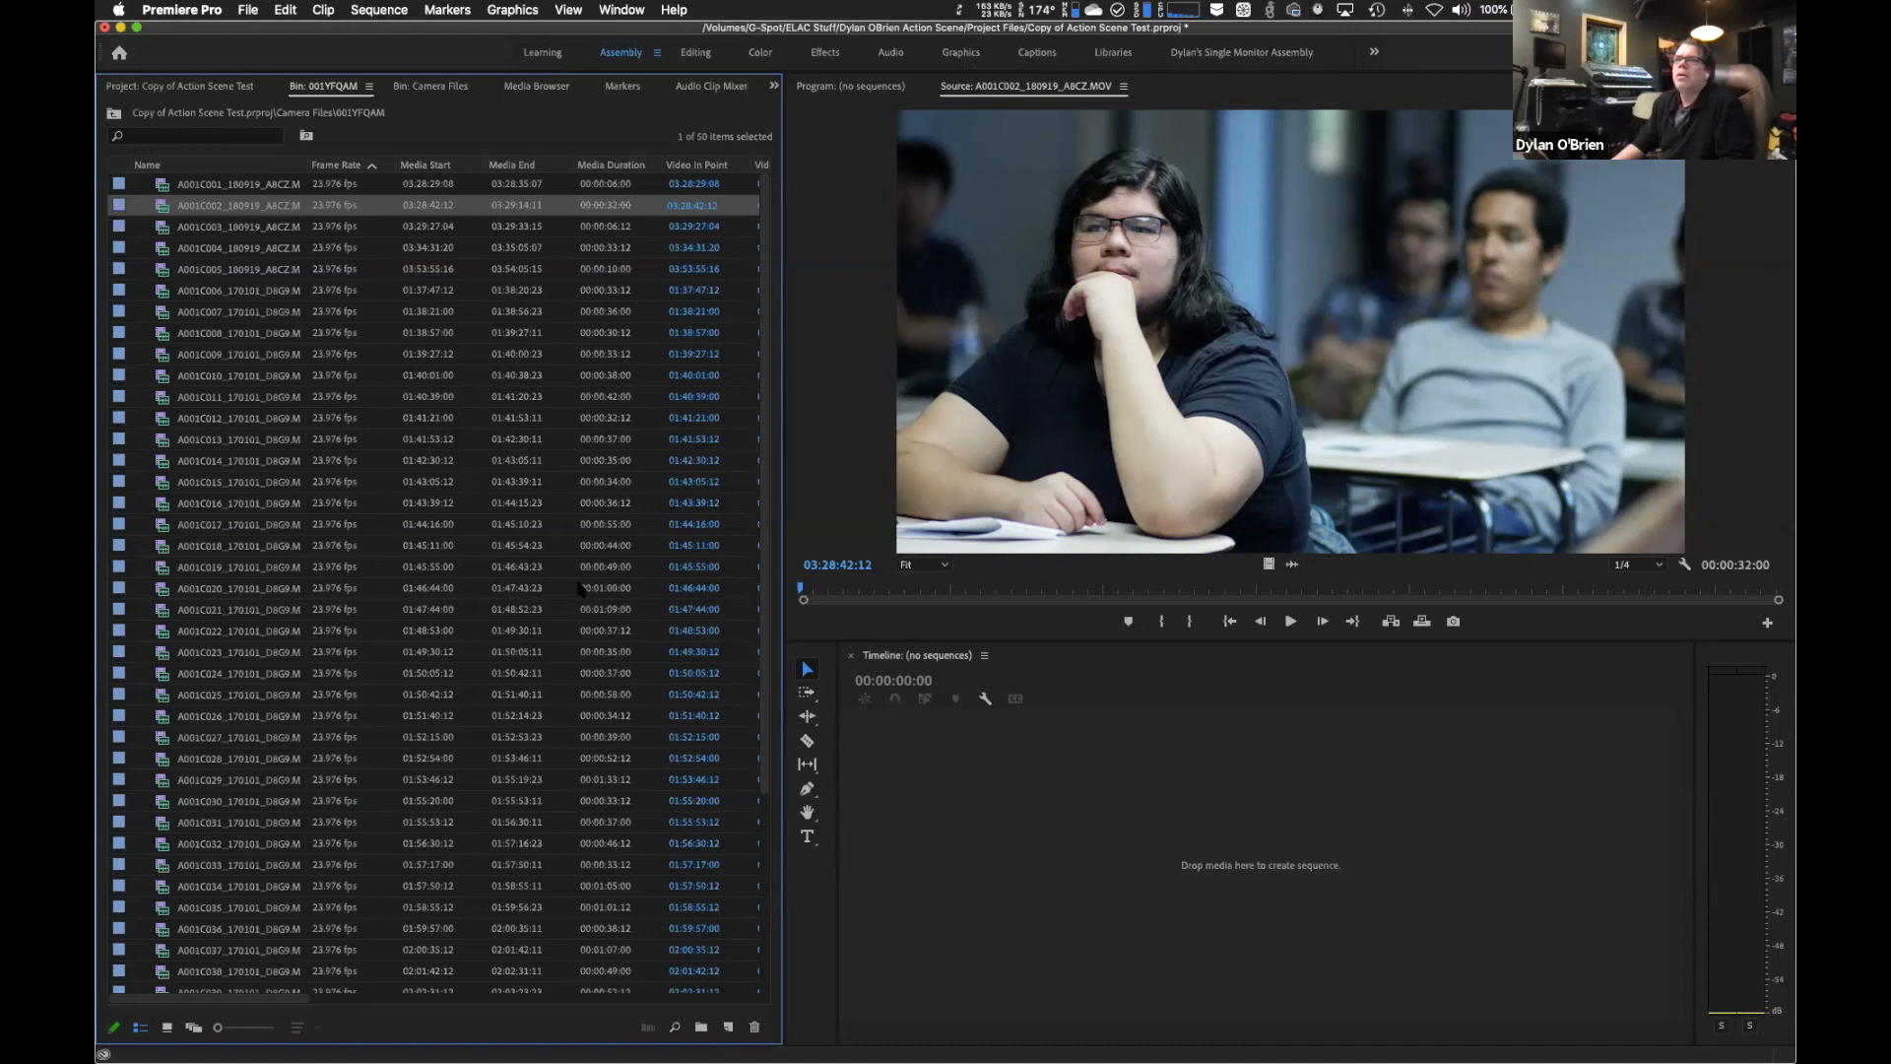
Sort the clips in the 001YFQAM bin by Media Start in ascending order.
{"action": "right_click", "coordinate": [434, 173]}
{"action": "left_click", "coordinate": [420, 163]}
{"action": "left_click", "coordinate": [422, 165]}
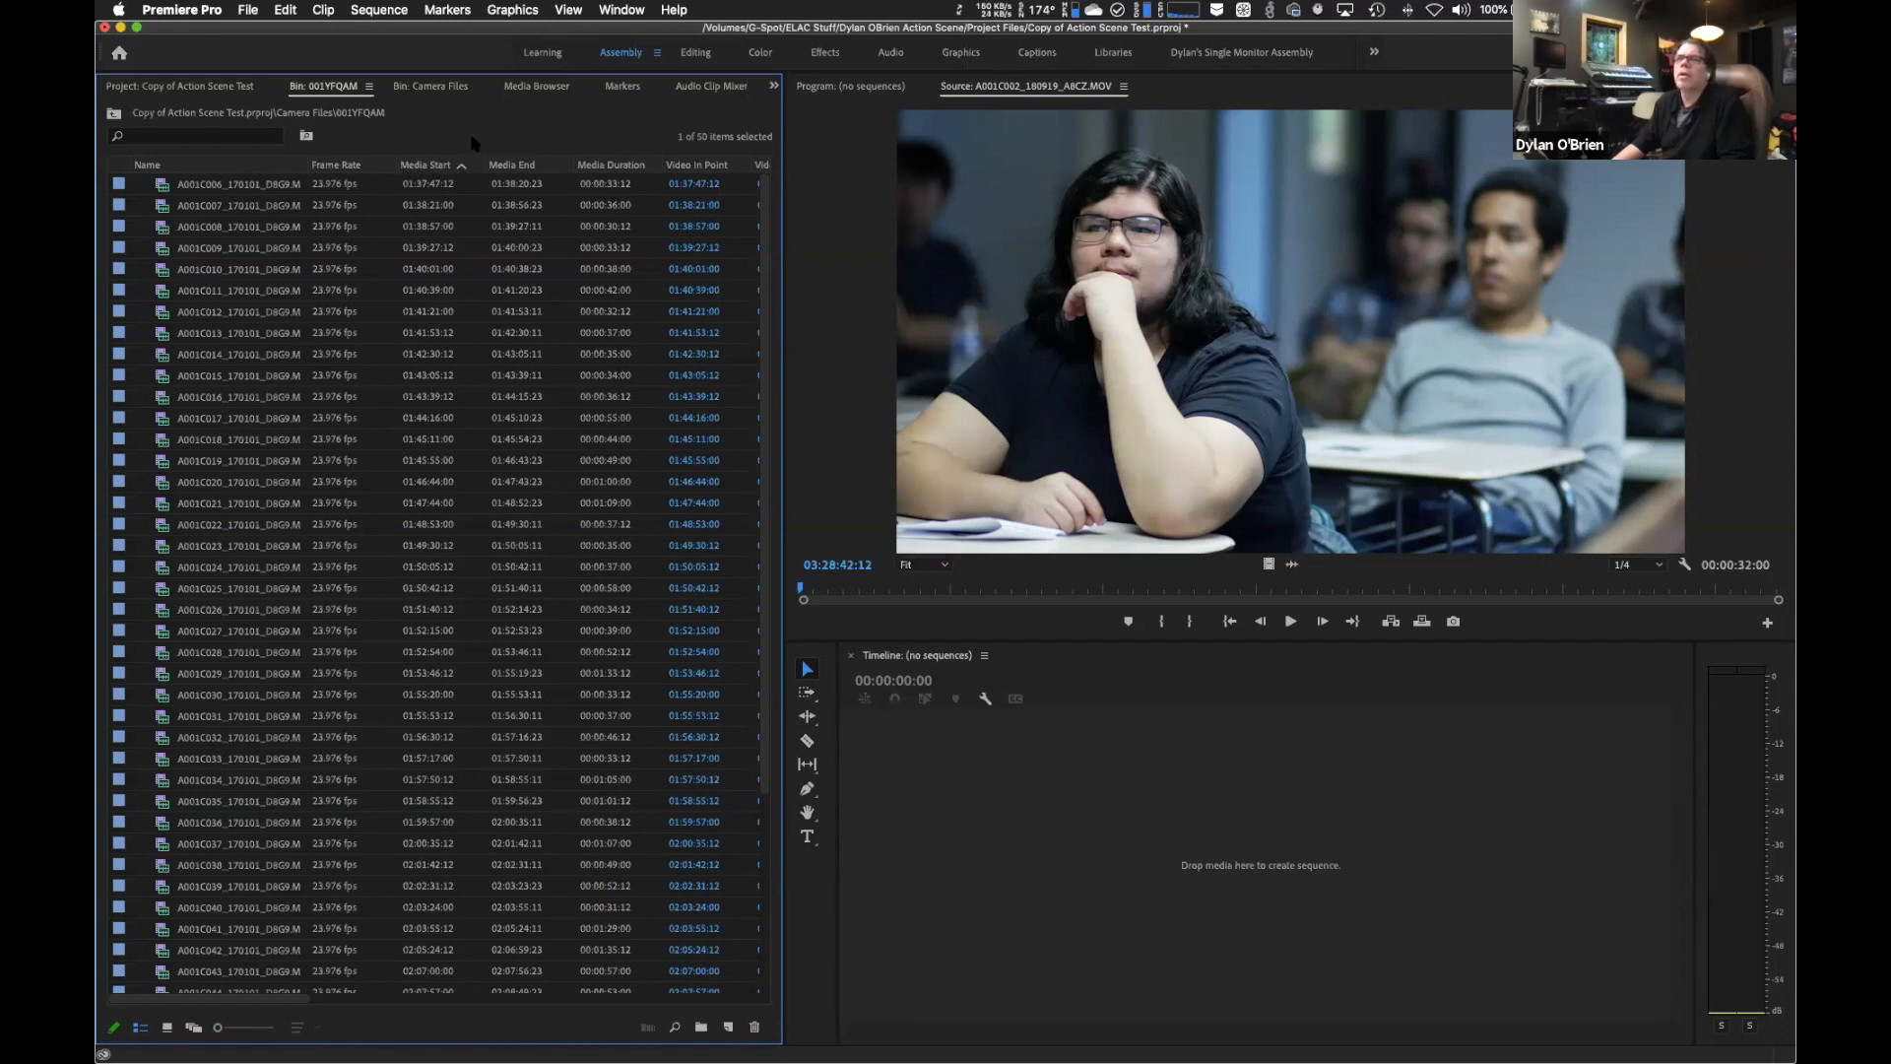
{"action": "left_click", "coordinate": [465, 165]}
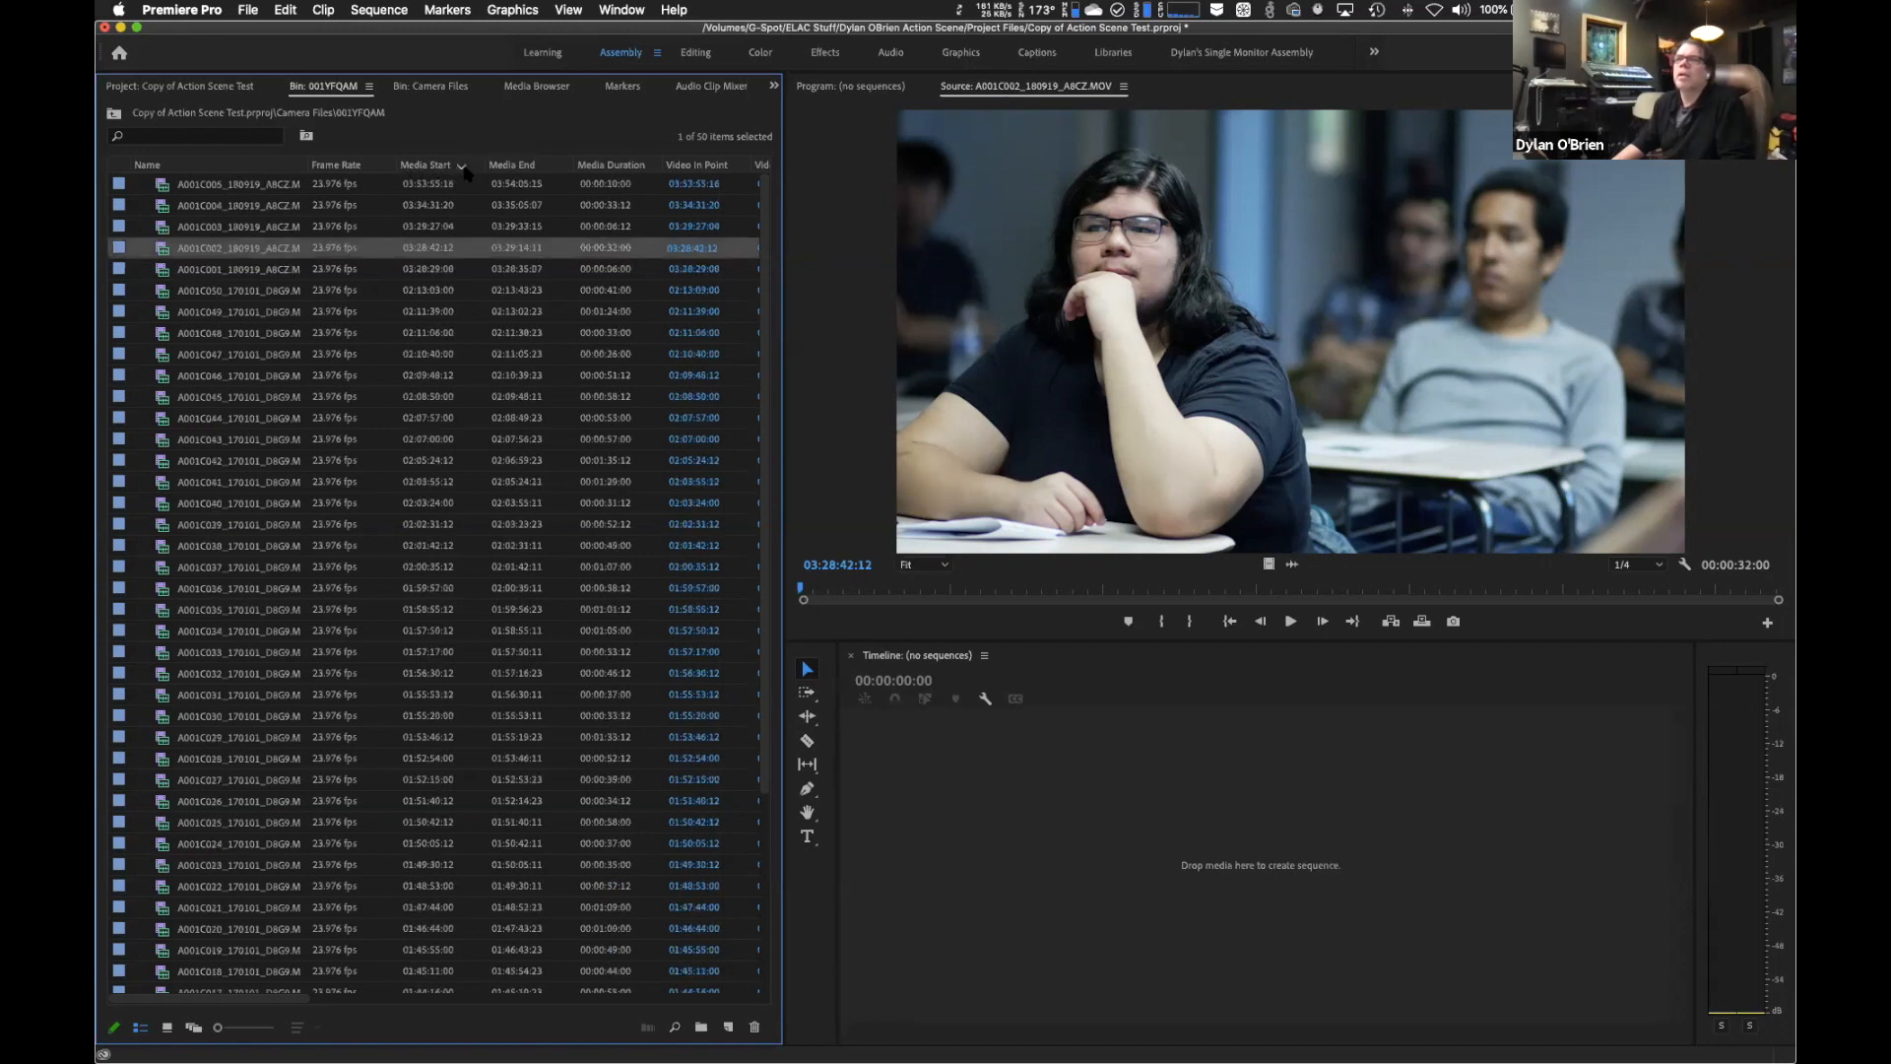
{"action": "left_click", "coordinate": [465, 166]}
{"action": "left_click", "coordinate": [465, 165]}
{"action": "left_click", "coordinate": [463, 165]}
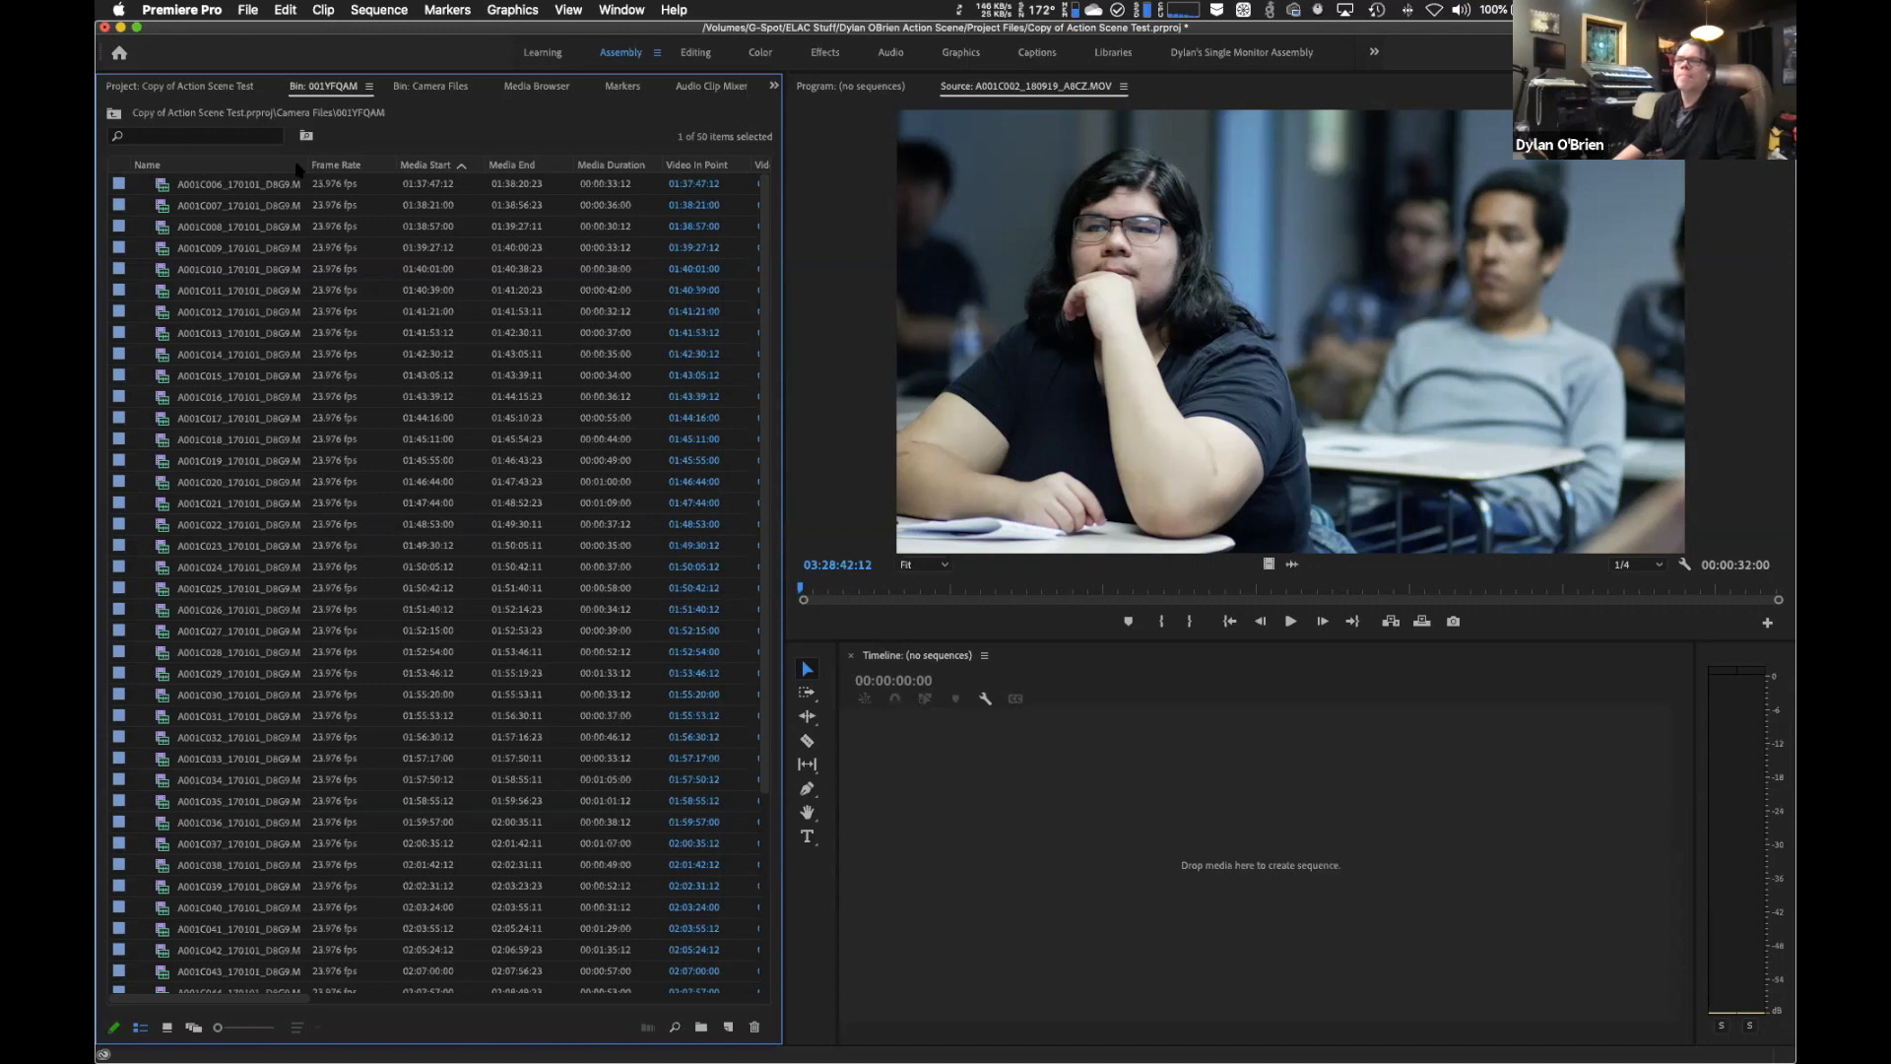
Preview clips A001C006 and A001C007 in the Source Monitor, return to A001C006, and look through its opening frames for the slate.
{"action": "double_click", "coordinate": [259, 185]}
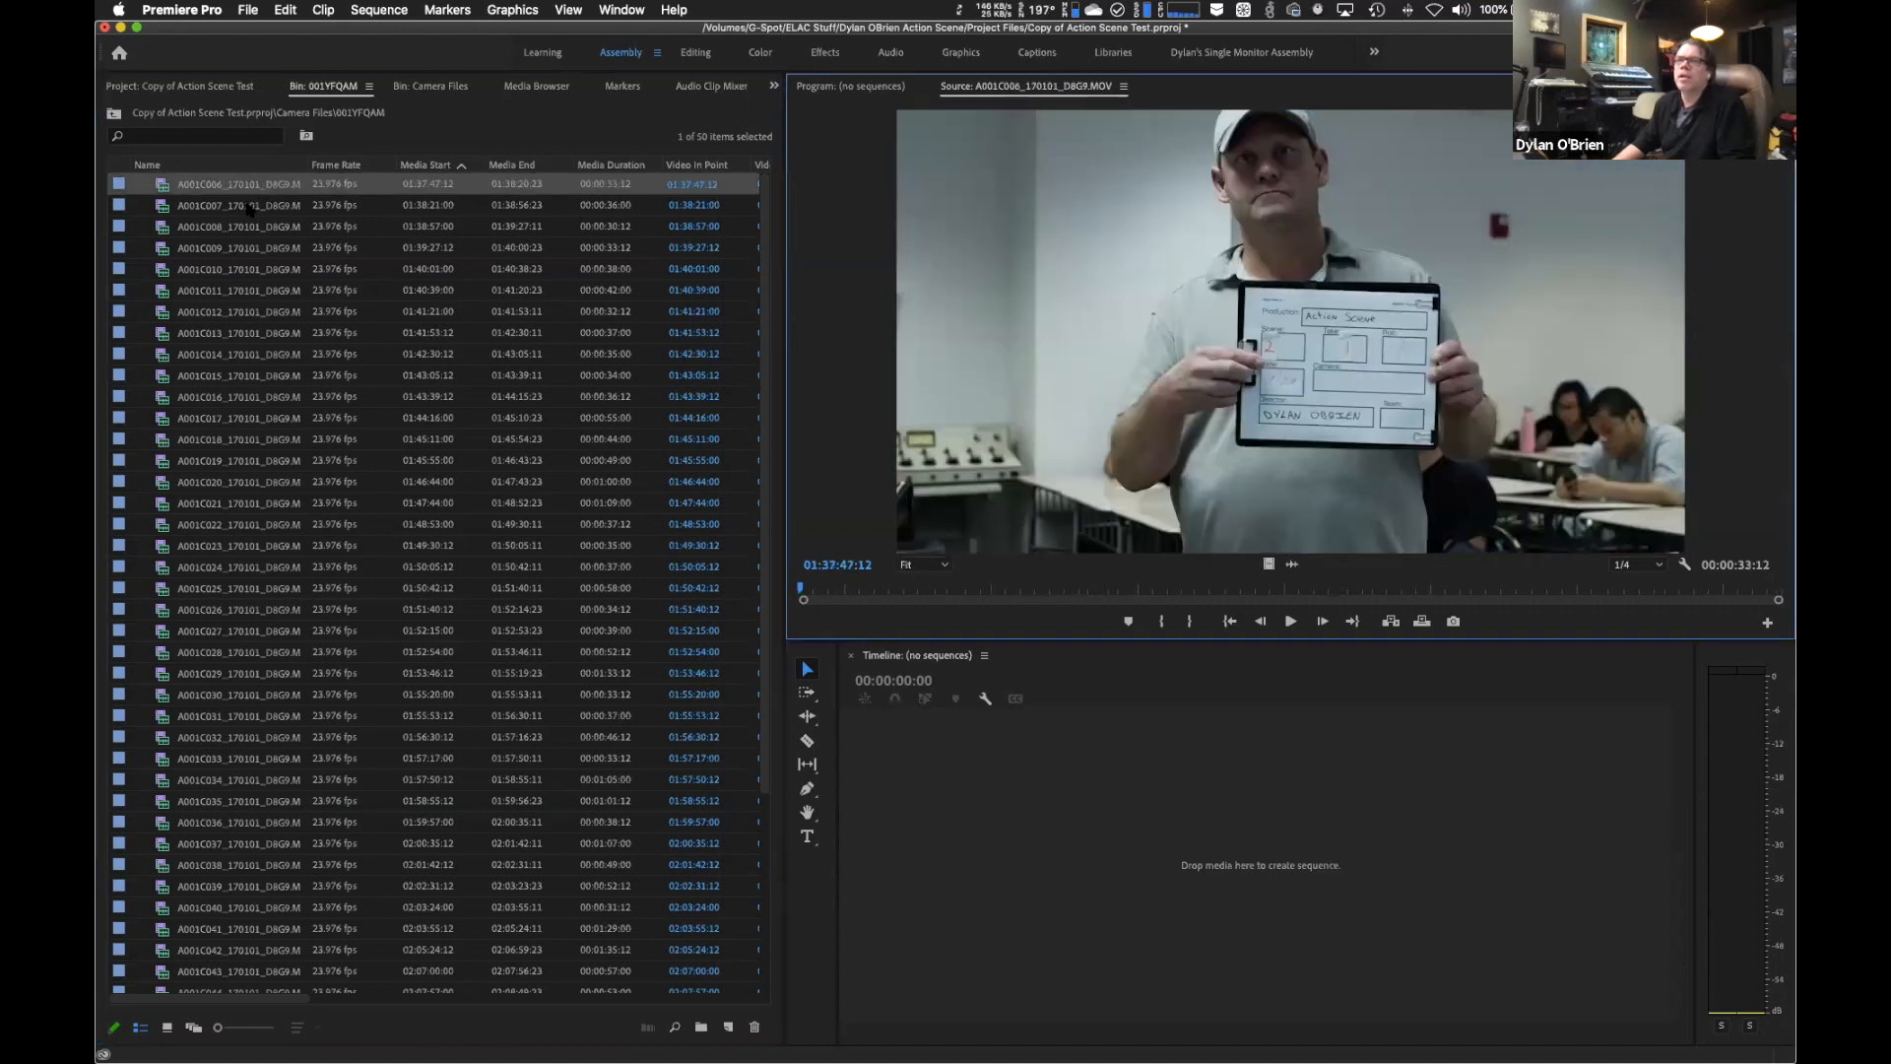
{"action": "double_click", "coordinate": [250, 207]}
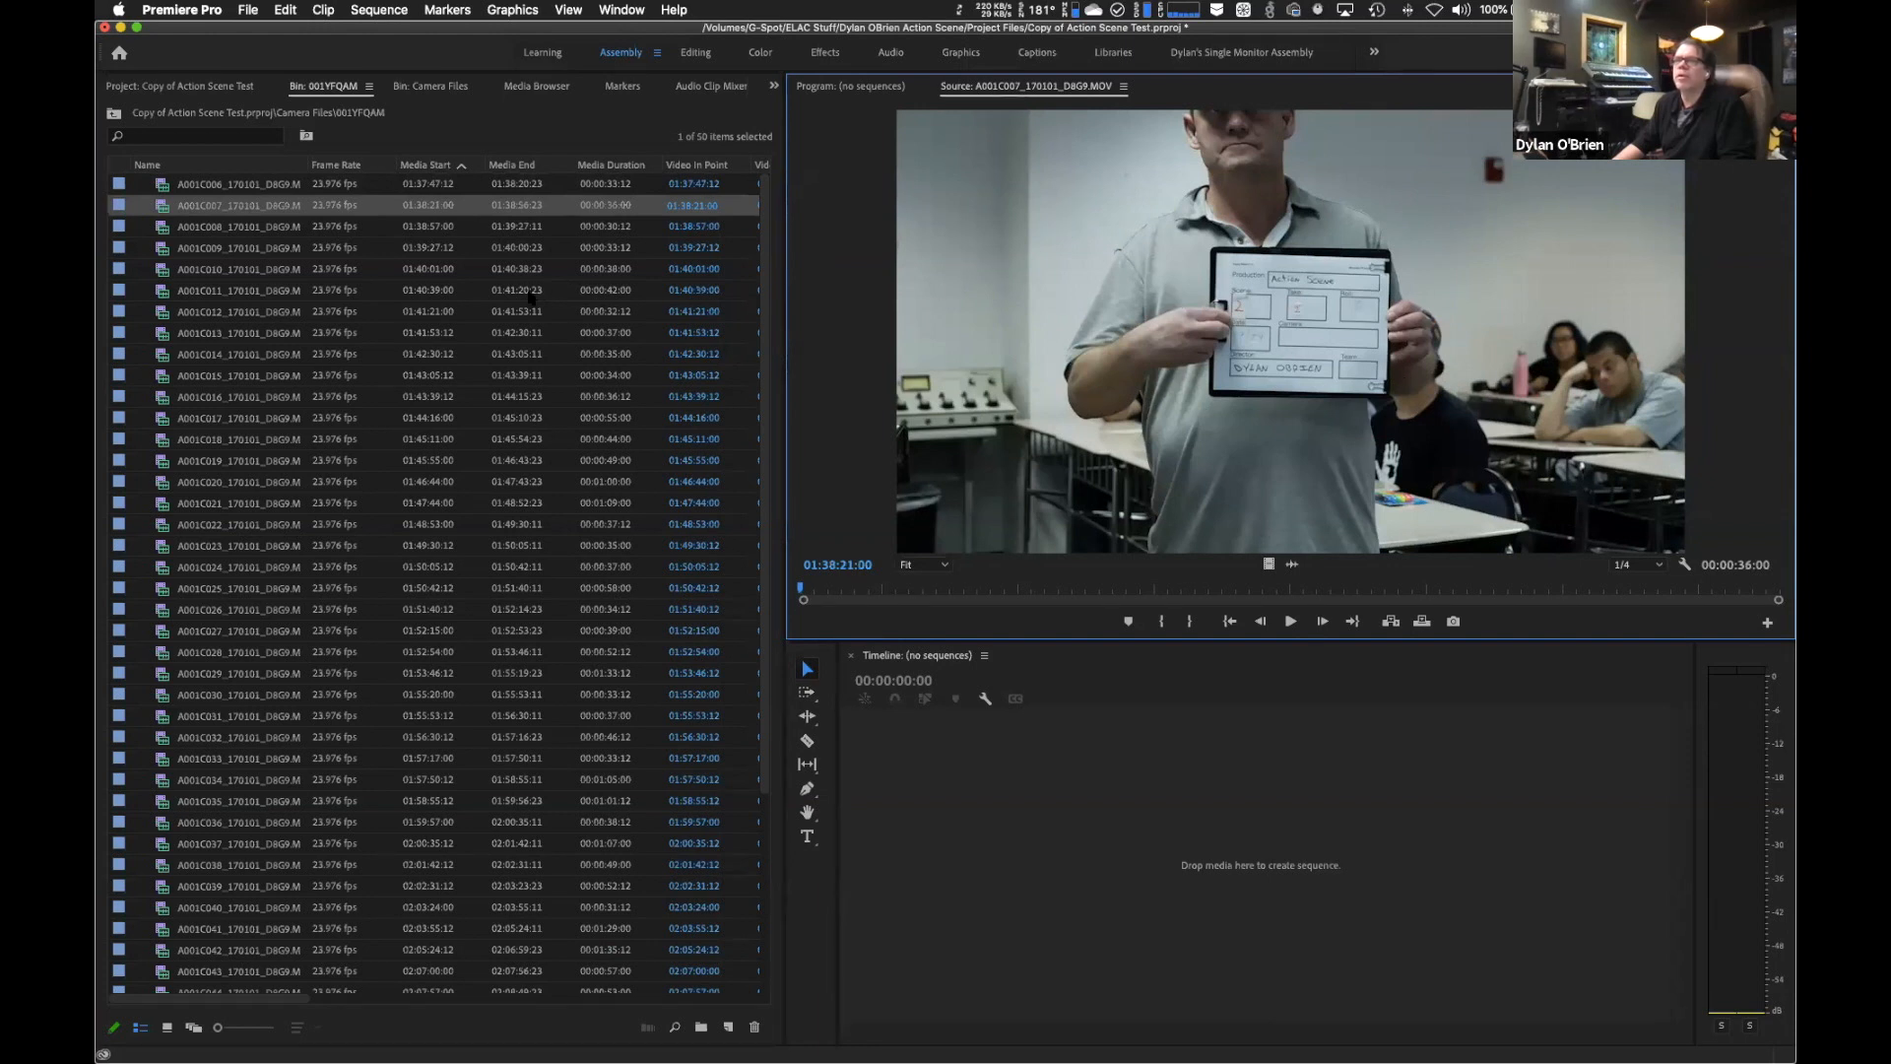
{"action": "double_click", "coordinate": [259, 187]}
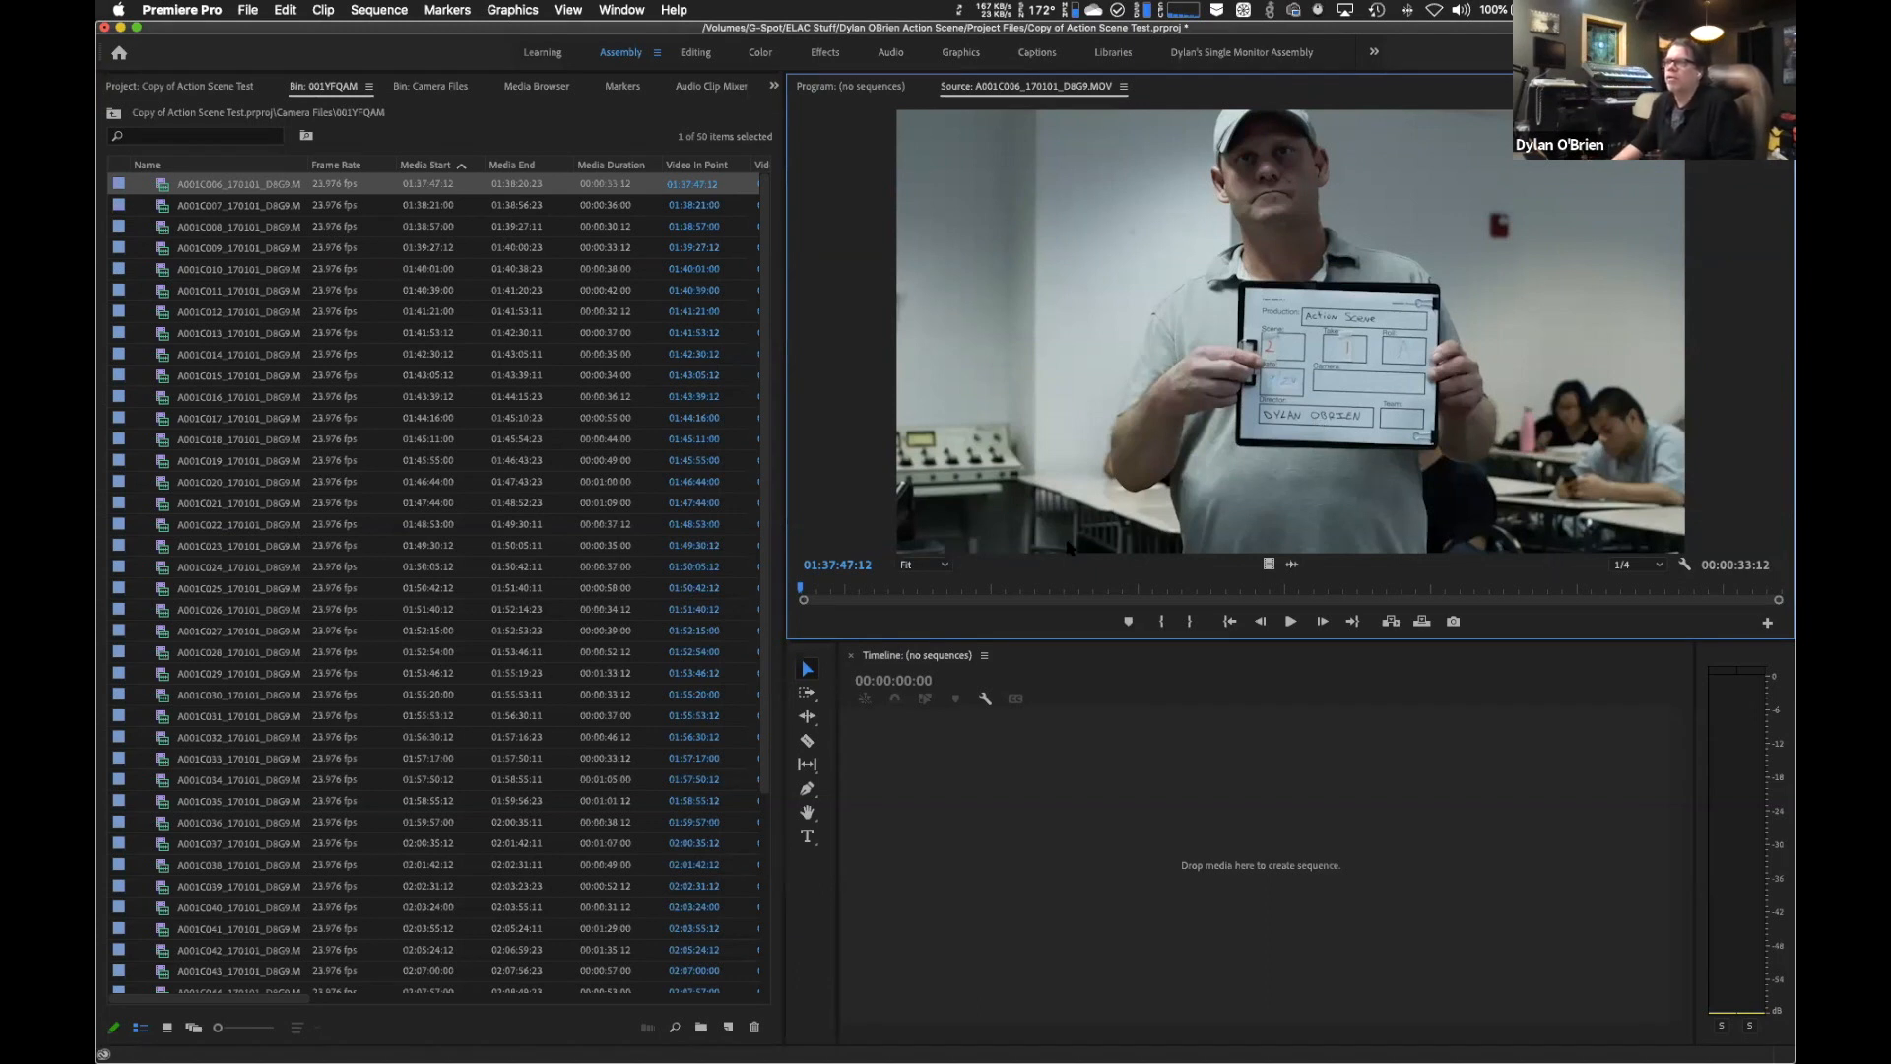
{"action": "scroll", "coordinate": [1398, 419], "scroll_direction": "down", "scroll_amount": 10}
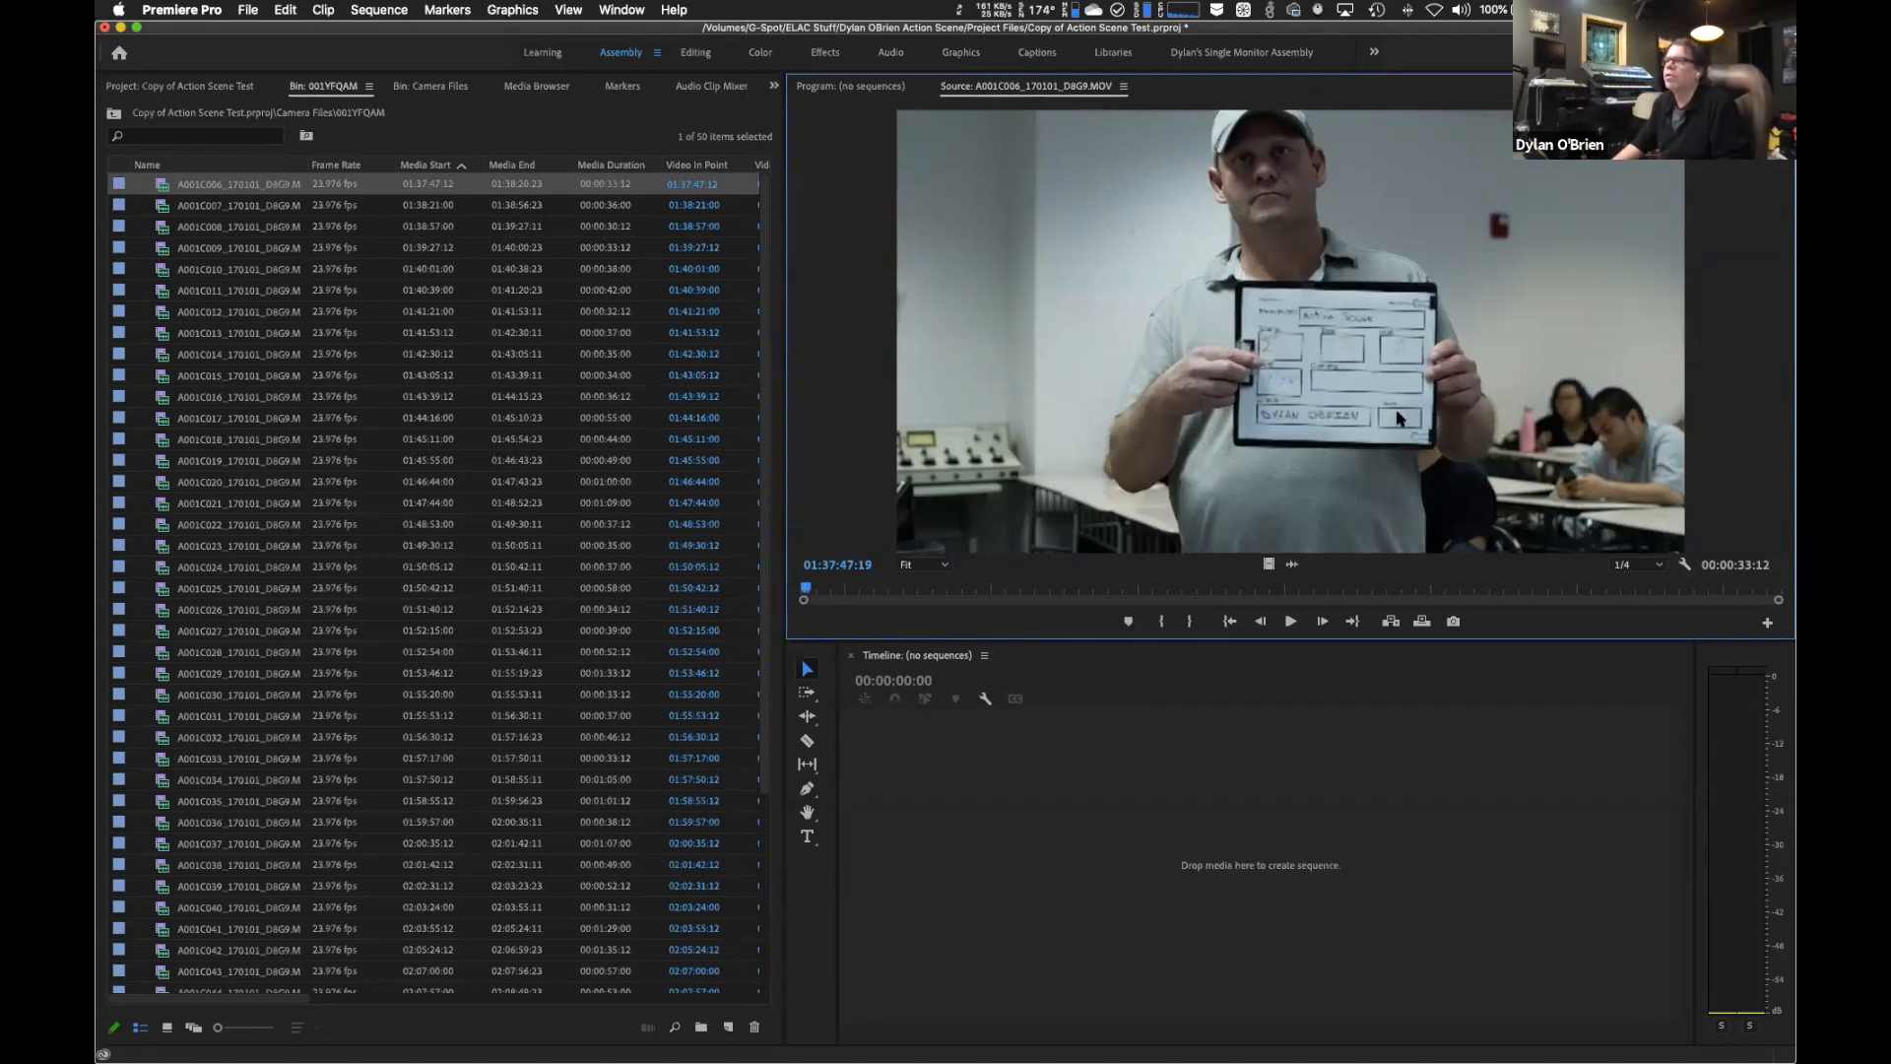
{"action": "scroll", "coordinate": [1398, 418], "scroll_direction": "up", "scroll_amount": 4}
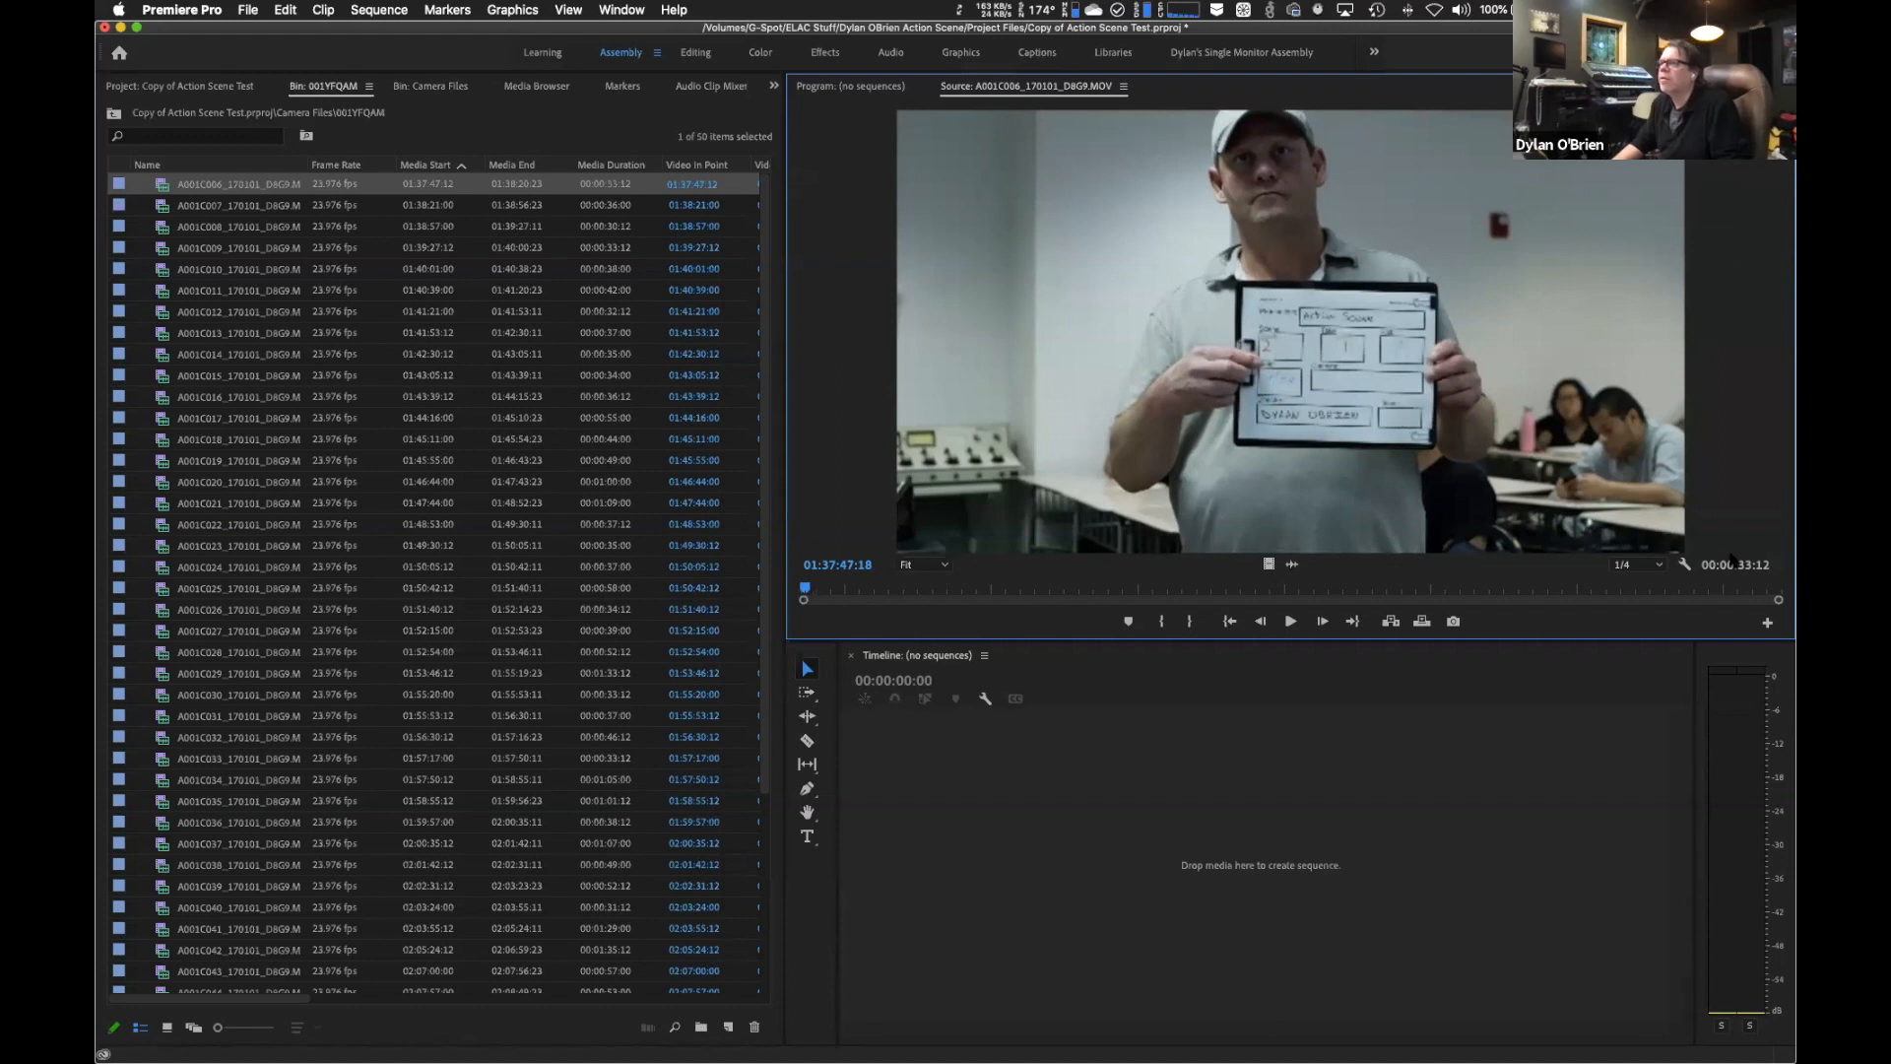
Set the Source Monitor to 1/2 playback resolution and 150% zoom, and advance A001C006 to a readable view of the slate.
{"action": "left_click", "coordinate": [1623, 564]}
{"action": "left_click", "coordinate": [1643, 597]}
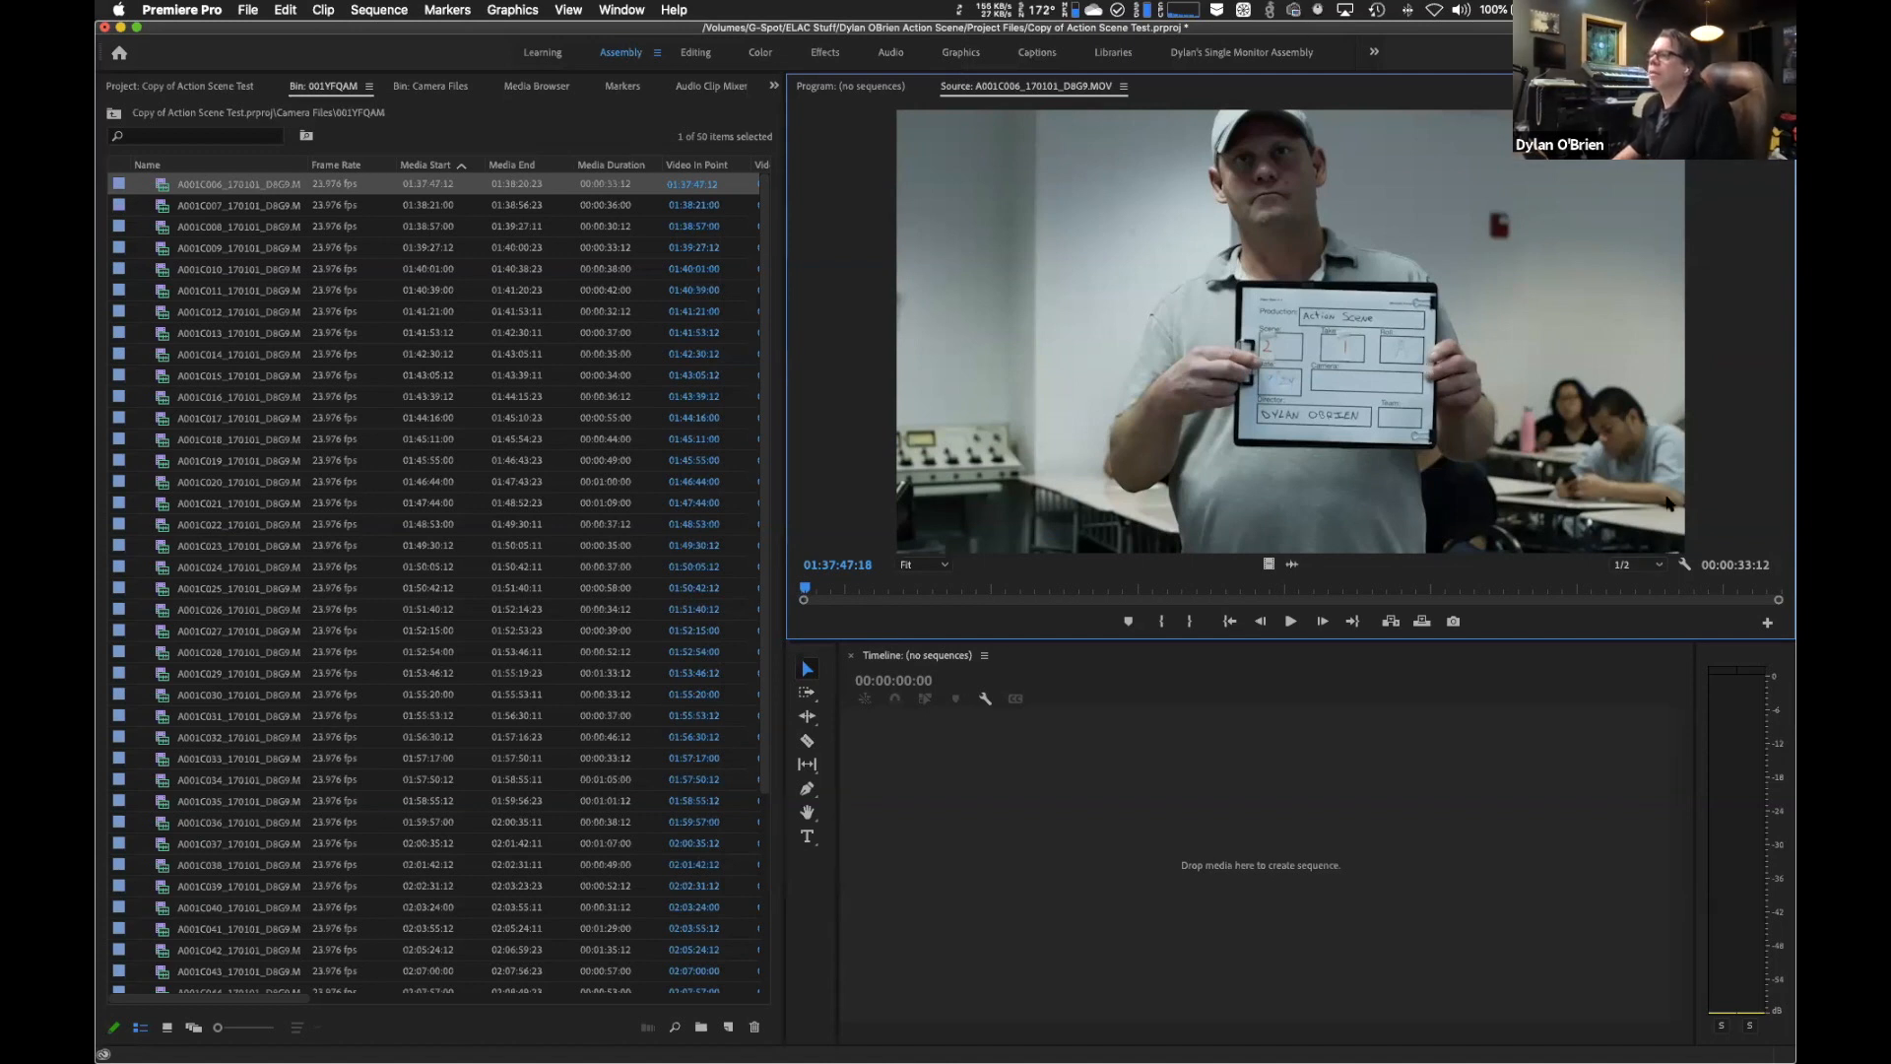
{"action": "left_click", "coordinate": [942, 567]}
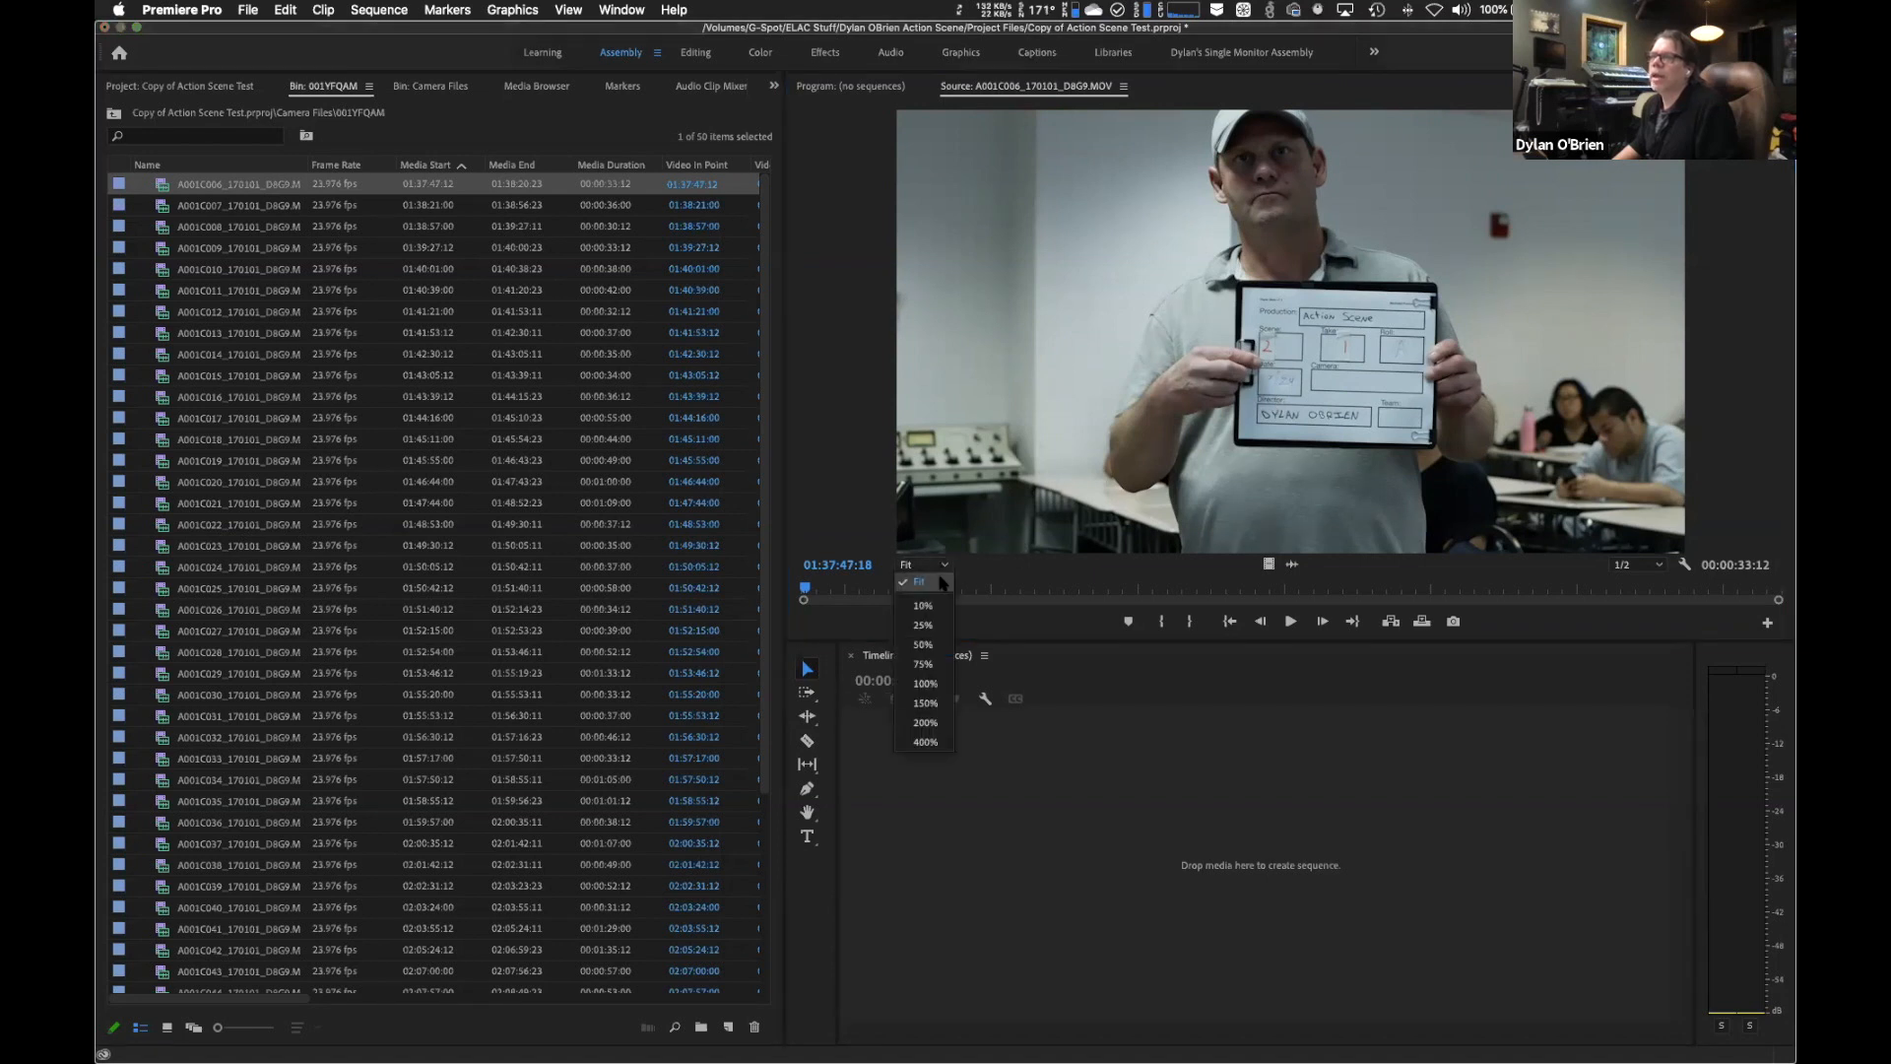
{"action": "left_click", "coordinate": [934, 704]}
{"action": "key", "text": "Right"}
{"action": "key", "text": "Right"}
{"action": "key", "text": "space"}
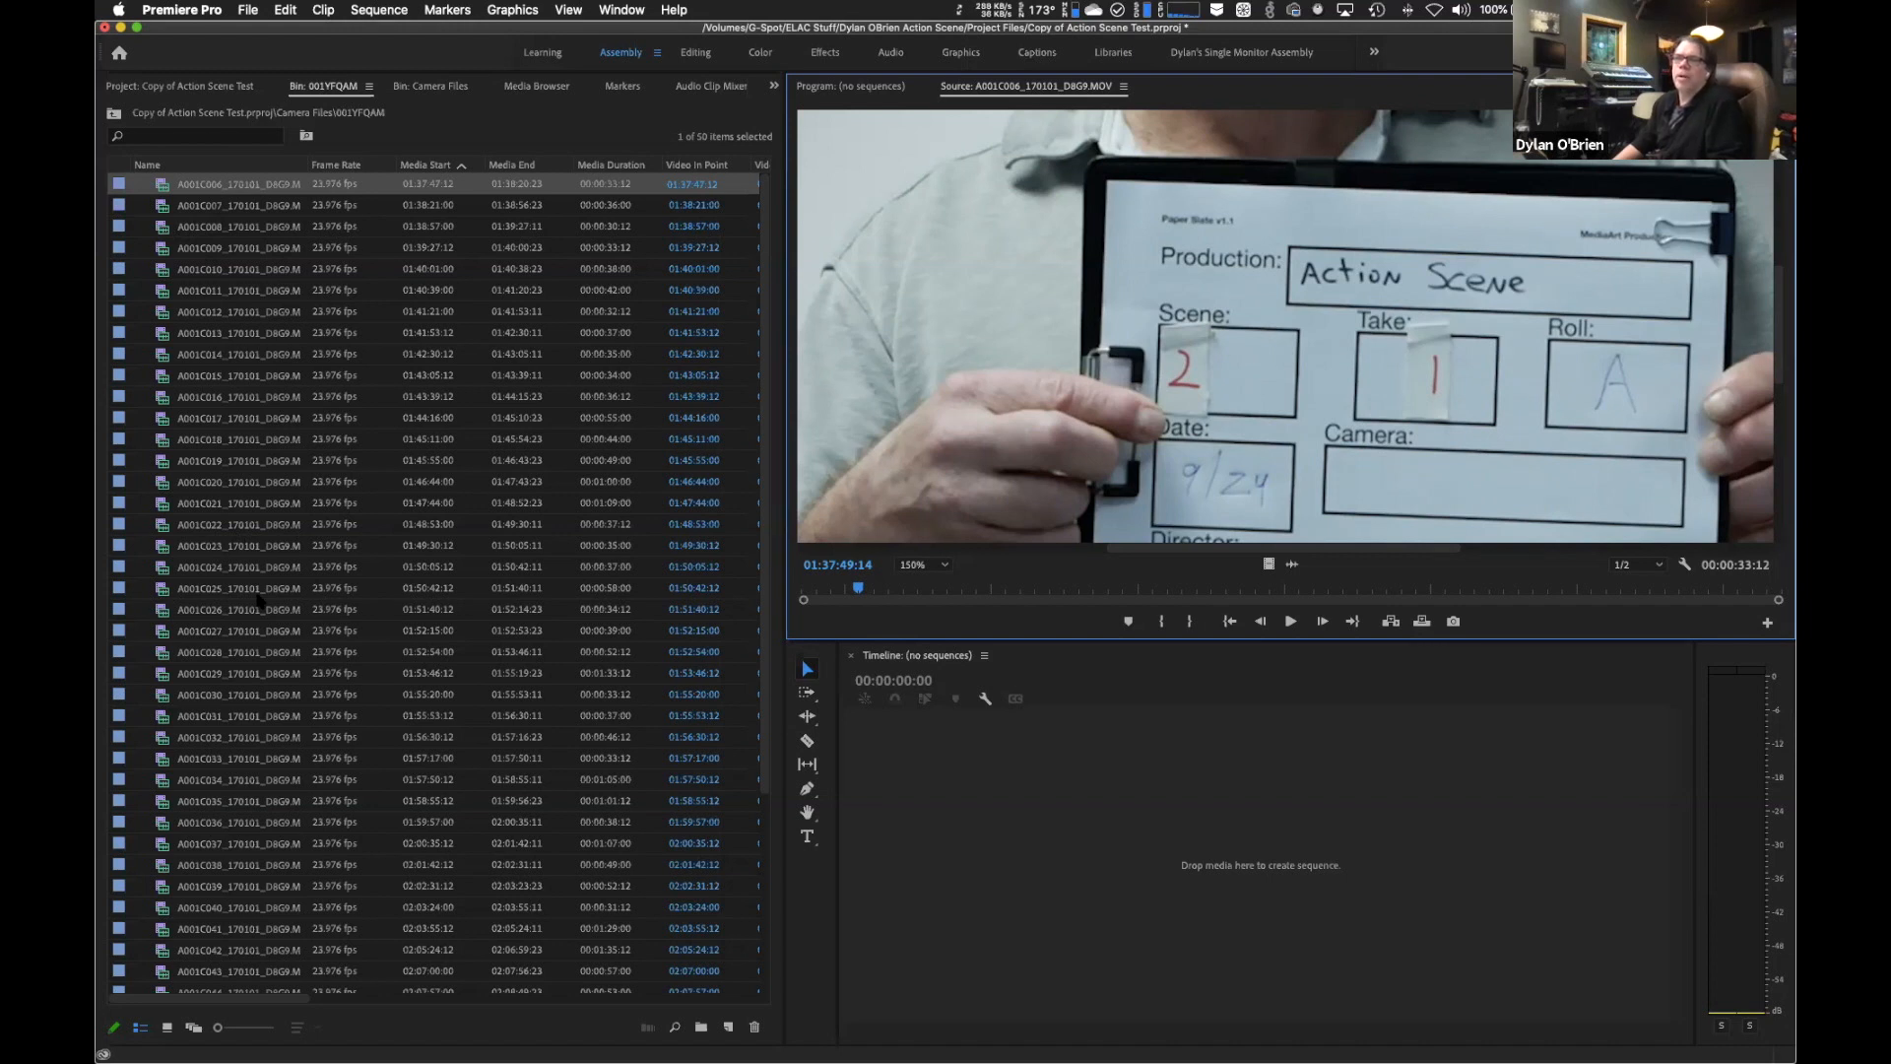
Rename clip A001C006 as 2-1, after the scene and take on its slate.
{"action": "left_click", "coordinate": [248, 187]}
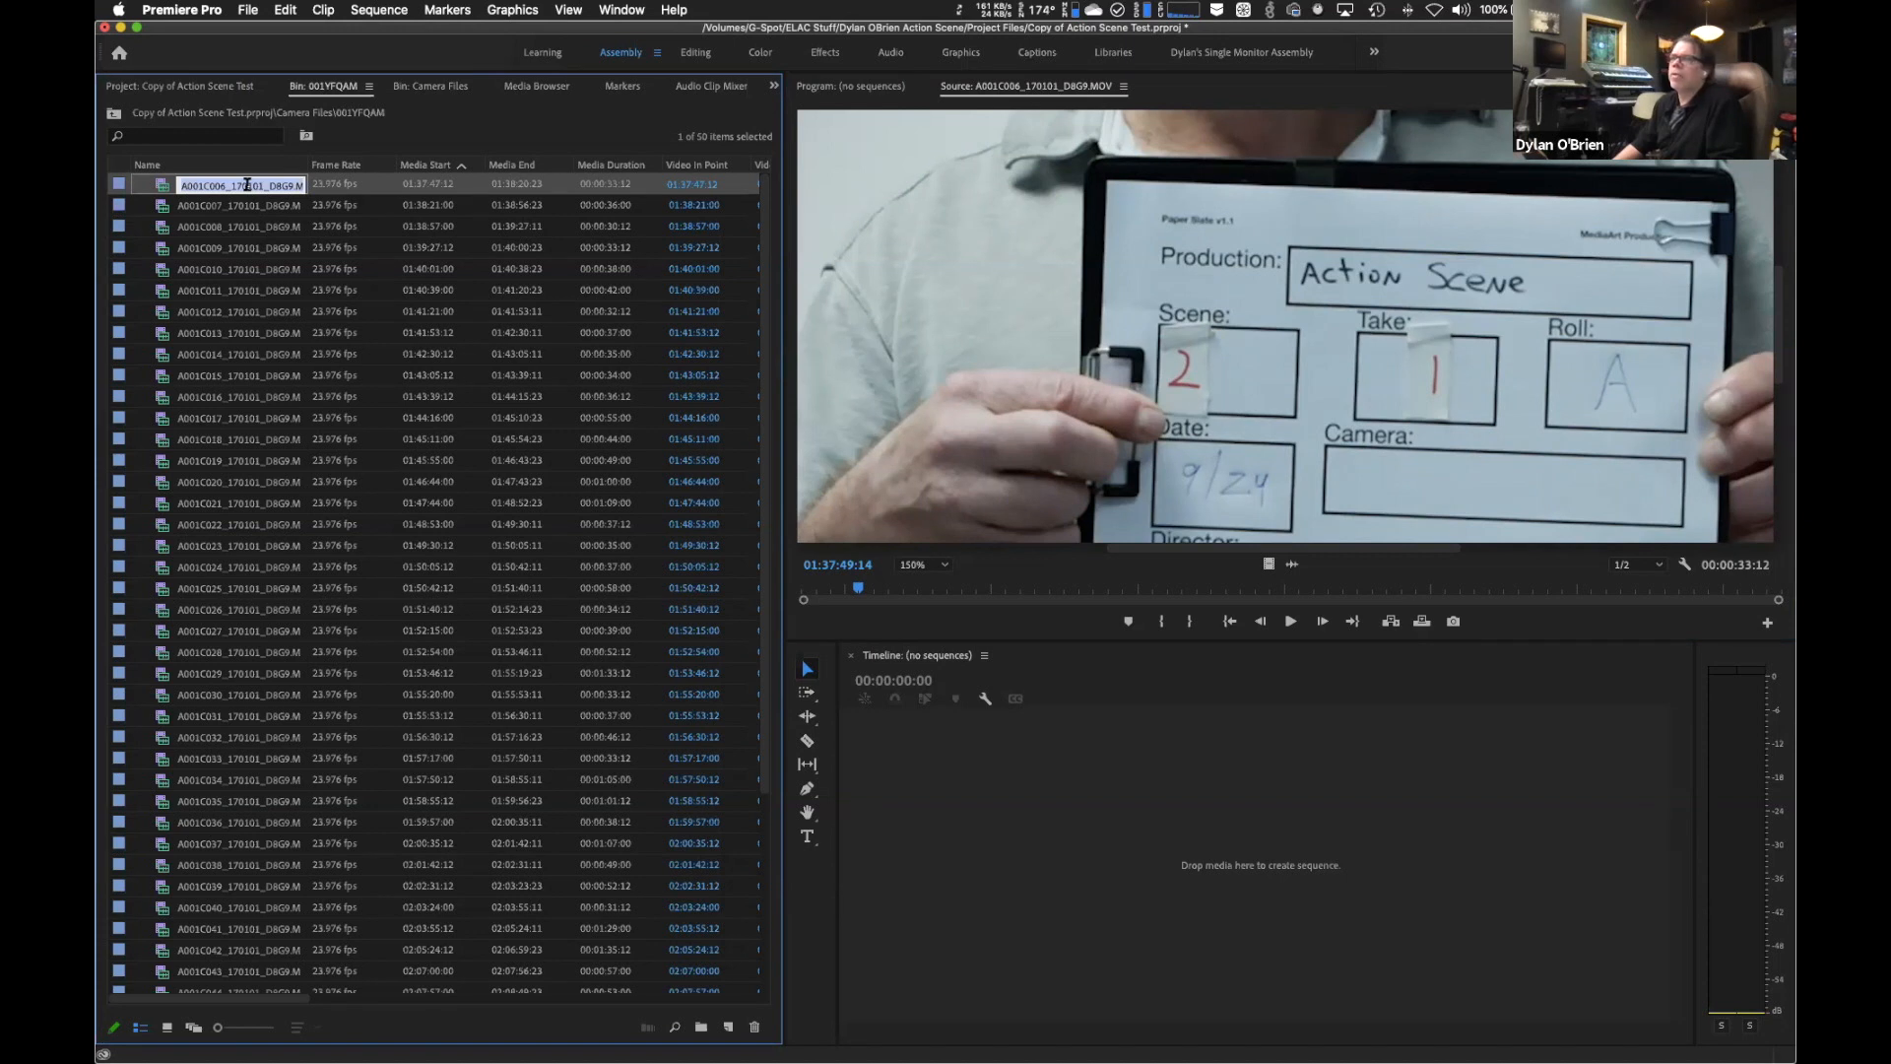
{"action": "type", "text": "2"}
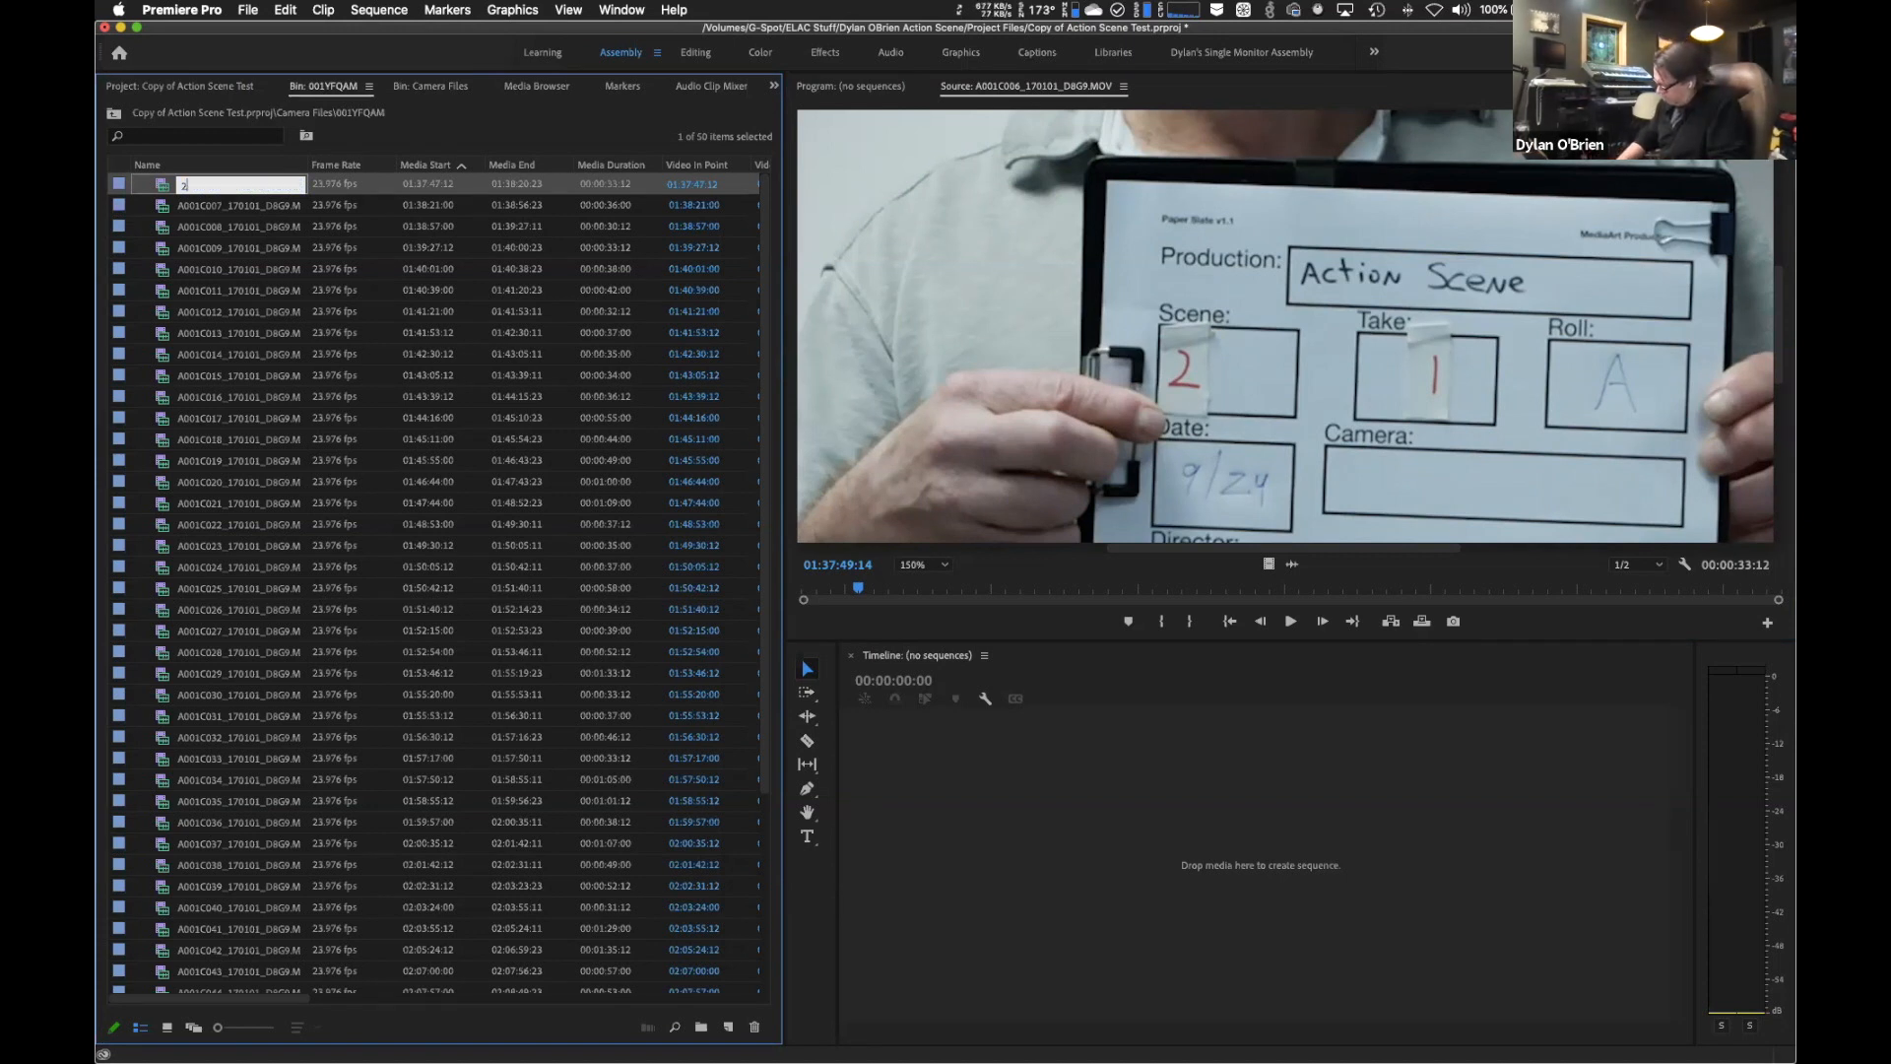
{"action": "type", "text": "-1"}
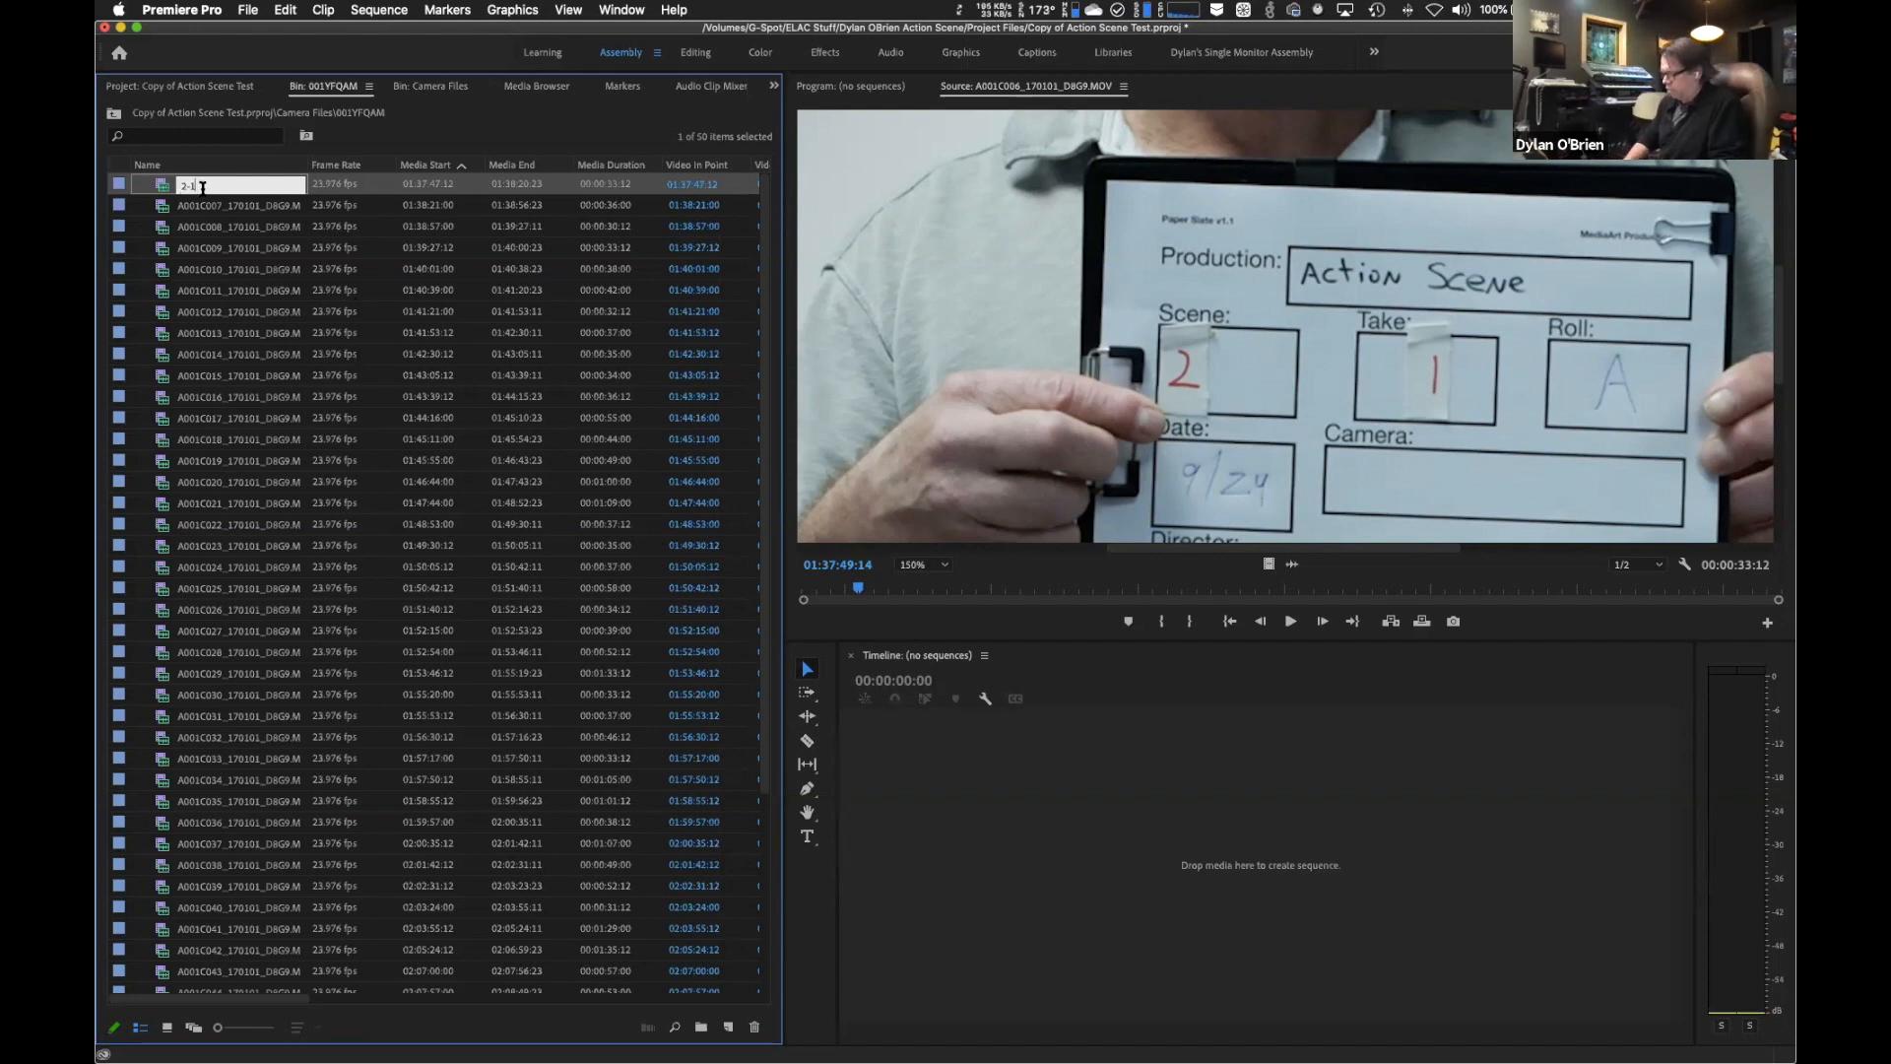
{"action": "key", "text": "Return"}
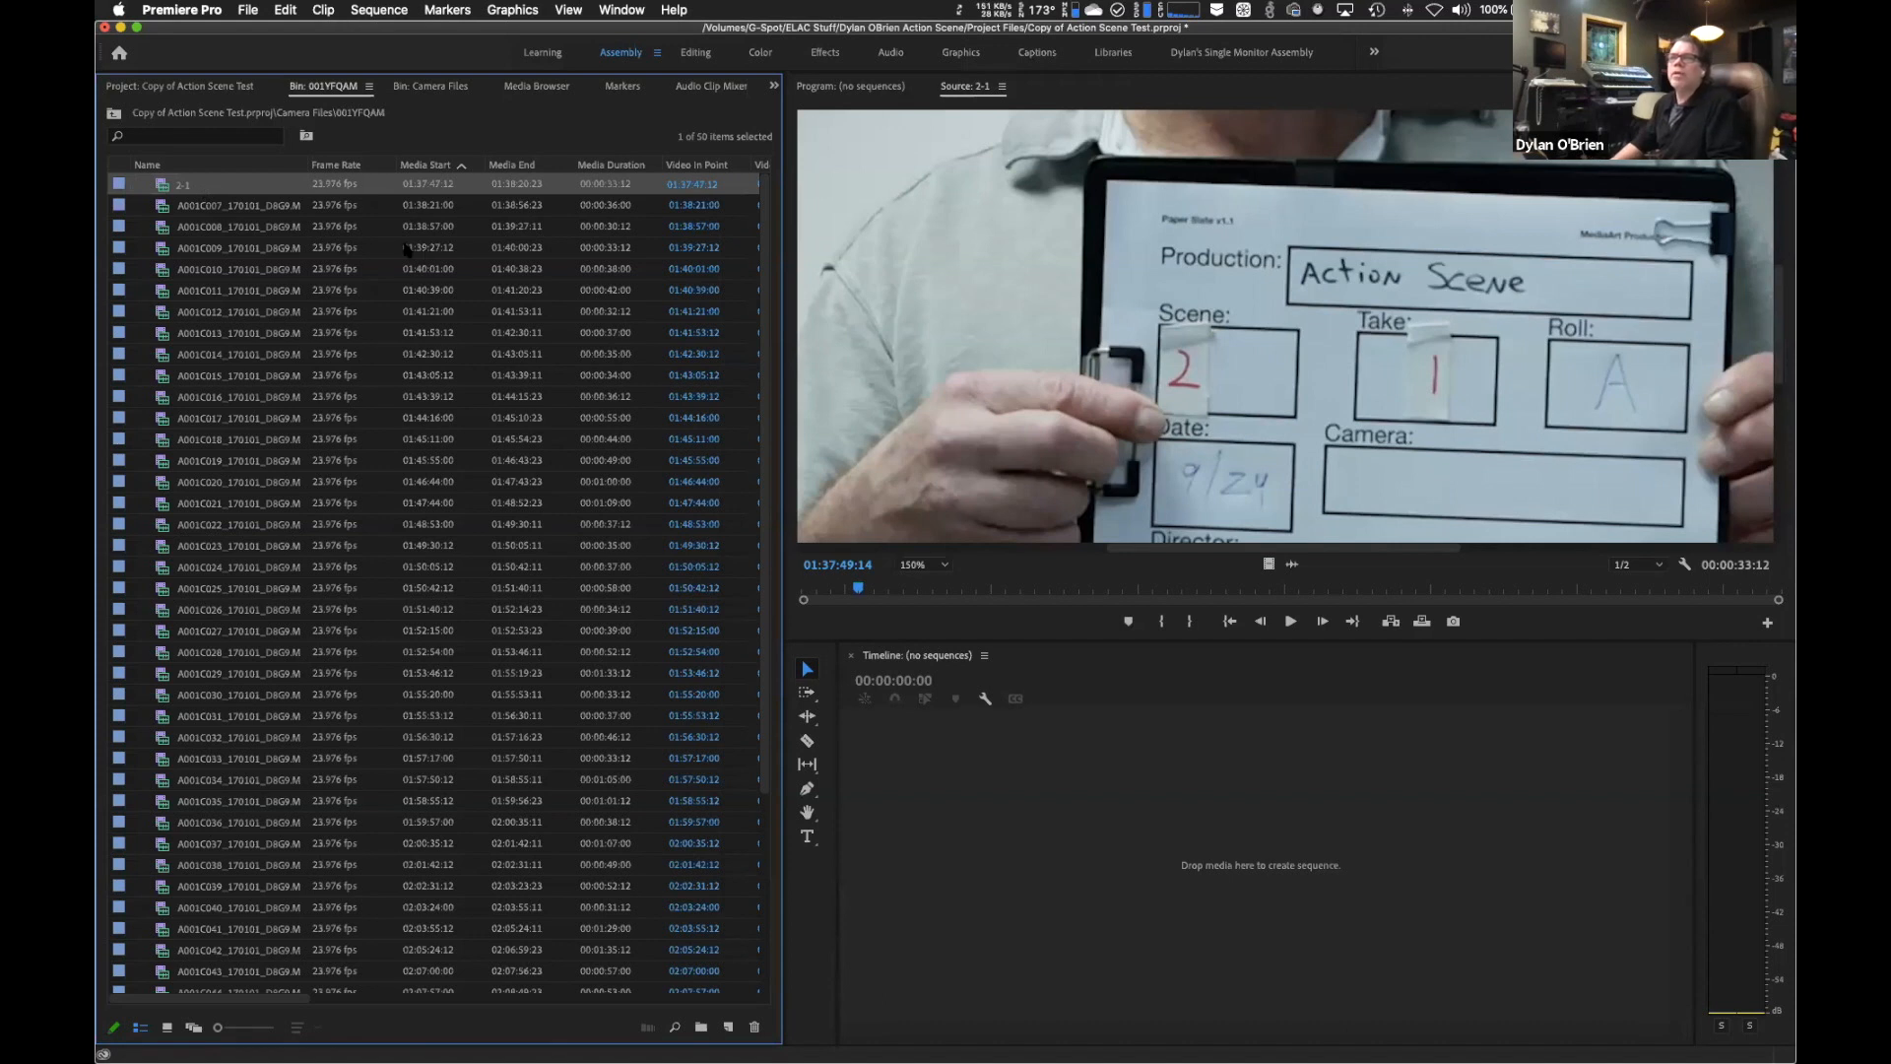
Load clip A001C007 in the Source Monitor to read its slate and rename it as 2-2.
{"action": "double_click", "coordinate": [237, 206]}
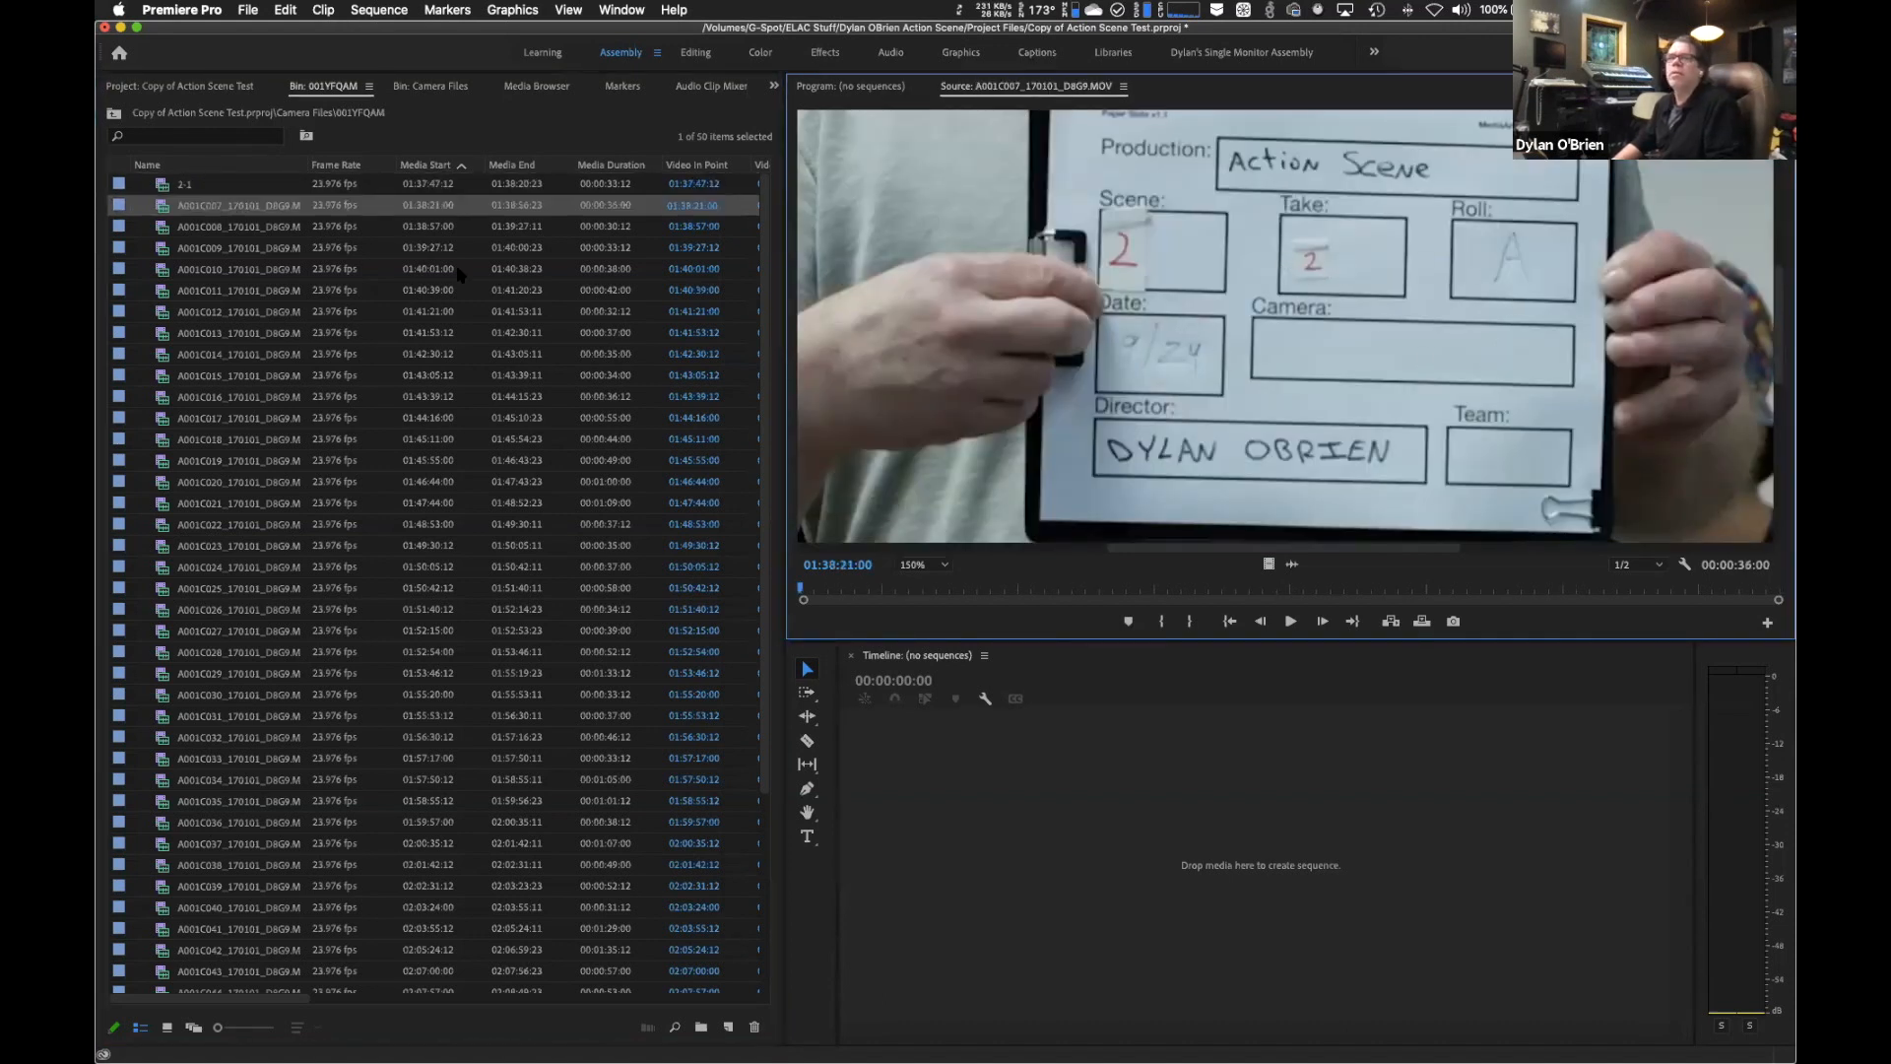
{"action": "left_click", "coordinate": [199, 208]}
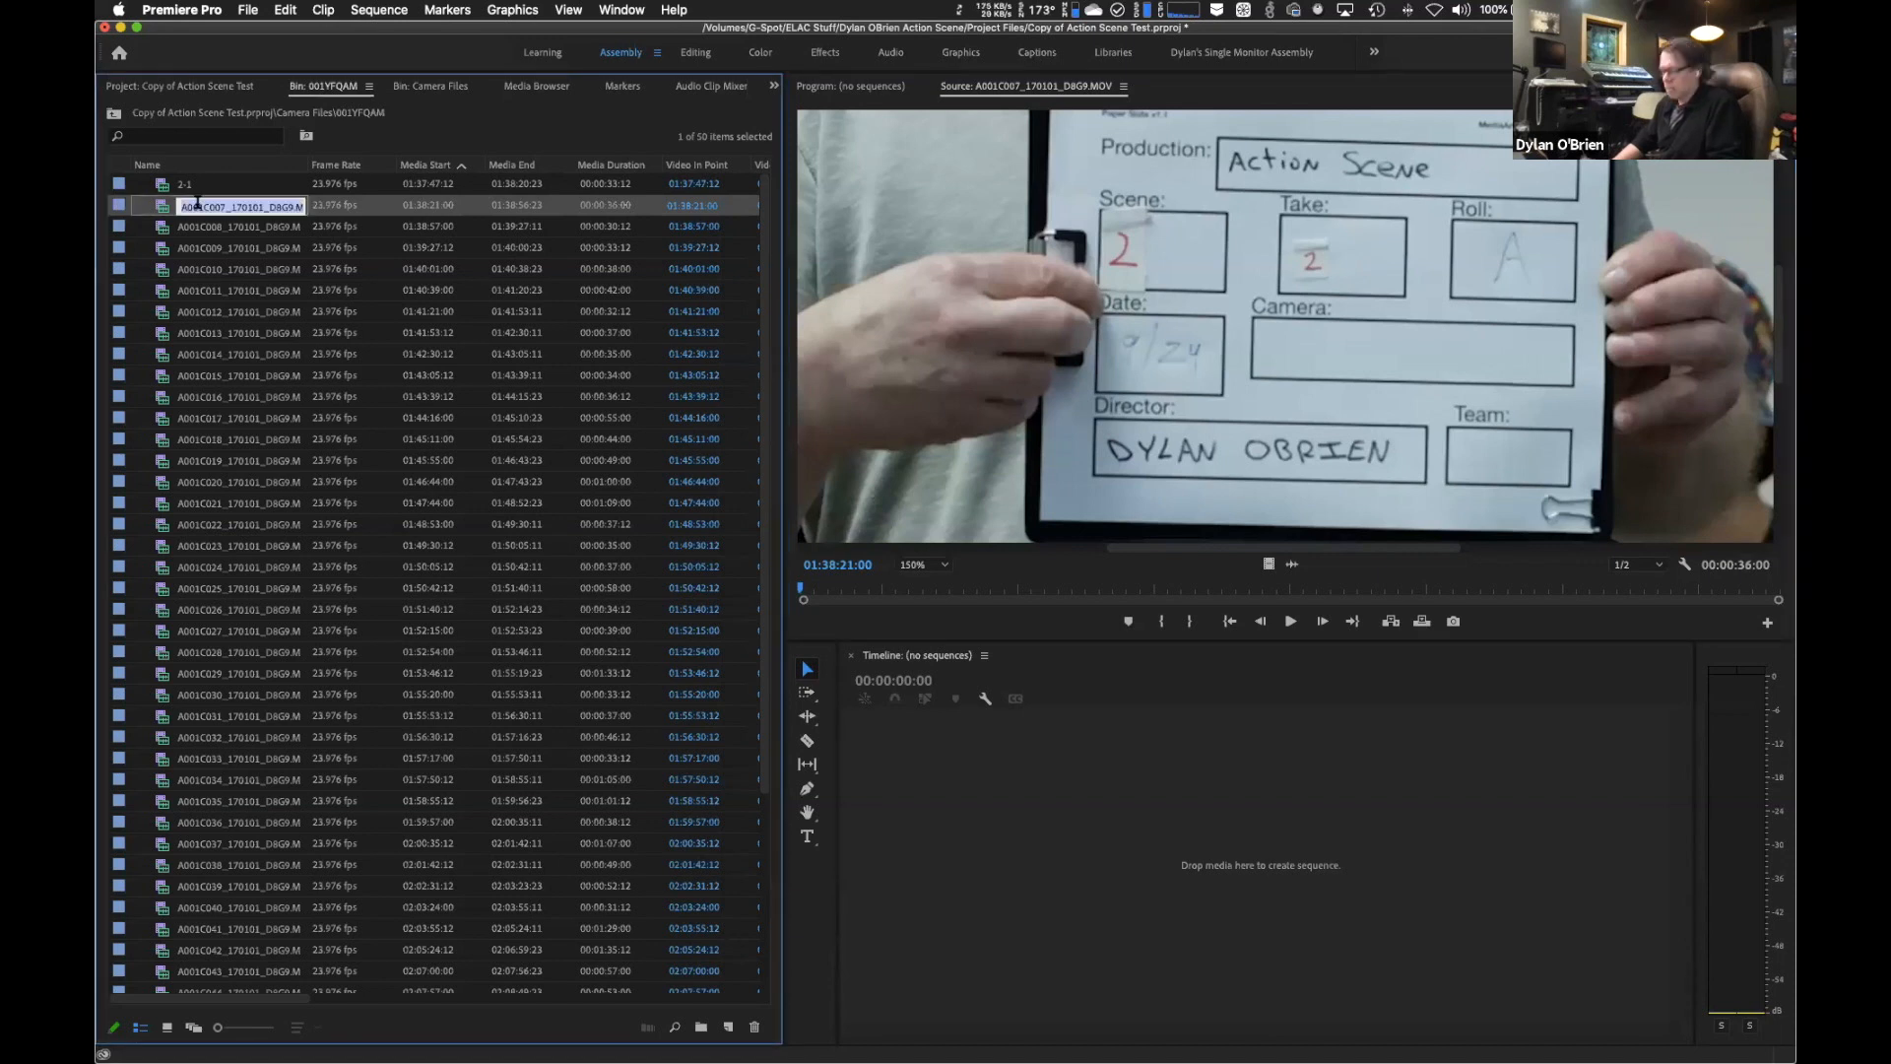
{"action": "type", "text": "2-2"}
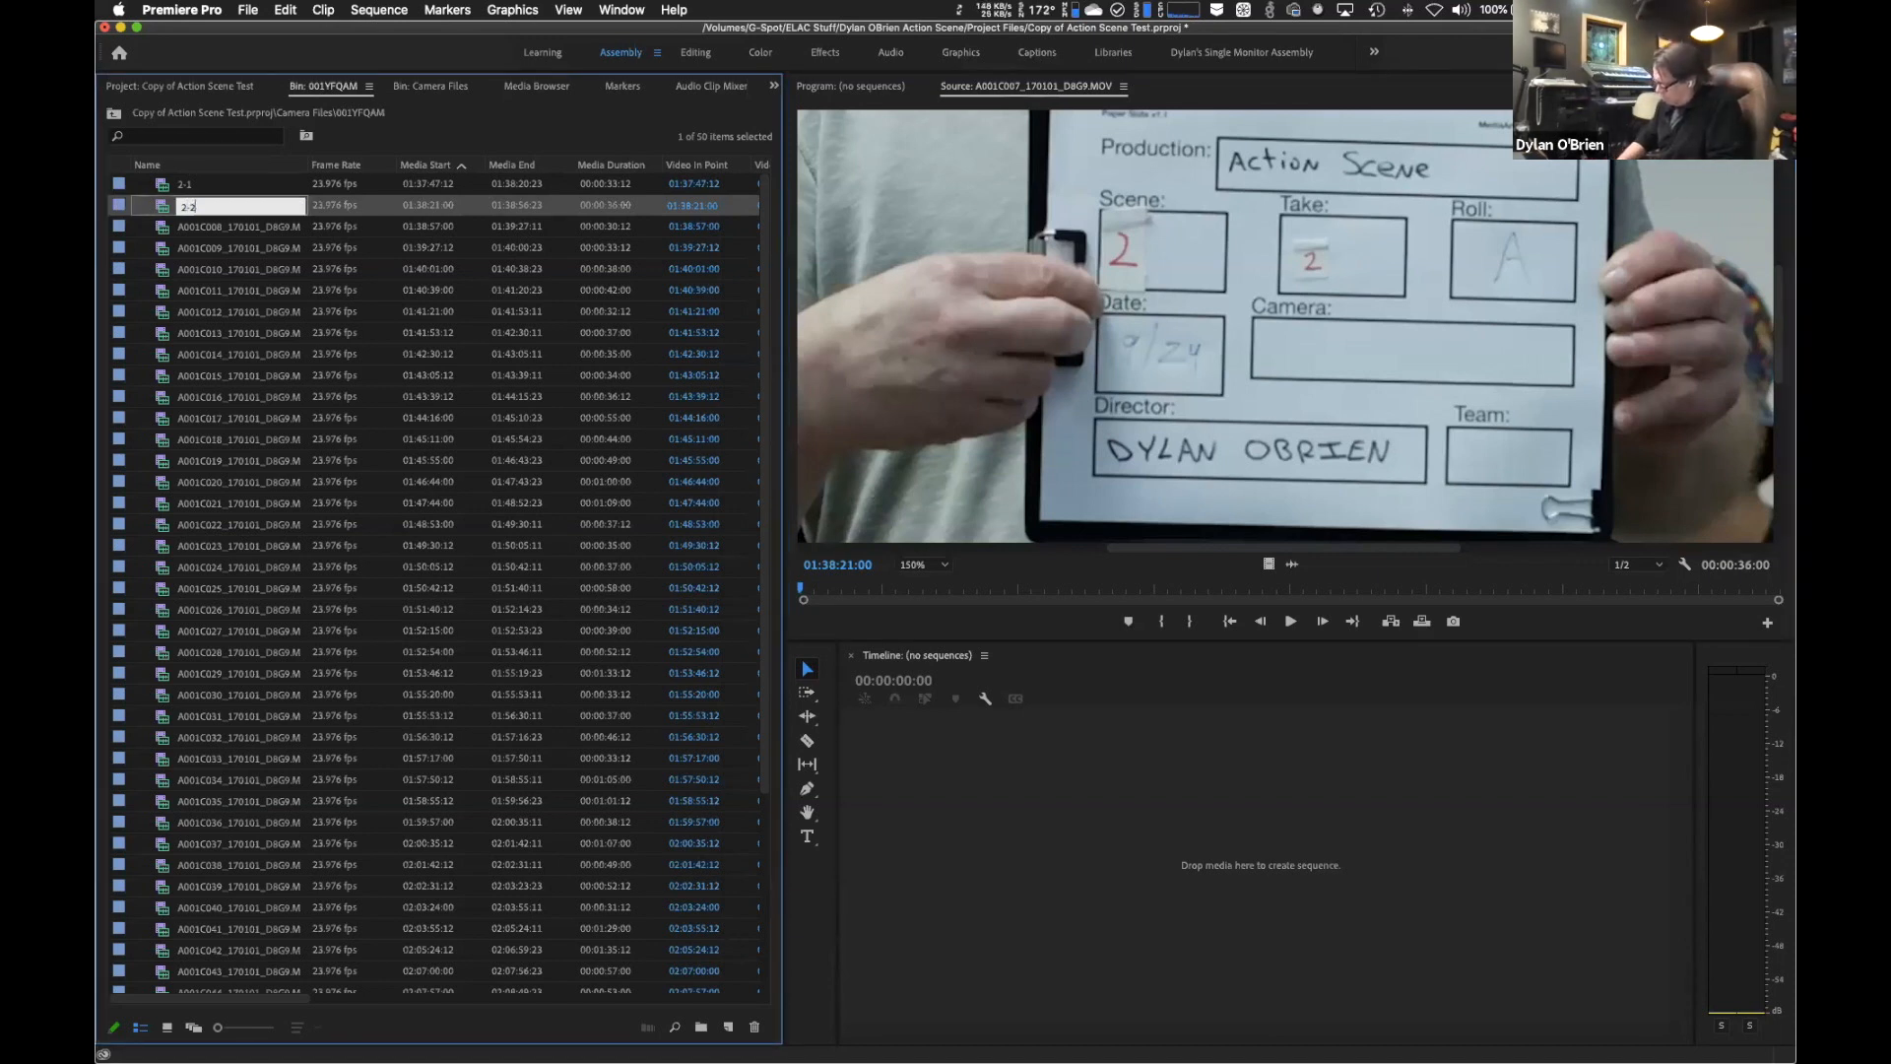
{"action": "key", "text": "Return"}
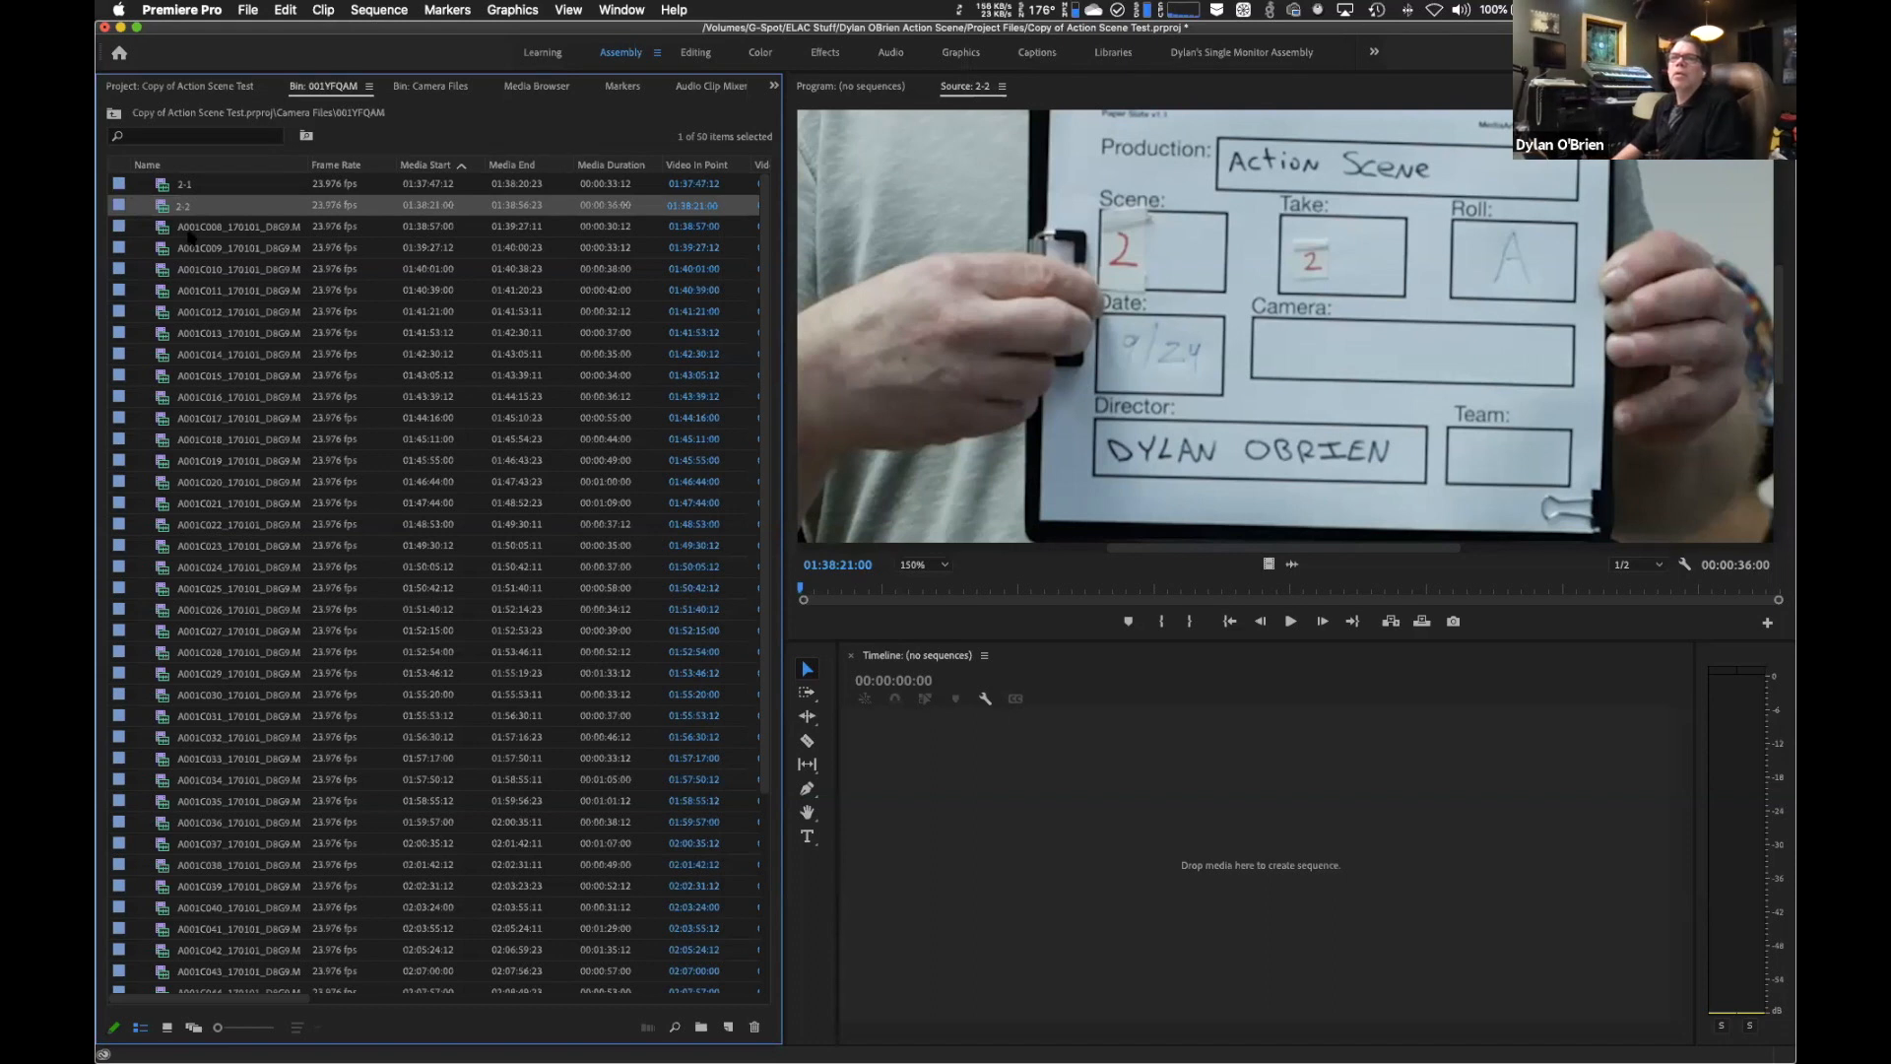
Load clip A001C008 in the Source Monitor, set the zoom to 100% to read its slate, and rename the clip as 2-1.5.
{"action": "double_click", "coordinate": [189, 230]}
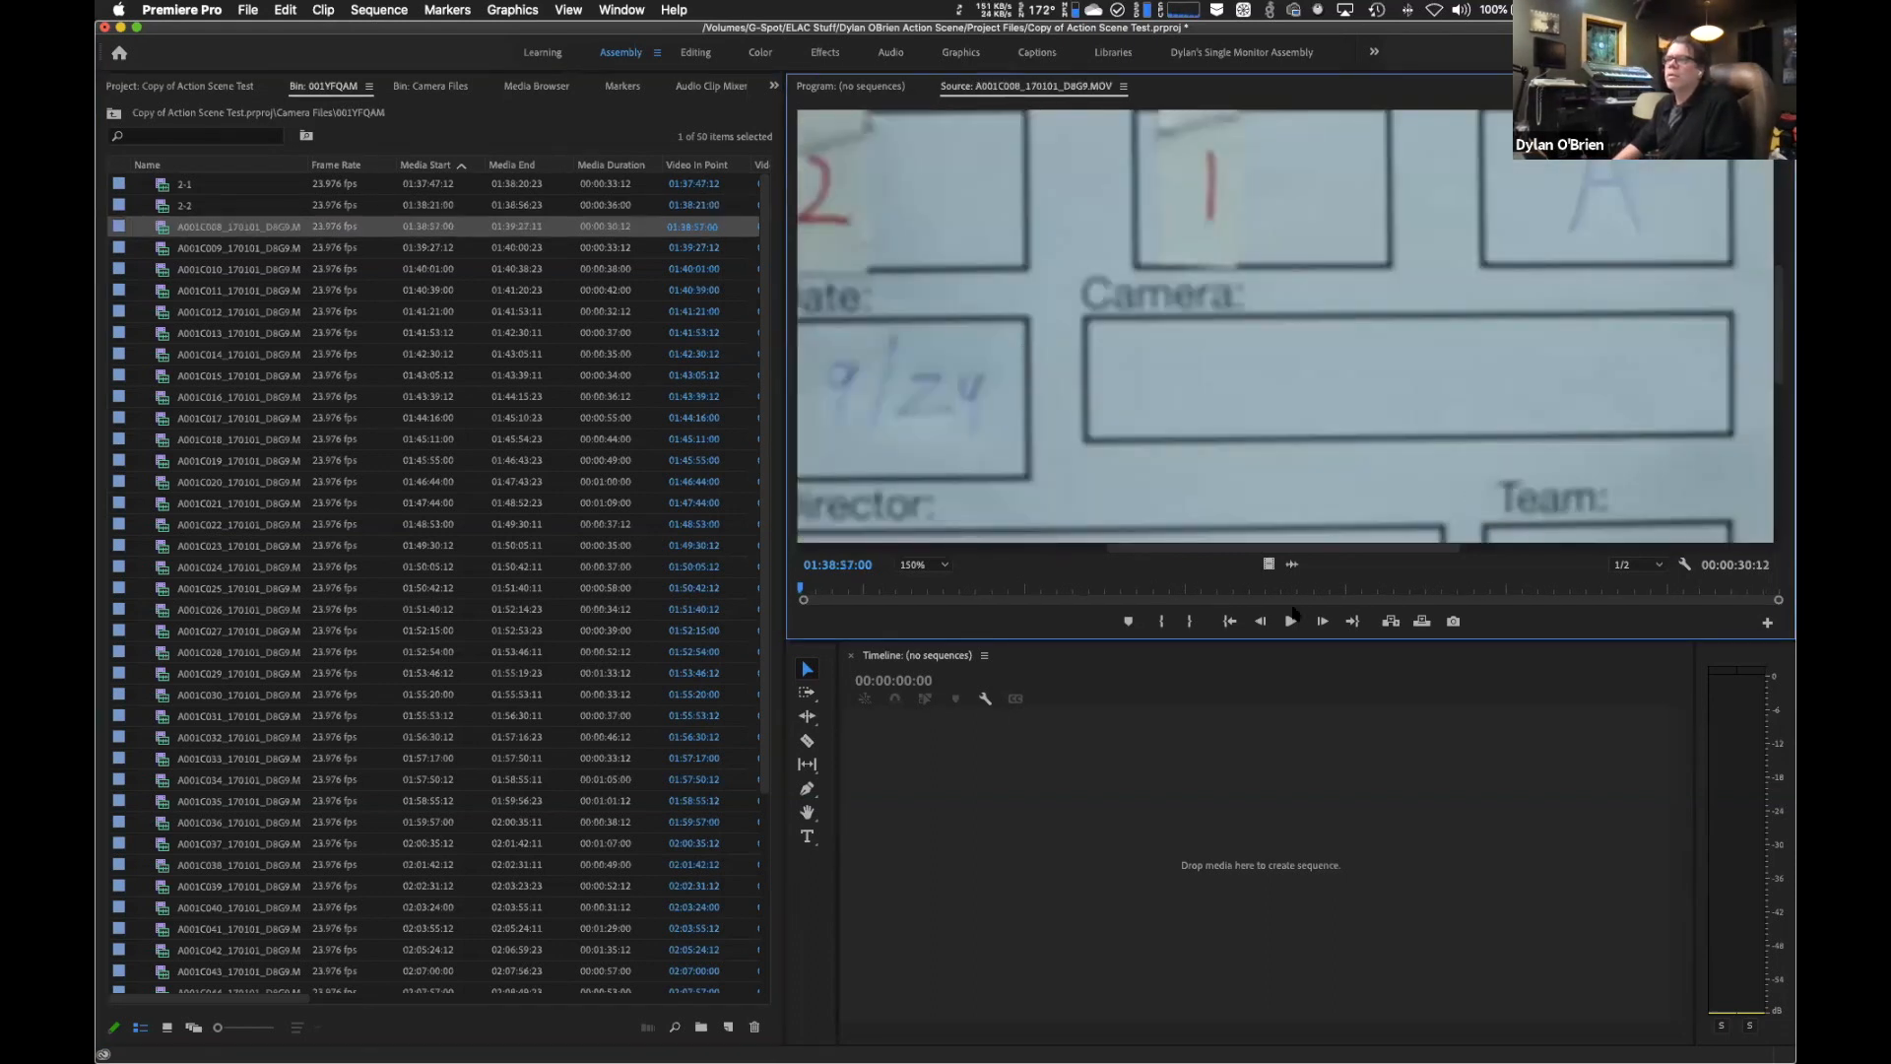
{"action": "left_click", "coordinate": [924, 566]}
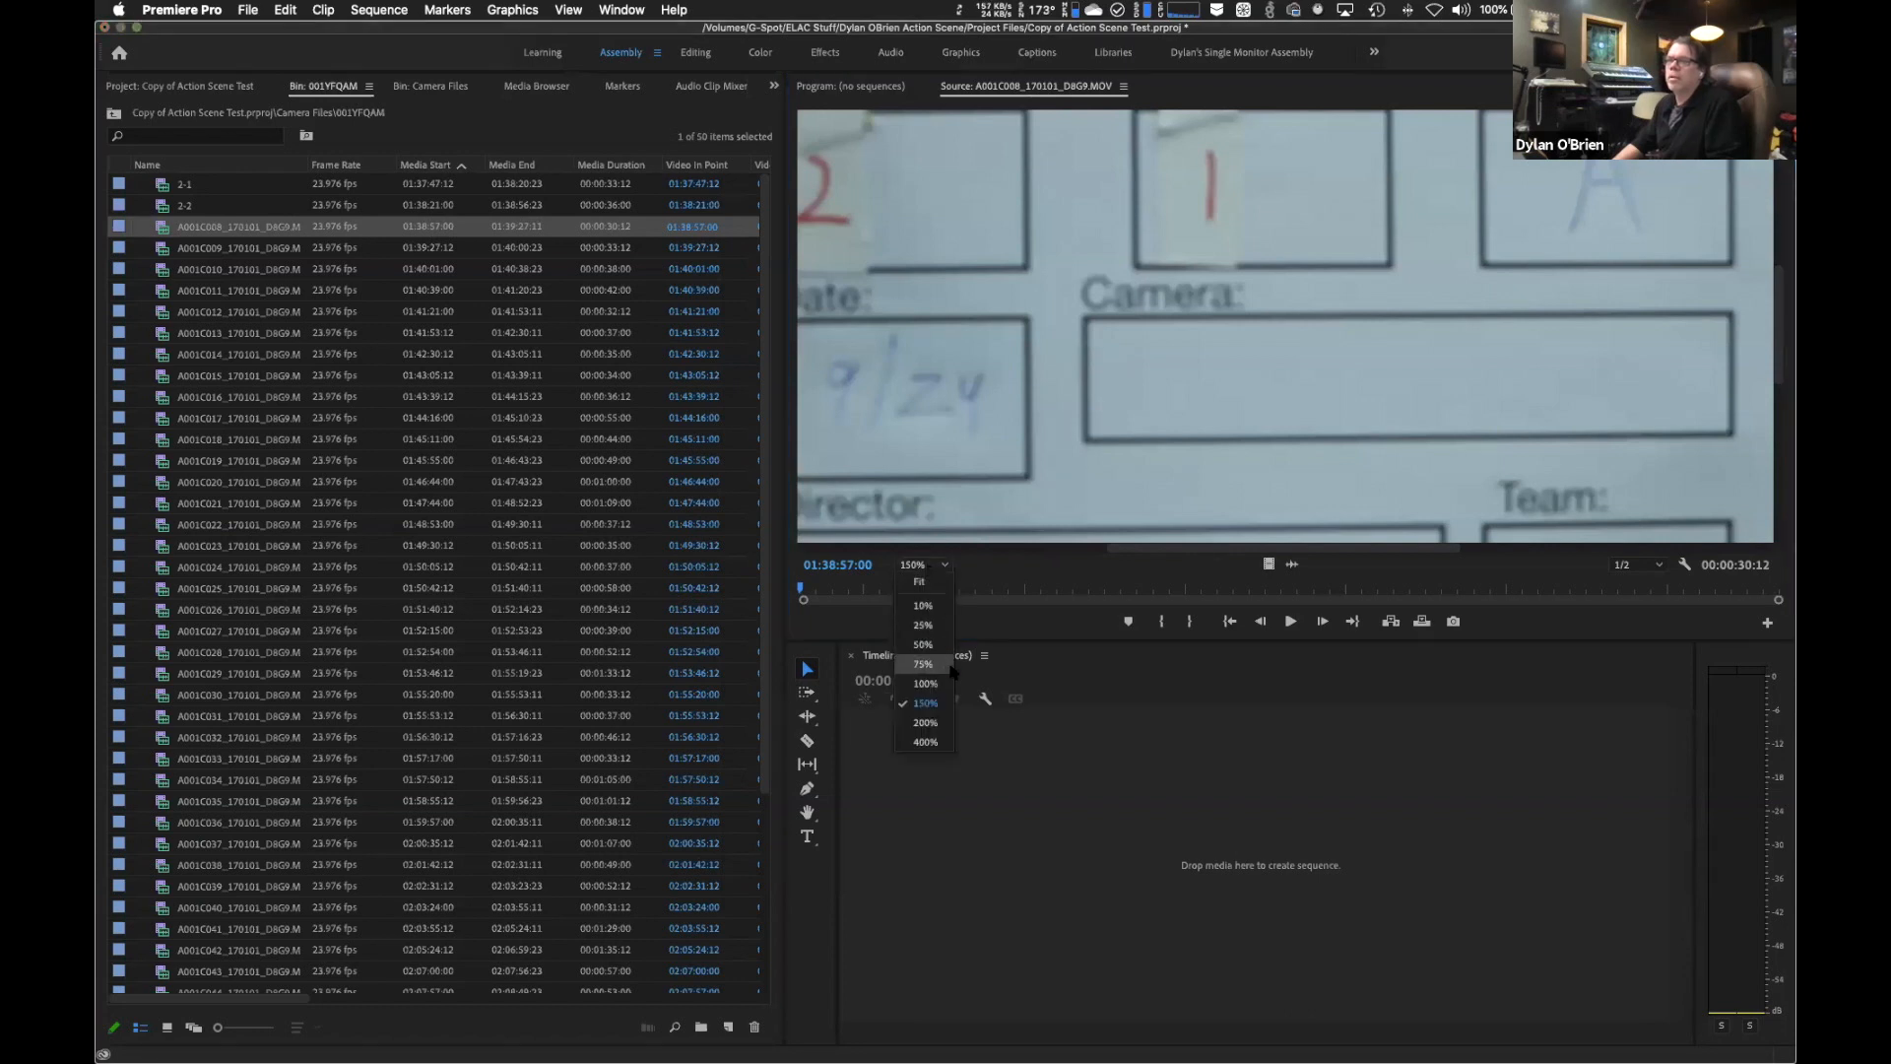
{"action": "left_click", "coordinate": [925, 684]}
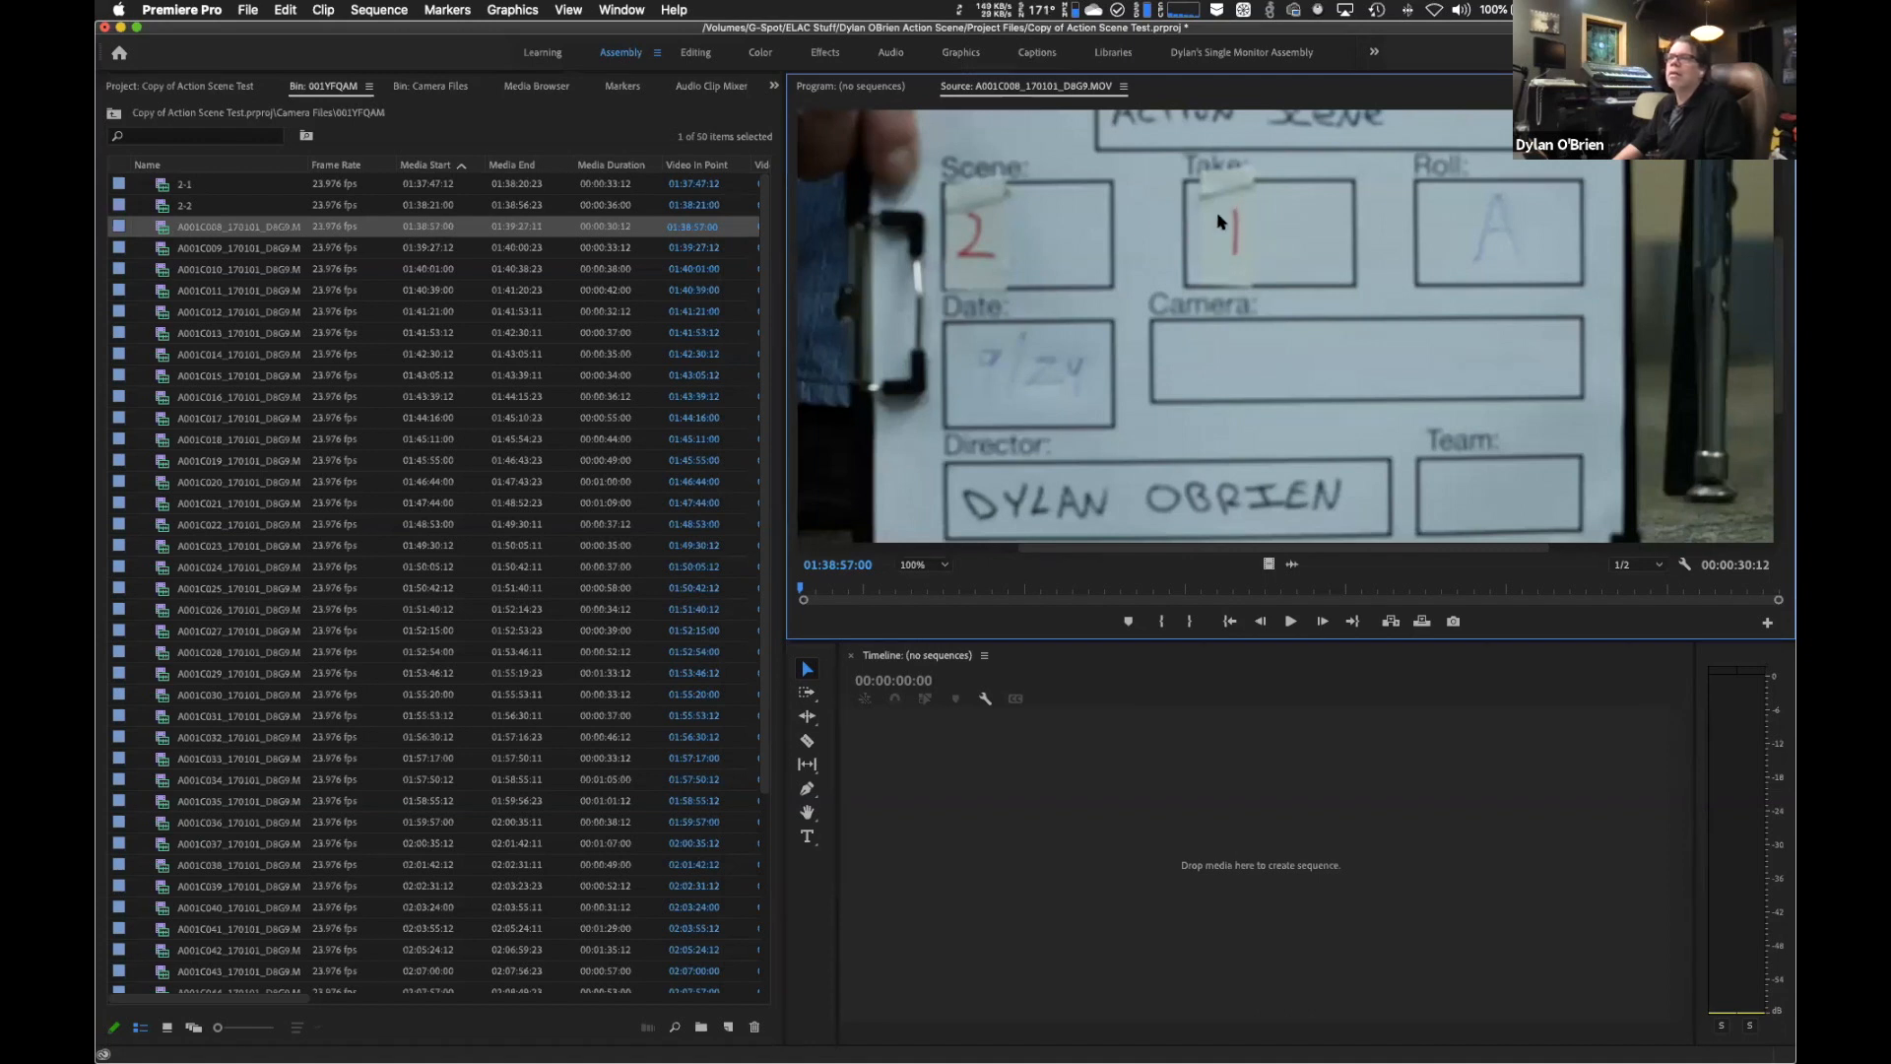
{"action": "left_click", "coordinate": [213, 230]}
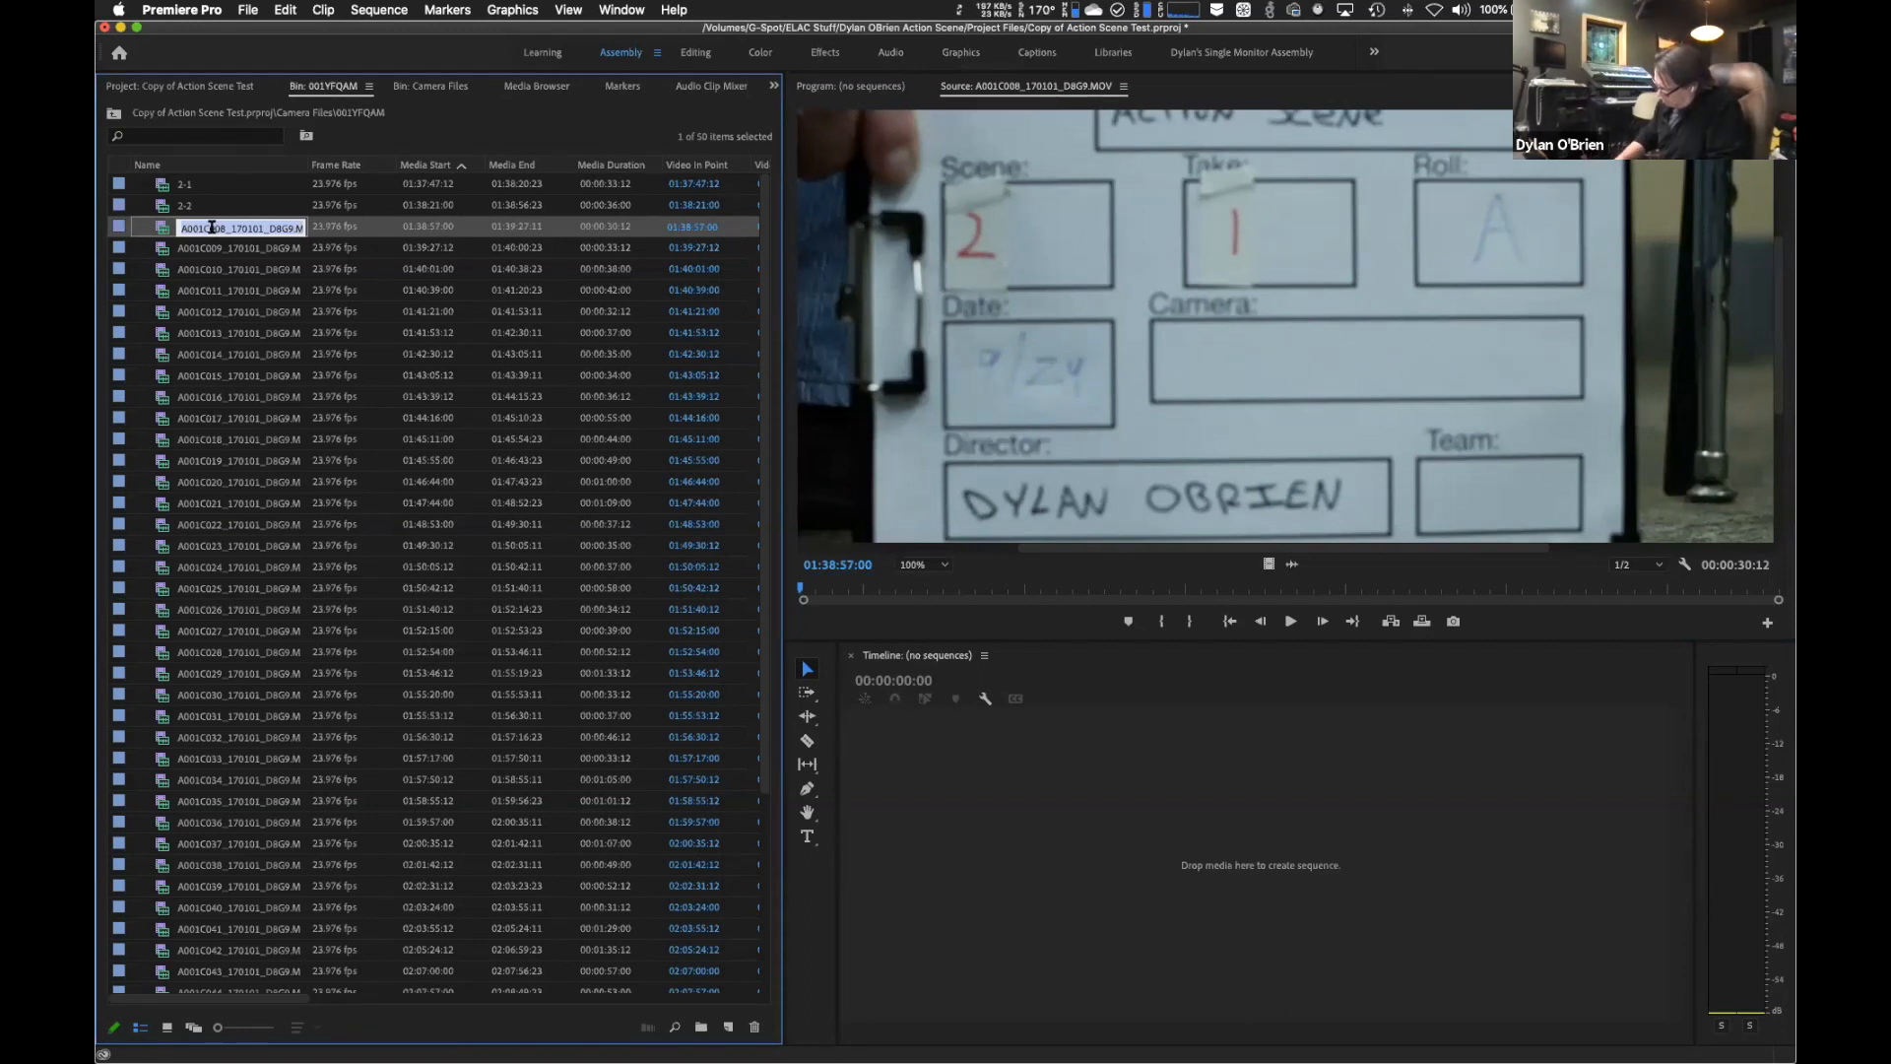
{"action": "type", "text": "2-1.5"}
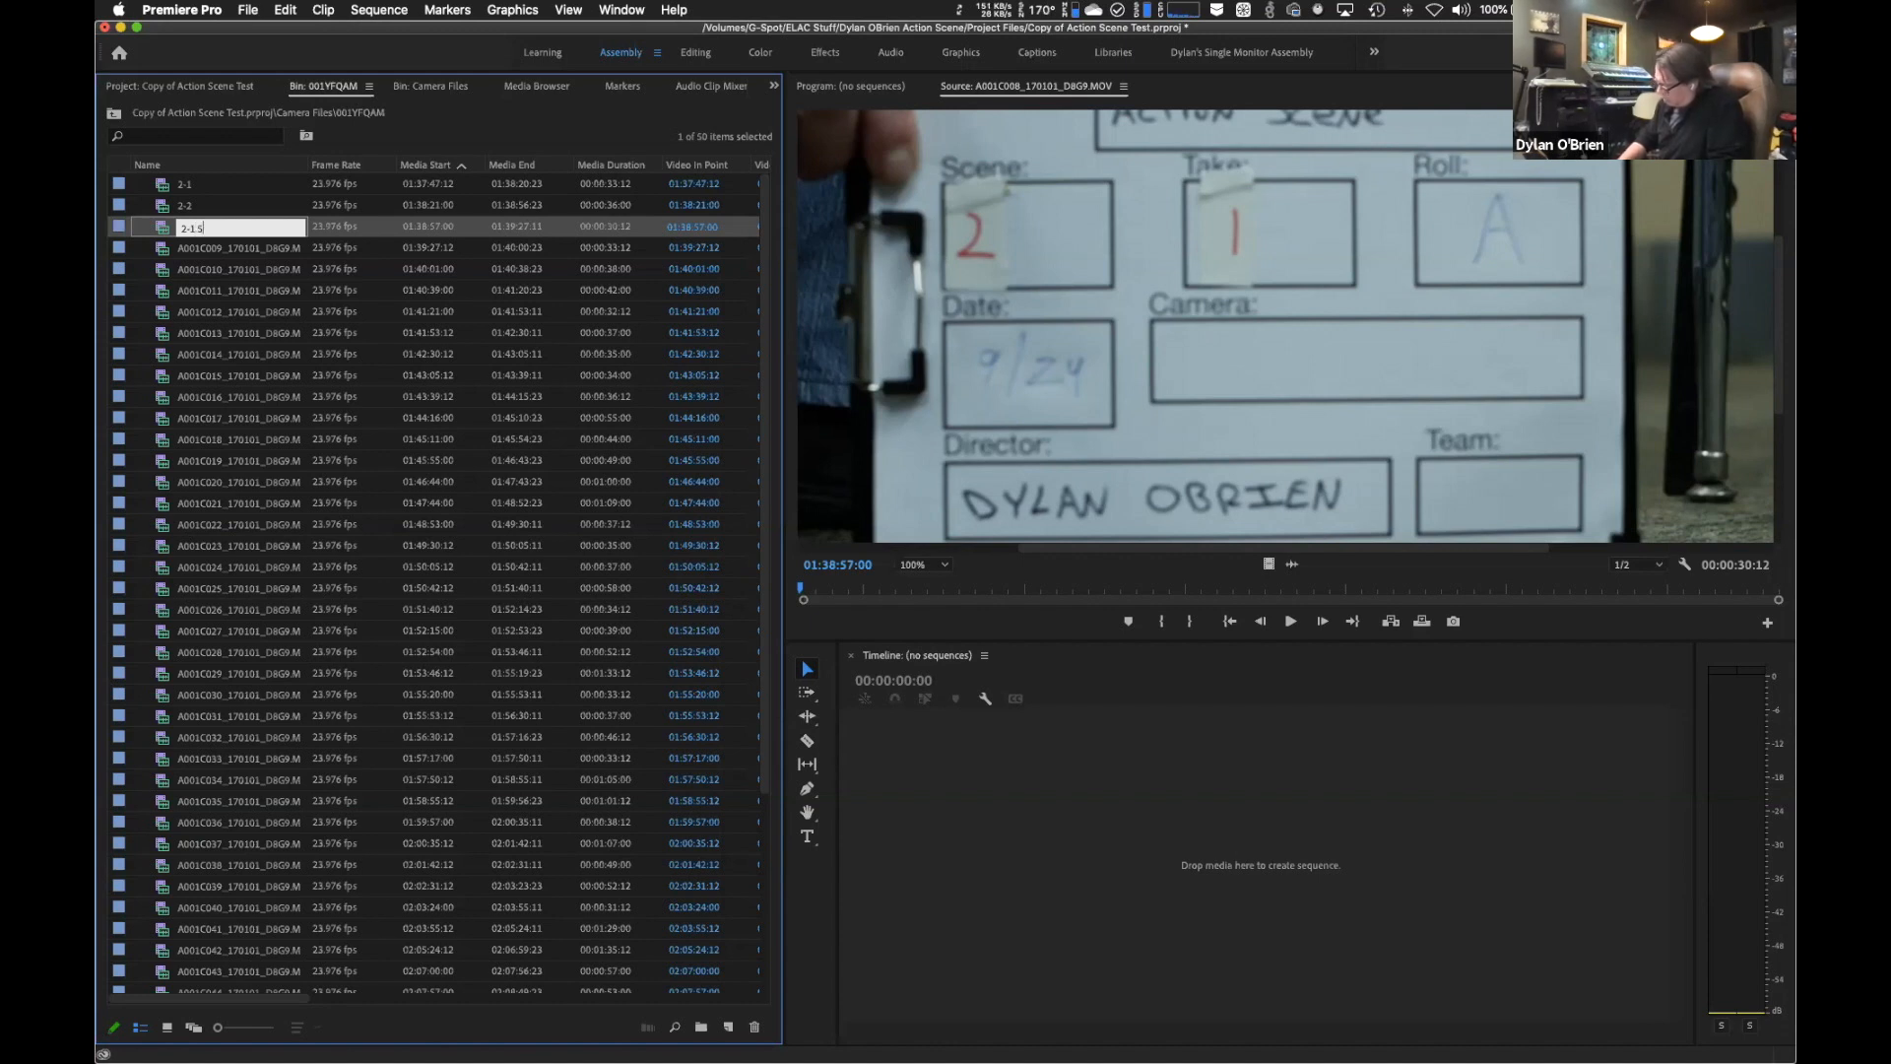
{"action": "key", "text": "Return"}
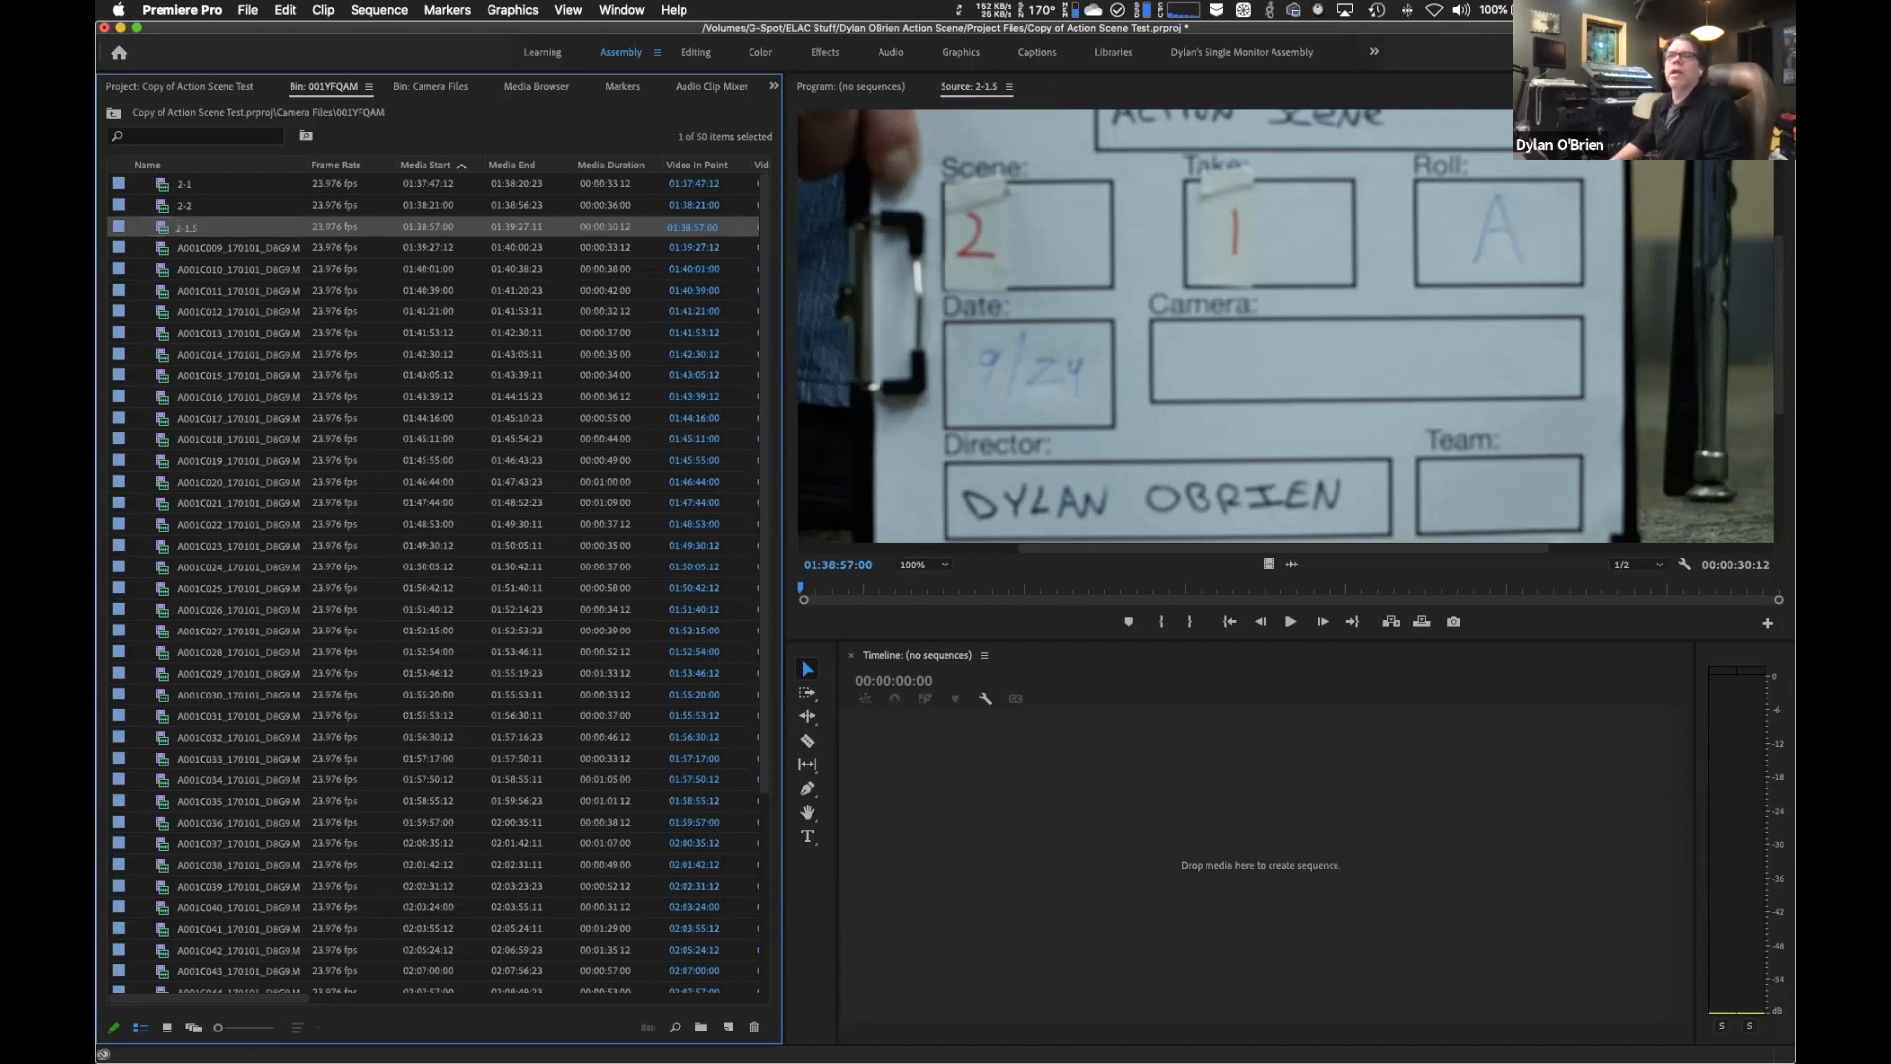
Load clip A001C009 in the Source Monitor, advance to a readable view of its slate, and rename the clip as 2-2.5.
{"action": "double_click", "coordinate": [219, 250]}
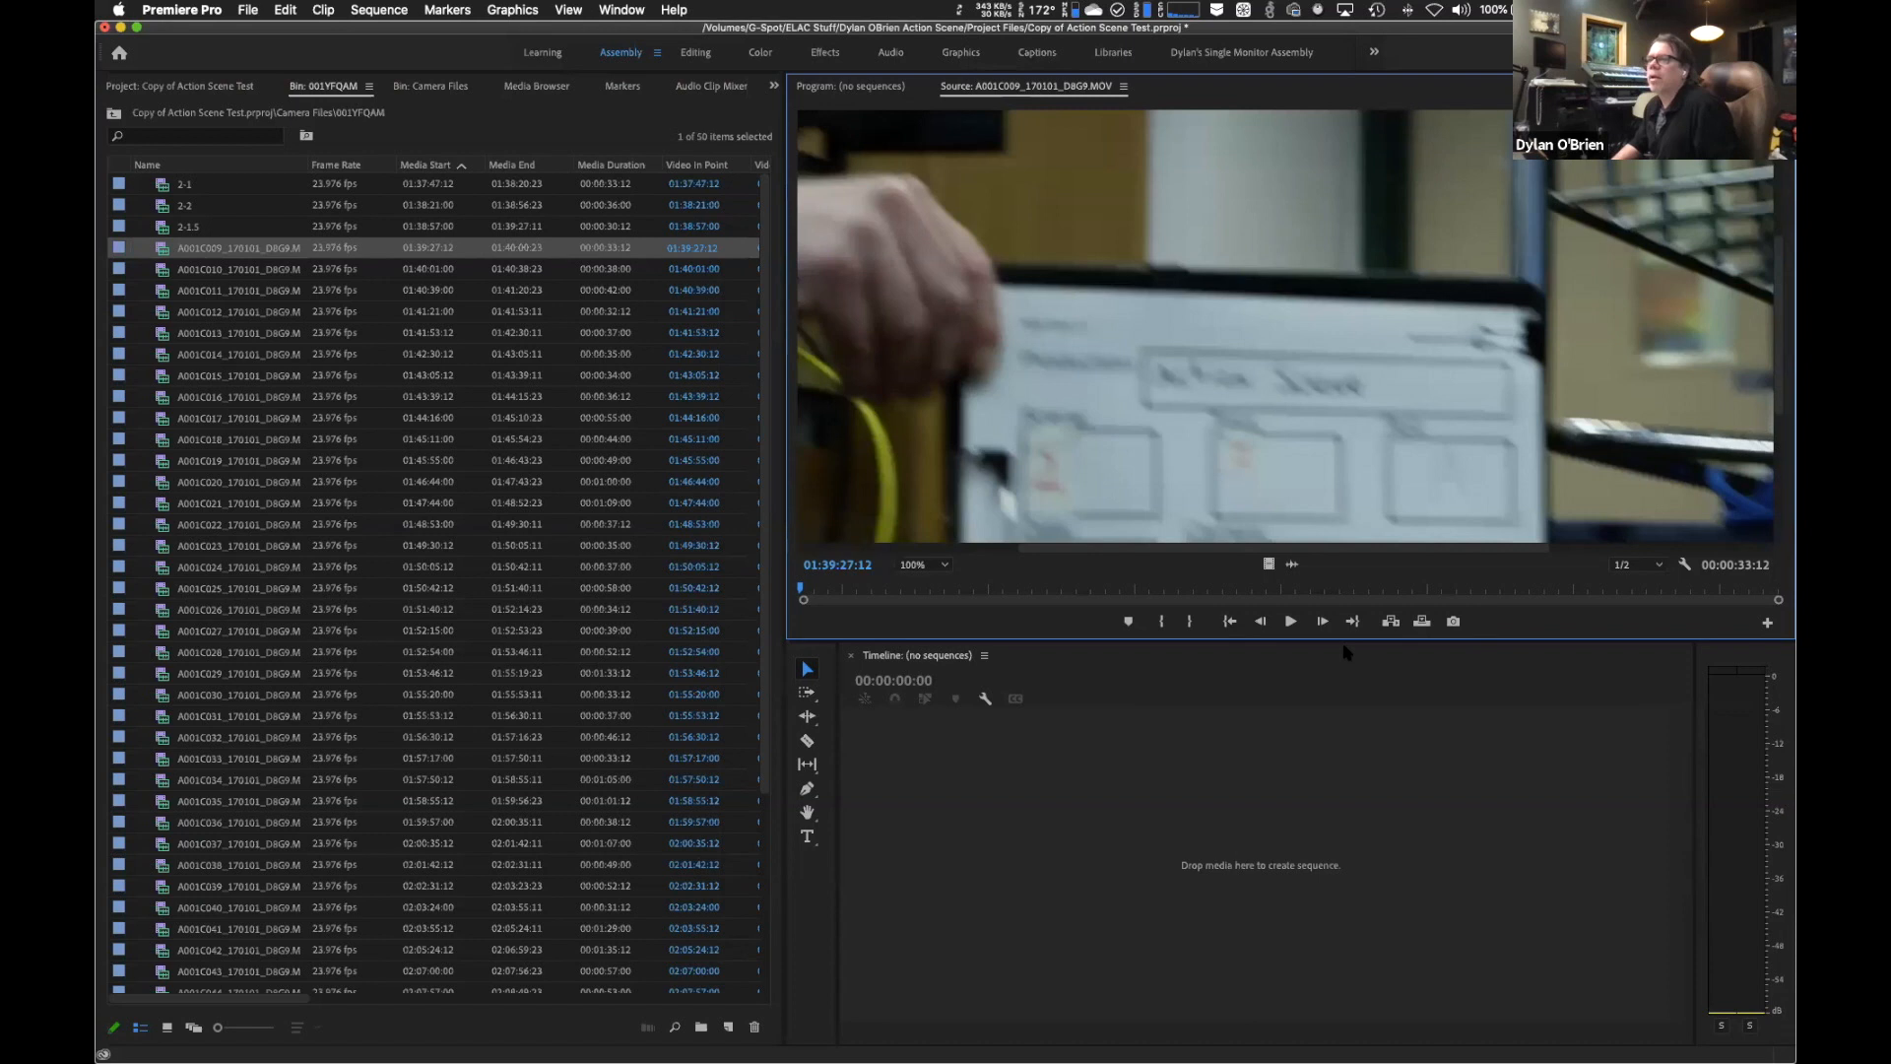
{"action": "left_click", "coordinate": [803, 592]}
{"action": "left_click_drag", "start_coordinate": [803, 592], "coordinate": [914, 603]}
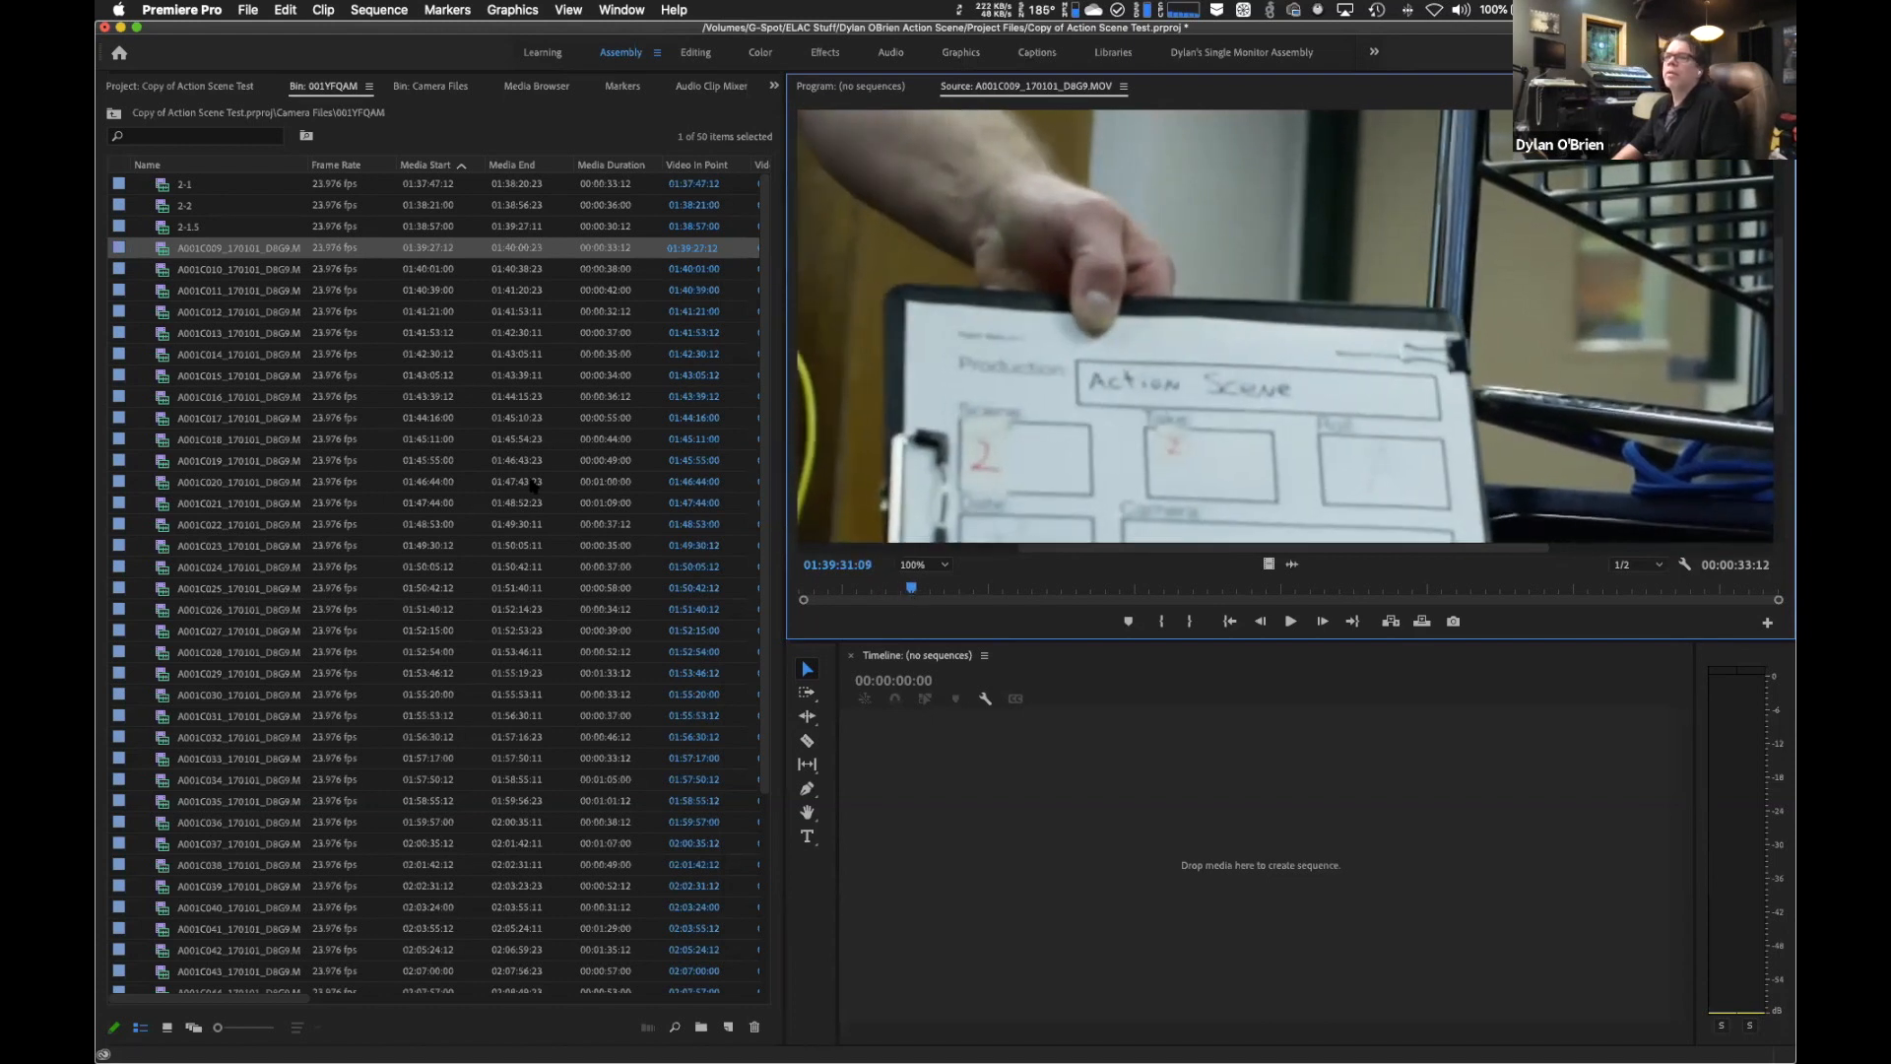
{"action": "left_click", "coordinate": [202, 249]}
{"action": "type", "text": "2"}
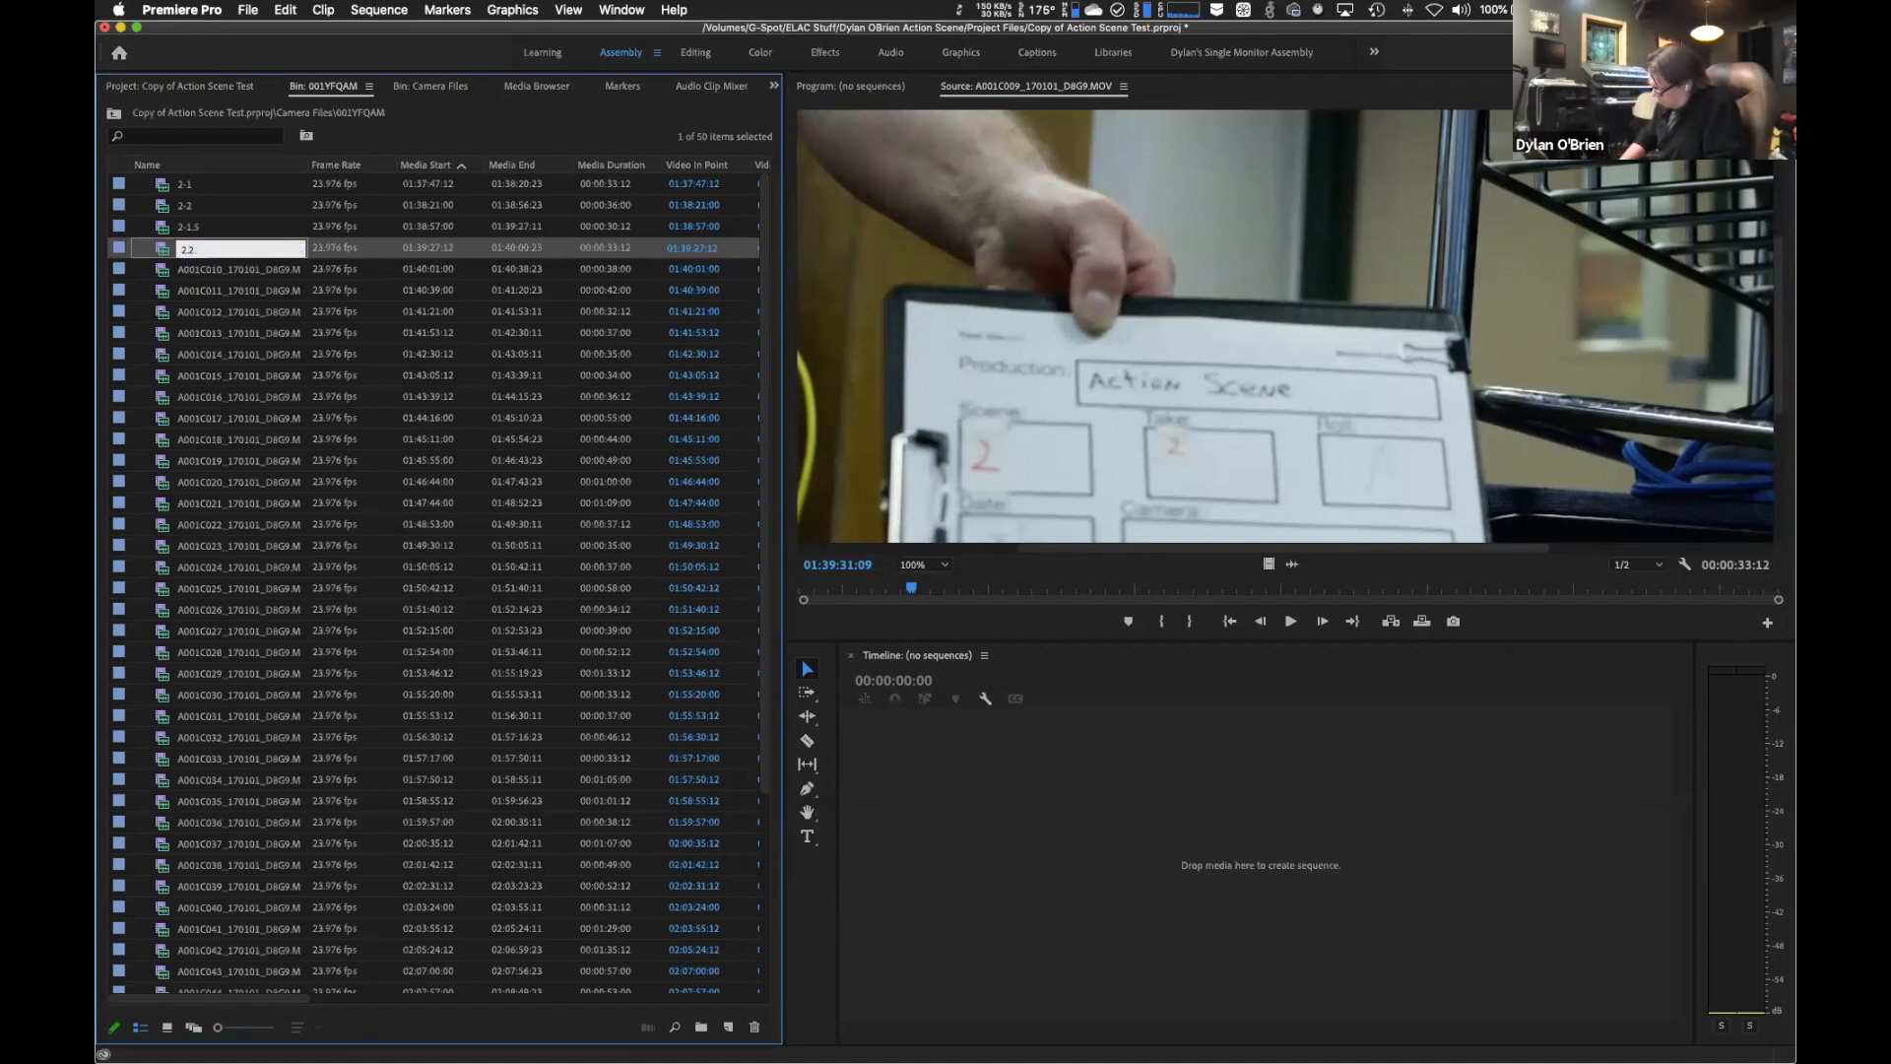
{"action": "key", "text": "BackSpace"}
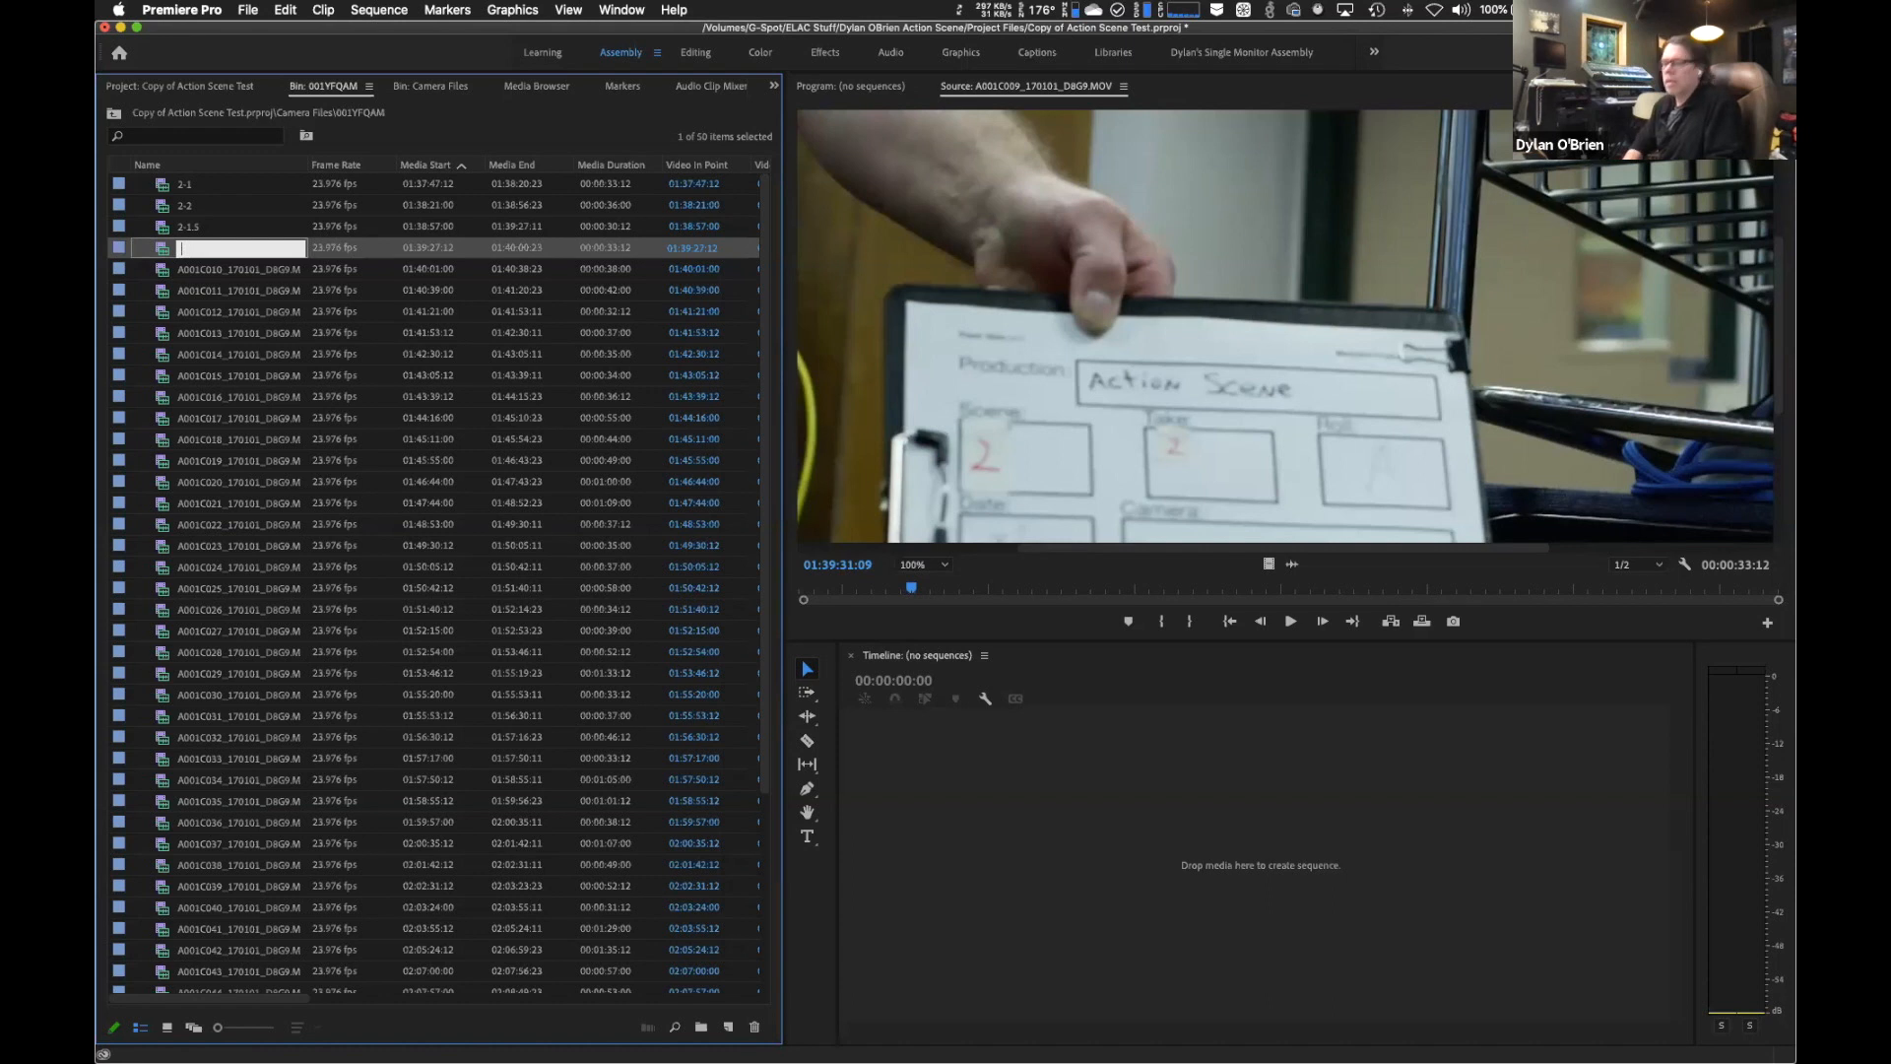
{"action": "type", "text": "2-2.5"}
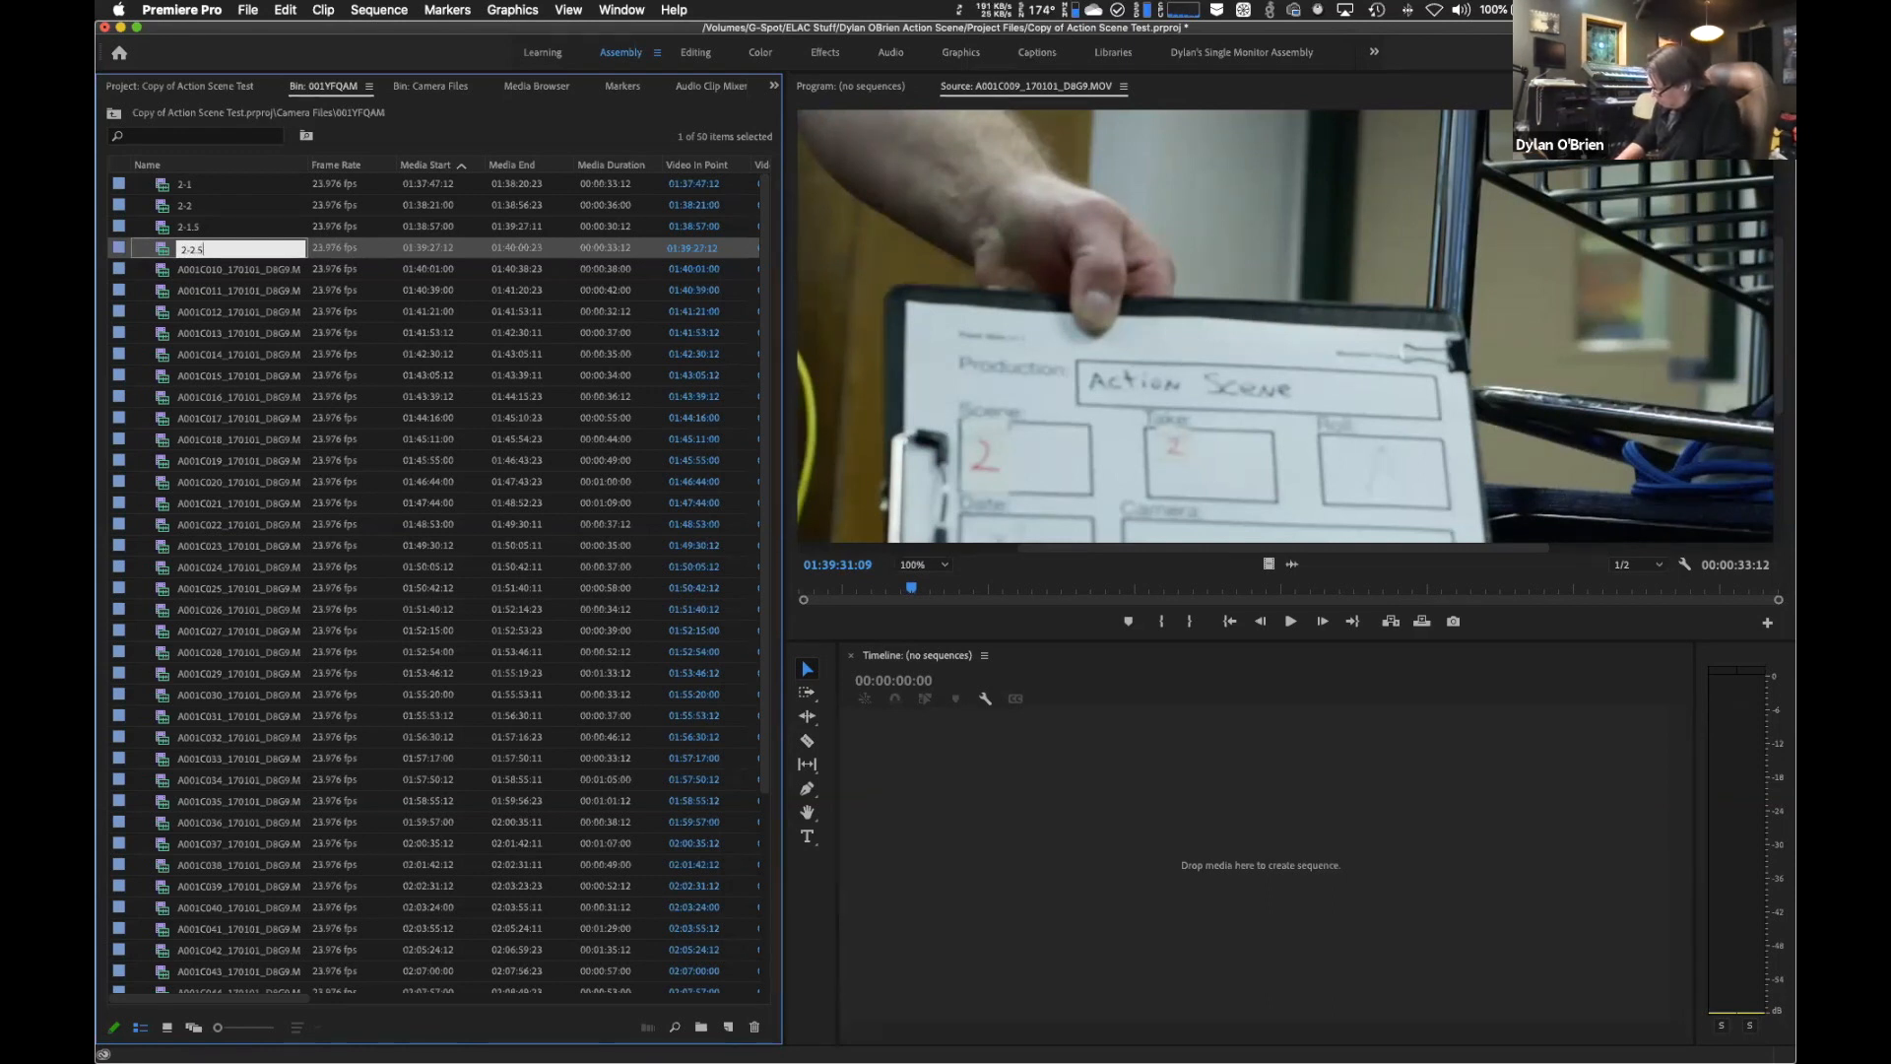
{"action": "key", "text": "Return"}
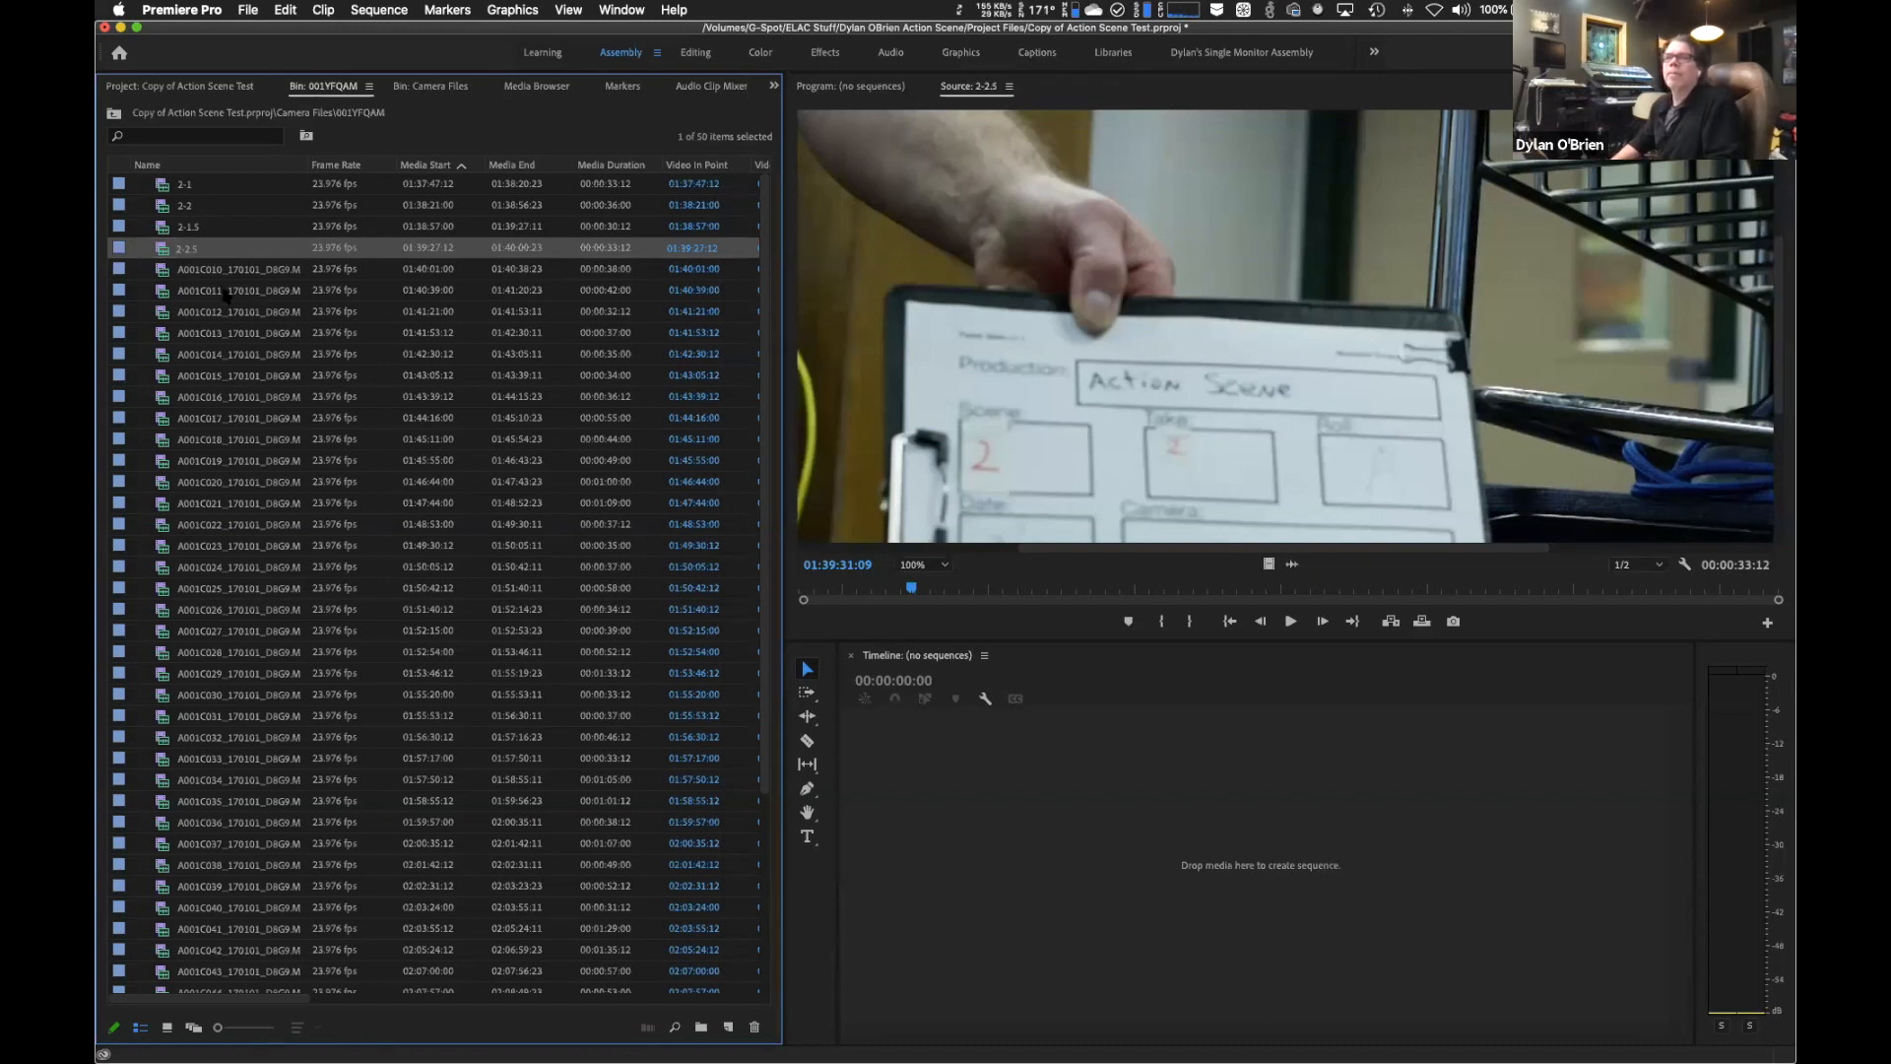
Load clip A001C010 in the Source Monitor to read its slate and rename it as 2b-1.
{"action": "double_click", "coordinate": [202, 270]}
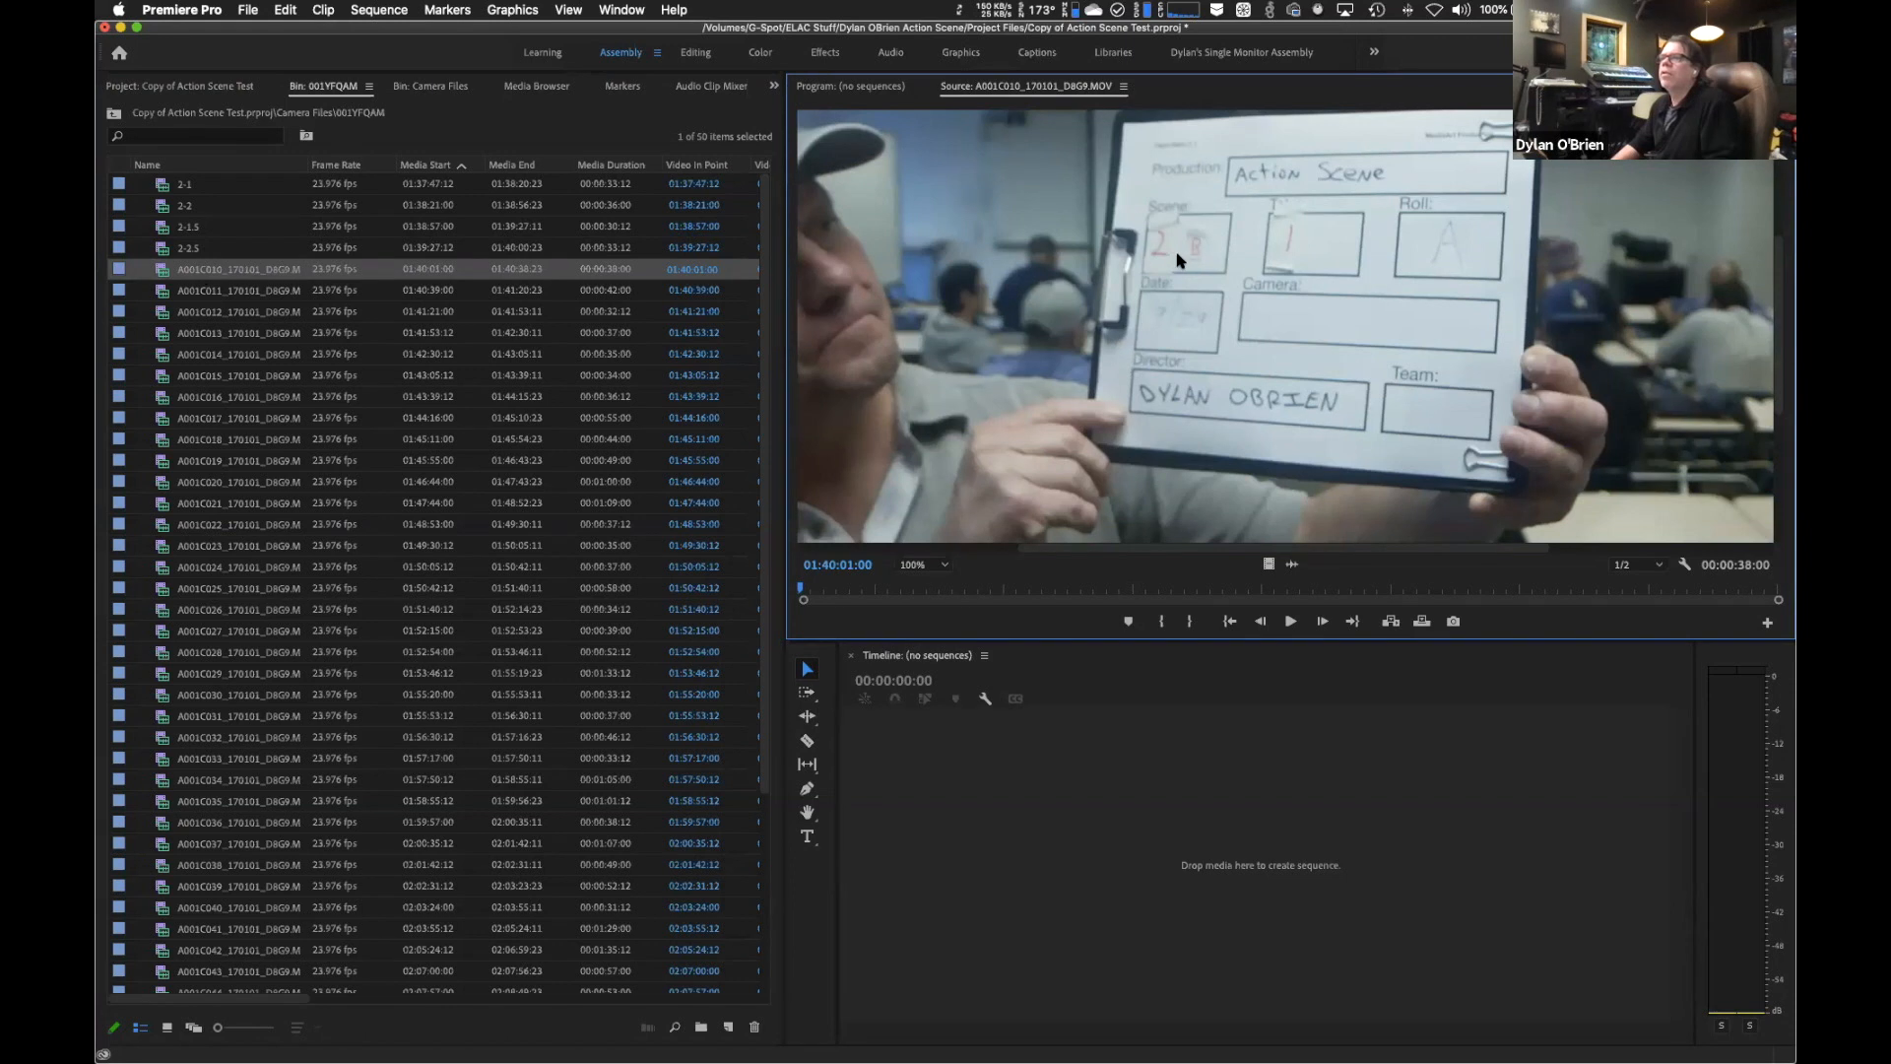
{"action": "left_click", "coordinate": [215, 274]}
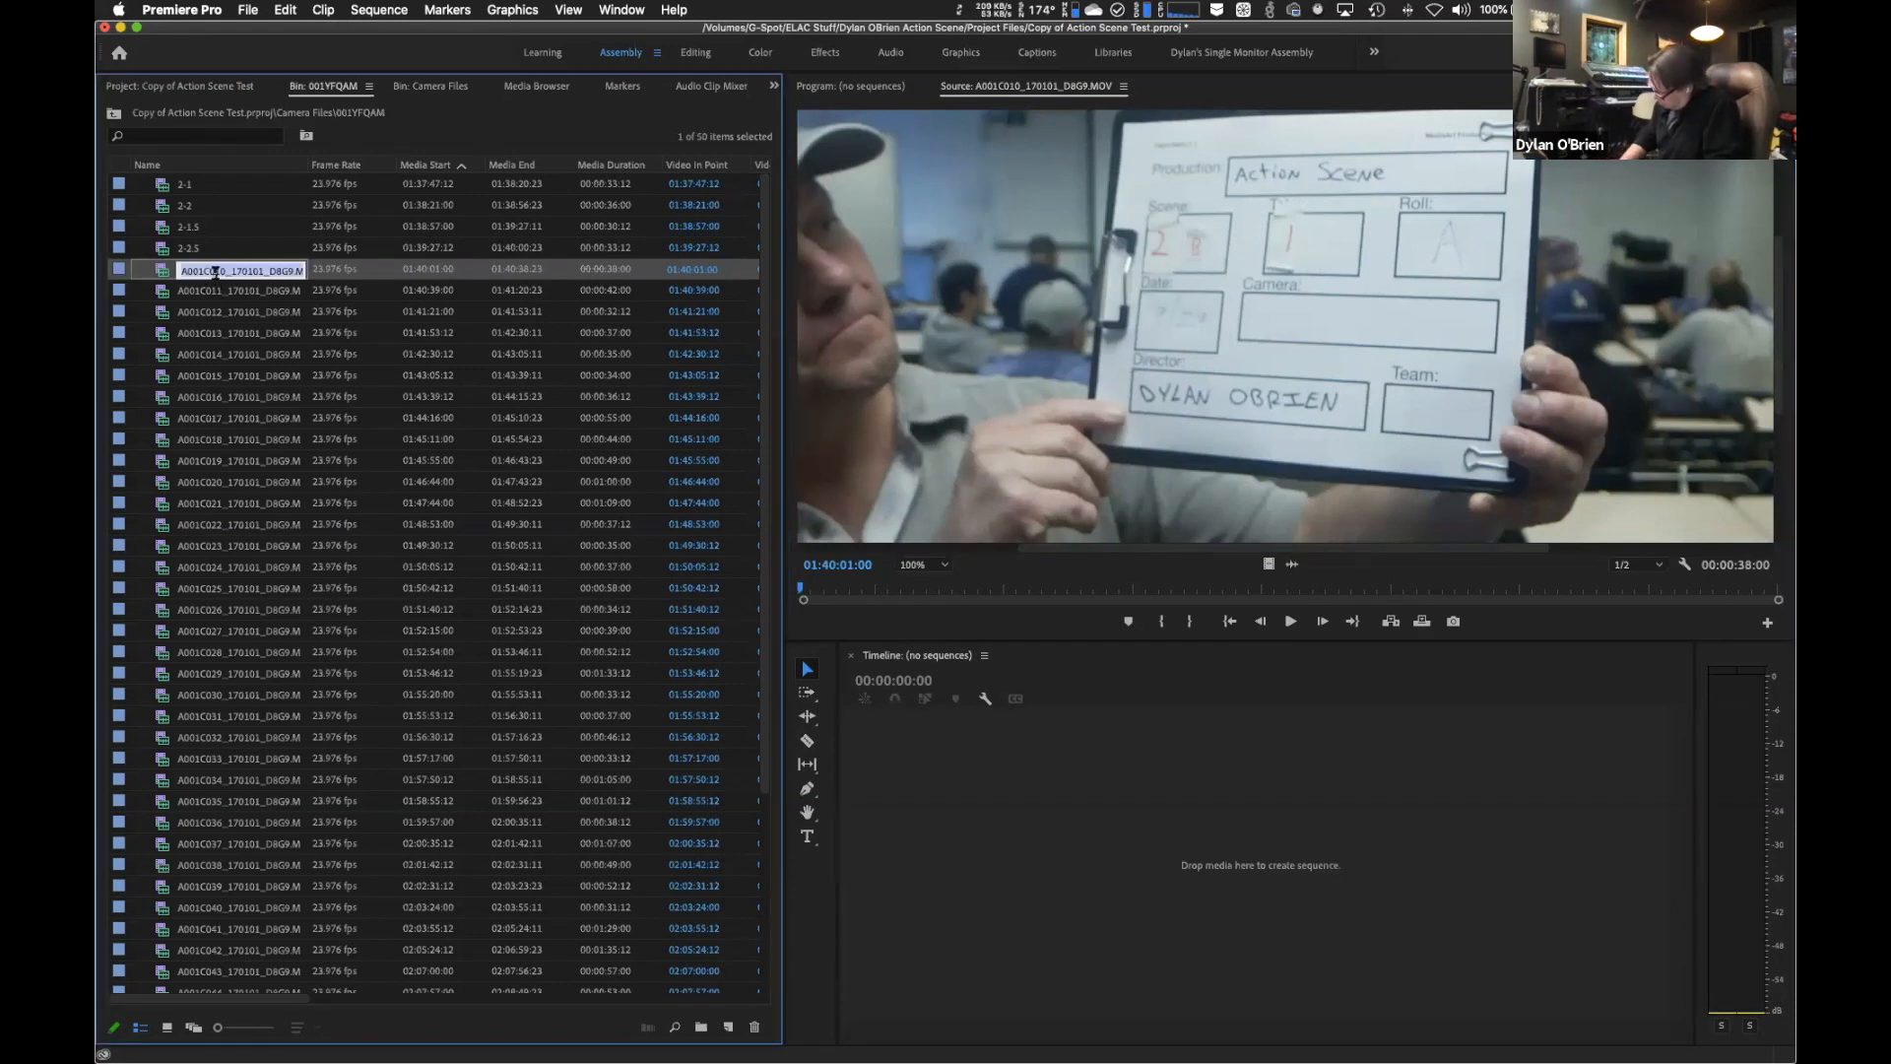
{"action": "type", "text": "2b-1"}
{"action": "key", "text": "Return"}
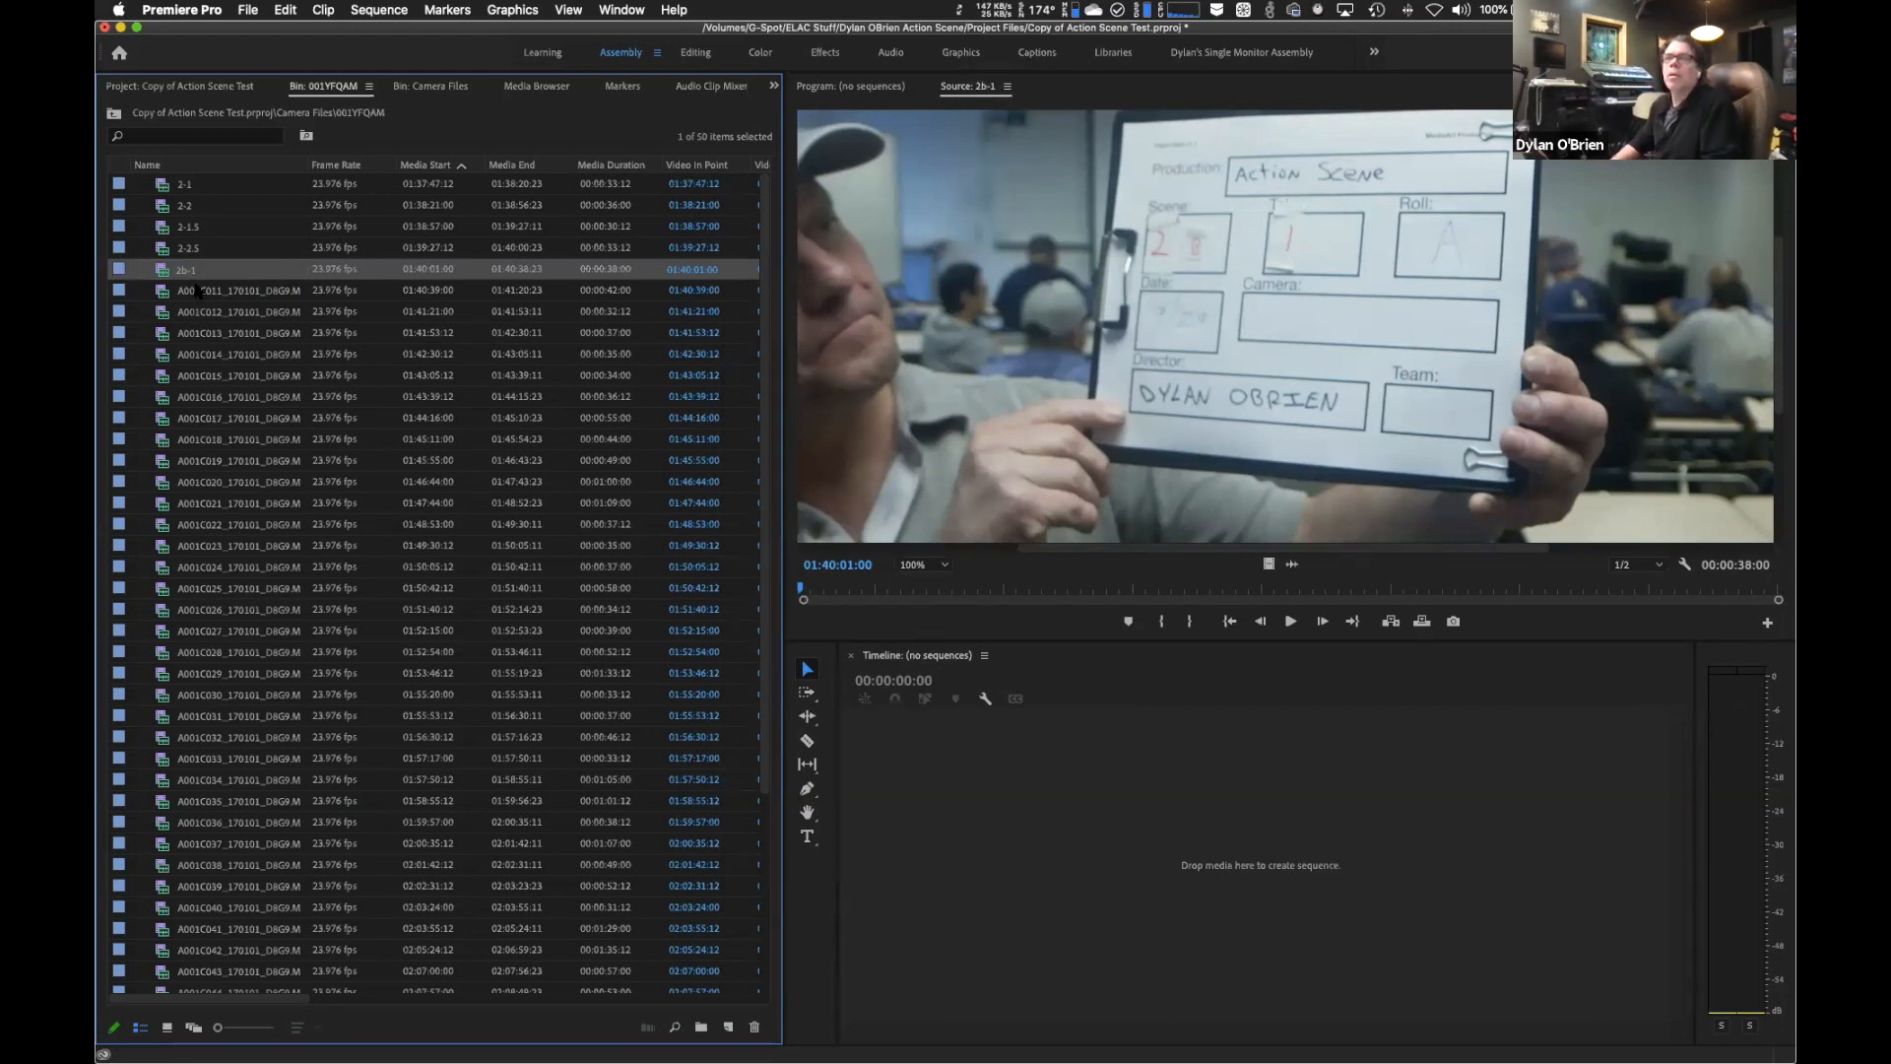
Load clip A001C011 in the Source Monitor to read its slate and rename it as 2b-2.
{"action": "double_click", "coordinate": [197, 291]}
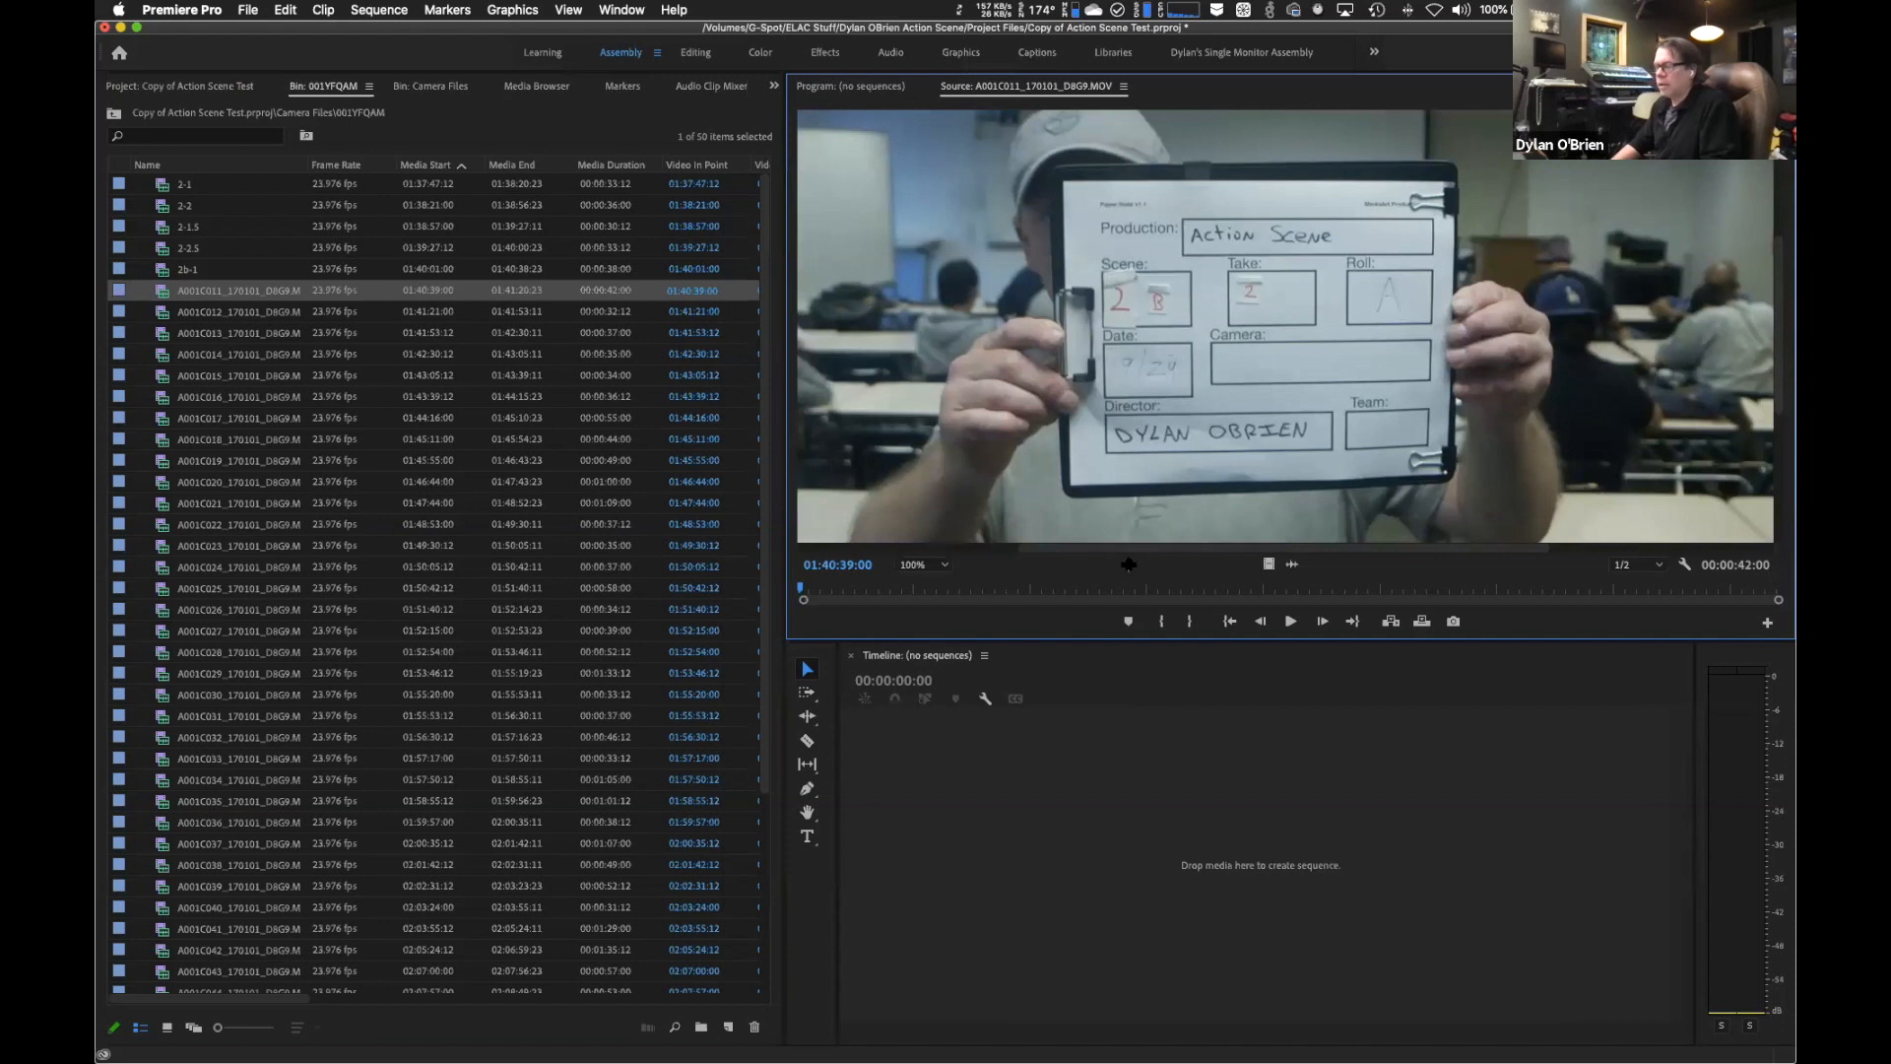
{"action": "left_click", "coordinate": [221, 291]}
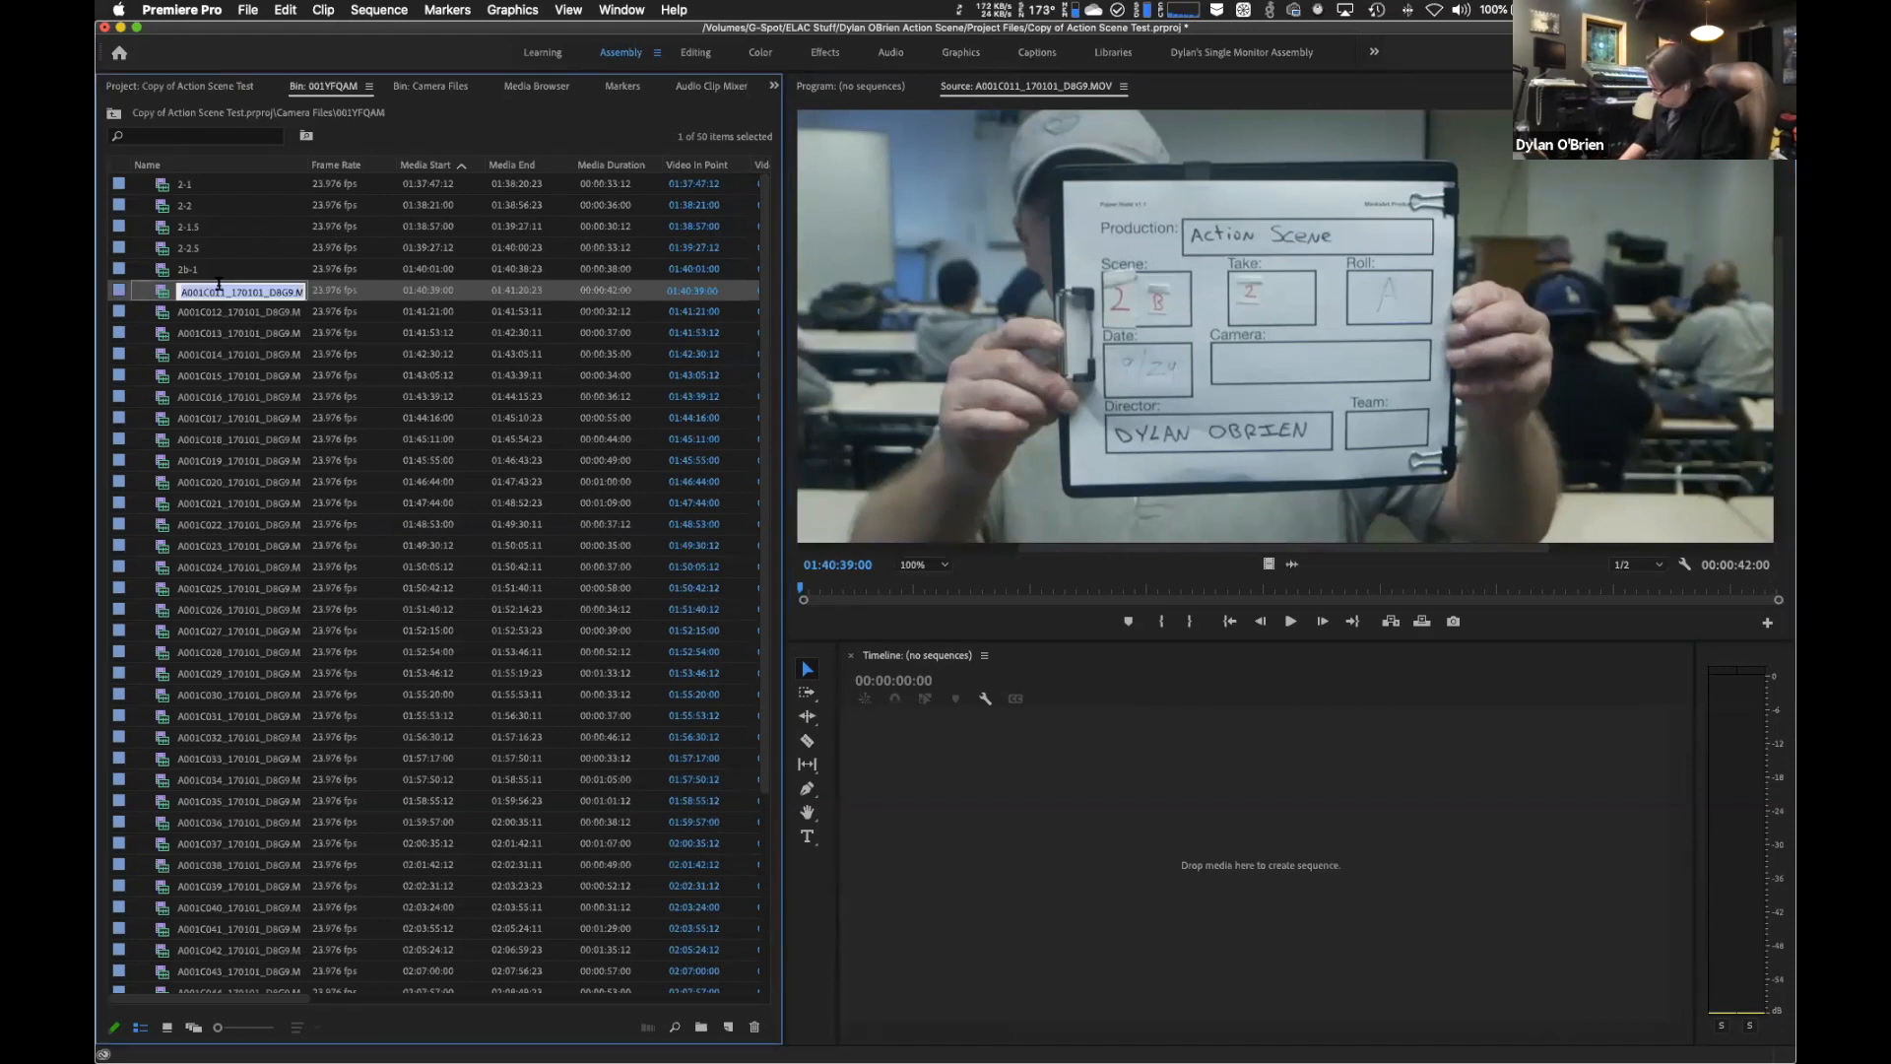
{"action": "type", "text": "2b"}
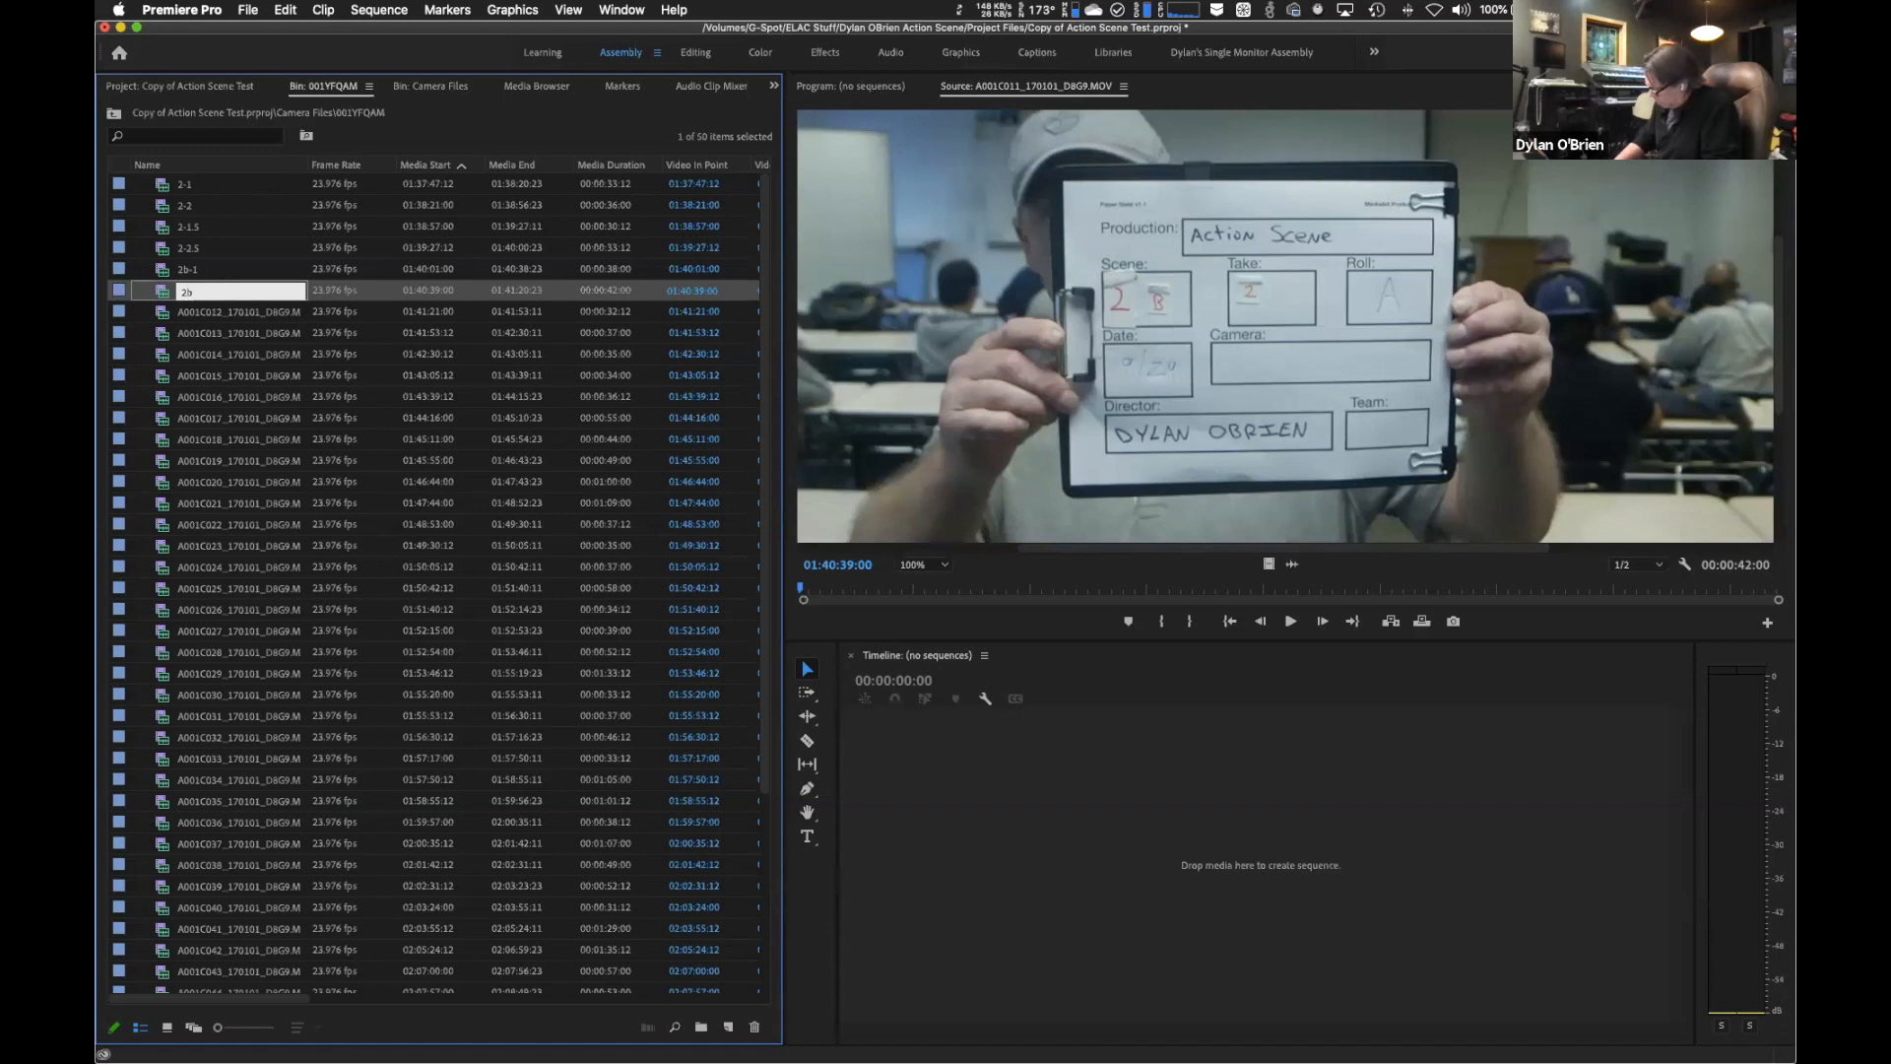
{"action": "type", "text": "-2"}
{"action": "key", "text": "Return"}
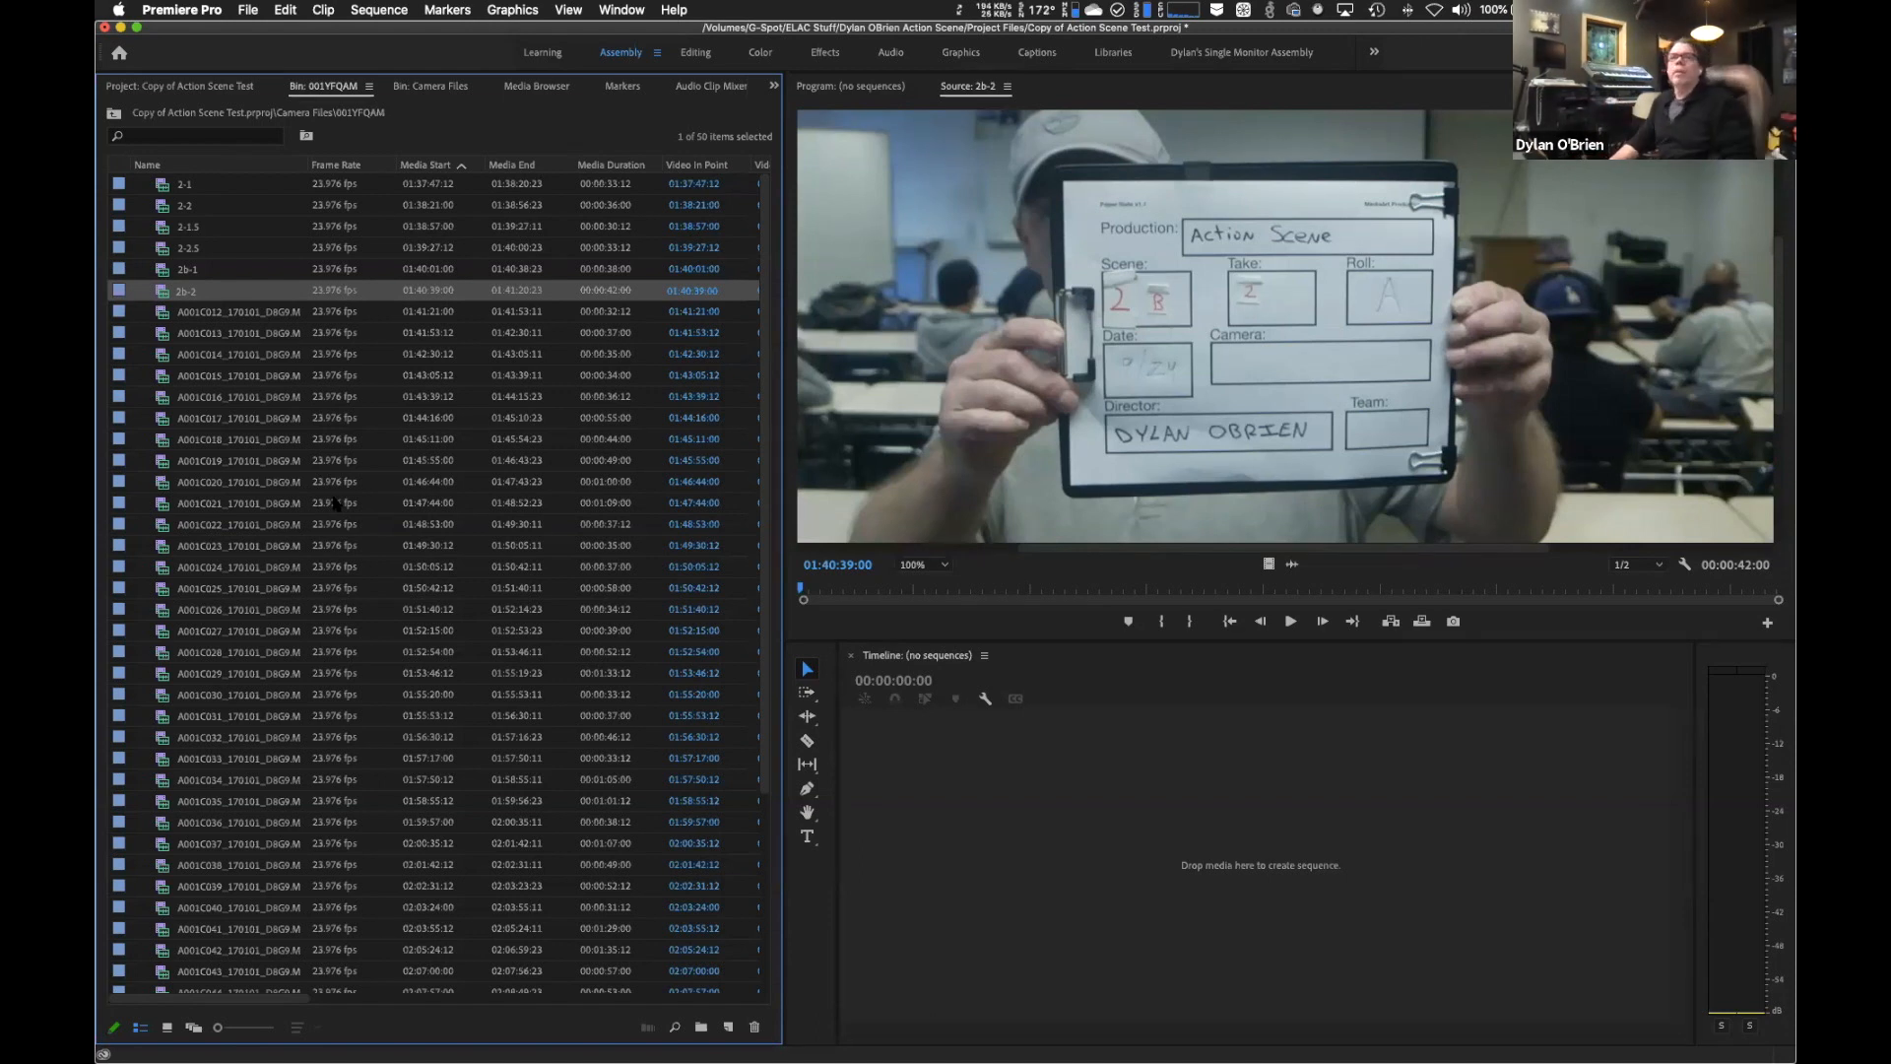
Close the Copy of Action Scene Test project without saving its changes and quit the program.
{"action": "scroll", "coordinate": [255, 885], "scroll_direction": "down", "scroll_amount": 4}
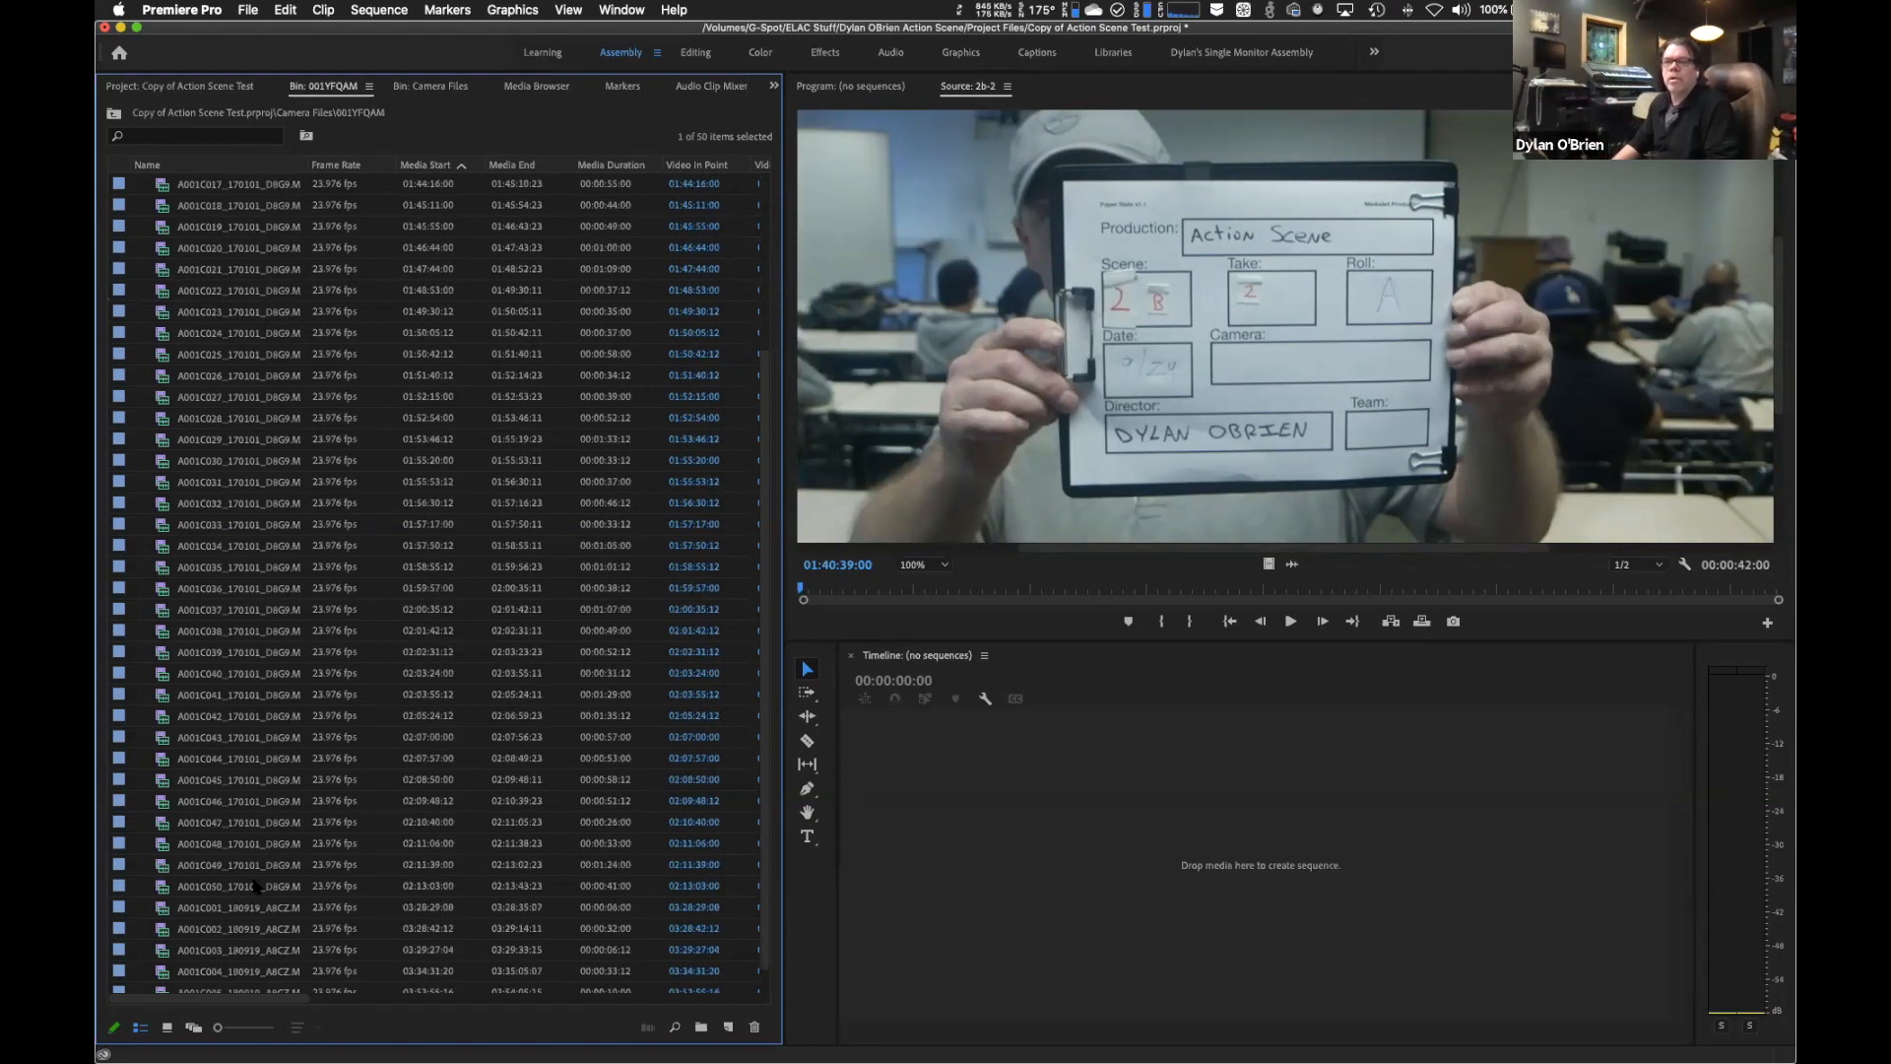
{"action": "scroll", "coordinate": [254, 885], "scroll_direction": "up", "scroll_amount": 4}
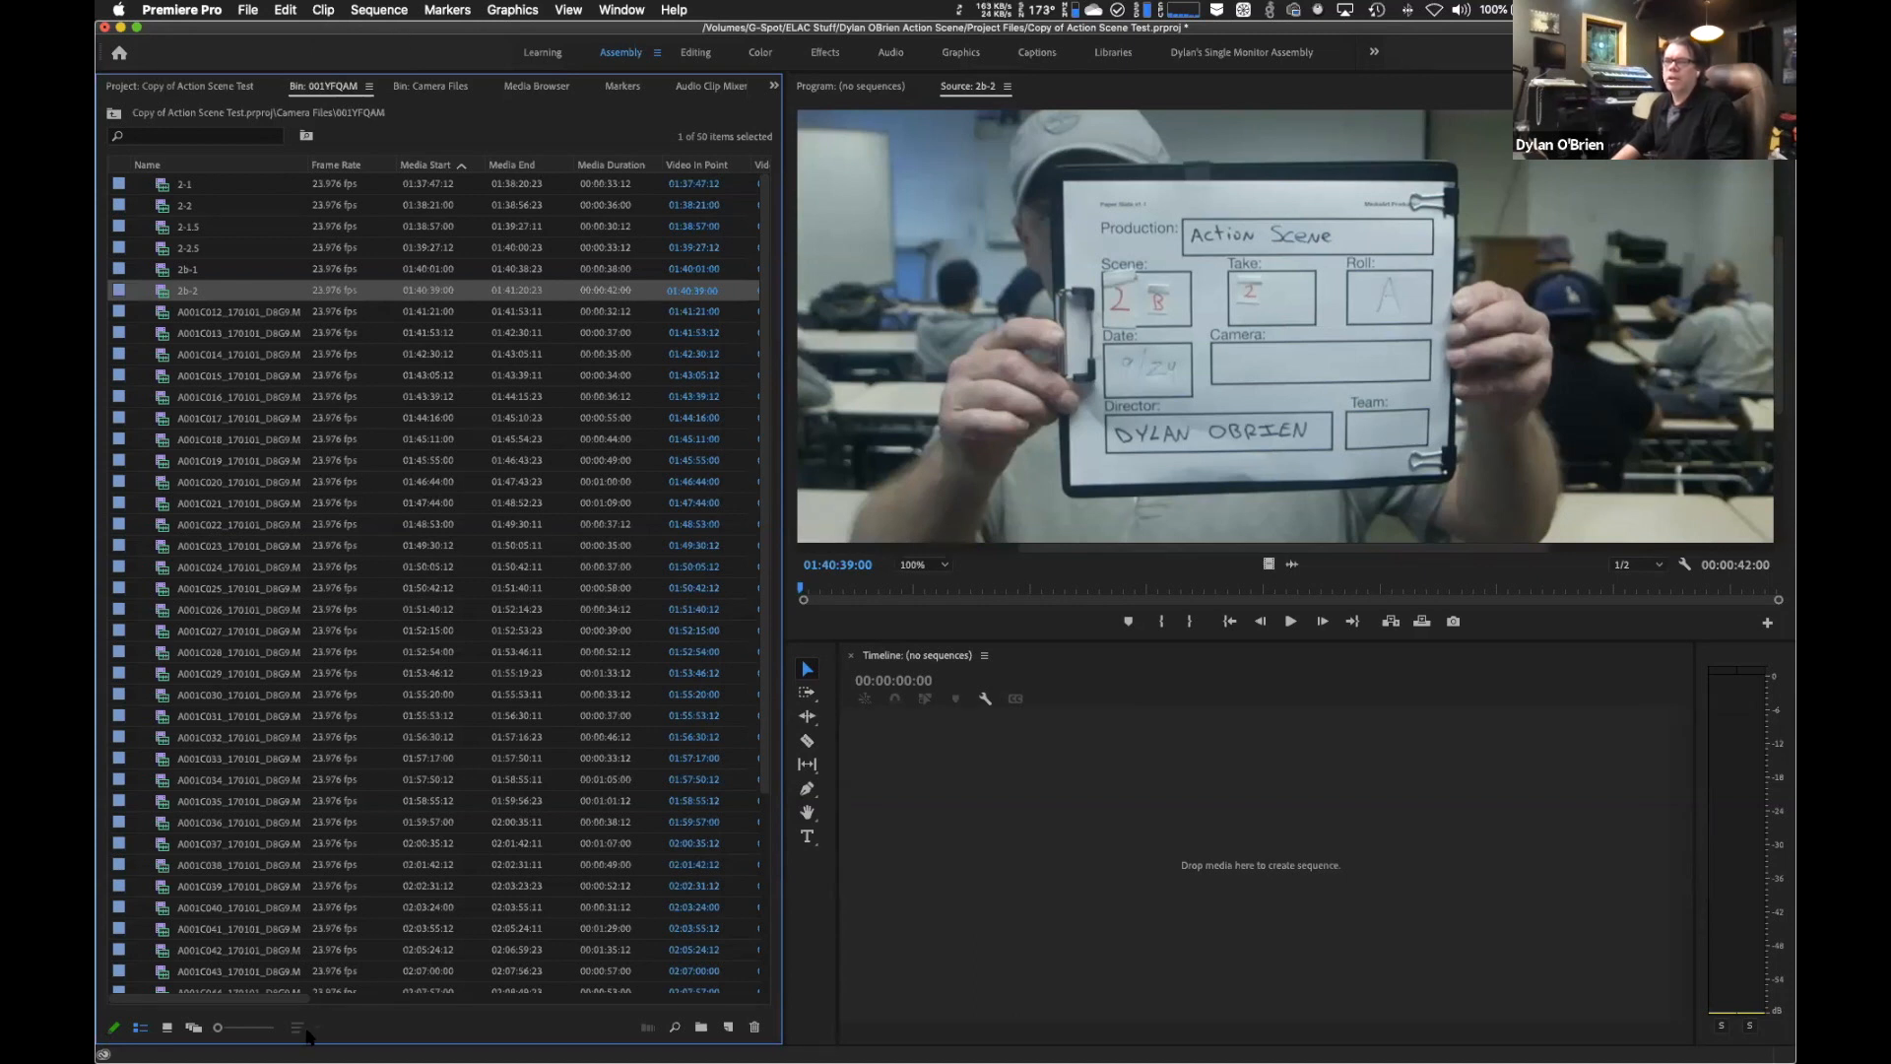
{"action": "left_click", "coordinate": [104, 26]}
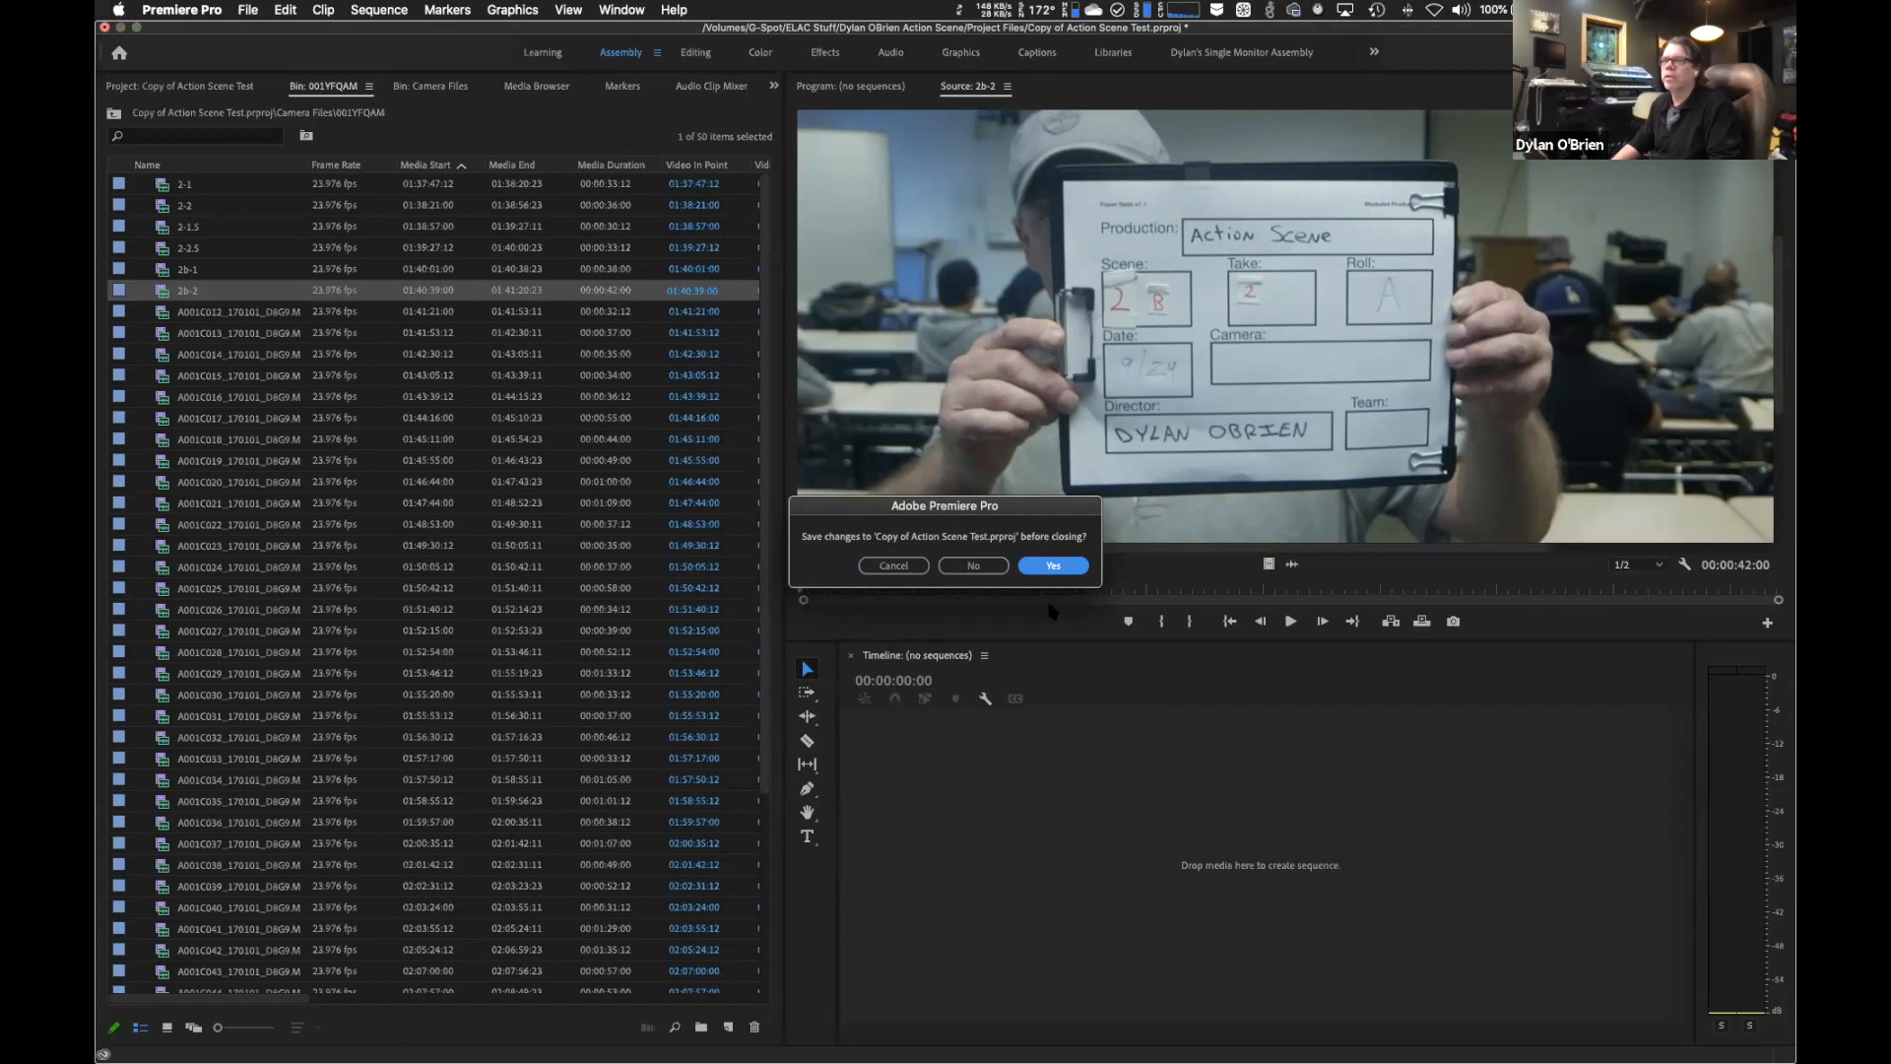
{"action": "left_click", "coordinate": [974, 567]}
{"action": "key", "text": "super+q"}
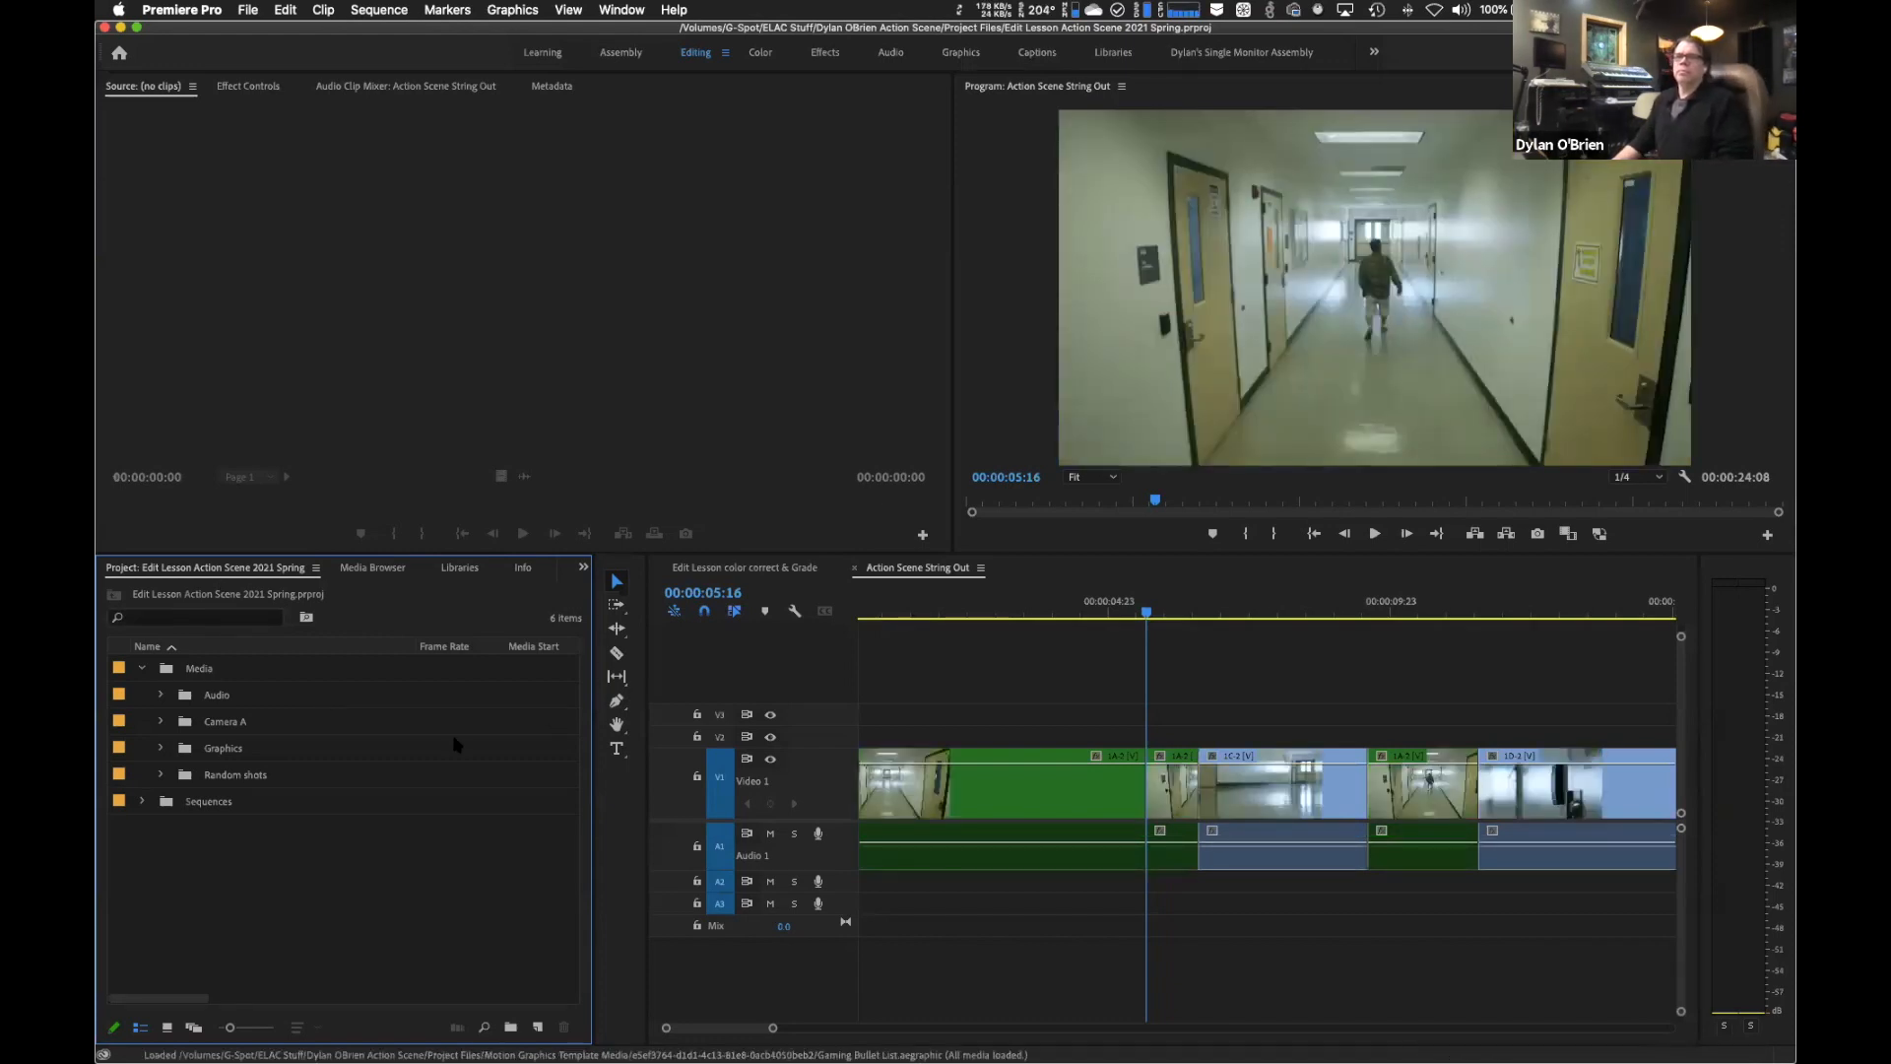
Close the open sequences Action Scene String Out and Edit Lesson color correct & Grade.
{"action": "left_click", "coordinate": [1153, 700]}
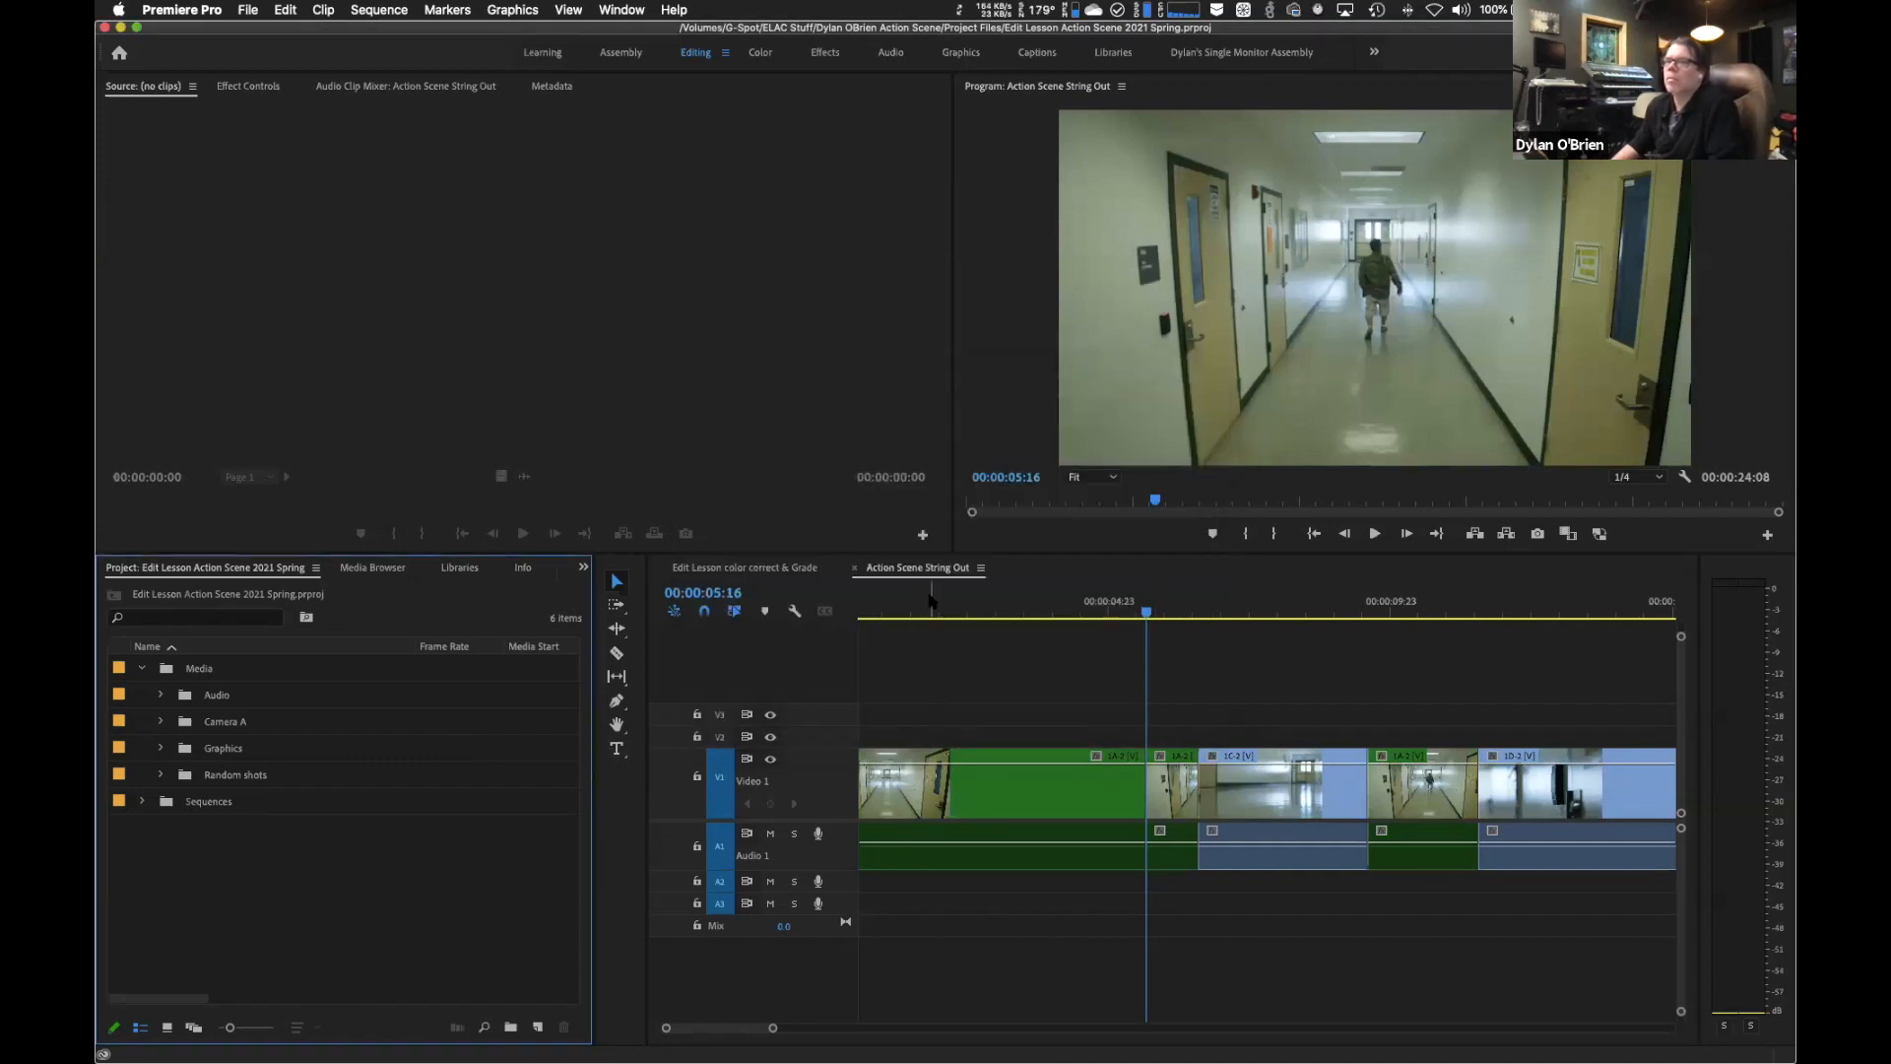
{"action": "left_click", "coordinate": [855, 568]}
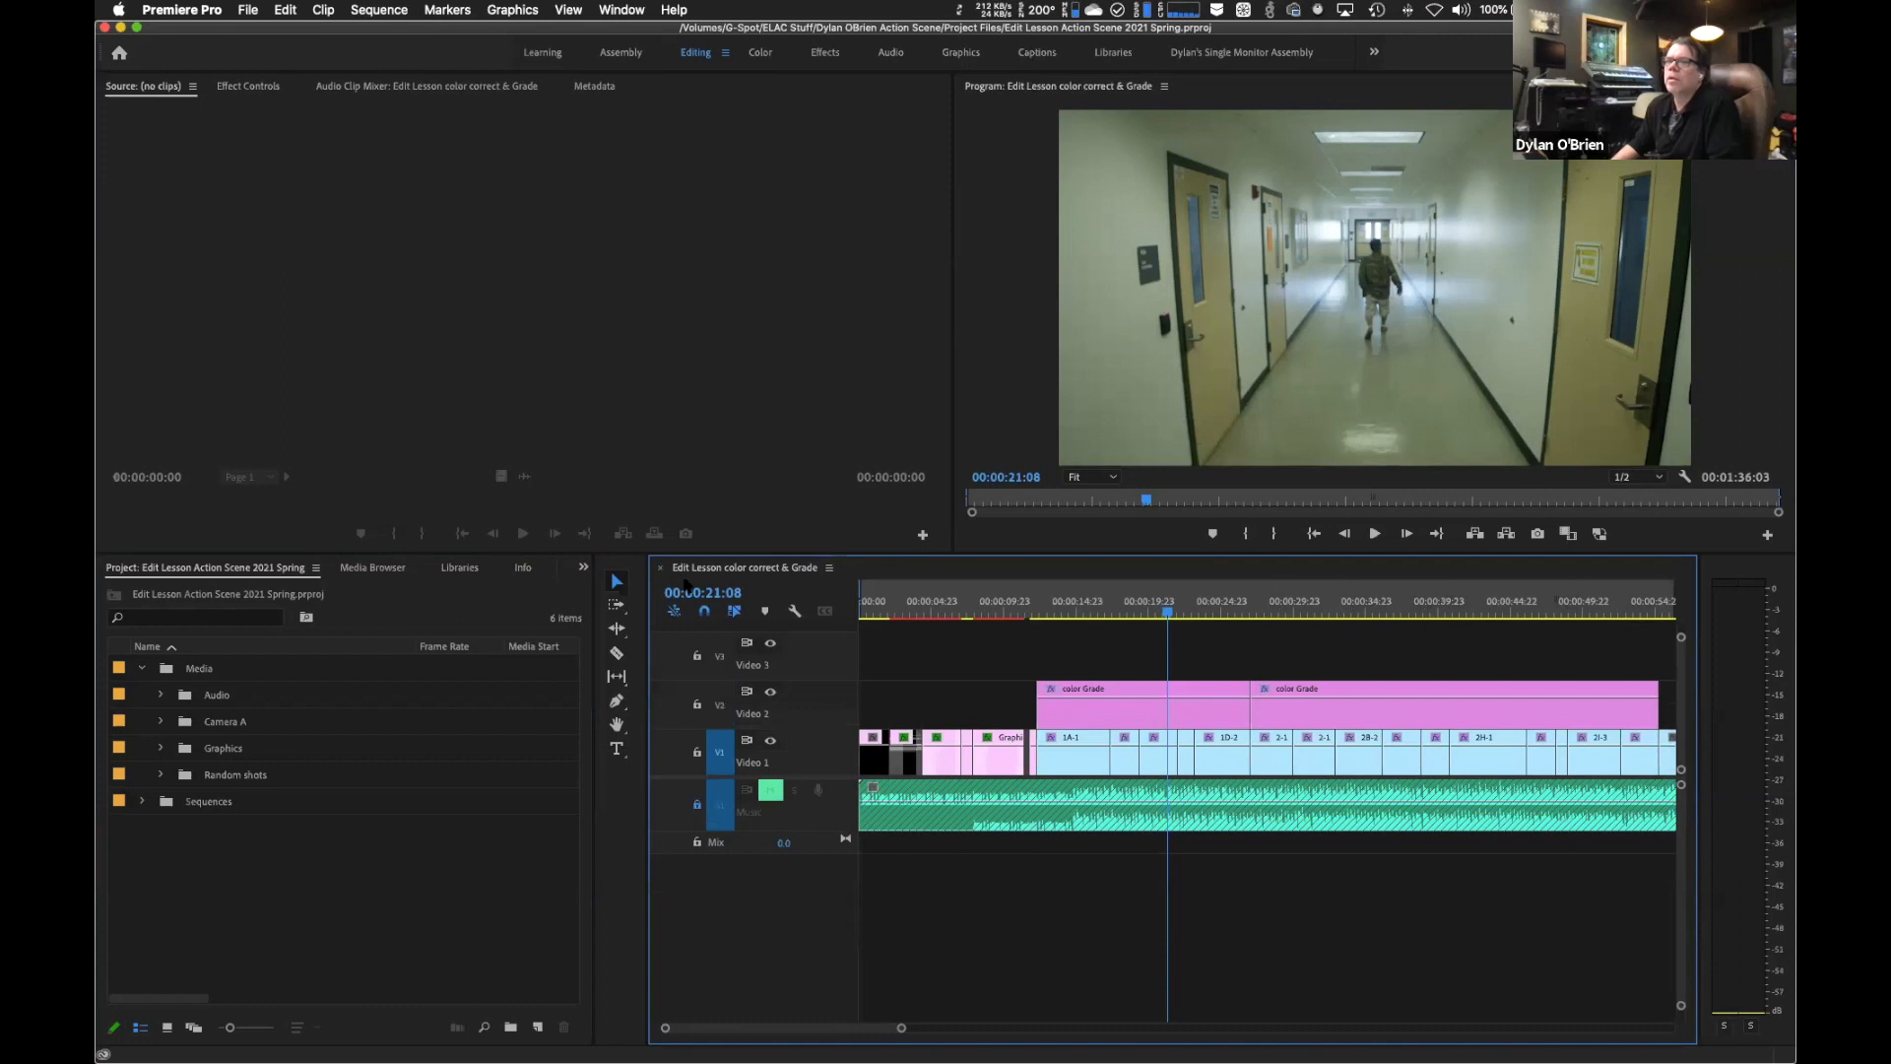
{"action": "left_click", "coordinate": [660, 568]}
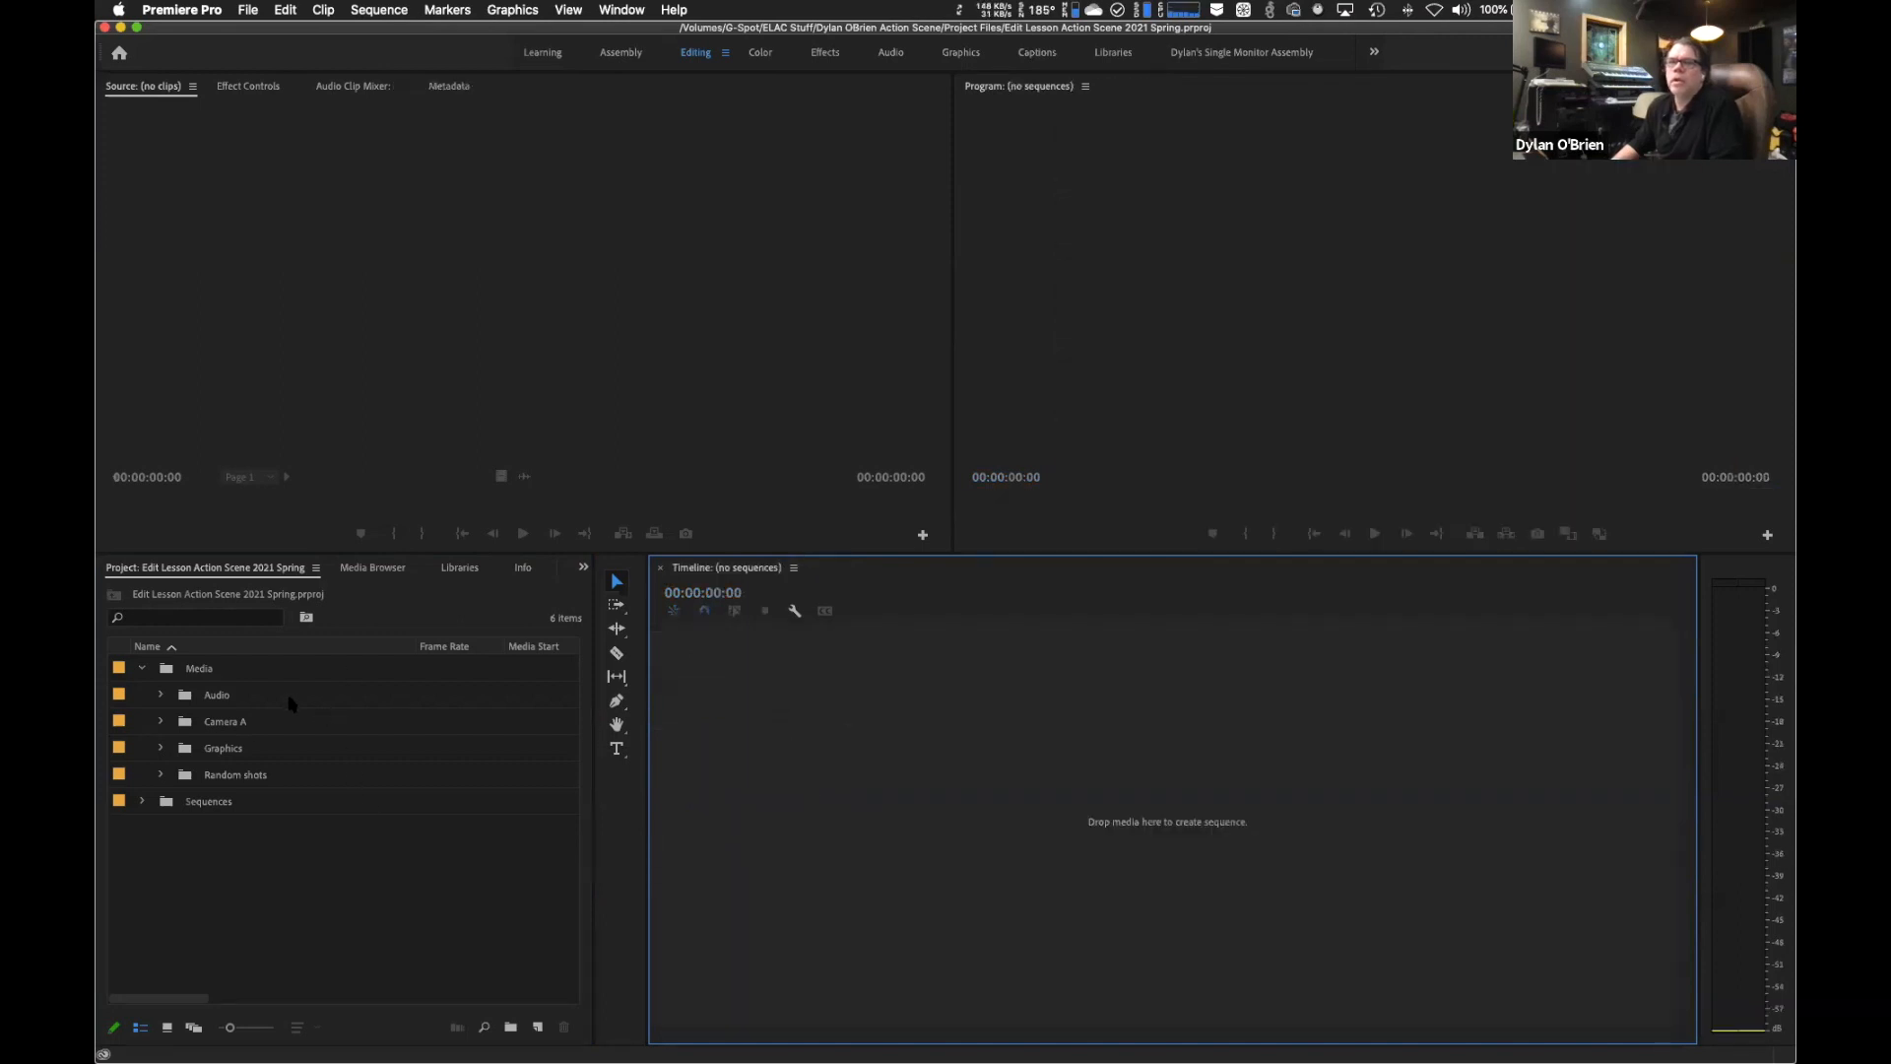
Examine the Media bin's sub-bins and open the Camera A bin to view its clips.
{"action": "left_click", "coordinate": [142, 668]}
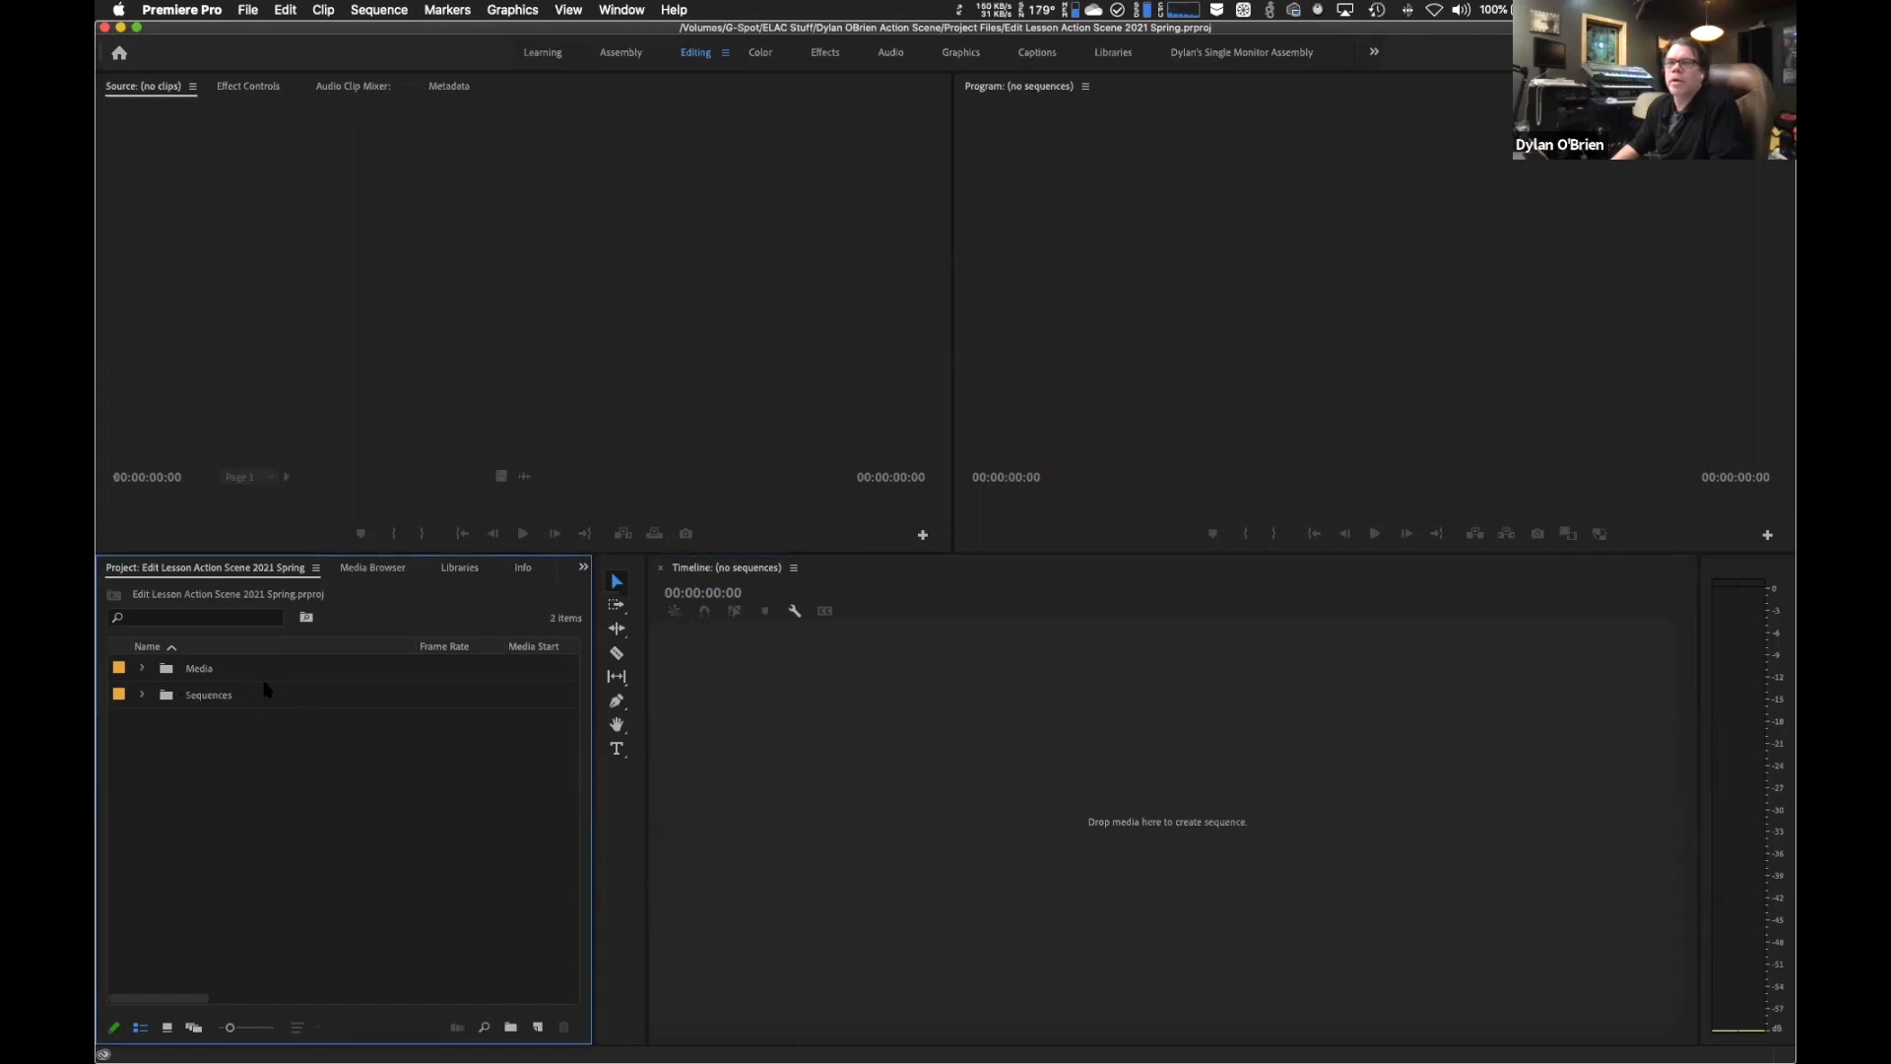
{"action": "left_click", "coordinate": [142, 669]}
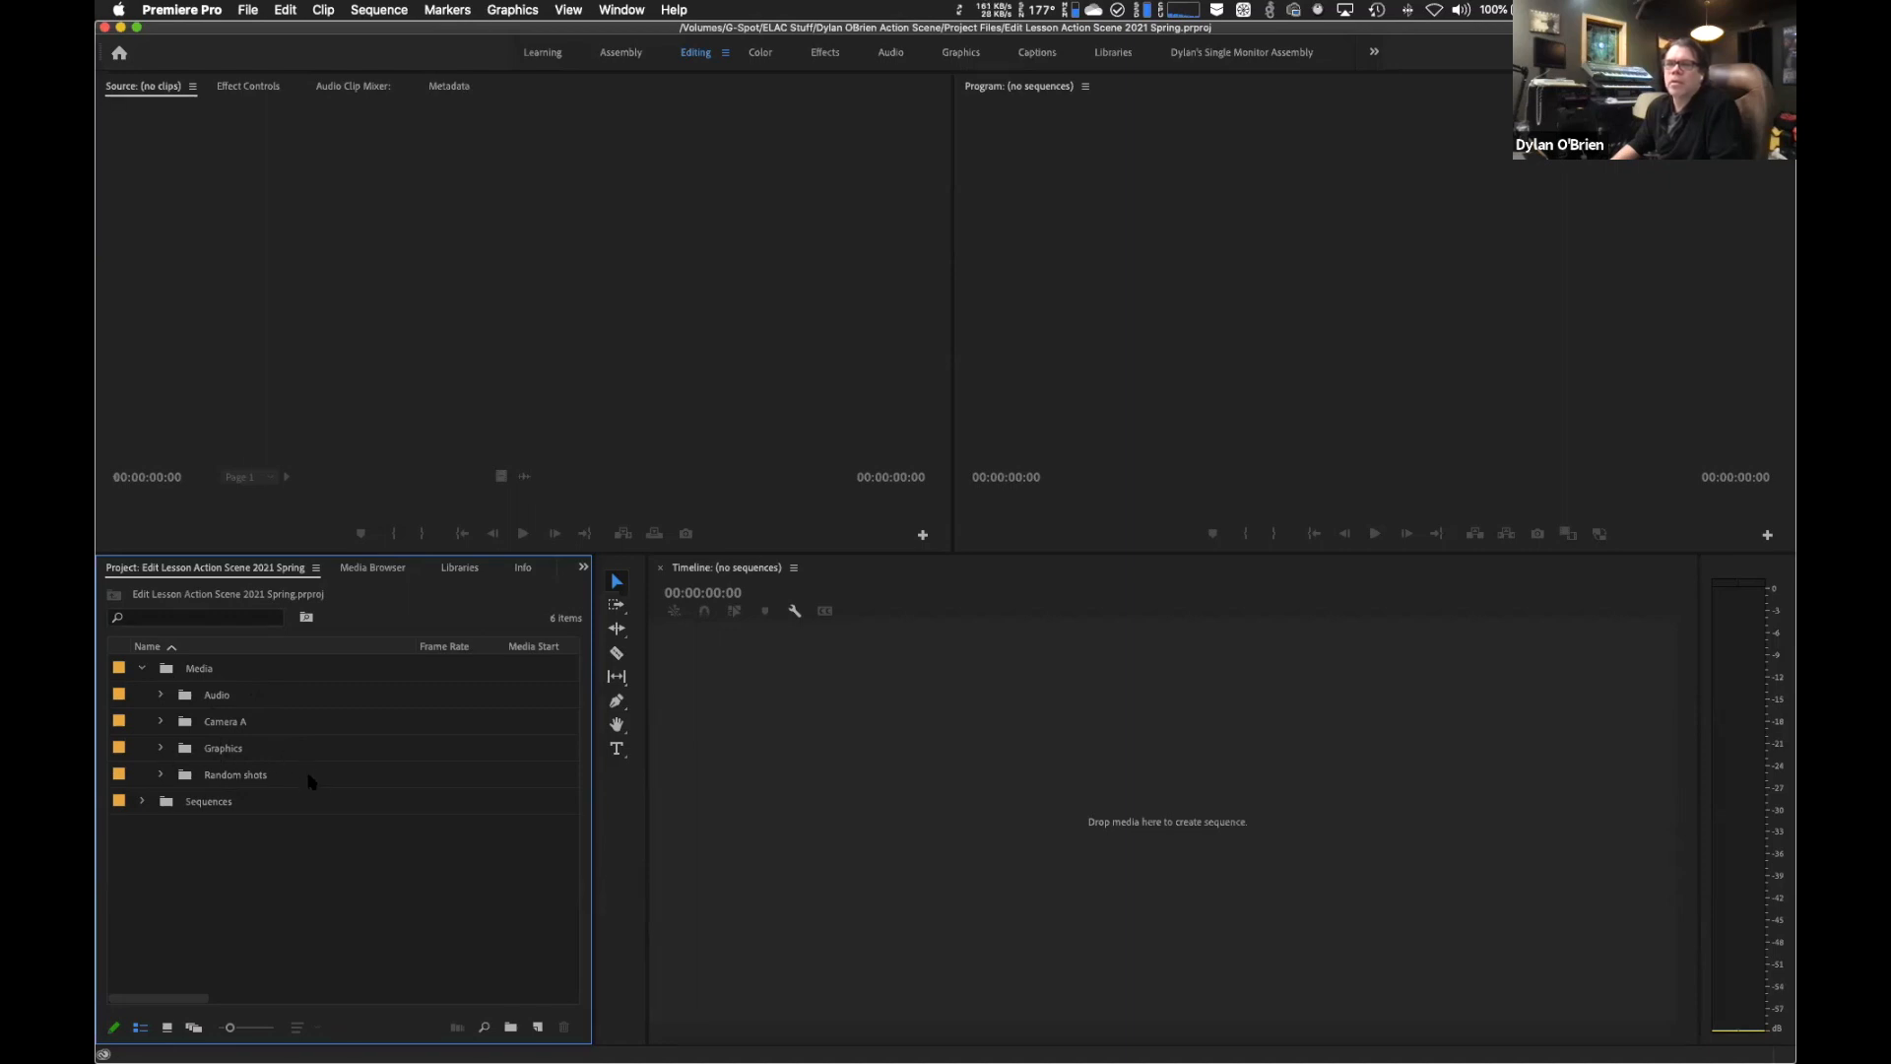
{"action": "double_click", "coordinate": [184, 726]}
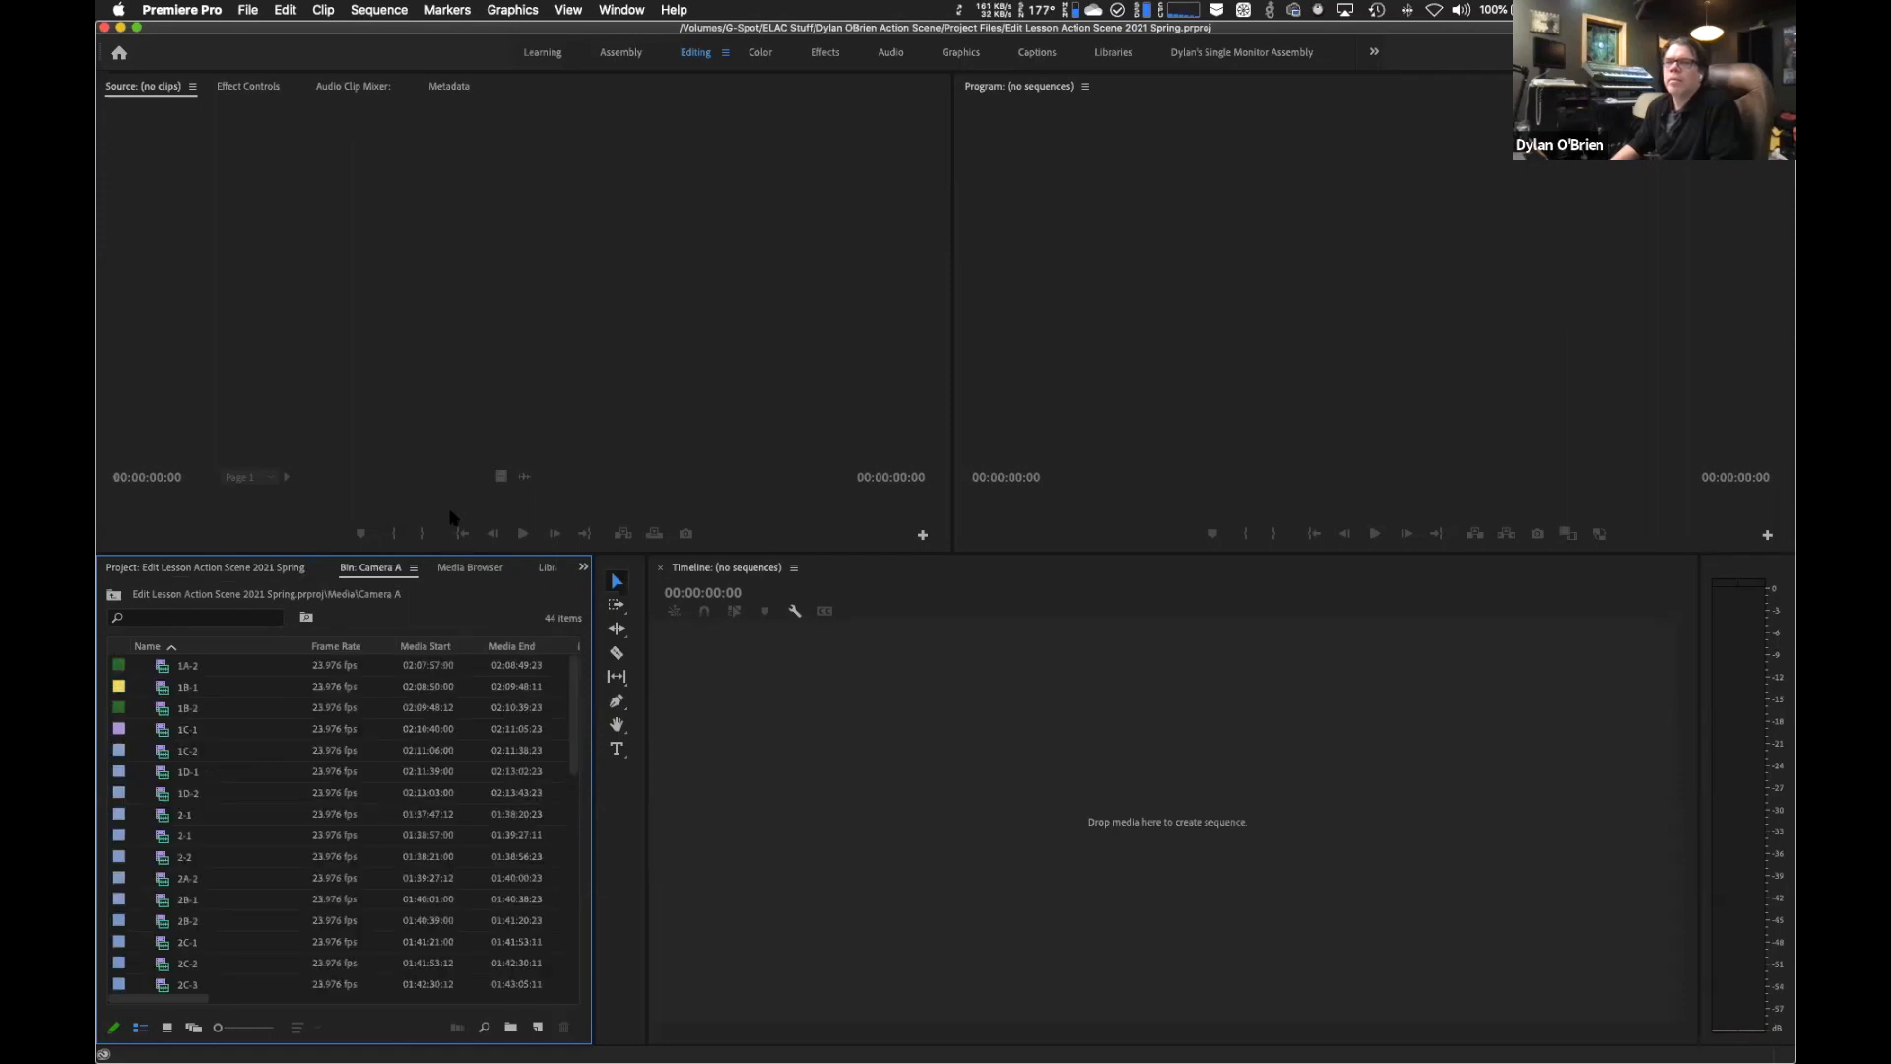
Switch to the Assembly workspace and open the Camera A bin inside the Media bin.
{"action": "left_click", "coordinate": [625, 54]}
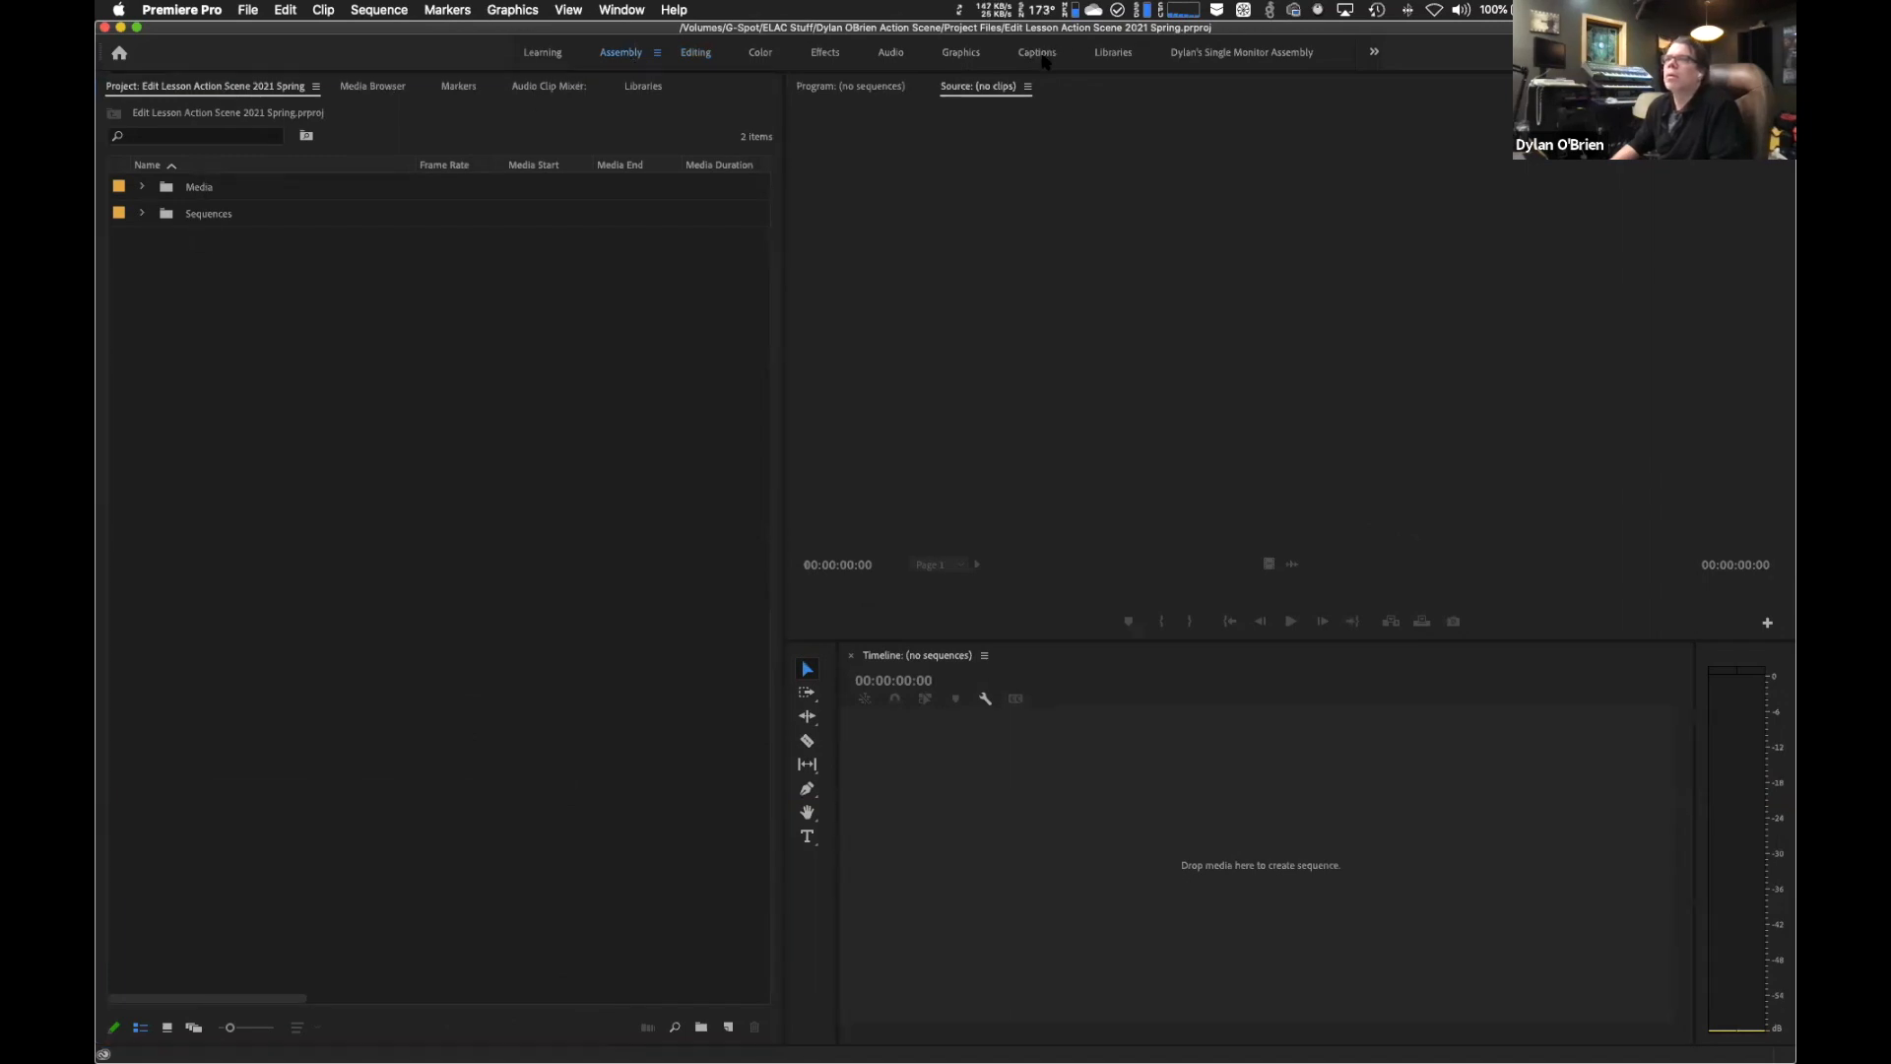
{"action": "double_click", "coordinate": [171, 190]}
{"action": "left_click", "coordinate": [167, 215]}
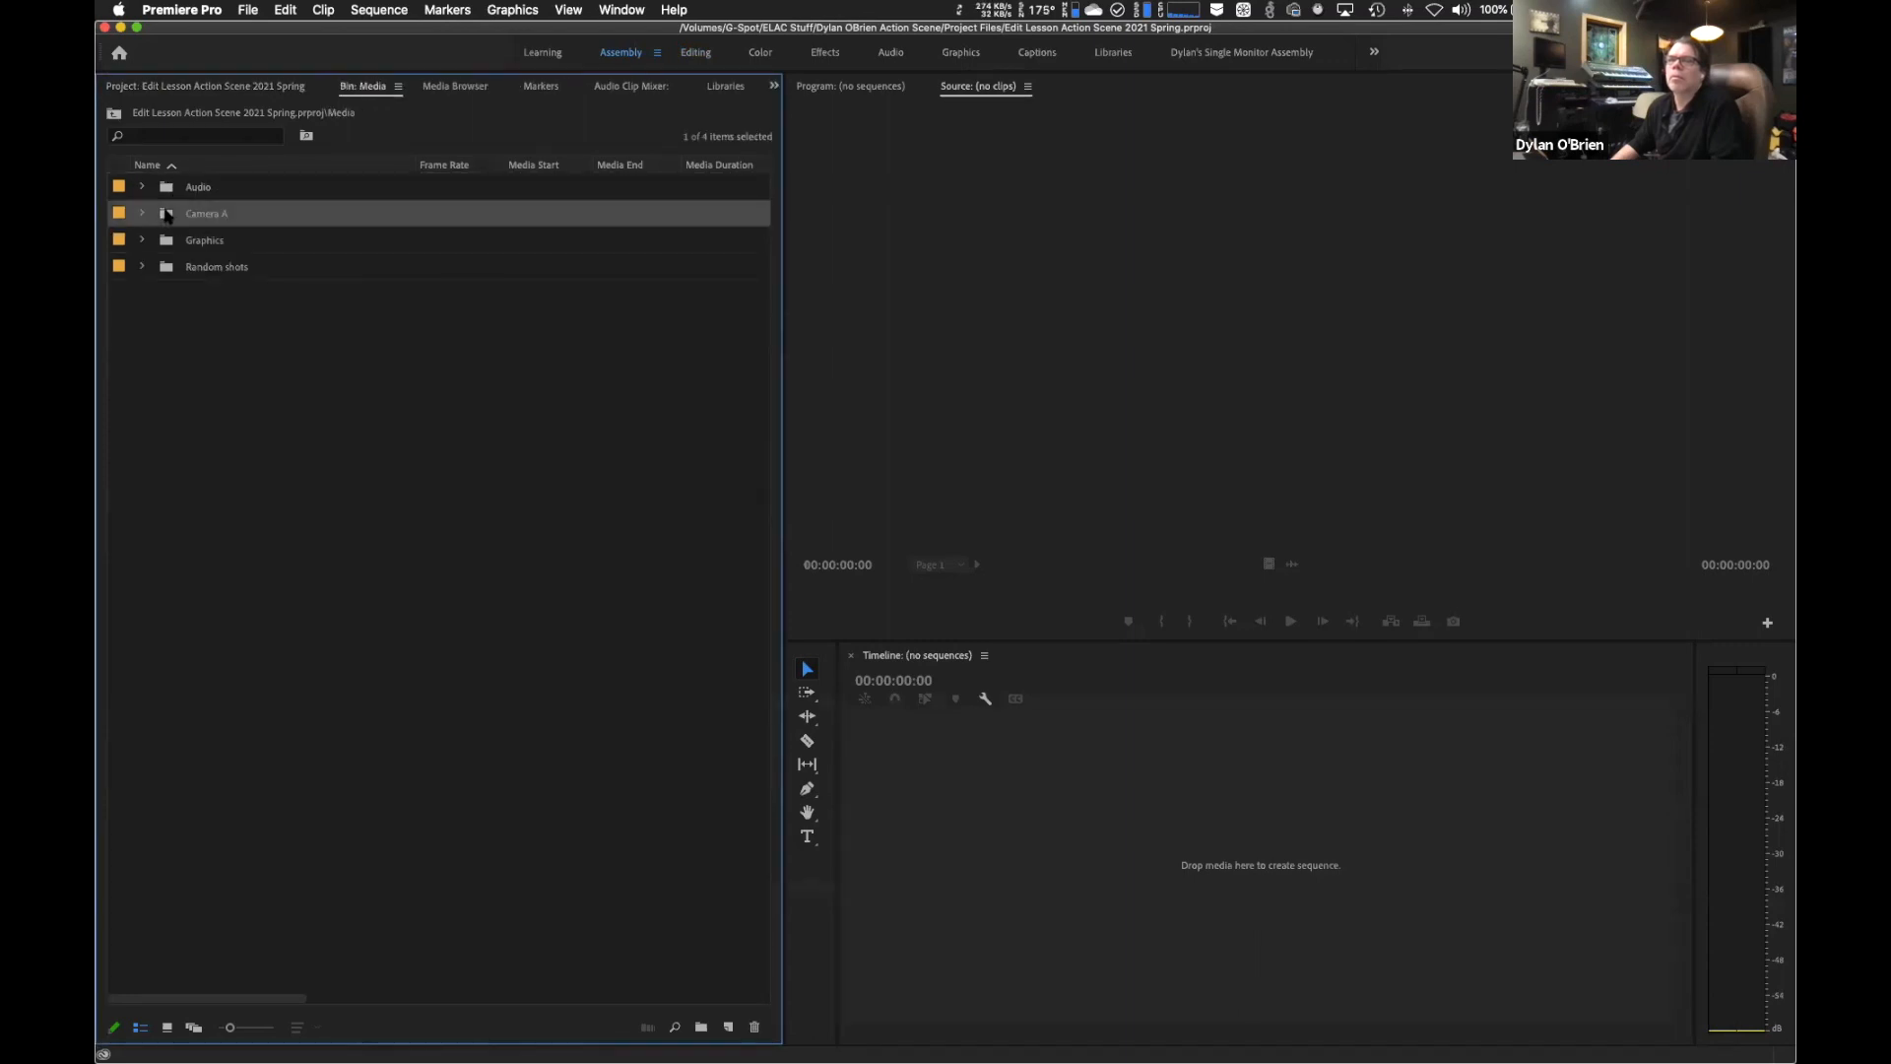
{"action": "double_click", "coordinate": [167, 215]}
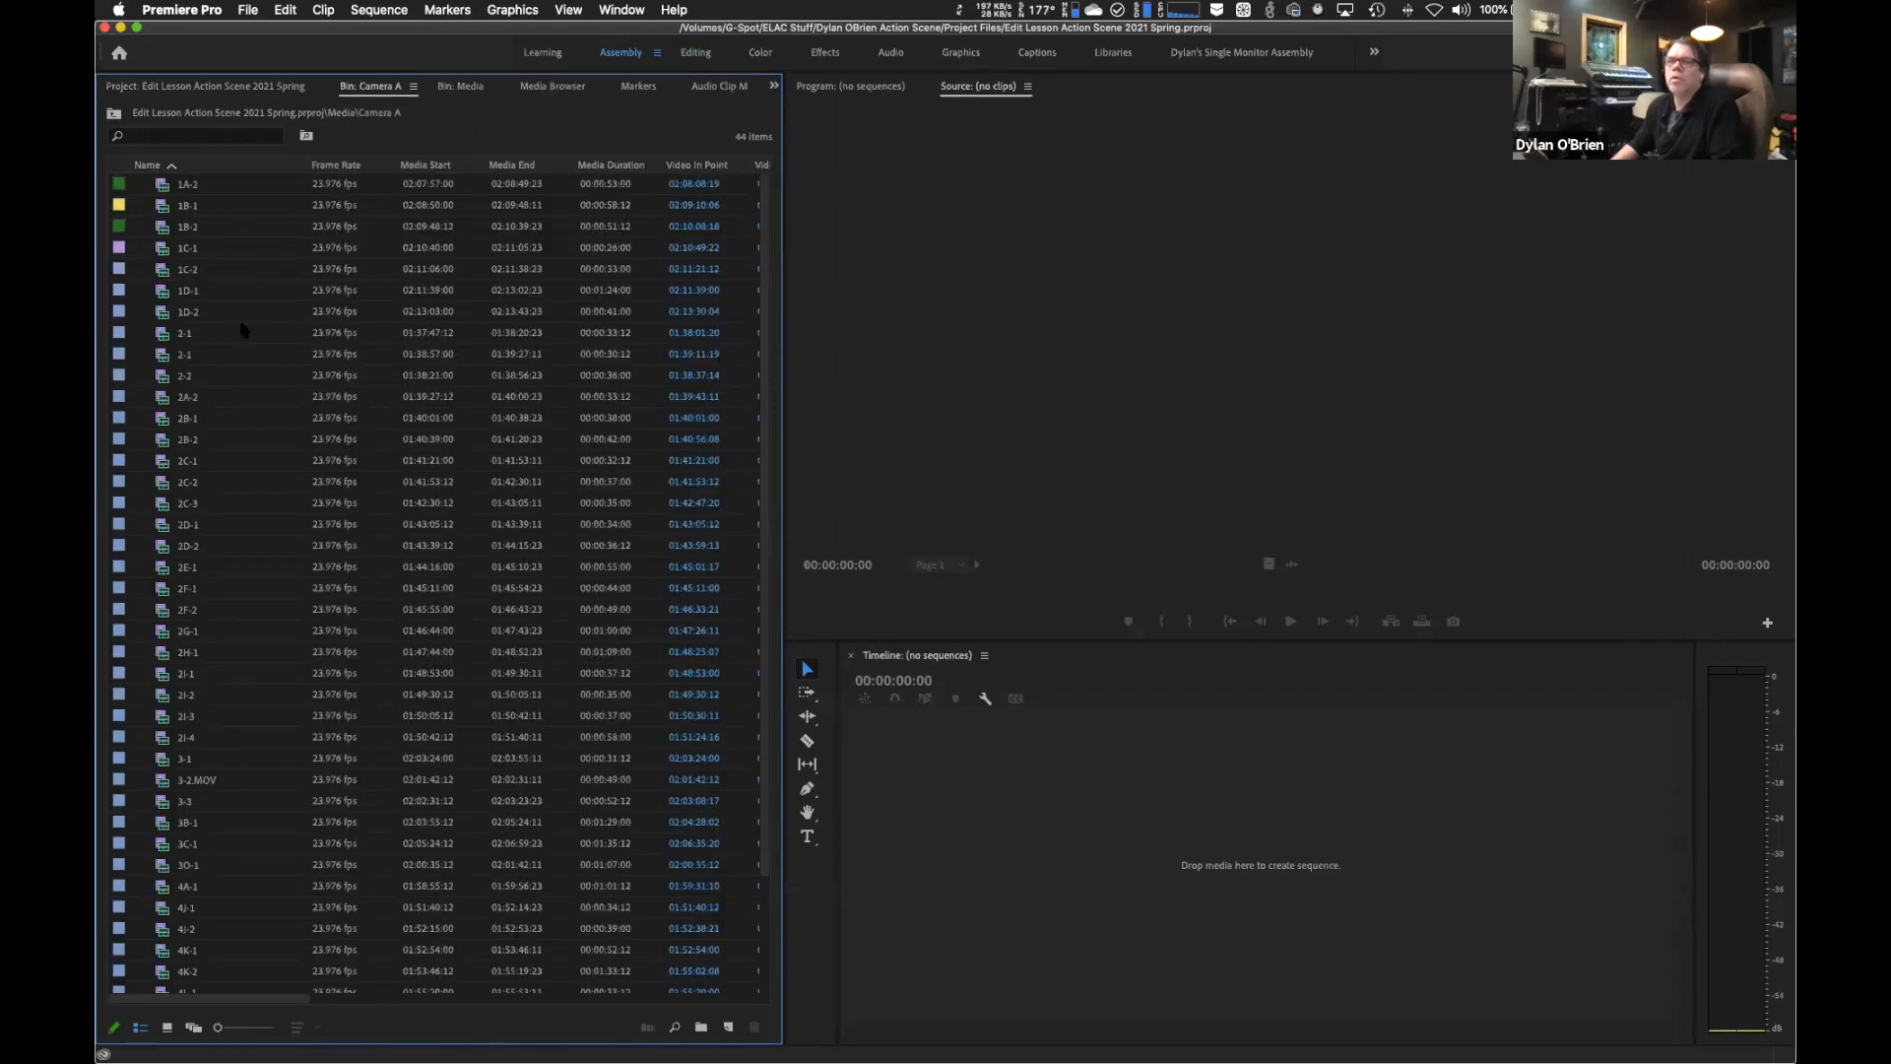
Look through the Camera A clips and sort them by Media Start in ascending order.
{"action": "scroll", "coordinate": [244, 330], "scroll_direction": "down", "scroll_amount": 3}
{"action": "scroll", "coordinate": [243, 330], "scroll_direction": "up", "scroll_amount": 3}
{"action": "left_click", "coordinate": [432, 164]}
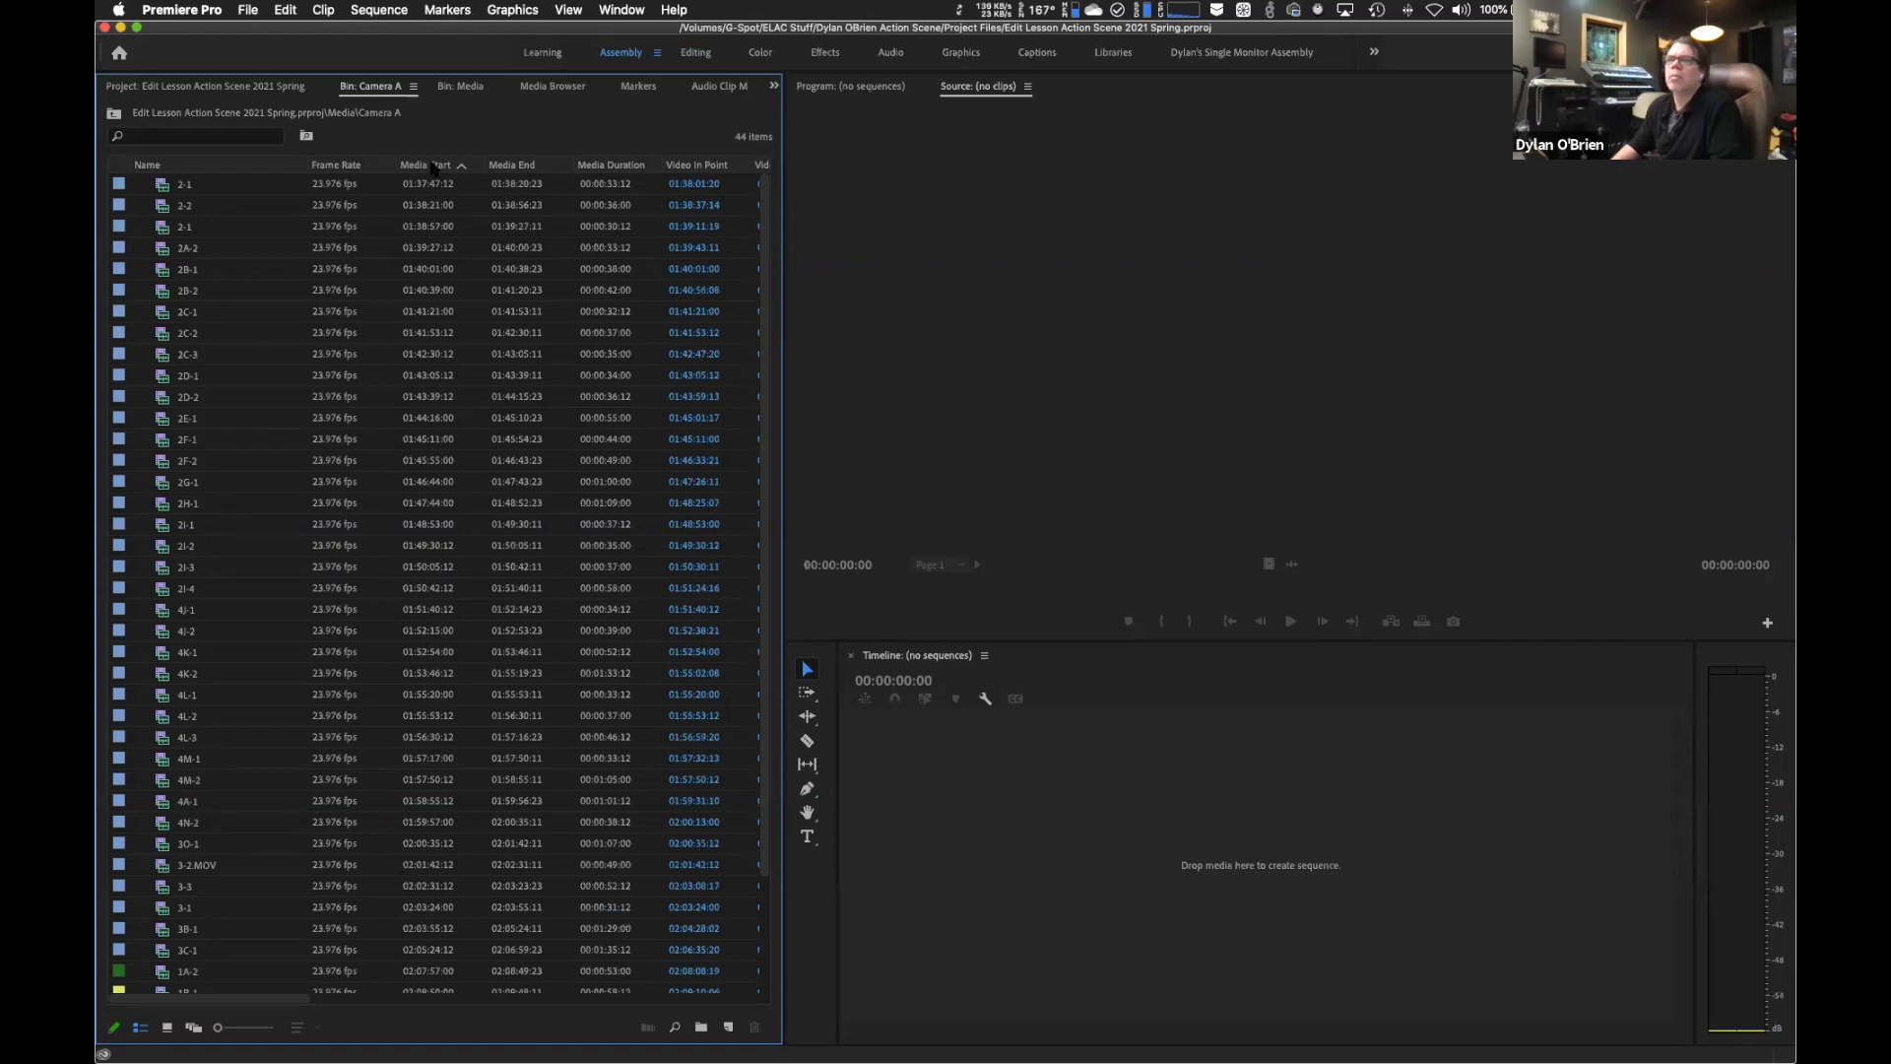
{"action": "left_click", "coordinate": [433, 164]}
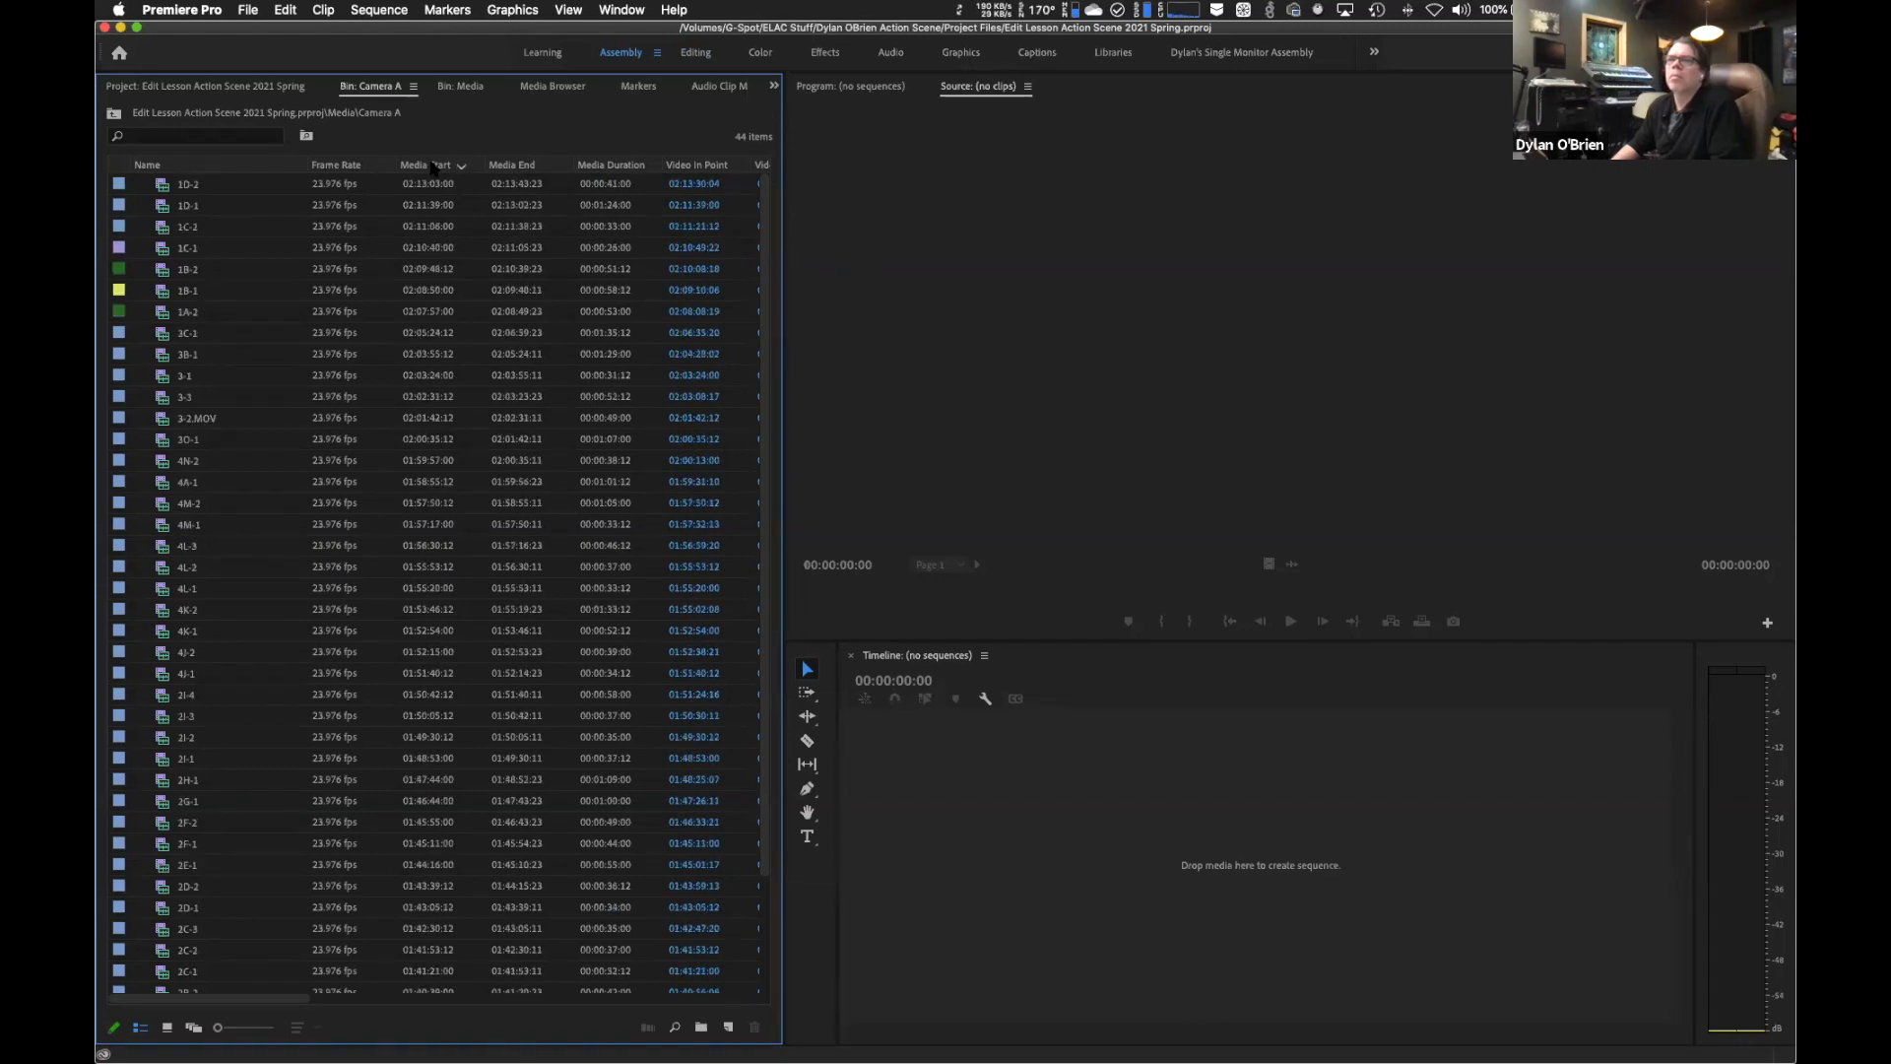
{"action": "left_click", "coordinate": [433, 165]}
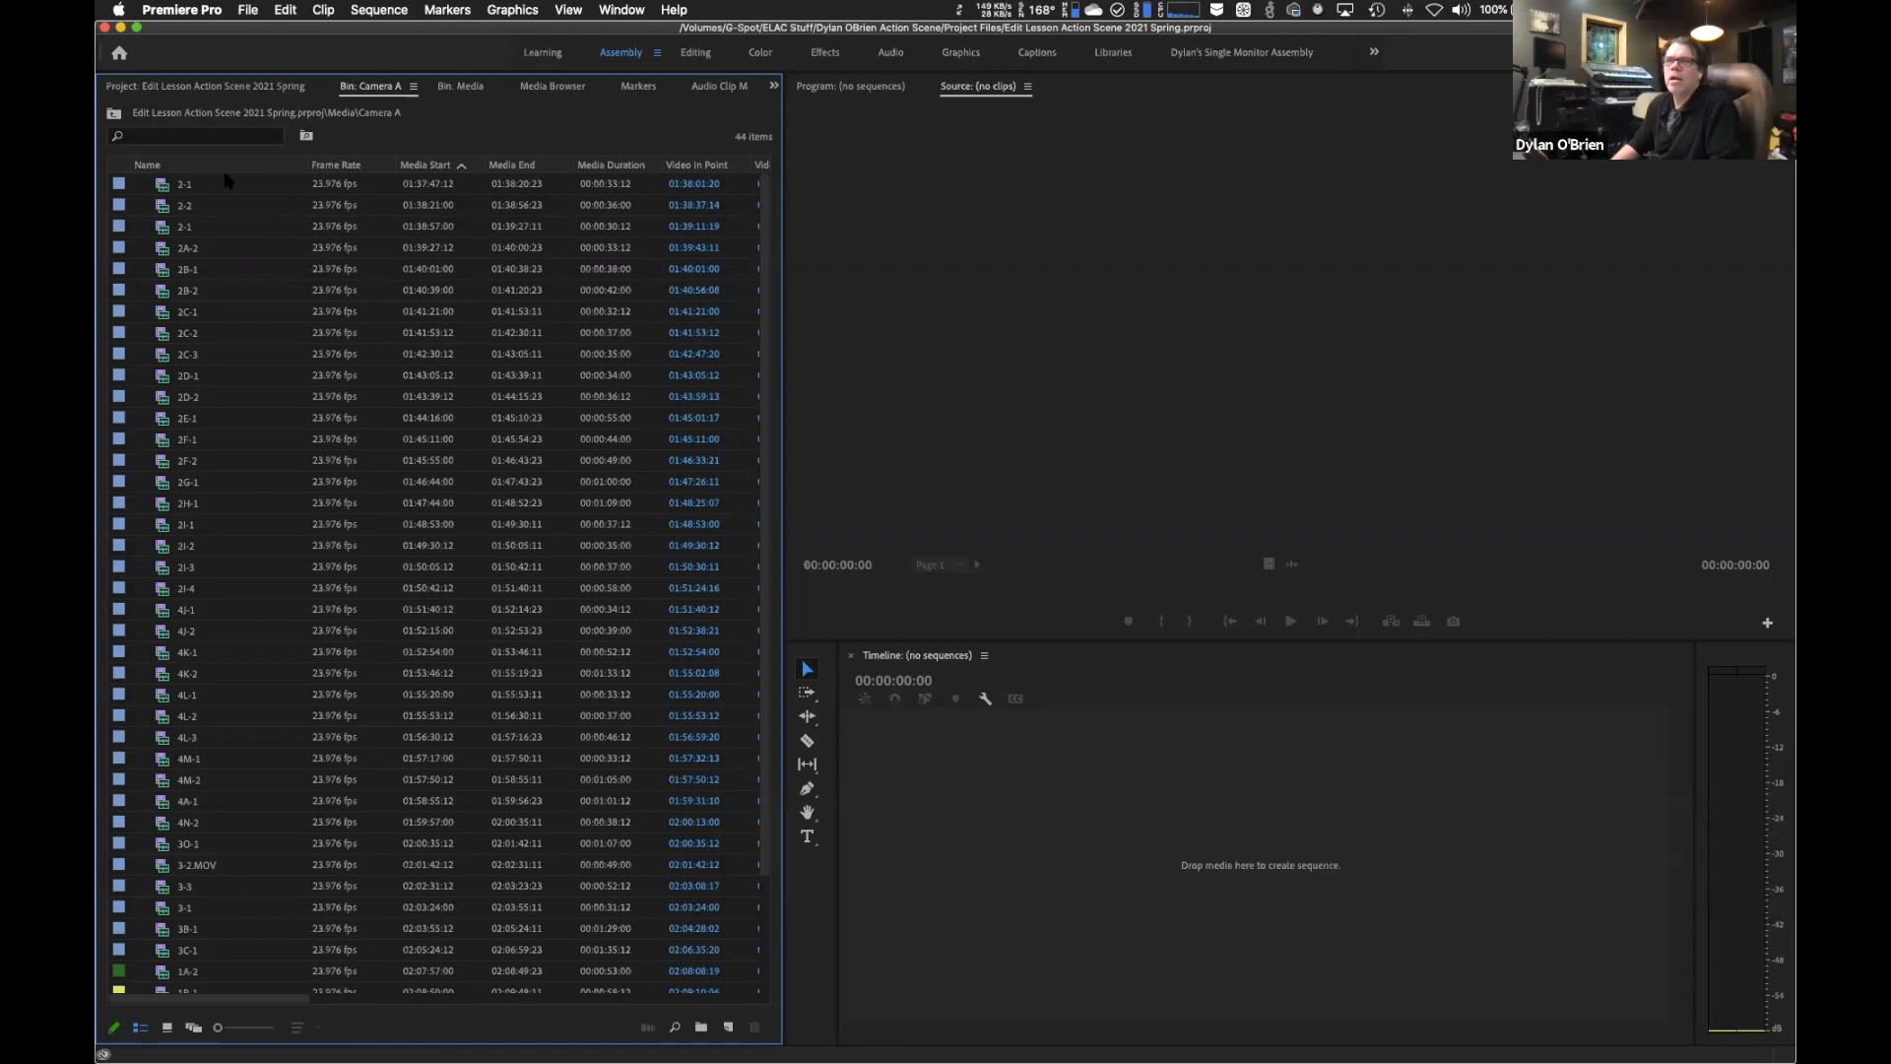
Preview Camera A clips 2B-1, 2C-3 and 2I-2 in the Source monitor and look over the rest of the bin.
{"action": "left_click", "coordinate": [165, 209]}
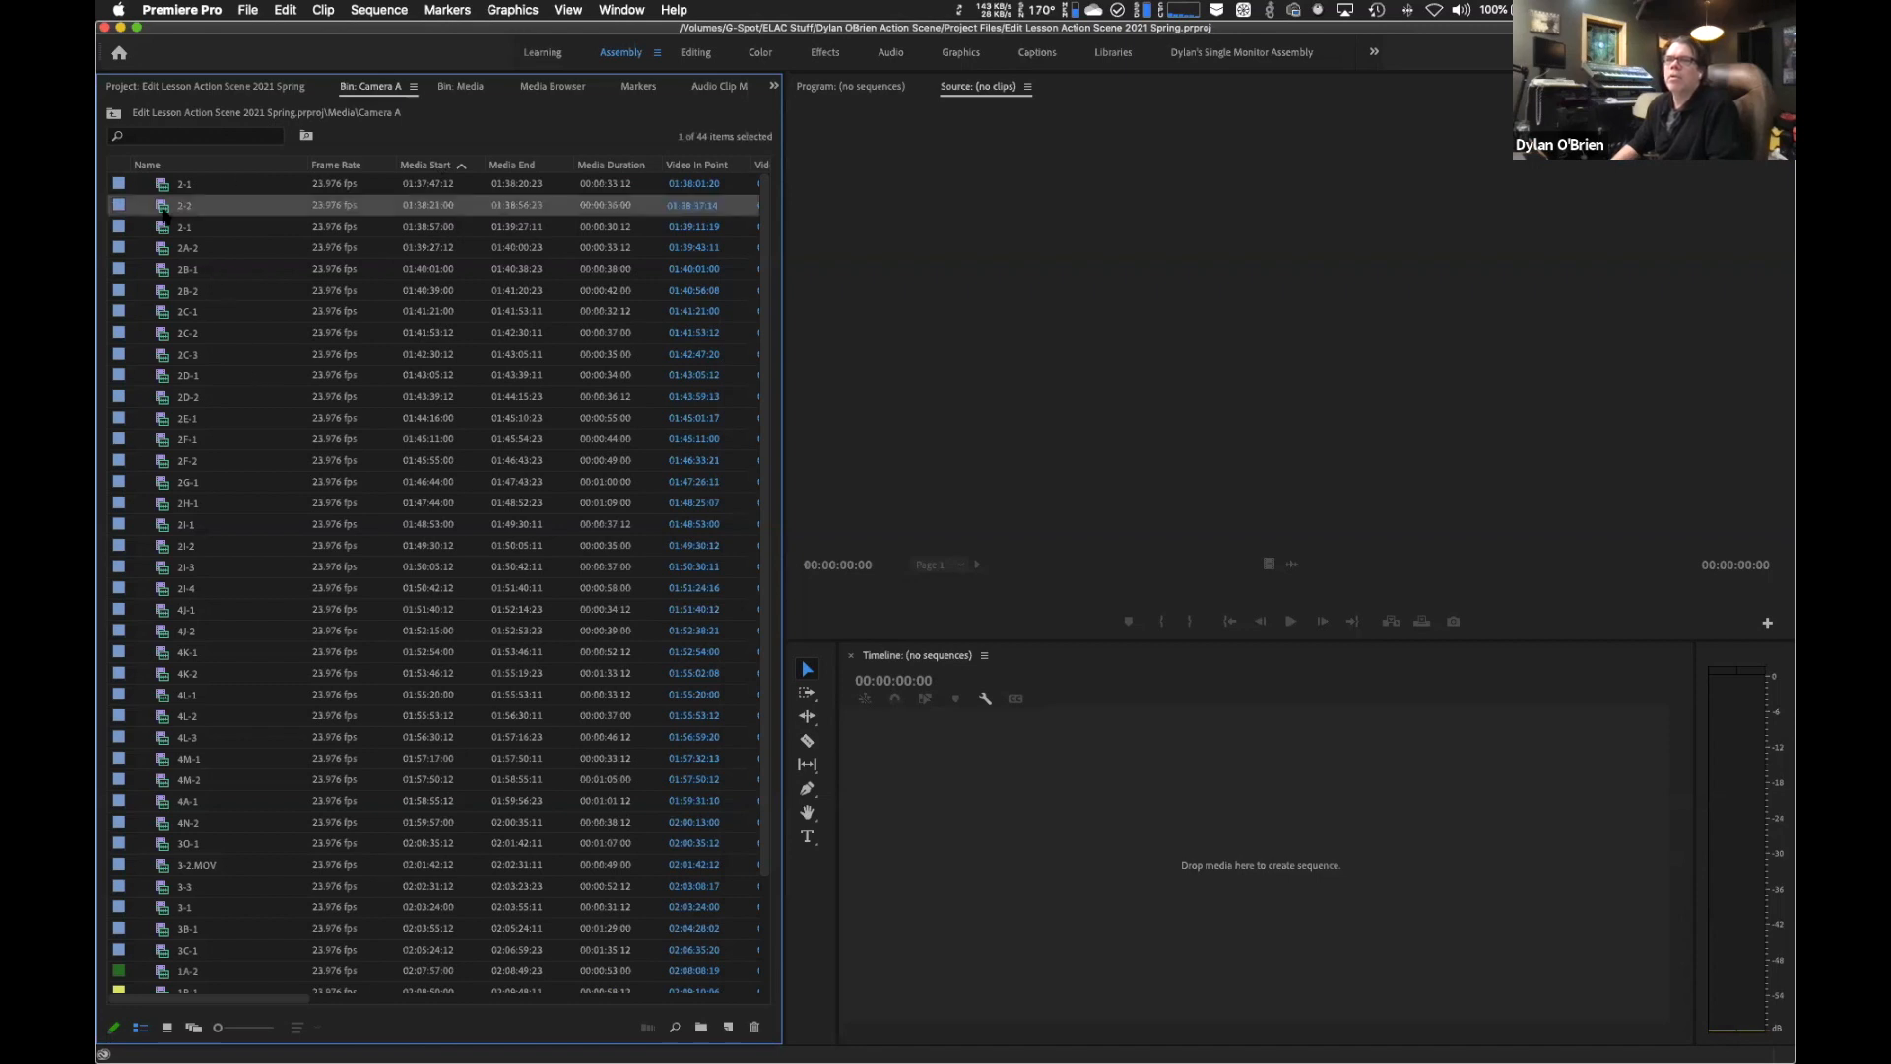
{"action": "double_click", "coordinate": [157, 273]}
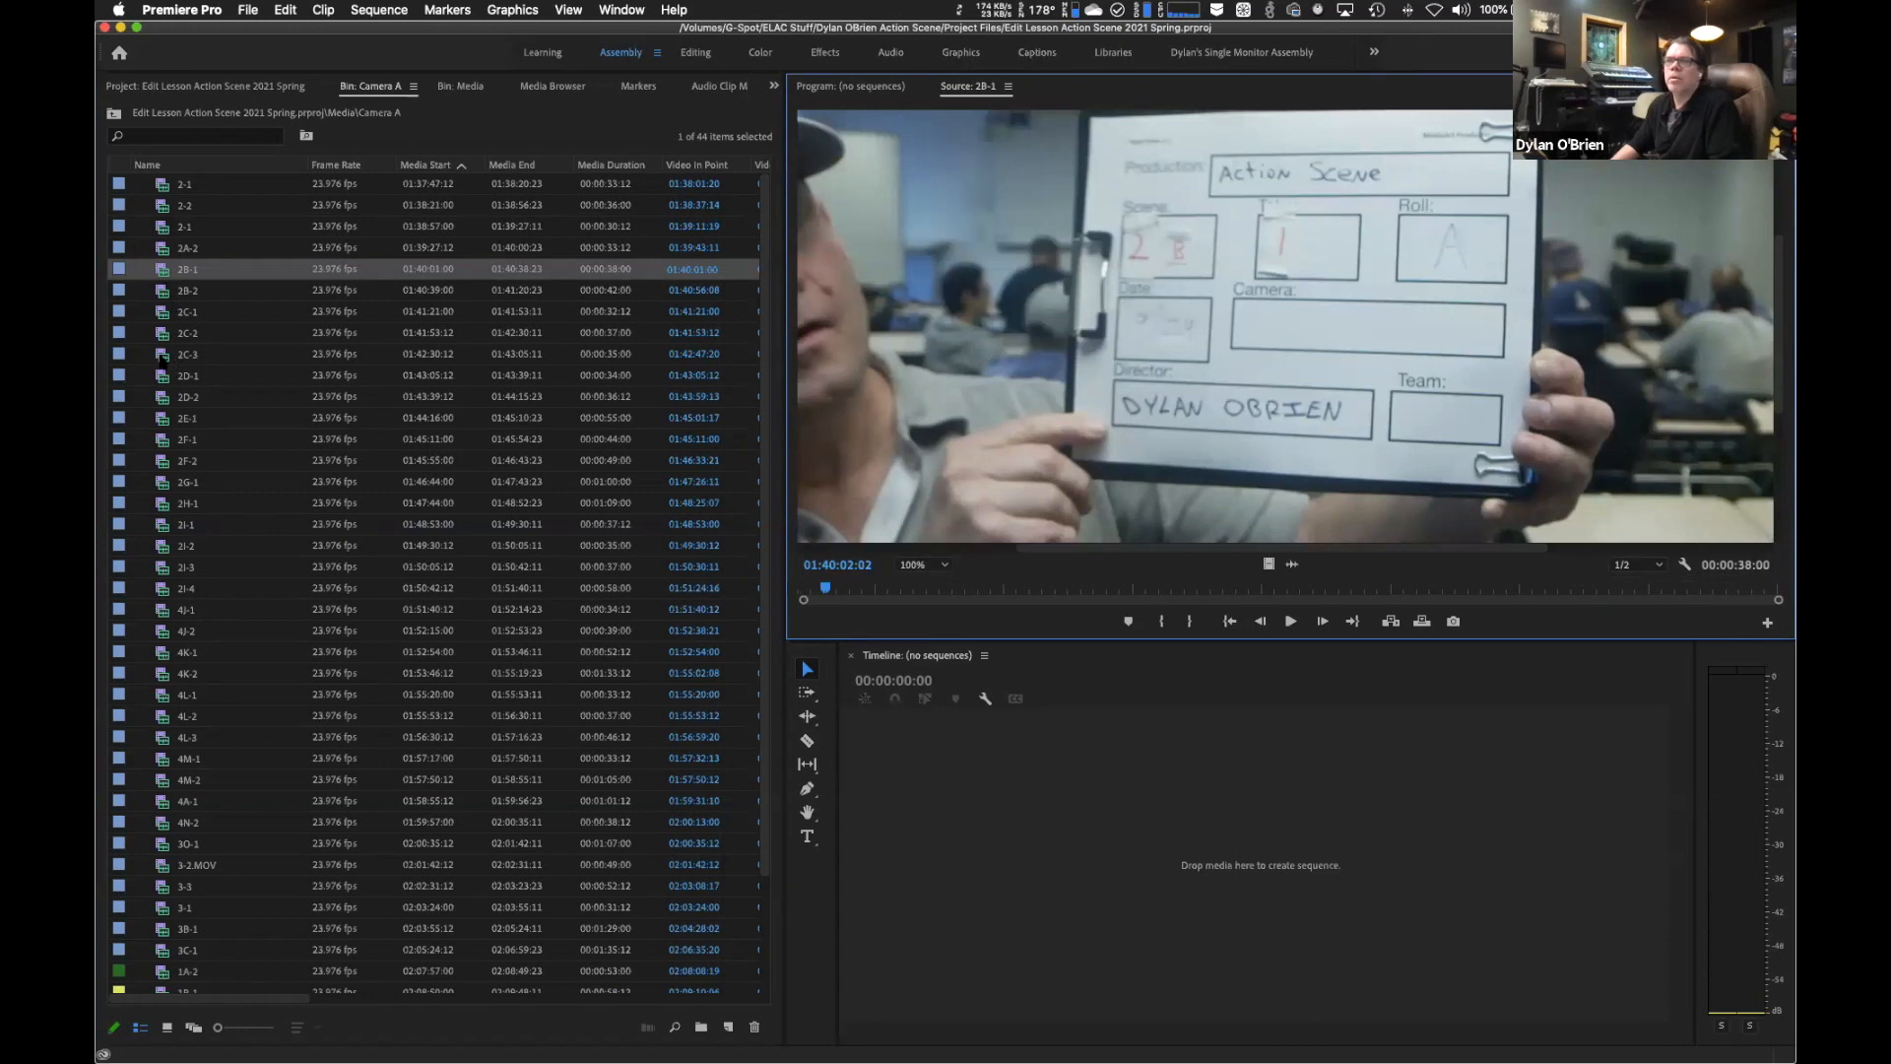
{"action": "double_click", "coordinate": [163, 357]}
{"action": "double_click", "coordinate": [164, 548]}
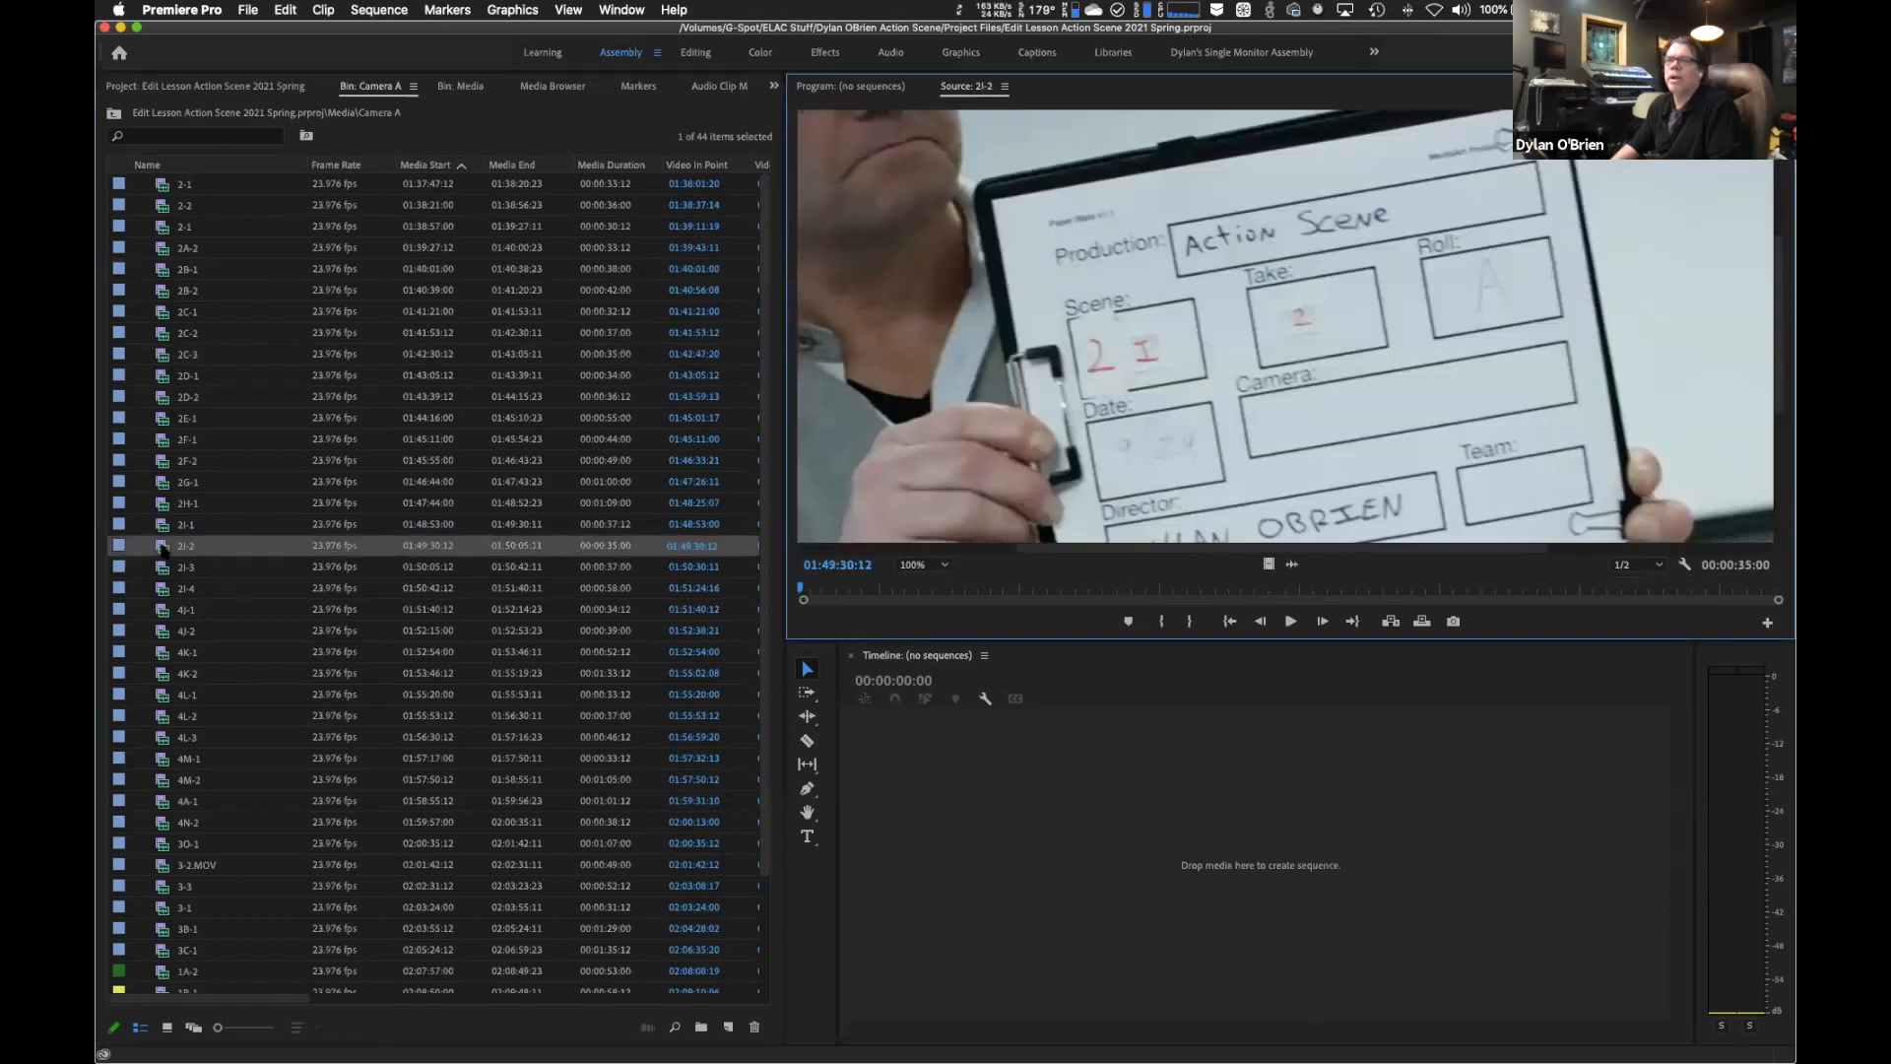
{"action": "scroll", "coordinate": [251, 802], "scroll_direction": "down", "scroll_amount": 4}
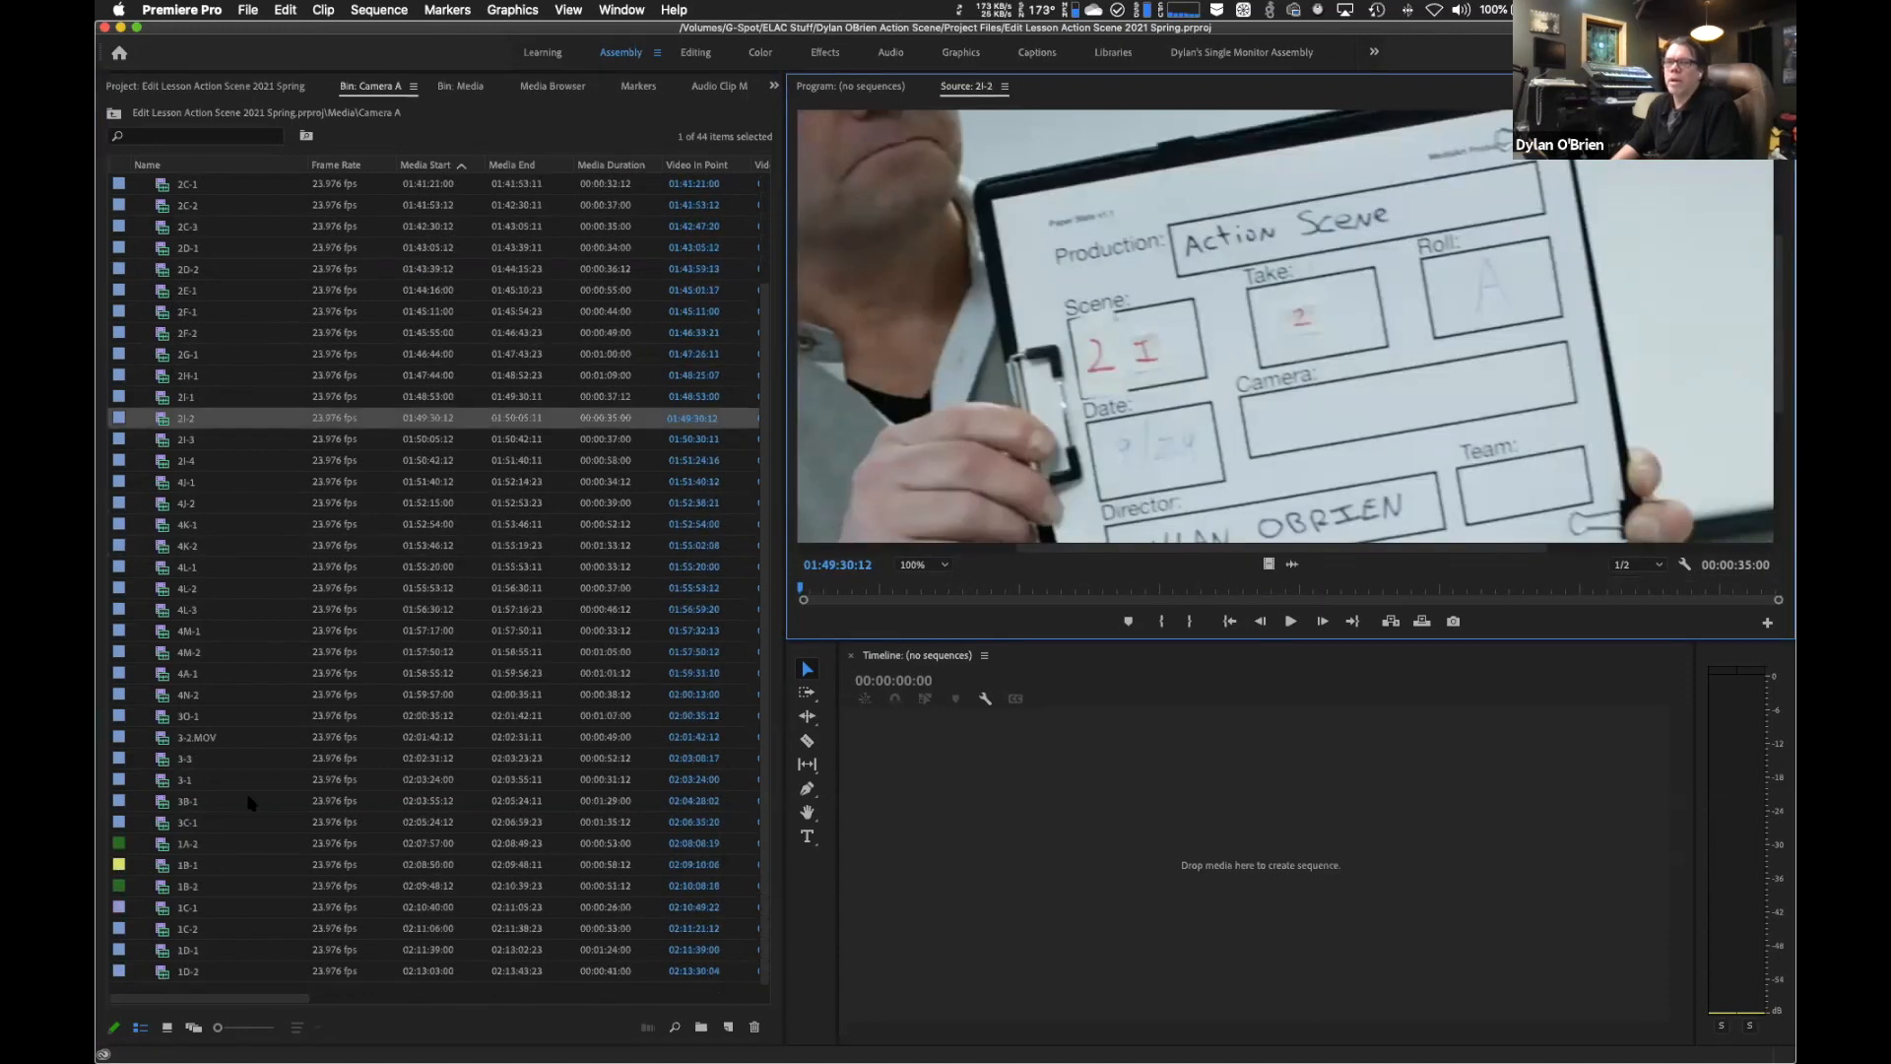
{"action": "scroll", "coordinate": [251, 802], "scroll_direction": "up", "scroll_amount": 4}
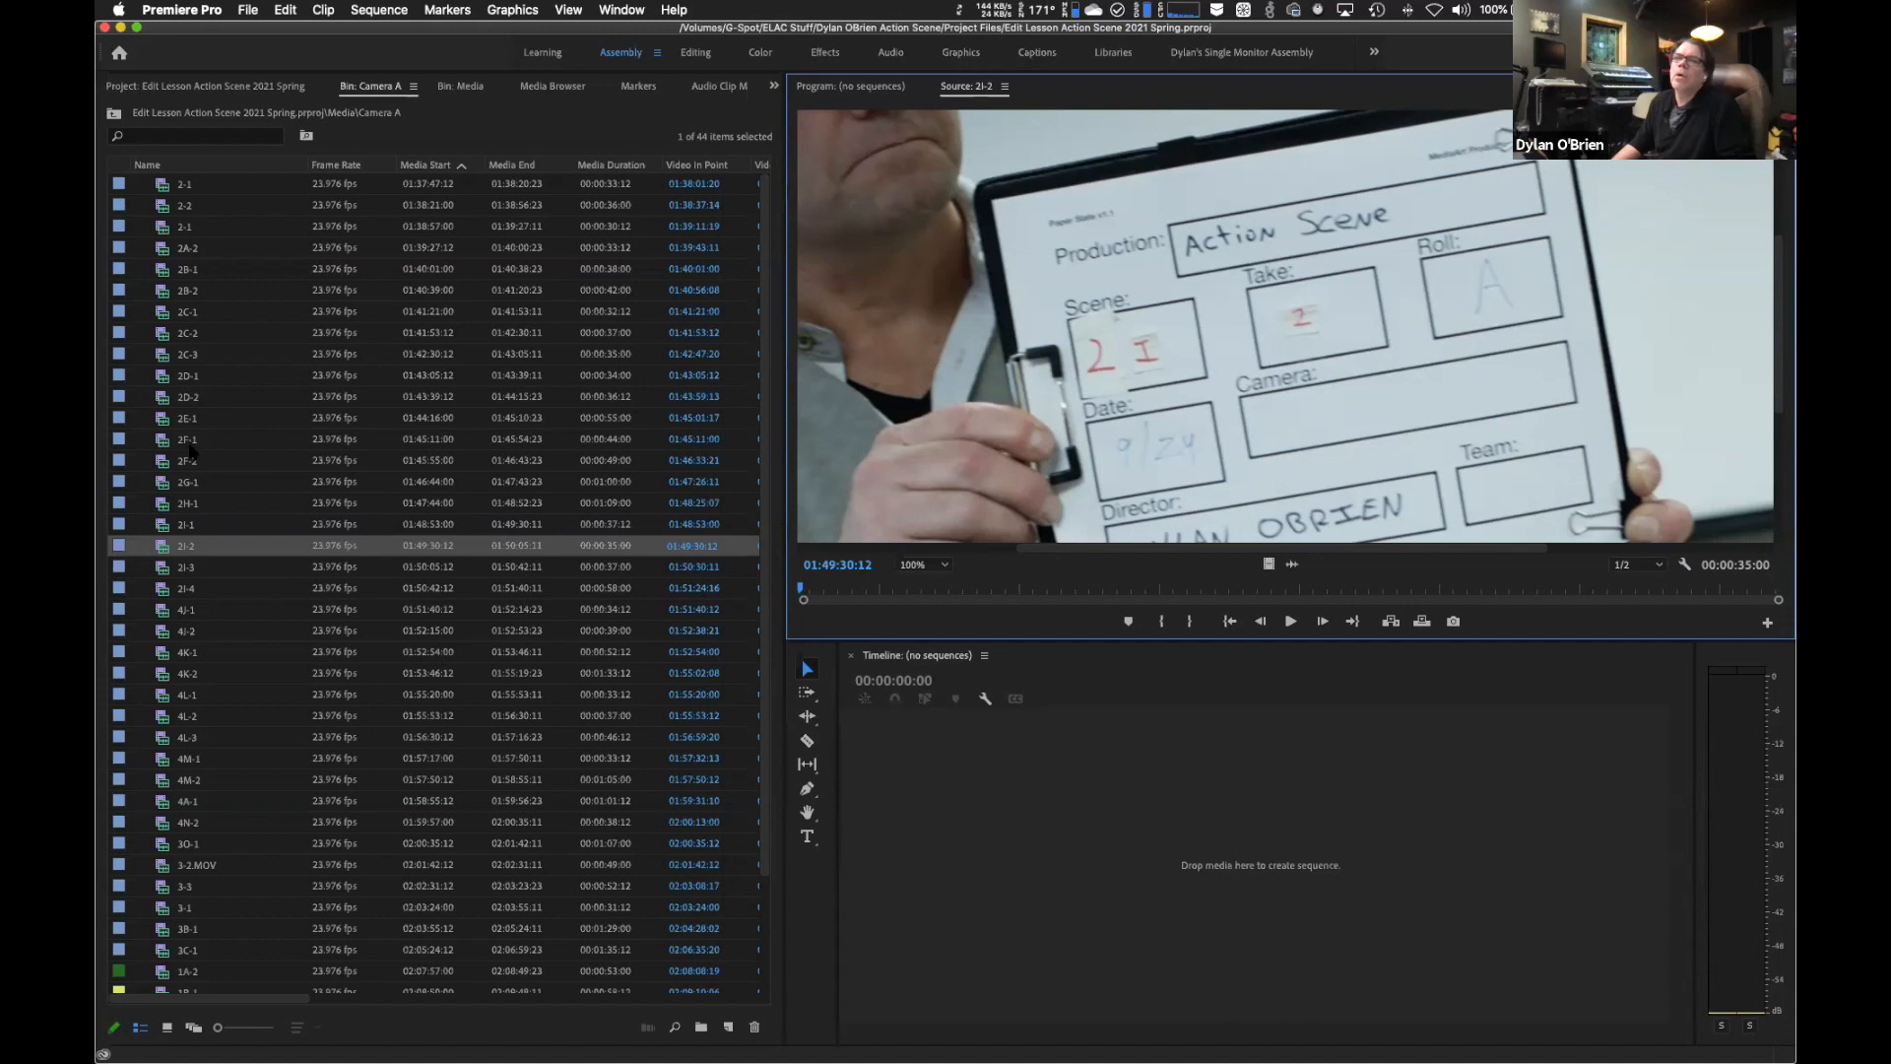
Sort the Camera A clips by name in ascending order and preview clips from 1A-2 through 2I-3 in the Source monitor.
{"action": "left_click", "coordinate": [154, 165]}
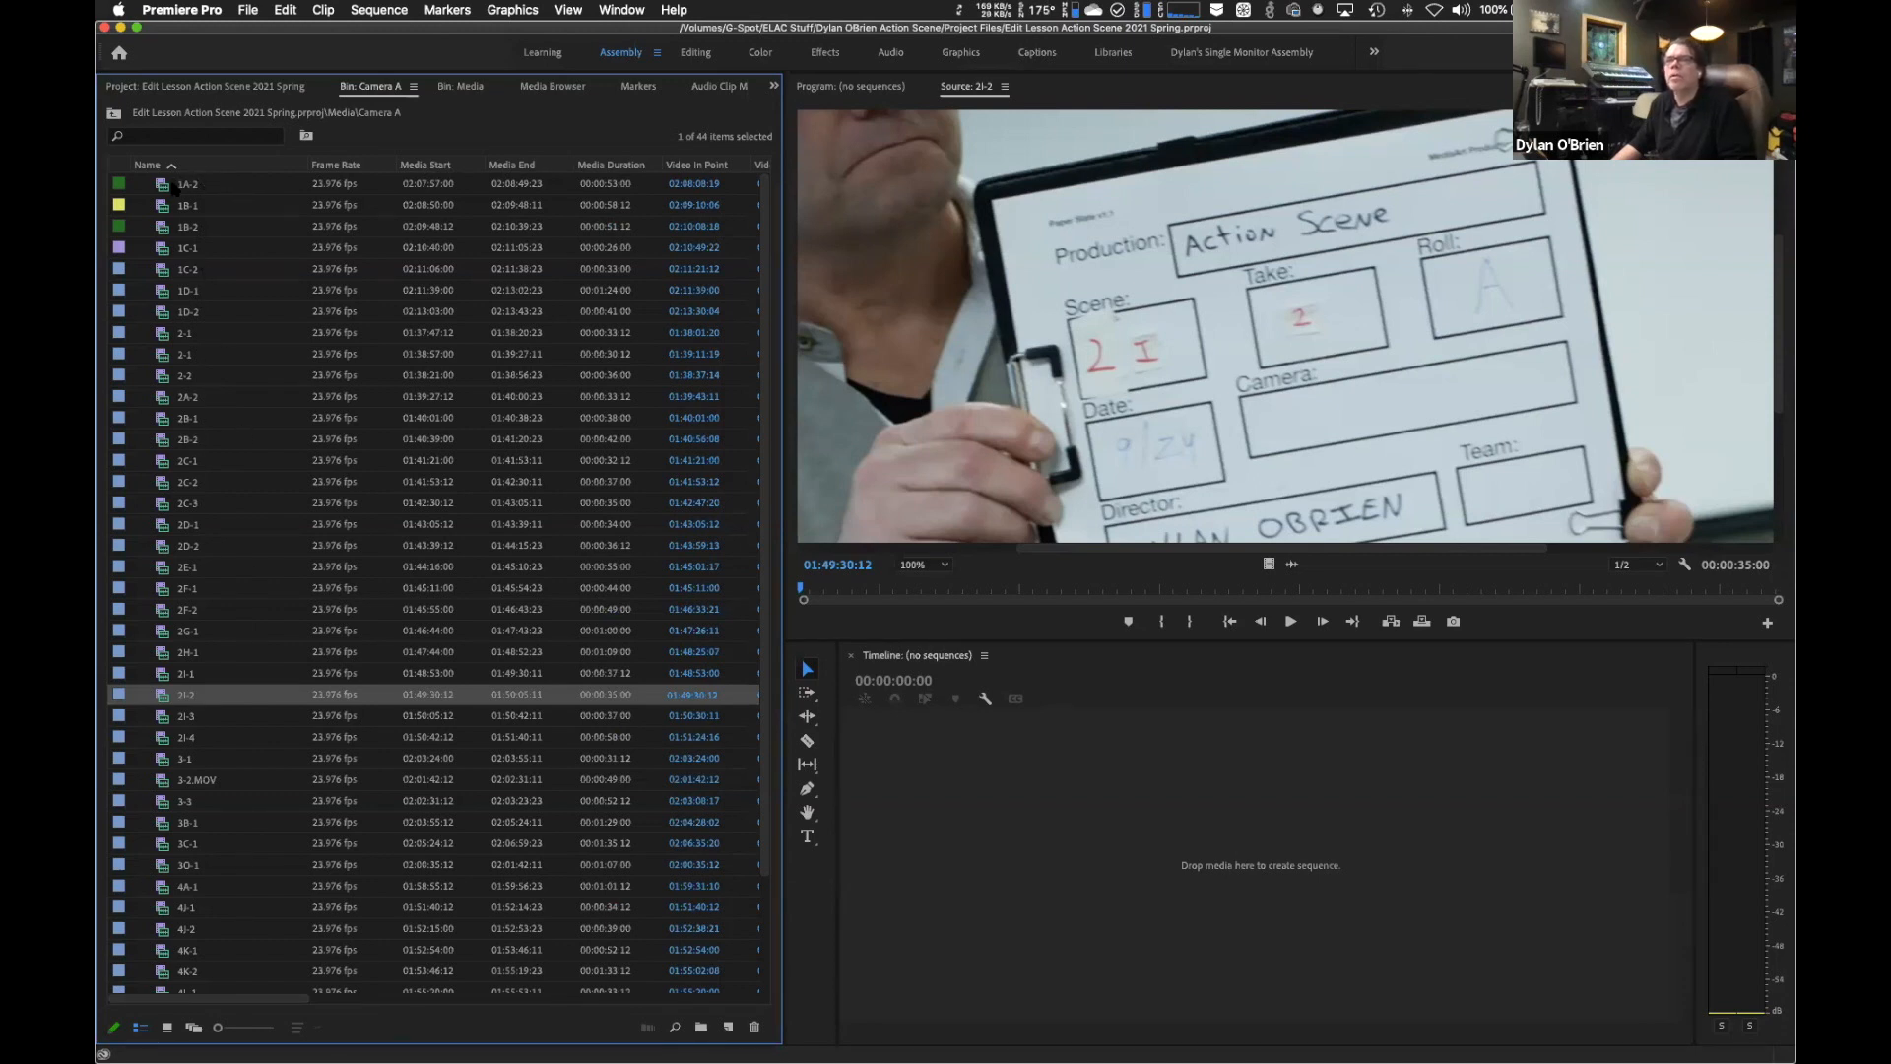
{"action": "double_click", "coordinate": [162, 186]}
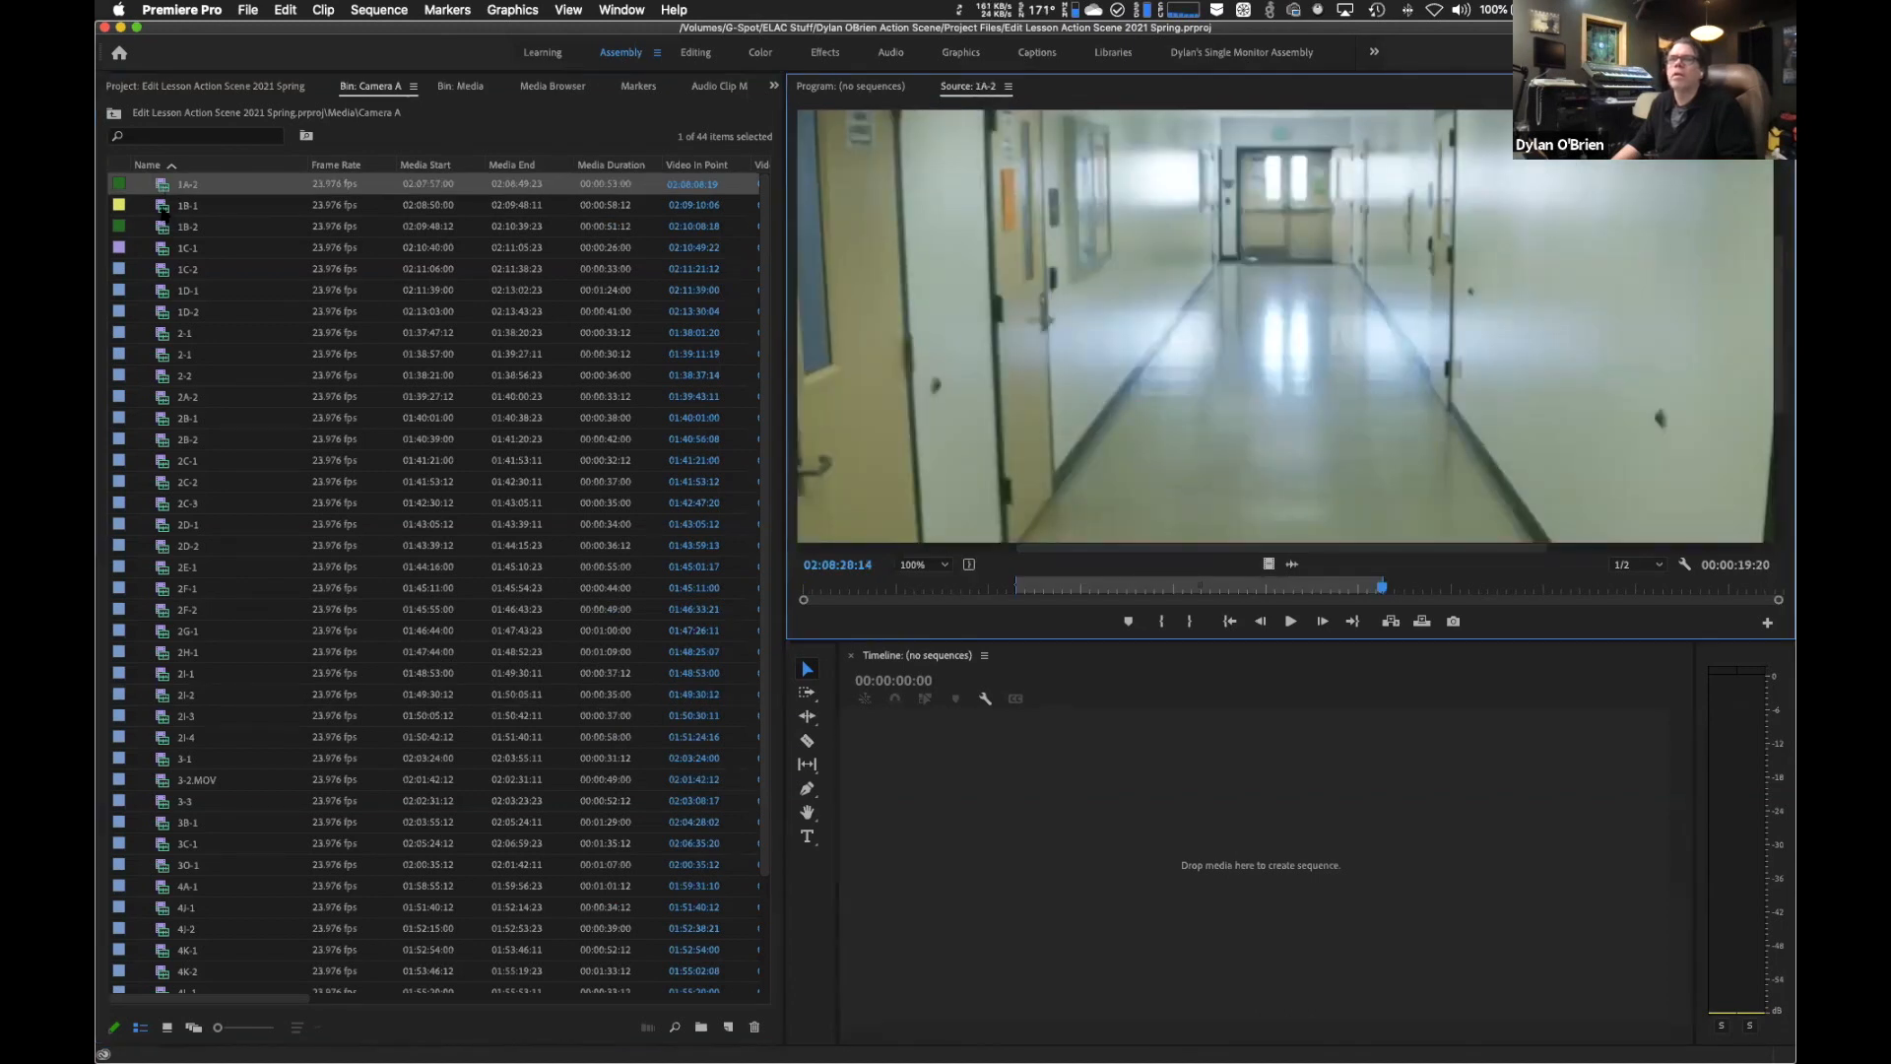
{"action": "double_click", "coordinate": [163, 206]}
{"action": "double_click", "coordinate": [163, 227]}
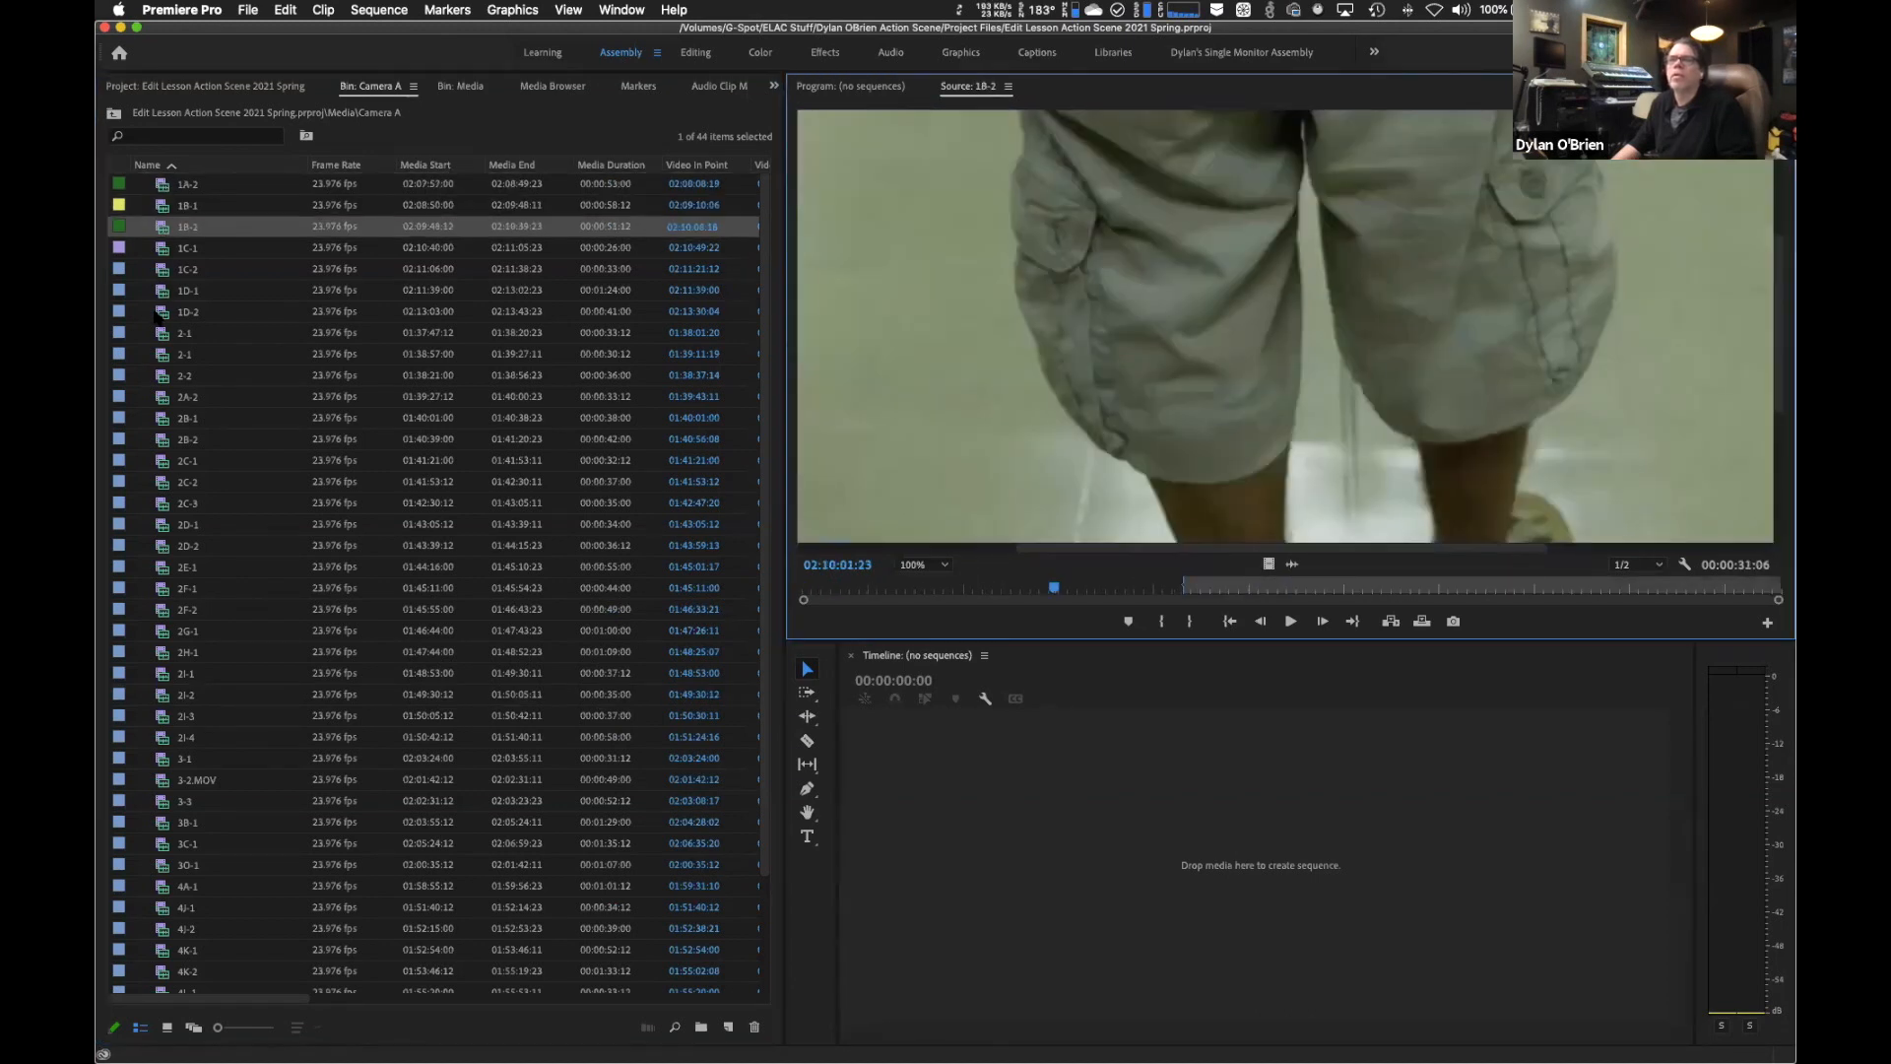
{"action": "double_click", "coordinate": [161, 312]}
{"action": "double_click", "coordinate": [163, 334]}
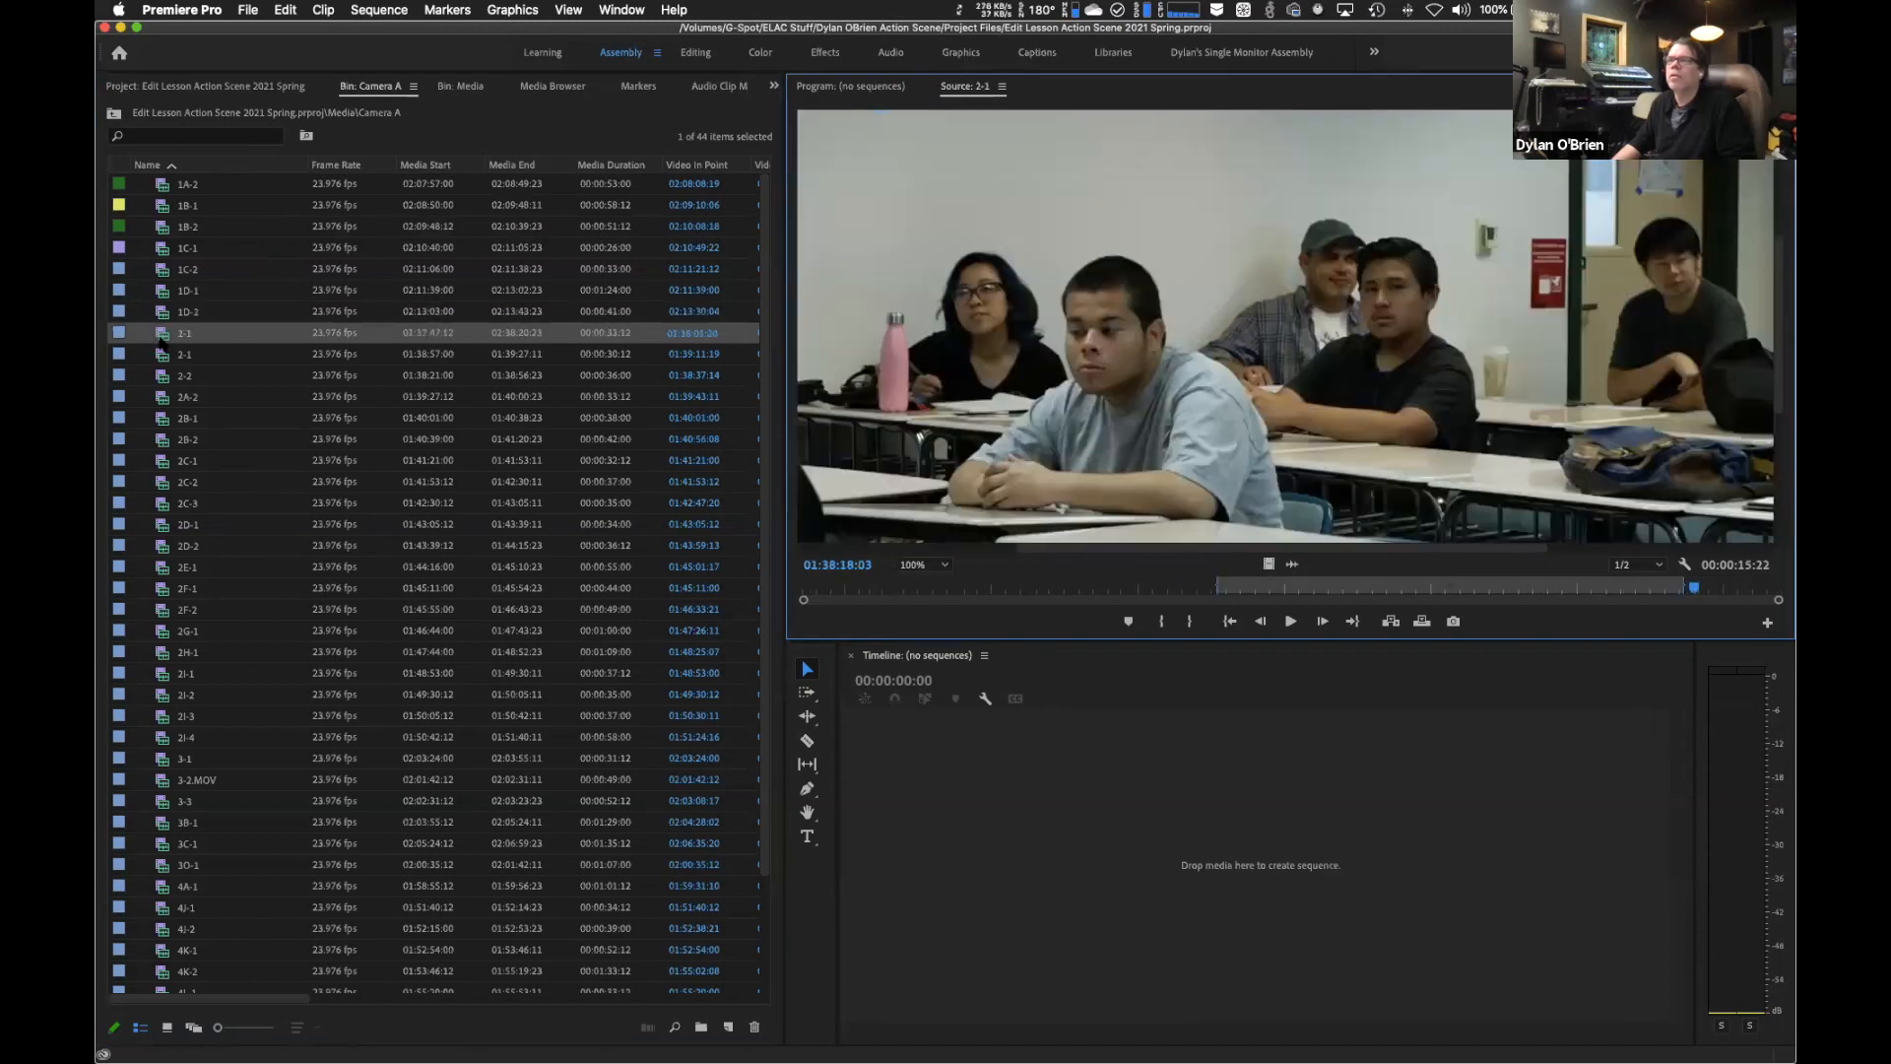
{"action": "double_click", "coordinate": [162, 357]}
{"action": "left_click", "coordinate": [162, 378]}
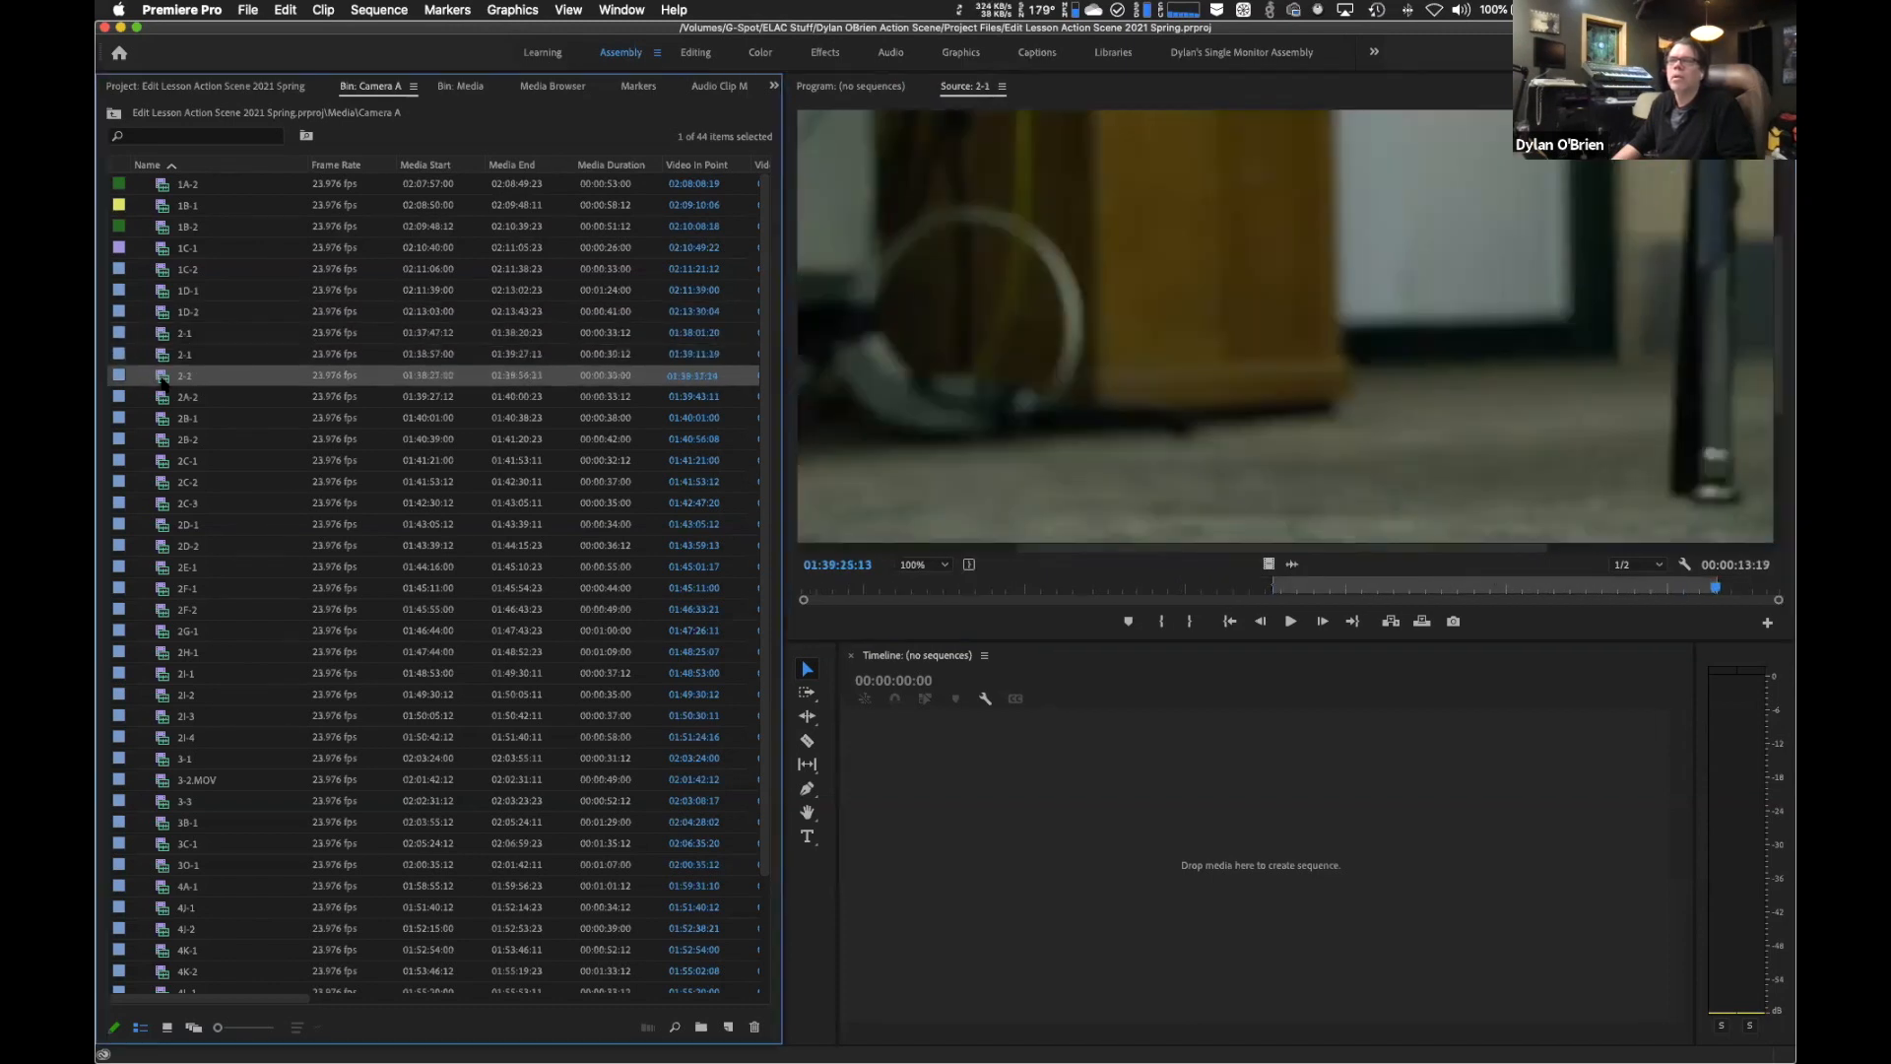
{"action": "left_click", "coordinate": [160, 439]}
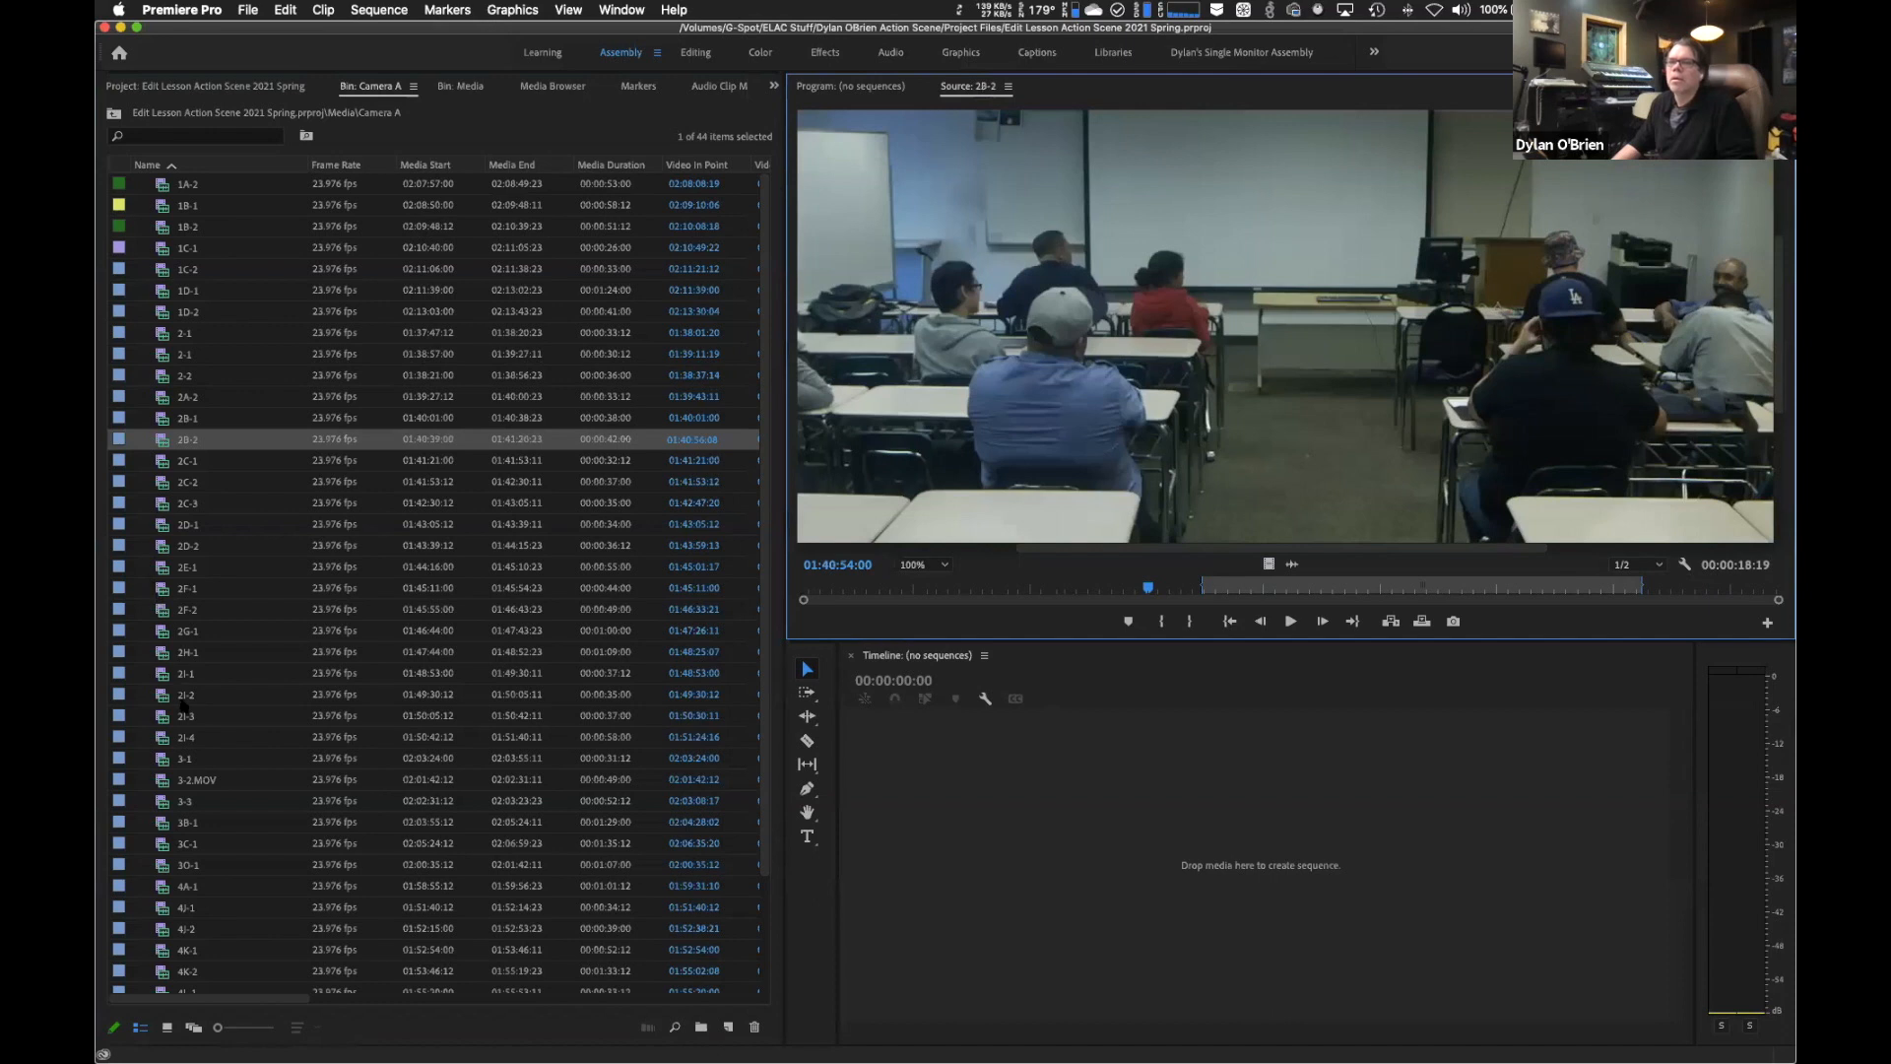
{"action": "double_click", "coordinate": [160, 716]}
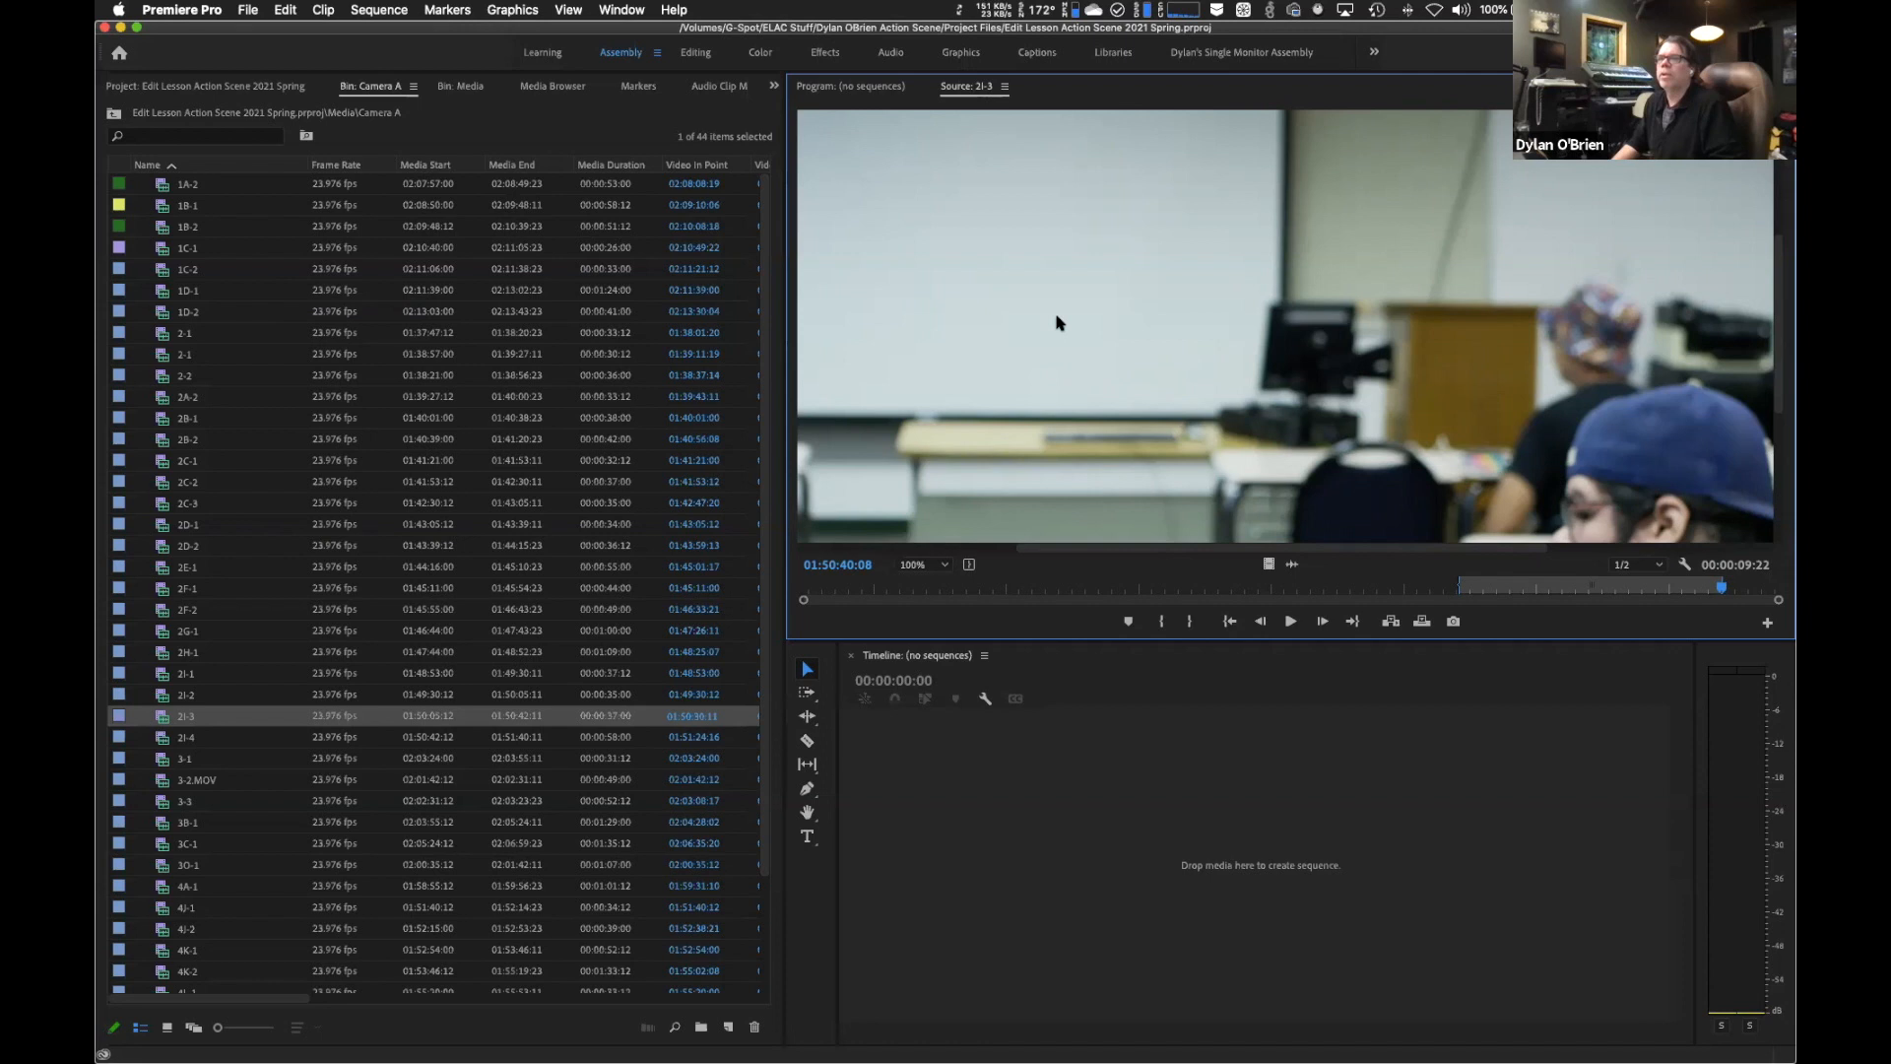
Switch to the Editing Workflow course page in Safari and read the stages from organizing assets through Fine Cut.
{"action": "key", "text": "ctrl+Up"}
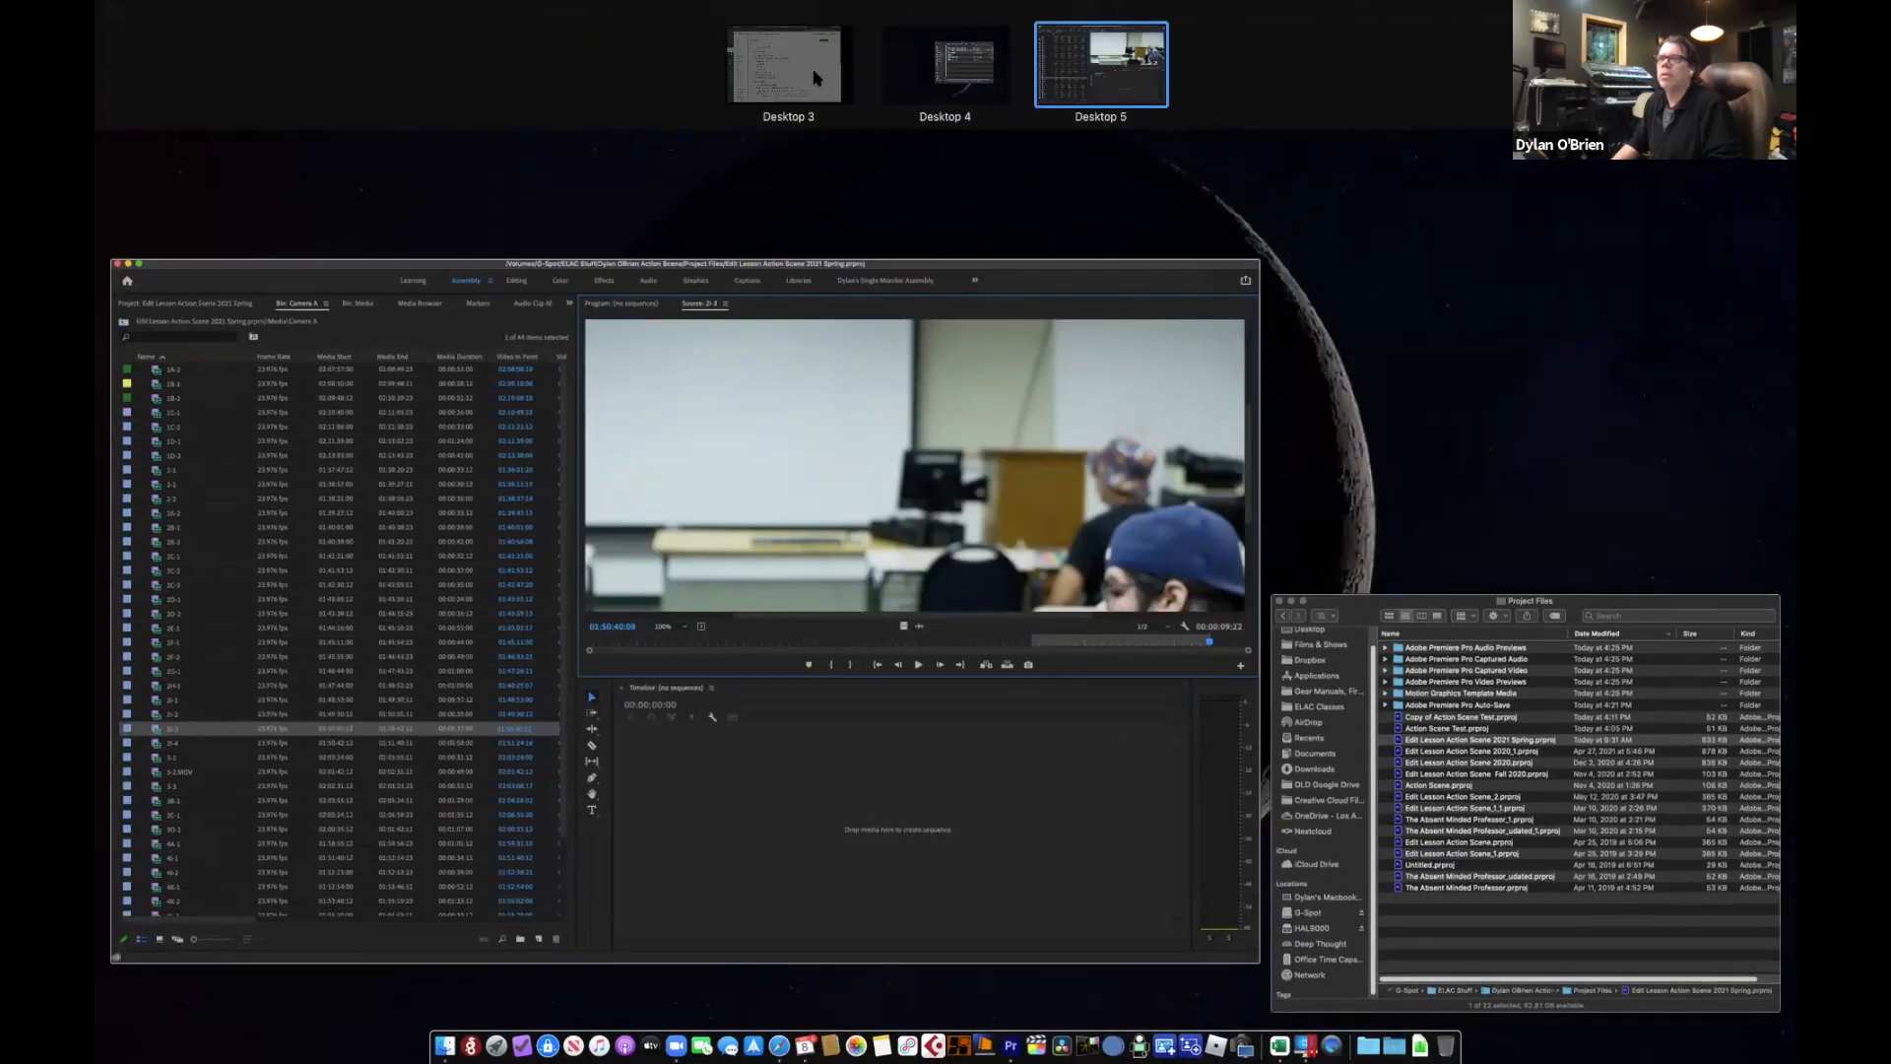
{"action": "left_click", "coordinate": [816, 78]}
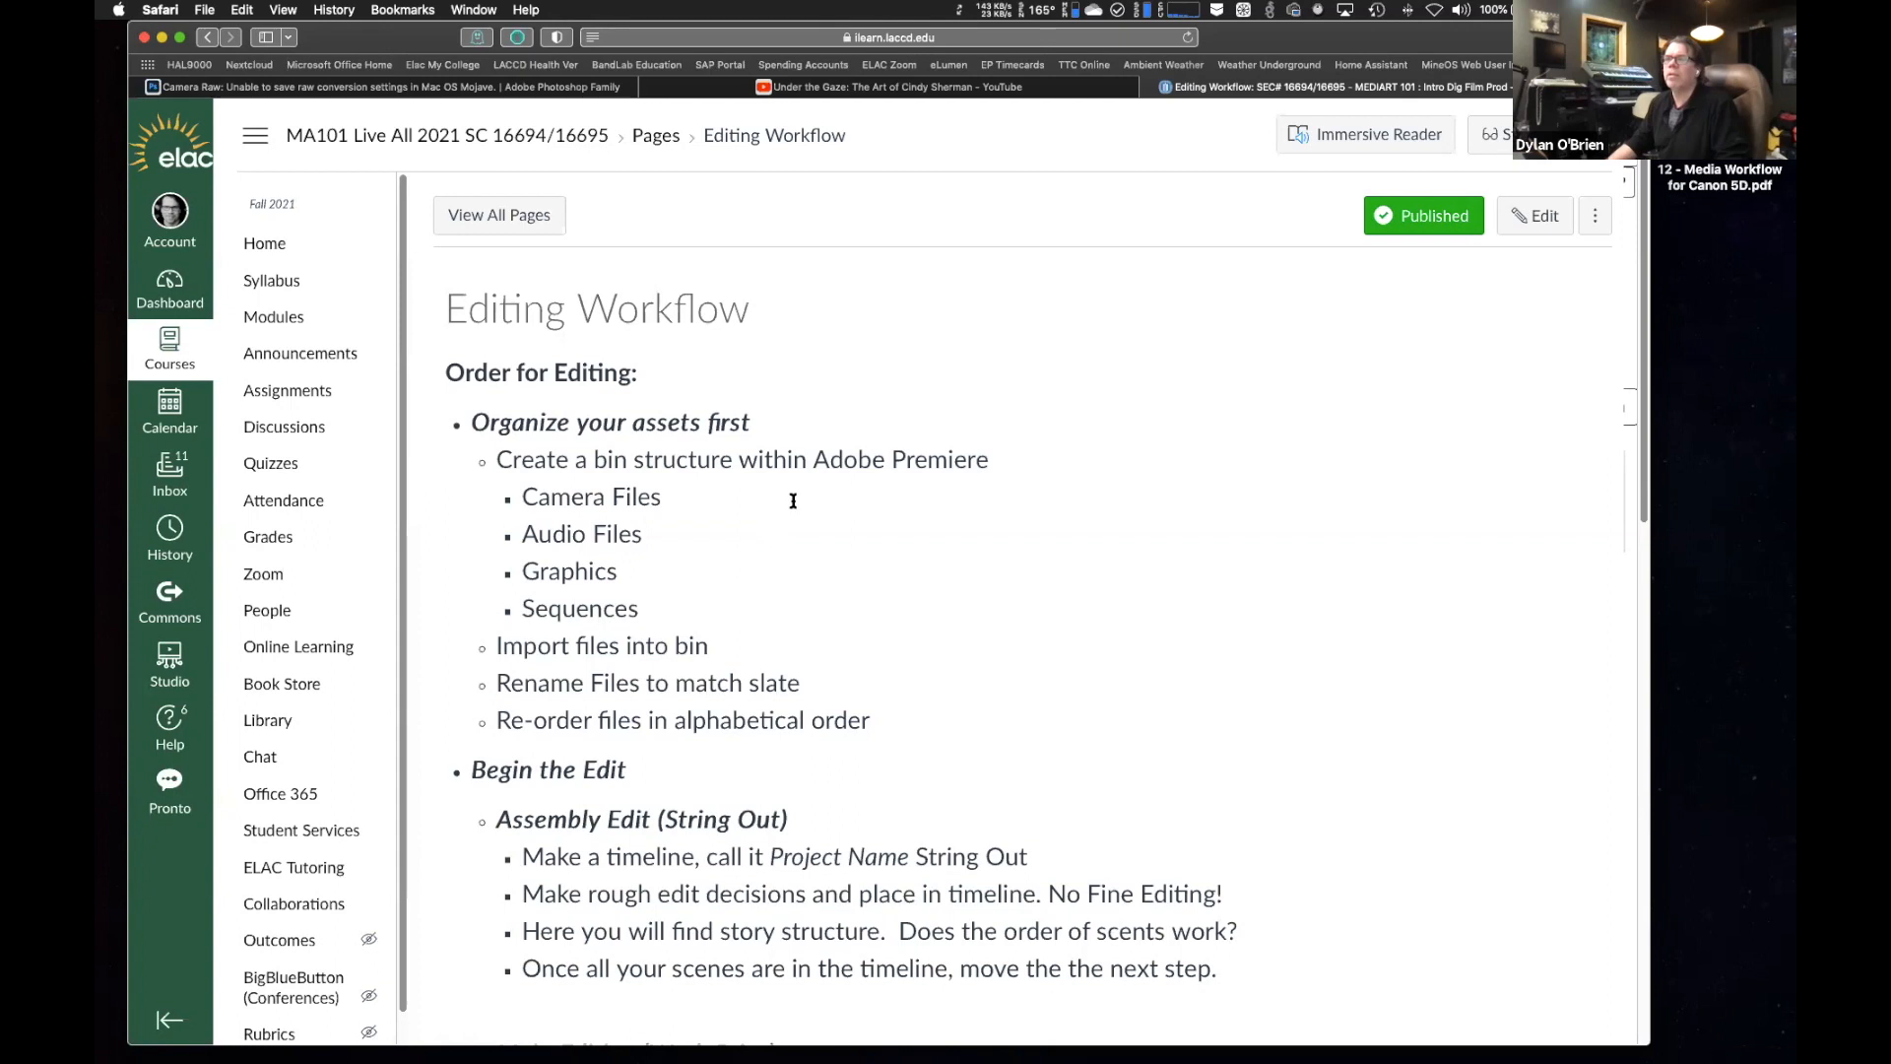
{"action": "scroll", "coordinate": [1015, 552], "scroll_direction": "down", "scroll_amount": 3}
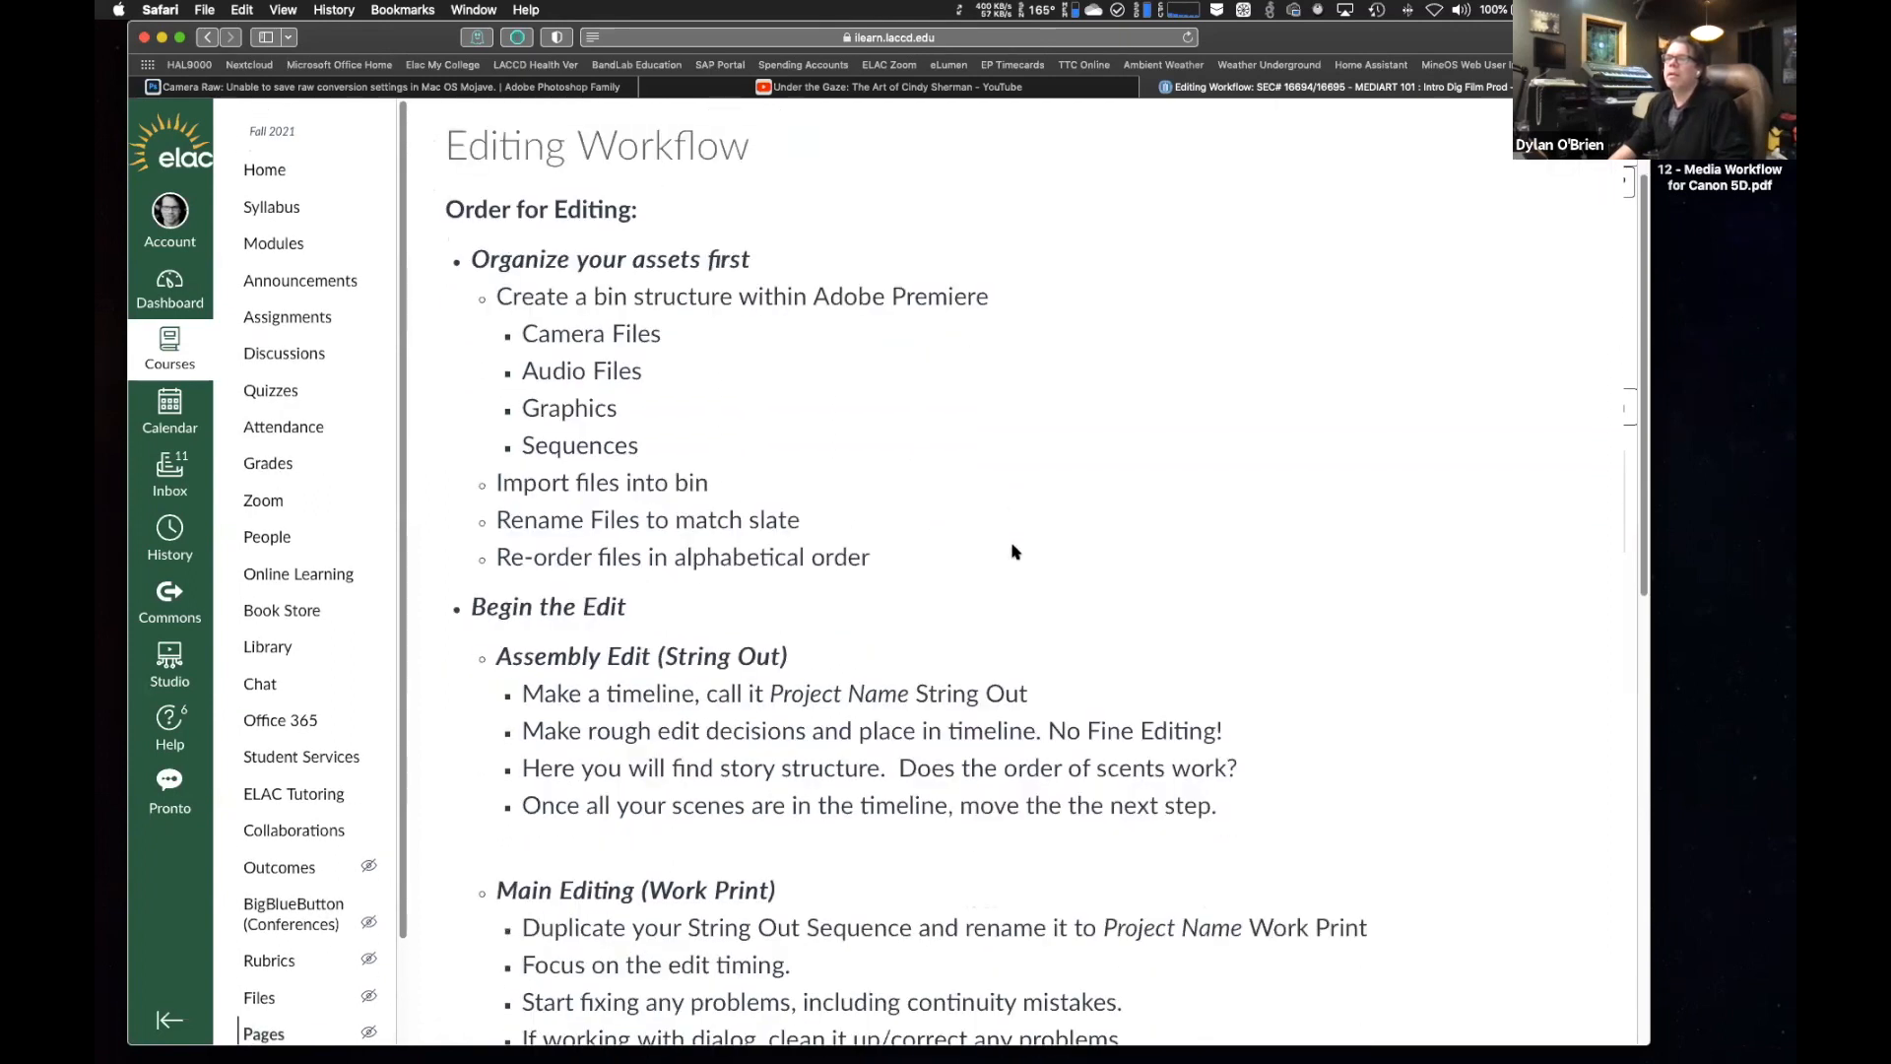
{"action": "scroll", "coordinate": [1014, 551], "scroll_direction": "down", "scroll_amount": 5}
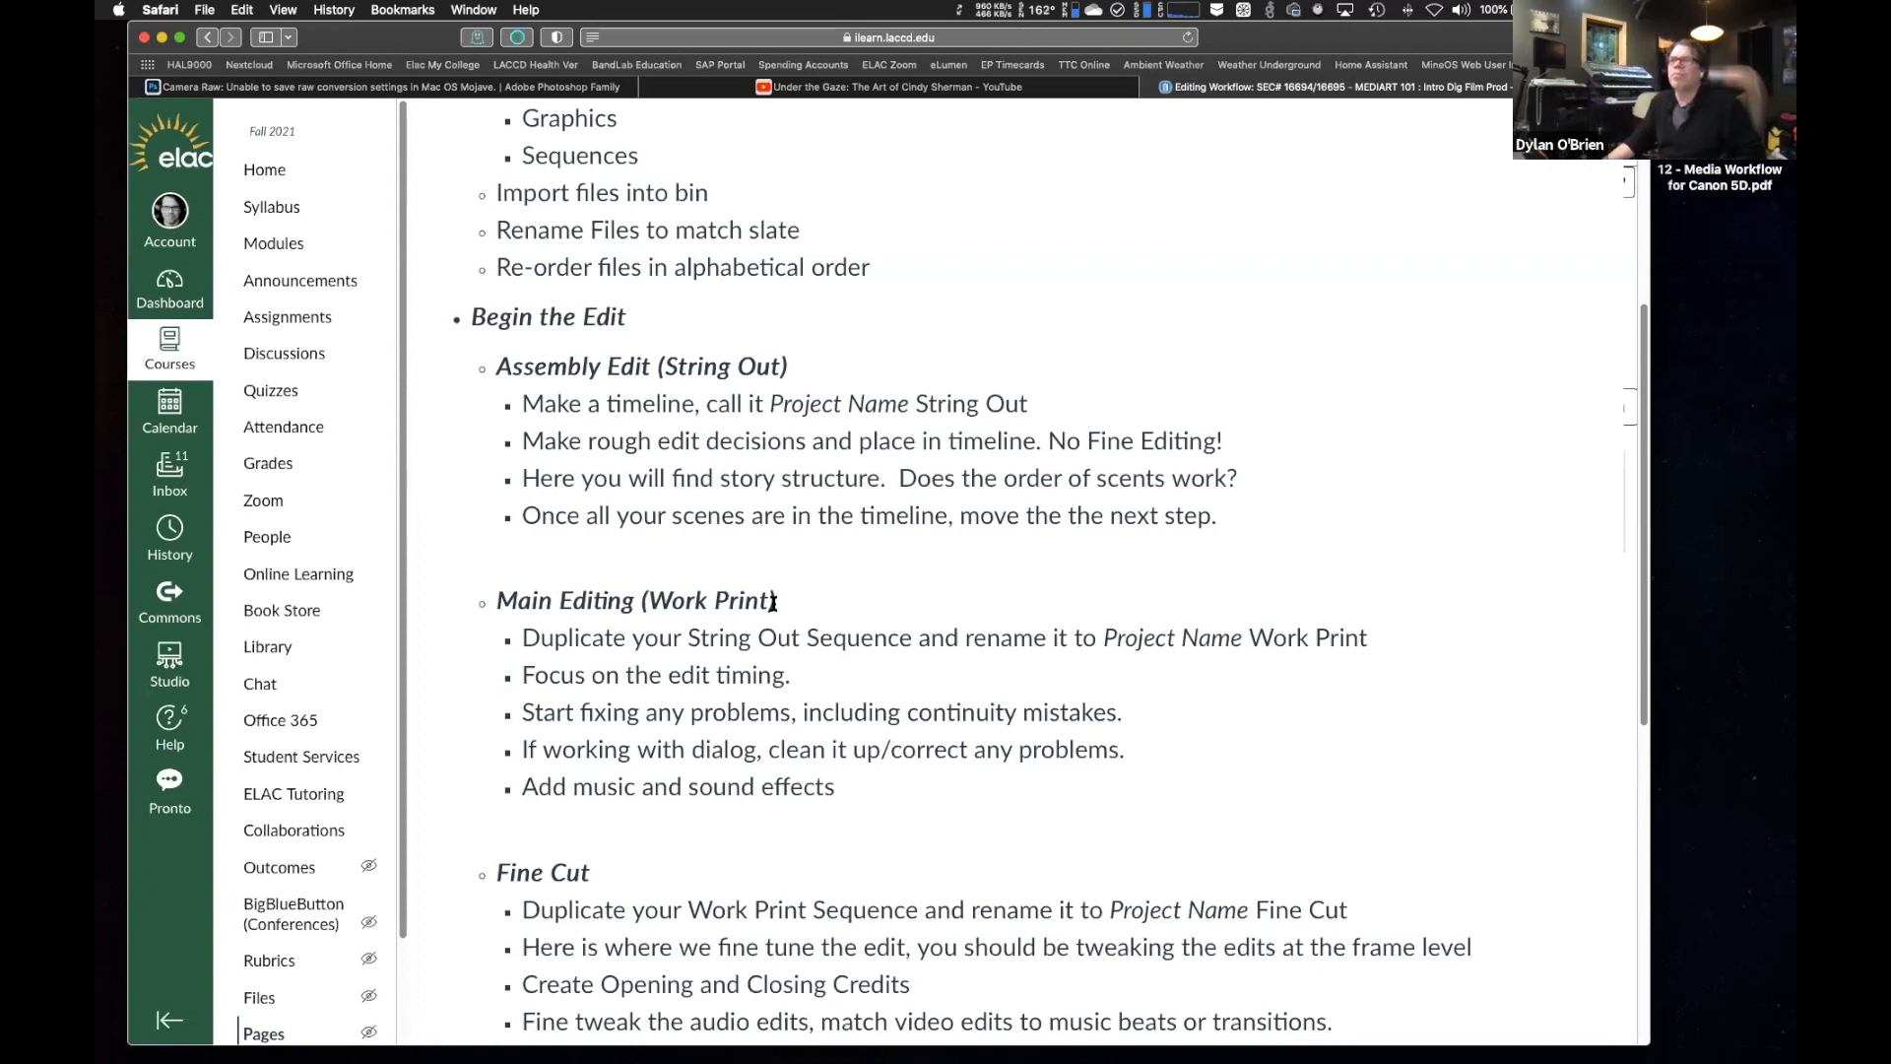
{"action": "scroll", "coordinate": [738, 680], "scroll_direction": "down", "scroll_amount": 5}
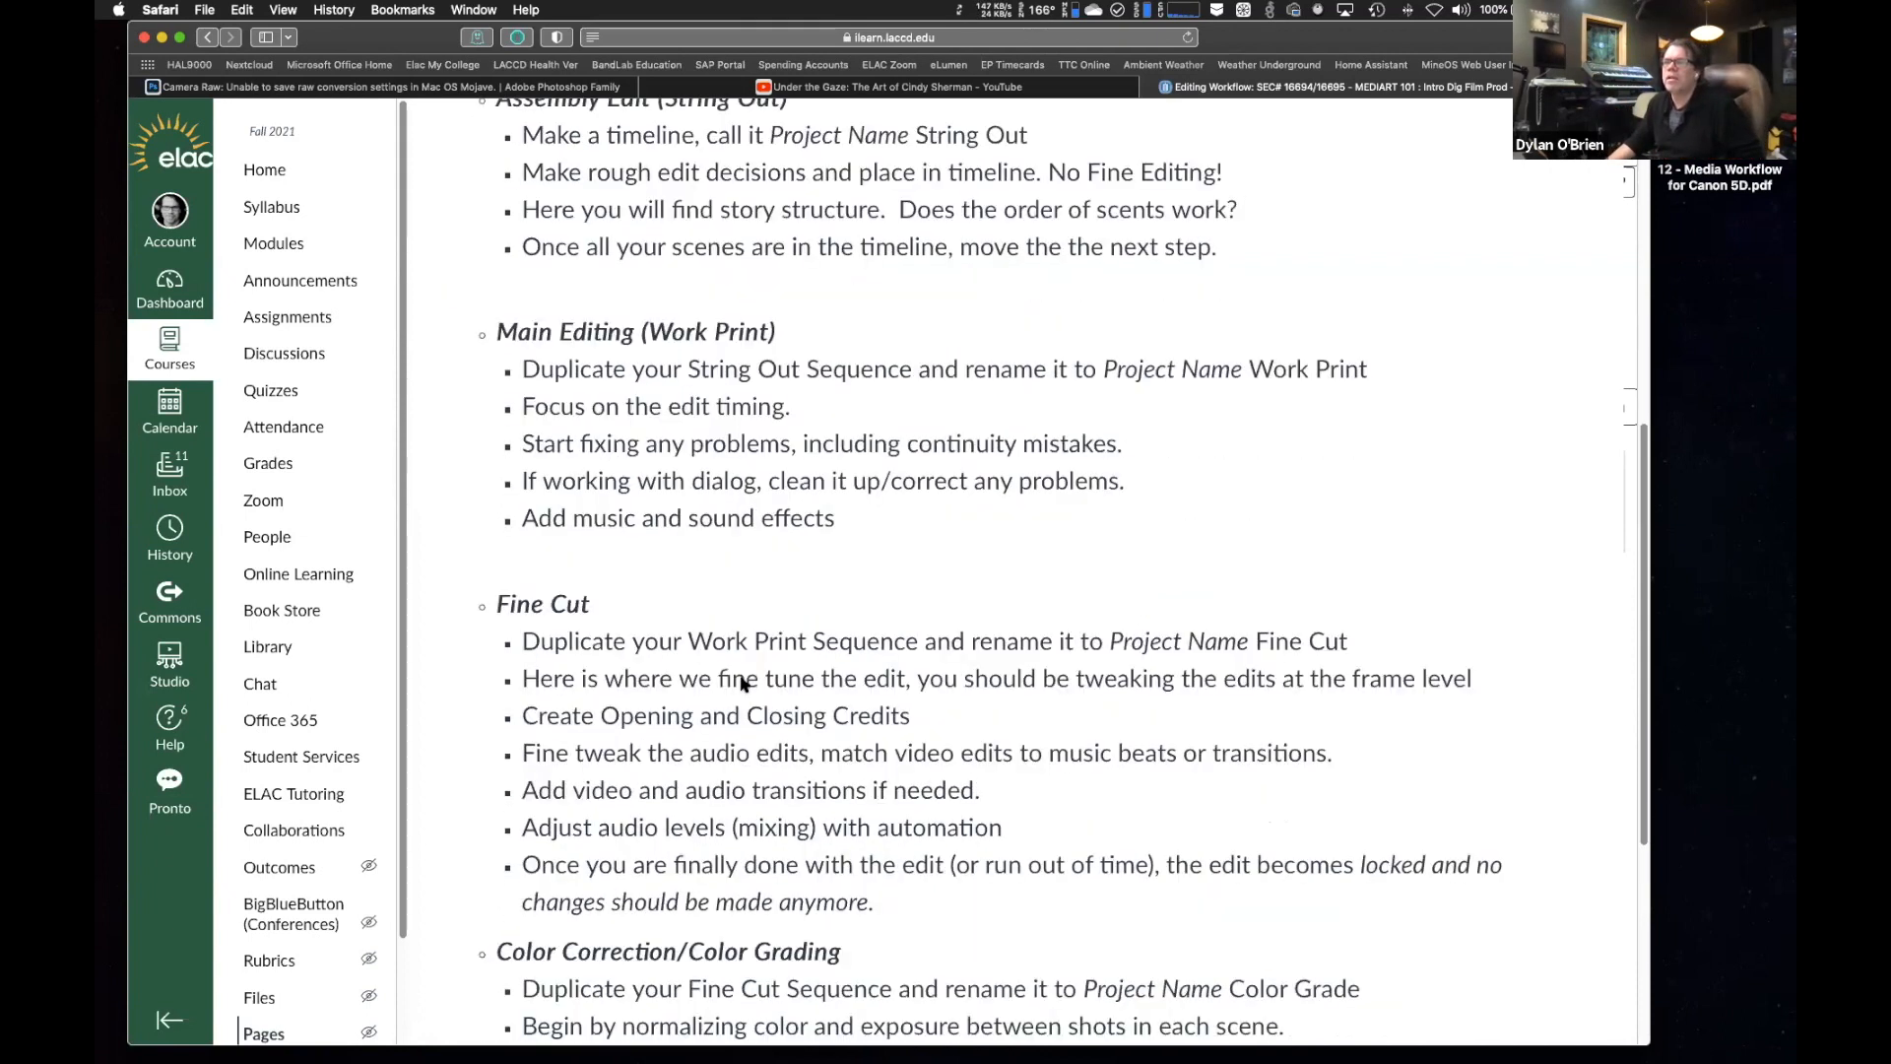
{"action": "scroll", "coordinate": [742, 680], "scroll_direction": "up", "scroll_amount": 2}
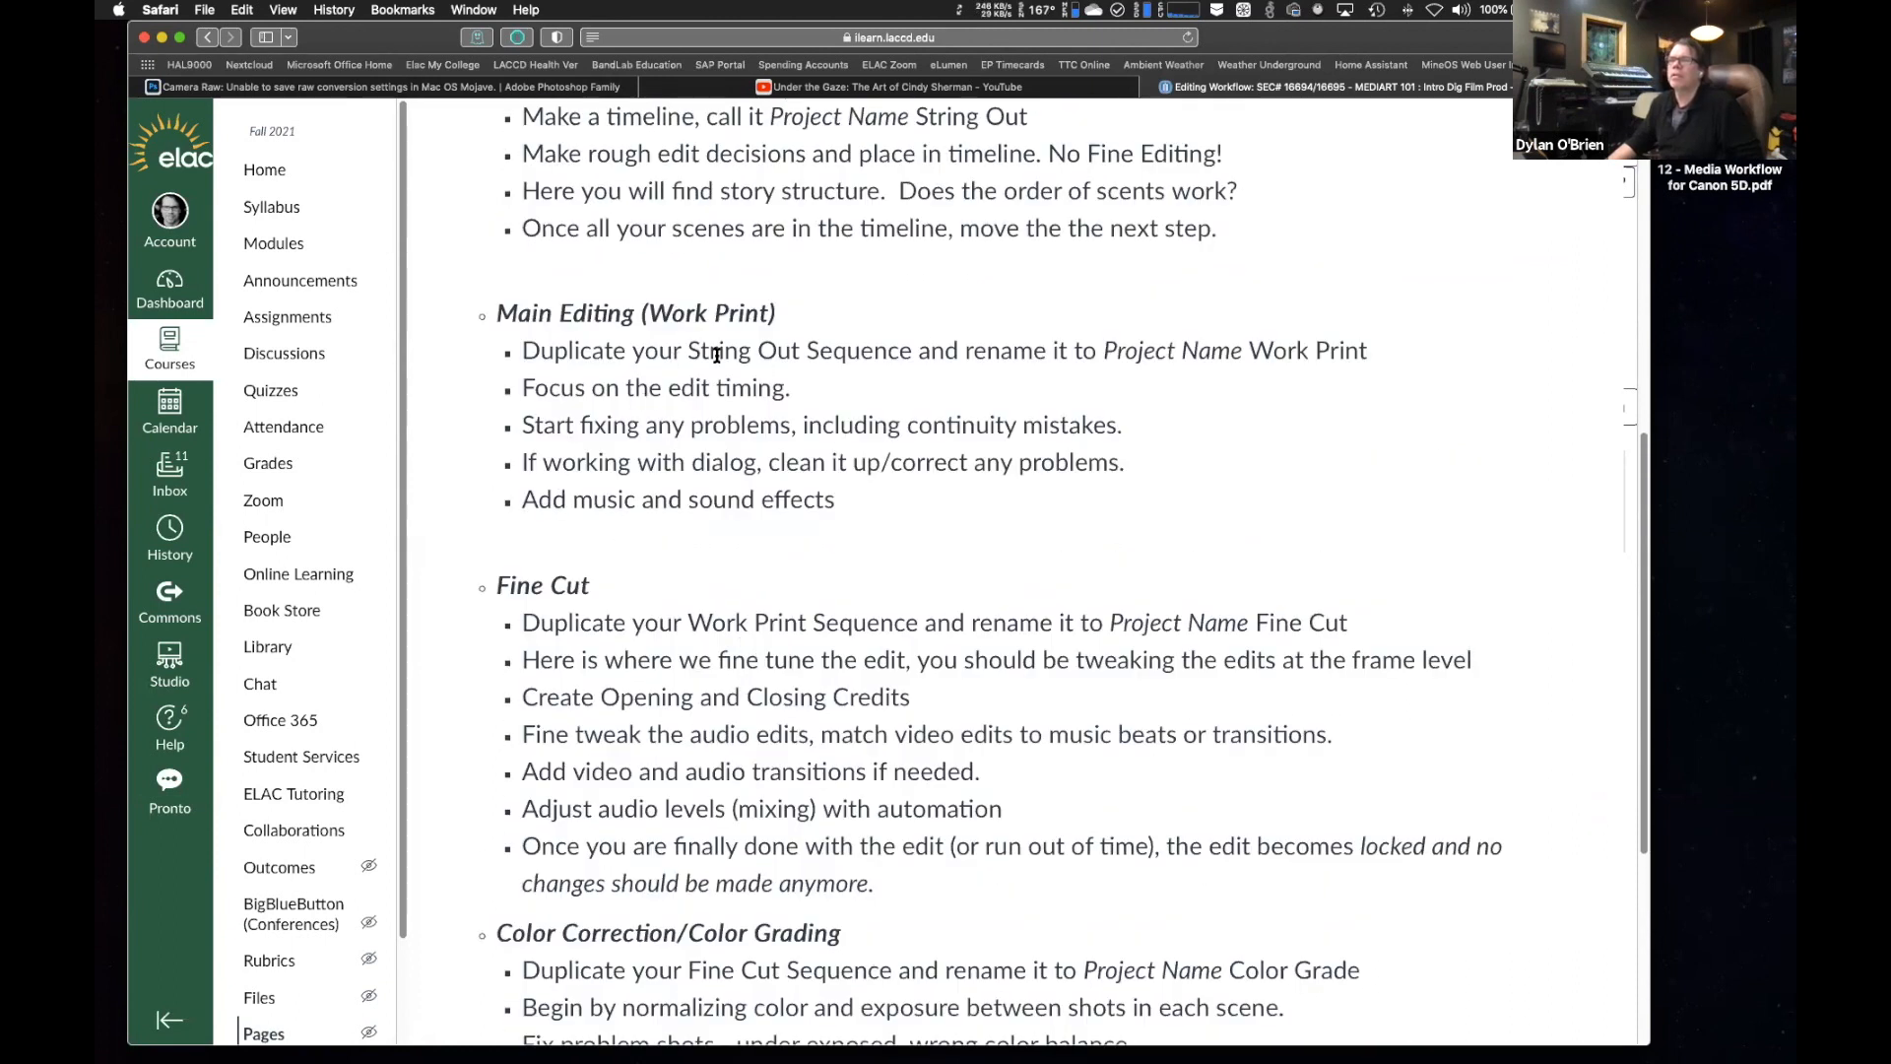
{"action": "key", "text": "ctrl+Up"}
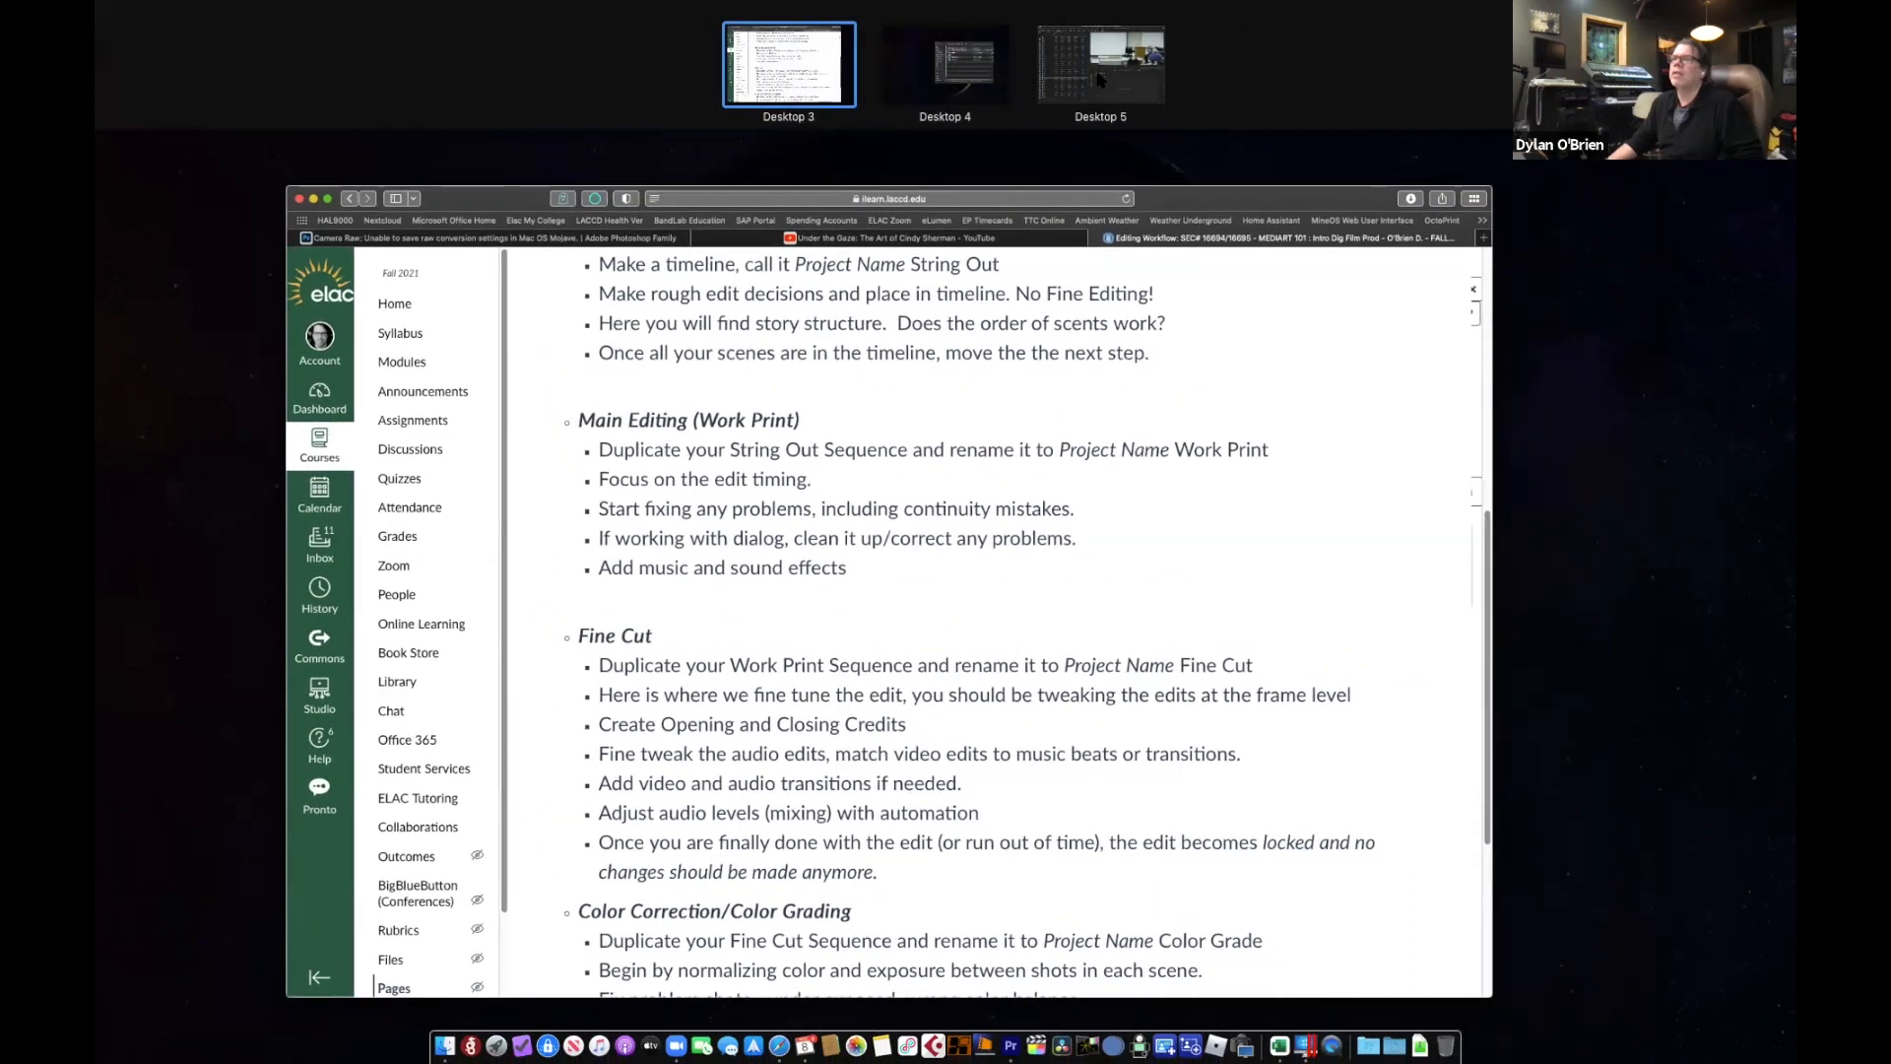
{"action": "left_click", "coordinate": [1100, 79]}
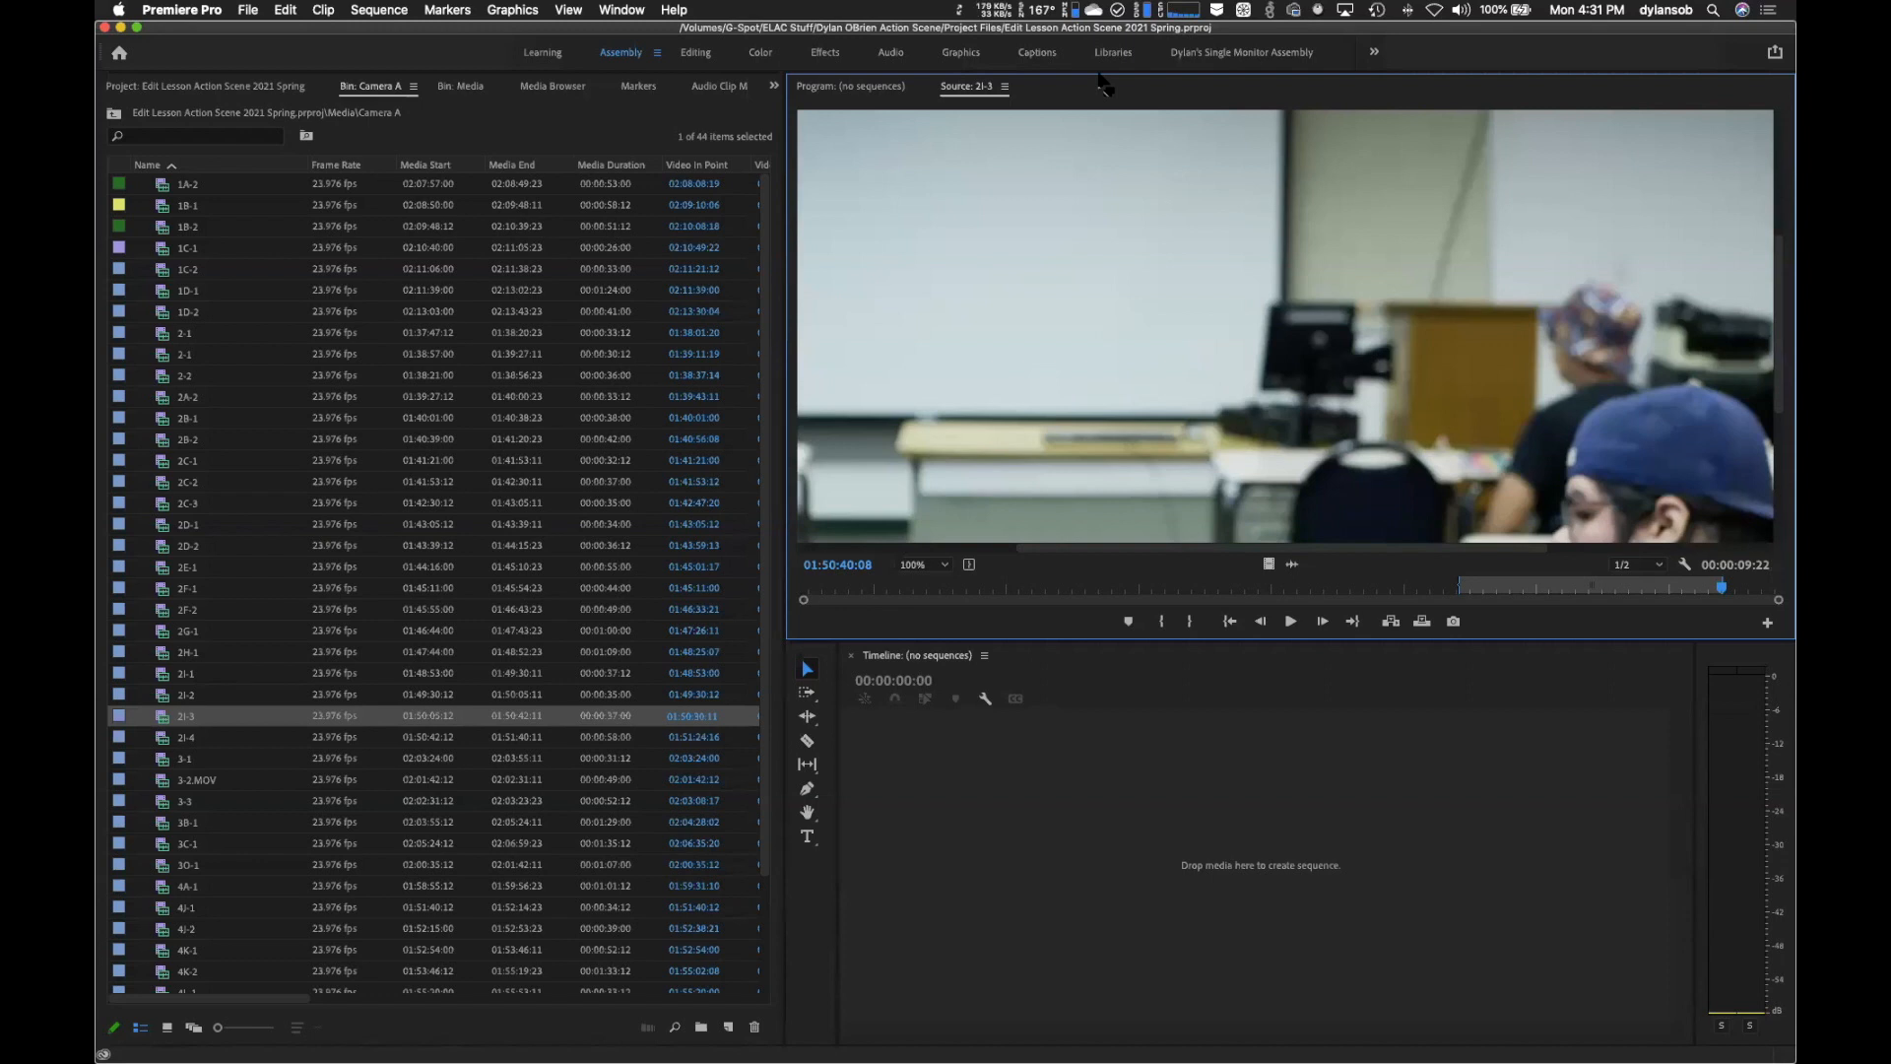
{"action": "key", "text": "ctrl+Up"}
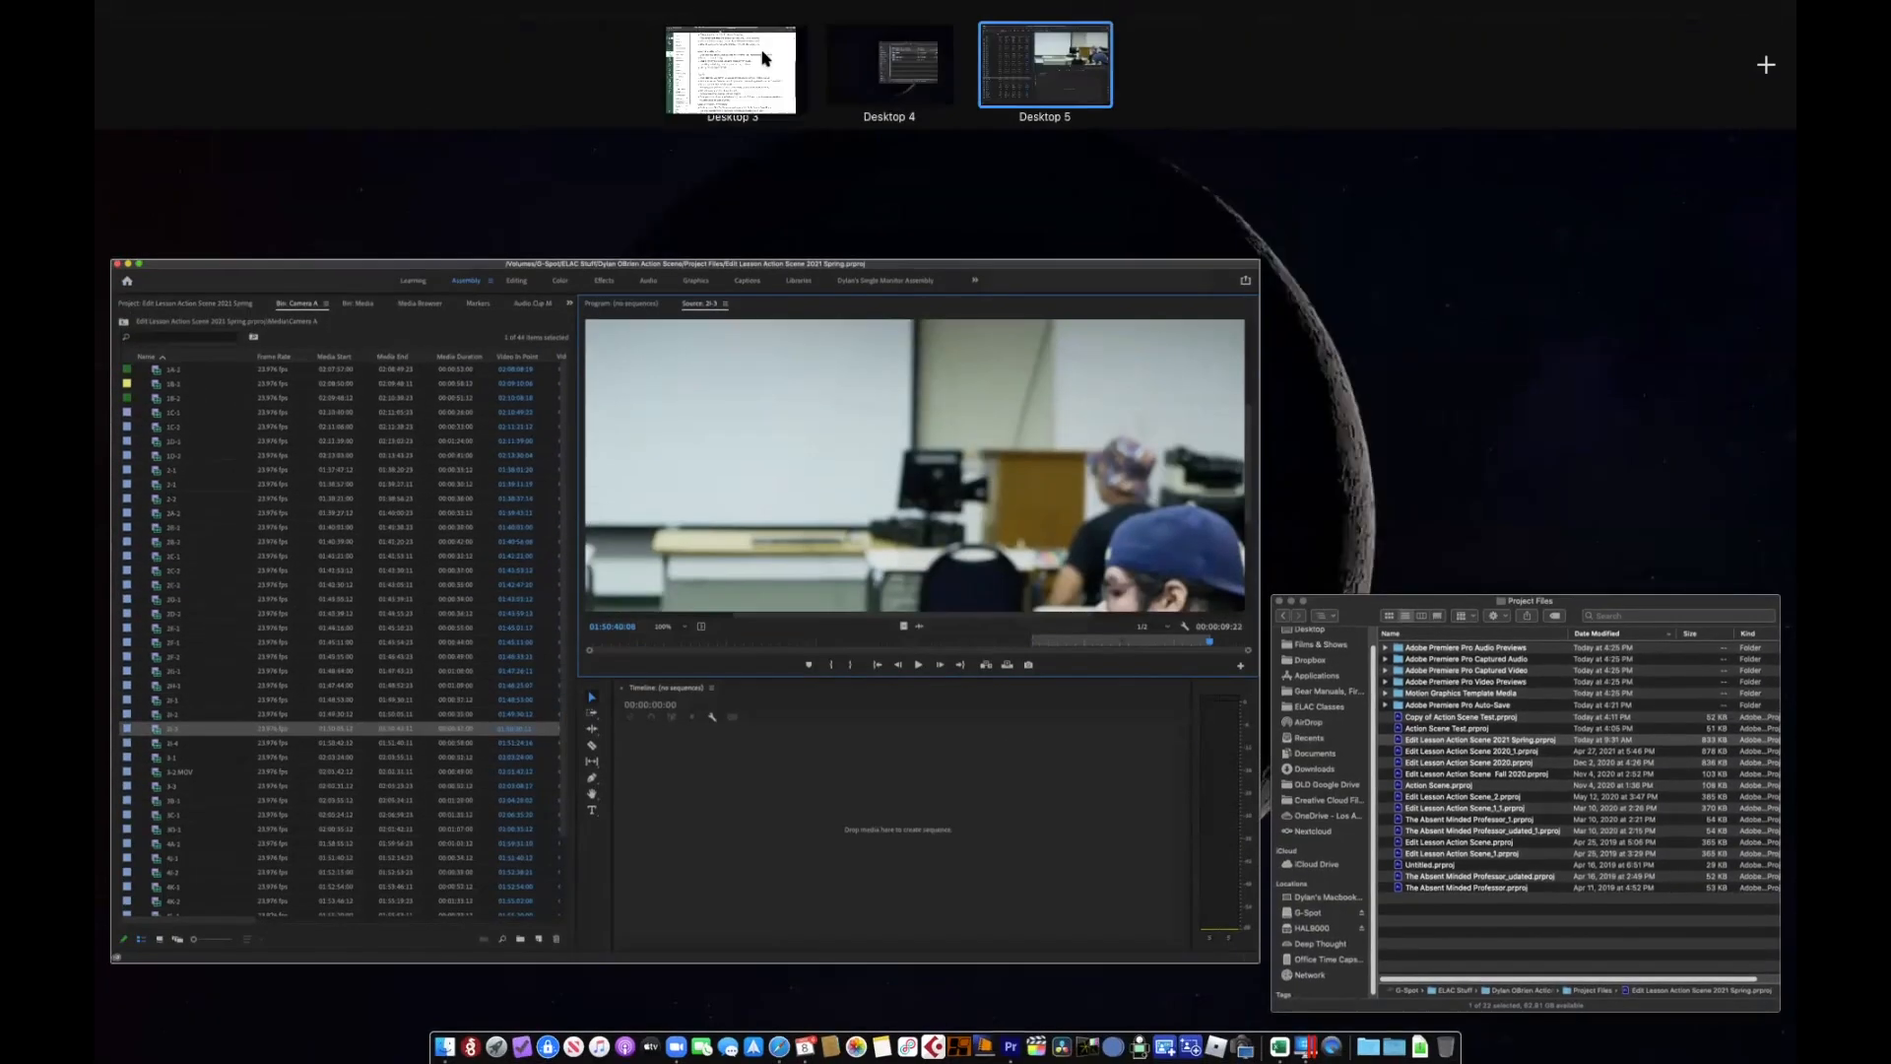
{"action": "left_click", "coordinate": [764, 59]}
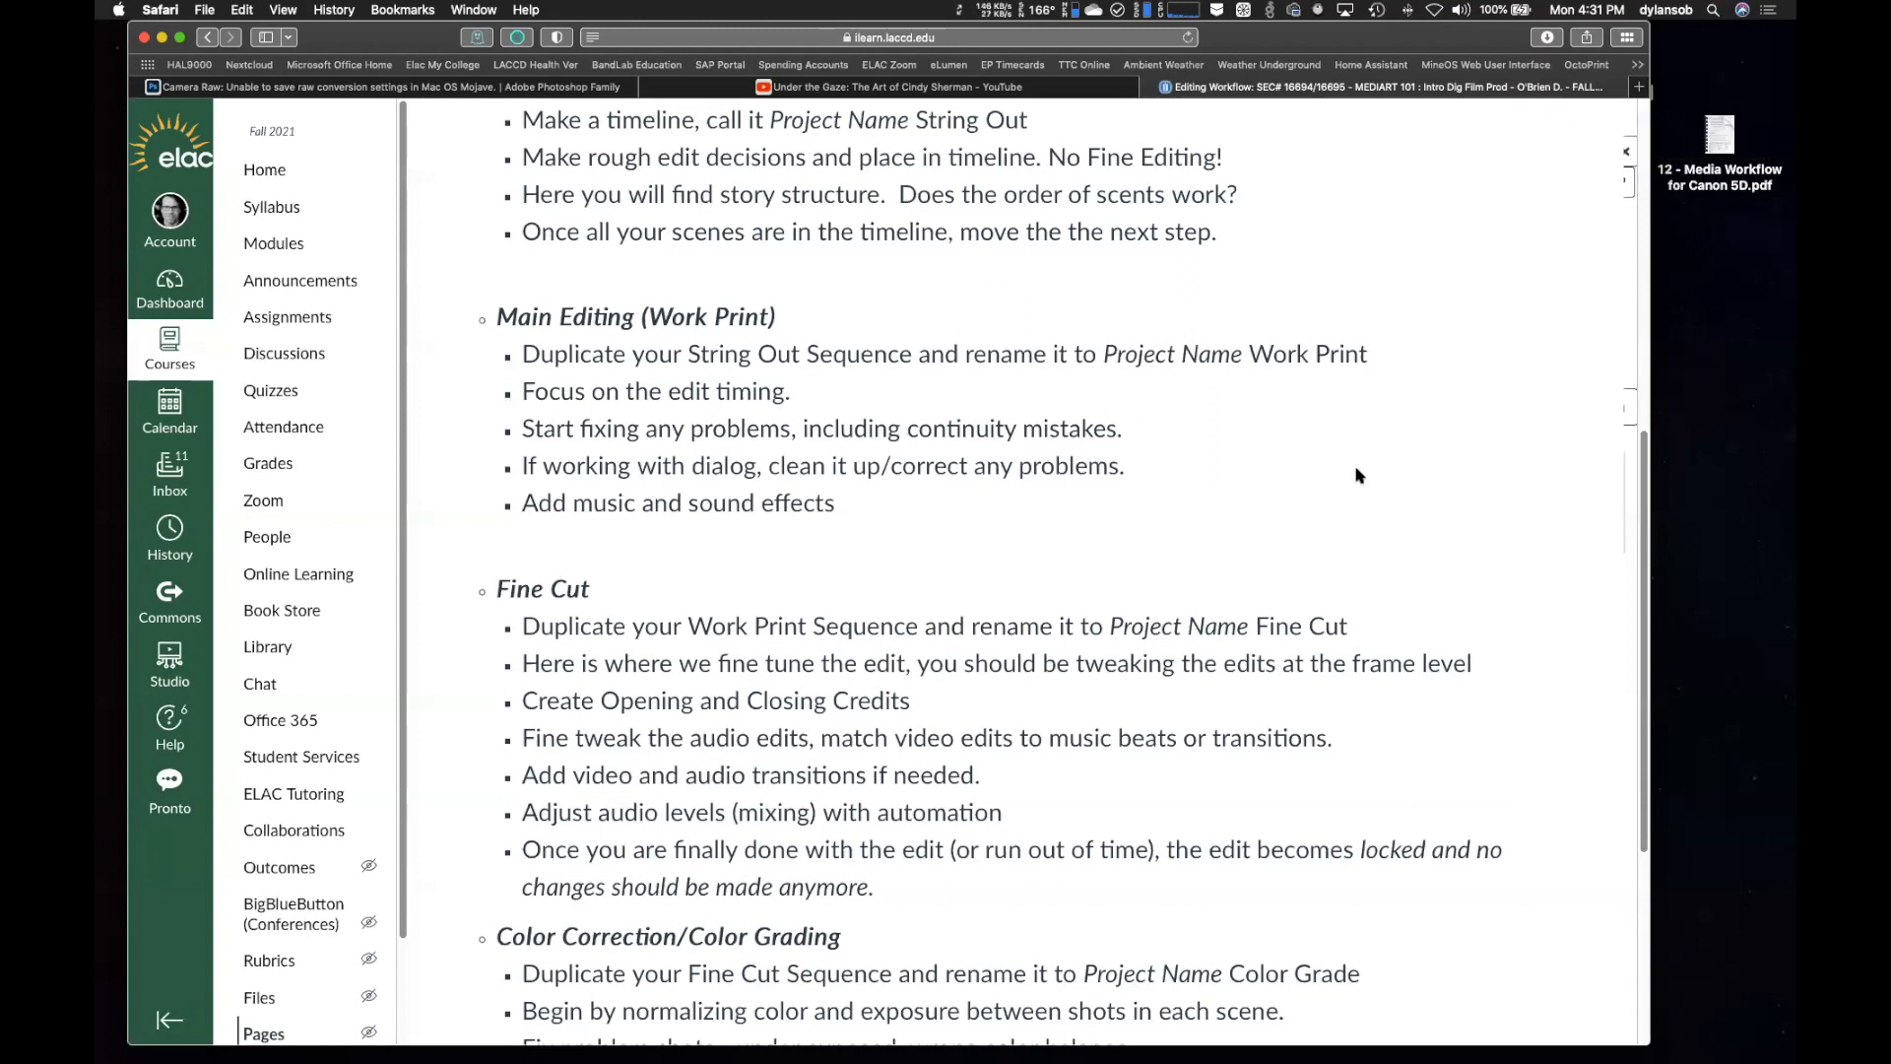
Return to Premiere Pro, open clip 1A-2 from the Camera A bin and scrub through its footage in the Source monitor.
{"action": "key", "text": "ctrl+Up"}
{"action": "left_click", "coordinate": [1136, 75]}
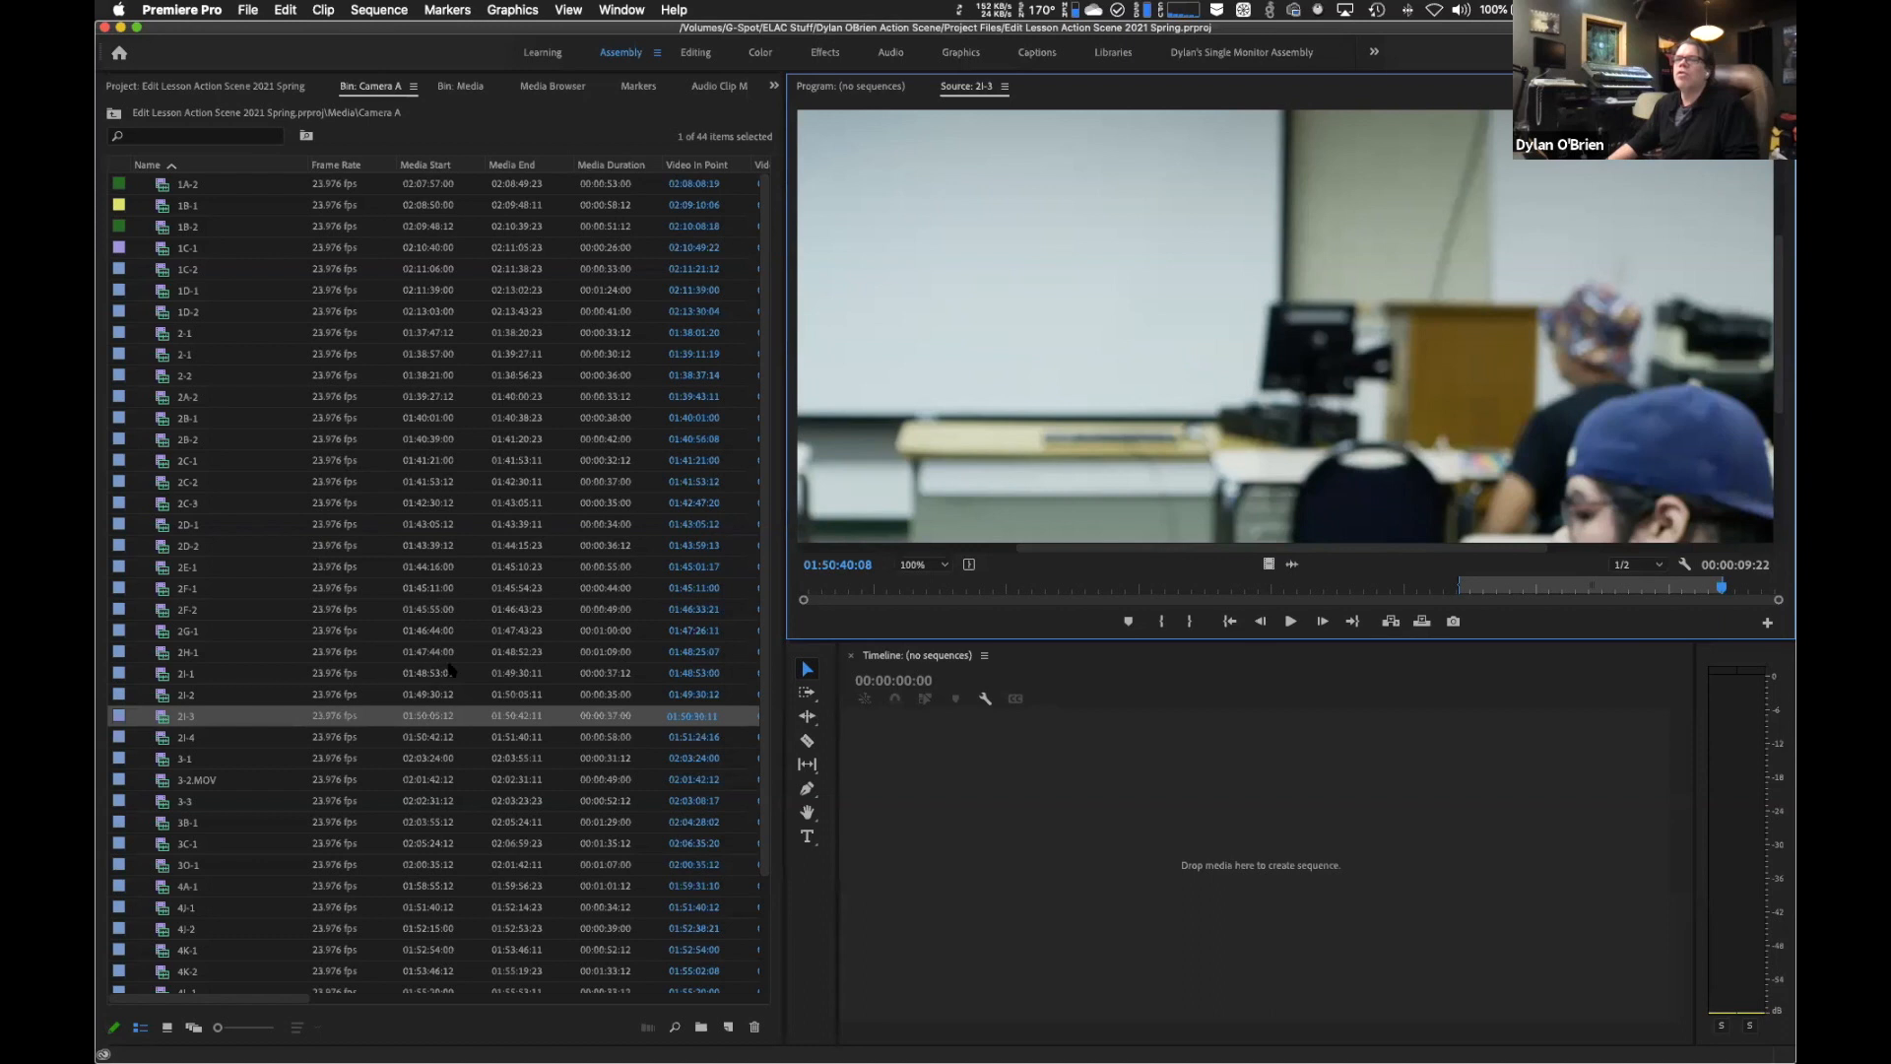
{"action": "scroll", "coordinate": [451, 292], "scroll_direction": "down", "scroll_amount": 2}
{"action": "double_click", "coordinate": [166, 186]}
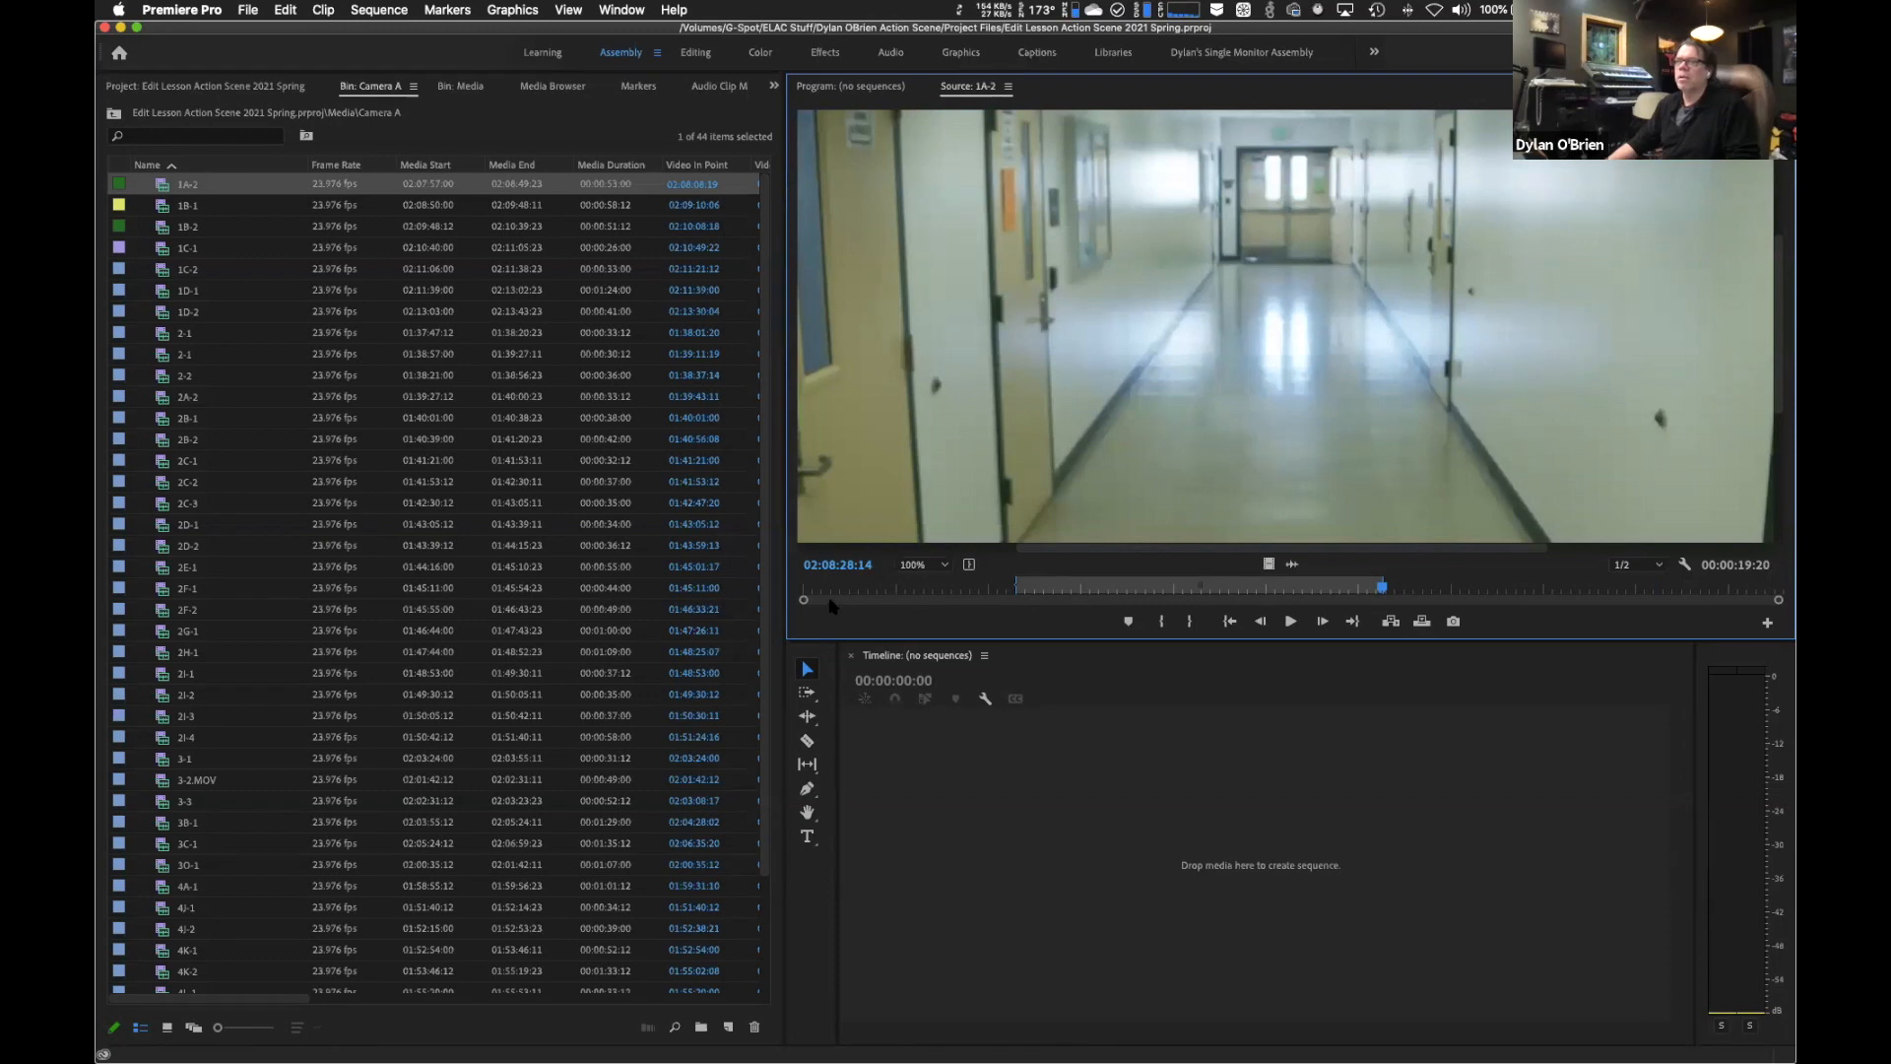
{"action": "left_click_drag", "start_coordinate": [898, 588], "coordinate": [1079, 573]}
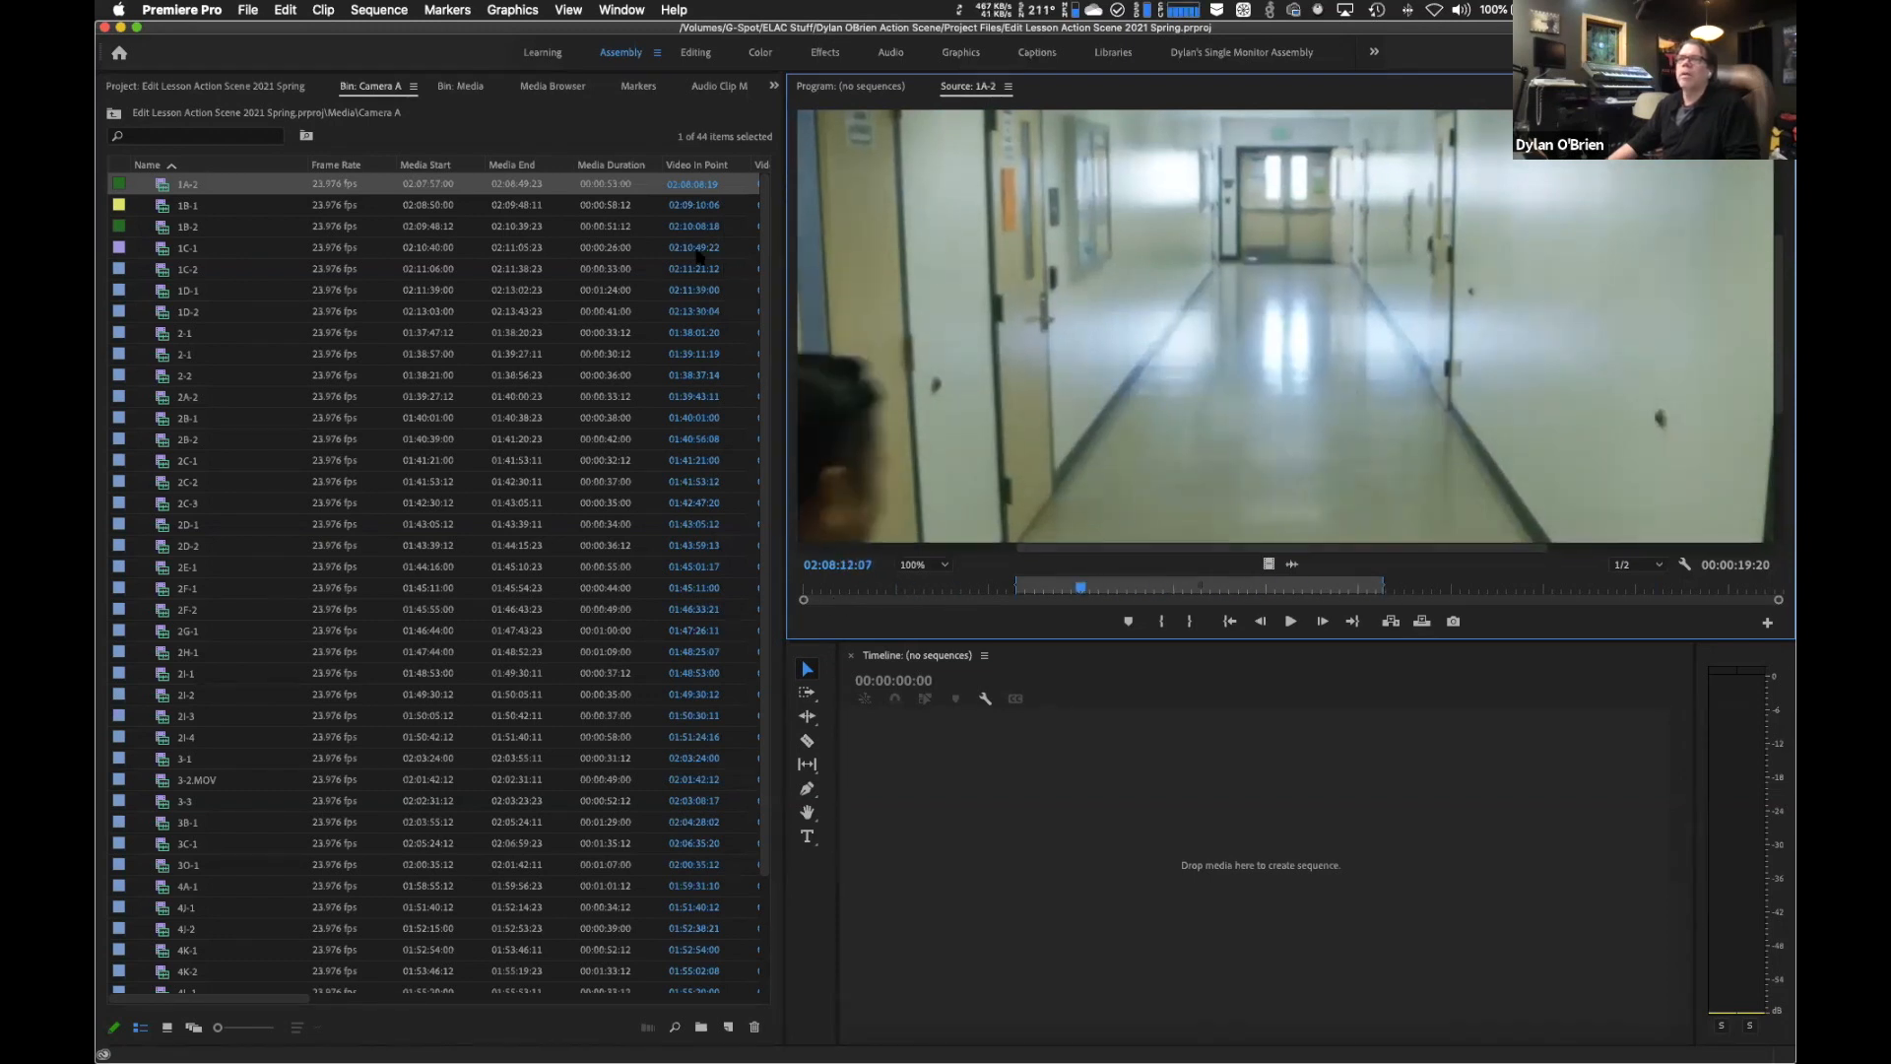
Switch to the Editing workspace, reopen clip 1A-2 in the Source monitor and shuttle through its opening footage.
{"action": "left_click", "coordinate": [695, 54]}
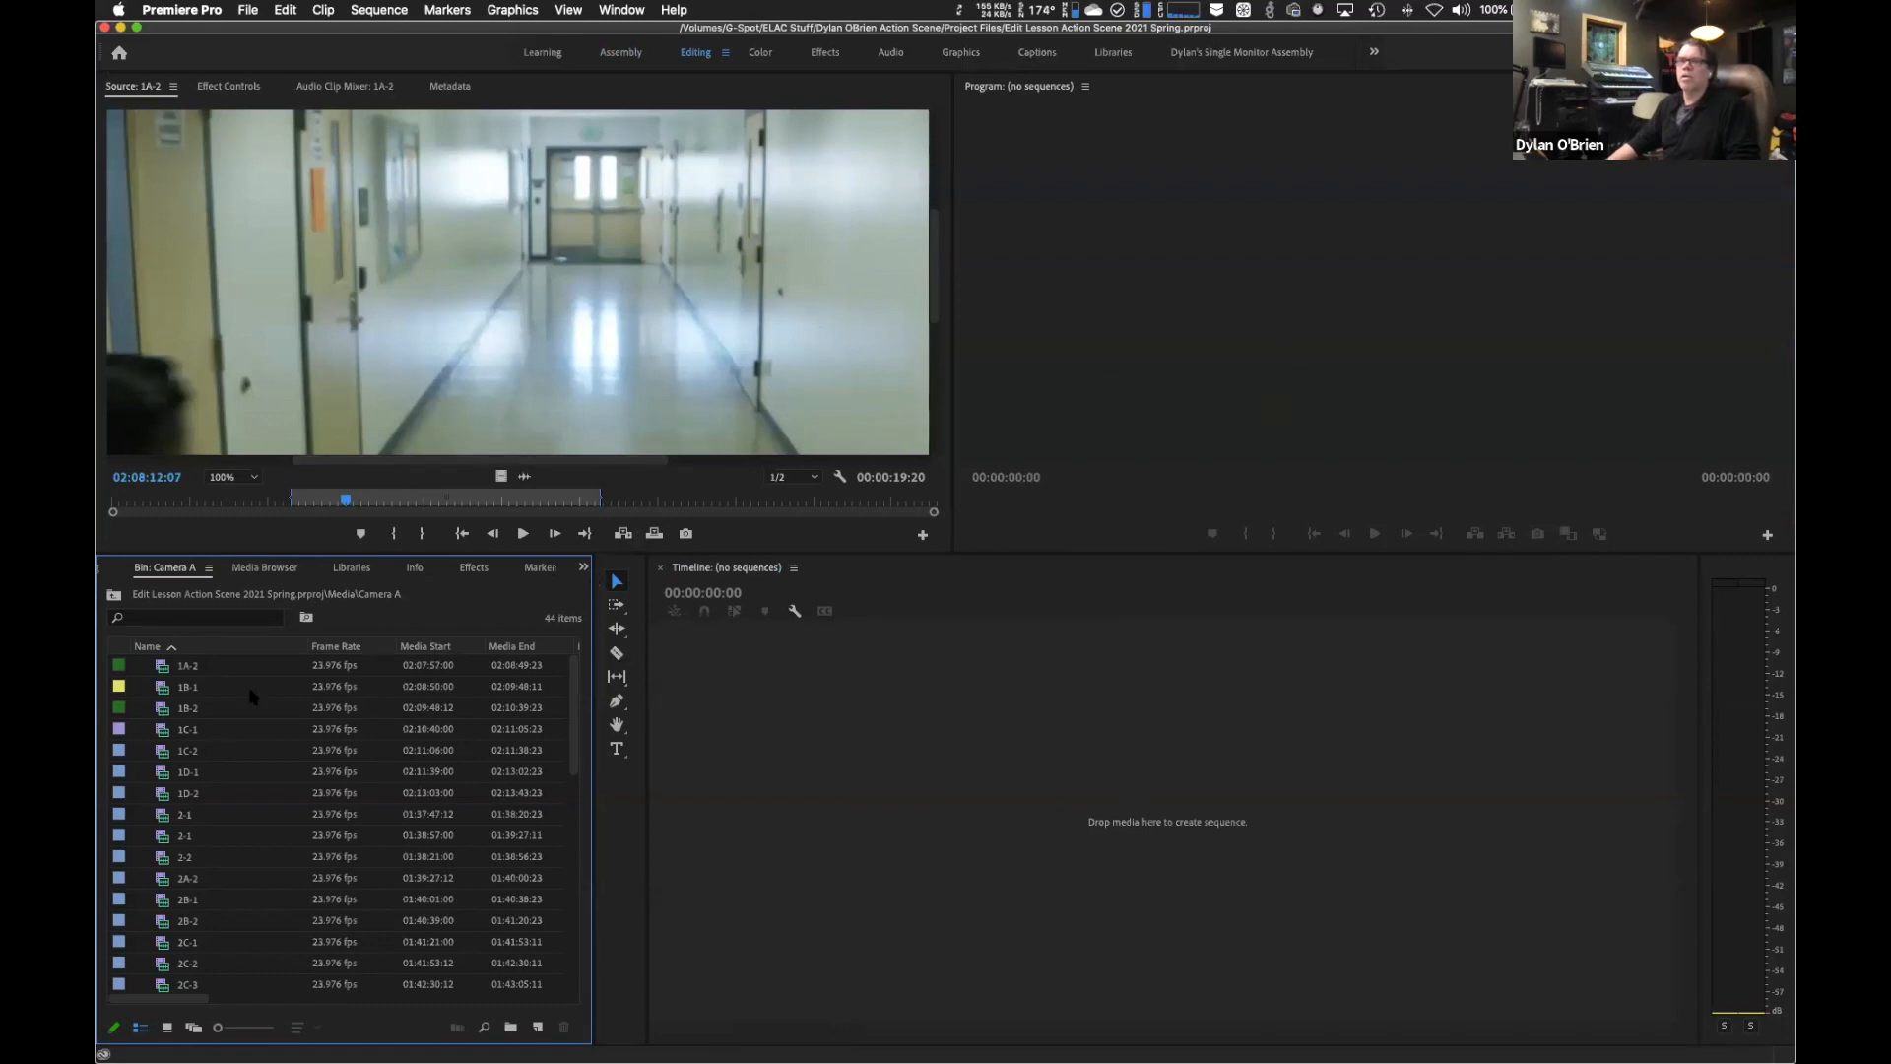
{"action": "double_click", "coordinate": [163, 667]}
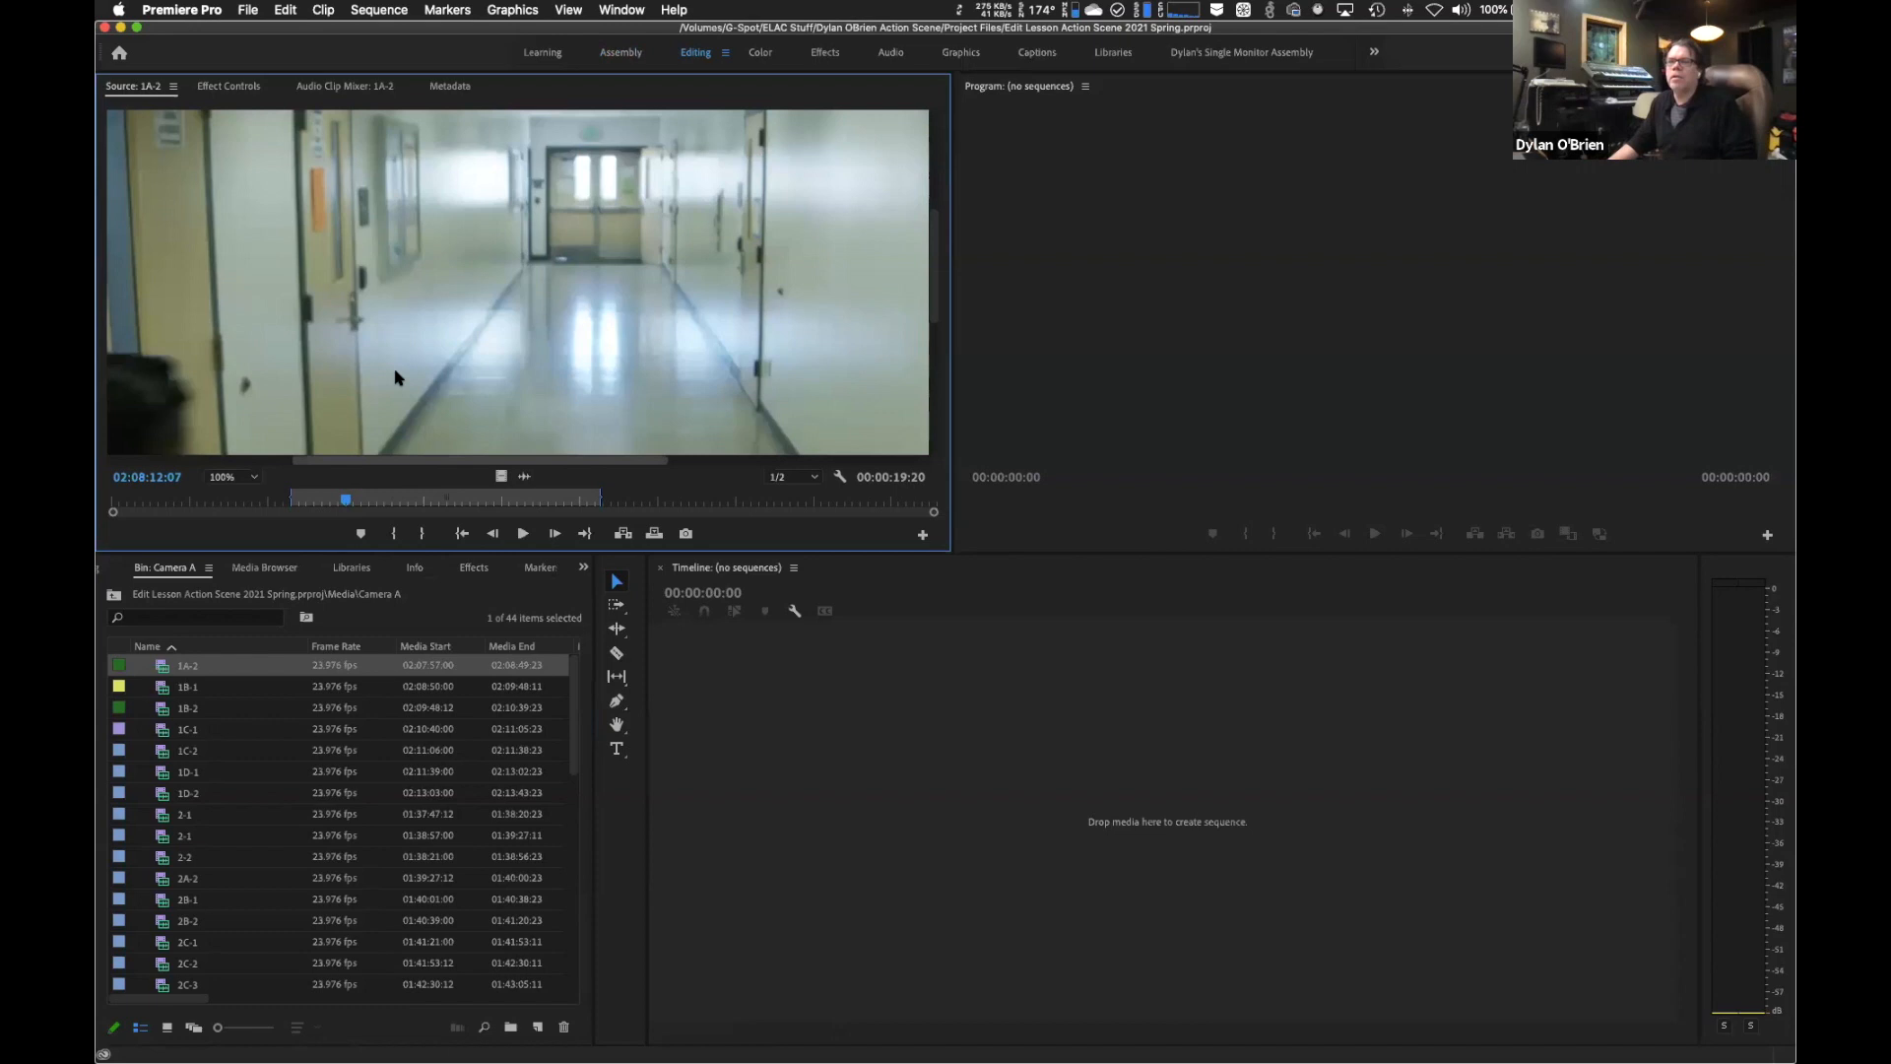
{"action": "left_click_drag", "start_coordinate": [407, 500], "coordinate": [338, 503]}
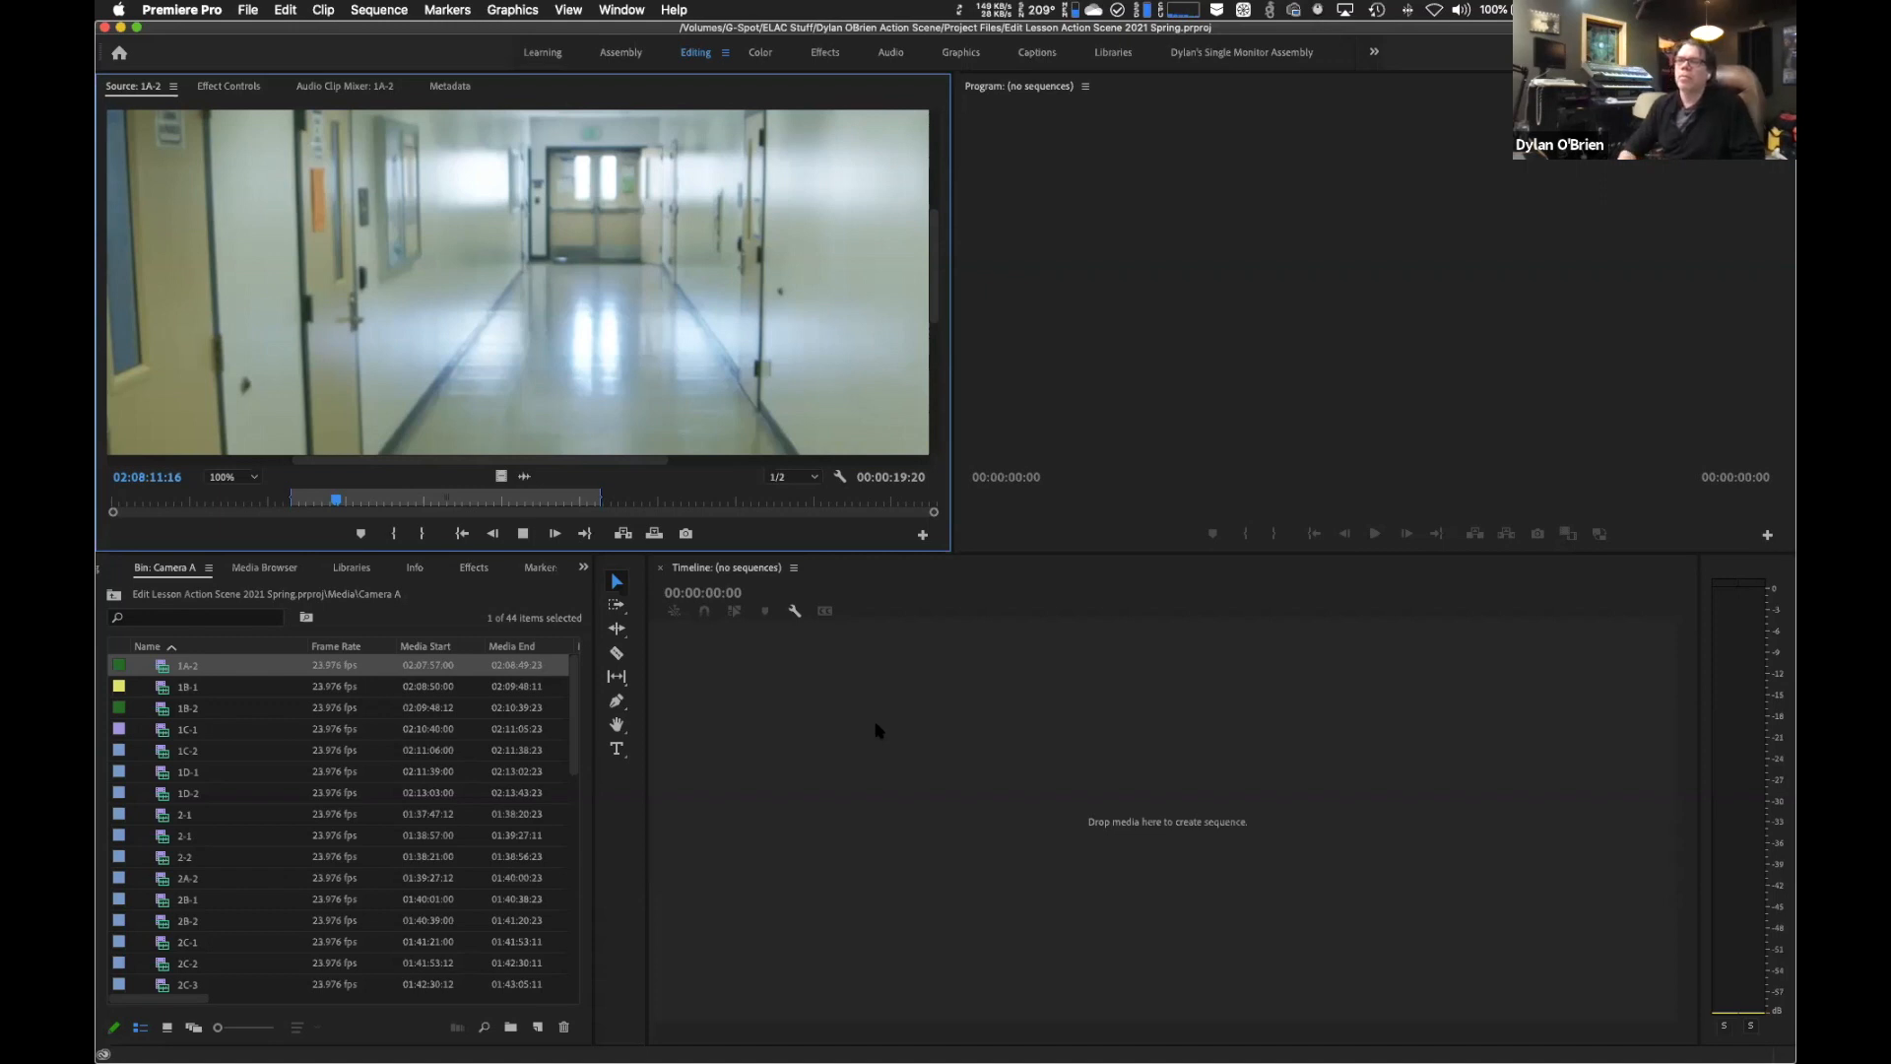
{"action": "key", "text": "k"}
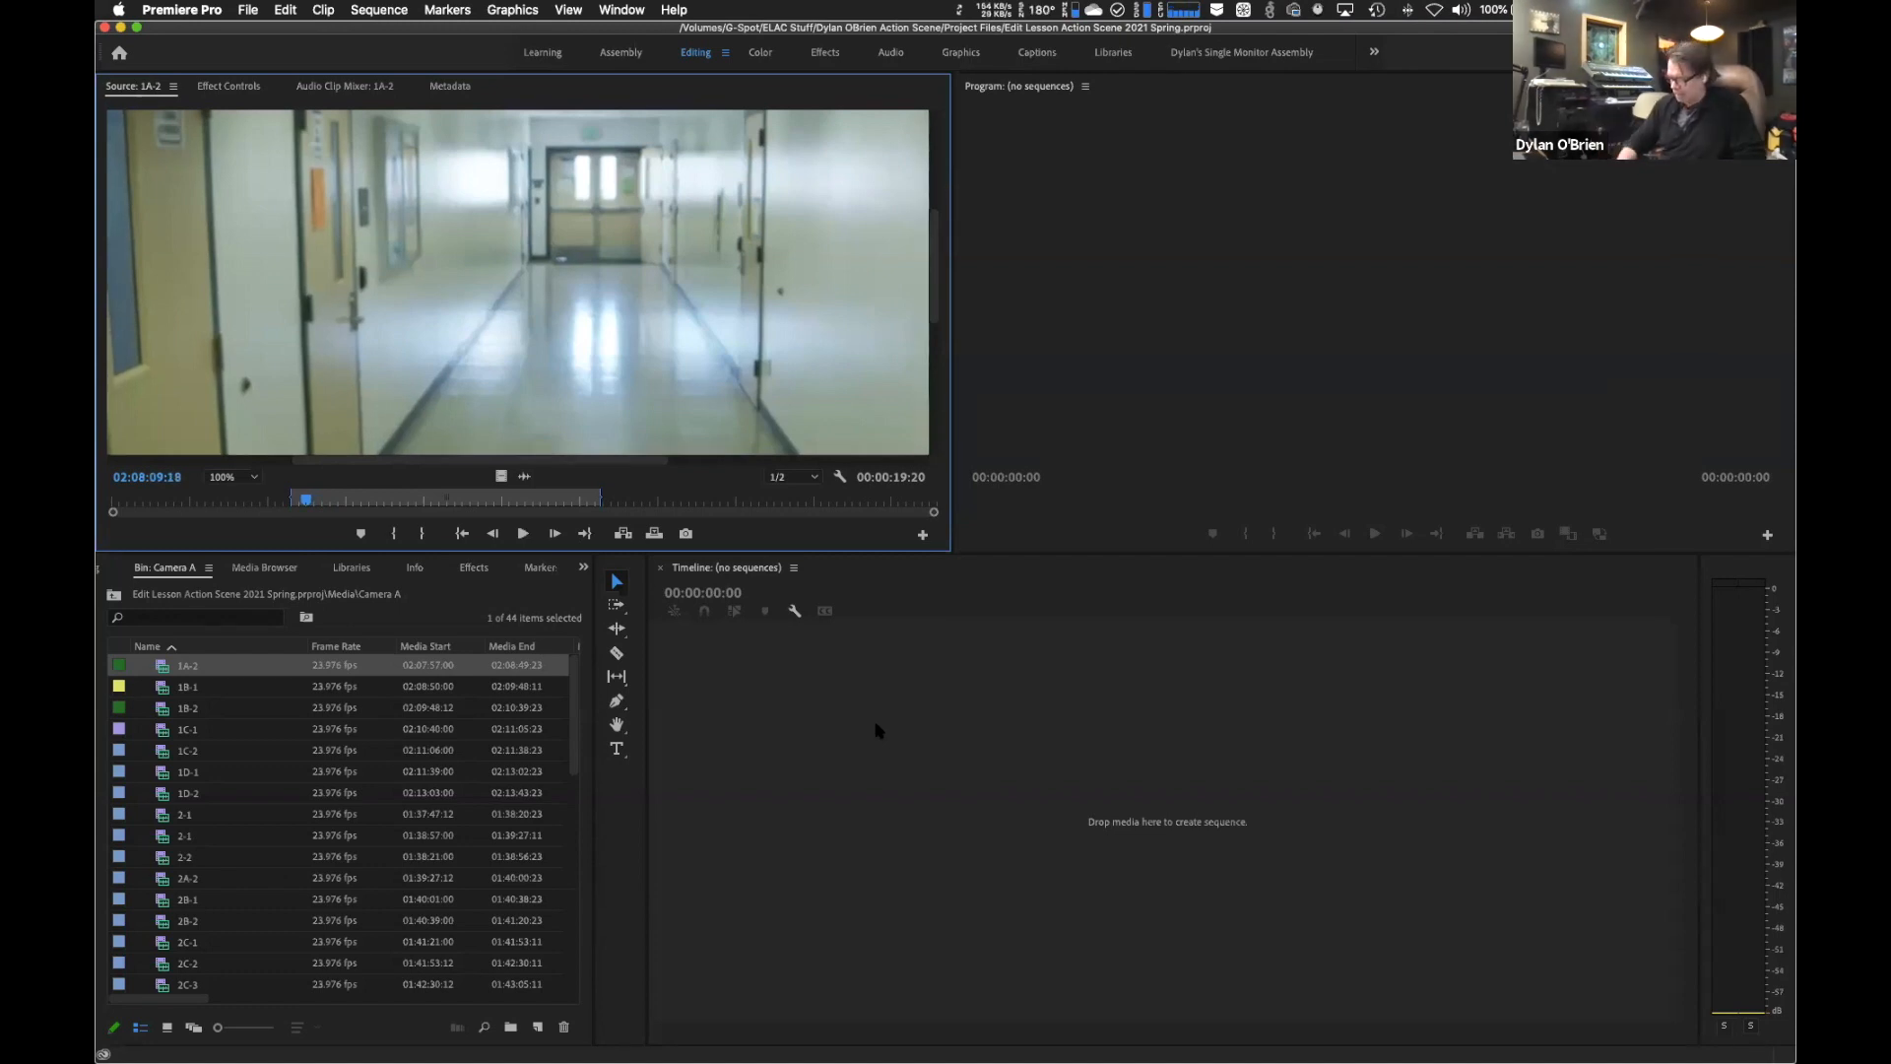
{"action": "key", "text": "l"}
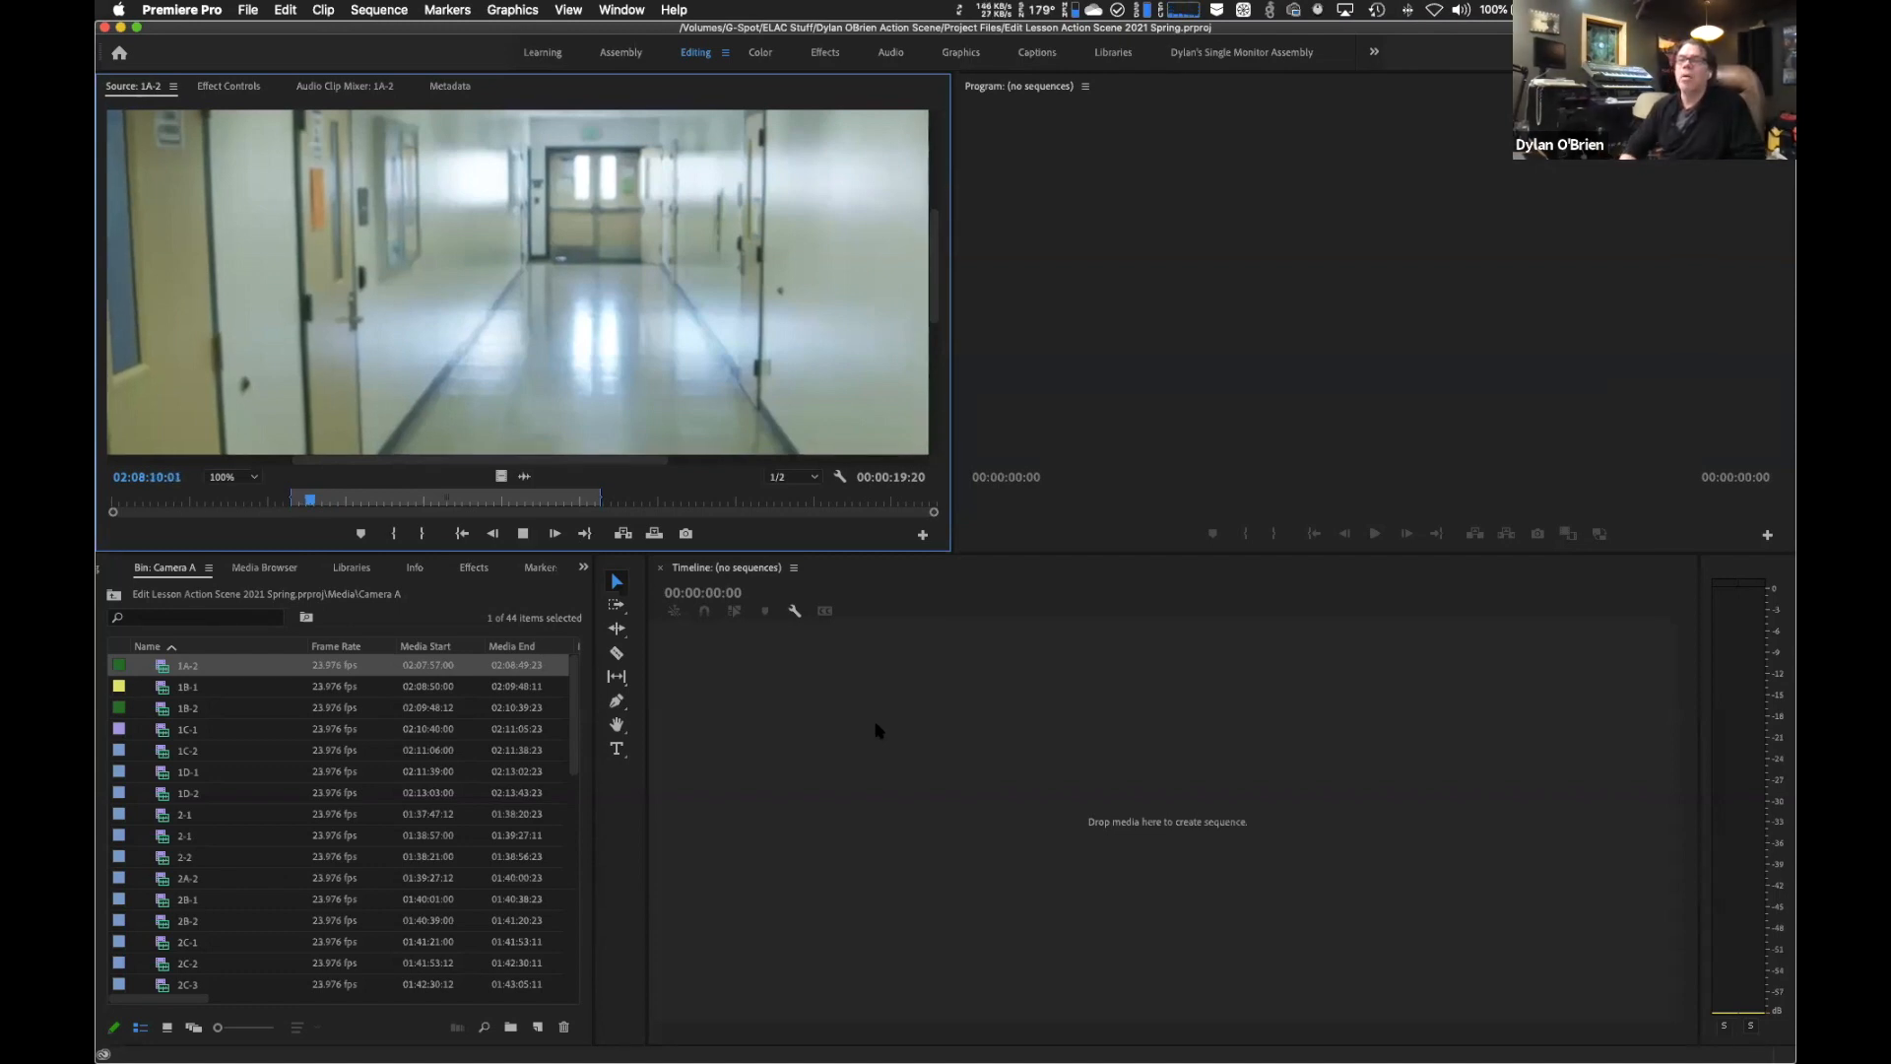
{"action": "key", "text": "k"}
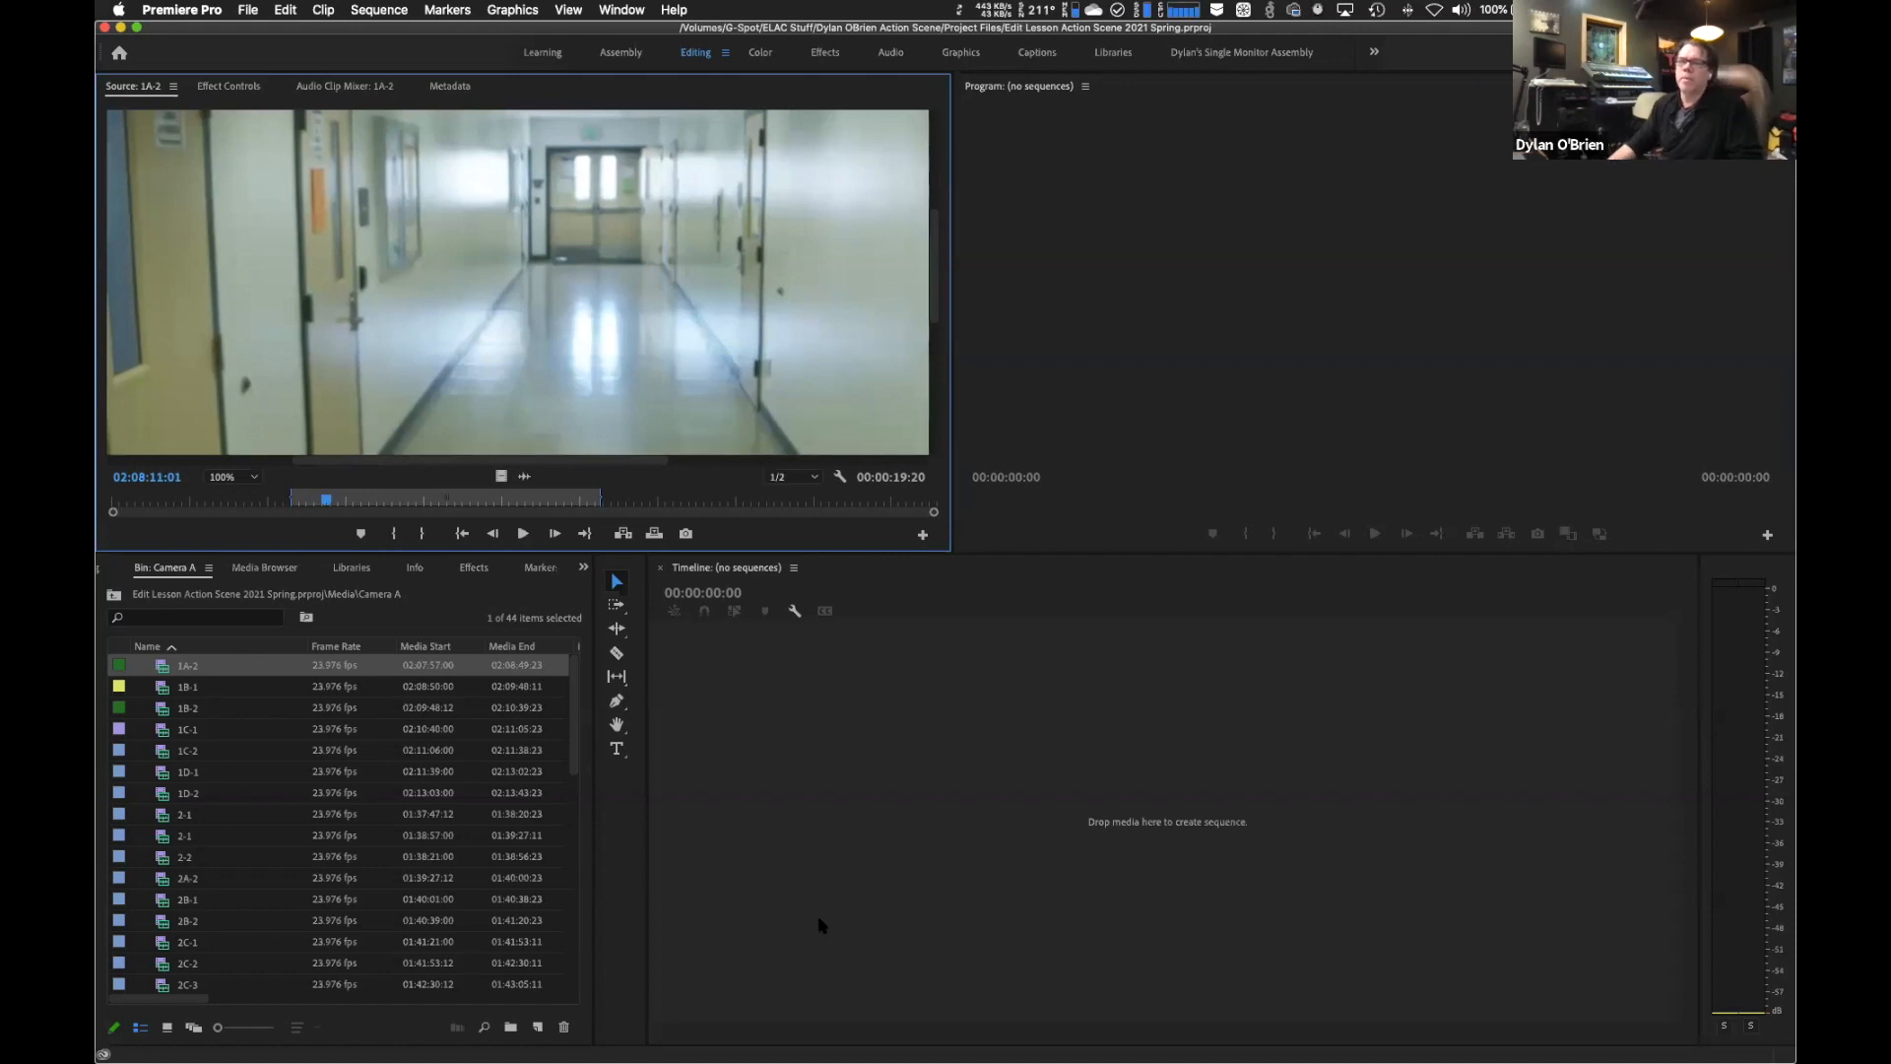
Open clip 1B-1 in the Source monitor and play it forward, stop it and play it in reverse.
{"action": "double_click", "coordinate": [159, 690]}
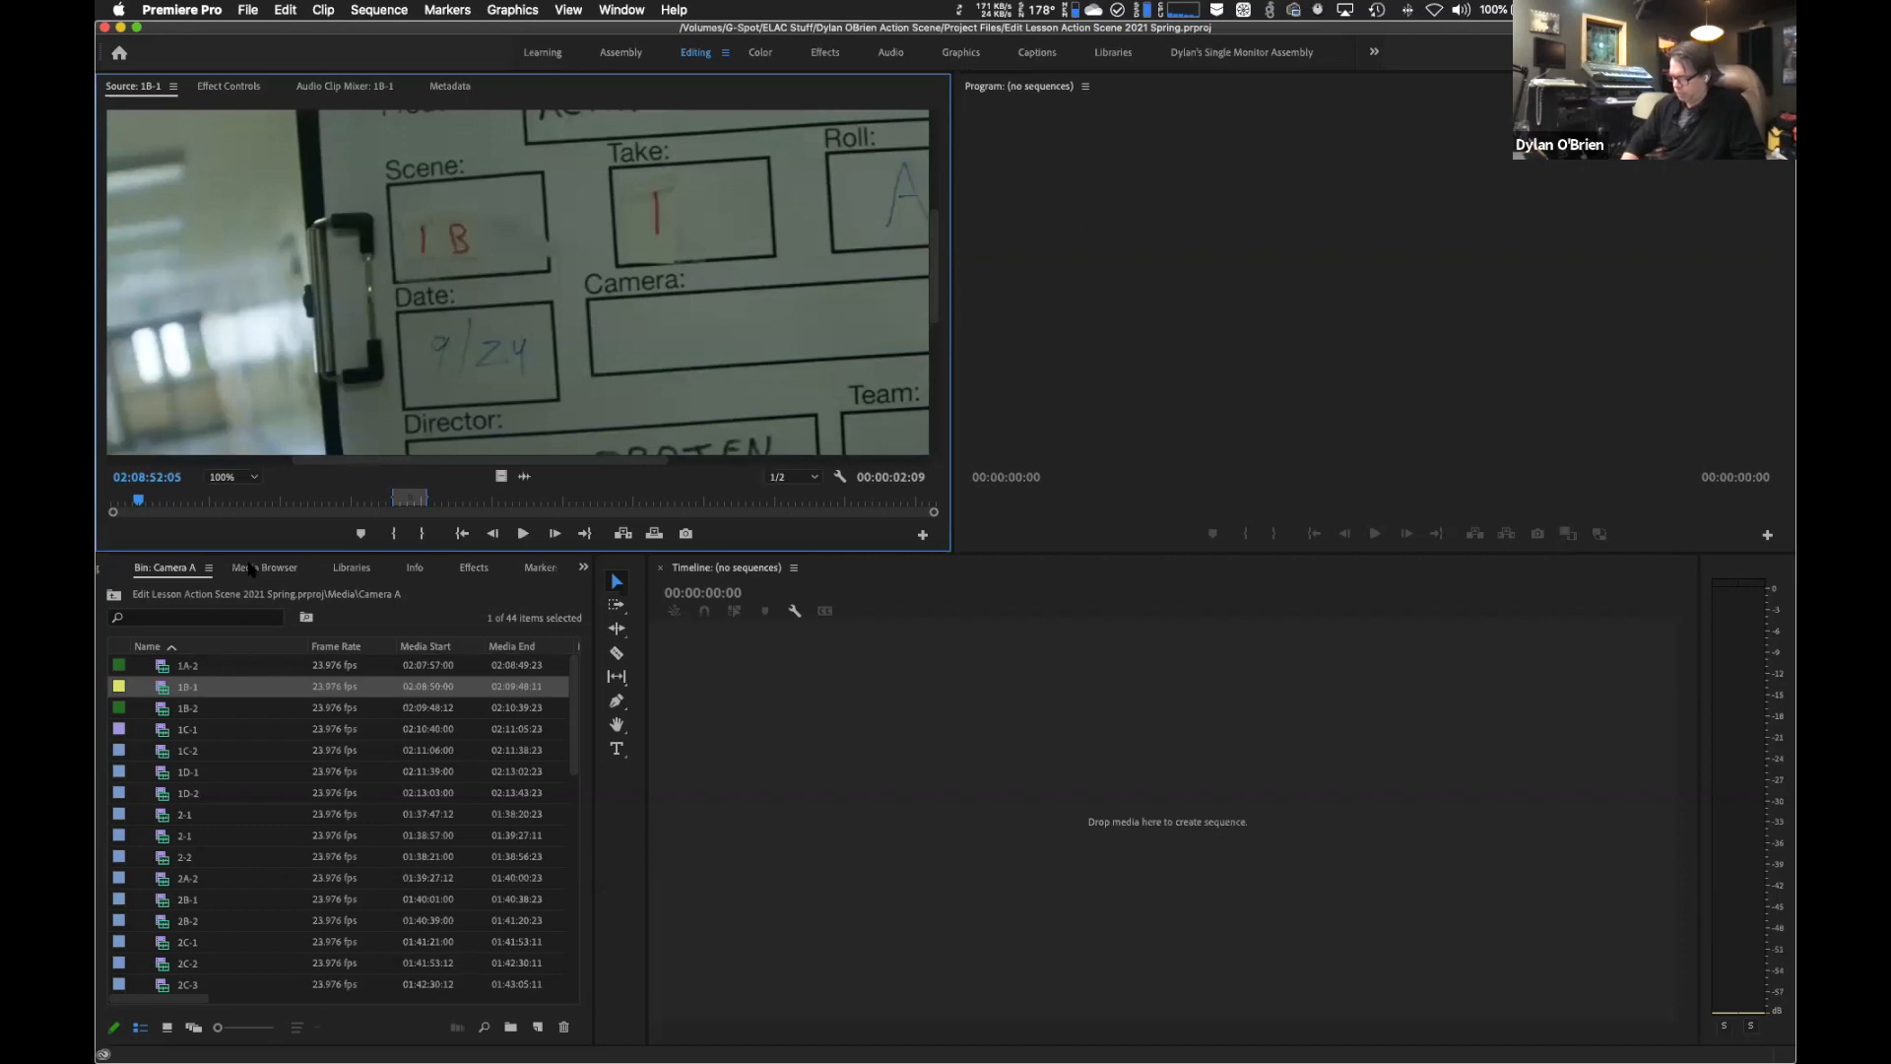
{"action": "key", "text": "l"}
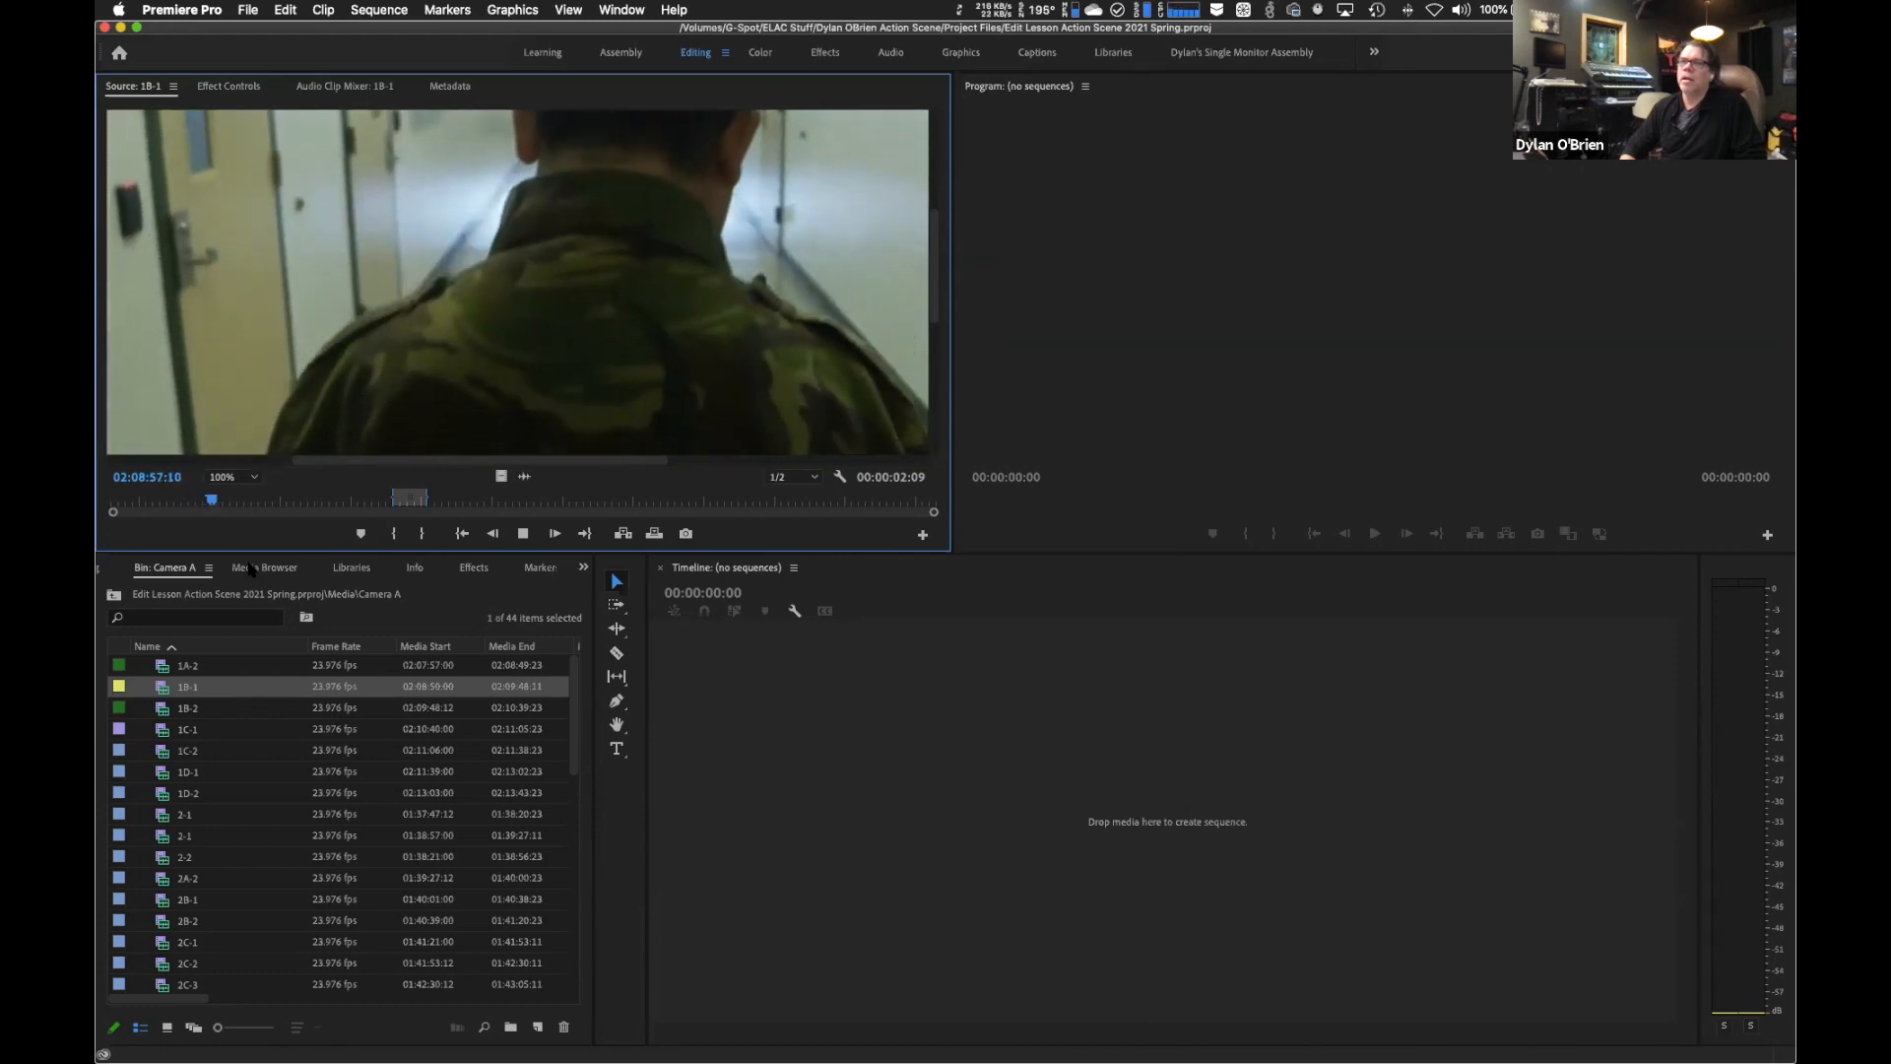
{"action": "key", "text": "k"}
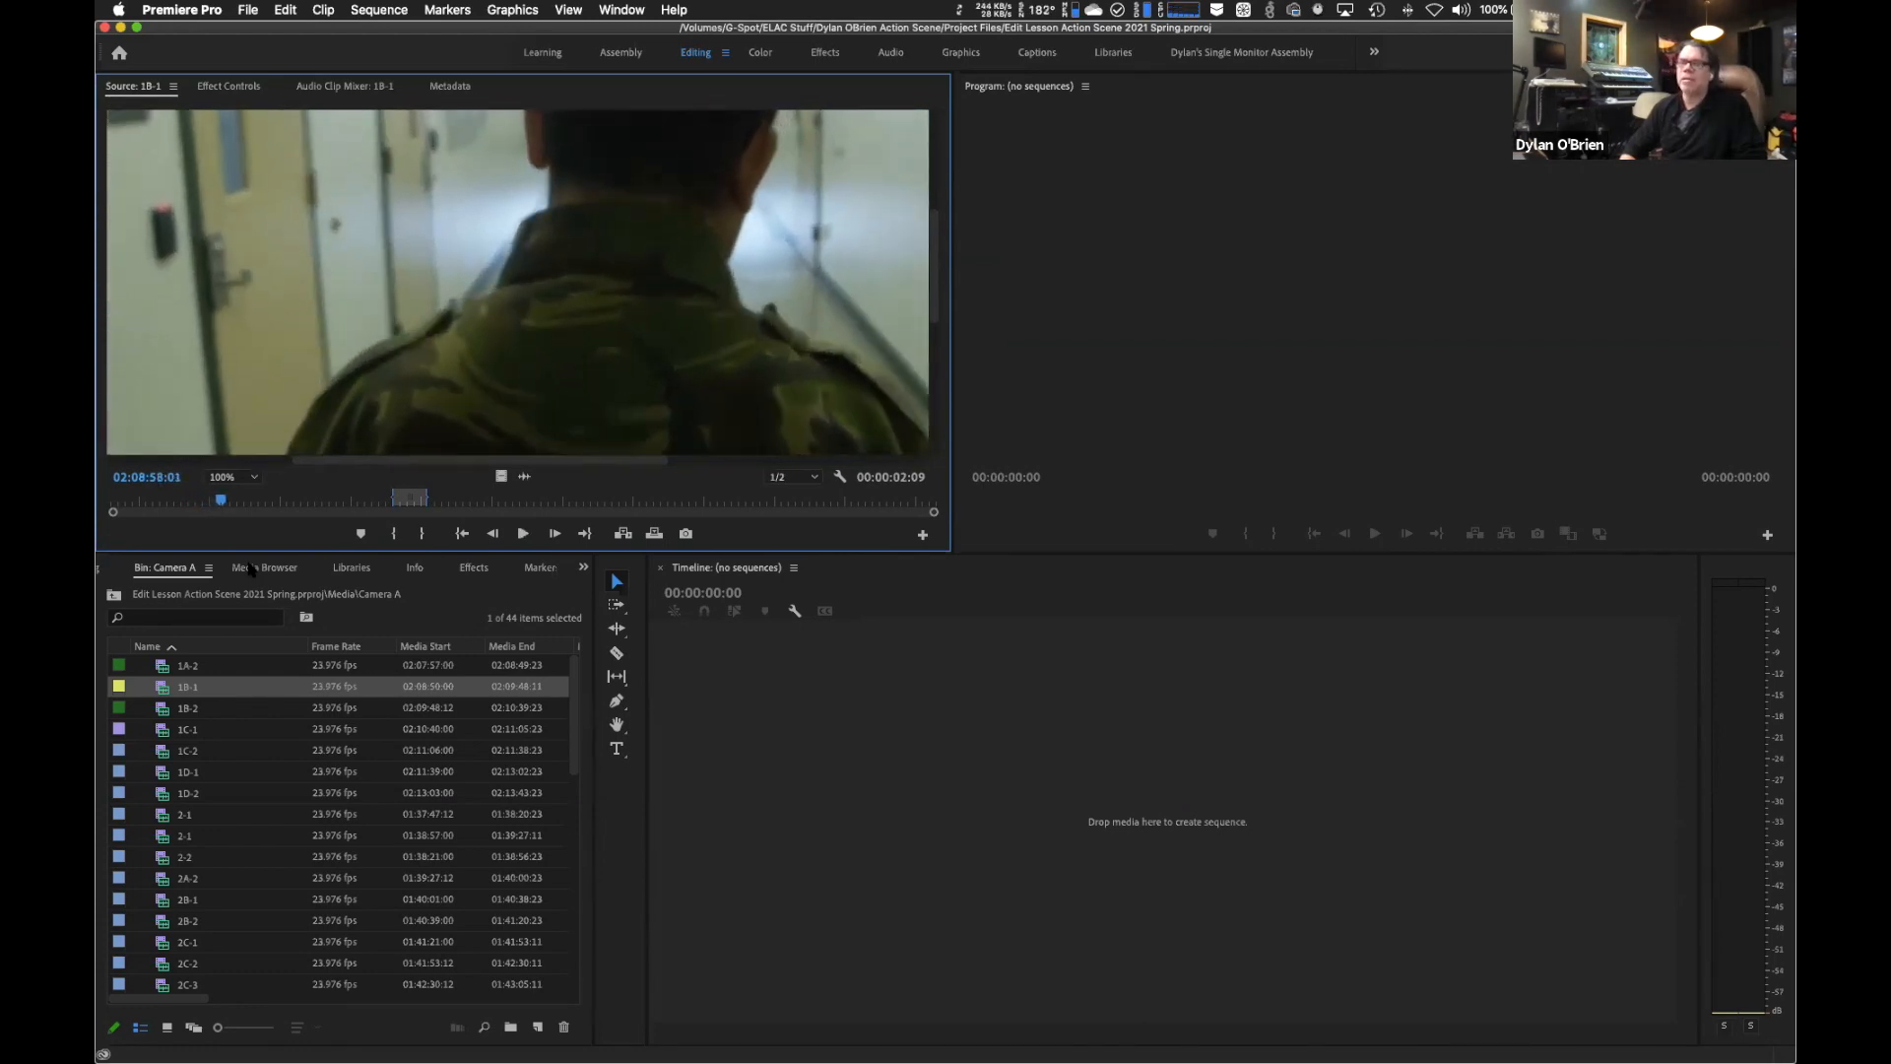
{"action": "key", "text": "j"}
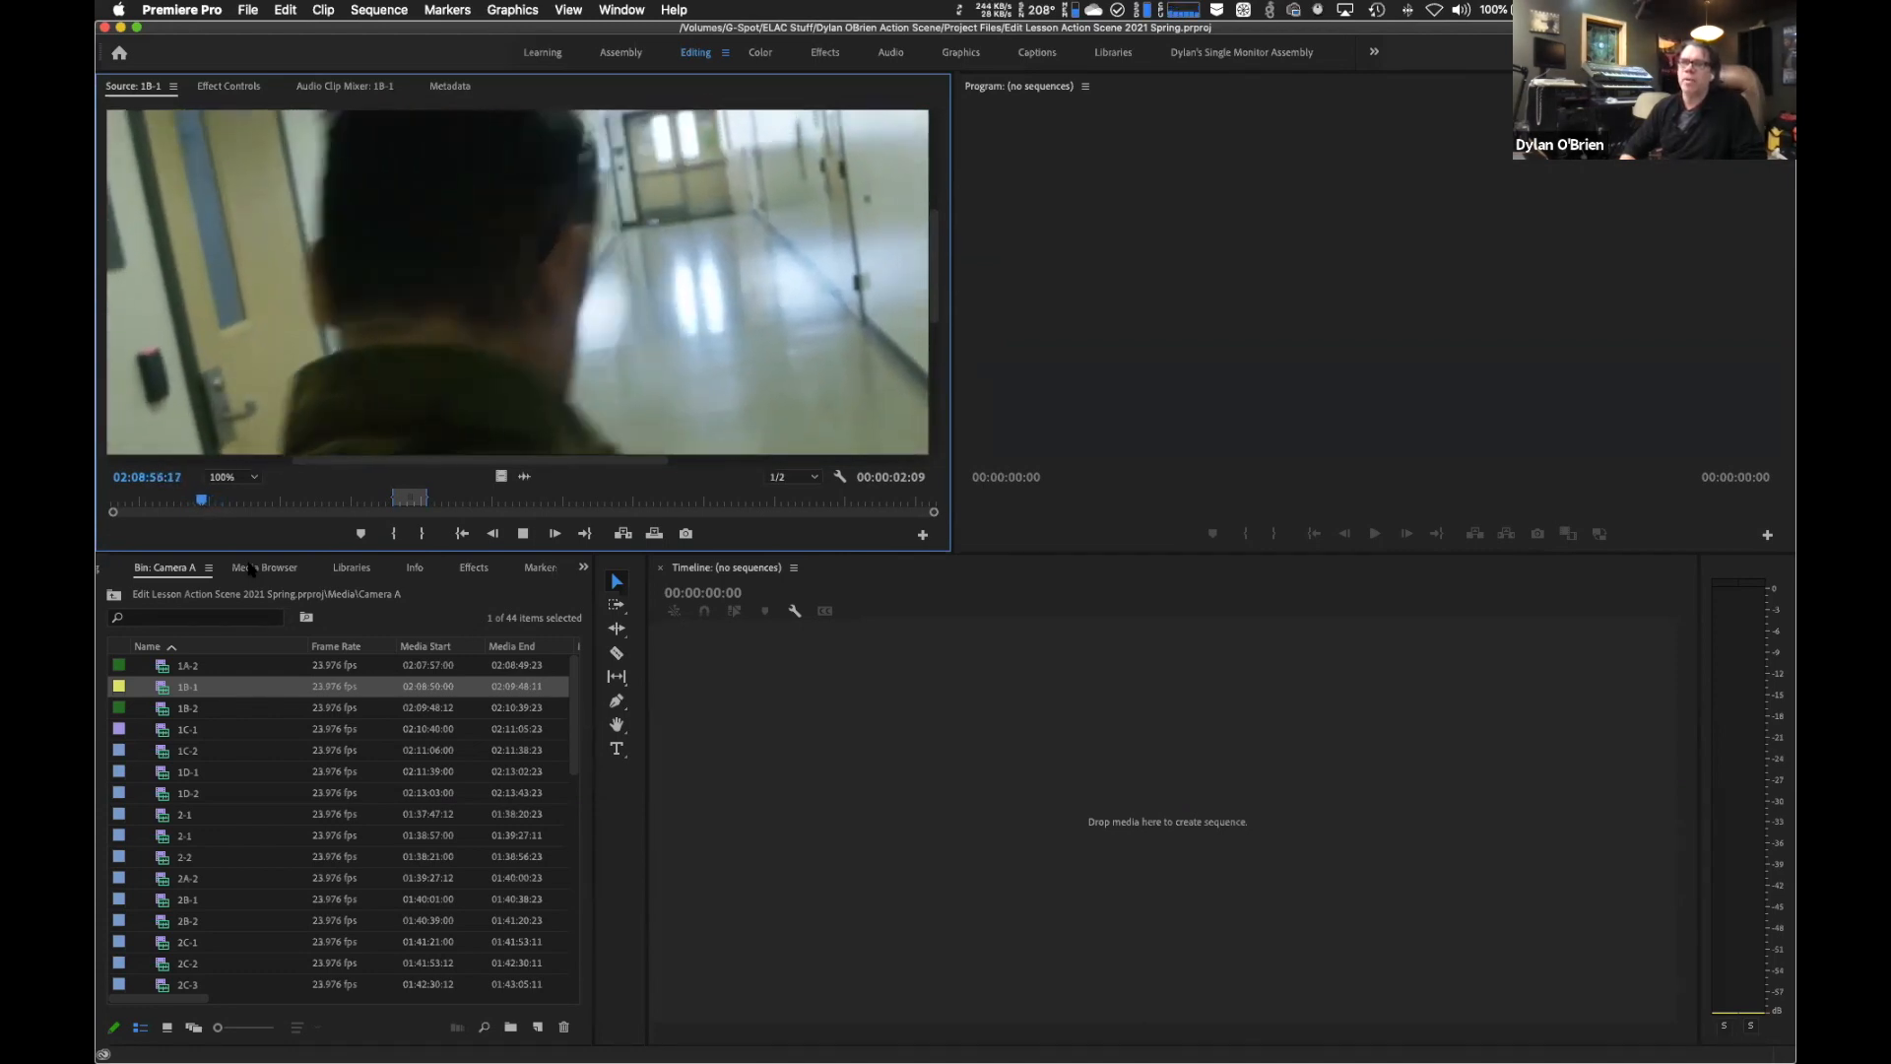
Play clip 1B-1 forward in the Source monitor, pausing and resuming playback through the hallway footage.
{"action": "key", "text": "k"}
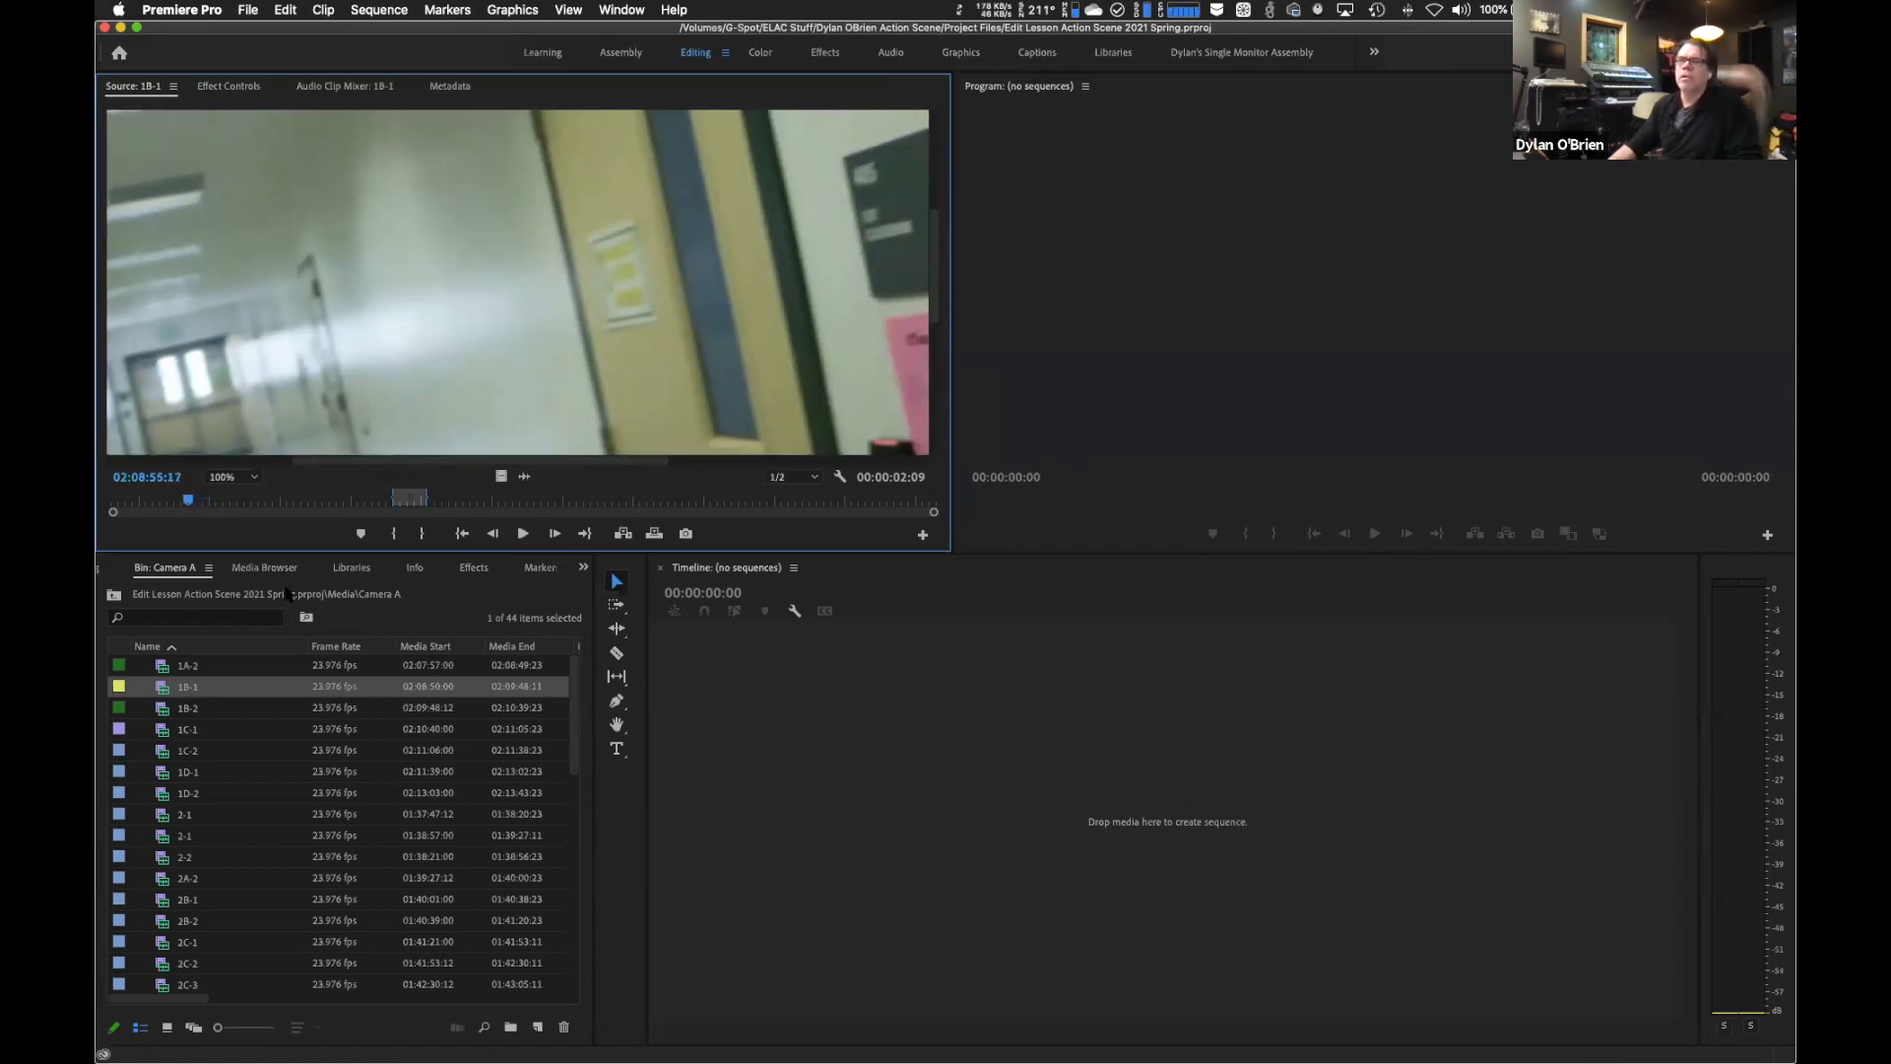
{"action": "key", "text": "l"}
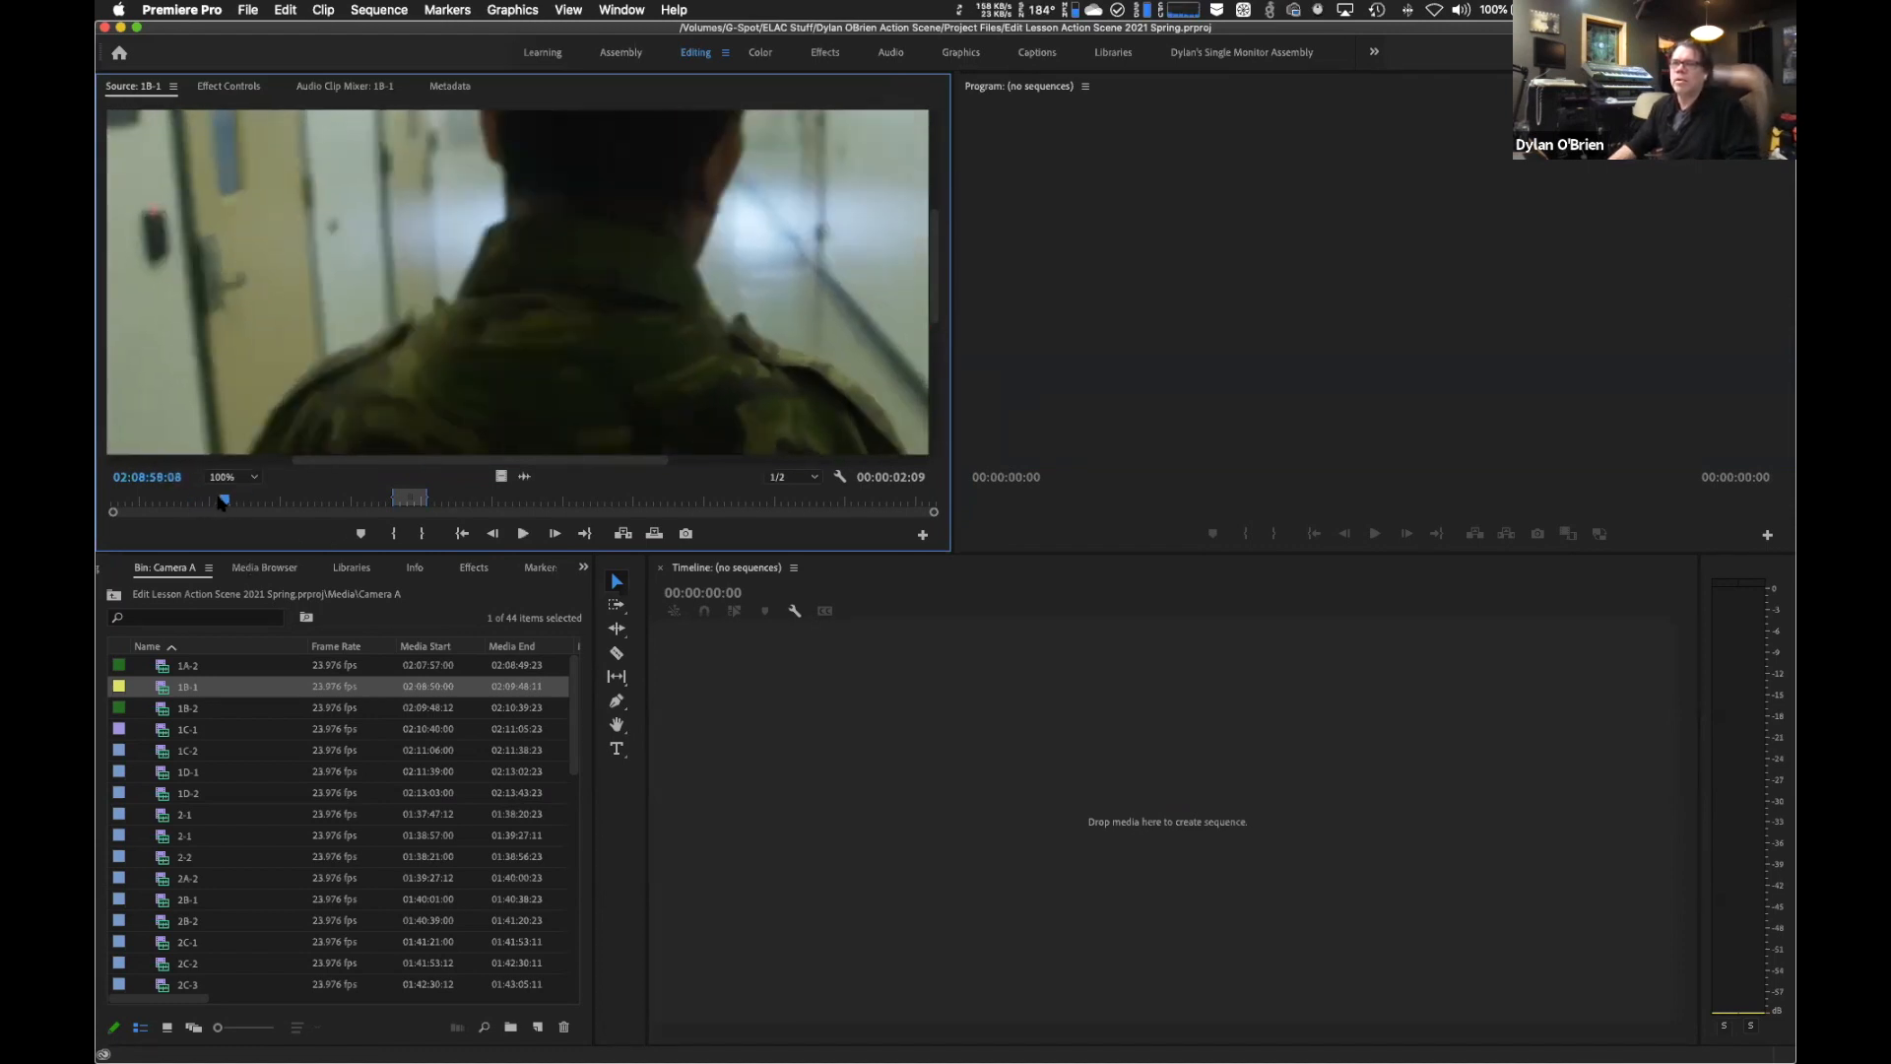
{"action": "key", "text": "k"}
{"action": "left_click", "coordinate": [523, 534]}
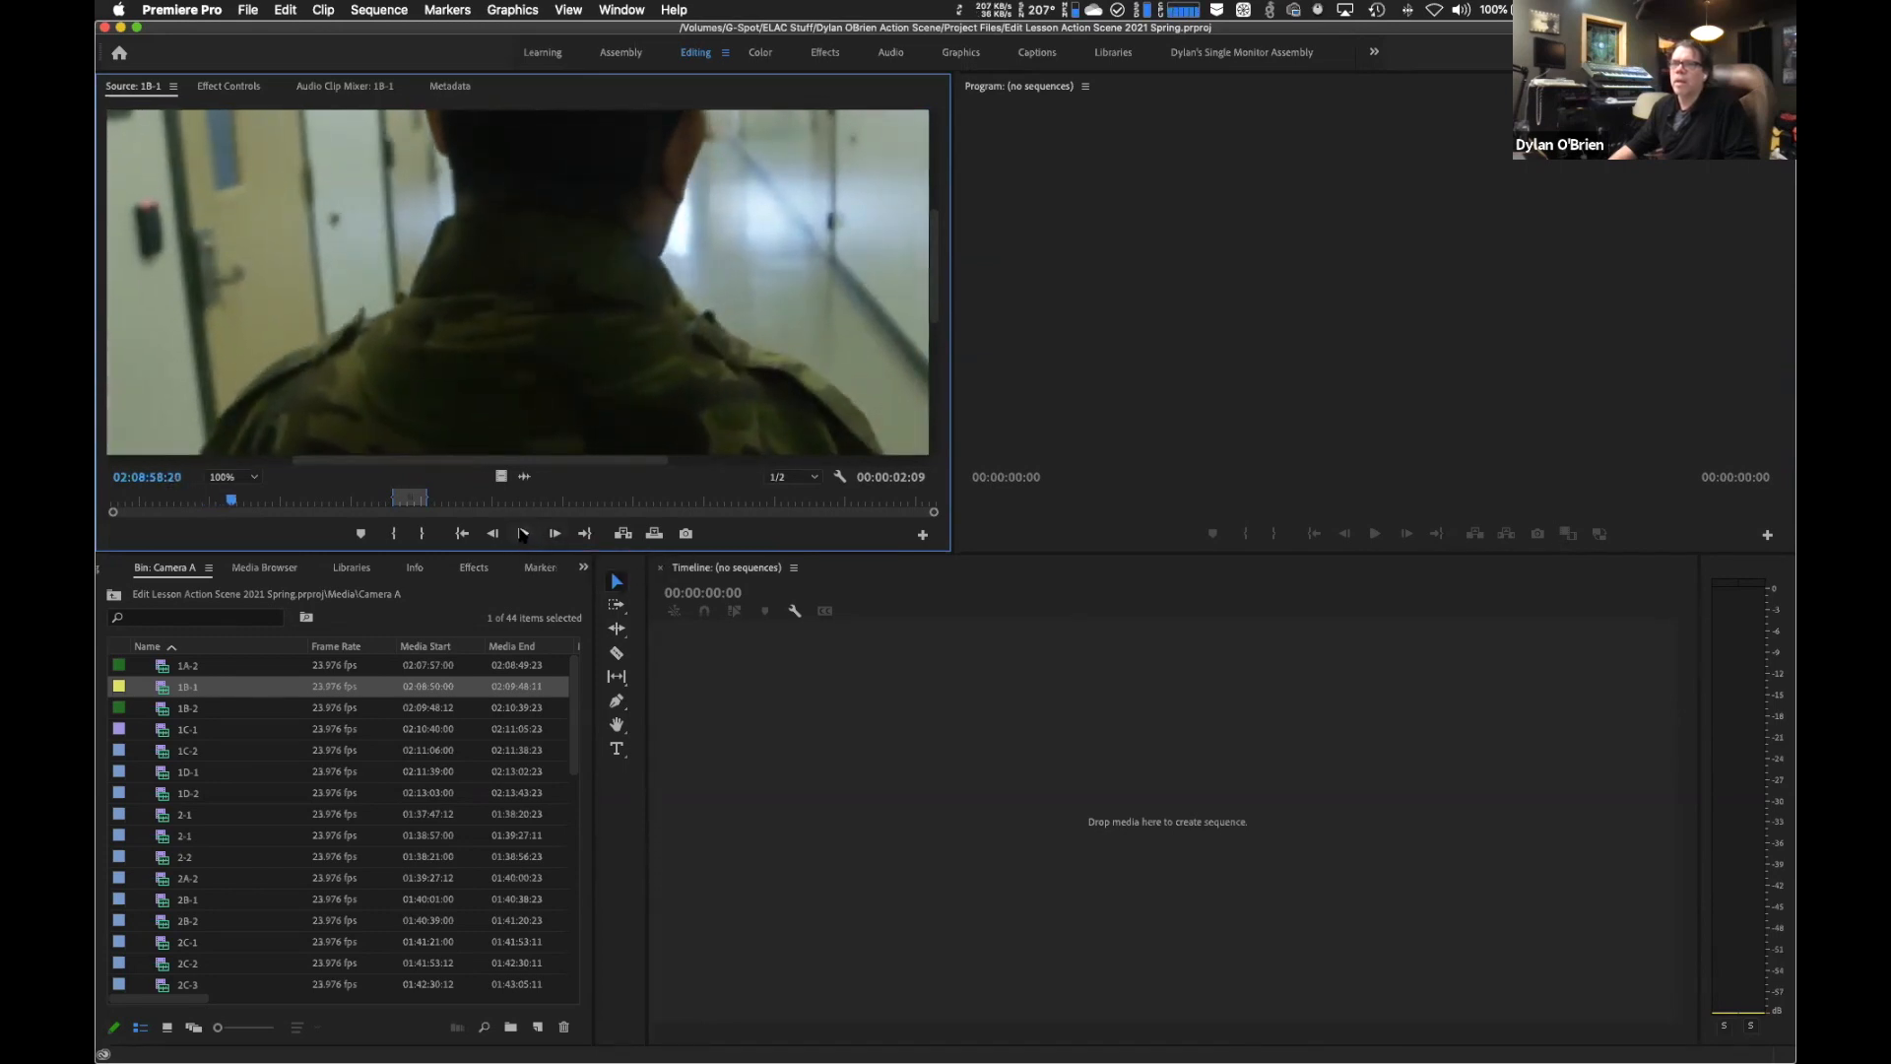
{"action": "left_click", "coordinate": [524, 534]}
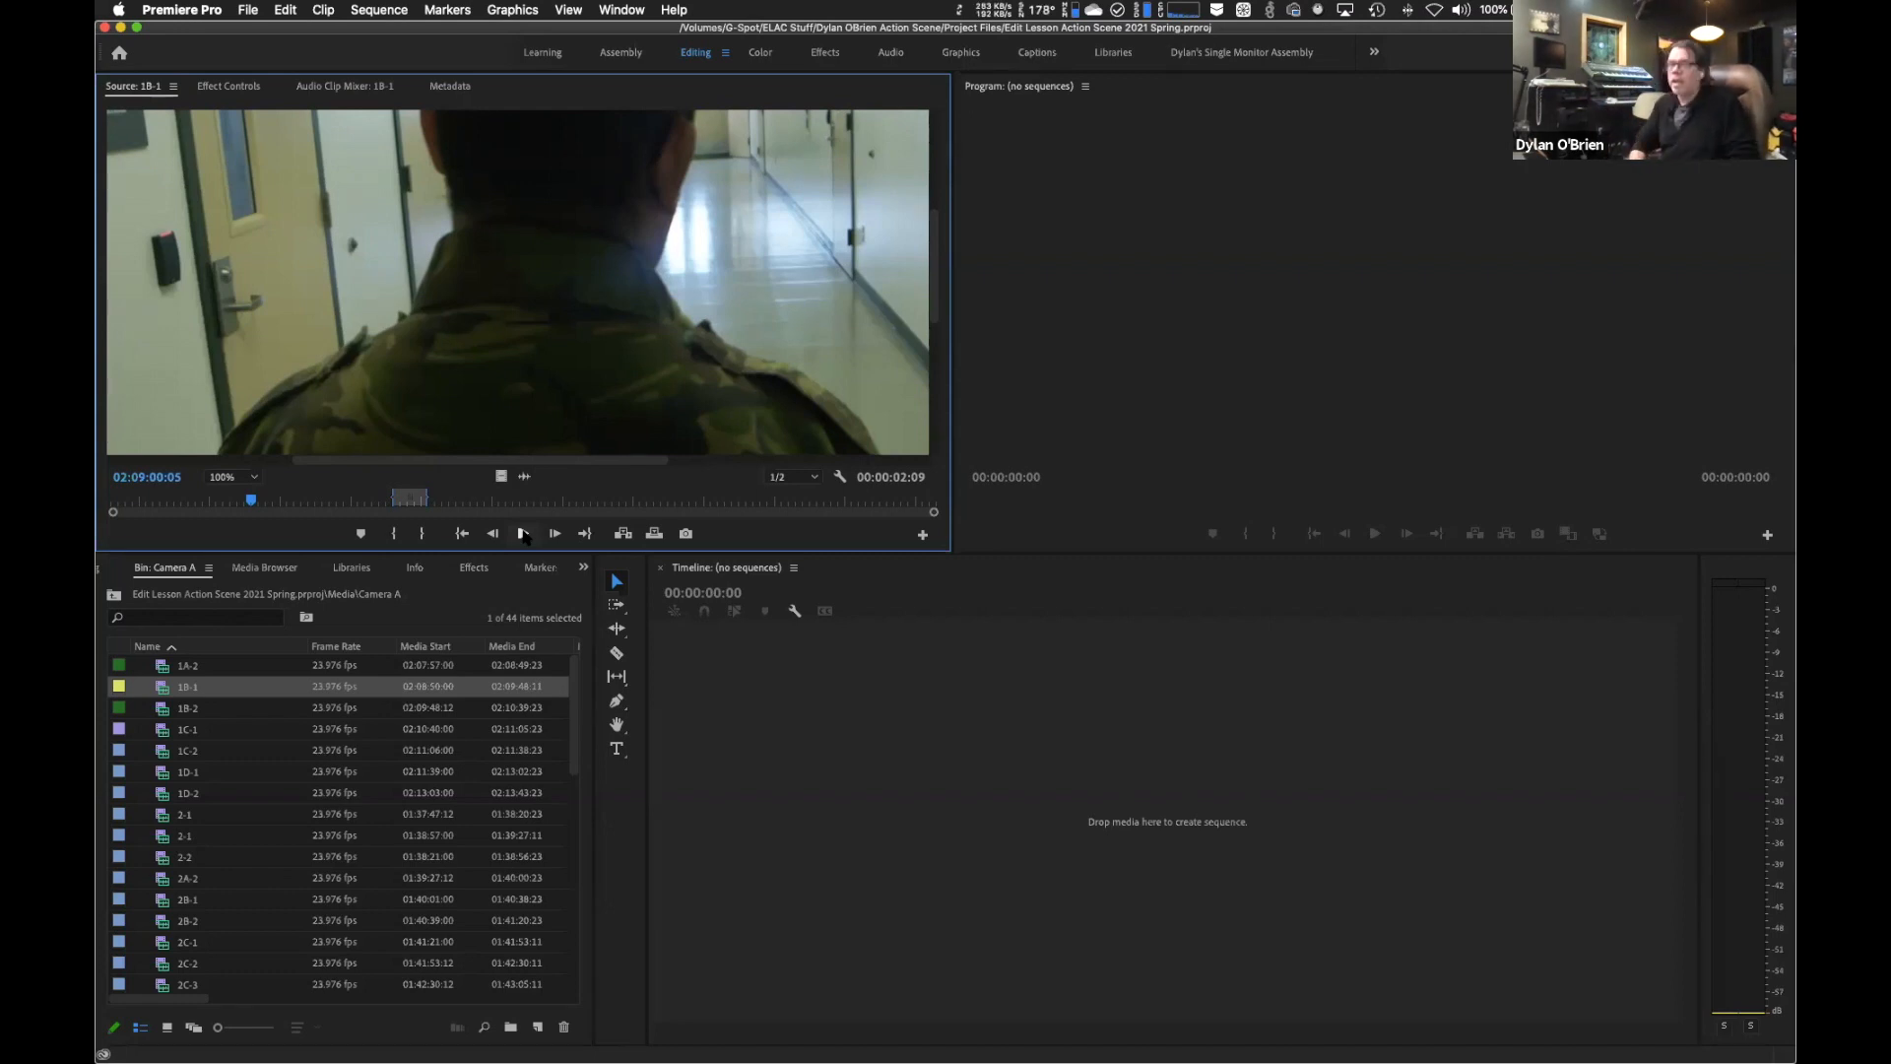
{"action": "left_click", "coordinate": [523, 533]}
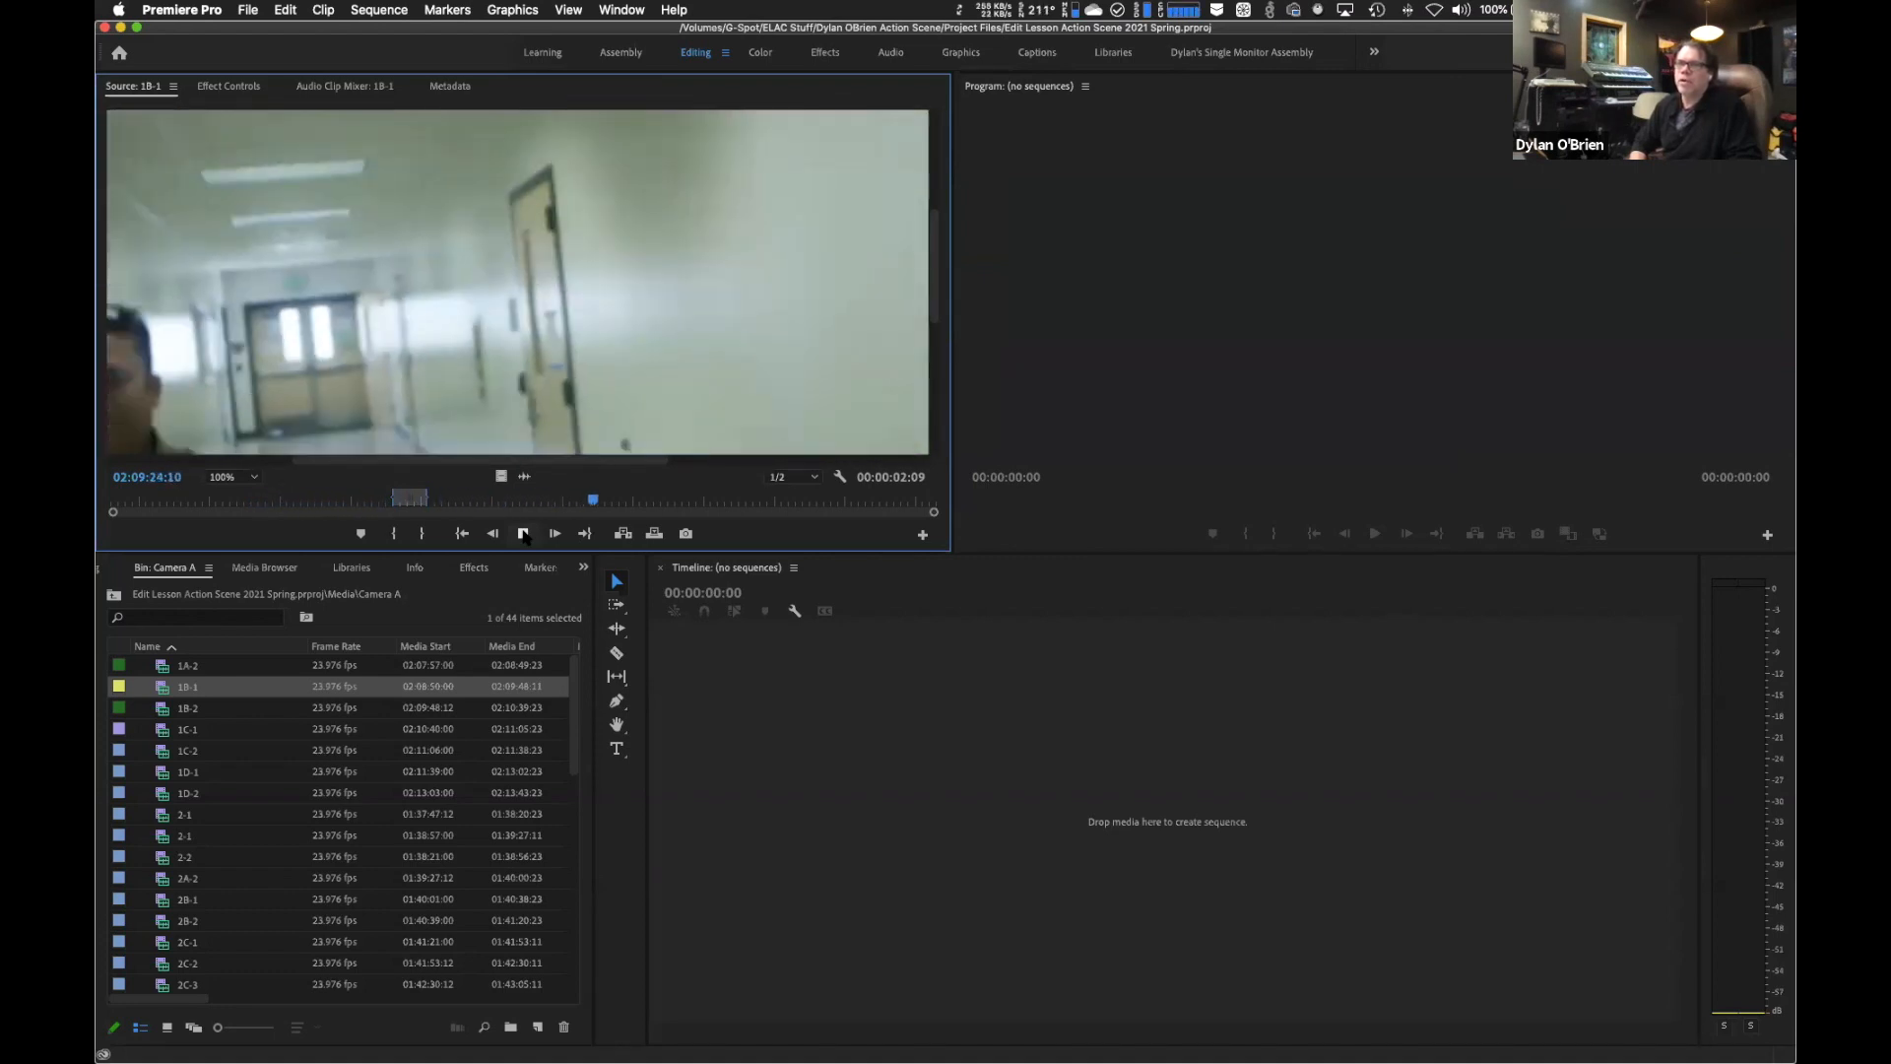
{"action": "left_click", "coordinate": [523, 532]}
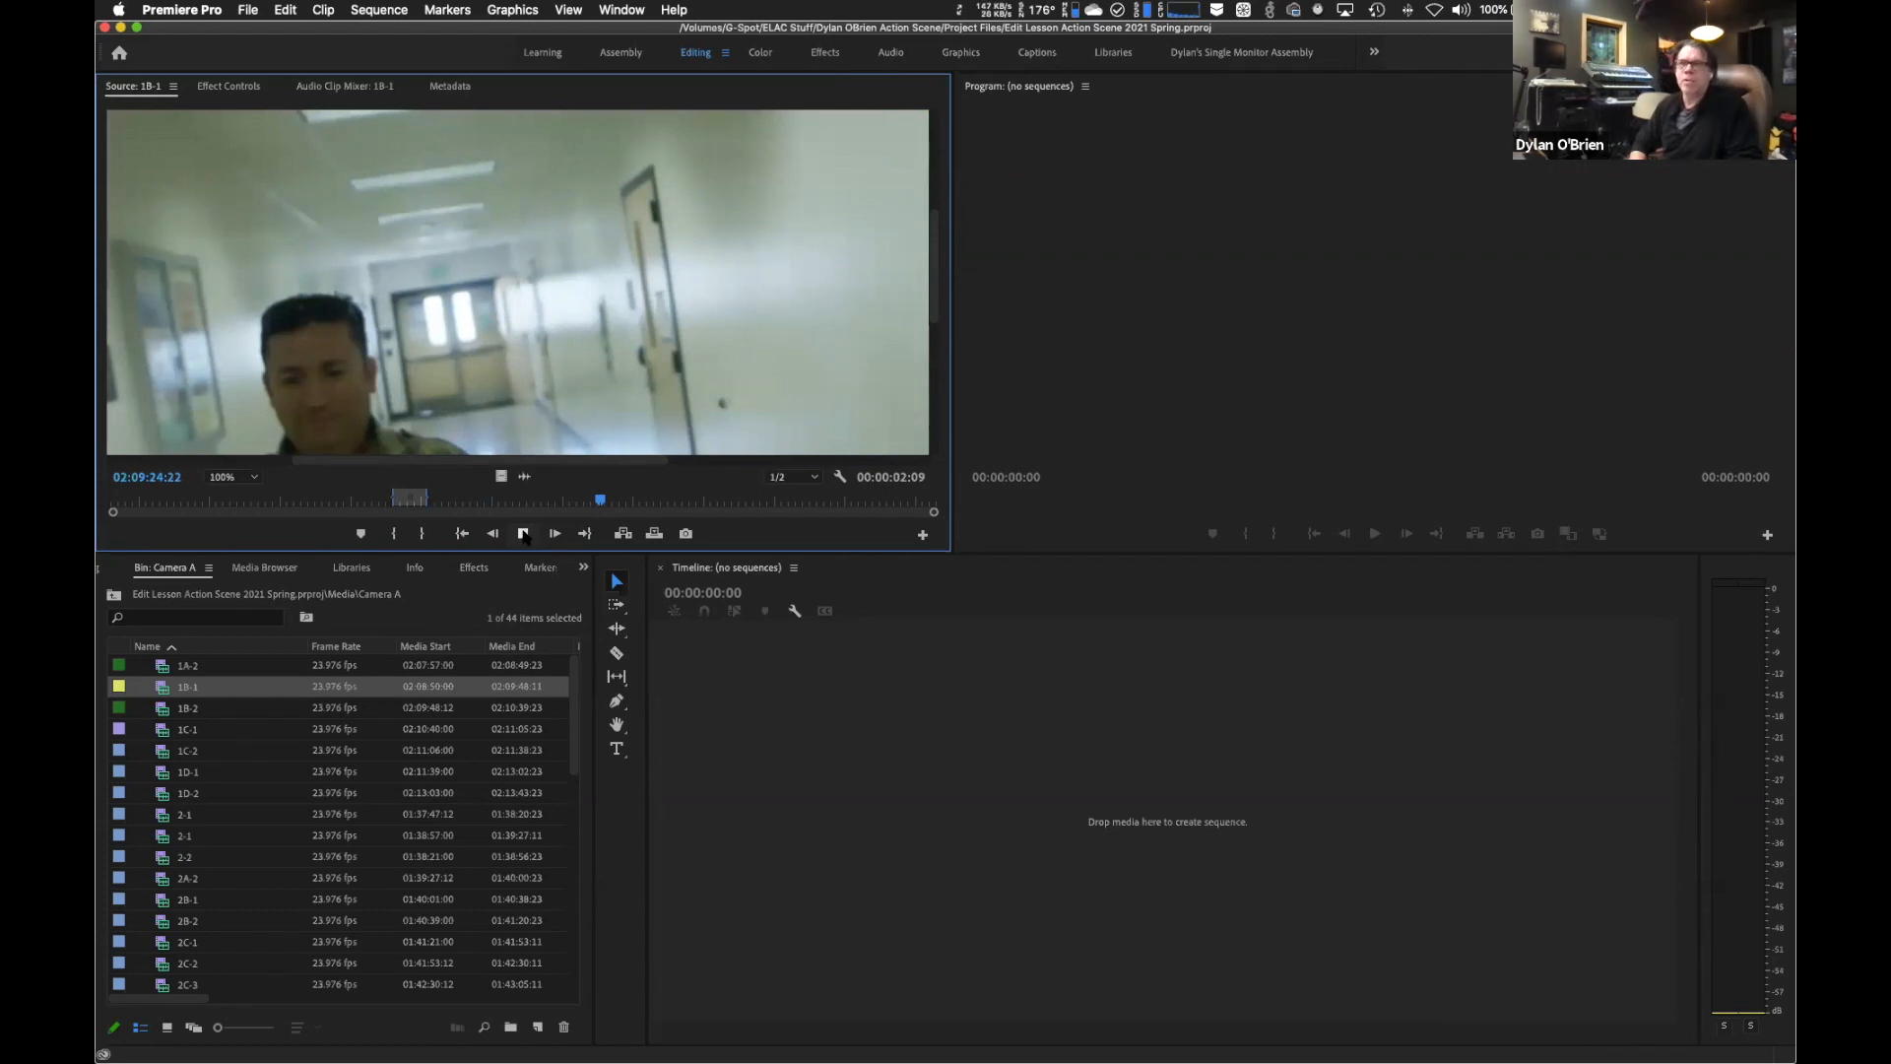
Shuttle clip 1B-1 in reverse at increasing speed back to its slate, fast-forward through the footage and reverse again.
{"action": "key", "text": "j"}
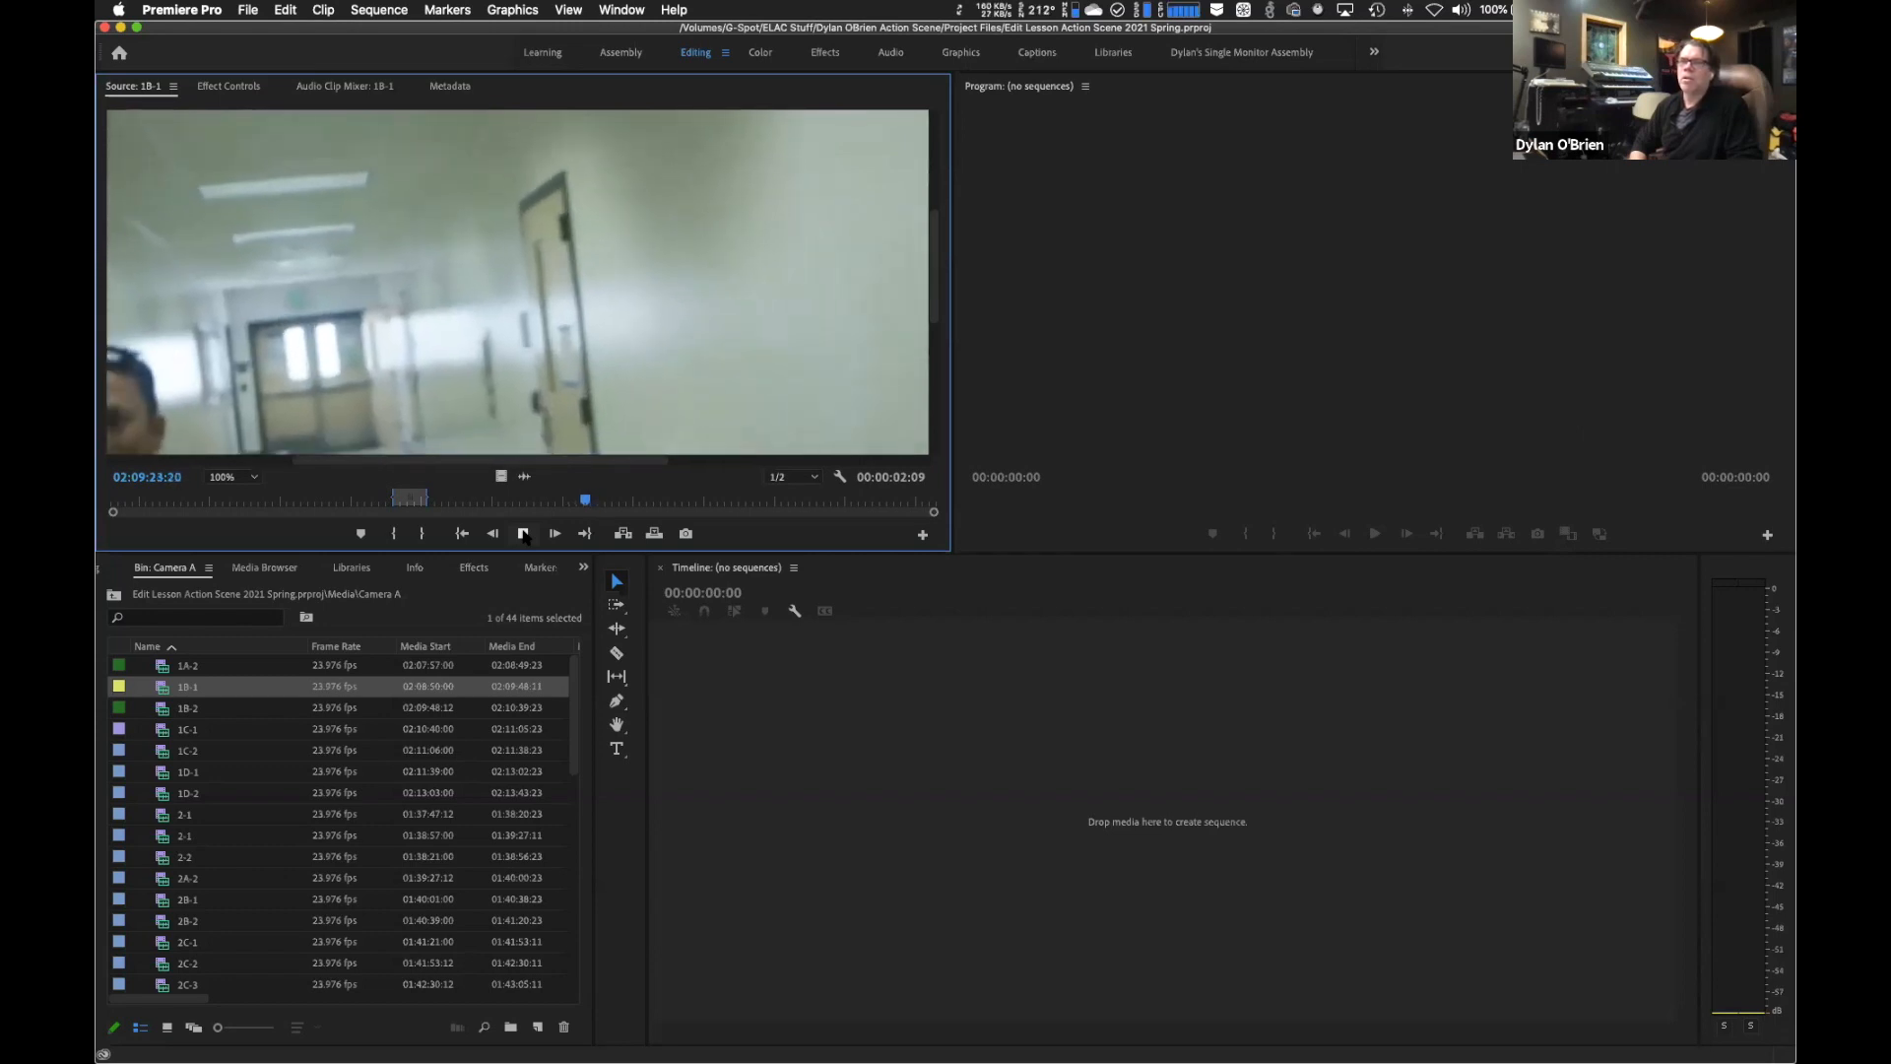
{"action": "key", "text": "j"}
{"action": "key", "text": "j"}
{"action": "key", "text": "j"}
{"action": "key", "text": "j"}
{"action": "key", "text": "j"}
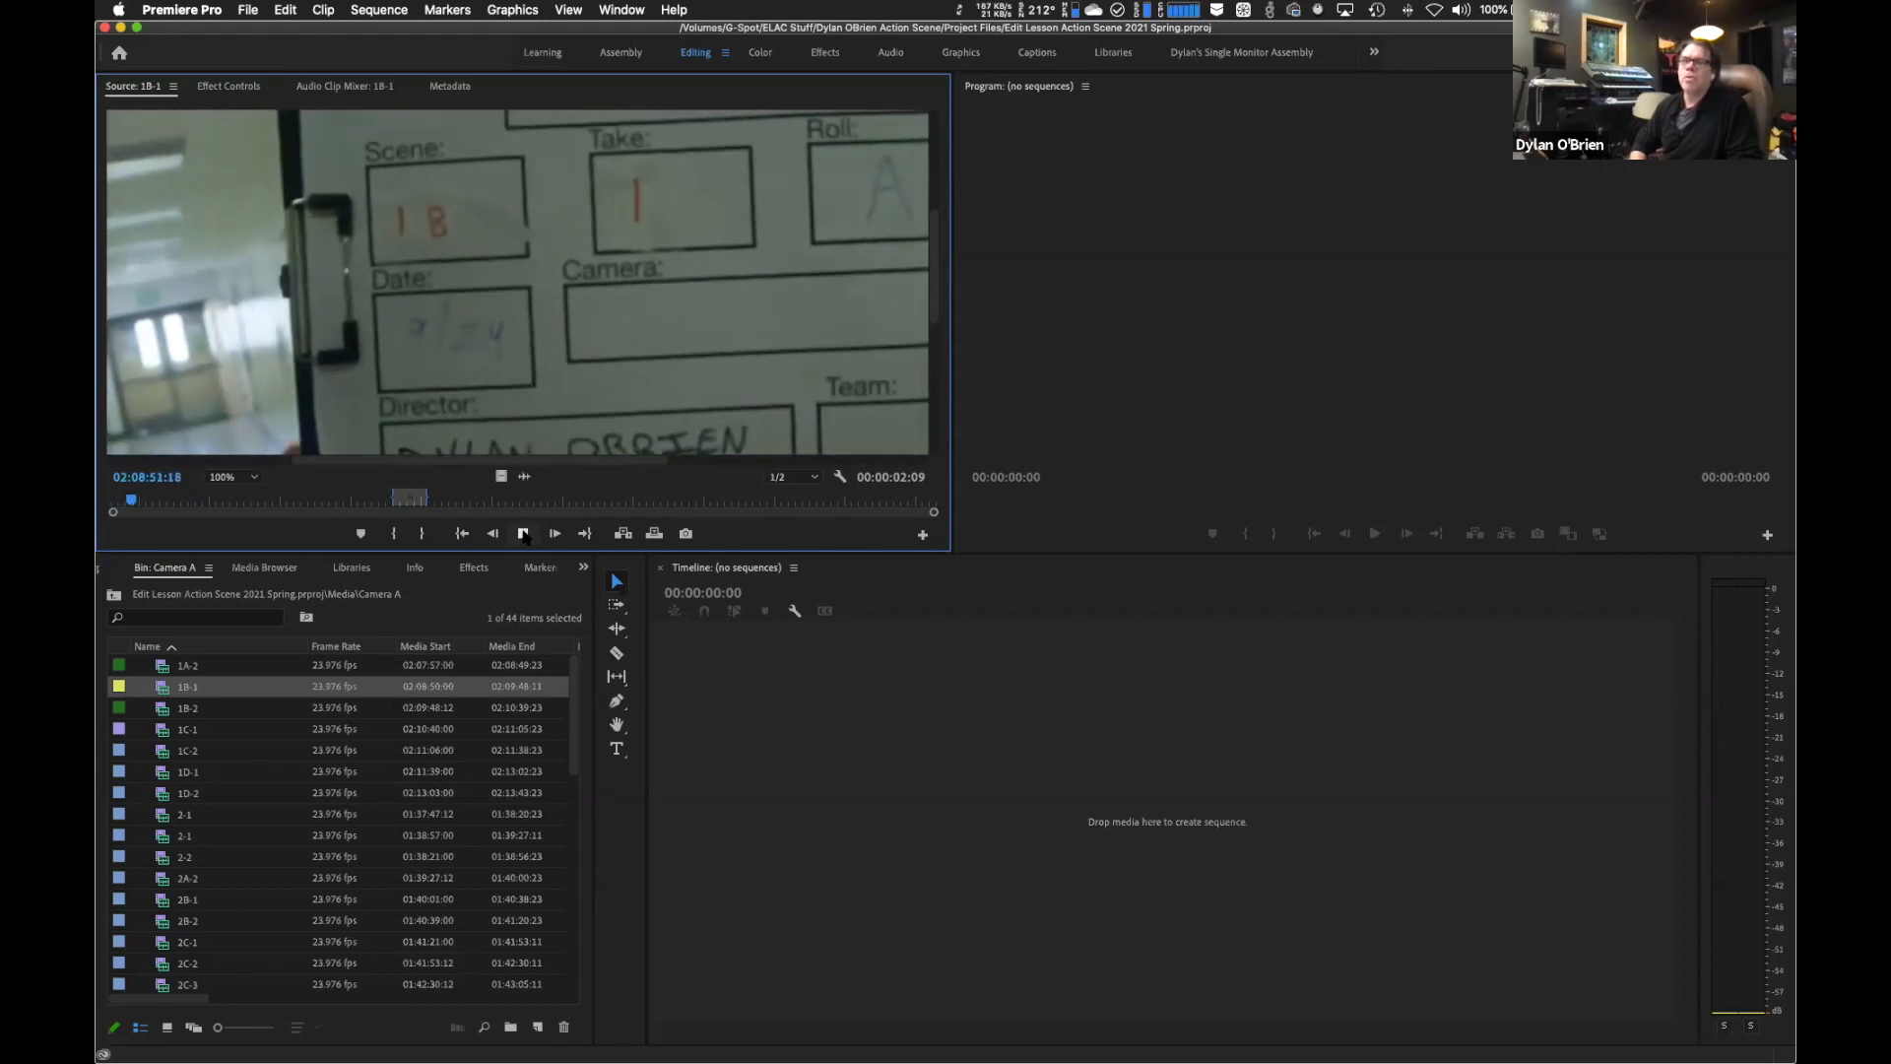
{"action": "key", "text": "l"}
{"action": "key", "text": "l"}
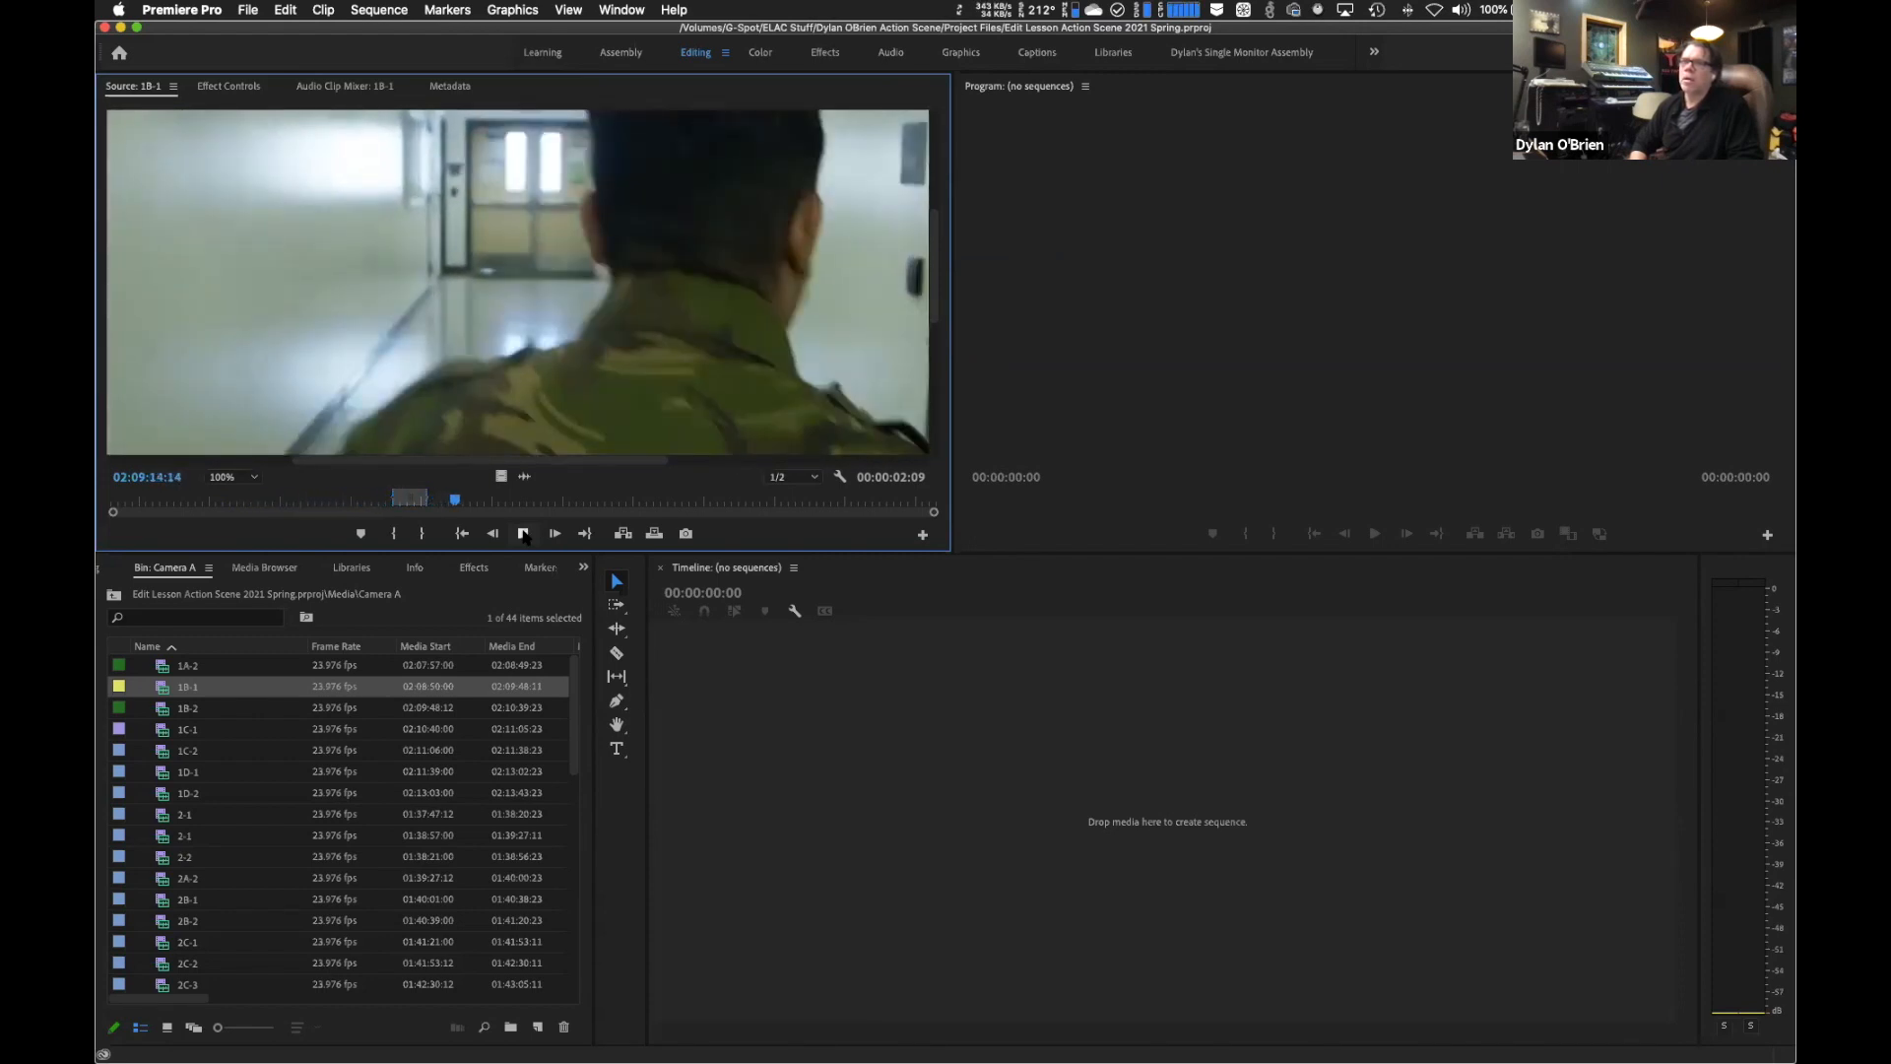
{"action": "key", "text": "j"}
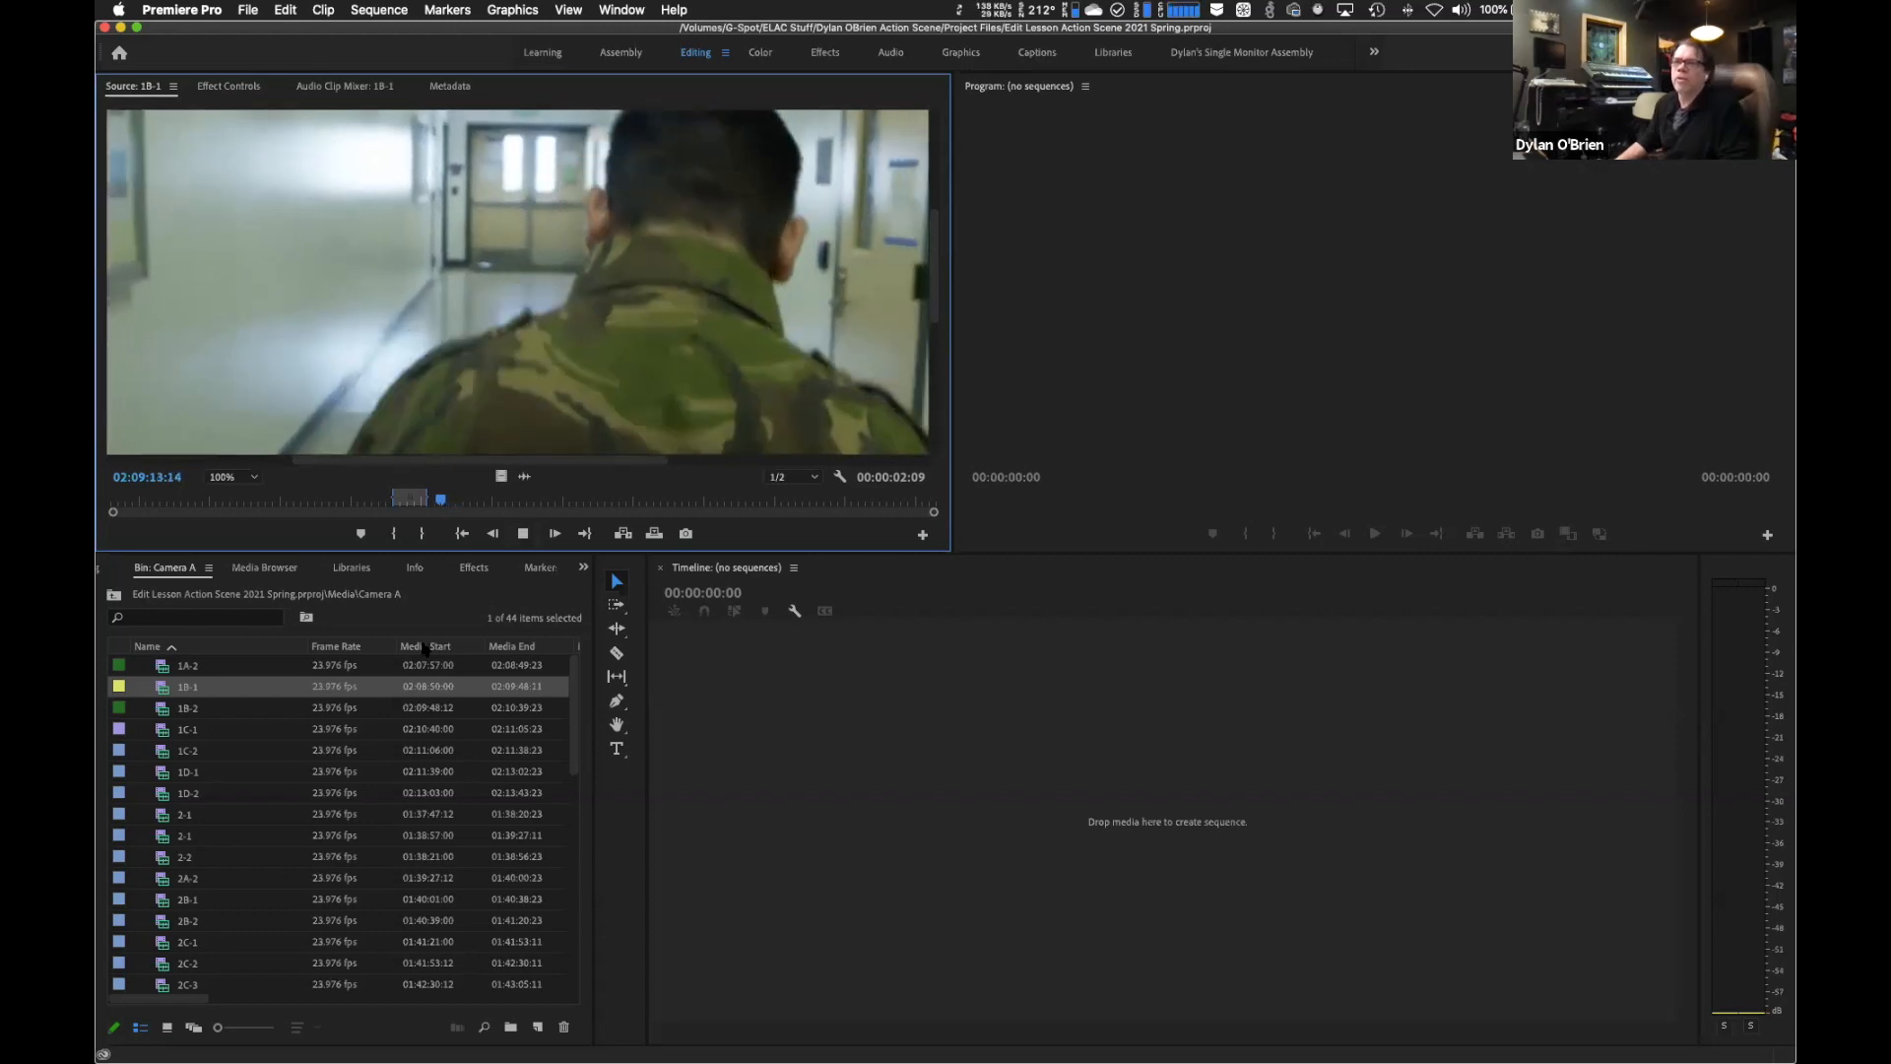
Move the playhead ahead of clip 1B-1's marked range and play through it, stopping and restarting playback.
{"action": "left_click", "coordinate": [163, 666]}
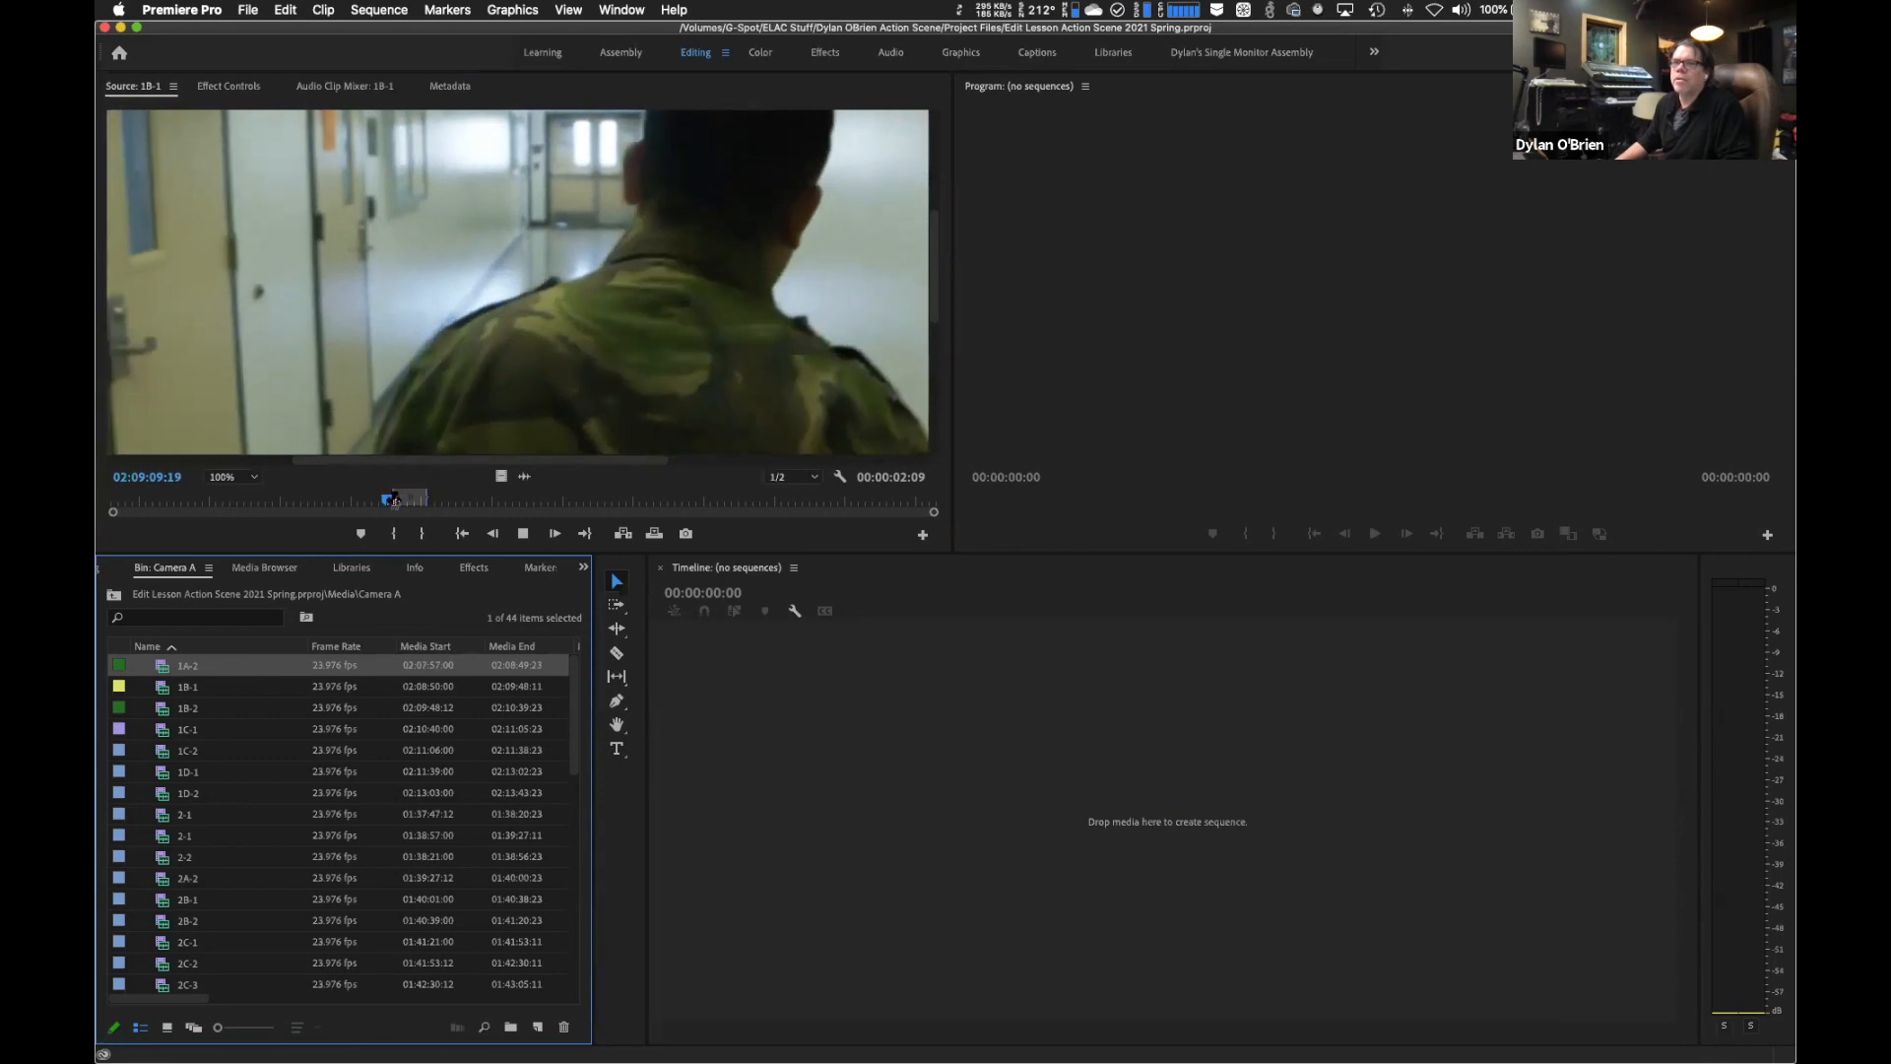
{"action": "left_click_drag", "start_coordinate": [395, 500], "coordinate": [394, 500]}
{"action": "left_click", "coordinate": [365, 500]}
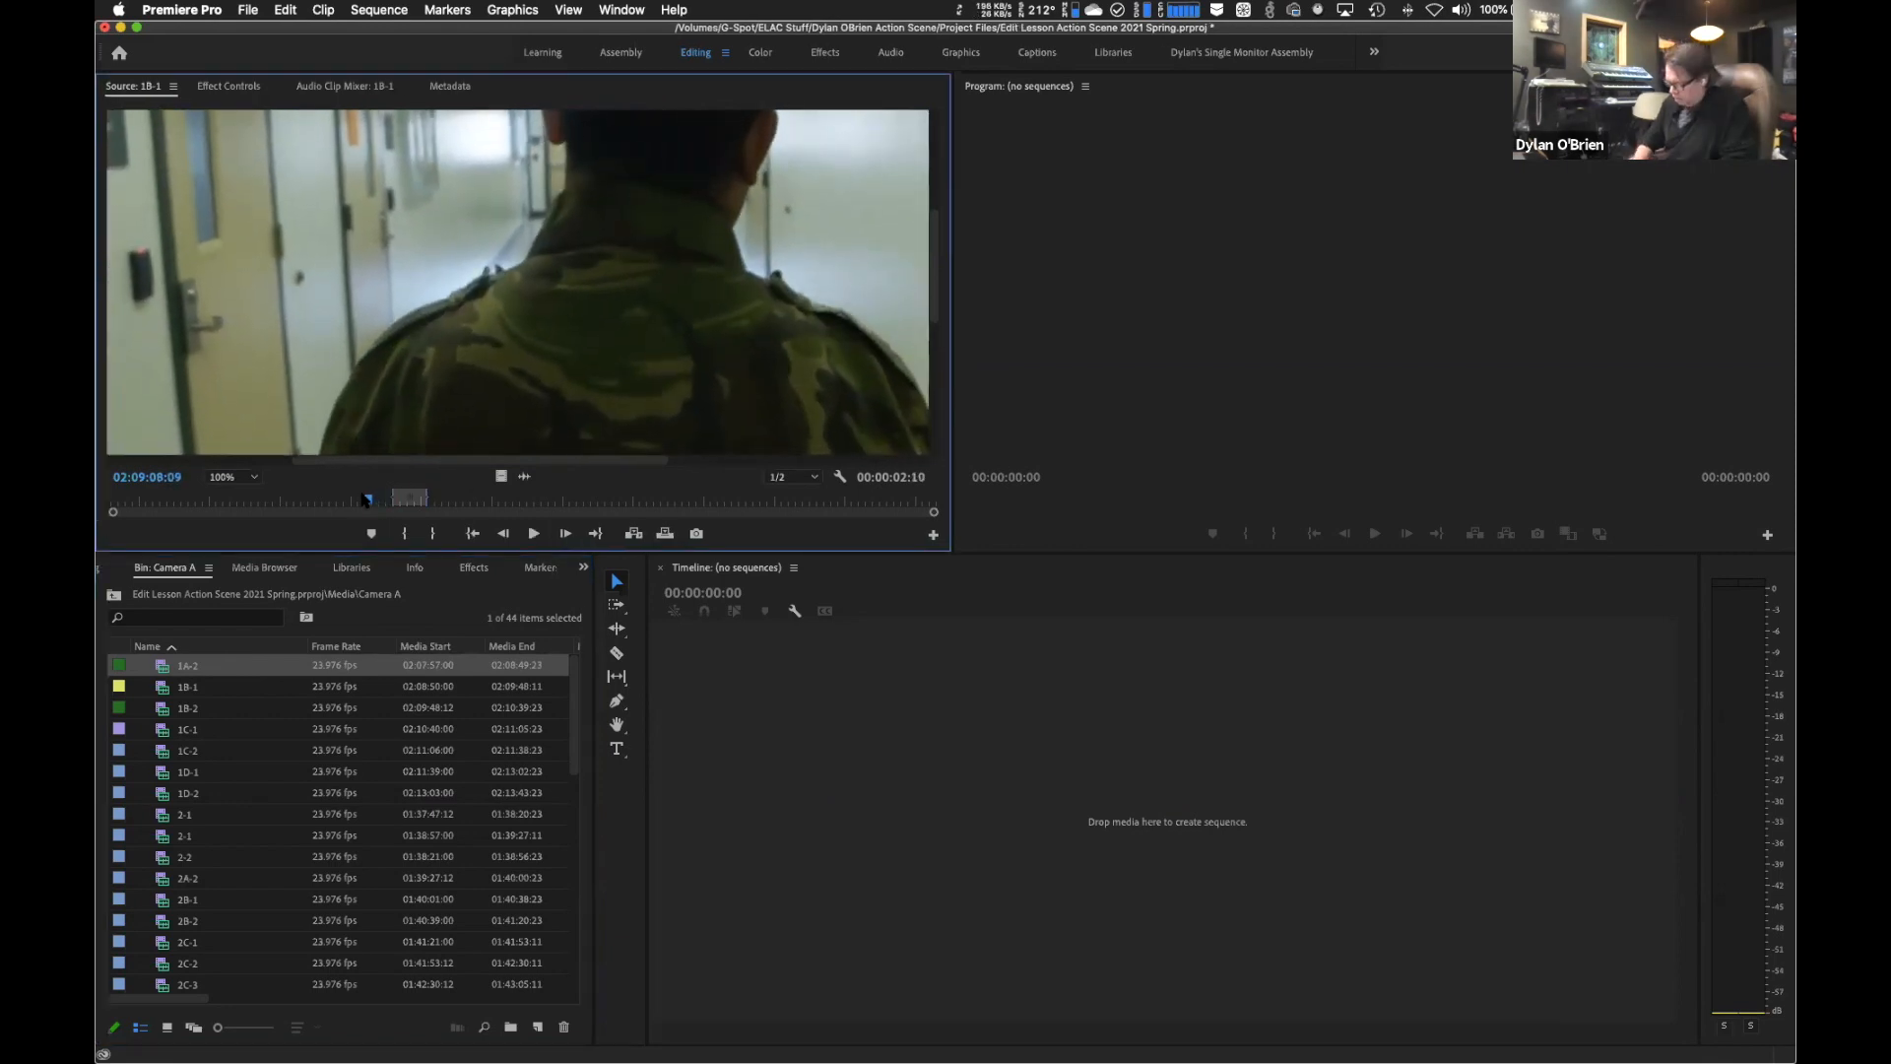
{"action": "key", "text": "space"}
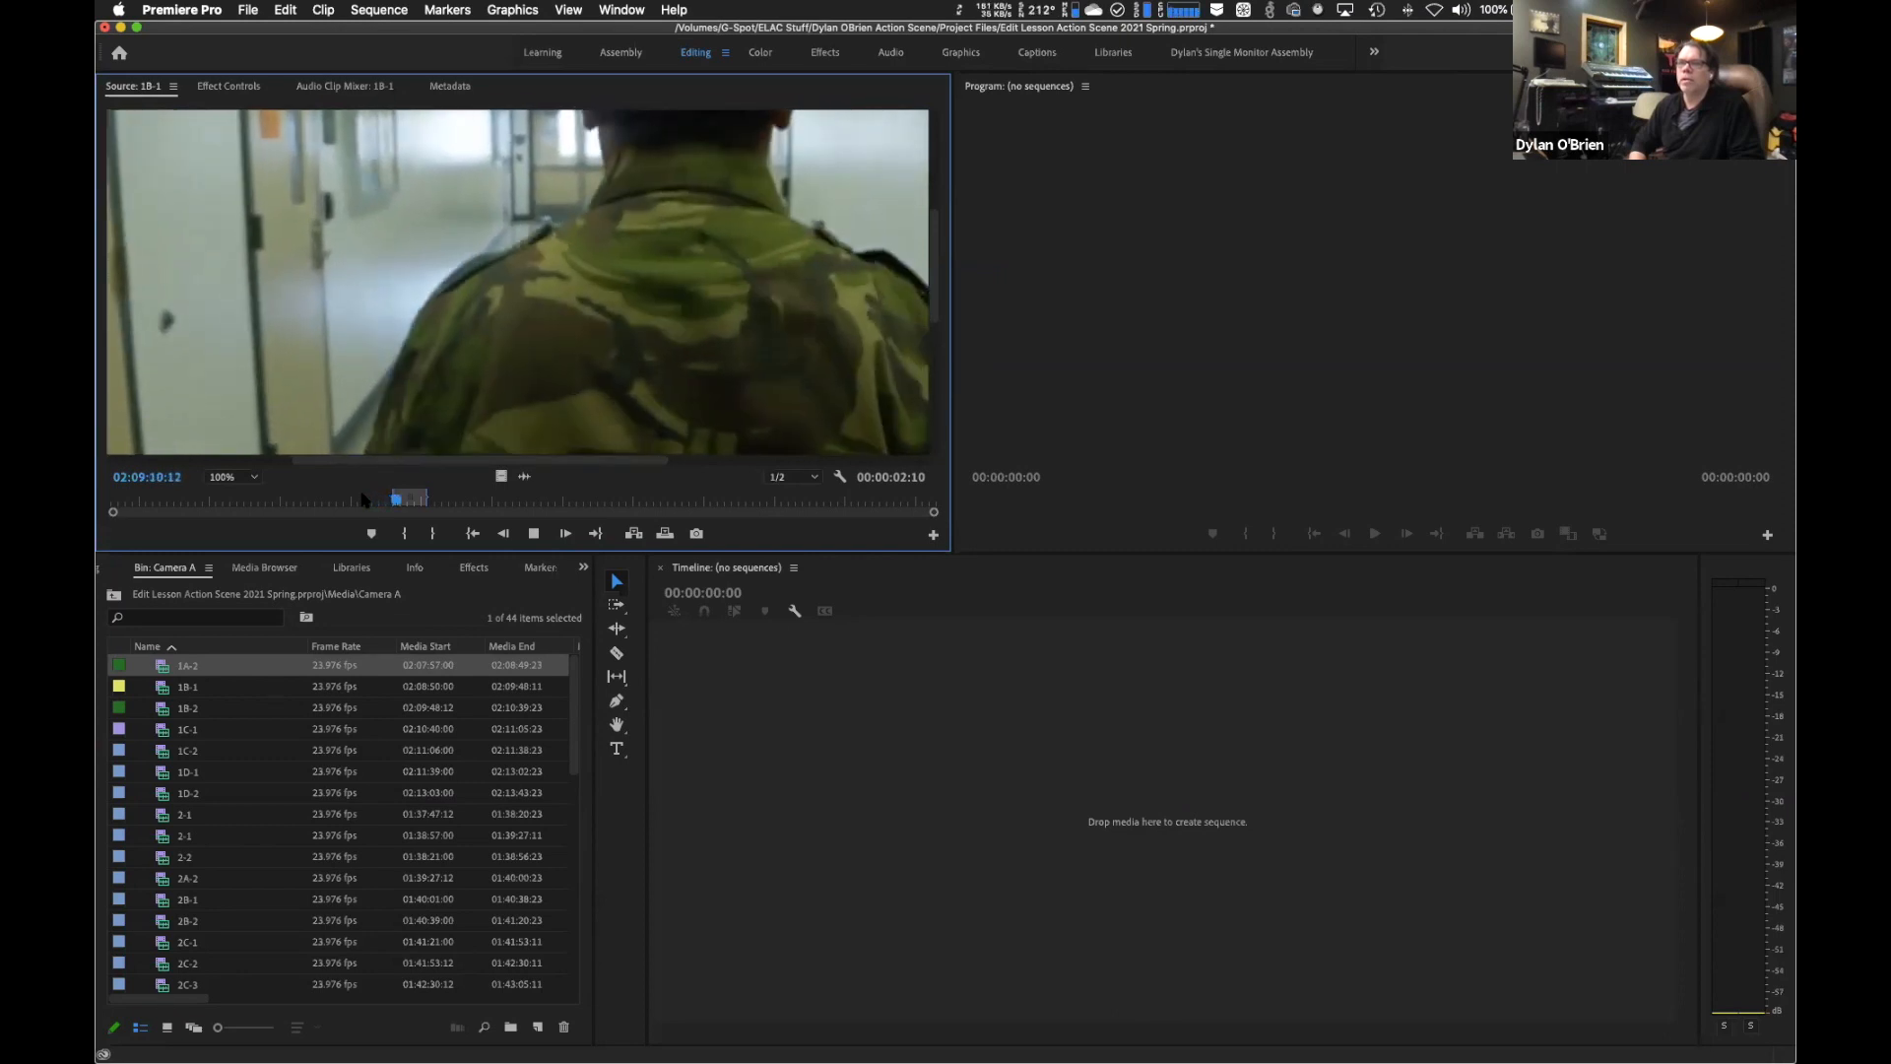
{"action": "key", "text": "space"}
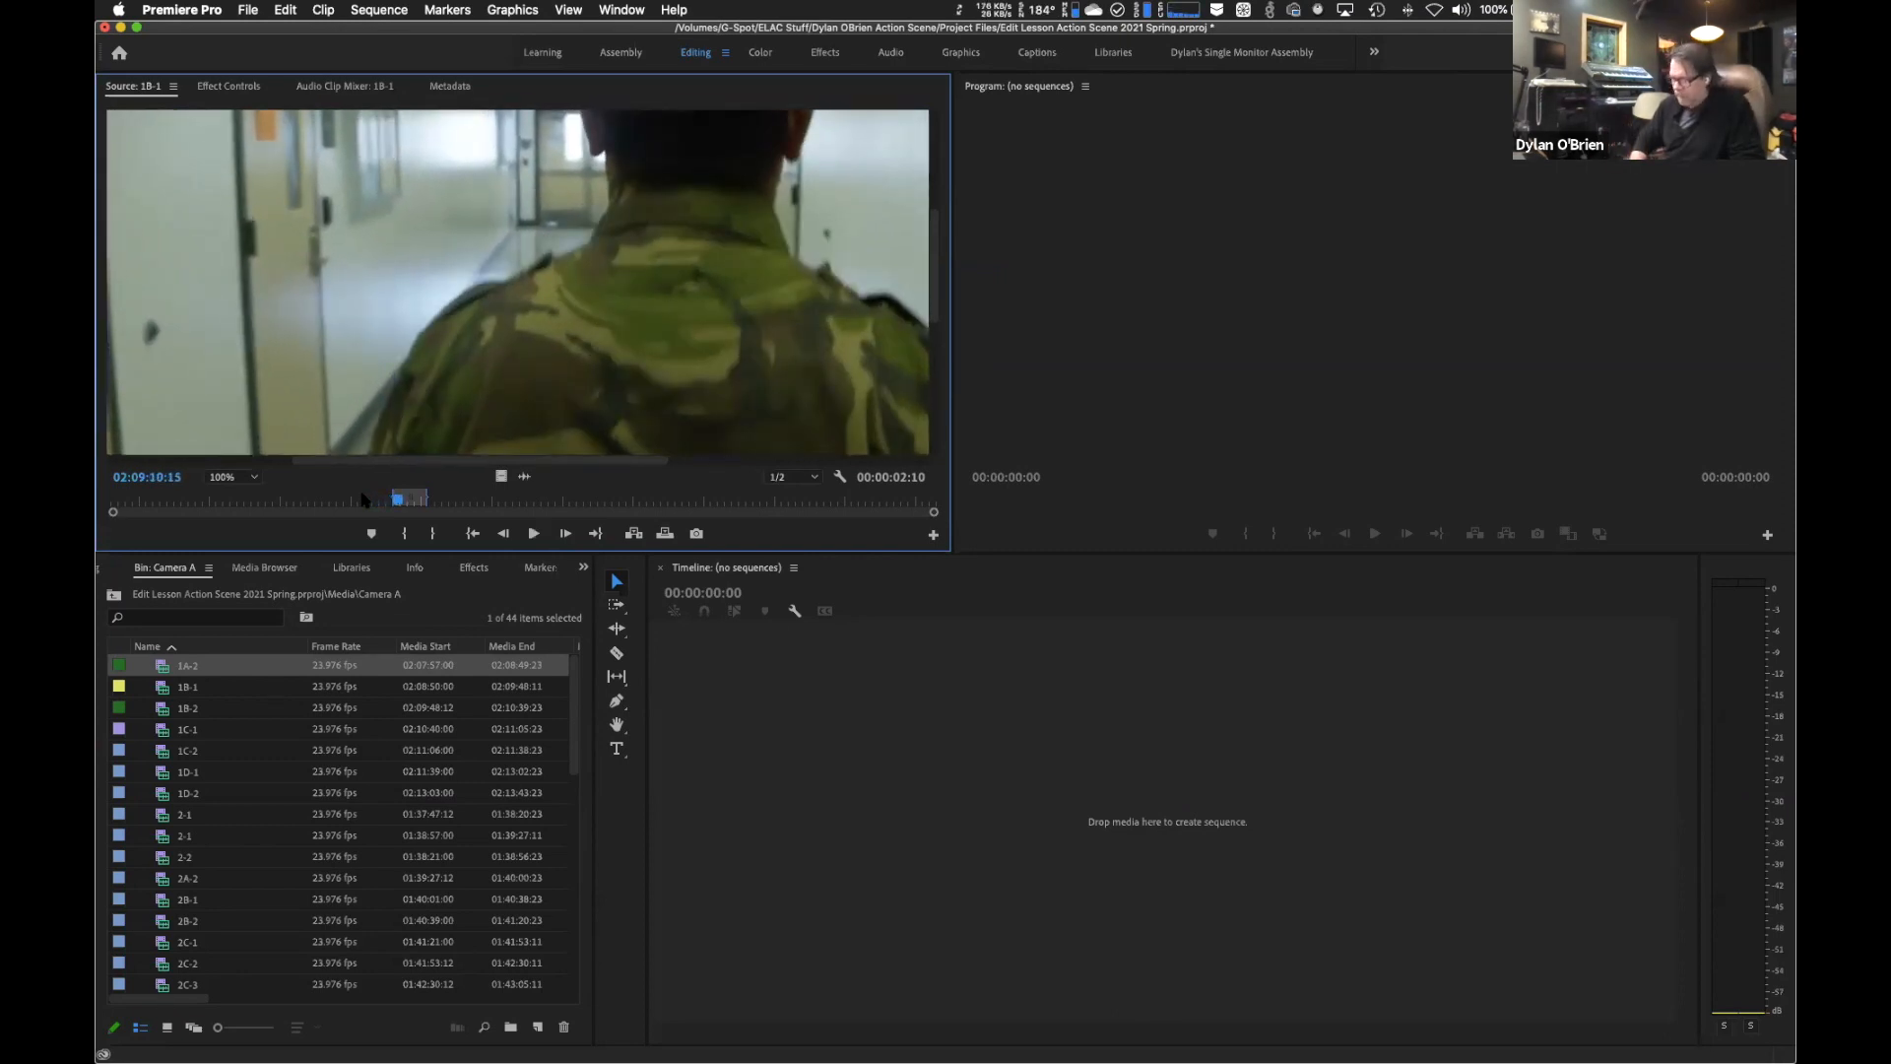
{"action": "key", "text": "space"}
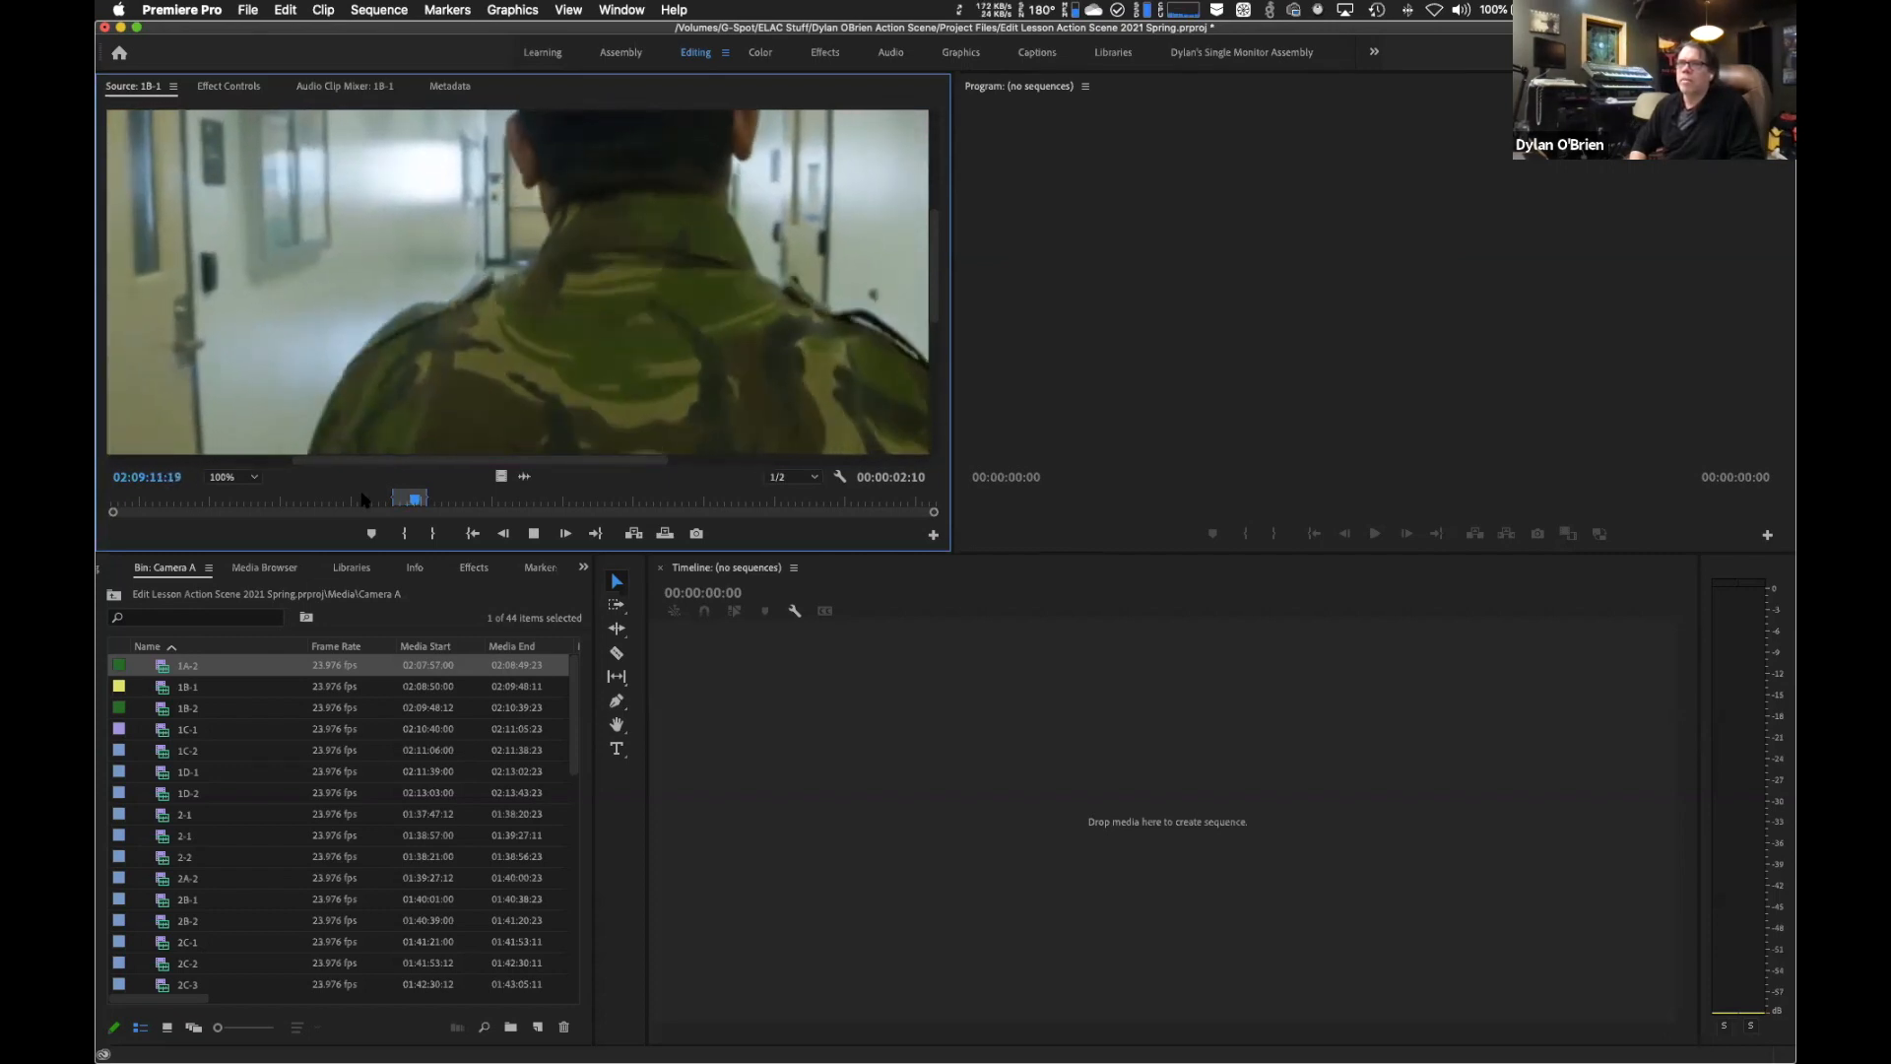
{"action": "key", "text": "space"}
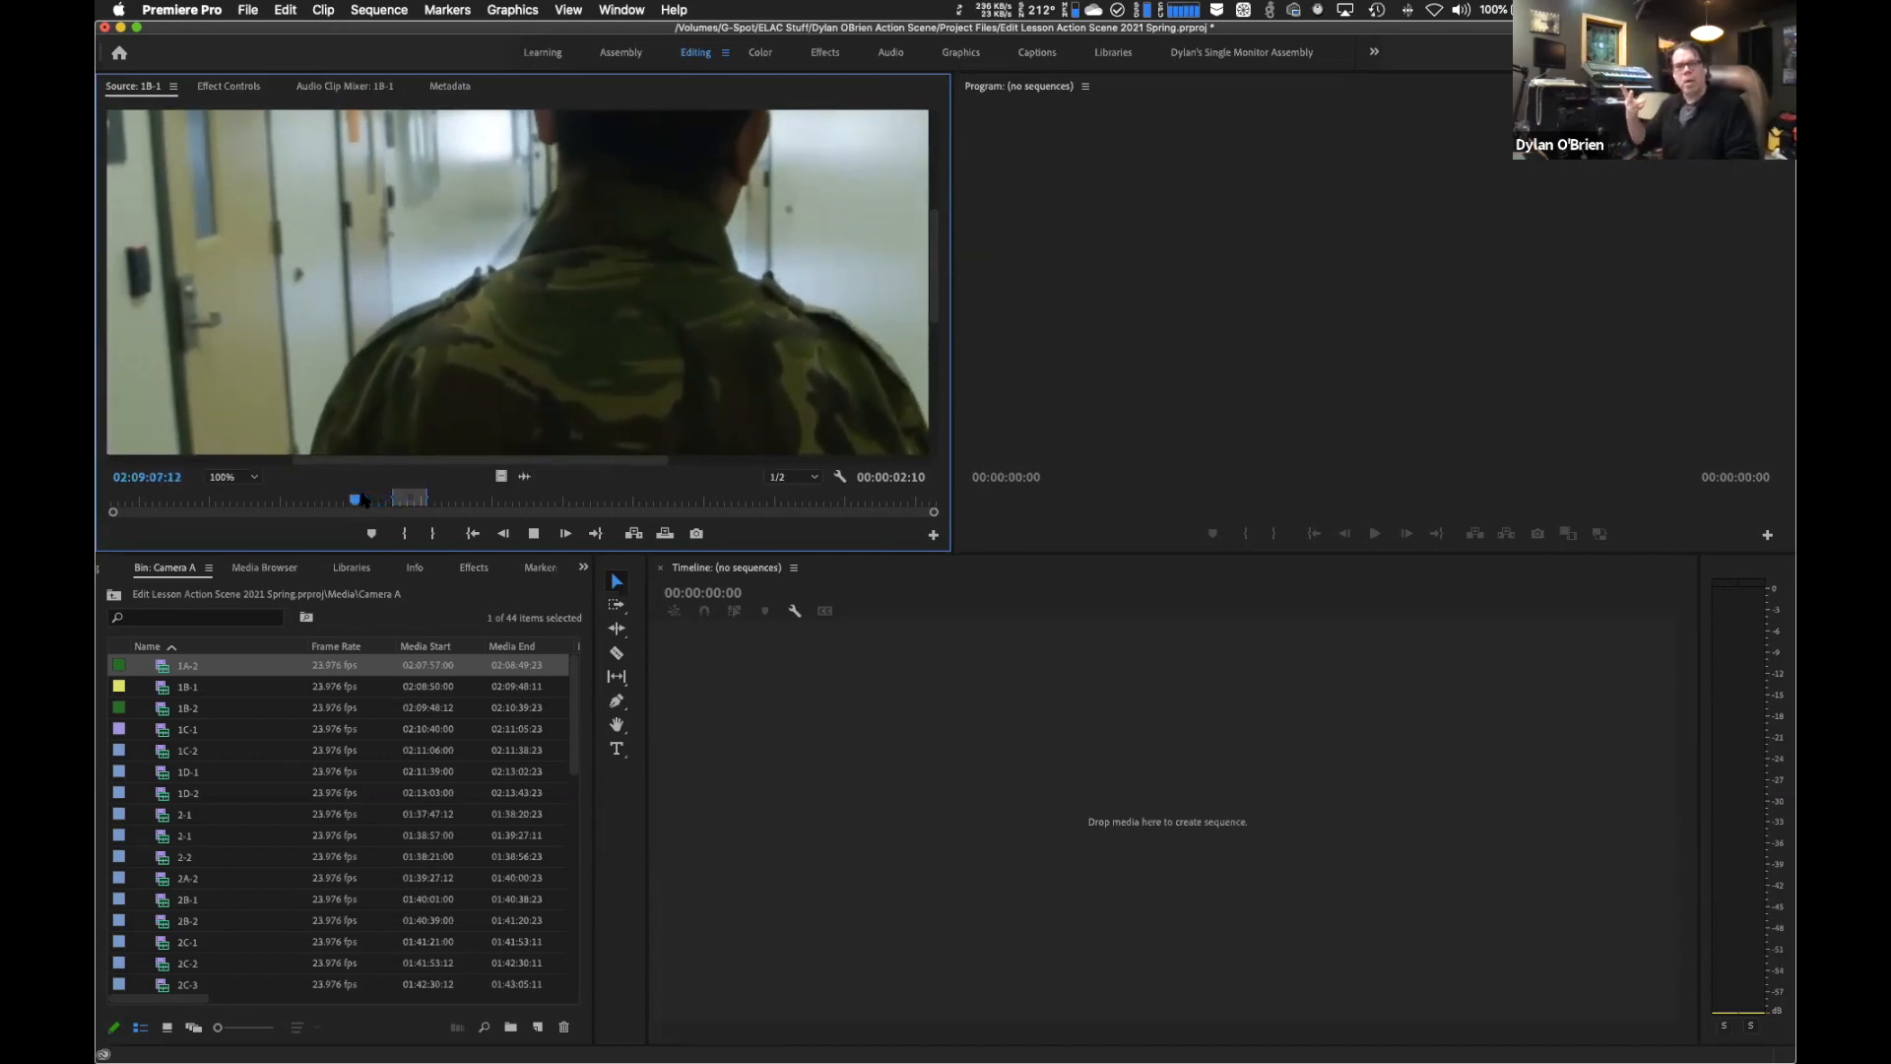
{"action": "key", "text": "k"}
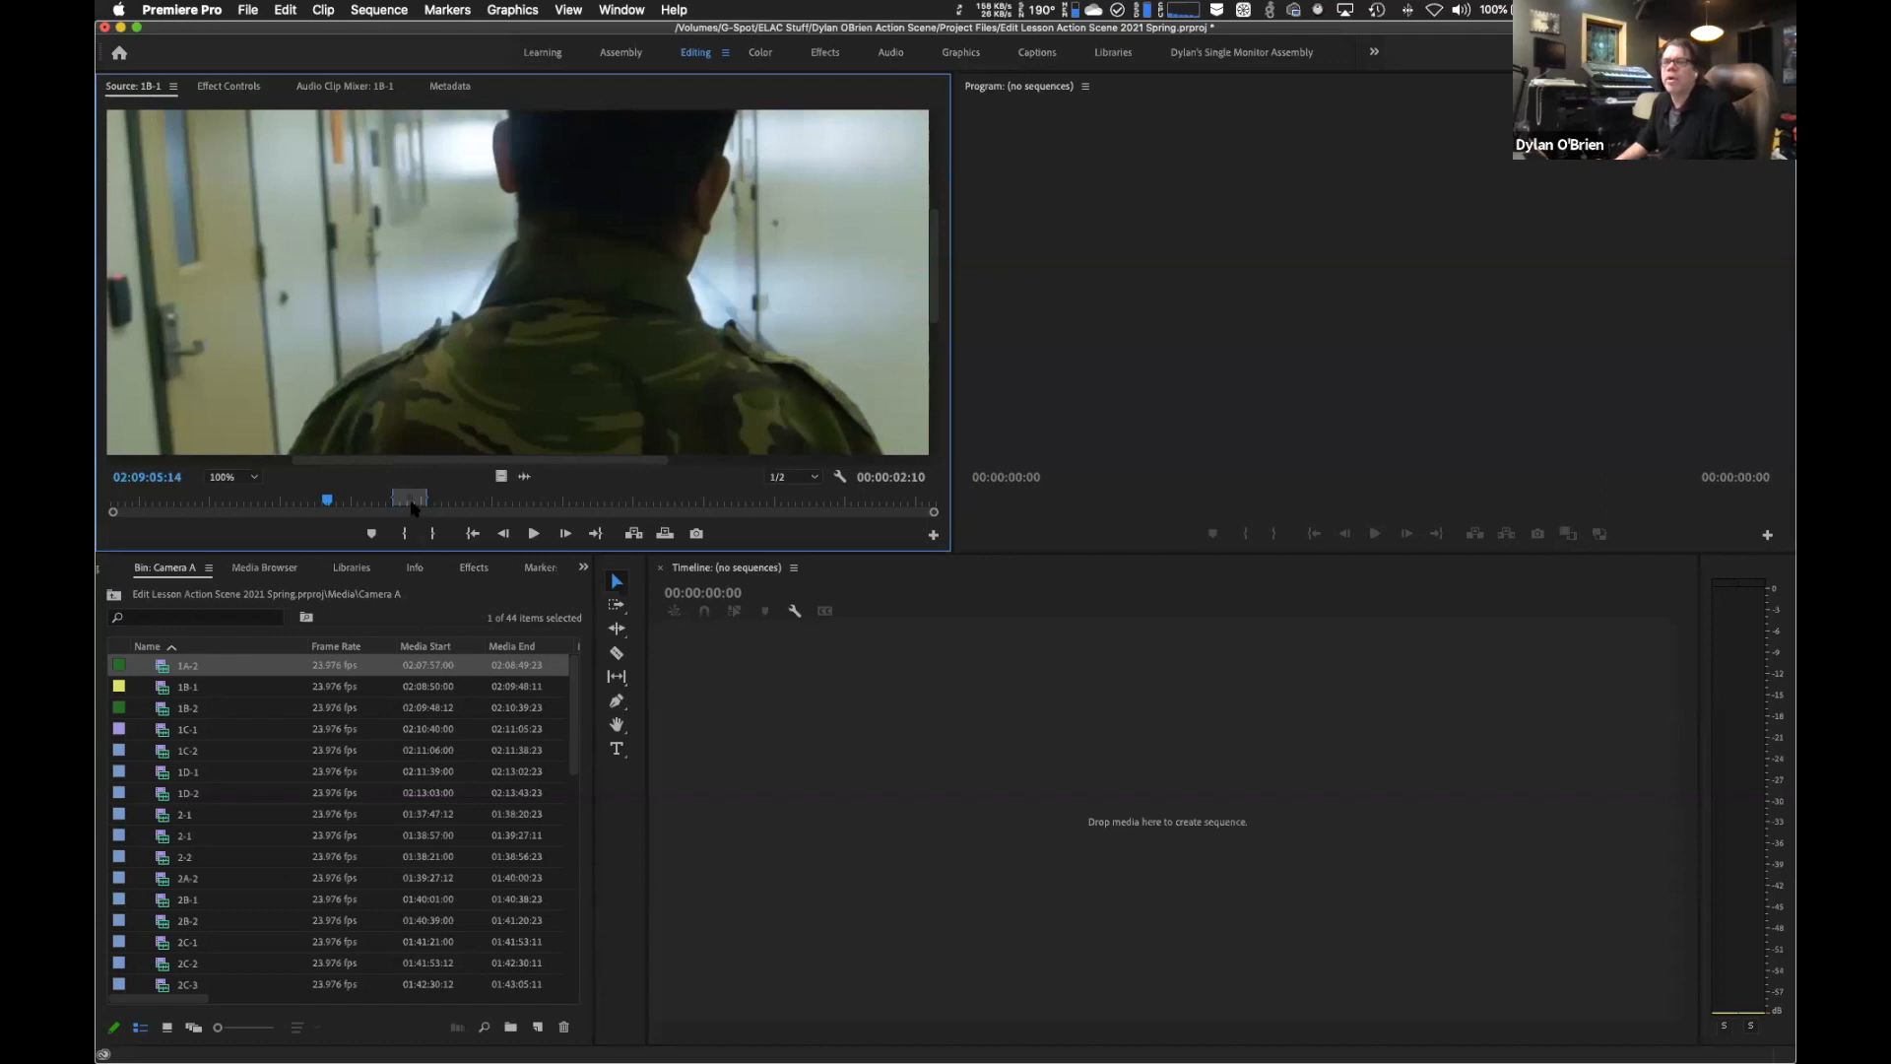
Scrub clip 1B-1 around its In point, play into the marked range and reverse back out of it.
{"action": "left_click", "coordinate": [357, 504]}
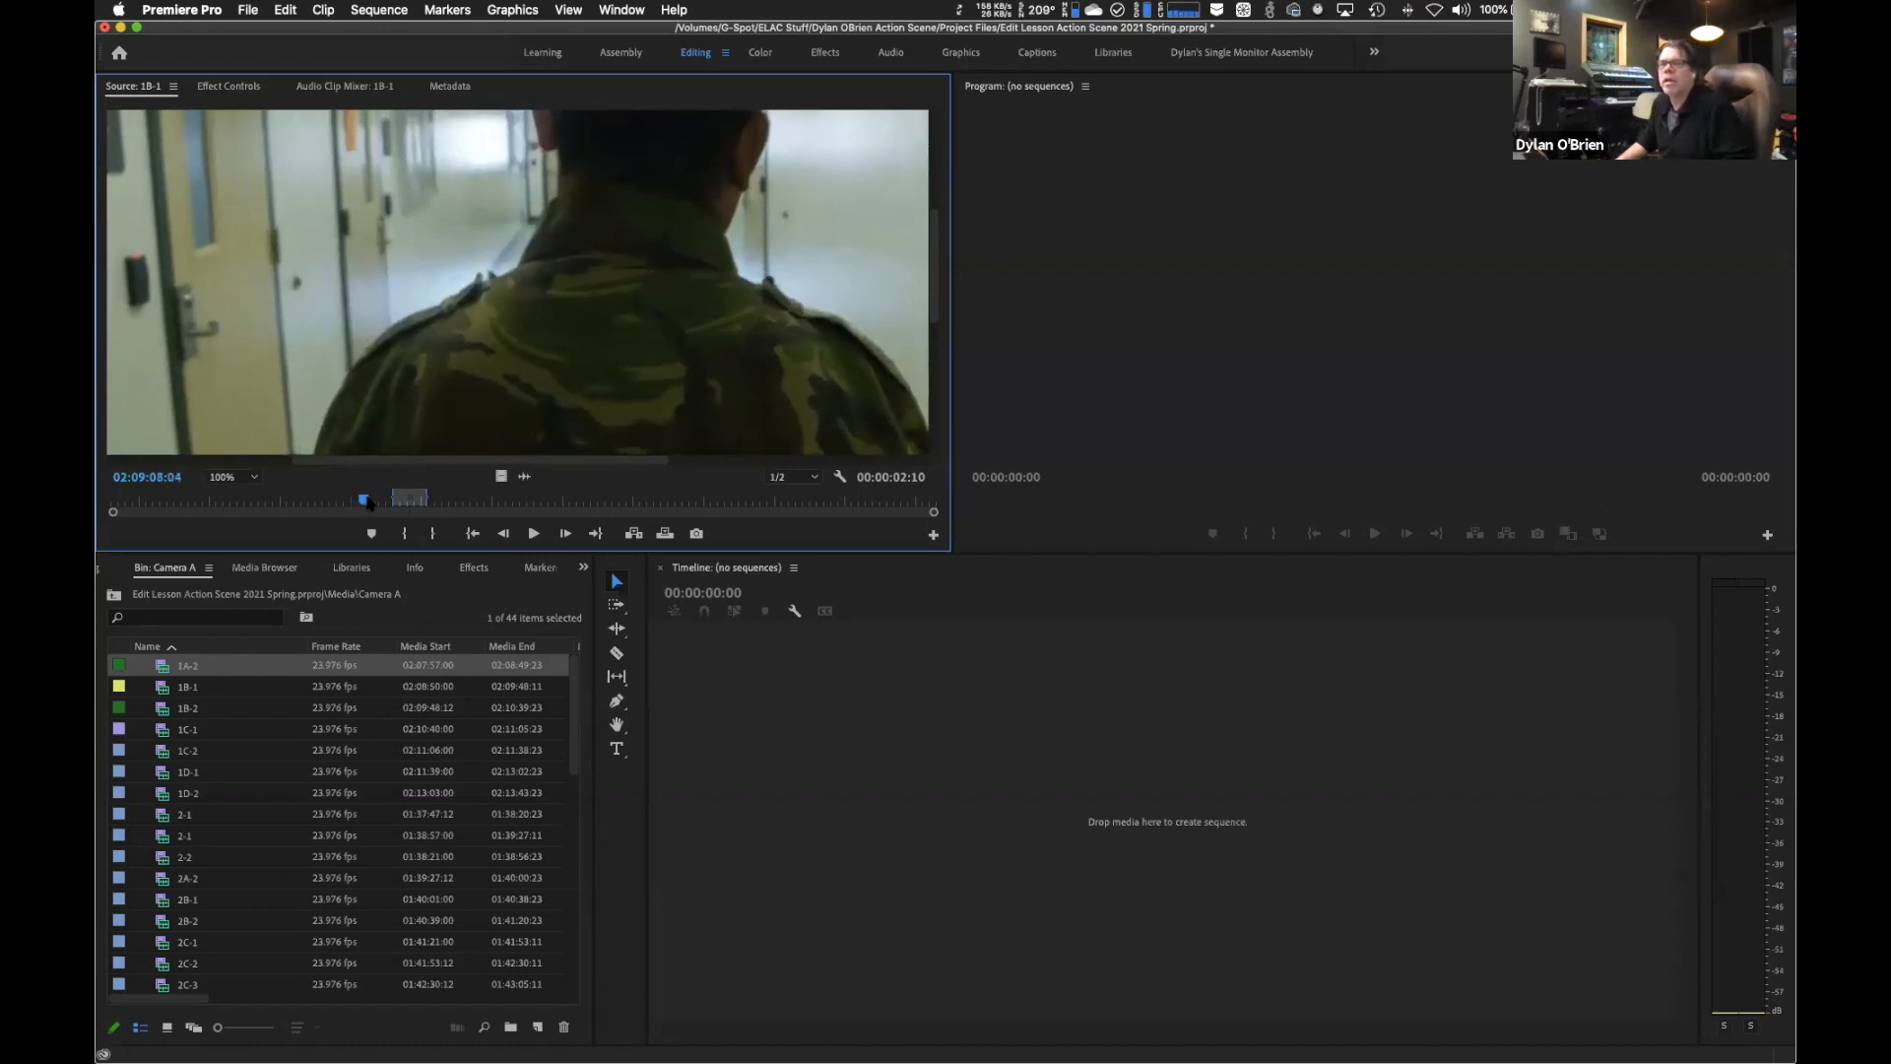
{"action": "left_click_drag", "start_coordinate": [386, 504], "coordinate": [389, 504]}
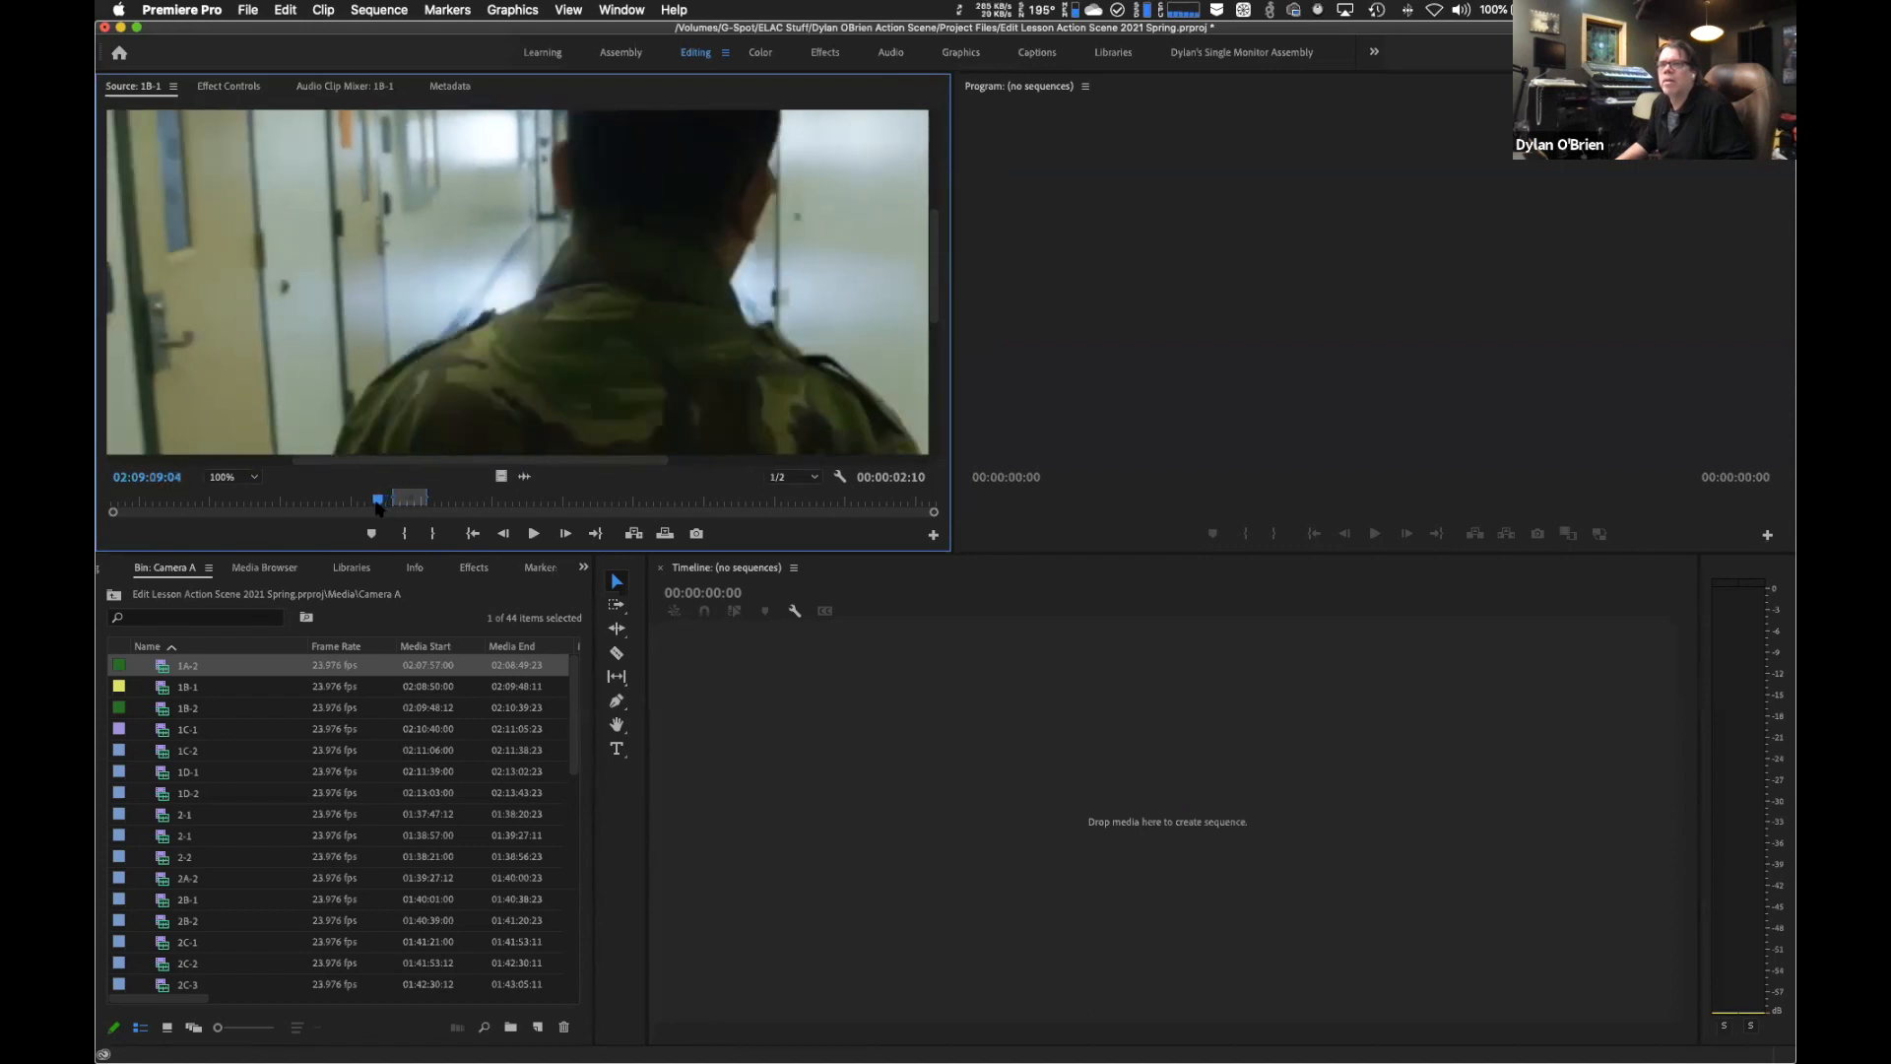
{"action": "left_click_drag", "start_coordinate": [358, 494], "coordinate": [357, 494]}
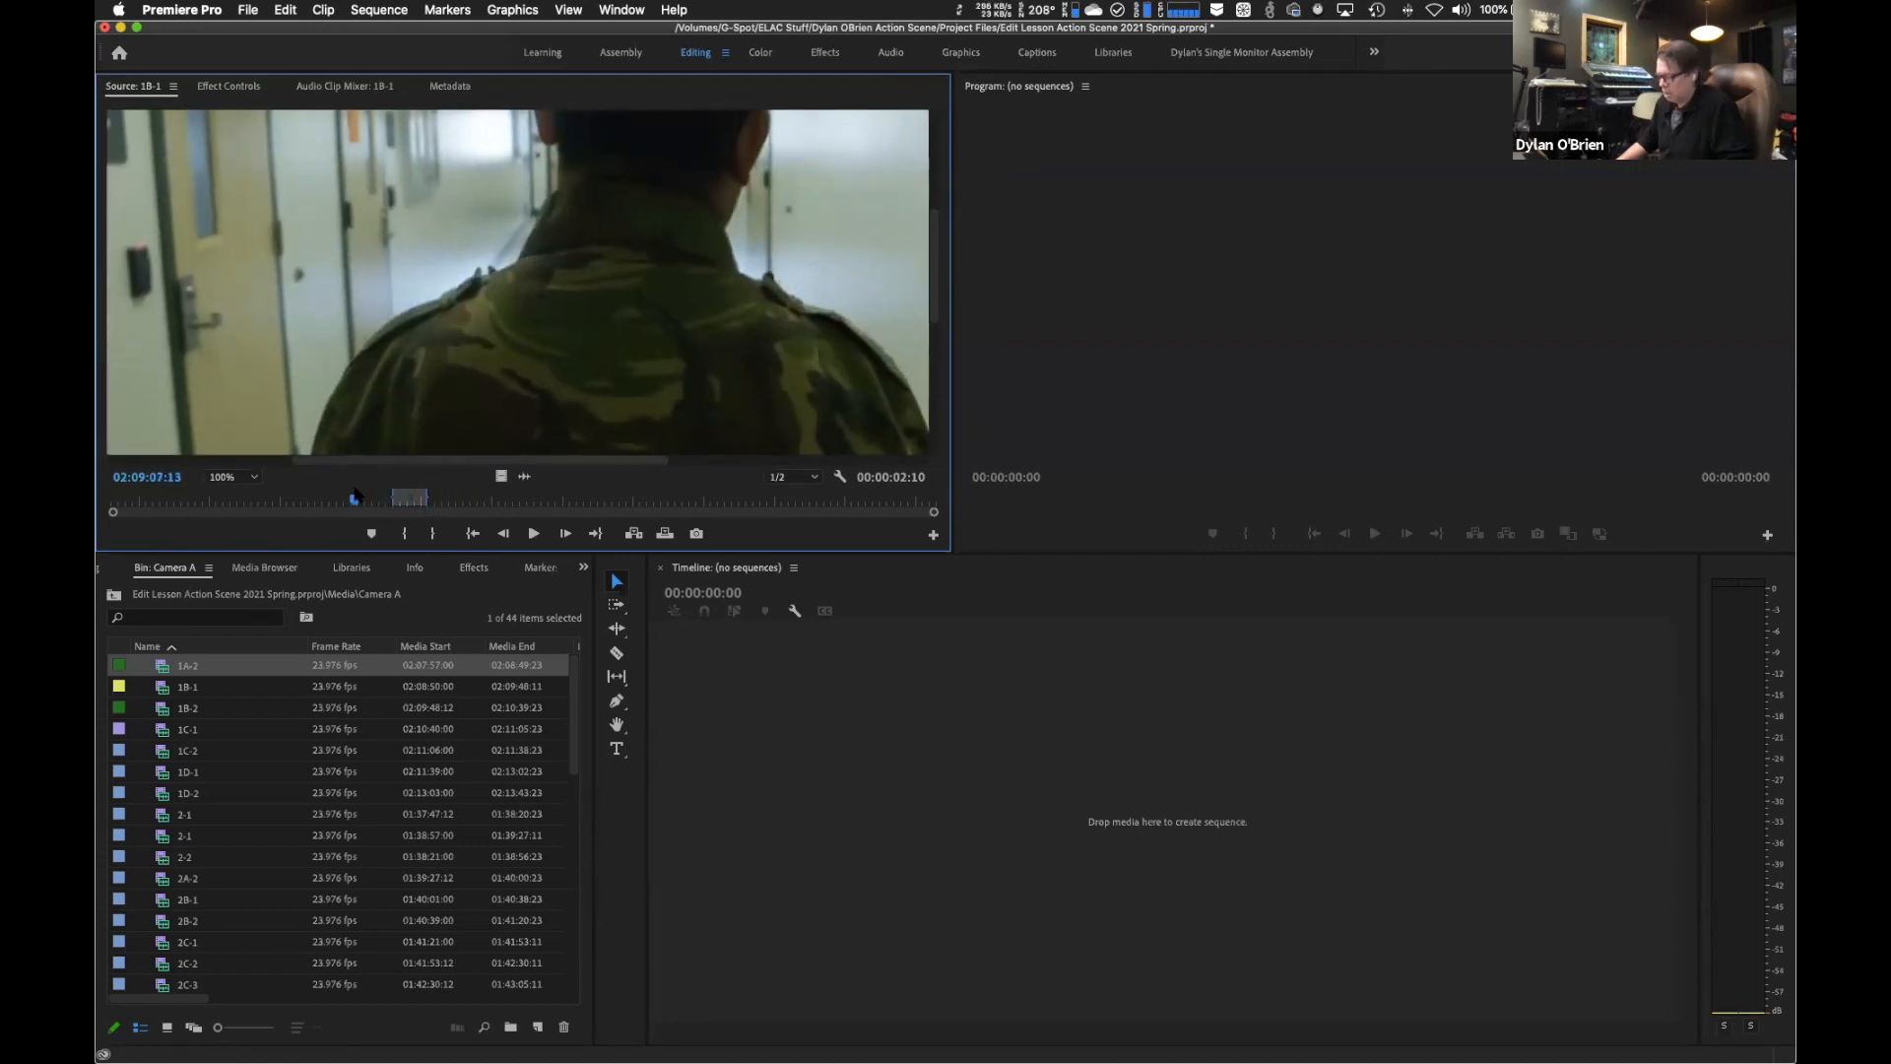
{"action": "key", "text": "space"}
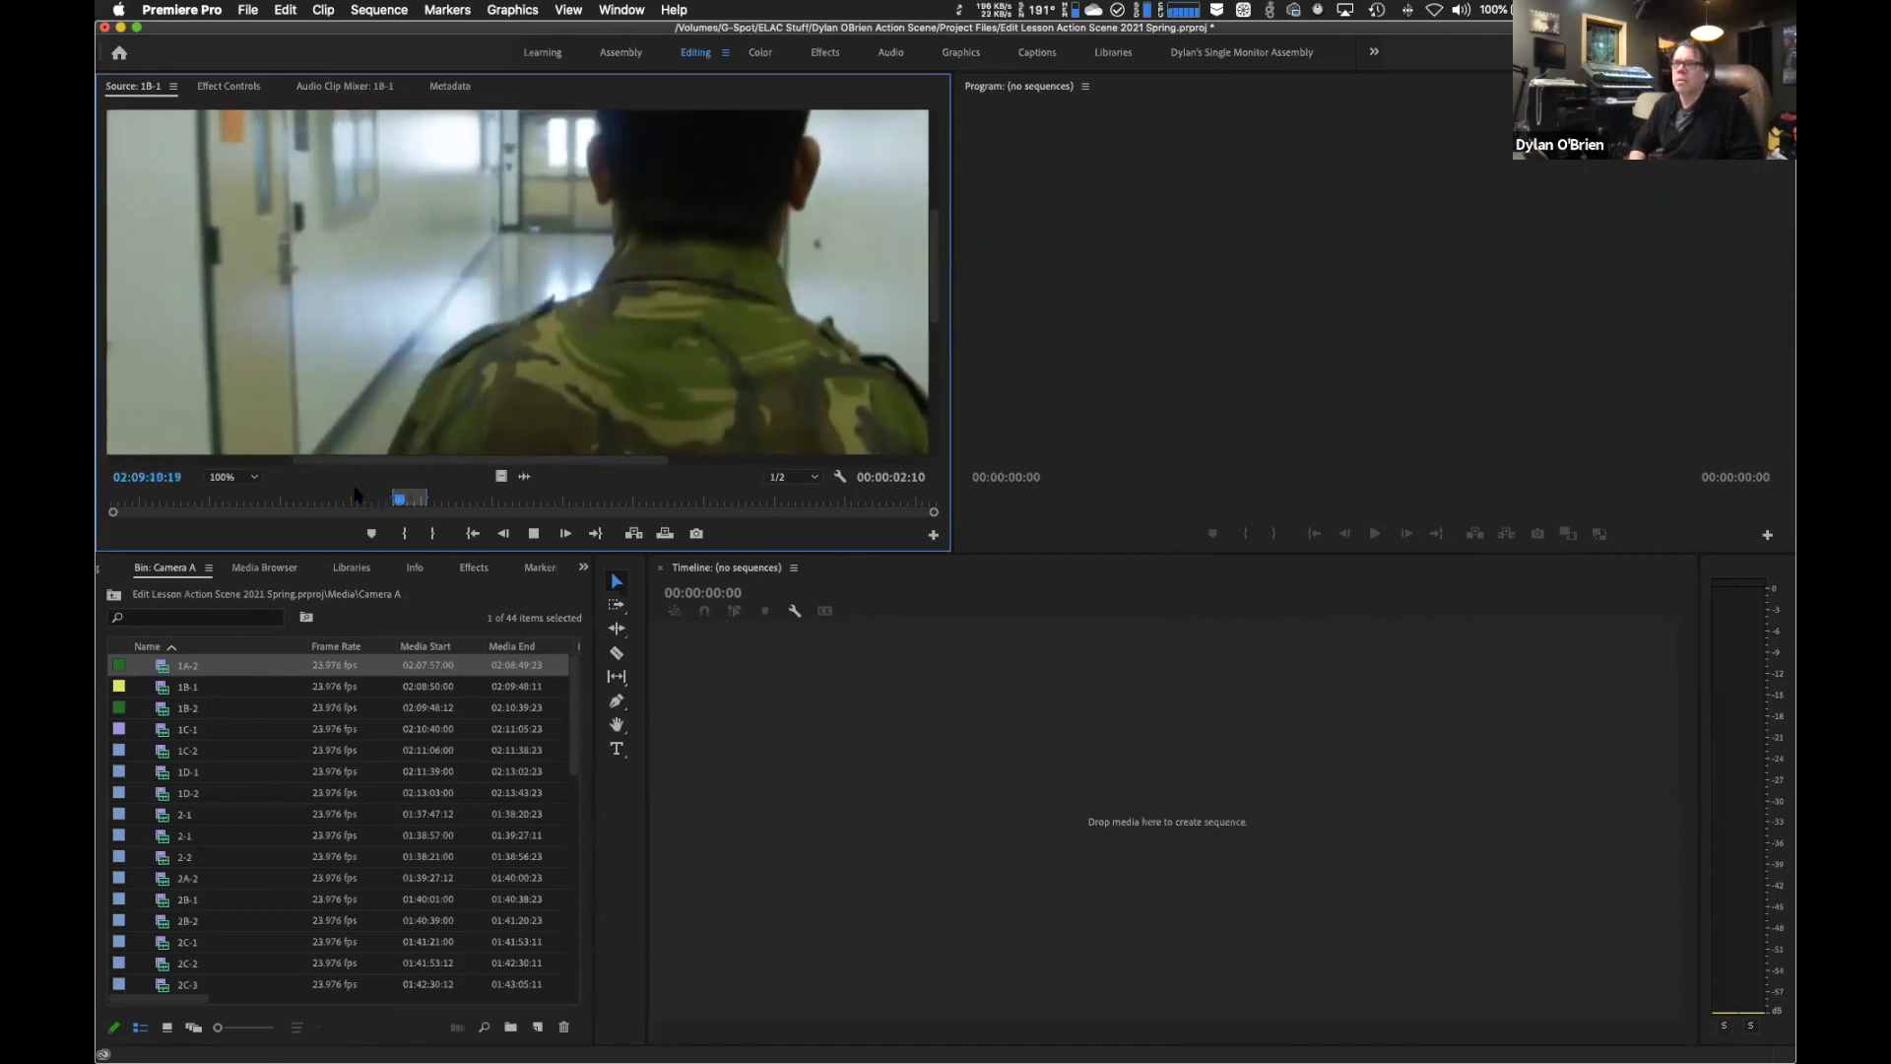
{"action": "key", "text": "j"}
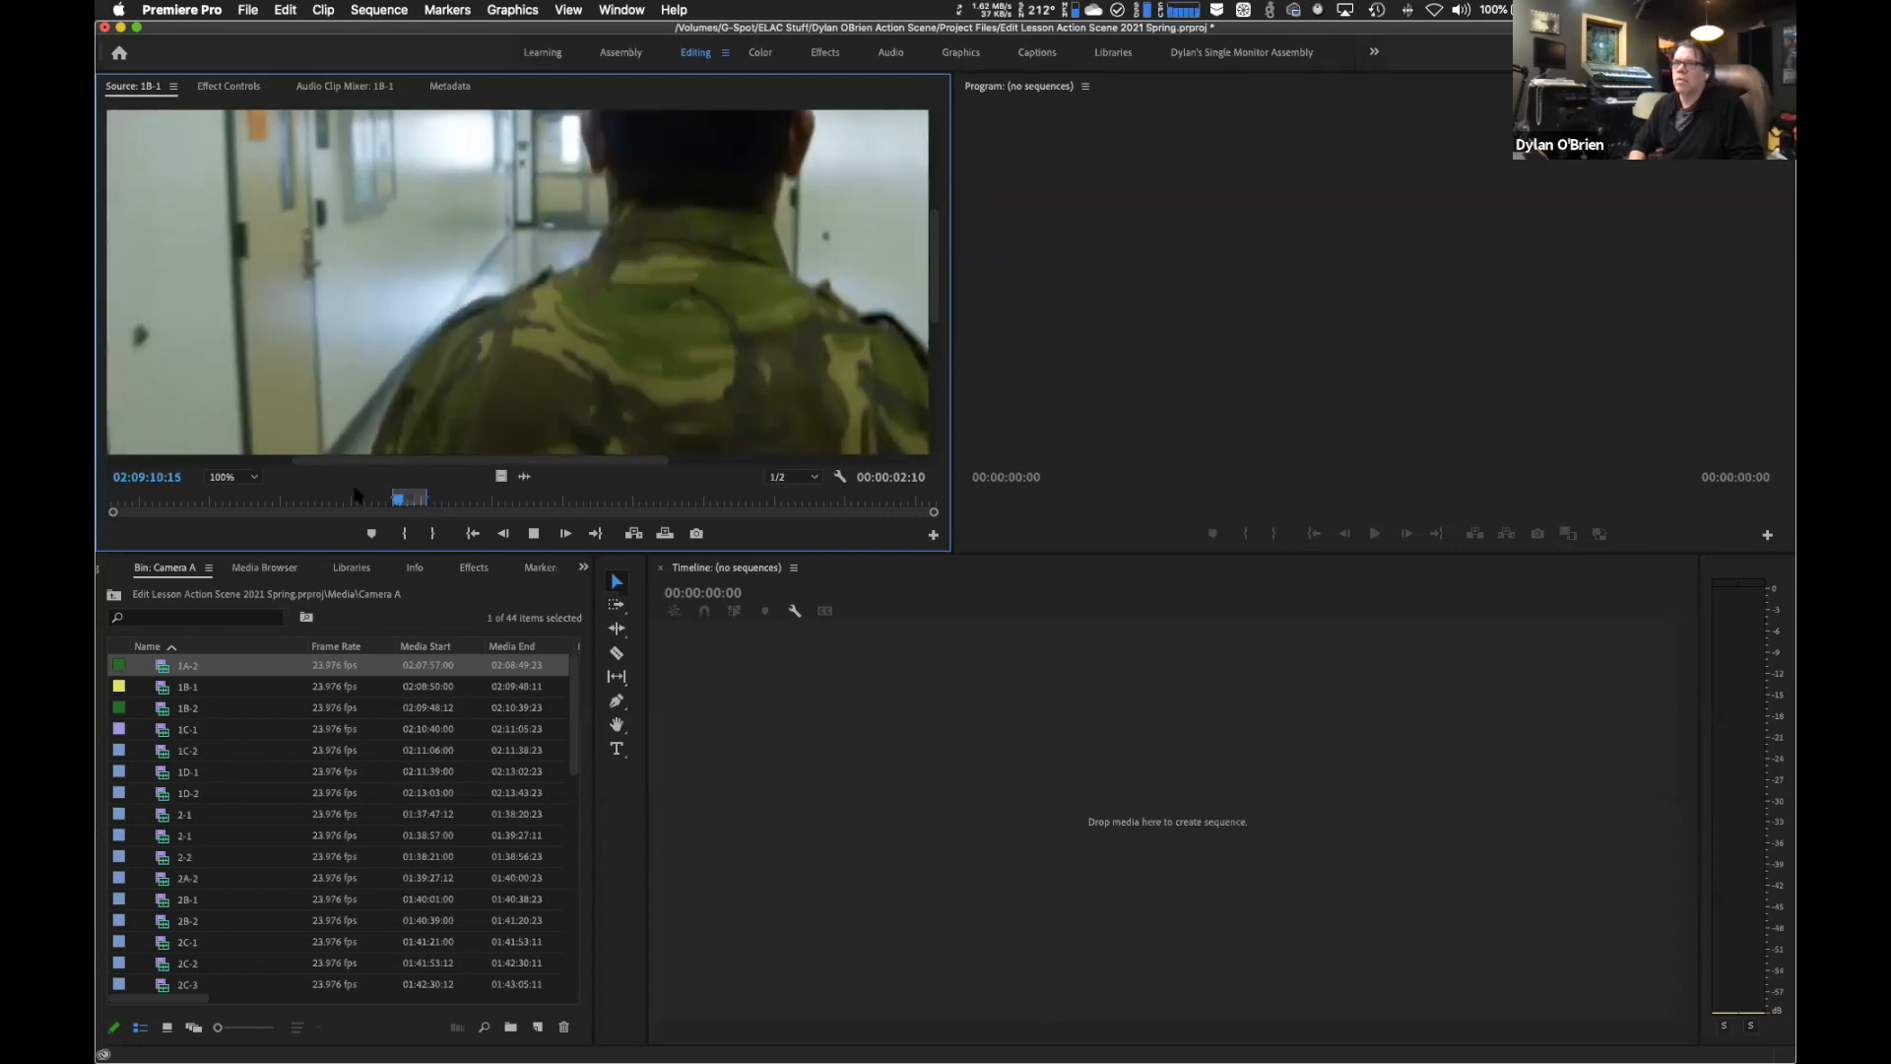
{"action": "key", "text": "k"}
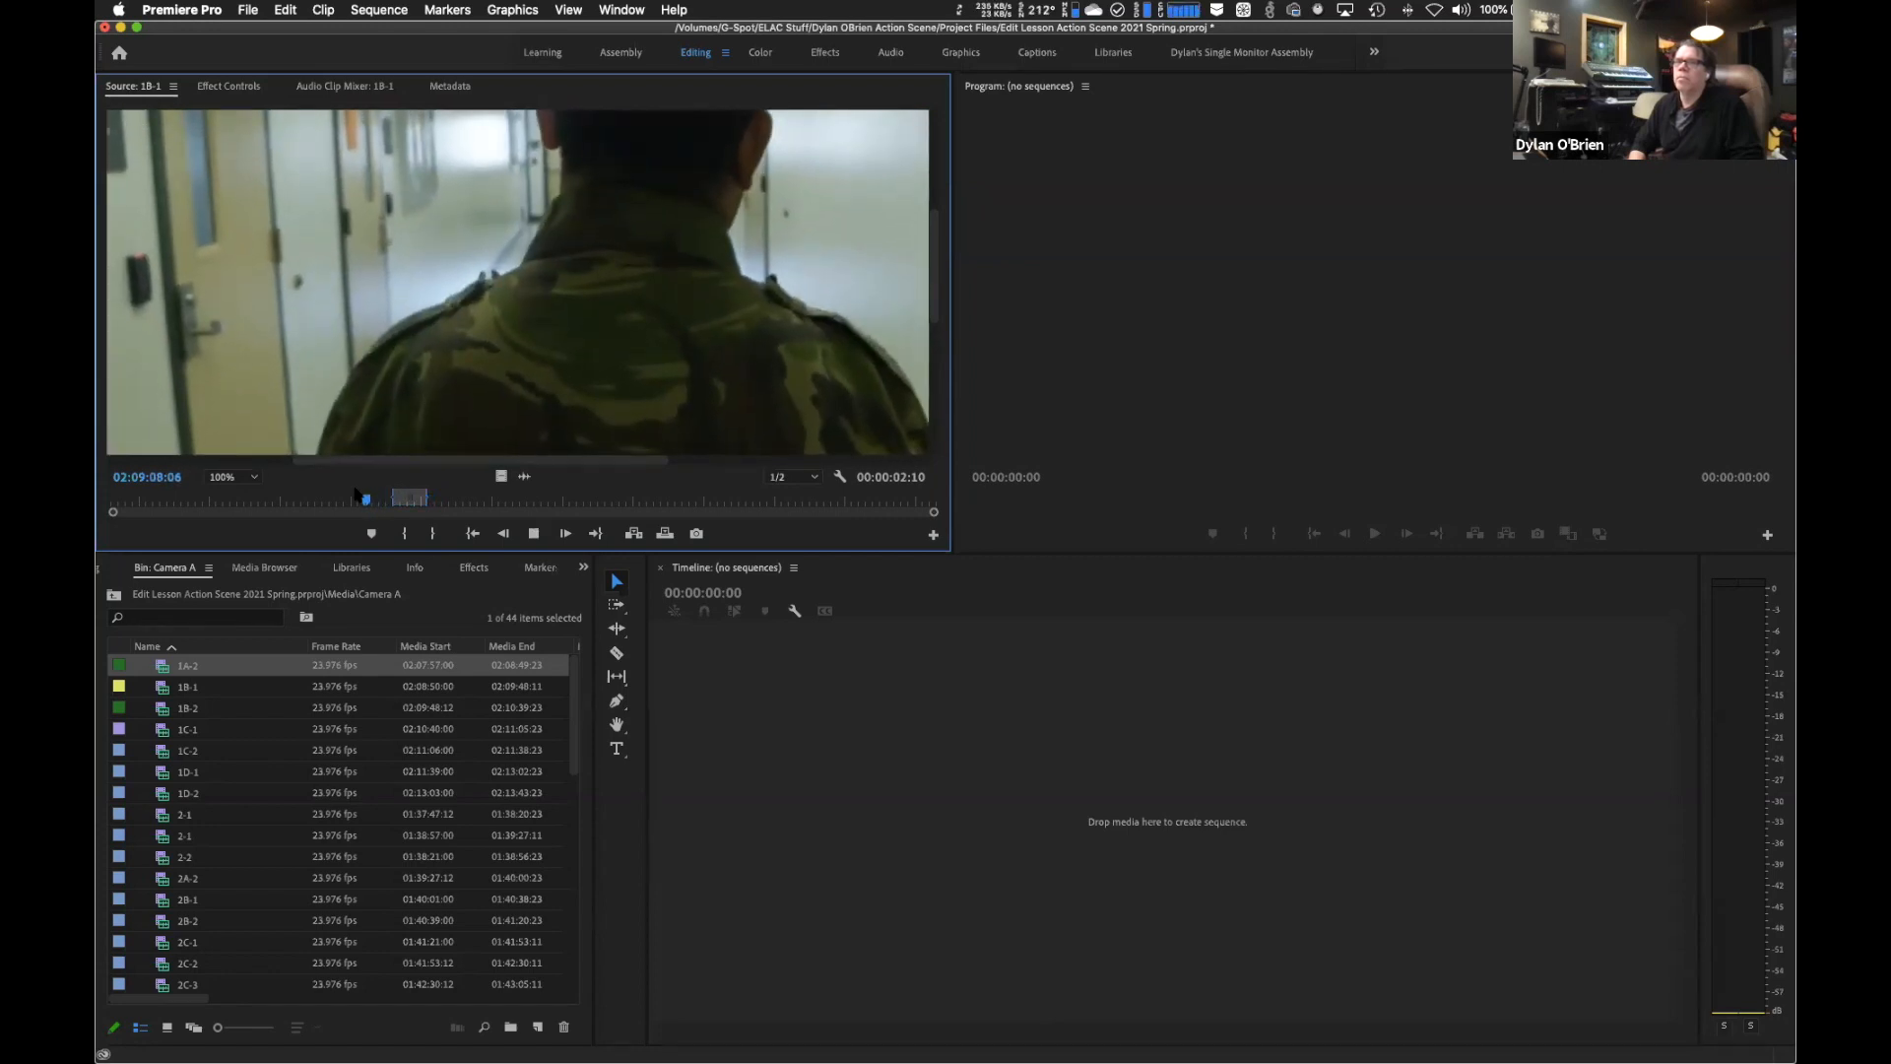
{"action": "key", "text": "k"}
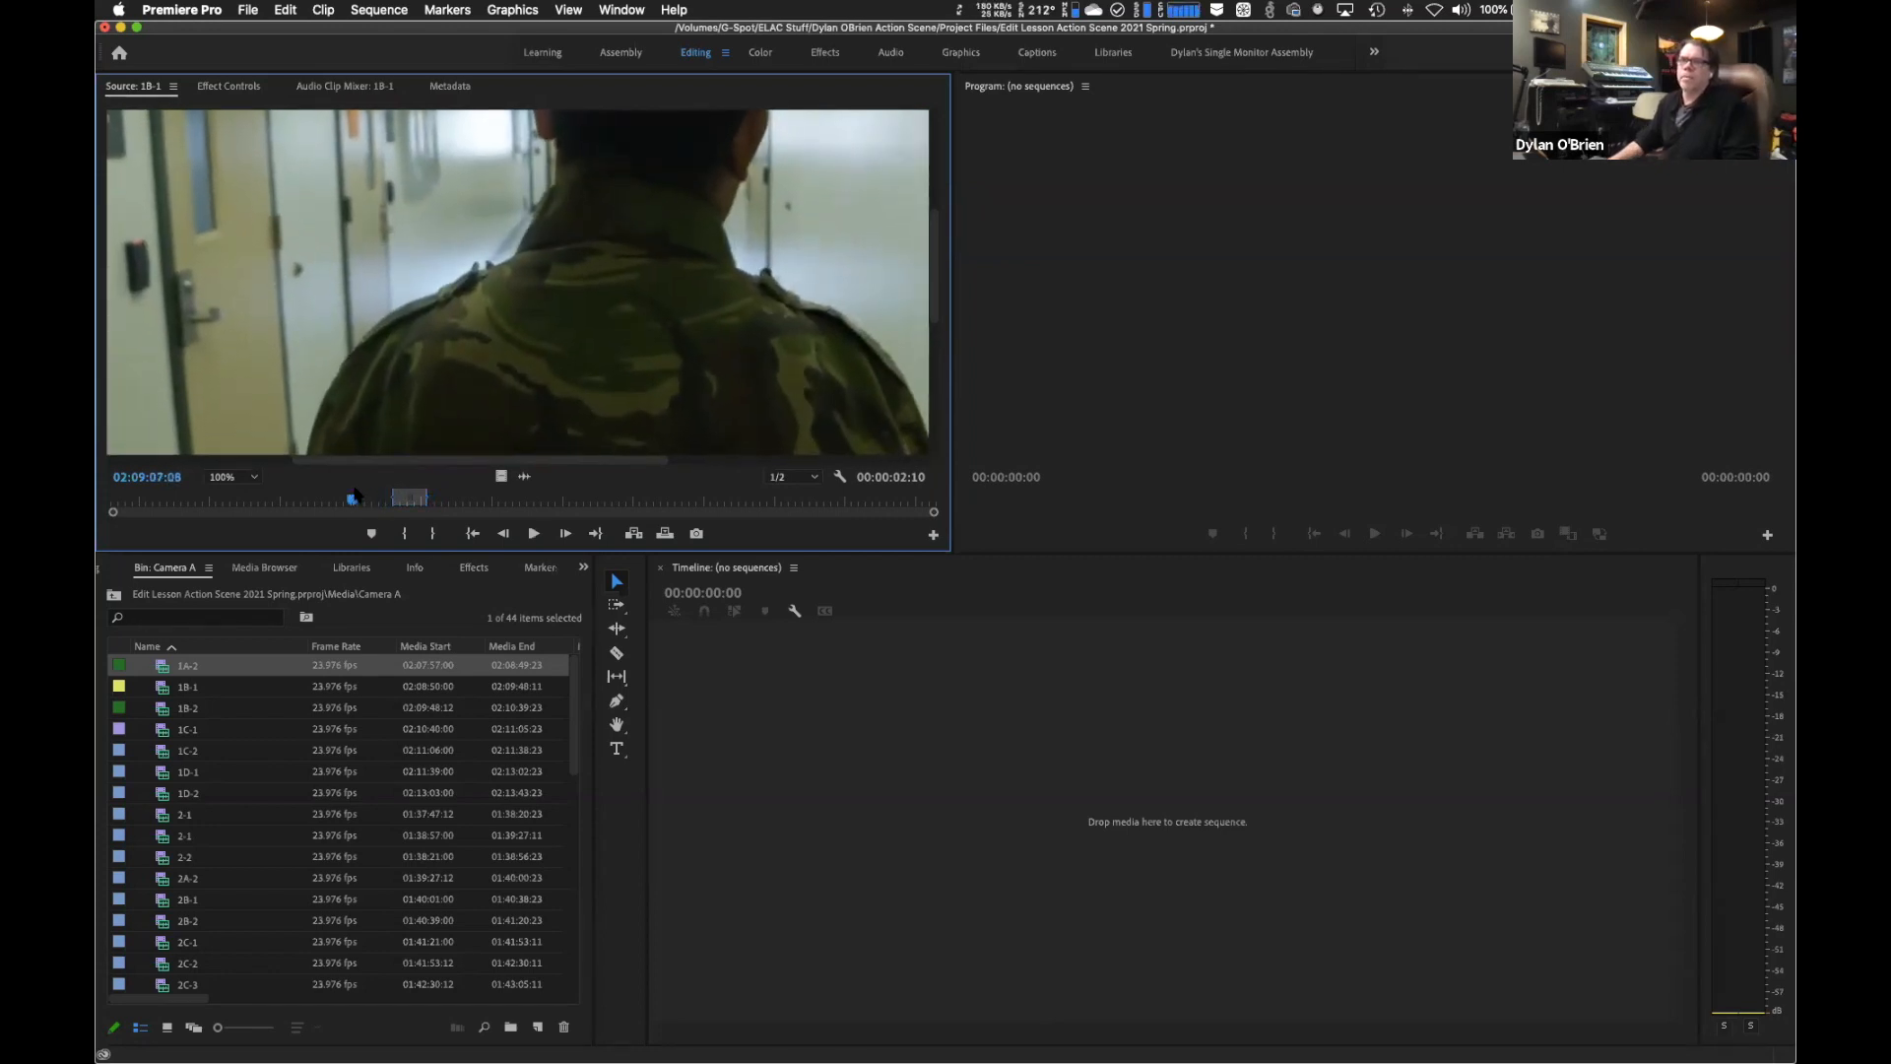
Open clip 1A-2 in the Source monitor and scrub to a point before its marked range.
{"action": "left_click", "coordinate": [164, 692]}
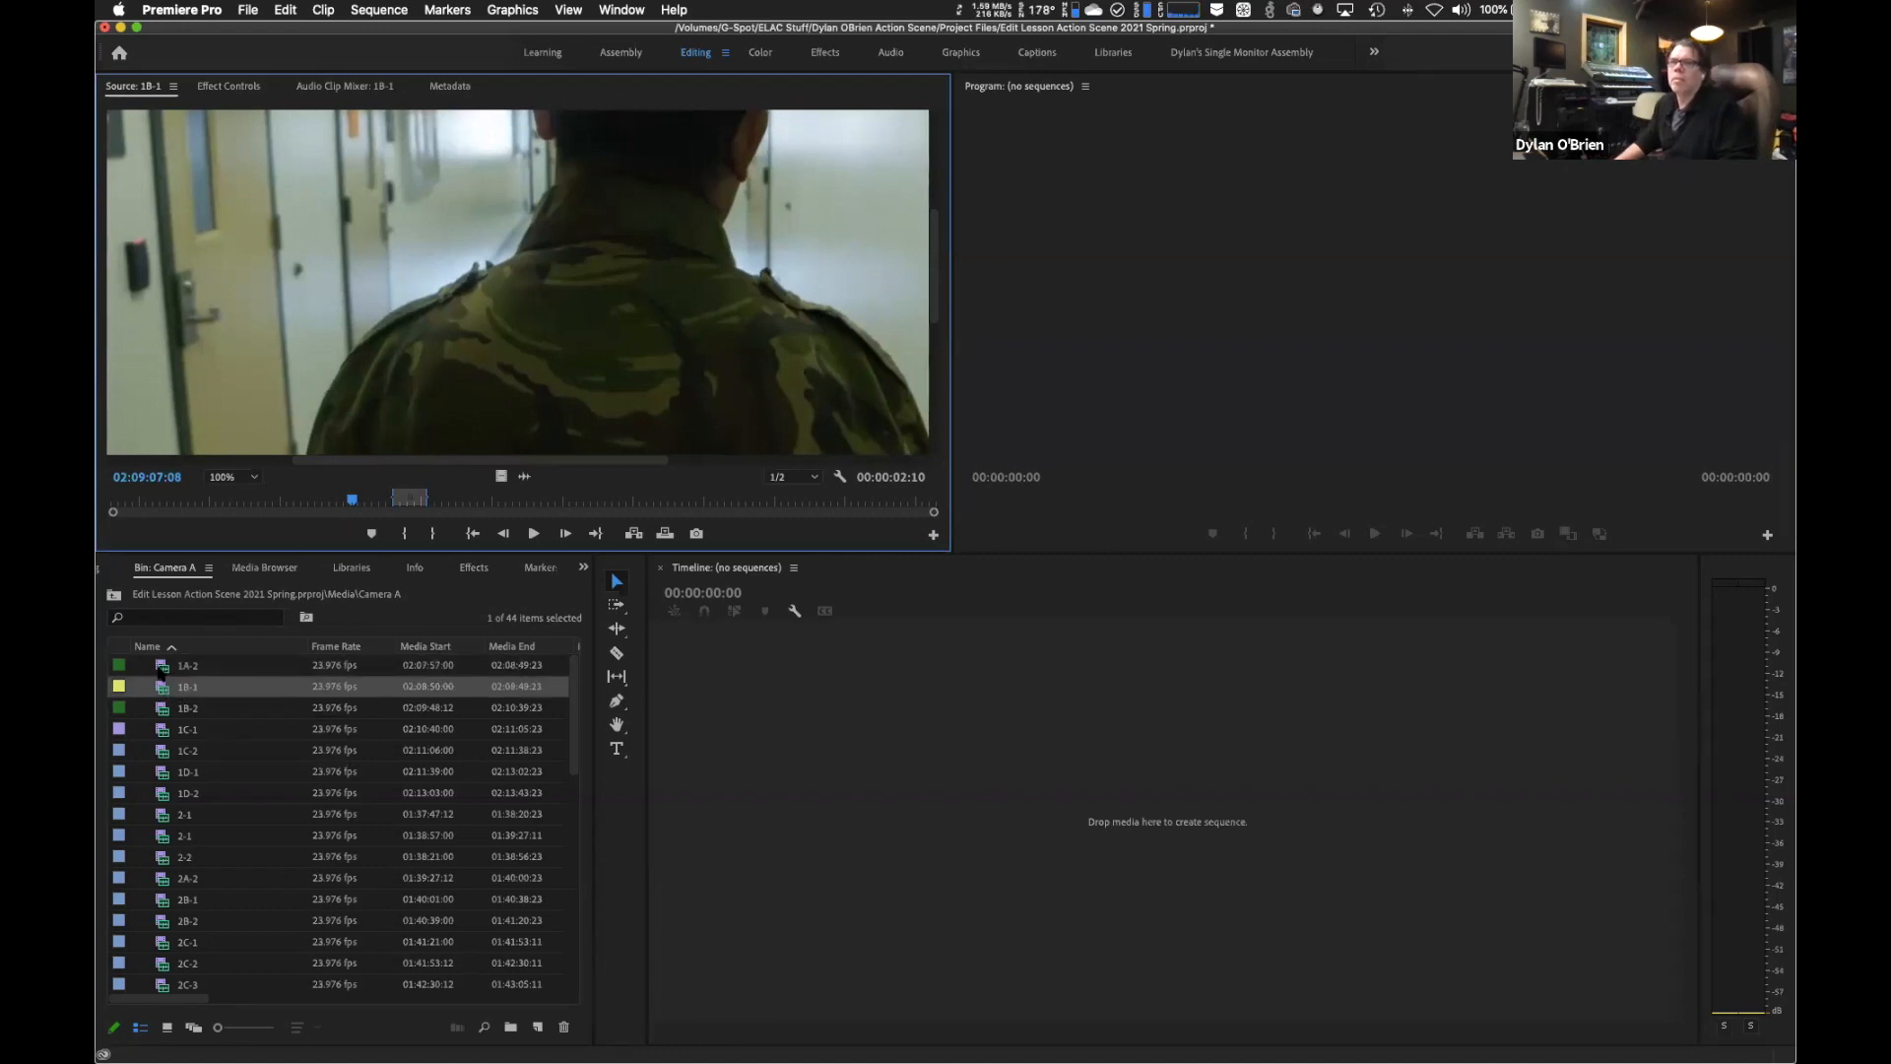
{"action": "double_click", "coordinate": [161, 668]}
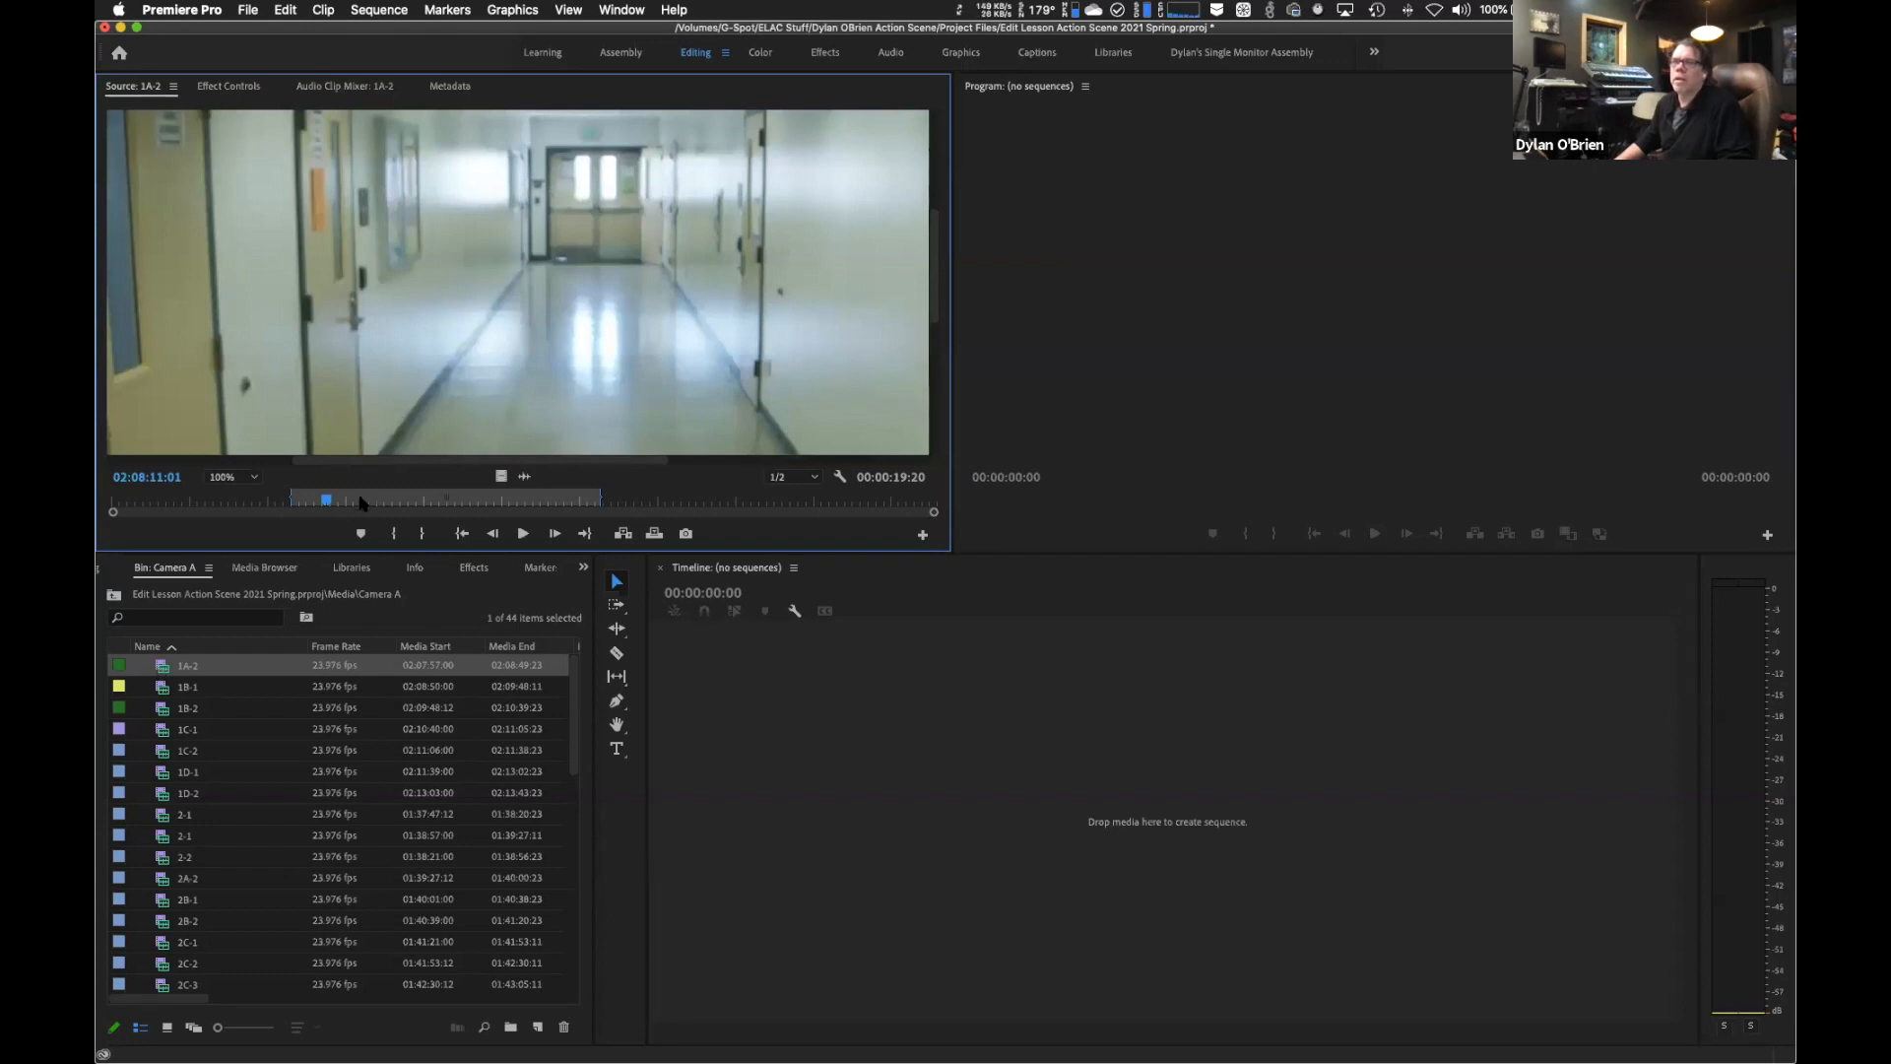
{"action": "left_click_drag", "start_coordinate": [326, 501], "coordinate": [255, 504]}
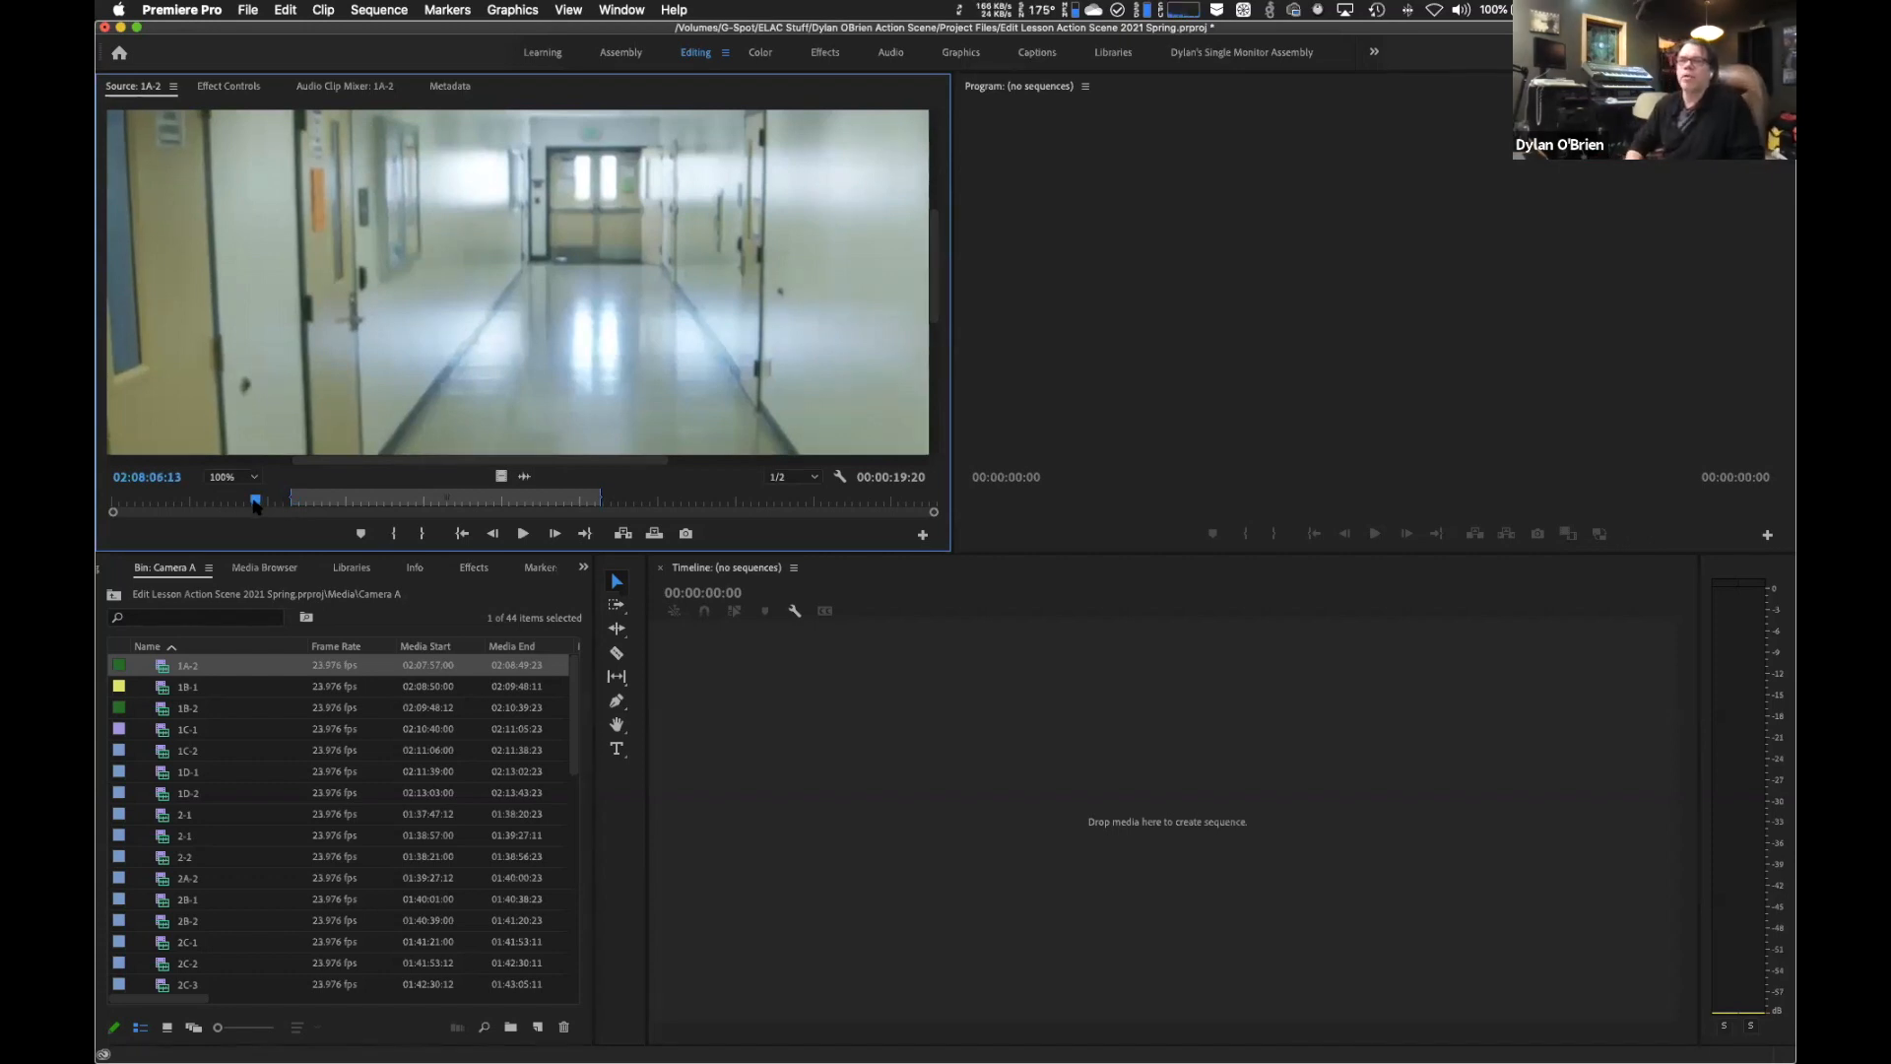
Create a sequence from clip 1A-2 in the empty timeline and delete that sequence from the Camera A bin.
{"action": "left_click_drag", "start_coordinate": [163, 668], "coordinate": [1045, 799]}
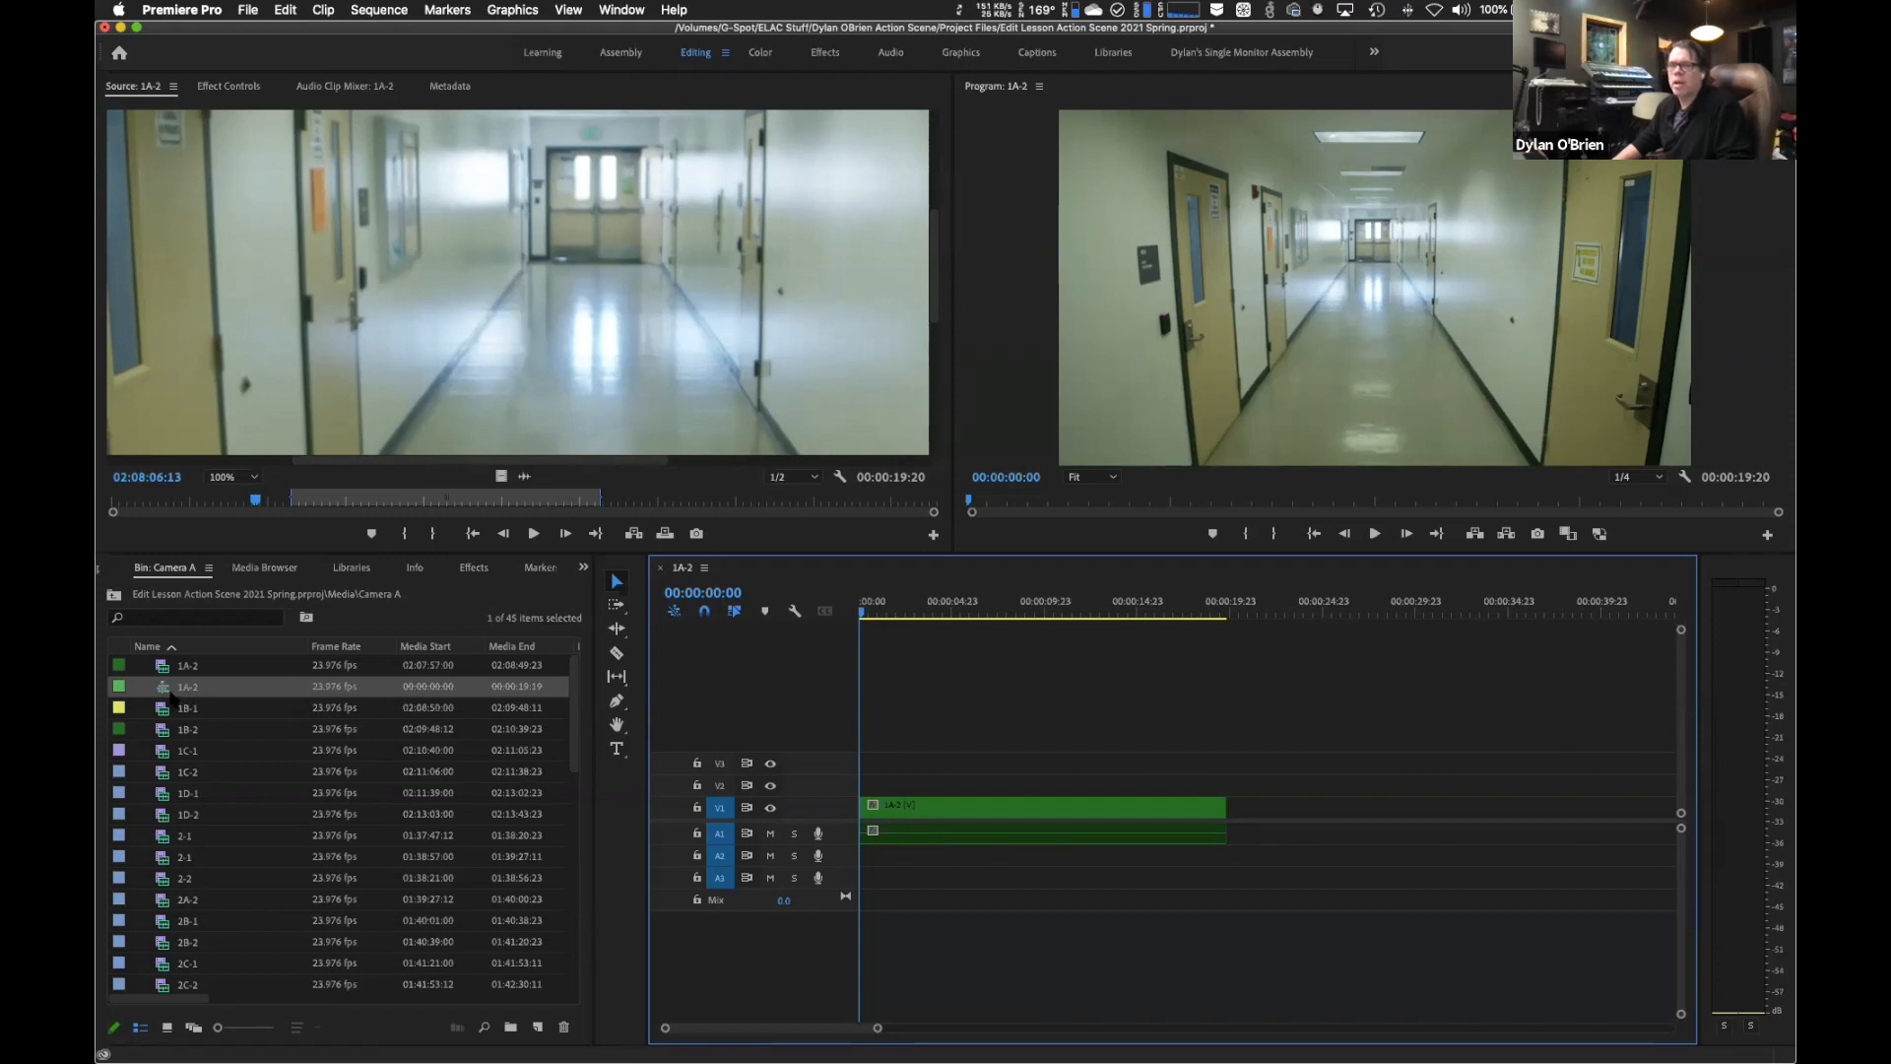
{"action": "left_click", "coordinate": [168, 691]}
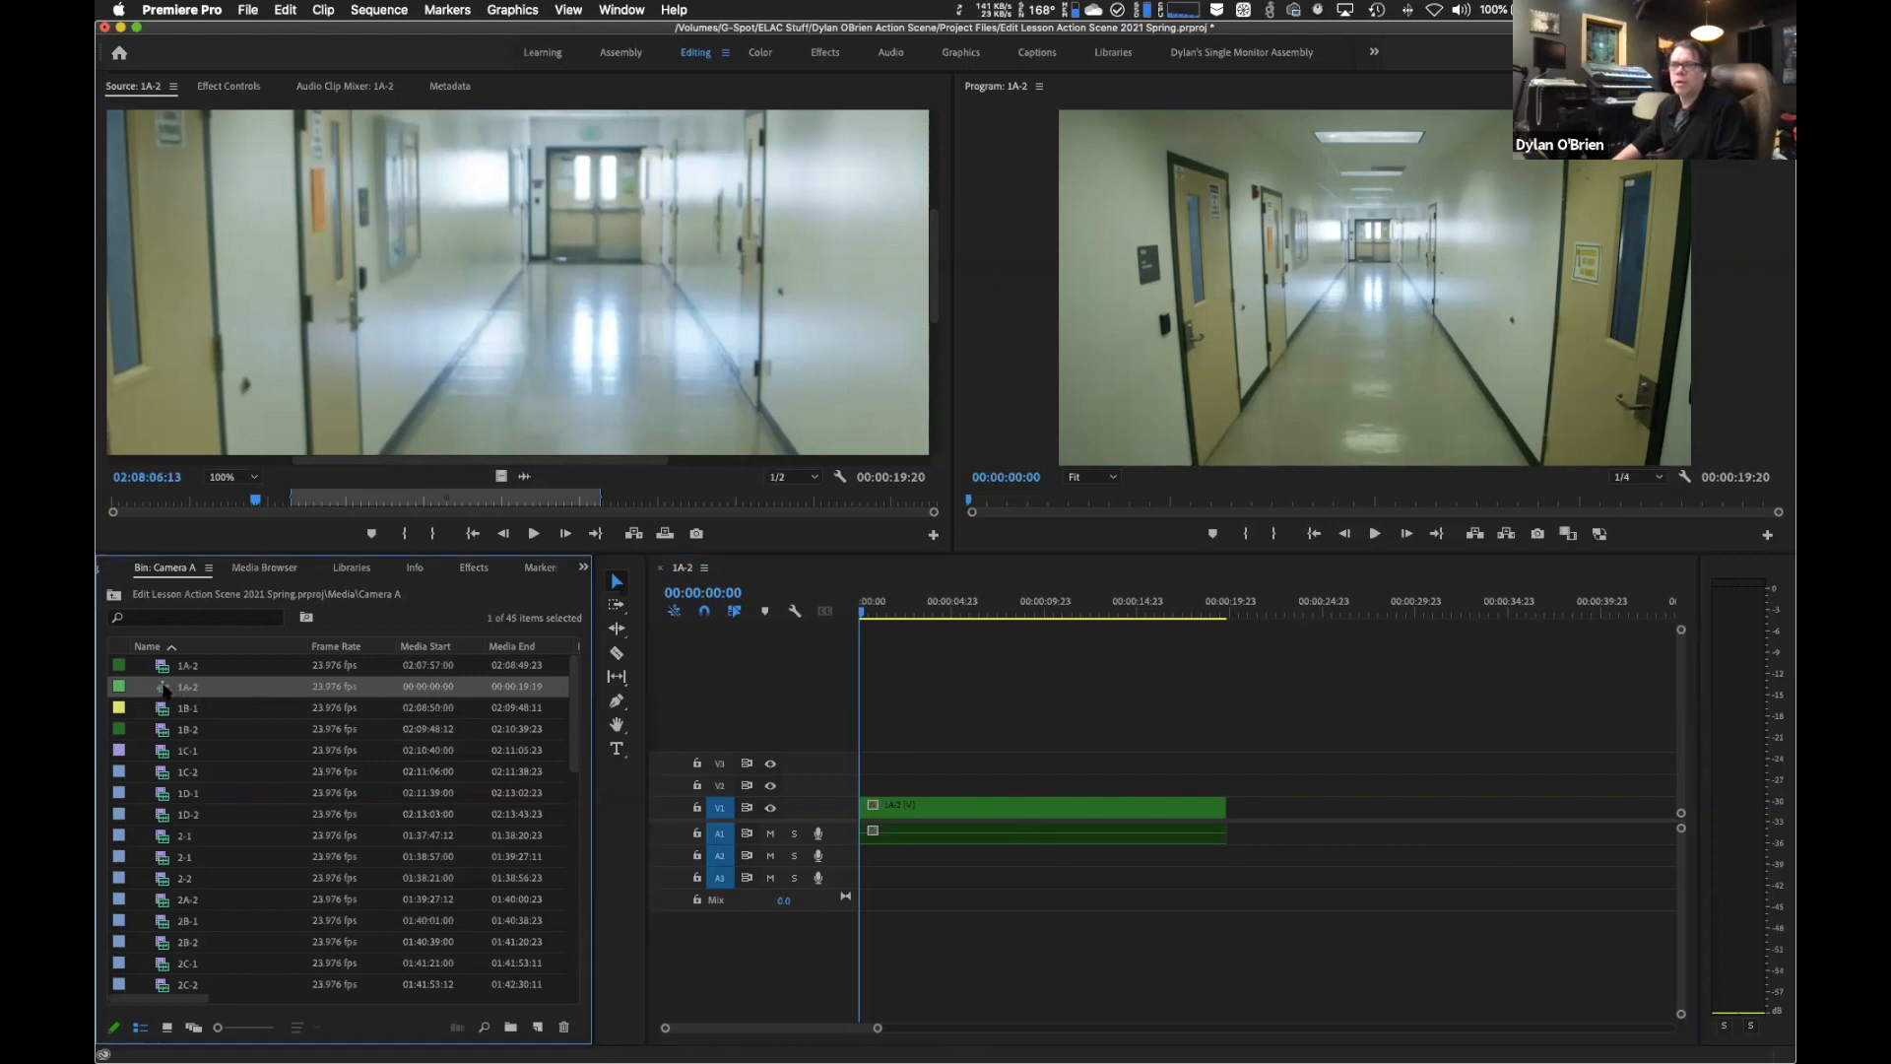
{"action": "left_click", "coordinate": [565, 1028]}
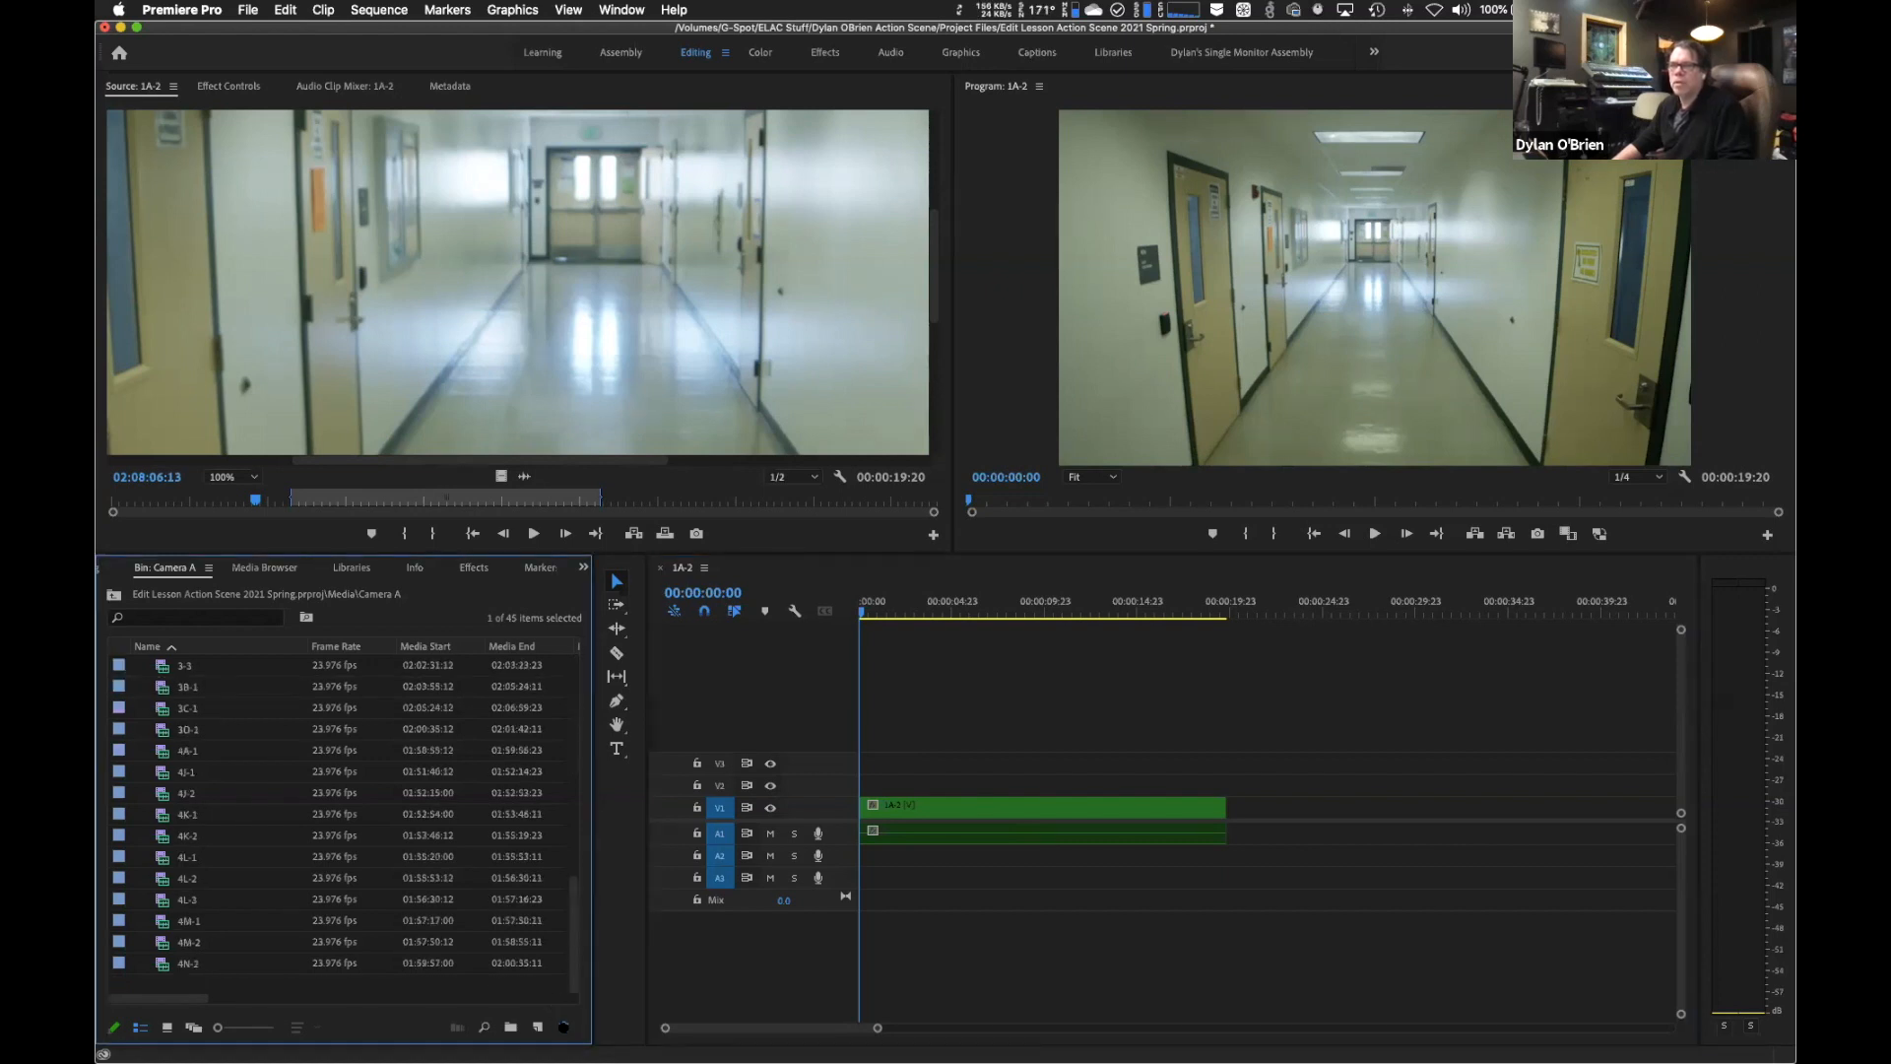
Create a sequence from clip 3-3 in the empty timeline and rename it "Action Scene String Out".
{"action": "left_click", "coordinate": [166, 670]}
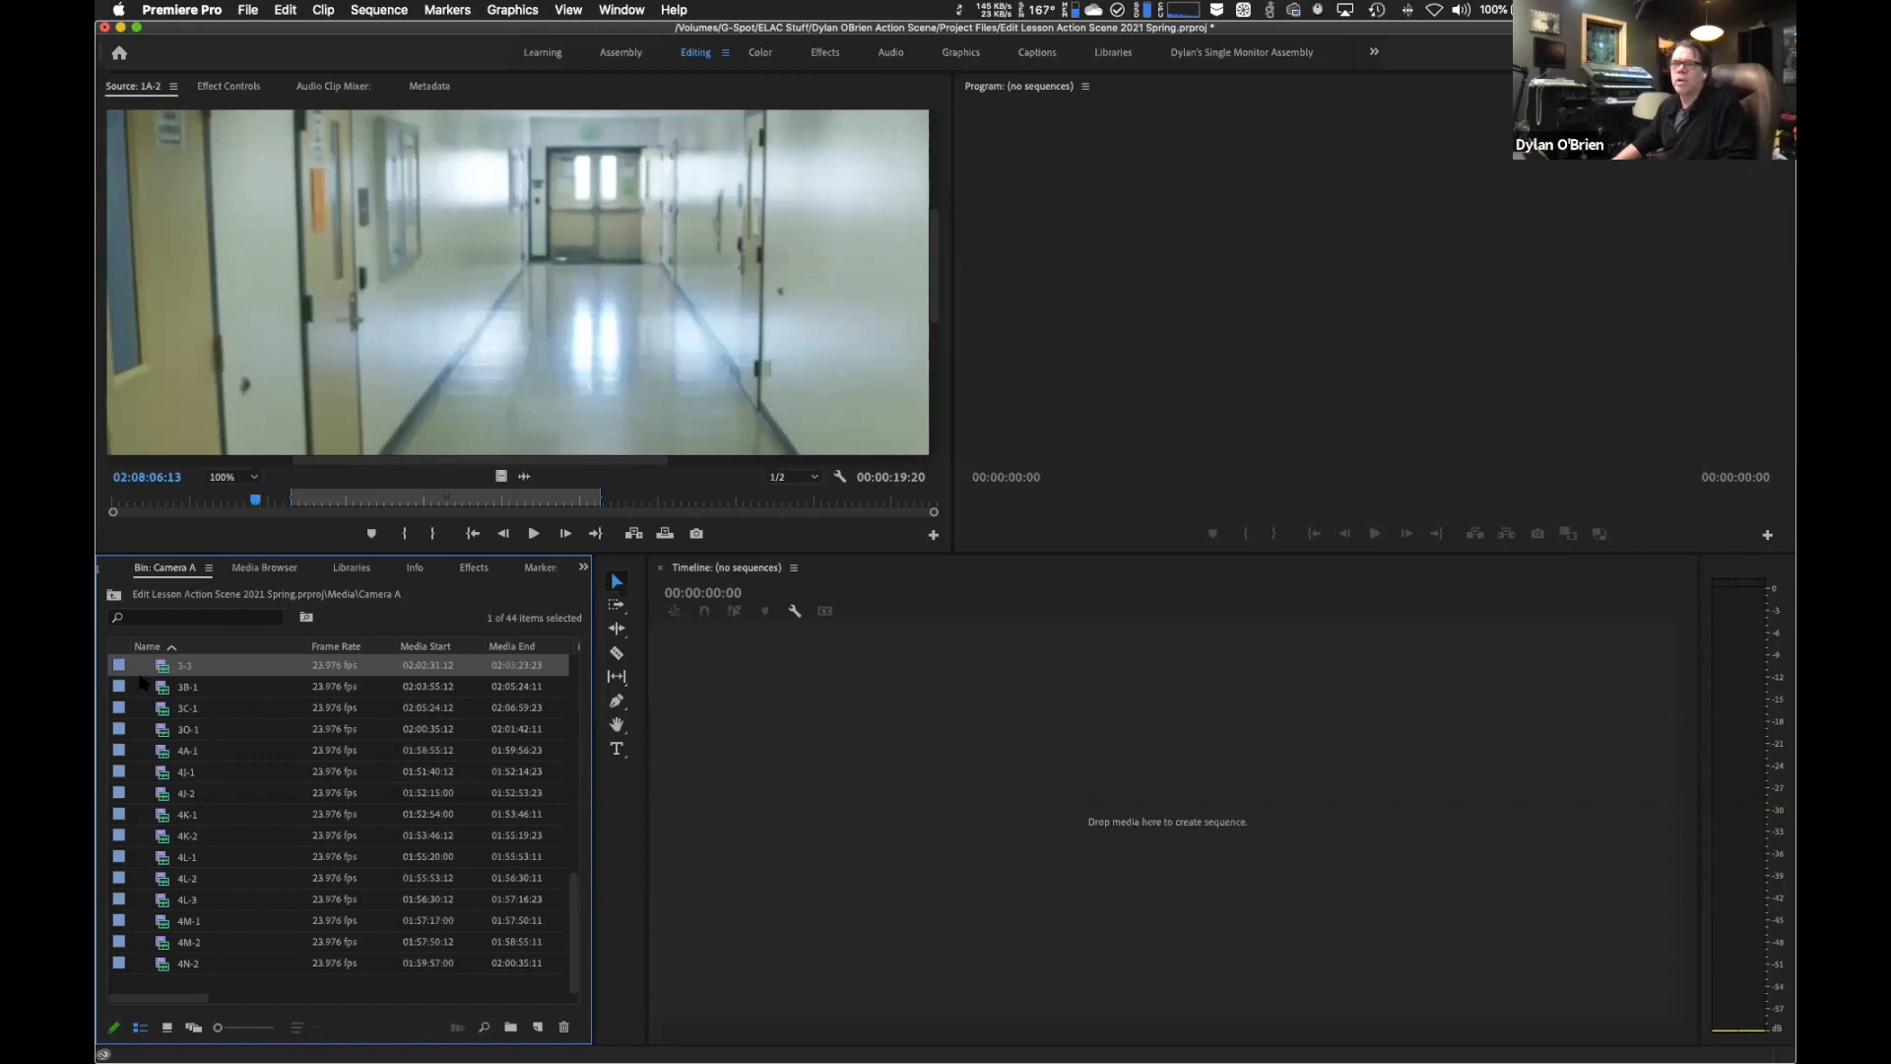
{"action": "left_click_drag", "start_coordinate": [165, 670], "coordinate": [1036, 796]}
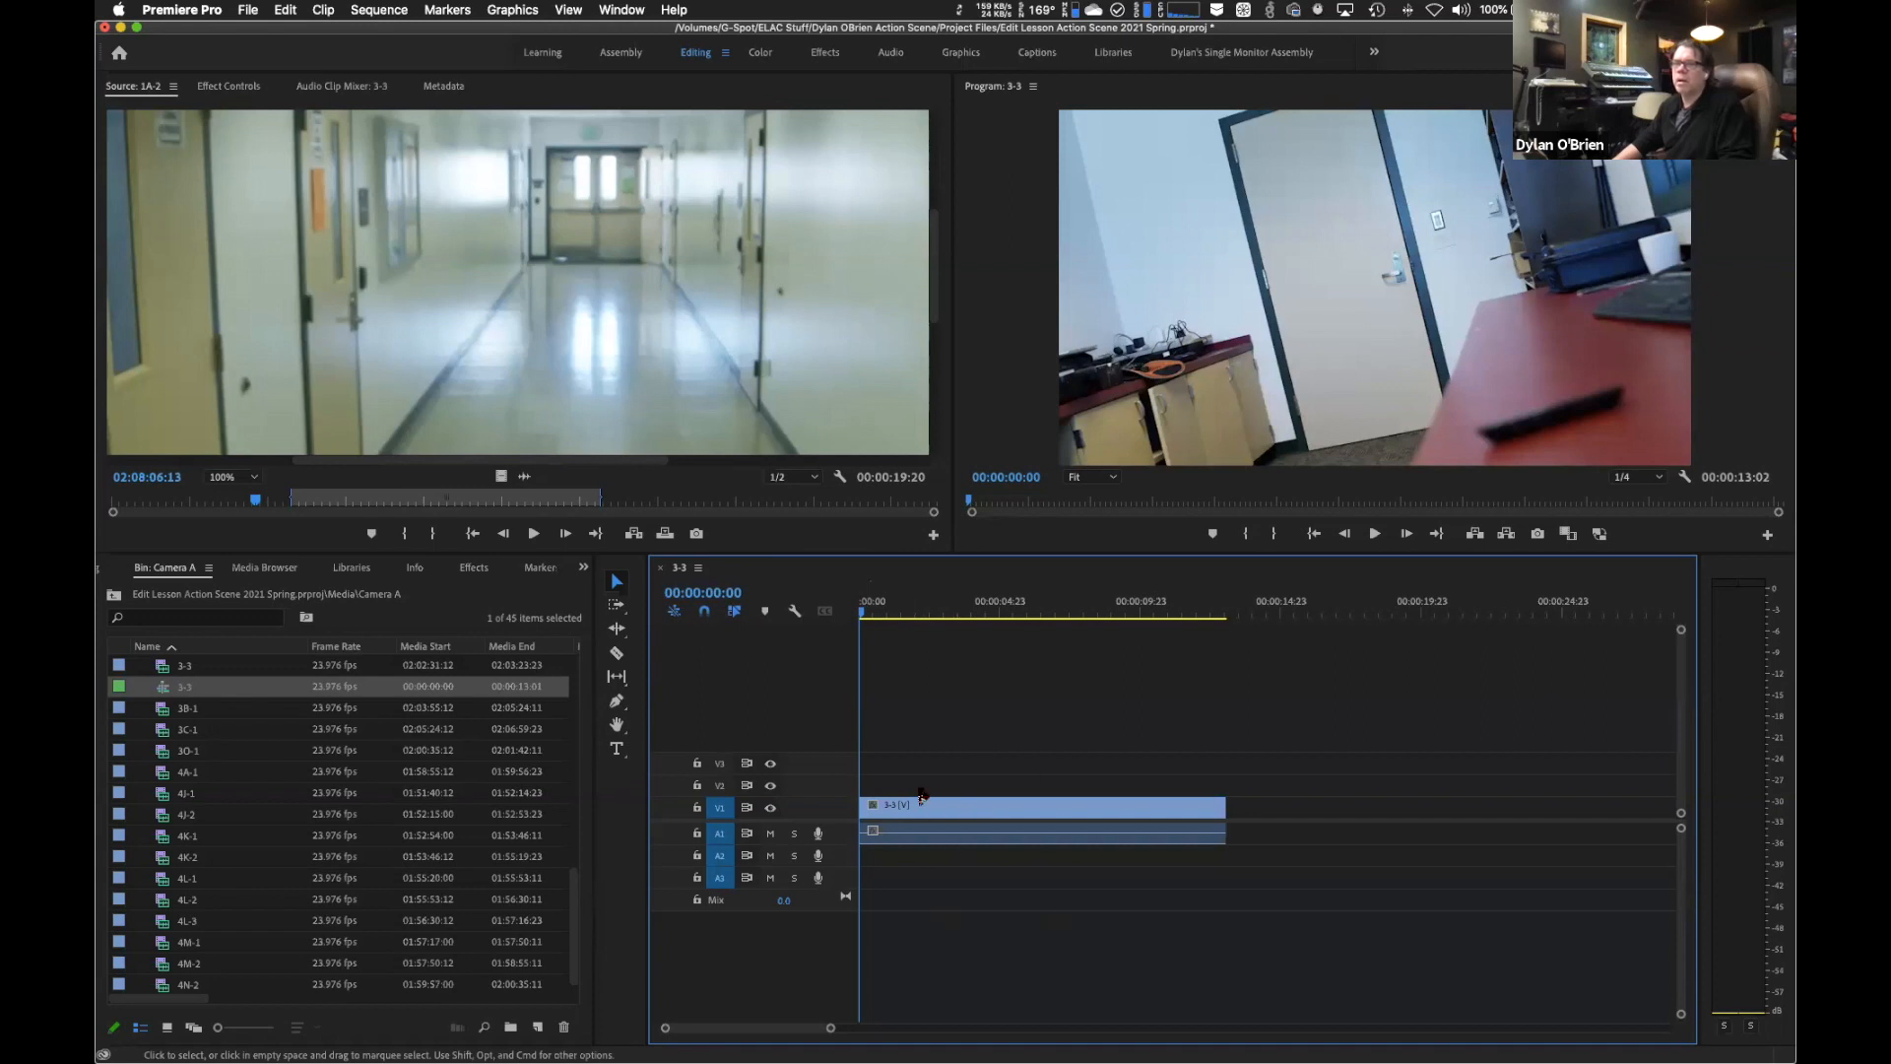
{"action": "left_click", "coordinate": [190, 689]}
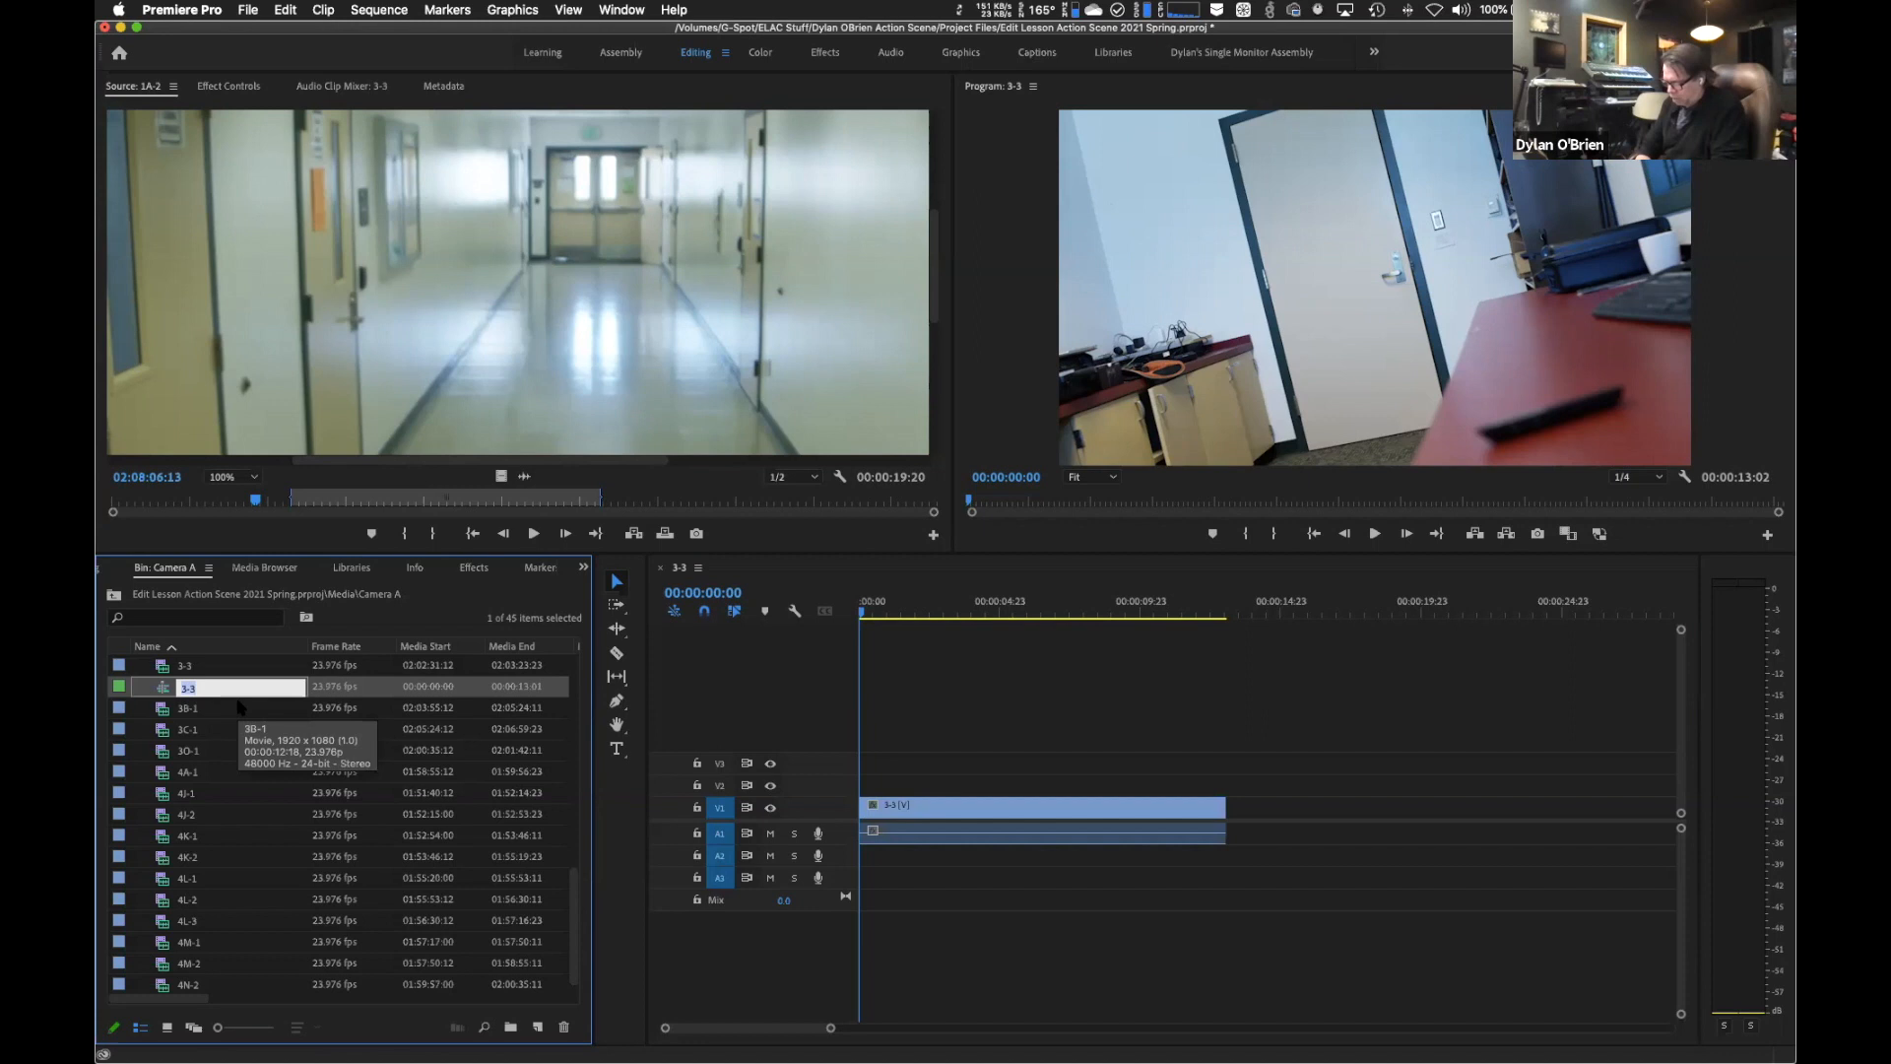
{"action": "type", "text": "Acti"}
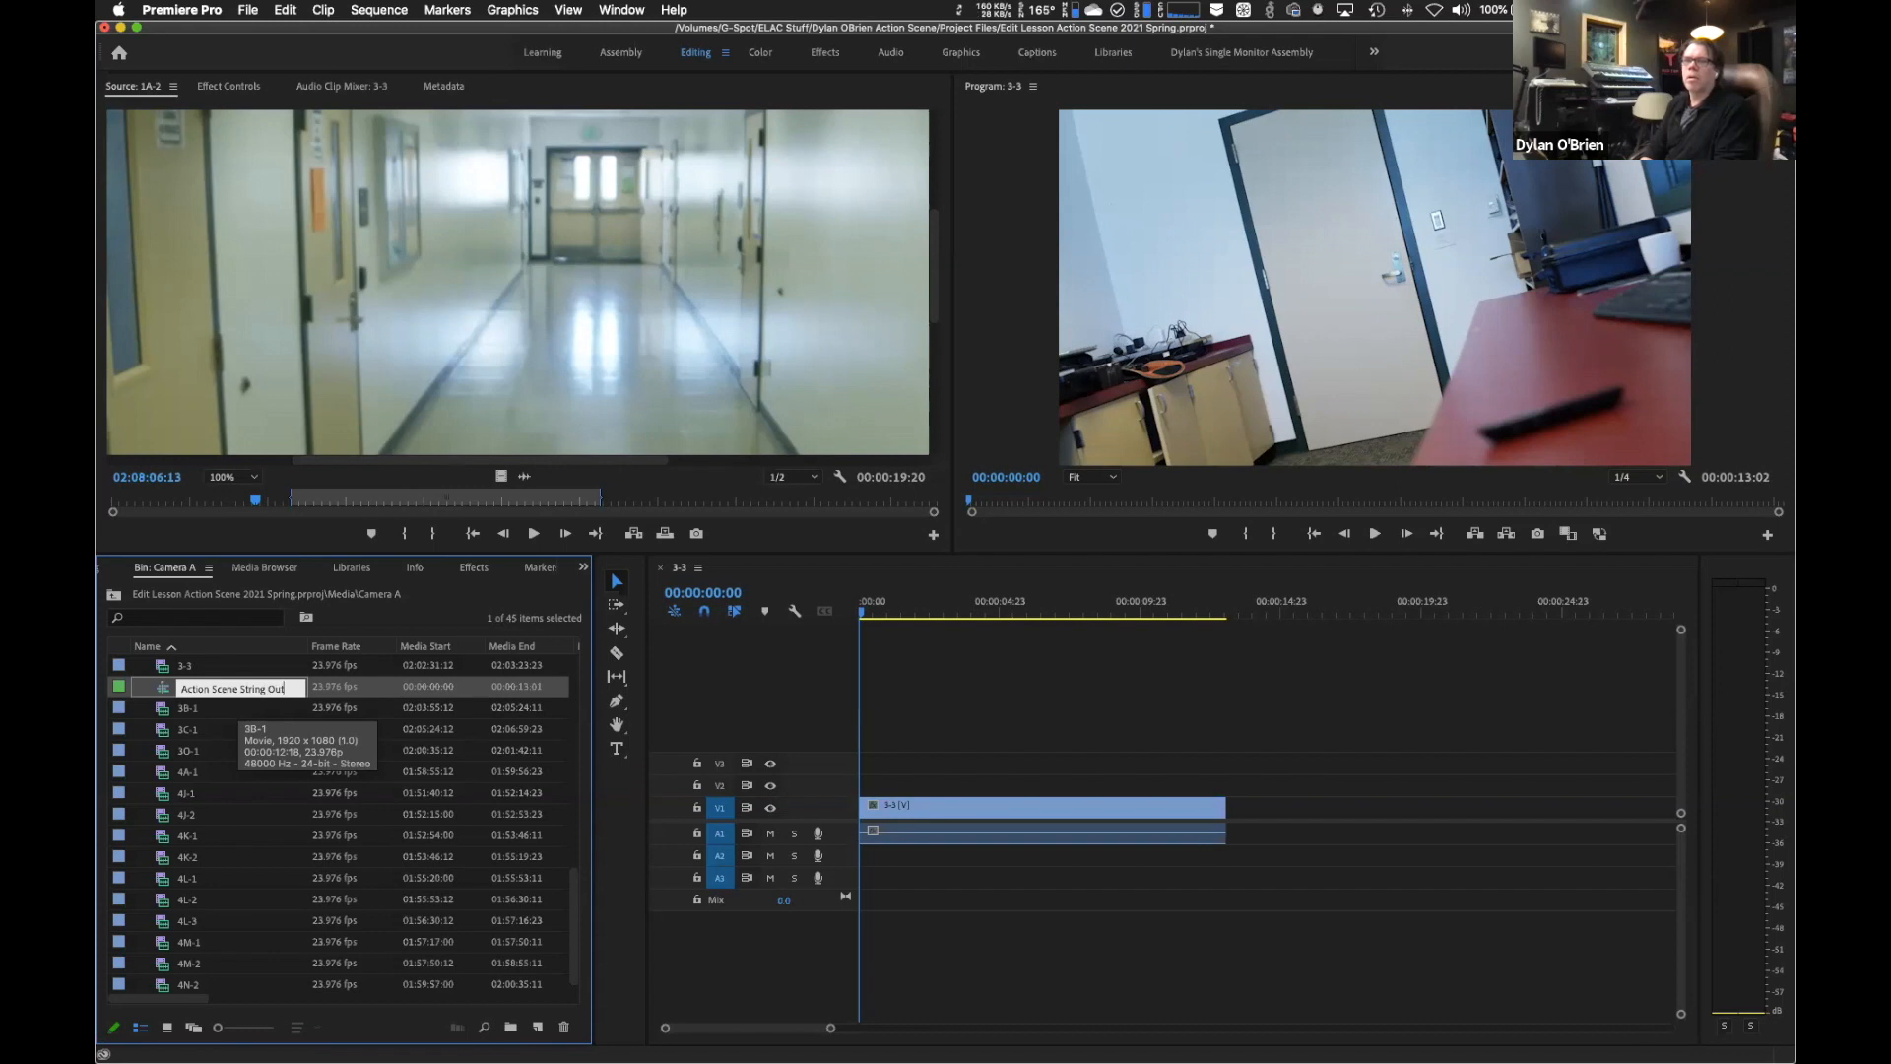
{"action": "type", "text": "on Scene String Out"}
{"action": "key", "text": "Tab"}
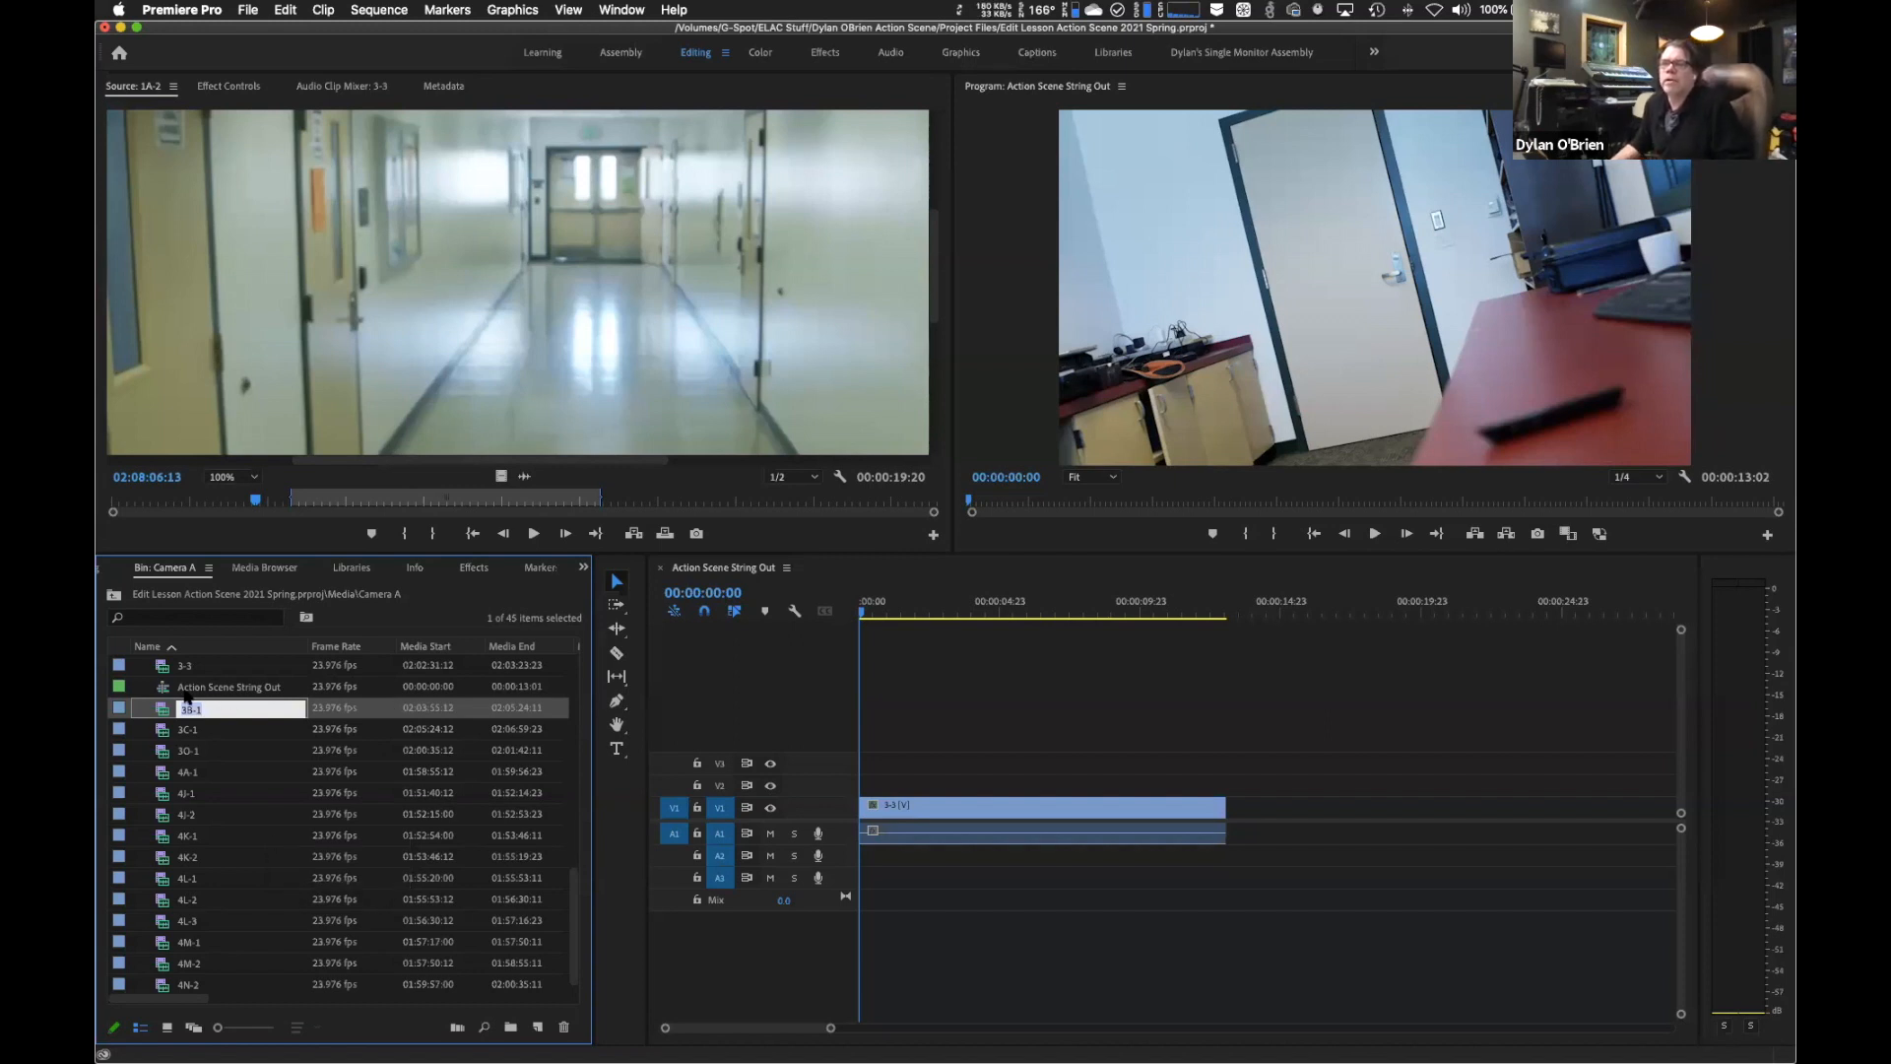
Browse the Camera A and Media bins to locate the "Action Scene String Out" sequence among the clips.
{"action": "scroll", "coordinate": [187, 695], "scroll_direction": "up", "scroll_amount": 10}
{"action": "scroll", "coordinate": [187, 695], "scroll_direction": "down", "scroll_amount": 10}
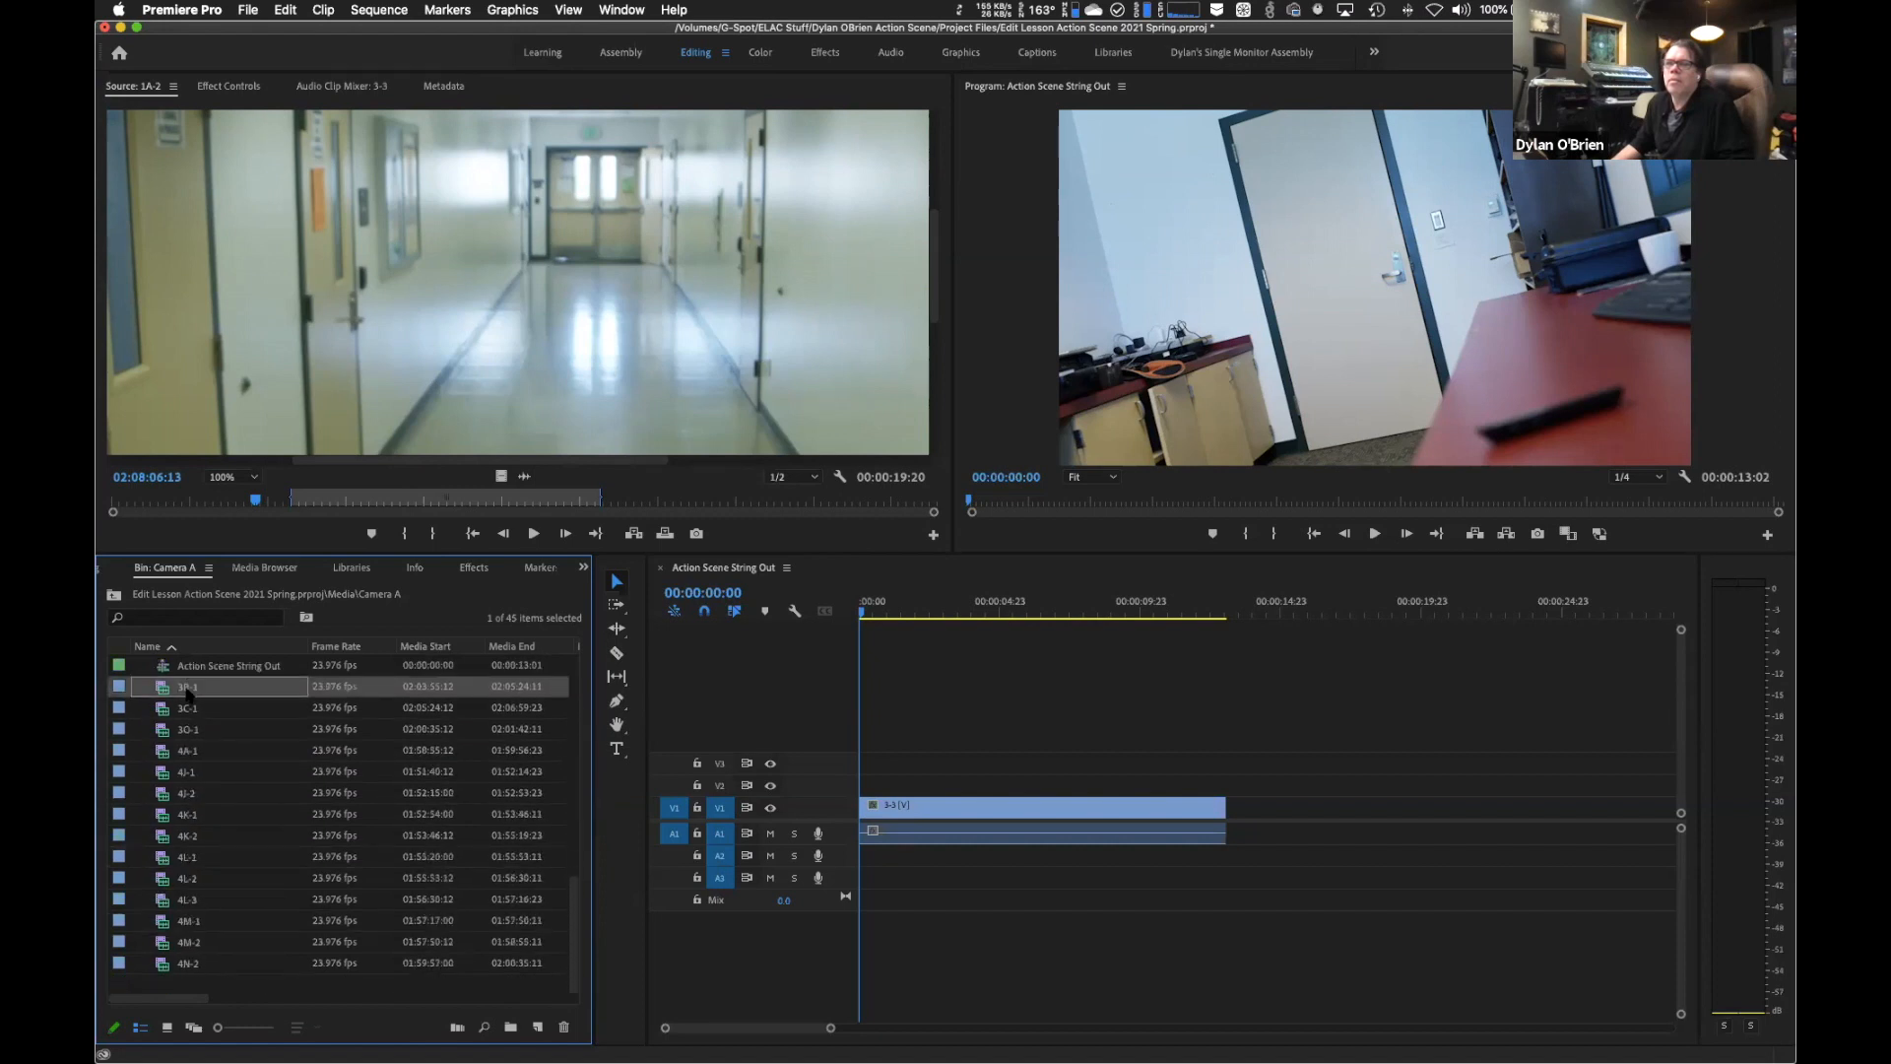
{"action": "left_click", "coordinate": [113, 595]}
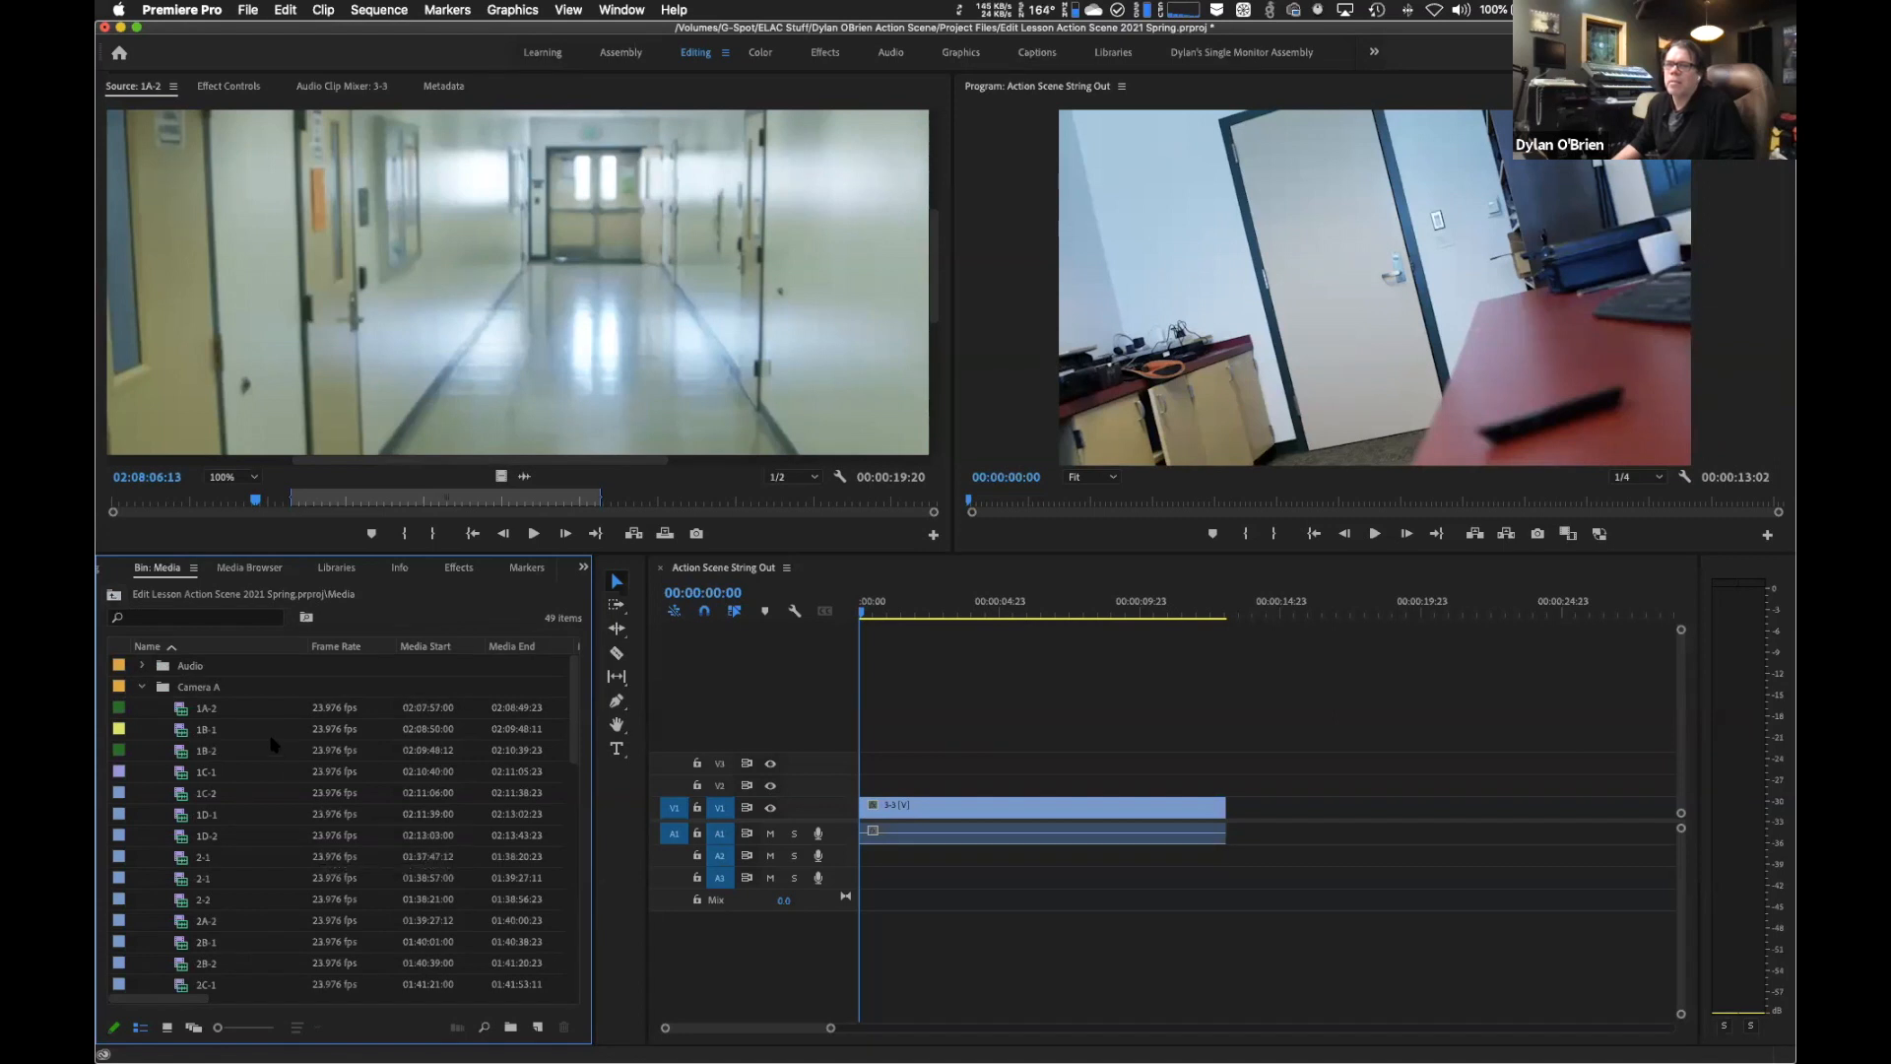
{"action": "scroll", "coordinate": [269, 746], "scroll_direction": "down", "scroll_amount": 10}
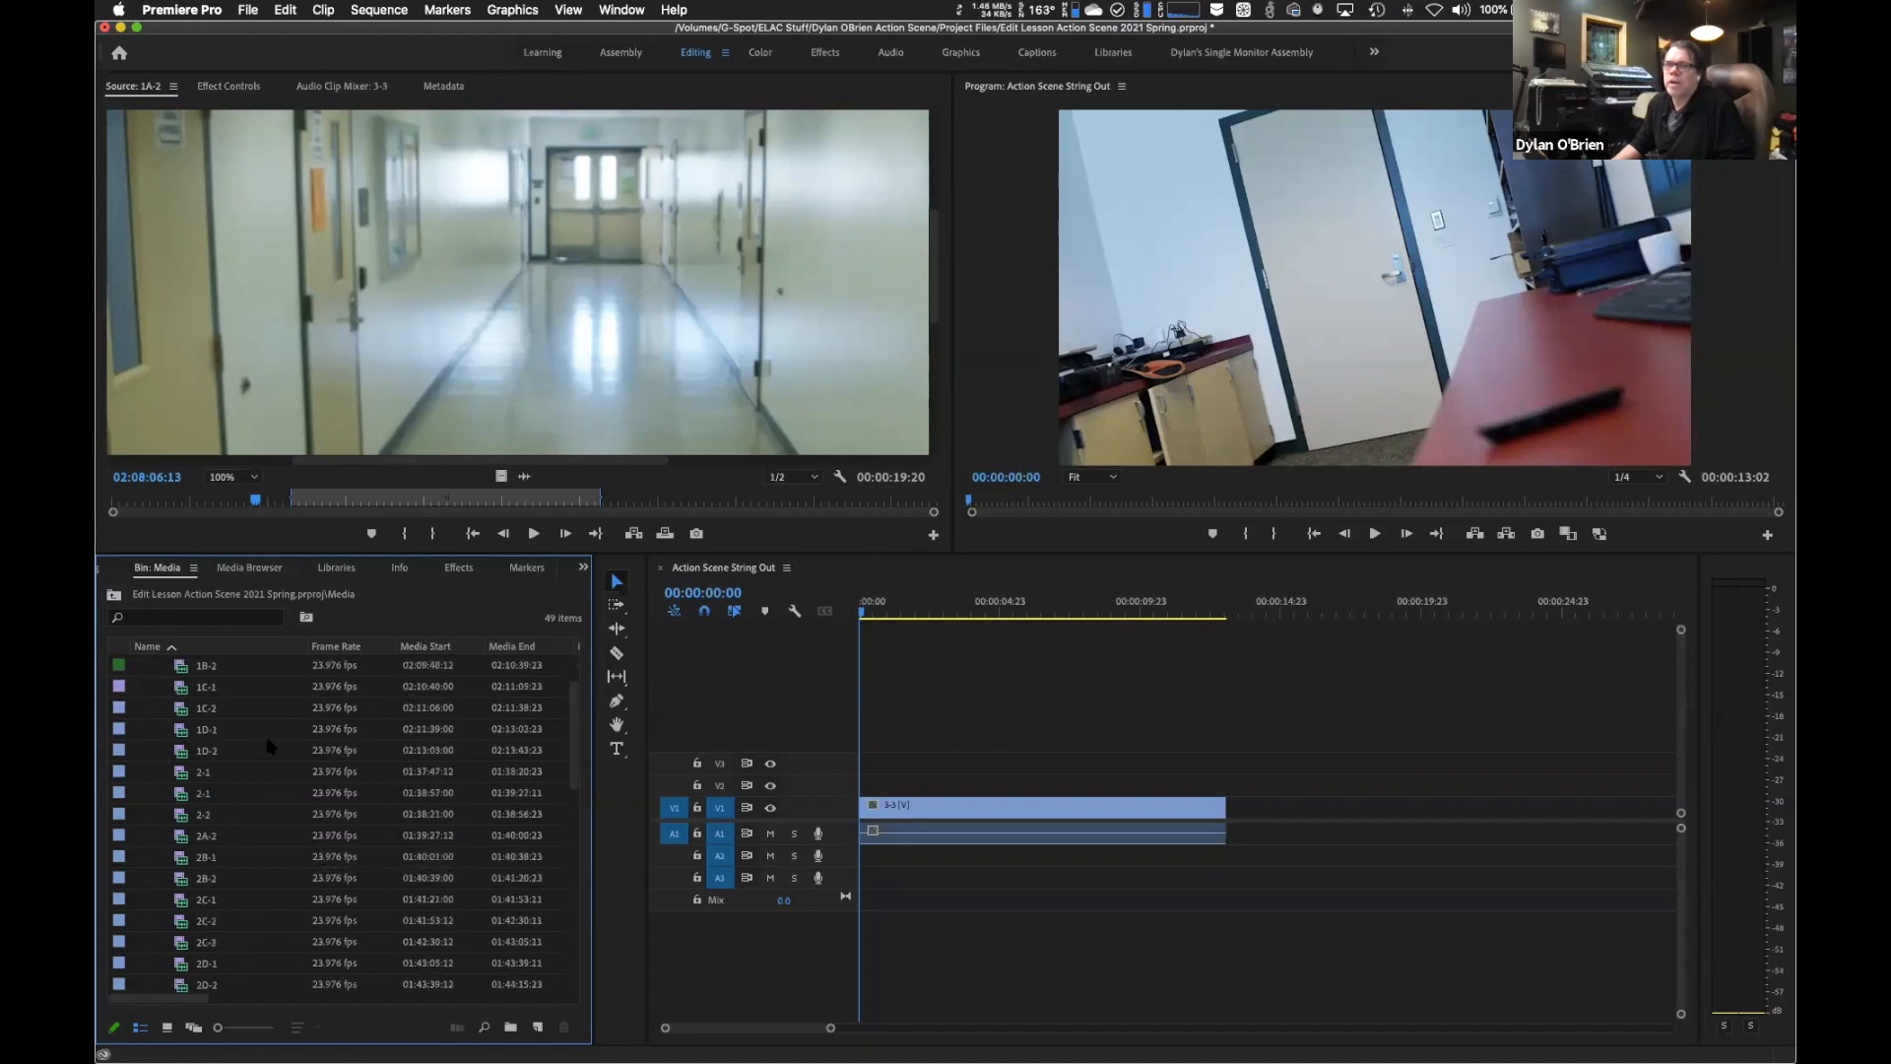
{"action": "scroll", "coordinate": [269, 746], "scroll_direction": "down", "scroll_amount": 3}
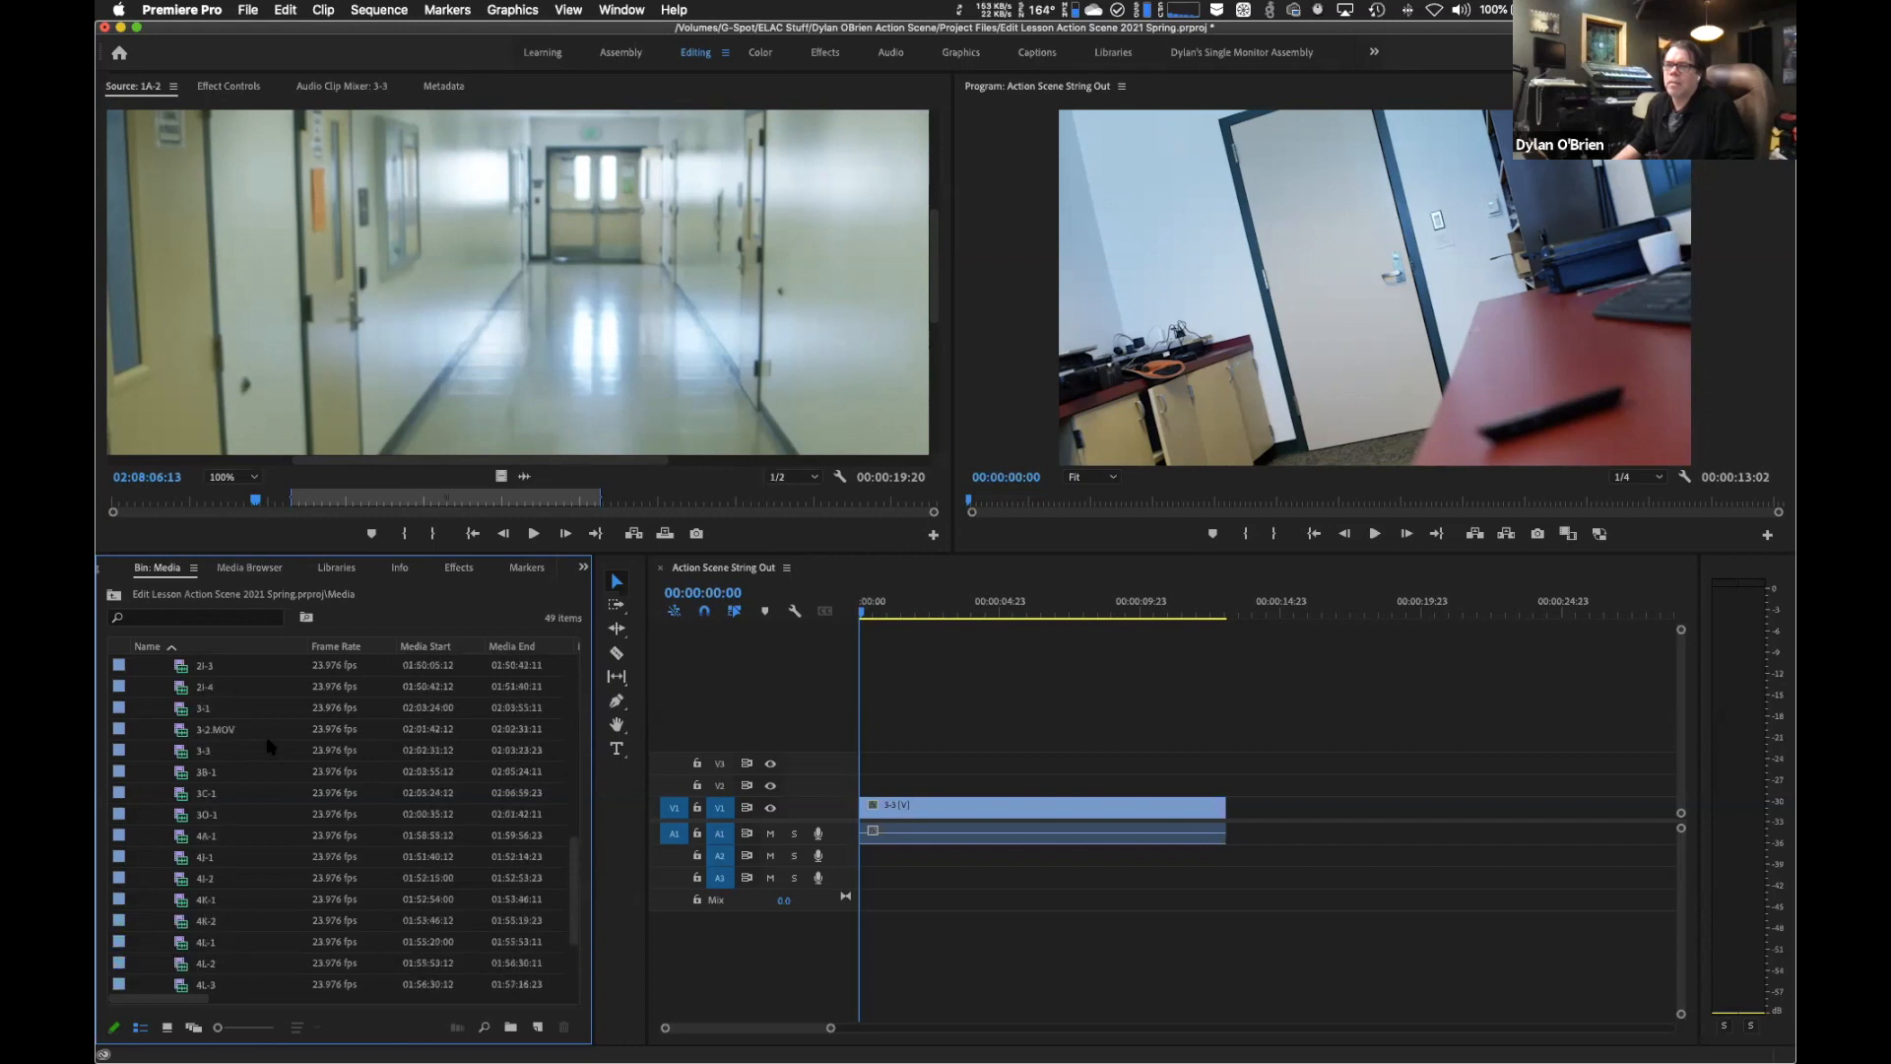
{"action": "scroll", "coordinate": [269, 746], "scroll_direction": "down", "scroll_amount": 8}
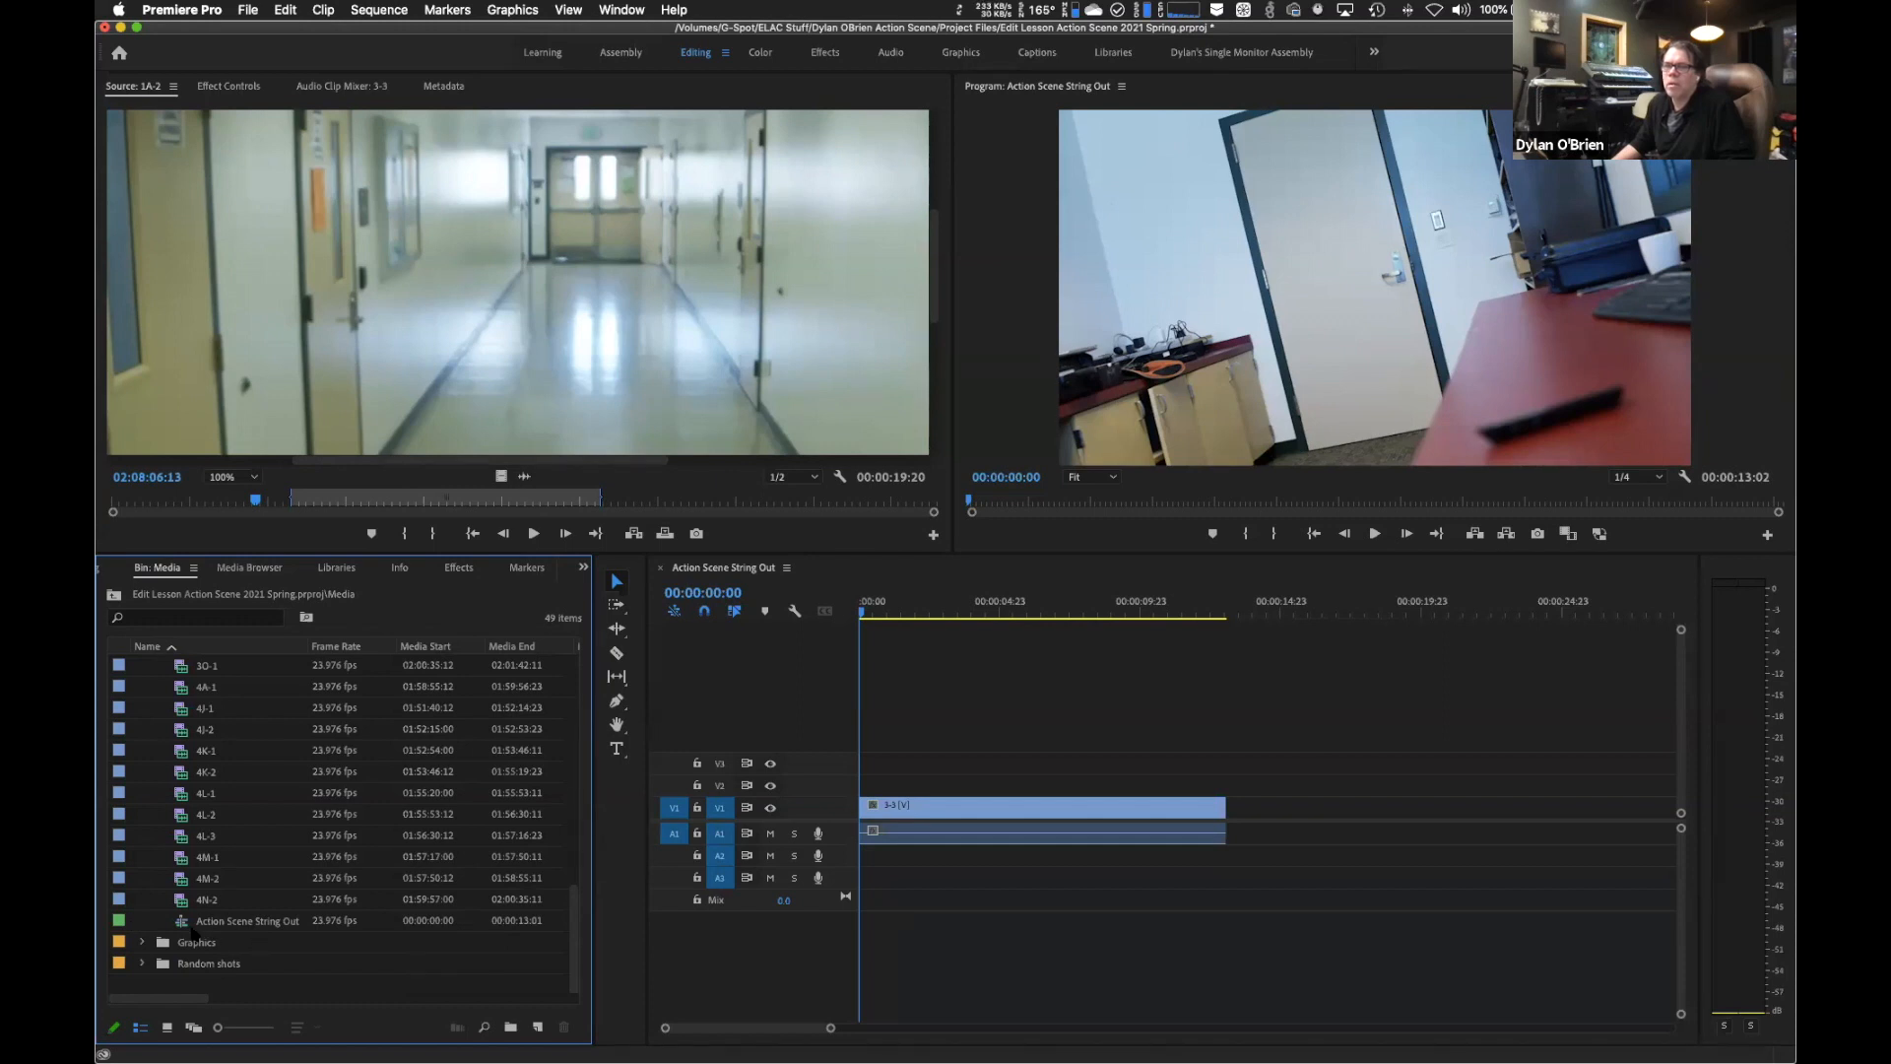
{"action": "left_click", "coordinate": [183, 926]}
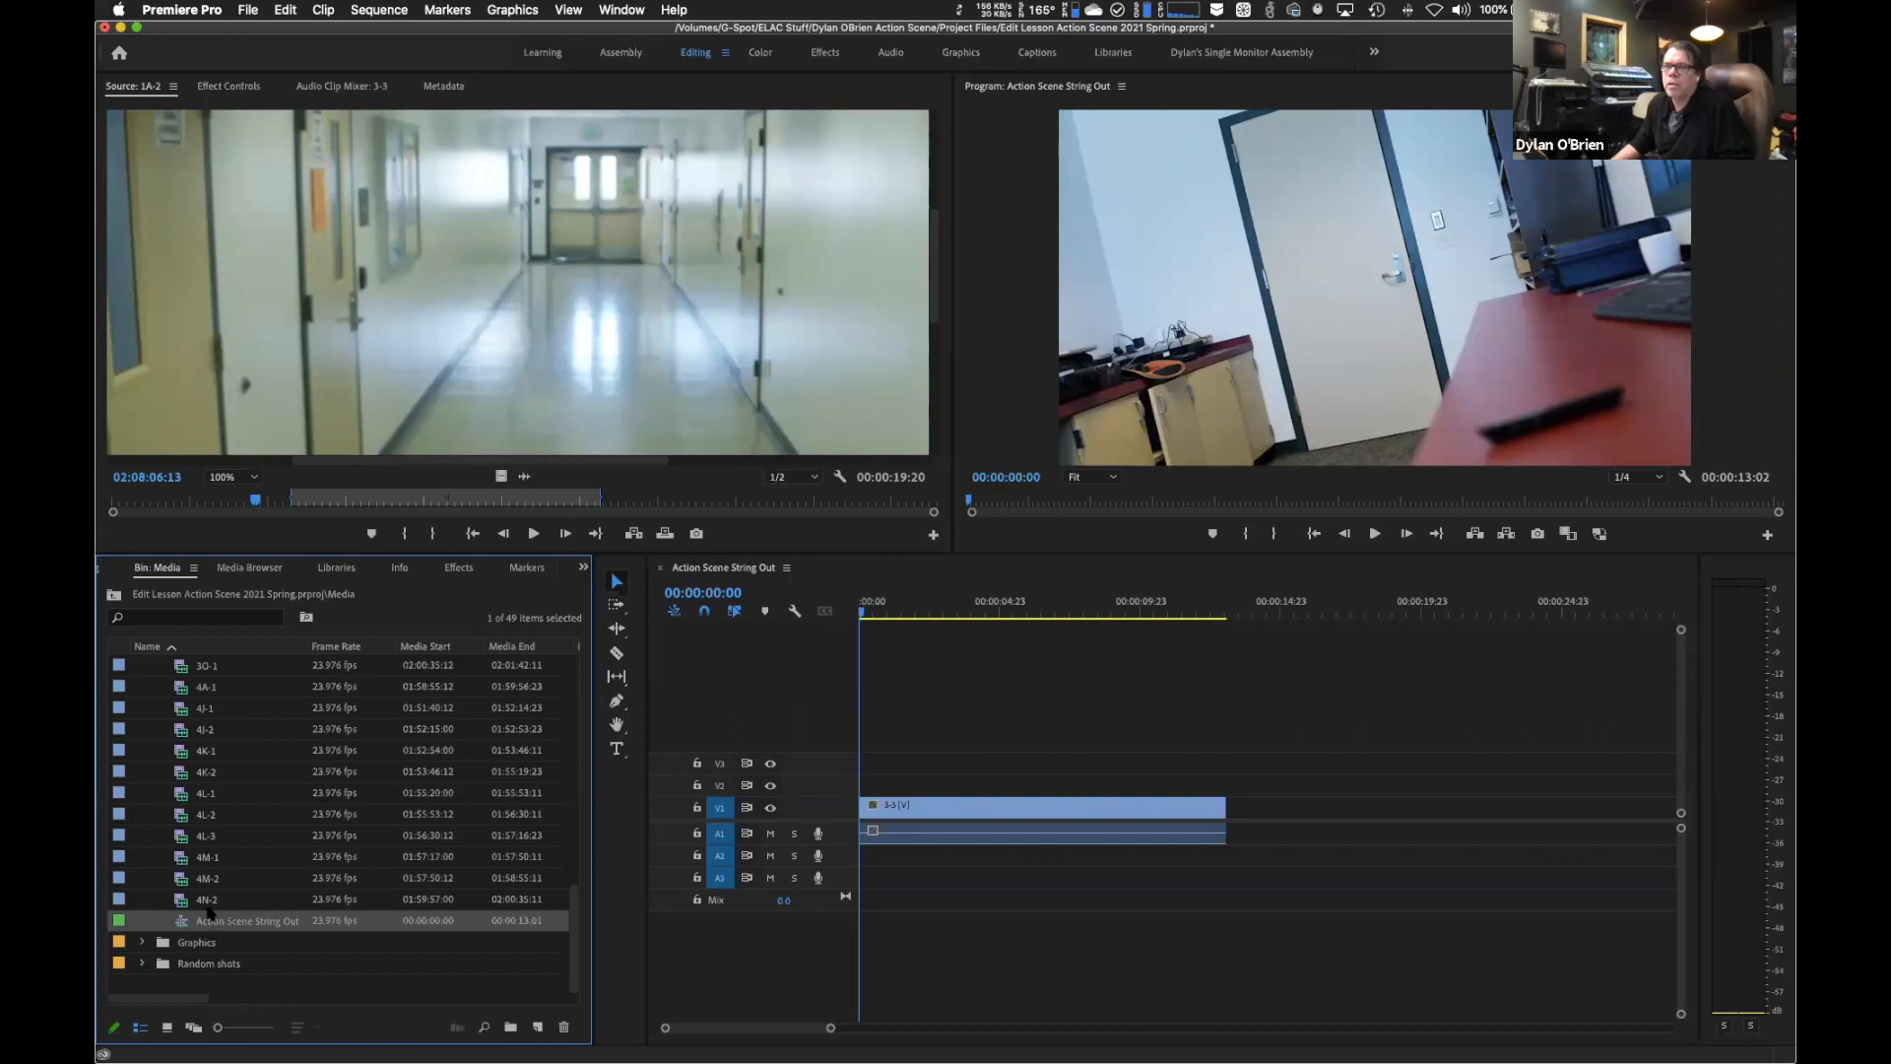
{"action": "scroll", "coordinate": [209, 916], "scroll_direction": "up", "scroll_amount": 10}
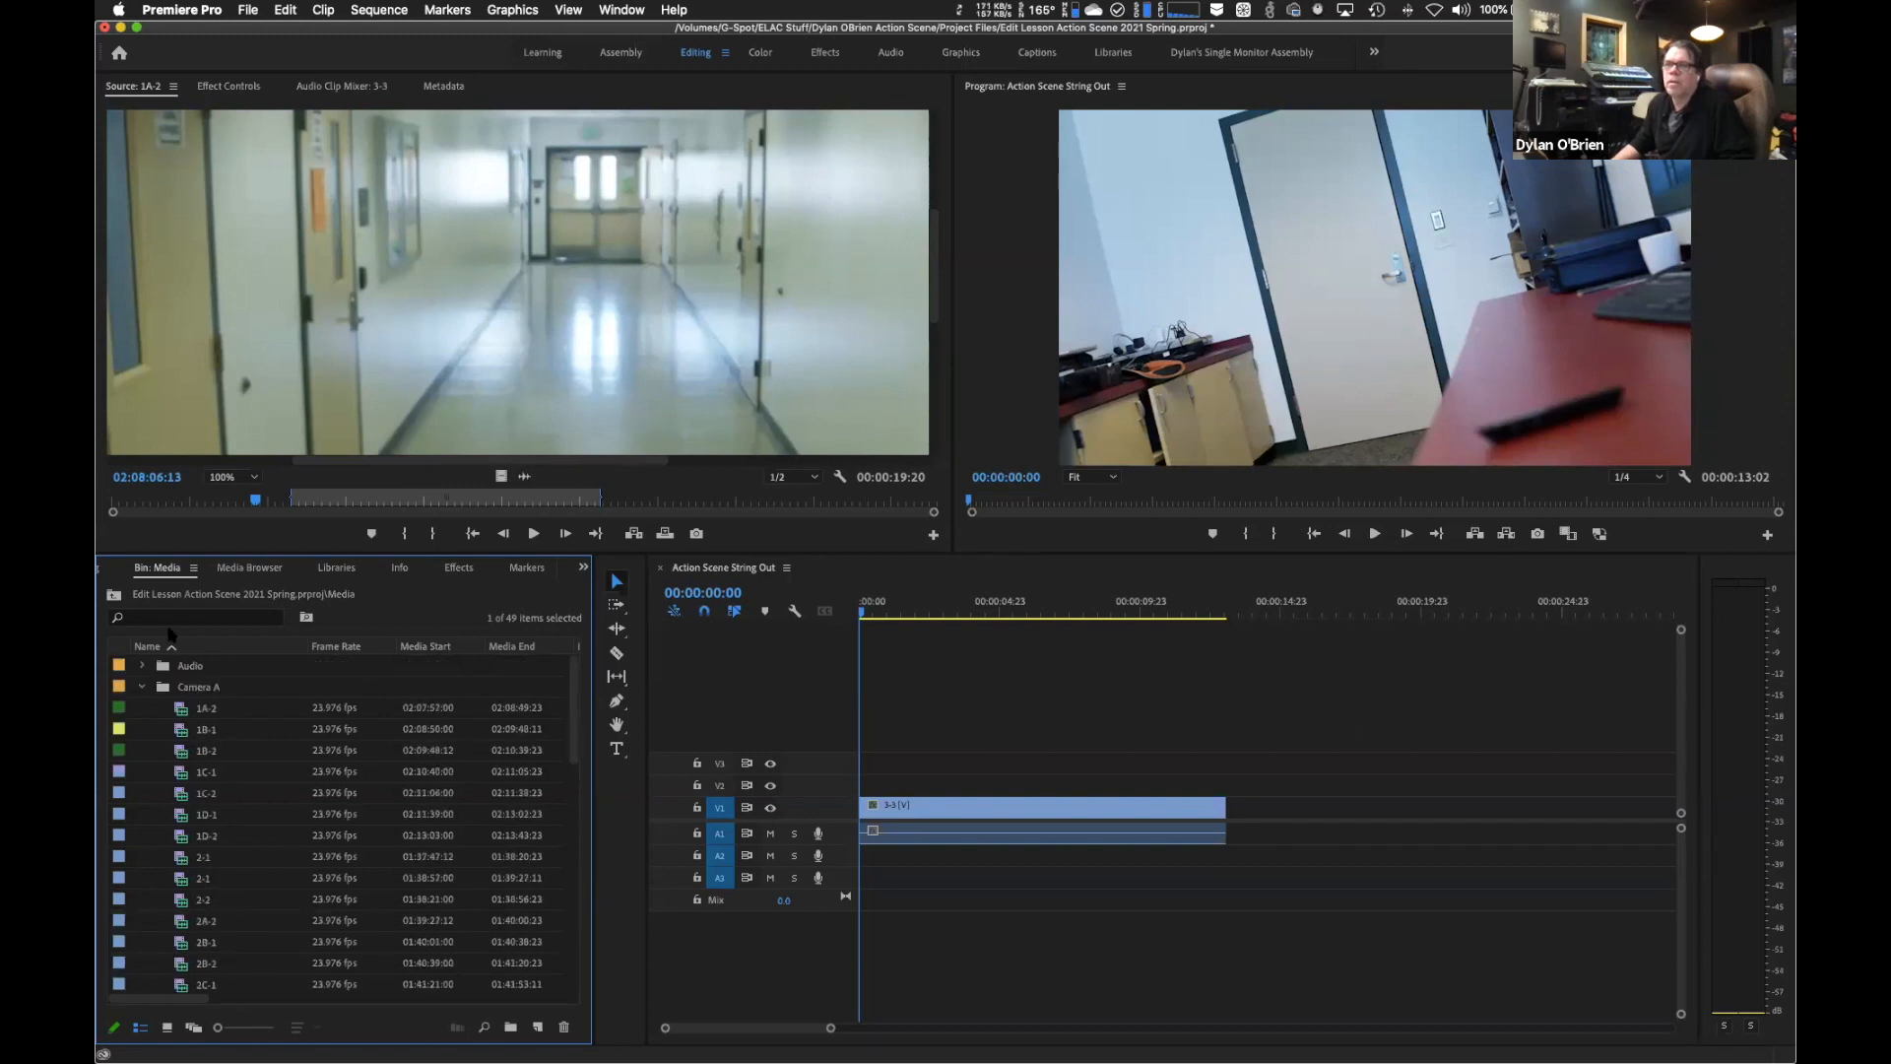
Move the "Action Scene String Out" sequence from the Camera A bin into the project's Sequences bin.
{"action": "left_click", "coordinate": [113, 595]}
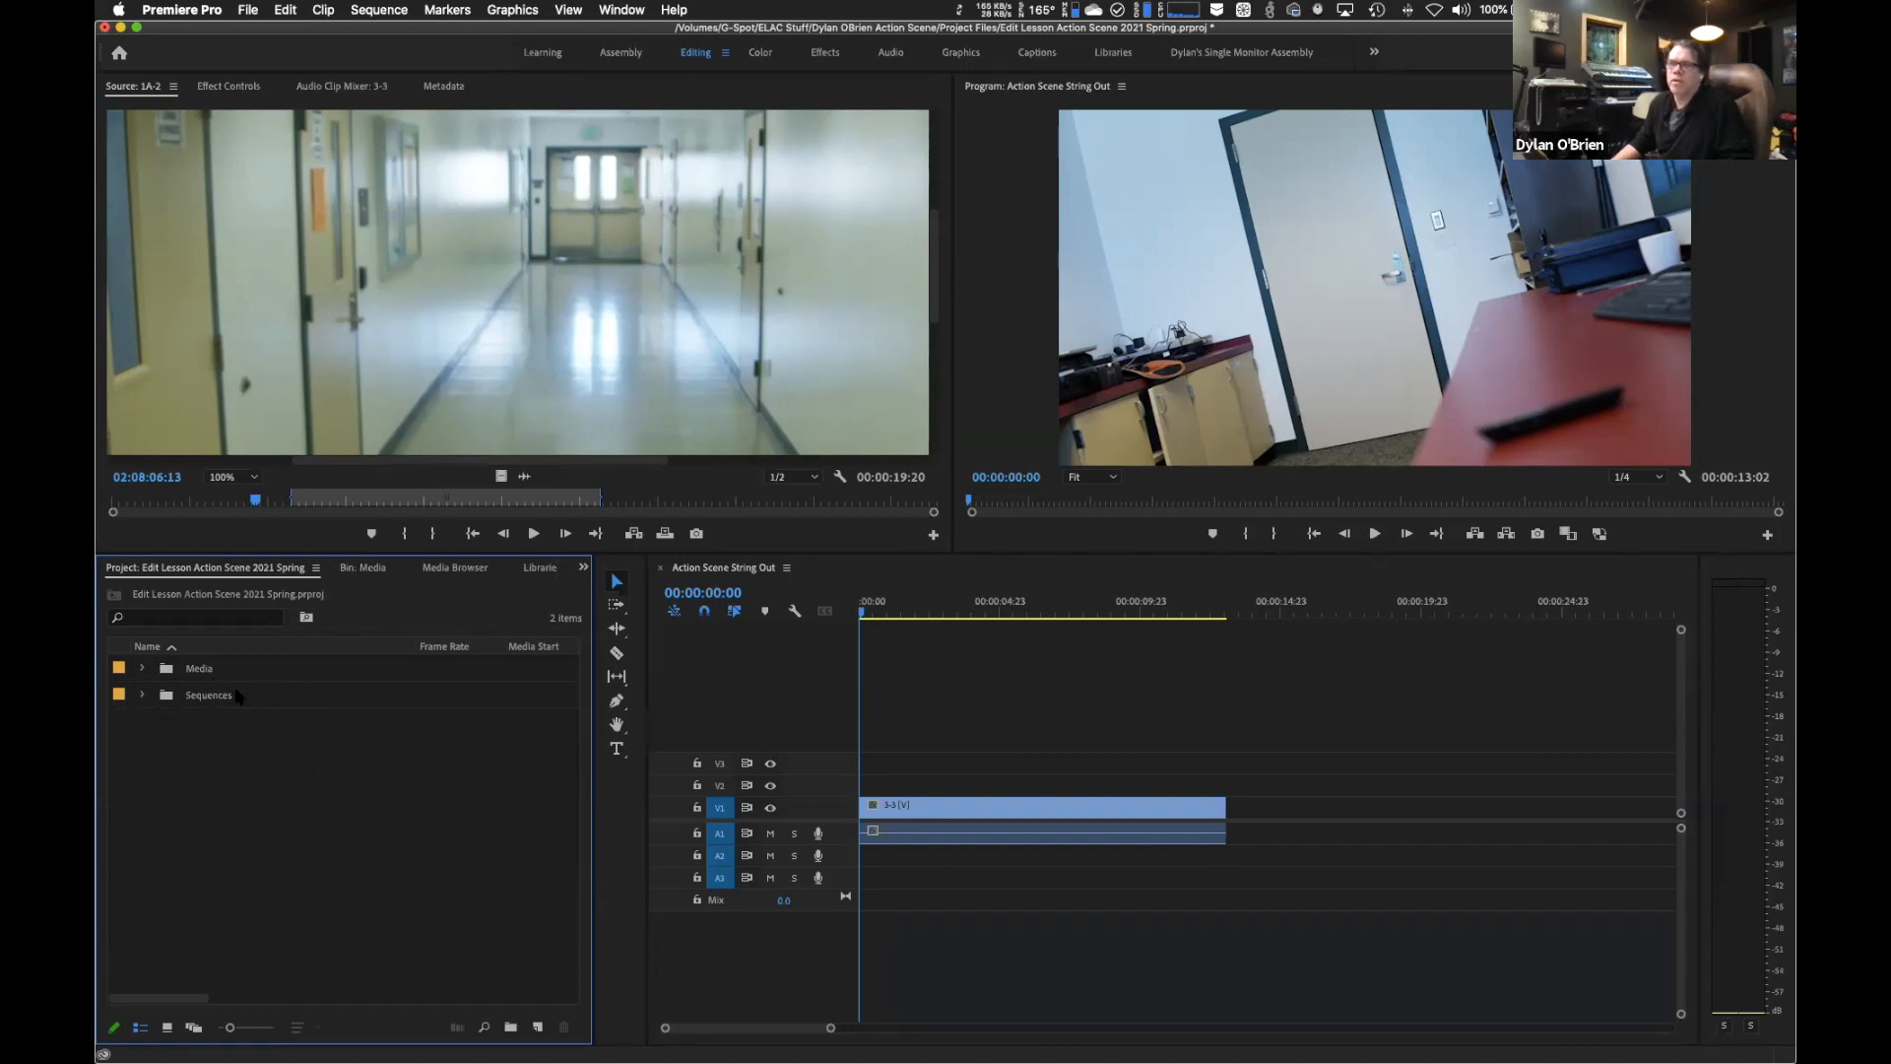
{"action": "left_click", "coordinate": [143, 669]}
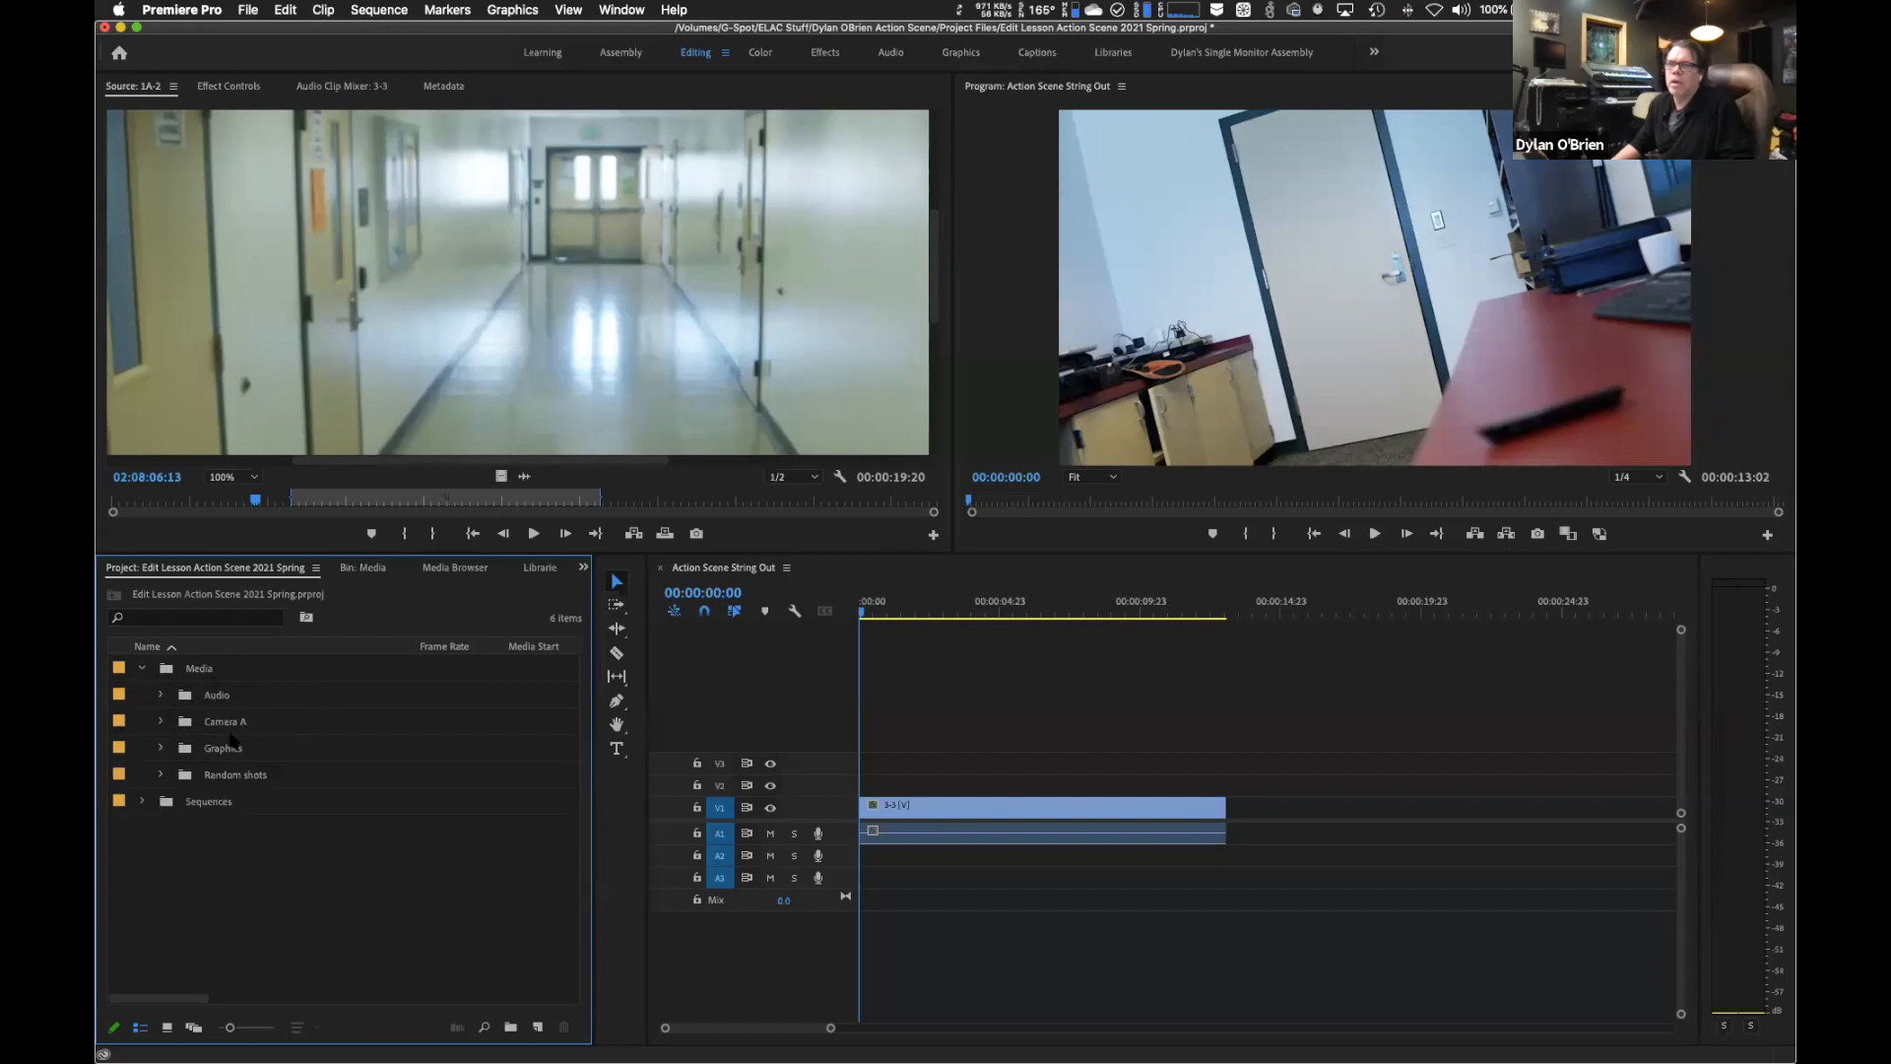
{"action": "left_click", "coordinate": [161, 722]}
{"action": "scroll", "coordinate": [355, 830], "scroll_direction": "down", "scroll_amount": 15}
{"action": "scroll", "coordinate": [354, 829], "scroll_direction": "up", "scroll_amount": 4}
{"action": "scroll", "coordinate": [355, 829], "scroll_direction": "down", "scroll_amount": 2}
{"action": "left_click", "coordinate": [204, 698]}
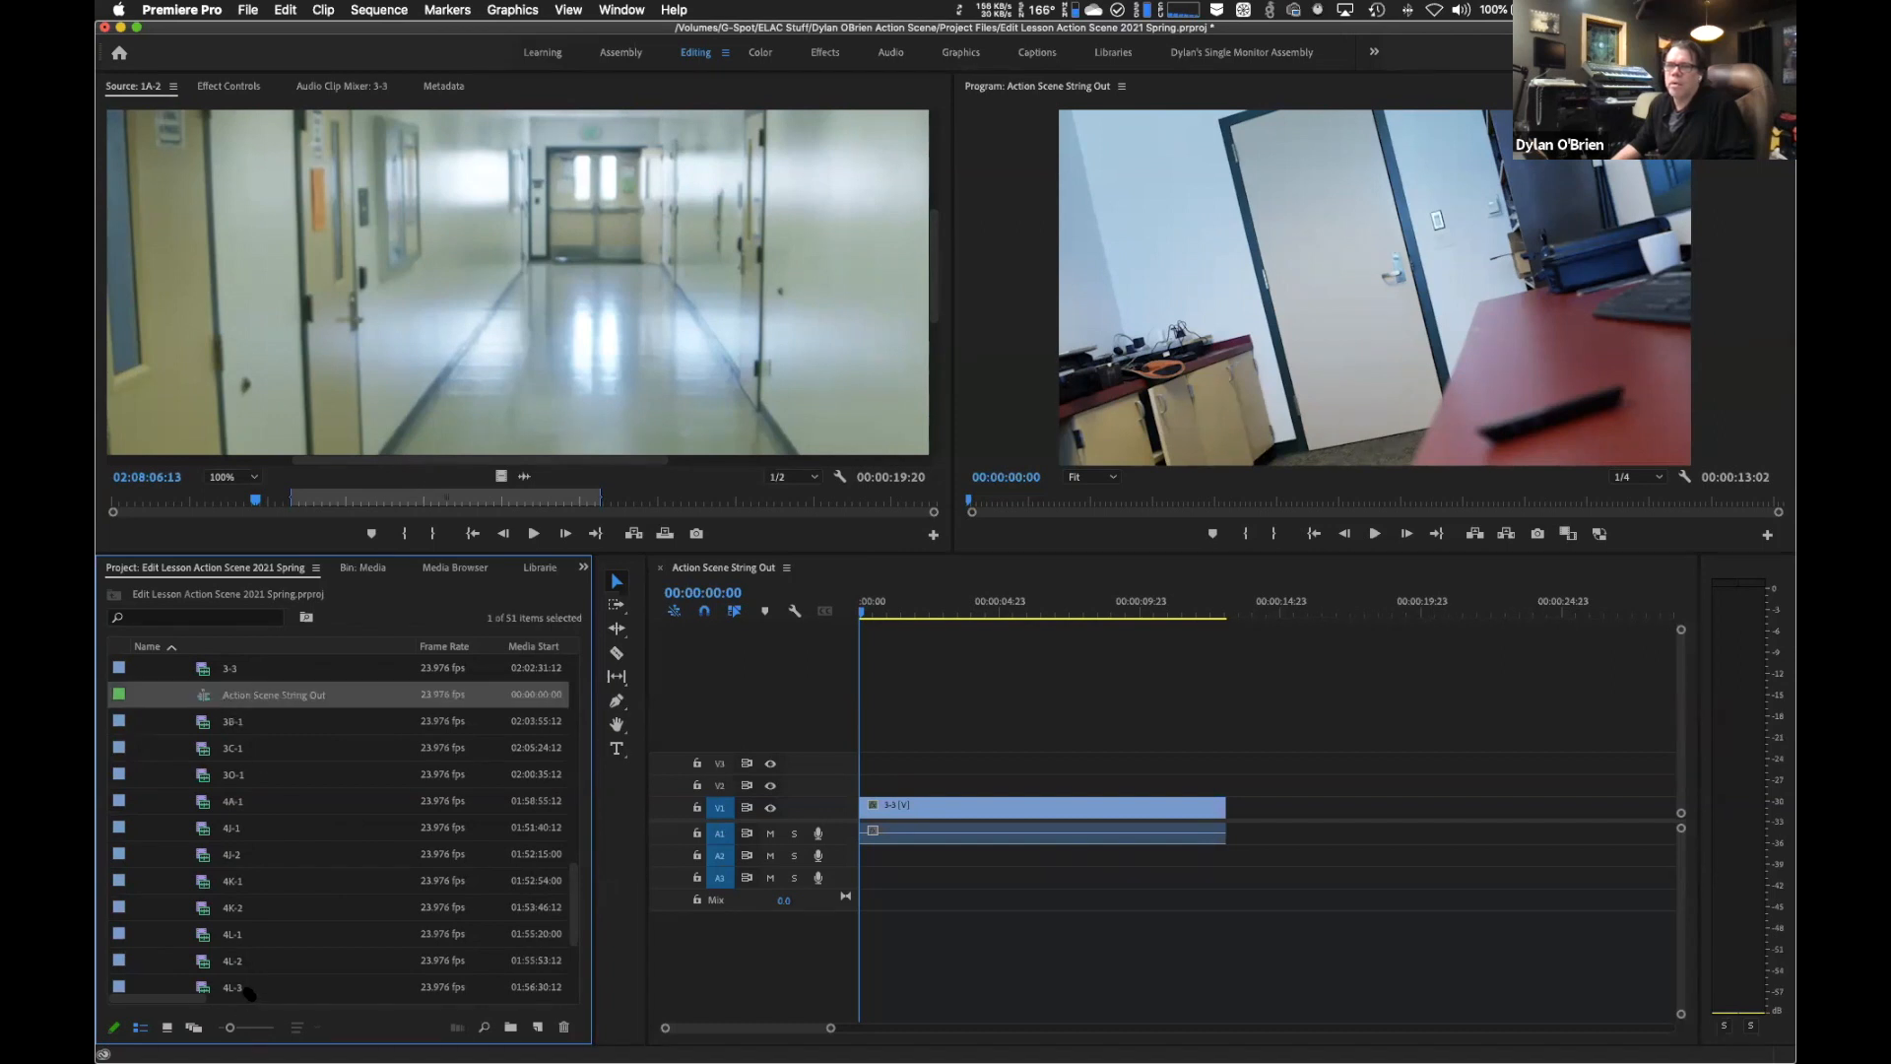
{"action": "scroll", "coordinate": [249, 990], "scroll_direction": "down", "scroll_amount": 3}
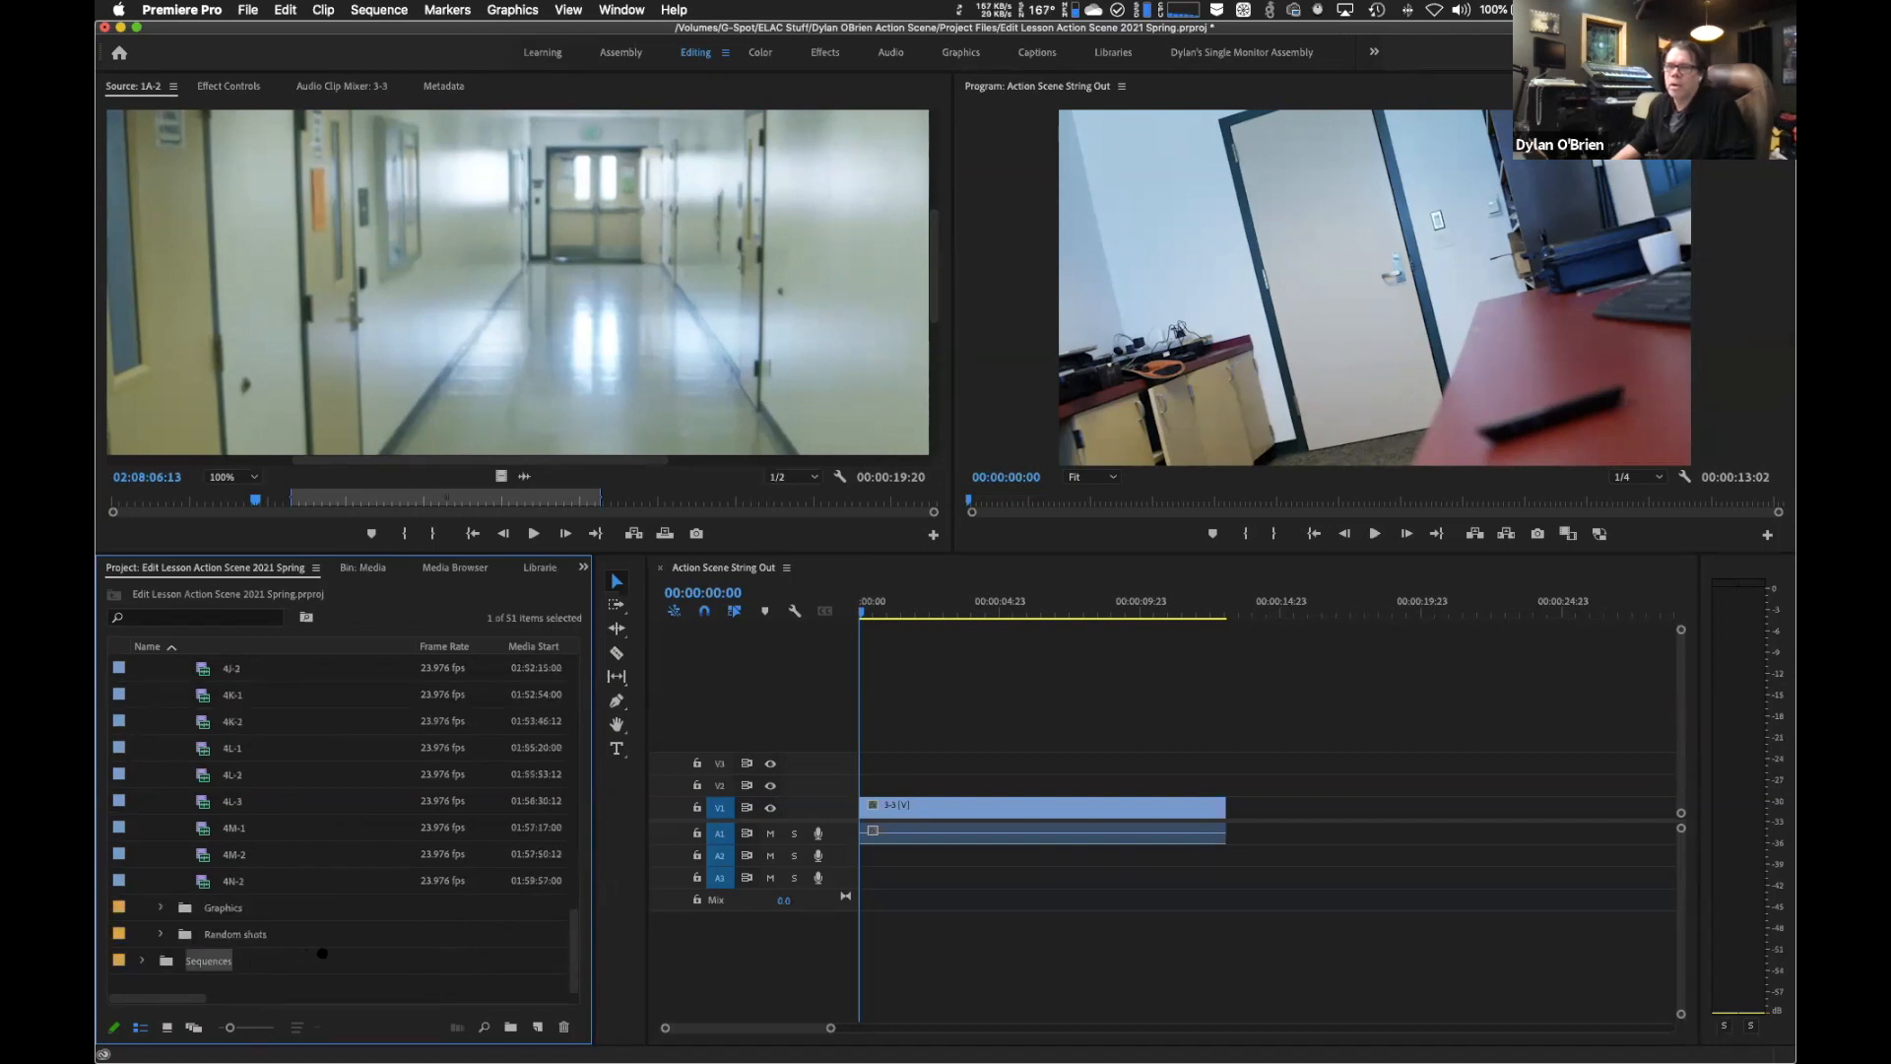
{"action": "left_click_drag", "start_coordinate": [212, 966], "coordinate": [212, 969]}
Collapse the Camera A bin and check the contents of the Sequences bin, returning to the project root.
{"action": "scroll", "coordinate": [254, 865], "scroll_direction": "up", "scroll_amount": 10}
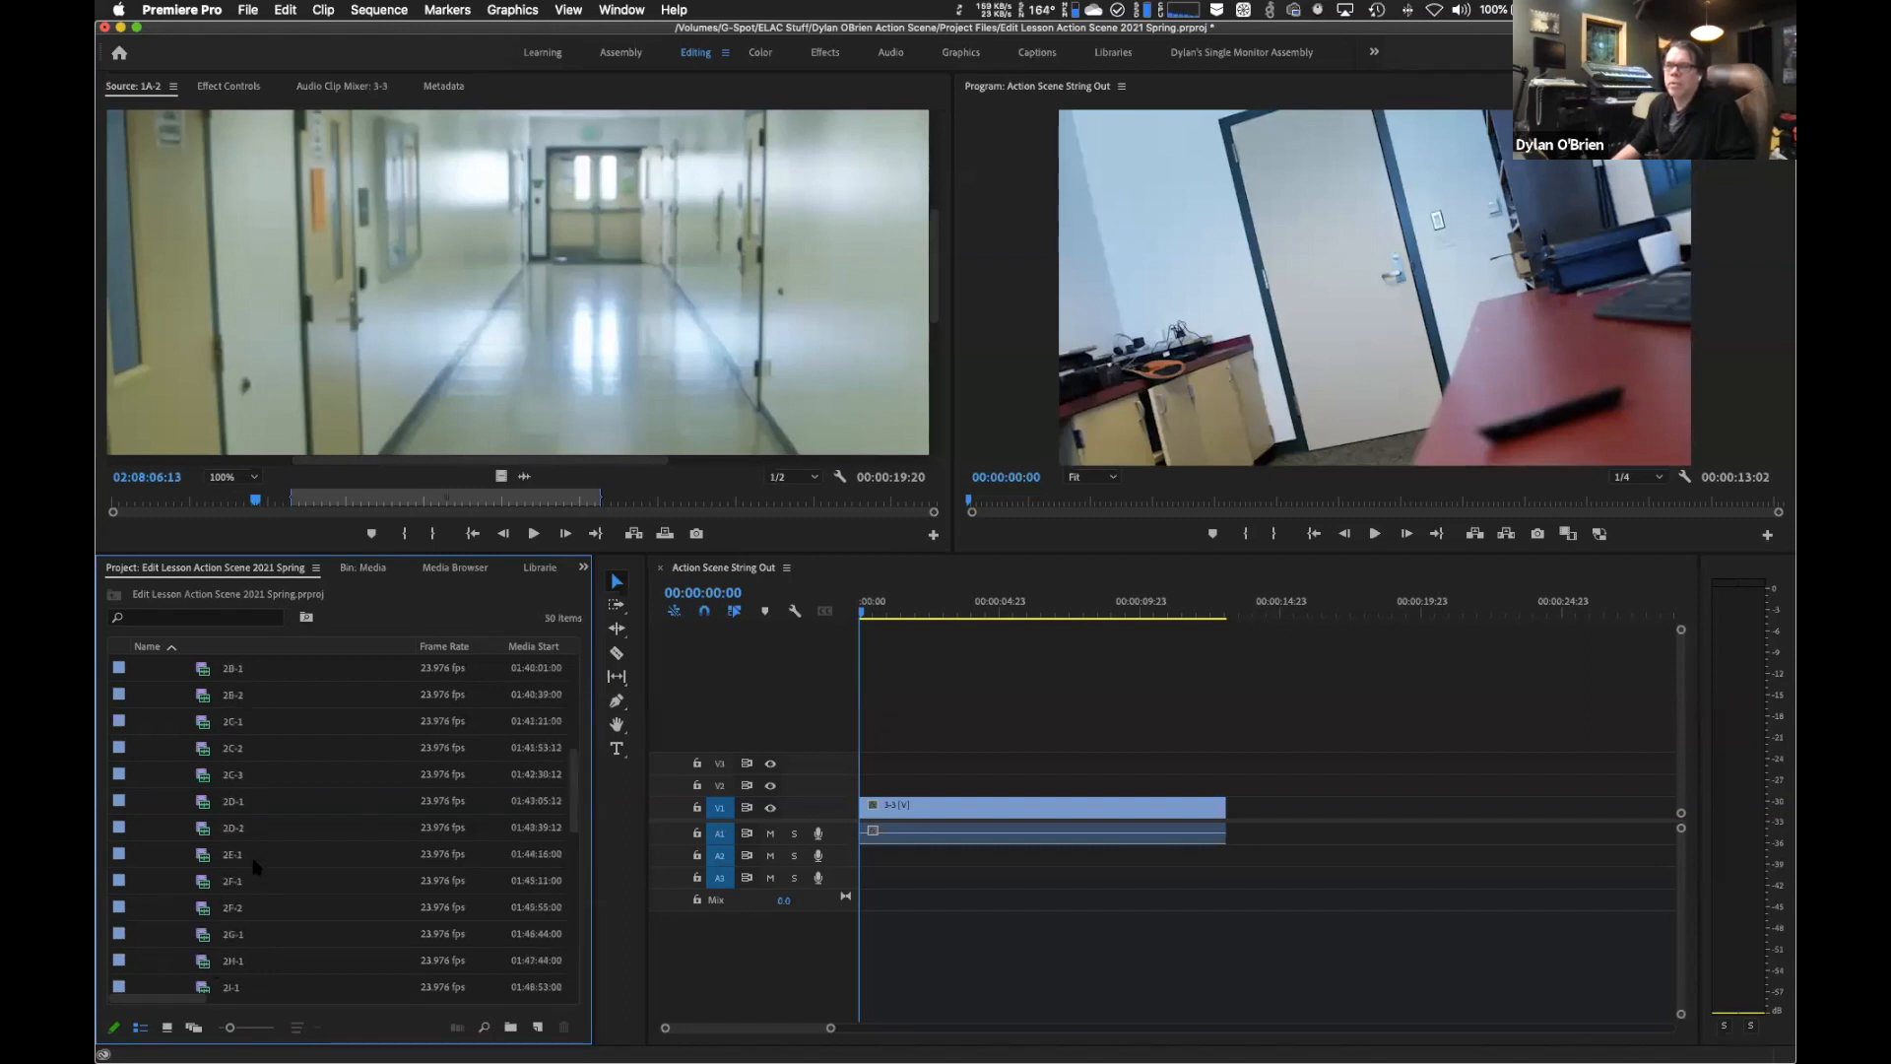
{"action": "left_click", "coordinate": [160, 723]}
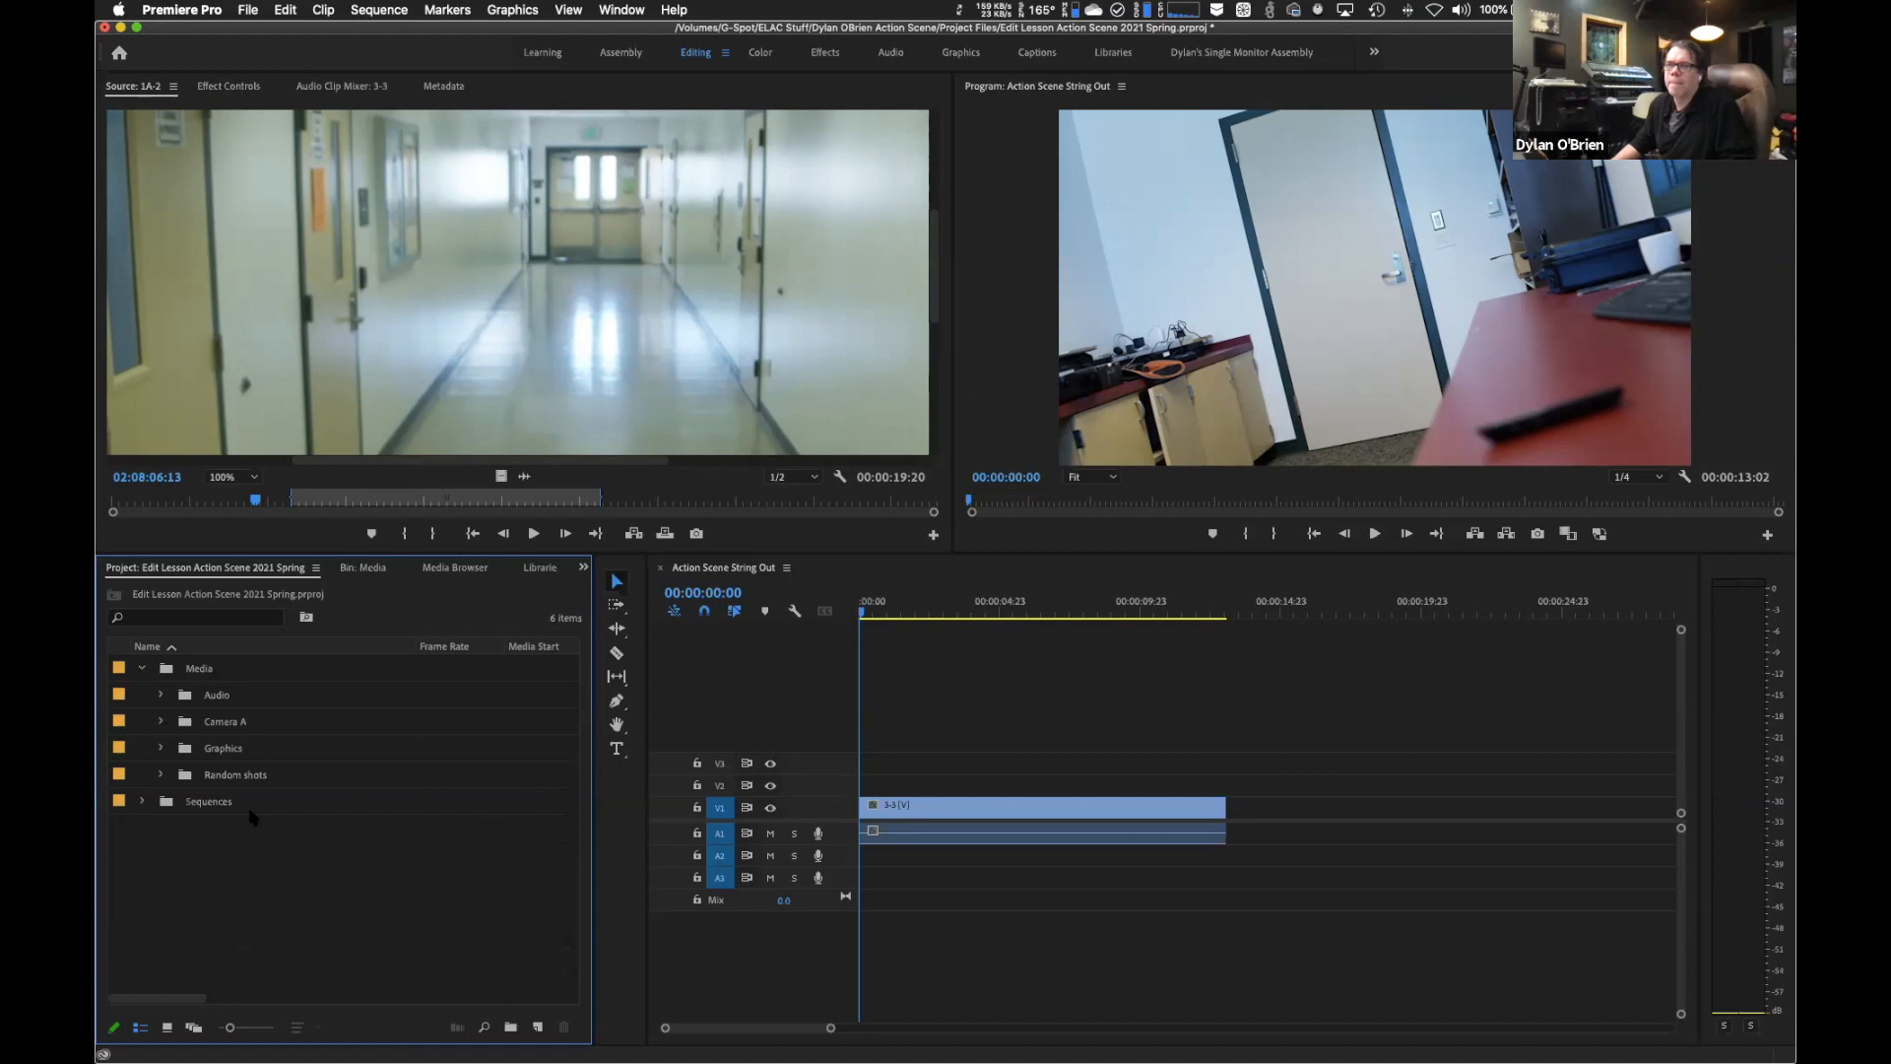
{"action": "left_click", "coordinate": [142, 801]}
{"action": "scroll", "coordinate": [271, 873], "scroll_direction": "down", "scroll_amount": 2}
{"action": "scroll", "coordinate": [270, 871], "scroll_direction": "up", "scroll_amount": 7}
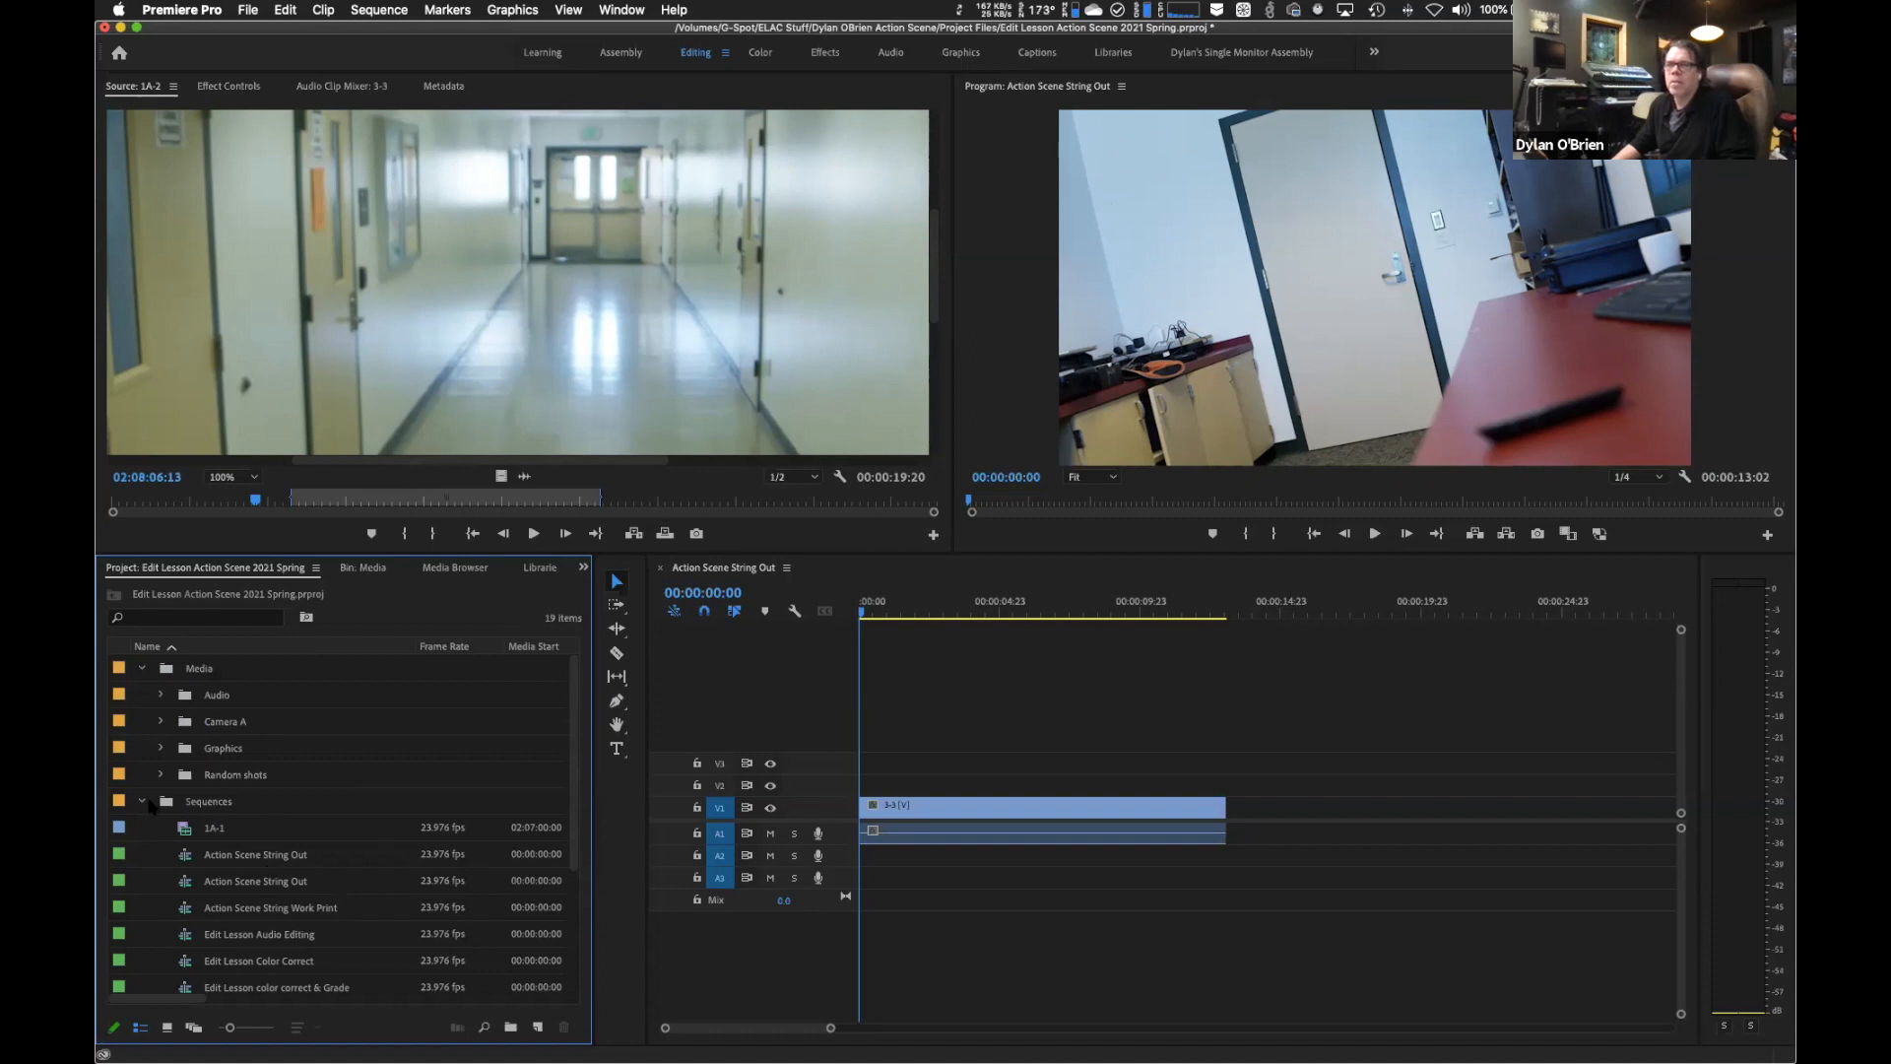
{"action": "left_click", "coordinate": [143, 803]}
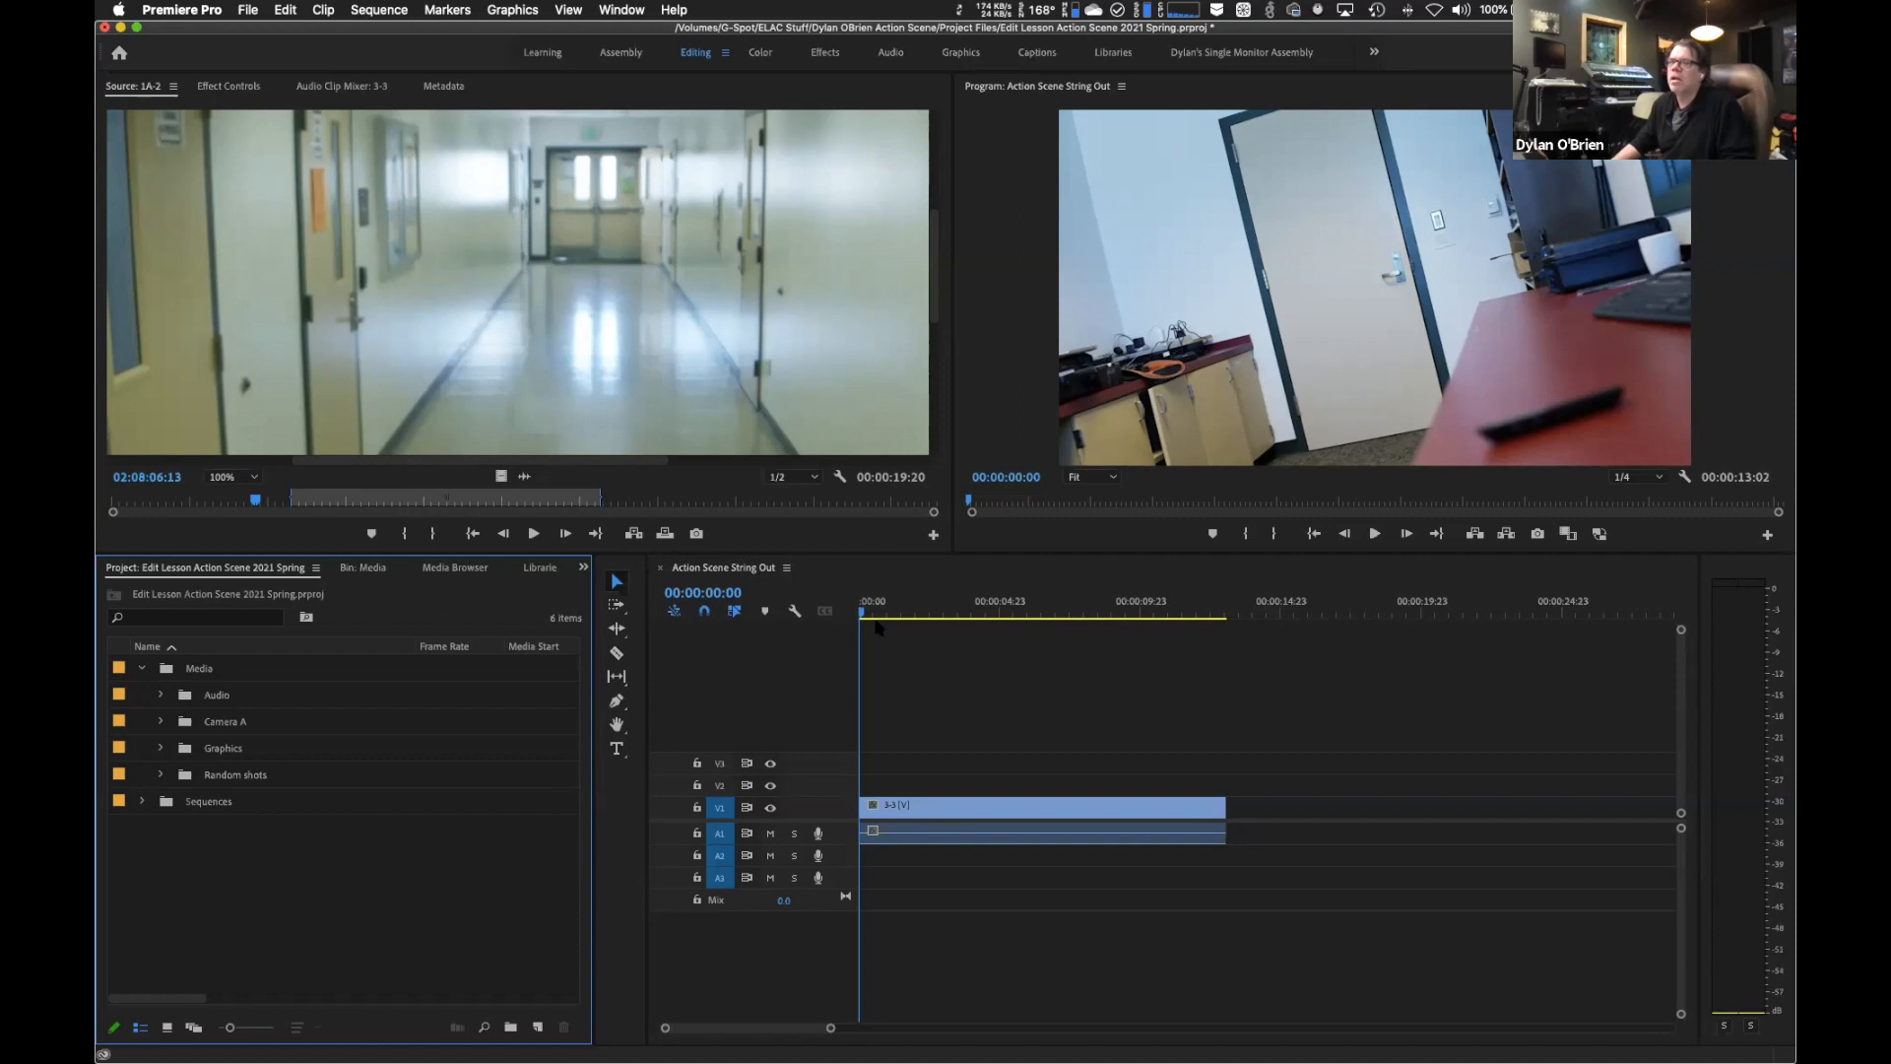
{"action": "double_click", "coordinate": [204, 804]}
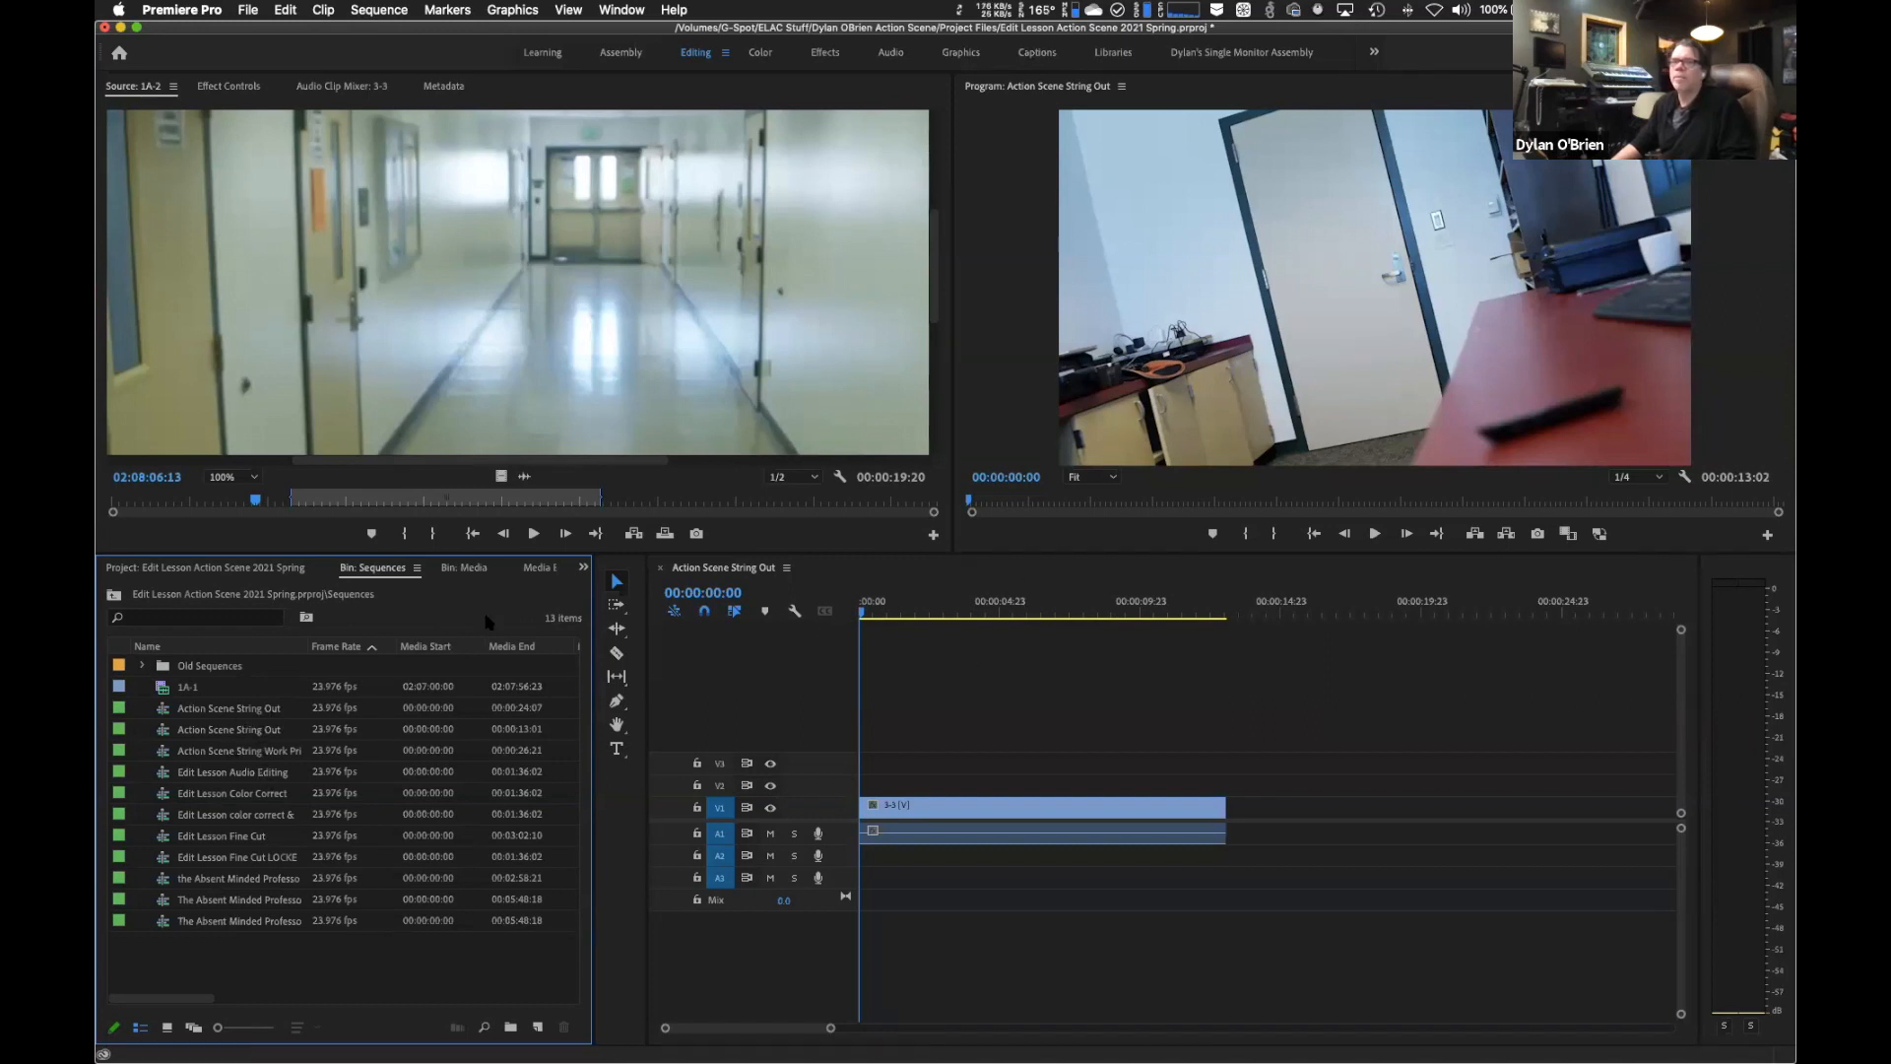
{"action": "left_click", "coordinate": [114, 595]}
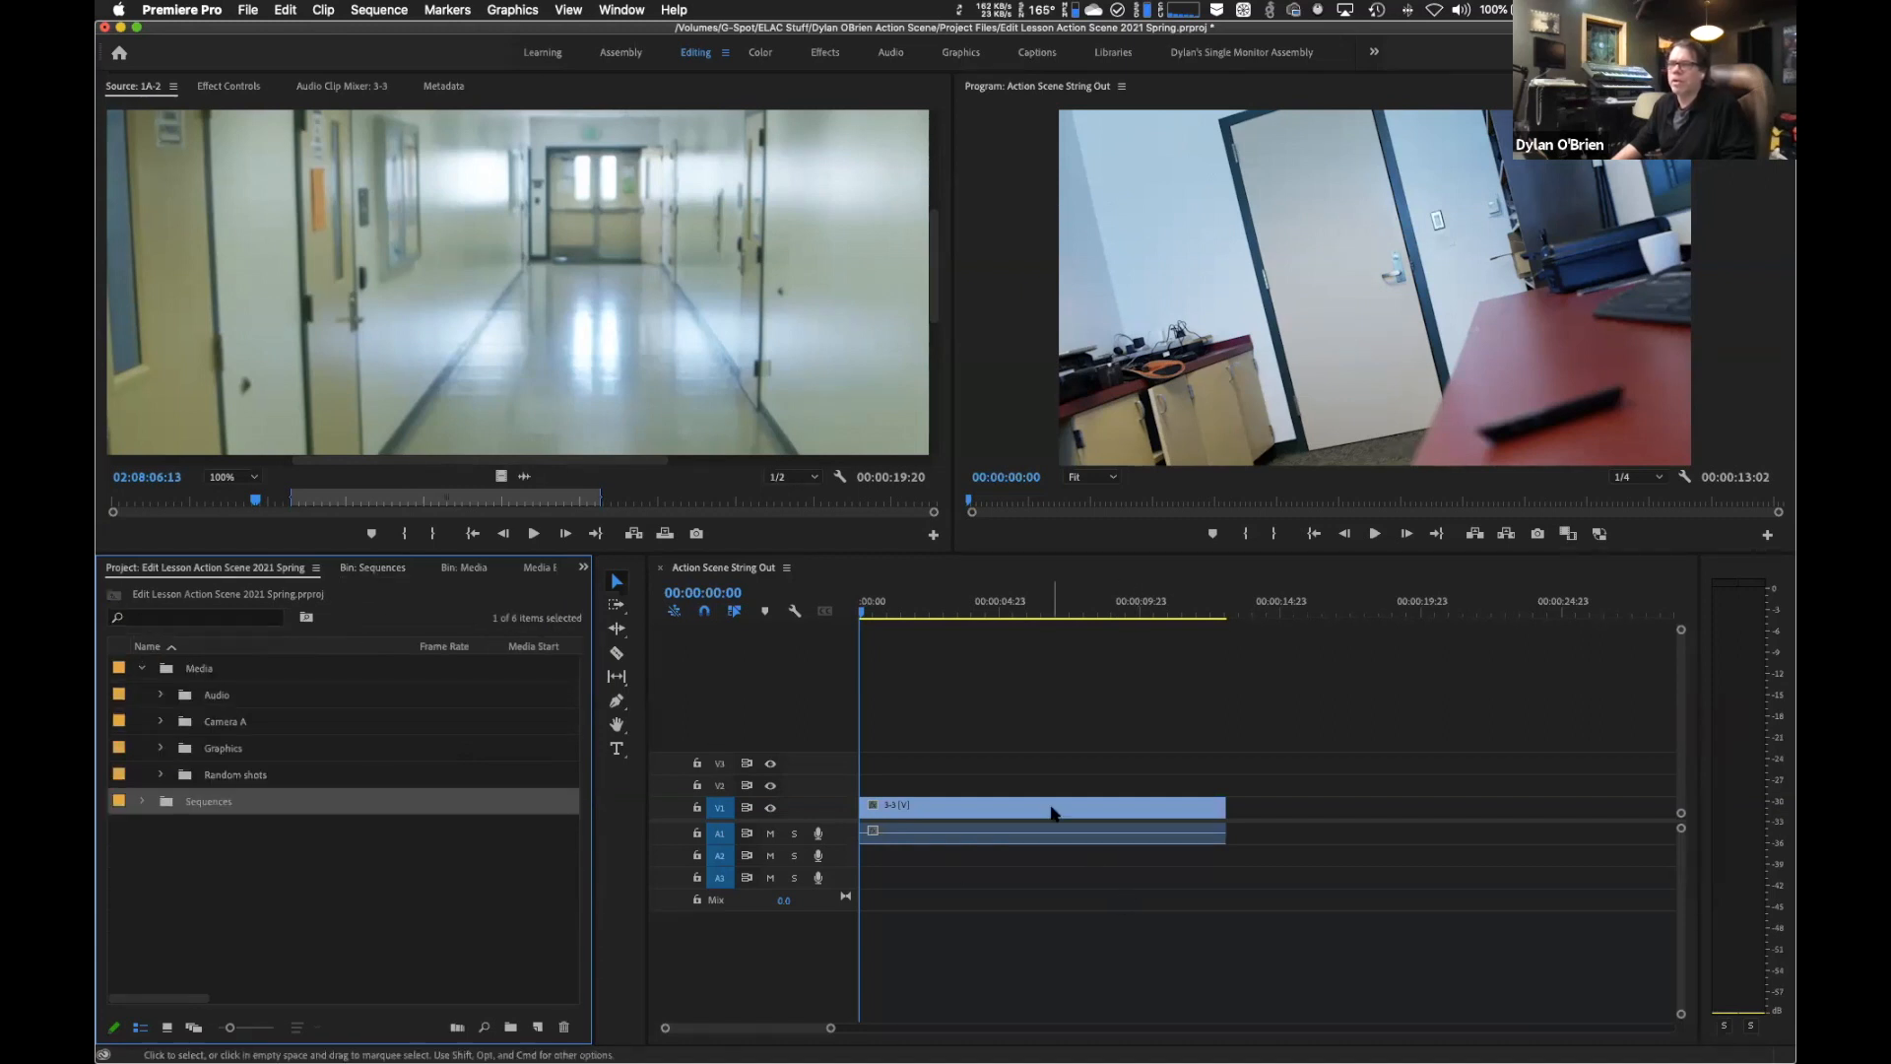
Scrub into the "Action Scene String Out" timeline and reveal its clip 3-3 in the project.
{"action": "right_click", "coordinate": [715, 572]}
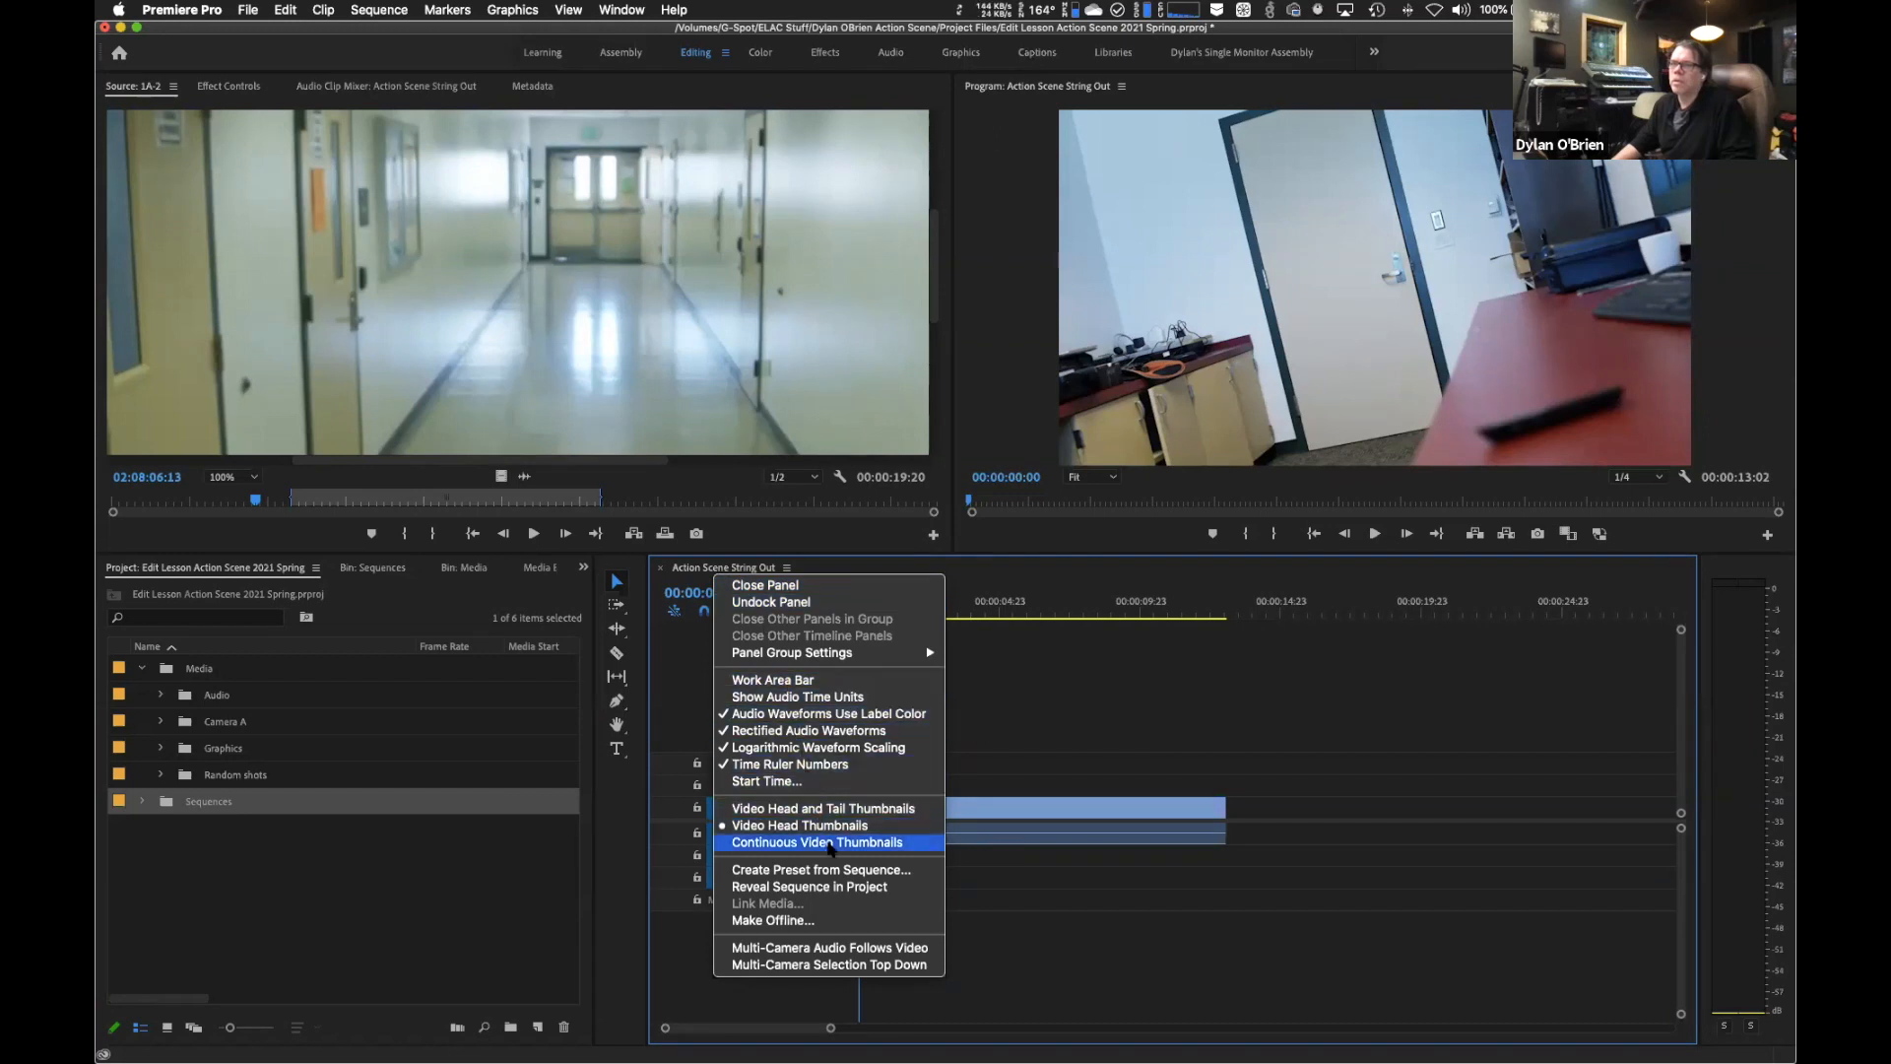
{"action": "left_click", "coordinate": [1064, 918]}
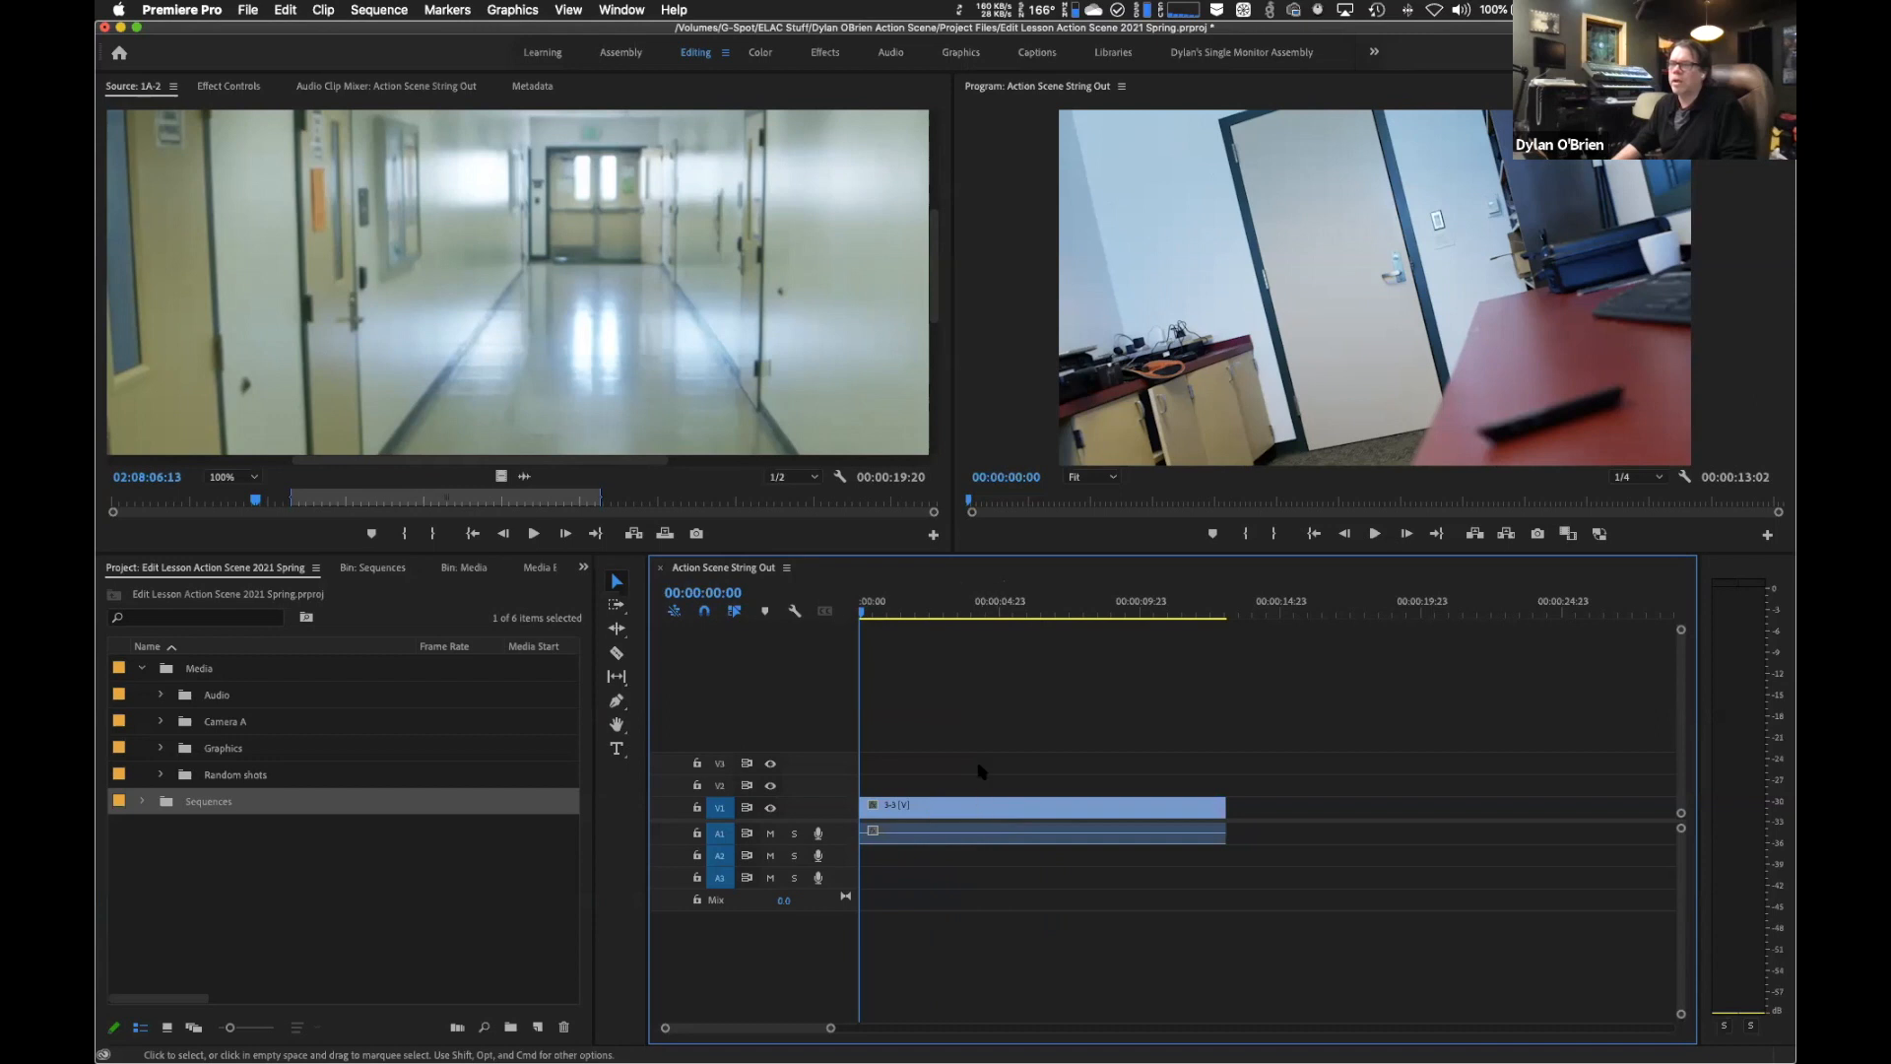
{"action": "left_click_drag", "start_coordinate": [980, 626], "coordinate": [971, 704]}
{"action": "left_click", "coordinate": [1017, 810]}
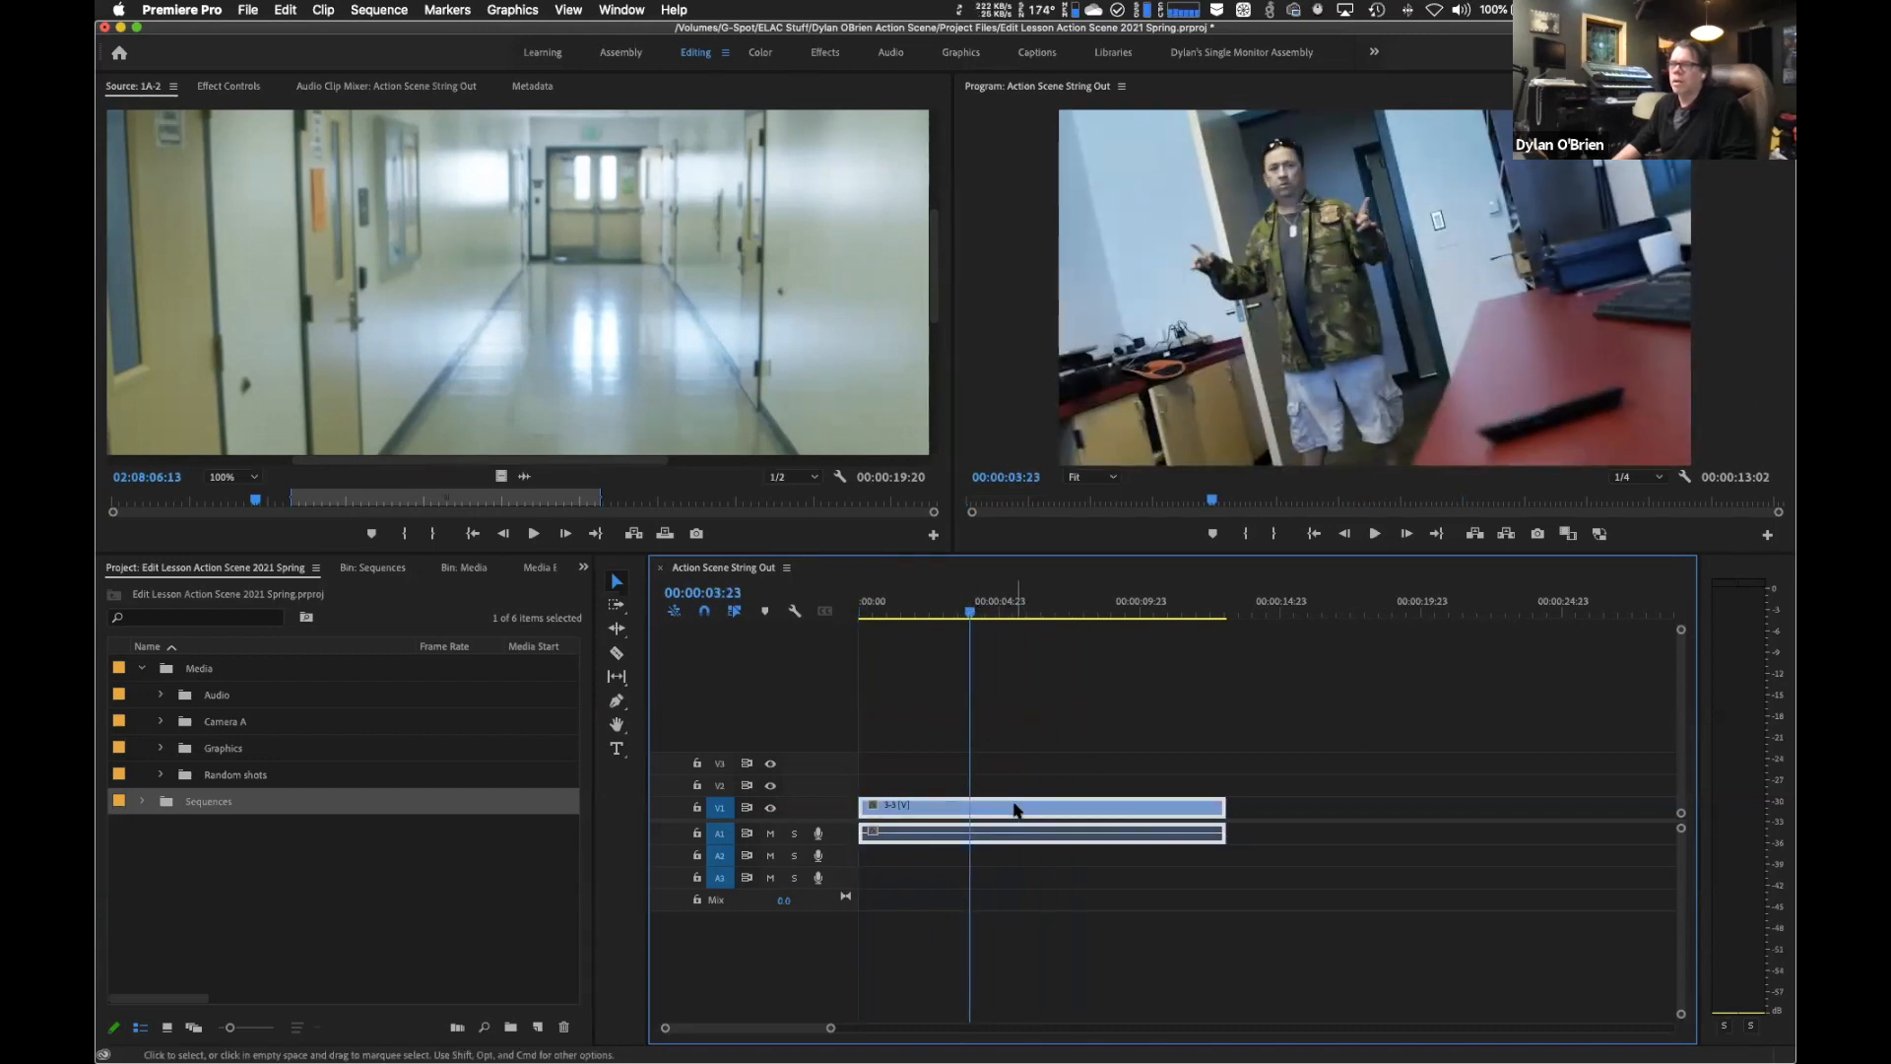
{"action": "right_click", "coordinate": [1017, 810]}
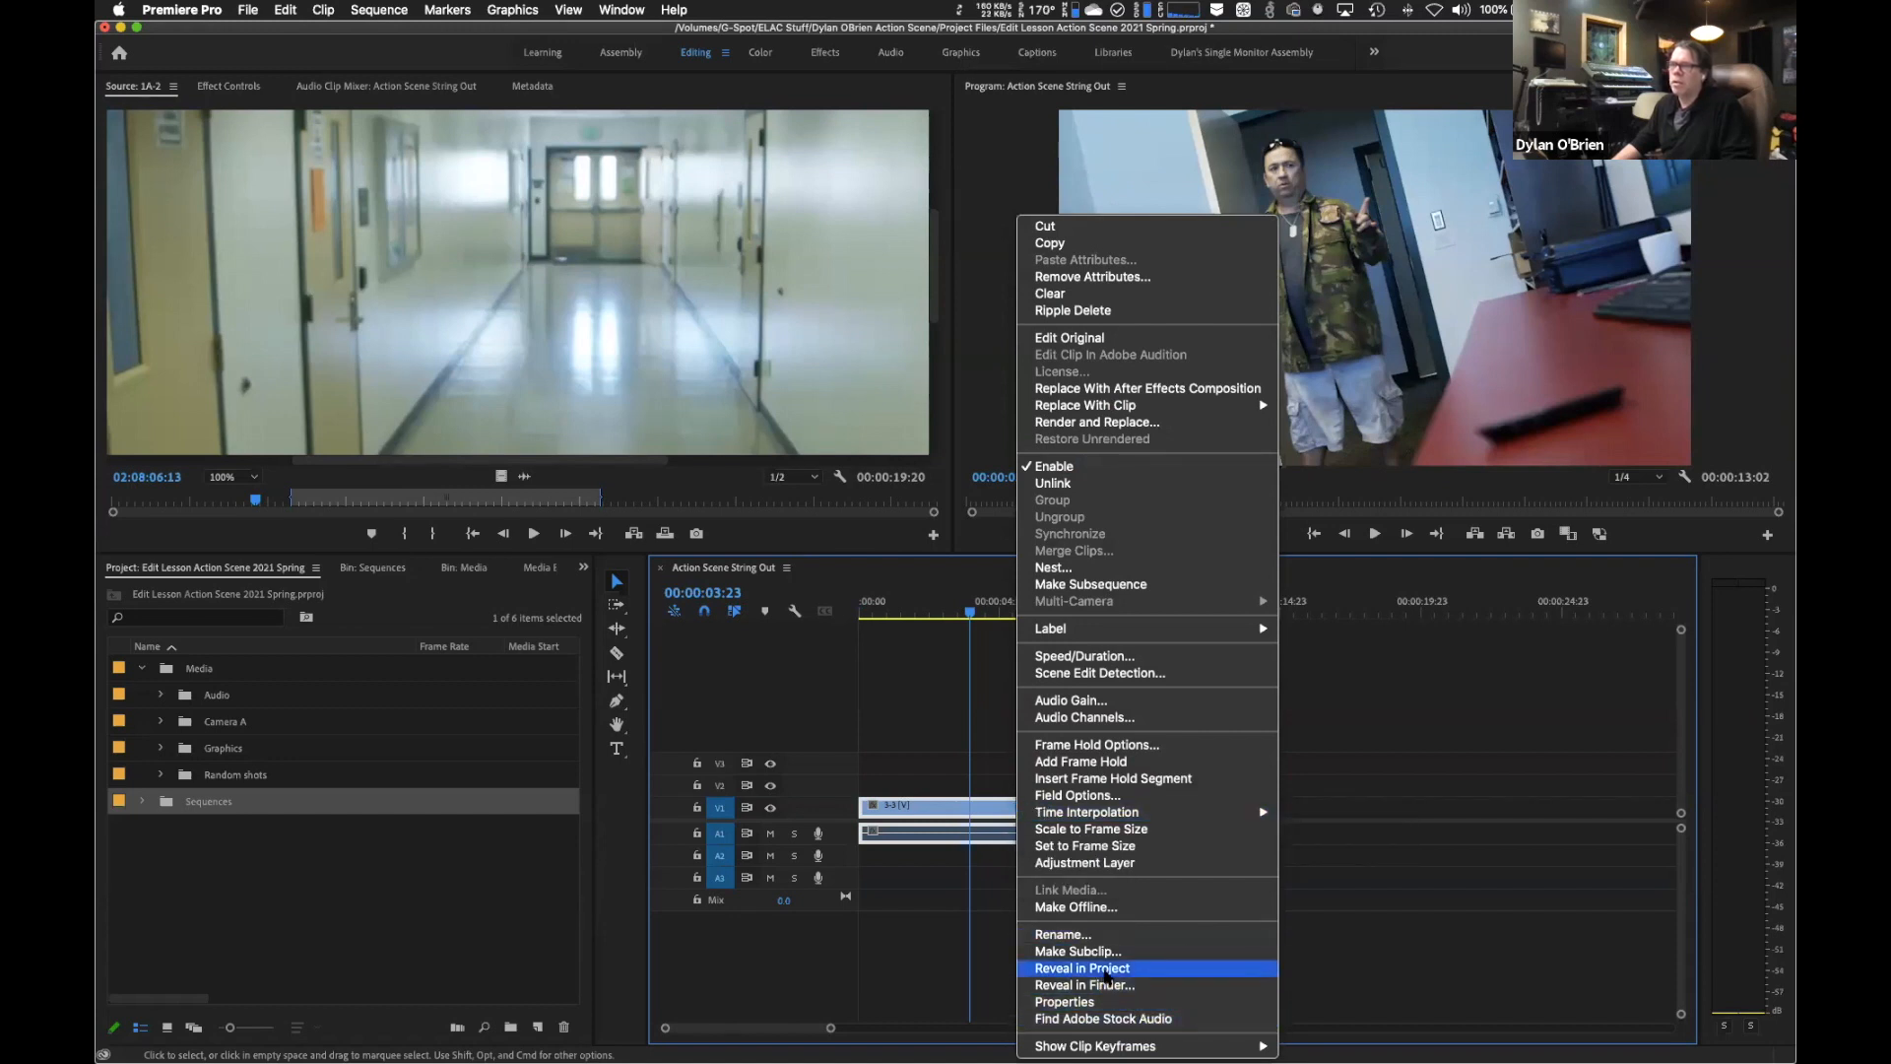
{"action": "left_click", "coordinate": [1107, 969]}
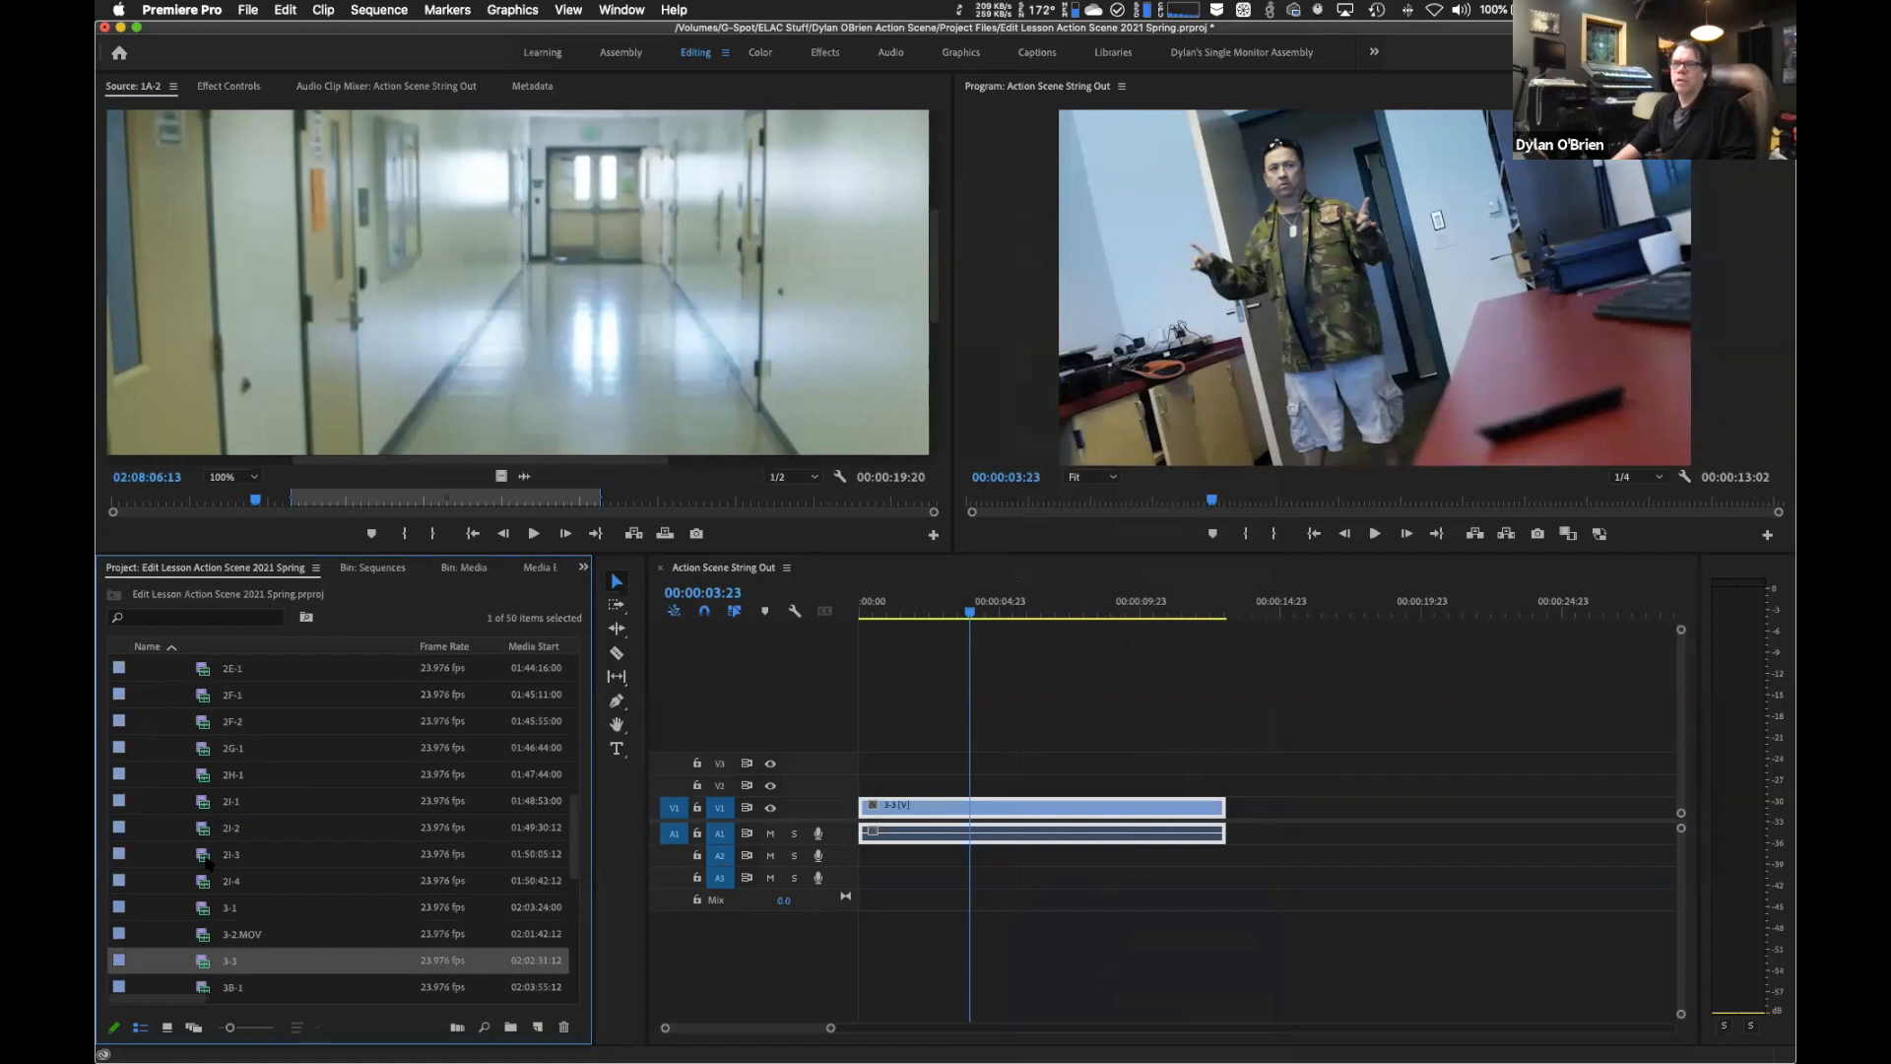
Delete clip 3-3 from the "Action Scene String Out" timeline, leaving the sequence empty.
{"action": "scroll", "coordinate": [357, 860], "scroll_direction": "up", "scroll_amount": 10}
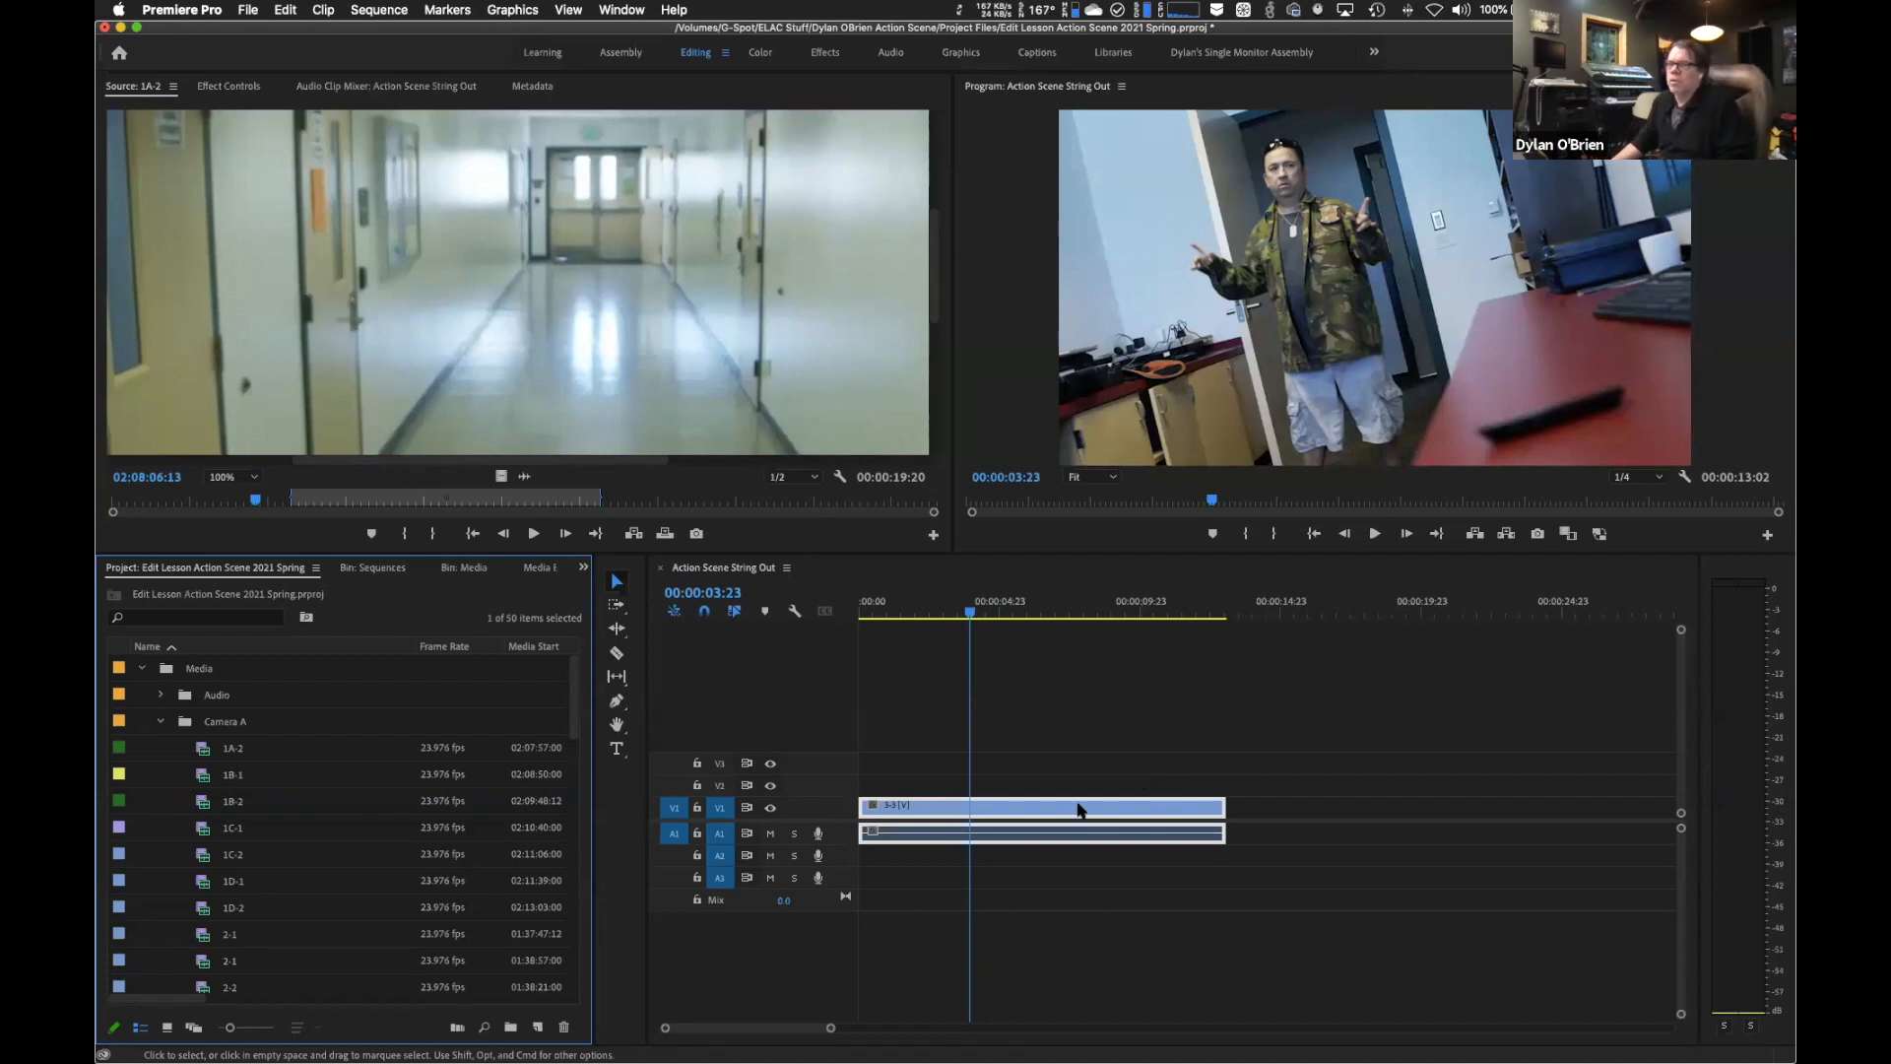
{"action": "left_click", "coordinate": [1054, 765]}
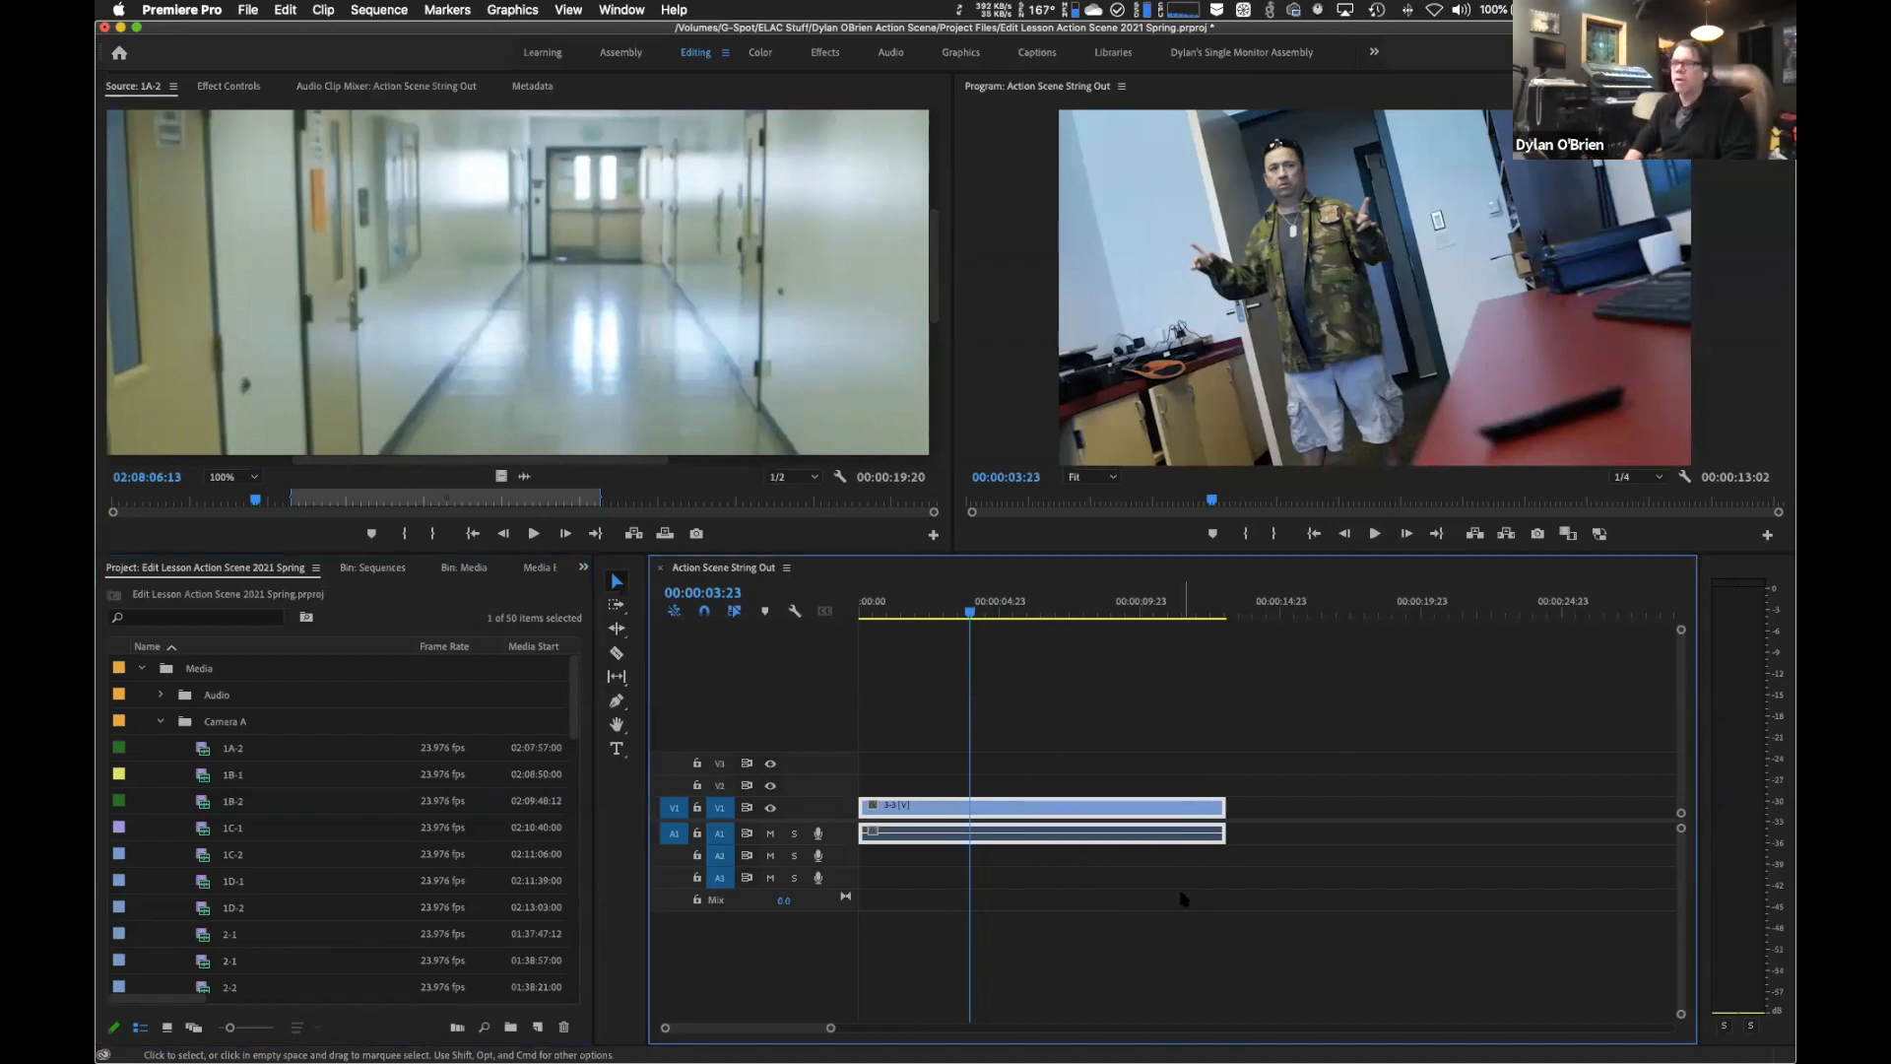
{"action": "key", "text": "Delete"}
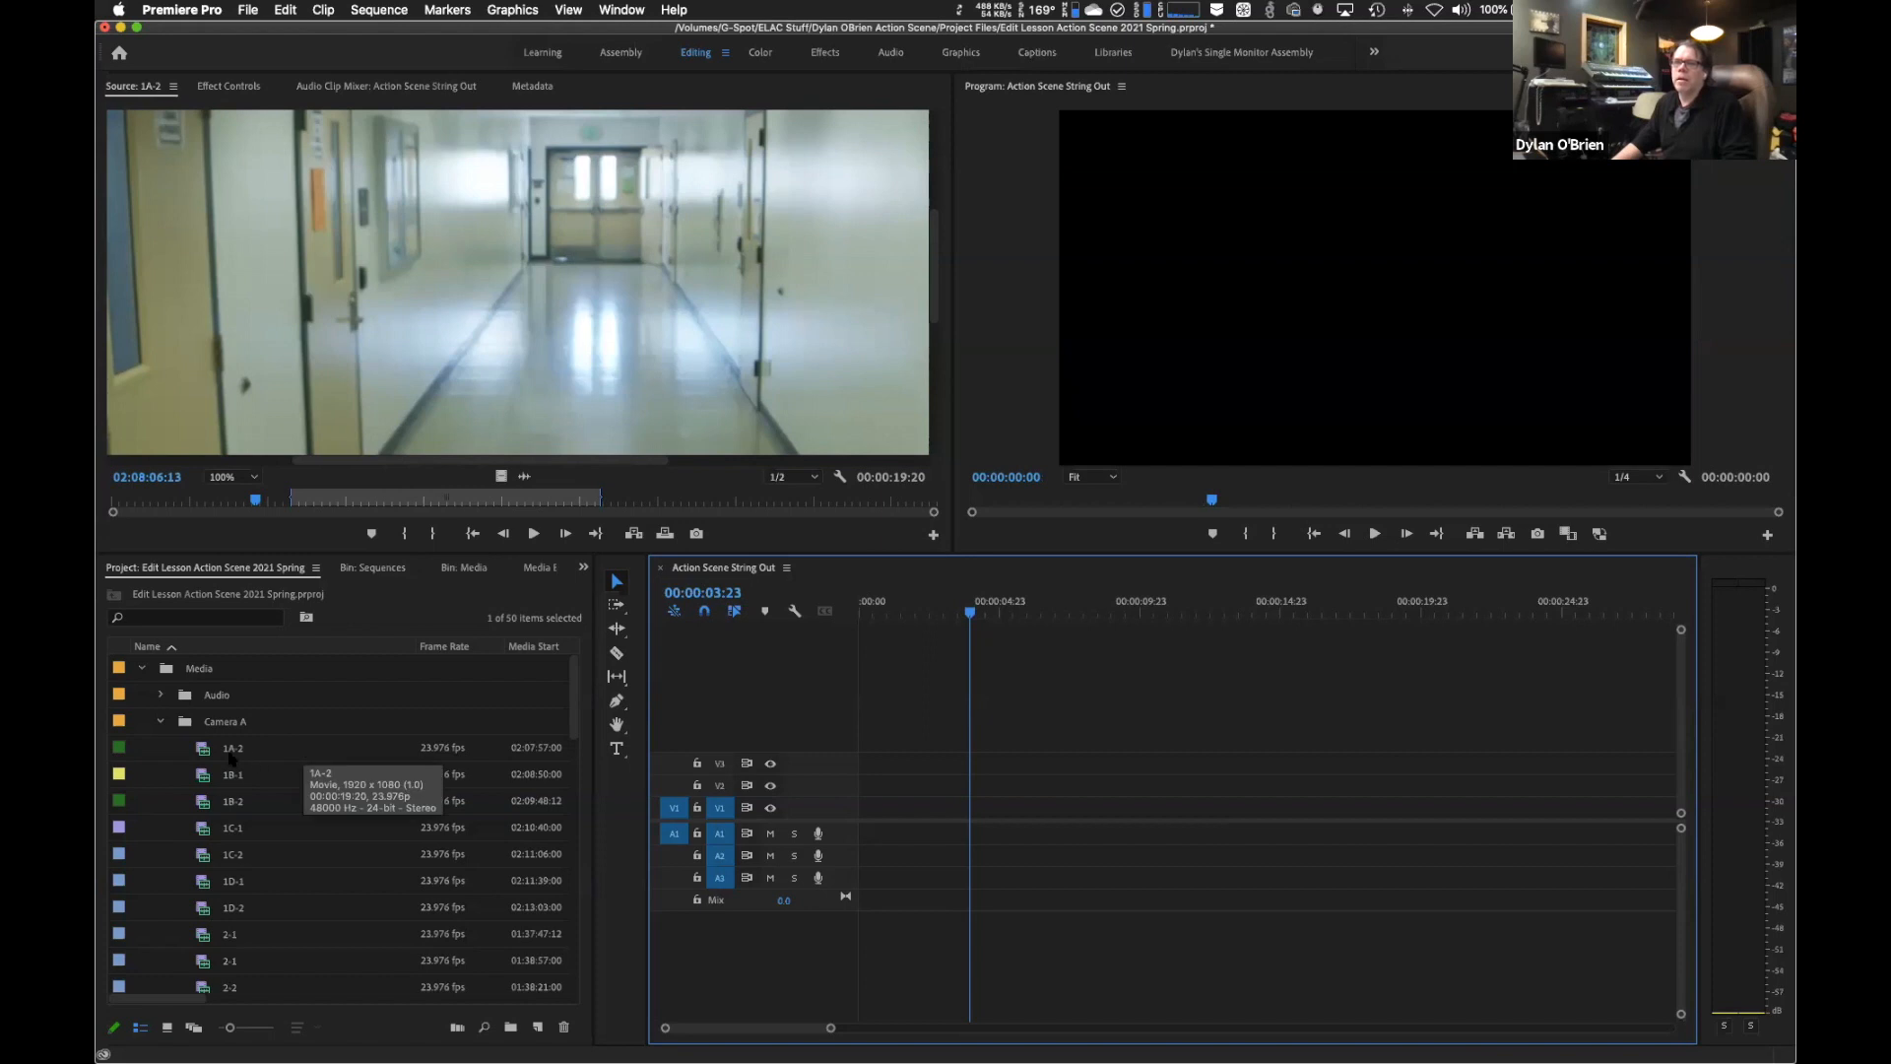
Try placing clip 1A-2's marked range on V2 and A2 of the empty sequence, scrub through it and remove it.
{"action": "double_click", "coordinate": [204, 753]}
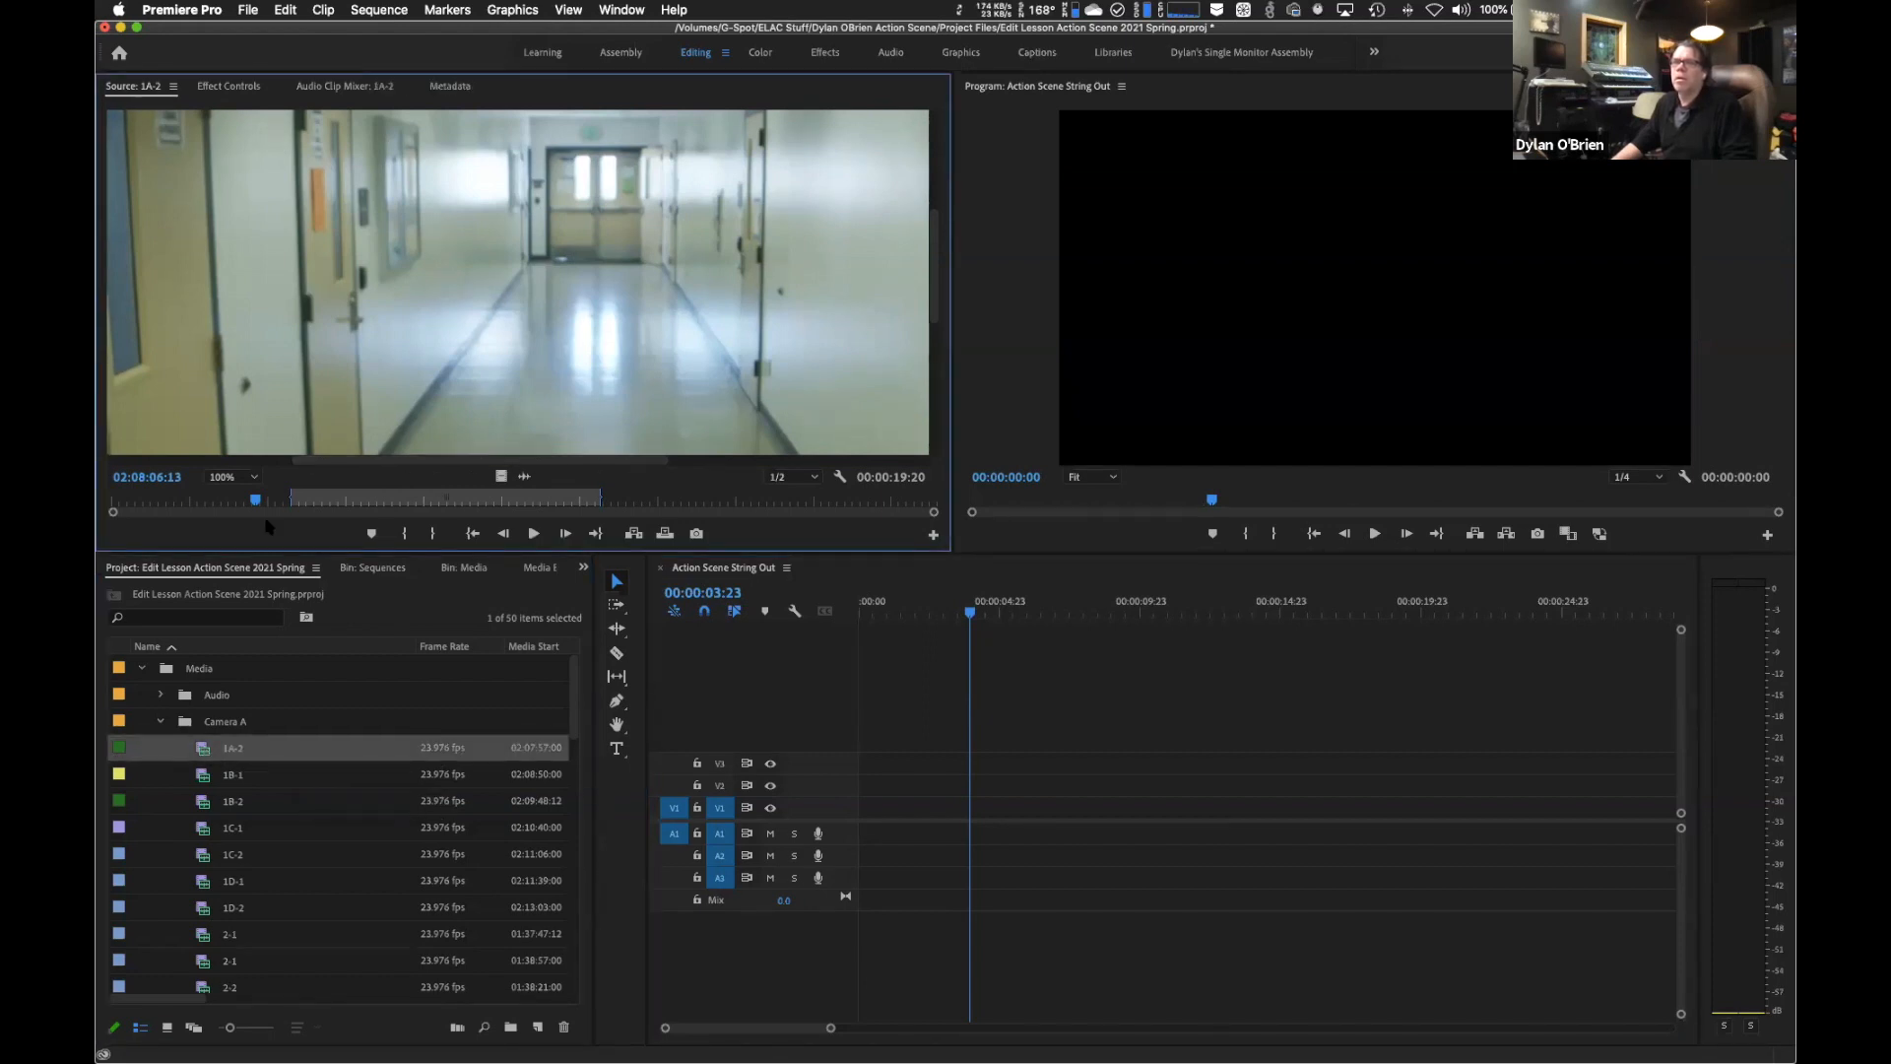
{"action": "left_click_drag", "start_coordinate": [259, 503], "coordinate": [185, 500]}
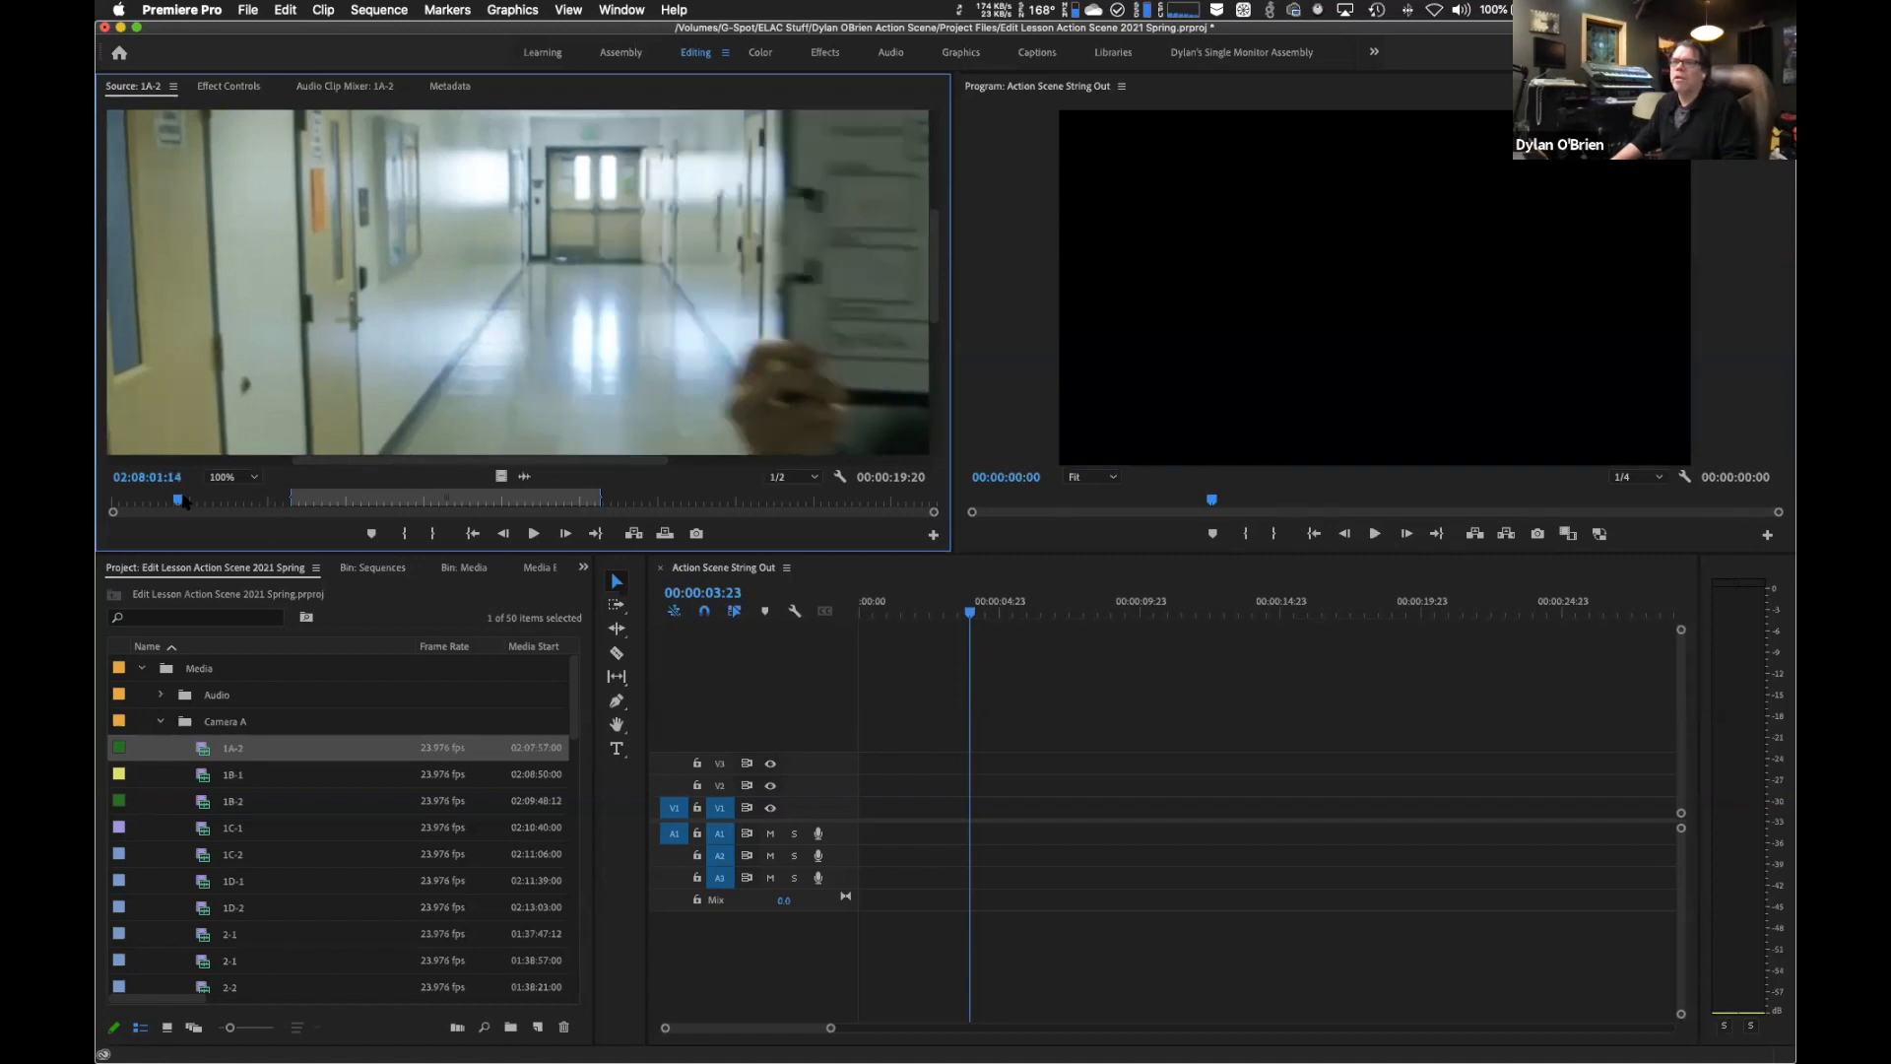
{"action": "left_click_drag", "start_coordinate": [542, 360], "coordinate": [894, 788]}
{"action": "left_click_drag", "start_coordinate": [877, 606], "coordinate": [1121, 600]}
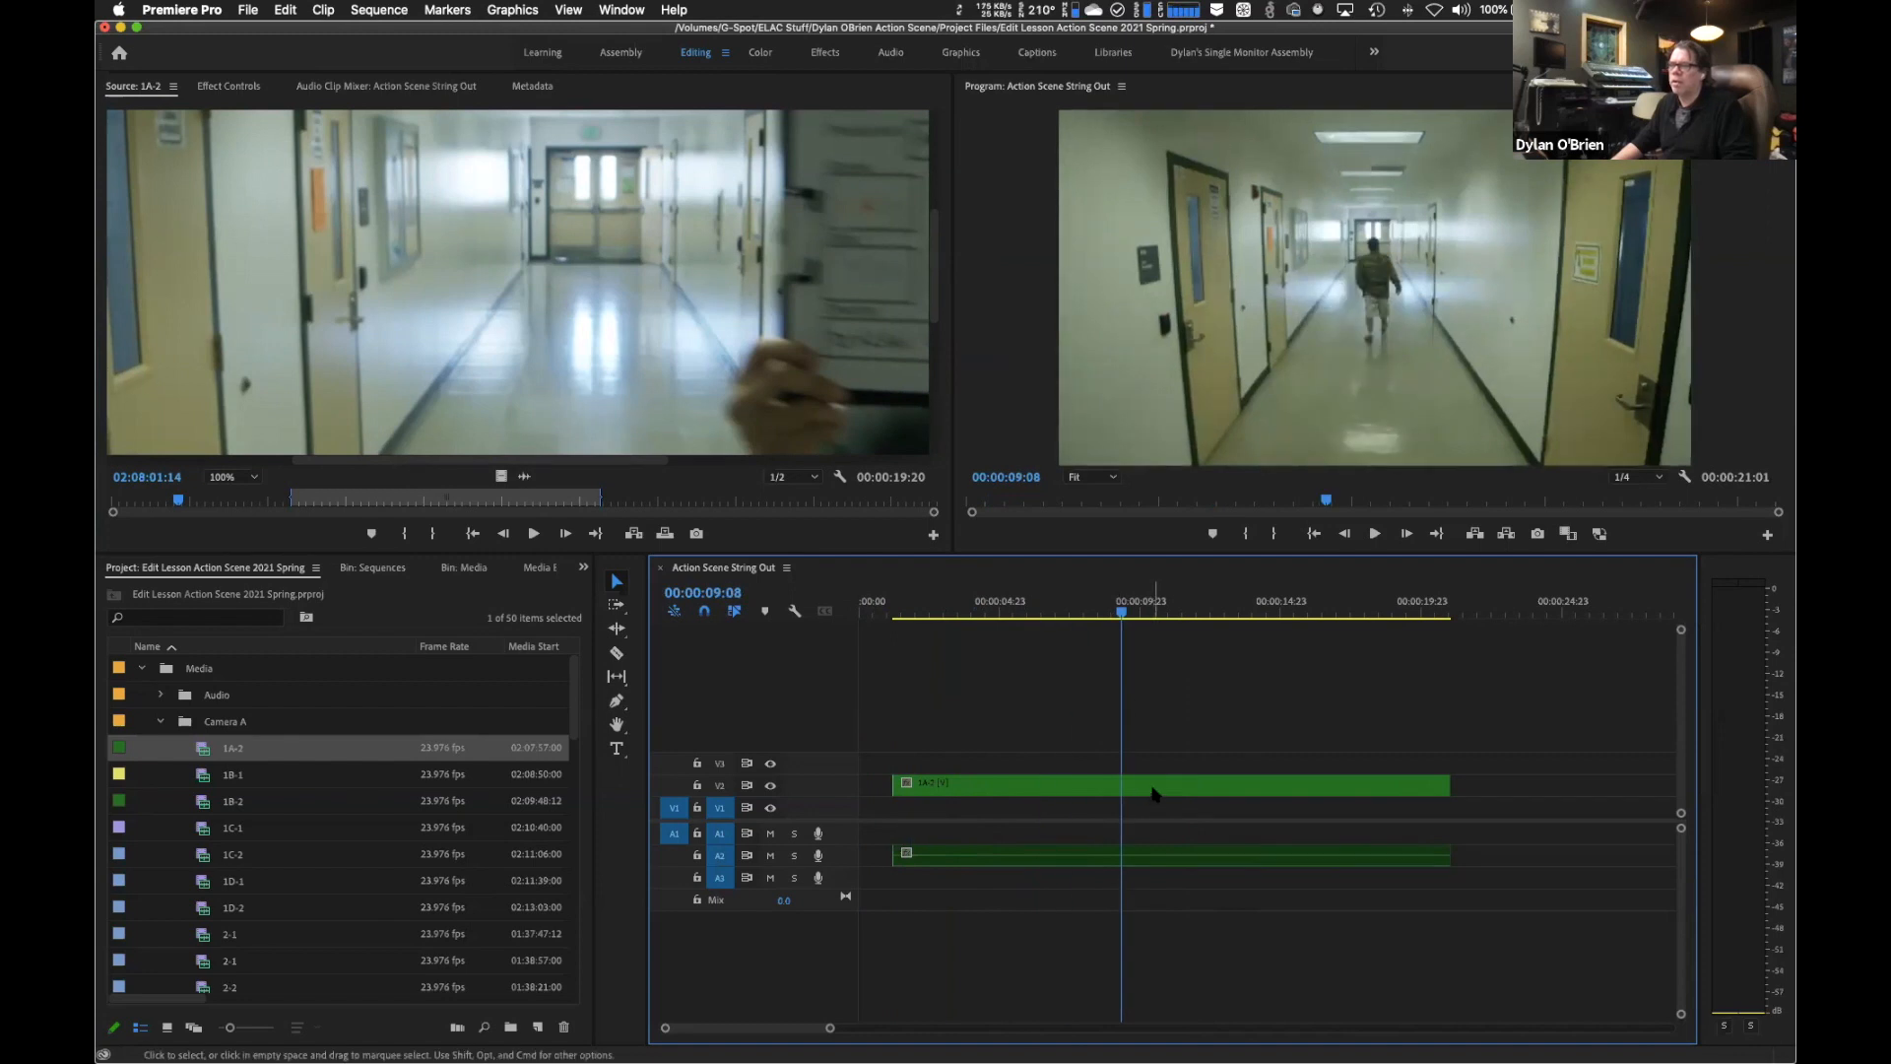
{"action": "left_click", "coordinate": [1155, 794]}
{"action": "key", "text": "Delete"}
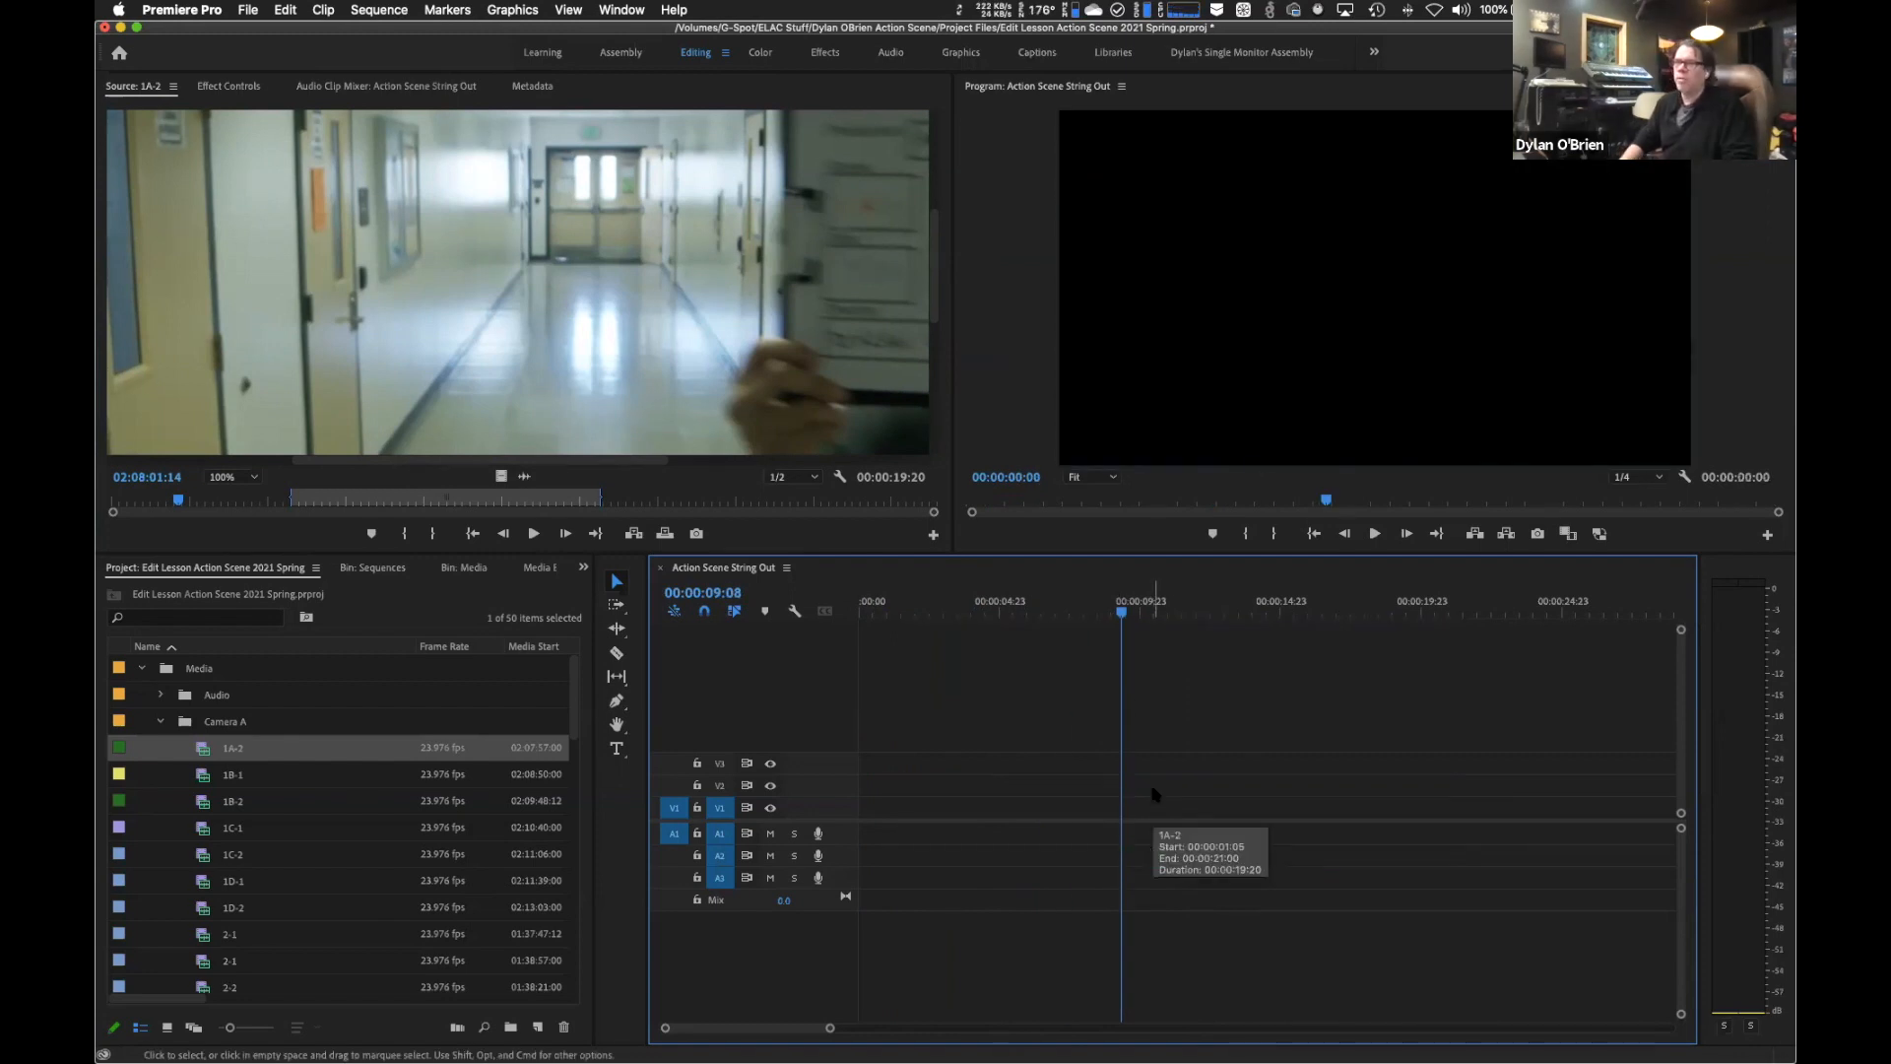
Play clip 1A-2 in the Source monitor from before its marked range and set its In point at 02:08:07:15.
{"action": "double_click", "coordinate": [206, 777]}
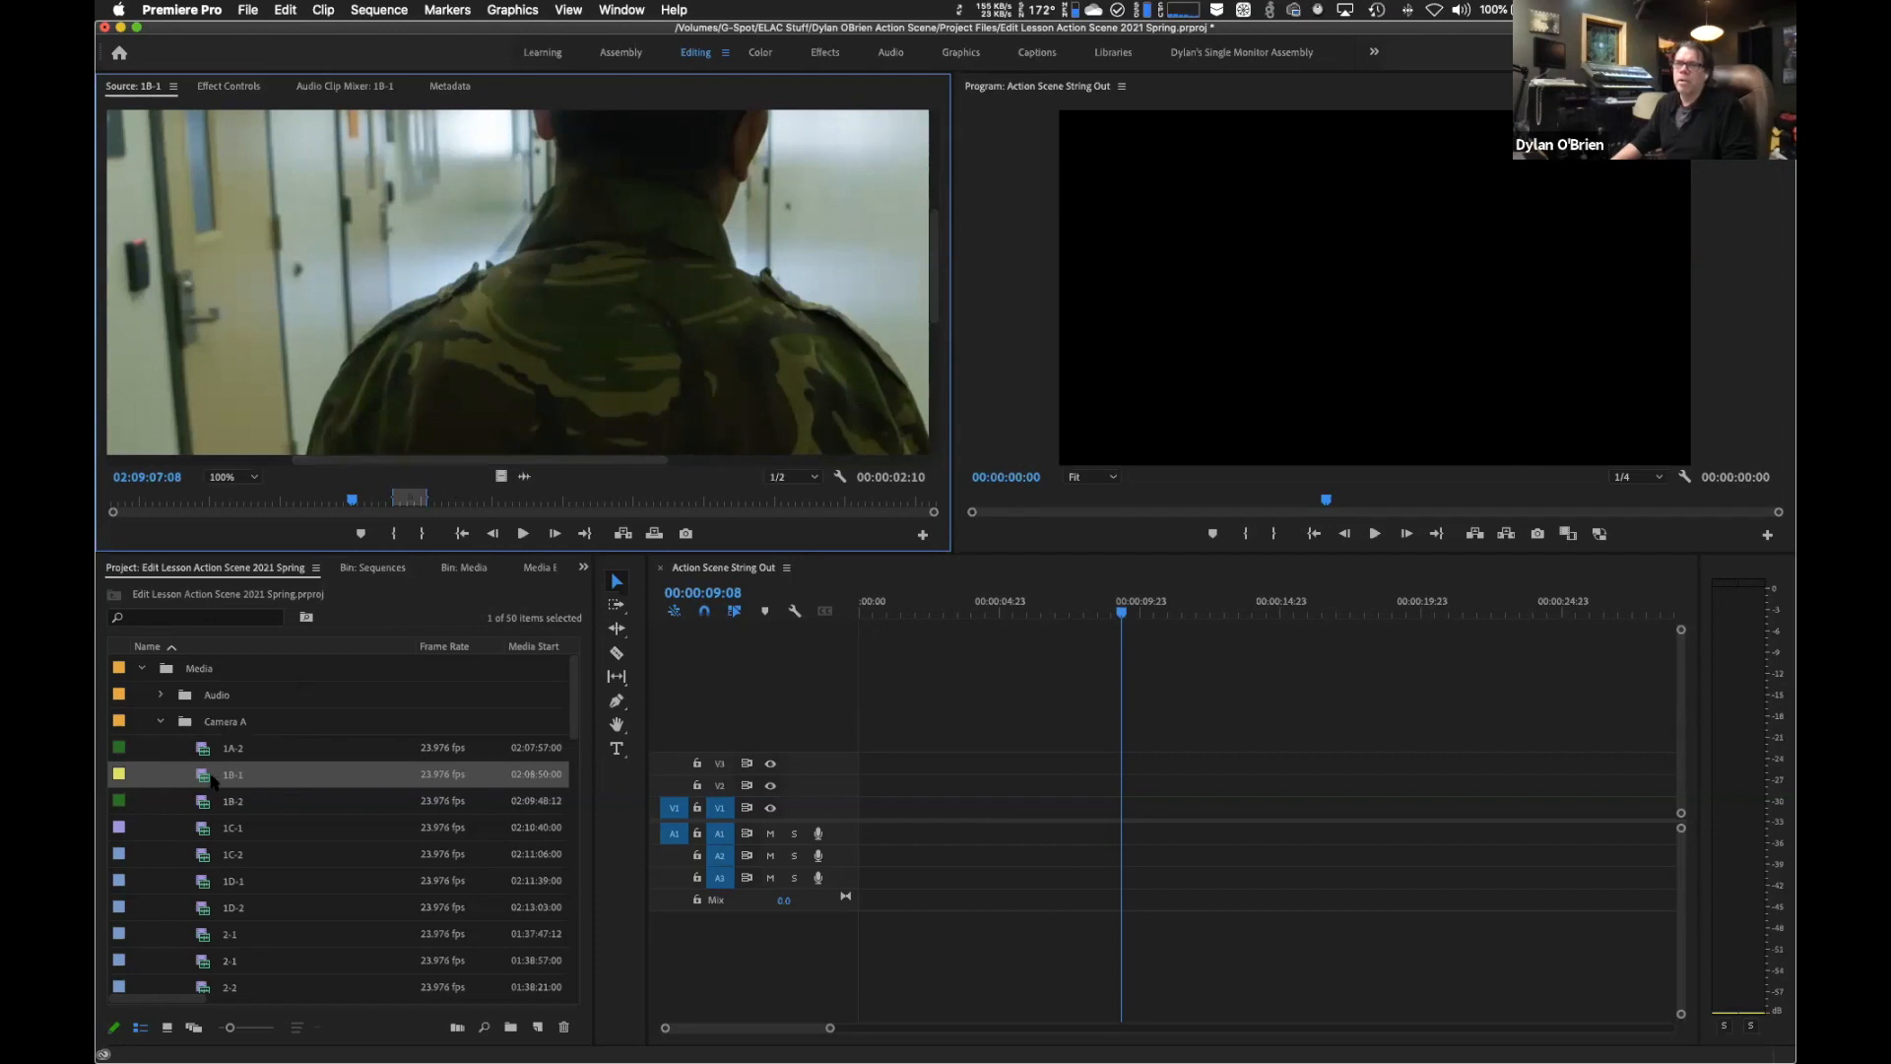
{"action": "double_click", "coordinate": [203, 751]}
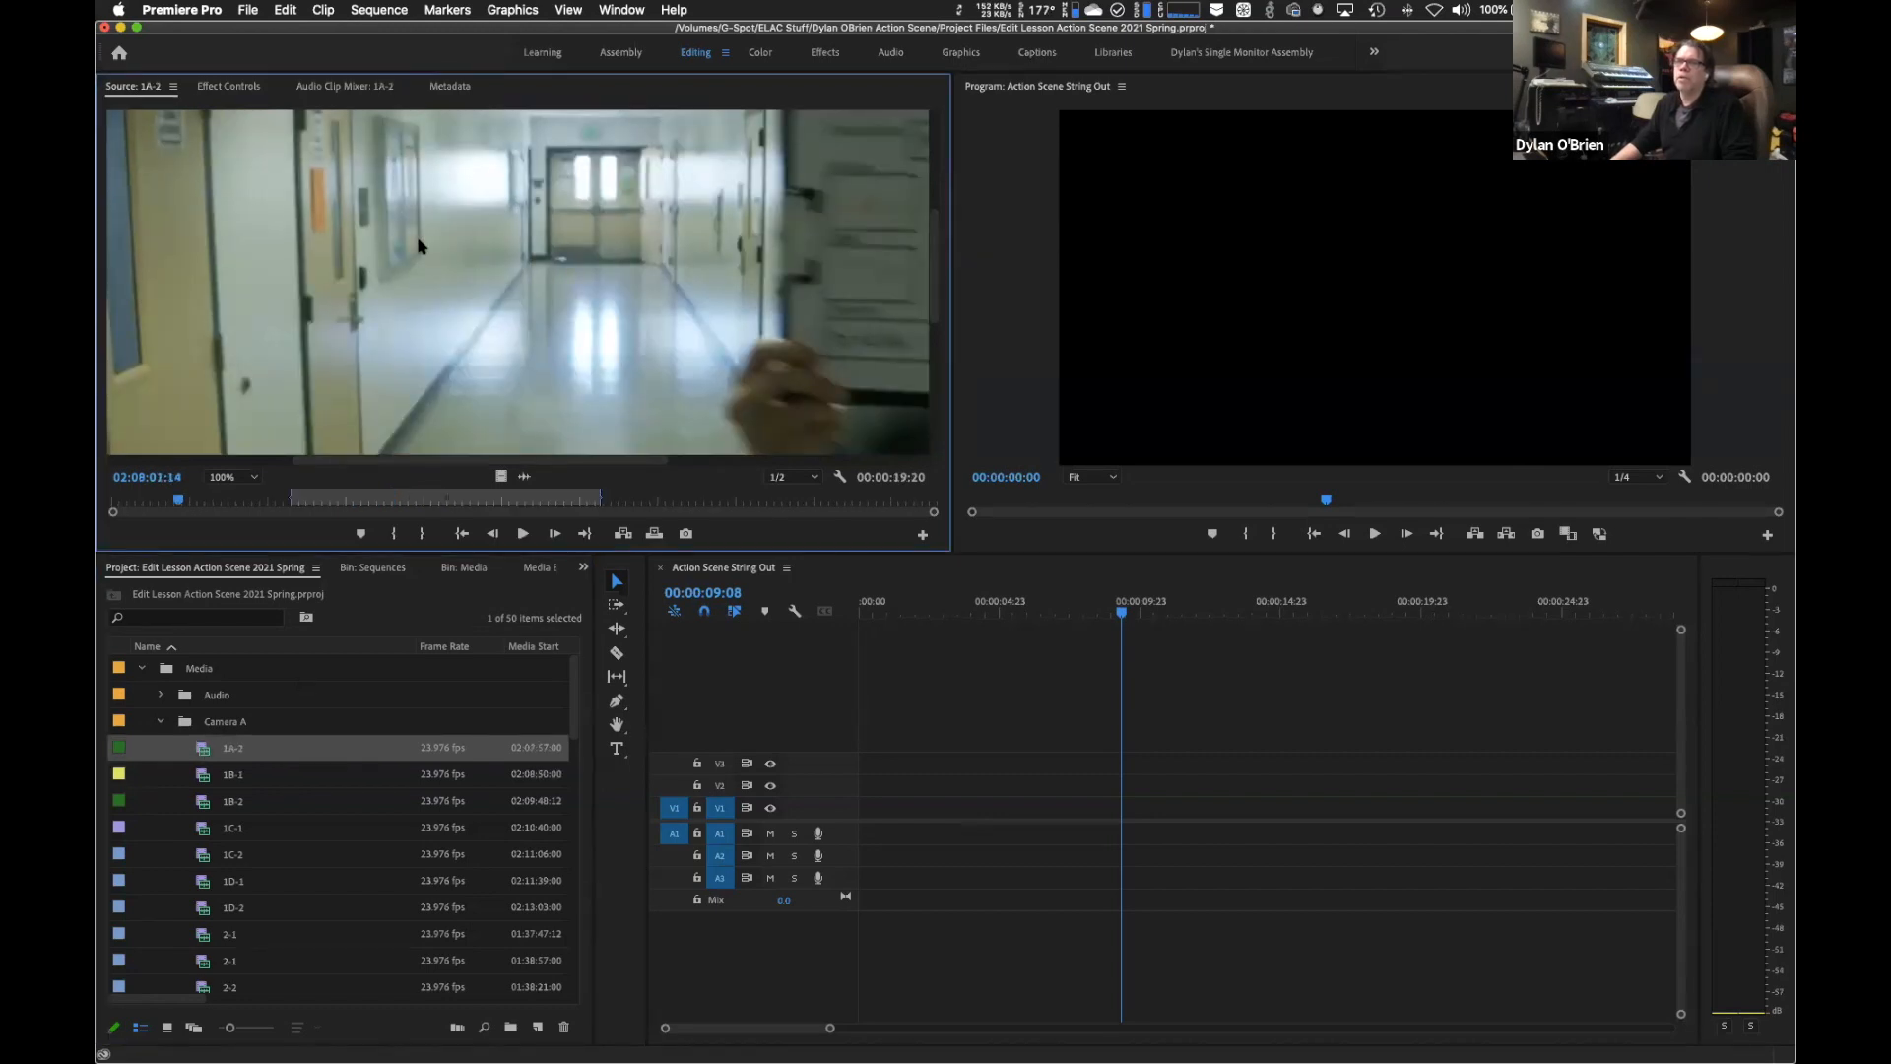
{"action": "left_click", "coordinate": [201, 502]}
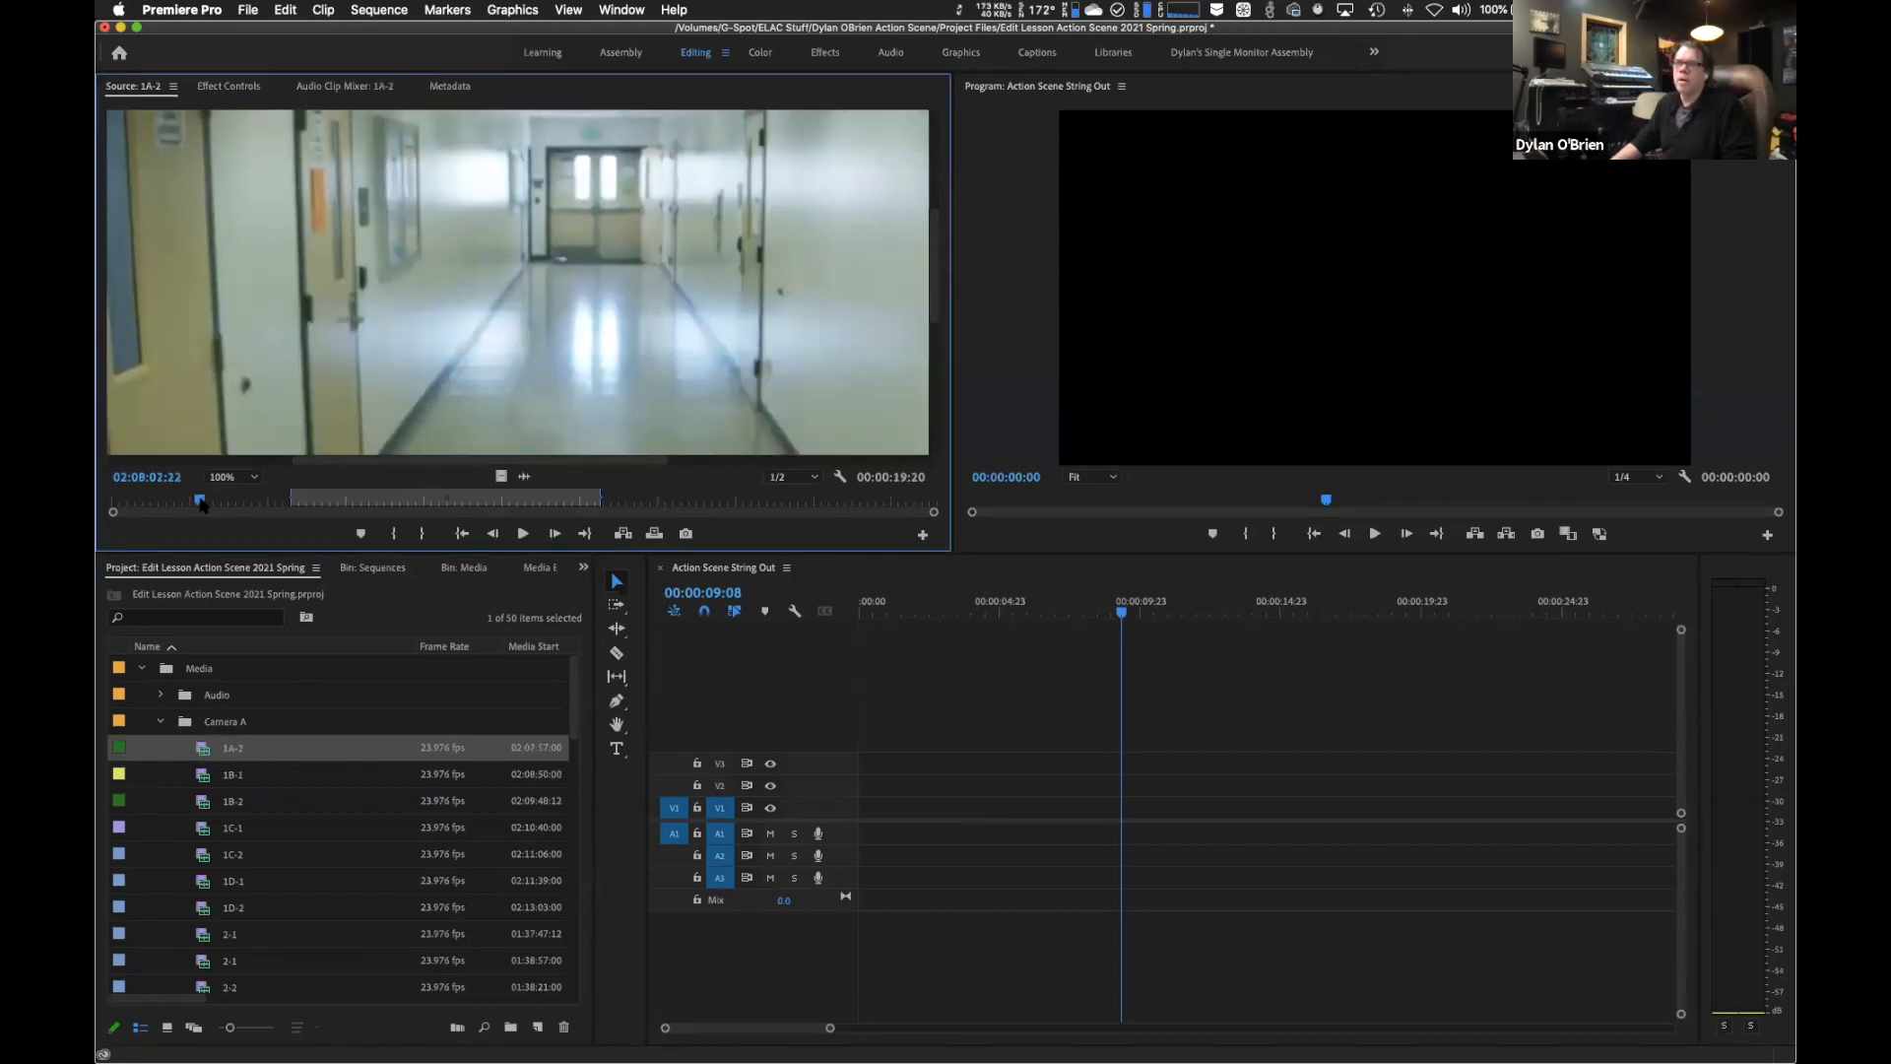
{"action": "key", "text": "space"}
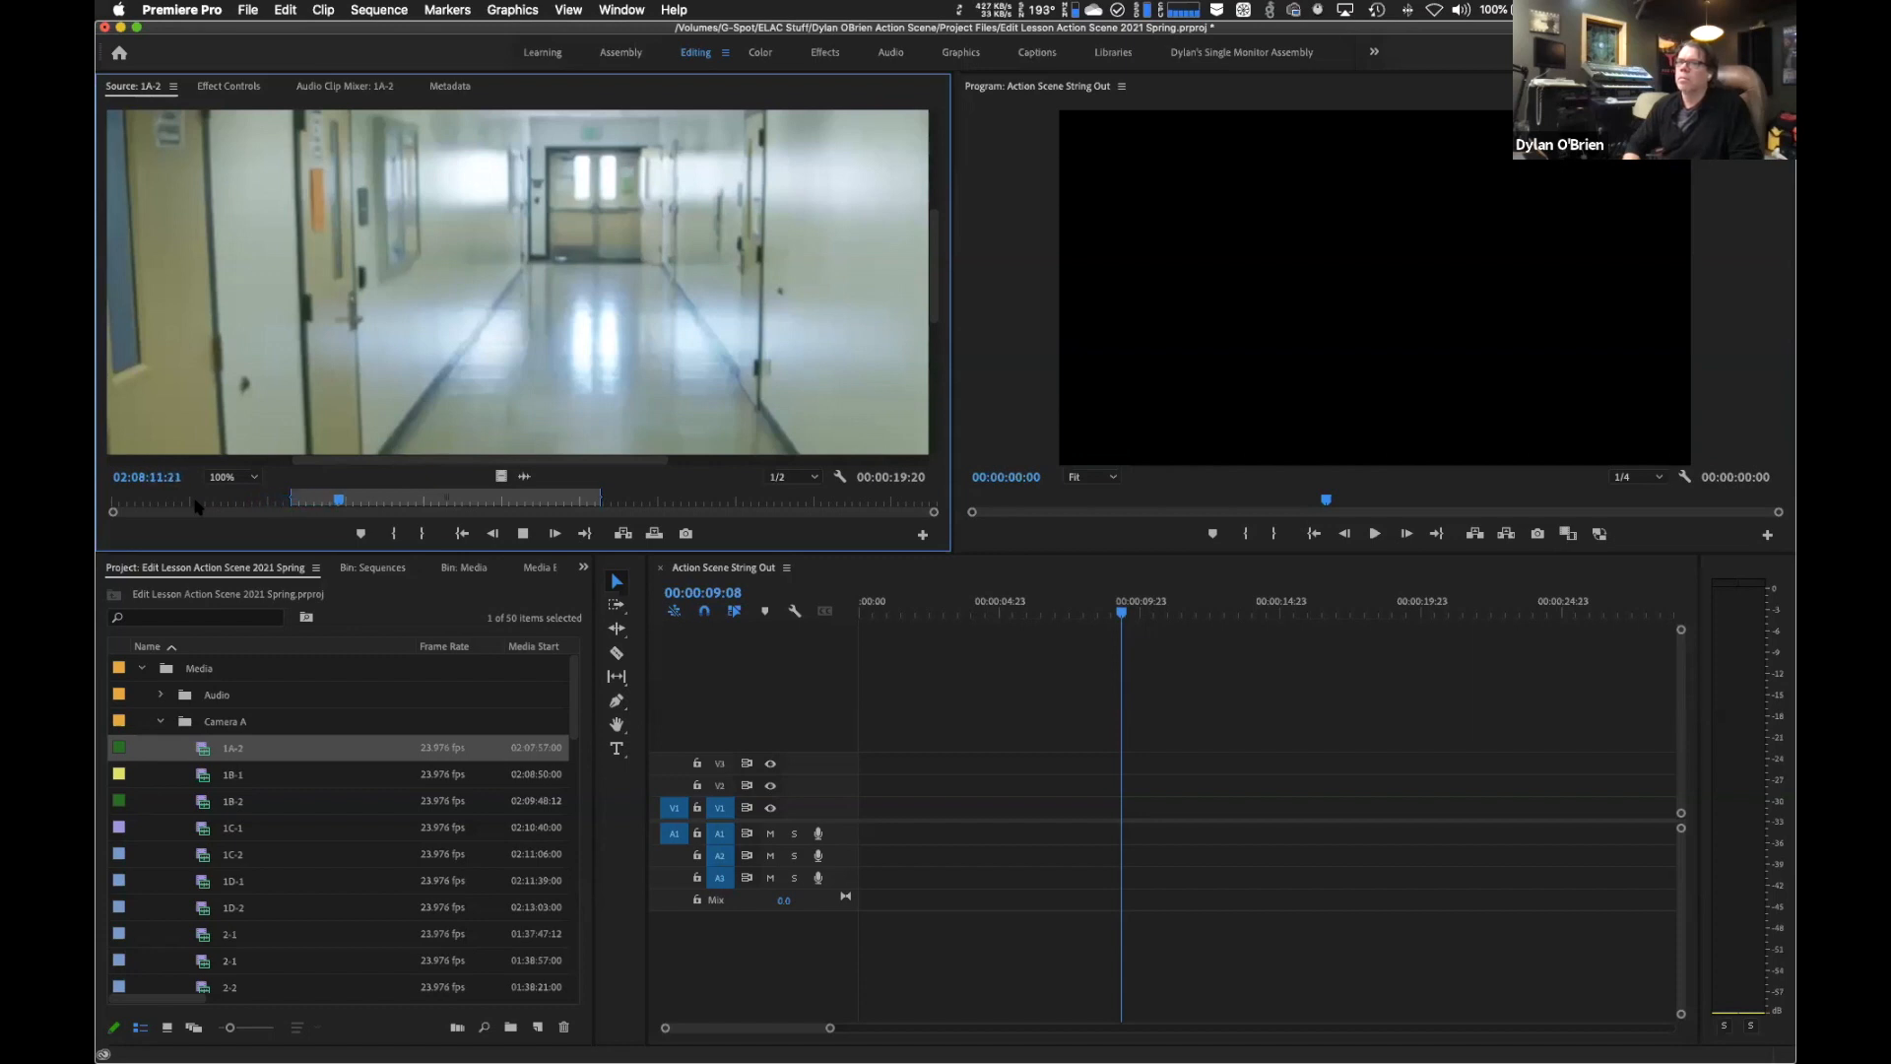
{"action": "key", "text": "space"}
{"action": "key", "text": "k"}
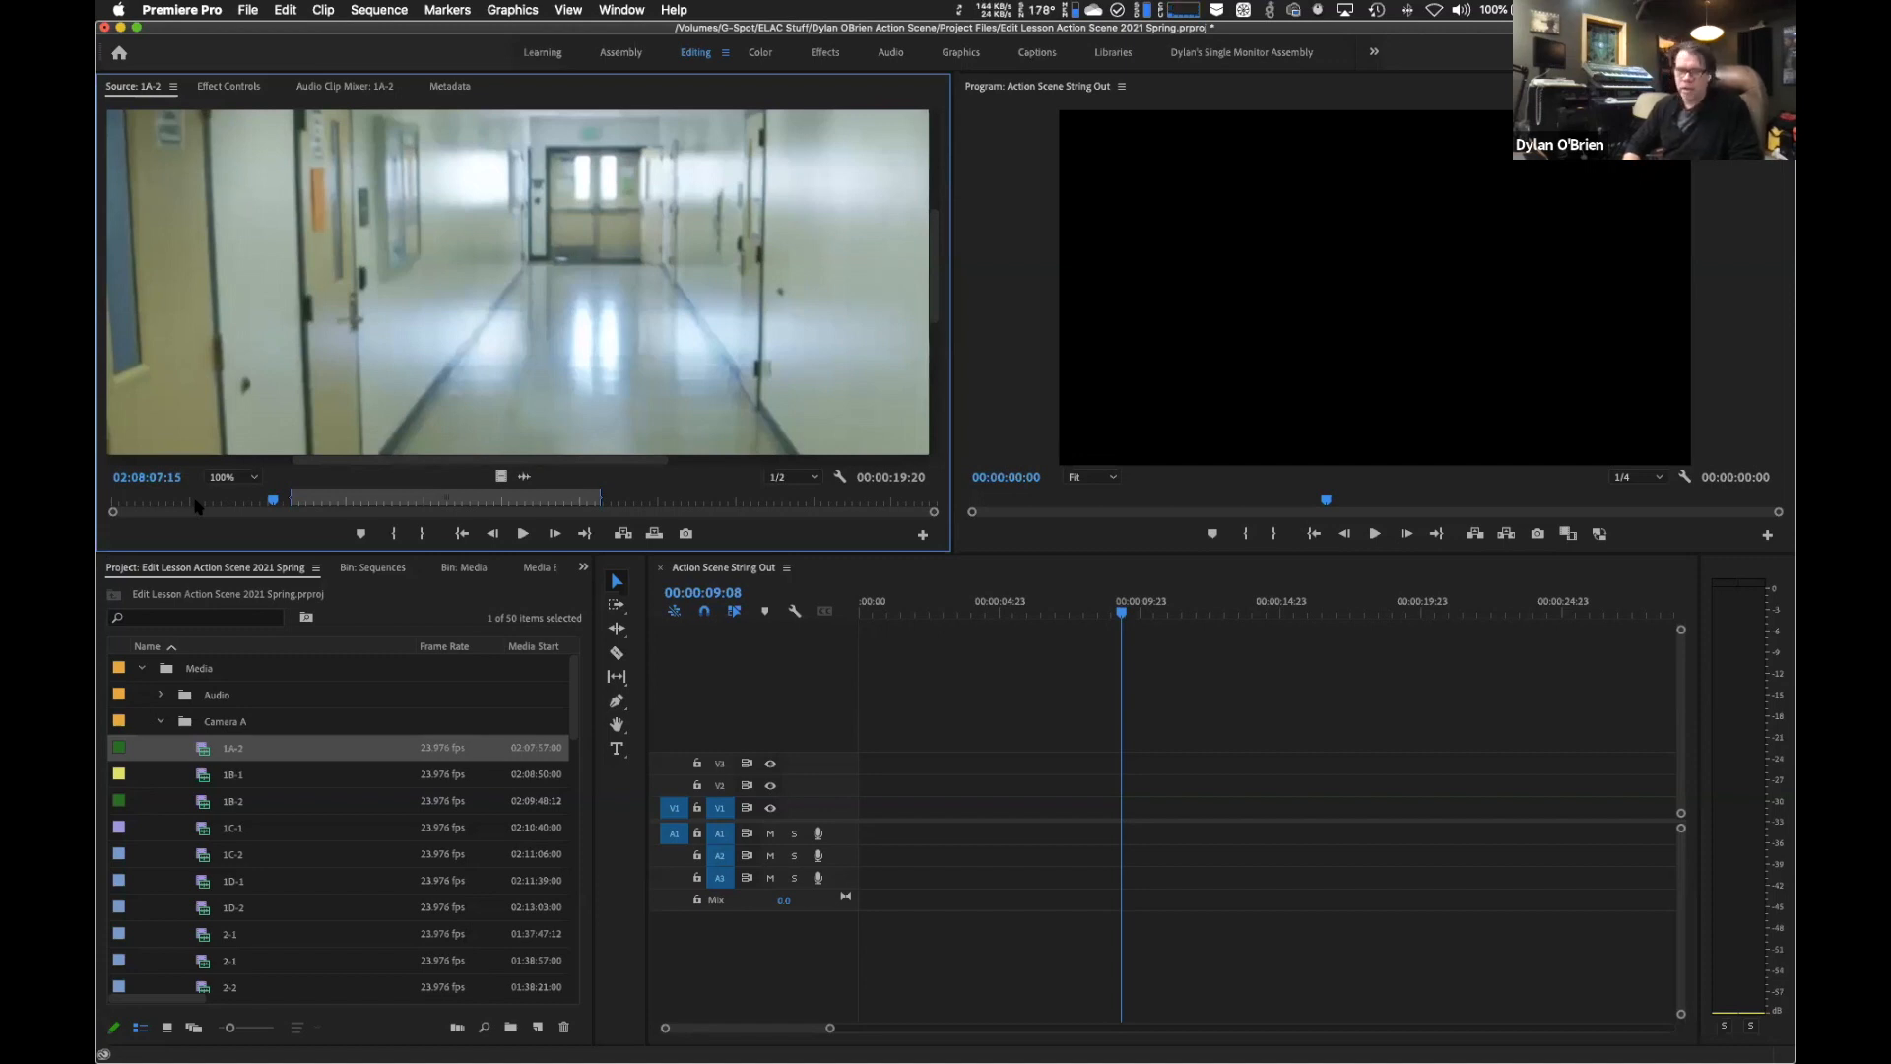
{"action": "key", "text": "i"}
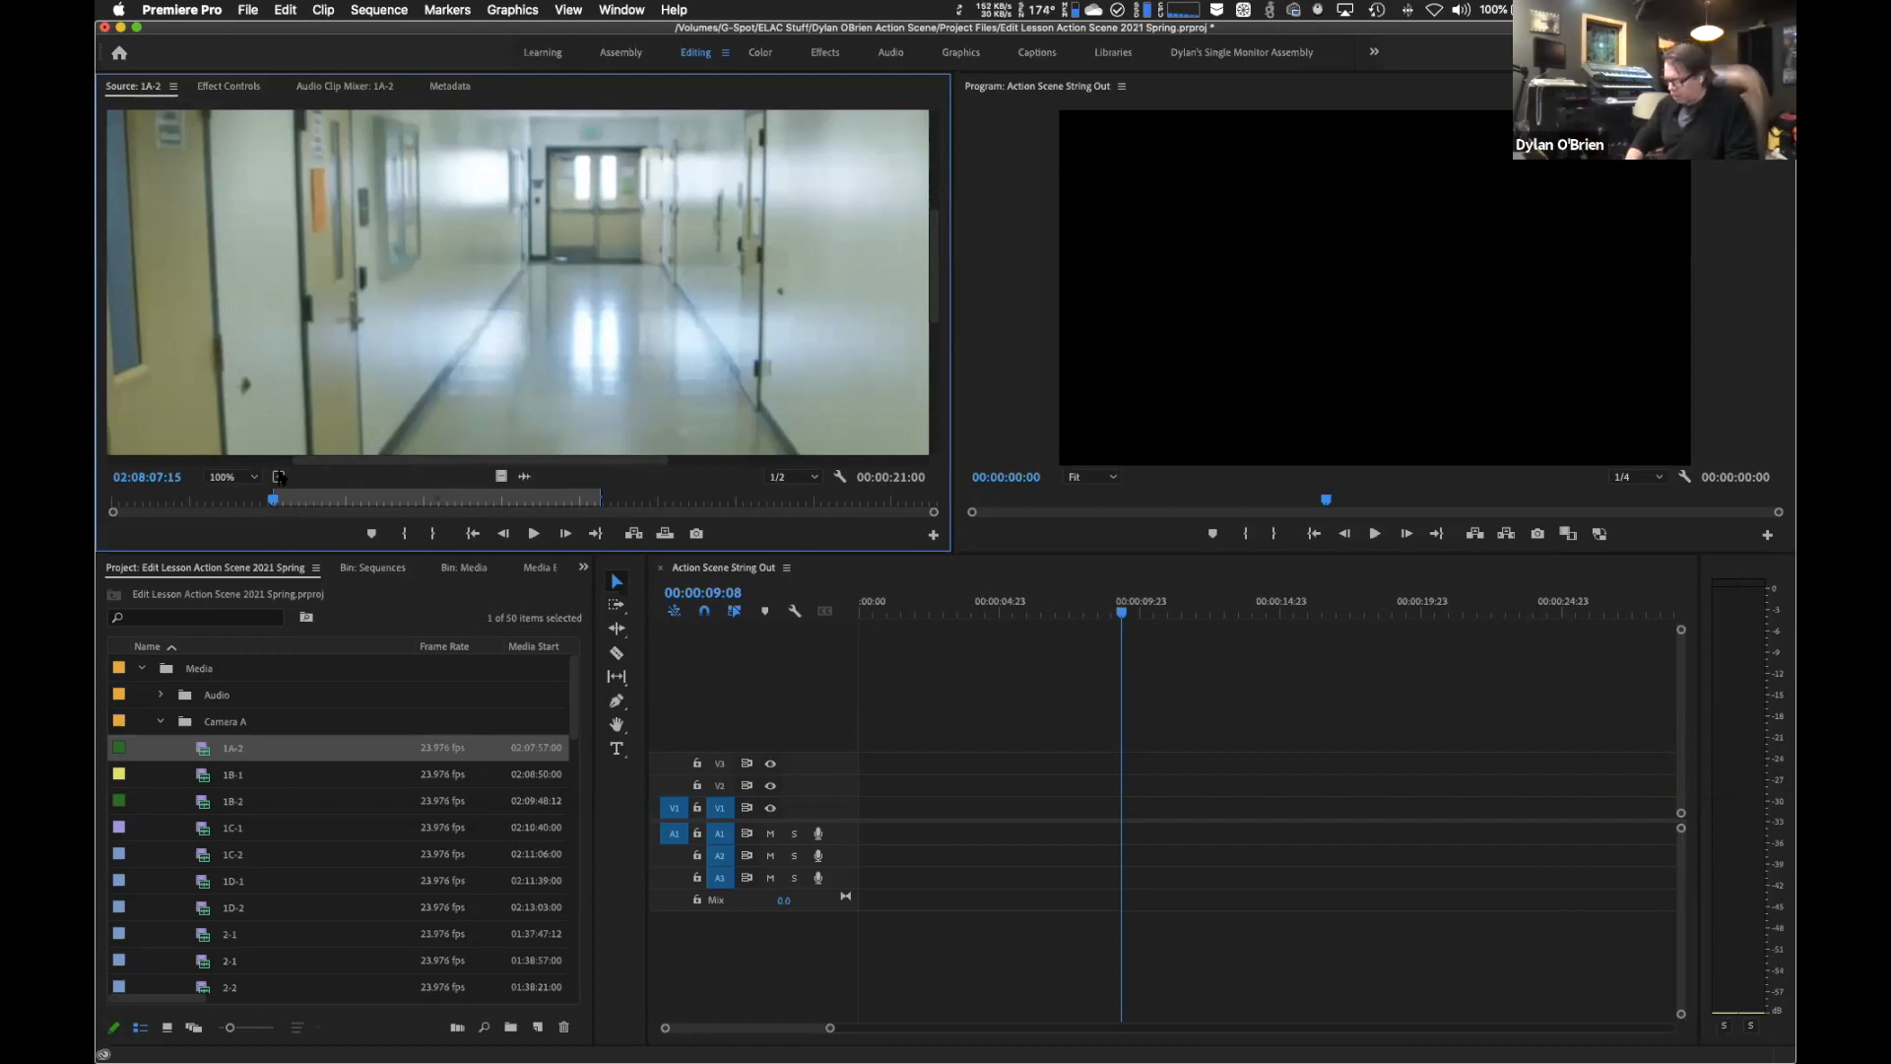
Play clip 1A-2 in the Source monitor to the empty hallway and set its Out point at 02:08:27:09.
{"action": "key", "text": "space"}
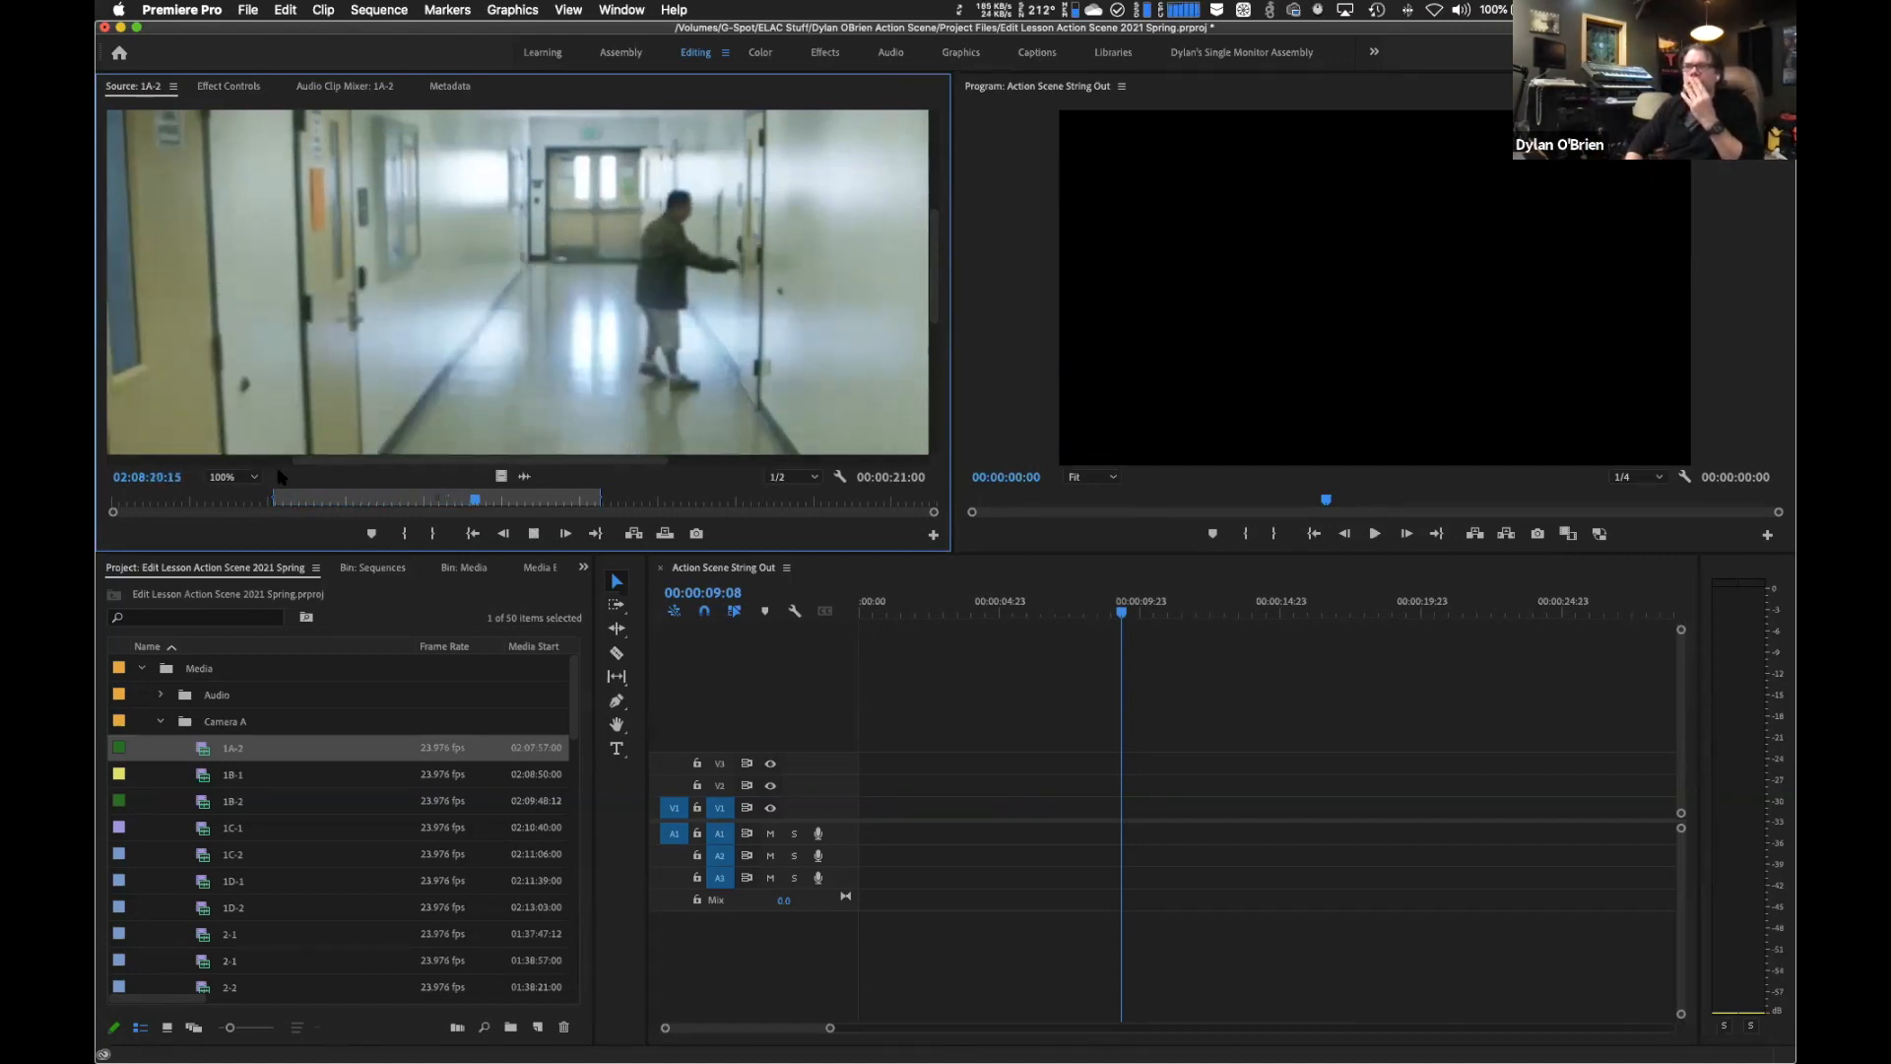
{"action": "key", "text": "space"}
{"action": "key", "text": "space"}
{"action": "key", "text": "space"}
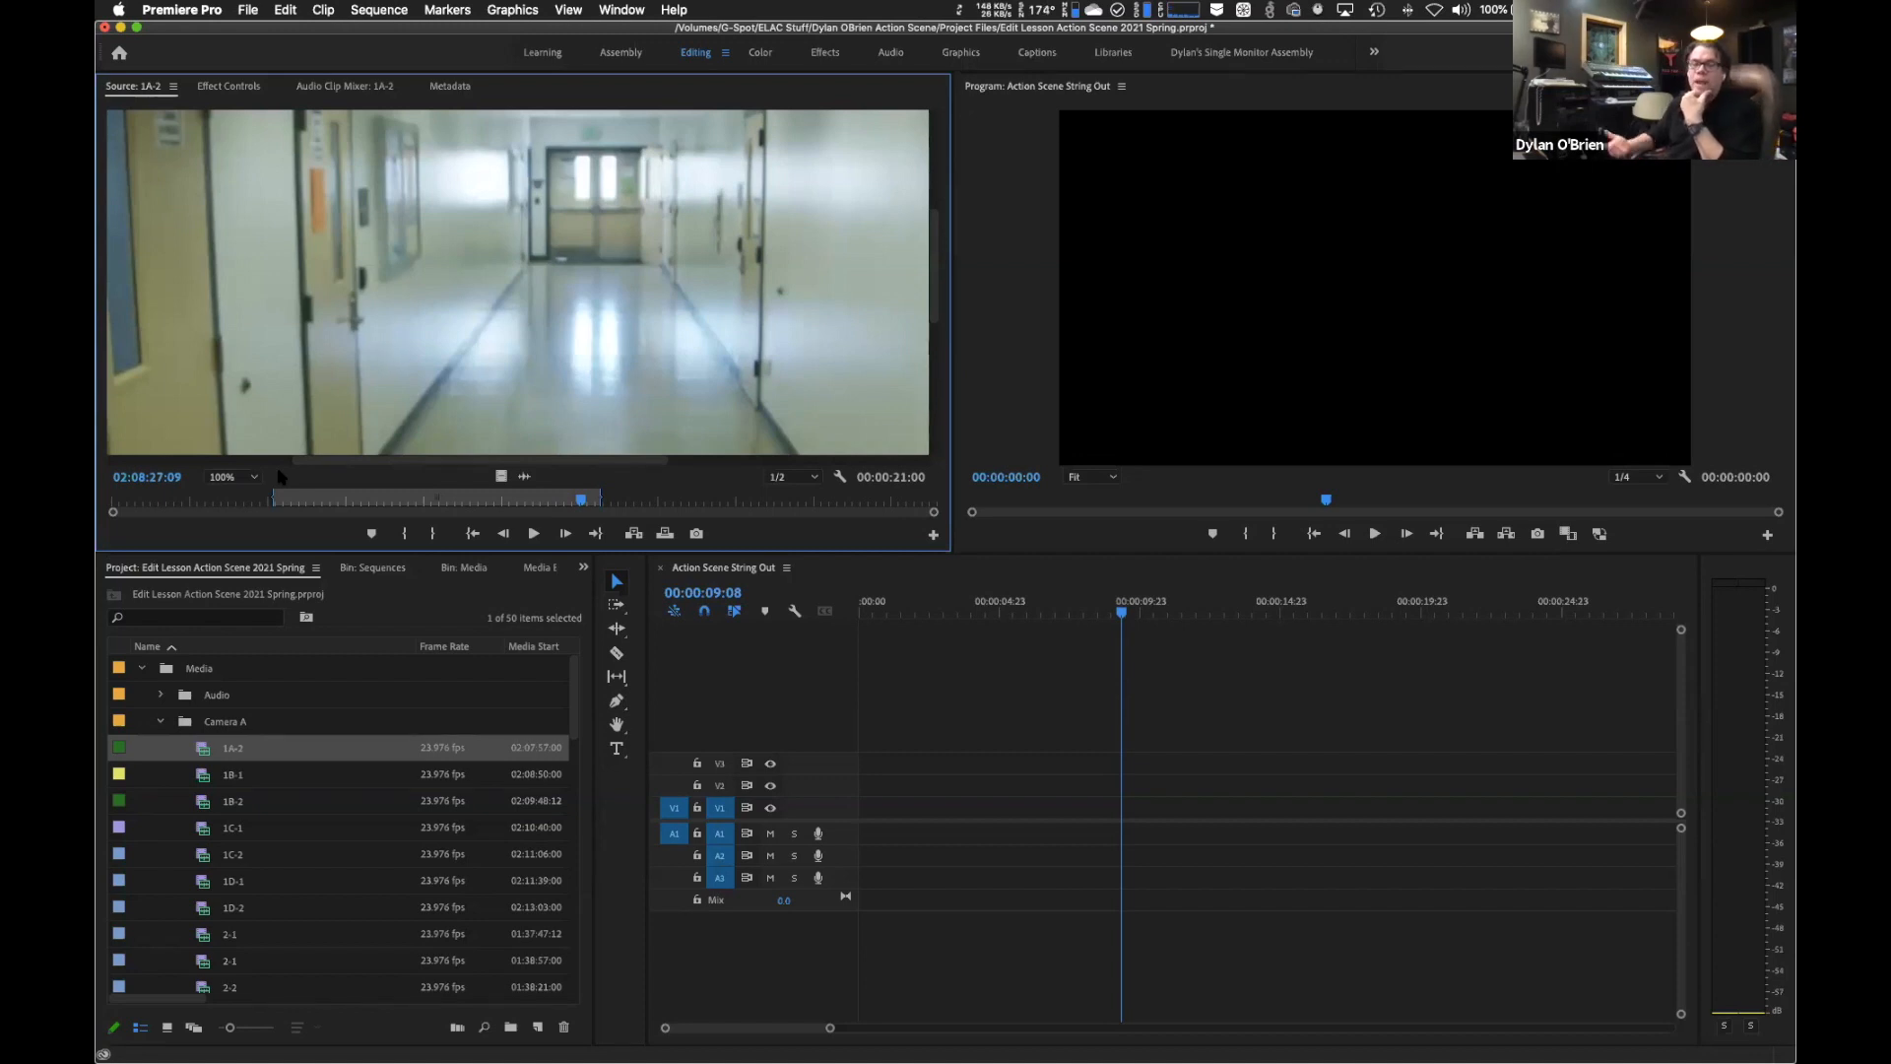
{"action": "key", "text": "o"}
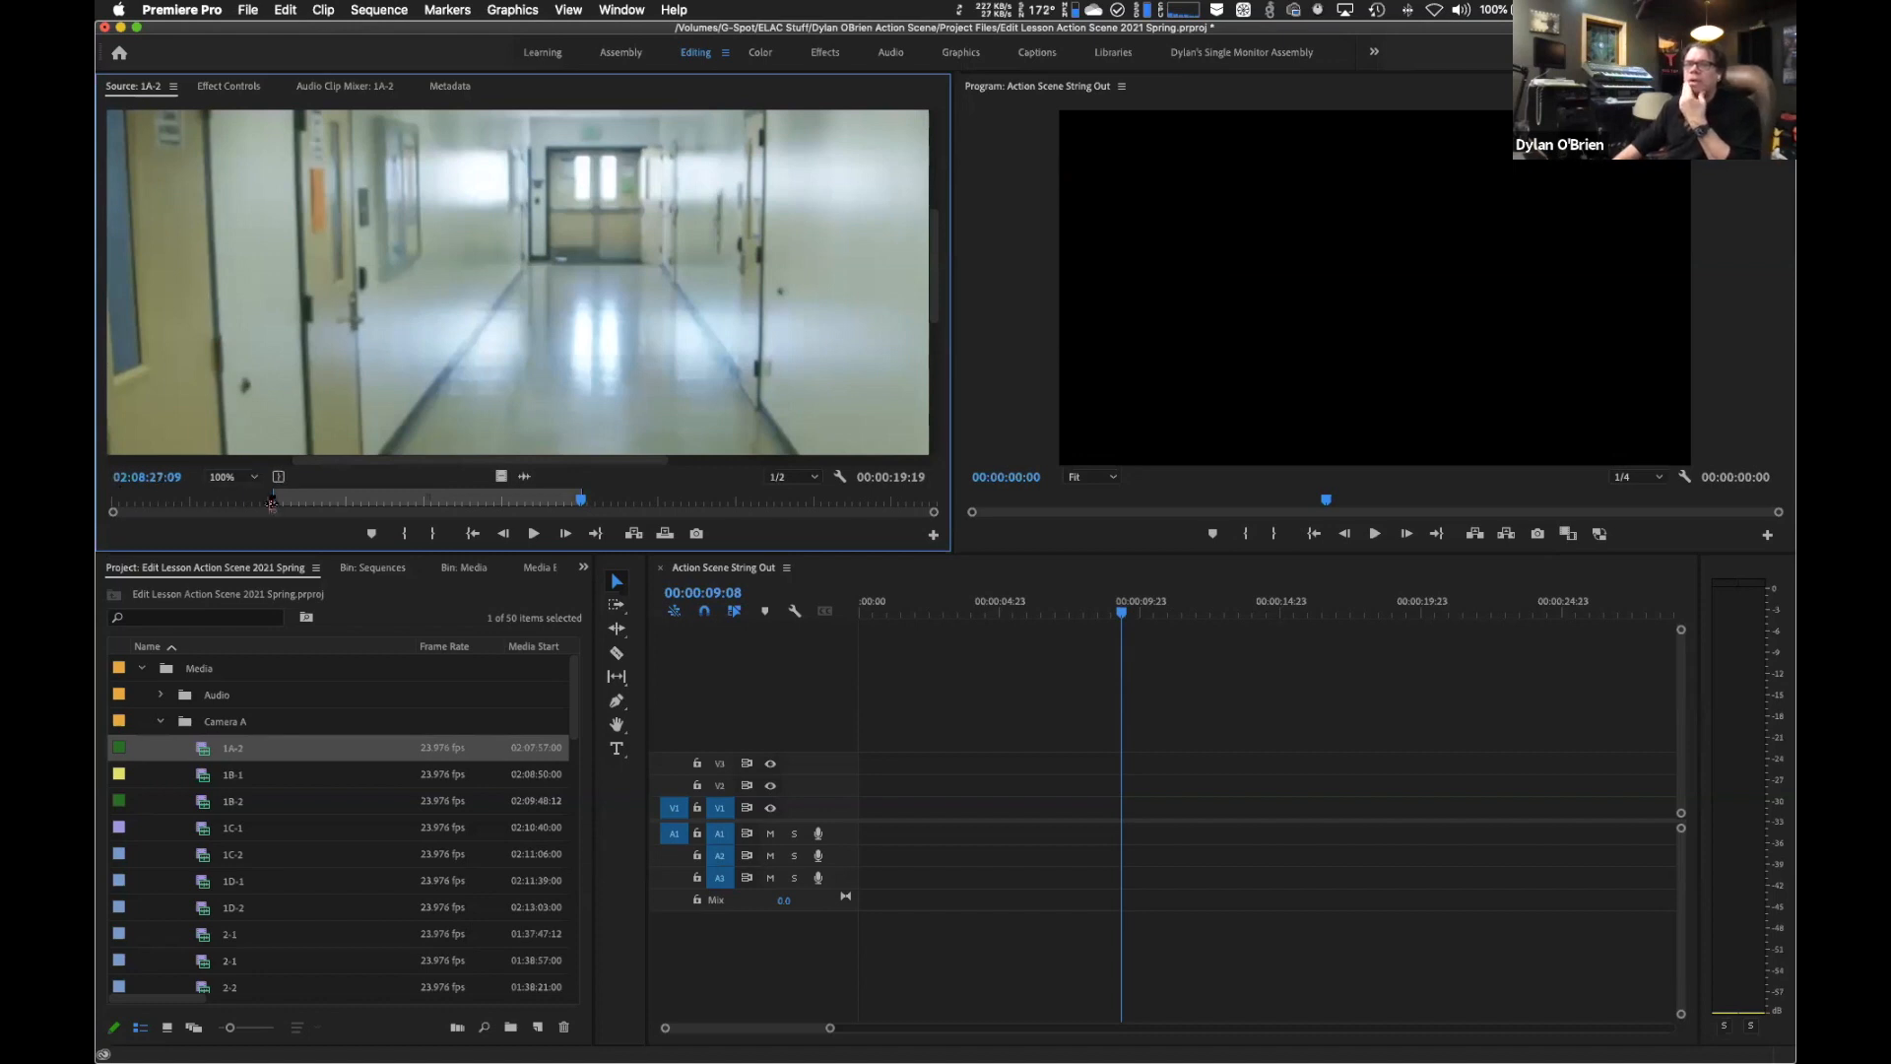
Try placing clip 1A-2's marked range on V1 and A1 at the sequence start, play it through and delete it.
{"action": "left_click_drag", "start_coordinate": [656, 499], "coordinate": [480, 503]}
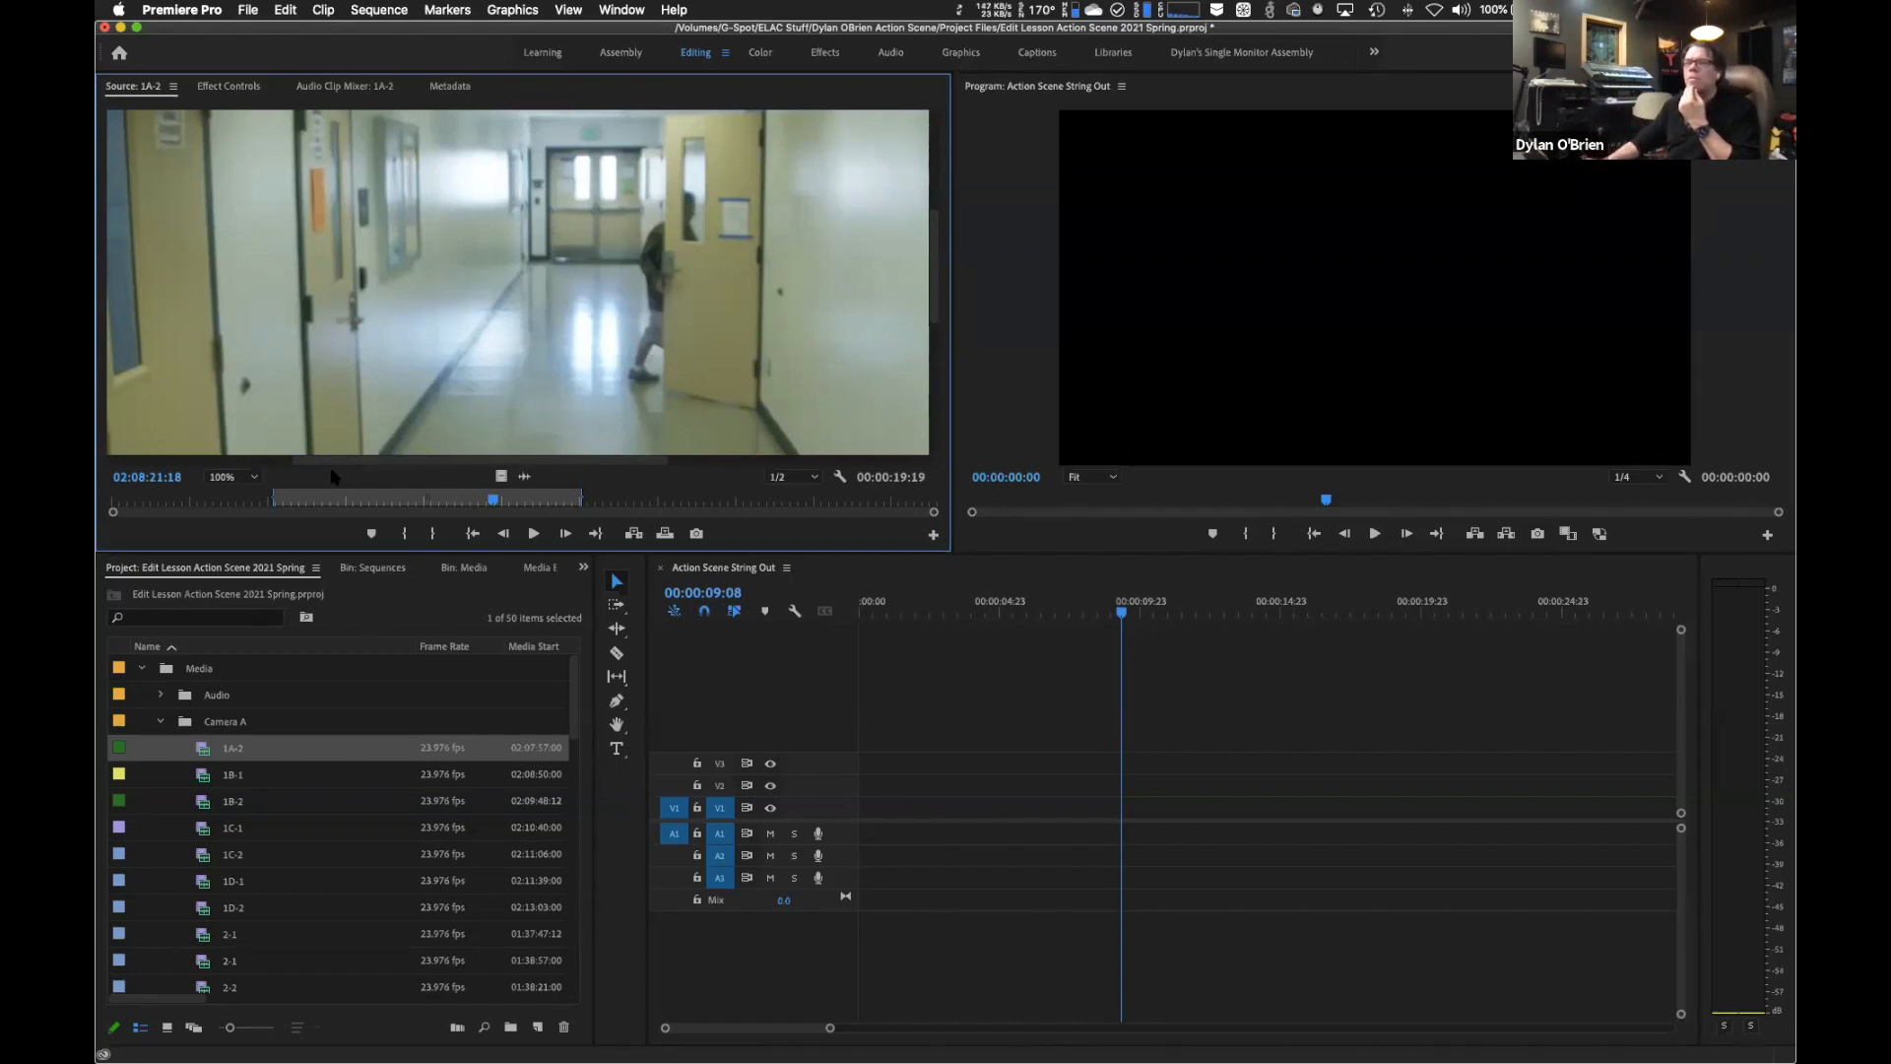
{"action": "left_click_drag", "start_coordinate": [1123, 613], "coordinate": [766, 638]}
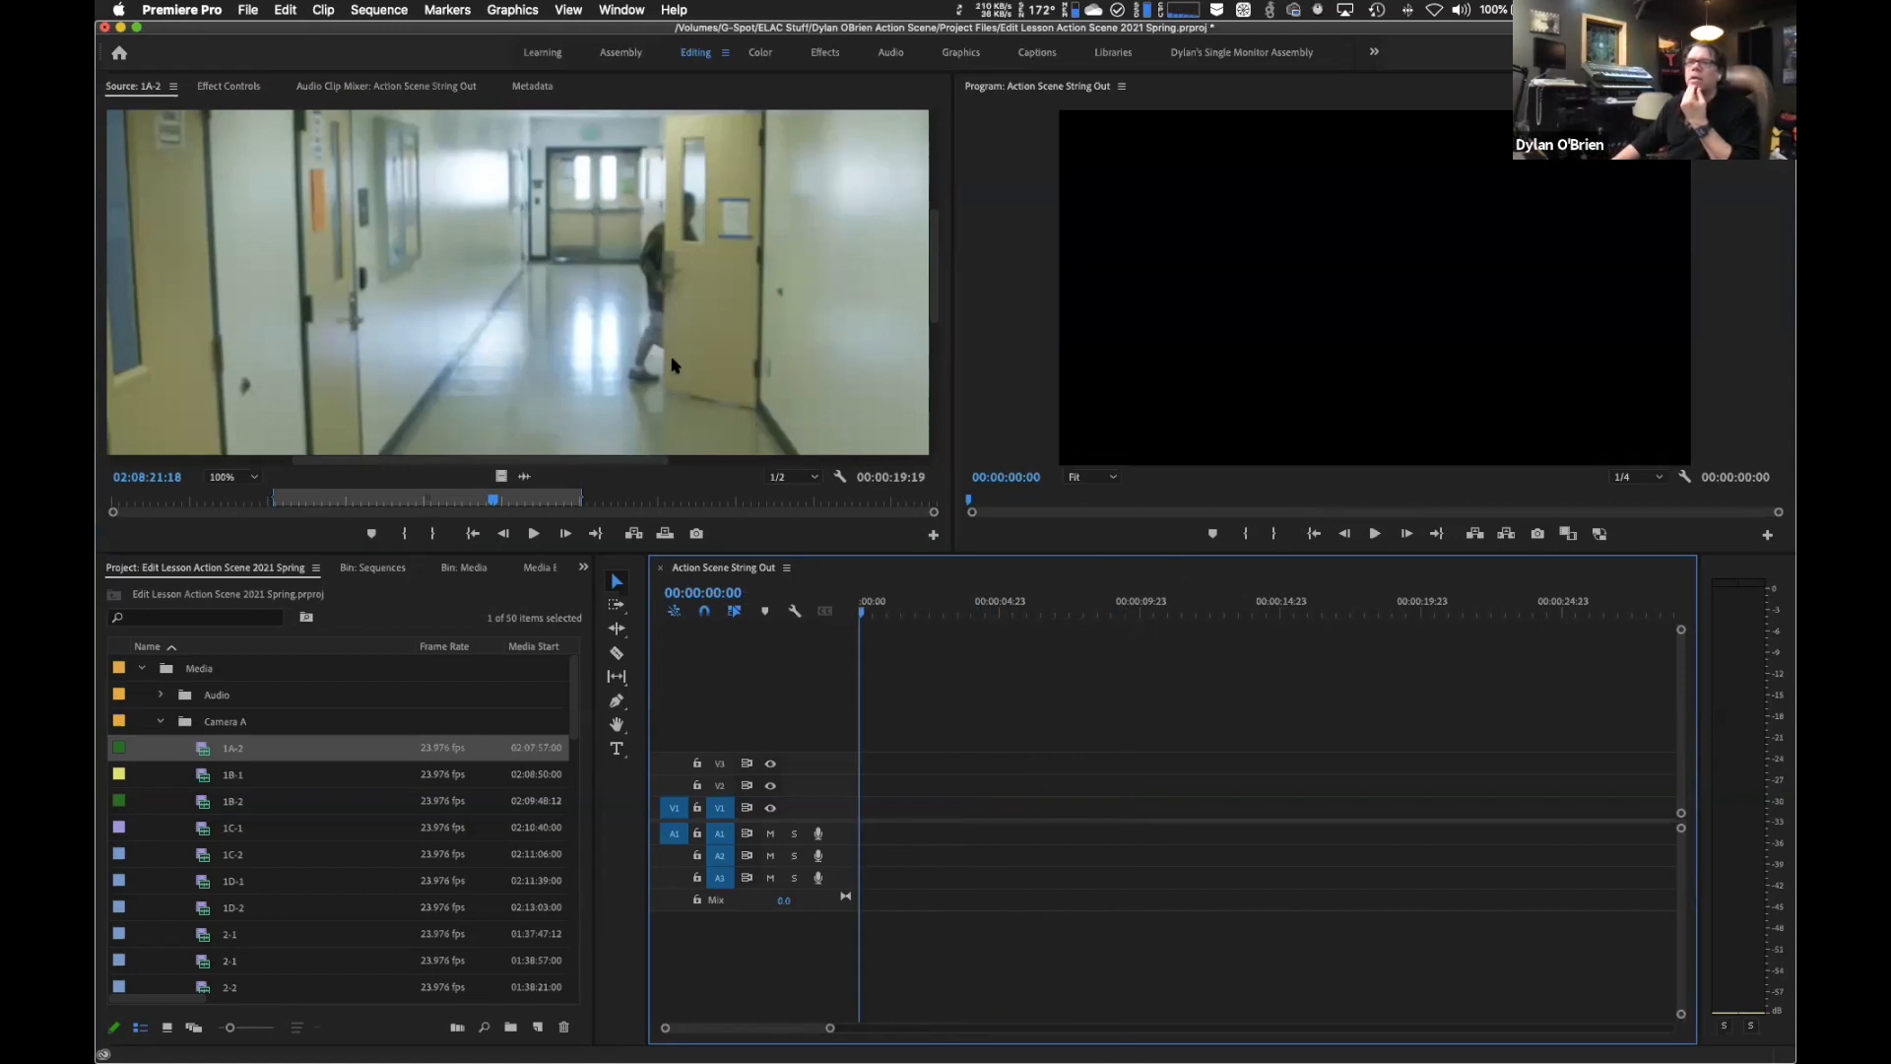
{"action": "left_click", "coordinate": [563, 310]}
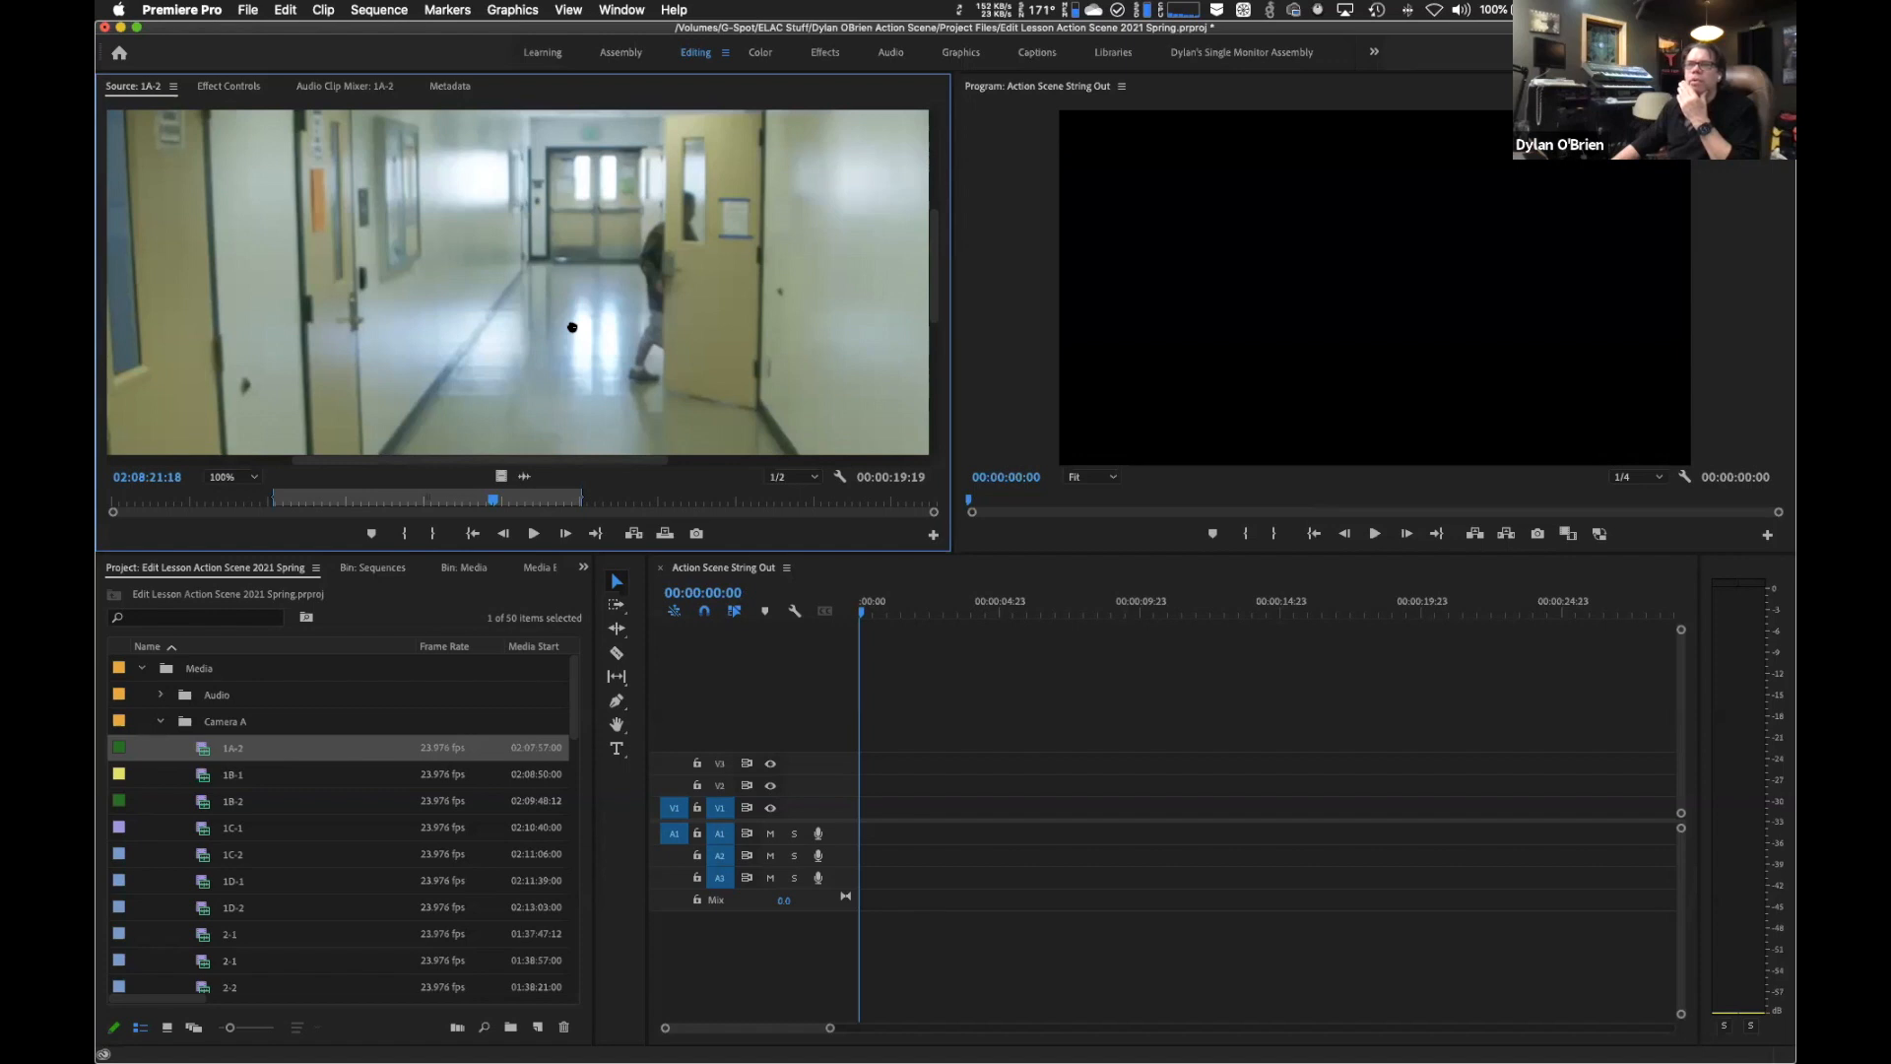
{"action": "left_click_drag", "start_coordinate": [687, 511], "coordinate": [873, 814]}
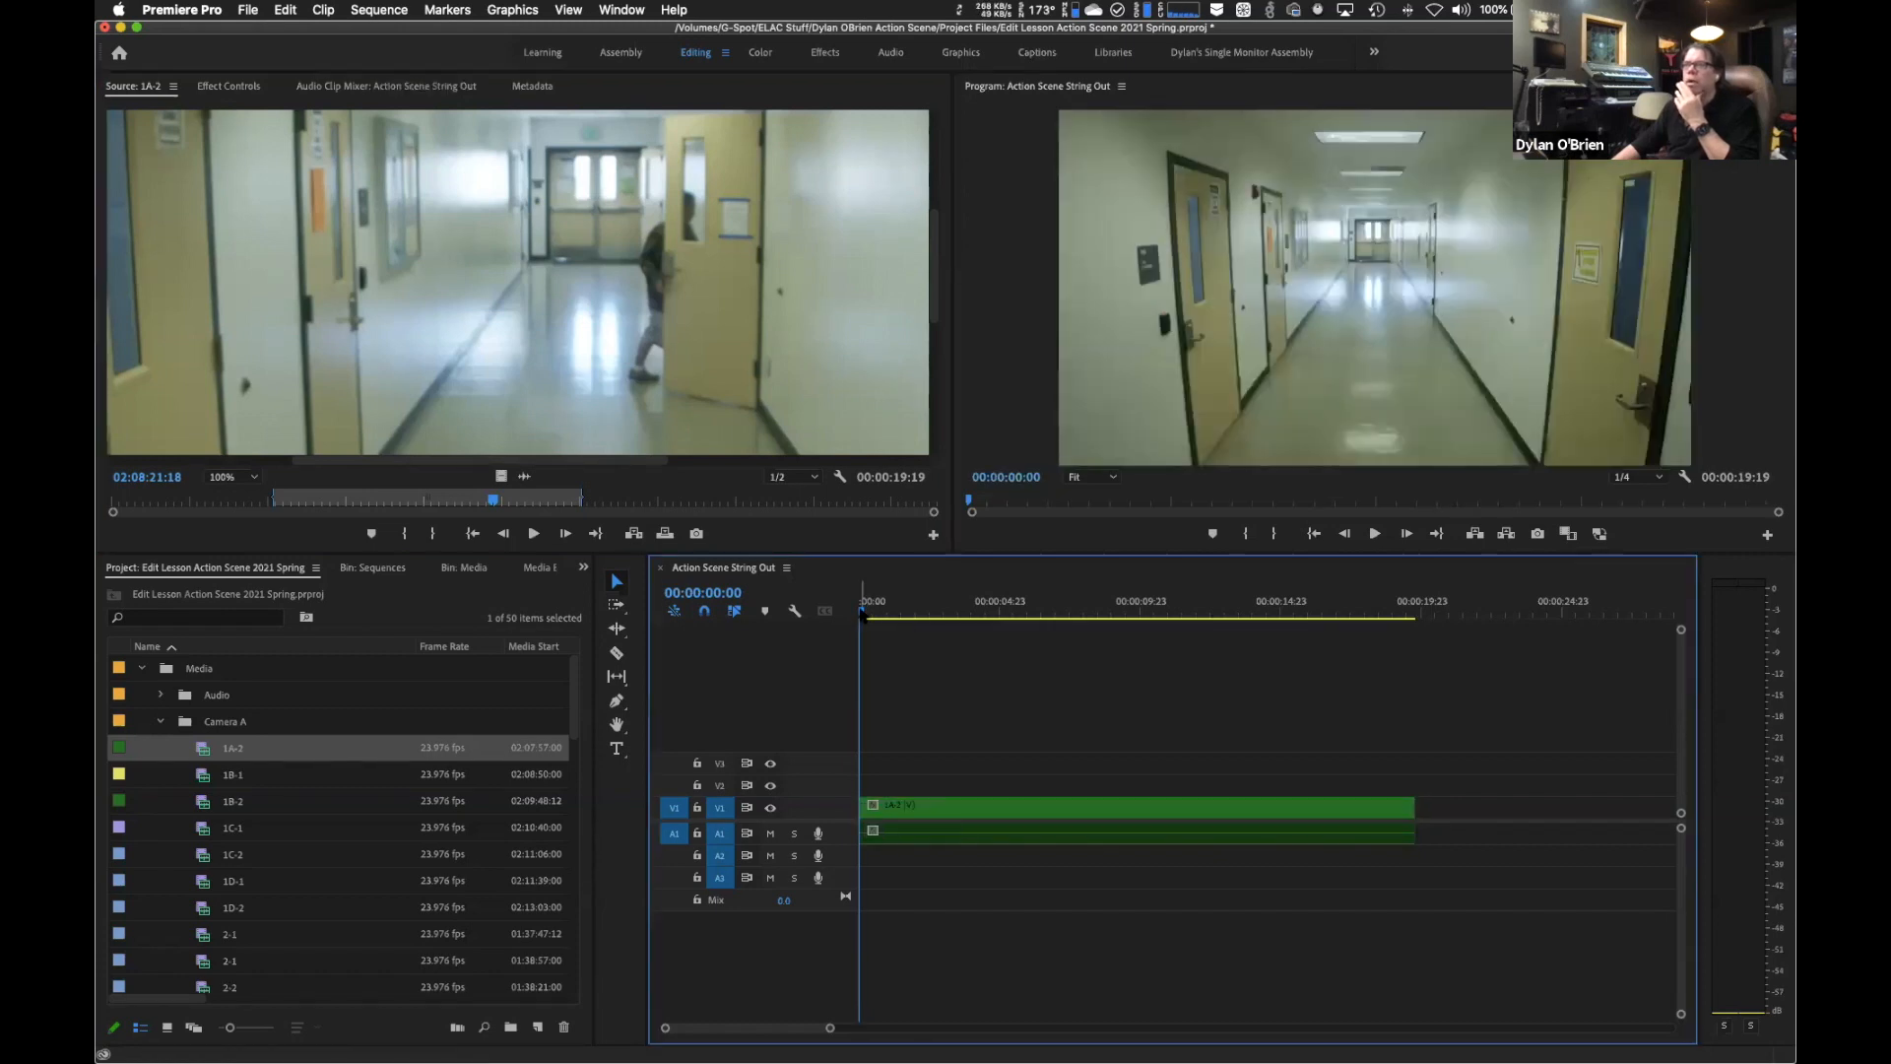
{"action": "mouse_move", "coordinate": [866, 613]}
{"action": "left_mouse_down"}
{"action": "mouse_move", "coordinate": [914, 614]}
{"action": "mouse_move", "coordinate": [843, 618]}
{"action": "left_mouse_up"}
{"action": "key", "text": "space"}
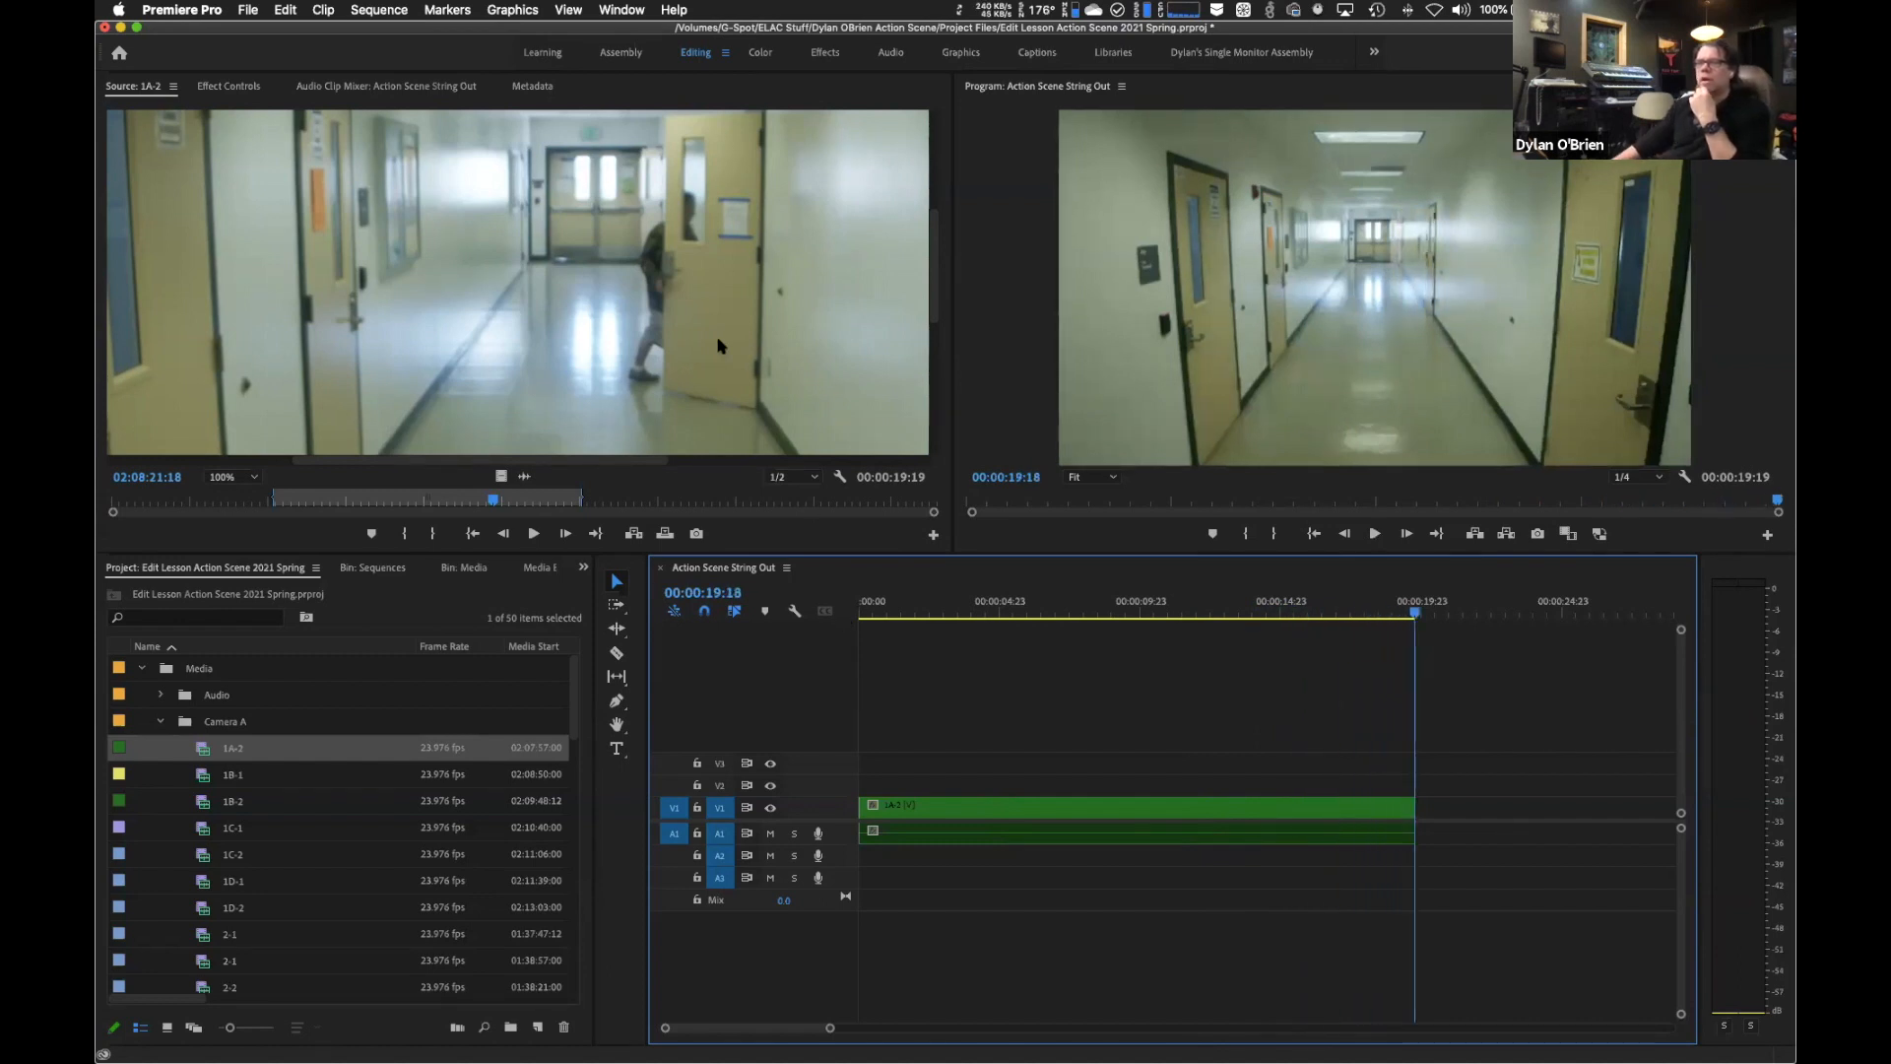
{"action": "left_click", "coordinate": [1111, 823]}
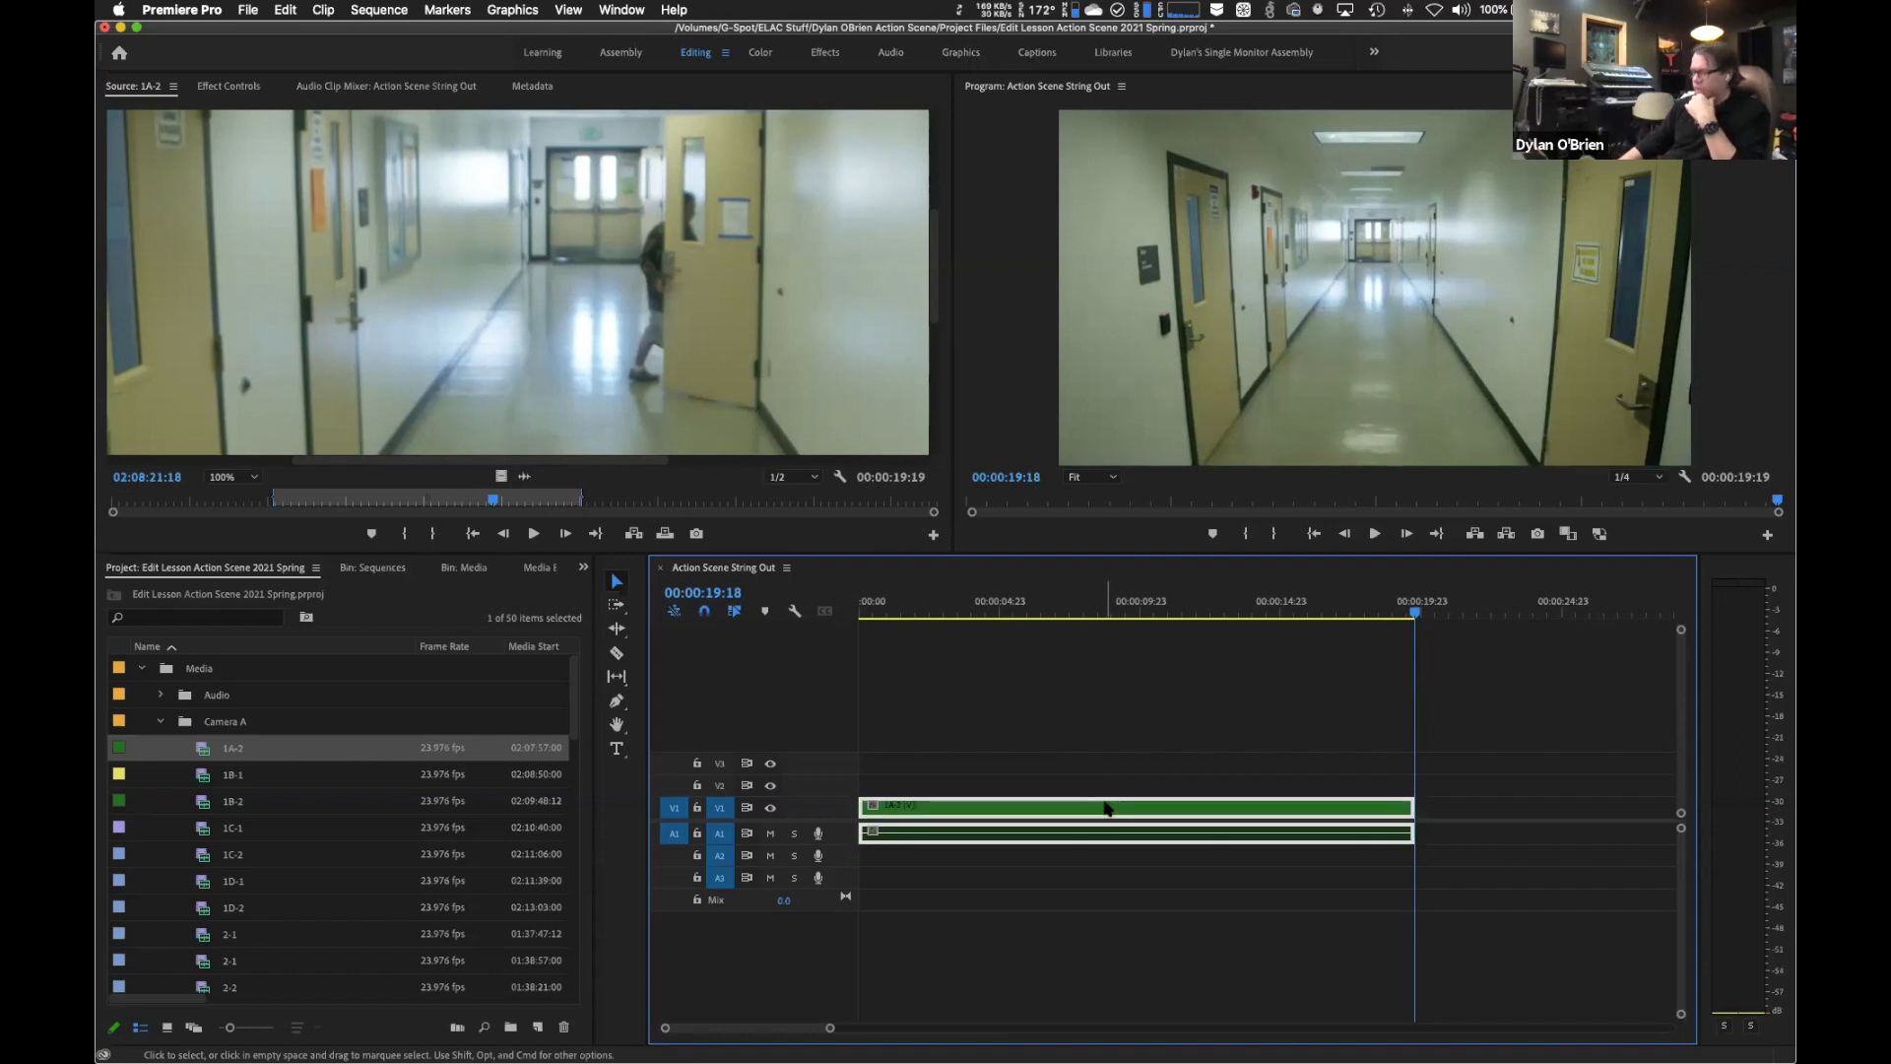
{"action": "key", "text": "Delete"}
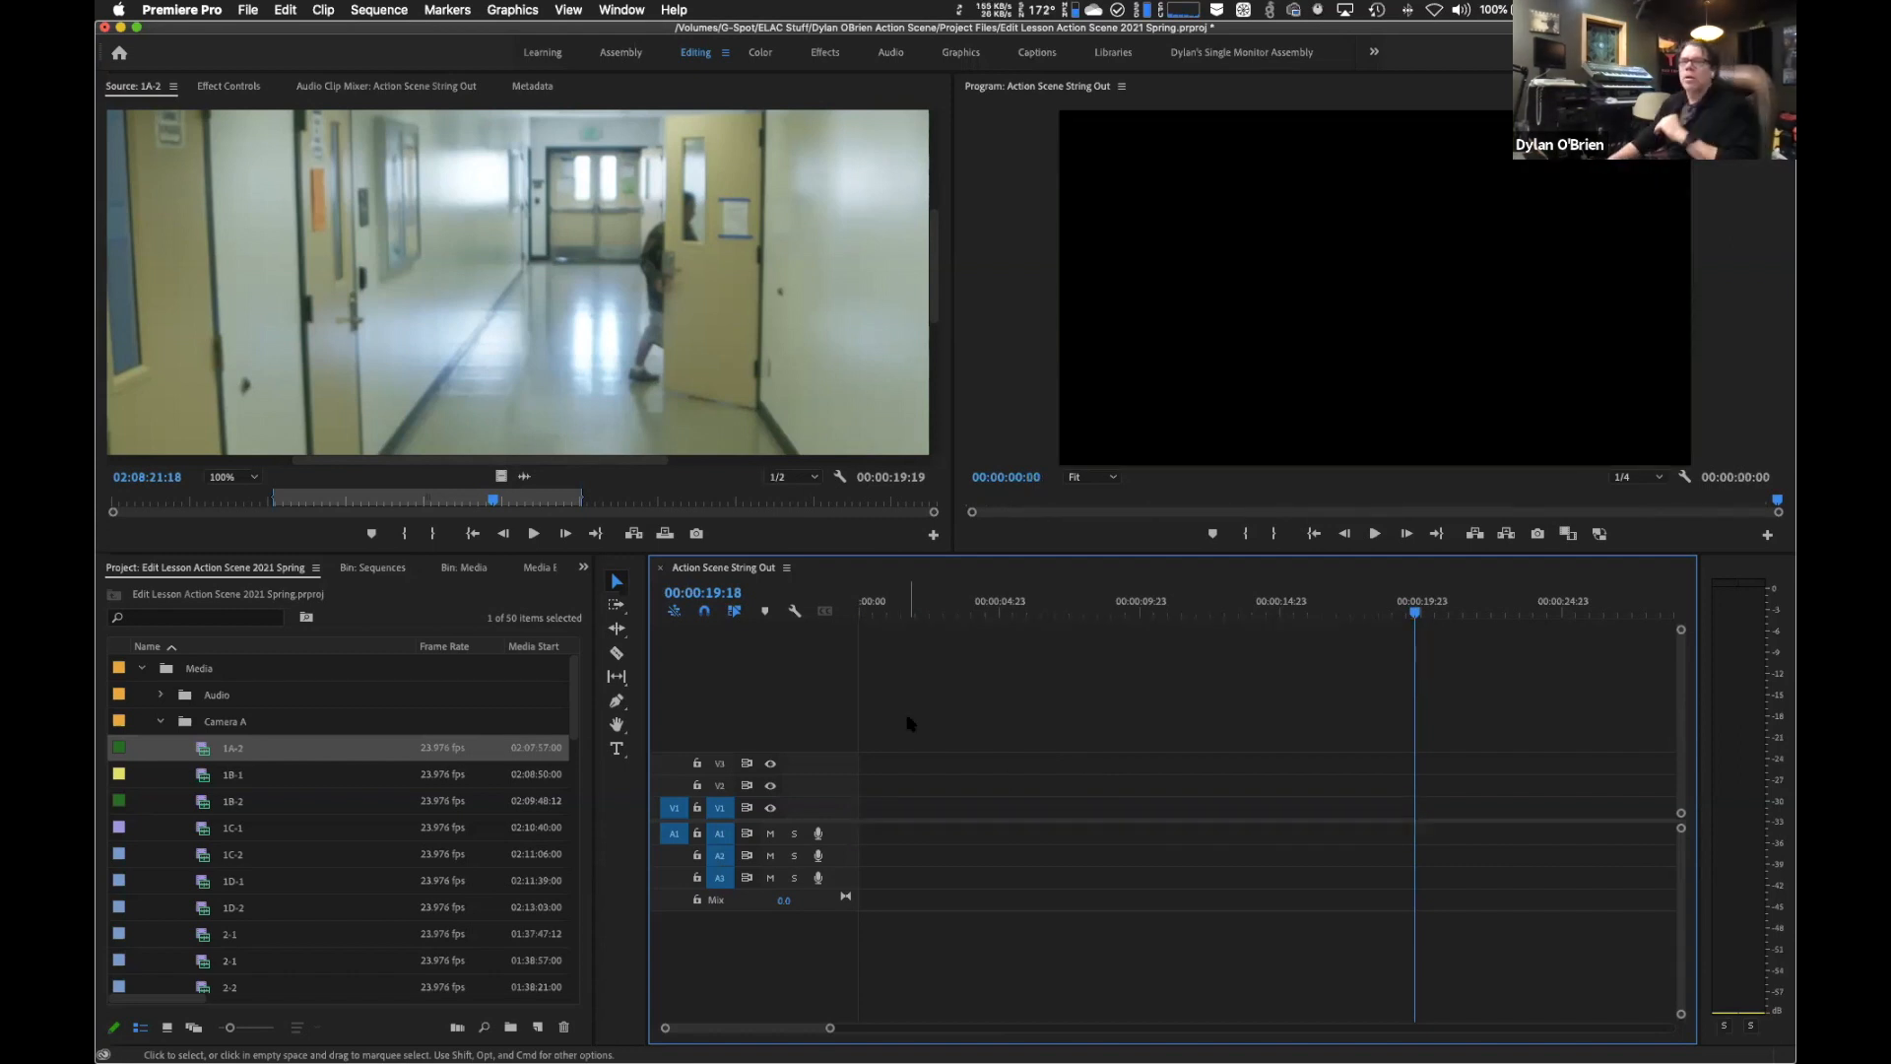
Insert clip 1A-2's marked range on V1 and A1 at 00:00:00:00 of the empty sequence.
{"action": "left_click_drag", "start_coordinate": [1066, 613], "coordinate": [793, 616]}
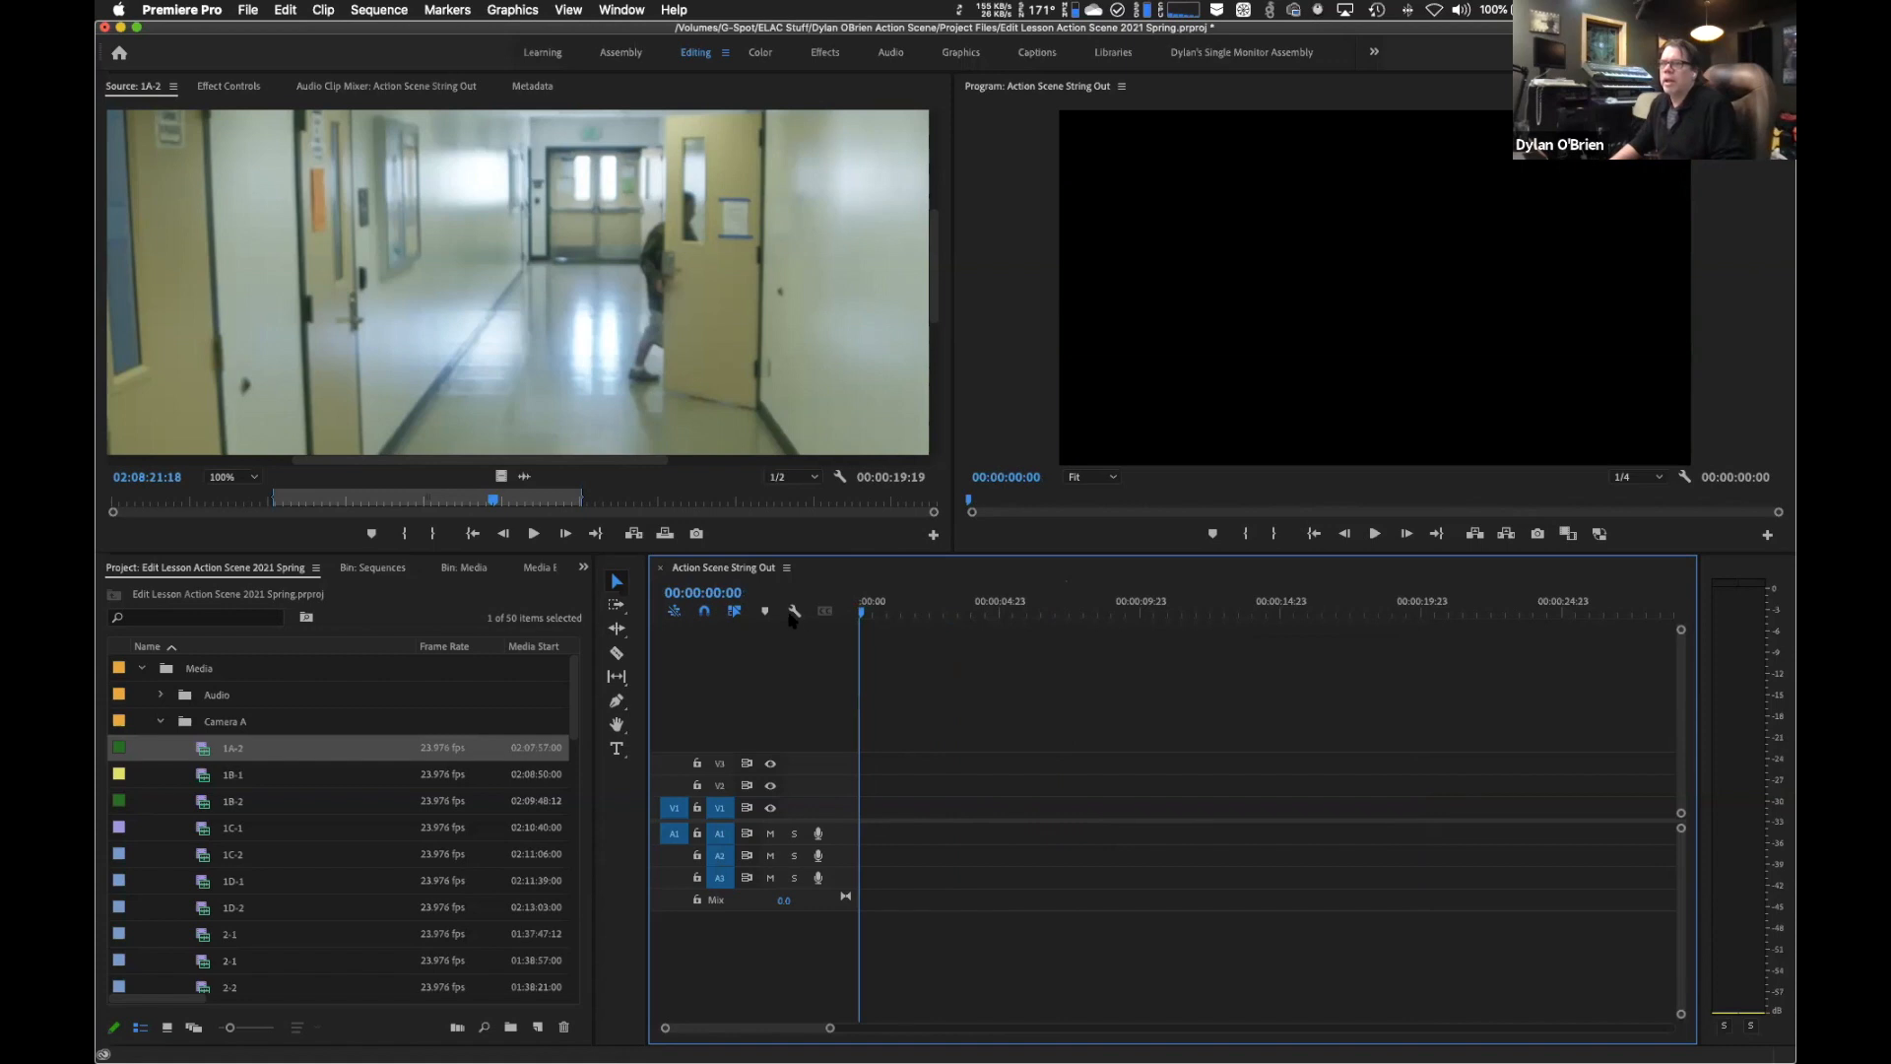
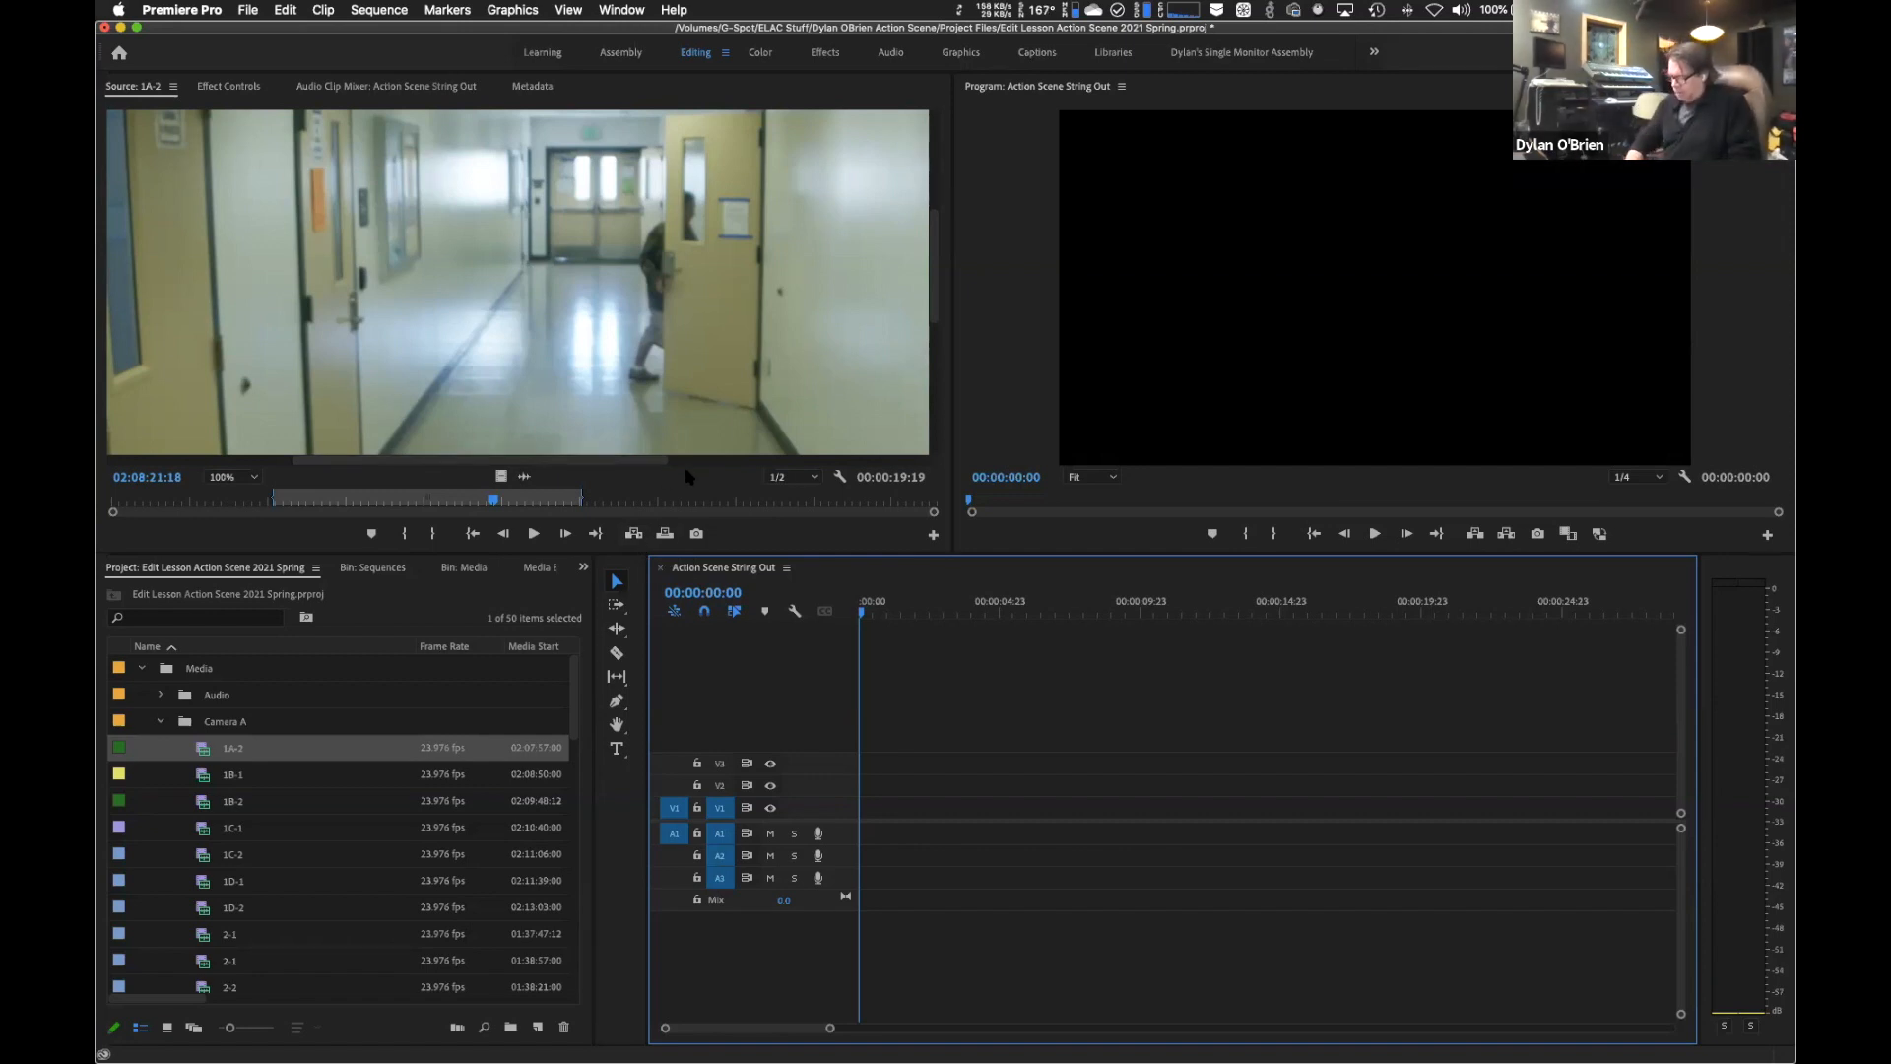
{"action": "key", "text": "comma"}
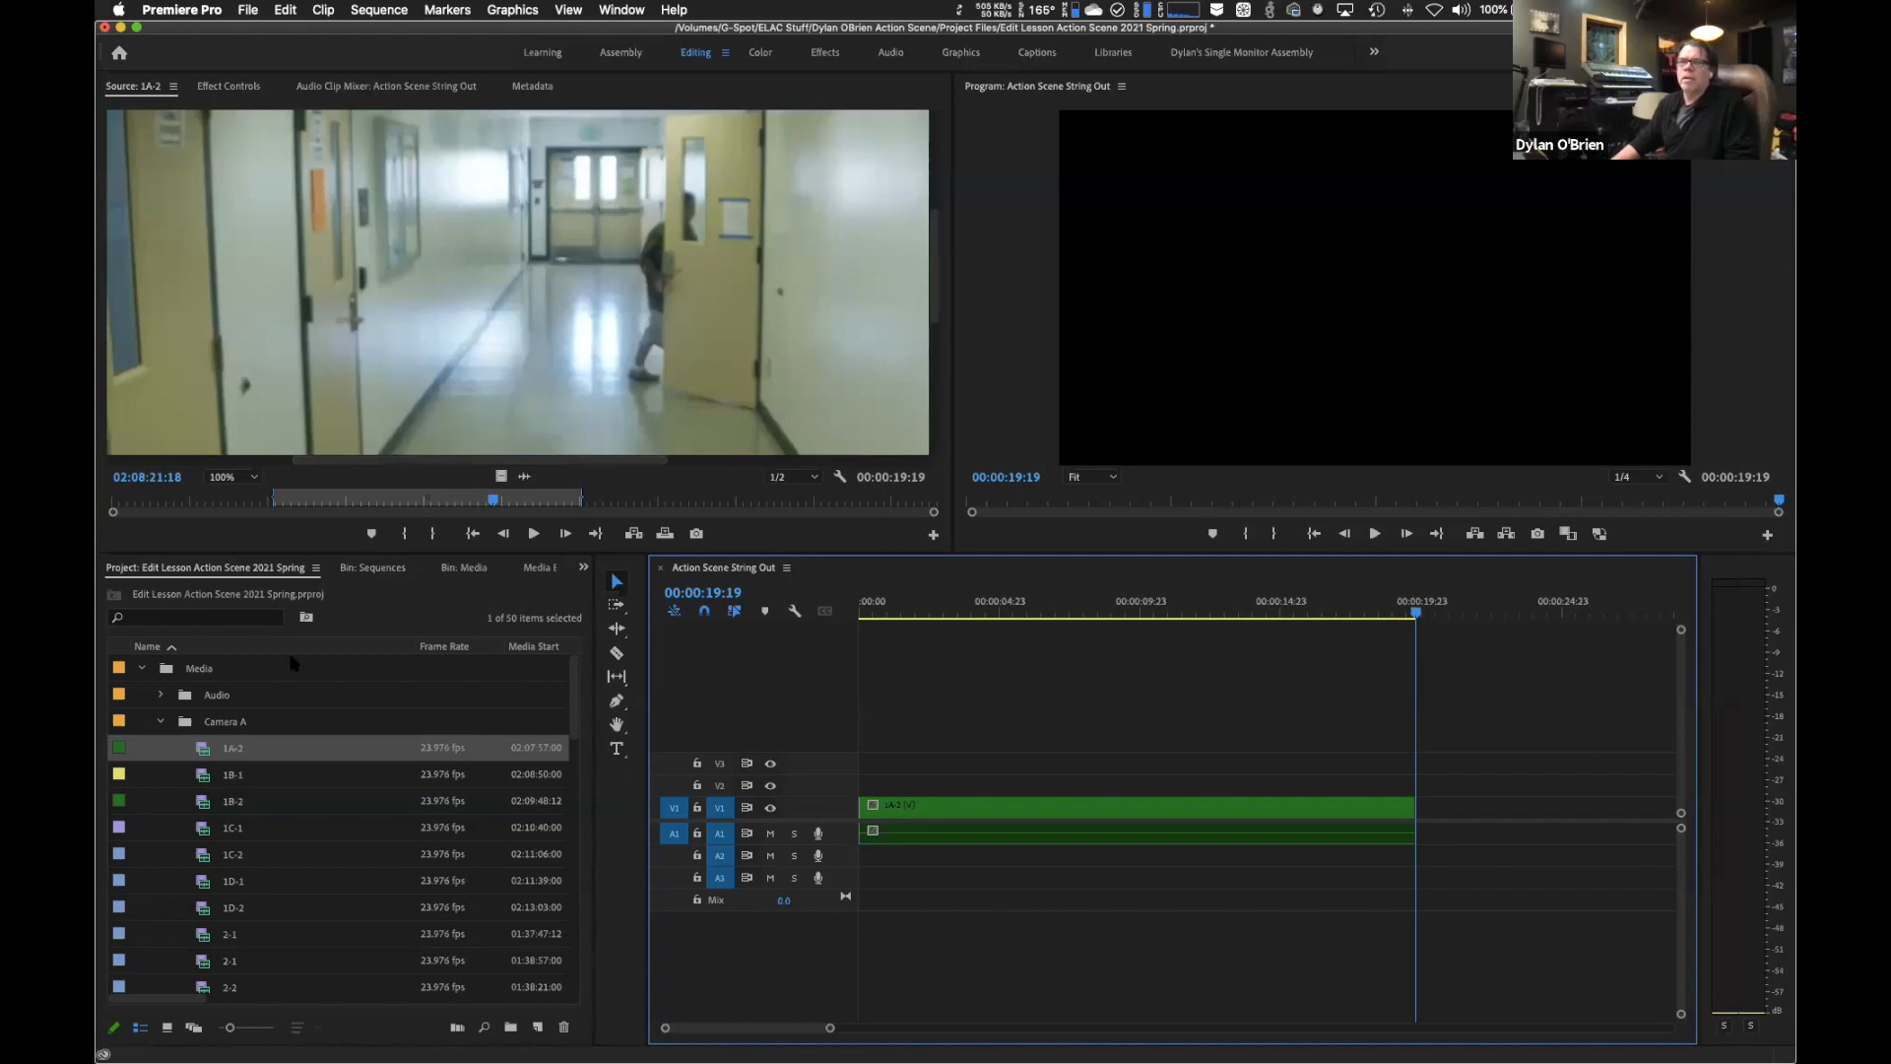
Open clip 1B-1 in the Source monitor, review its marked range and set its In point at 02:09:09:23.
{"action": "double_click", "coordinate": [204, 779]}
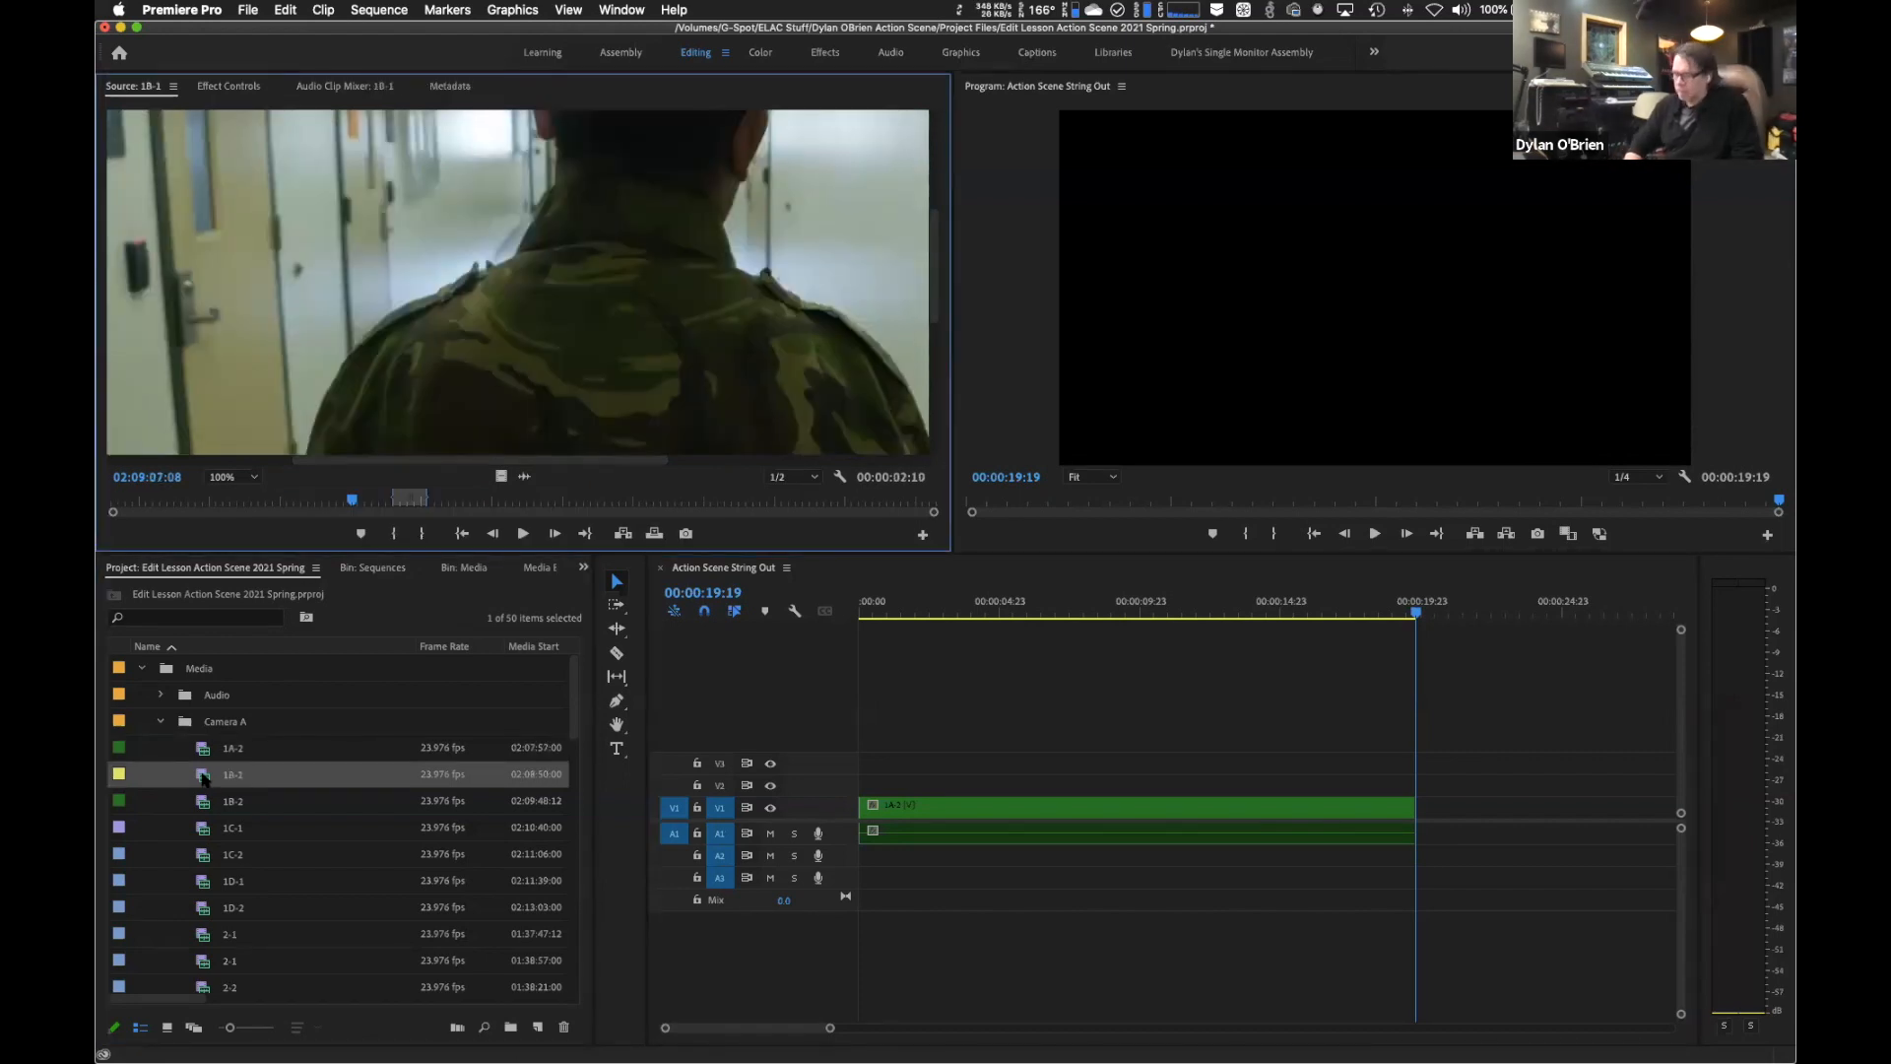
{"action": "key", "text": "space"}
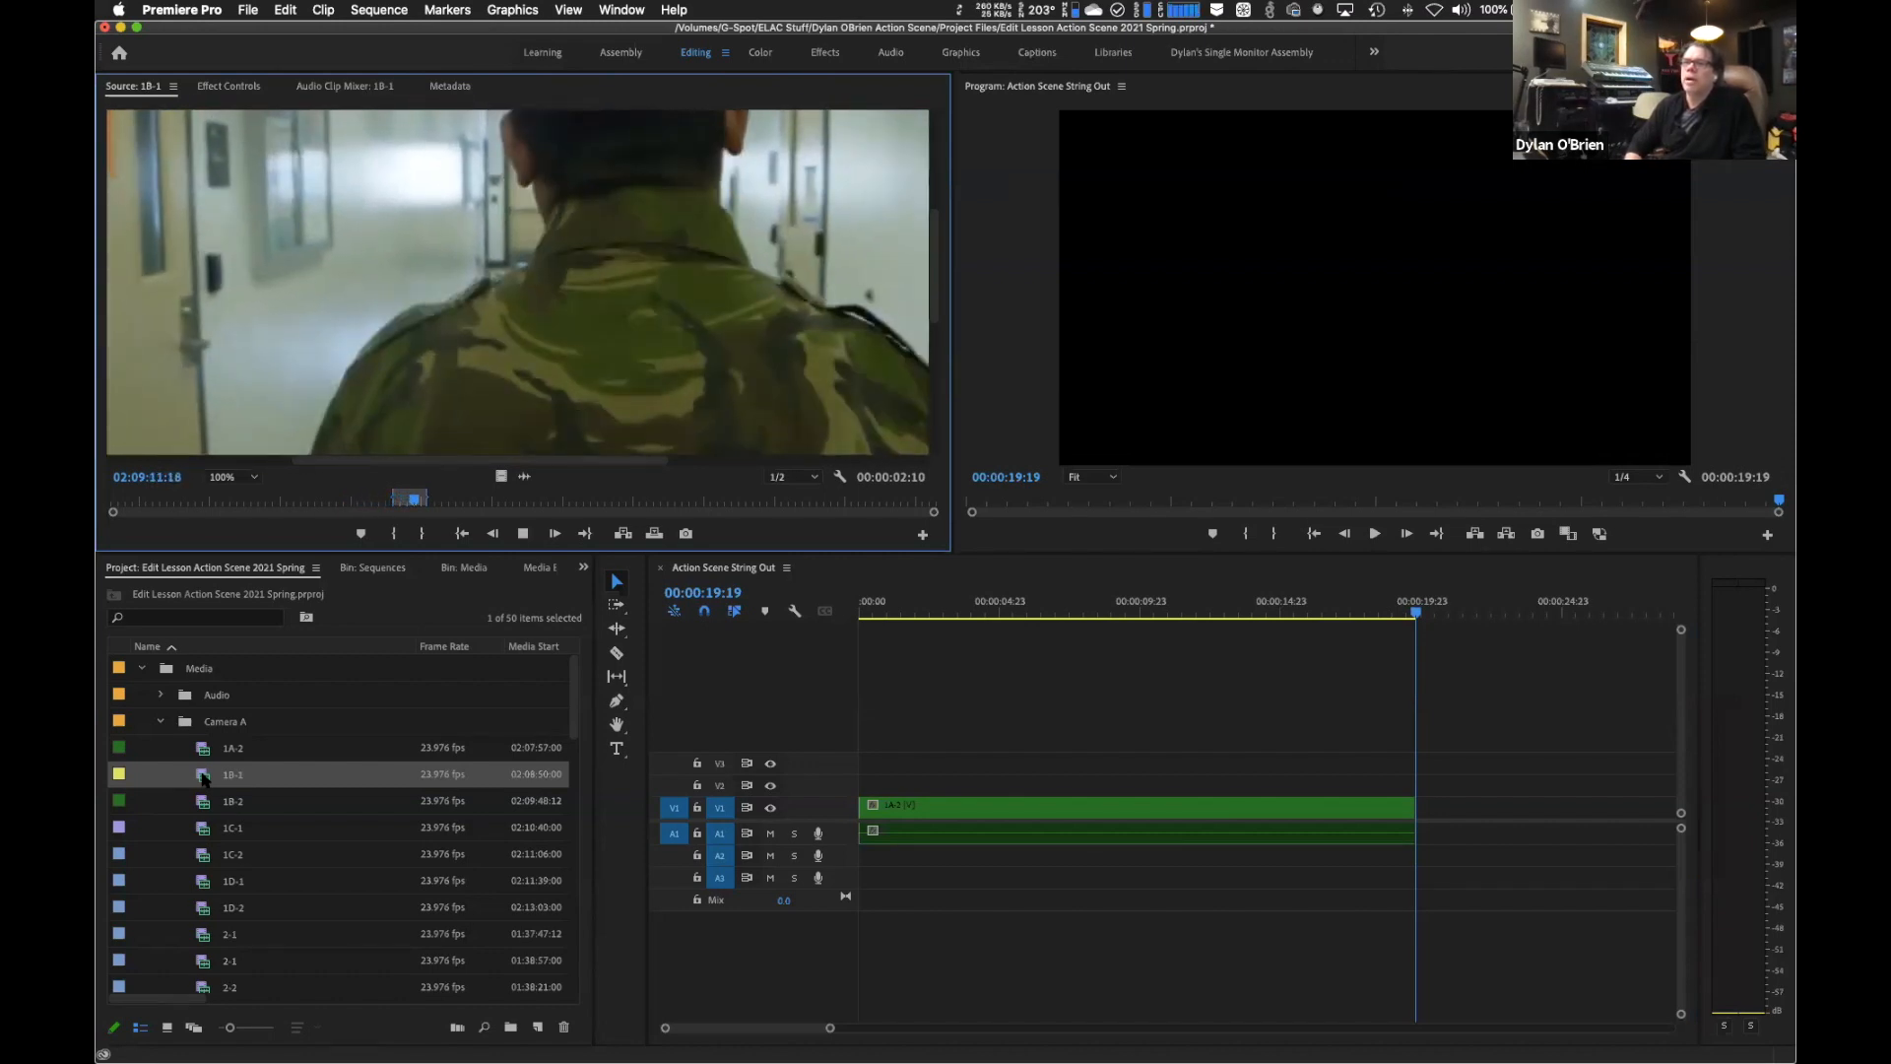
{"action": "key", "text": "j"}
{"action": "key", "text": "k"}
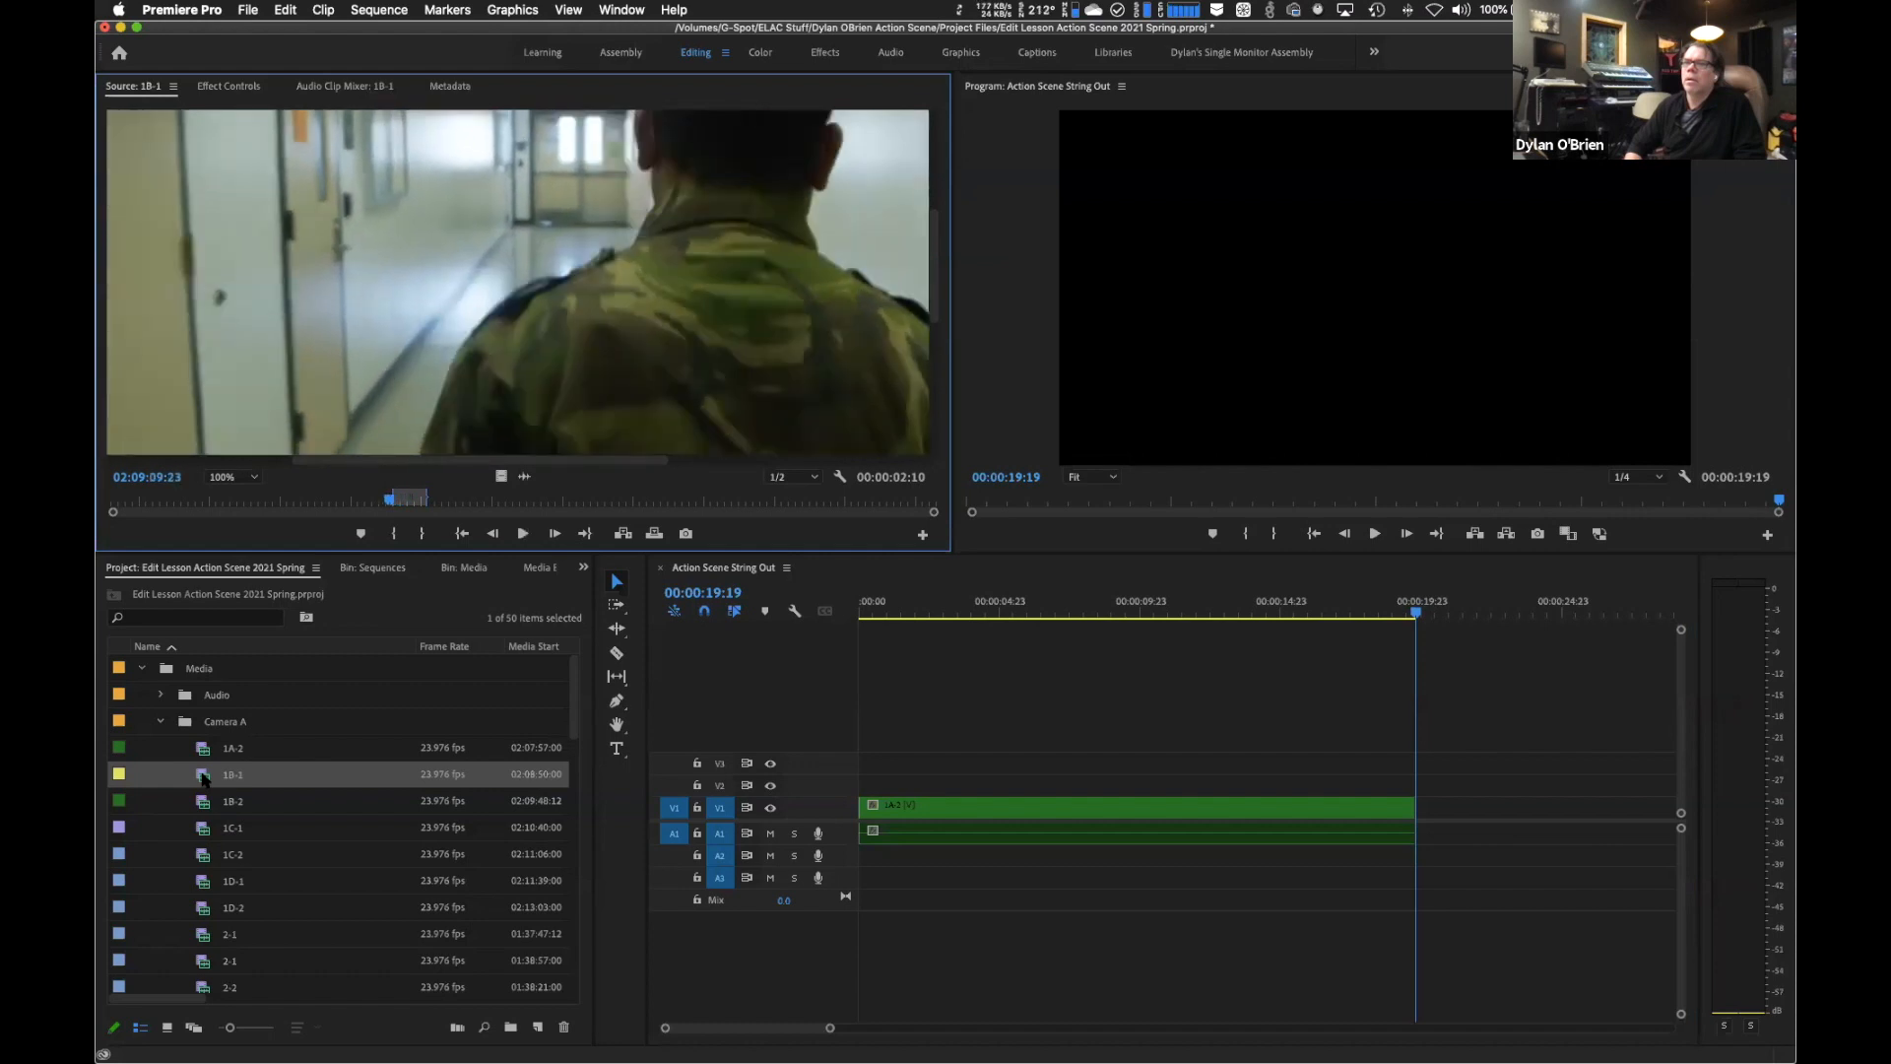
{"action": "key", "text": "l"}
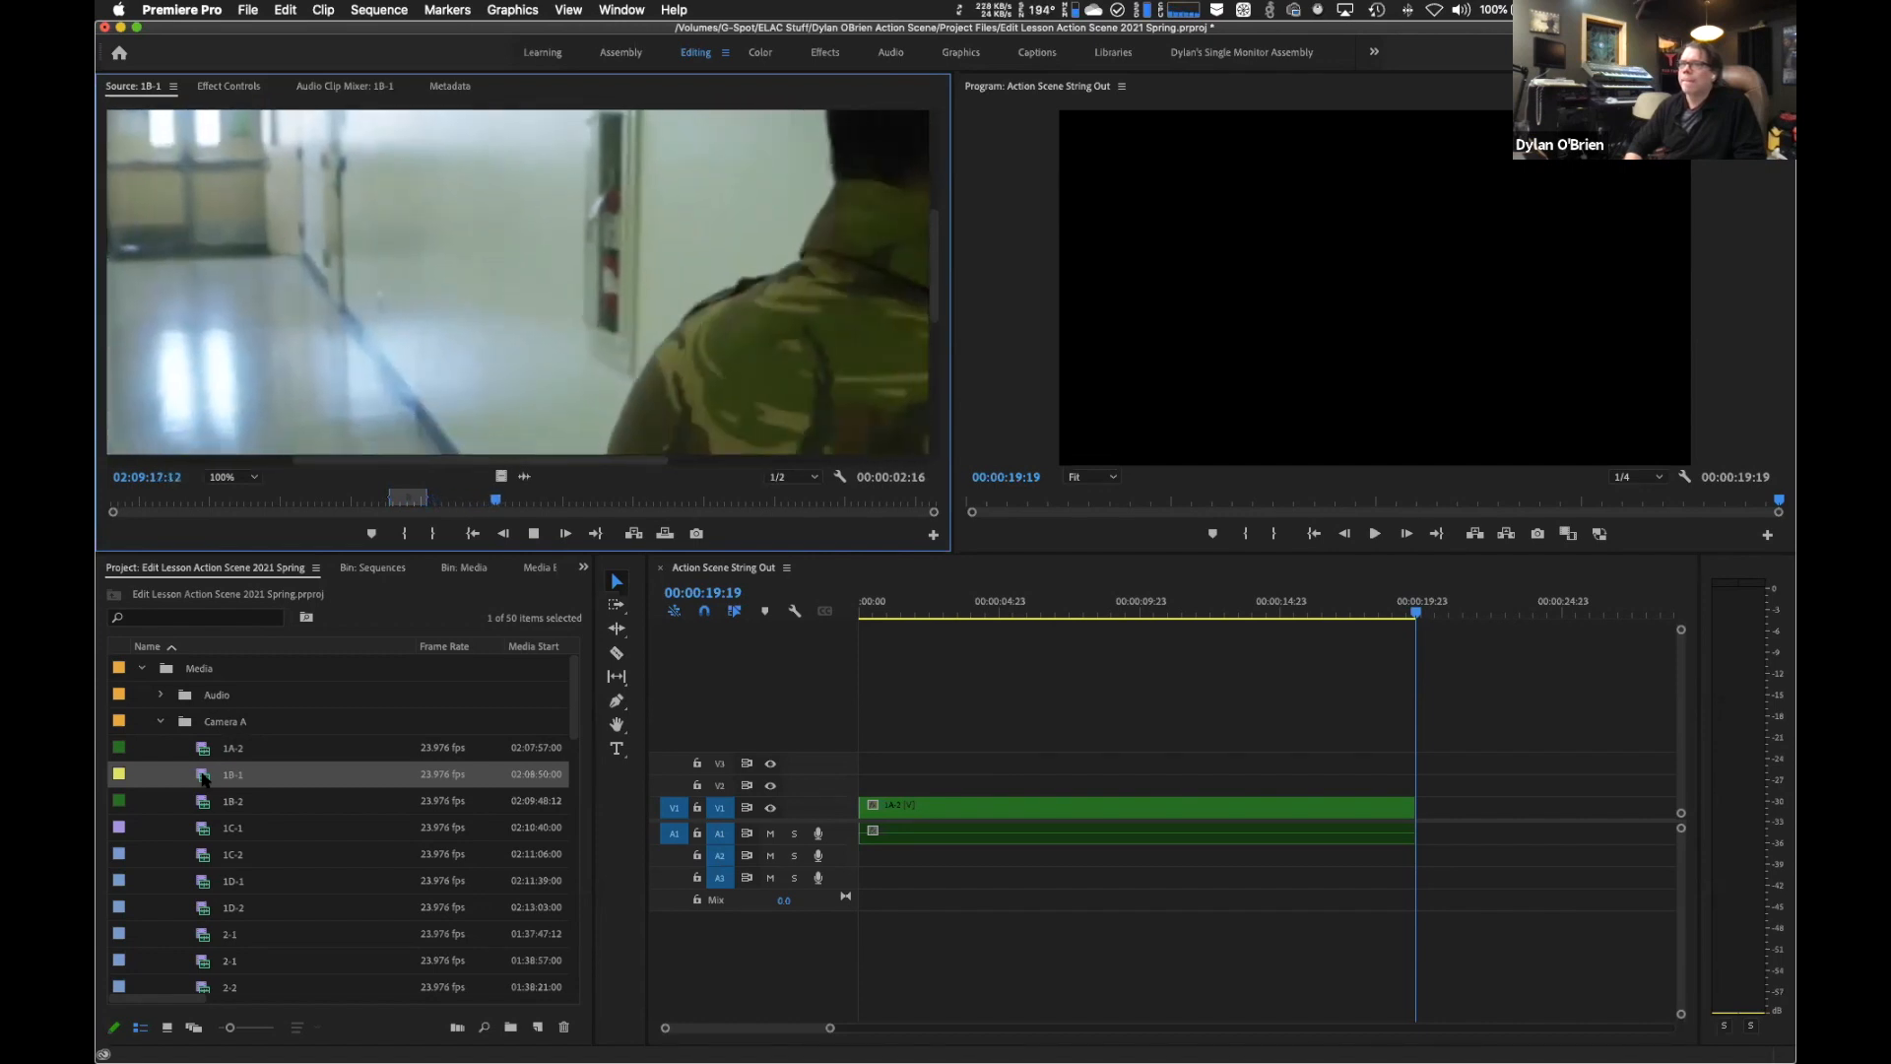
Set clip 1B-1's Out point at 02:09:16:02 and overwrite the marked range onto V1 and A1 directly after 1A-2.
{"action": "key", "text": "space"}
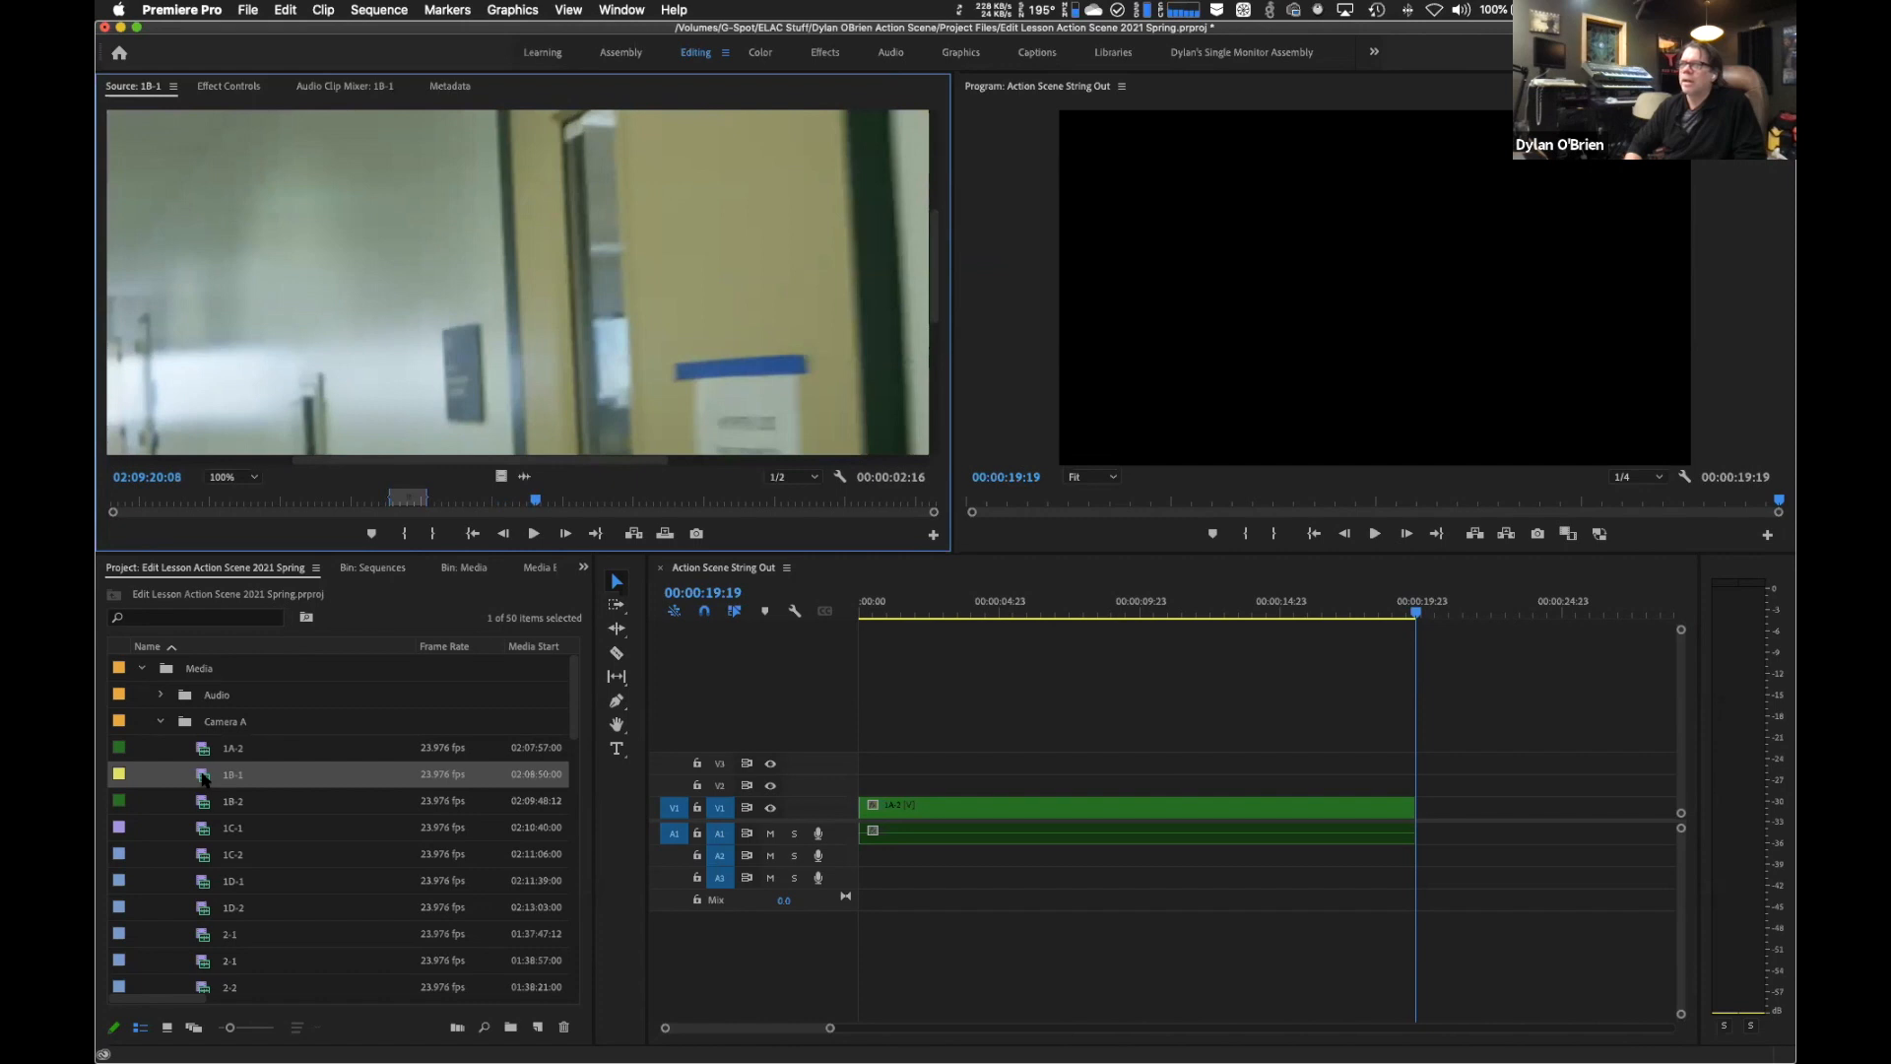
{"action": "key", "text": "j"}
{"action": "key", "text": "j"}
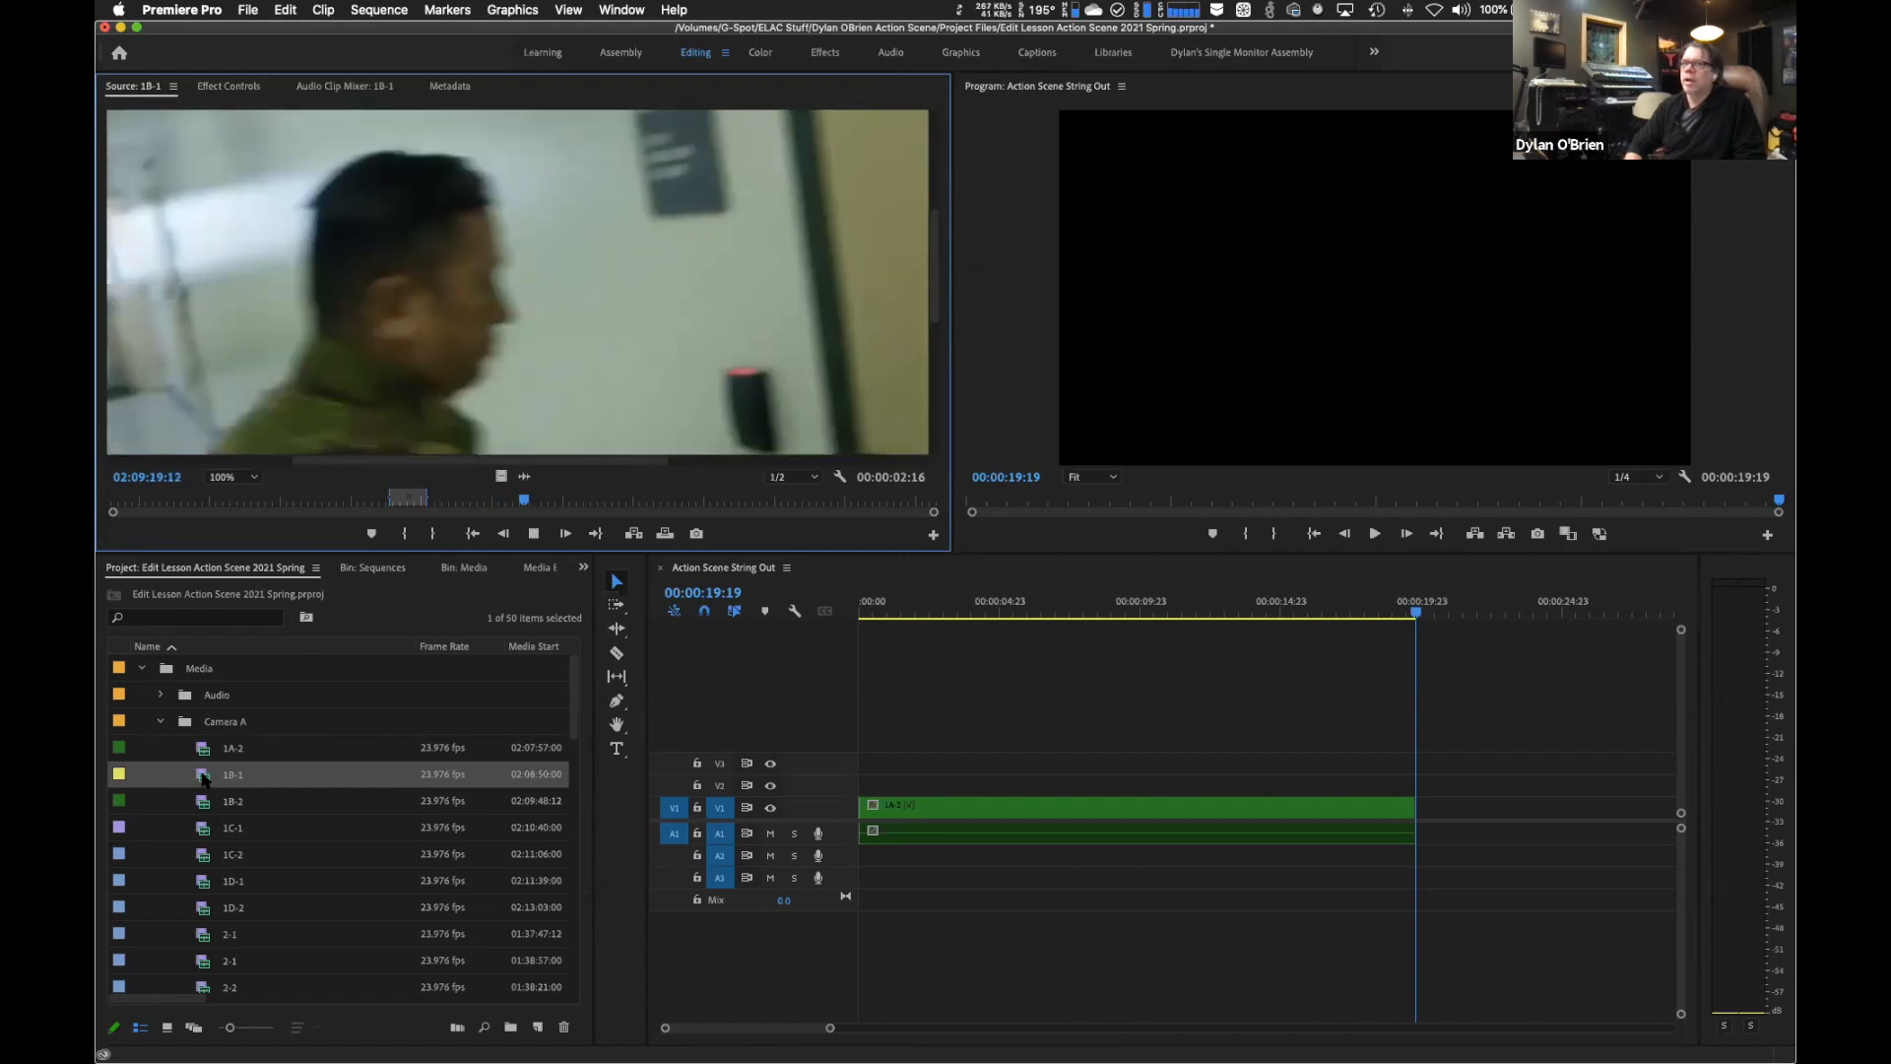
{"action": "key", "text": "k"}
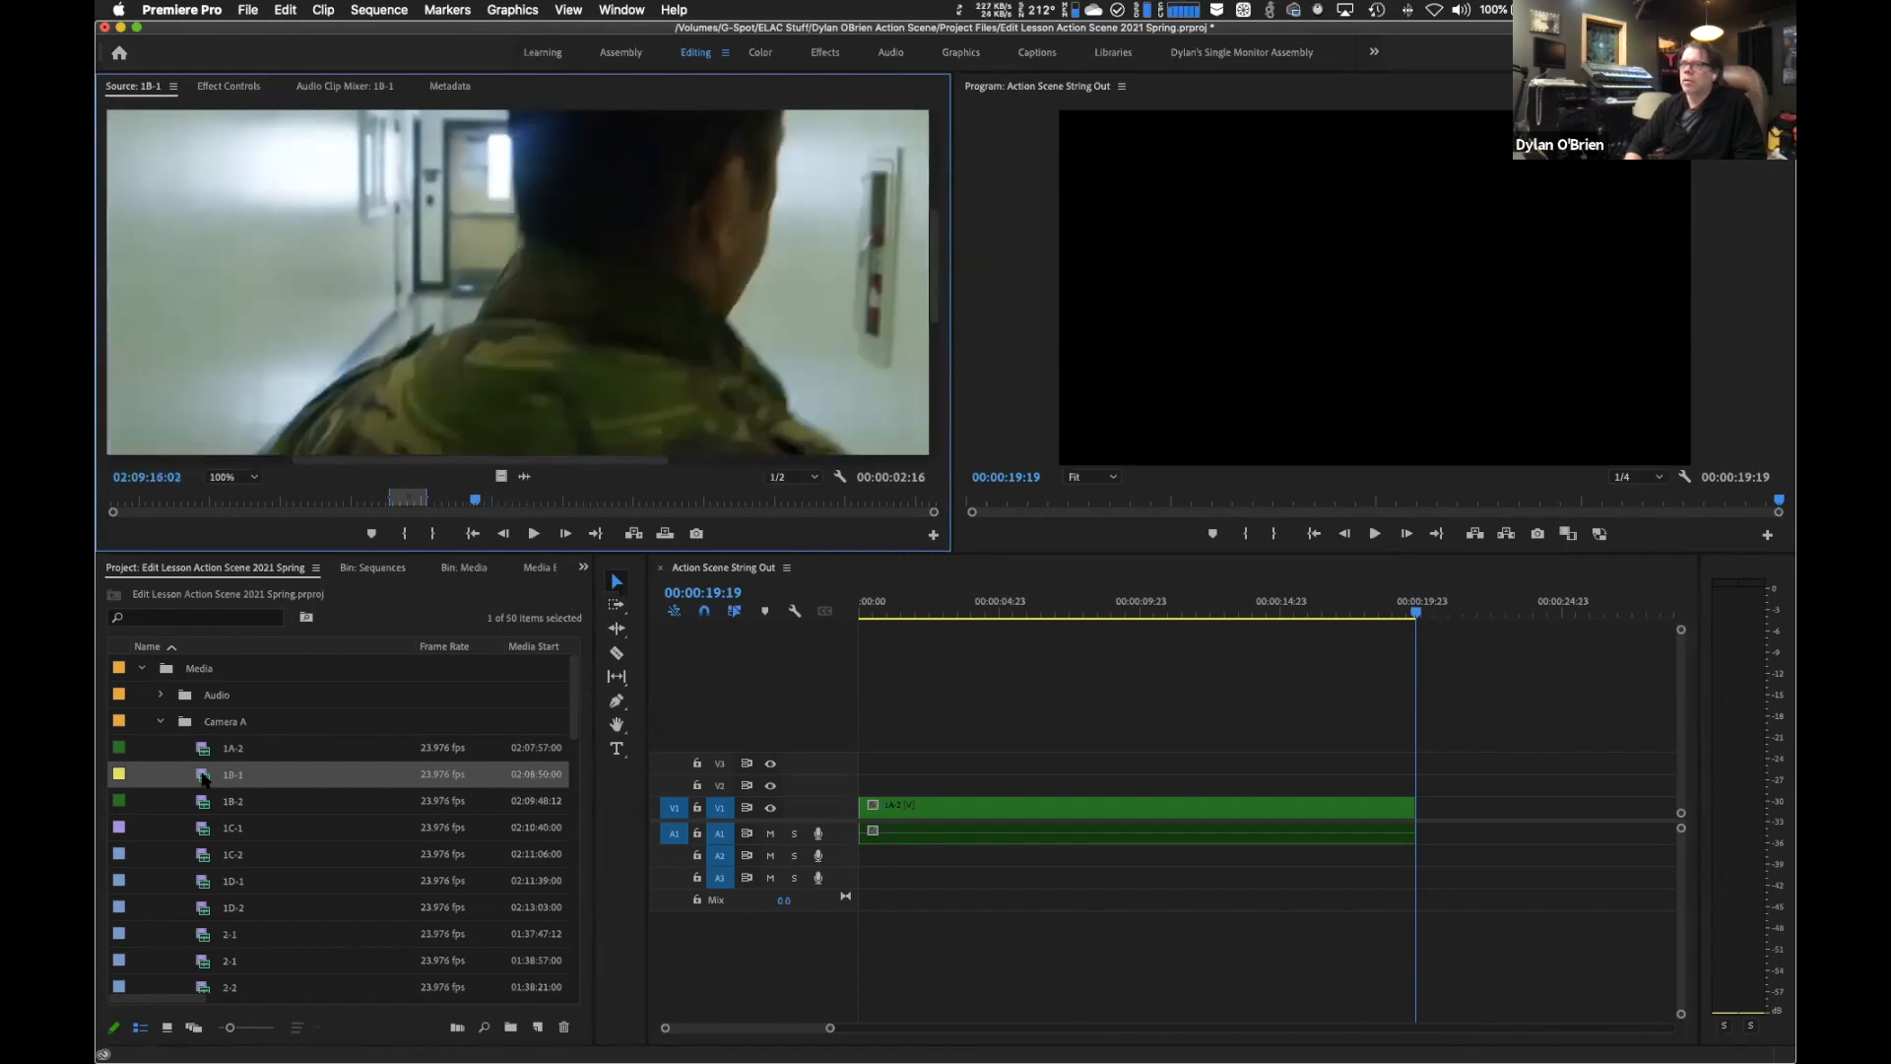
{"action": "key", "text": "o"}
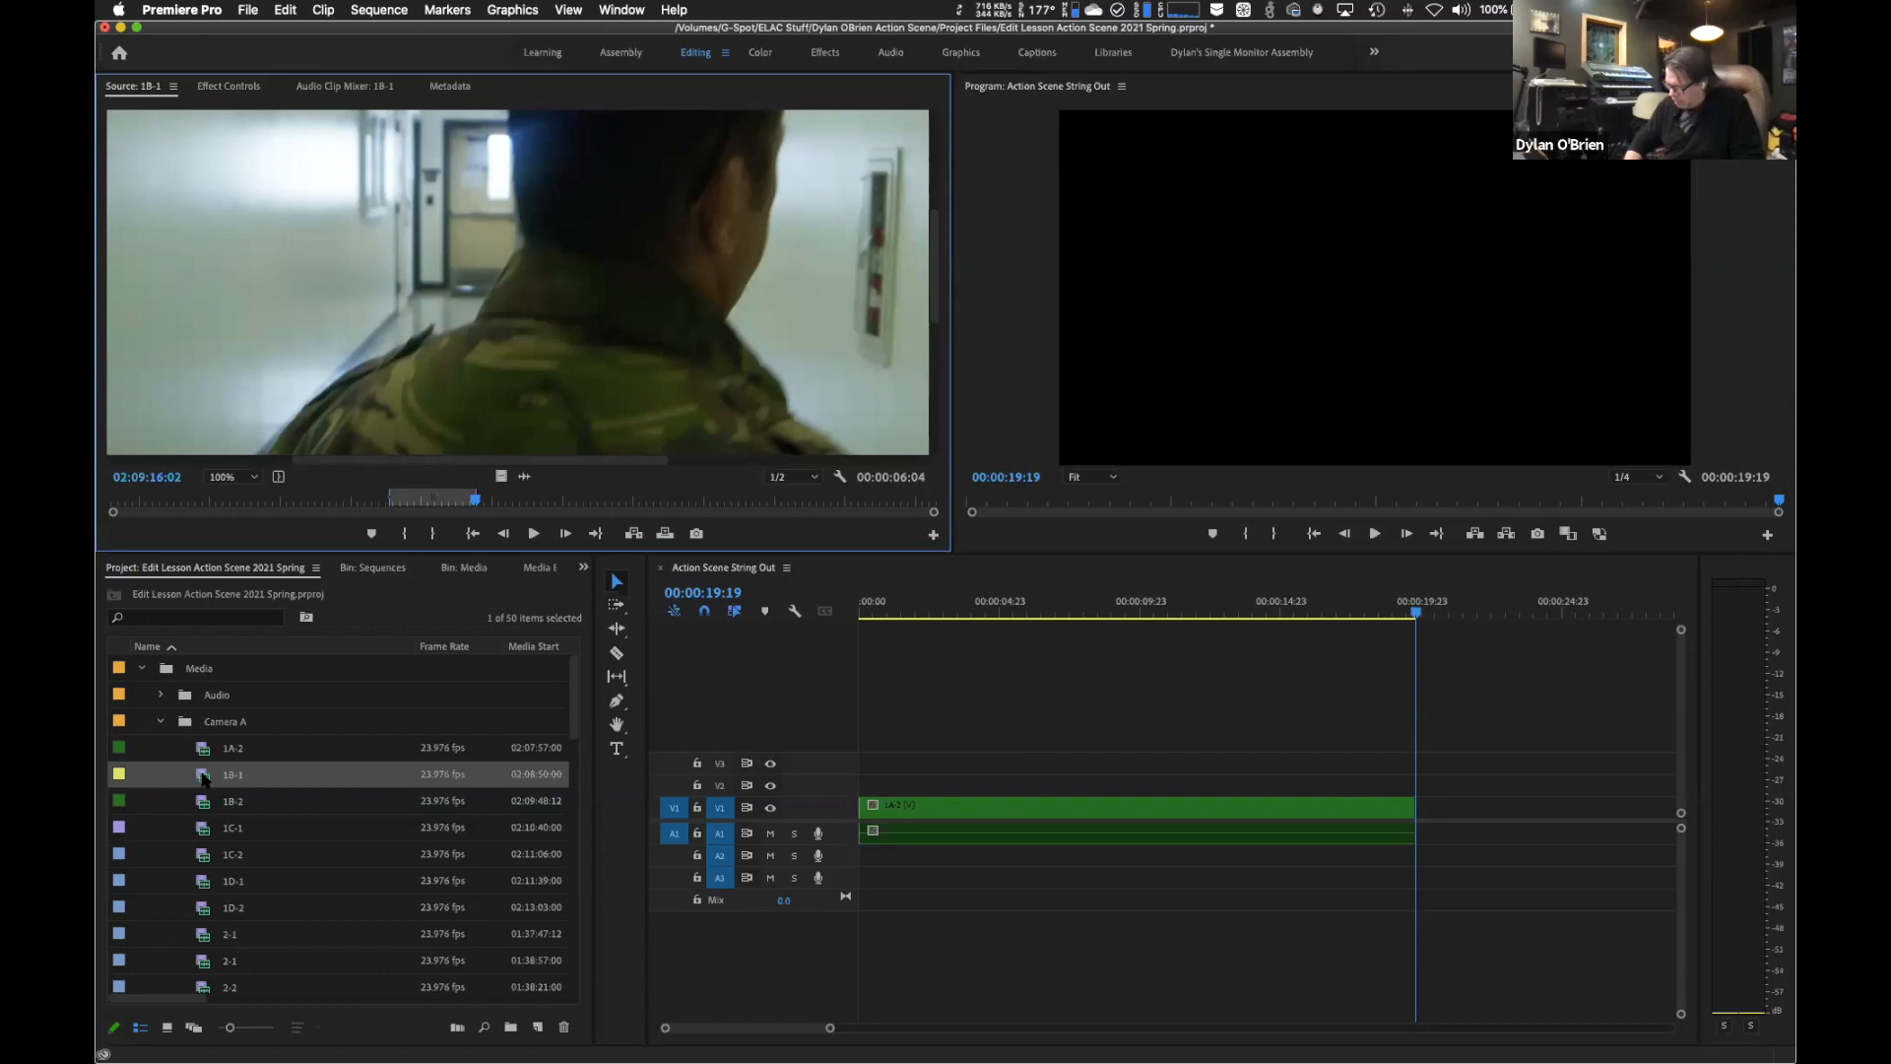
{"action": "key", "text": "period"}
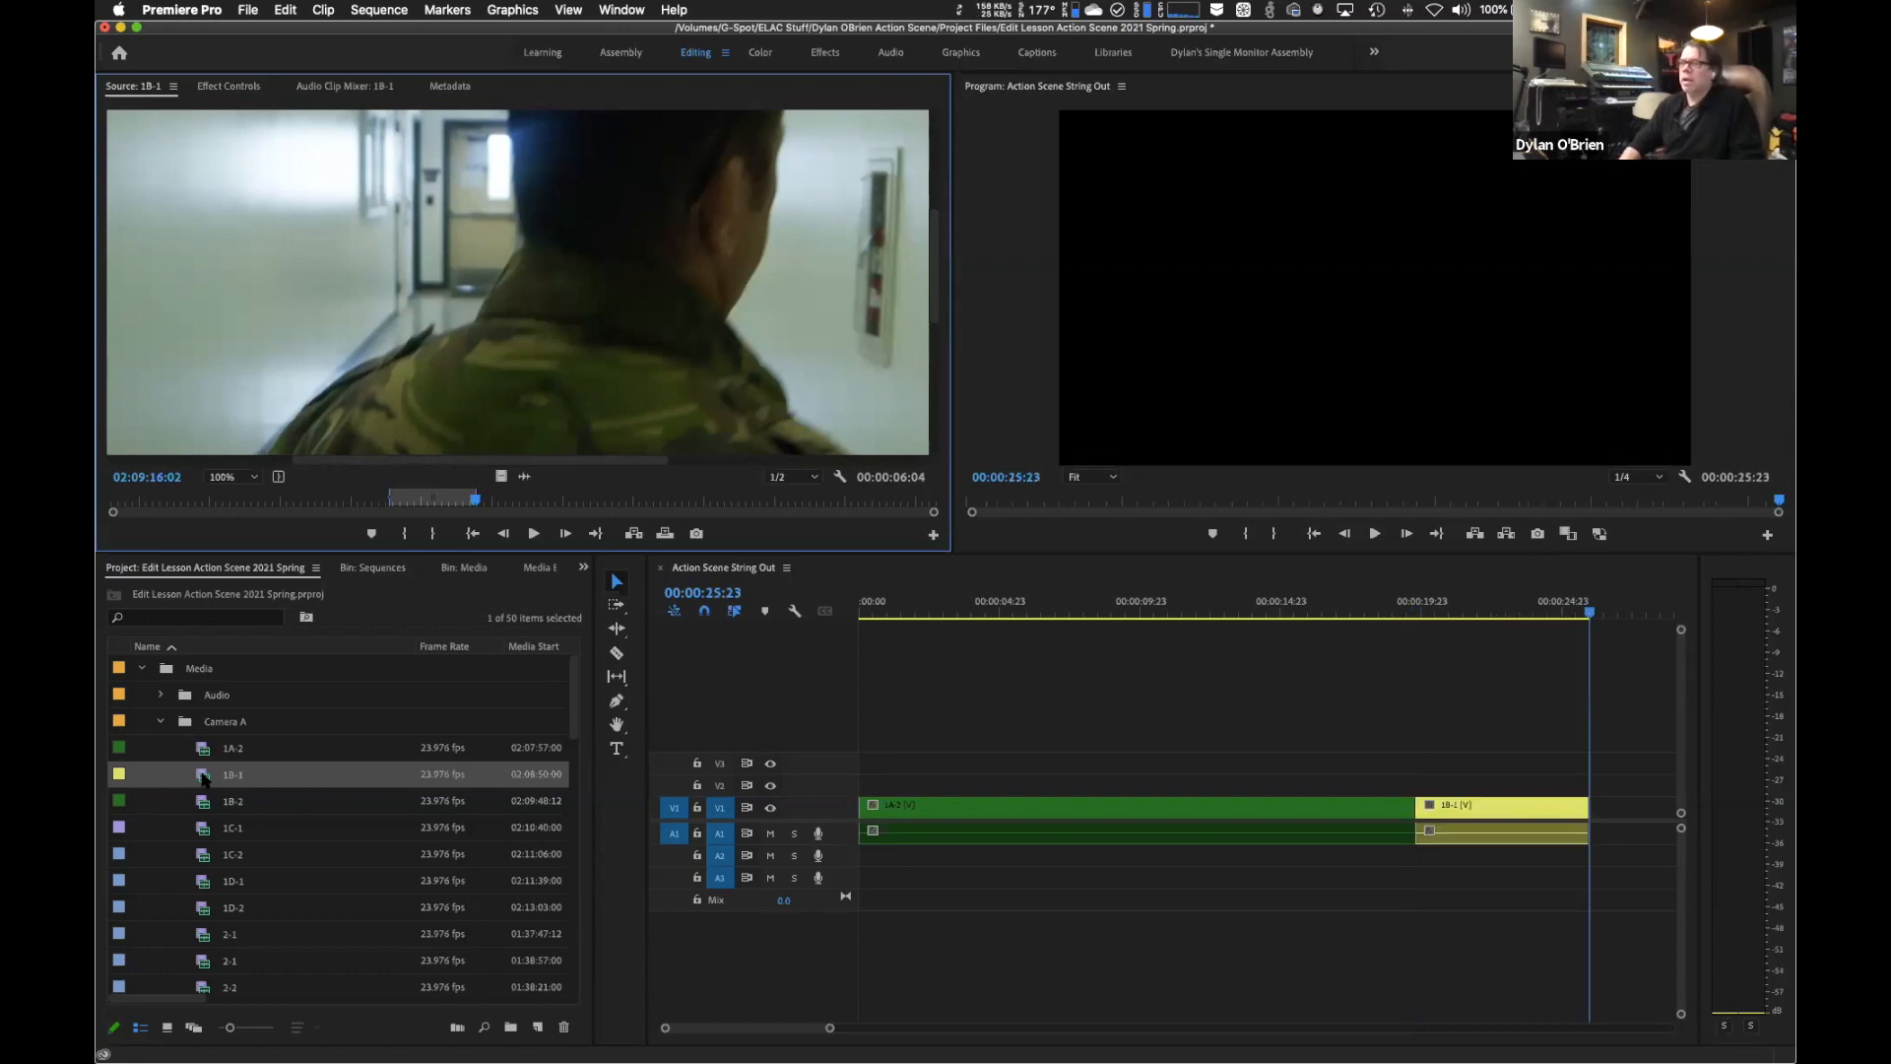
Scrub back over clip 1B-1 in the timeline and return the playhead to the end of the sequence.
{"action": "scroll", "coordinate": [204, 778], "scroll_direction": "down", "scroll_amount": 1}
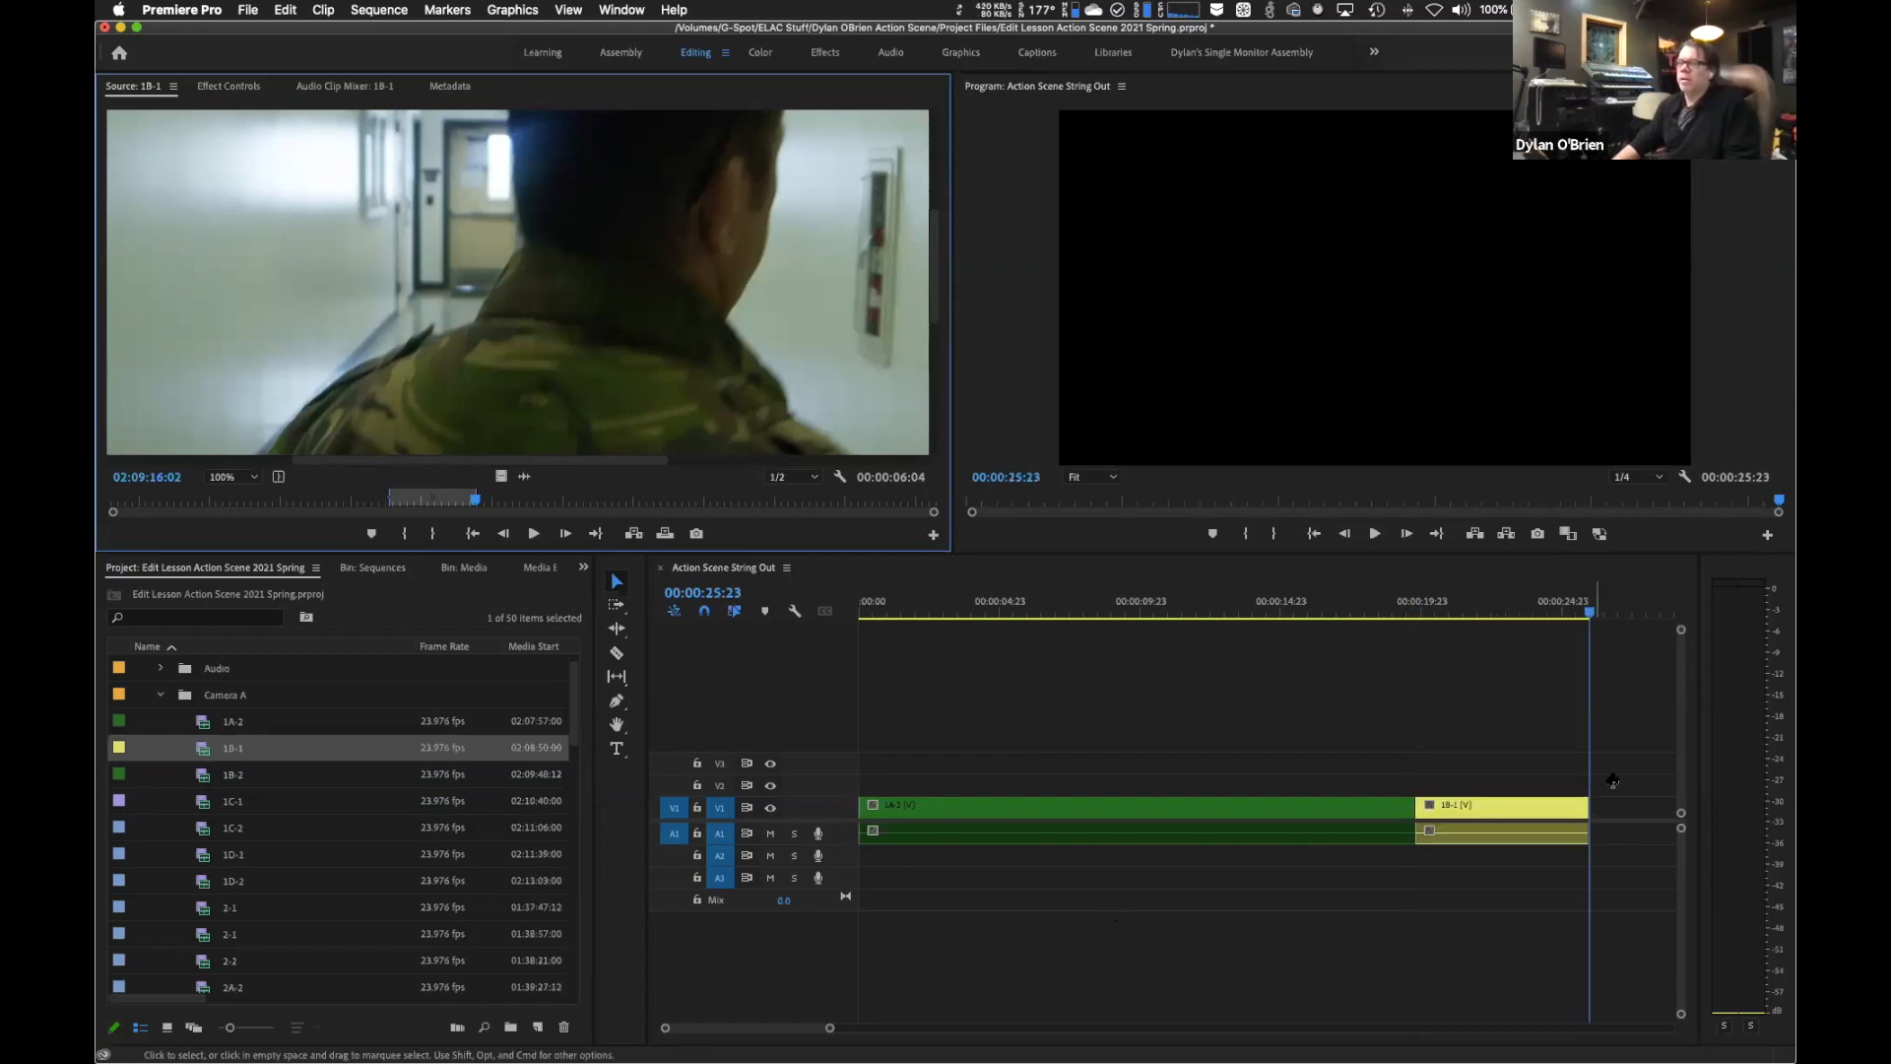
{"action": "left_click_drag", "start_coordinate": [1584, 620], "coordinate": [1532, 619]}
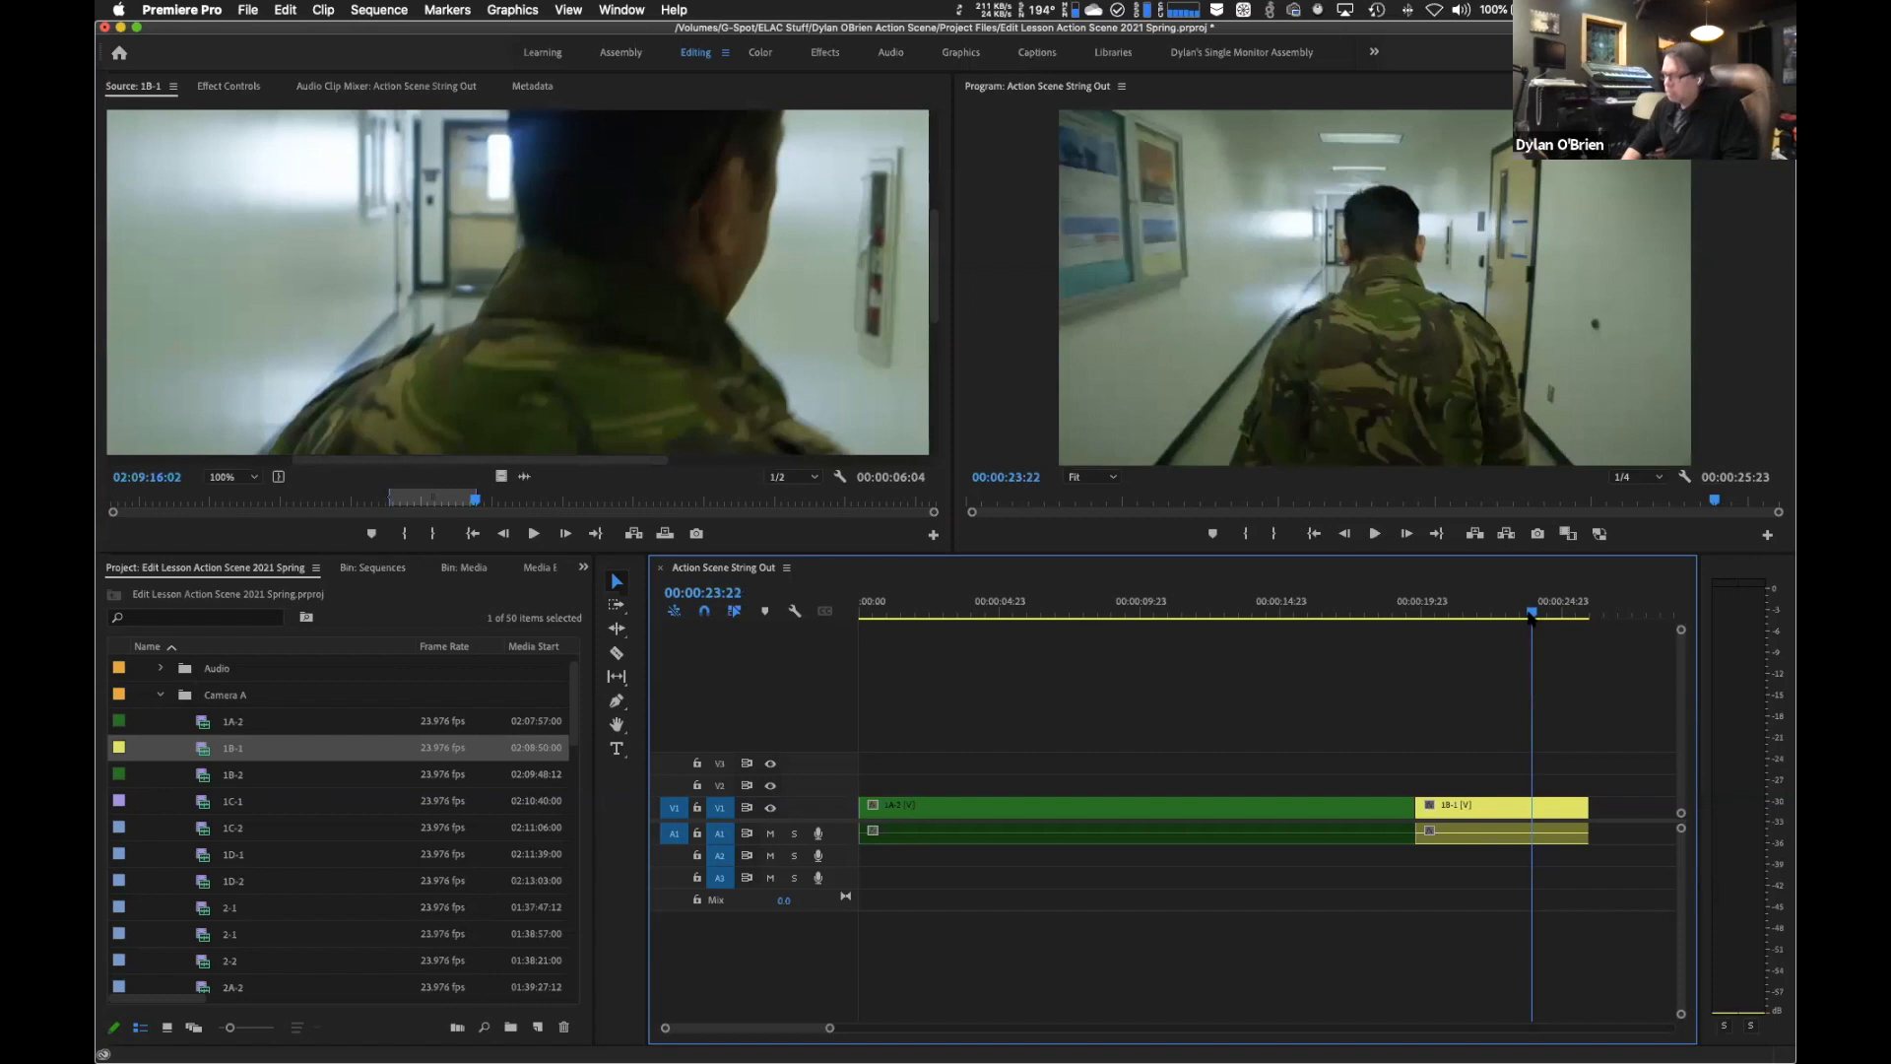
{"action": "key", "text": "End"}
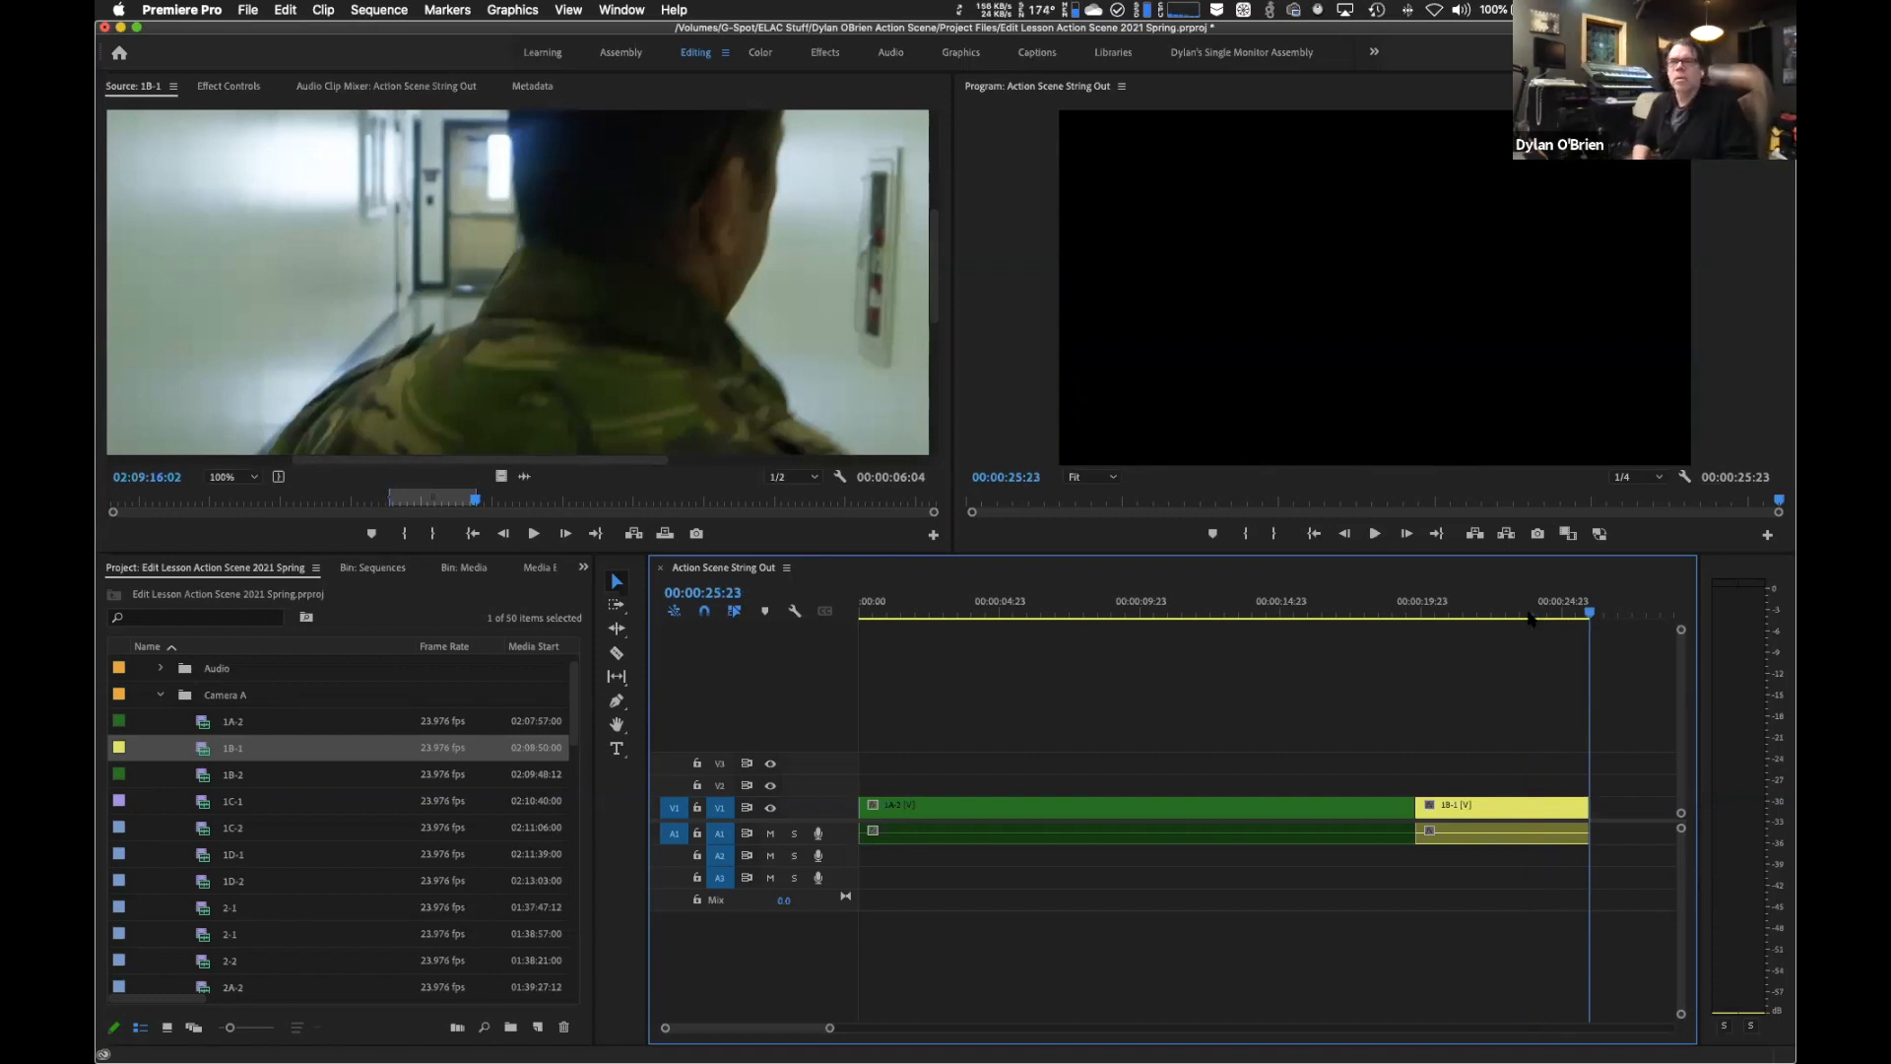
Open clip 1B-2 in the Source monitor, play its beginning and set its In point at 02:10:04:18.
{"action": "double_click", "coordinate": [204, 776]}
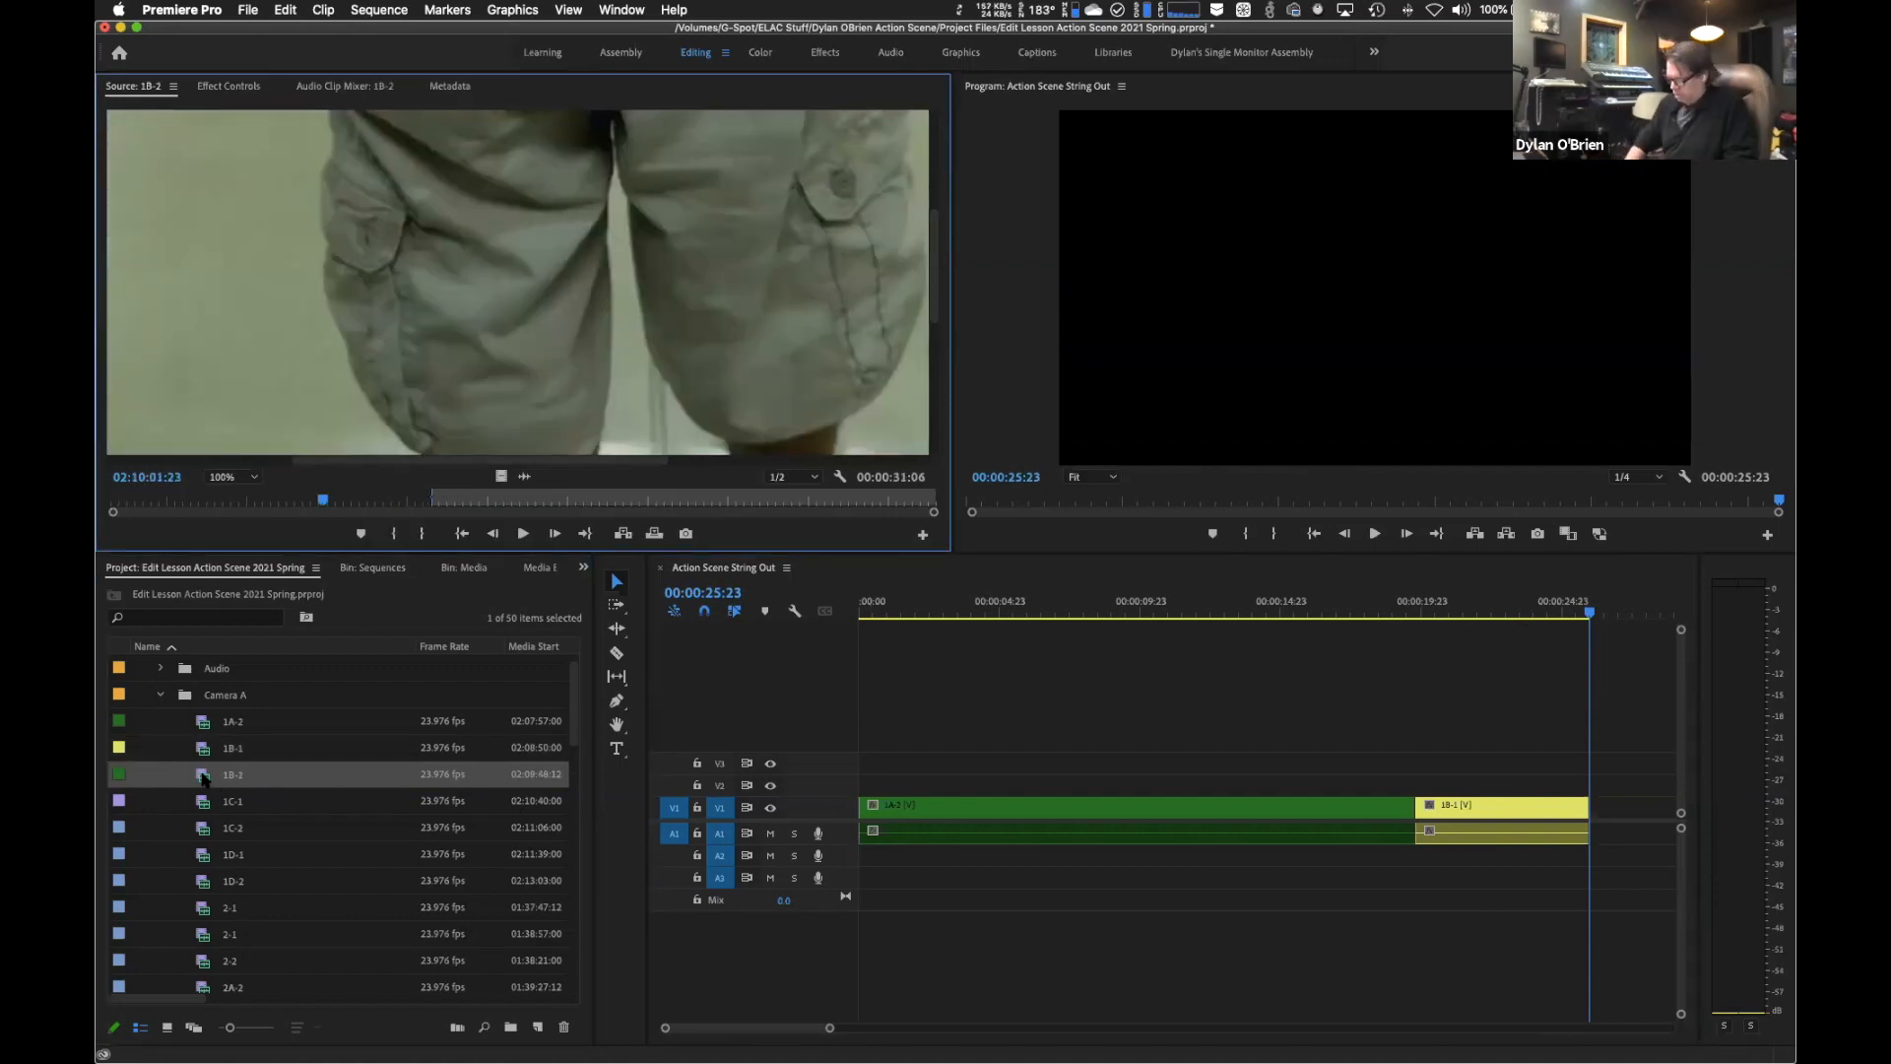
{"action": "key", "text": "space"}
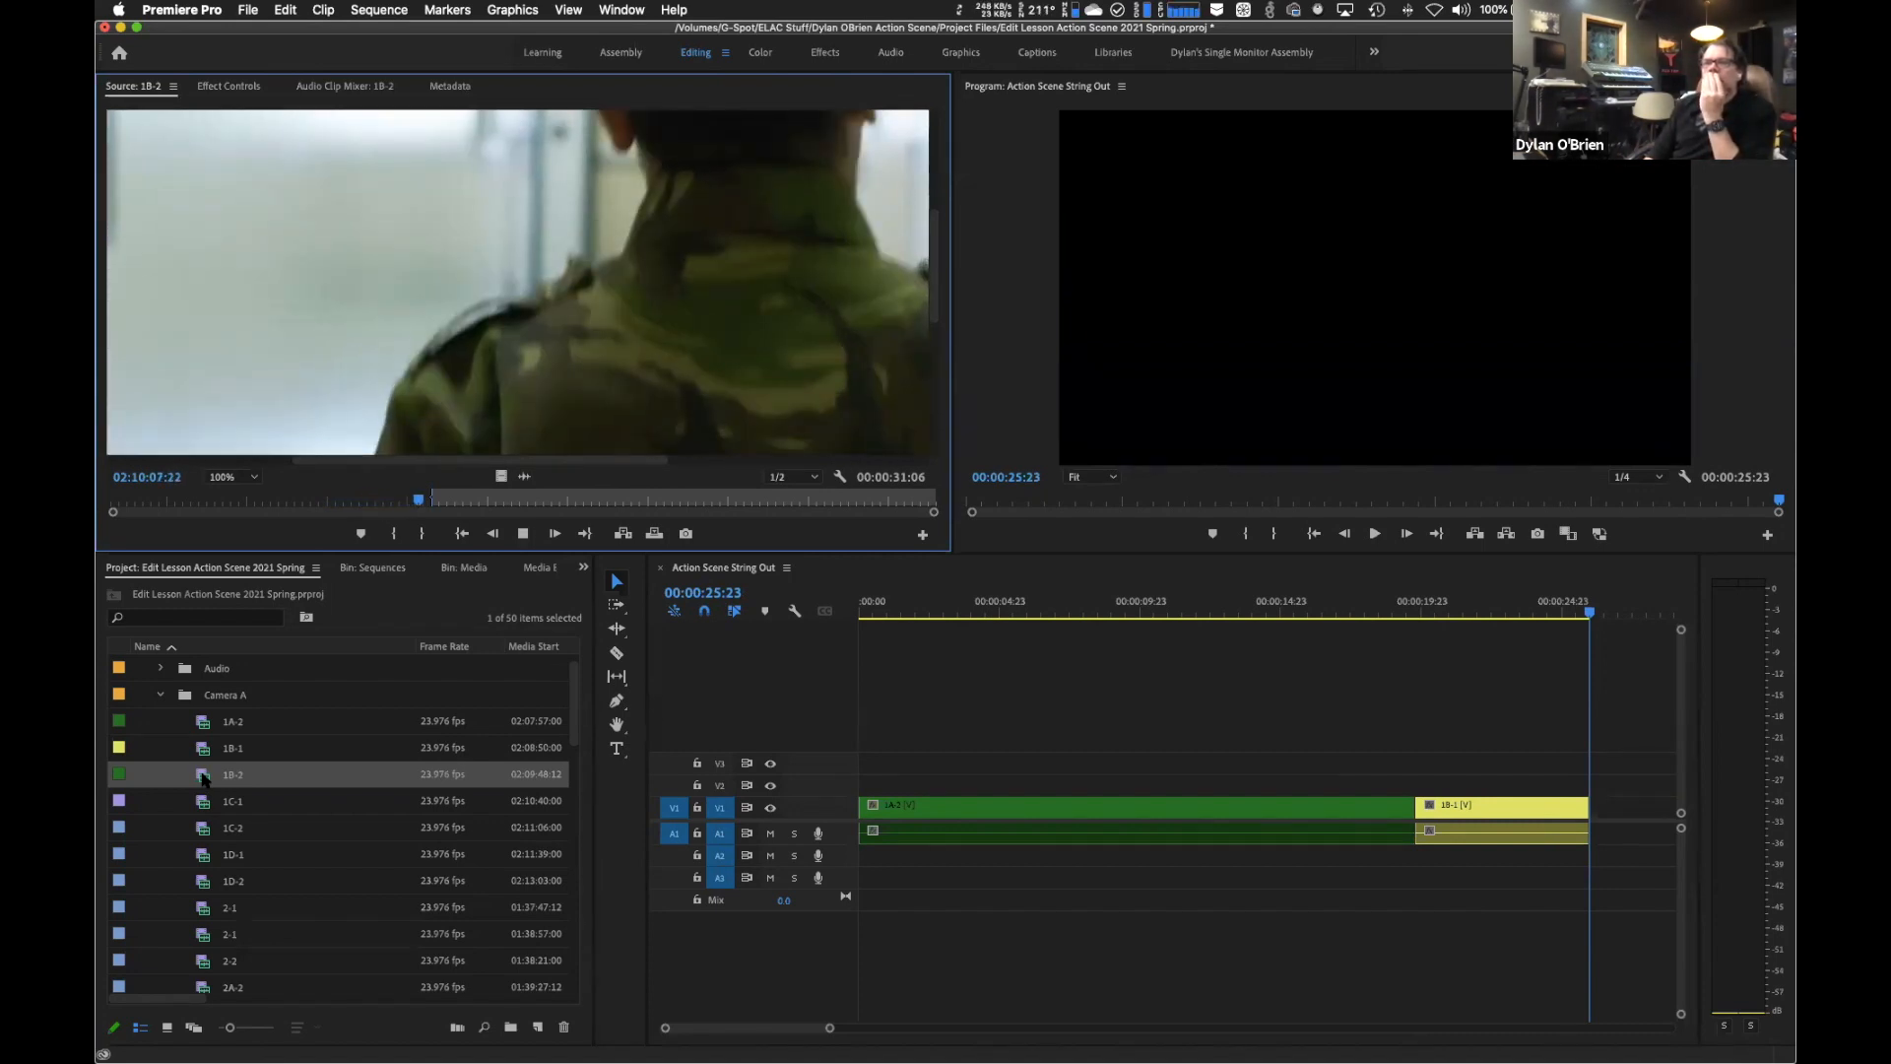
{"action": "key", "text": "j"}
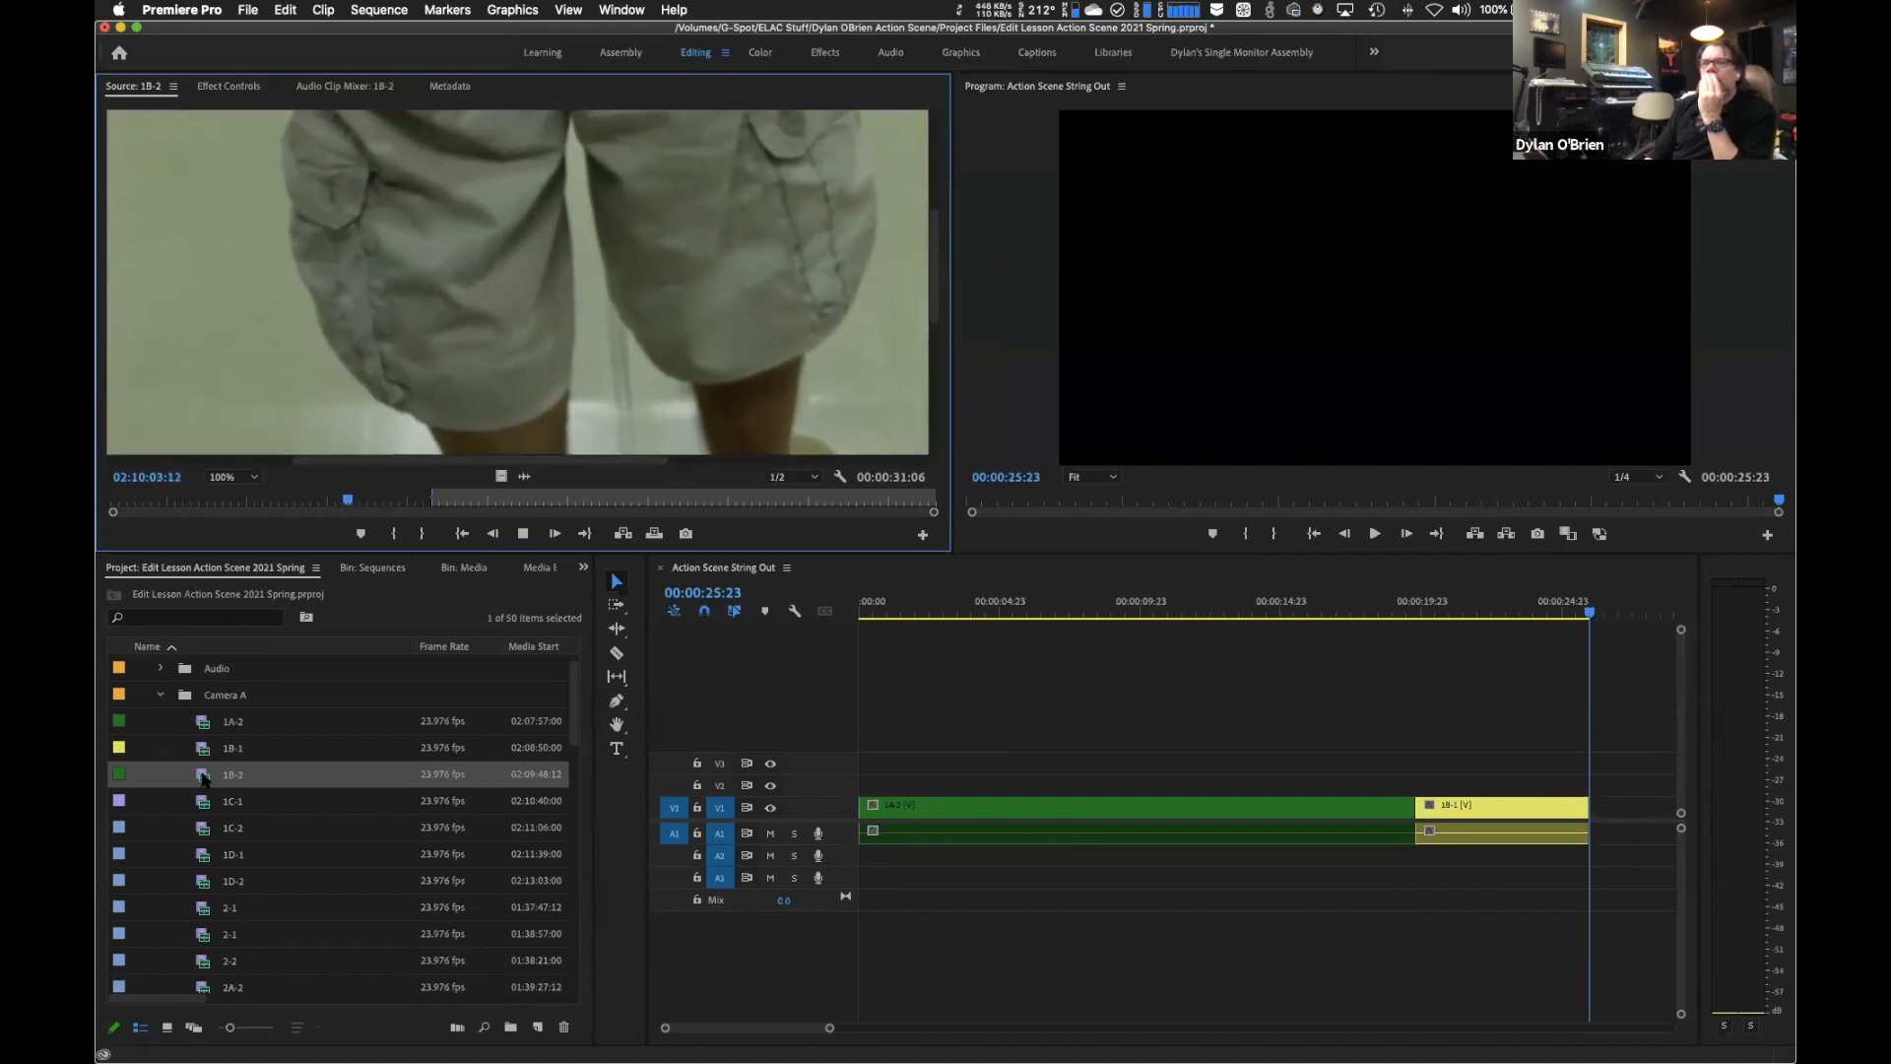
{"action": "key", "text": "k"}
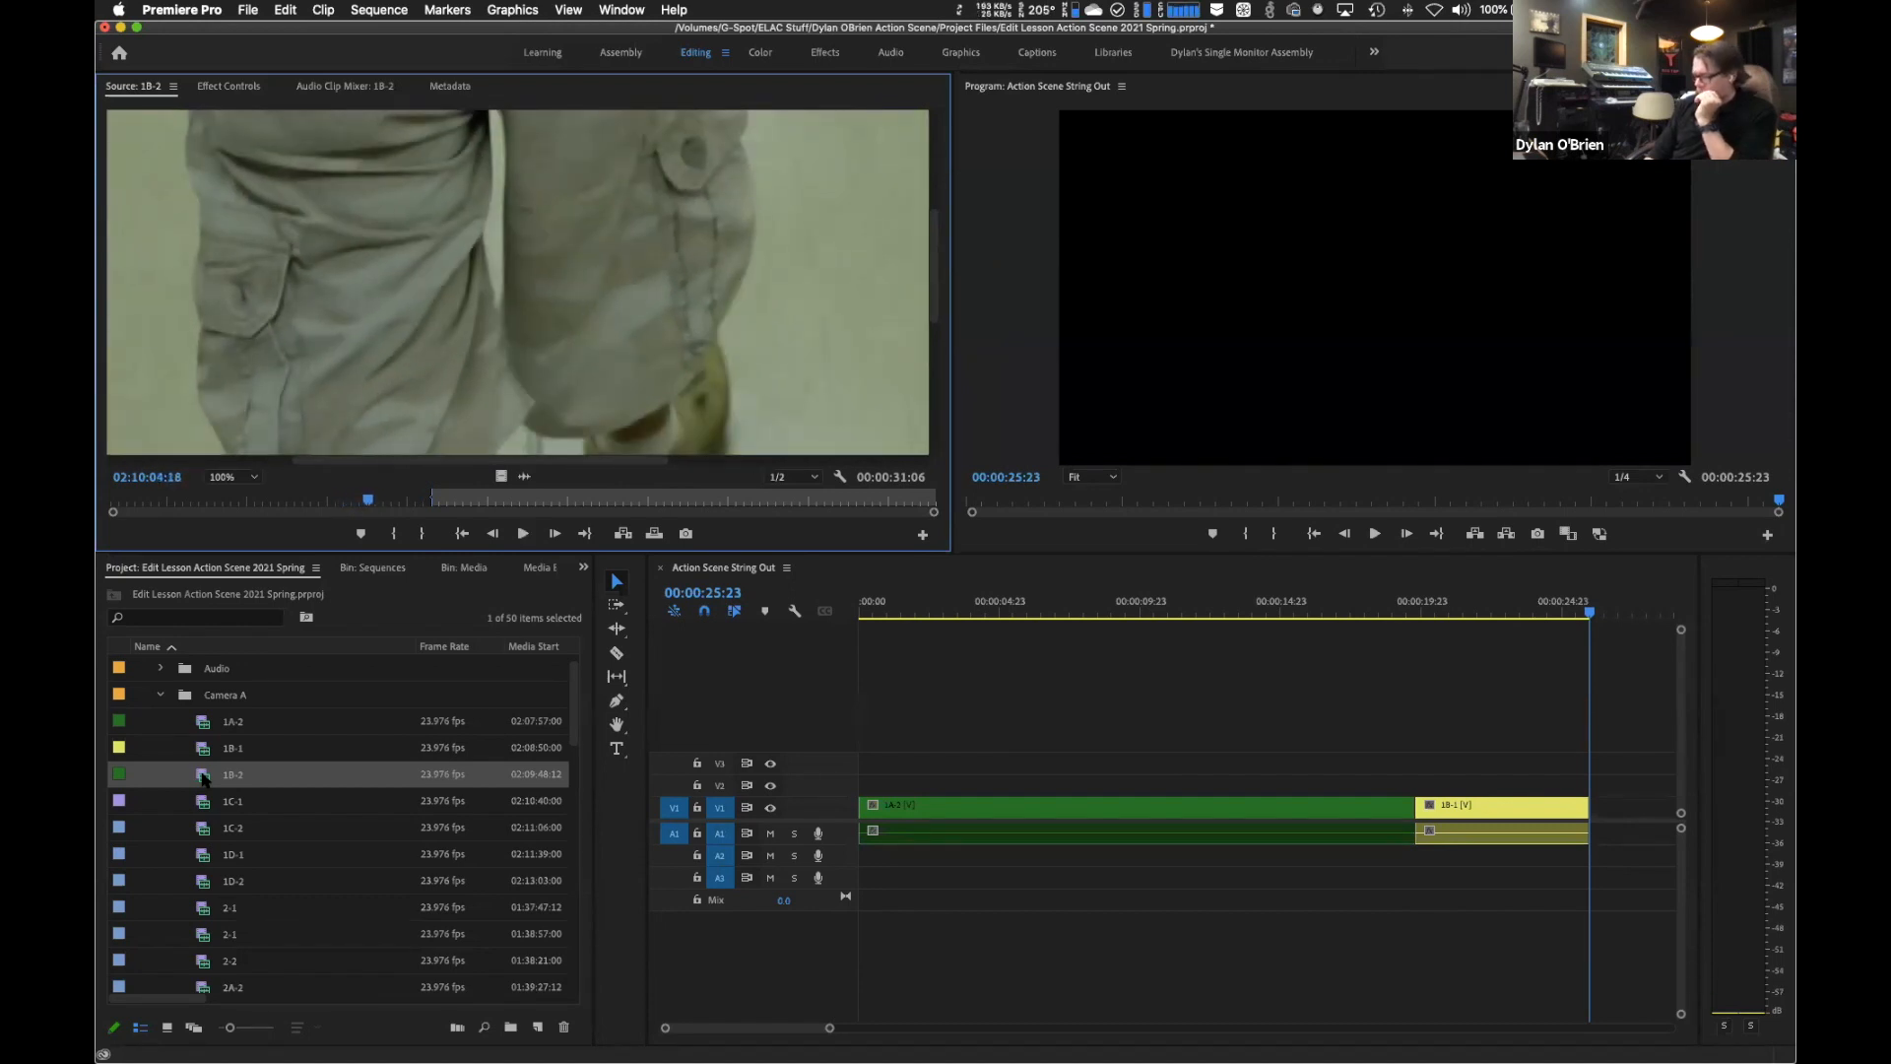
{"action": "key", "text": "l"}
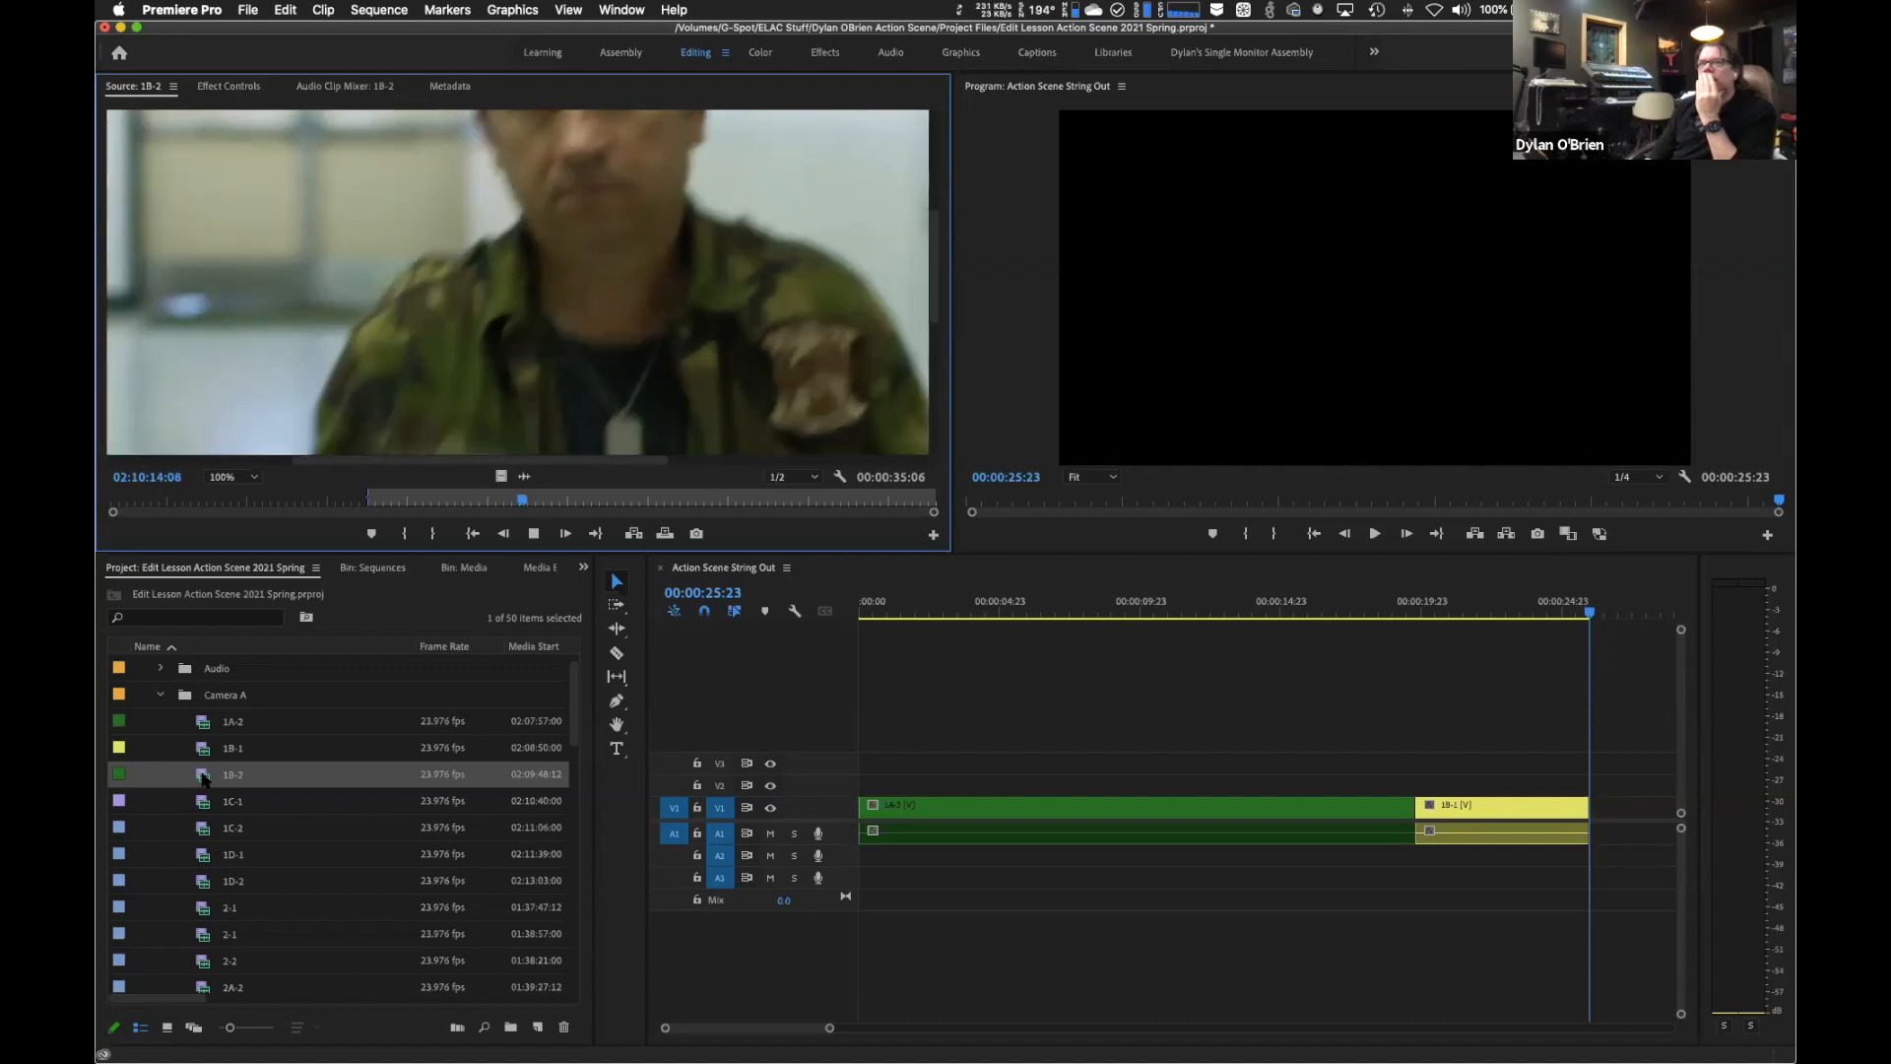
Set clip 1B-2's Out point at 02:10:11:01 and overwrite the marked range onto V1 and A1 directly after 1B-1.
{"action": "key", "text": "j"}
{"action": "key", "text": "j"}
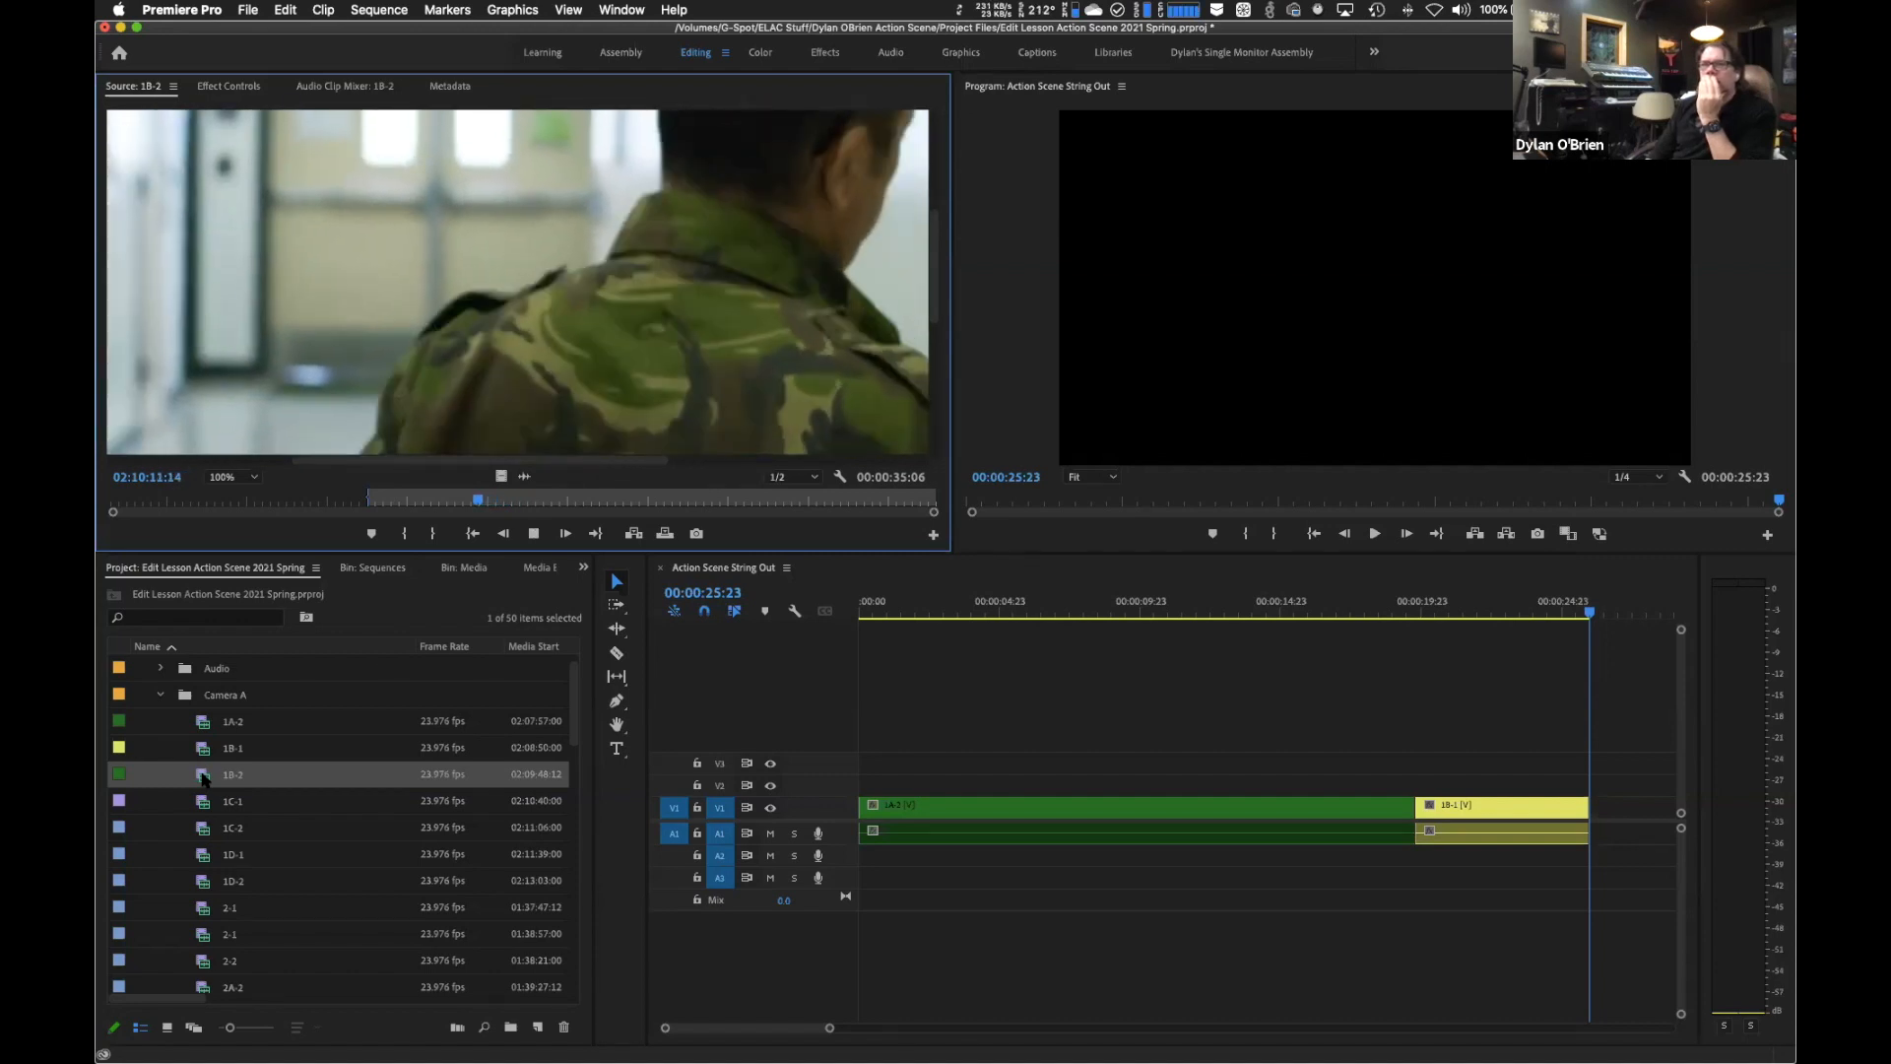
{"action": "key", "text": "k"}
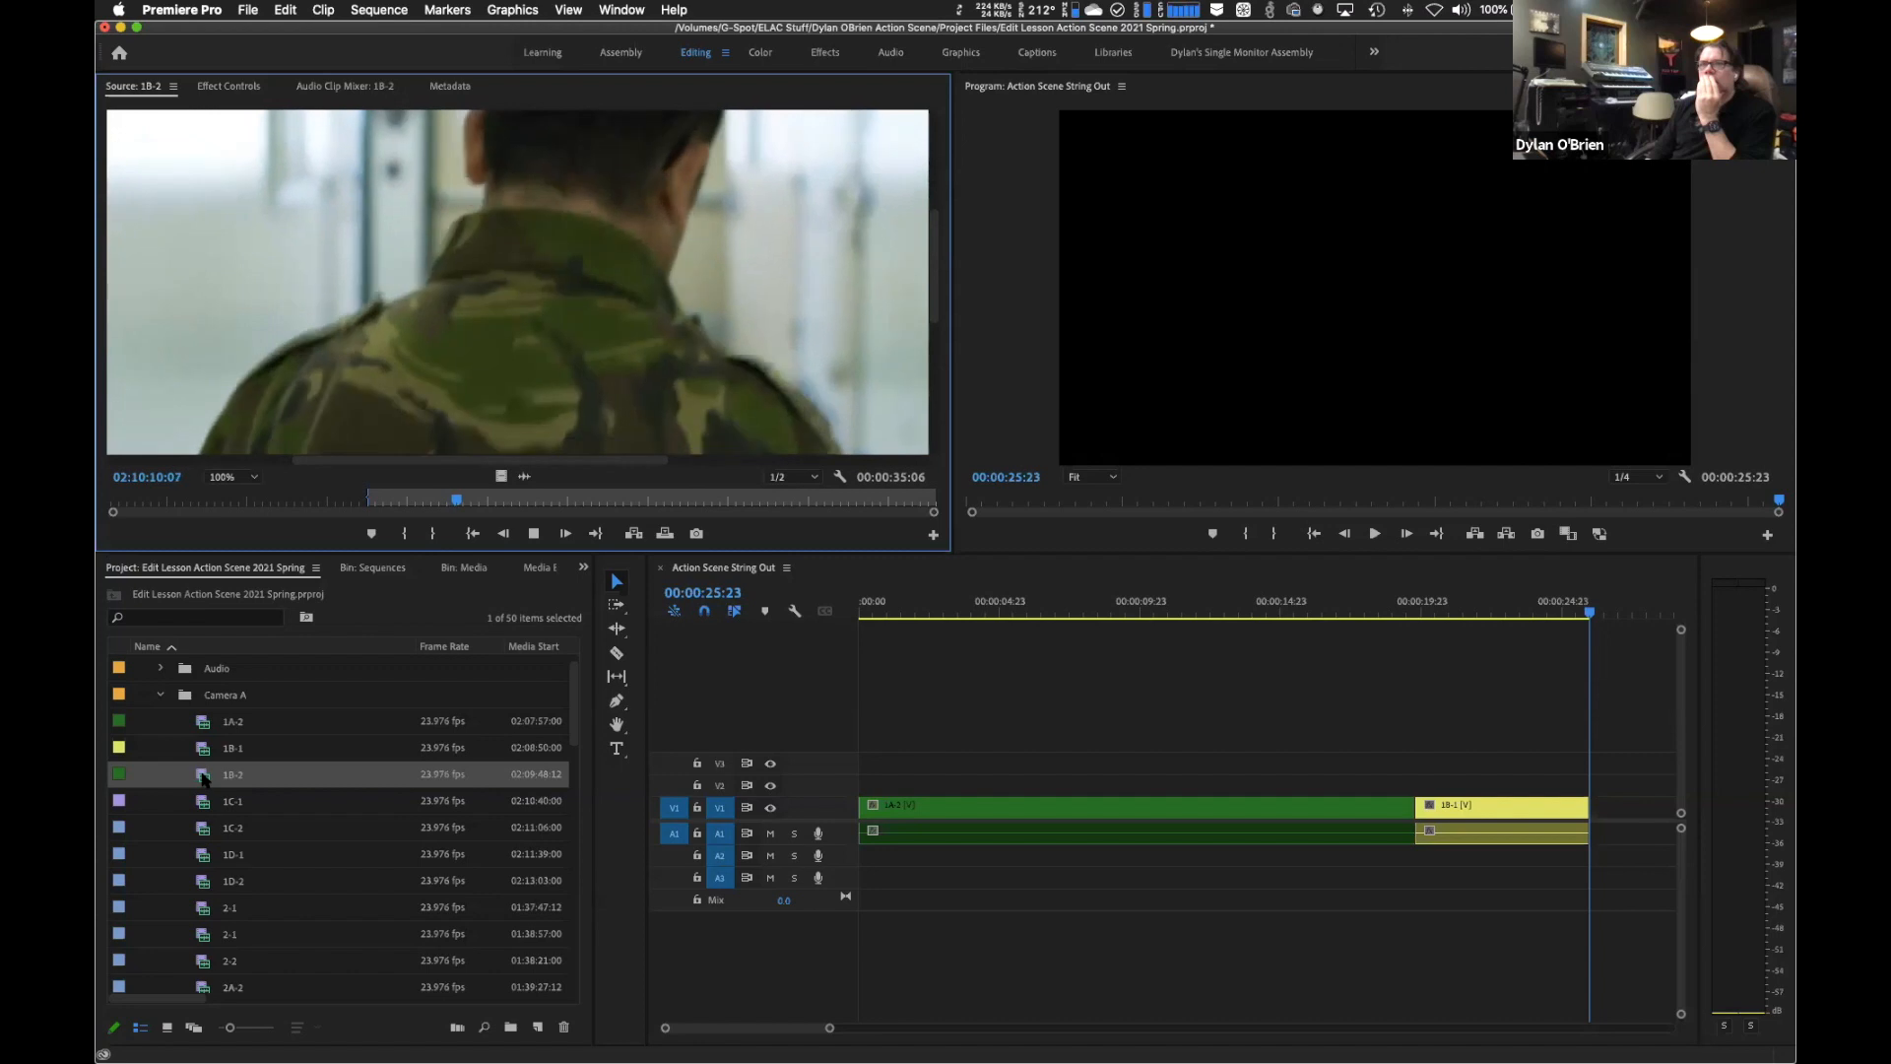
{"action": "key", "text": "k"}
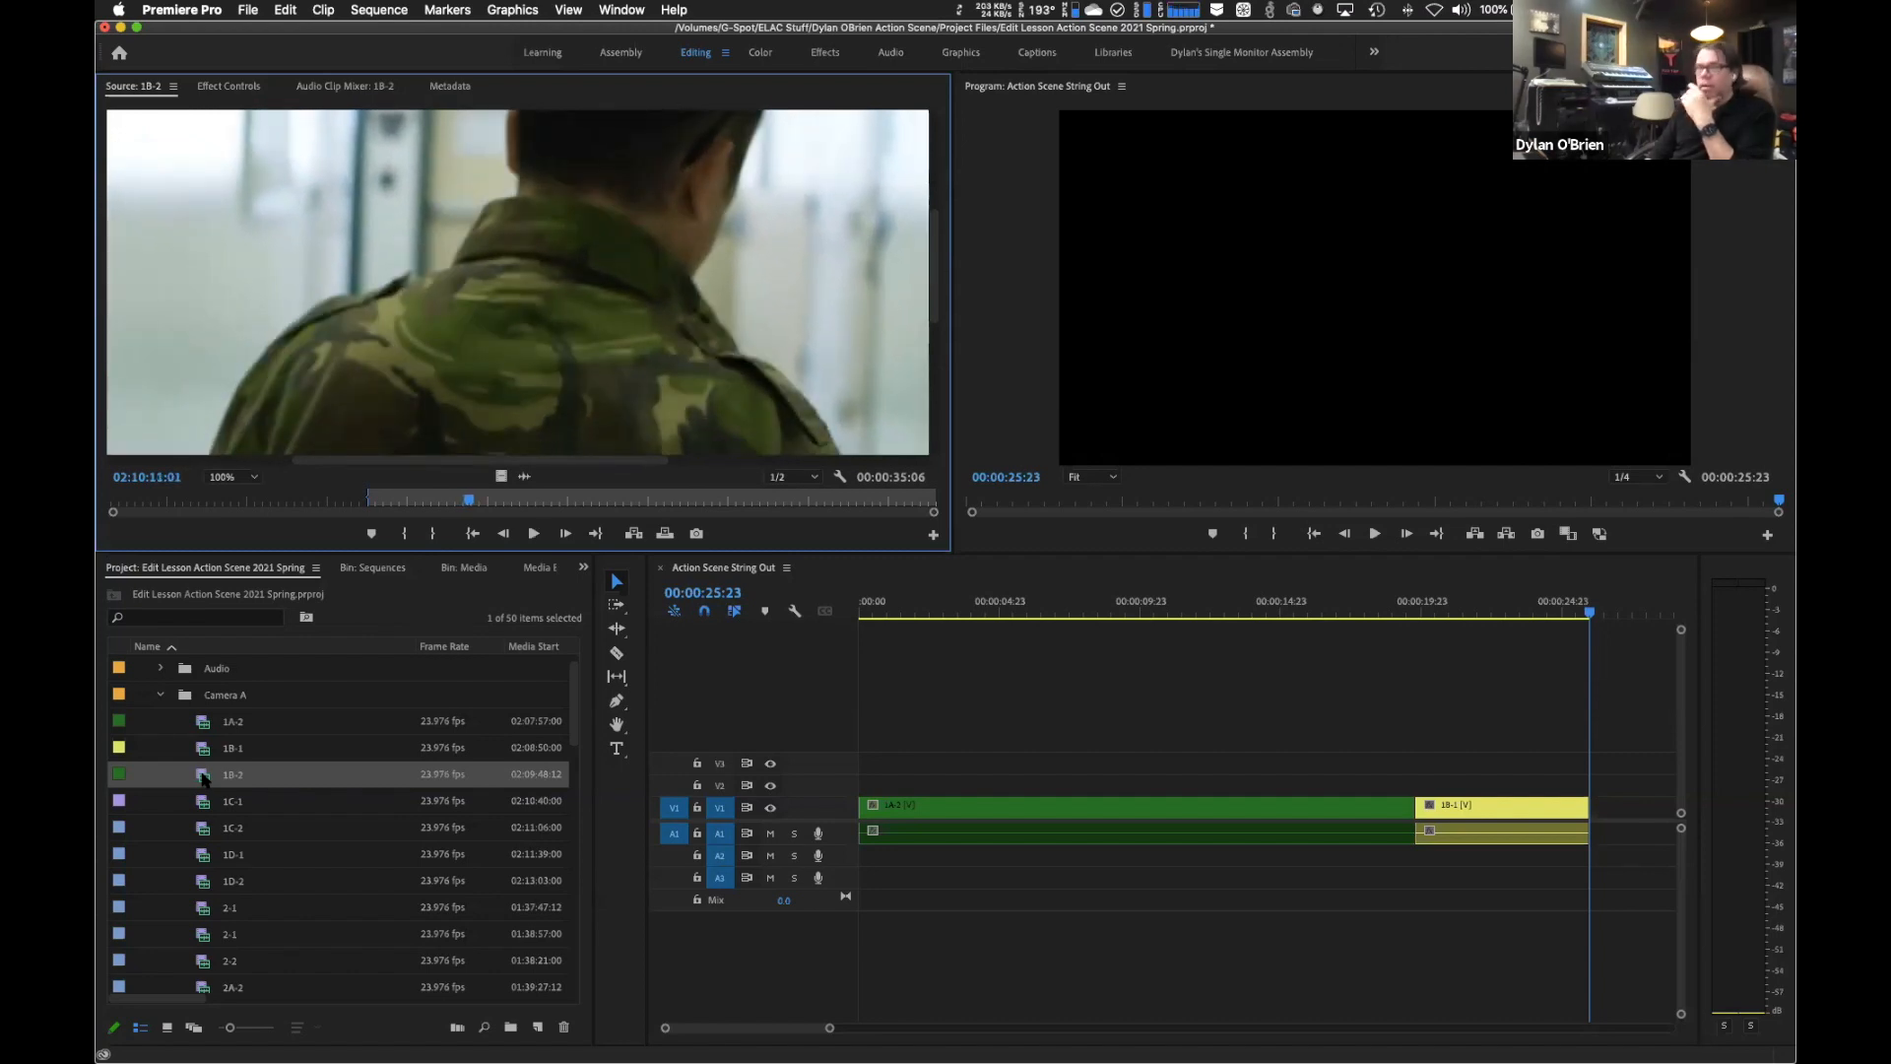
{"action": "key", "text": "o"}
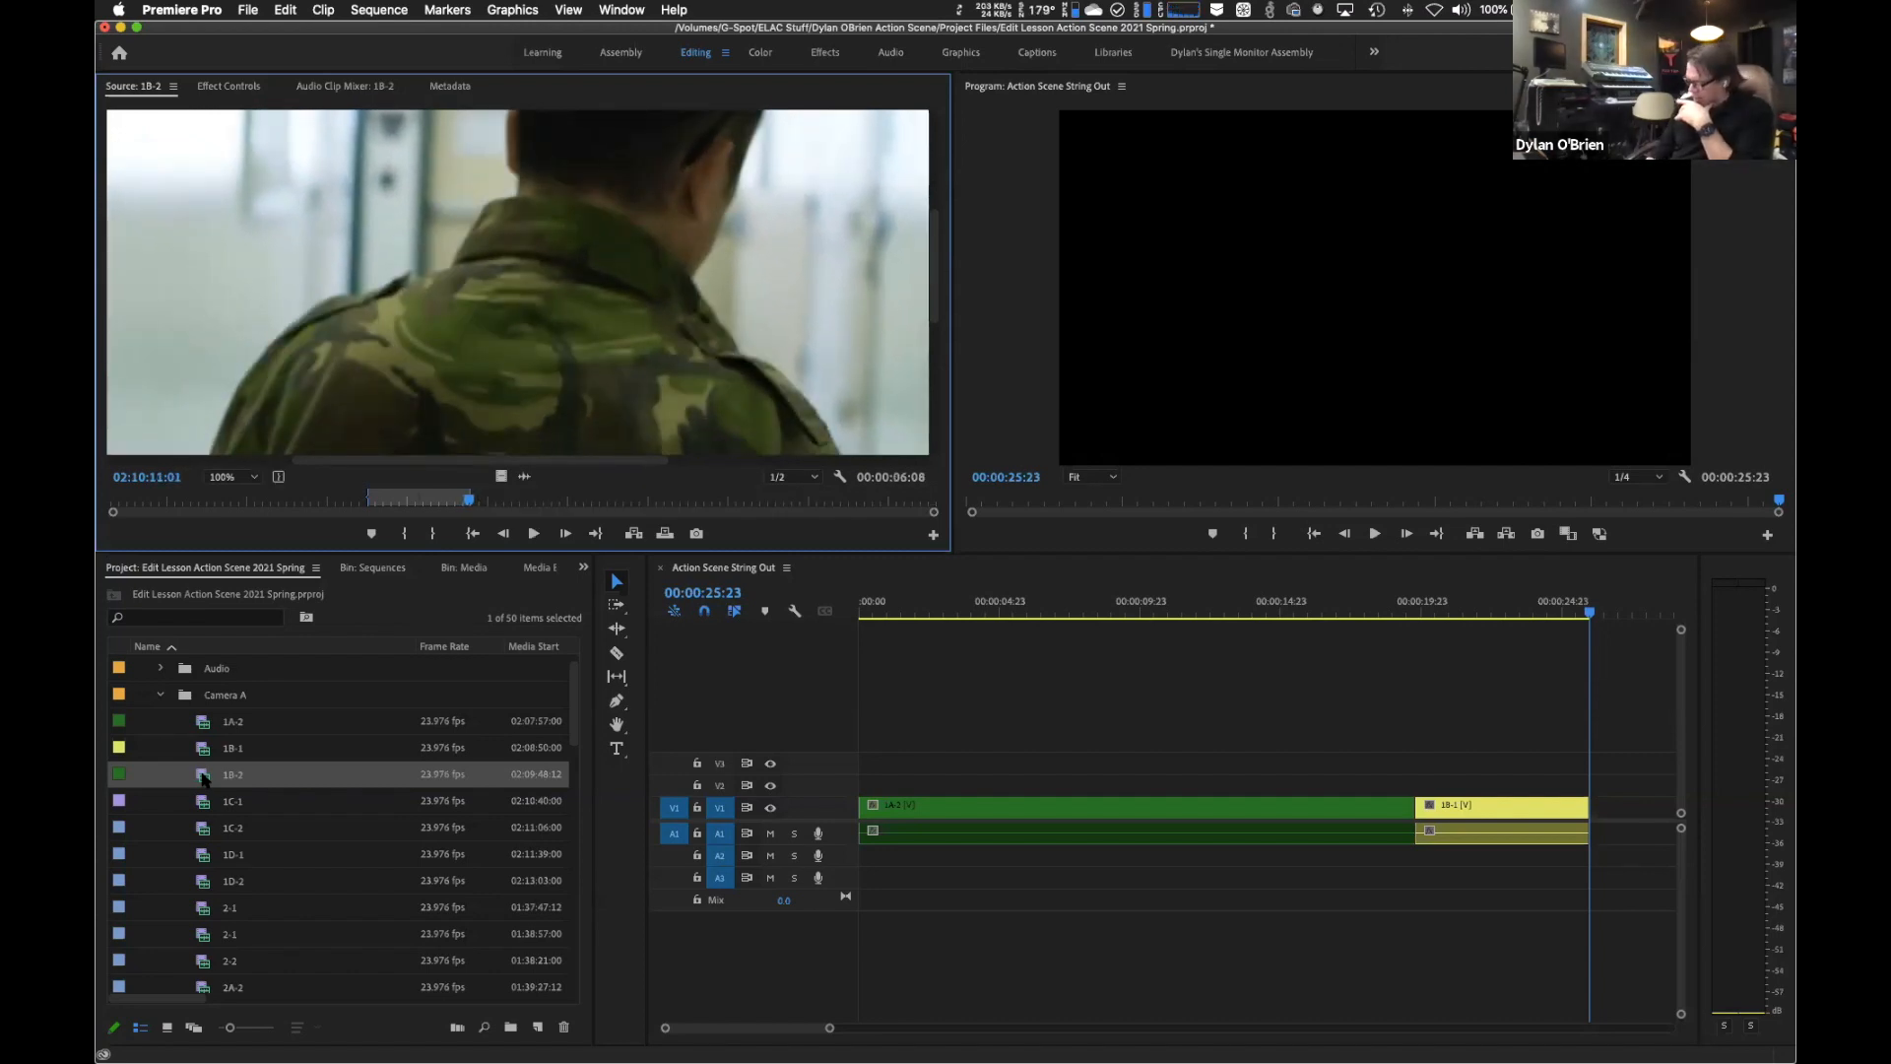
{"action": "key", "text": "period"}
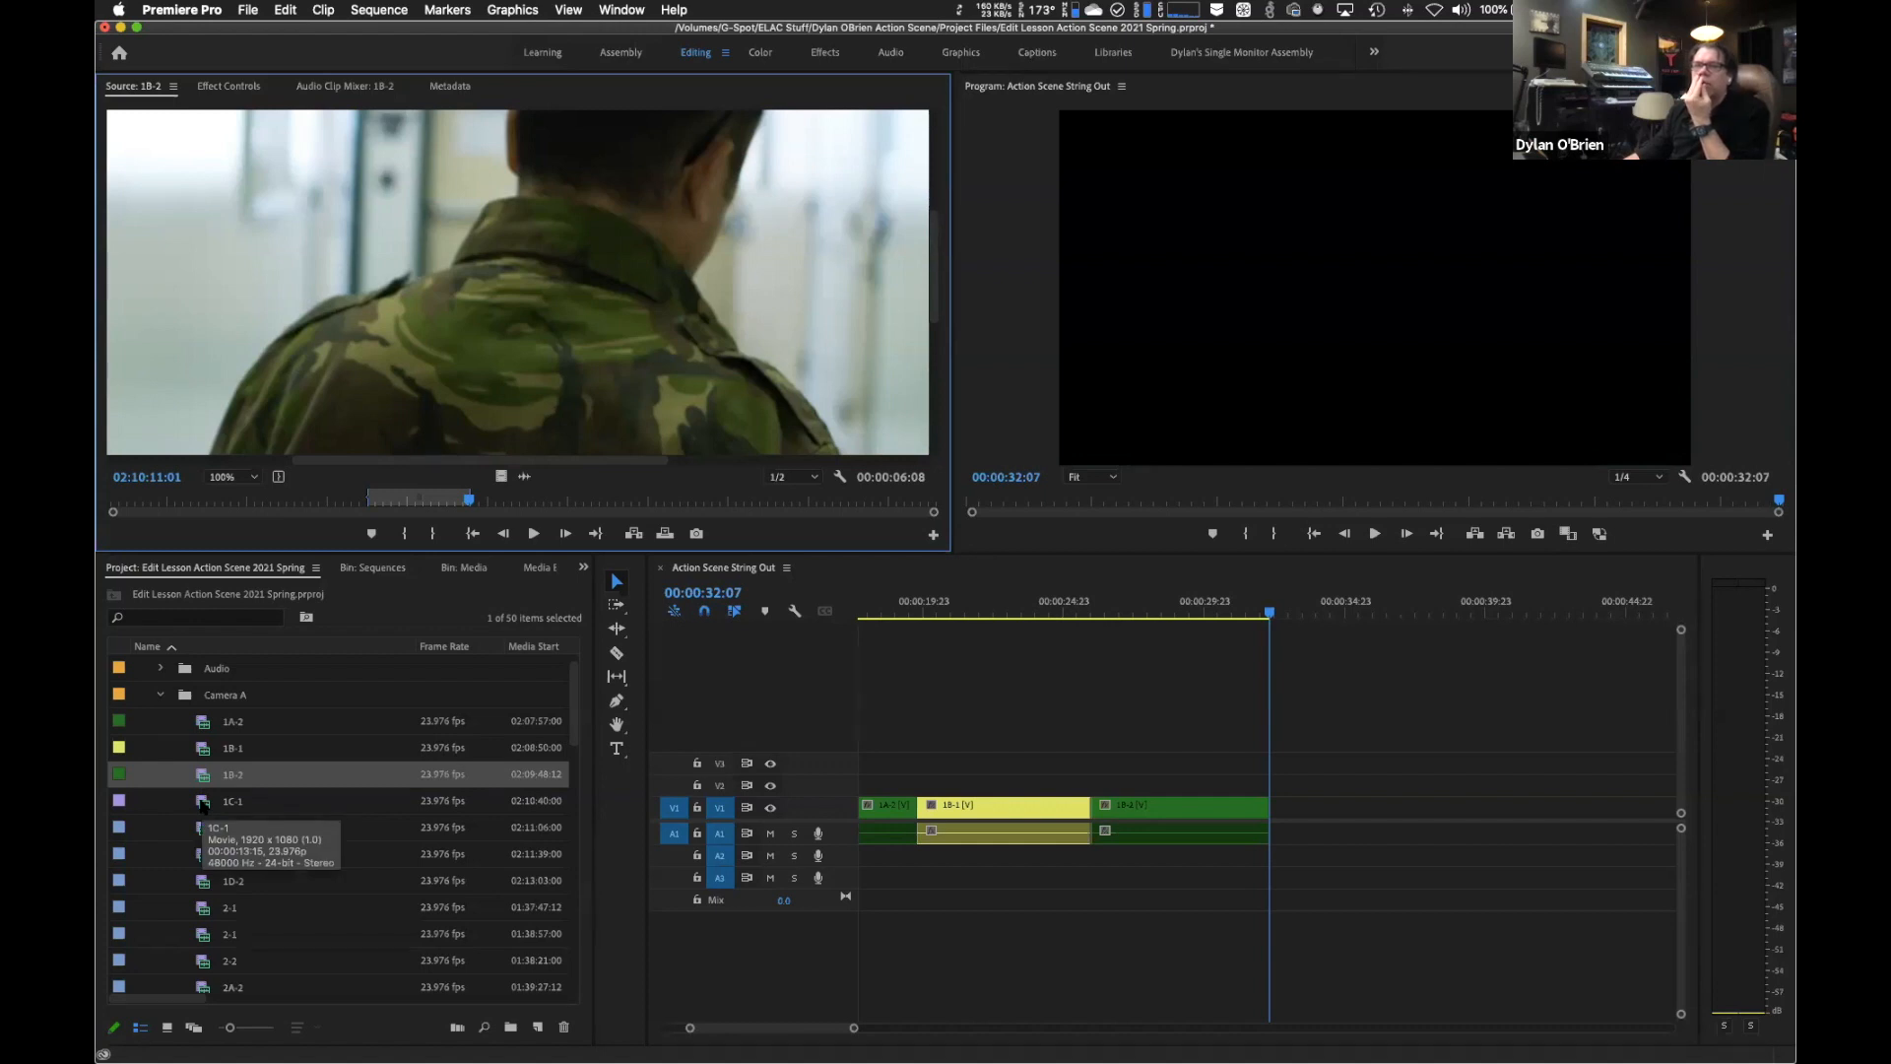
Open clip 1C-2 in the Source monitor, play its beginning and set its In point at 02:11:21:06.
{"action": "double_click", "coordinate": [202, 805]}
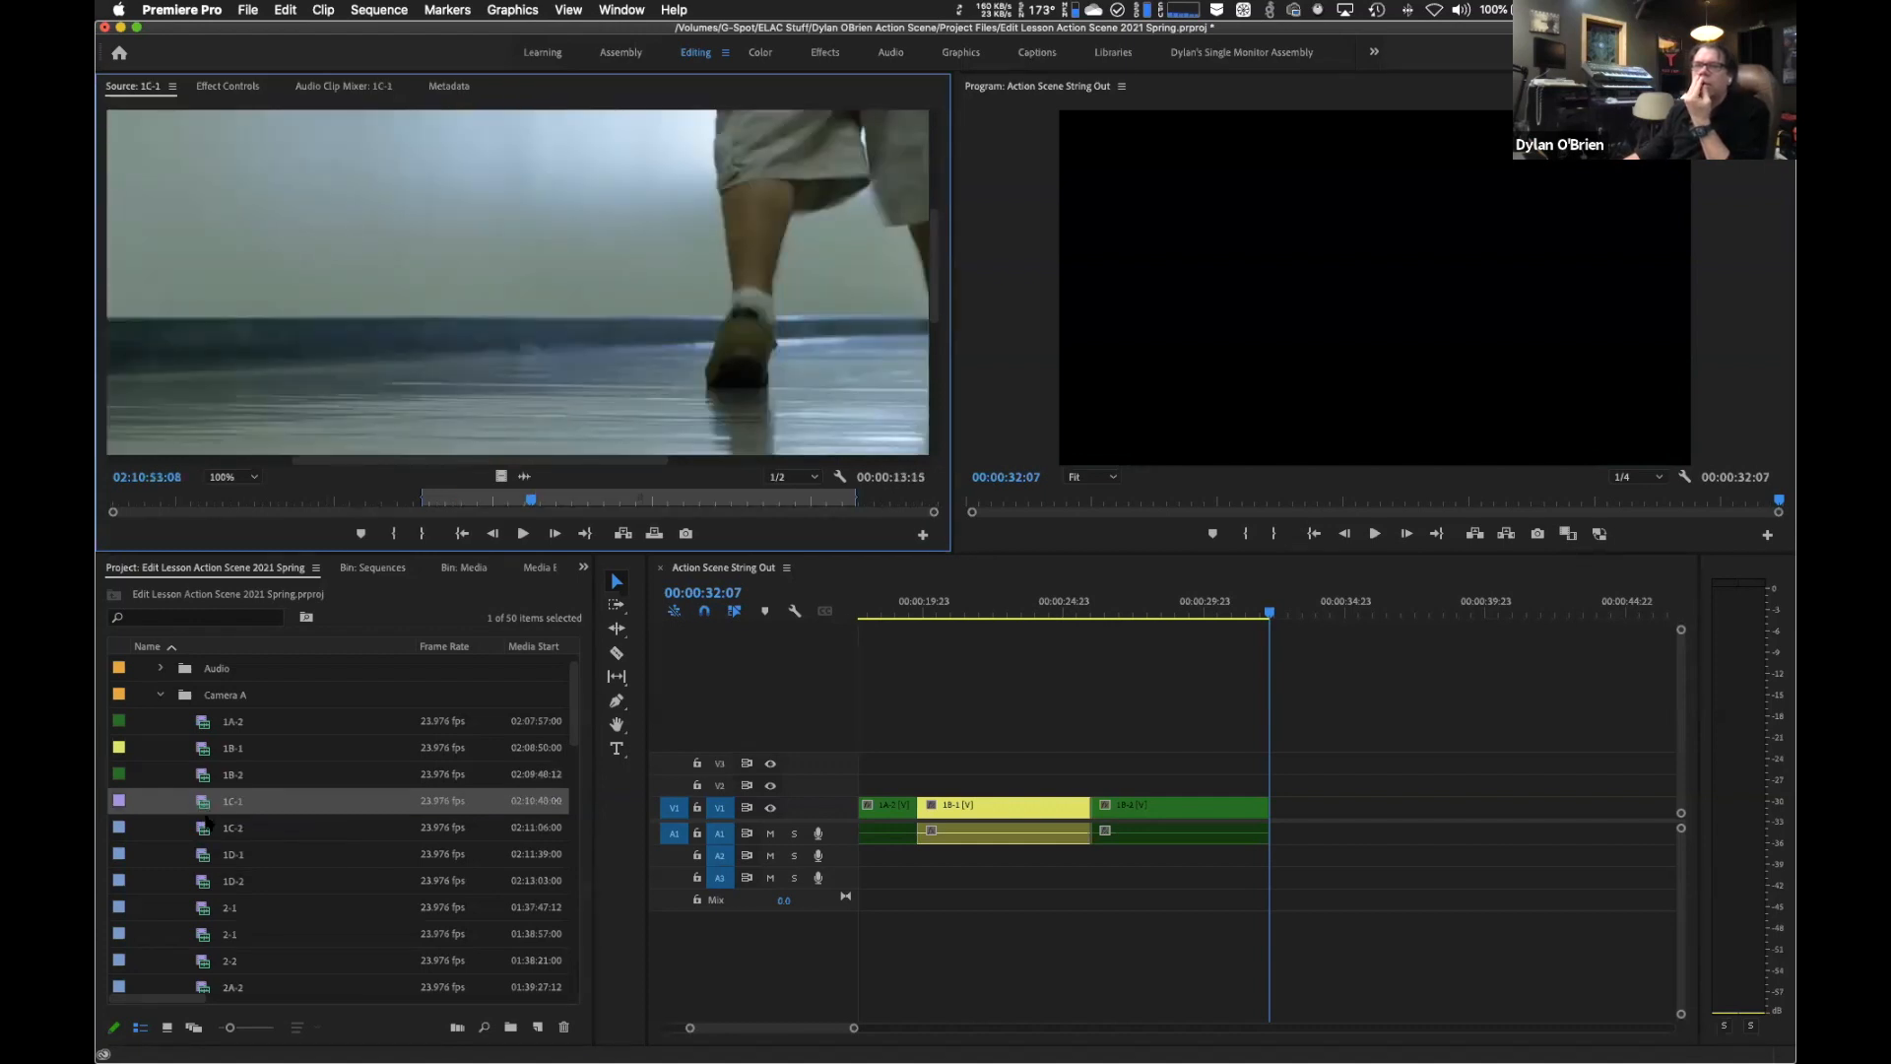
{"action": "double_click", "coordinate": [202, 832]}
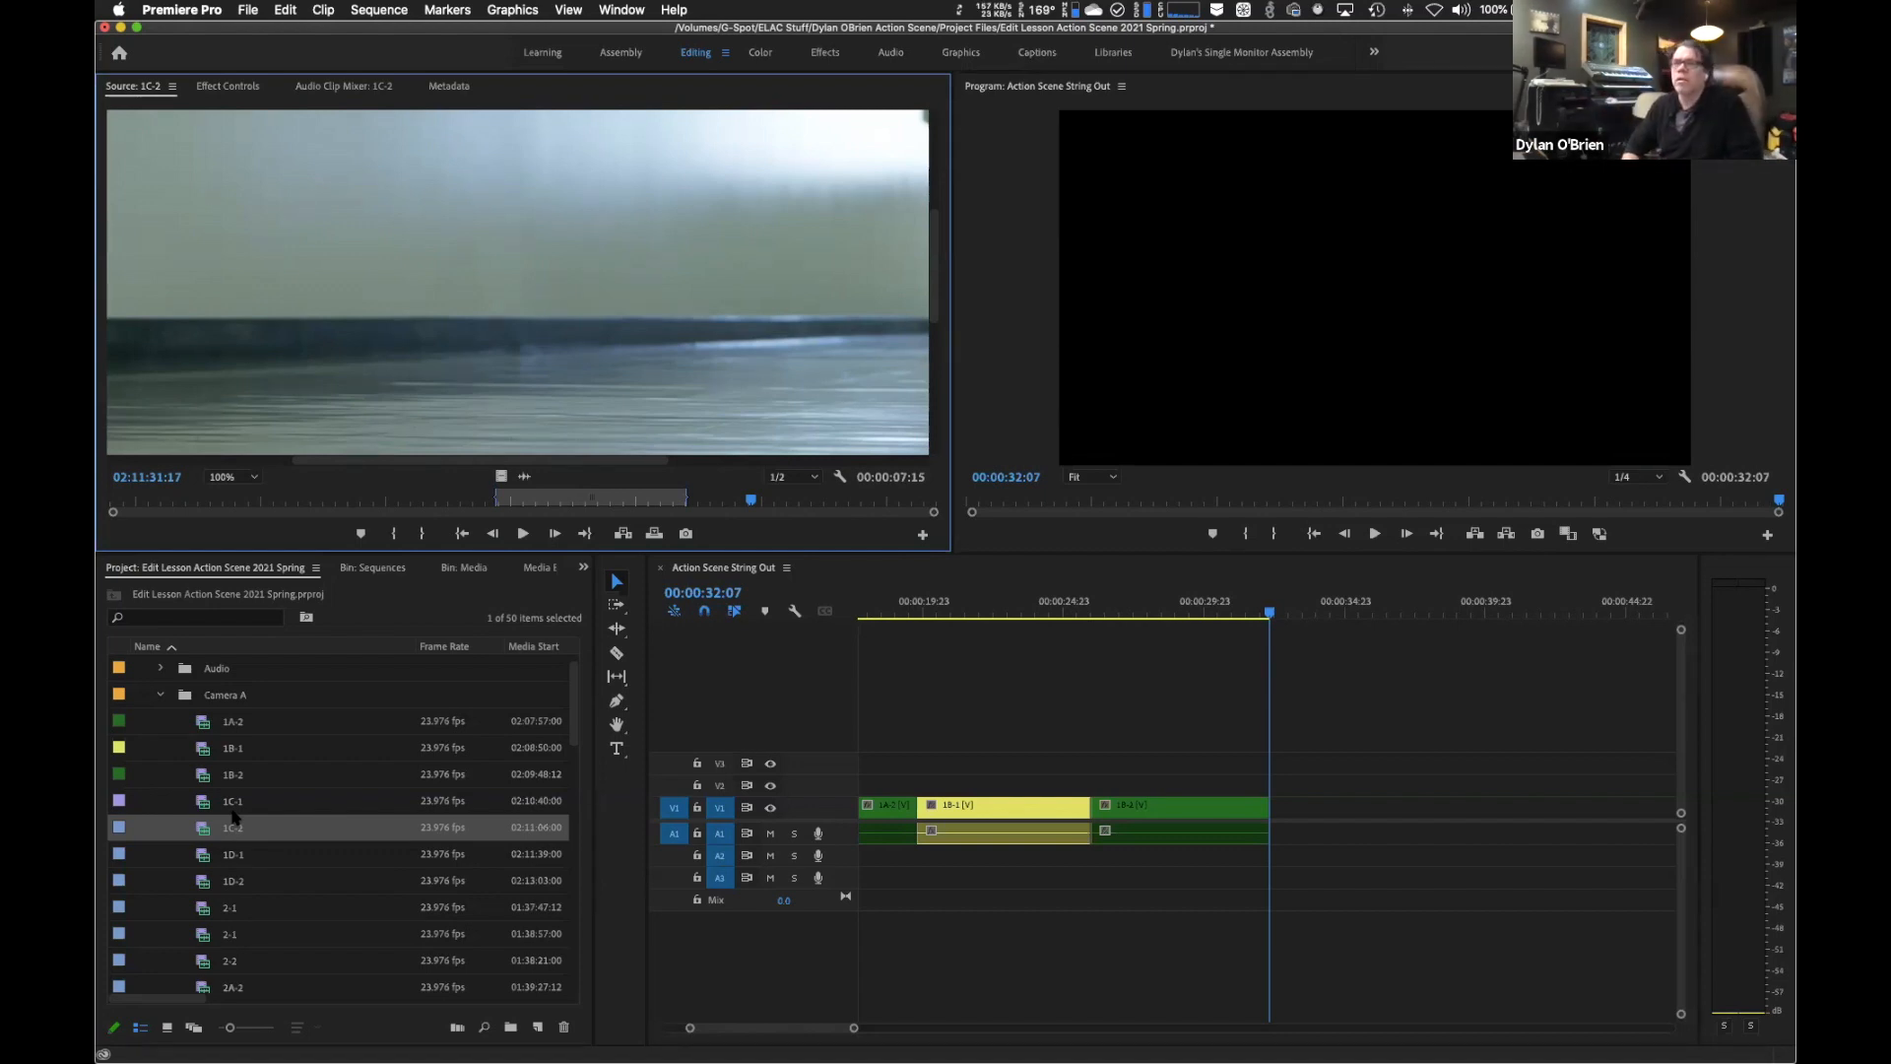
{"action": "key", "text": "space"}
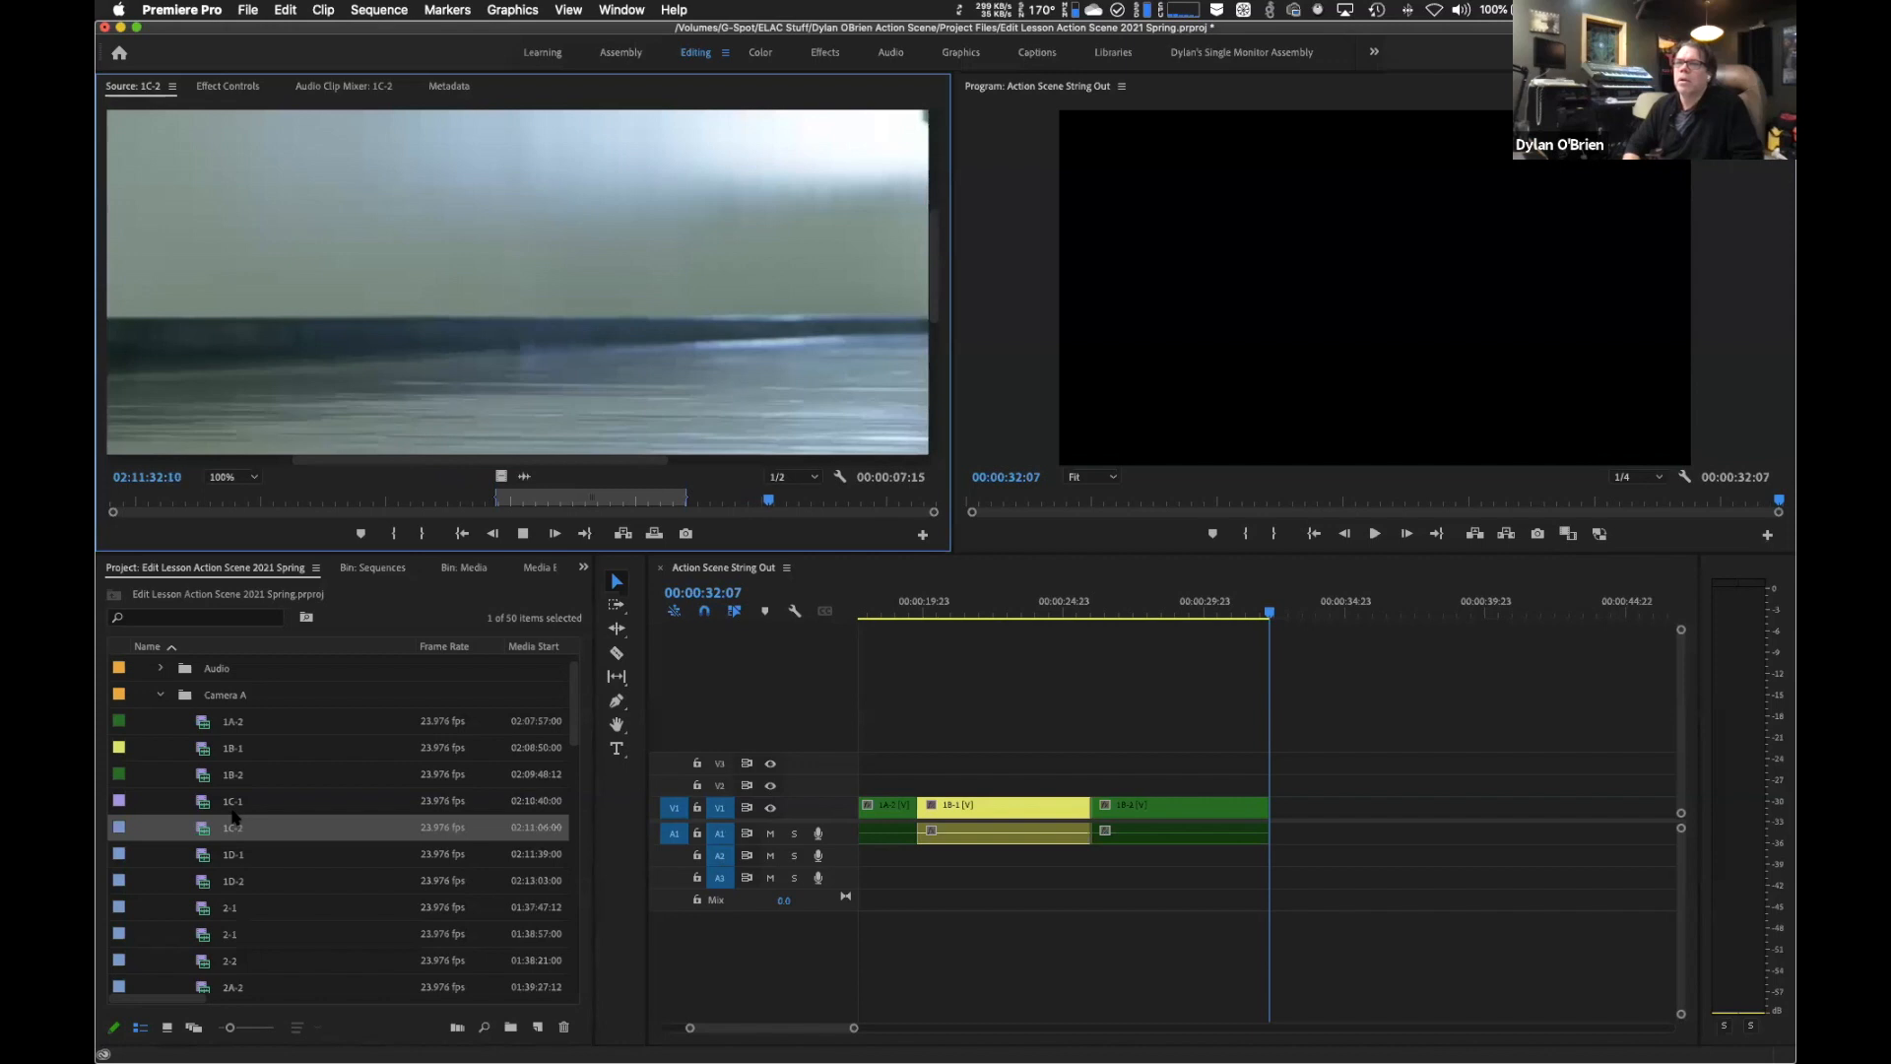
{"action": "key", "text": "Home"}
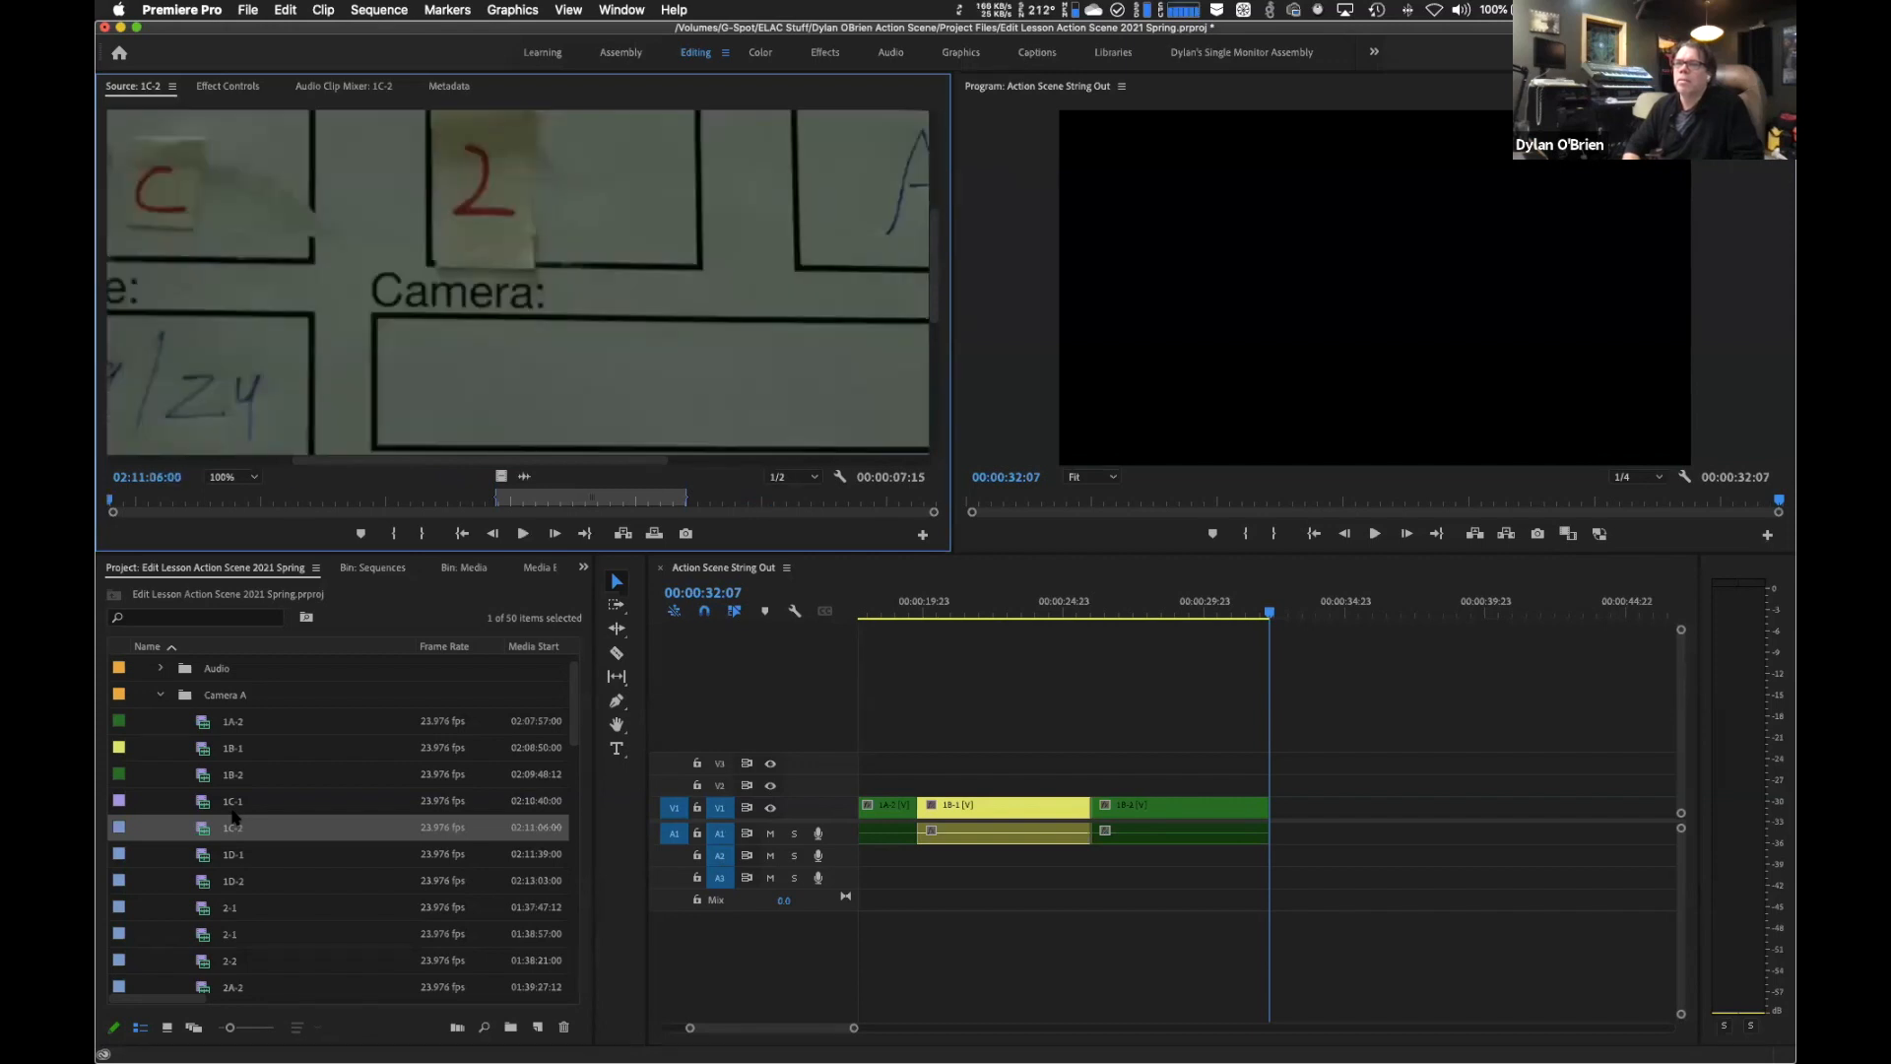
{"action": "key", "text": "space"}
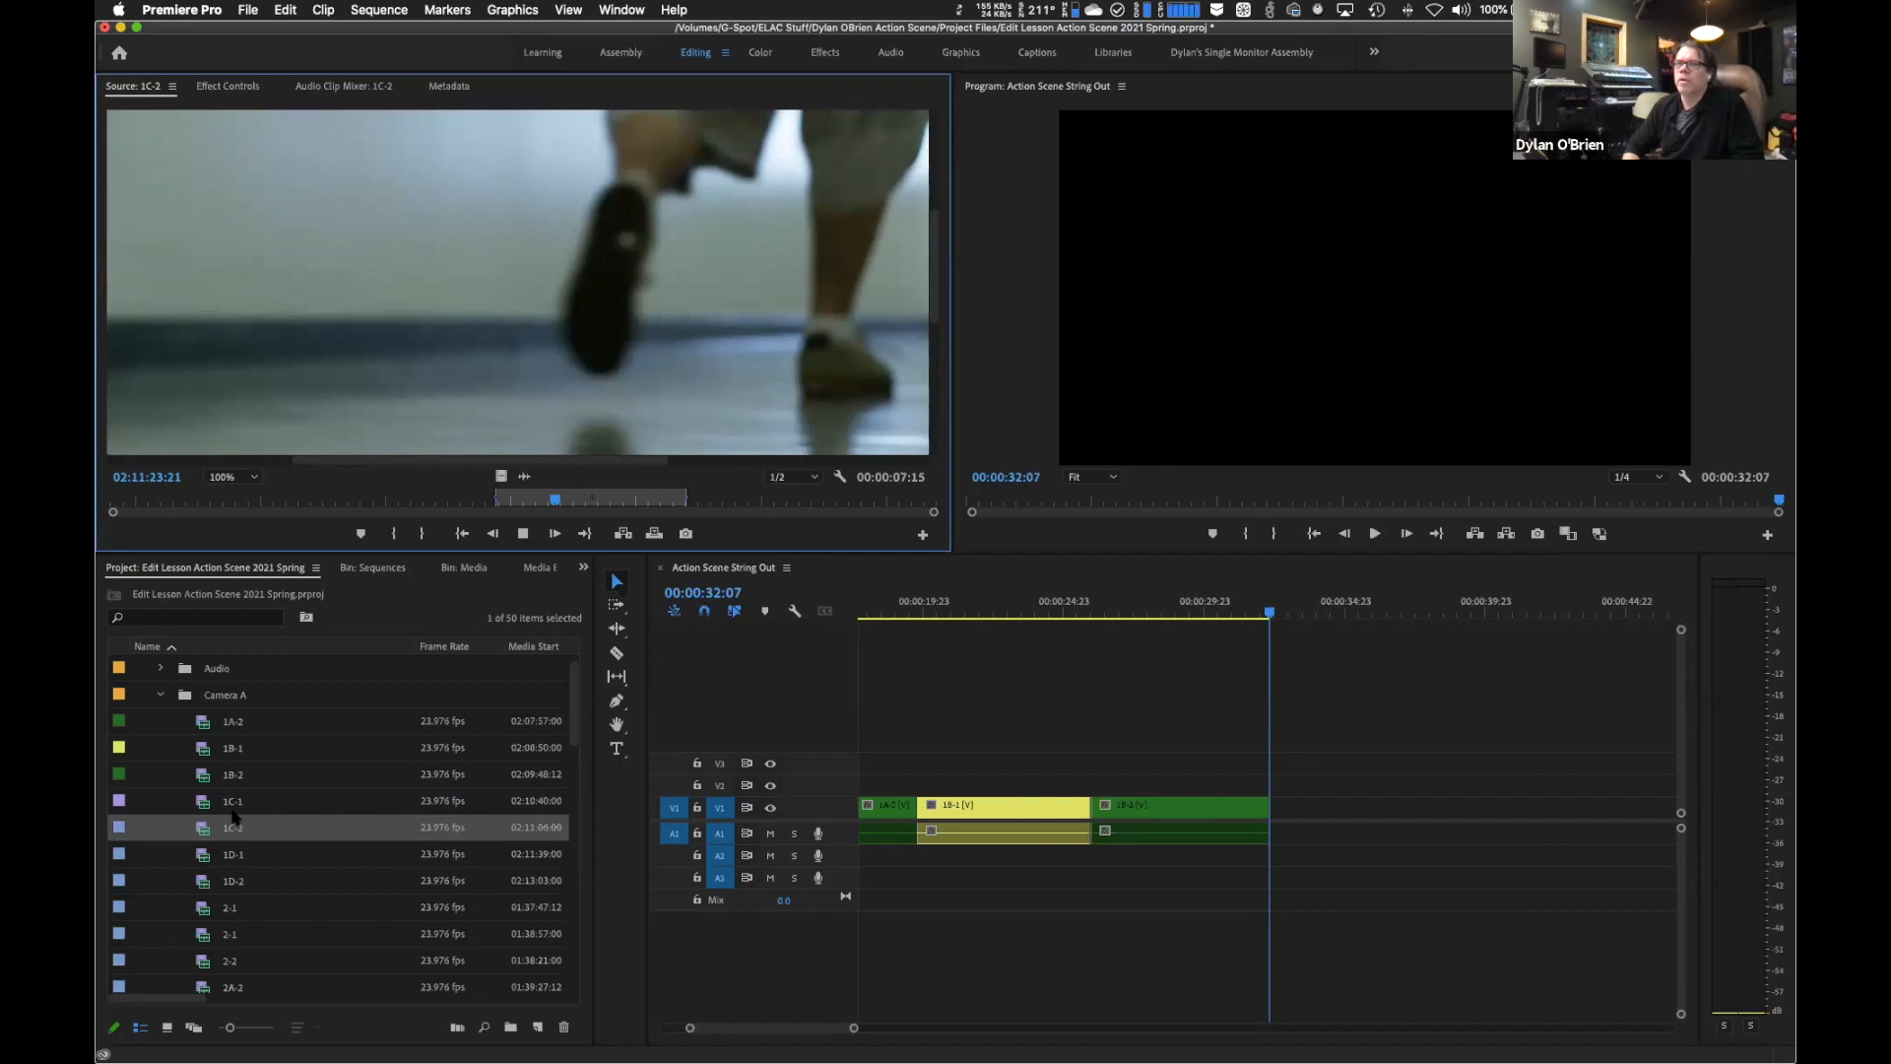
{"action": "key", "text": "j"}
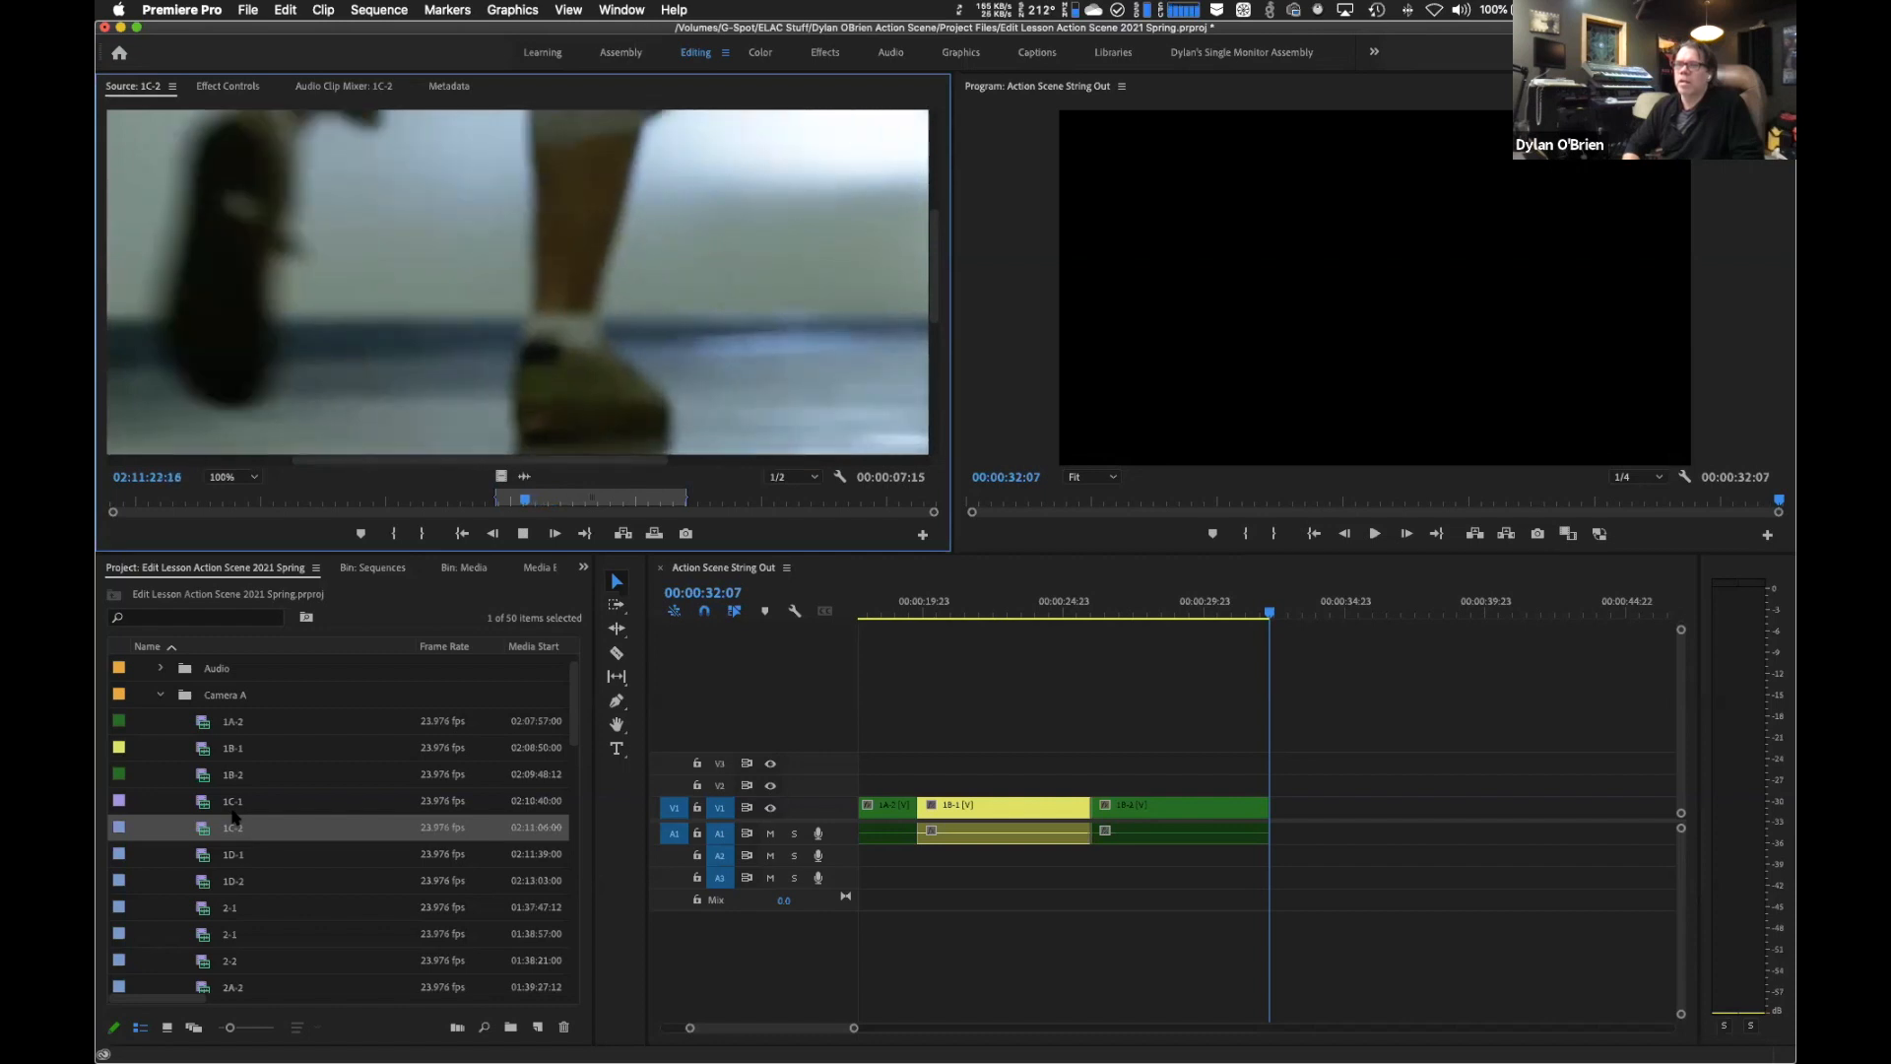
{"action": "key", "text": "k"}
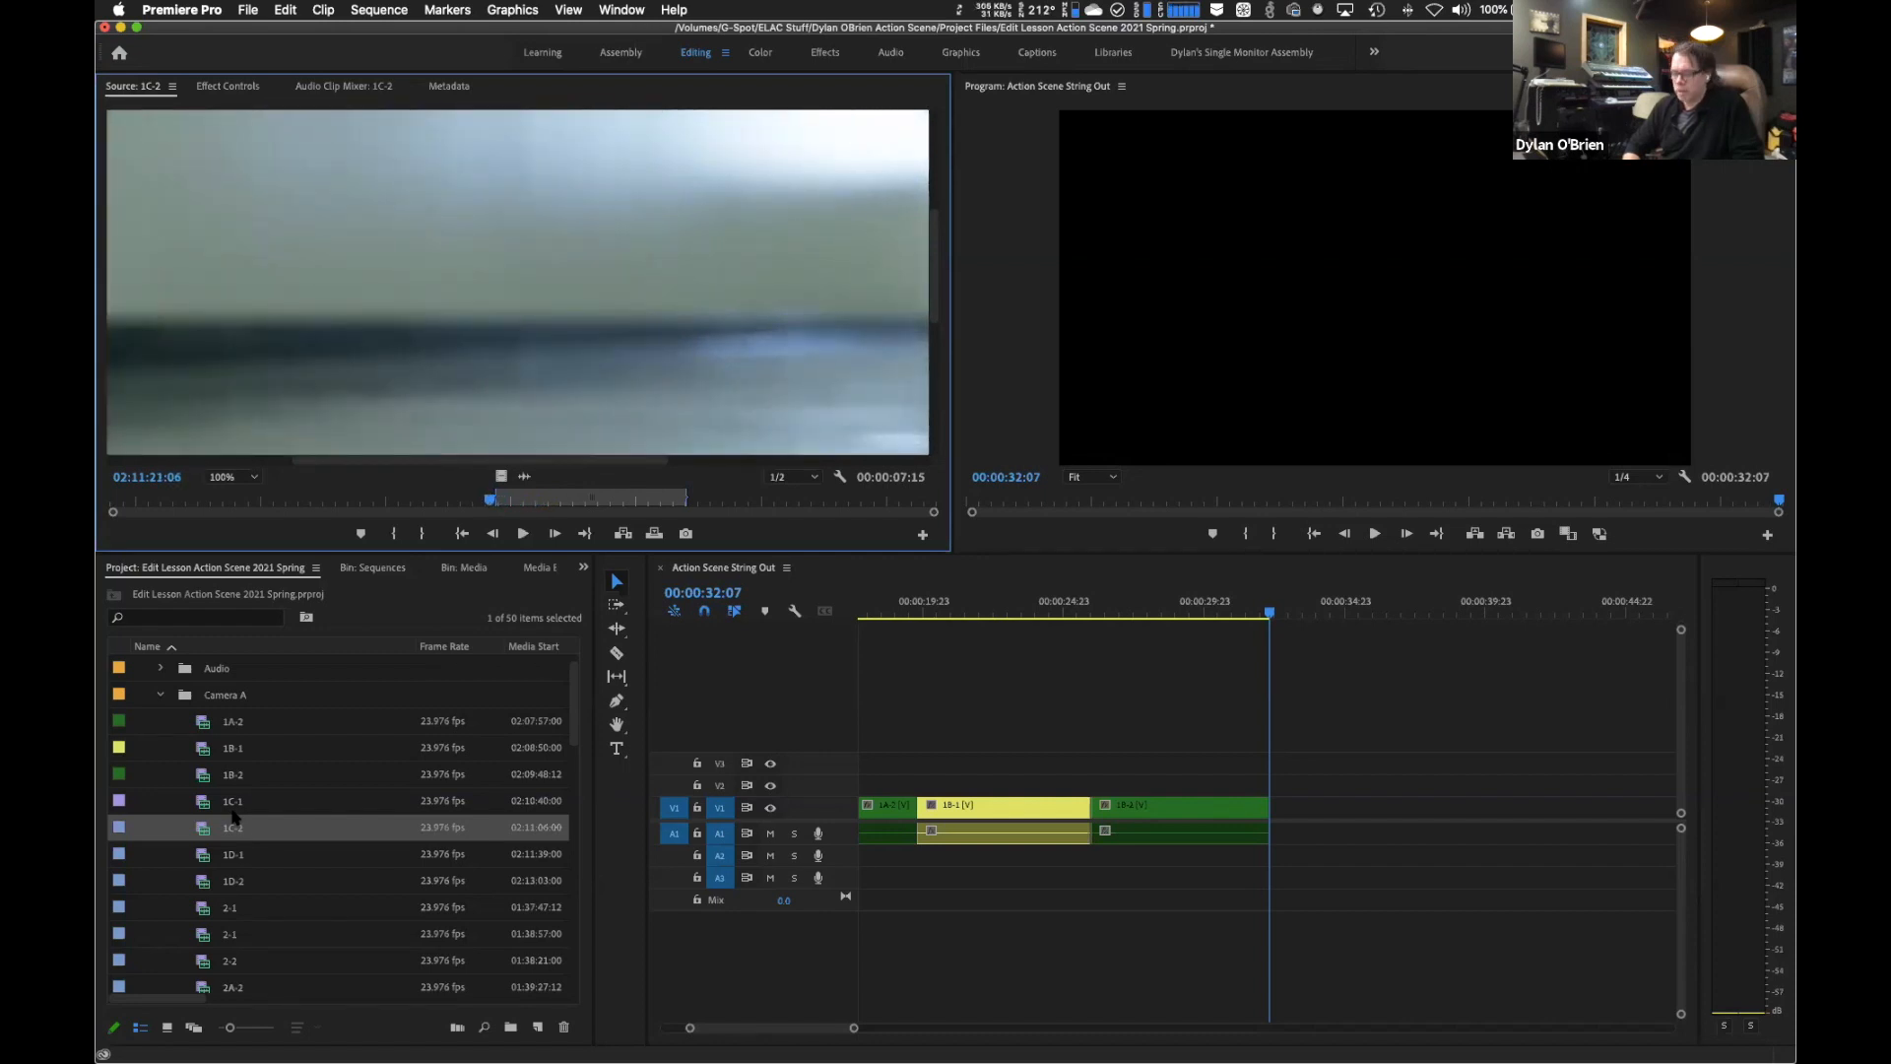
Set clip 1C-2's Out point at 02:11:25:18 and overwrite the marked range onto V1 and A1 directly after 1B-2.
{"action": "key", "text": "l"}
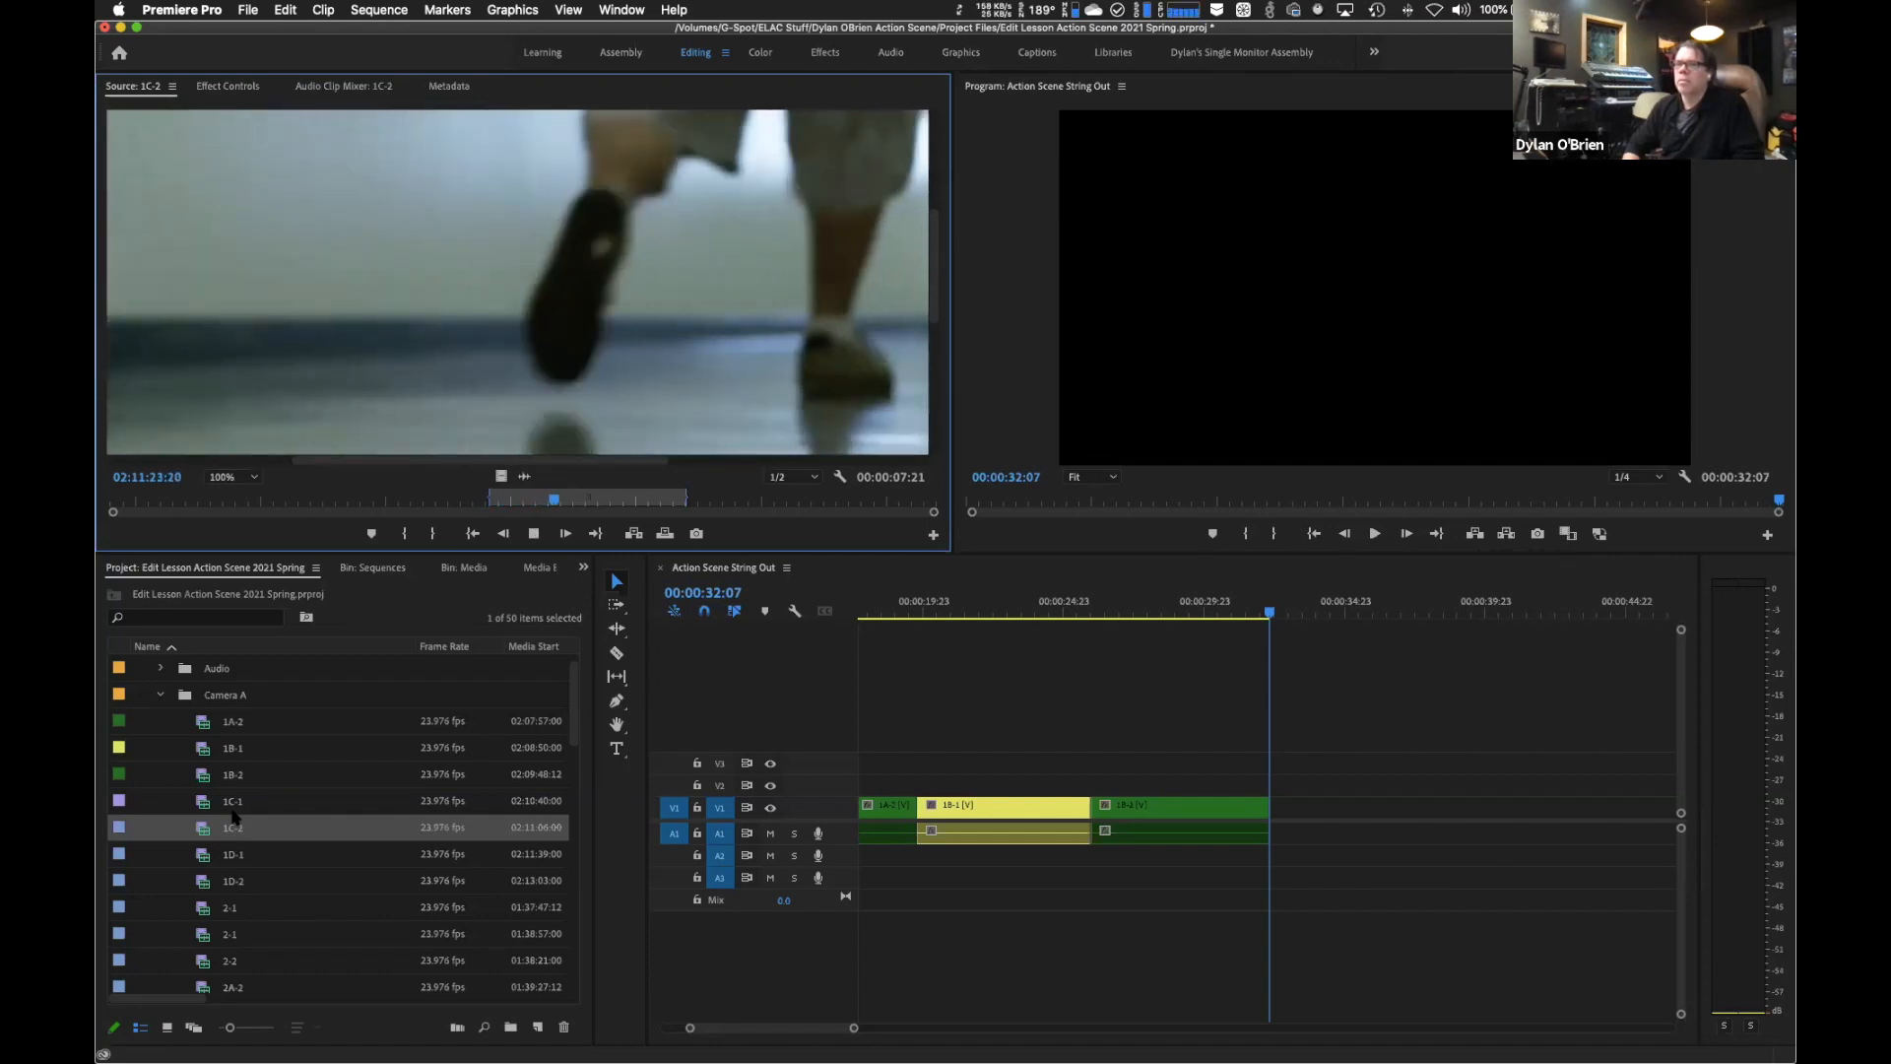
{"action": "key", "text": "k"}
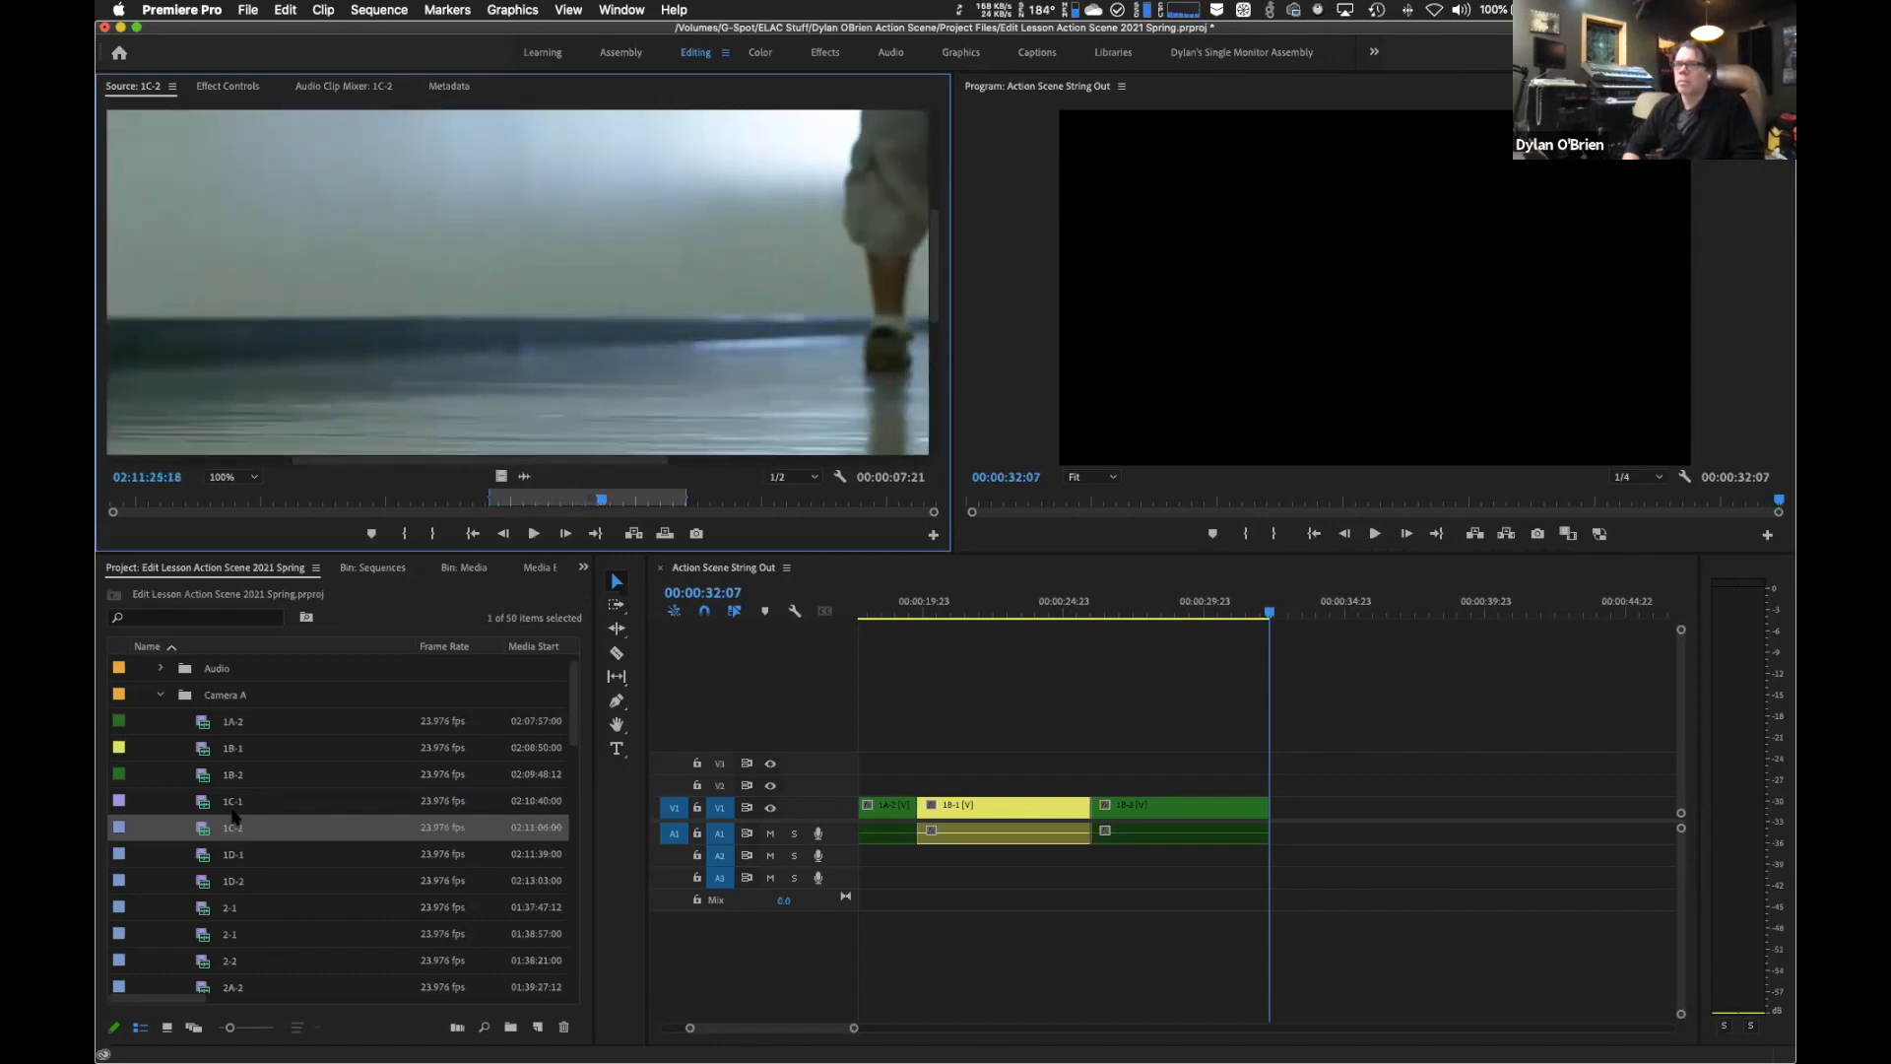
{"action": "key", "text": "o"}
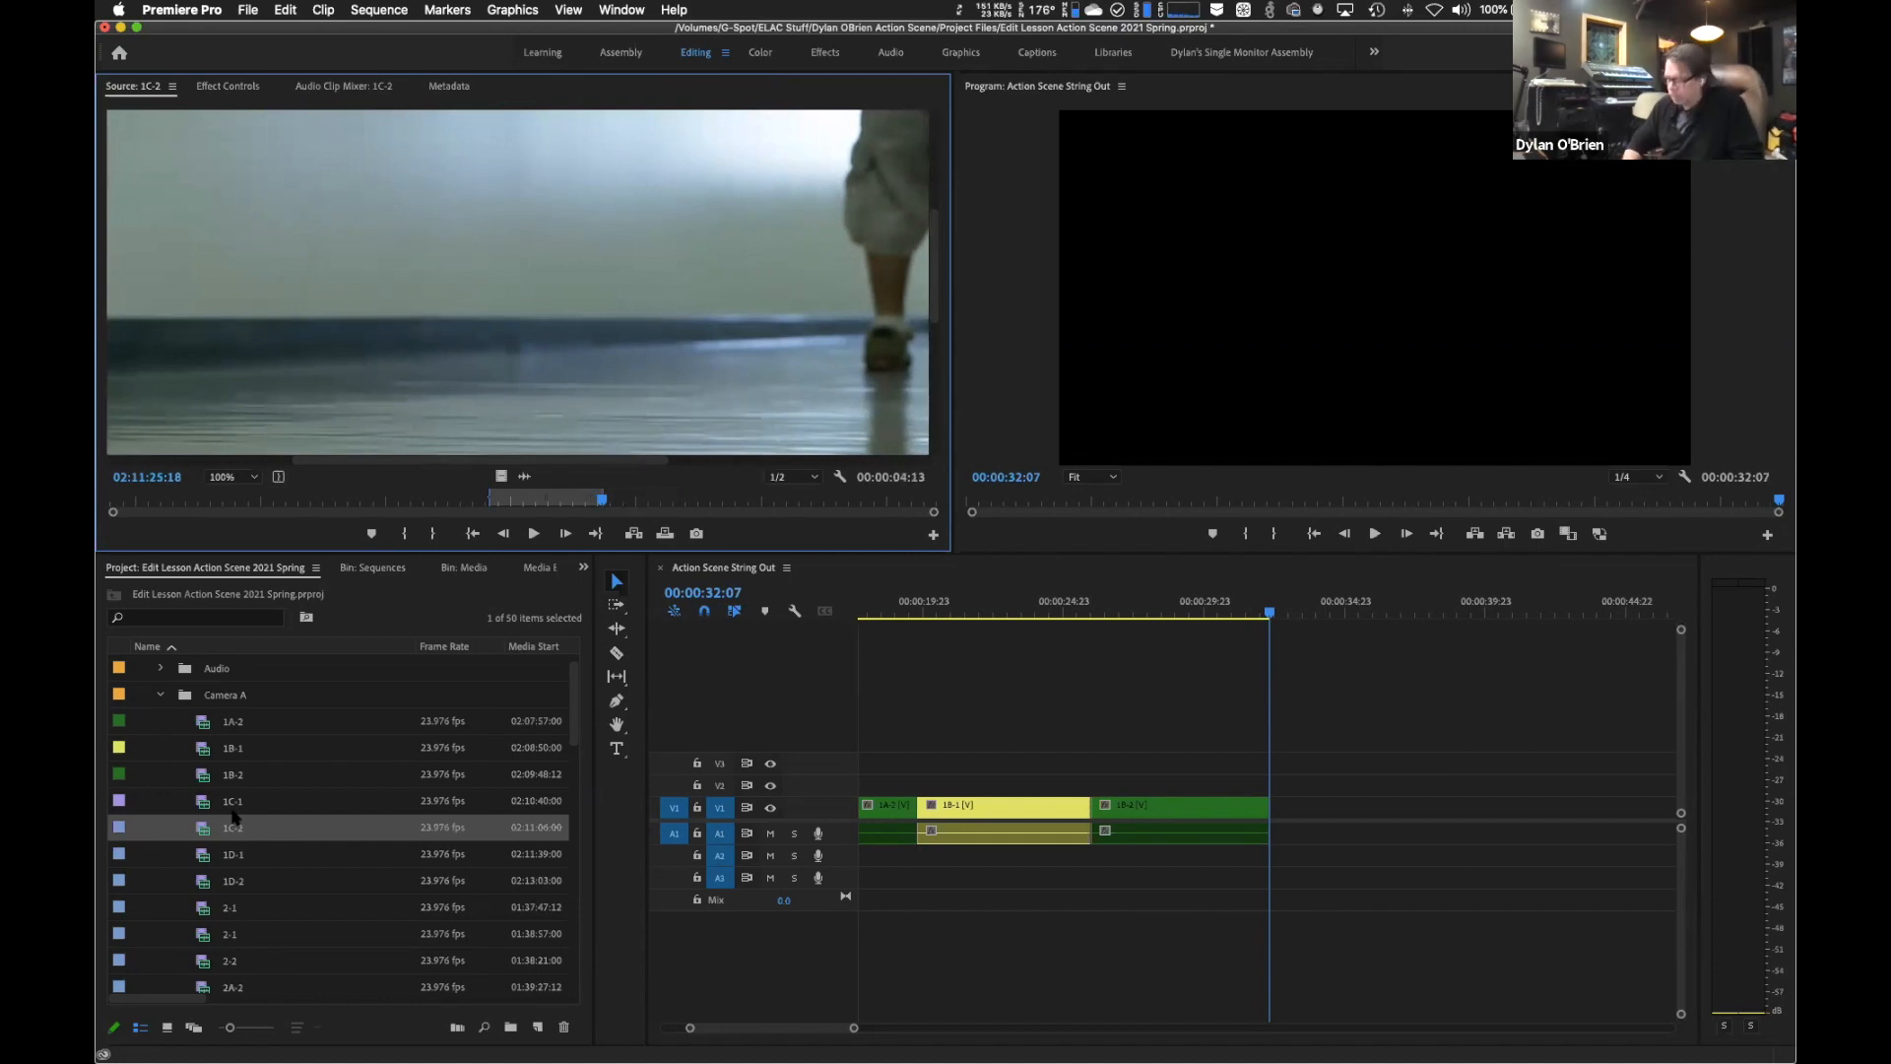
{"action": "key", "text": "period"}
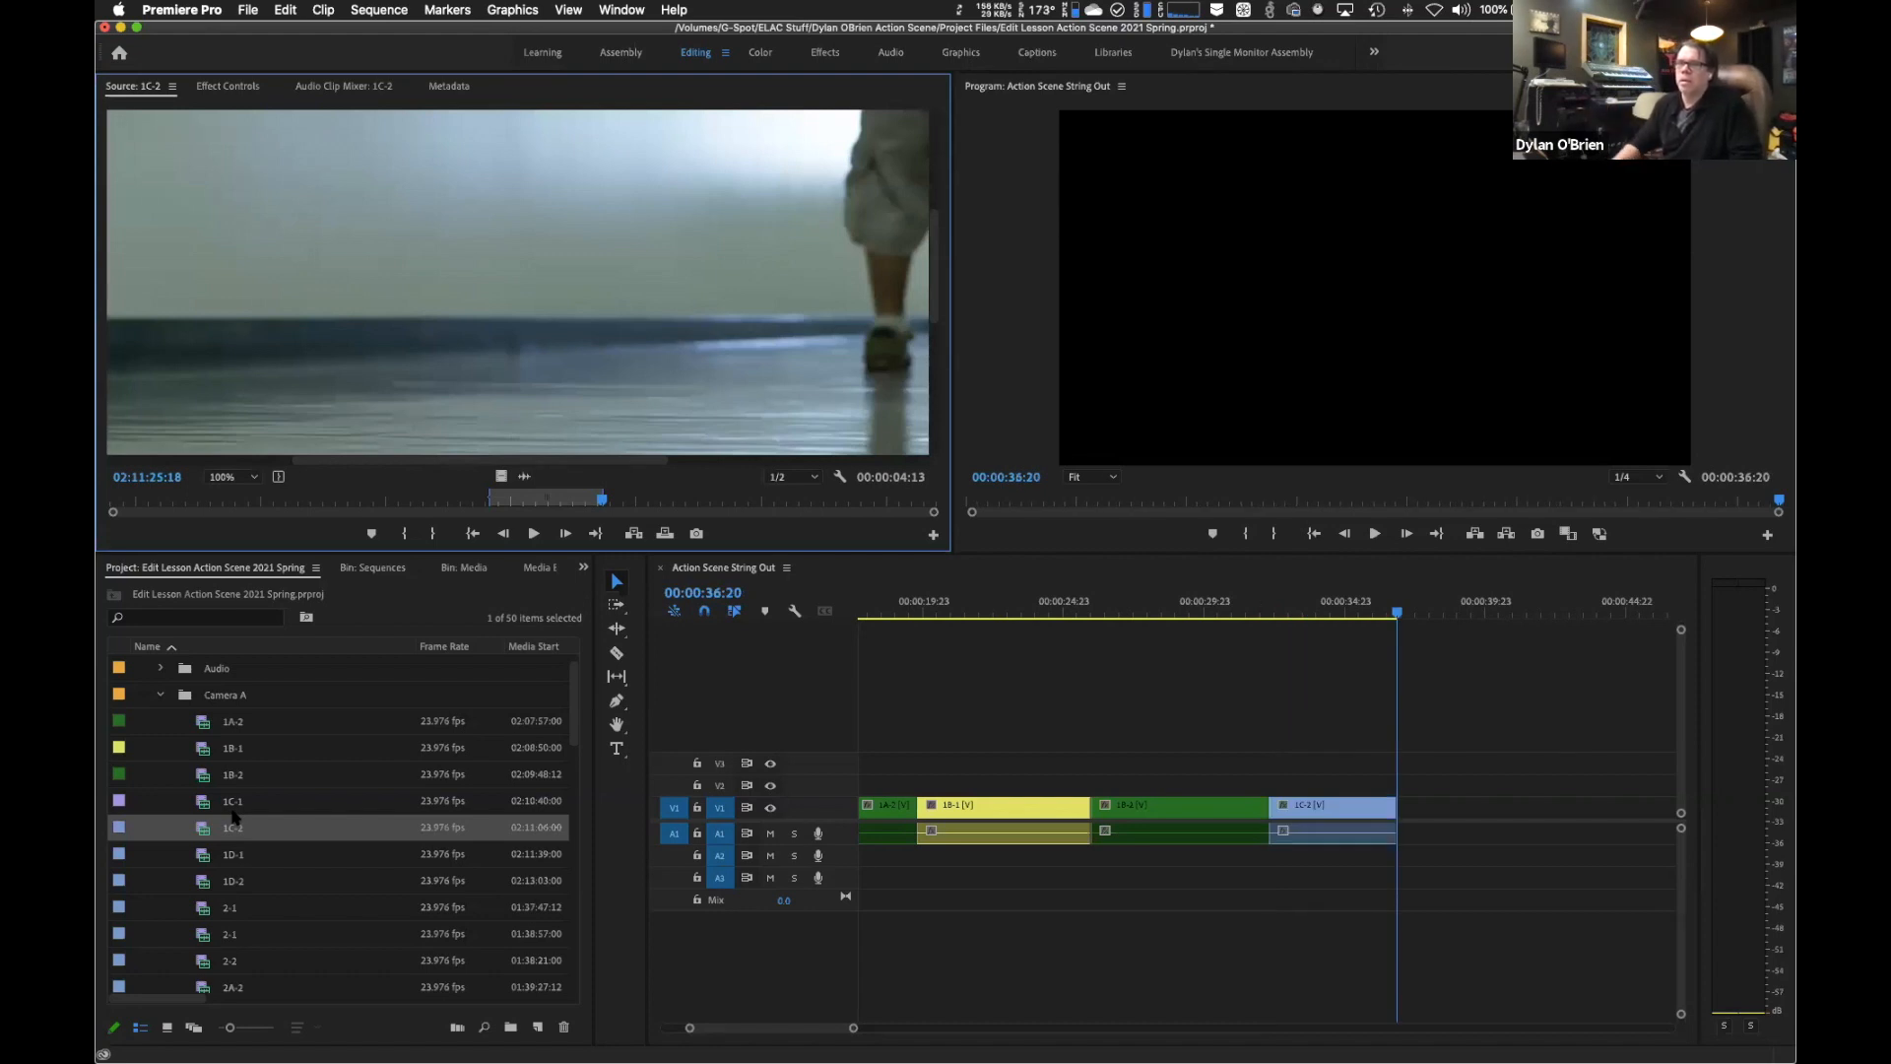
Open clip 1D-2 in the Source monitor, play backward from its end and set its In point at 02:13:31:17.
{"action": "double_click", "coordinate": [200, 857]}
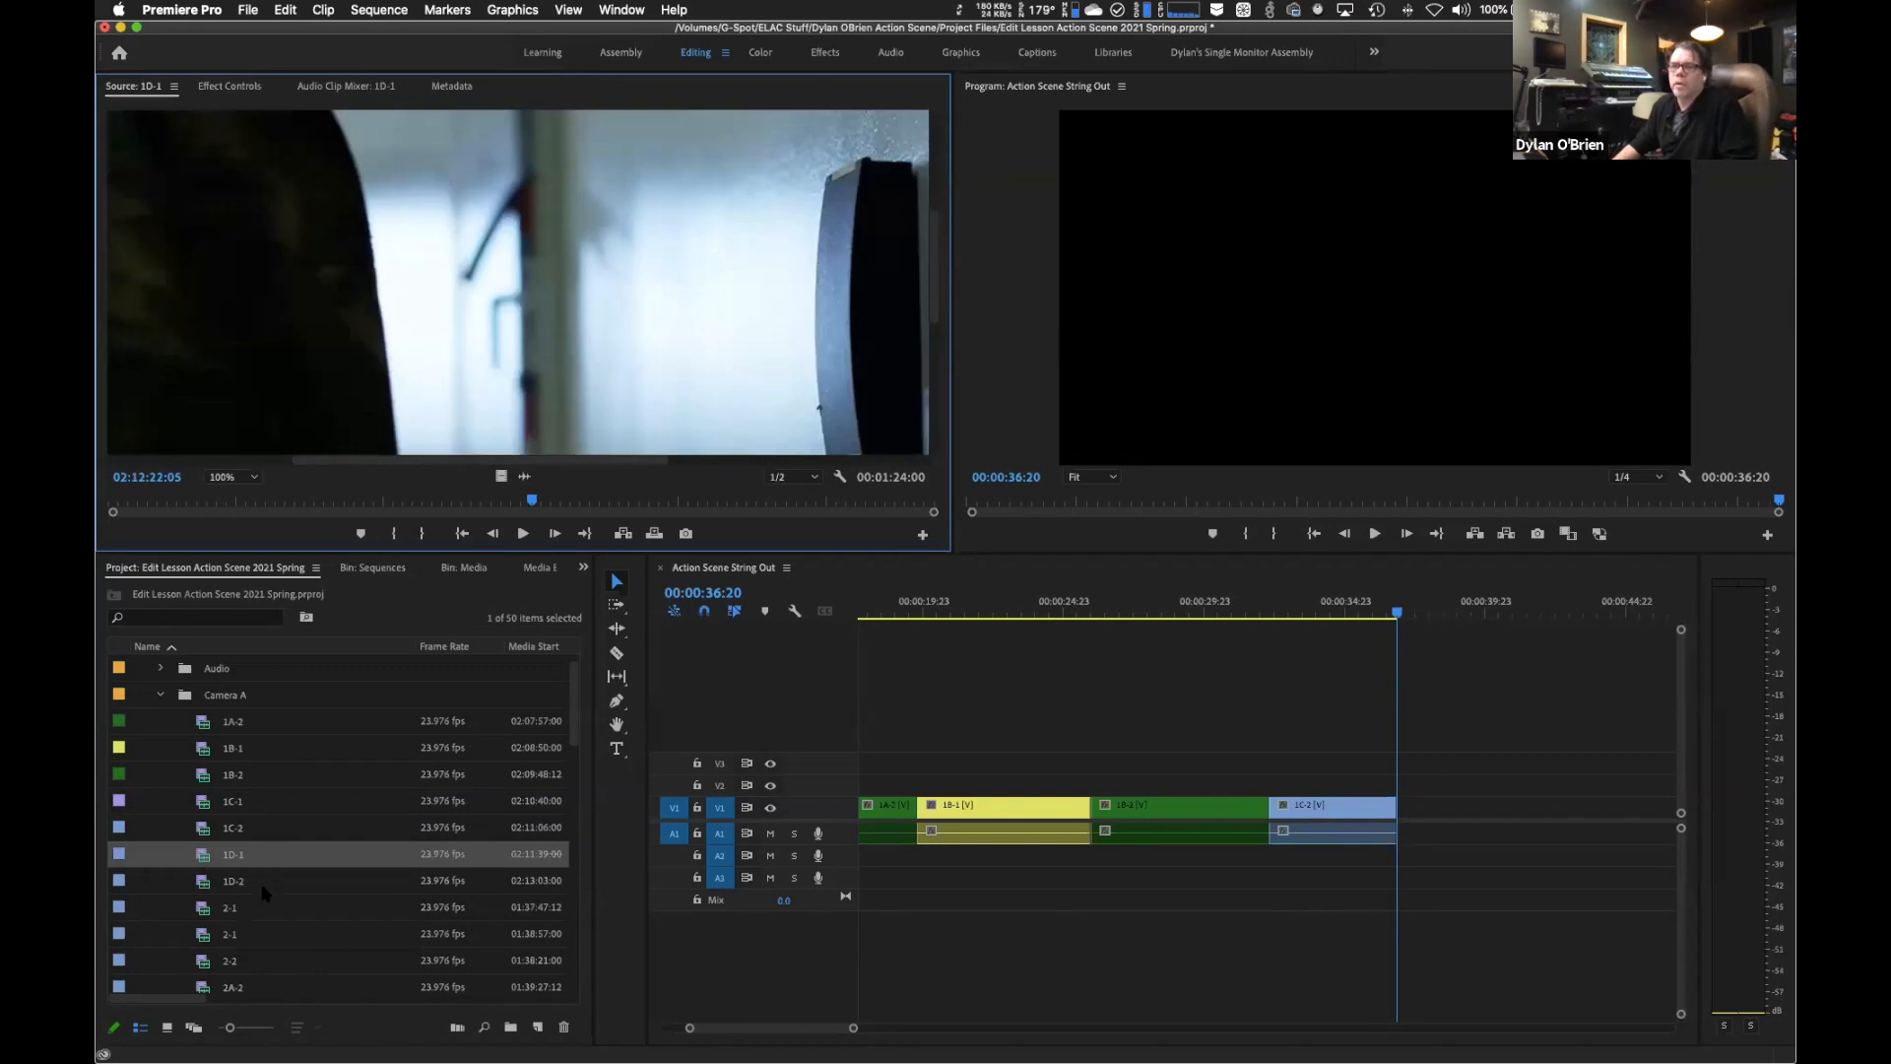
{"action": "double_click", "coordinate": [200, 884]}
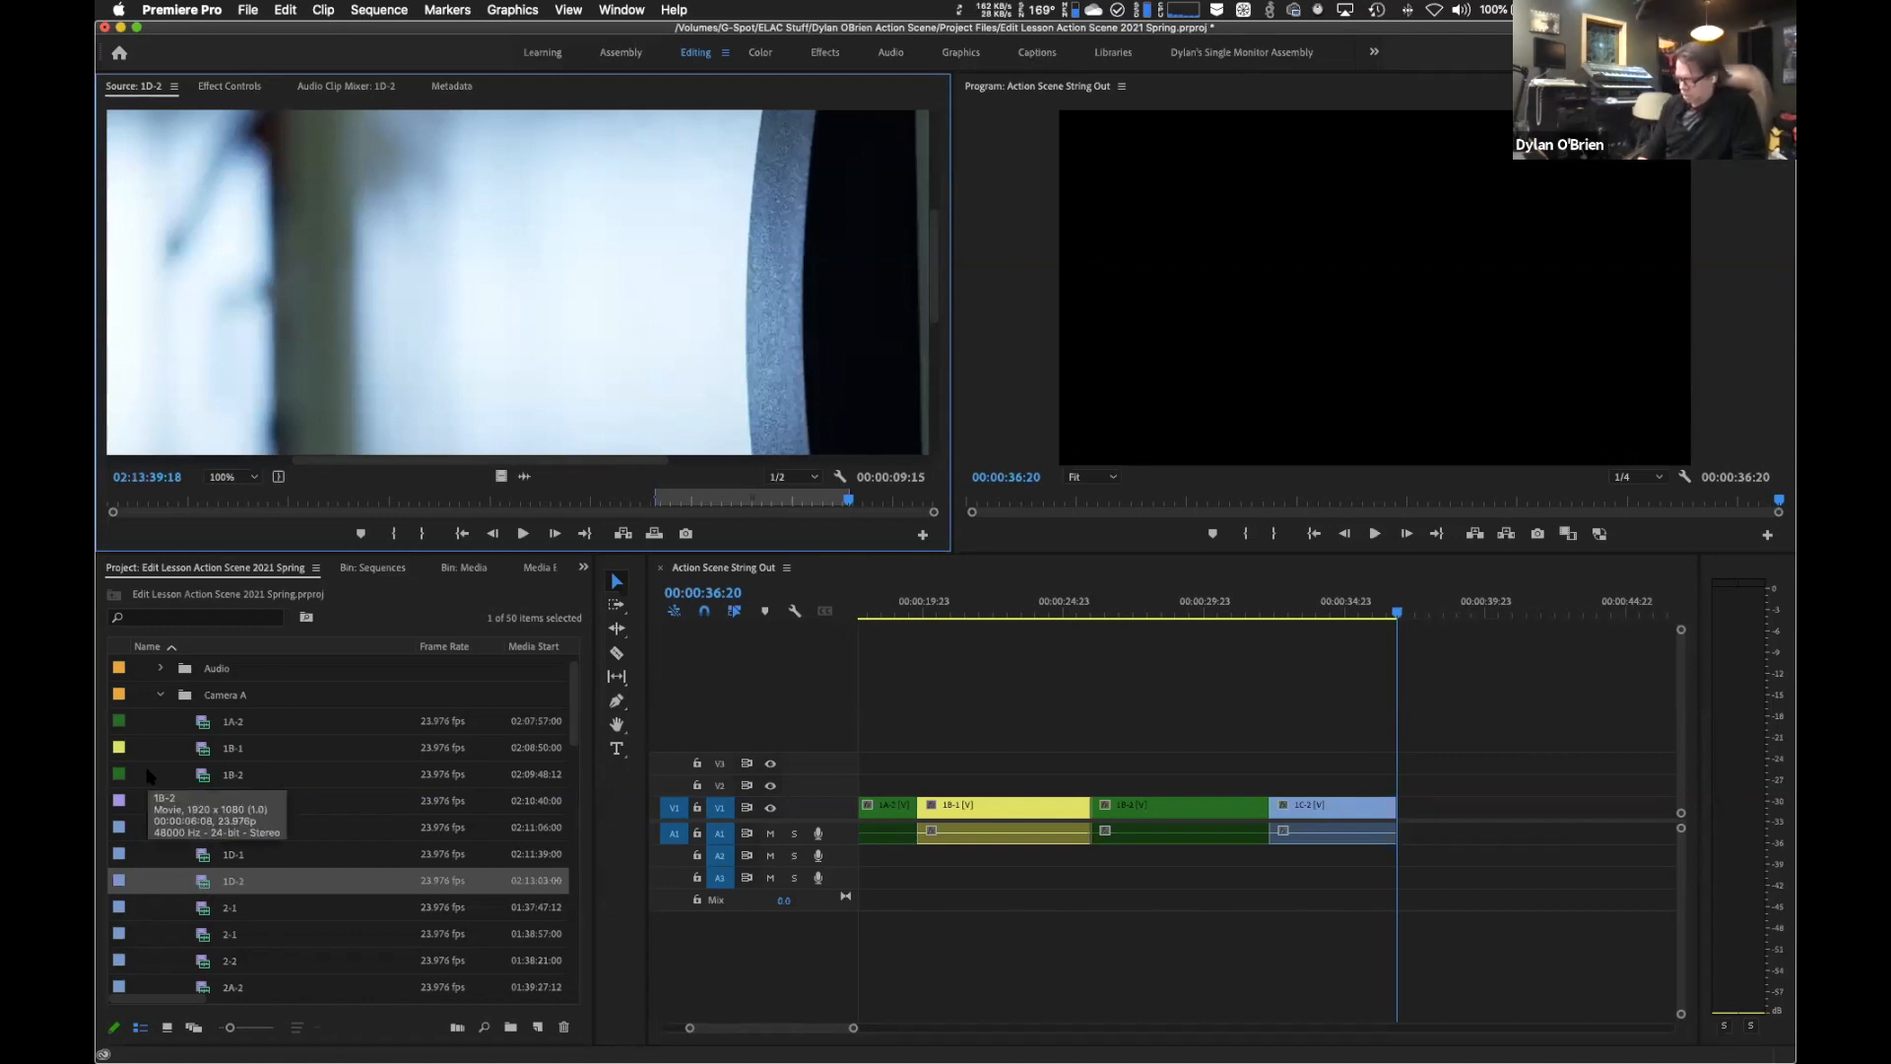
{"action": "key", "text": "space"}
{"action": "key", "text": "j"}
{"action": "key", "text": "j"}
{"action": "key", "text": "j"}
{"action": "key", "text": "j"}
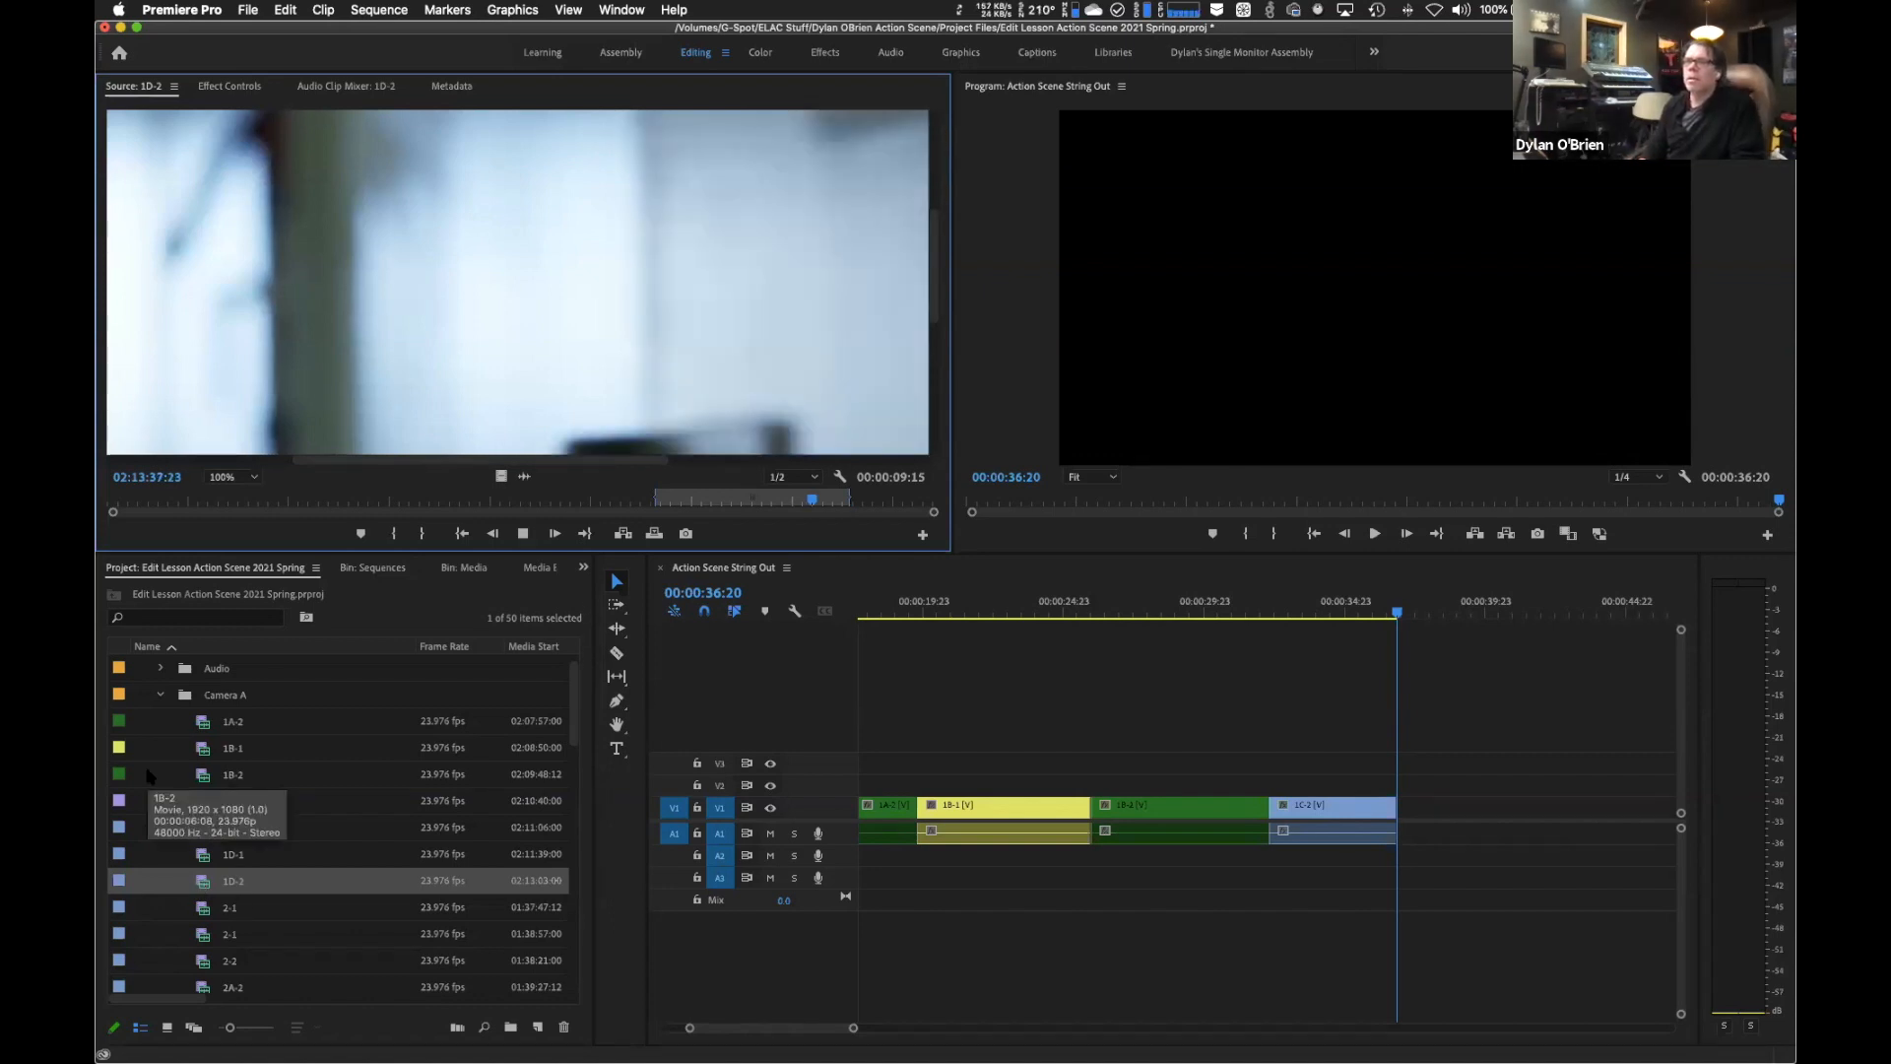
{"action": "key", "text": "k"}
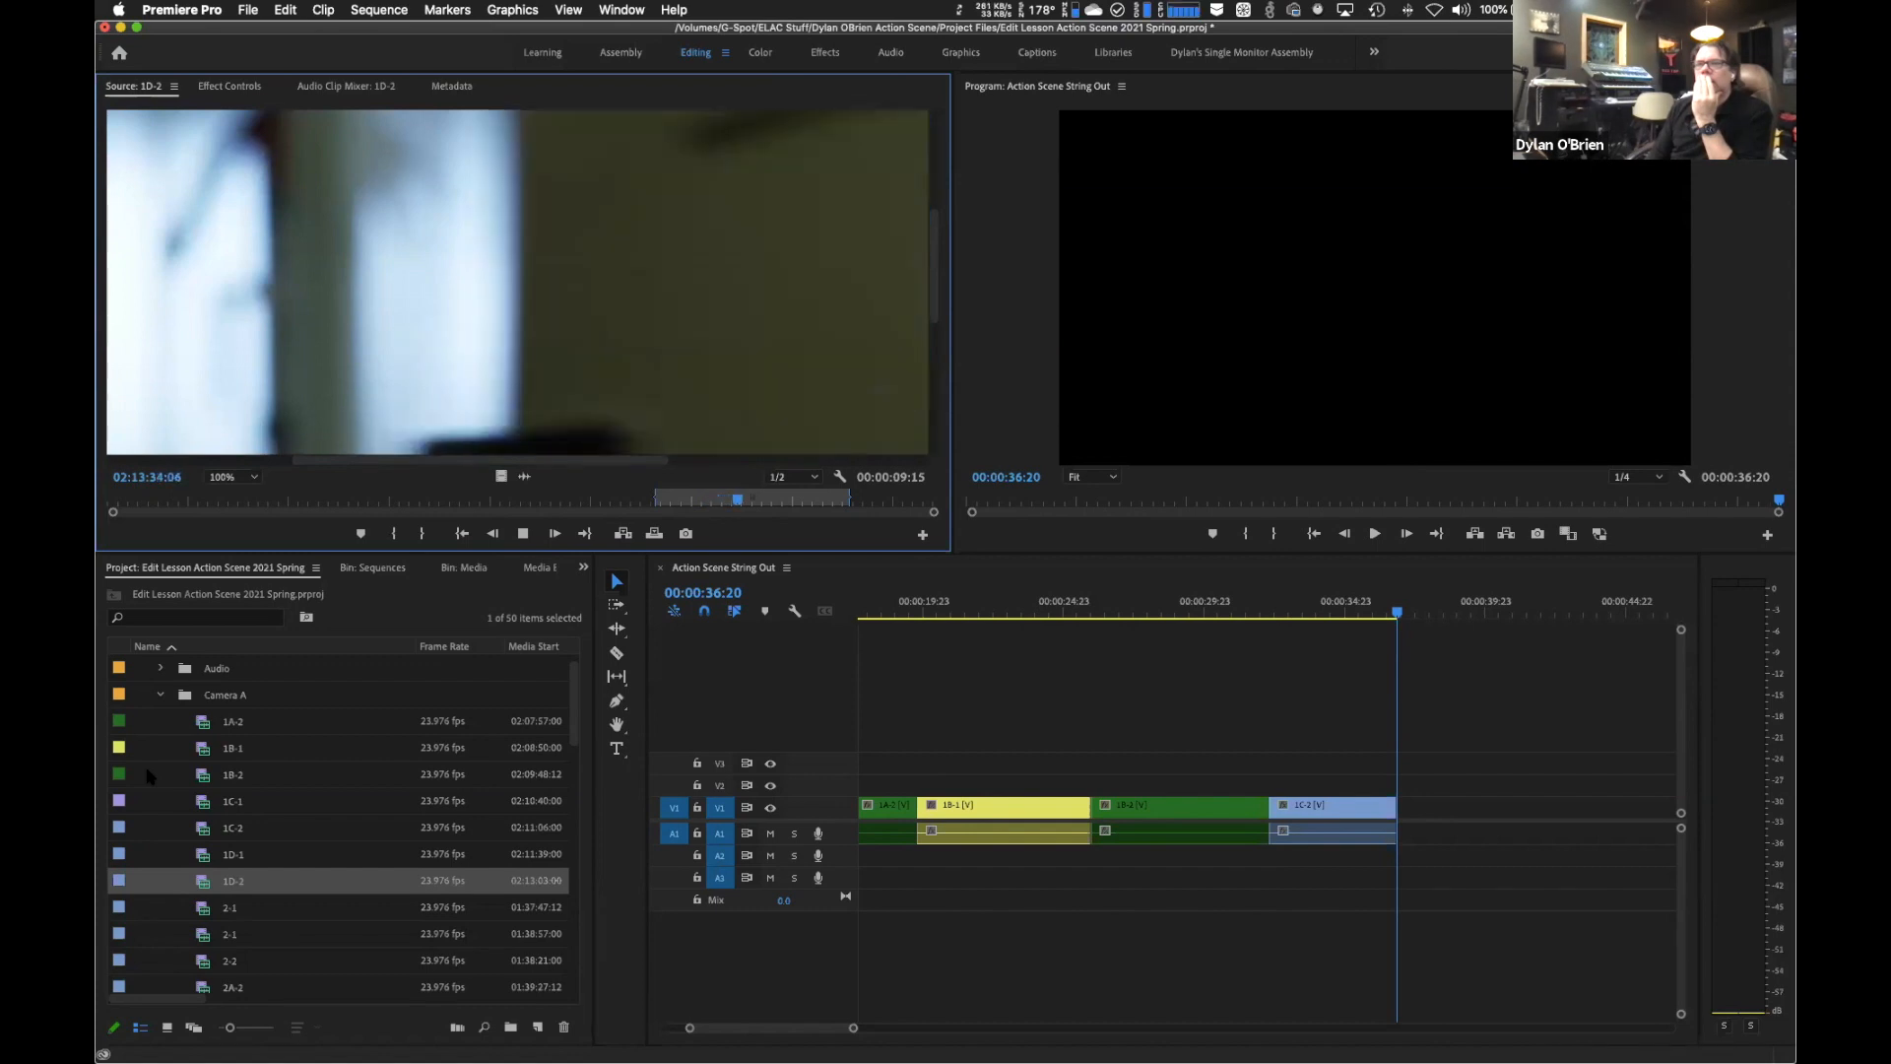
{"action": "key", "text": "j"}
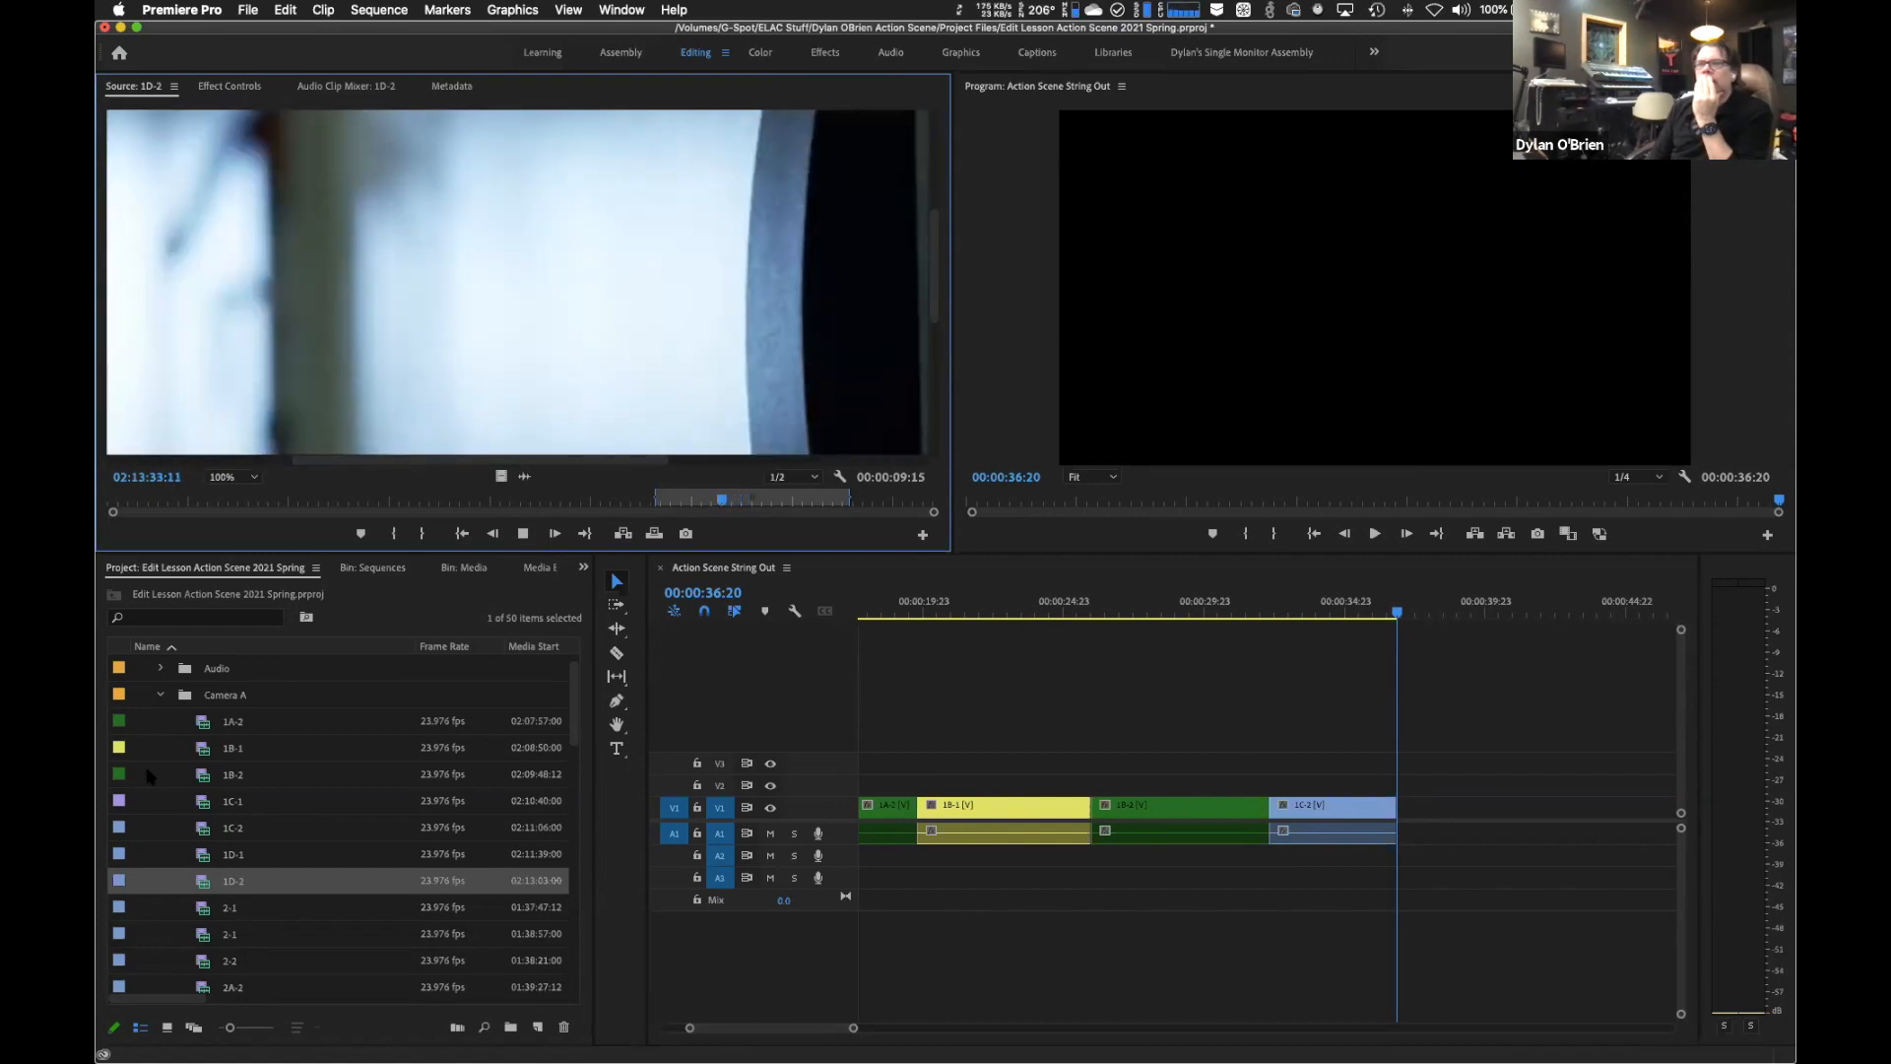
{"action": "key", "text": "k"}
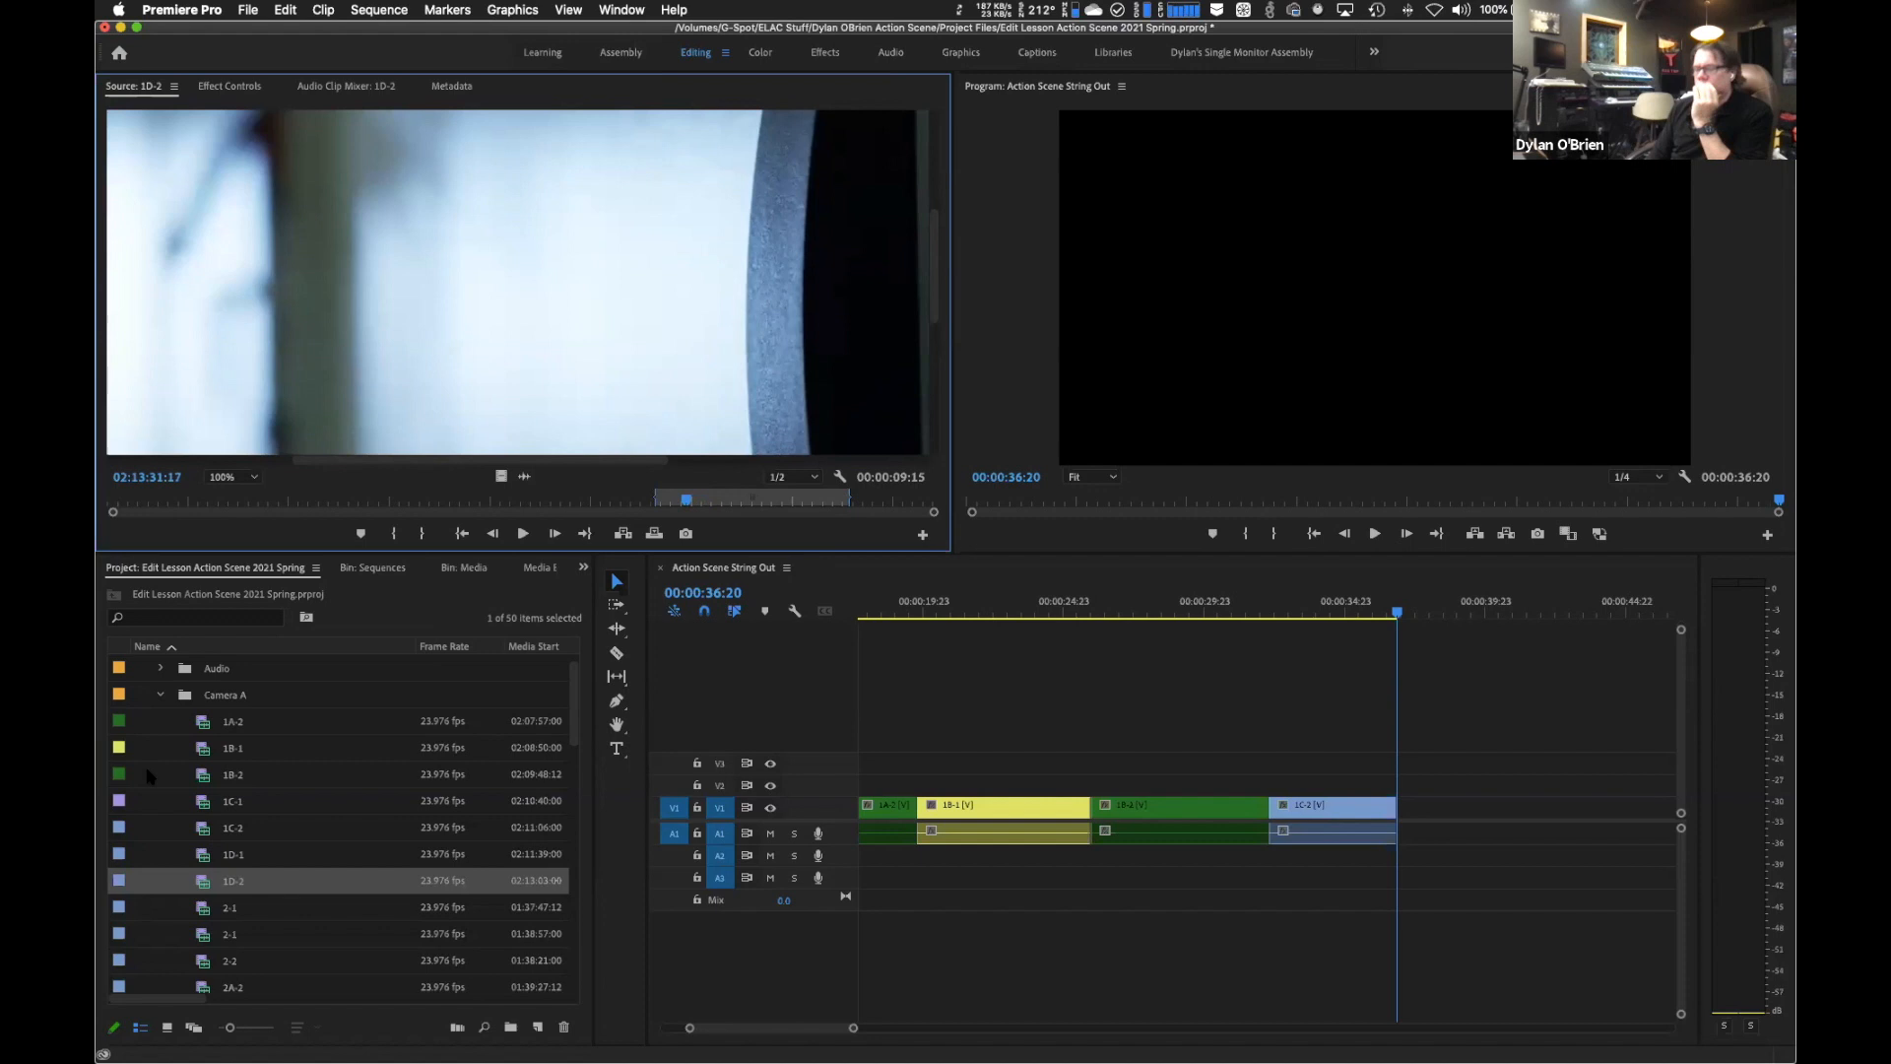
{"action": "key", "text": "i"}
Set clip 1D-2's Out point at 02:13:39:11 and overwrite the marked range onto V1 and A1 directly after 1C-2.
{"action": "key", "text": "l"}
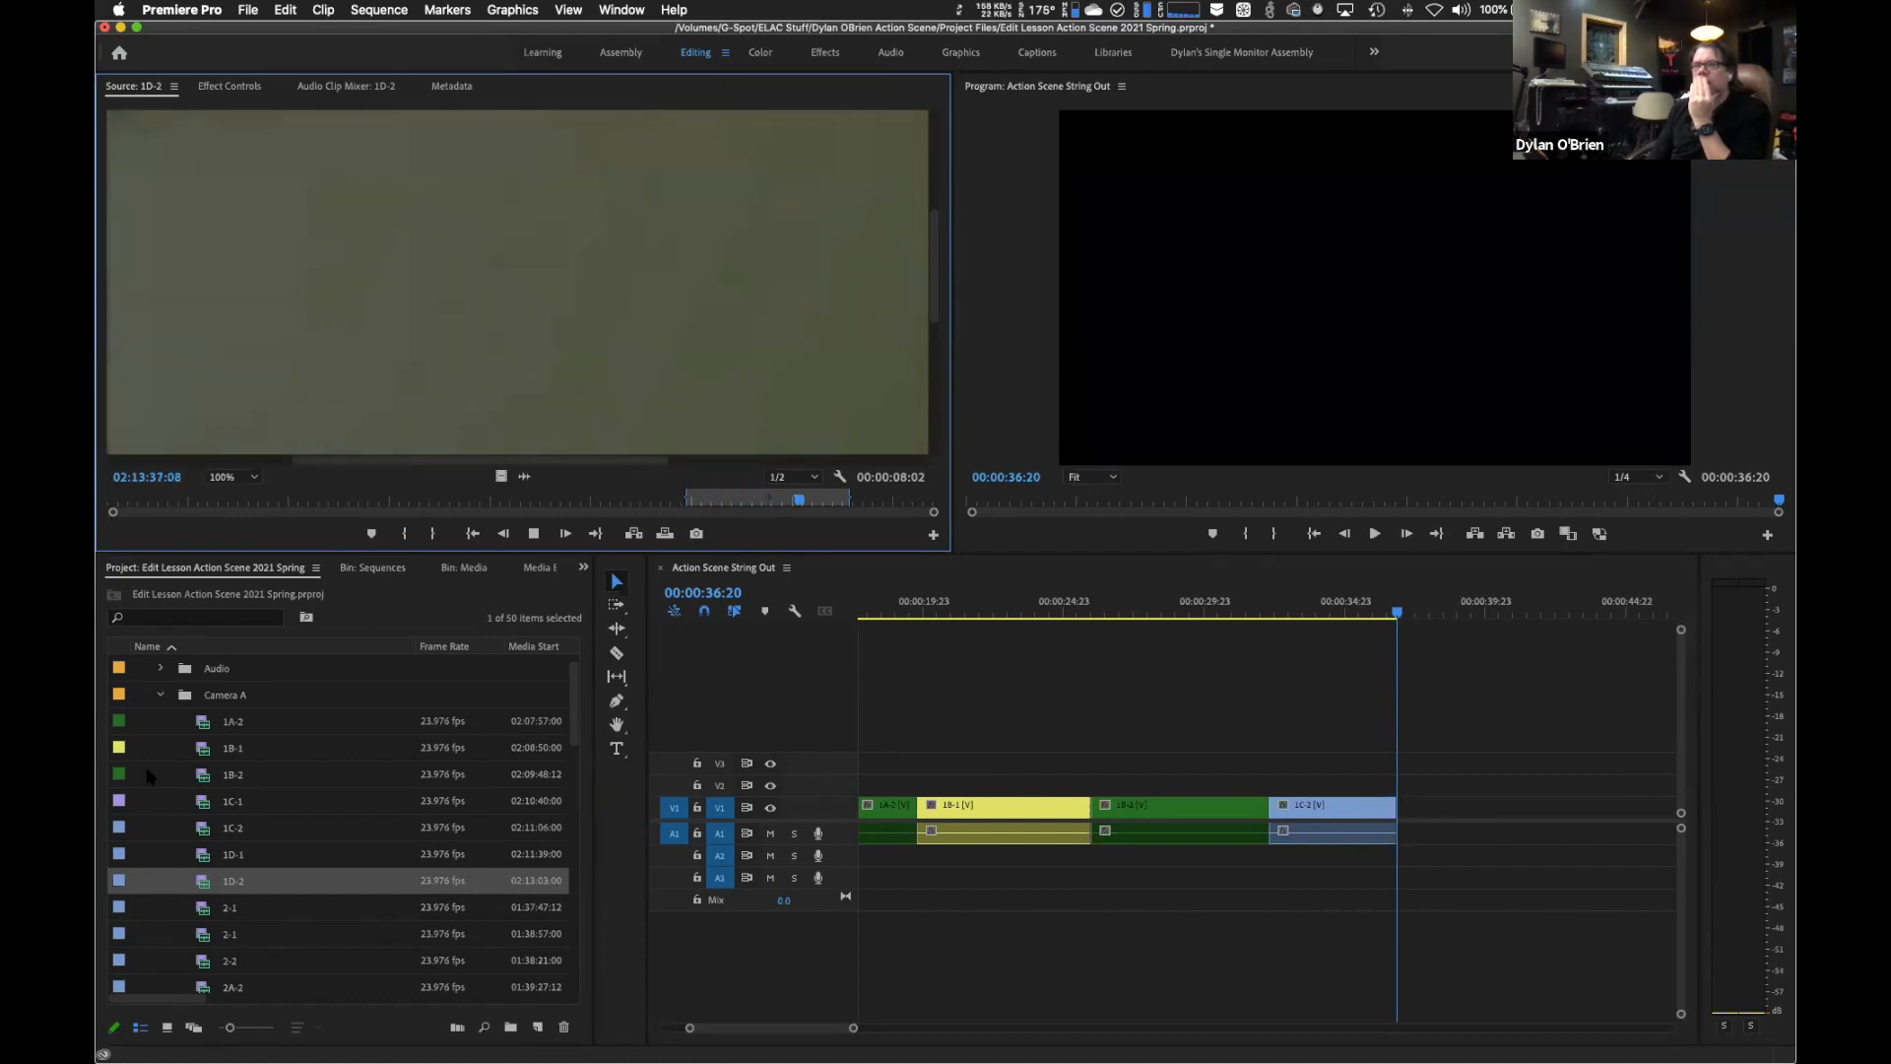
{"action": "key", "text": "space"}
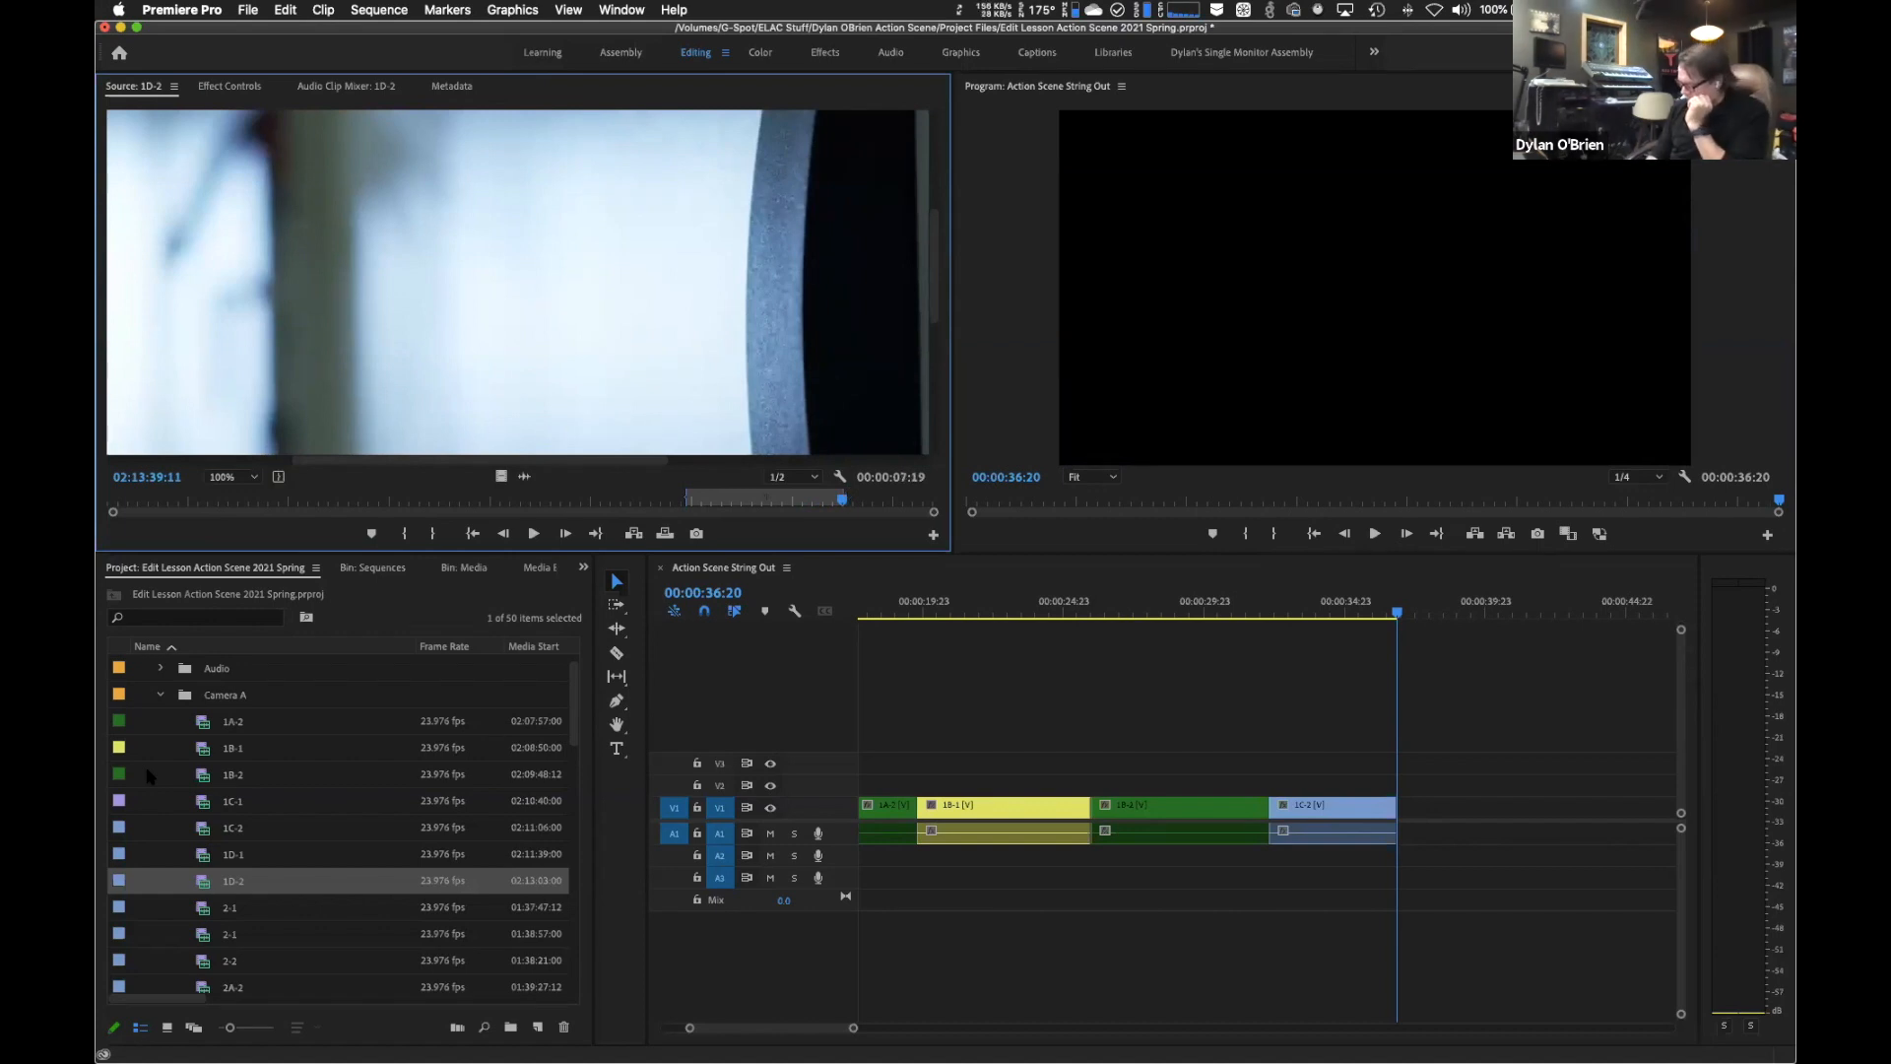
{"action": "key", "text": "period"}
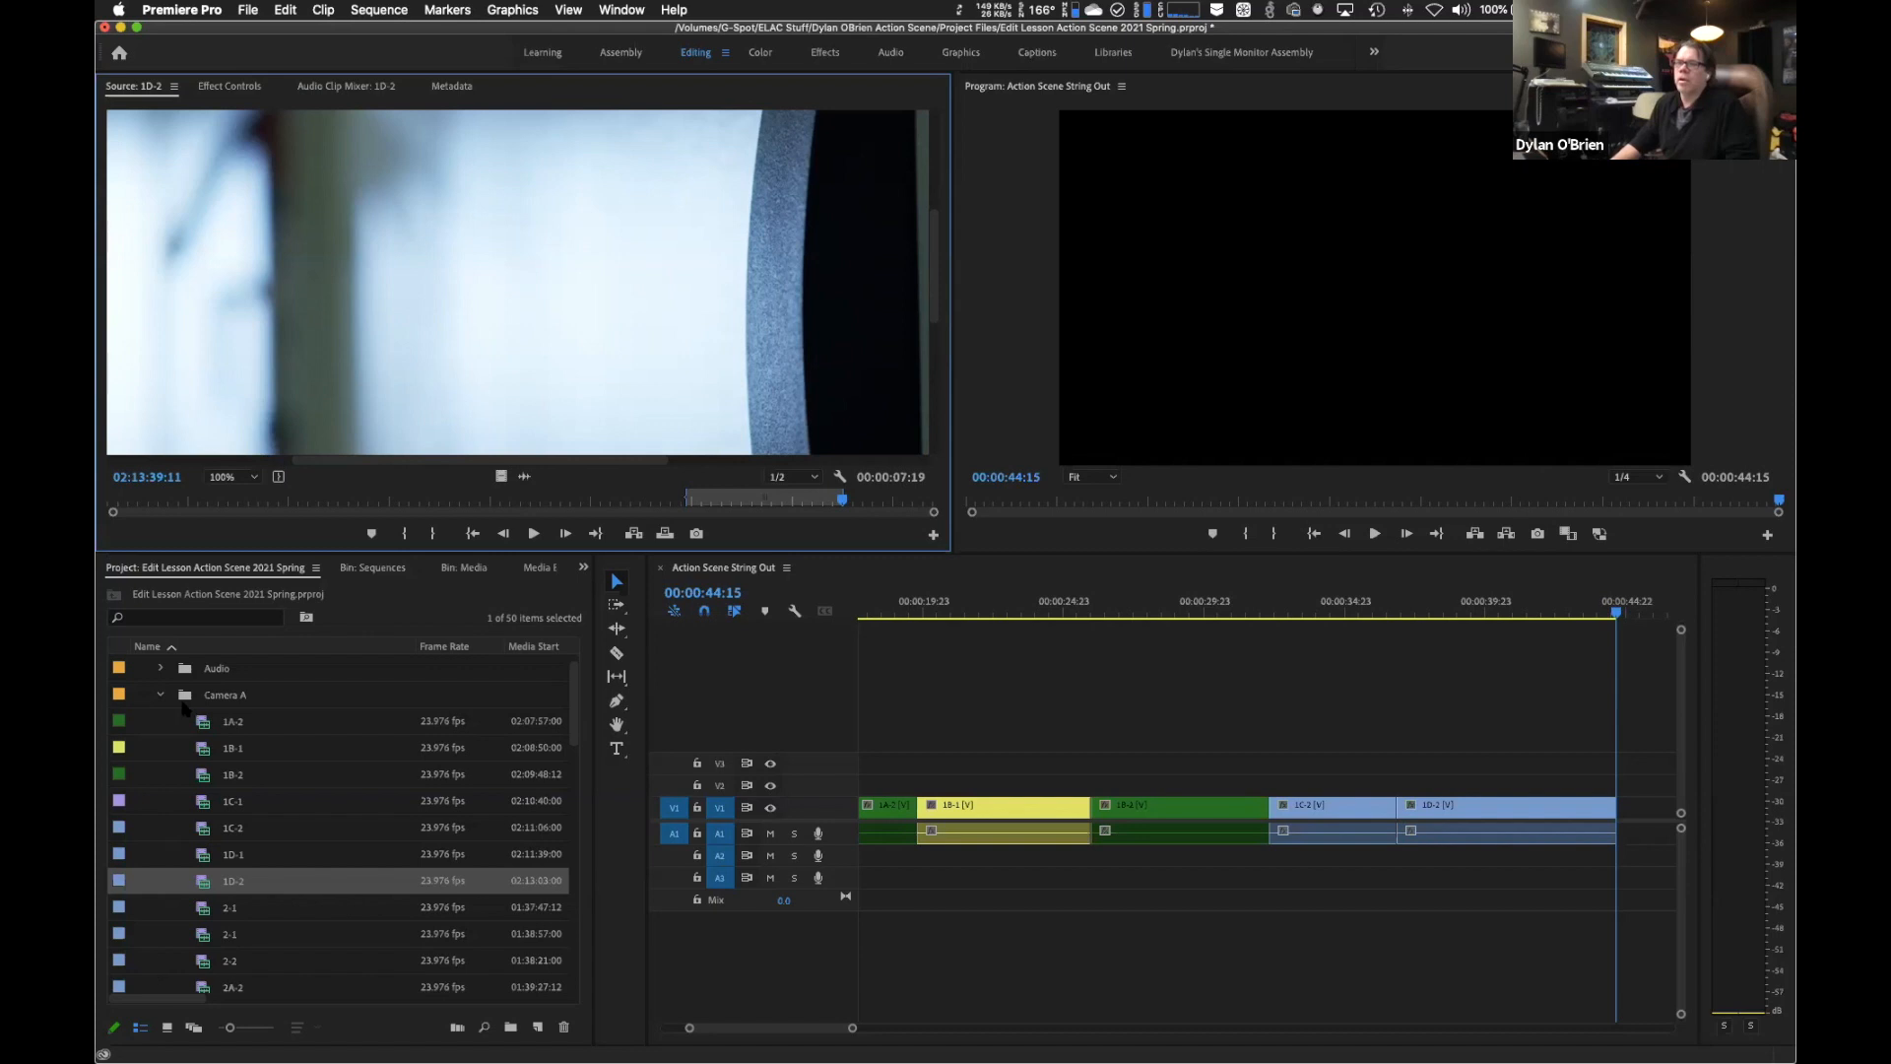
Reveal the open sequence in the project and rename it "Action Scene String Out Fall".
{"action": "left_click", "coordinate": [773, 575]}
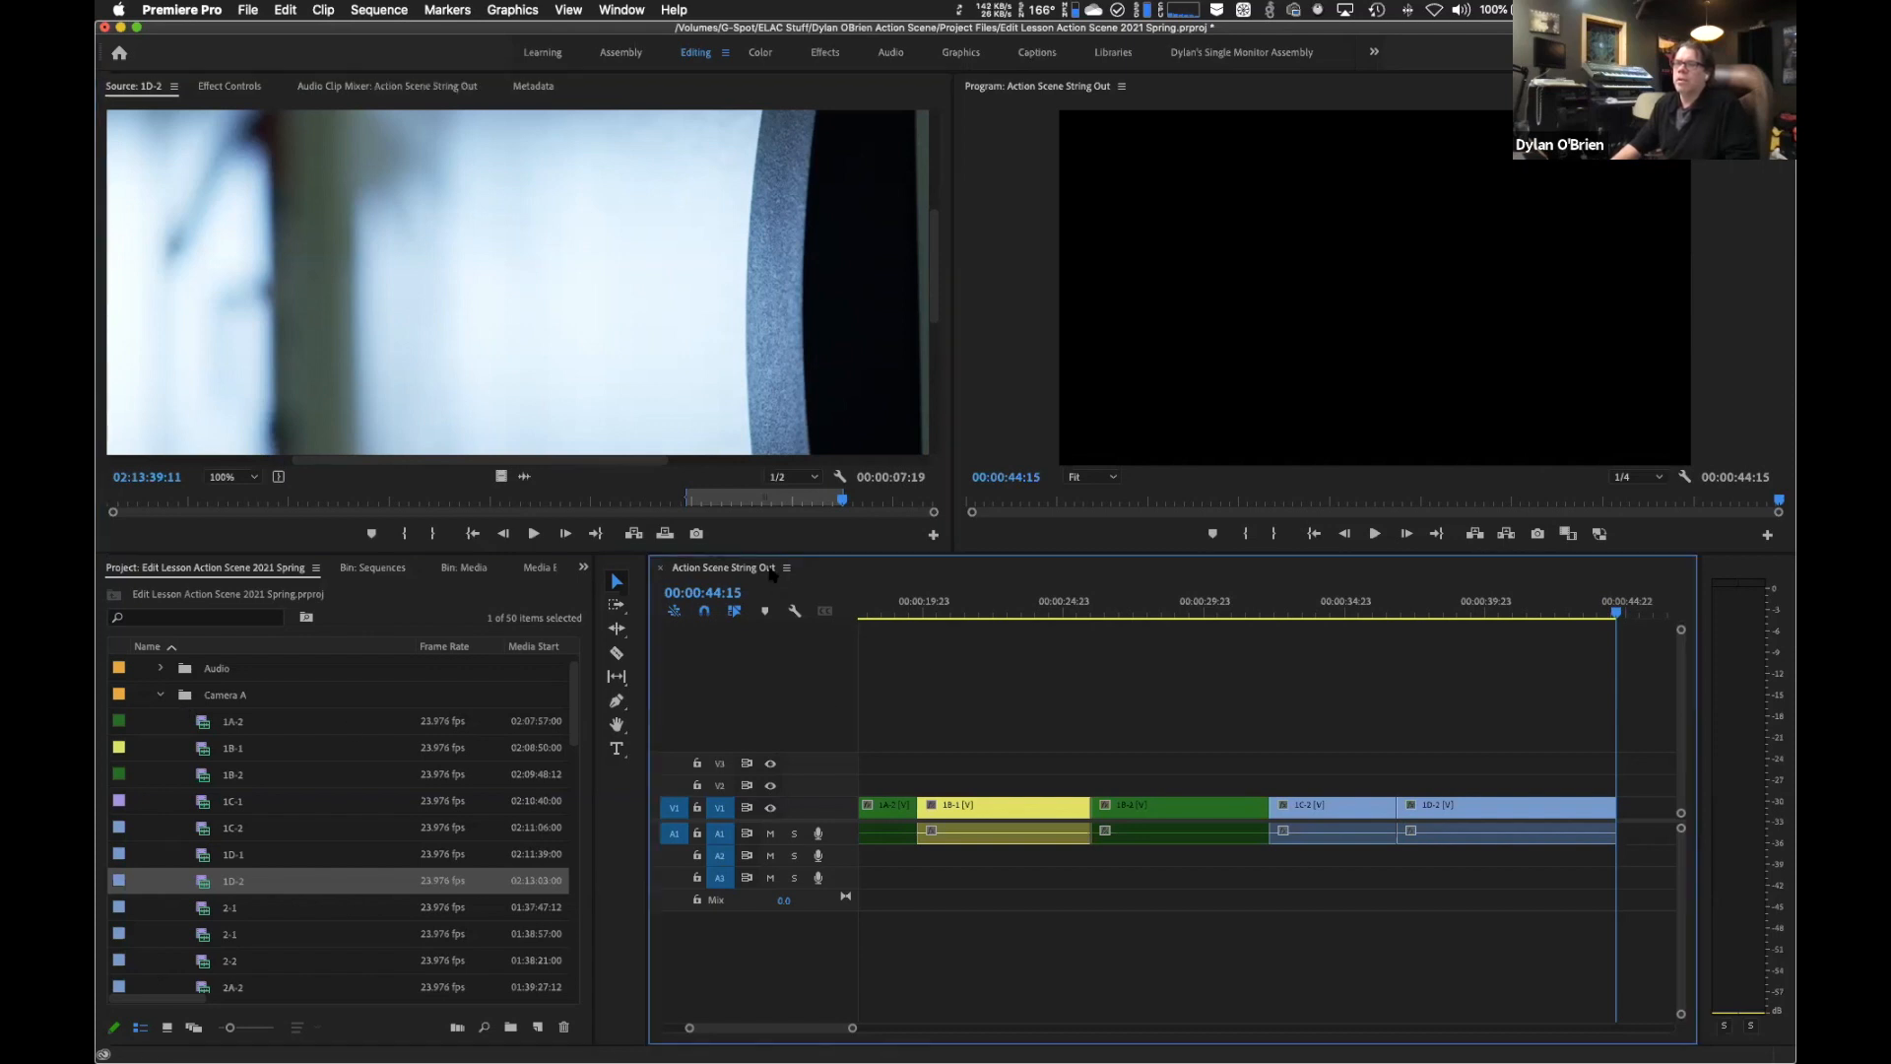
{"action": "right_click", "coordinate": [773, 573]}
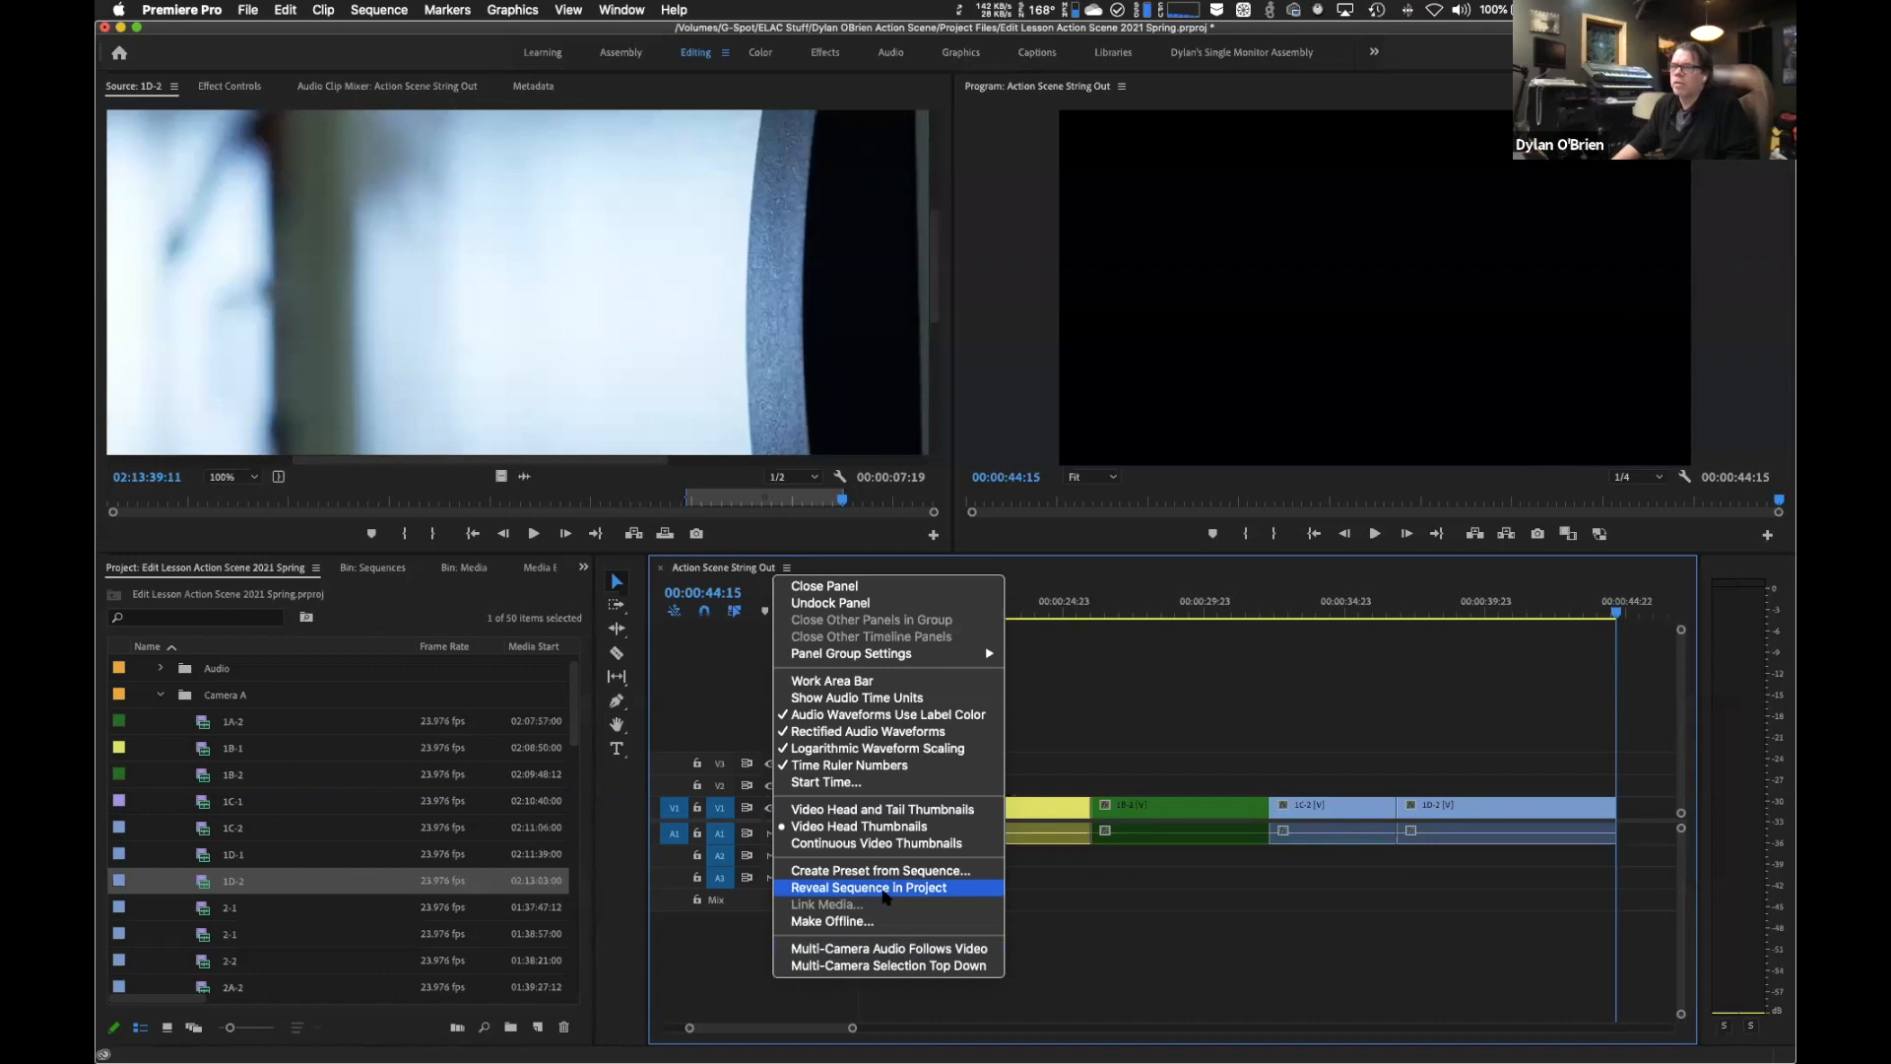
{"action": "left_click", "coordinate": [885, 890]}
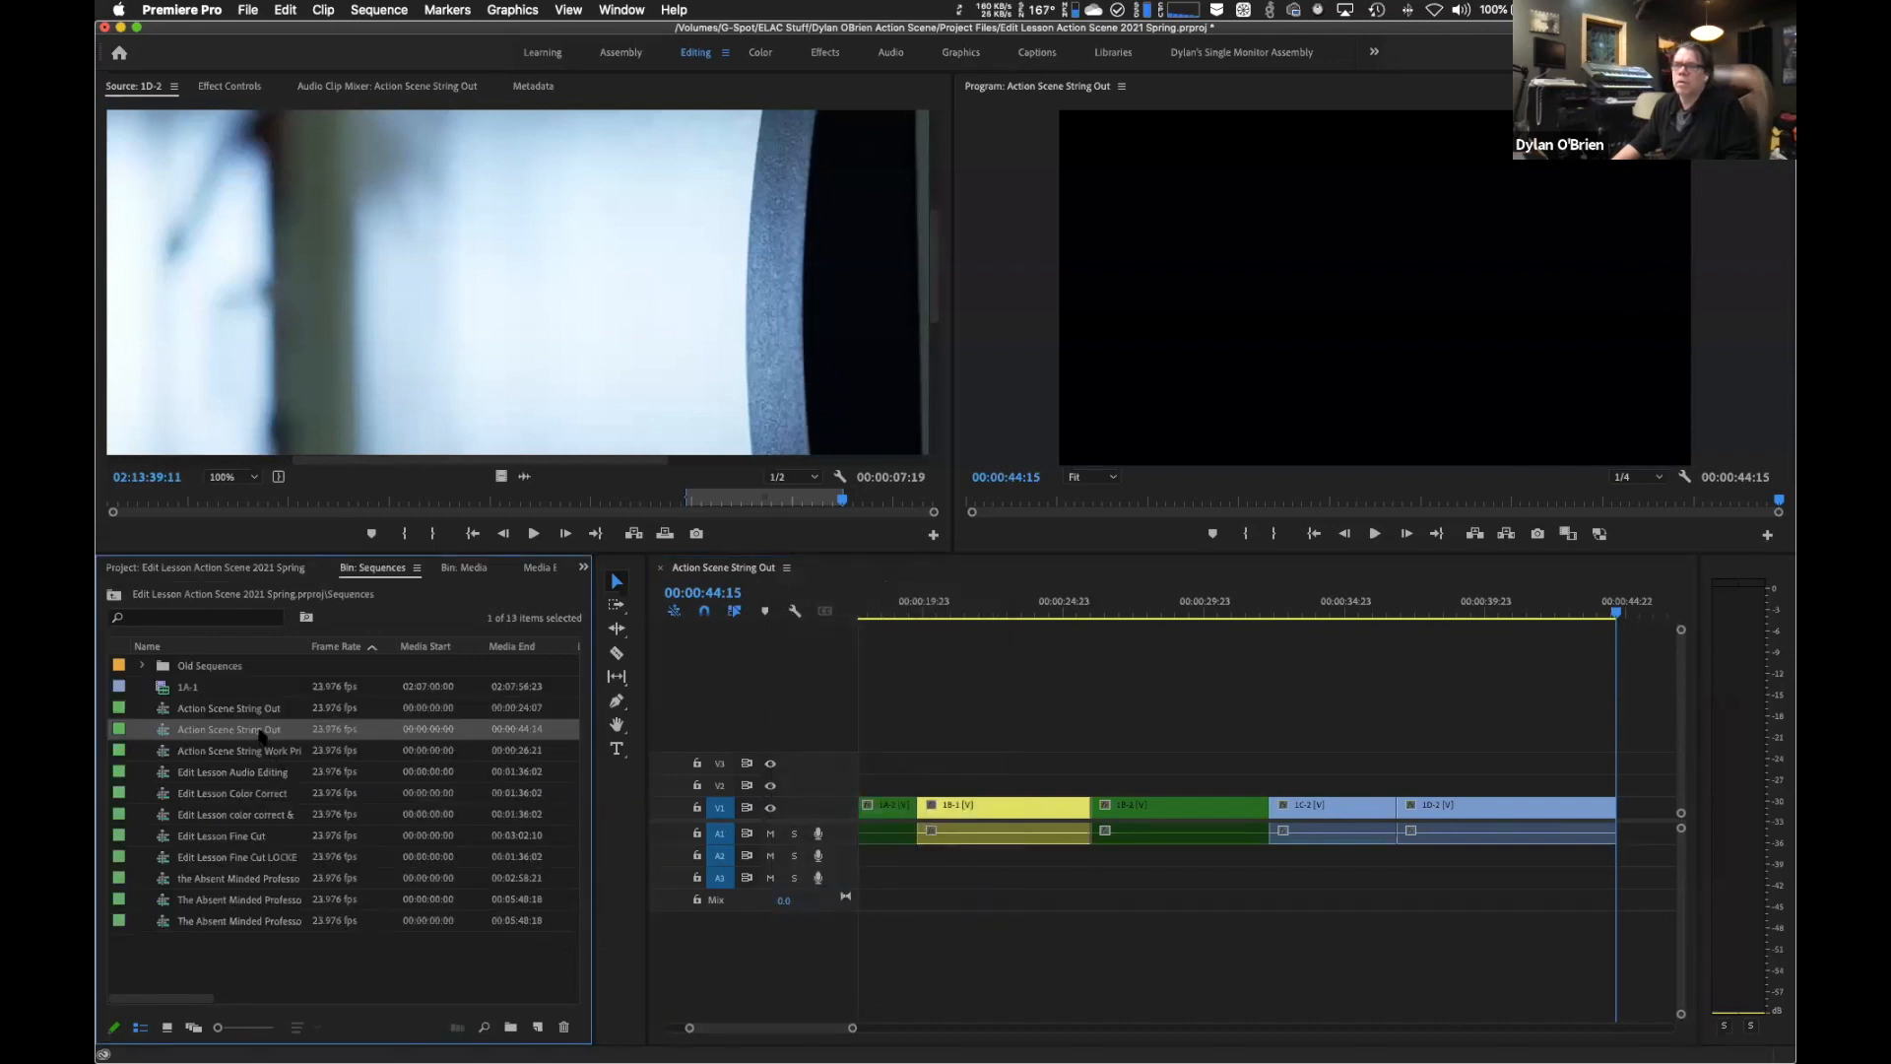
{"action": "left_click", "coordinate": [260, 731]}
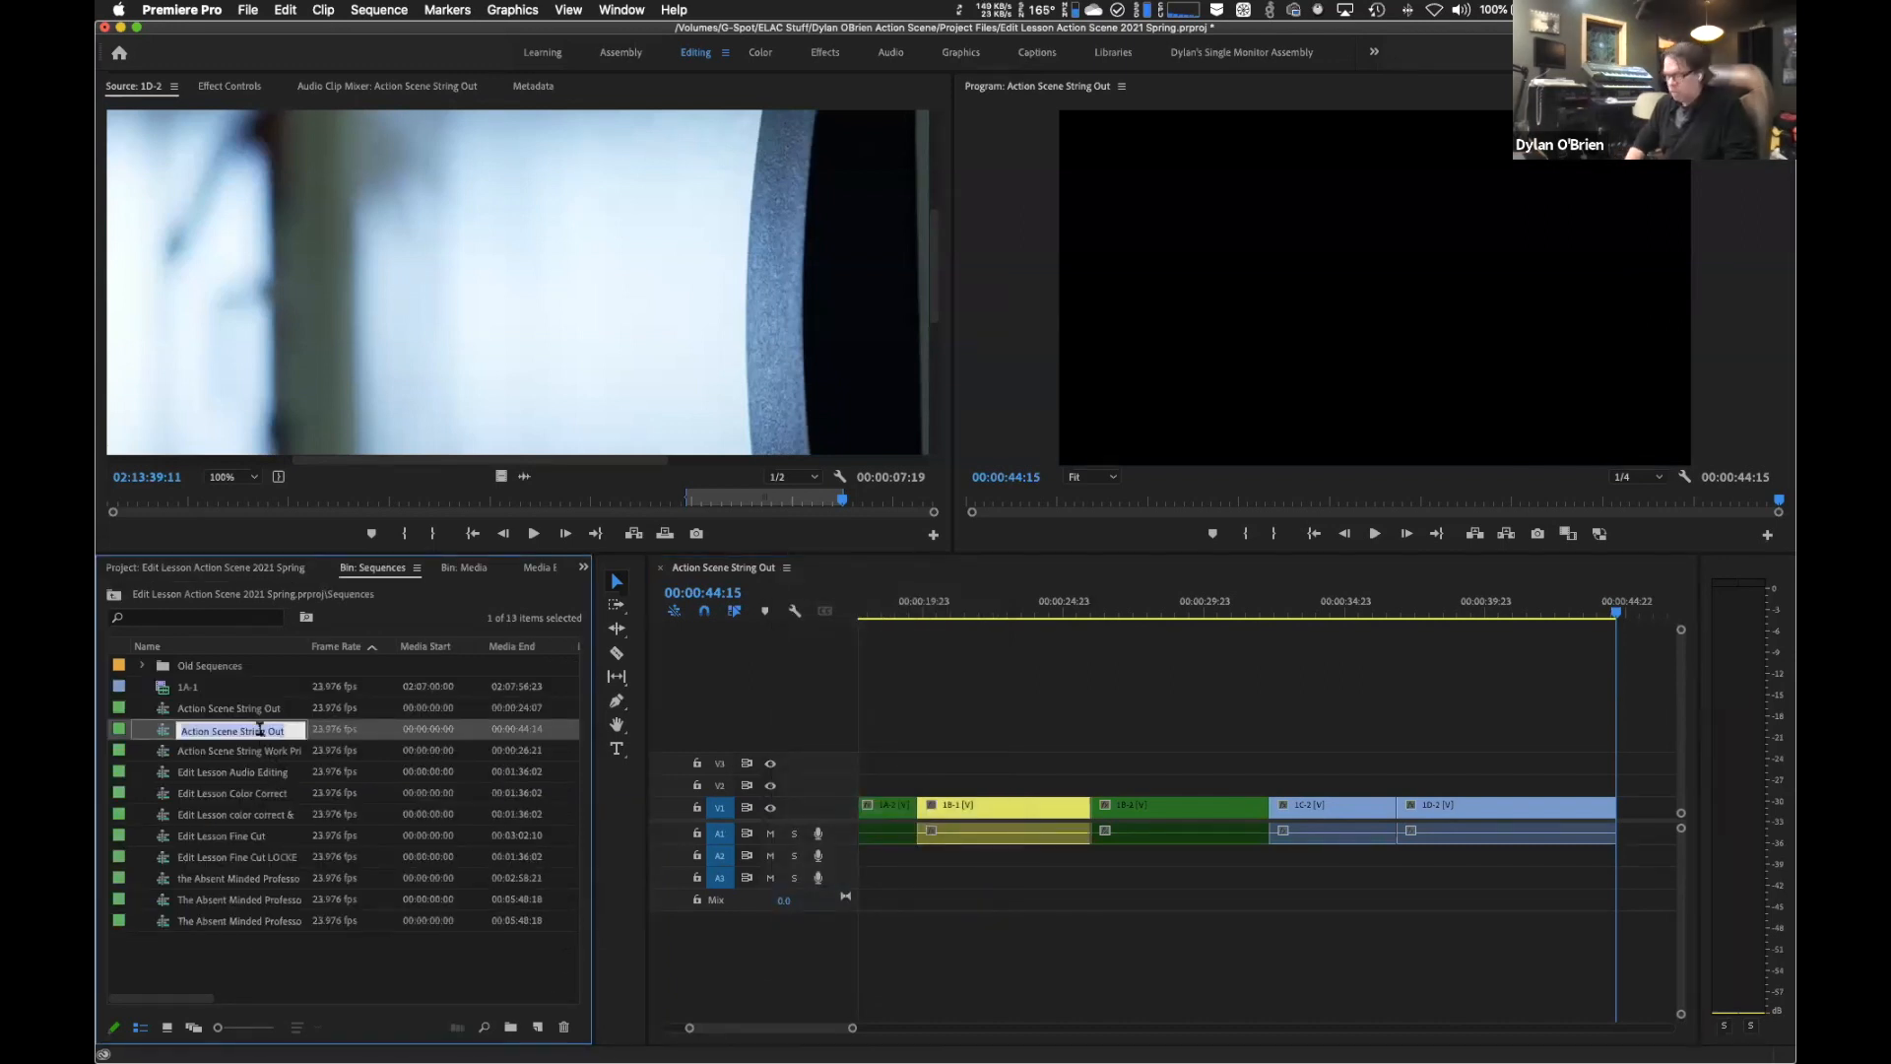
{"action": "key", "text": "Right"}
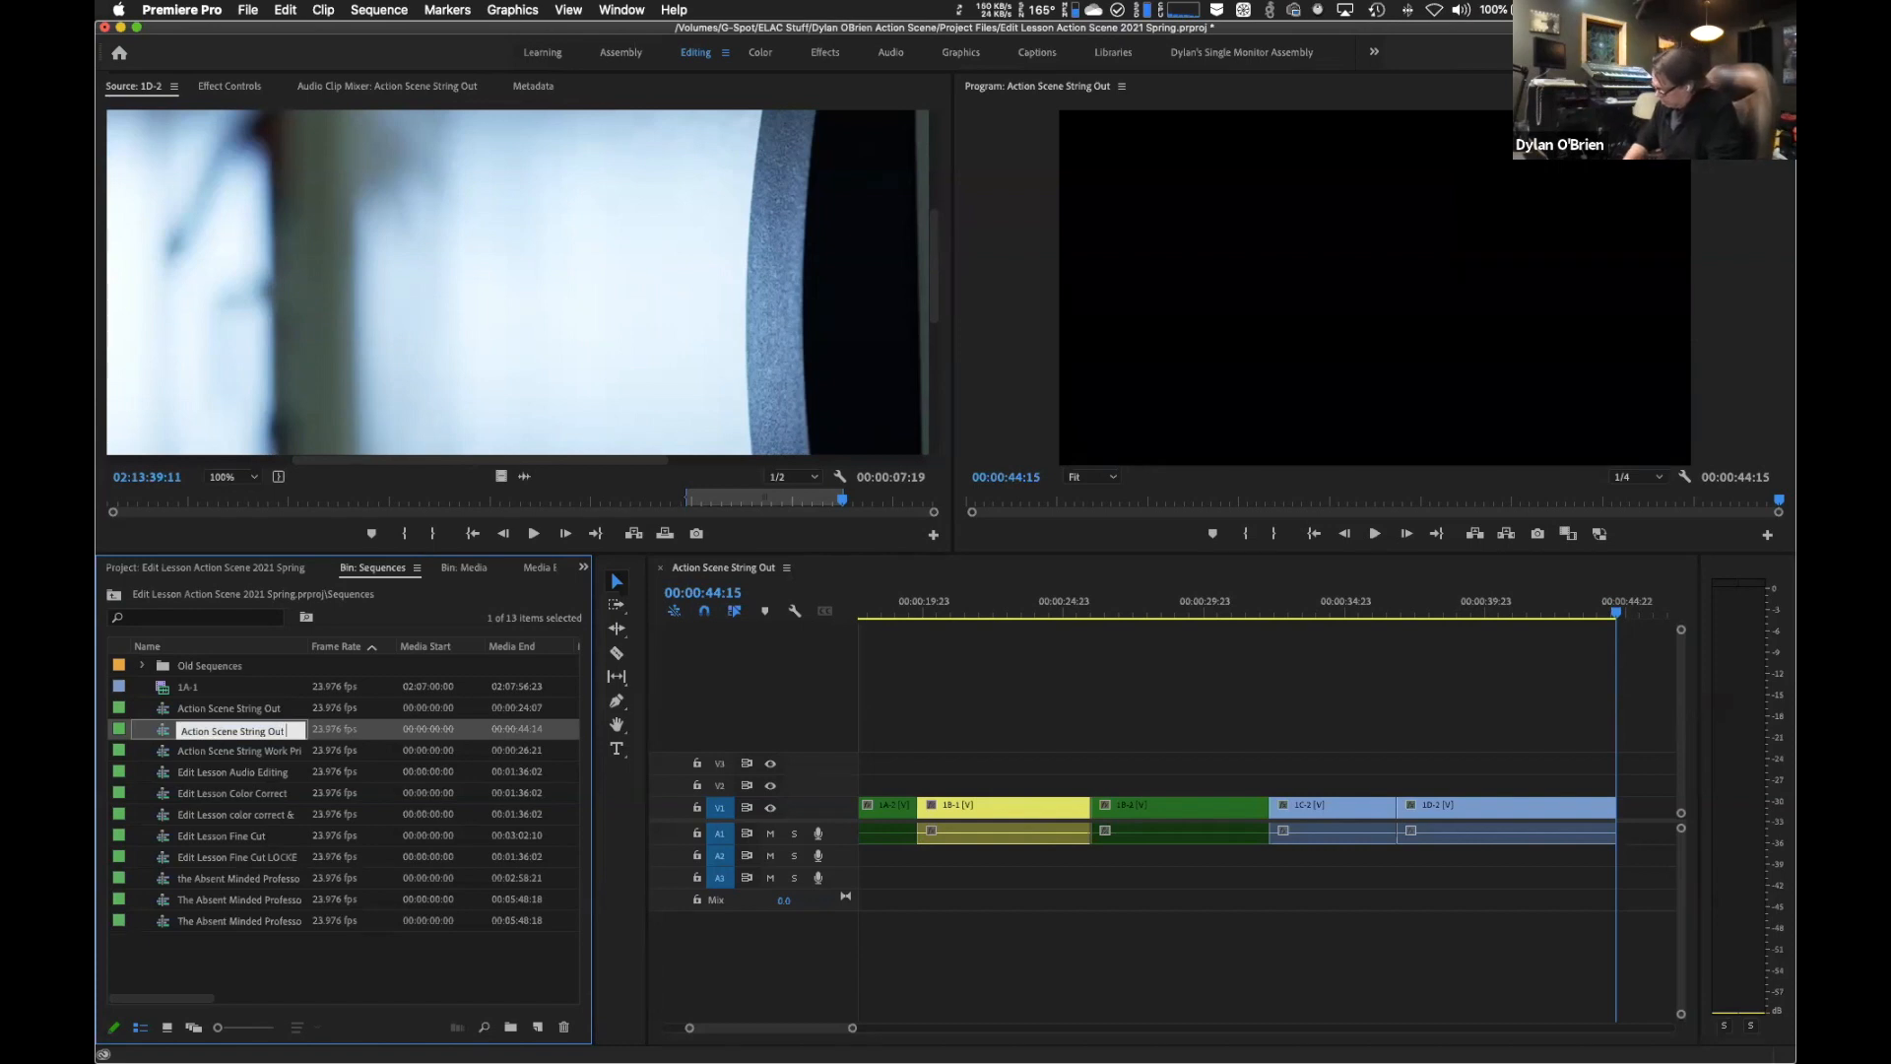
{"action": "type", "text": "Fall"}
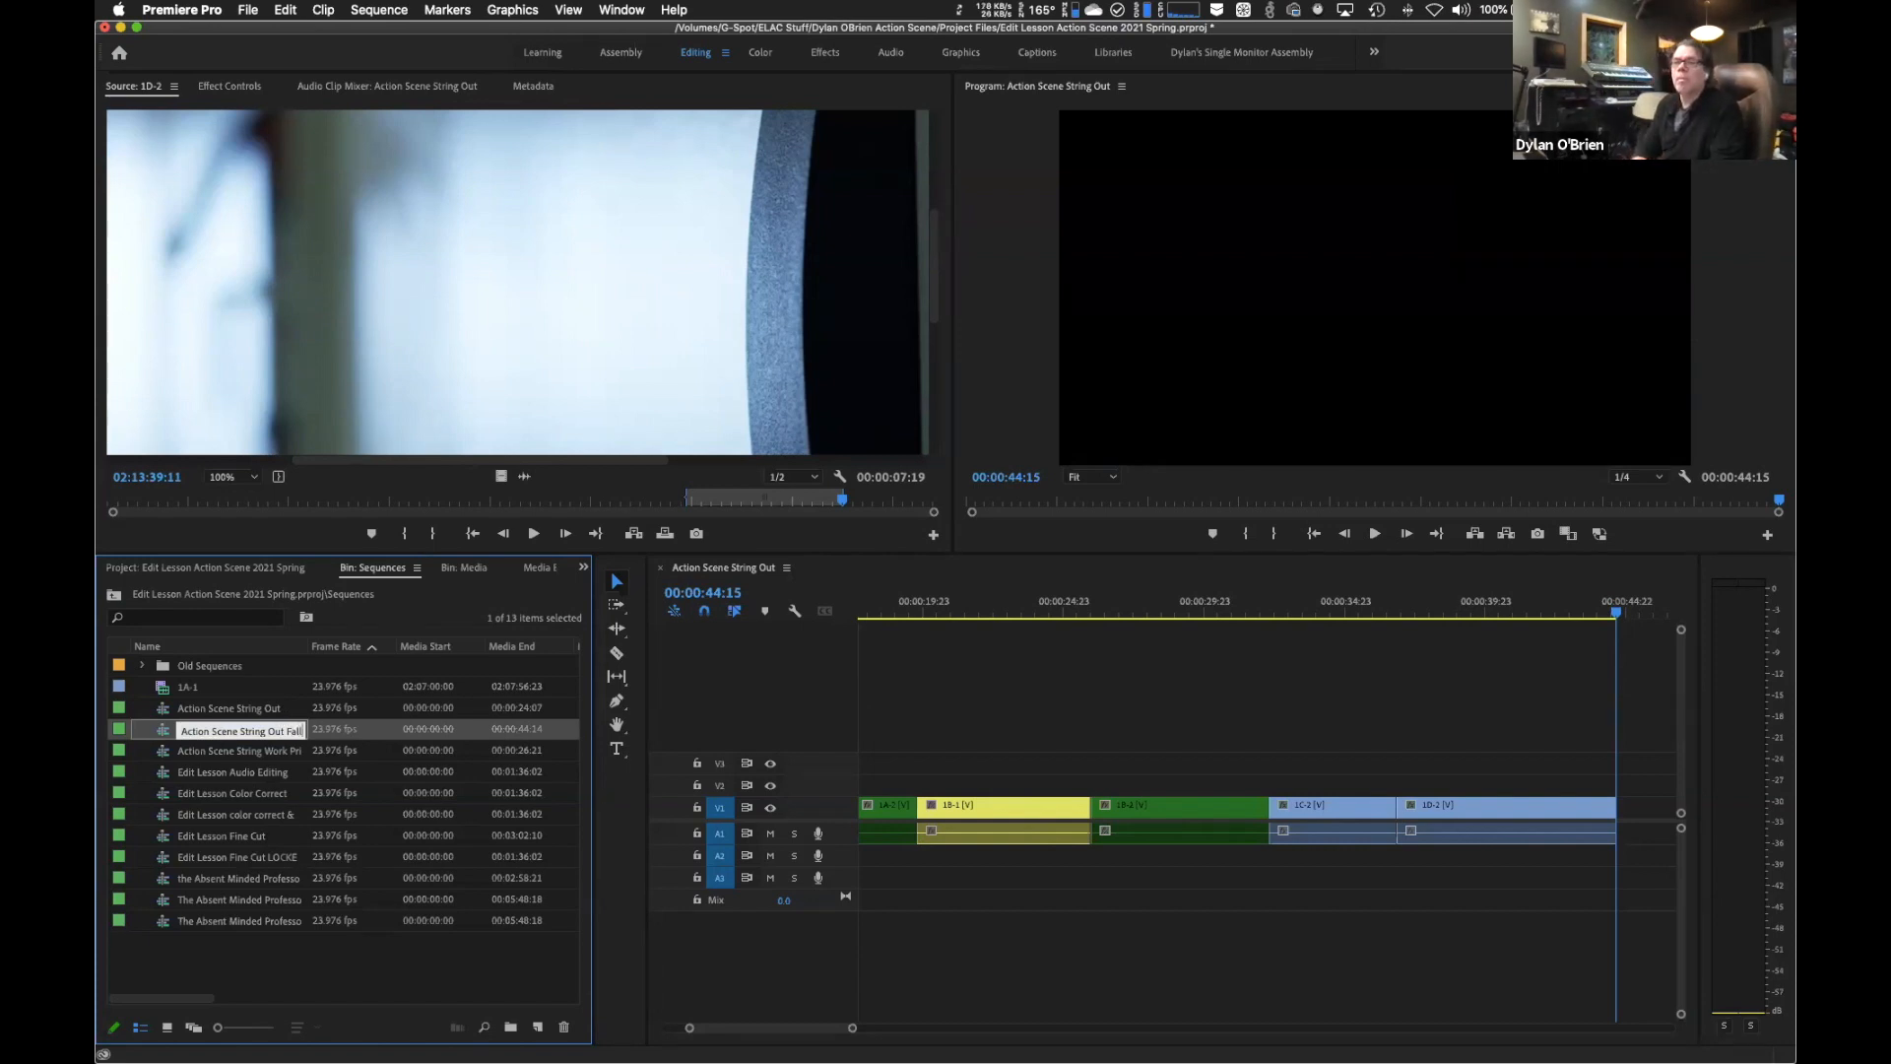
{"action": "key", "text": "Tab"}
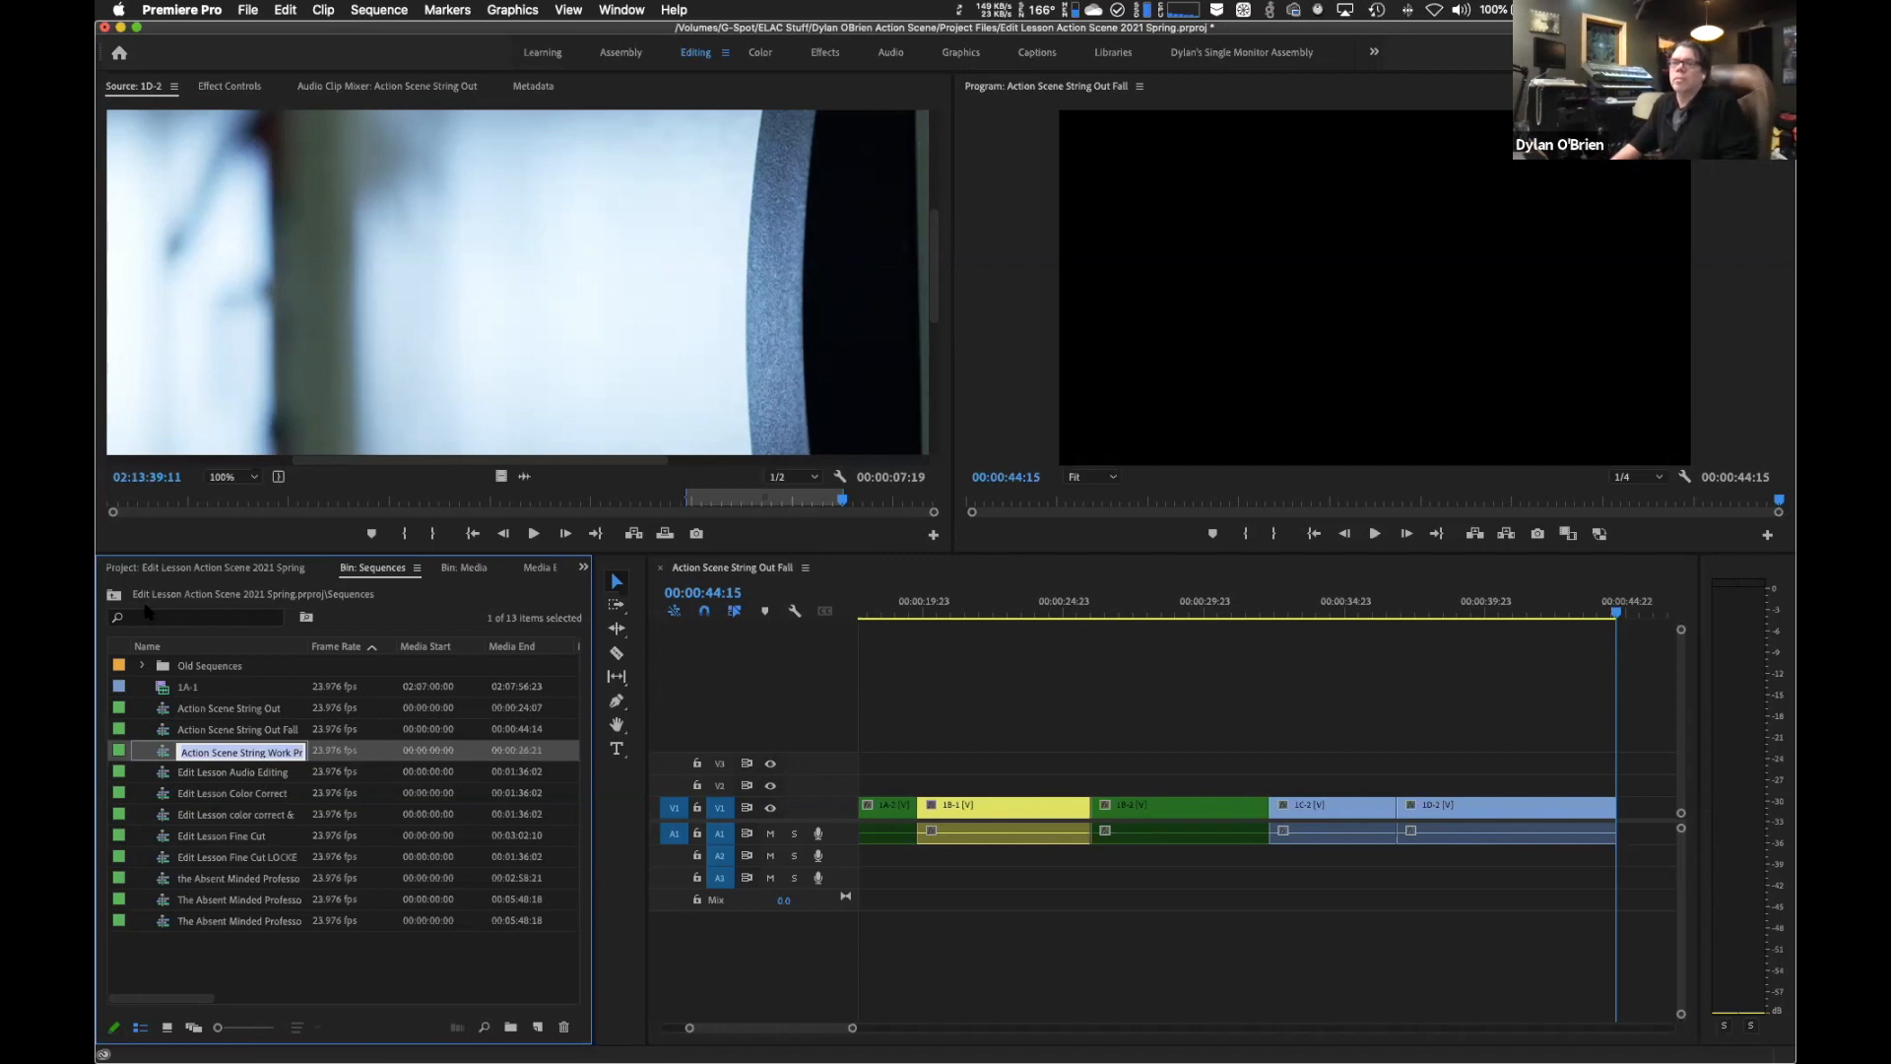
Return to the project's top-level media list, select clip 1A-2 and move the playhead to the start of the sequence.
{"action": "left_click", "coordinate": [112, 594]}
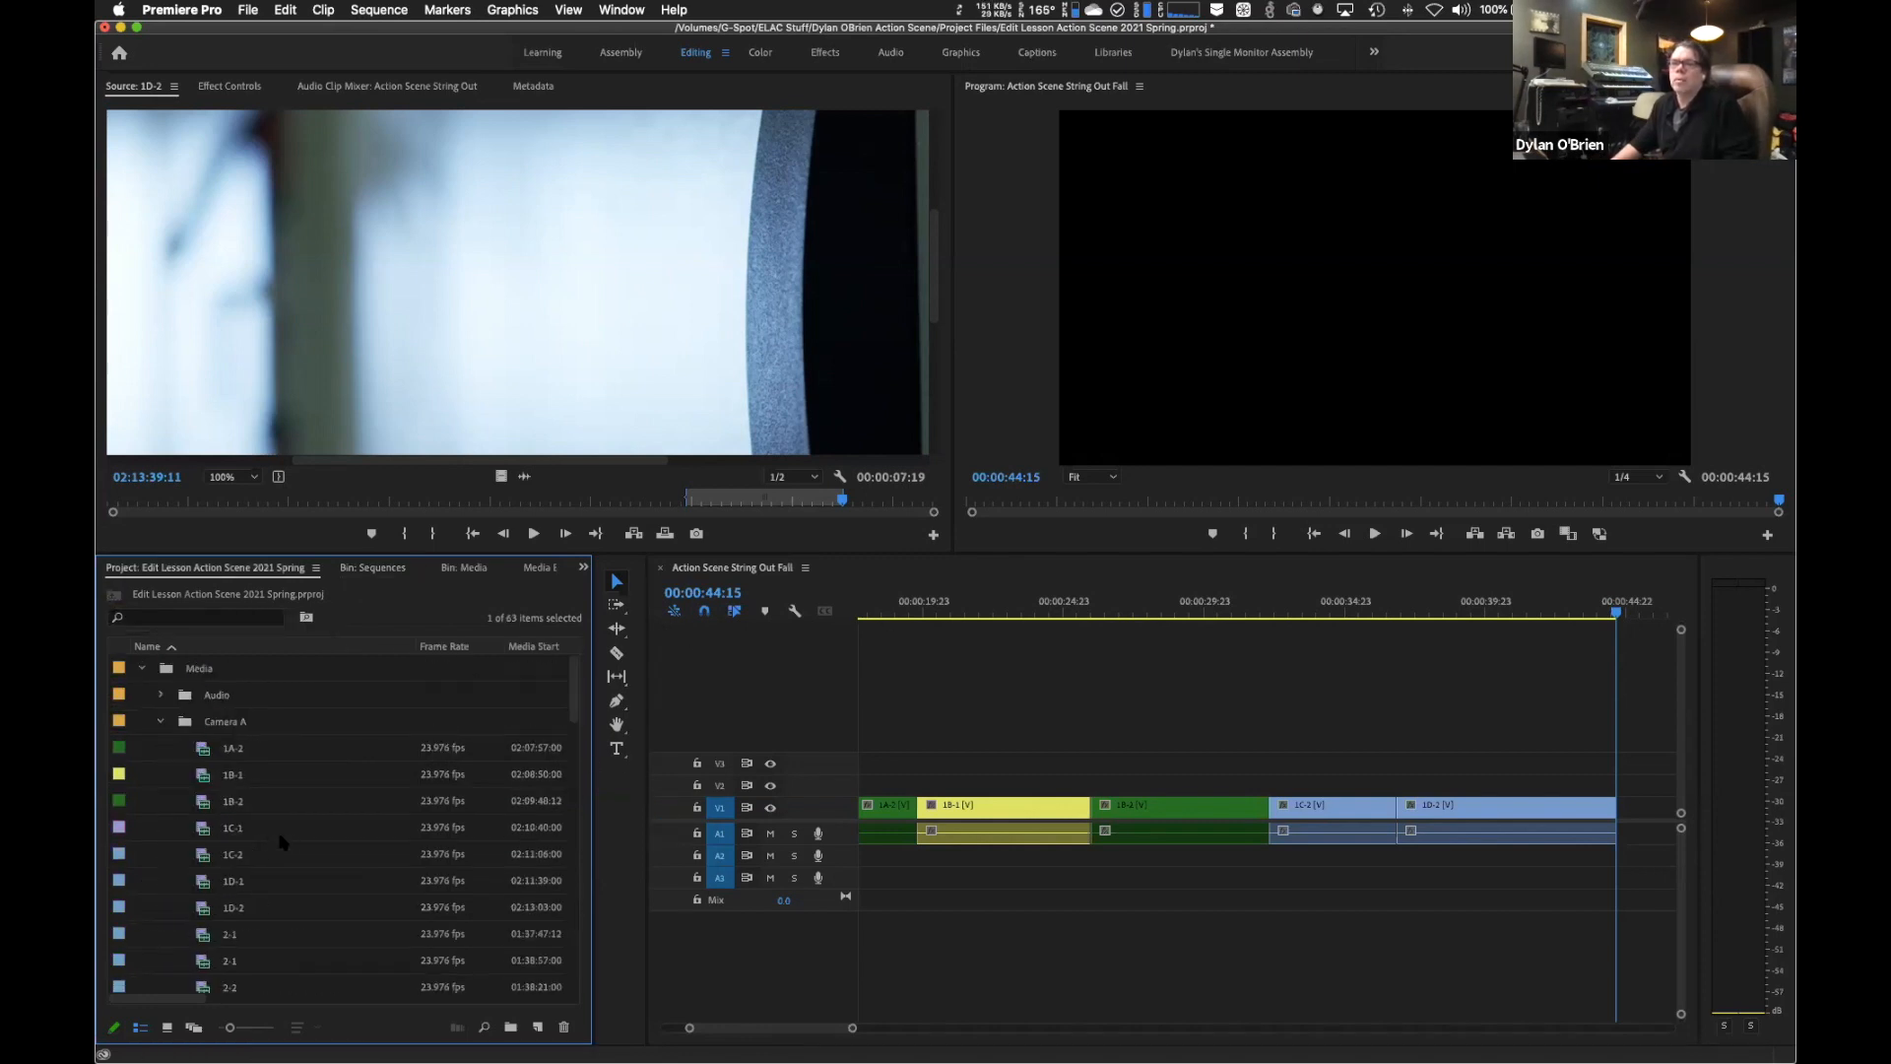
{"action": "left_click", "coordinate": [207, 756]}
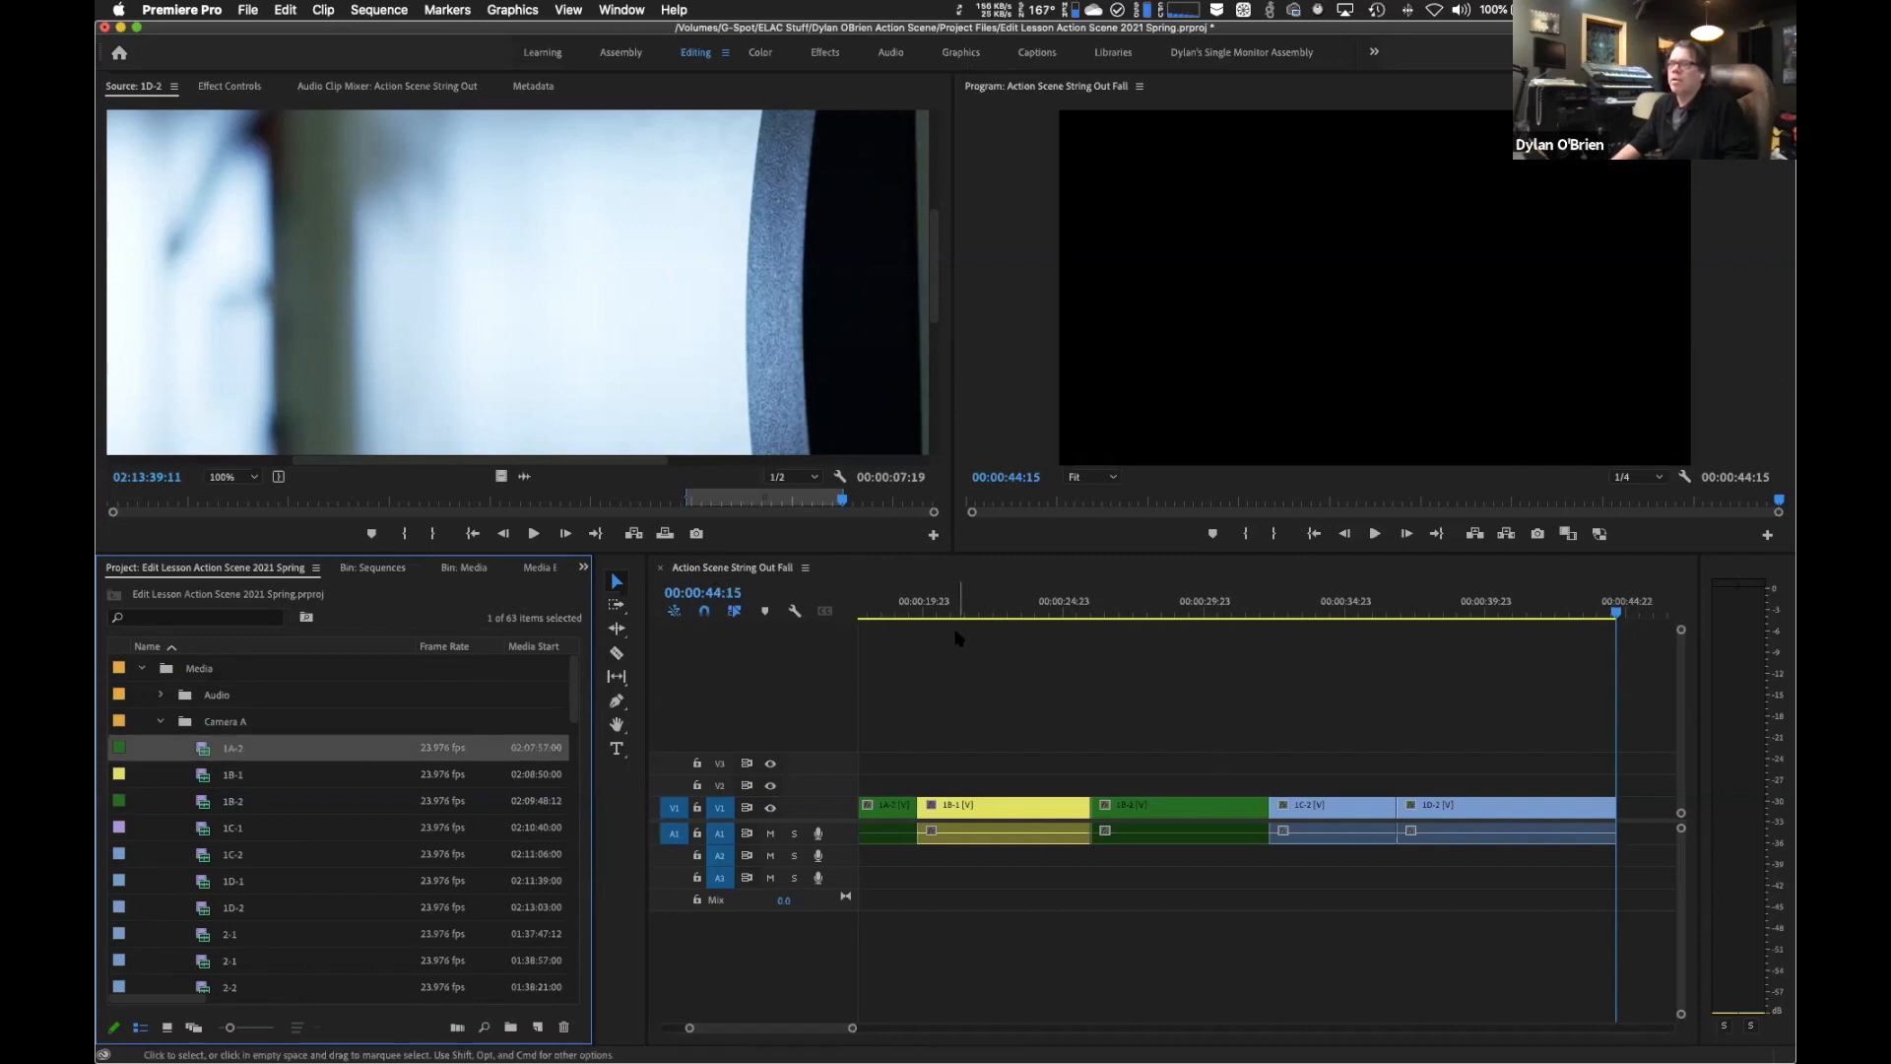
{"action": "left_click", "coordinate": [879, 611]}
{"action": "left_click_drag", "start_coordinate": [880, 611], "coordinate": [780, 628]}
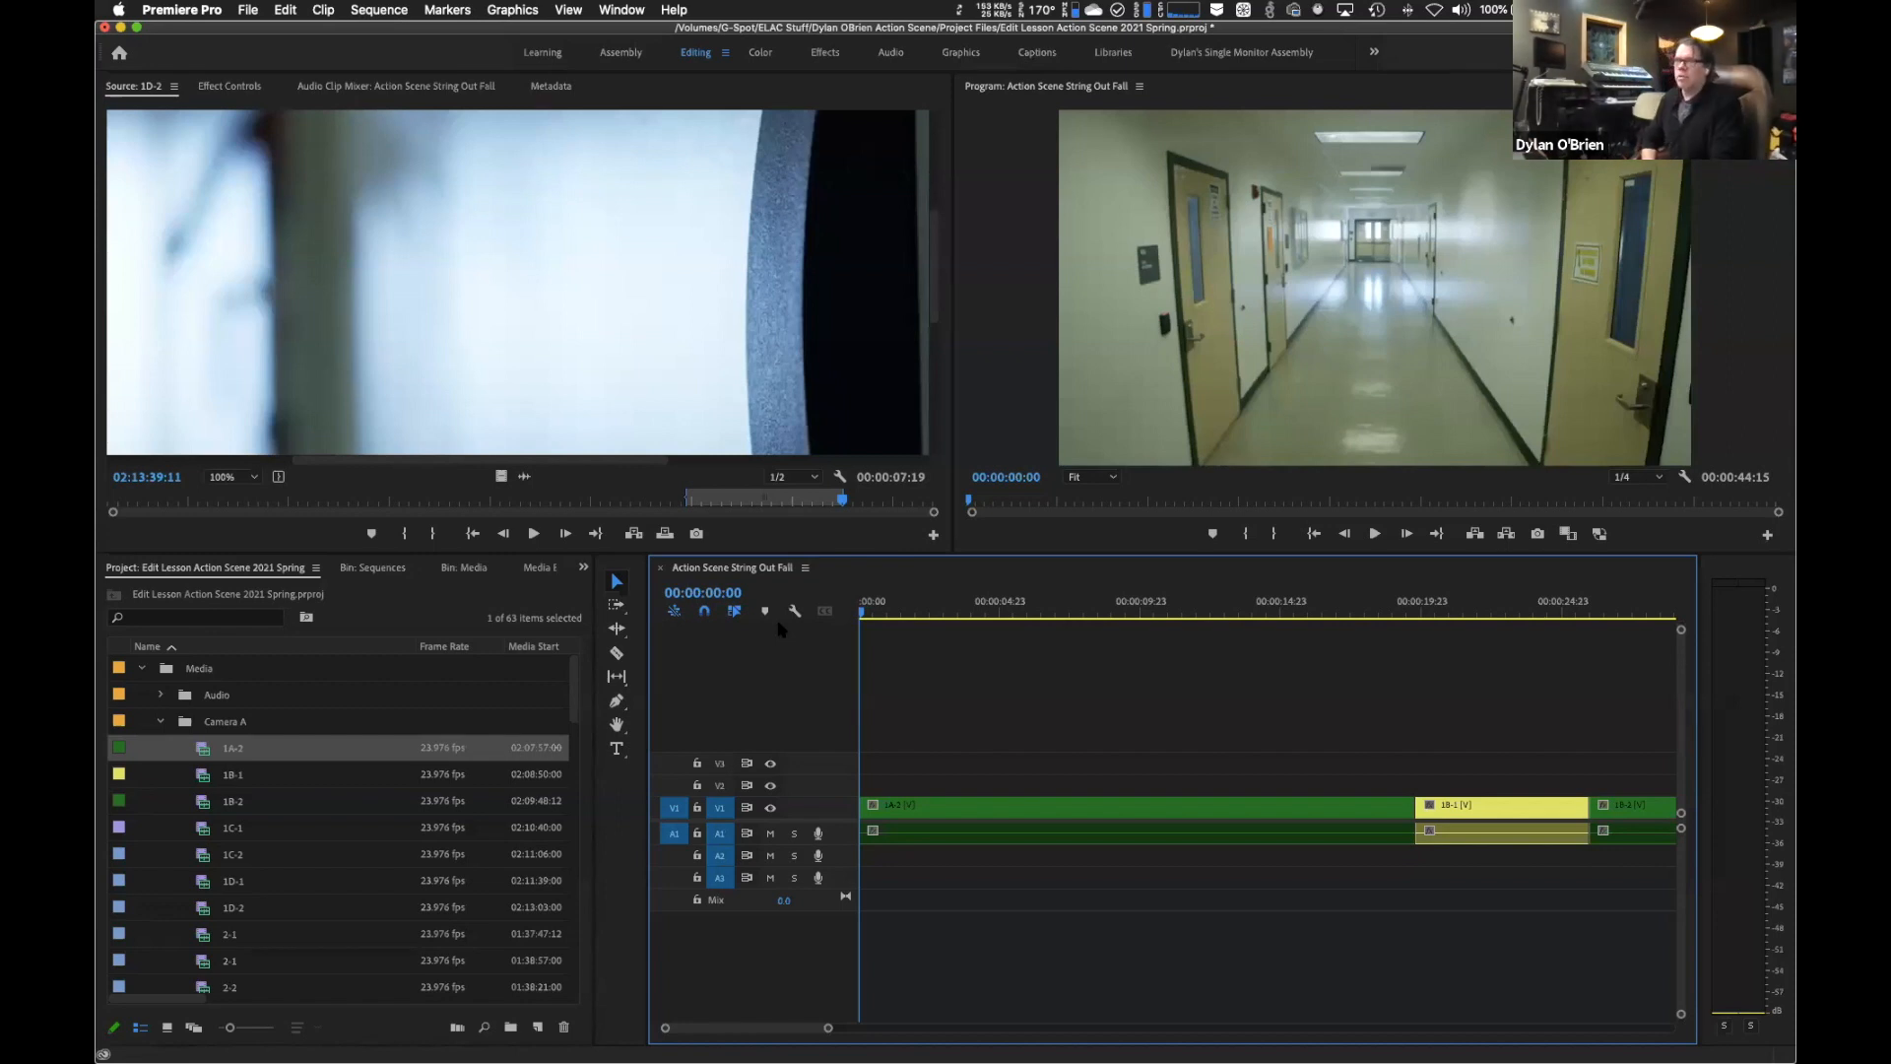
Zoom the timeline so the whole sequence fits, and increase the video track height until clip thumbnails show.
{"action": "key", "text": "minus"}
{"action": "key", "text": "minus"}
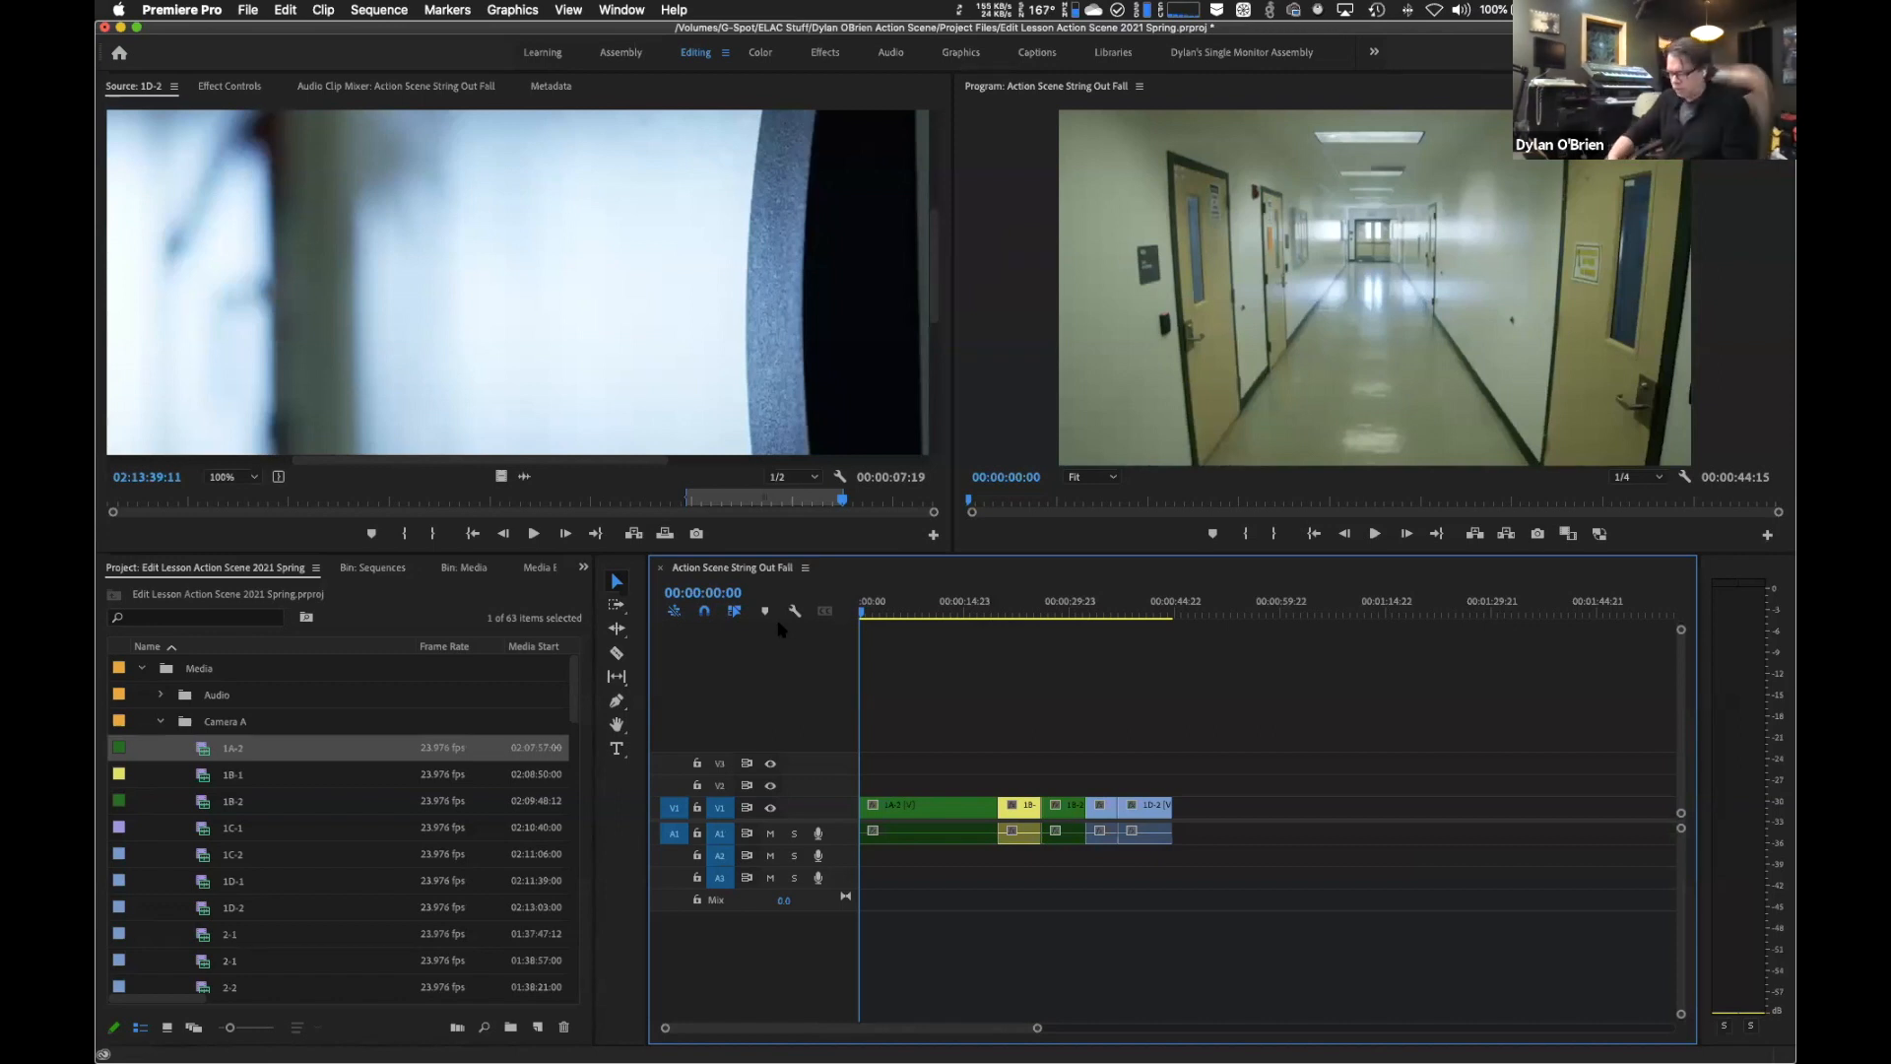
{"action": "key", "text": "minus"}
{"action": "key", "text": "minus"}
{"action": "key", "text": "equal"}
{"action": "key", "text": "equal"}
{"action": "key", "text": "equal"}
{"action": "key", "text": "equal"}
{"action": "key", "text": "equal"}
{"action": "key", "text": "equal"}
{"action": "key", "text": "equal"}
{"action": "key", "text": "equal"}
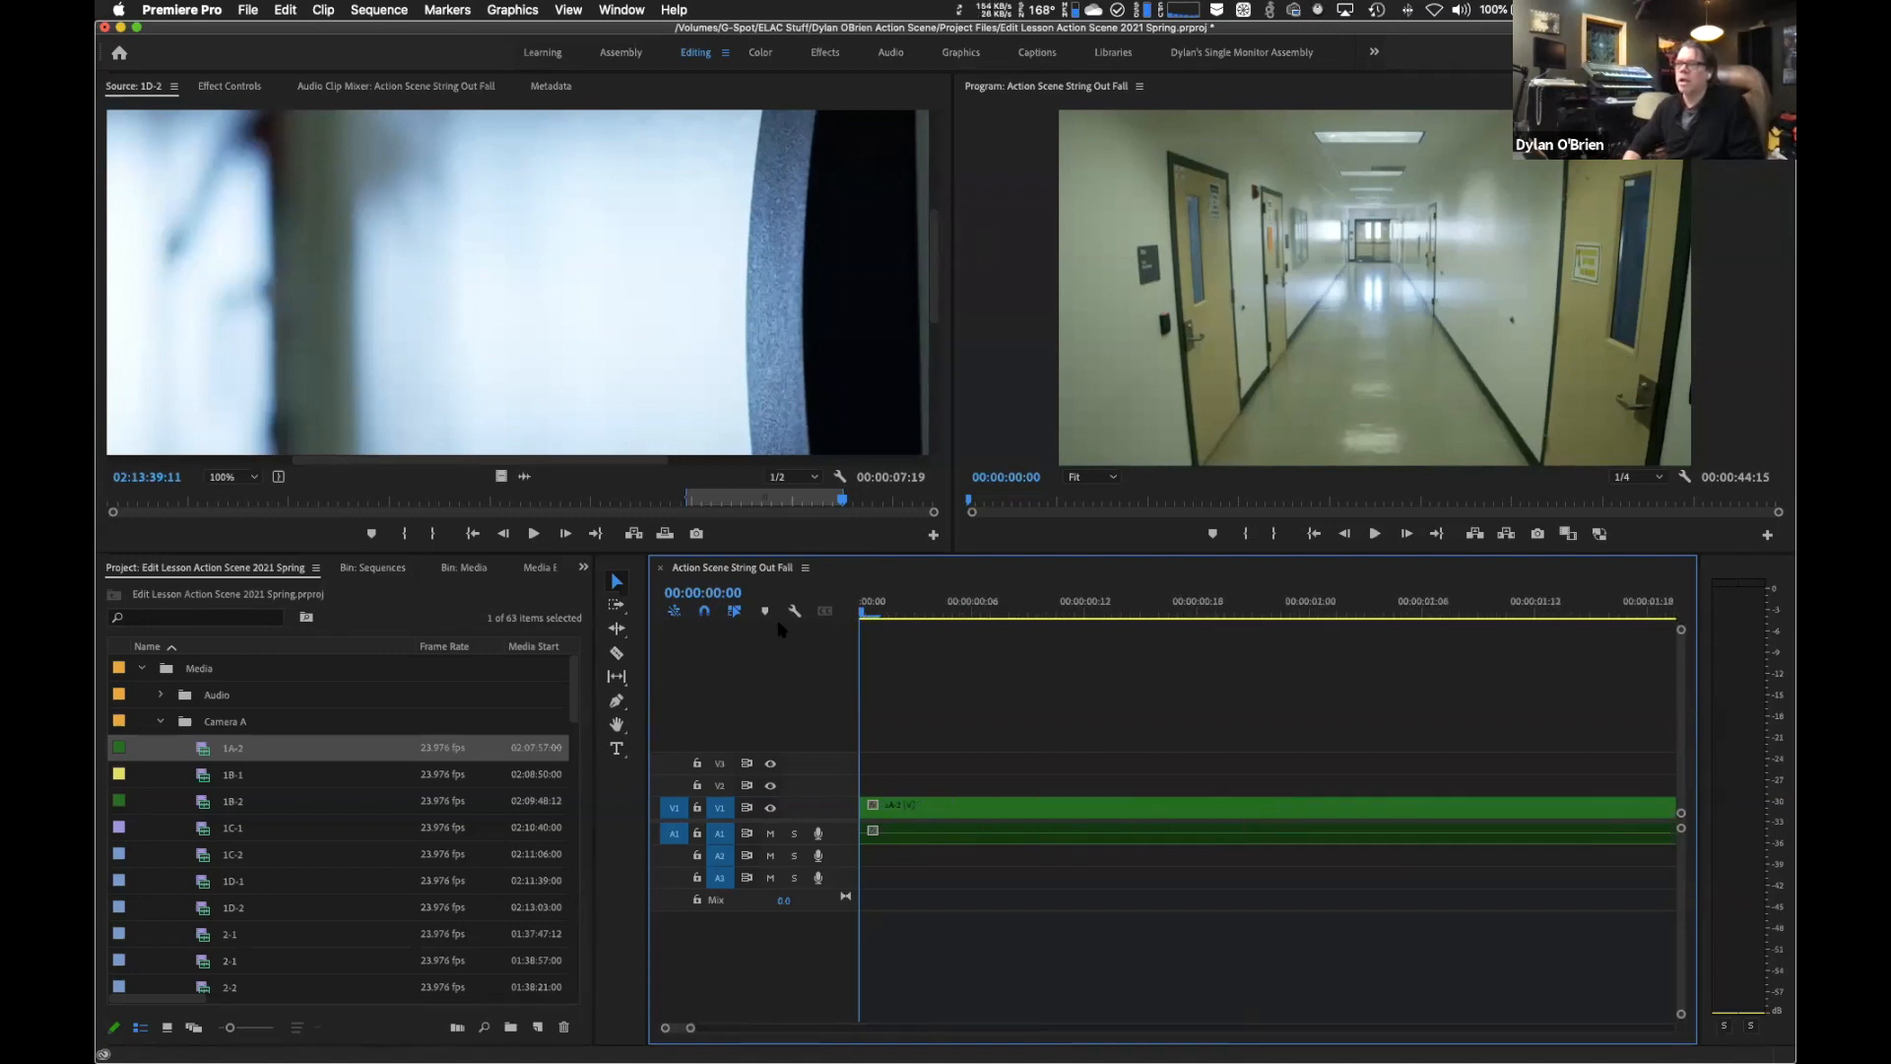
{"action": "key", "text": "minus"}
{"action": "key", "text": "minus"}
{"action": "key", "text": "minus"}
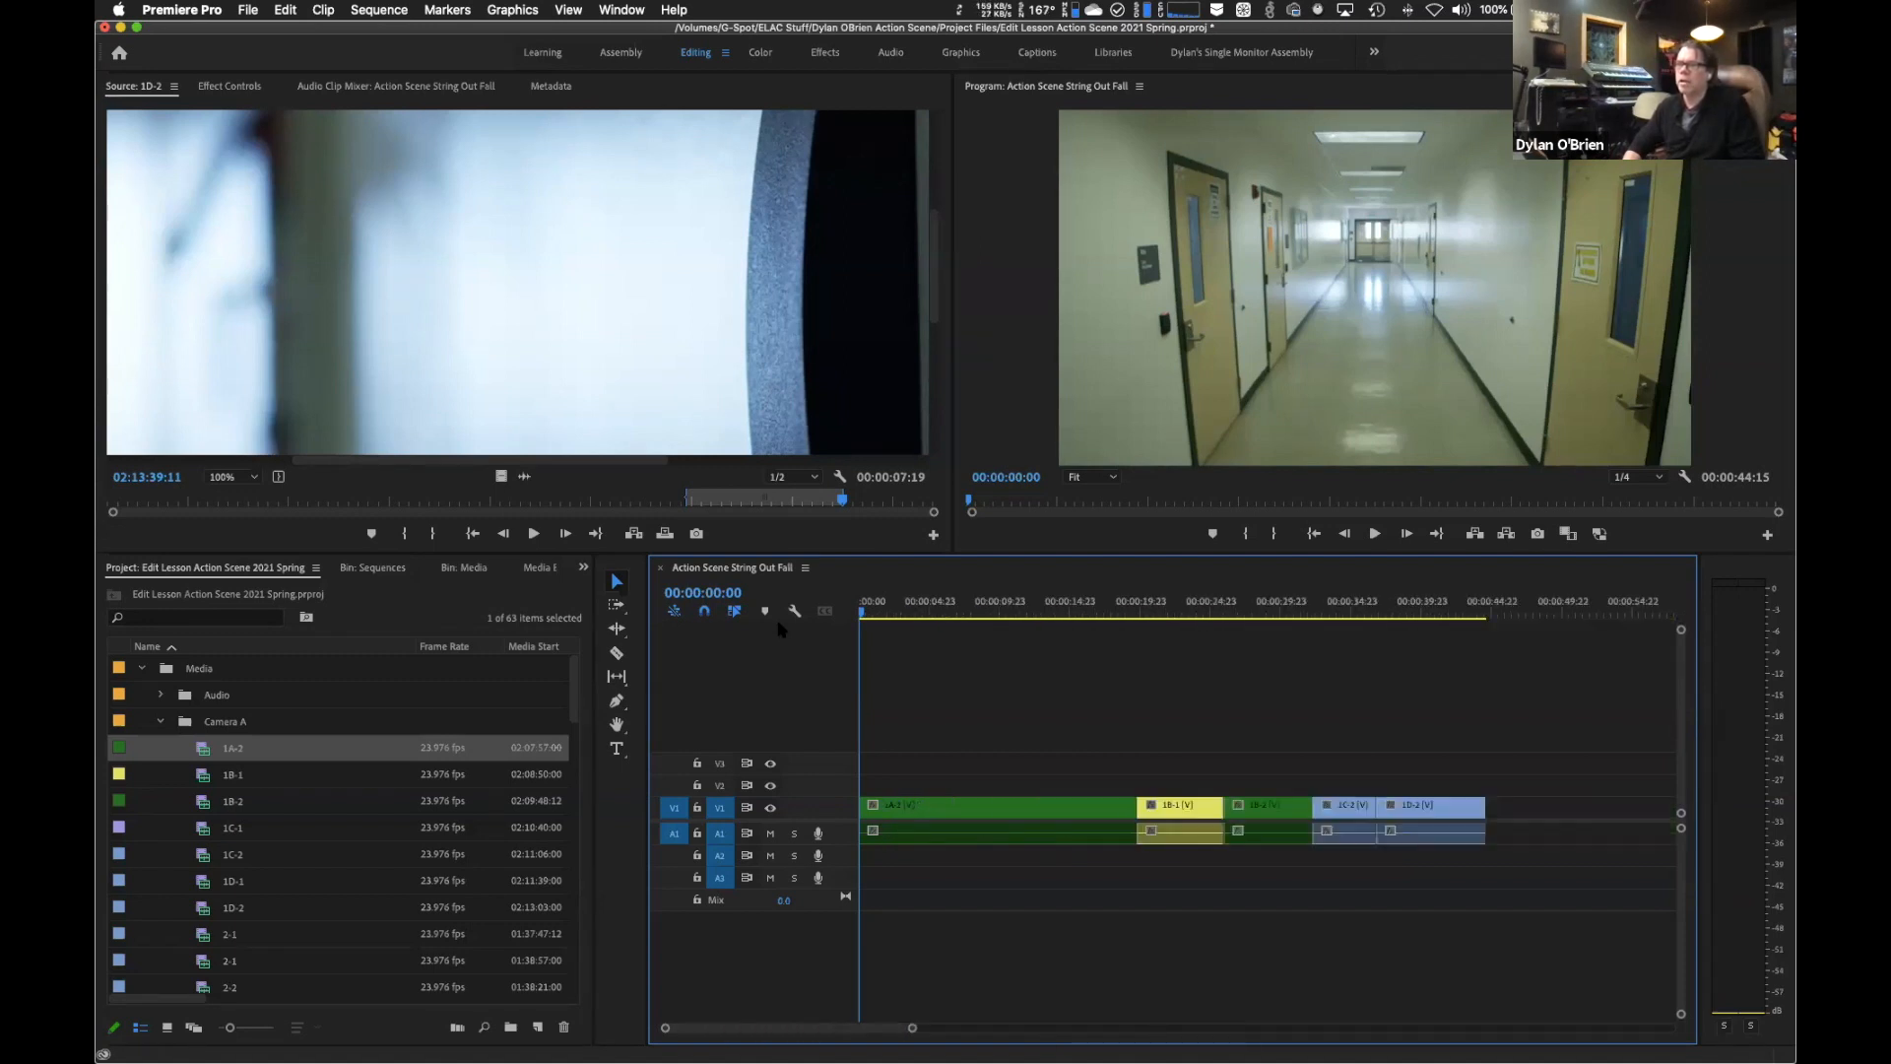
{"action": "key", "text": "equal"}
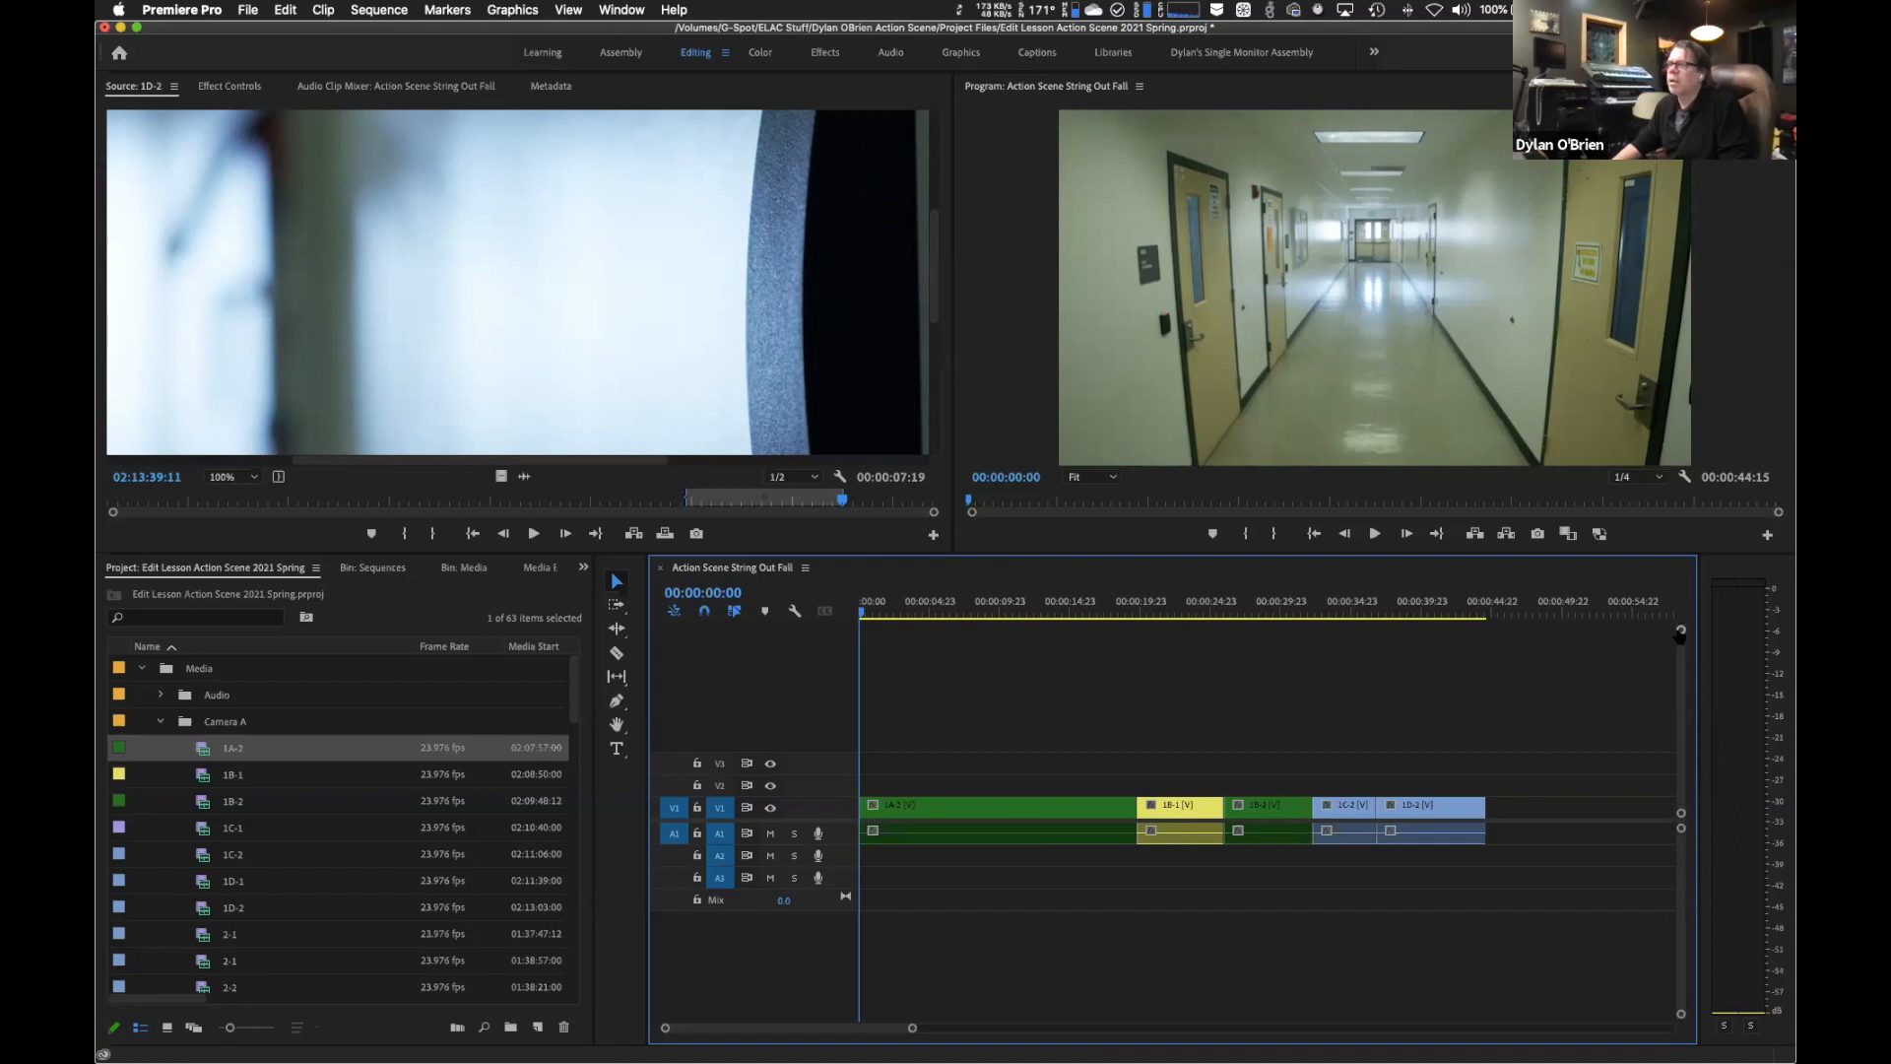
{"action": "mouse_move", "coordinate": [1681, 630]}
{"action": "left_mouse_down"}
{"action": "mouse_move", "coordinate": [1678, 648]}
{"action": "mouse_move", "coordinate": [1683, 616]}
{"action": "left_mouse_up"}
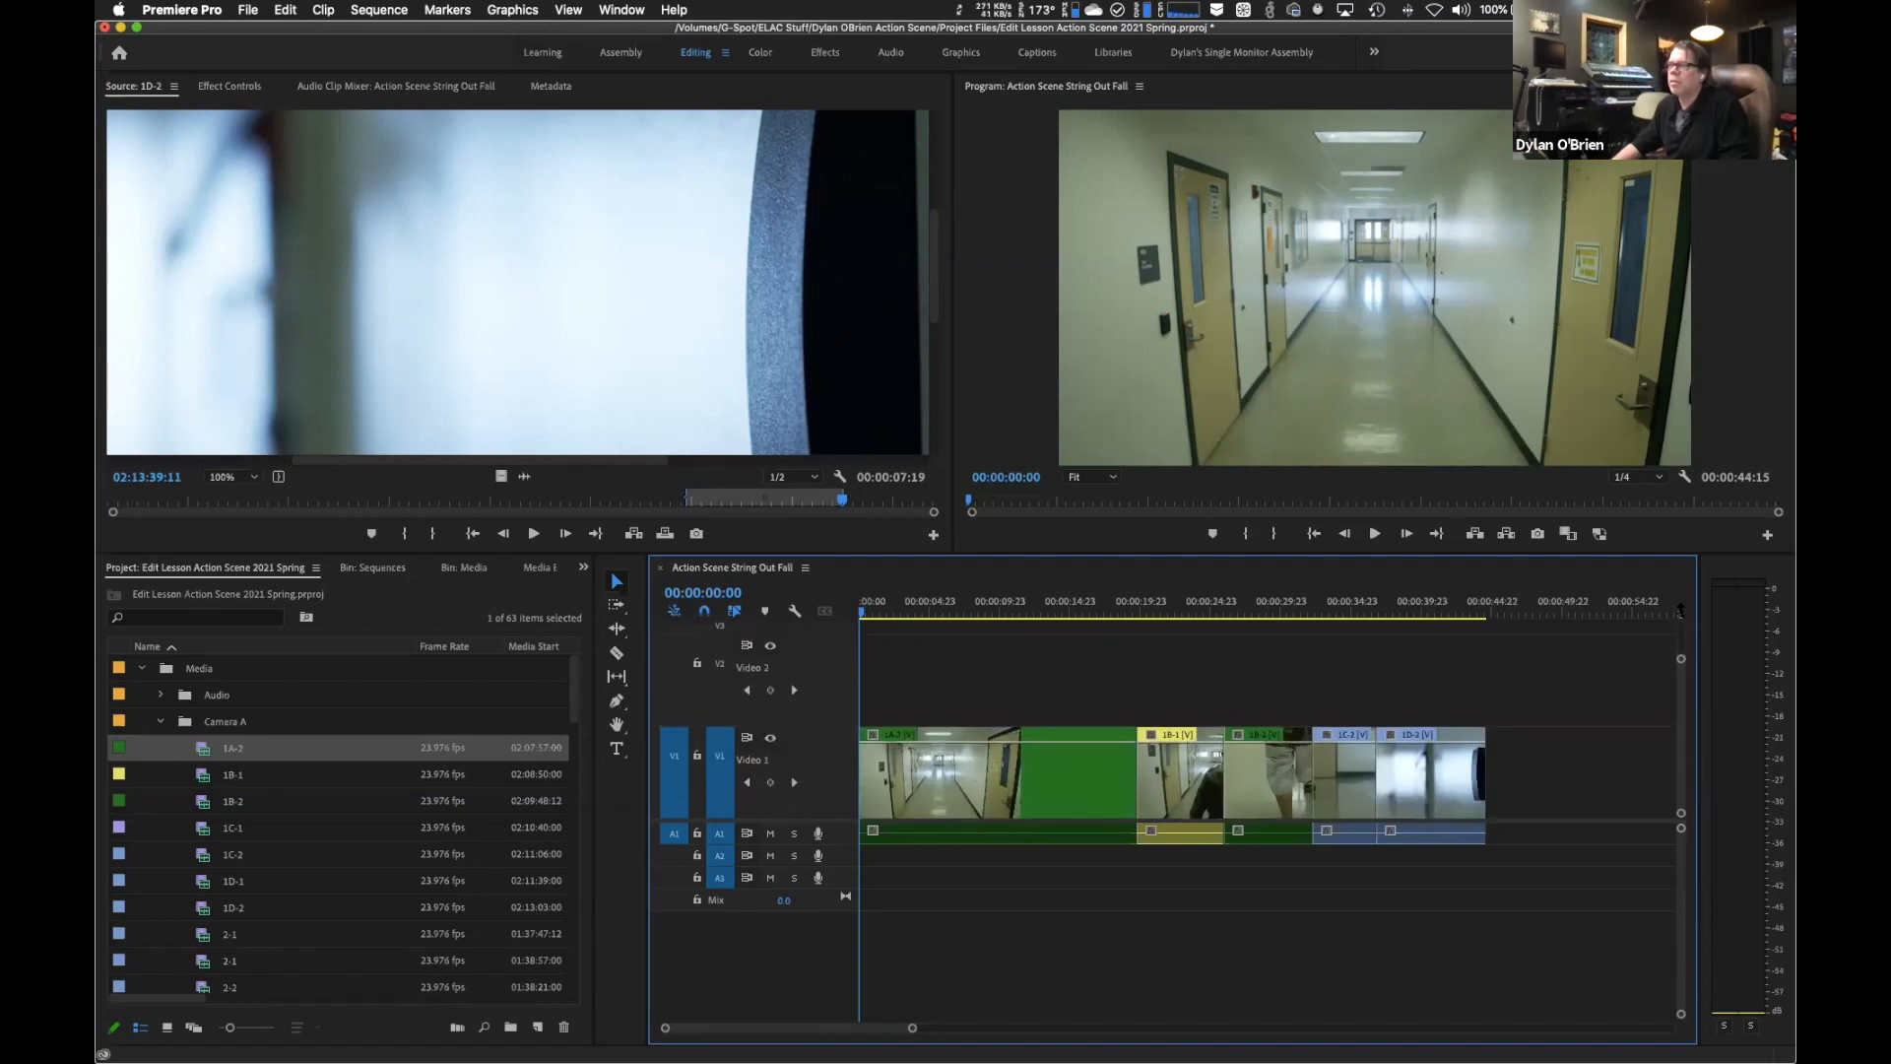
Increase the audio track heights, and play clip 1A-2 forward and in reverse from 00:00:05:04.
{"action": "left_click_drag", "start_coordinate": [1681, 829], "coordinate": [1681, 837]}
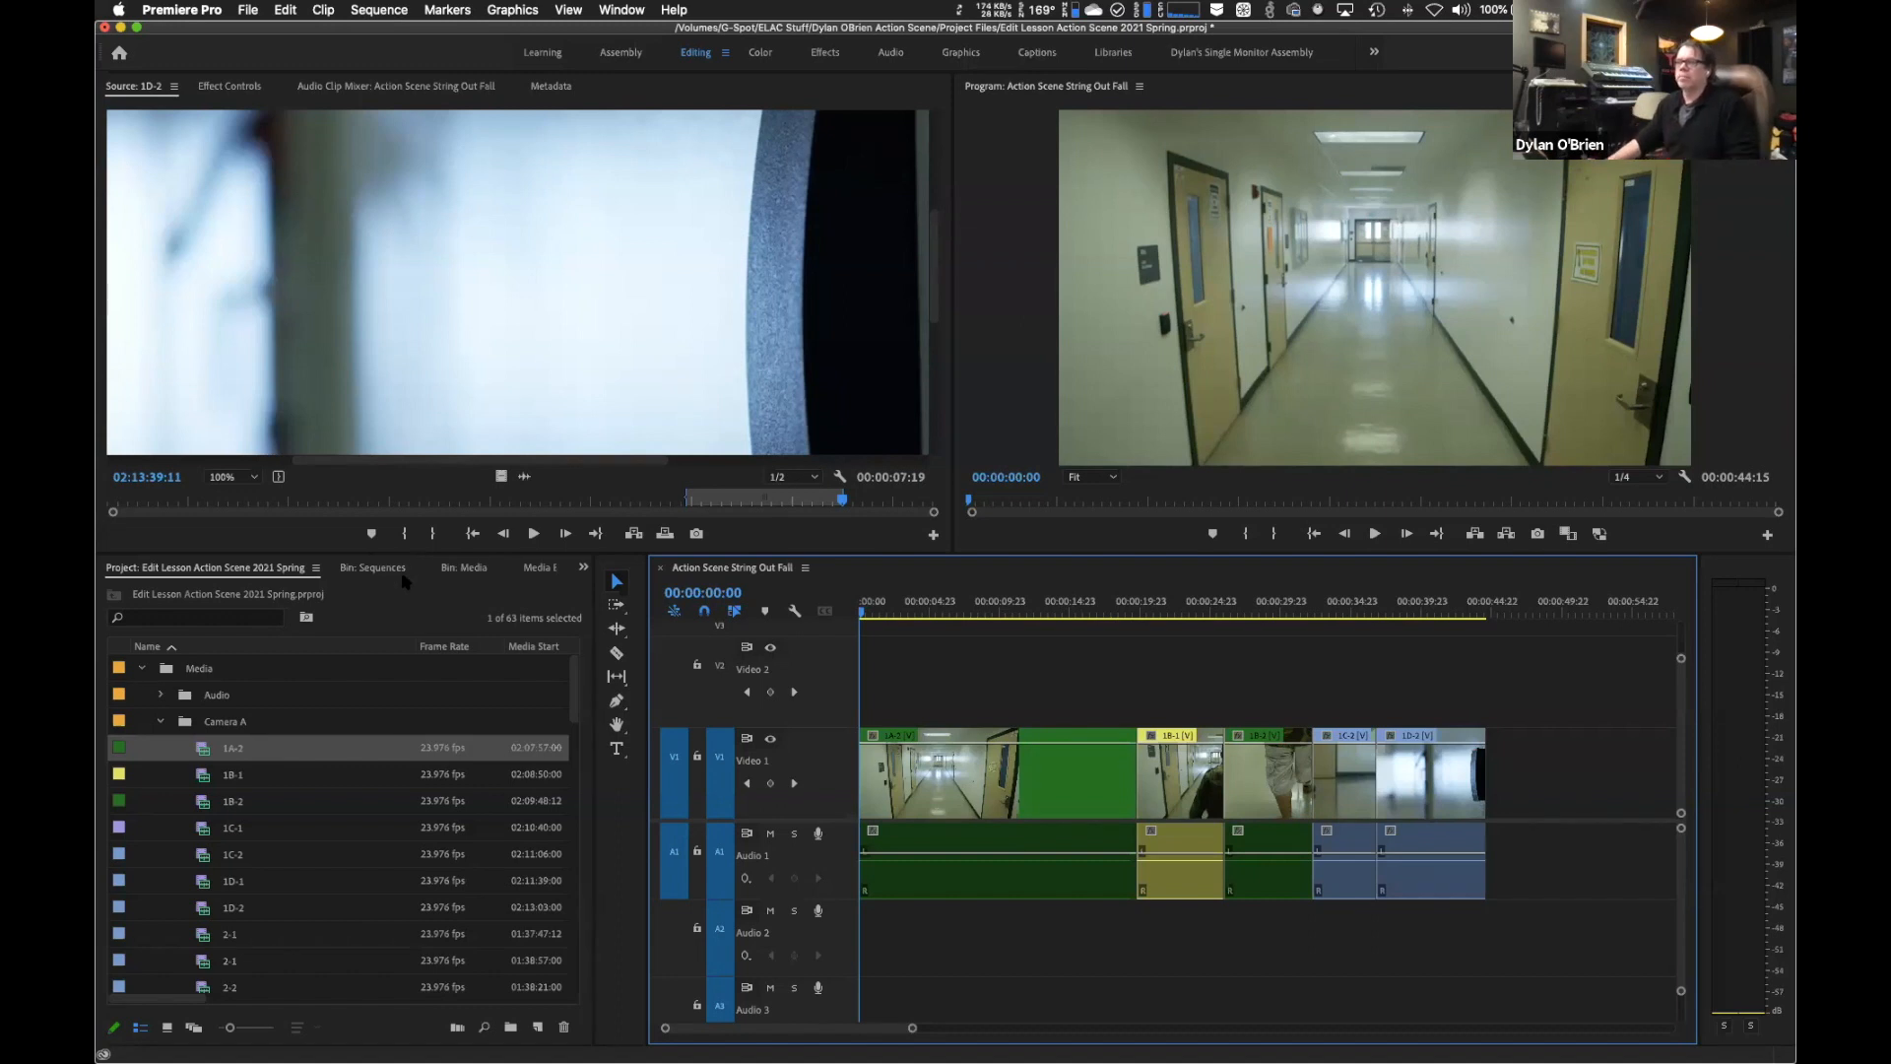
{"action": "left_click", "coordinate": [932, 611]}
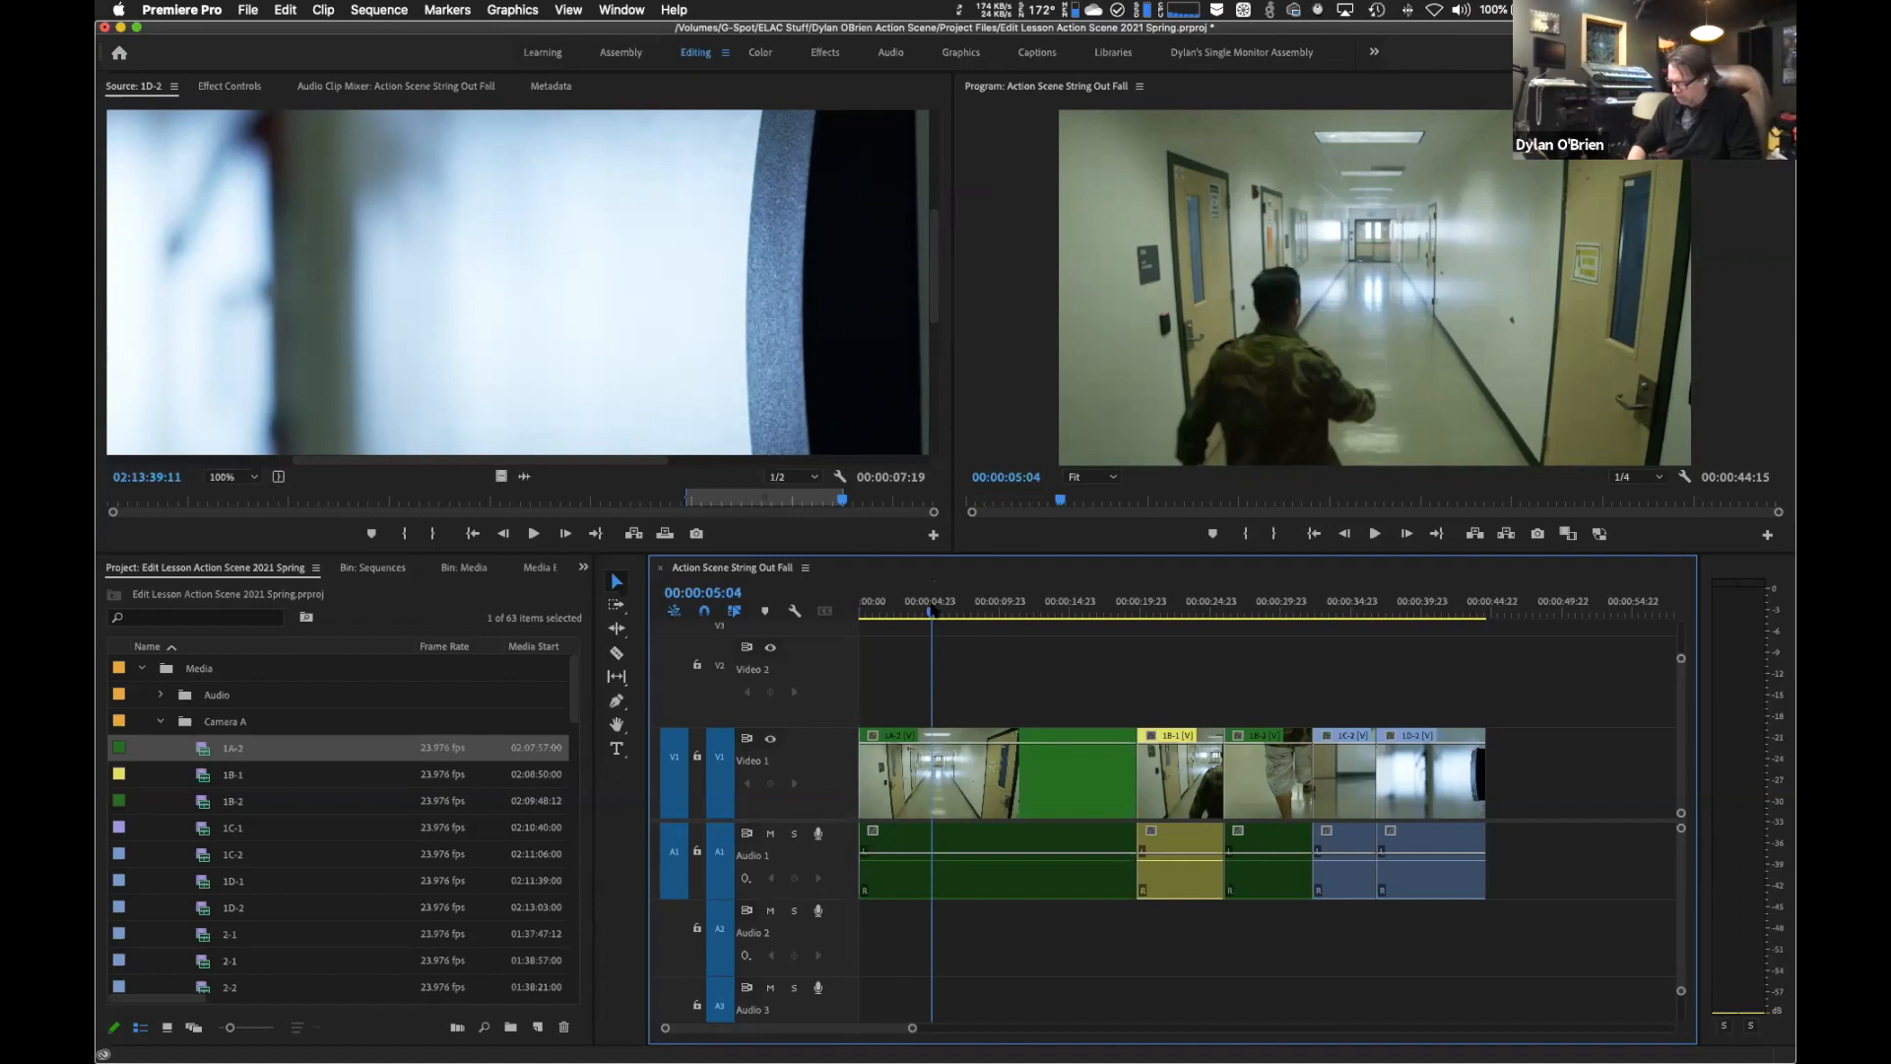
{"action": "key", "text": "space"}
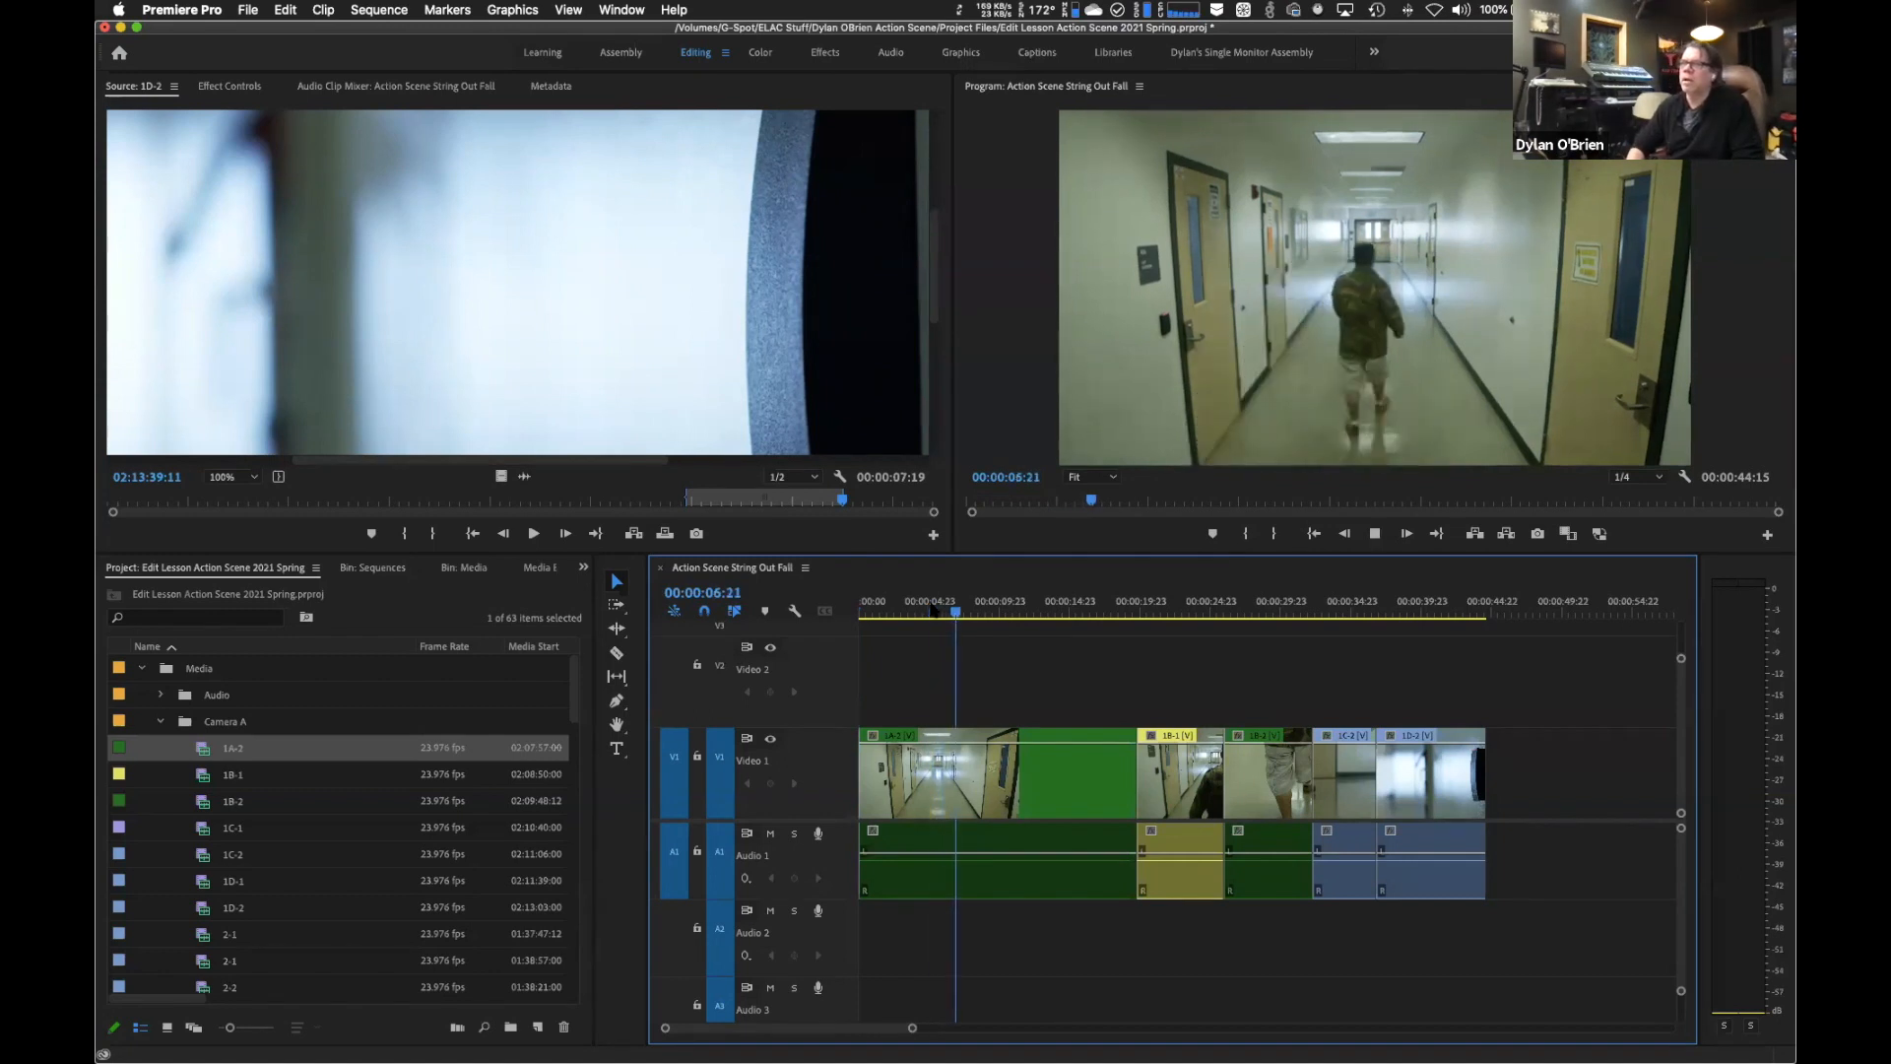
{"action": "key", "text": "space"}
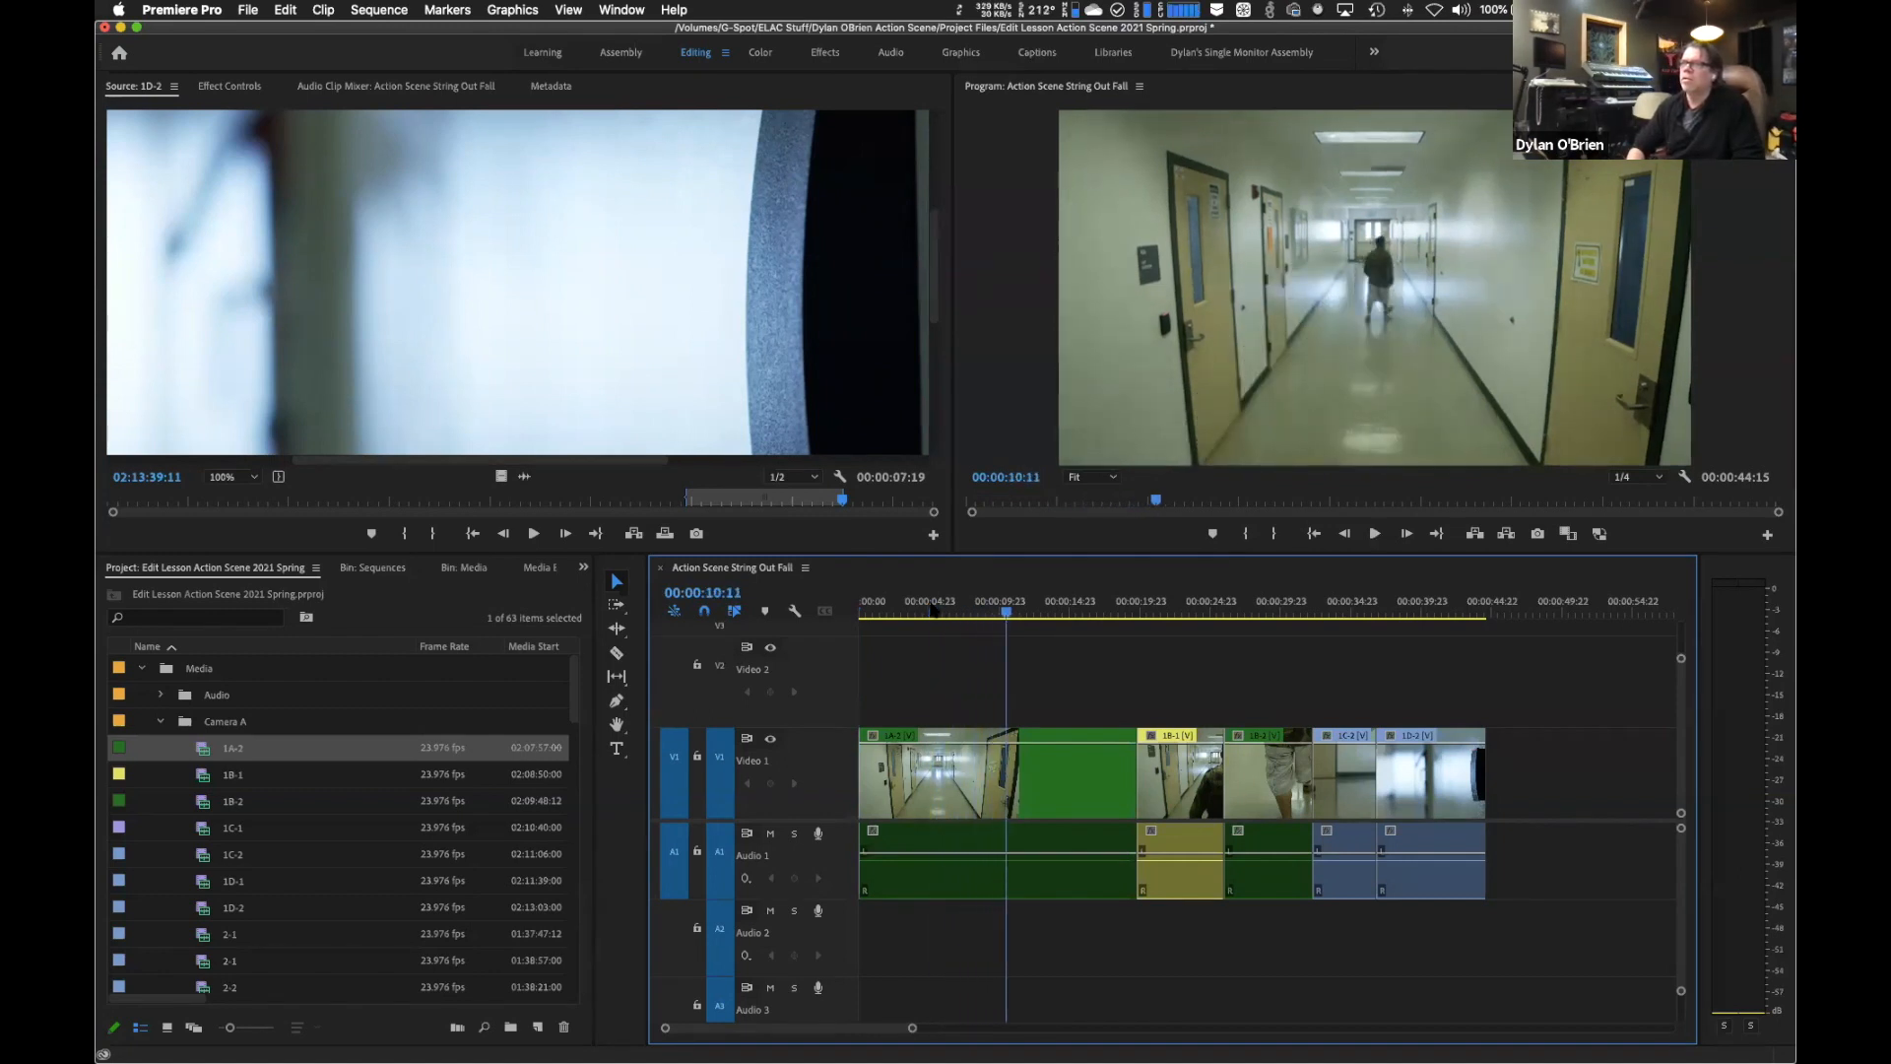
{"action": "key", "text": "j"}
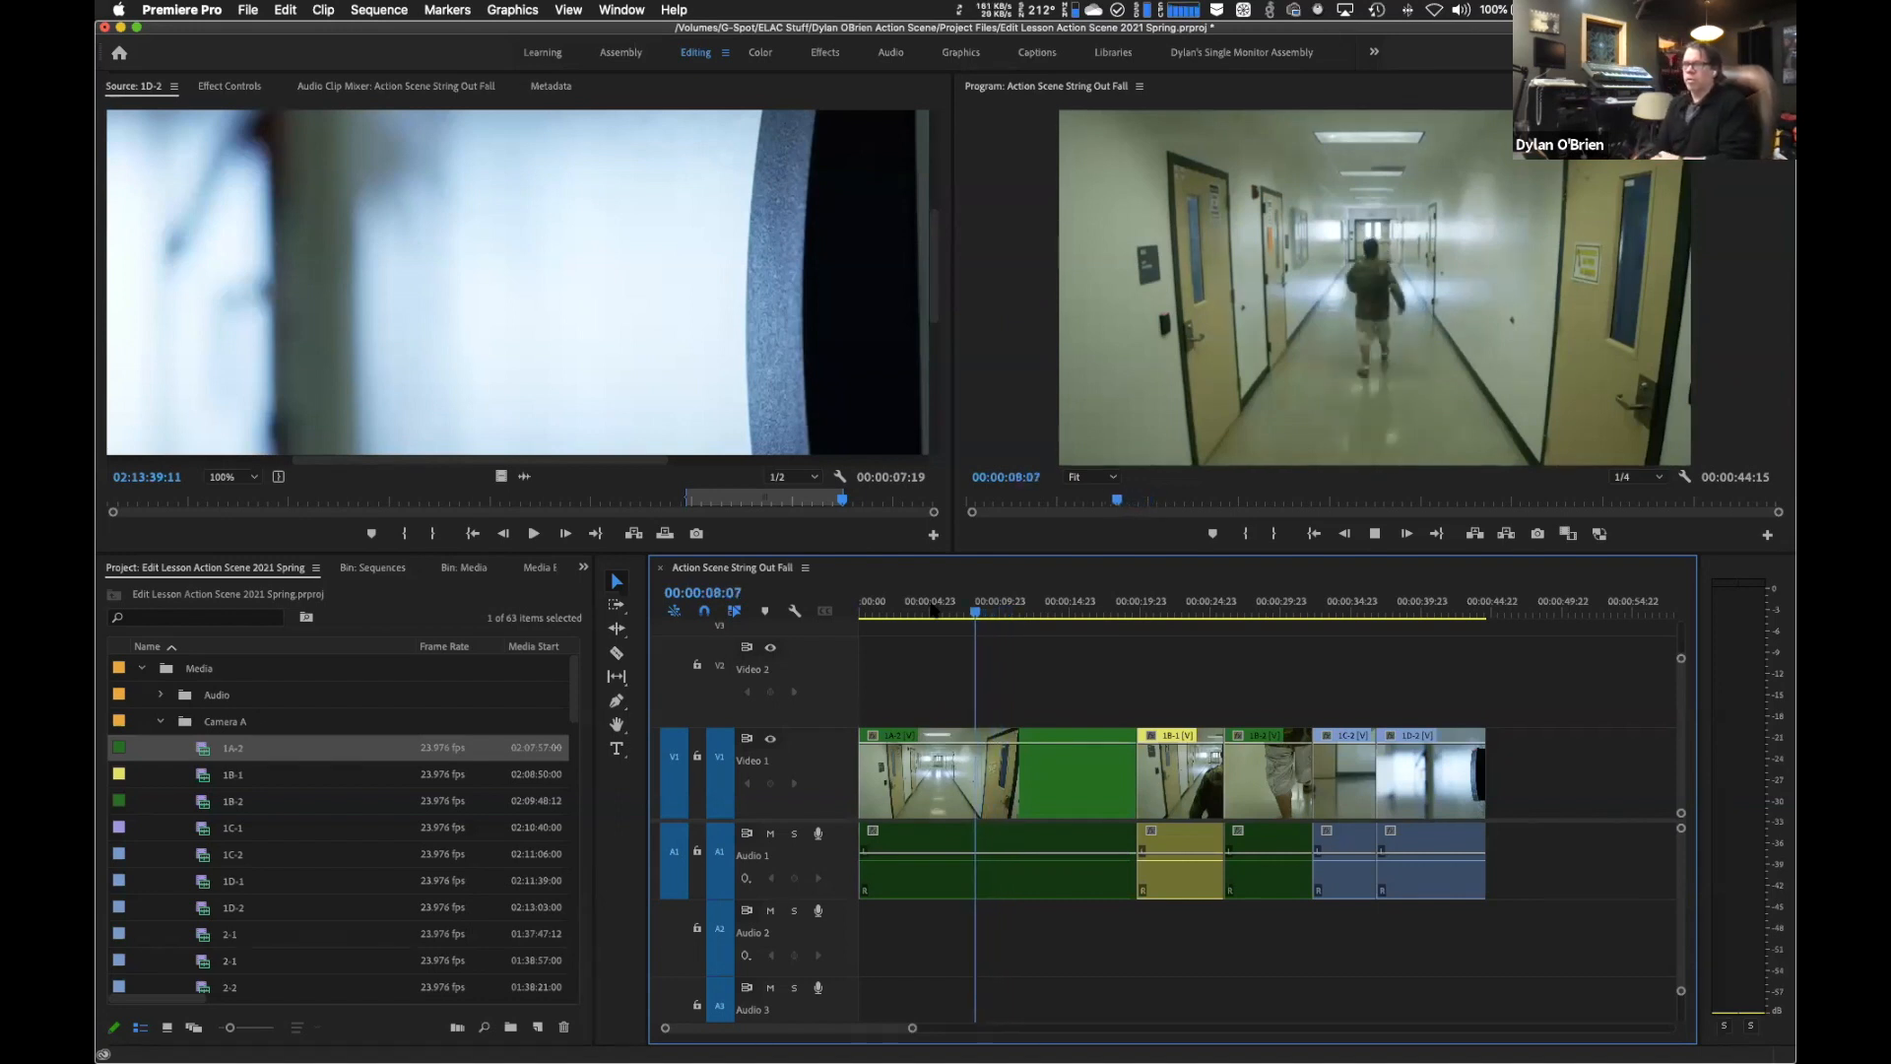
{"action": "key", "text": "k"}
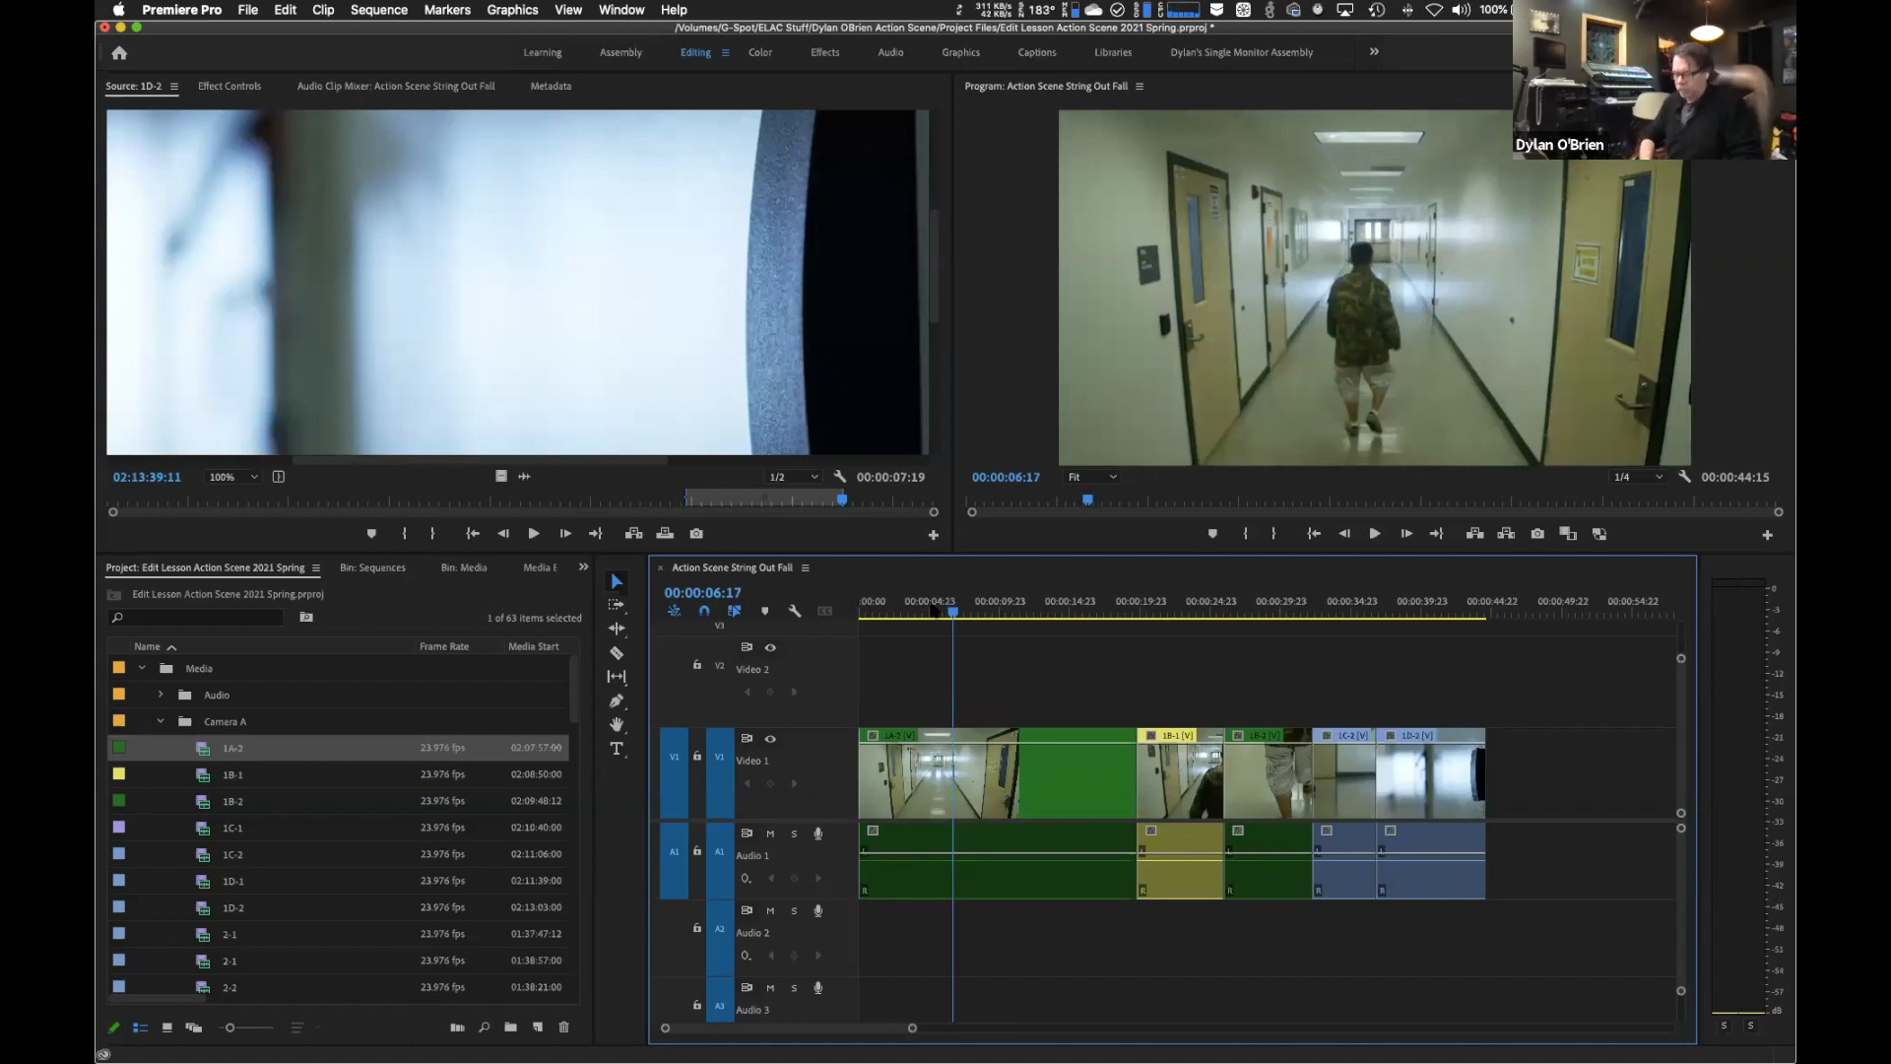
{"action": "key", "text": "l"}
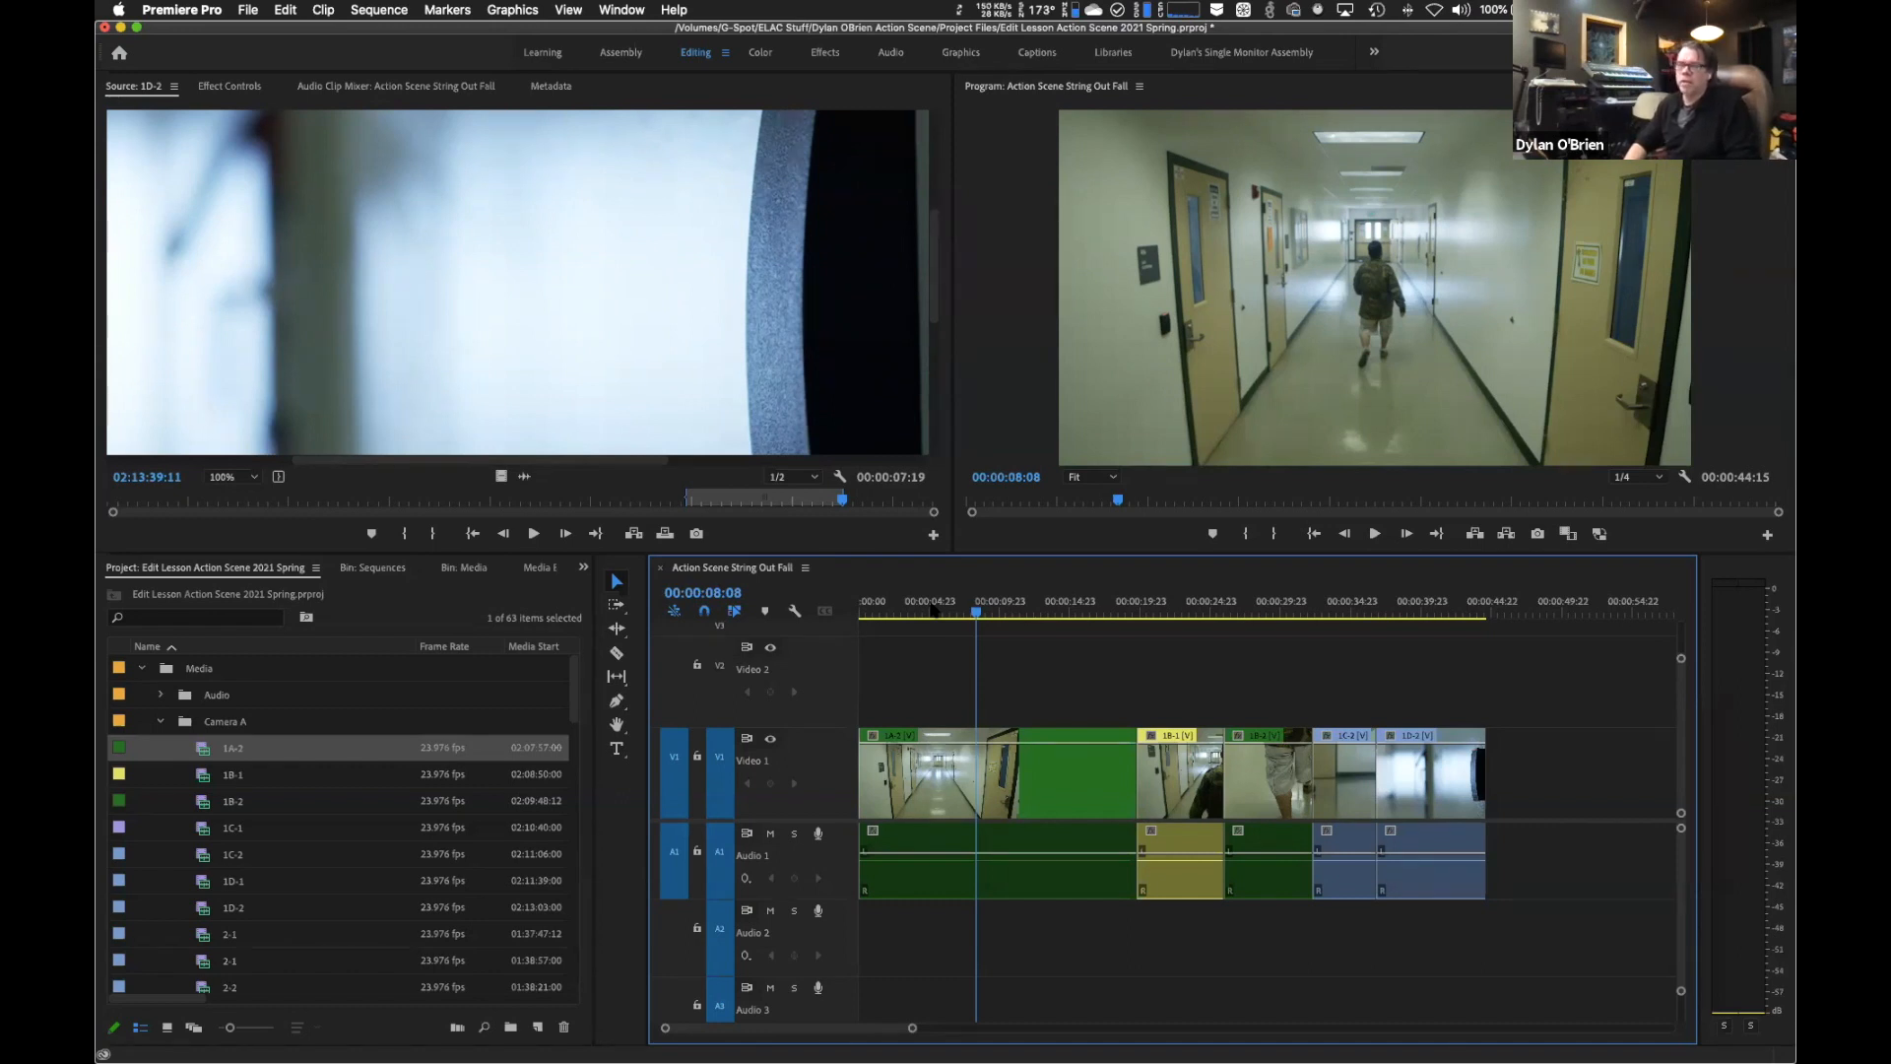
Go to the sequence start, jump through every edit point to the end, and jump back through them to the start.
{"action": "key", "text": "Home"}
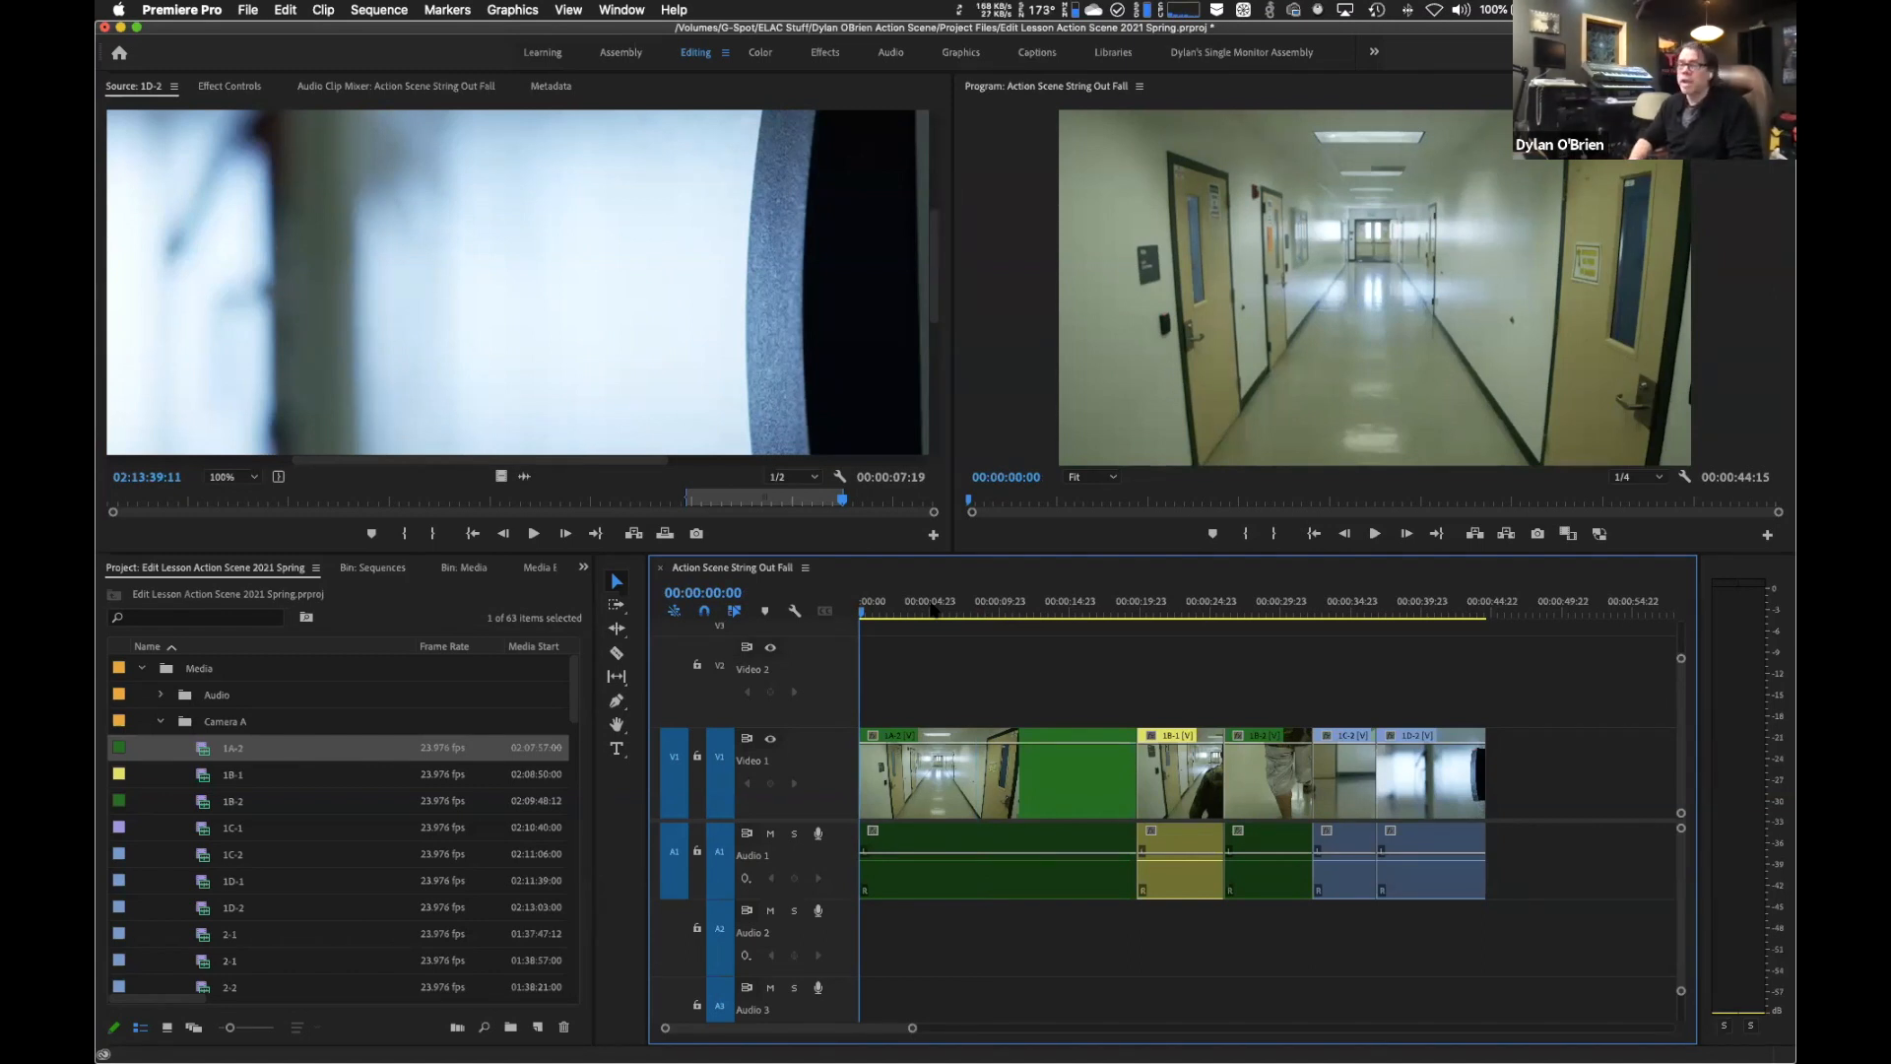
{"action": "key", "text": "Down"}
{"action": "key", "text": "Down"}
{"action": "key", "text": "Down"}
{"action": "key", "text": "Down"}
{"action": "key", "text": "Down"}
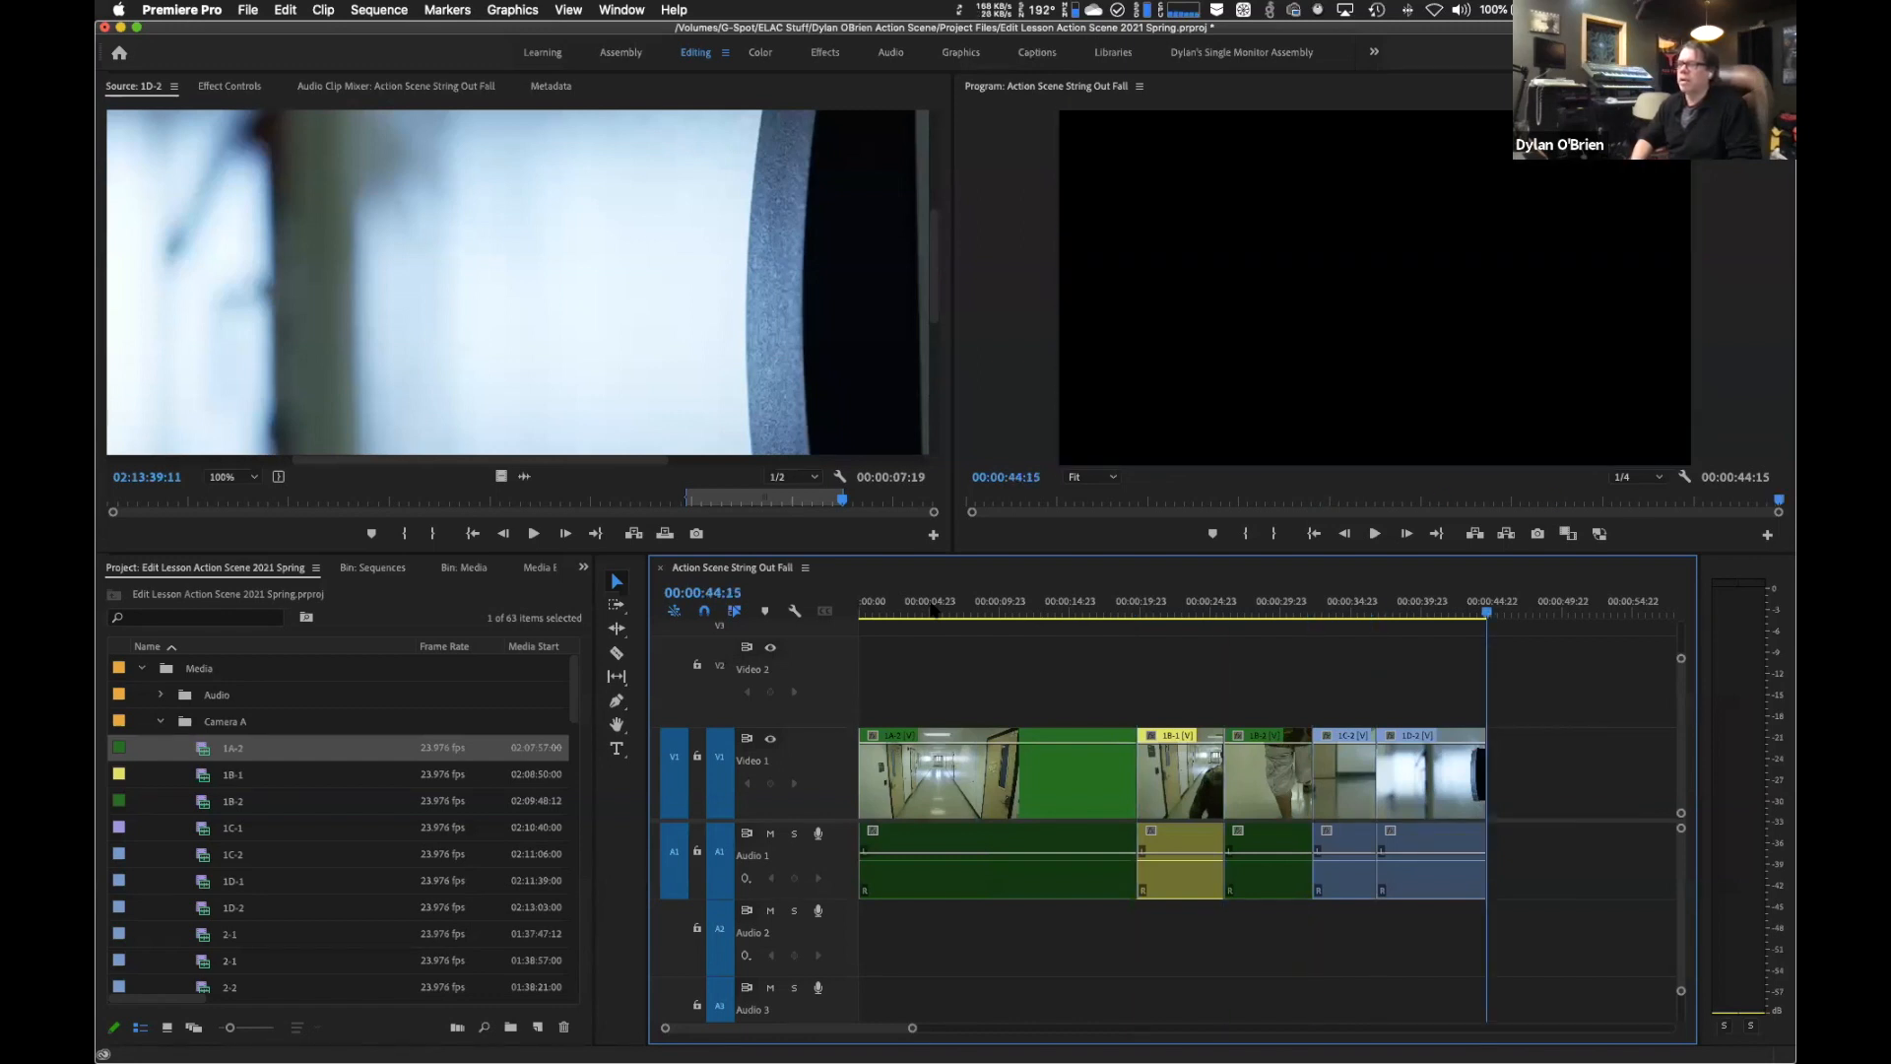
{"action": "key", "text": "Up"}
{"action": "key", "text": "Up"}
{"action": "key", "text": "Up"}
{"action": "key", "text": "Up"}
{"action": "key", "text": "Up"}
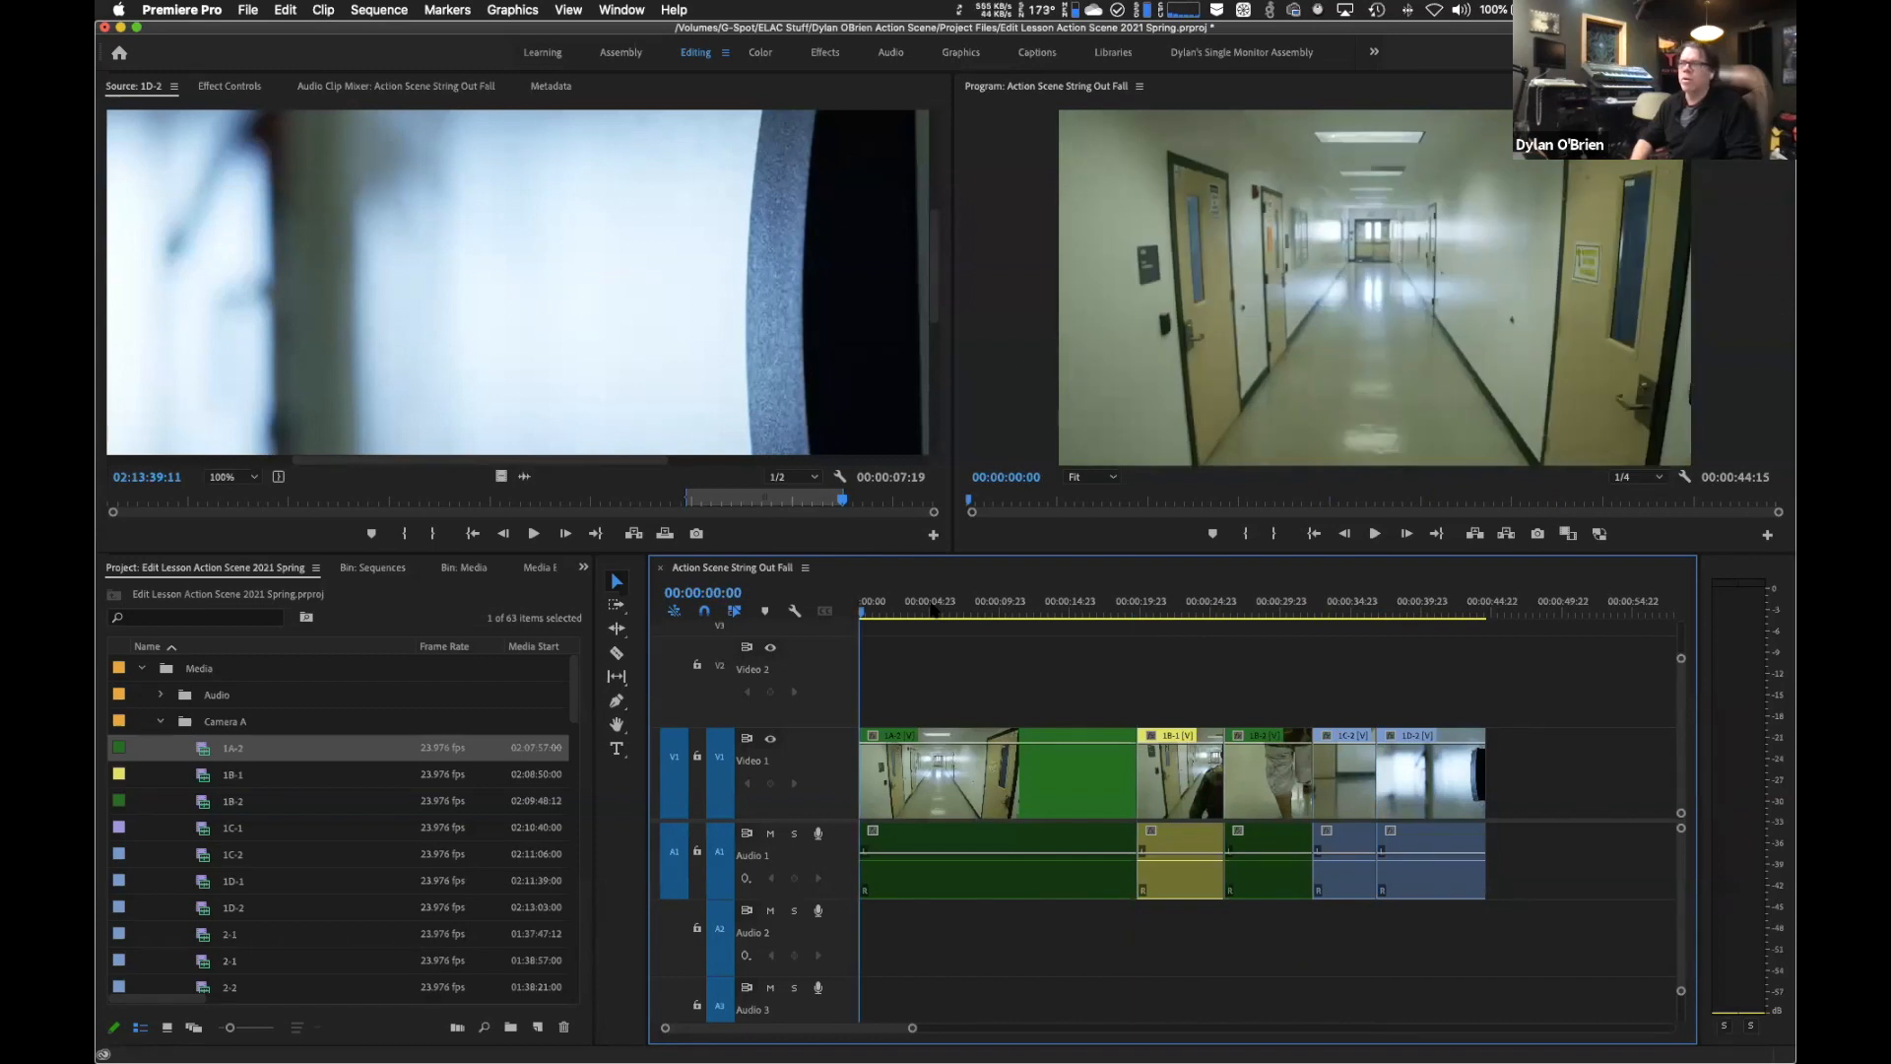
Play the sequence from the start at increasing forward speed to review the clips, and return to 00:00:00:00.
{"action": "key", "text": "space"}
{"action": "key", "text": "l"}
{"action": "key", "text": "l"}
{"action": "key", "text": "l"}
{"action": "key", "text": "l"}
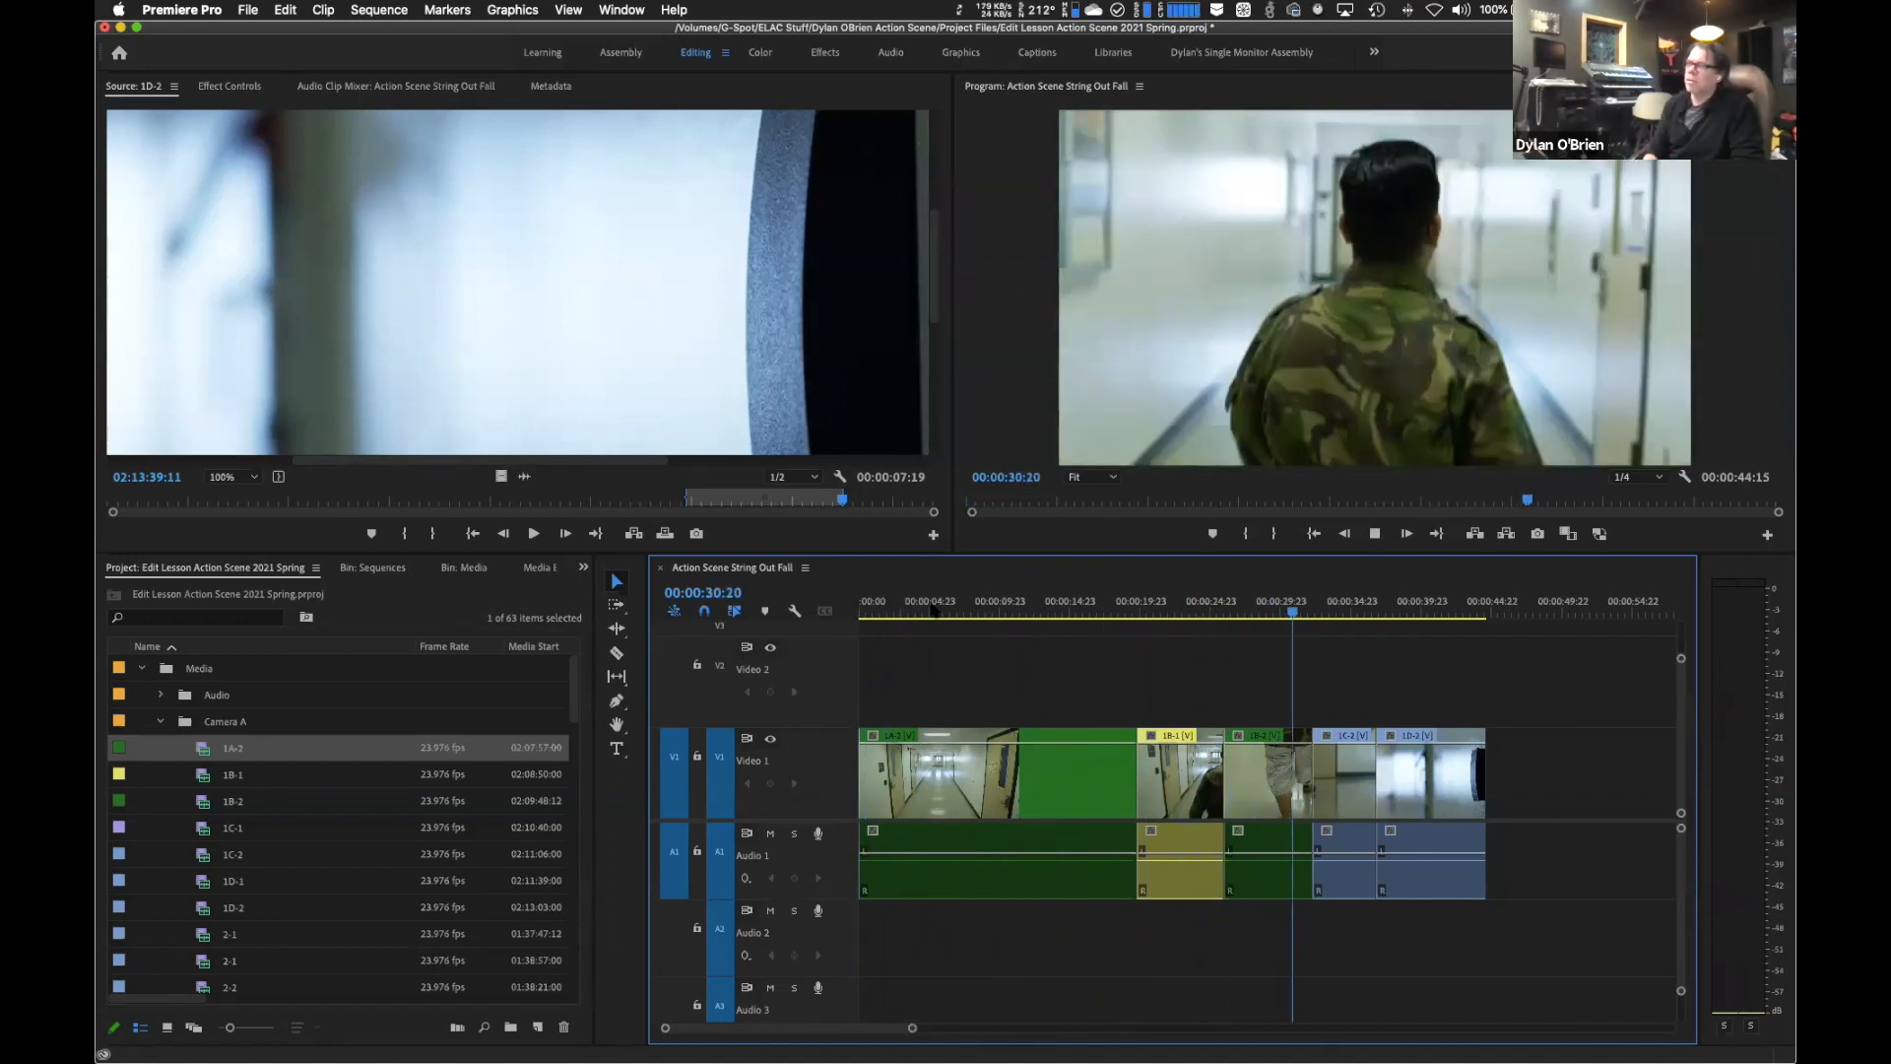
{"action": "key", "text": "Home"}
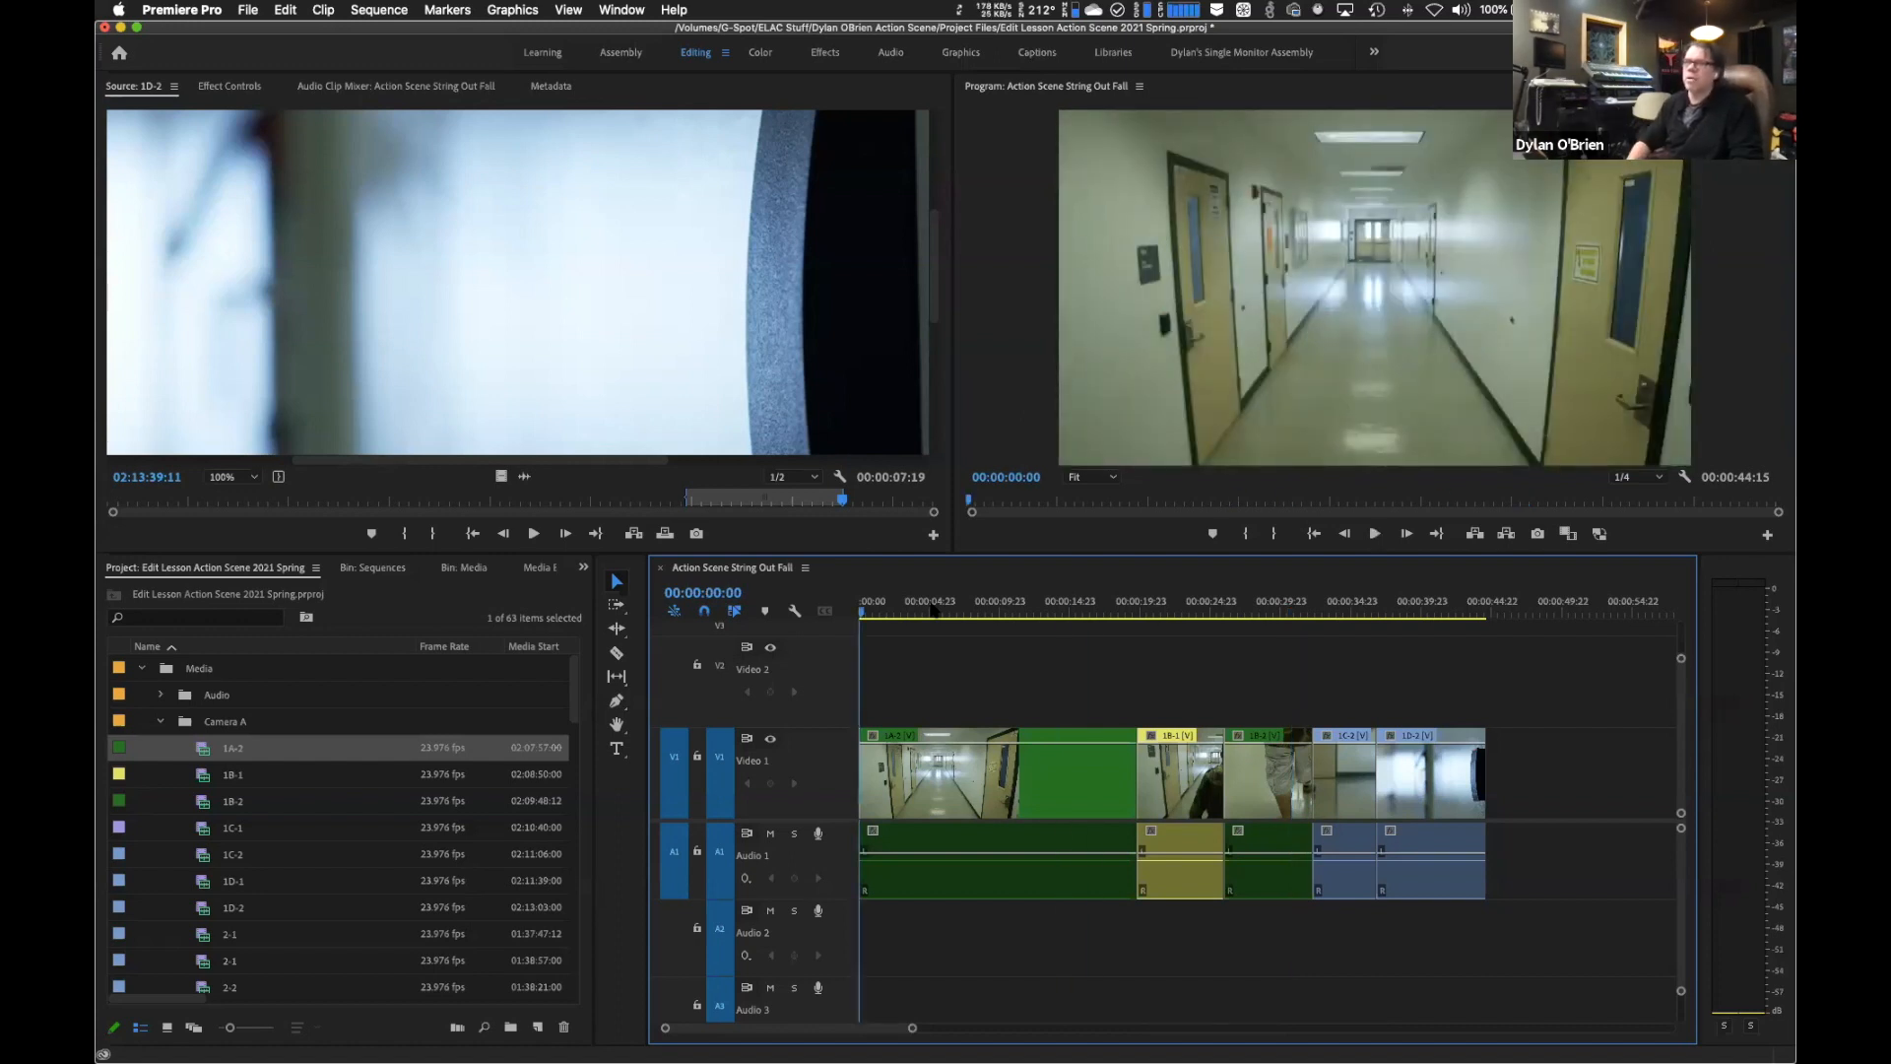
Move the playhead to the first frame of clip 1B-2 and examine its opening walk frame by frame.
{"action": "key", "text": "Down"}
{"action": "key", "text": "Down"}
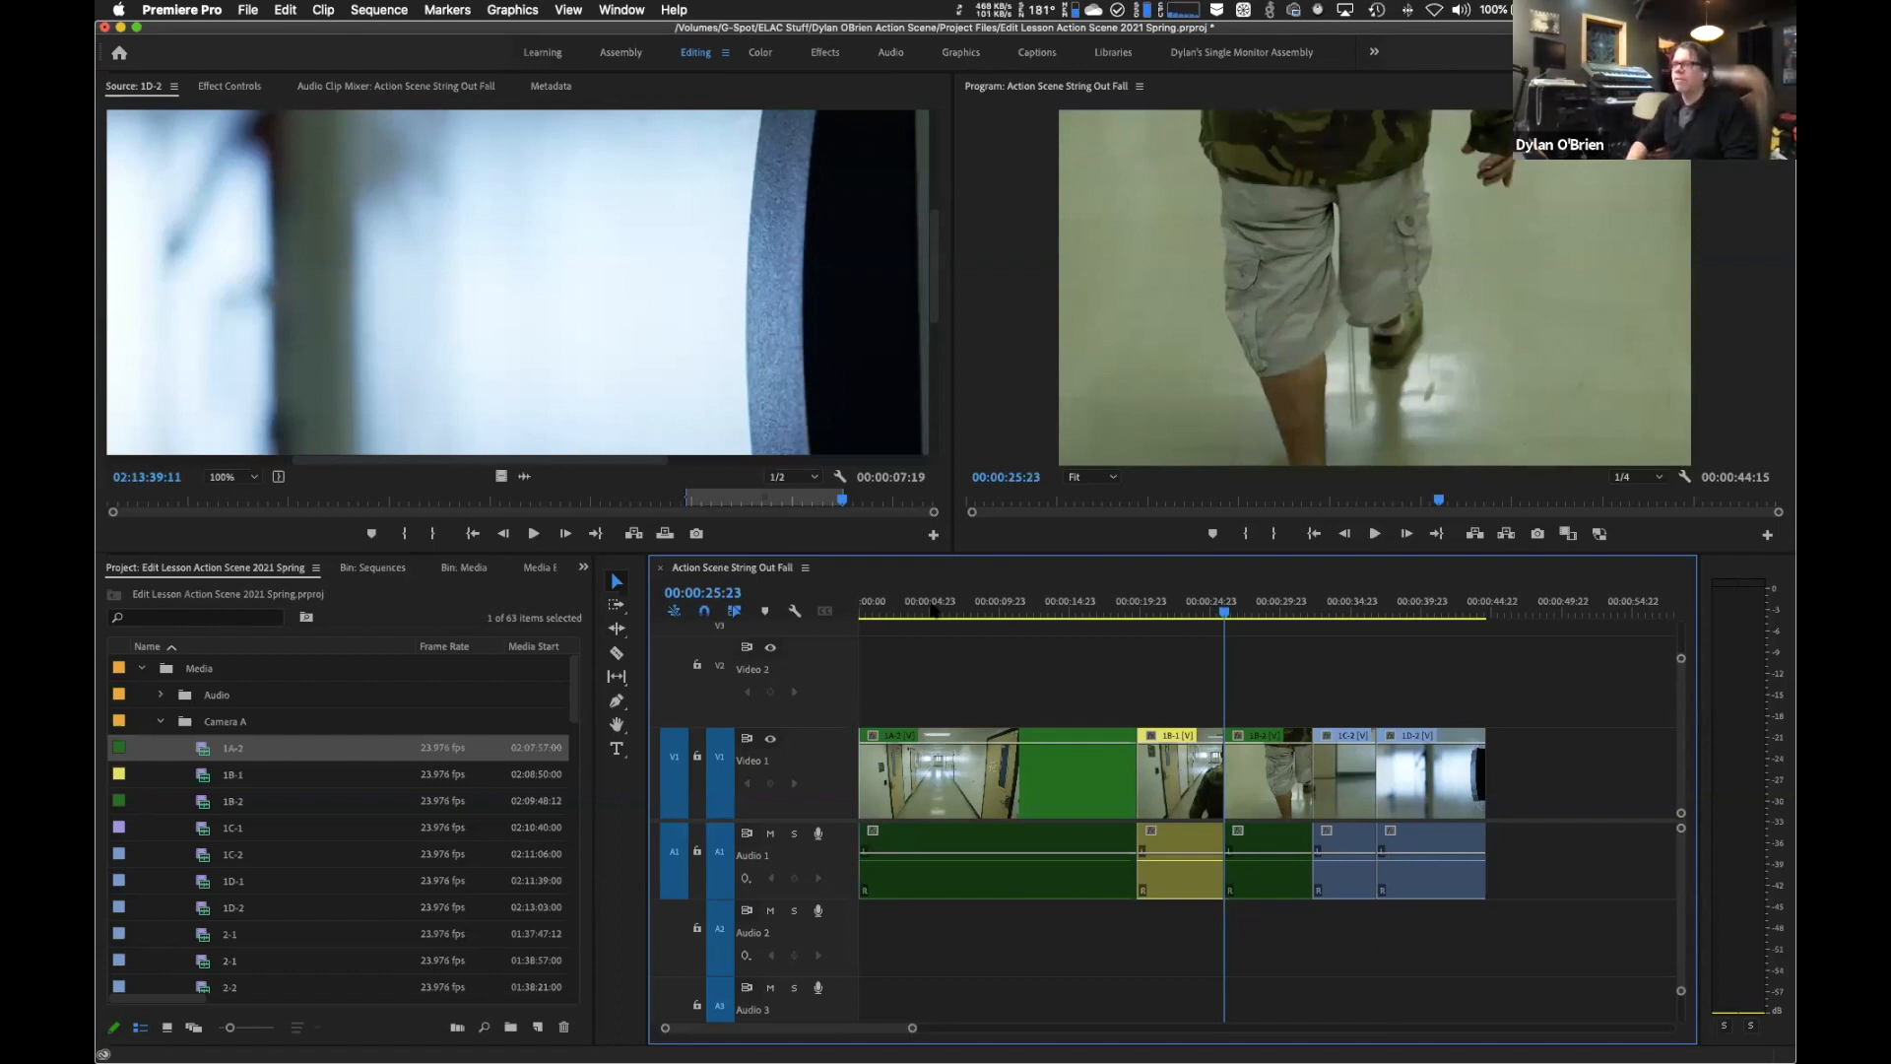
{"action": "key", "text": "Right"}
{"action": "key", "text": "Right"}
{"action": "key", "text": "Right"}
{"action": "key", "text": "Right"}
{"action": "key", "text": "Right"}
{"action": "key", "text": "Right"}
{"action": "key", "text": "Right"}
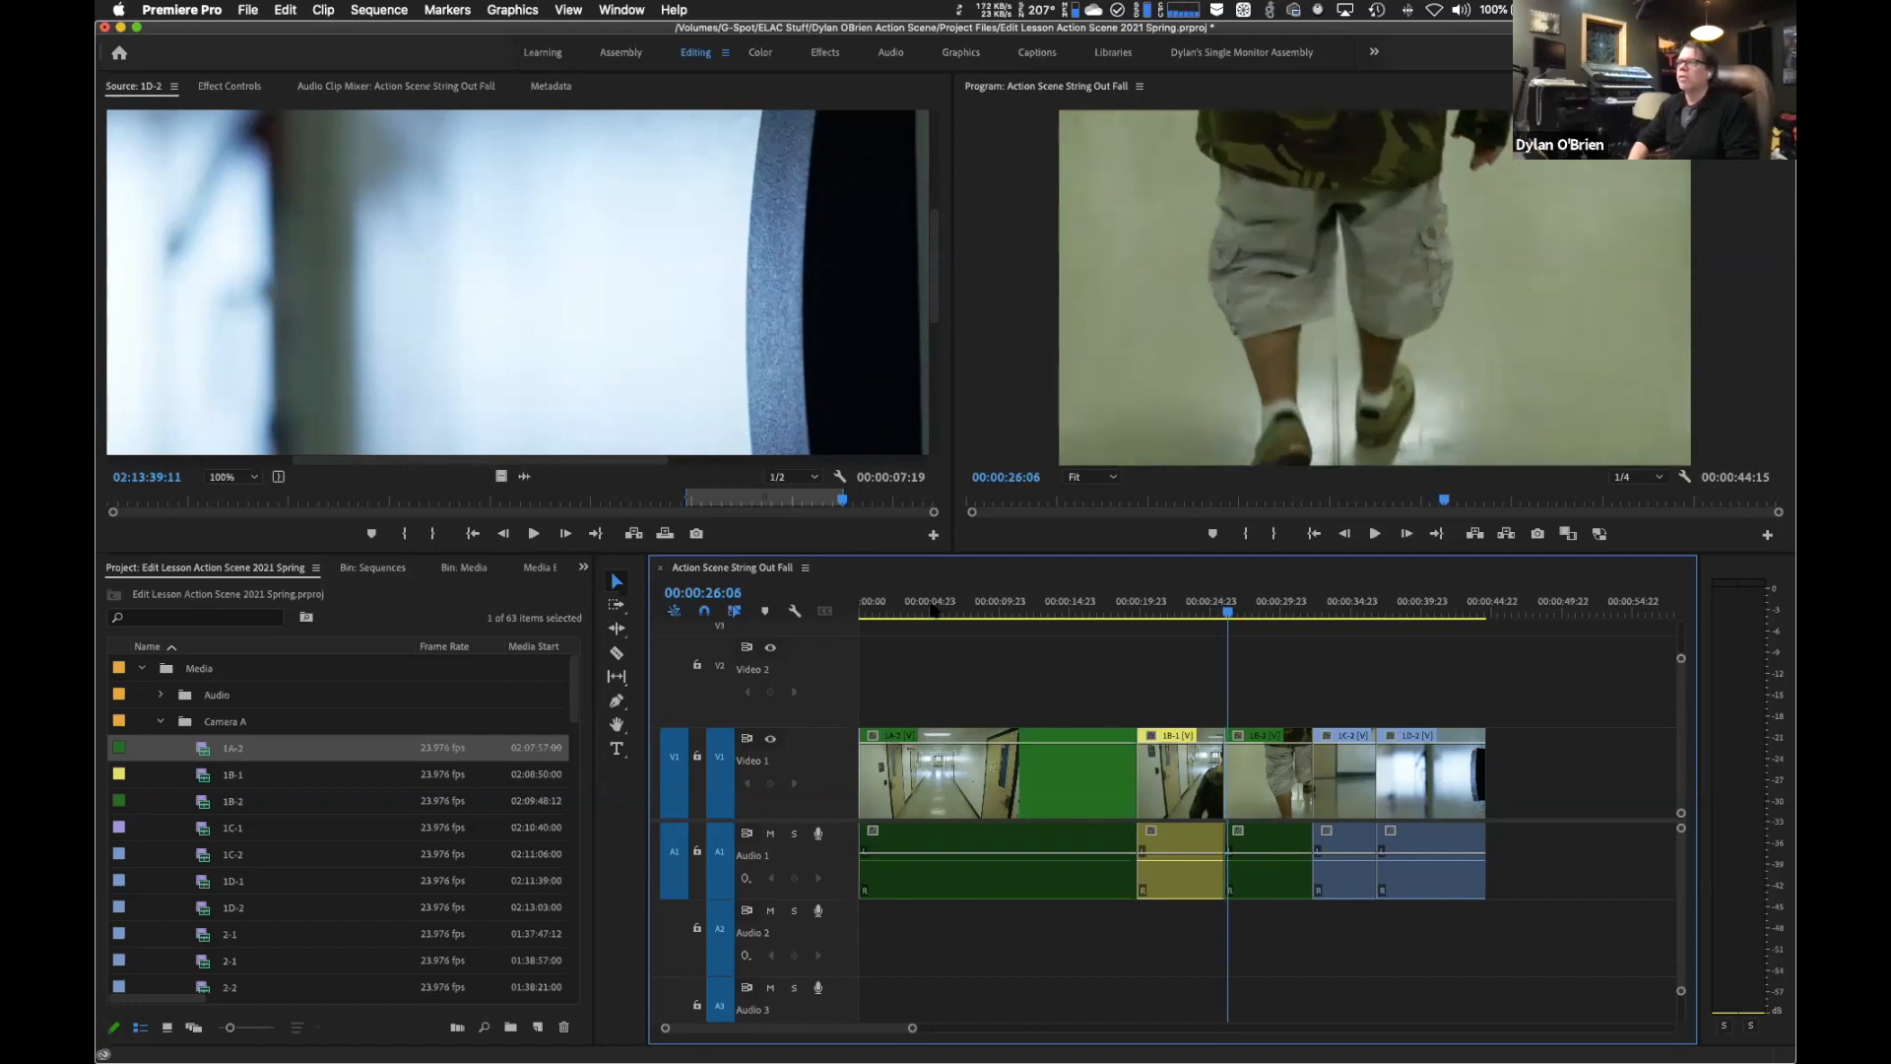
{"action": "key", "text": "Right"}
{"action": "key", "text": "Right"}
{"action": "key", "text": "Right"}
{"action": "key", "text": "Right"}
{"action": "key", "text": "Right"}
{"action": "key", "text": "Right"}
{"action": "key", "text": "Right"}
{"action": "key", "text": "Right"}
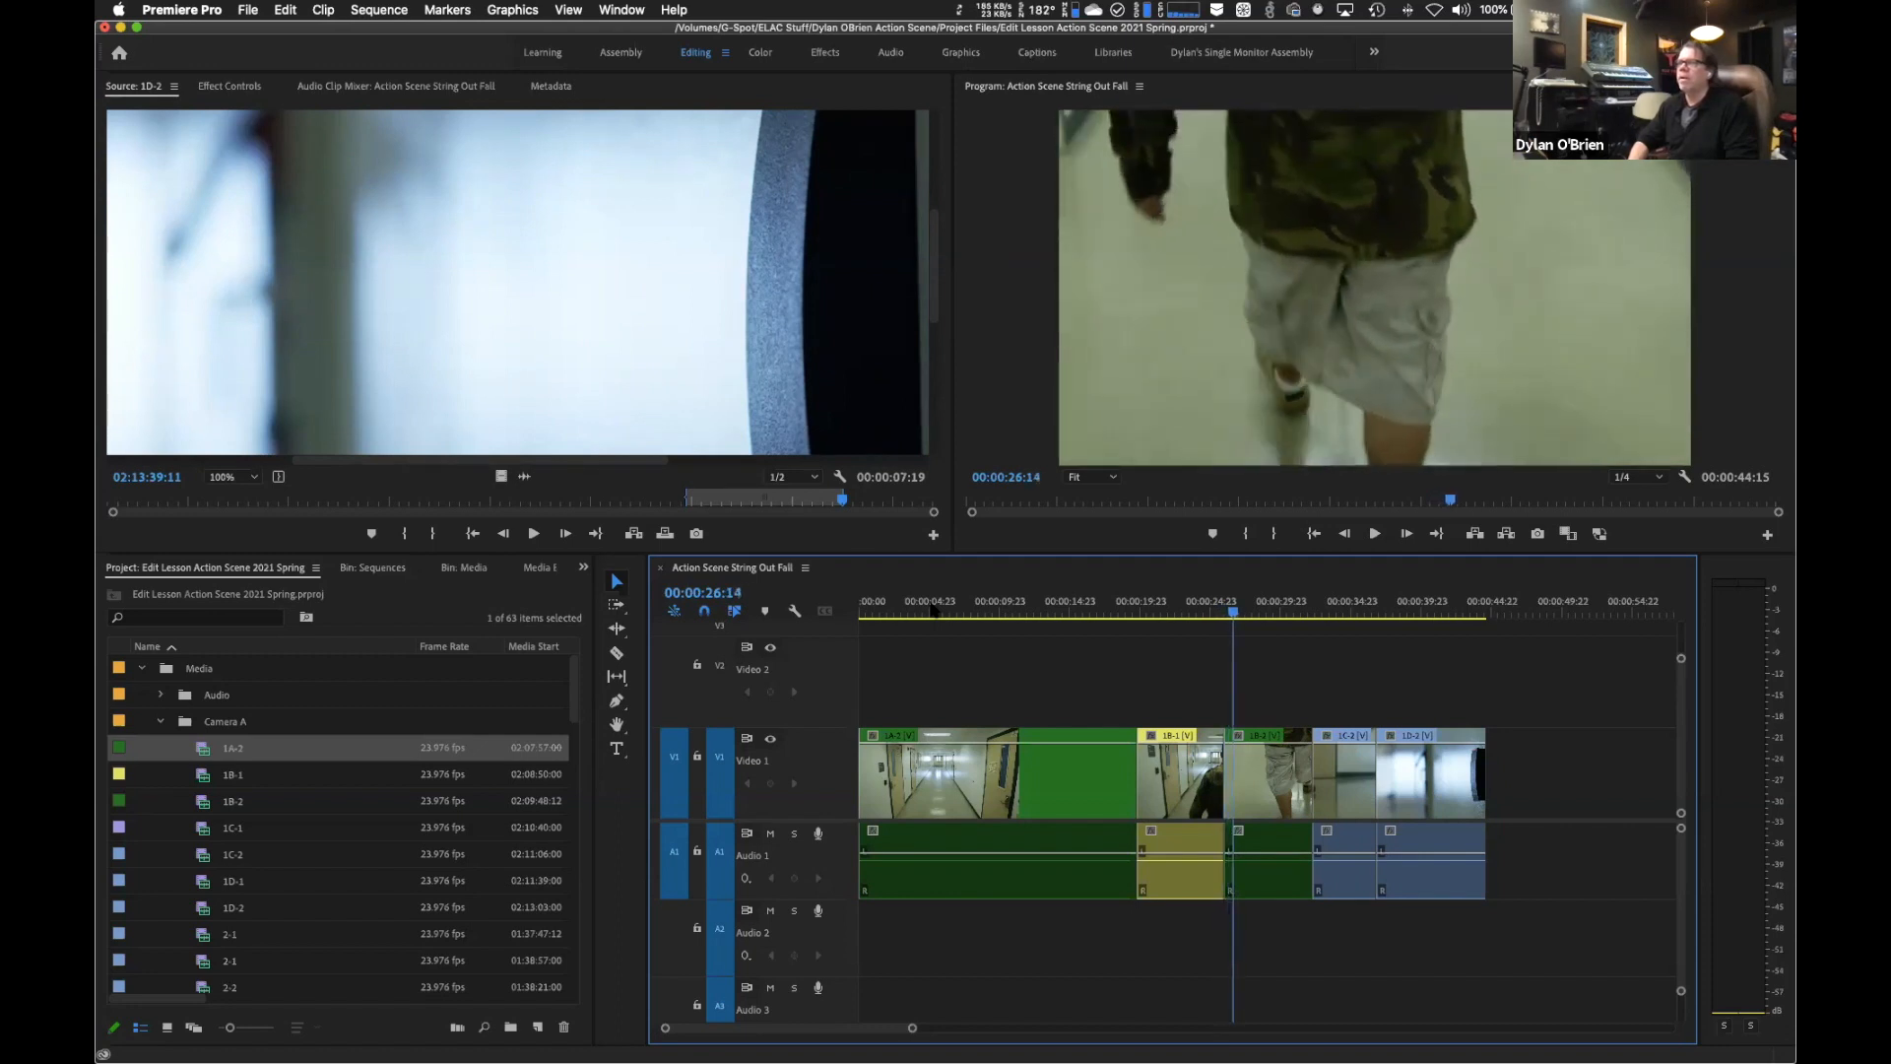
{"action": "key", "text": "Right"}
{"action": "key", "text": "Right"}
{"action": "key", "text": "Right"}
{"action": "key", "text": "Right"}
{"action": "key", "text": "Right"}
{"action": "key", "text": "Right"}
{"action": "key", "text": "Right"}
{"action": "key", "text": "Right"}
{"action": "key", "text": "Right"}
{"action": "key", "text": "Right"}
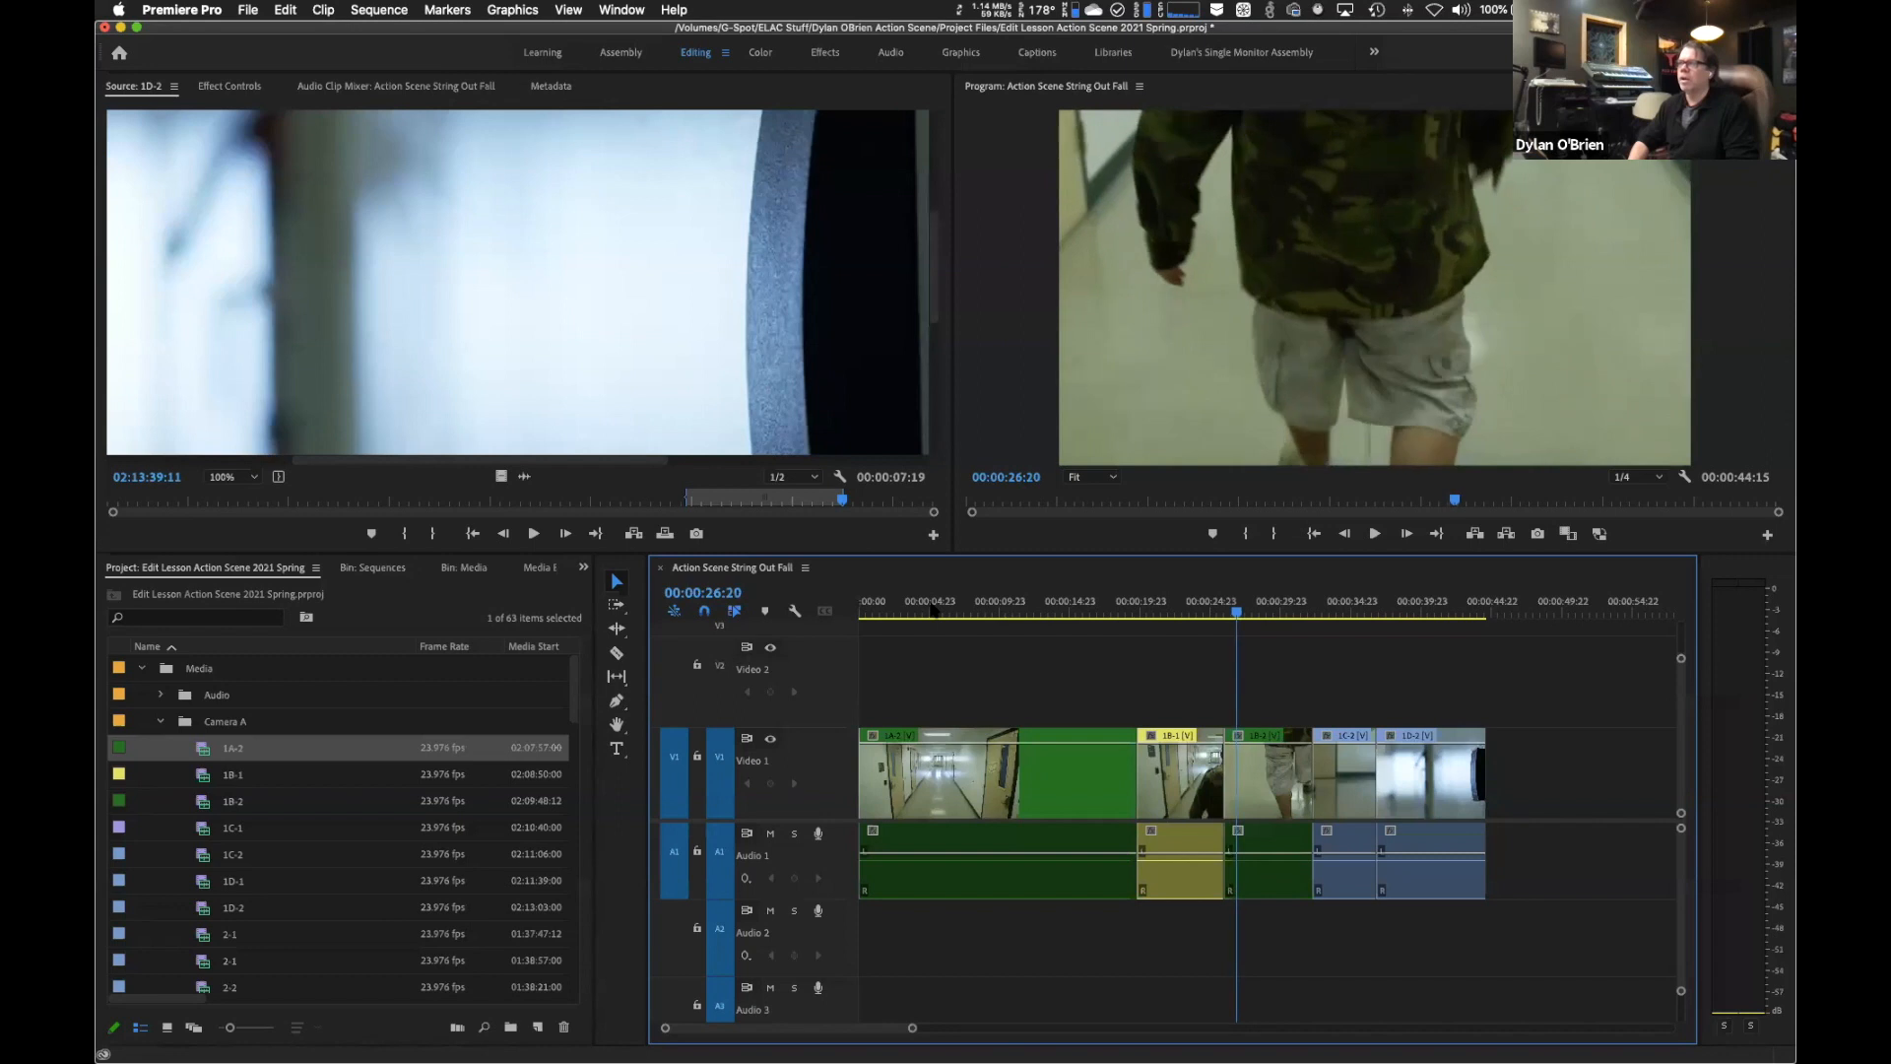
{"action": "key", "text": "Left"}
{"action": "key", "text": "Left"}
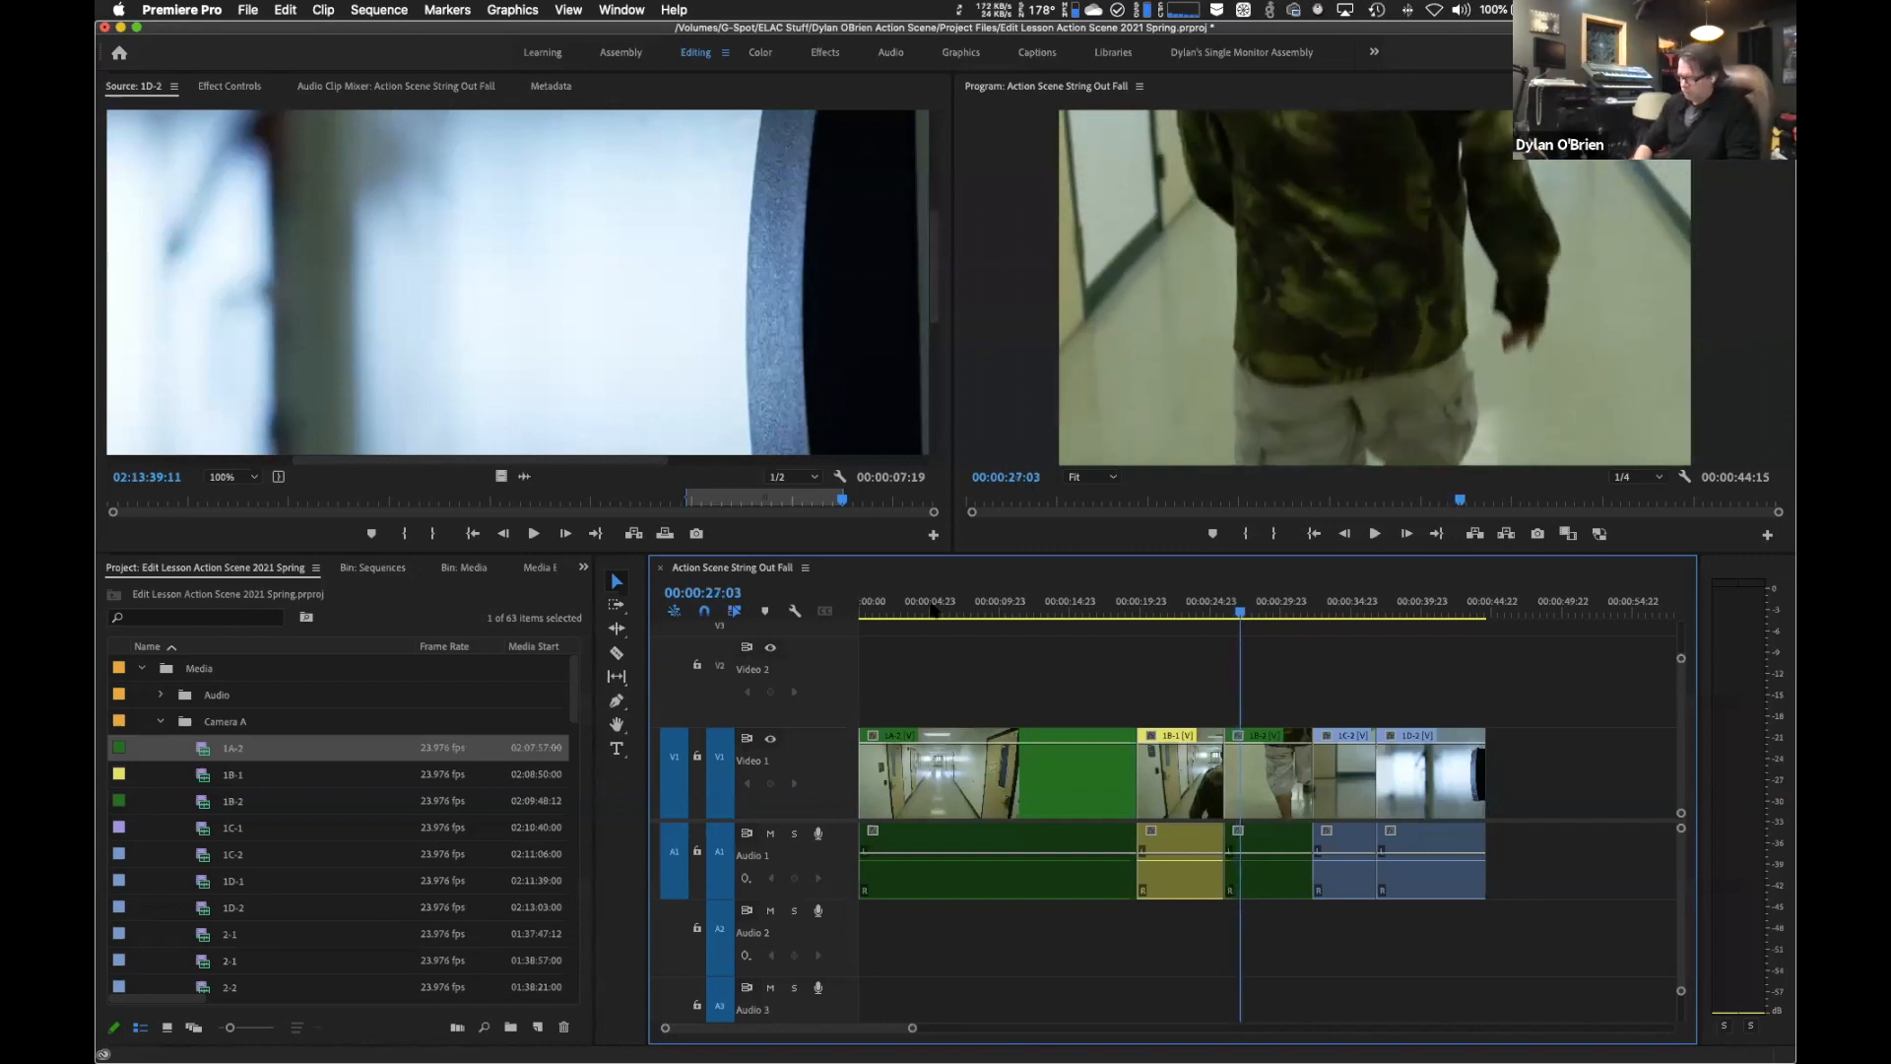
Step back to 00:00:26:10 in clip 1B-2 and play the walk up to 00:00:27:15.
{"action": "key", "text": "space"}
{"action": "key", "text": "Left"}
{"action": "key", "text": "Left"}
{"action": "key", "text": "Left"}
{"action": "key", "text": "Left"}
{"action": "key", "text": "Left"}
{"action": "key", "text": "Left"}
{"action": "key", "text": "Left"}
{"action": "key", "text": "Left"}
{"action": "key", "text": "Left"}
{"action": "key", "text": "Left"}
{"action": "key", "text": "Left"}
{"action": "key", "text": "Left"}
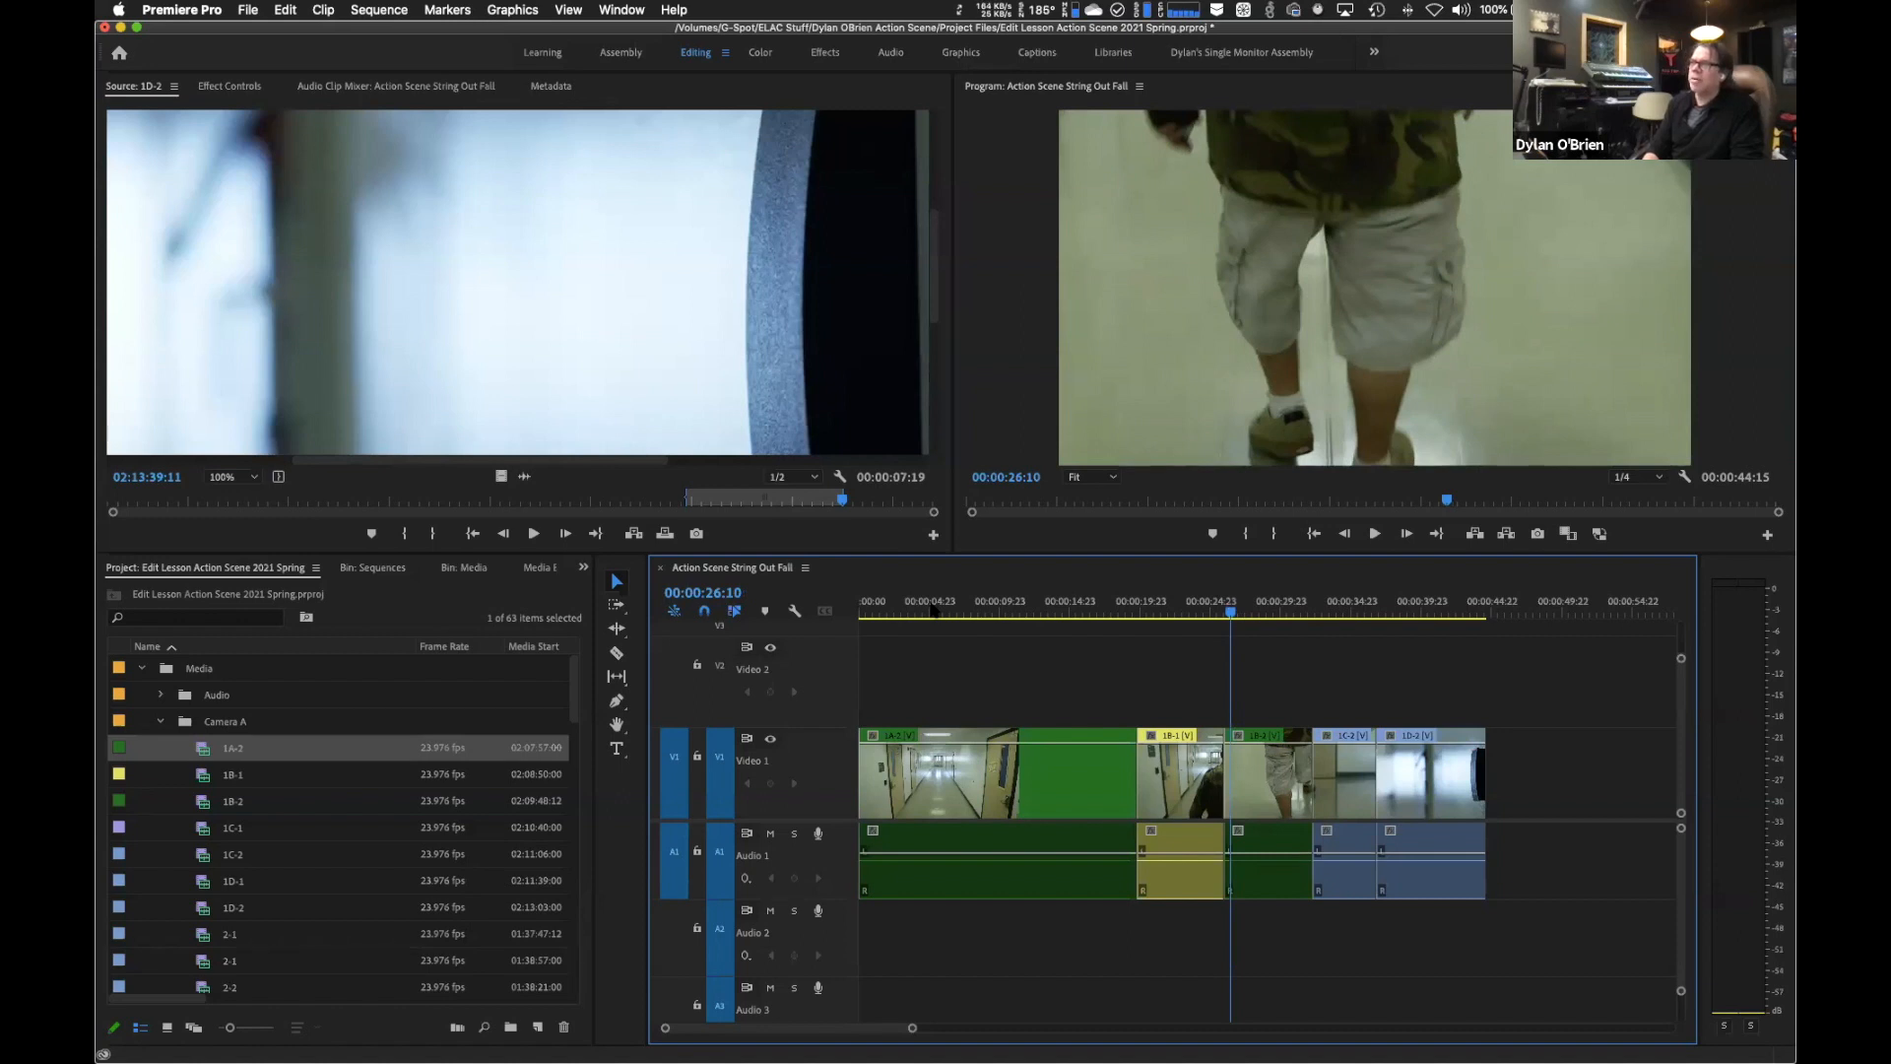
{"action": "key", "text": "space"}
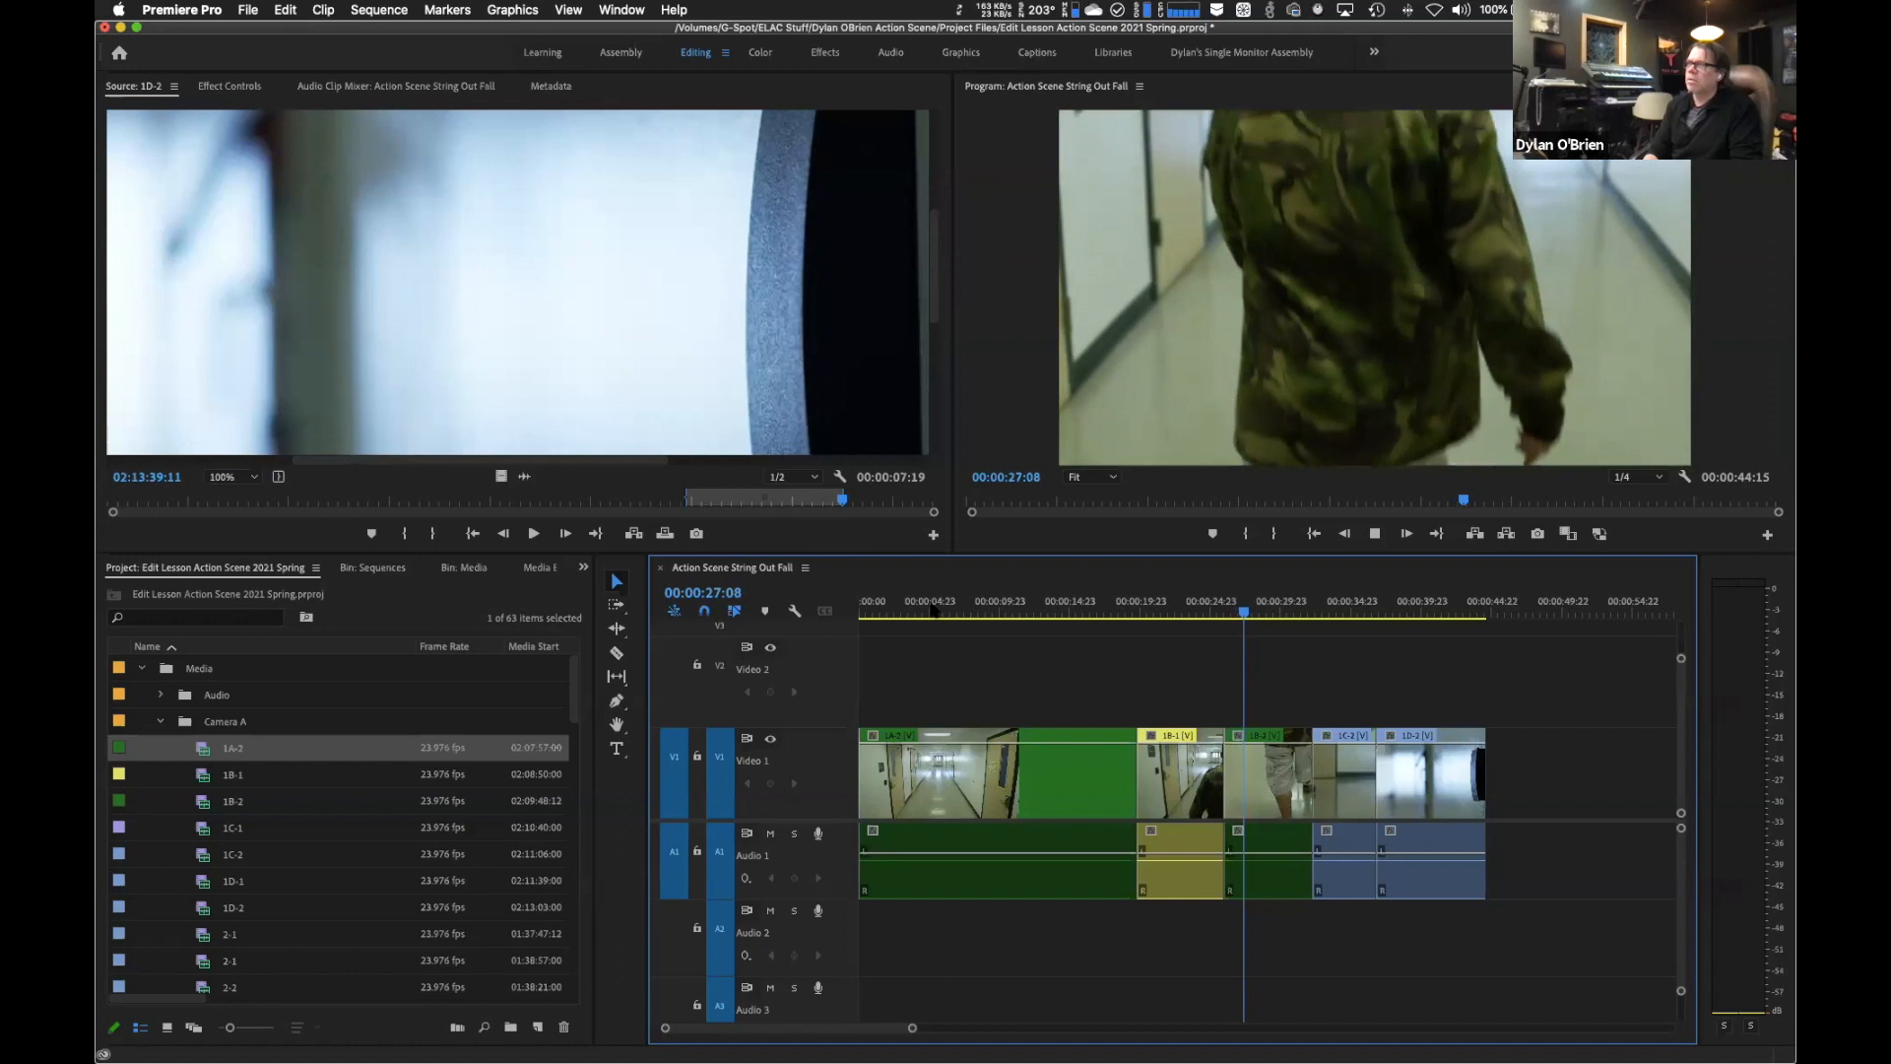
{"action": "key", "text": "space"}
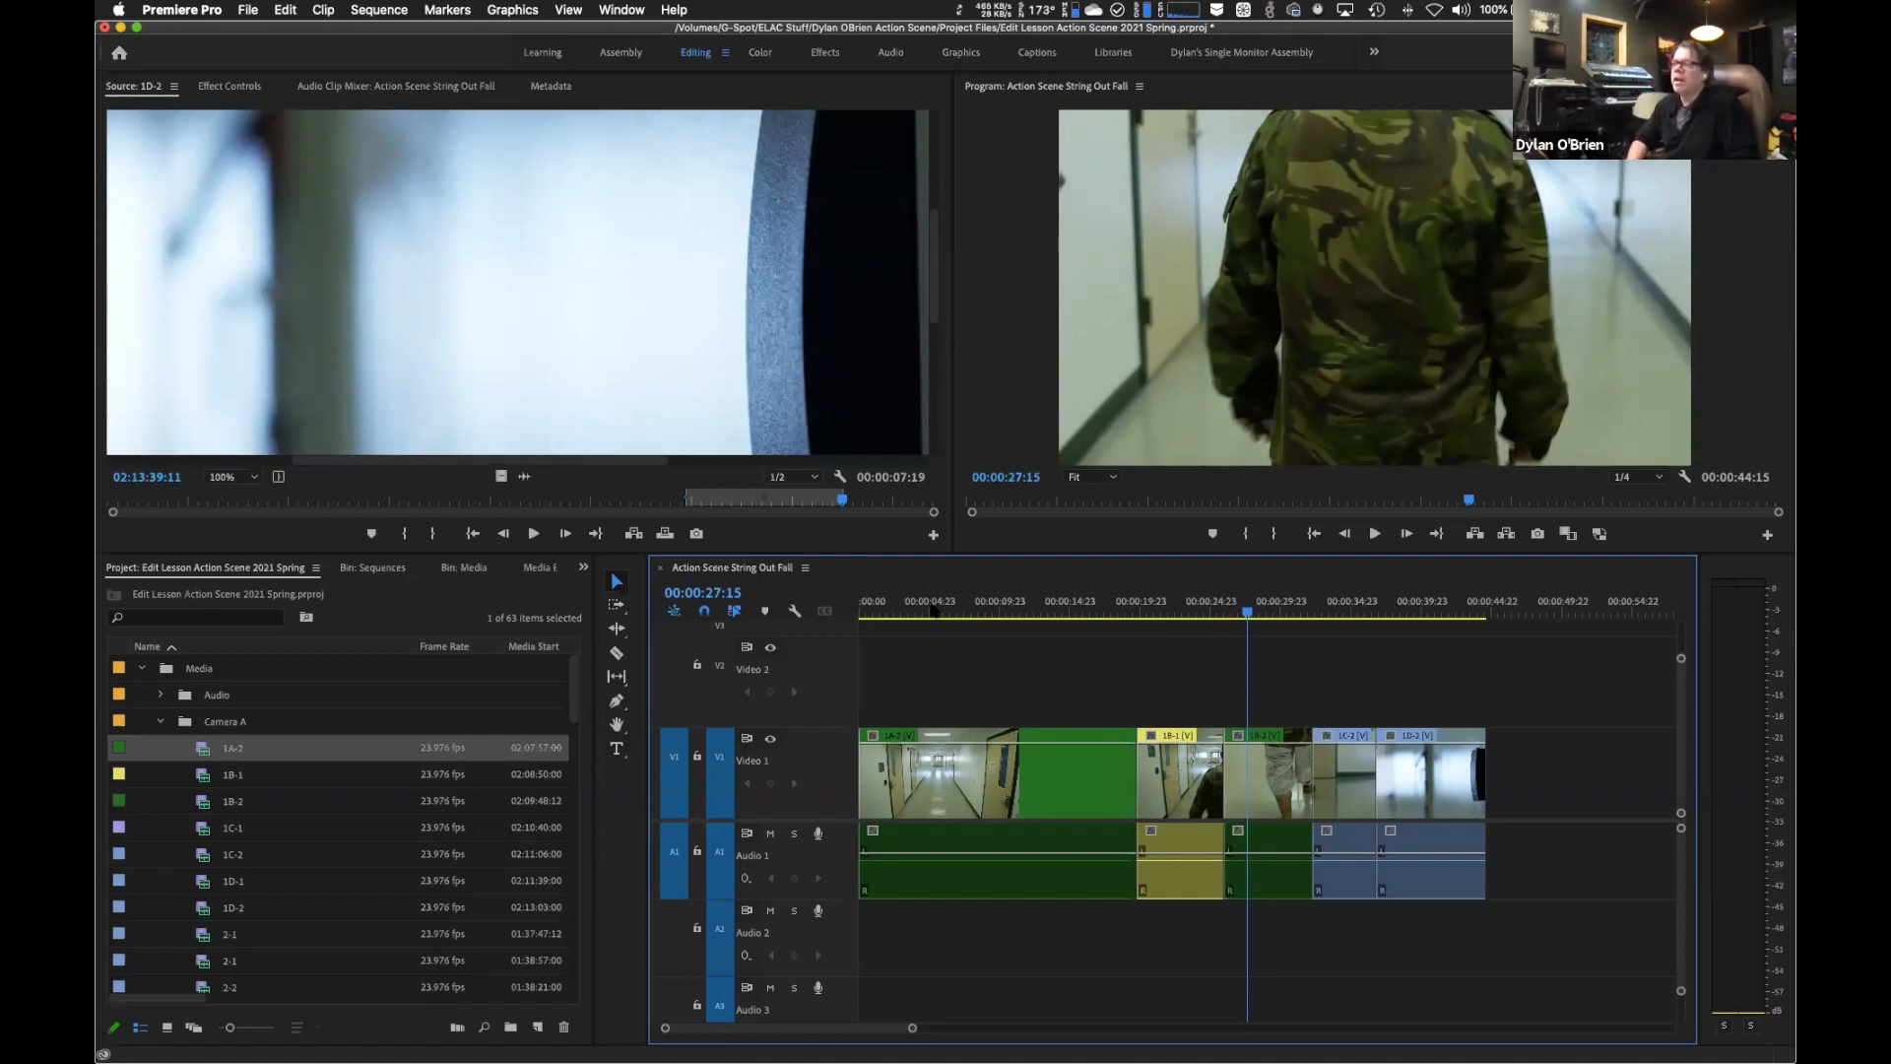
Step frame by frame back to 00:00:26:20 in clip 1B-2 and forward again to 00:00:27:03.
{"action": "key", "text": "Left"}
{"action": "key", "text": "Left"}
{"action": "key", "text": "Left"}
{"action": "key", "text": "Left"}
{"action": "key", "text": "Left"}
{"action": "key", "text": "Left"}
{"action": "key", "text": "Left"}
{"action": "key", "text": "Left"}
{"action": "key", "text": "Left"}
{"action": "key", "text": "Left"}
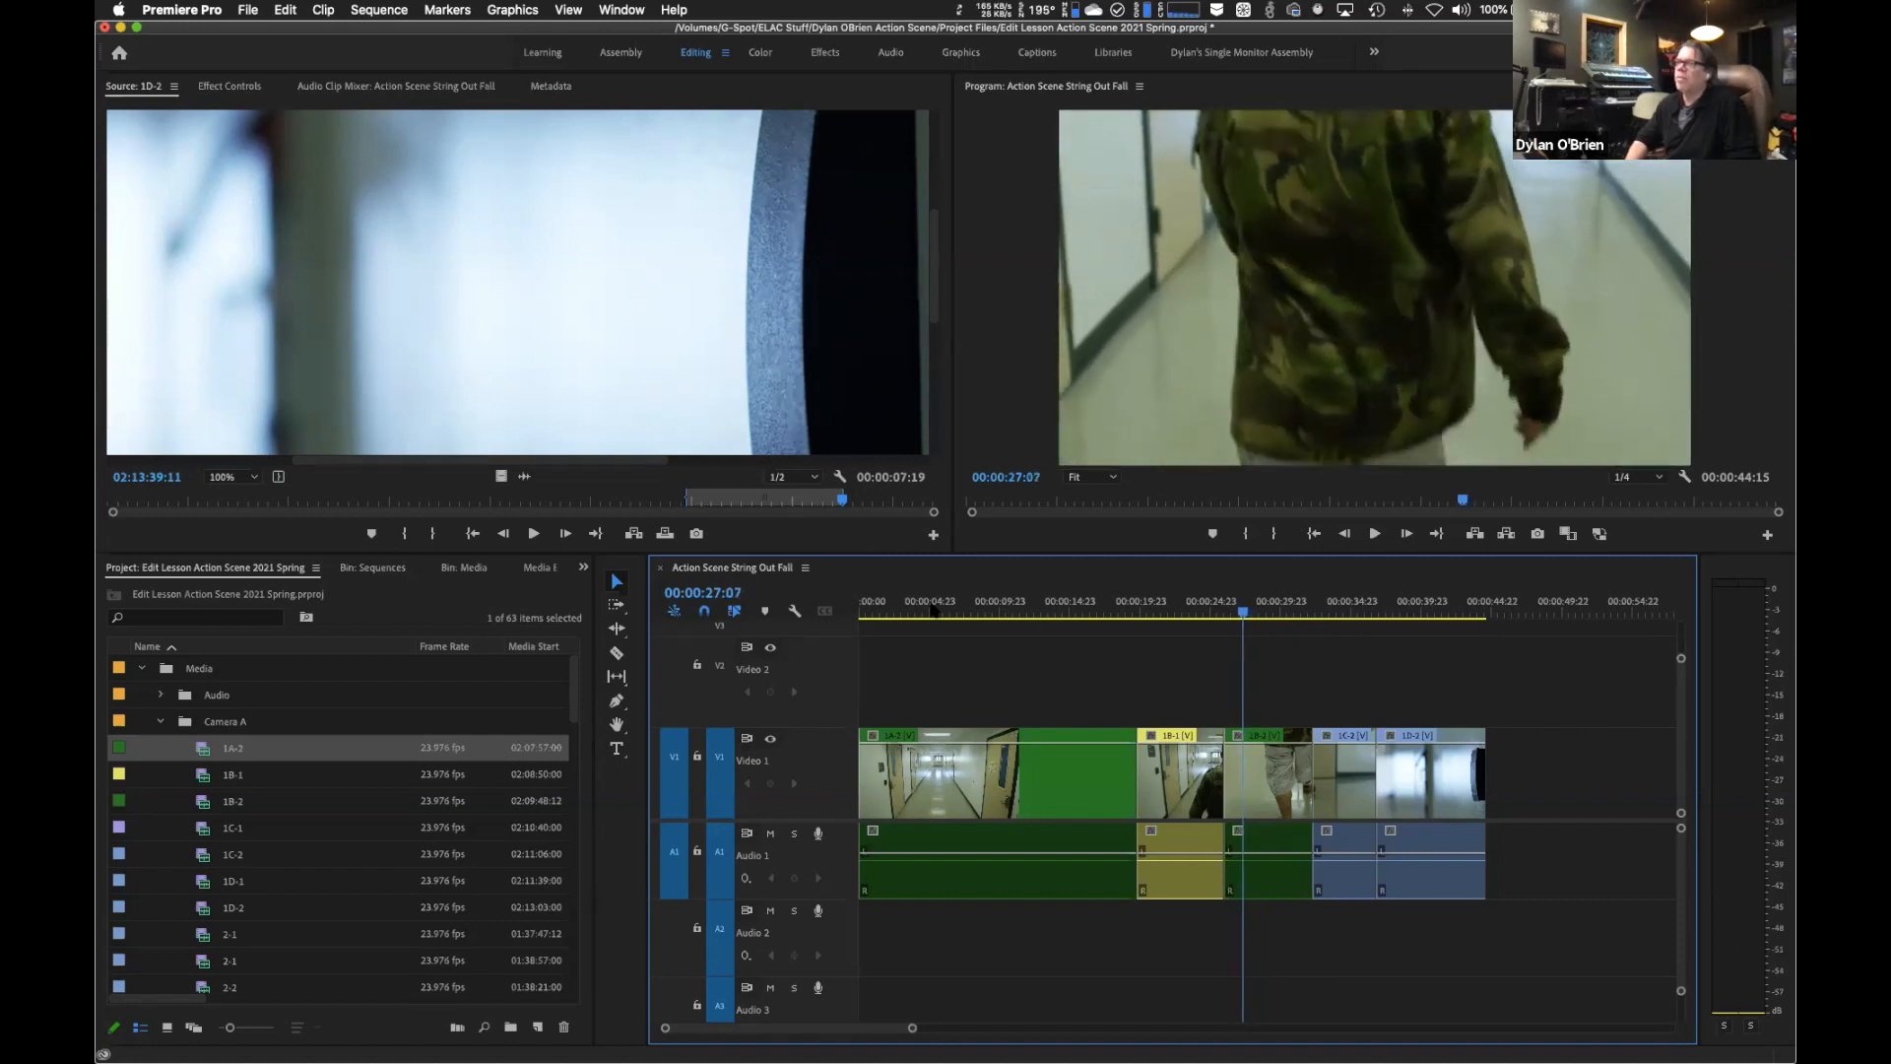
{"action": "key", "text": "Left"}
{"action": "key", "text": "Left"}
{"action": "key", "text": "Left"}
{"action": "key", "text": "Left"}
{"action": "key", "text": "Left"}
{"action": "key", "text": "Left"}
{"action": "key", "text": "Left"}
{"action": "key", "text": "Left"}
{"action": "key", "text": "Left"}
{"action": "key", "text": "Left"}
{"action": "key", "text": "Left"}
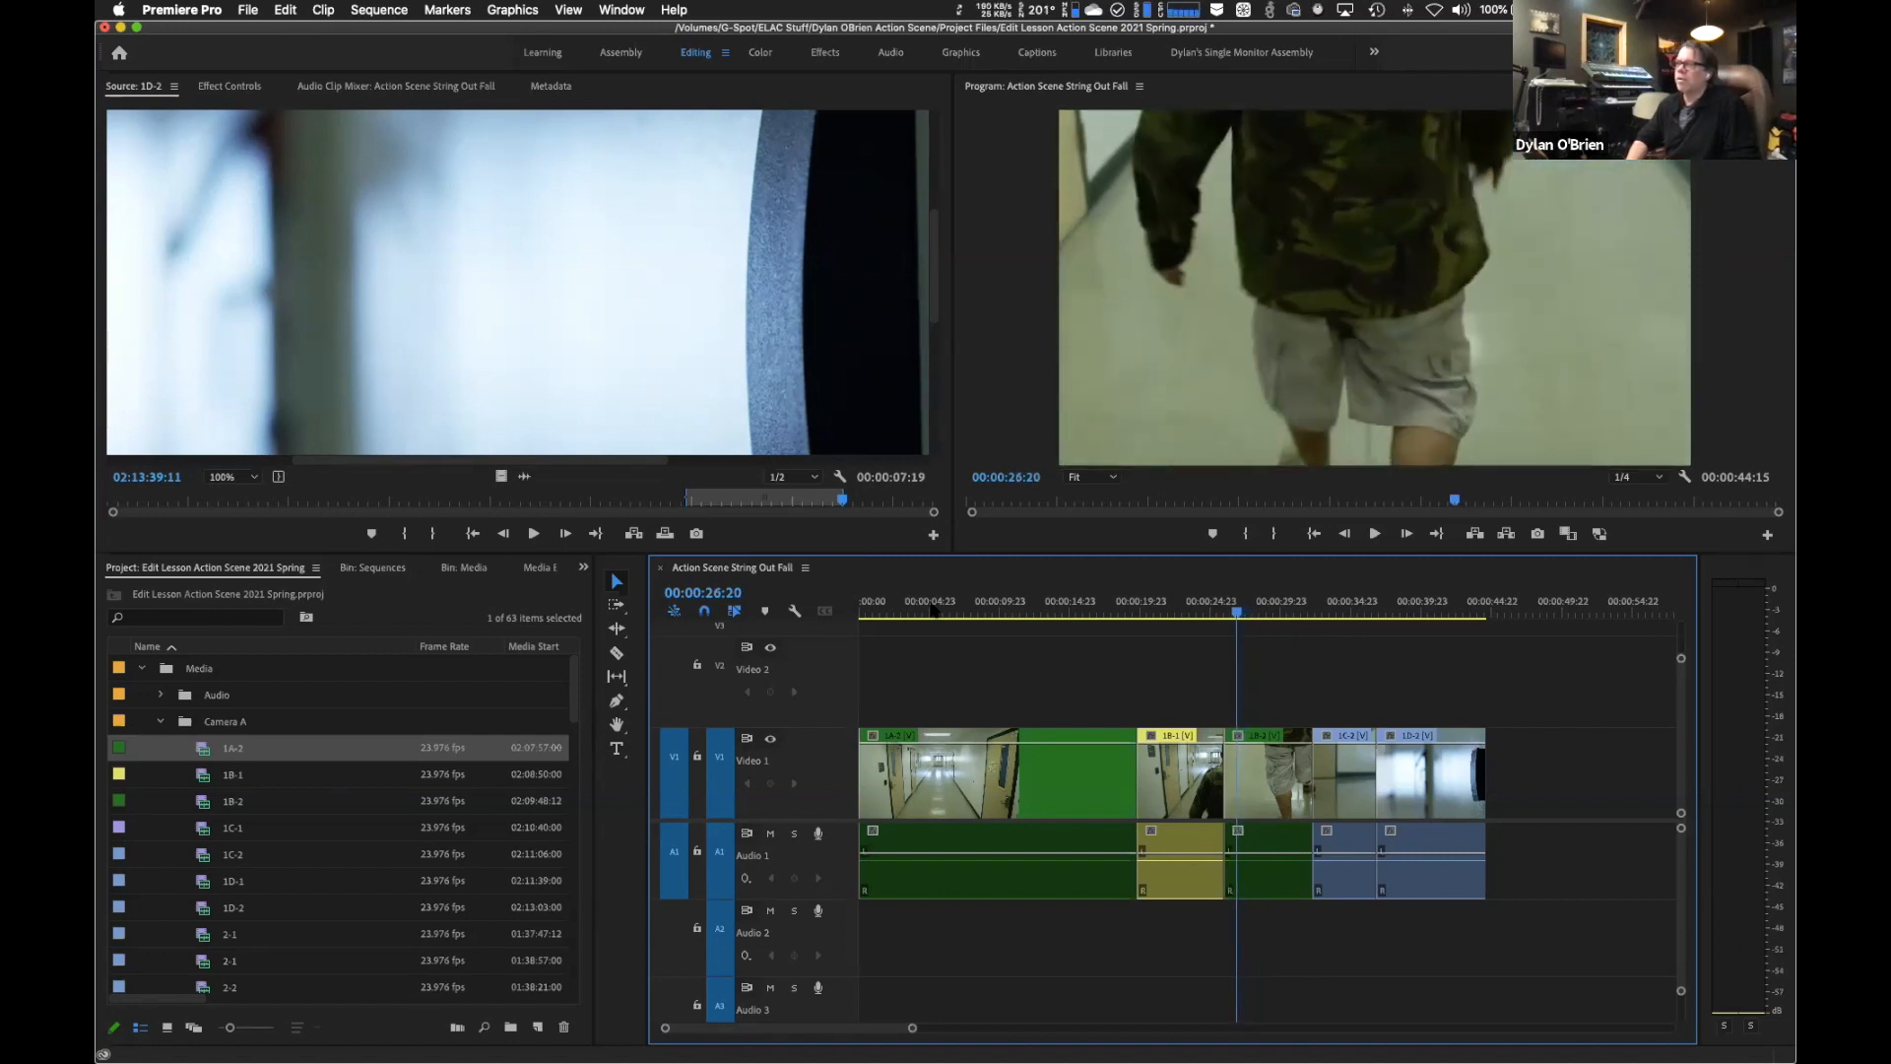
{"action": "key", "text": "Right"}
{"action": "key", "text": "Right"}
{"action": "key", "text": "Right"}
{"action": "key", "text": "Right"}
{"action": "key", "text": "Right"}
{"action": "key", "text": "Right"}
{"action": "key", "text": "Right"}
{"action": "key", "text": "Right"}
{"action": "key", "text": "Right"}
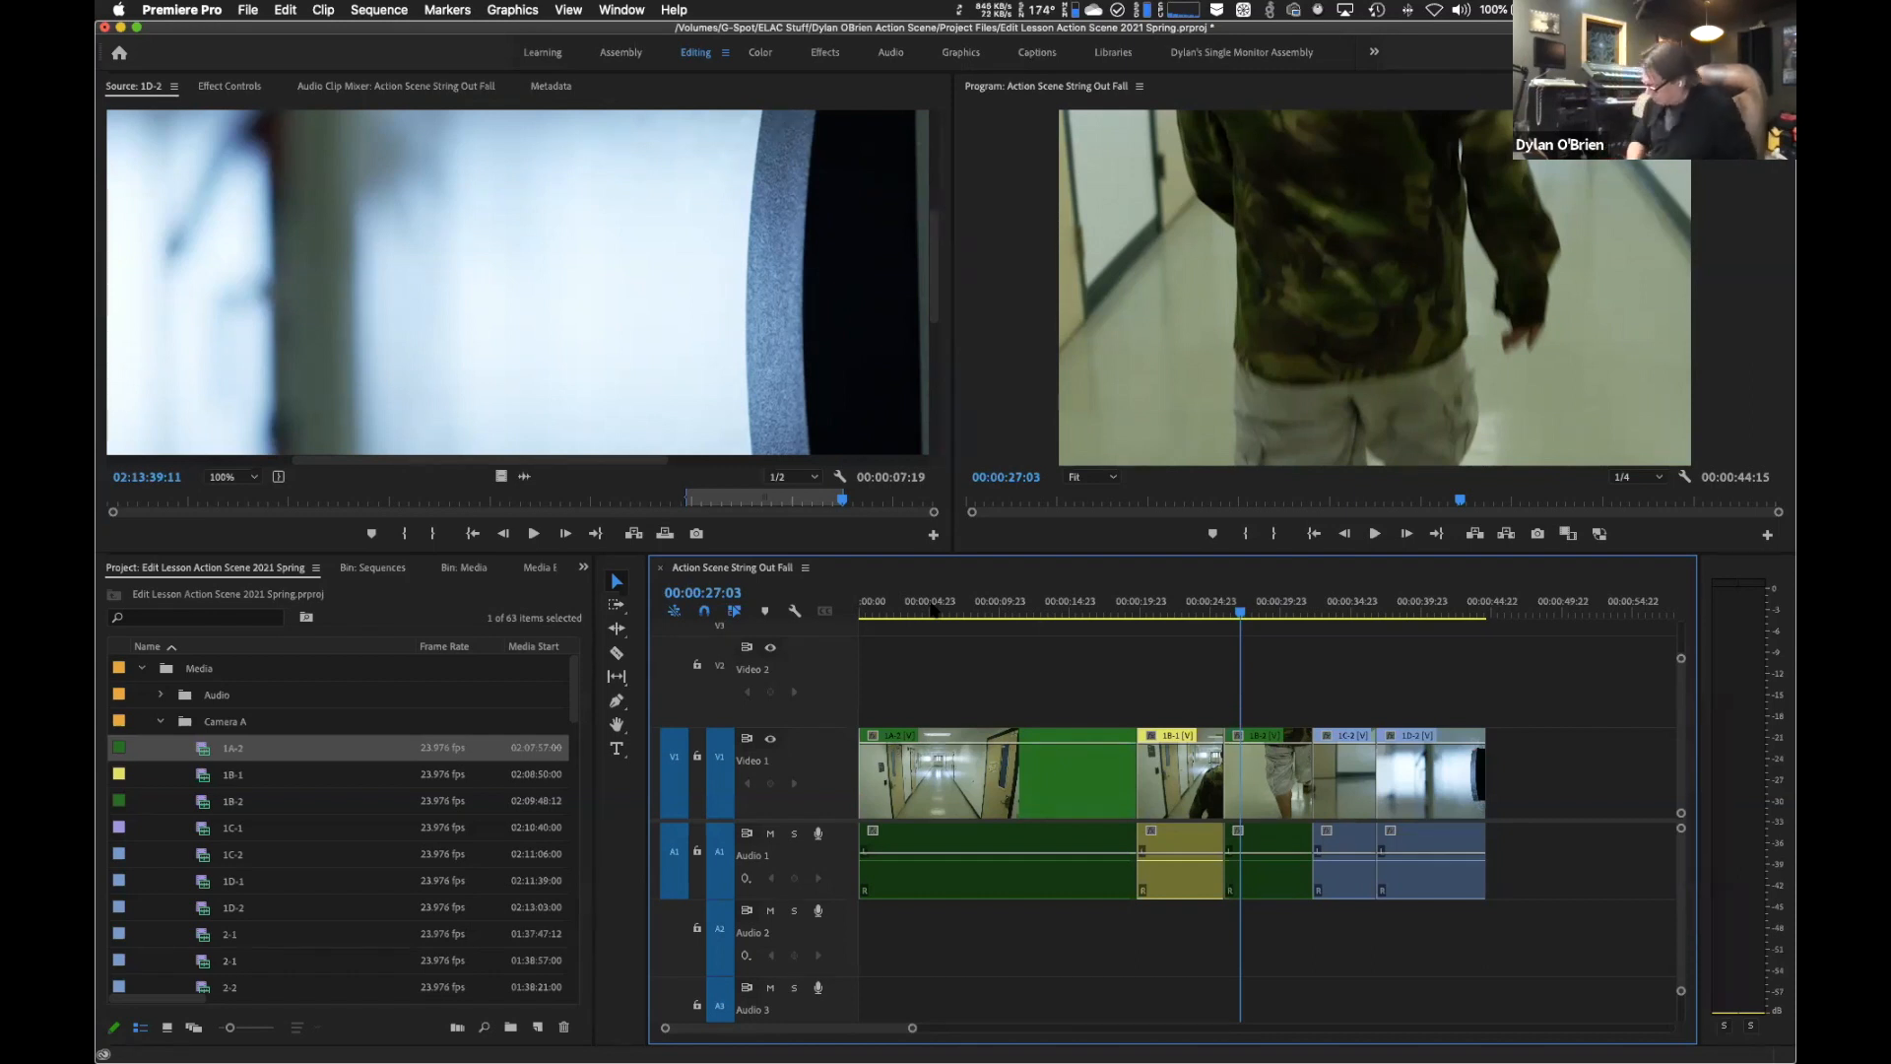
Jump to the sequence's start and end, play the opening of clip 1A-2 to 00:00:05:20, and return to the start.
{"action": "key", "text": "Home"}
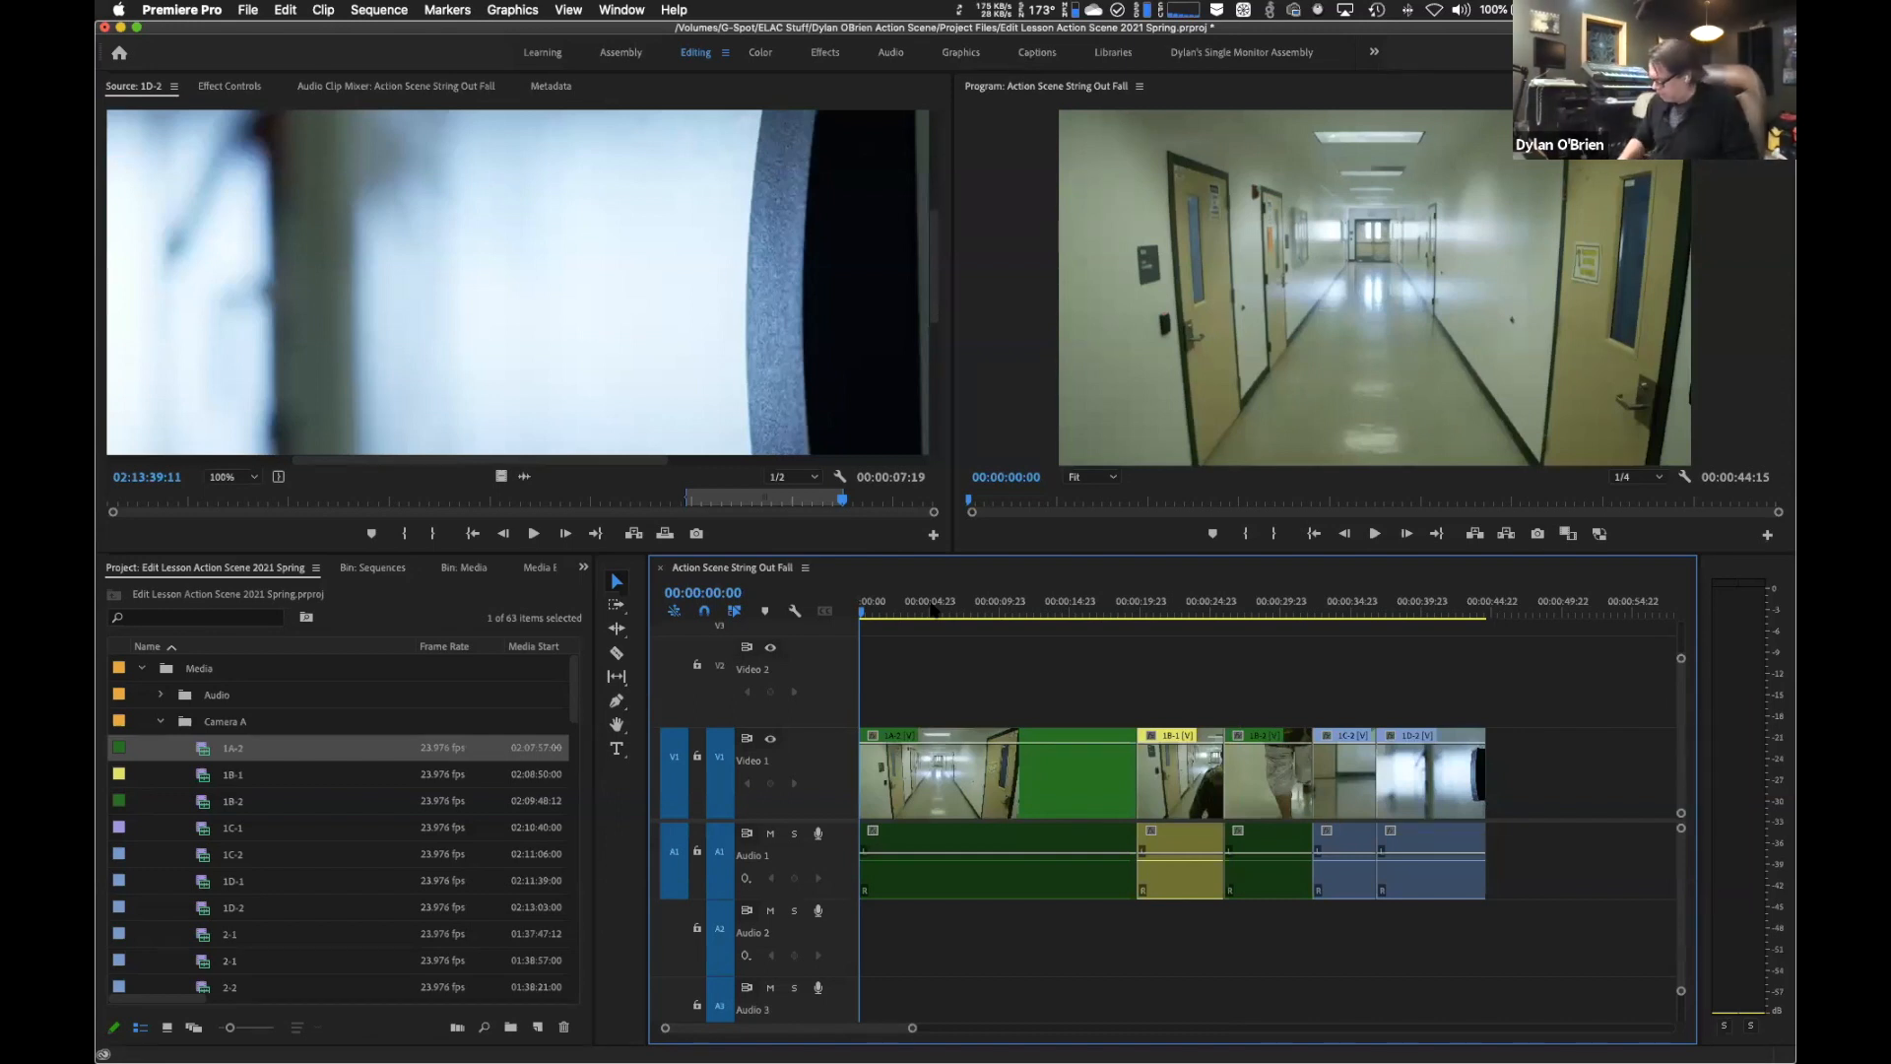
{"action": "key", "text": "End"}
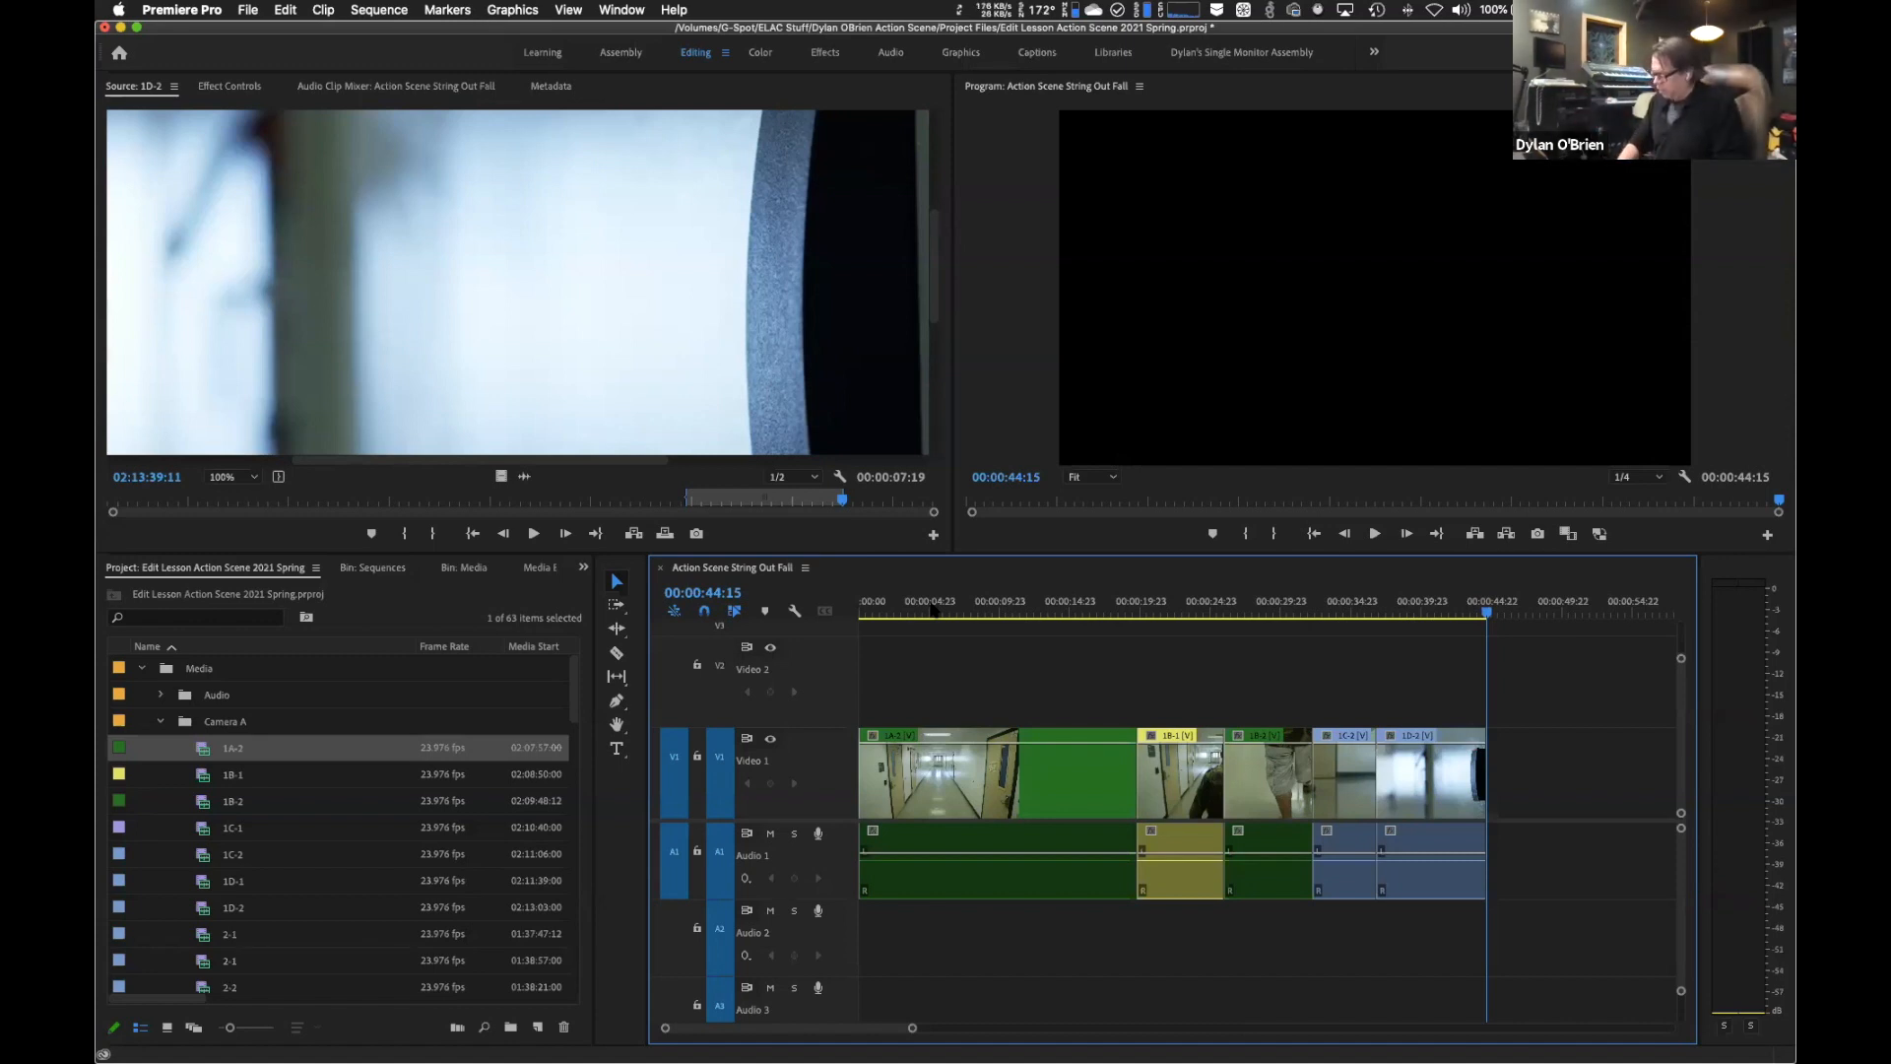
{"action": "key", "text": "space"}
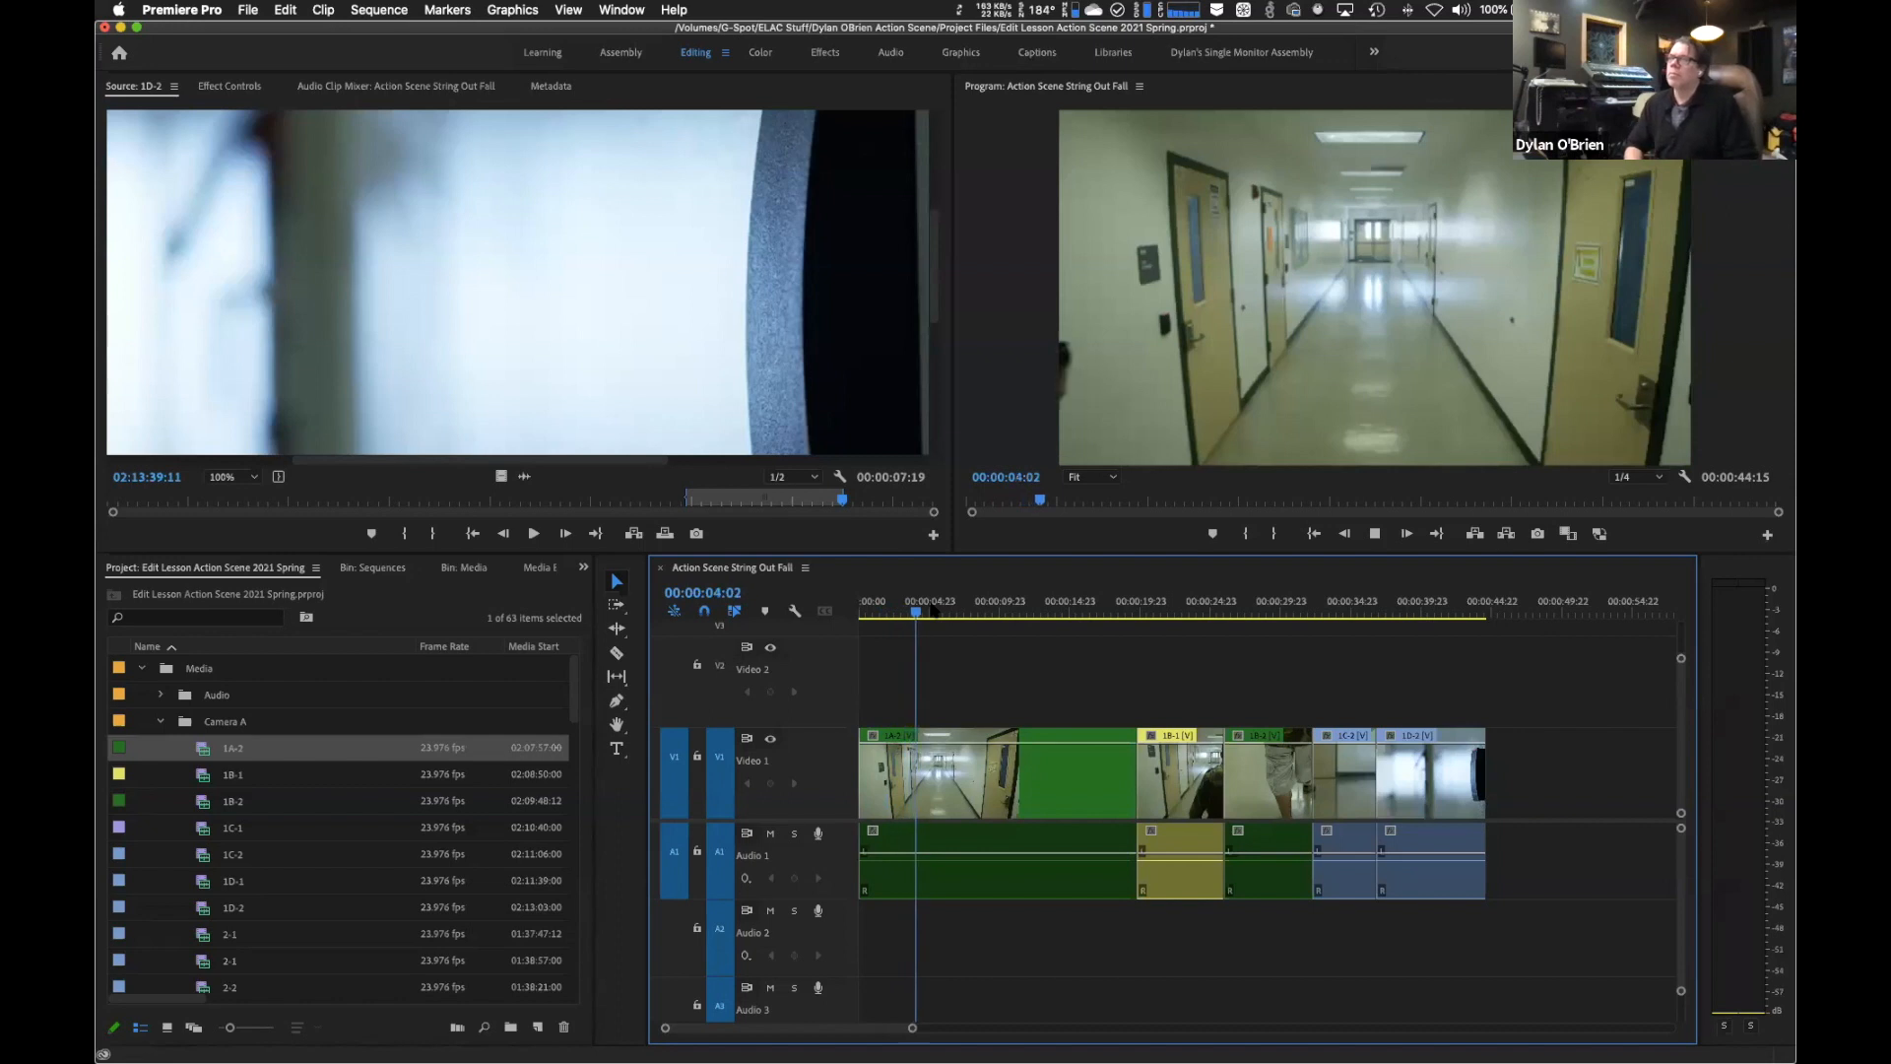
{"action": "key", "text": "space"}
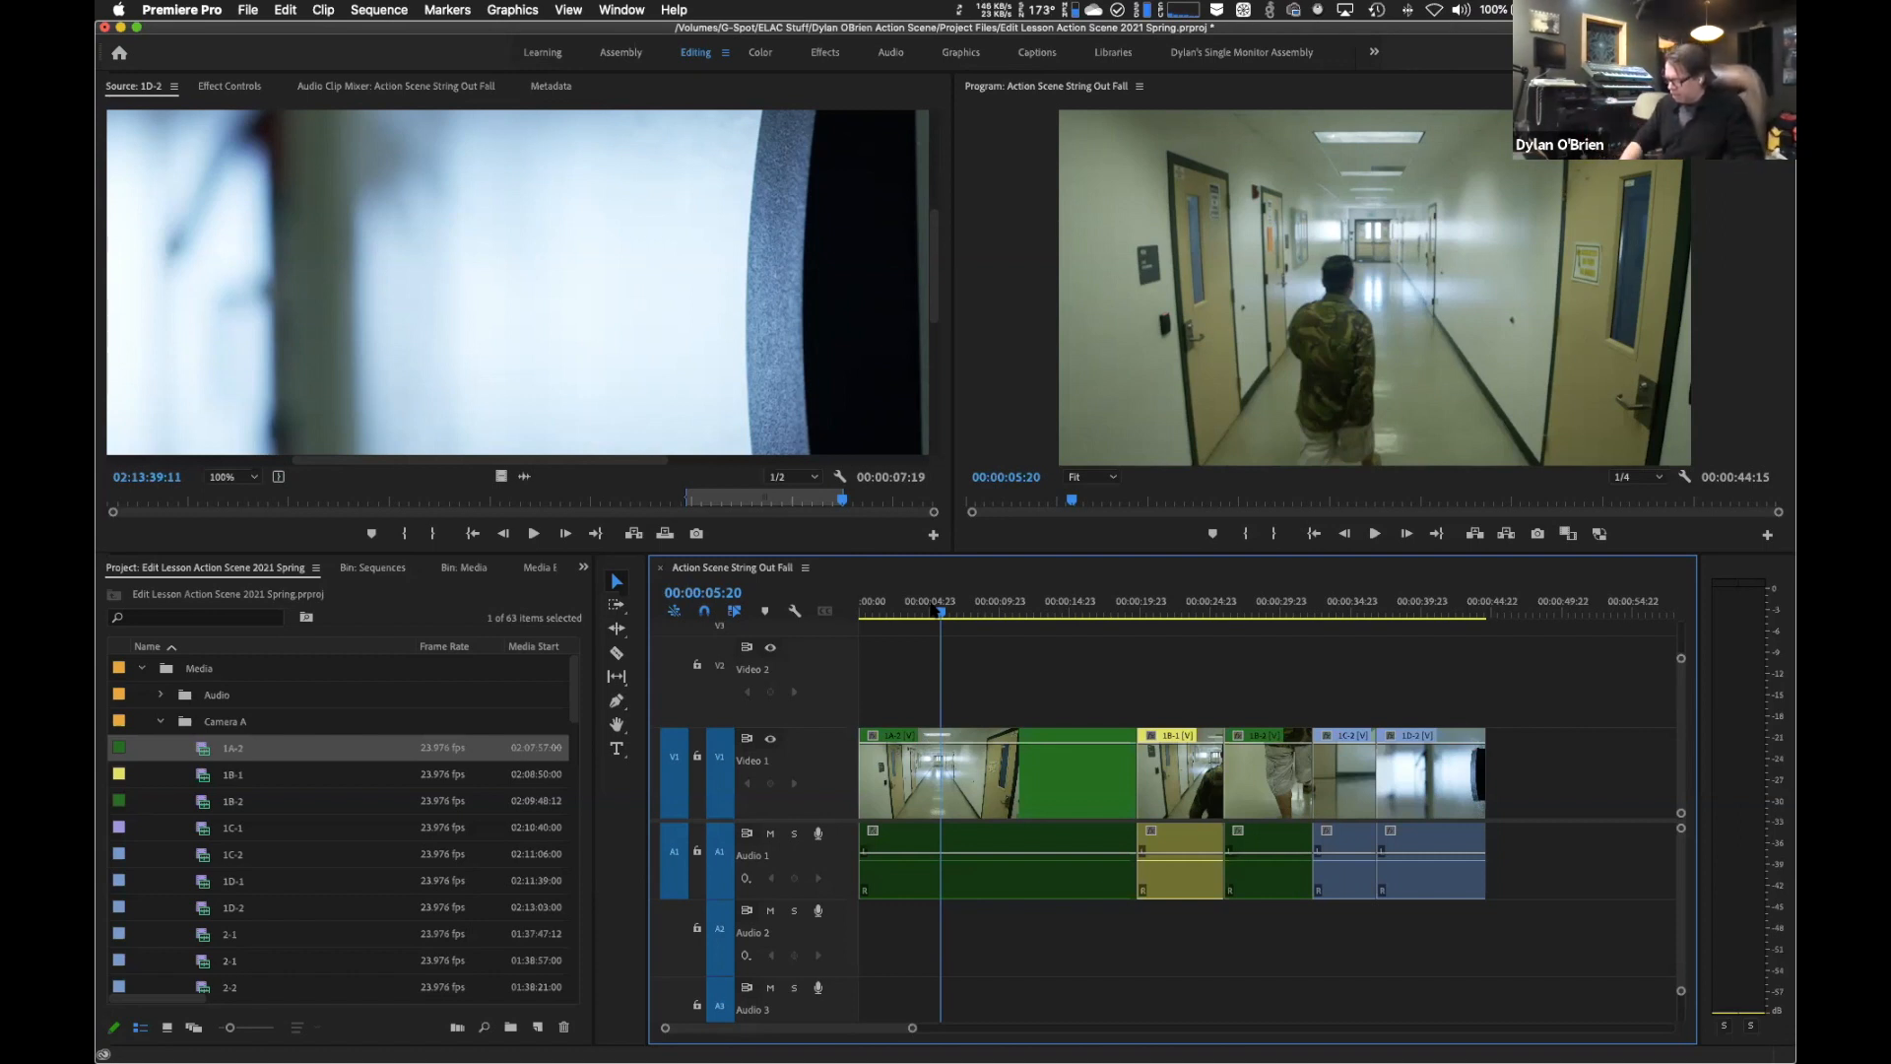
{"action": "key", "text": "space"}
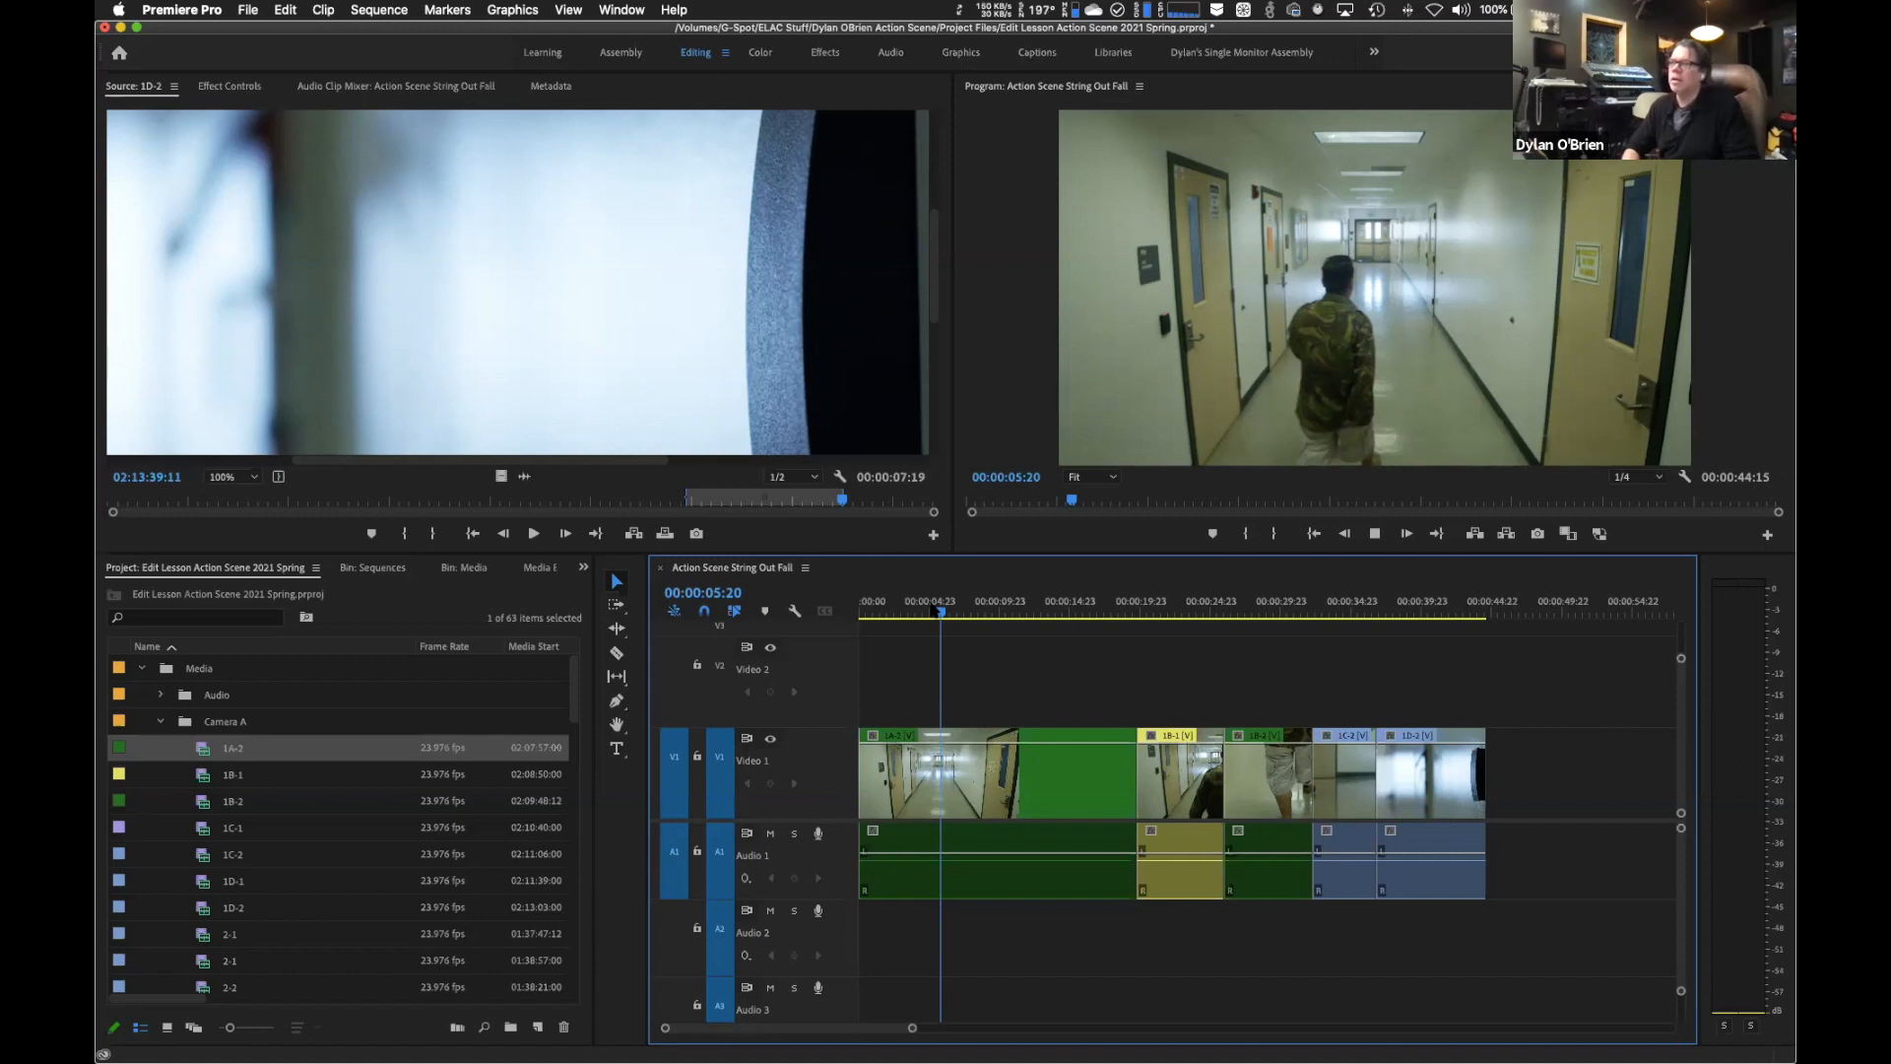
{"action": "key", "text": "space"}
{"action": "key", "text": "Home"}
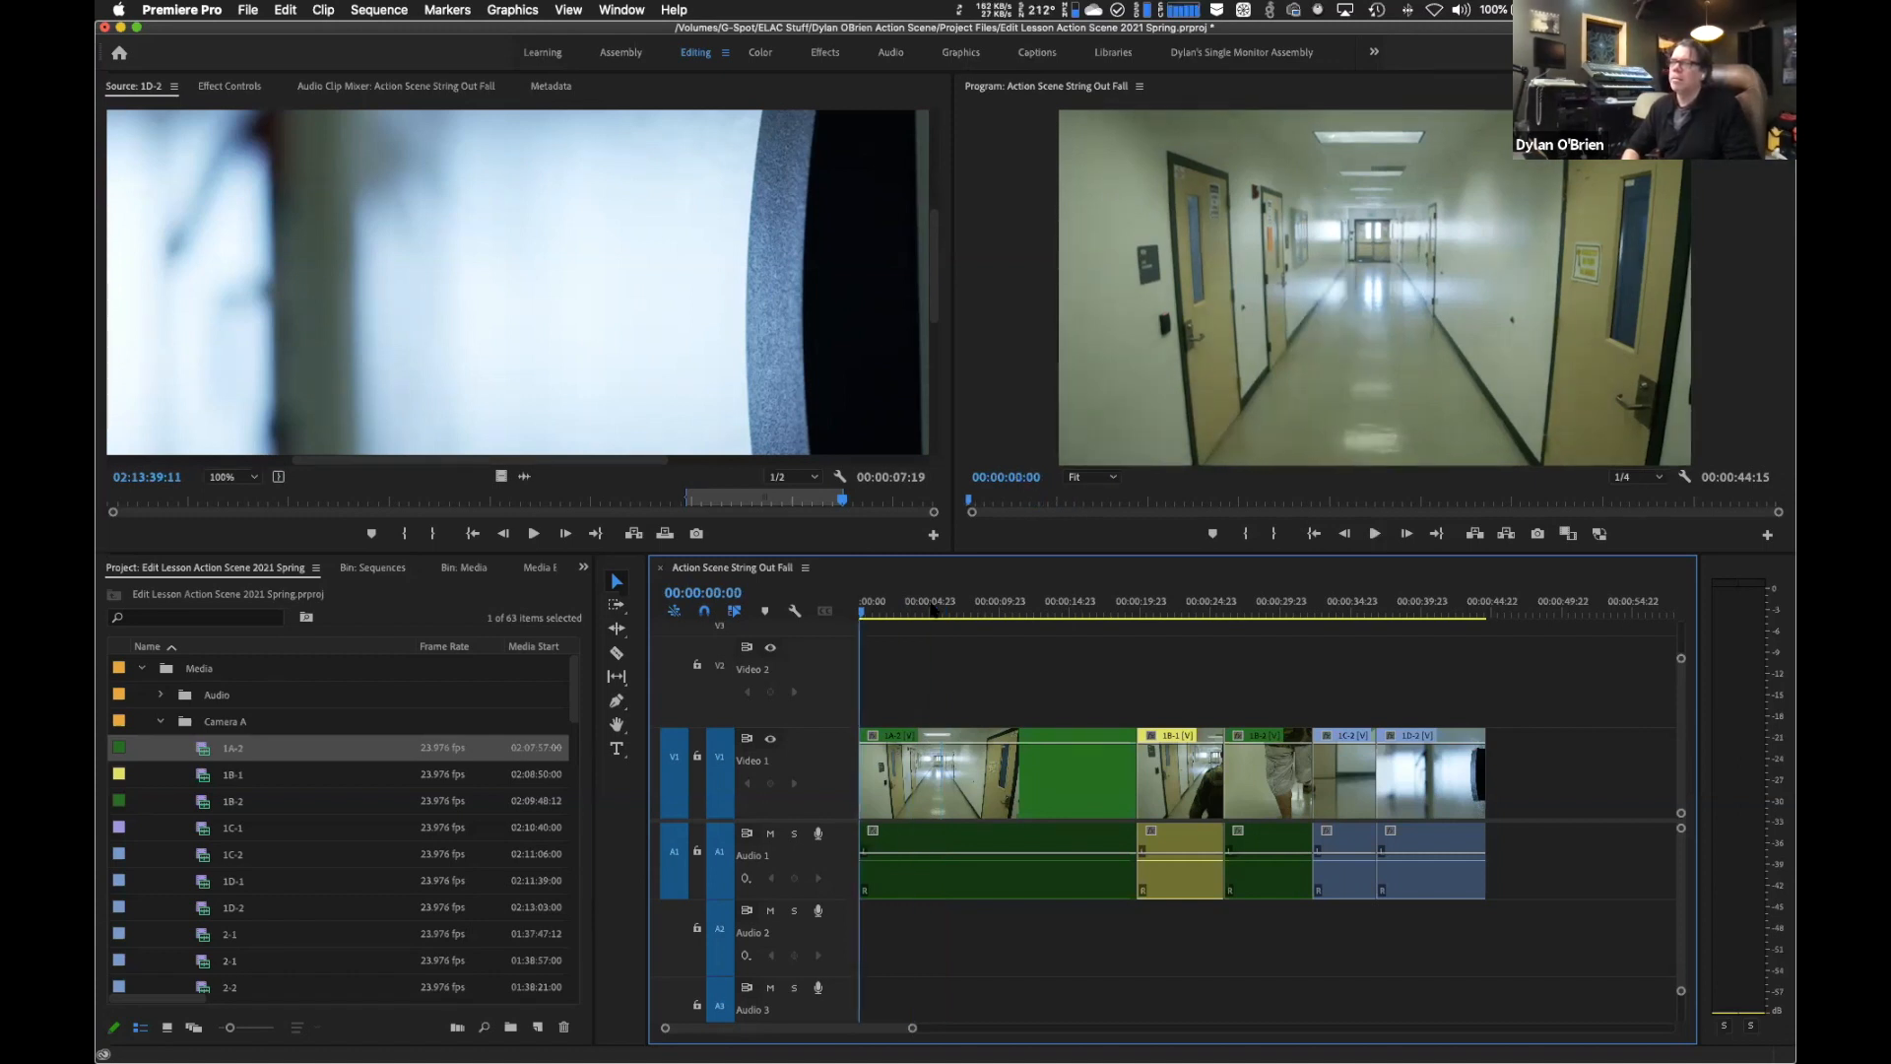
Shuttle clip 1A-2 forward and in reverse around the man's entrance, stopping at 00:00:02:12.
{"action": "key", "text": "space"}
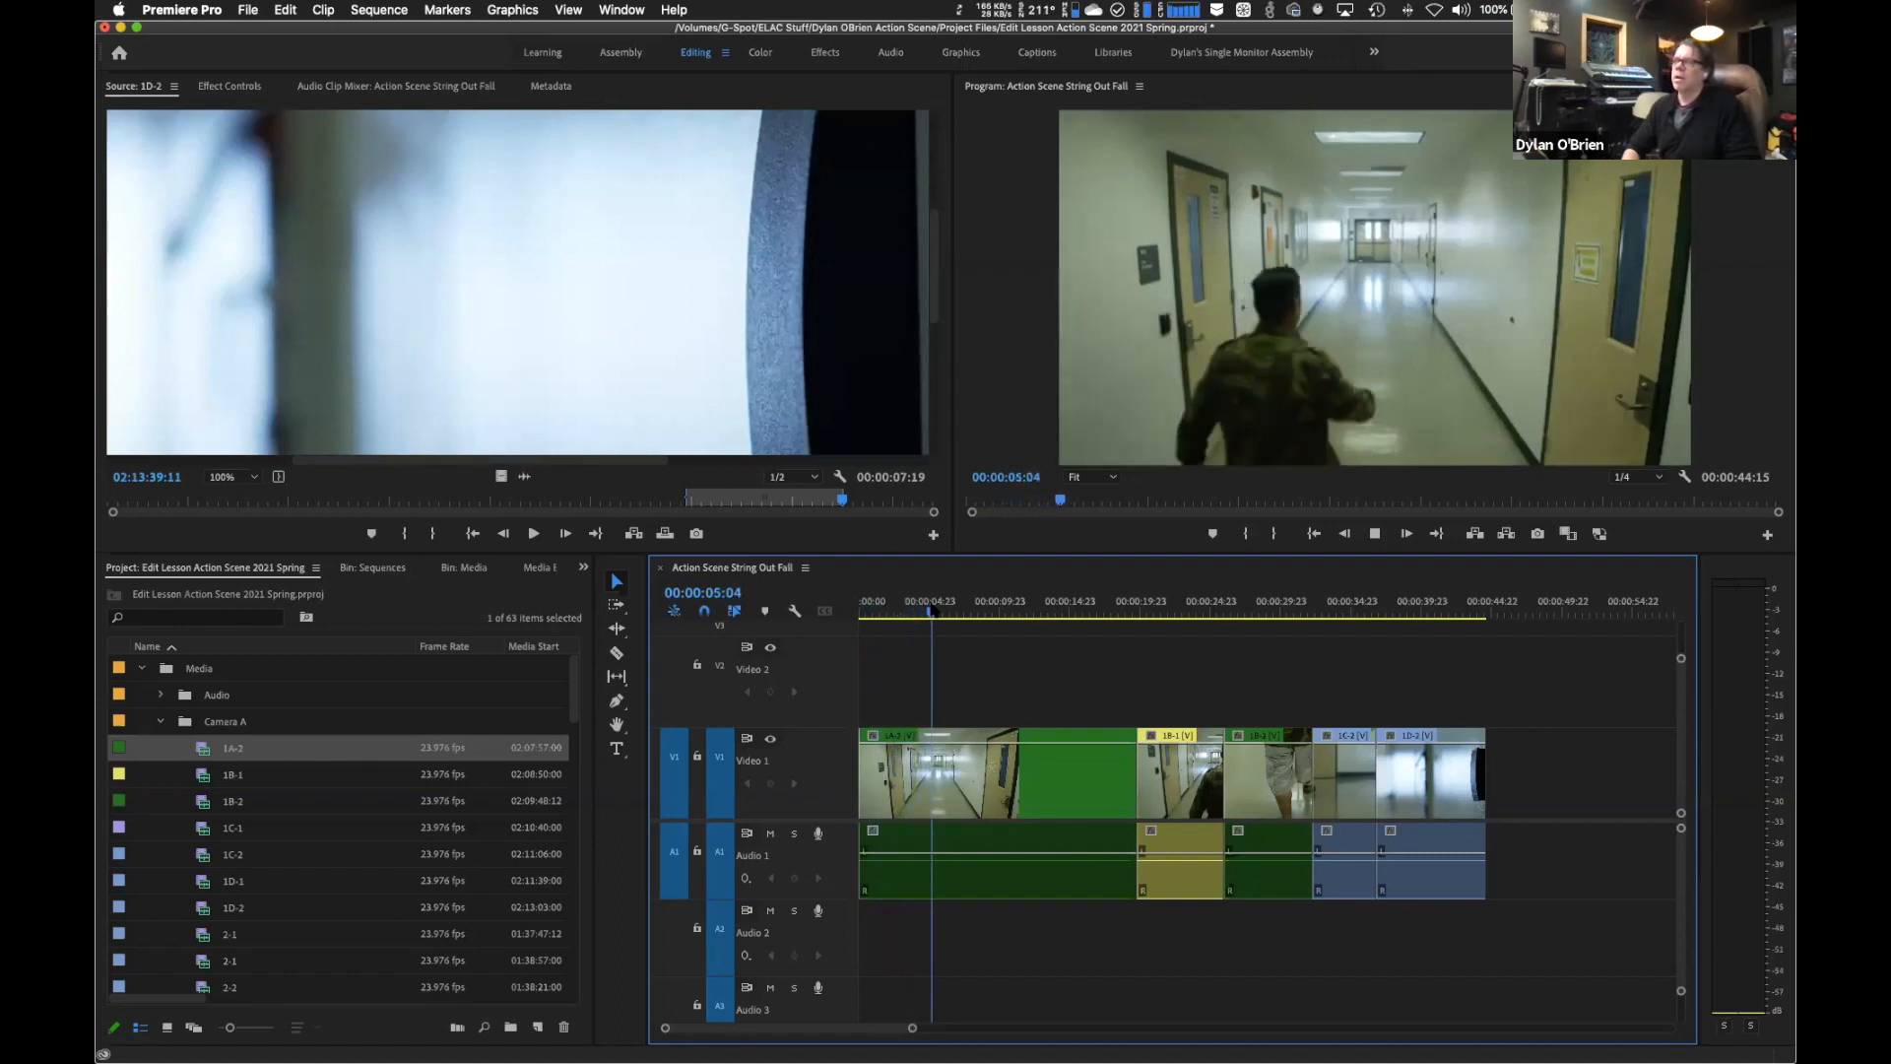
{"action": "key", "text": "j"}
{"action": "key", "text": "j"}
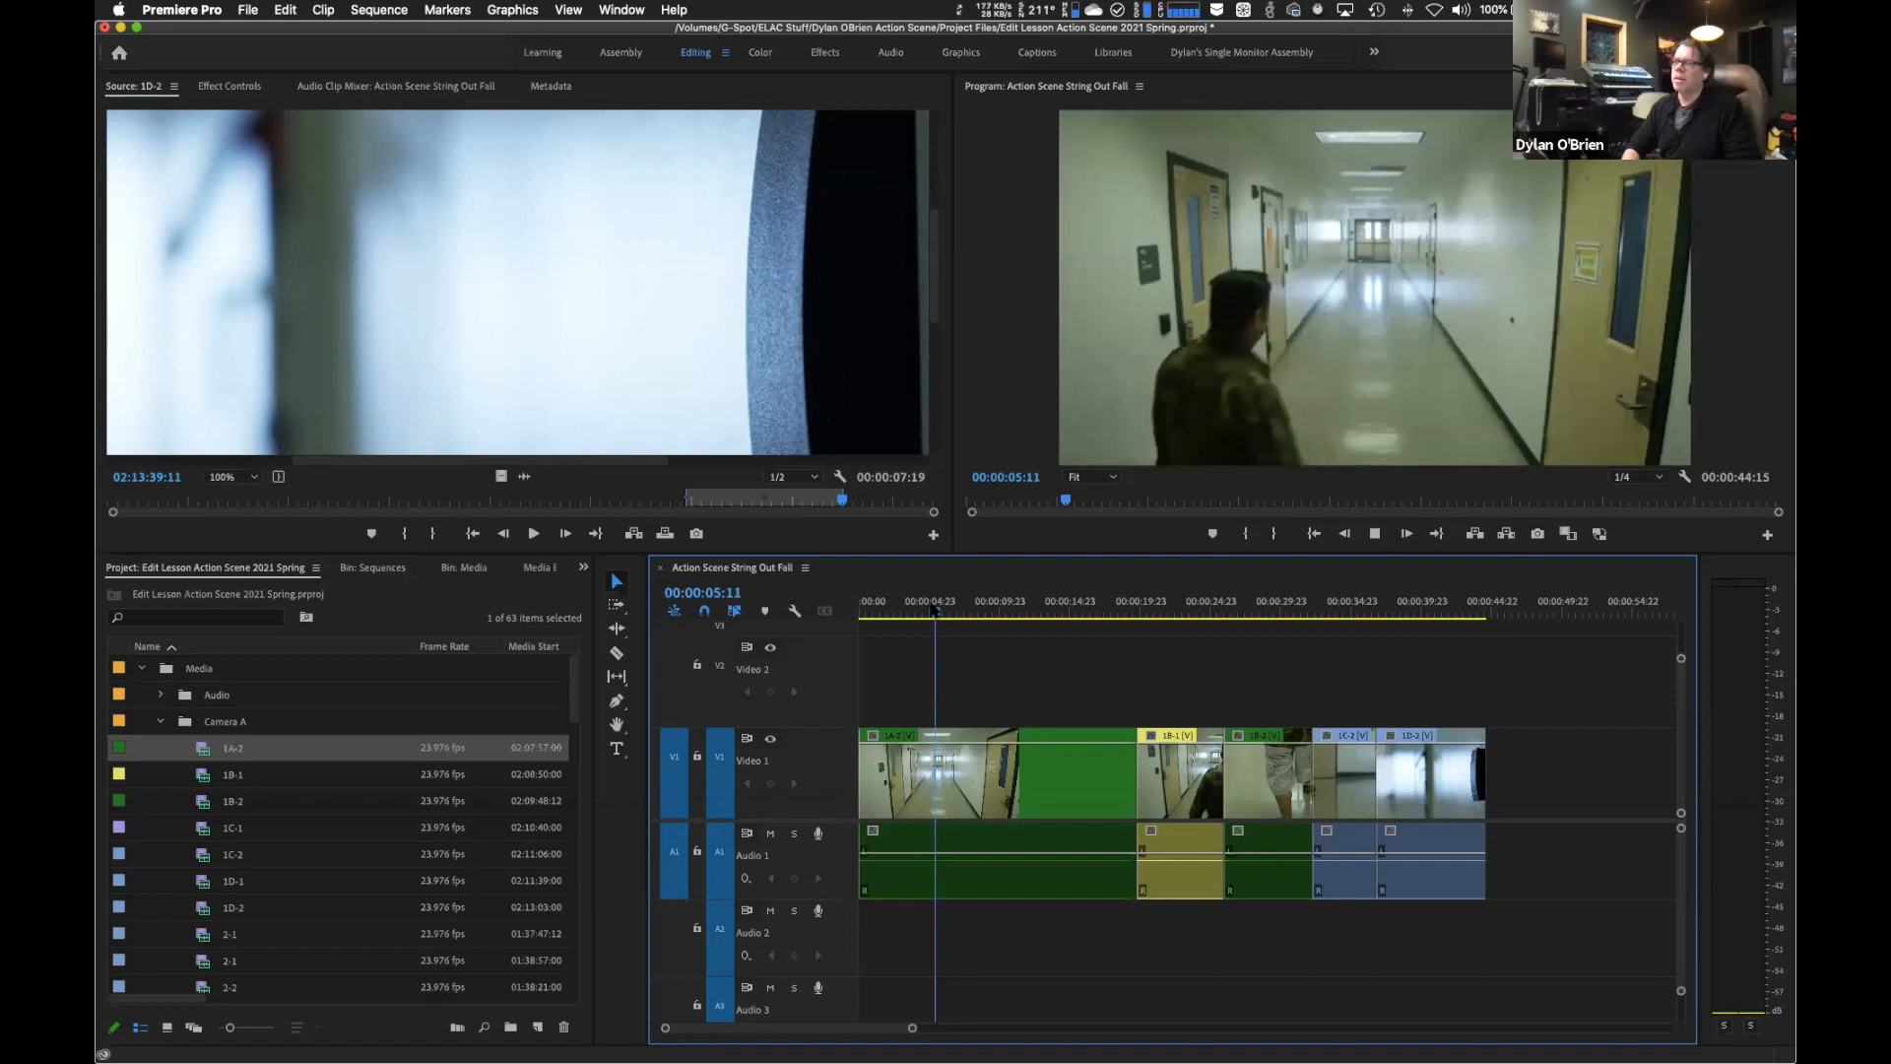
{"action": "key", "text": "k"}
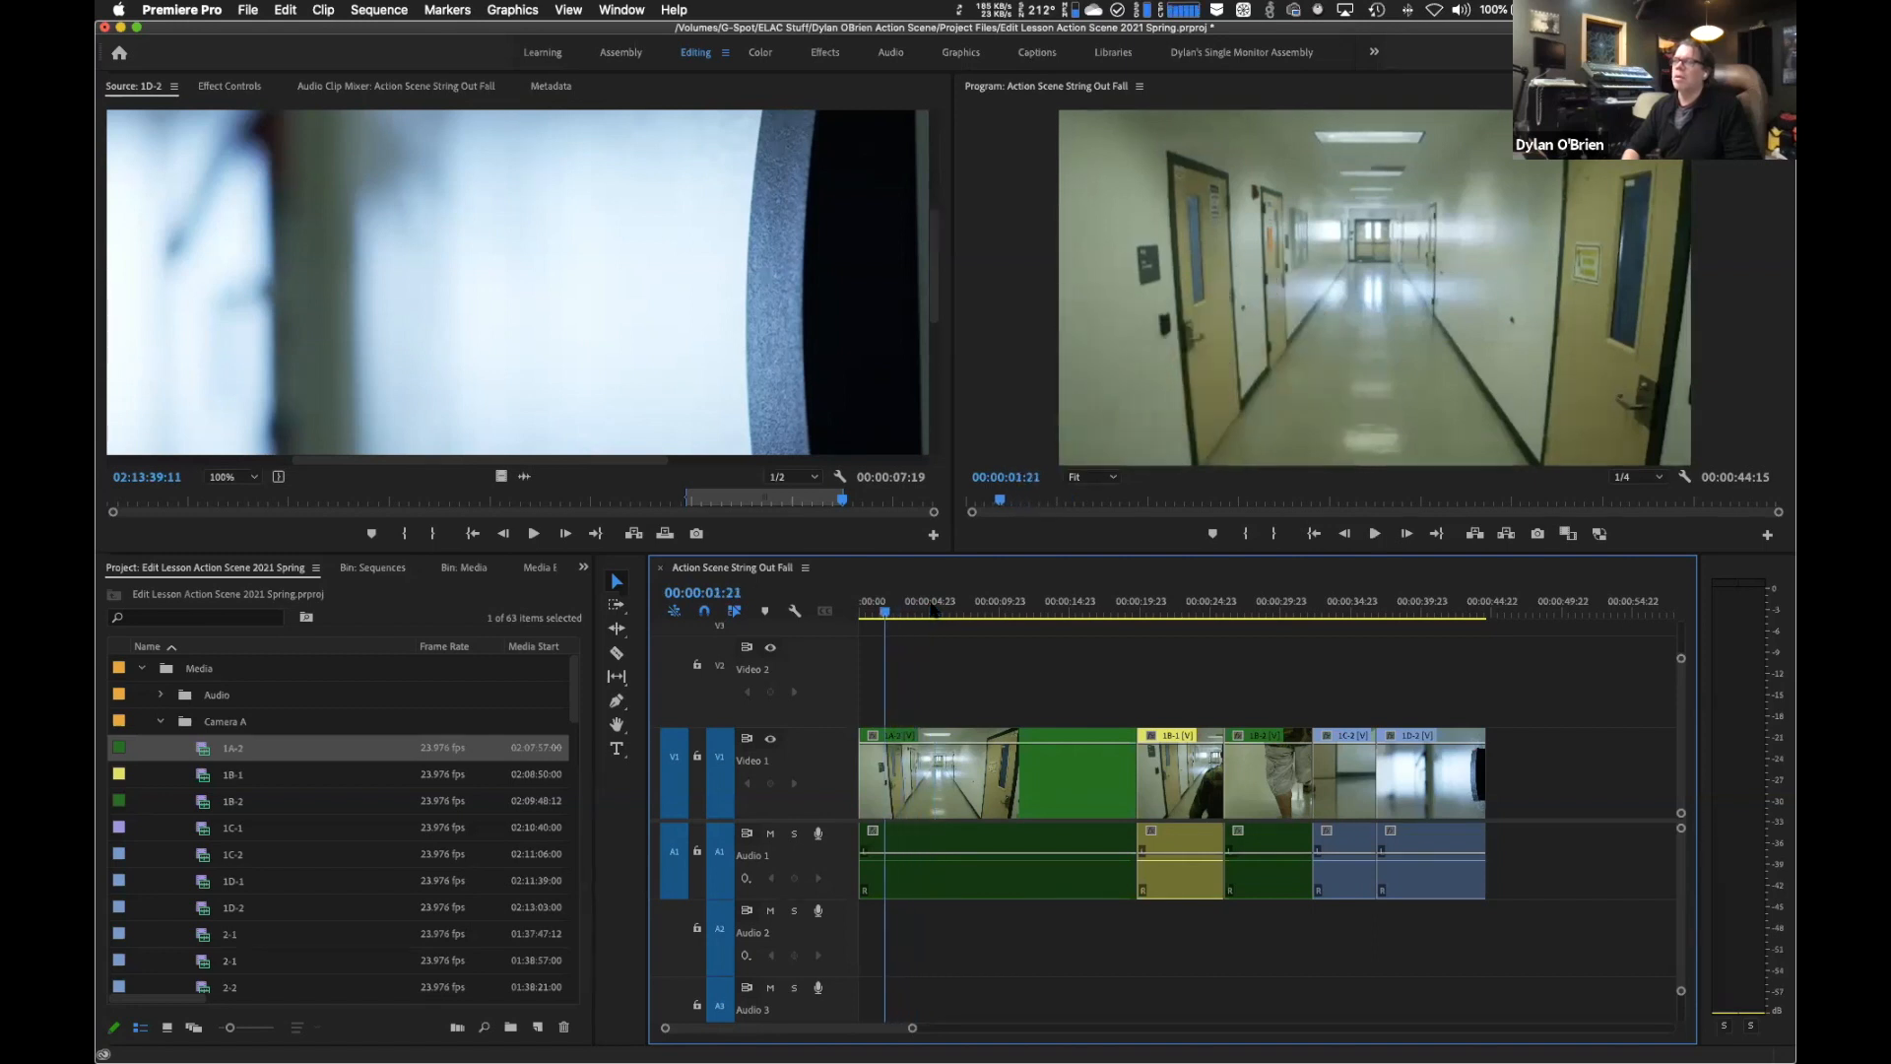
{"action": "key", "text": "l"}
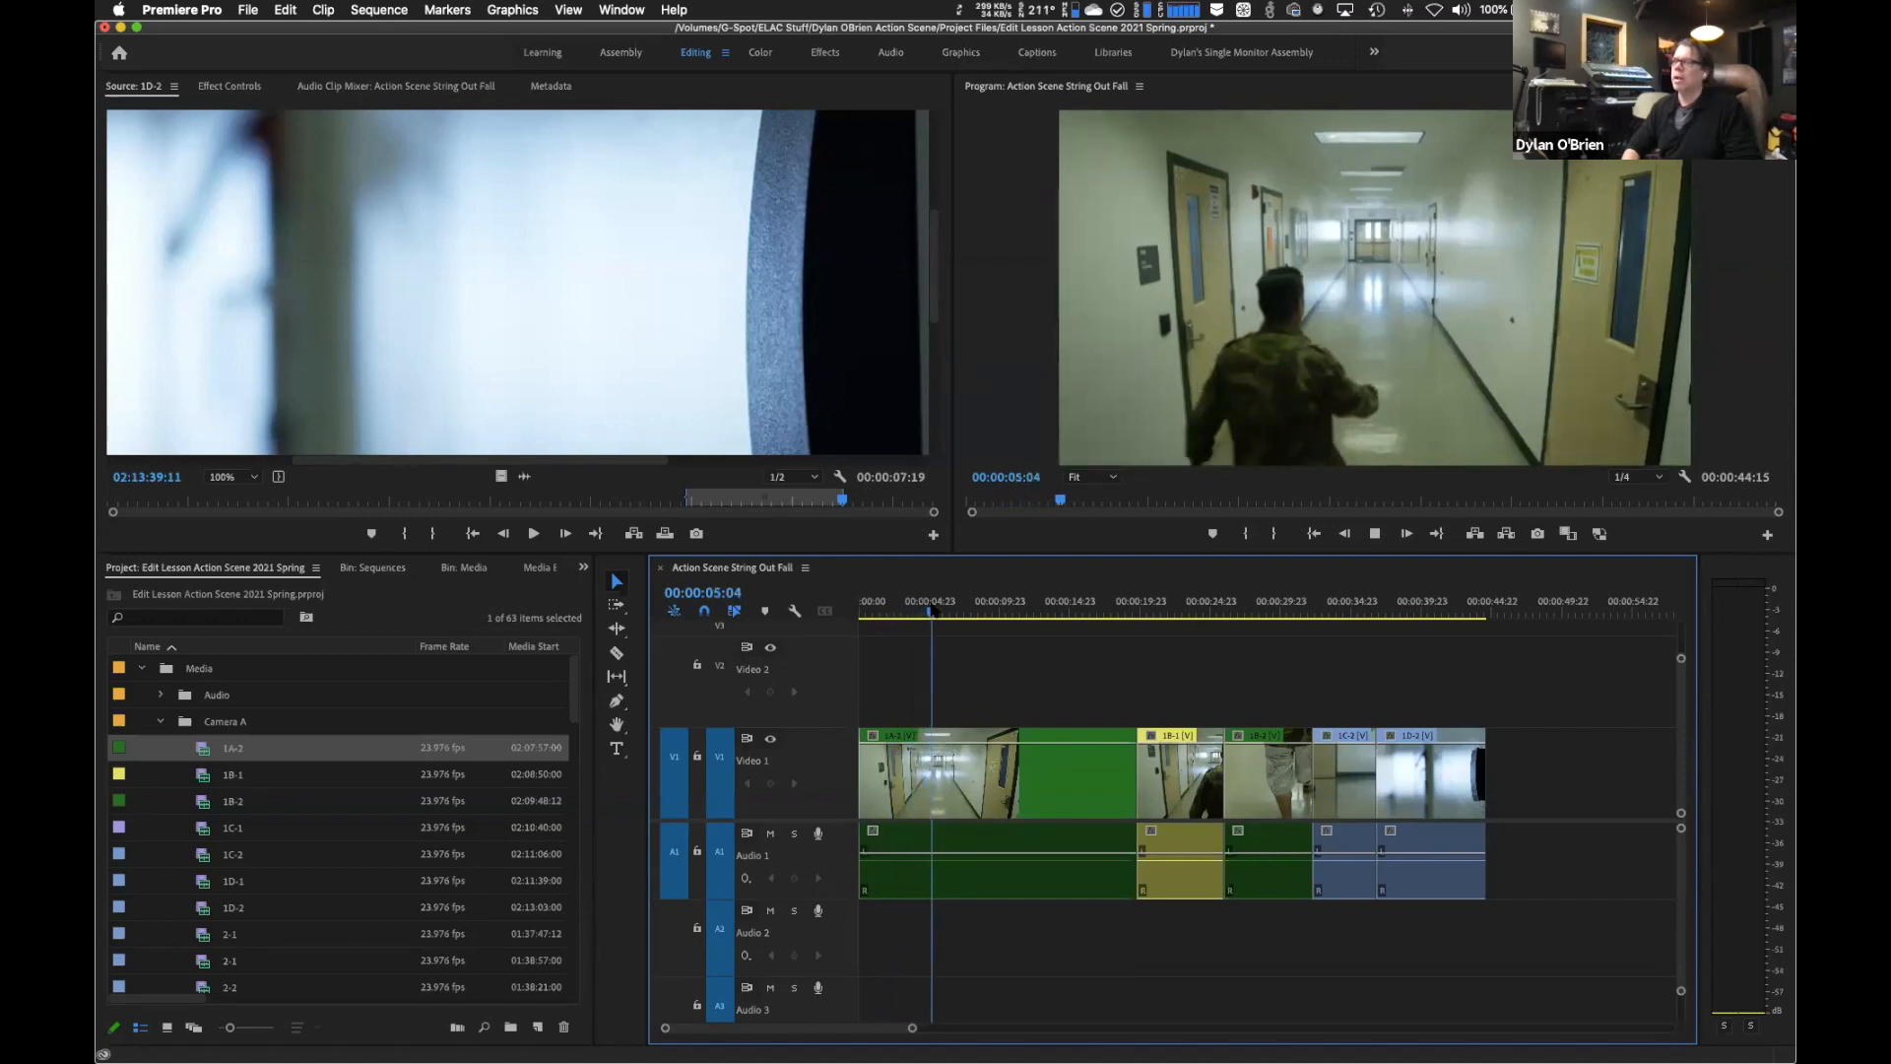
{"action": "key", "text": "j"}
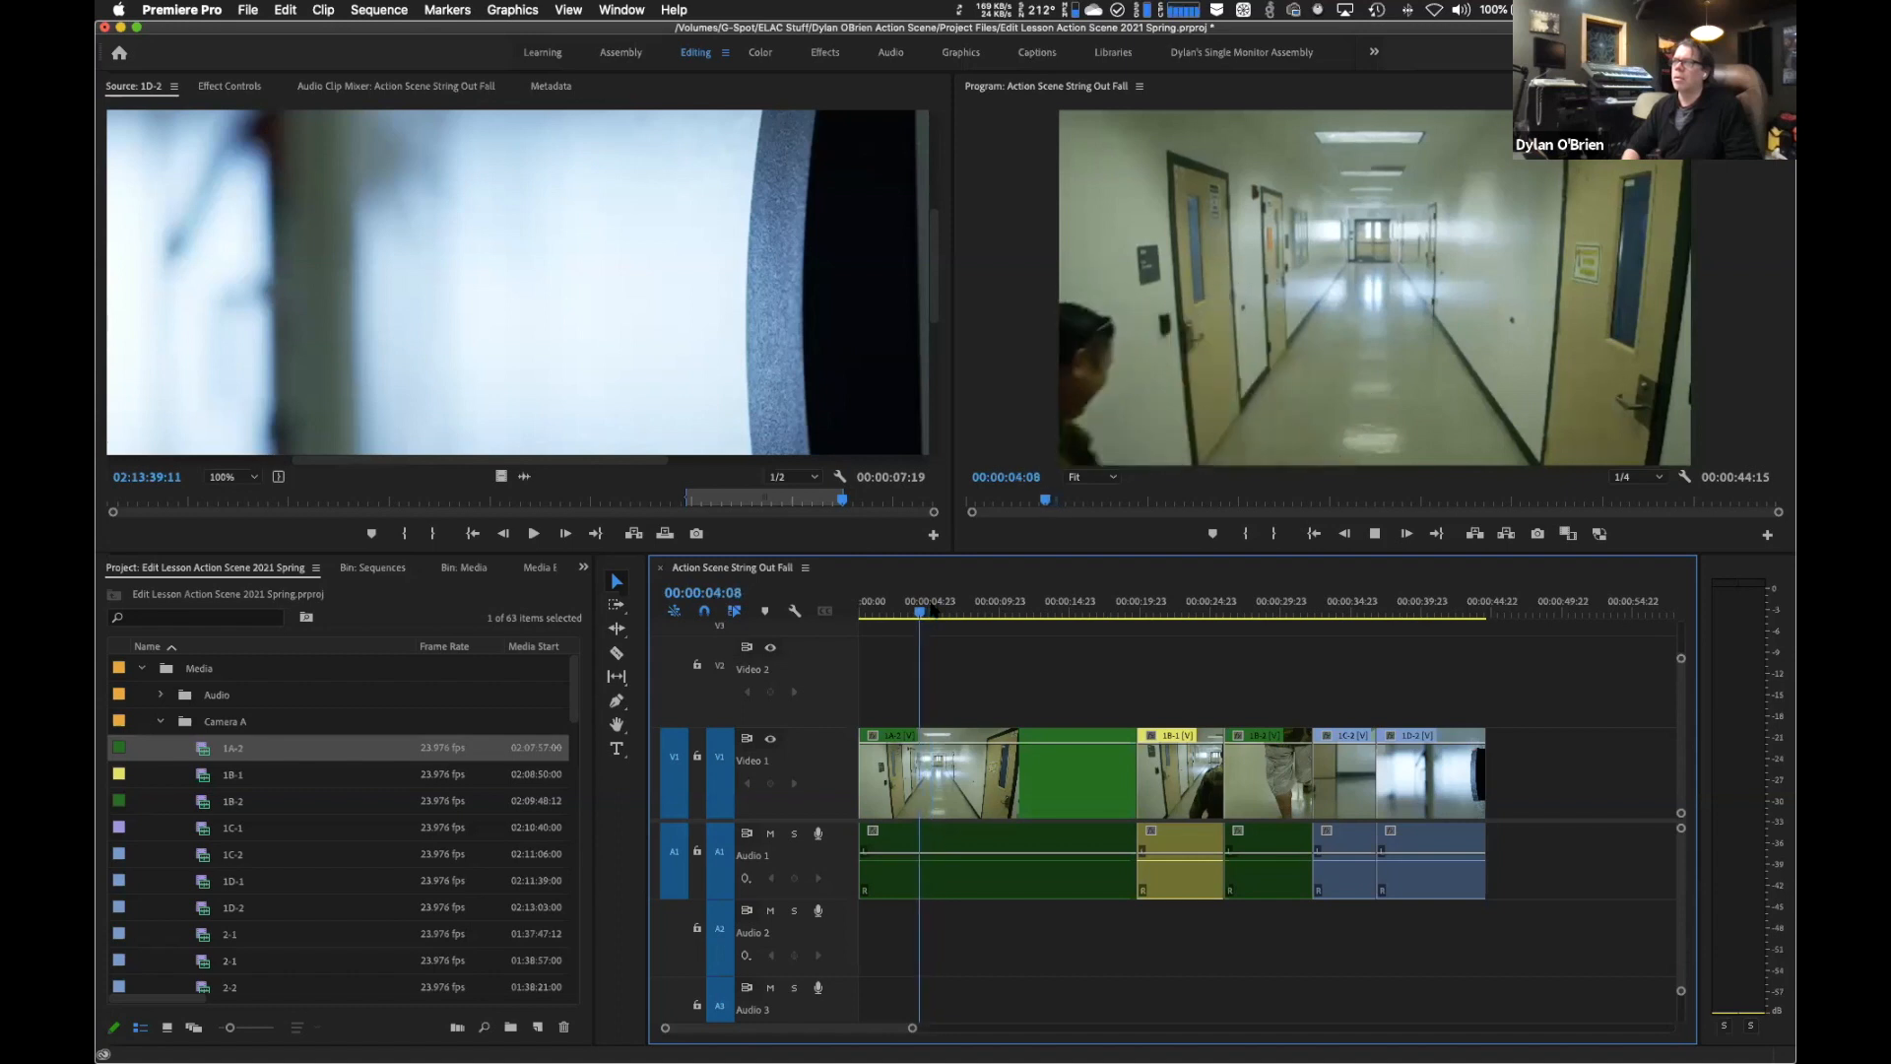
{"action": "key", "text": "k"}
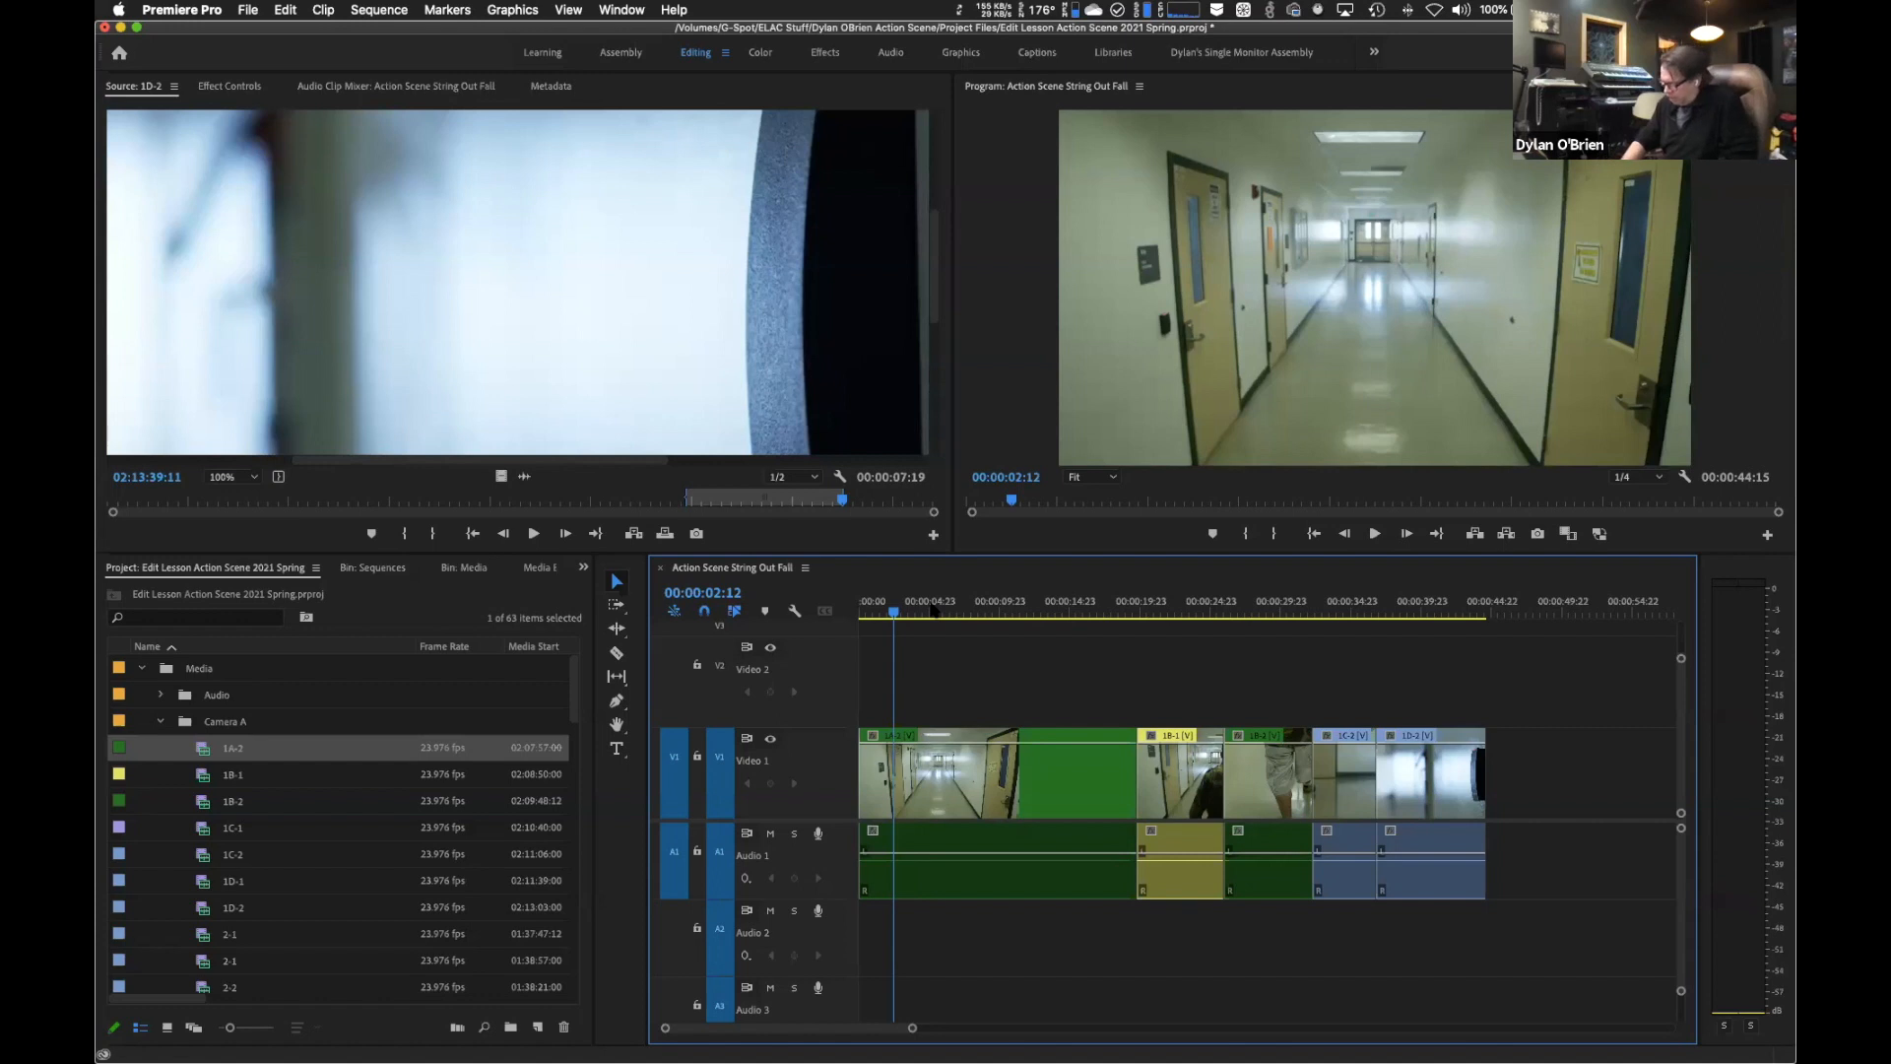
Try trimming the start of clip 1A-2 to the playhead at 00:00:02:12, and undo the trim.
{"action": "key", "text": "="}
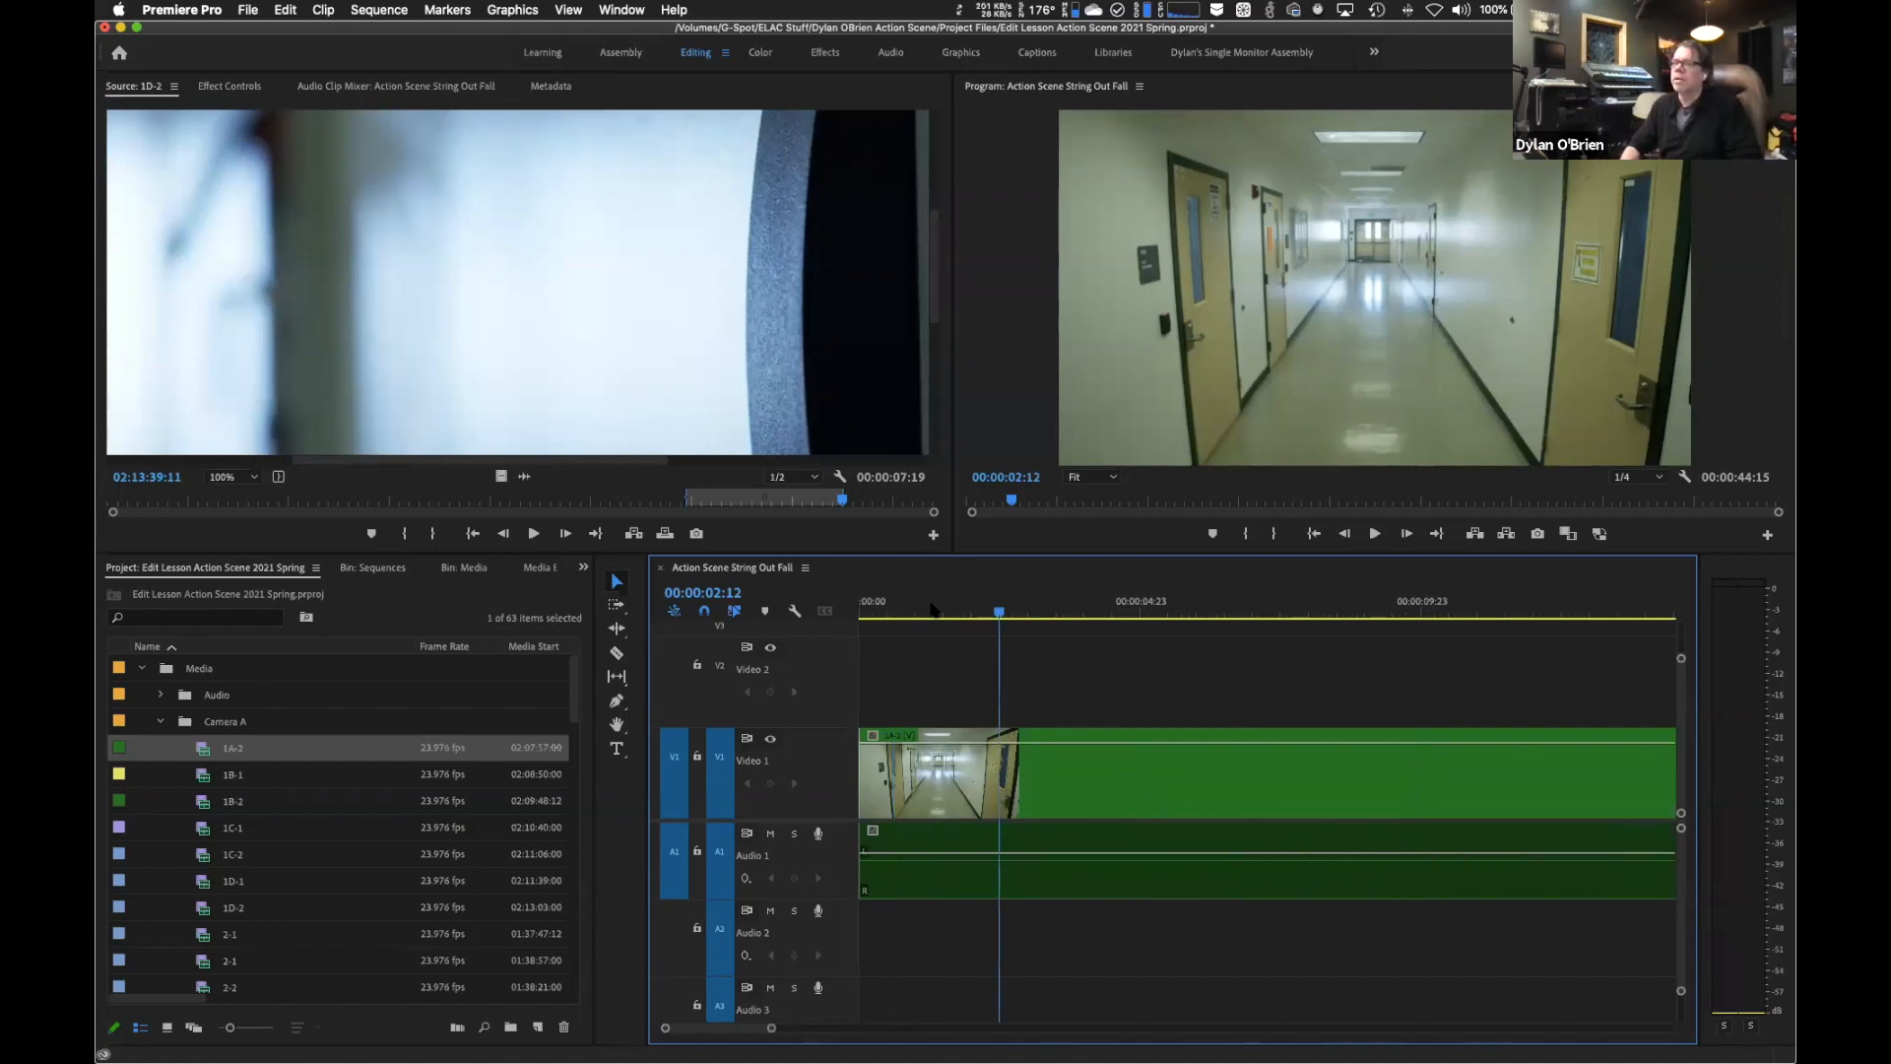
{"action": "key", "text": "-"}
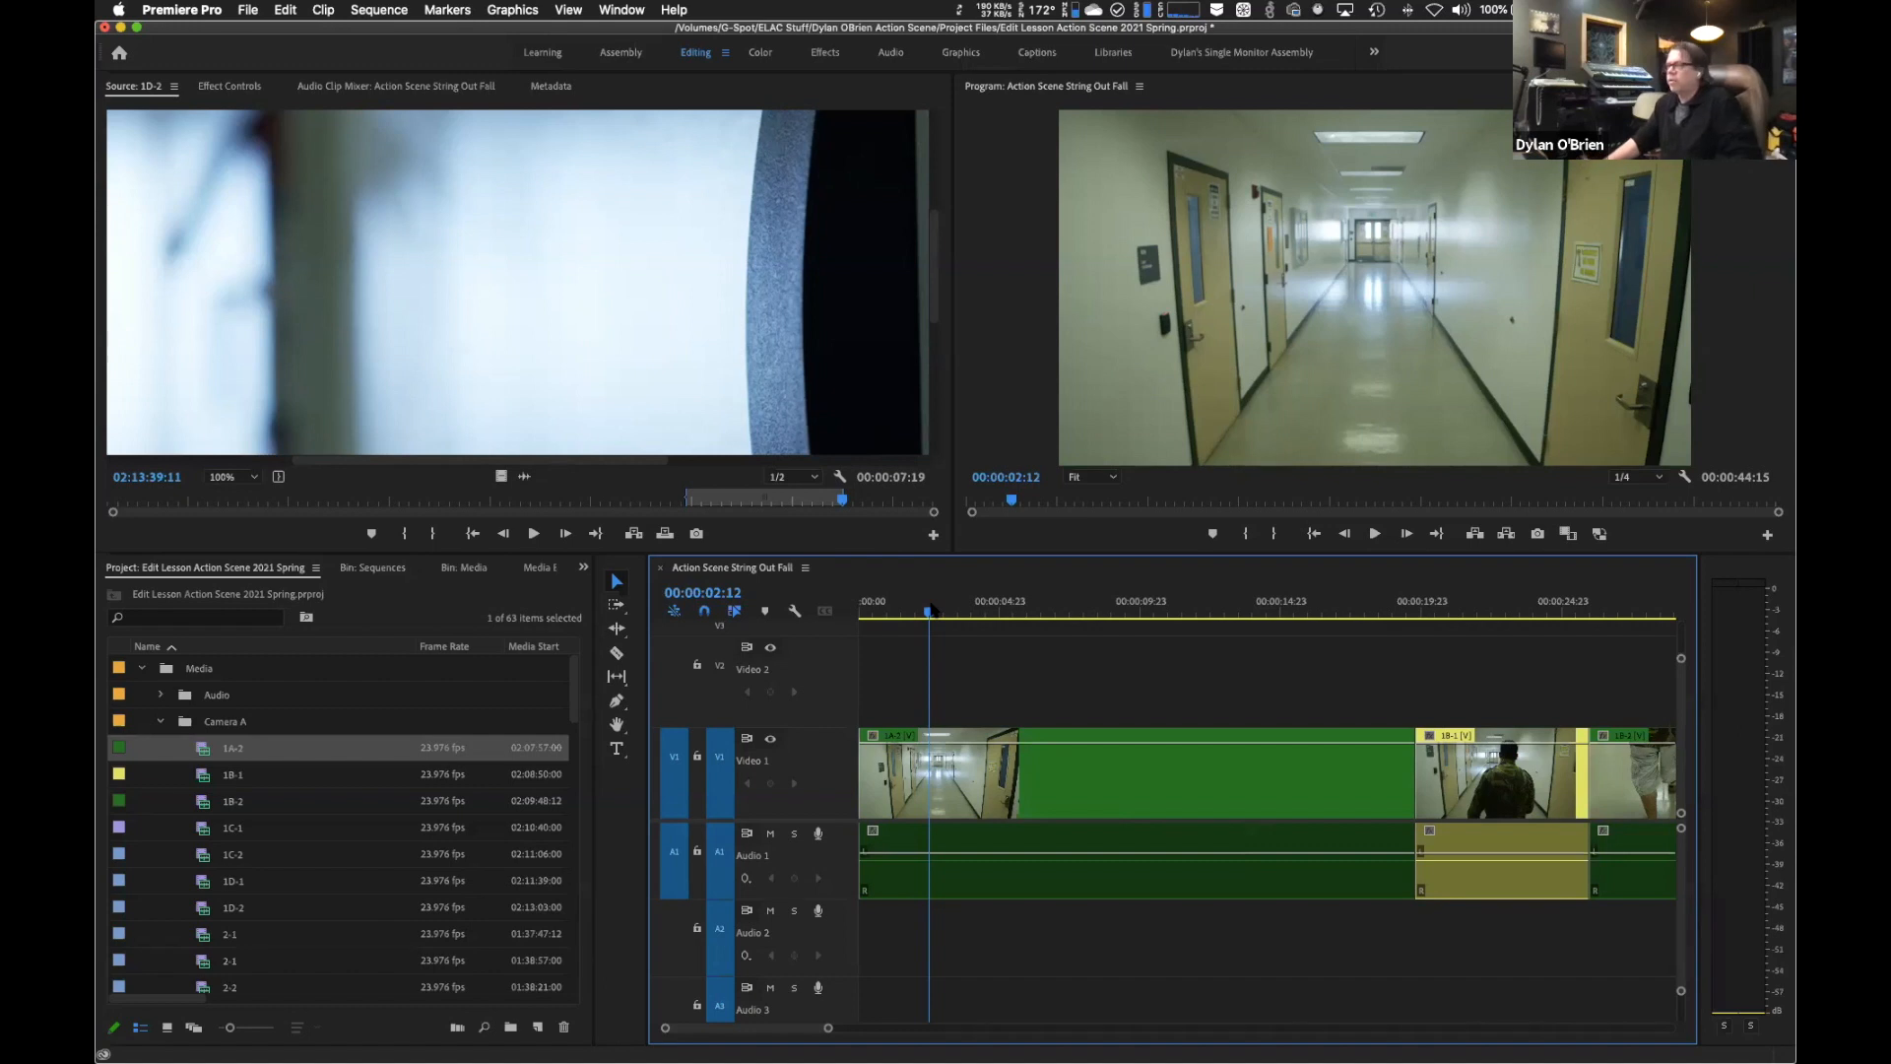
{"action": "left_click", "coordinate": [863, 771]}
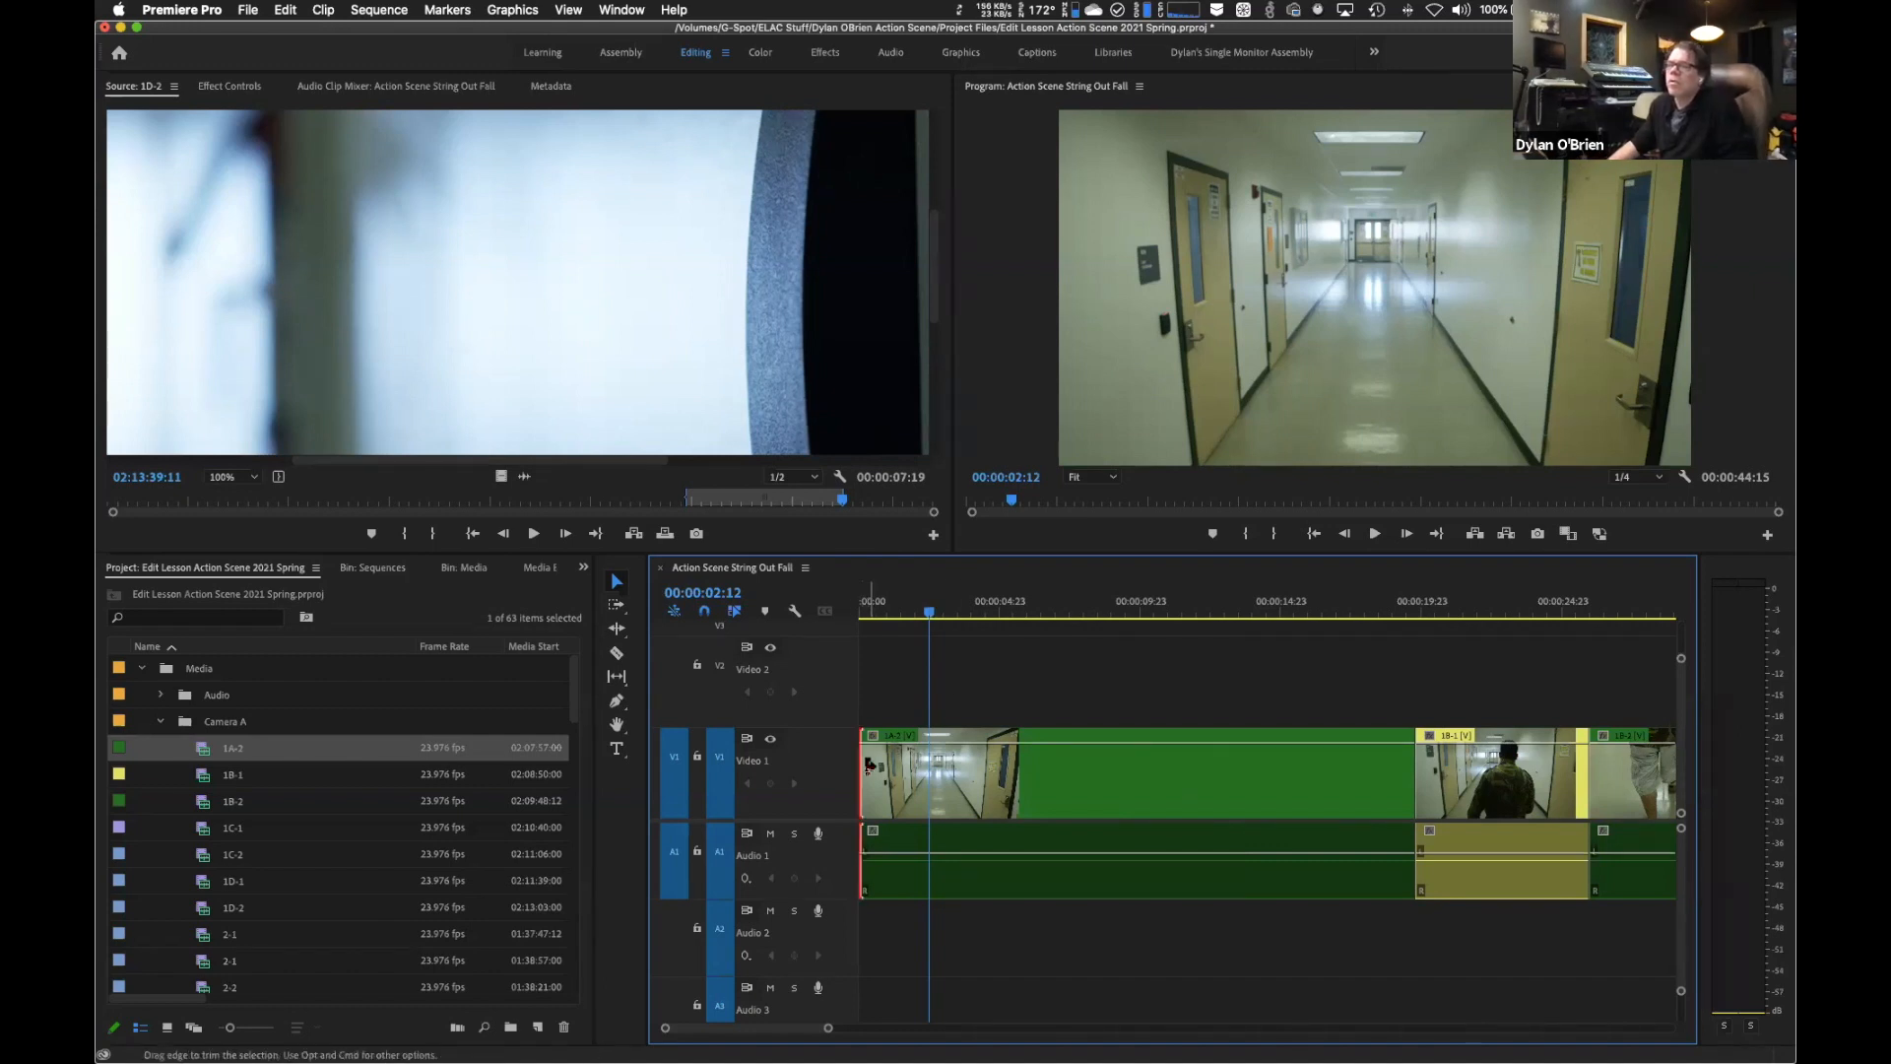
{"action": "left_click_drag", "start_coordinate": [876, 770], "coordinate": [930, 763]}
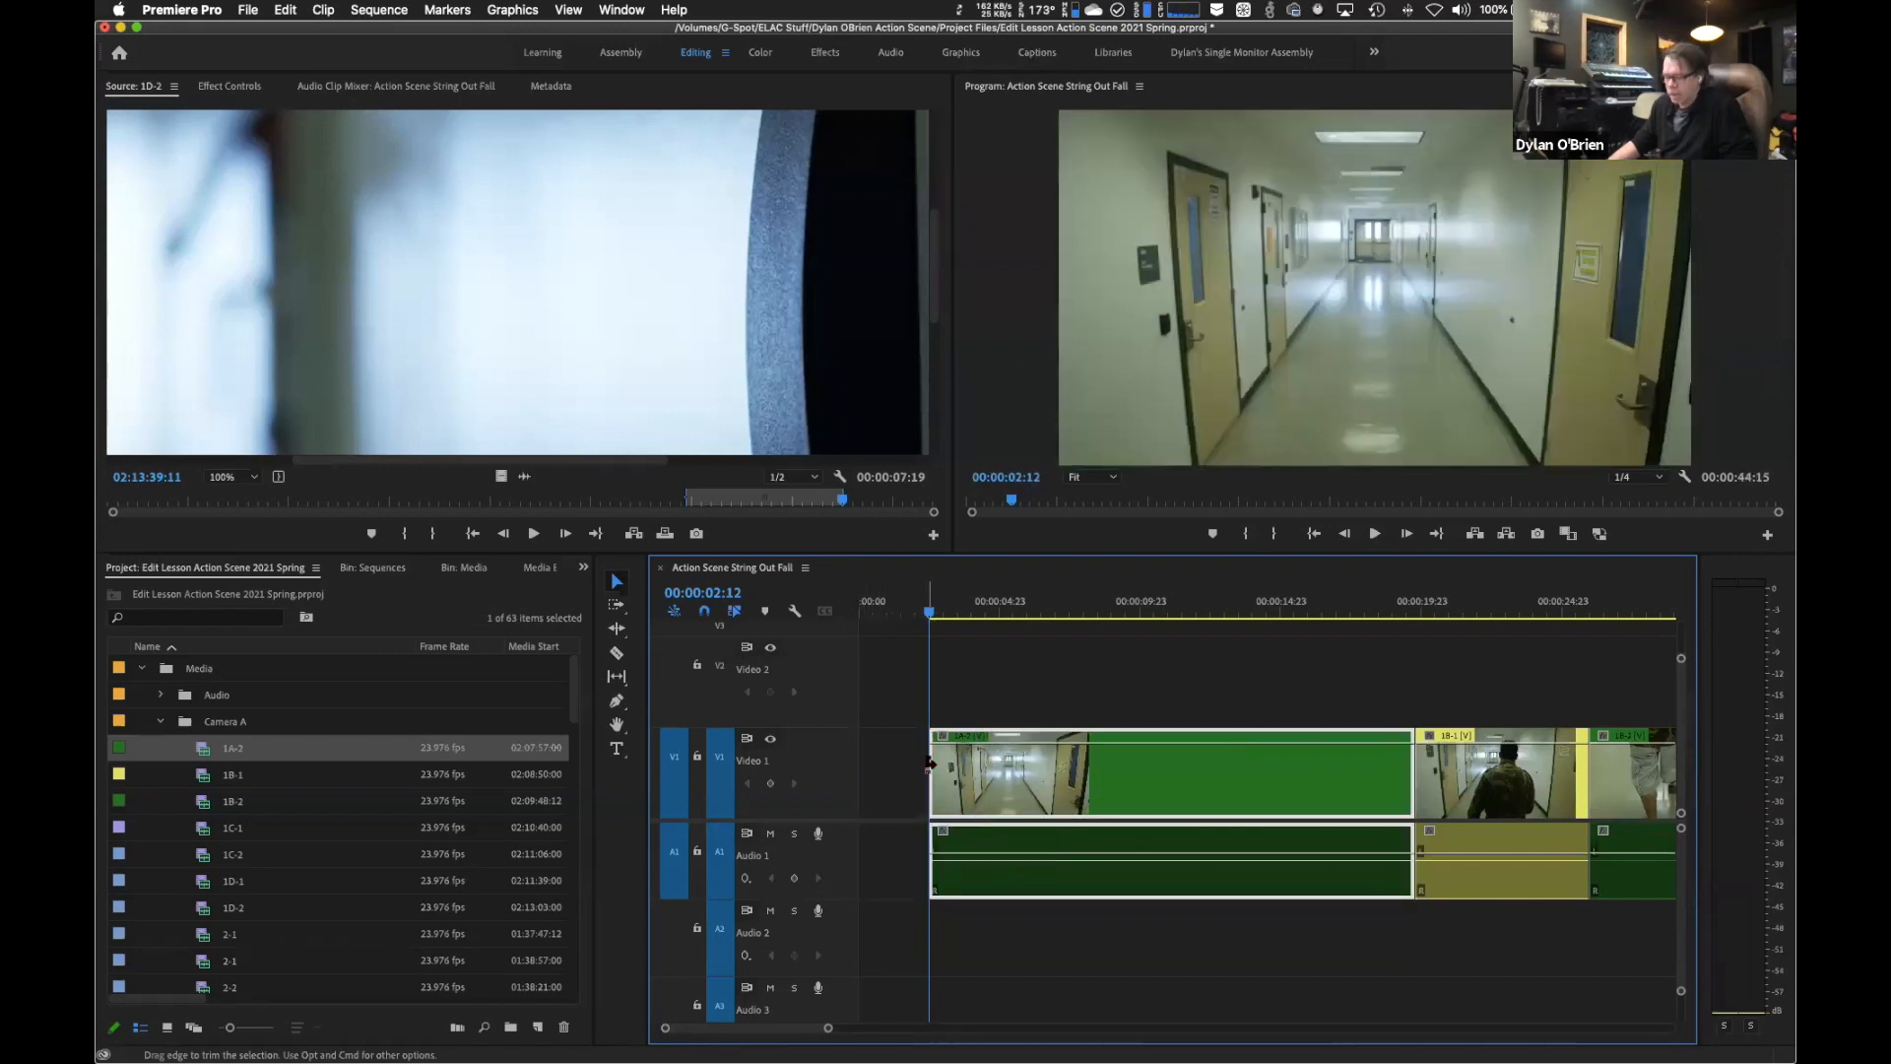
{"action": "key", "text": "super+z"}
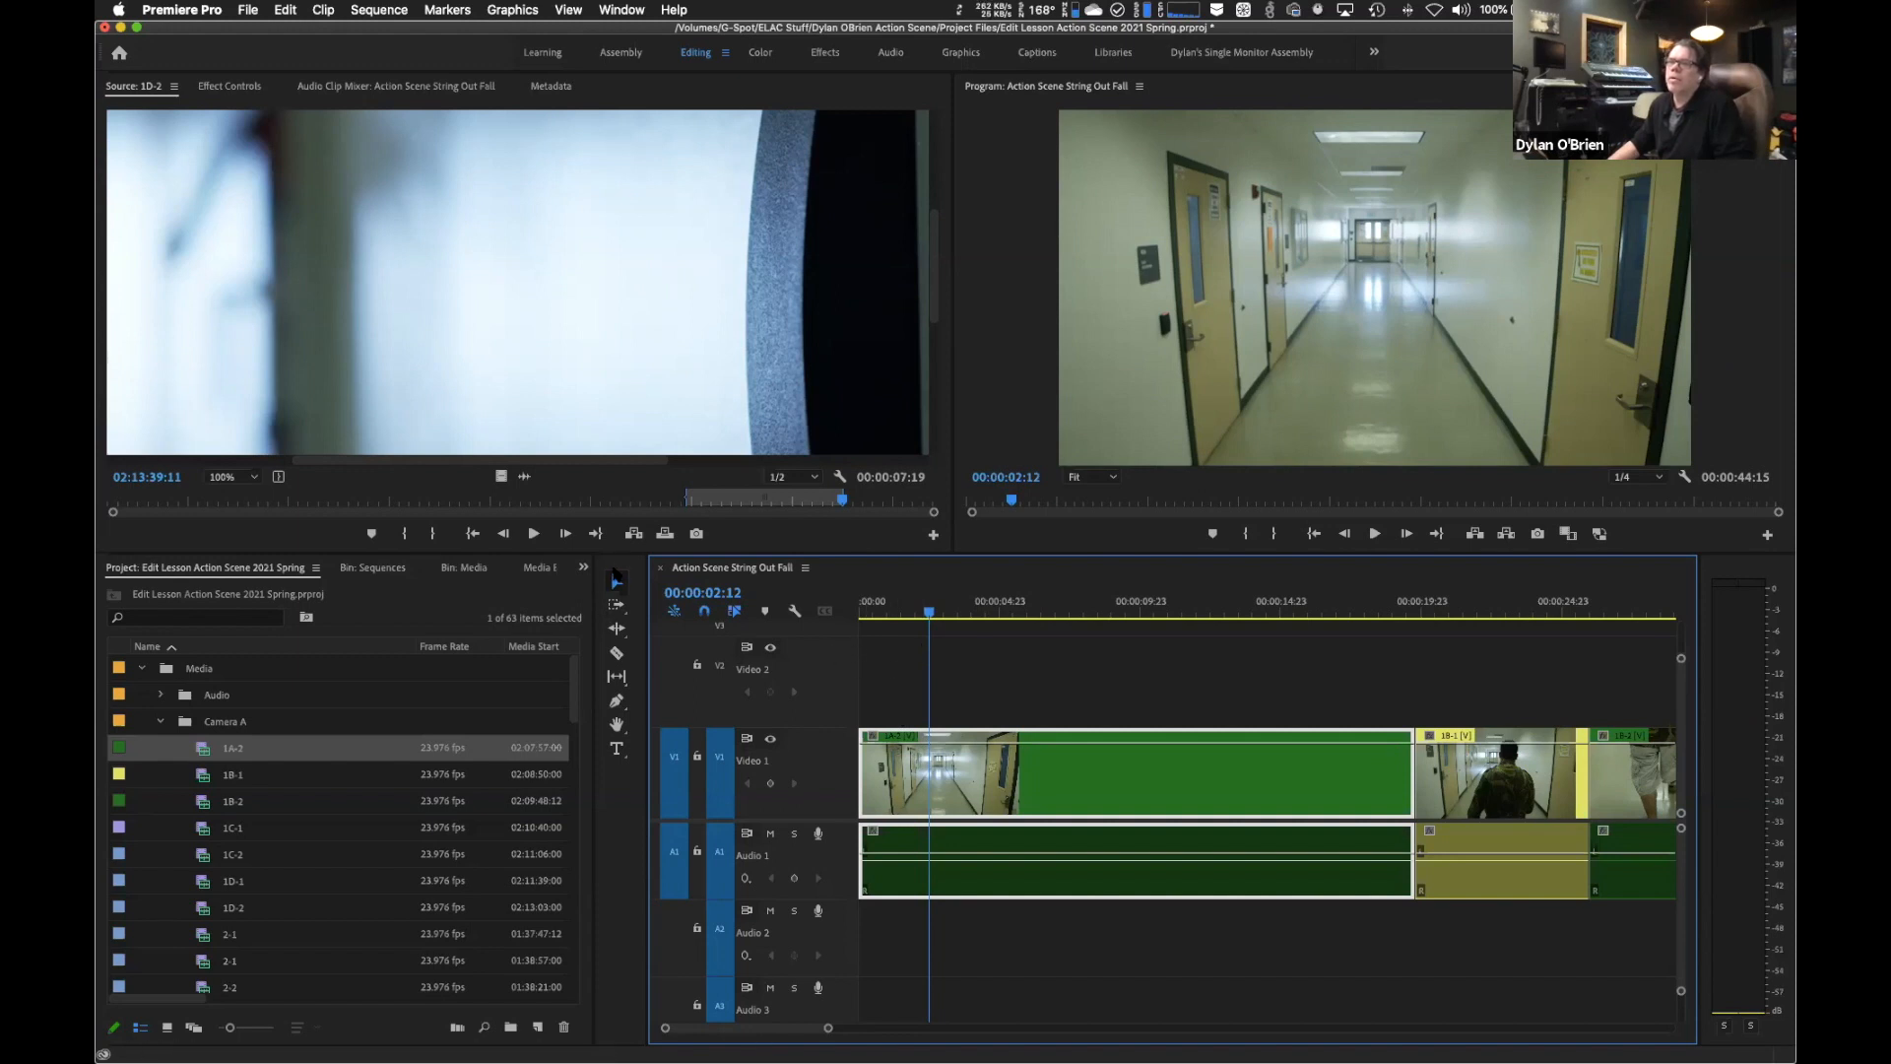
Try splitting clip 1A-2 at 00:00:02:12 with the Razor tool, and undo the cut.
{"action": "left_click", "coordinate": [616, 653]}
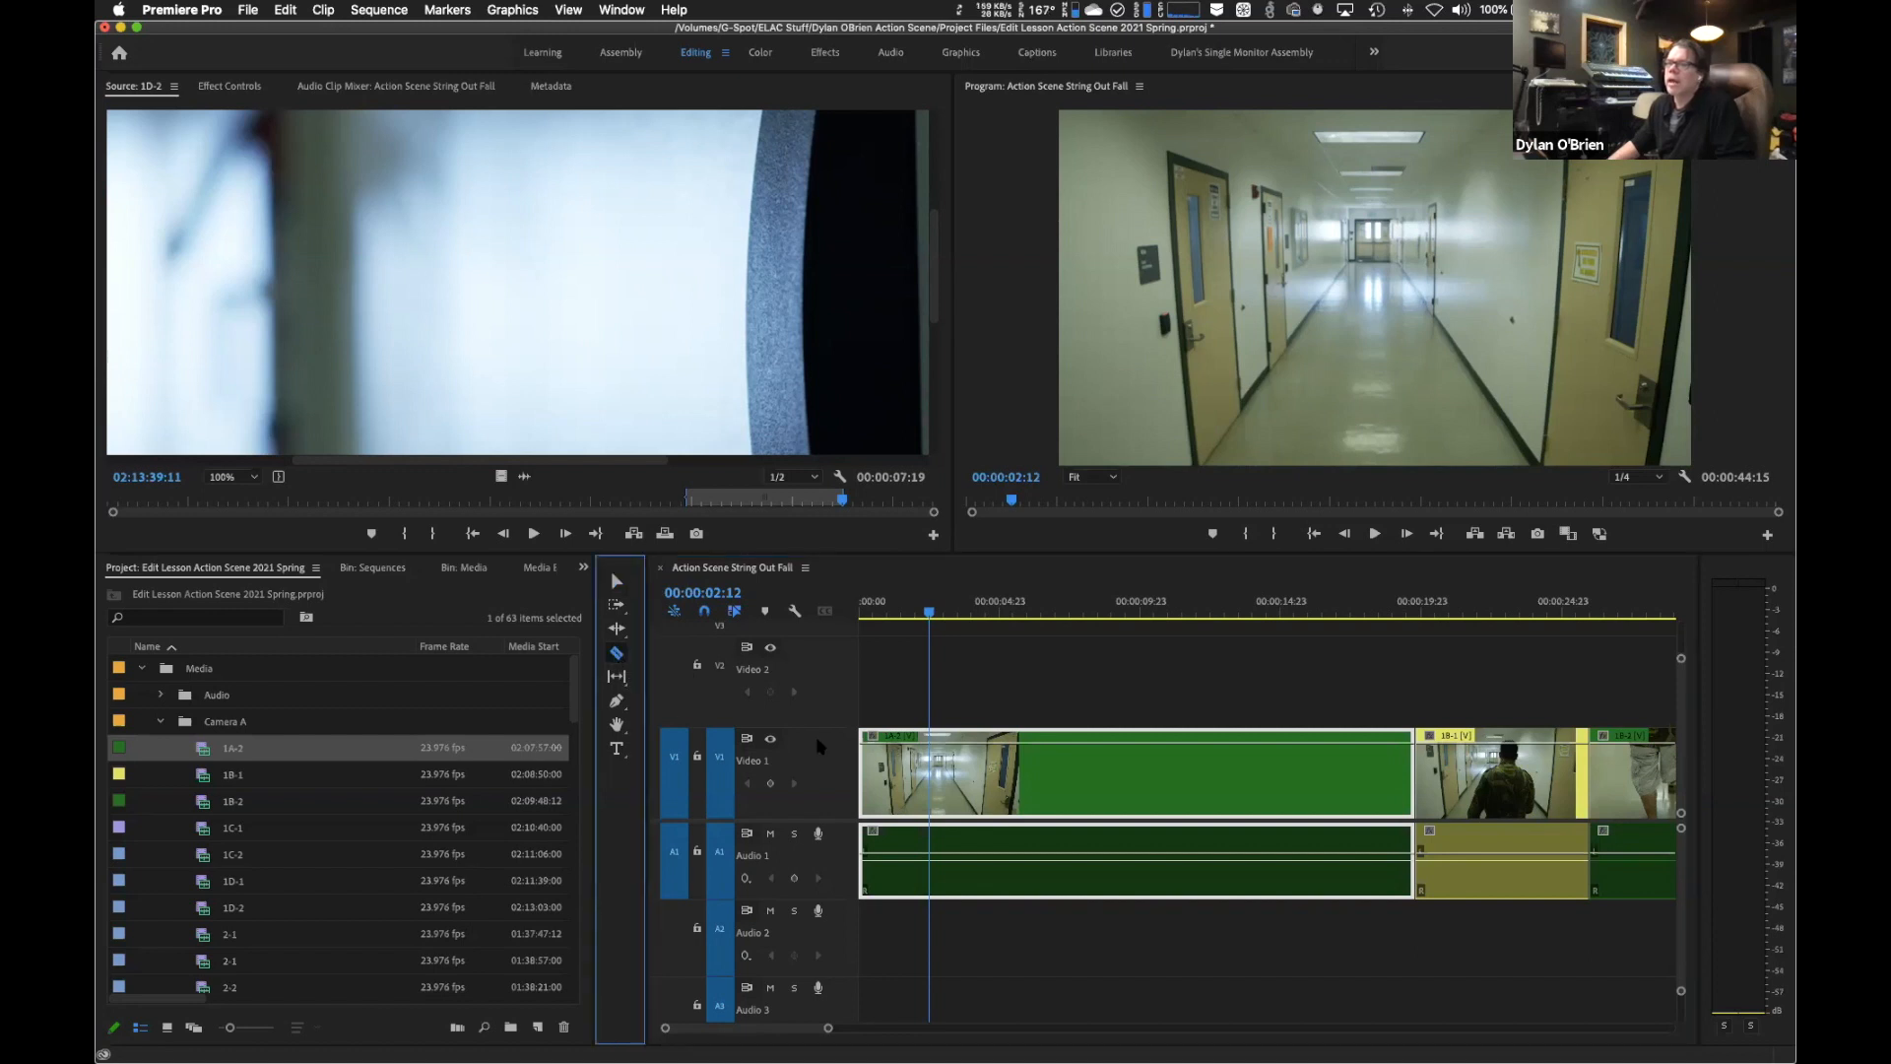
{"action": "left_click", "coordinate": [934, 767]}
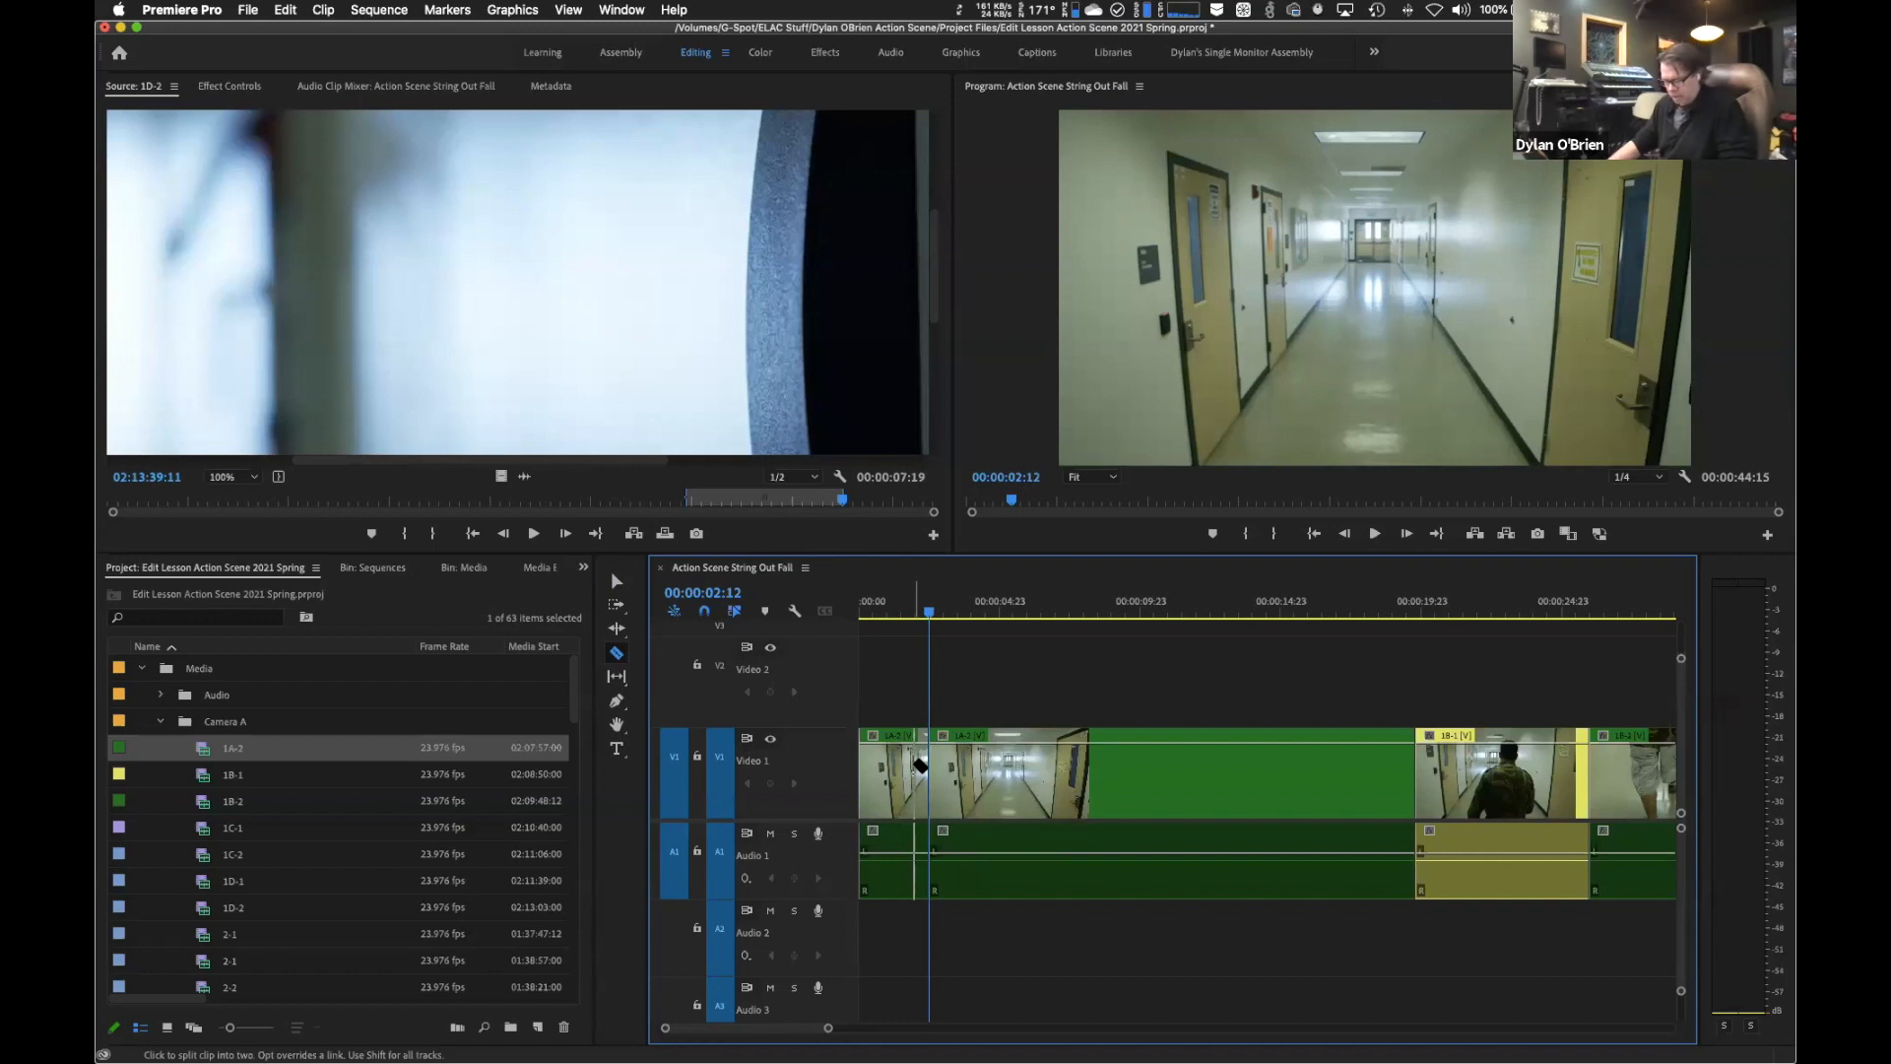
{"action": "key", "text": "super+z"}
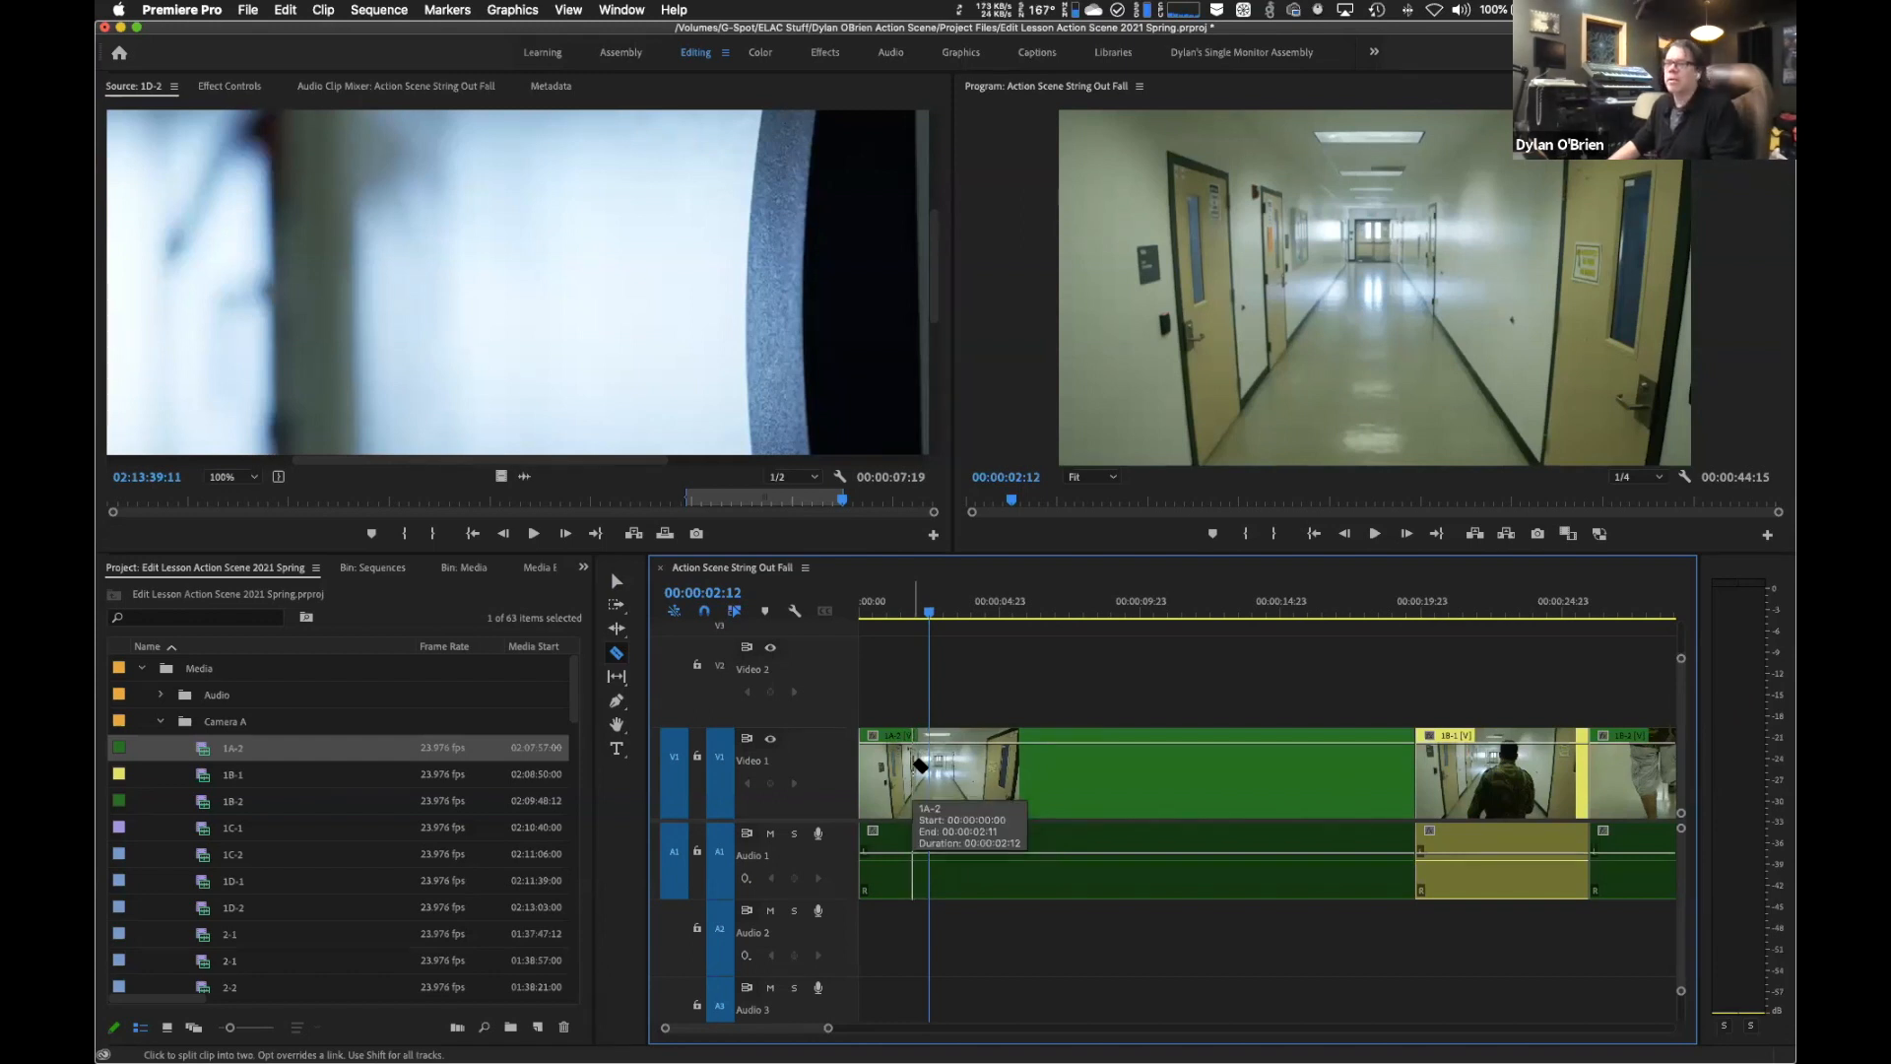
With the Selection tool active, split clip 1A-2 at the playhead at 00:00:02:12 and delete its opening segment, leaving a gap.
{"action": "left_click", "coordinate": [615, 582]}
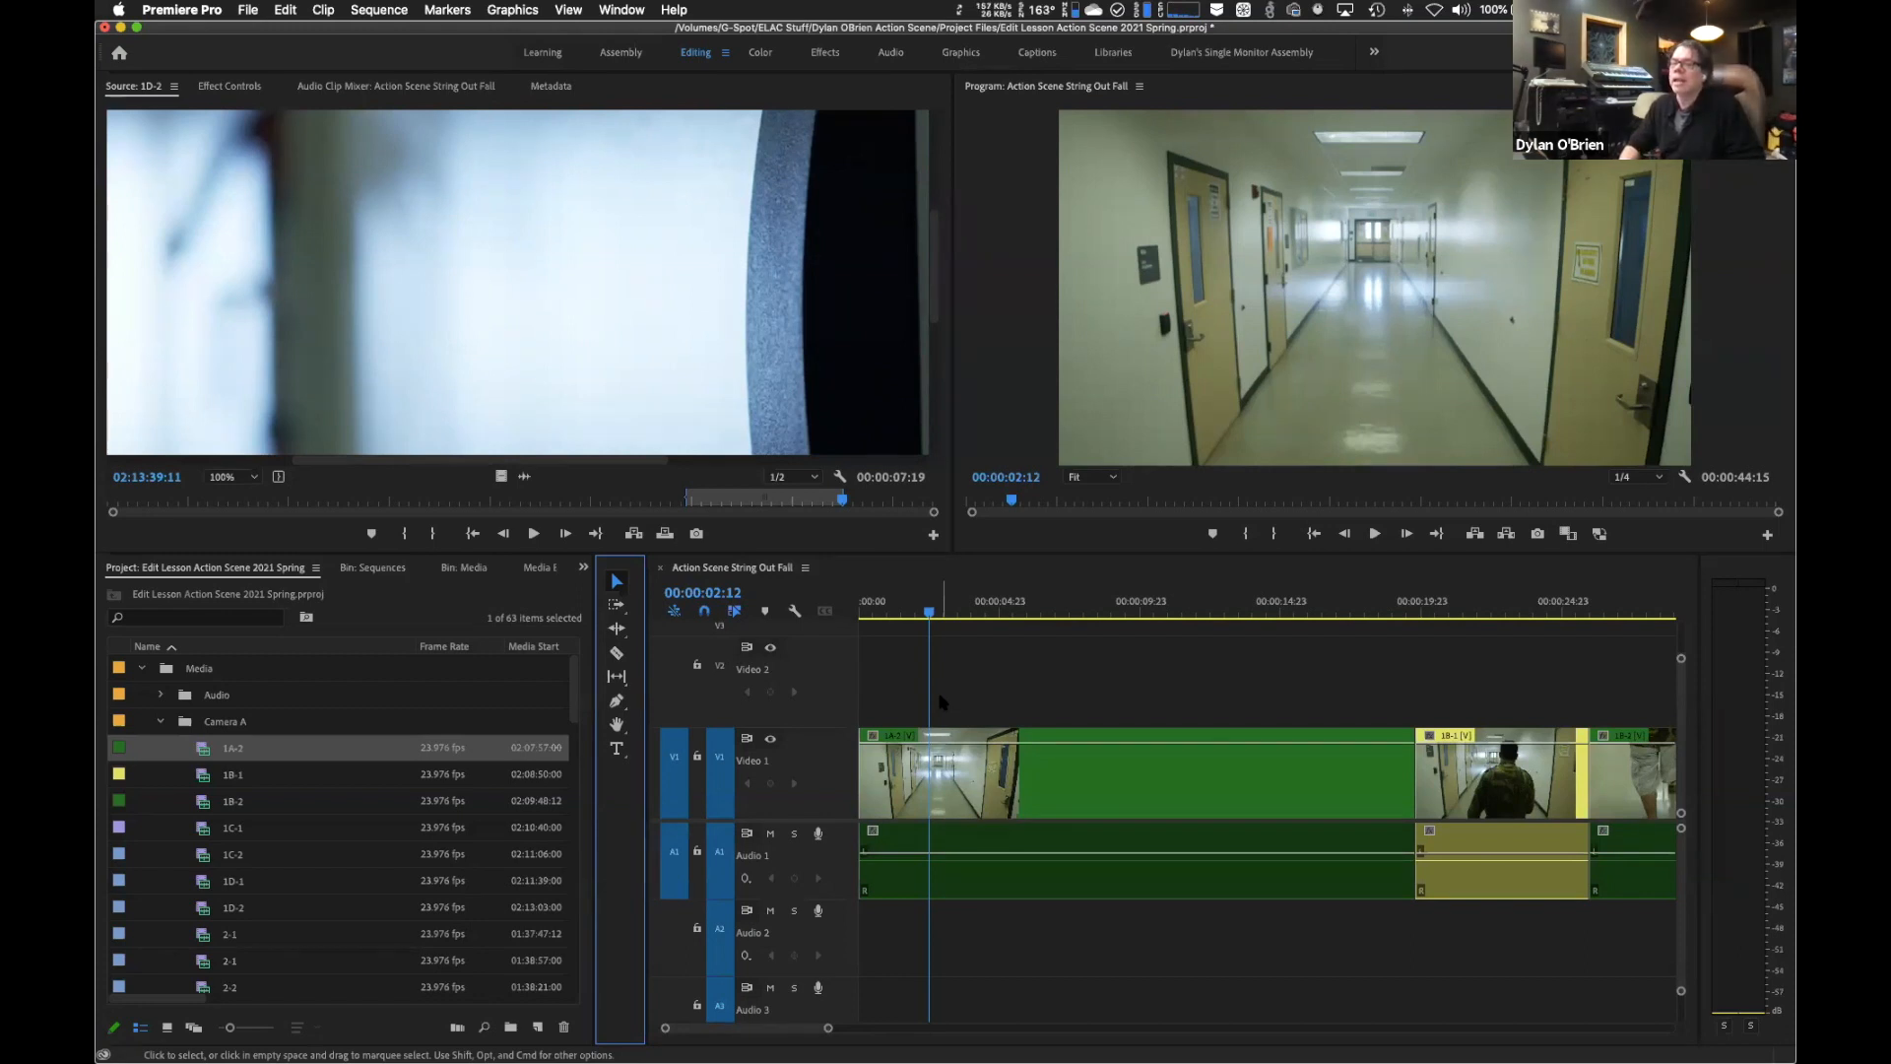
{"action": "key", "text": "super+v"}
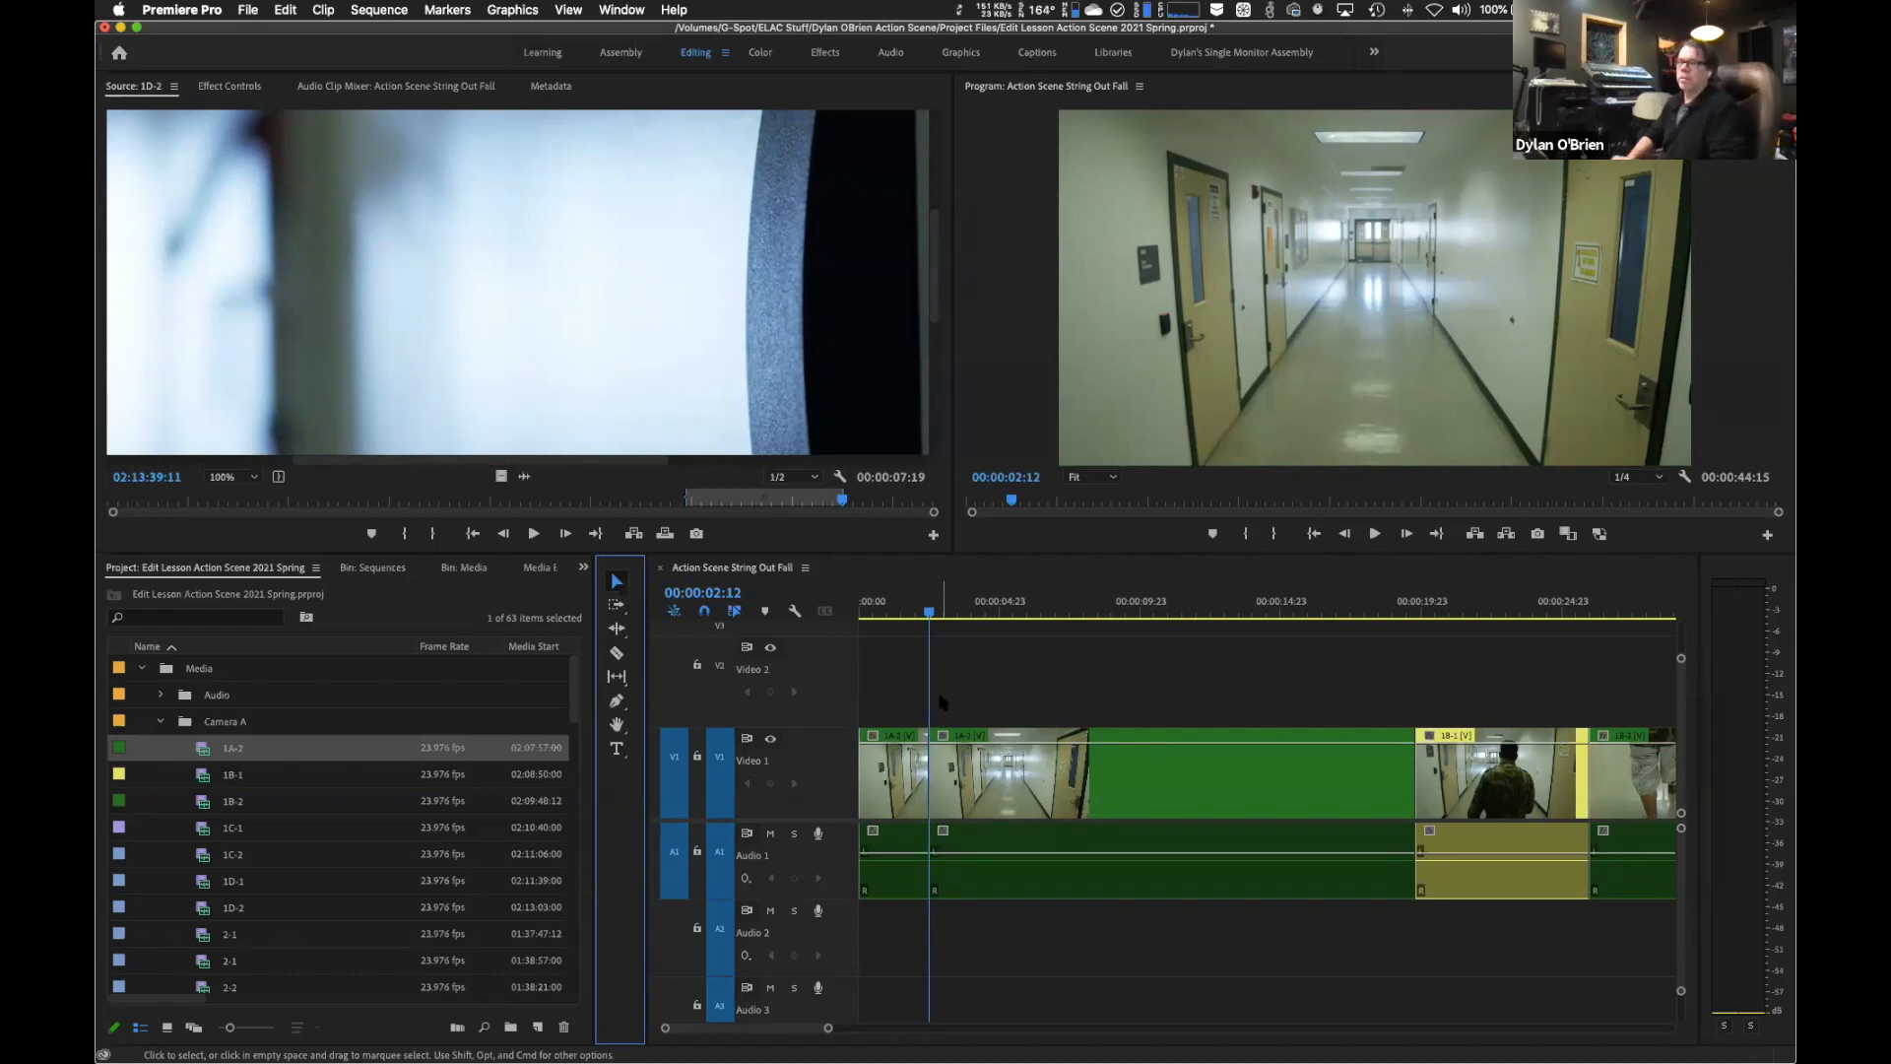
{"action": "left_click", "coordinate": [896, 803]}
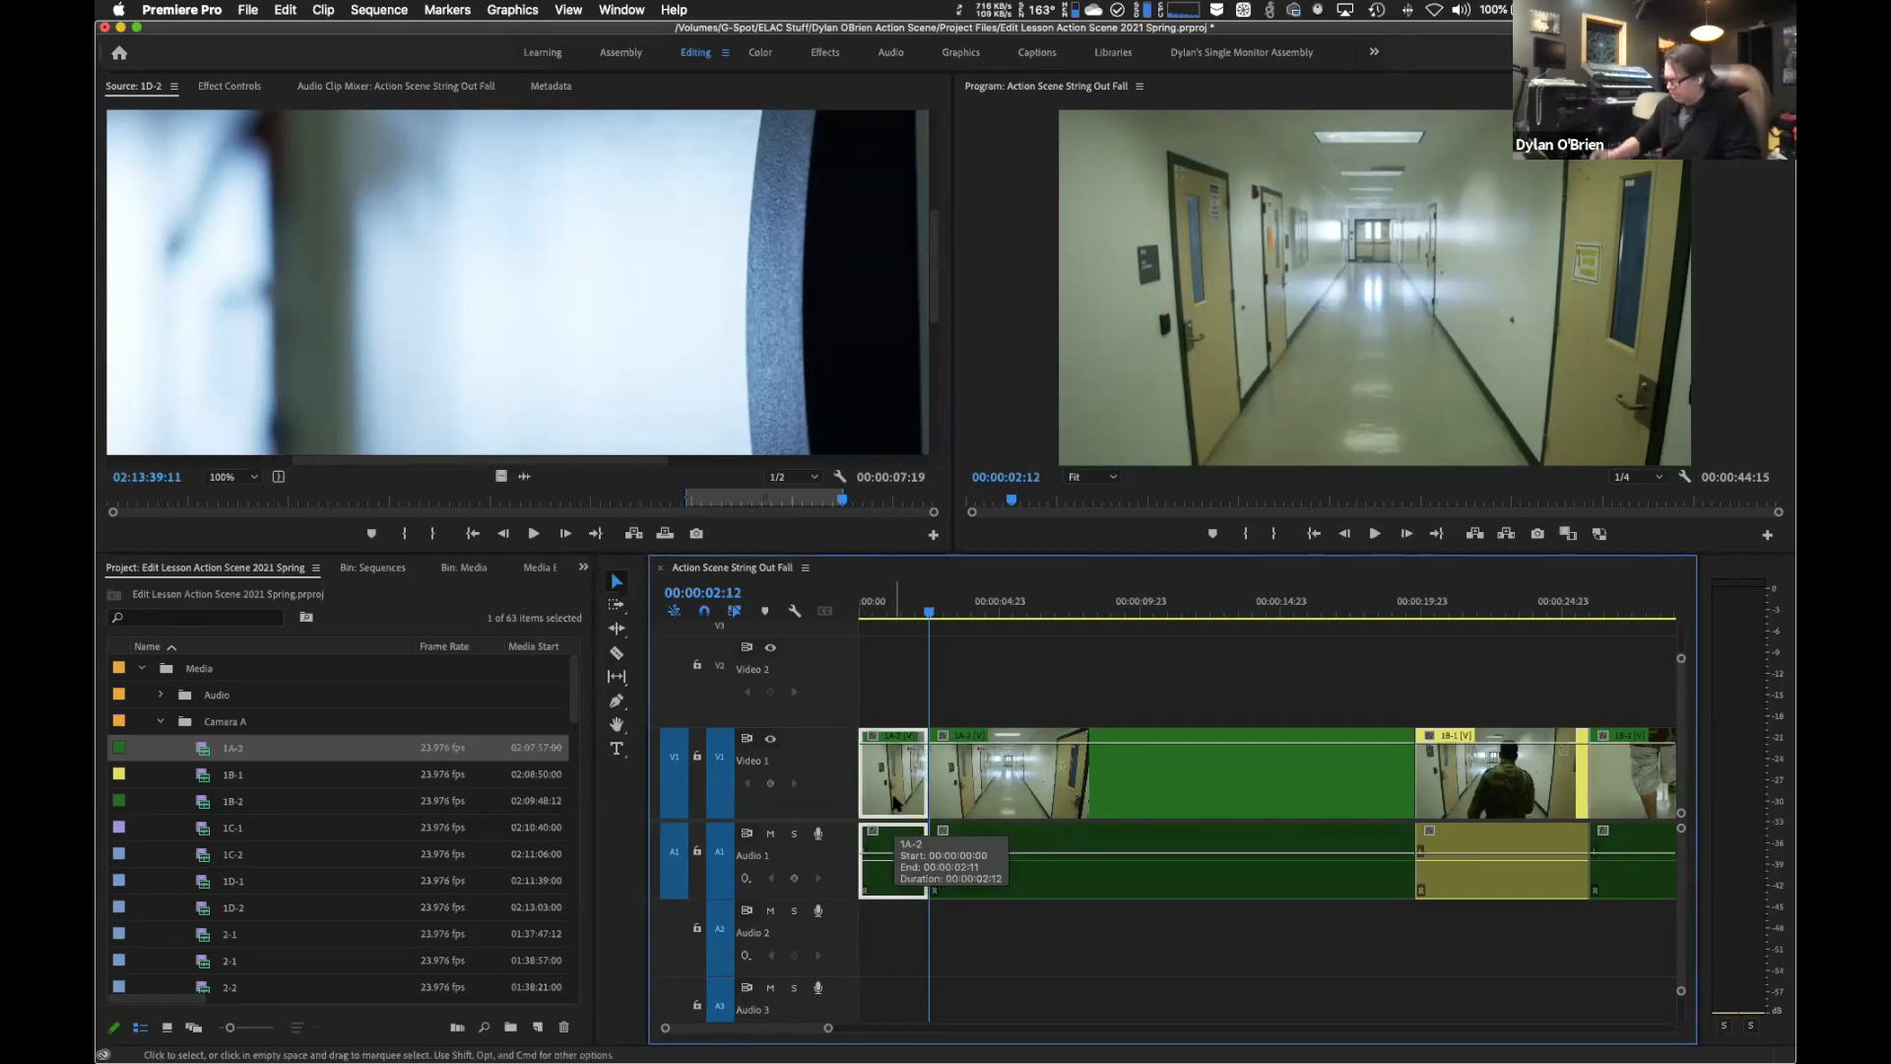
{"action": "key", "text": "Delete"}
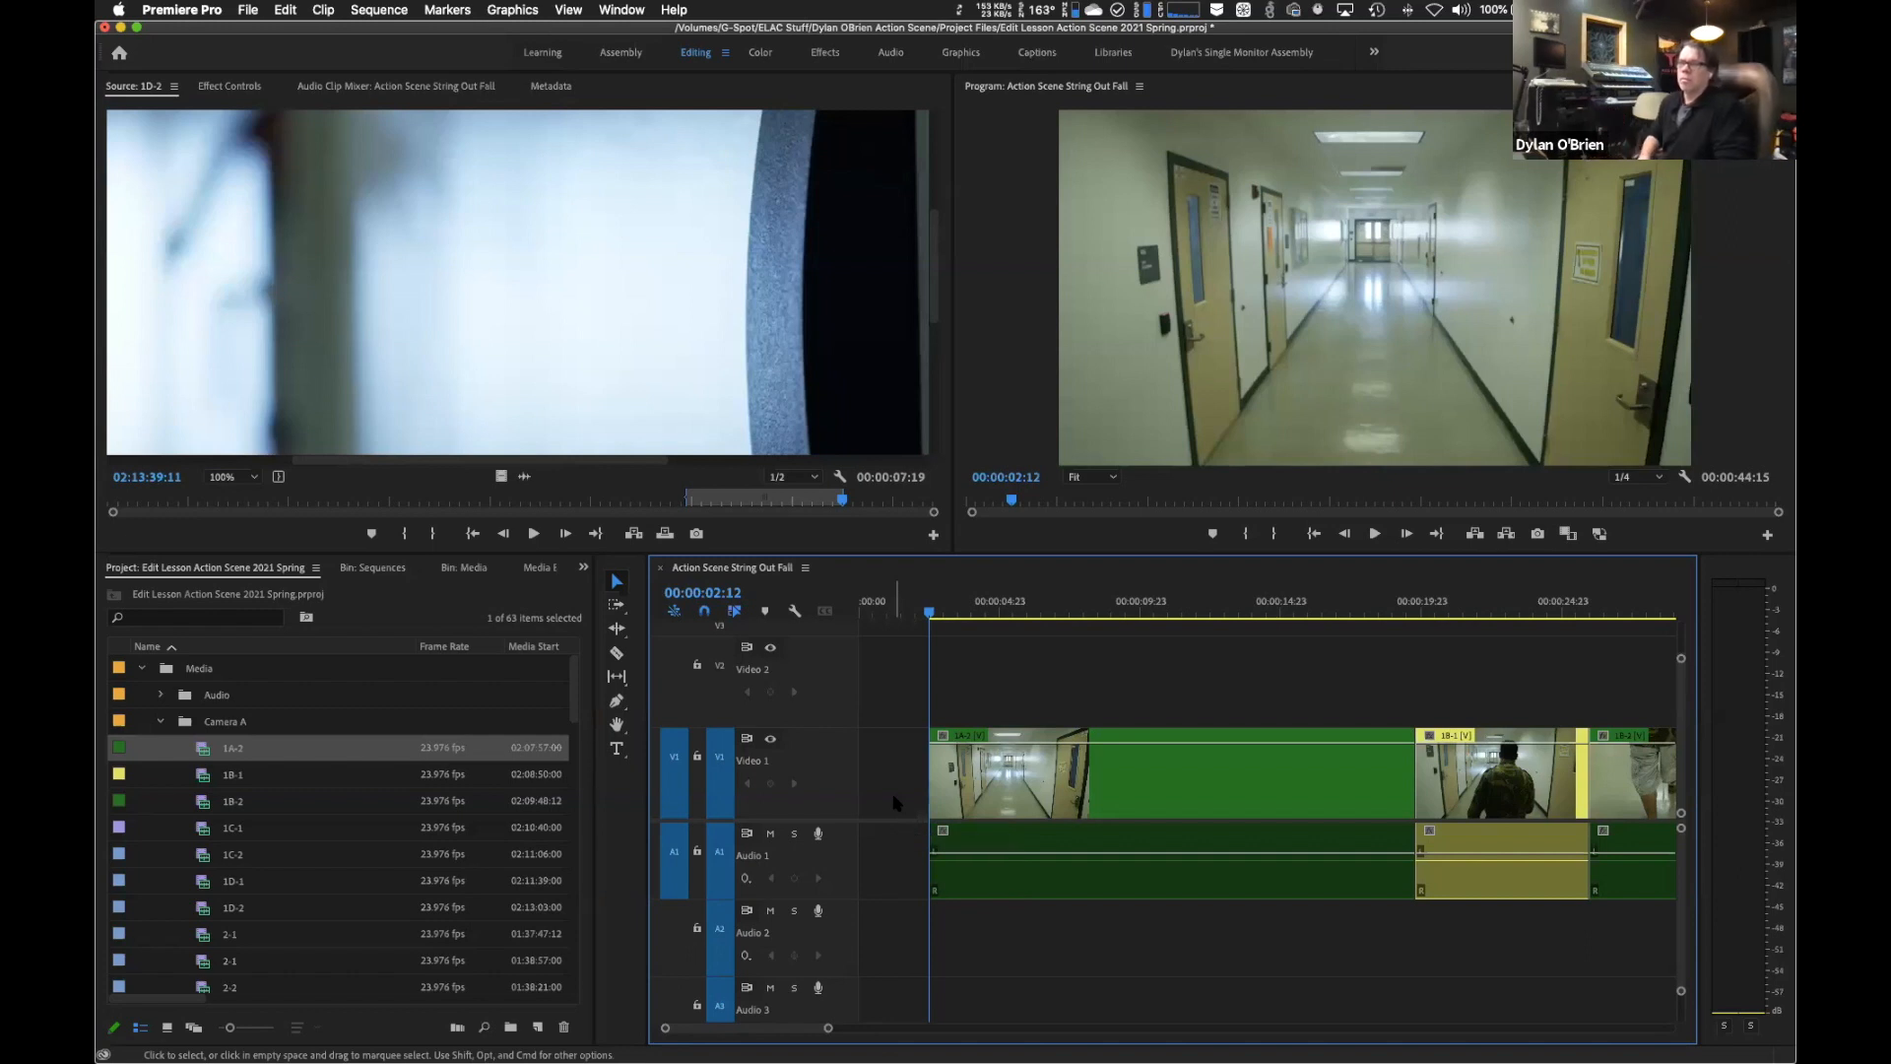
Ripple delete the empty gap before the first clip on Video 1 so the sequence starts at 00:00:00:00.
{"action": "key", "text": "space"}
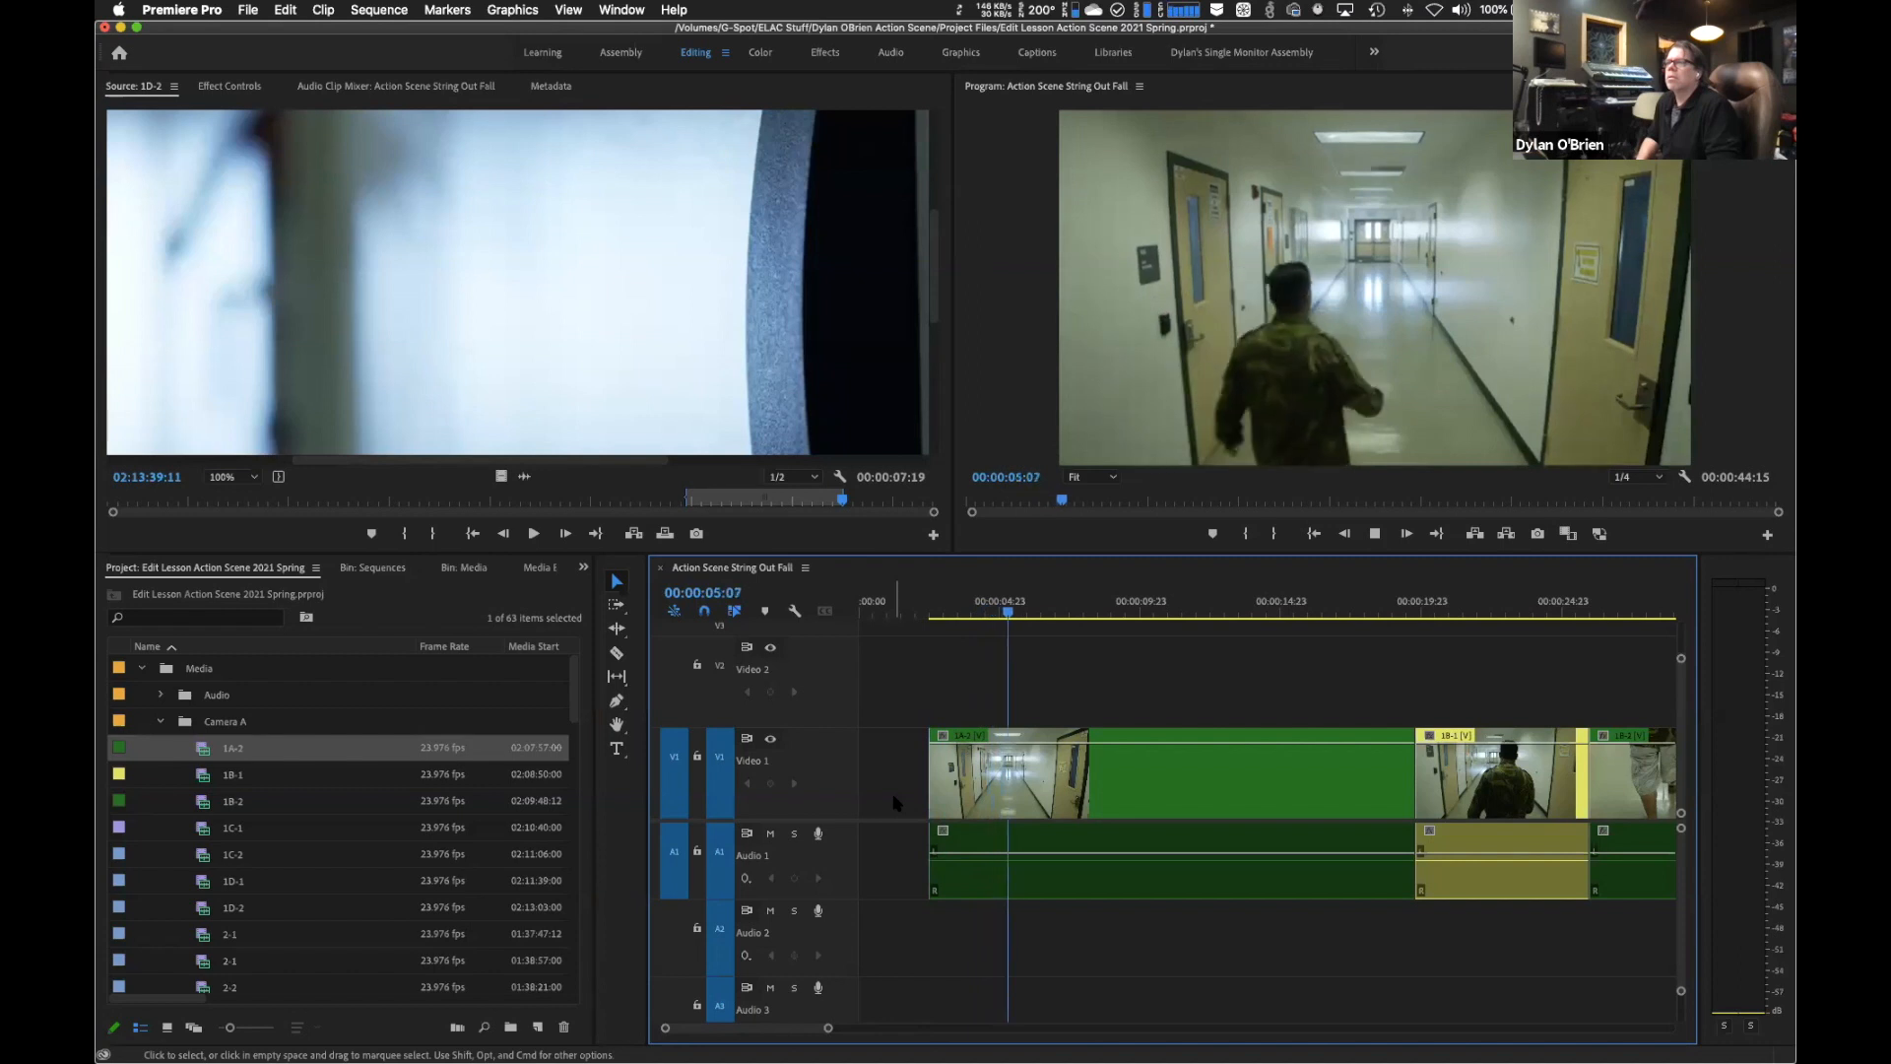
{"action": "key", "text": "space"}
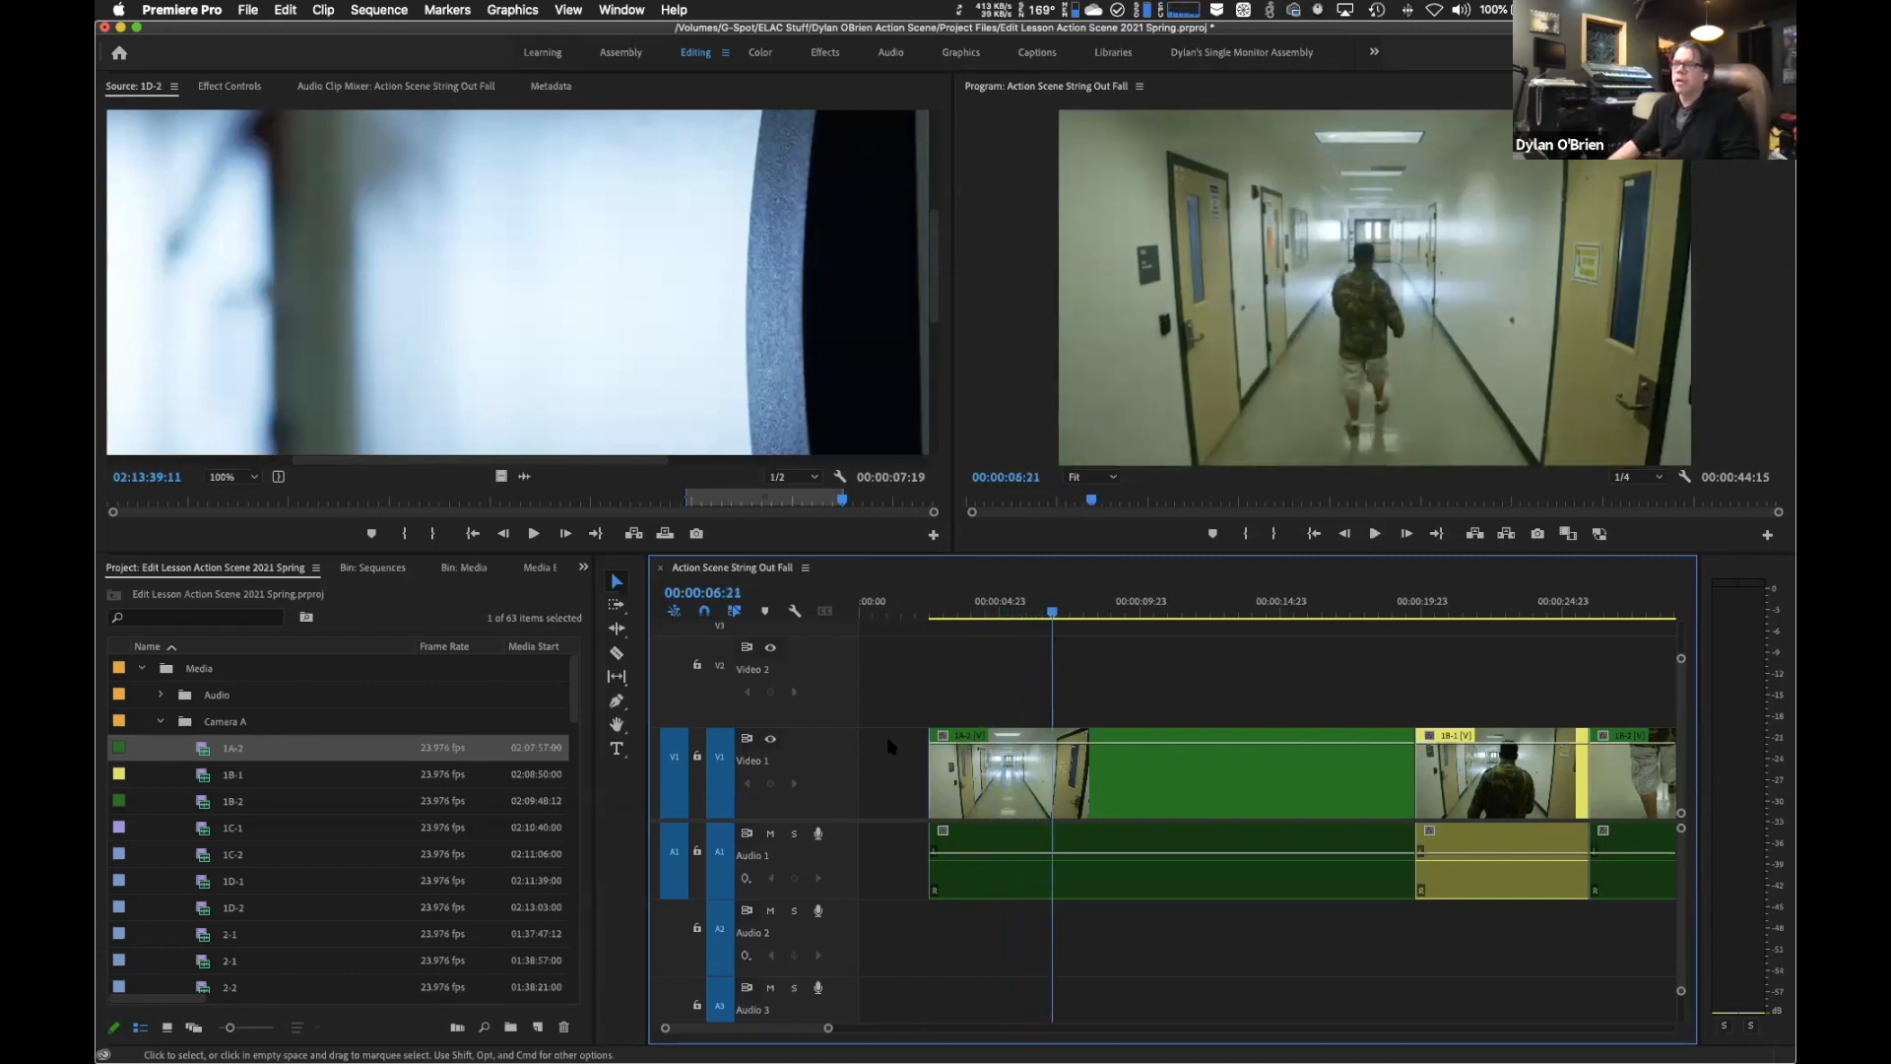
{"action": "left_click", "coordinate": [884, 612]}
{"action": "left_click_drag", "start_coordinate": [880, 613], "coordinate": [813, 620]}
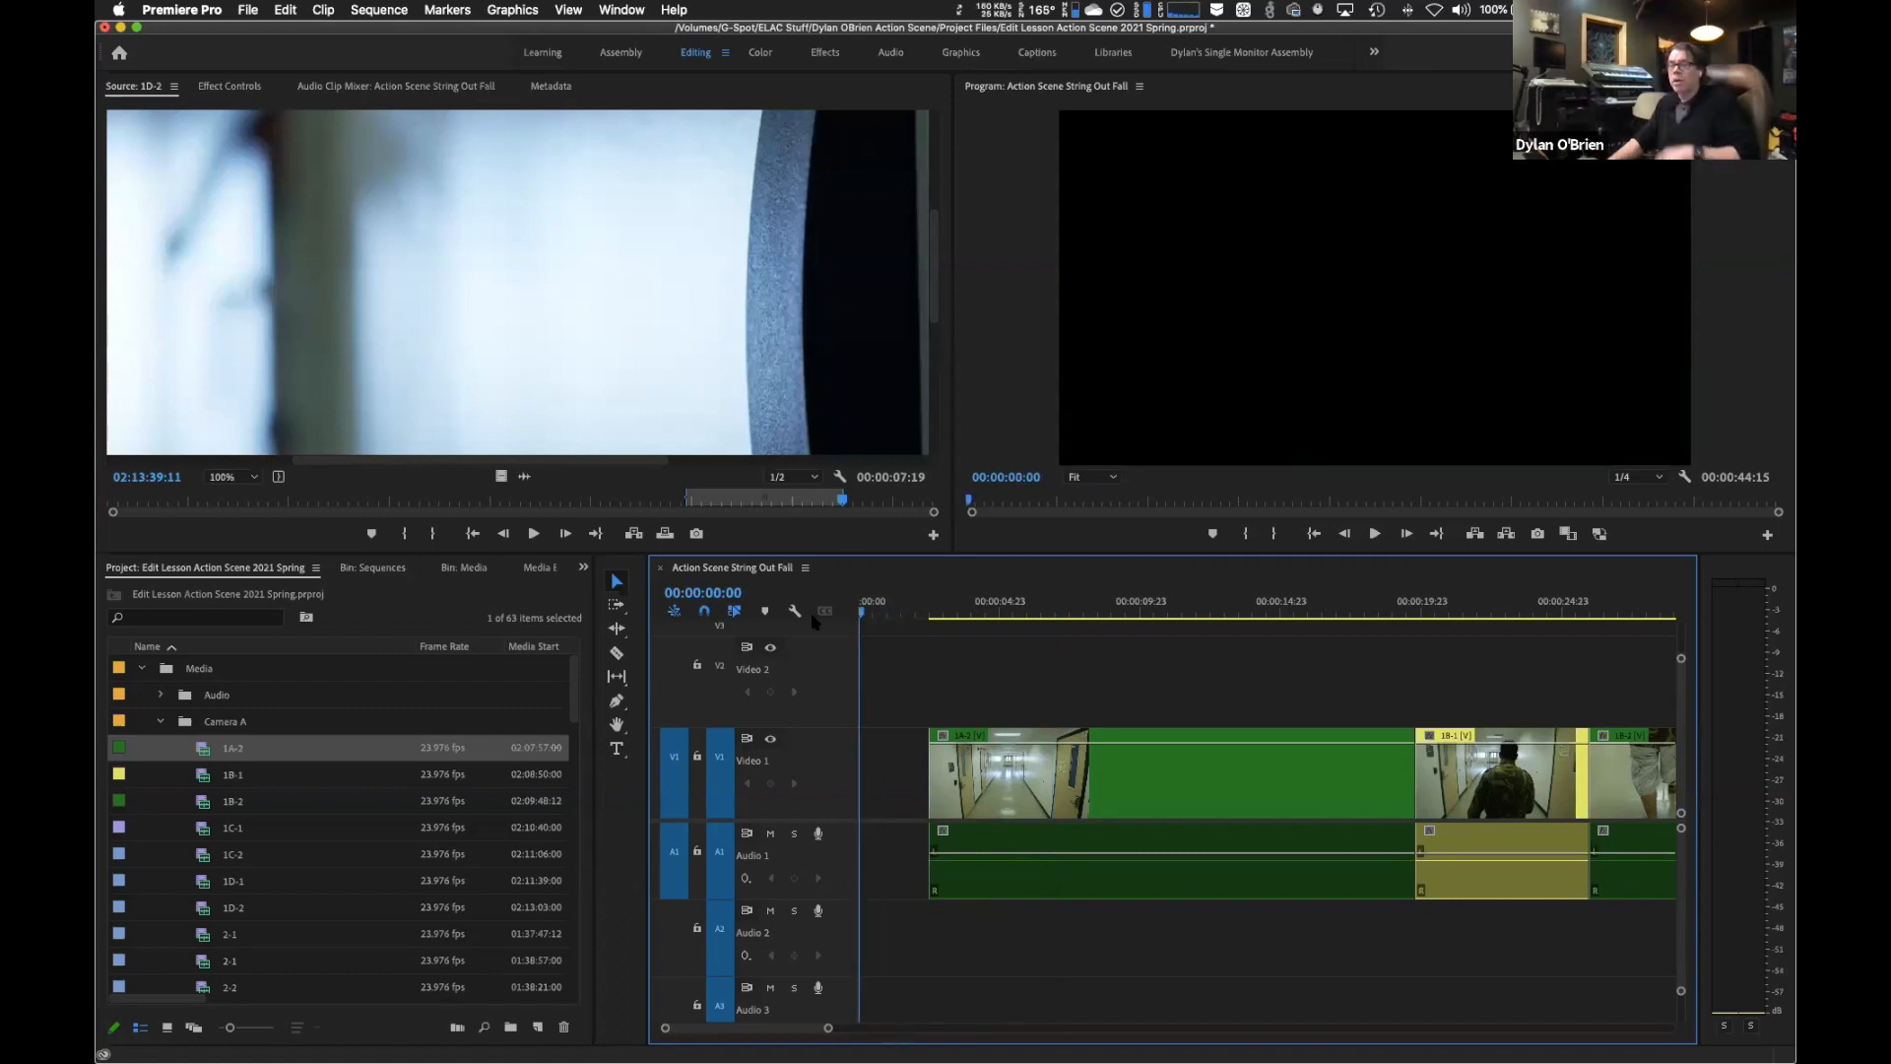
{"action": "left_click", "coordinate": [914, 774]}
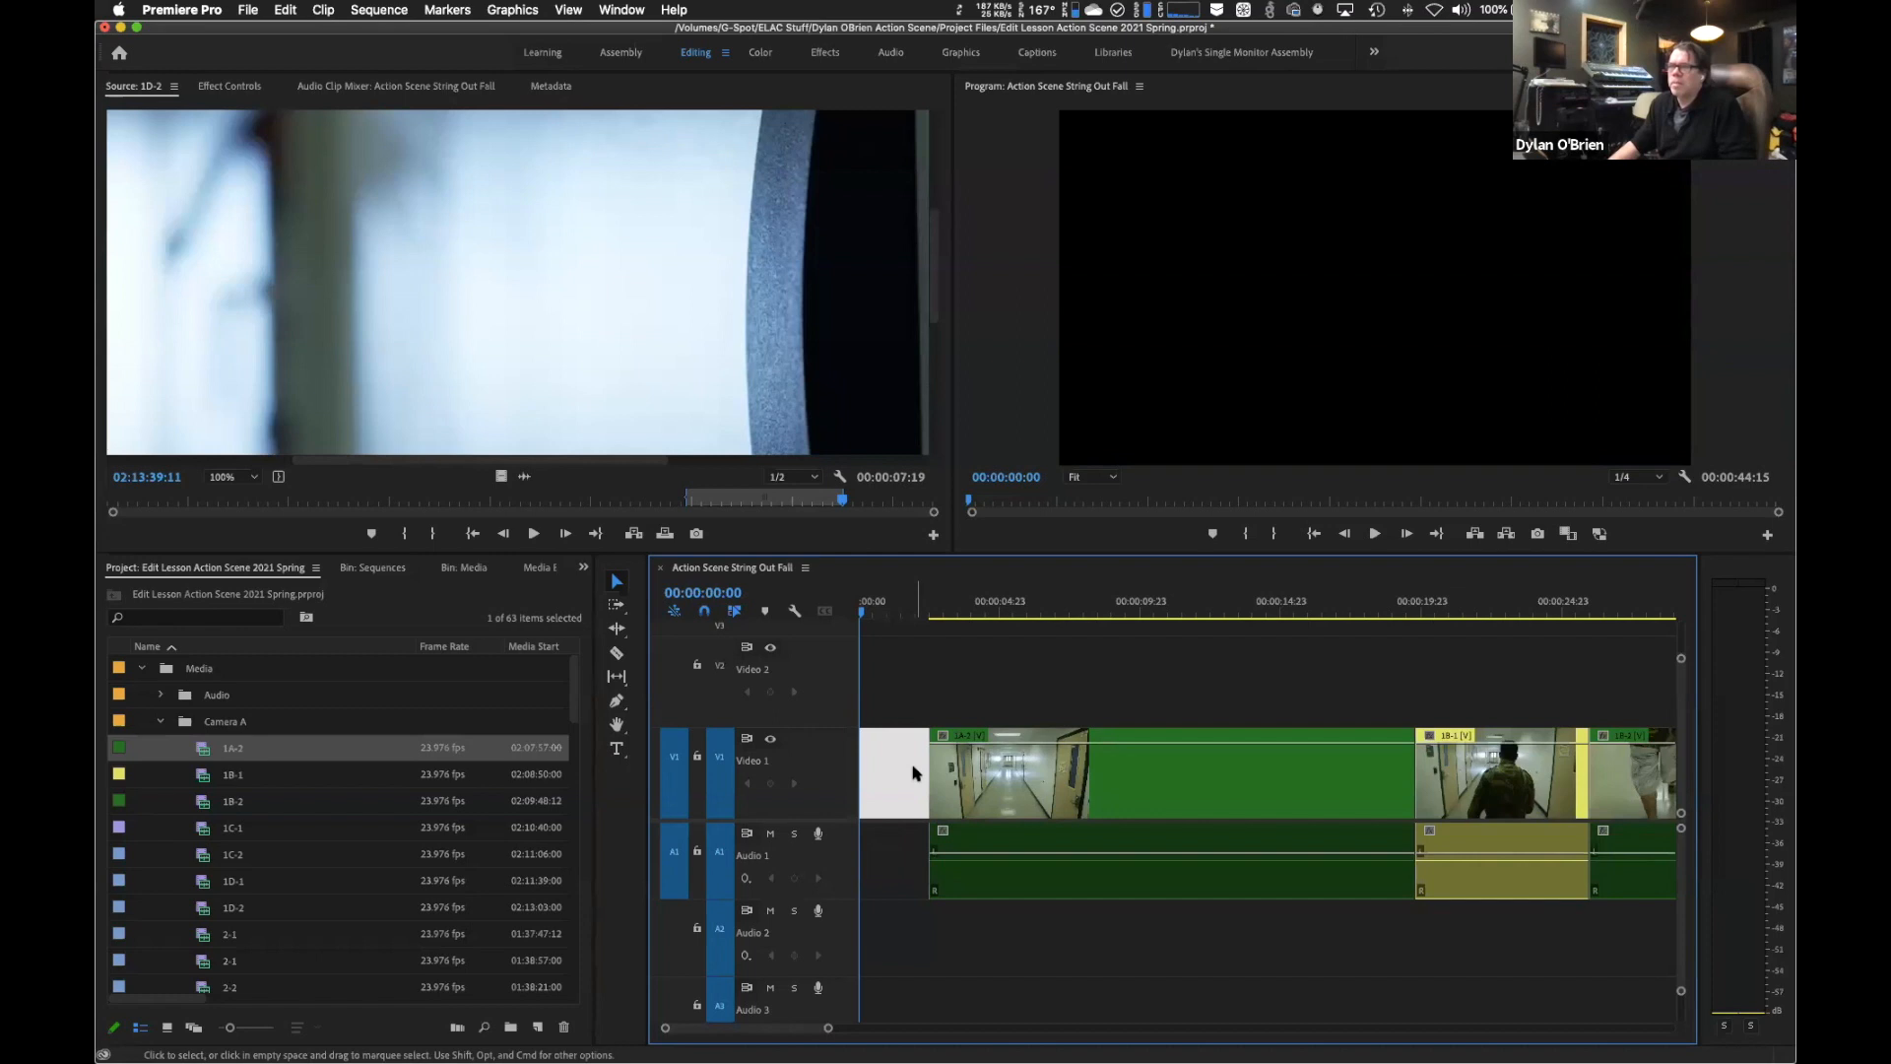
{"action": "right_click", "coordinate": [900, 775]}
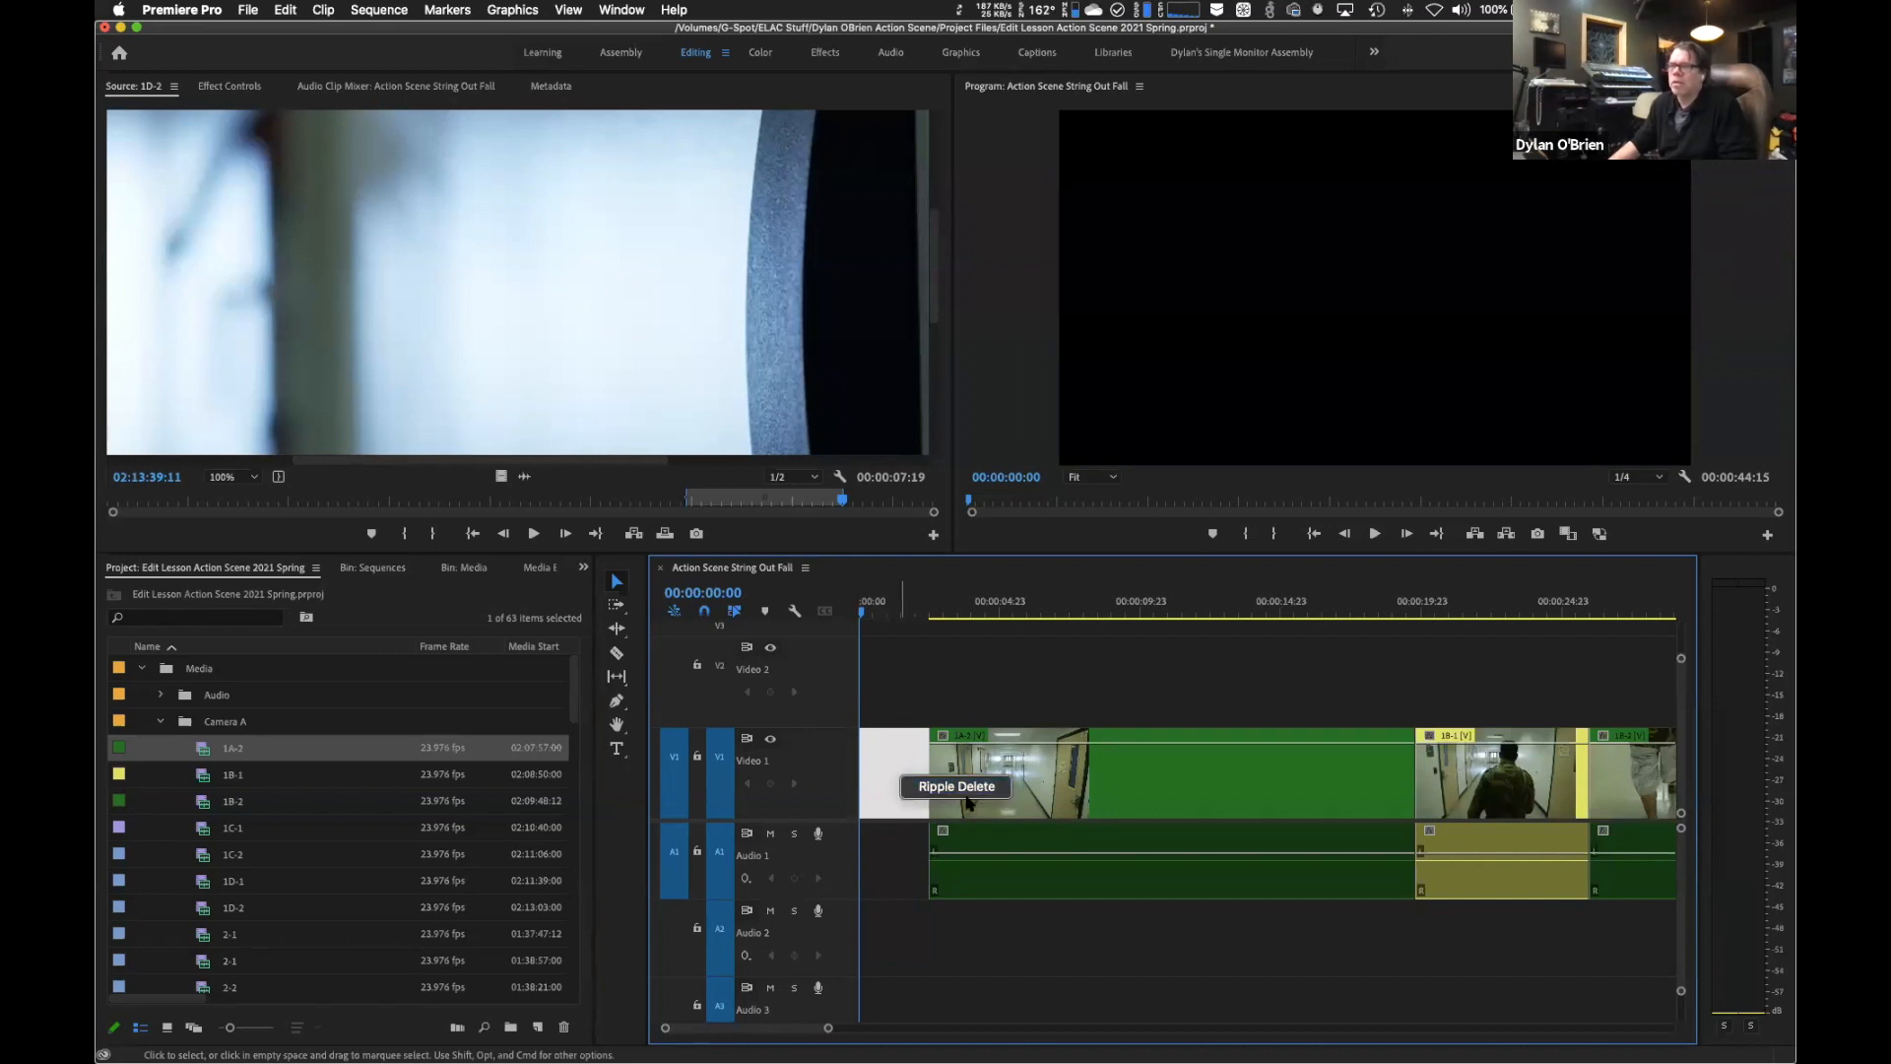
{"action": "left_click", "coordinate": [921, 786]}
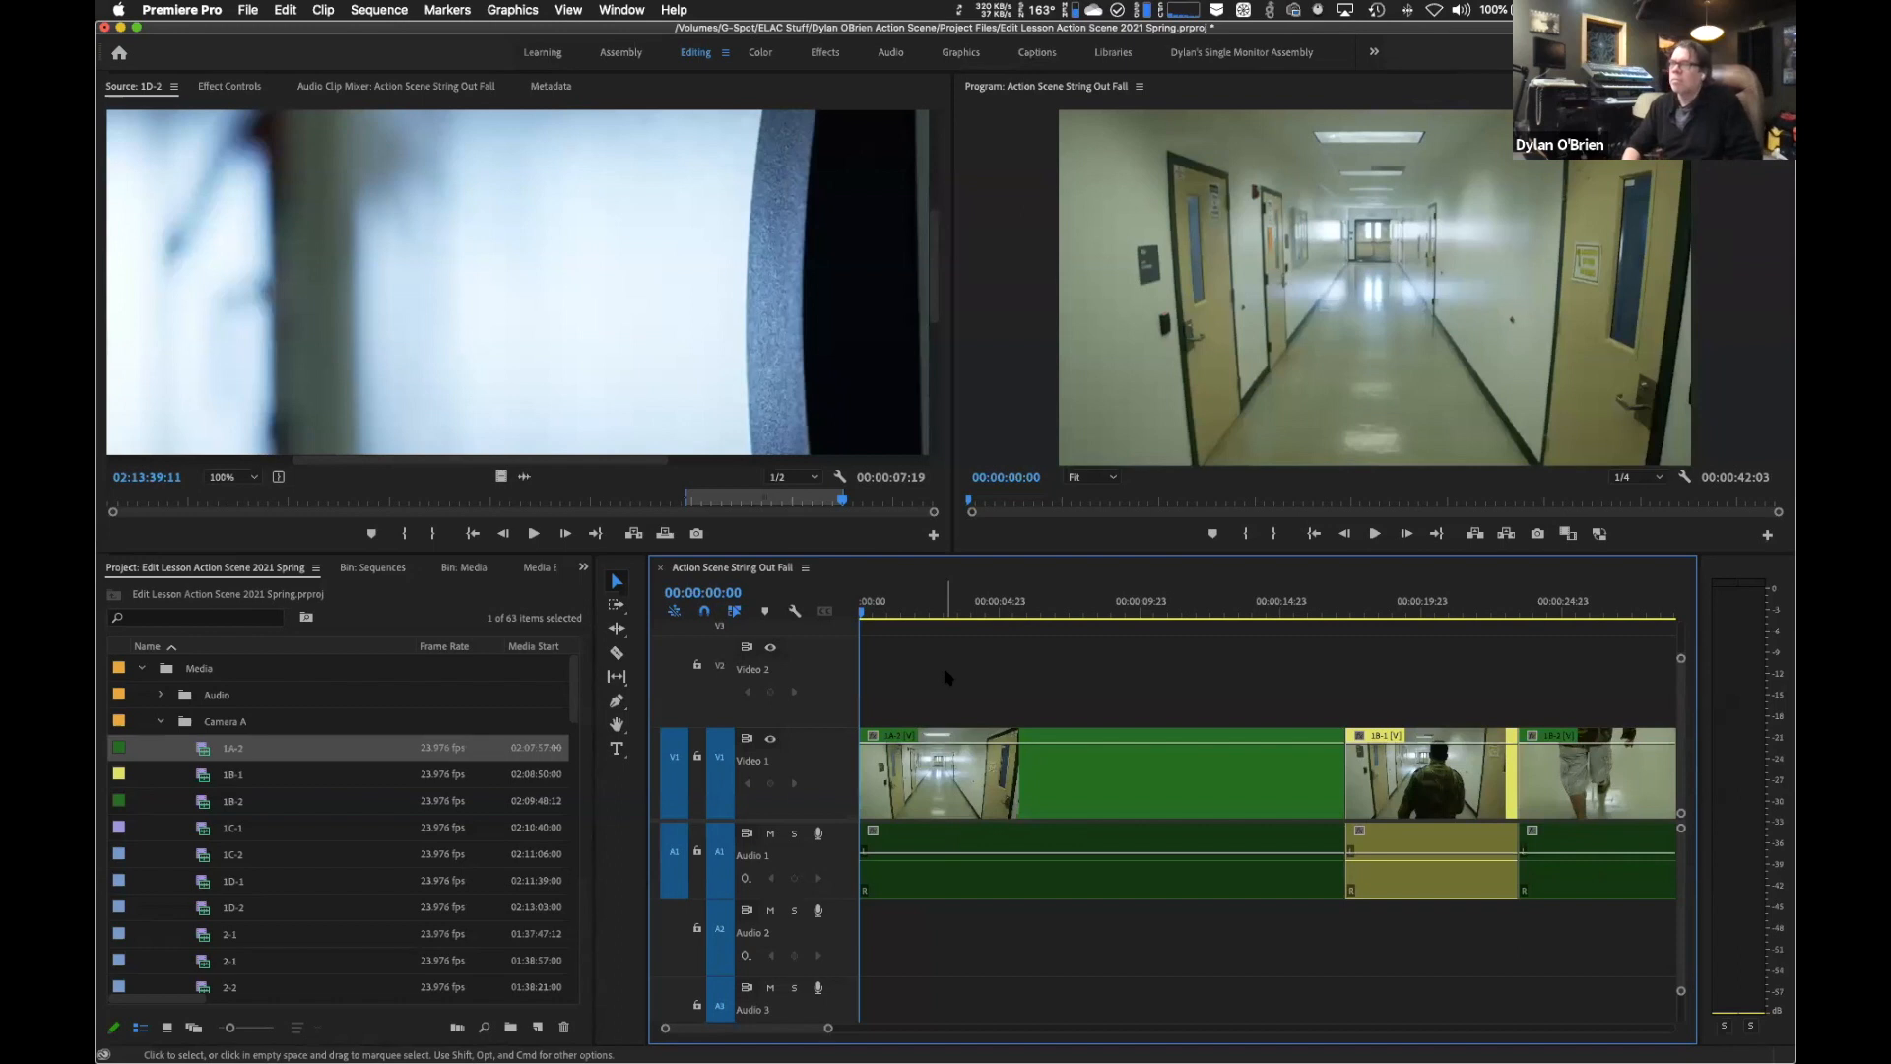
Play the opening hallway shot and review the string-out as far as the 1B-2 clip.
{"action": "key", "text": "space"}
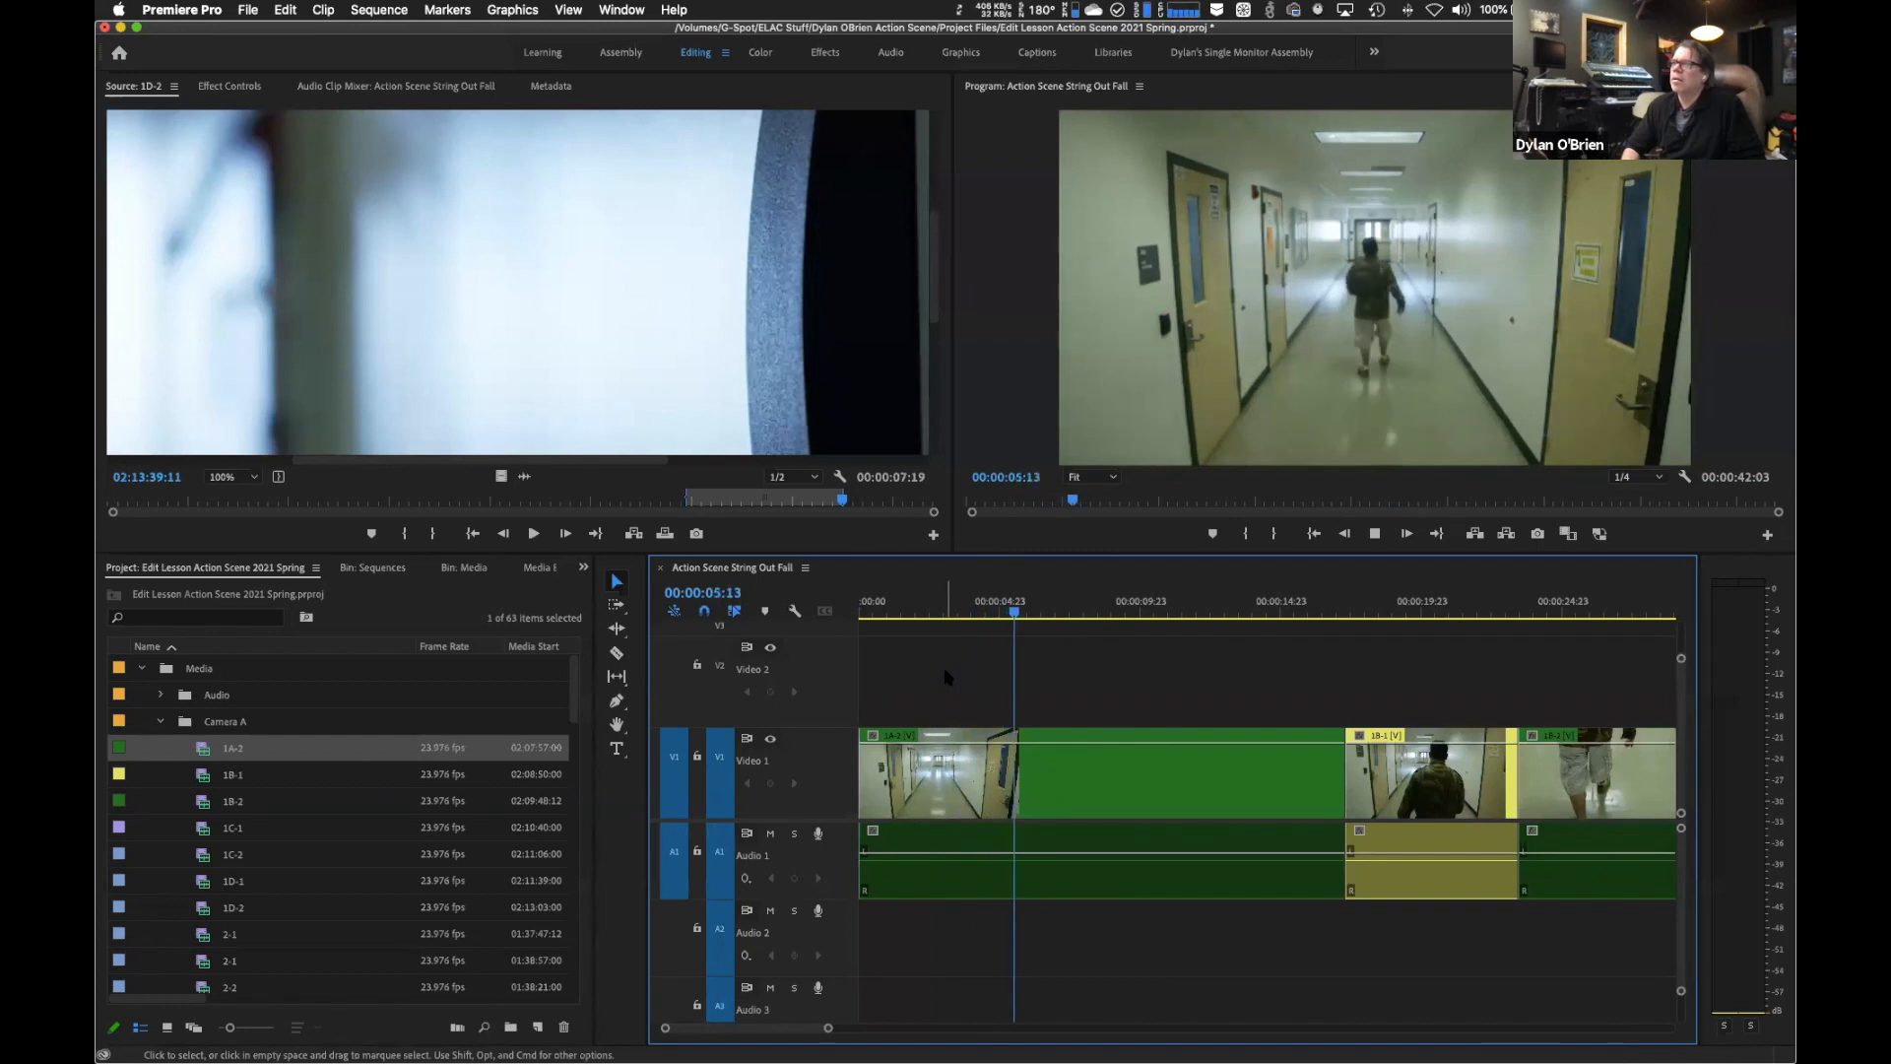
{"action": "key", "text": "space"}
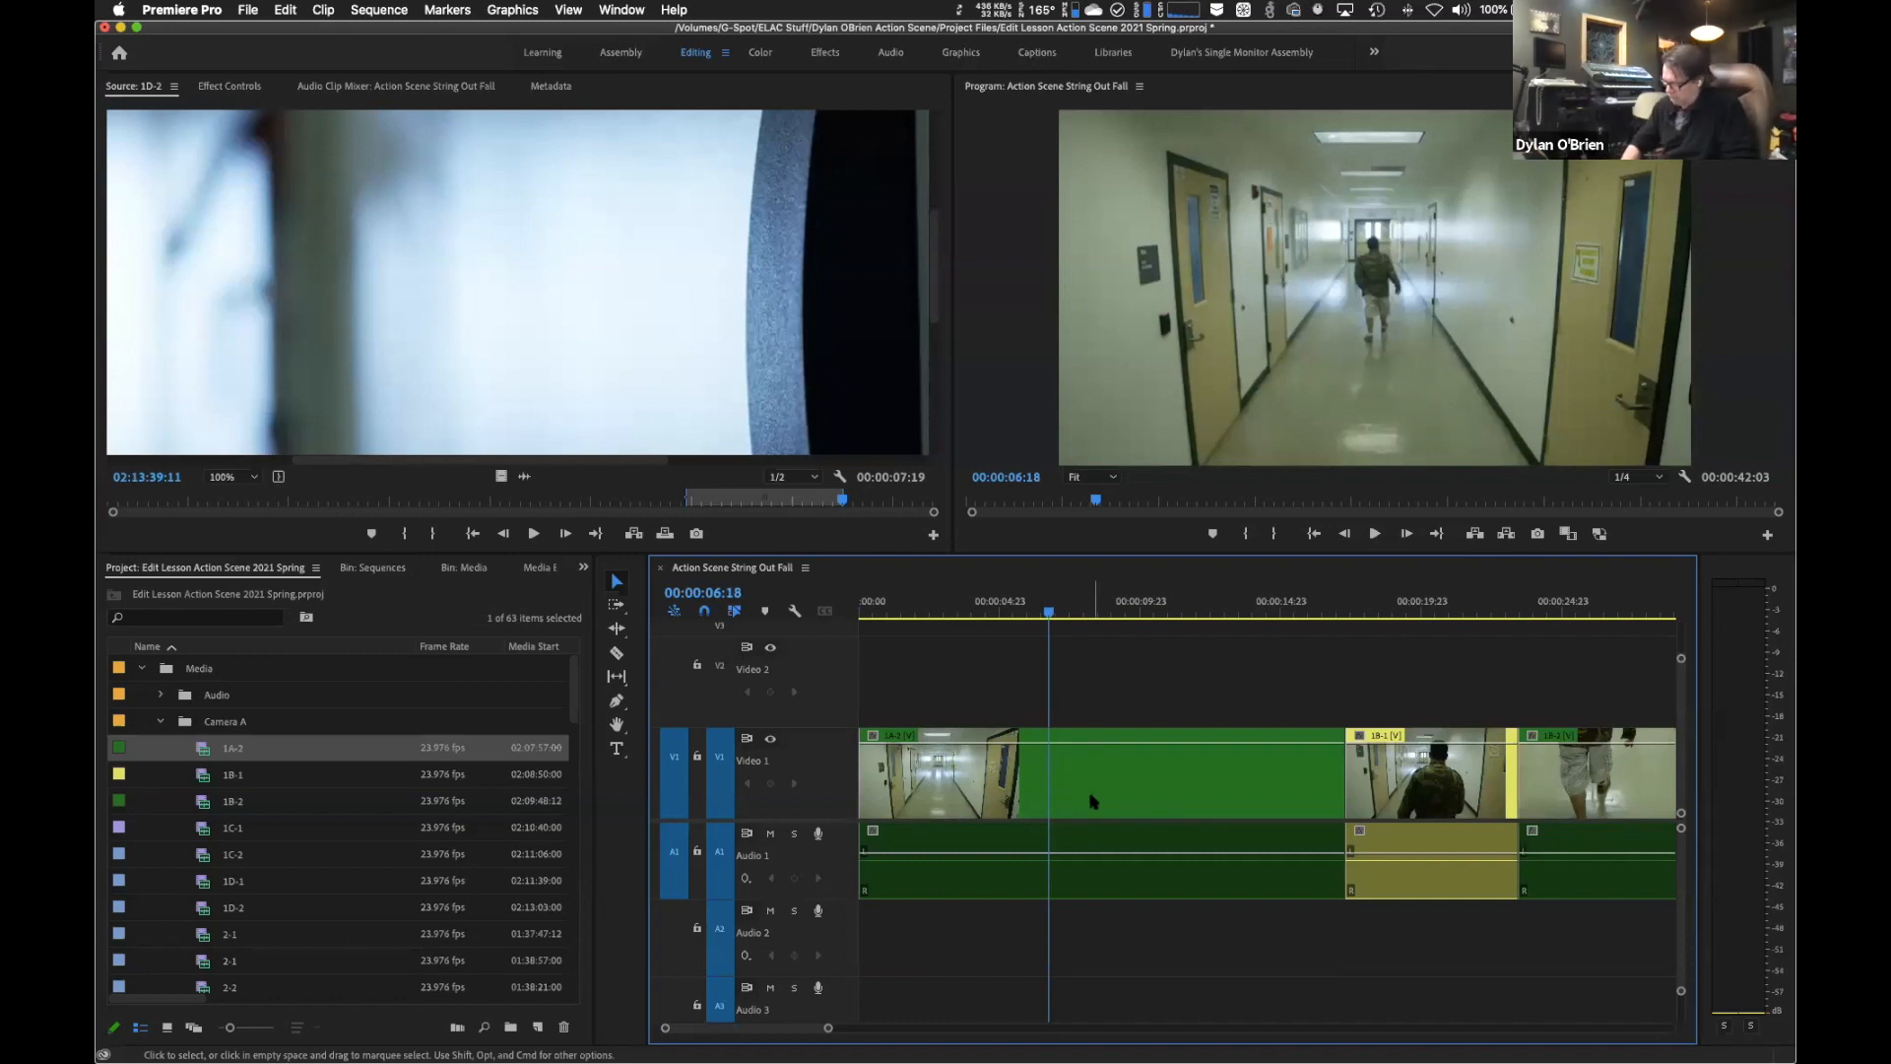
{"action": "key", "text": "minus"}
{"action": "left_click", "coordinate": [1116, 610]}
{"action": "left_click_drag", "start_coordinate": [1116, 610], "coordinate": [1201, 626]}
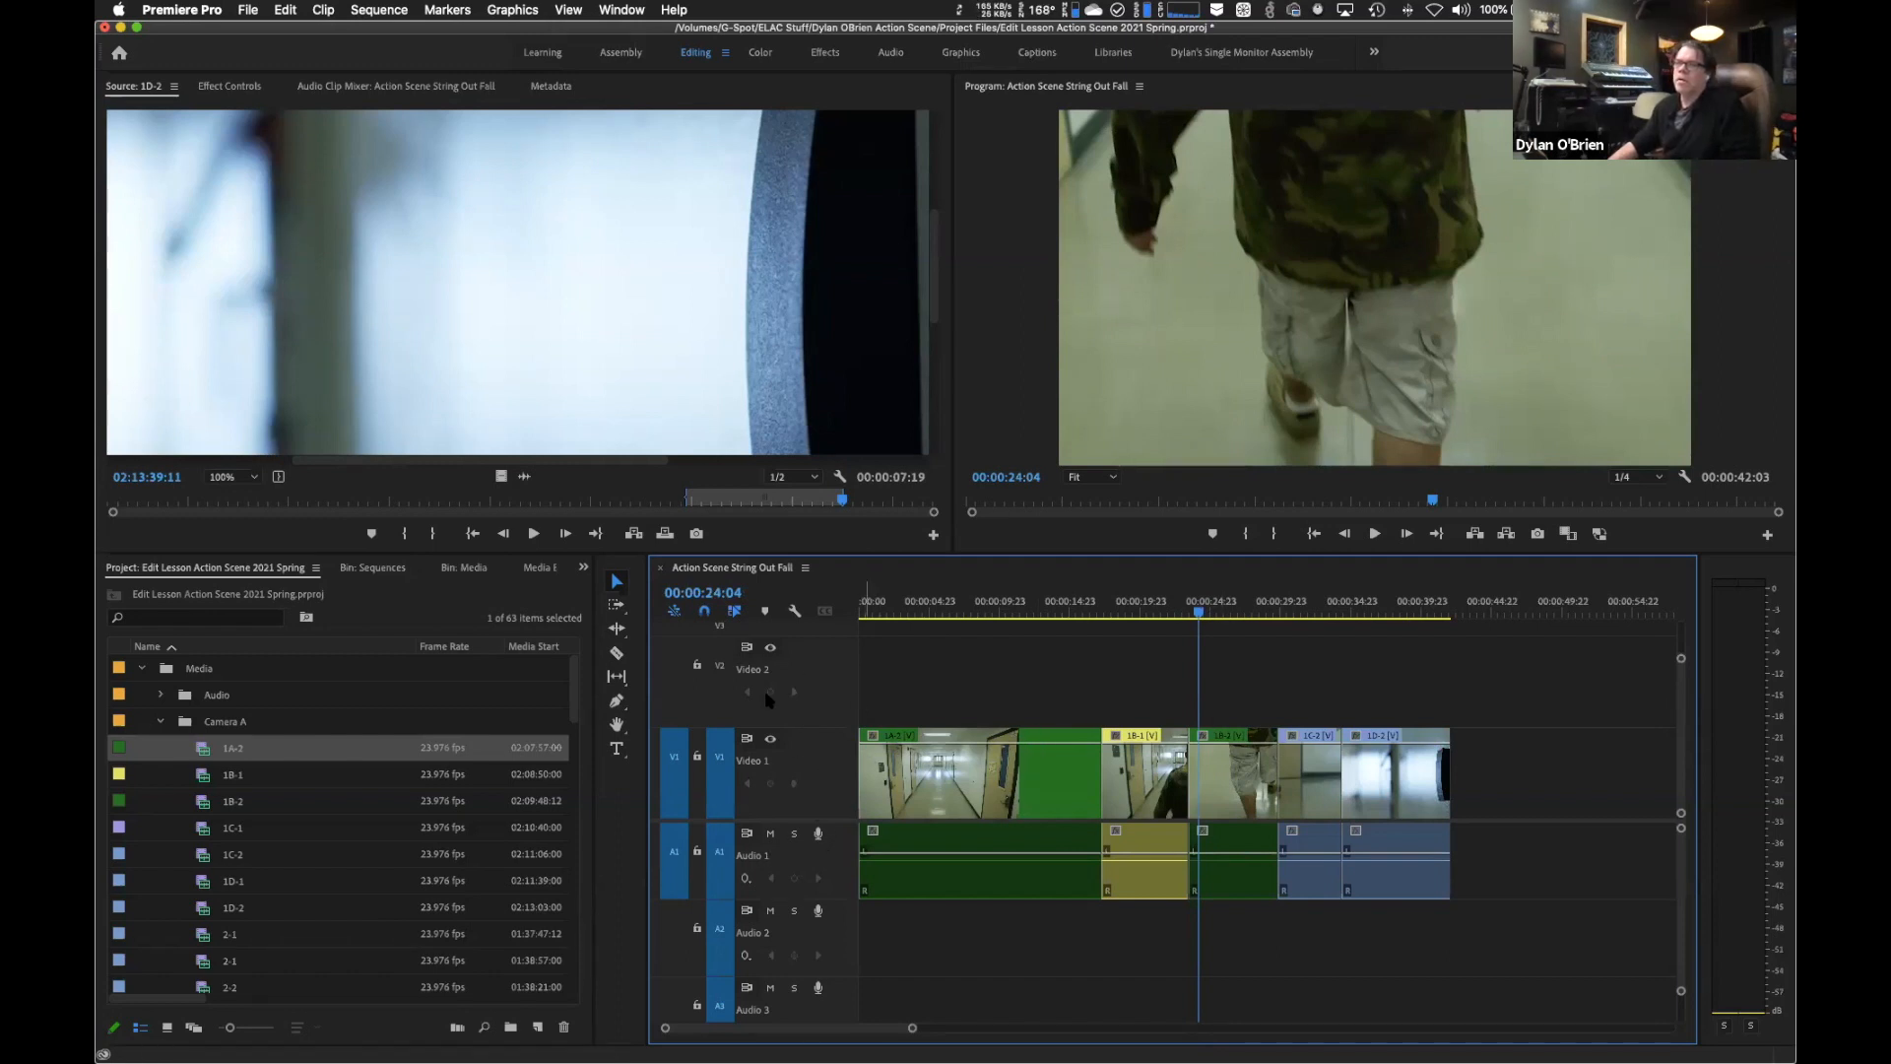
{"action": "scroll", "coordinate": [952, 690], "scroll_direction": "up", "scroll_amount": 3}
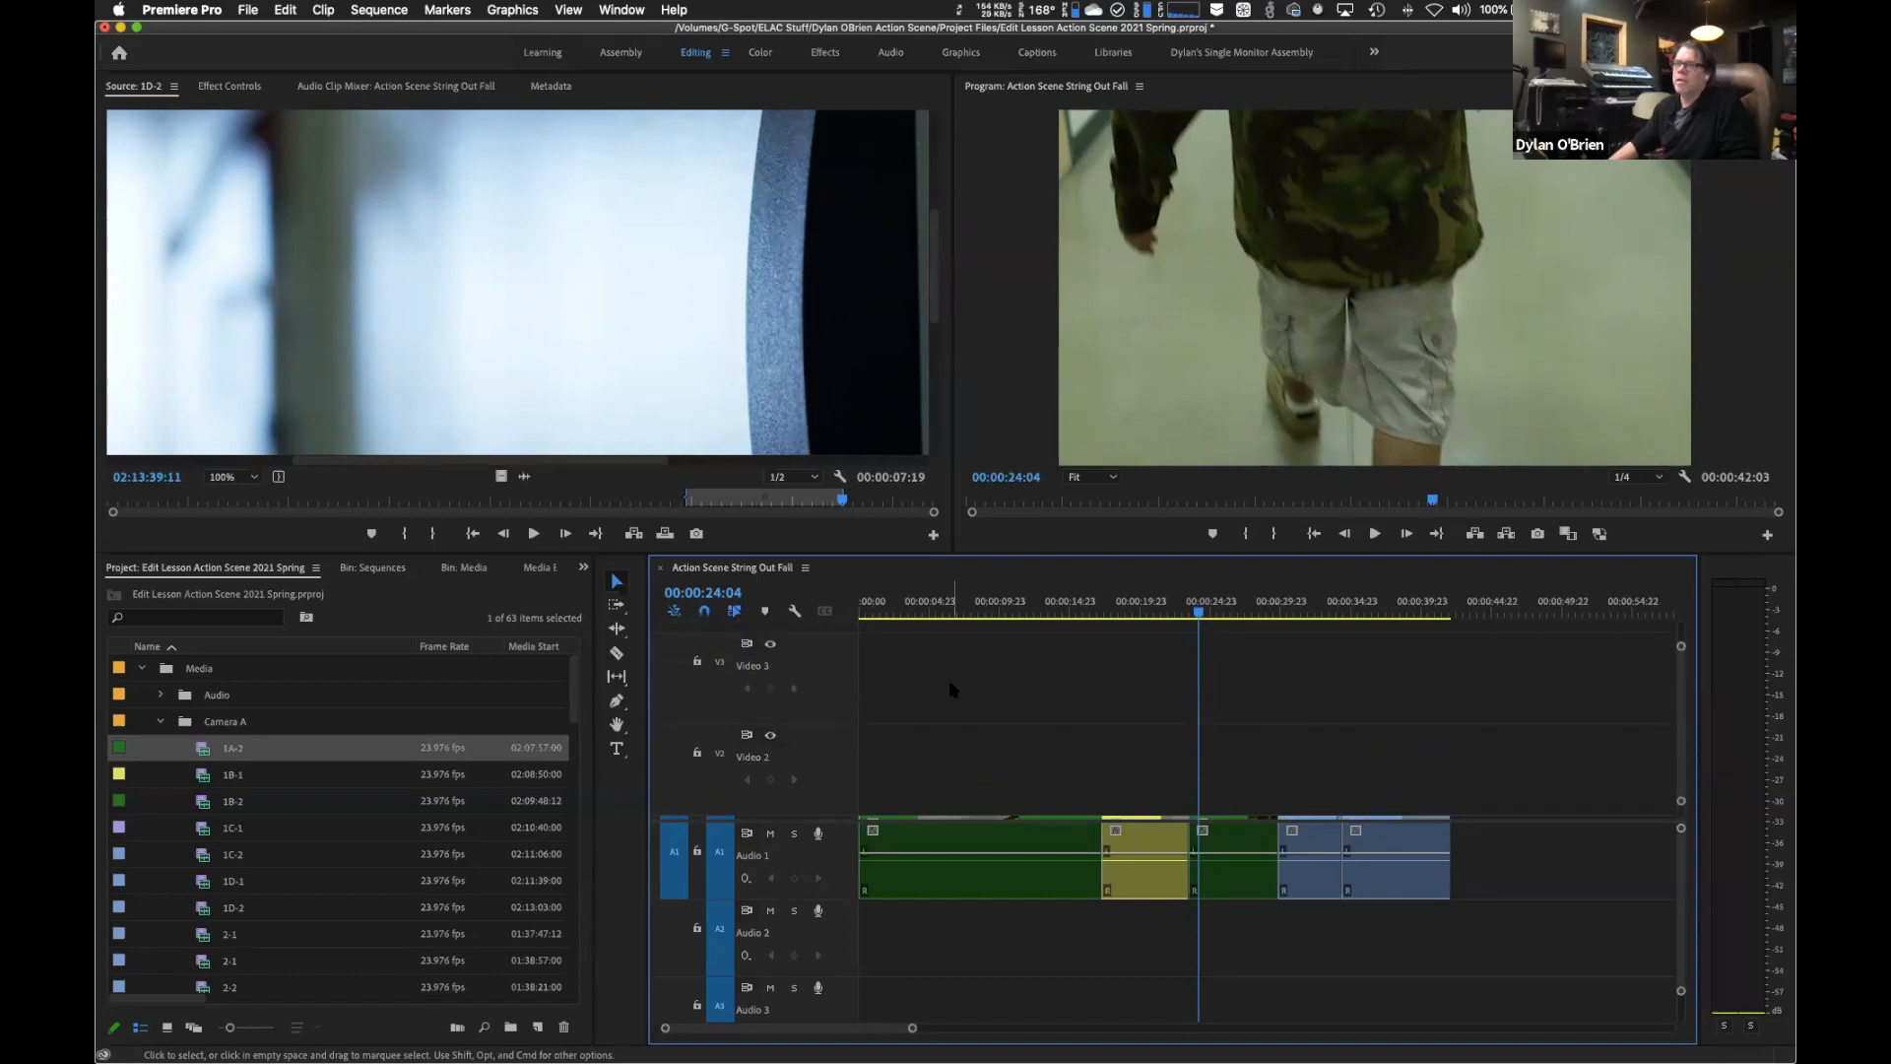
{"action": "scroll", "coordinate": [952, 690], "scroll_direction": "down", "scroll_amount": 2}
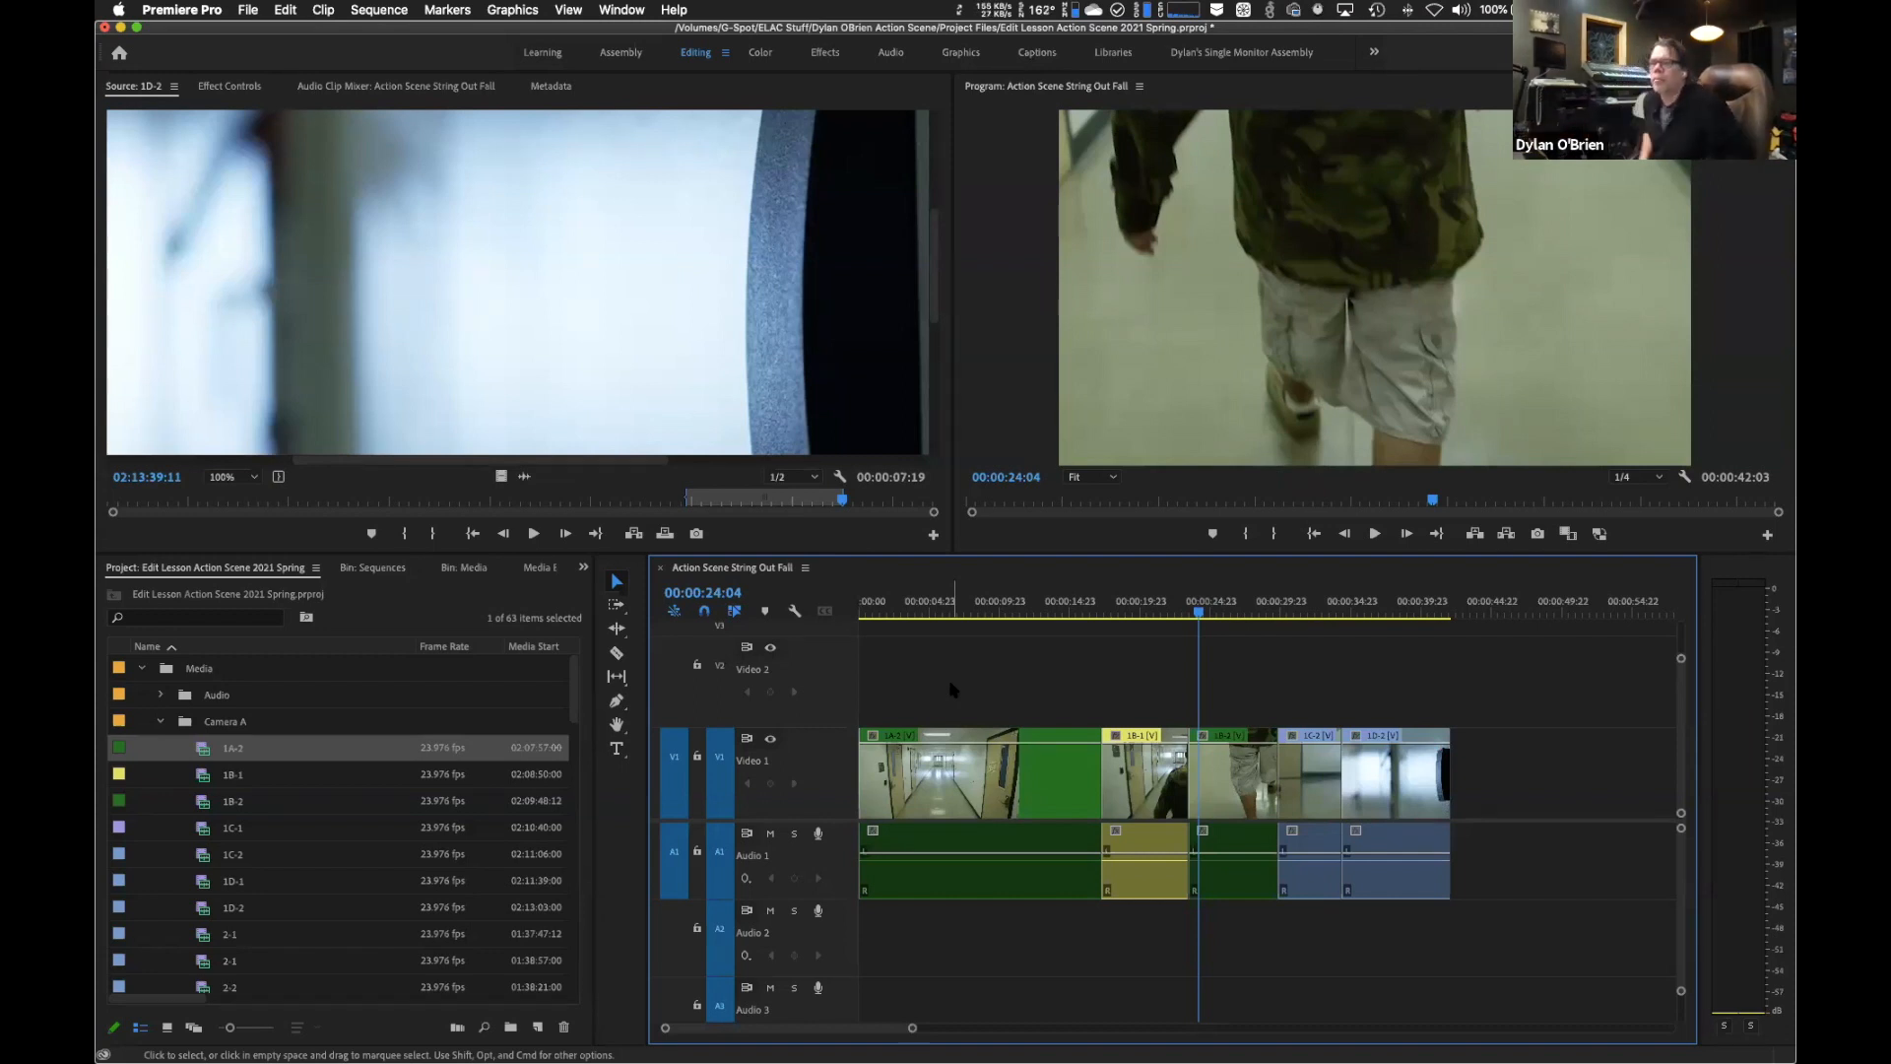
{"action": "key", "text": "space"}
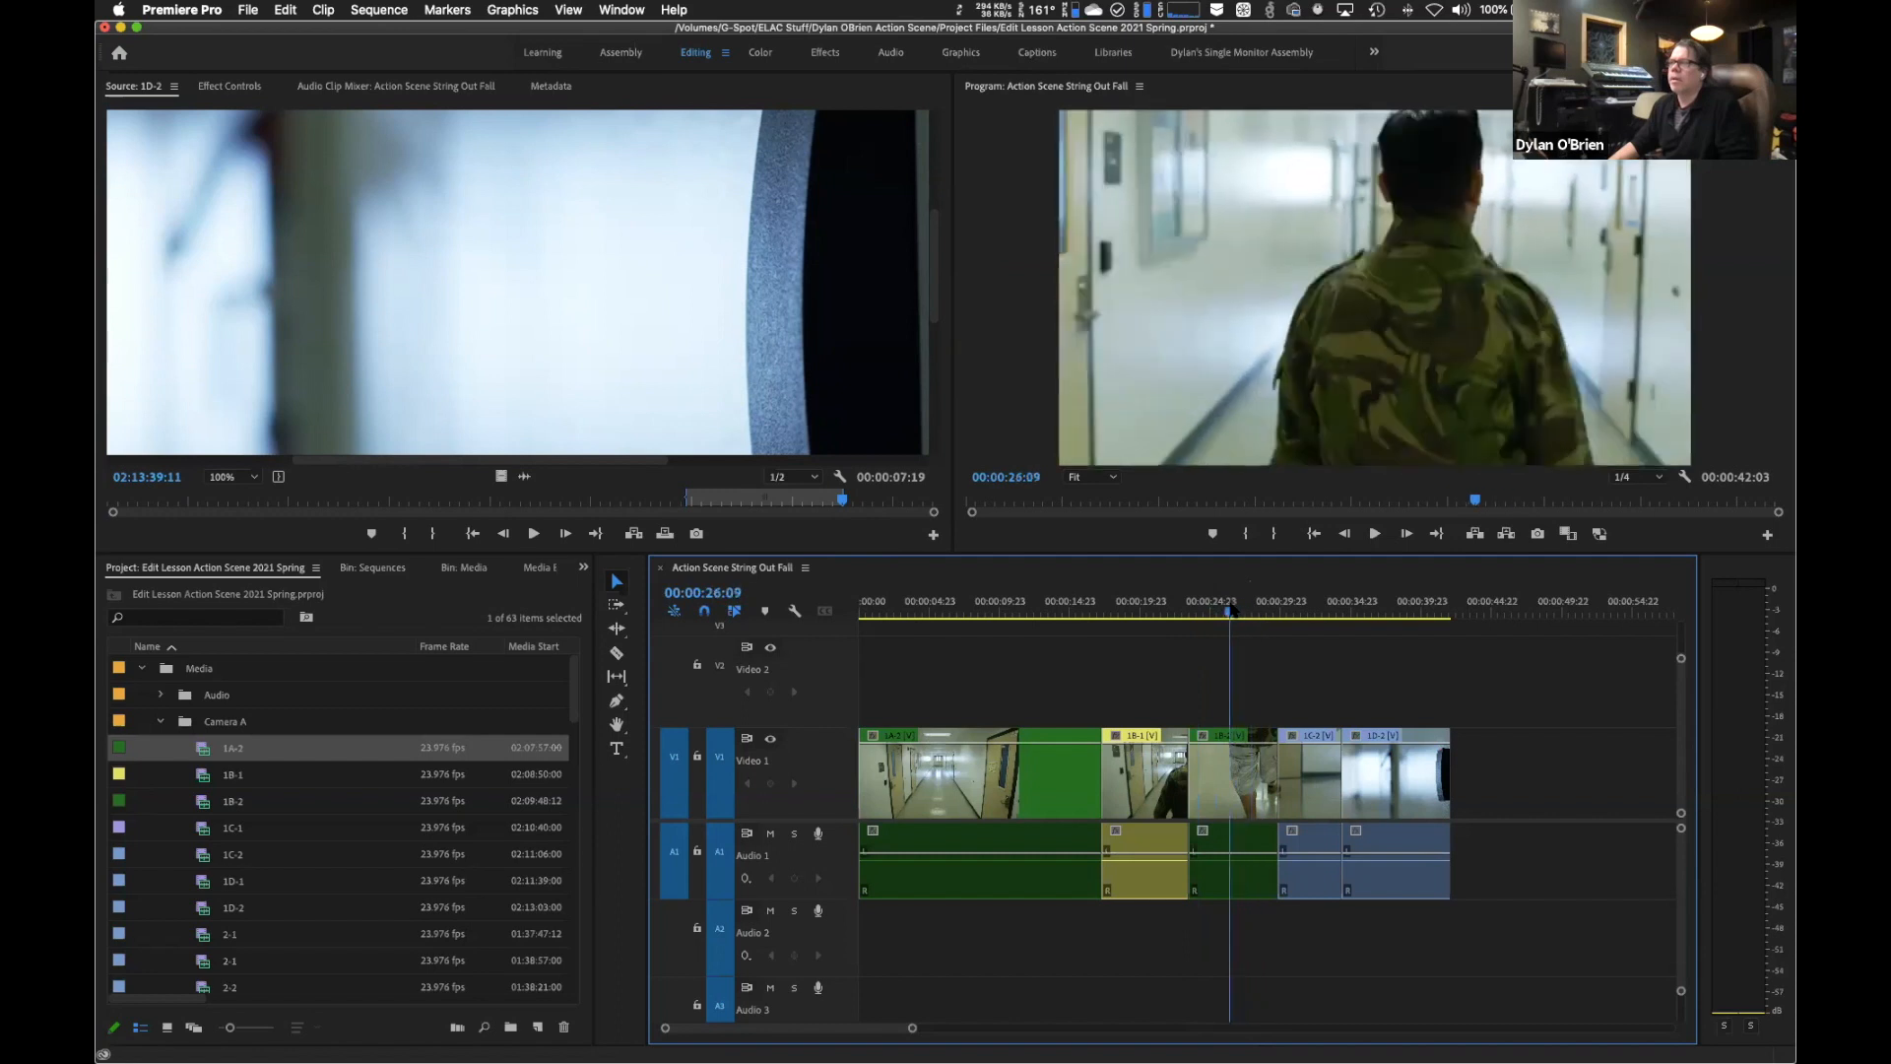
Move the 1B-2 clip's video to Video 2 and its audio to Audio 2, placing it over the second half of the opening hallway clip.
{"action": "left_click_drag", "start_coordinate": [1256, 783], "coordinate": [1027, 715]}
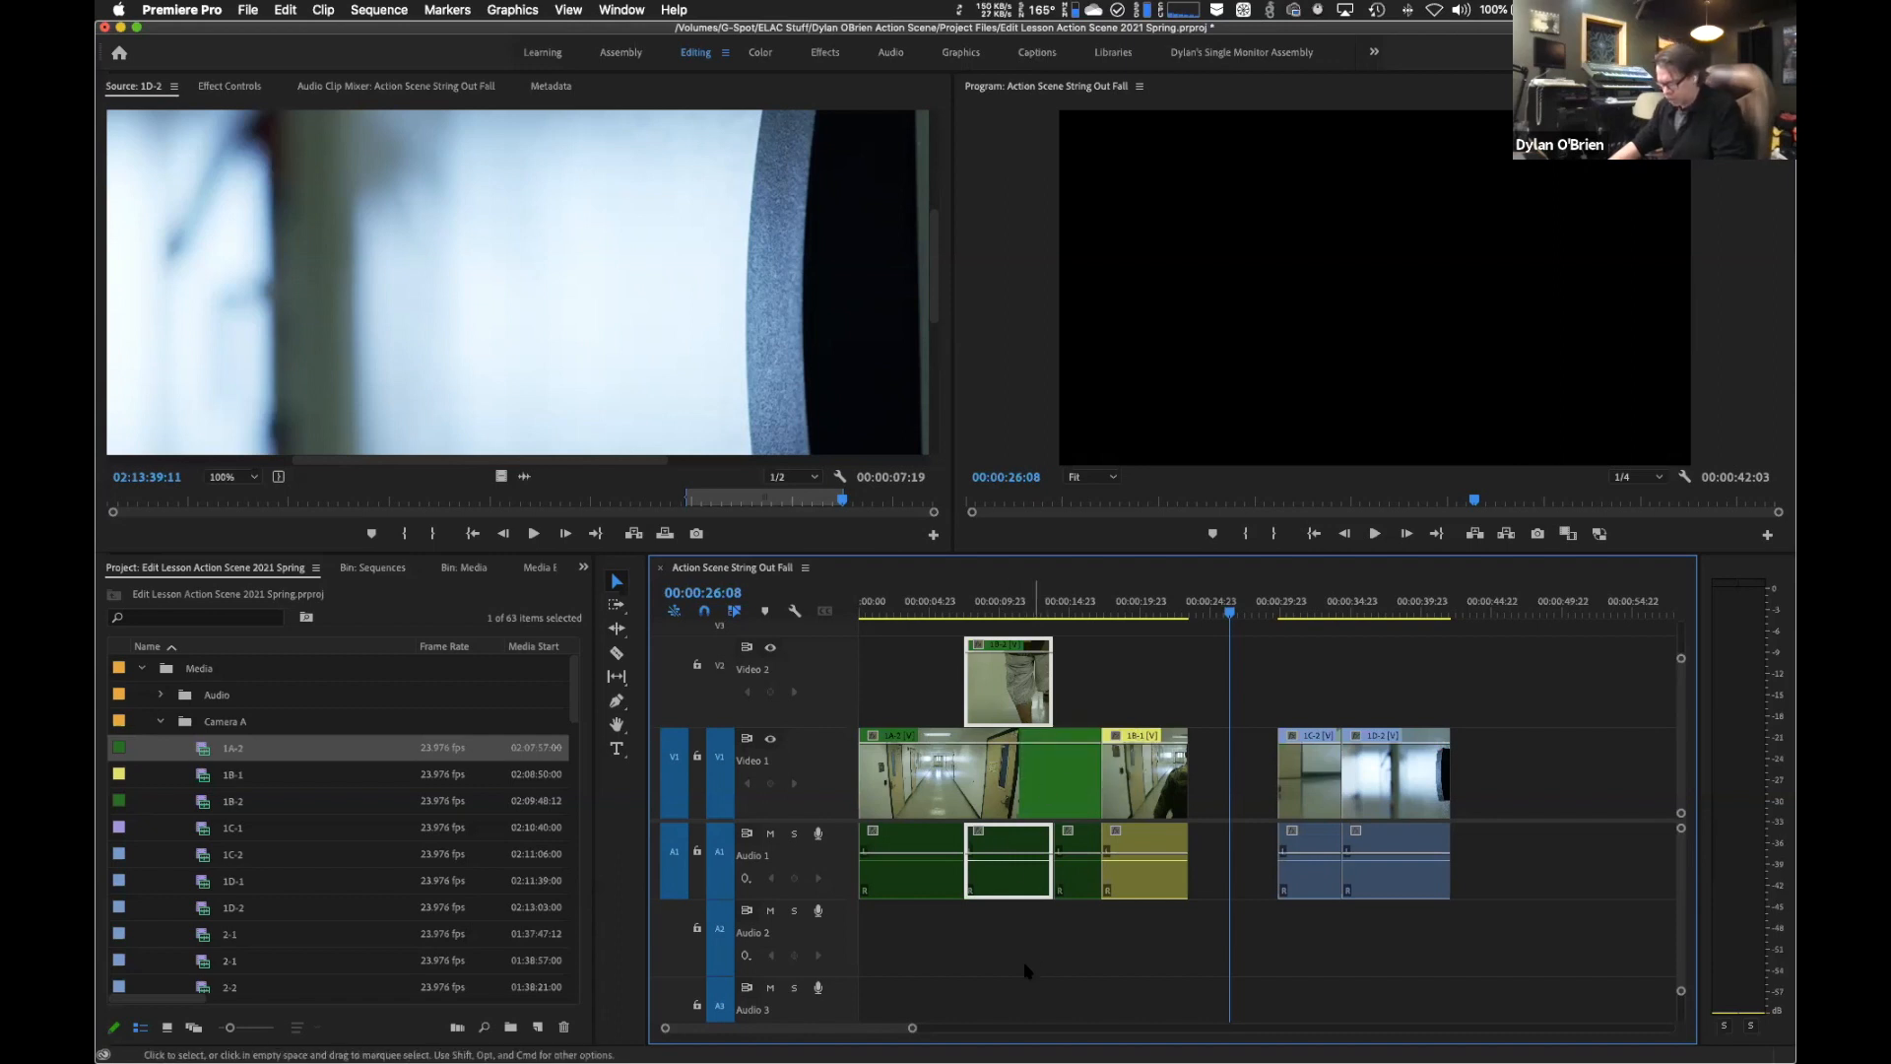
{"action": "key", "text": "super+z"}
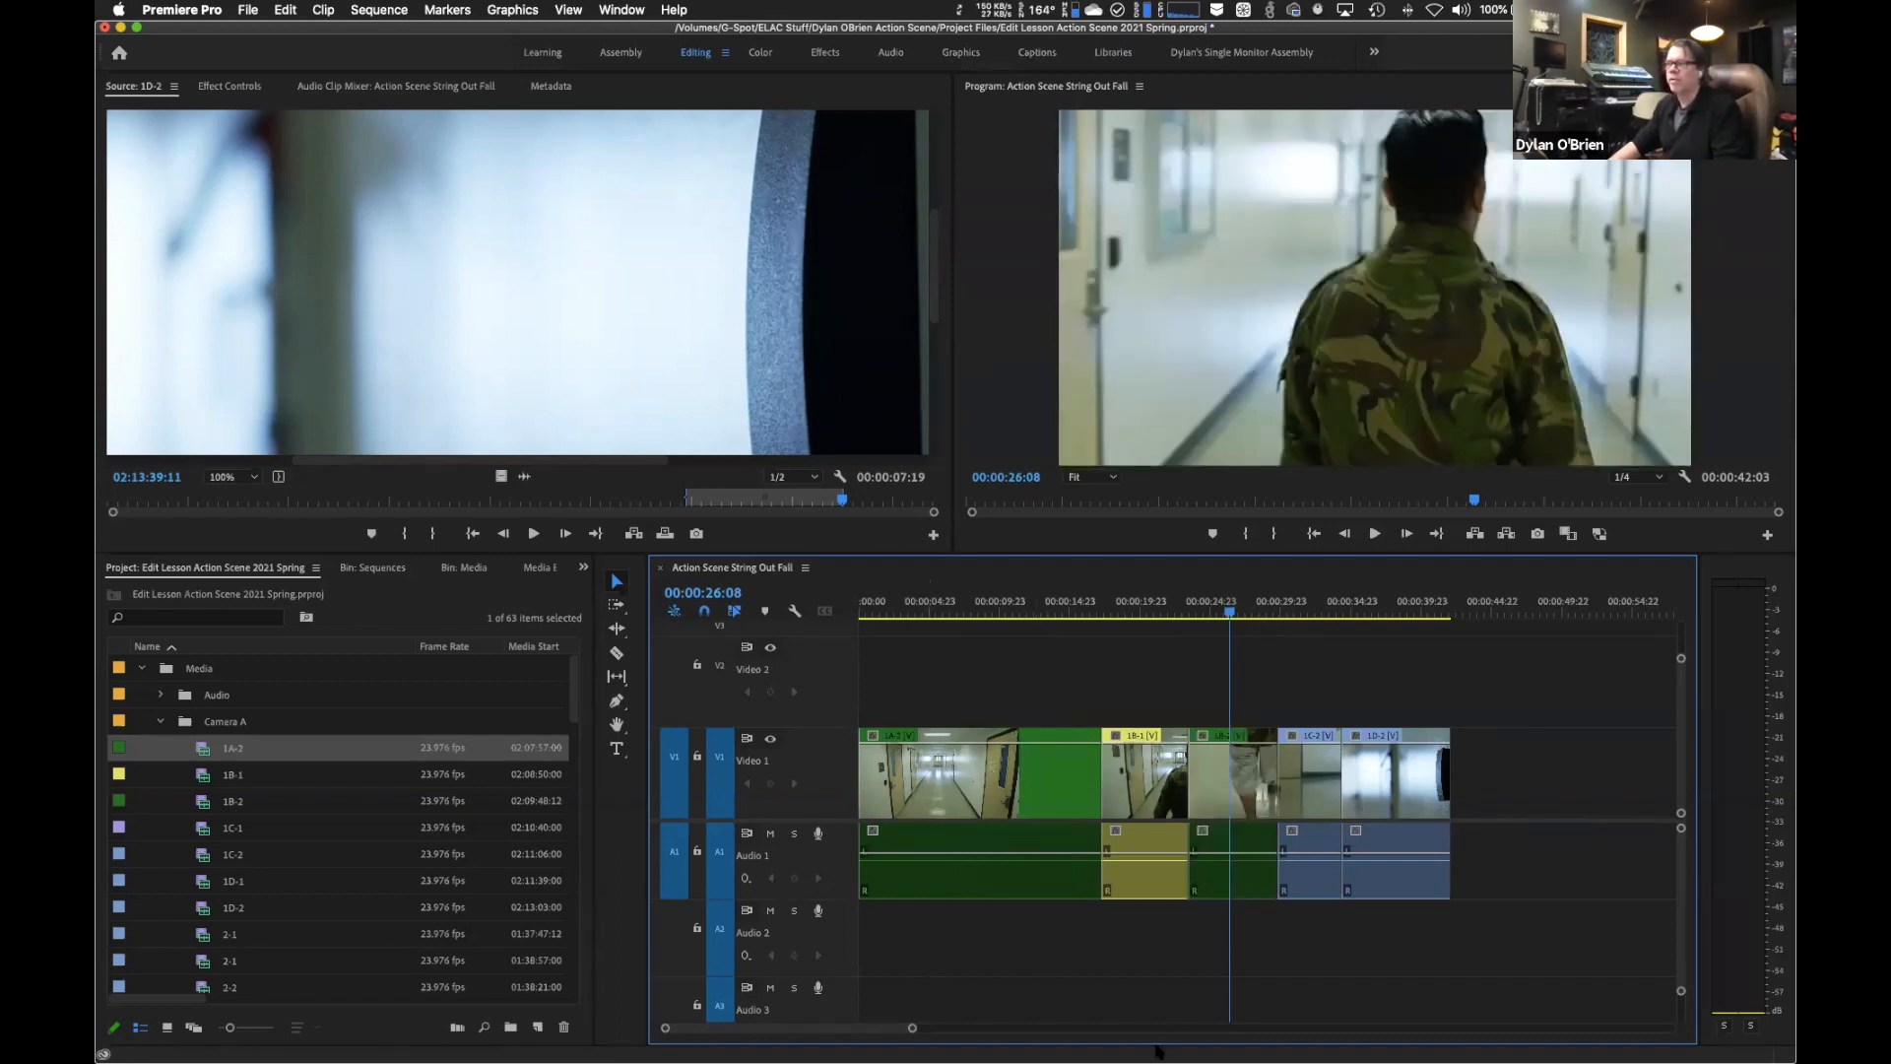
{"action": "left_click", "coordinate": [1250, 889]}
{"action": "left_click_drag", "start_coordinate": [1249, 890], "coordinate": [1240, 707]}
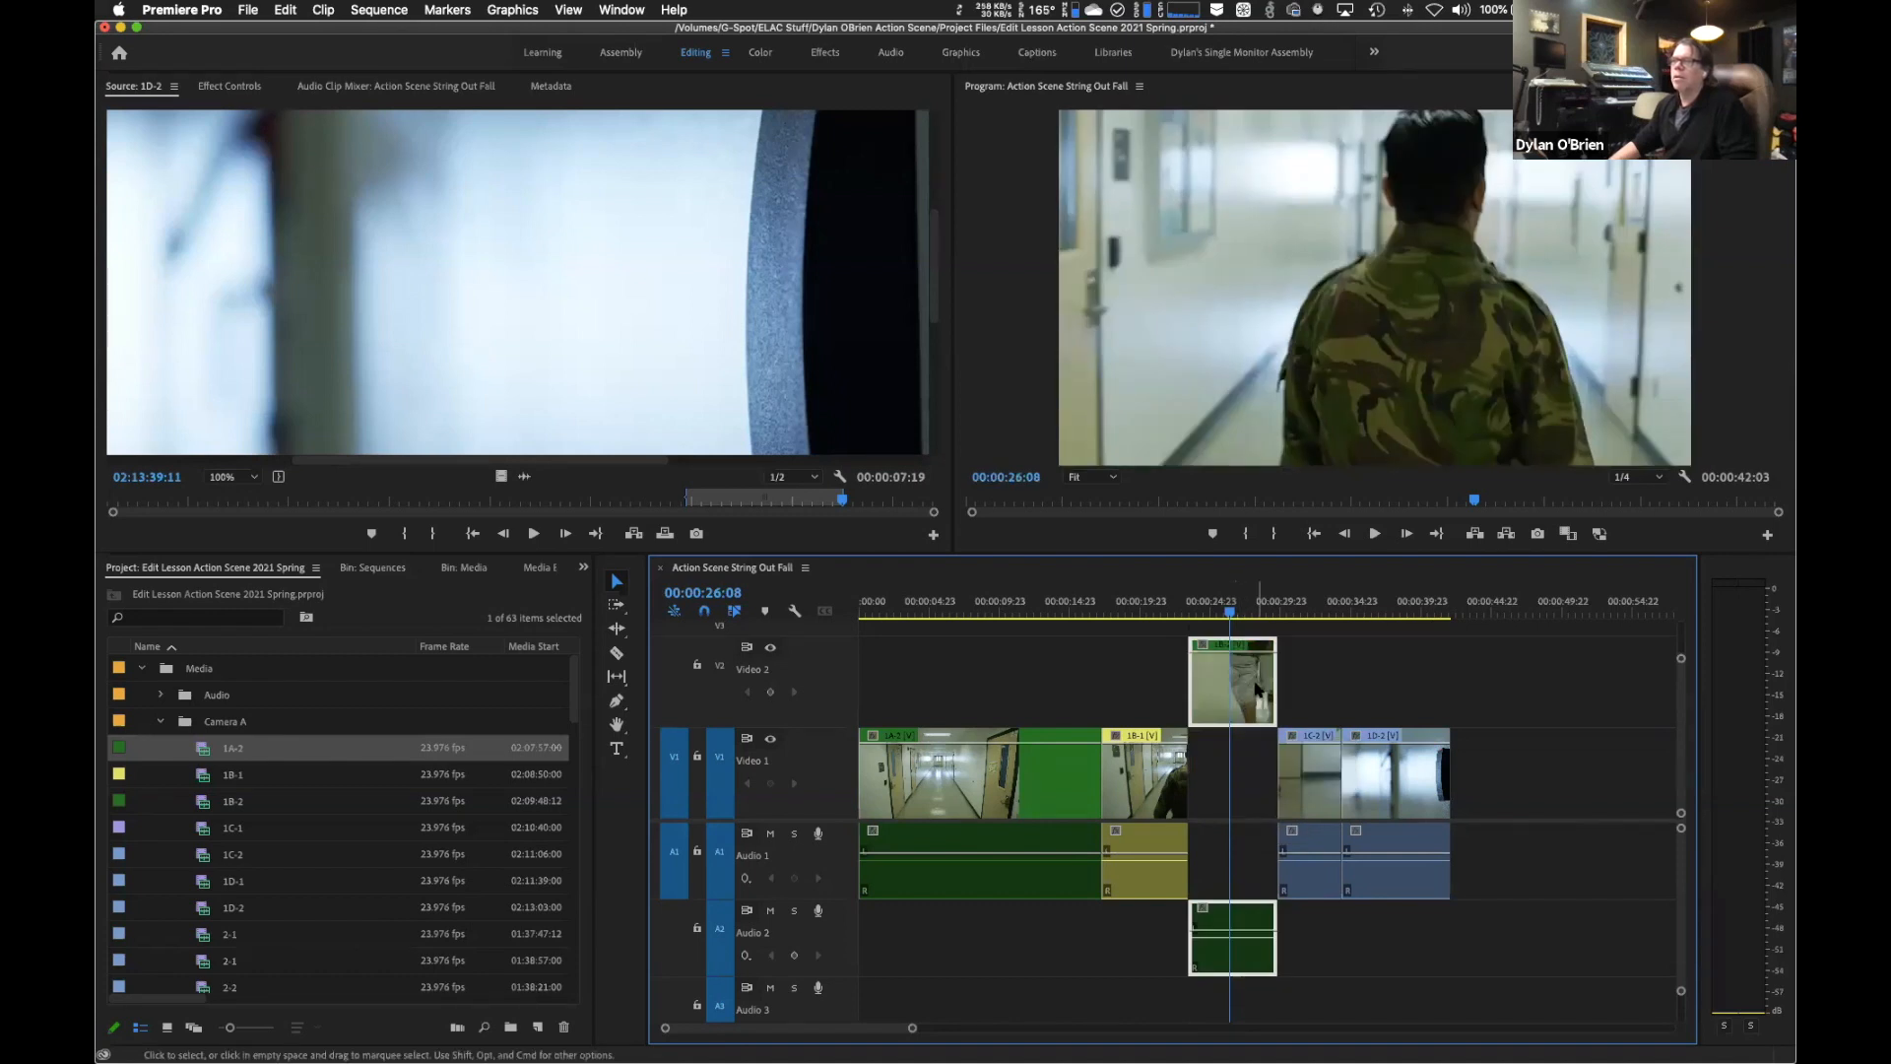
{"action": "left_click_drag", "start_coordinate": [1257, 689], "coordinate": [1044, 694]}
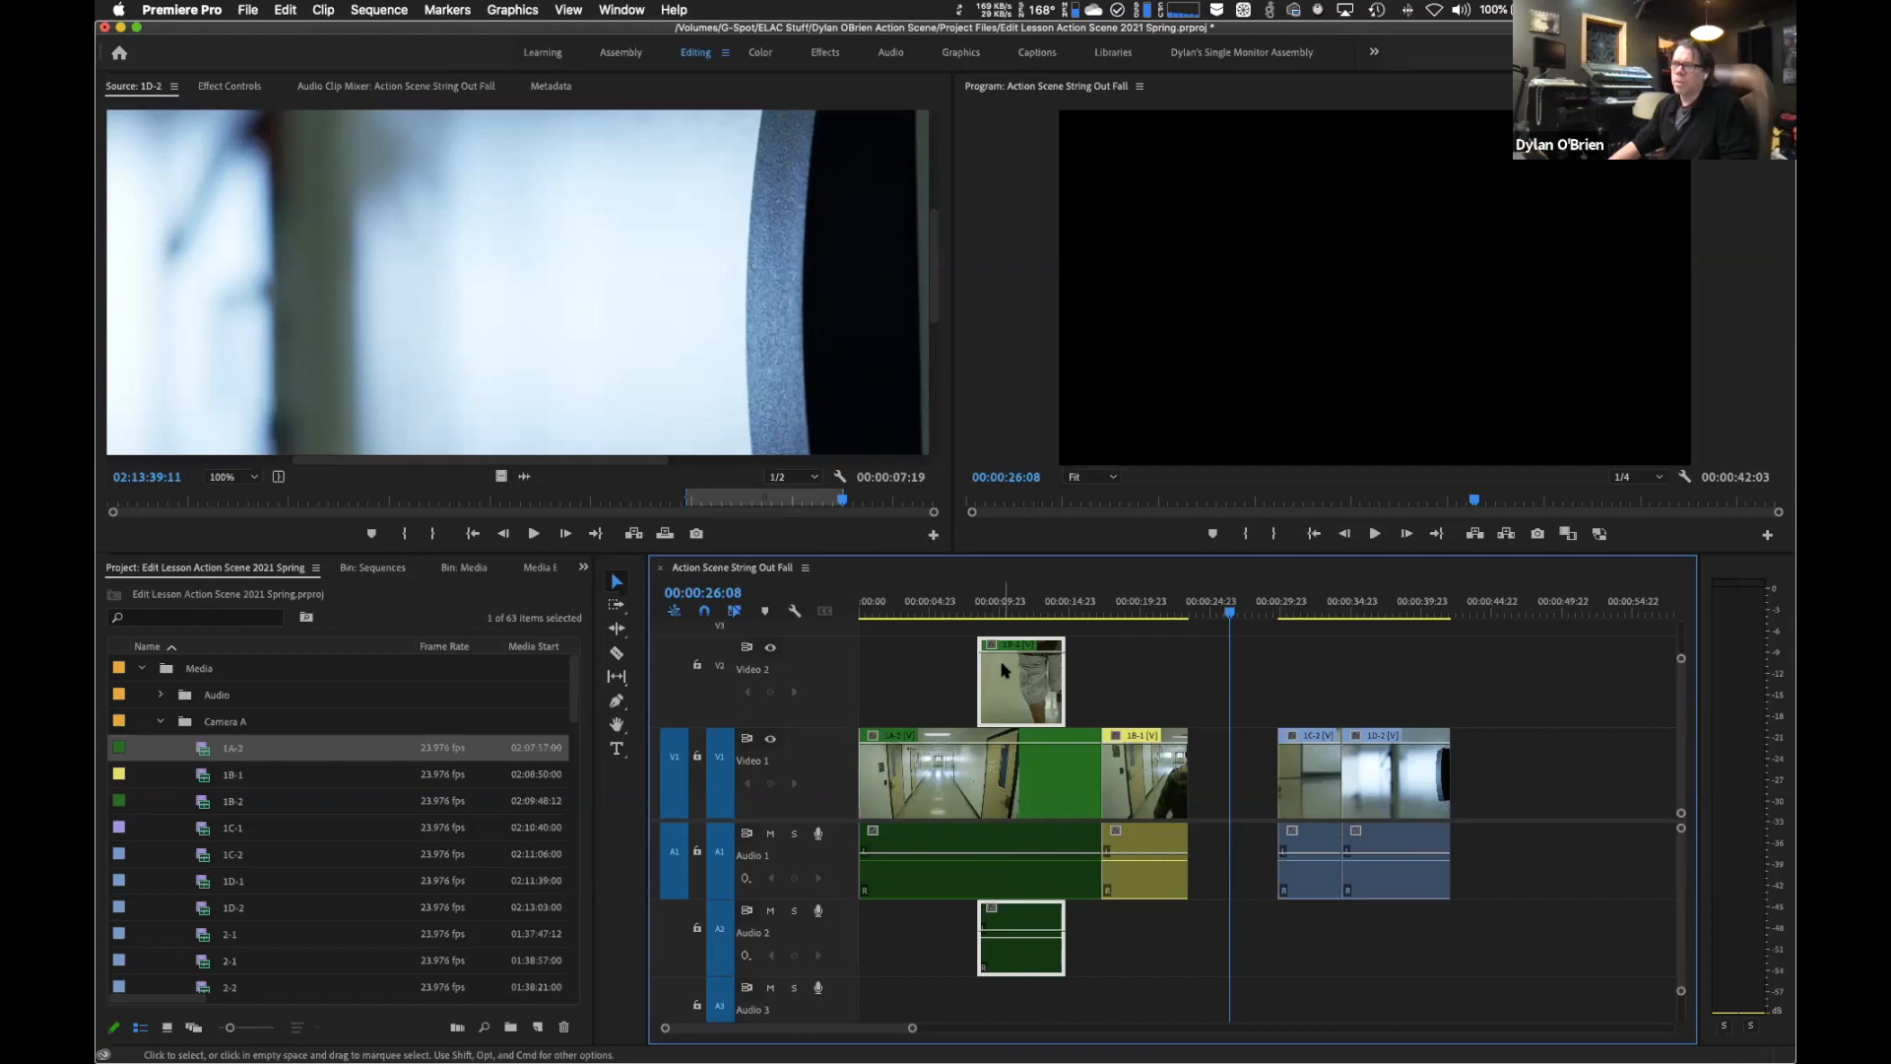
Scrub across the start of the Video 2 clip and play the hallway shot from the beginning to compare the man's walking action.
{"action": "left_click", "coordinate": [961, 613]}
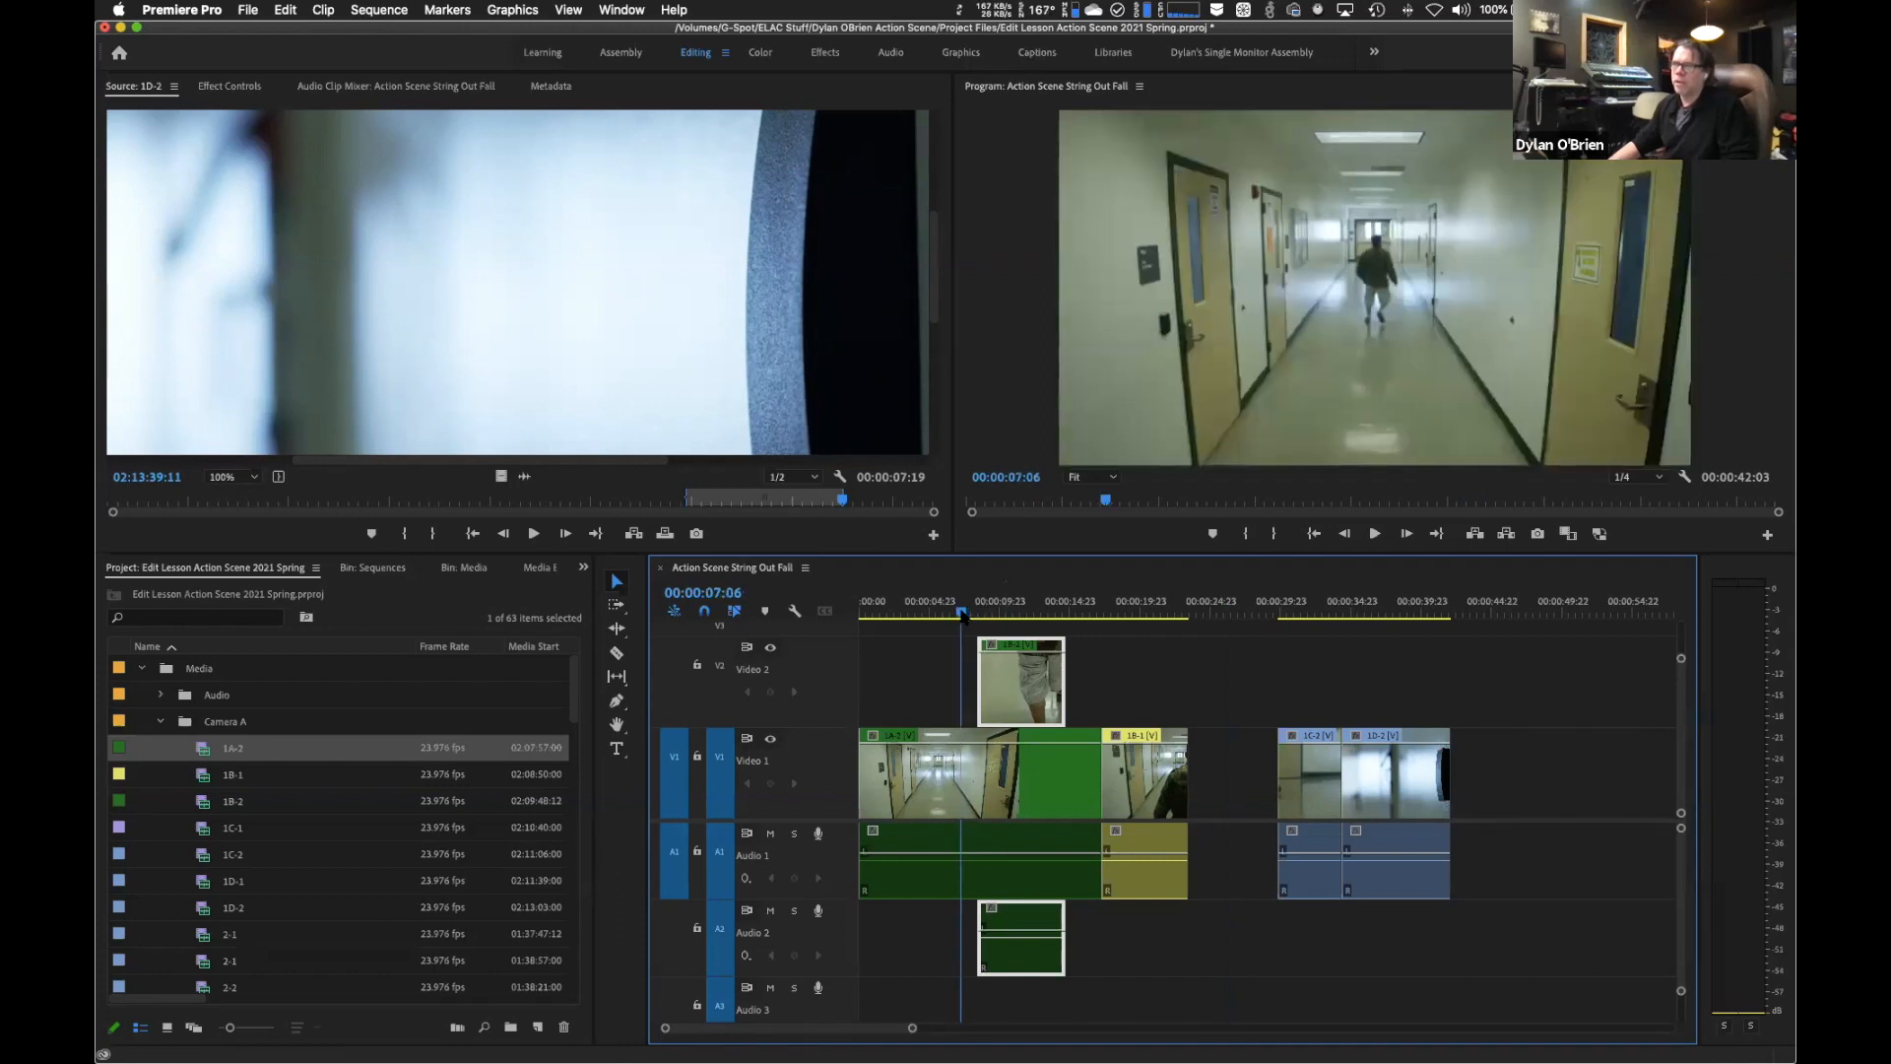
{"action": "left_click_drag", "start_coordinate": [965, 614], "coordinate": [985, 618]}
{"action": "left_click_drag", "start_coordinate": [1004, 613], "coordinate": [989, 800]}
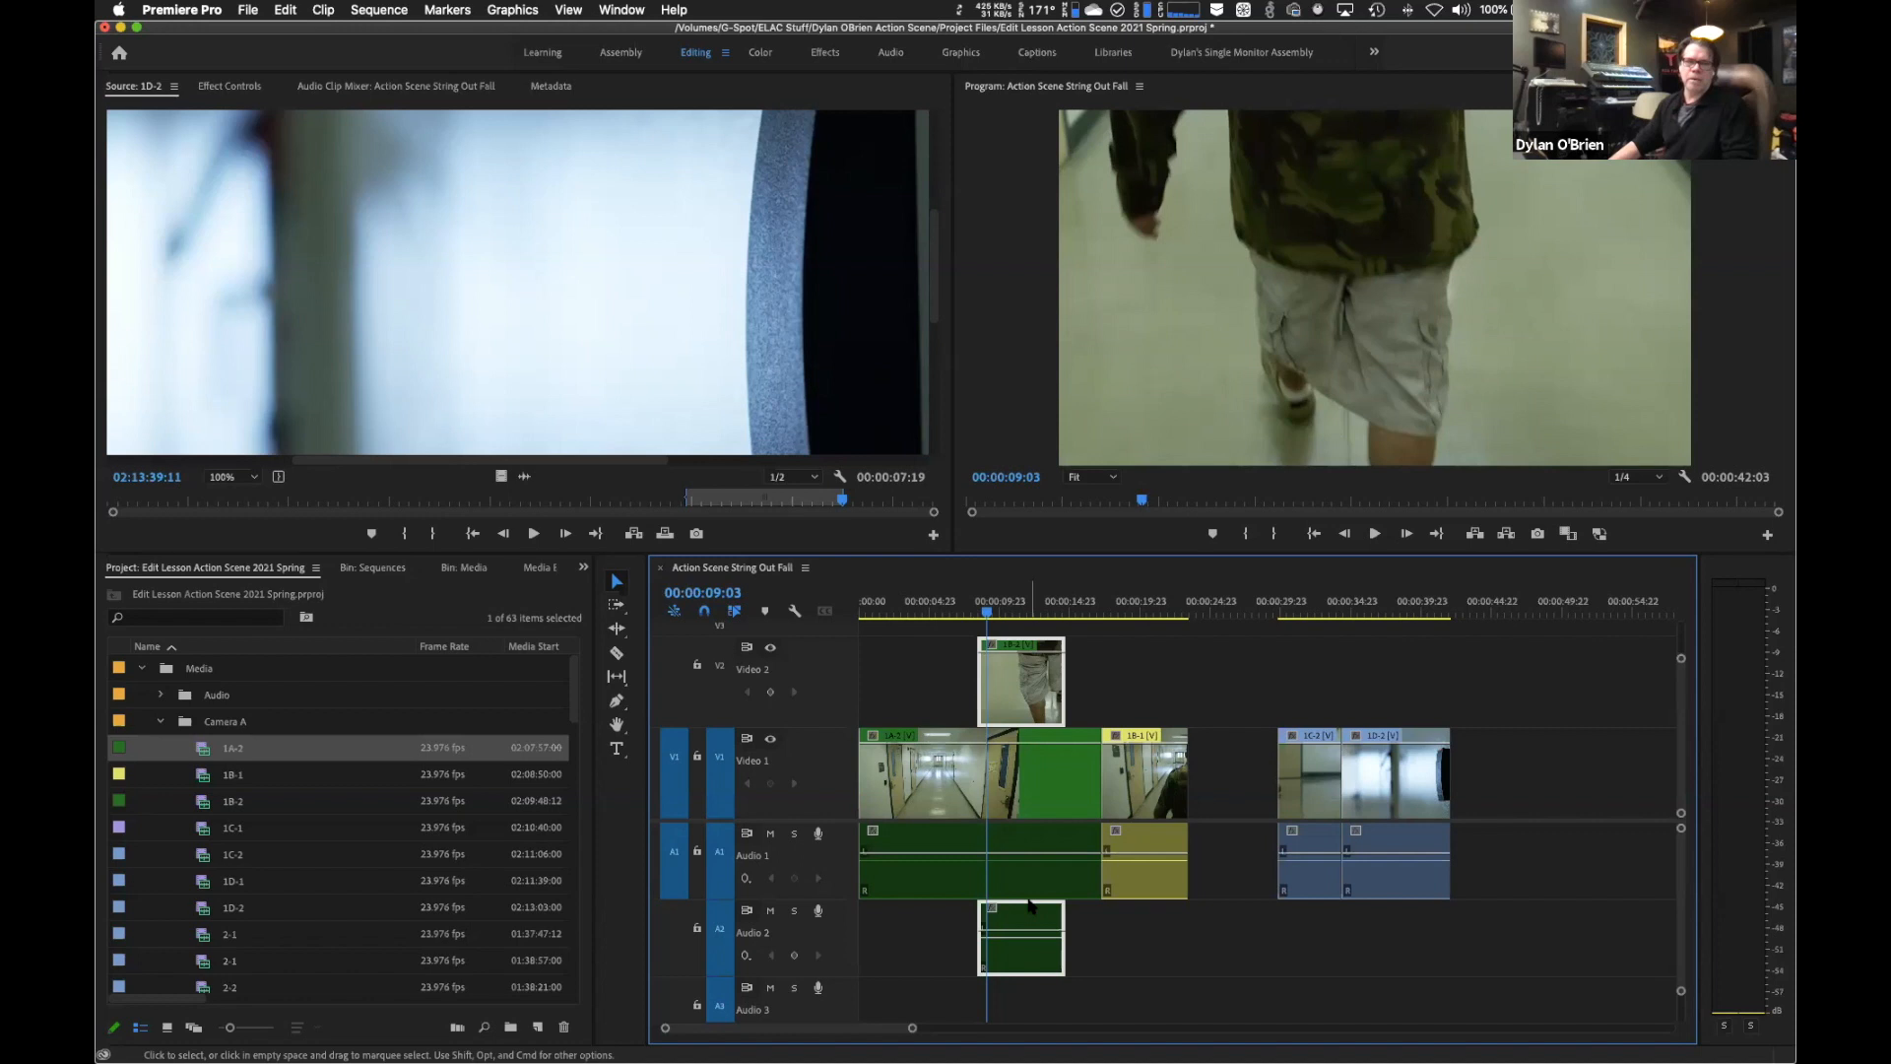
{"action": "left_click_drag", "start_coordinate": [986, 611], "coordinate": [860, 617]}
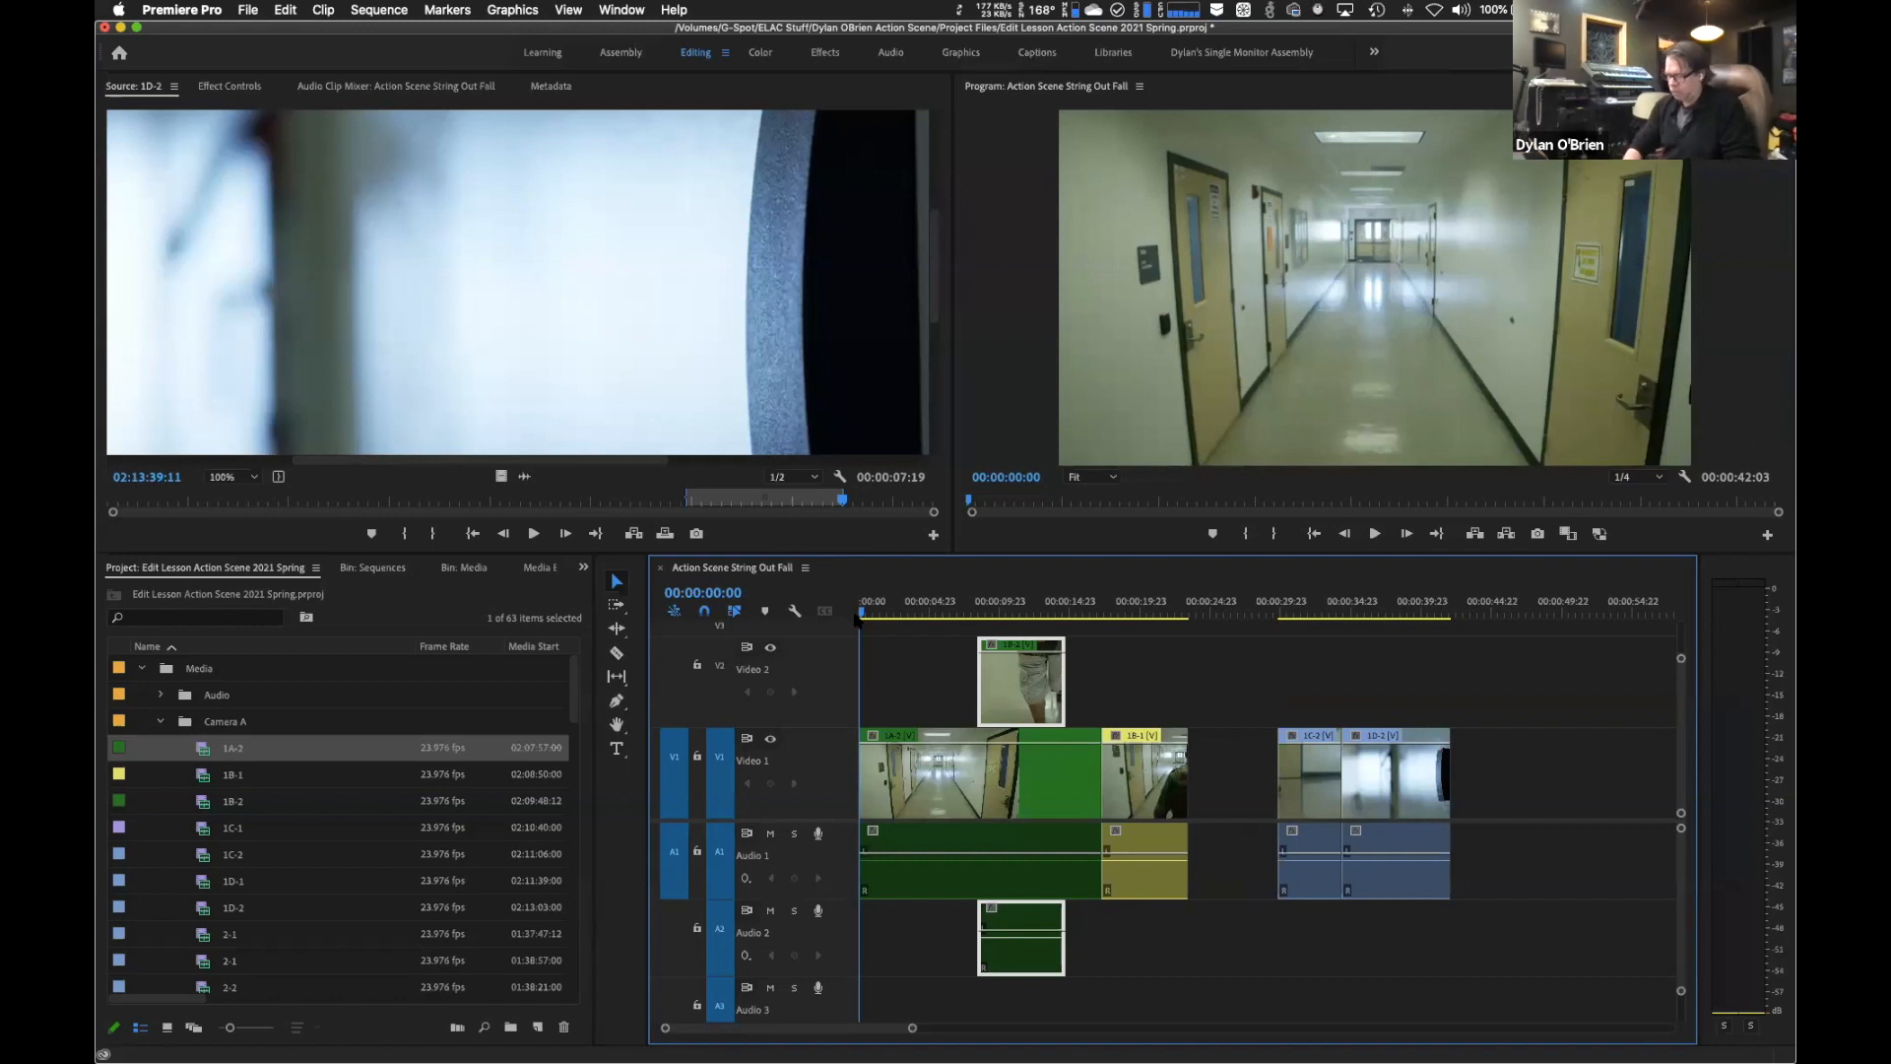
{"action": "key", "text": "space"}
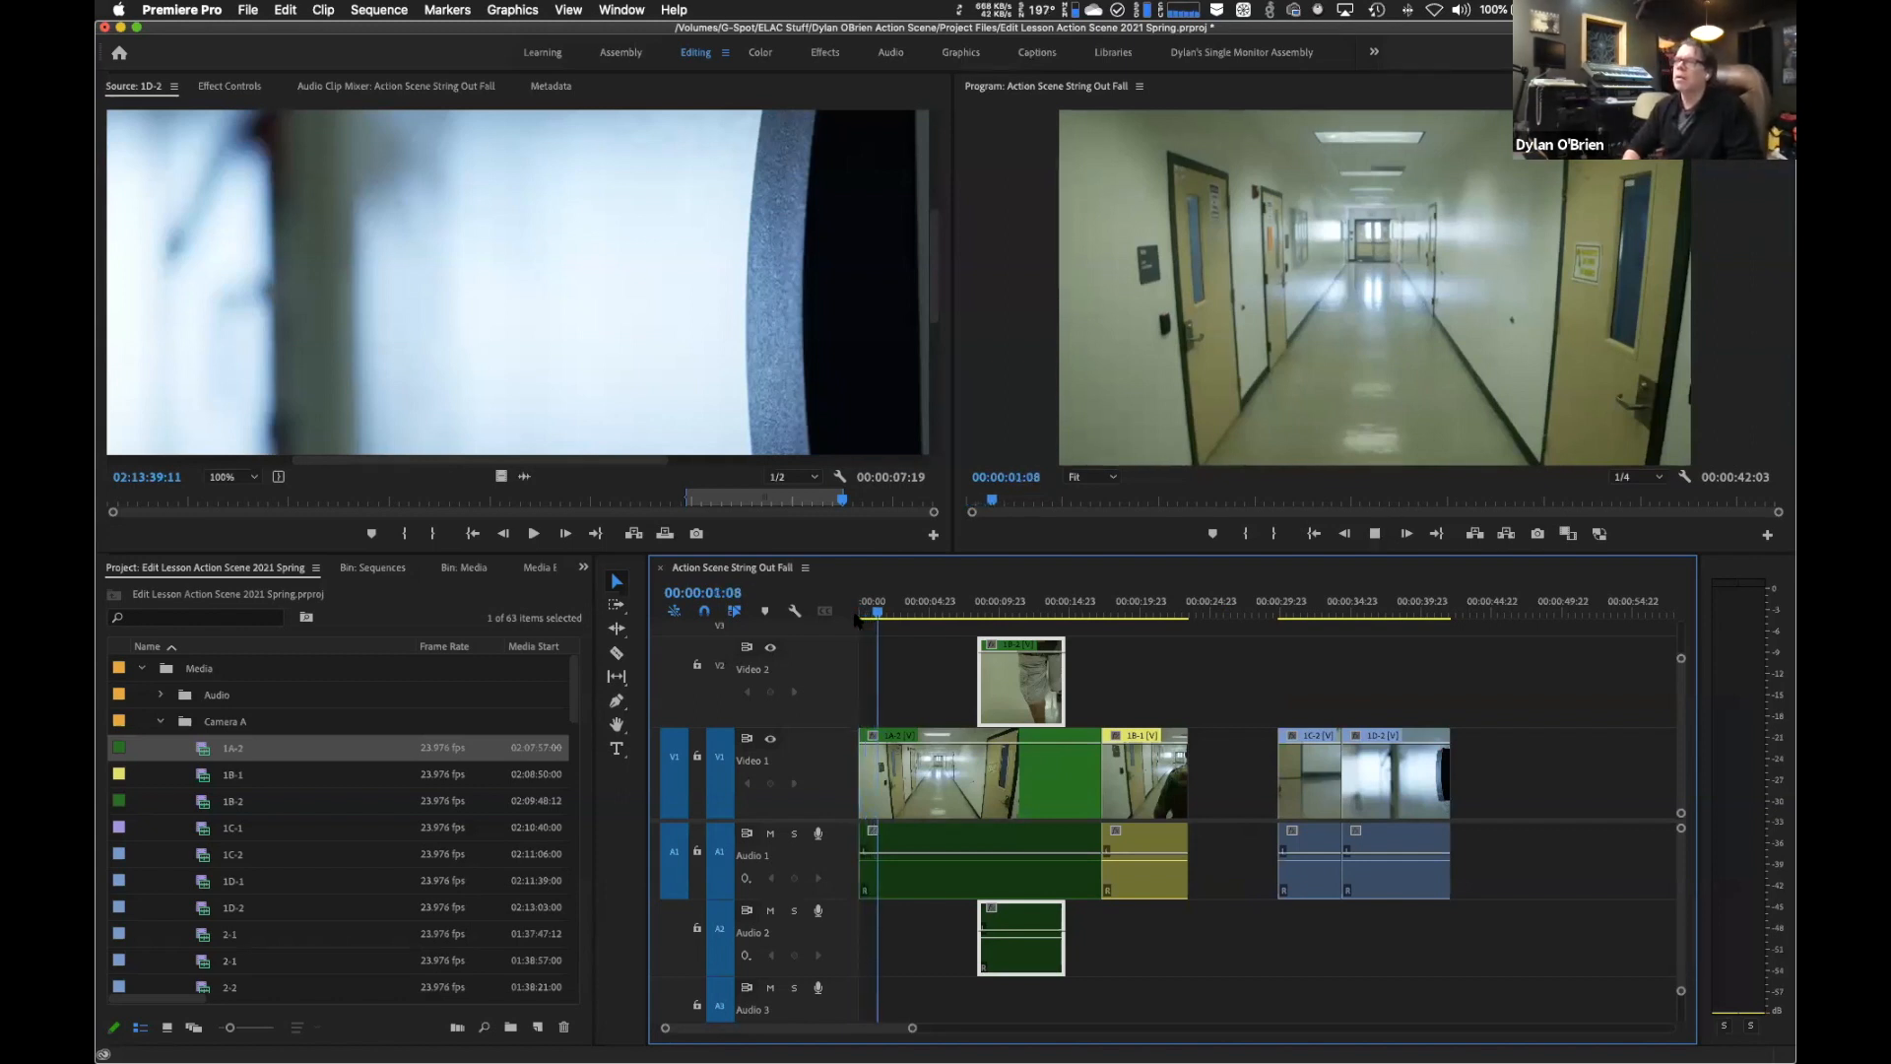
{"action": "key", "text": "space"}
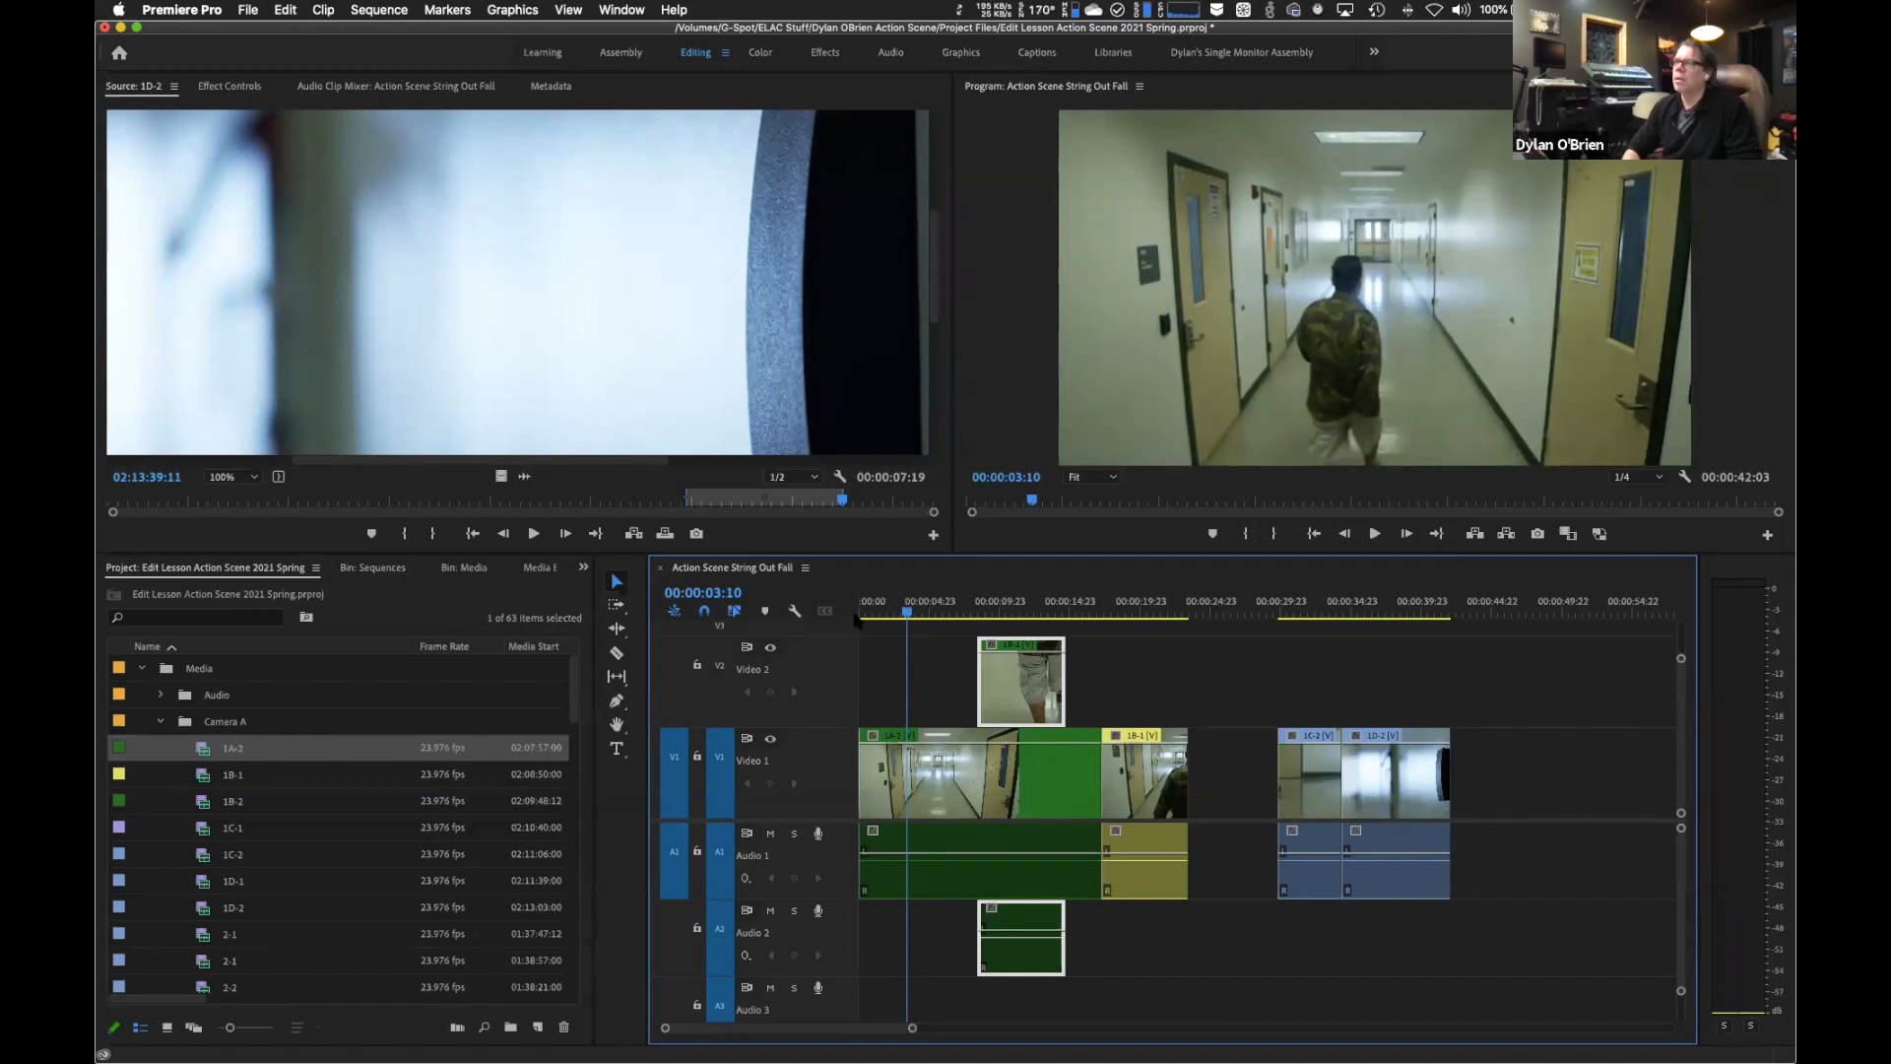
{"action": "key", "text": "j"}
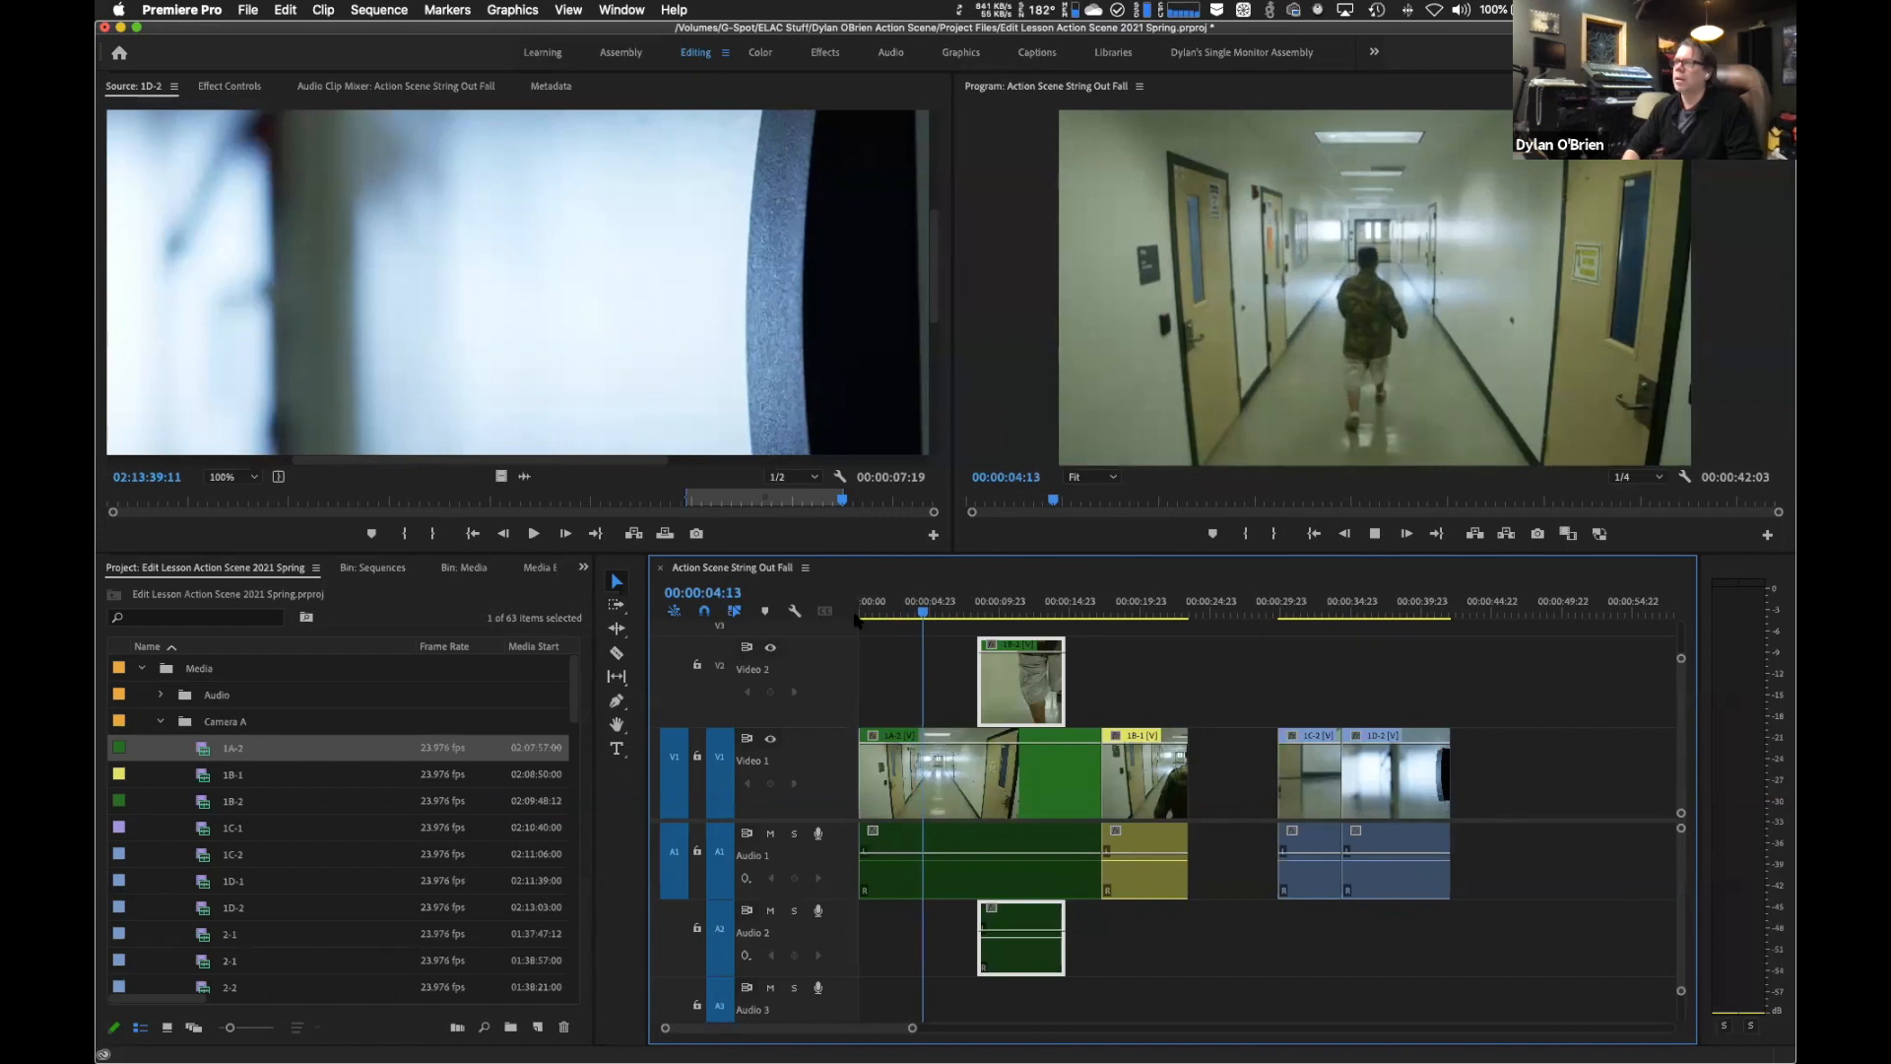
{"action": "key", "text": "j"}
{"action": "key", "text": "k"}
{"action": "key", "text": "l"}
{"action": "key", "text": "k"}
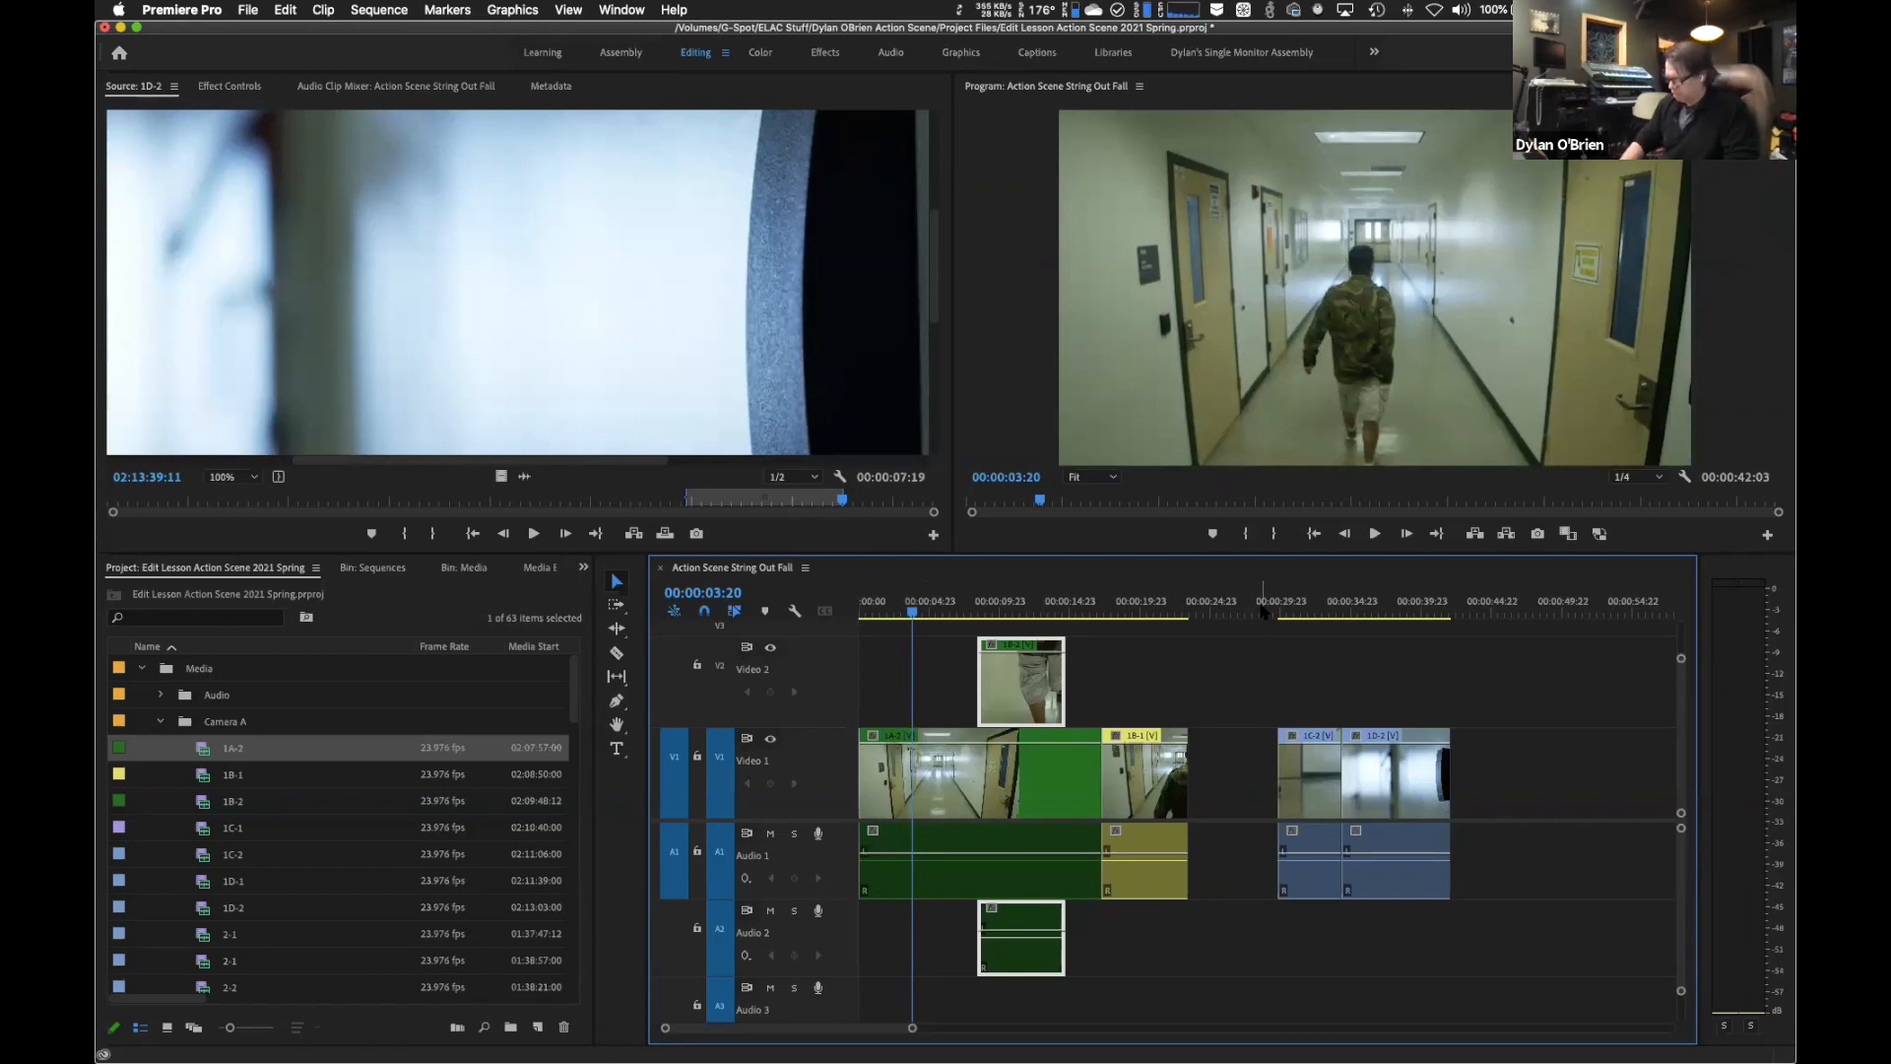
Step frame by frame through the hallway shot around 00:00:03:20 to examine the man's stride.
{"action": "key", "text": "Left"}
{"action": "key", "text": "Left"}
{"action": "key", "text": "Left"}
{"action": "key", "text": "Left"}
{"action": "key", "text": "Right"}
{"action": "key", "text": "Right"}
{"action": "key", "text": "Right"}
{"action": "key", "text": "Right"}
{"action": "key", "text": "Right"}
{"action": "key", "text": "Right"}
{"action": "key", "text": "Right"}
{"action": "key", "text": "Right"}
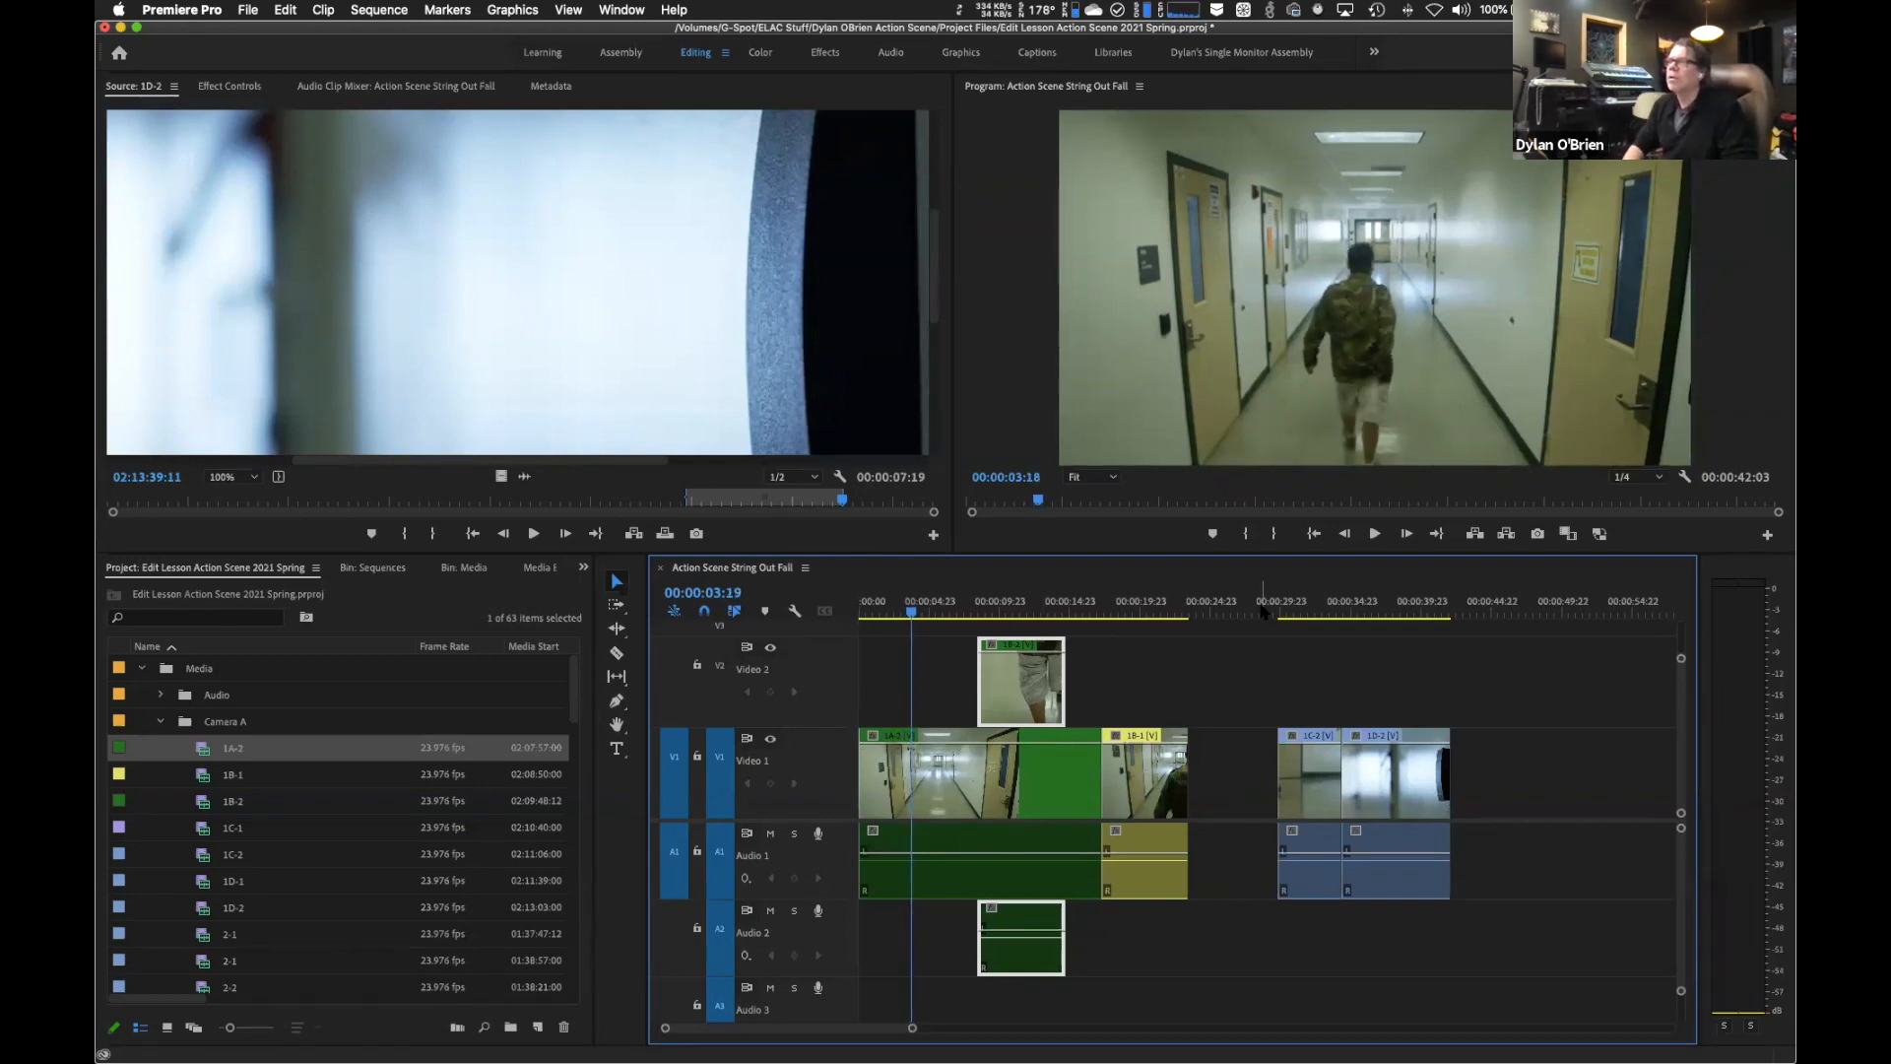
{"action": "key", "text": "Left"}
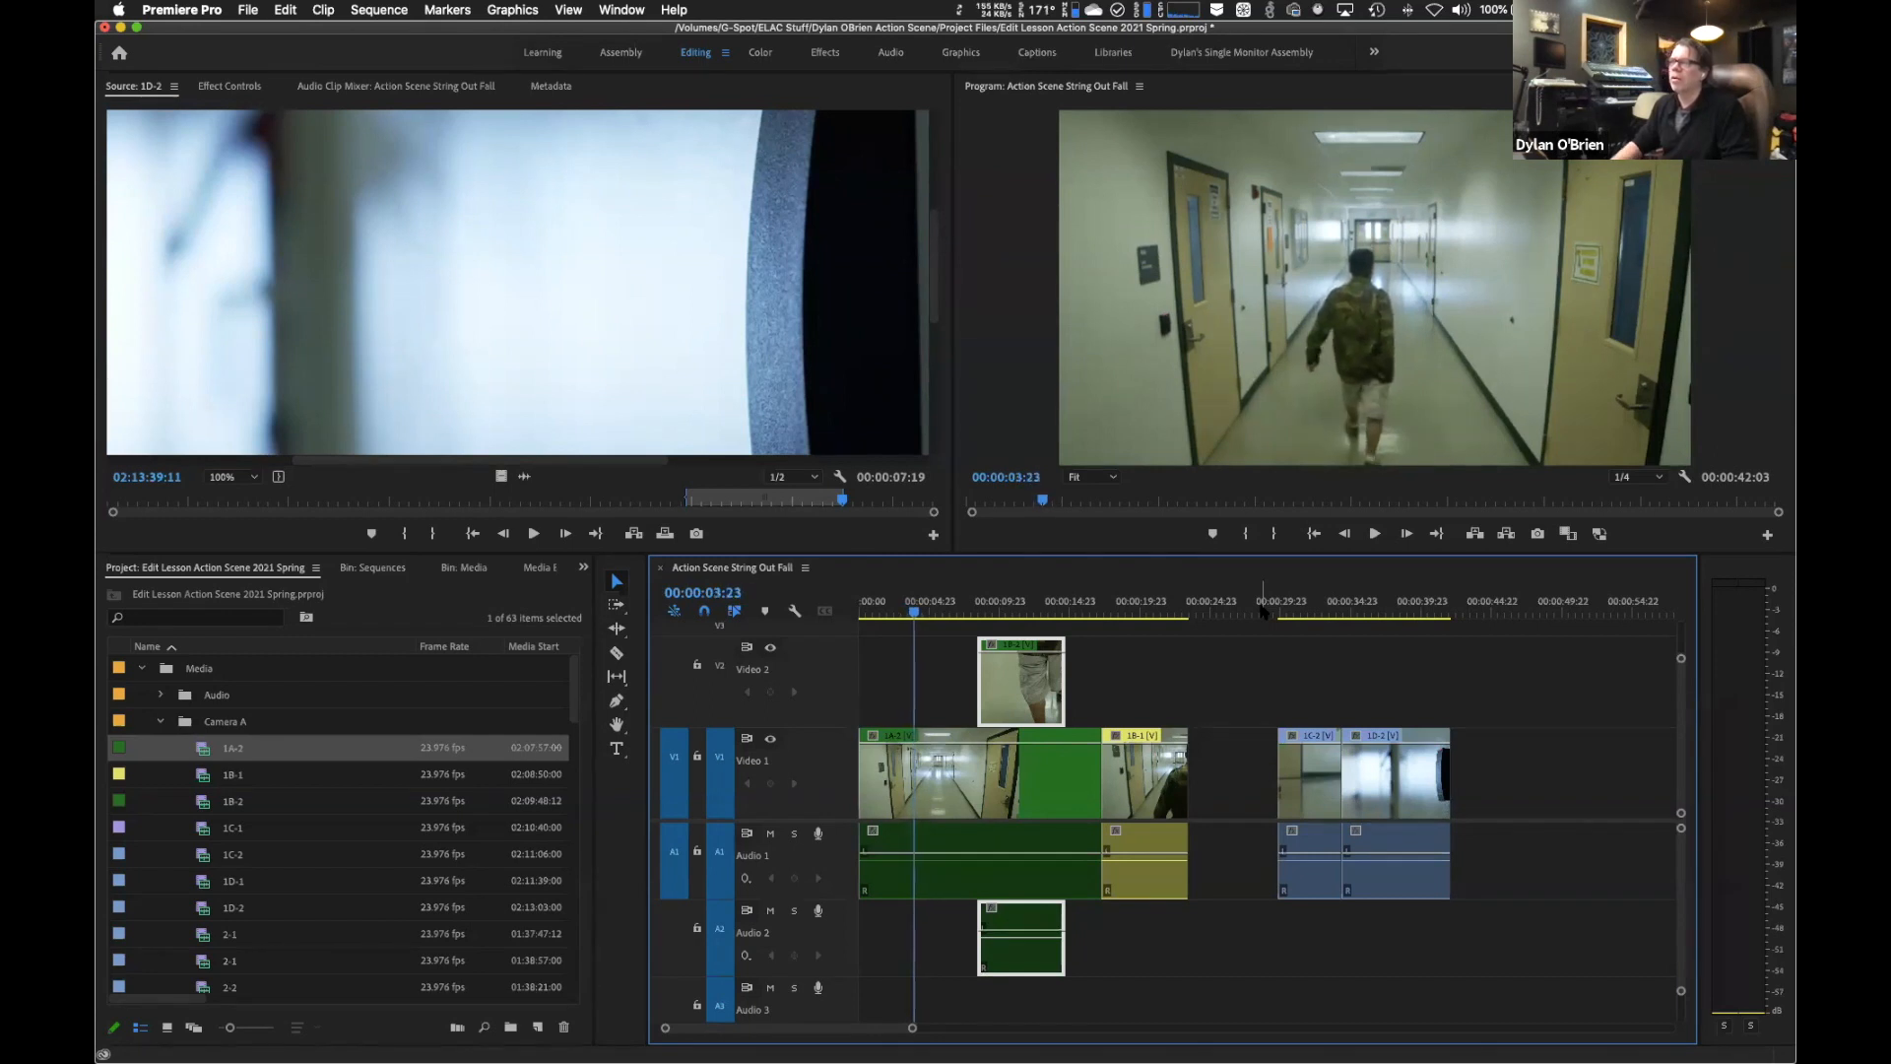
Examine the first frames of the Video 2 clip around 00:00:08:11 and its overlap with the hallway clip below.
{"action": "left_click", "coordinate": [976, 613]}
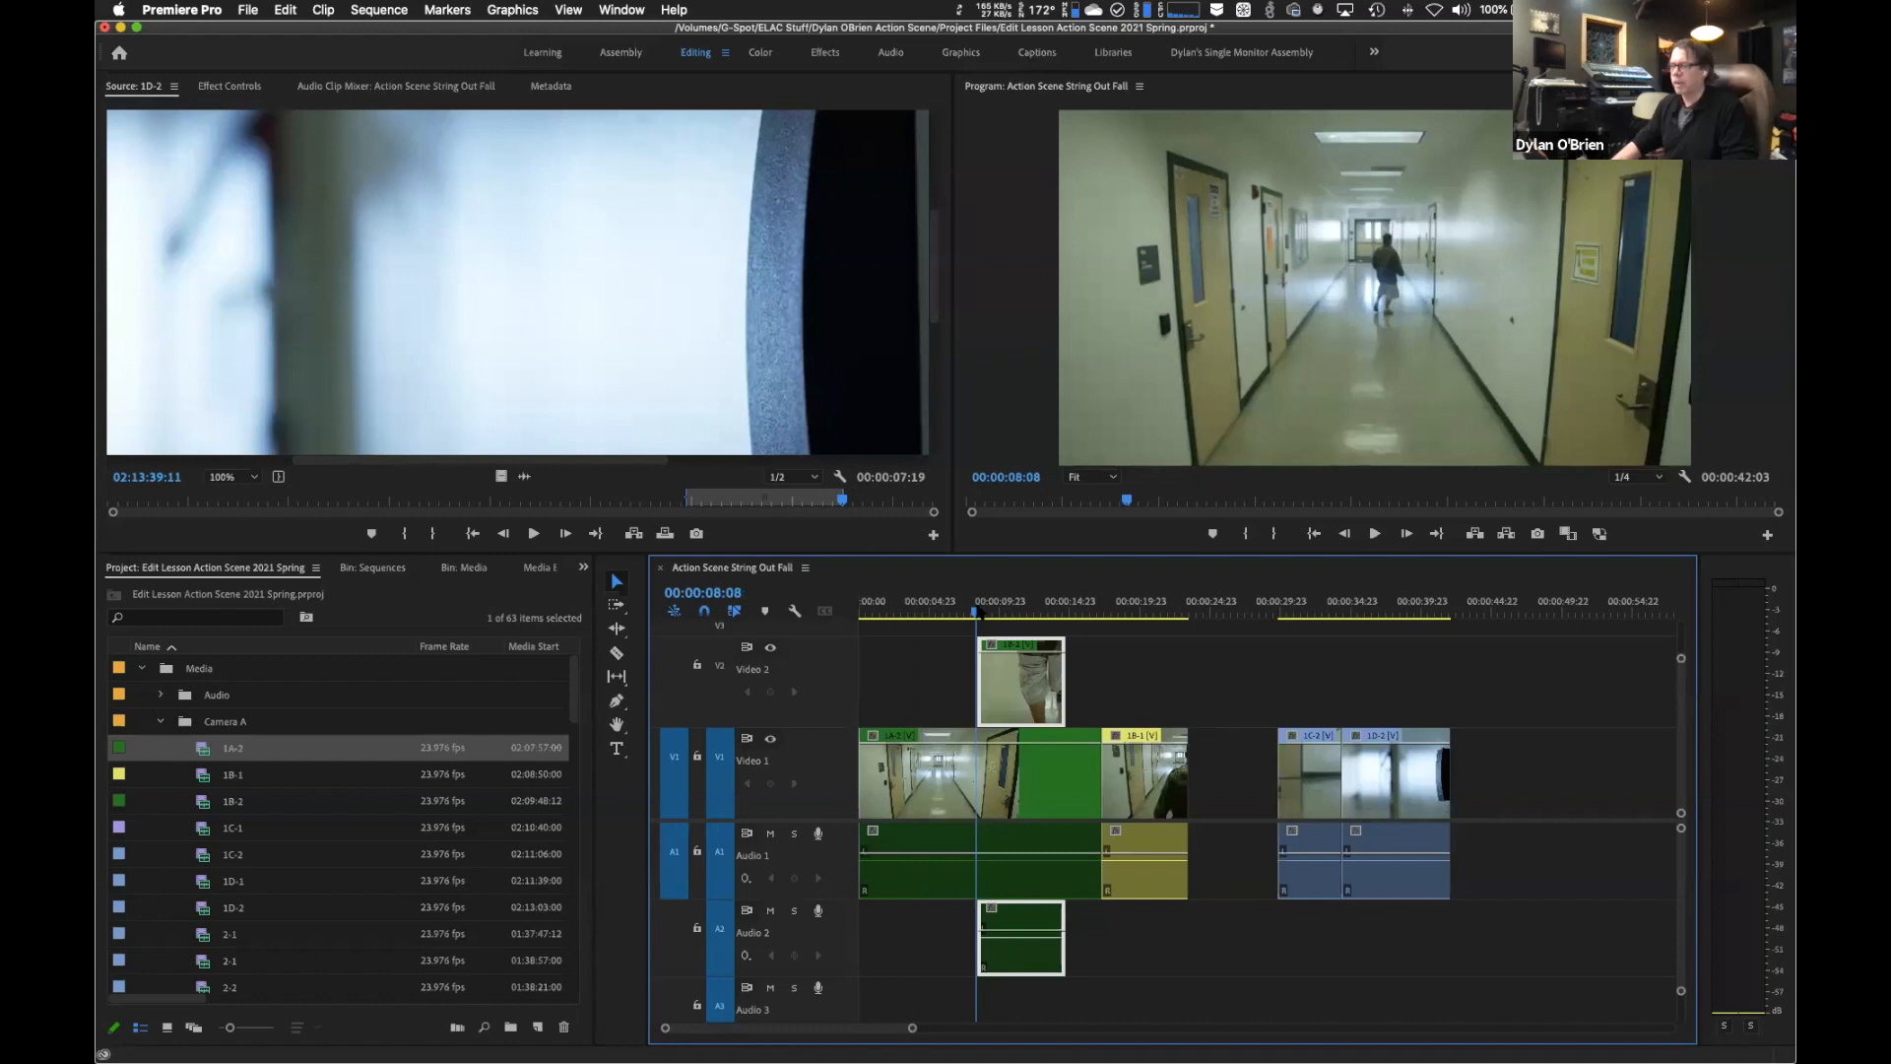
{"action": "key", "text": "Right"}
{"action": "key", "text": "Right"}
{"action": "left_click_drag", "start_coordinate": [979, 611], "coordinate": [980, 610]}
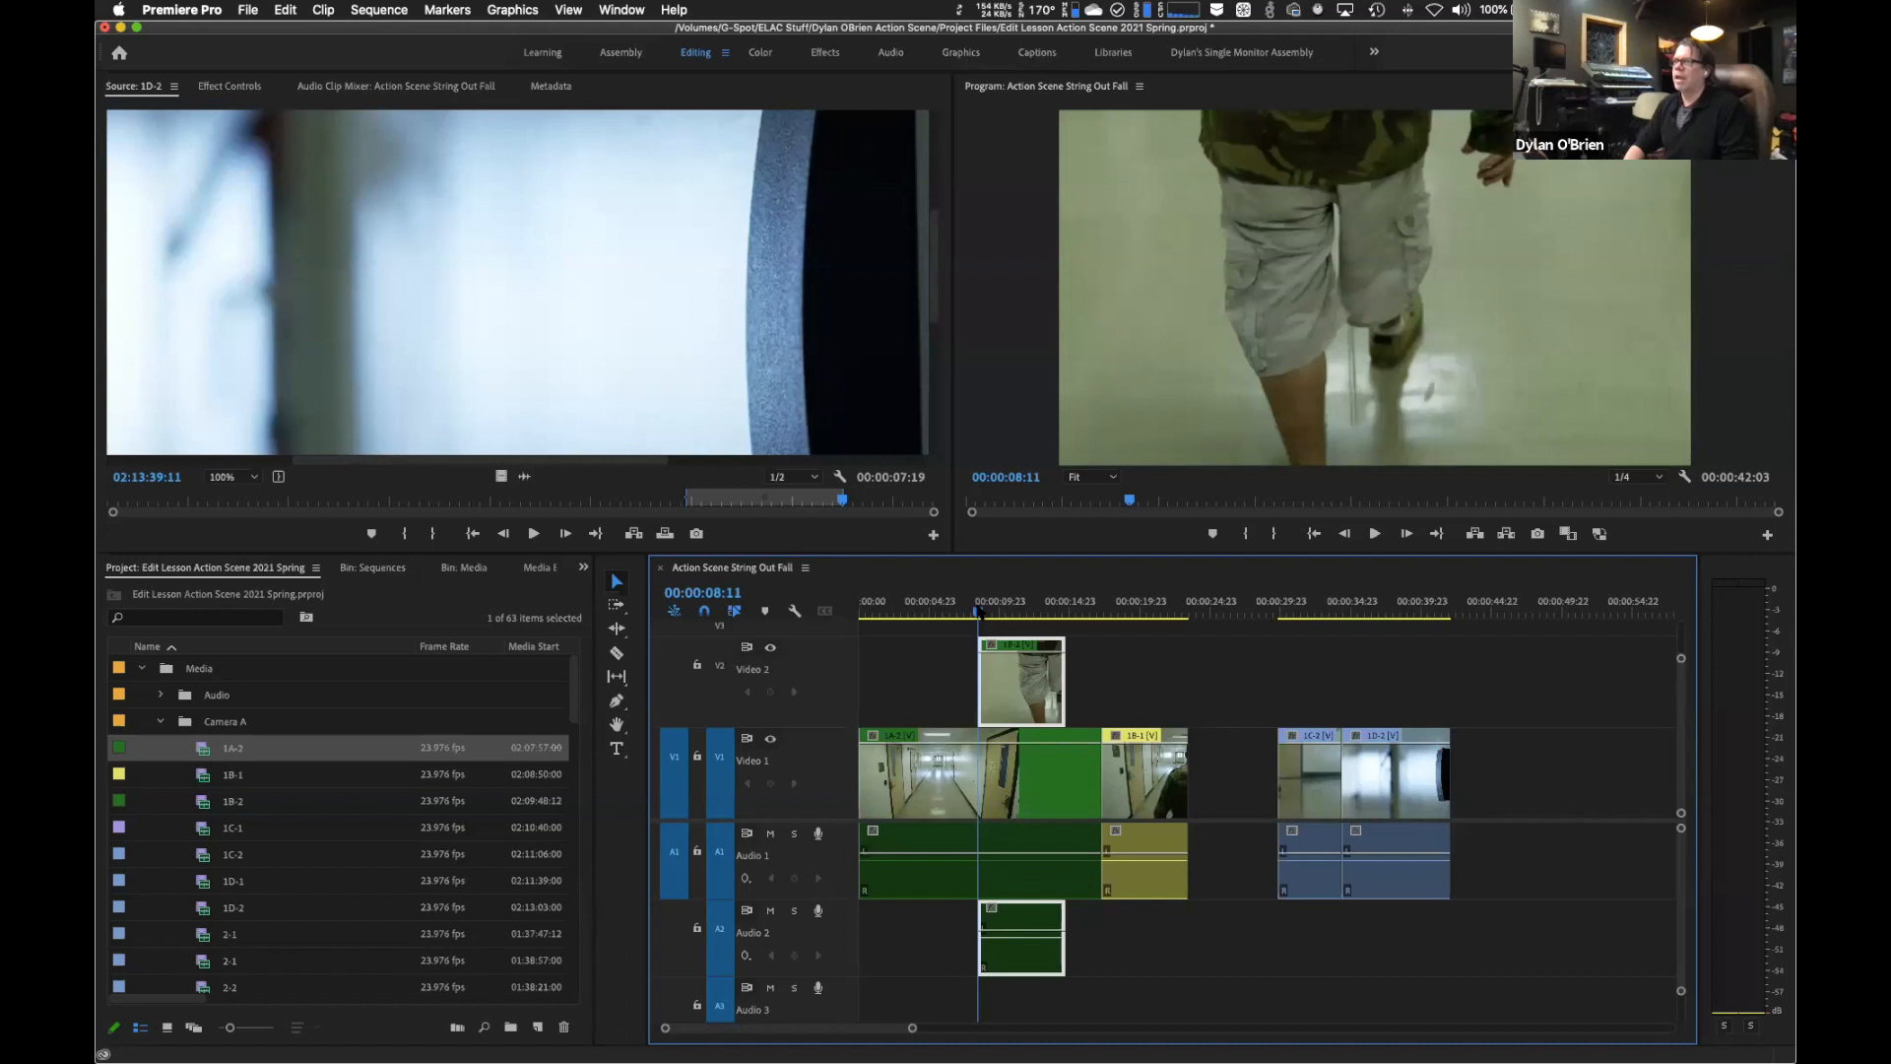
{"action": "key", "text": "super+equal"}
{"action": "key", "text": "super+equal"}
{"action": "key", "text": "super+minus"}
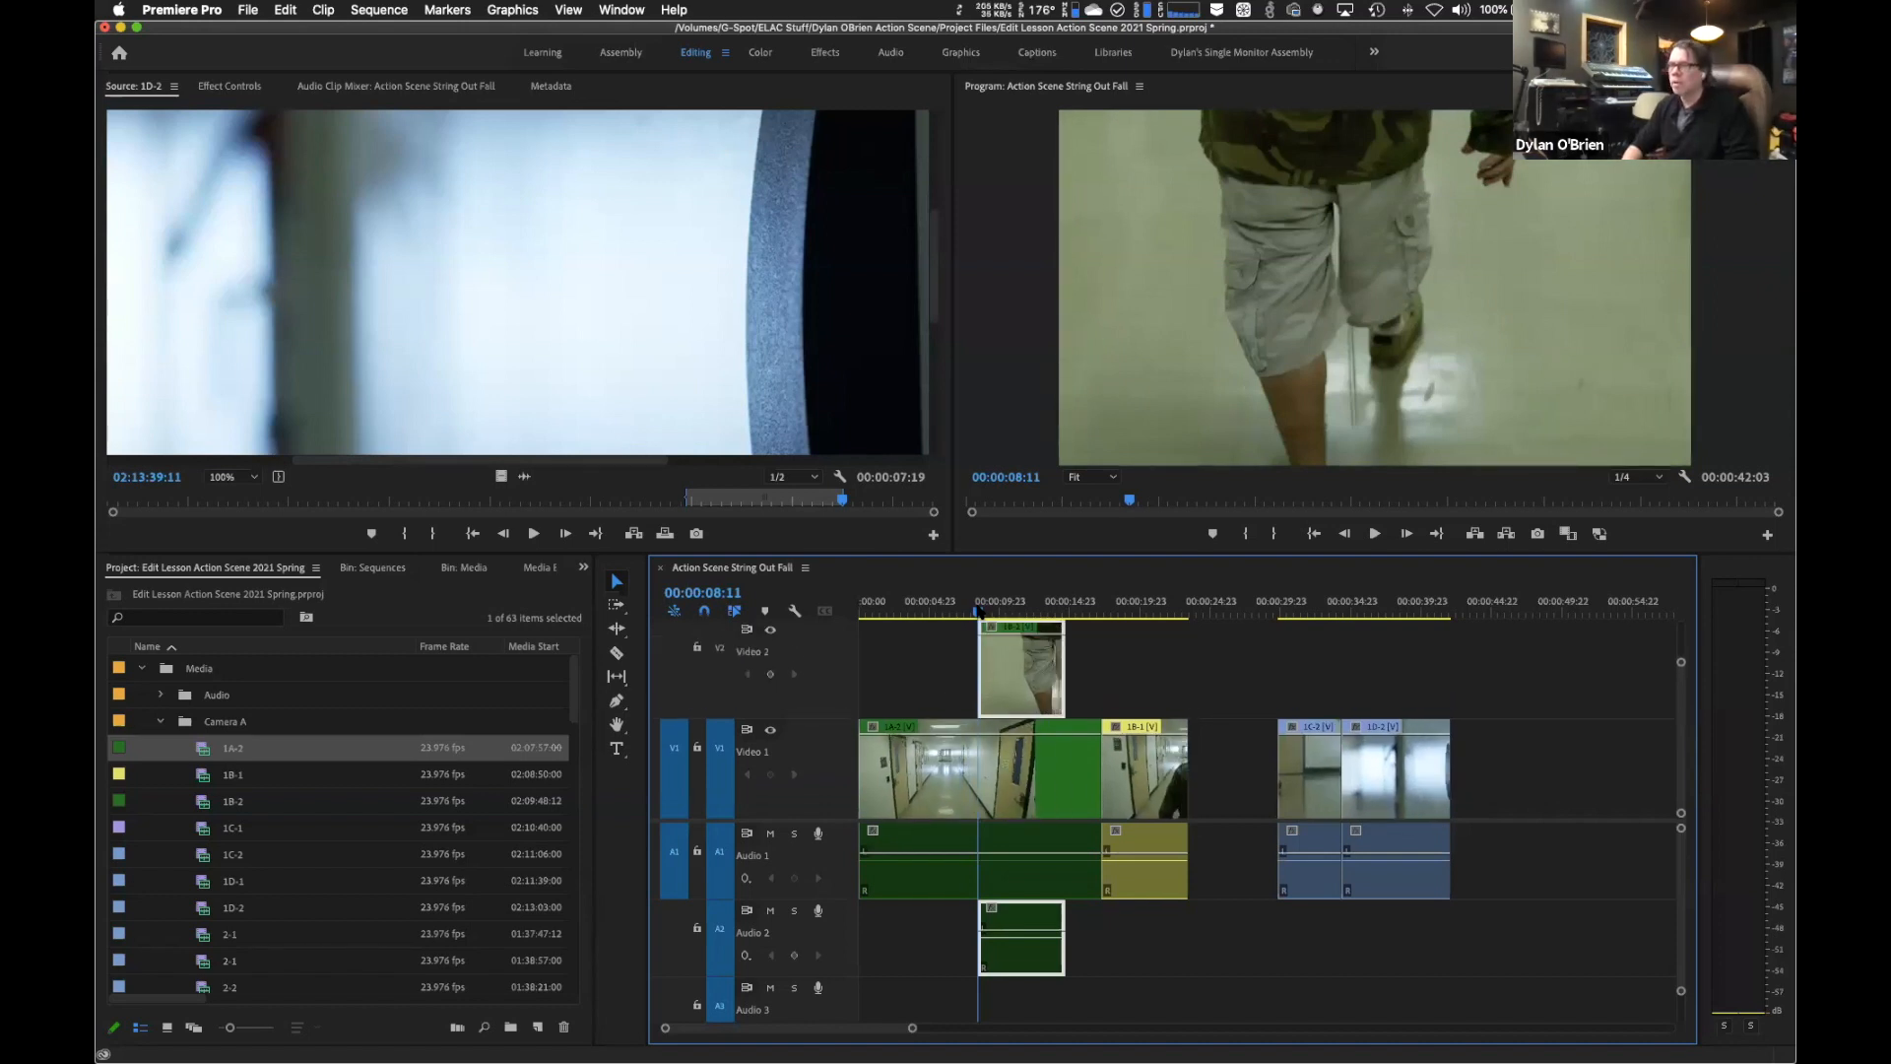
{"action": "key", "text": "equal"}
{"action": "key", "text": "equal"}
{"action": "key", "text": "equal"}
{"action": "key", "text": "equal"}
{"action": "key", "text": "equal"}
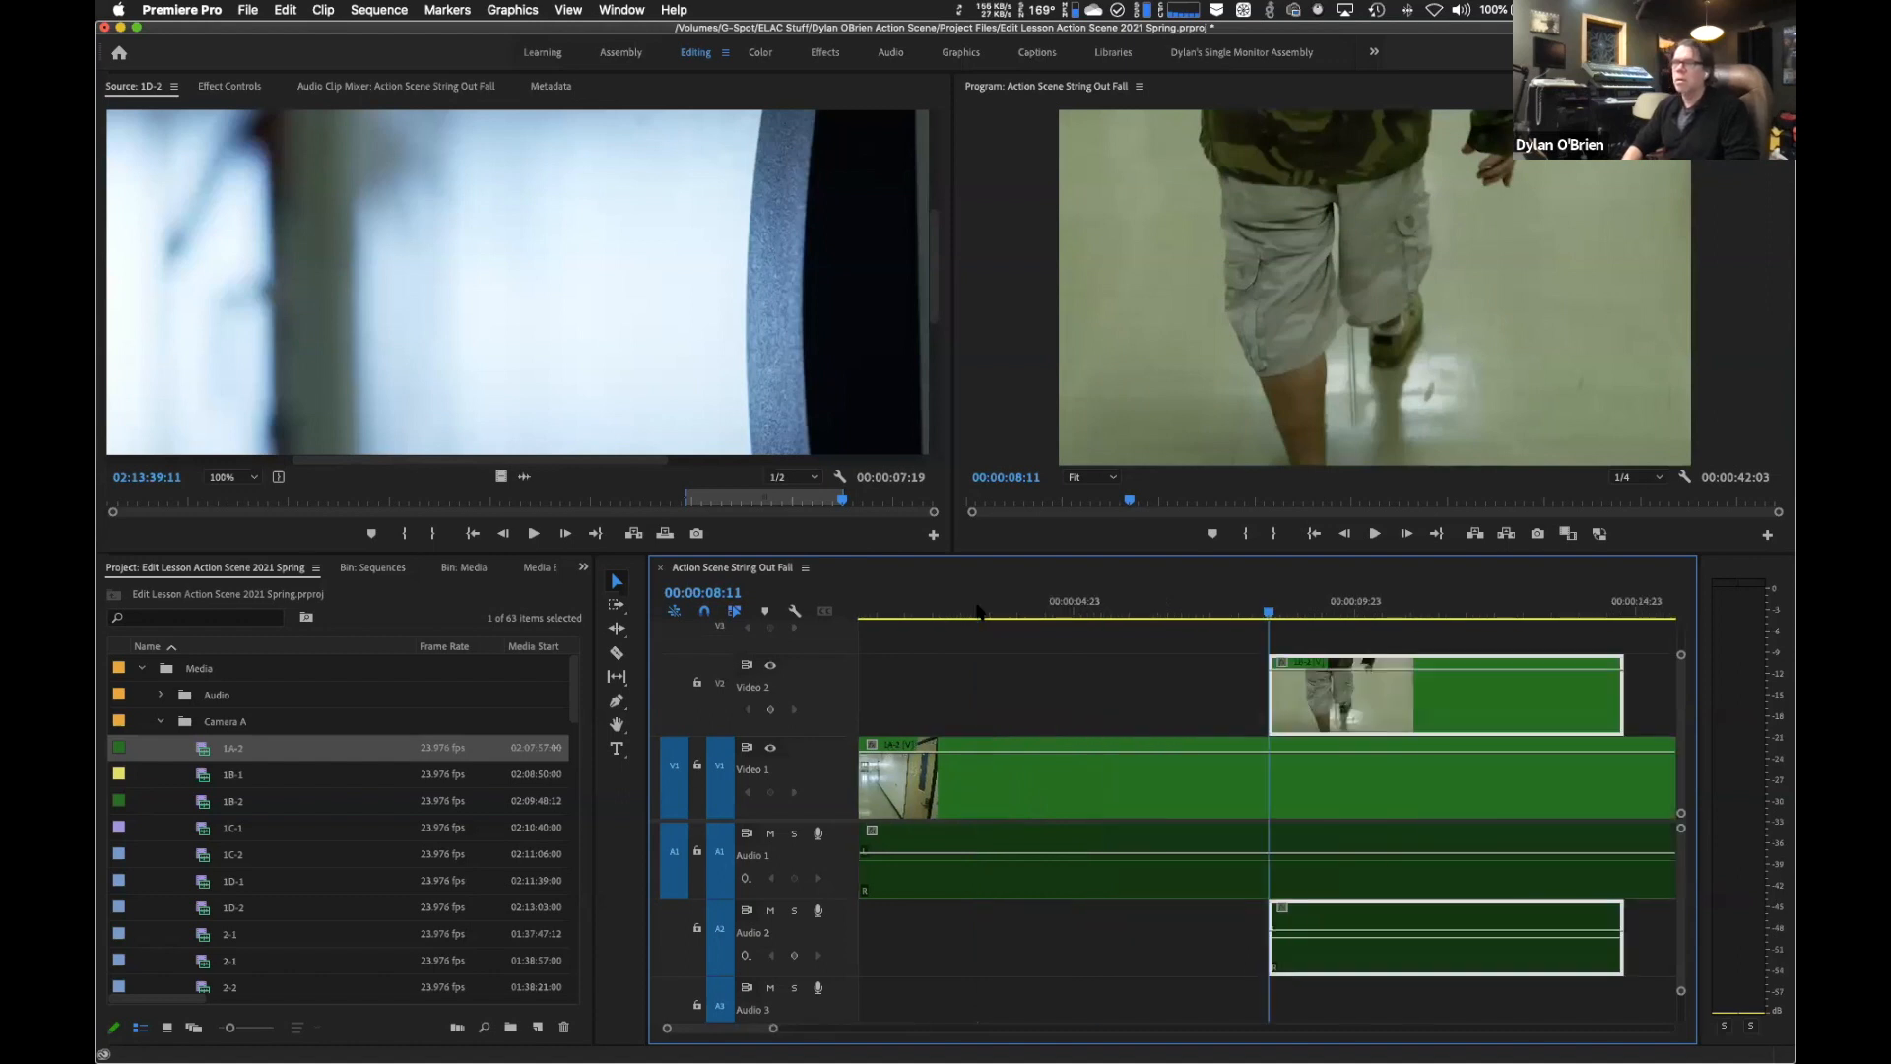
{"action": "key", "text": "backslash"}
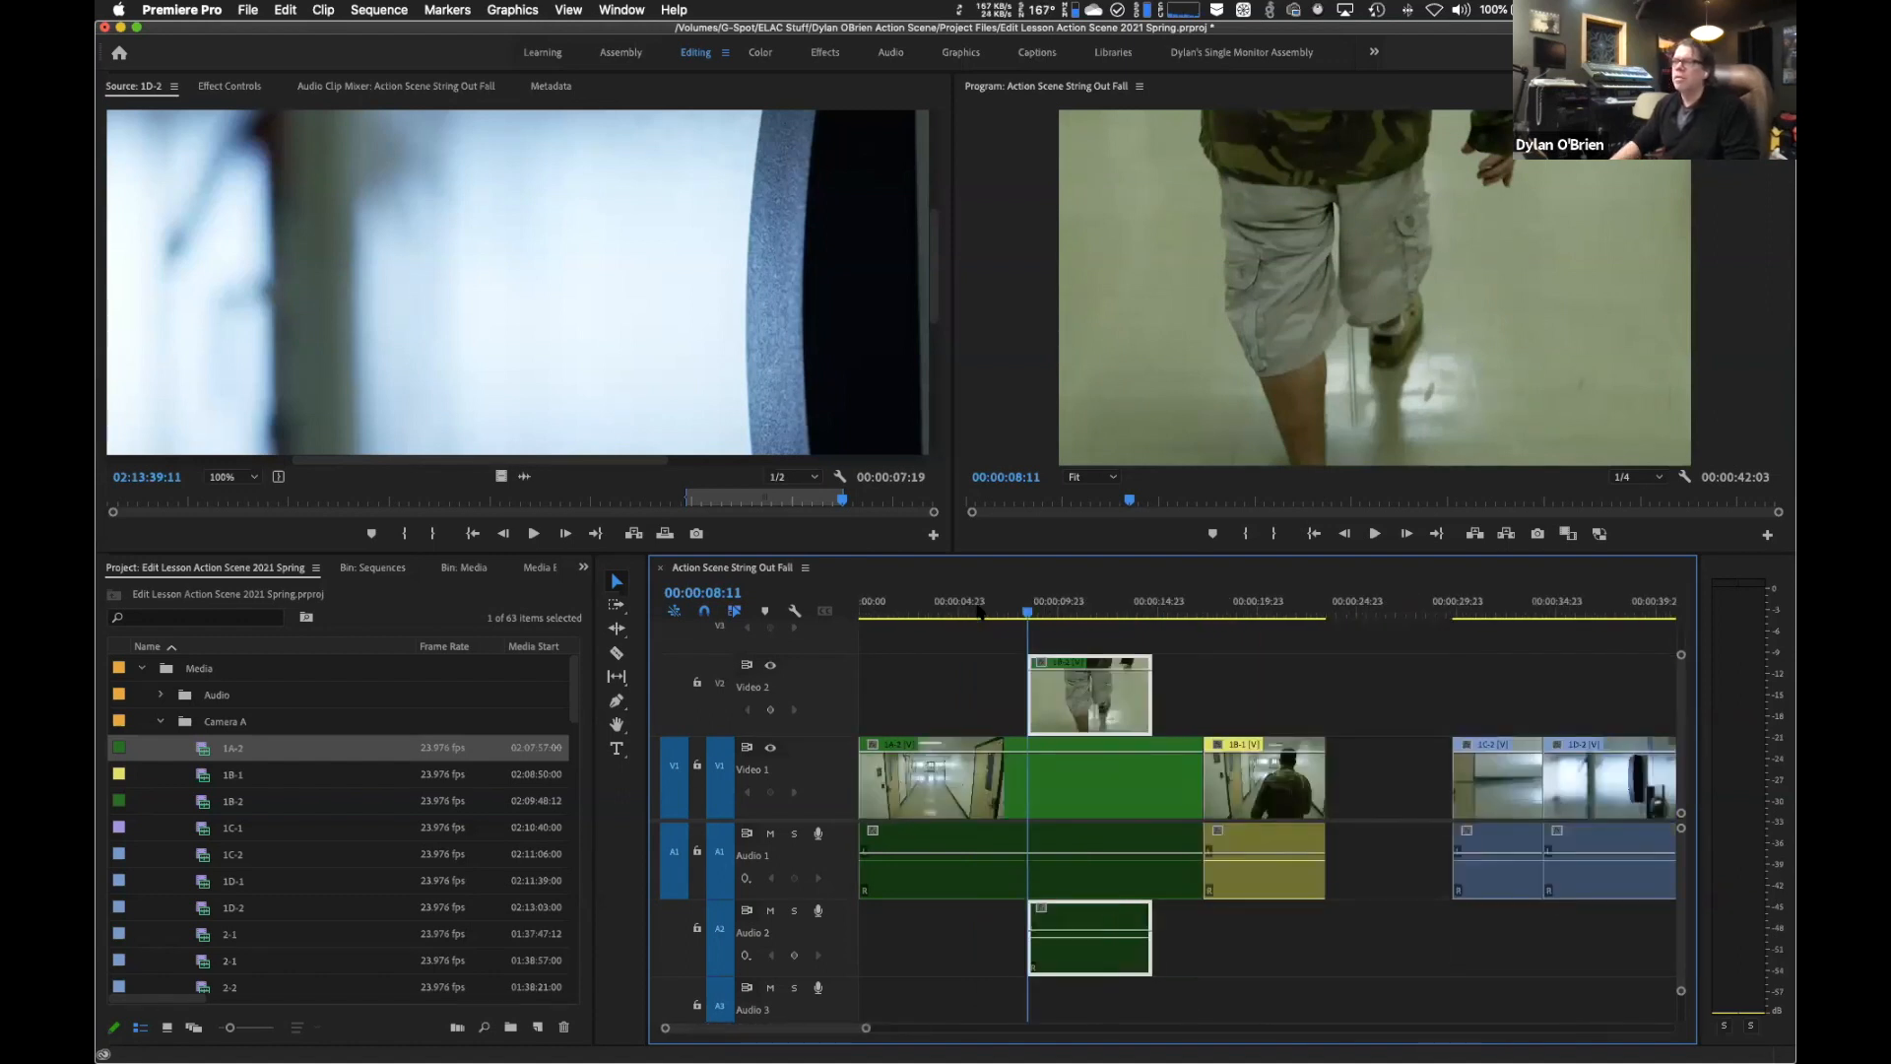
Find the matching stride in the wide hallway shot and move the 1B-2 clip on Video 2 so it starts at 00:00:03:10.
{"action": "left_click", "coordinate": [1007, 612]}
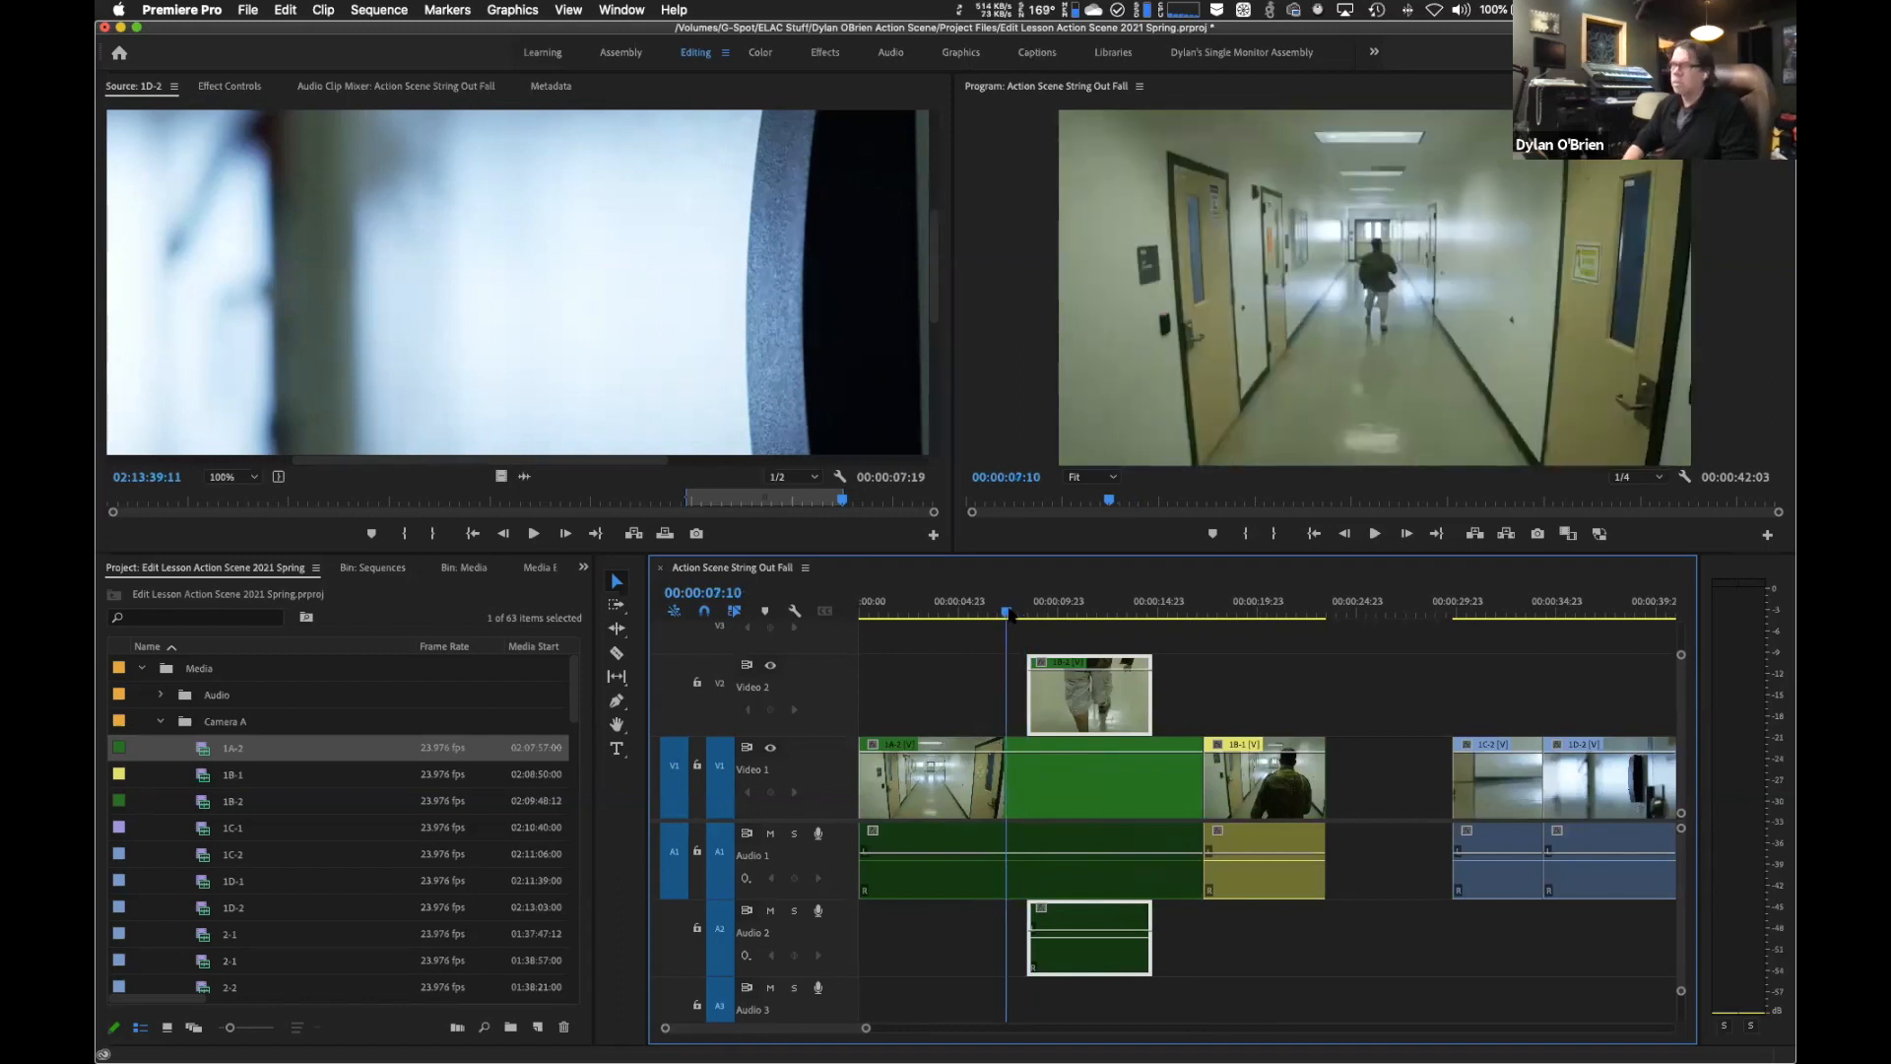
{"action": "key", "text": "Left"}
{"action": "key", "text": "Left"}
{"action": "key", "text": "Left"}
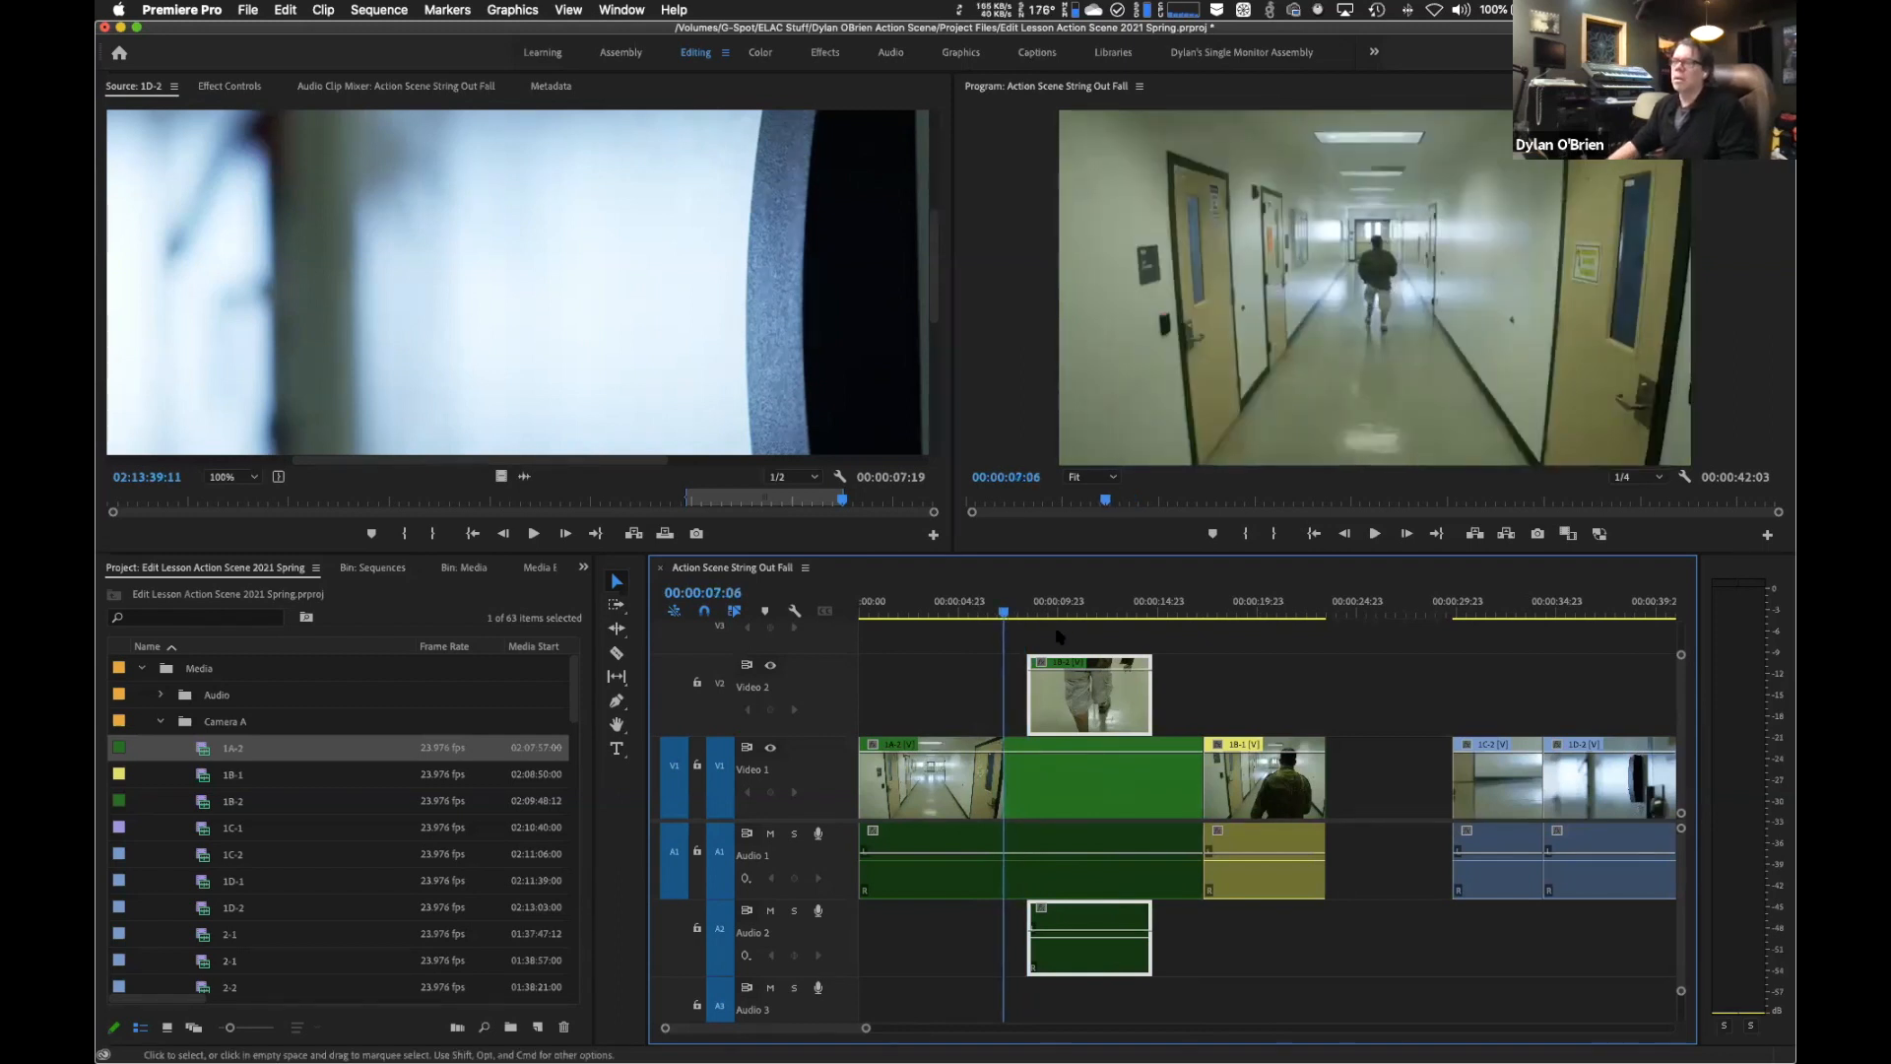
{"action": "left_click_drag", "start_coordinate": [871, 613], "coordinate": [921, 613]}
{"action": "key", "text": "space"}
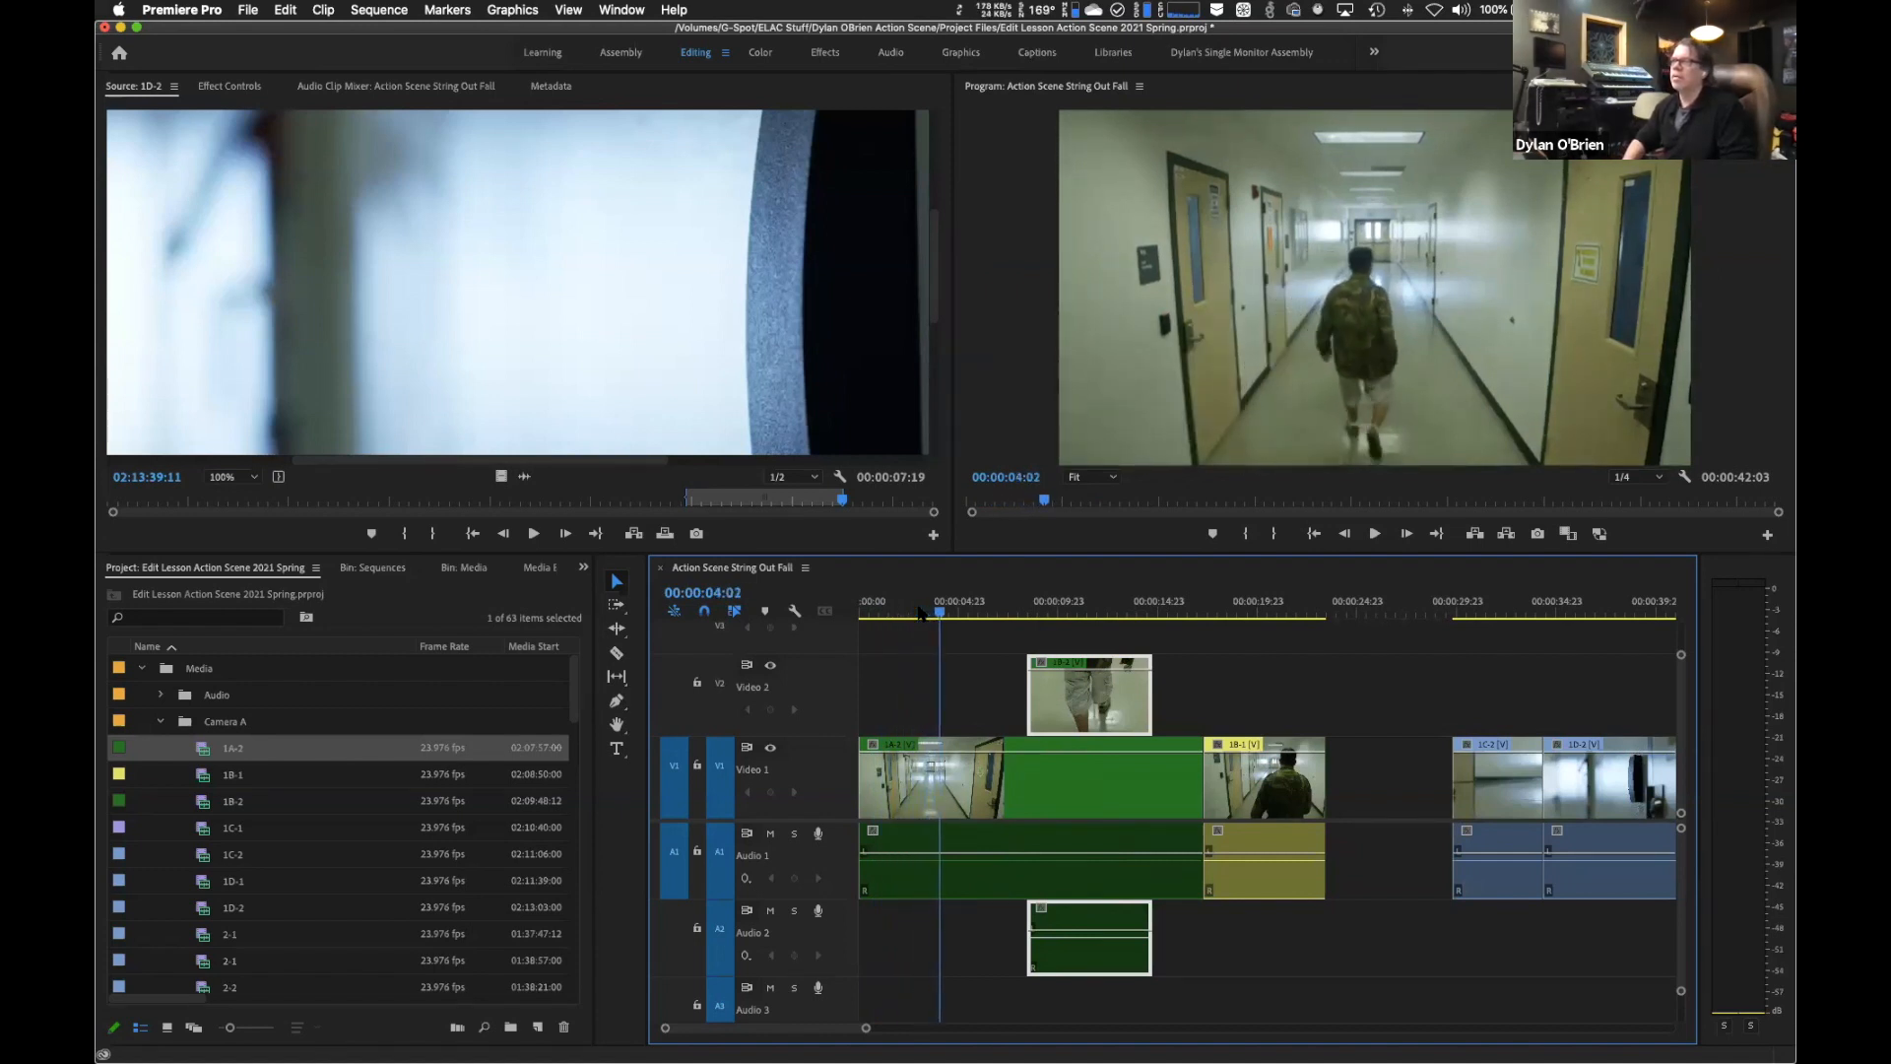
{"action": "key", "text": "j"}
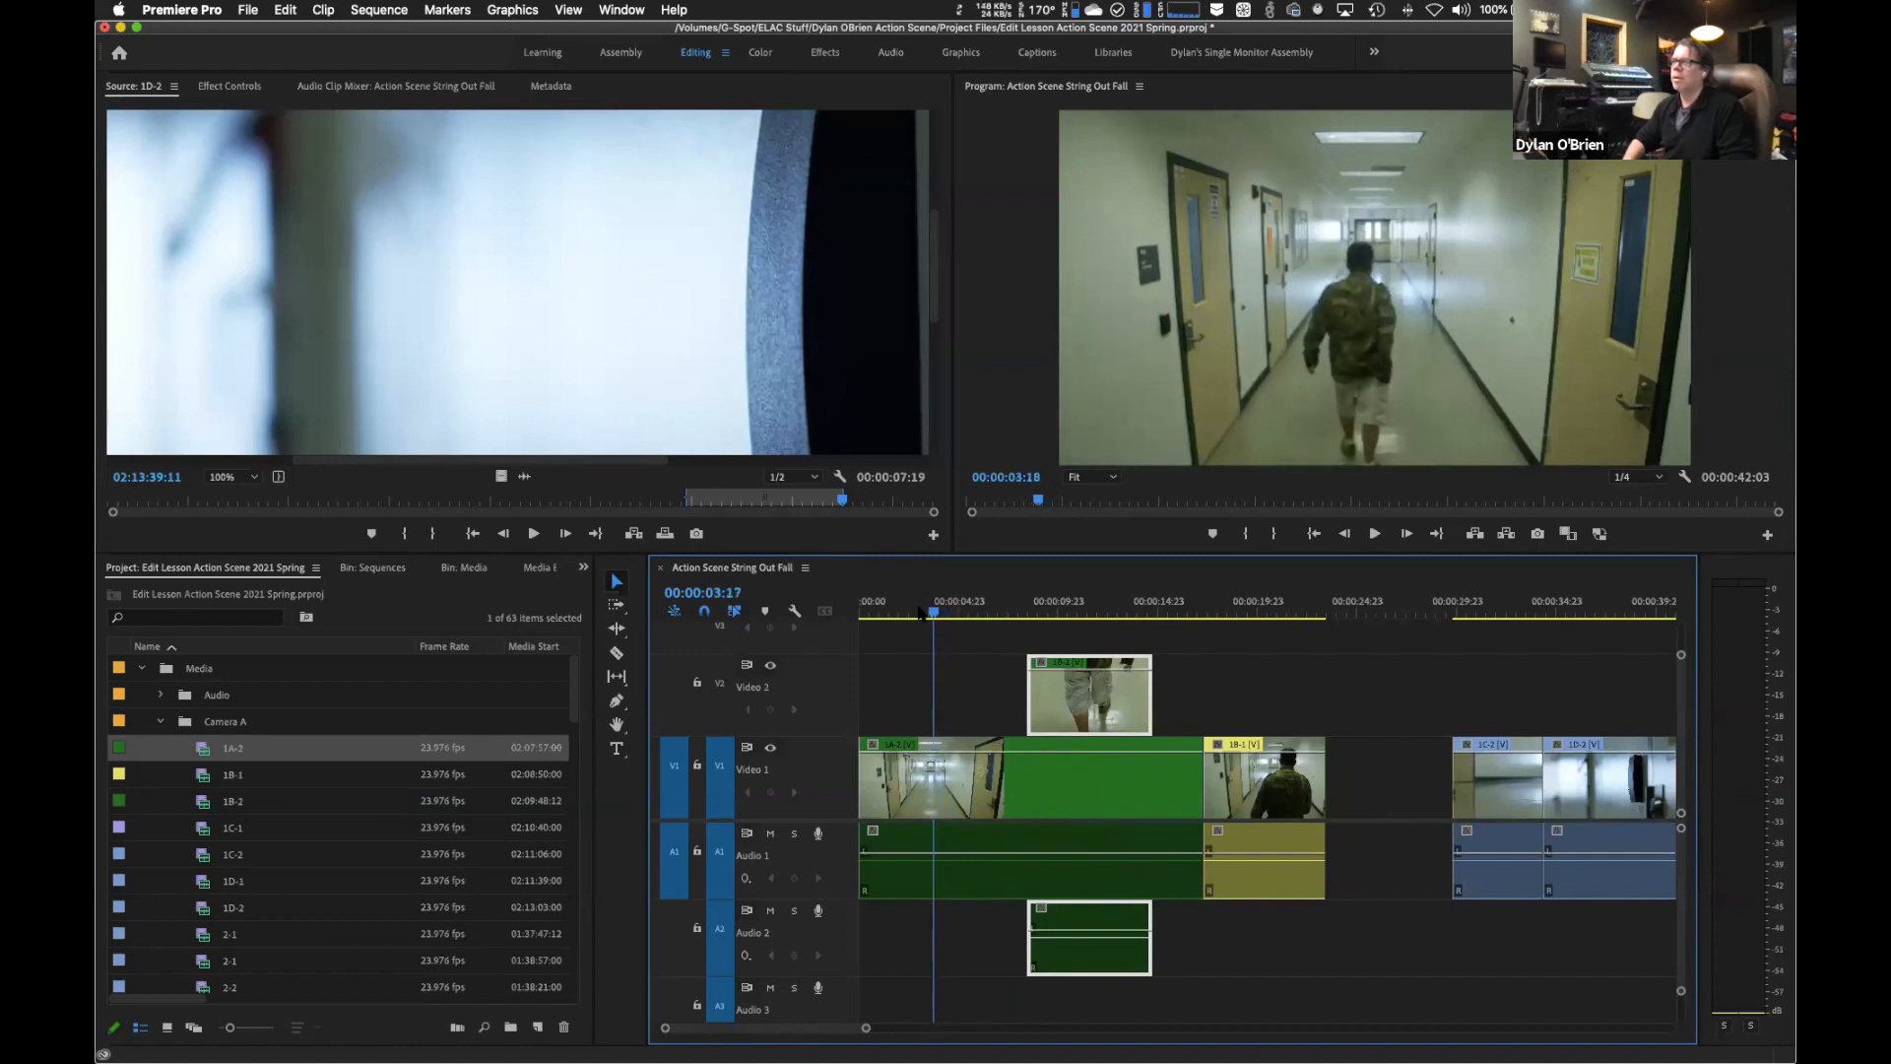
{"action": "key", "text": "l"}
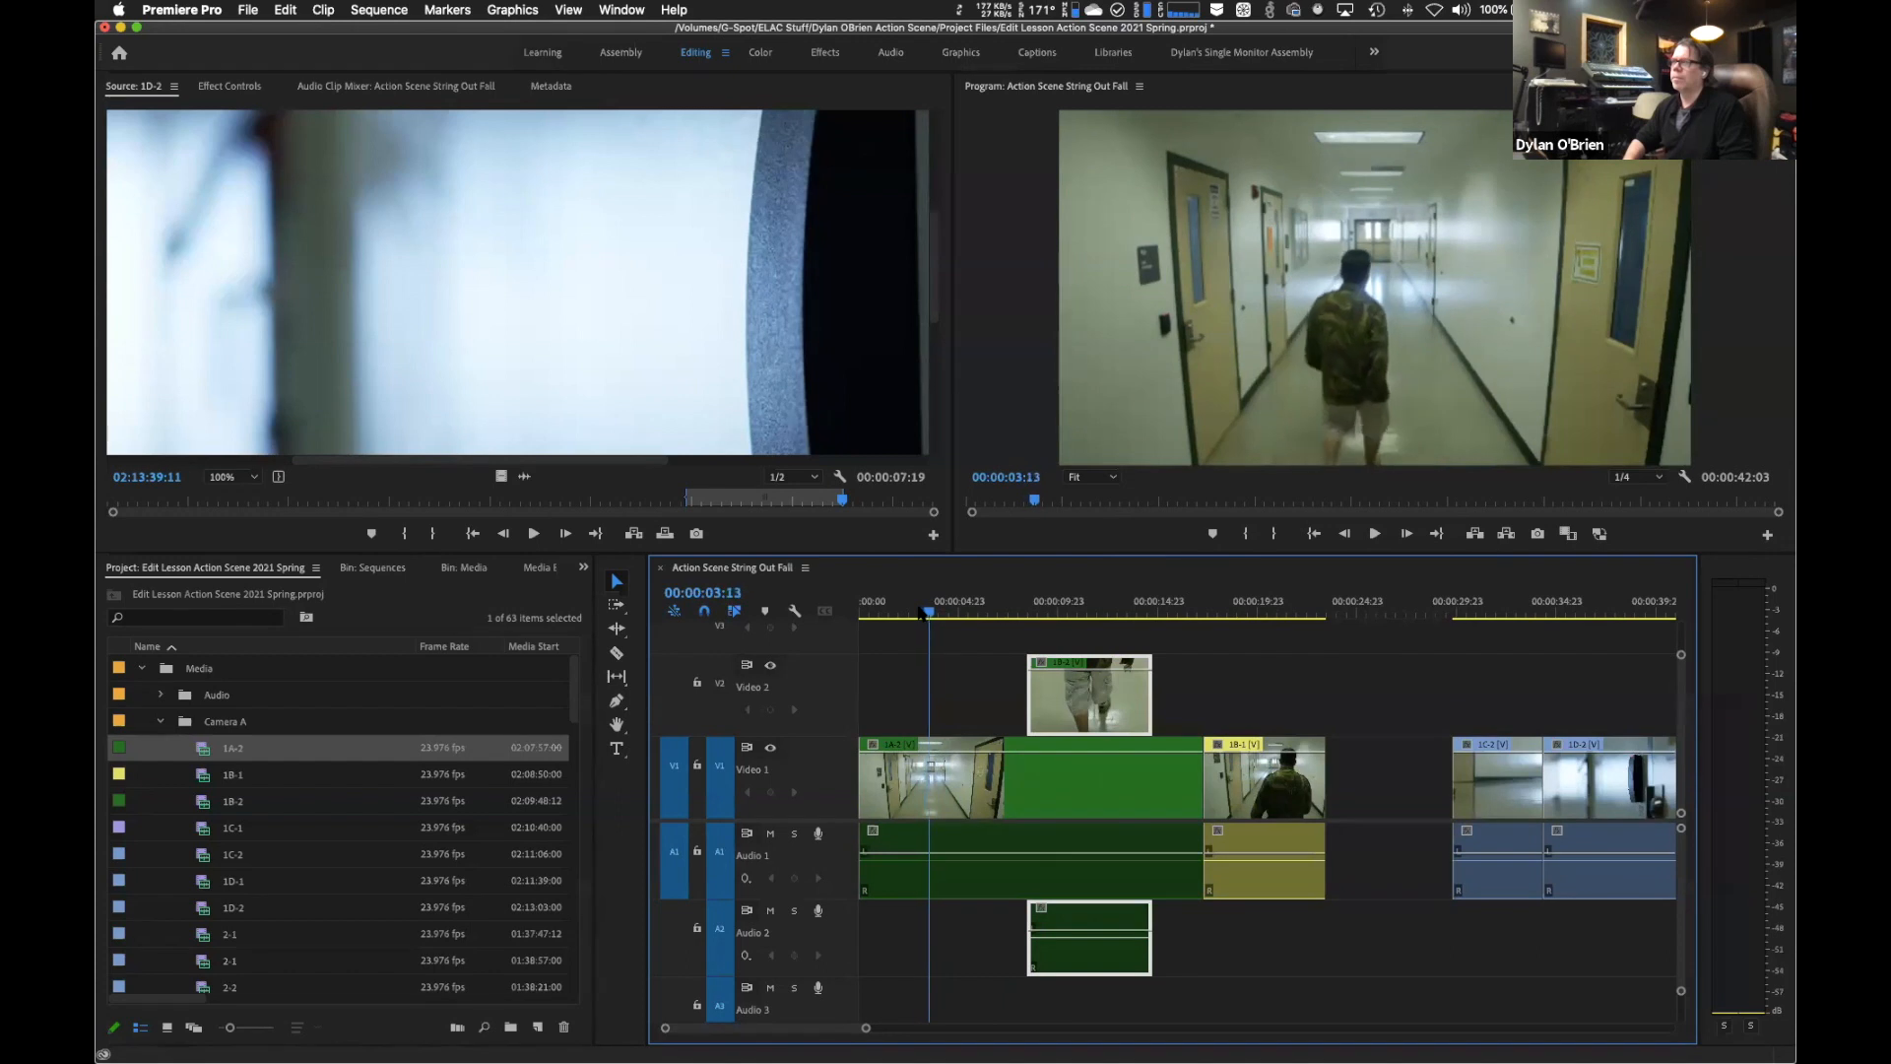
{"action": "key", "text": "j"}
{"action": "key", "text": "l"}
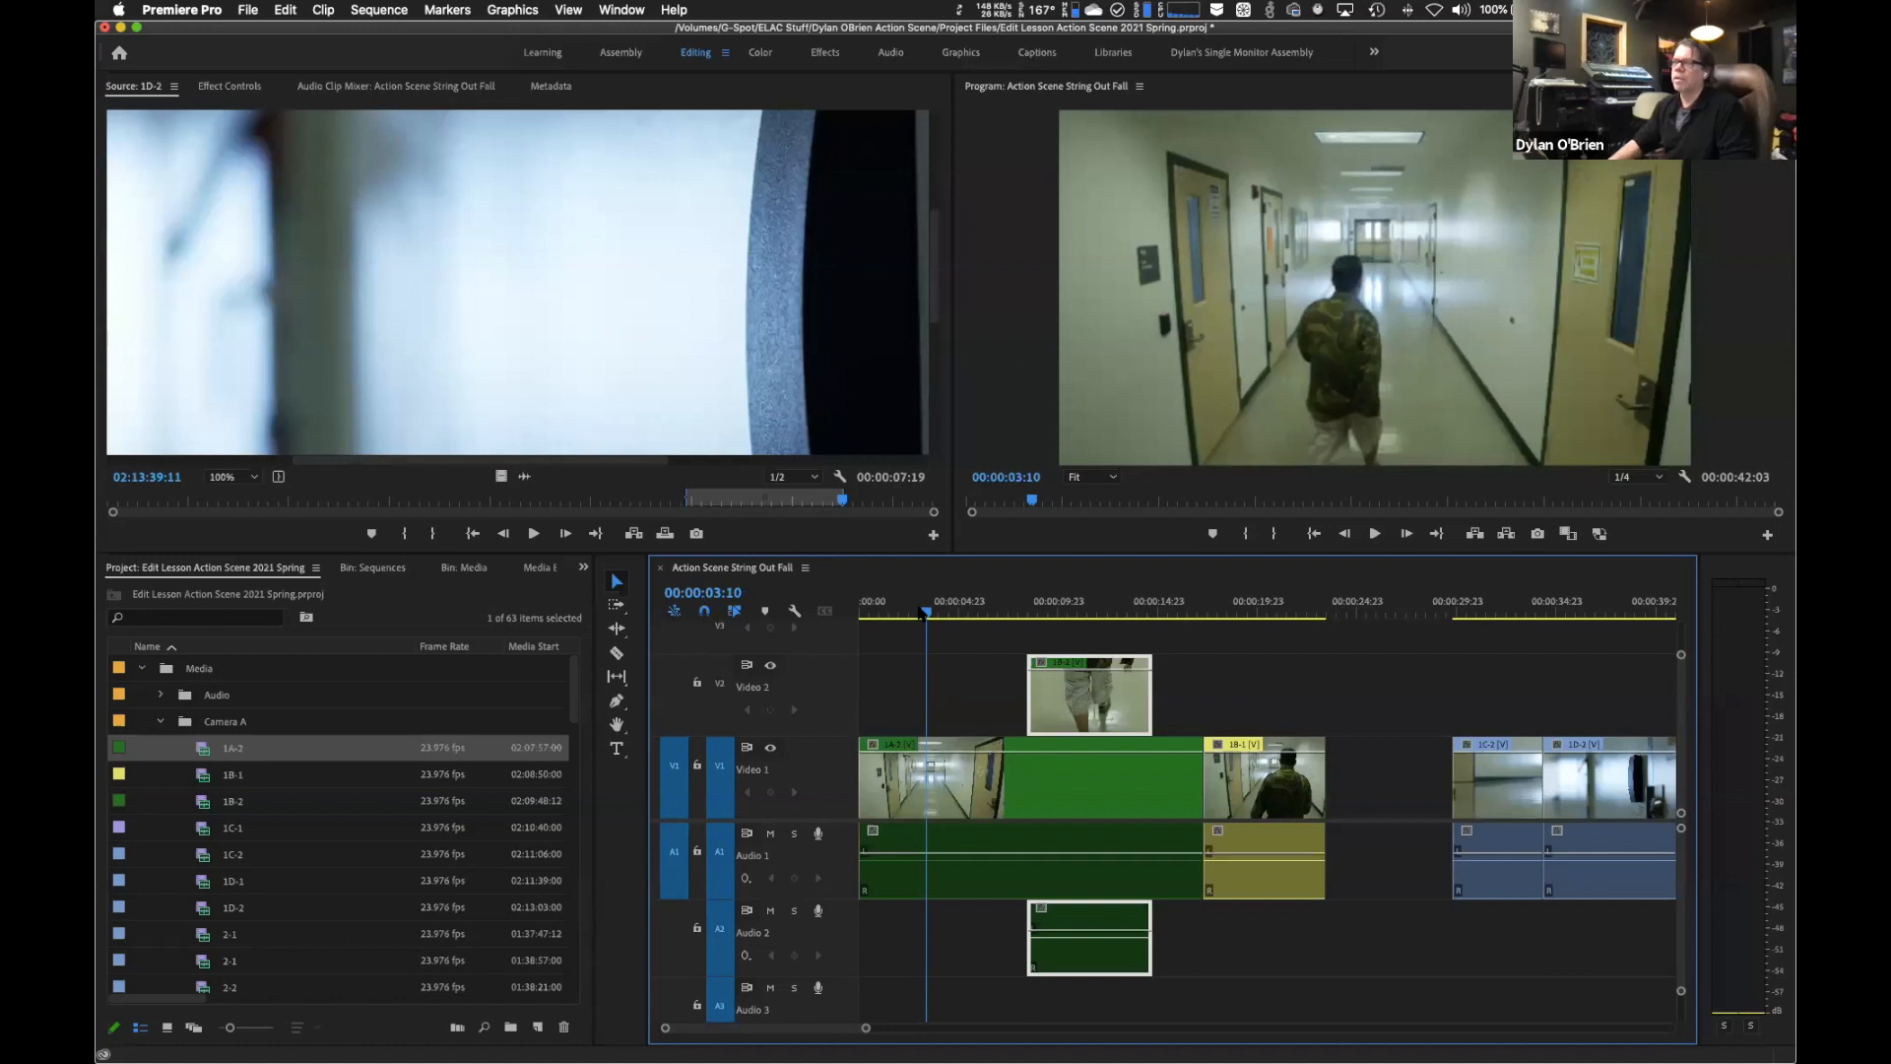
{"action": "left_click_drag", "start_coordinate": [1091, 699], "coordinate": [990, 697]}
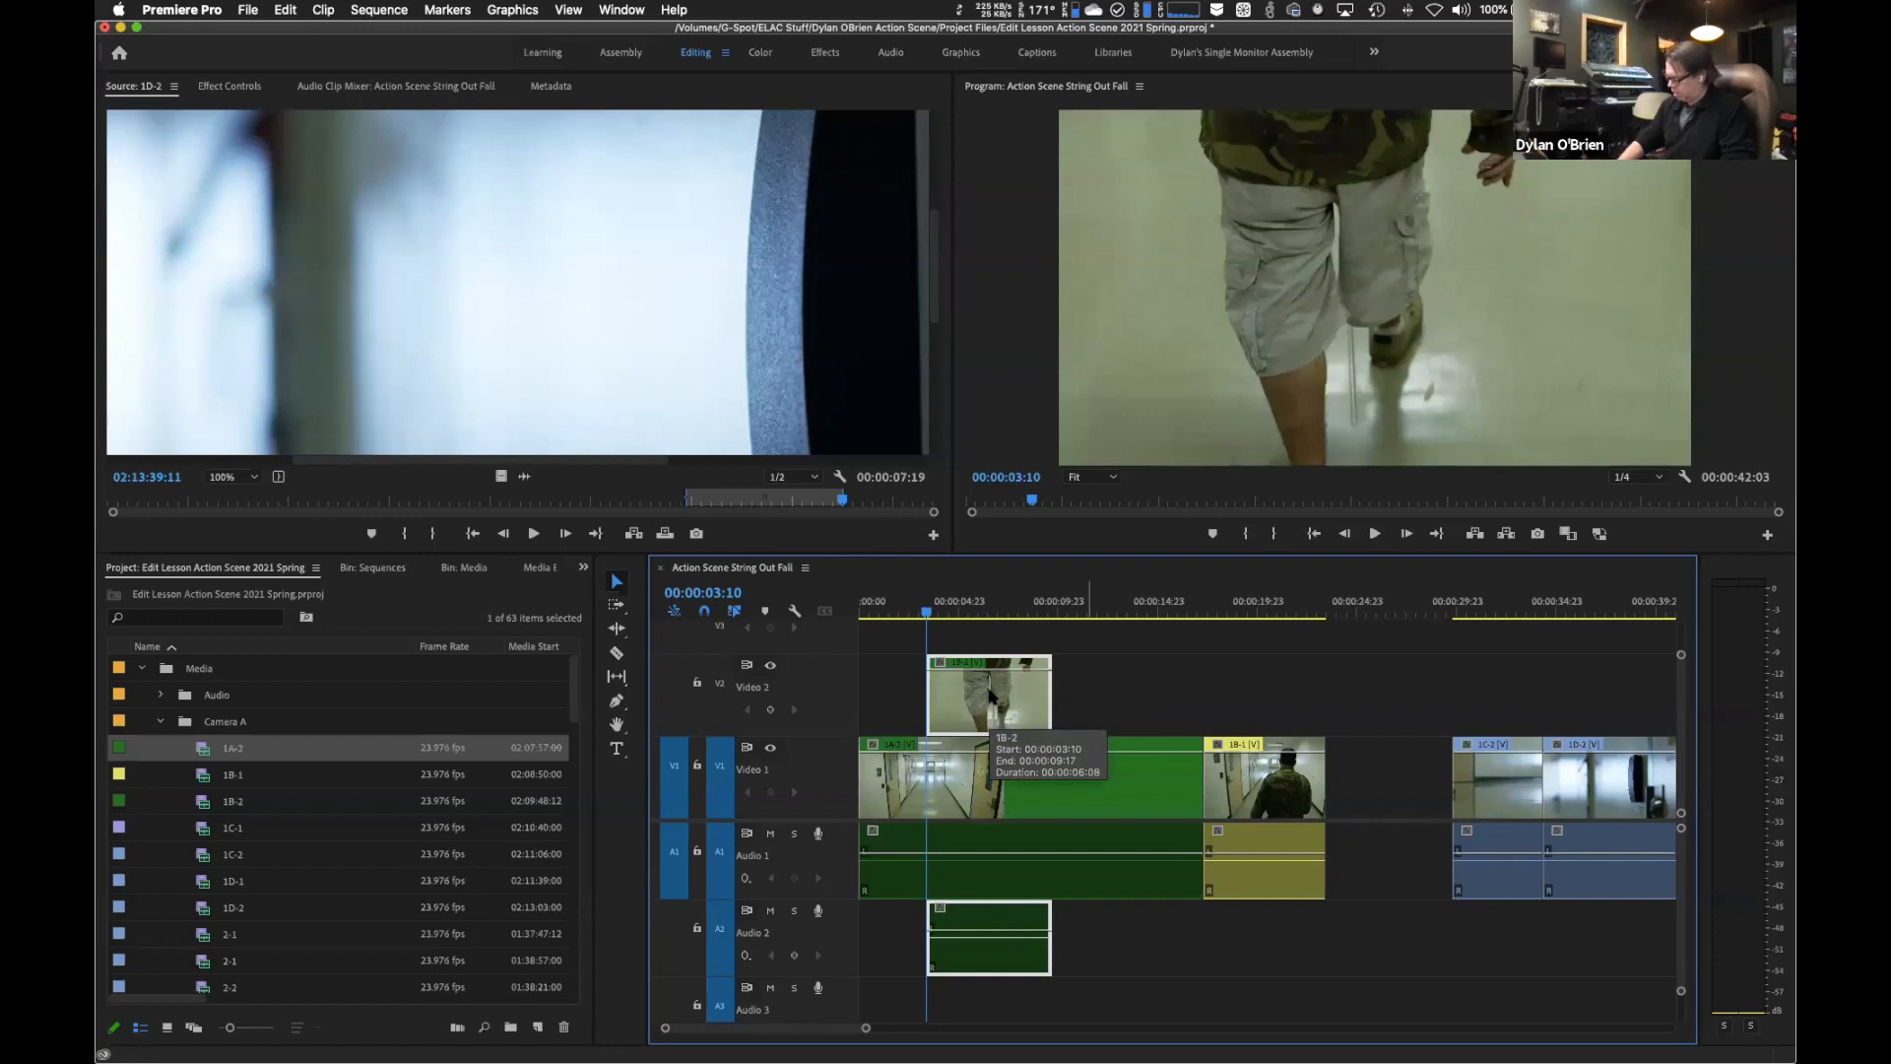
Play the sequence from the beginning and replay the cut into the 1B-2 clip to check how the walking action matches.
{"action": "key", "text": "Home"}
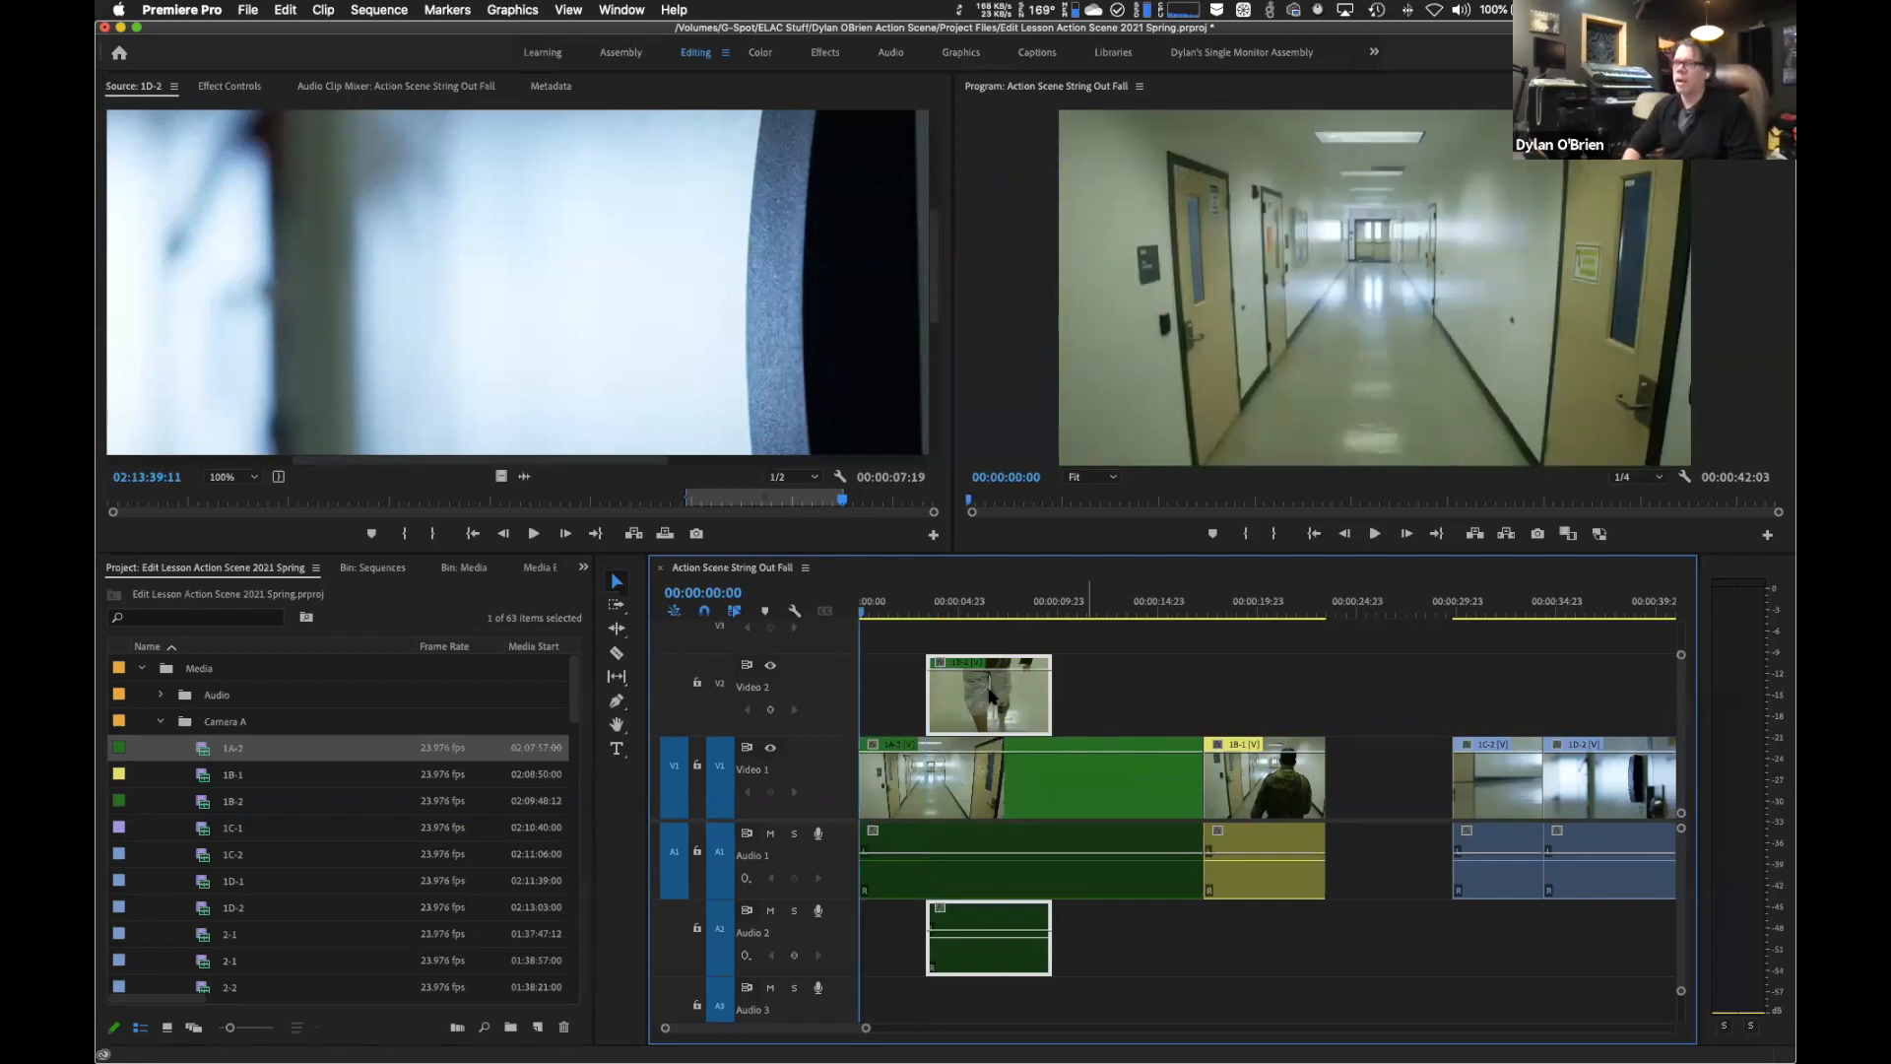
{"action": "key", "text": "space"}
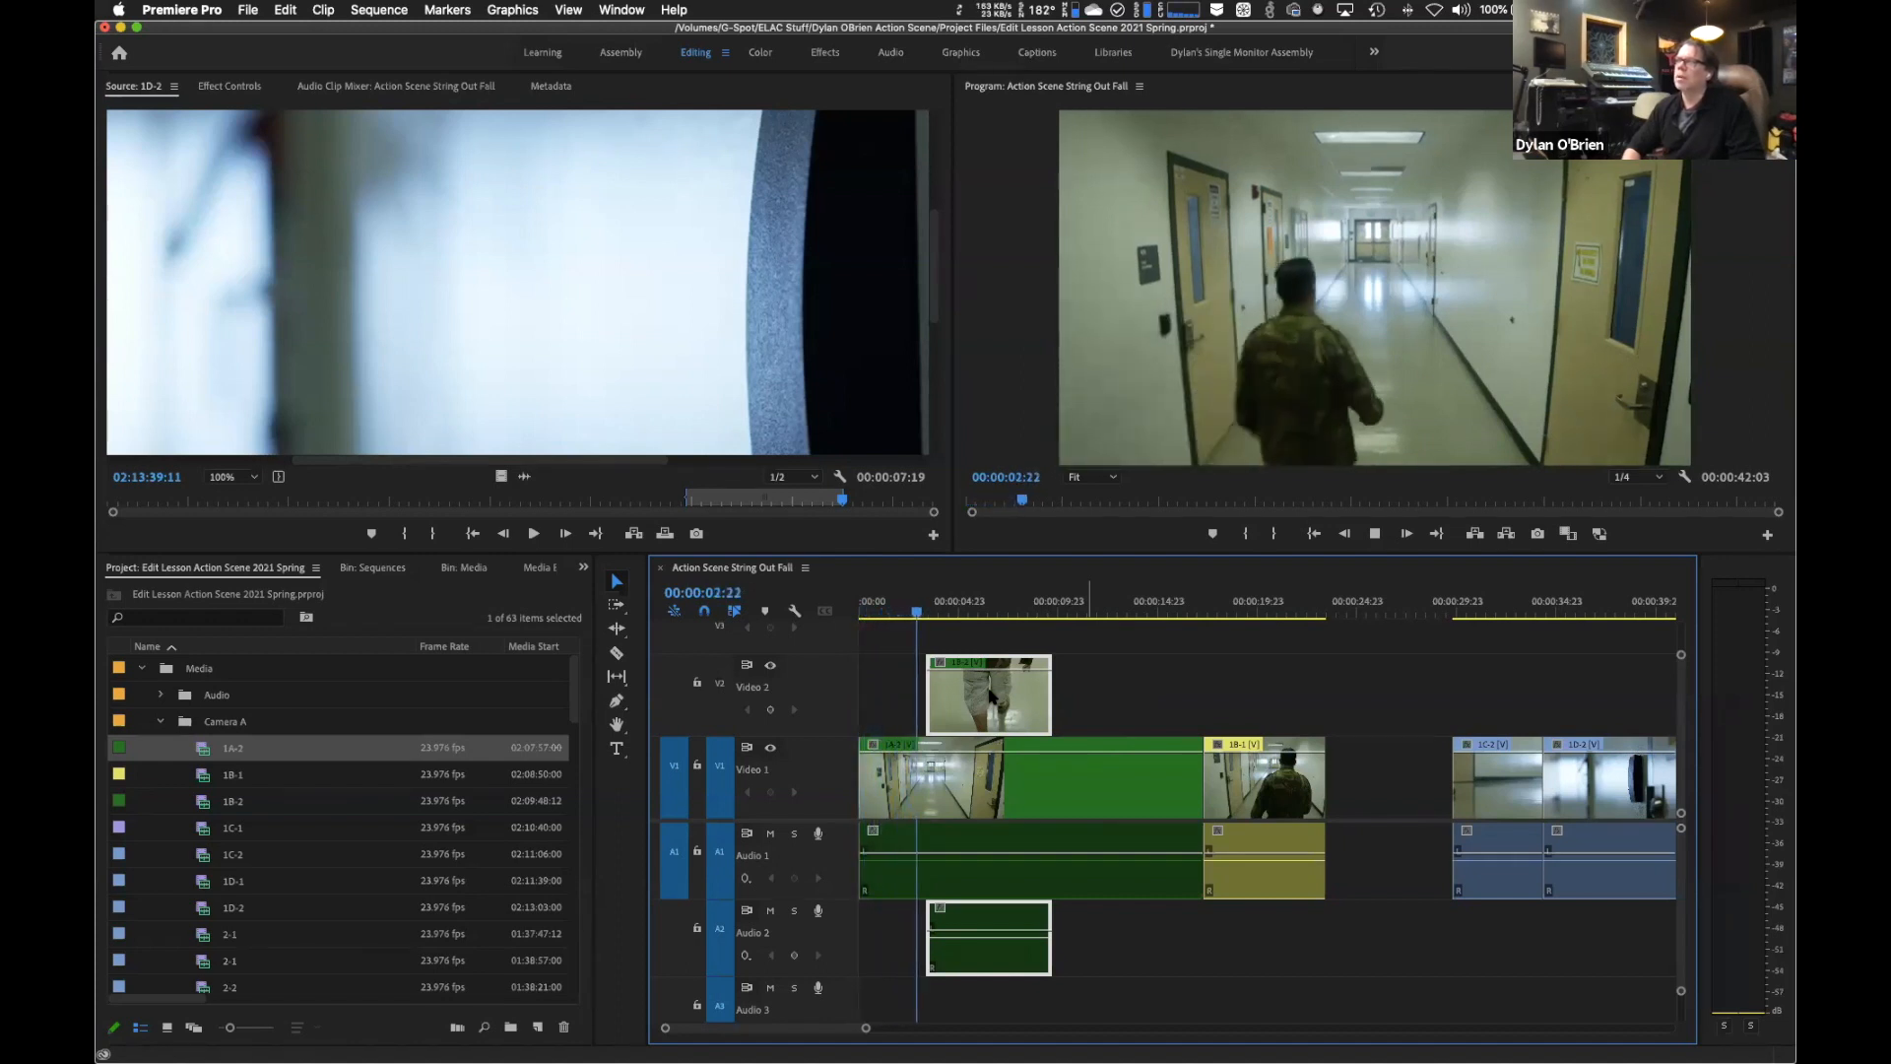
{"action": "key", "text": "space"}
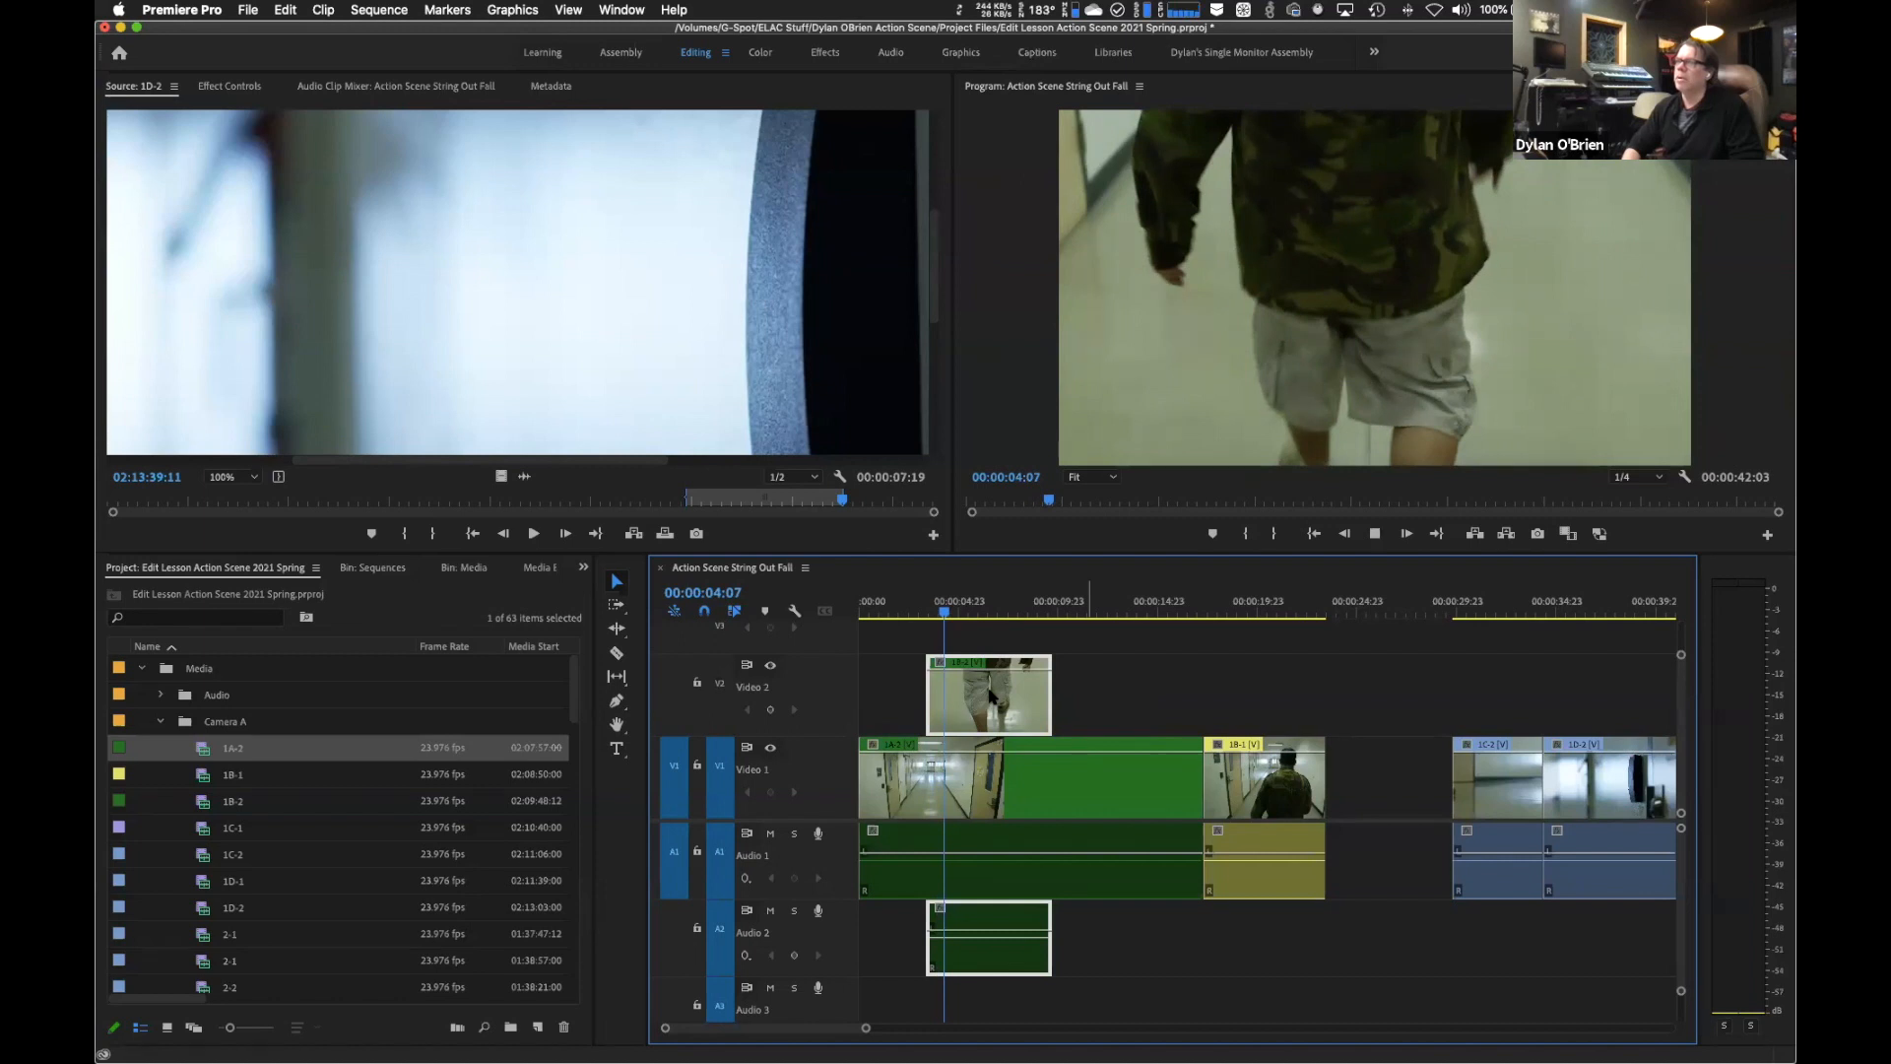
{"action": "key", "text": "l"}
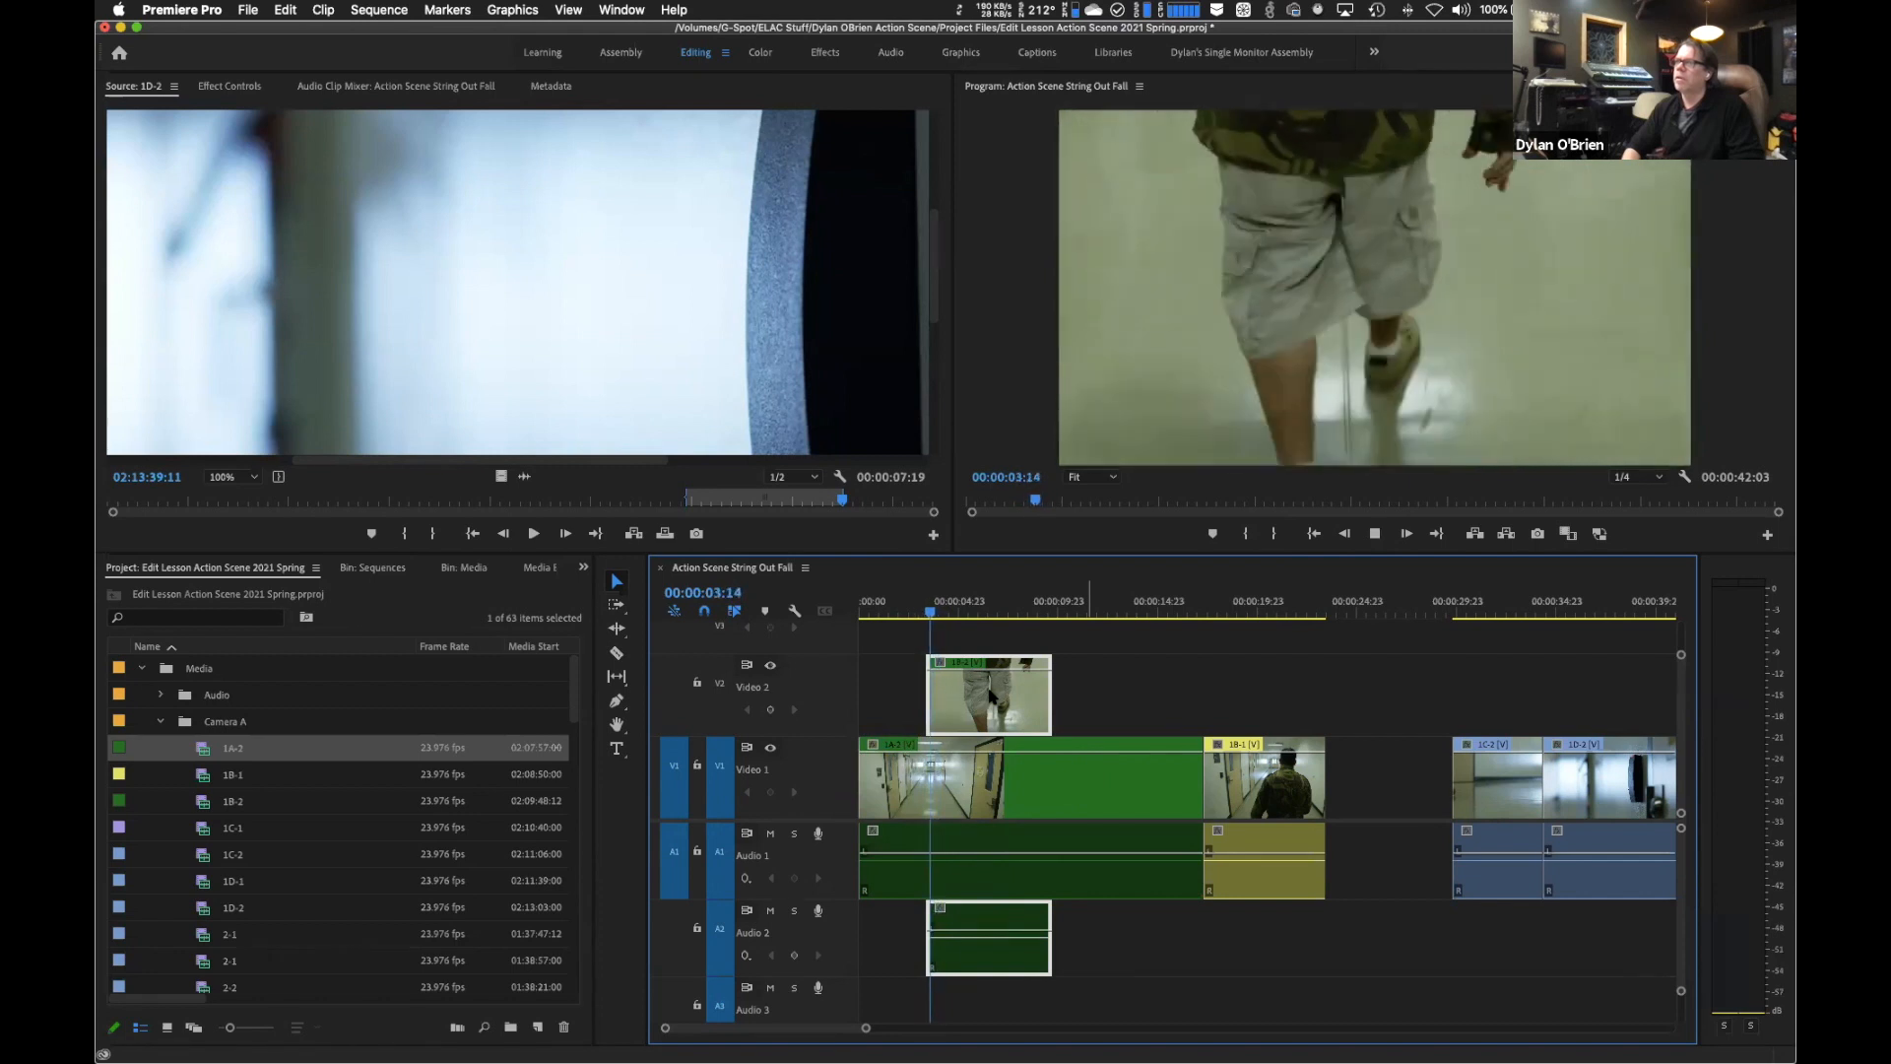
{"action": "key", "text": "j"}
{"action": "key", "text": "k"}
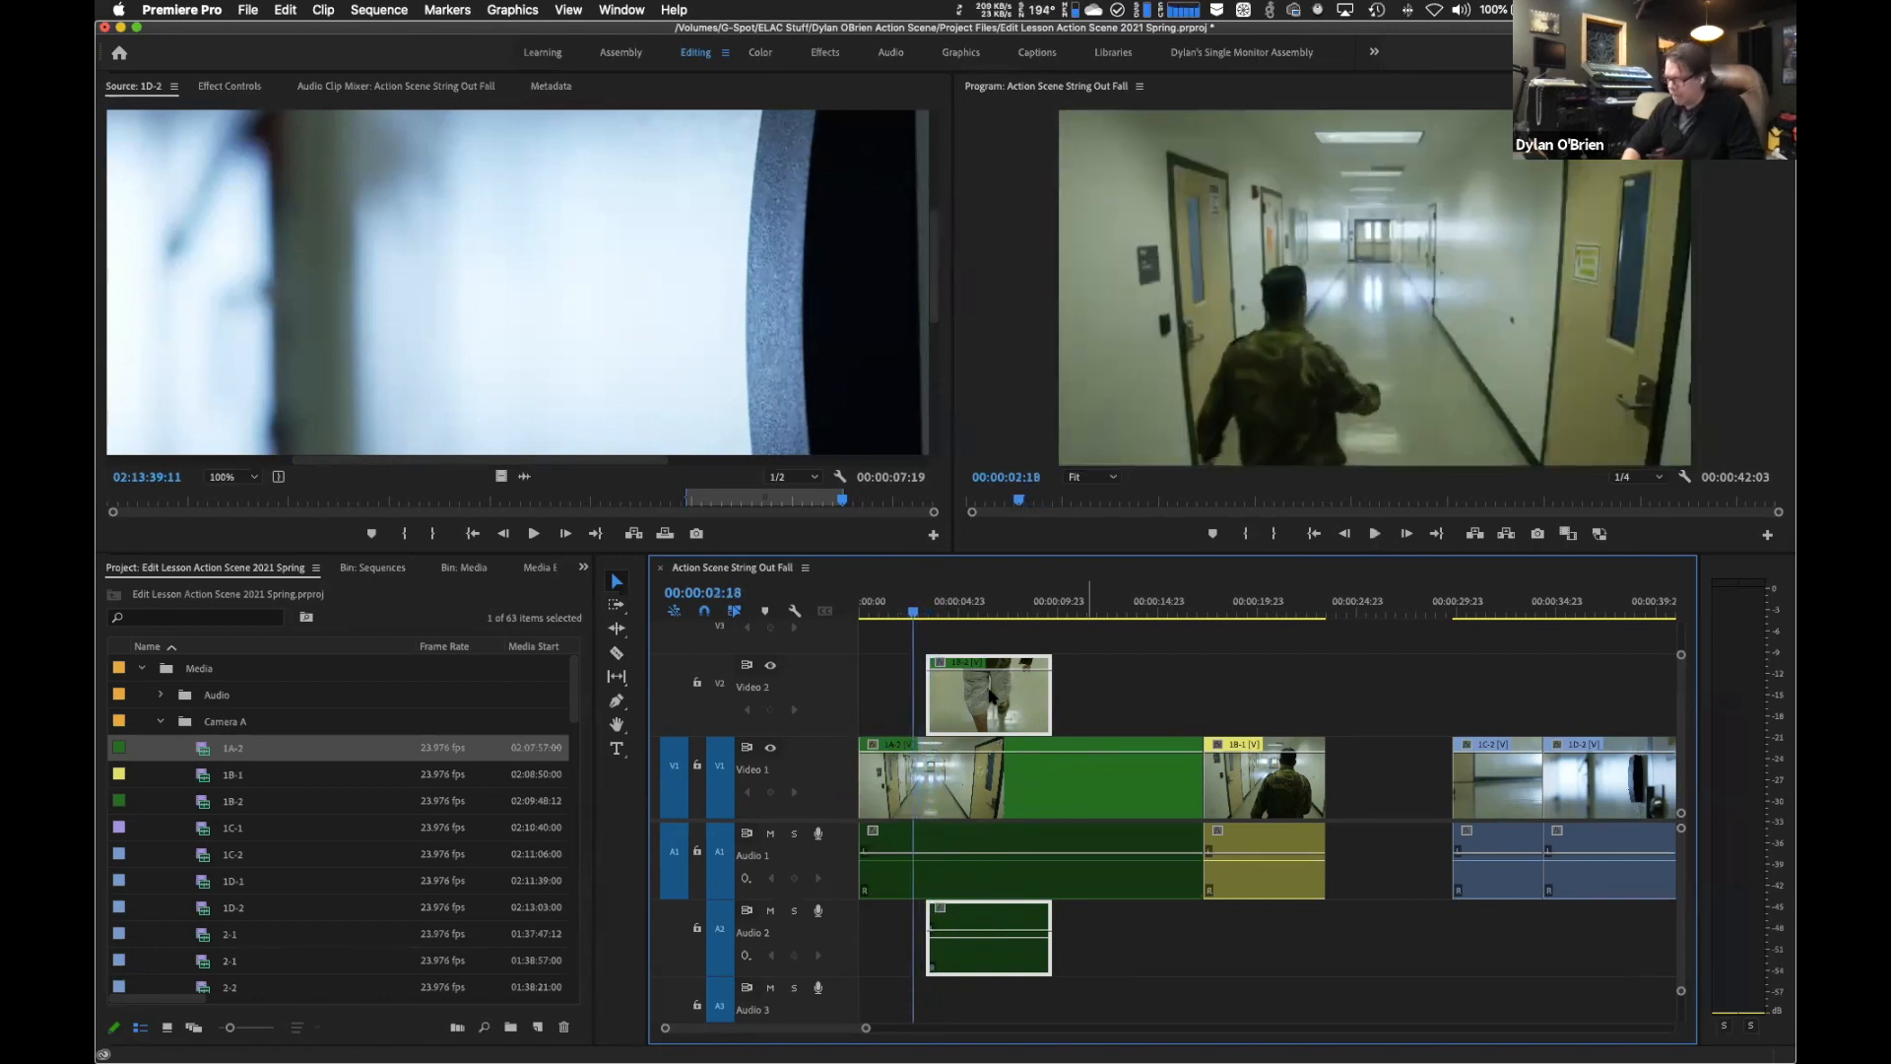
{"action": "key", "text": "l"}
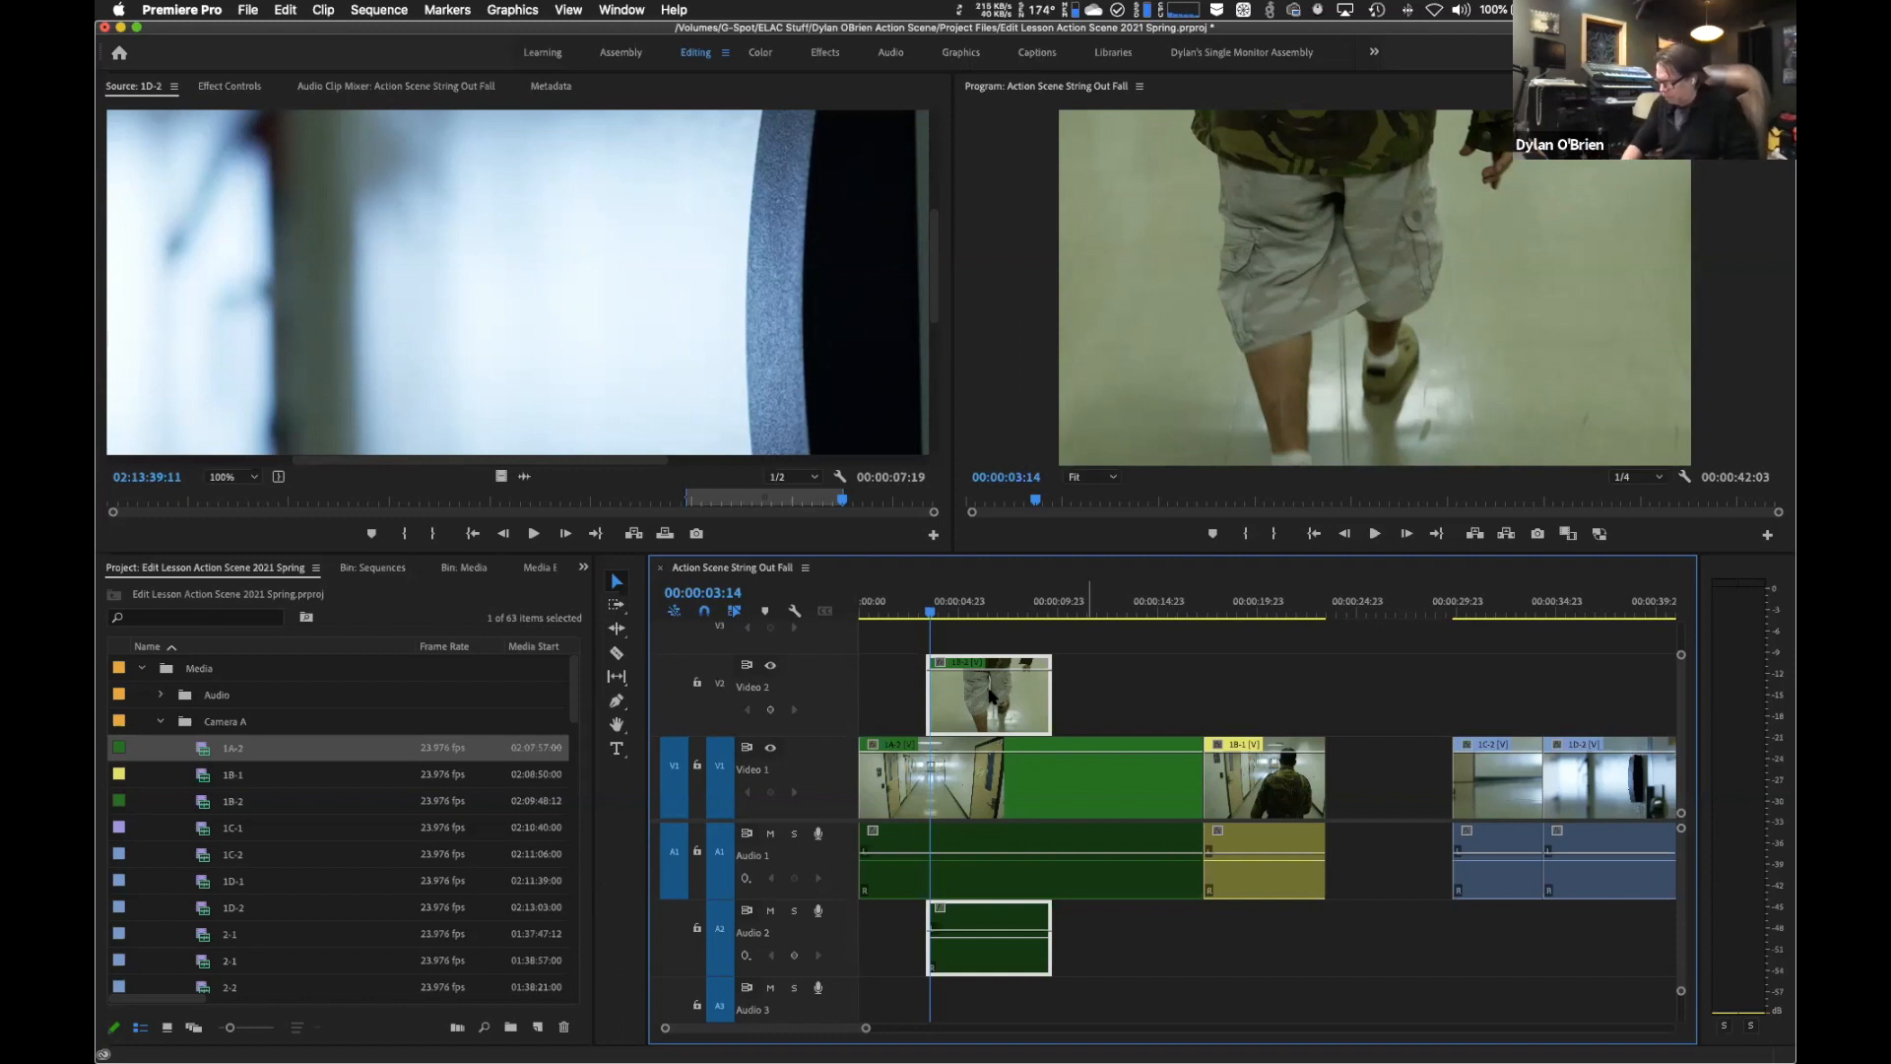
Compare the frames around the cut and move the 1B-2 clip two frames earlier to start at 00:00:03:08.
{"action": "key", "text": "="}
{"action": "key", "text": "="}
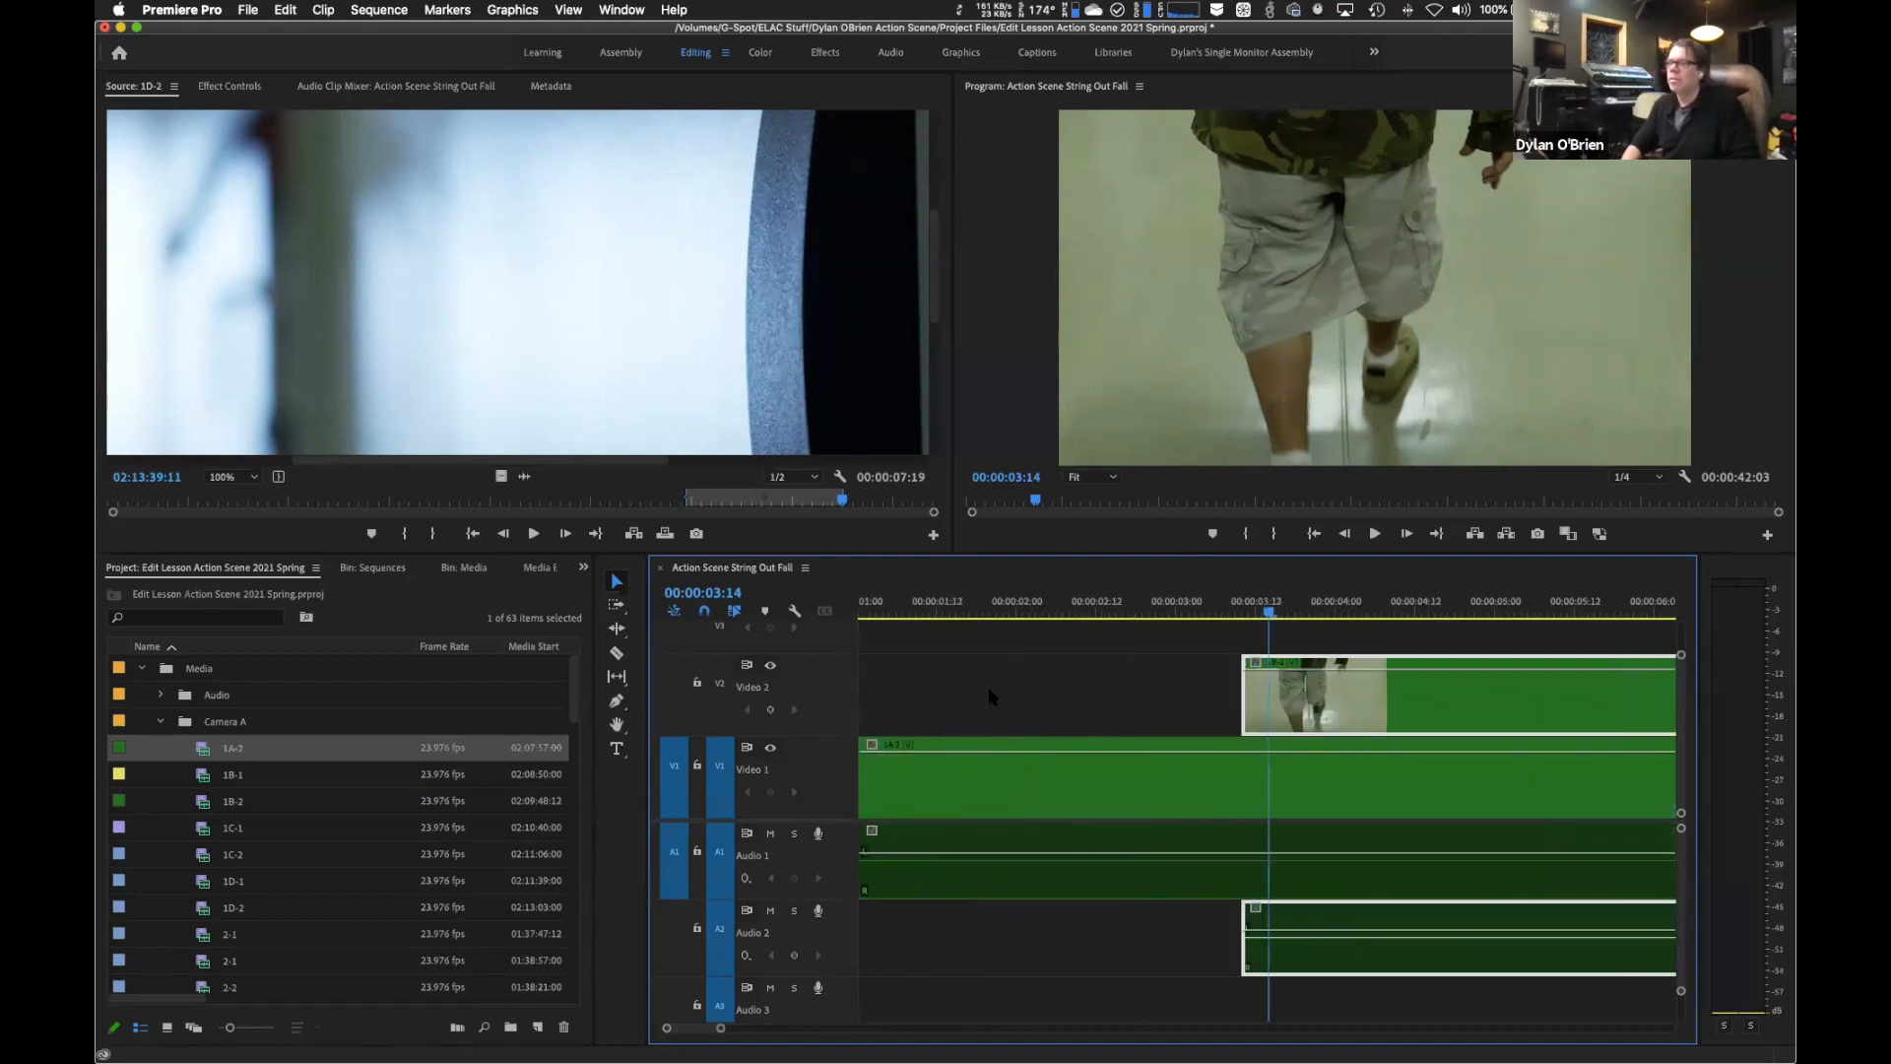
{"action": "key", "text": "Left"}
{"action": "key", "text": "Left"}
{"action": "key", "text": "Left"}
{"action": "key", "text": "Left"}
{"action": "key", "text": "Left"}
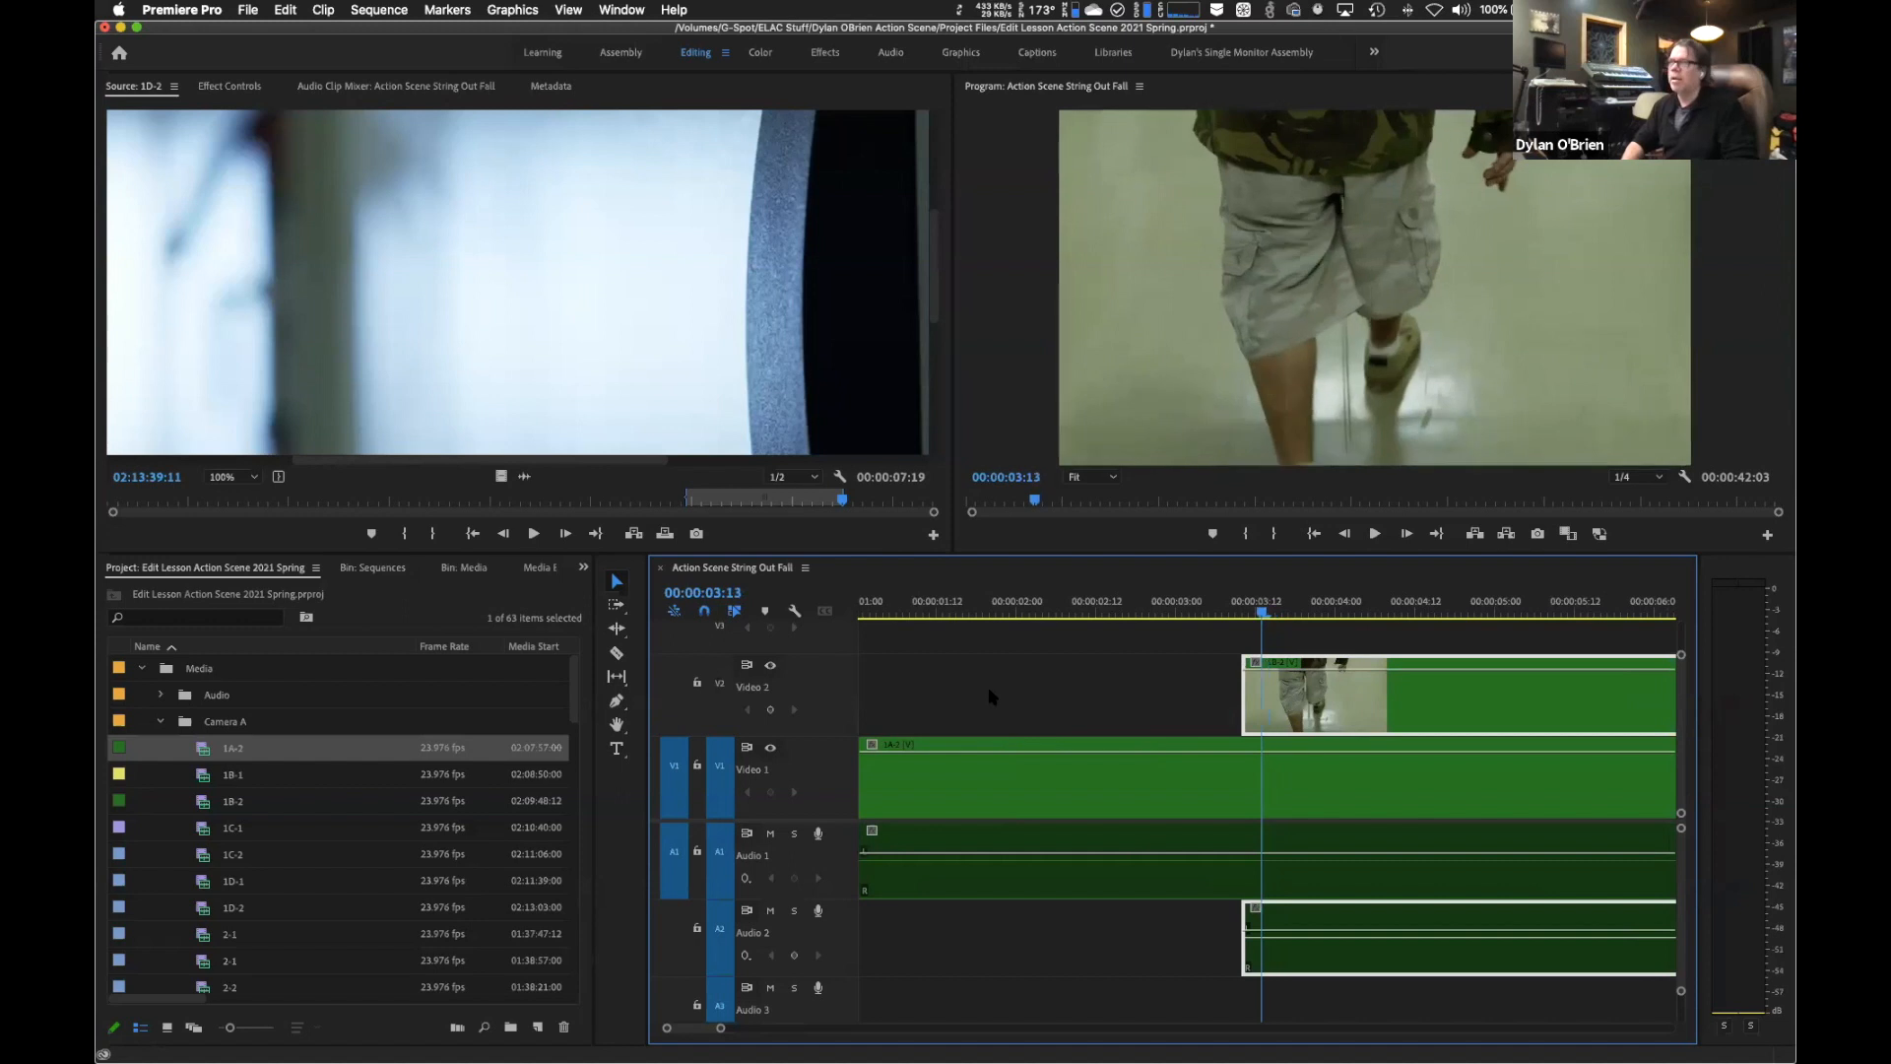
{"action": "key", "text": "Right"}
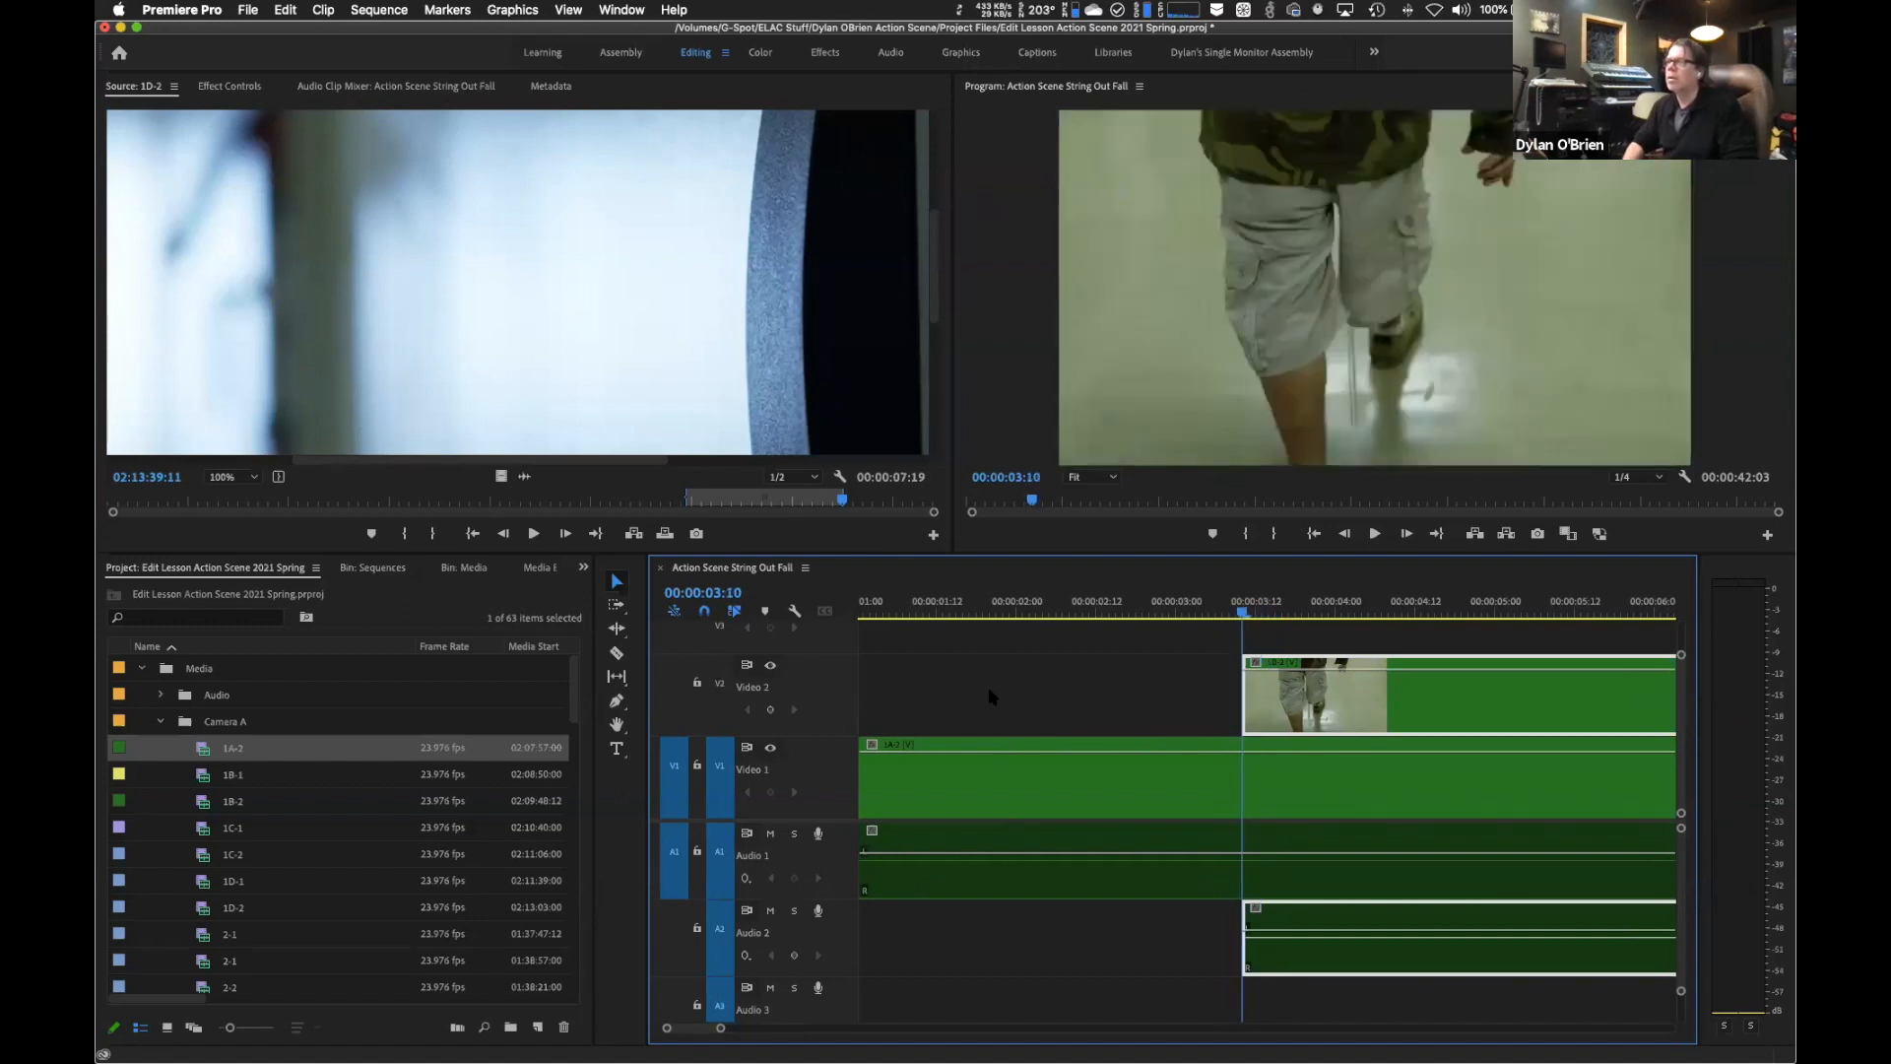
{"action": "key", "text": "Left"}
{"action": "key", "text": "Right"}
{"action": "key", "text": "Left"}
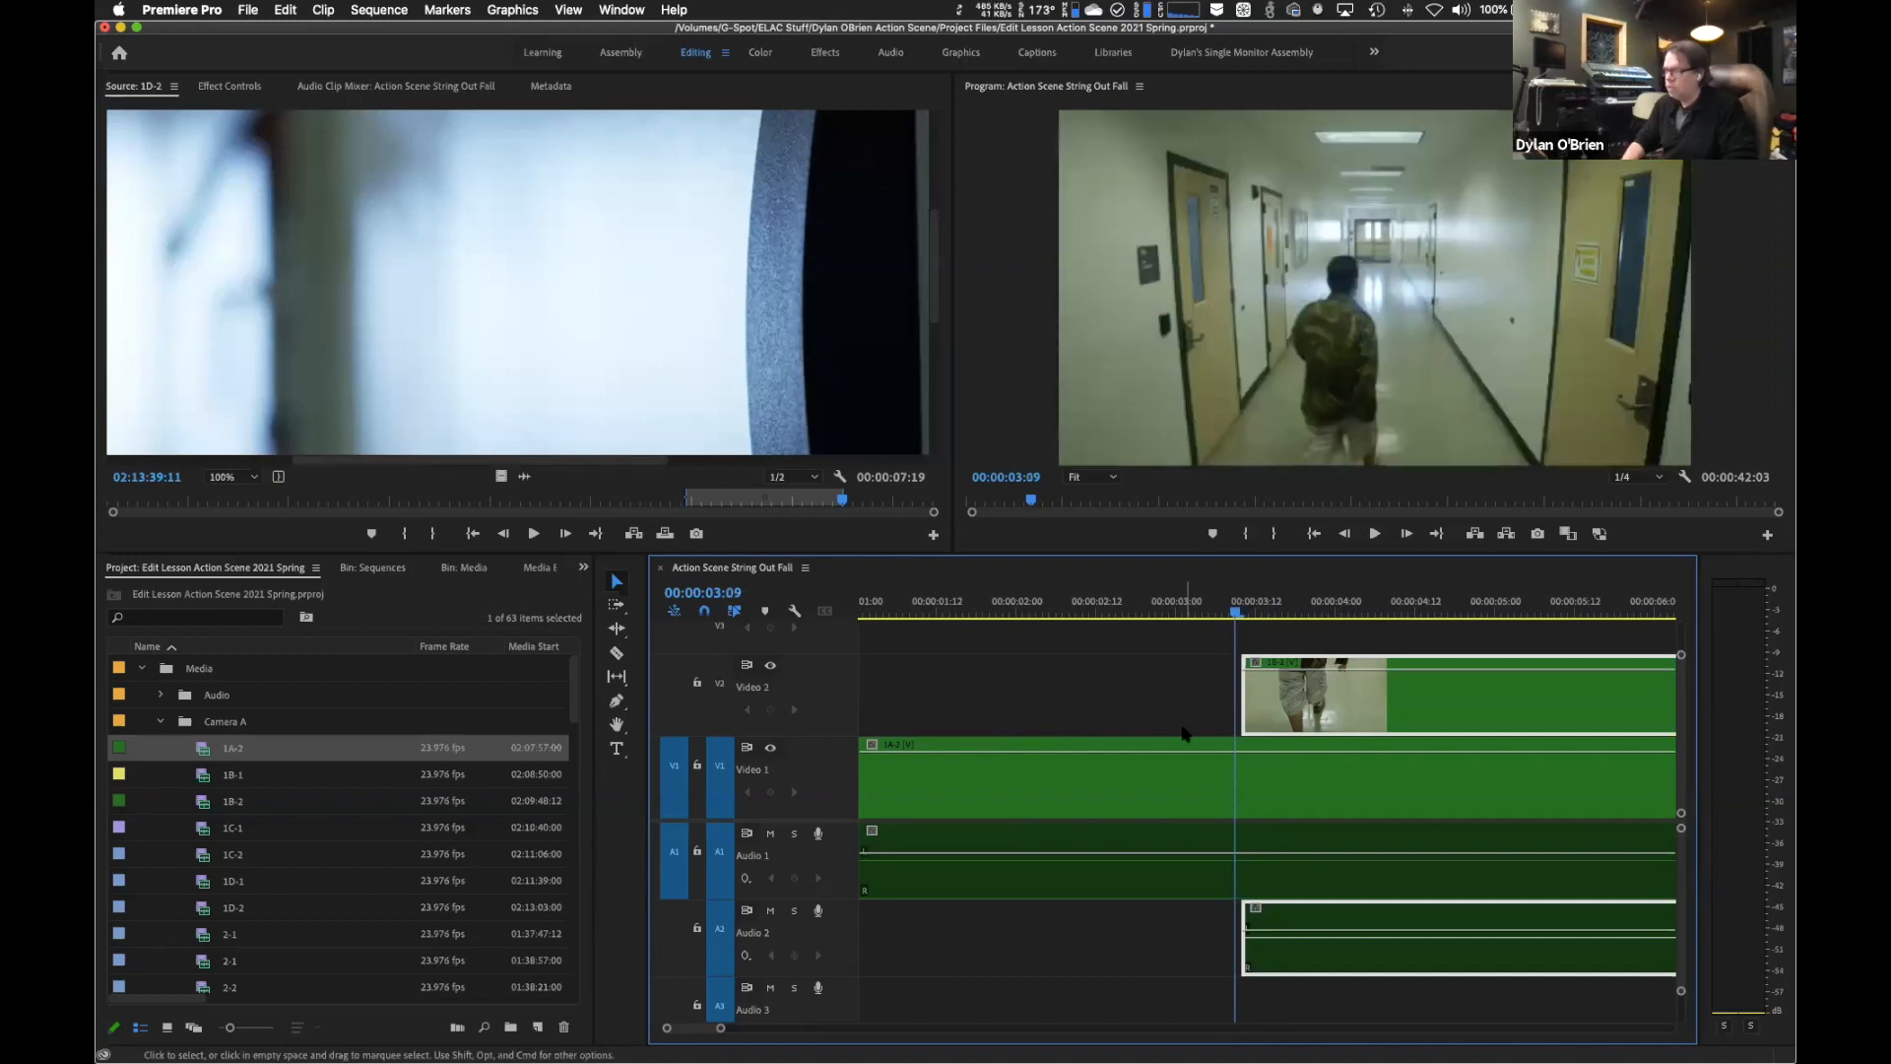
{"action": "key", "text": "Left"}
{"action": "left_click_drag", "start_coordinate": [1302, 696], "coordinate": [1290, 697]}
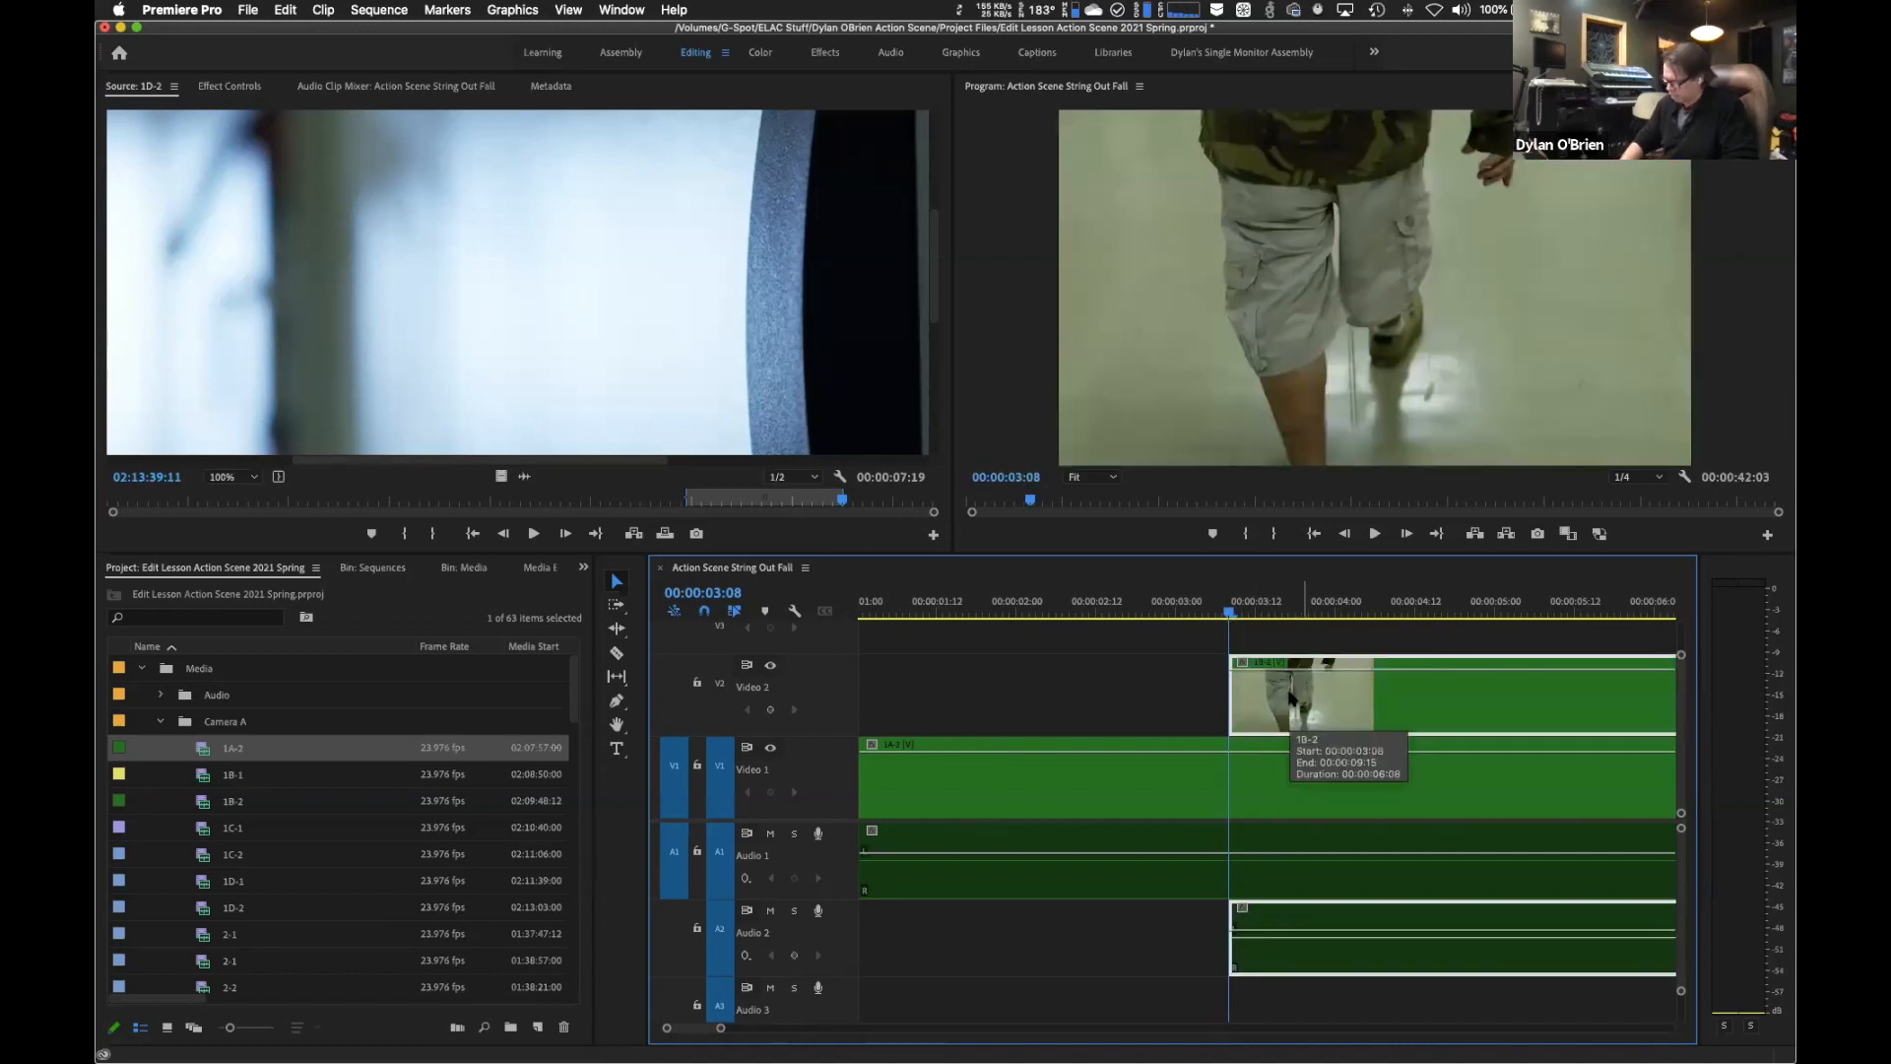
Play the opening again and replay the adjusted cut at 00:00:03:08 to check the match on action.
{"action": "key", "text": "Home"}
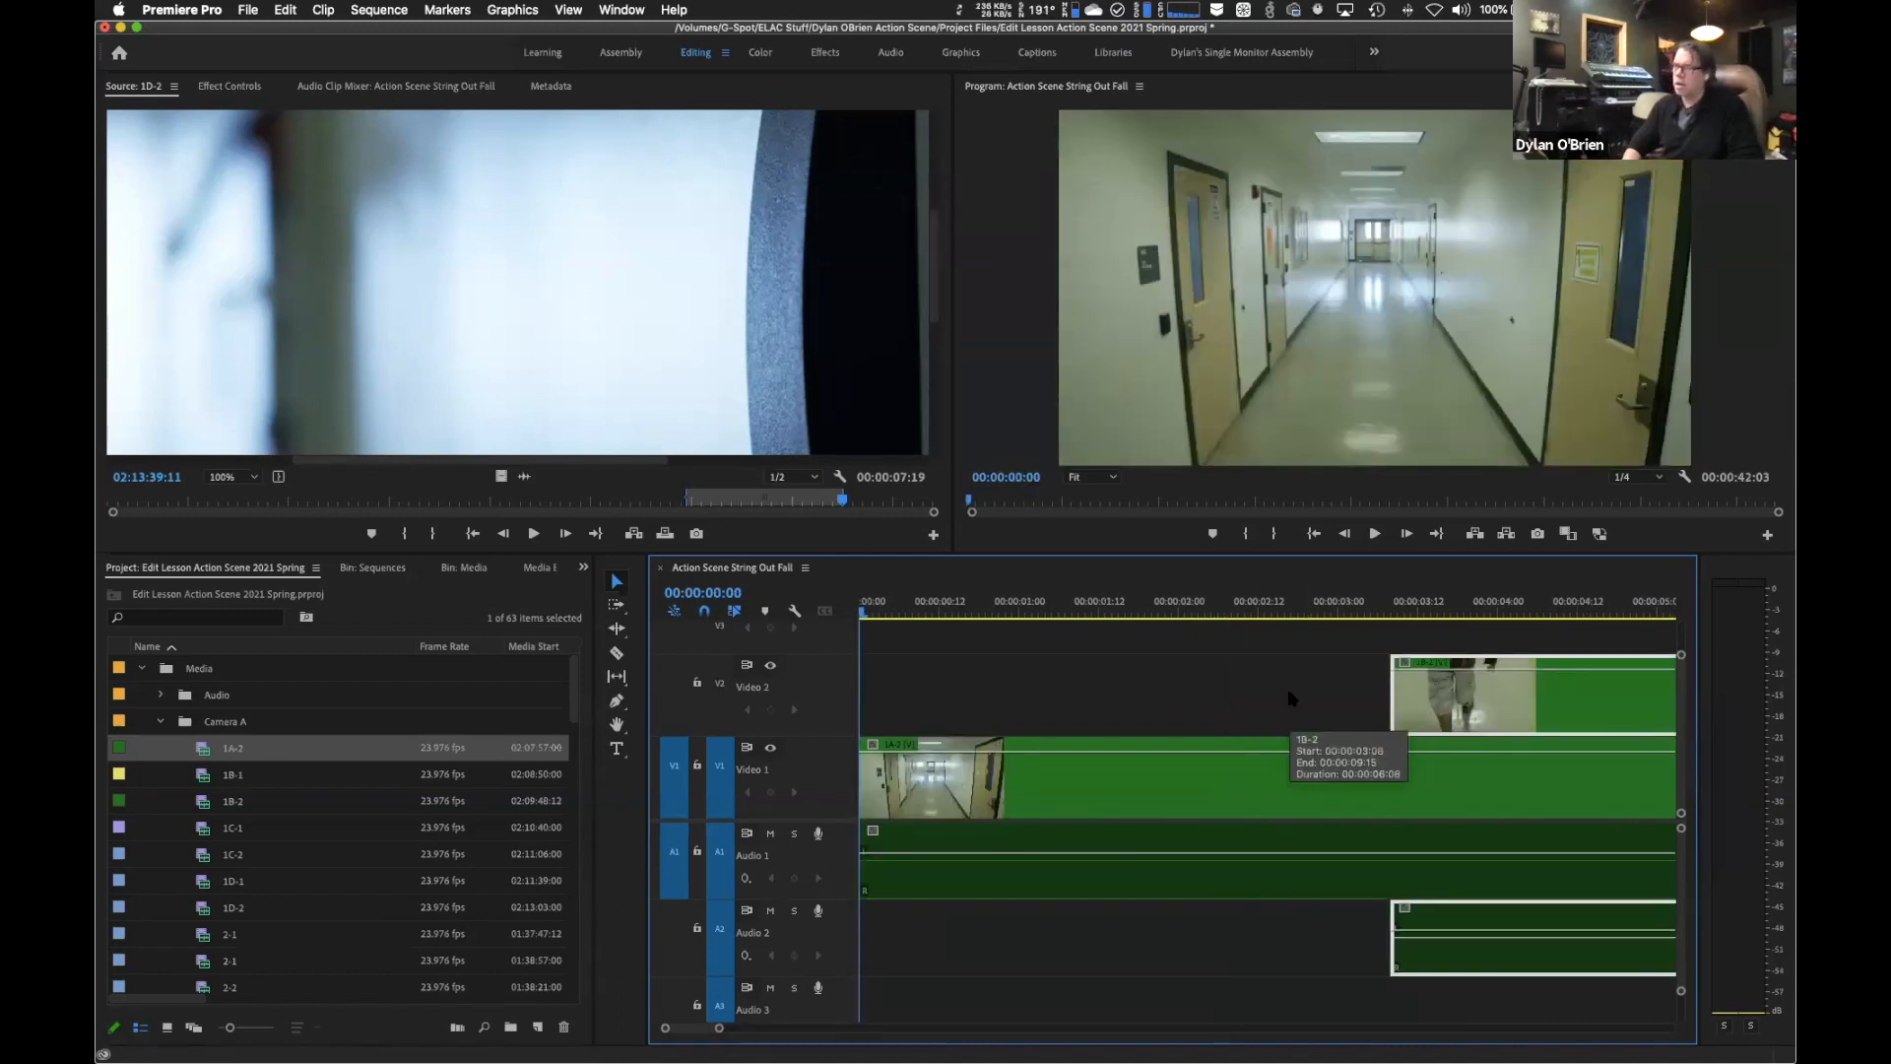
{"action": "key", "text": "space"}
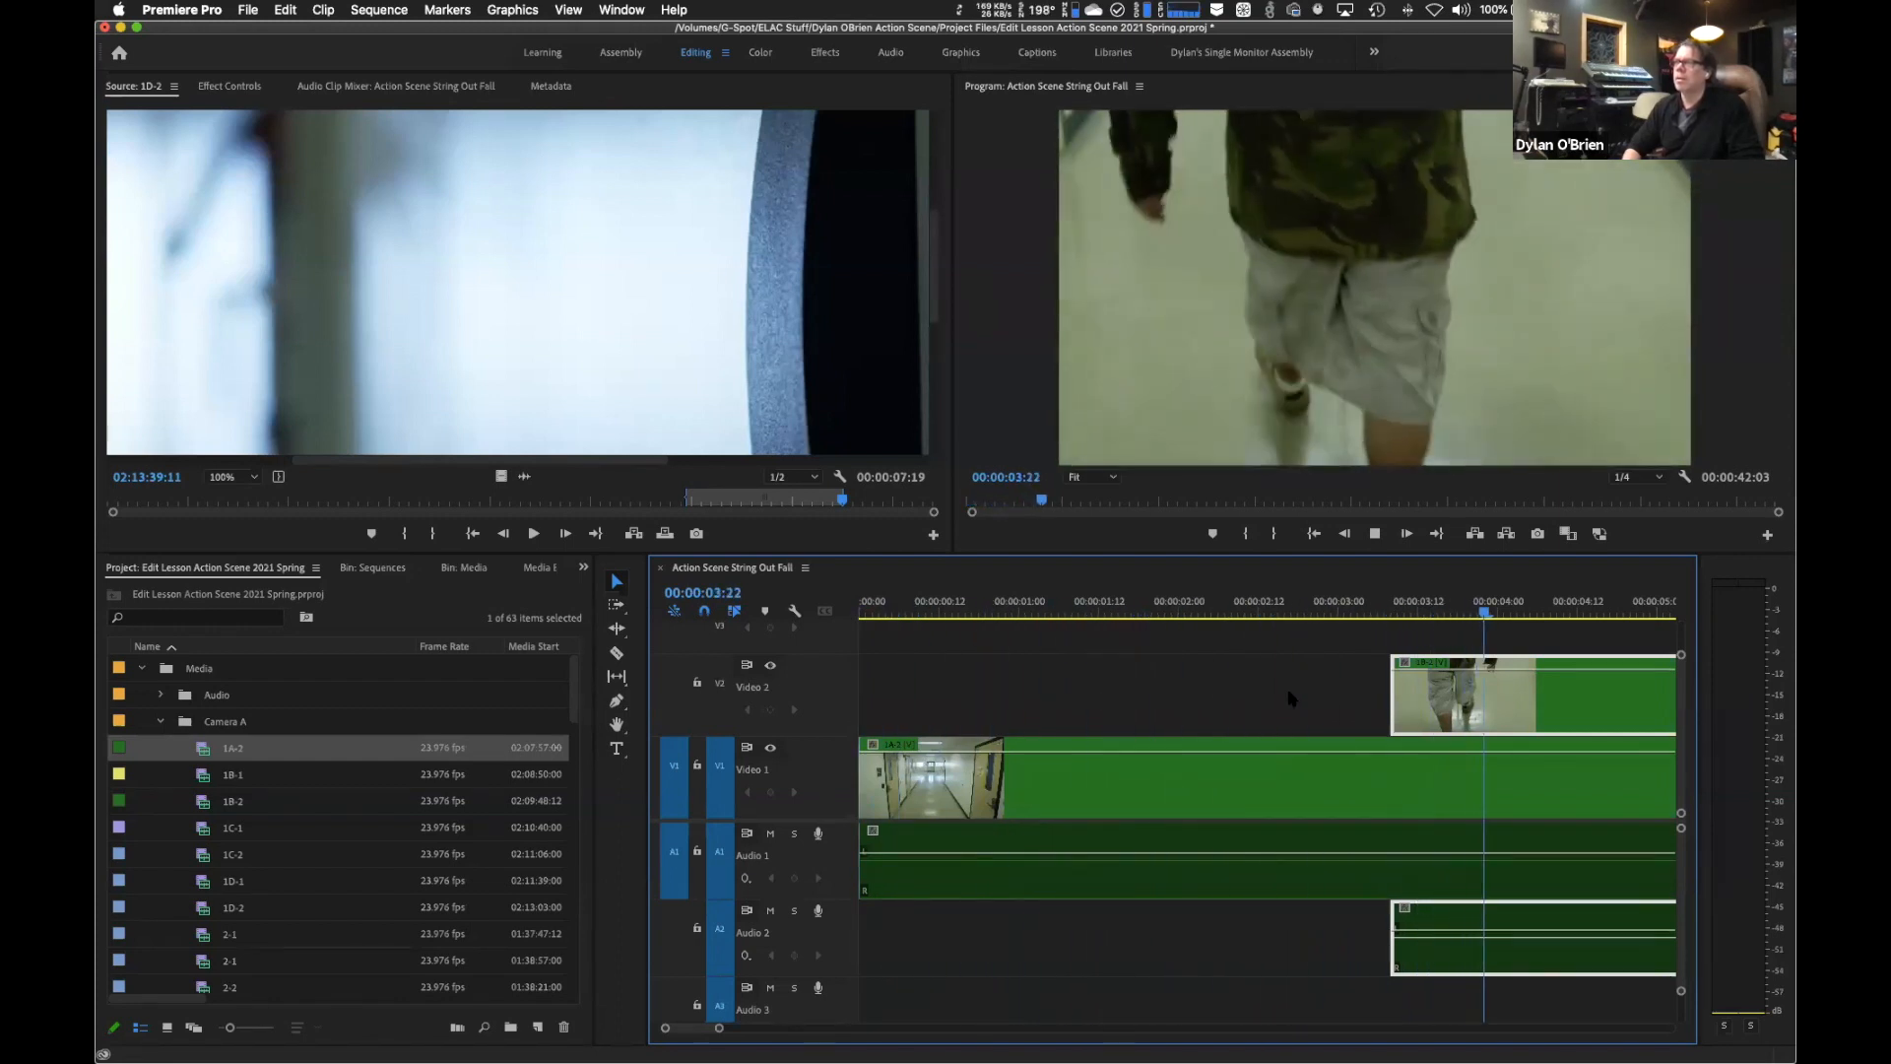
{"action": "key", "text": "j"}
{"action": "key", "text": "j"}
{"action": "key", "text": "j"}
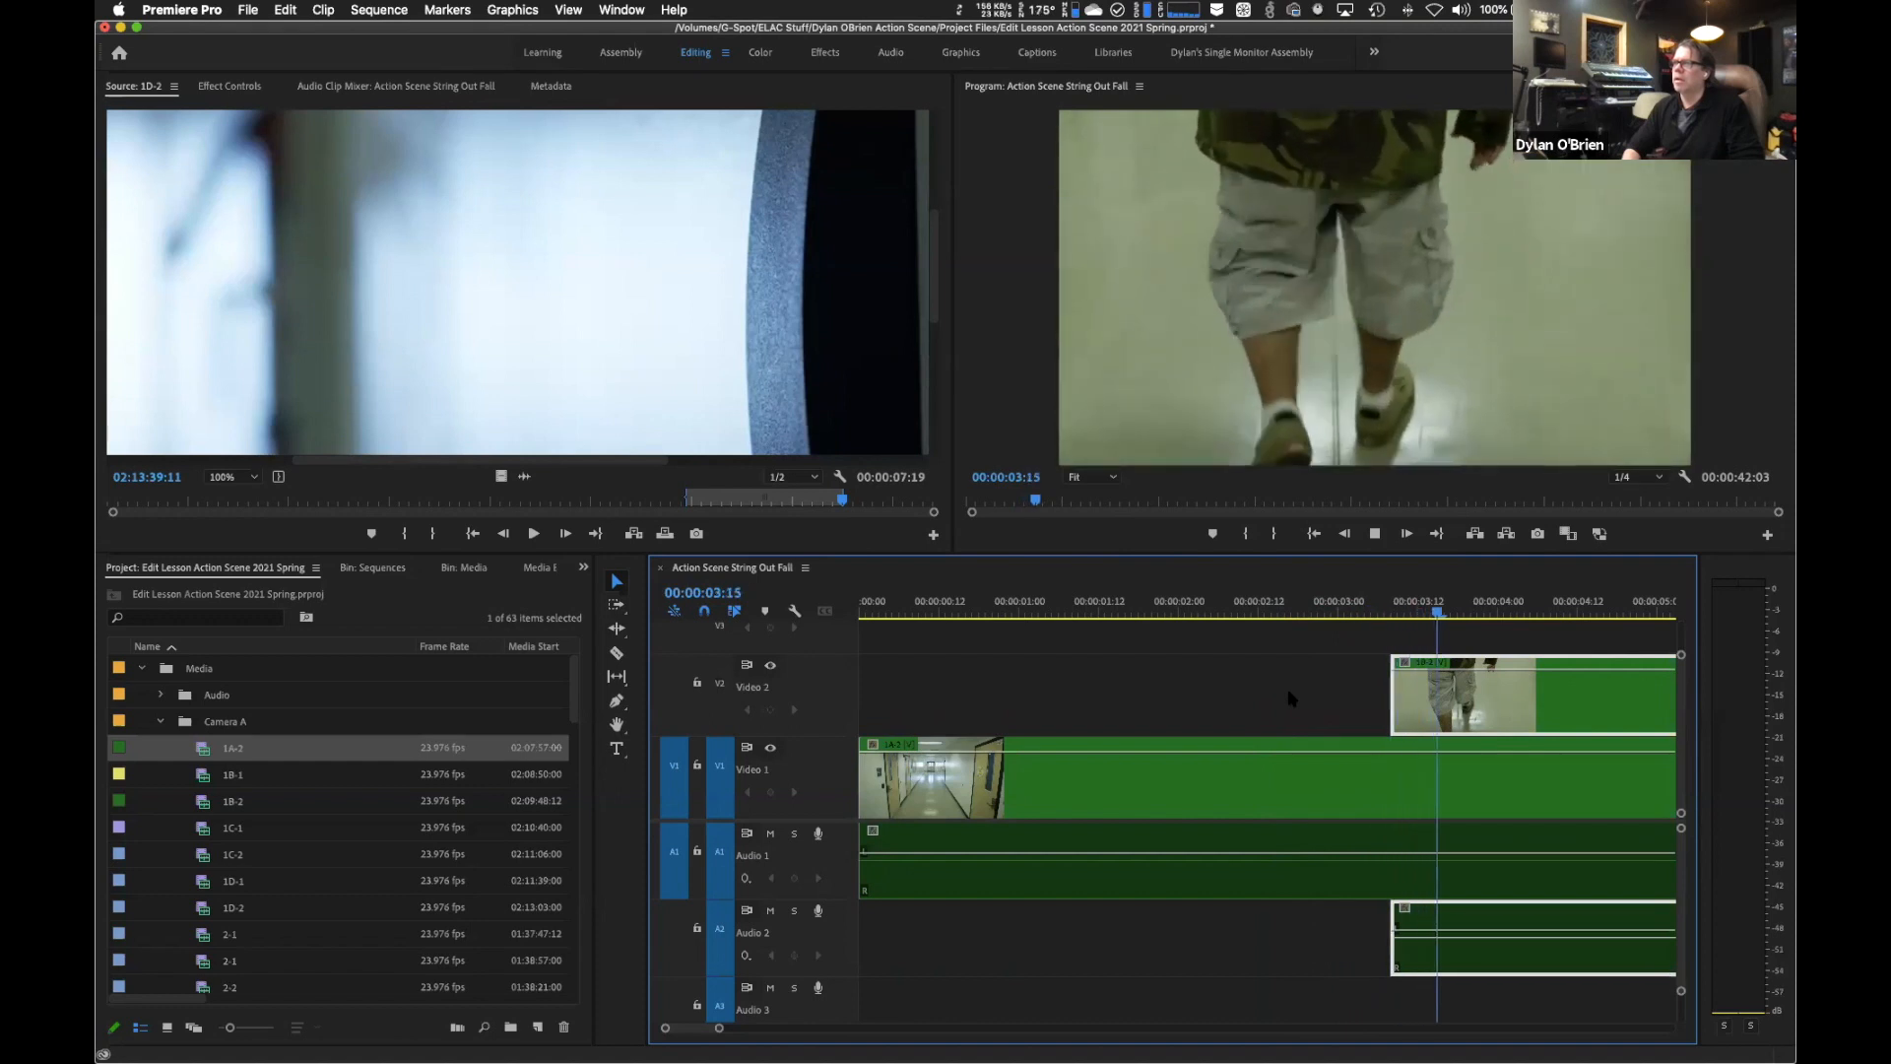
{"action": "key", "text": "space"}
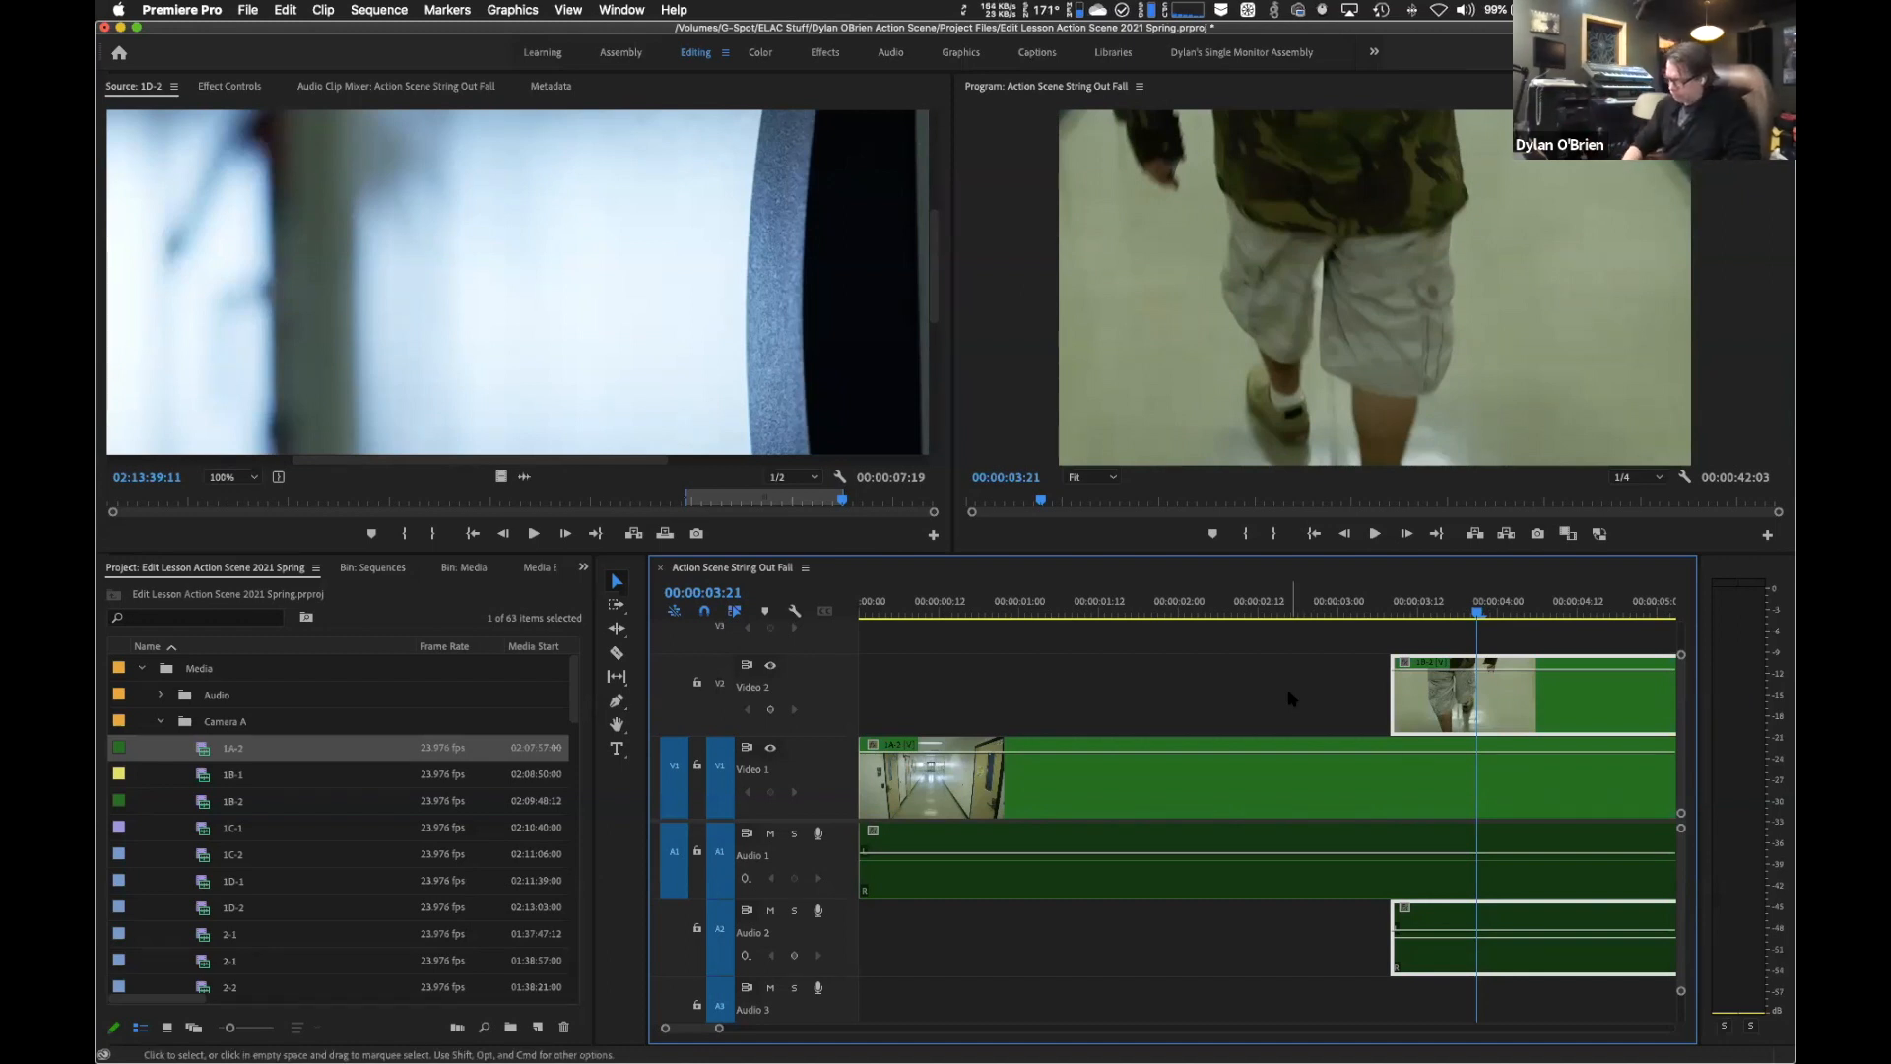
Reduce the height of the video tracks and show the surrounding clips of the string-out sequence in the timeline.
{"action": "key", "text": "super+minus"}
{"action": "key", "text": "super+minus"}
{"action": "key", "text": "super+minus"}
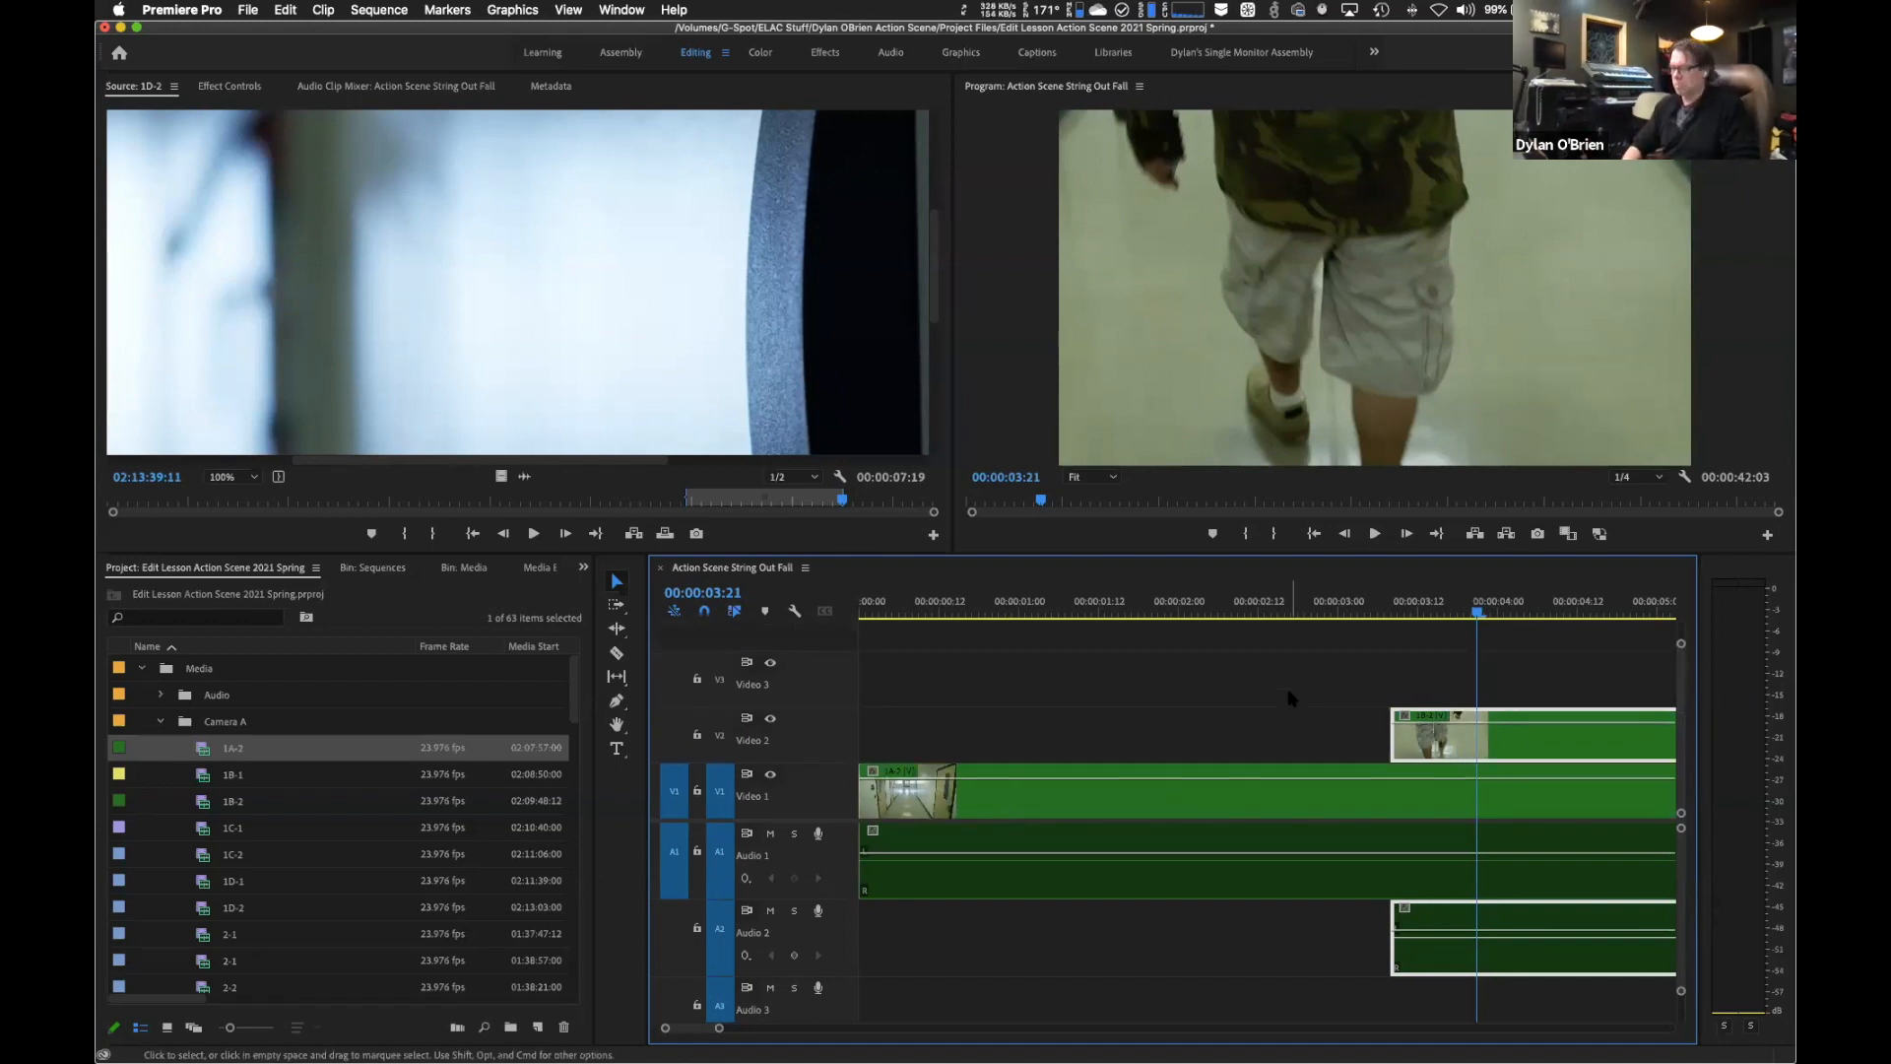
{"action": "key", "text": "backslash"}
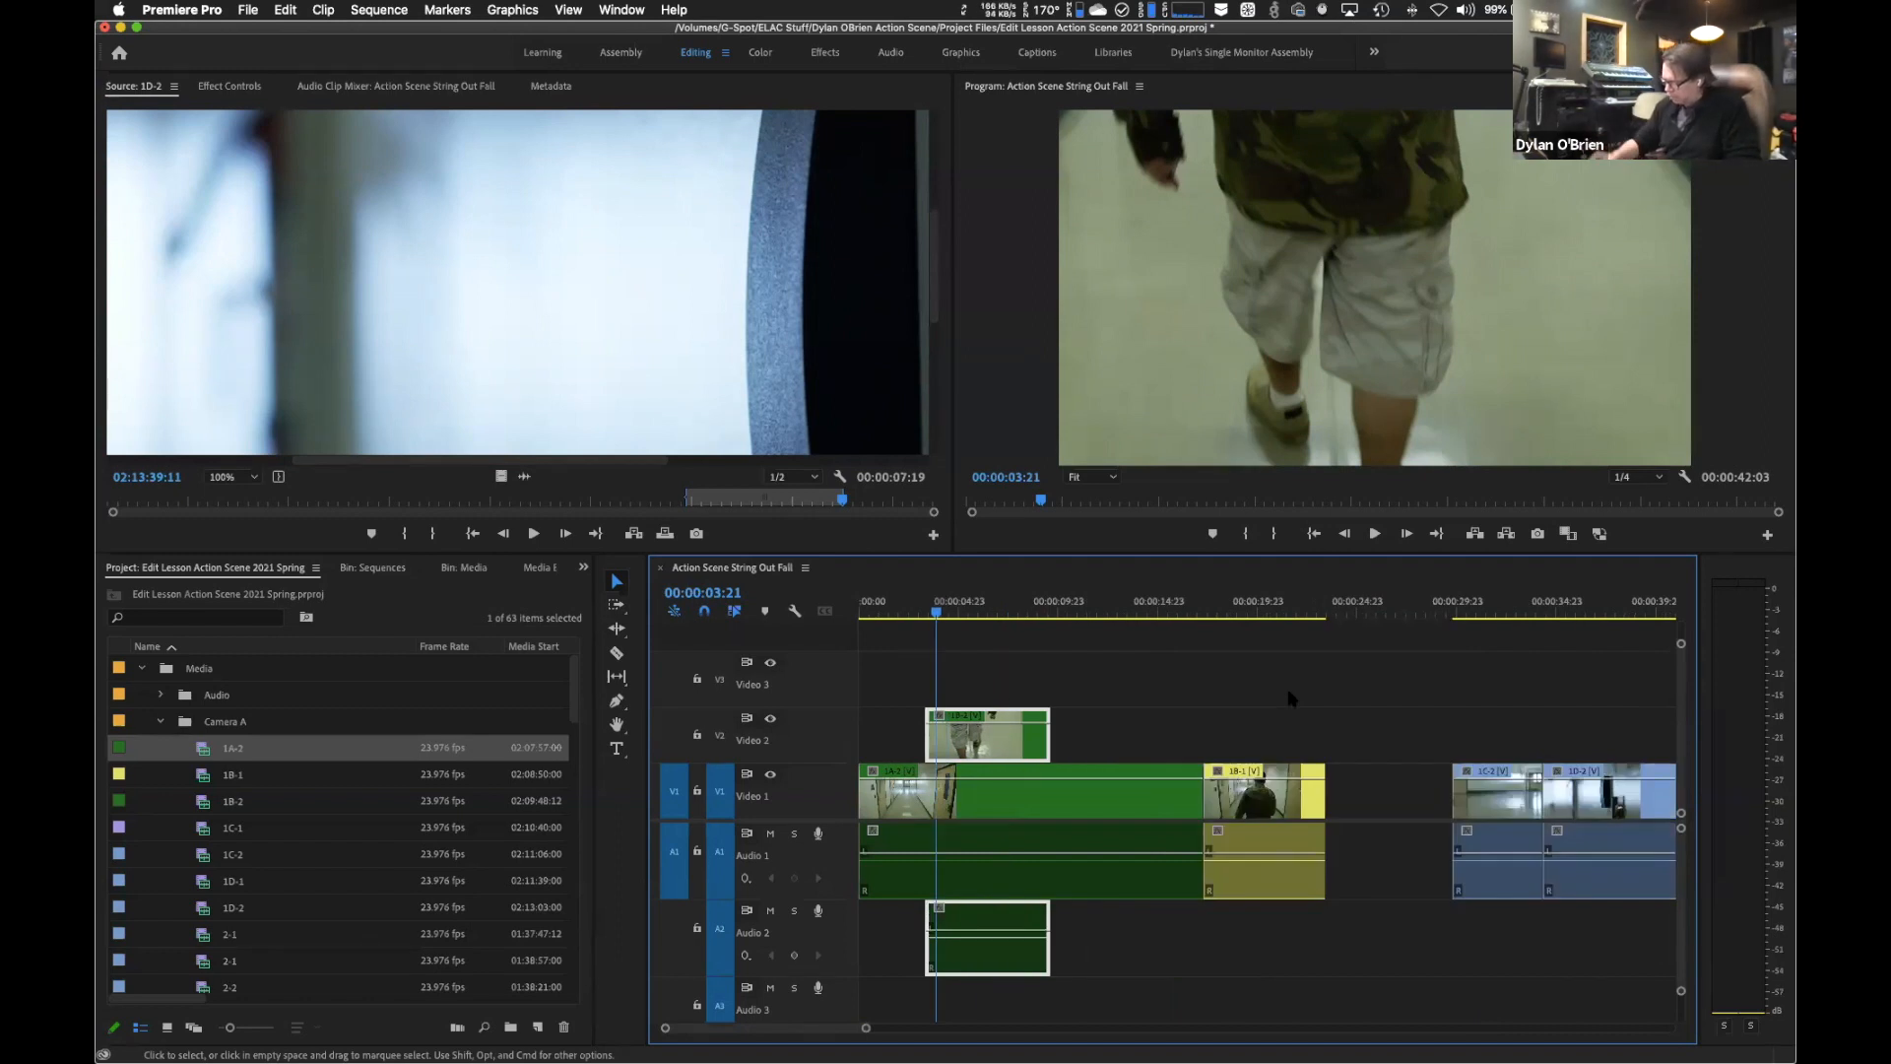
Split the 1B-2 clip at 00:00:06:23 and move its second part into the gap after the 1B-1 clip.
{"action": "key", "text": "Home"}
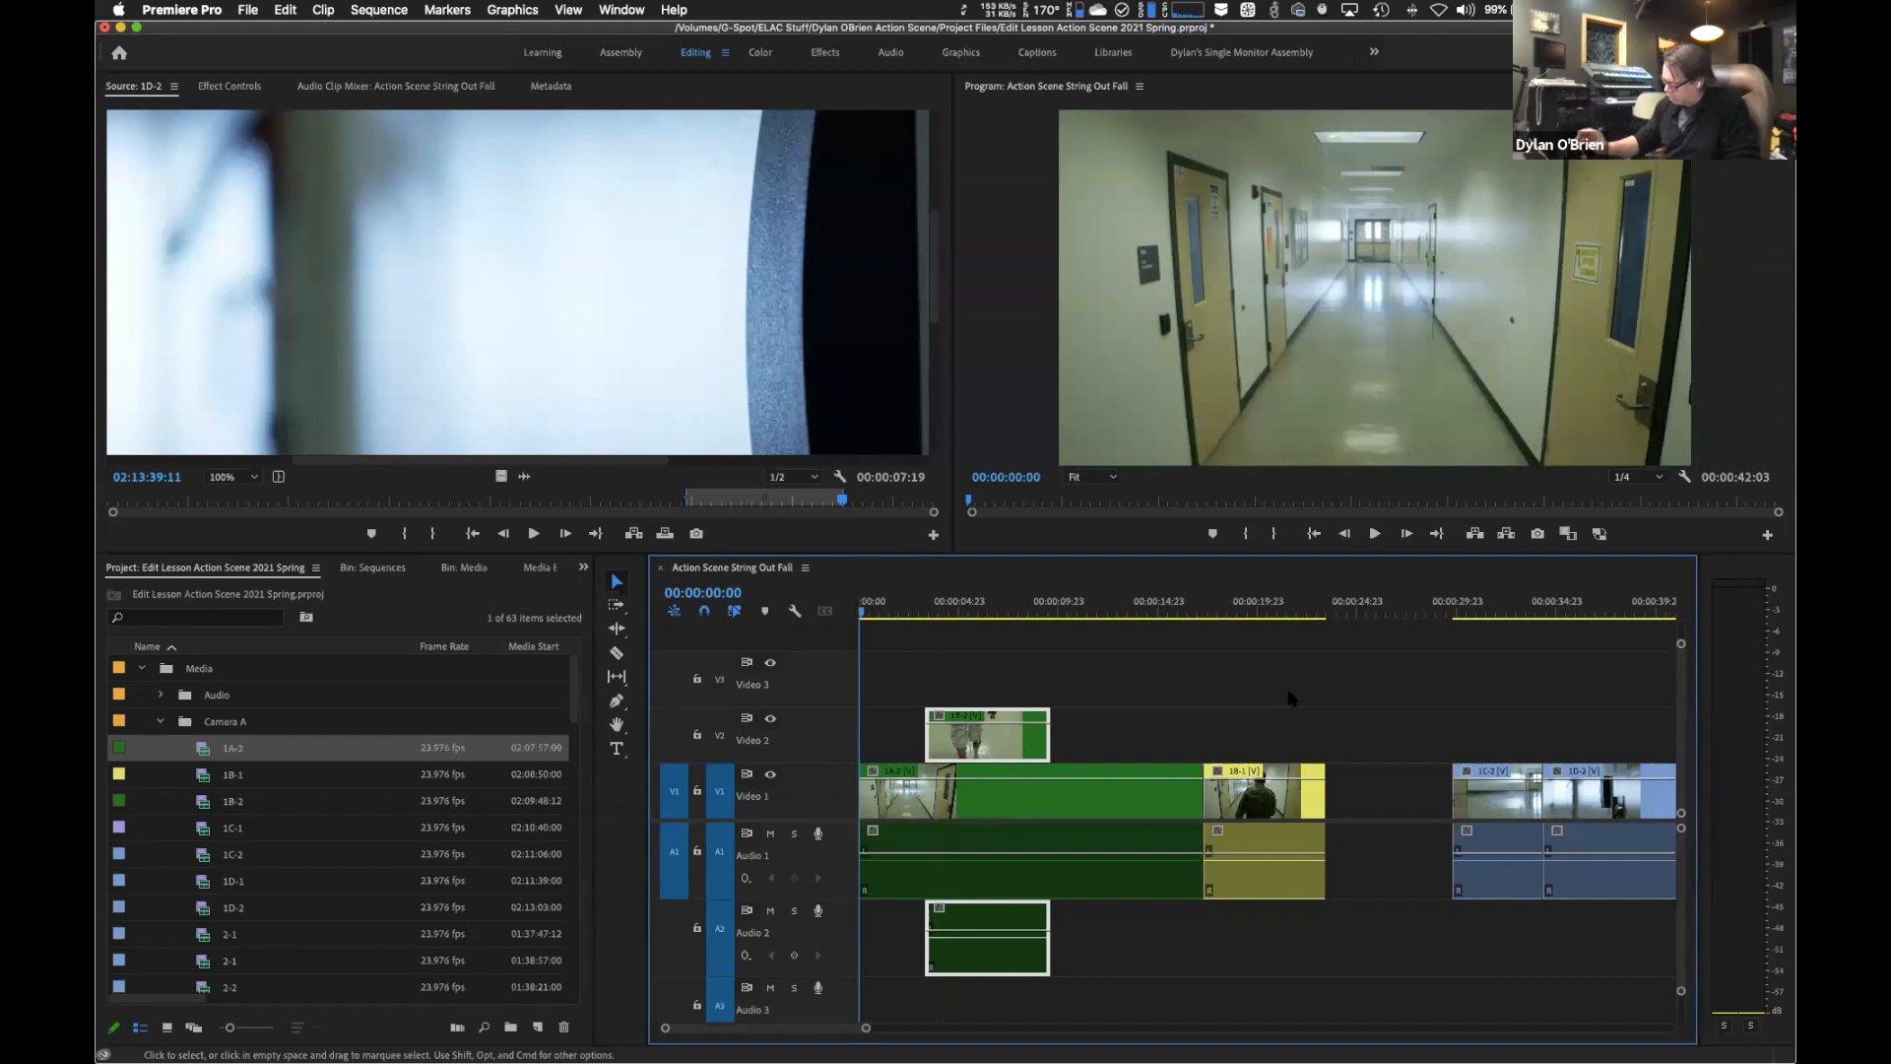
{"action": "key", "text": "space"}
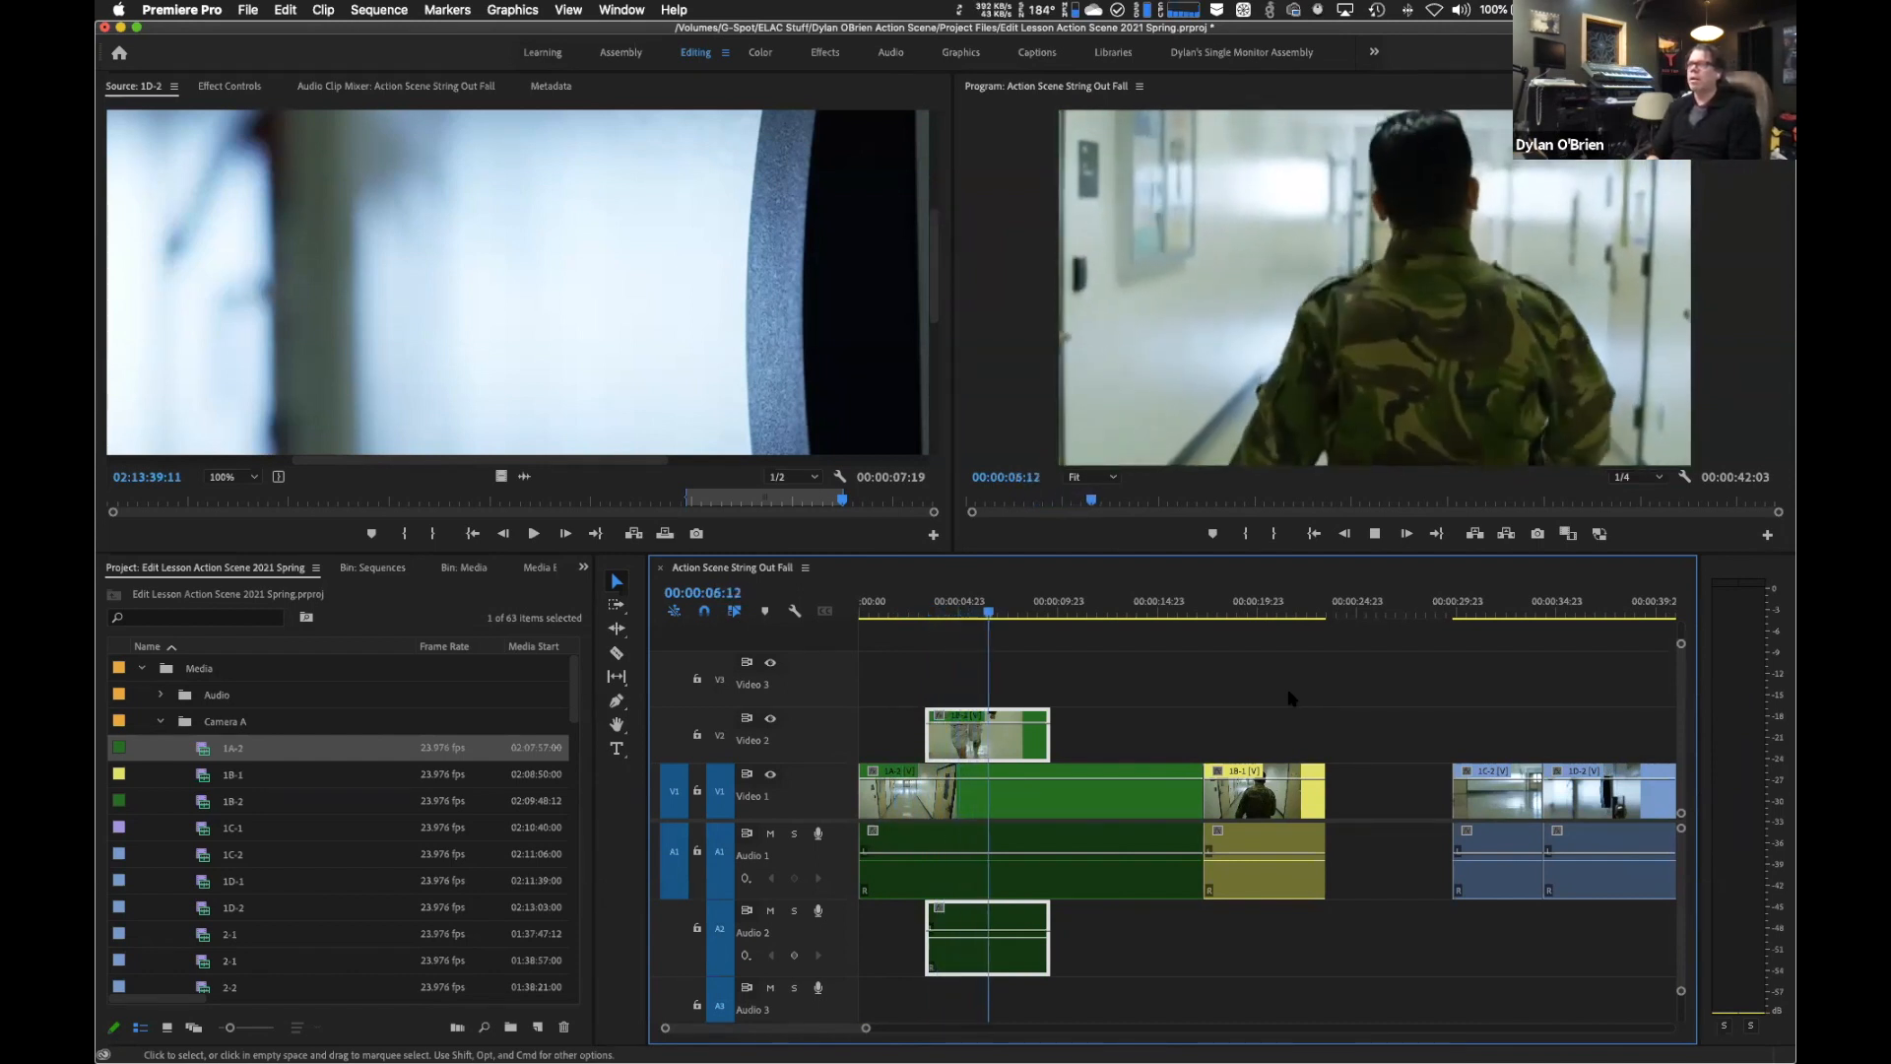
{"action": "key", "text": "space"}
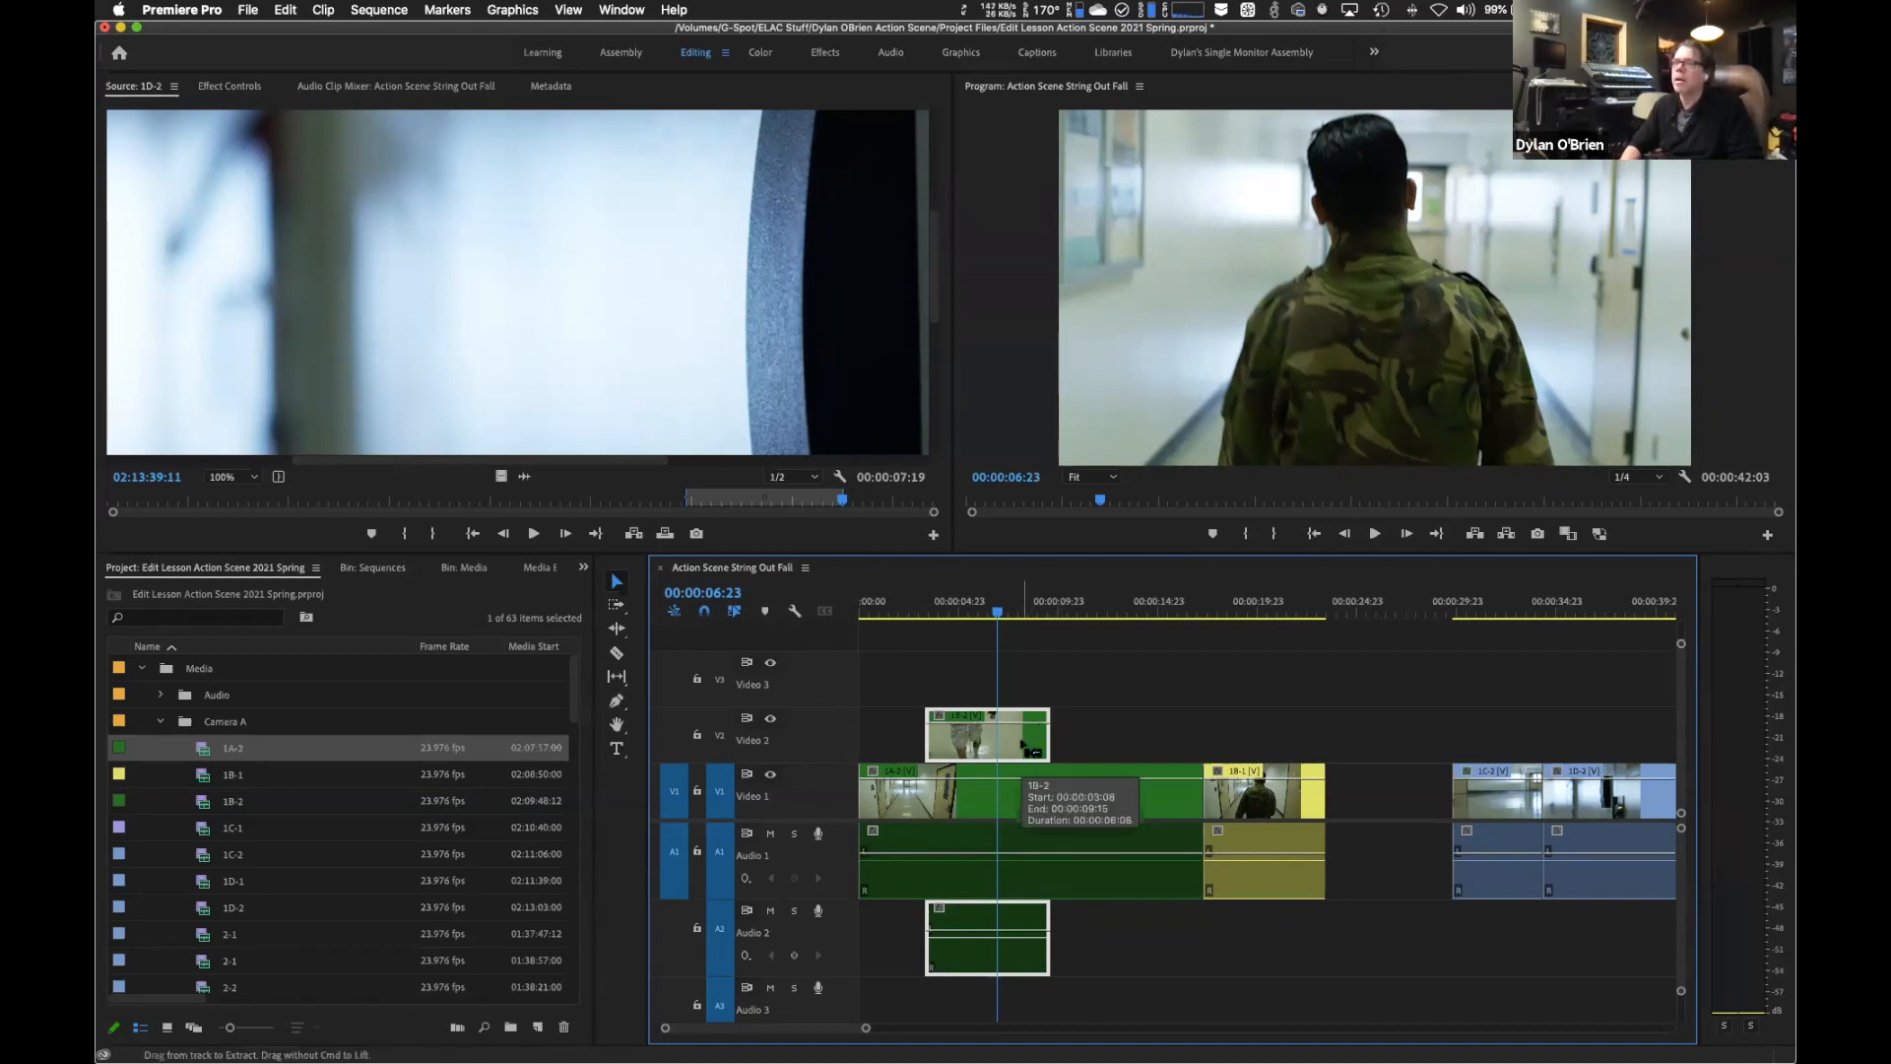
{"action": "key", "text": "super+k"}
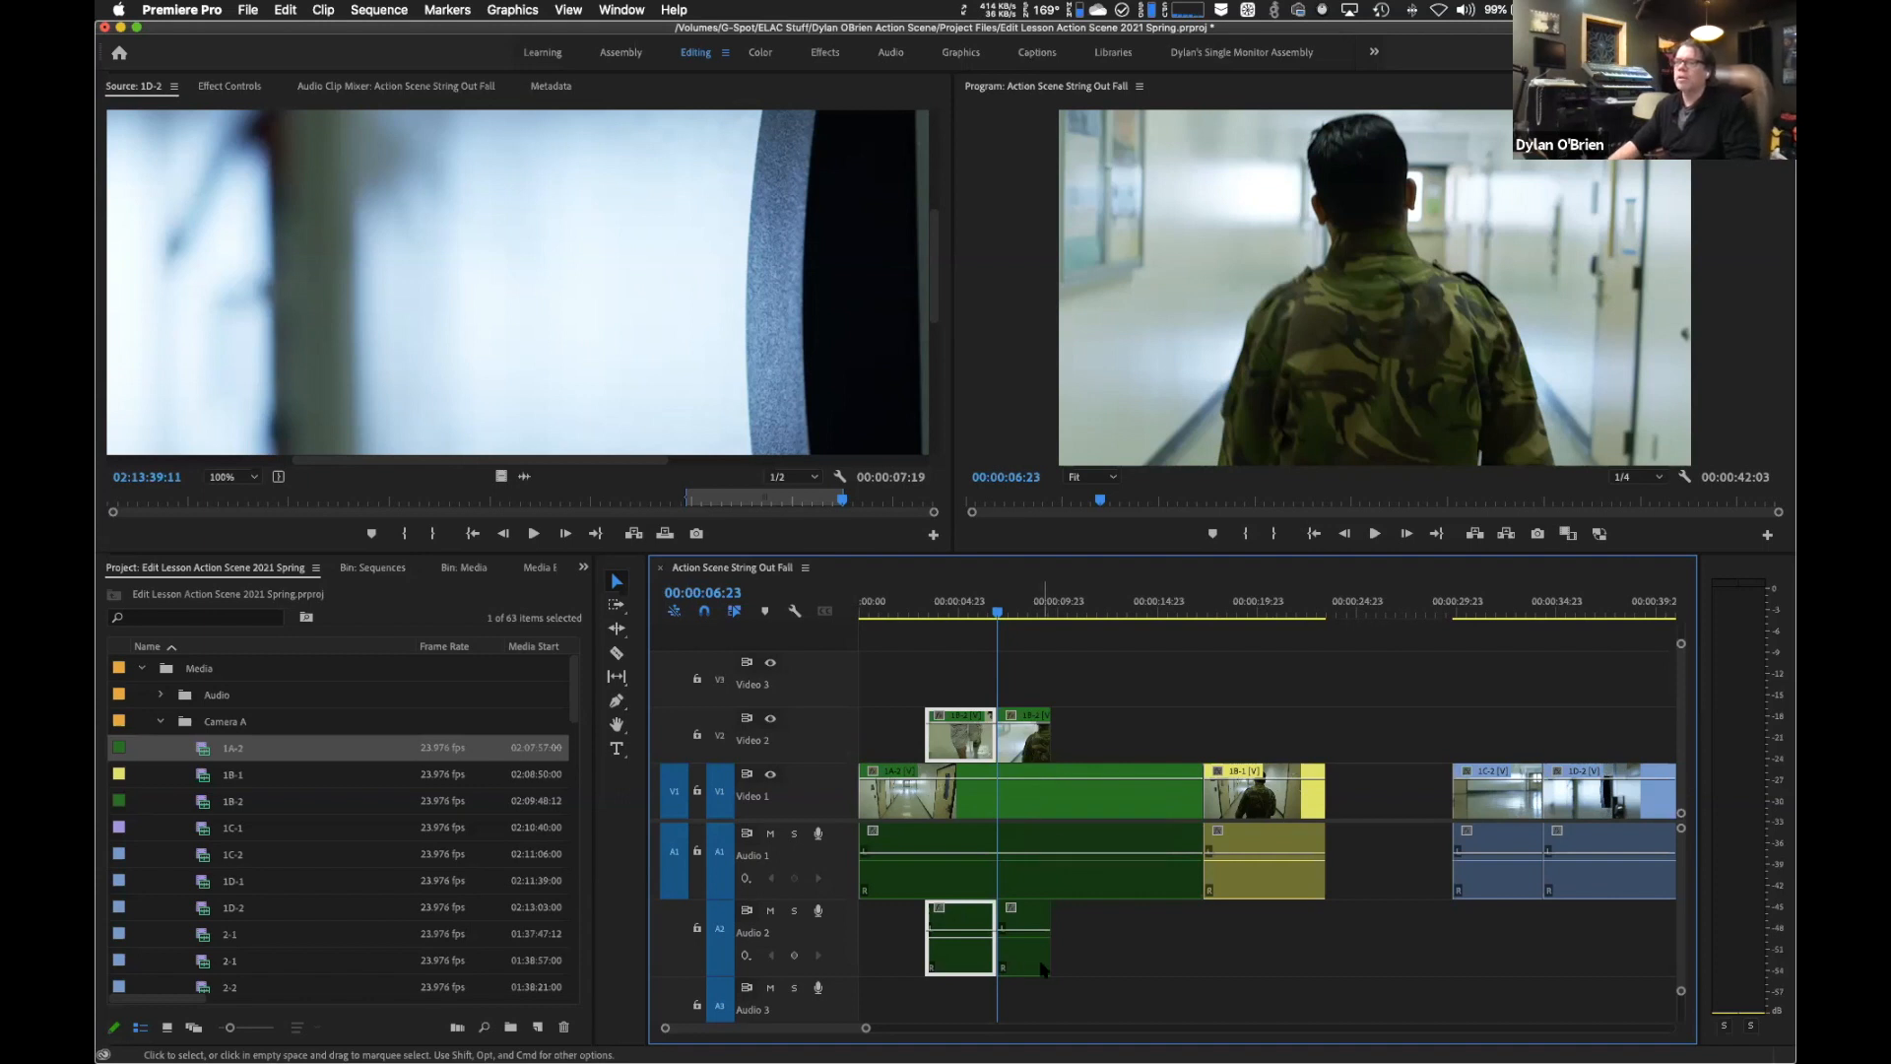
{"action": "left_click", "coordinate": [1026, 731]}
{"action": "left_click_drag", "start_coordinate": [1025, 734], "coordinate": [1372, 734]}
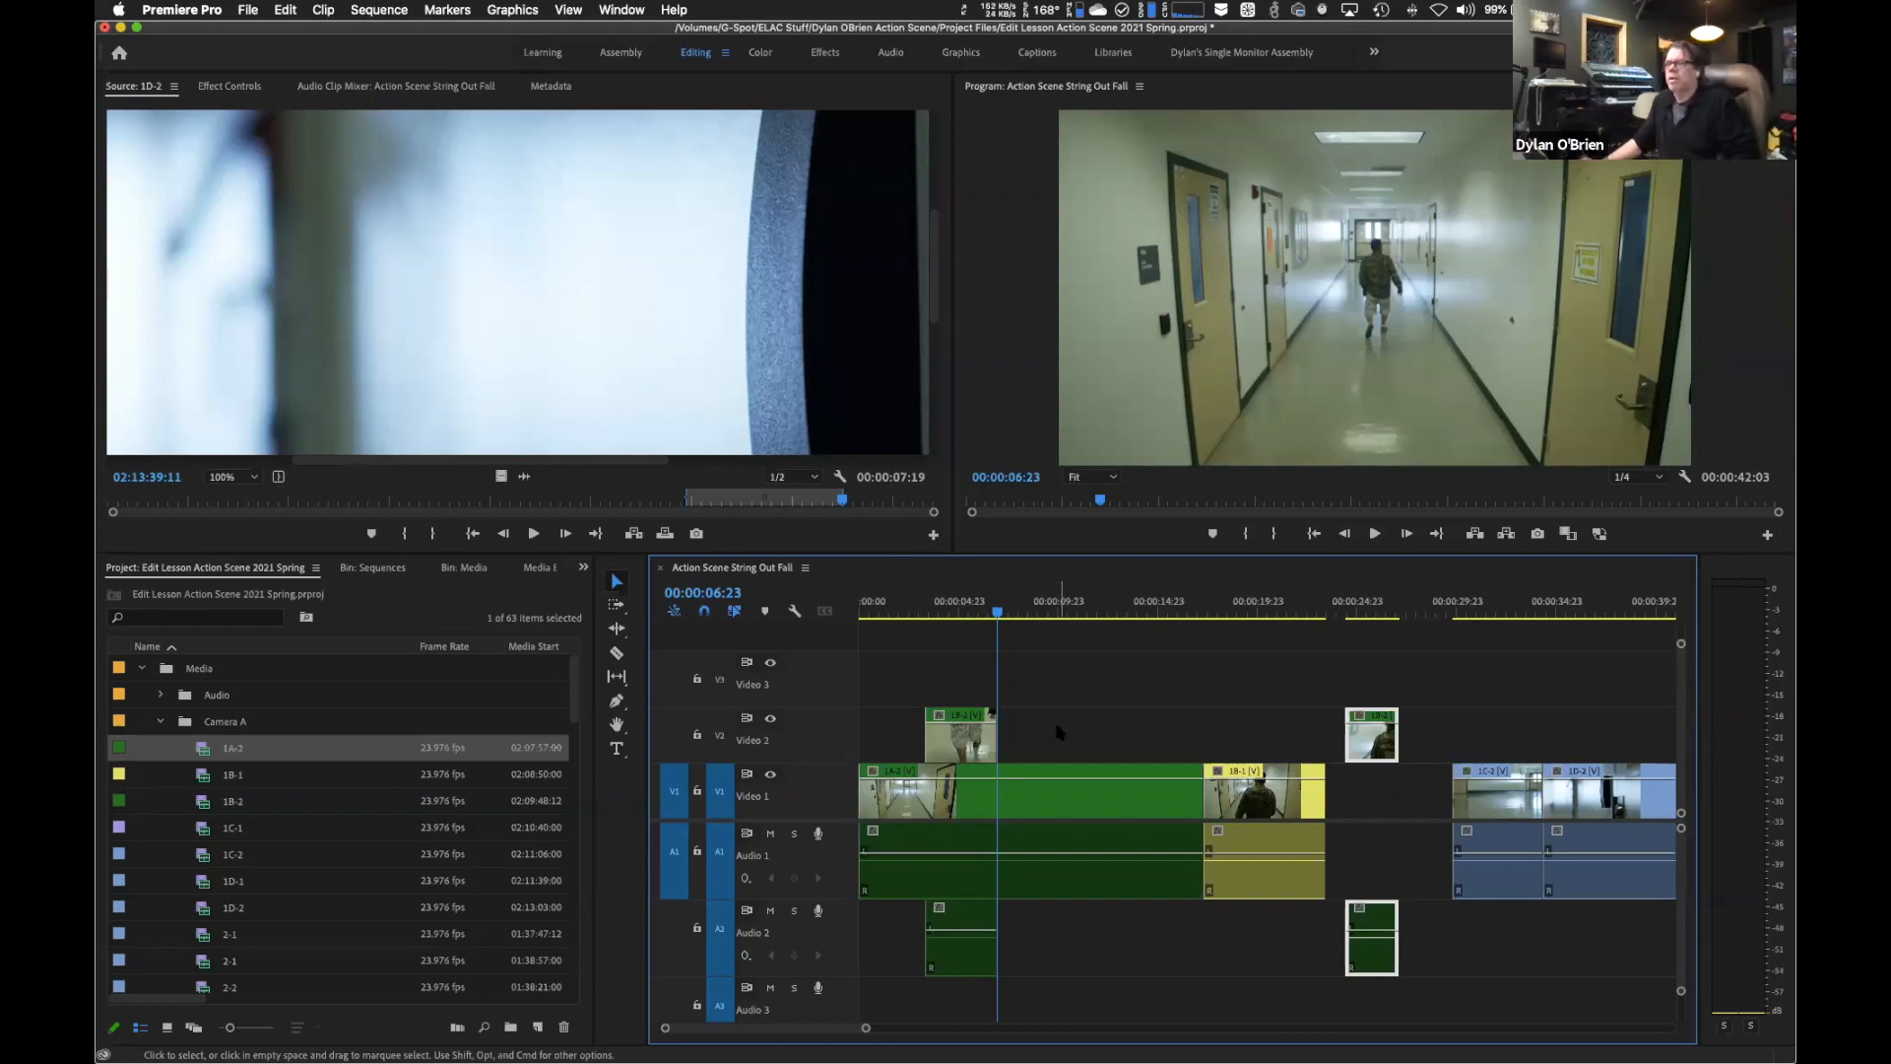
Check the last frames of the shortened 1B-2 clip and play the opening from the beginning through its cut back to the wide shot.
{"action": "key", "text": "Left"}
{"action": "key", "text": "Left"}
{"action": "key", "text": "Left"}
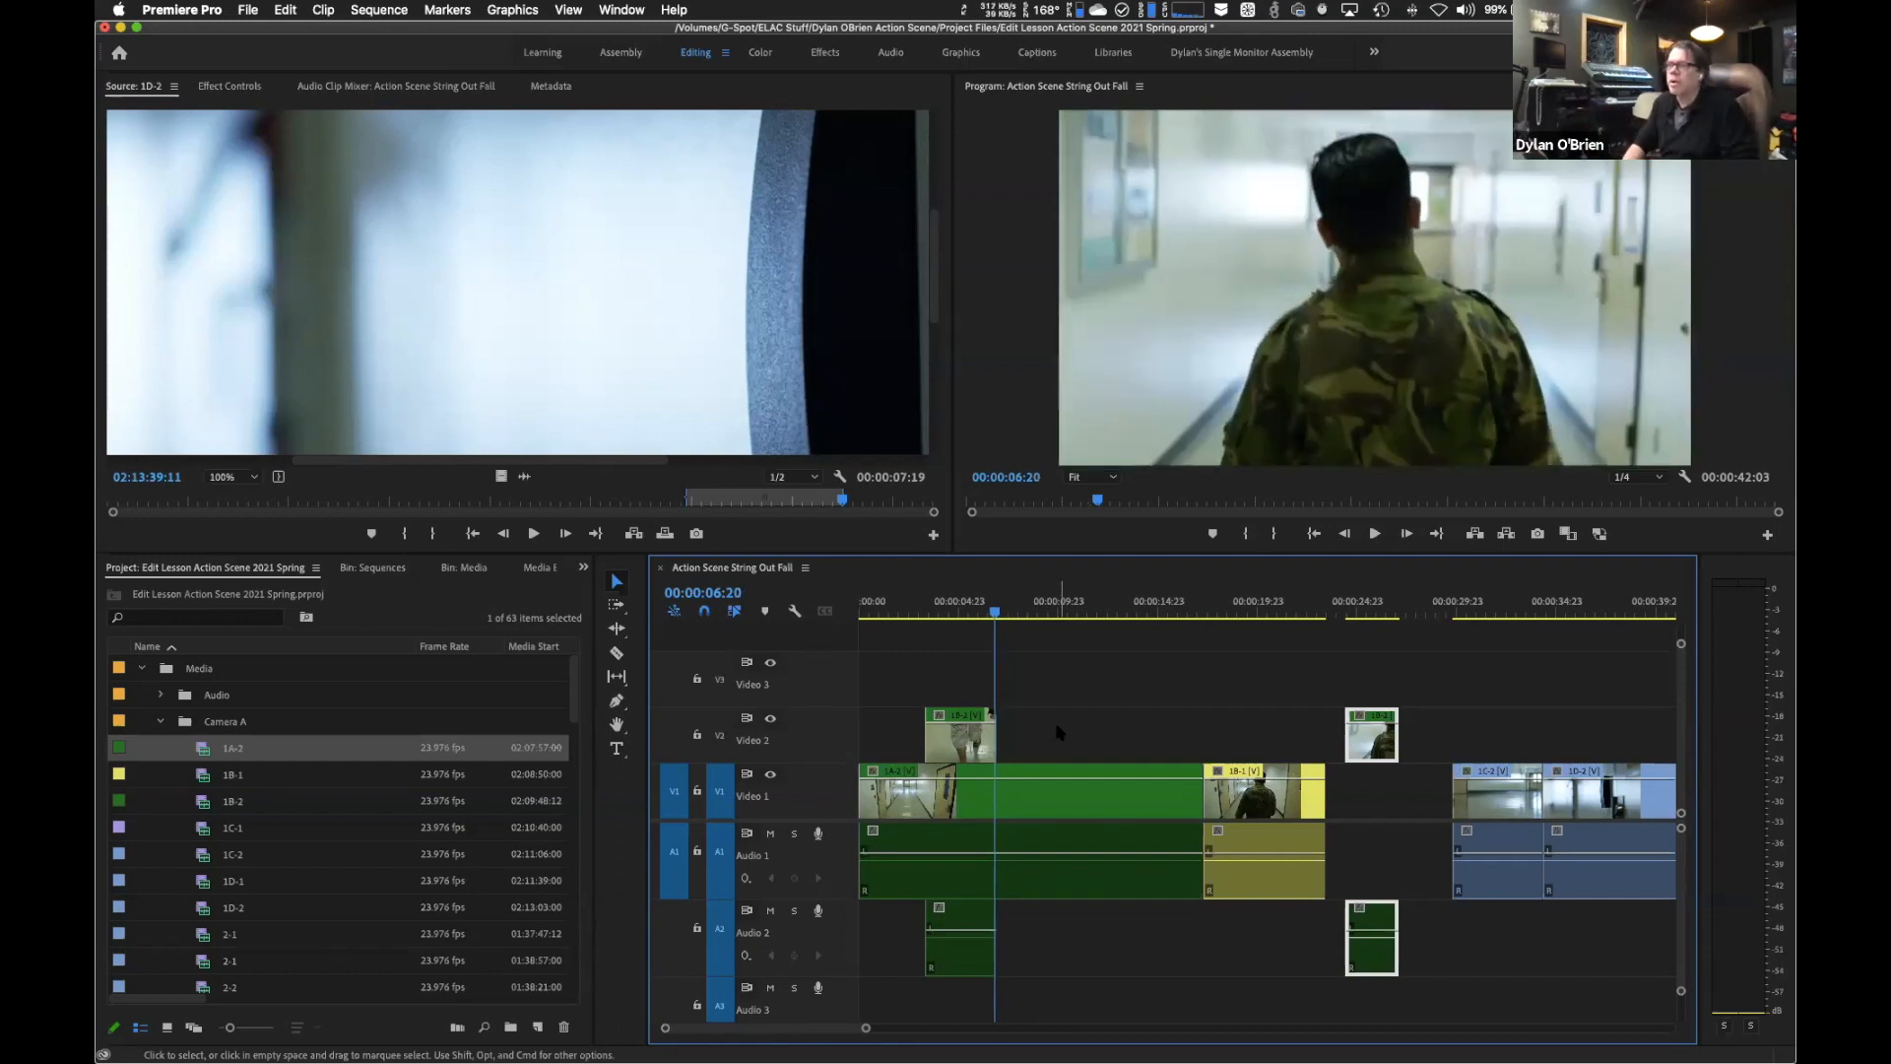
{"action": "key", "text": "Up"}
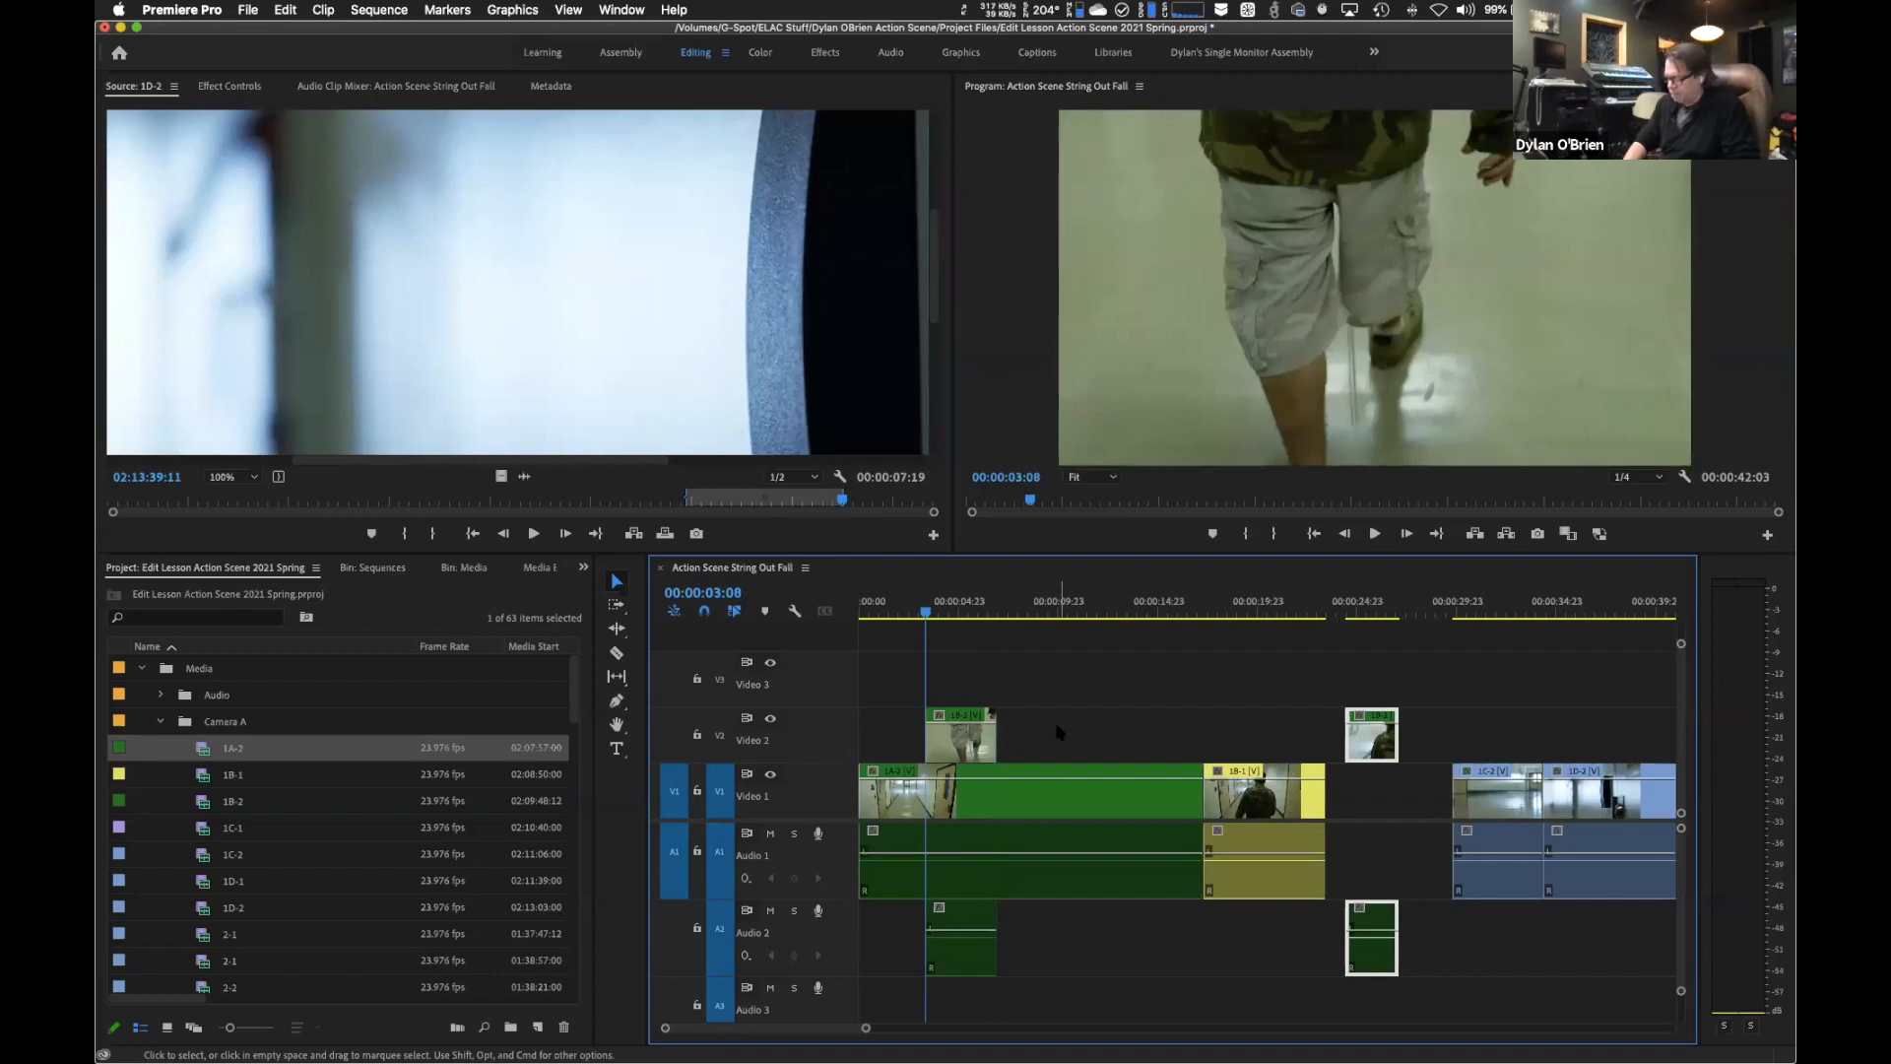
{"action": "key", "text": "Up"}
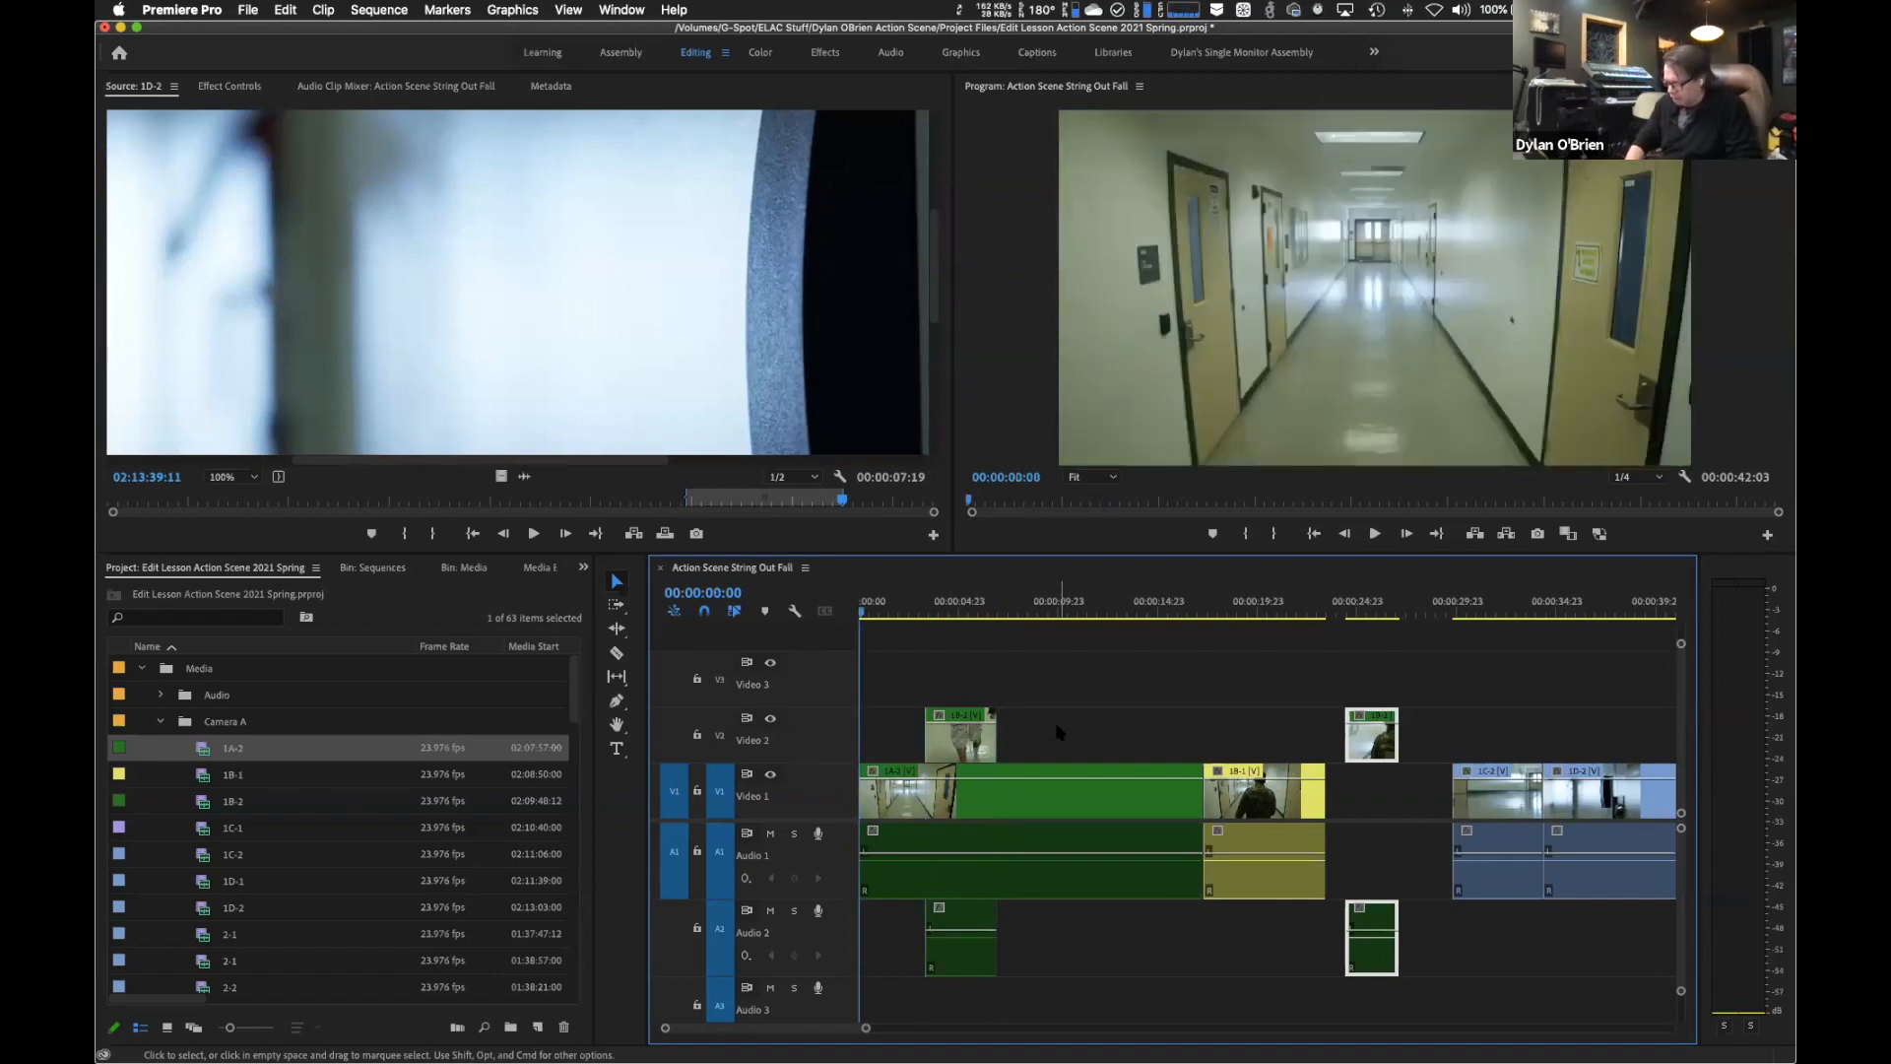
{"action": "key", "text": "space"}
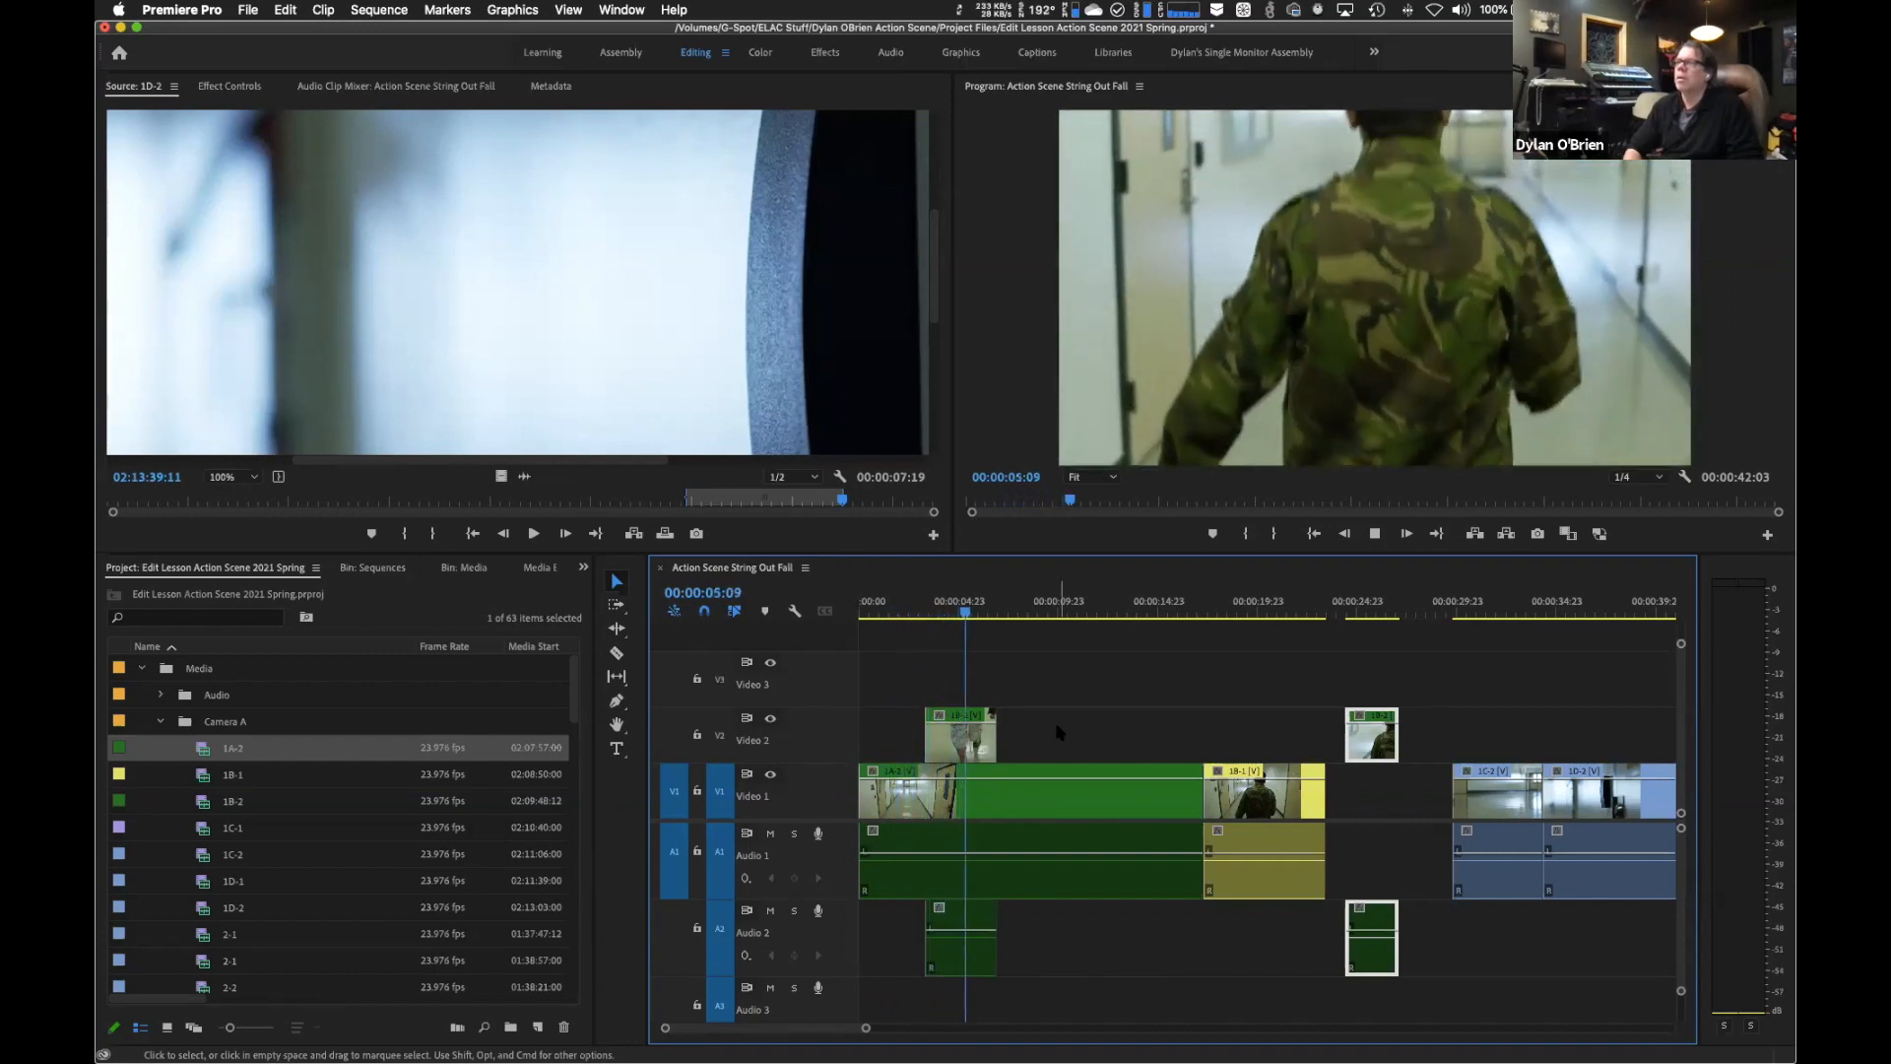
{"action": "key", "text": "space"}
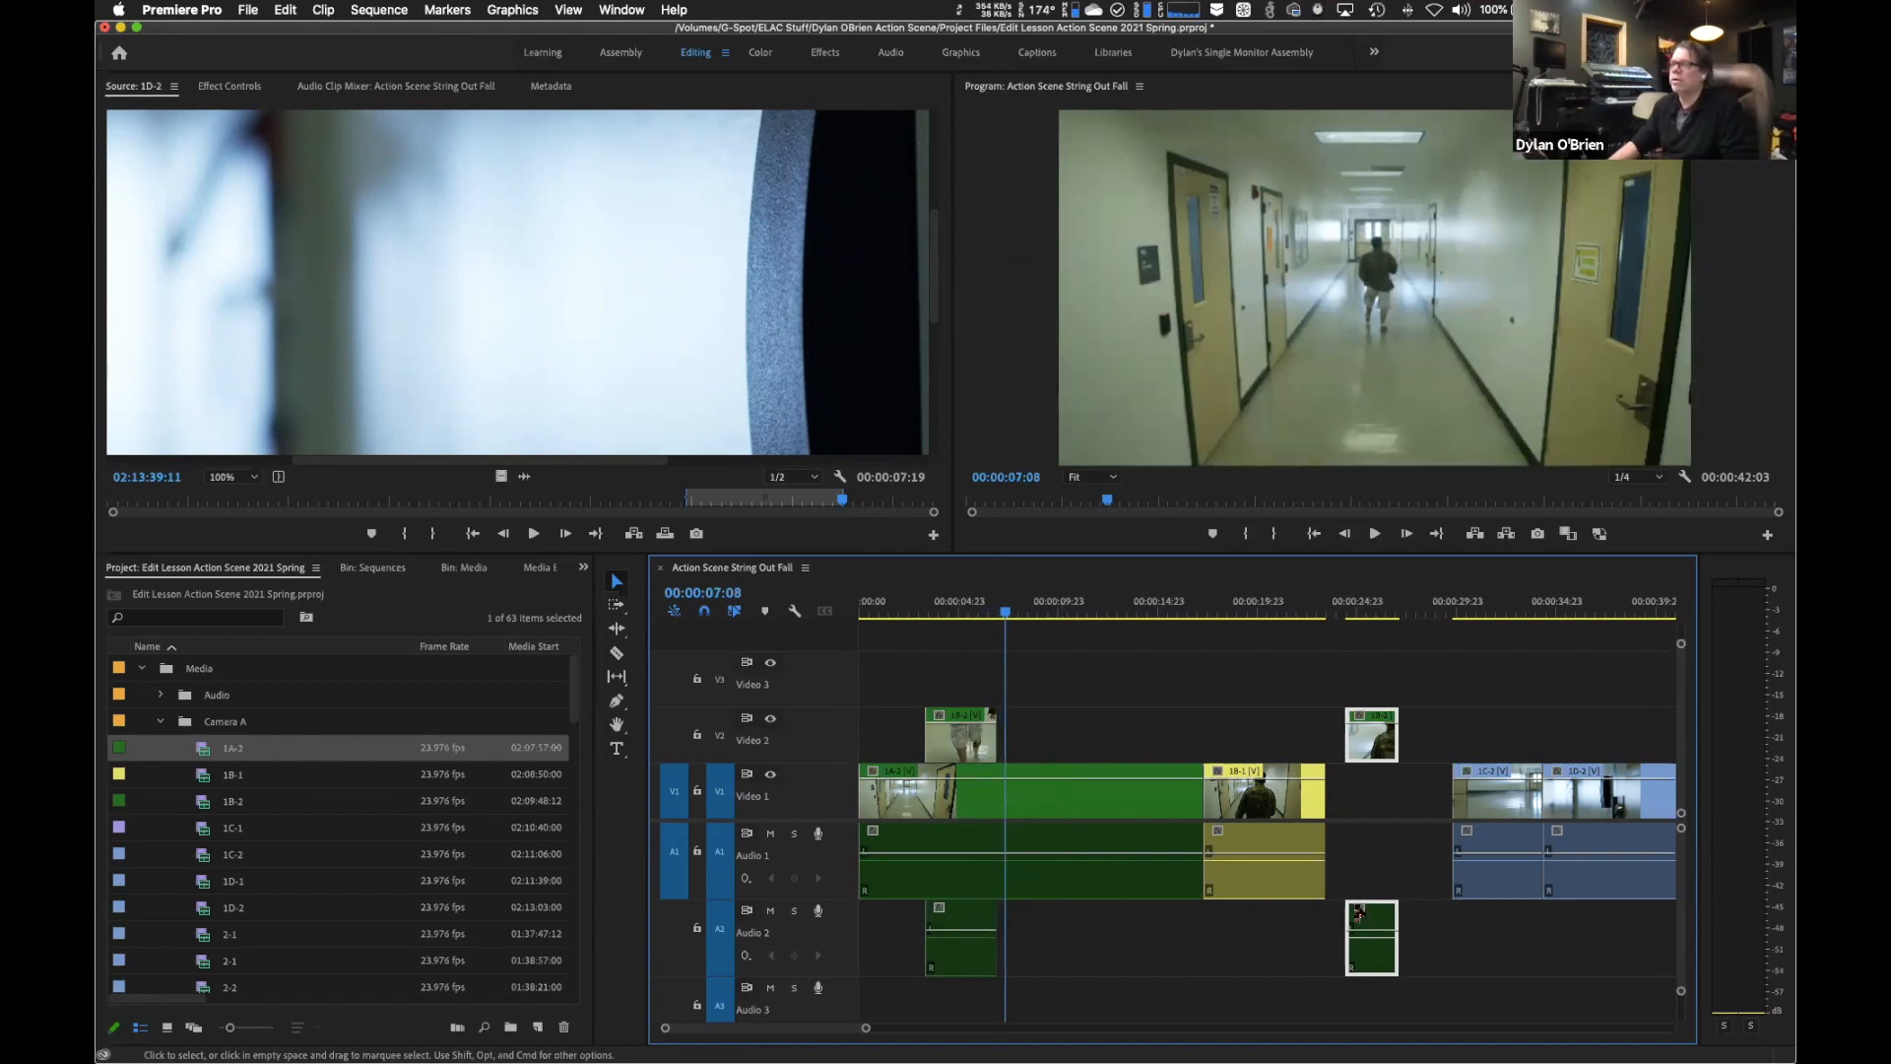
Split the opening 1A-2 wide shot at 00:00:07:08, just after the 1B-2 clip ends.
{"action": "left_click", "coordinate": [1232, 612]}
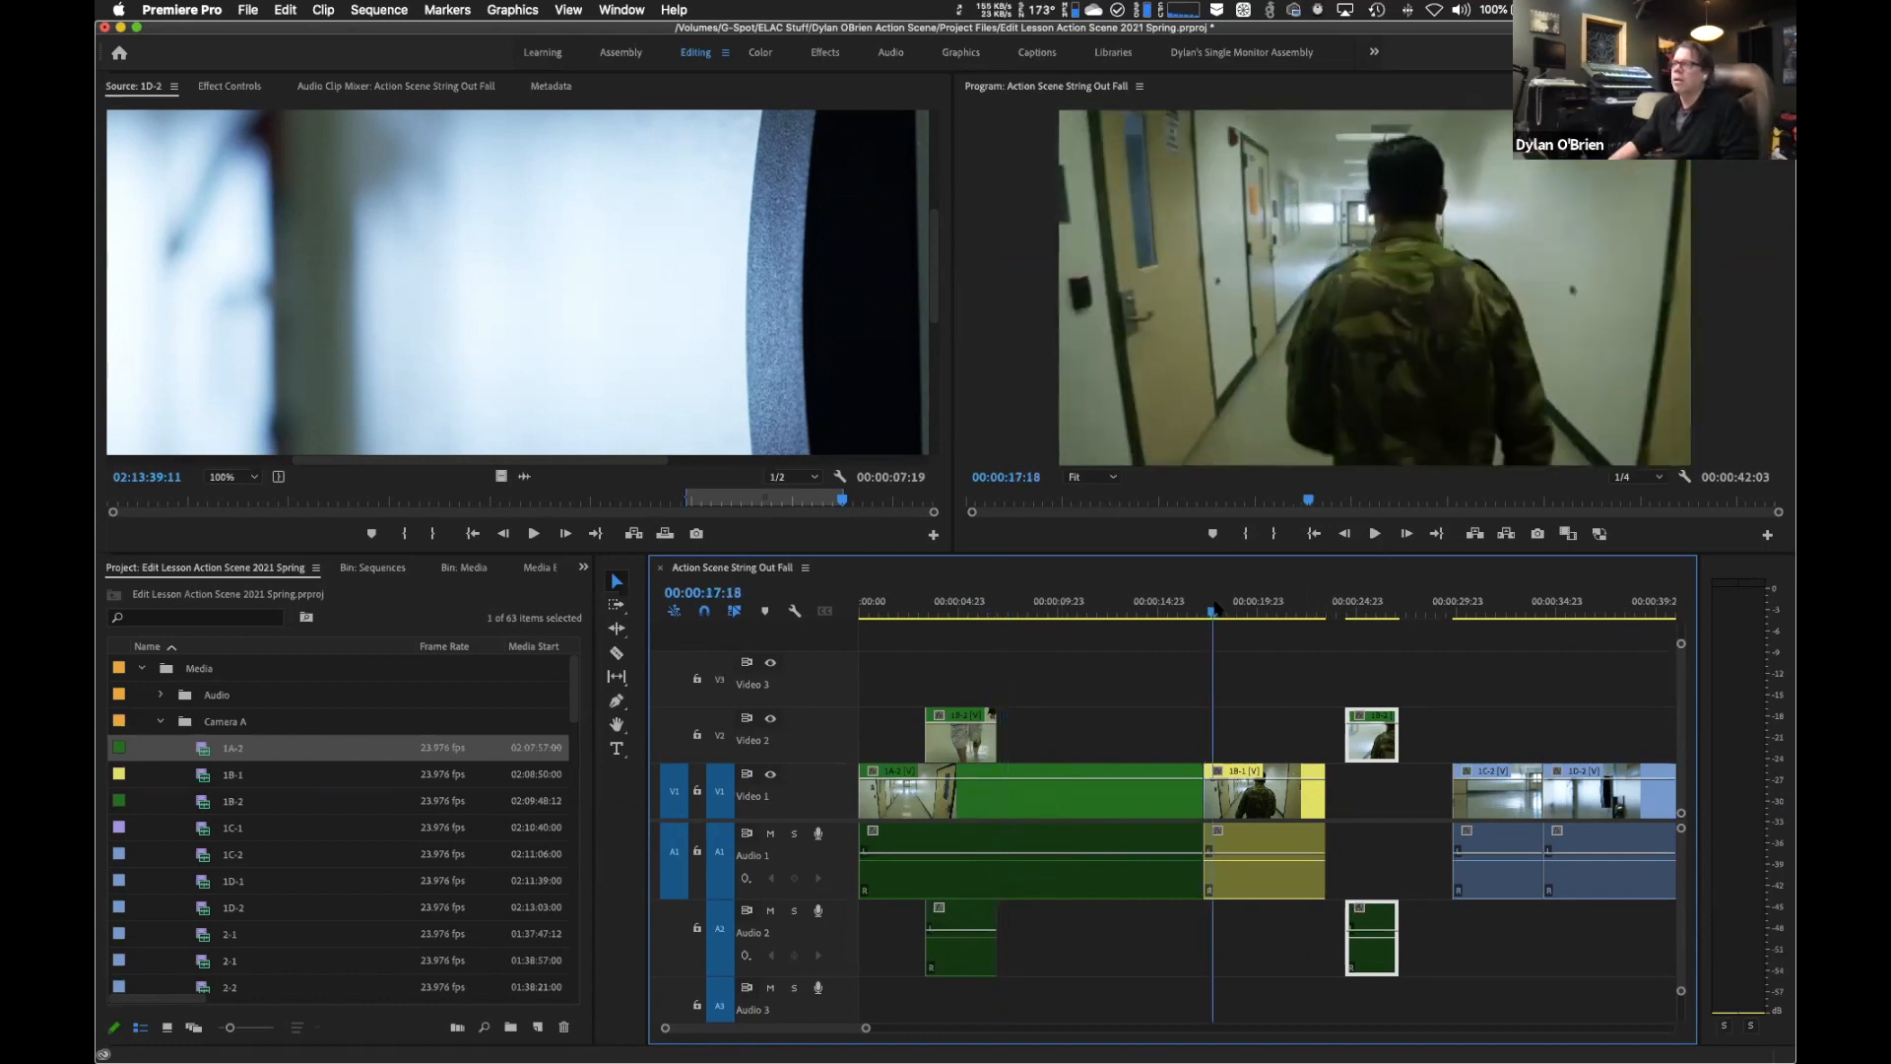
{"action": "left_click_drag", "start_coordinate": [1234, 612], "coordinate": [1008, 622]}
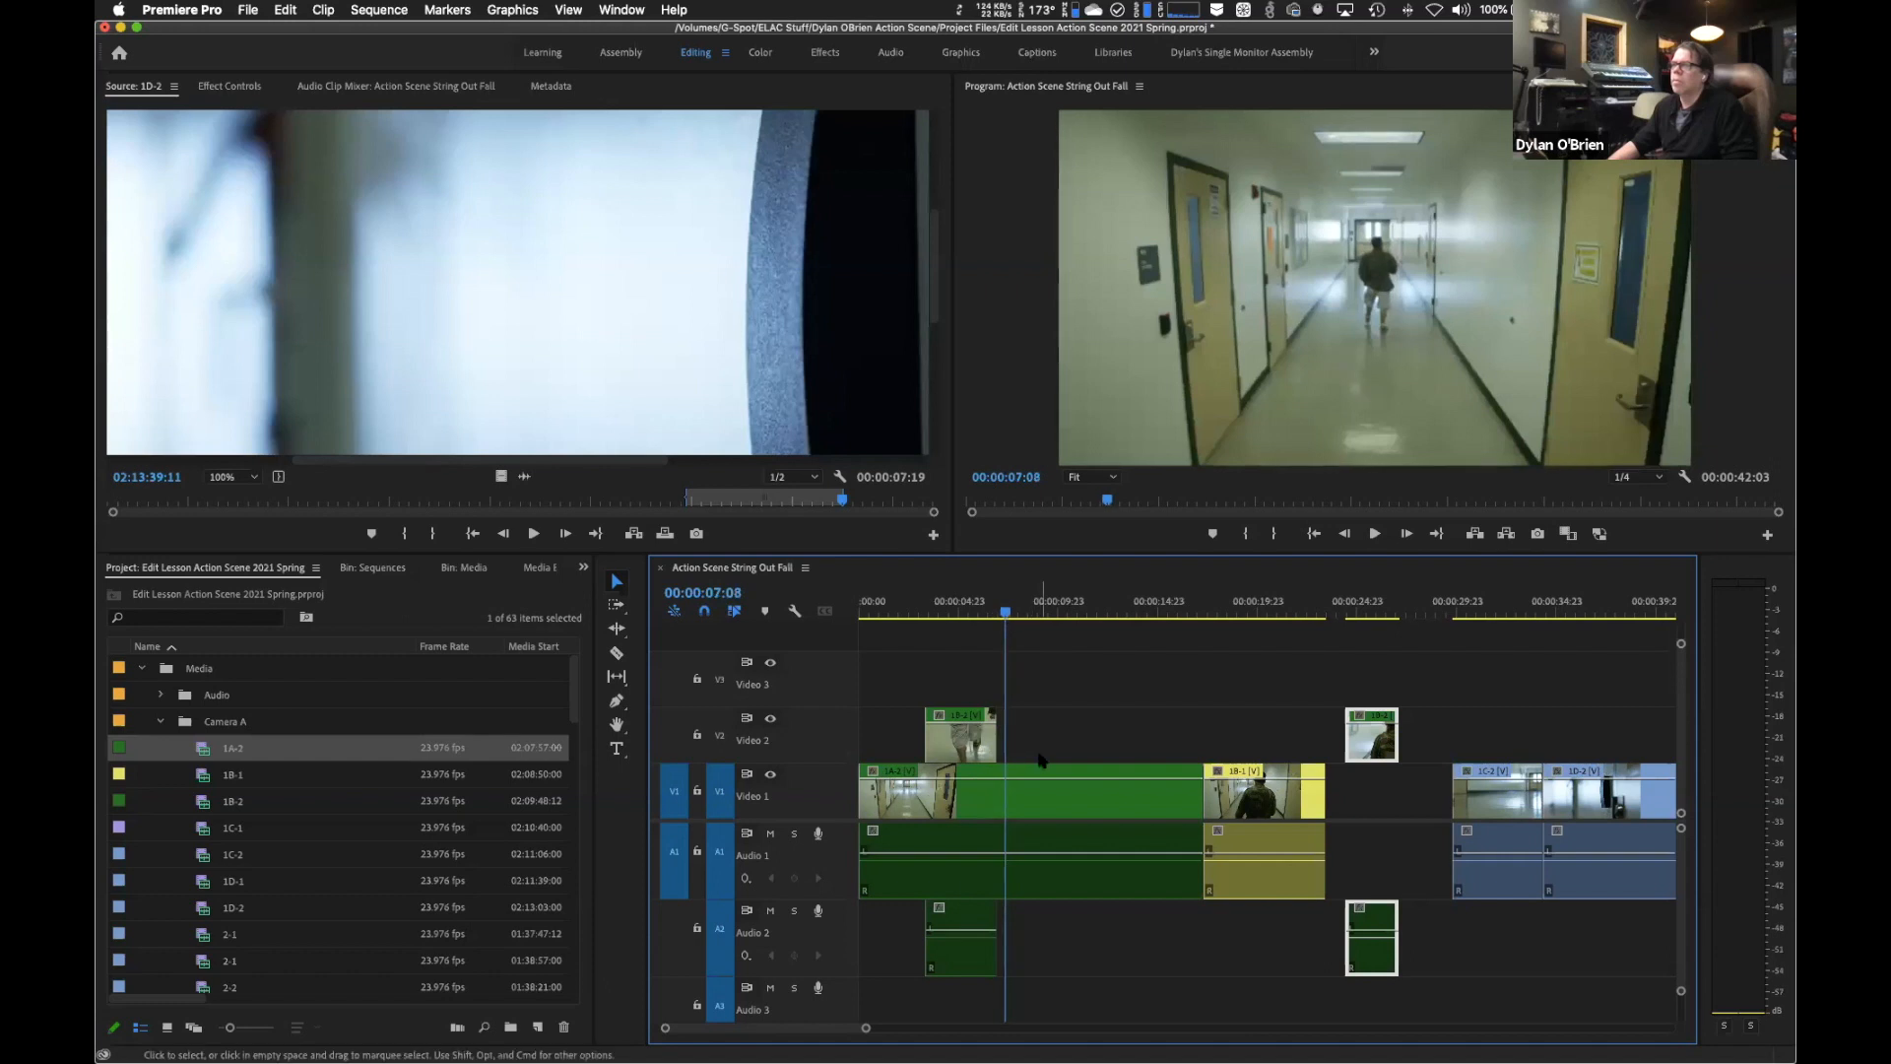
{"action": "left_click", "coordinate": [1051, 794]}
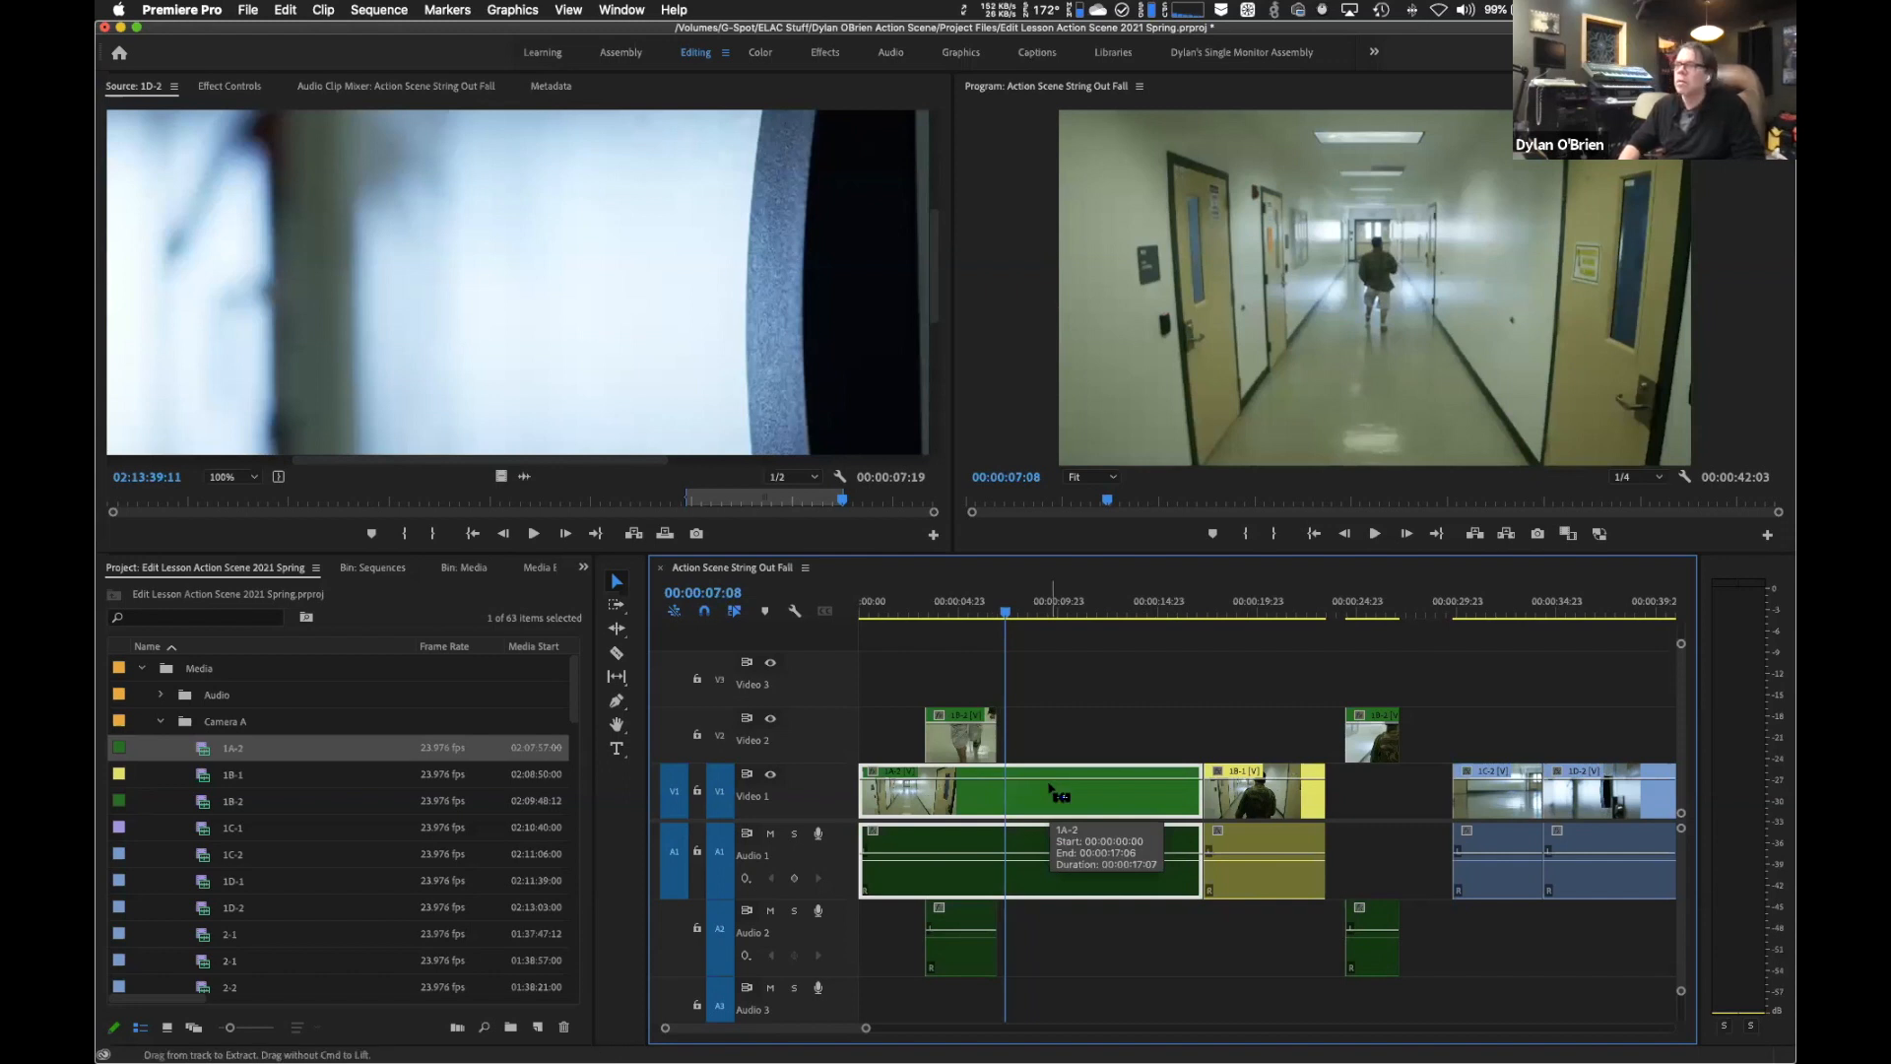
{"action": "key", "text": "super+k"}
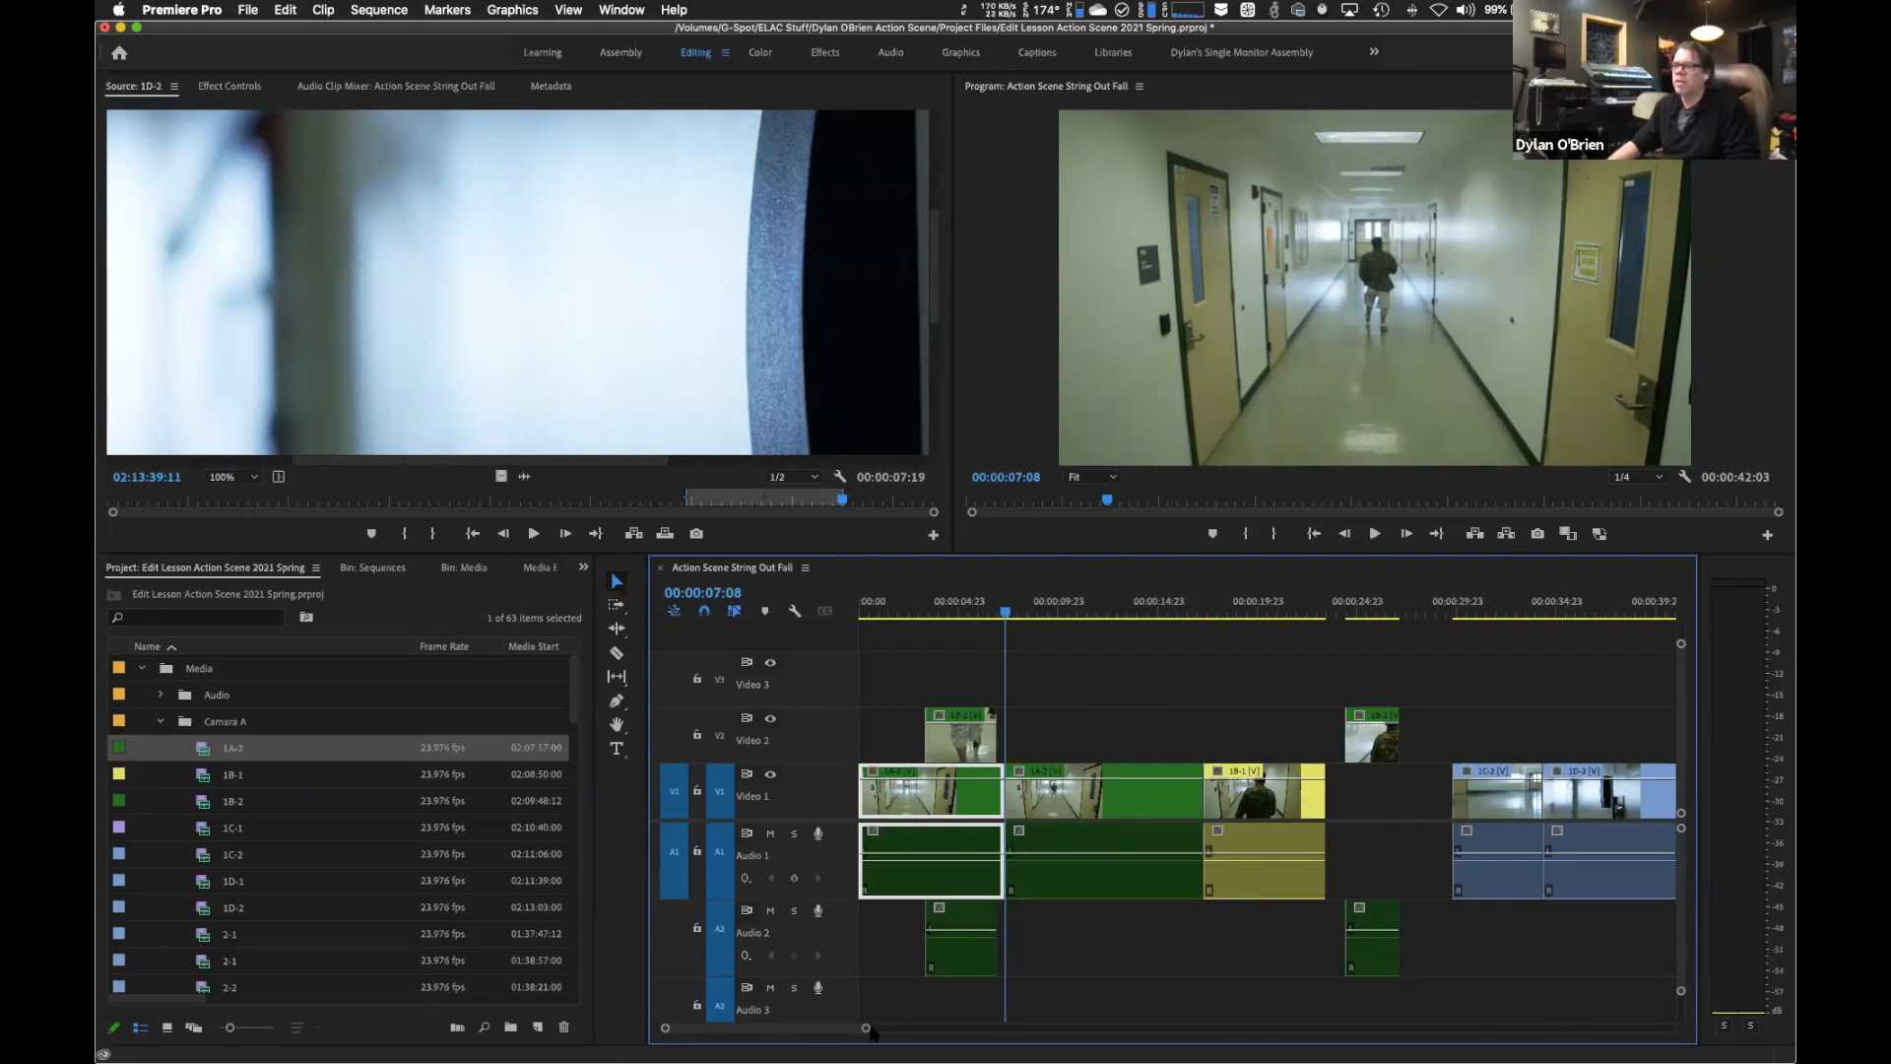
Try moving all clips after the split further along the sequence as a marquee selection, and undo the move.
{"action": "left_click_drag", "start_coordinate": [867, 1029], "coordinate": [915, 1030]}
{"action": "left_click_drag", "start_coordinate": [1005, 686], "coordinate": [1530, 1007]}
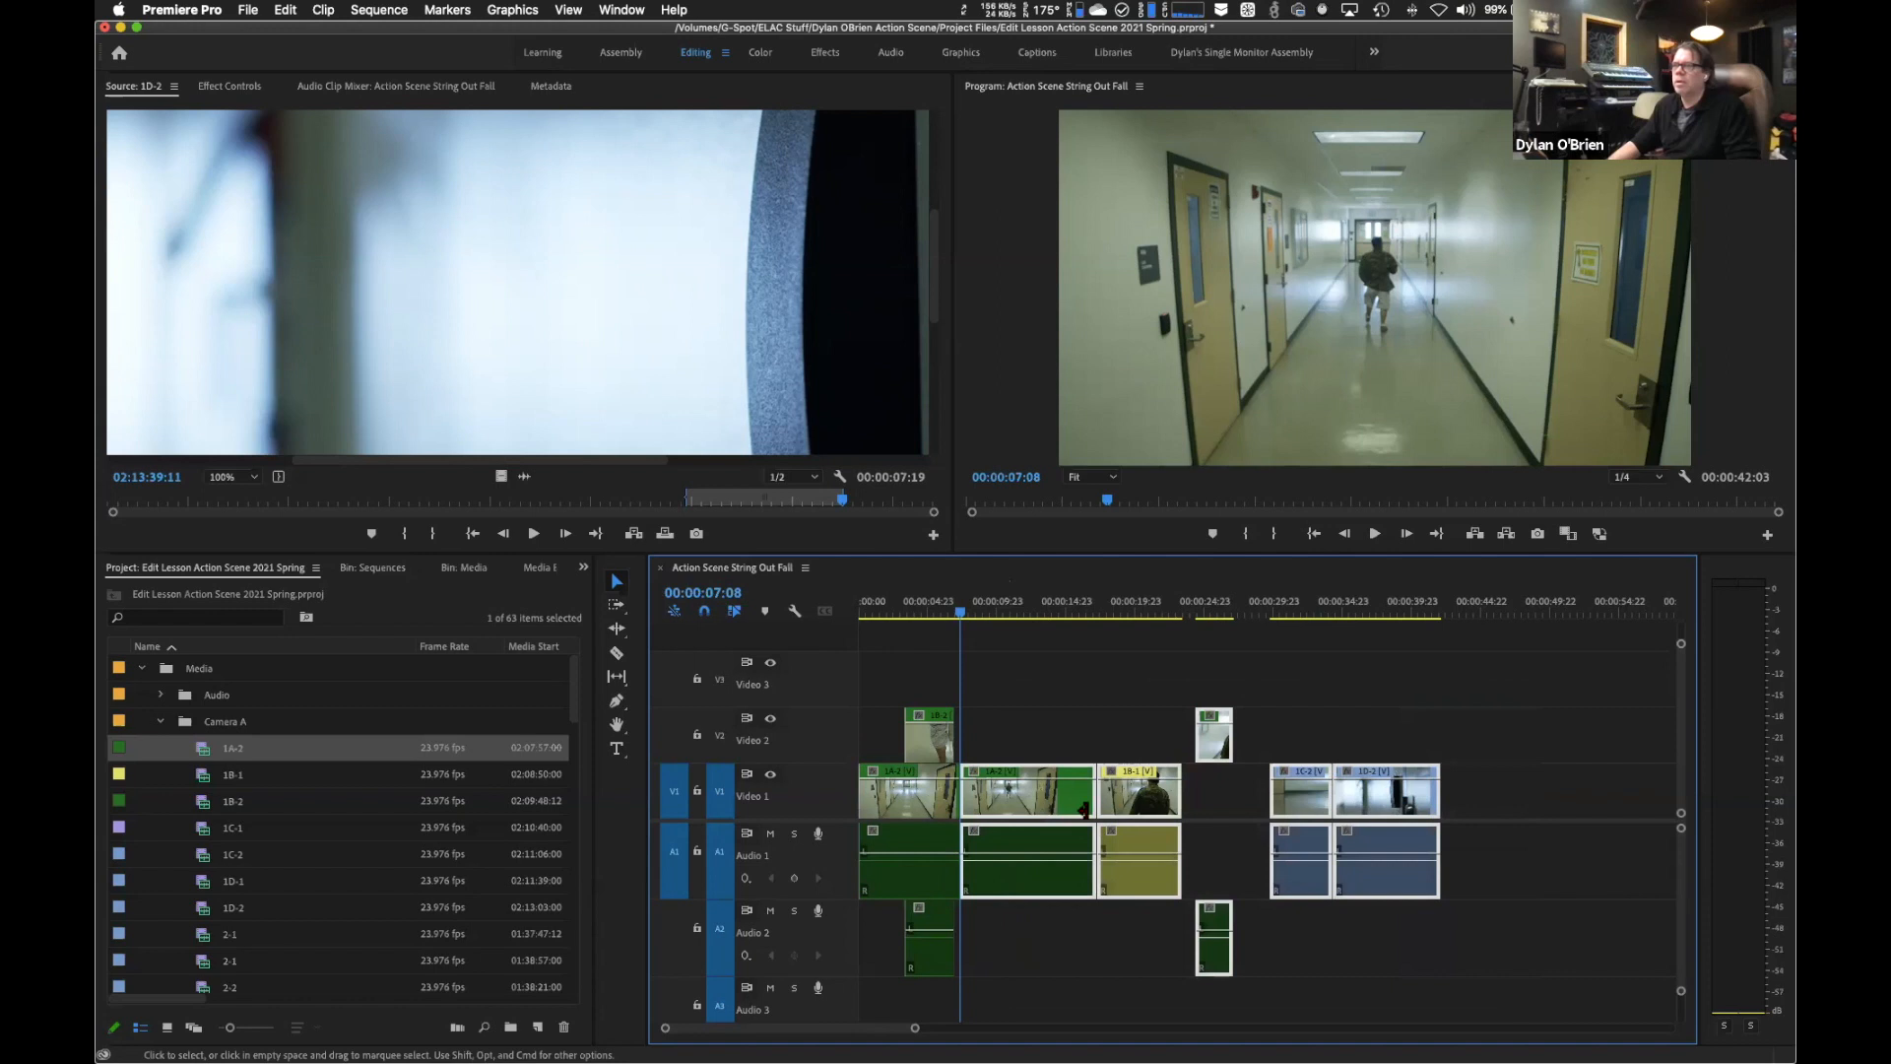
{"action": "left_click_drag", "start_coordinate": [1059, 803], "coordinate": [1372, 816]}
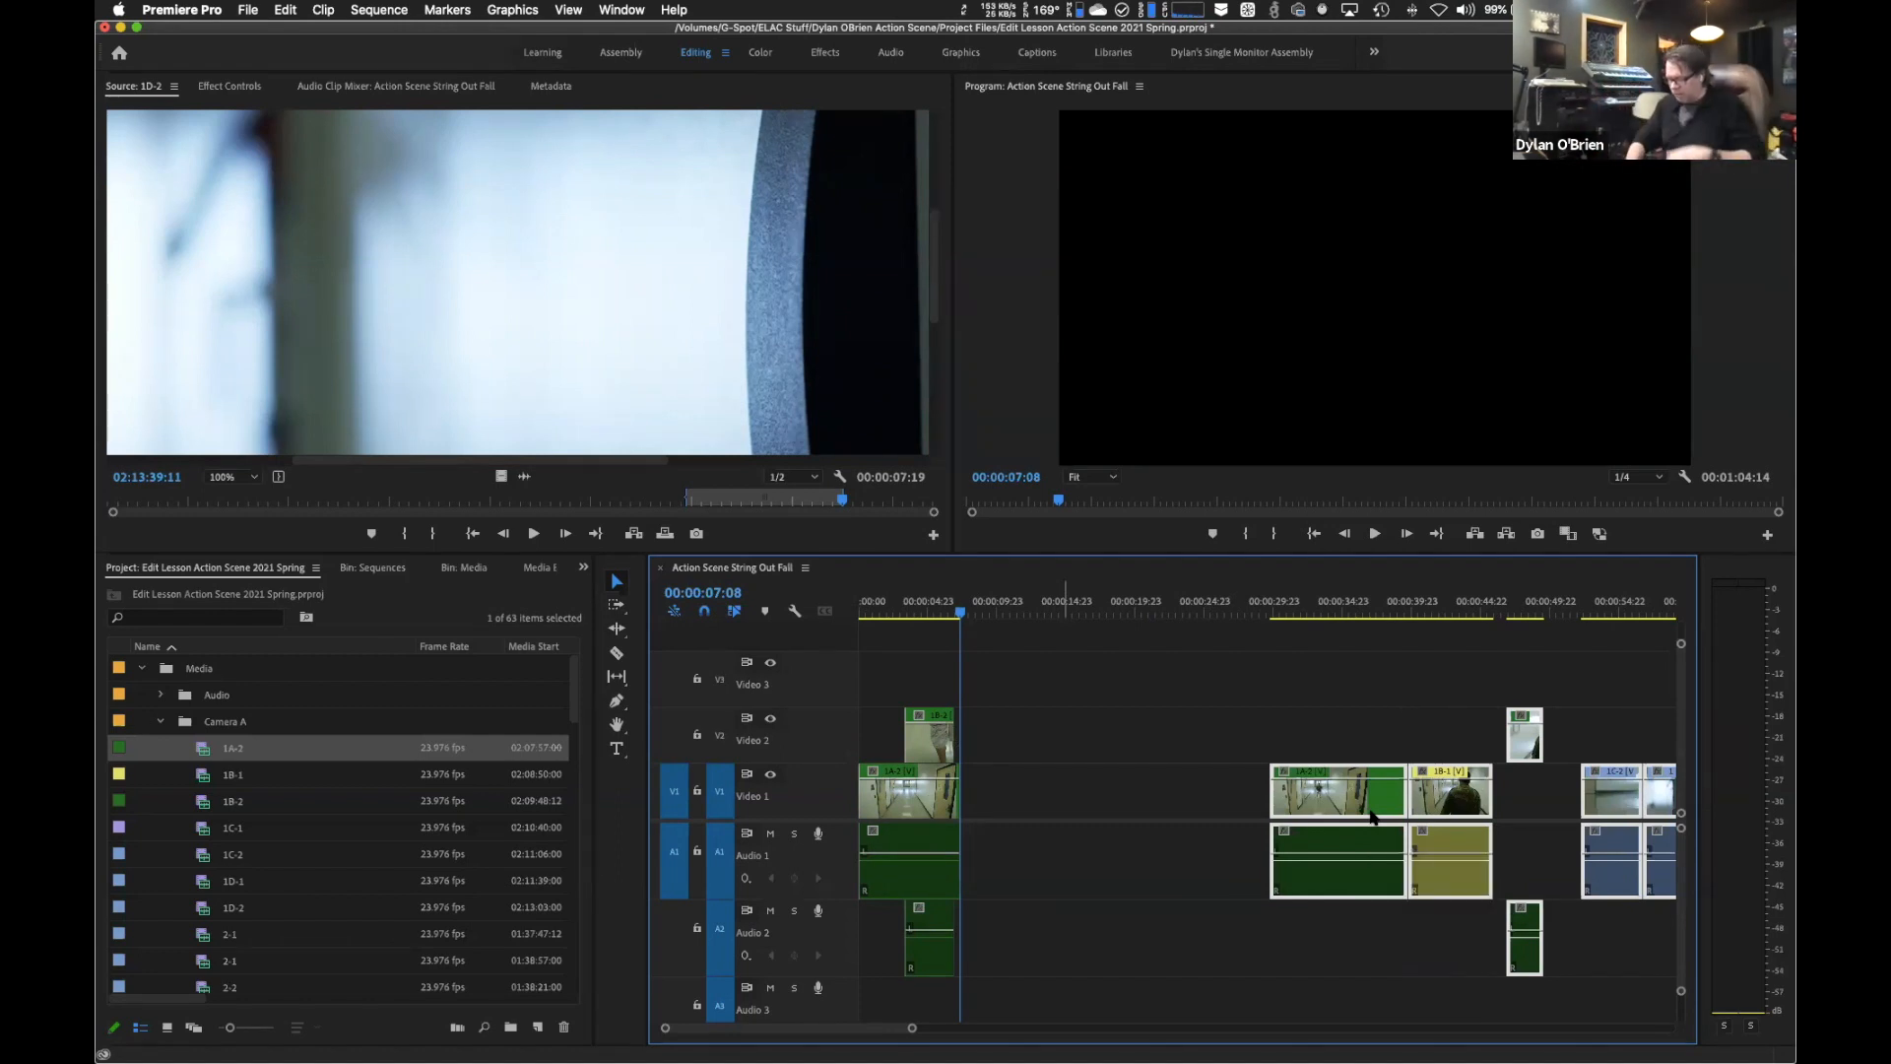
{"action": "key", "text": "super+z"}
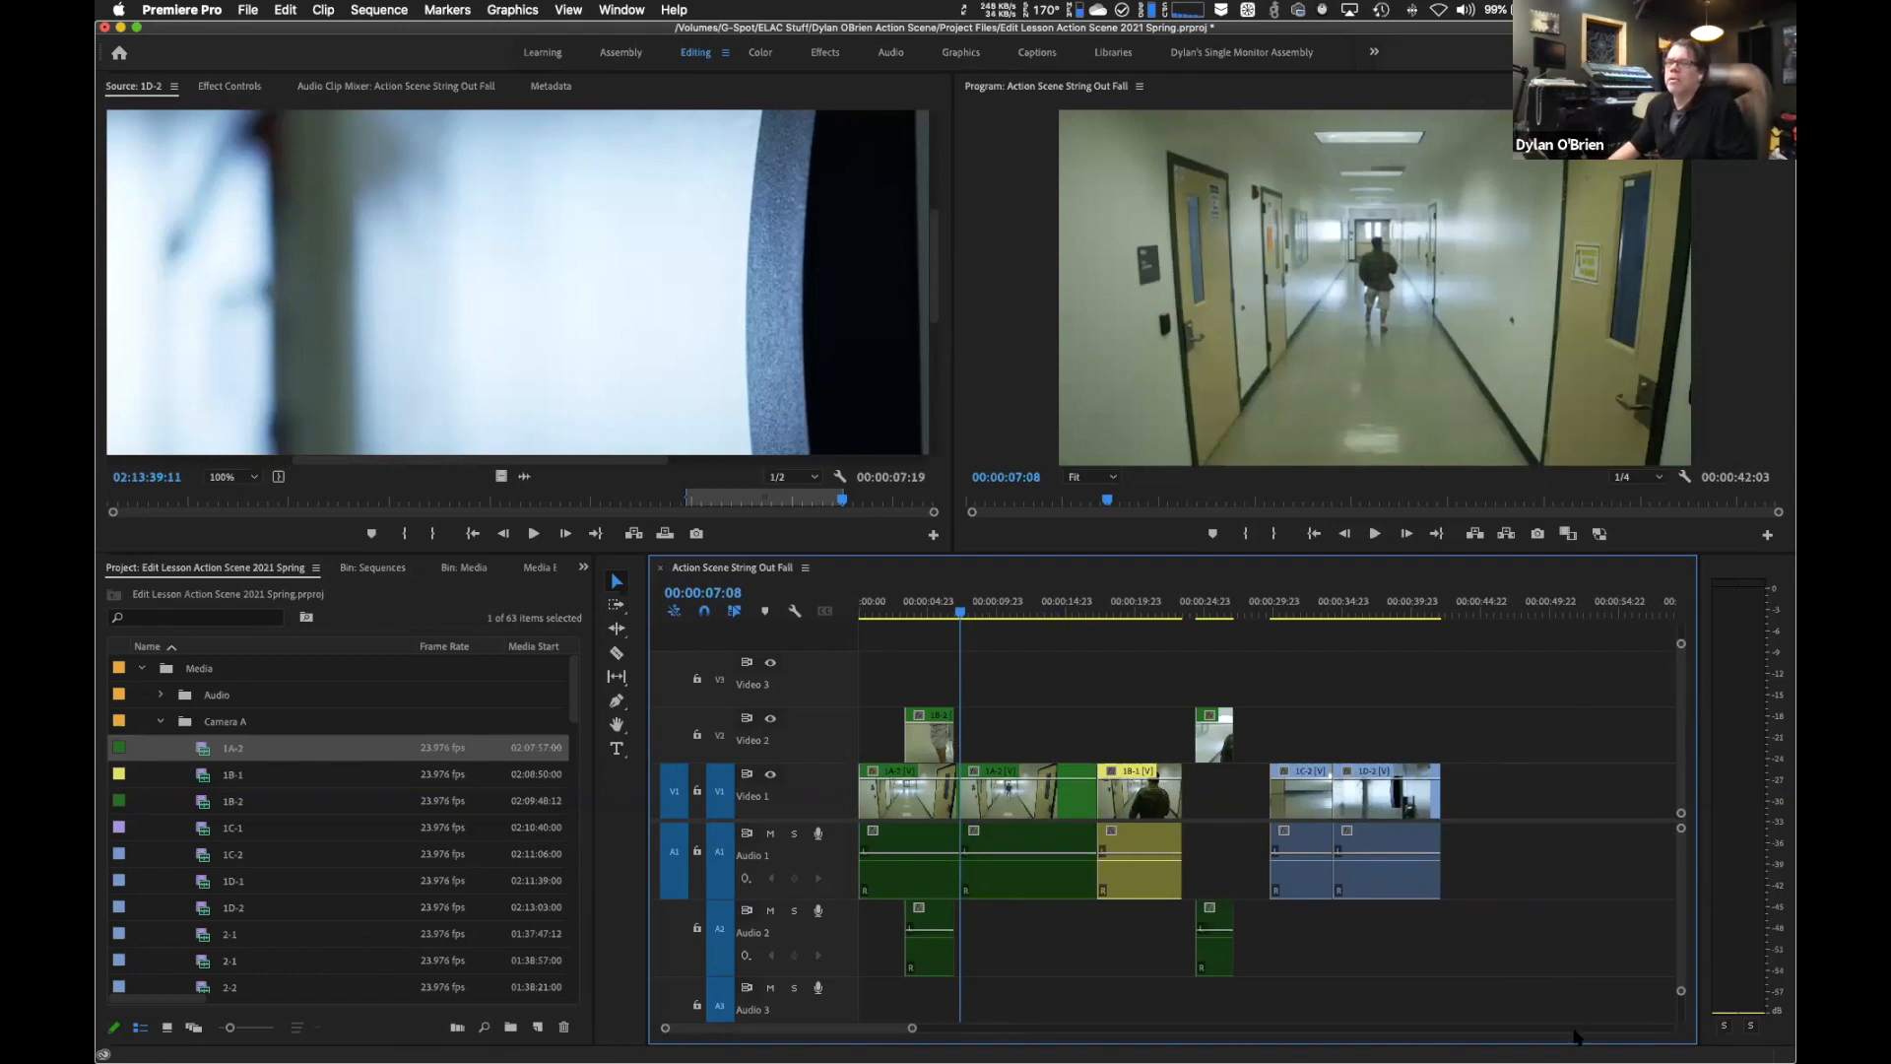
Use the Track Select Forward tool to shift every clip after the split further along, opening a gap, and return to the Selection tool.
{"action": "left_click", "coordinate": [616, 606]}
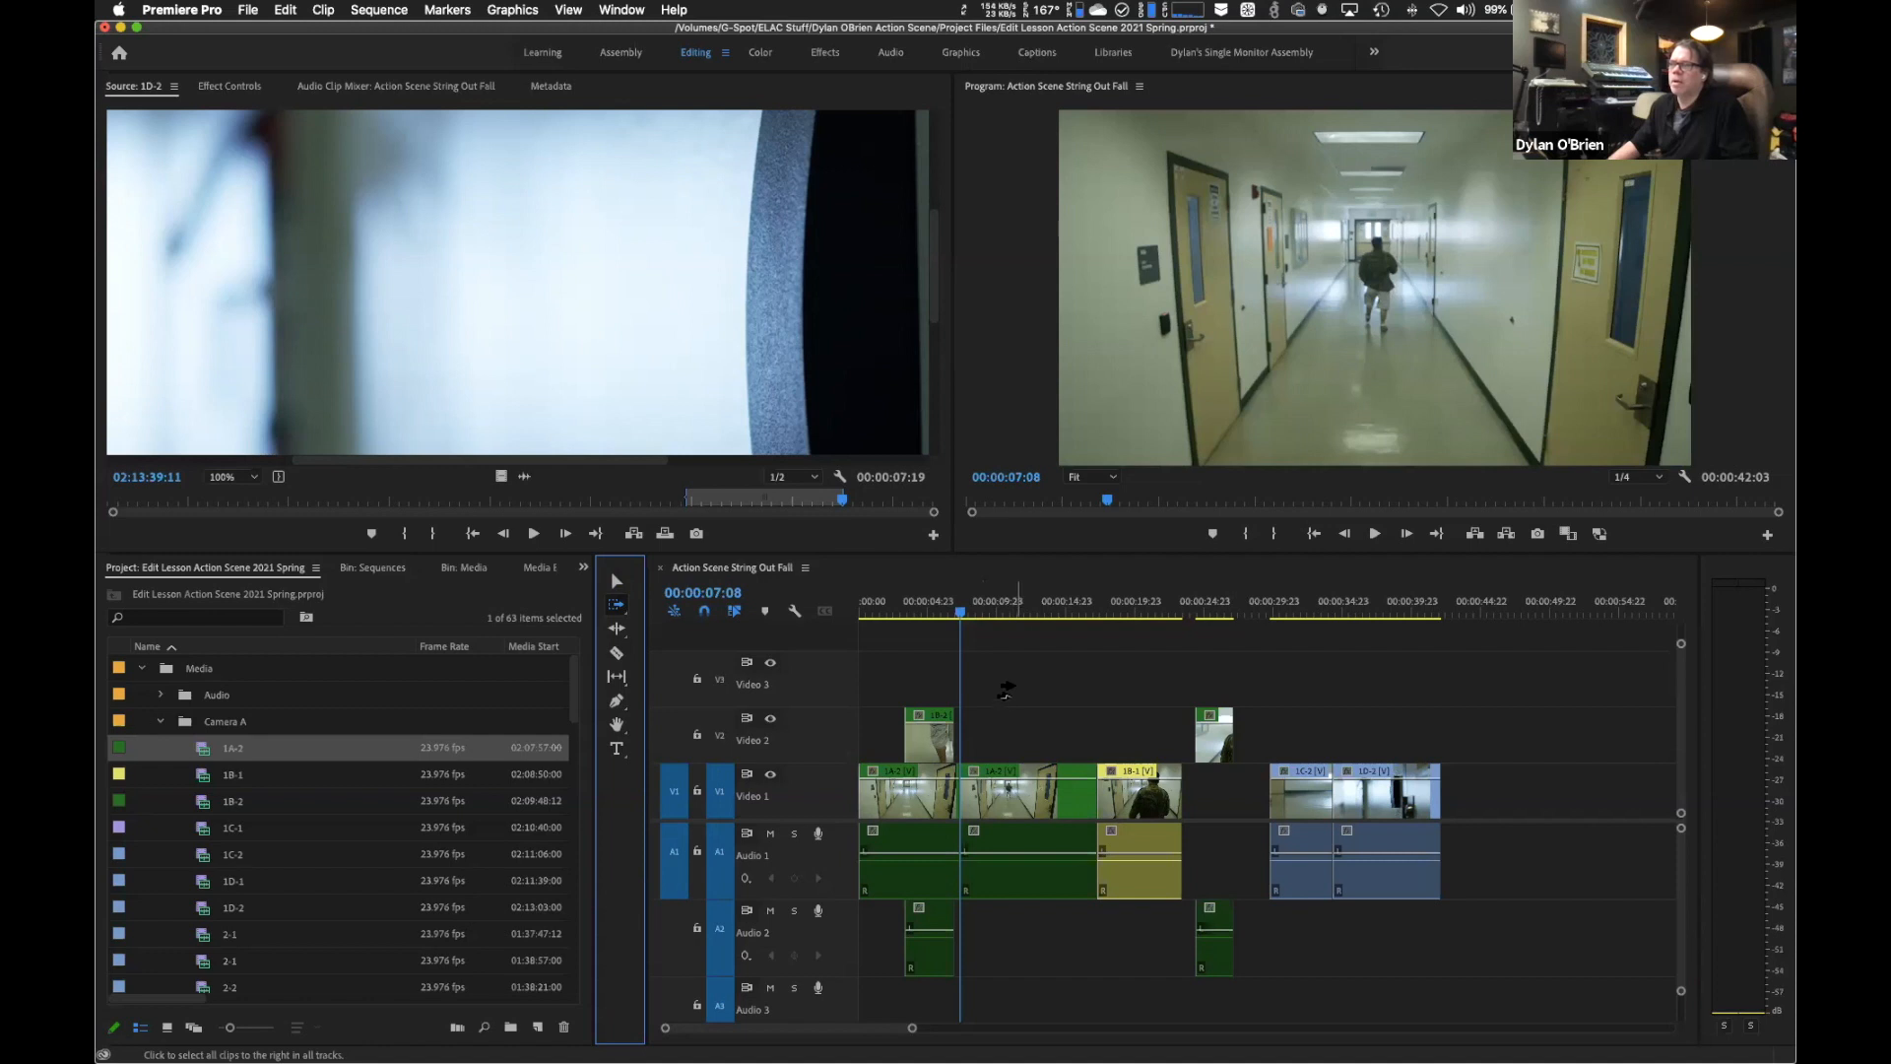
{"action": "left_click", "coordinate": [991, 806]}
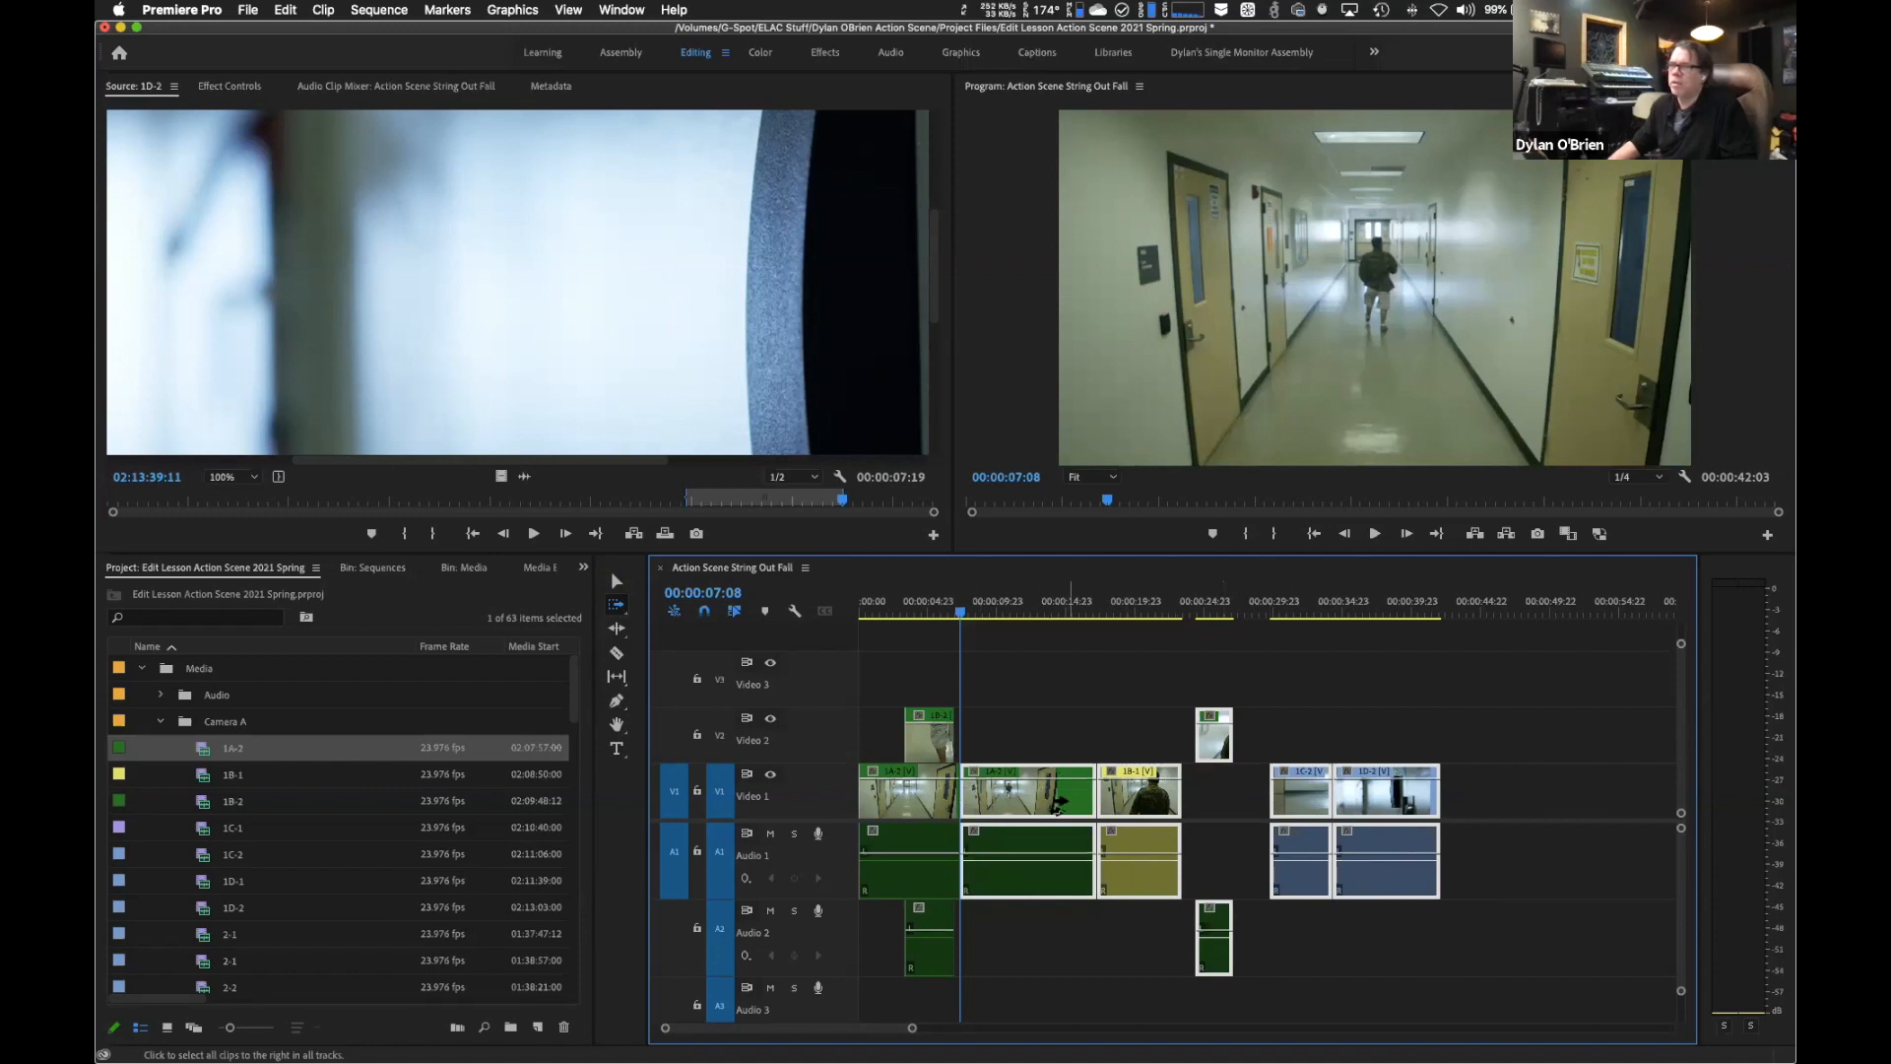
{"action": "left_click_drag", "start_coordinate": [1009, 798], "coordinate": [1208, 814]}
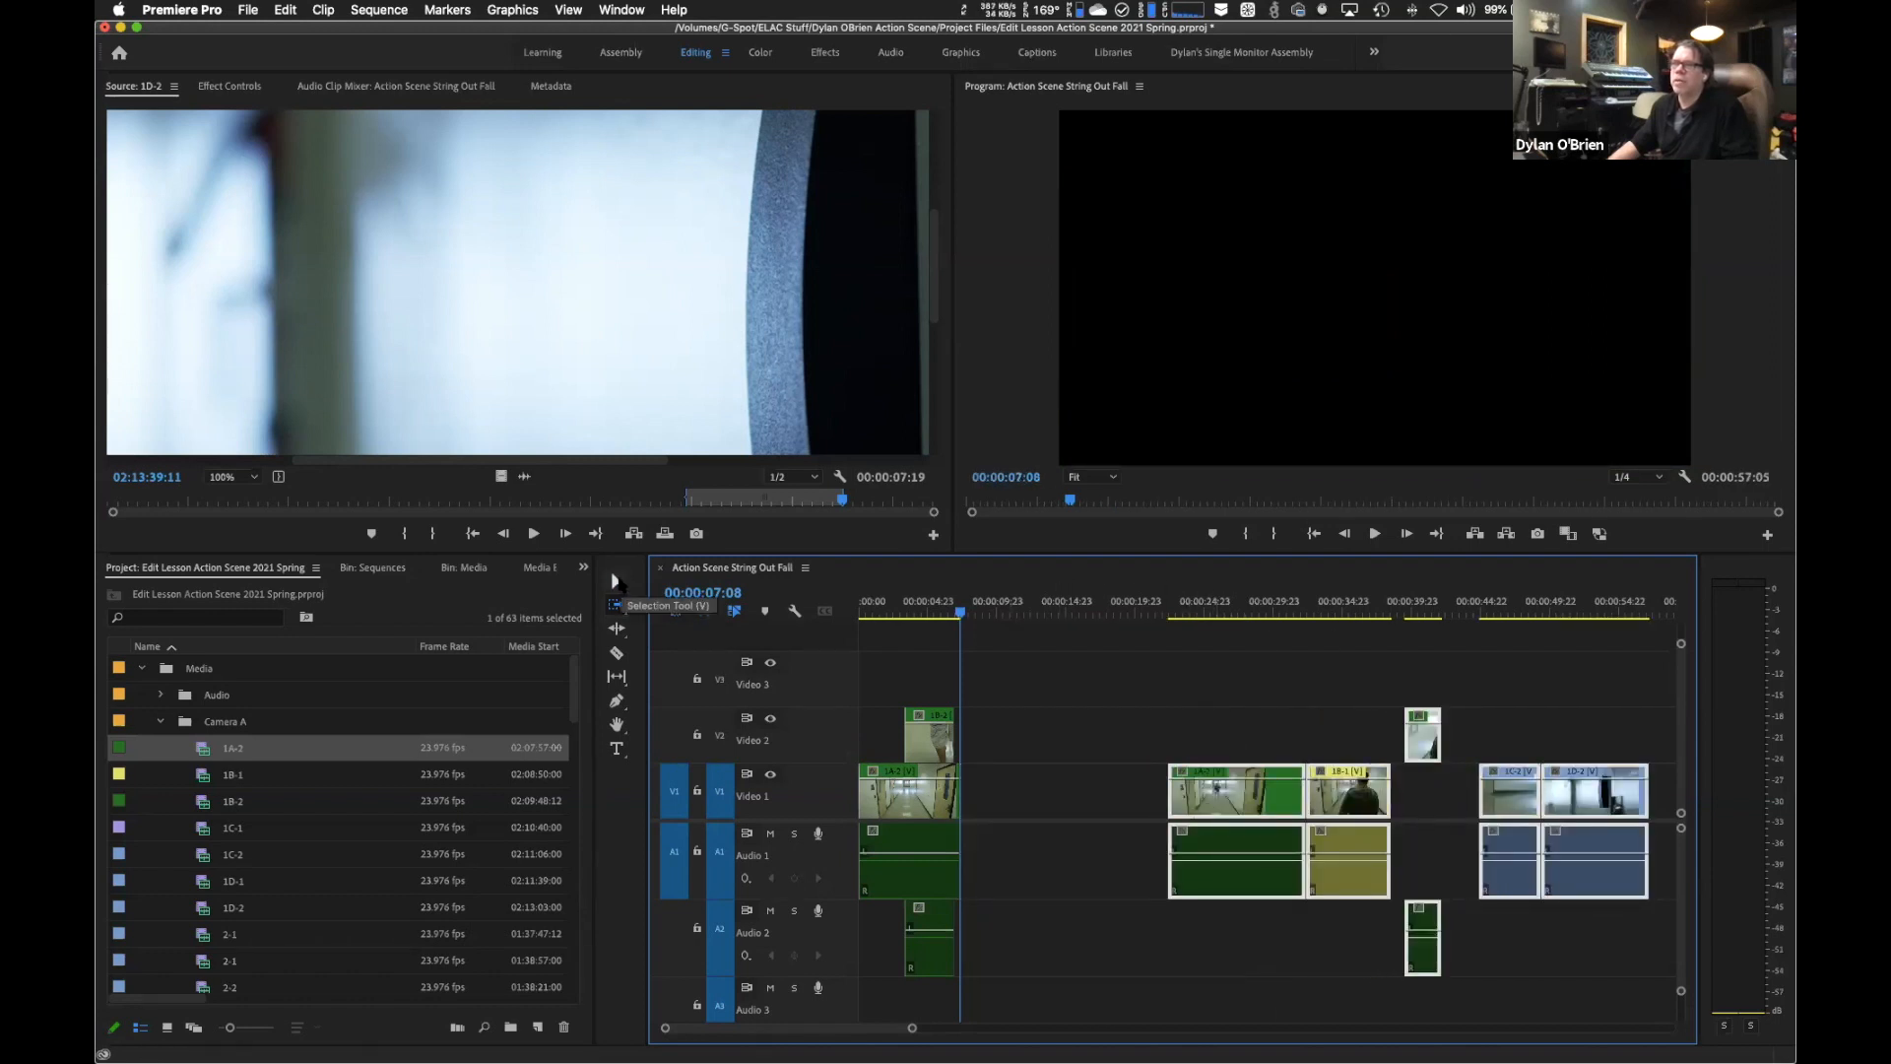
{"action": "left_click", "coordinate": [615, 582]}
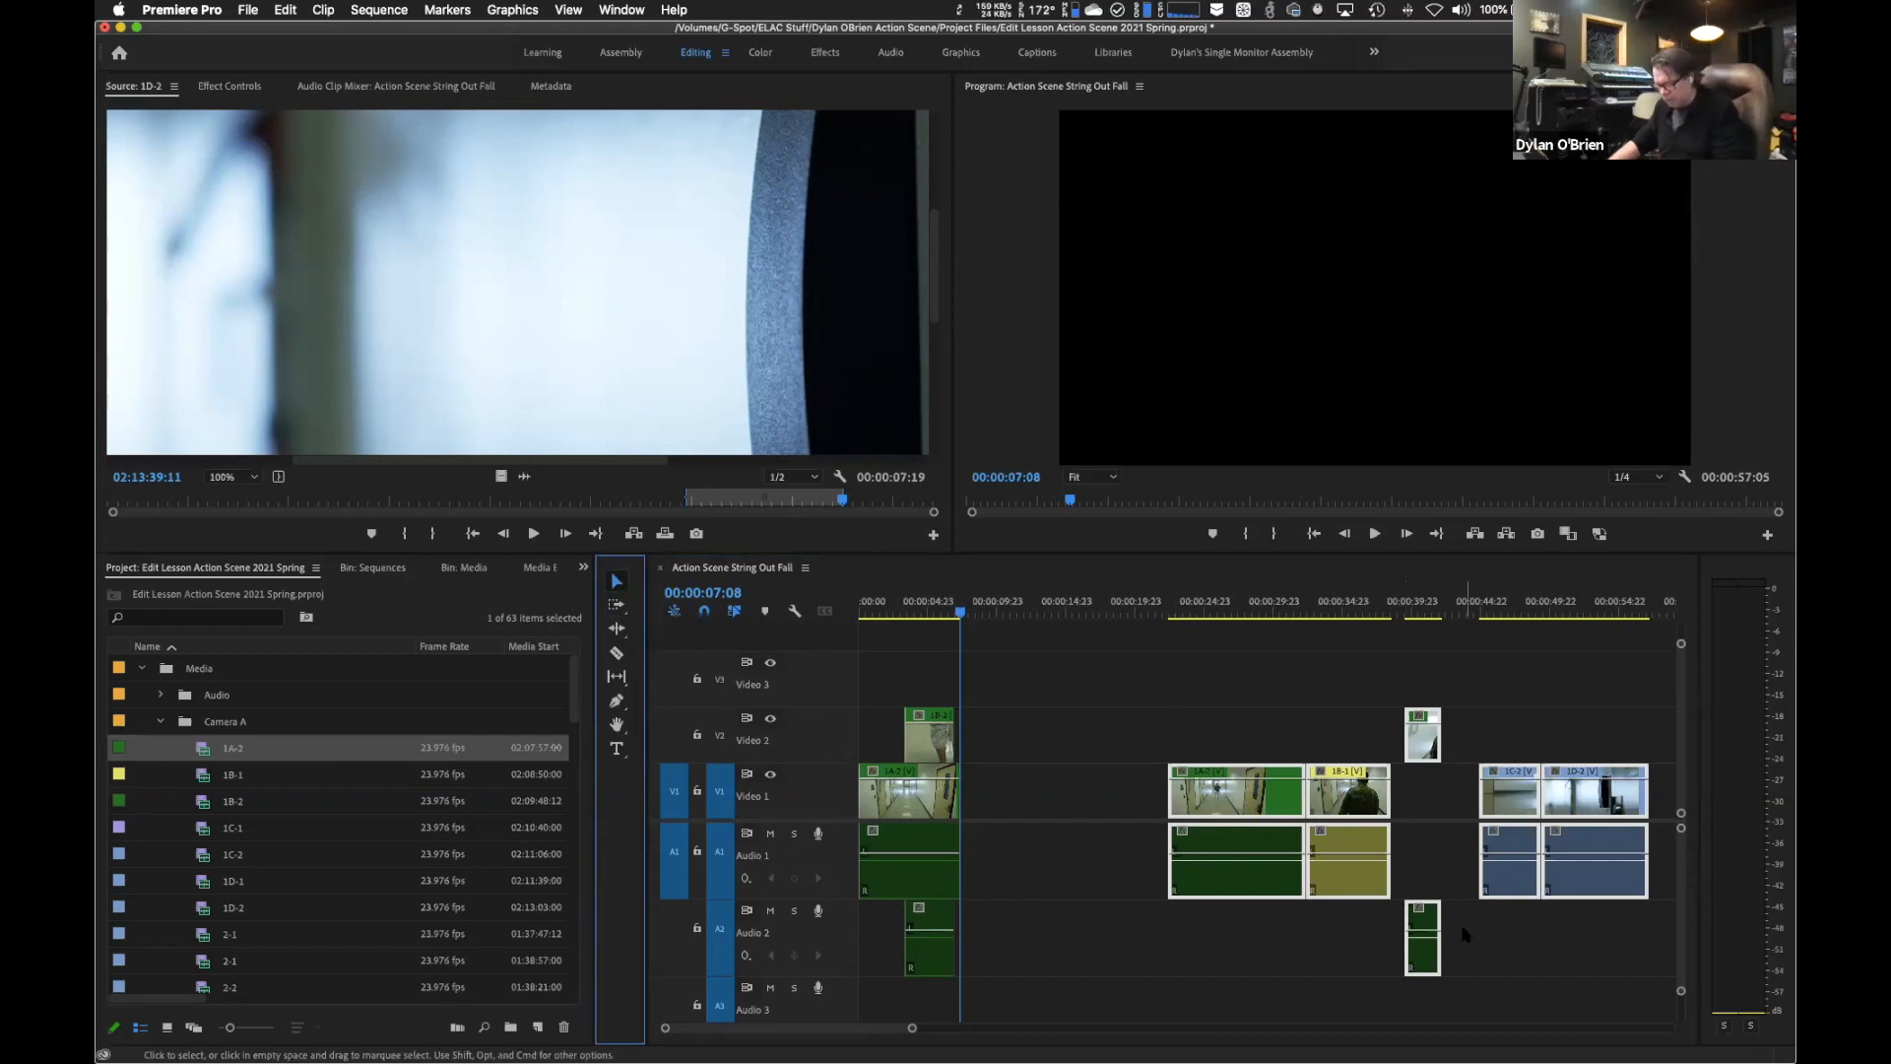
Switch among the Track Select Forward, Selection, Ripple Edit and Razor tools, finishing on the Selection tool.
{"action": "key", "text": "a"}
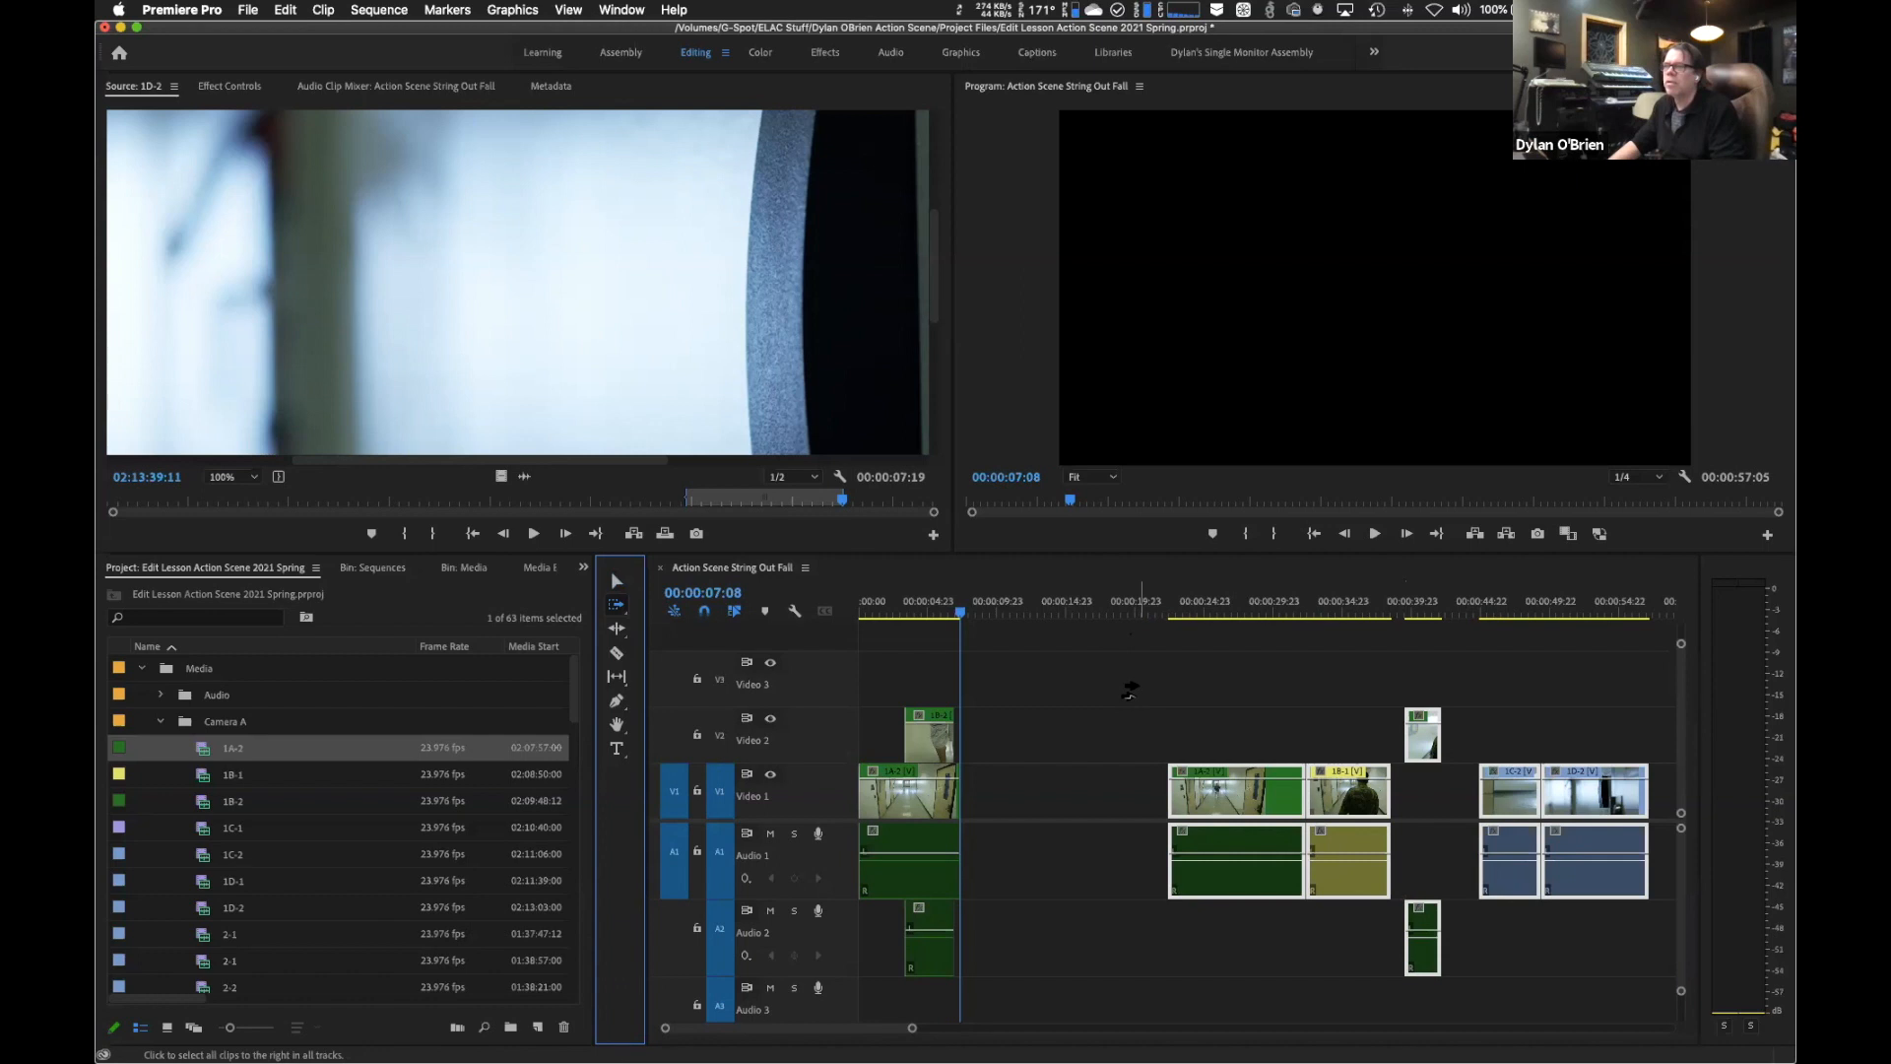
{"action": "key", "text": "v"}
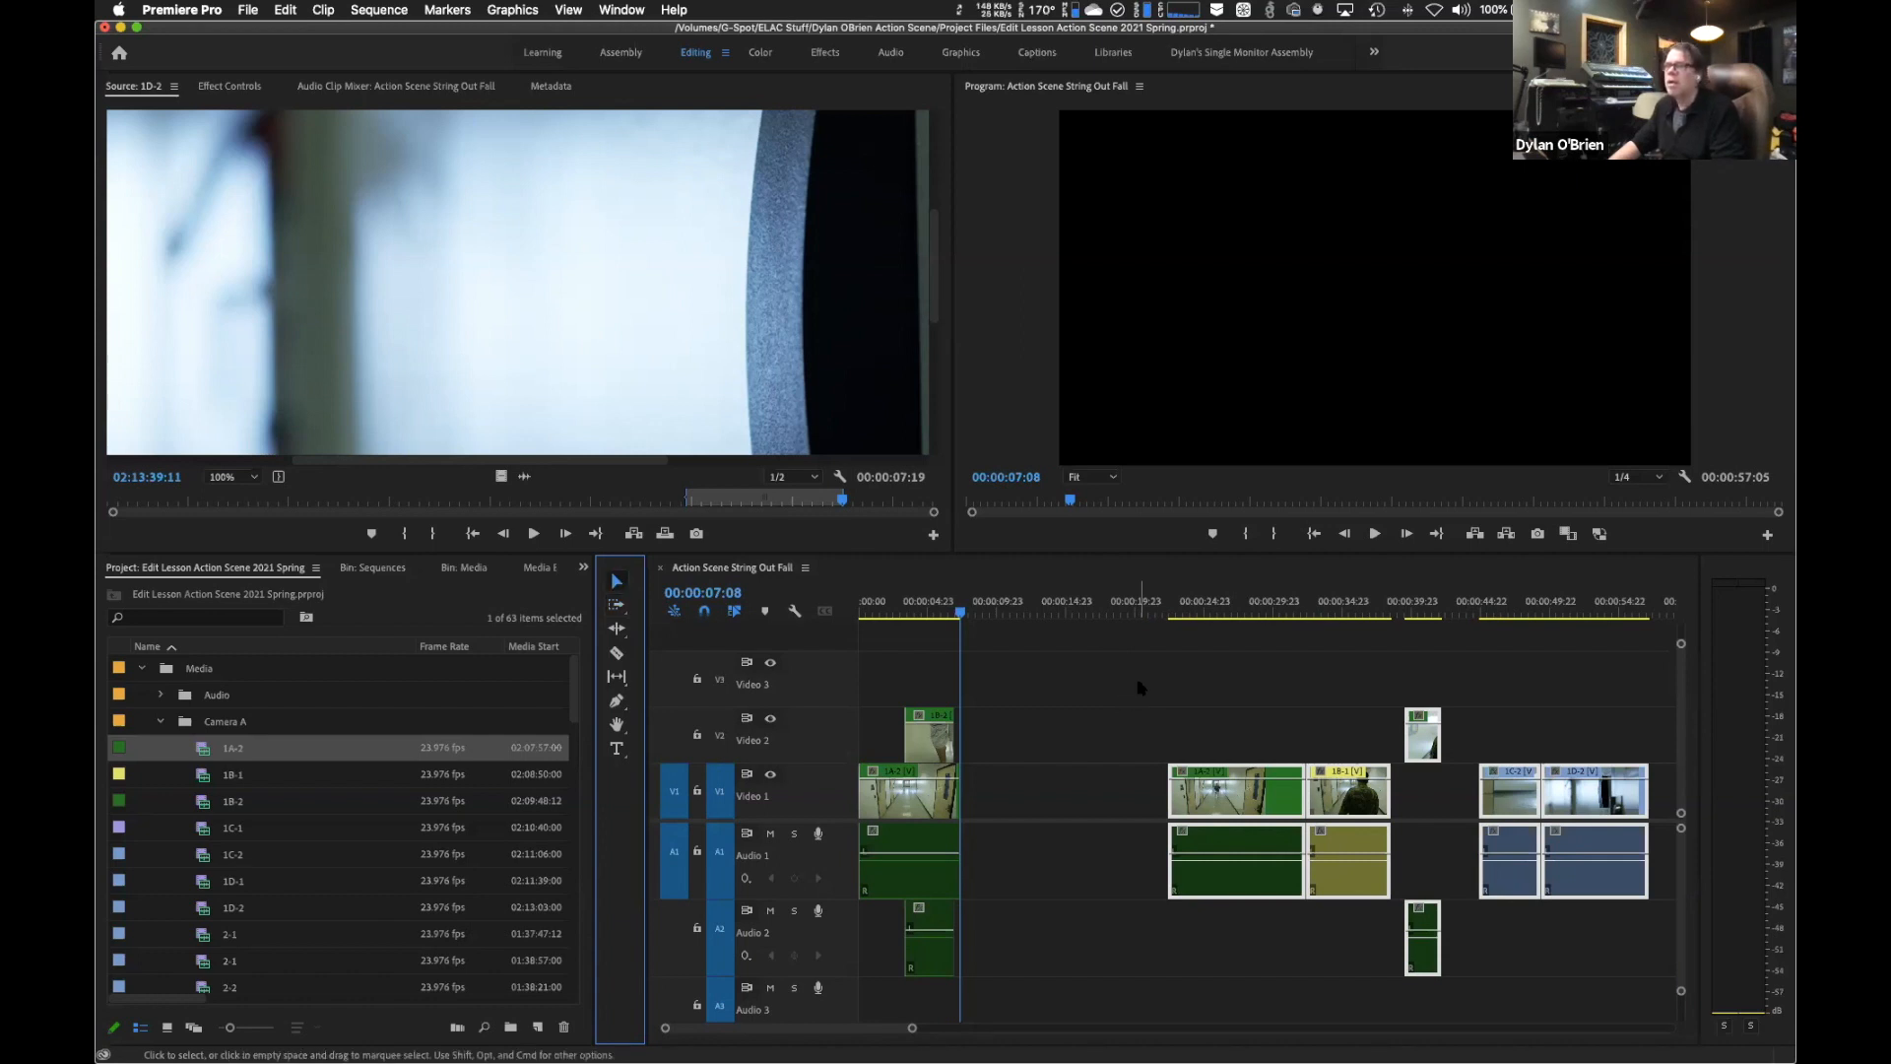
{"action": "key", "text": "b"}
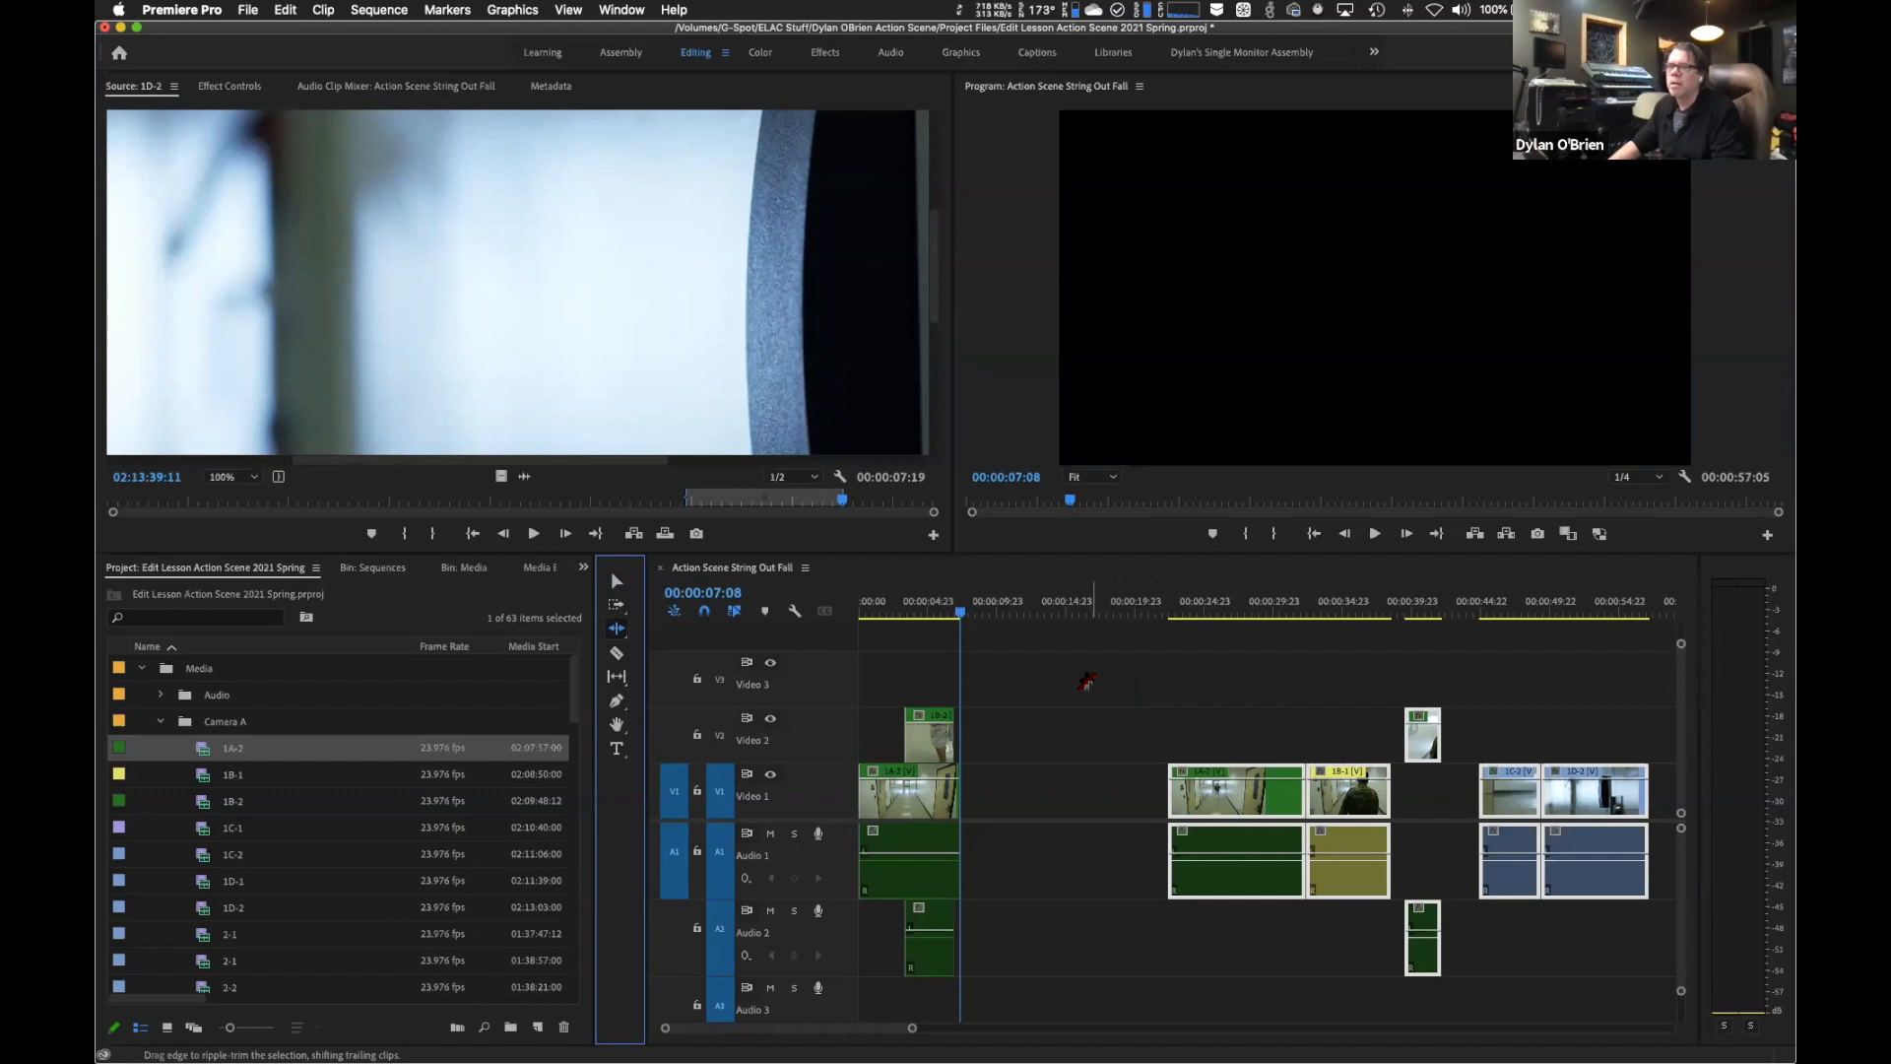
{"action": "key", "text": "c"}
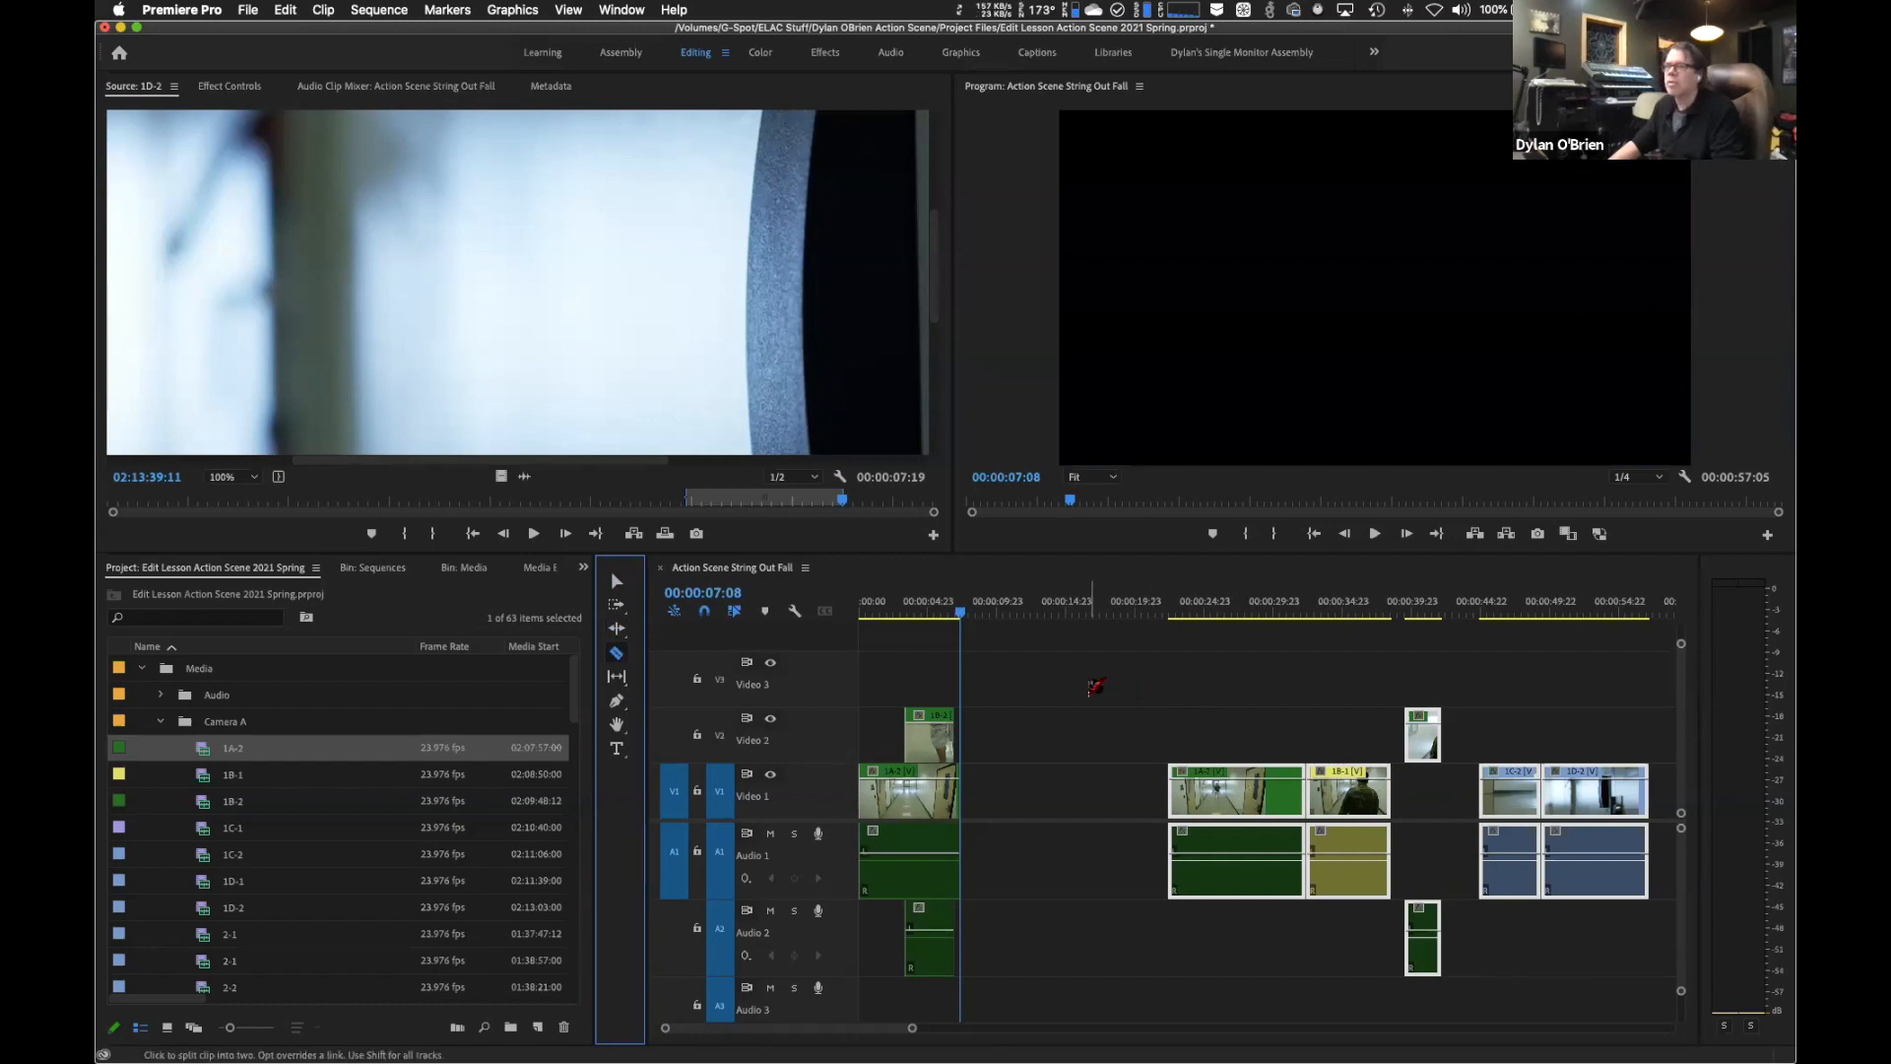
{"action": "key", "text": "a"}
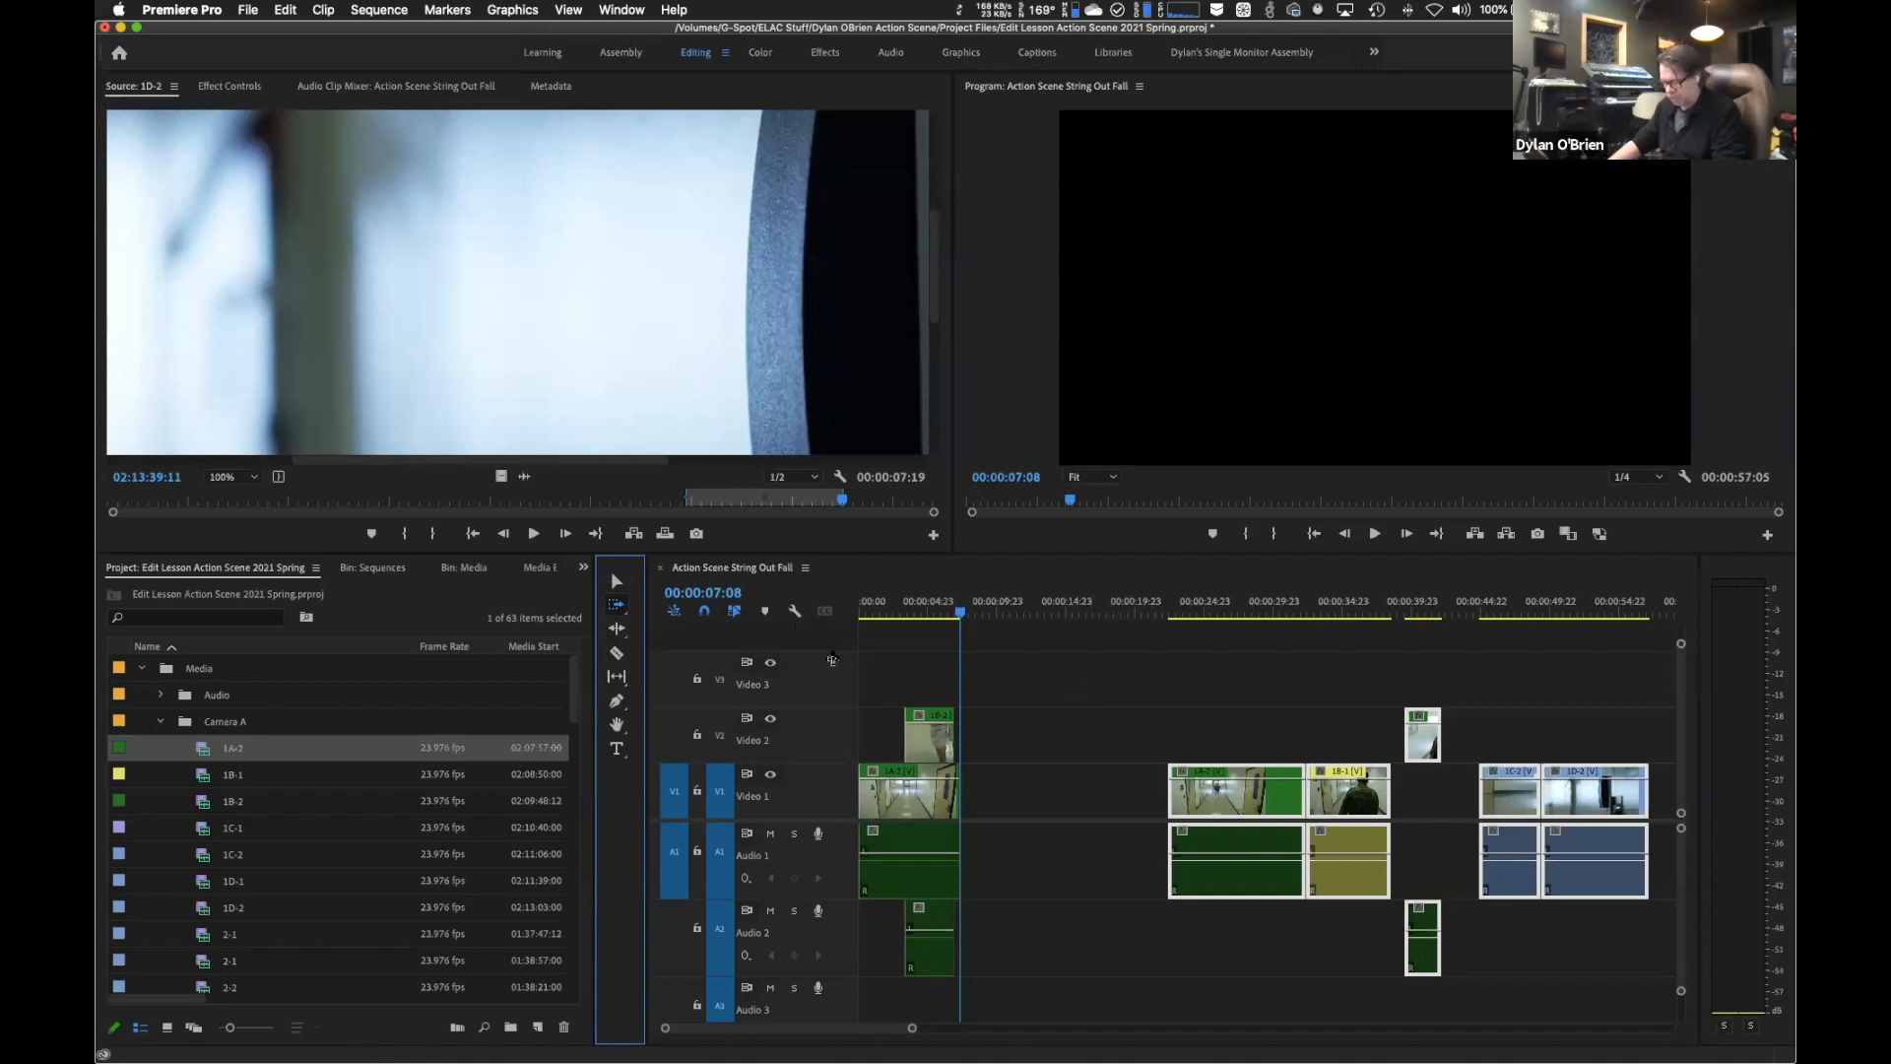
{"action": "left_click", "coordinate": [616, 581]}
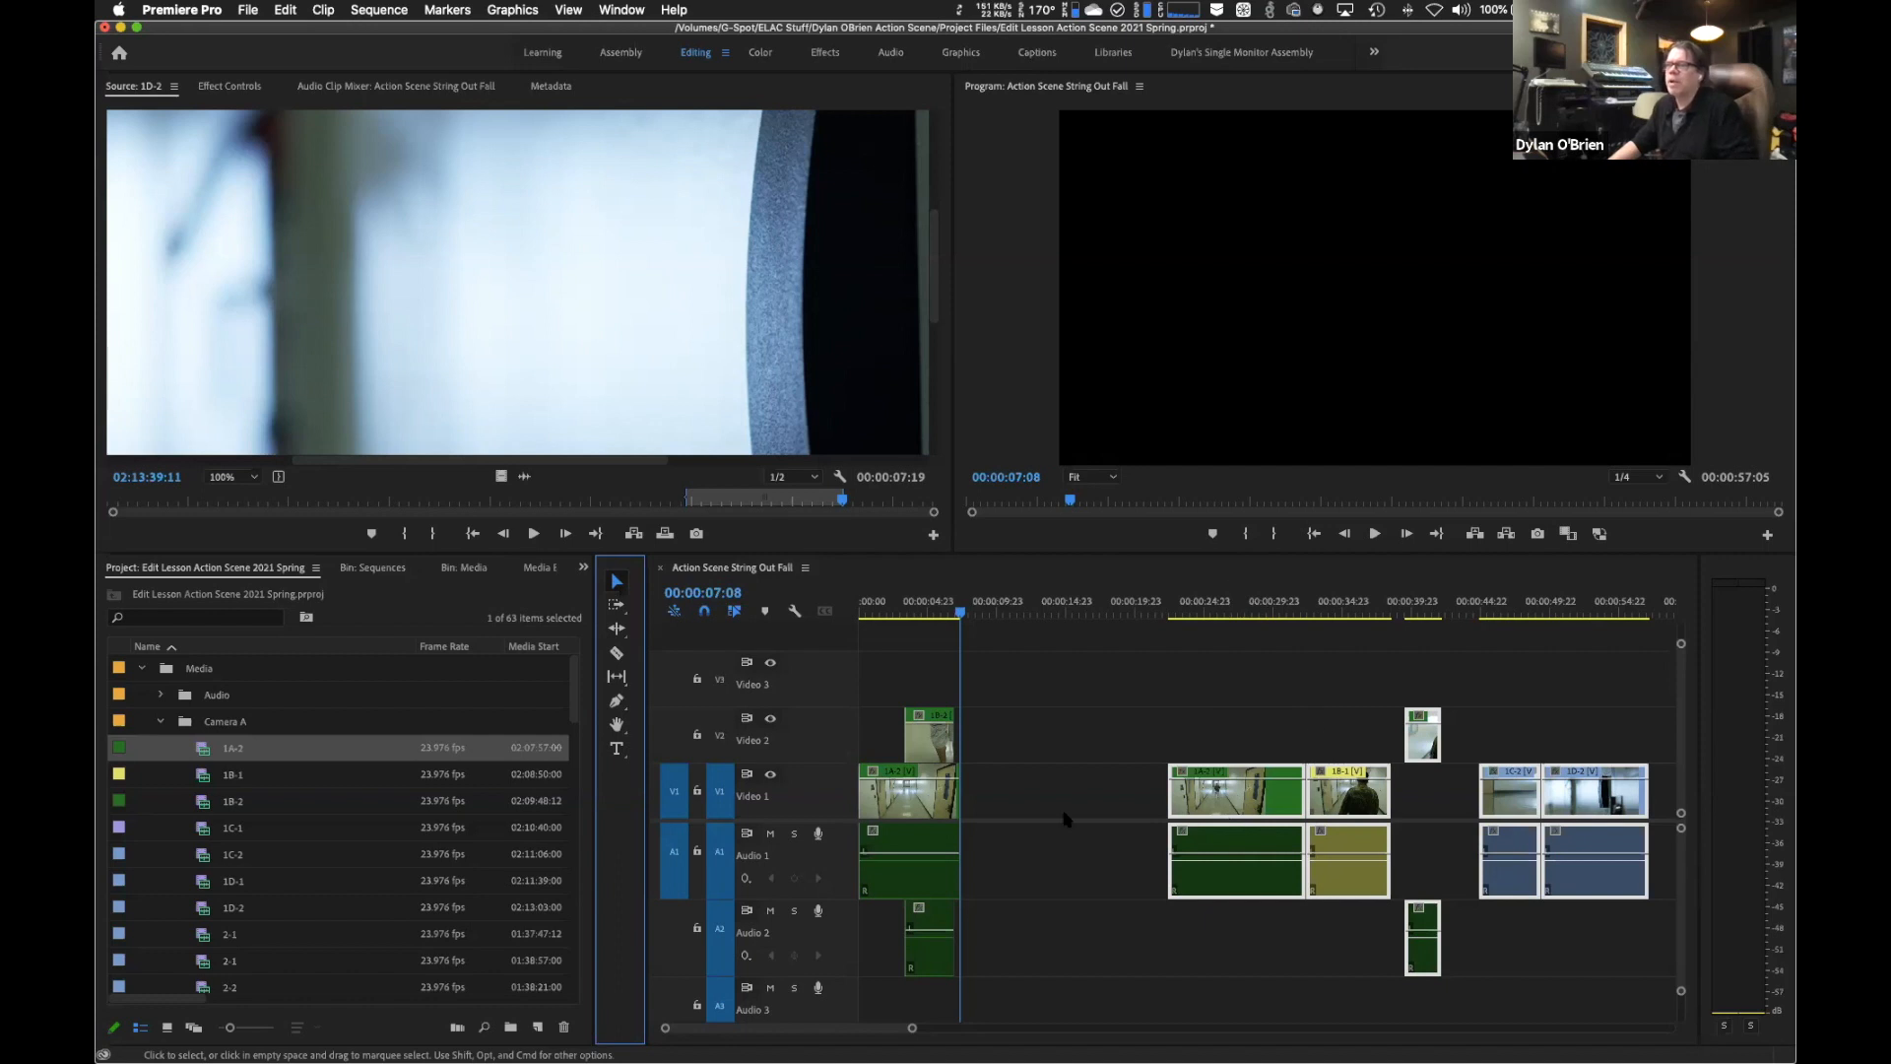
Move the second 1A-2 piece back against the first piece and play the opening through the cuts.
{"action": "left_click", "coordinate": [1223, 796]}
{"action": "left_click_drag", "start_coordinate": [1222, 803], "coordinate": [1022, 820]}
{"action": "left_click_drag", "start_coordinate": [887, 613], "coordinate": [873, 621]}
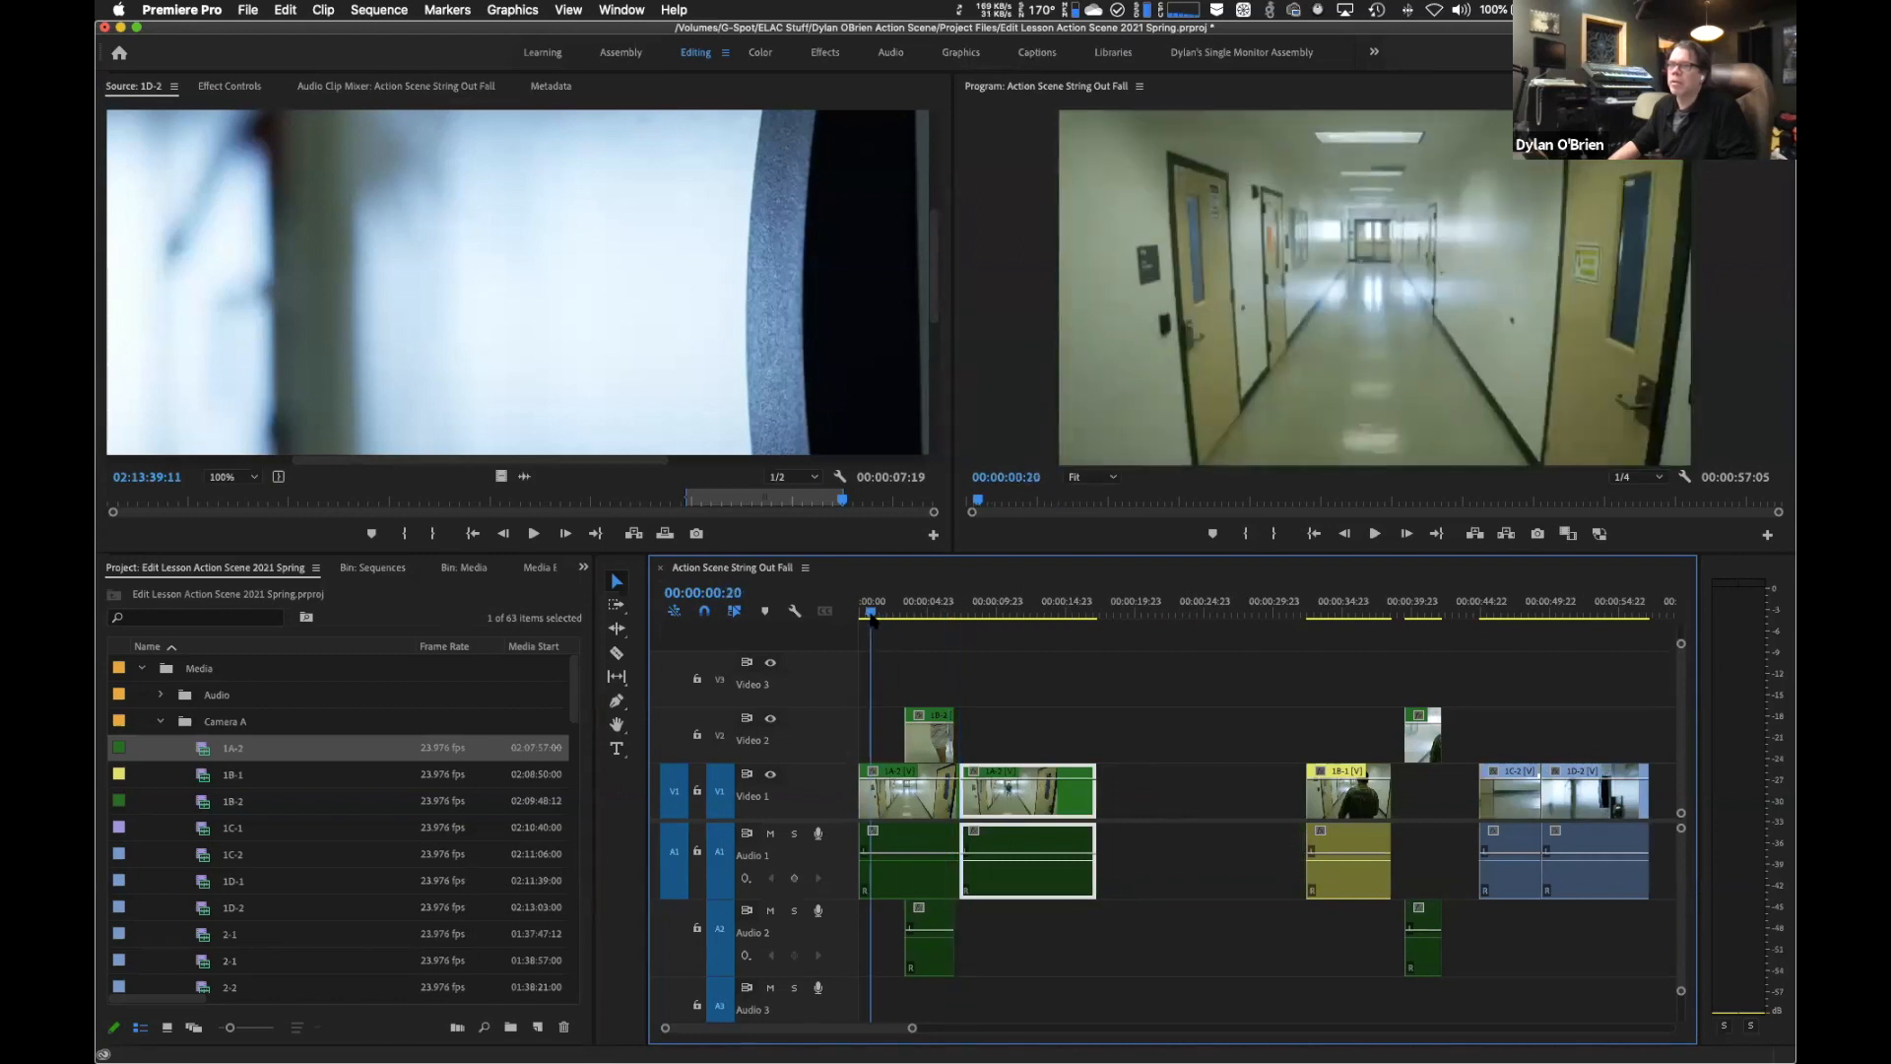
{"action": "key", "text": "space"}
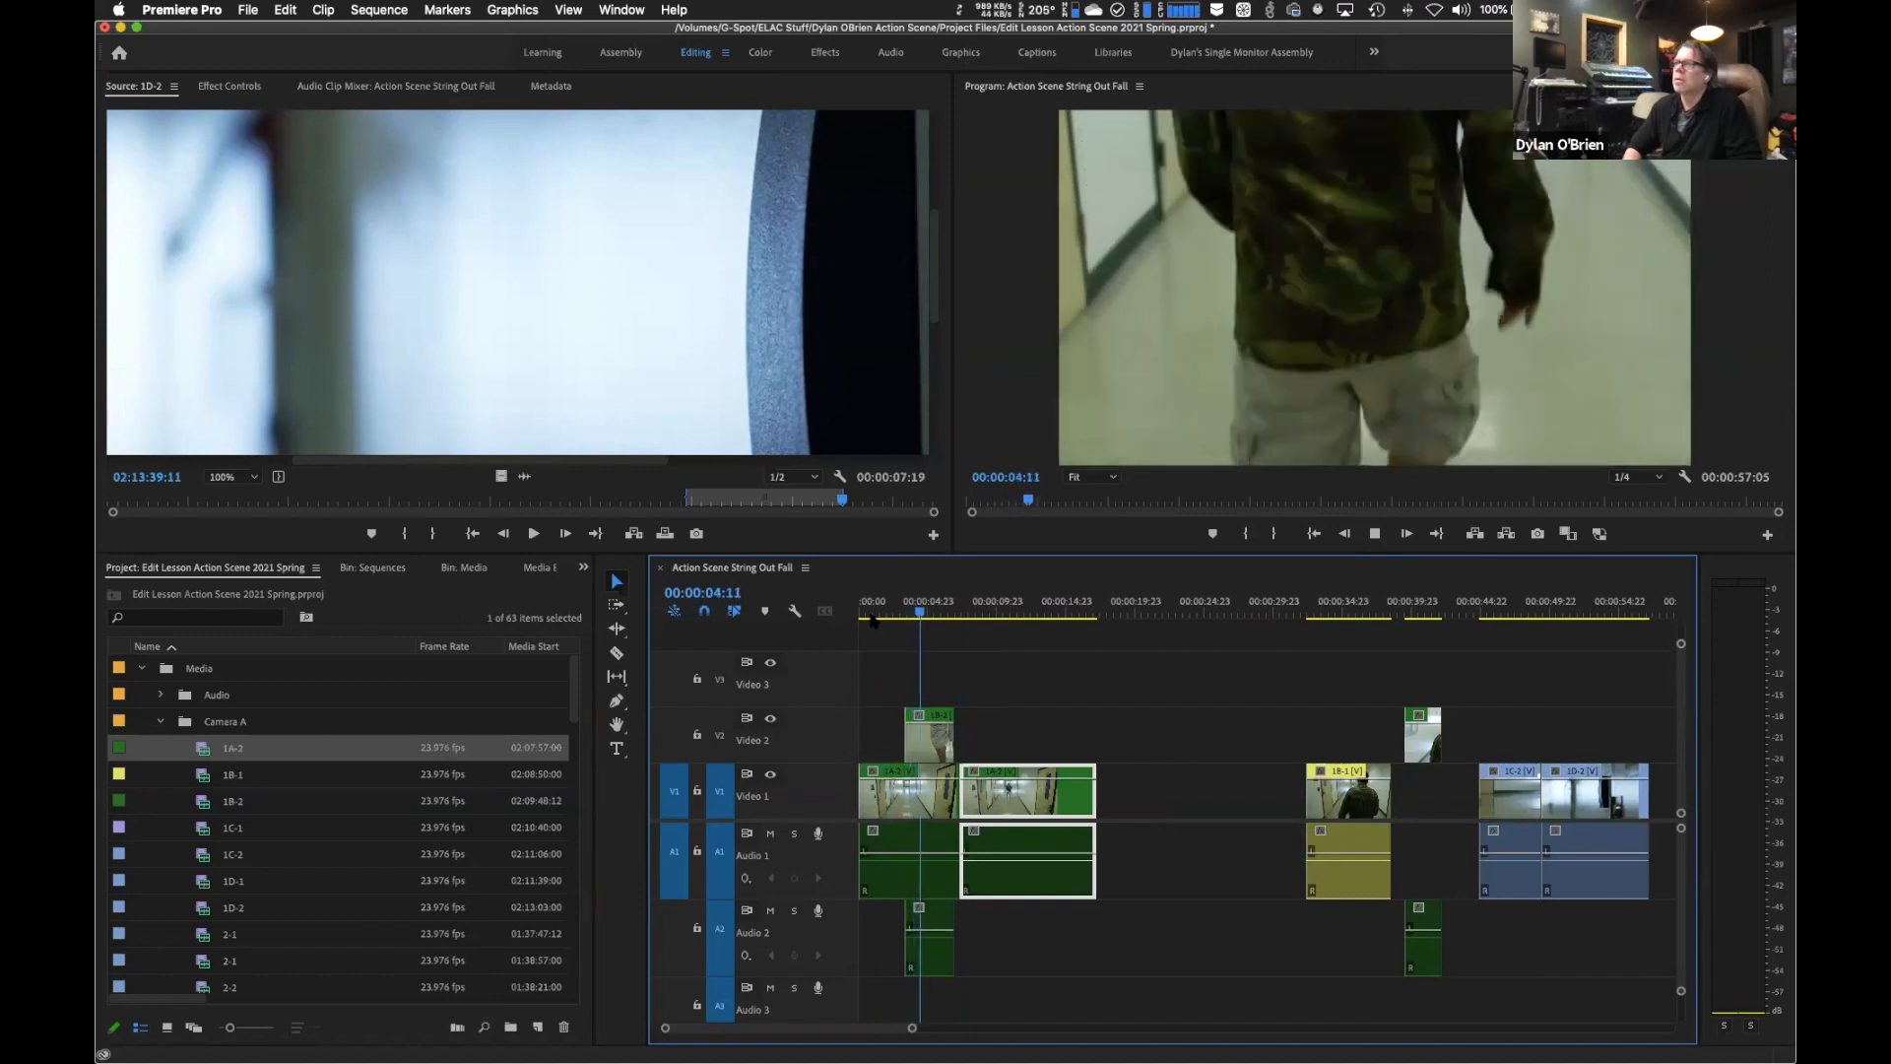
{"action": "key", "text": "space"}
Place the second 1A-2 piece inside the gap, extend its head to reveal earlier walking action, and trim its start to 00:00:12:15.
{"action": "left_click_drag", "start_coordinate": [994, 803], "coordinate": [1104, 802]}
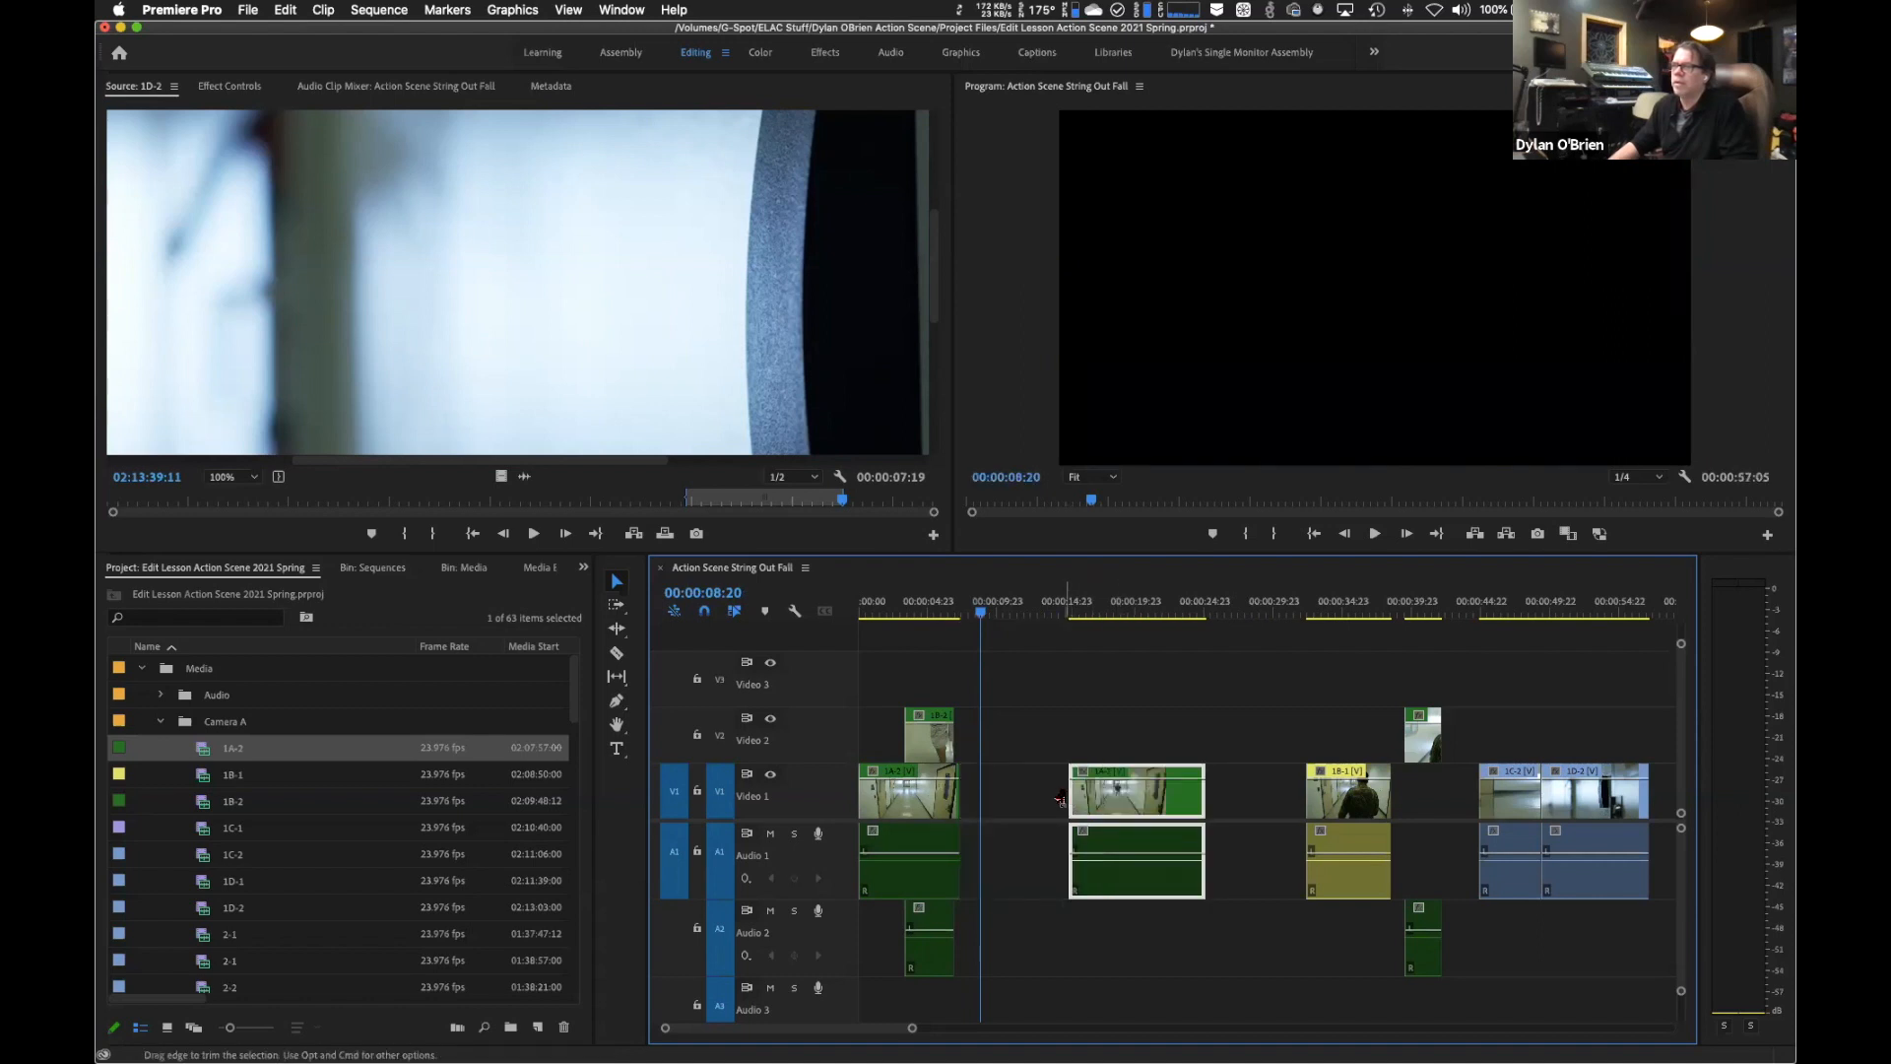
{"action": "left_click_drag", "start_coordinate": [1071, 796], "coordinate": [1024, 796]}
{"action": "left_click", "coordinate": [1016, 611]}
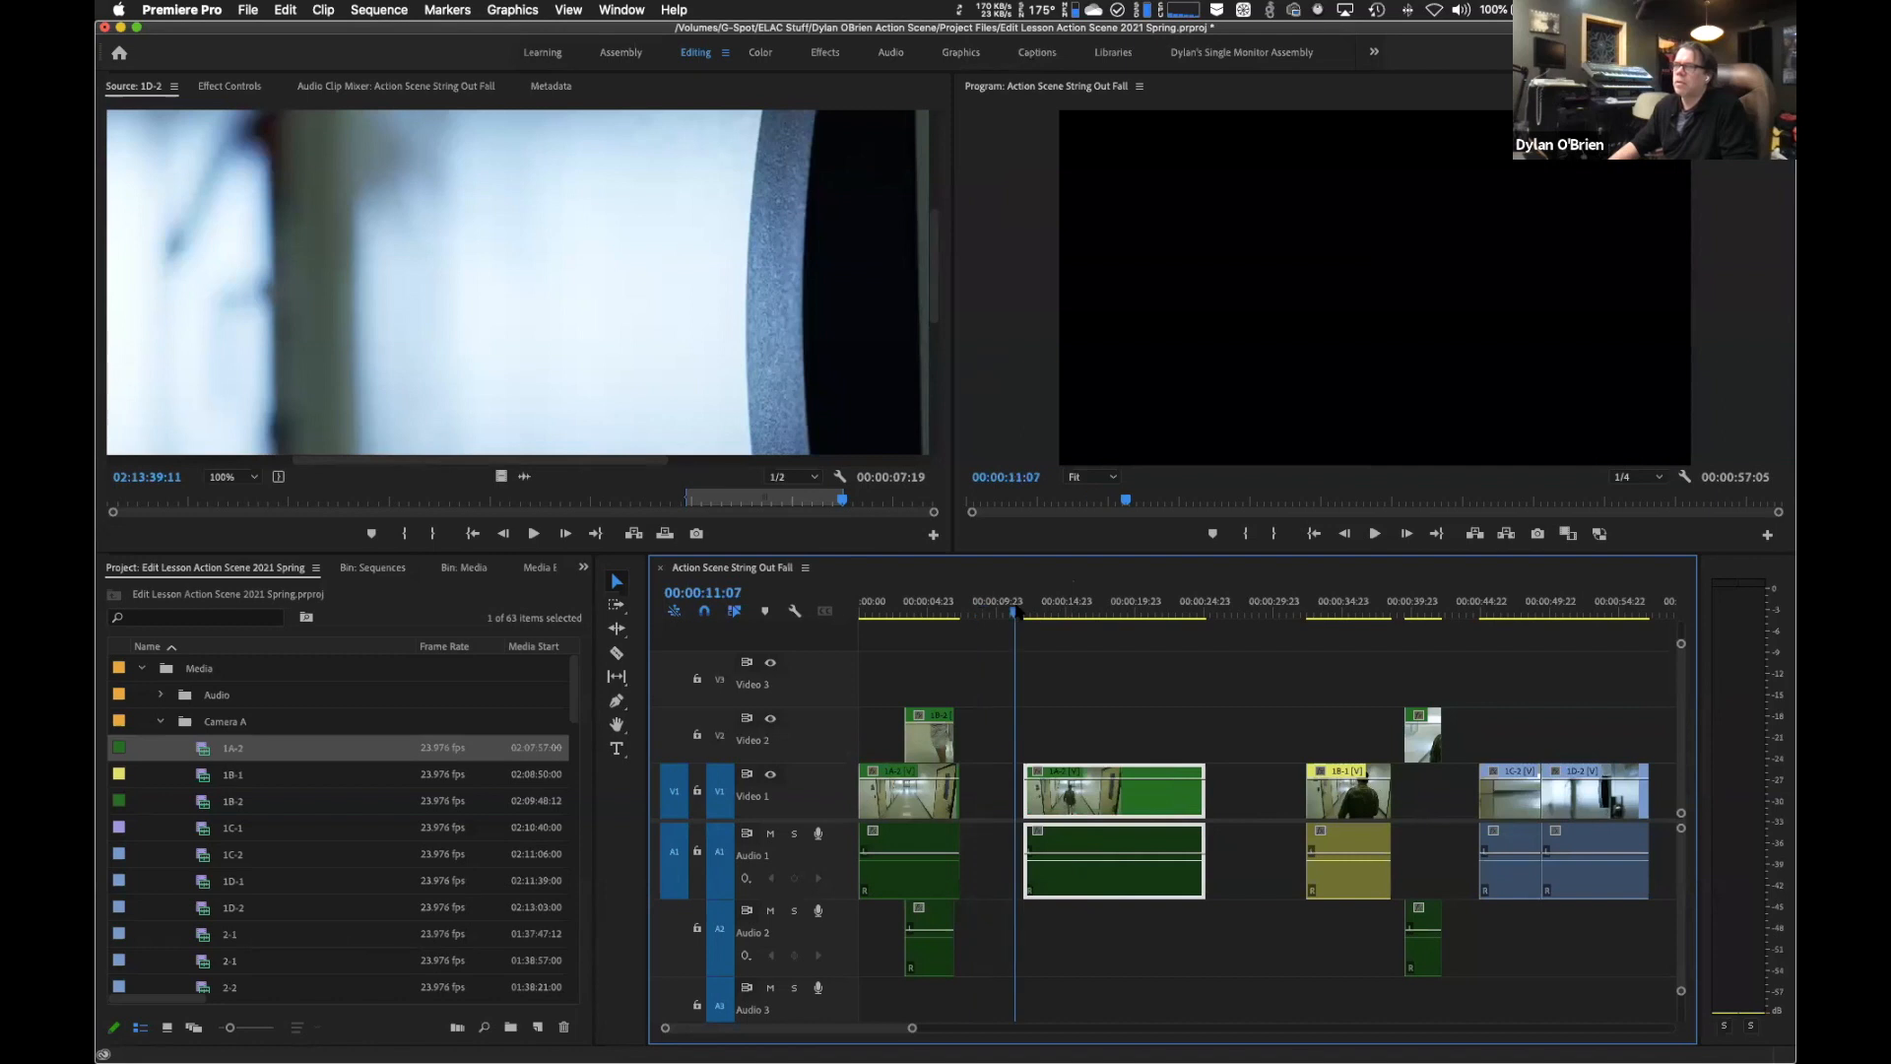
{"action": "key", "text": "space"}
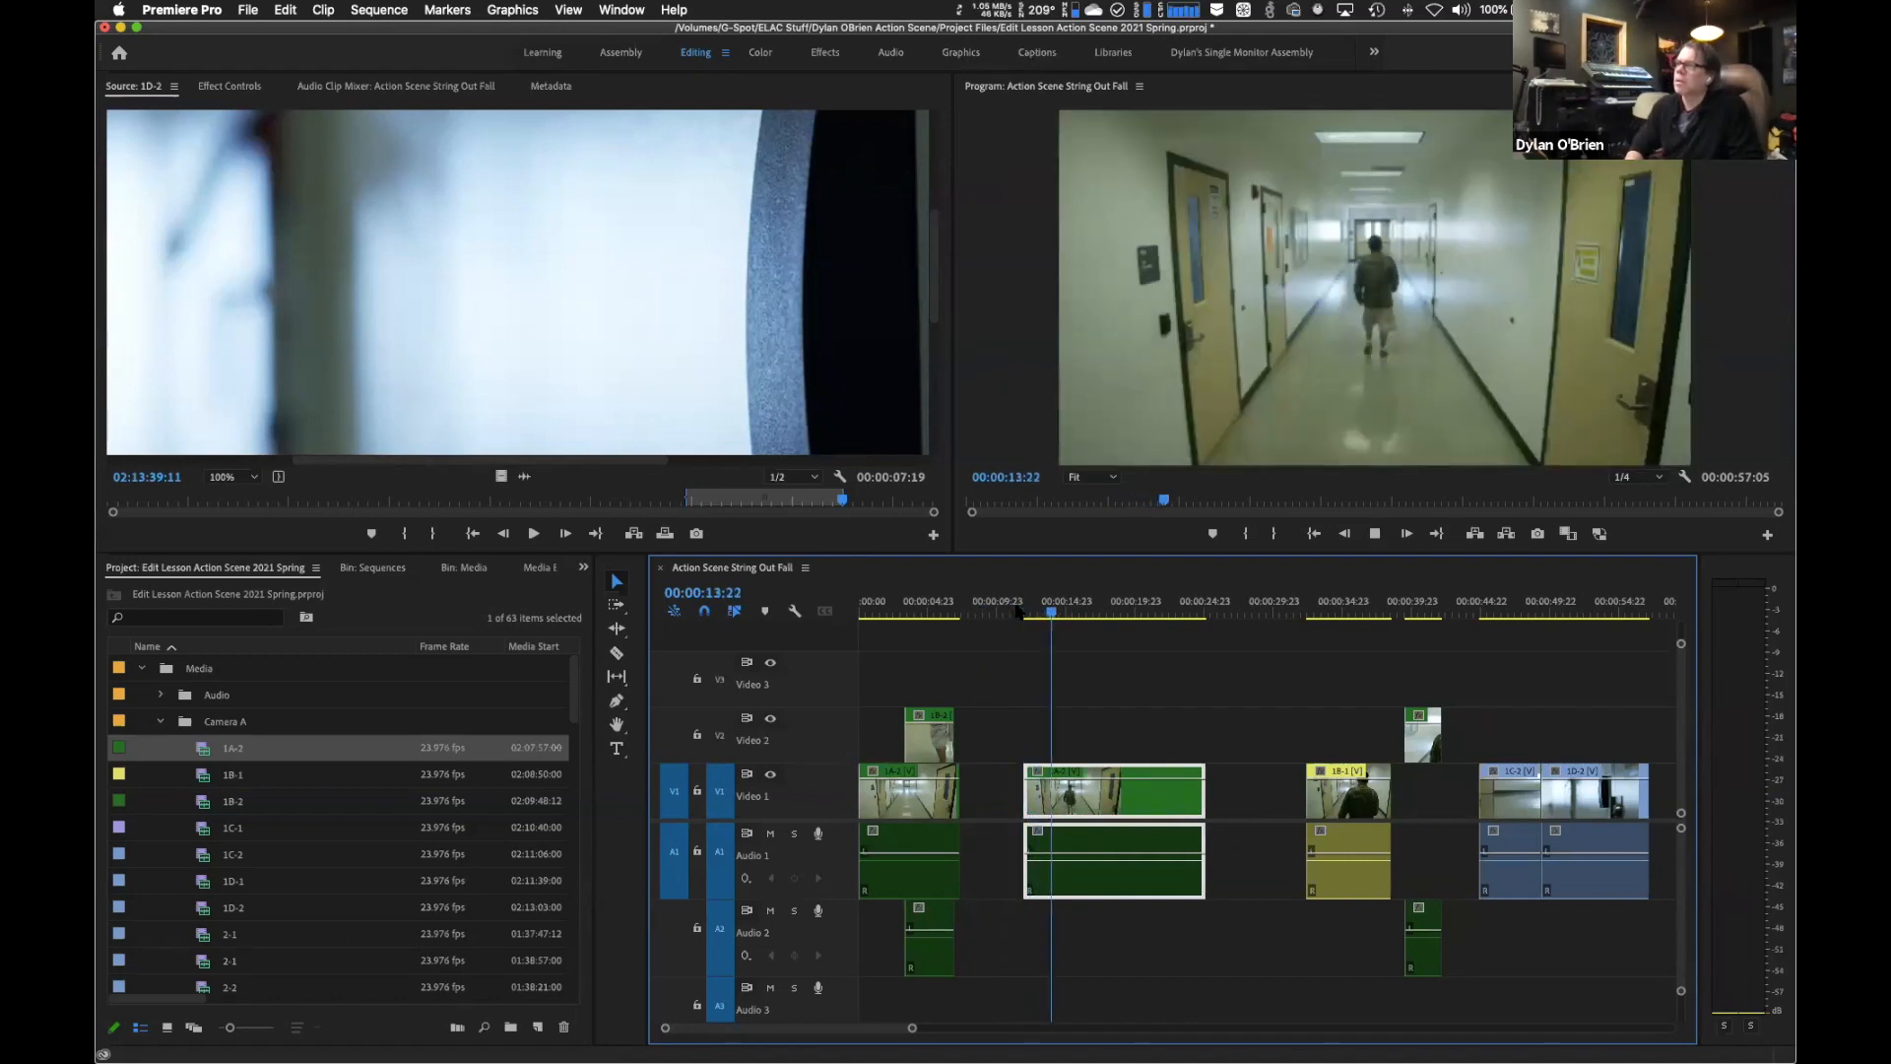
{"action": "key", "text": "j"}
{"action": "key", "text": "k"}
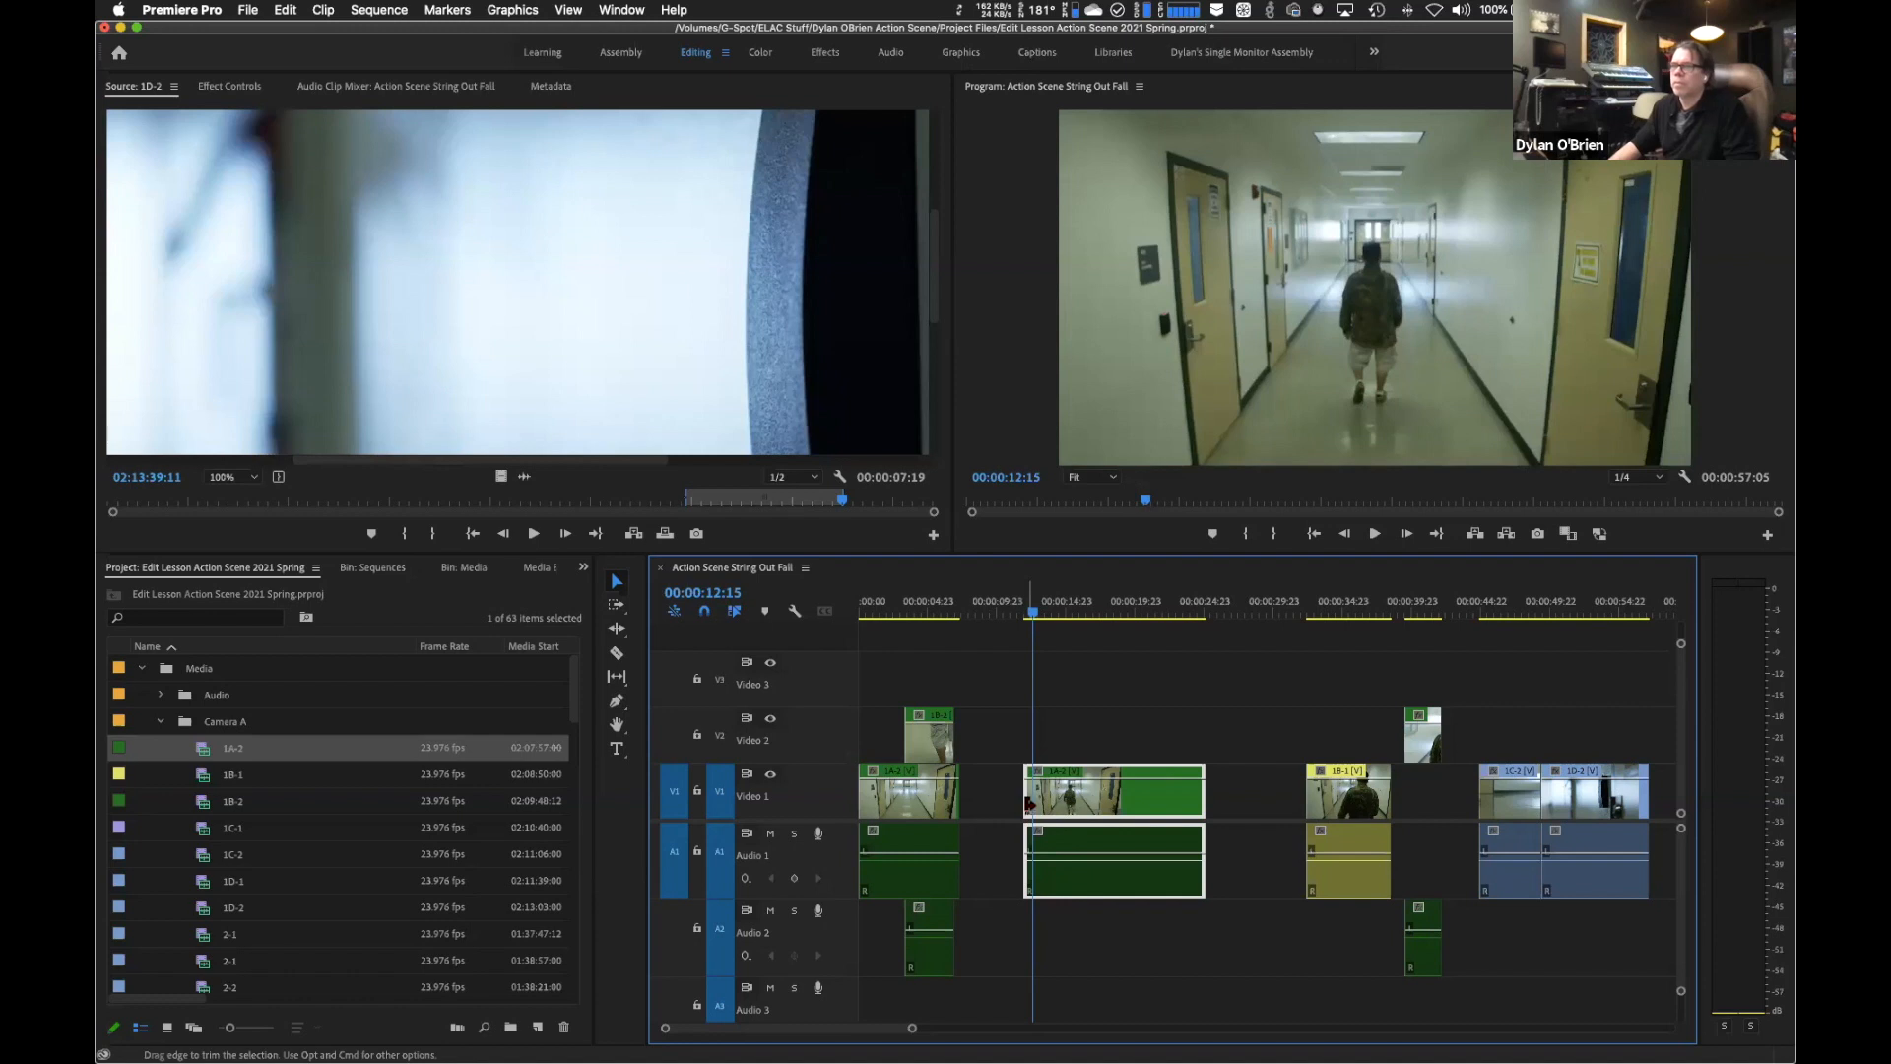
{"action": "left_click_drag", "start_coordinate": [1027, 799], "coordinate": [1033, 796]}
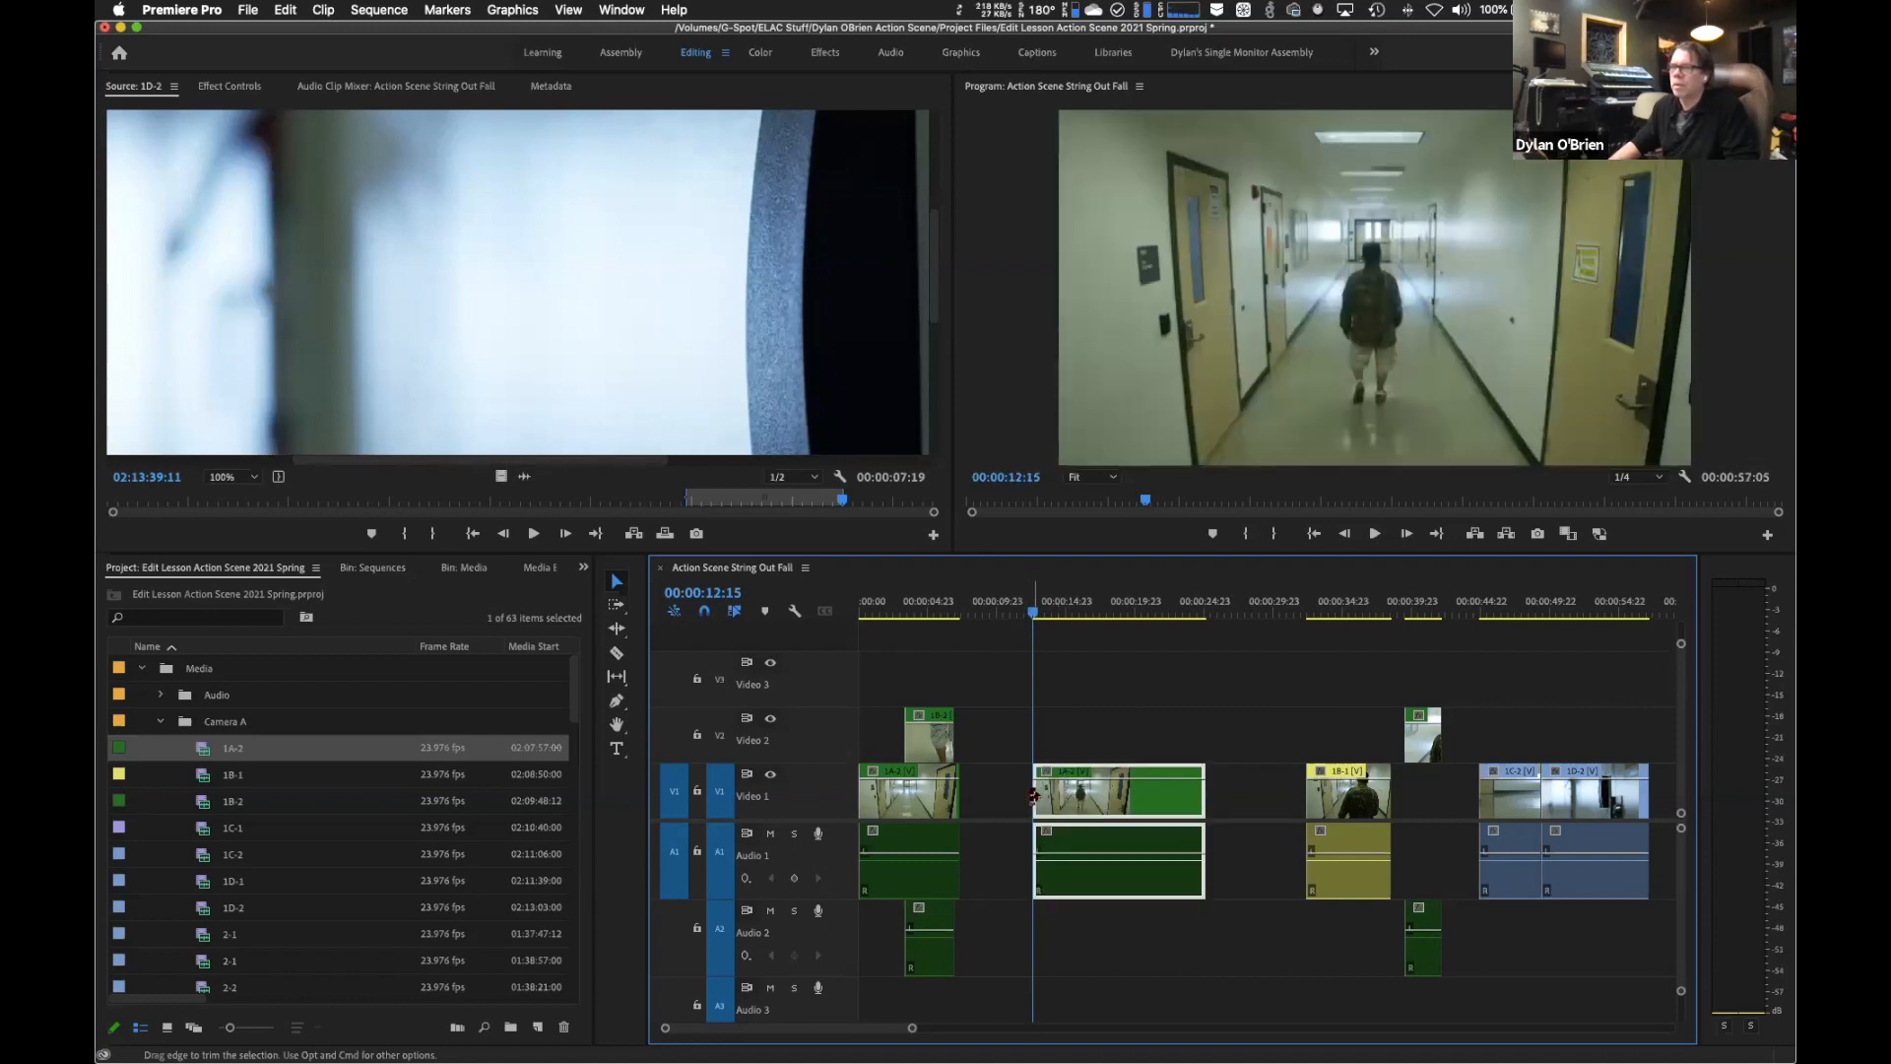
Play the end of the 1B-2 clip and the head of the second 1A-2 piece to compare the walking action.
{"action": "left_click", "coordinate": [930, 612]}
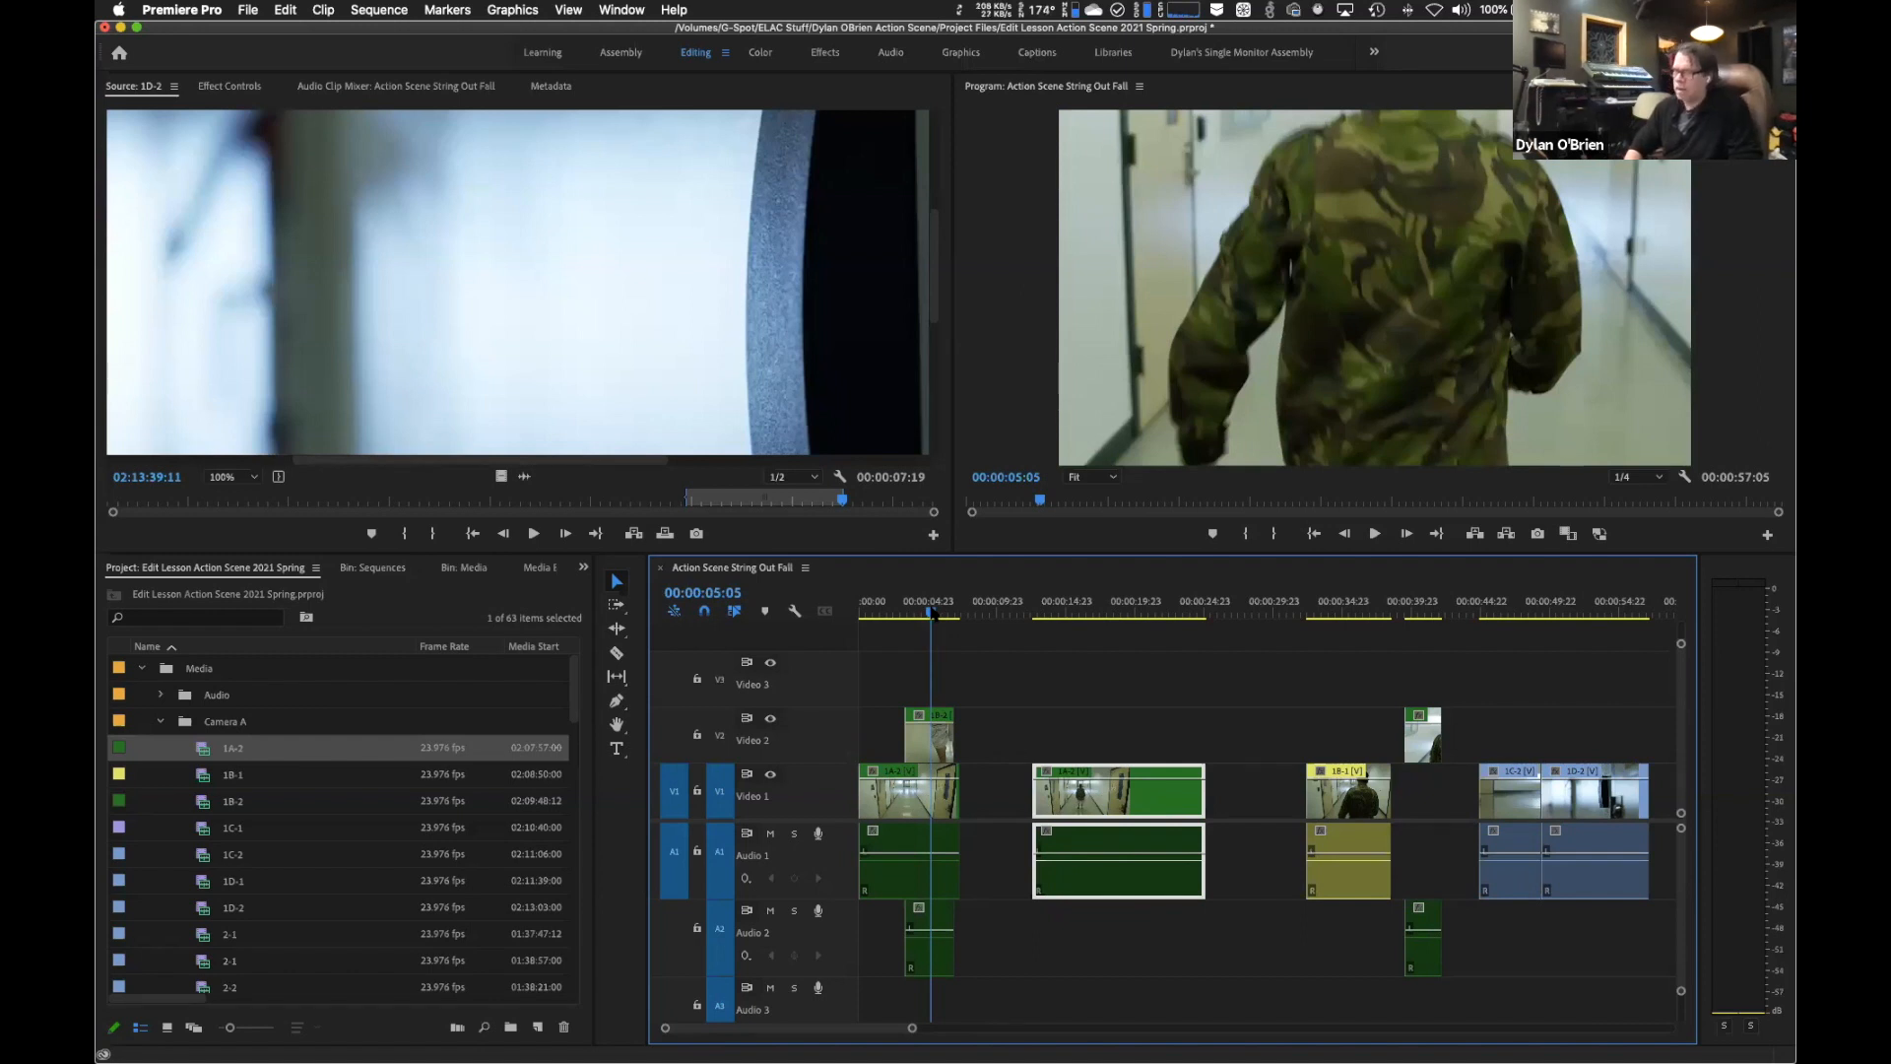
{"action": "key", "text": "space"}
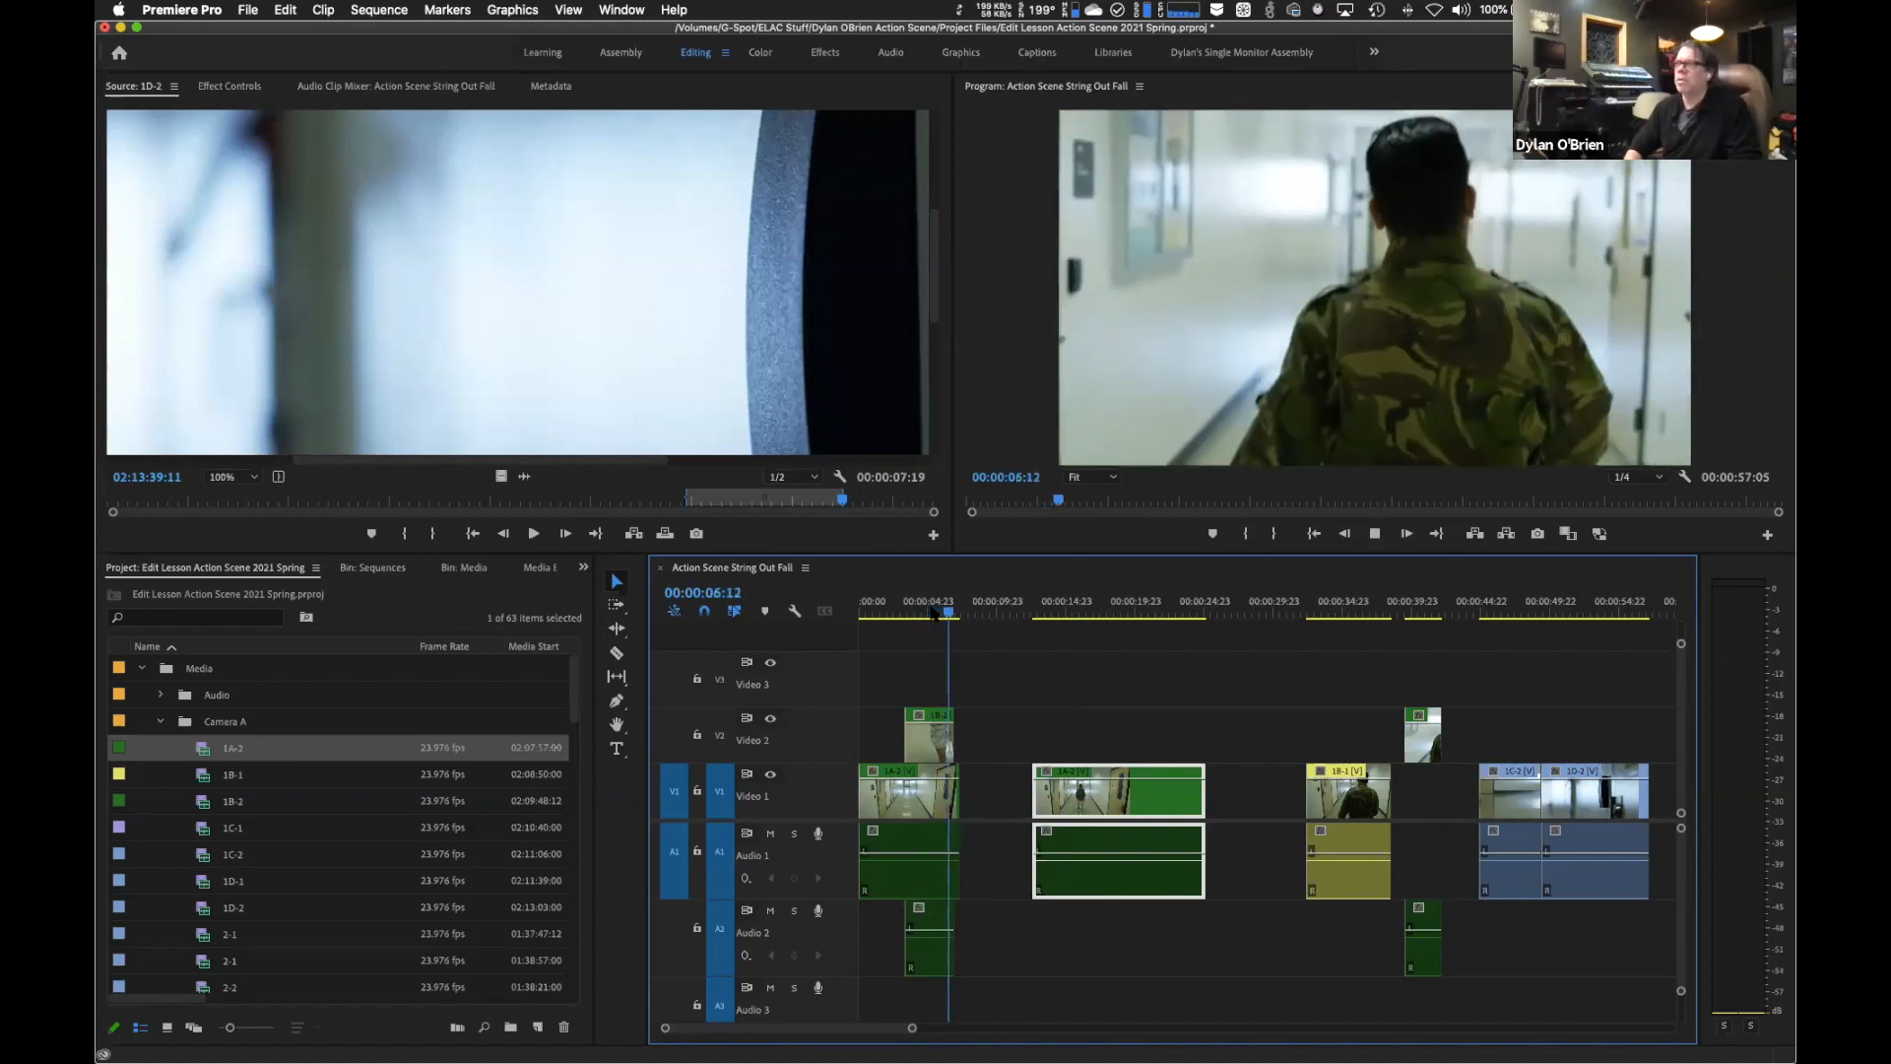
{"action": "key", "text": "space"}
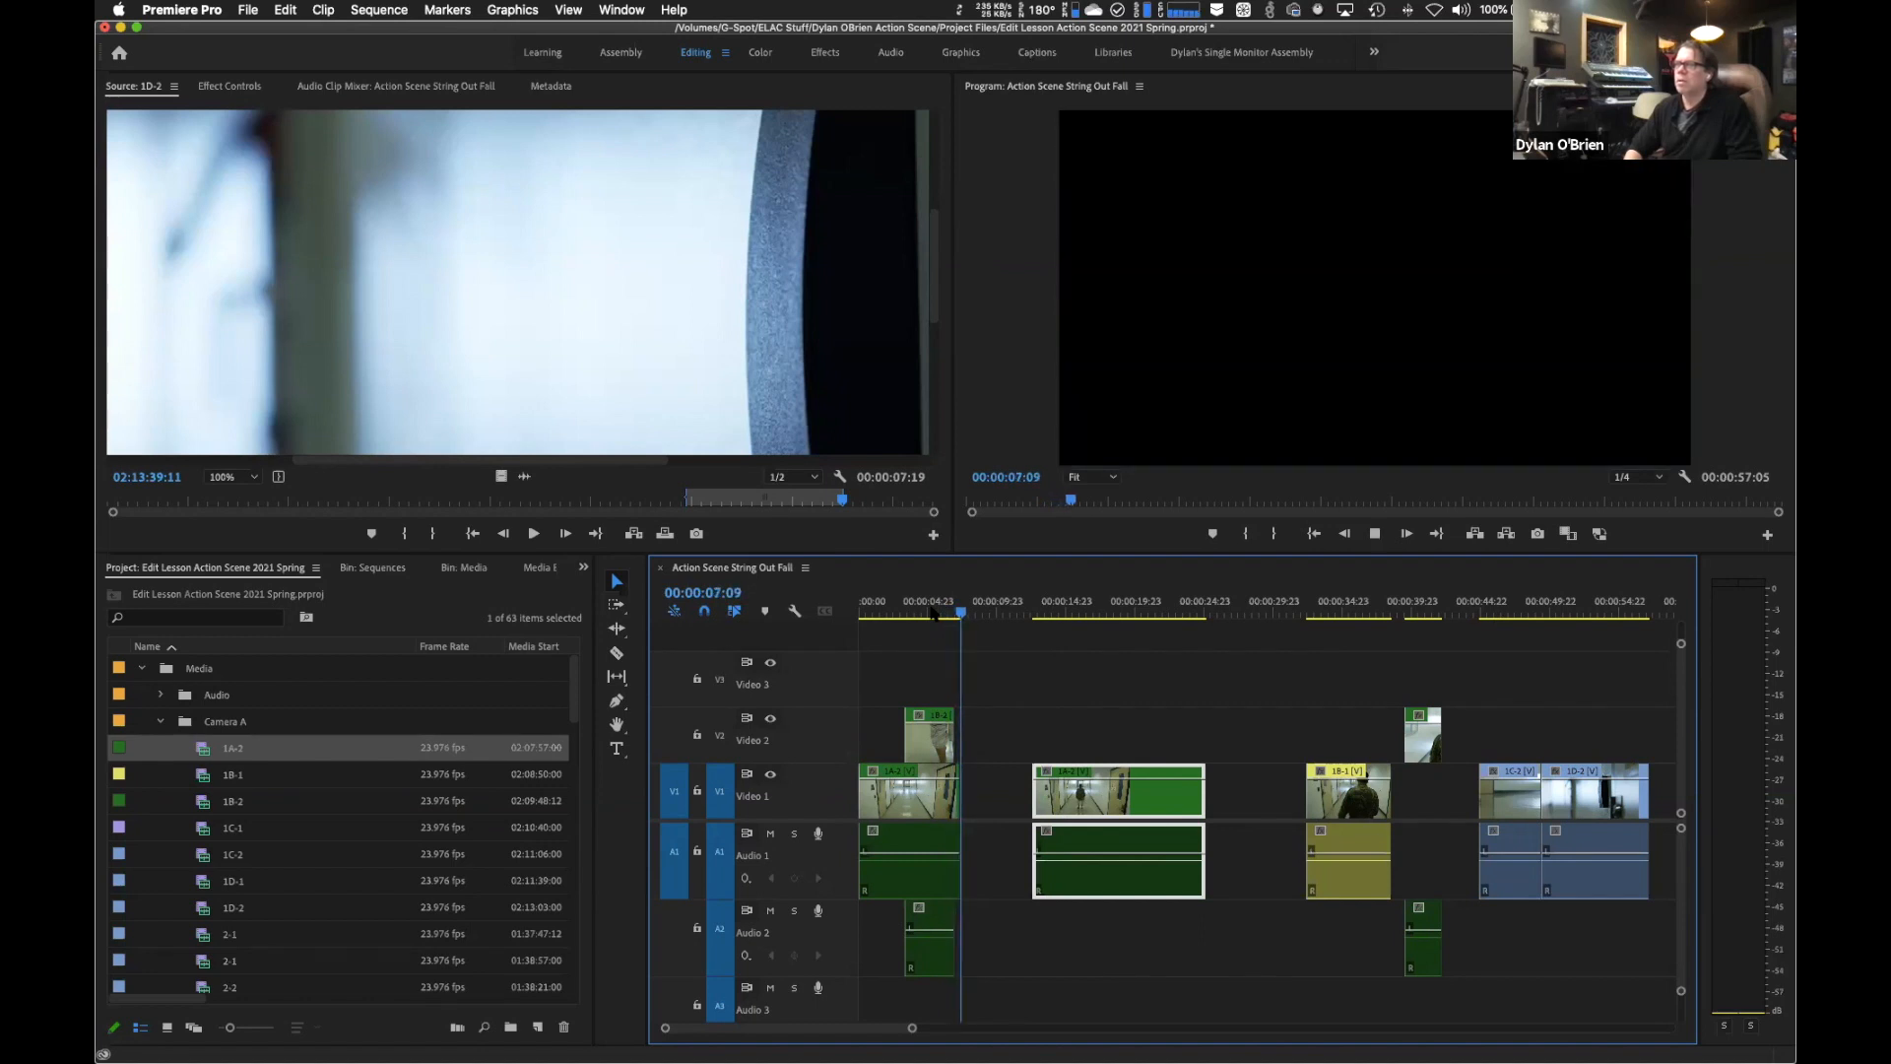
{"action": "left_click", "coordinate": [933, 612]}
{"action": "key", "text": "j"}
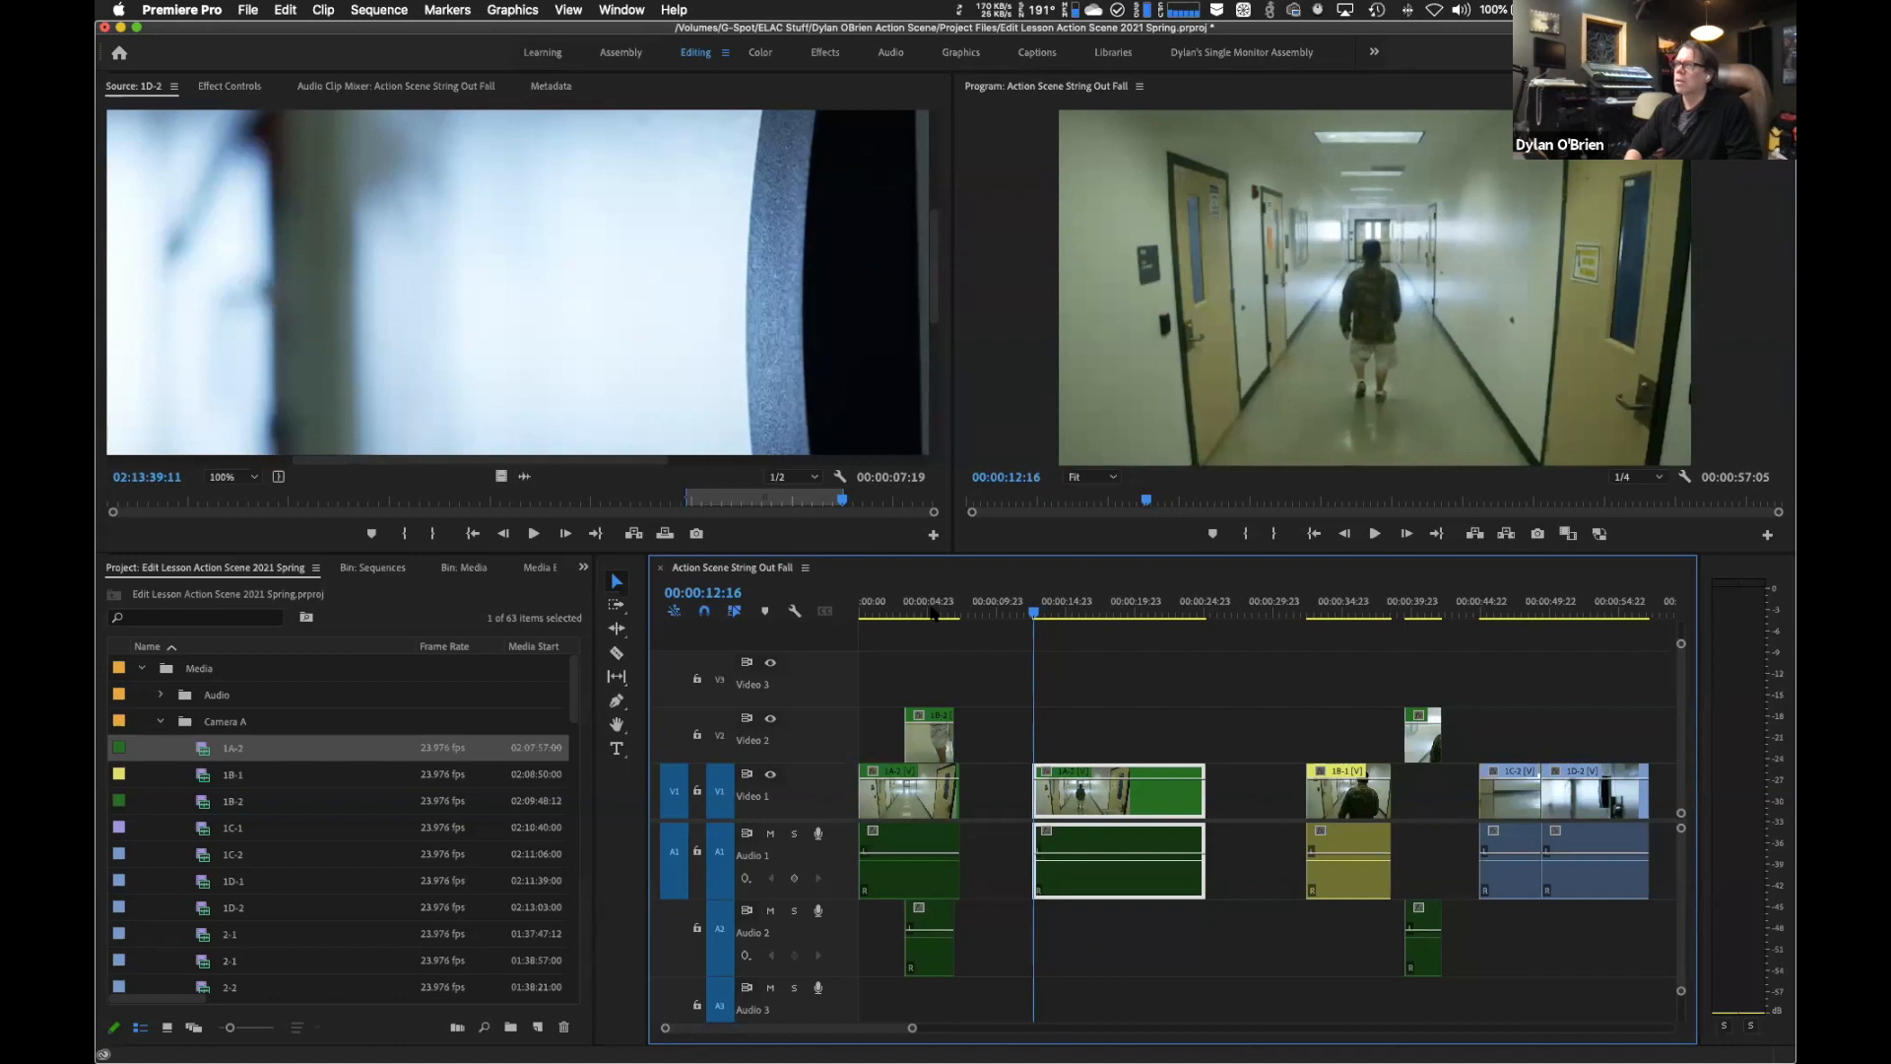
Find the matching stride in the second 1A-2 piece and trim its start to 00:00:13:02.
{"action": "key", "text": "Right"}
{"action": "key", "text": "Right"}
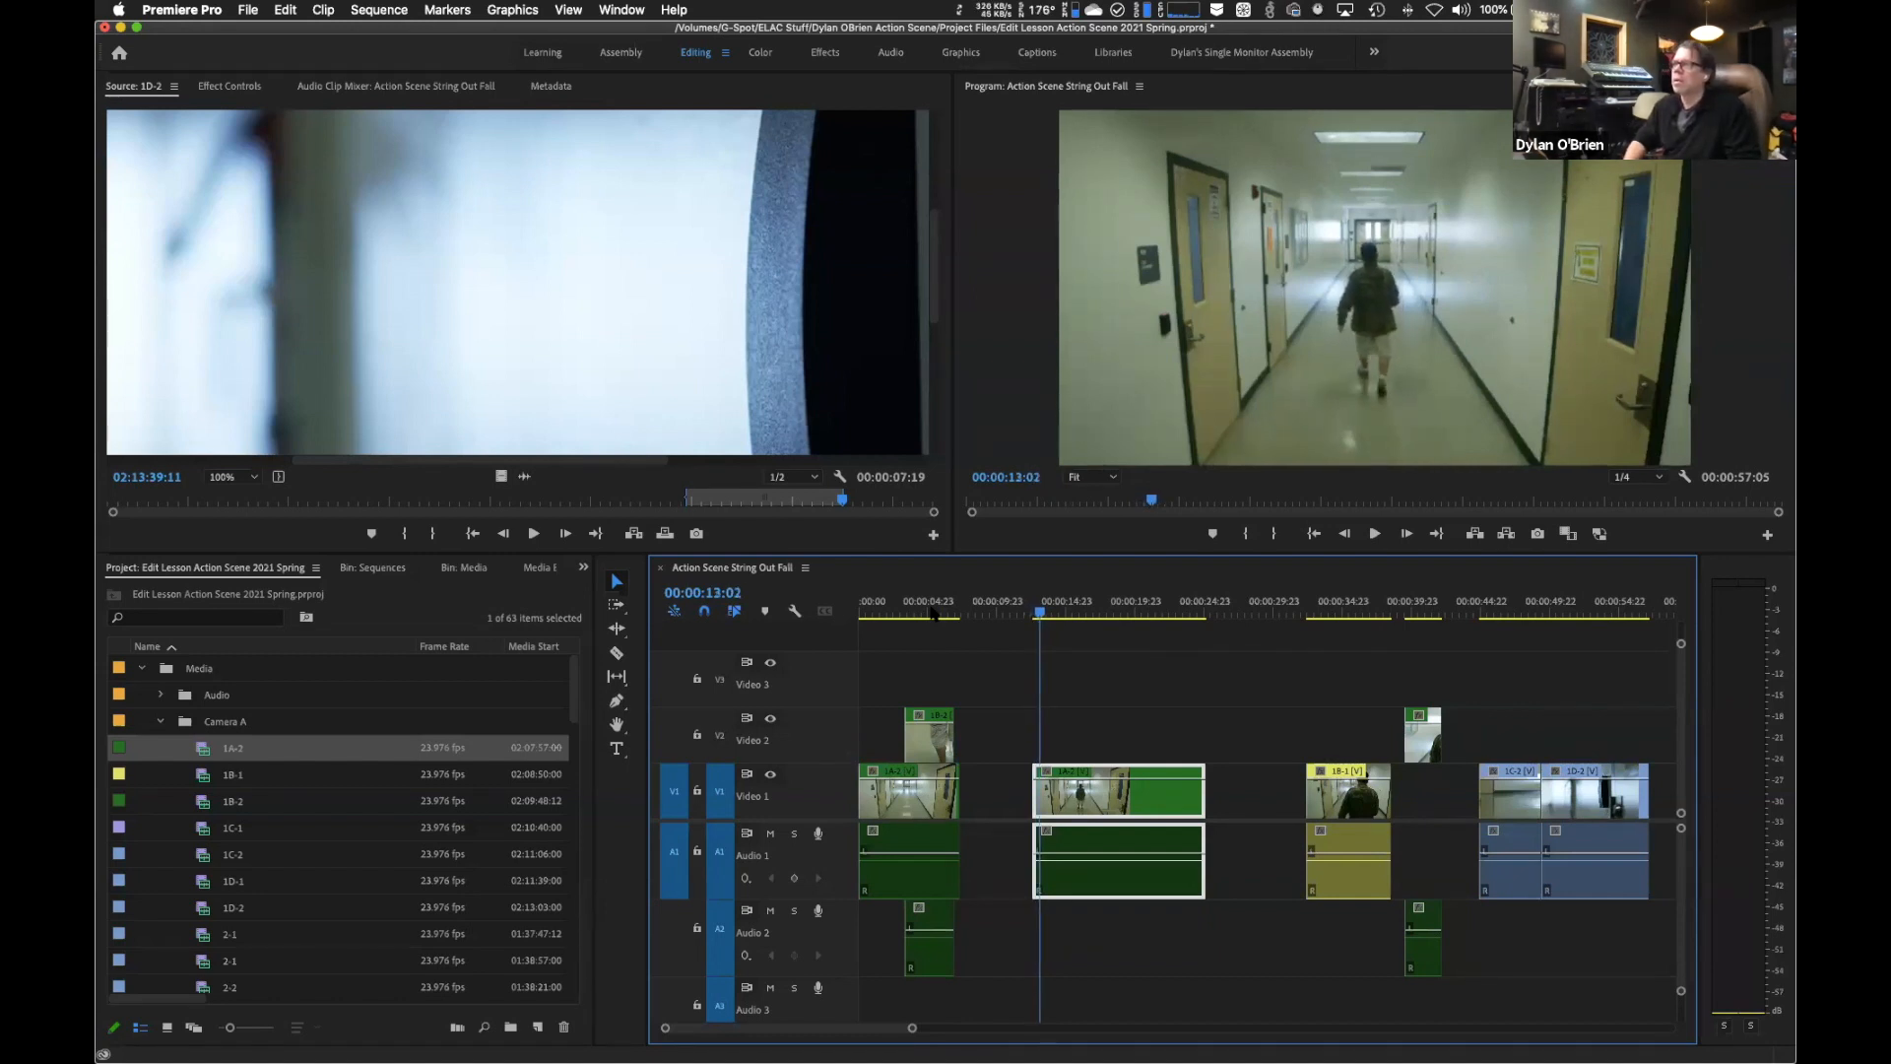
{"action": "key", "text": "equal"}
{"action": "key", "text": "equal"}
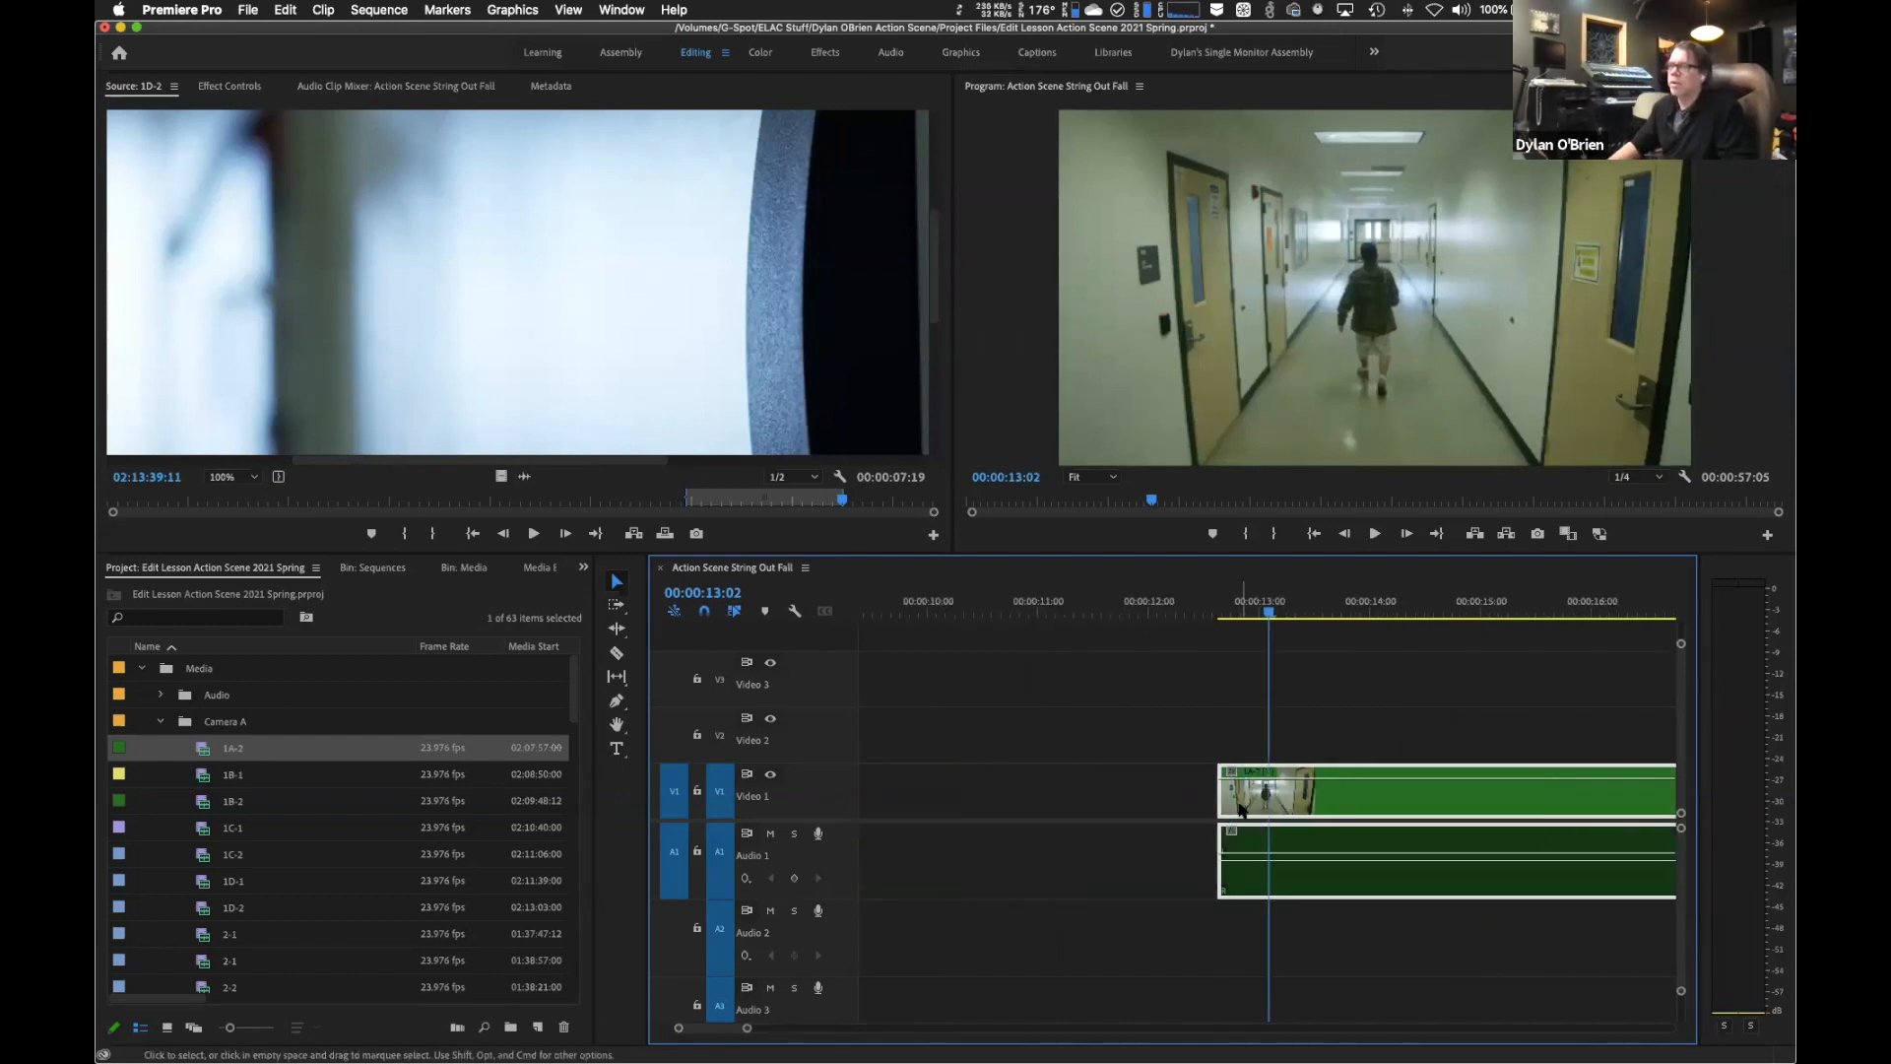
{"action": "left_click_drag", "start_coordinate": [1222, 796], "coordinate": [1270, 798]}
Move the trimmed 1A-2 piece to start where the 1B-2 clip ends, overwriting the first piece's tail, and return to the sequence start.
{"action": "left_click_drag", "start_coordinate": [1399, 800], "coordinate": [978, 810]}
{"action": "key", "text": "backslash"}
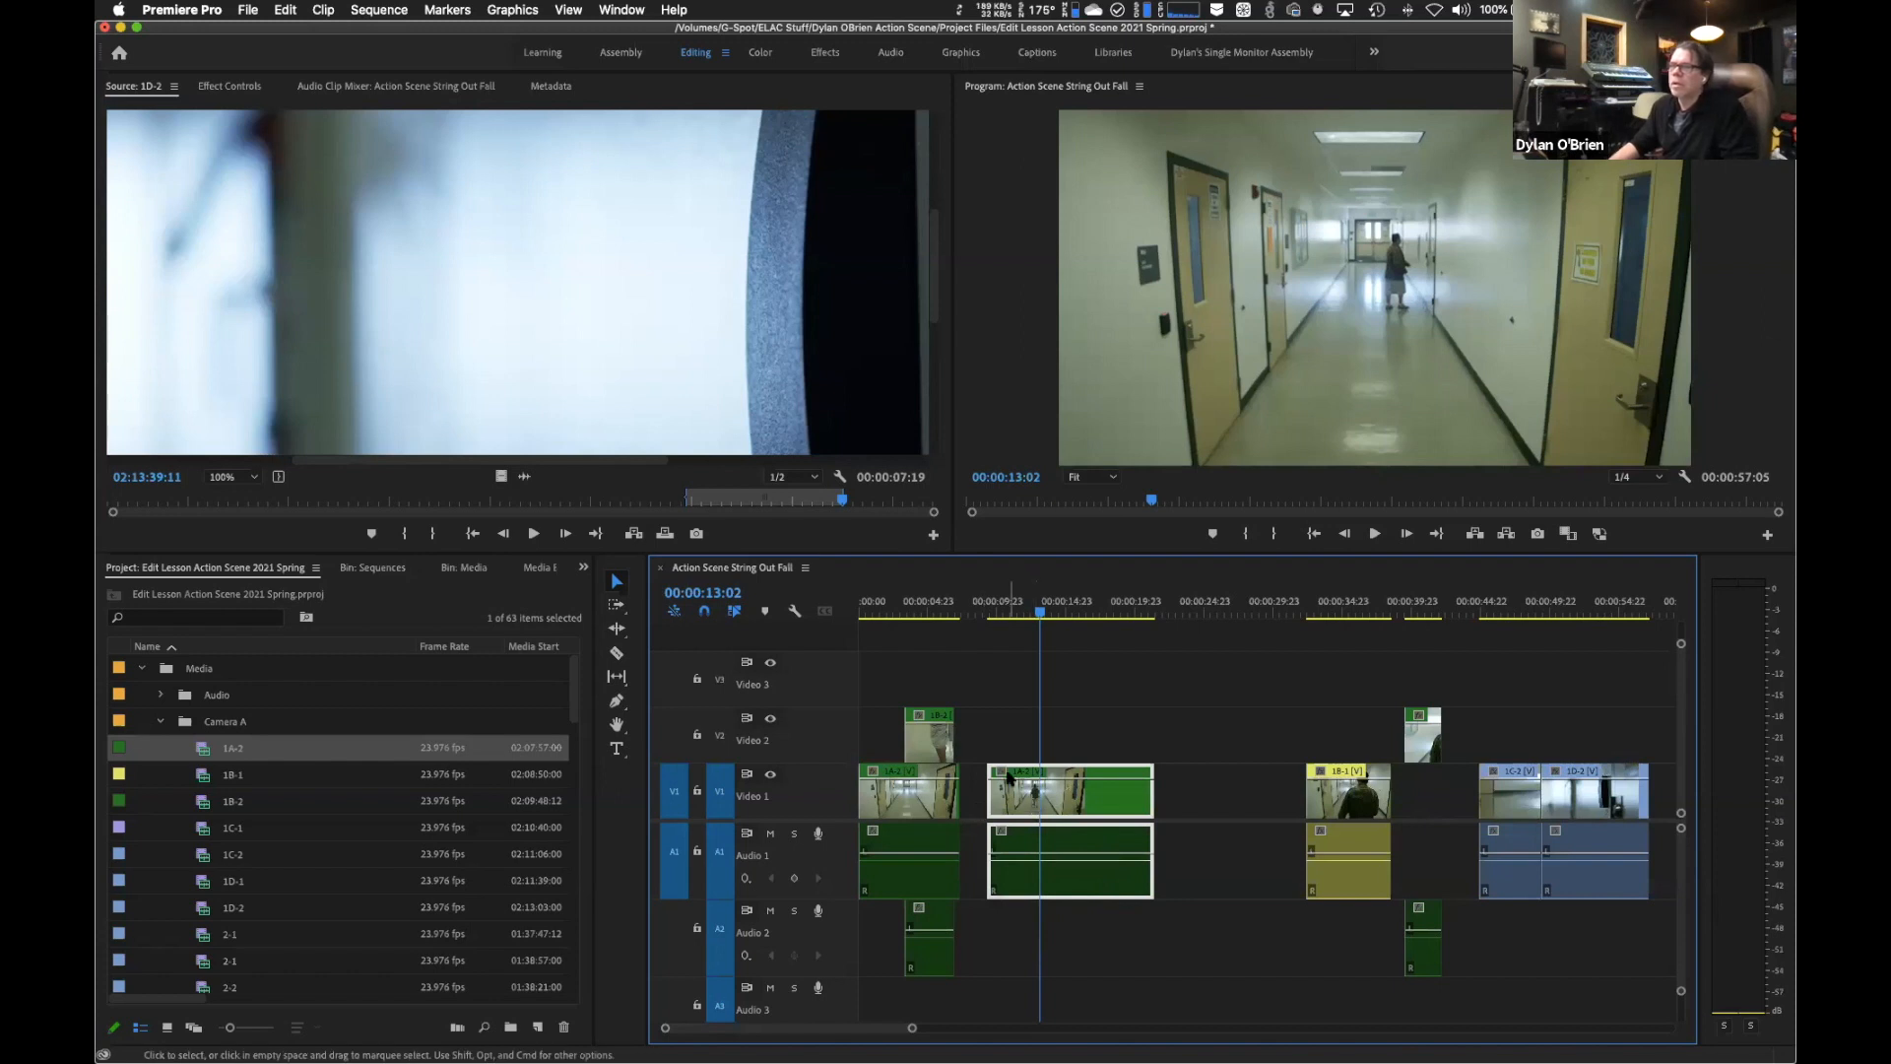
{"action": "left_click", "coordinate": [956, 608]}
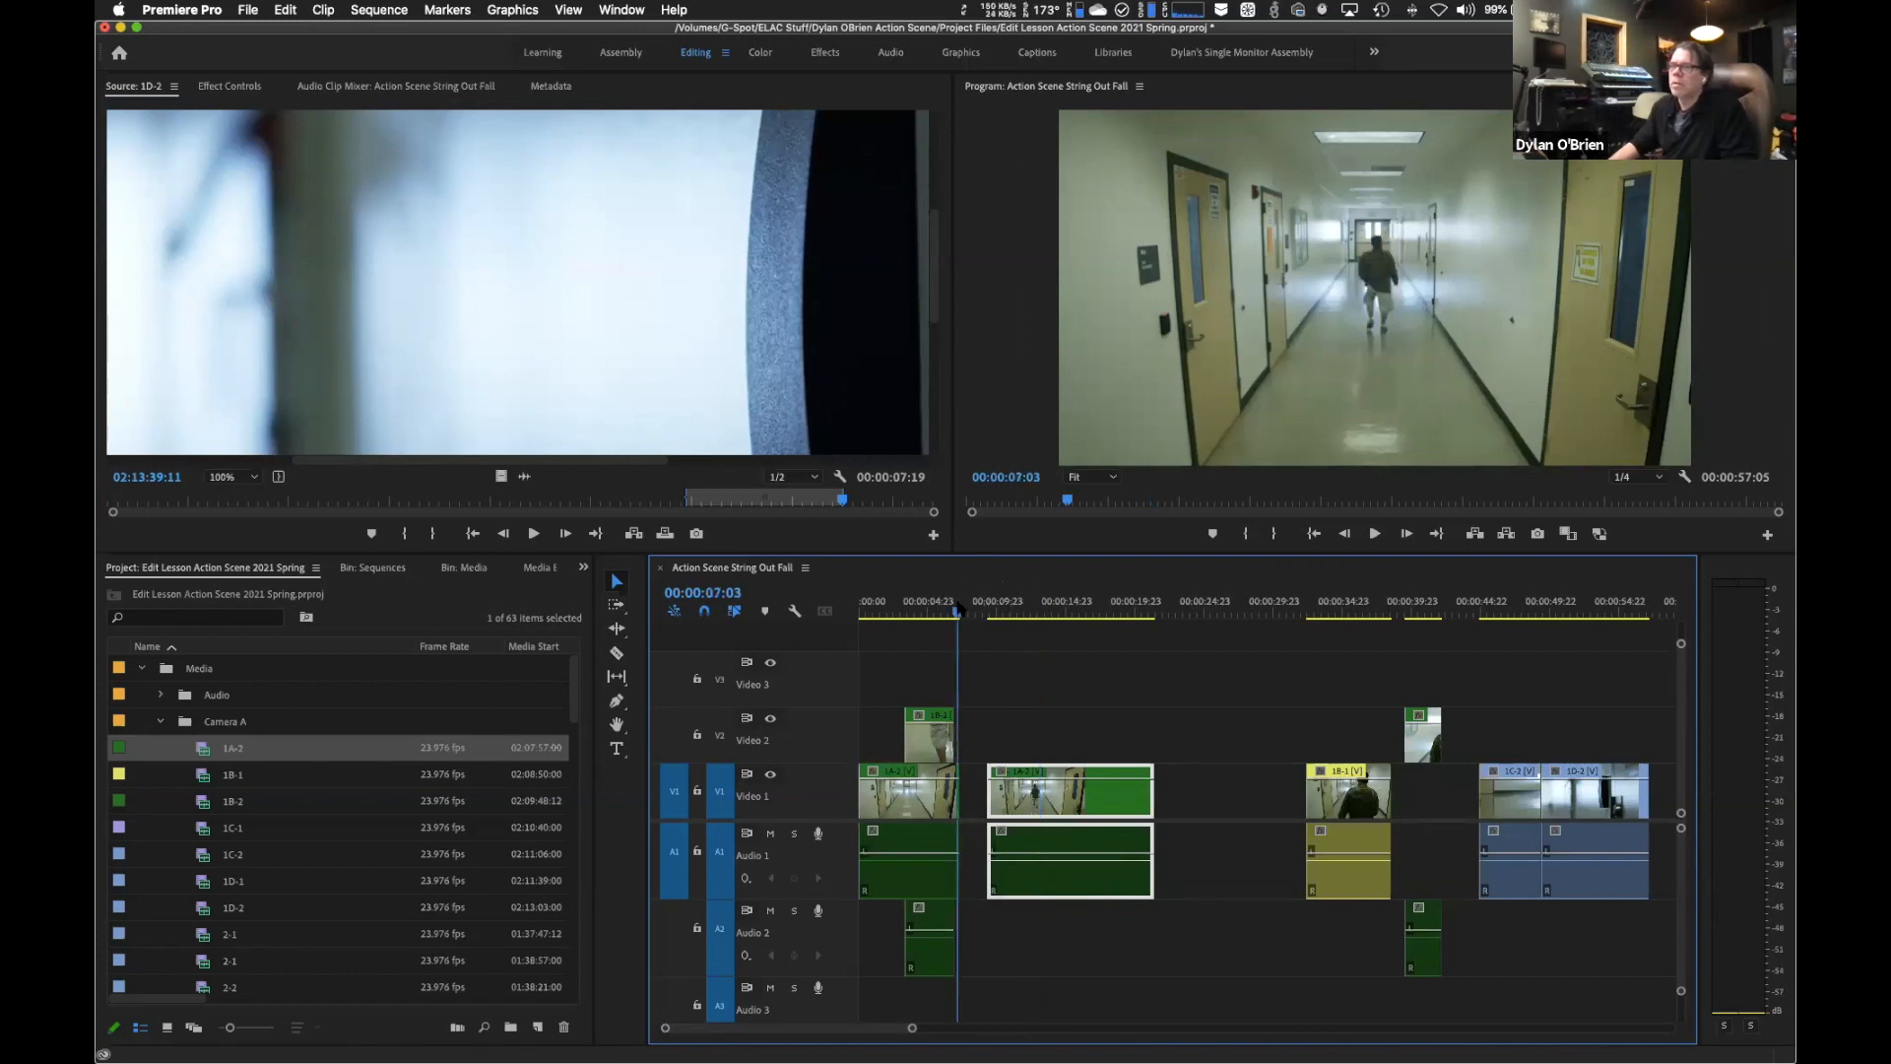
{"action": "key", "text": "equal"}
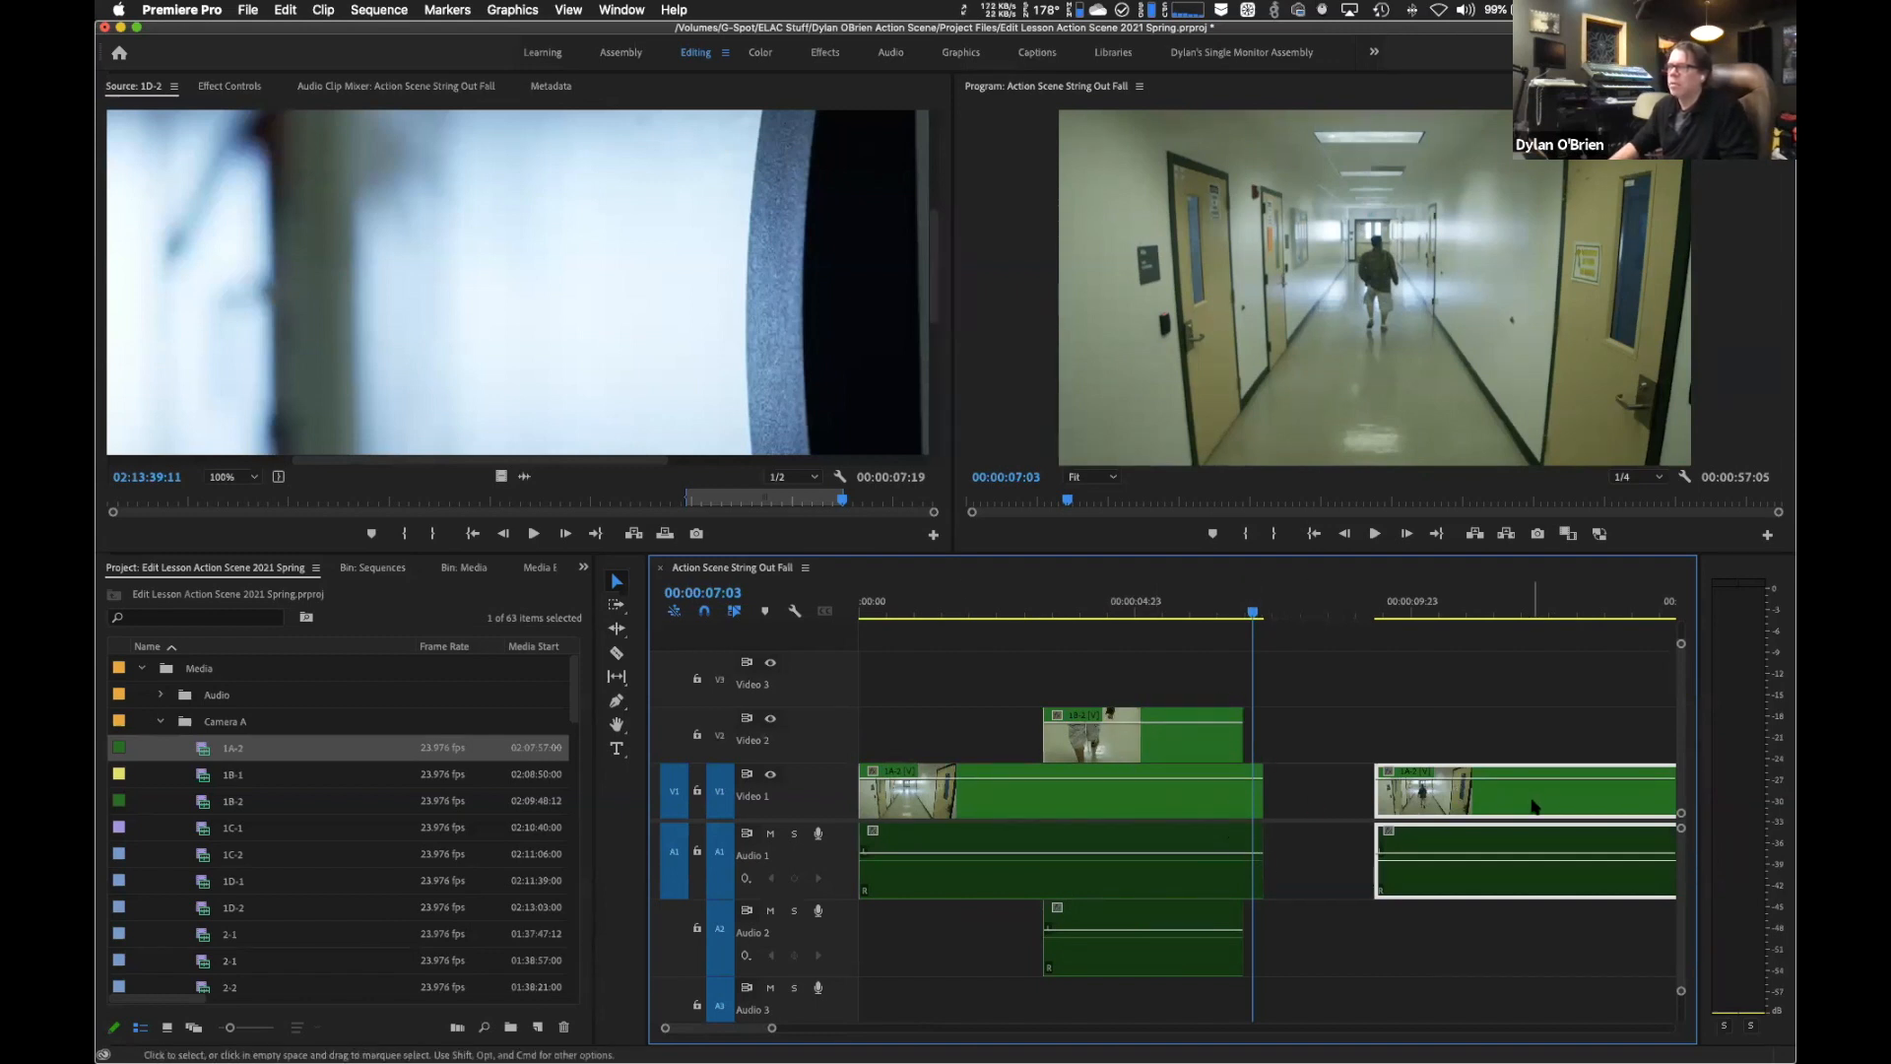
{"action": "left_click_drag", "start_coordinate": [1536, 806], "coordinate": [1409, 813]}
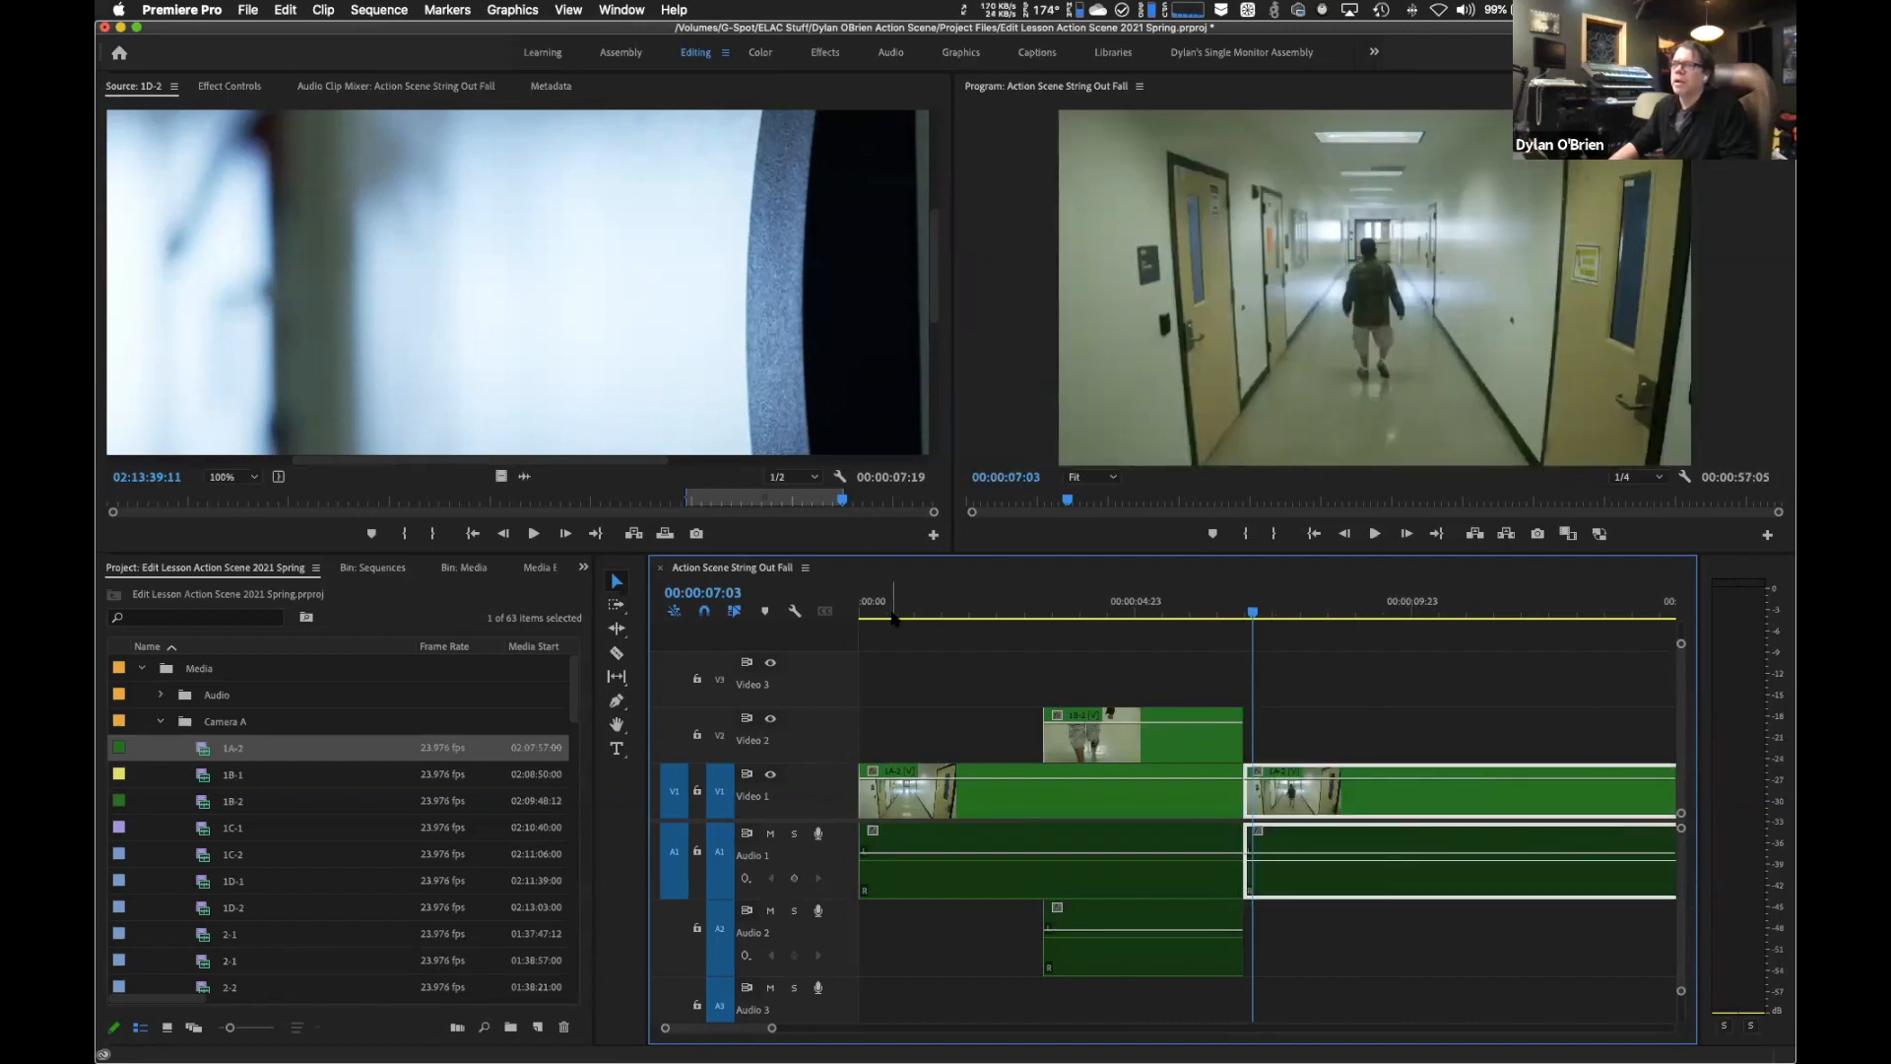
{"action": "key", "text": "Home"}
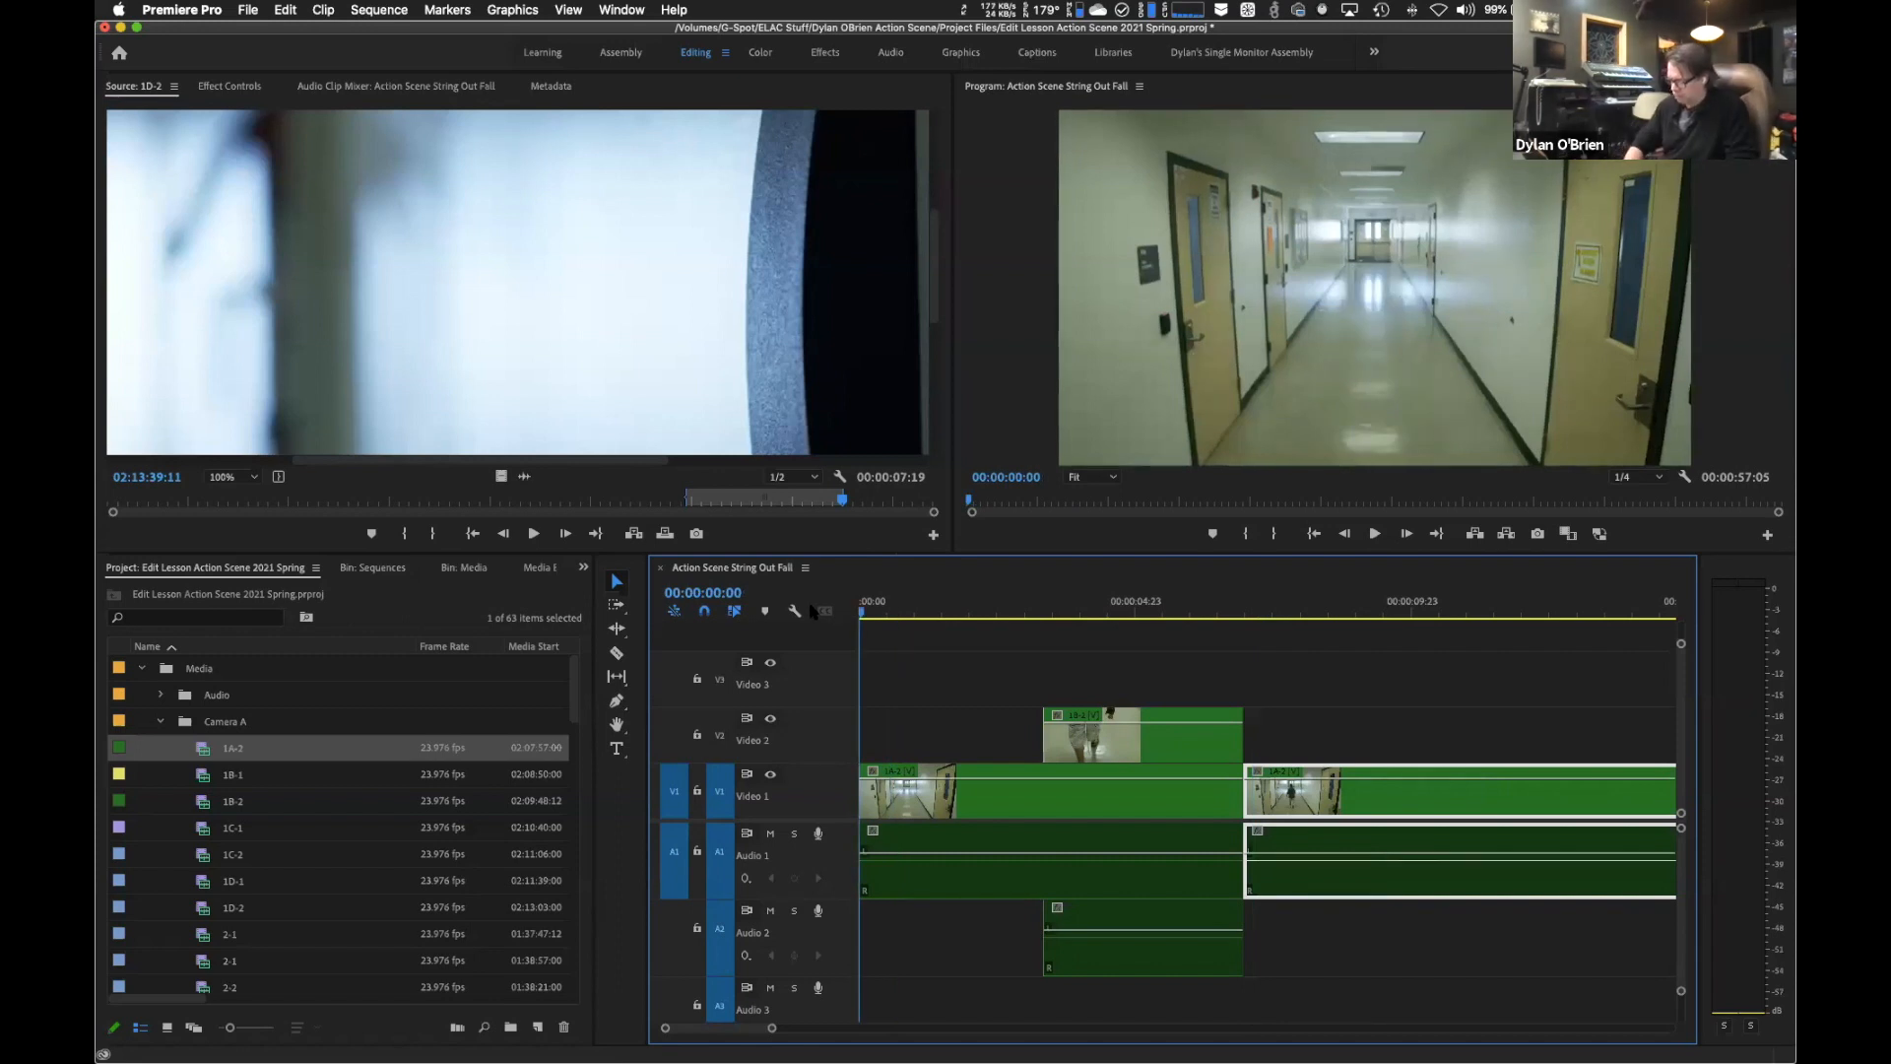
Play the opening repeatedly through the 1B-2 clip and back to the wide 1A-2 shot to check the cut.
{"action": "key", "text": "space"}
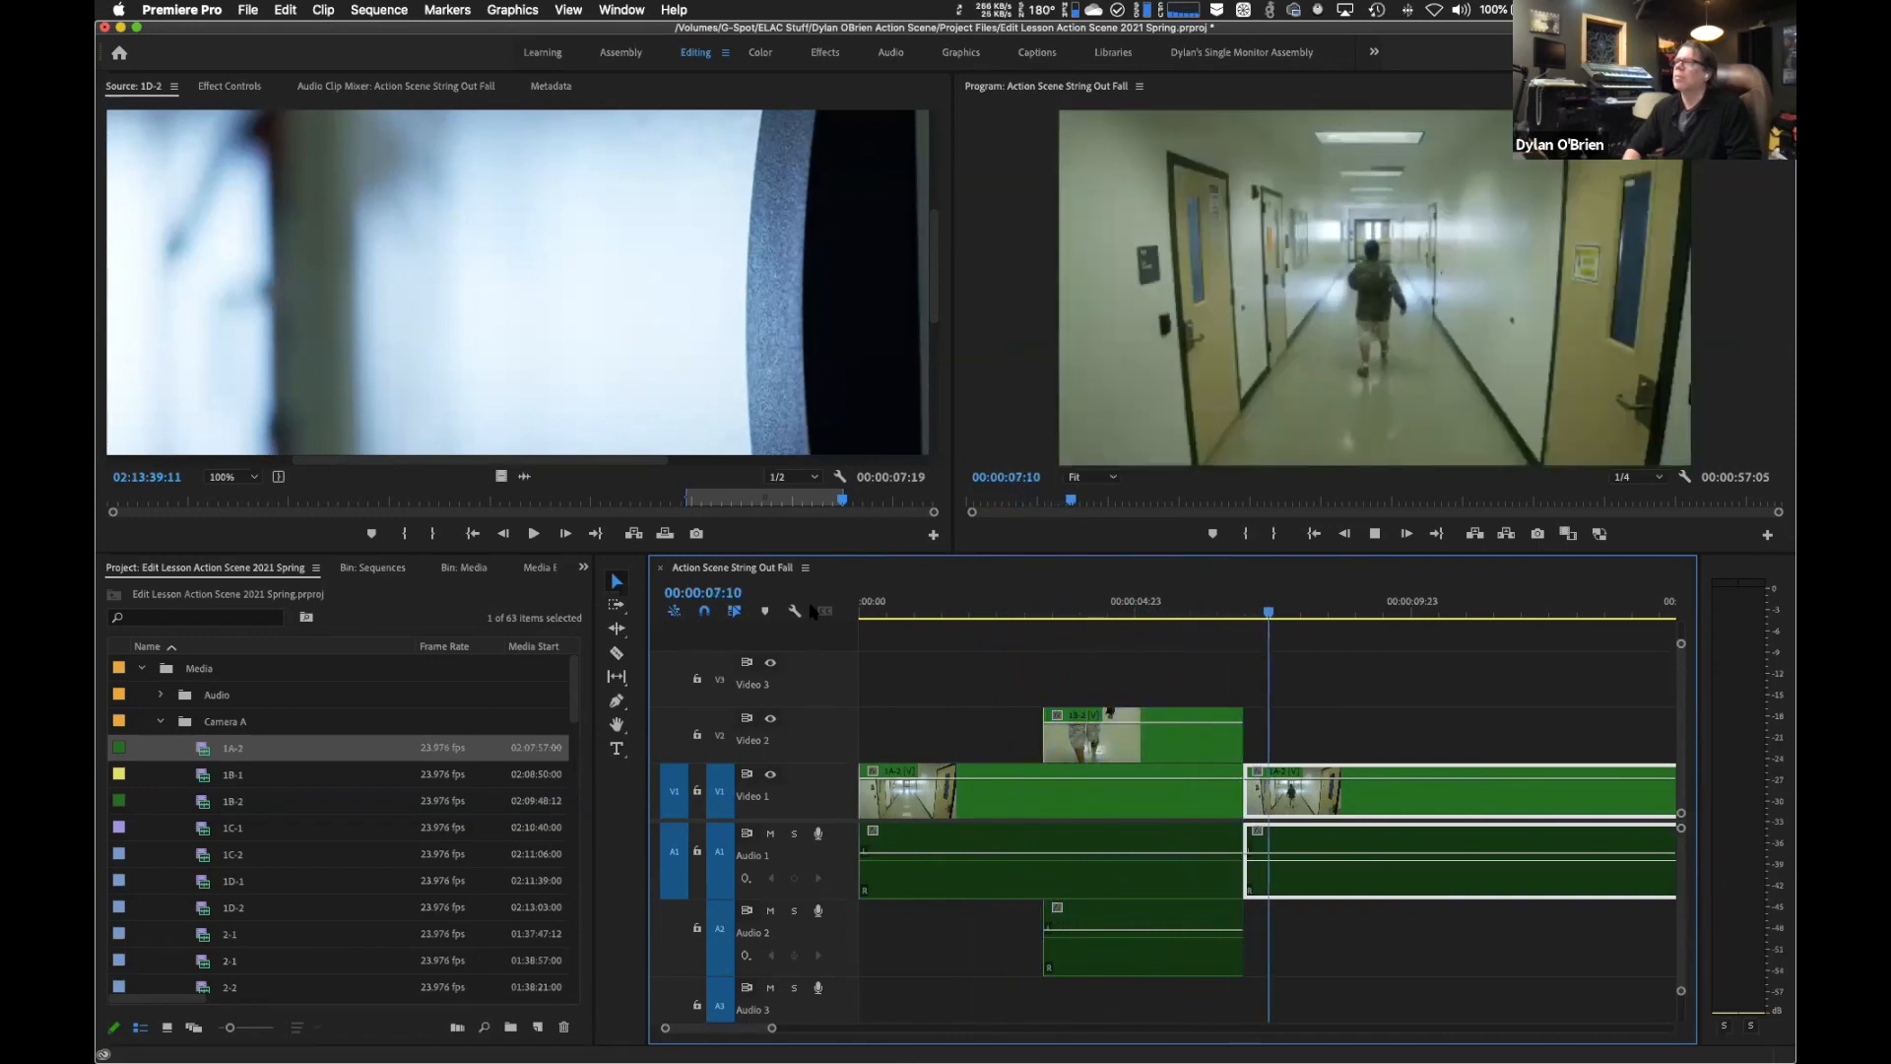
{"action": "key", "text": "space"}
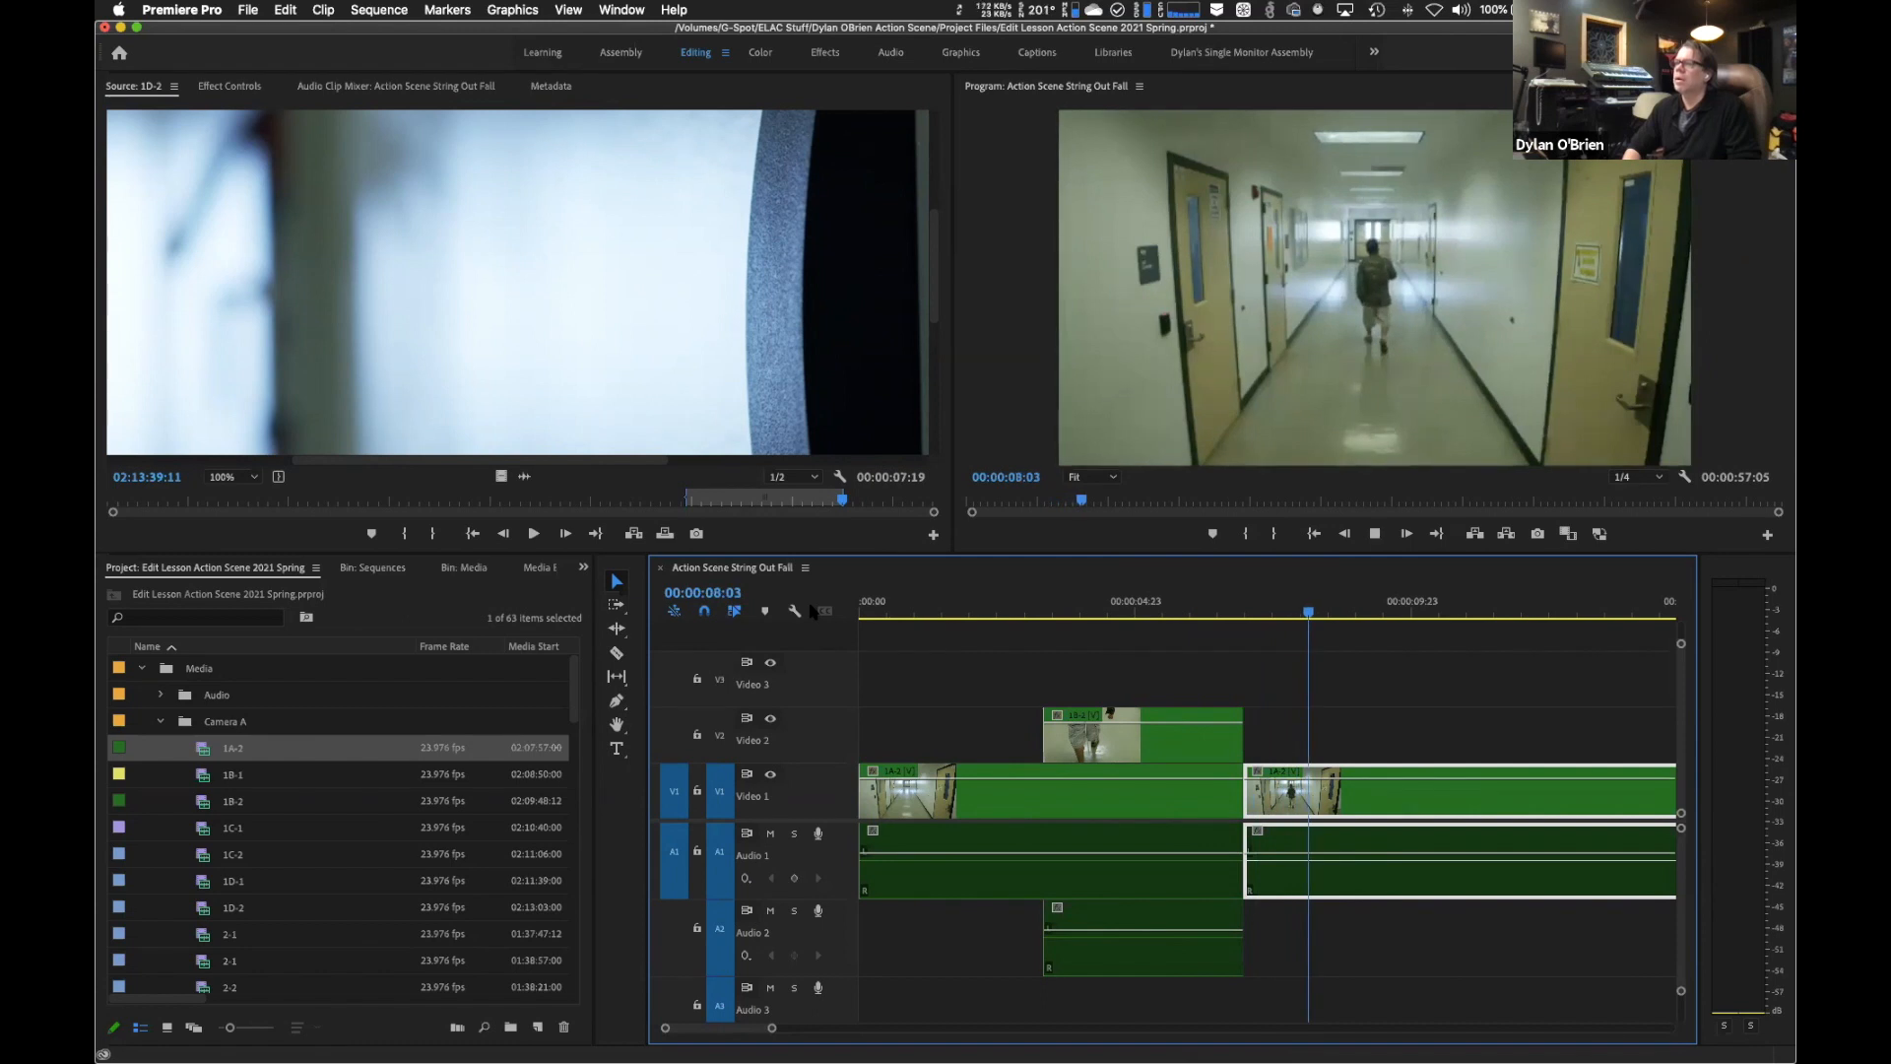
{"action": "key", "text": "space"}
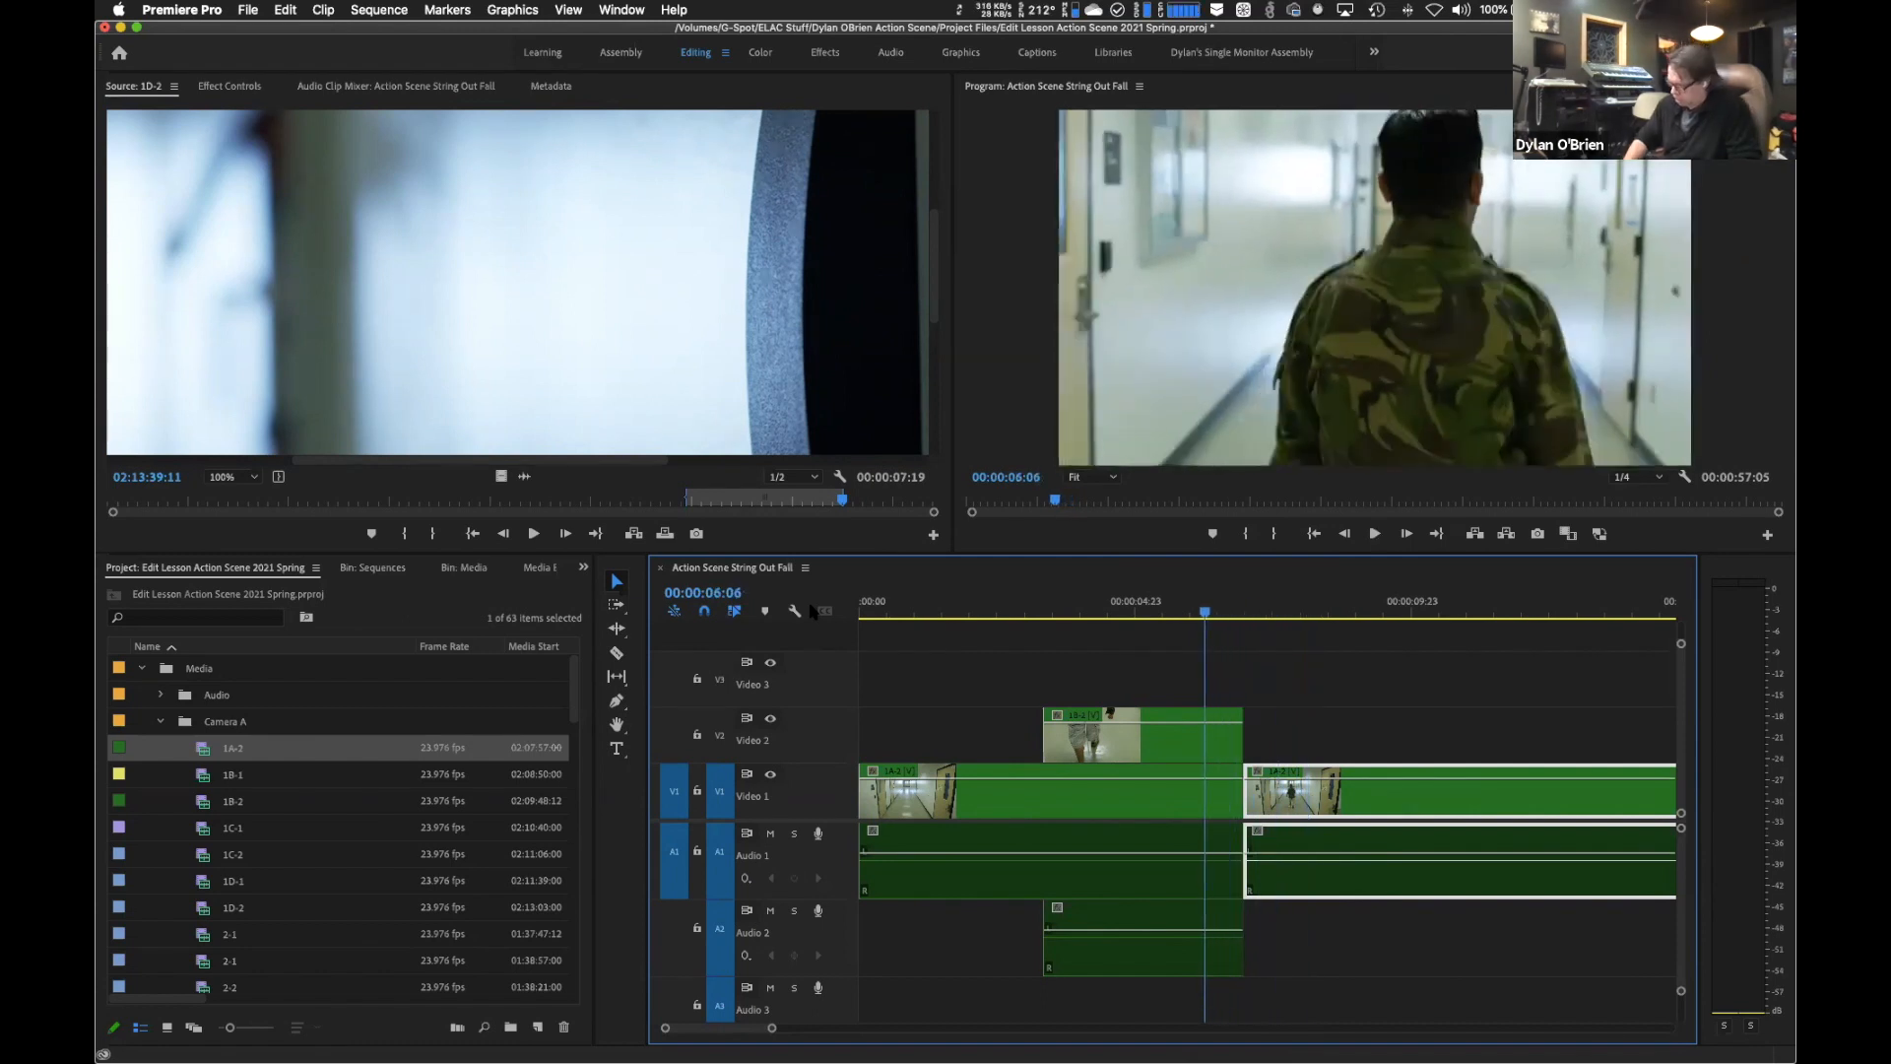
{"action": "key", "text": "space"}
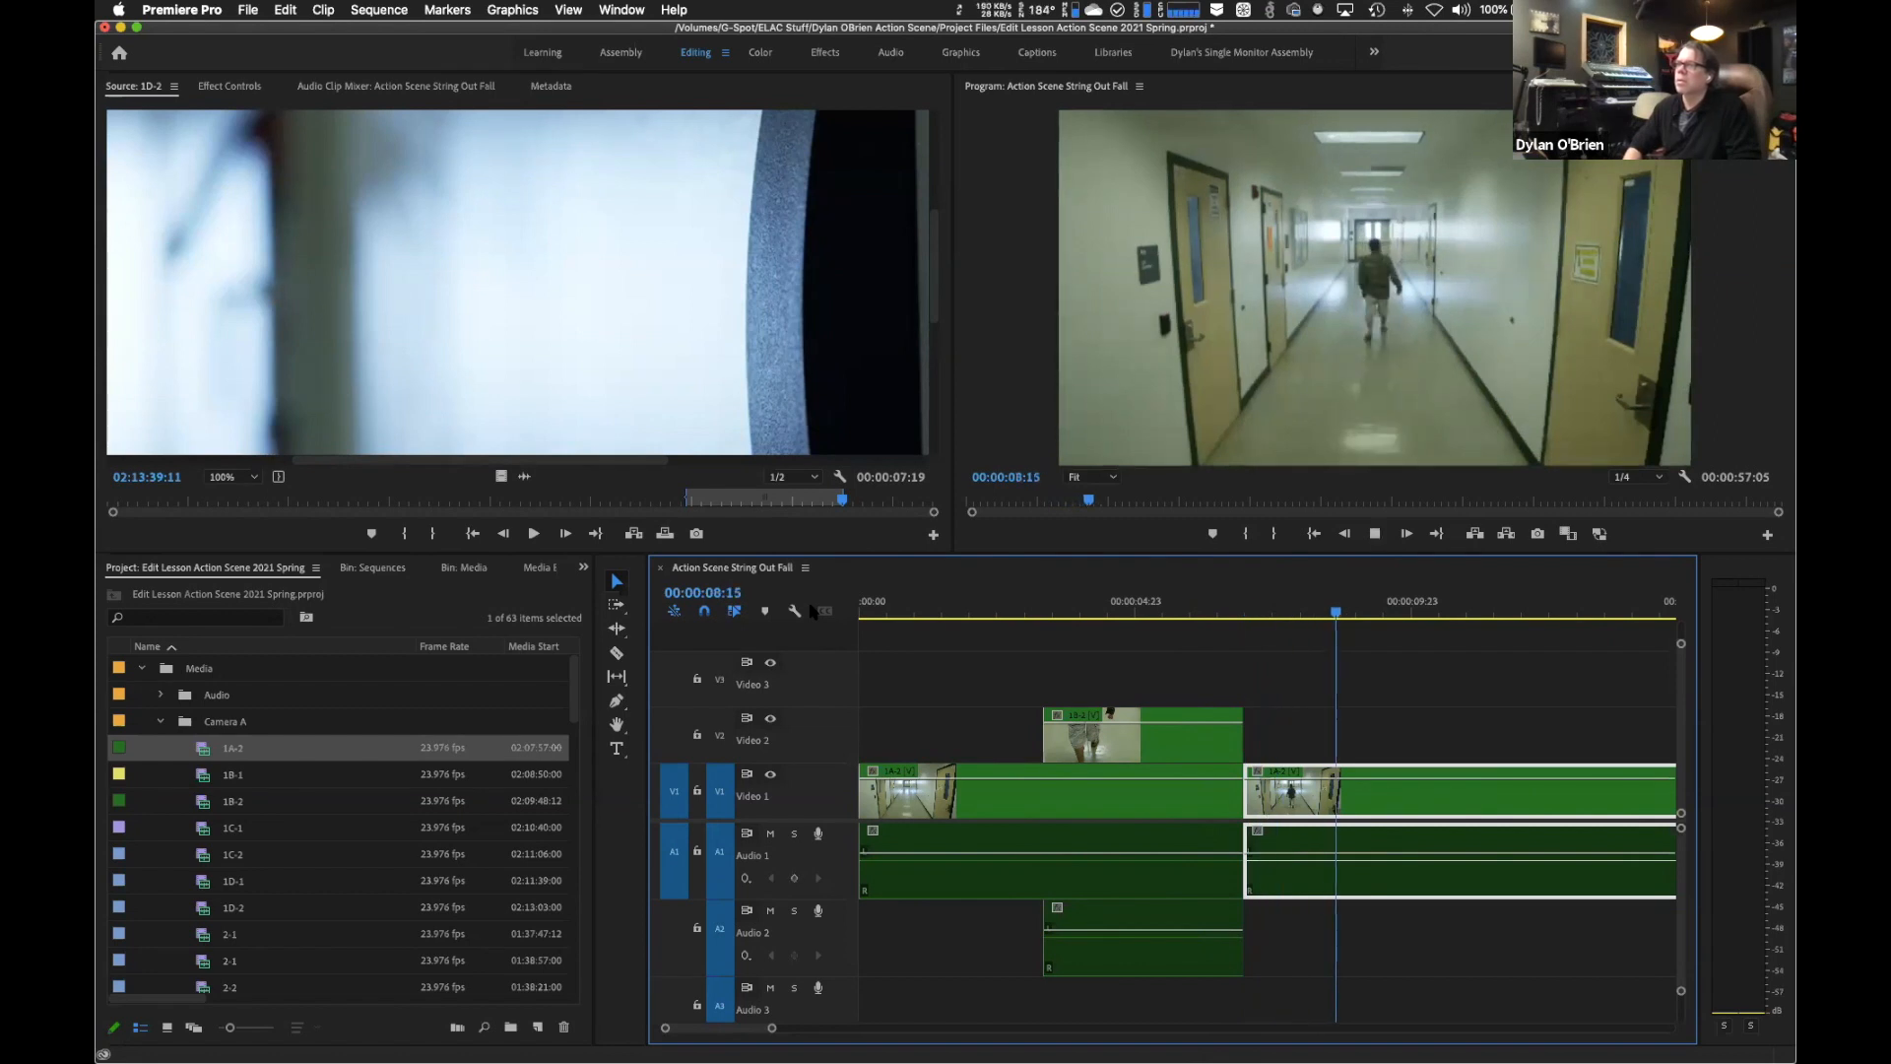
{"action": "key", "text": "j"}
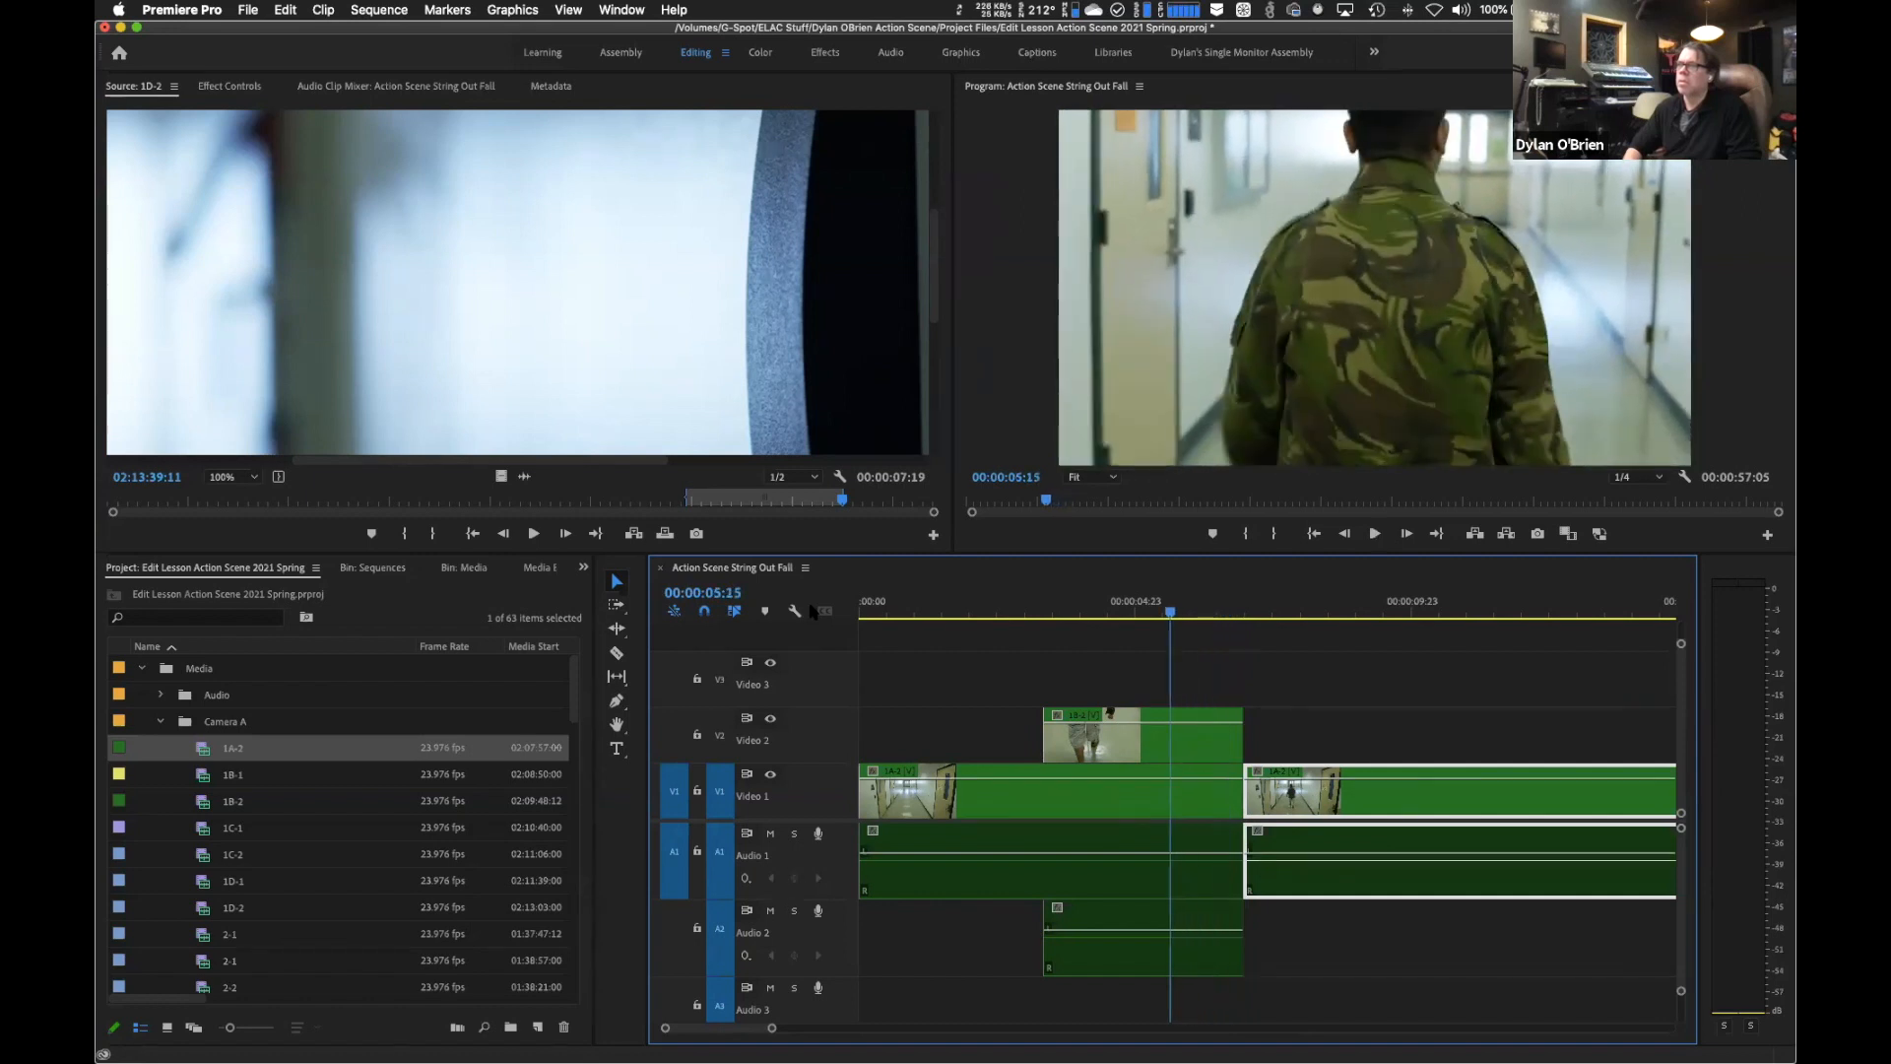
{"action": "key", "text": "l"}
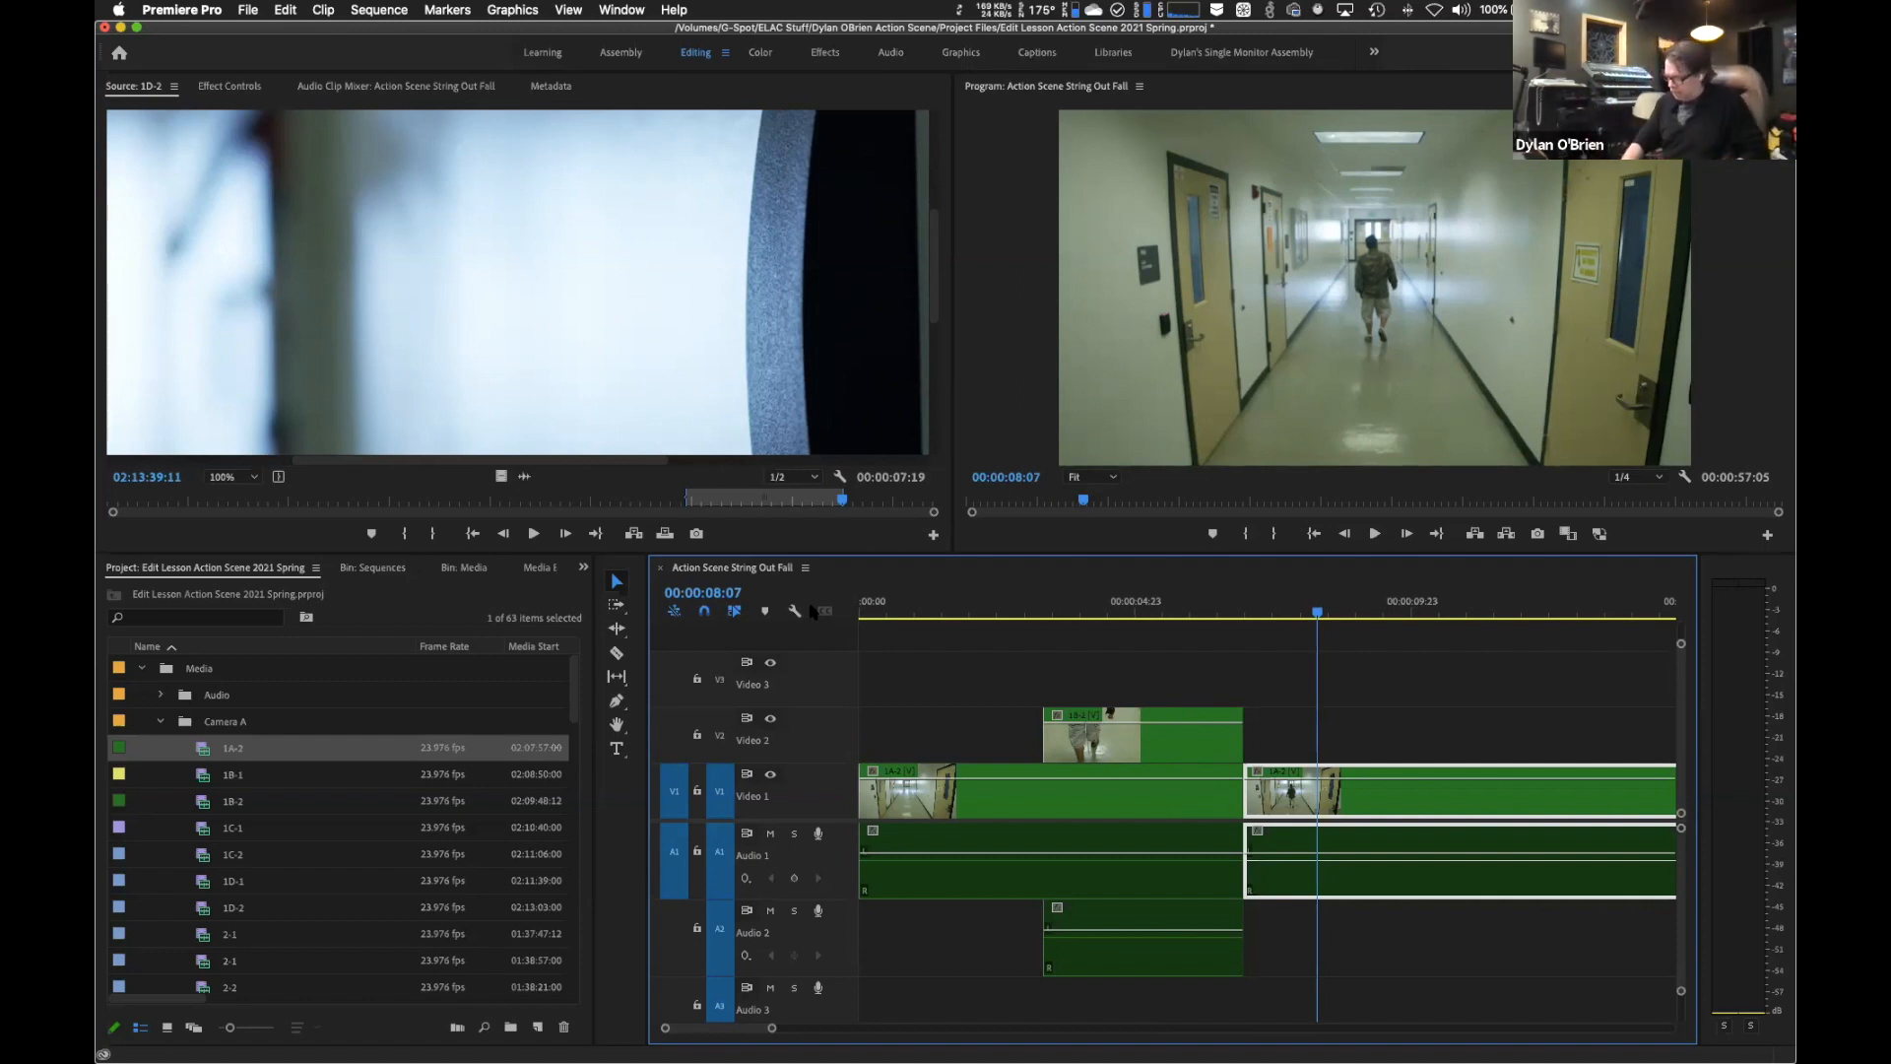
Move the 1C-2 clip into the gap after the second 1A-2 piece and scrub its walking action.
{"action": "key", "text": "minus"}
{"action": "key", "text": "minus"}
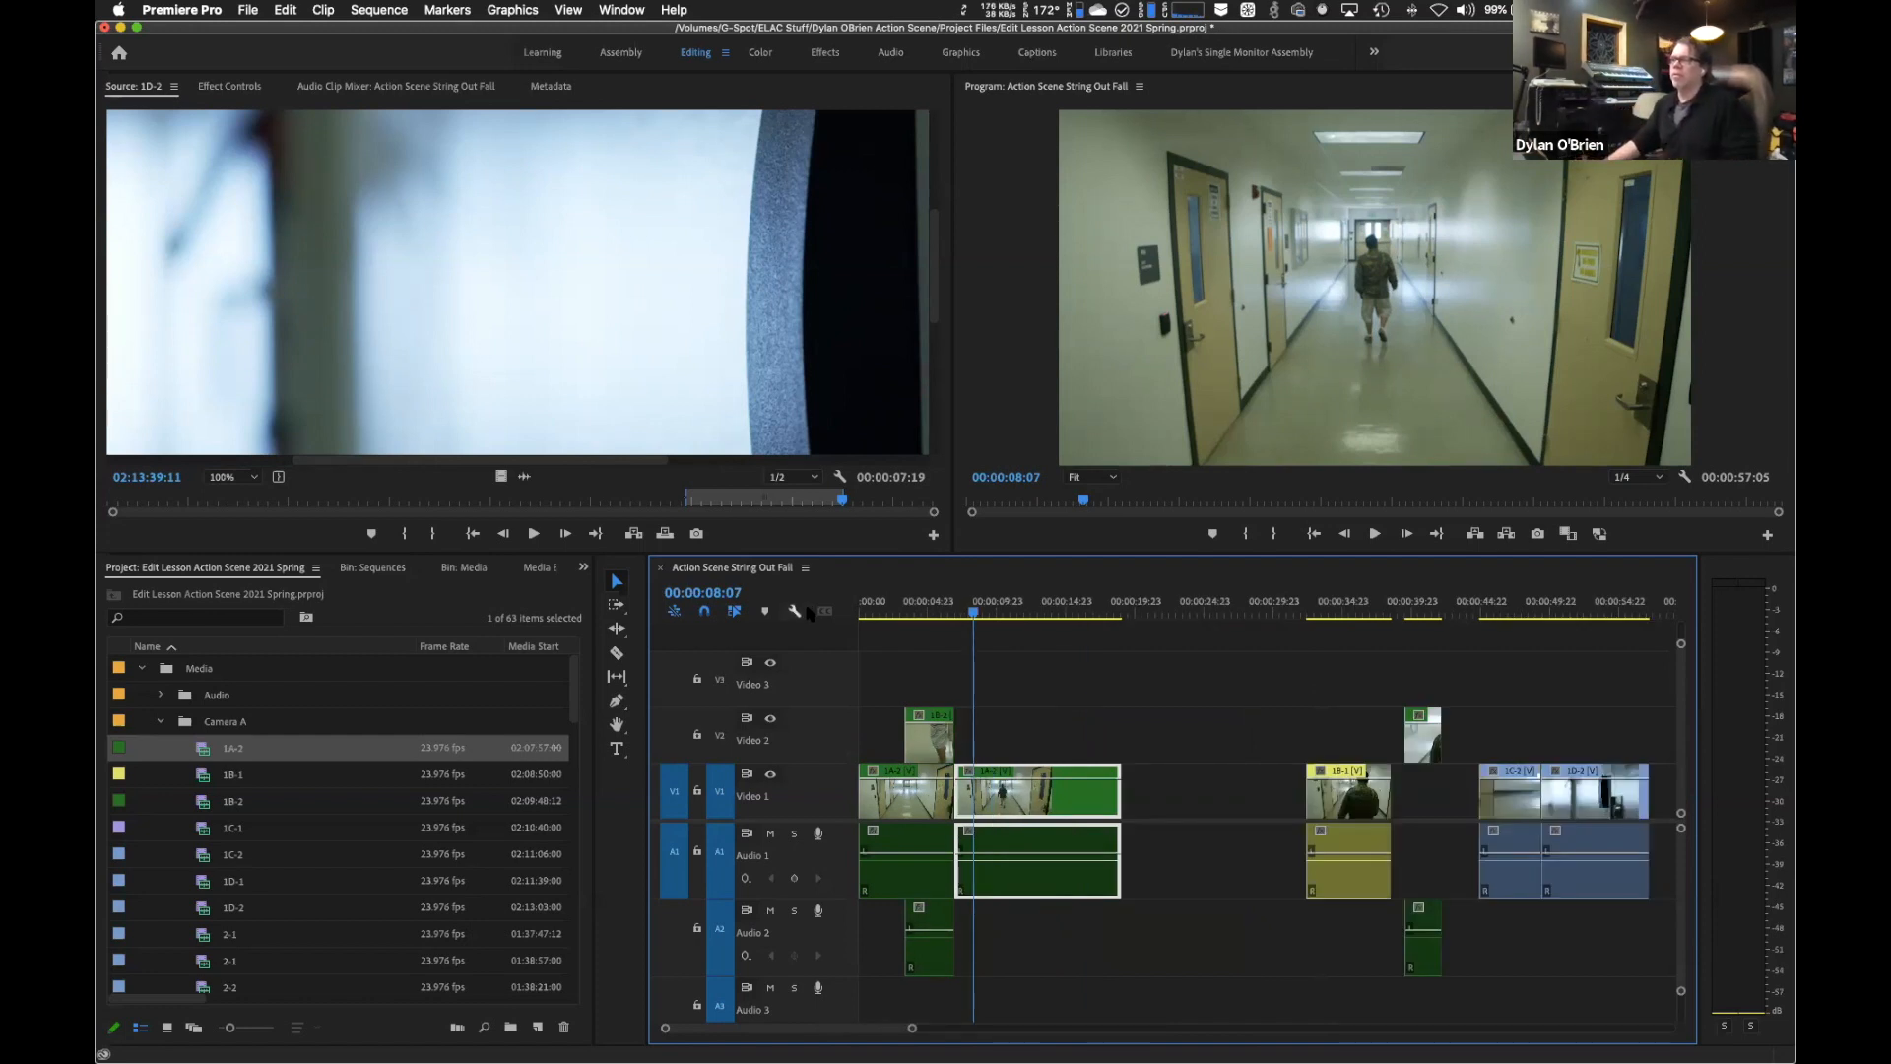
{"action": "mouse_move", "coordinate": [975, 612]}
{"action": "left_mouse_down"}
{"action": "mouse_move", "coordinate": [1026, 613]}
{"action": "mouse_move", "coordinate": [961, 612]}
{"action": "left_mouse_up"}
{"action": "key", "text": "space"}
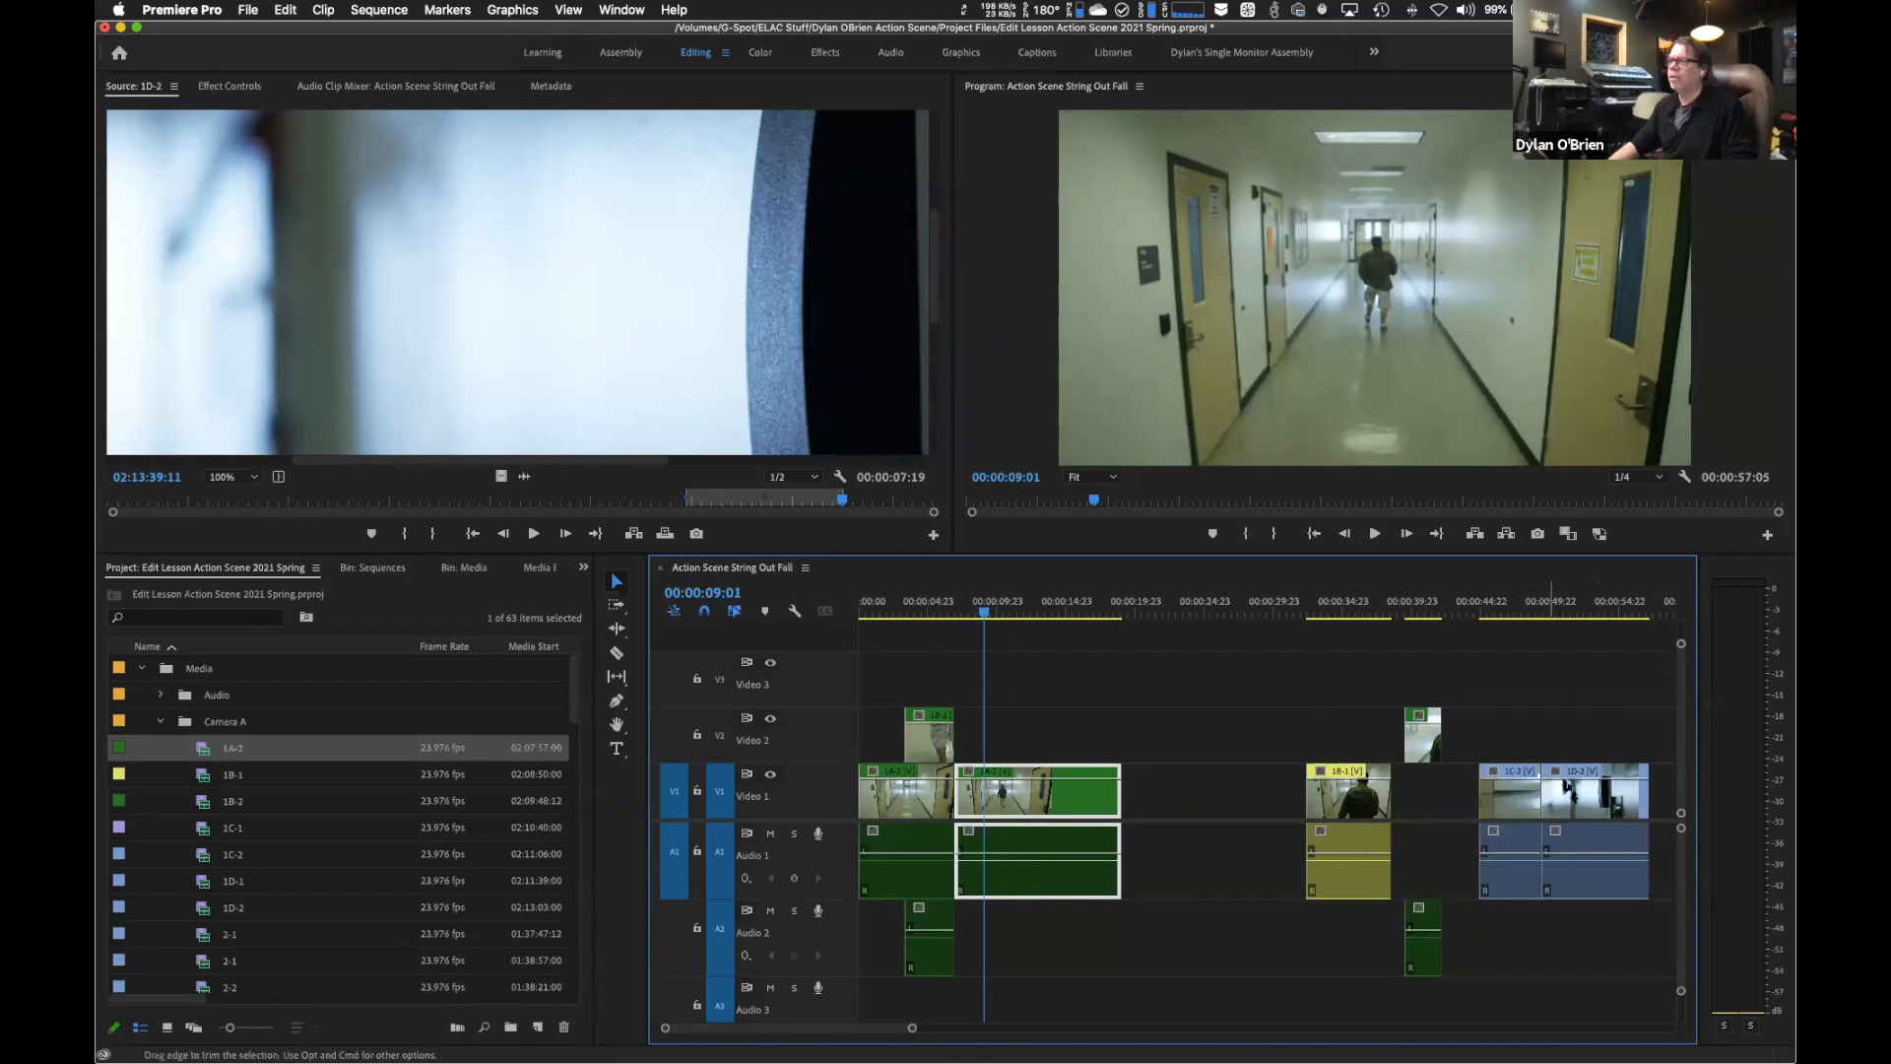
{"action": "left_click_drag", "start_coordinate": [1512, 800], "coordinate": [1187, 818]}
{"action": "mouse_move", "coordinate": [1151, 613]}
{"action": "left_mouse_down"}
{"action": "mouse_move", "coordinate": [1172, 619]}
{"action": "mouse_move", "coordinate": [1120, 618]}
{"action": "mouse_move", "coordinate": [1166, 621]}
{"action": "left_mouse_up"}
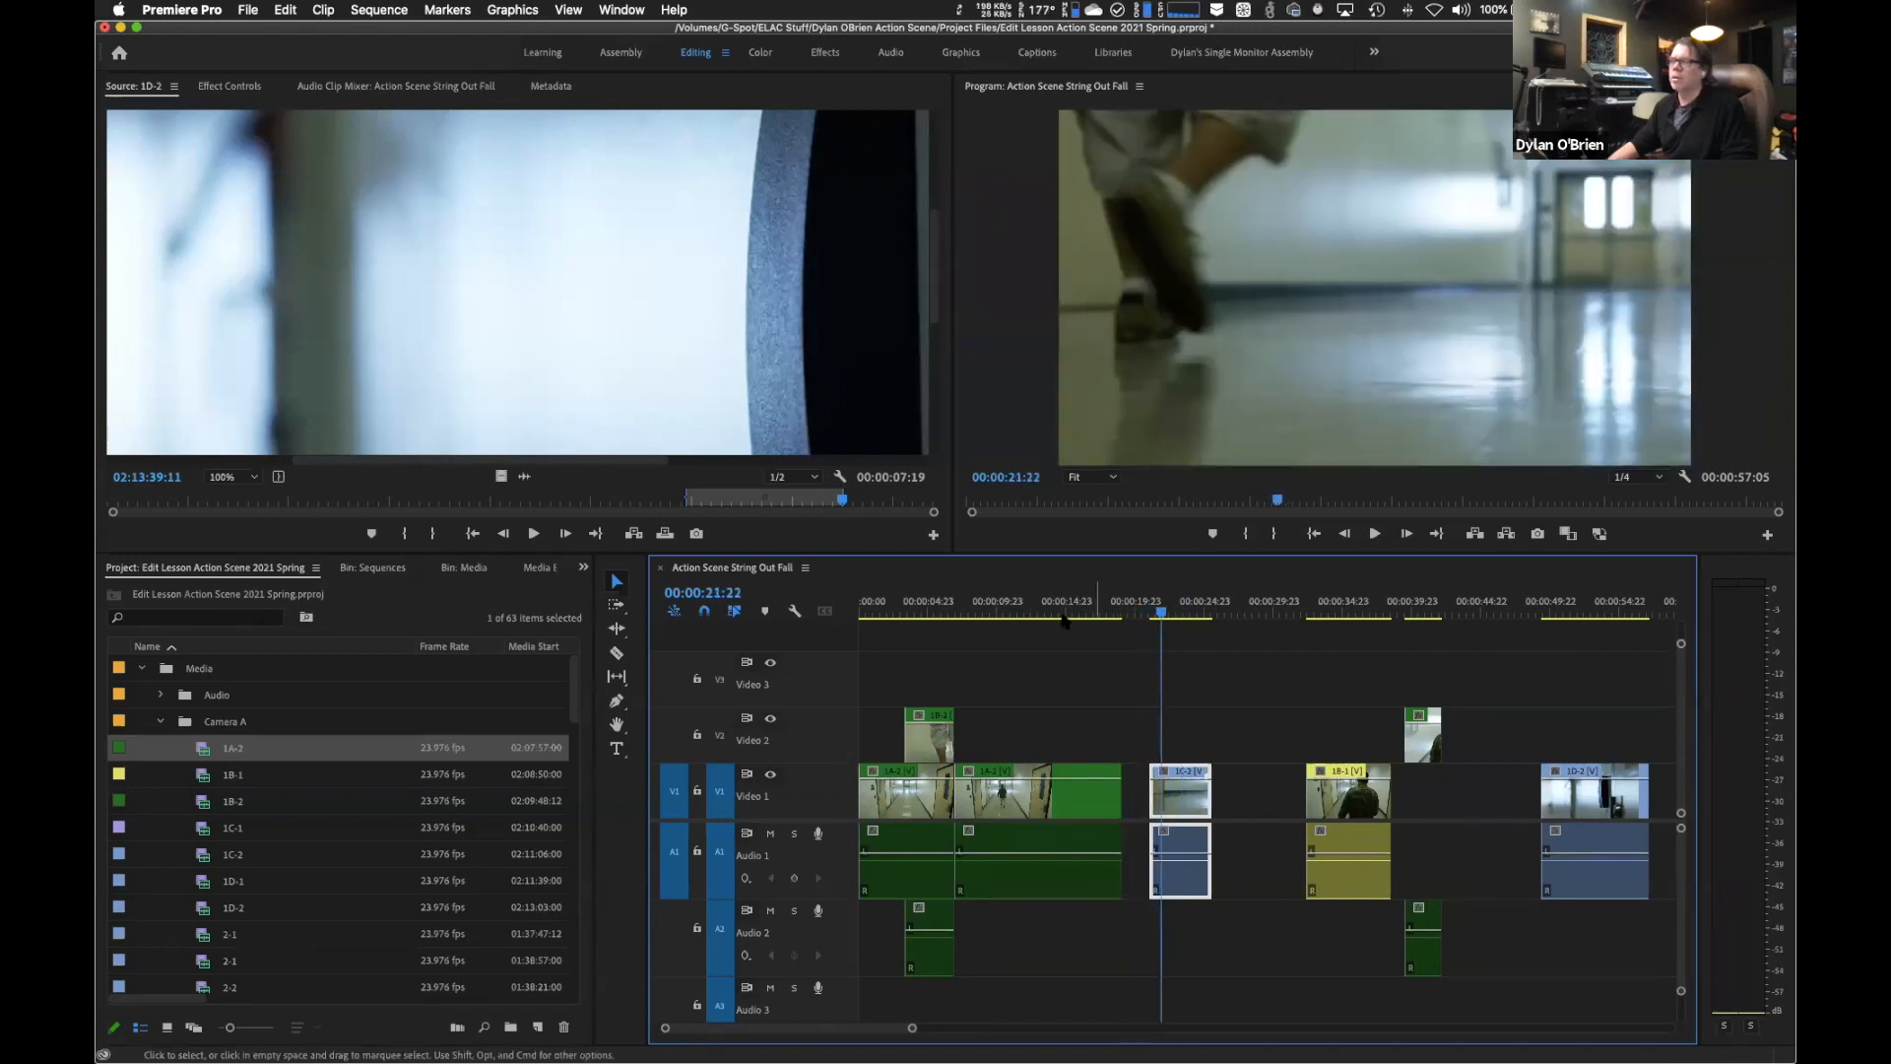
Play from the opening to find the next cut point and split the second 1A-2 piece at 00:00:08:07.
{"action": "left_click", "coordinate": [885, 612]}
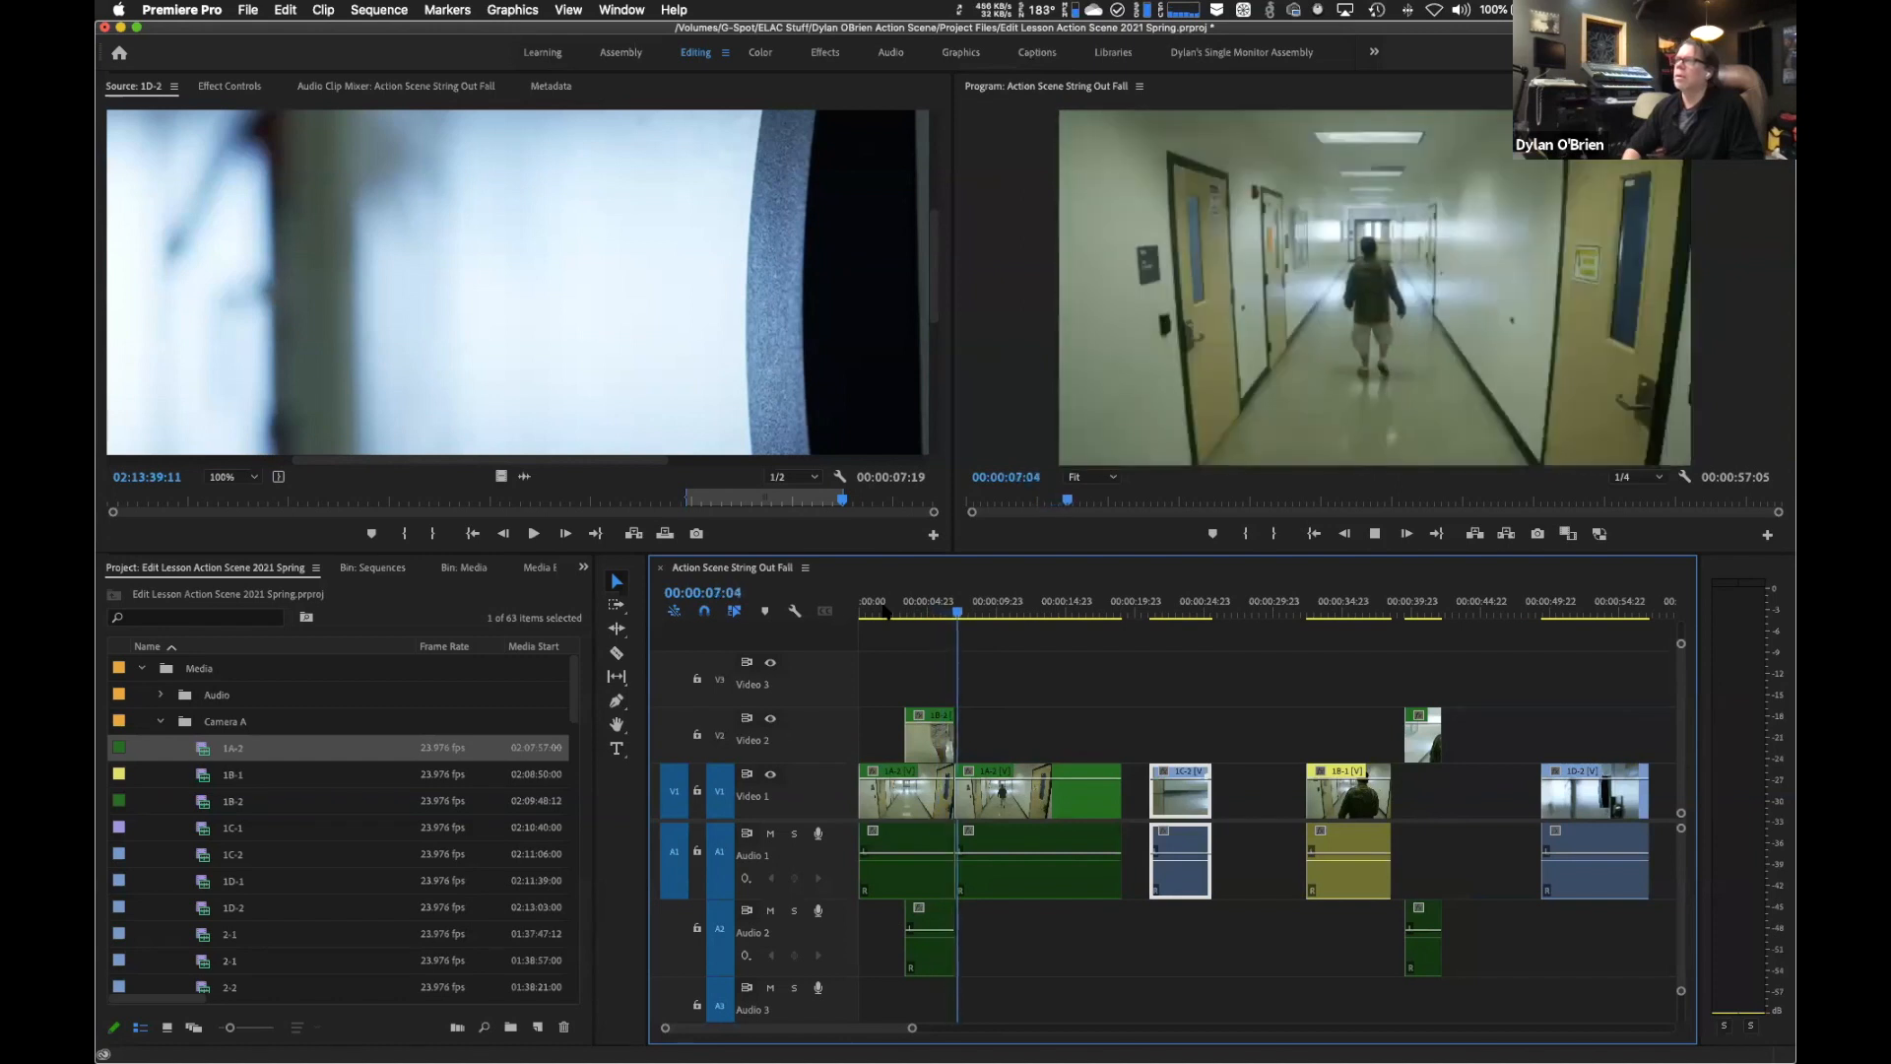
{"action": "key", "text": "space"}
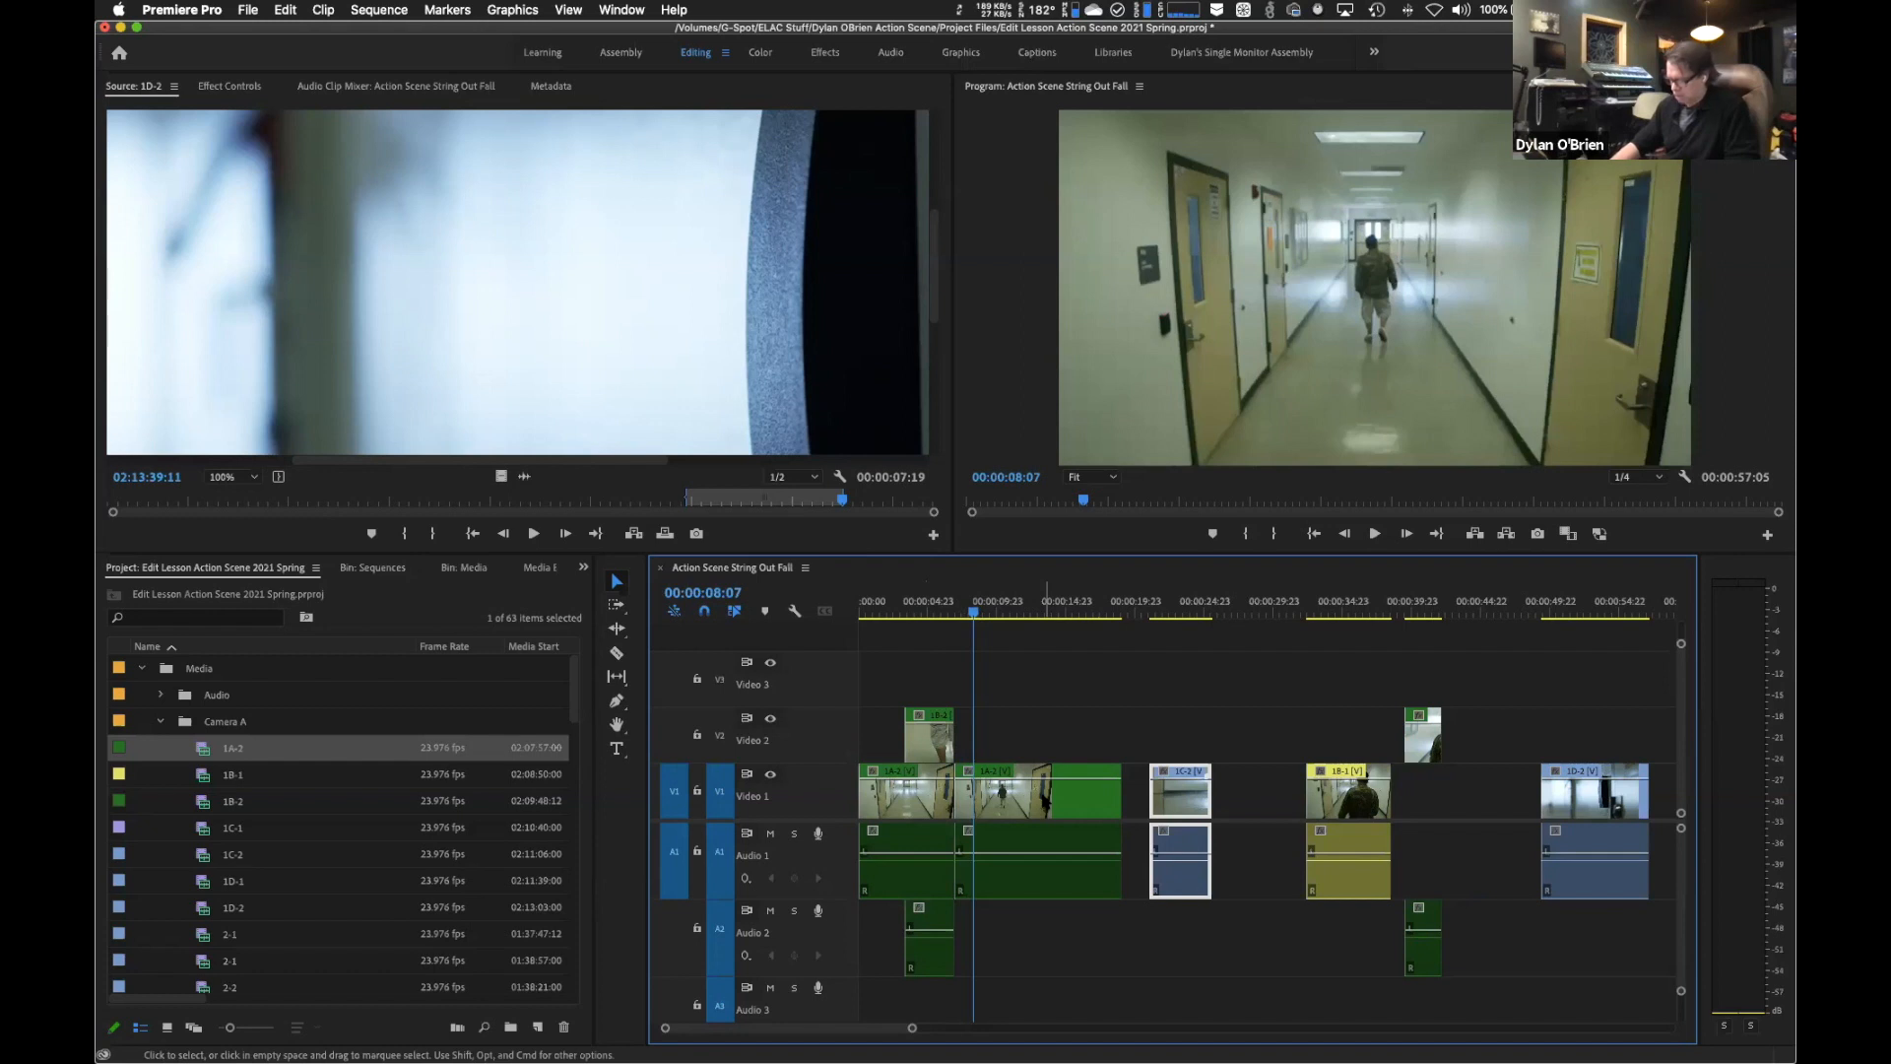
{"action": "key", "text": "super+k"}
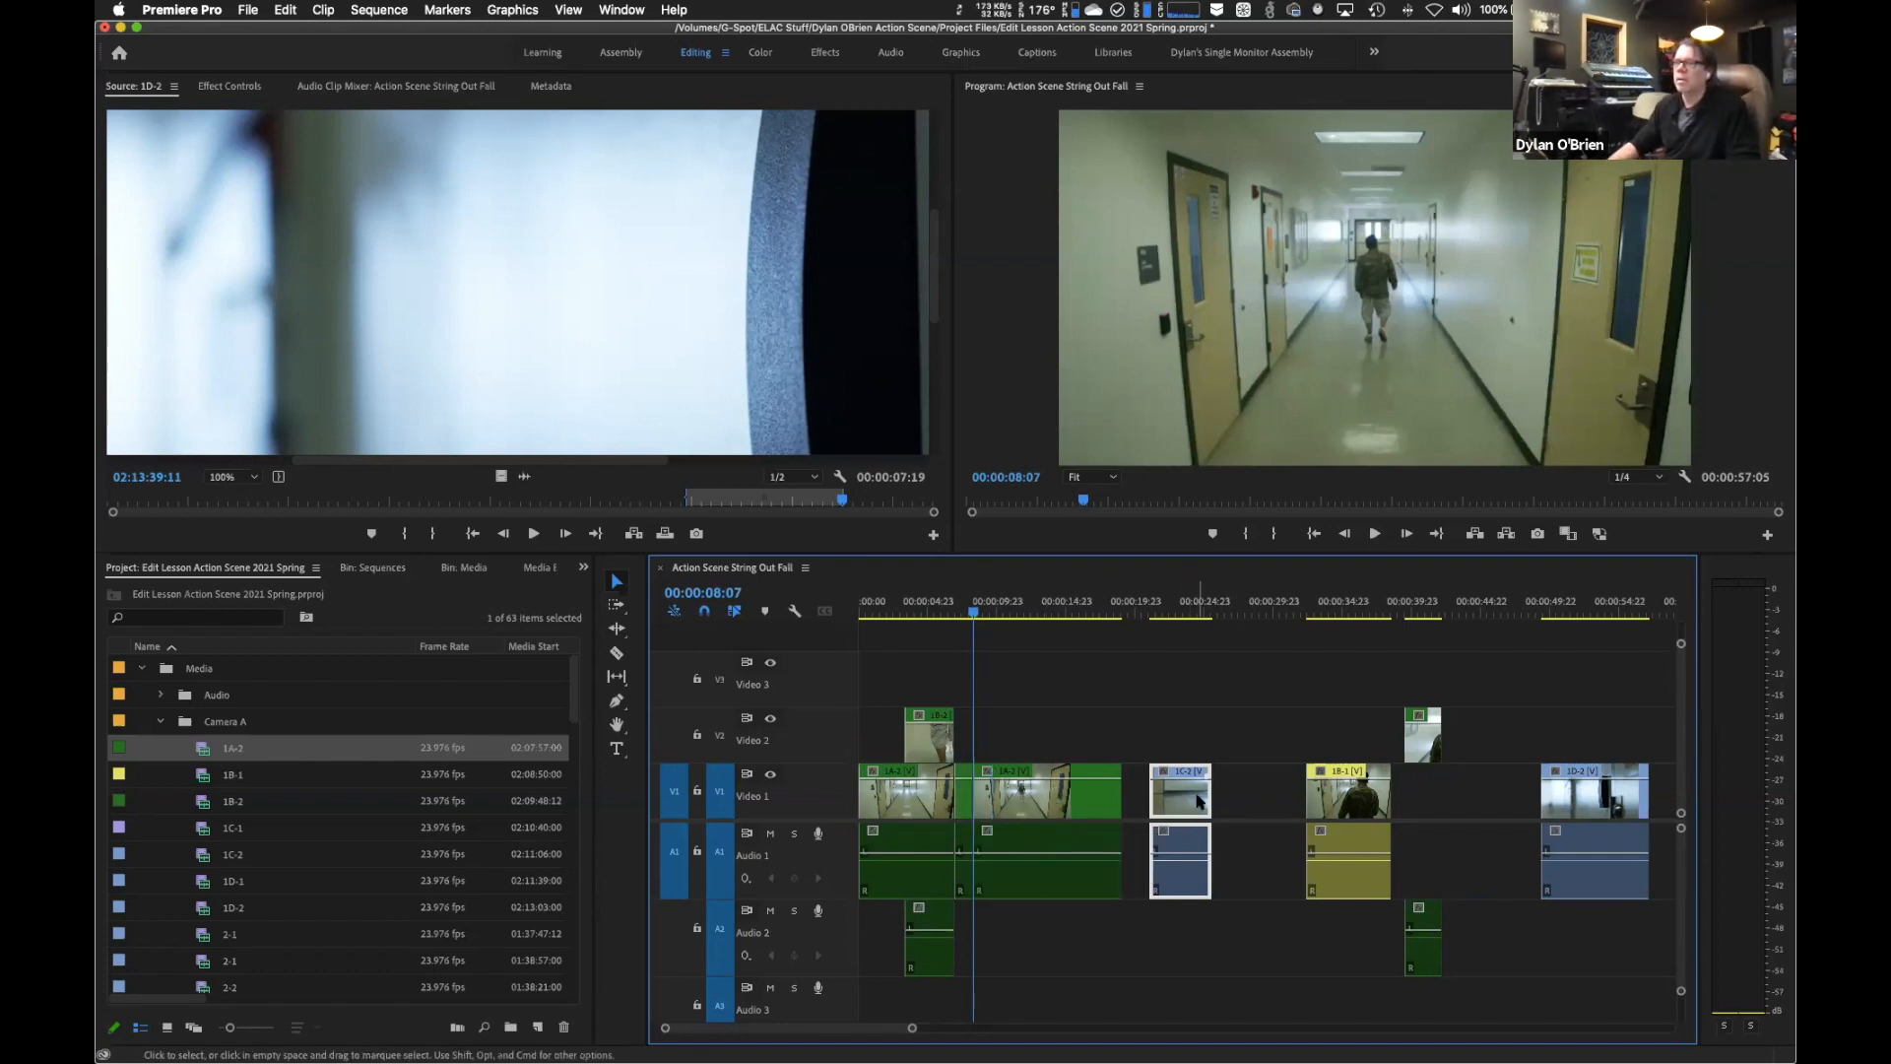
Shift the remaining 1A-2 piece later and butt the 1C-2 clip against the split, with its audio on Audio 2.
{"action": "mouse_move", "coordinate": [1192, 783]}
{"action": "left_mouse_down"}
{"action": "mouse_move", "coordinate": [1196, 754]}
{"action": "mouse_move", "coordinate": [1187, 788]}
{"action": "left_mouse_up"}
{"action": "left_click_drag", "start_coordinate": [1174, 857], "coordinate": [1171, 945]}
{"action": "left_click", "coordinate": [1066, 794]}
{"action": "mouse_move", "coordinate": [1039, 794]}
{"action": "left_mouse_down"}
{"action": "mouse_move", "coordinate": [1196, 794]}
{"action": "mouse_move", "coordinate": [1103, 784]}
{"action": "mouse_move", "coordinate": [1015, 810]}
{"action": "left_mouse_up"}
Play the opening through the 1C-2 clip and replay its footsteps to judge where to leave the shot.
{"action": "left_click", "coordinate": [933, 613]}
{"action": "key", "text": "Home"}
{"action": "key", "text": "space"}
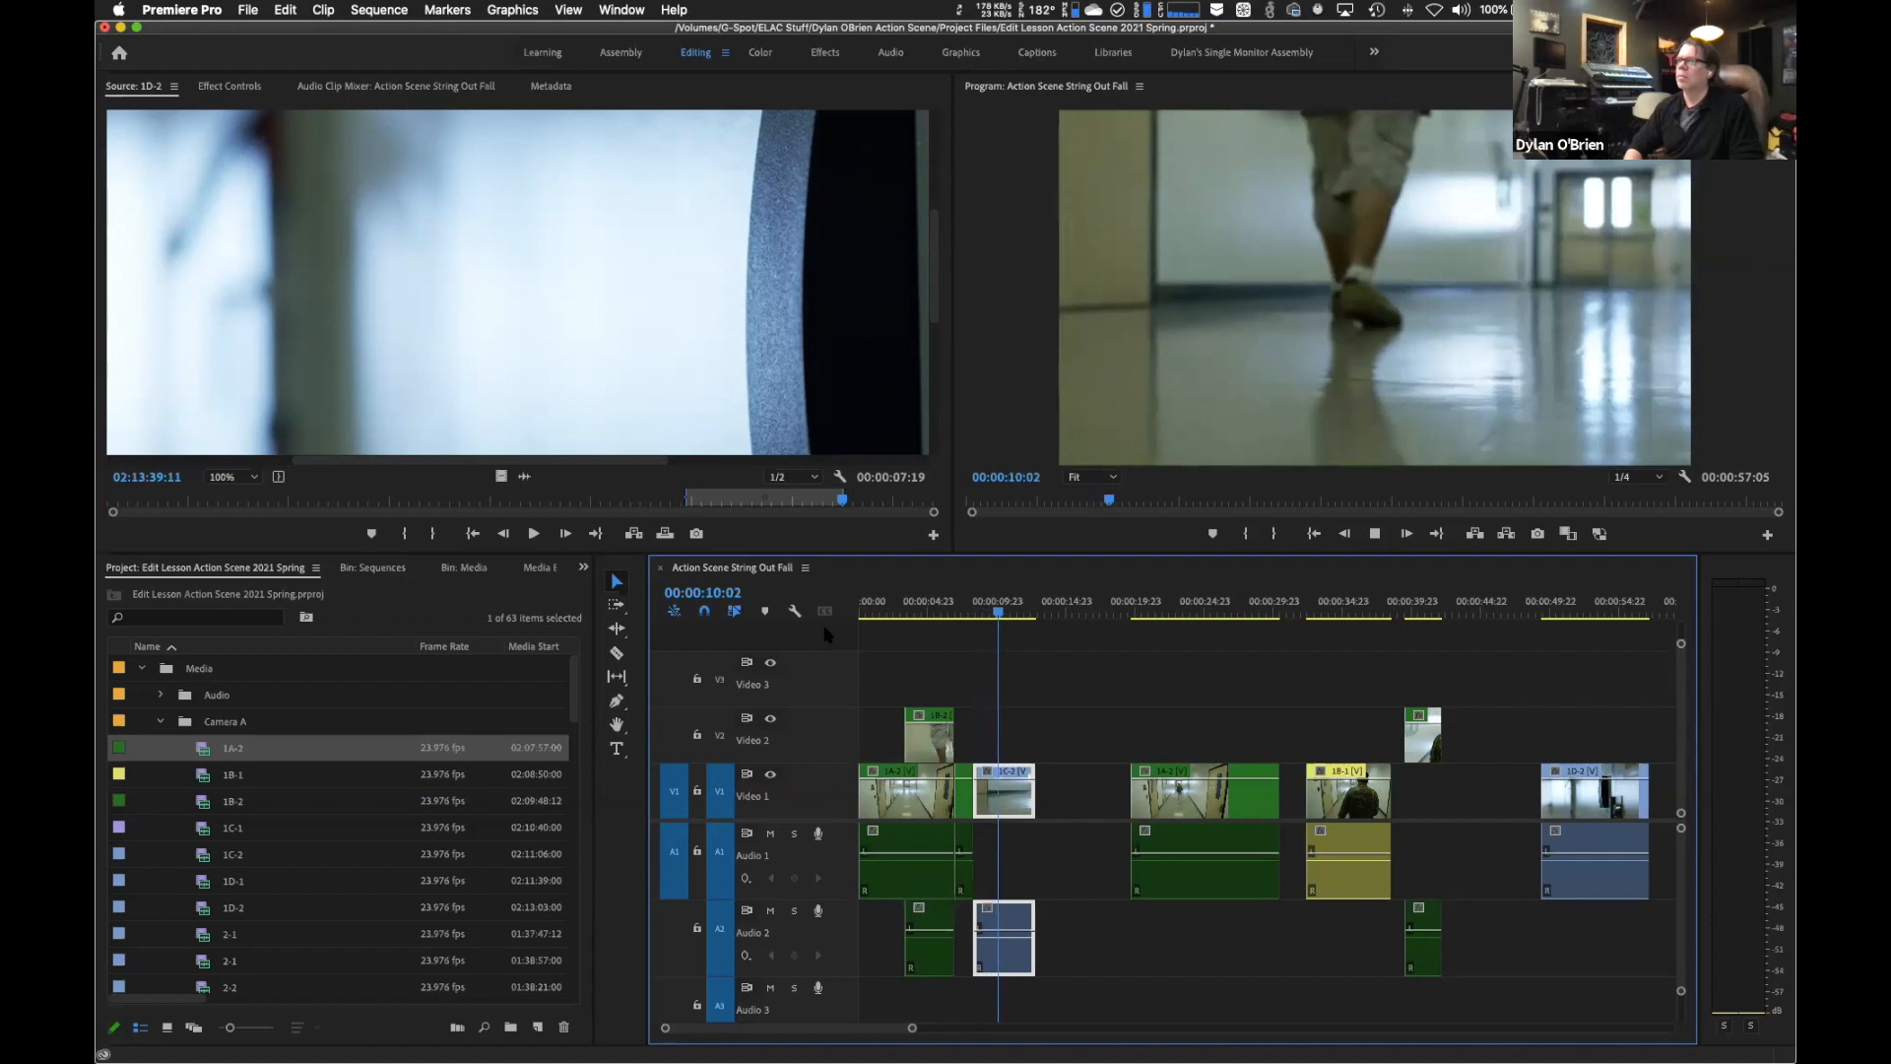
{"action": "key", "text": "space"}
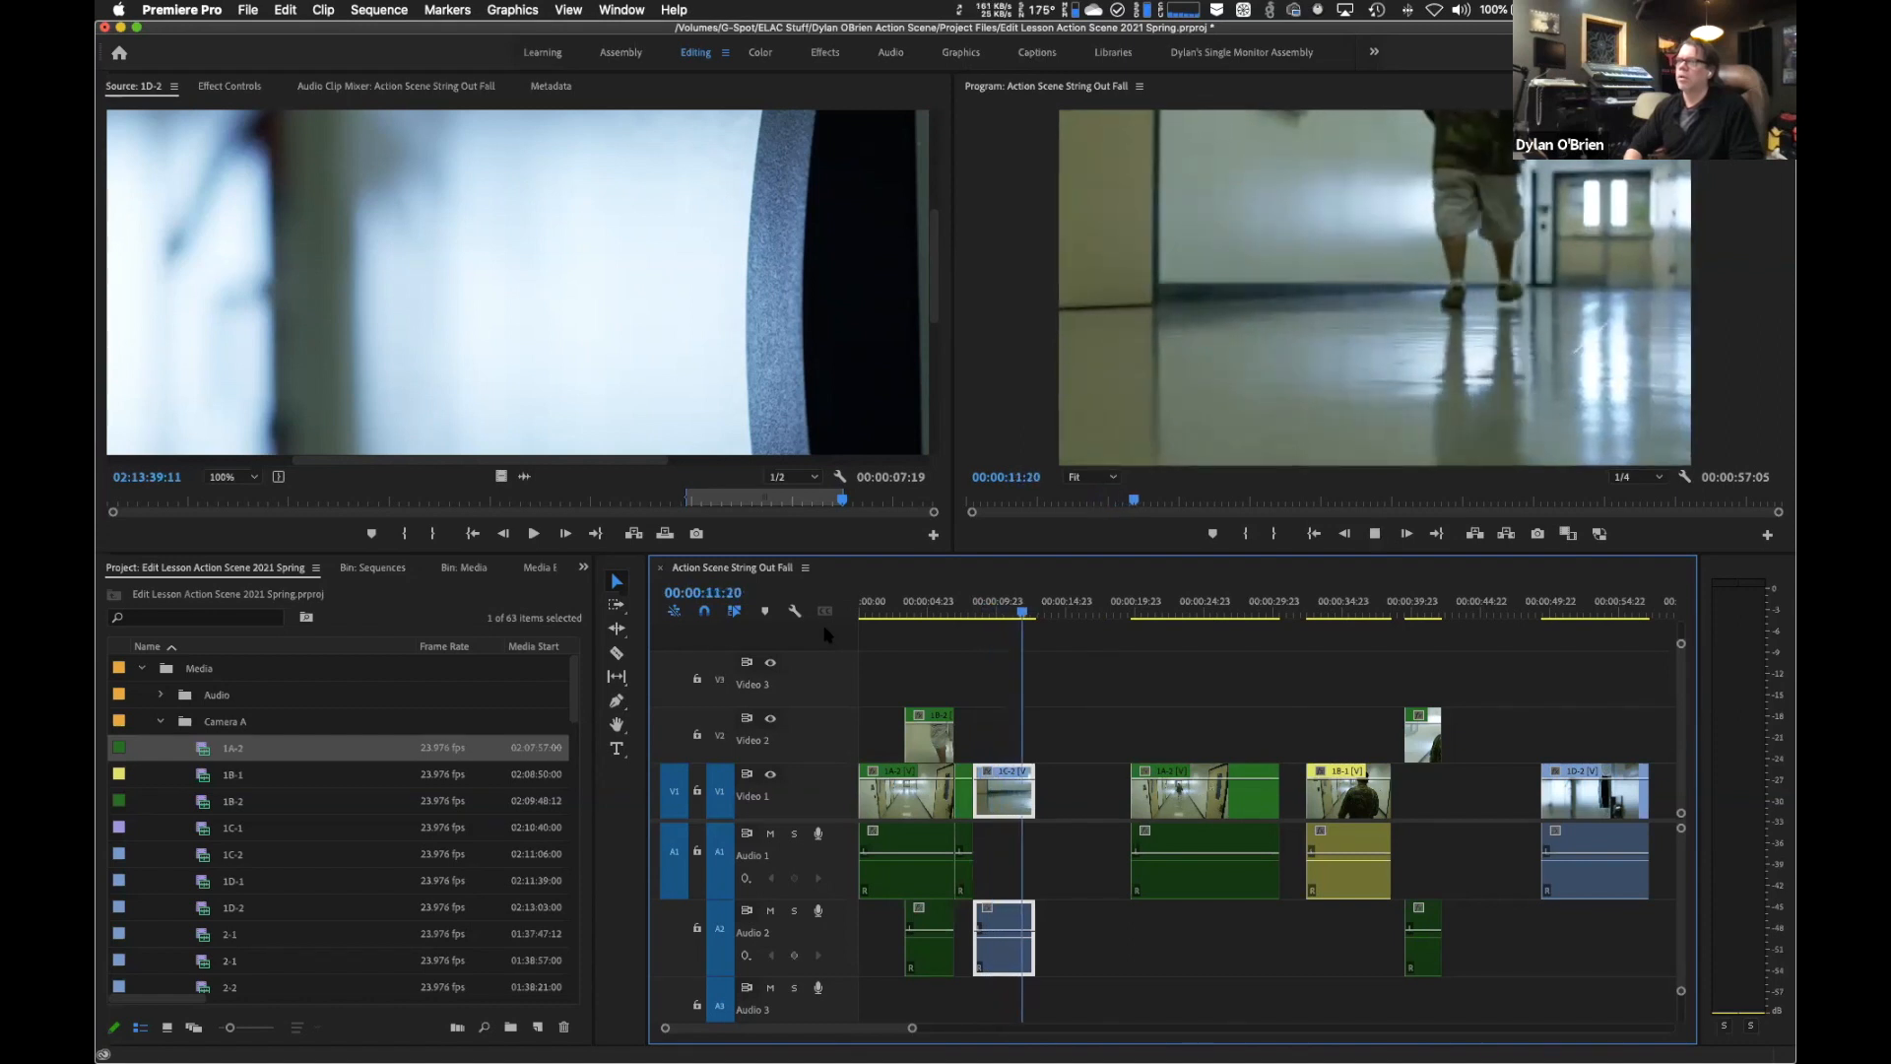
{"action": "key", "text": "j"}
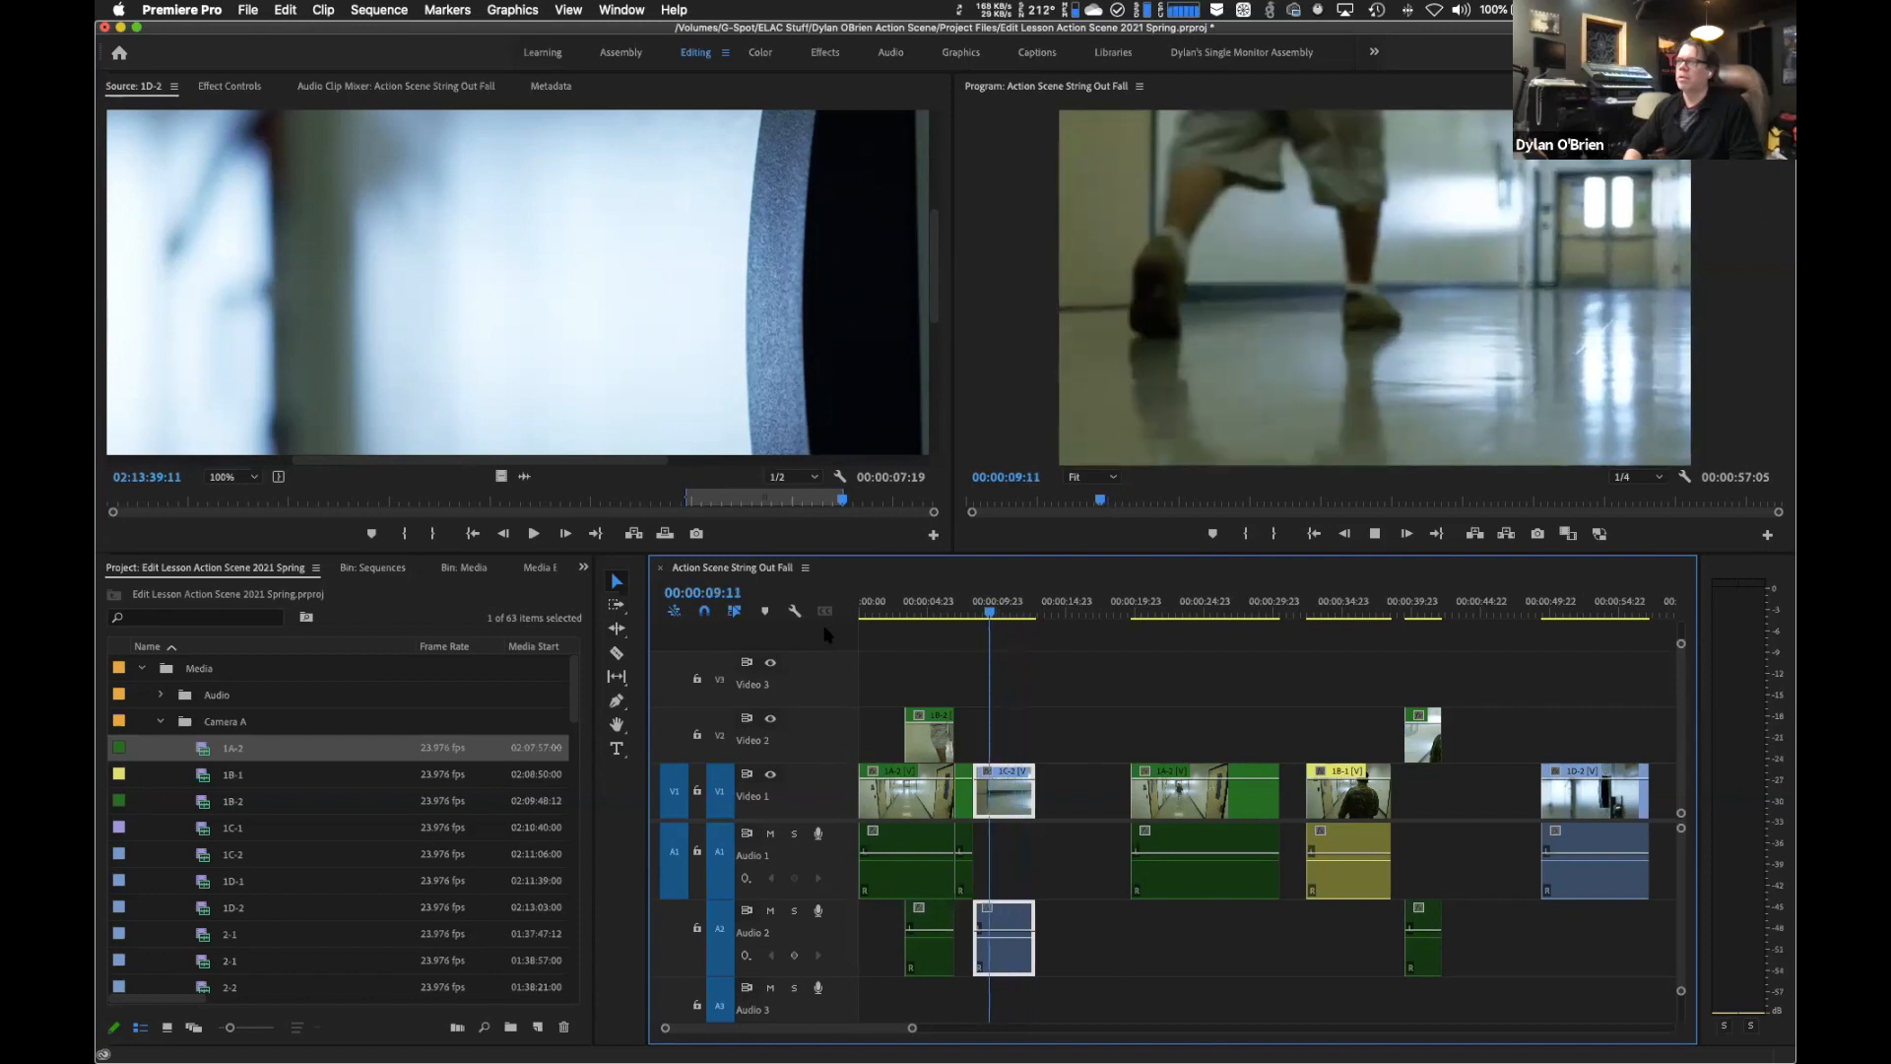
{"action": "key", "text": "k"}
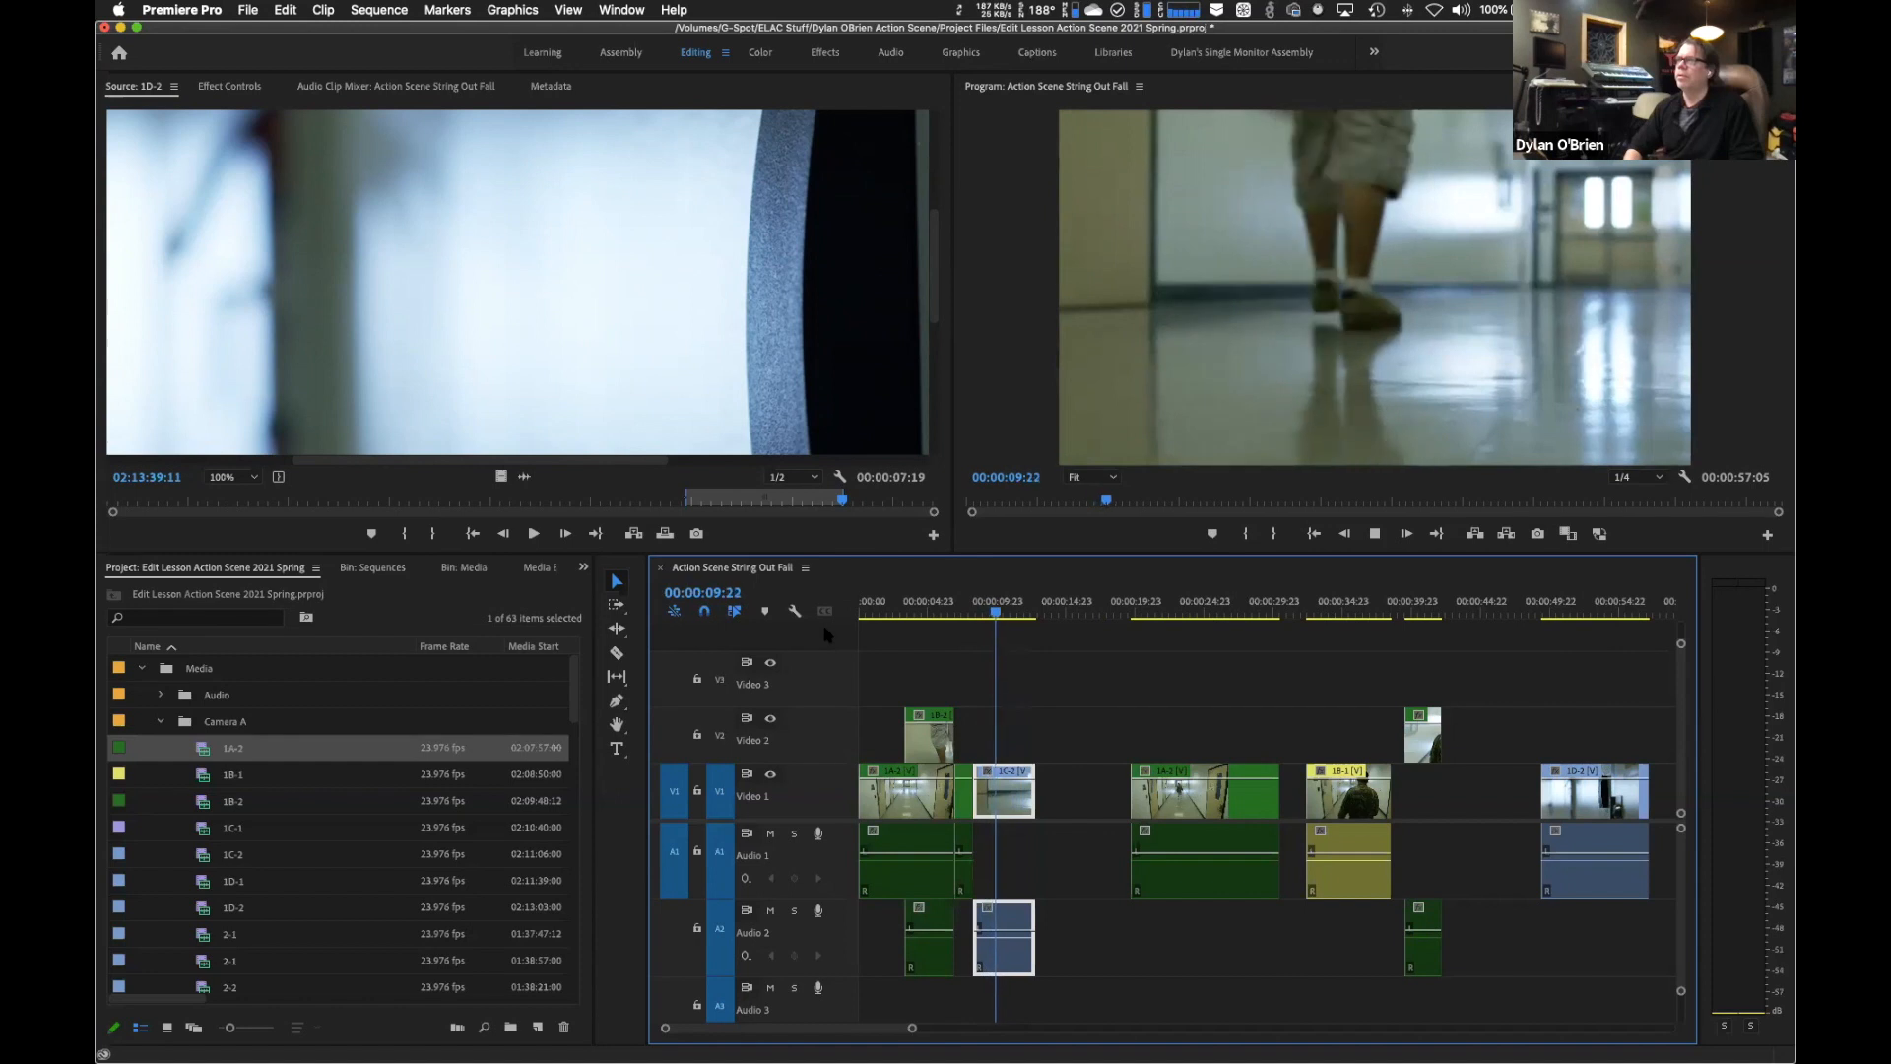
{"action": "key", "text": "k"}
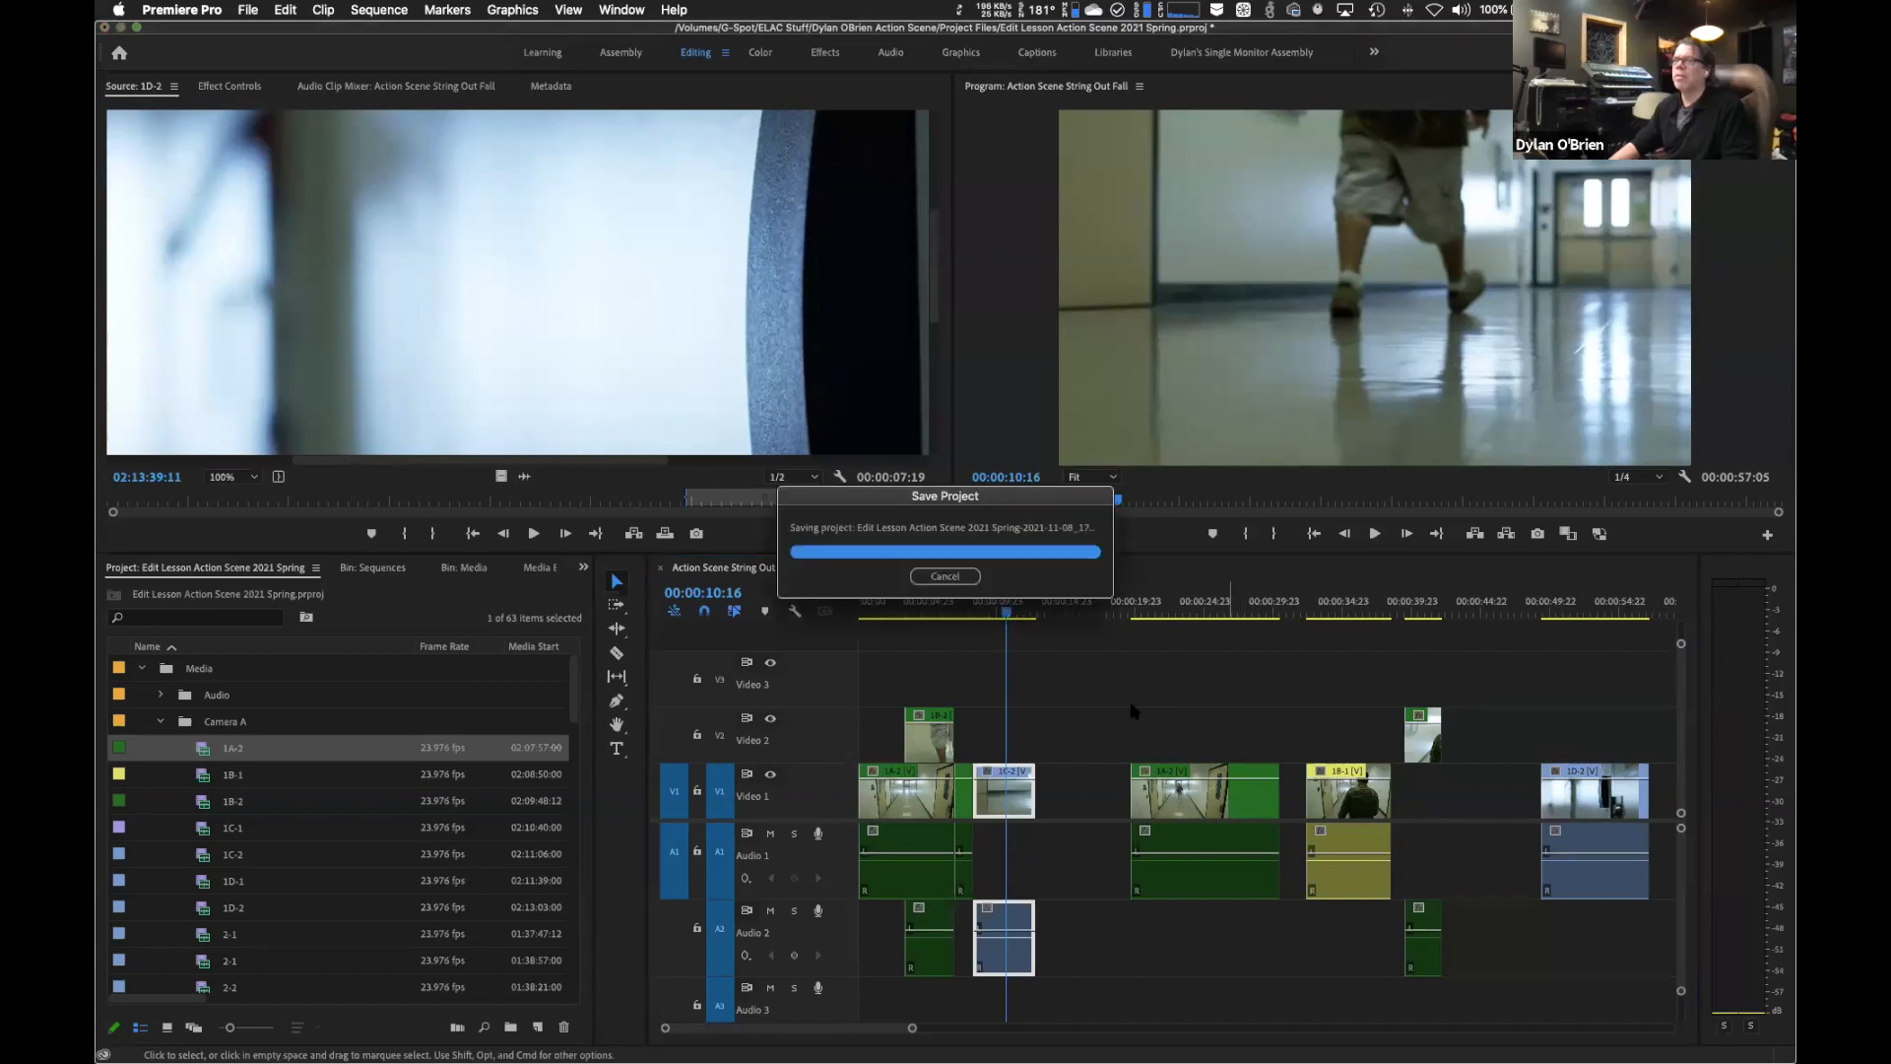
Trim the remaining 1A-2 piece's start to 00:00:20:06, move it against the end of 1C-2, and review the cut.
{"action": "left_click", "coordinate": [1135, 612]}
{"action": "left_click_drag", "start_coordinate": [1135, 612], "coordinate": [1182, 612]}
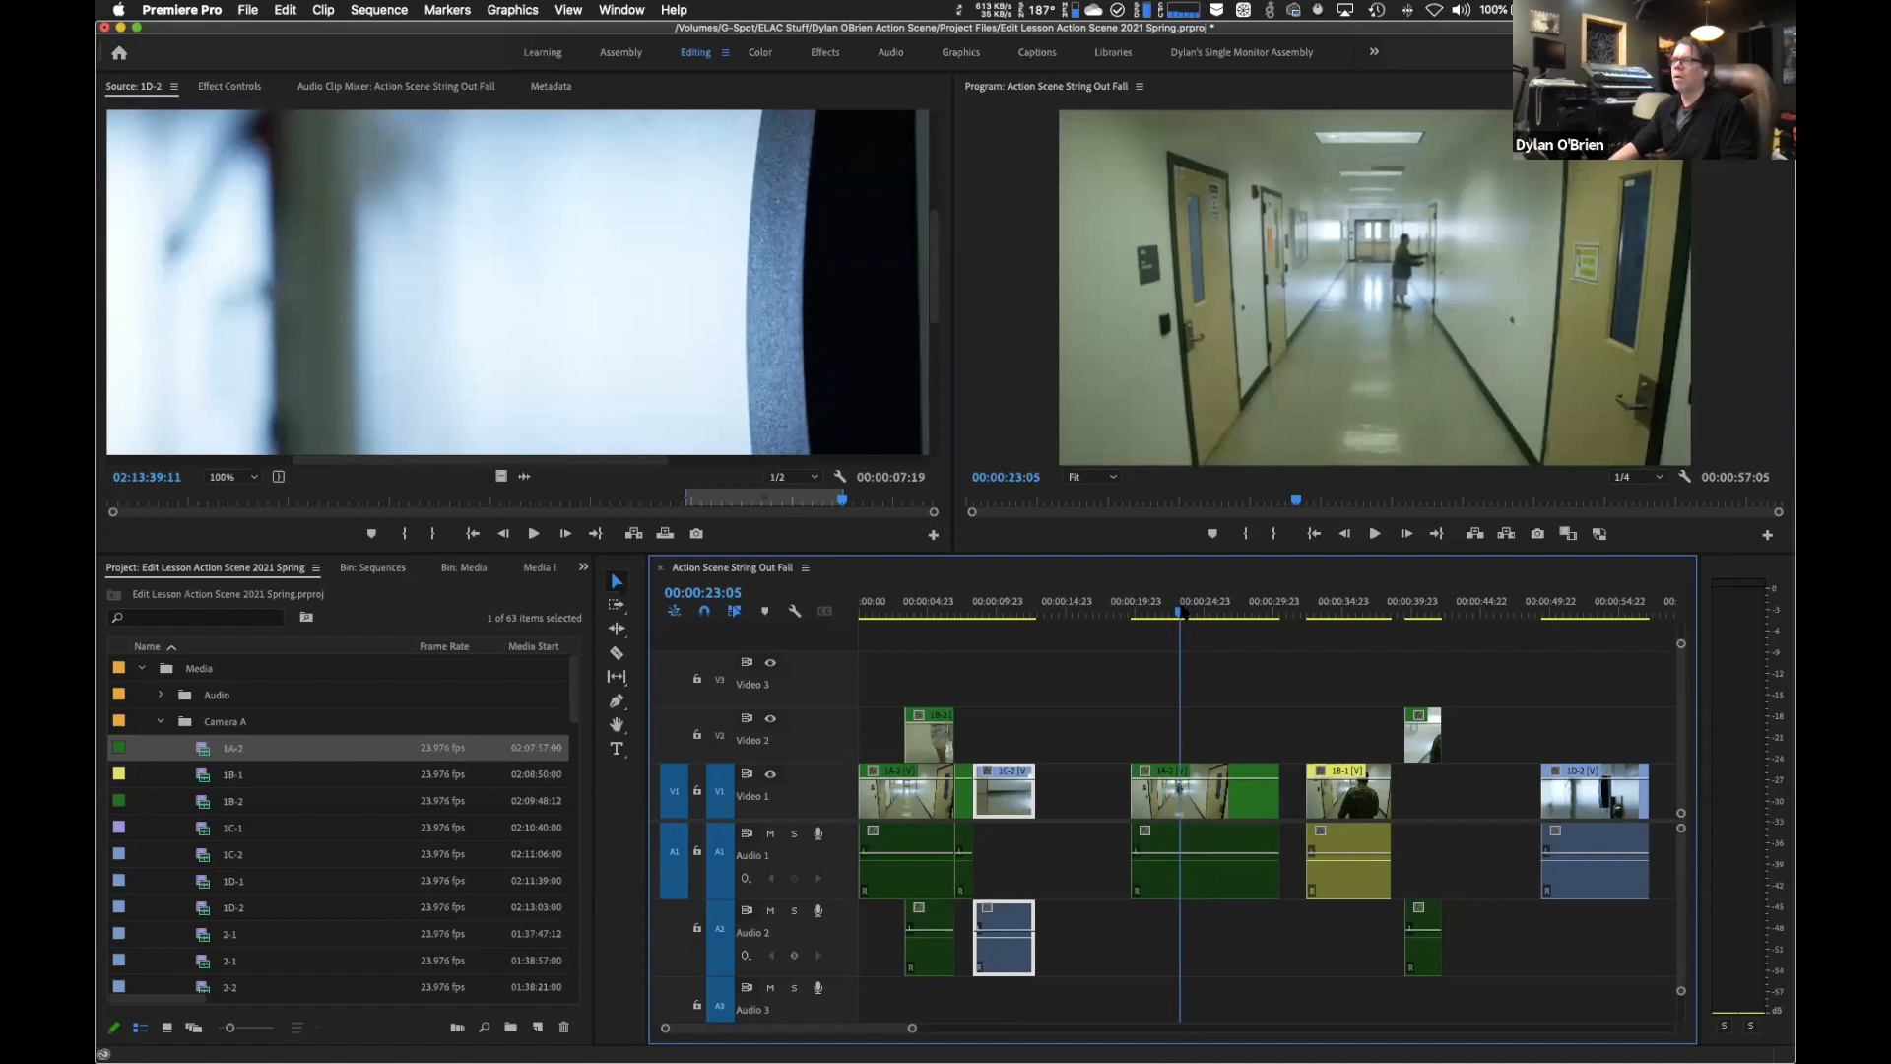
{"action": "left_click_drag", "start_coordinate": [1311, 613], "coordinate": [1143, 635]}
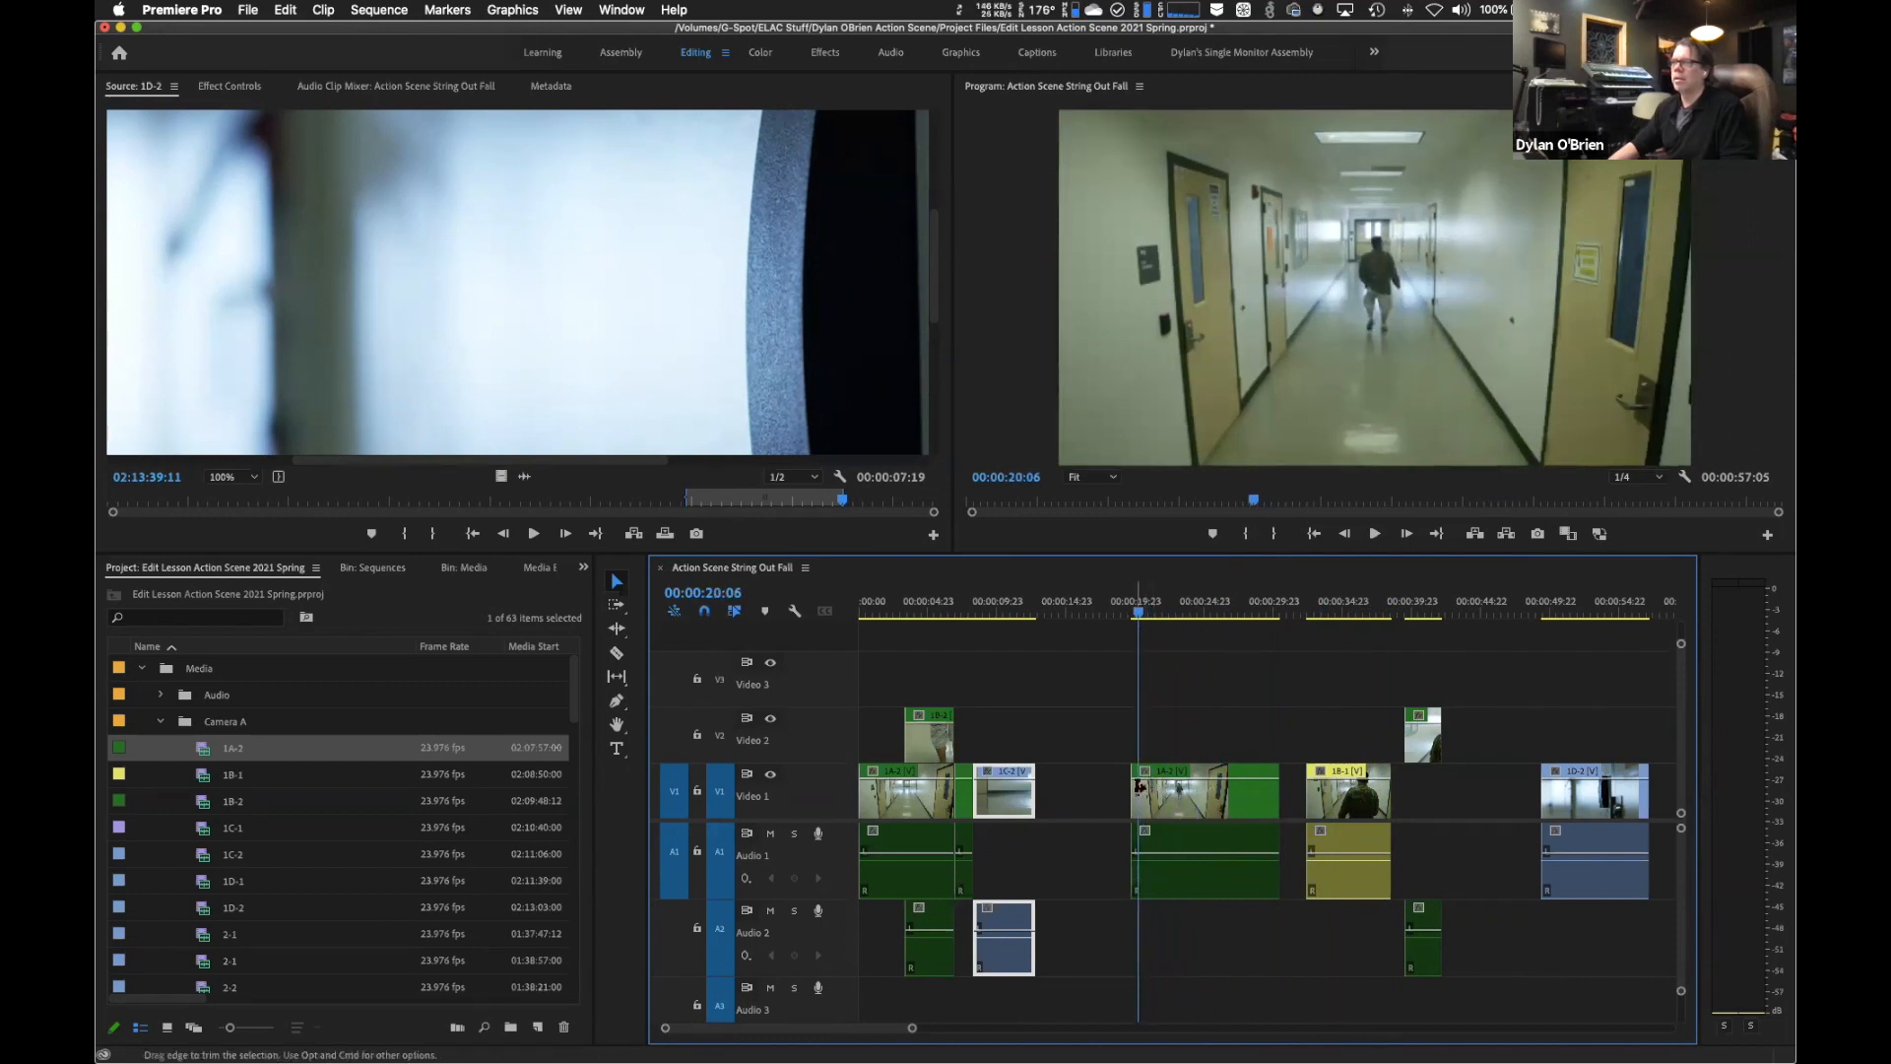
{"action": "left_click_drag", "start_coordinate": [1131, 788], "coordinate": [1096, 806]}
{"action": "left_click_drag", "start_coordinate": [1028, 611], "coordinate": [867, 623]}
{"action": "key", "text": "Home"}
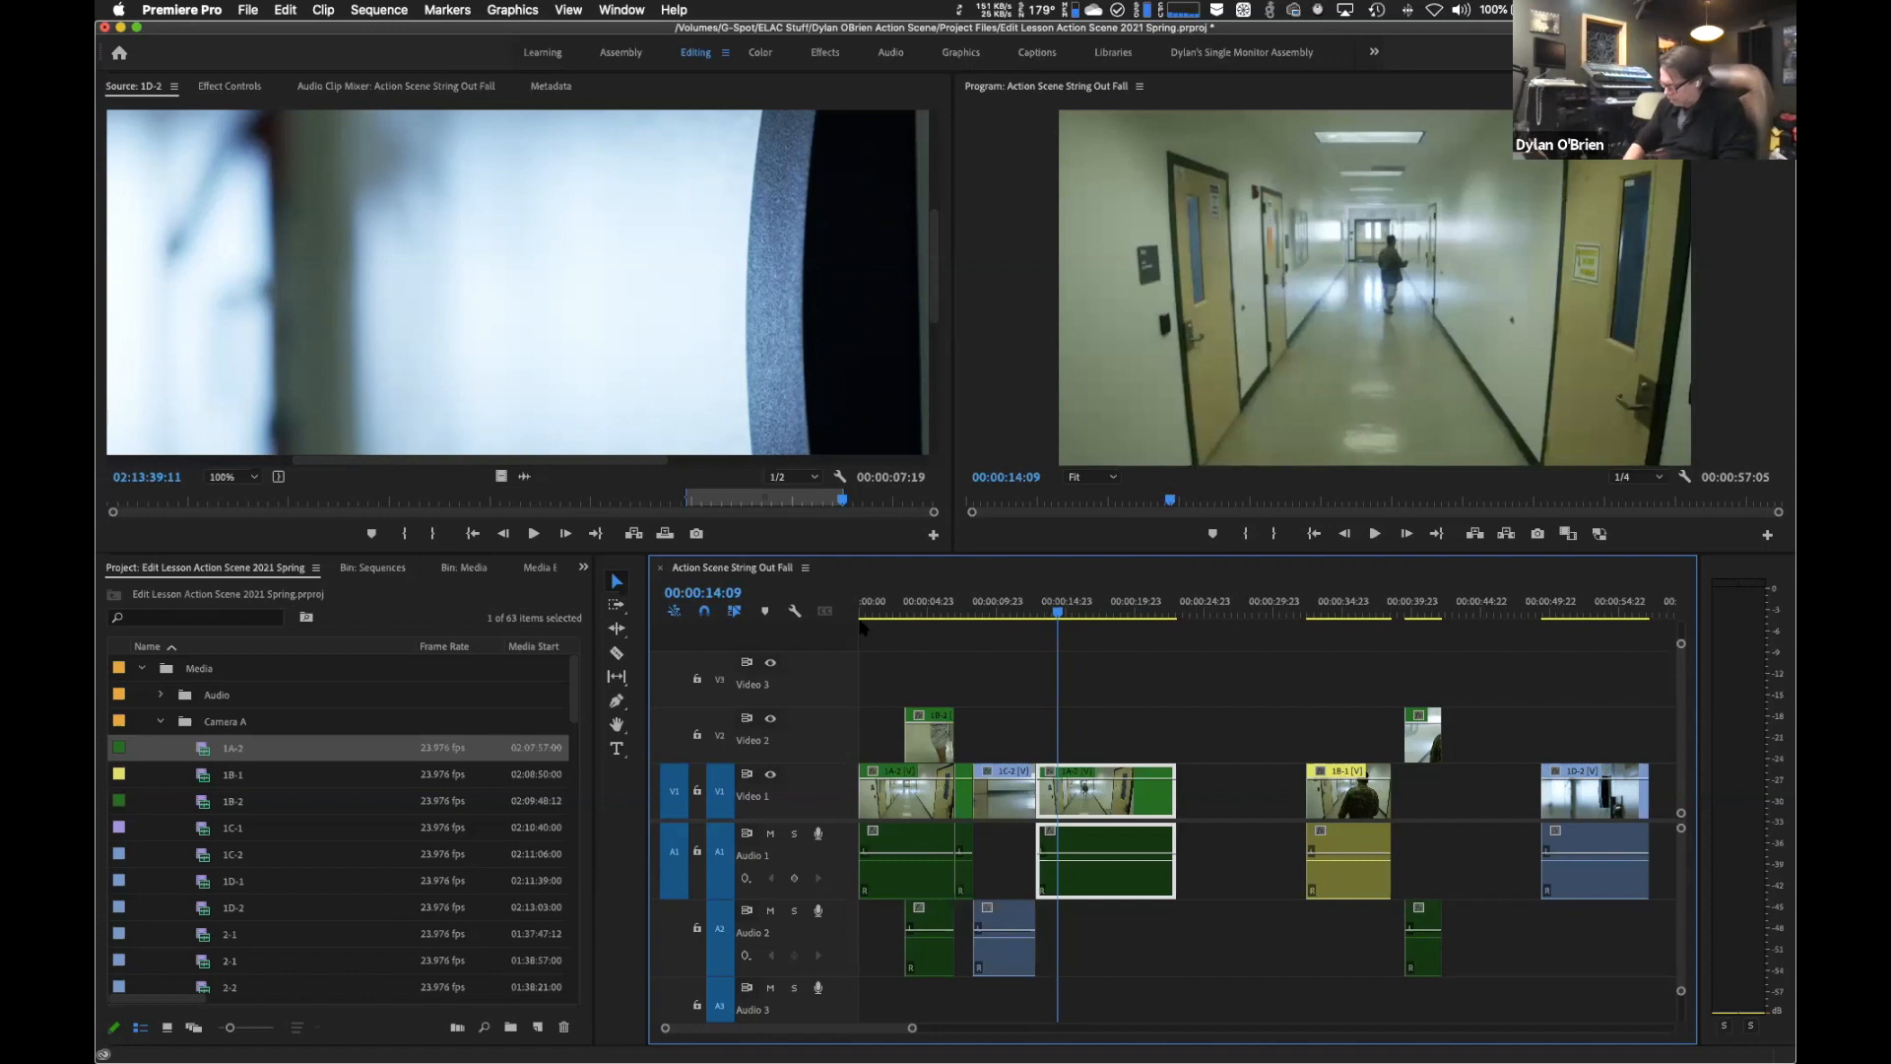
Play the cut into 1C-2 up close and trim the end of 1C-2 to 00:00:10:08.
{"action": "key", "text": "="}
{"action": "key", "text": "="}
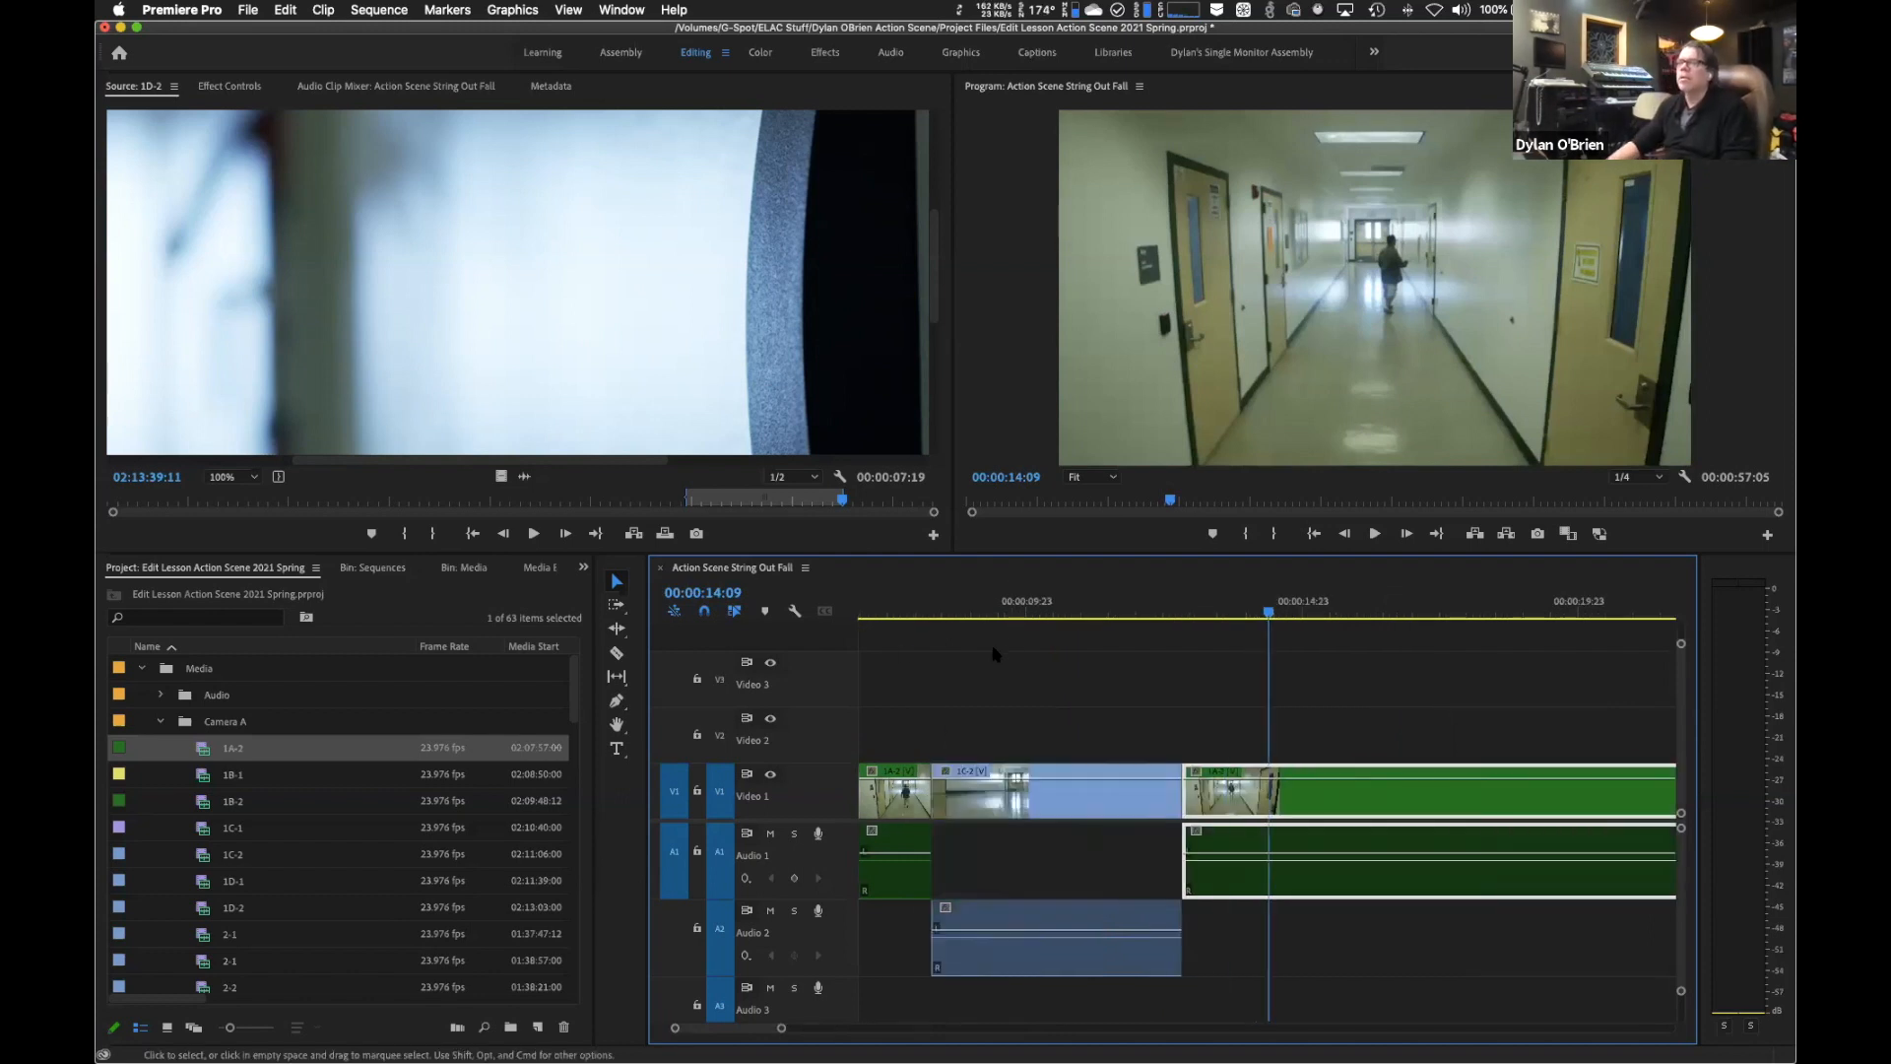
{"action": "mouse_move", "coordinate": [934, 603]}
{"action": "left_mouse_down"}
{"action": "mouse_move", "coordinate": [861, 604]}
{"action": "mouse_move", "coordinate": [904, 603]}
{"action": "left_mouse_up"}
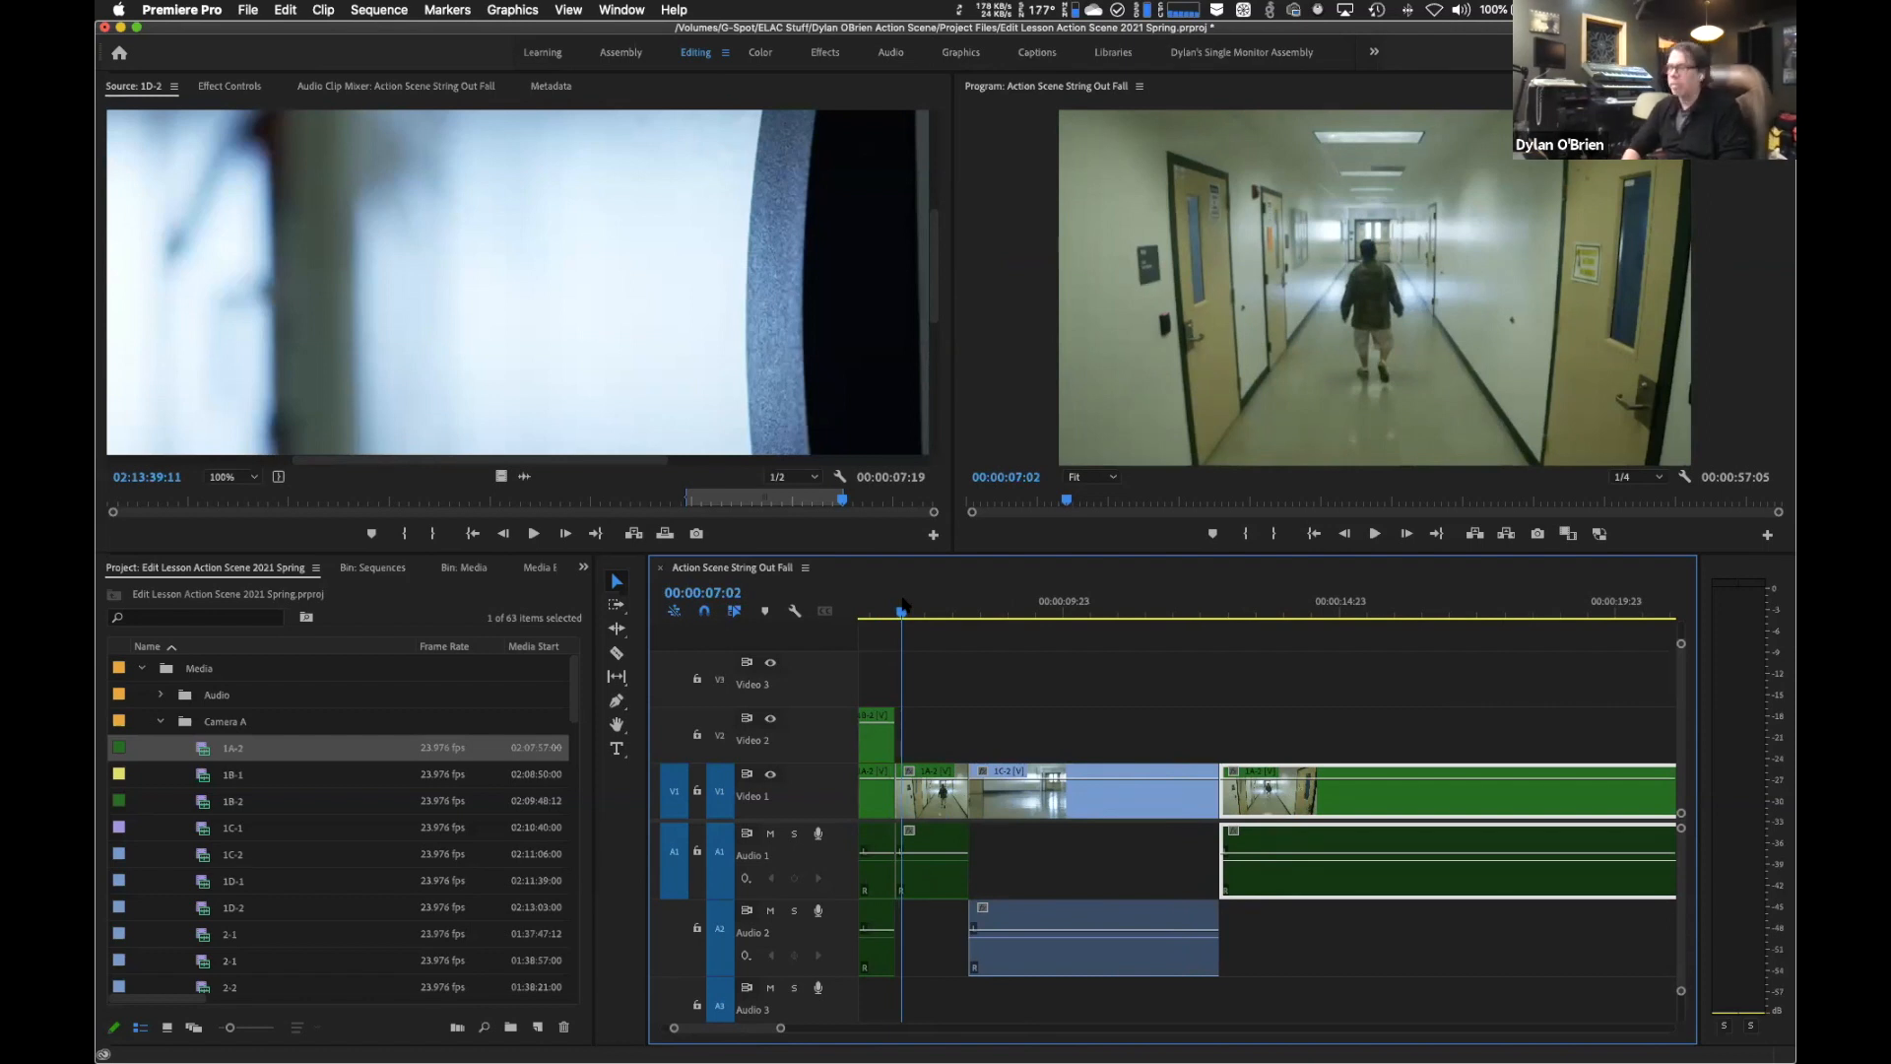
{"action": "key", "text": "space"}
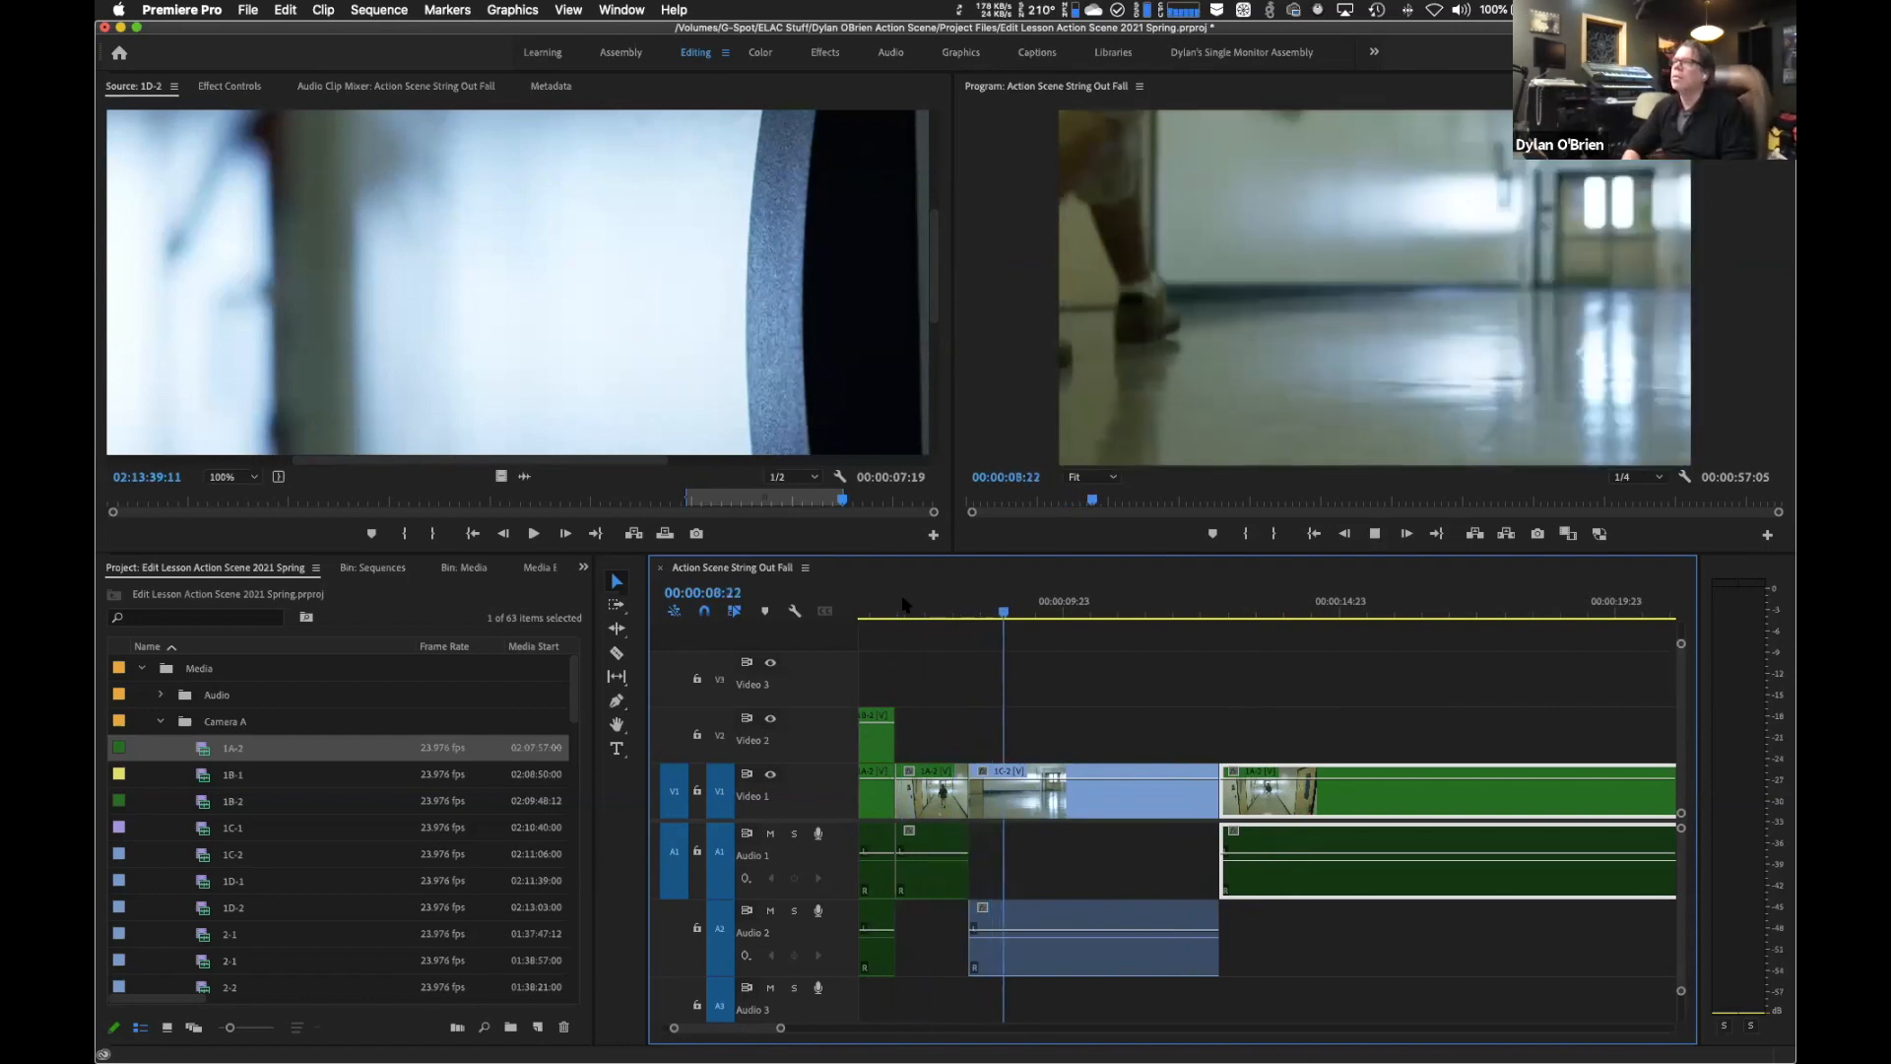
{"action": "key", "text": "space"}
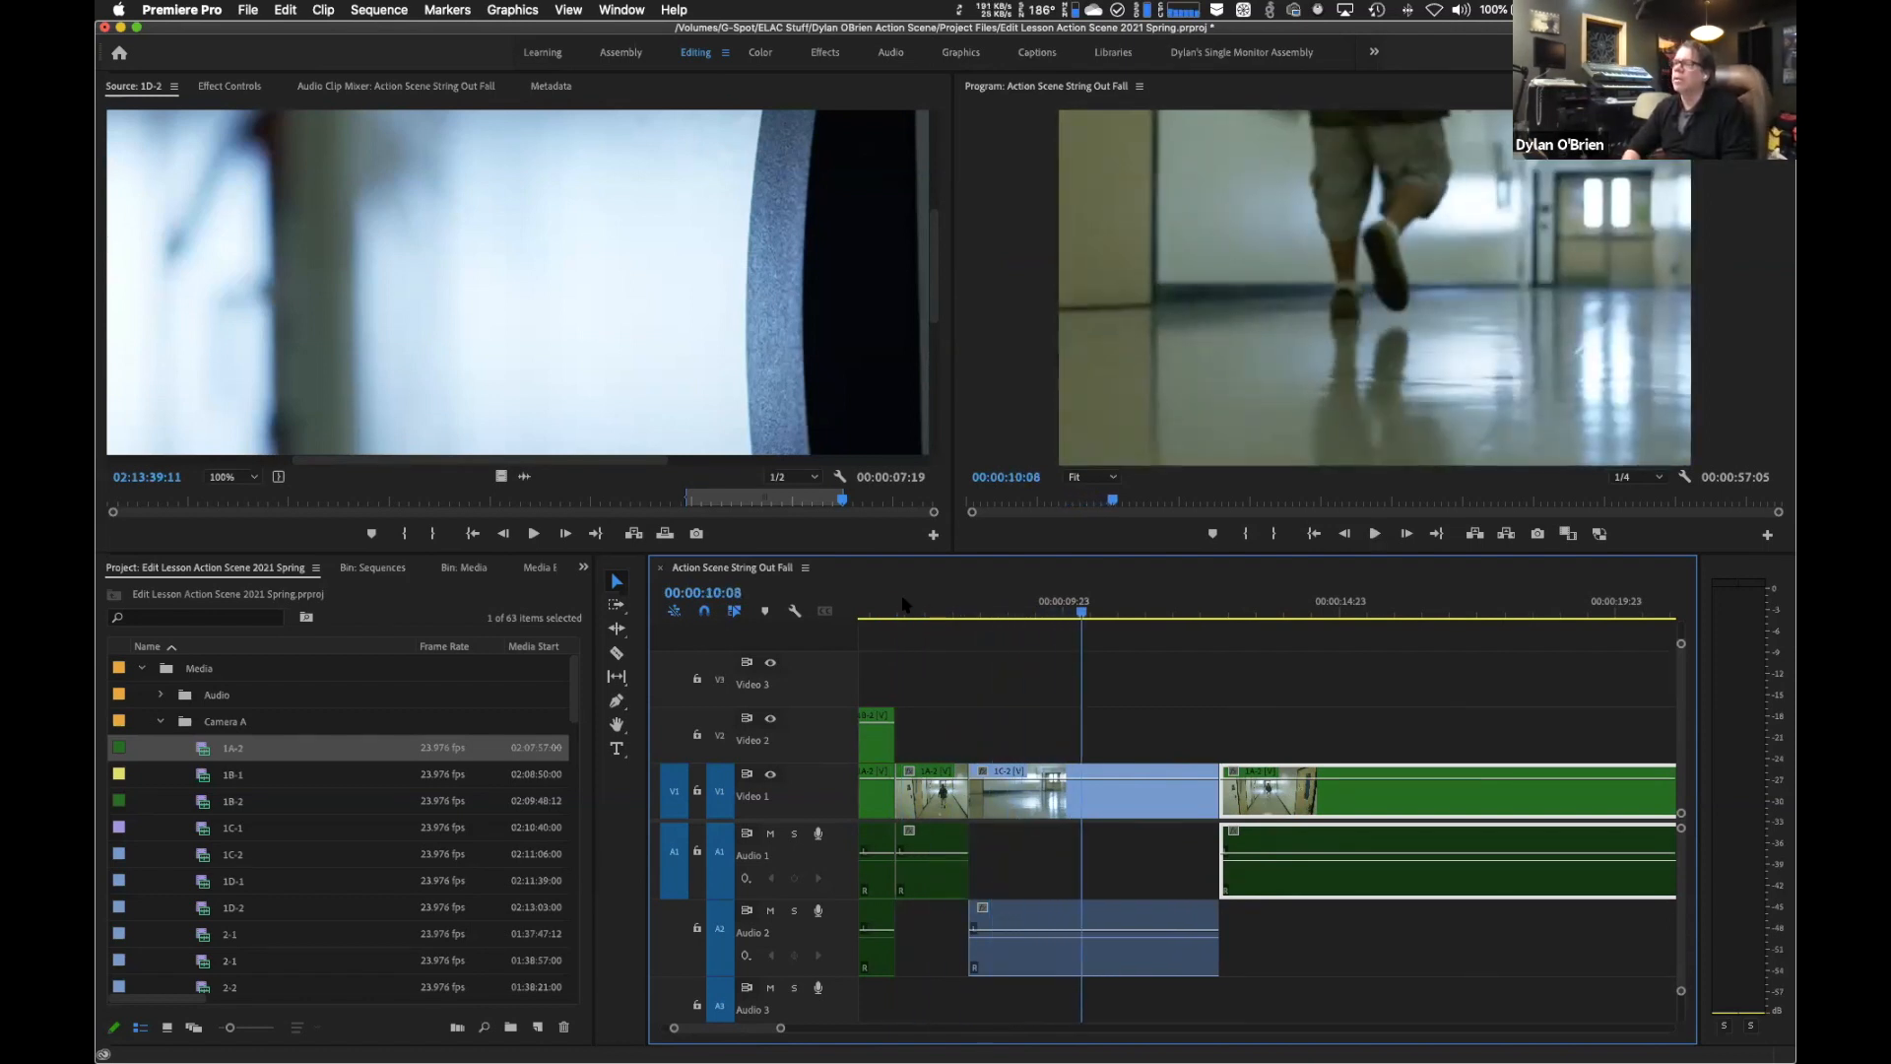
{"action": "left_click_drag", "start_coordinate": [1212, 786], "coordinate": [1078, 800]}
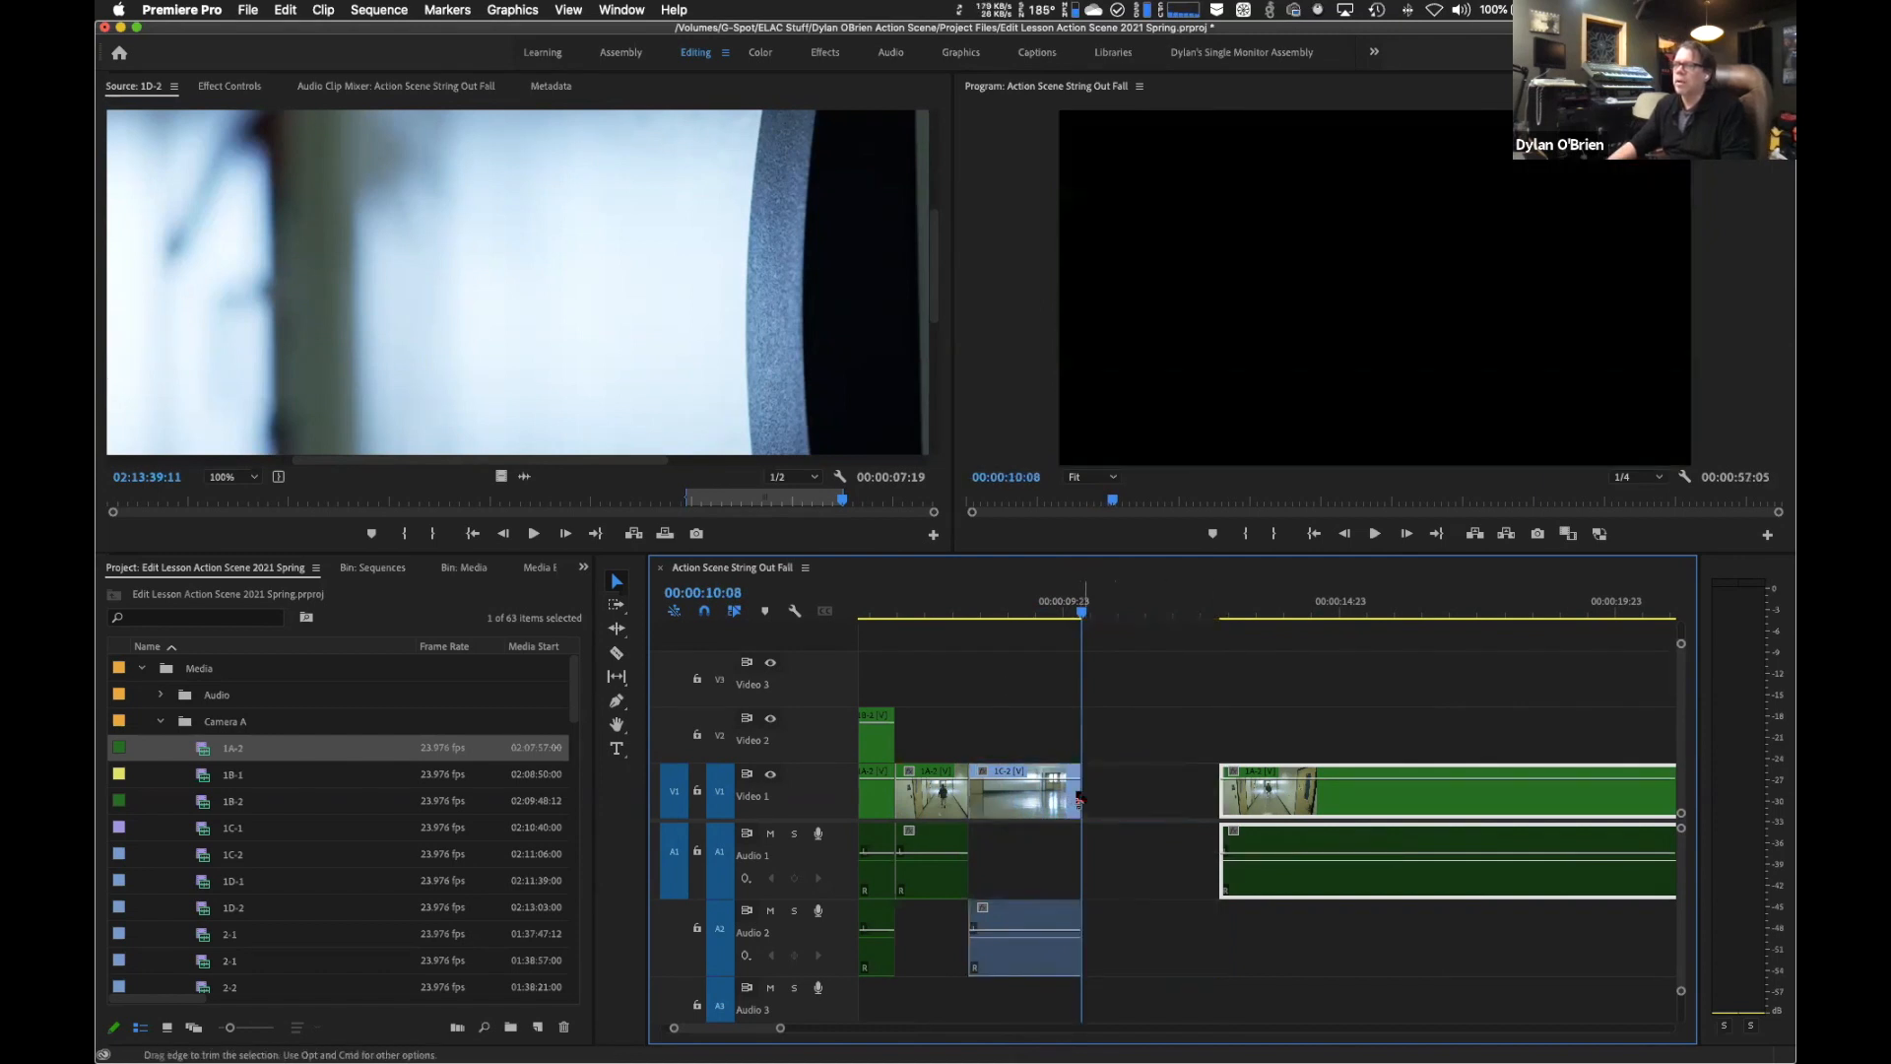
{"action": "key", "text": "Down"}
{"action": "left_click_drag", "start_coordinate": [1082, 616], "coordinate": [1086, 616]}
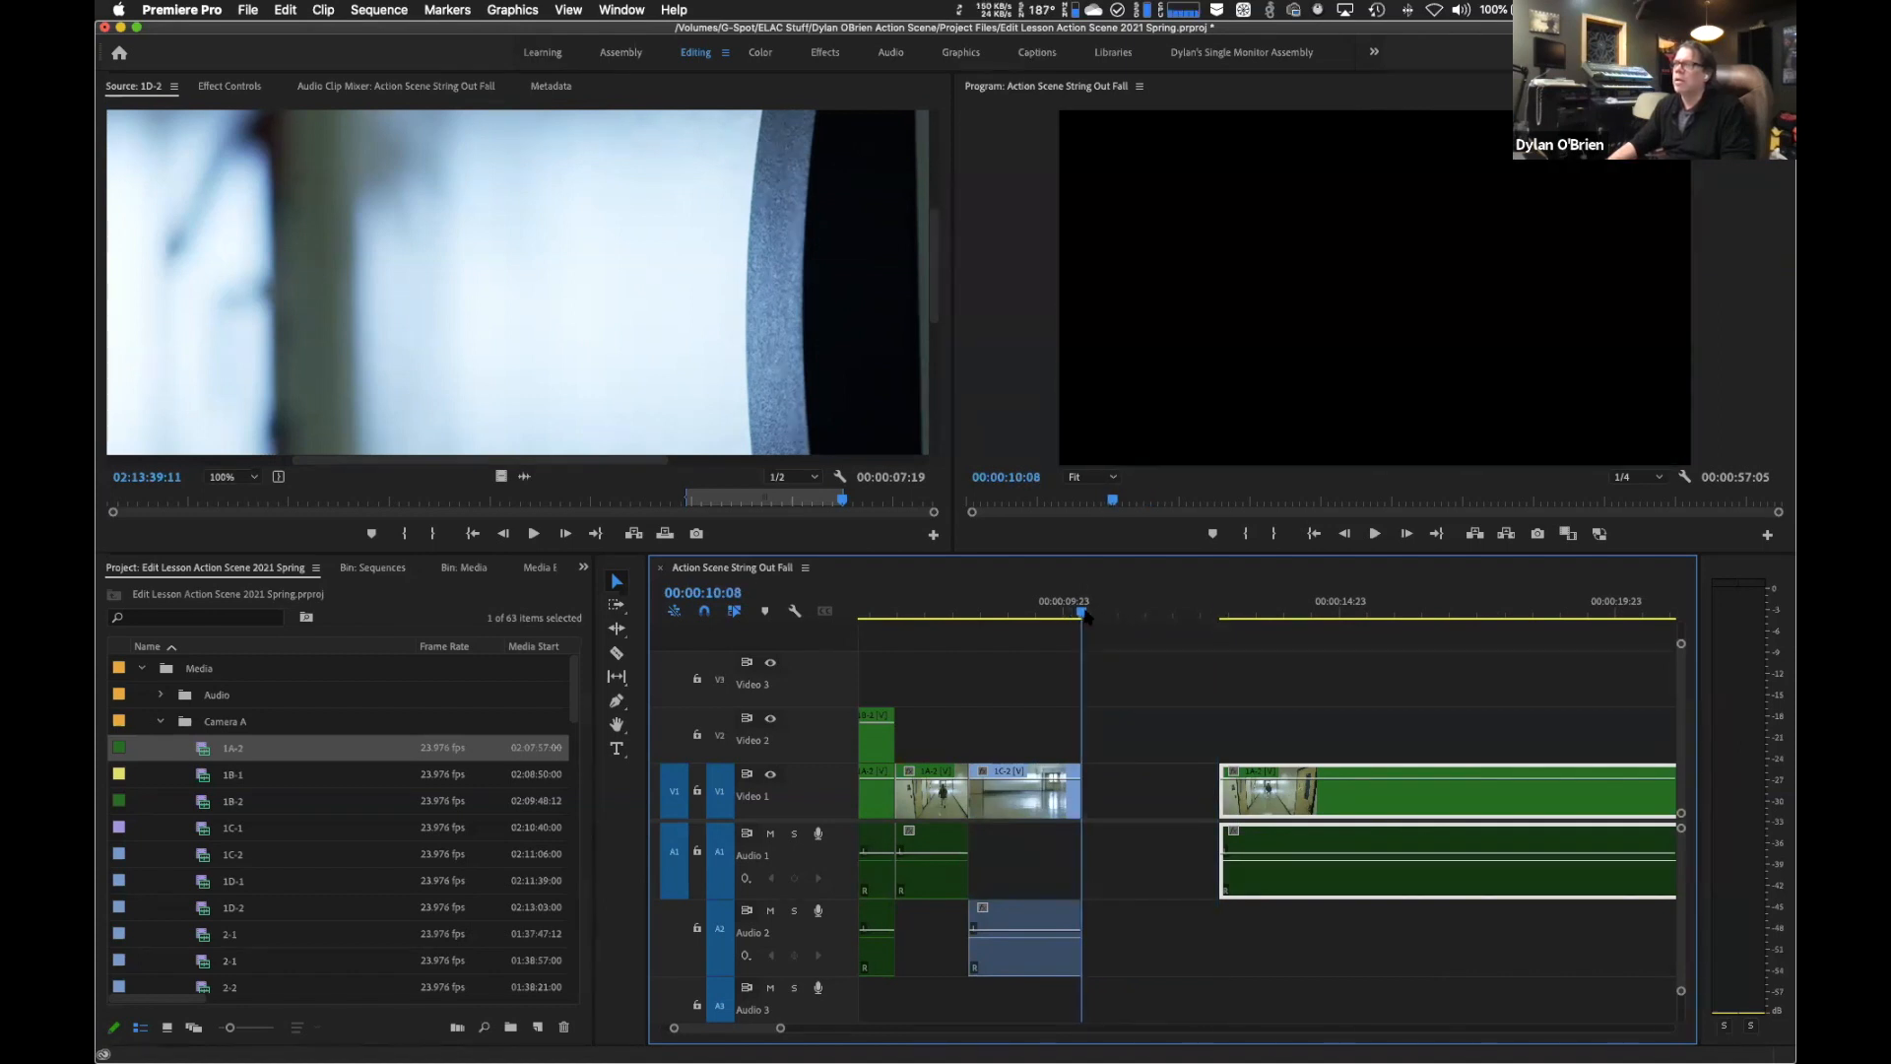
Find the matching stride in the 1A-2 piece after the gap and trim its start to 00:00:13:05.
{"action": "left_click_drag", "start_coordinate": [1084, 619], "coordinate": [1247, 622]}
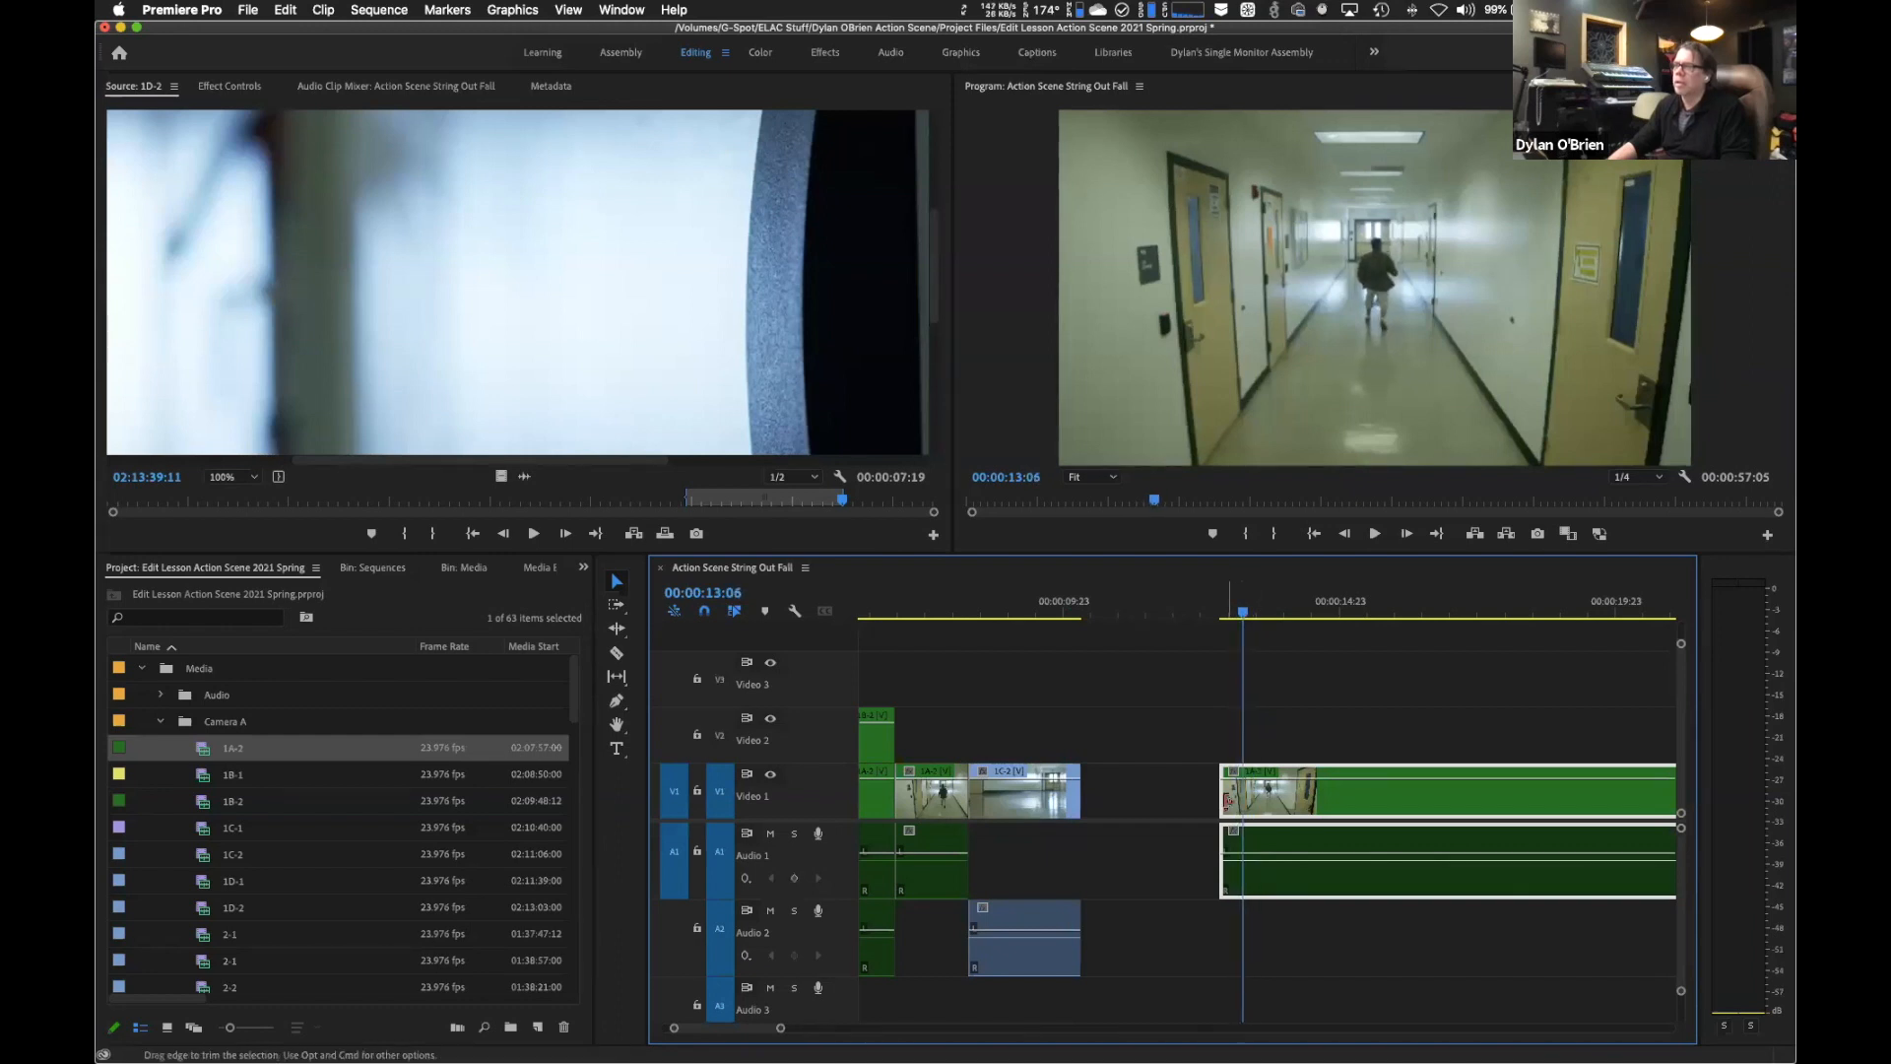
{"action": "double_click", "coordinate": [1230, 796]}
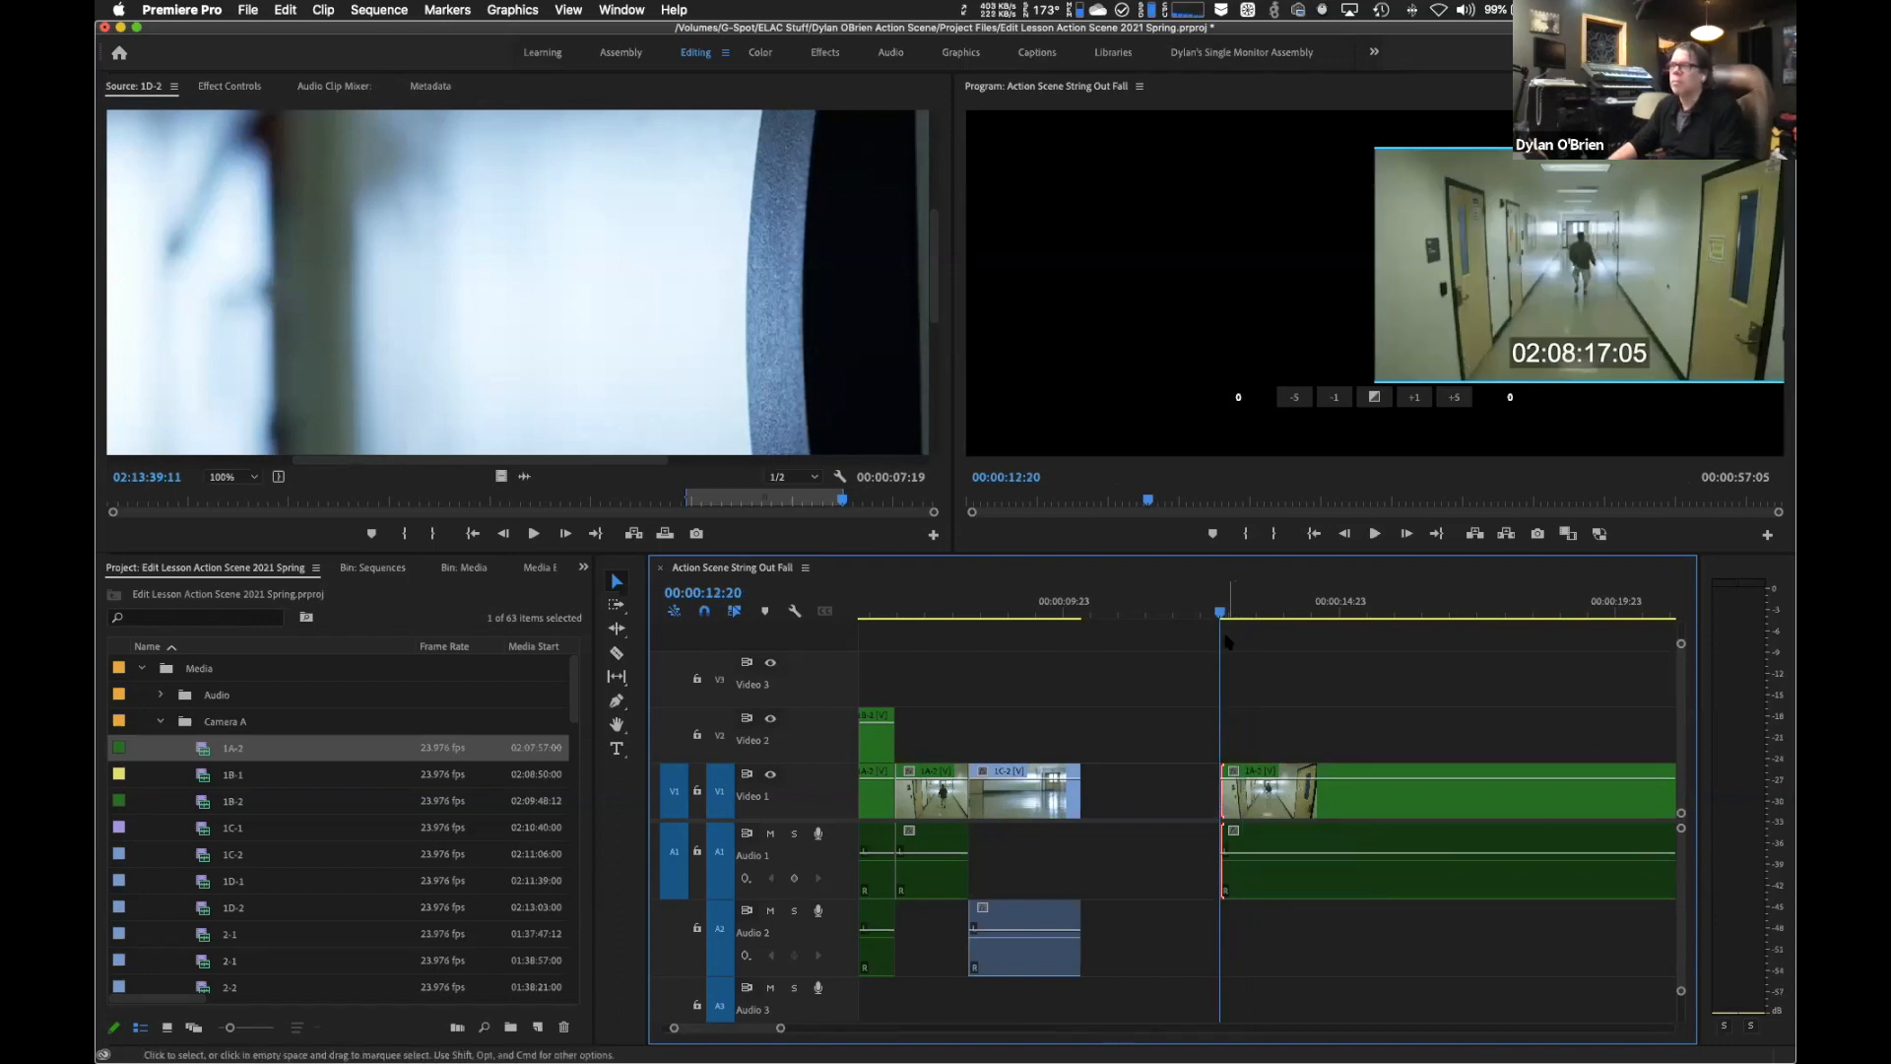
{"action": "left_click_drag", "start_coordinate": [1222, 613], "coordinate": [1234, 618]}
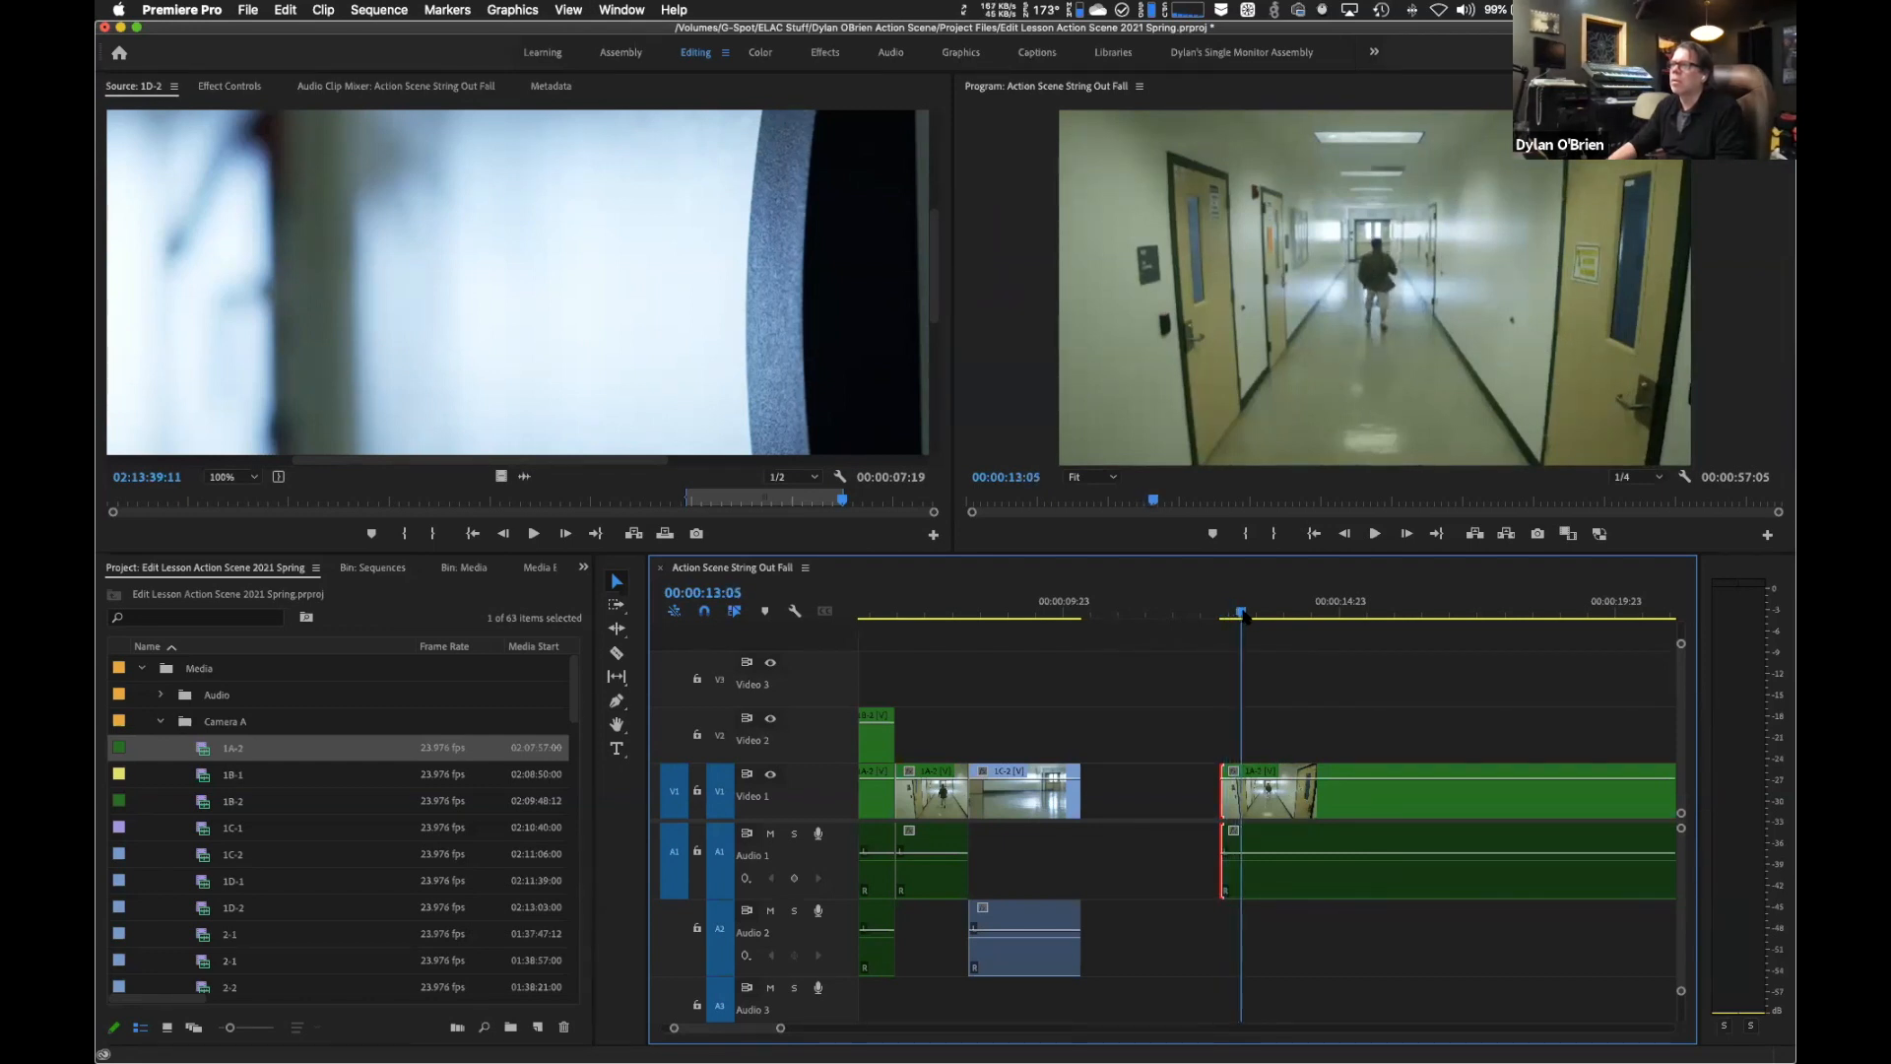
{"action": "left_click_drag", "start_coordinate": [1245, 616], "coordinate": [1249, 619]}
{"action": "left_click", "coordinate": [1287, 800]}
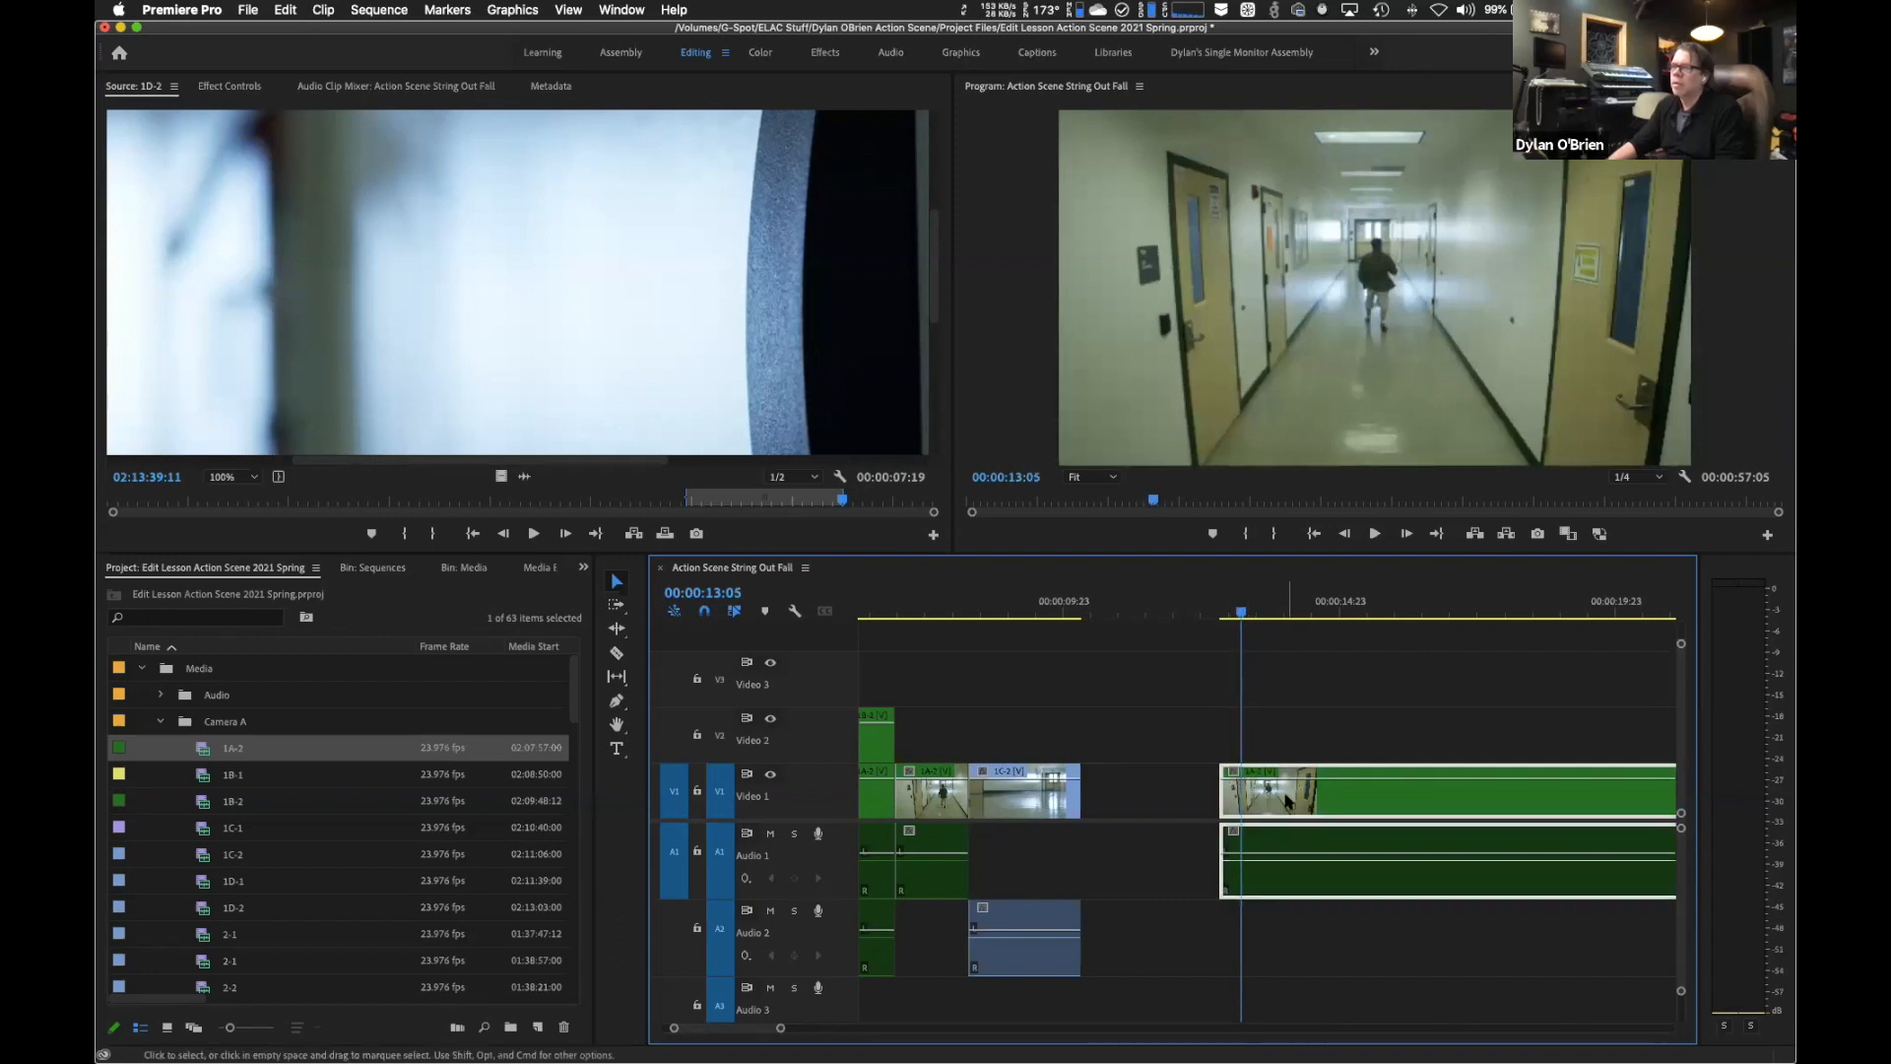
{"action": "left_click_drag", "start_coordinate": [1234, 788], "coordinate": [1251, 785]}
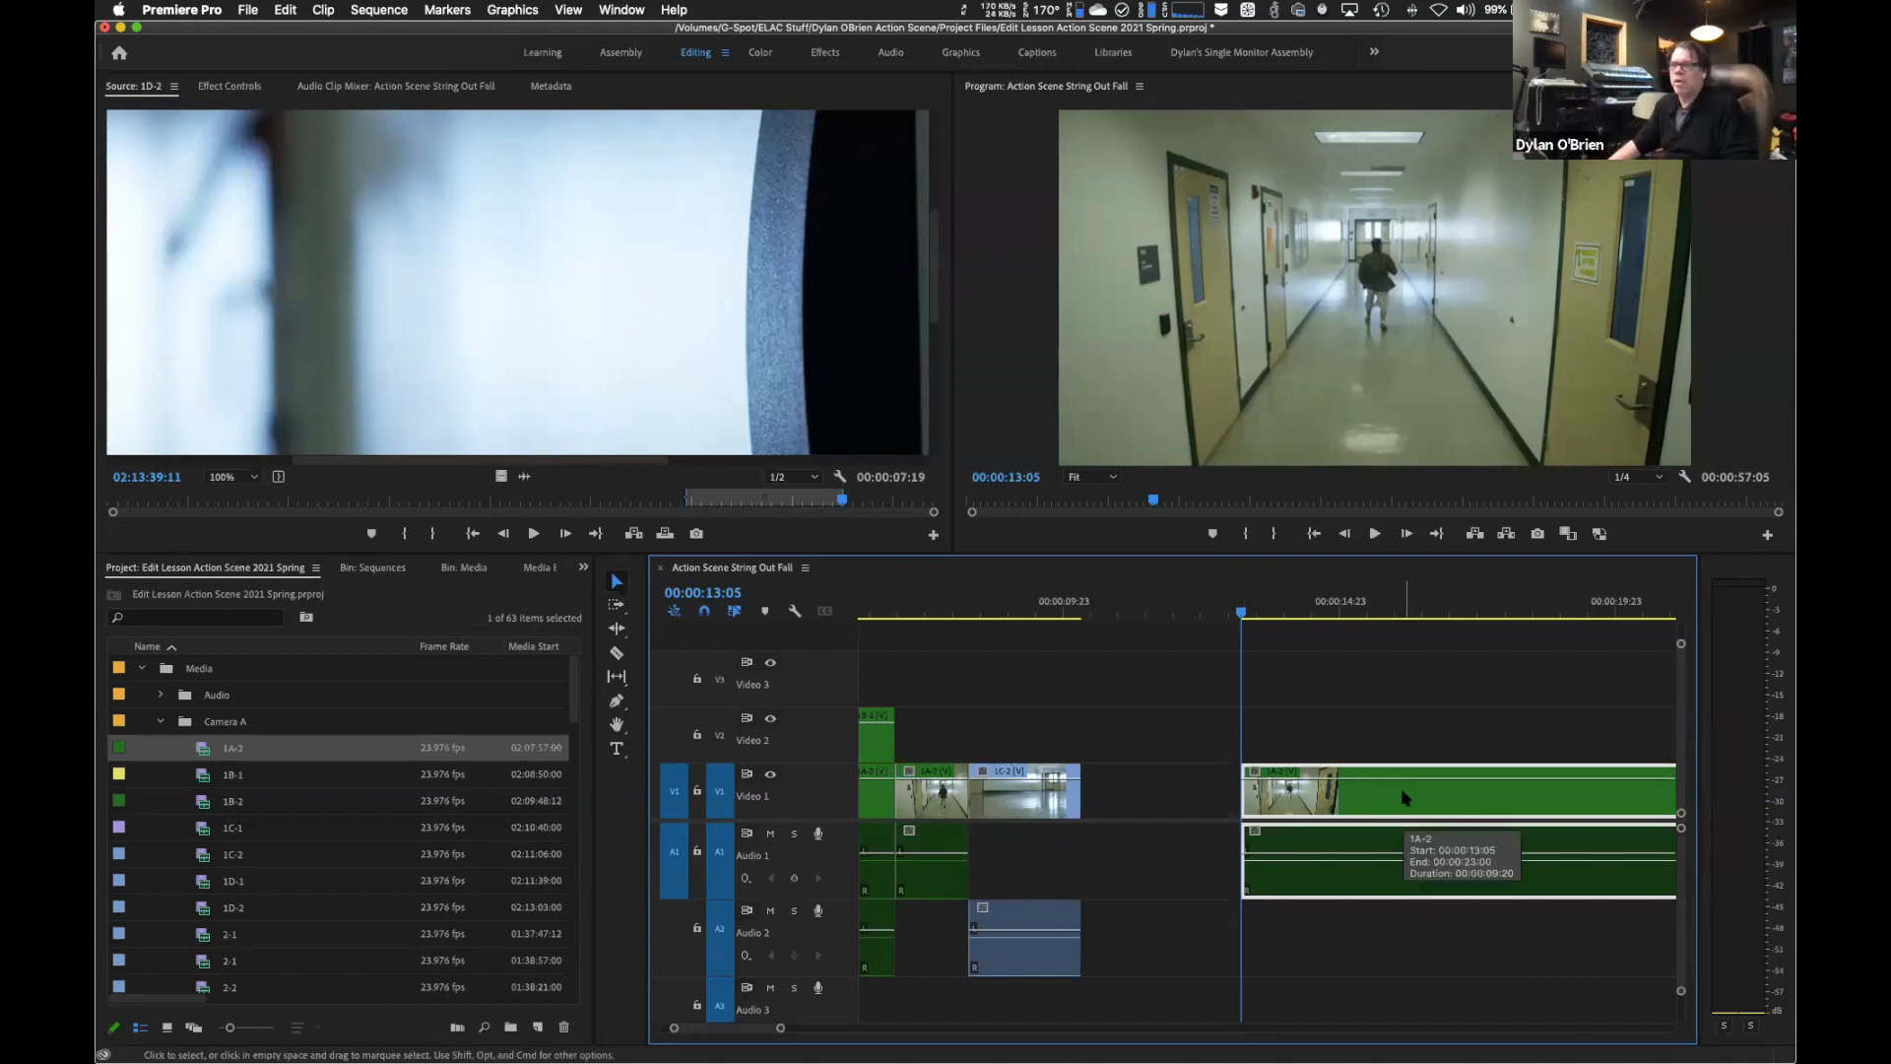
Ripple delete the gap between 1C-2 and the last 1A-2 piece, and return to 00:00:06:16 in the 1B-2 clip.
{"action": "left_click_drag", "start_coordinate": [1403, 798], "coordinate": [1253, 811]}
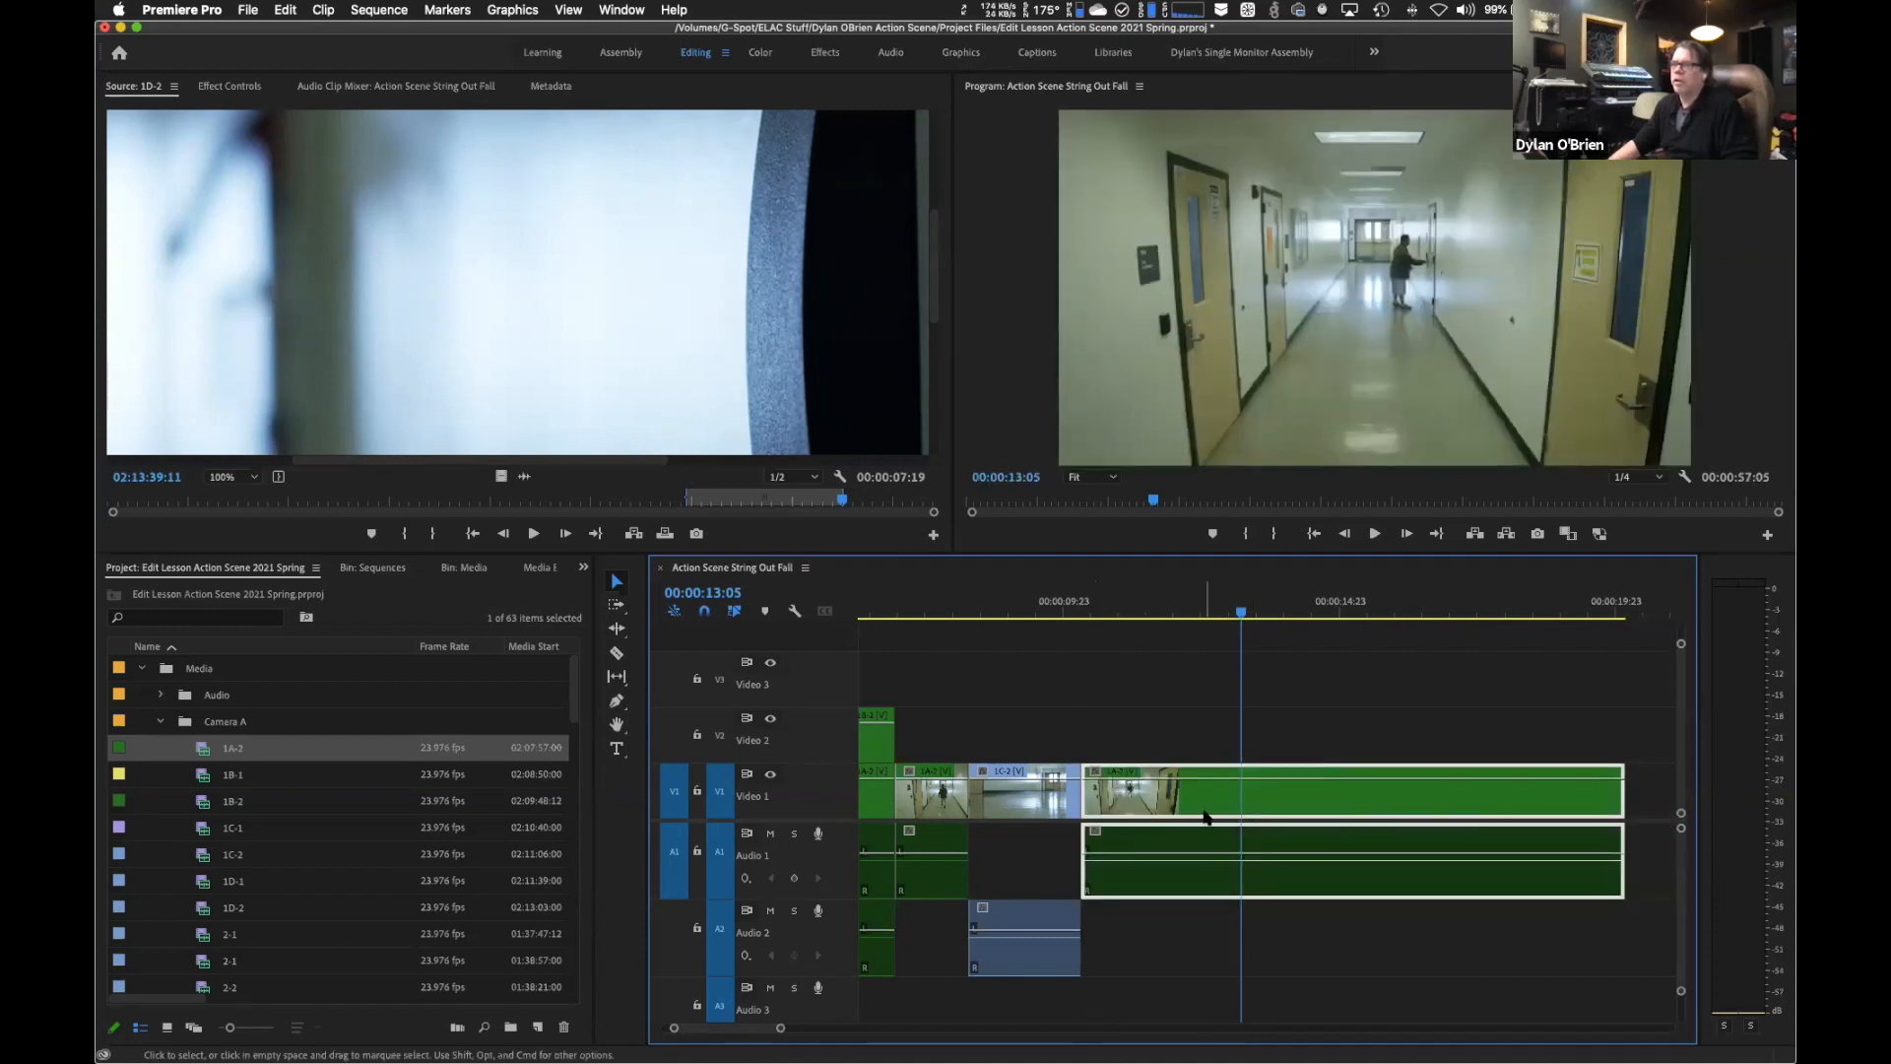
{"action": "key", "text": "super+z"}
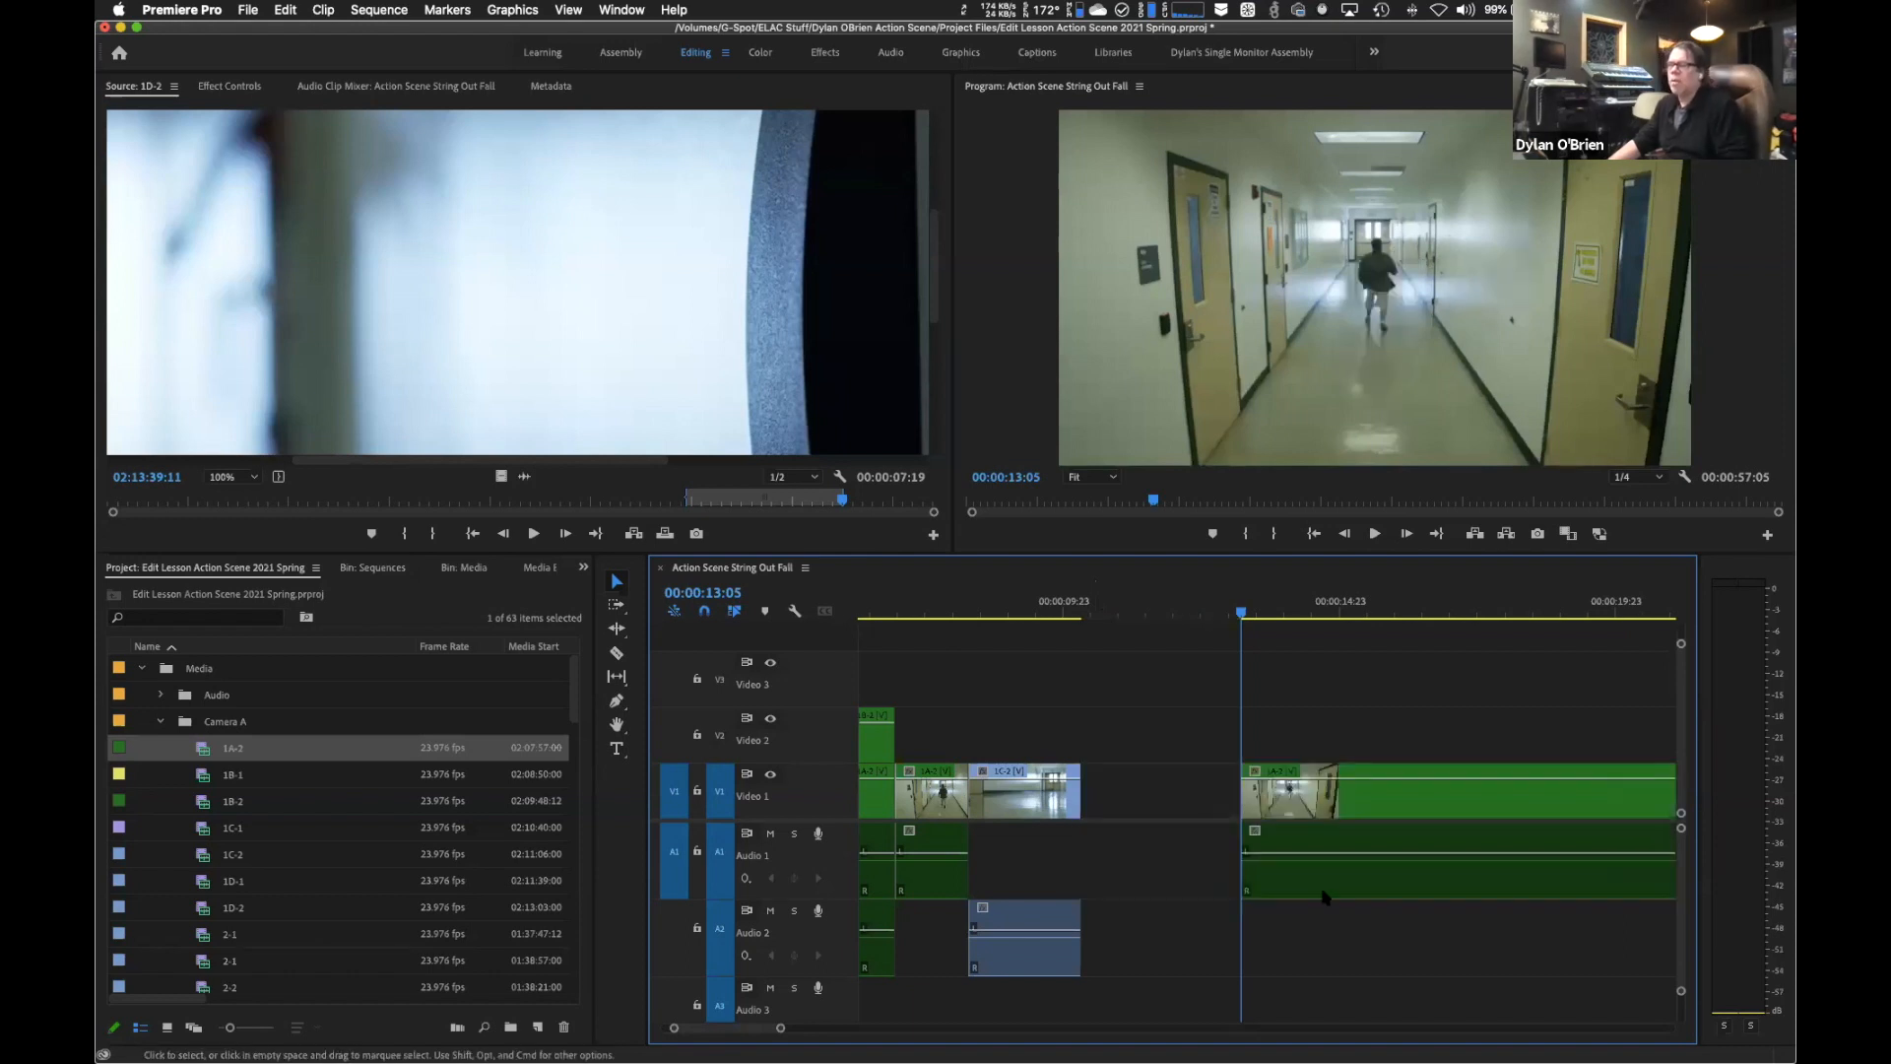
{"action": "right_click", "coordinate": [1179, 811]}
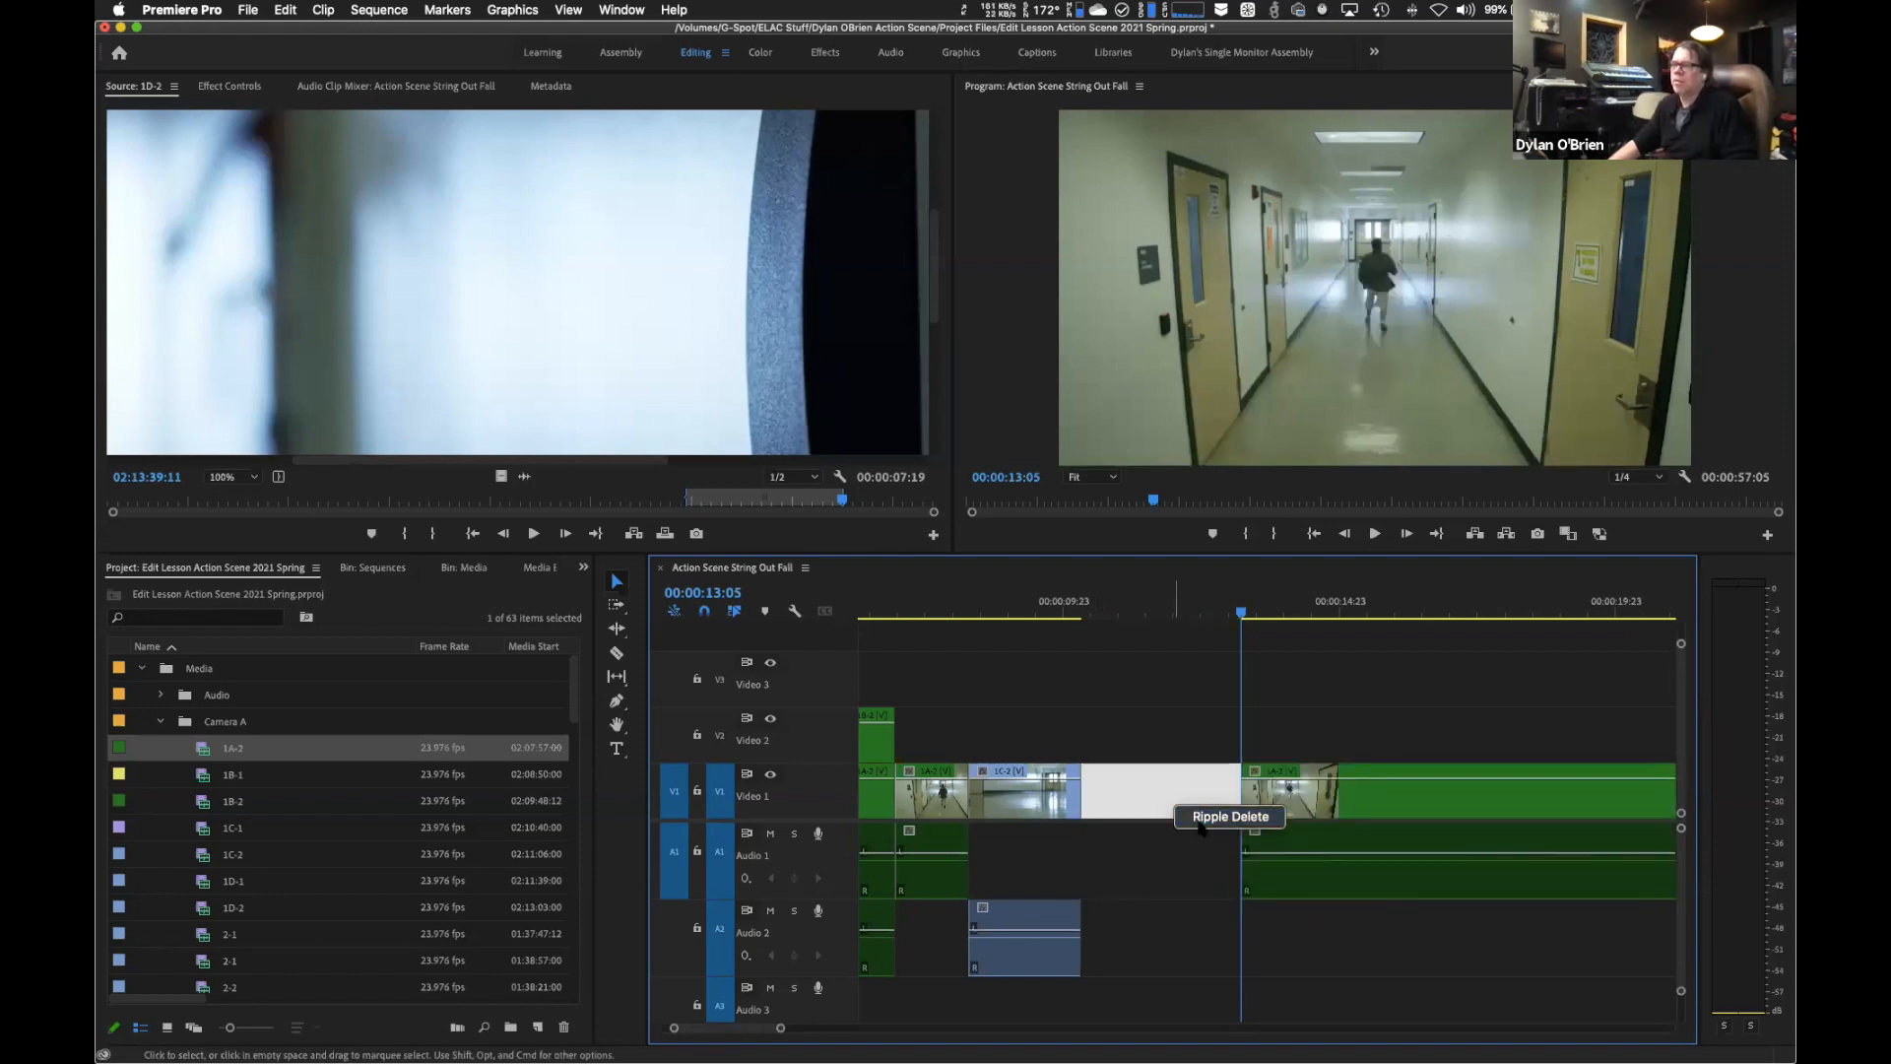
{"action": "left_click", "coordinate": [1230, 816]}
{"action": "left_click_drag", "start_coordinate": [1081, 612], "coordinate": [879, 624]}
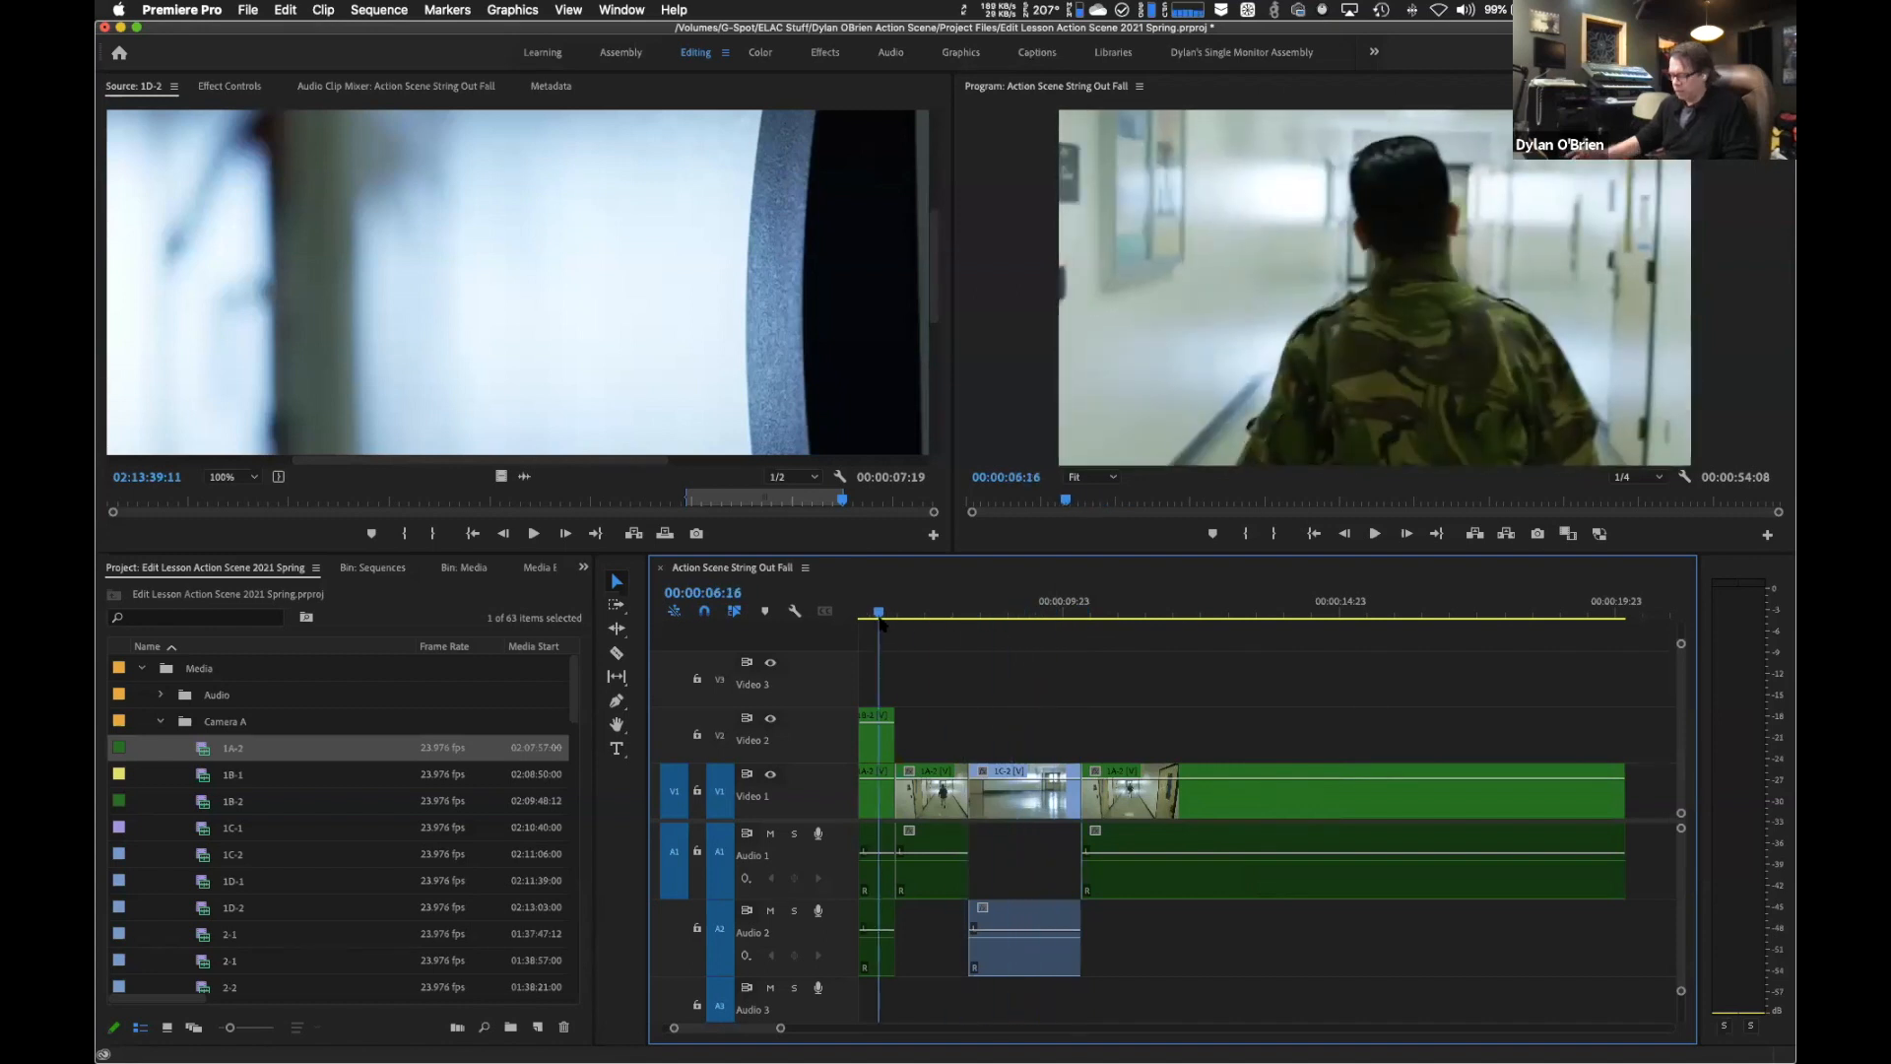
Play ahead to the door reach in the wide shot, split 1A-2 at 00:00:12:07, and move the remainder further along the sequence.
{"action": "key", "text": "space"}
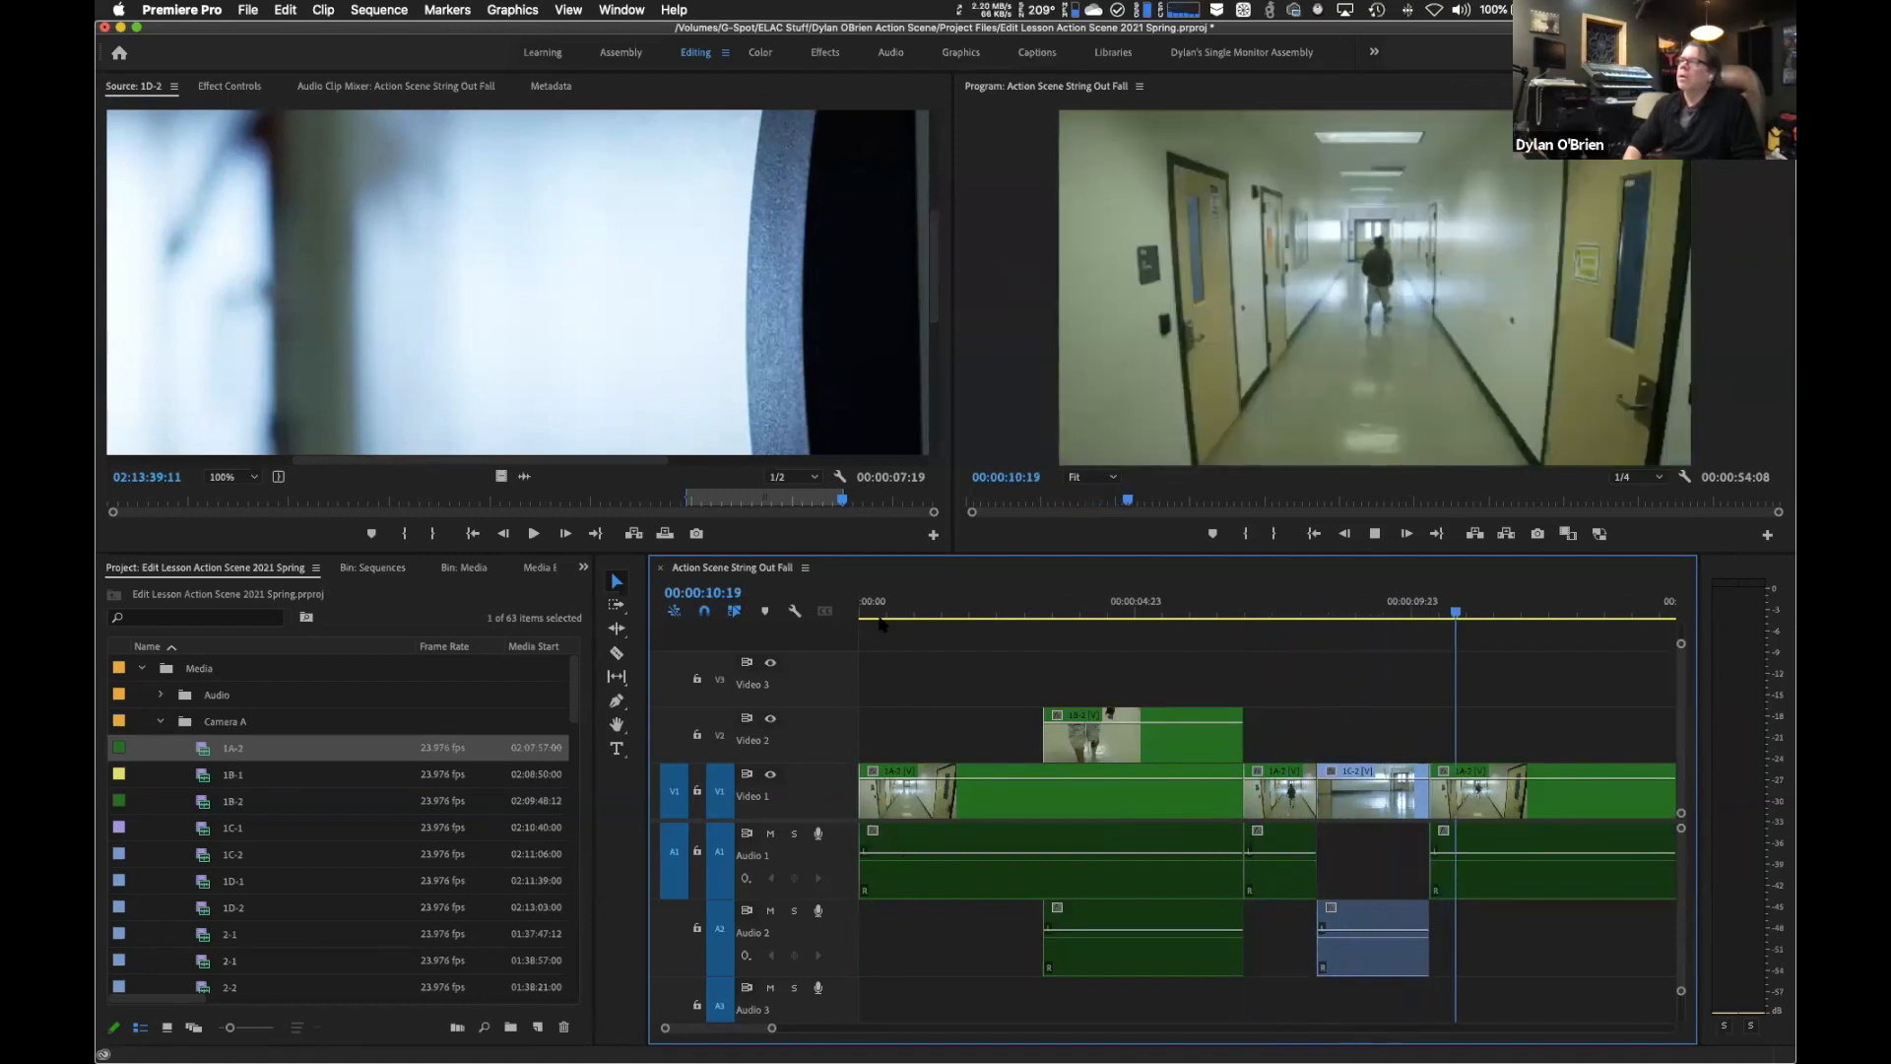
{"action": "key", "text": "space"}
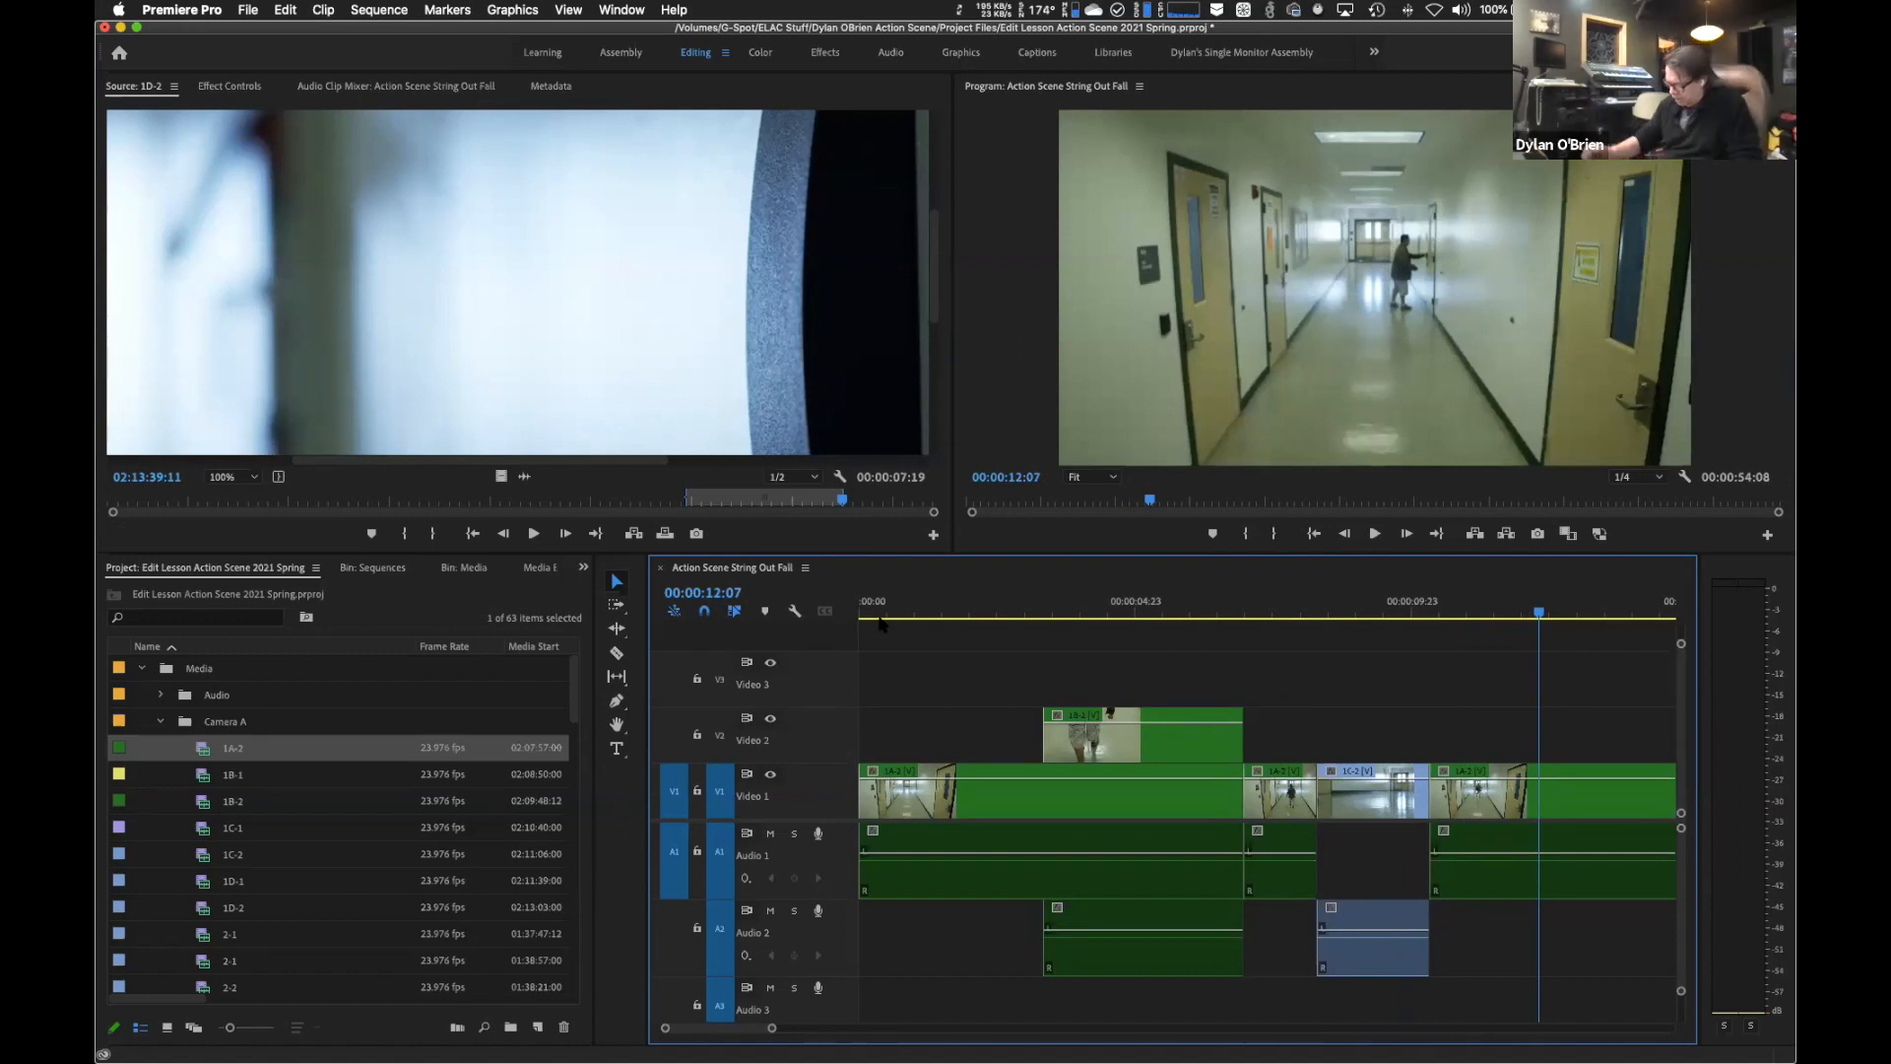
{"action": "key", "text": "super+k"}
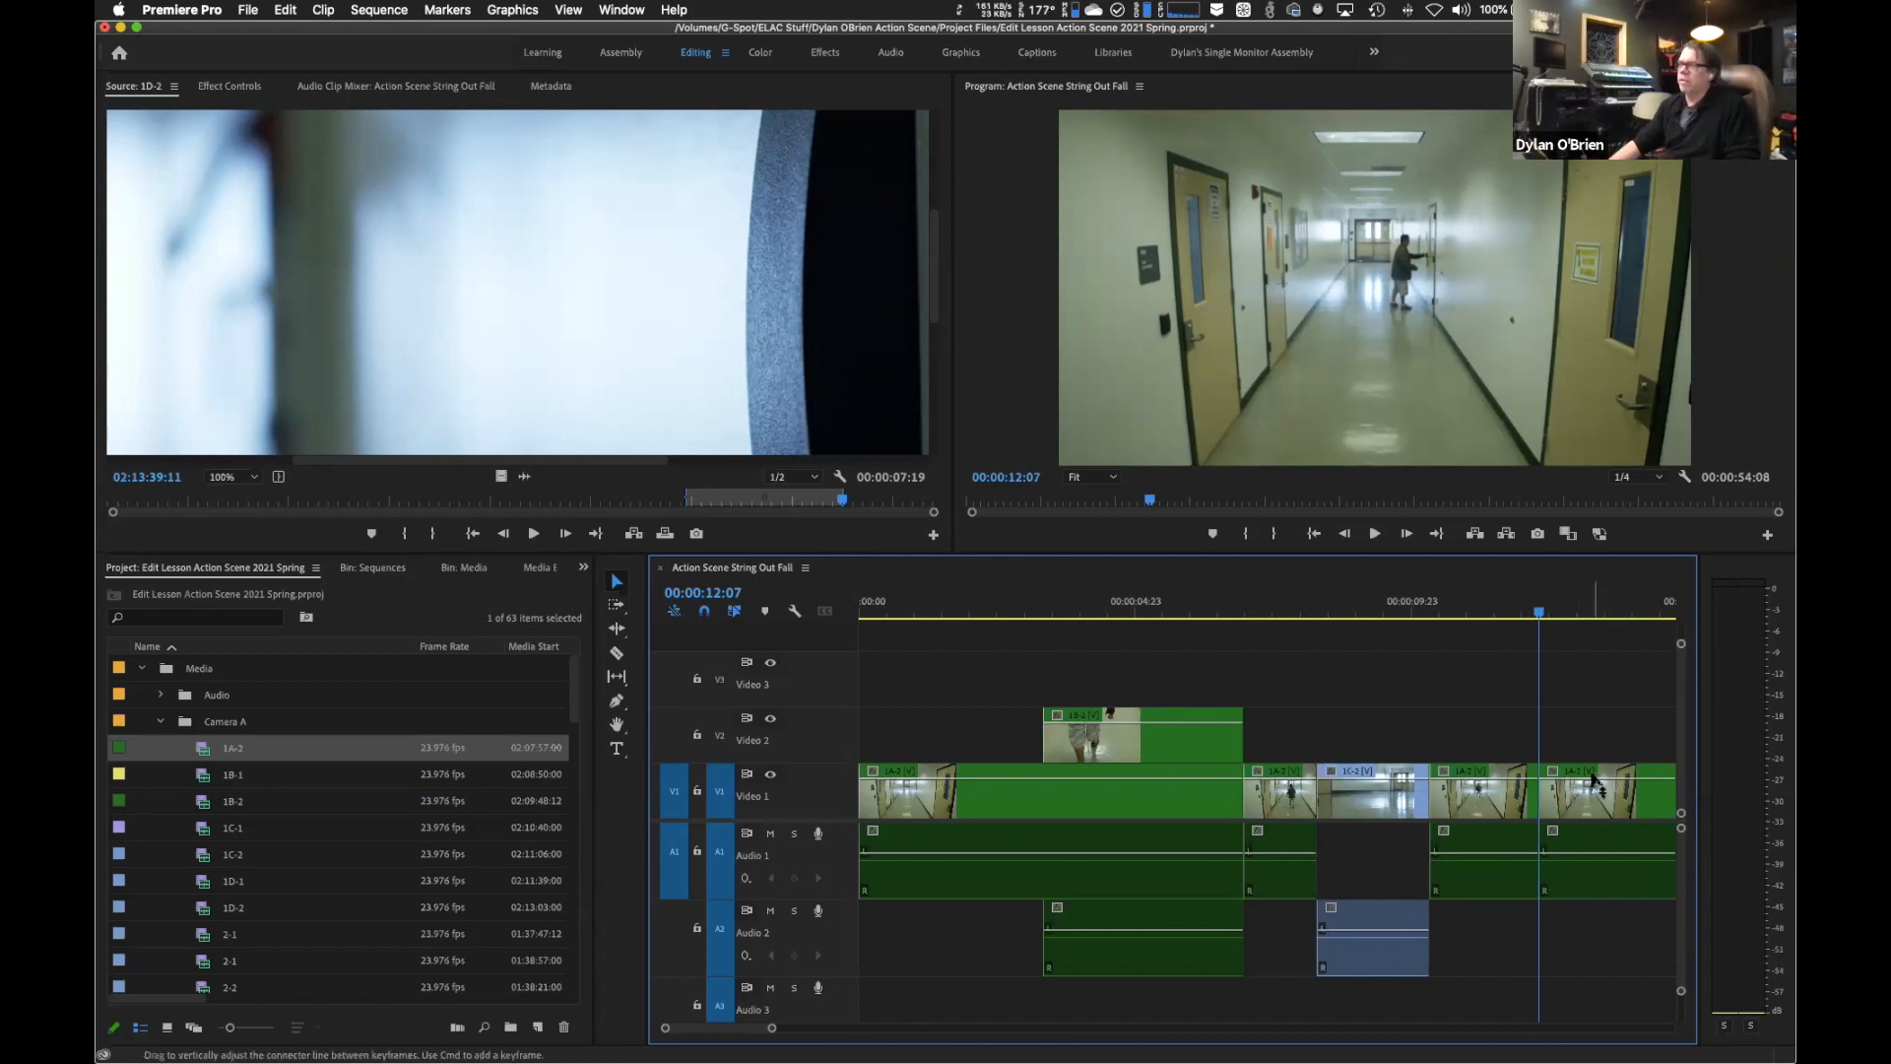
{"action": "key", "text": "minus"}
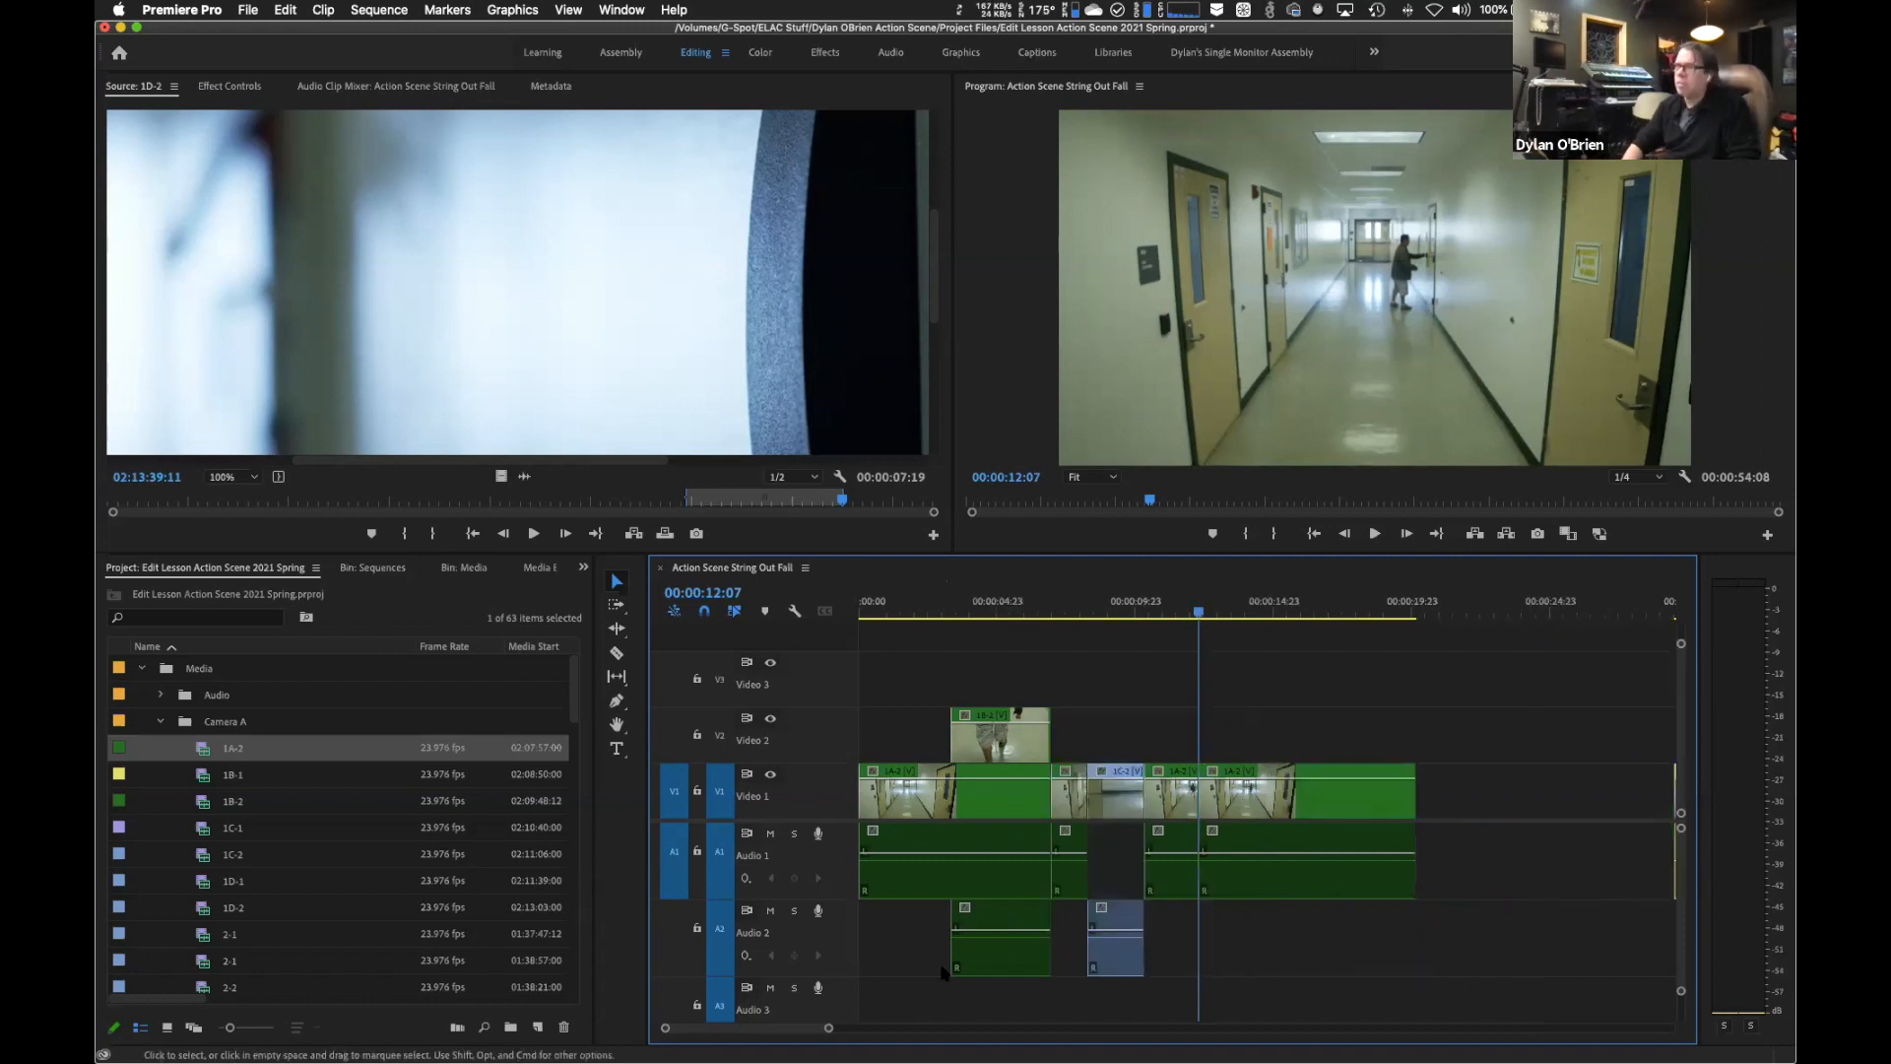
{"action": "left_click_drag", "start_coordinate": [1307, 818], "coordinate": [1500, 793]}
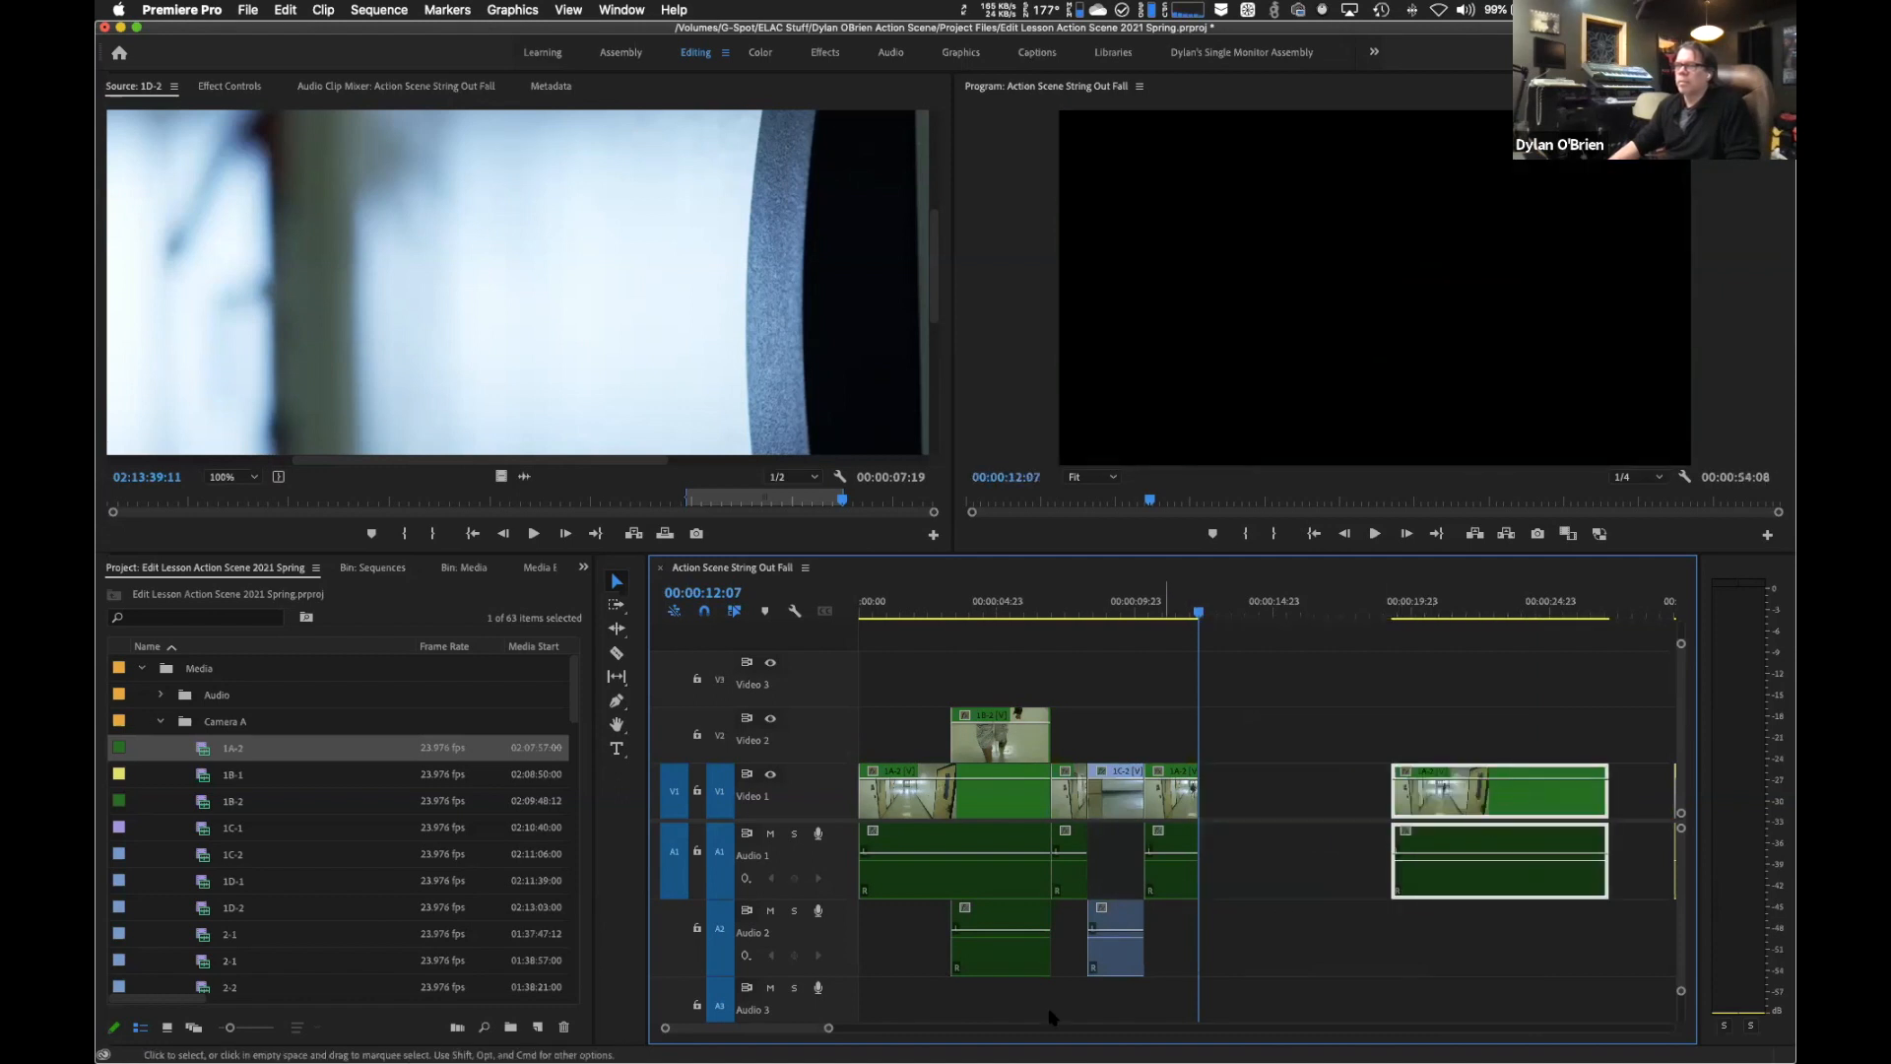
Place 1D-2 on Video 2 and Audio 2, starting at 00:00:12:07 where the 1A-2 piece ends.
{"action": "left_click_drag", "start_coordinate": [798, 1033], "coordinate": [843, 1034]}
{"action": "mouse_move", "coordinate": [1177, 611]}
{"action": "left_mouse_down"}
{"action": "mouse_move", "coordinate": [1263, 612]}
{"action": "mouse_move", "coordinate": [1177, 612]}
{"action": "left_mouse_up"}
{"action": "left_click_drag", "start_coordinate": [1232, 788], "coordinate": [1272, 717]}
{"action": "left_click_drag", "start_coordinate": [1287, 887], "coordinate": [1287, 937]}
Play the cut into 1D-2 up close, find the matching door reach, and trim the end of the 1A-2 piece to 00:00:12:01.
{"action": "left_click_drag", "start_coordinate": [1274, 613], "coordinate": [1155, 616]}
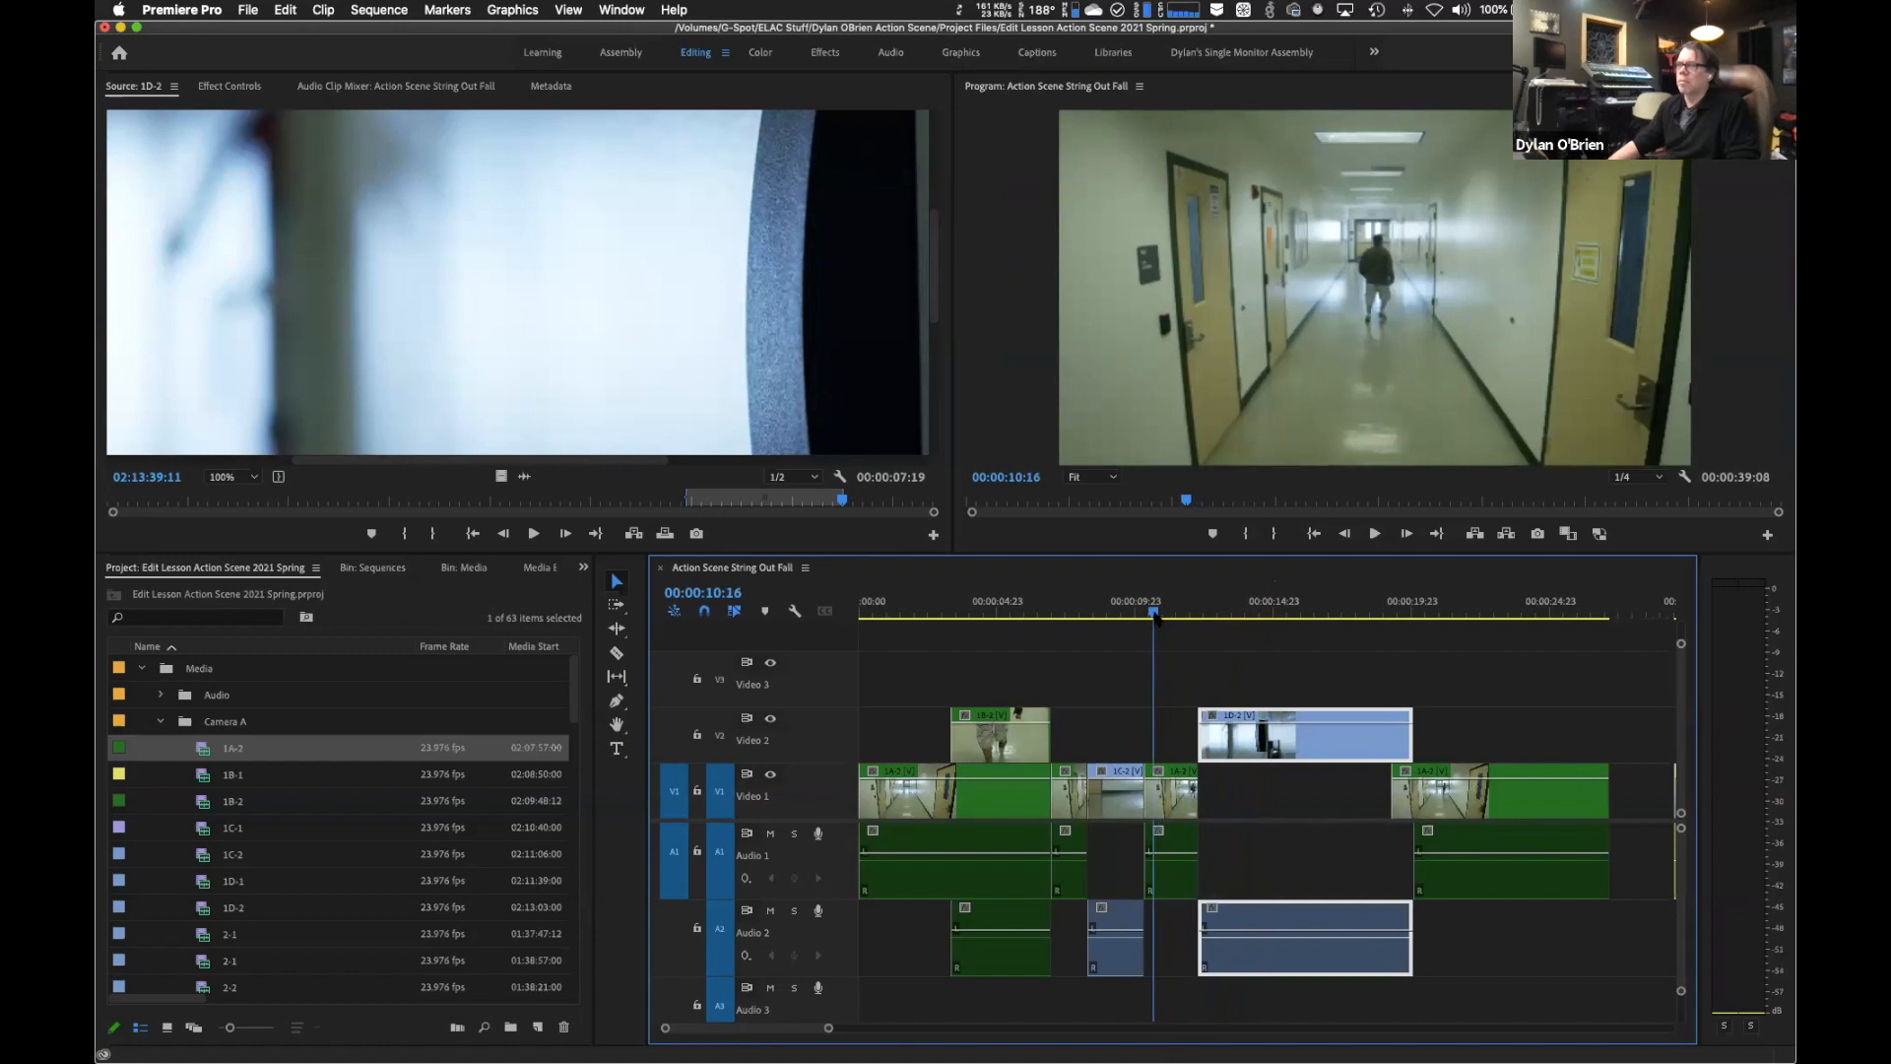
{"action": "key", "text": "="}
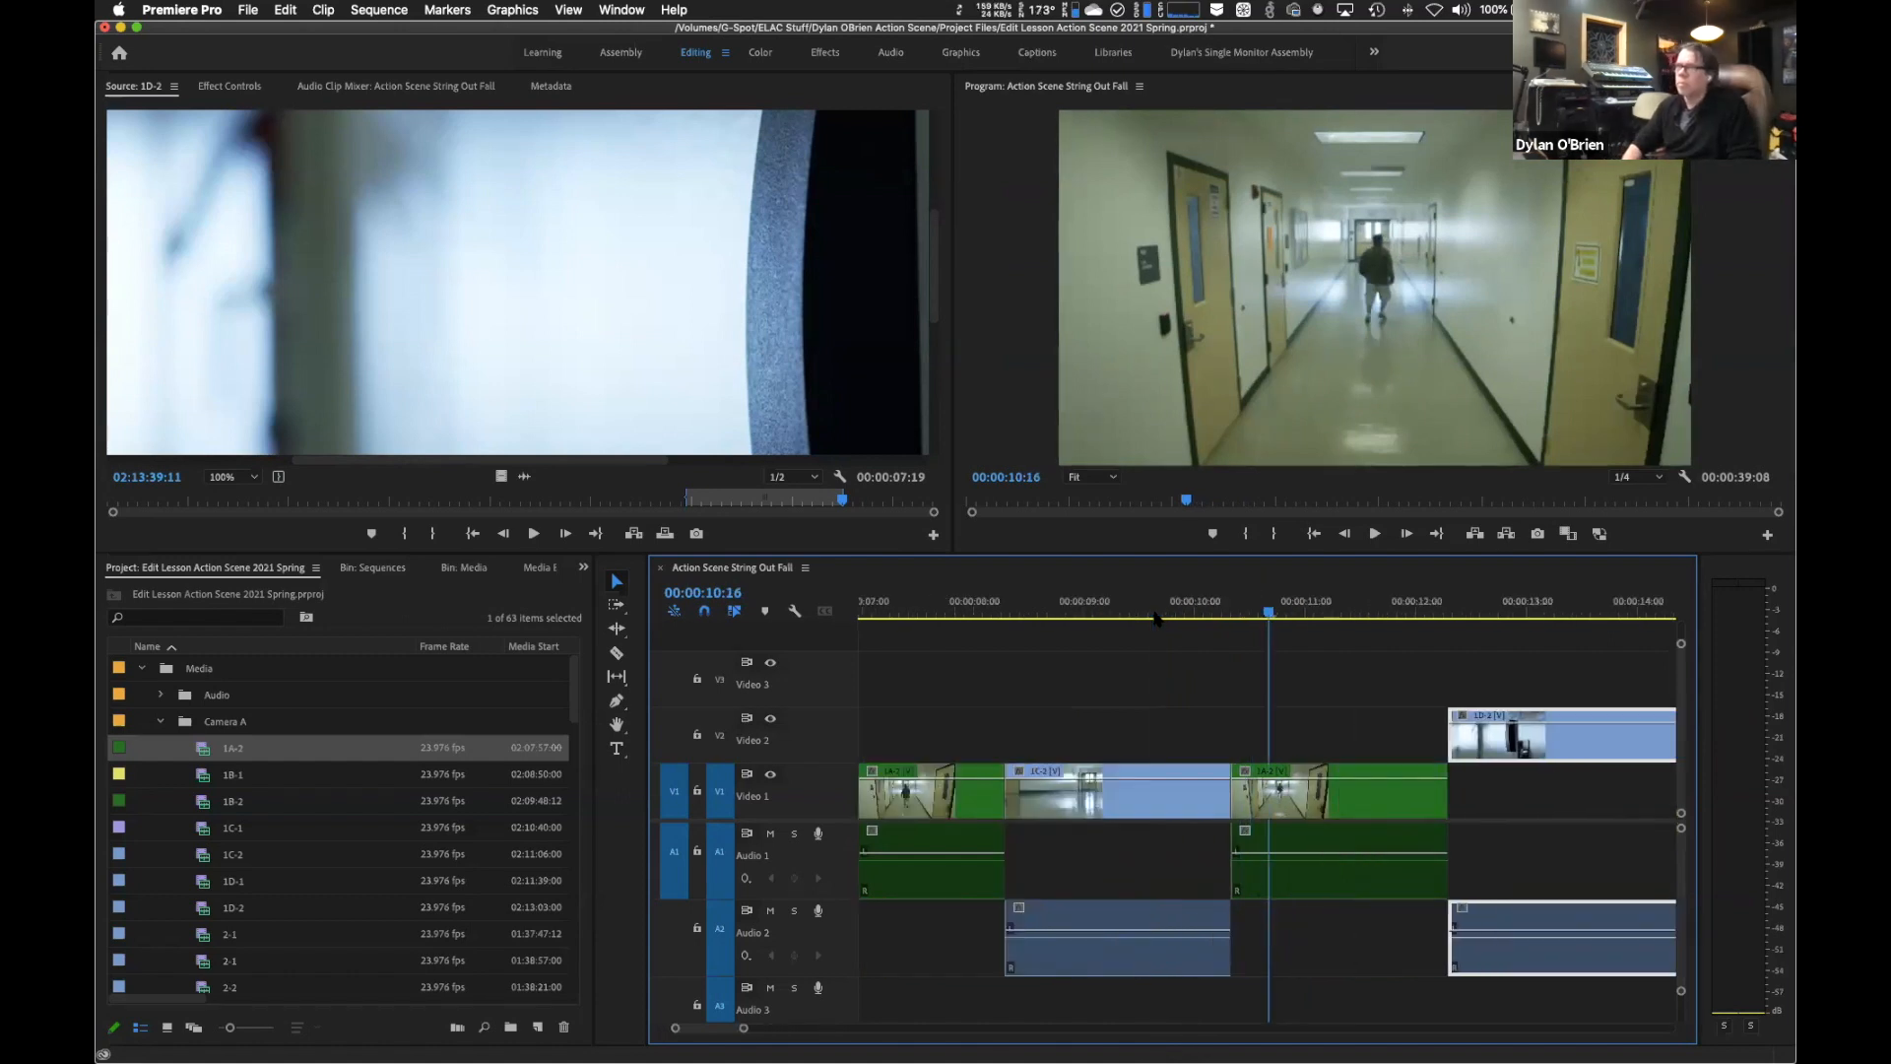
{"action": "key", "text": "space"}
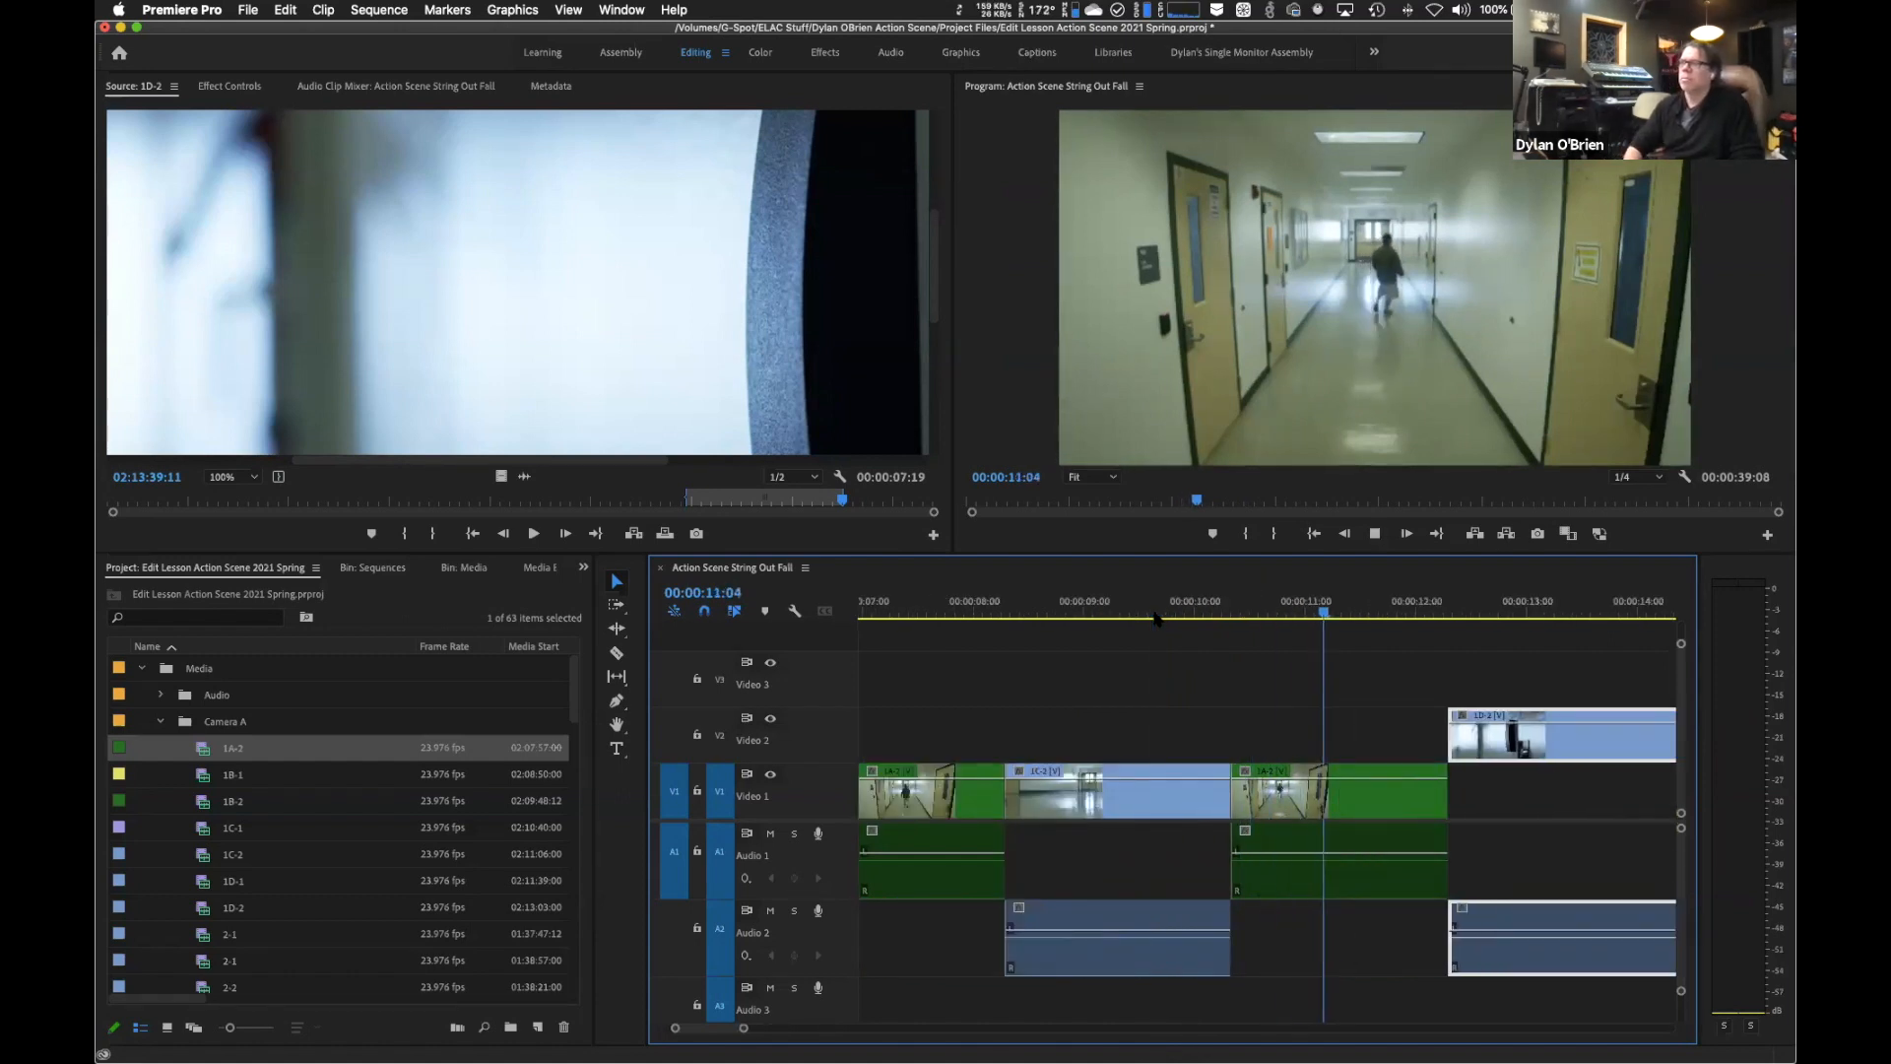
{"action": "key", "text": "space"}
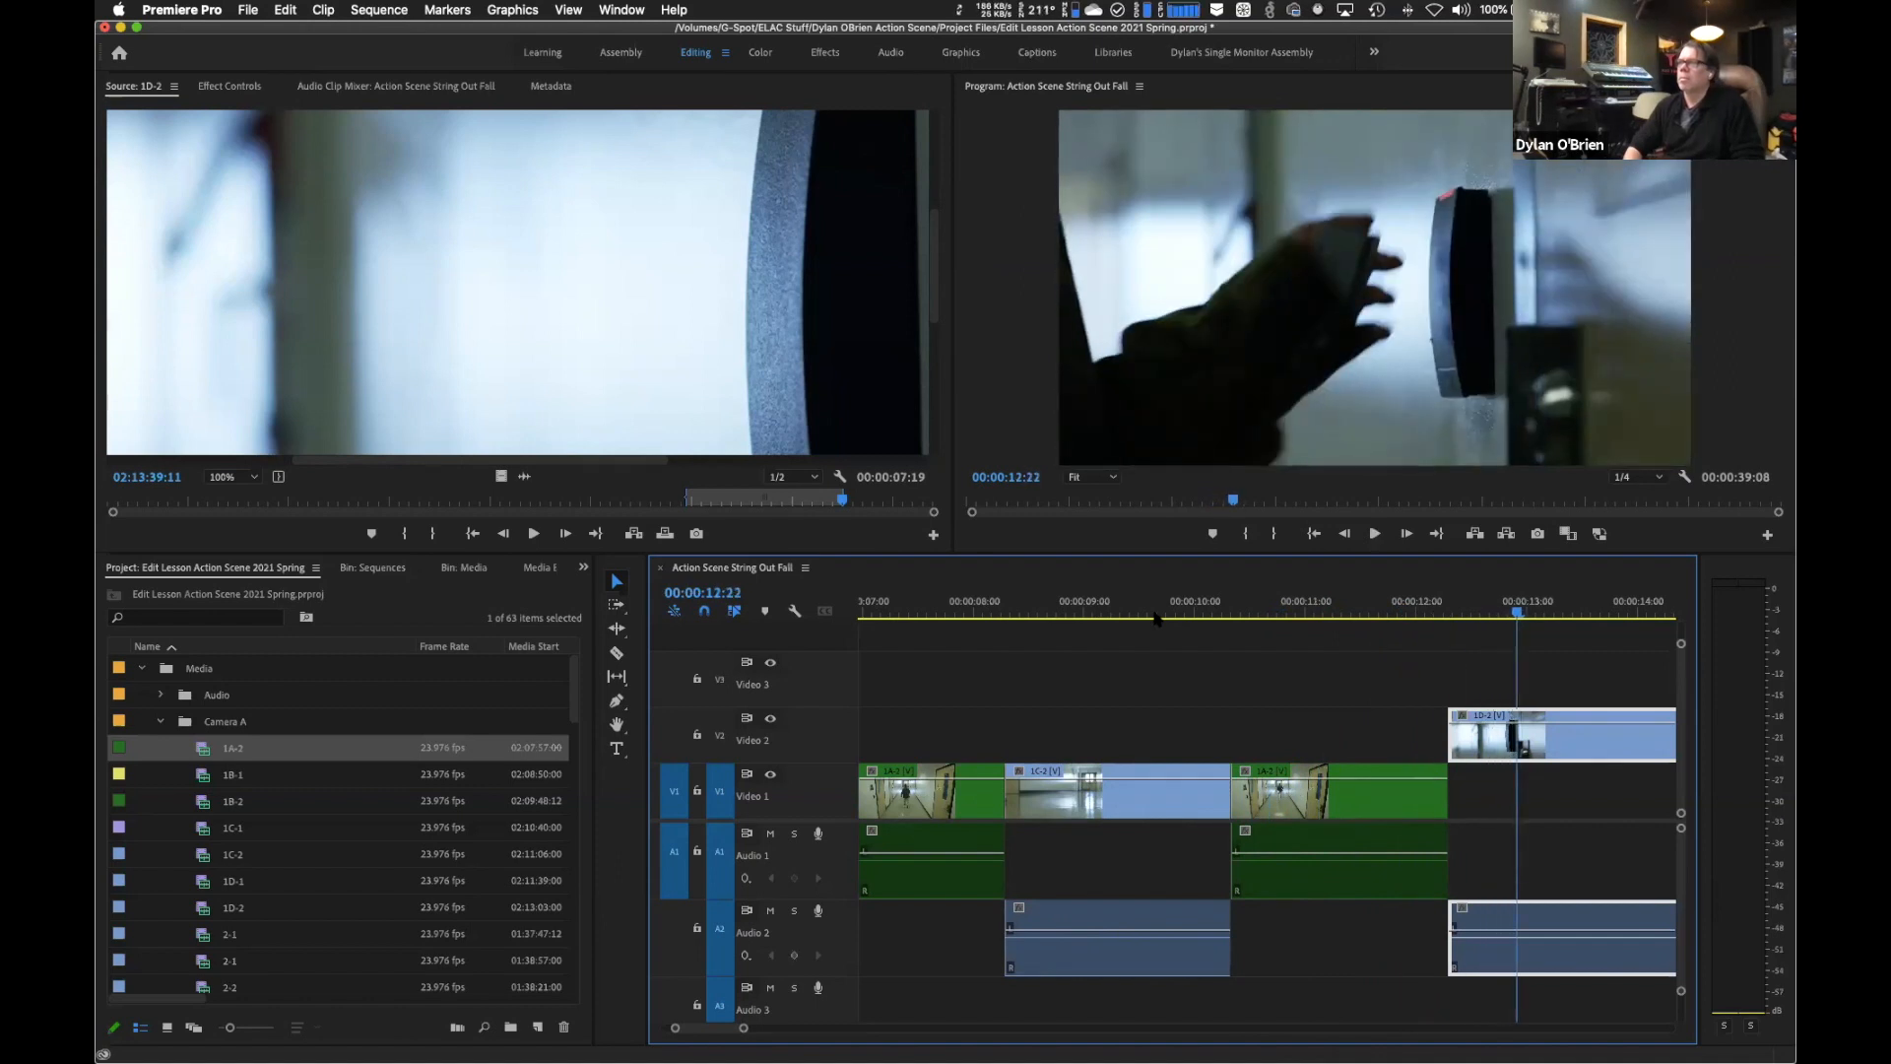
{"action": "key", "text": "Left"}
{"action": "key", "text": "Left"}
{"action": "key", "text": "Left"}
{"action": "key", "text": "Left"}
{"action": "key", "text": "Left"}
{"action": "key", "text": "Left"}
{"action": "key", "text": "Left"}
{"action": "key", "text": "Left"}
{"action": "key", "text": "Left"}
{"action": "key", "text": "Left"}
{"action": "key", "text": "Left"}
{"action": "key", "text": "Left"}
{"action": "key", "text": "Left"}
{"action": "key", "text": "Left"}
{"action": "key", "text": "Left"}
{"action": "key", "text": "Left"}
{"action": "key", "text": "Left"}
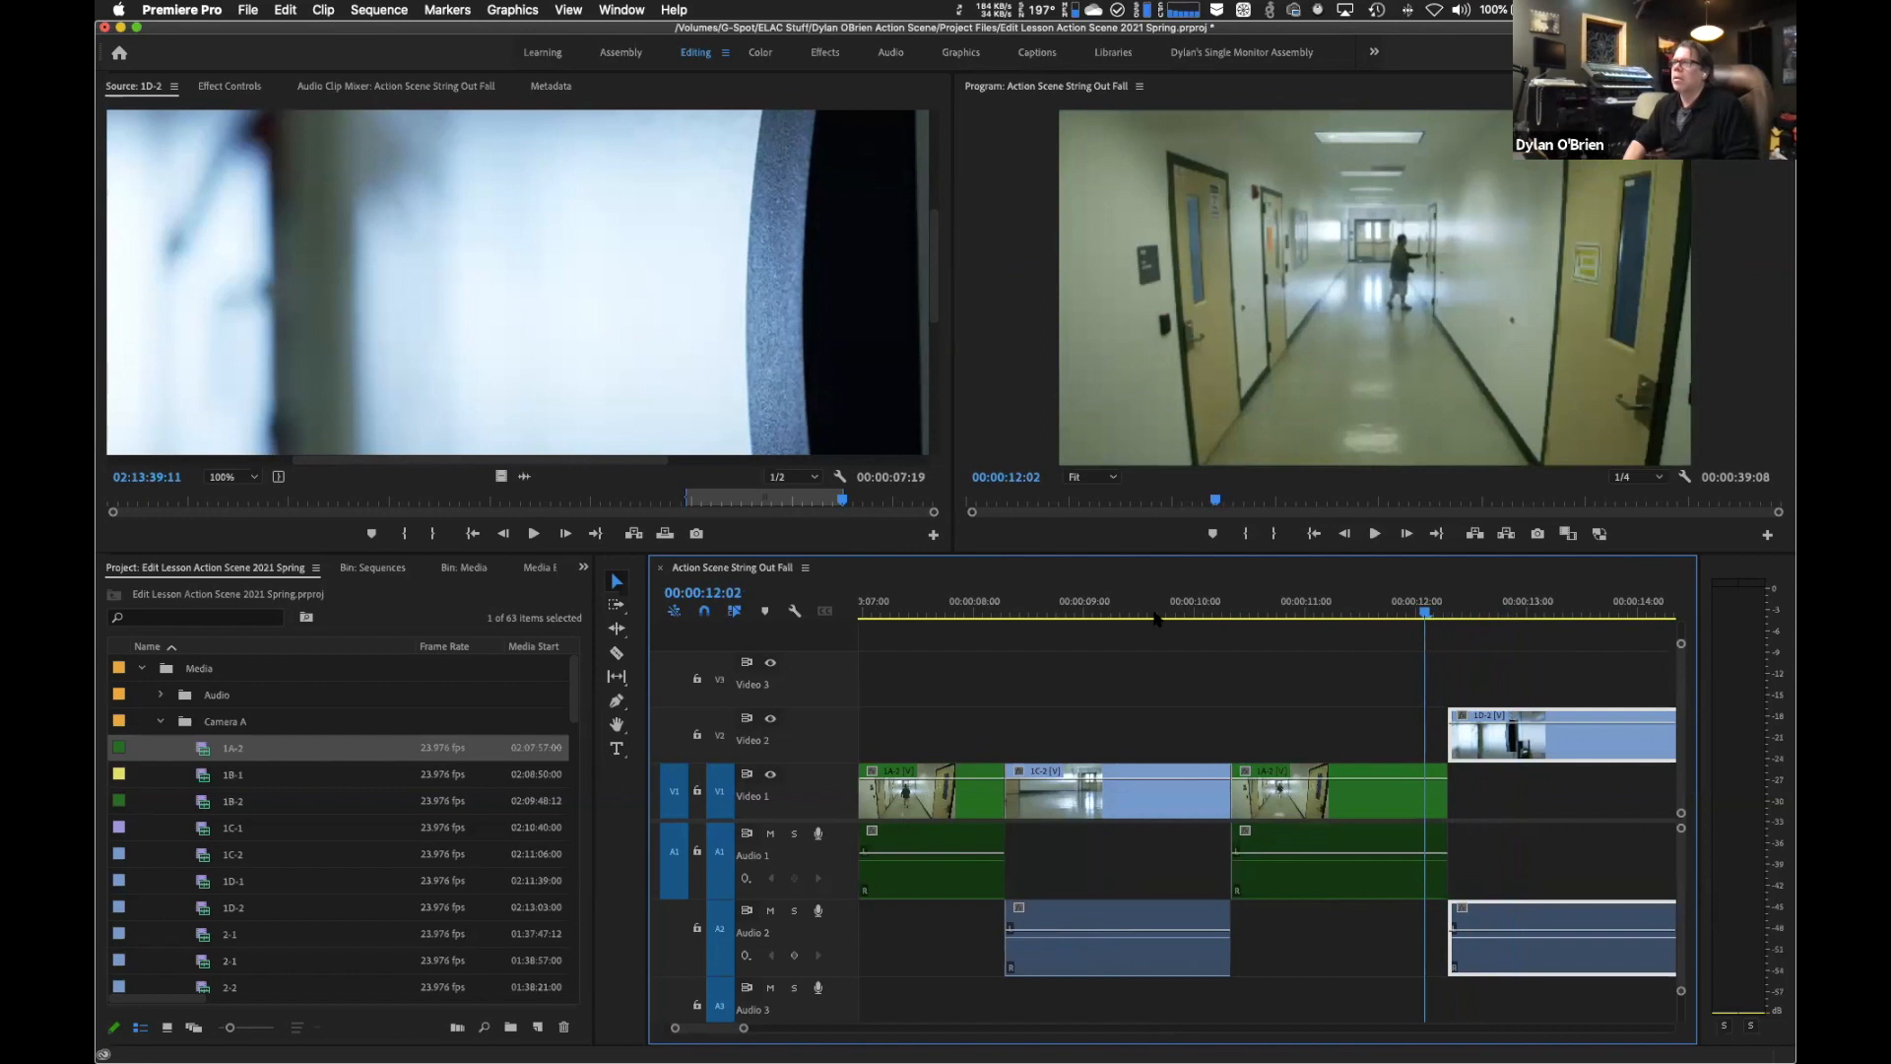
{"action": "key", "text": "Left"}
{"action": "key", "text": "Left"}
{"action": "key", "text": "Left"}
{"action": "key", "text": "Left"}
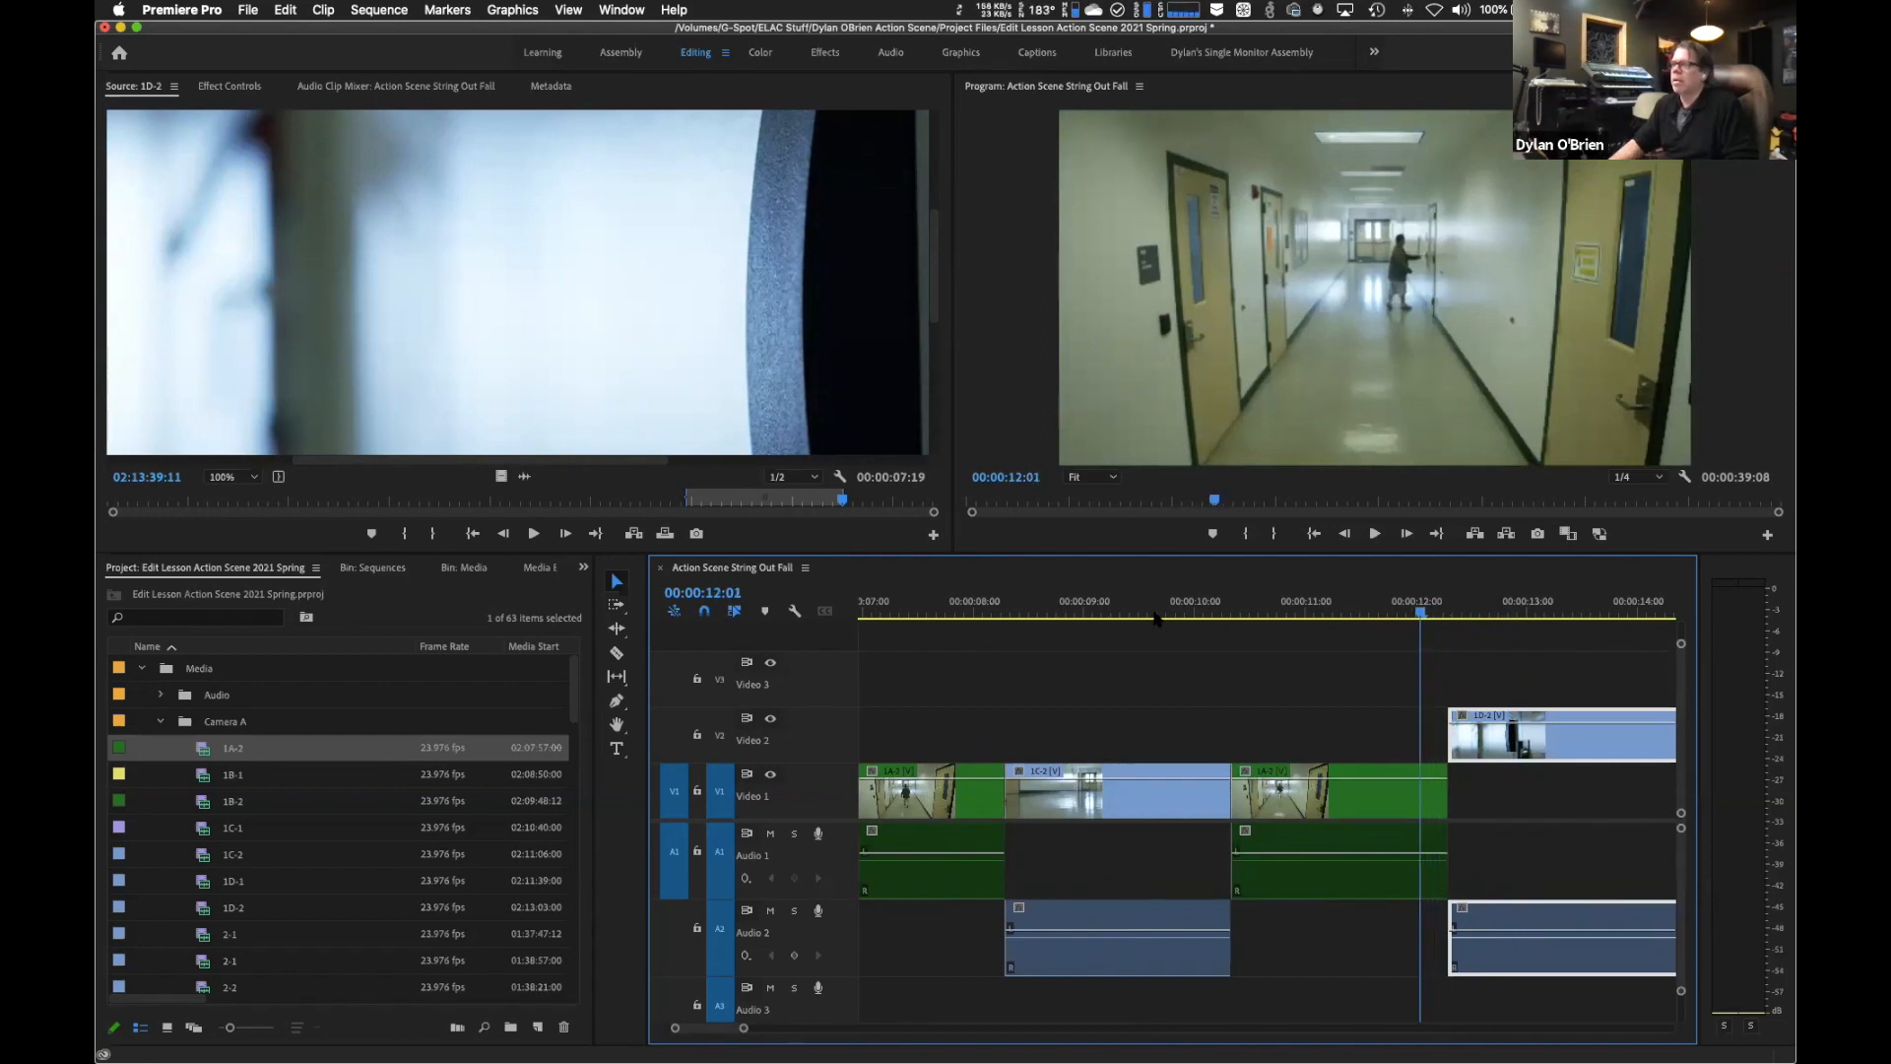
{"action": "left_click_drag", "start_coordinate": [1439, 785], "coordinate": [1419, 790]}
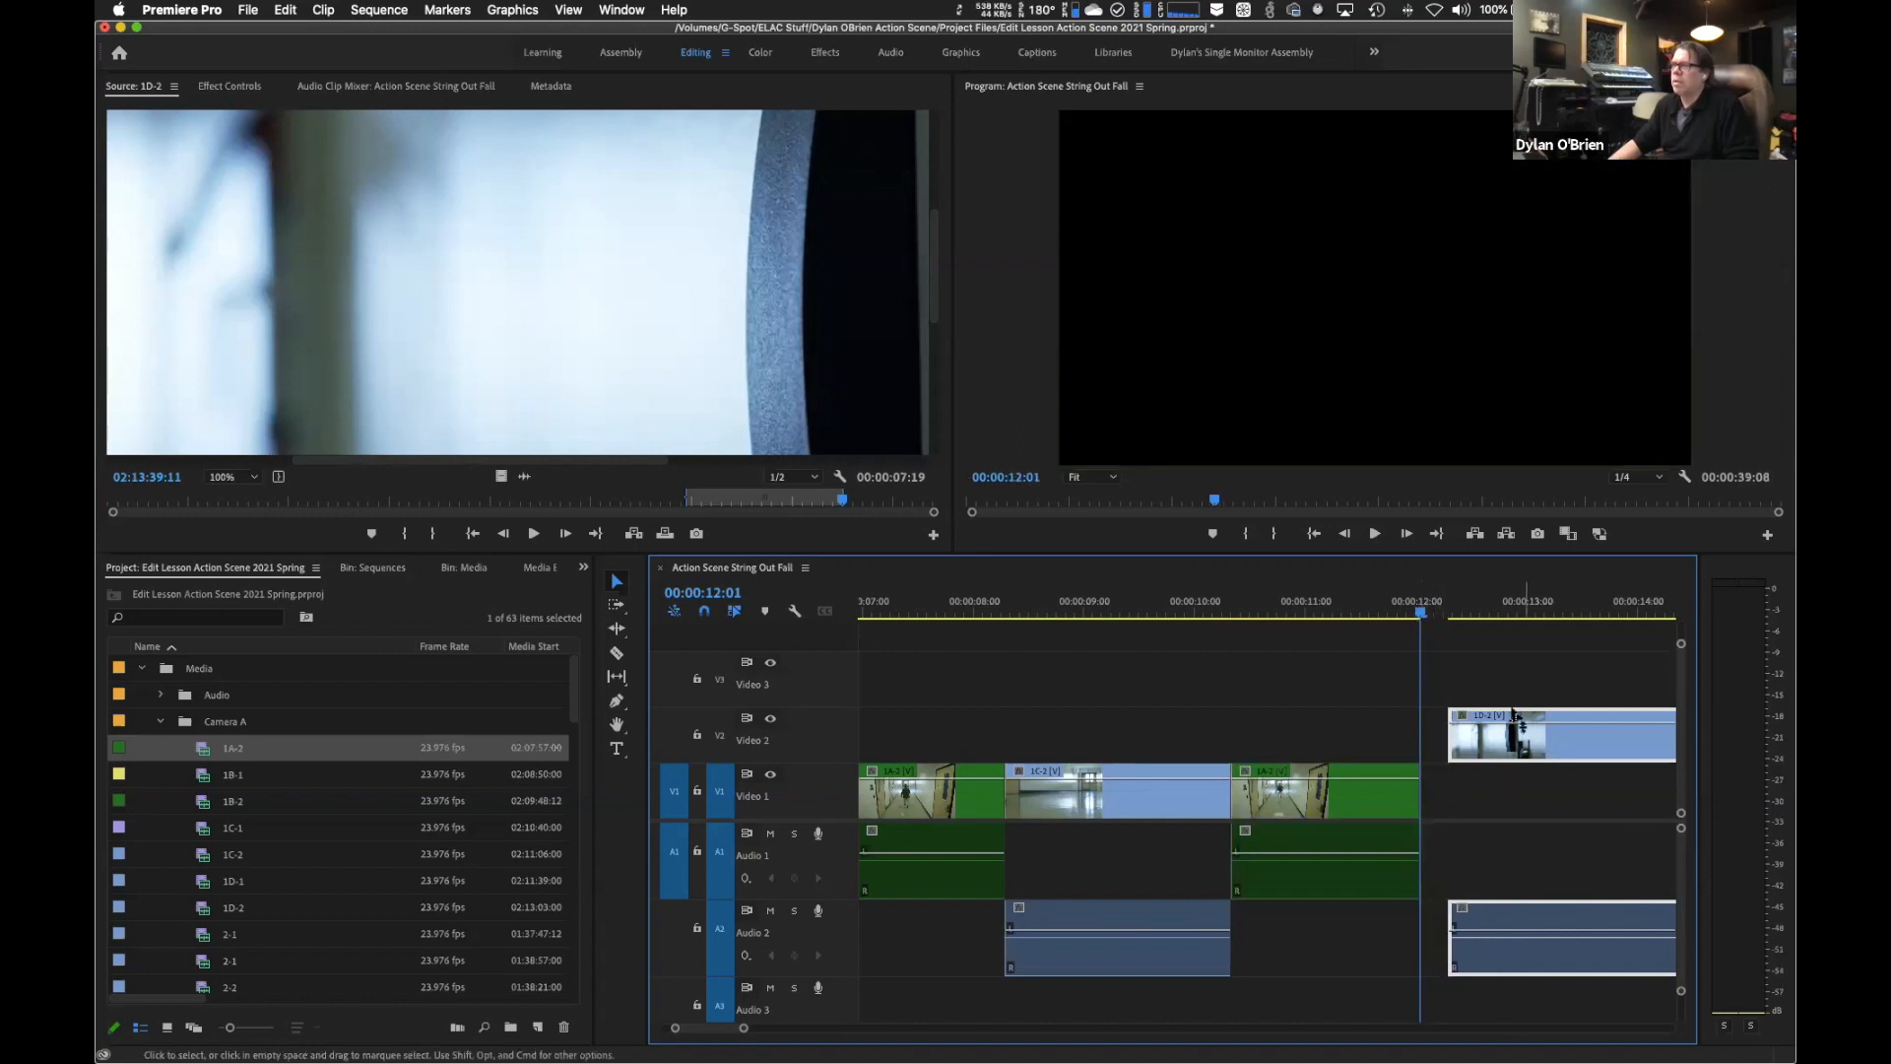
Trim the start of 1D-2 to 00:00:12:18, move it against the 1A-2 piece at 00:00:12:01, and play the sequence from 00:00:07:21.
{"action": "left_click", "coordinate": [1453, 612]}
{"action": "left_click_drag", "start_coordinate": [1484, 617], "coordinate": [1504, 621]}
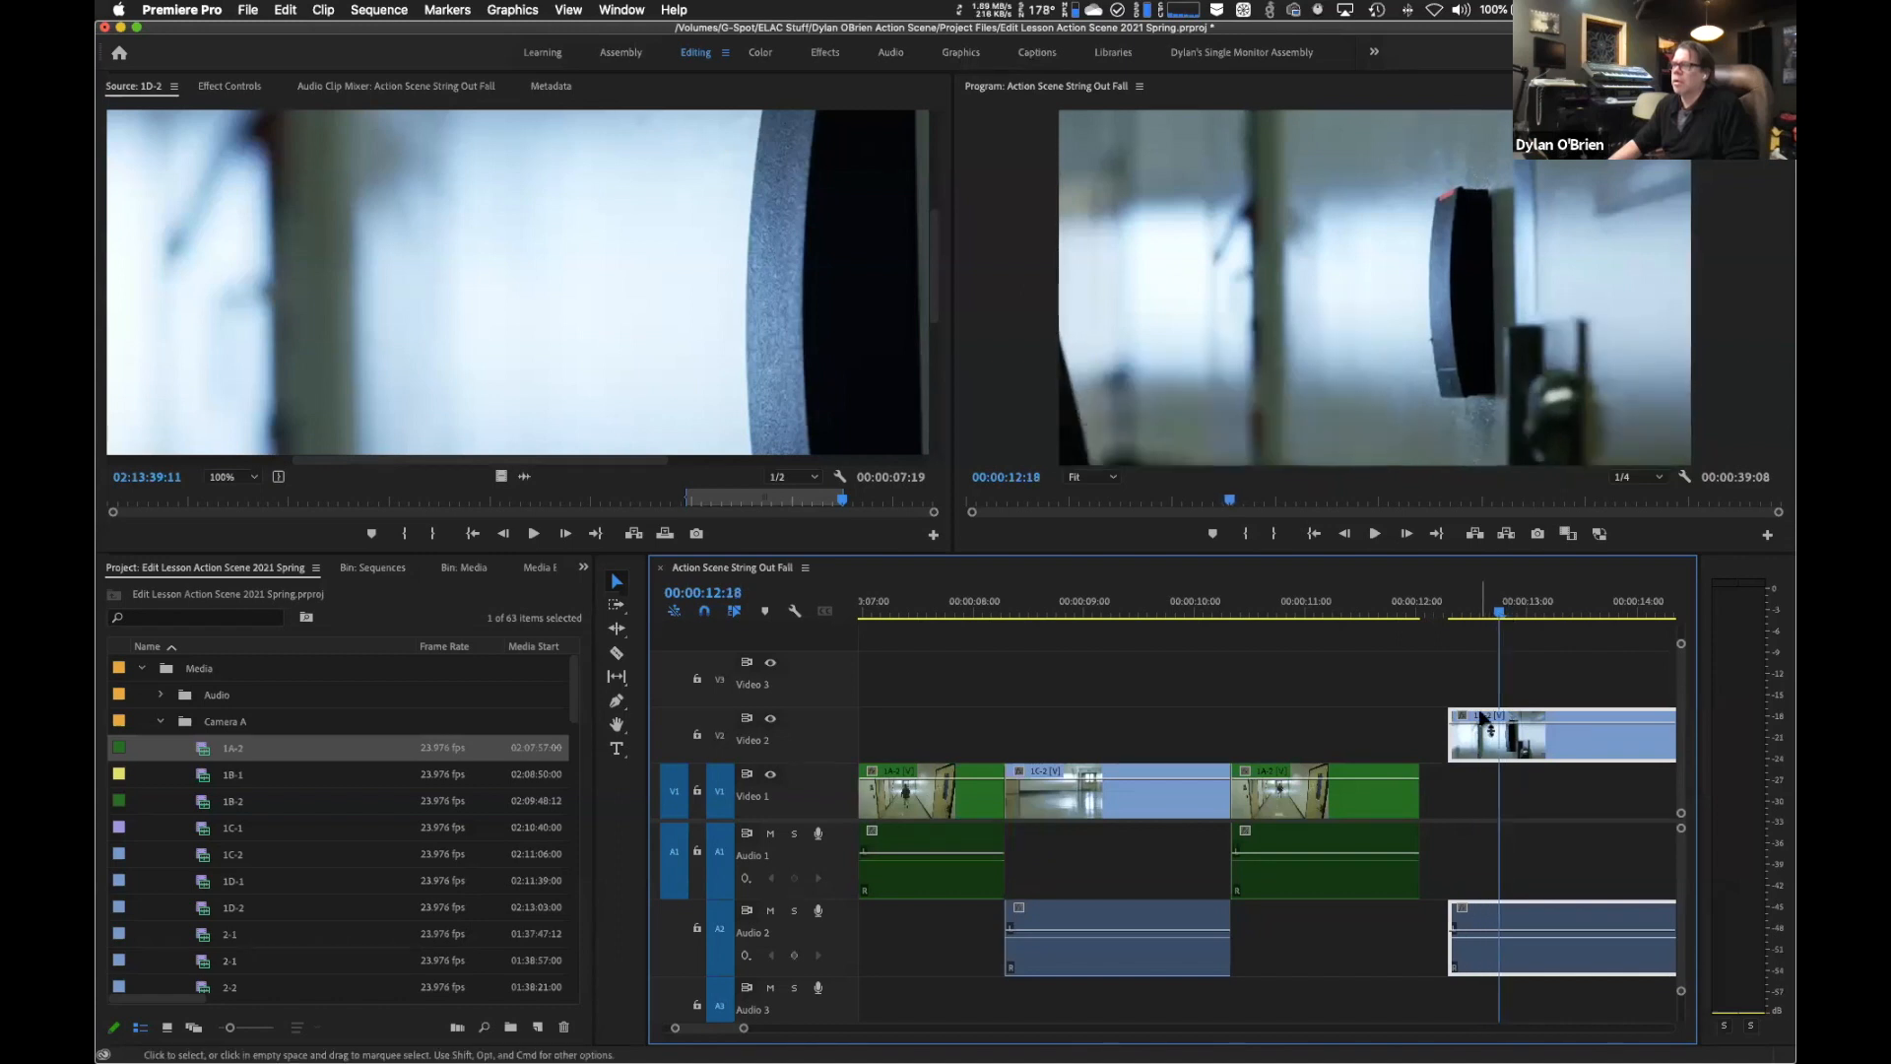
{"action": "mouse_move", "coordinate": [1452, 734]}
{"action": "left_mouse_down"}
{"action": "mouse_move", "coordinate": [1500, 734]}
{"action": "mouse_move", "coordinate": [1419, 733]}
{"action": "left_mouse_up"}
{"action": "left_click", "coordinate": [960, 607]}
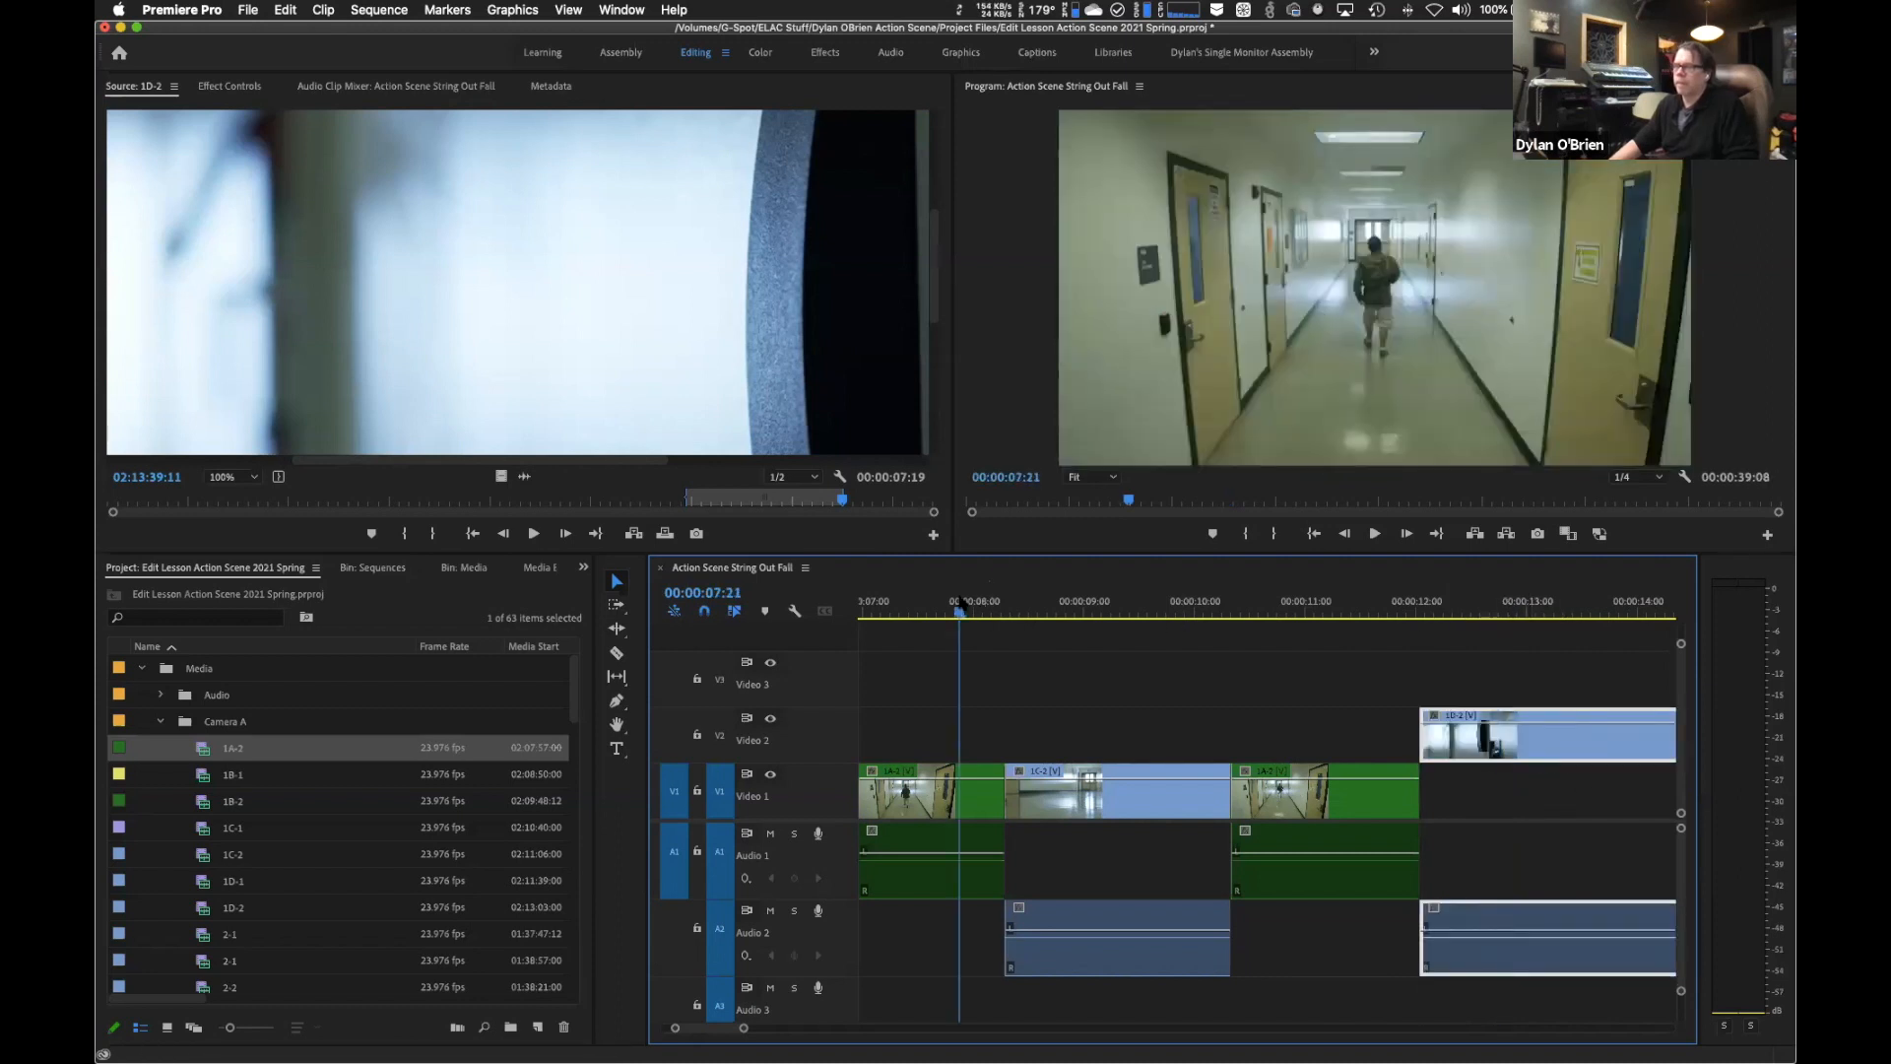
{"action": "key", "text": "backslash"}
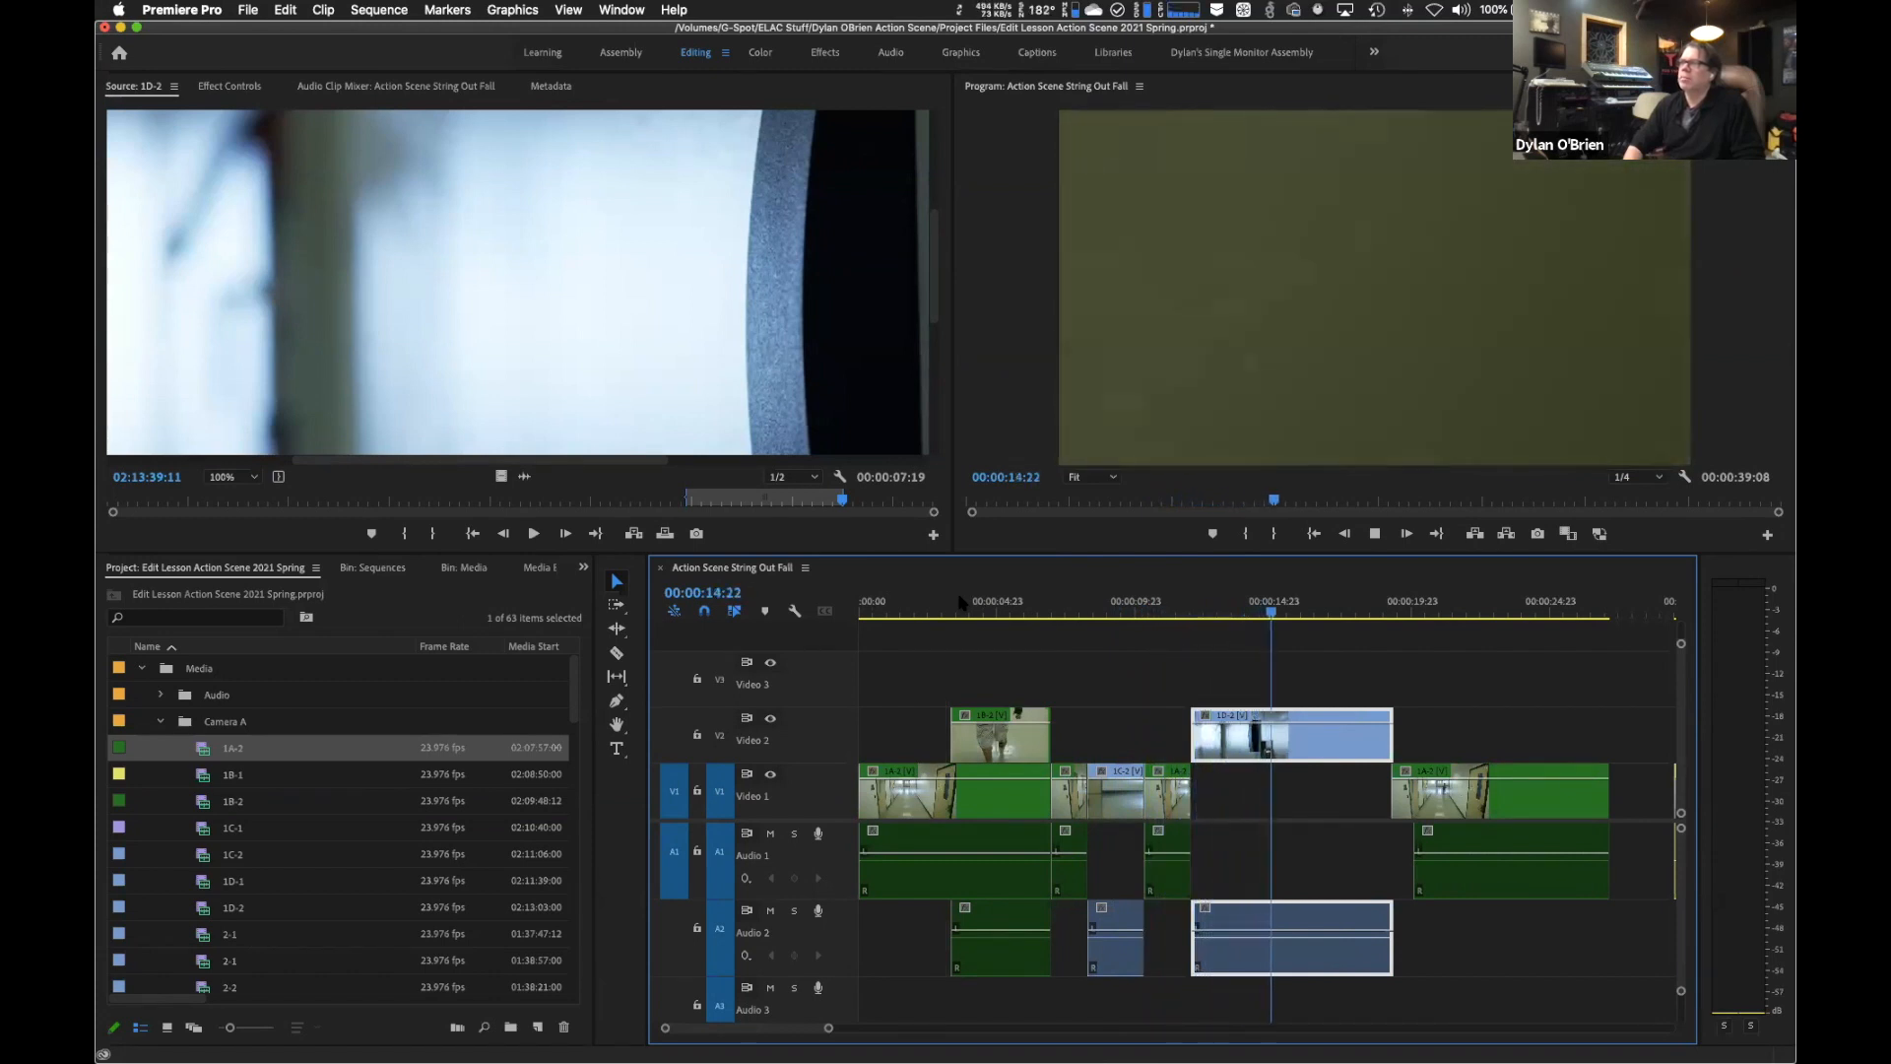
{"action": "key", "text": "space"}
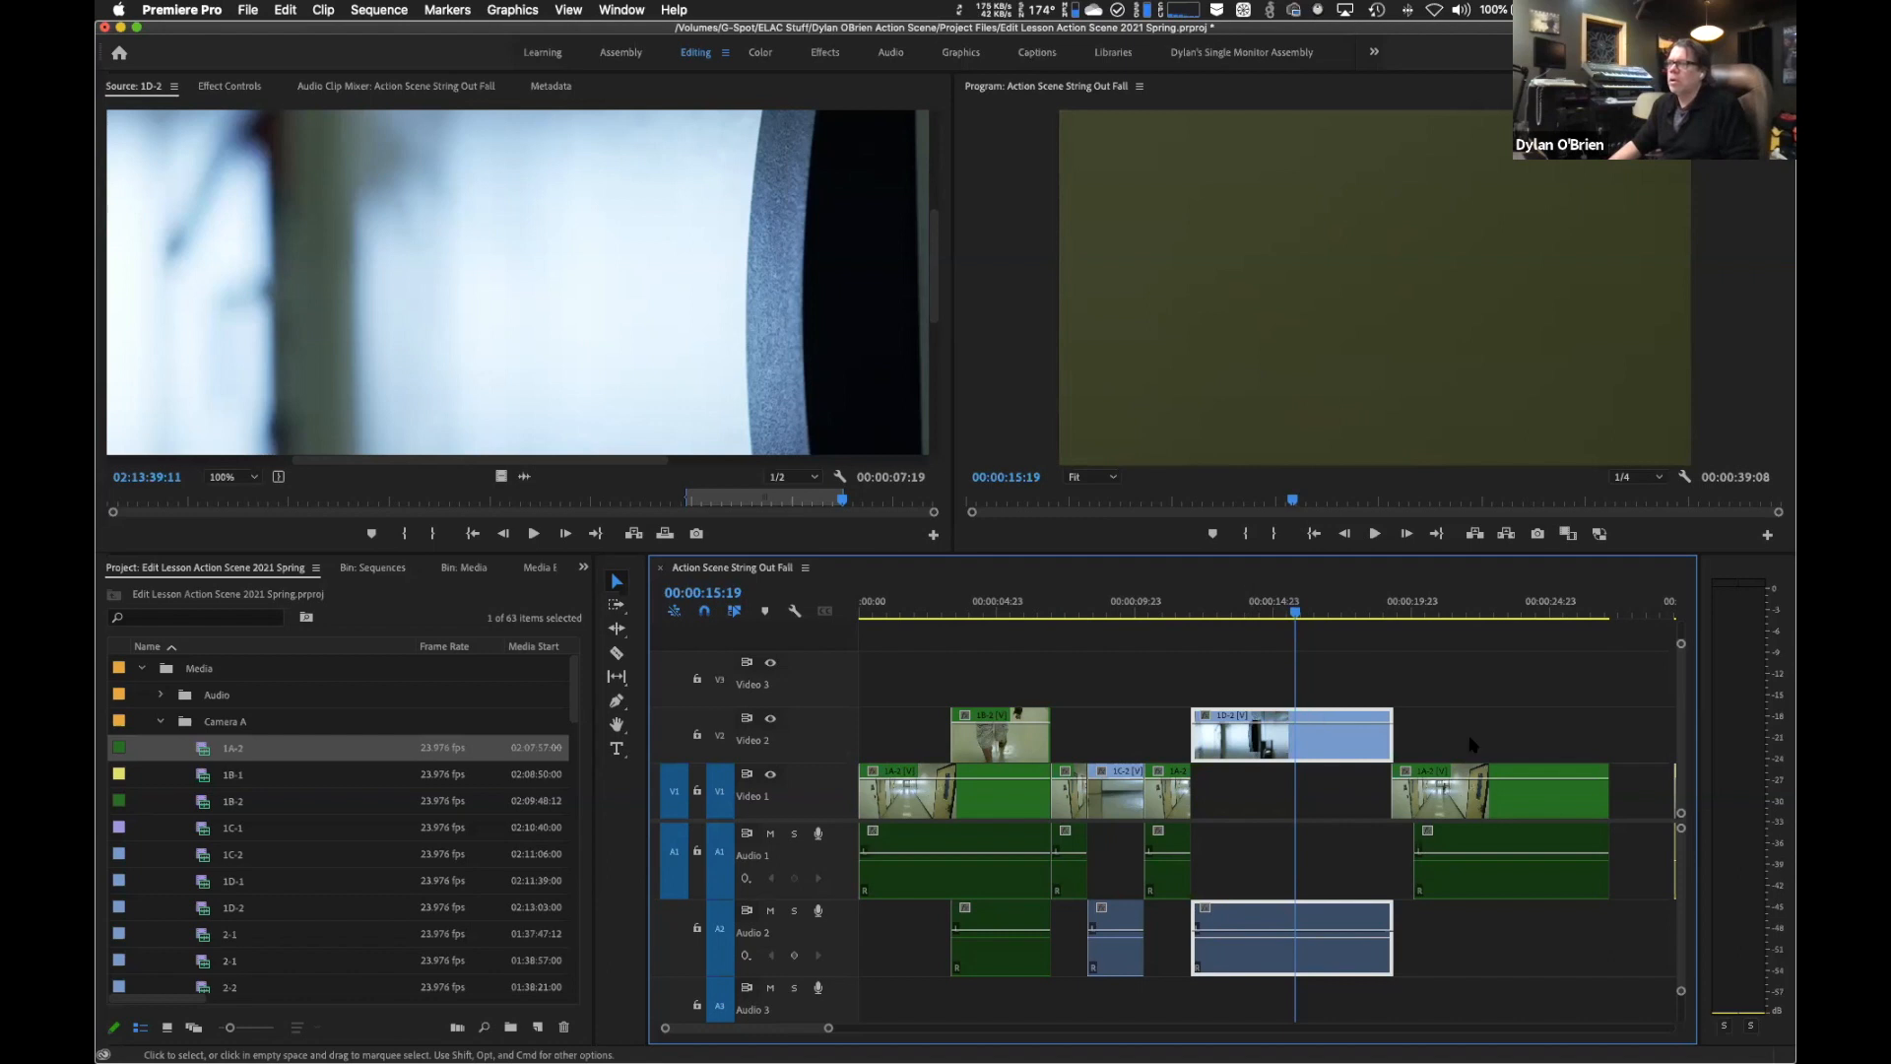
Split the last 1A-2 piece at 00:00:24:06 in the empty hallway and delete the part before the split.
{"action": "left_click", "coordinate": [1468, 610]}
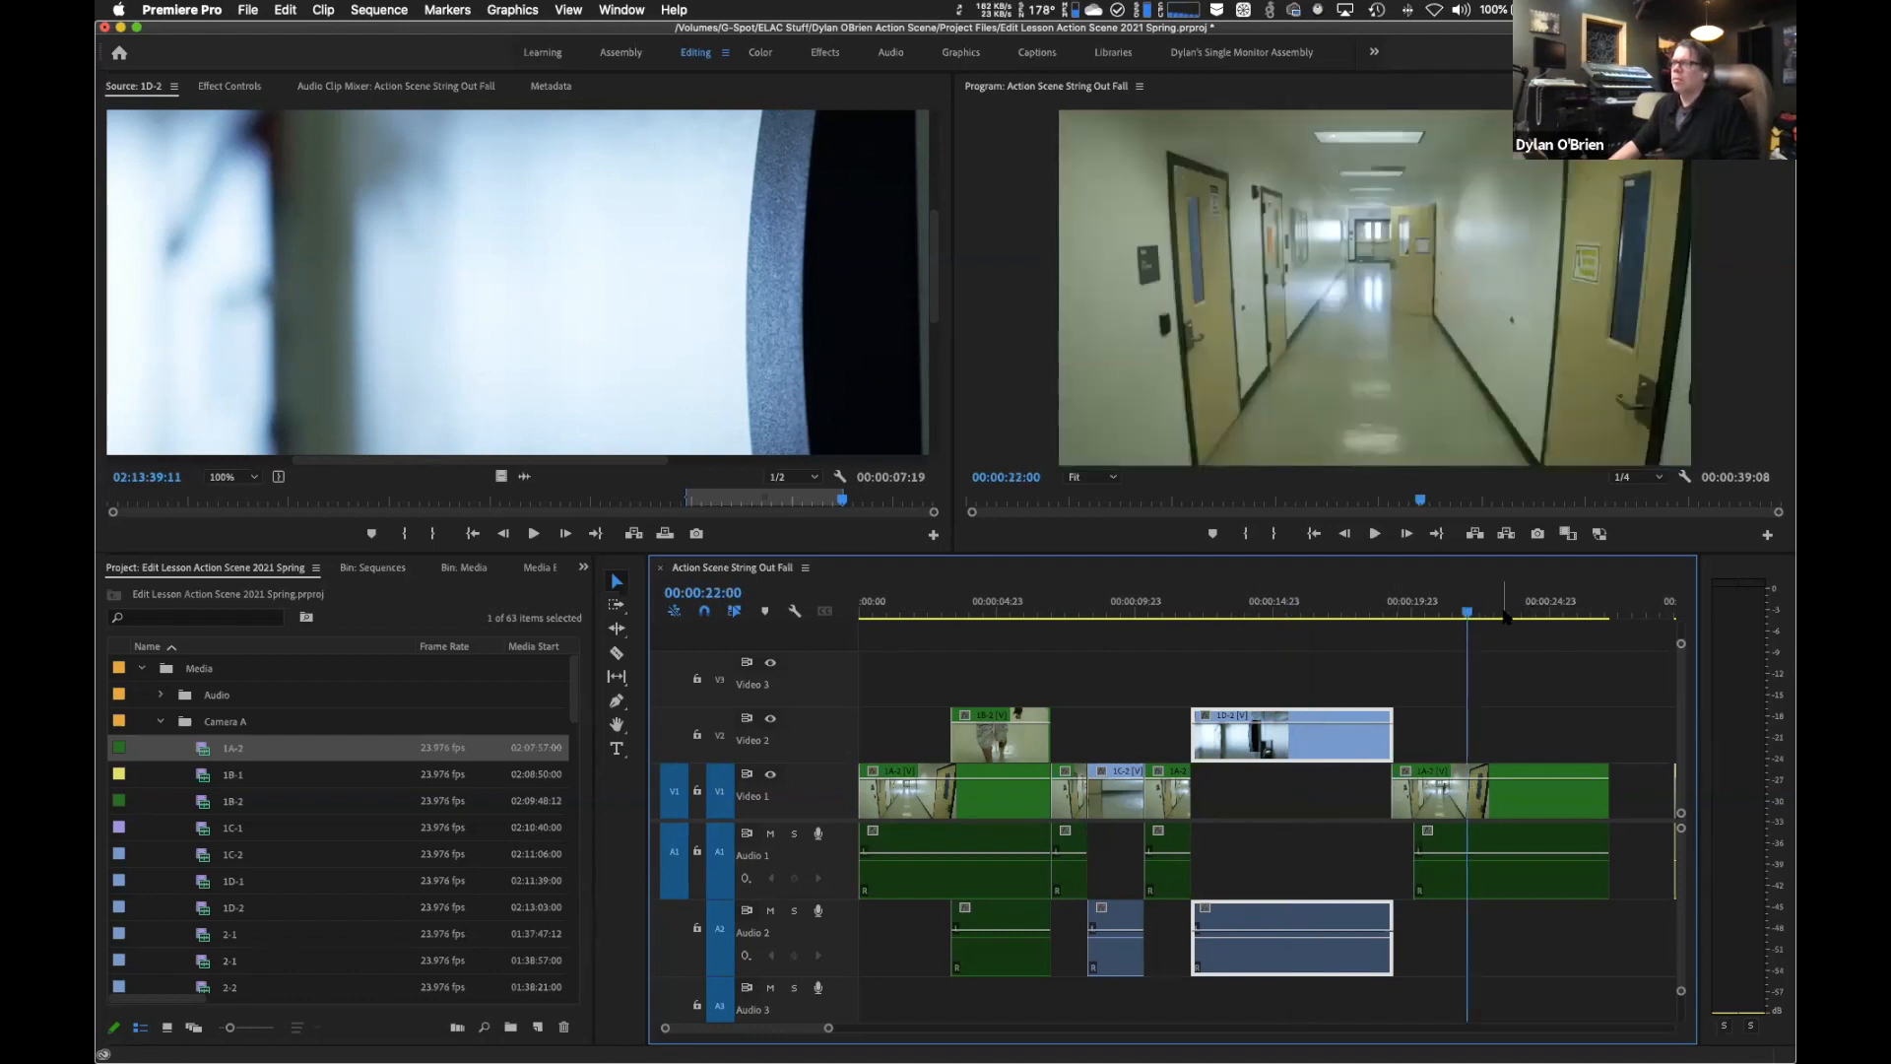
{"action": "mouse_move", "coordinate": [1513, 603]}
{"action": "left_mouse_down"}
{"action": "mouse_move", "coordinate": [1552, 604]}
{"action": "mouse_move", "coordinate": [1530, 608]}
{"action": "left_mouse_up"}
{"action": "left_click", "coordinate": [1543, 801]}
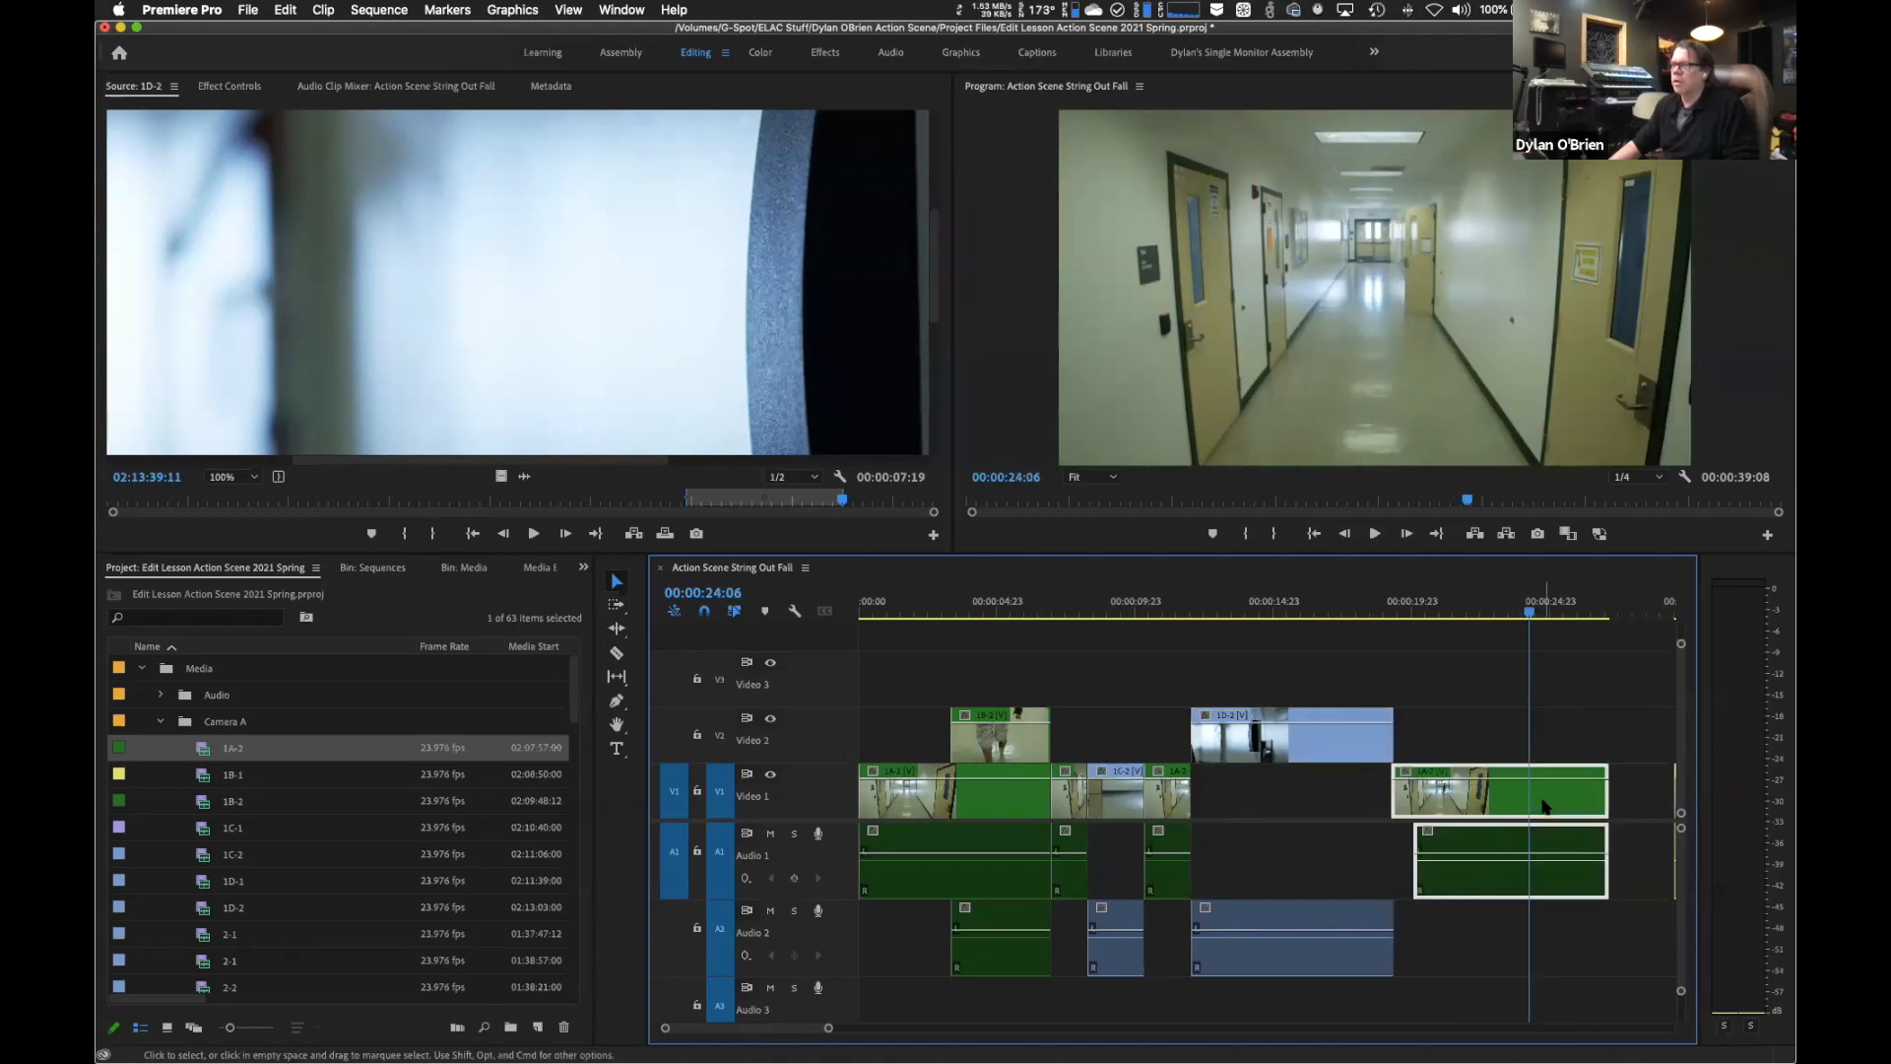
{"action": "key", "text": "super+k"}
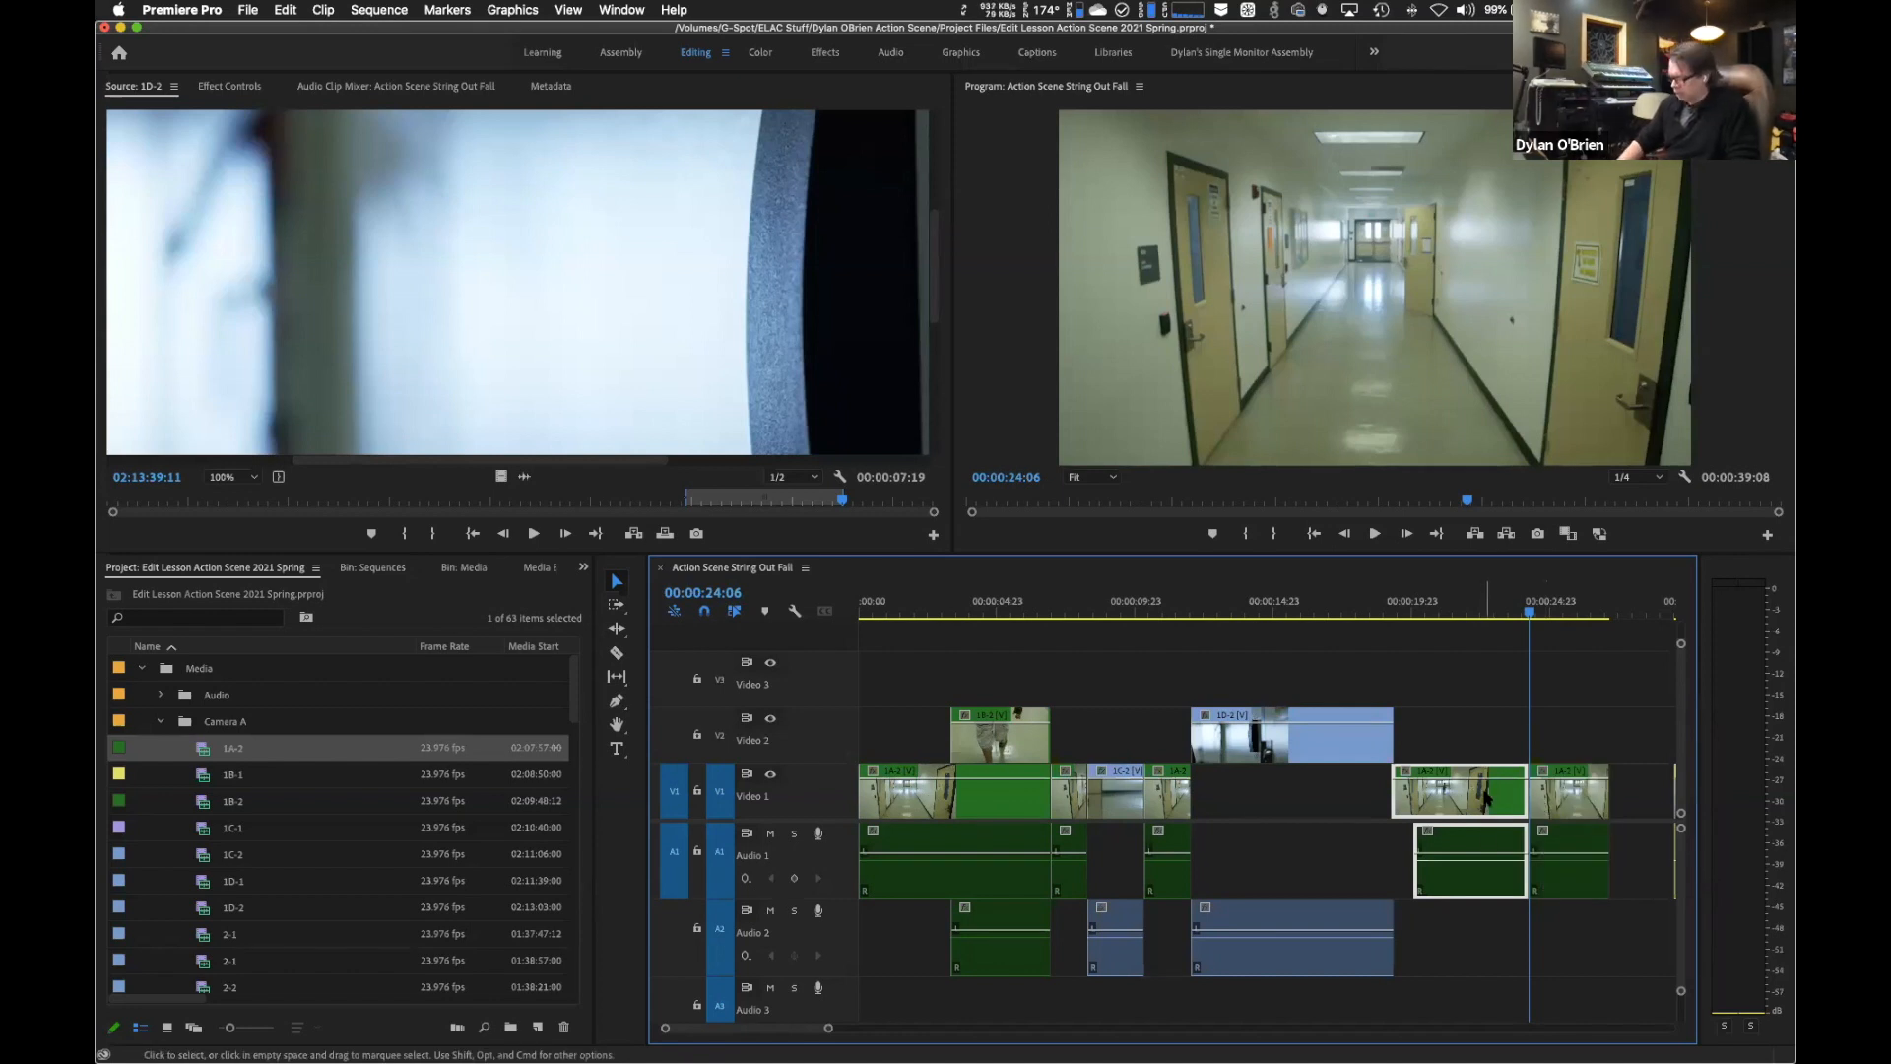
{"action": "key", "text": "Delete"}
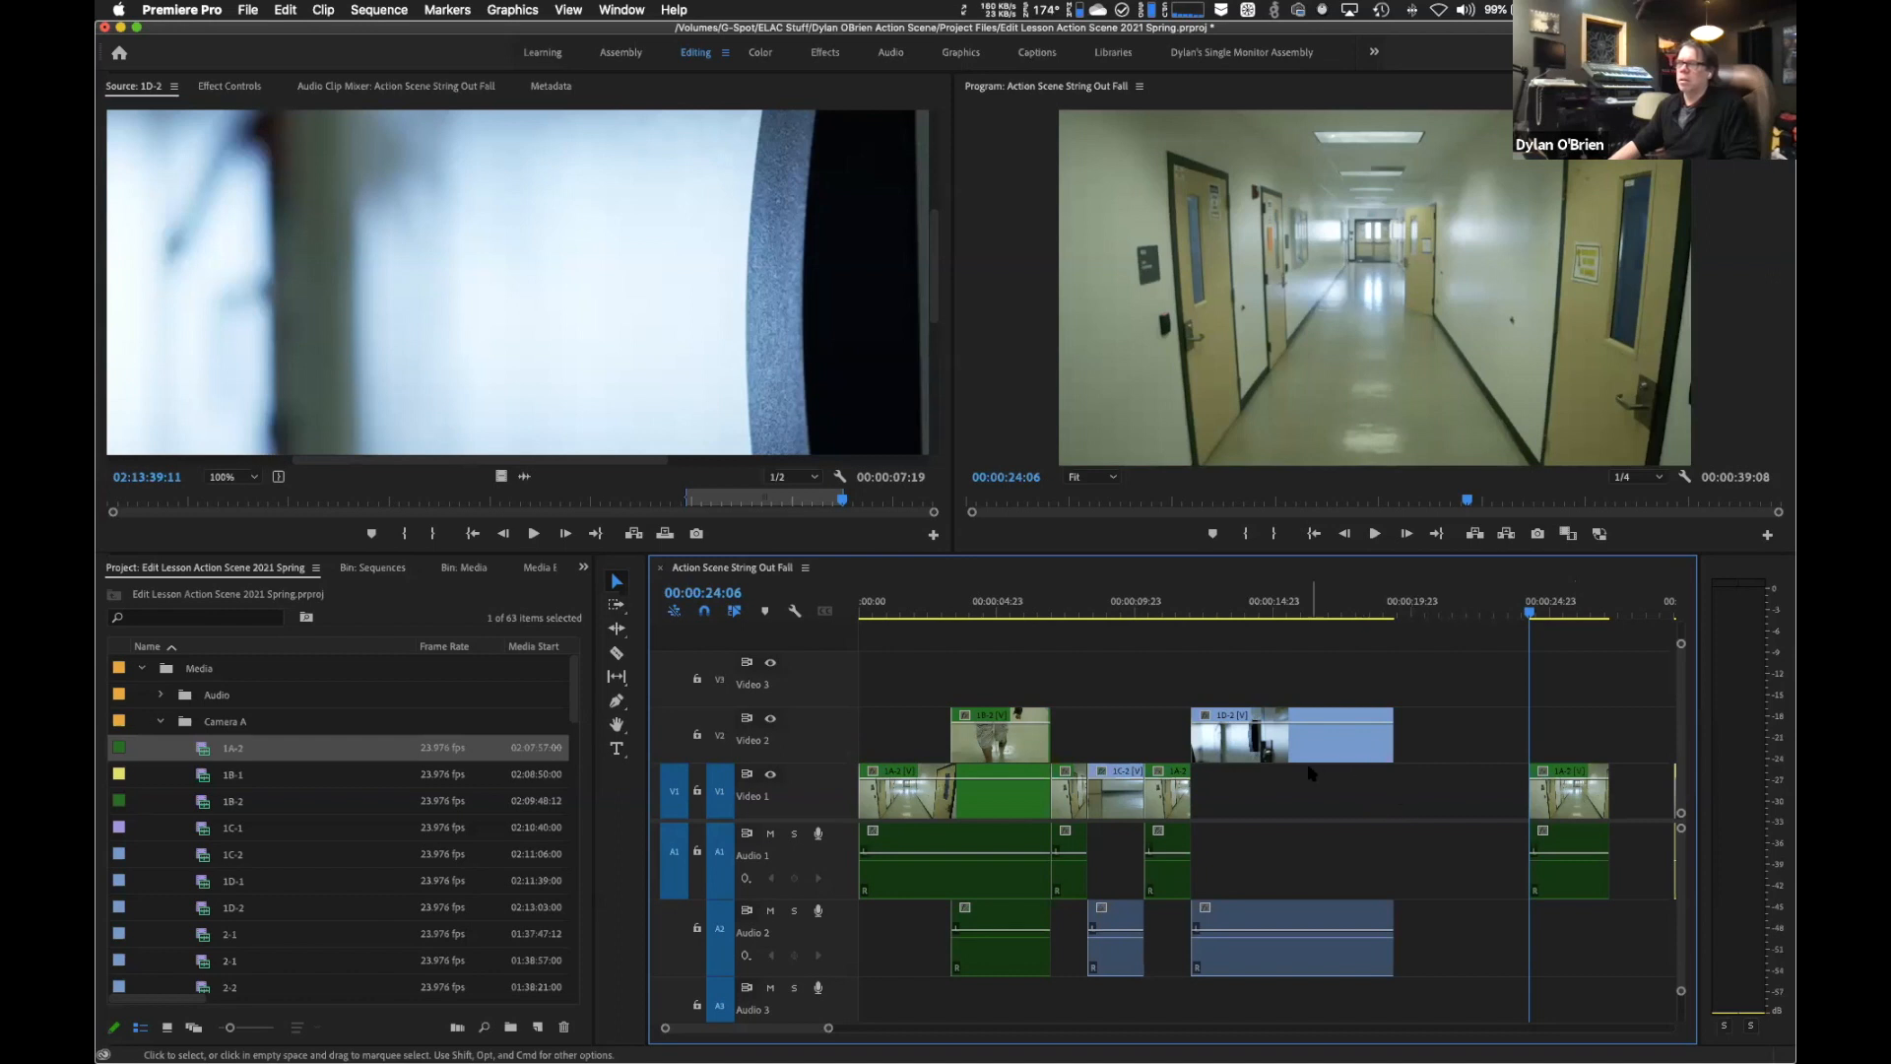
Move 1D-2 down to Video 1 and Audio 1, overlap its end with the remaining 1A-2 piece on Video 2 at 00:00:17:07, and review the cut.
{"action": "left_click_drag", "start_coordinate": [1300, 741], "coordinate": [1261, 859]}
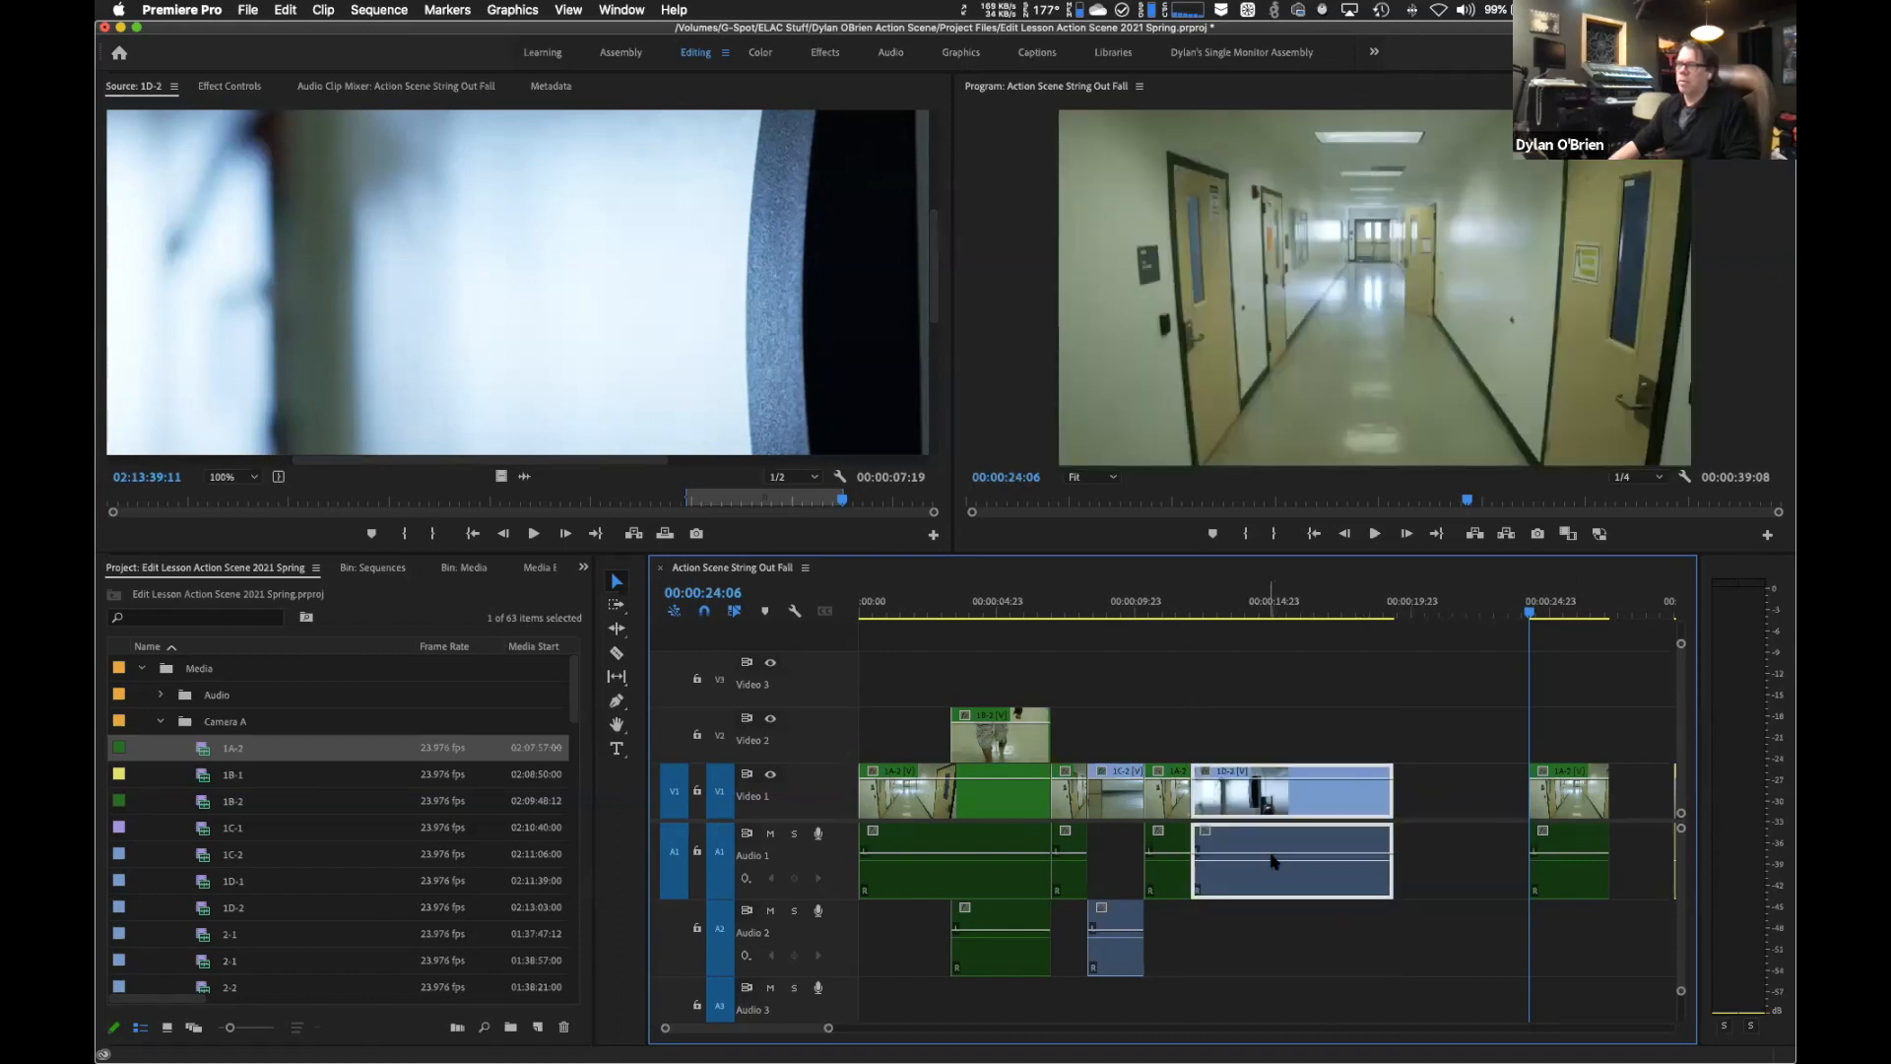
{"action": "left_click", "coordinate": [1558, 771]}
{"action": "left_click_drag", "start_coordinate": [1559, 770], "coordinate": [1561, 739]}
{"action": "left_click_drag", "start_coordinate": [1559, 882], "coordinate": [1574, 936]}
{"action": "left_click_drag", "start_coordinate": [1573, 745], "coordinate": [1435, 753]}
{"action": "left_click_drag", "start_coordinate": [1389, 615], "coordinate": [1341, 631]}
{"action": "left_click_drag", "start_coordinate": [1426, 743], "coordinate": [1371, 744]}
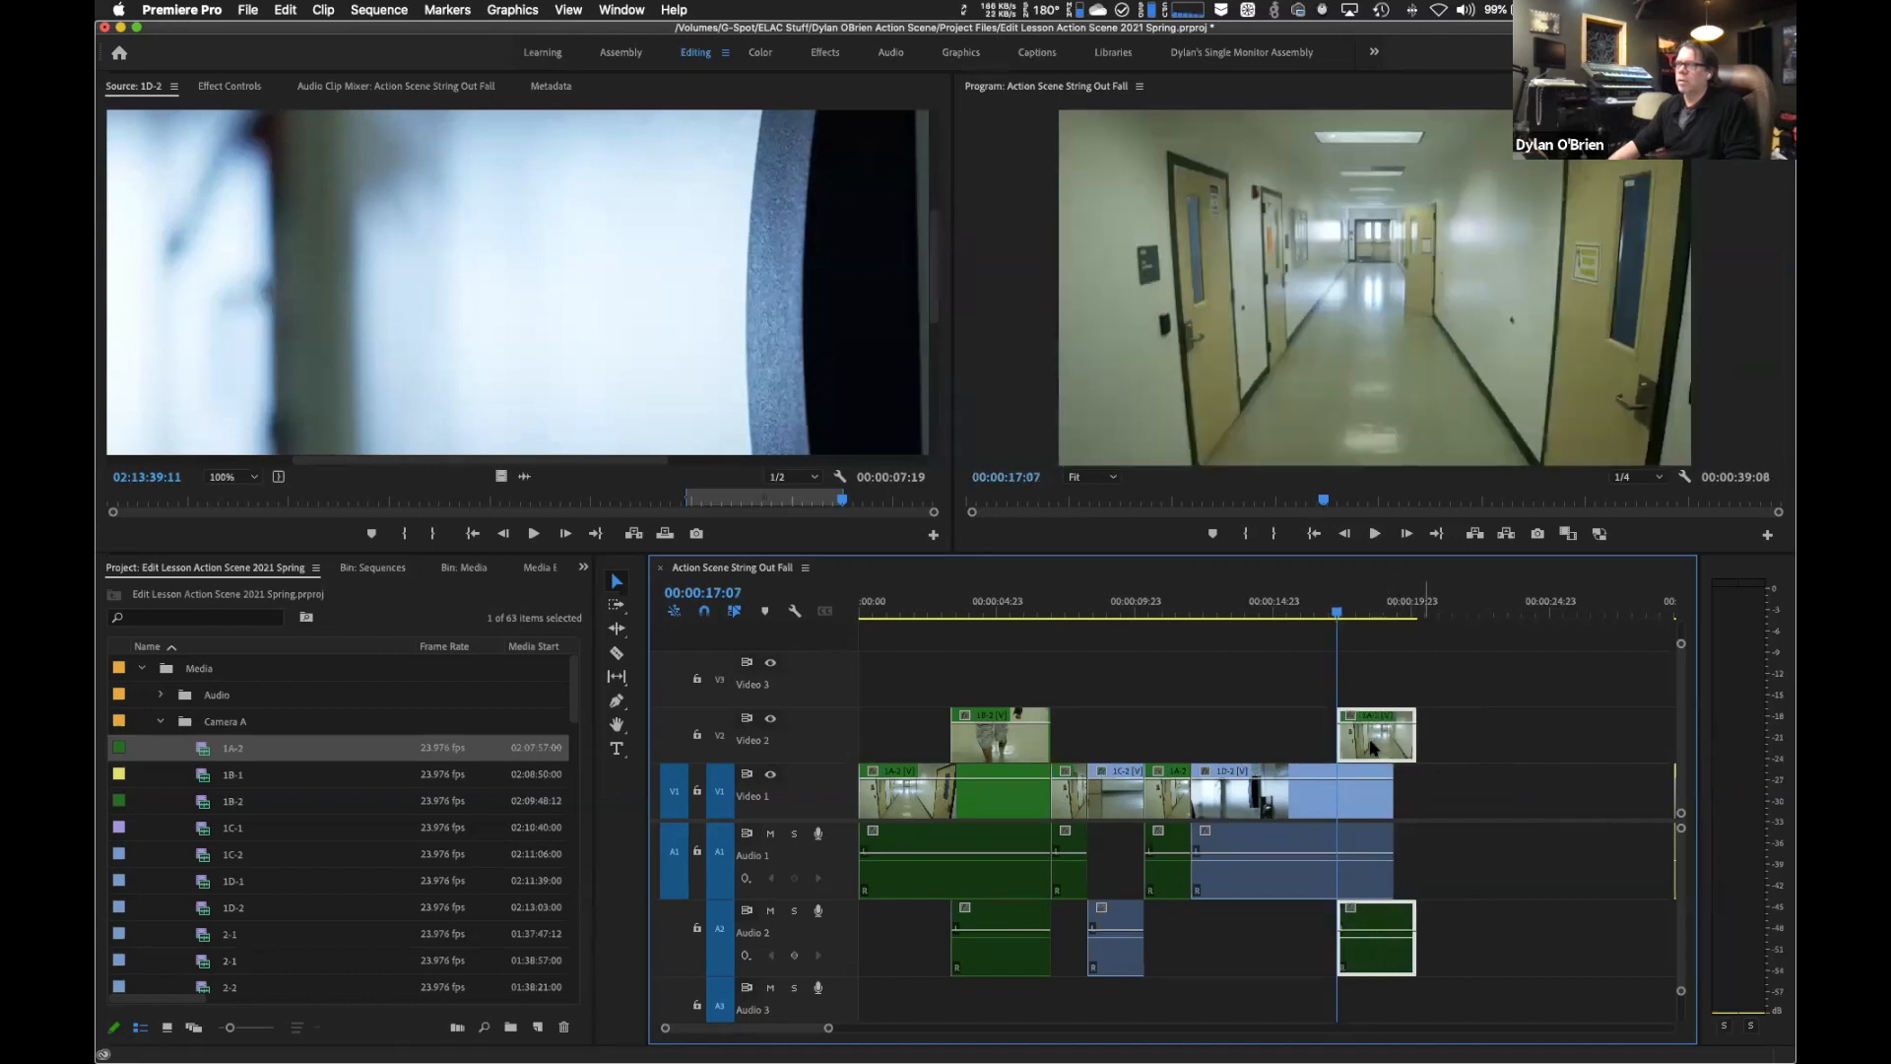
{"action": "left_click", "coordinate": [1183, 611]}
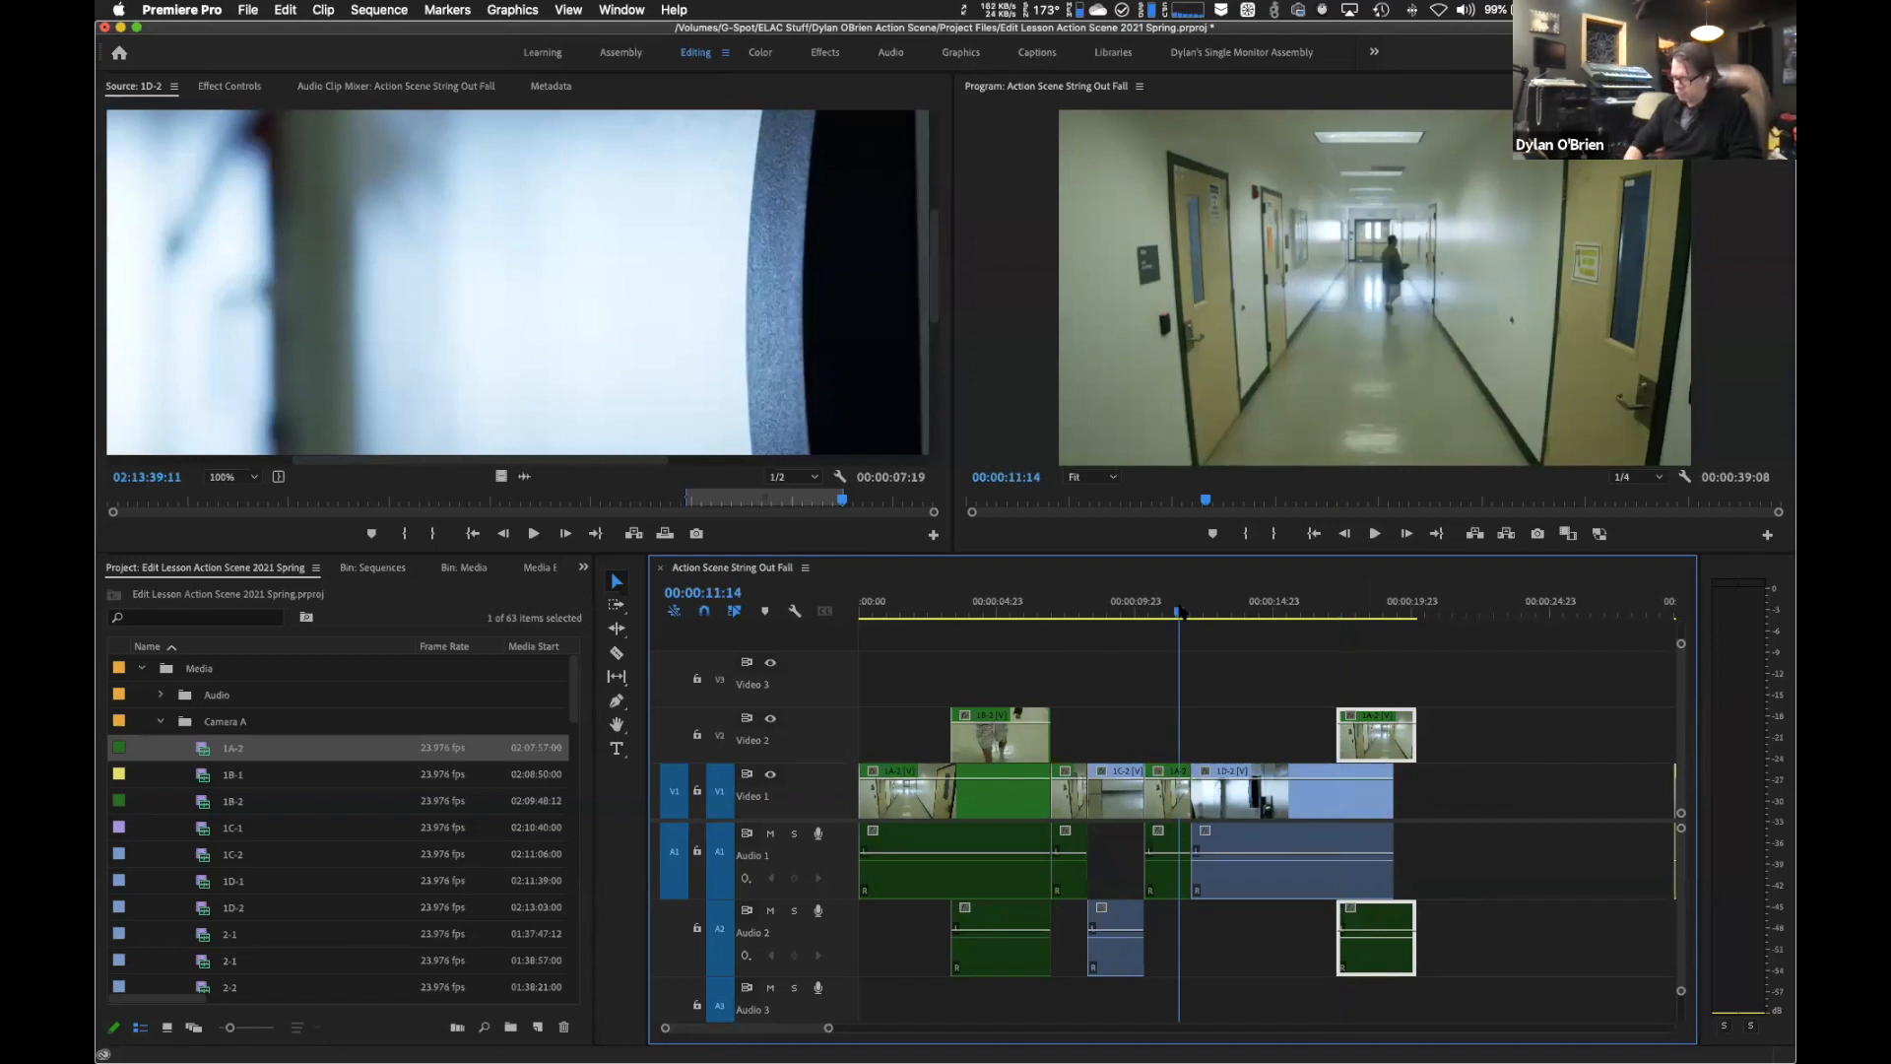
{"action": "key", "text": "space"}
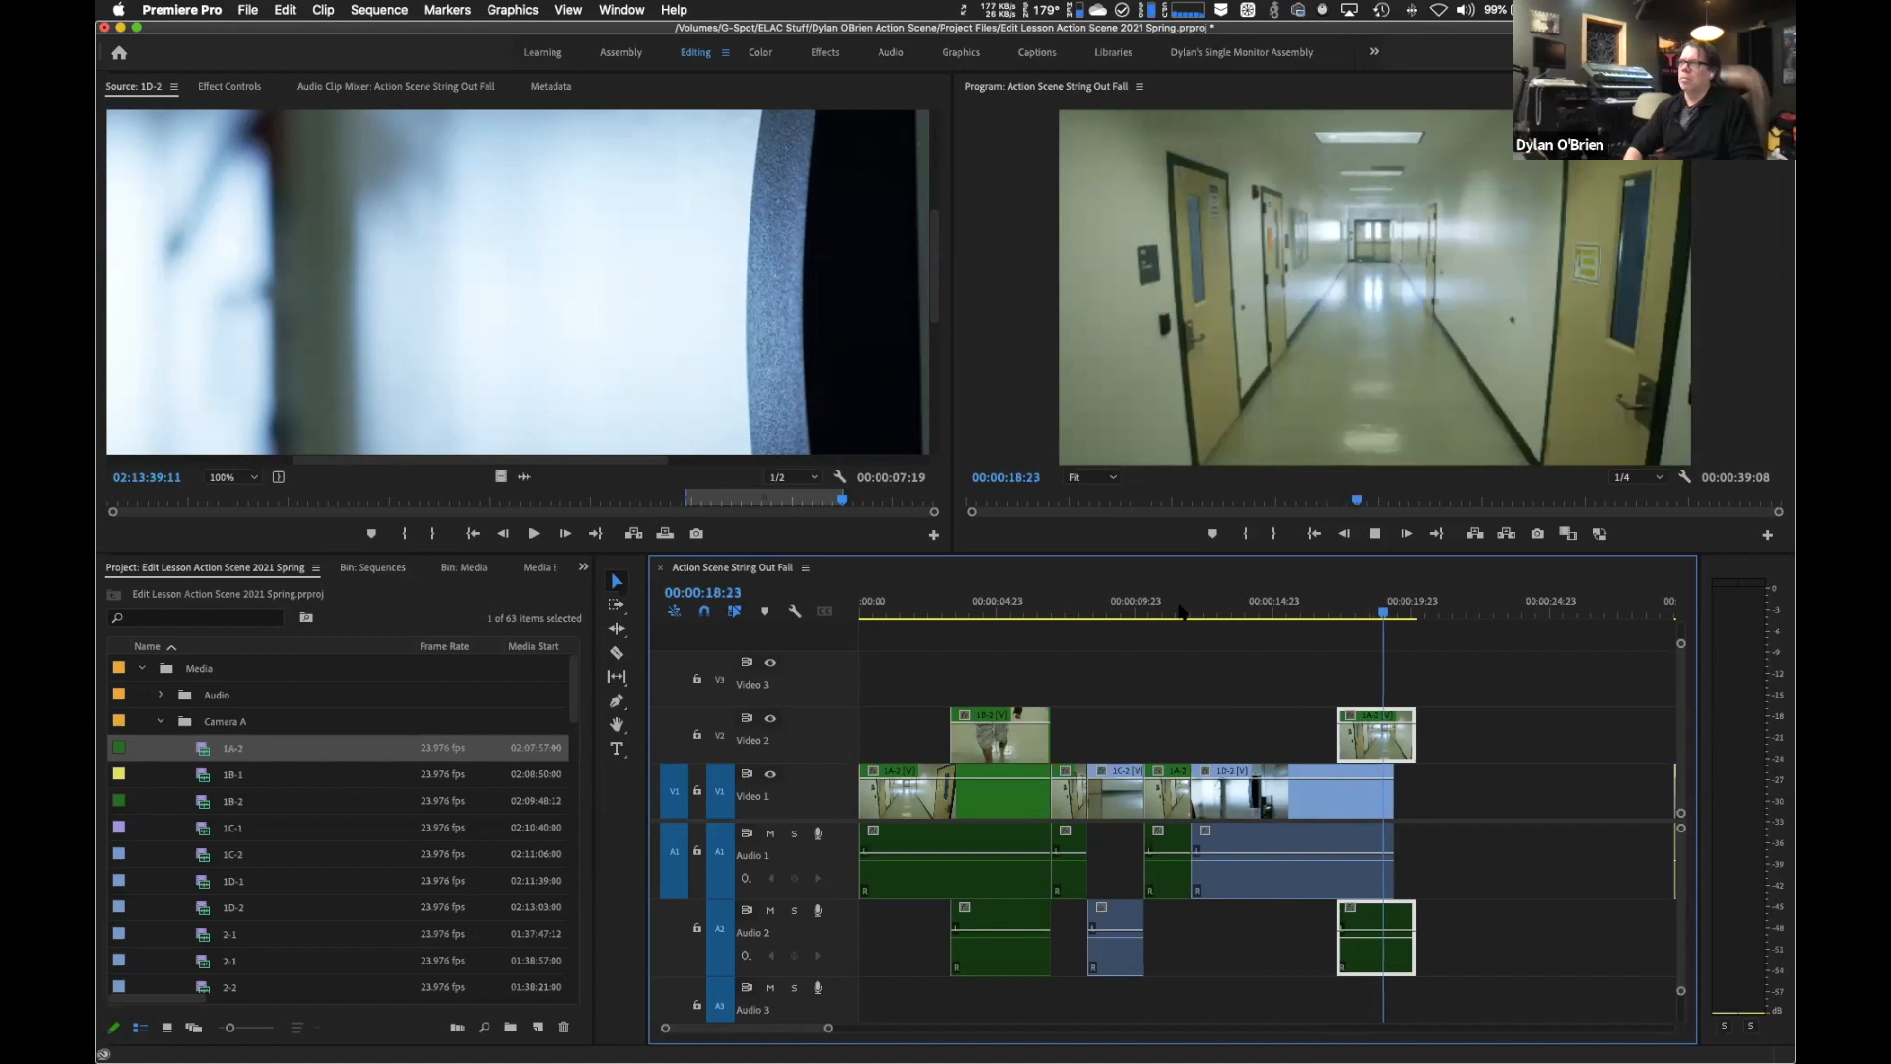
{"action": "key", "text": "space"}
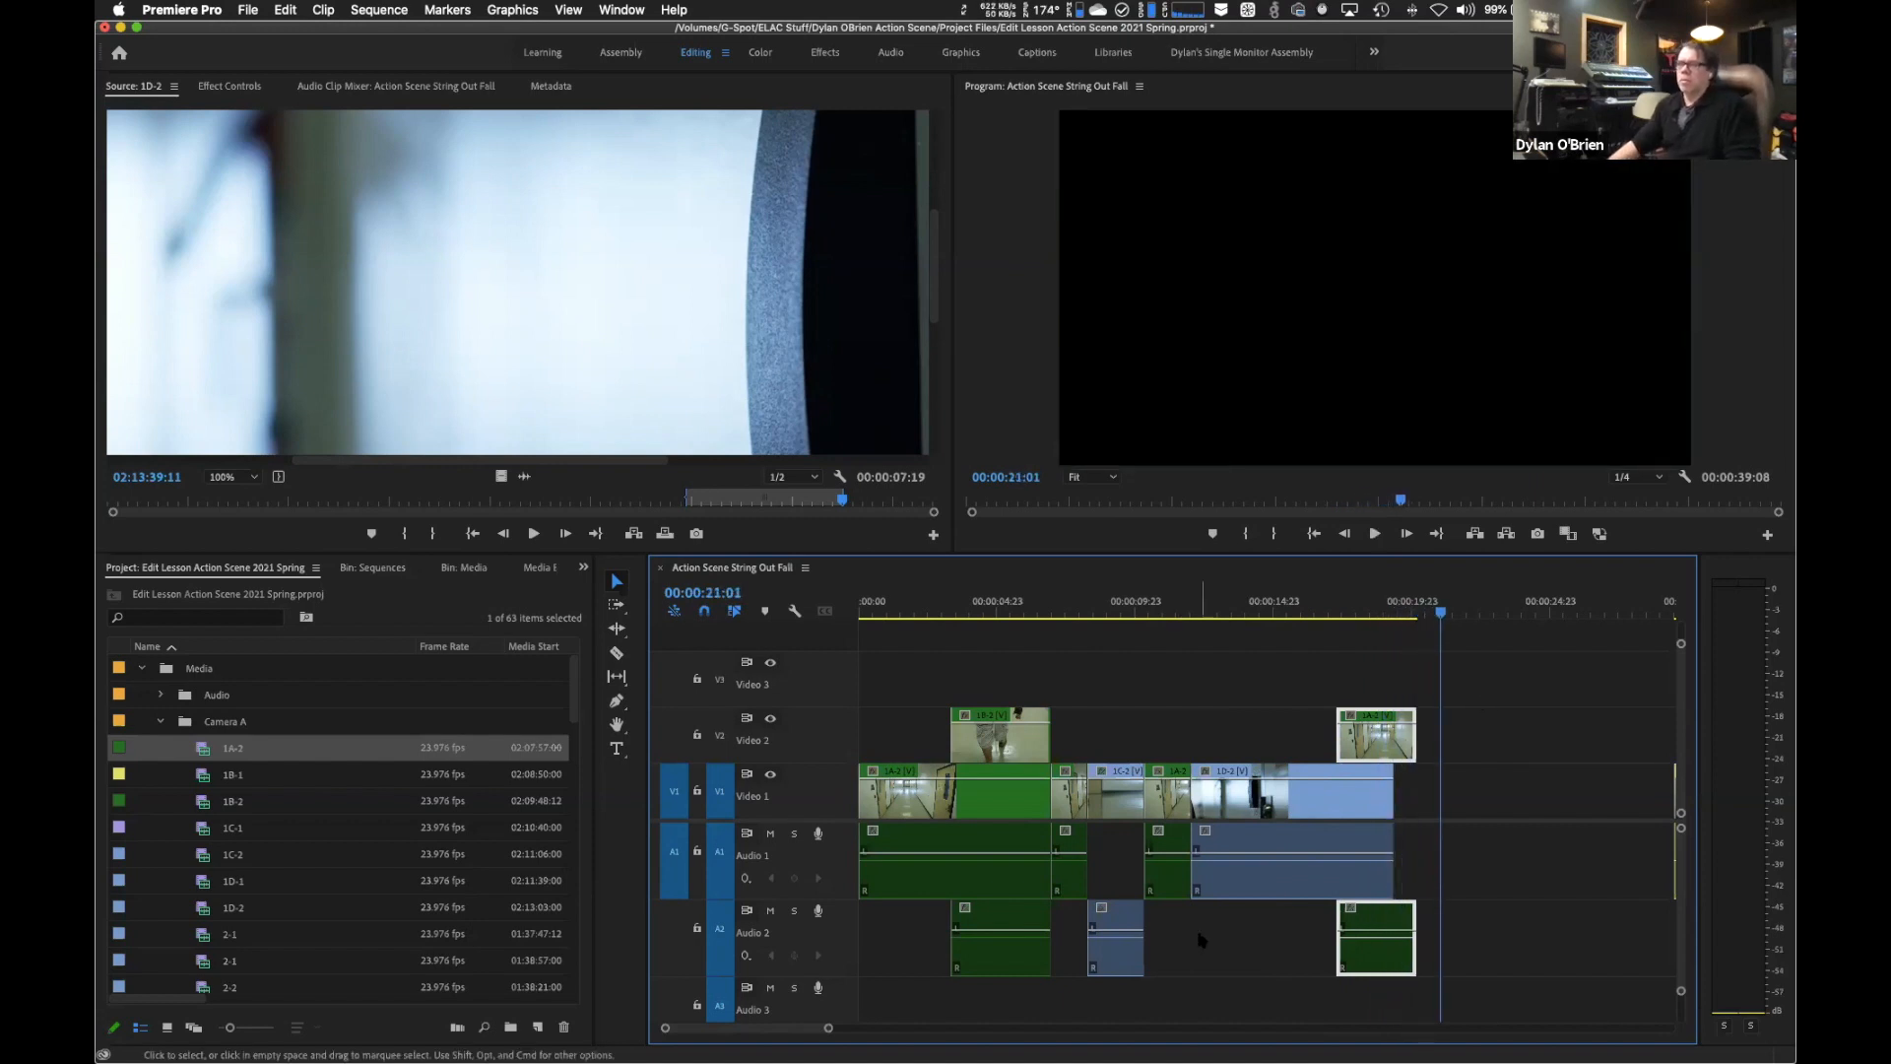
Delete the leftover 1B-1 clip and the separate Video 2 clip after the edited scene, along with their audio.
{"action": "left_click_drag", "start_coordinate": [830, 1030], "coordinate": [917, 1029]}
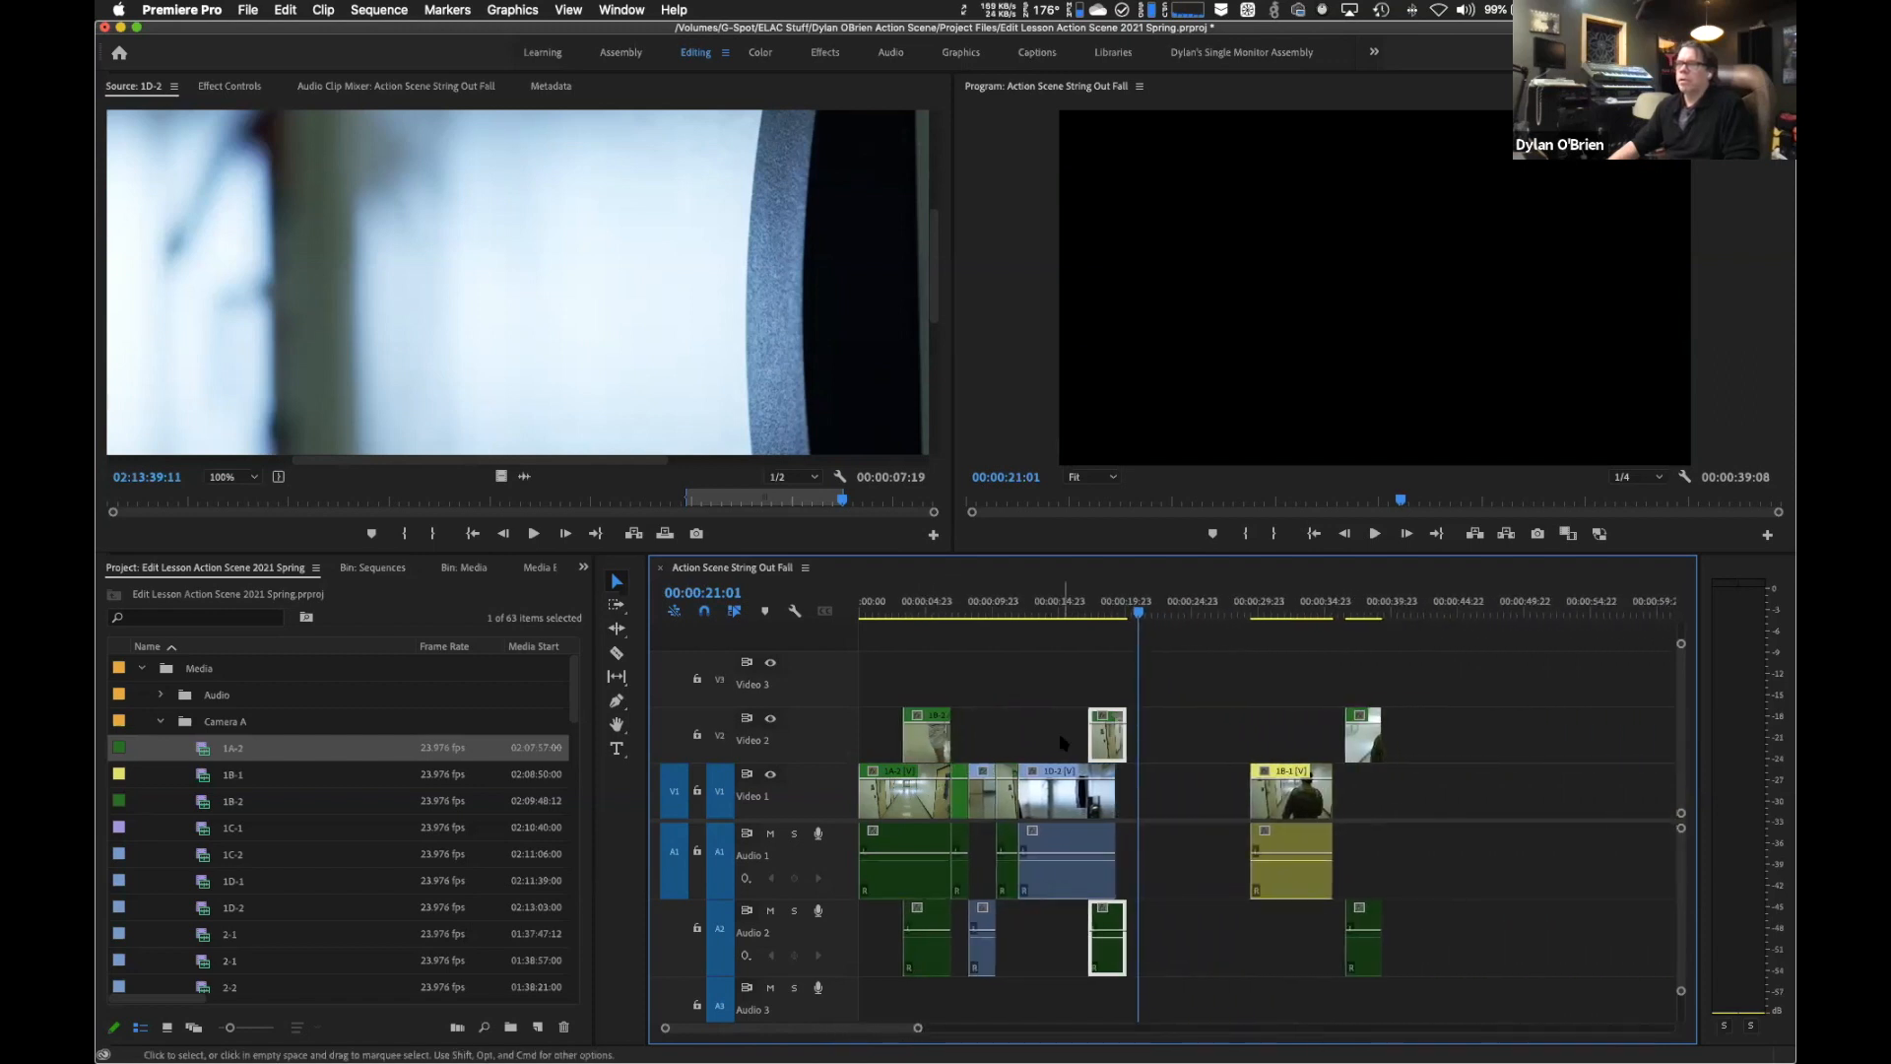
{"action": "left_click_drag", "start_coordinate": [1229, 659], "coordinate": [1502, 1025]}
{"action": "key", "text": "Delete"}
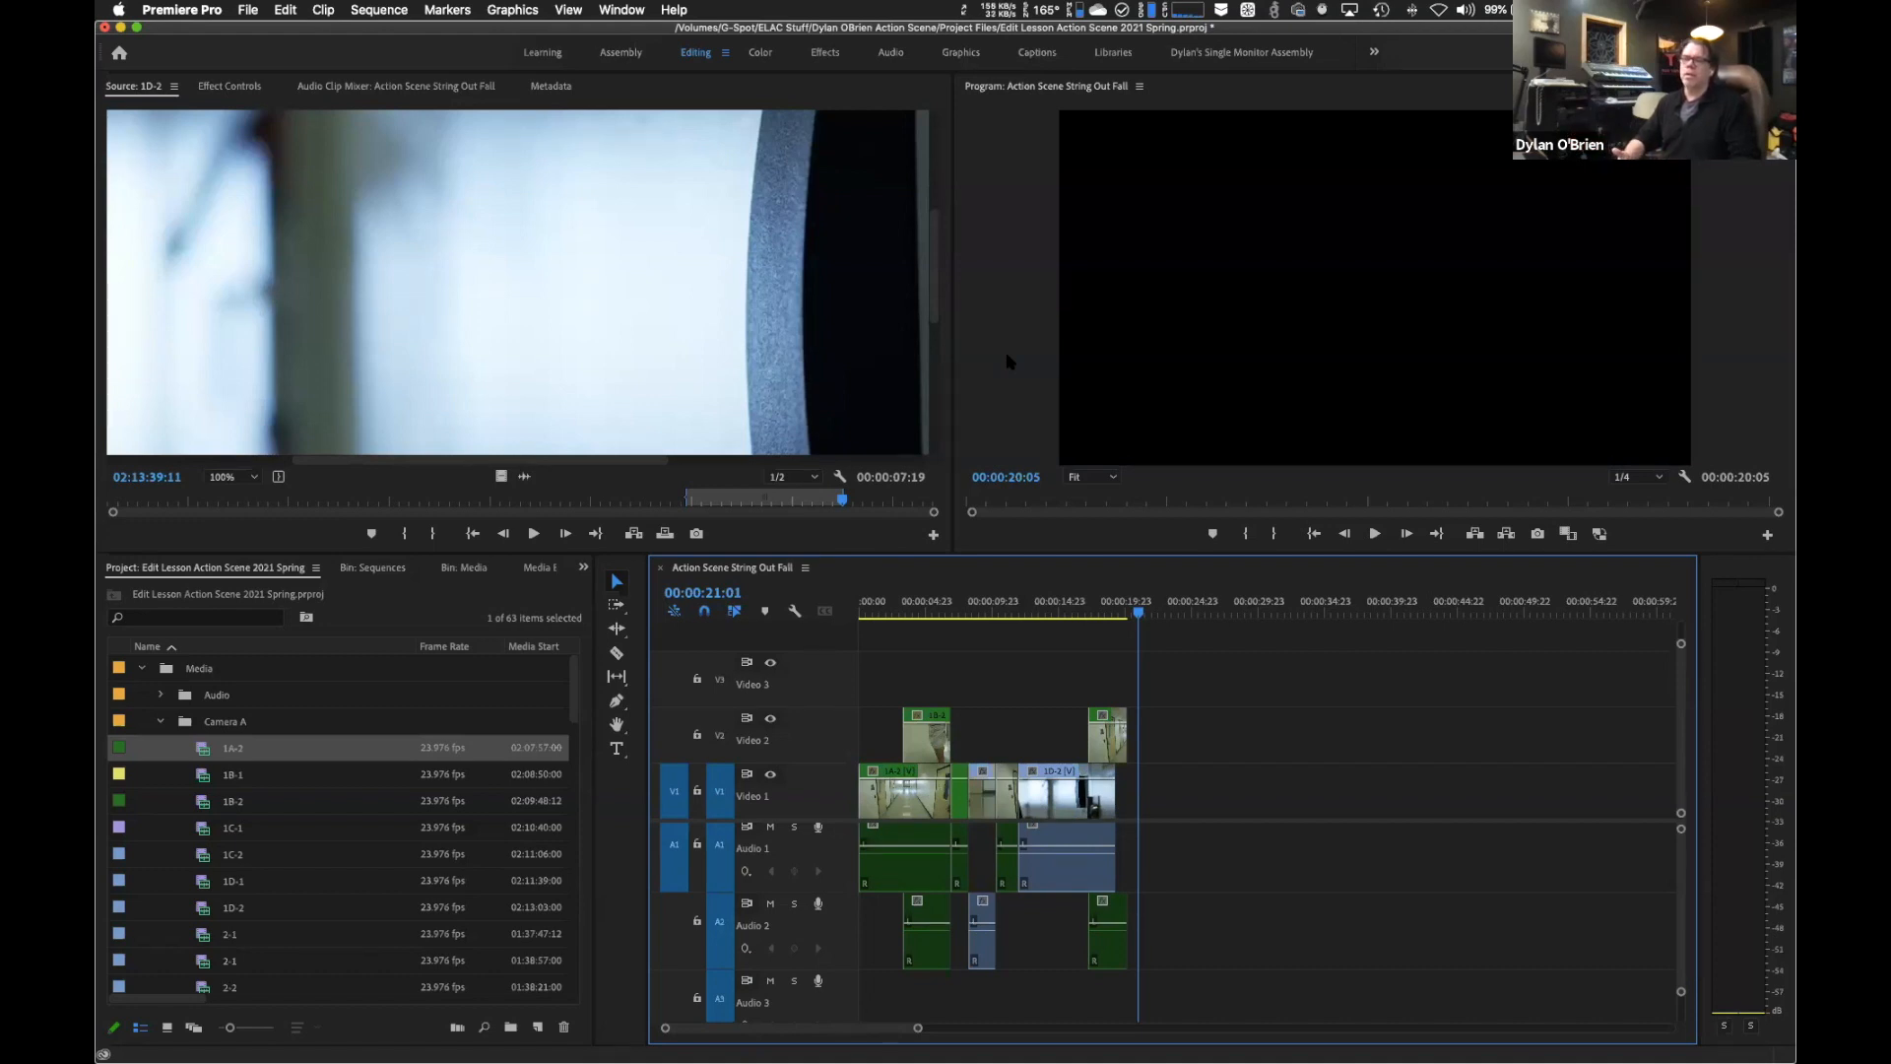
Switch to the editing workflow page in Safari and read the Assembly Edit (String Out) and Main Editing (Work Print) instructions.
{"action": "key", "text": "ctrl+Up"}
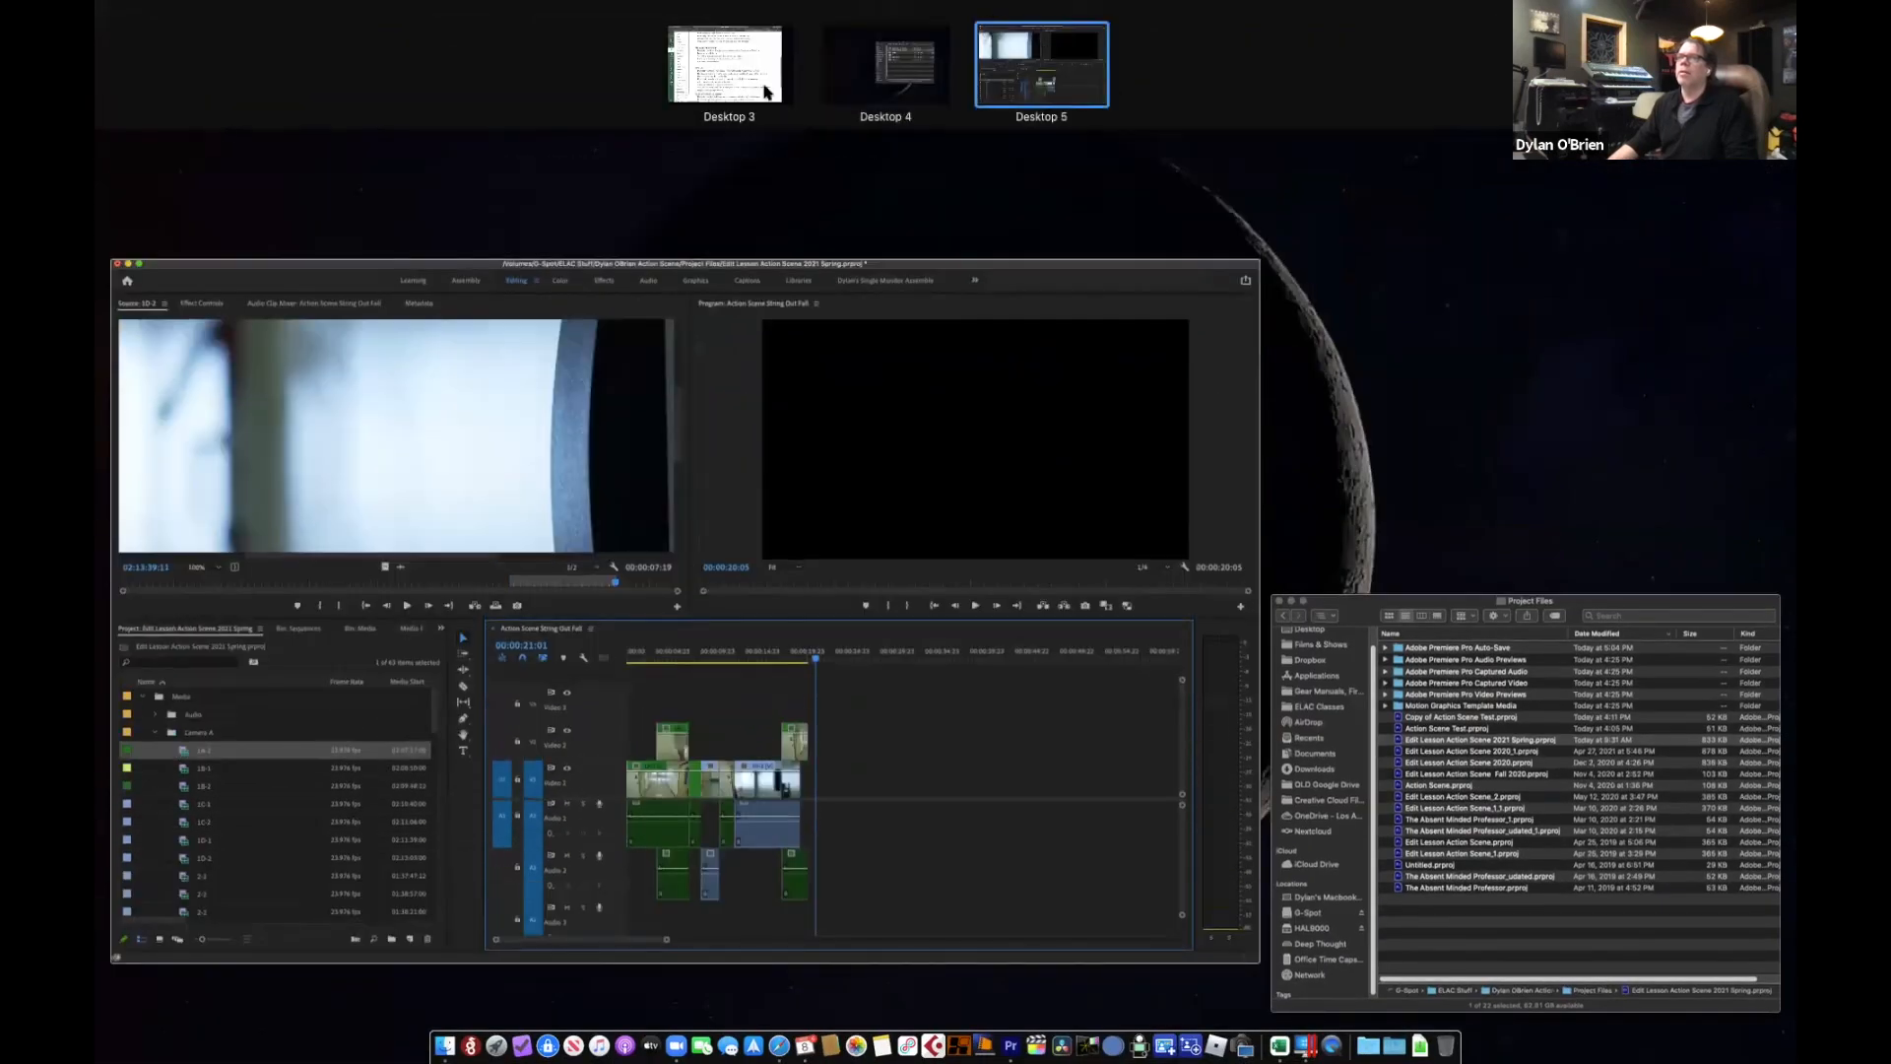
{"action": "left_click", "coordinate": [766, 92]}
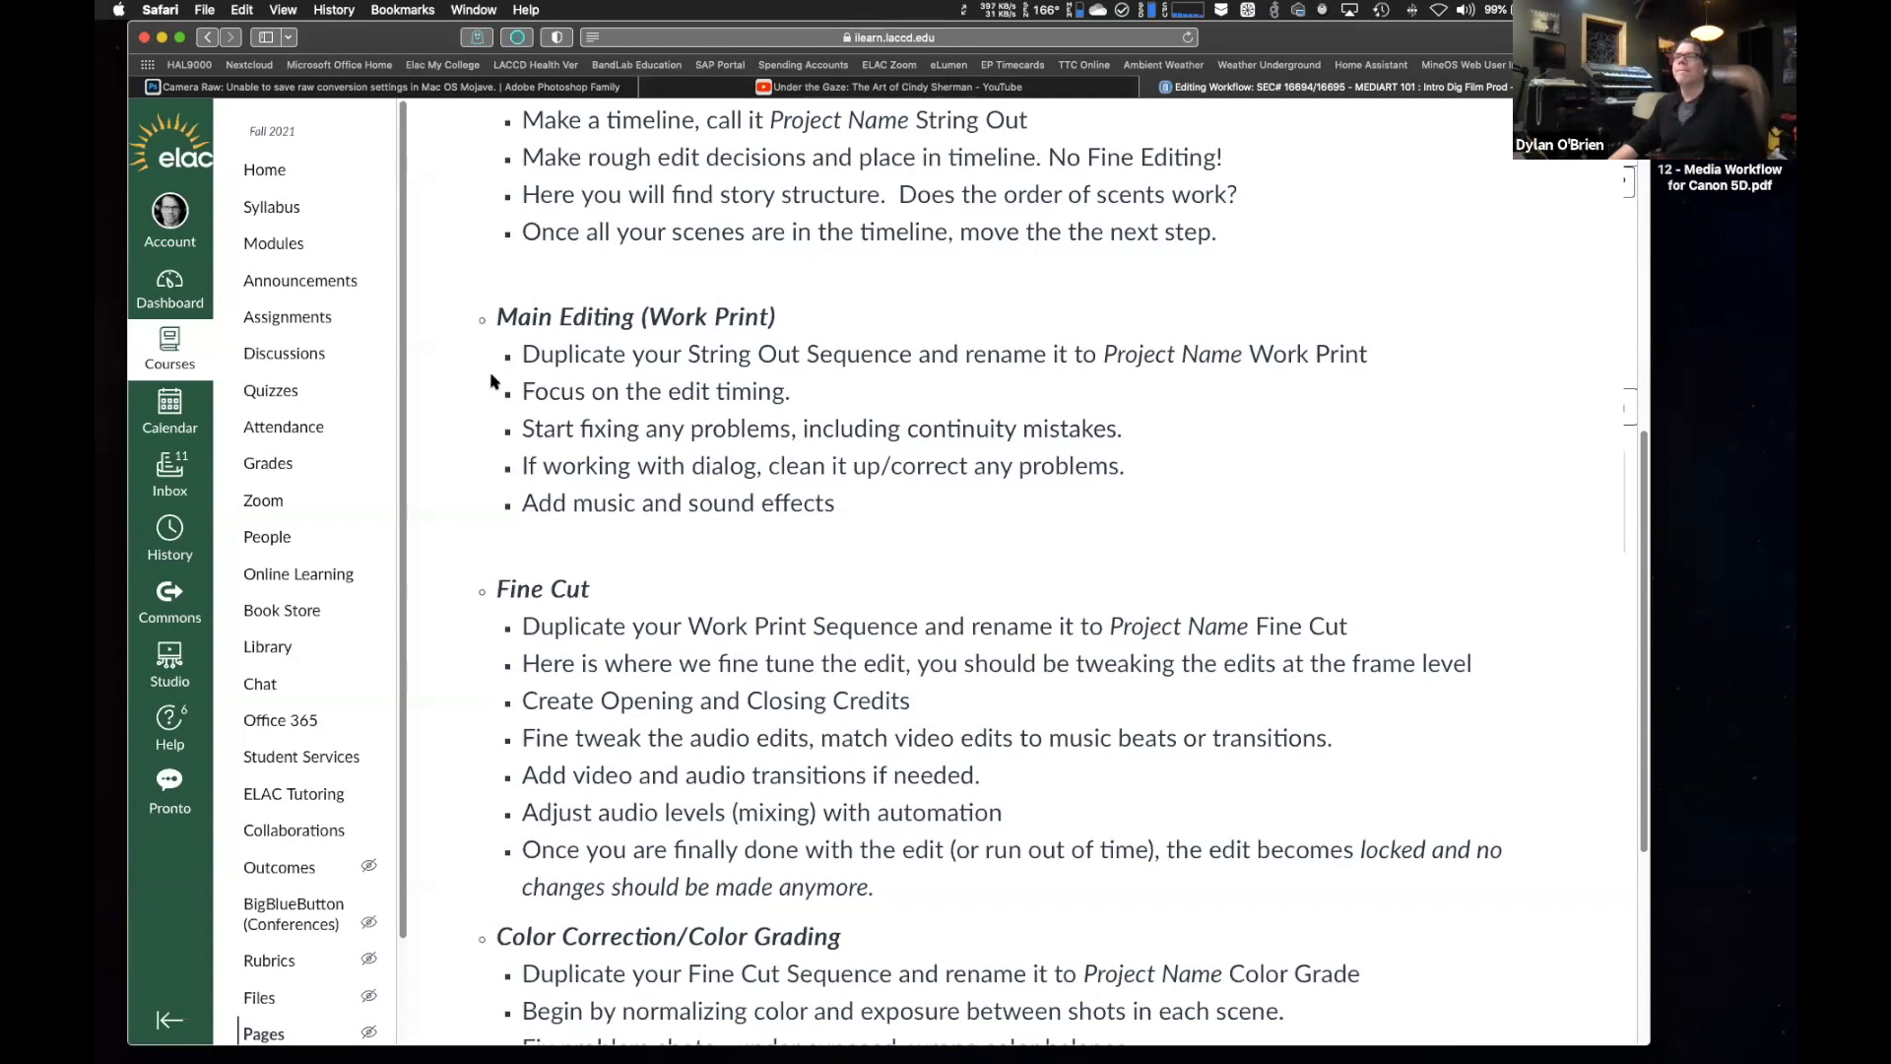
{"action": "scroll", "coordinate": [709, 313], "scroll_direction": "up", "scroll_amount": 3}
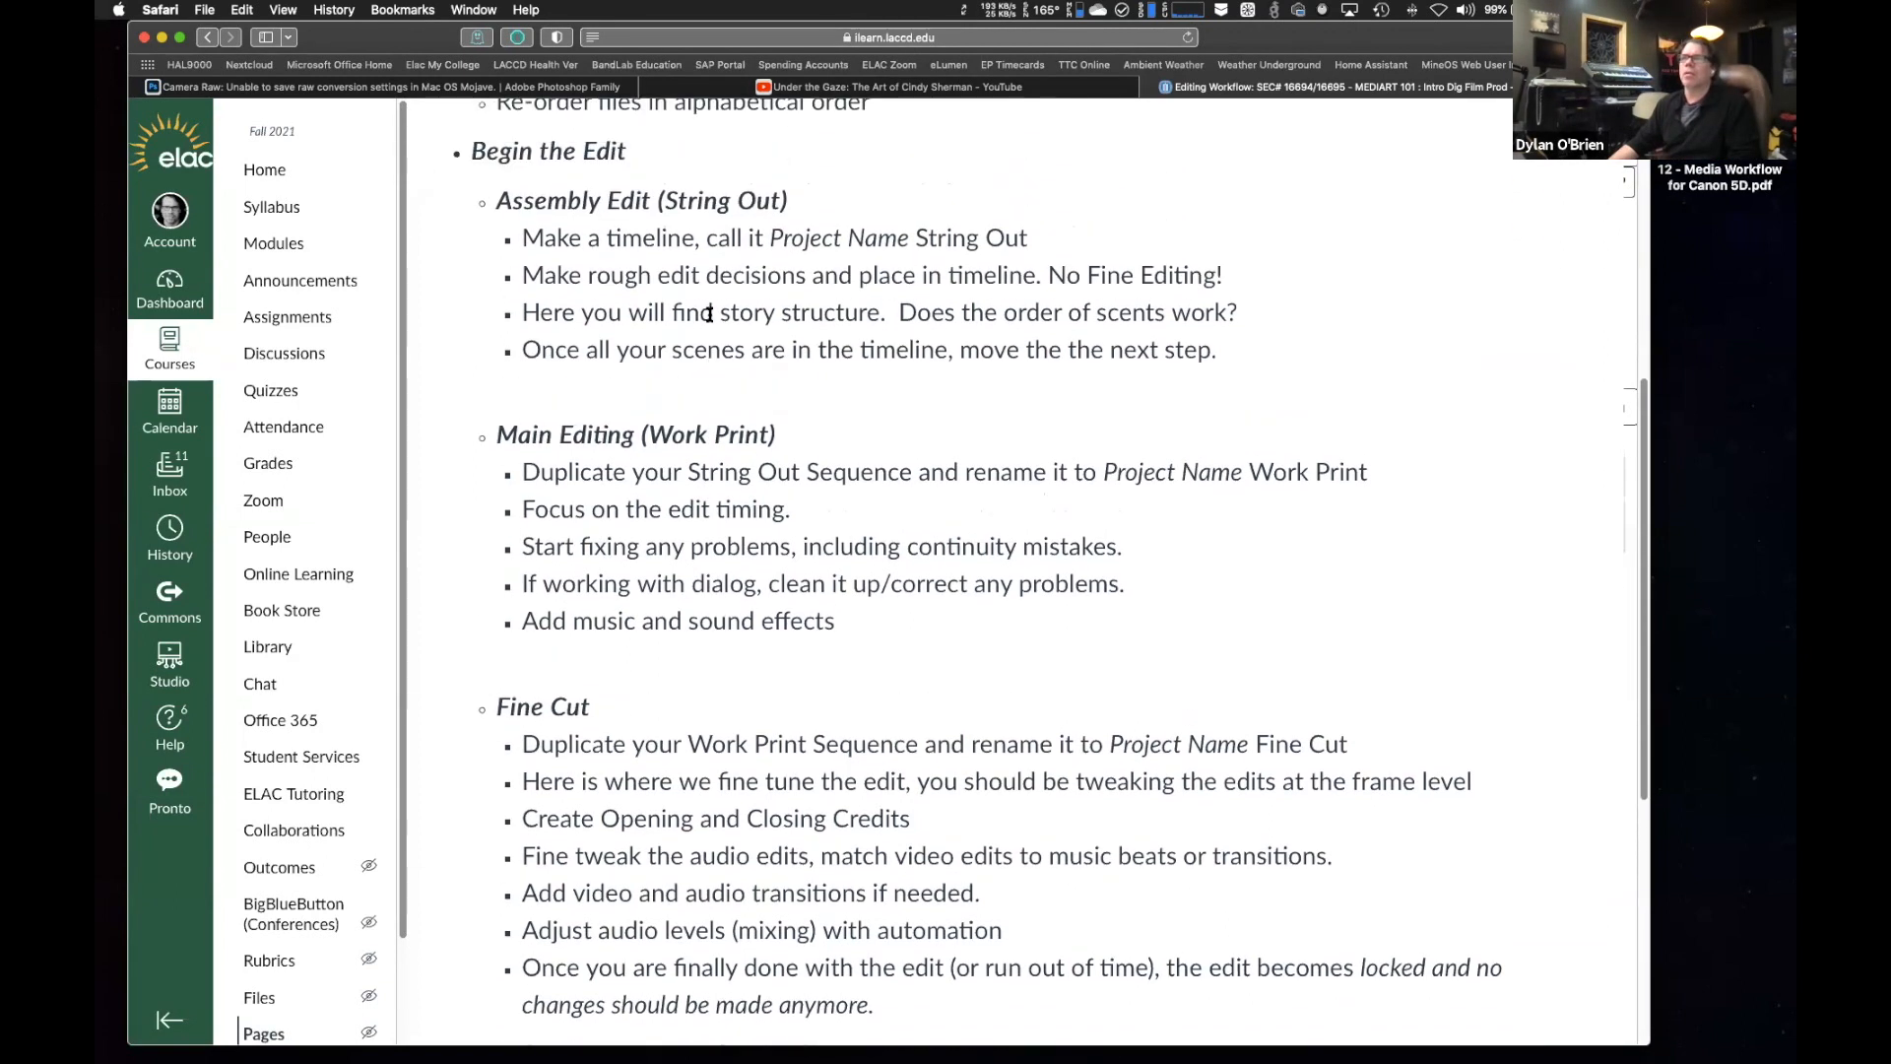
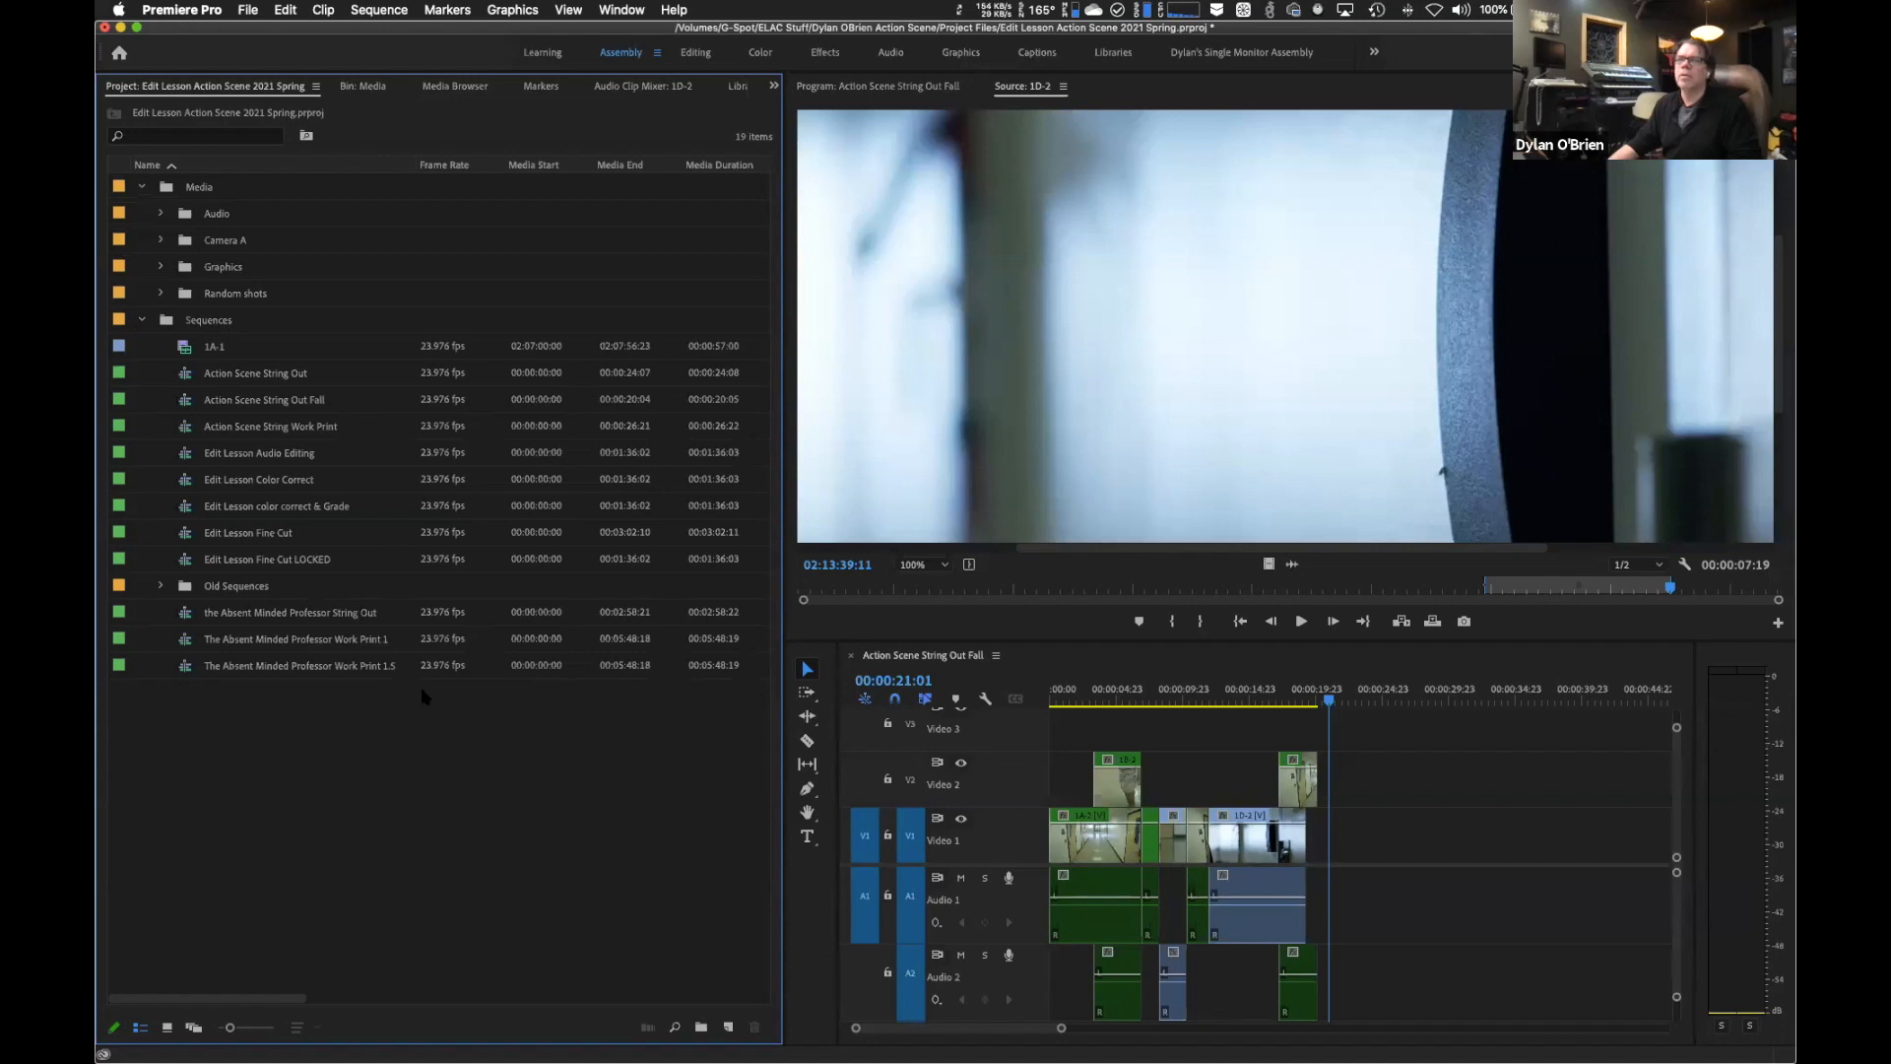
Back in Premiere Pro, create a new bin named 2021 Skpring at the top level of the project.
{"action": "right_click", "coordinate": [281, 727]}
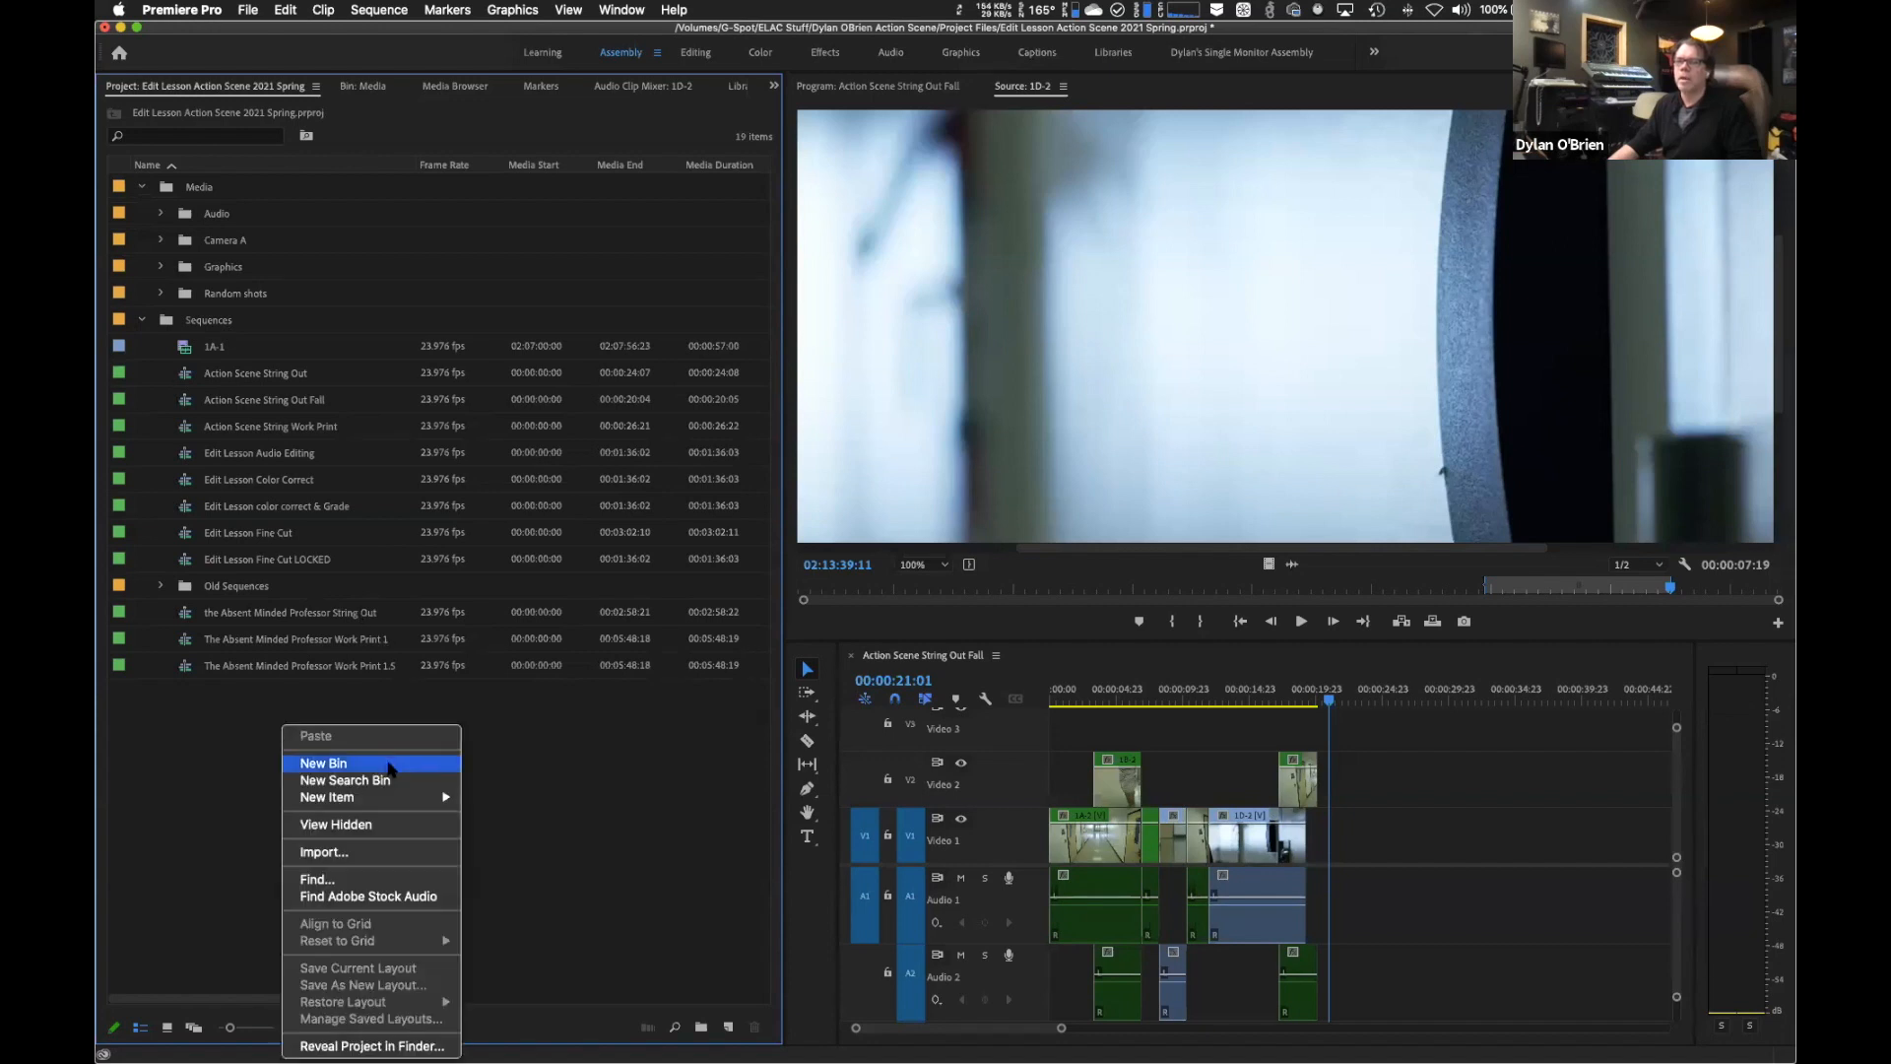
{"action": "left_click", "coordinate": [388, 764]}
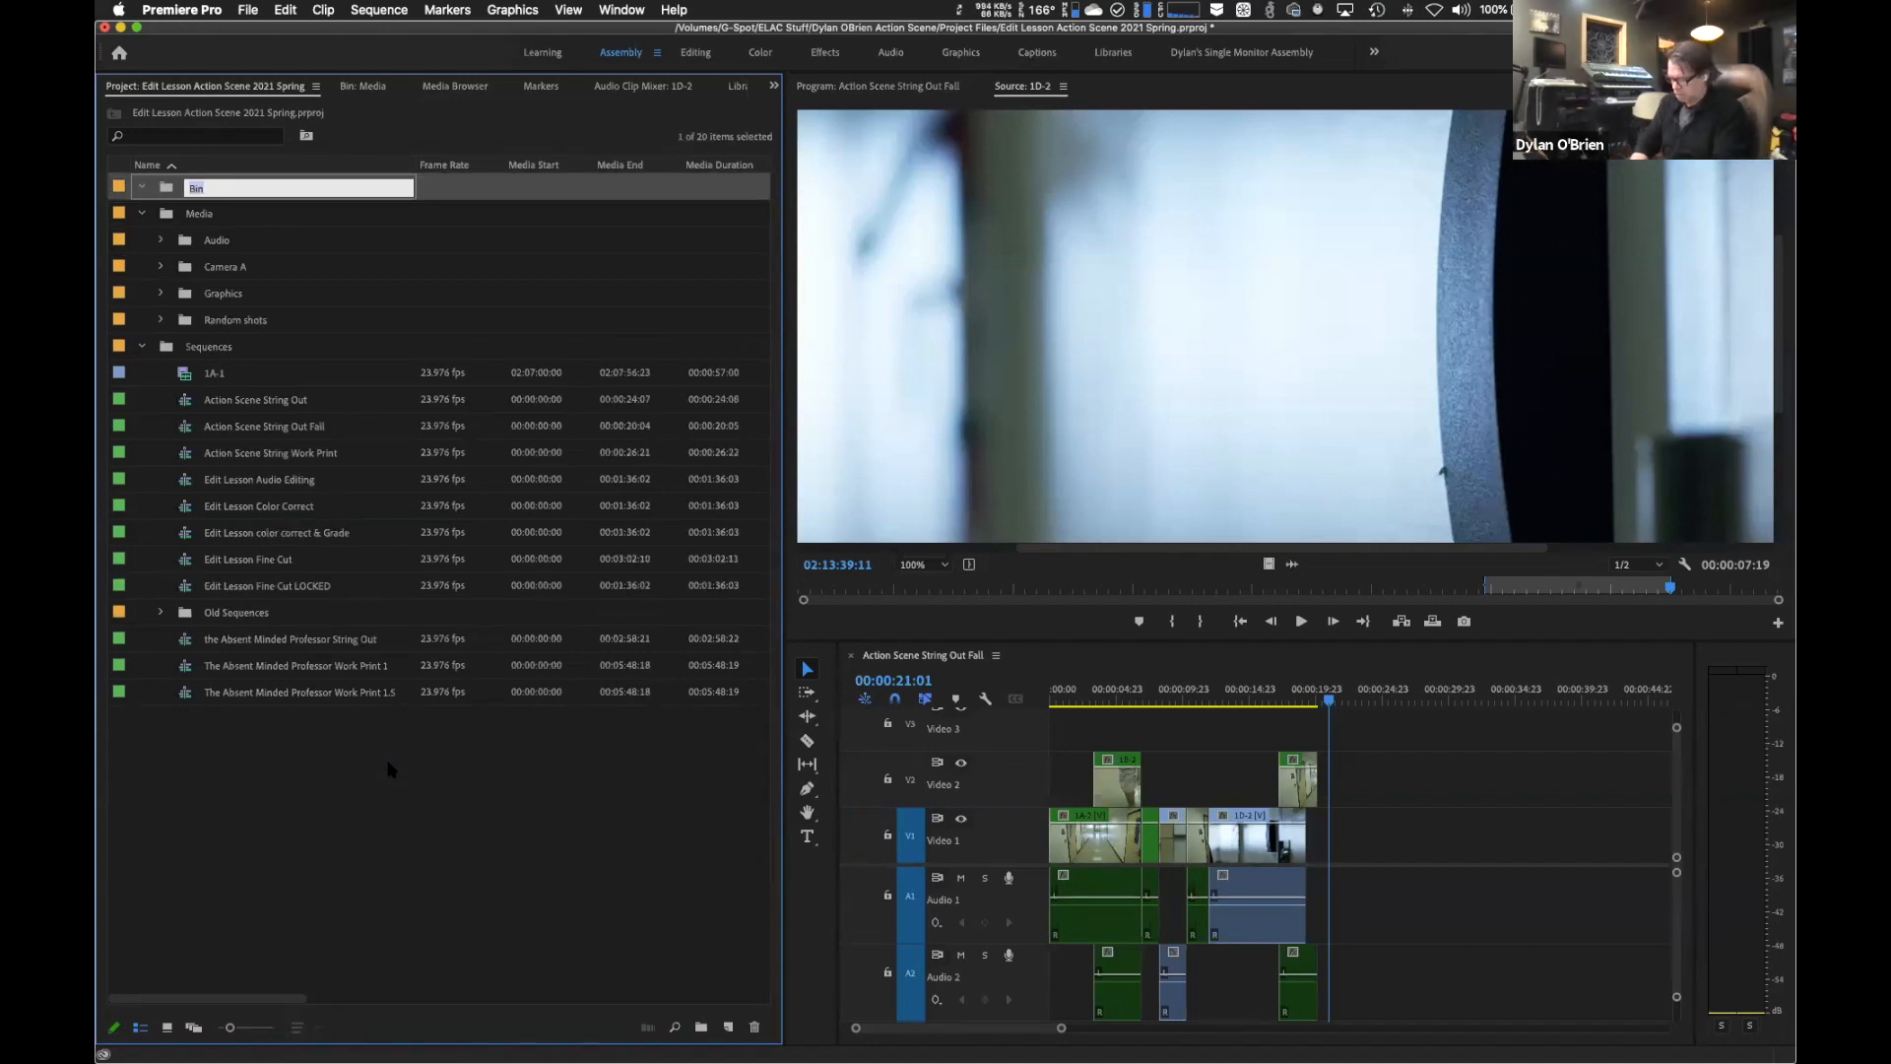
{"action": "type", "text": "2021 Skpring"}
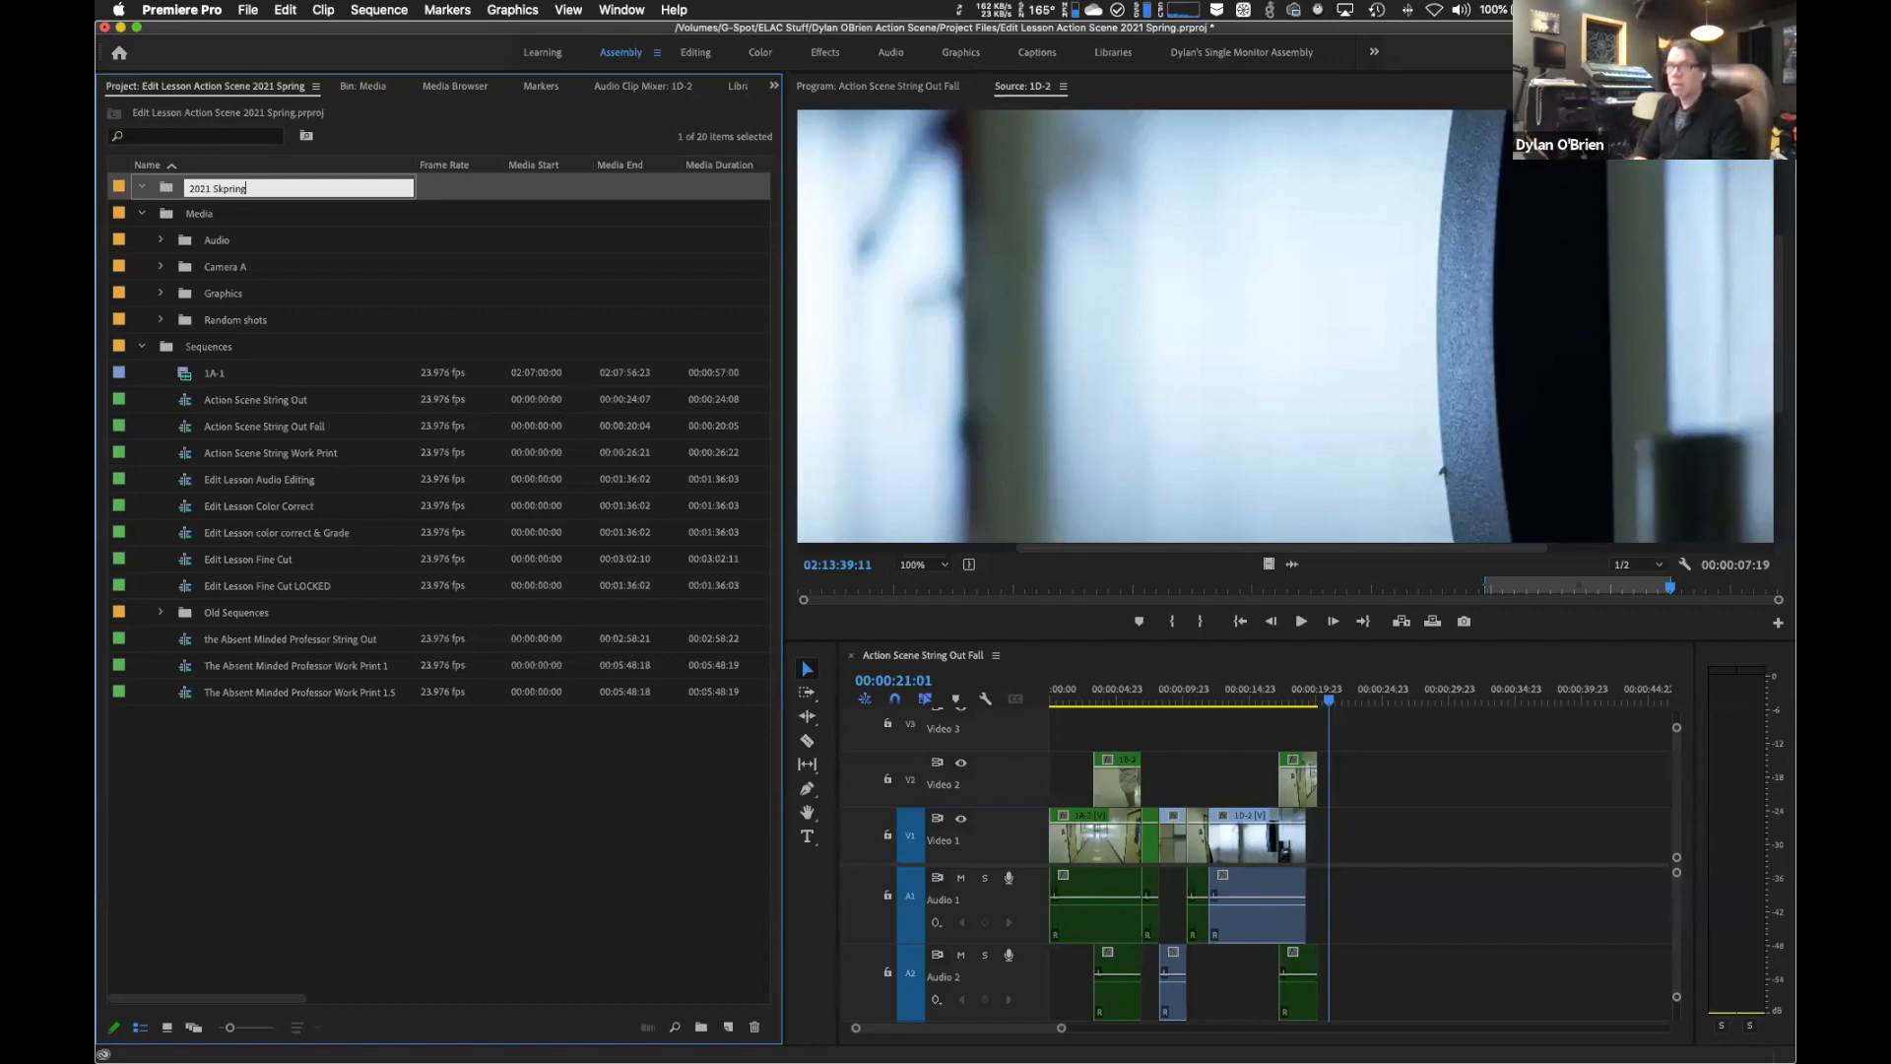
{"action": "key", "text": "Tab"}
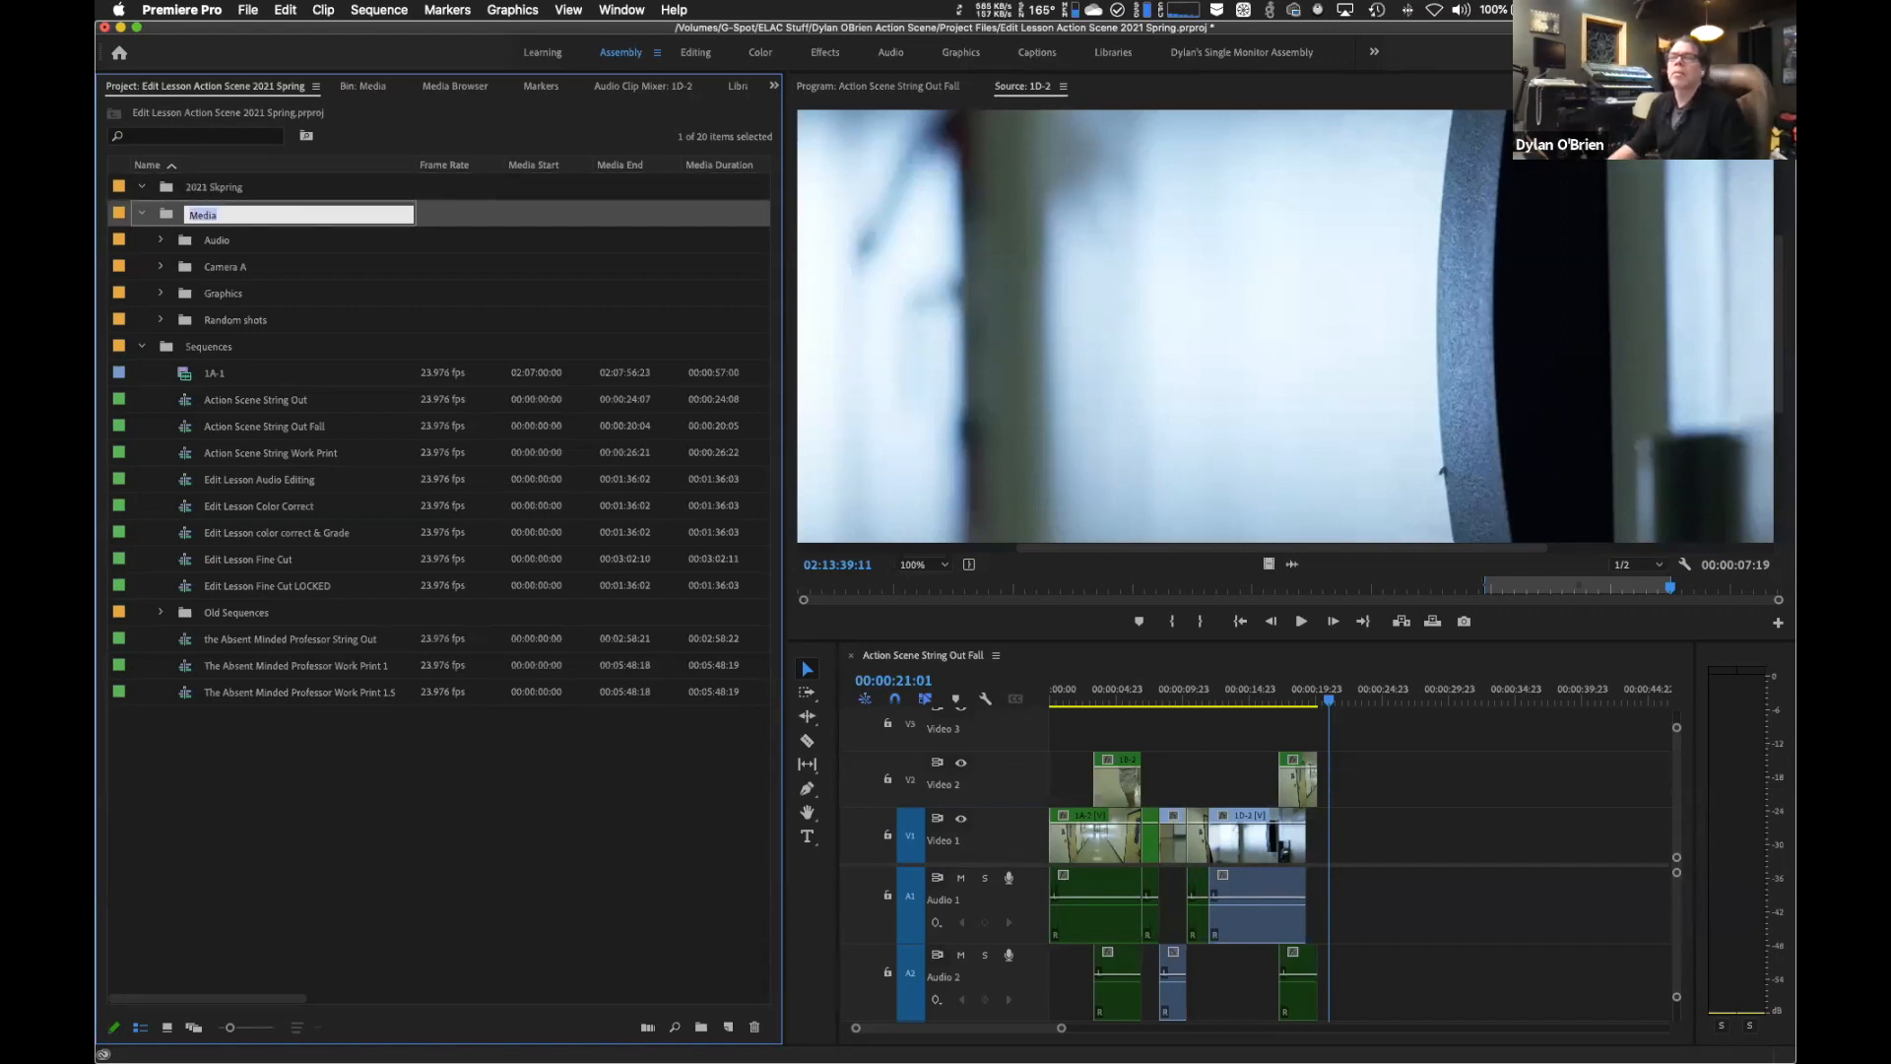
Move the 2021 Skpring bin into the Sequences bin and put the Action Scene String Out sequence inside it.
{"action": "left_click", "coordinate": [167, 187]}
{"action": "left_click_drag", "start_coordinate": [212, 352], "coordinate": [210, 354]}
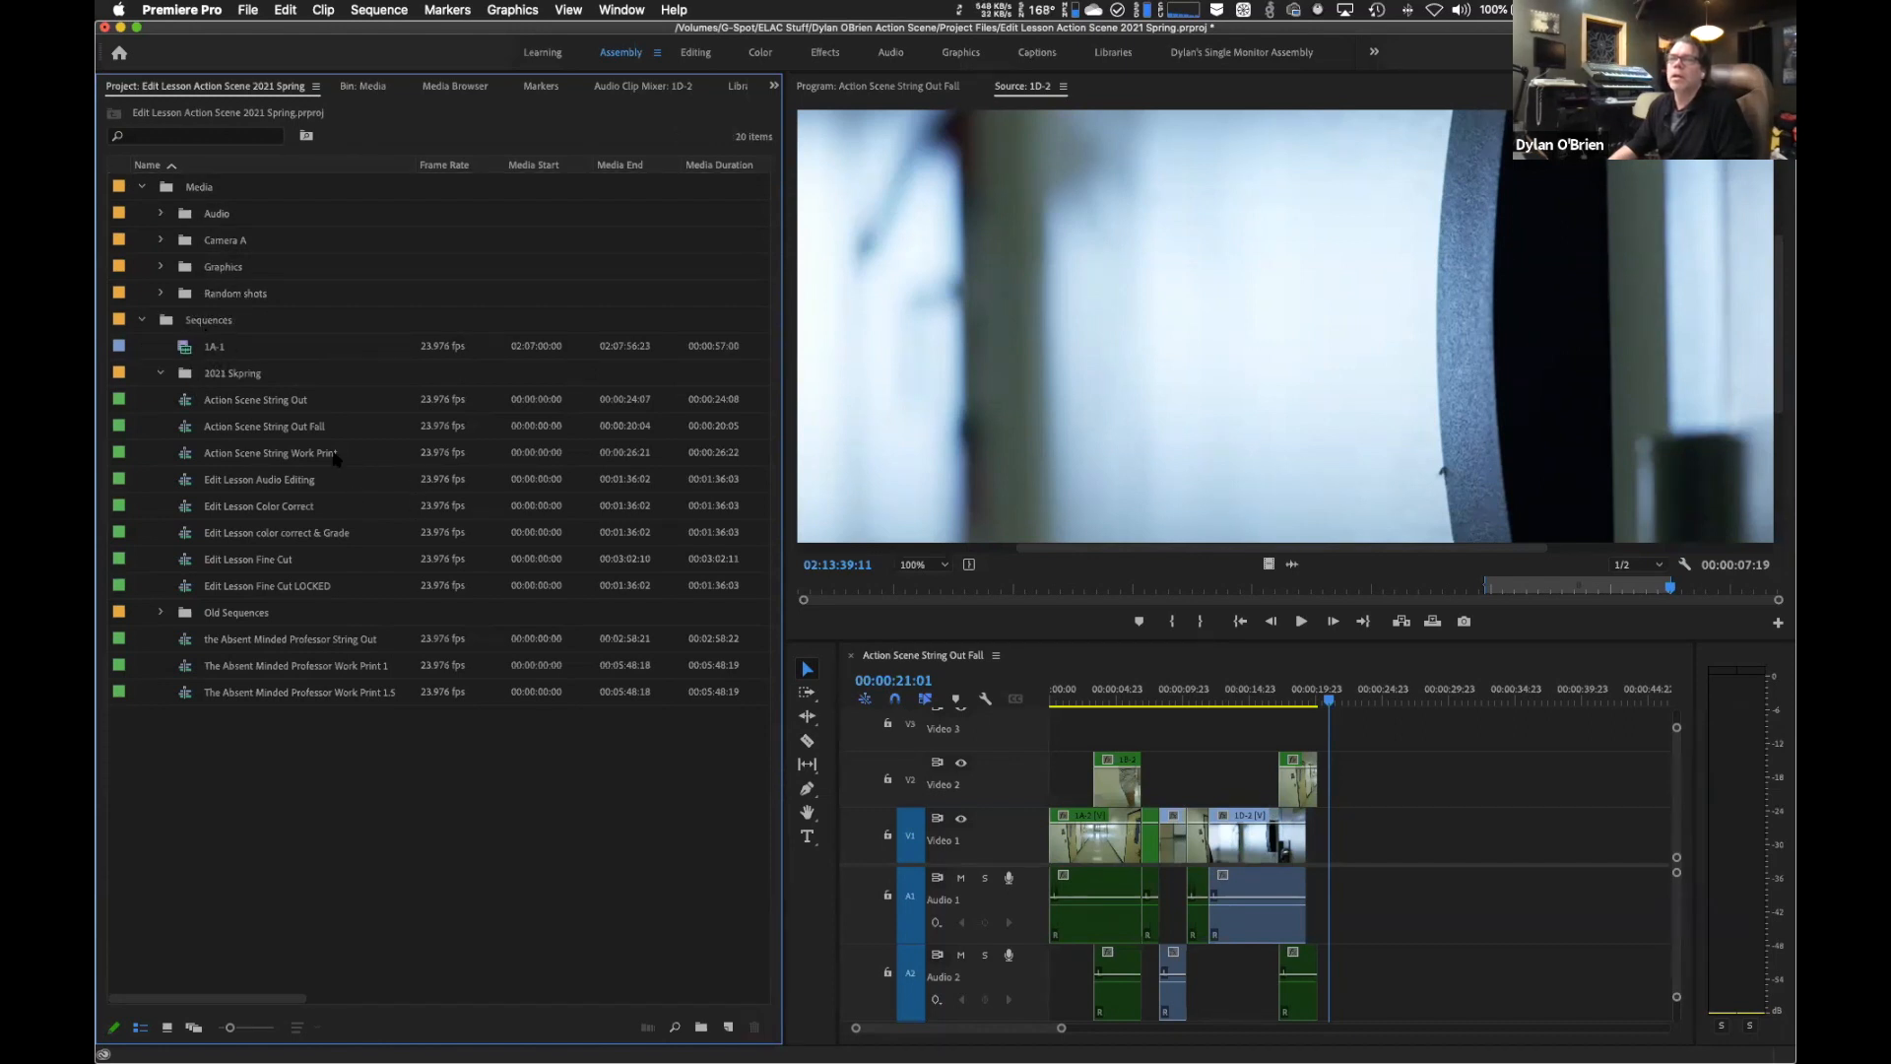
{"action": "left_click", "coordinate": [216, 408]}
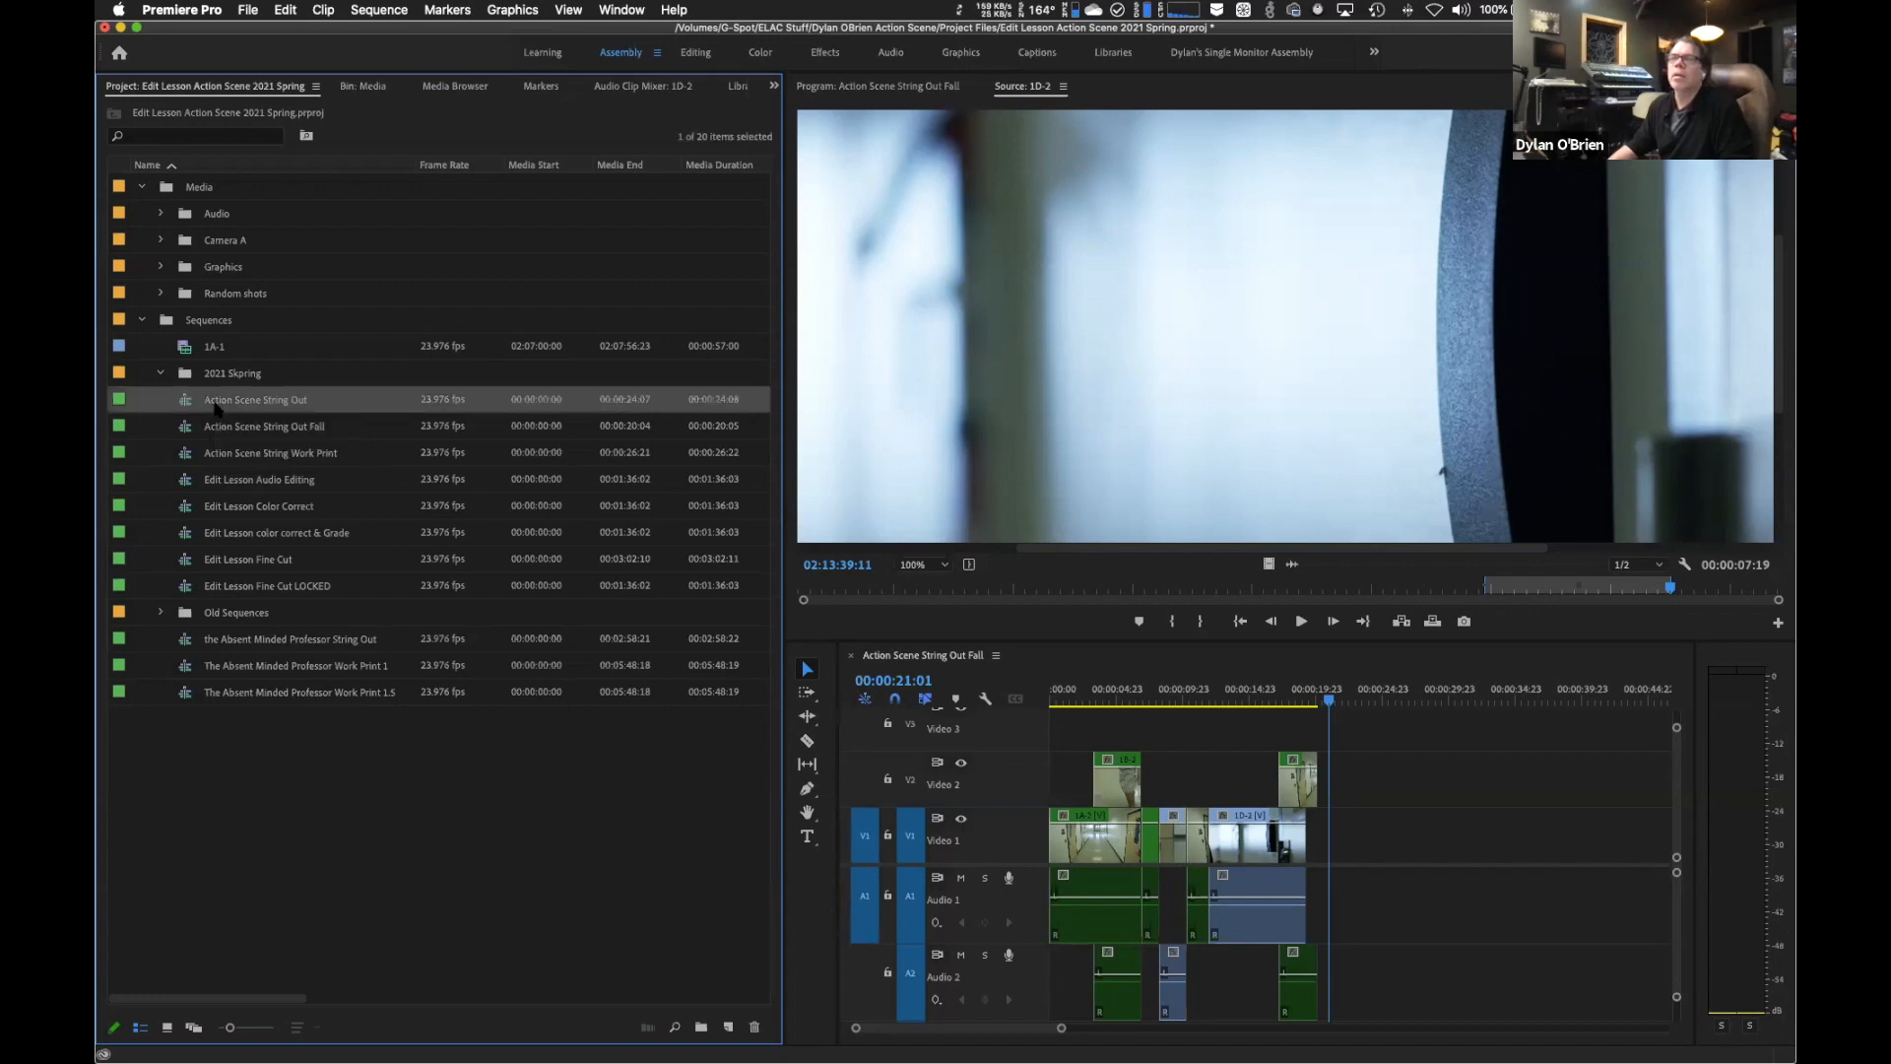
{"action": "left_click_drag", "start_coordinate": [181, 404], "coordinate": [189, 380]}
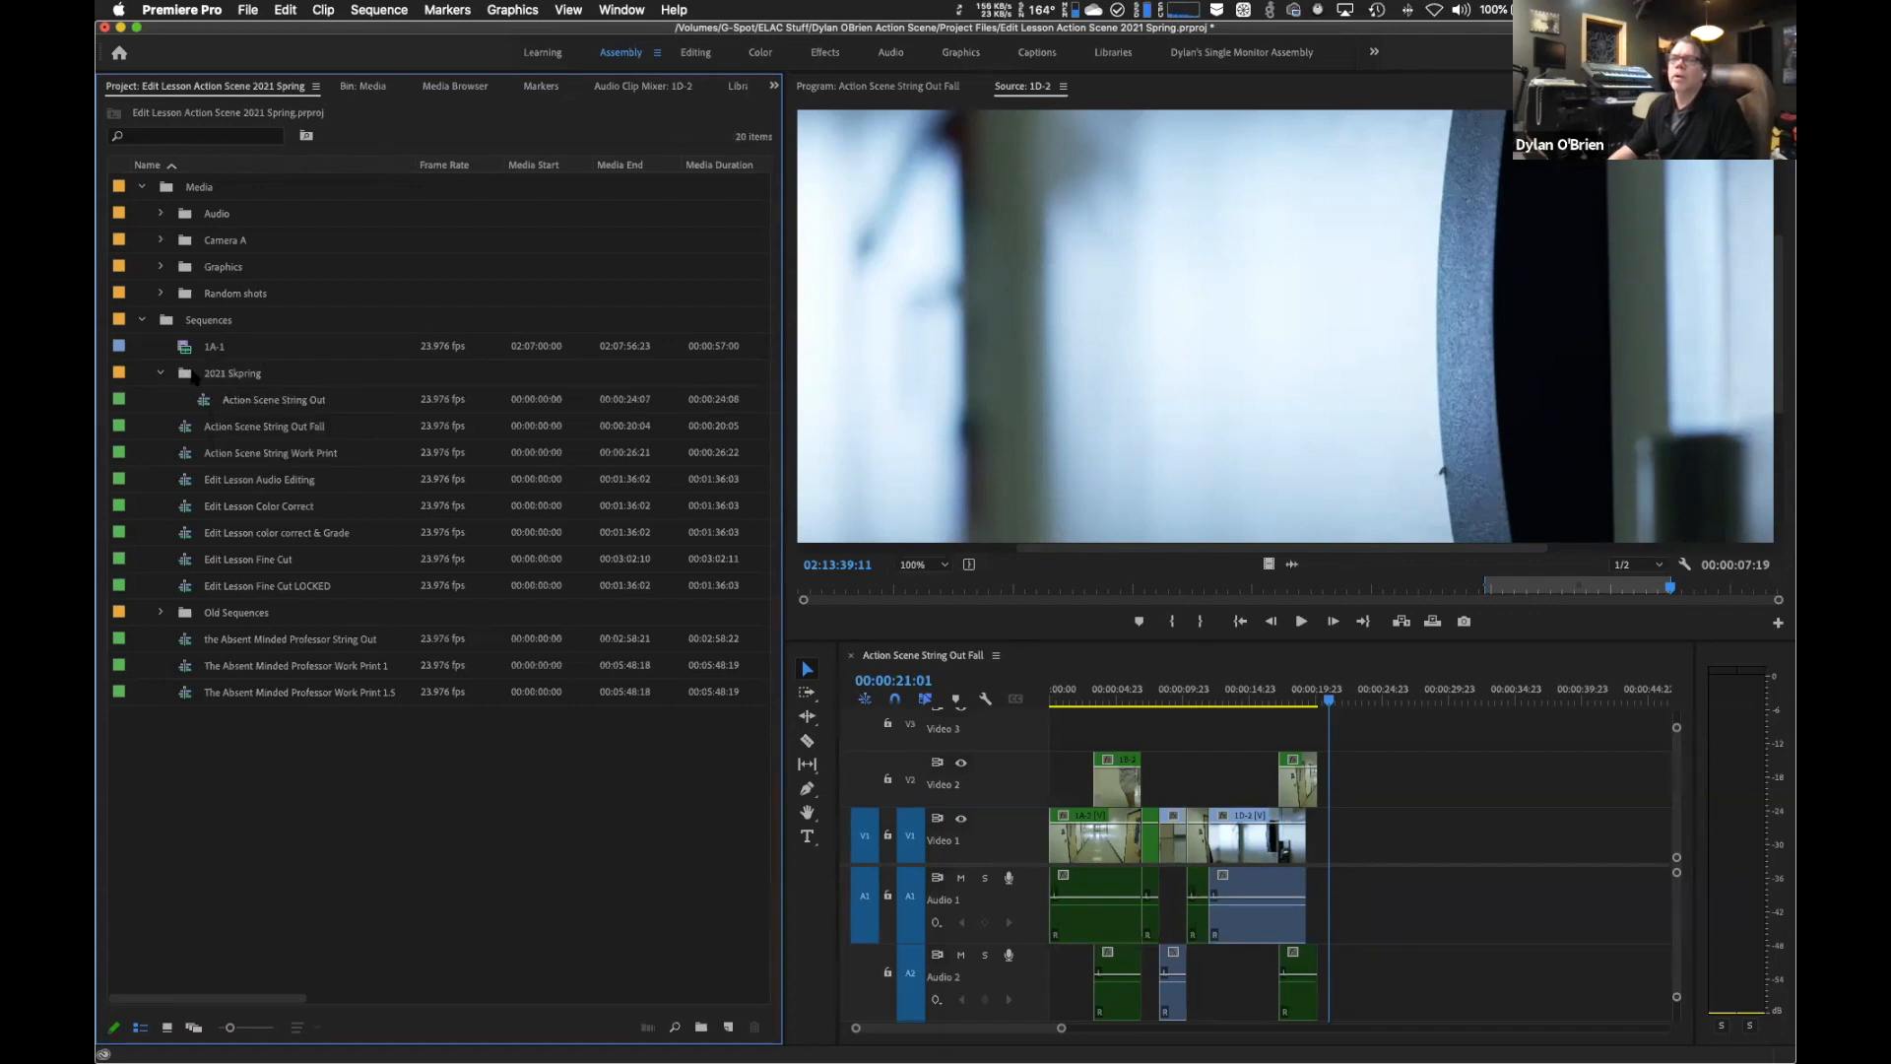
Move 1A-1, the Old Sequences bin and every other sequence except Action Scene String Out Fall into 2021 Skpring.
{"action": "left_click", "coordinate": [226, 456]}
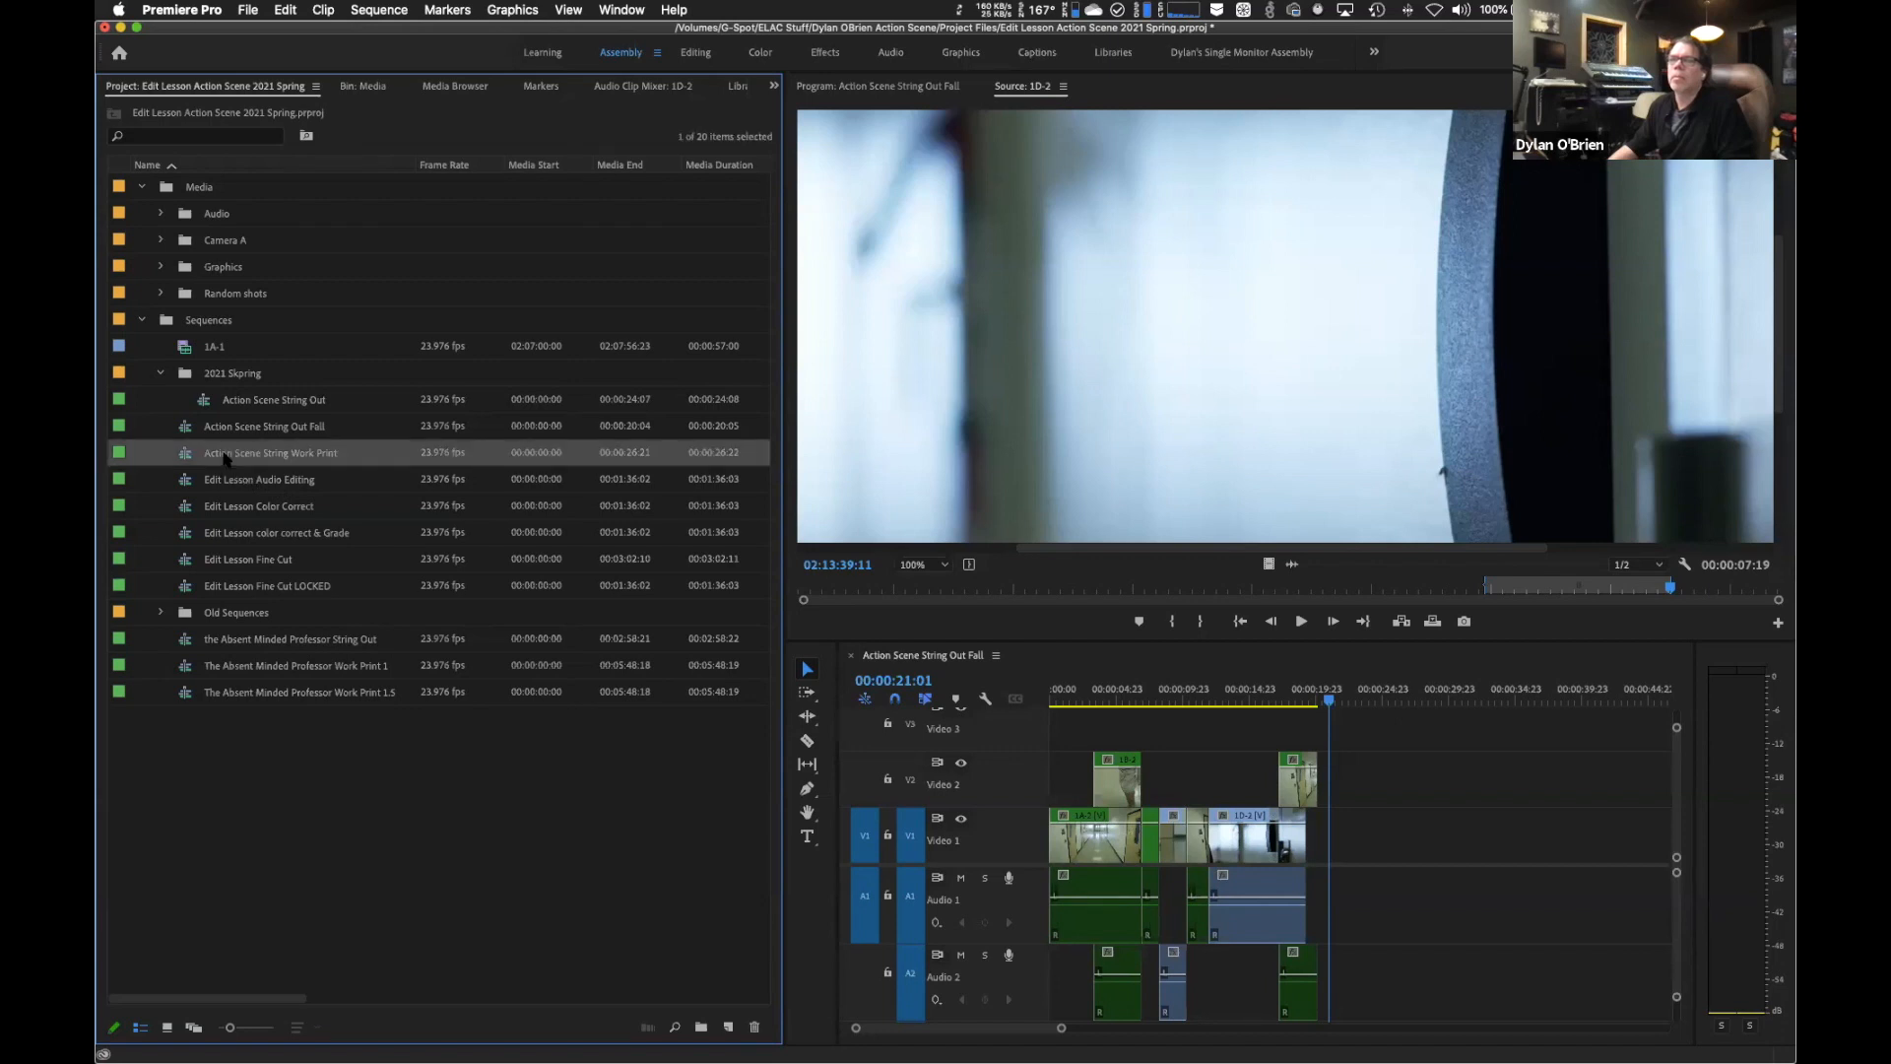
{"action": "left_click", "coordinate": [278, 695], "text": "shift"}
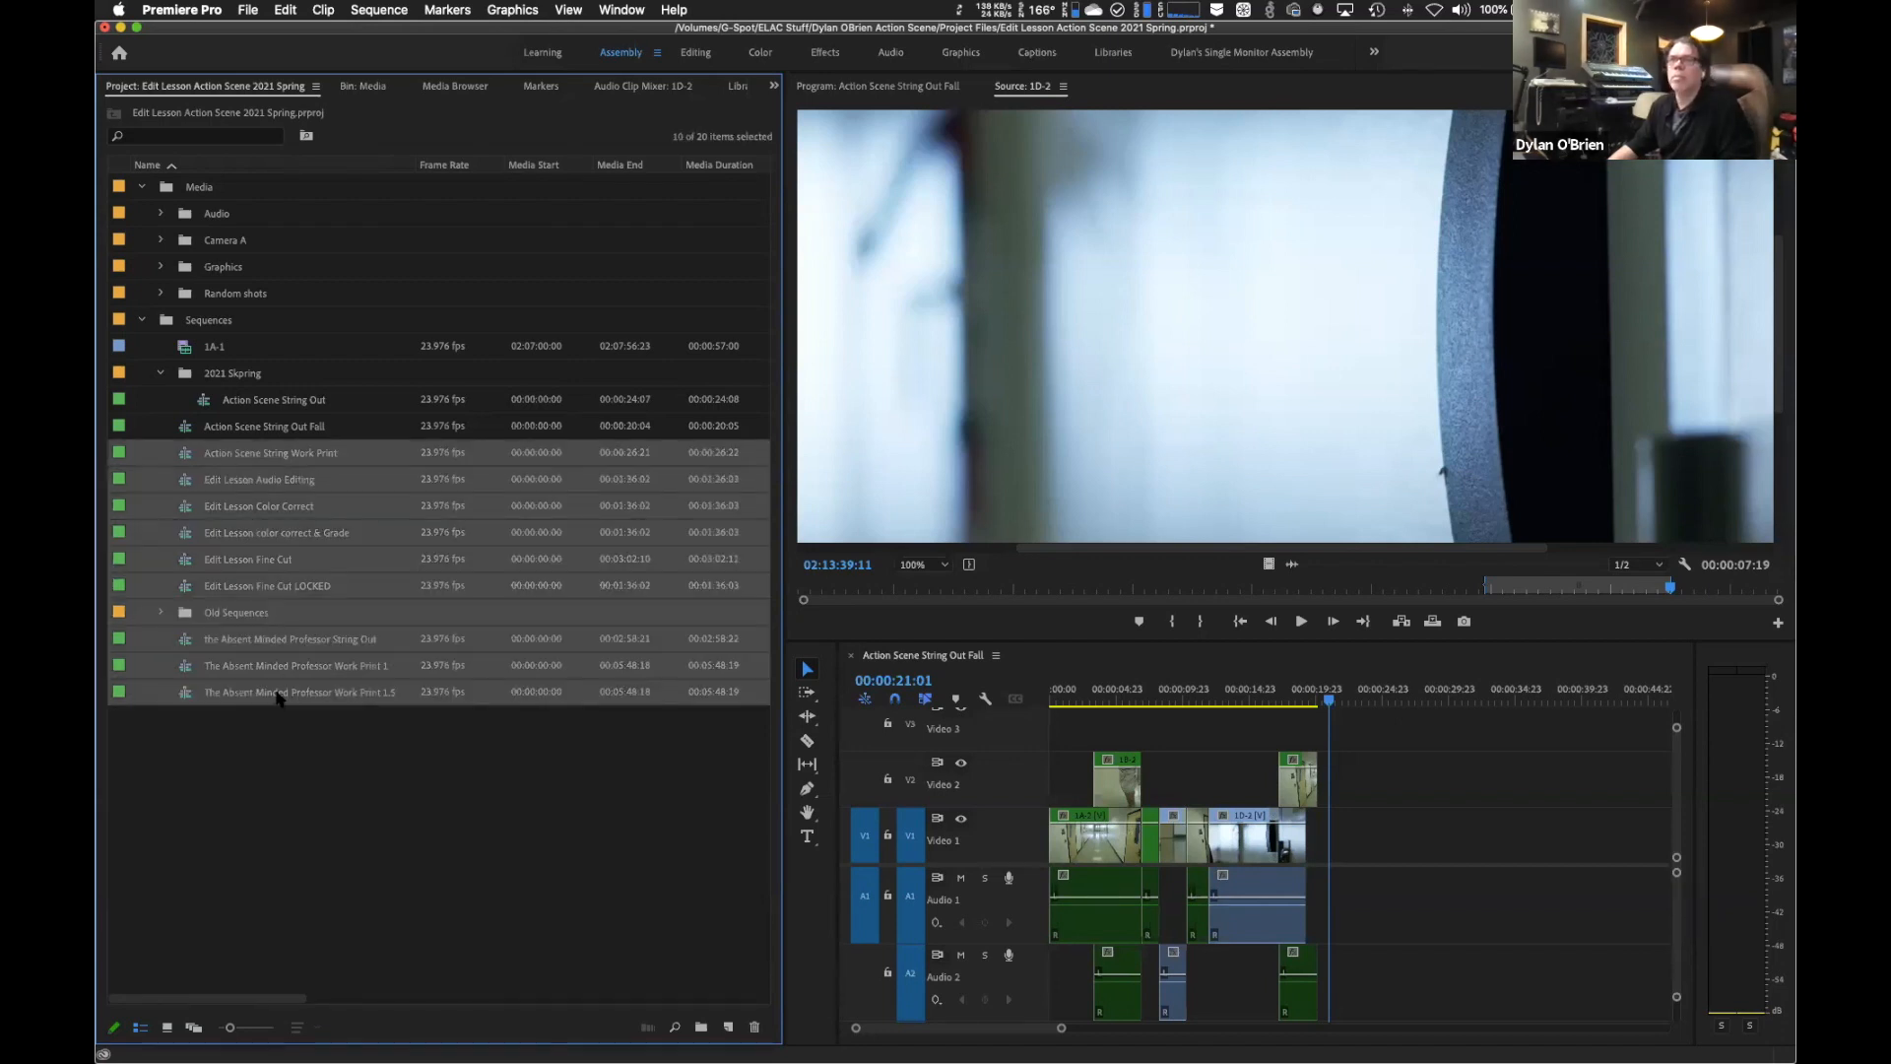
{"action": "left_click_drag", "start_coordinate": [185, 456], "coordinate": [232, 374]}
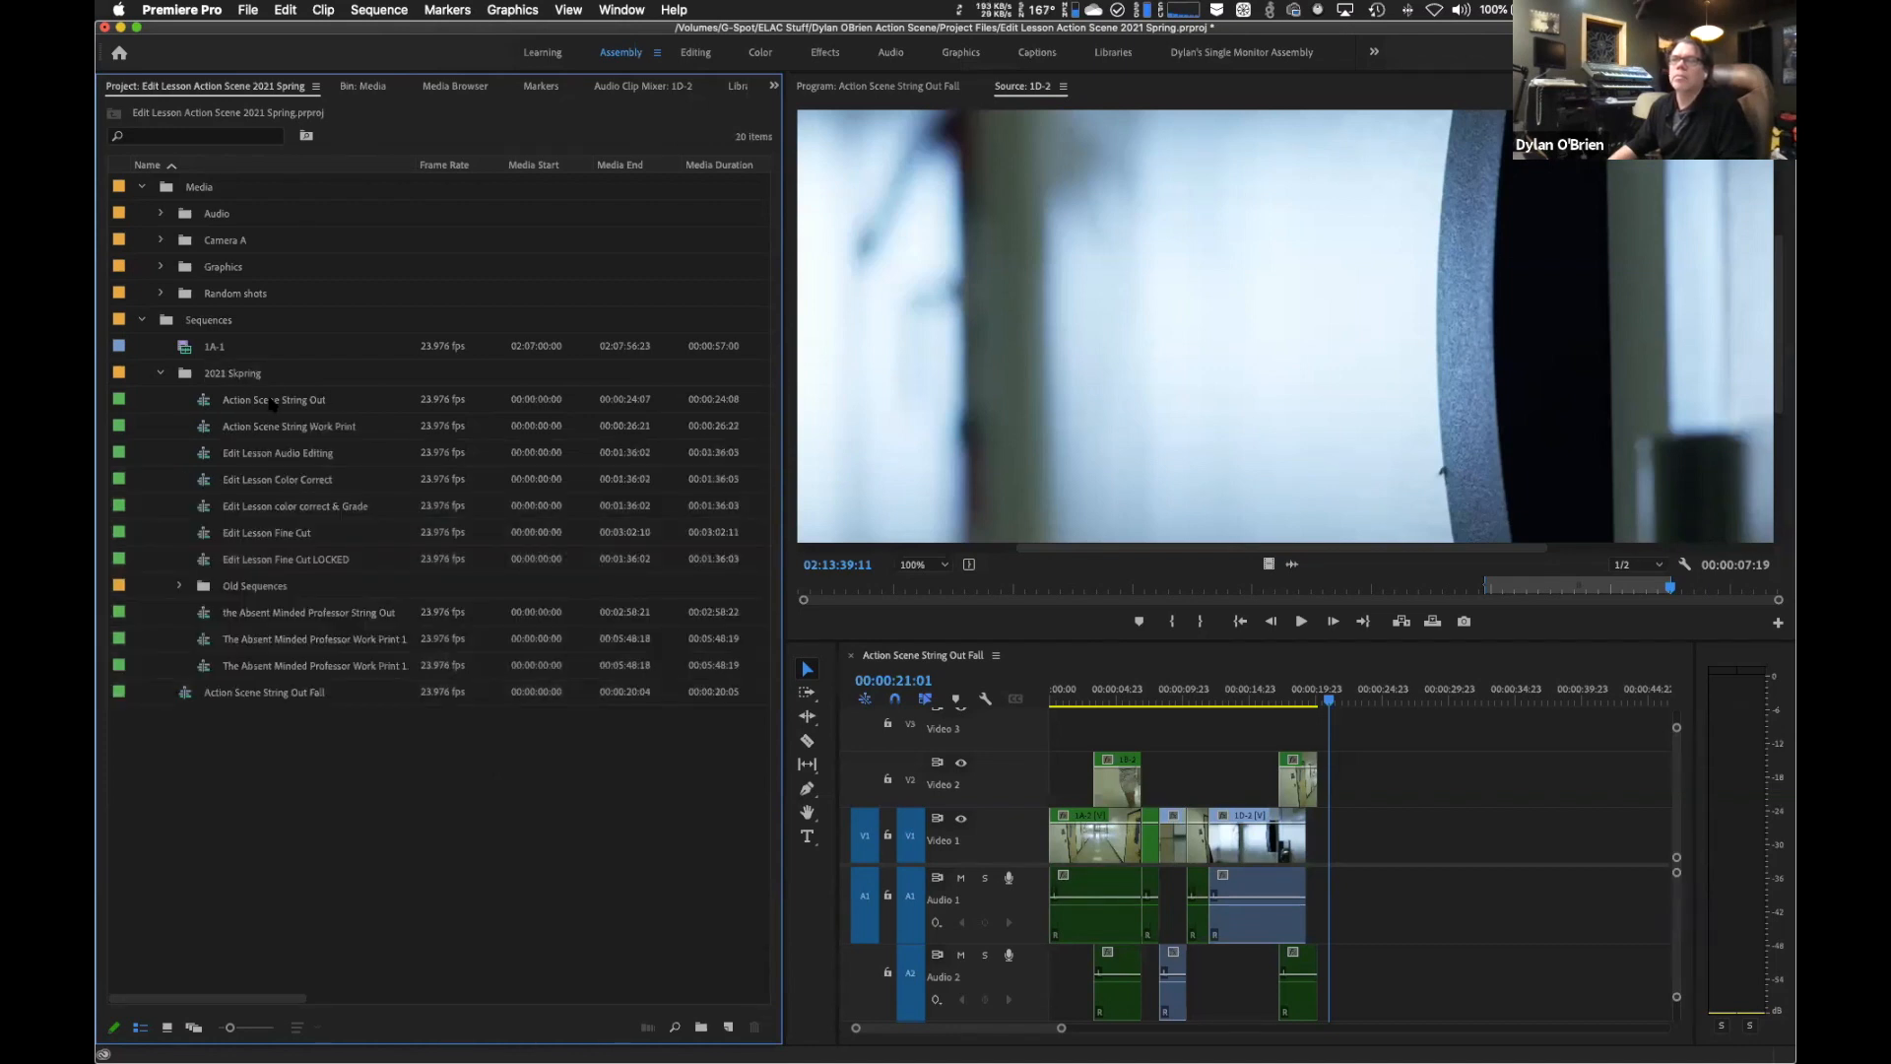
{"action": "left_click", "coordinate": [159, 374]}
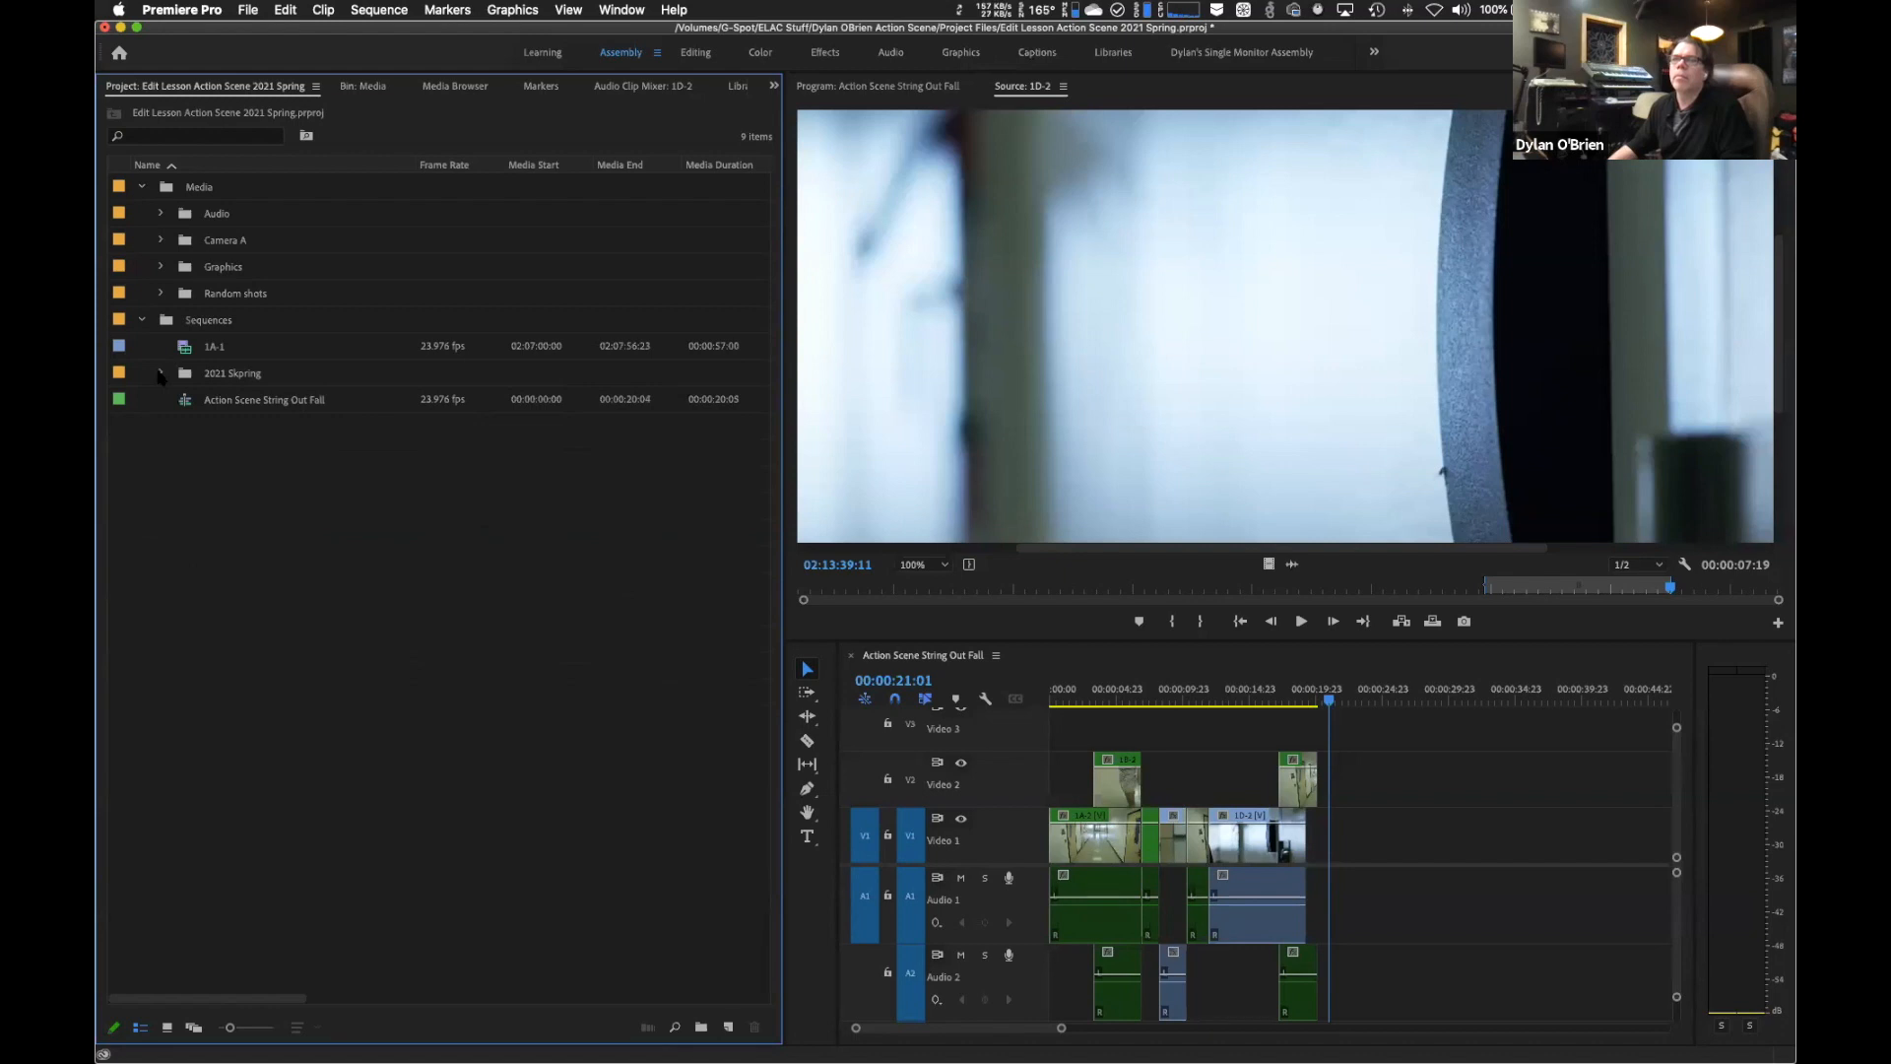
{"action": "left_click_drag", "start_coordinate": [184, 347], "coordinate": [199, 380]}
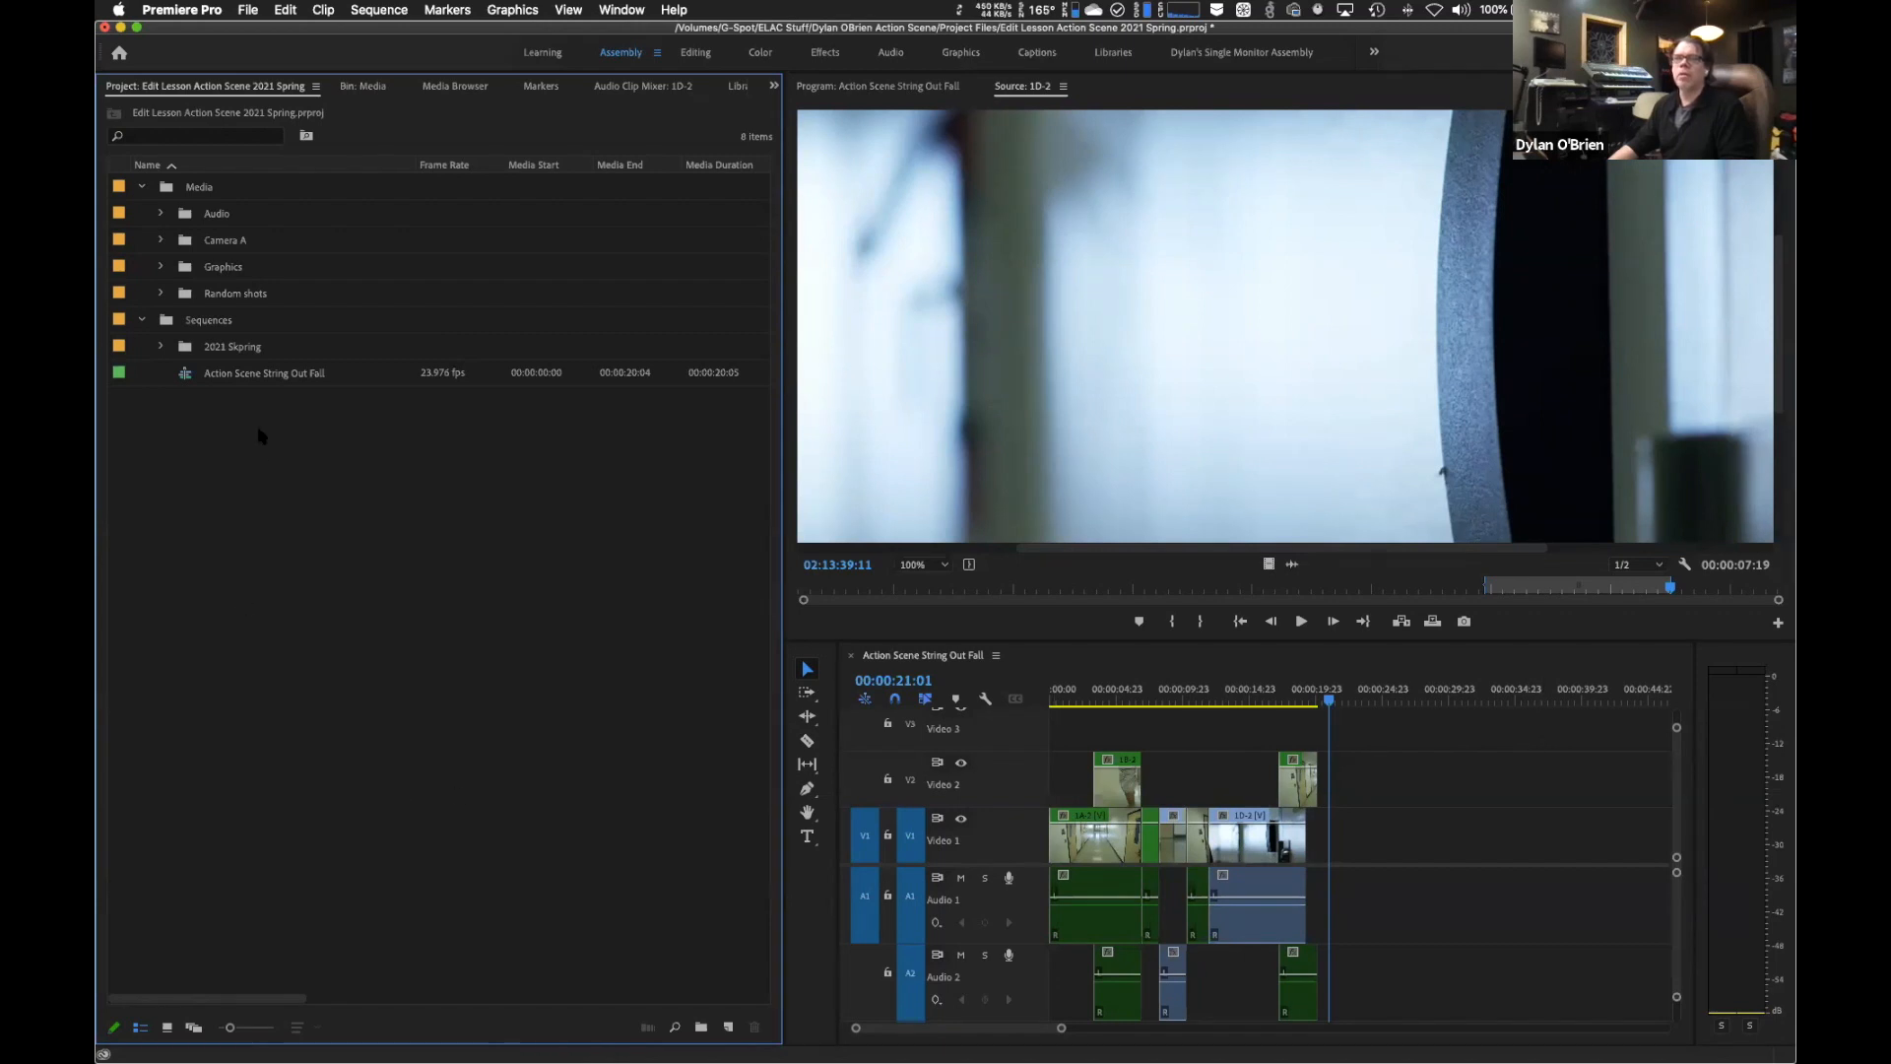
Duplicate the Action Scene String Out Fall sequence and shorten the copy's name to Action Scene.
{"action": "left_click", "coordinate": [239, 379]}
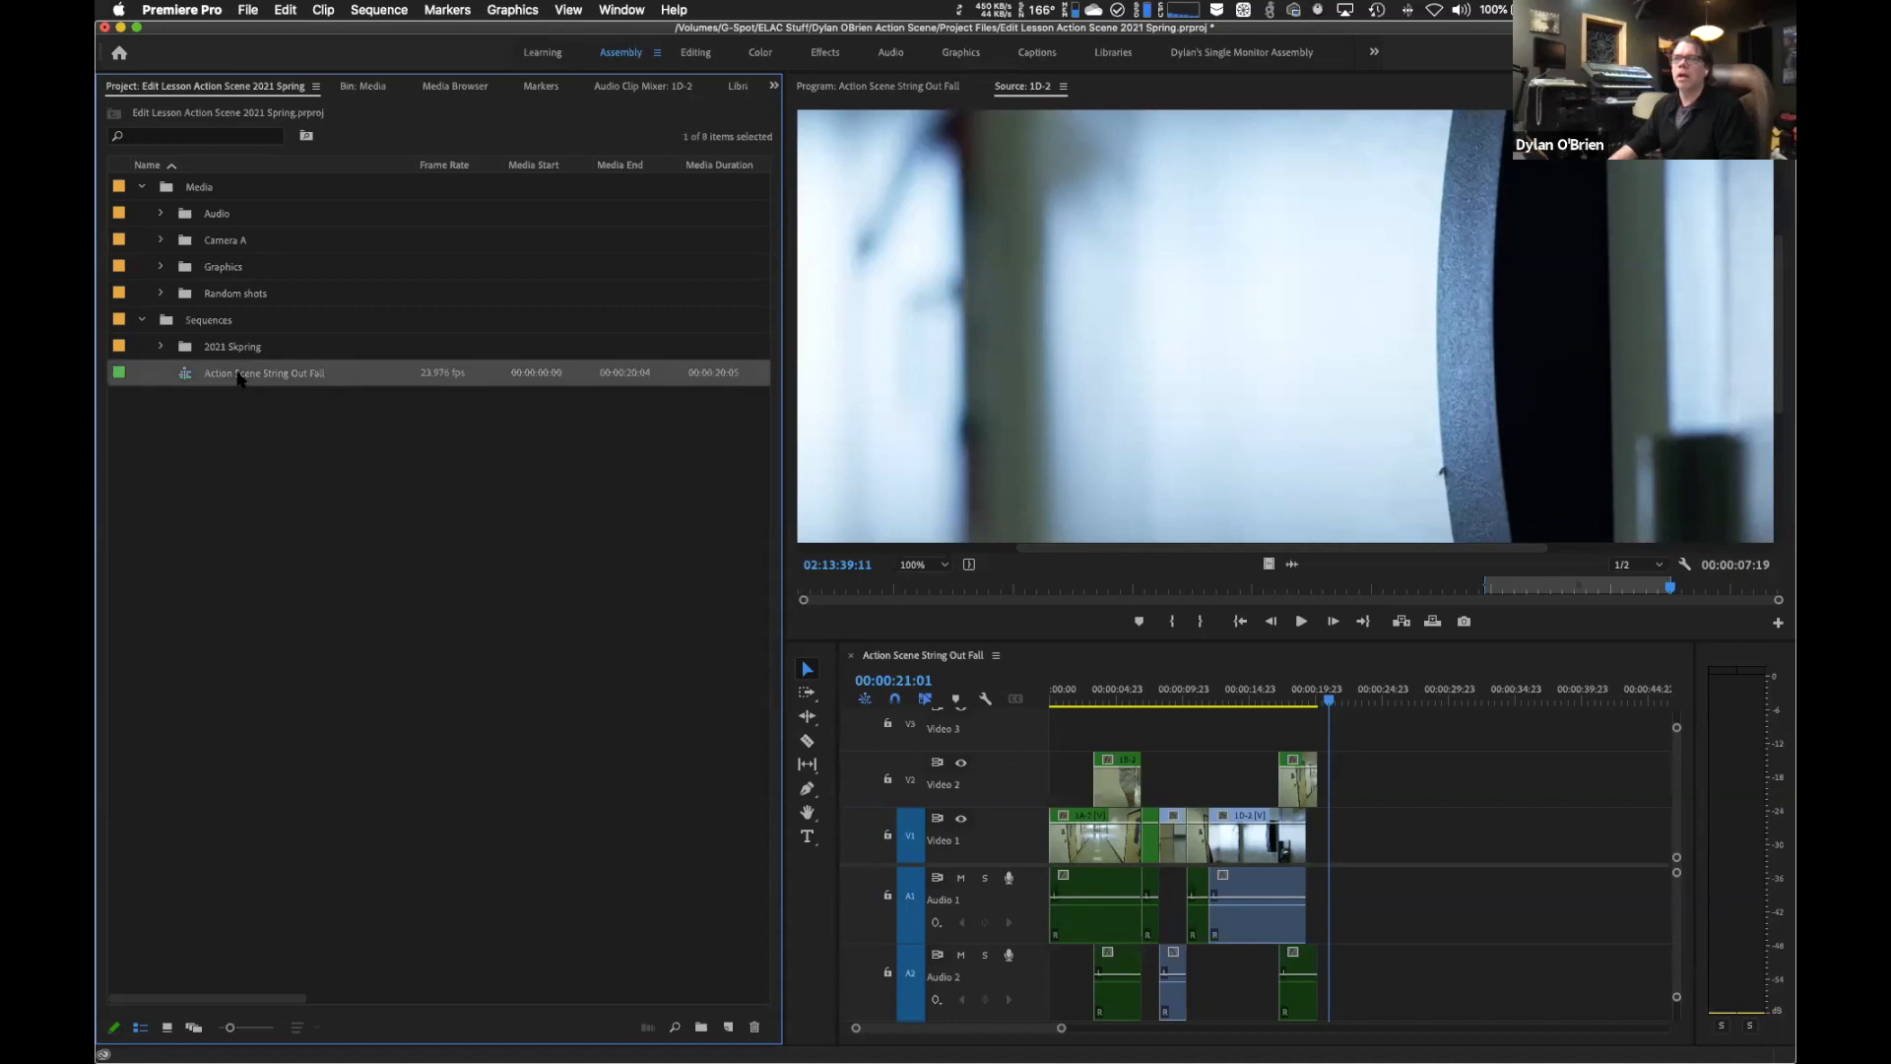
{"action": "right_click", "coordinate": [240, 380]}
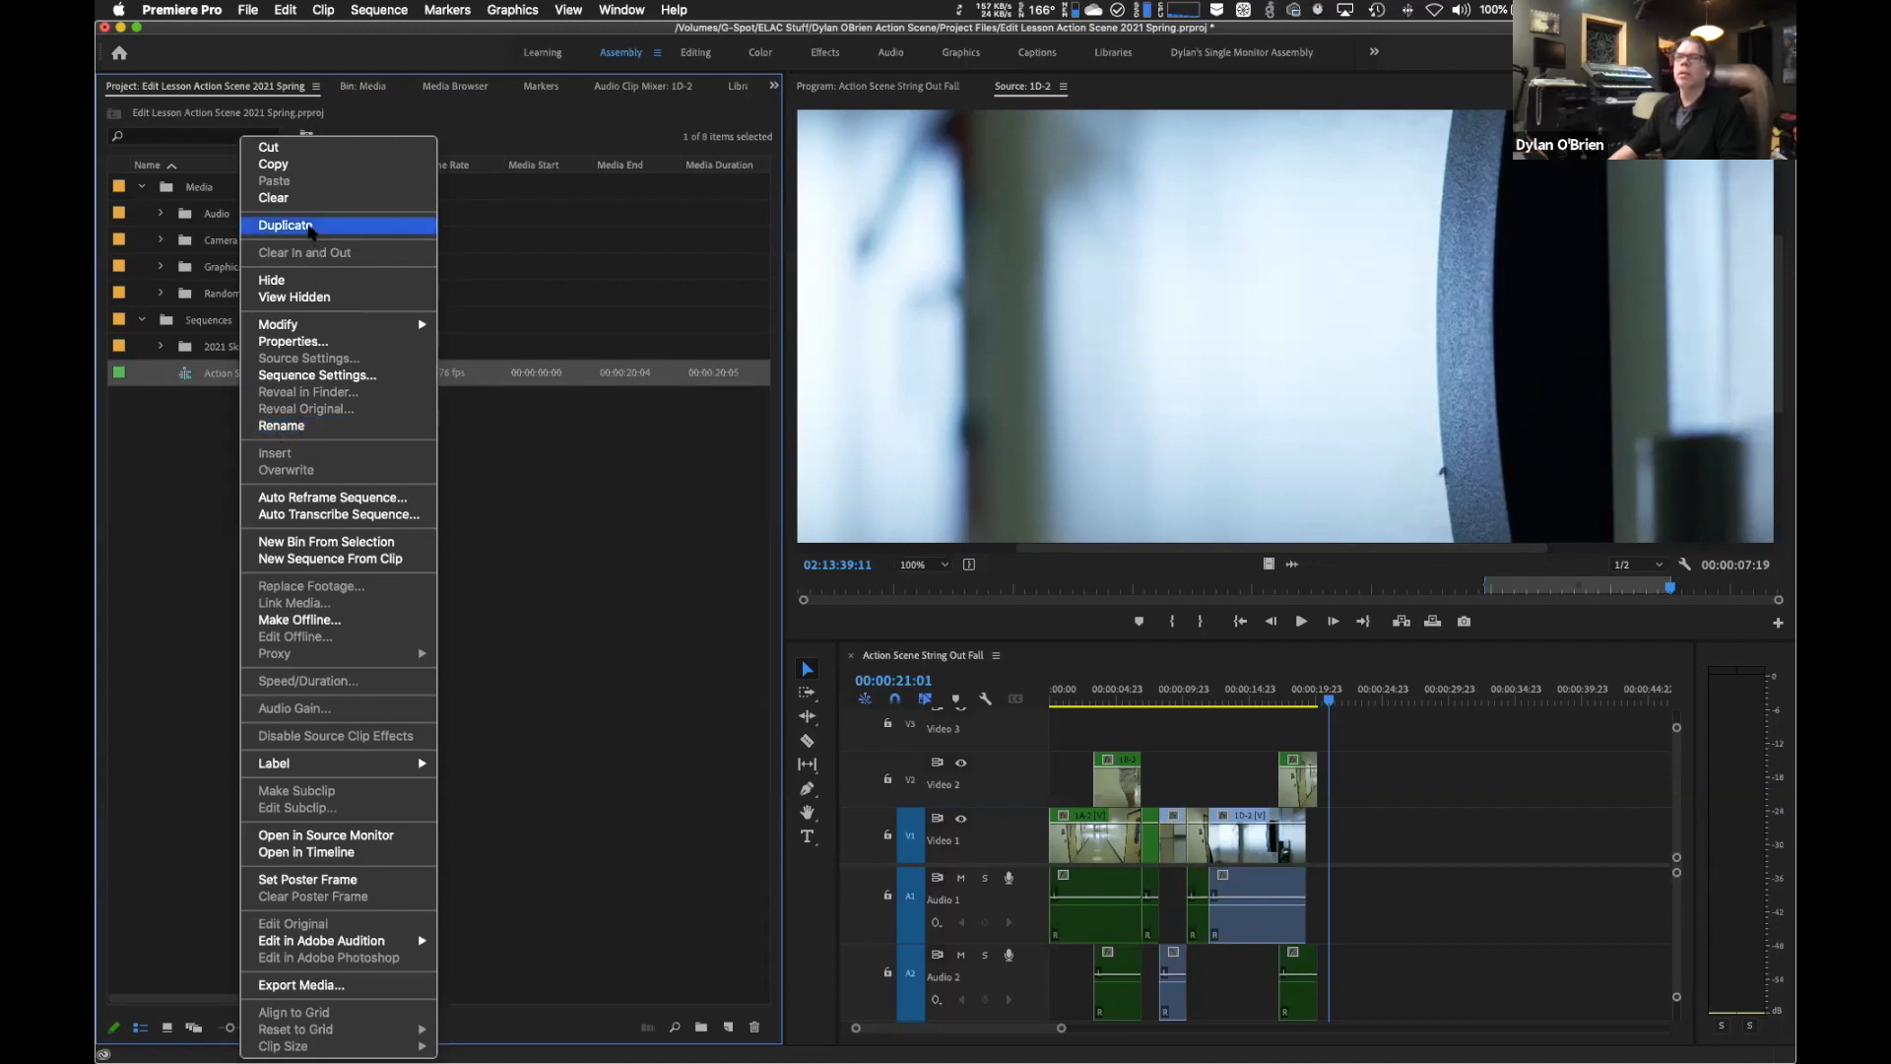
{"action": "left_click", "coordinate": [312, 227]}
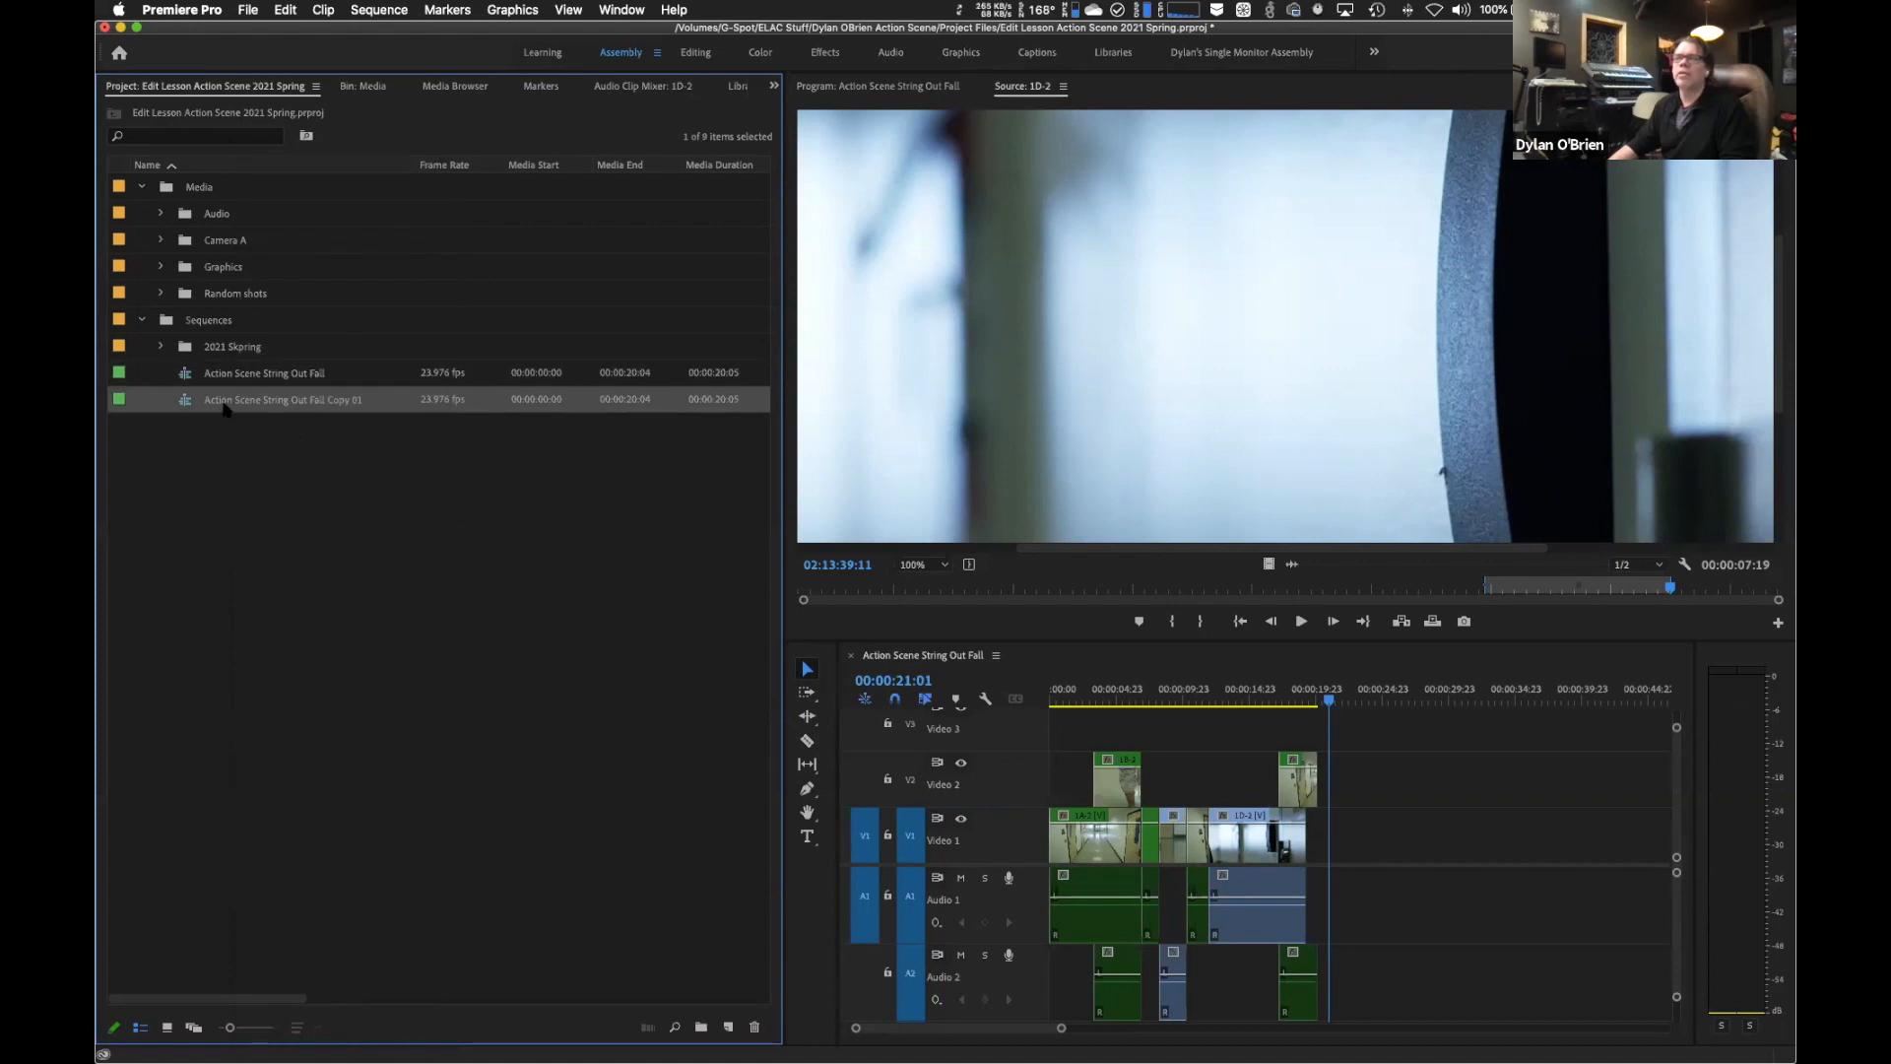
{"action": "left_click", "coordinate": [352, 402]}
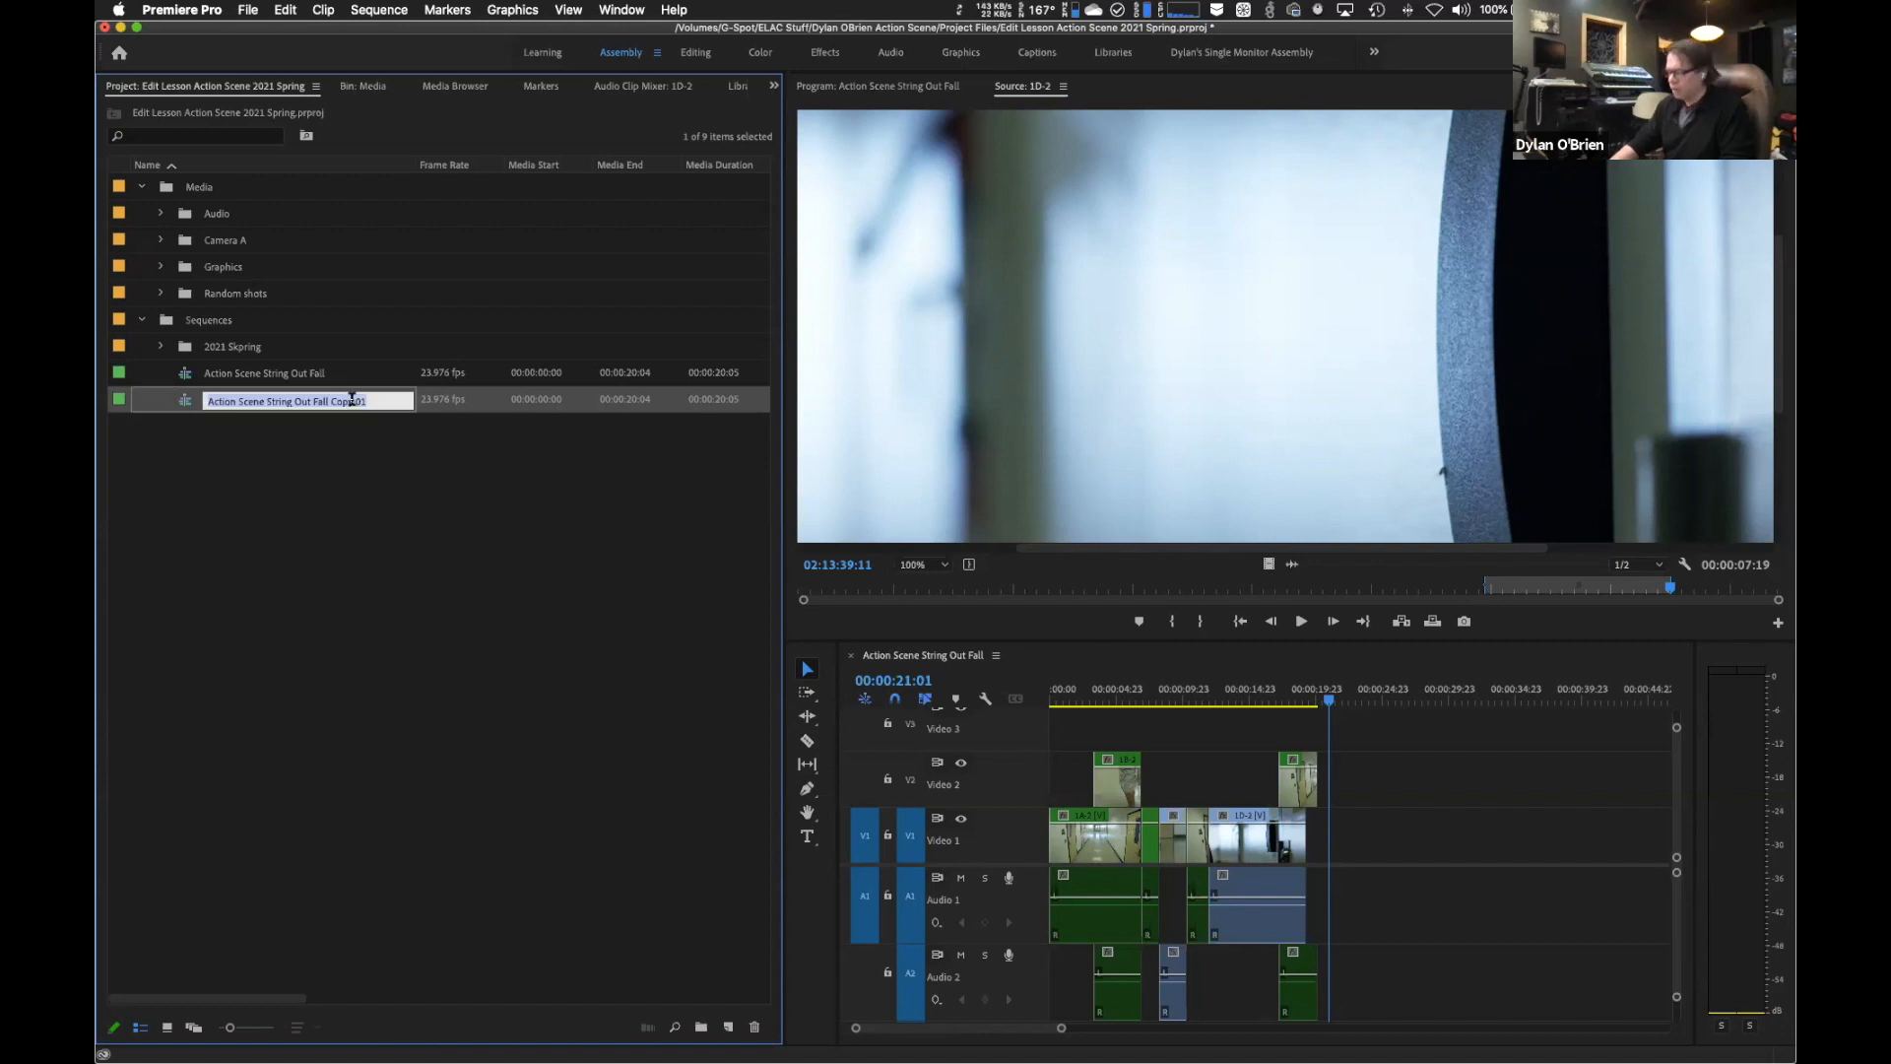
{"action": "key", "text": "Right"}
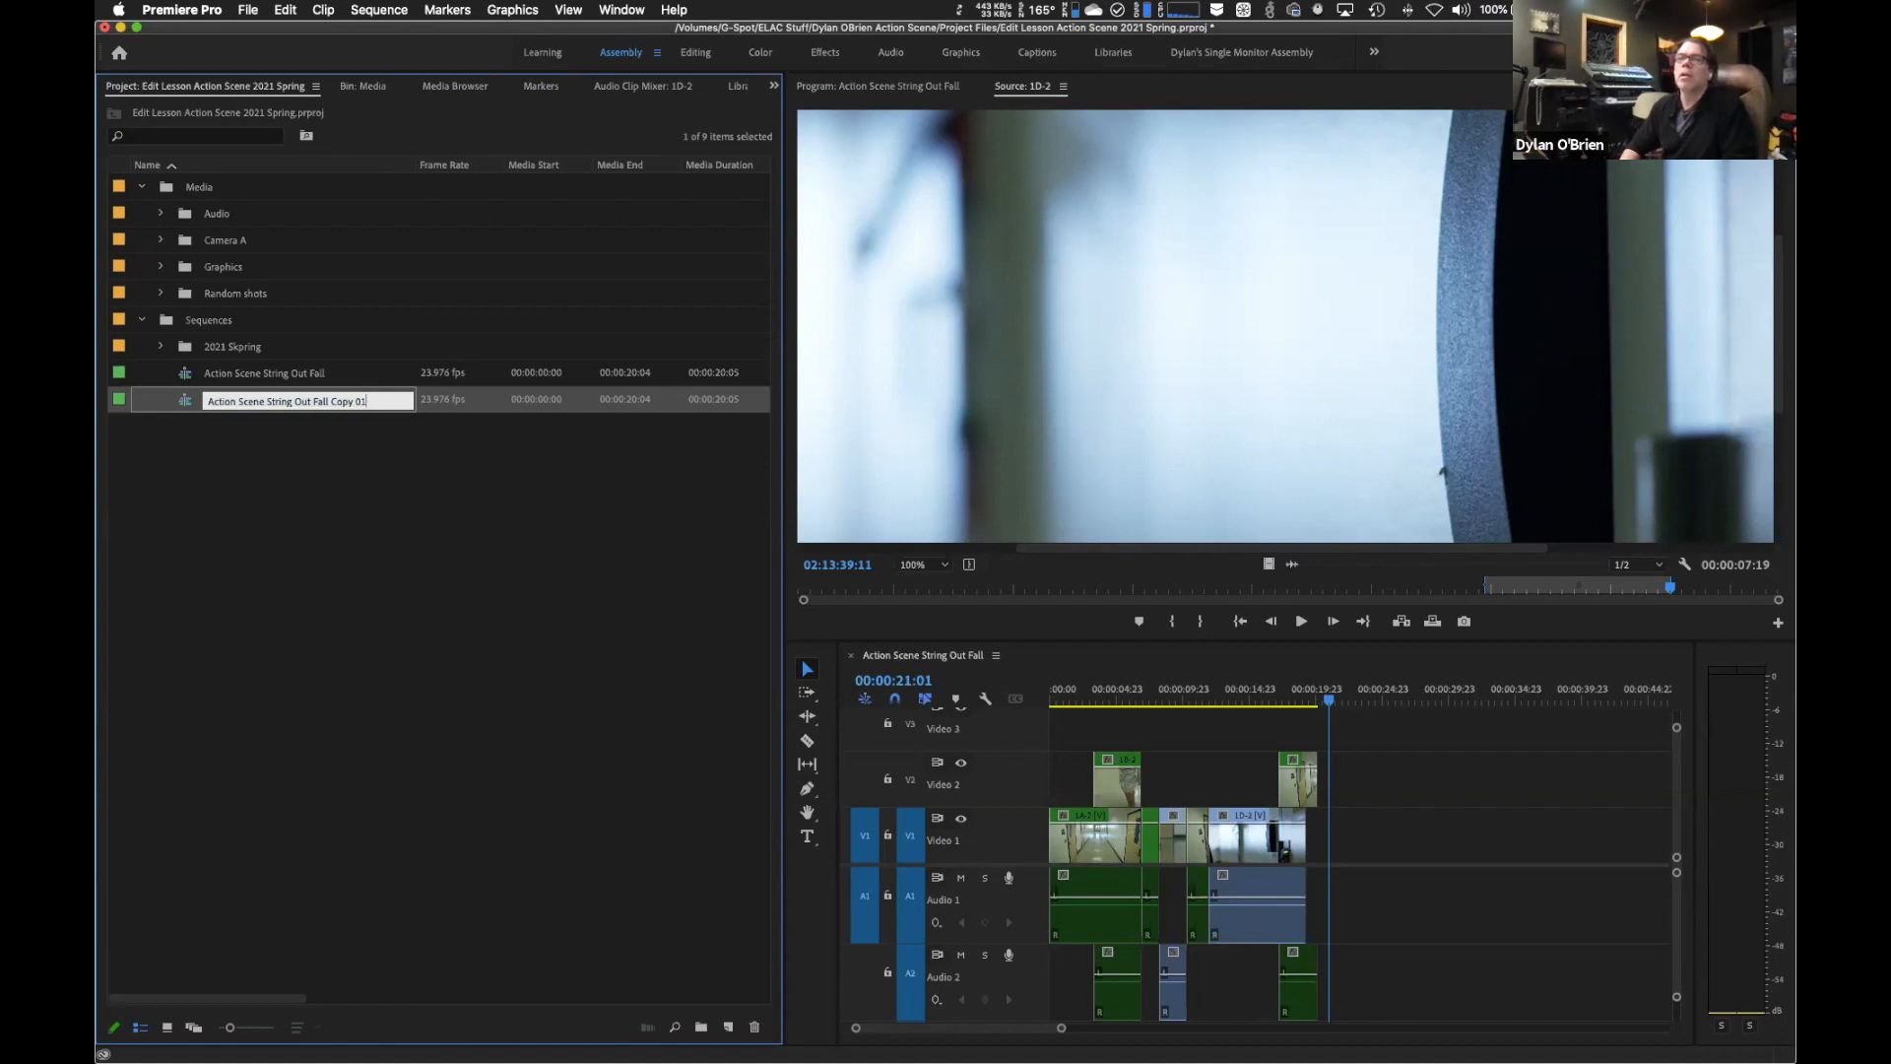
{"action": "key", "text": "BackSpace"}
{"action": "key", "text": "BackSpace"}
{"action": "key", "text": "BackSpace"}
{"action": "key", "text": "BackSpace"}
{"action": "key", "text": "BackSpace"}
{"action": "key", "text": "BackSpace"}
{"action": "key", "text": "BackSpace"}
{"action": "key", "text": "BackSpace"}
{"action": "key", "text": "BackSpace"}
{"action": "key", "text": "BackSpace"}
{"action": "key", "text": "BackSpace"}
{"action": "key", "text": "BackSpace"}
{"action": "key", "text": "BackSpace"}
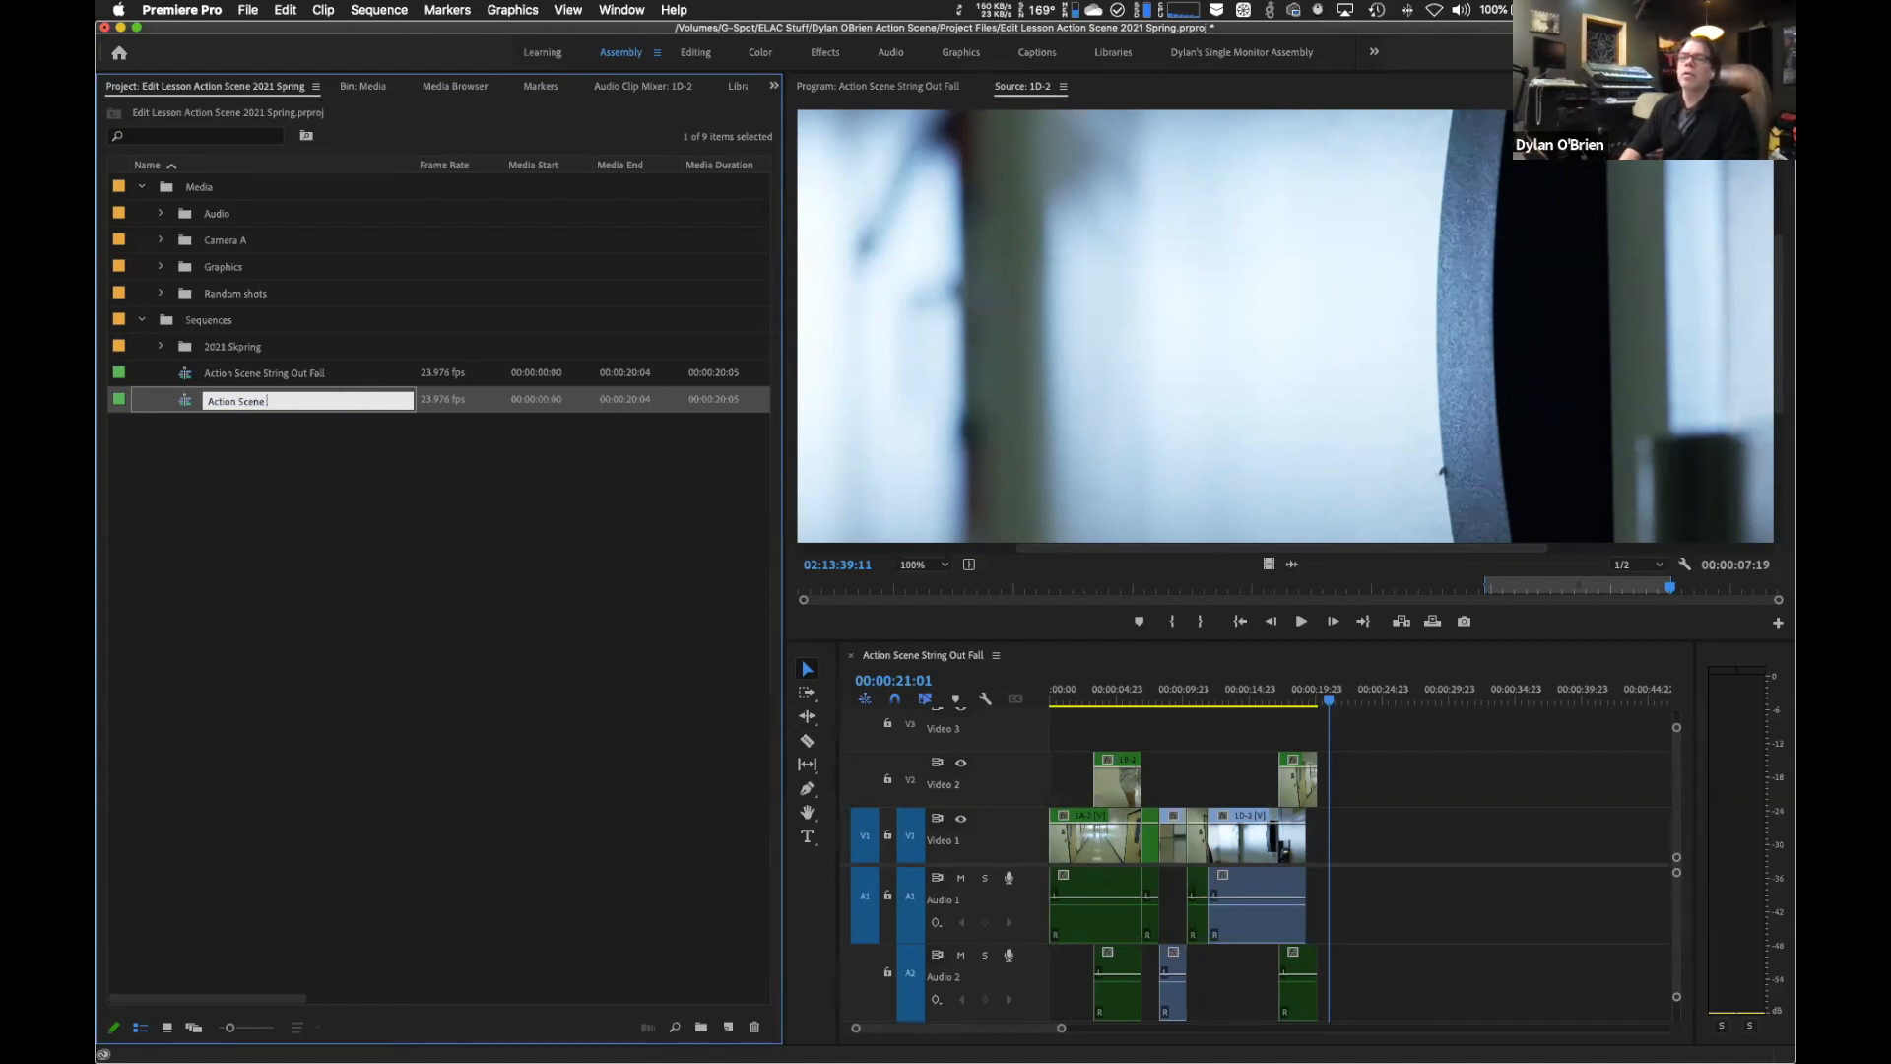
Switch to the editing workflow page in Safari and check how the Main Editing (Work Print) sequence should be named.
{"action": "key", "text": "ctrl+Up"}
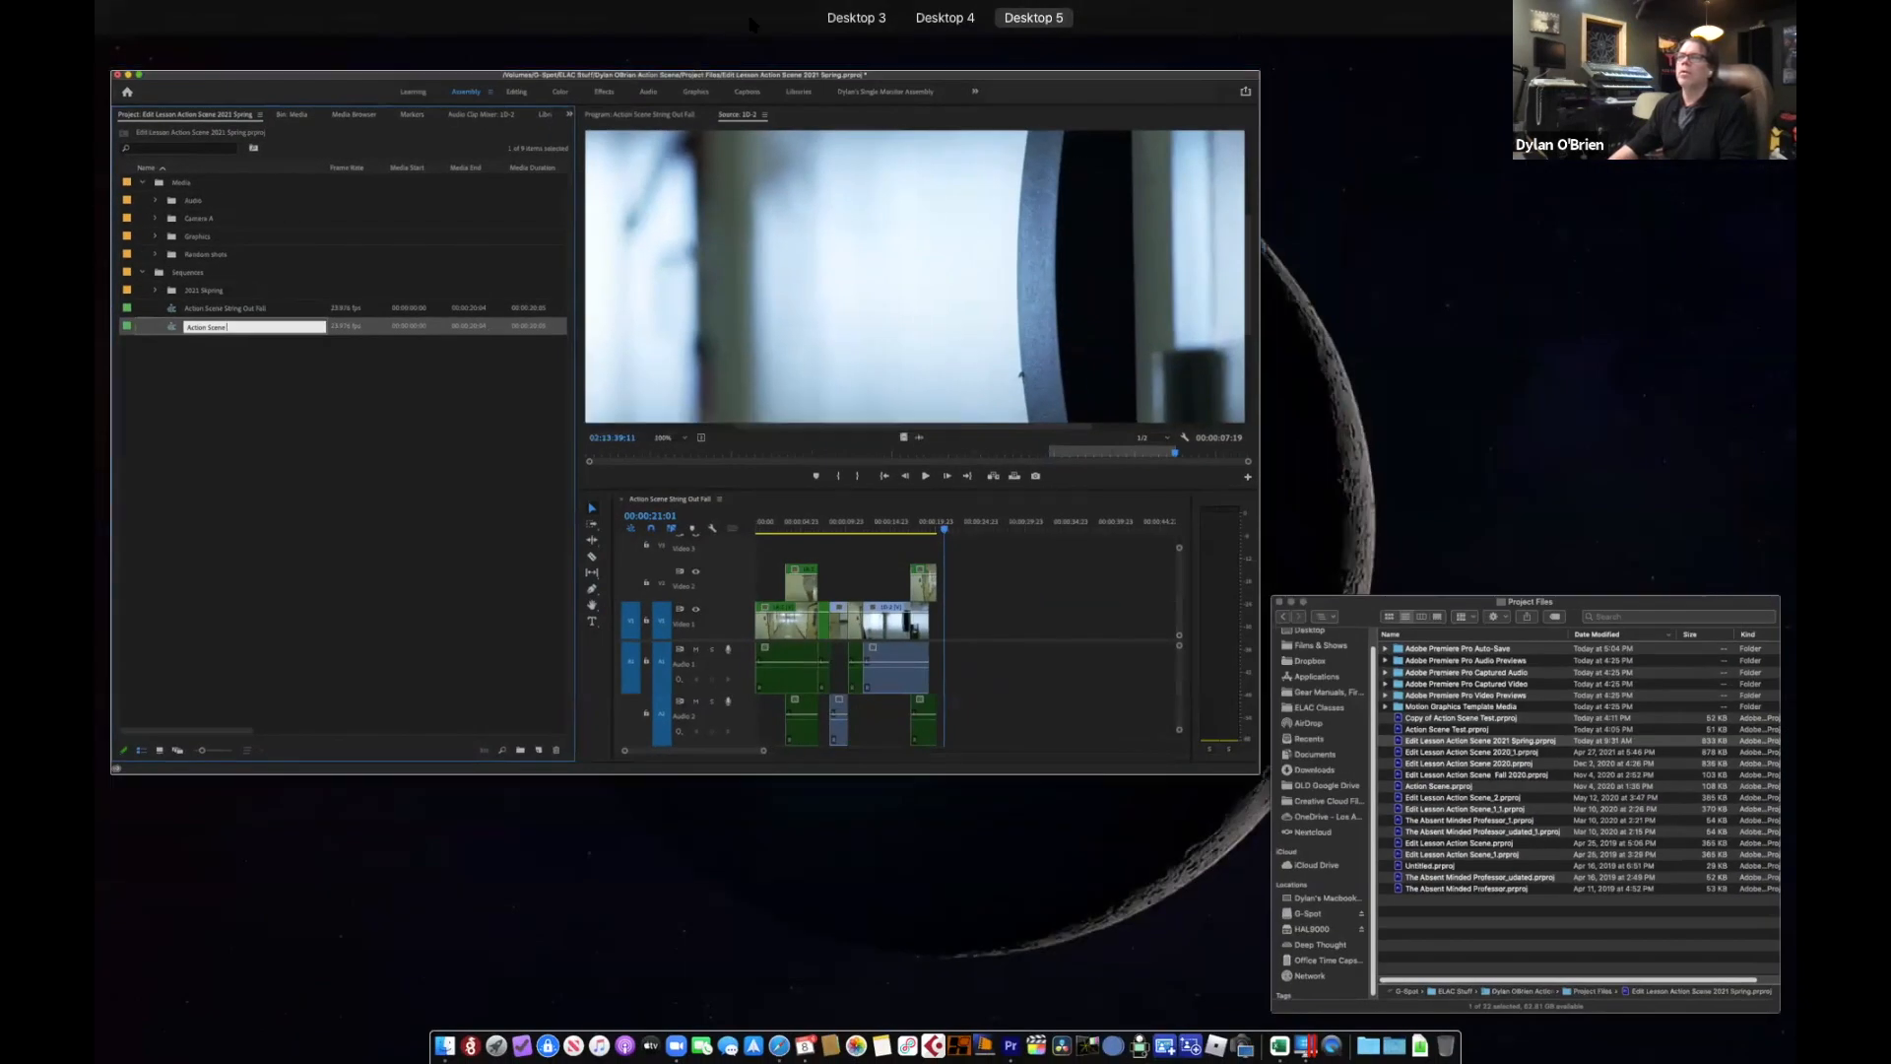
{"action": "left_click", "coordinate": [784, 63]}
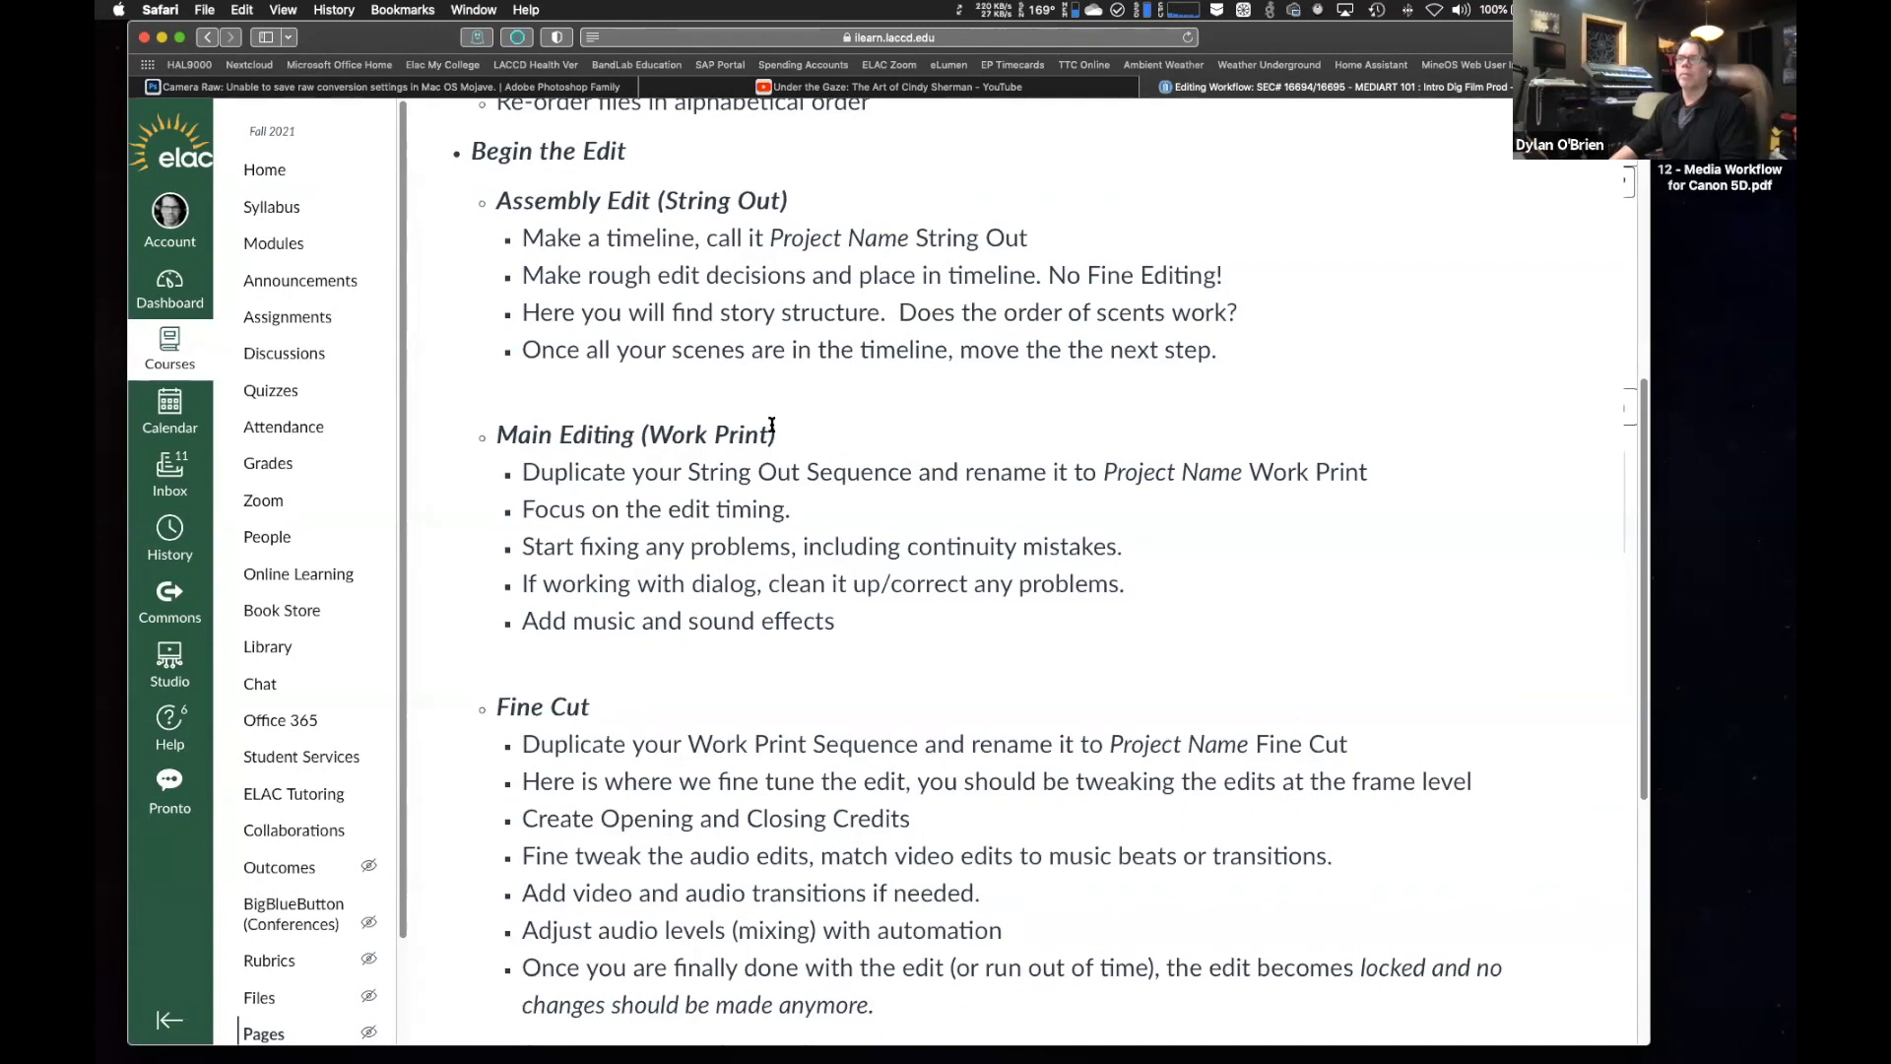
{"action": "key", "text": "ctrl+Up"}
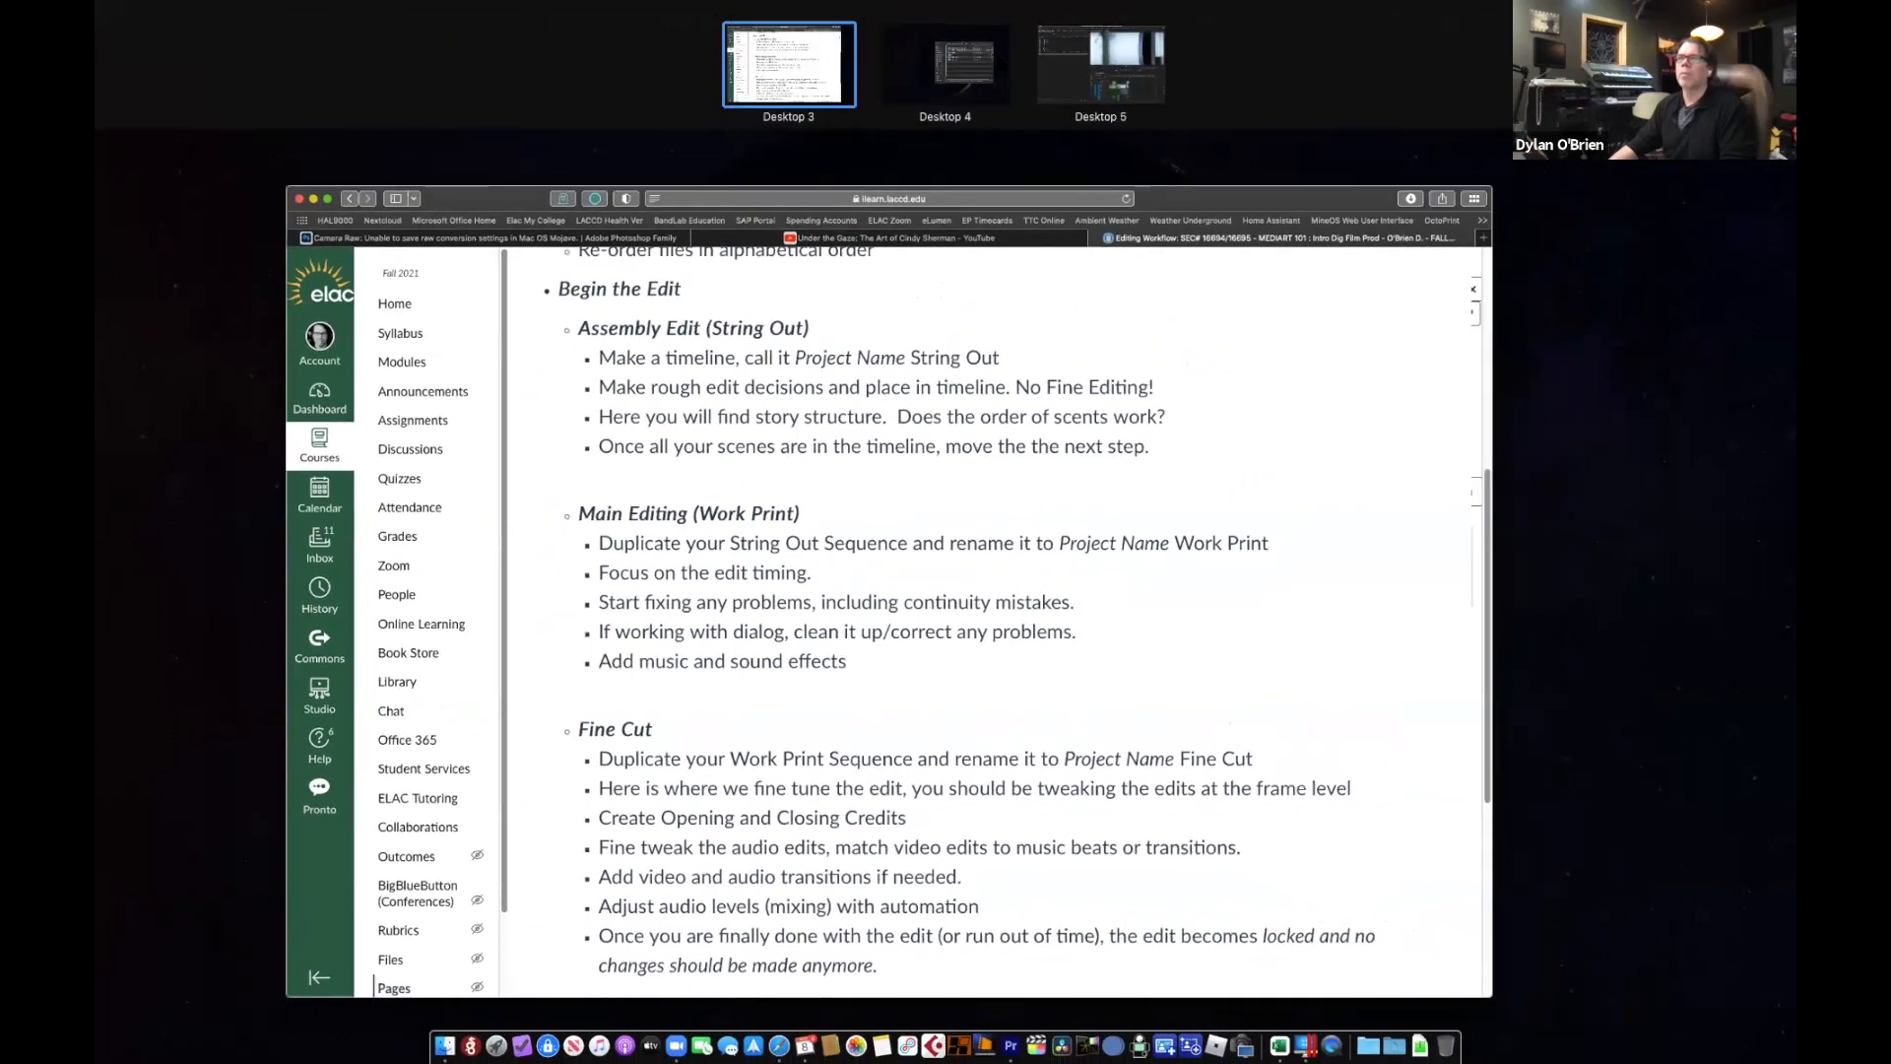
{"action": "left_click", "coordinate": [1066, 69]}
Back in Premiere Pro, rename the duplicated sequence to Action Scene Work Print.
{"action": "left_click", "coordinate": [292, 398]}
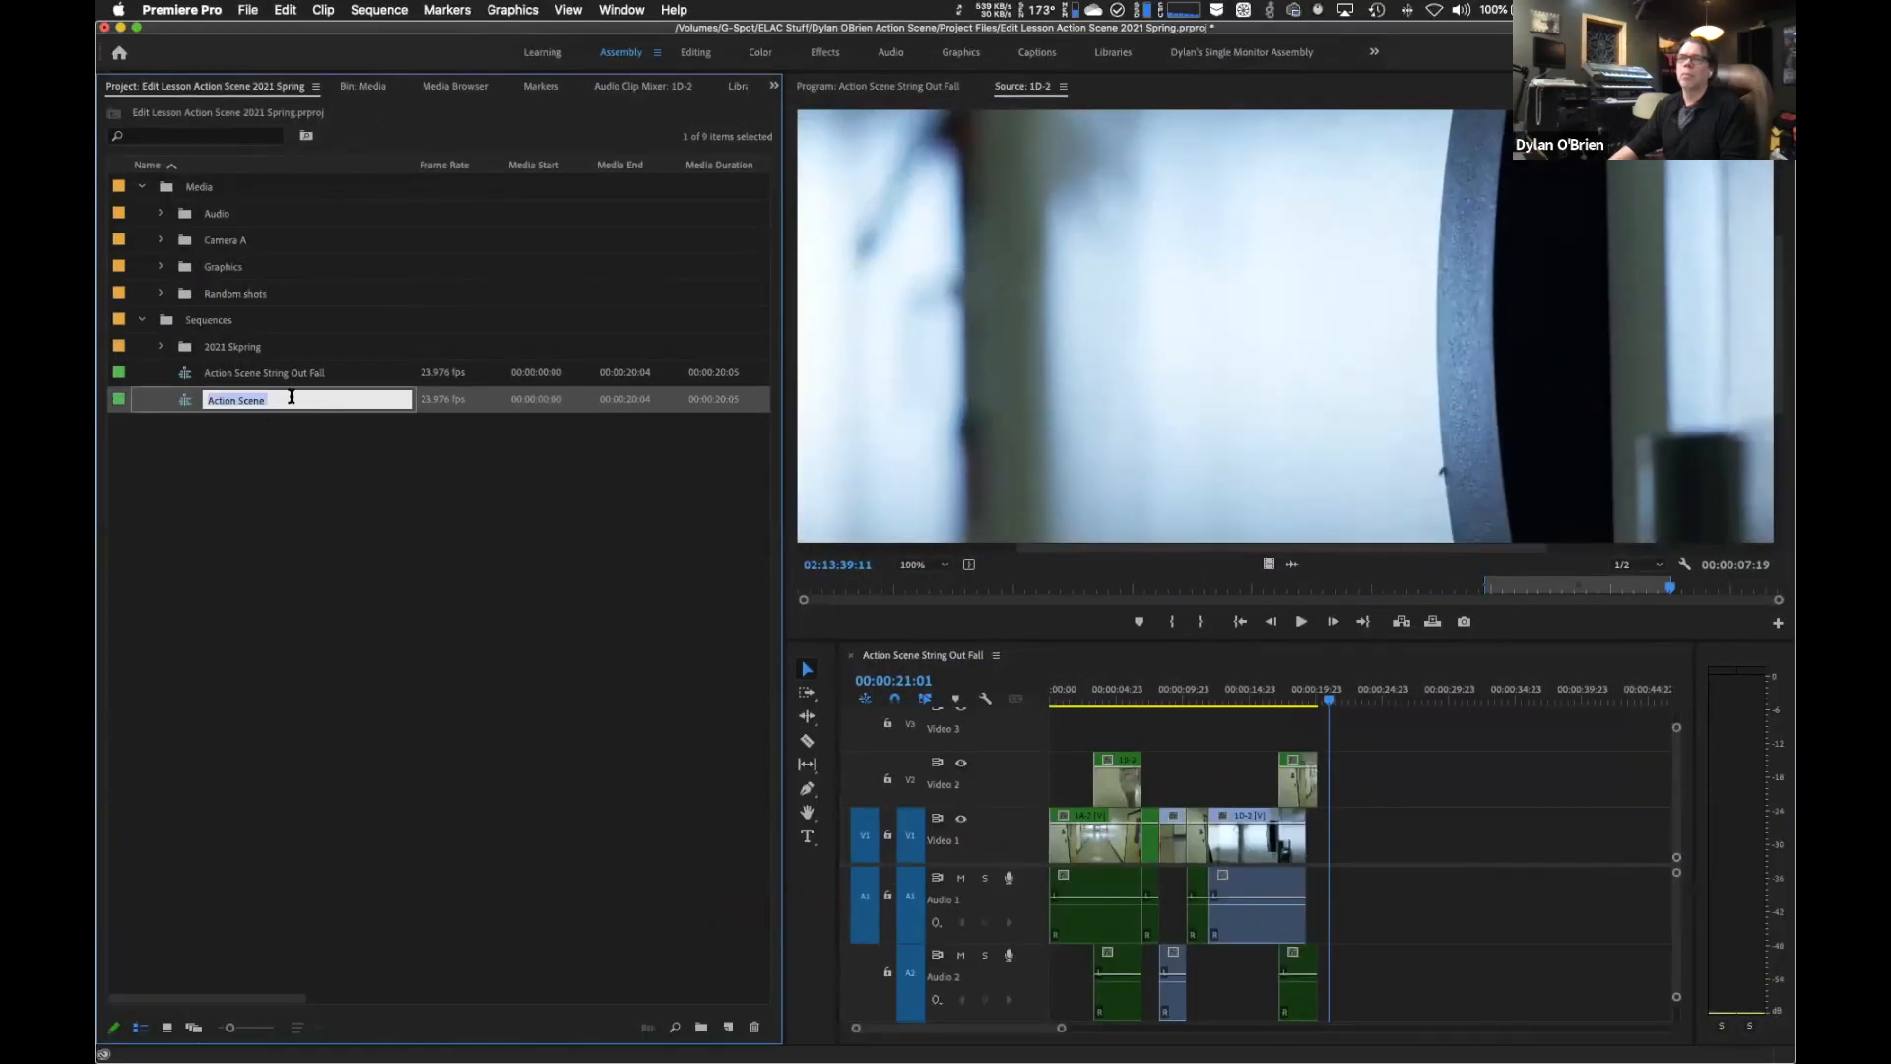
{"action": "type", "text": "Work"}
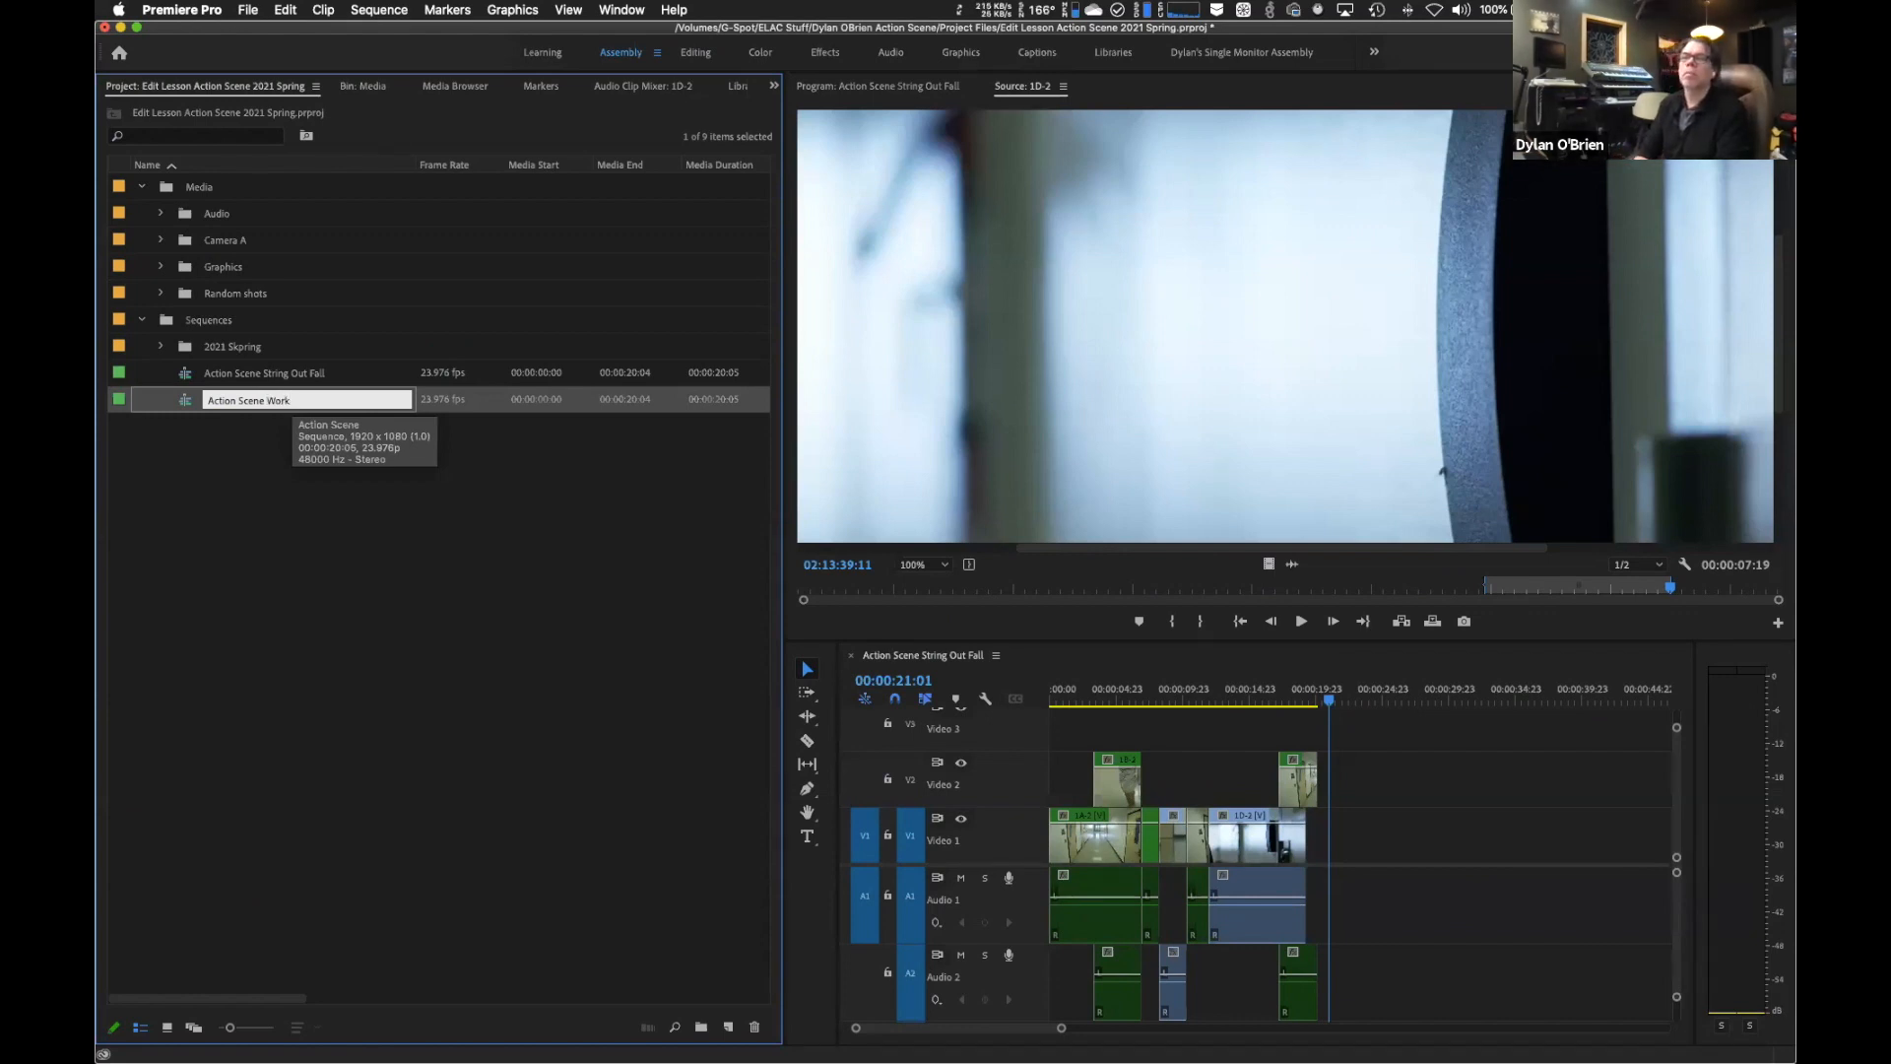
{"action": "key", "text": "Return"}
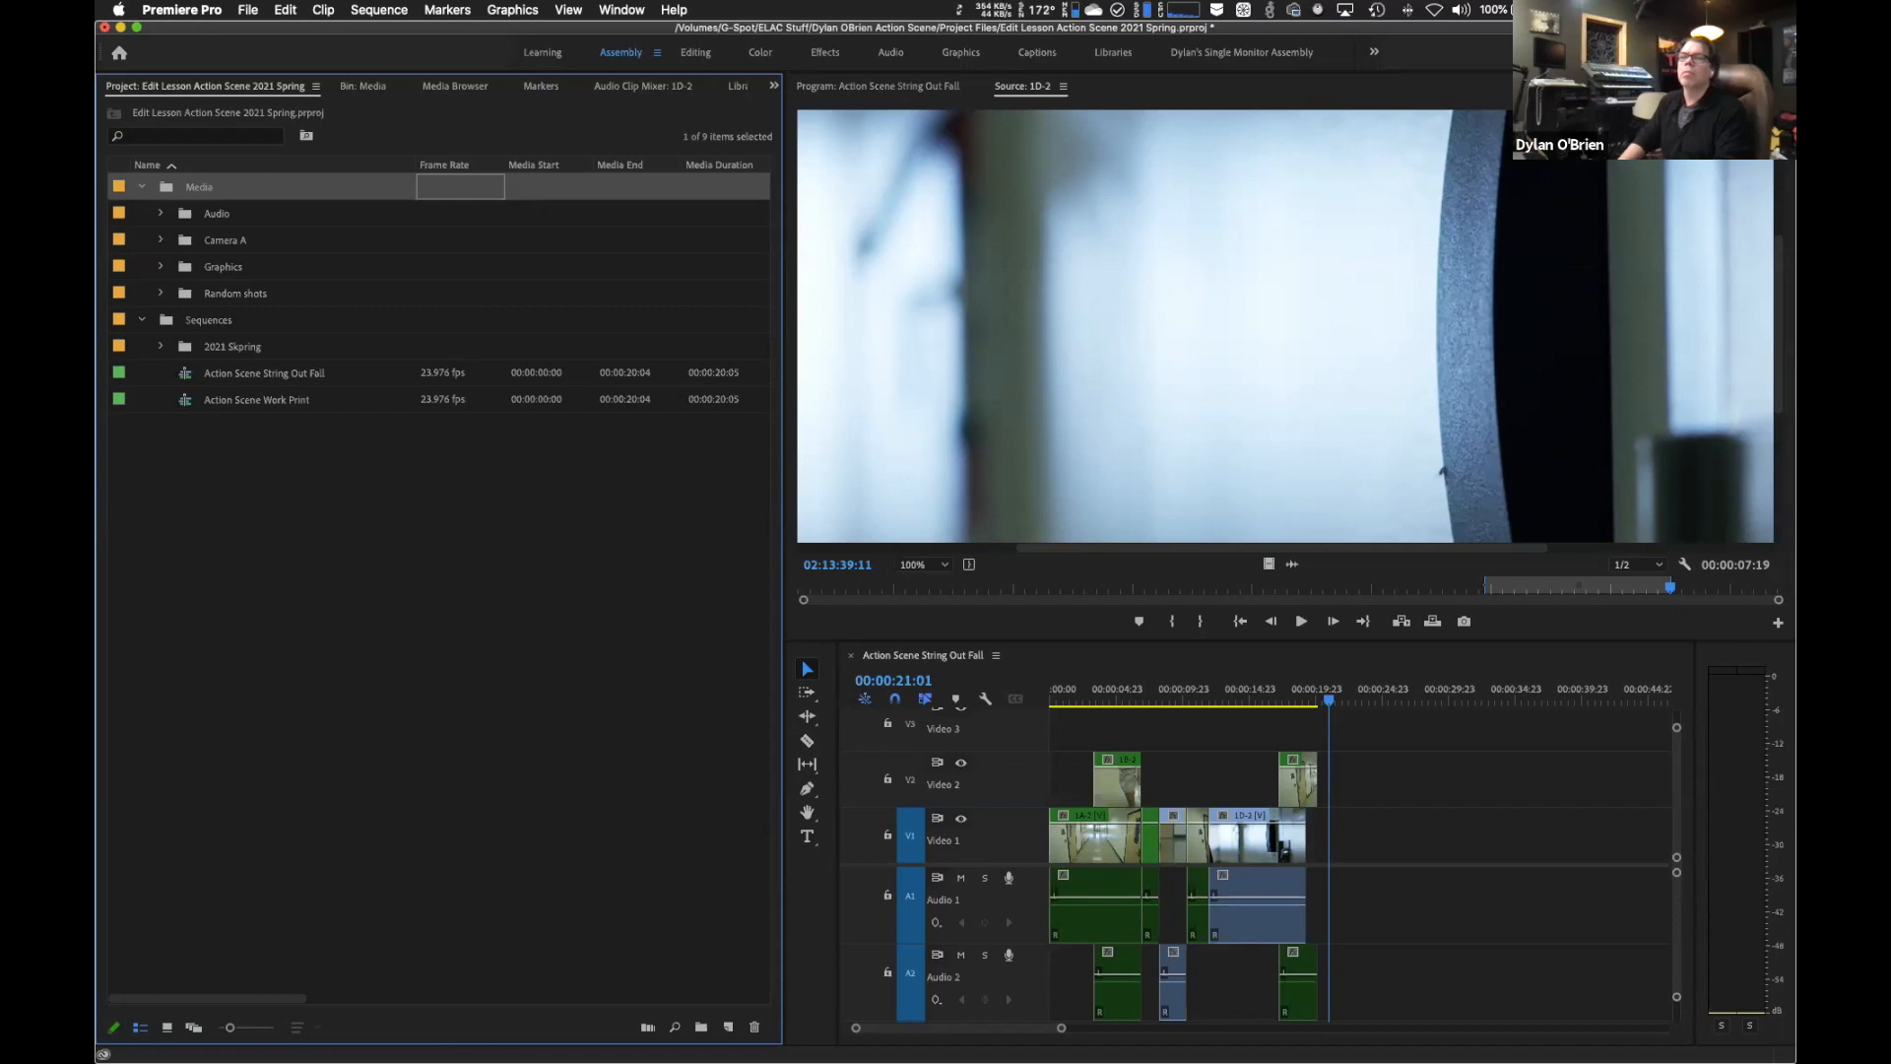
Open Action Scene Work Print in the timeline and close the Action Scene String Out Fall timeline.
{"action": "double_click", "coordinate": [236, 401]}
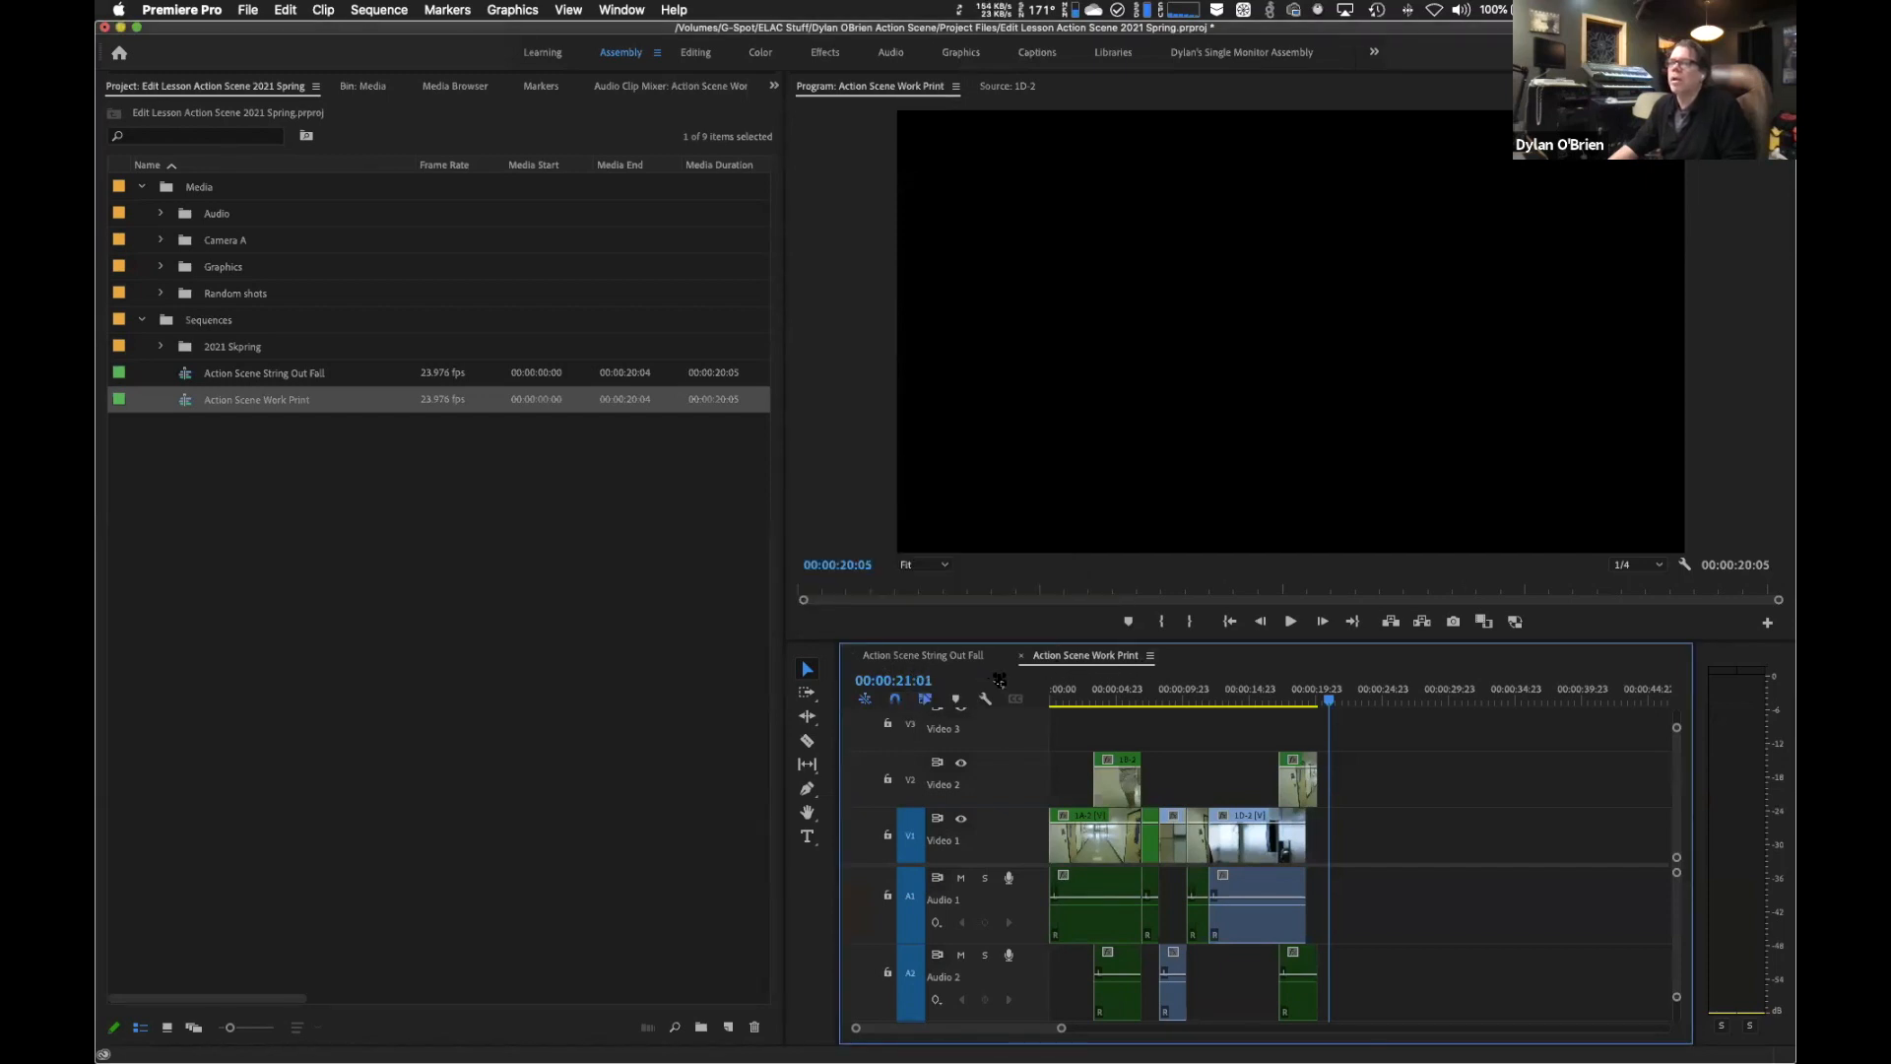
{"action": "left_click", "coordinate": [853, 657]}
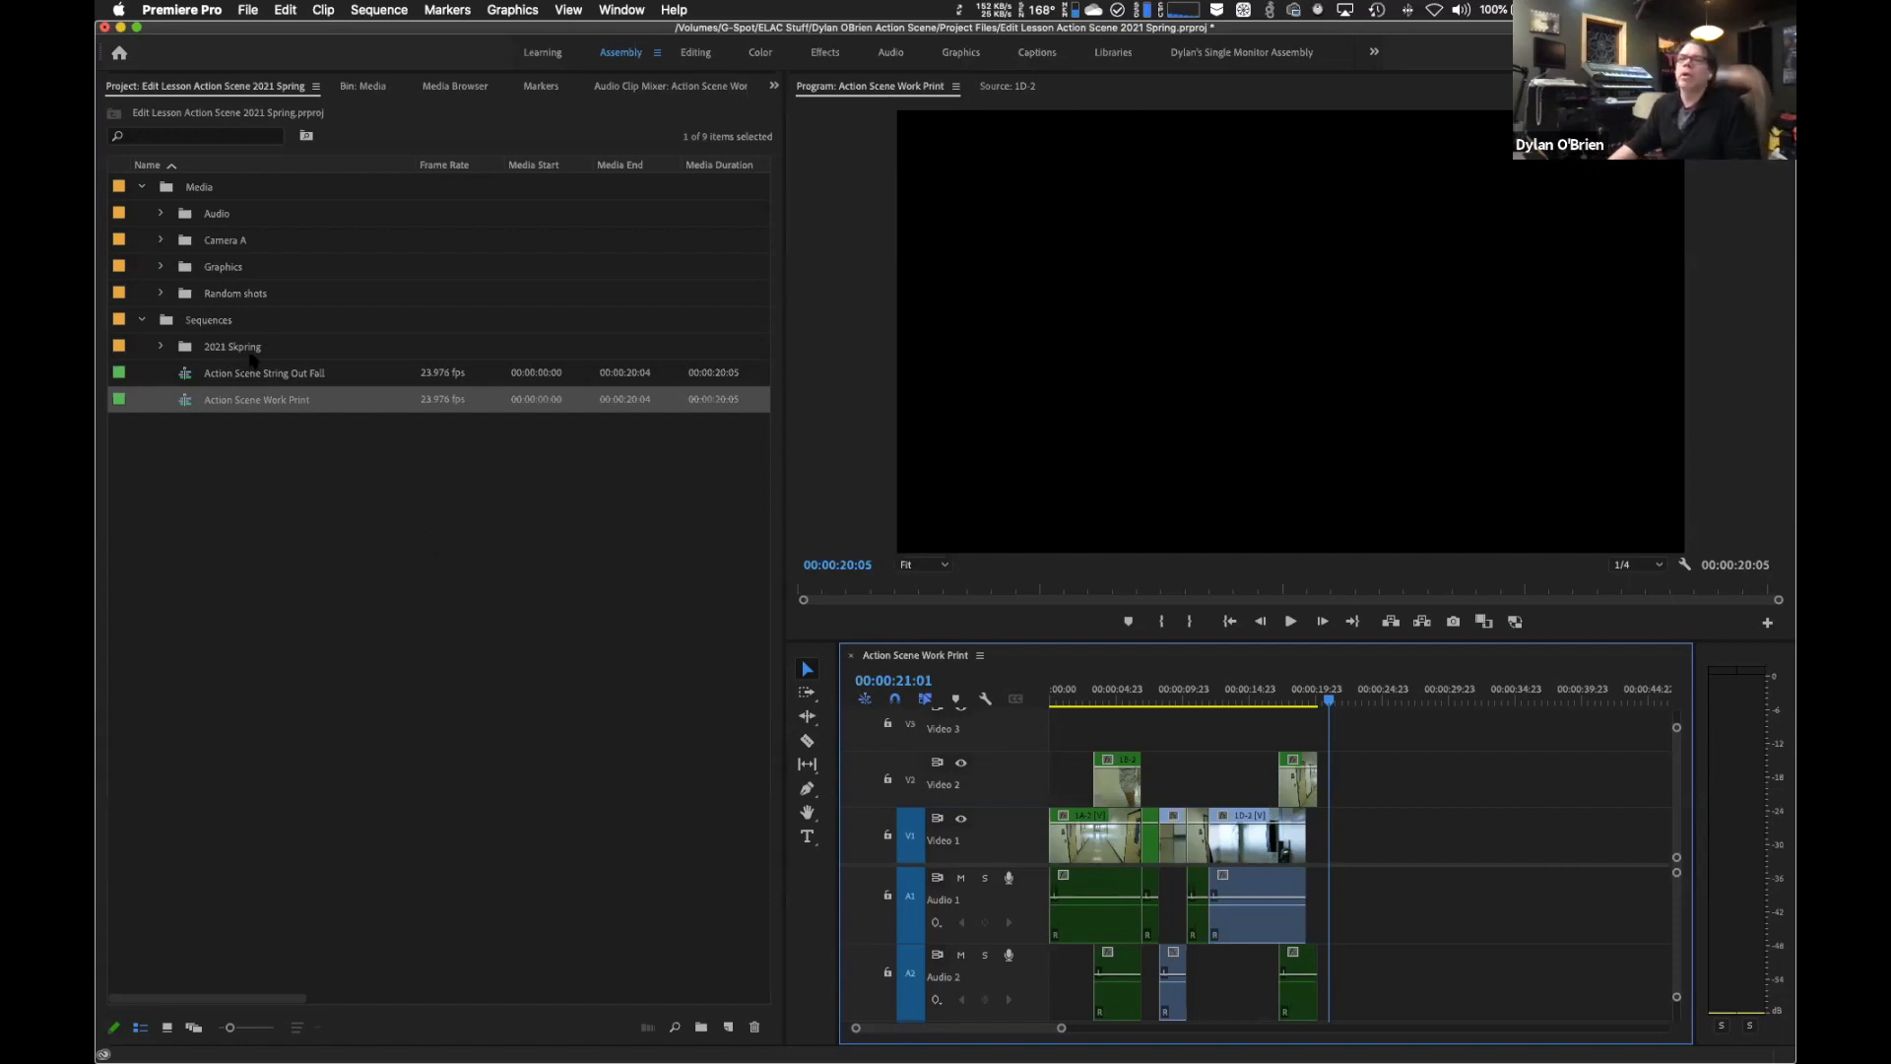
Examine the earlier sequences stored in the 2021 Skpring bin and its Old Sequences bin.
{"action": "left_click", "coordinate": [162, 347]}
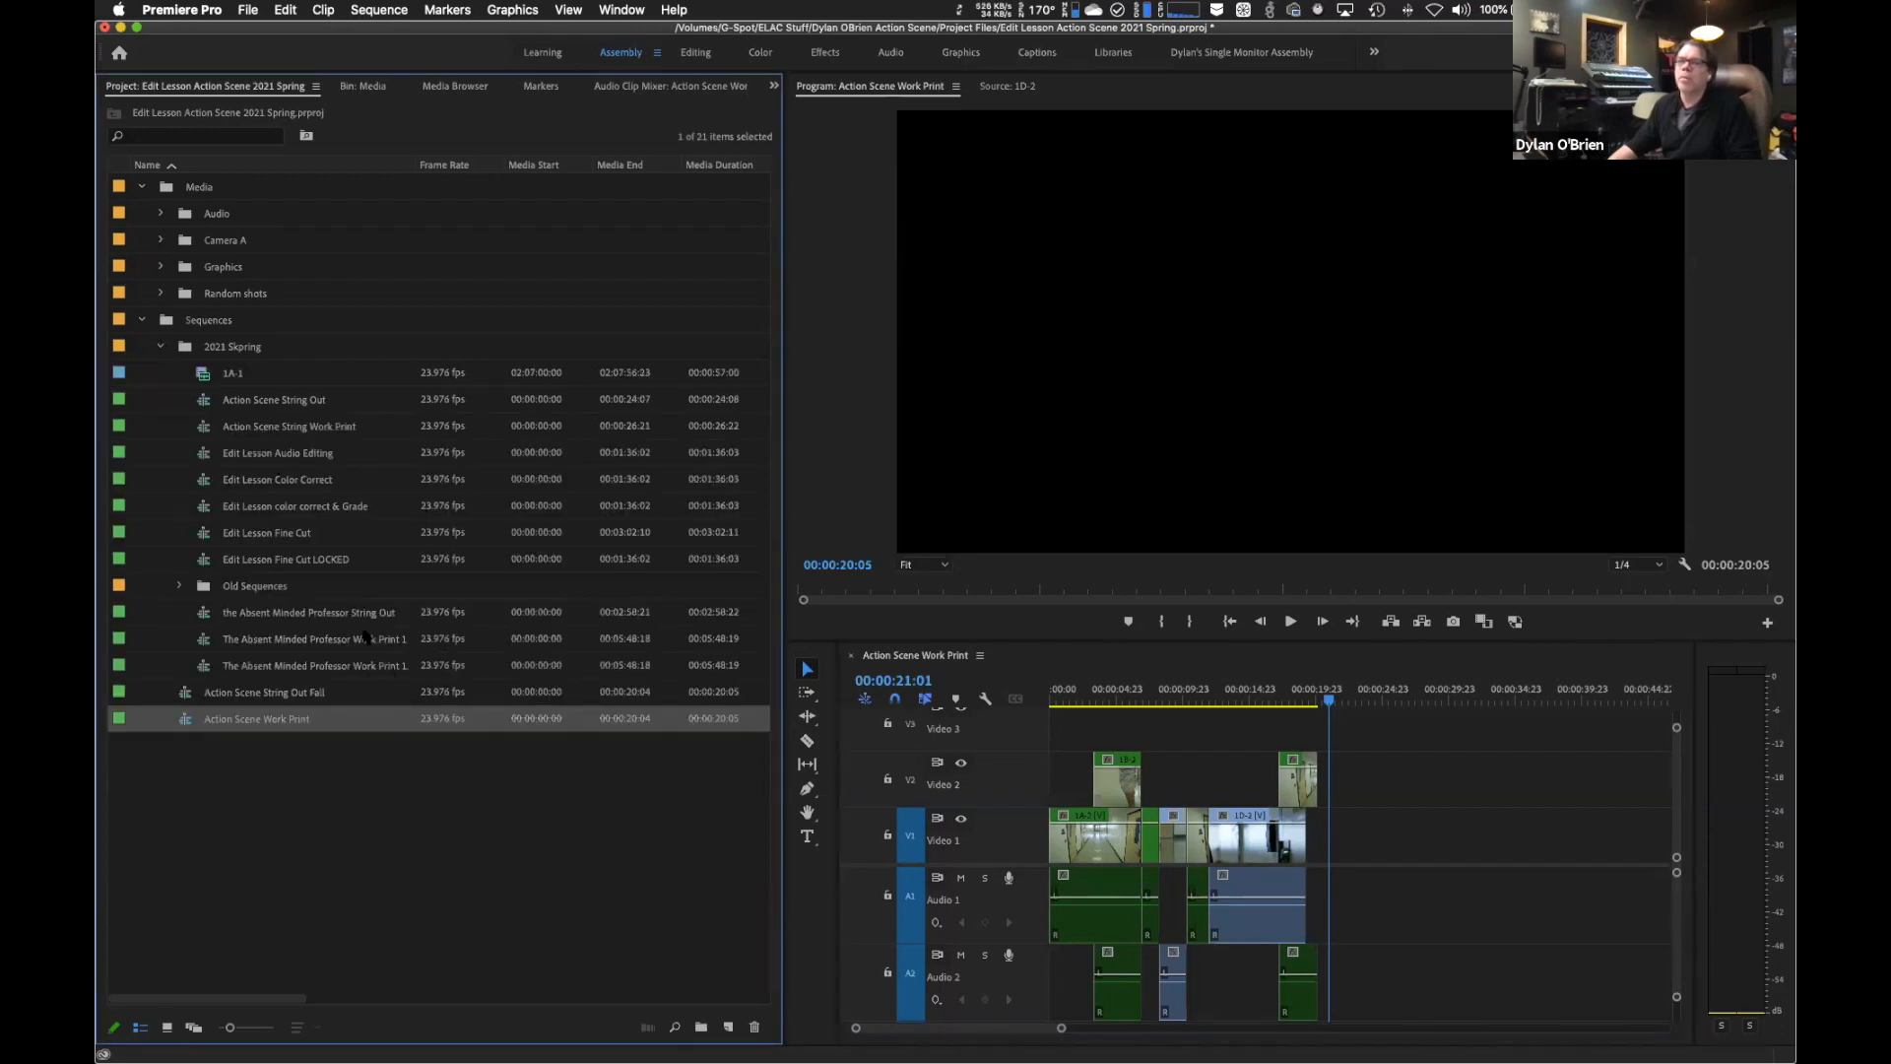
{"action": "left_click", "coordinate": [178, 586]}
{"action": "scroll", "coordinate": [399, 640], "scroll_direction": "down", "scroll_amount": 3}
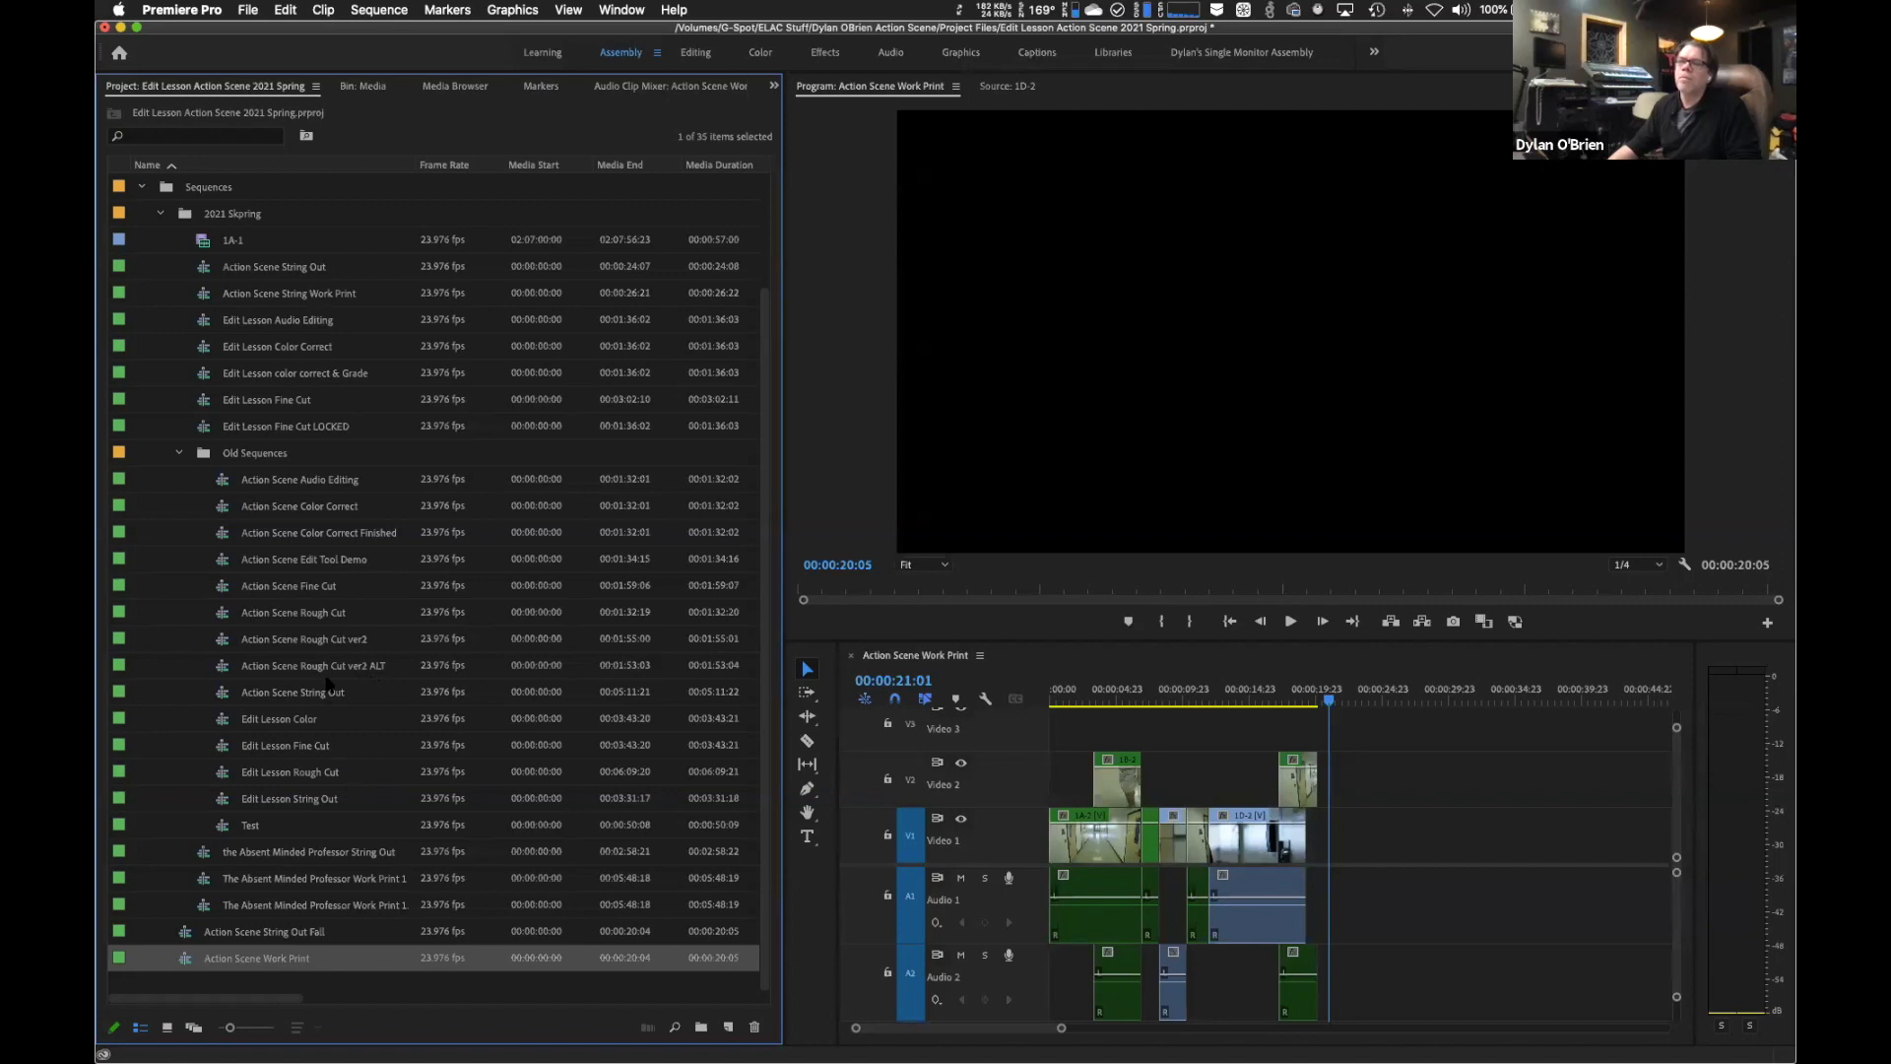
{"action": "scroll", "coordinate": [330, 678], "scroll_direction": "up", "scroll_amount": 2}
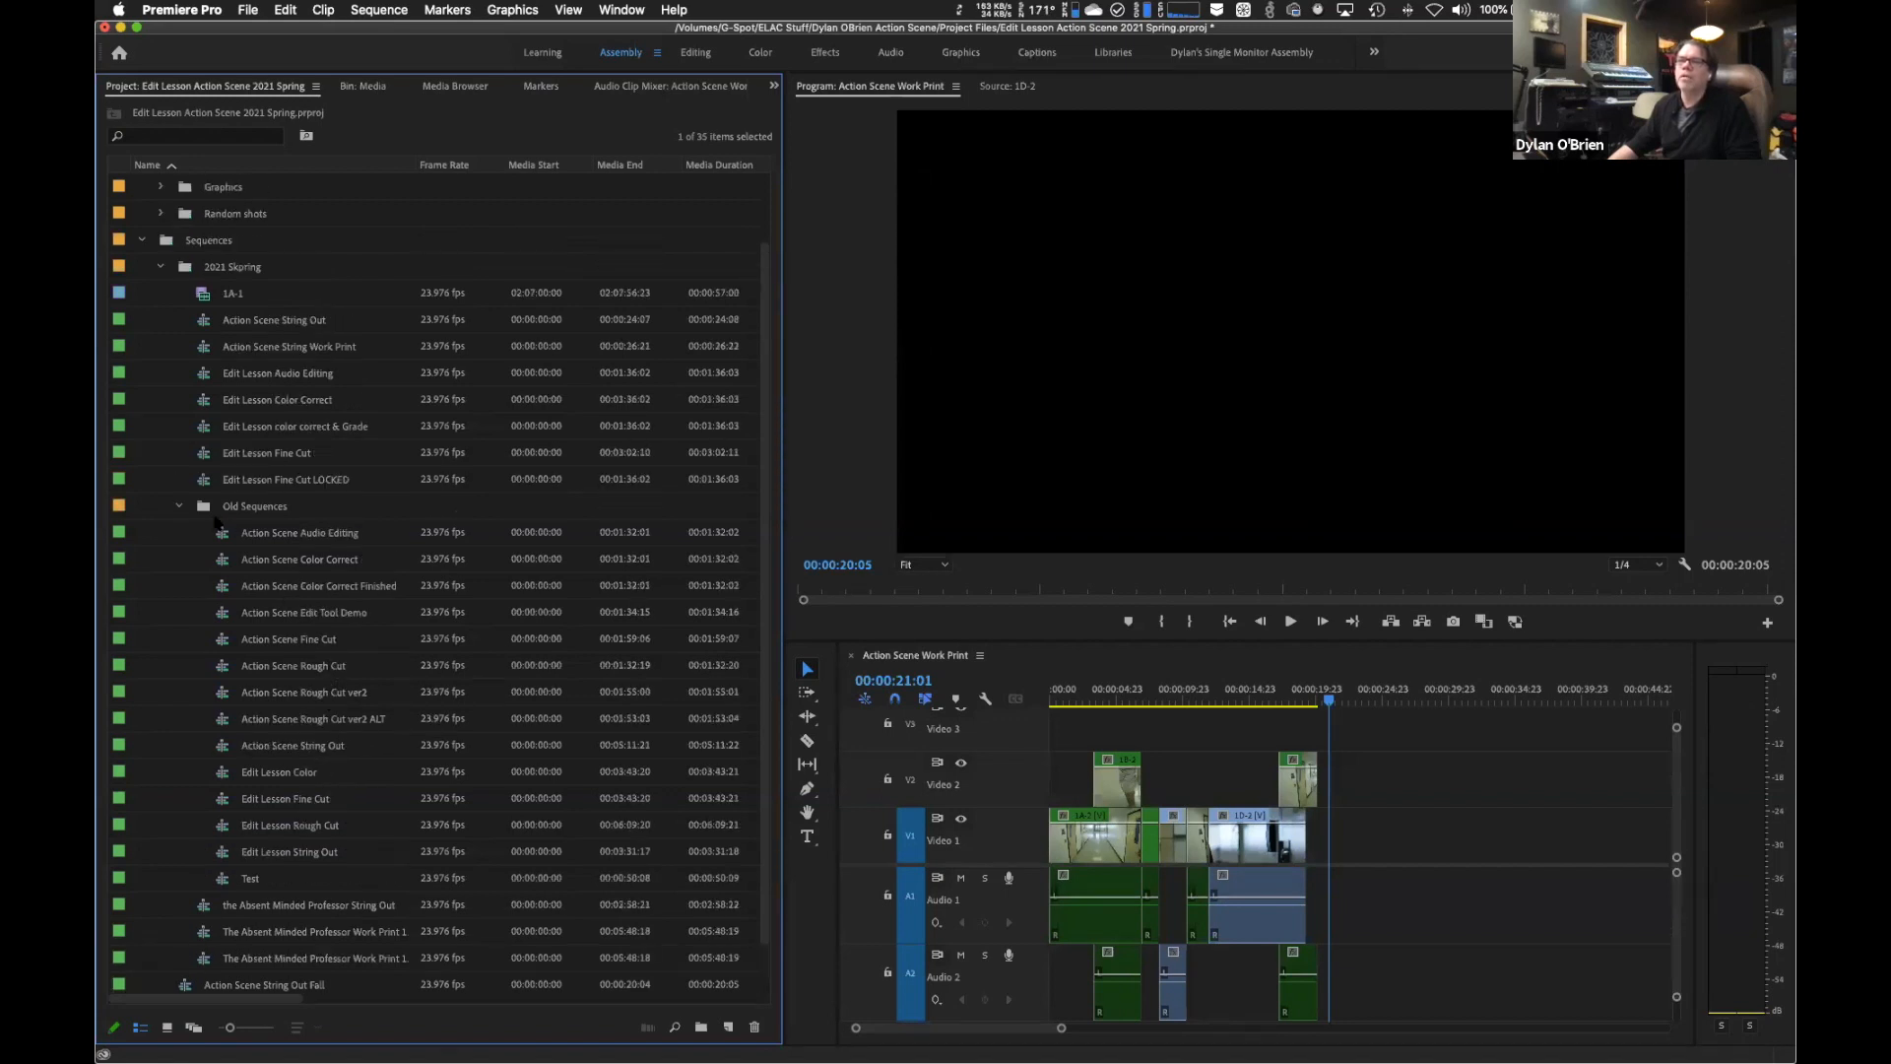
{"action": "left_click", "coordinate": [179, 507]}
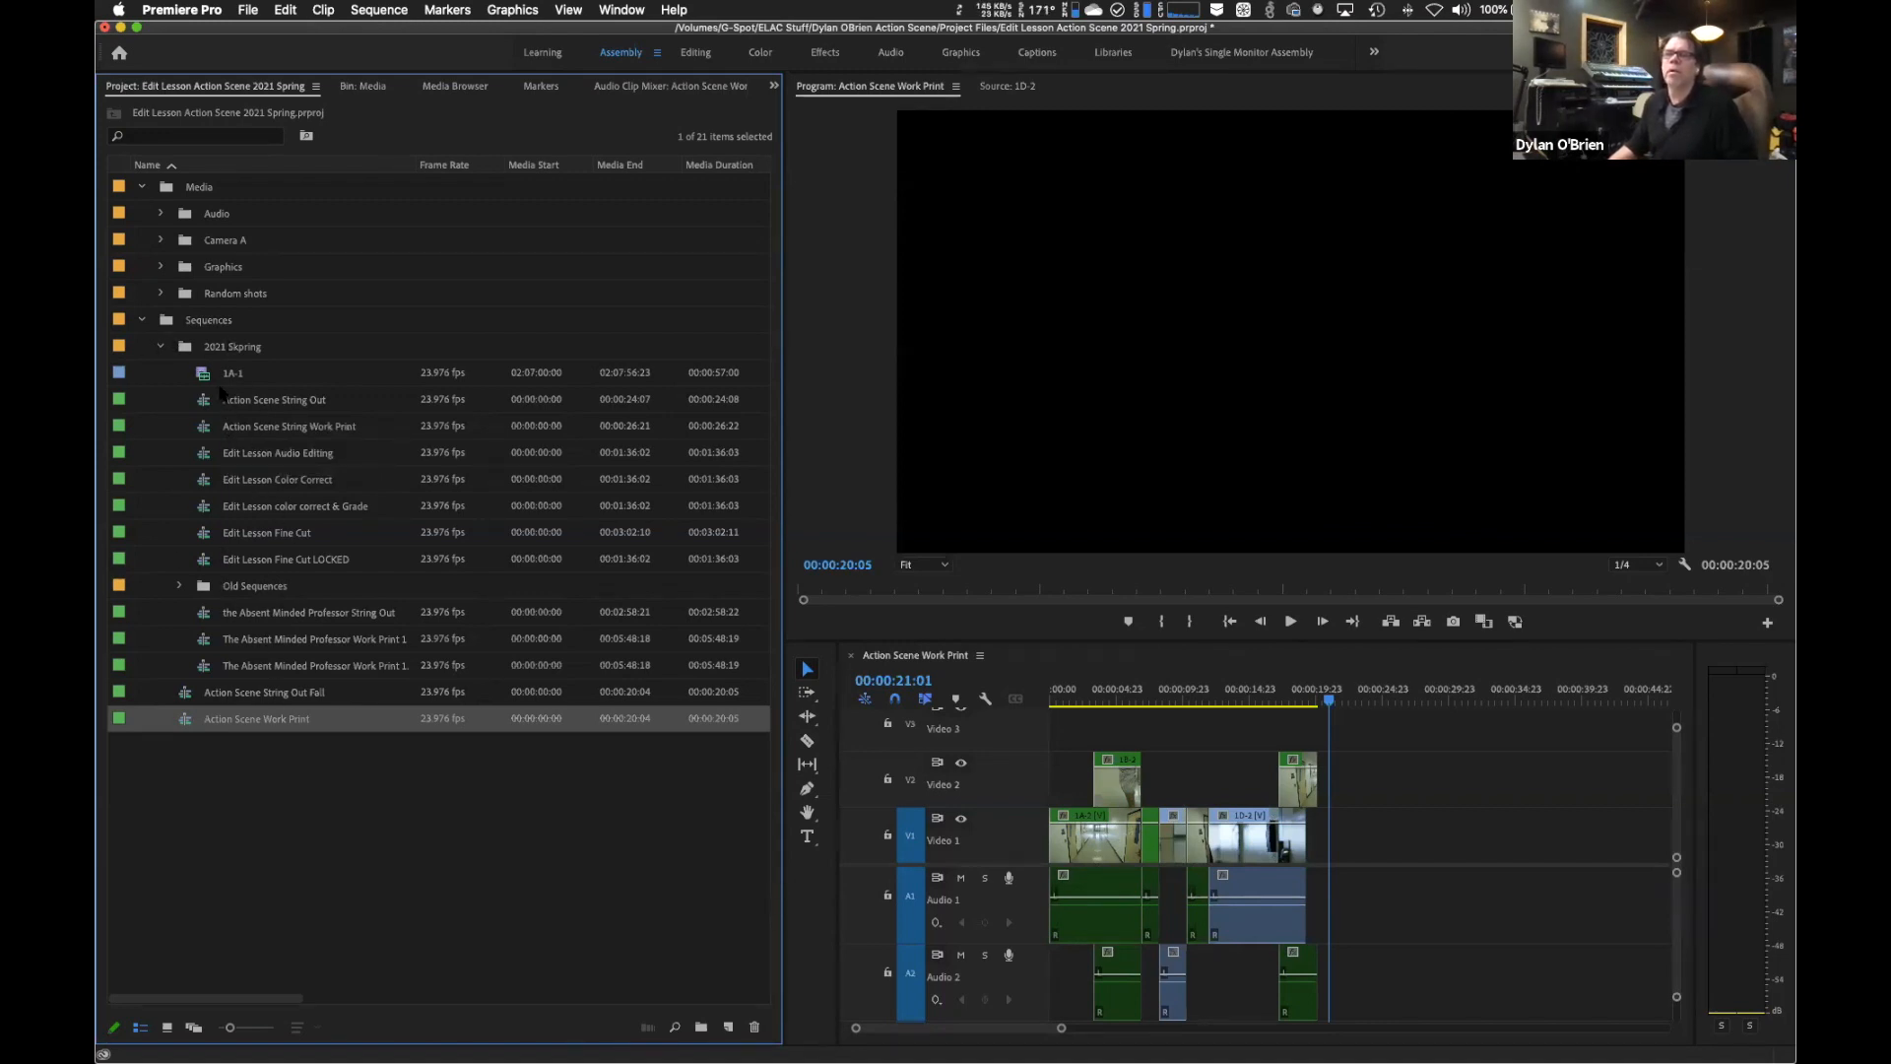
{"action": "left_click", "coordinate": [160, 347]}
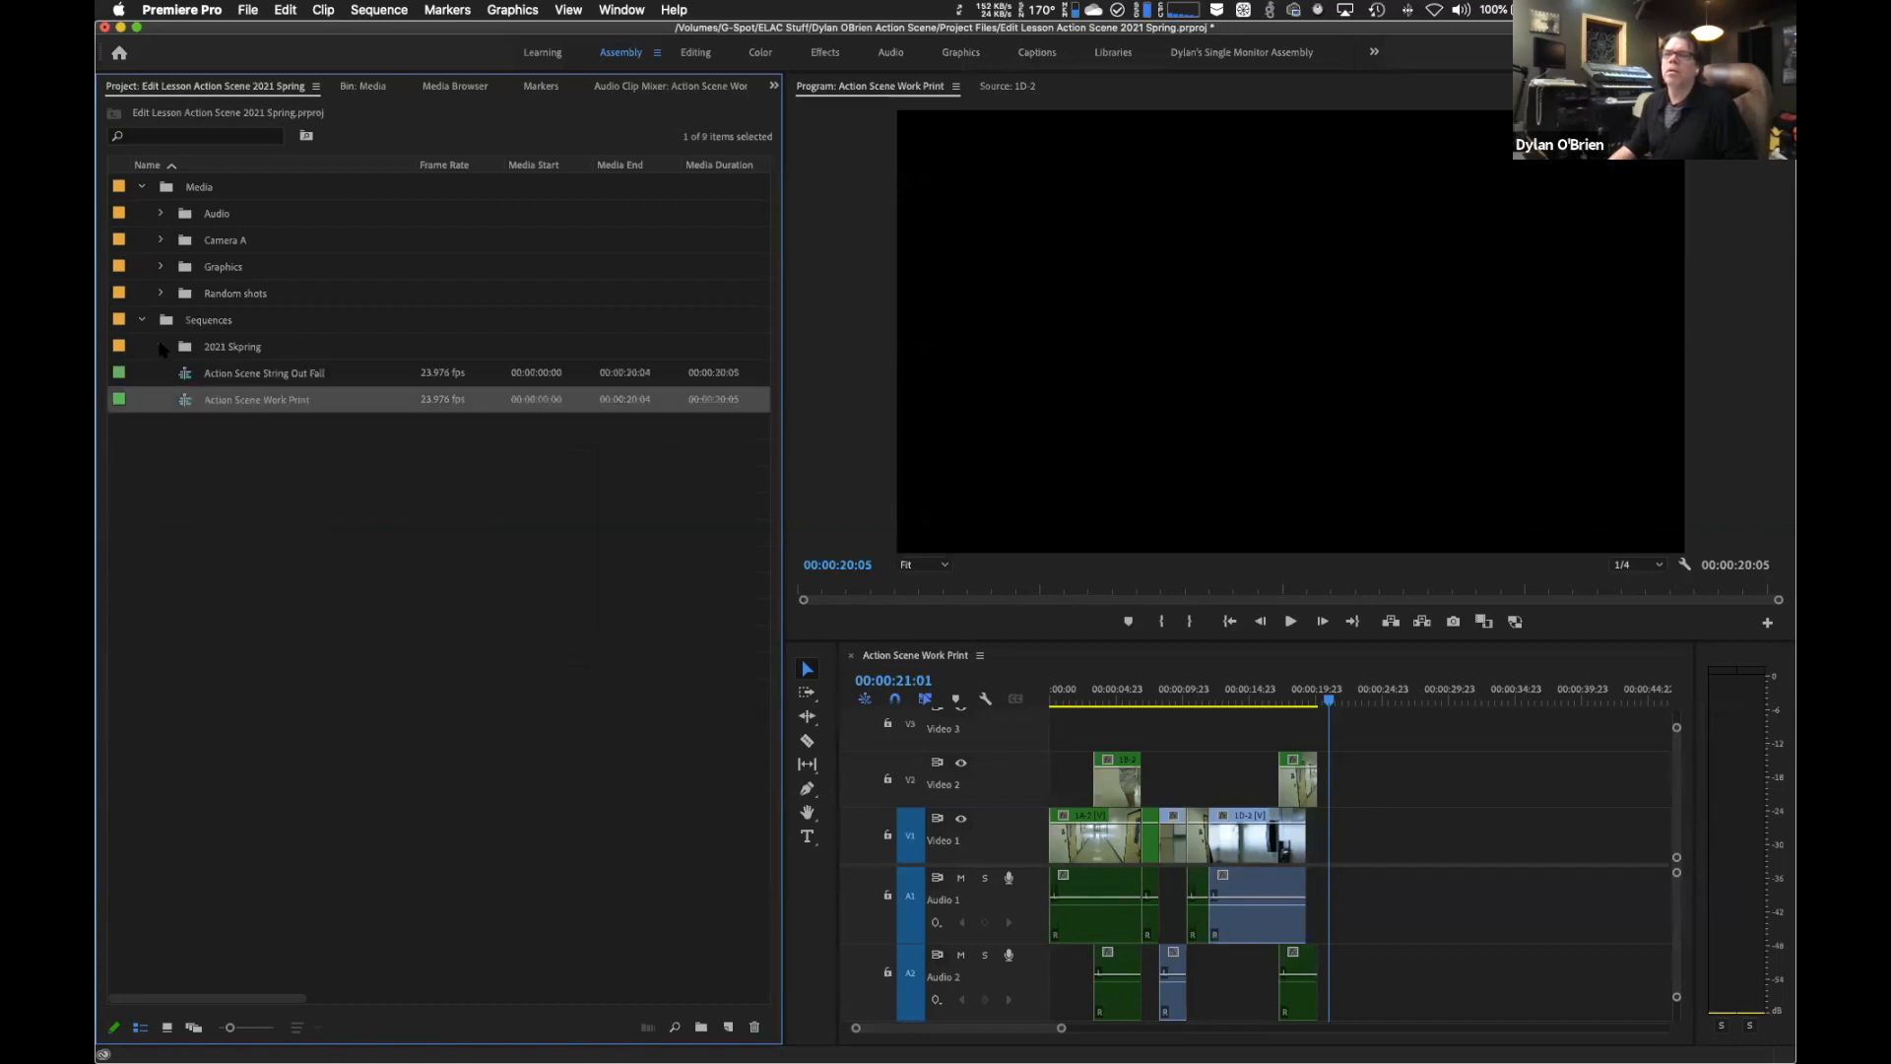
Duplicate Action Scene String Work Print from the 2021 Skpring bin and move the copy directly into the Sequences bin.
{"action": "left_click", "coordinate": [160, 347]}
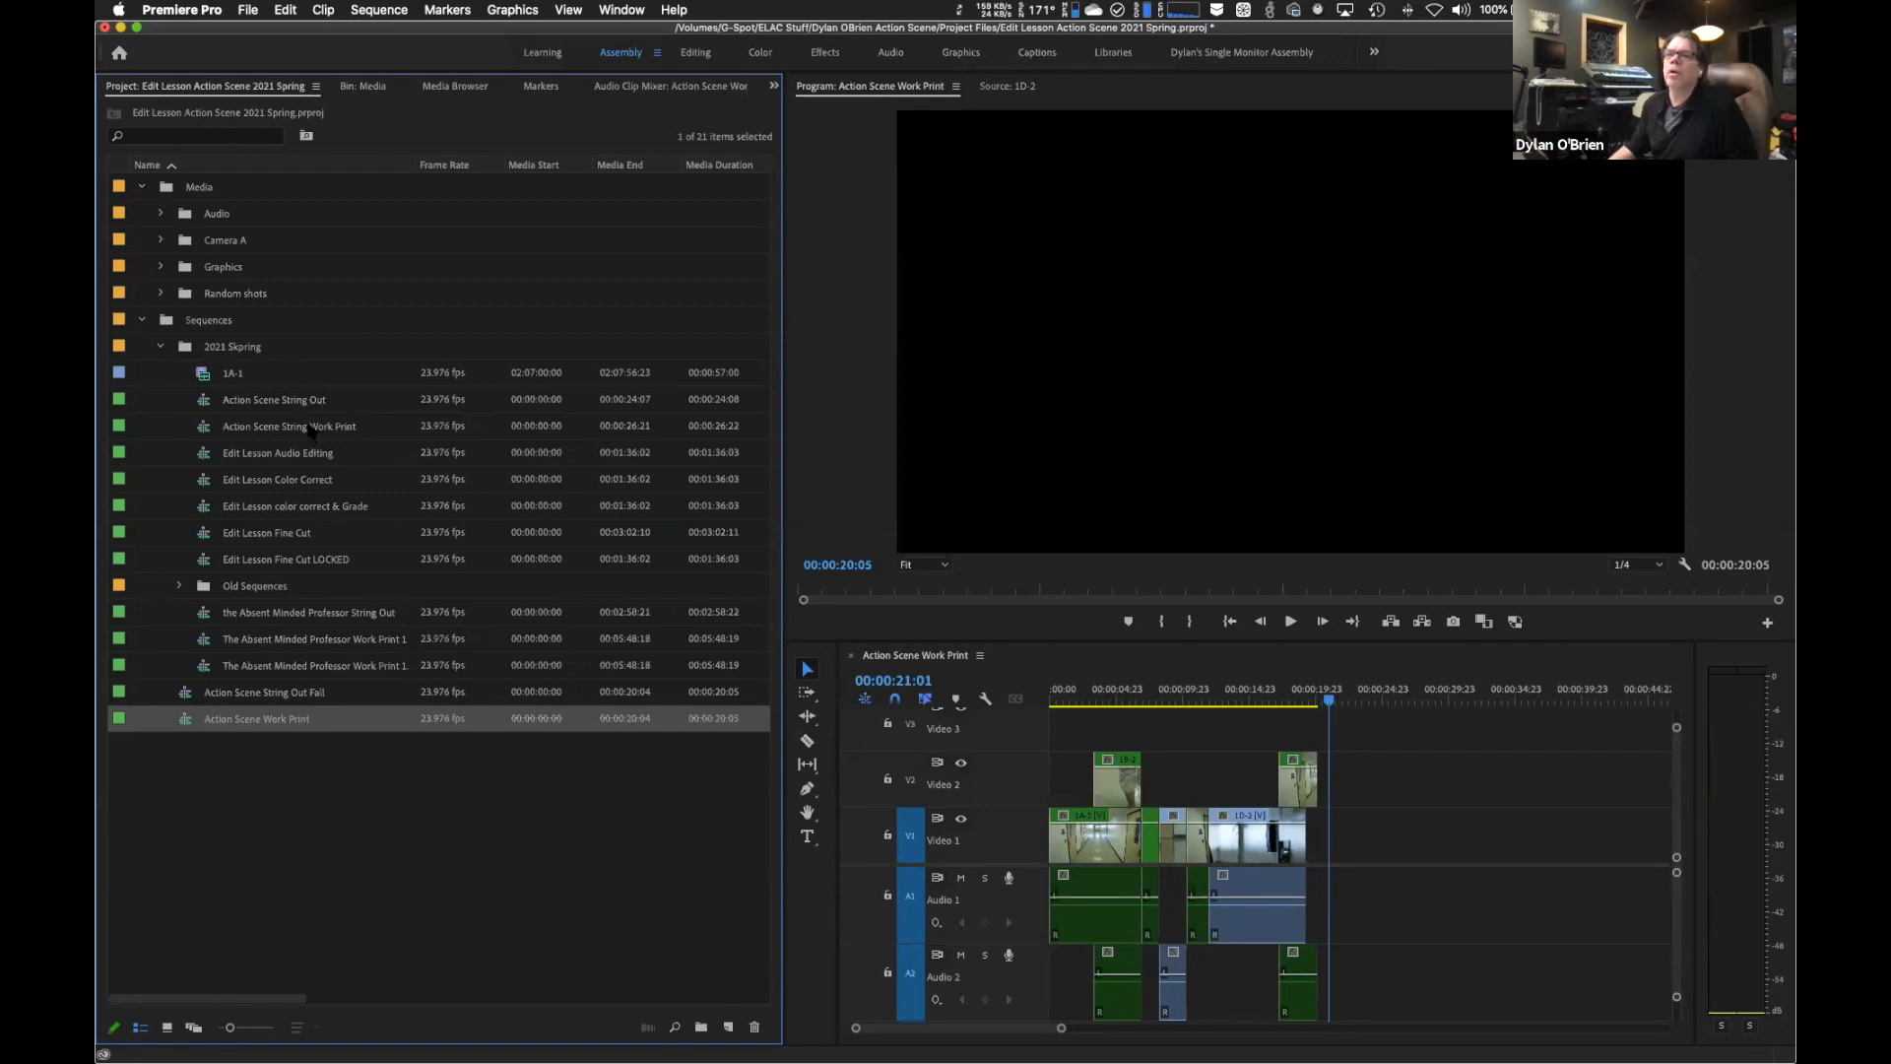
{"action": "left_click", "coordinate": [311, 430]}
{"action": "right_click", "coordinate": [312, 431]}
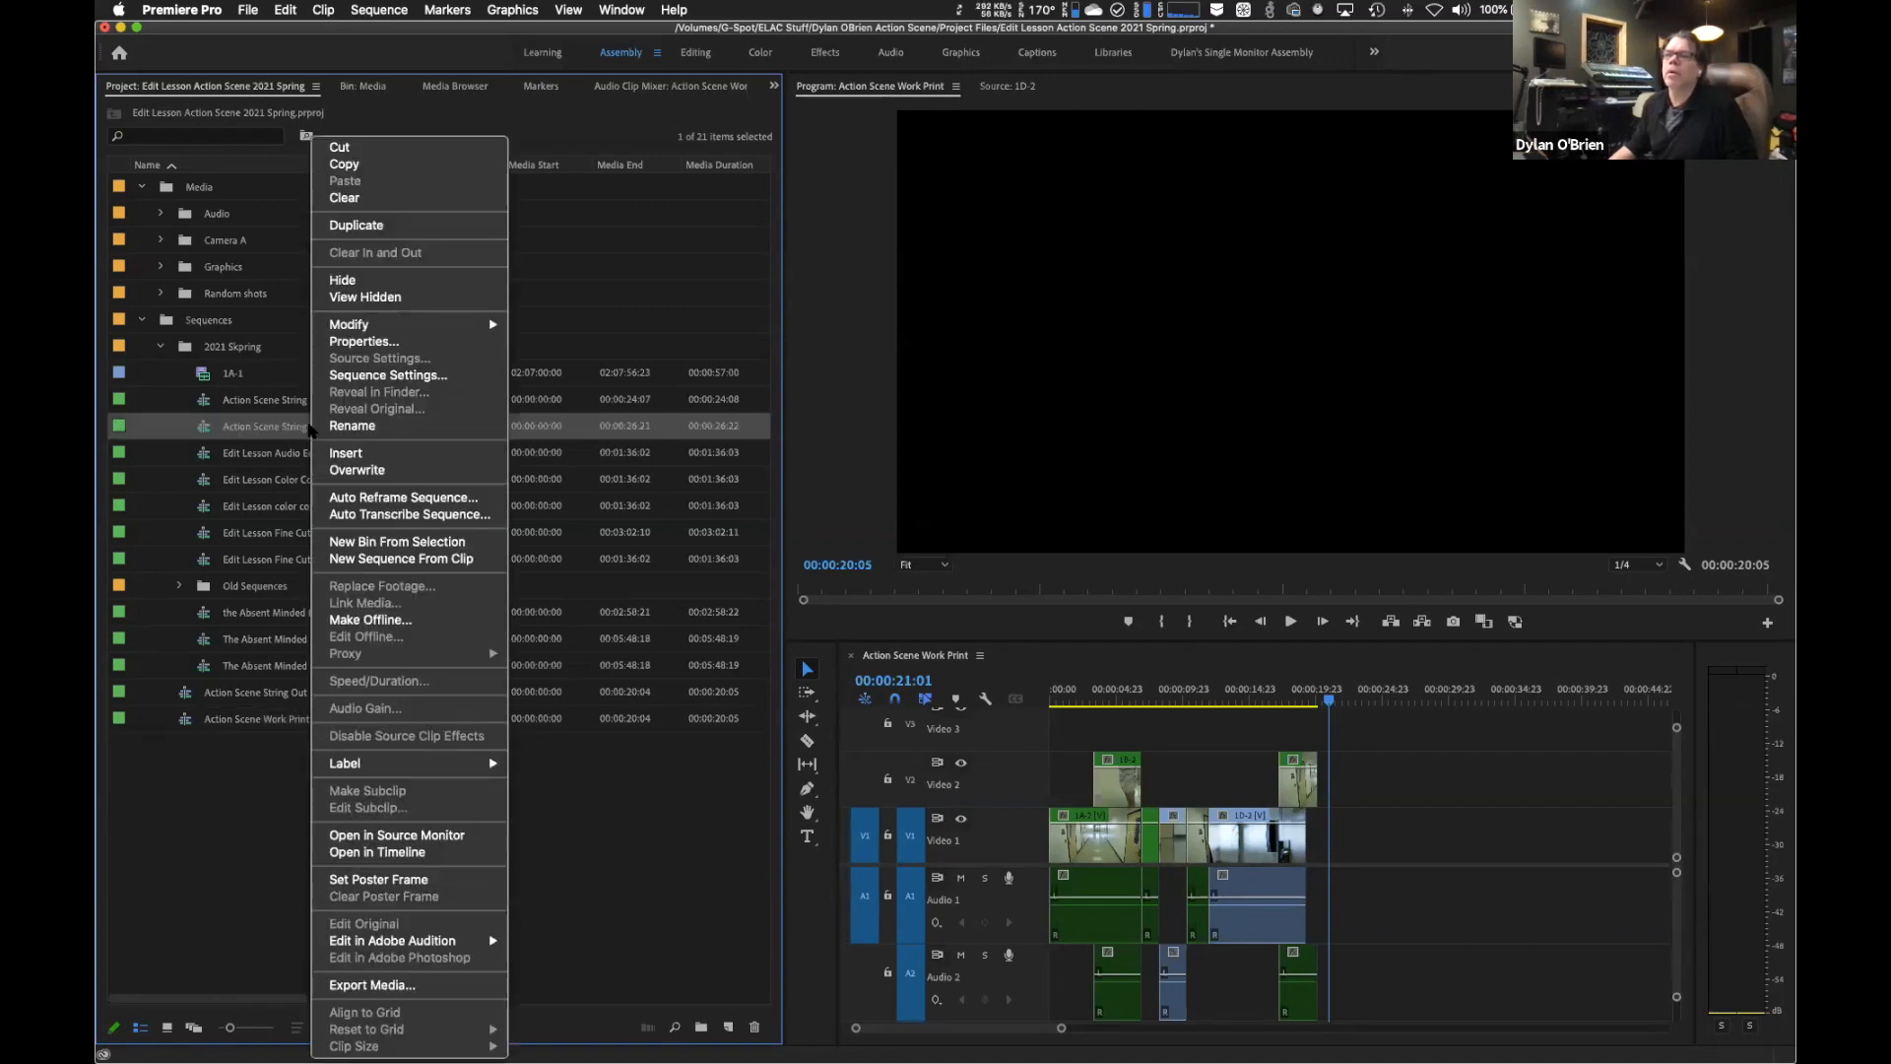
{"action": "left_click", "coordinate": [365, 224]}
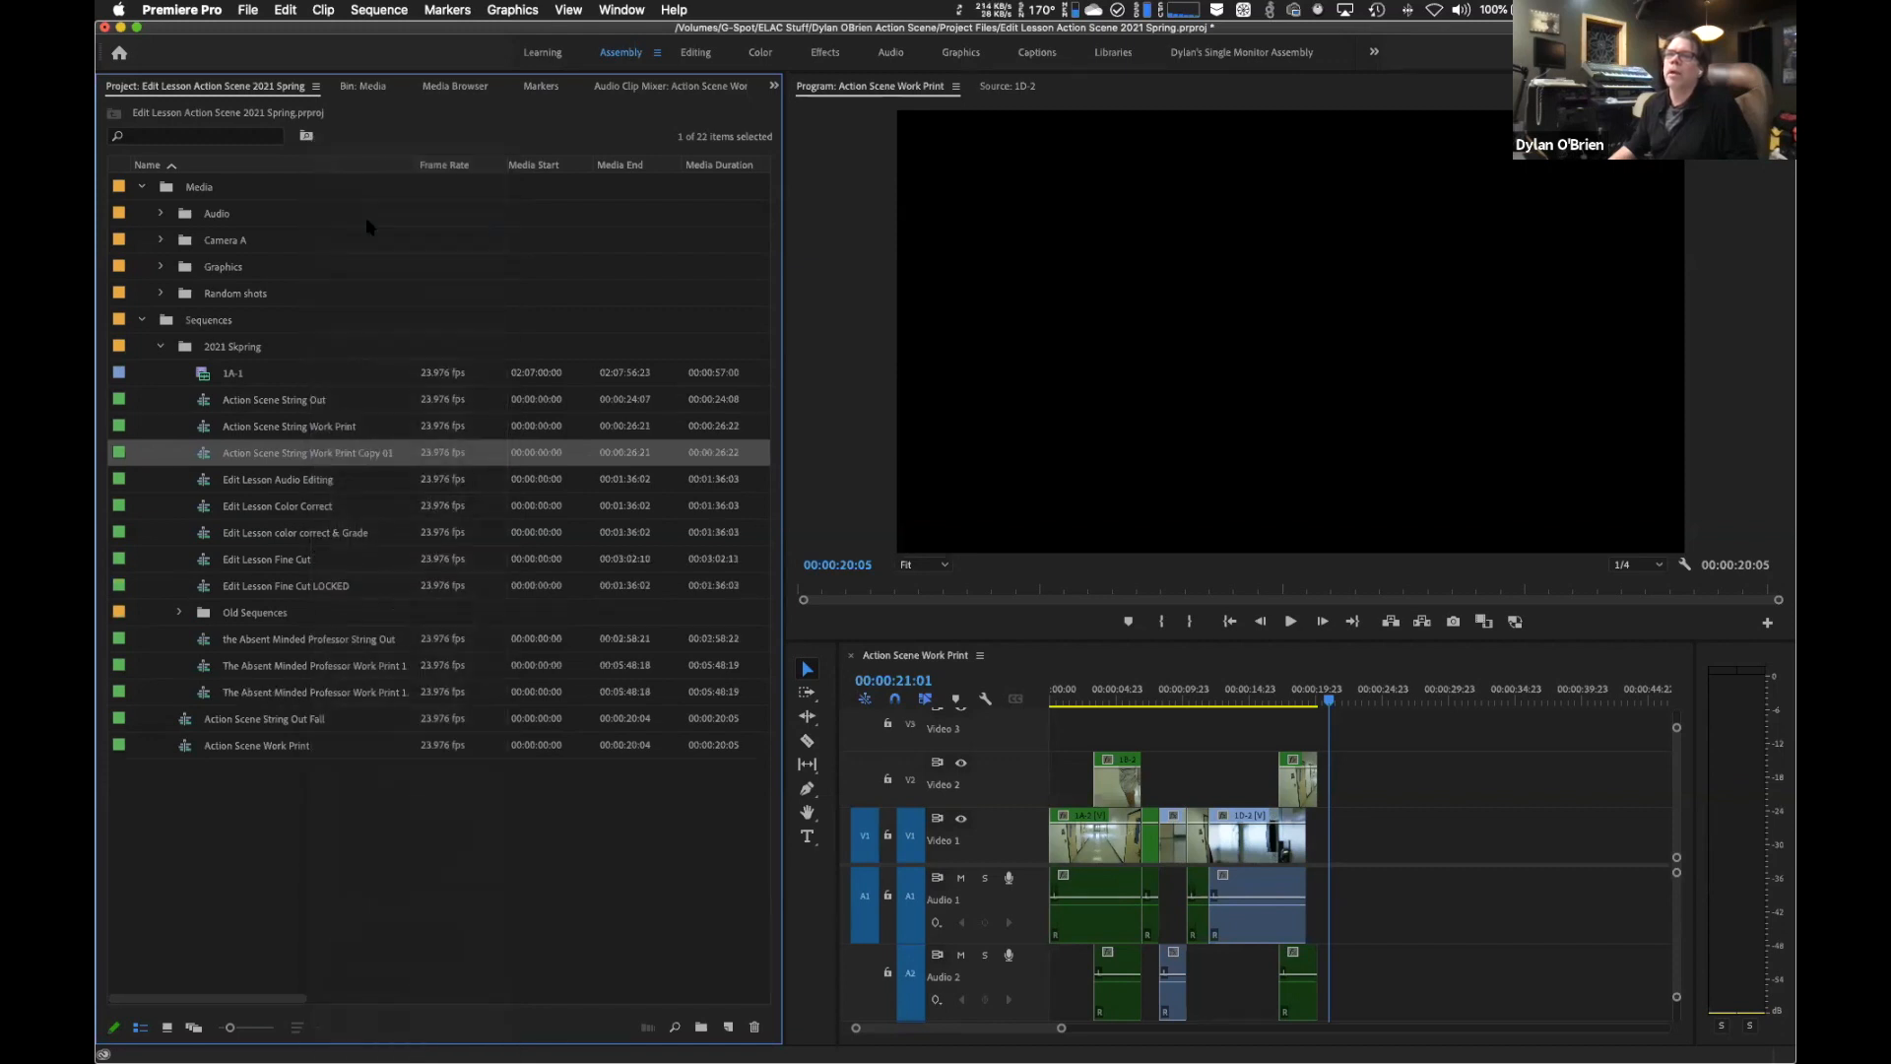
{"action": "left_click_drag", "start_coordinate": [202, 456], "coordinate": [258, 741]}
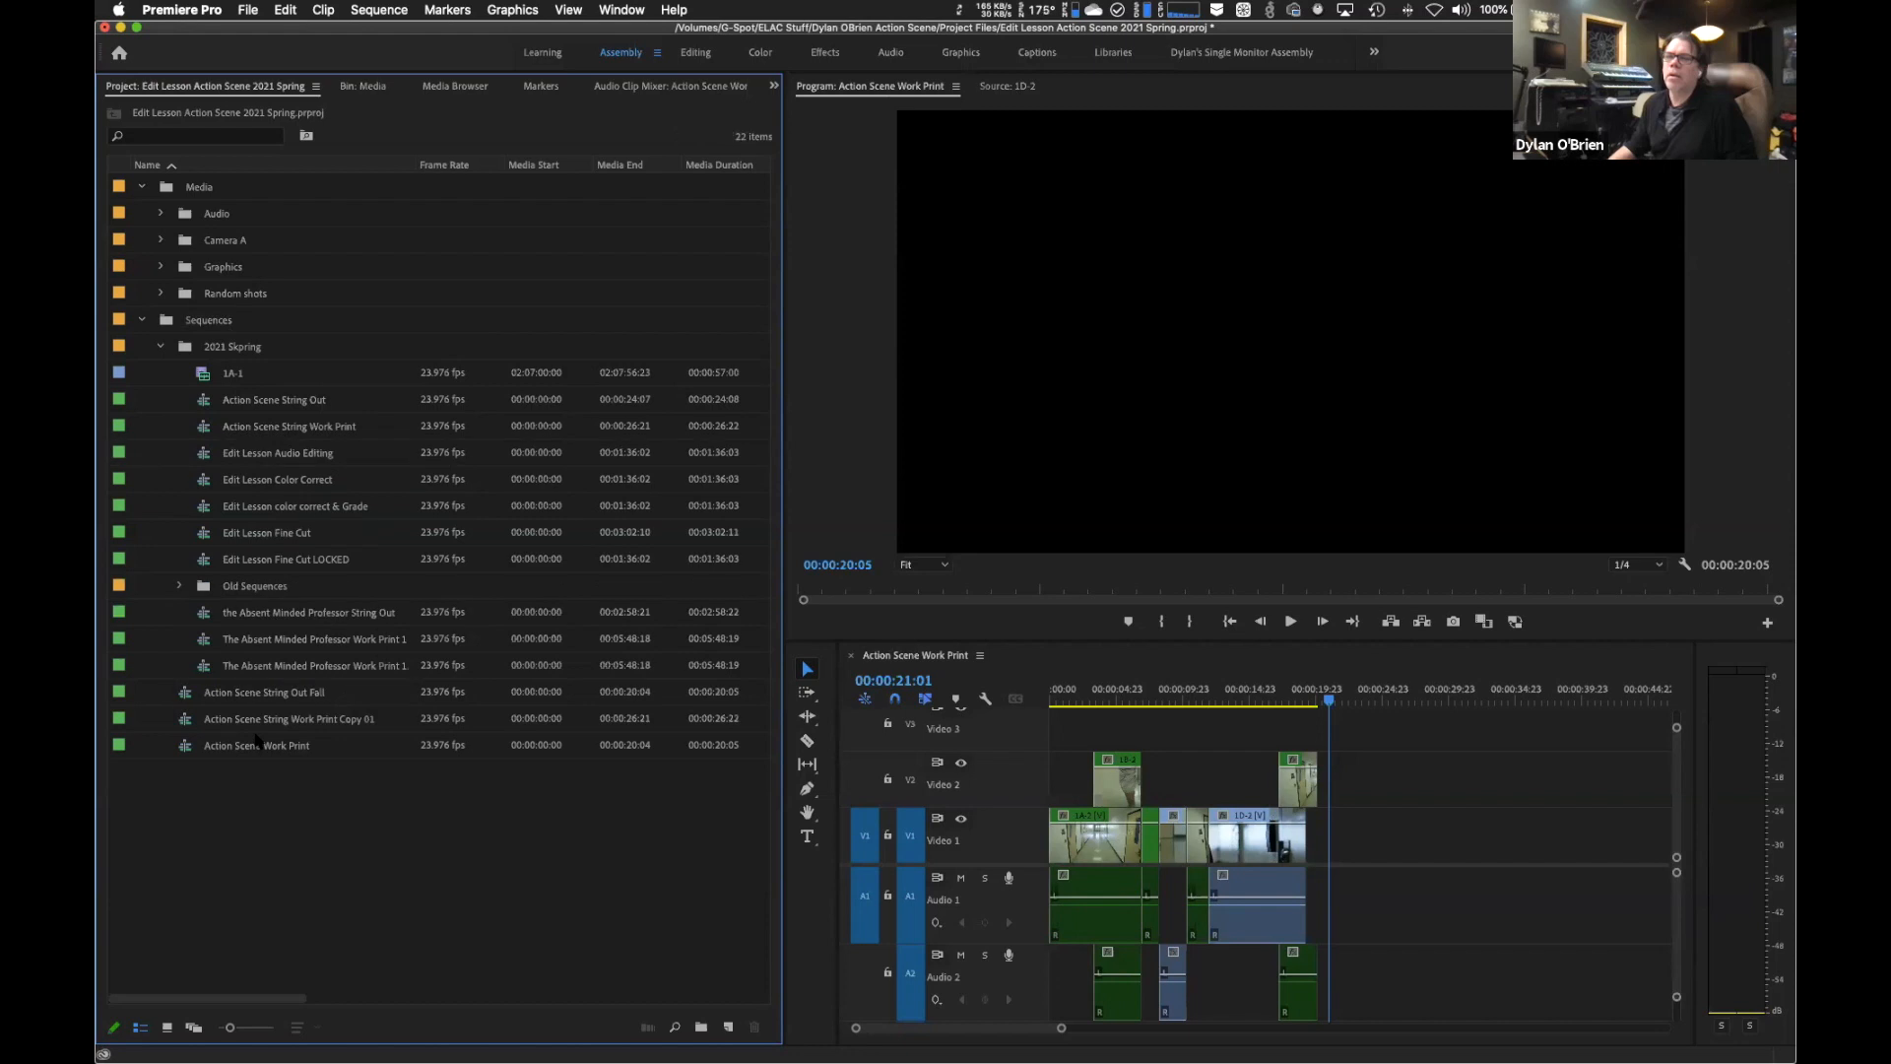
{"action": "left_click", "coordinate": [162, 348]}
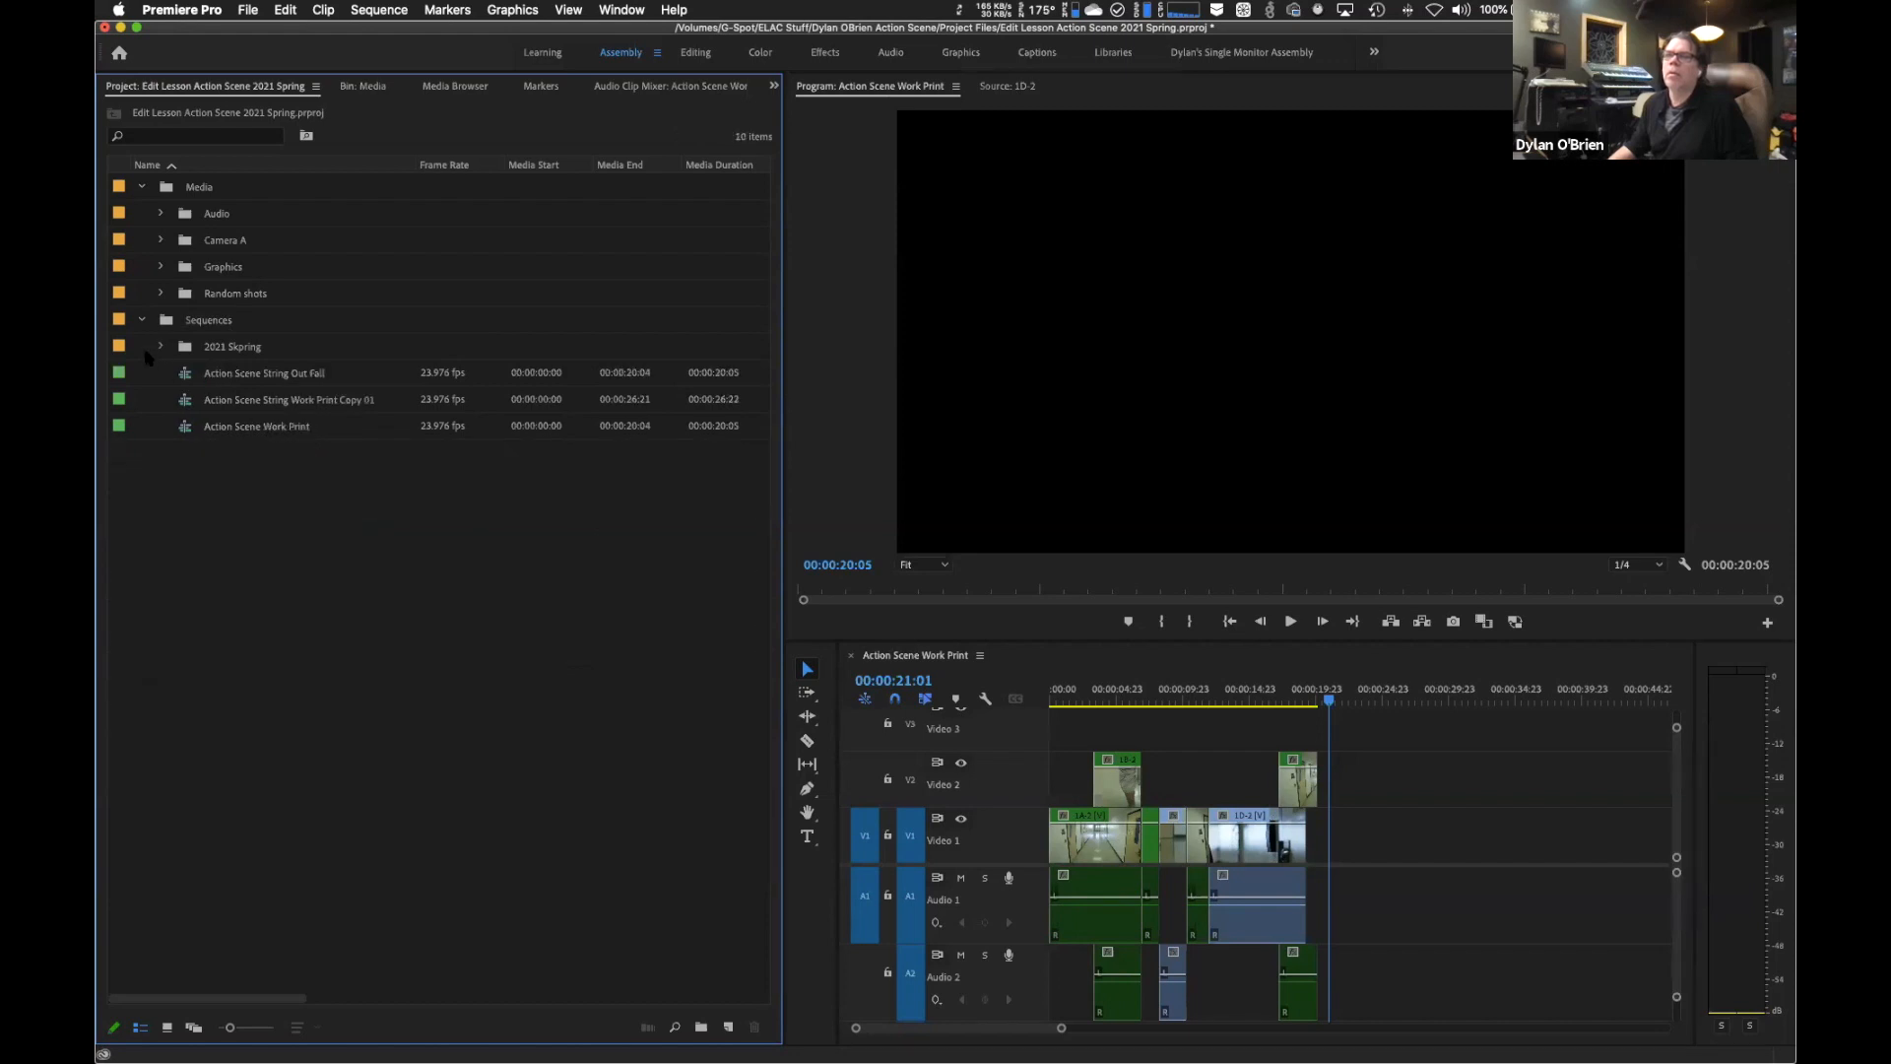
Open the copied Action Scene String Work Print sequence in the timeline and return the playhead to 00:00:00:00.
{"action": "left_click", "coordinate": [350, 406]}
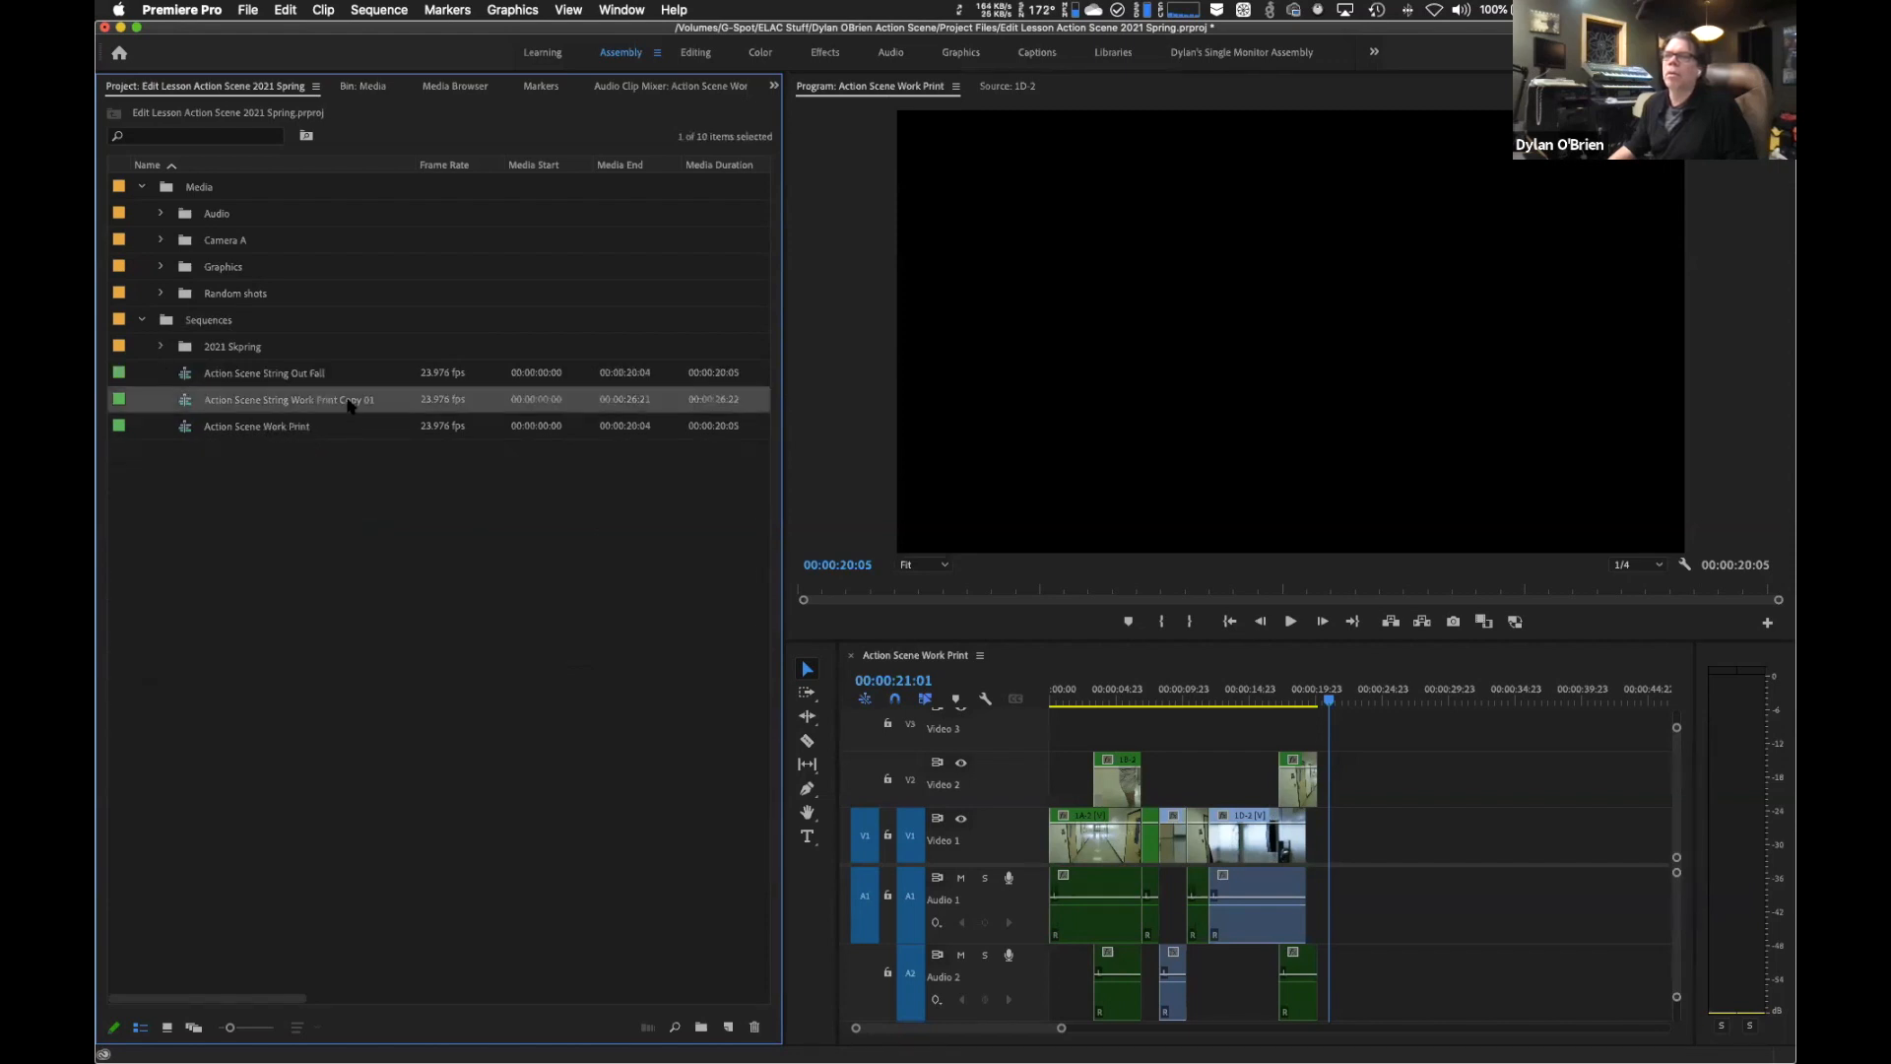
{"action": "double_click", "coordinate": [184, 404]}
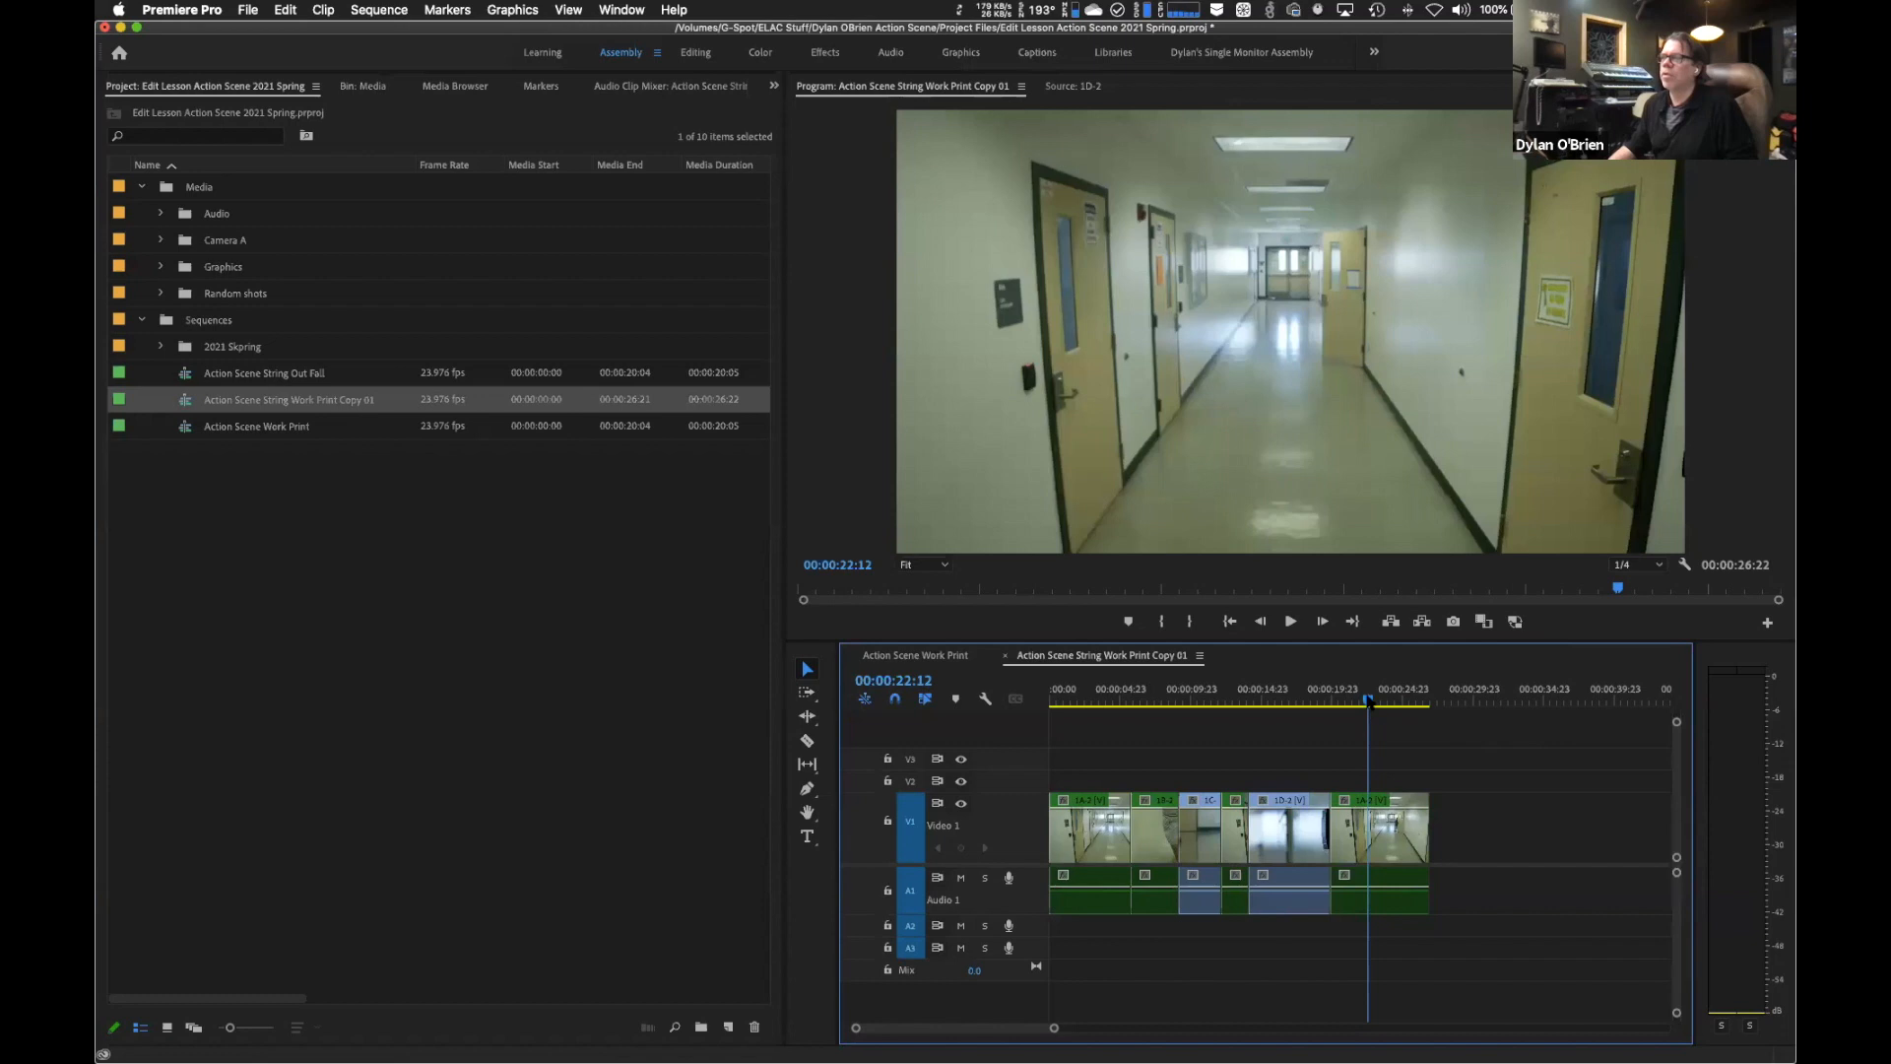
{"action": "left_click_drag", "start_coordinate": [1369, 702], "coordinate": [1041, 781]}
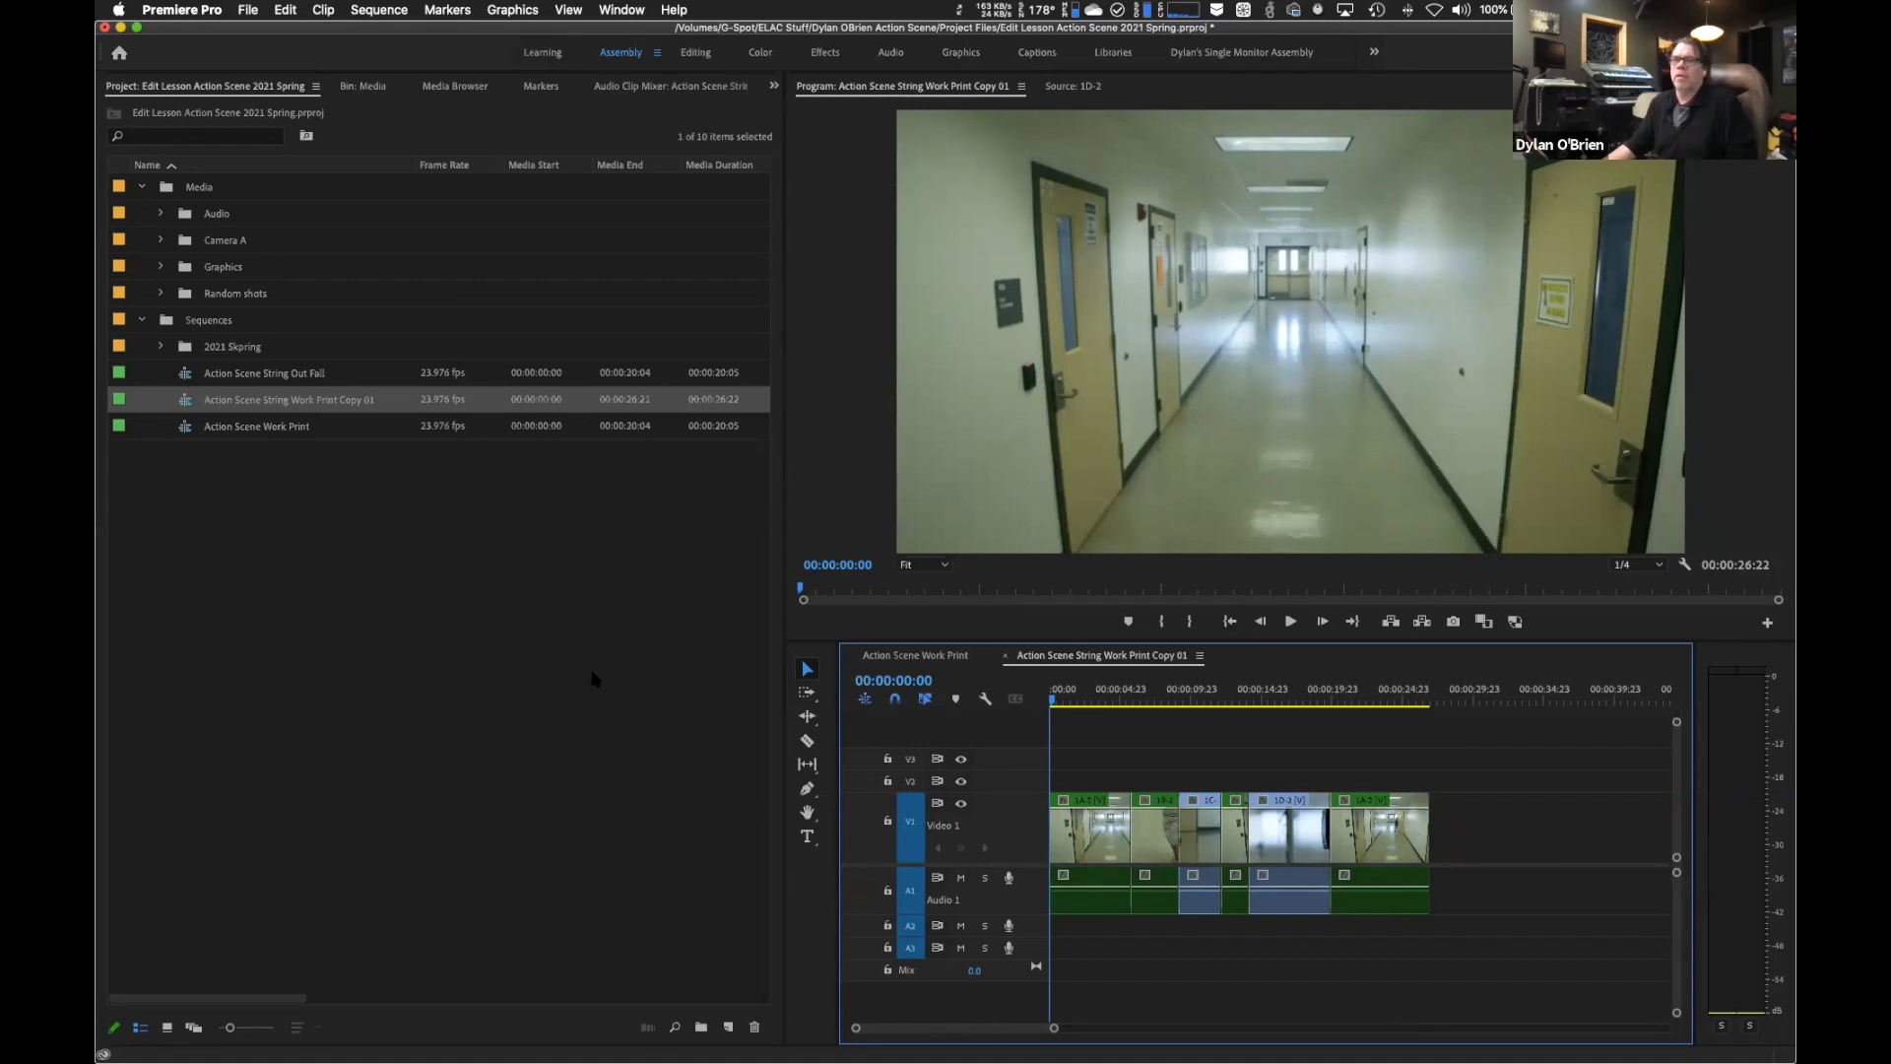
Open The Absent Minded Professor work prints and Action Scene Rough Cut ver2 ALT, scrubbing through the rough cut to review it.
{"action": "left_click", "coordinate": [161, 347]}
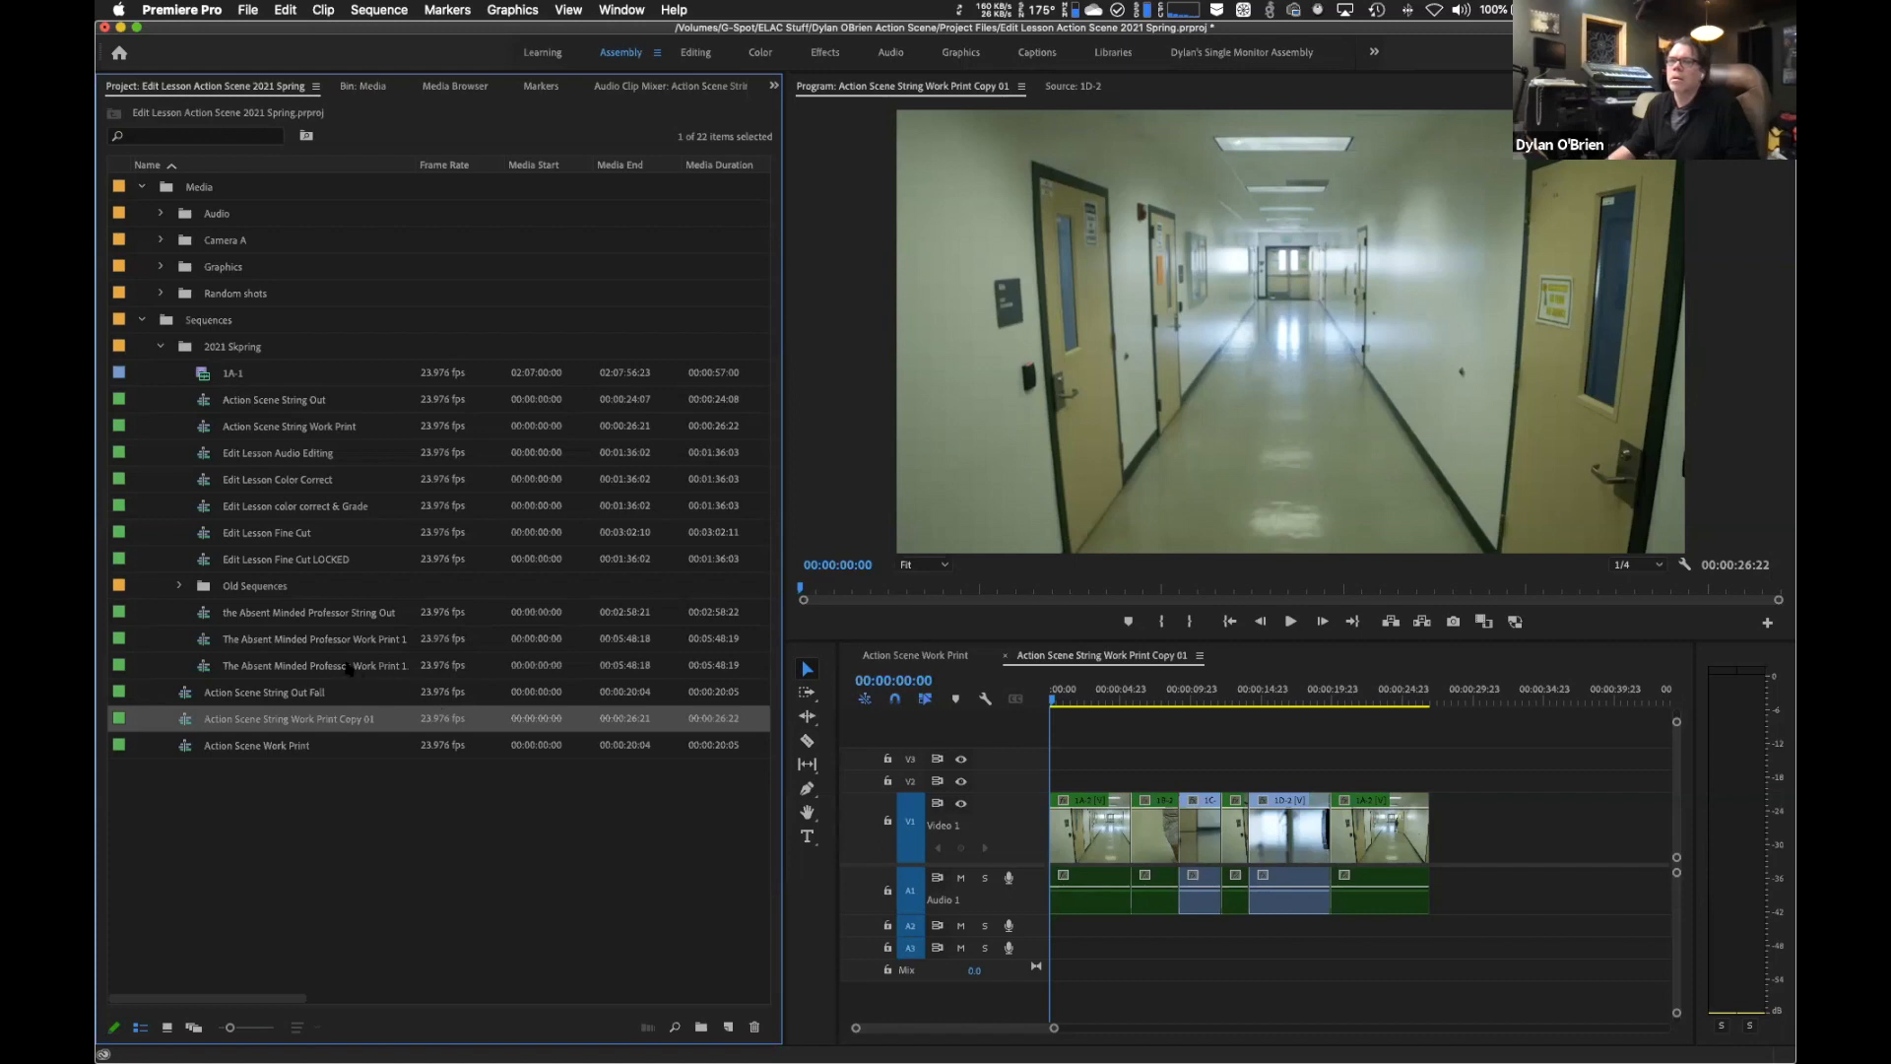
{"action": "double_click", "coordinate": [277, 639]}
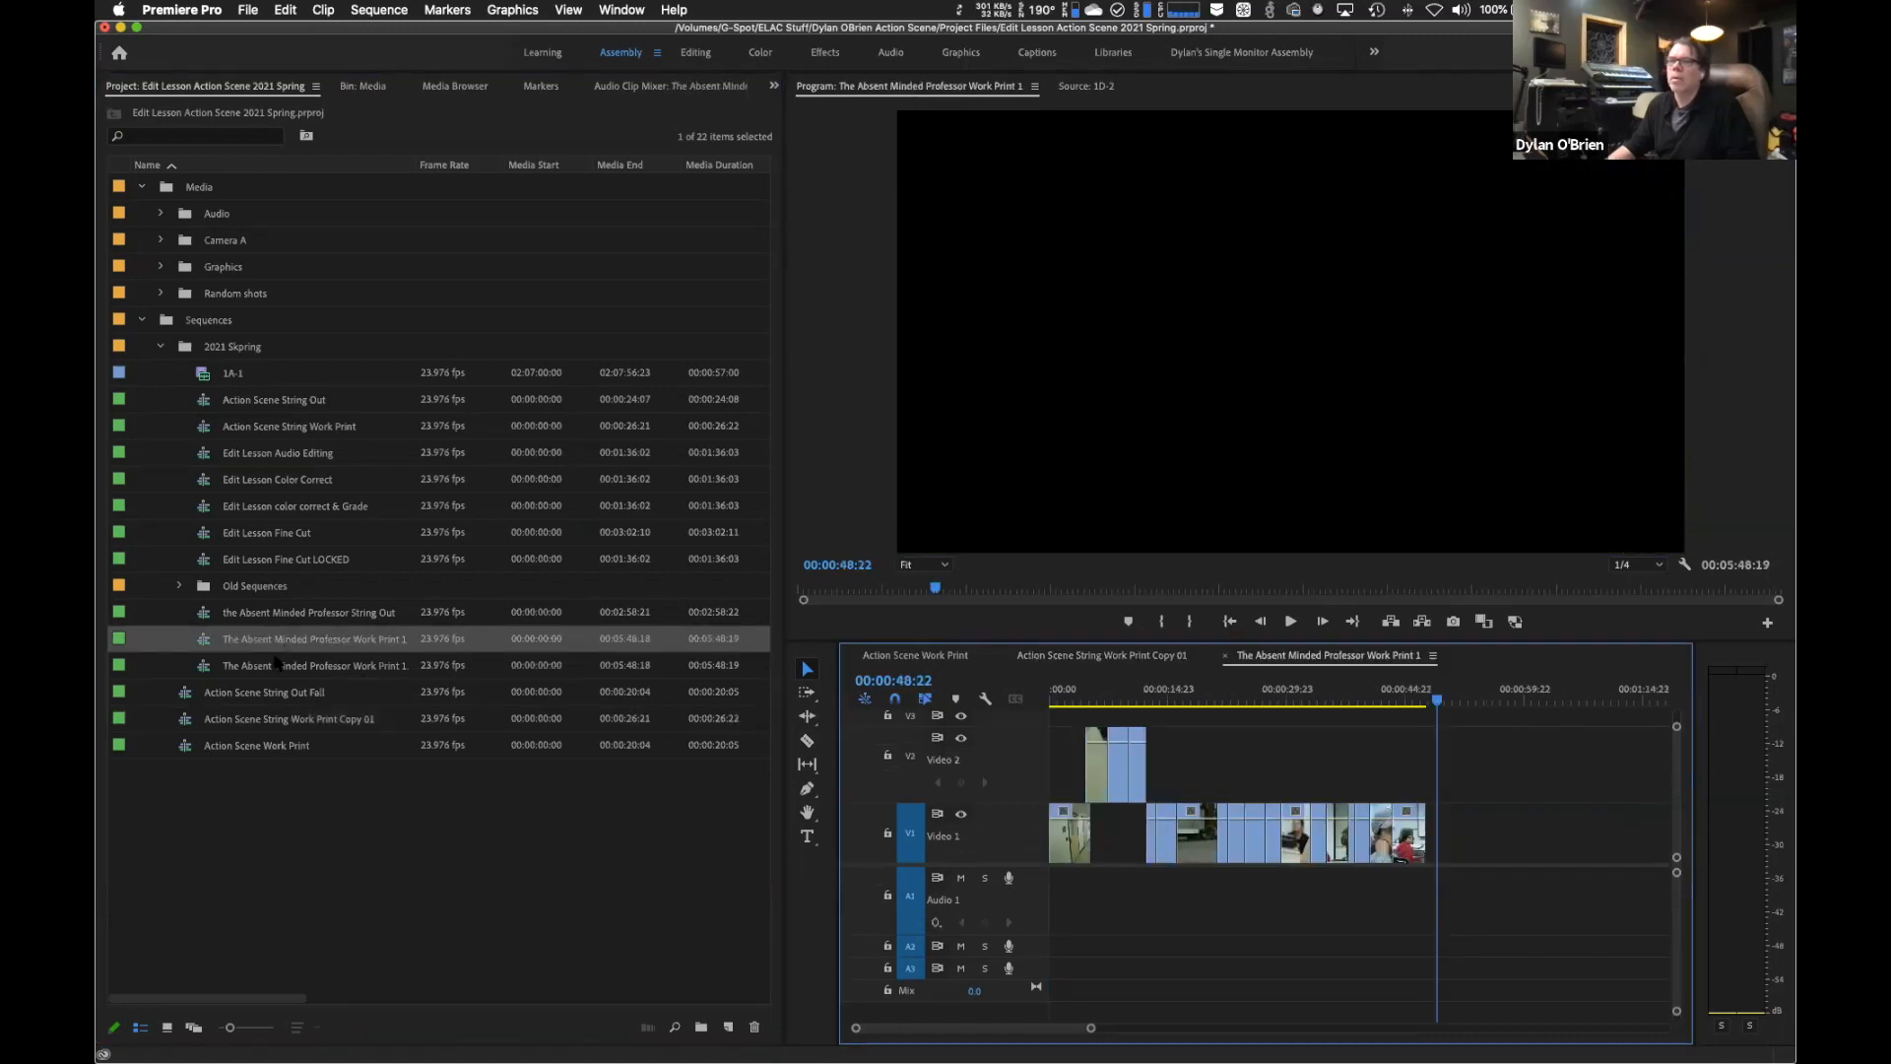
{"action": "double_click", "coordinate": [277, 667]}
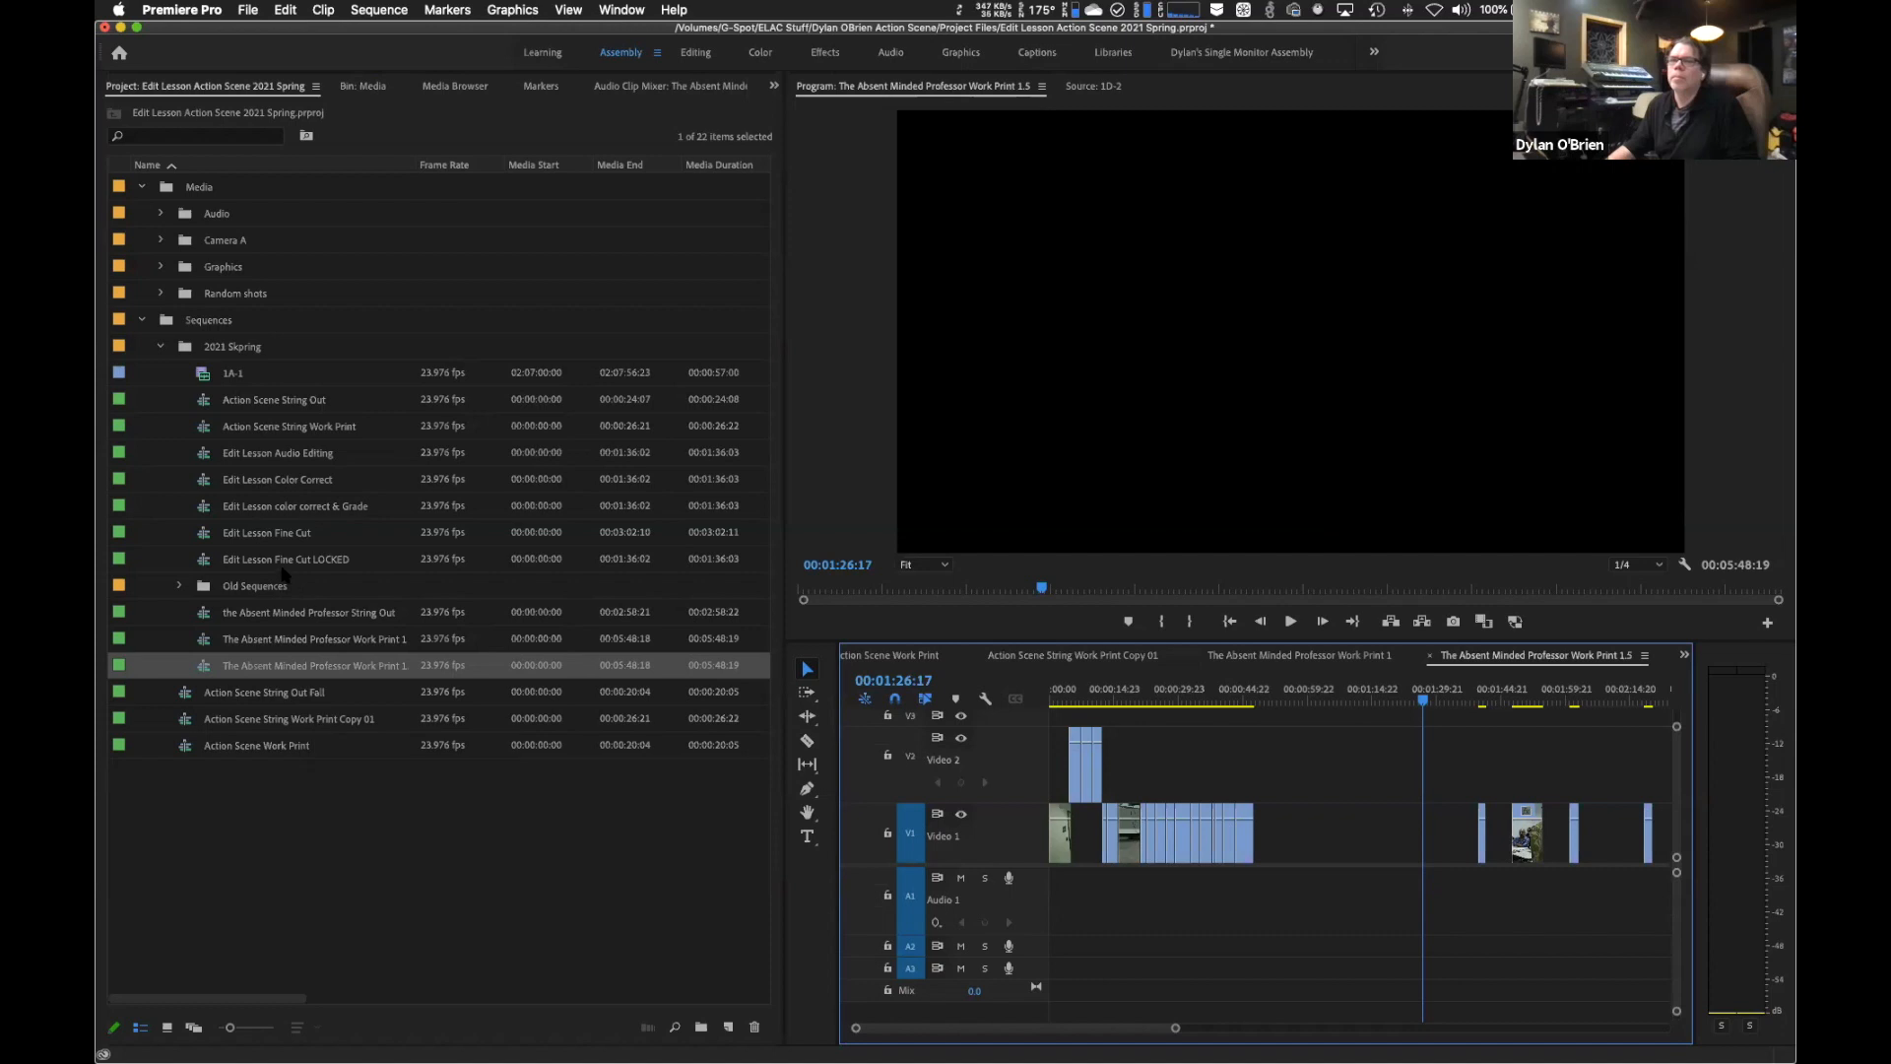
{"action": "left_click", "coordinate": [178, 586]}
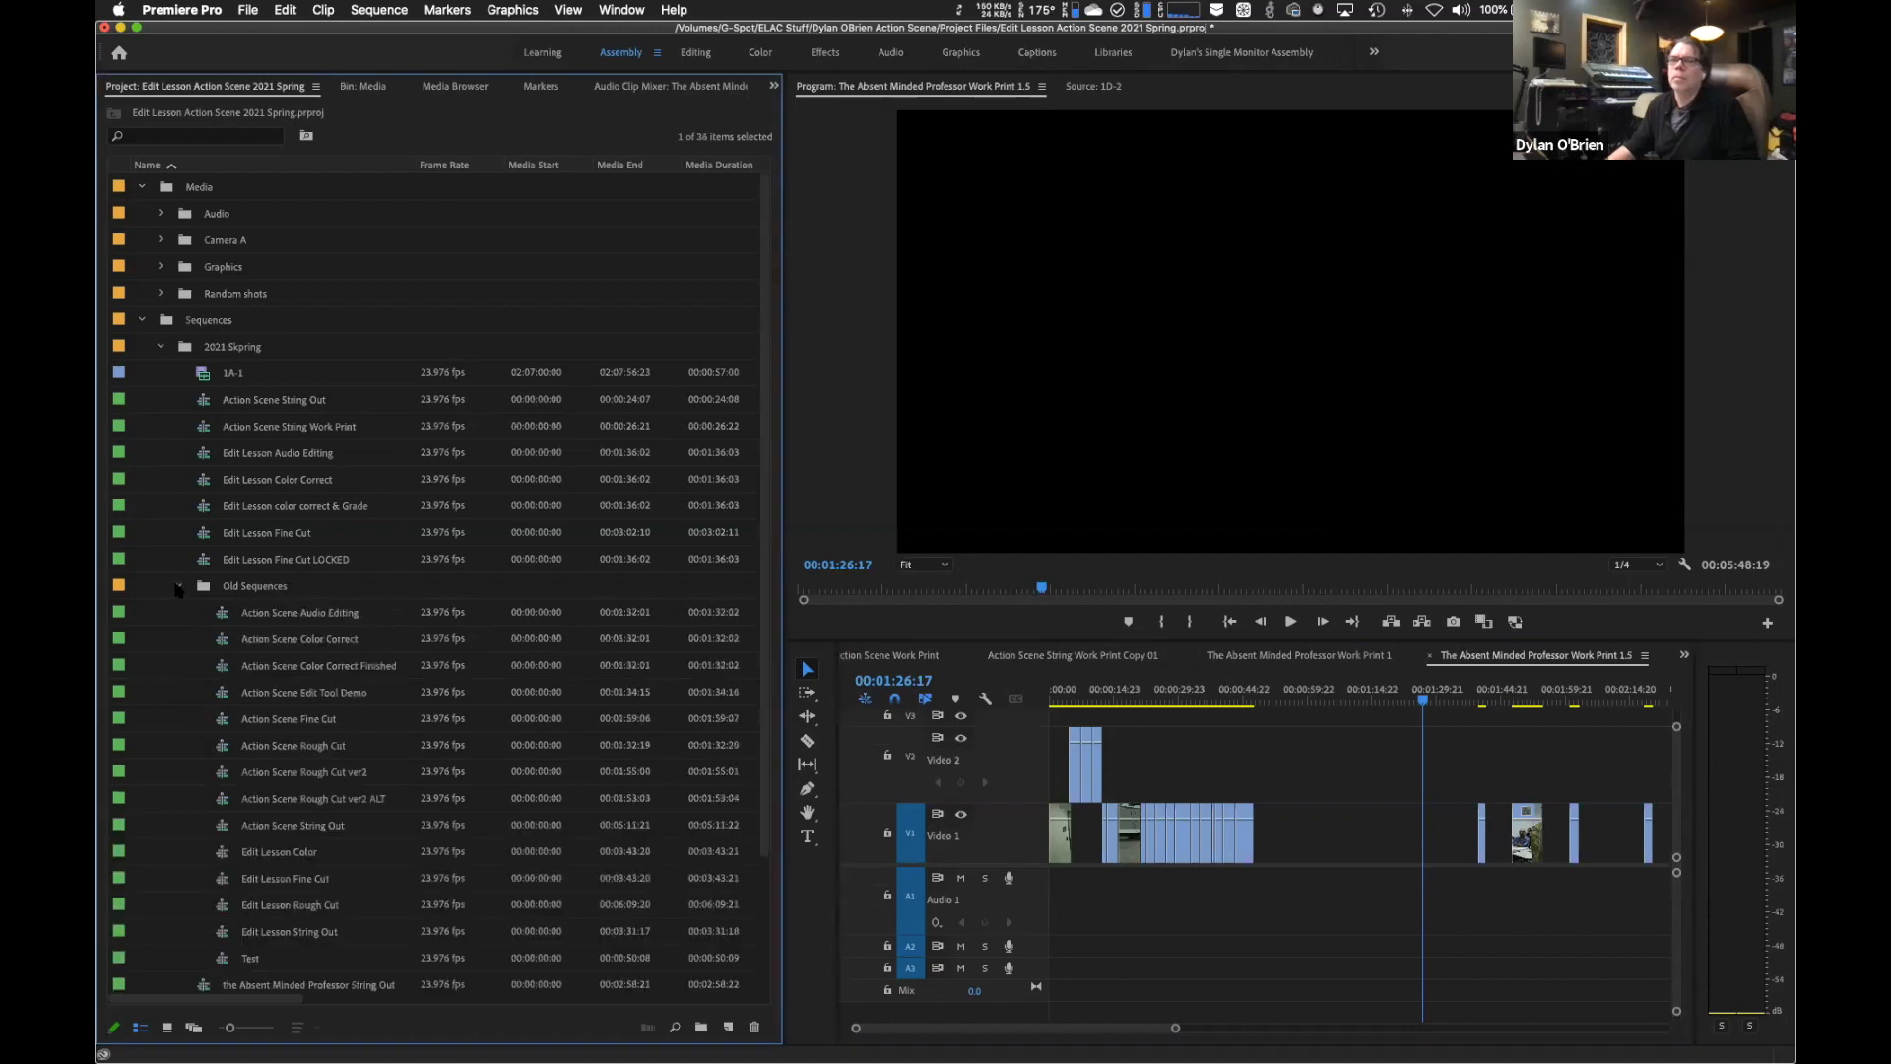
{"action": "scroll", "coordinate": [386, 642], "scroll_direction": "down", "scroll_amount": 3}
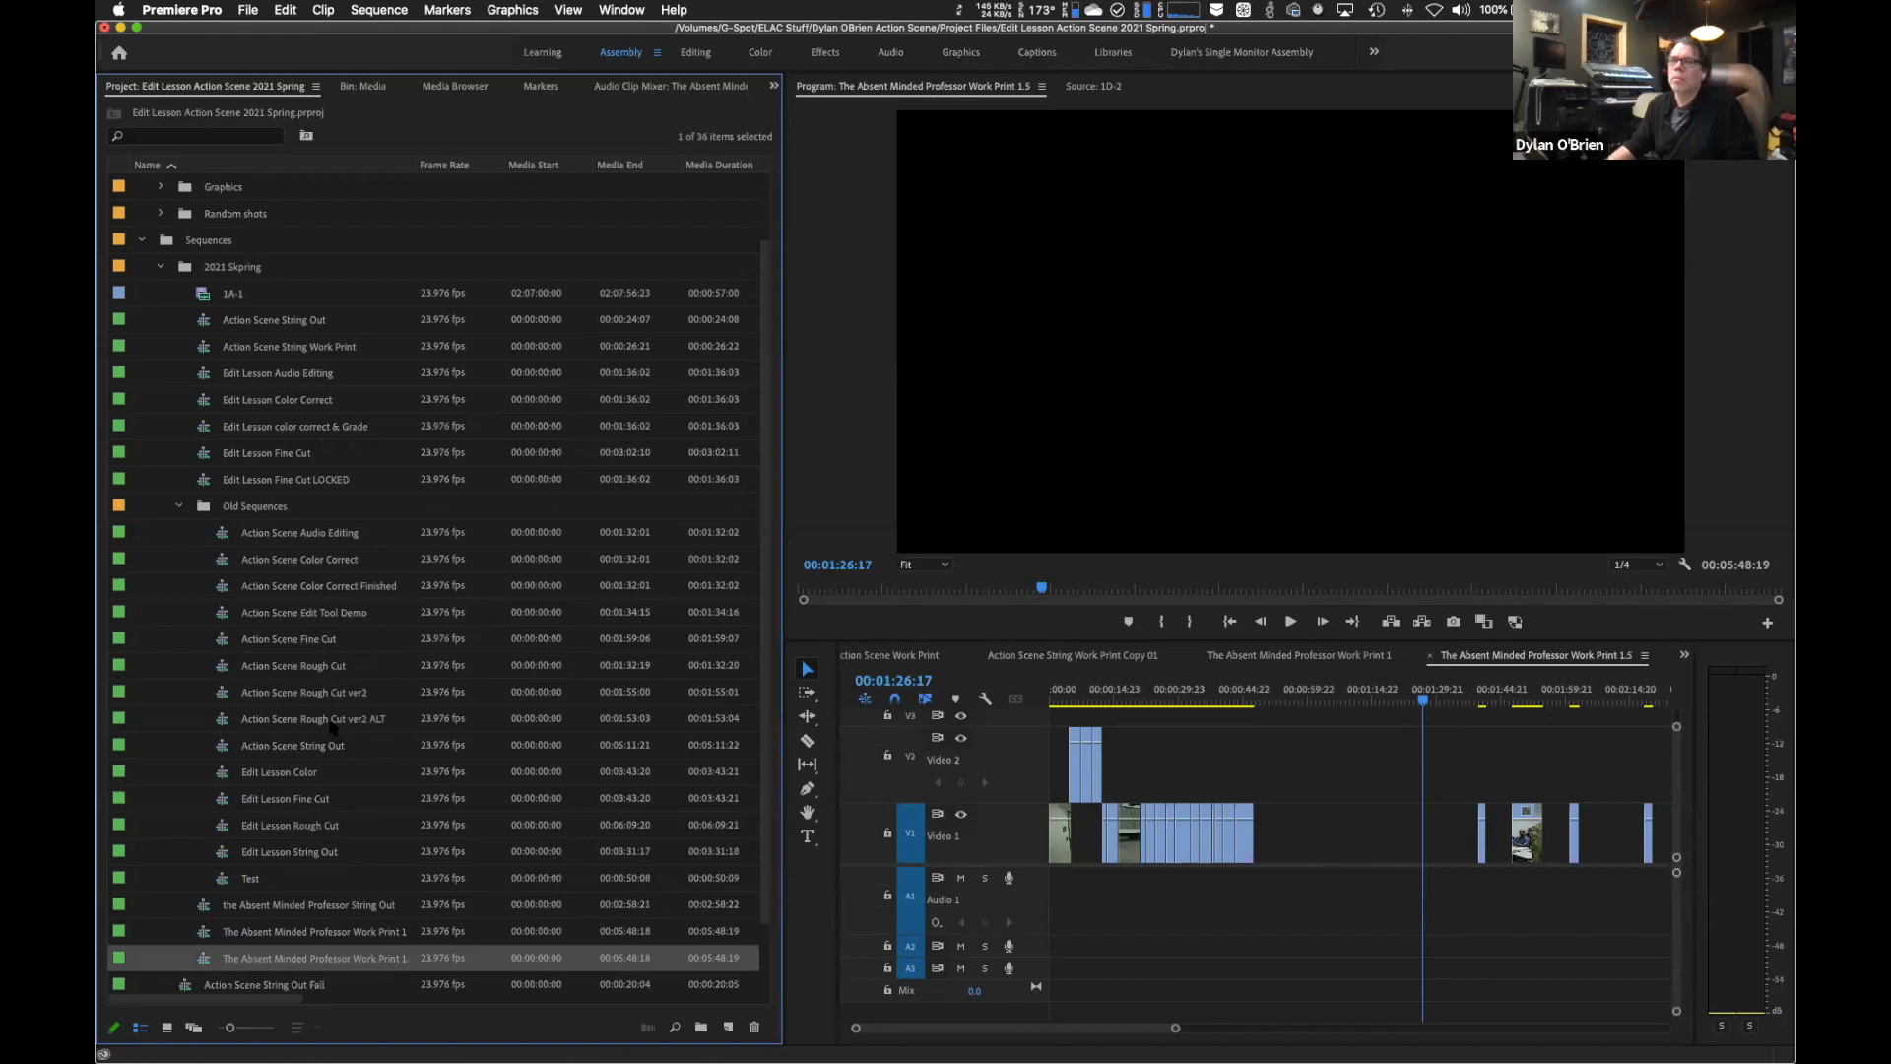
{"action": "double_click", "coordinate": [331, 720]}
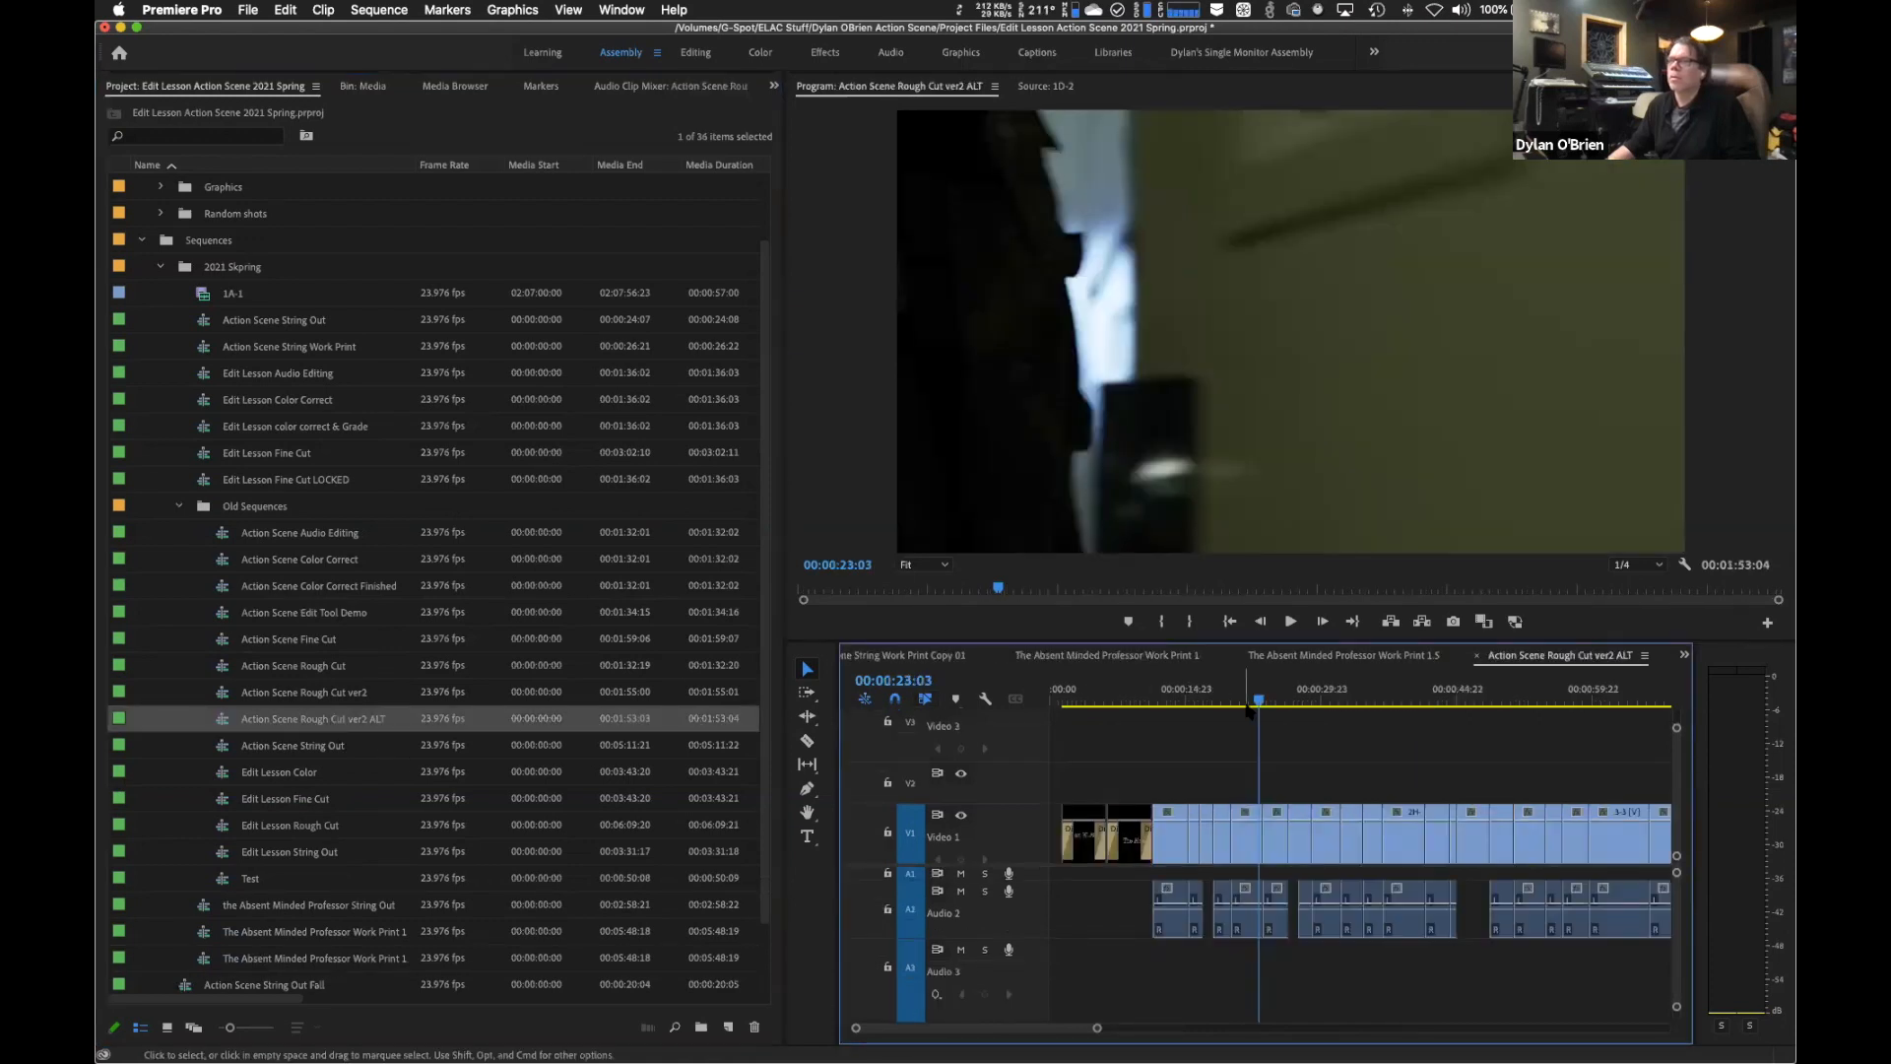
{"action": "left_click_drag", "start_coordinate": [1258, 701], "coordinate": [1666, 706]}
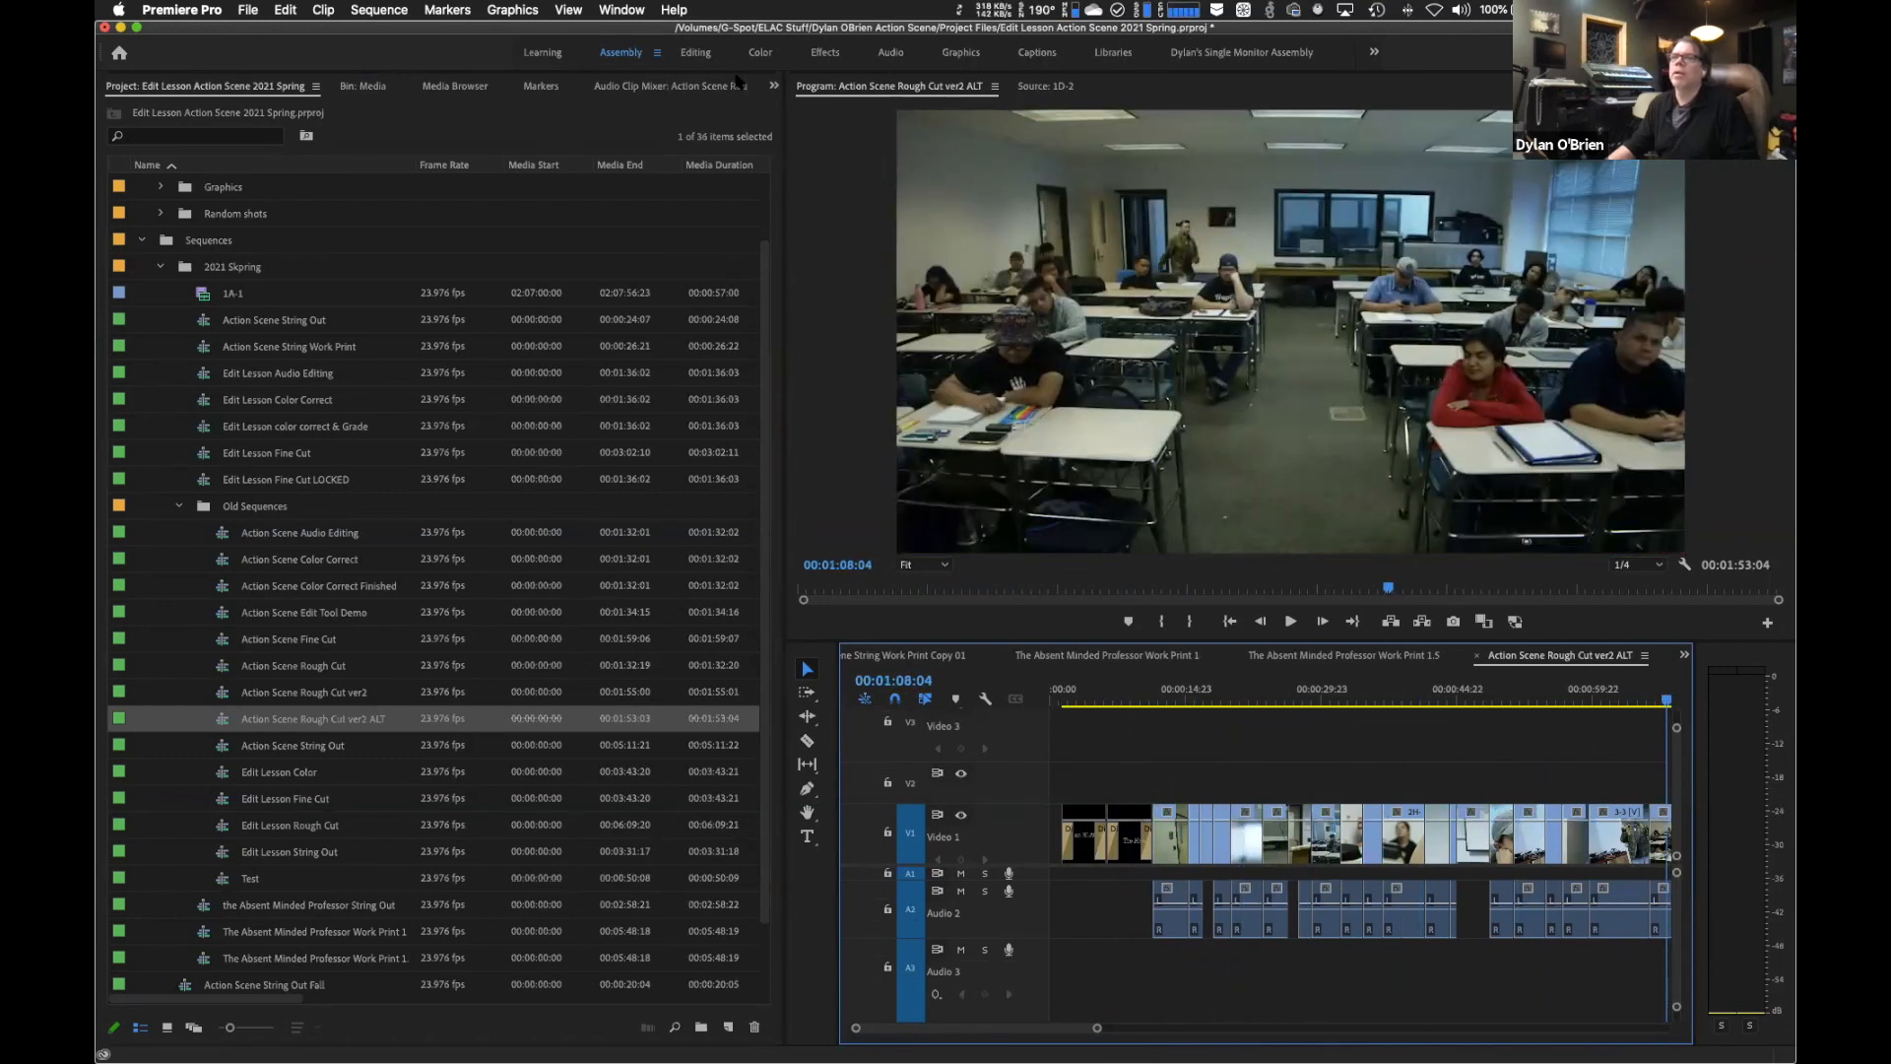
Duplicate Action Scene Rough Cut ver2 ALT, move the copy directly into the Sequences bin, and collapse the 2021 Skpring bin.
{"action": "right_click", "coordinate": [333, 726]}
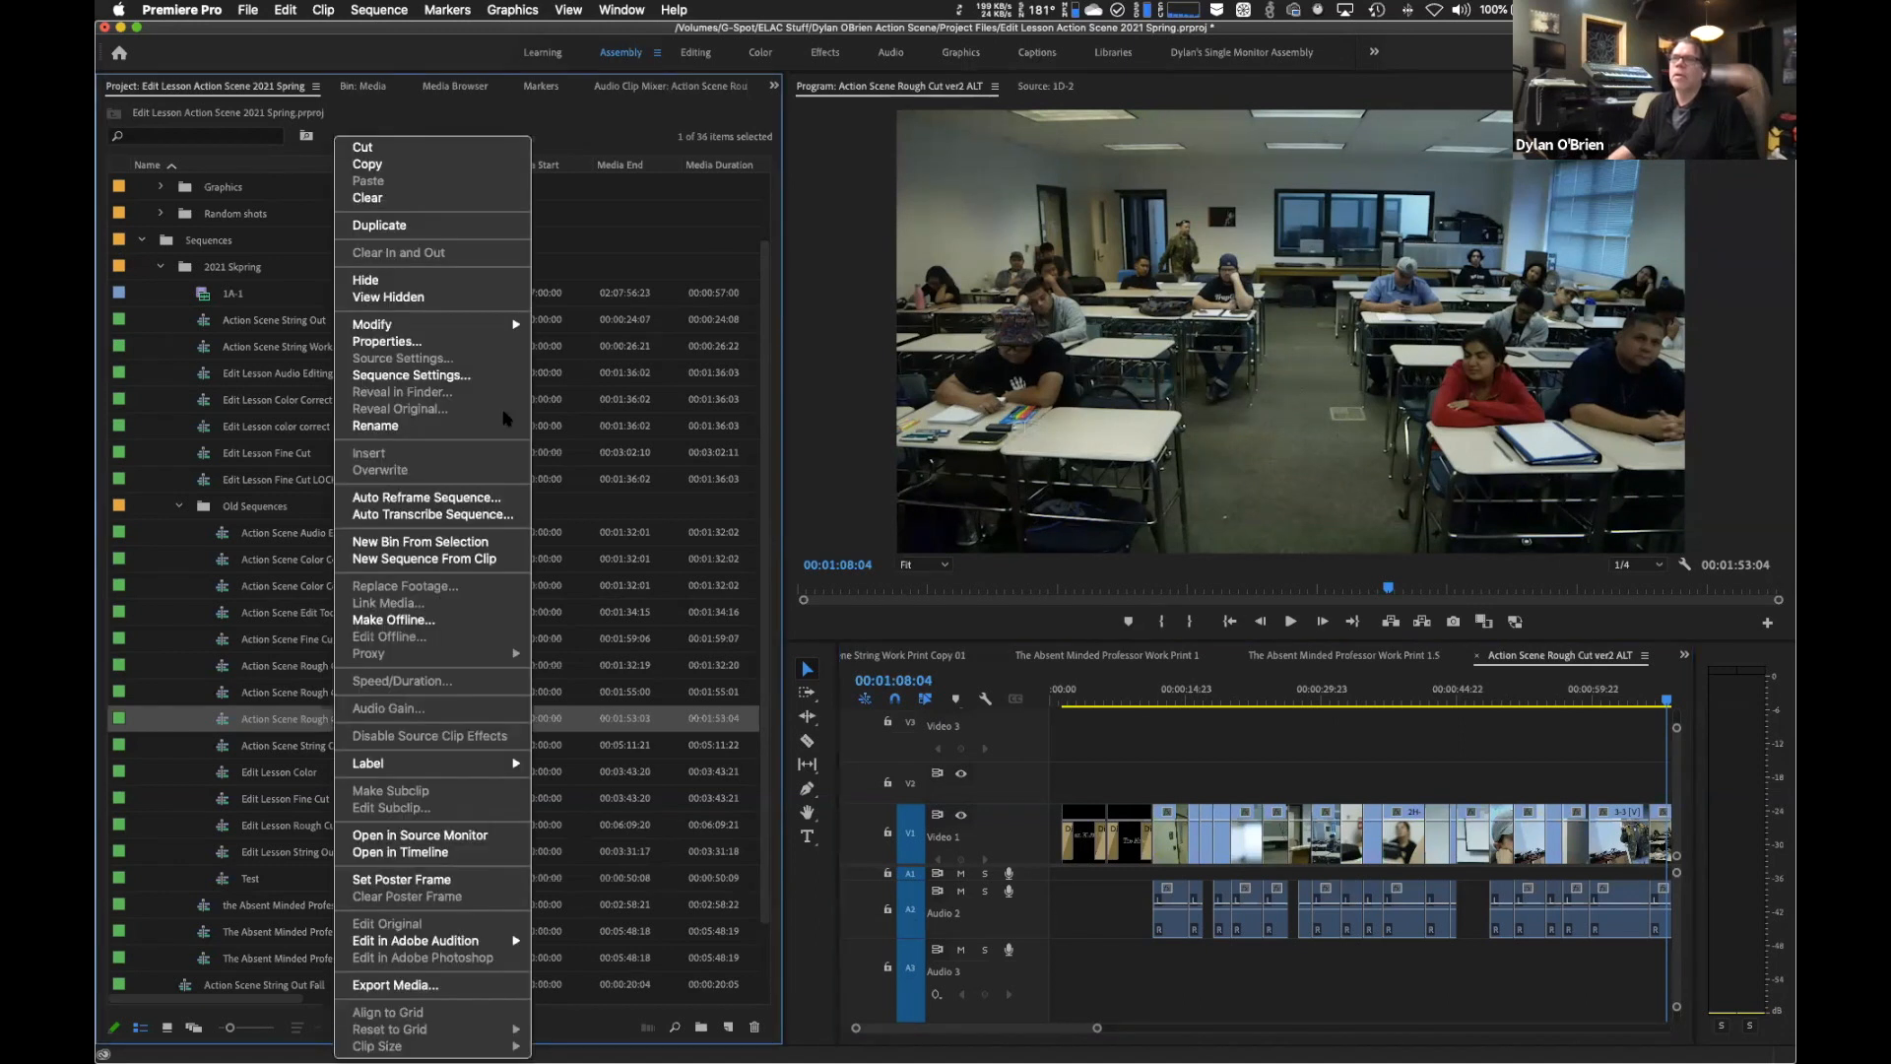
{"action": "left_click", "coordinate": [409, 227]}
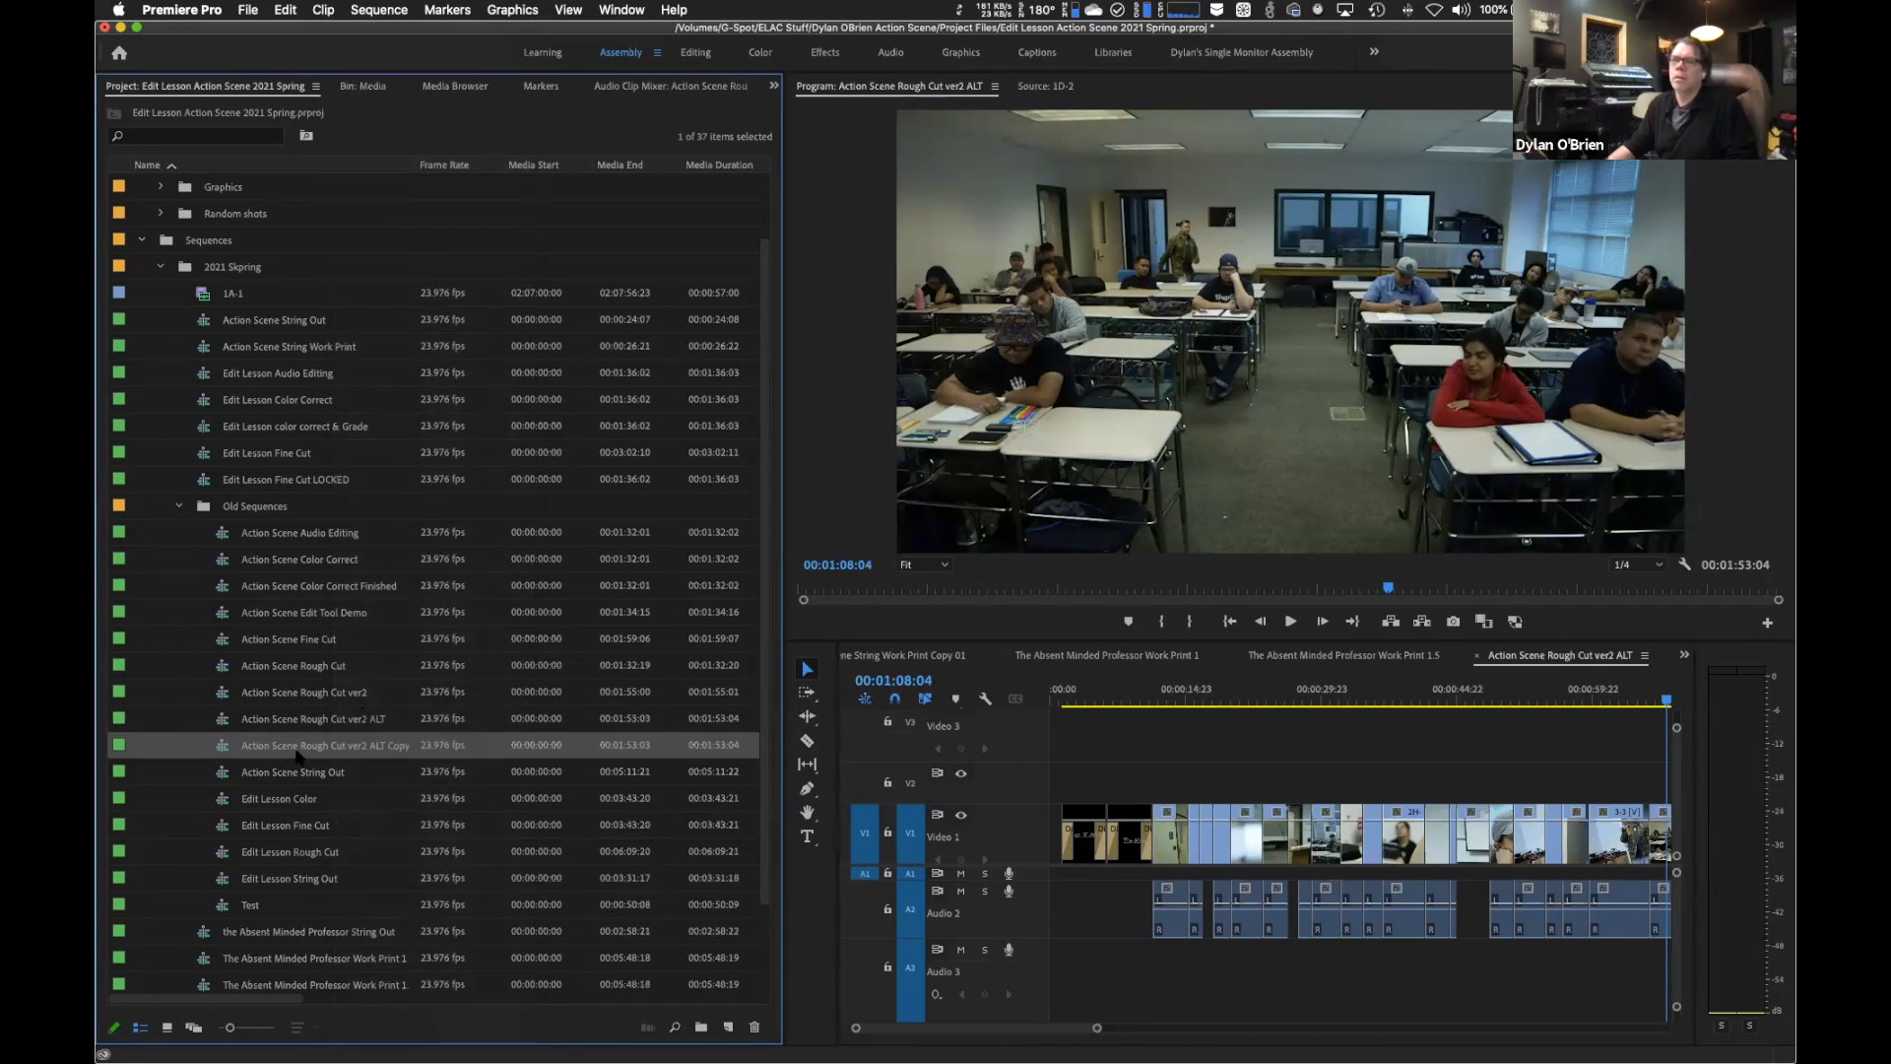
{"action": "left_click_drag", "start_coordinate": [298, 751], "coordinate": [283, 377]}
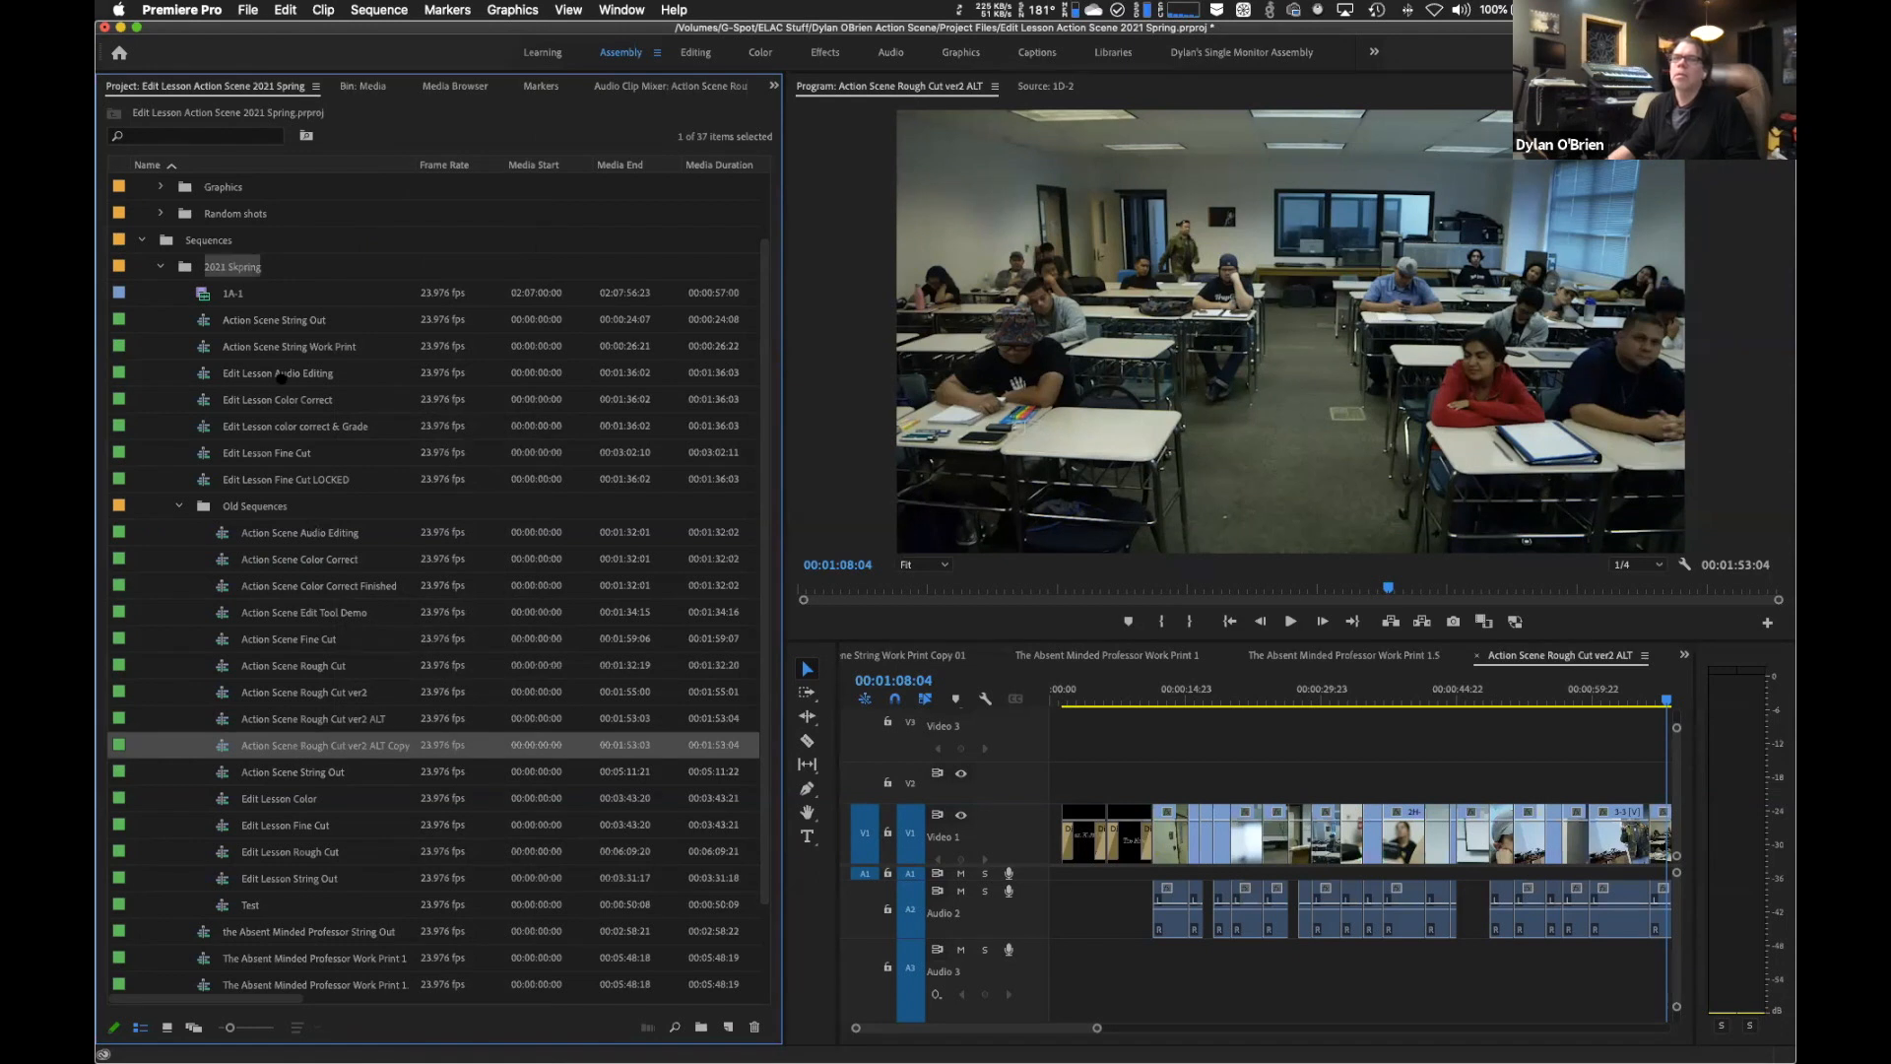
{"action": "left_click_drag", "start_coordinate": [255, 266], "coordinate": [204, 242]}
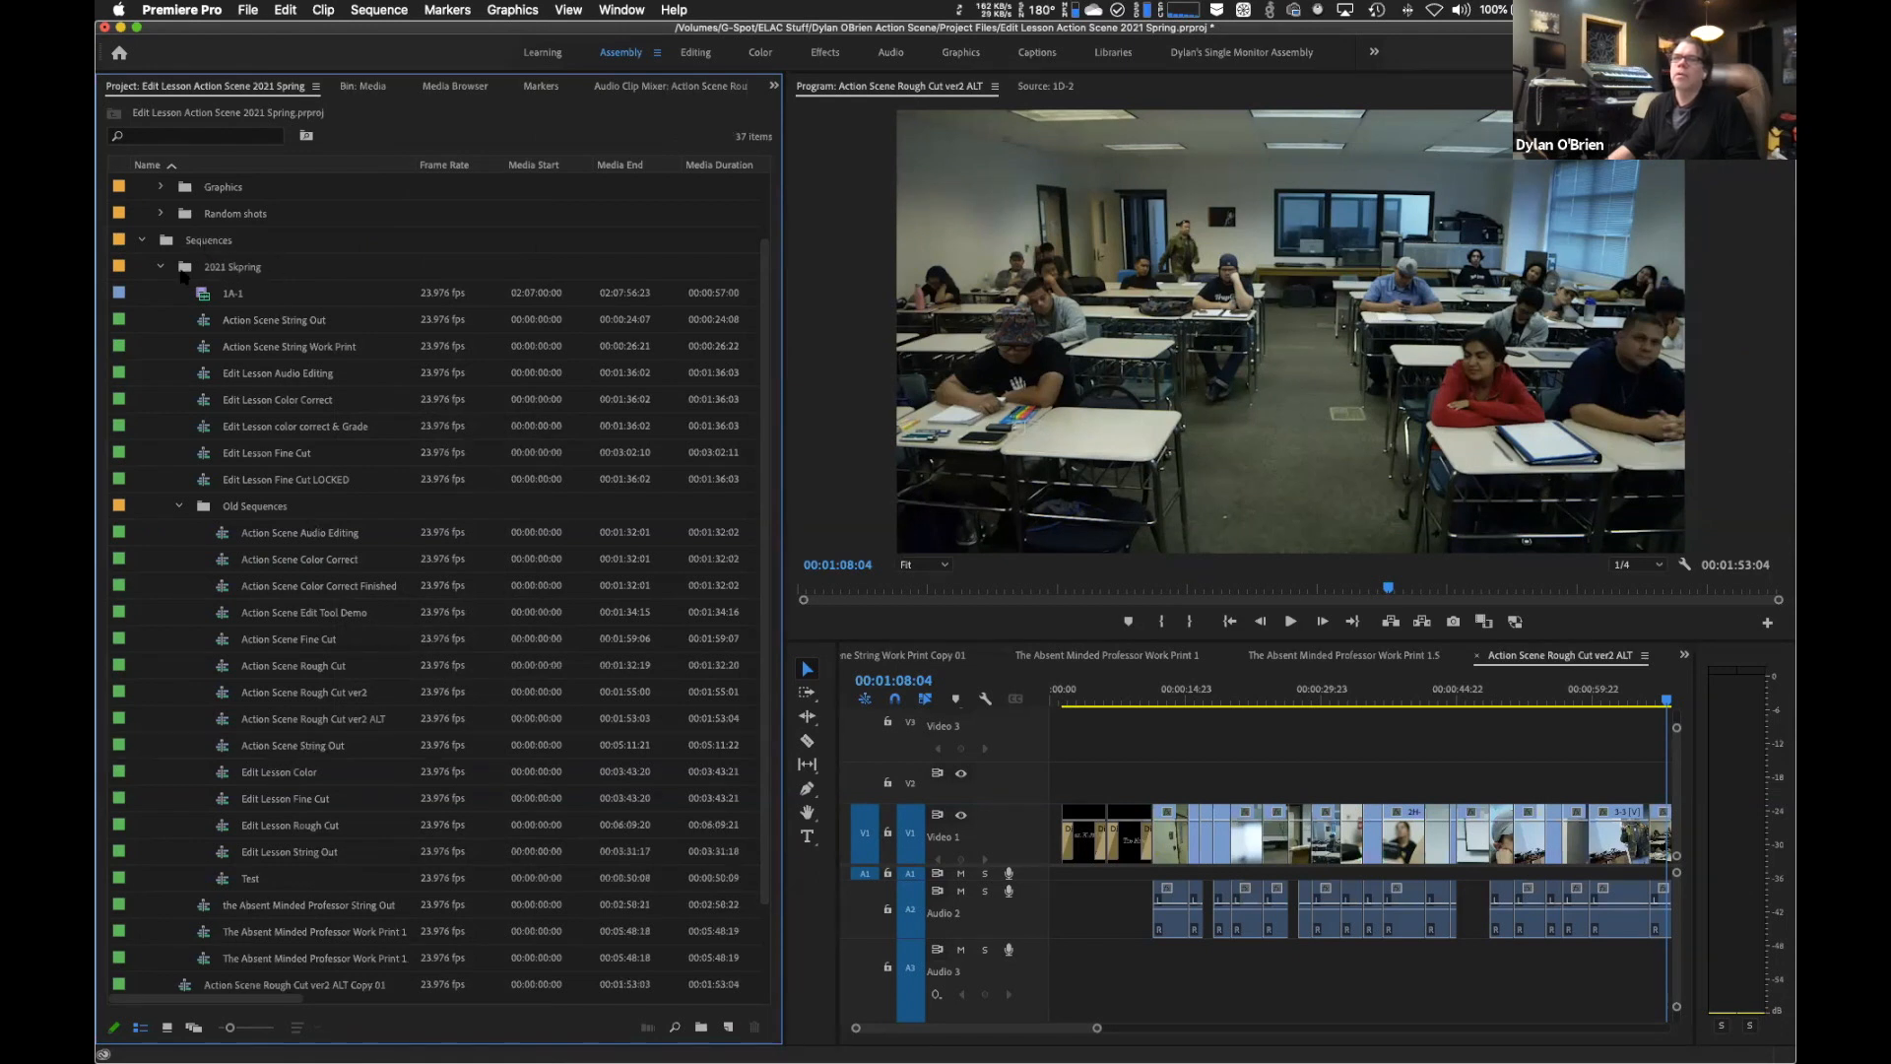
{"action": "left_click", "coordinate": [158, 267]}
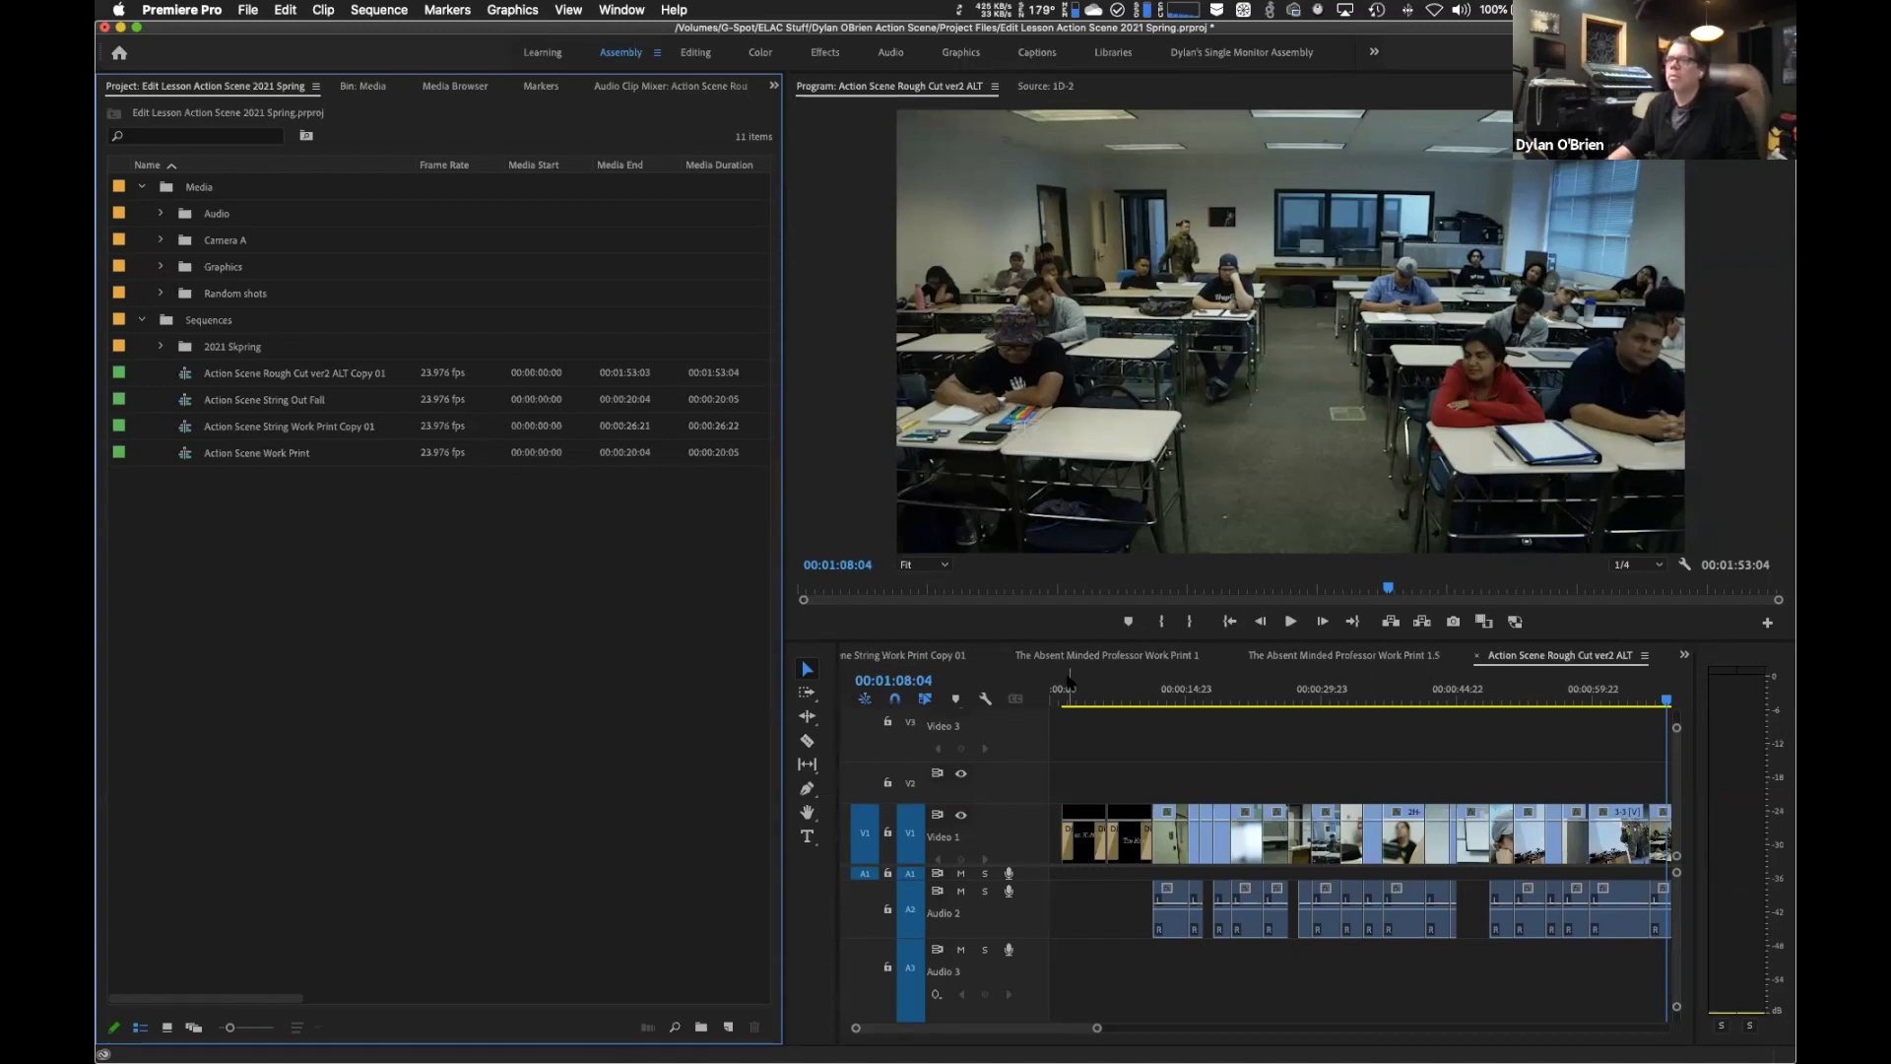
Close all of the open sequence timelines.
{"action": "left_click", "coordinate": [1478, 656]}
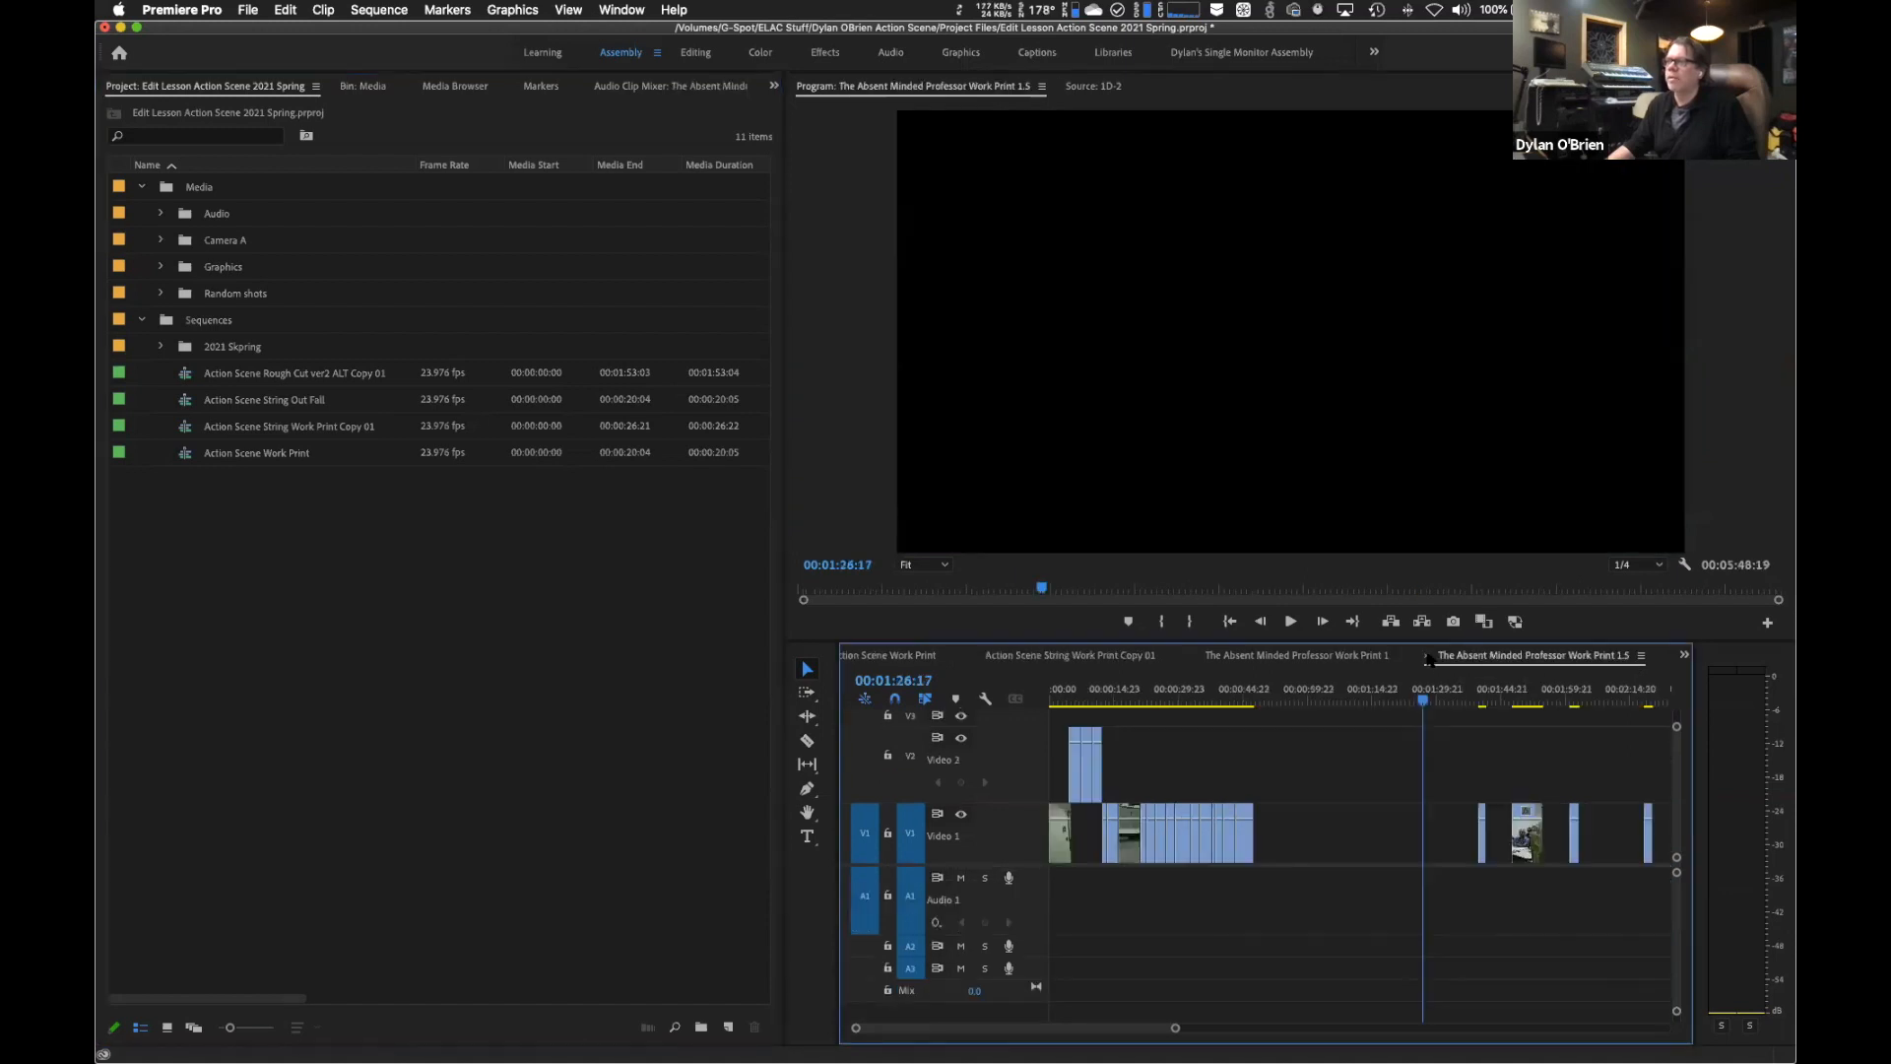
{"action": "left_click", "coordinate": [1428, 656]}
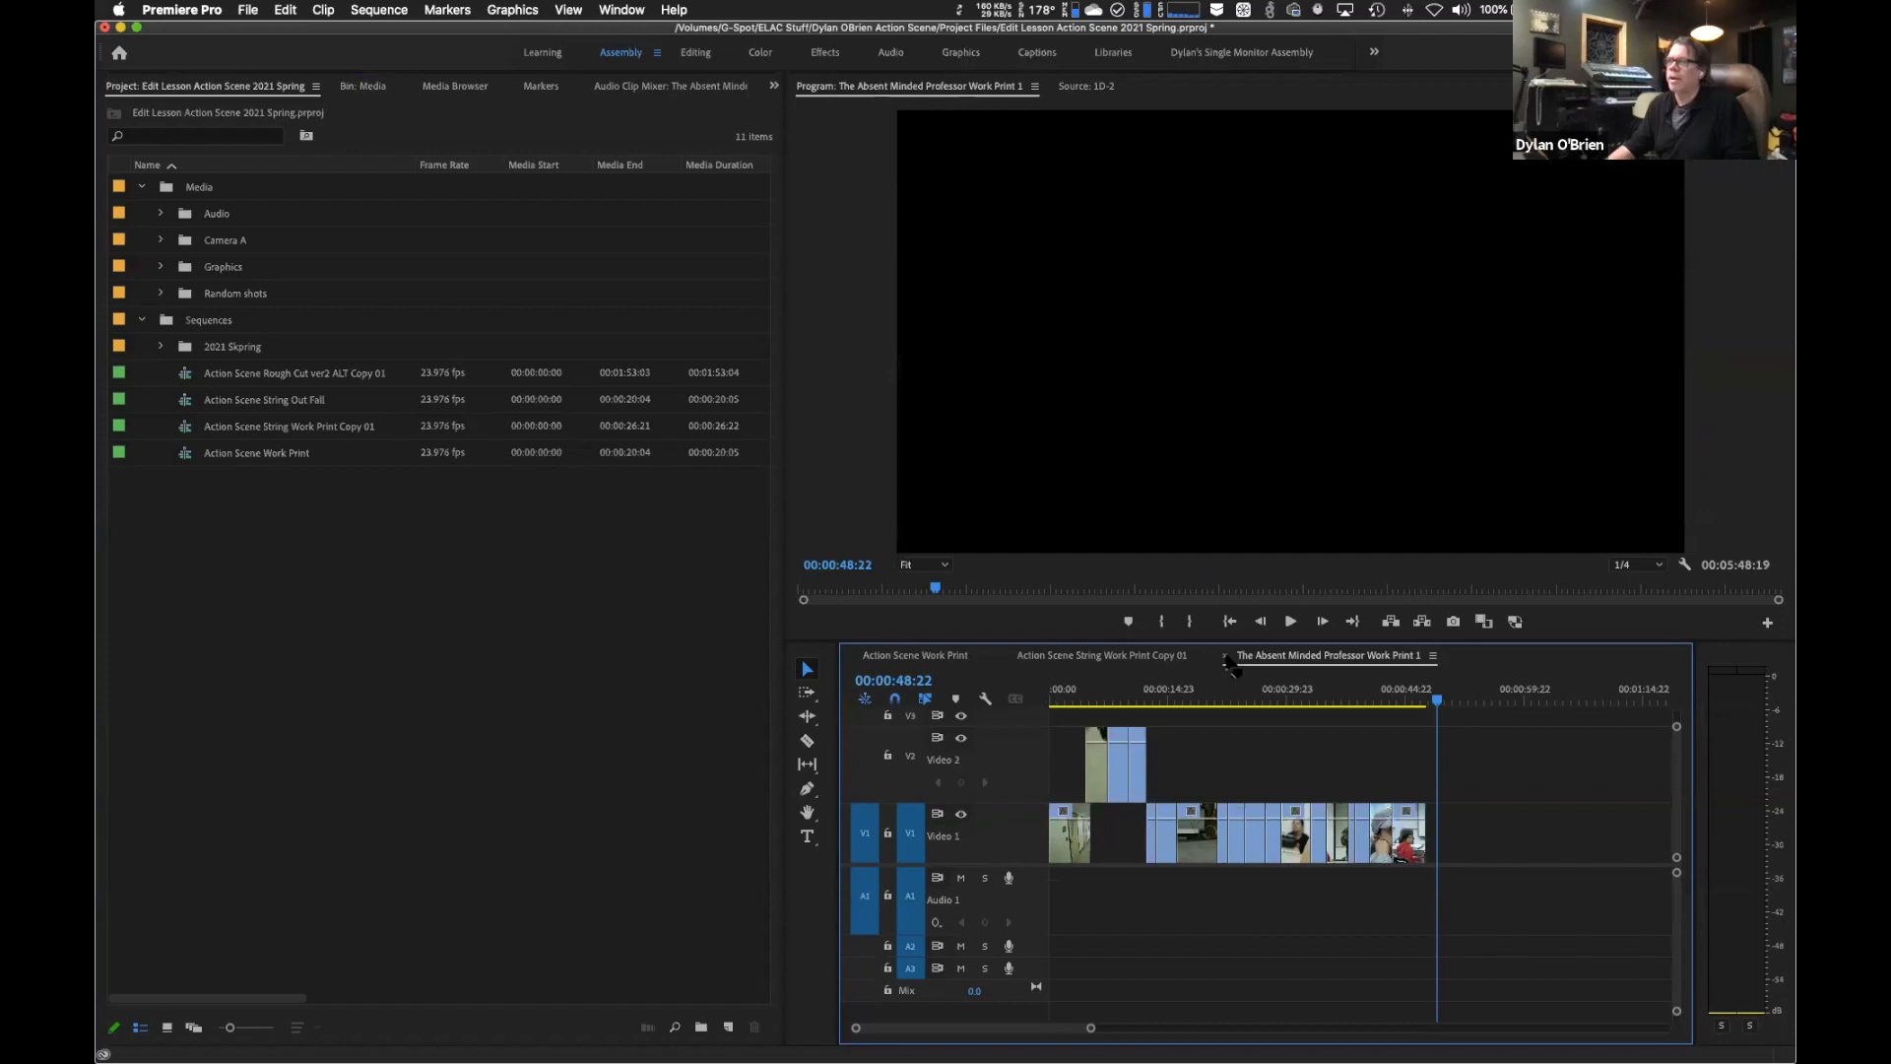
{"action": "left_click", "coordinate": [1227, 656]}
{"action": "left_click", "coordinate": [1005, 657]}
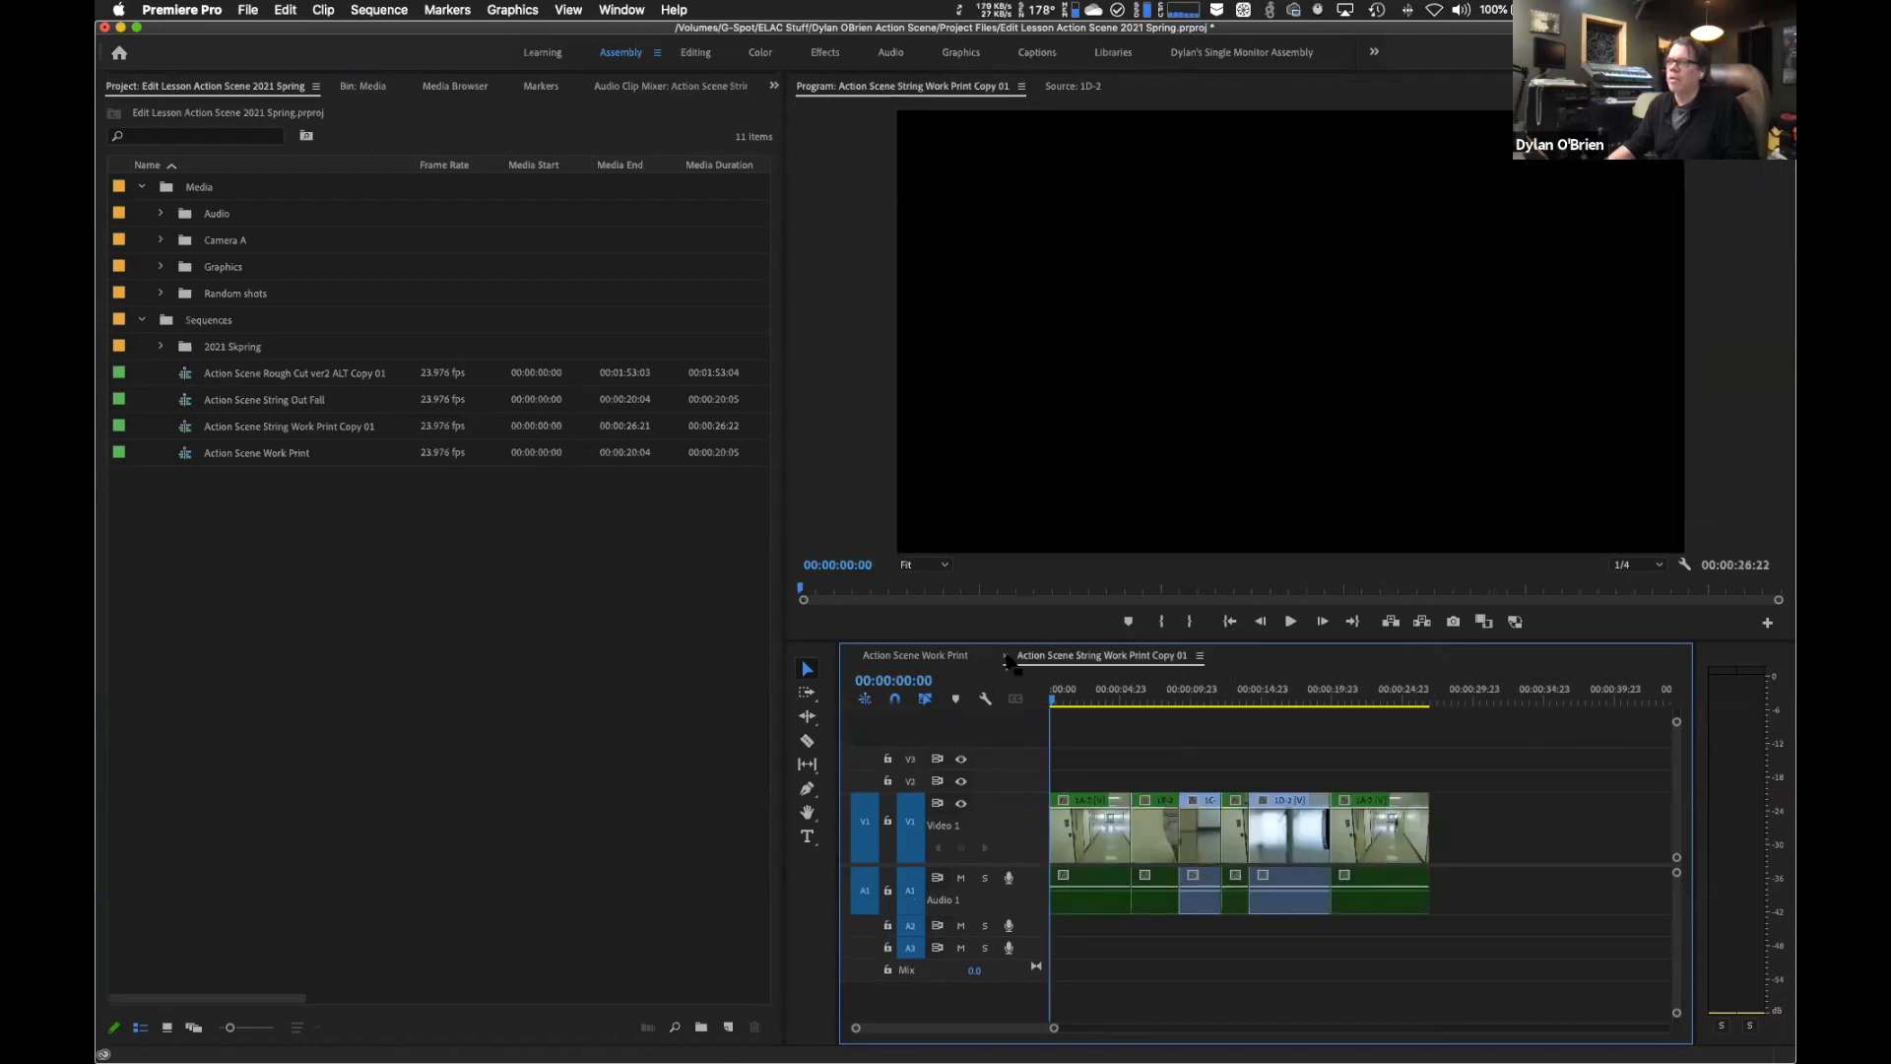
{"action": "left_click", "coordinate": [851, 656]}
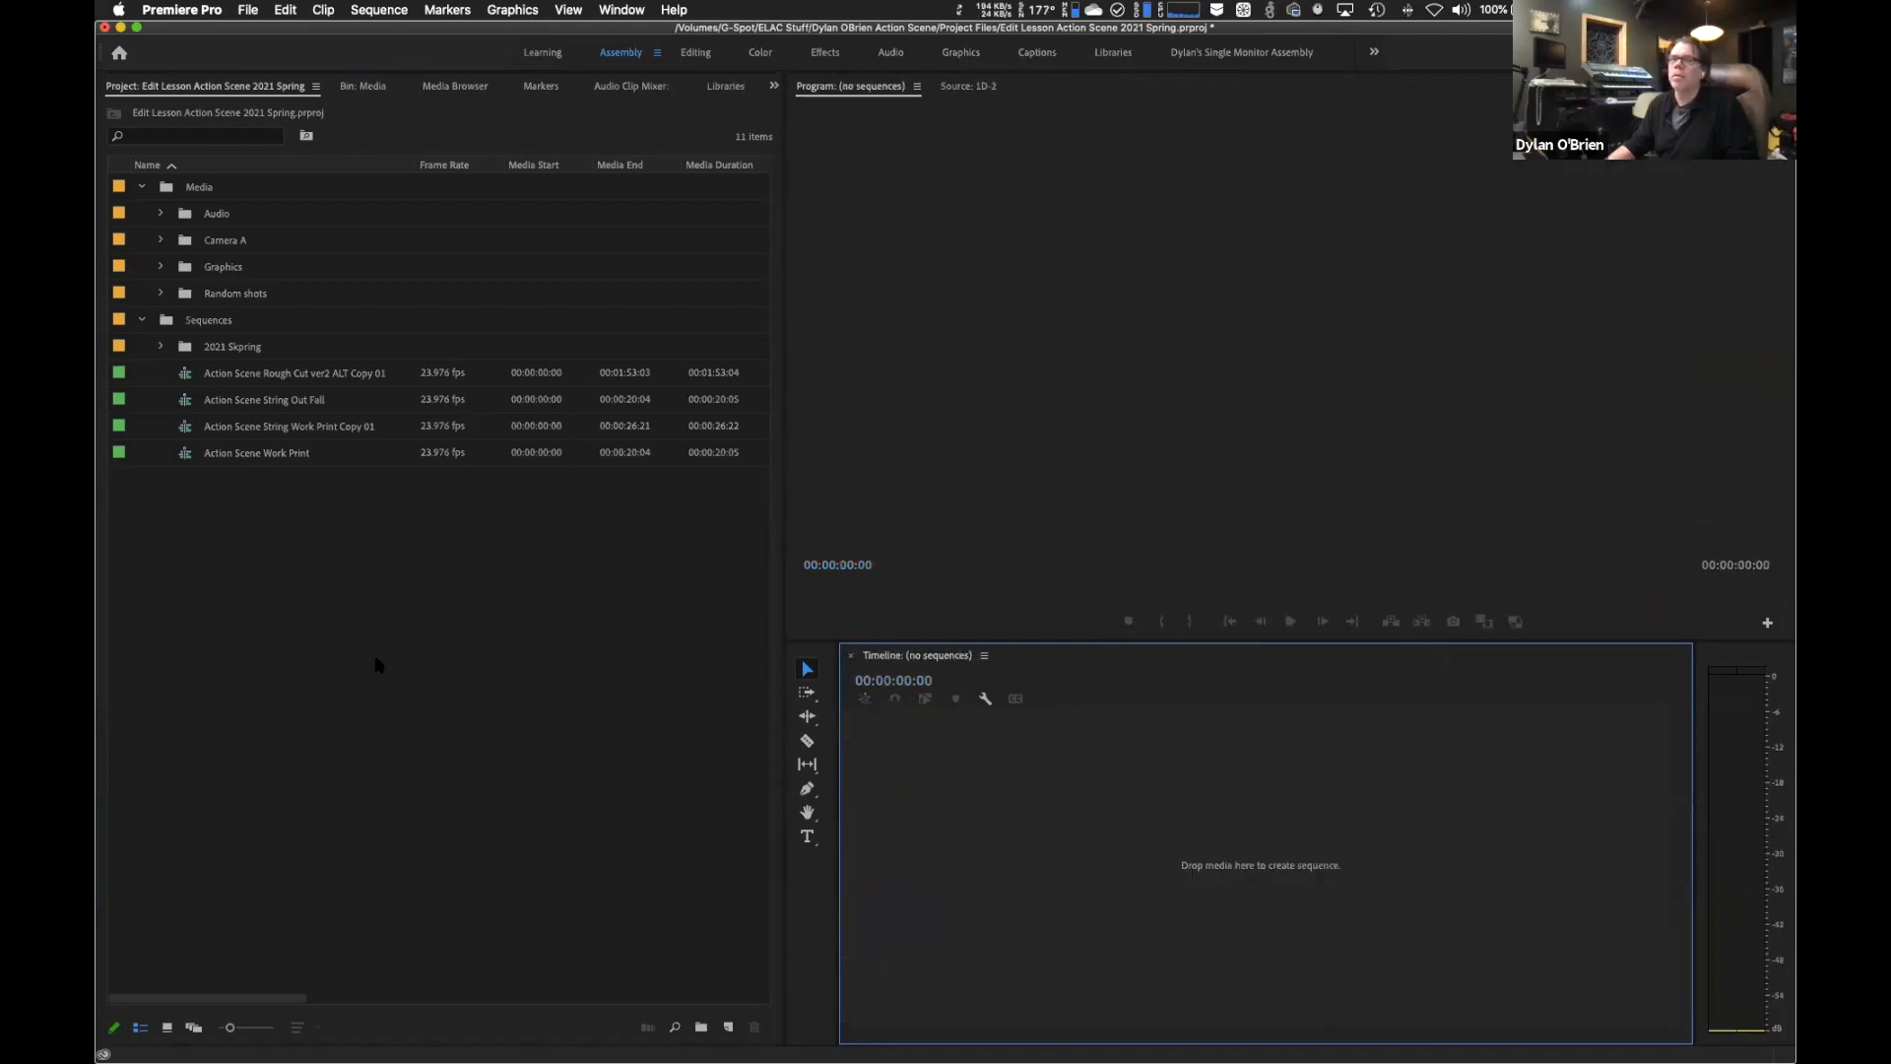
Open Action Scene Rough Cut ver2 ALT Copy 01 in the Editing workspace and scrub its playhead back to 00:00:18:15.
{"action": "double_click", "coordinate": [355, 373]}
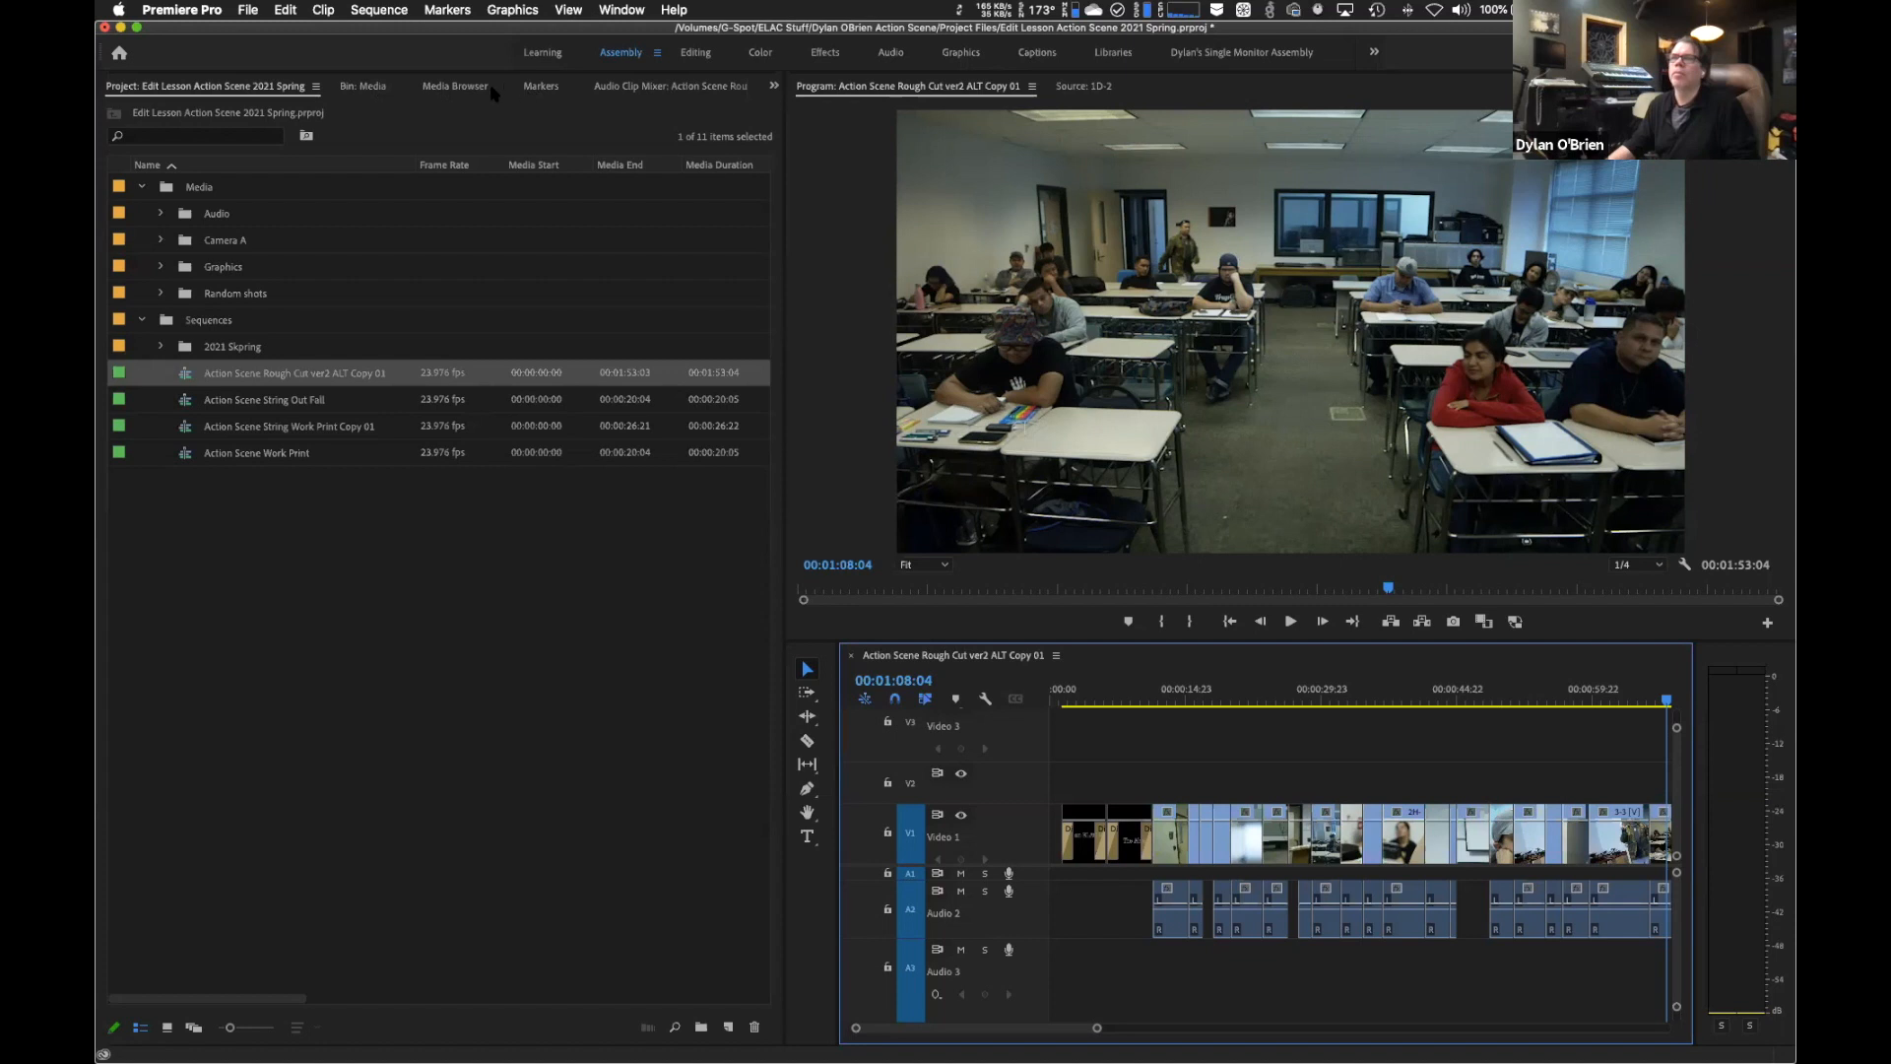
{"action": "left_click", "coordinate": [697, 53]}
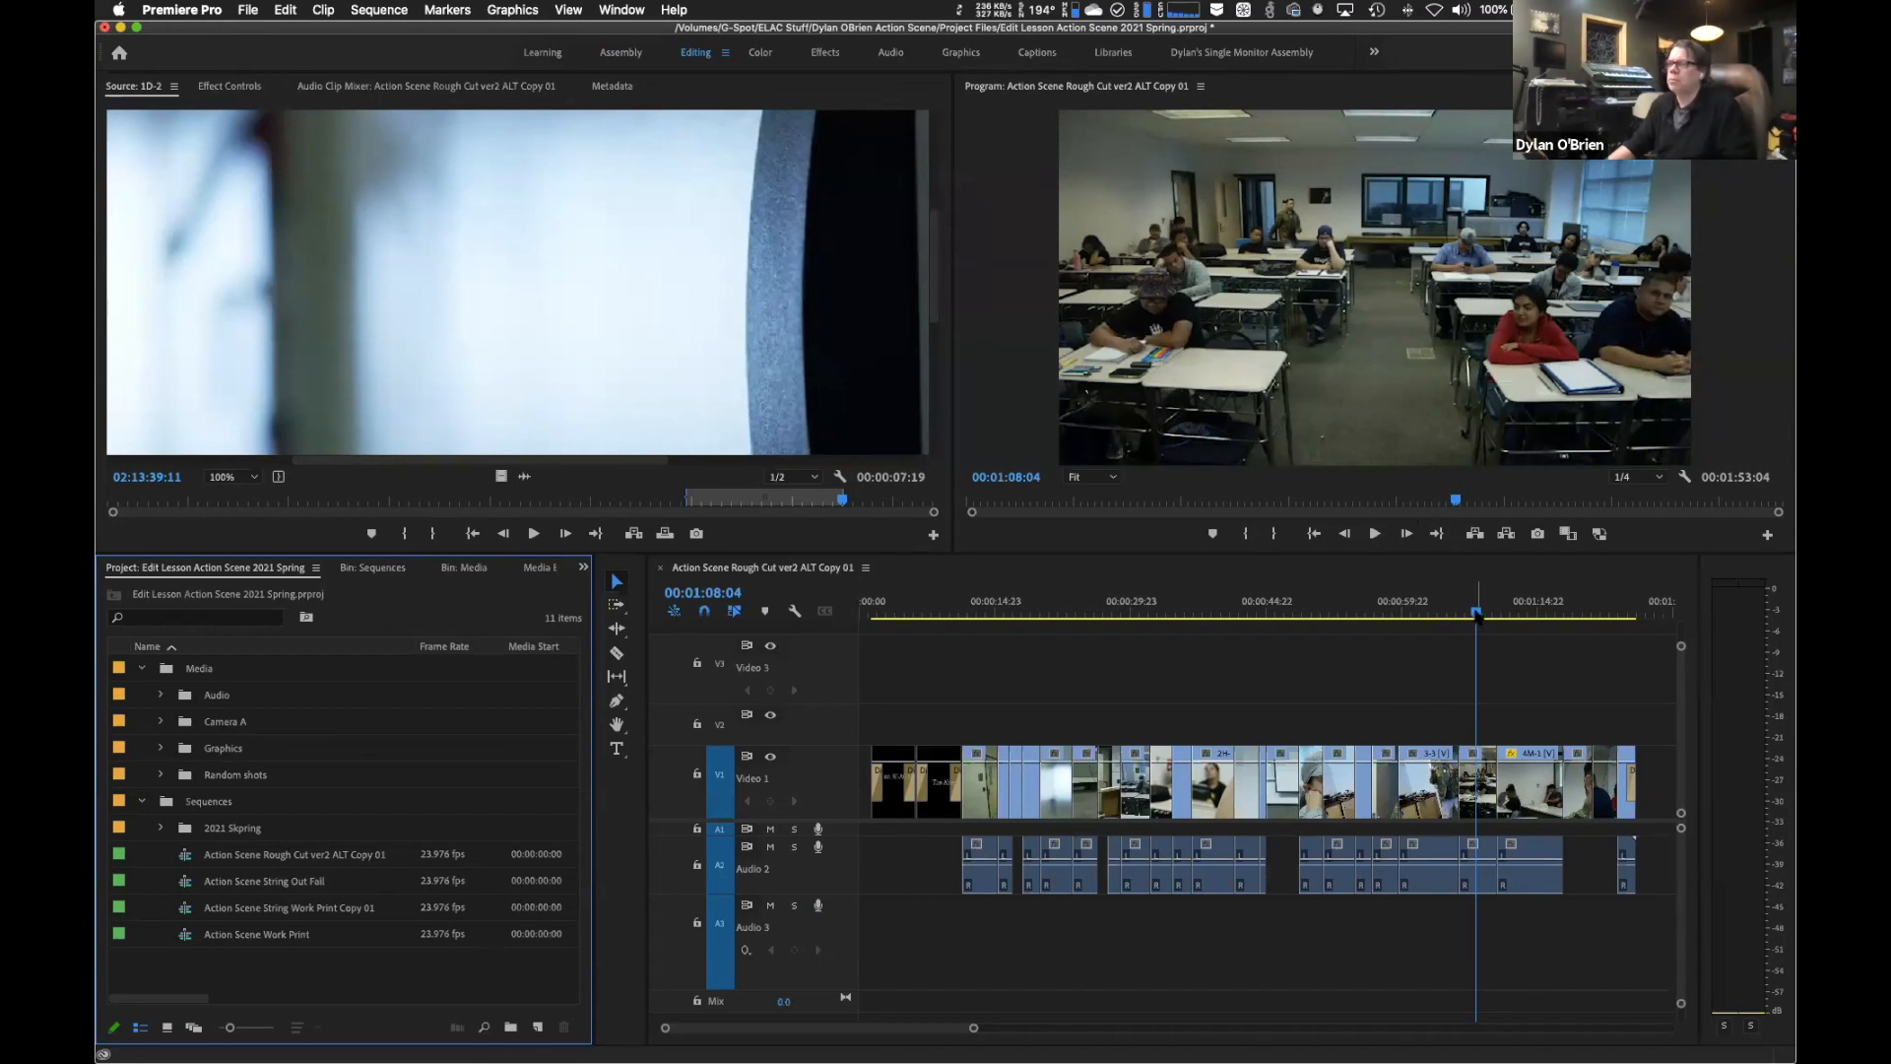
{"action": "left_click_drag", "start_coordinate": [1475, 610], "coordinate": [1031, 681]}
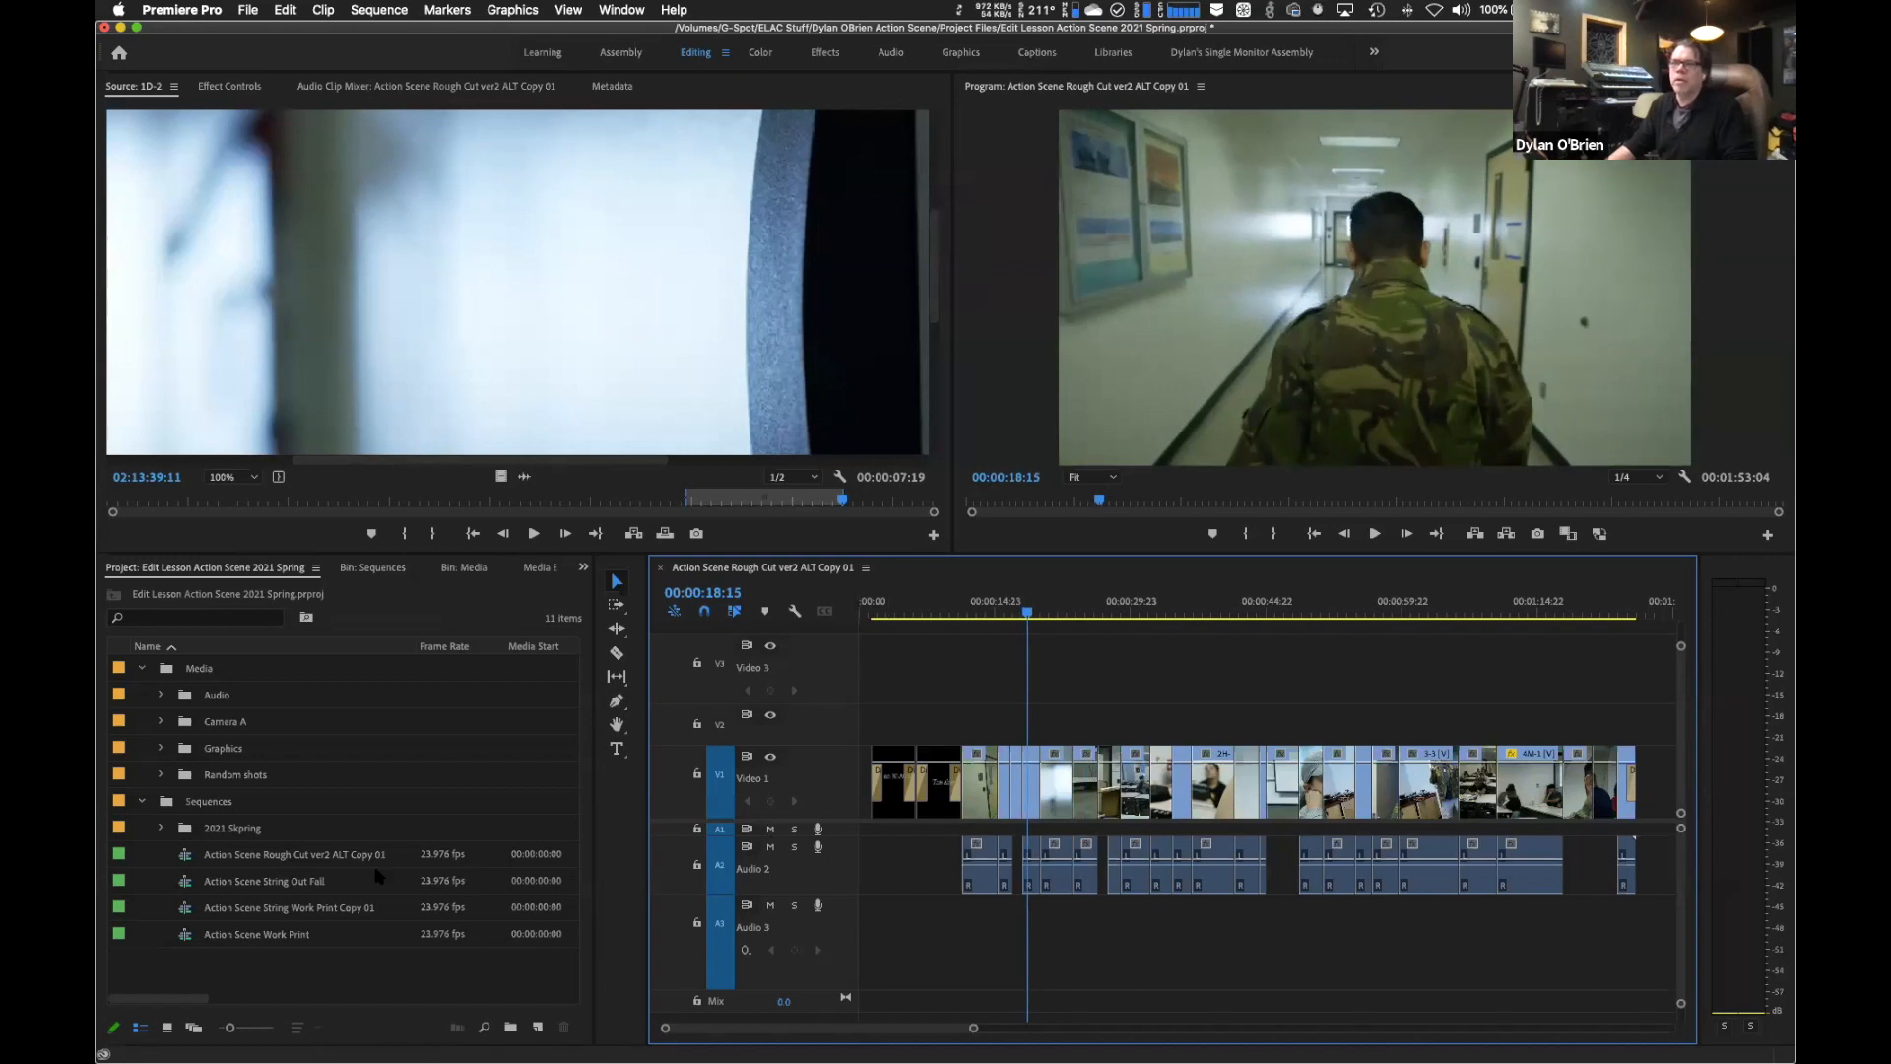
Open Action Scene String Out Fall and move both Video 2 clips straight down onto Video 1, keeping their audio on Audio 2.
{"action": "double_click", "coordinate": [296, 881]}
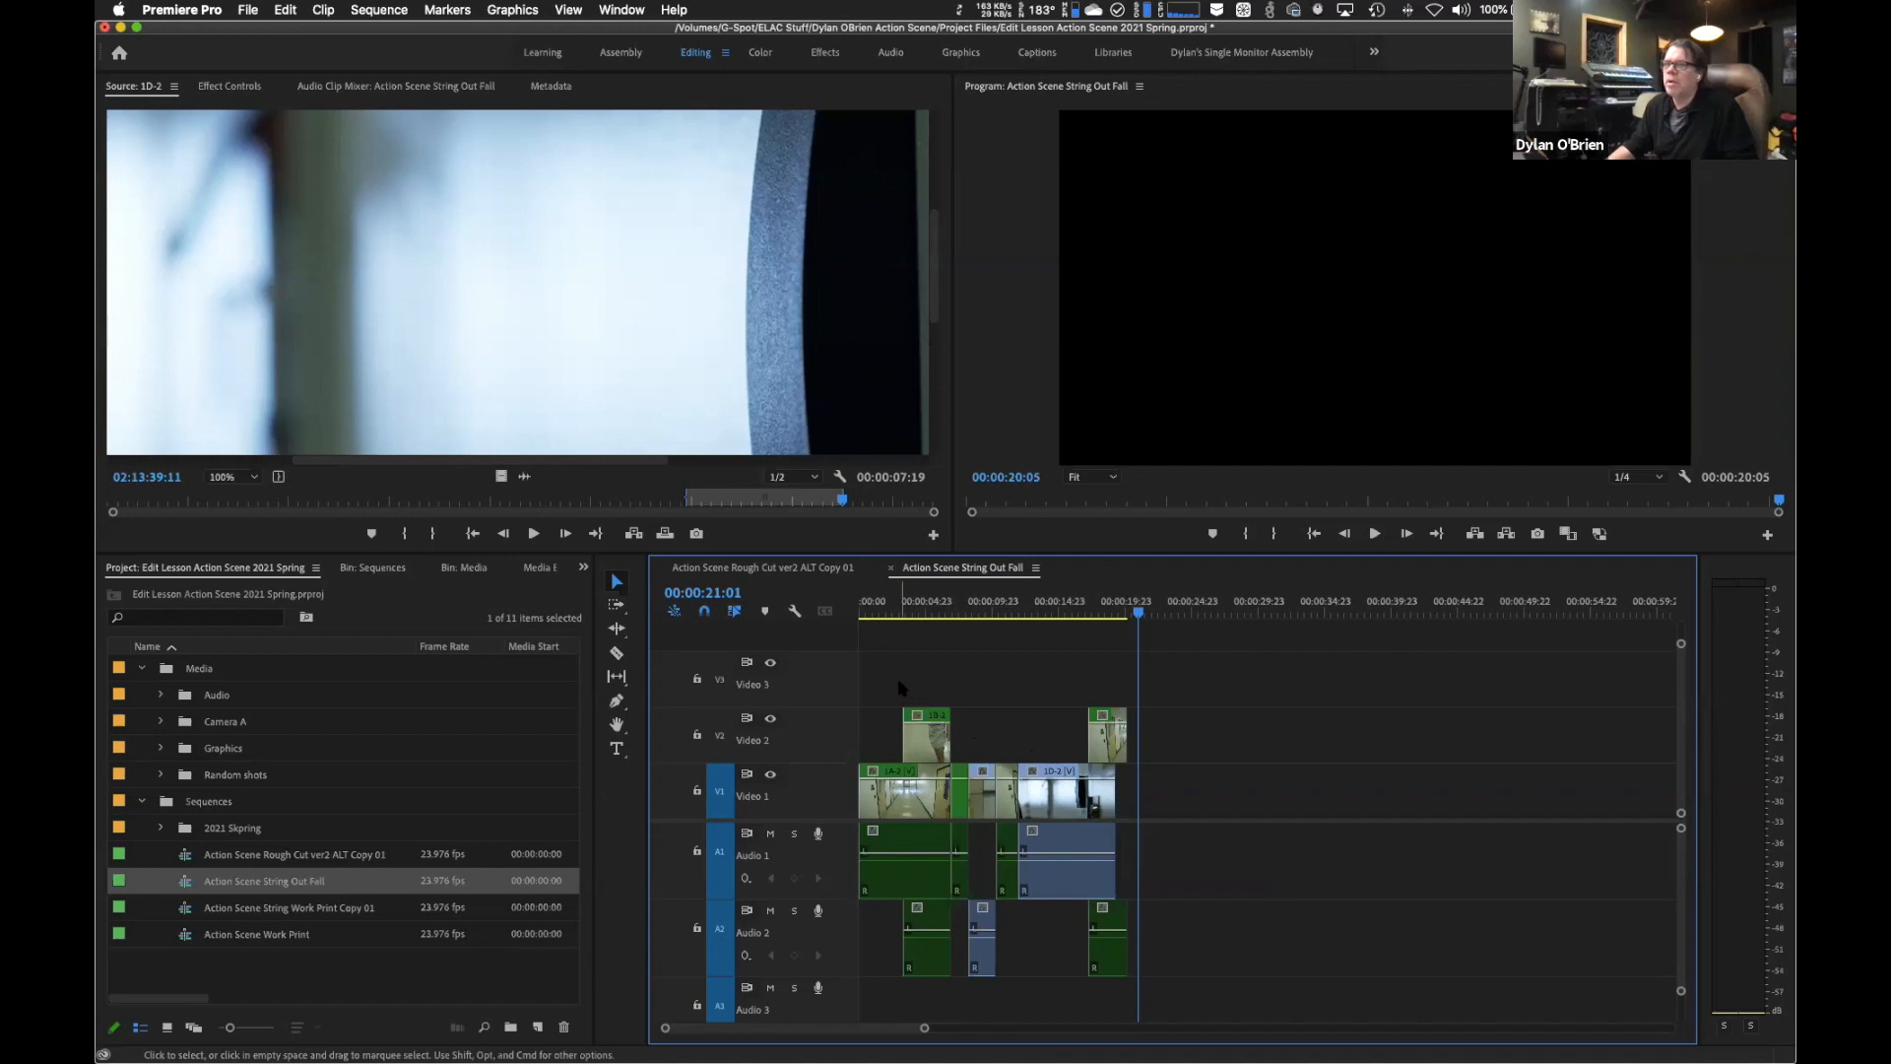
{"action": "mouse_move", "coordinate": [899, 687]}
{"action": "left_mouse_down"}
{"action": "mouse_move", "coordinate": [995, 760]}
{"action": "mouse_move", "coordinate": [1115, 714]}
{"action": "mouse_move", "coordinate": [1145, 741]}
{"action": "left_mouse_up"}
{"action": "left_click", "coordinate": [926, 607]}
{"action": "key", "text": "="}
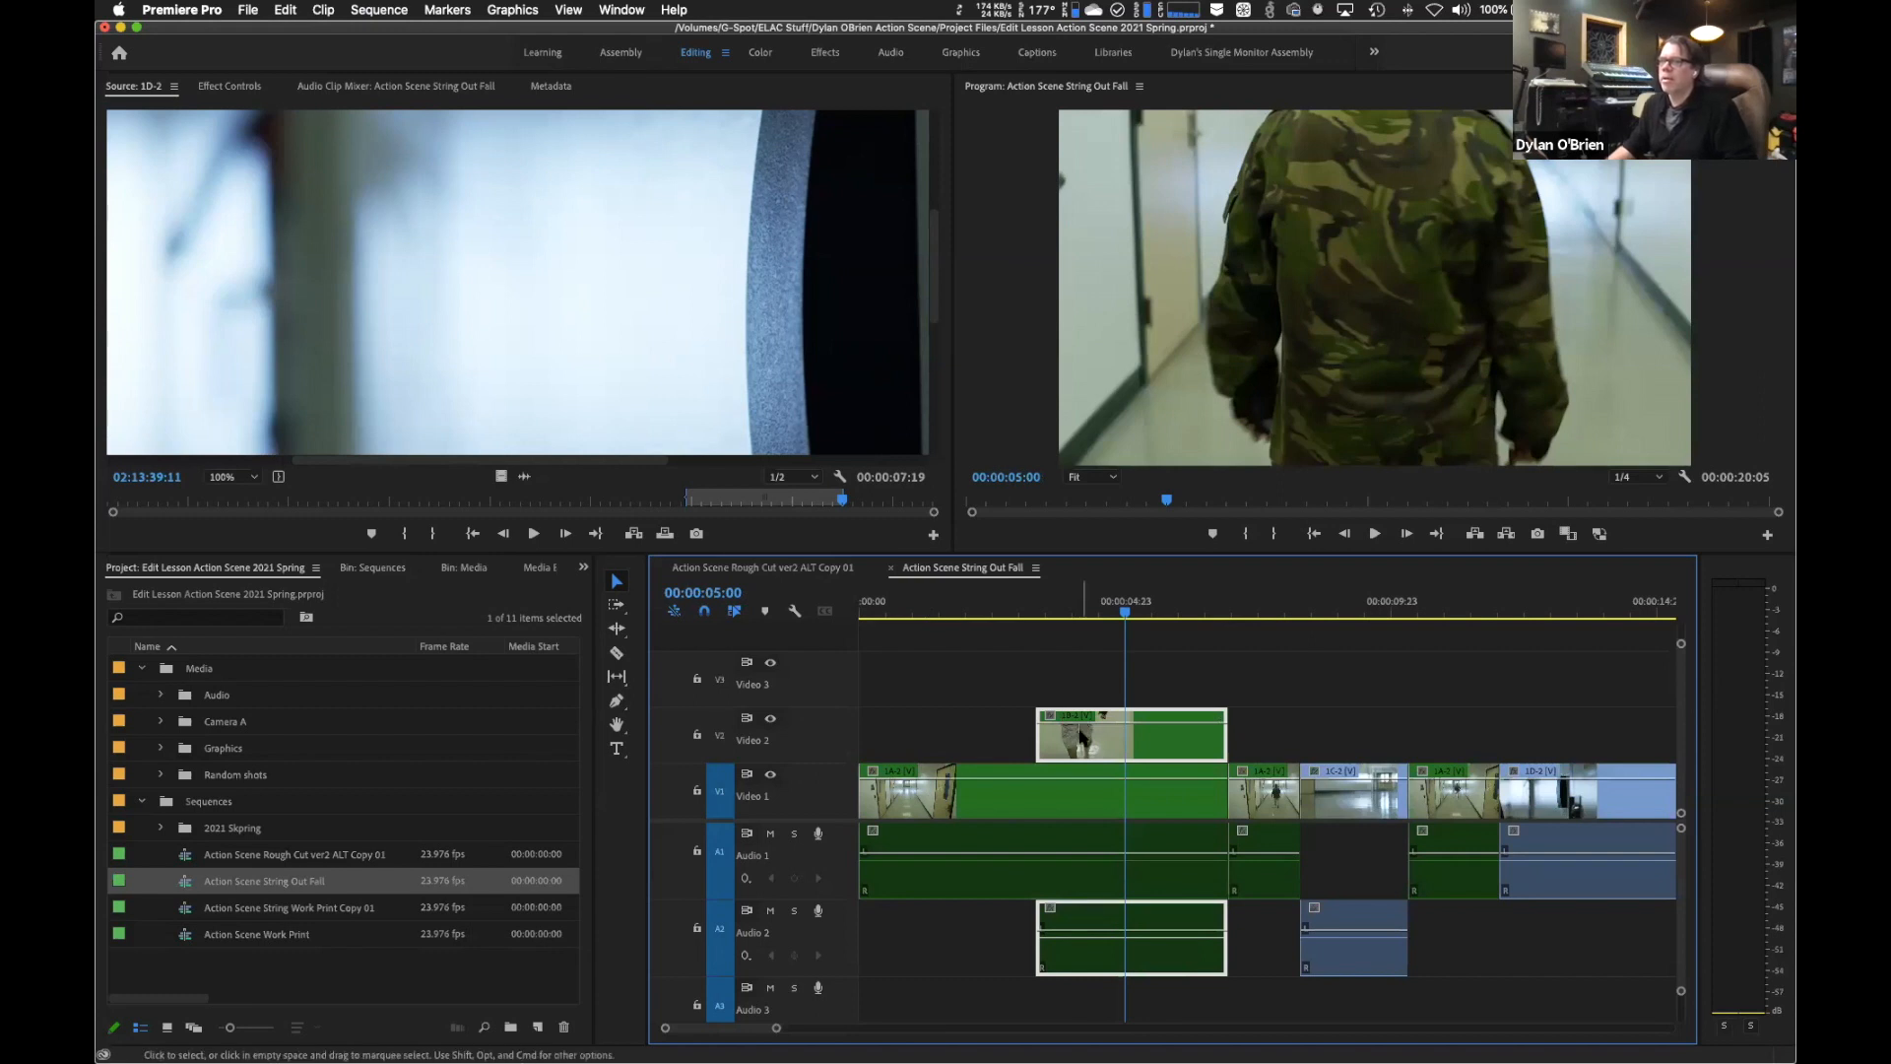
{"action": "left_click_drag", "start_coordinate": [1081, 737], "coordinate": [1102, 820]}
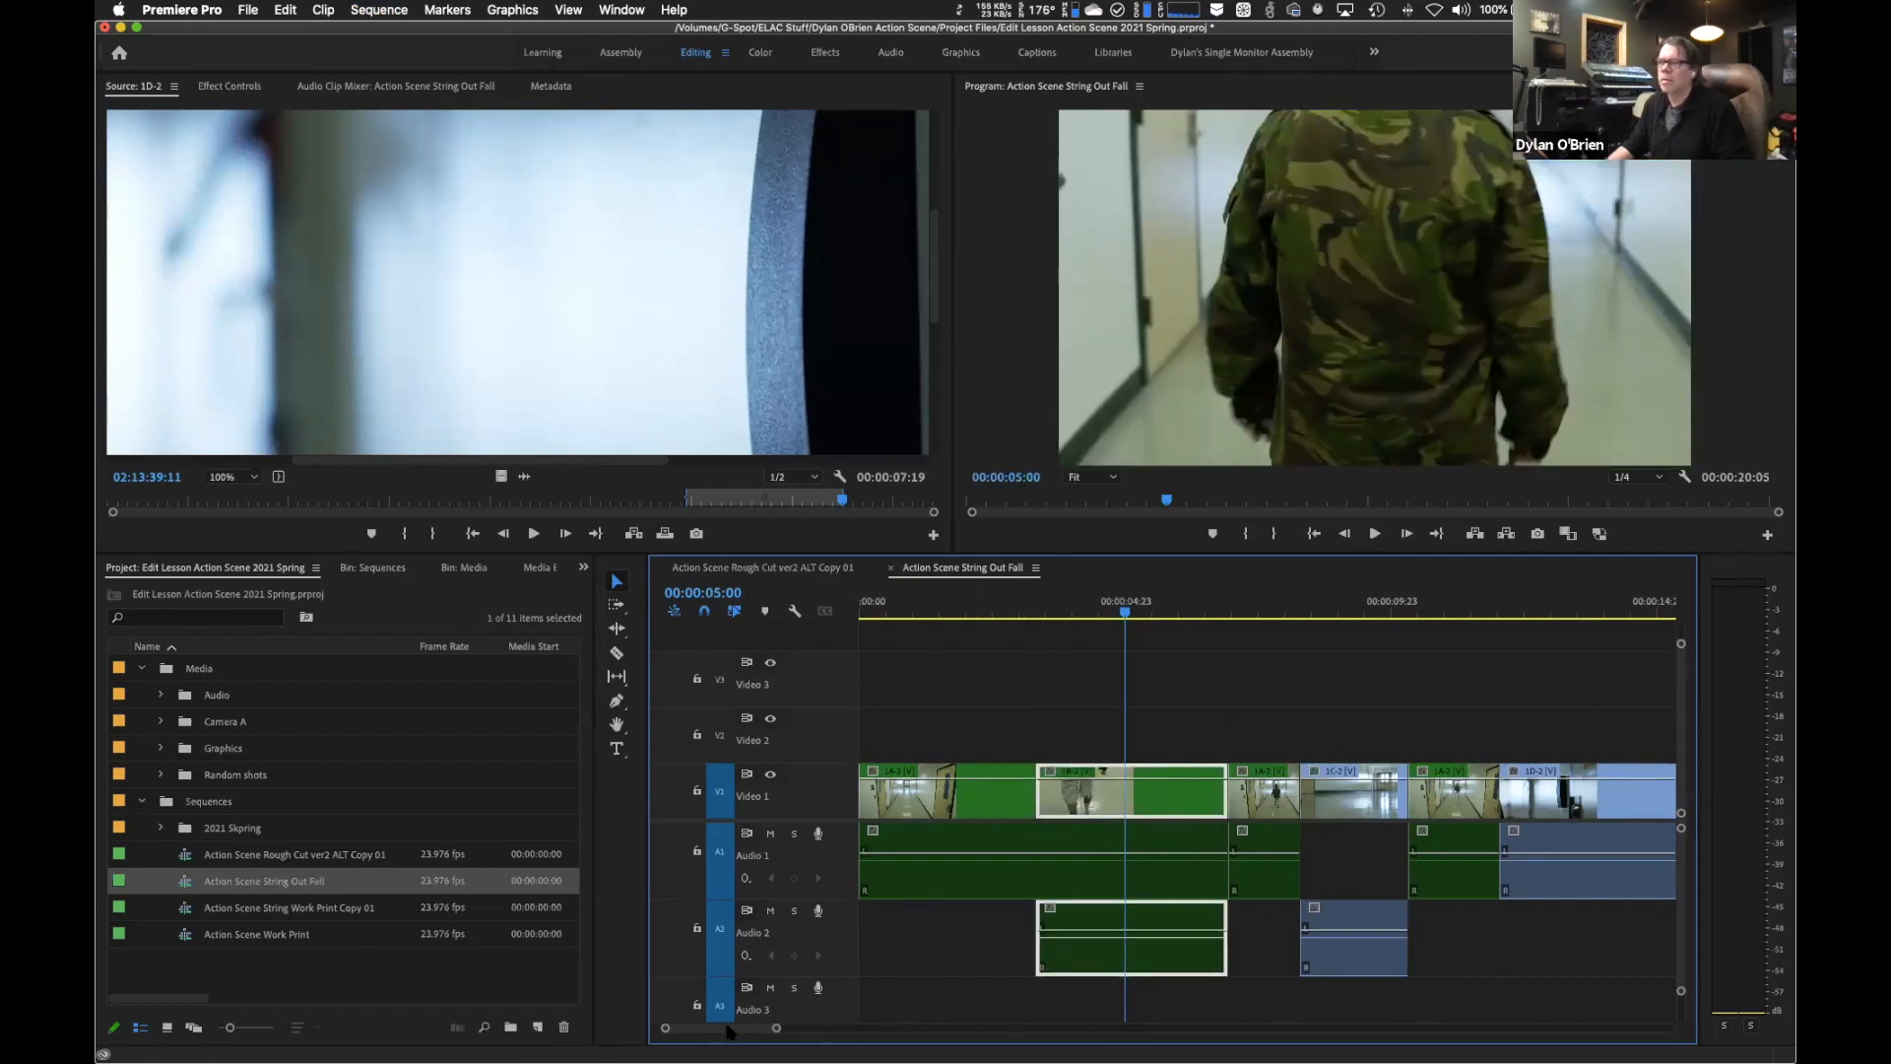
{"action": "scroll", "coordinate": [743, 1032], "scroll_direction": "down", "scroll_amount": 2}
{"action": "scroll", "coordinate": [744, 1033], "scroll_direction": "down", "scroll_amount": 5}
{"action": "scroll", "coordinate": [739, 1031], "scroll_direction": "up", "scroll_amount": 5}
{"action": "scroll", "coordinate": [734, 1031], "scroll_direction": "down", "scroll_amount": 2}
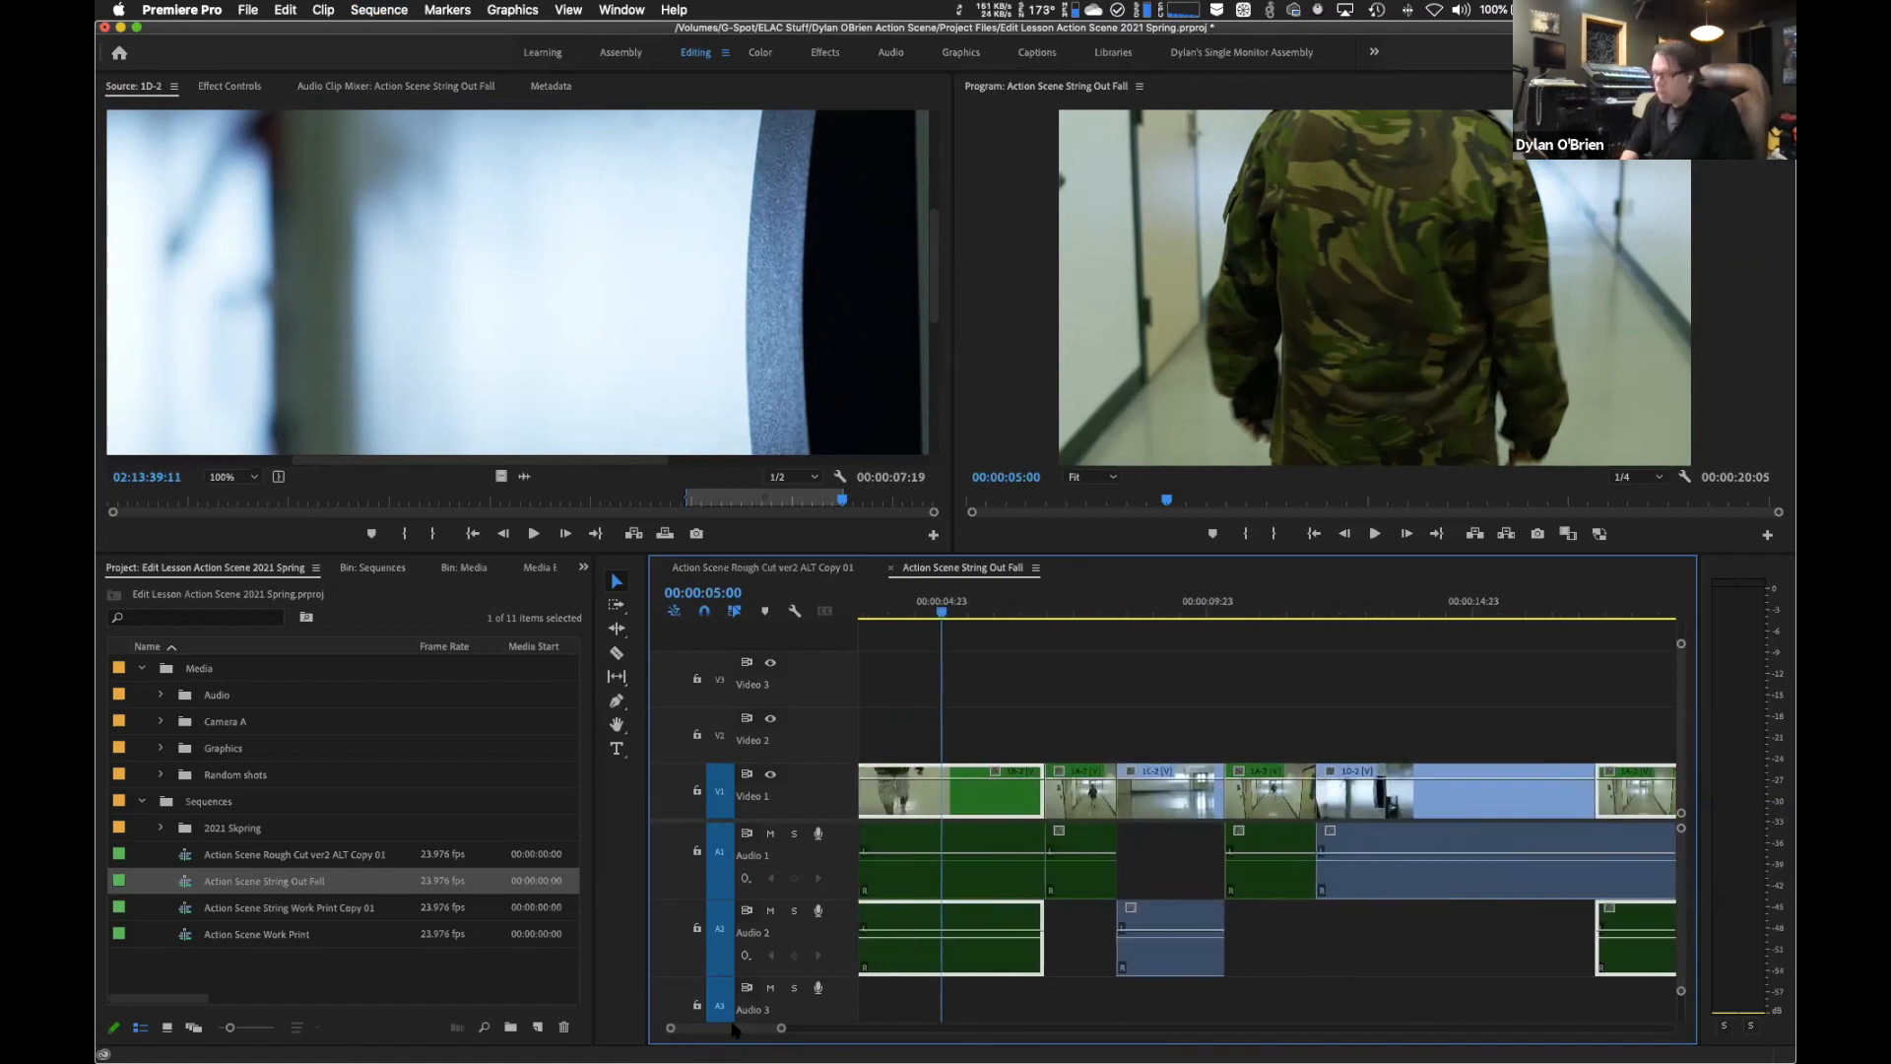
{"action": "key", "text": "minus"}
{"action": "key", "text": "minus"}
{"action": "scroll", "coordinate": [1271, 1029], "scroll_direction": "down", "scroll_amount": 5}
{"action": "scroll", "coordinate": [926, 1033], "scroll_direction": "up", "scroll_amount": 5}
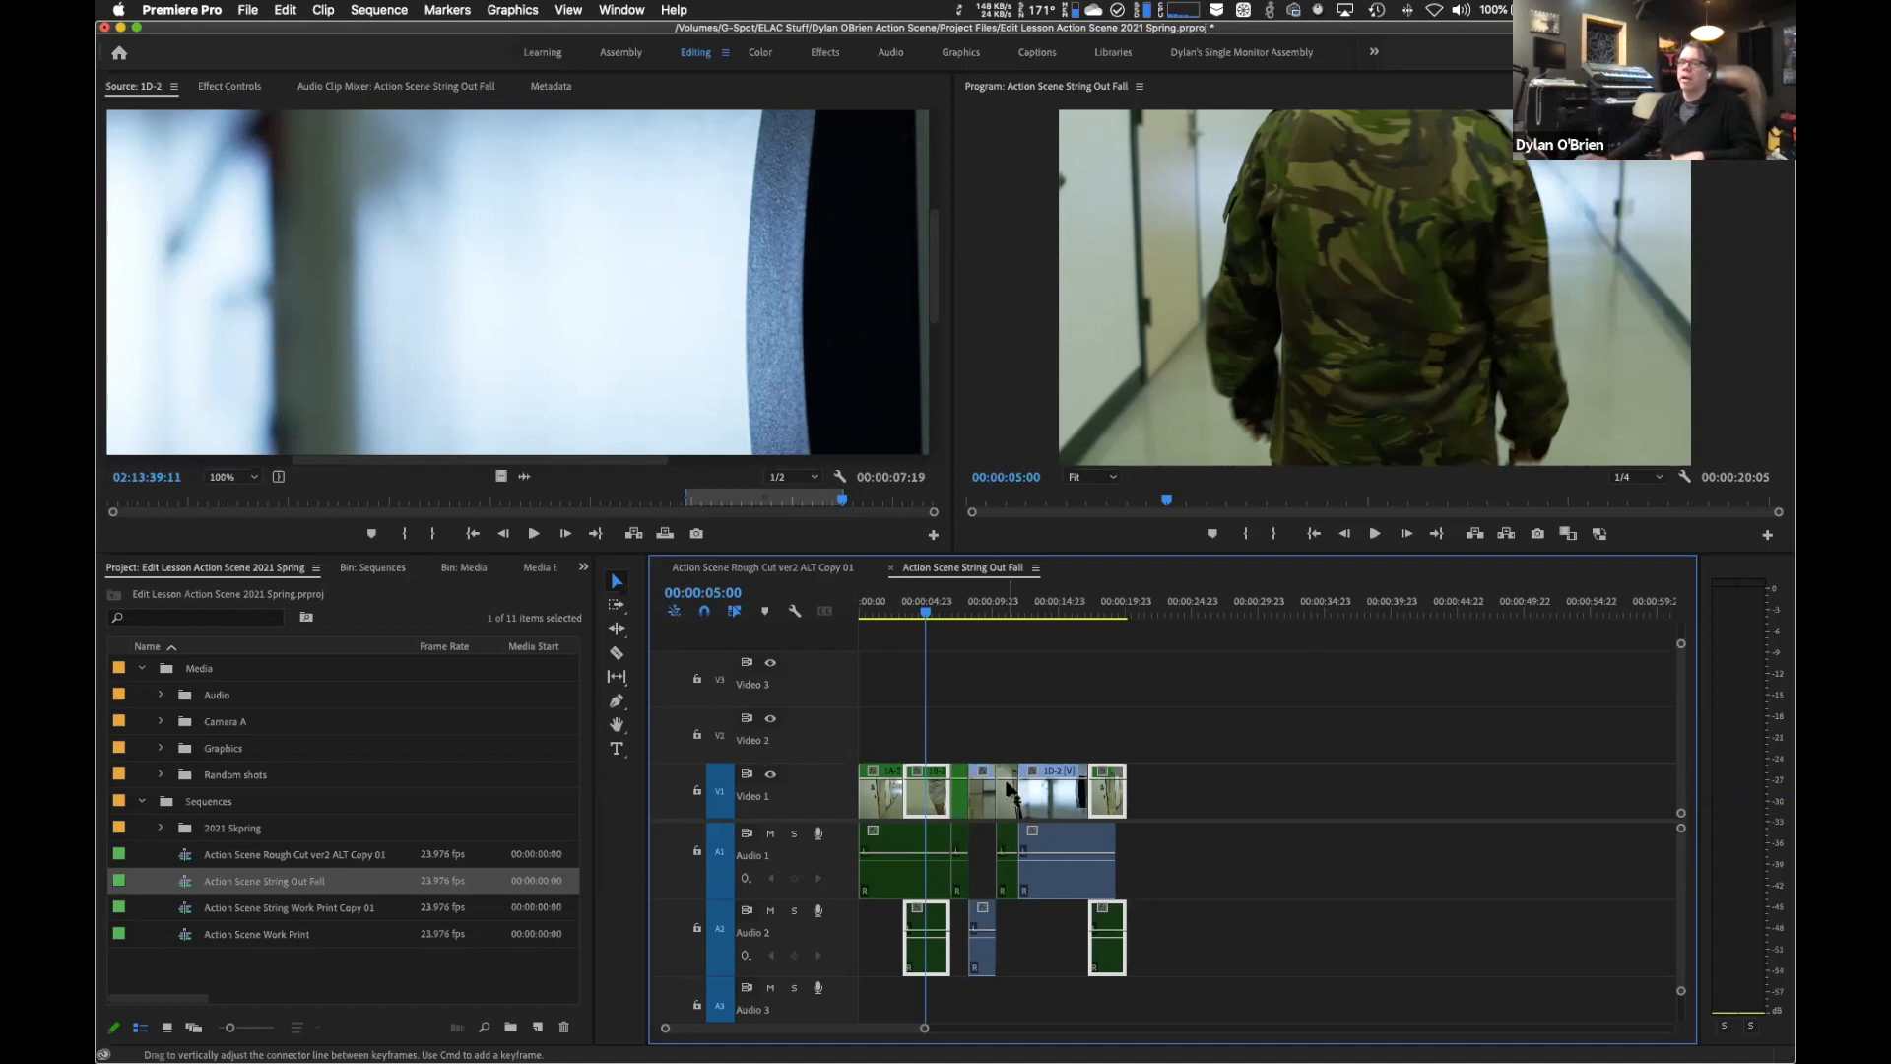
{"action": "left_click", "coordinate": [1197, 943]}
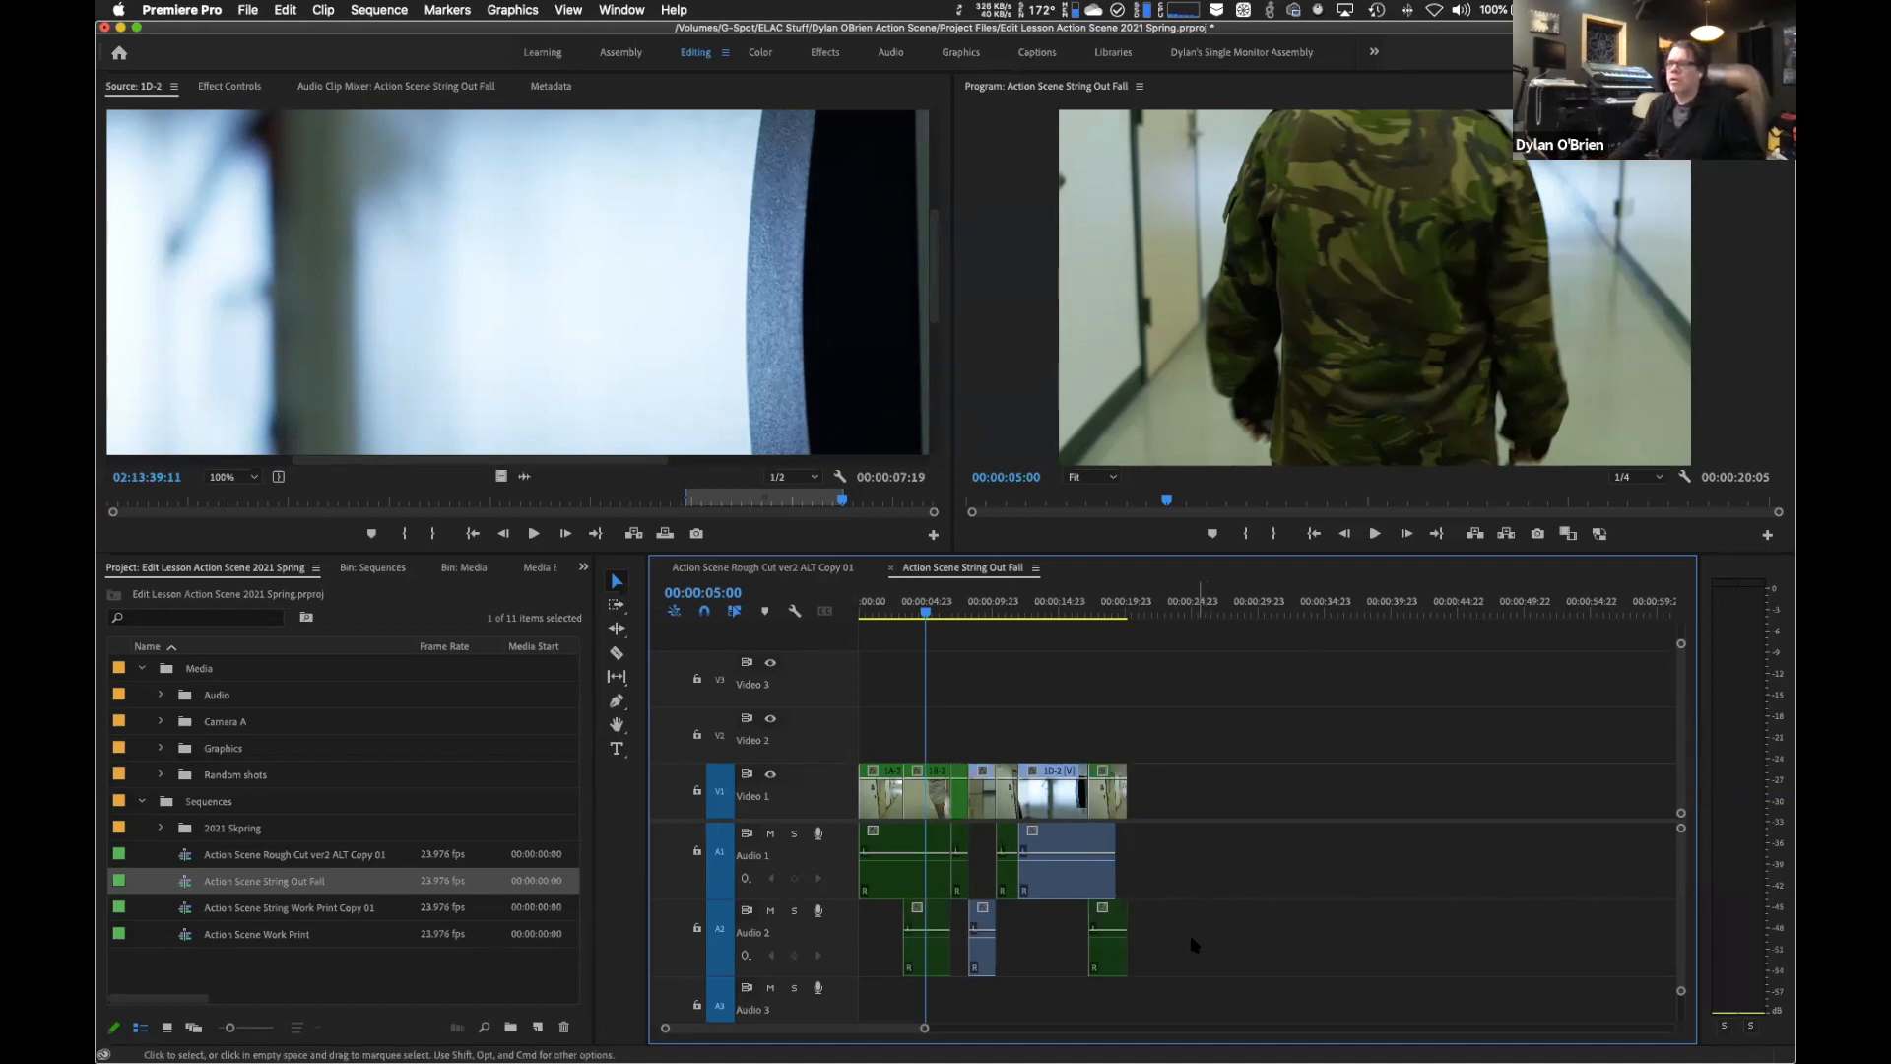
Place the playhead at 00:00:18:04 and shift the last clip with its linked audio about one second later, leaving a gap before it.
{"action": "left_click", "coordinate": [1106, 921]}
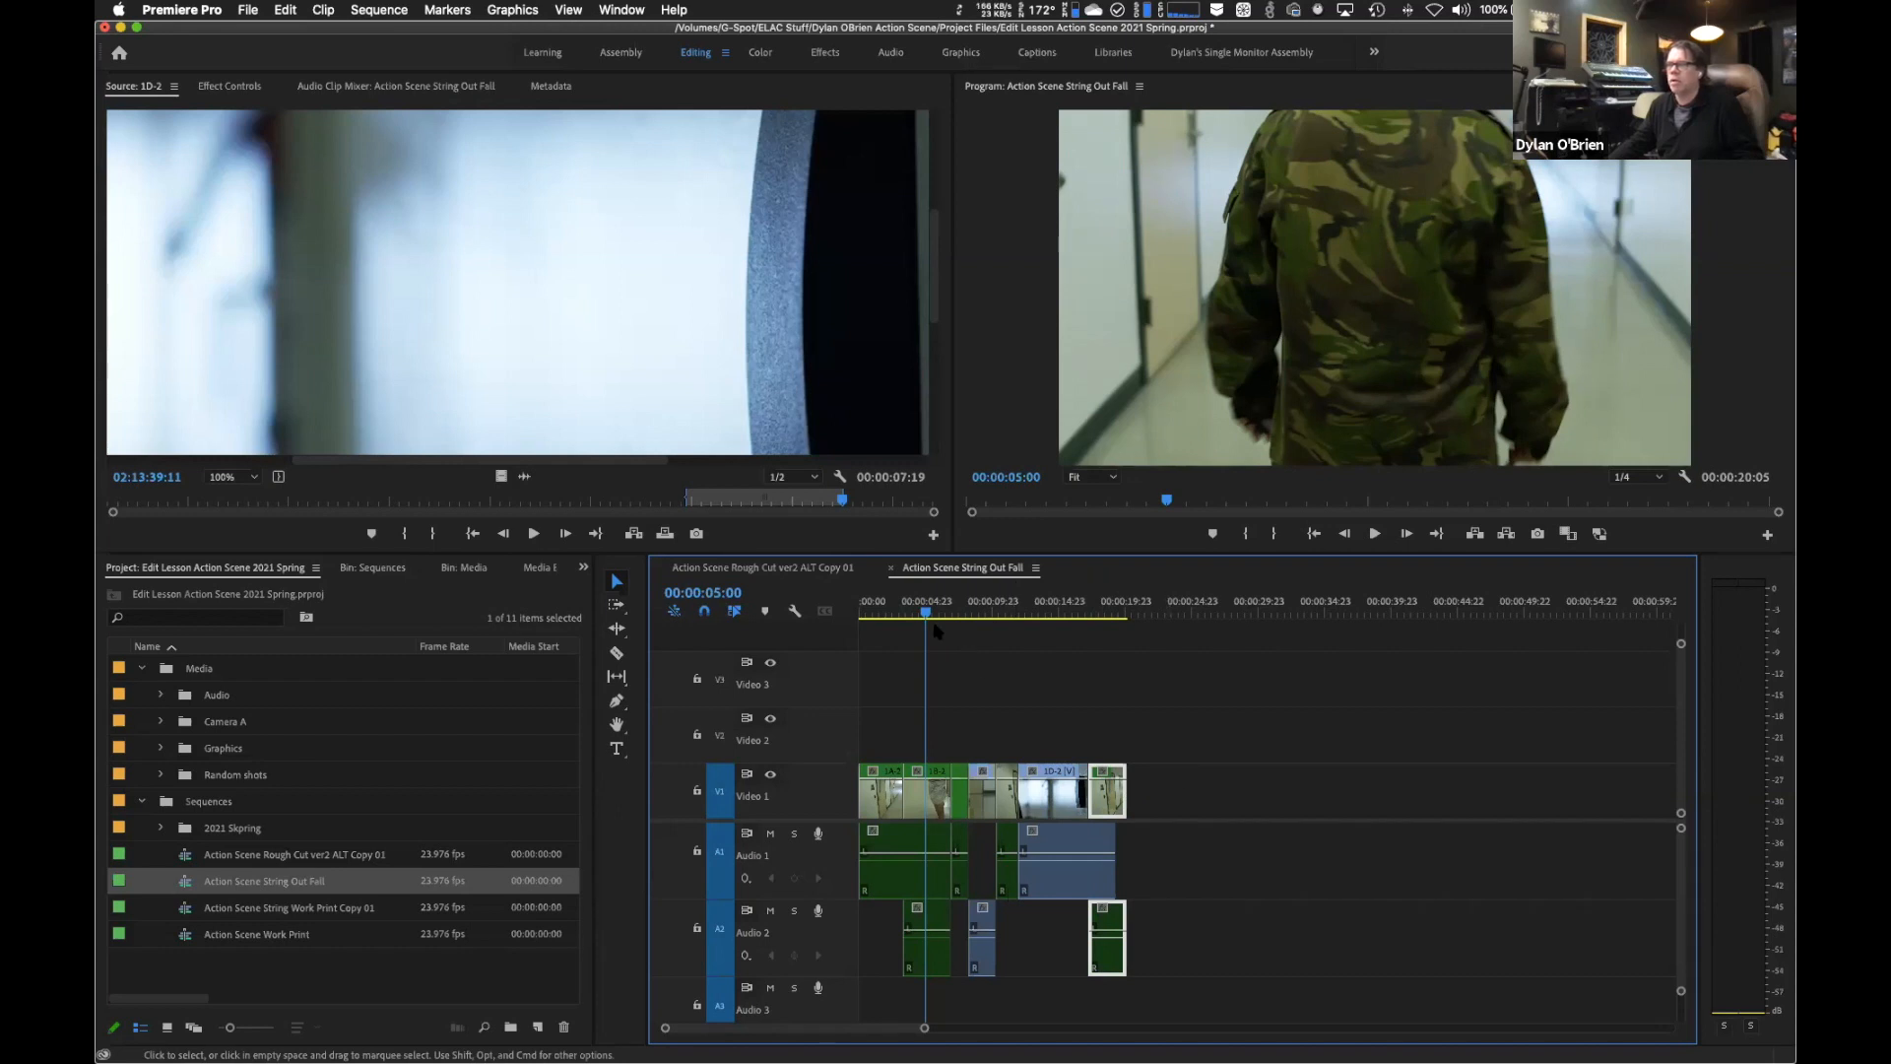
{"action": "left_click_drag", "start_coordinate": [927, 614], "coordinate": [1101, 612]}
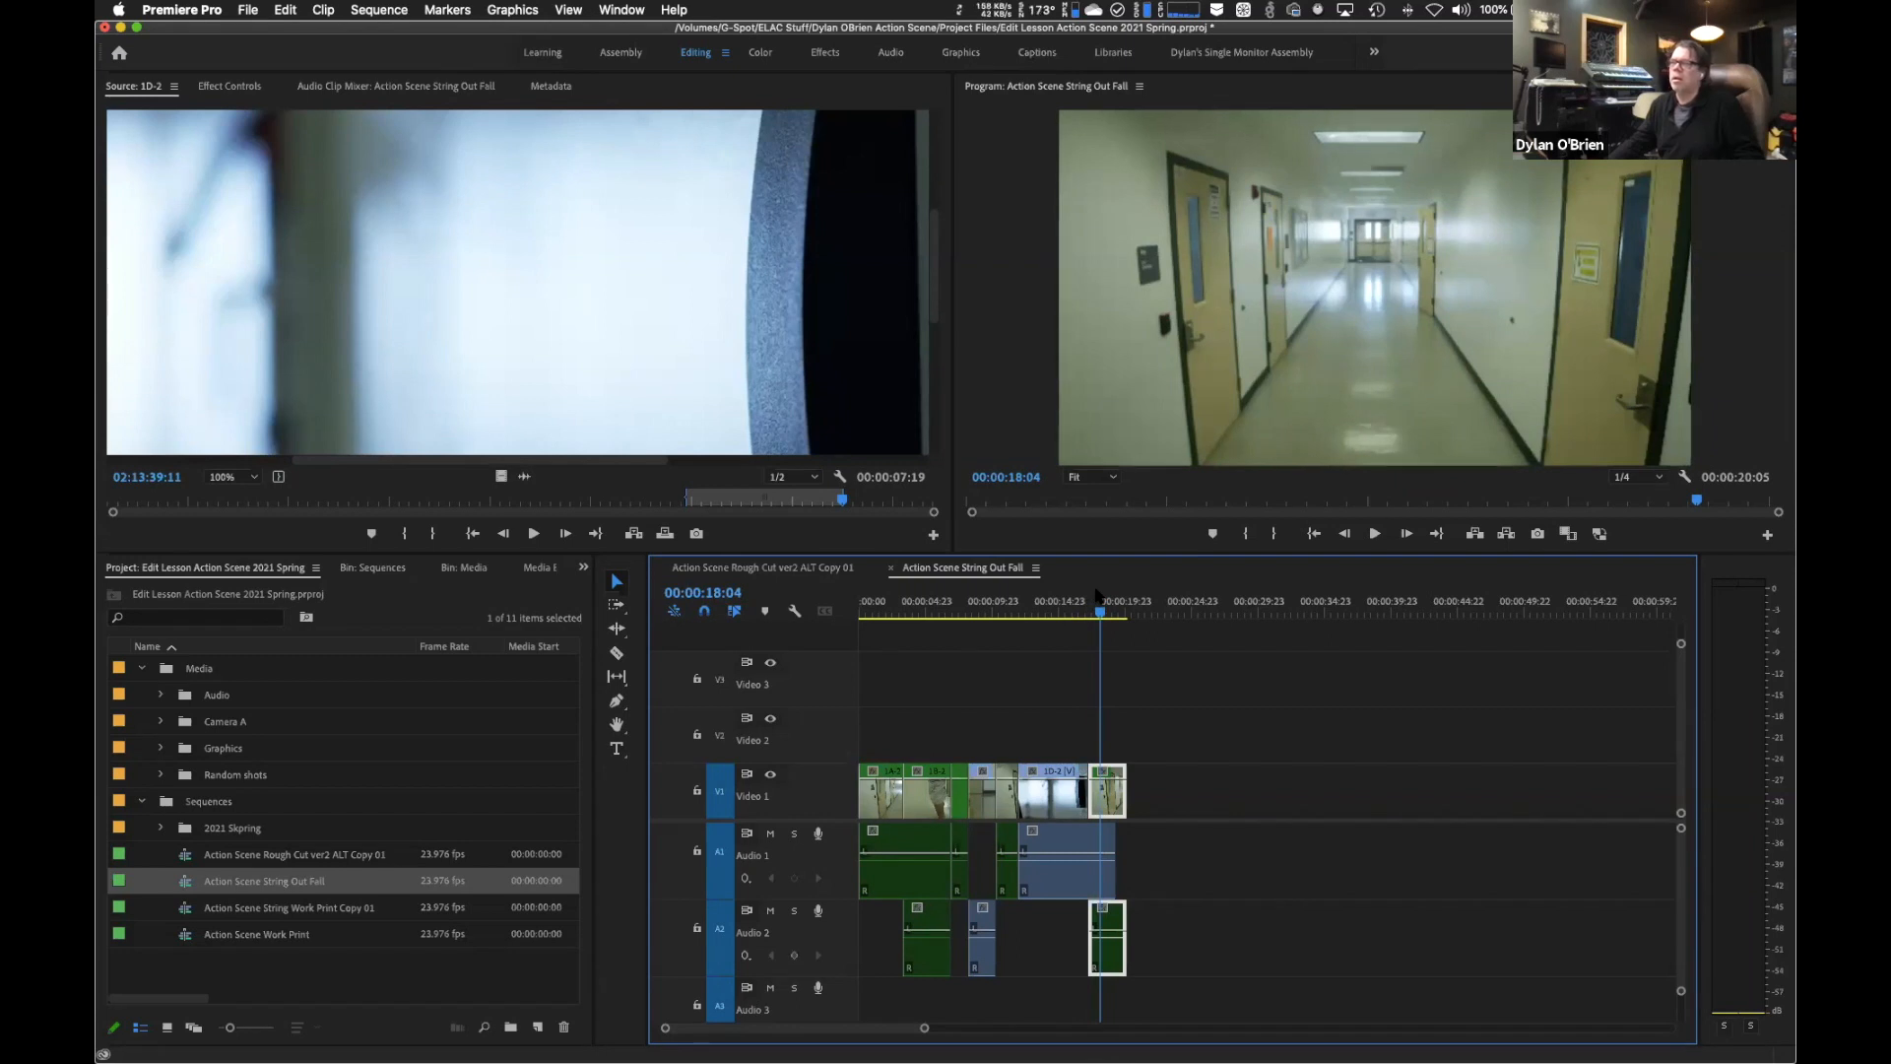
{"action": "key", "text": "equal"}
{"action": "key", "text": "equal"}
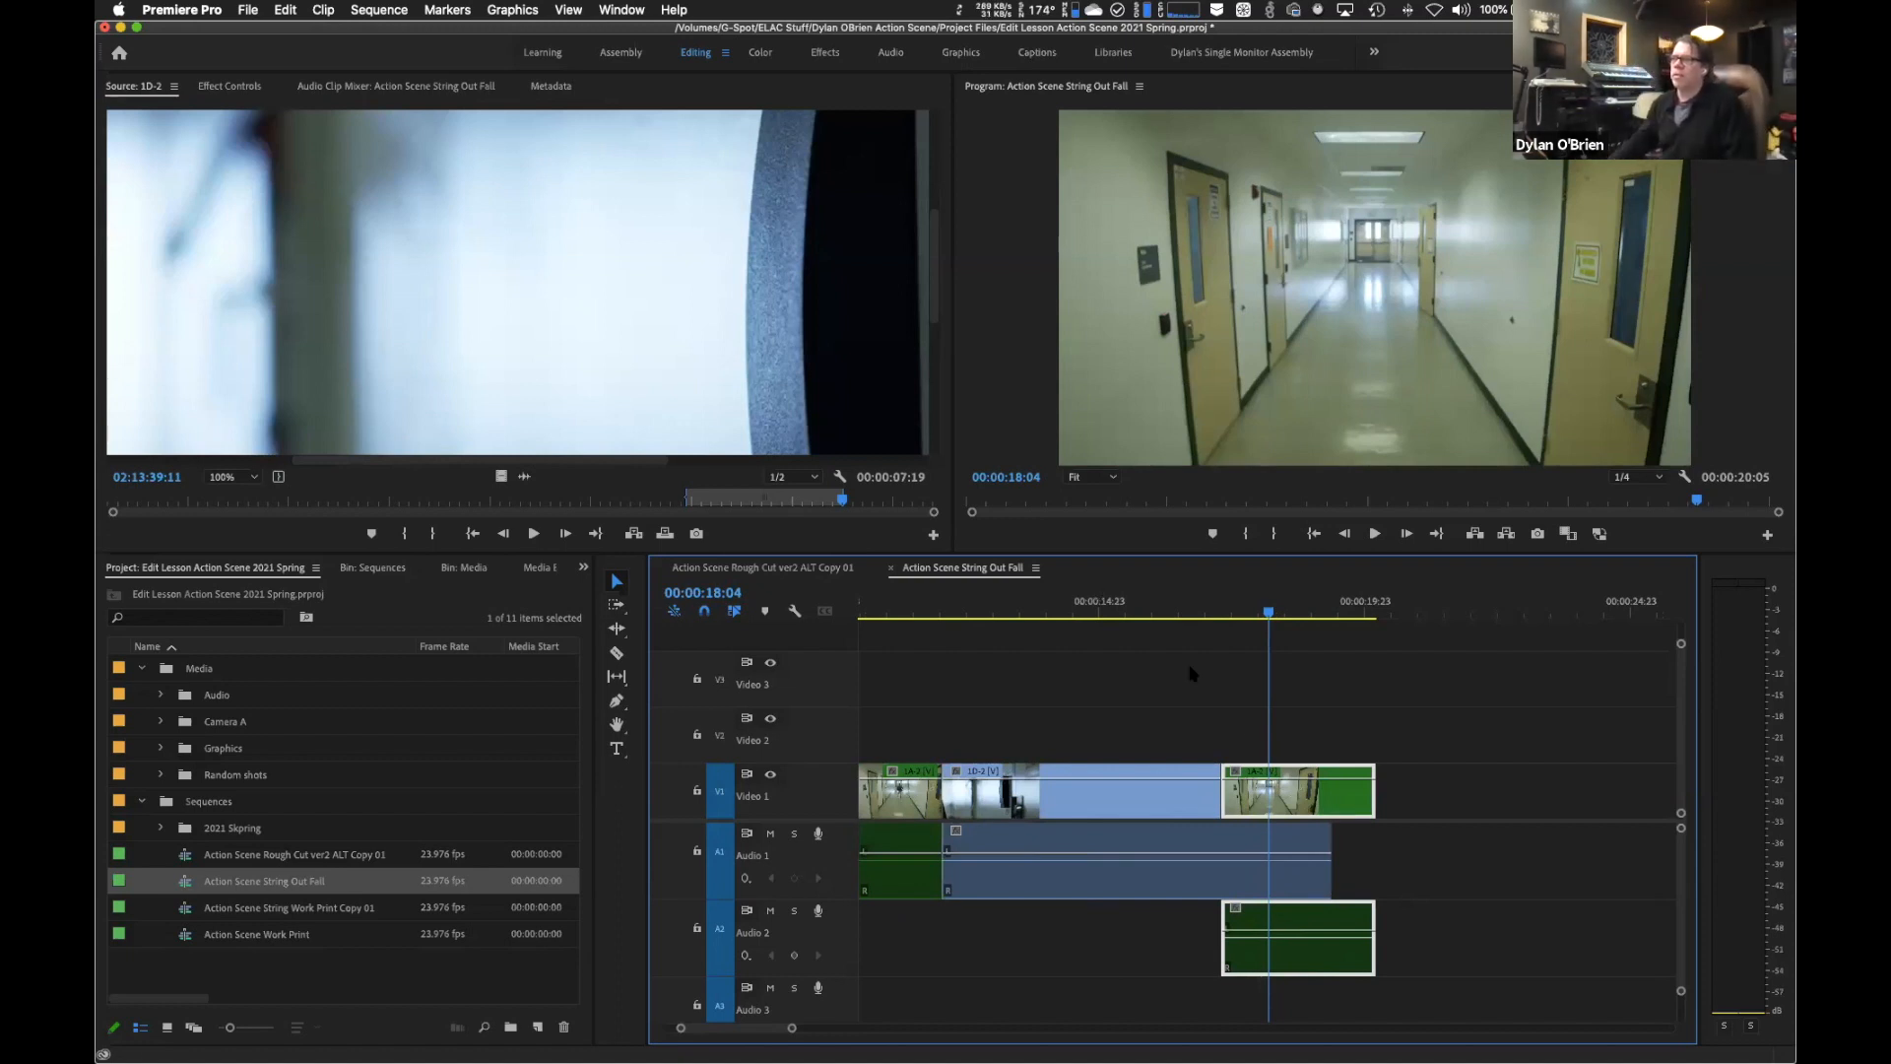
{"action": "mouse_move", "coordinate": [1261, 796]}
{"action": "left_mouse_down"}
{"action": "mouse_move", "coordinate": [1366, 791]}
{"action": "mouse_move", "coordinate": [1289, 794]}
{"action": "left_mouse_up"}
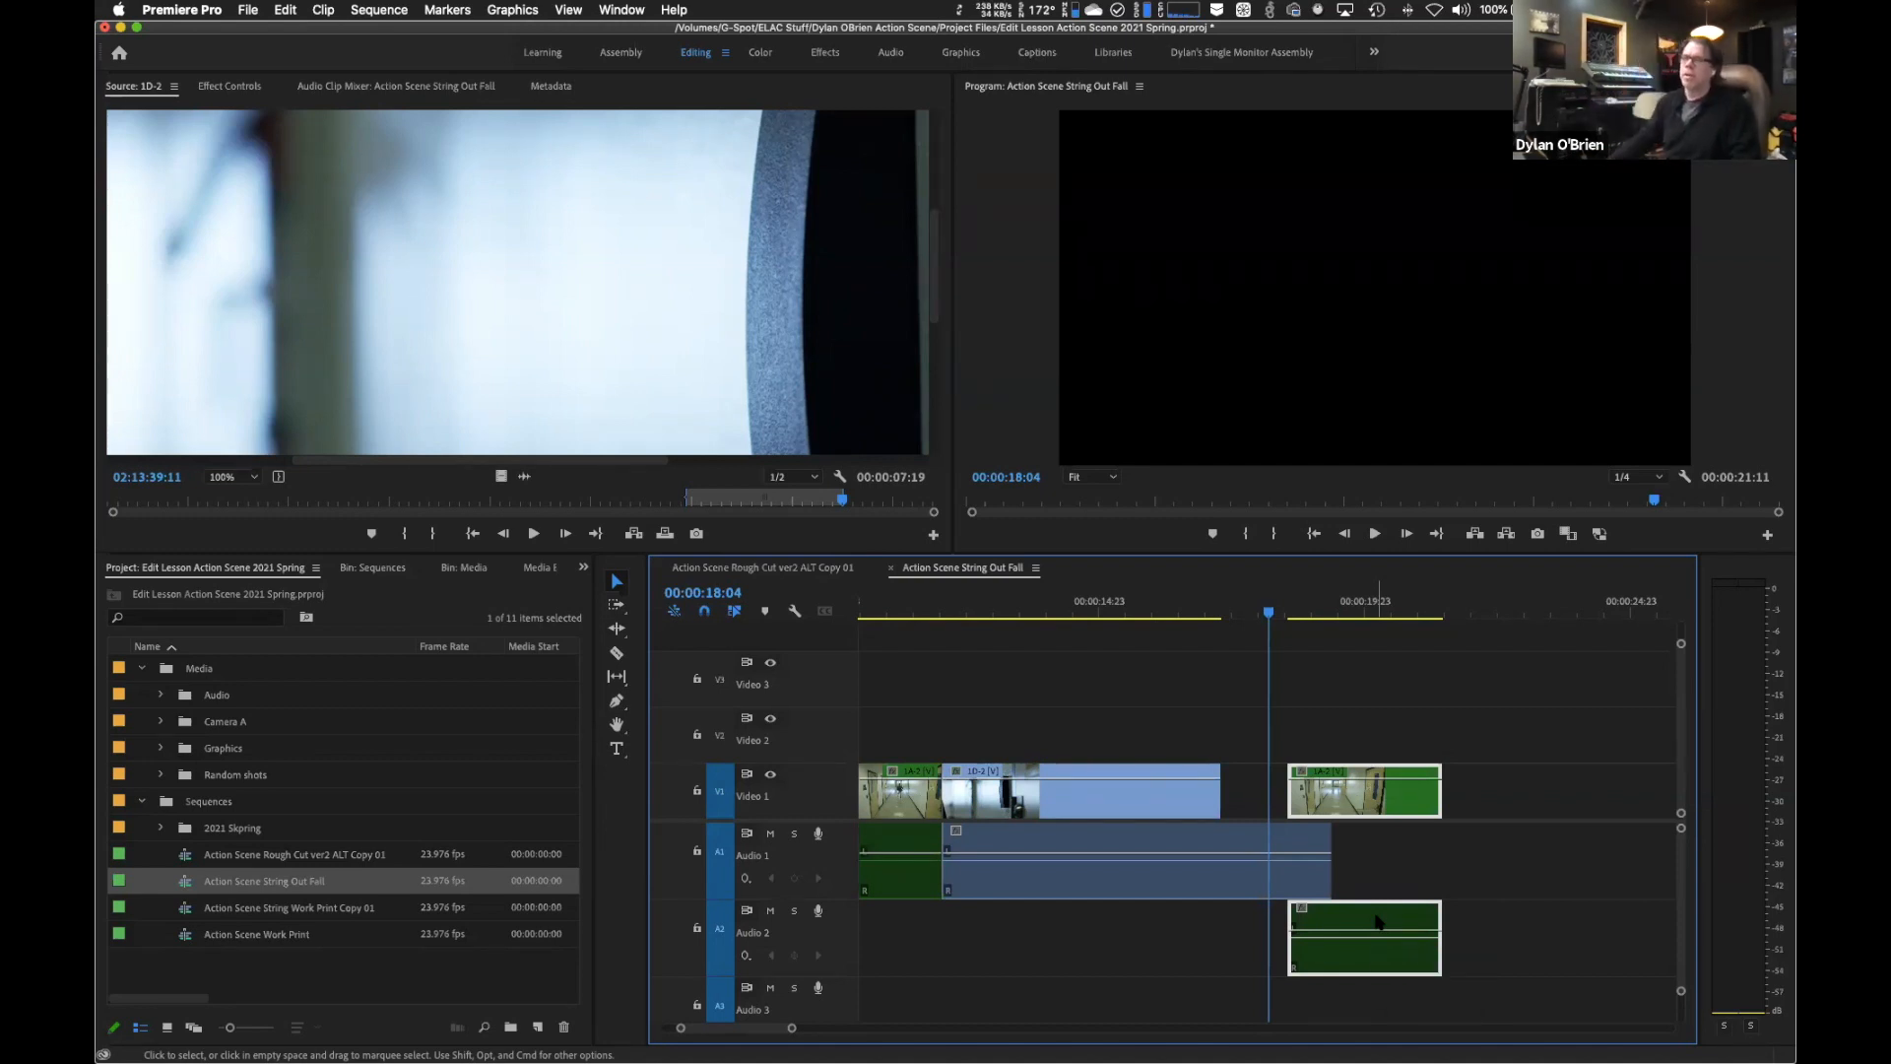
{"action": "left_click", "coordinate": [1504, 799]}
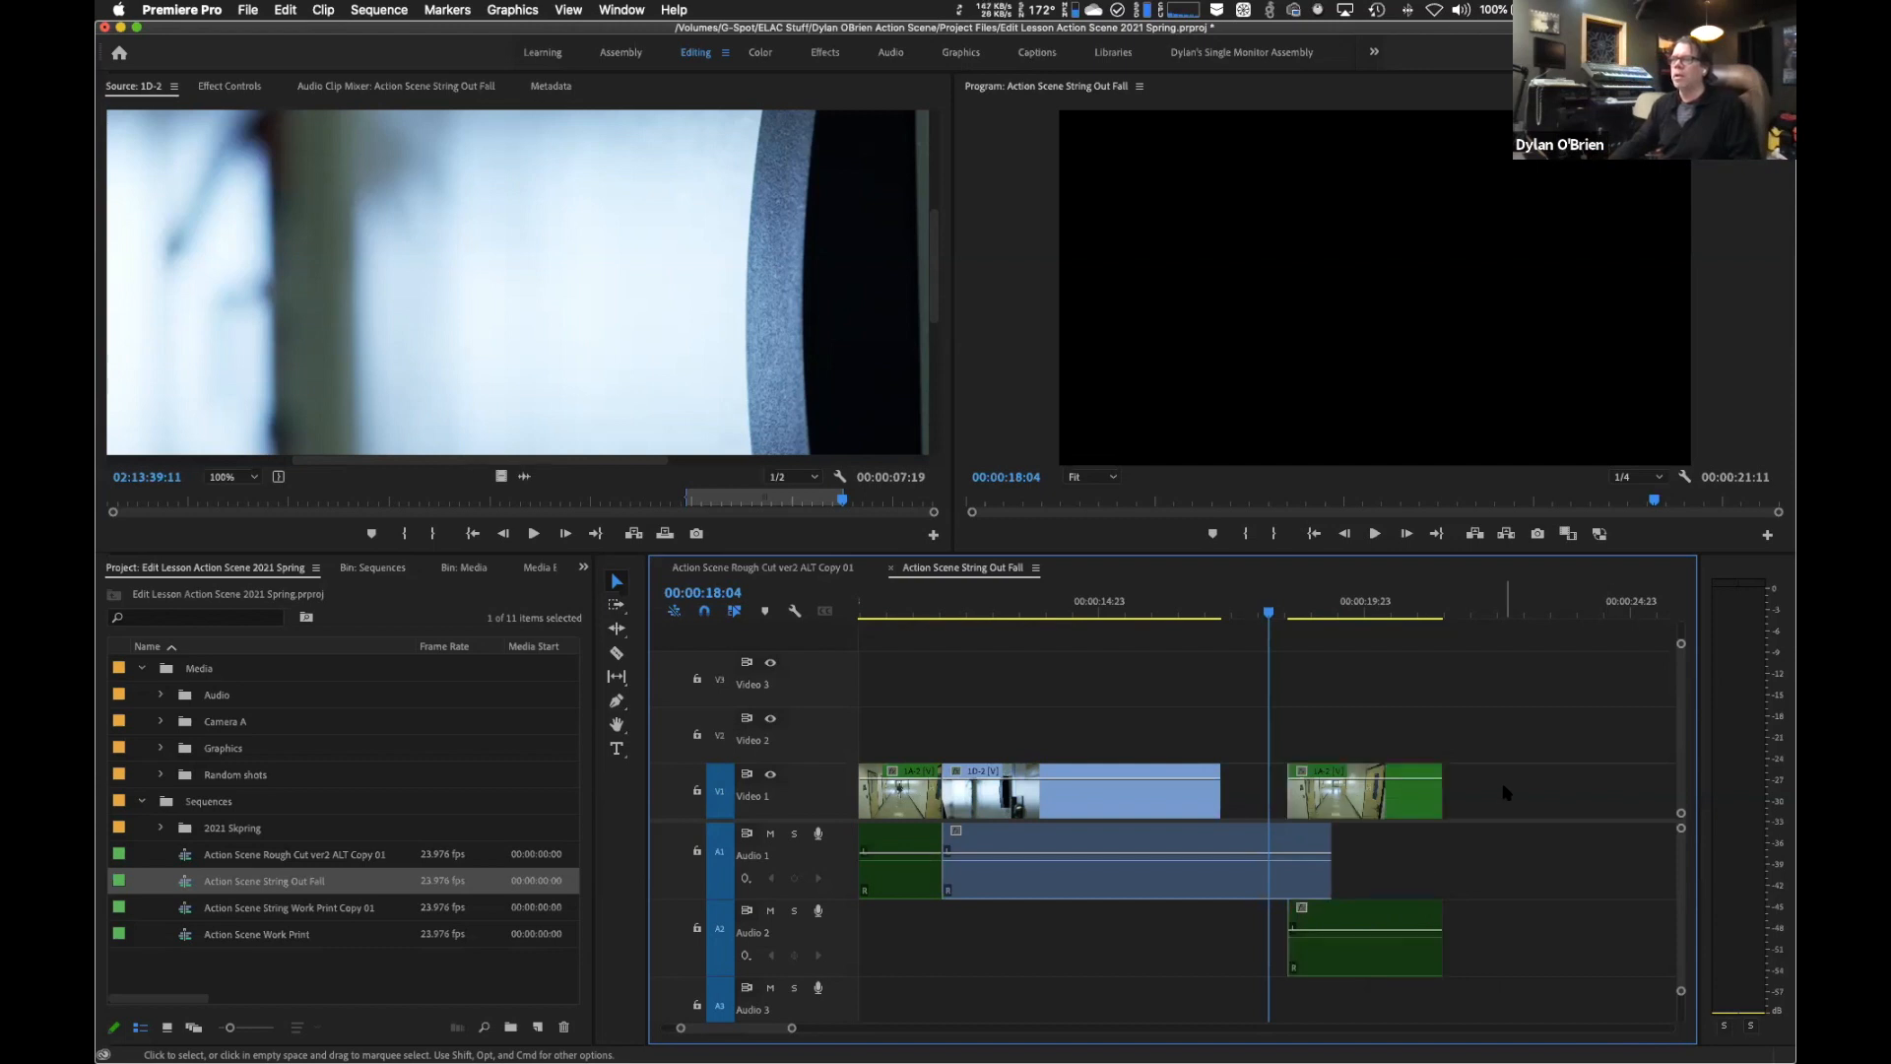
Turn off Linked Selection and extend only the start of the last clip's audio about one second earlier on Audio 2.
{"action": "left_click", "coordinate": [733, 615]}
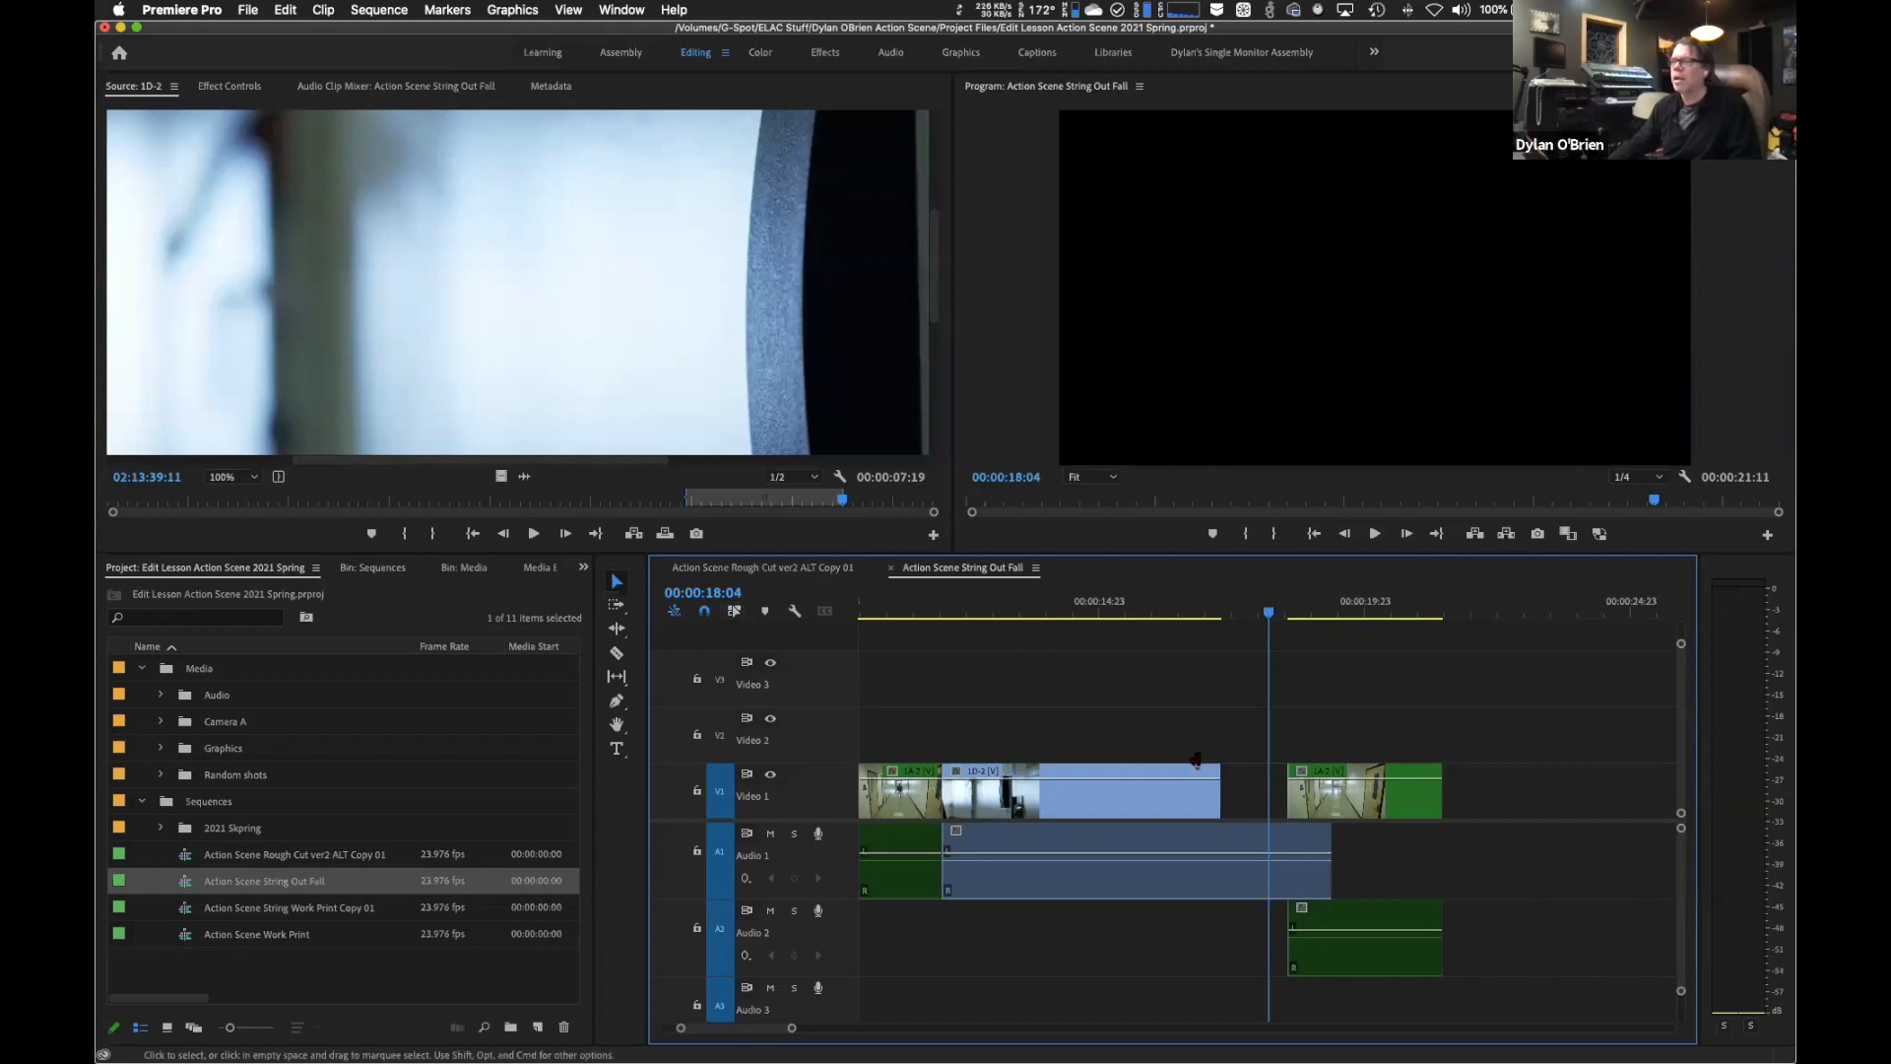
{"action": "left_click", "coordinate": [1410, 963]}
{"action": "left_click", "coordinate": [1403, 804]}
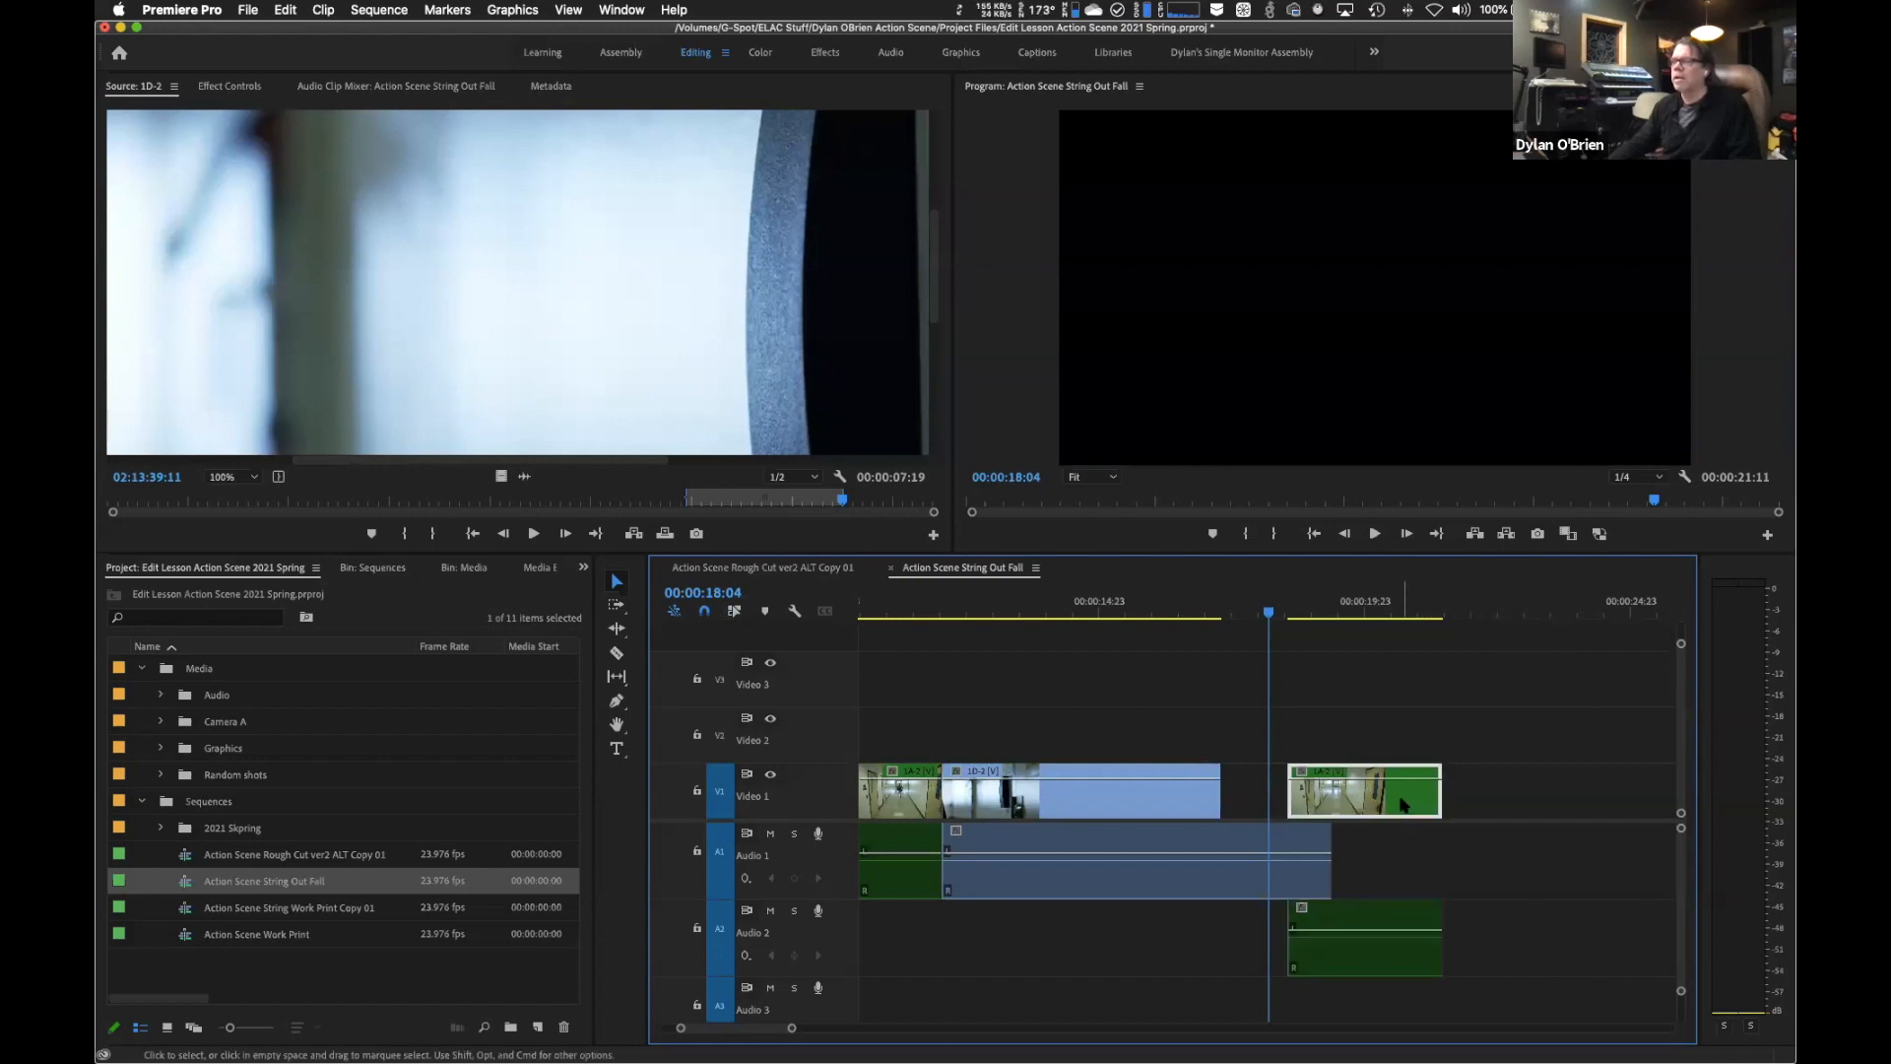
{"action": "left_click", "coordinate": [1421, 945]}
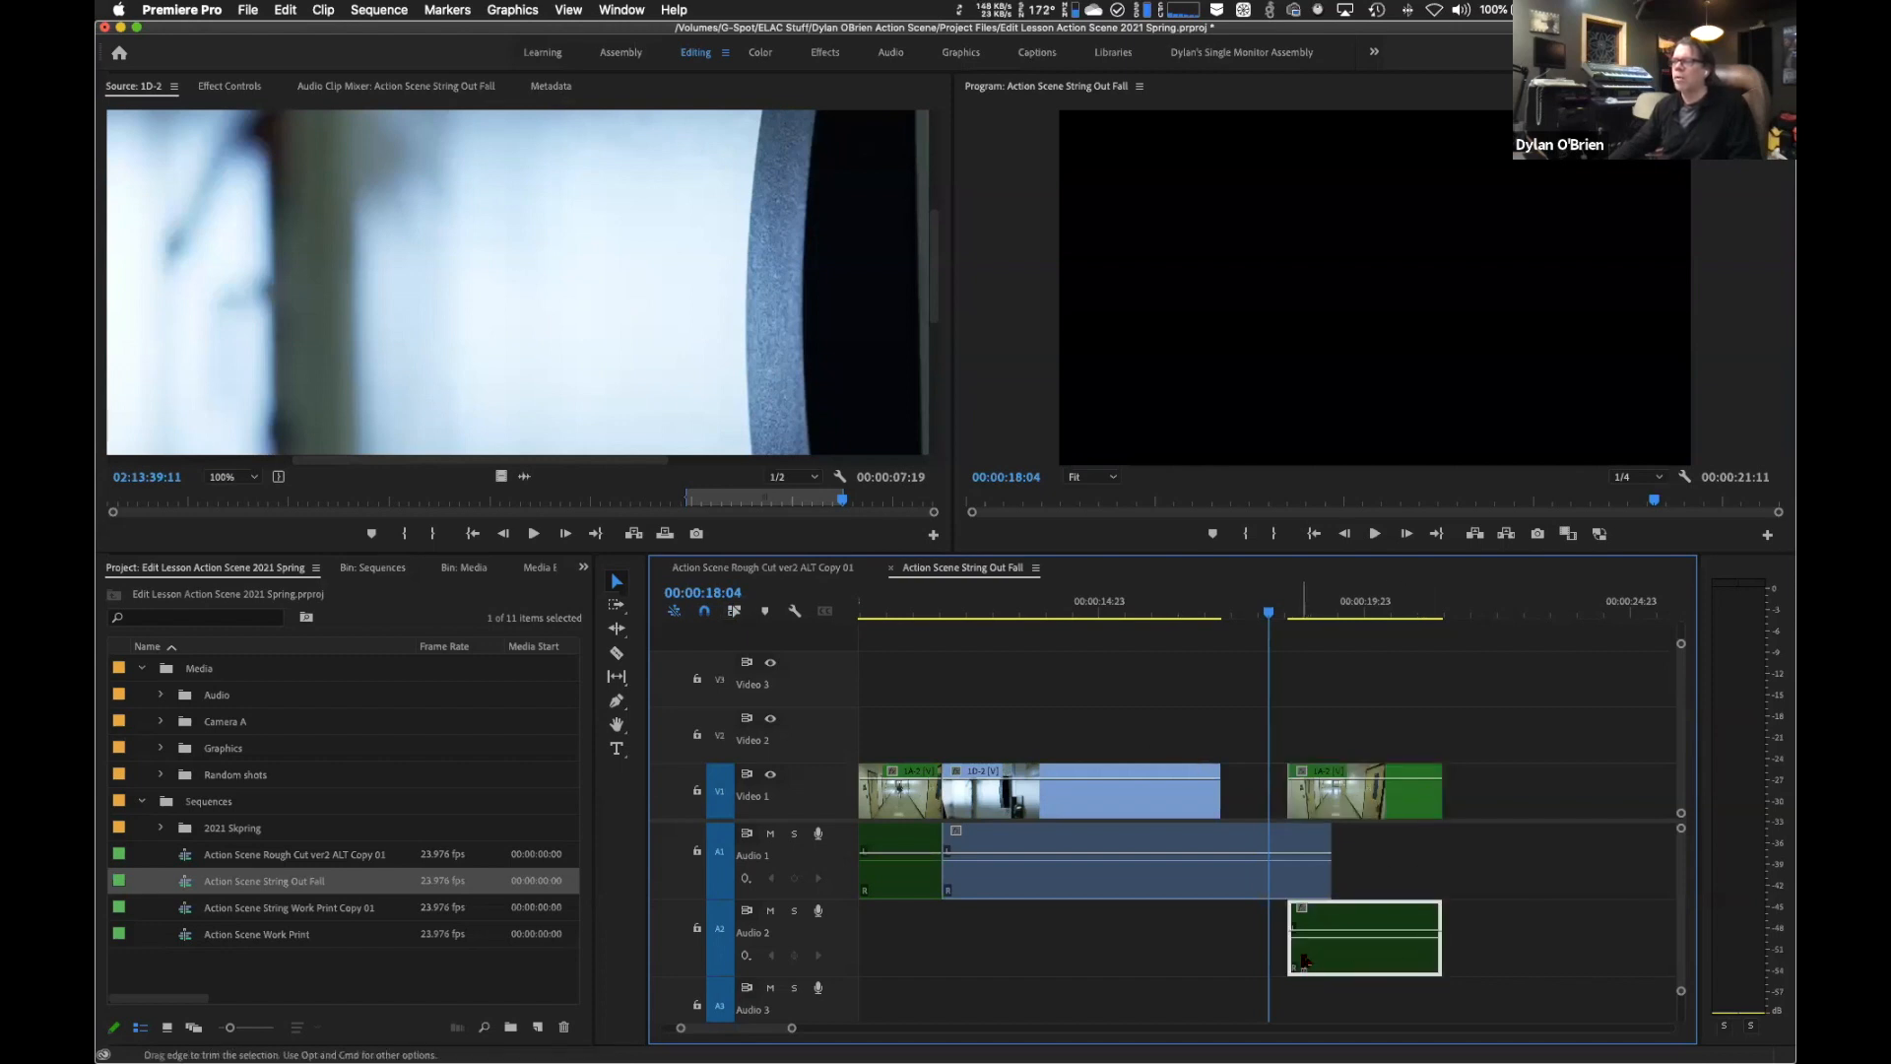
{"action": "left_click_drag", "start_coordinate": [1283, 955], "coordinate": [1244, 951]}
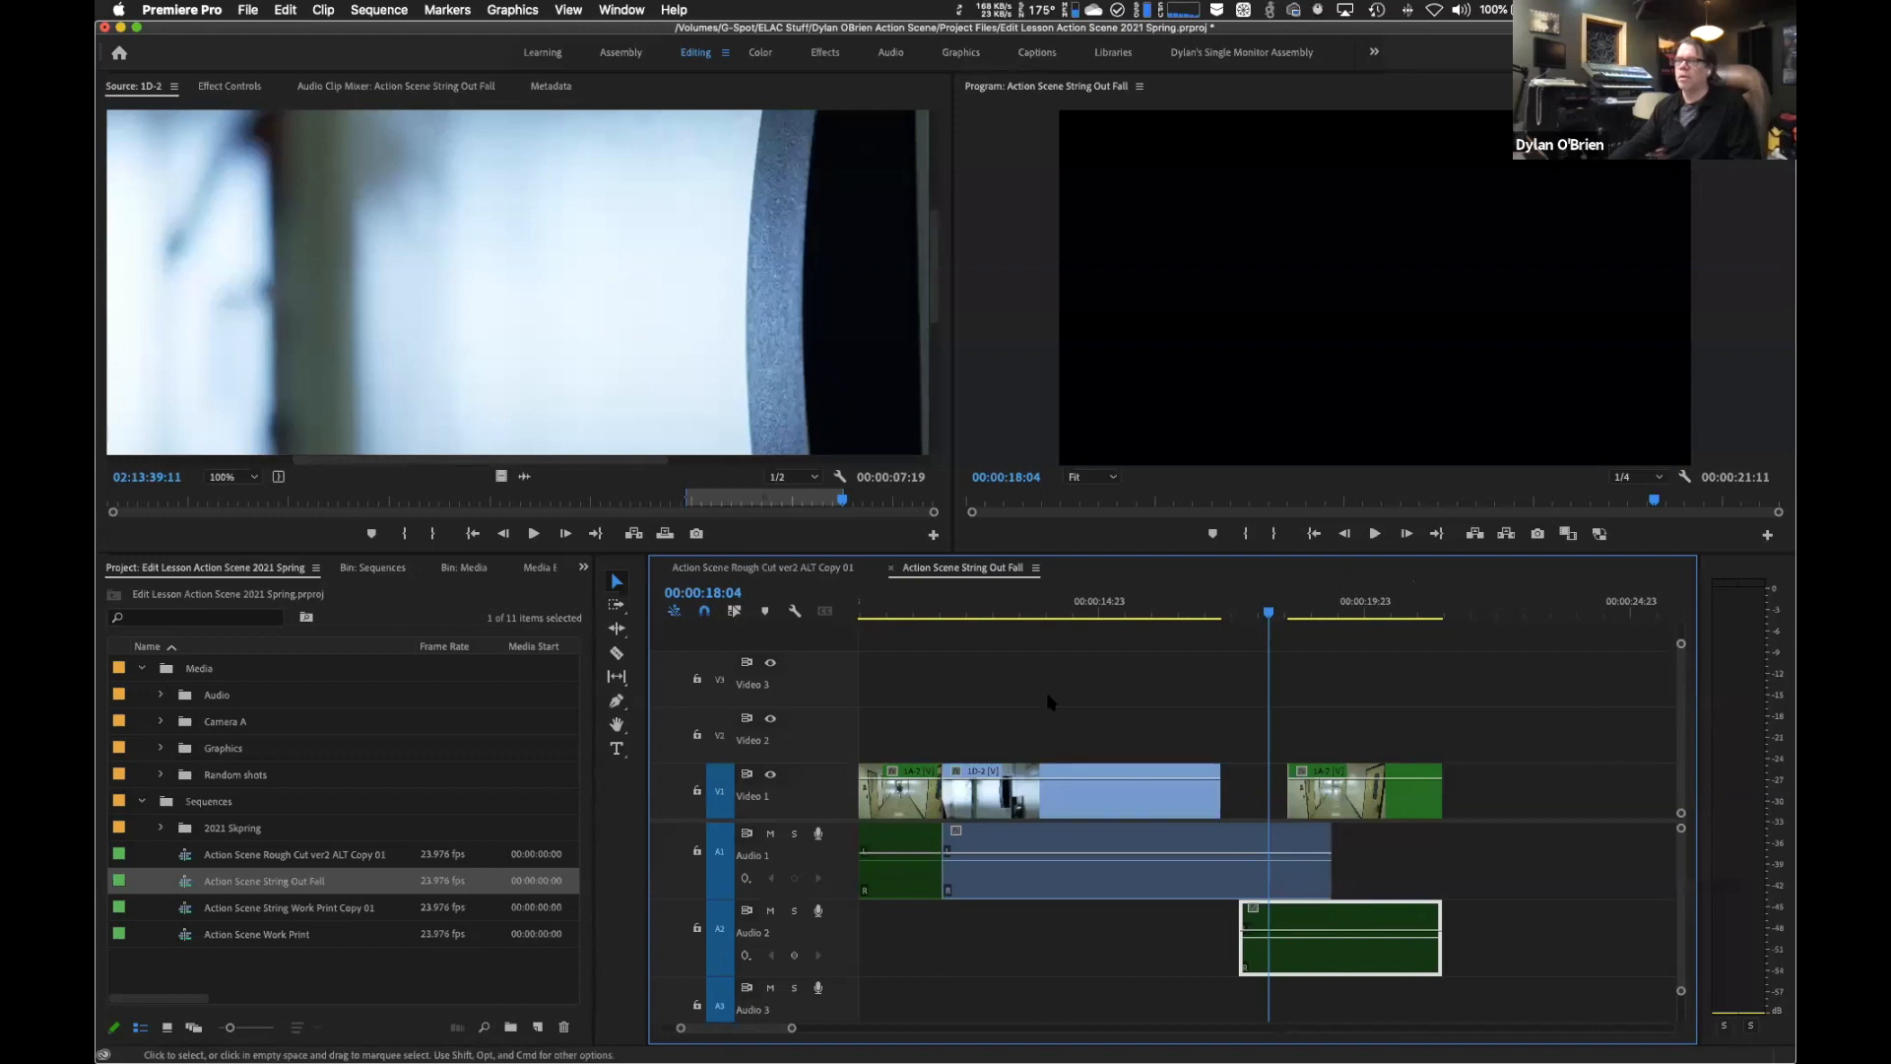
Turn Linked Selection back on and move the last clip with its extended audio back against the 1D-2 clip on Video 1.
{"action": "left_click", "coordinate": [734, 610]}
{"action": "left_click", "coordinate": [1363, 707]}
{"action": "left_click_drag", "start_coordinate": [1392, 818], "coordinate": [1332, 807]}
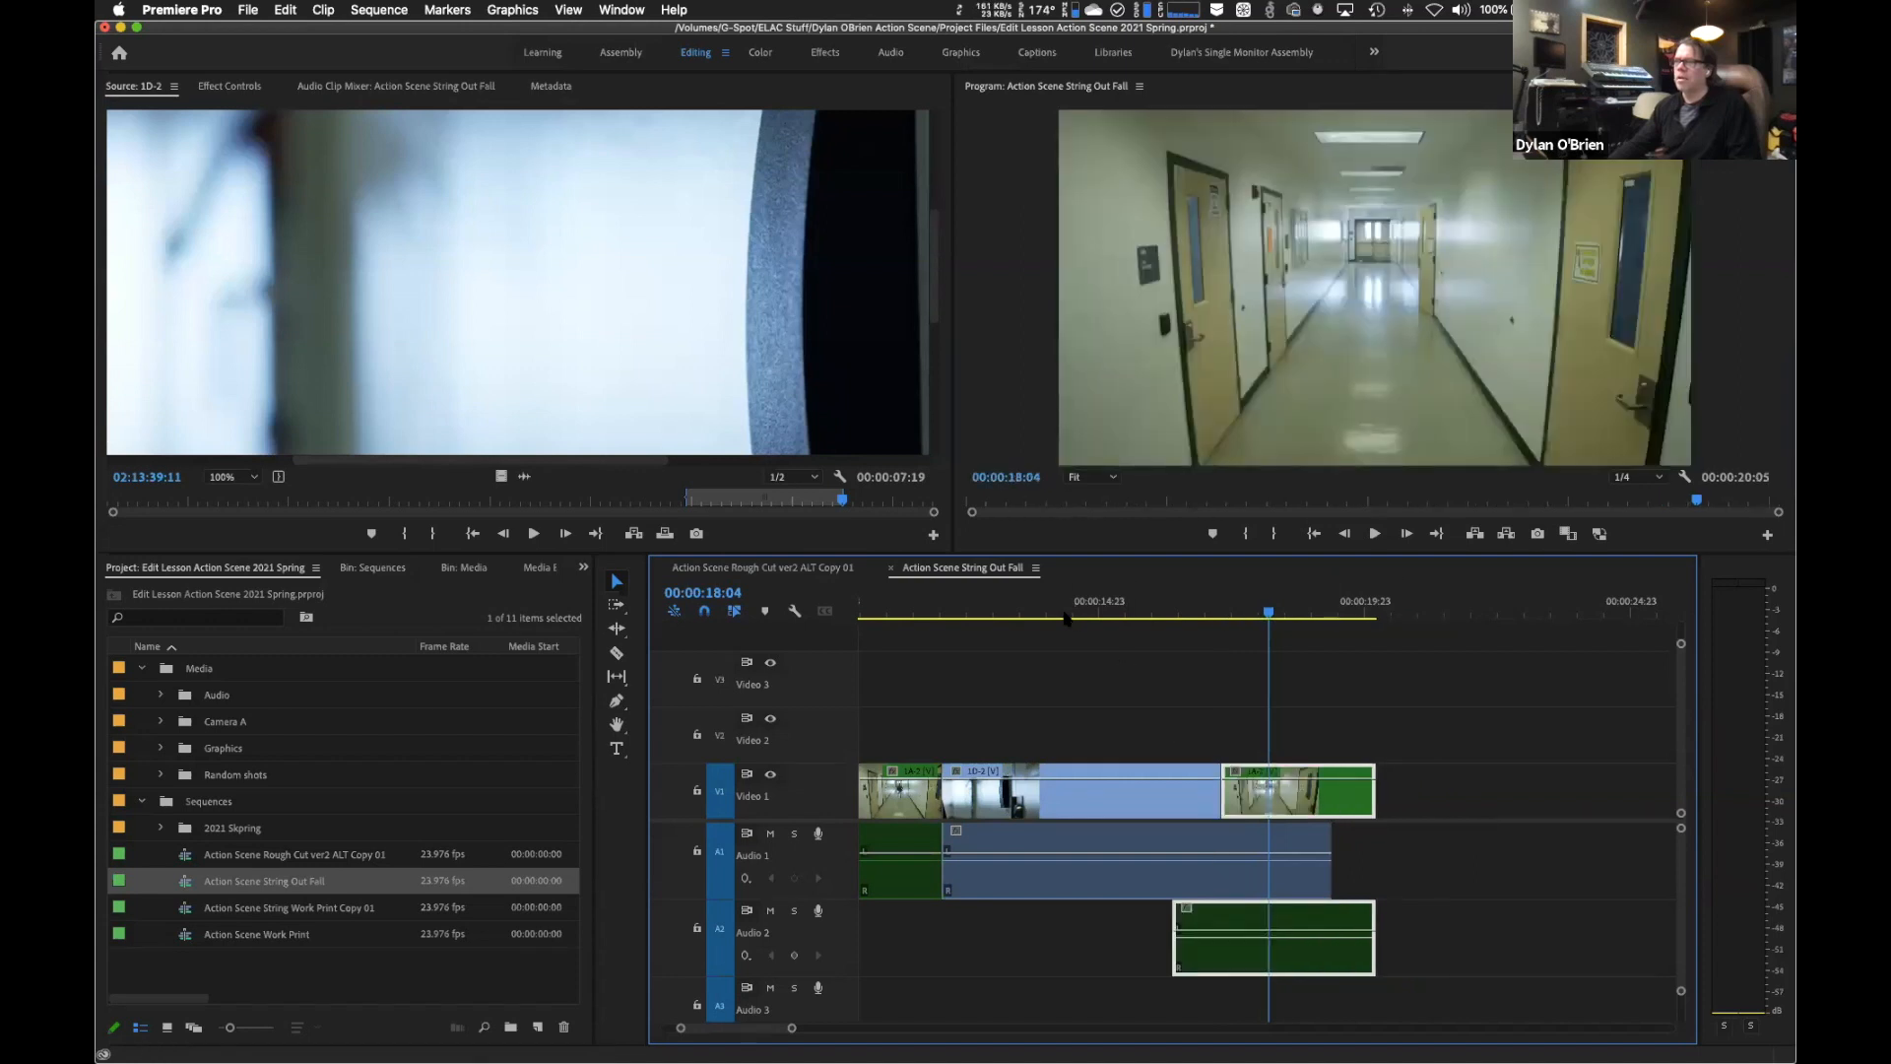
Place the playhead at 00:00:18:12 and undo the last clip's move and its audio extension.
{"action": "left_click_drag", "start_coordinate": [1074, 617], "coordinate": [1289, 628]}
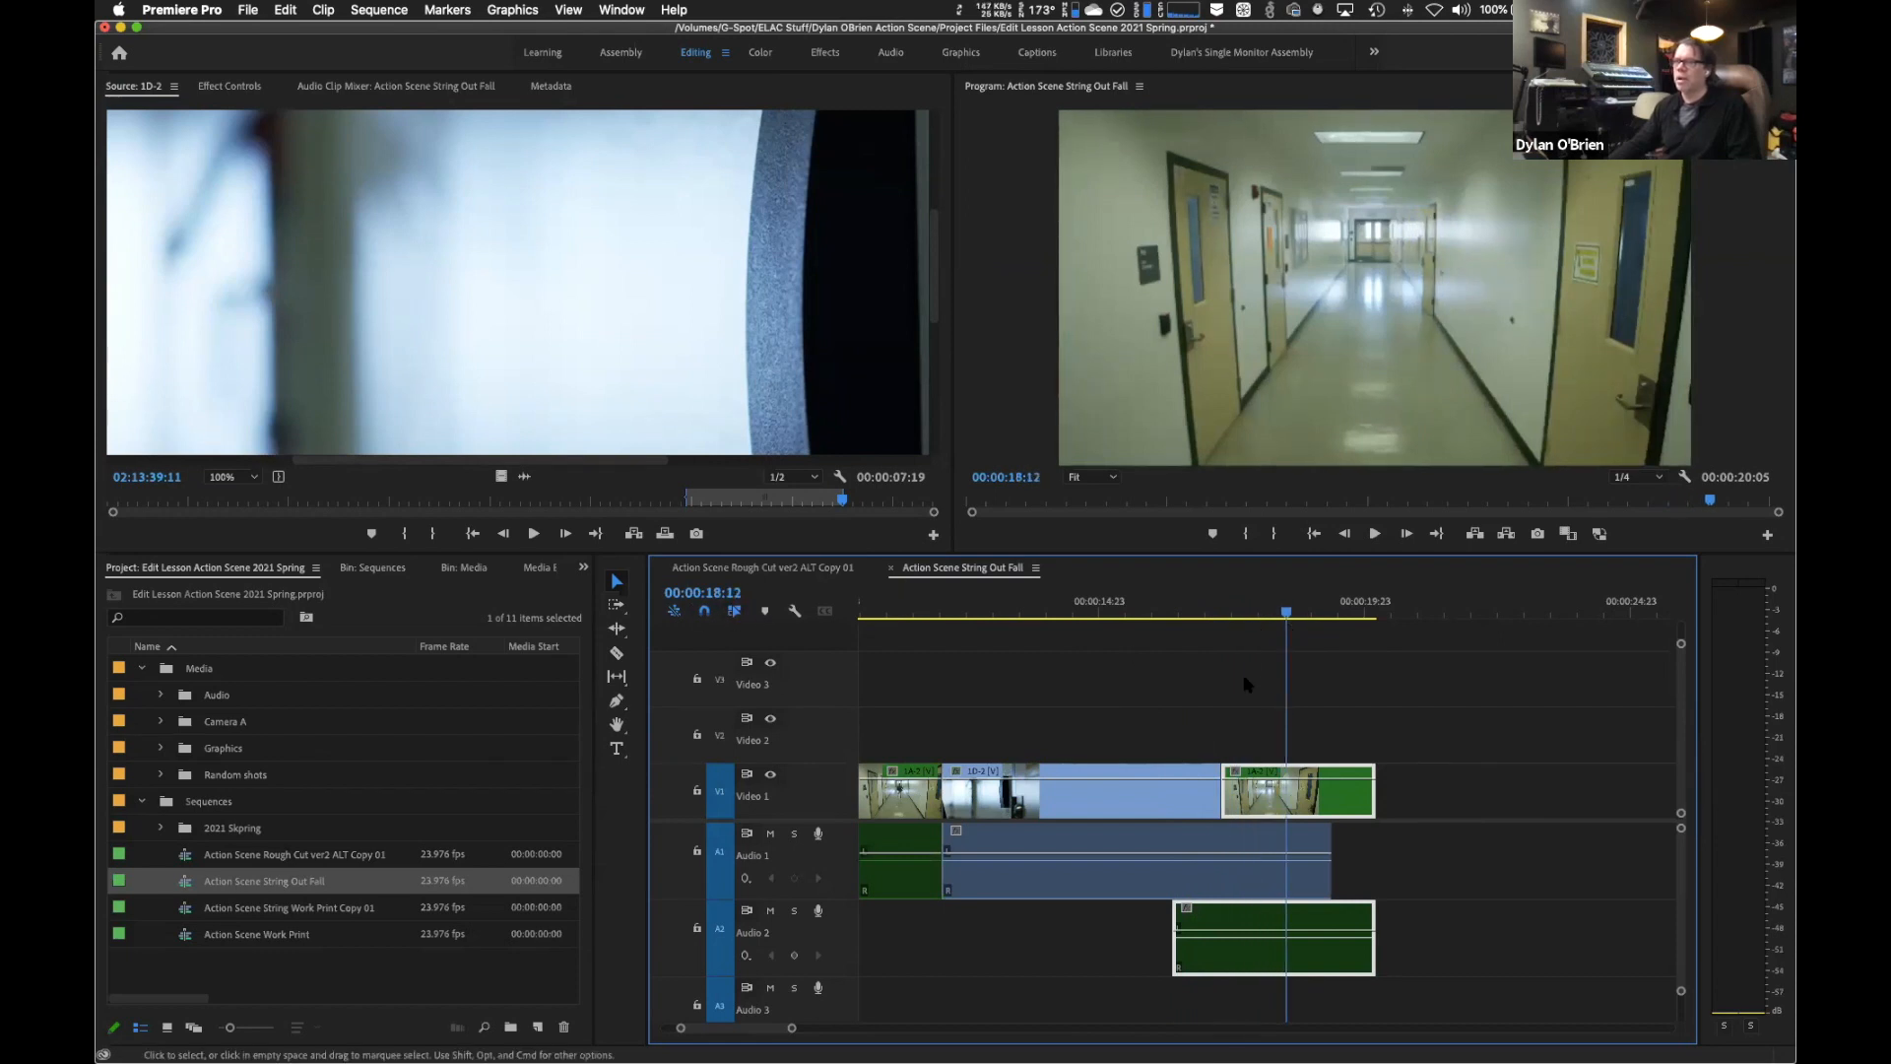
{"action": "key", "text": "super+z"}
{"action": "key", "text": "super+z"}
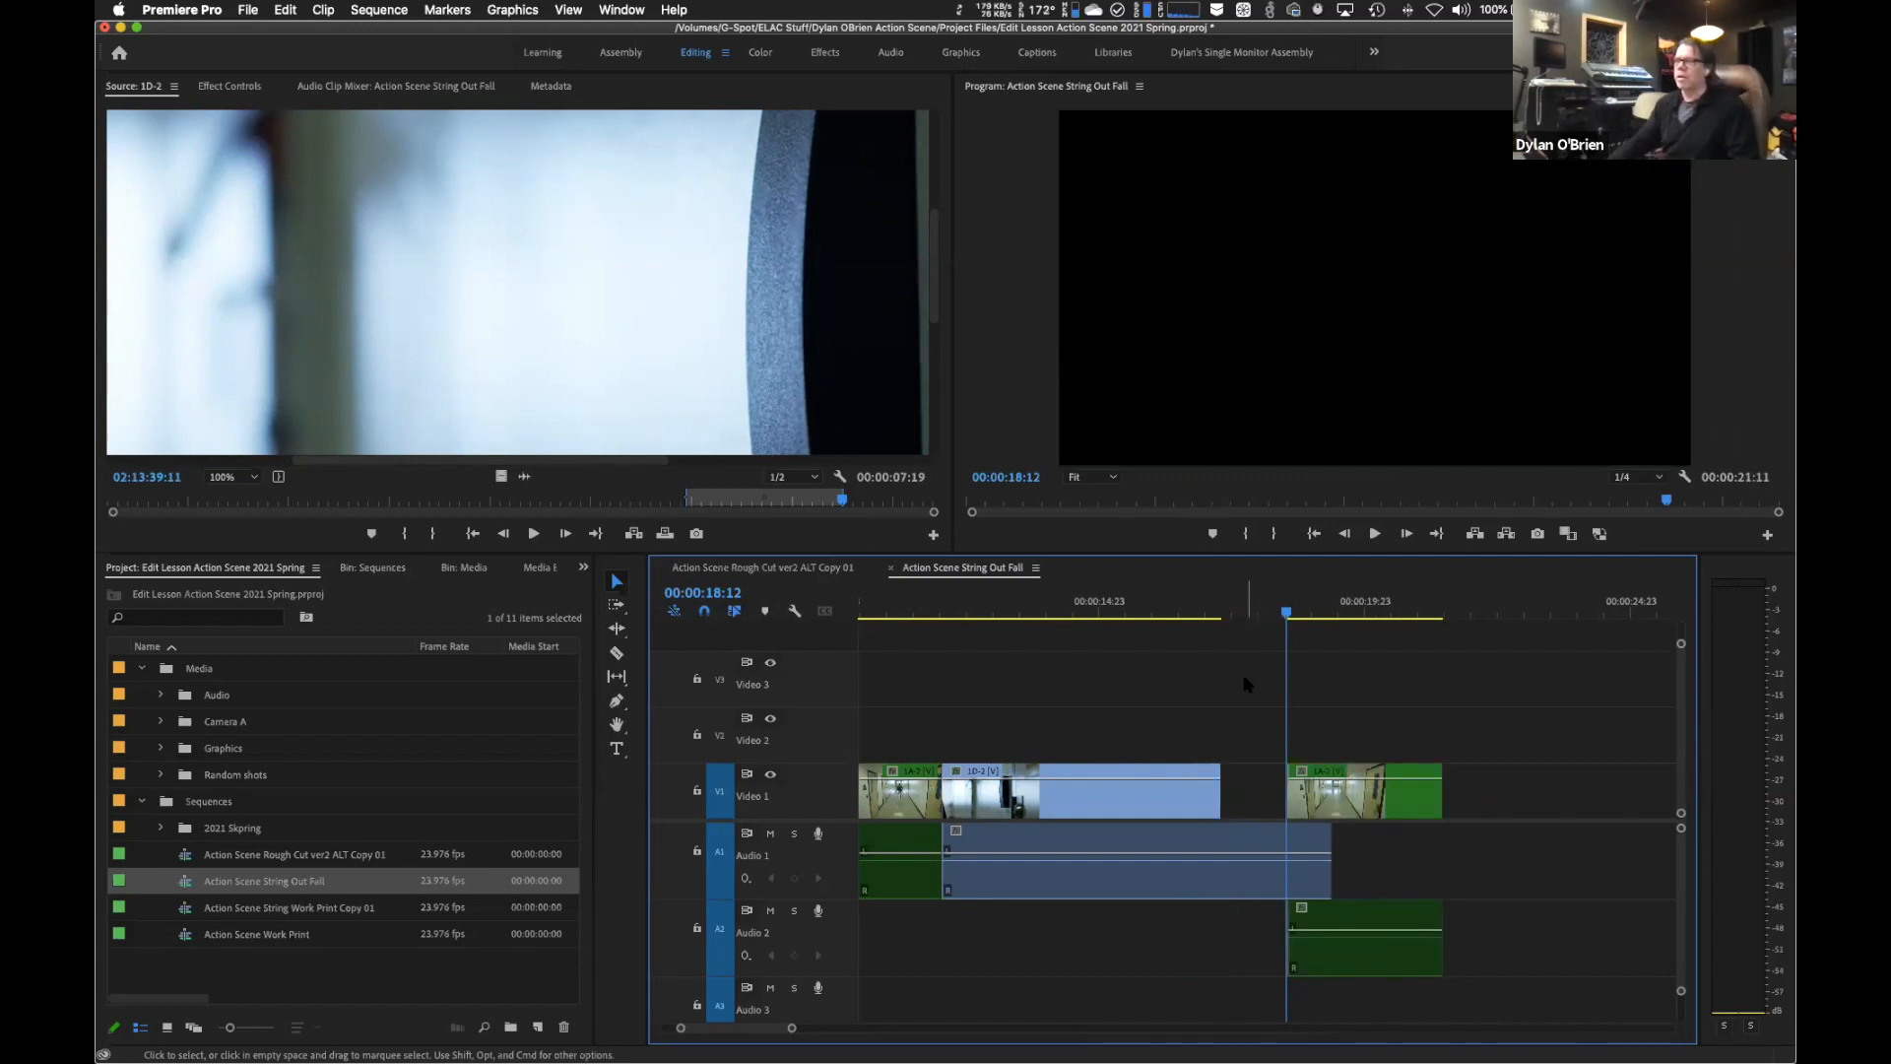
{"action": "left_click", "coordinate": [1412, 796]}
{"action": "left_click", "coordinate": [1413, 678]}
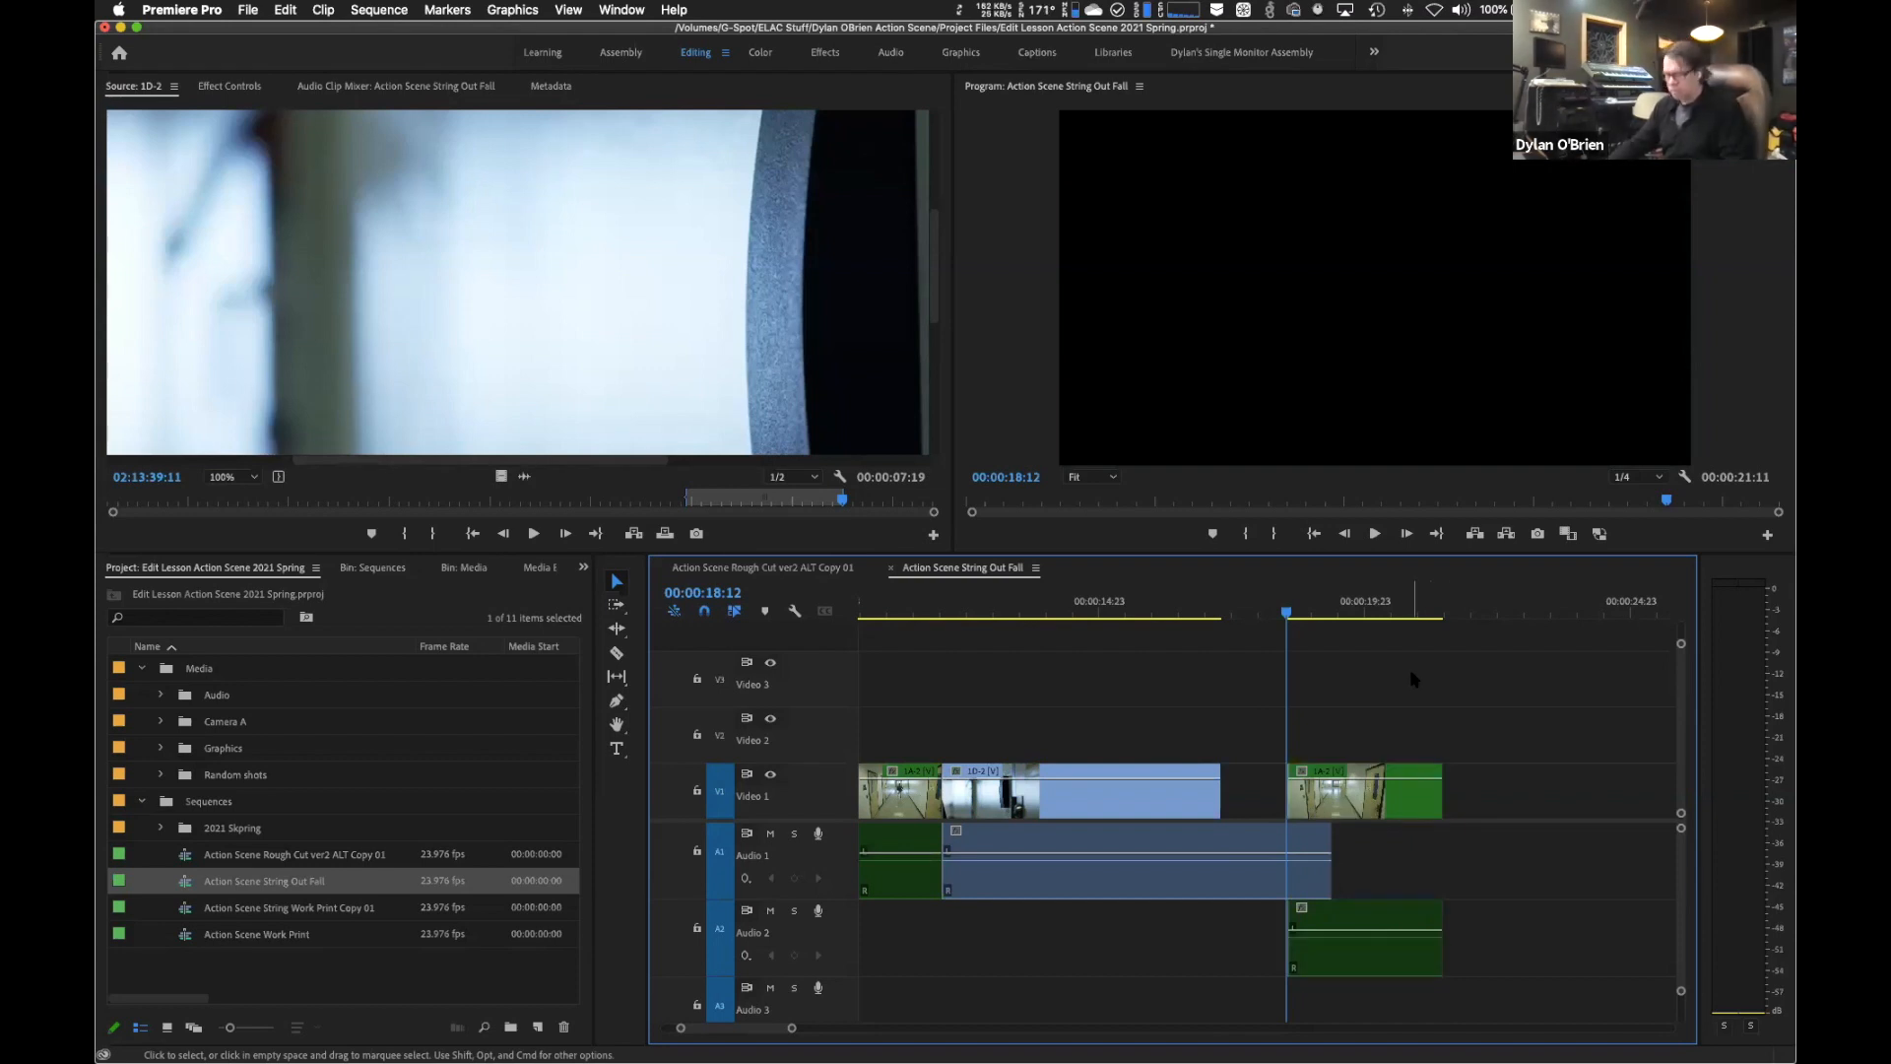
Select only the last clip's audio despite the link, extend its start about one second earlier on Audio 2, and undo the extension.
{"action": "left_click", "coordinate": [1369, 951], "text": "alt"}
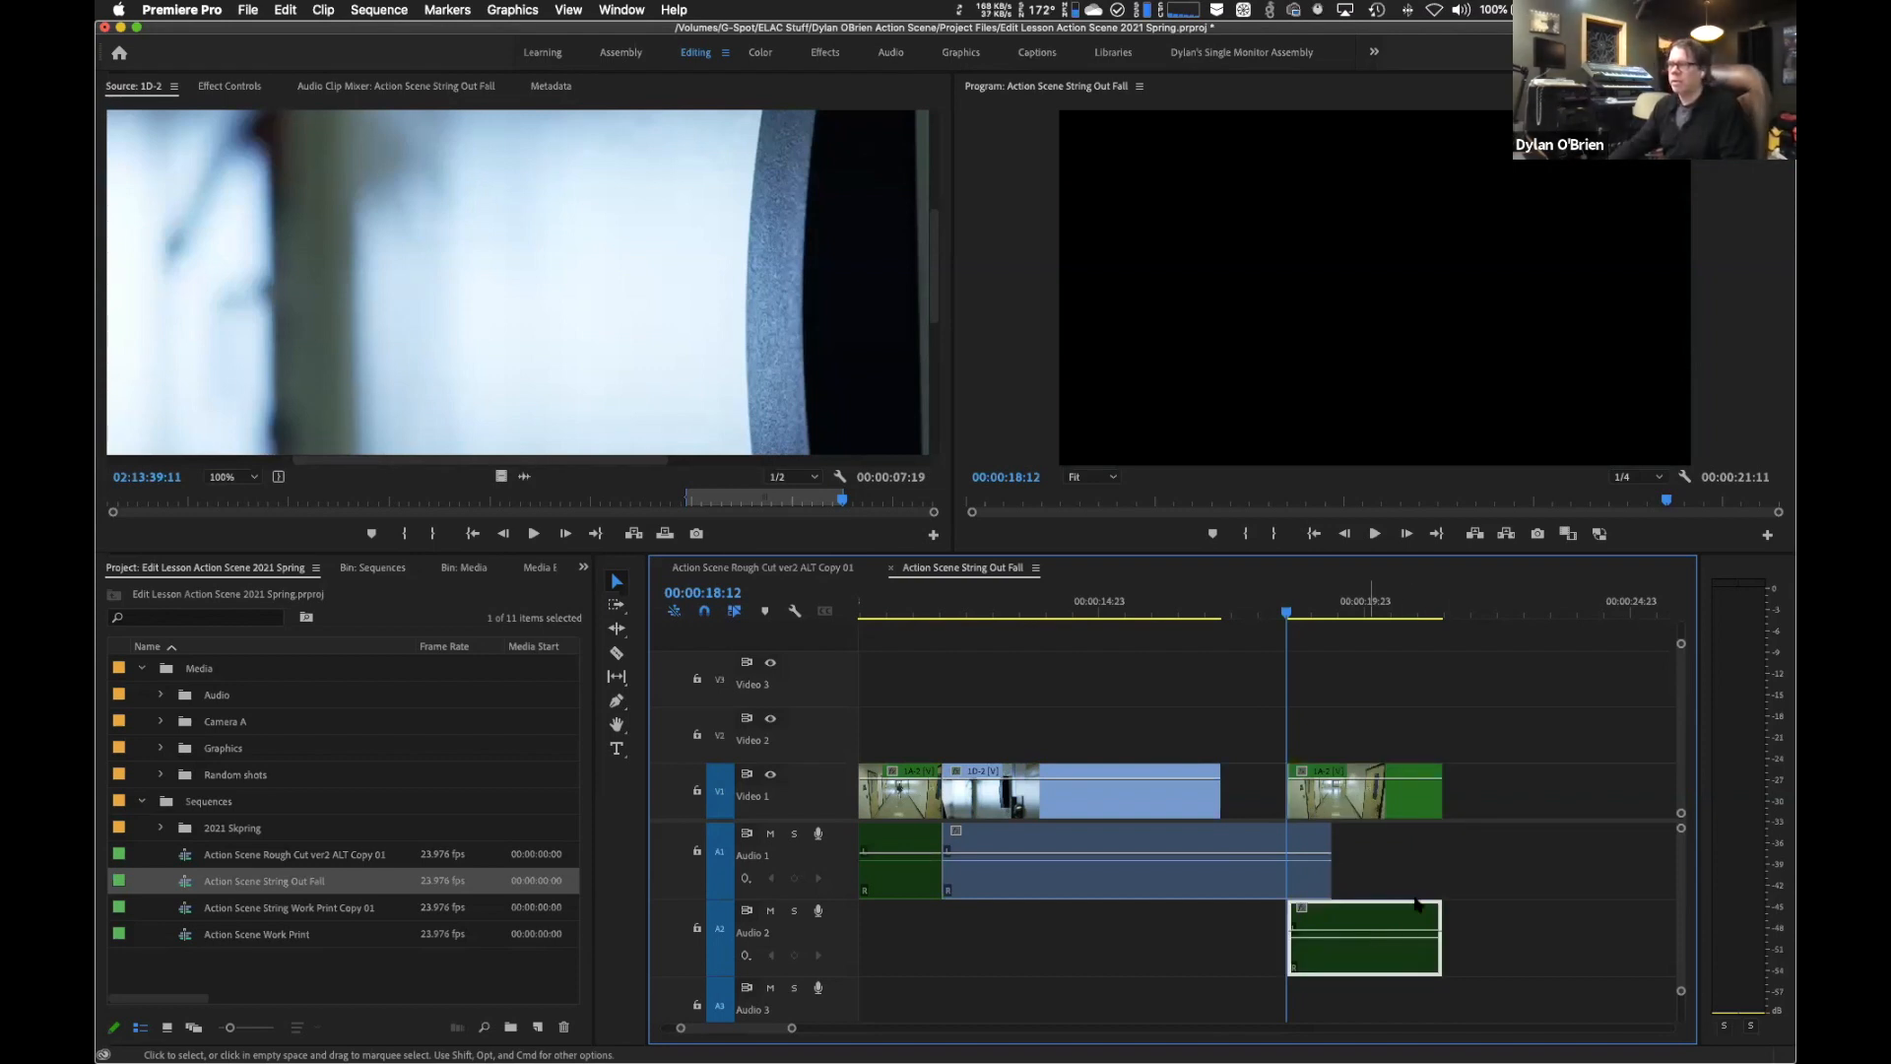
{"action": "left_click", "coordinate": [1438, 866]}
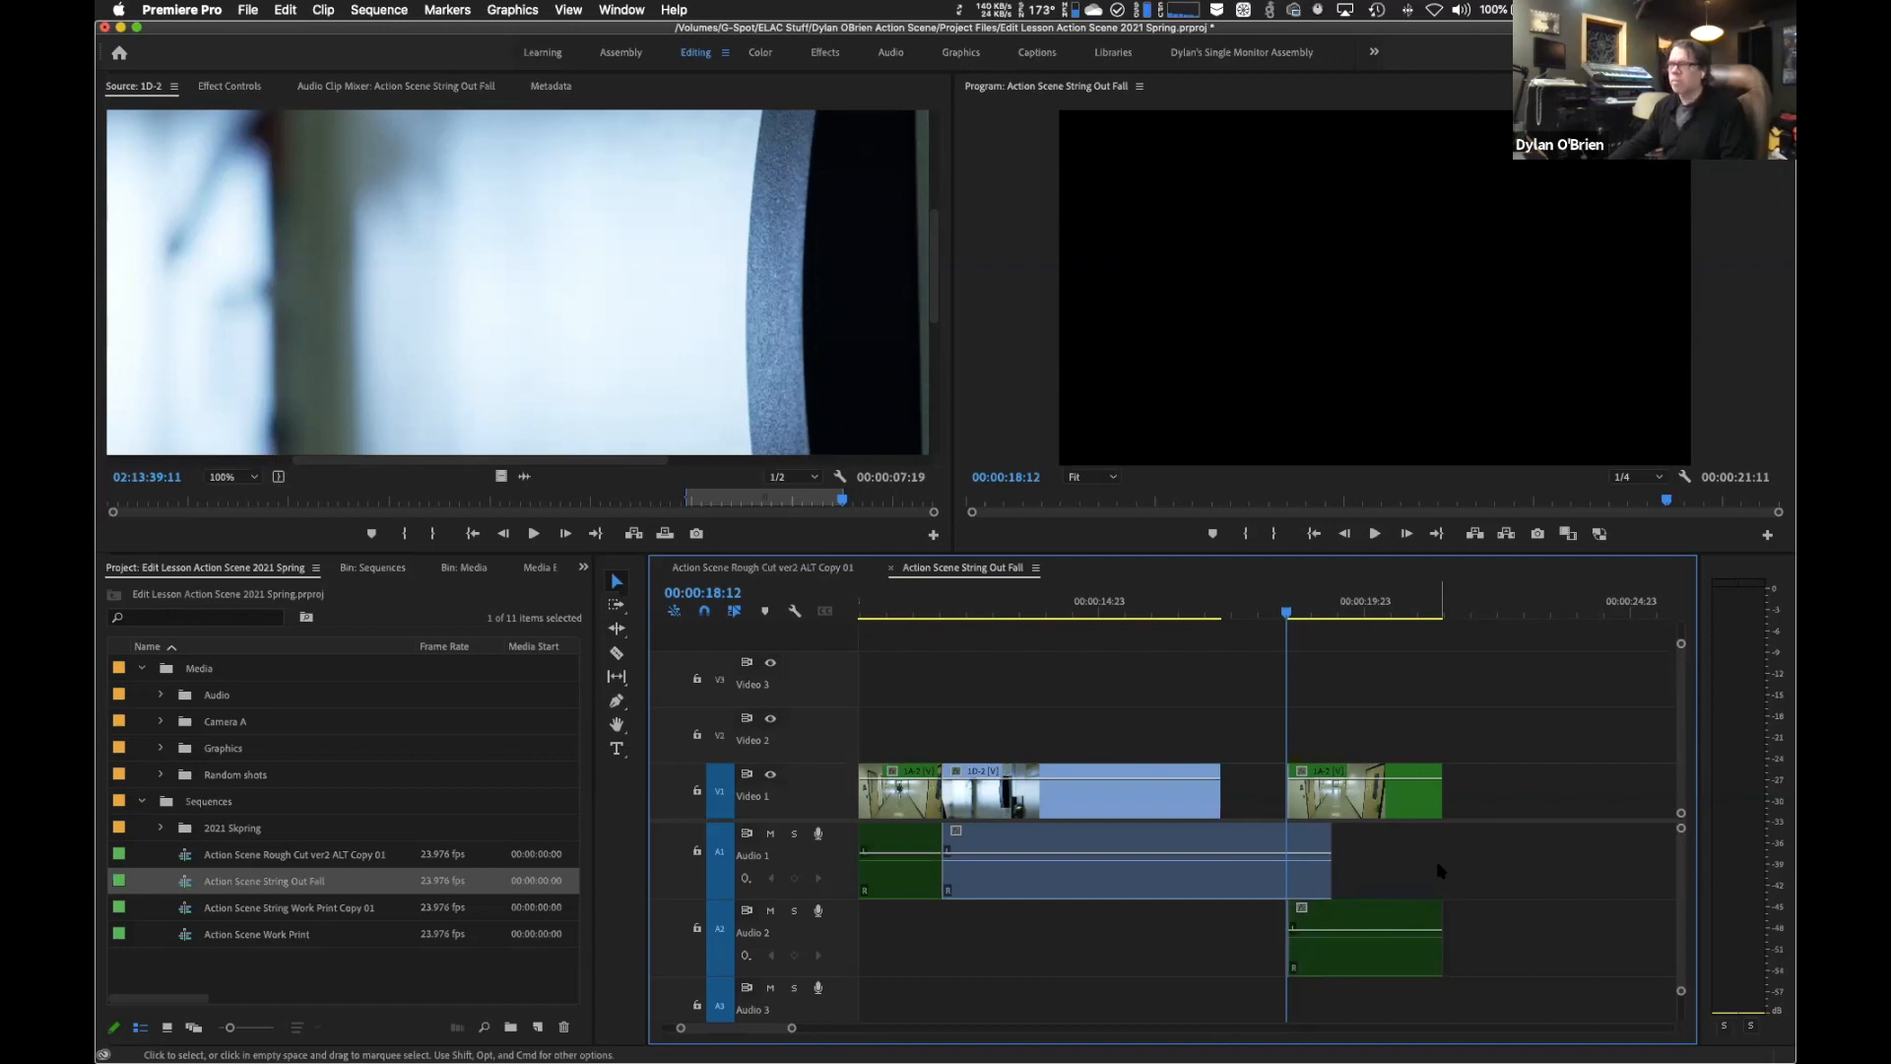
{"action": "left_click", "coordinate": [1415, 960], "text": "alt"}
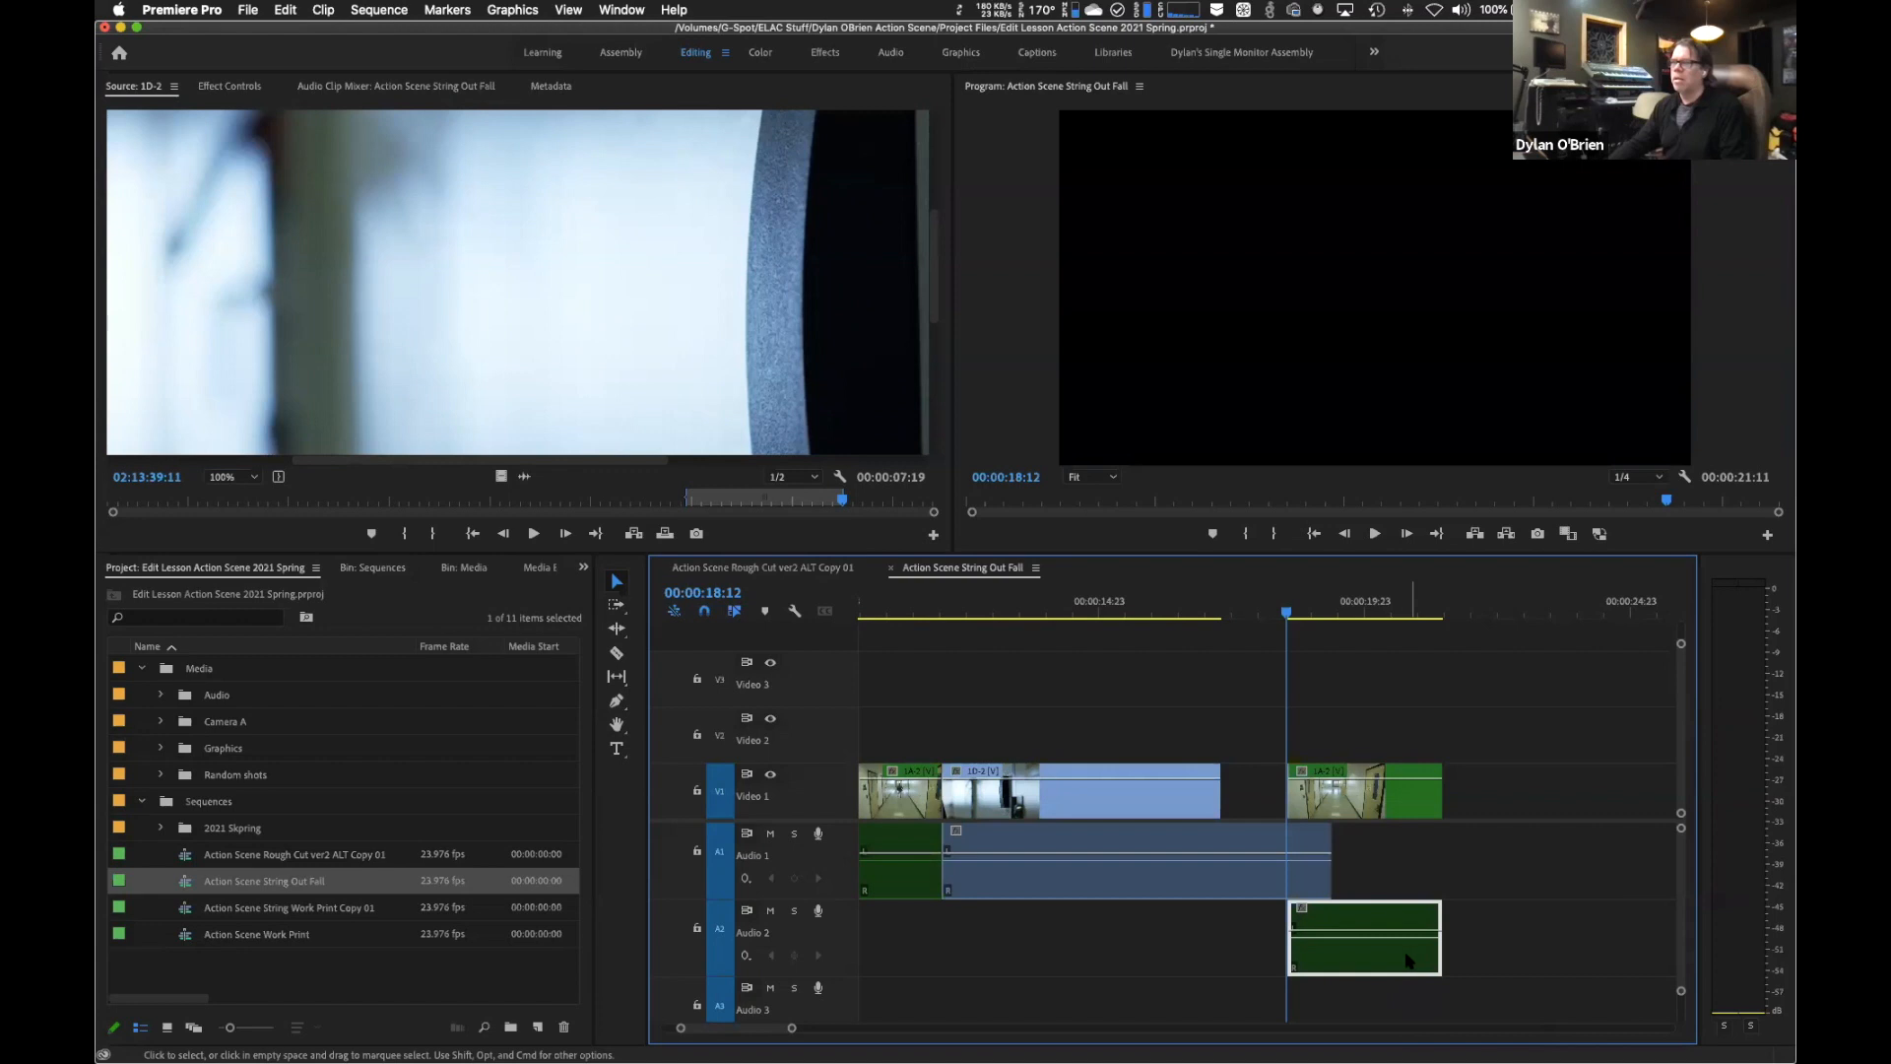
{"action": "left_click_drag", "start_coordinate": [1290, 961], "coordinate": [1237, 960]}
{"action": "left_click", "coordinate": [1169, 956]}
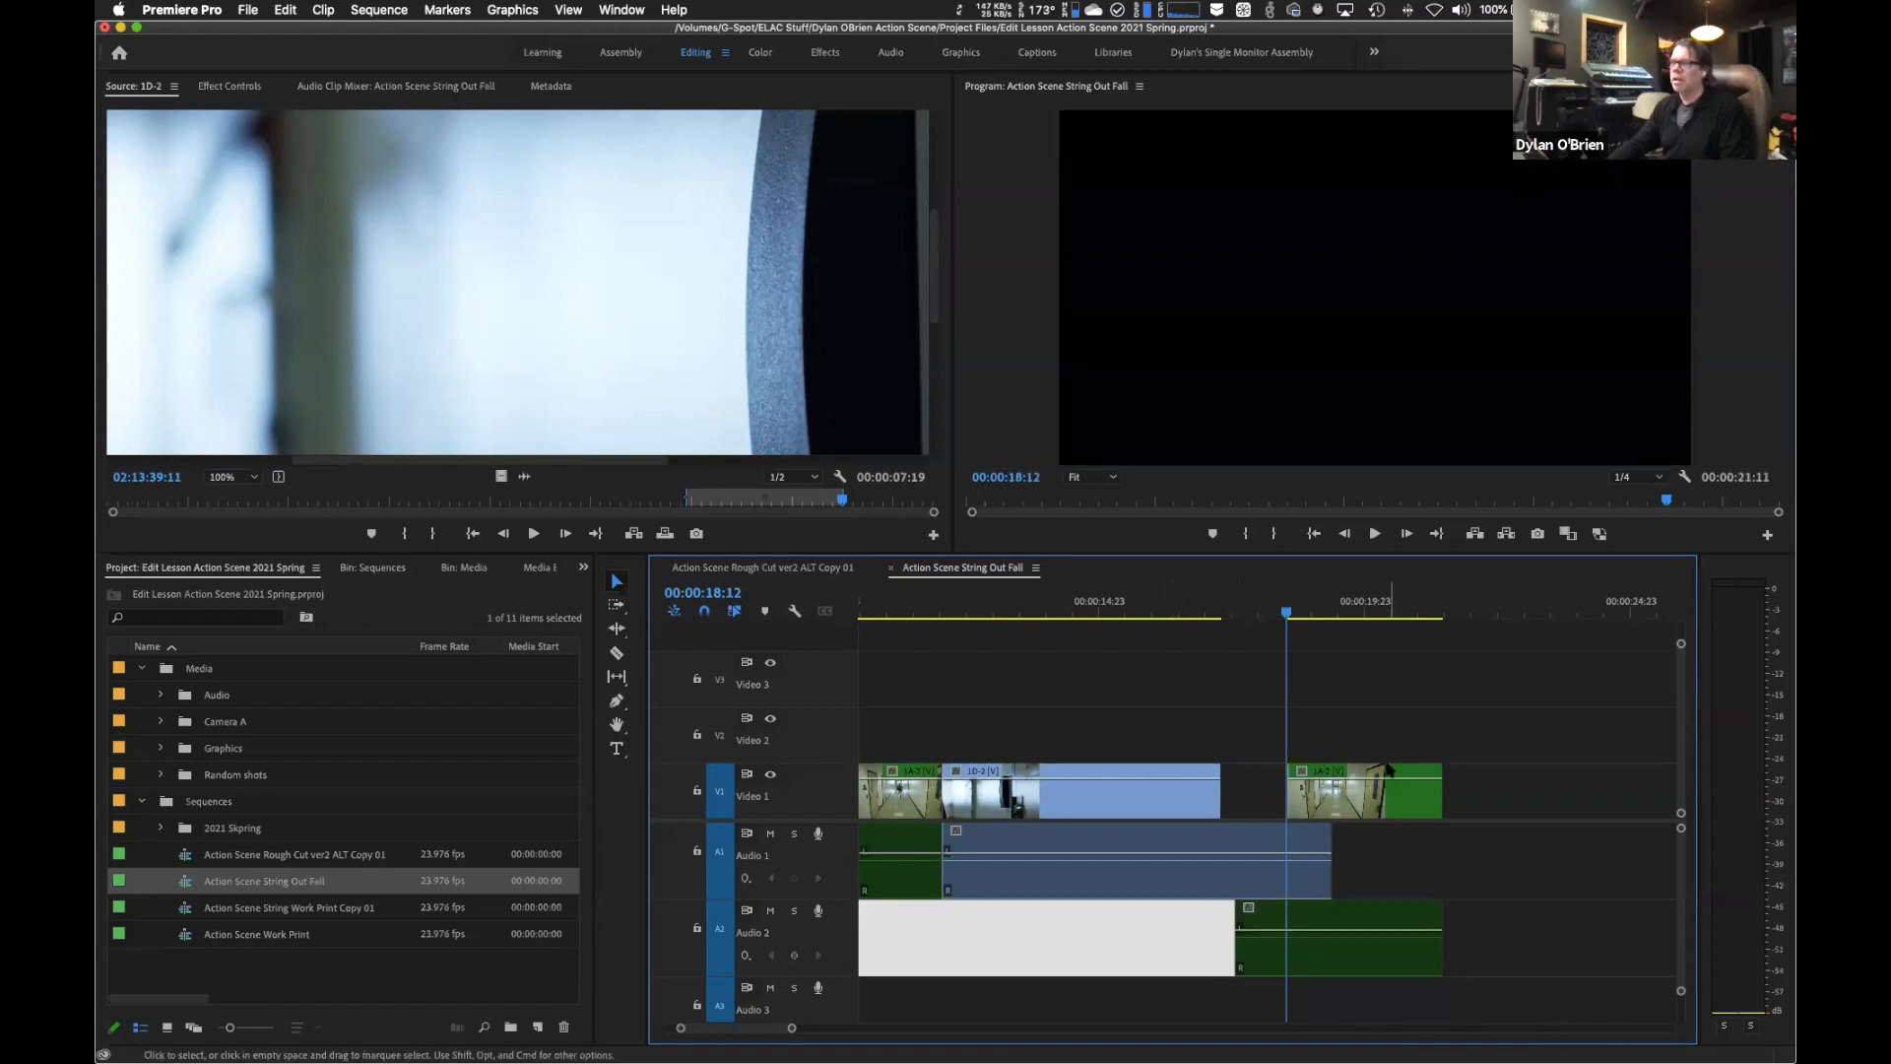
{"action": "left_click", "coordinate": [1385, 798]}
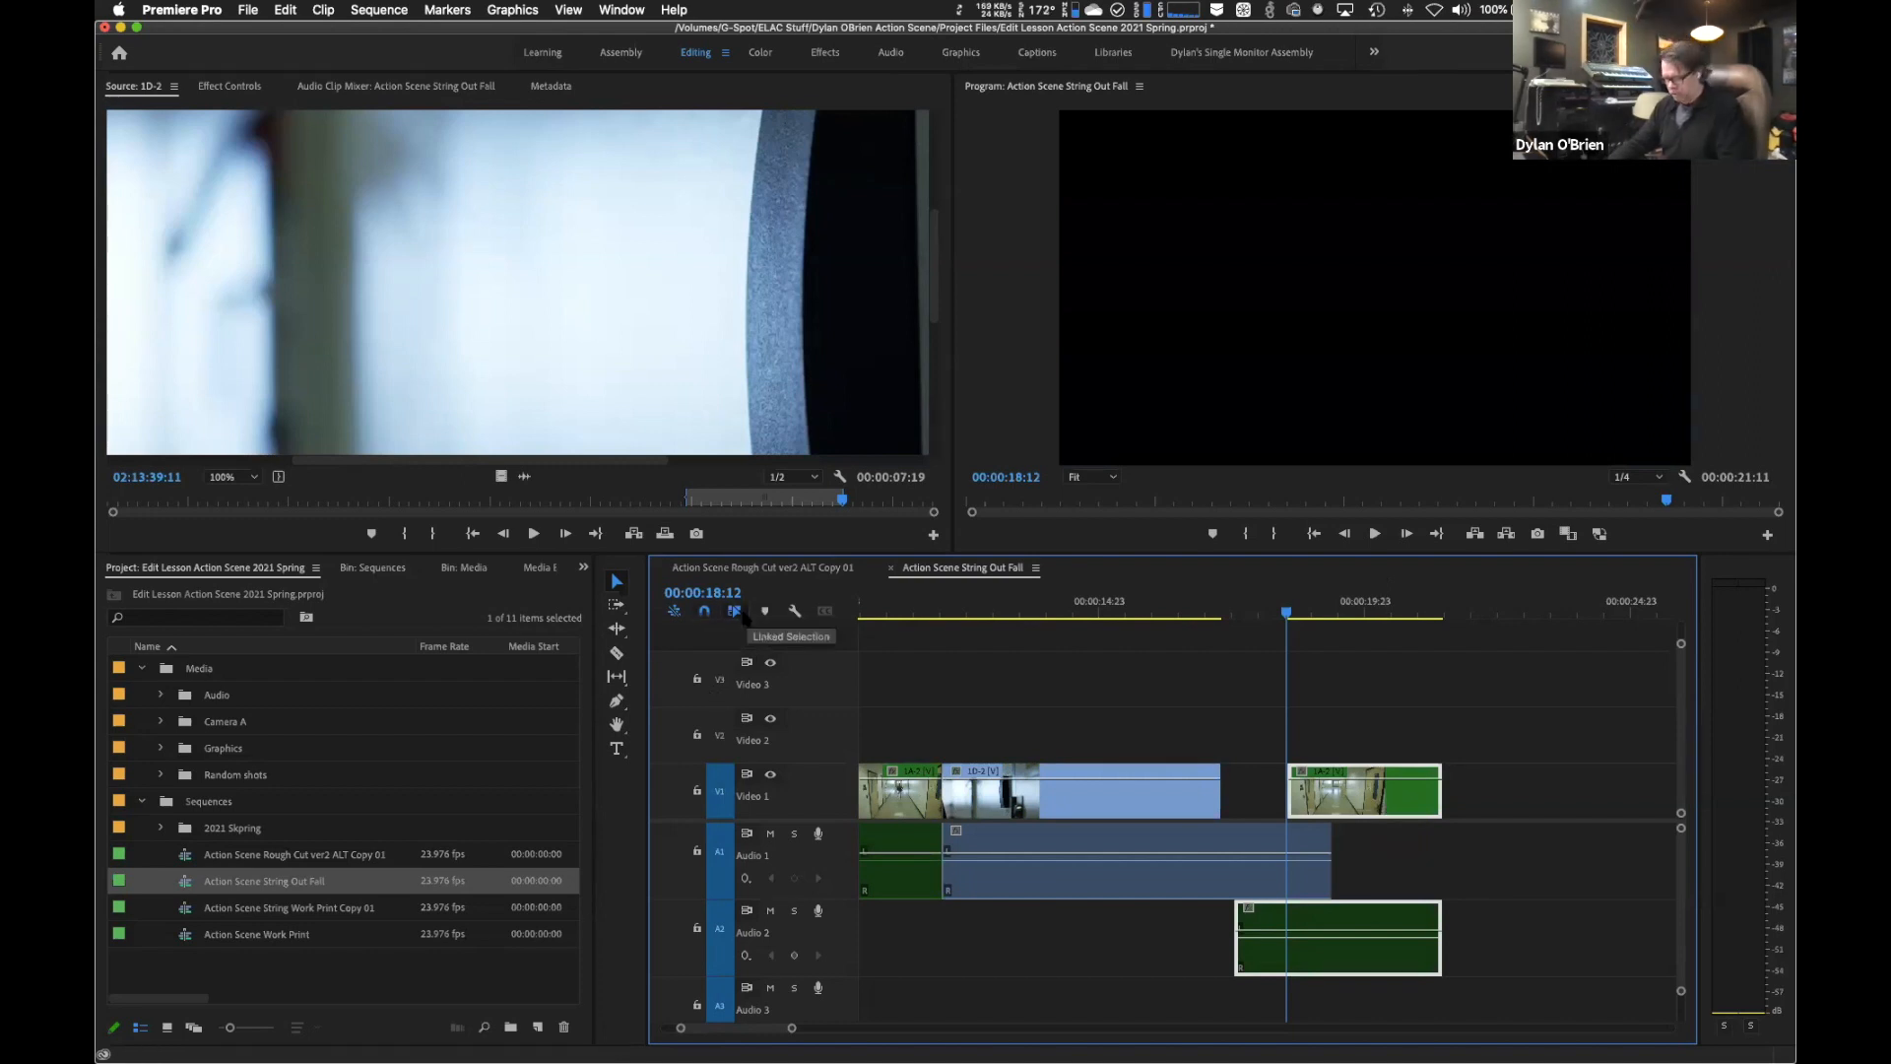
{"action": "key", "text": "super+z"}
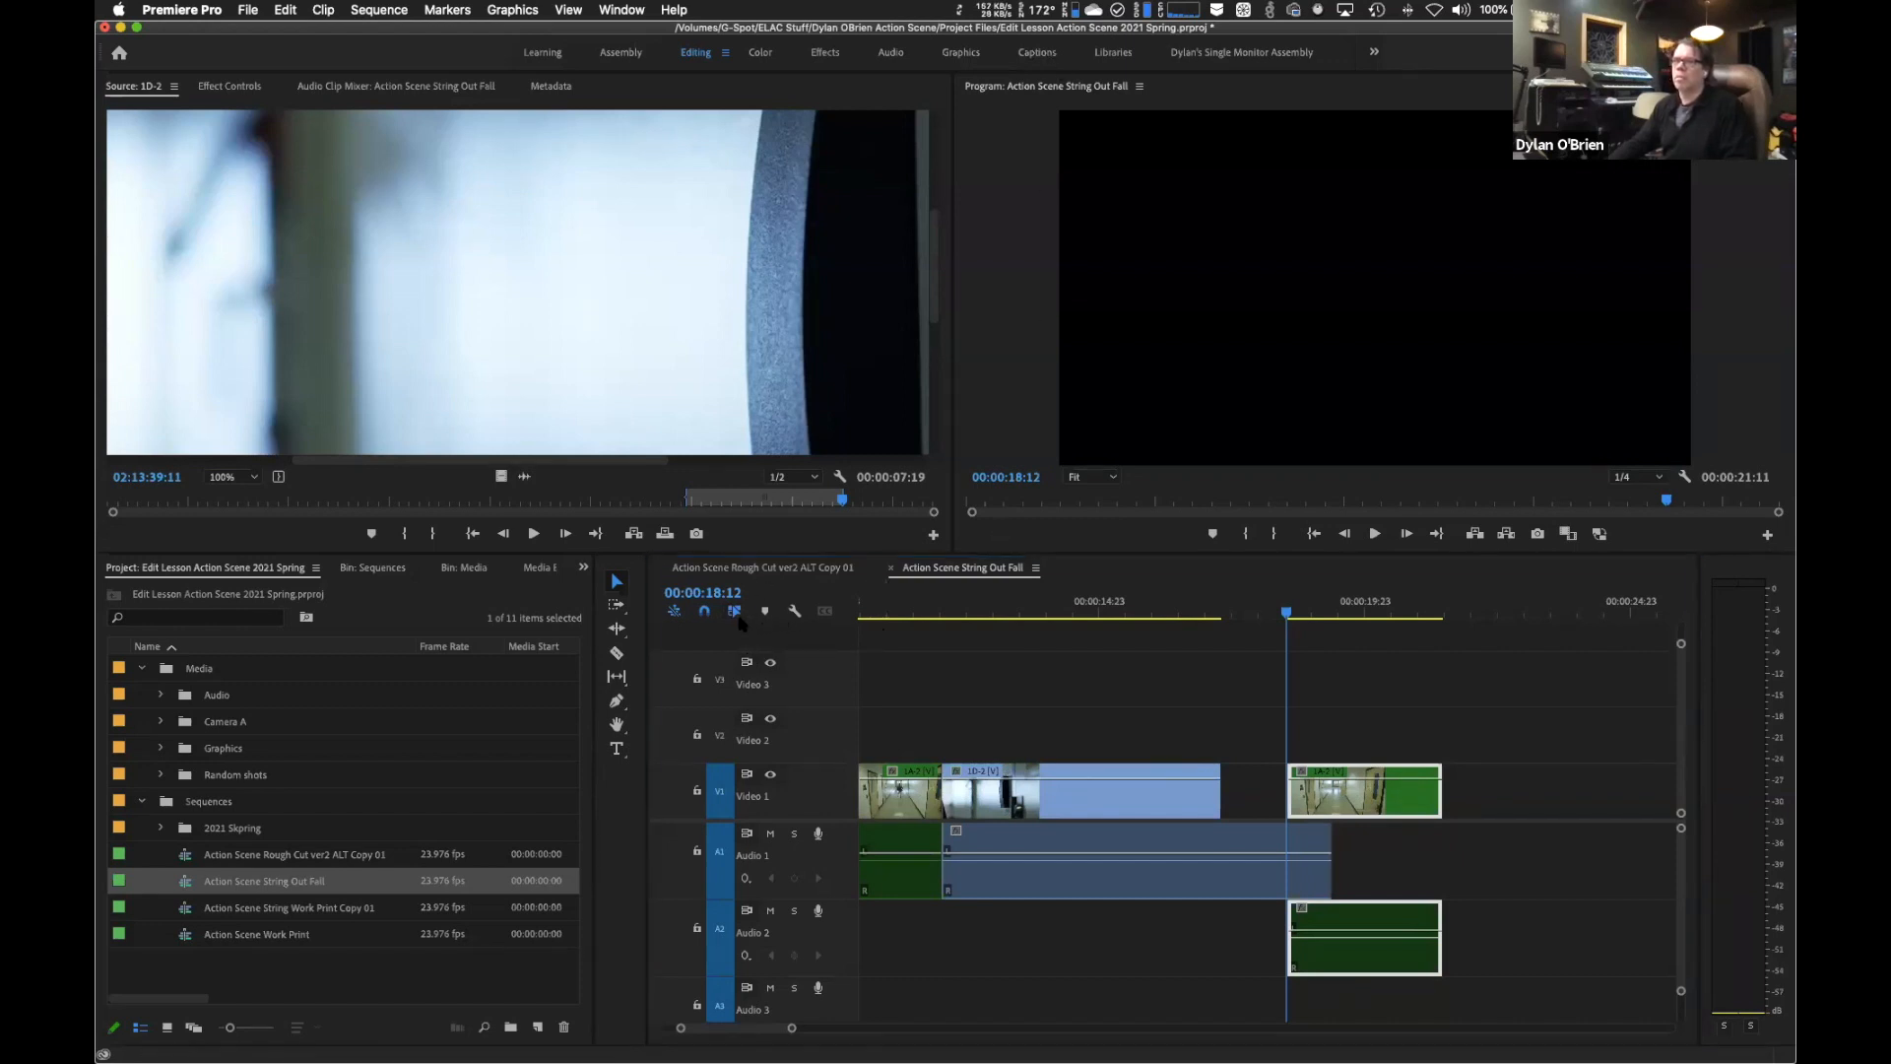
With Linked Selection off, extend the last clip's audio start slightly earlier, try shifting that audio alone about two seconds later, and undo the shift.
{"action": "left_click", "coordinate": [1630, 890]}
{"action": "left_click", "coordinate": [1353, 963]}
{"action": "left_click_drag", "start_coordinate": [1290, 960], "coordinate": [1247, 961]}
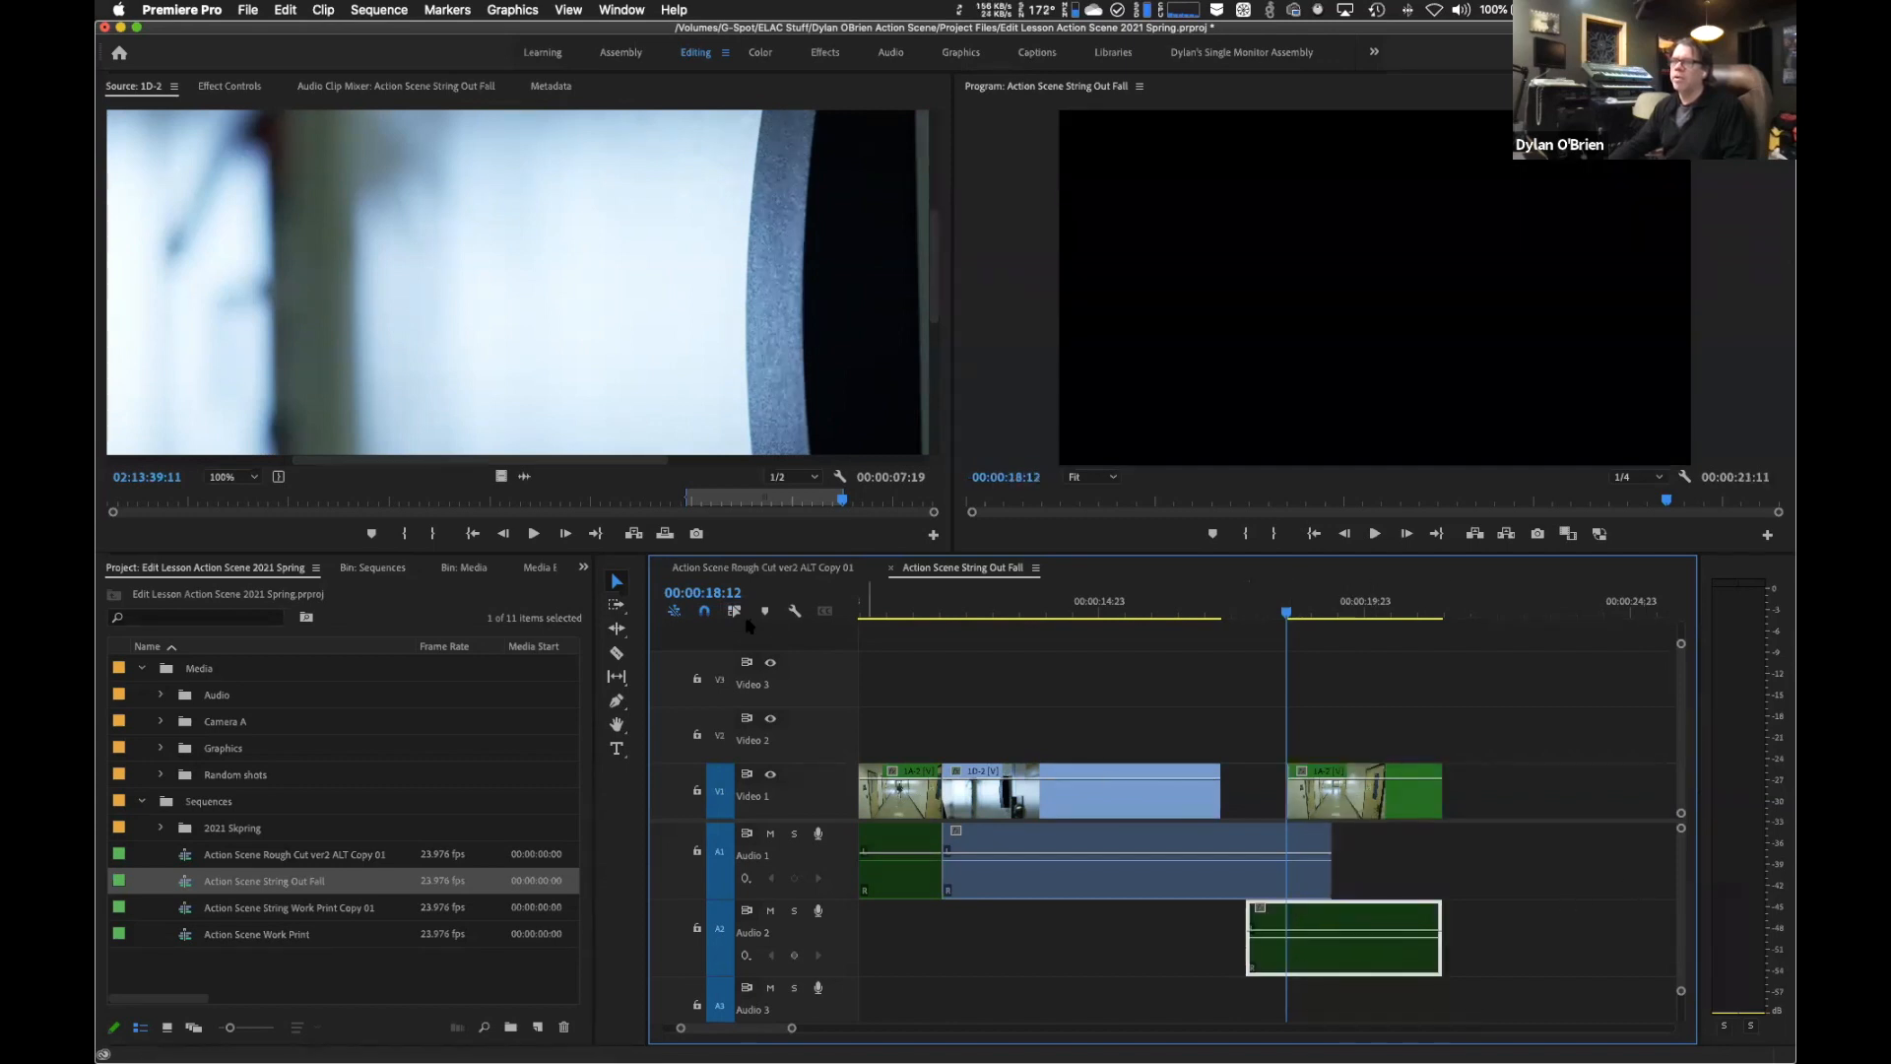
{"action": "left_click_drag", "start_coordinate": [1413, 960], "coordinate": [1533, 960]}
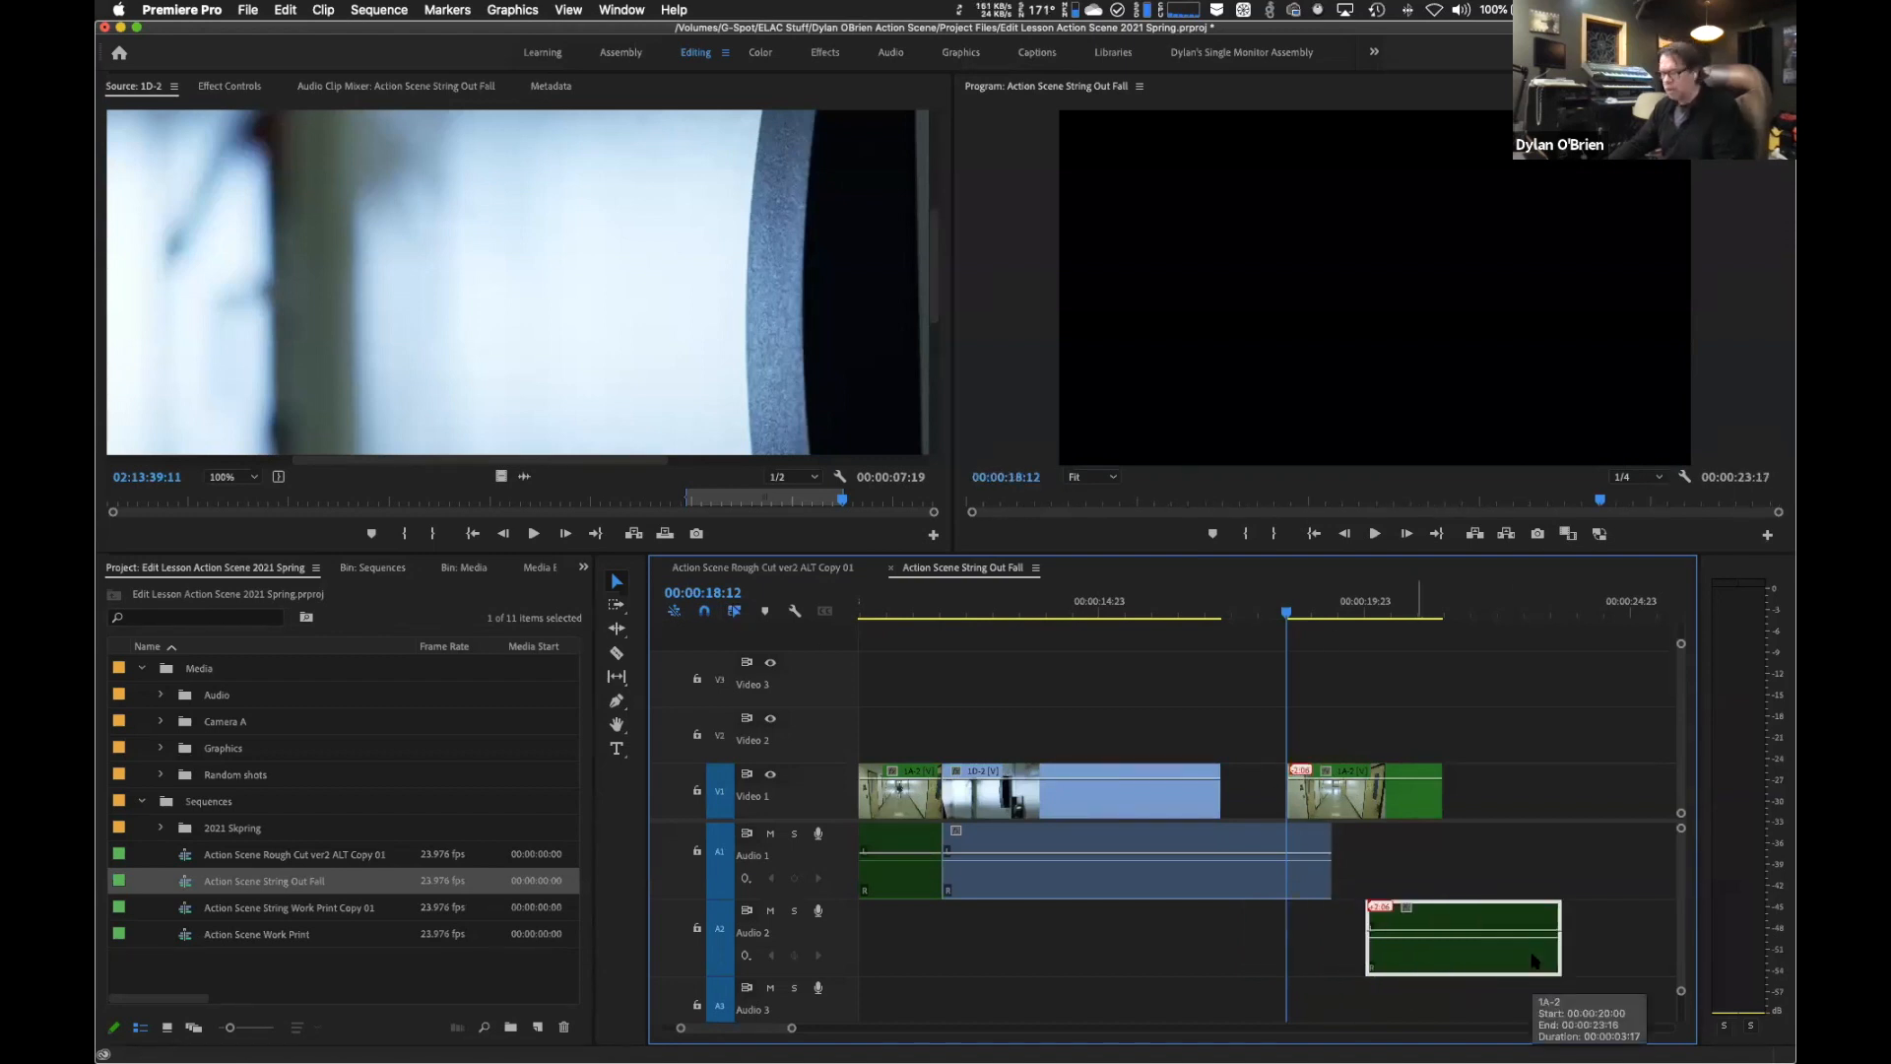
{"action": "key", "text": "super+z"}
Try moving the last clip together with its extended audio about 1.5 seconds later, and undo back to the unextended audio.
{"action": "left_click", "coordinate": [1379, 803]}
{"action": "left_click_drag", "start_coordinate": [1379, 803], "coordinate": [1464, 802]}
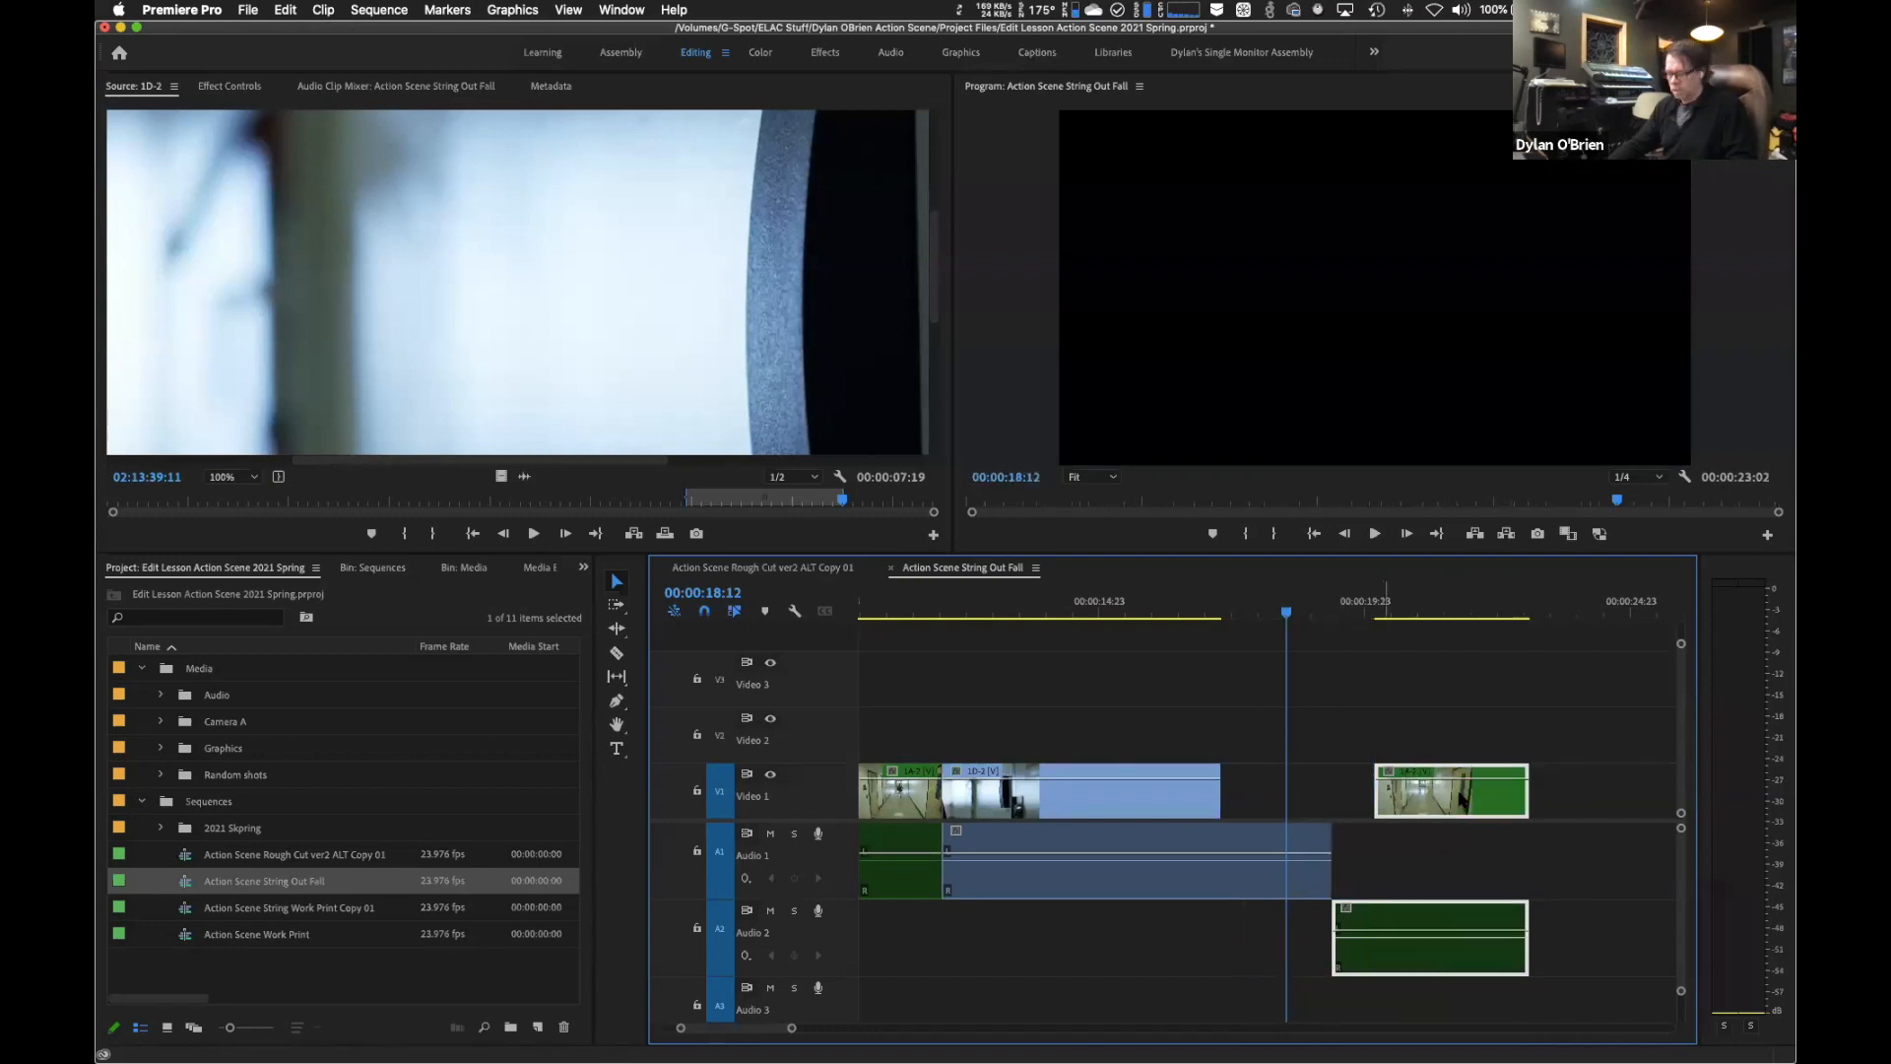
{"action": "key", "text": "super+z"}
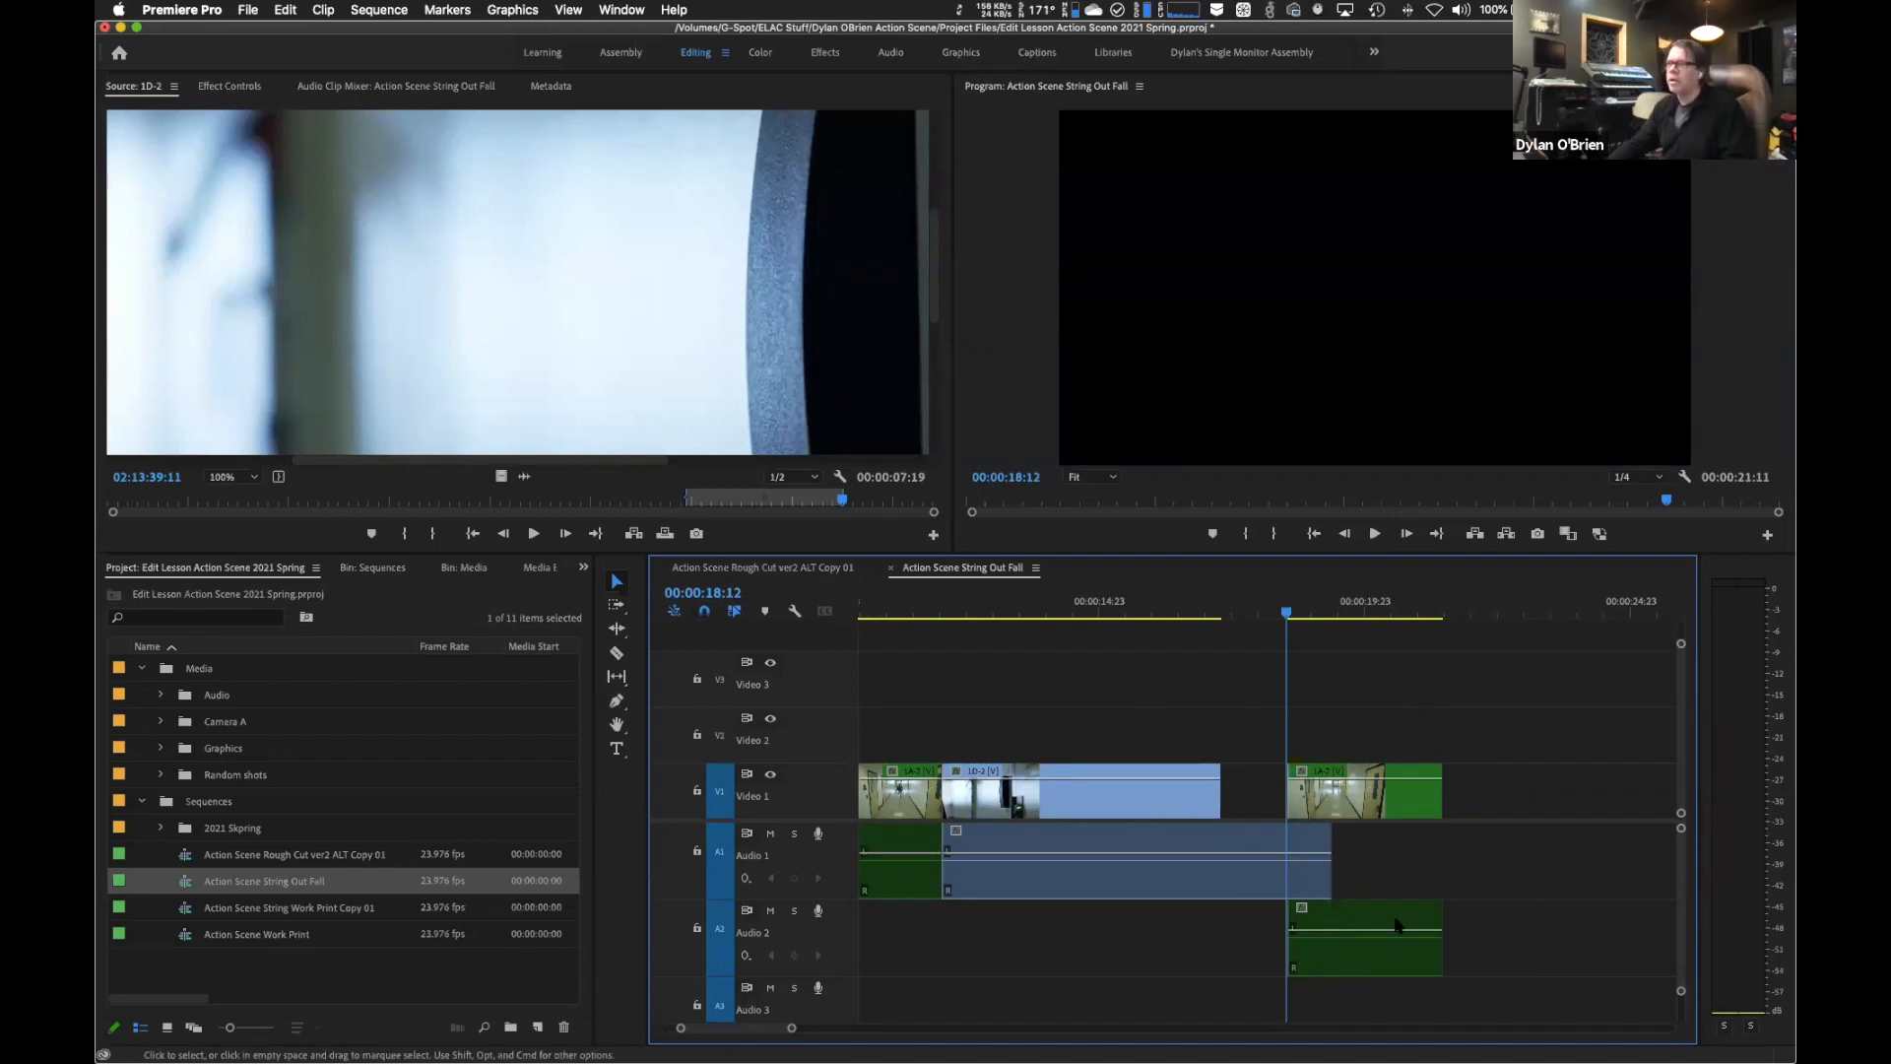
Extend only the last clip's audio start slightly earlier, move the linked pair against the 1D-2 clip, and undo both edits.
{"action": "left_click", "coordinate": [1407, 959]}
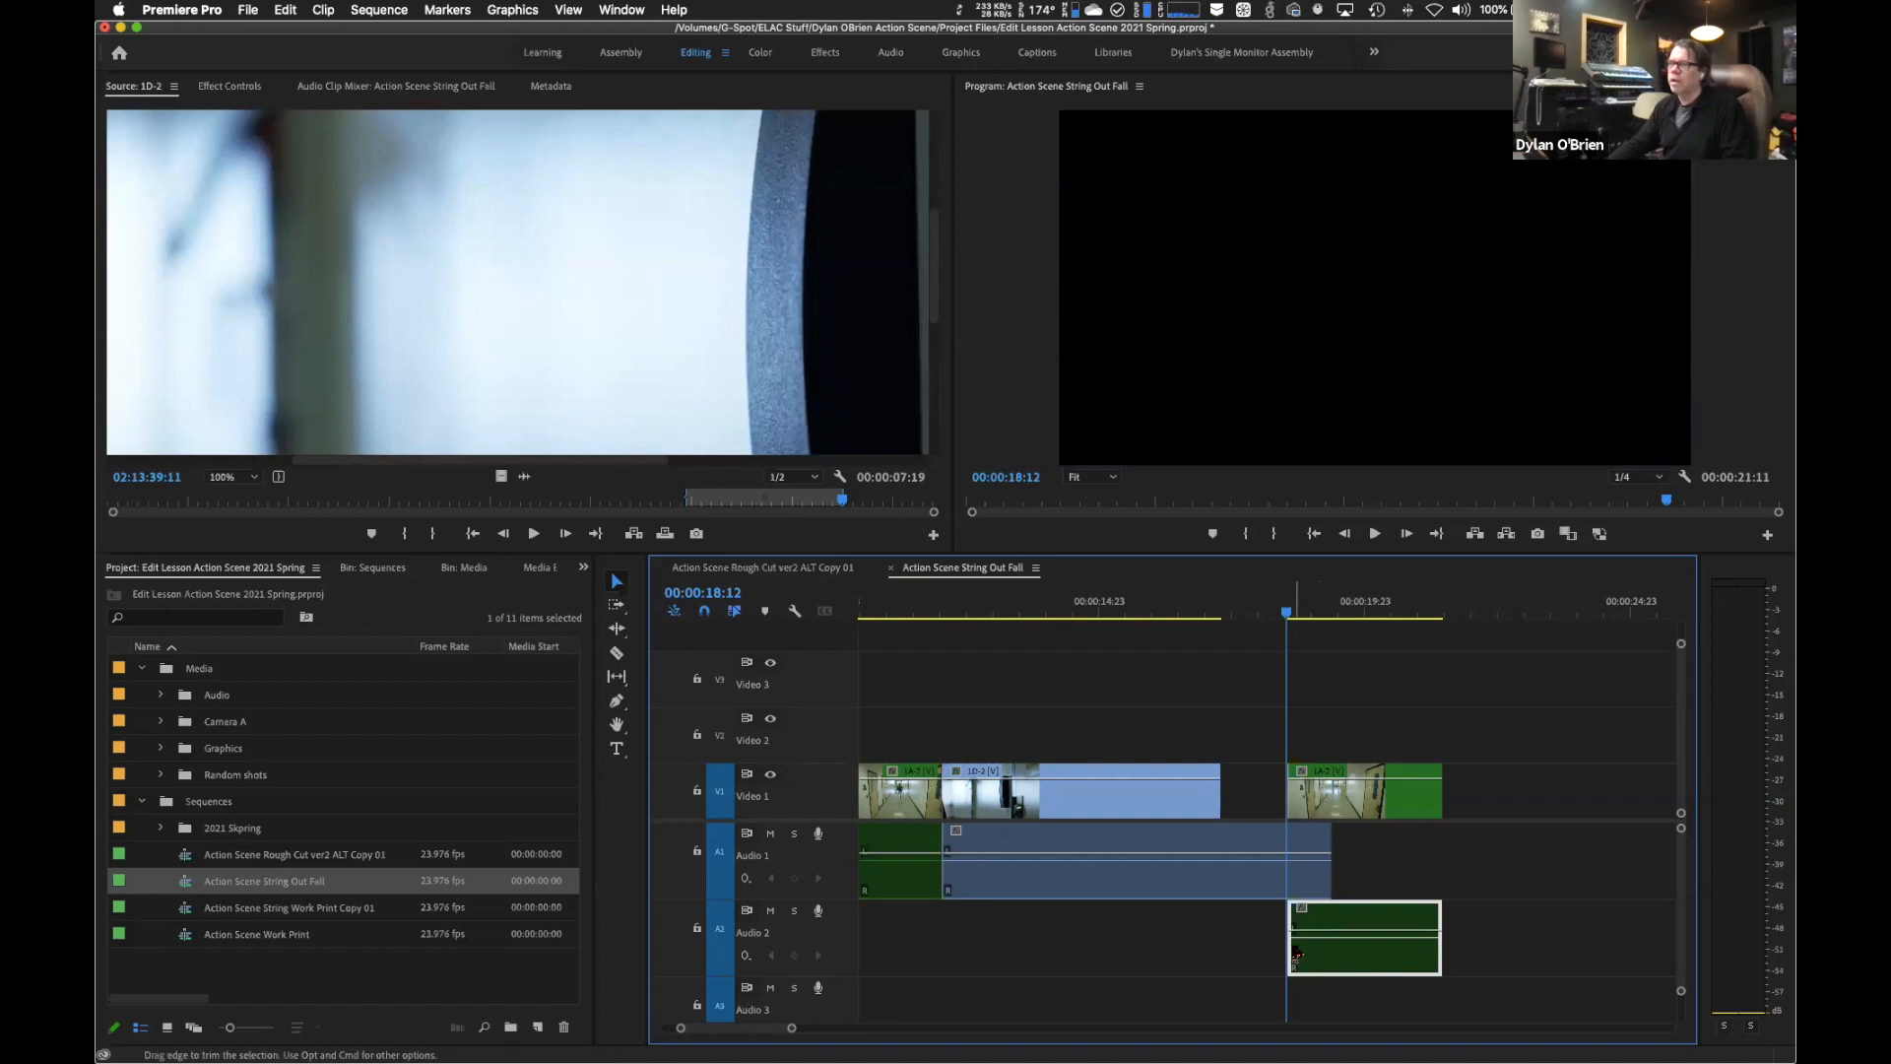
{"action": "left_click_drag", "start_coordinate": [1293, 953], "coordinate": [1249, 953]}
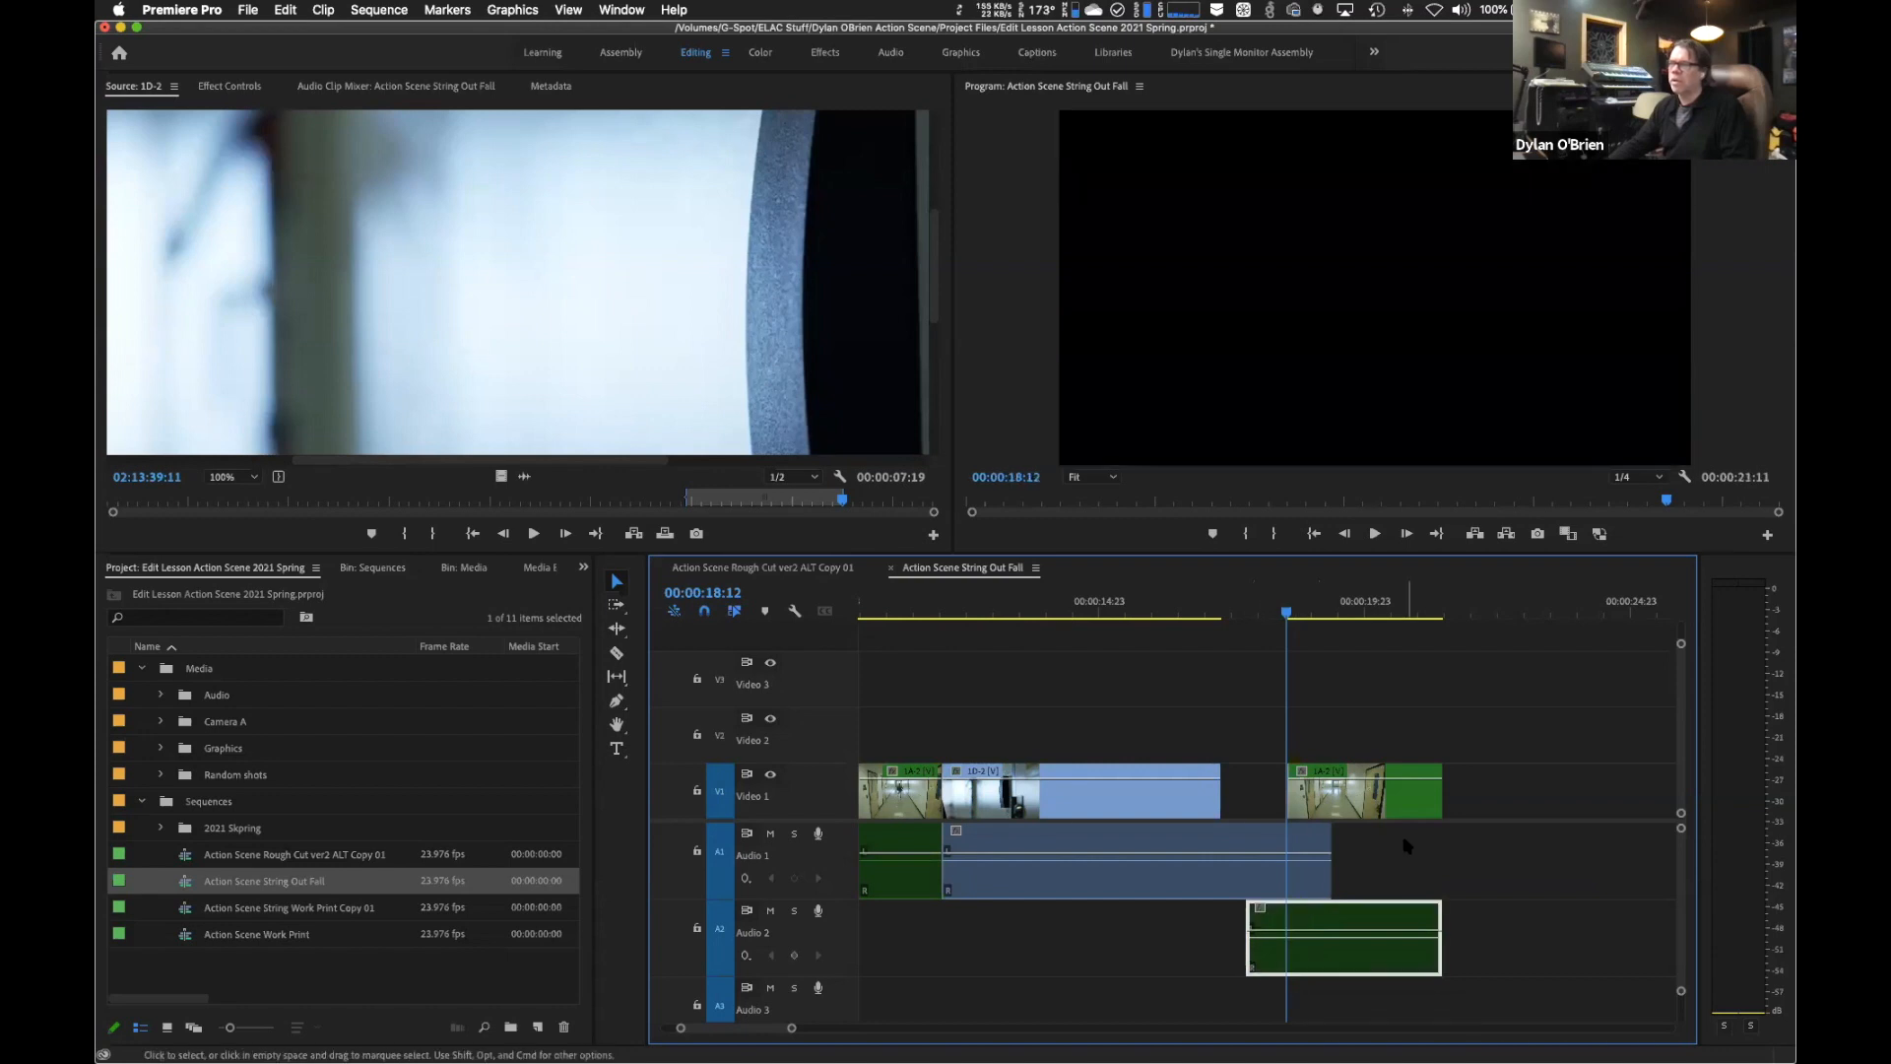
{"action": "left_click", "coordinate": [1415, 797]}
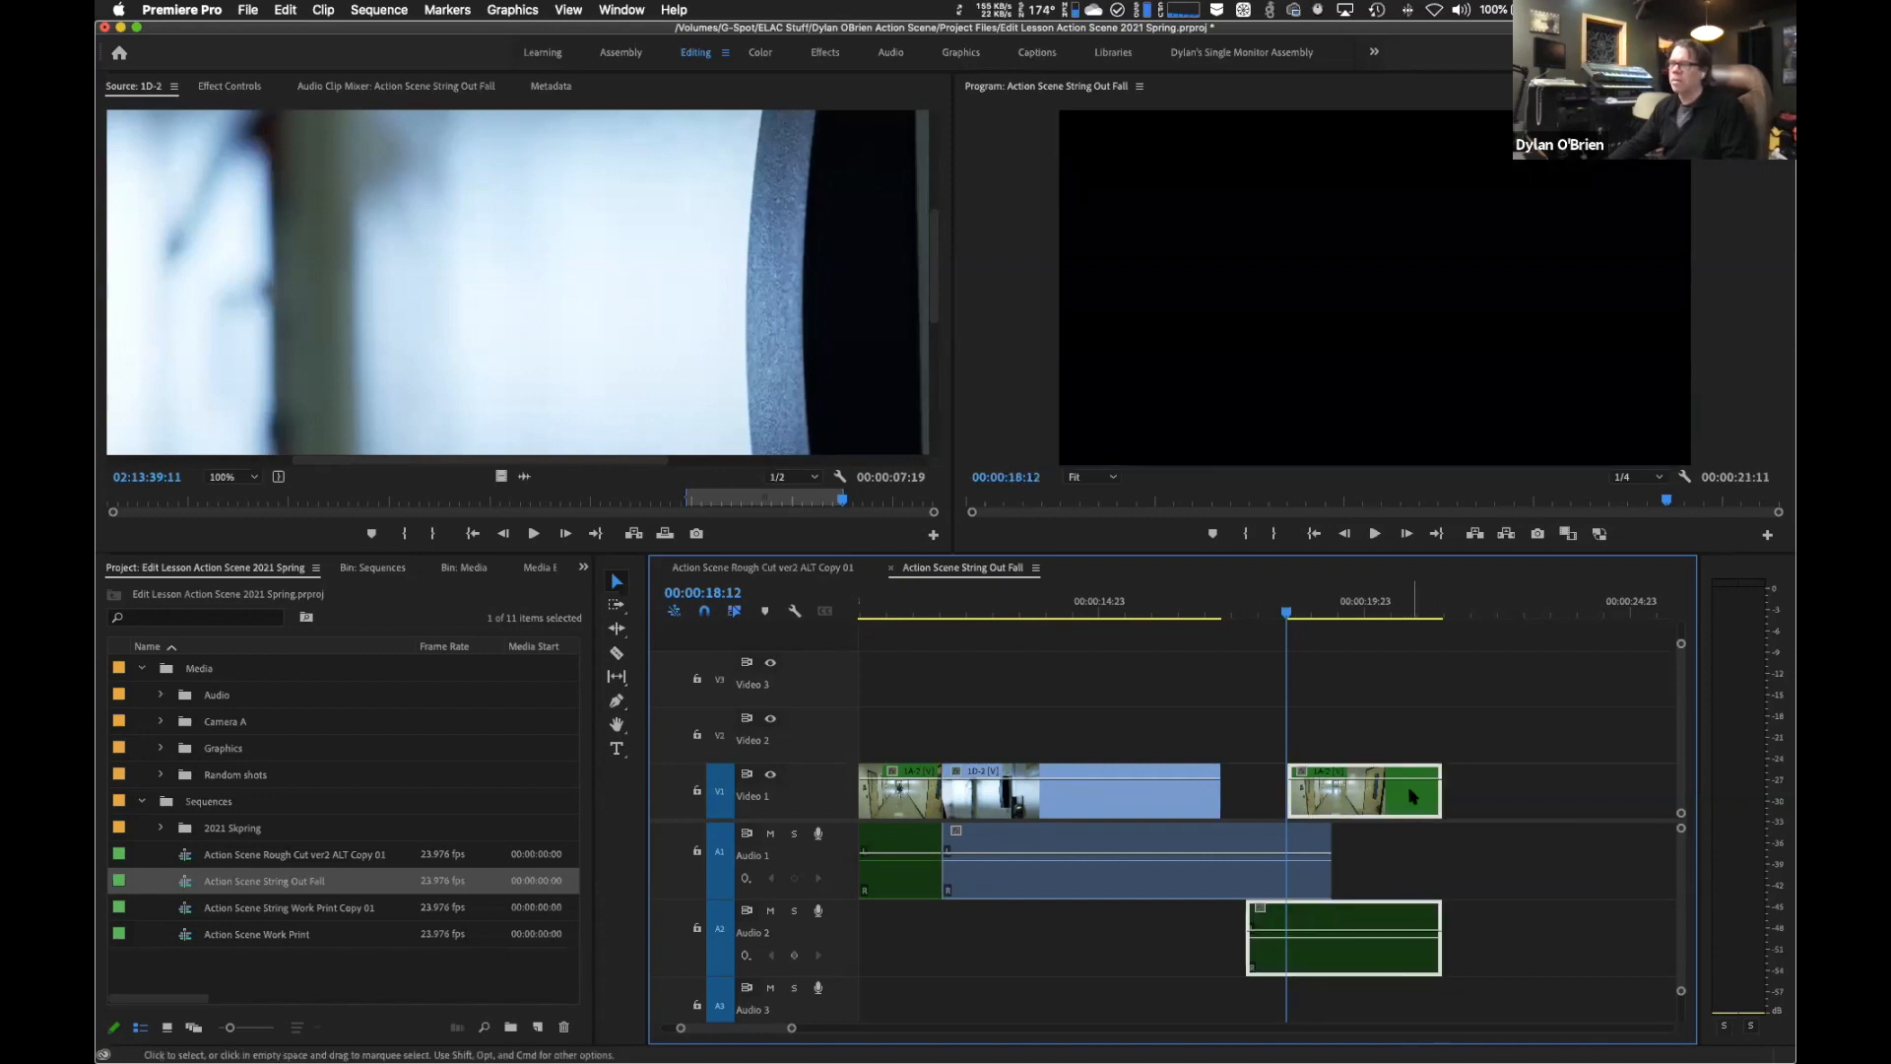
{"action": "left_click_drag", "start_coordinate": [1339, 805], "coordinate": [1276, 808]}
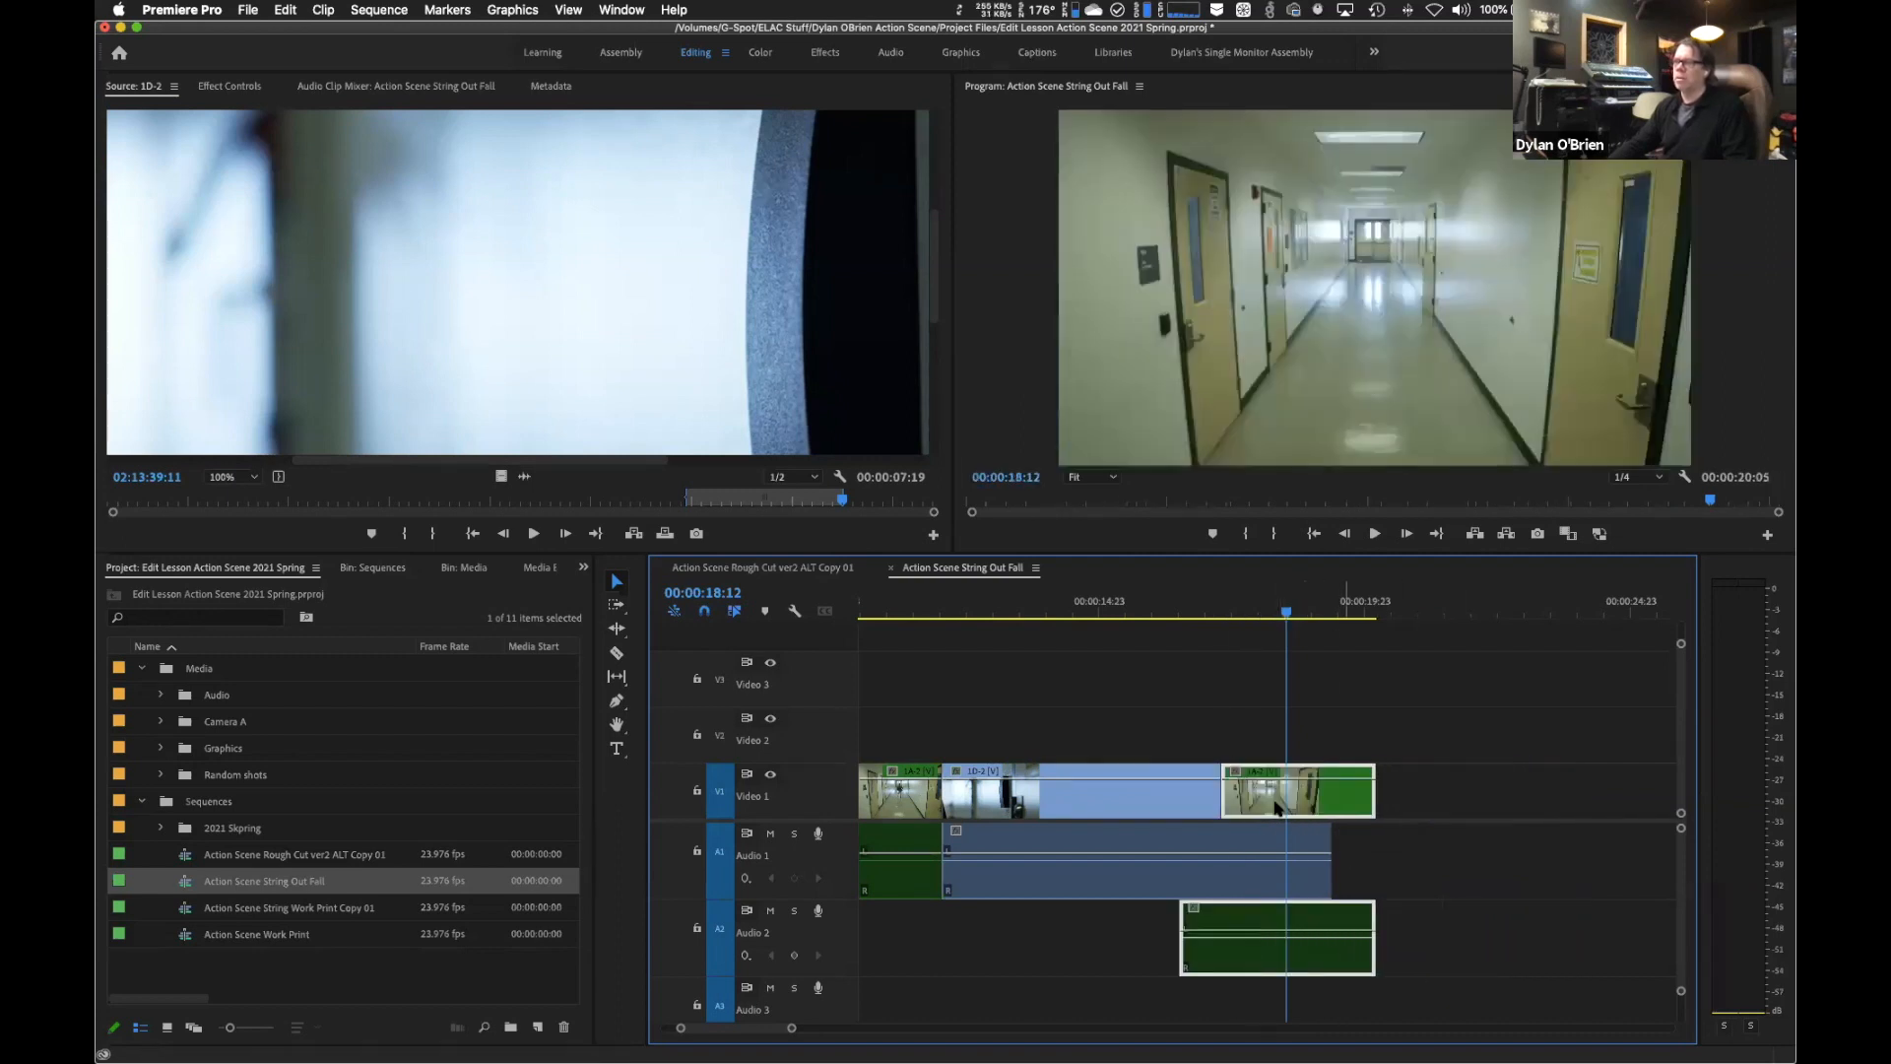
{"action": "key", "text": "super+z"}
{"action": "key", "text": "super+z"}
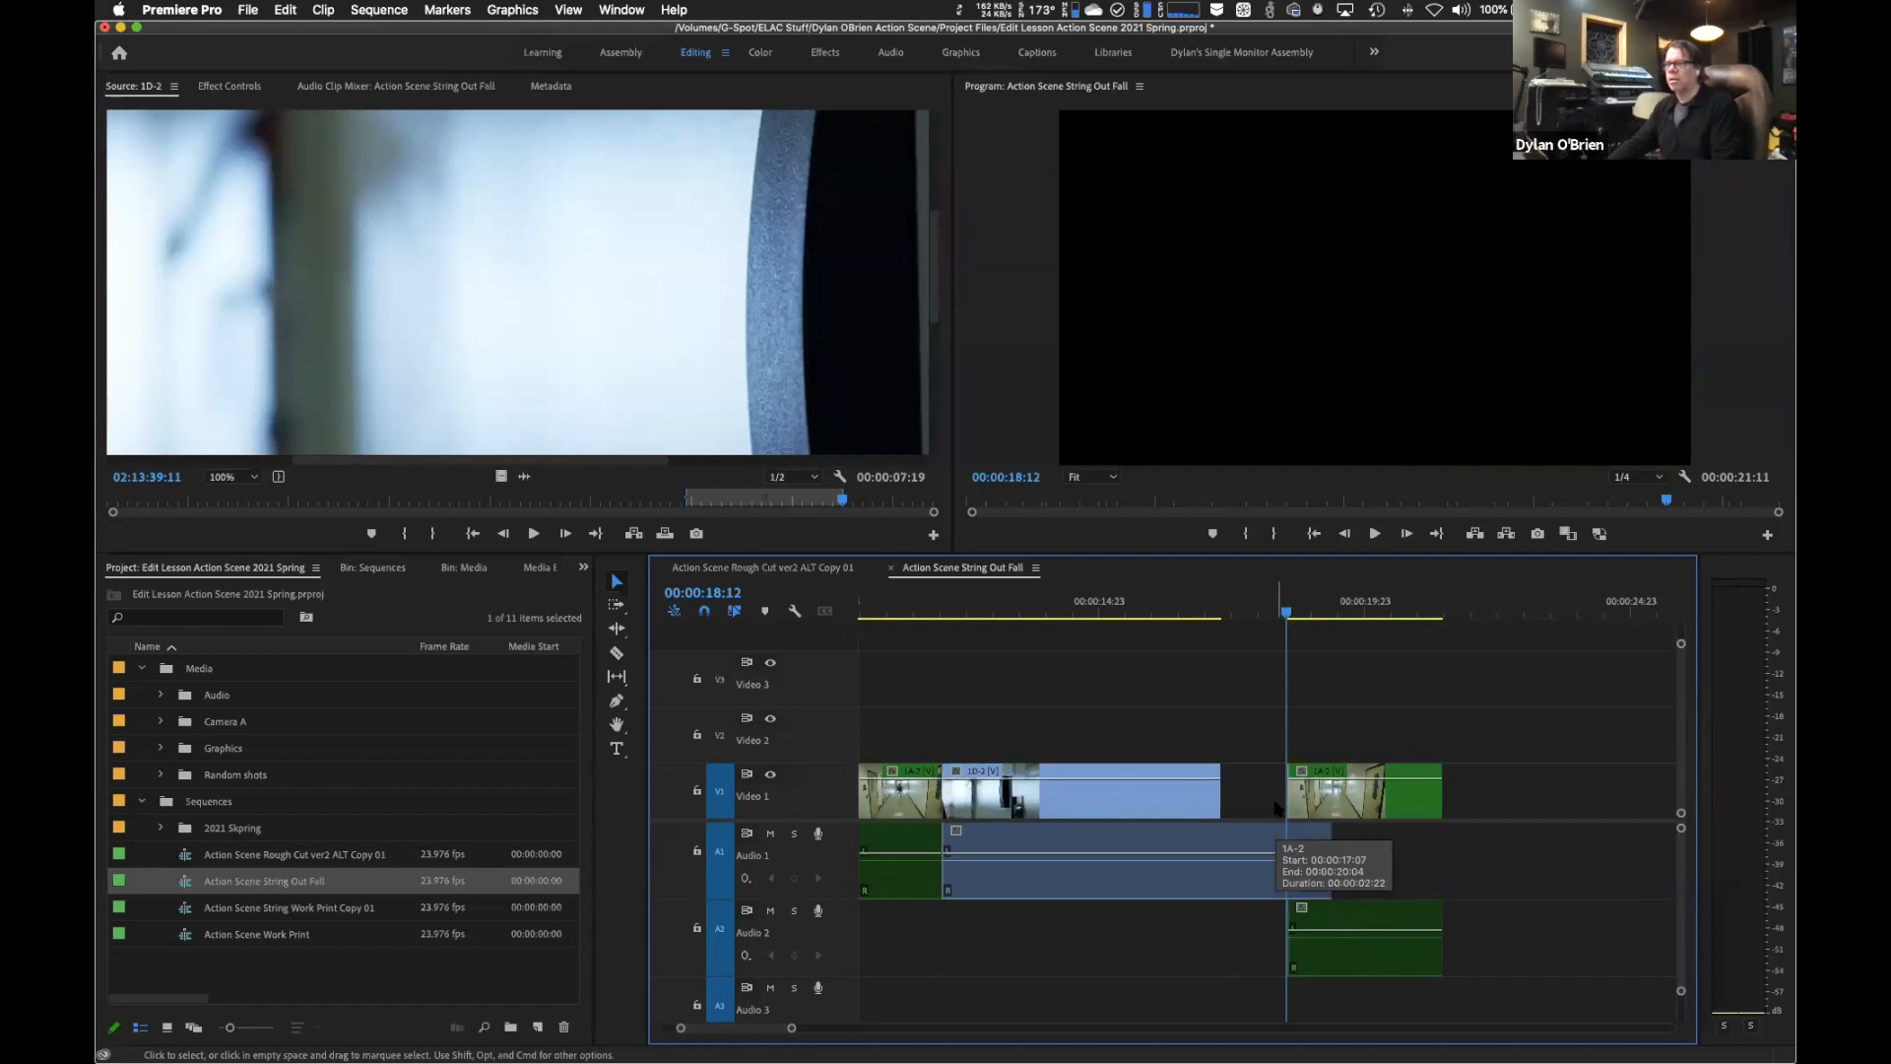
Extend only the last clip's video start about one second earlier, move the linked pair against the 1D-2 clip, and undo both edits.
{"action": "left_click", "coordinate": [1375, 960]}
{"action": "left_click", "coordinate": [1515, 926]}
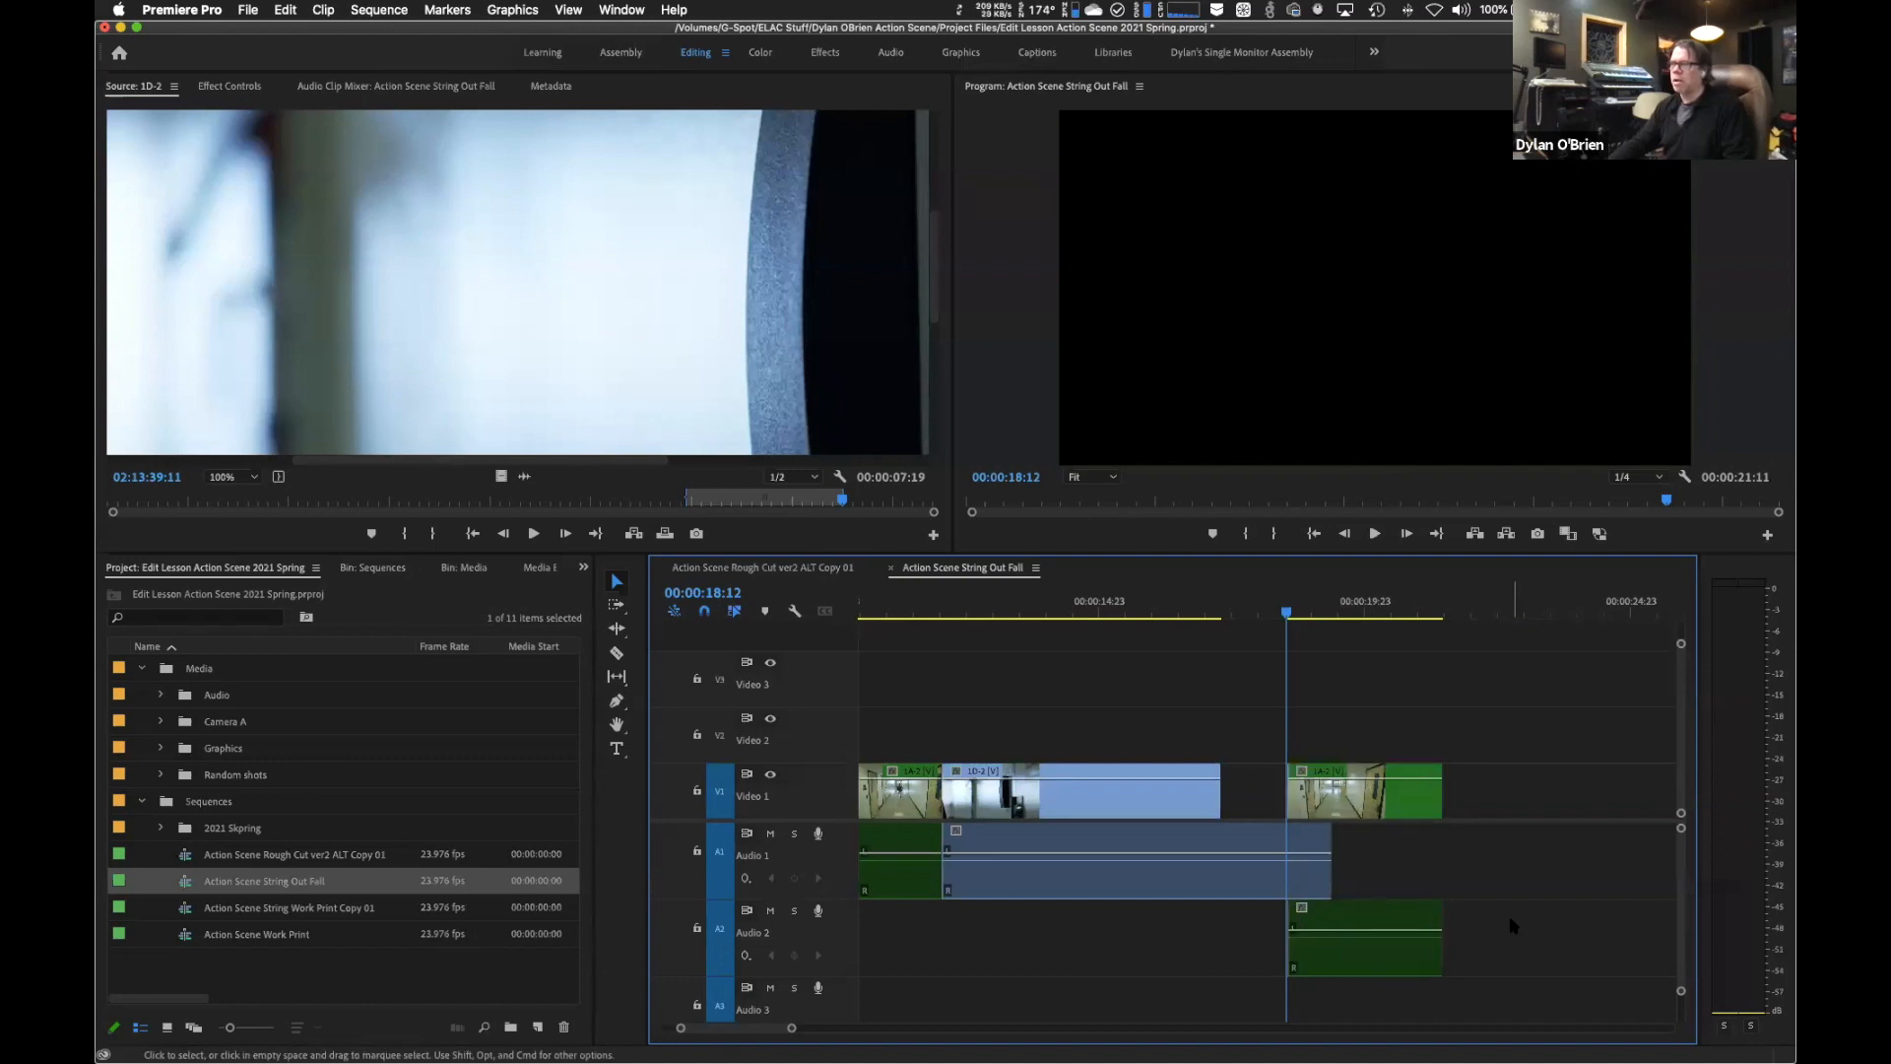
{"action": "left_click", "coordinate": [1380, 803], "text": "alt"}
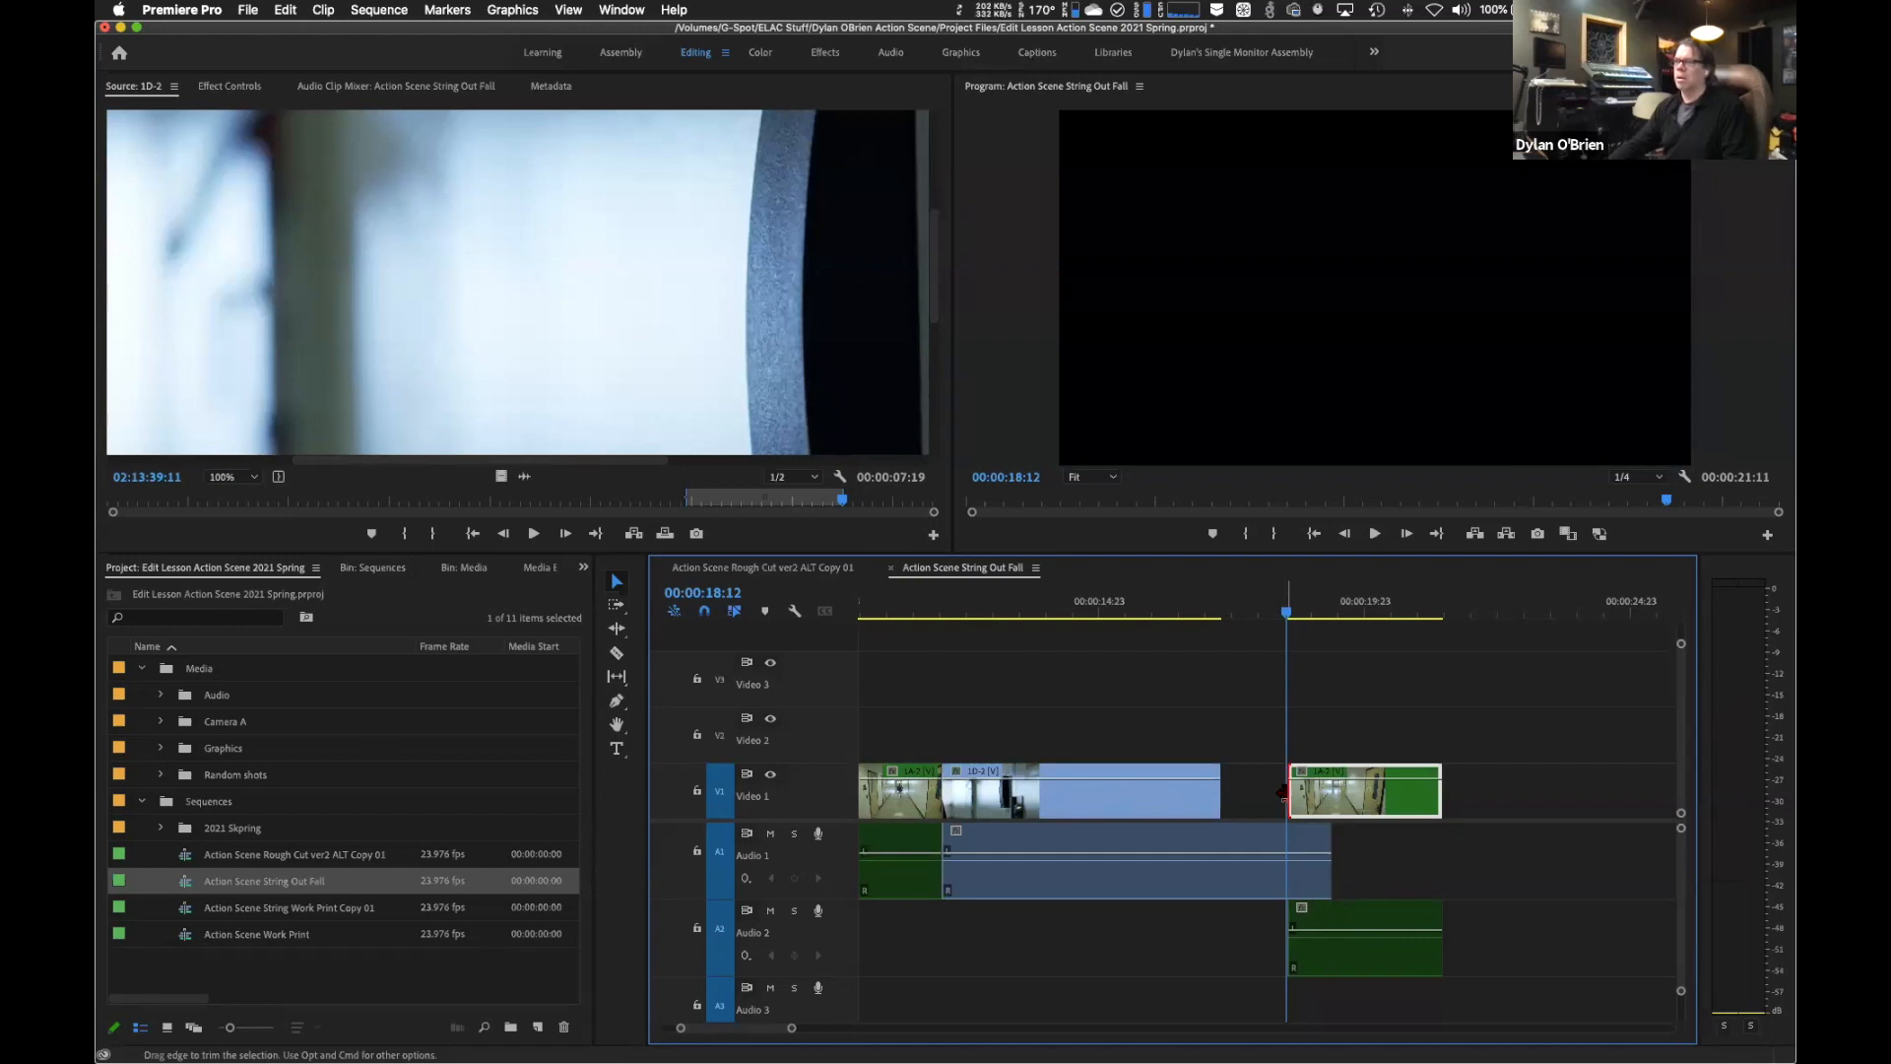
{"action": "left_click_drag", "start_coordinate": [1283, 794], "coordinate": [1237, 797]}
{"action": "left_click", "coordinate": [1390, 815]}
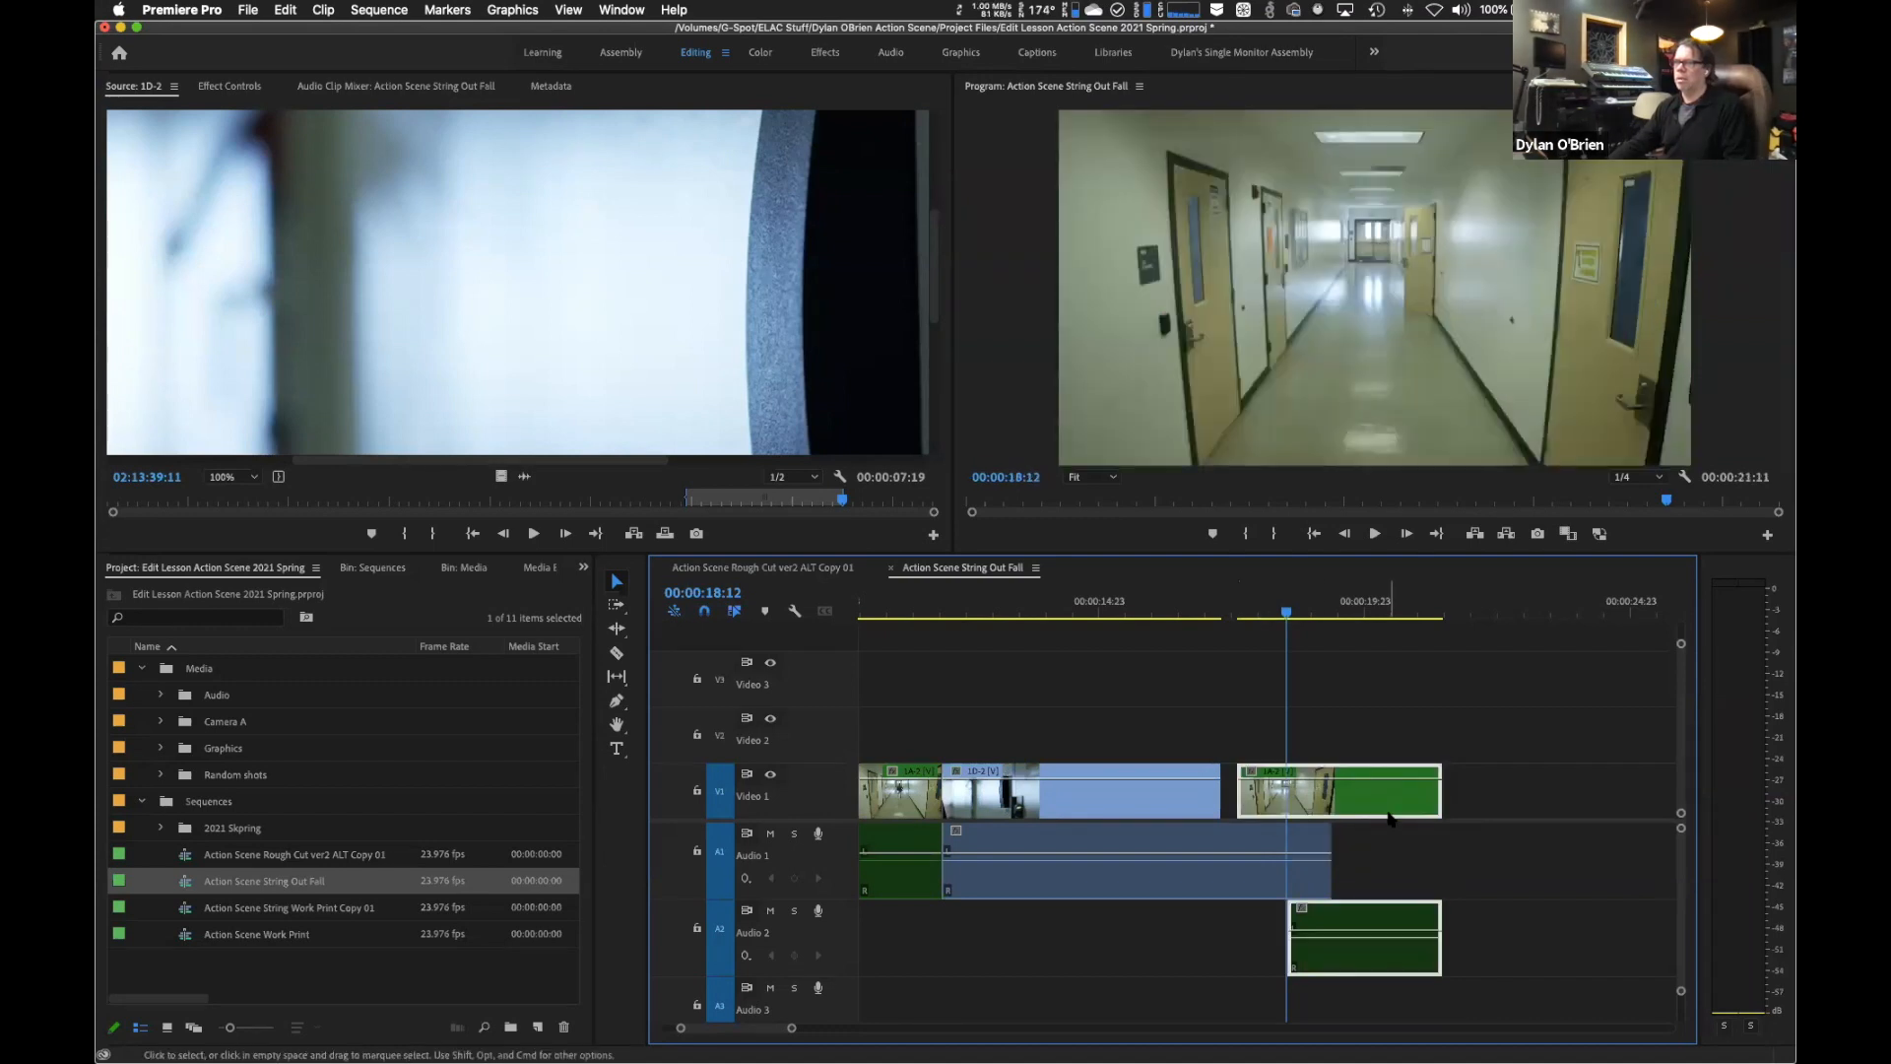
{"action": "left_click_drag", "start_coordinate": [1390, 816], "coordinate": [1372, 814]}
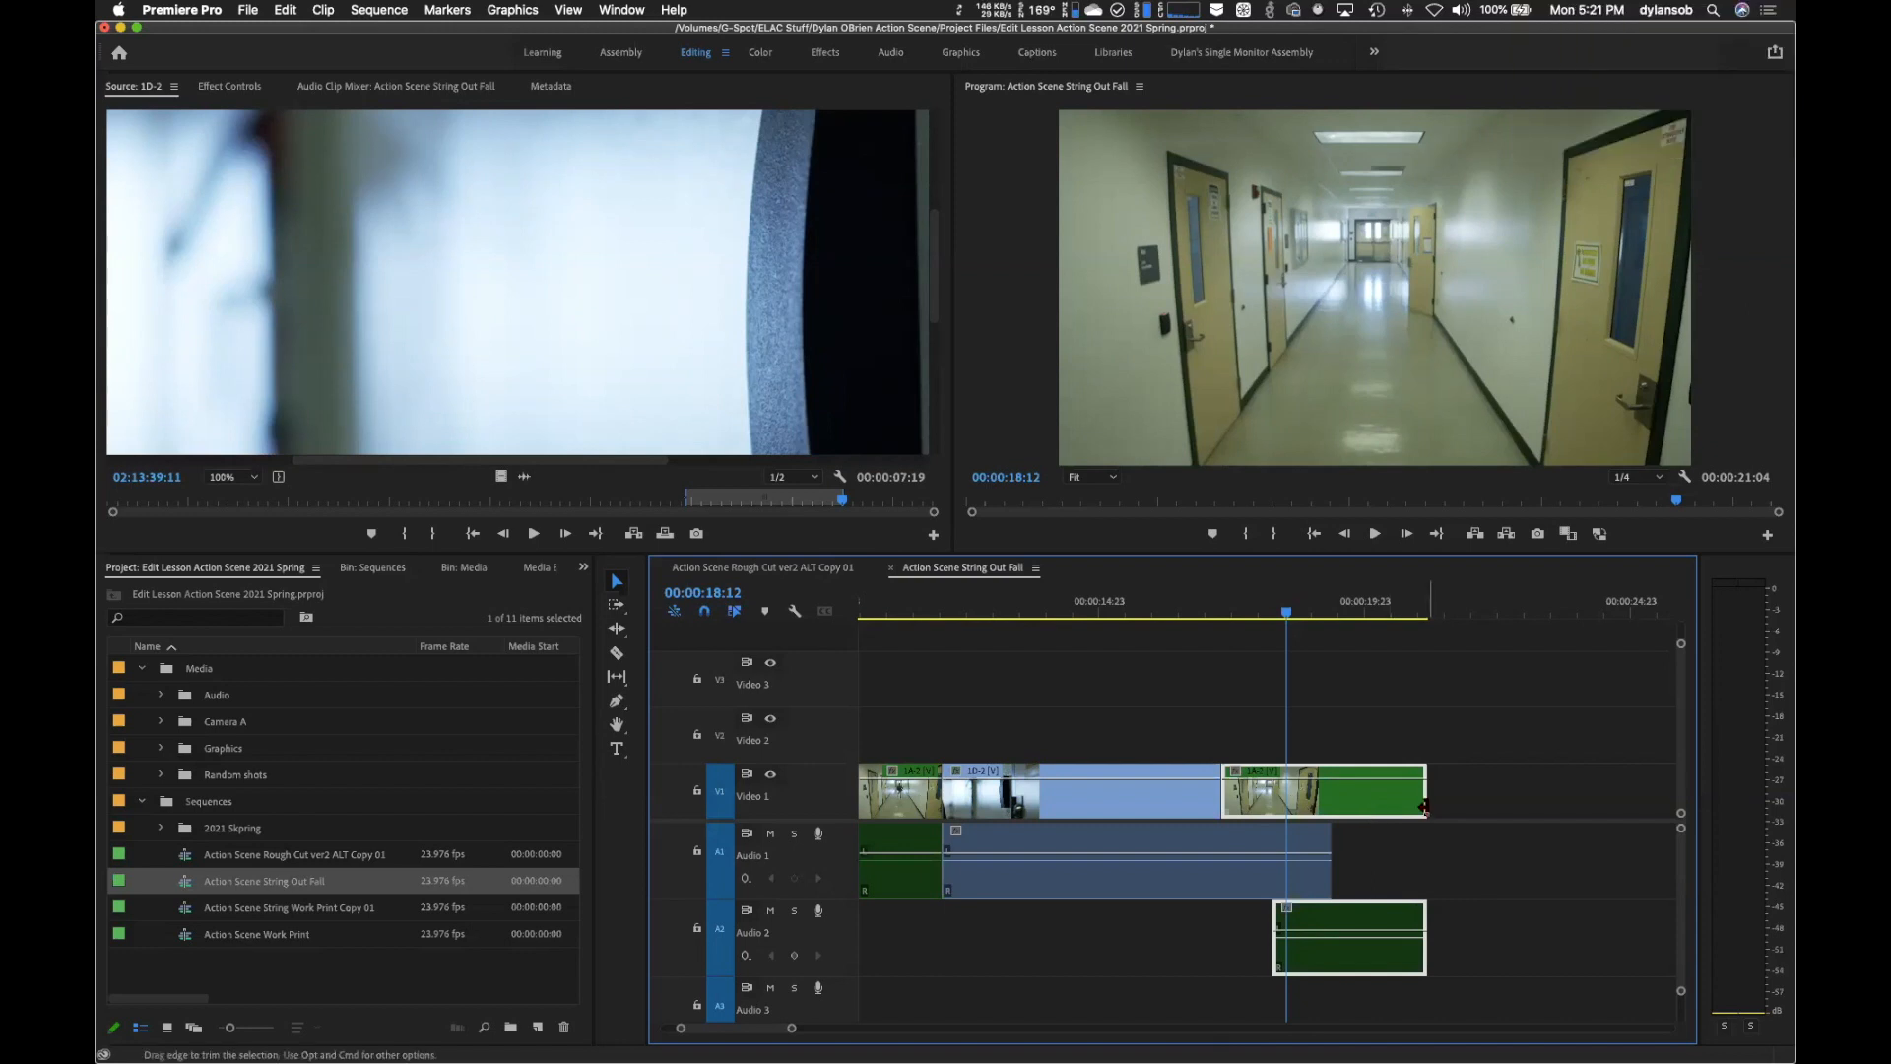
{"action": "key", "text": "super+z"}
{"action": "key", "text": "super+z"}
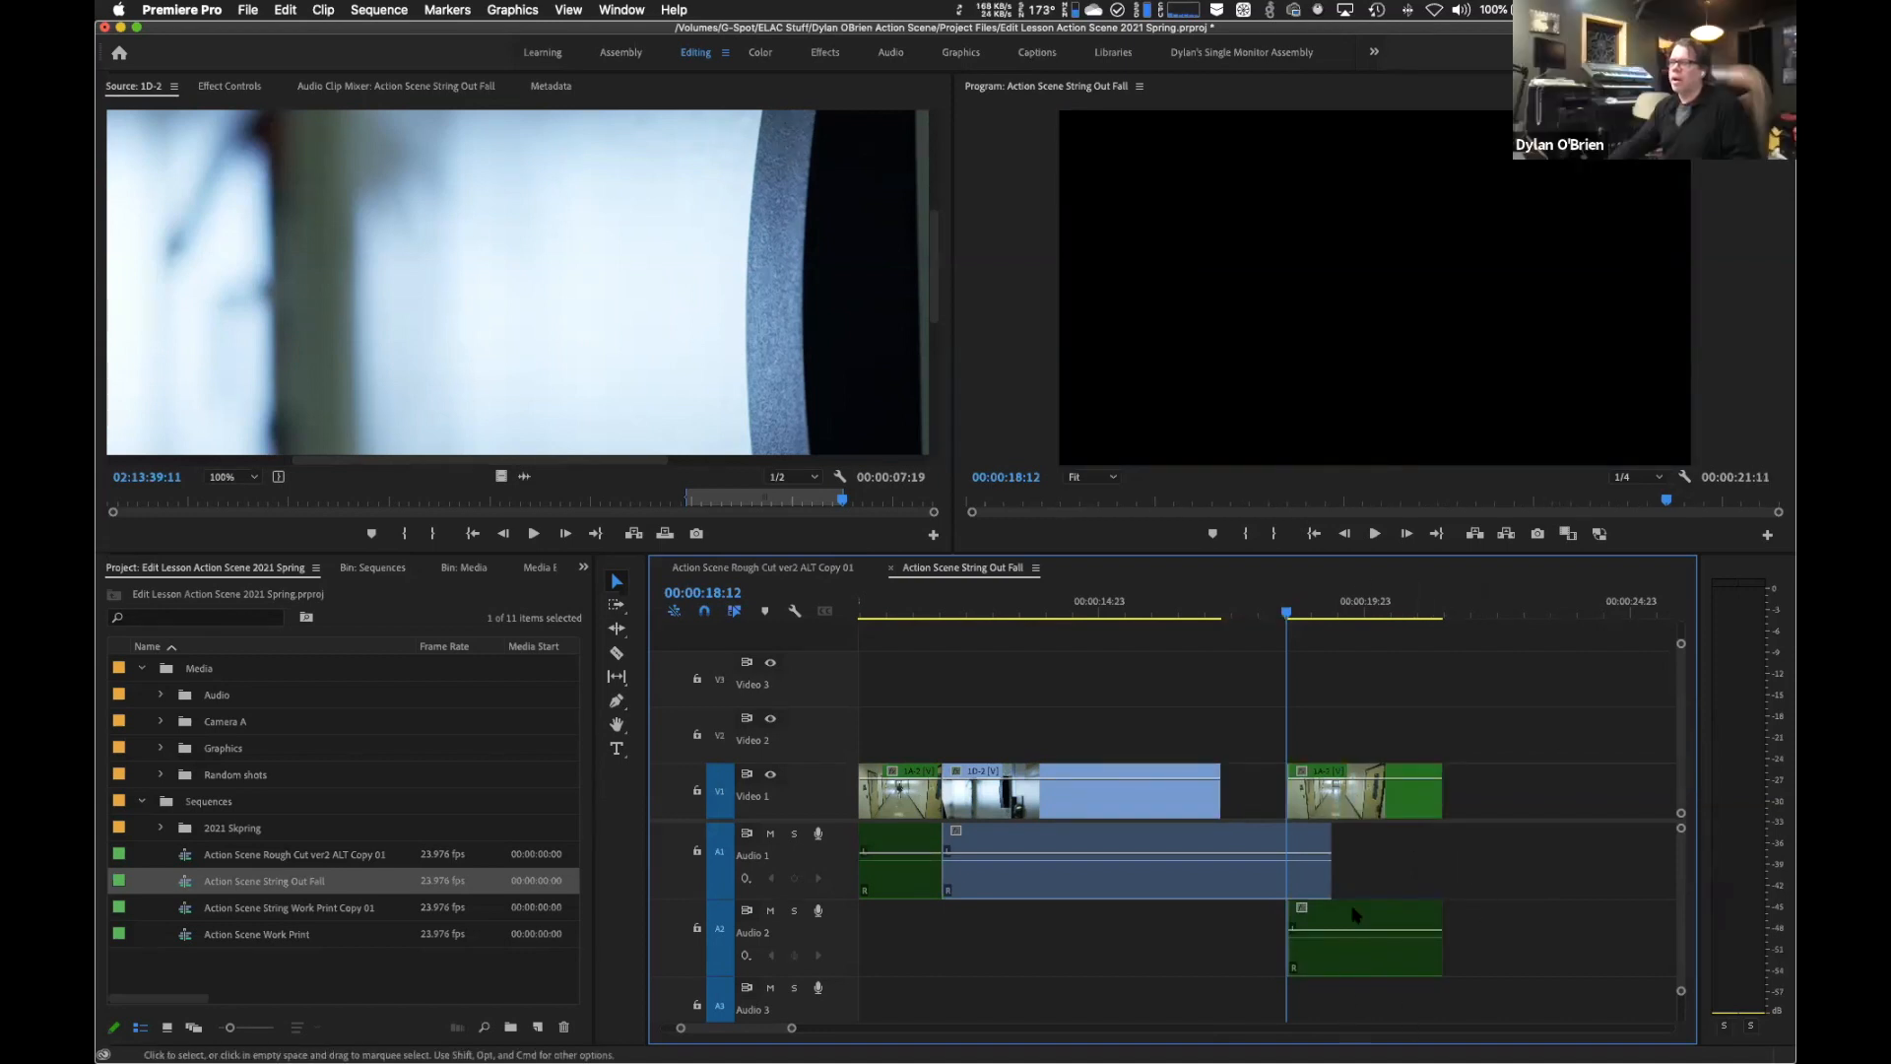
Delete only the audio of the last clip on Audio 2 and of the 1D-2 clip on Audio 1, keeping their video.
{"action": "left_click", "coordinate": [1349, 806]}
{"action": "left_click", "coordinate": [1440, 858]}
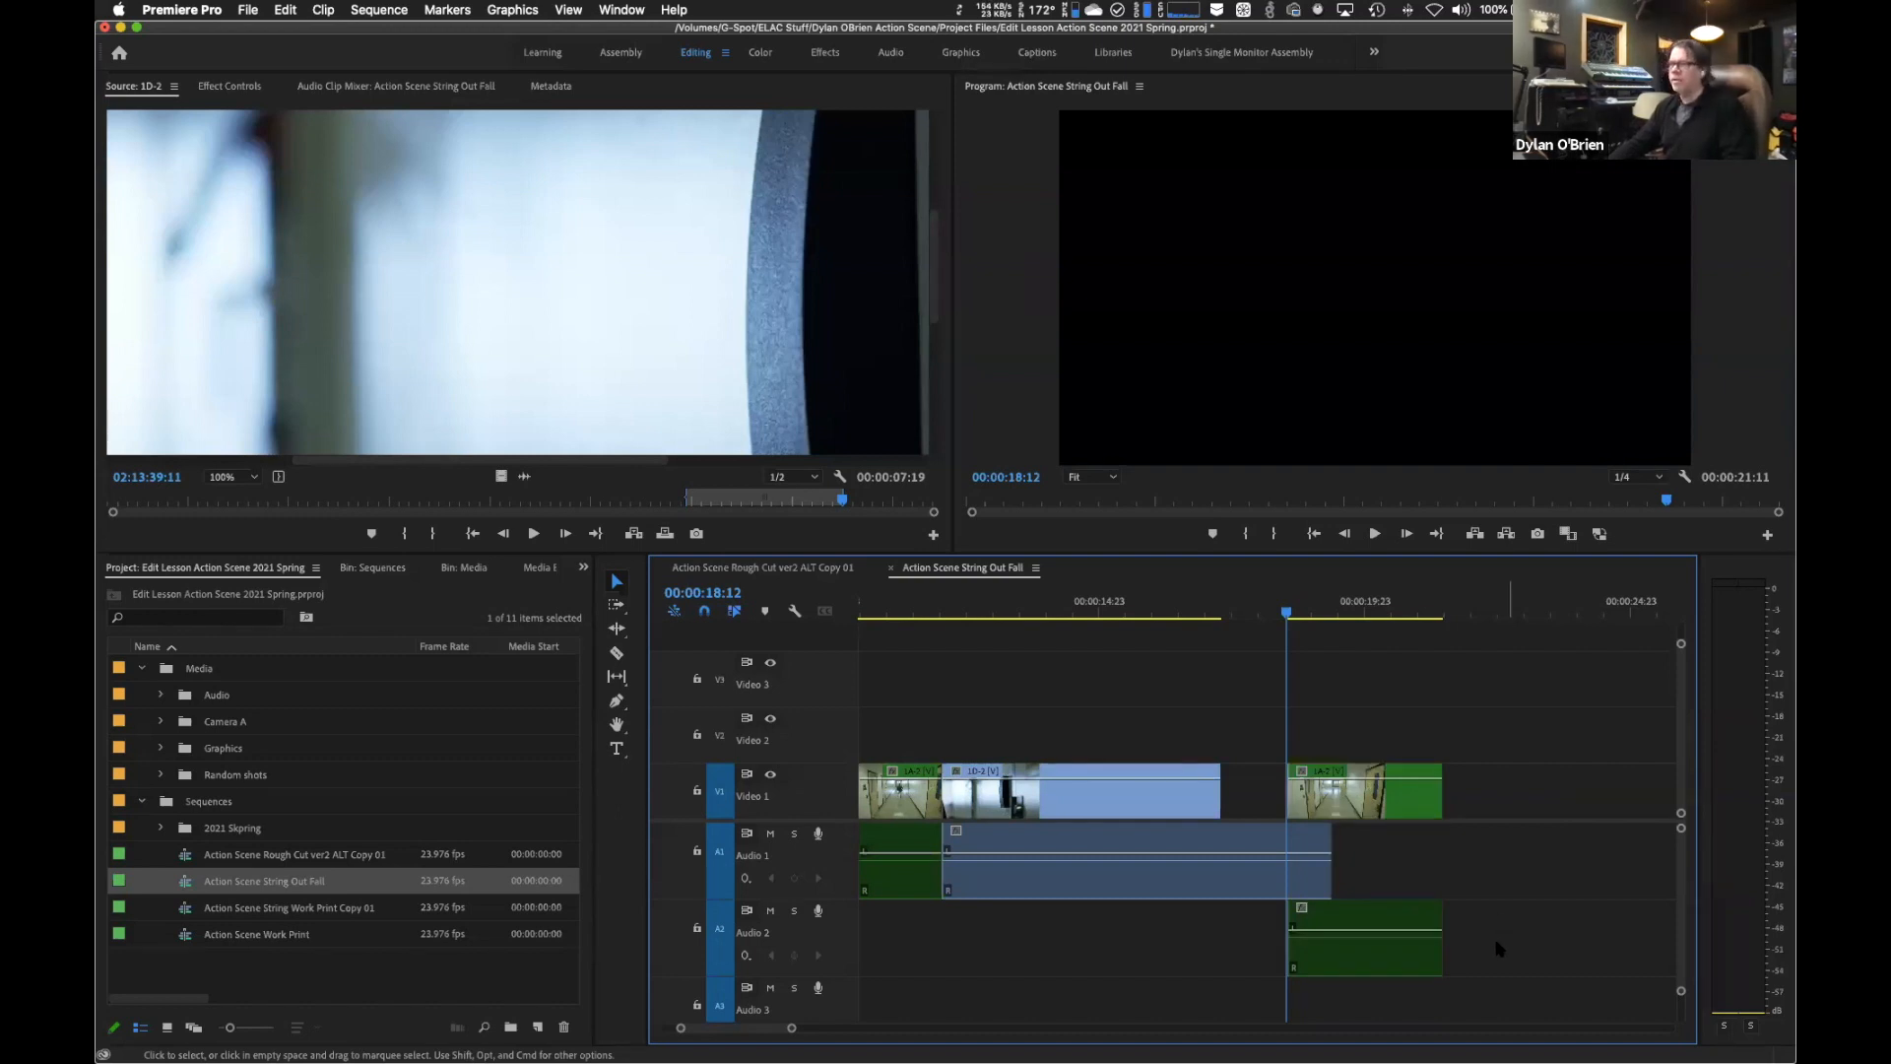
{"action": "left_click", "coordinate": [1403, 963]}
{"action": "key", "text": "Delete"}
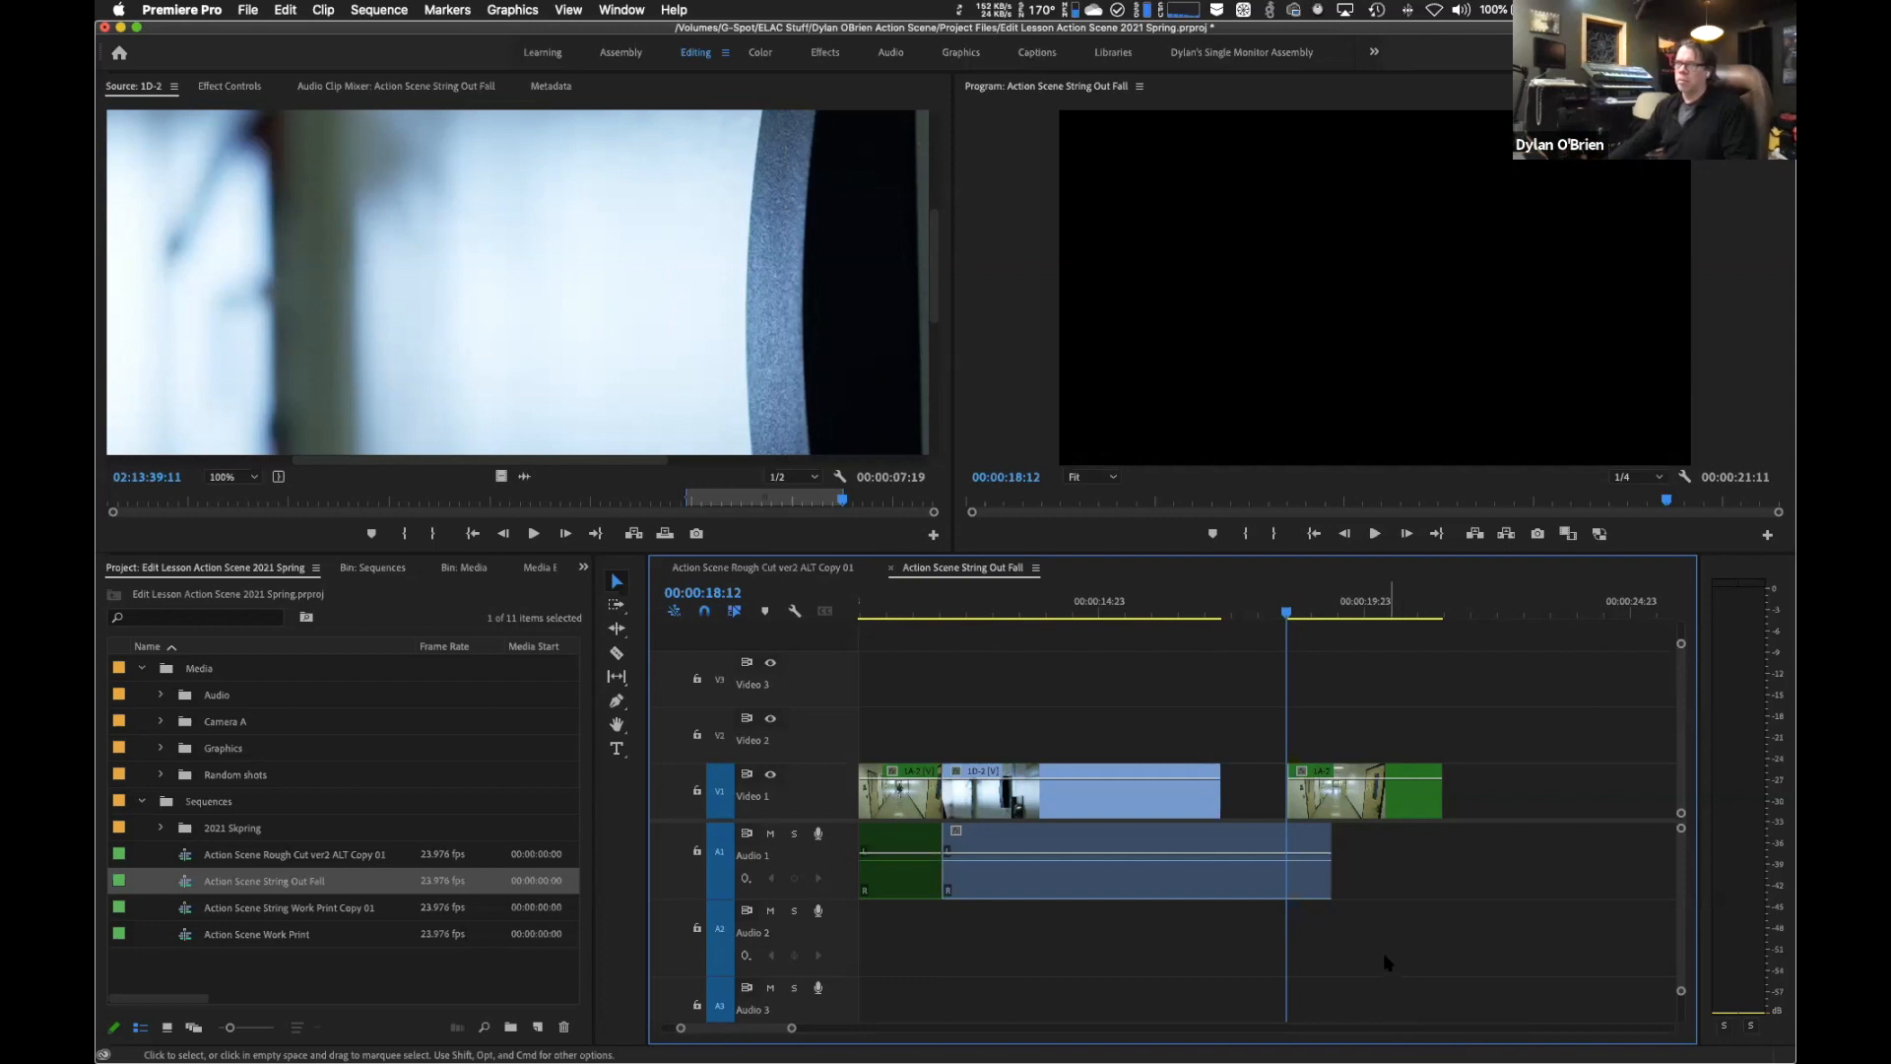
{"action": "left_click", "coordinate": [1203, 884]}
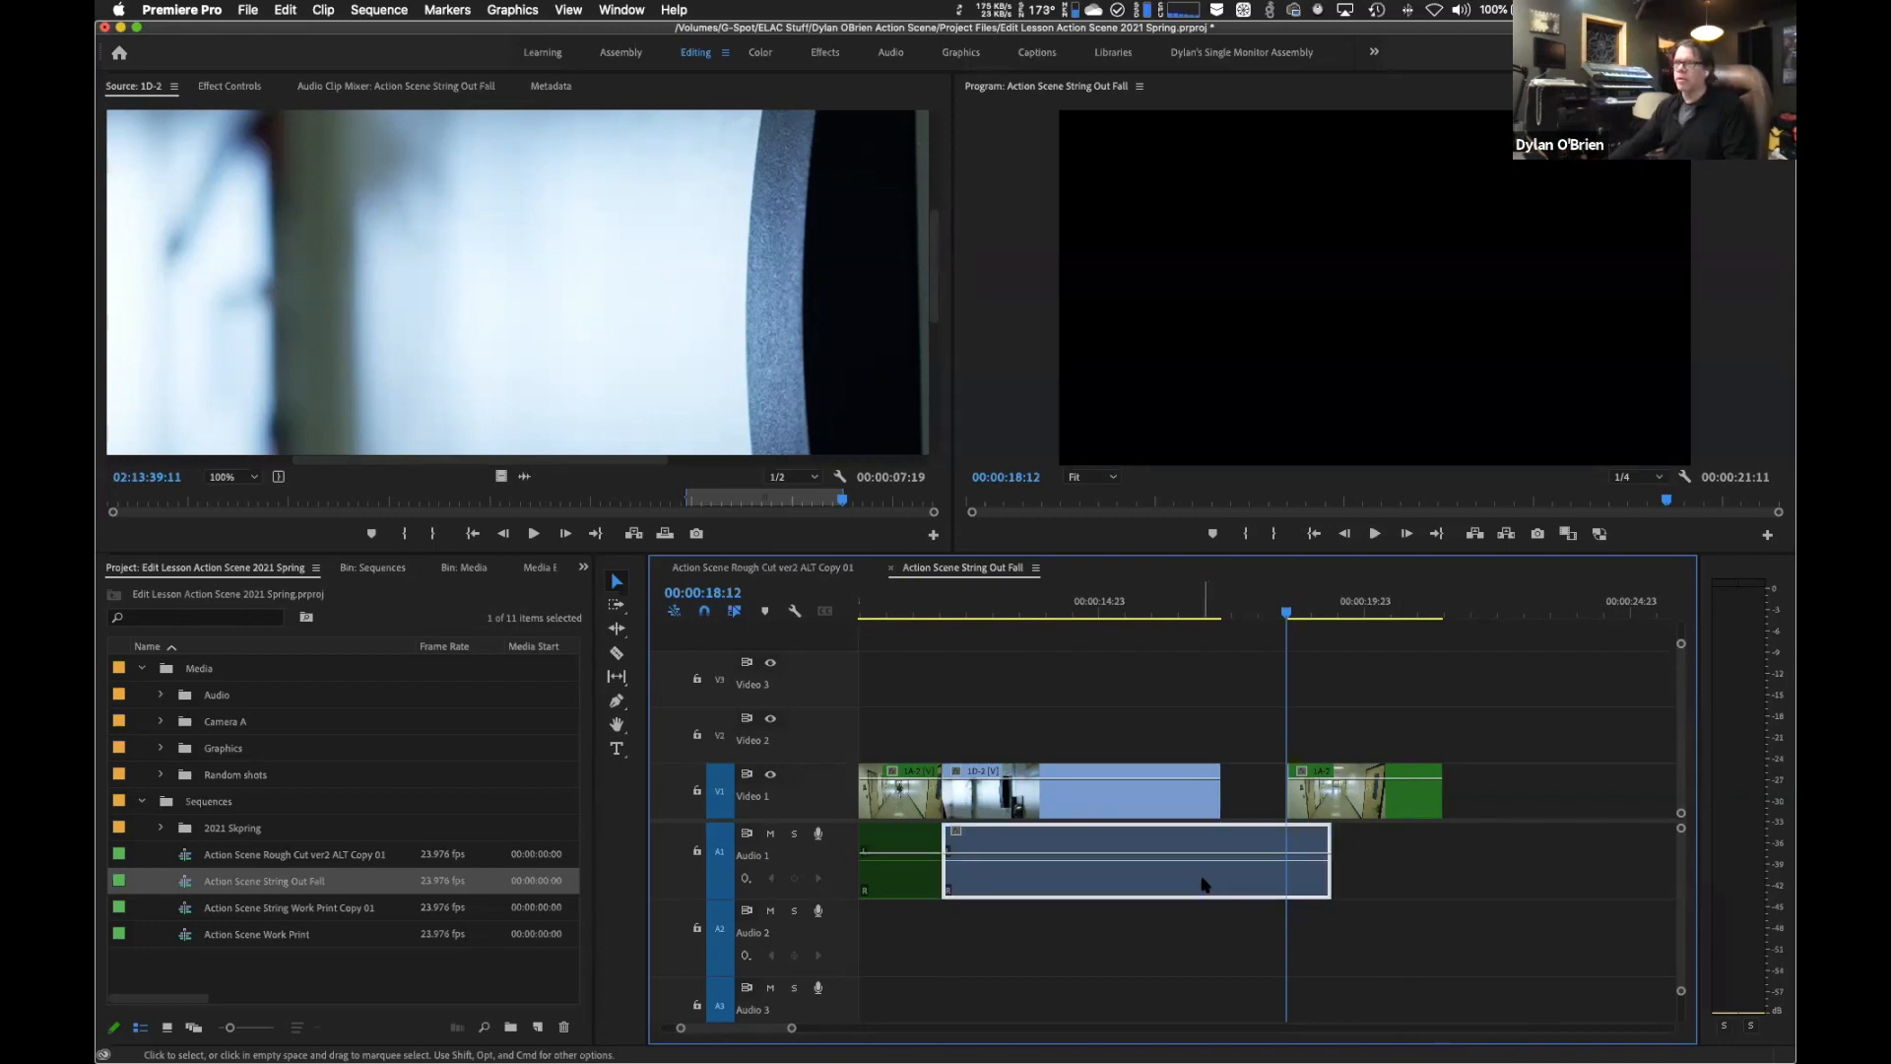
{"action": "key", "text": "Delete"}
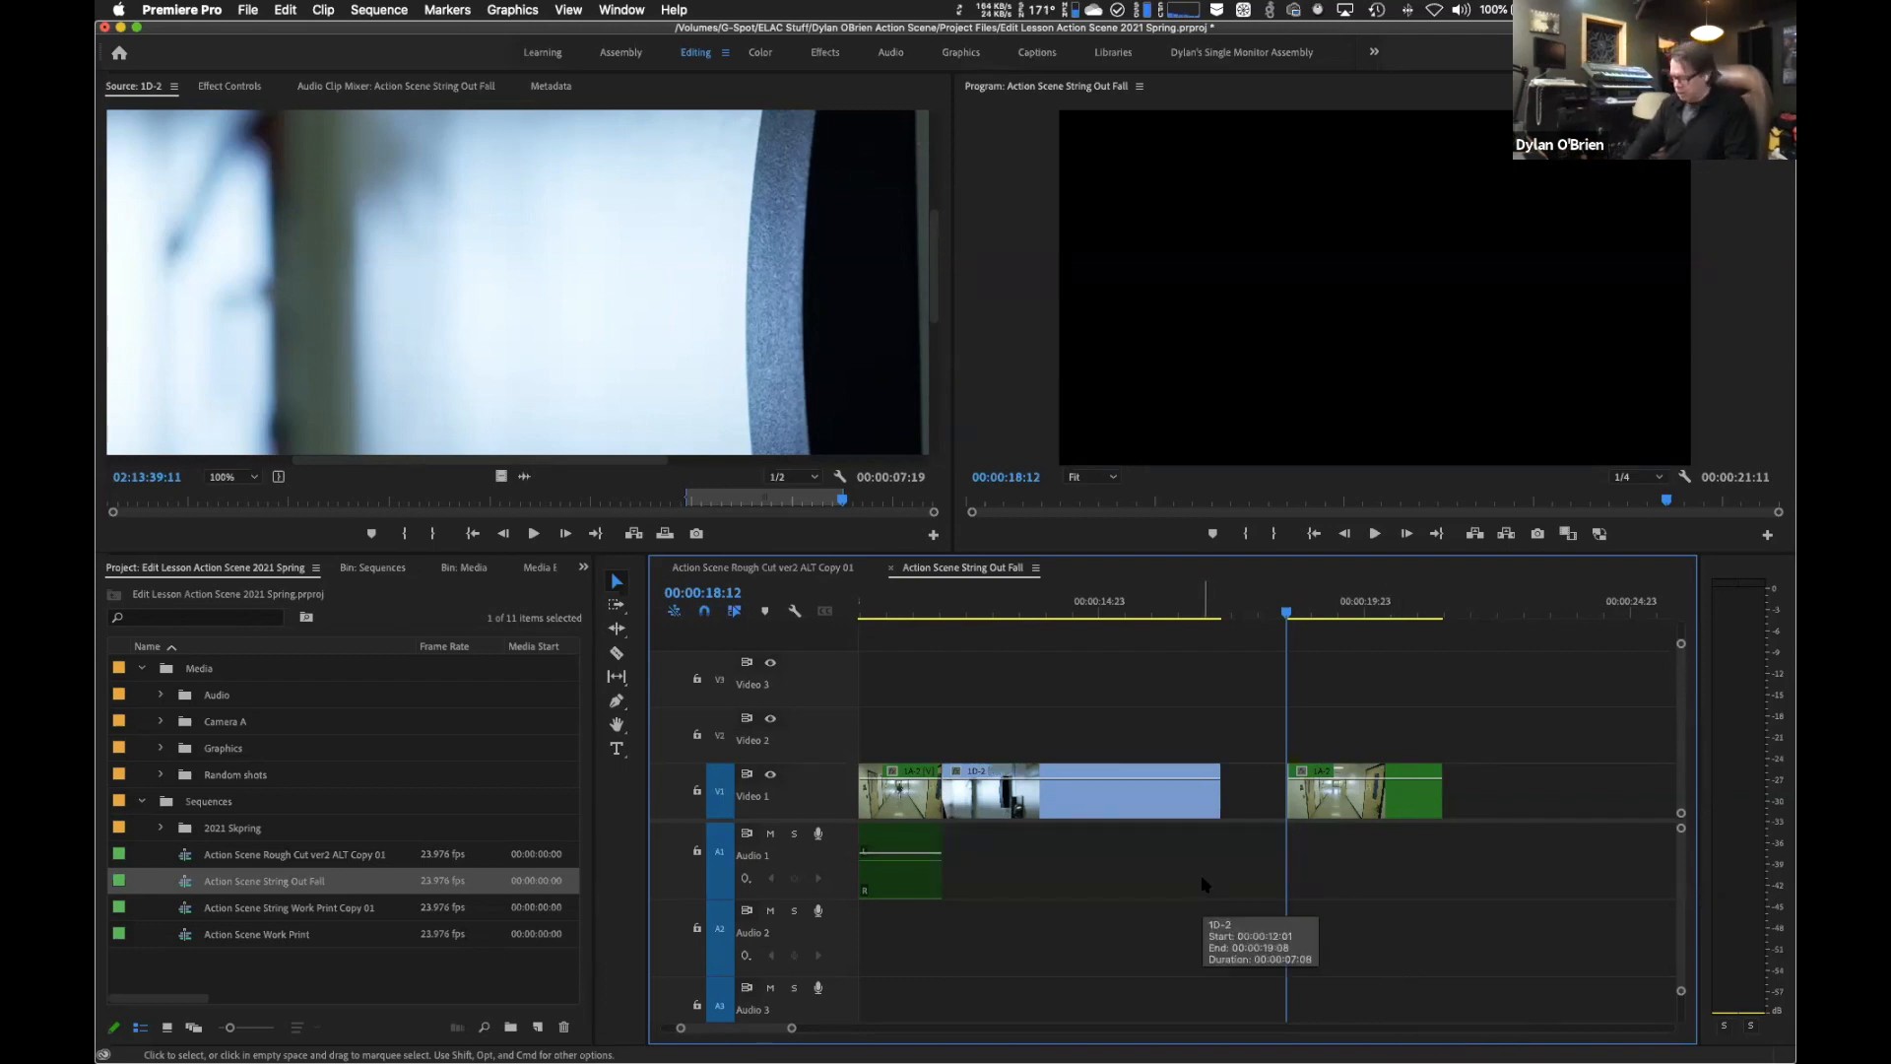
Delete all remaining audio clips on Audio 1 and Audio 2, and undo all three audio deletions.
{"action": "key", "text": "minus"}
{"action": "key", "text": "minus"}
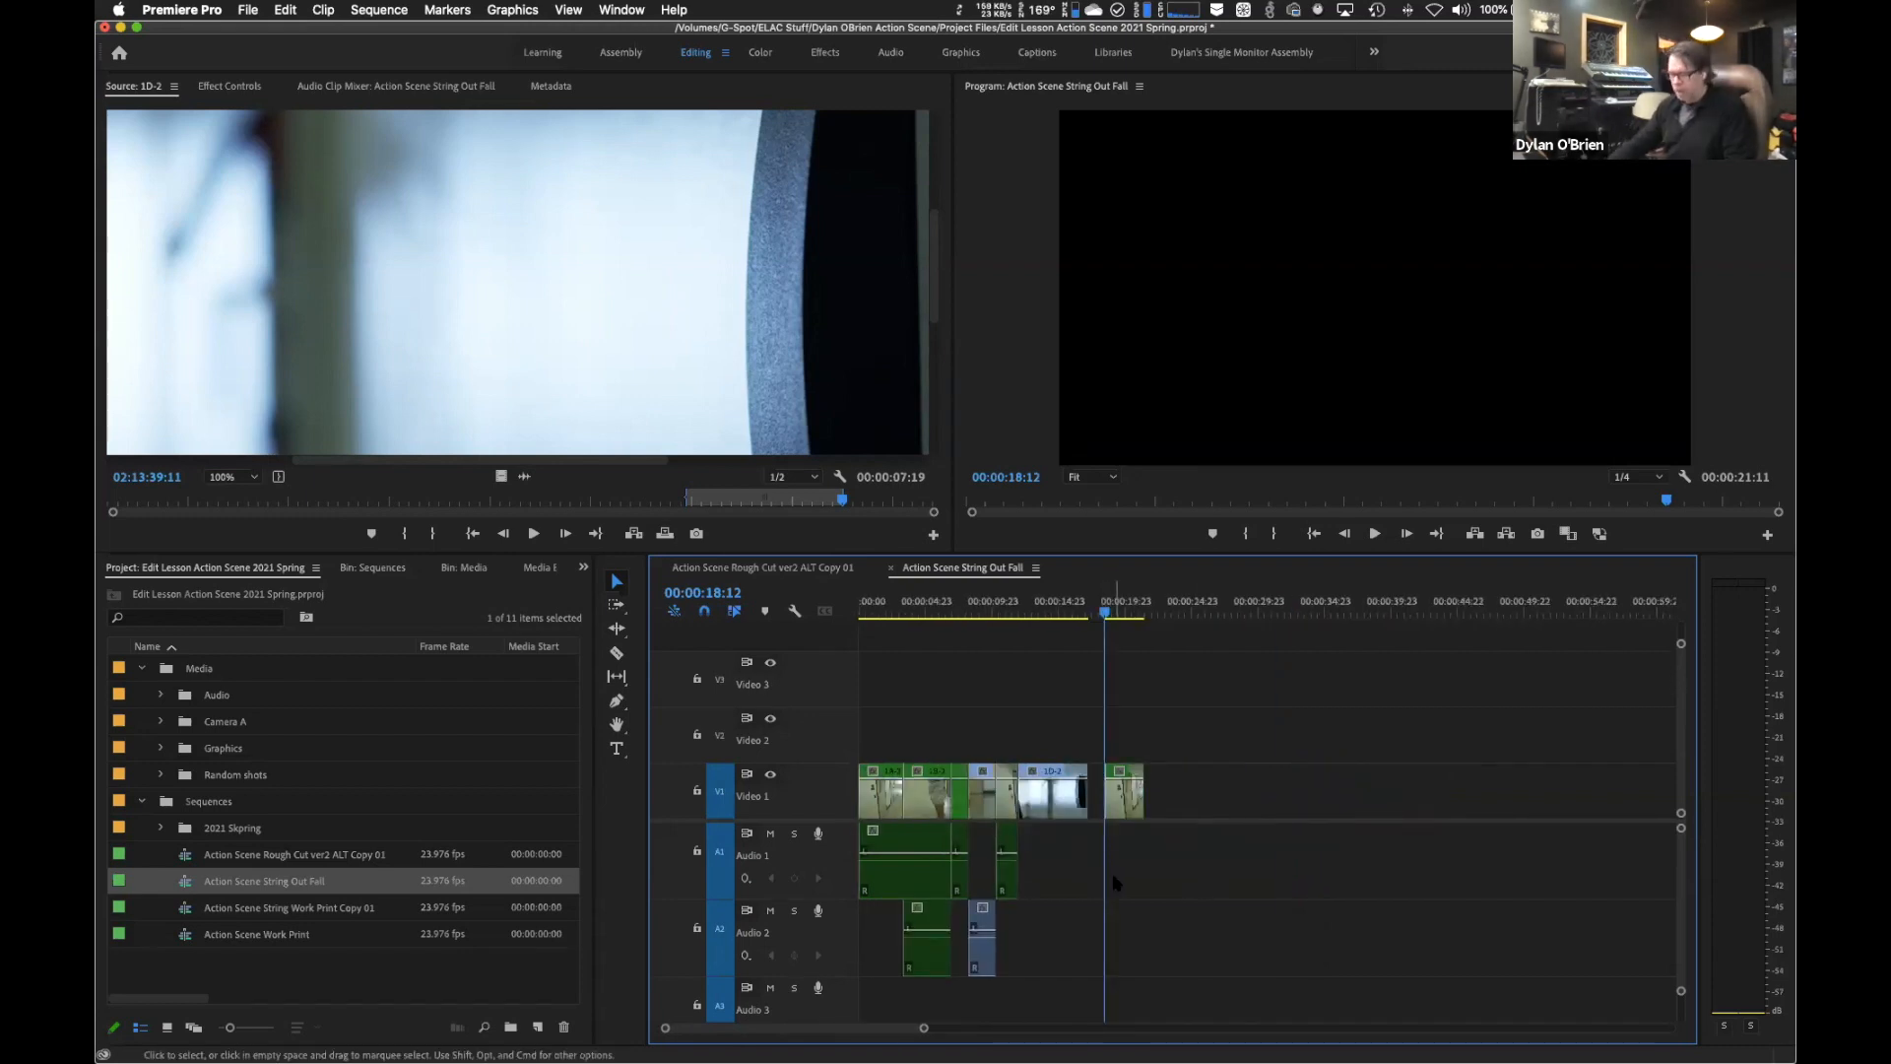
{"action": "left_click_drag", "start_coordinate": [1060, 871], "coordinate": [881, 960]}
{"action": "key", "text": "Delete"}
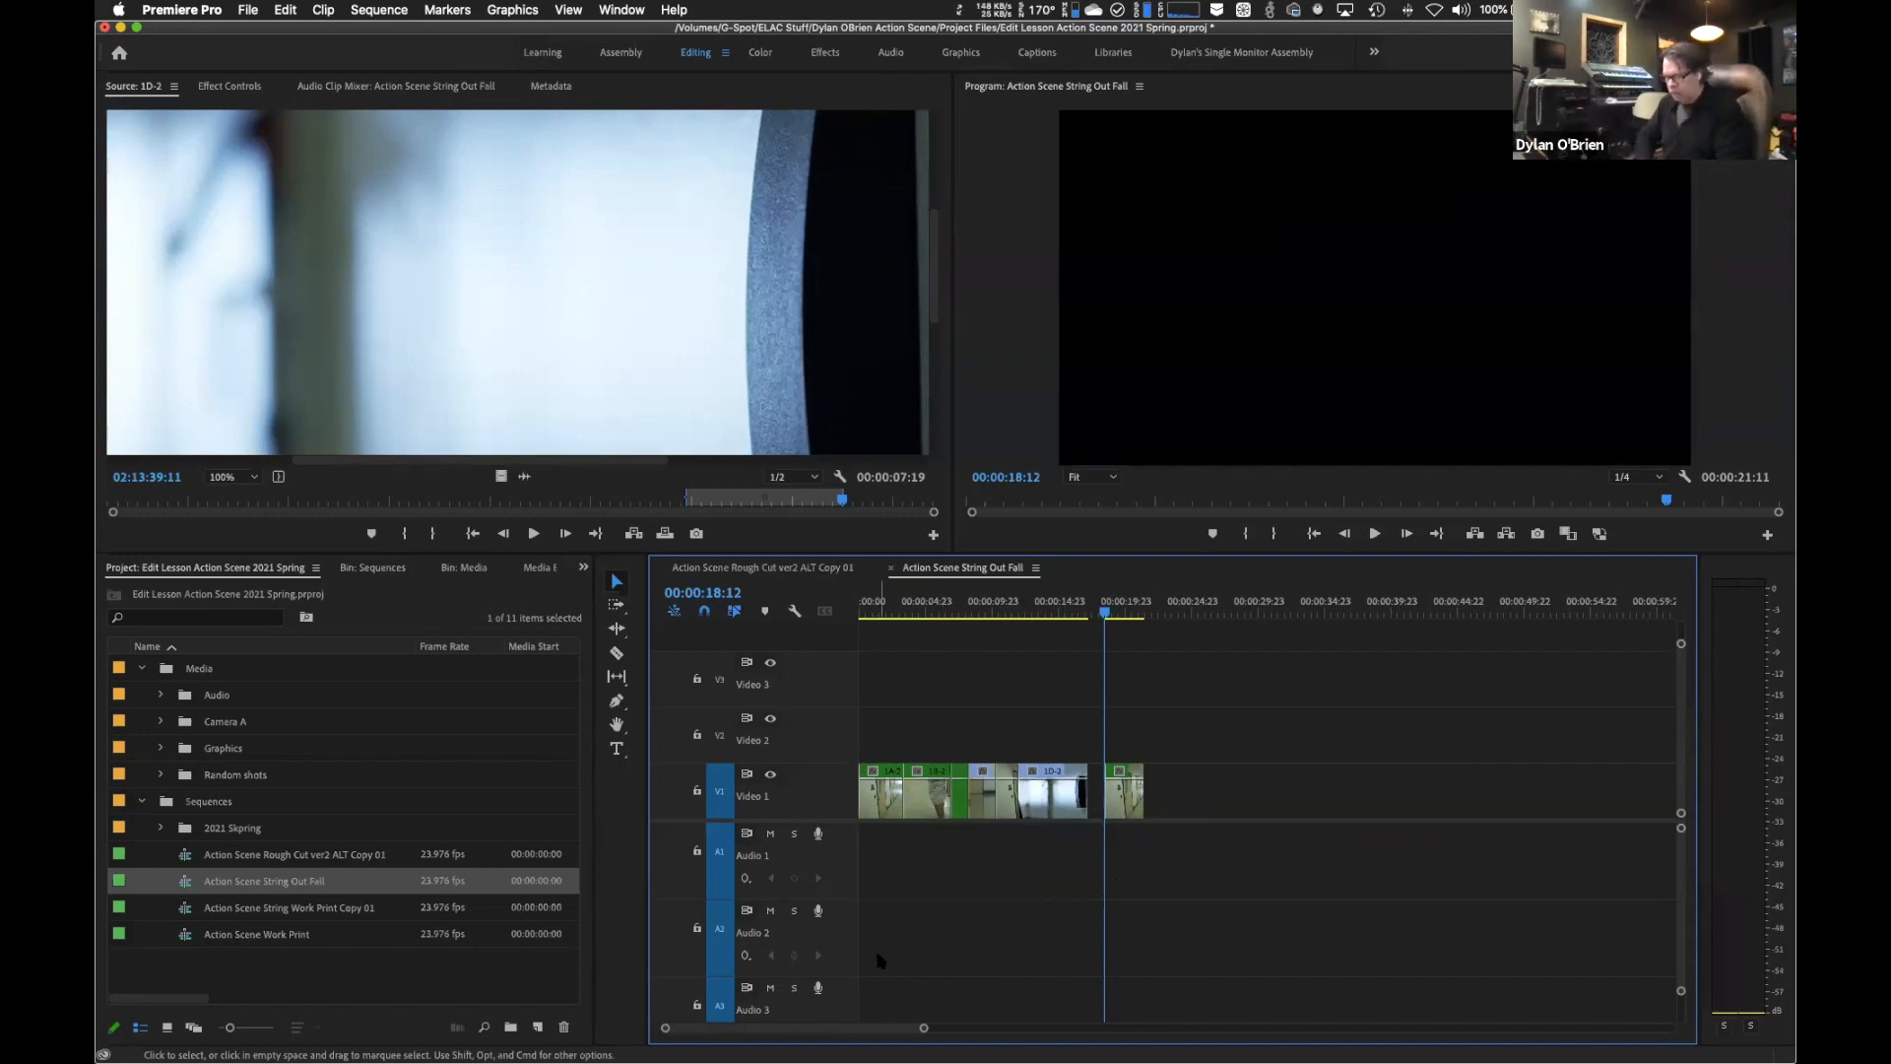
{"action": "key", "text": "super+z"}
{"action": "key", "text": "super+z"}
{"action": "key", "text": "super+z"}
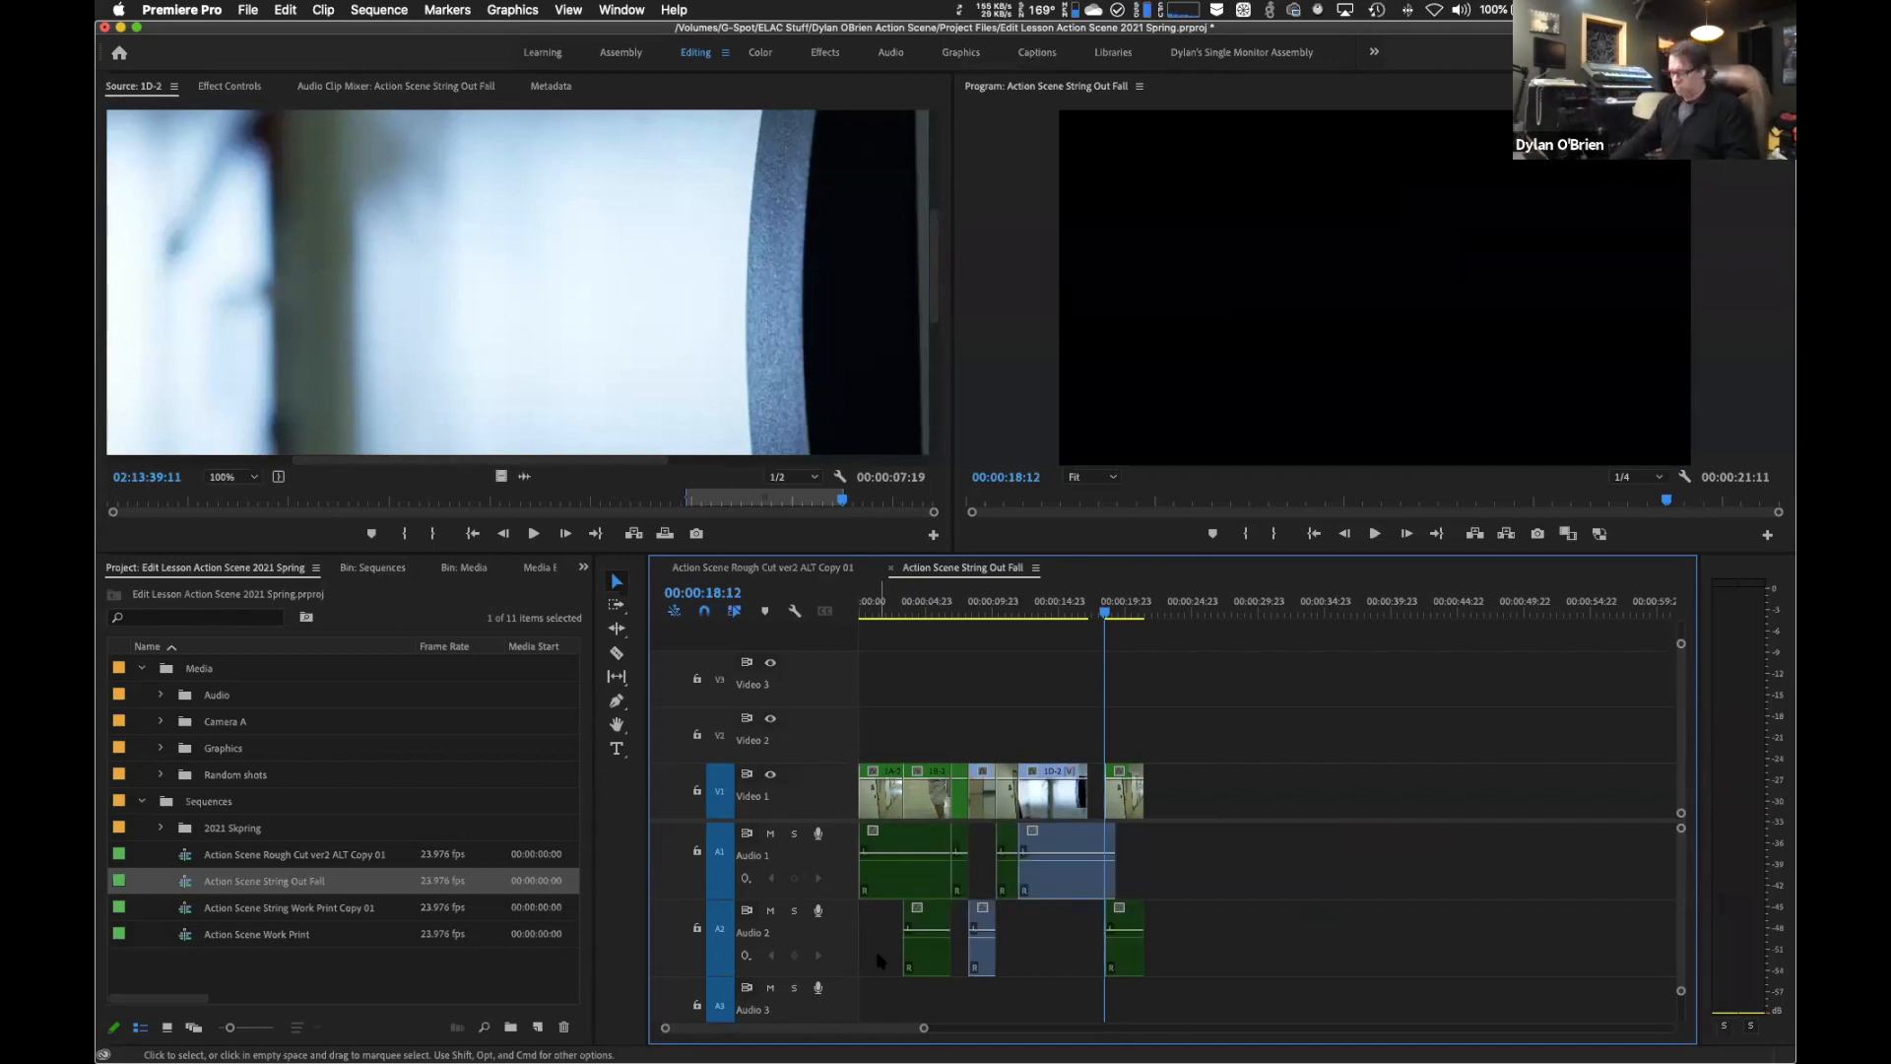
Extend only the start of the last clip's audio about 17 frames earlier on Audio 2, leaving its video in place.
{"action": "key", "text": "="}
{"action": "key", "text": "="}
{"action": "key", "text": "="}
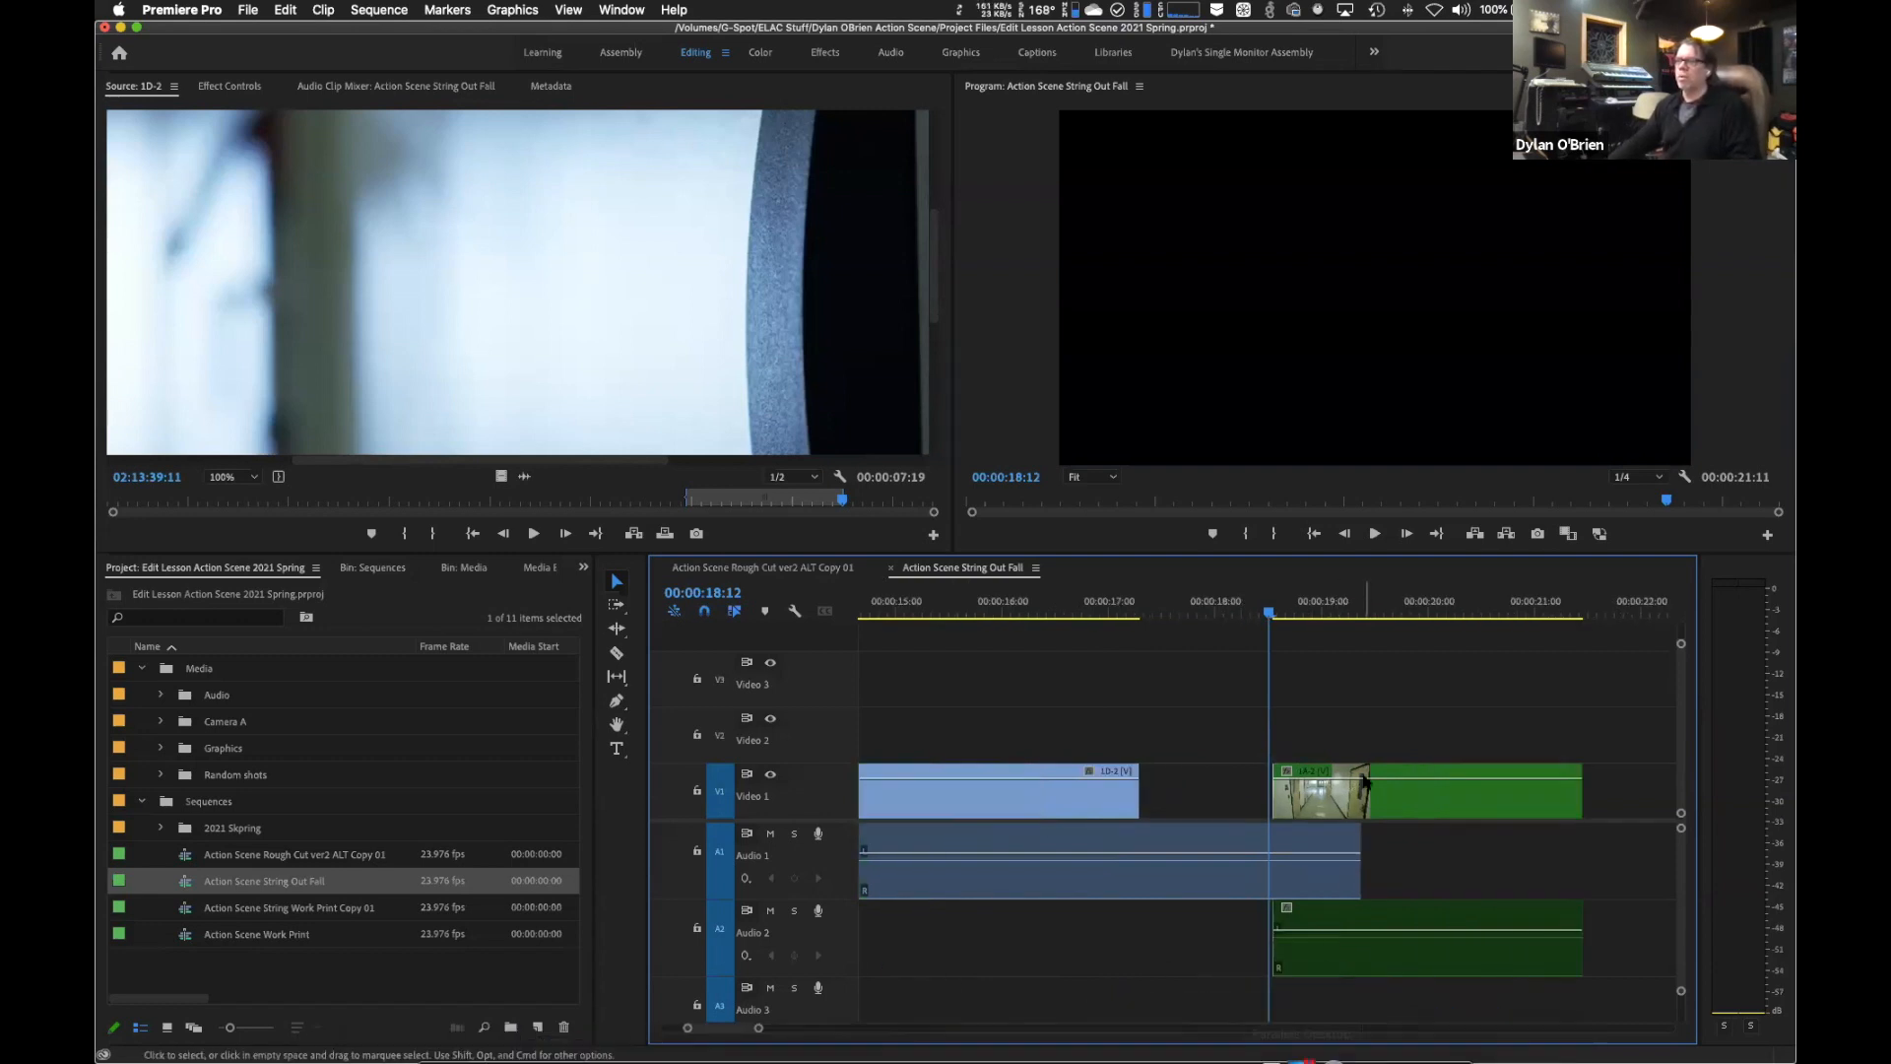
{"action": "left_click", "coordinate": [1428, 810]}
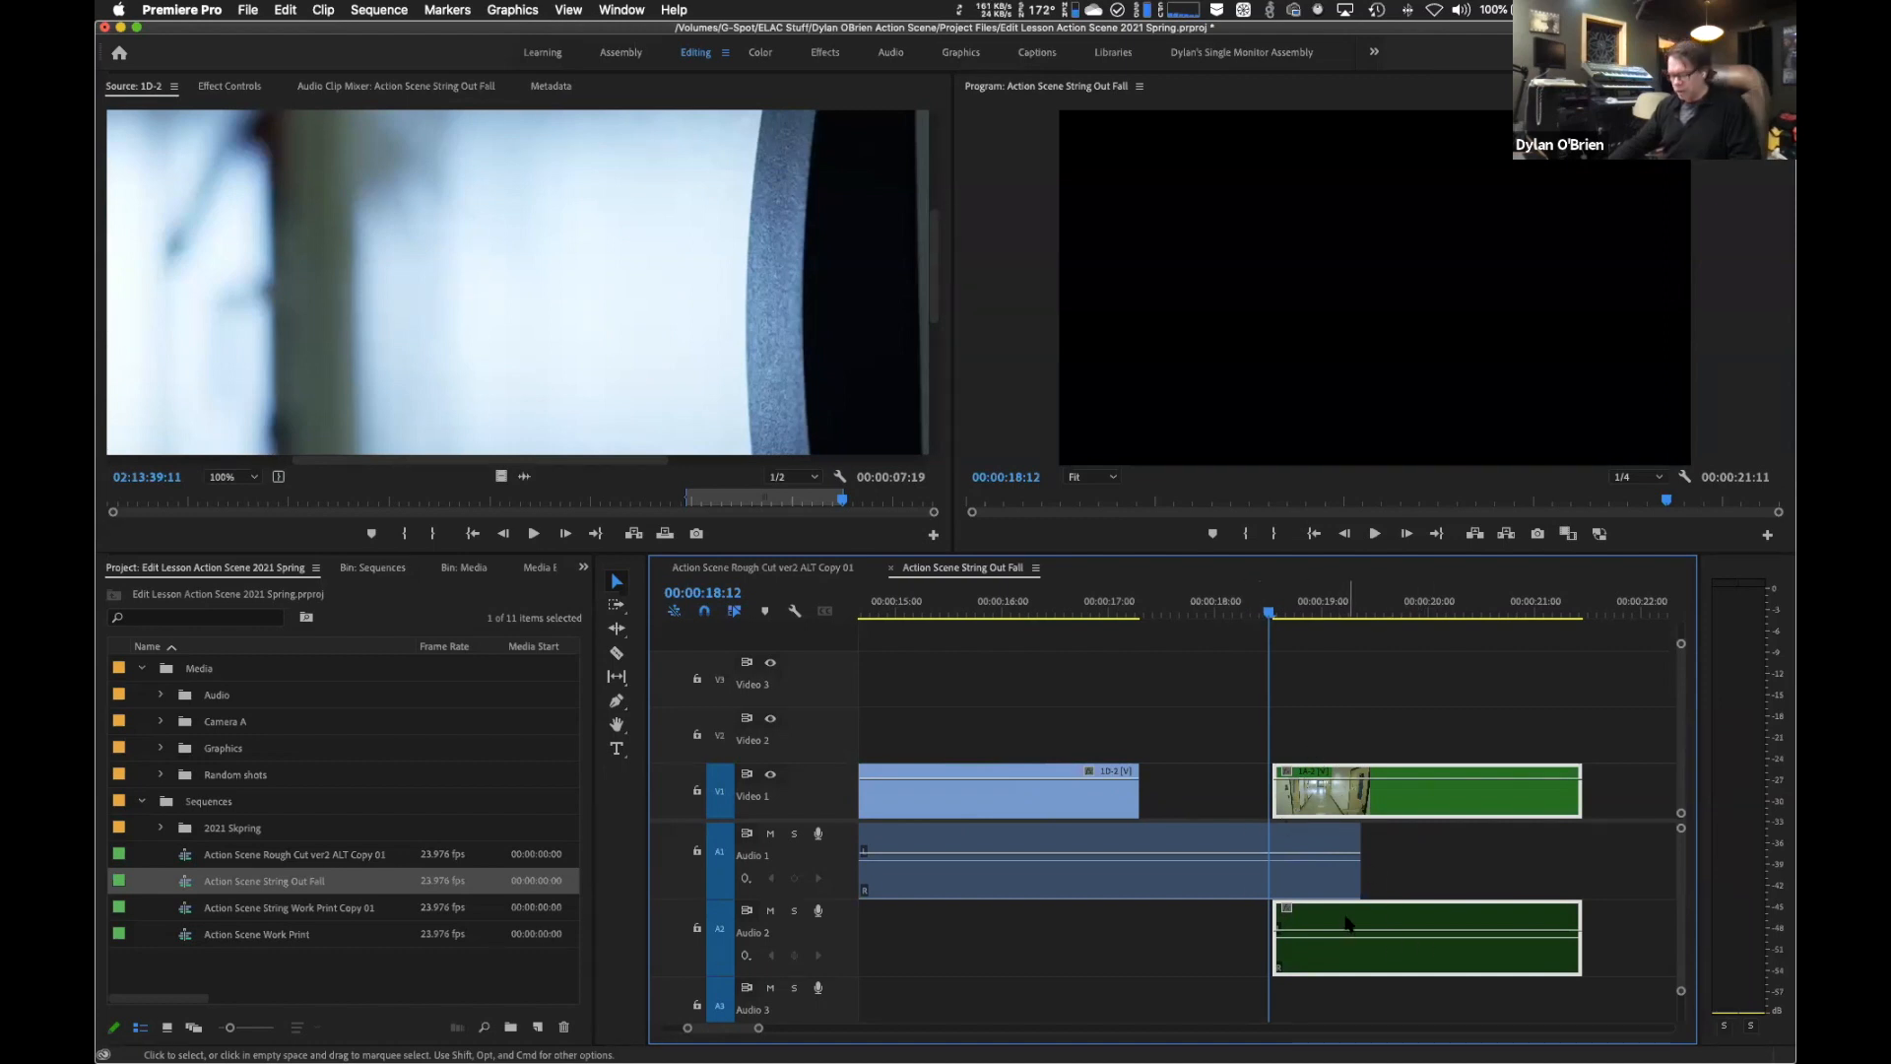
{"action": "left_click", "coordinate": [1476, 851]}
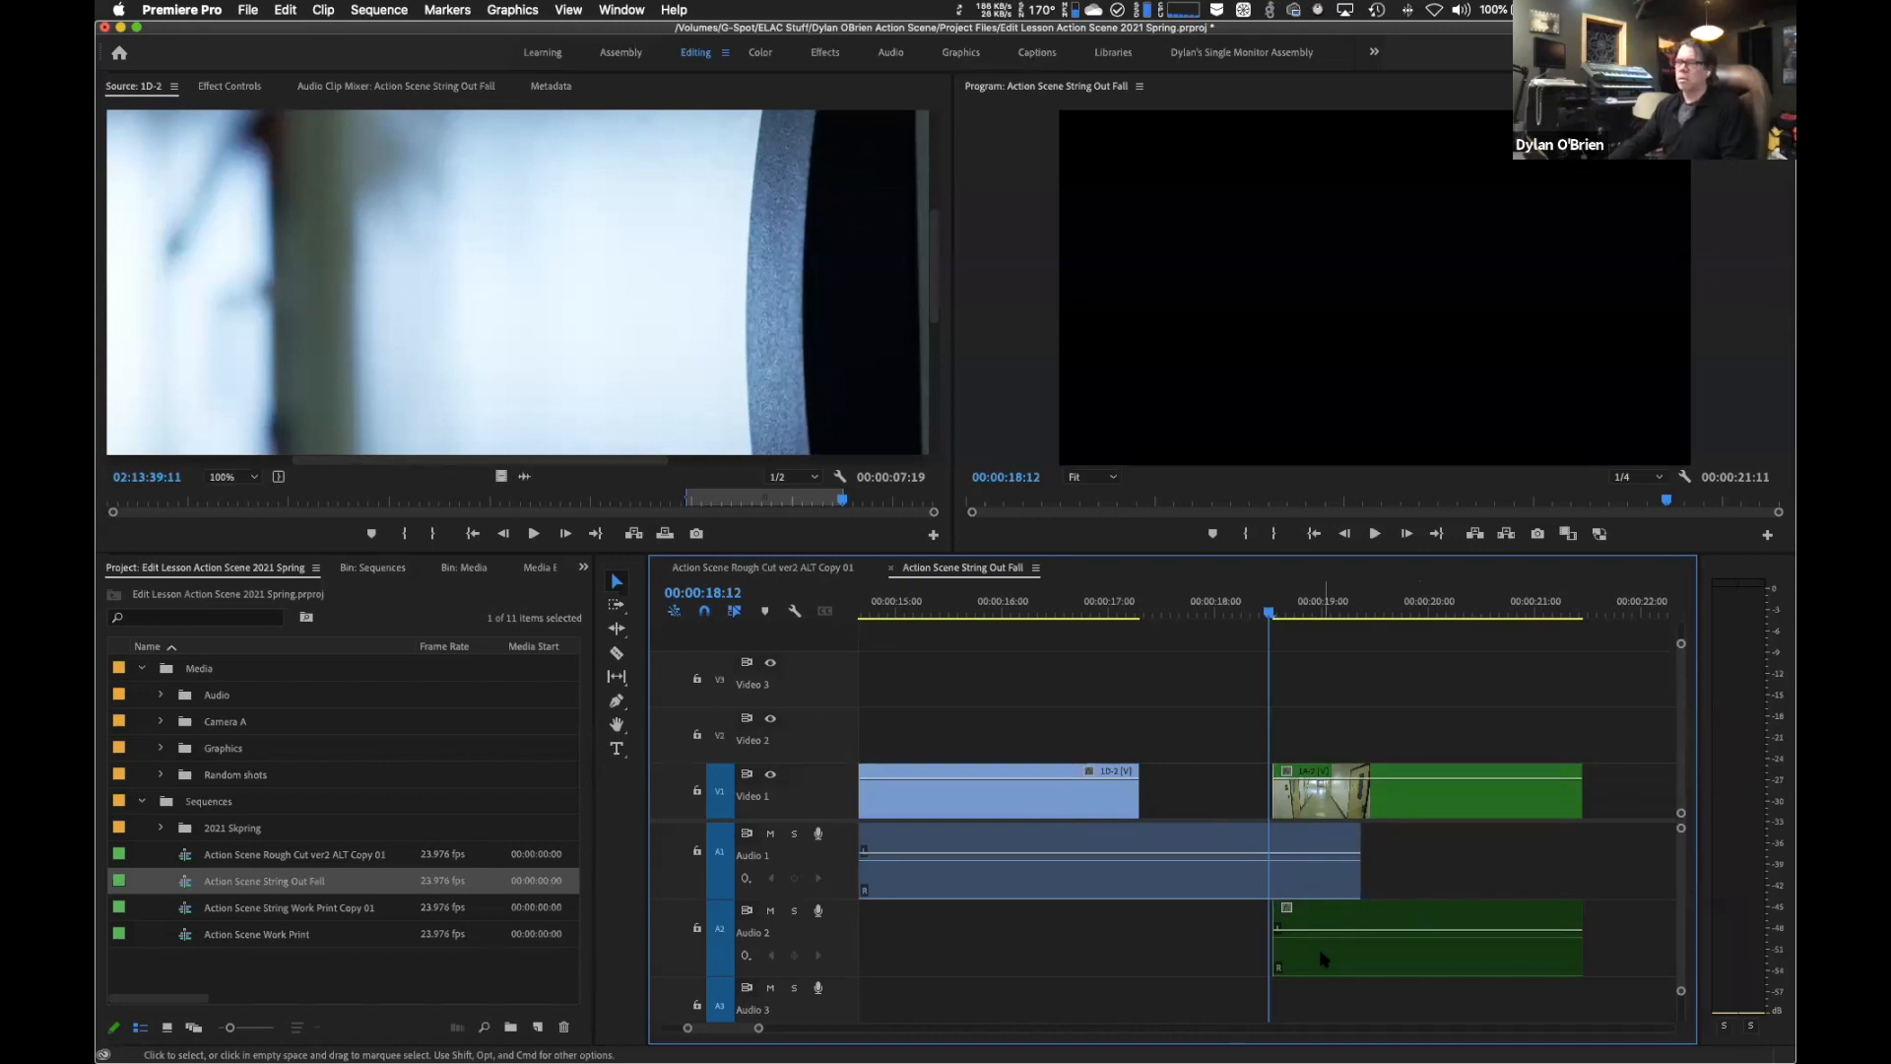
{"action": "left_click_drag", "start_coordinate": [1278, 951], "coordinate": [1200, 953]}
{"action": "left_click", "coordinate": [1412, 963]}
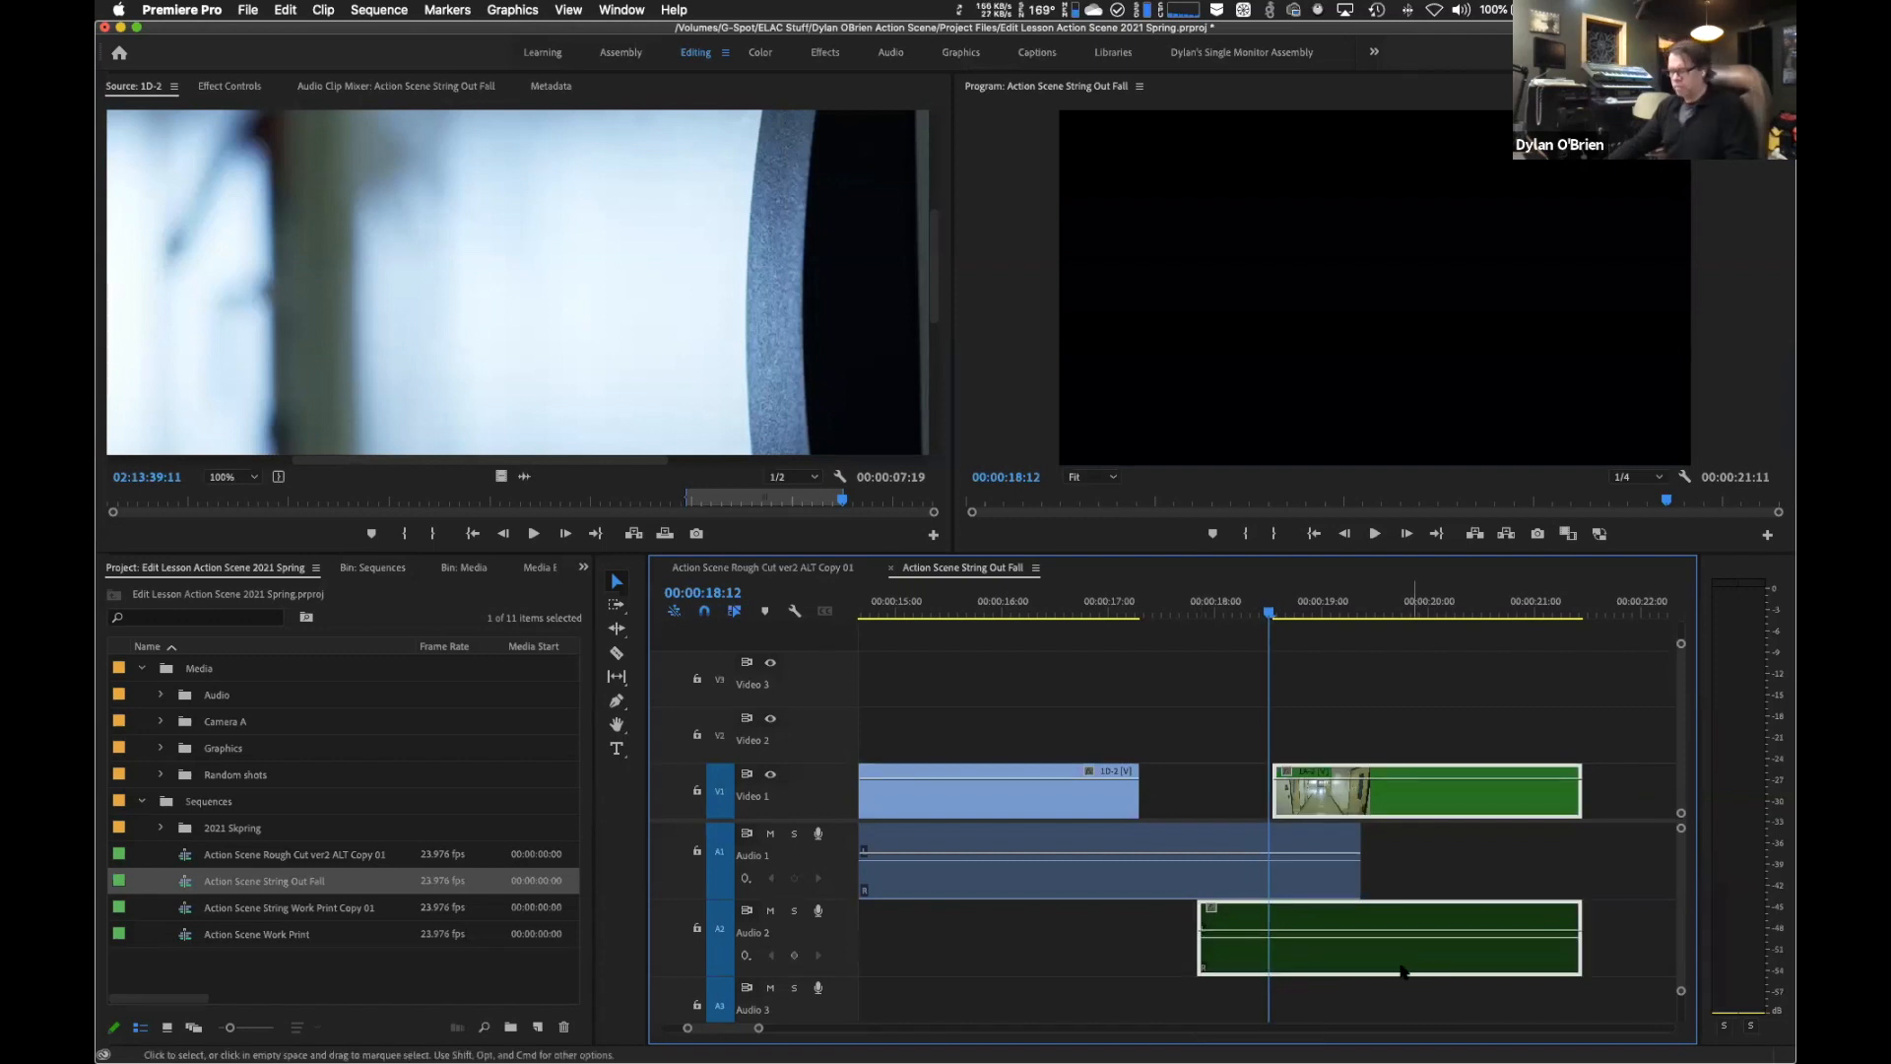
{"action": "left_click", "coordinate": [1432, 862]}
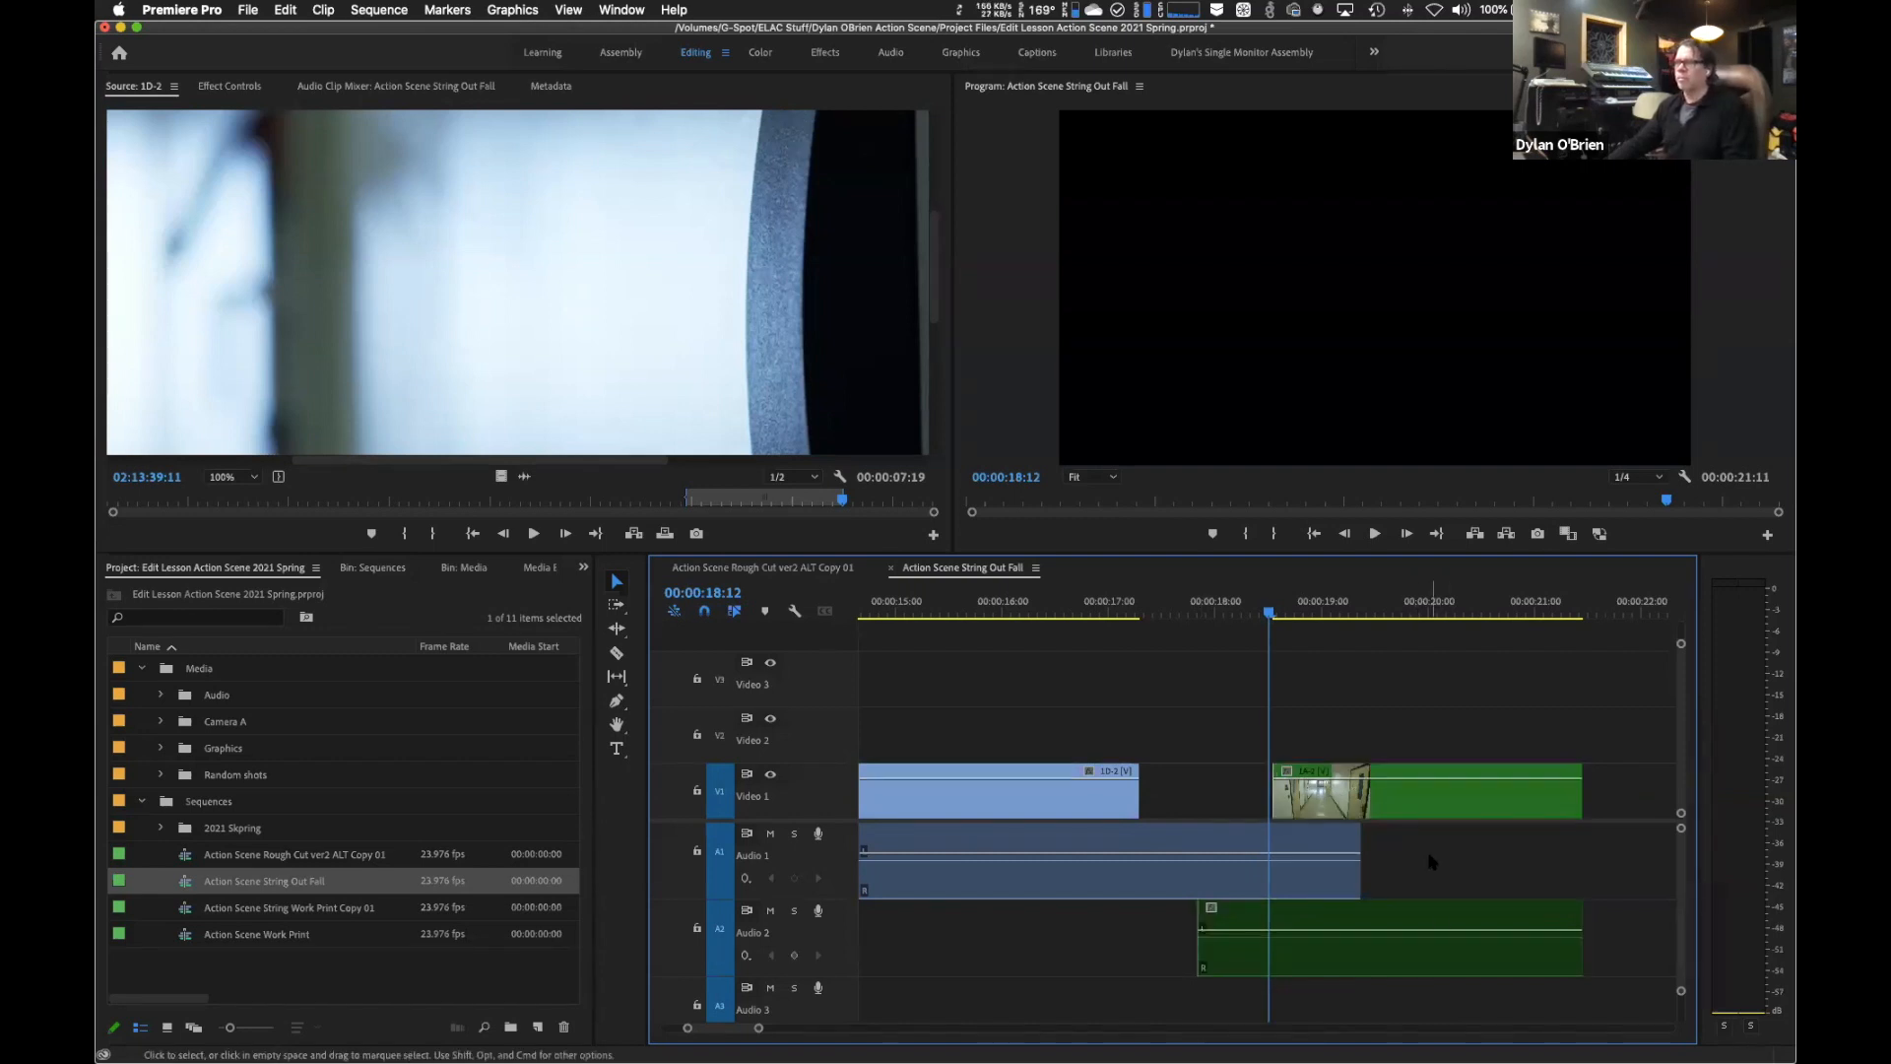
Move only the last clip's audio about 13 frames earlier on Audio 2, and shift the linked pair about one frame earlier.
{"action": "left_click", "coordinate": [1462, 968], "text": "alt"}
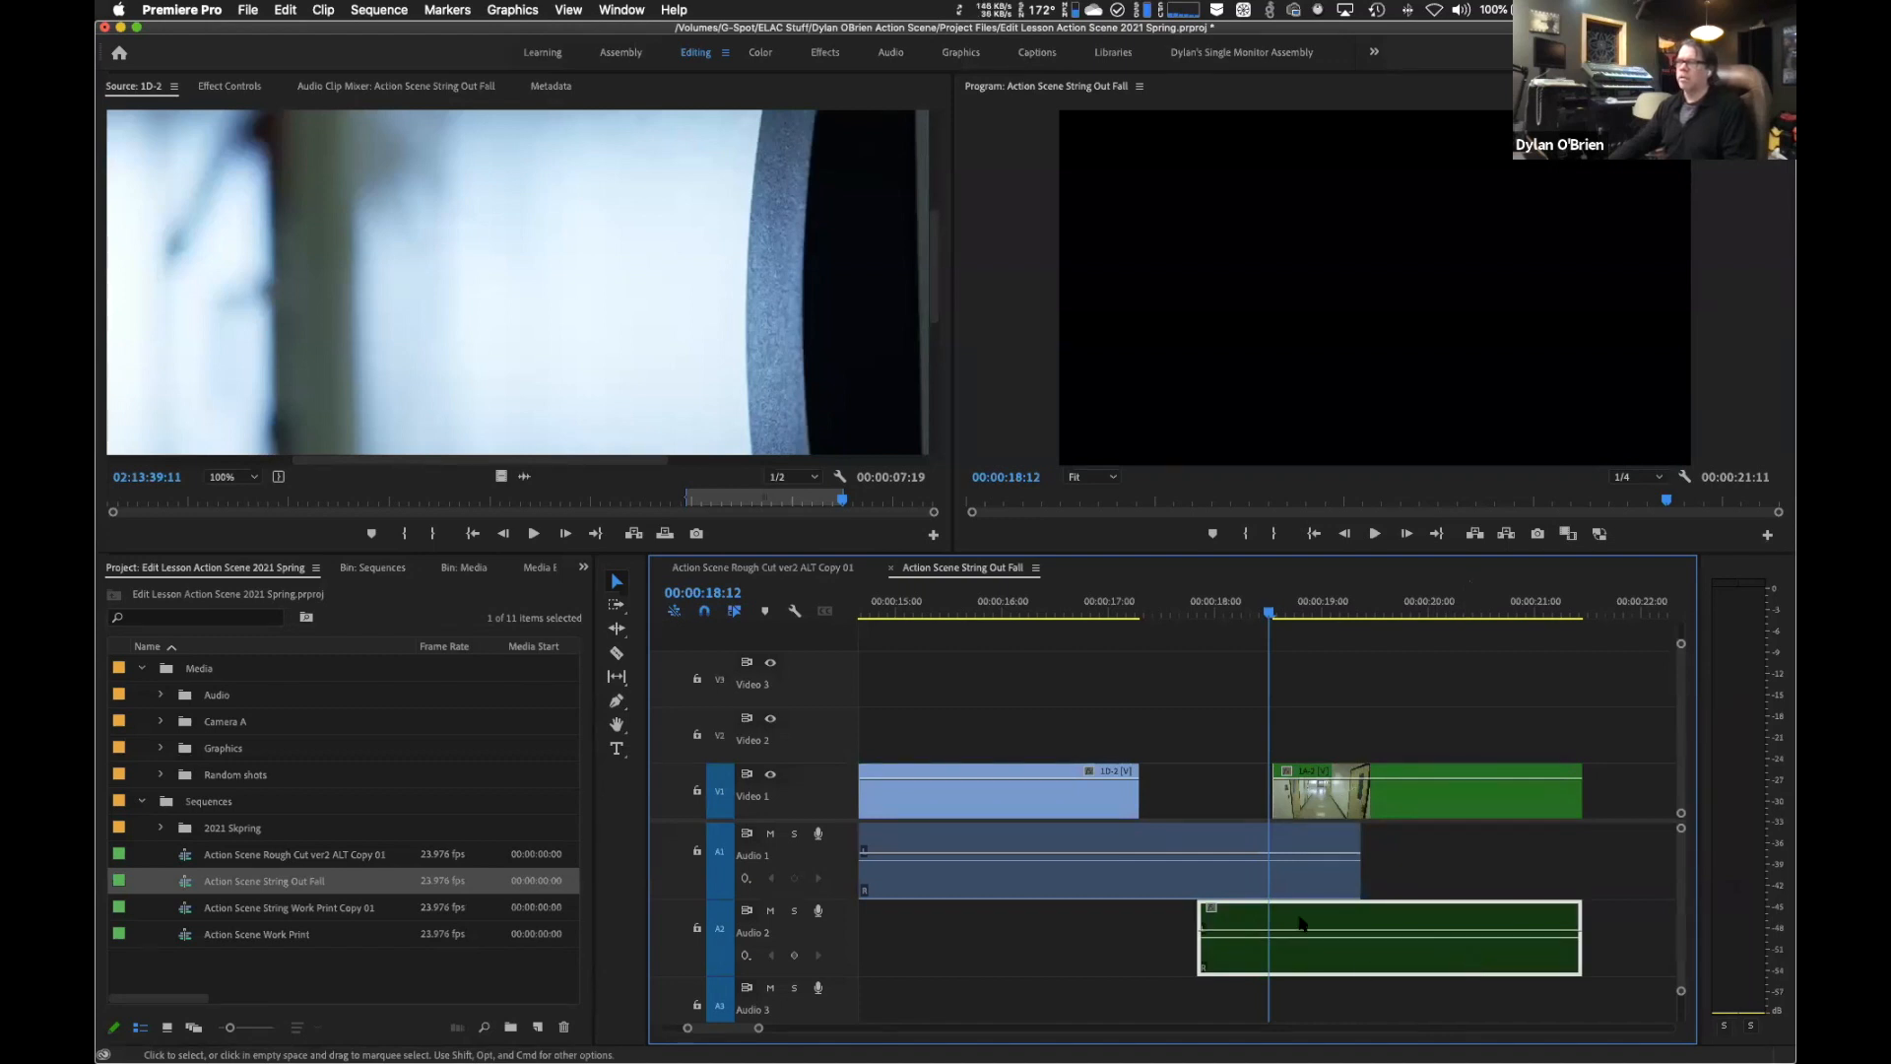
{"action": "left_click_drag", "start_coordinate": [1415, 962], "coordinate": [1352, 968]}
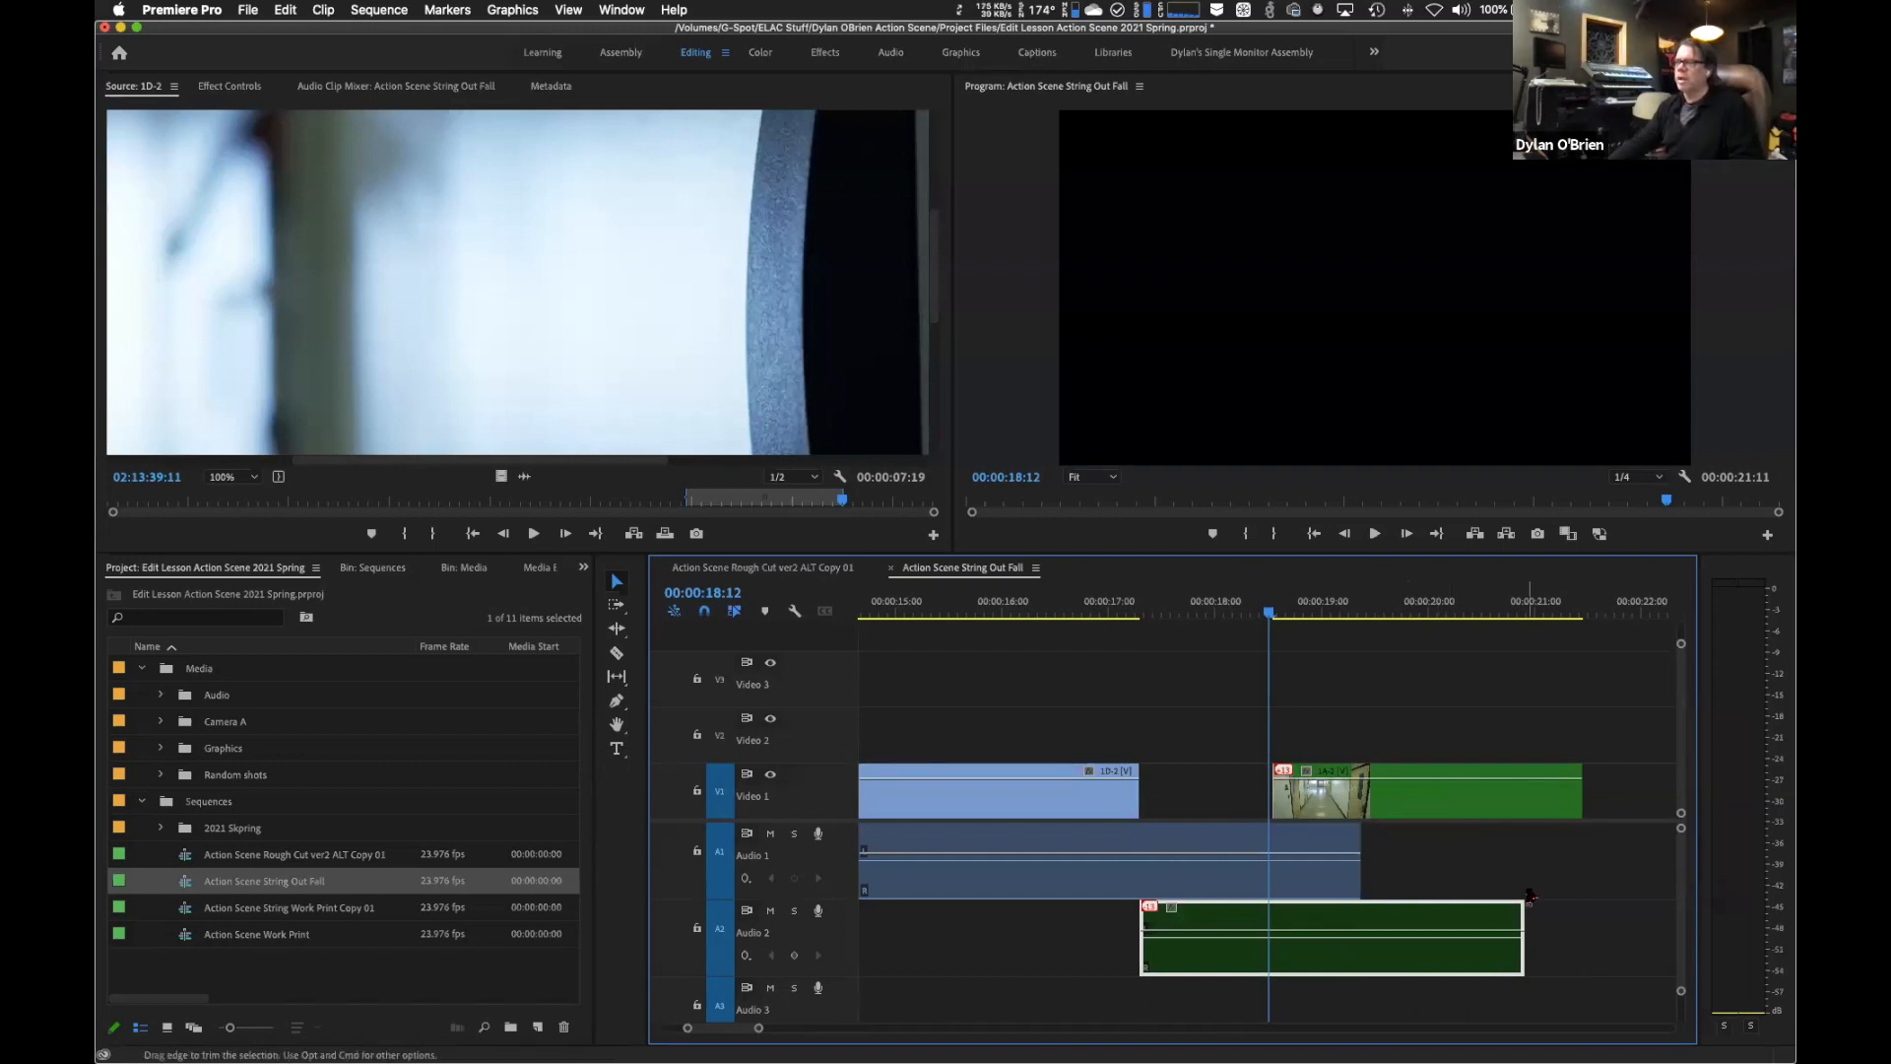
{"action": "mouse_move", "coordinate": [1456, 804]}
{"action": "left_mouse_down"}
{"action": "mouse_move", "coordinate": [1606, 808]}
{"action": "mouse_move", "coordinate": [1451, 803]}
{"action": "left_mouse_up"}
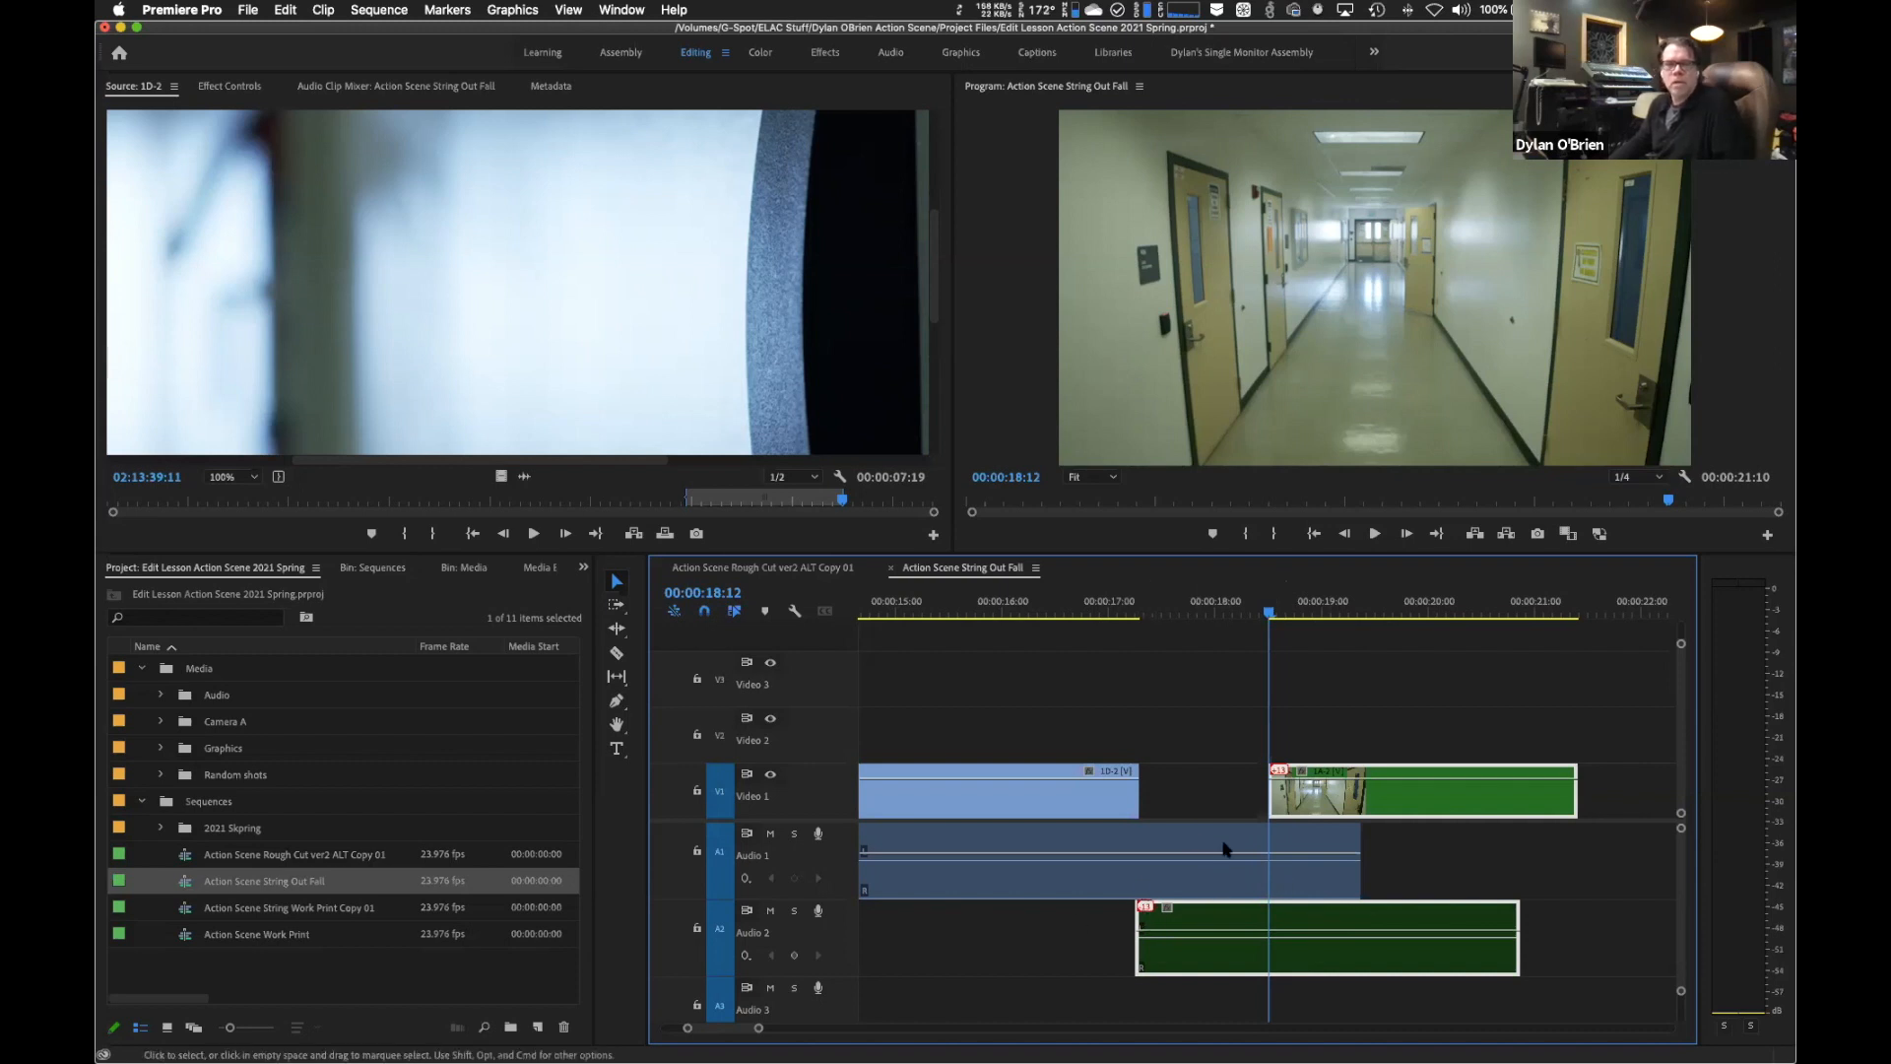
{"action": "mouse_move", "coordinate": [1364, 798]}
{"action": "left_mouse_down"}
{"action": "mouse_move", "coordinate": [1219, 825]}
{"action": "mouse_move", "coordinate": [1365, 800]}
{"action": "left_mouse_up"}
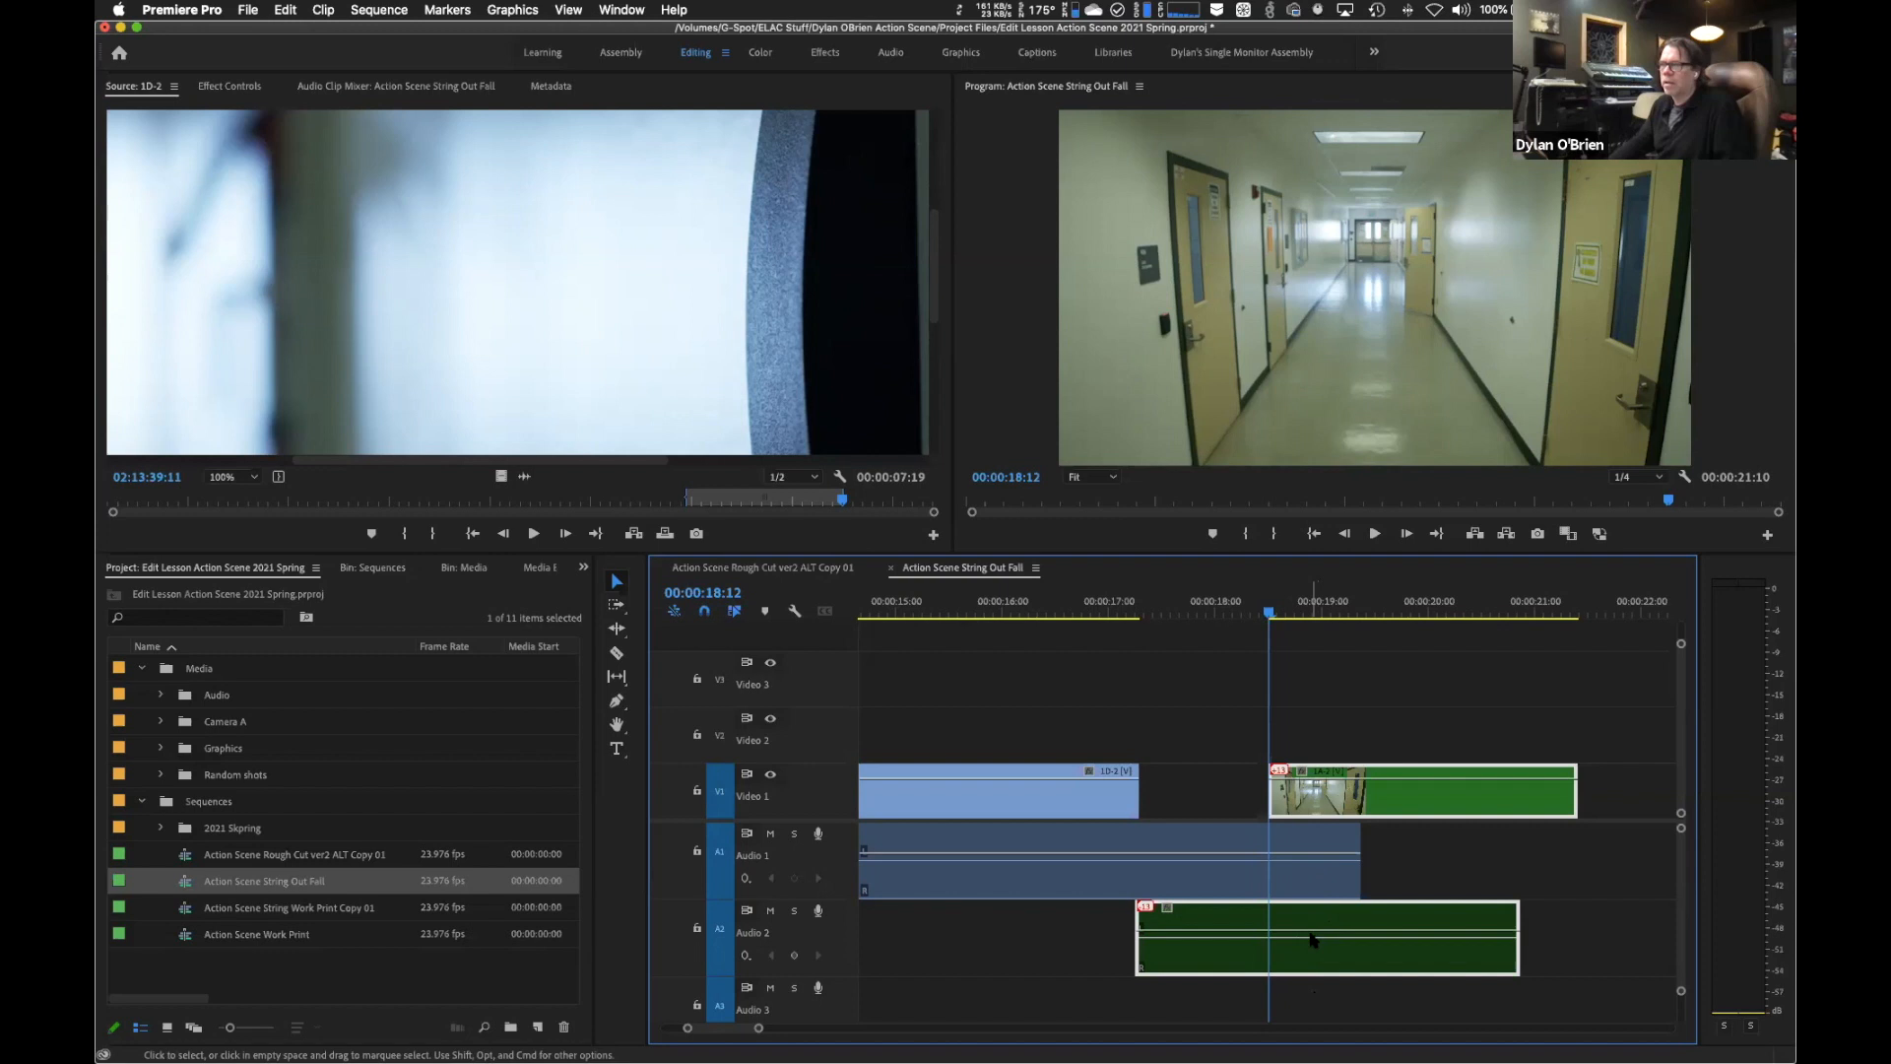
{"action": "left_click", "coordinate": [1599, 906]}
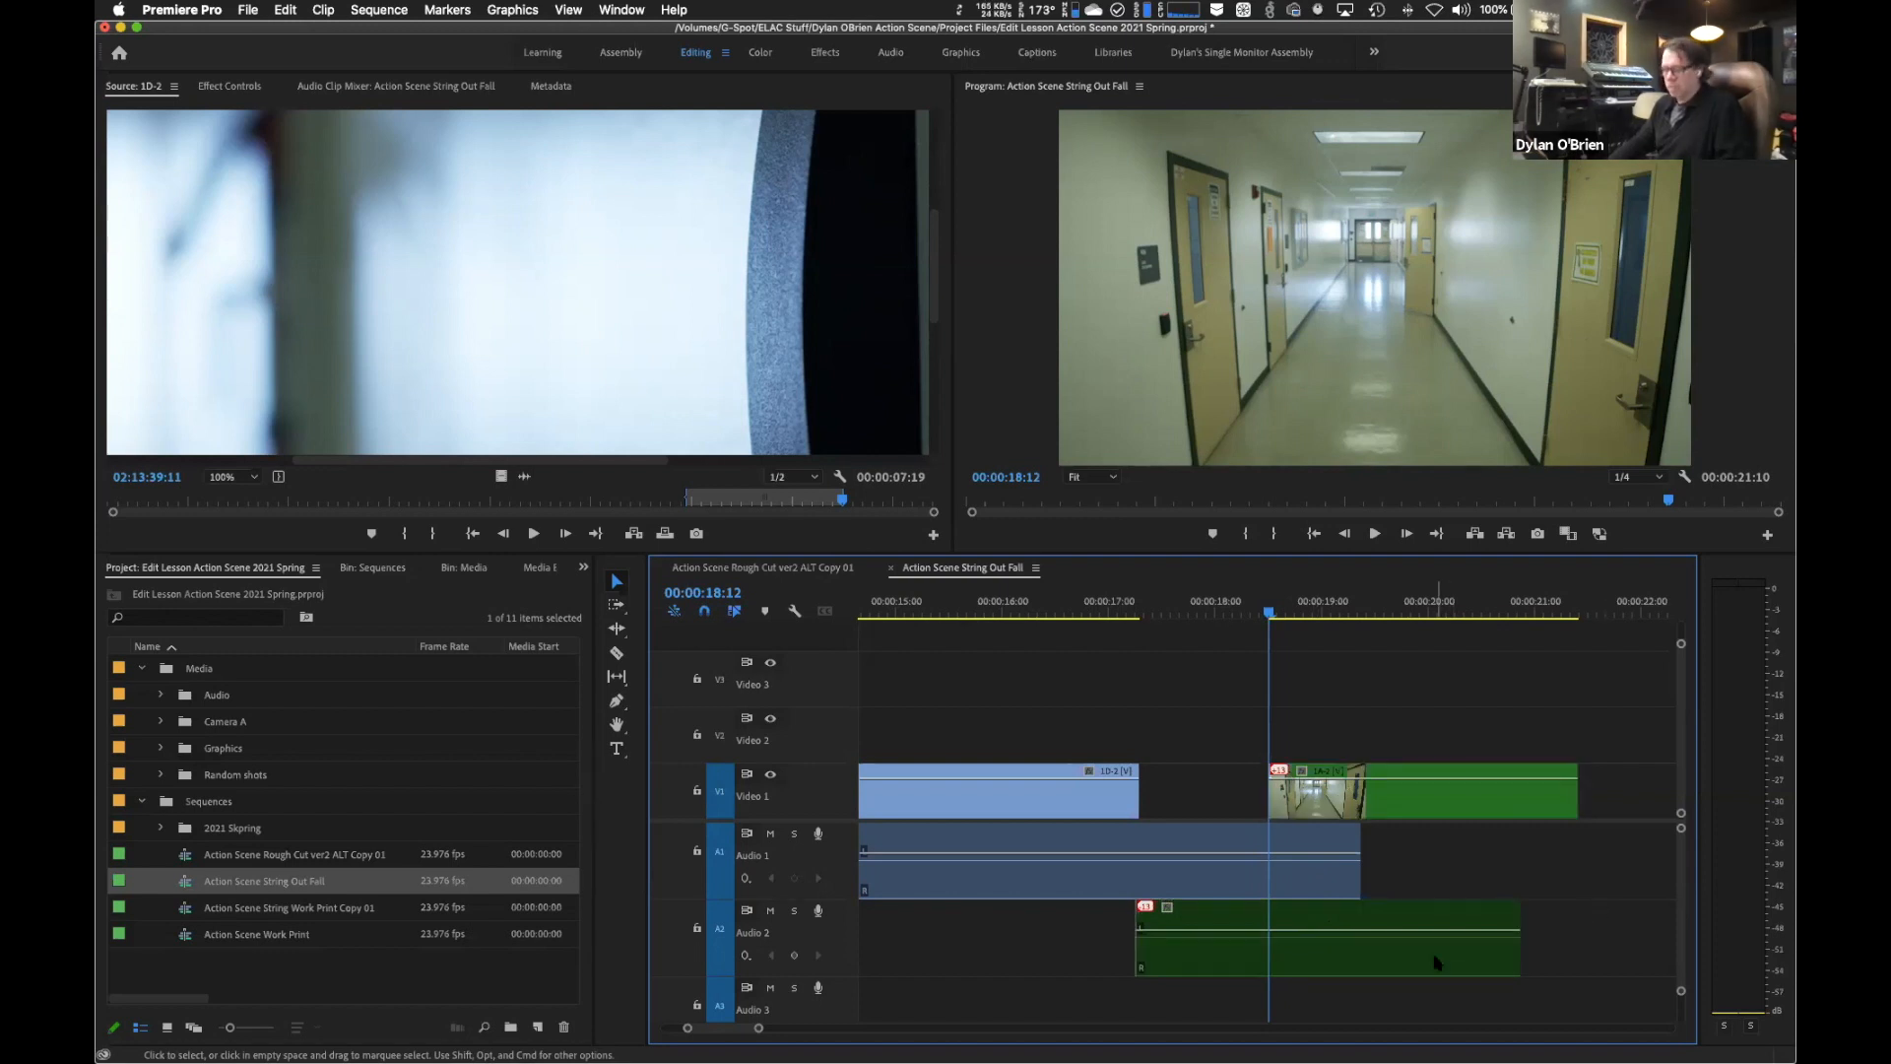
Move only the last clip's audio later on Audio 2 to start at 00:00:18:12, and drop it again a few frames earlier.
{"action": "left_click", "coordinate": [1316, 949]}
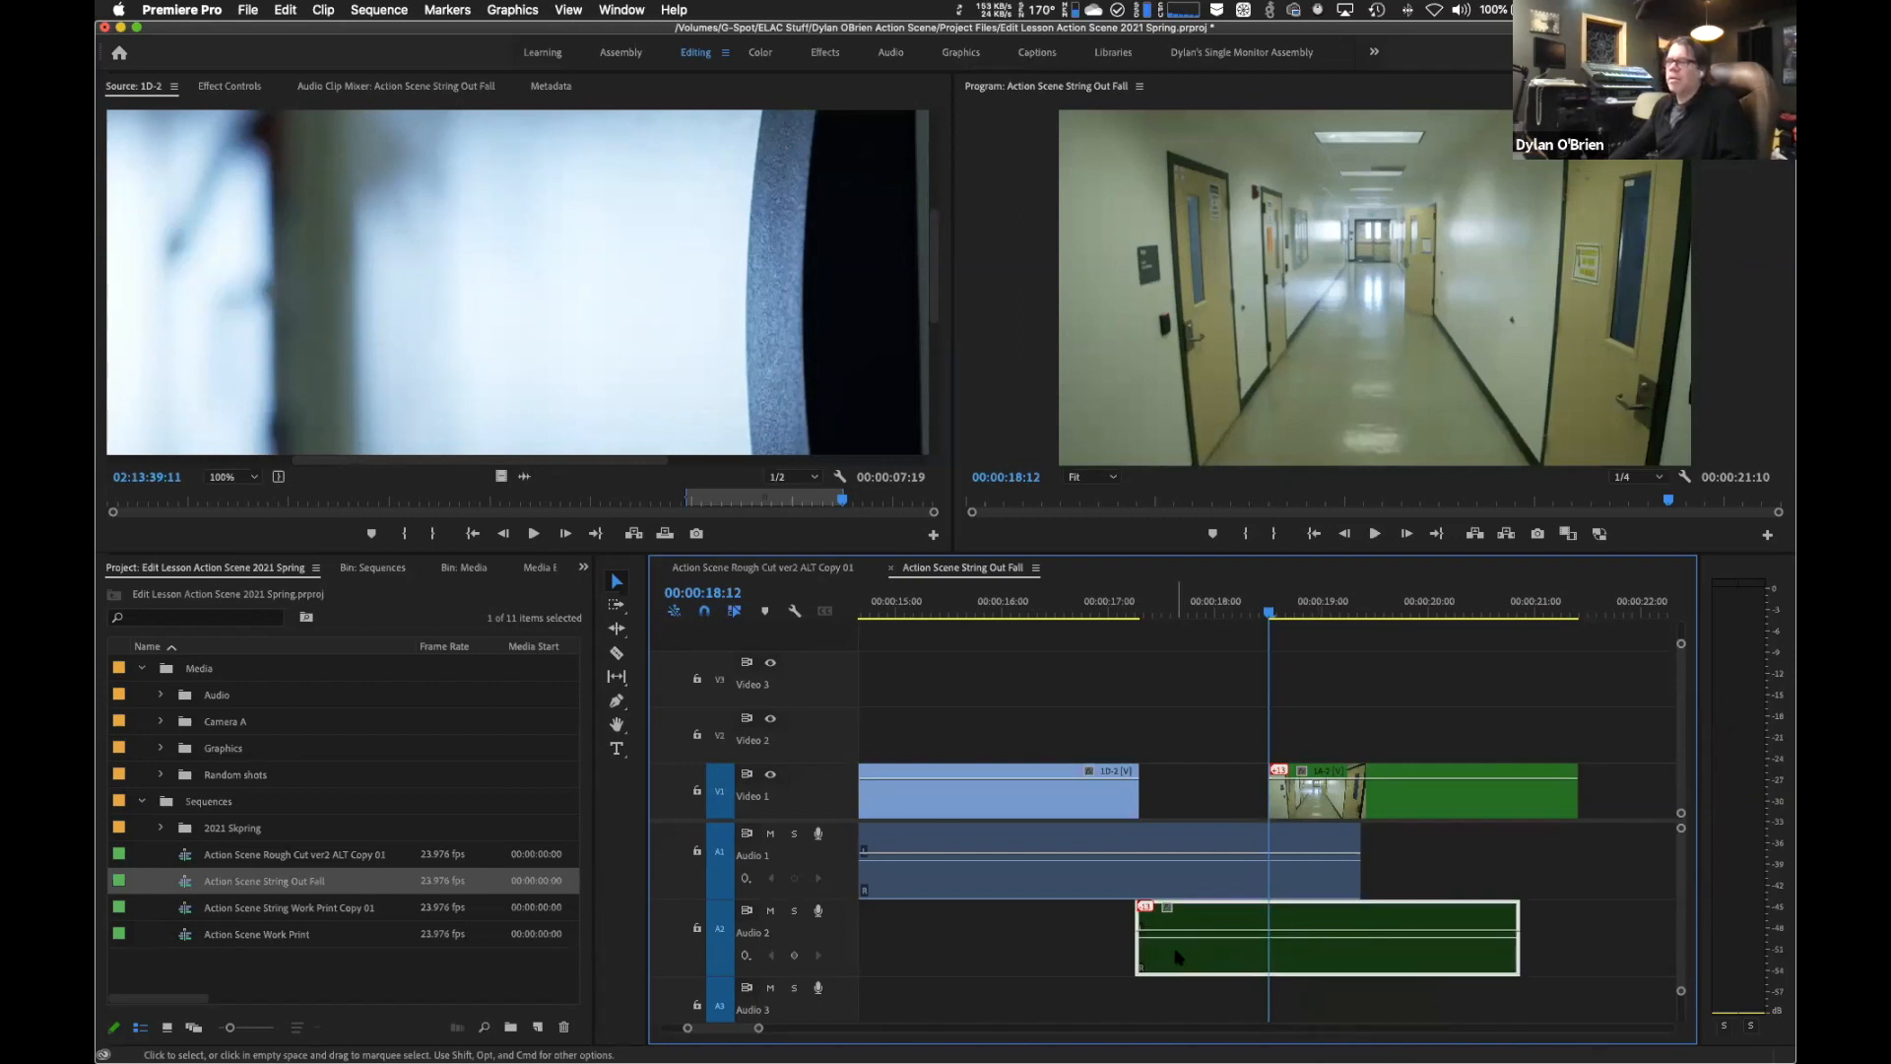
{"action": "left_click_drag", "start_coordinate": [1189, 961], "coordinate": [1261, 960]}
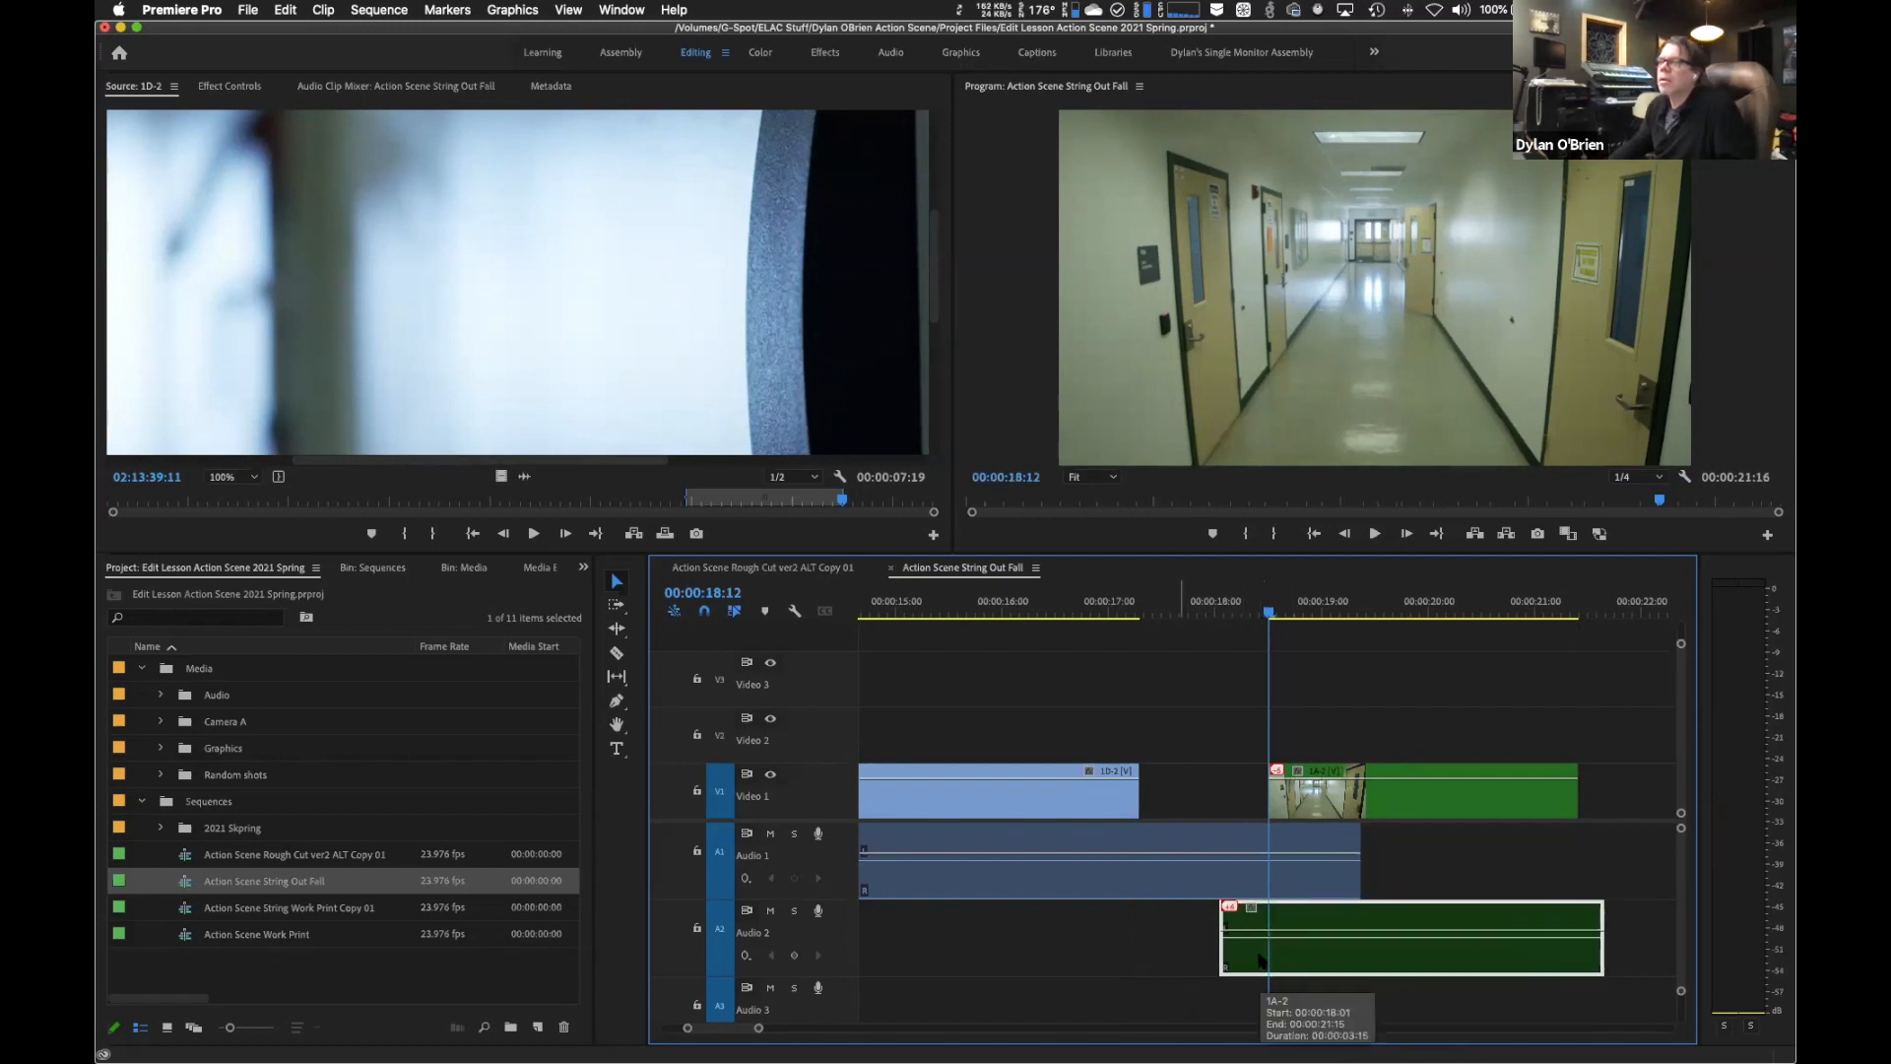
{"action": "left_click_drag", "start_coordinate": [1283, 955], "coordinate": [1317, 951]}
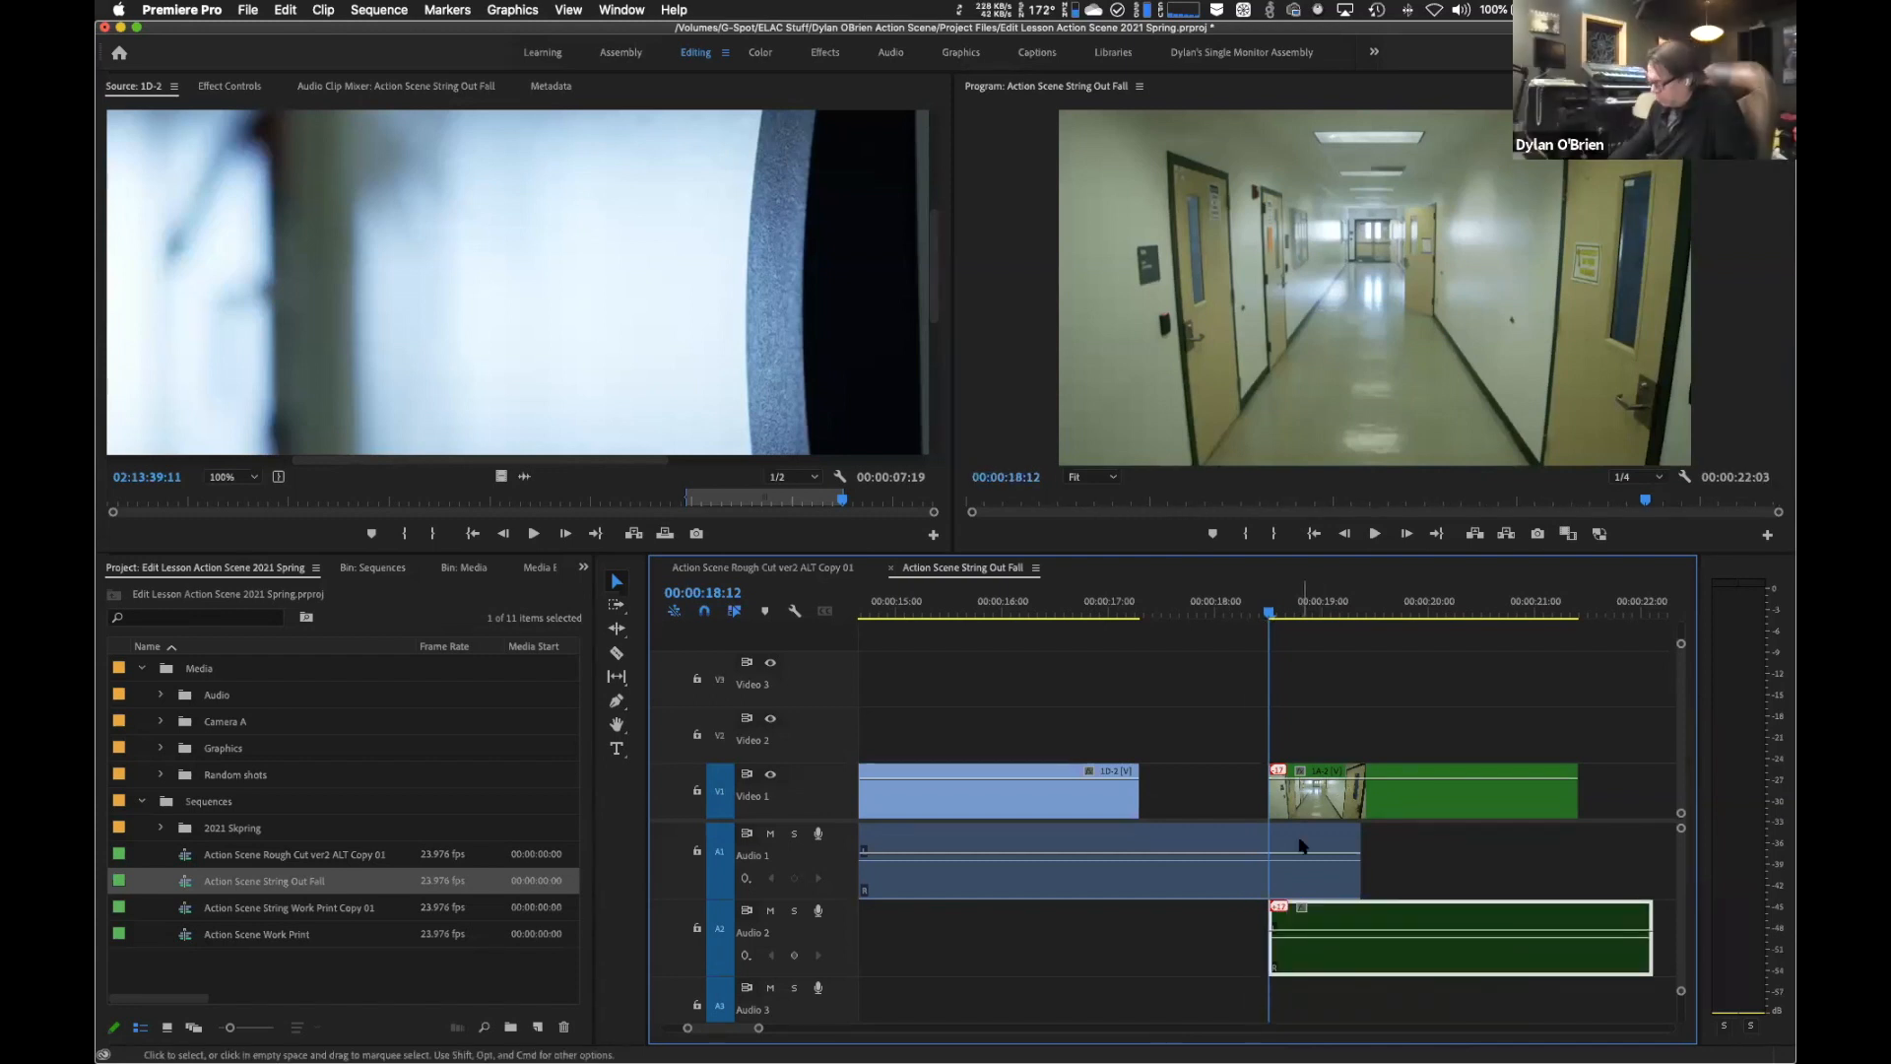
{"action": "left_click_drag", "start_coordinate": [1318, 960], "coordinate": [1303, 961]}
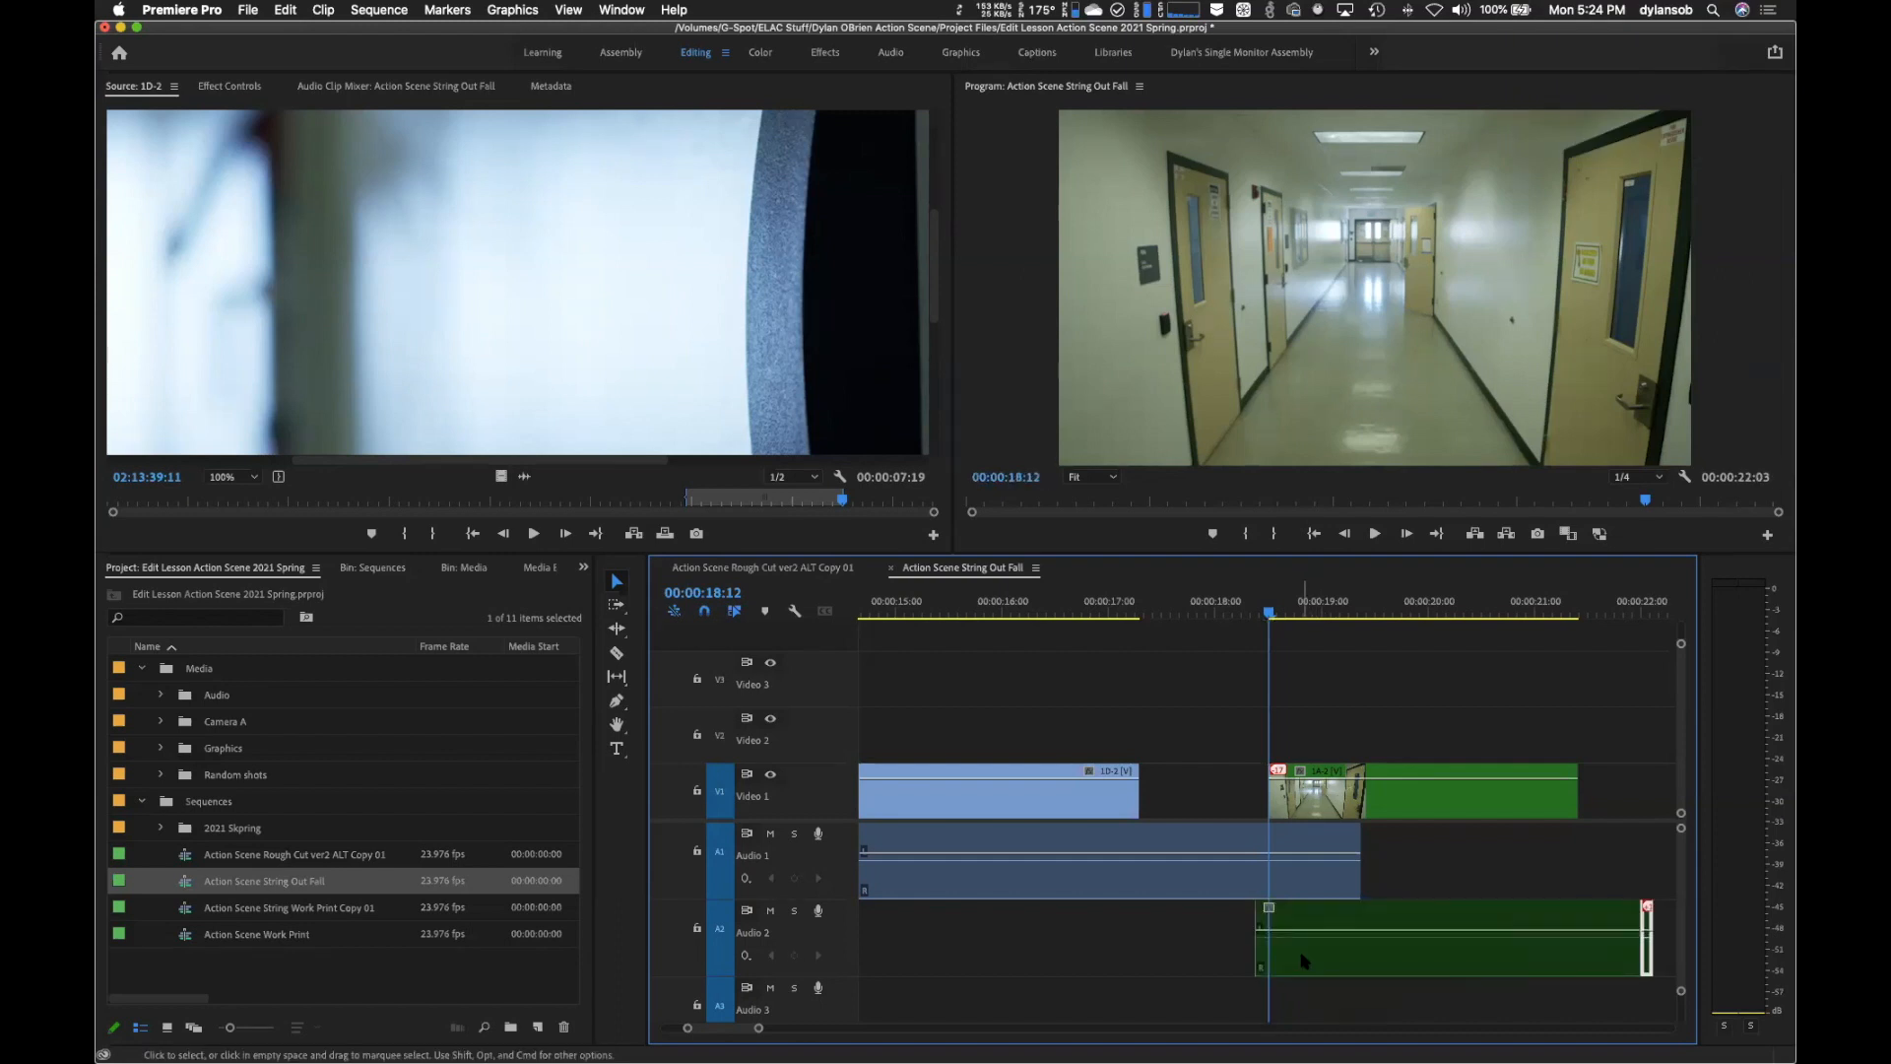
Undo all the latest moves of the last clip's audio and video.
{"action": "left_click", "coordinate": [1374, 965]}
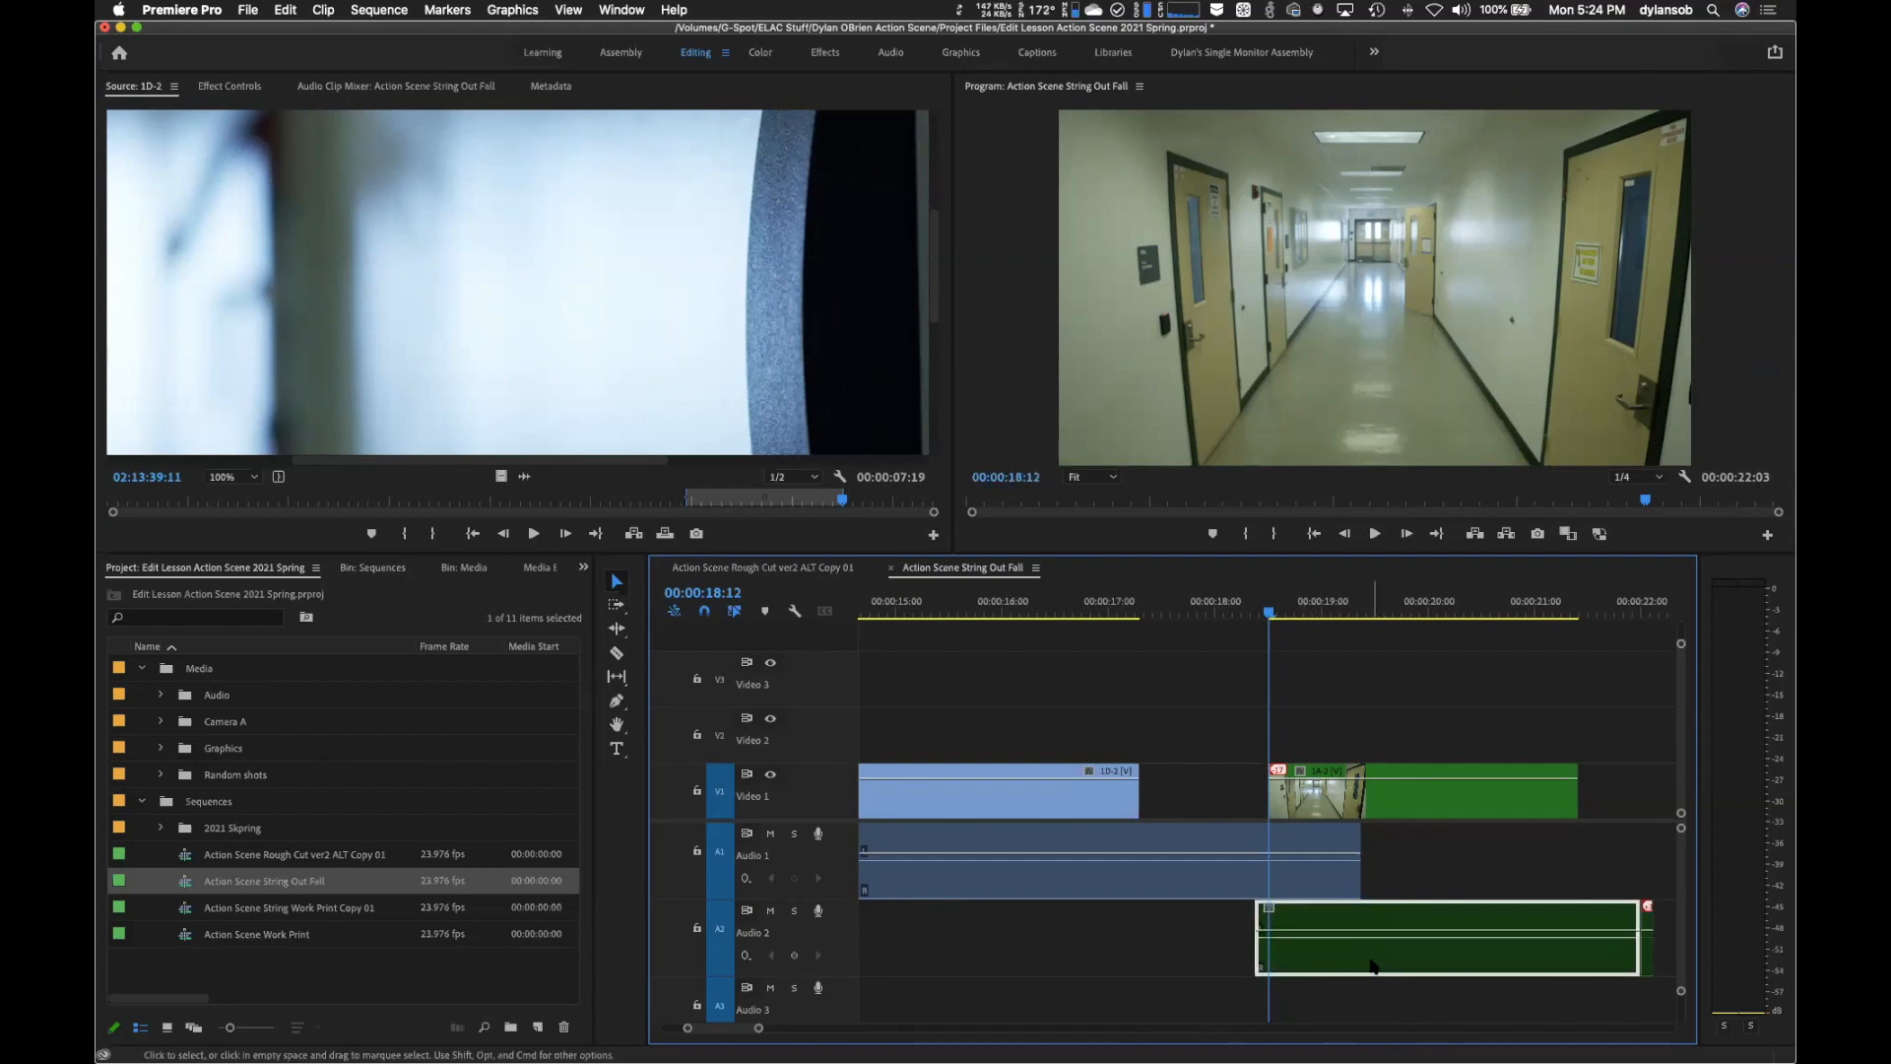
{"action": "left_click", "coordinate": [1433, 864]}
{"action": "key", "text": "super+z"}
{"action": "key", "text": "super+z"}
{"action": "key", "text": "super+z"}
{"action": "key", "text": "super+z"}
{"action": "key", "text": "super+z"}
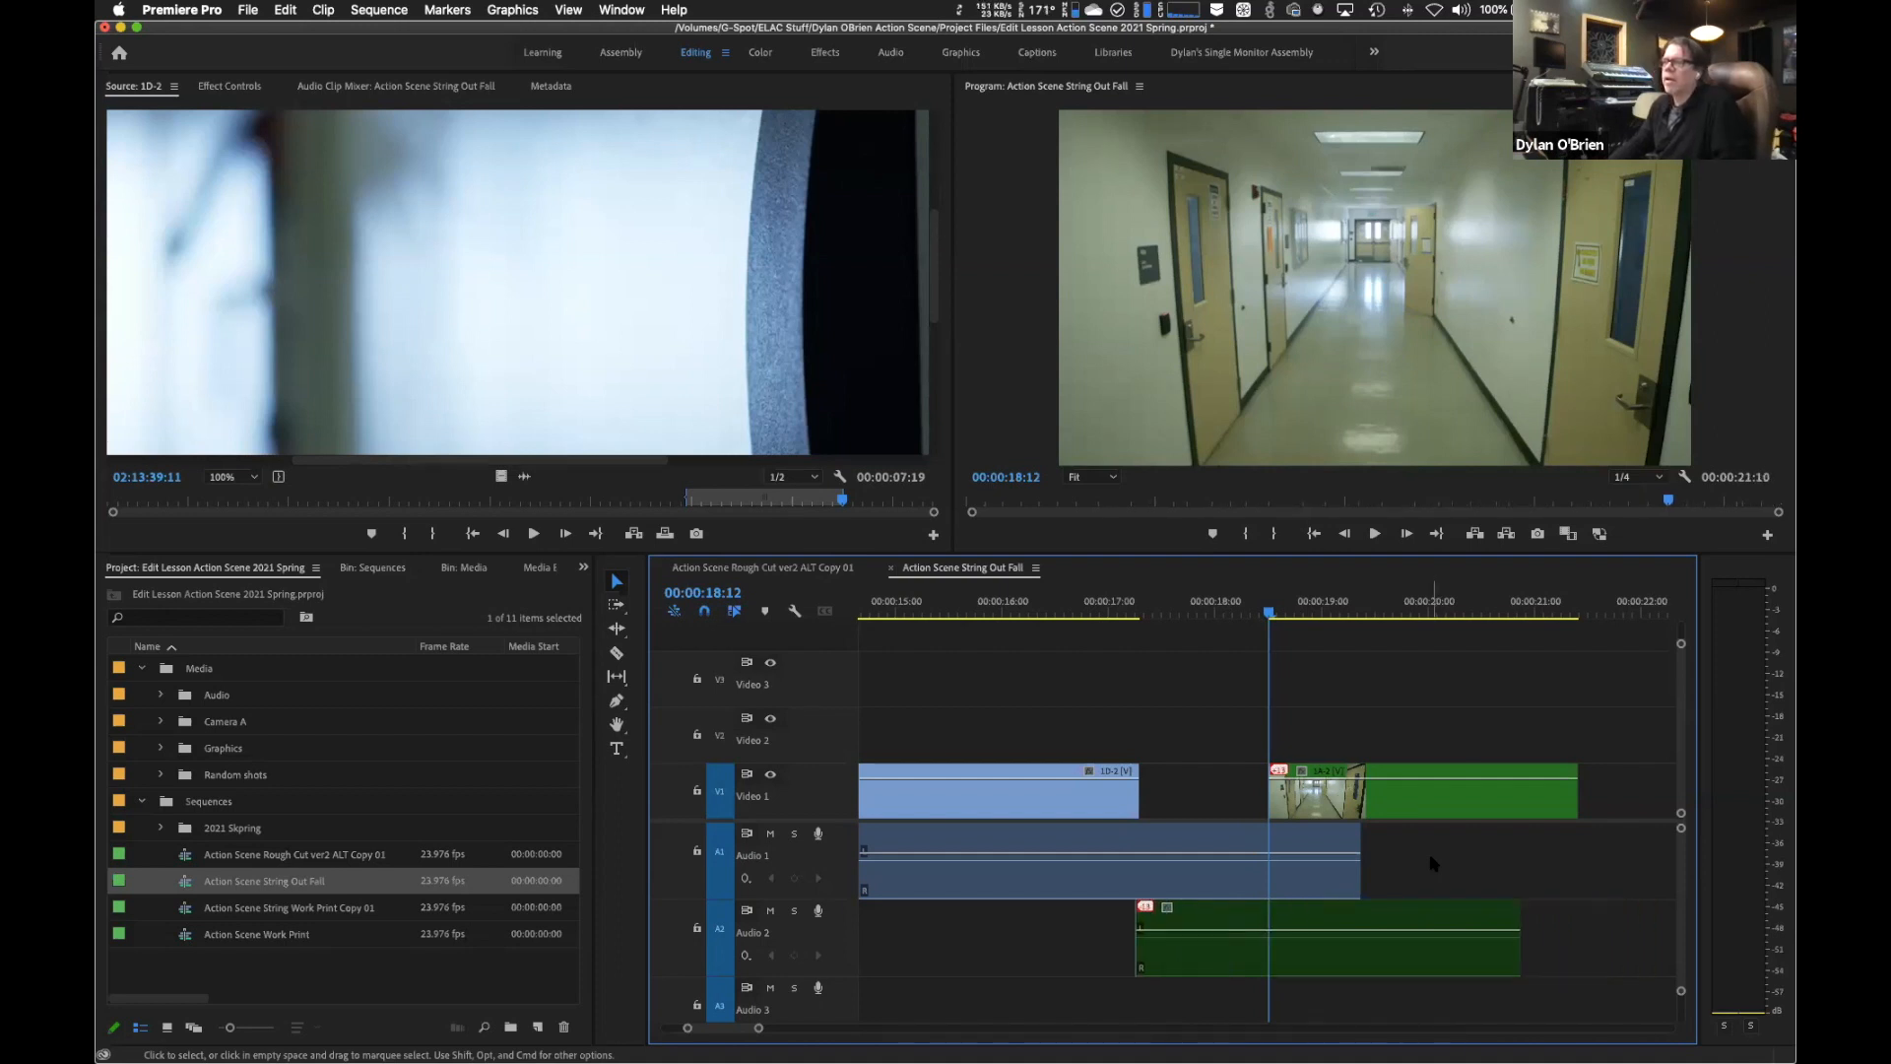
{"action": "key", "text": "super+z"}
{"action": "key", "text": "super+z"}
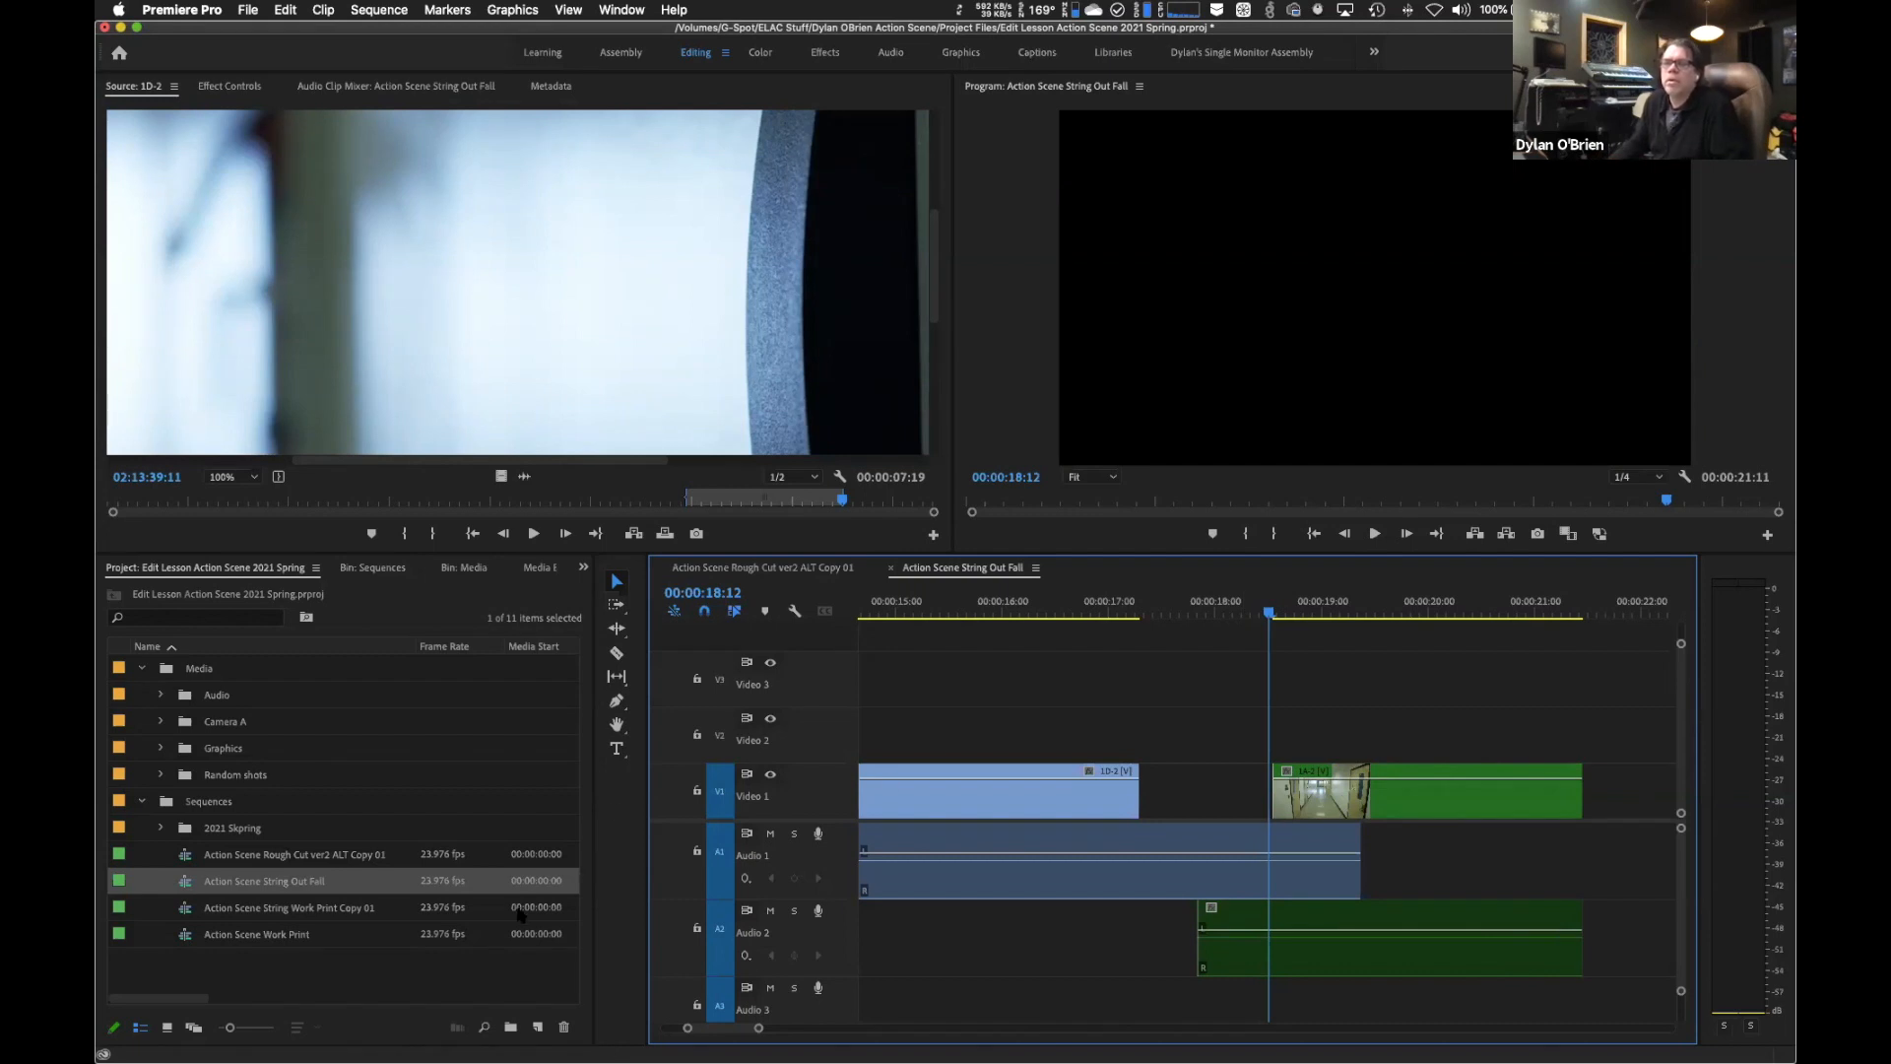
Select the Action Scene String Work Print Copy 01 sequence in the project, and close the Action Scene String Out Fall sequence.
{"action": "left_click", "coordinate": [294, 910]}
{"action": "left_click", "coordinate": [295, 909]}
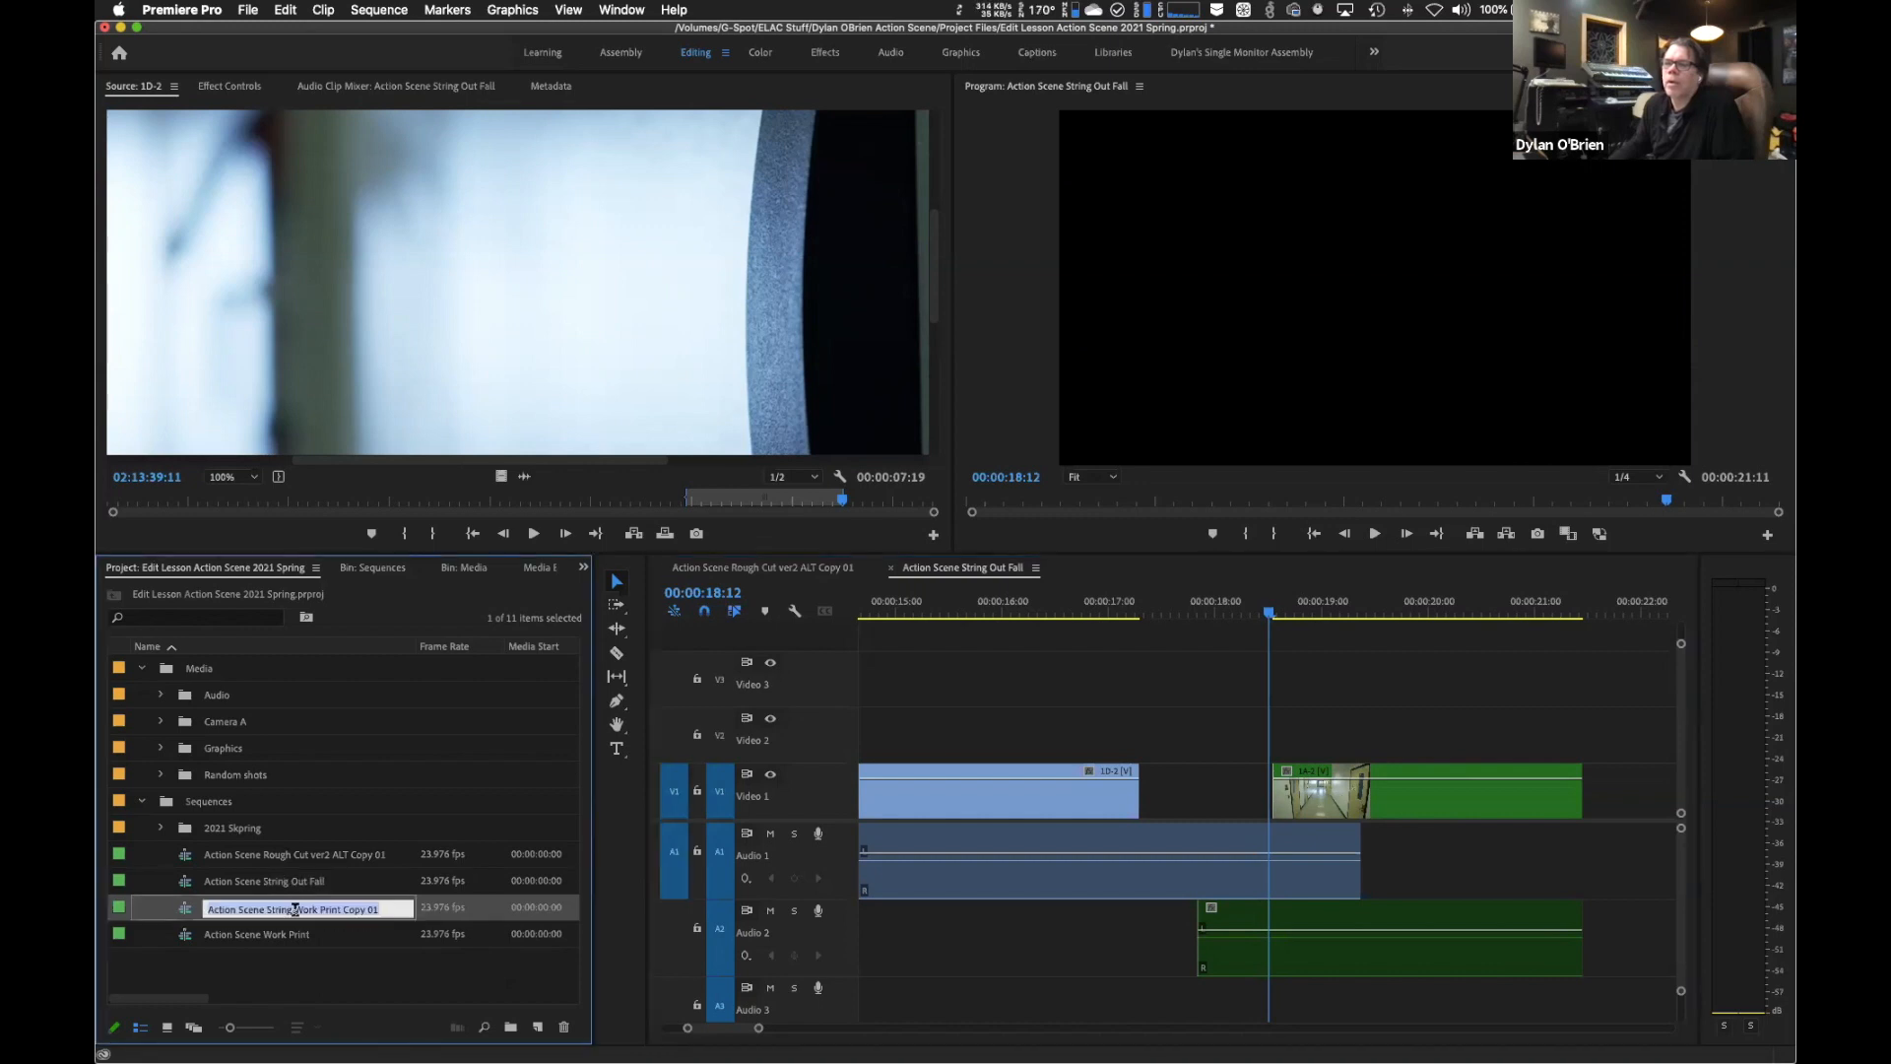
{"action": "double_click", "coordinate": [186, 906]}
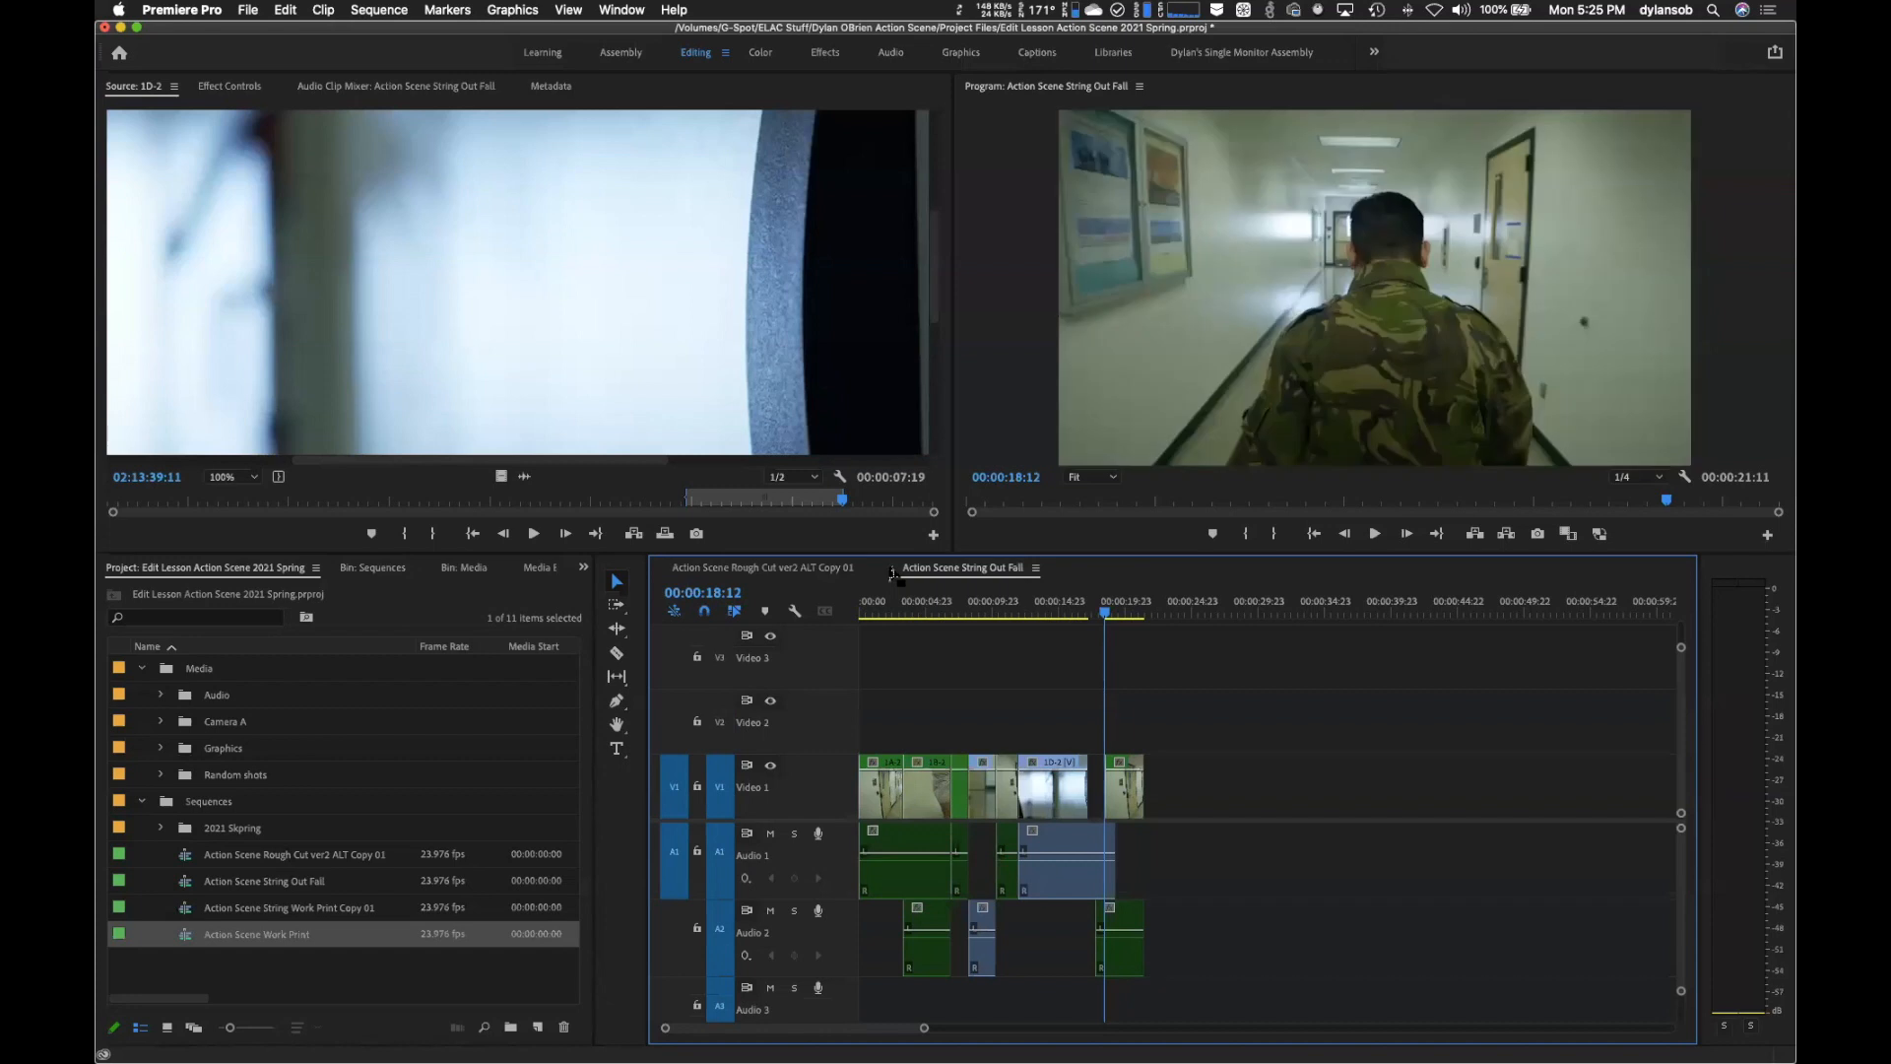
{"action": "left_click", "coordinate": [893, 570]}
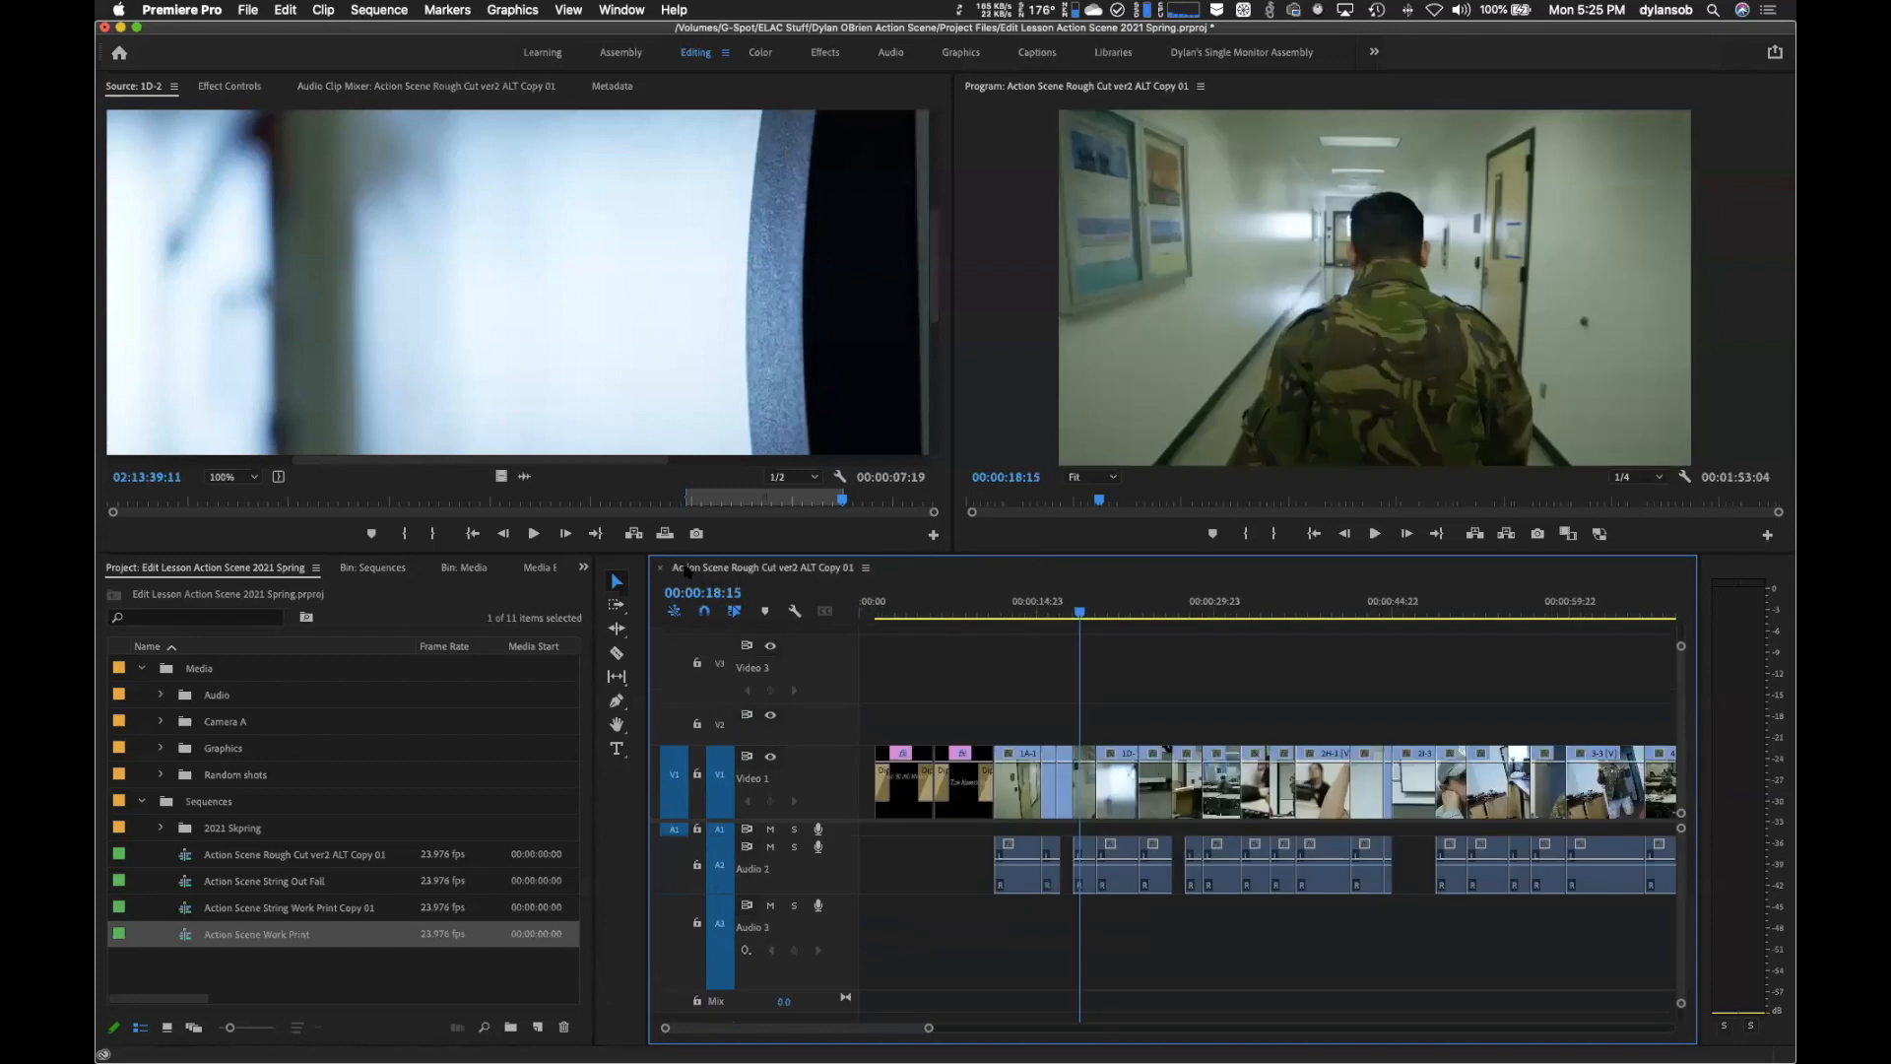
Play the Action Scene Rough Cut ver2 ALT Copy 01 sequence from its start to about 35 seconds.
{"action": "left_click_drag", "start_coordinate": [948, 611], "coordinate": [867, 684]}
{"action": "key", "text": "space"}
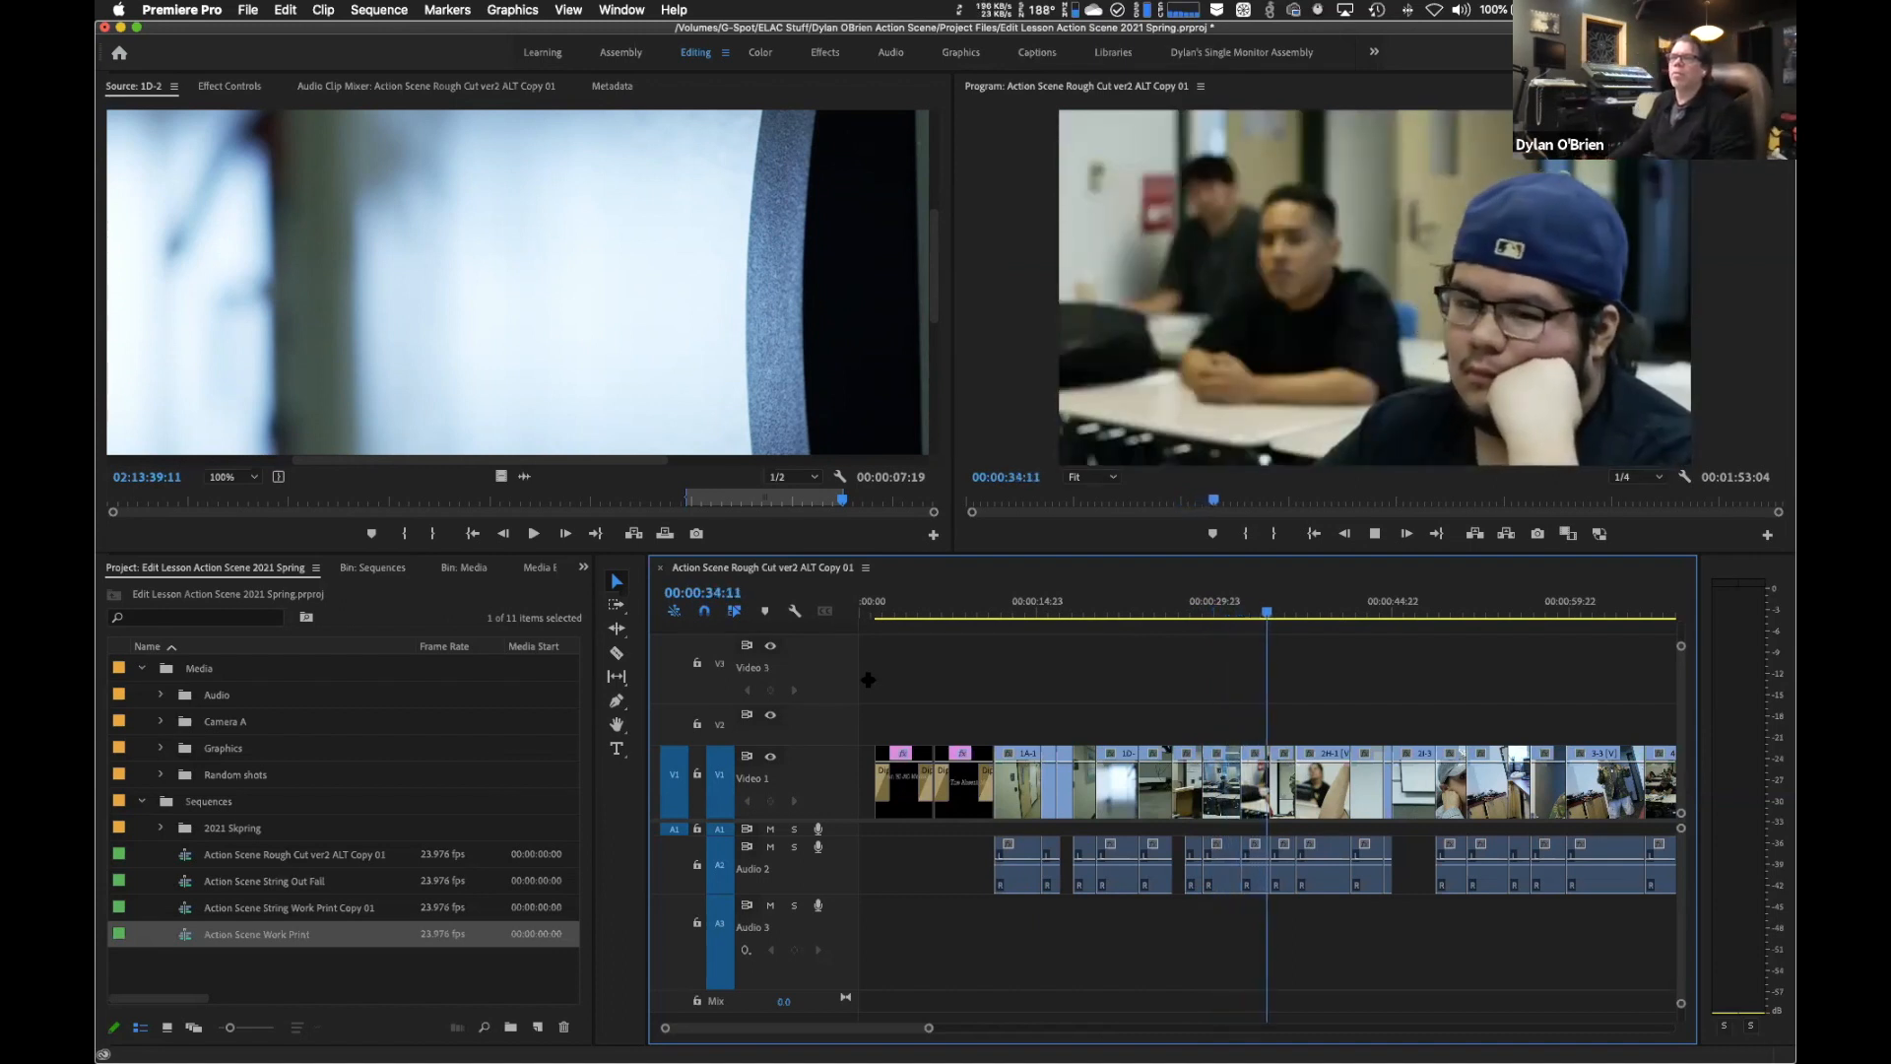
{"action": "key", "text": "space"}
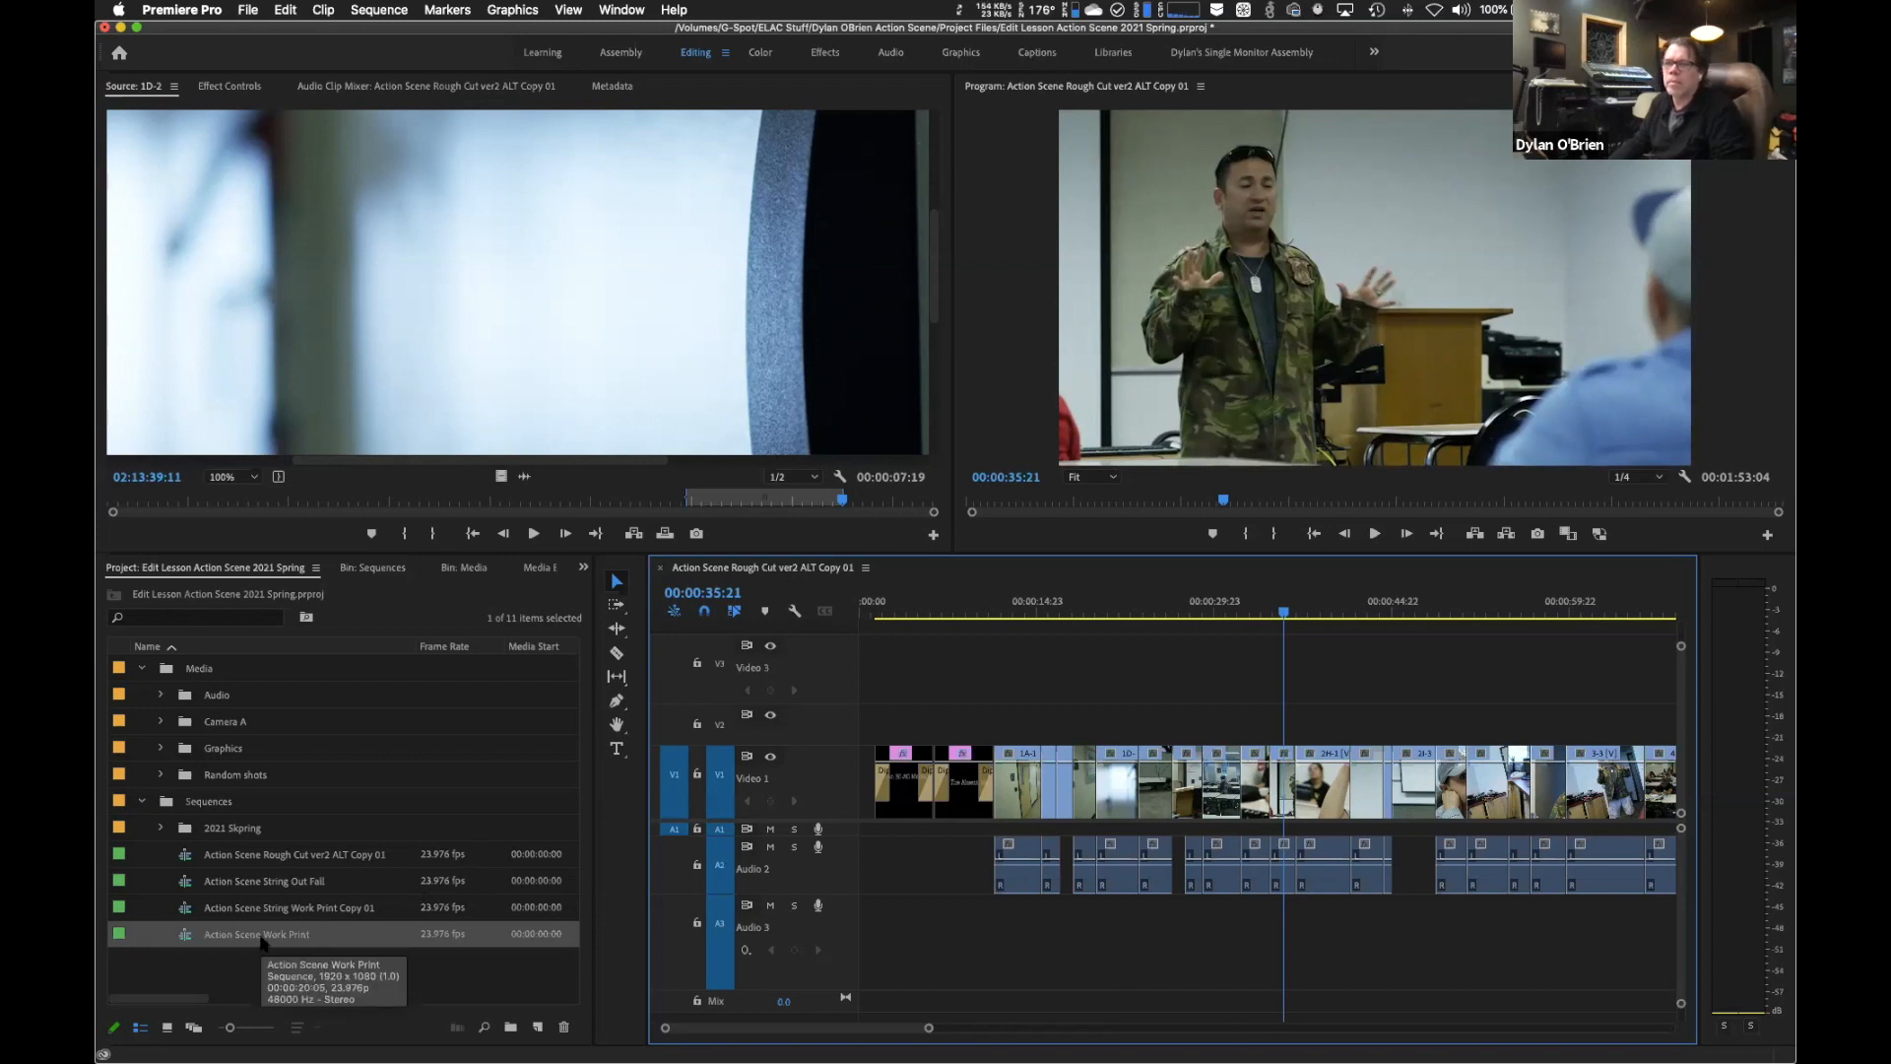
Duplicate the Action Scene Work Print sequence and rename the copy as Action Scene Fine Cut.
{"action": "right_click", "coordinate": [263, 943]}
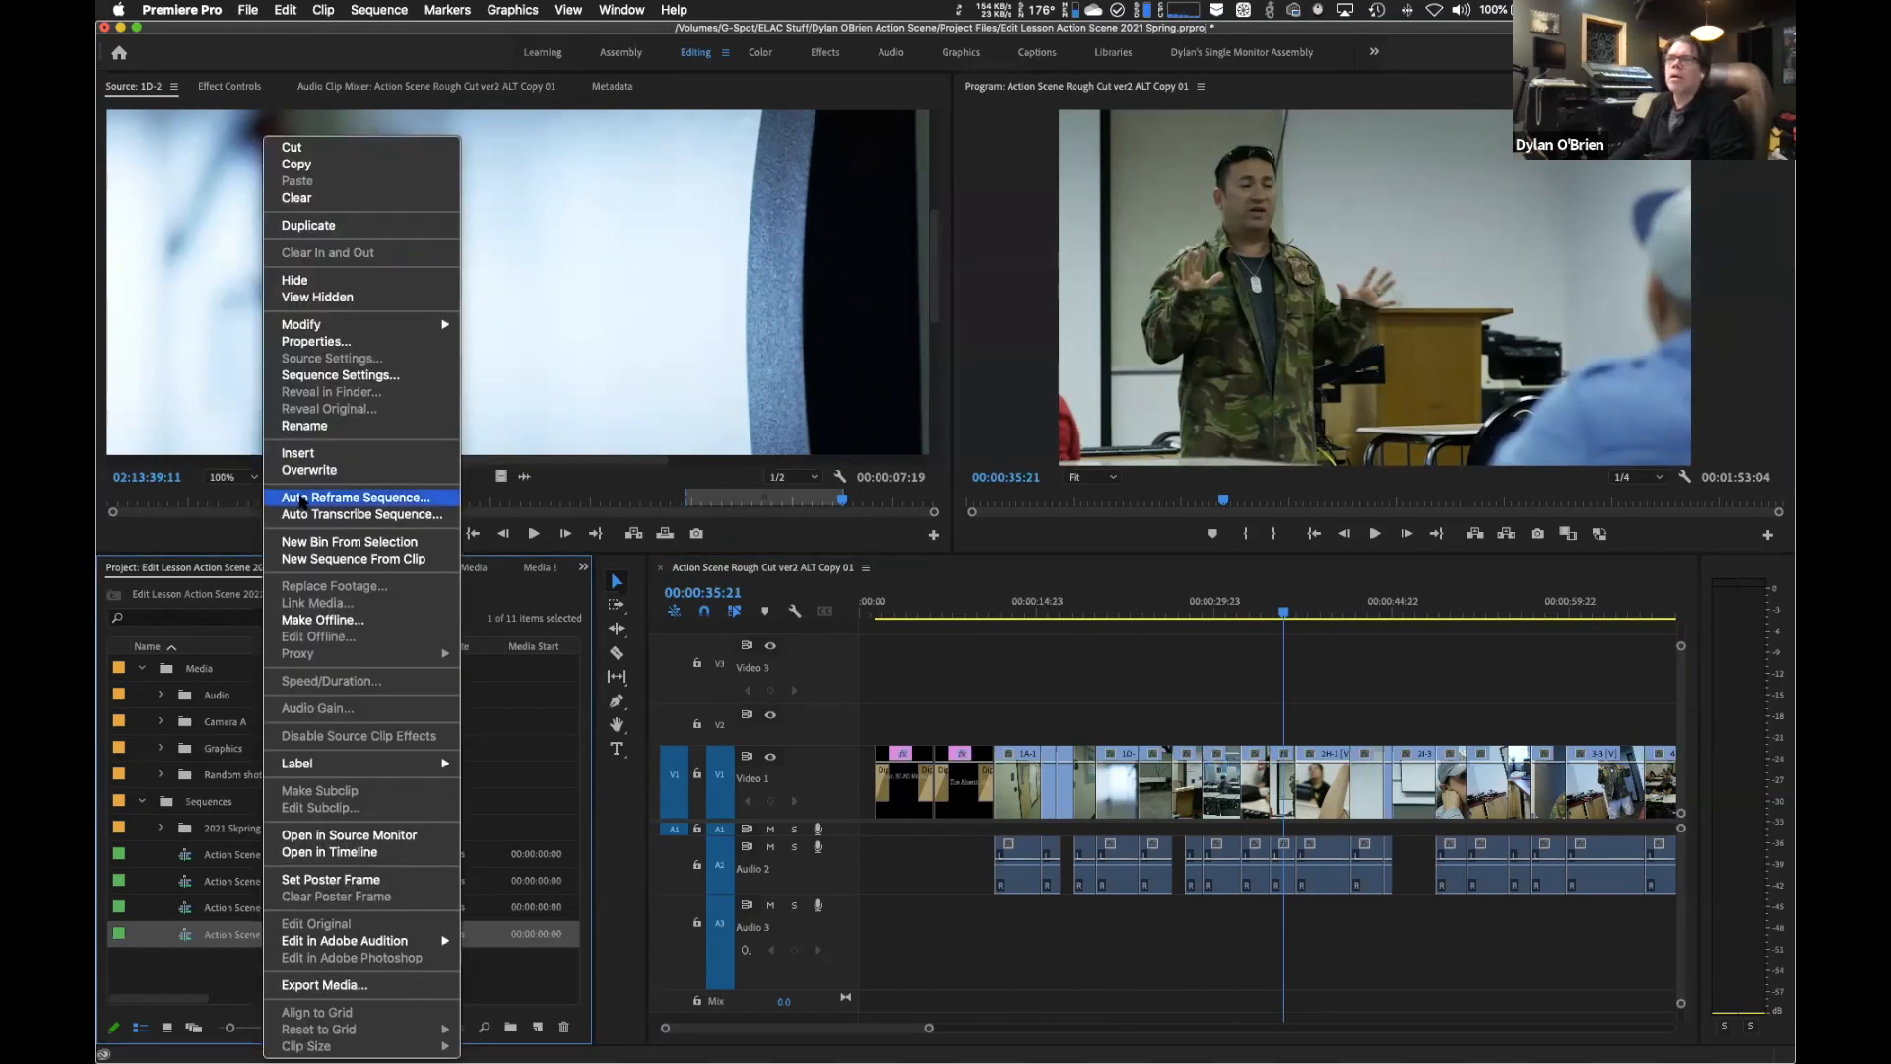
{"action": "left_click", "coordinate": [296, 226]}
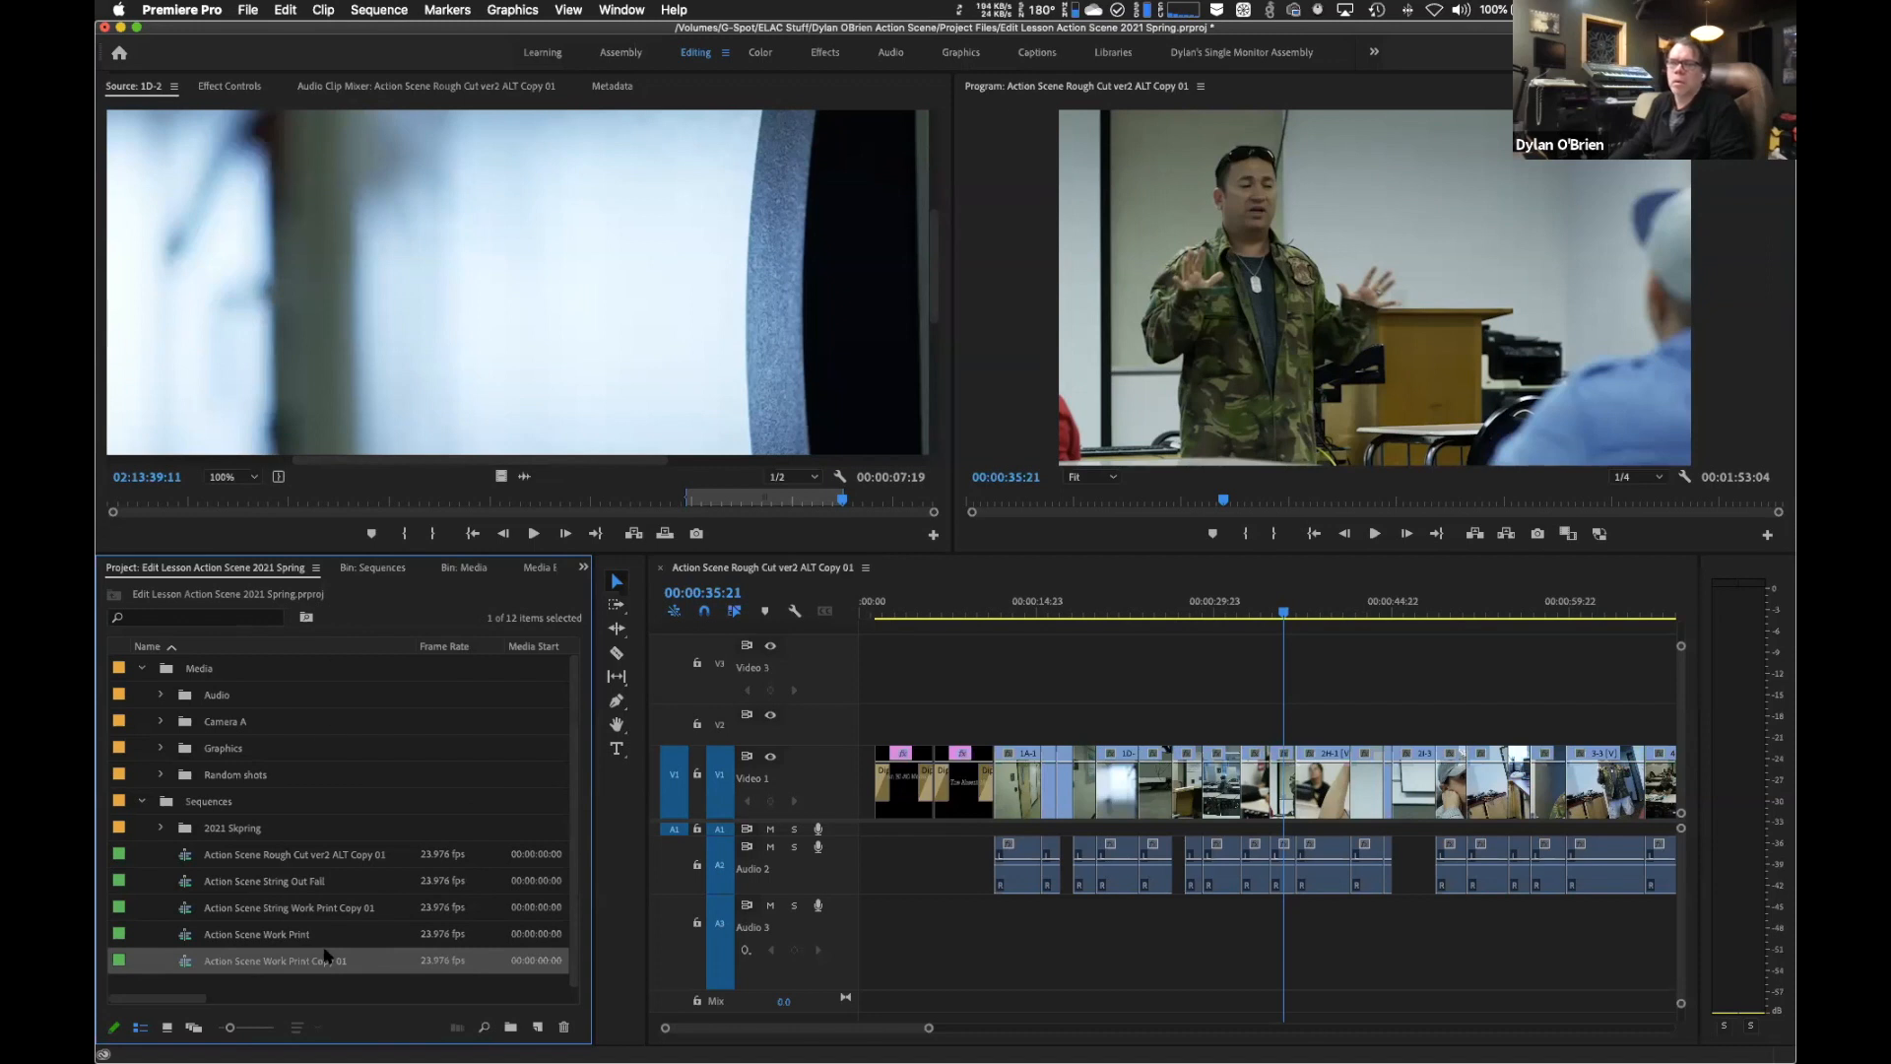
{"action": "left_click", "coordinate": [335, 968]}
{"action": "key", "text": "Right"}
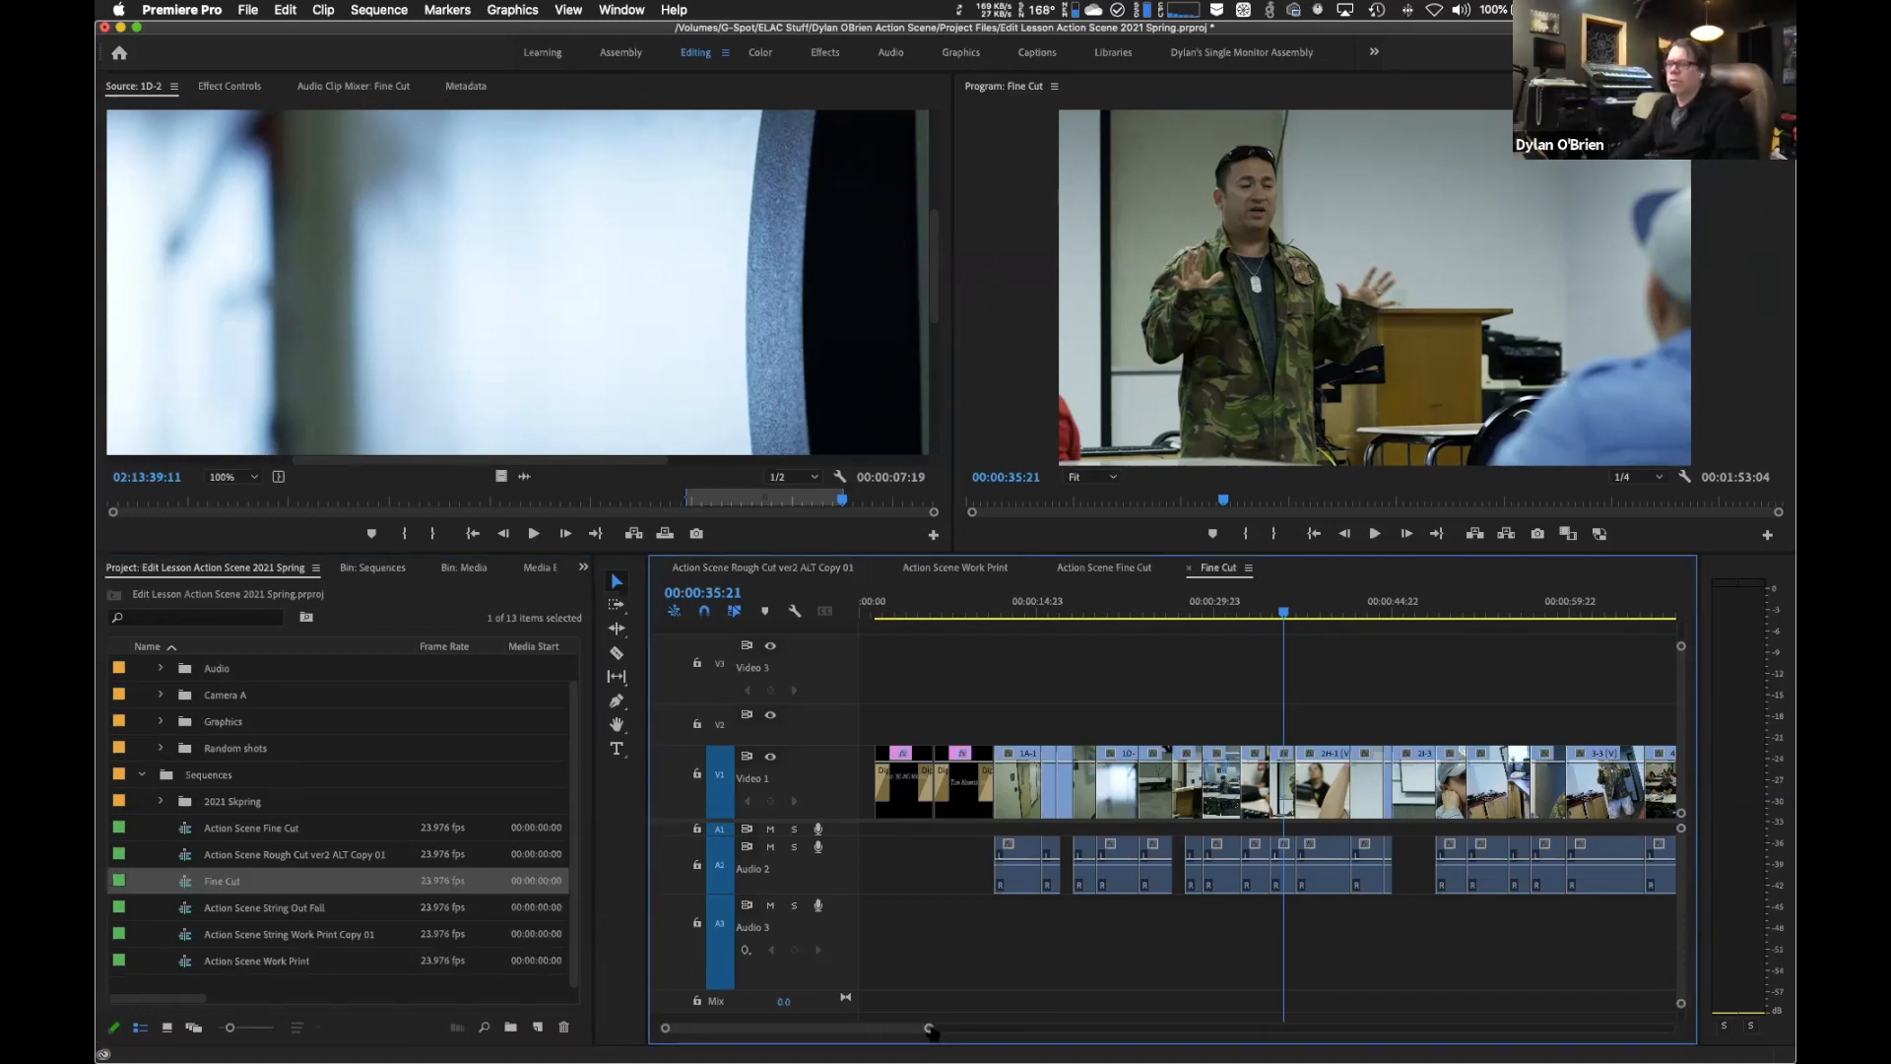
View the whole Fine Cut timeline, and switch to the Editing Workflow page in Safari to read the assembly, main editing and fine cut stages.
{"action": "left_click_drag", "start_coordinate": [930, 1028], "coordinate": [1047, 1025]}
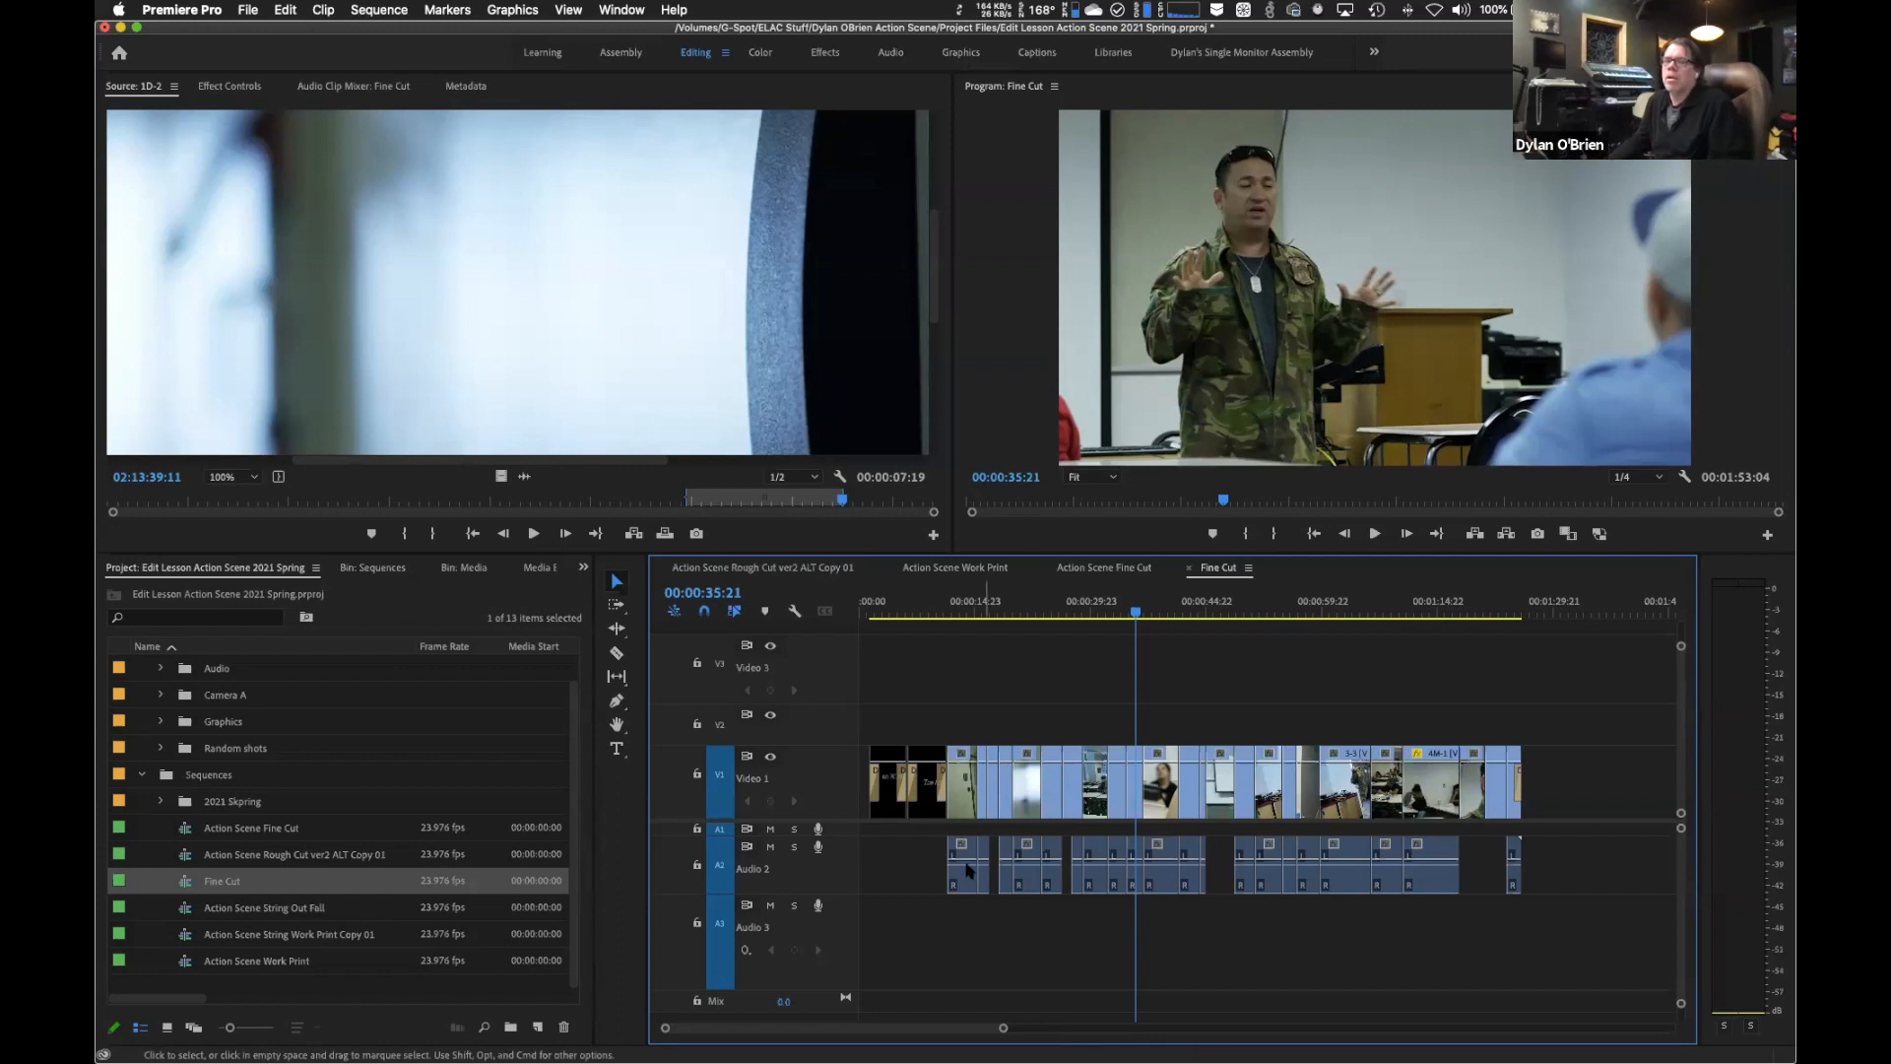
{"action": "key", "text": "ctrl+Up"}
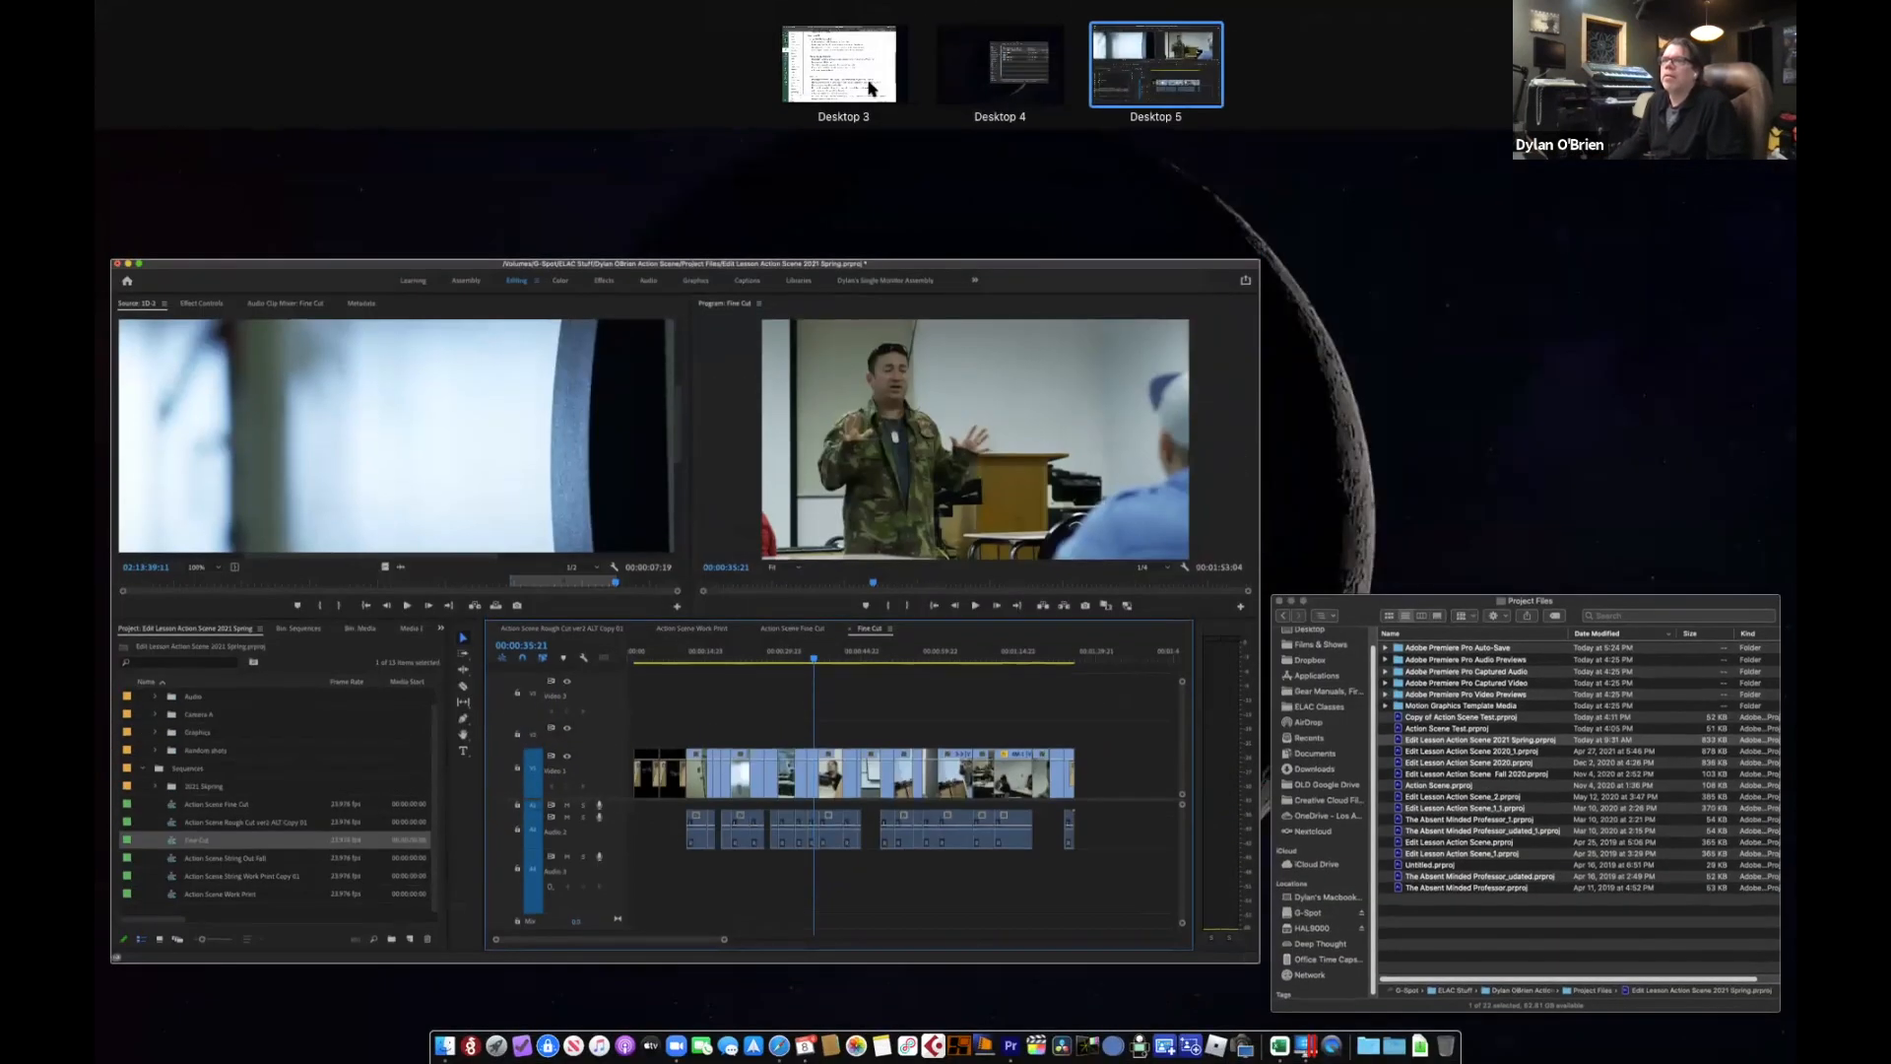
{"action": "left_click", "coordinate": [865, 86]}
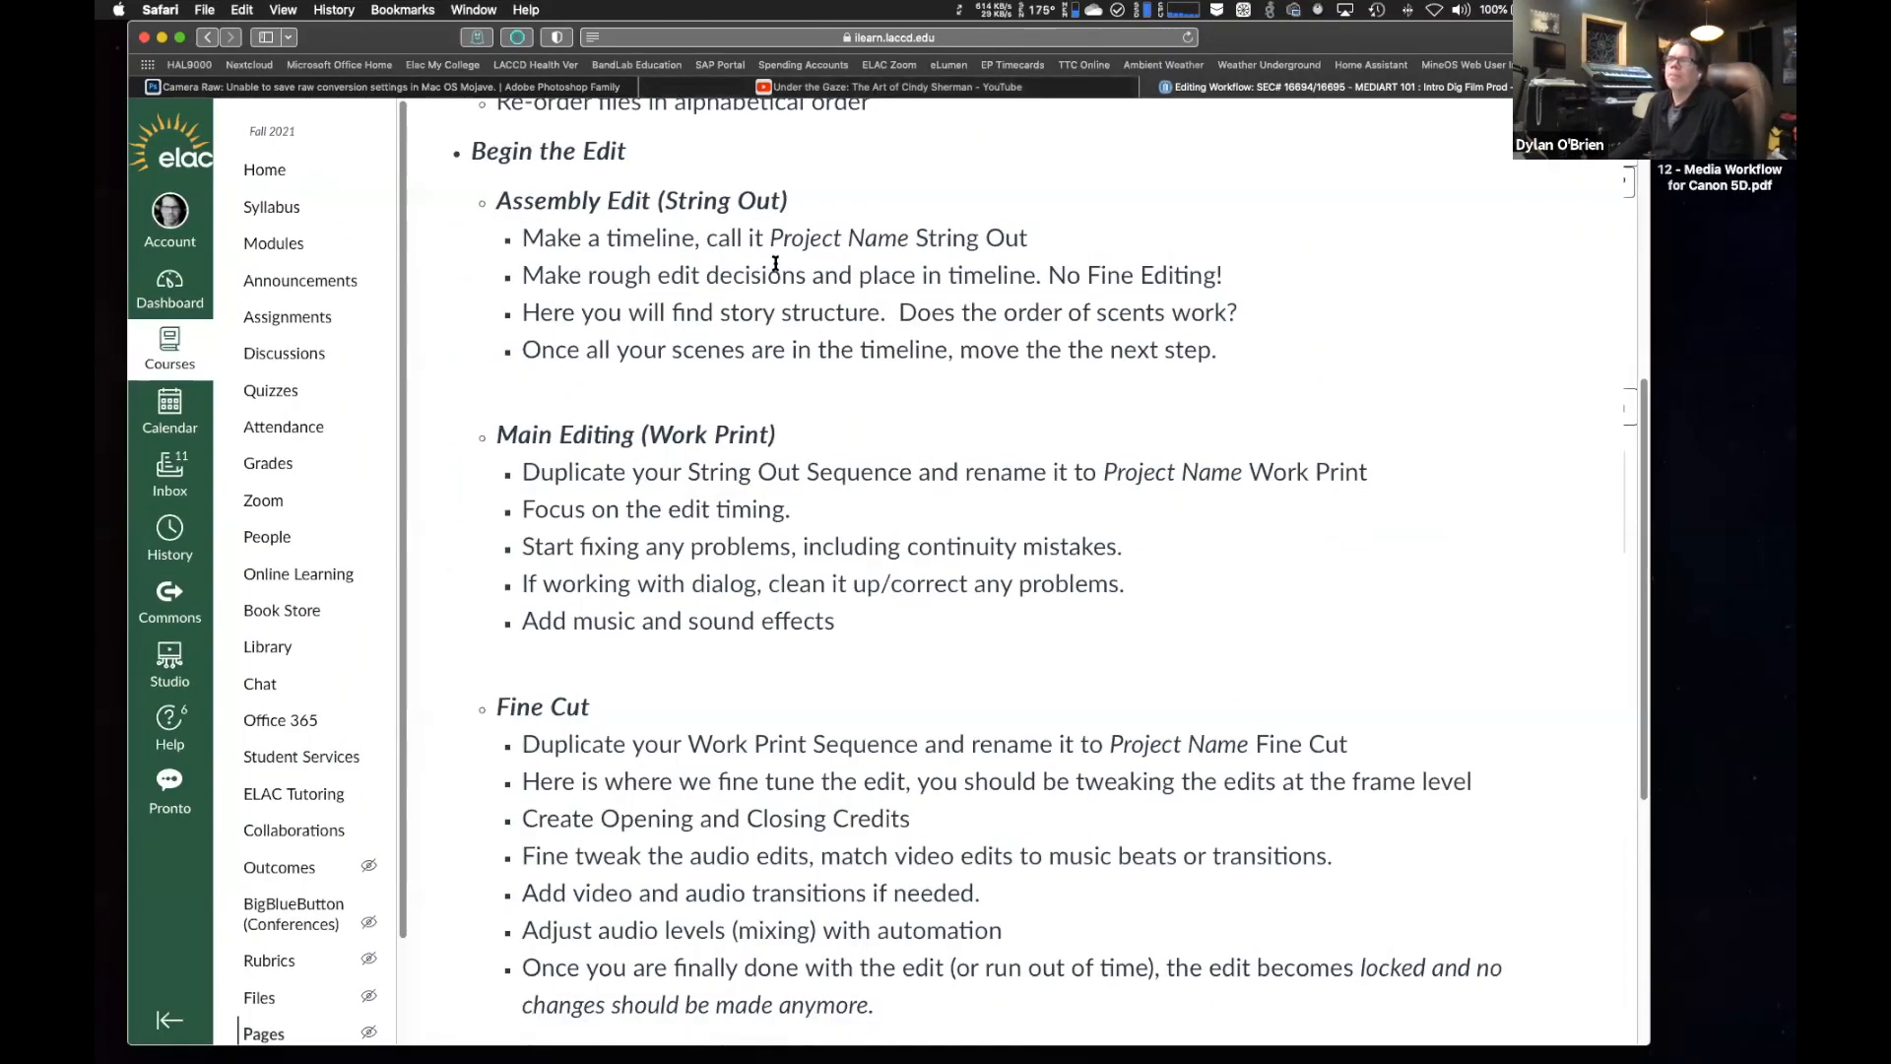
{"action": "scroll", "coordinate": [779, 261], "scroll_direction": "up", "scroll_amount": 3}
{"action": "scroll", "coordinate": [775, 262], "scroll_direction": "down", "scroll_amount": 5}
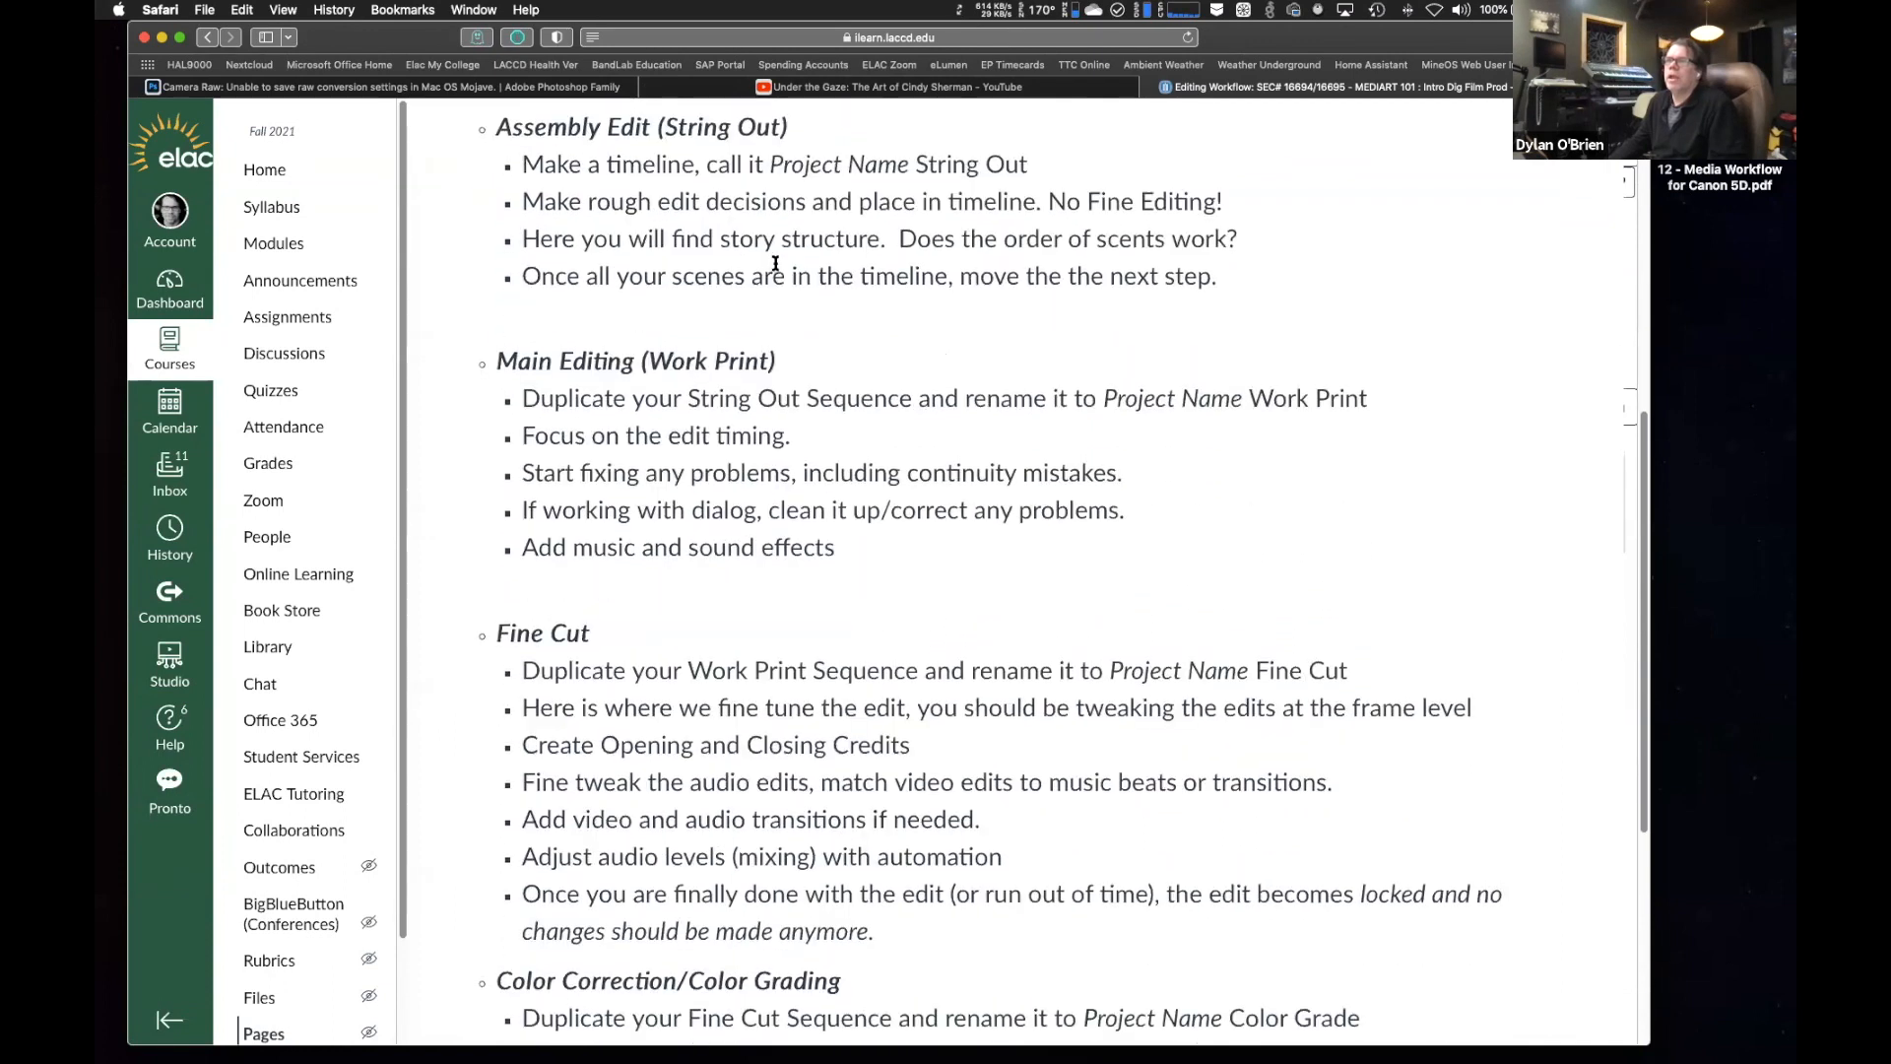
{"action": "scroll", "coordinate": [630, 236], "scroll_direction": "up", "scroll_amount": 3}
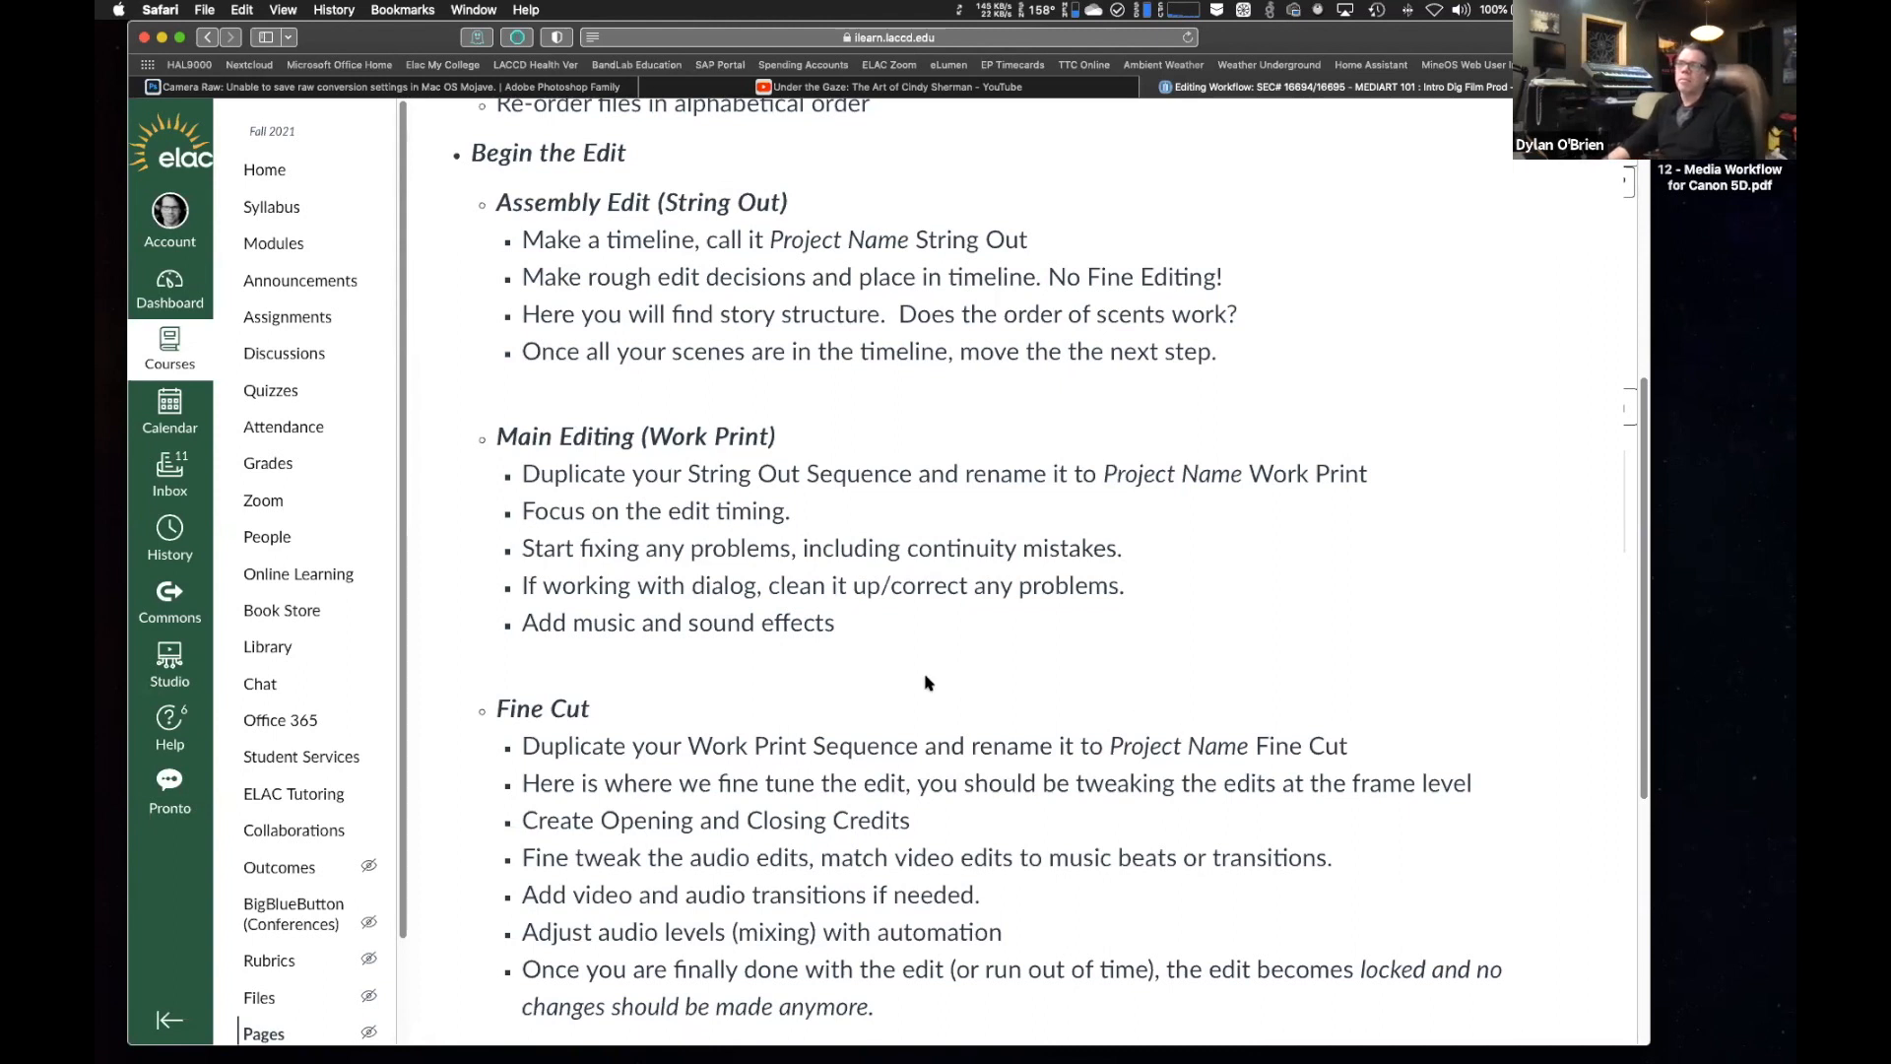
{"action": "scroll", "coordinate": [926, 676], "scroll_direction": "down", "scroll_amount": 5}
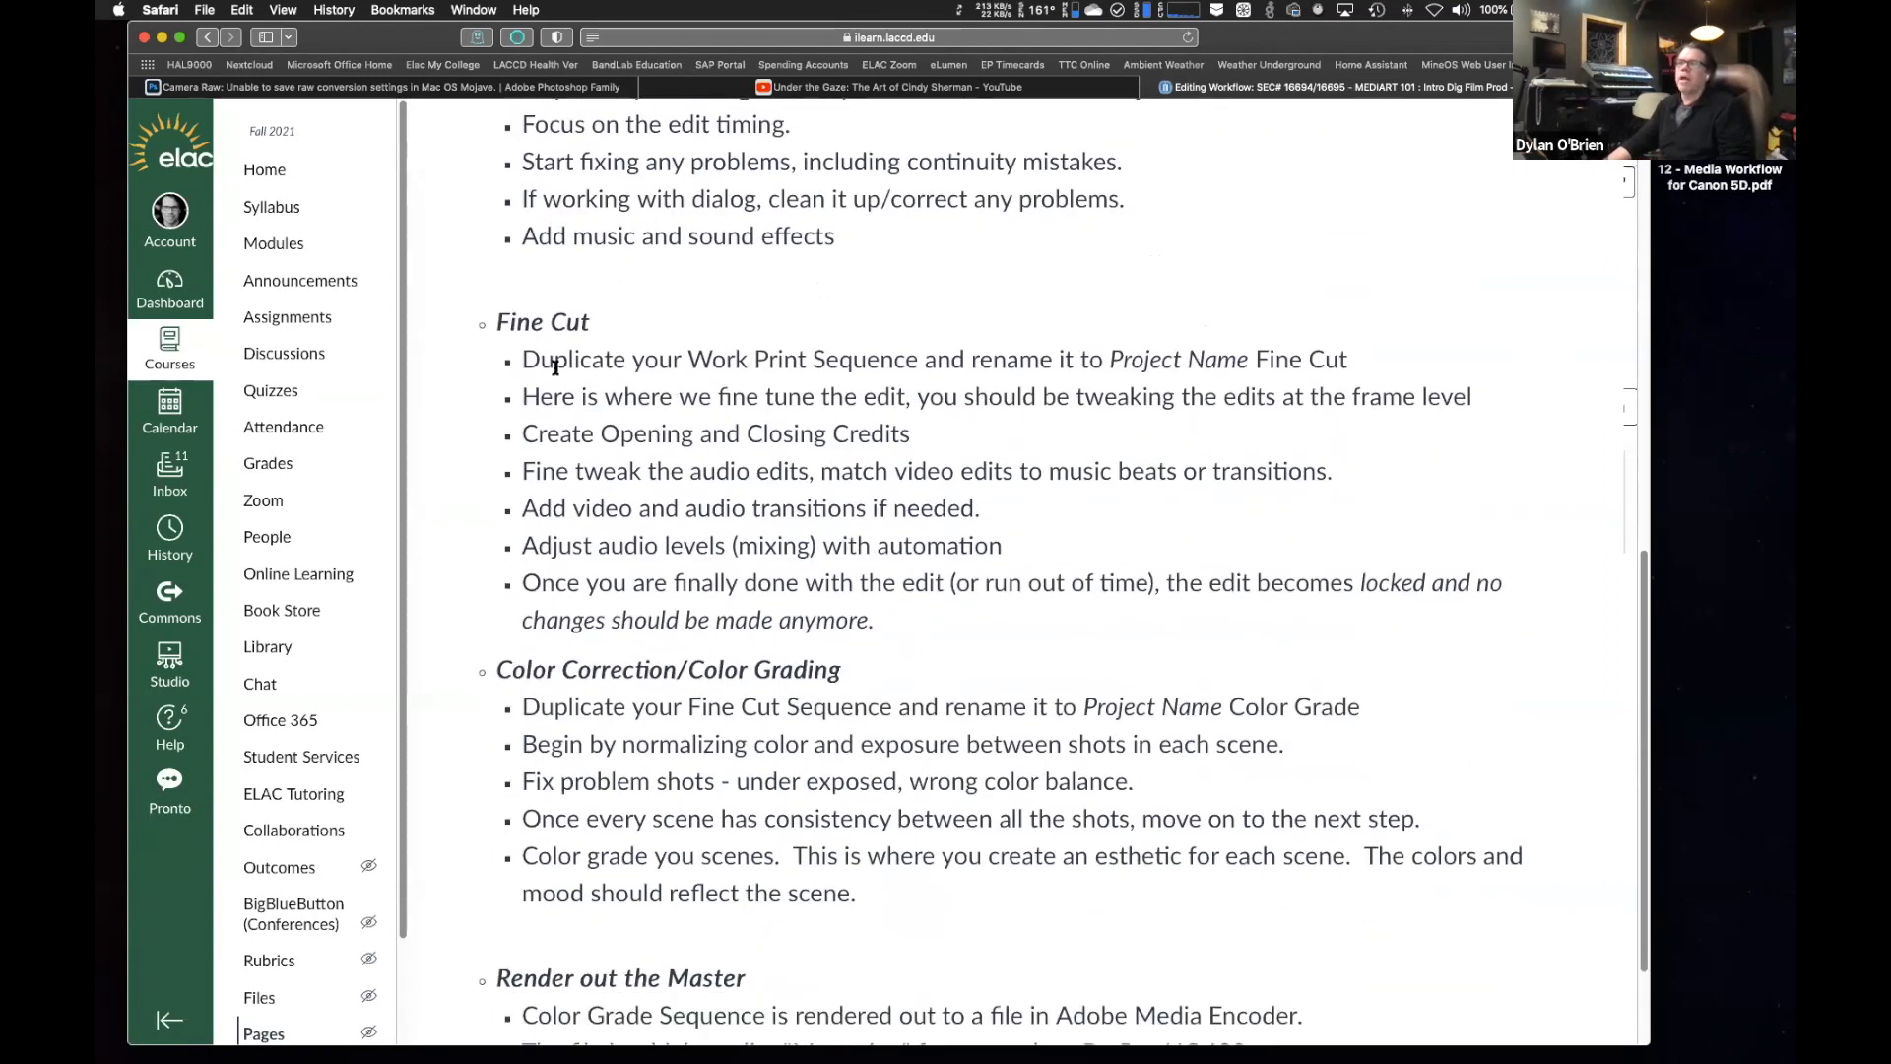
{"action": "scroll", "coordinate": [554, 366], "scroll_direction": "up", "scroll_amount": 3}
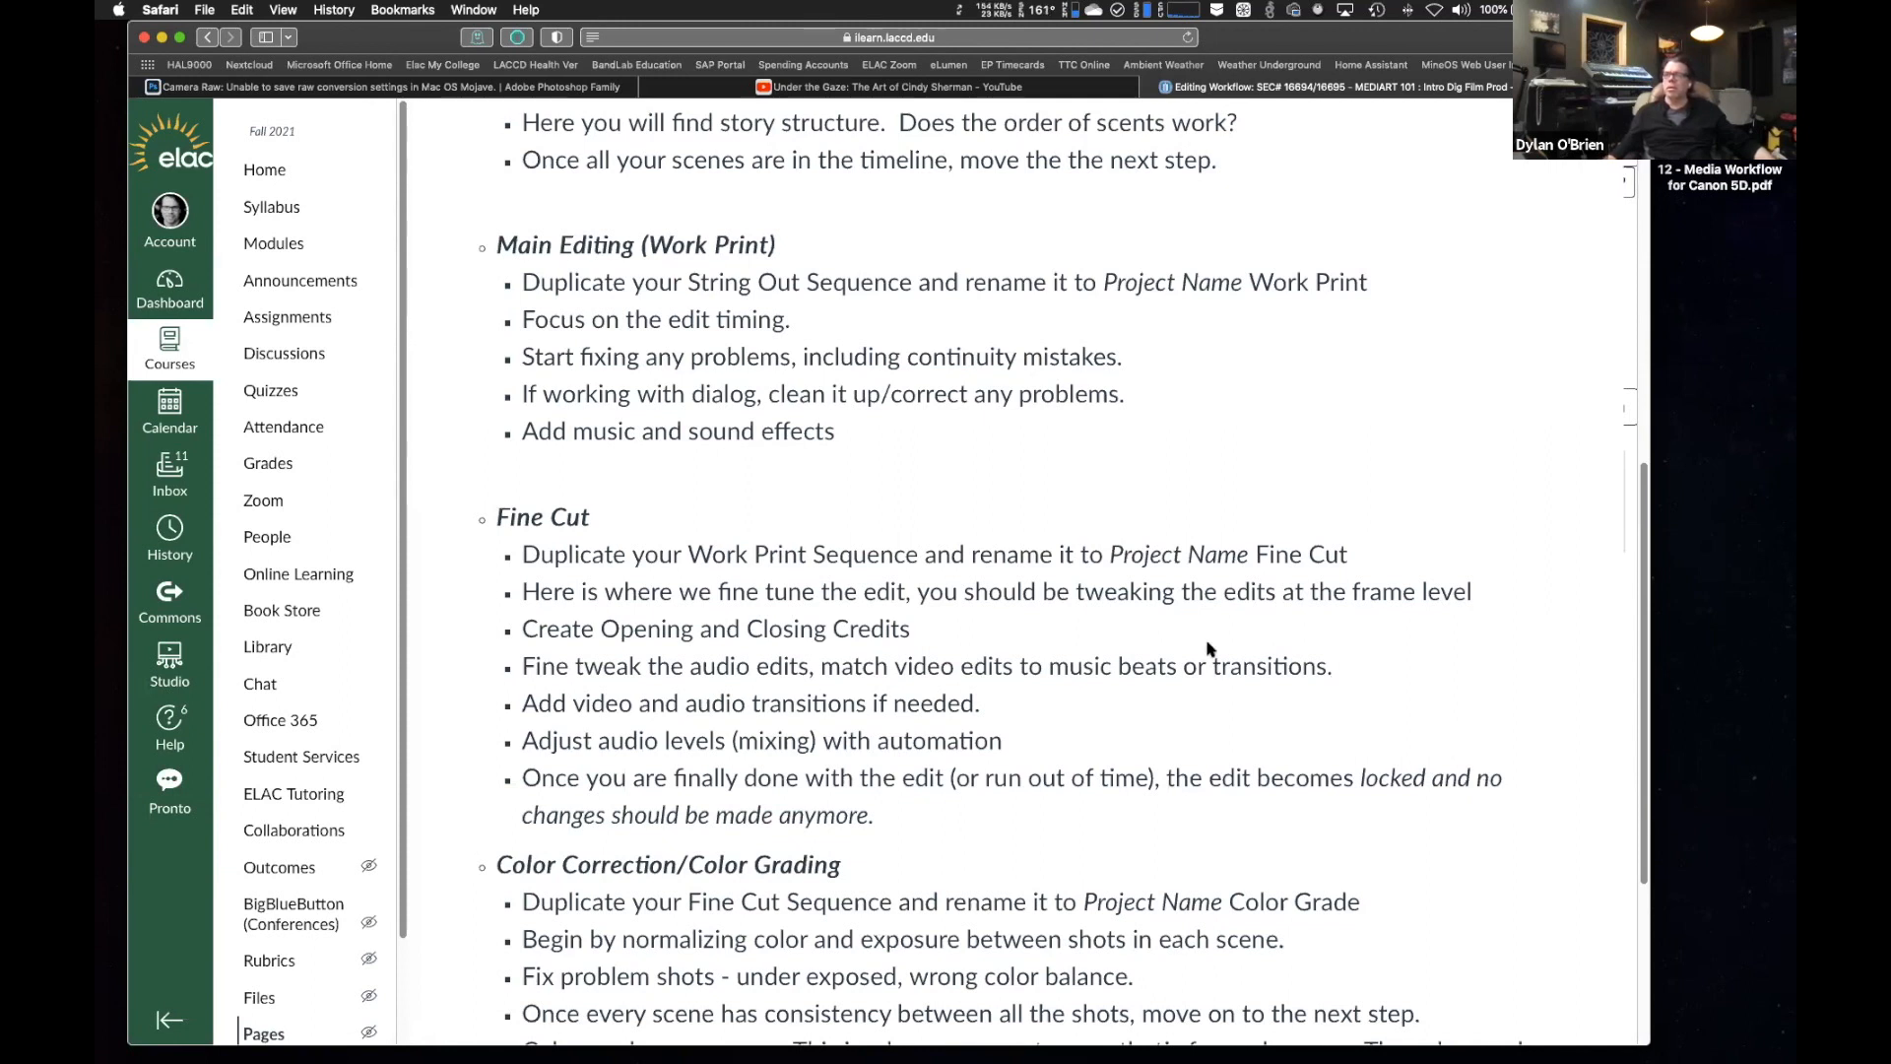
Read the Color Correction/Color Grading and Render out the Master sections of the workflow page.
{"action": "scroll", "coordinate": [1210, 650], "scroll_direction": "down", "scroll_amount": 3}
{"action": "scroll", "coordinate": [1210, 650], "scroll_direction": "up", "scroll_amount": 1}
{"action": "scroll", "coordinate": [1208, 645], "scroll_direction": "down", "scroll_amount": 4}
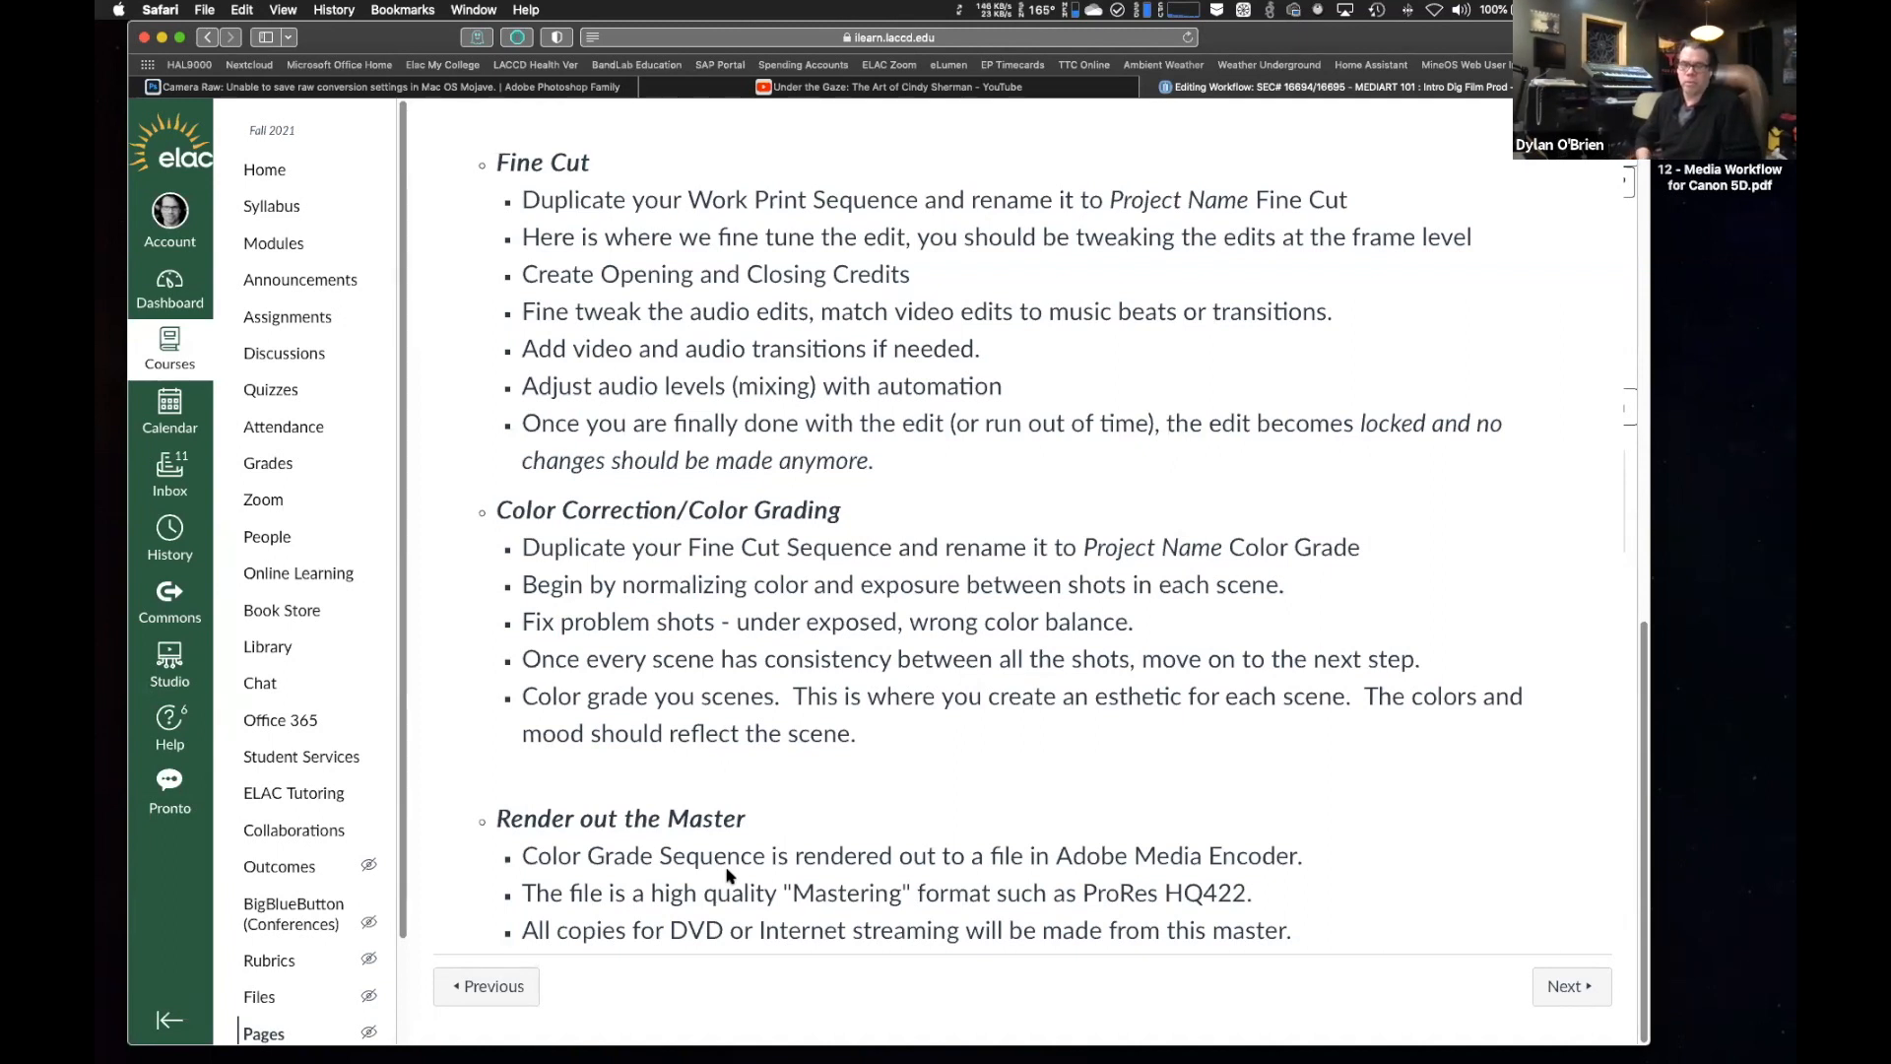
Review the complete Editing Workflow page again, from organizing assets through rendering the master, ending at its heading.
{"action": "scroll", "coordinate": [1140, 401], "scroll_direction": "up", "scroll_amount": 15}
{"action": "scroll", "coordinate": [1140, 401], "scroll_direction": "down", "scroll_amount": 15}
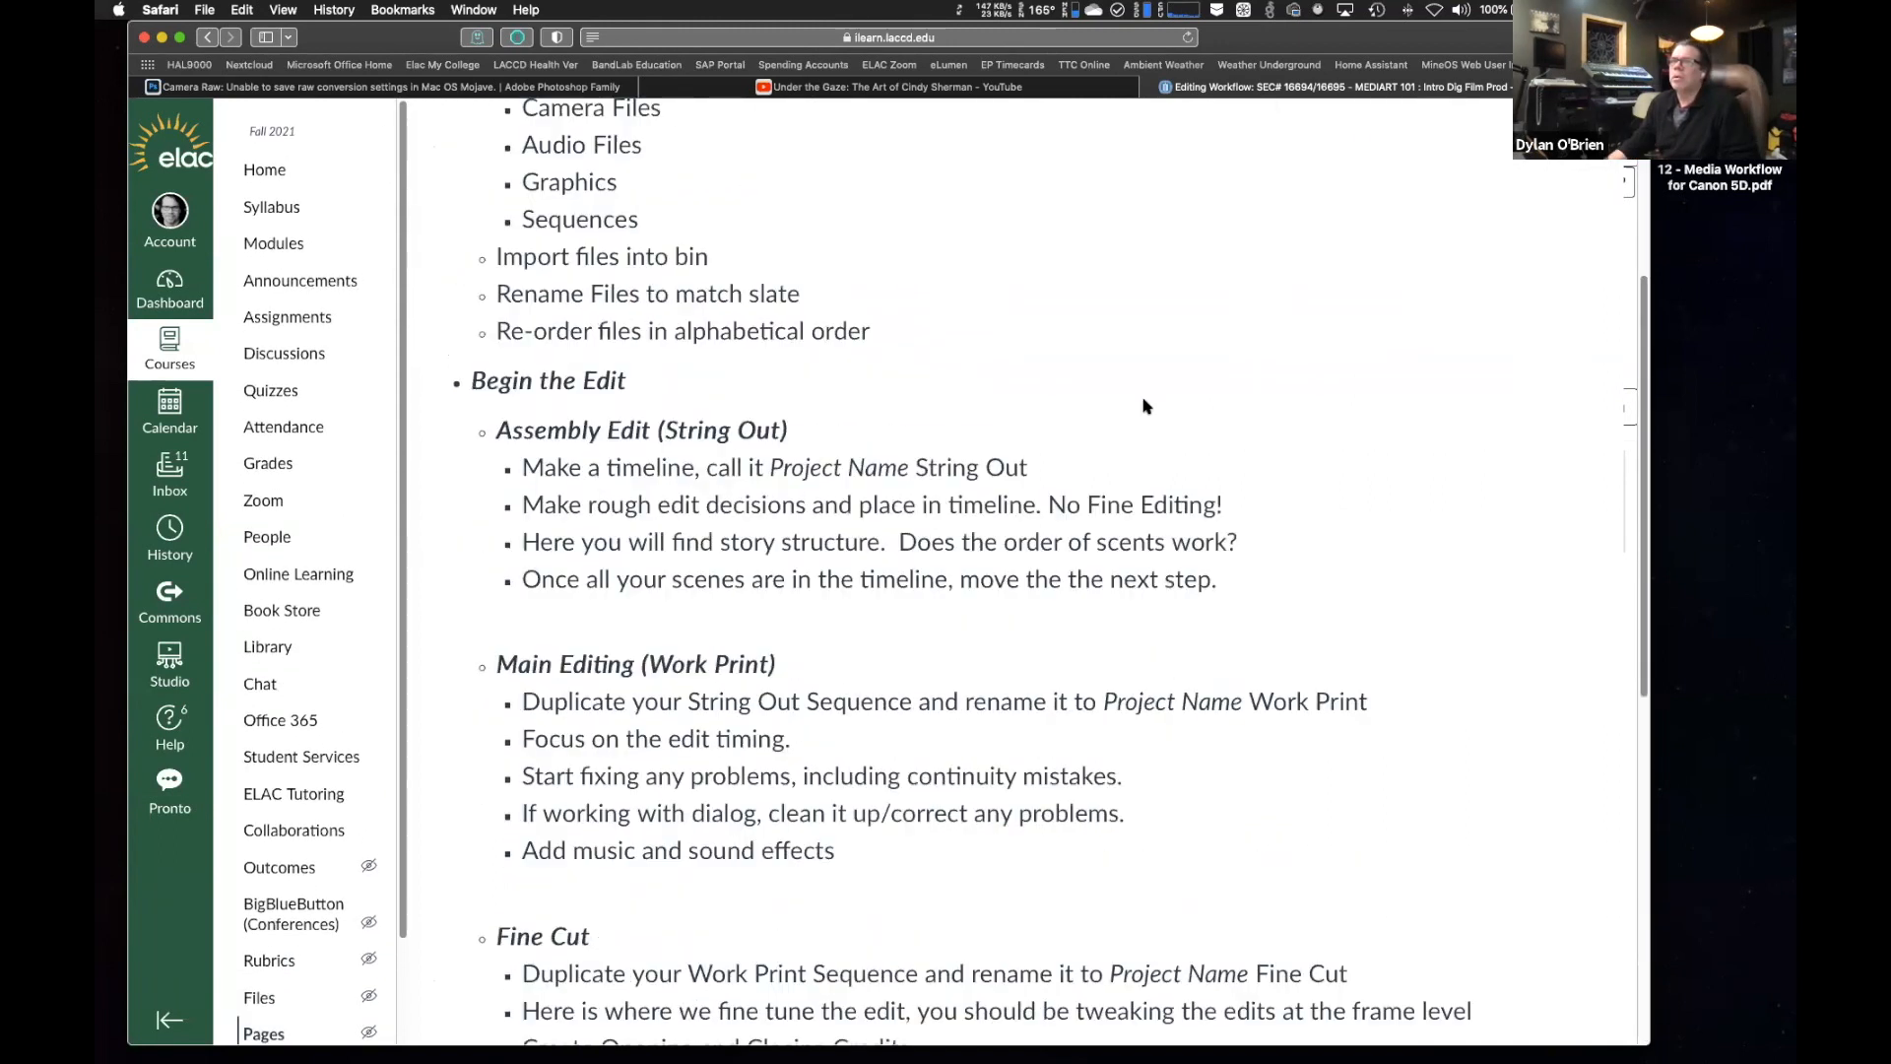
{"action": "scroll", "coordinate": [845, 402], "scroll_direction": "up", "scroll_amount": 15}
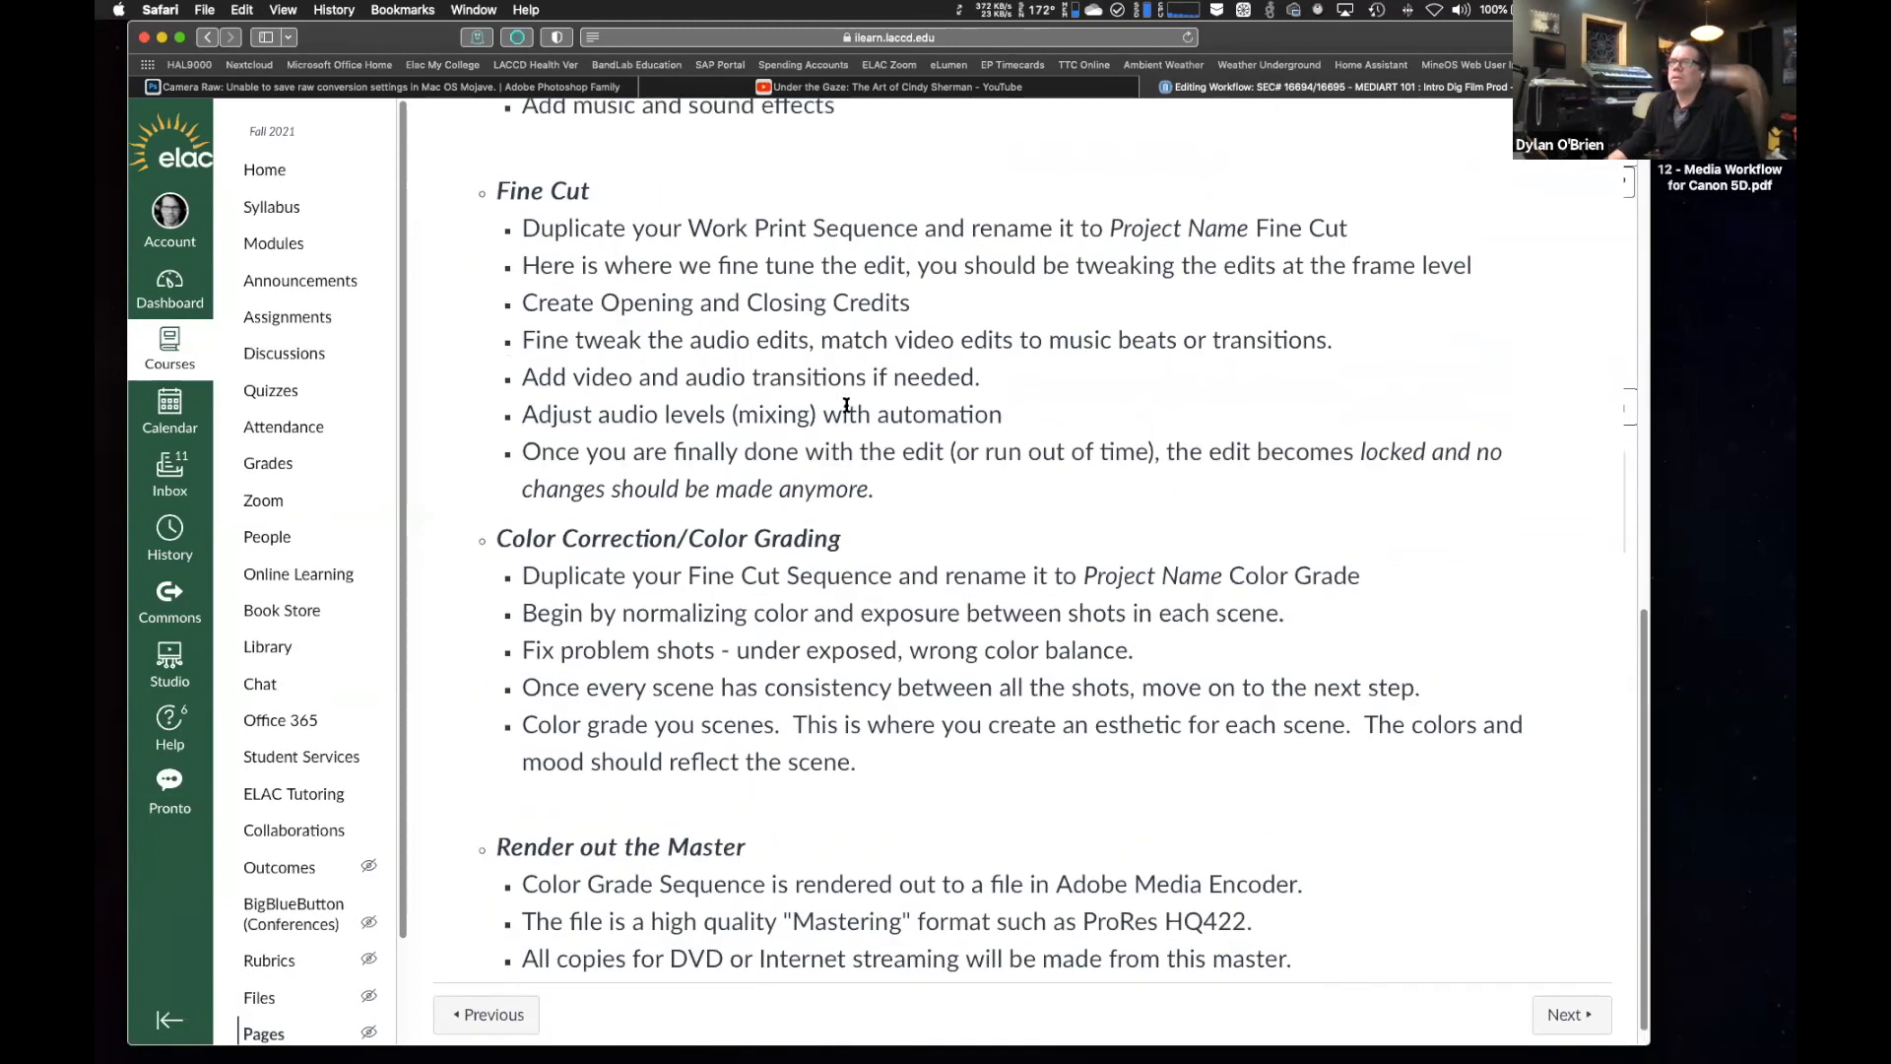
{"action": "scroll", "coordinate": [845, 400], "scroll_direction": "down", "scroll_amount": 3}
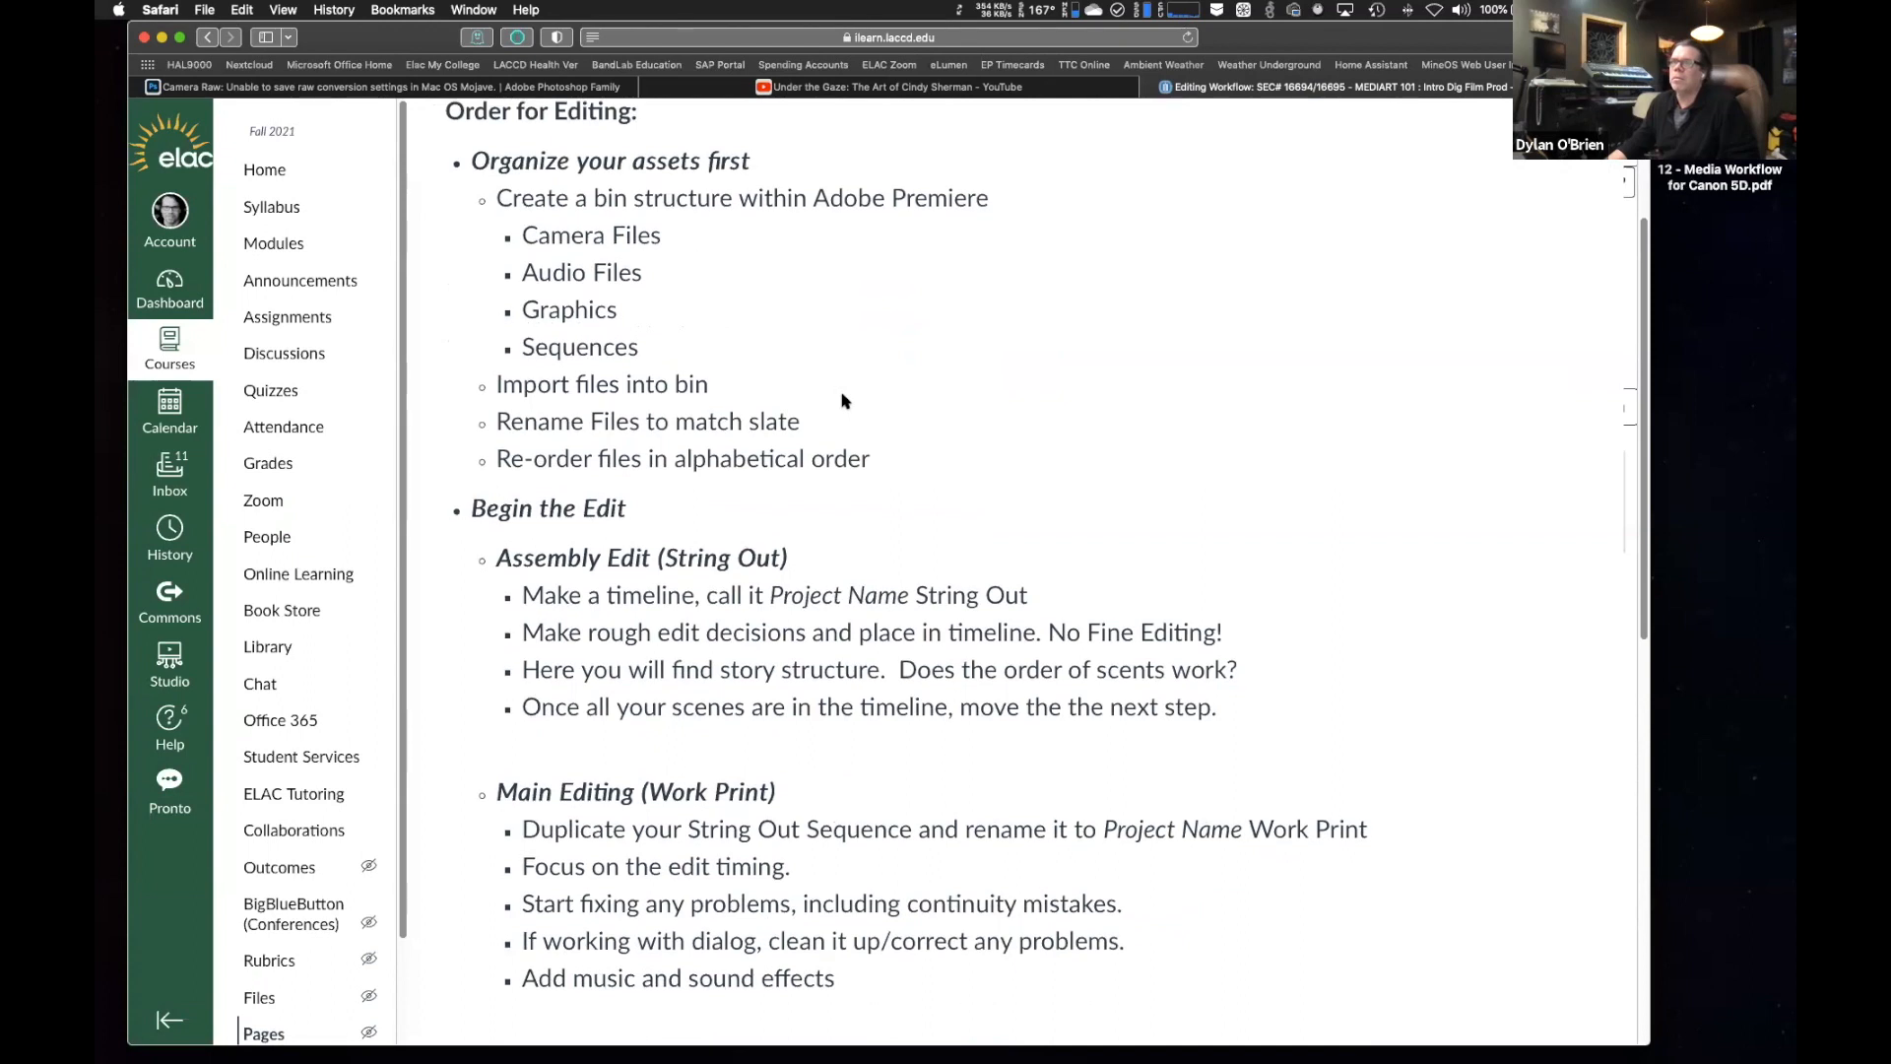
{"action": "scroll", "coordinate": [846, 400], "scroll_direction": "down", "scroll_amount": 15}
{"action": "scroll", "coordinate": [842, 396], "scroll_direction": "up", "scroll_amount": 15}
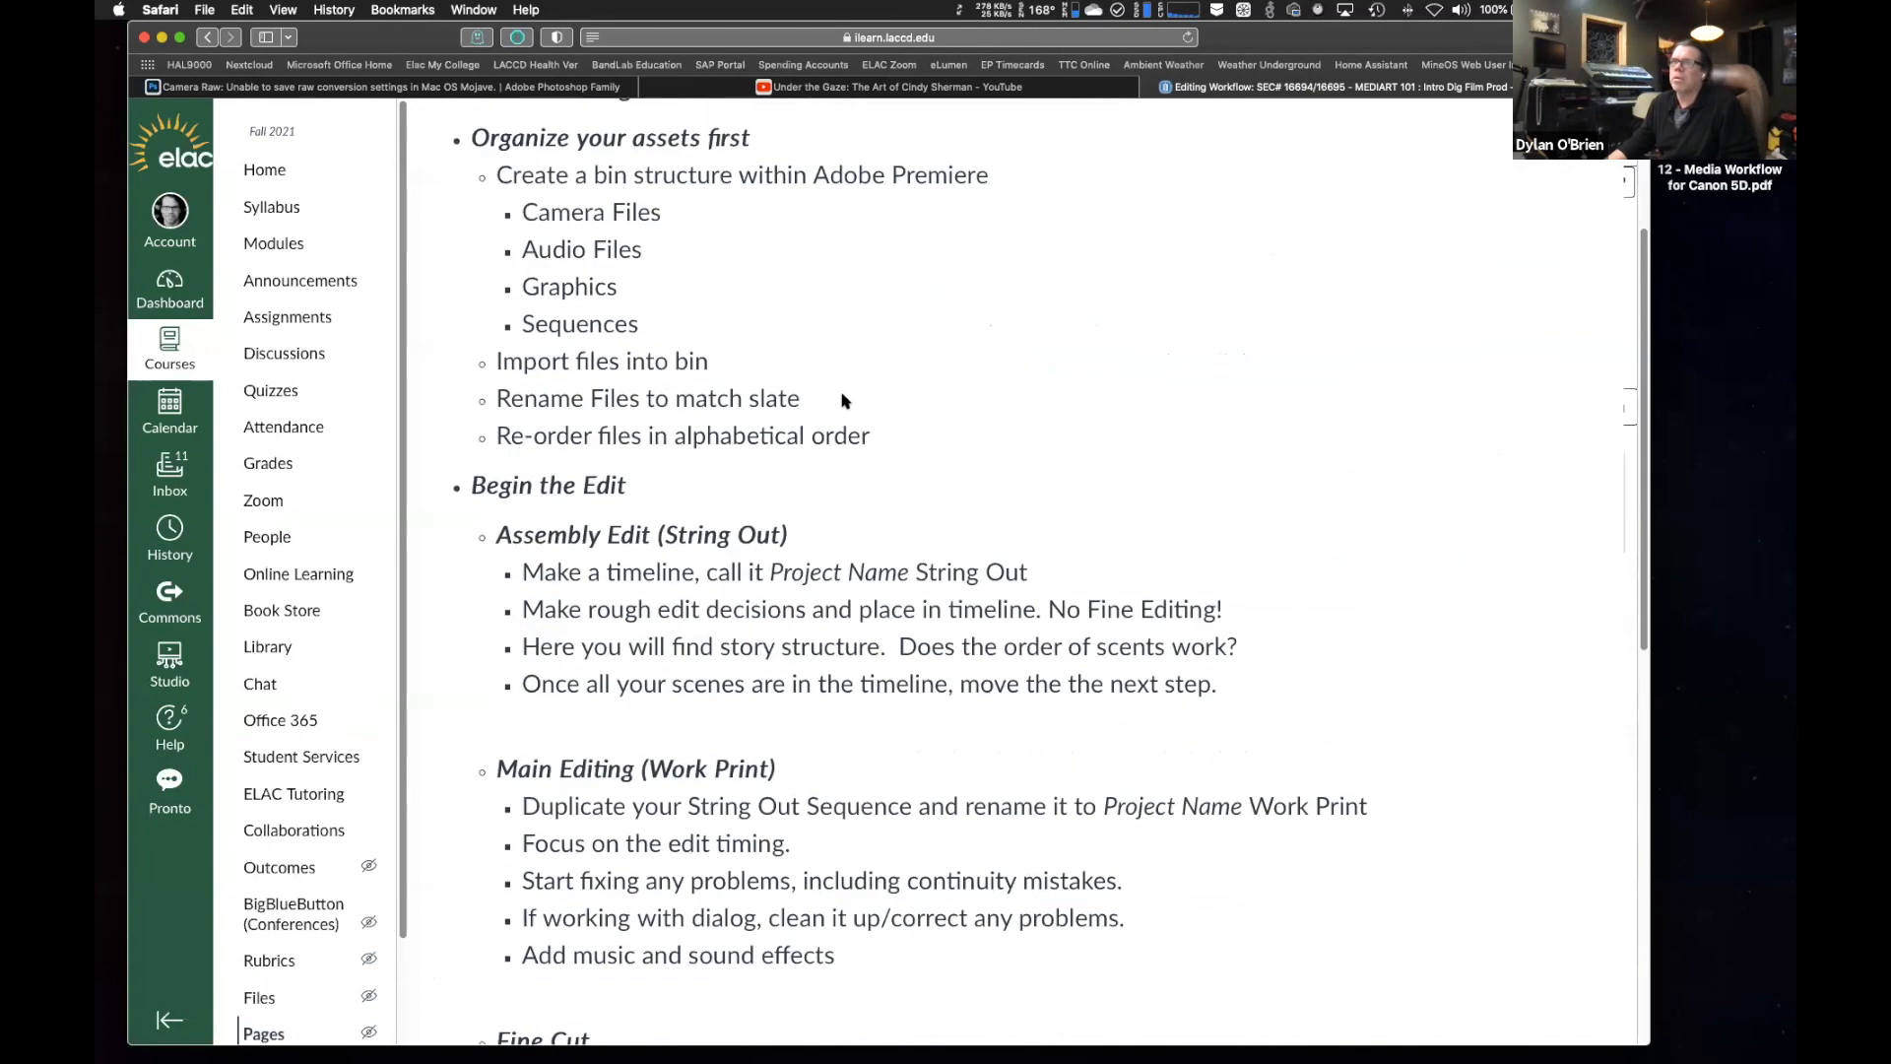
{"action": "scroll", "coordinate": [843, 400], "scroll_direction": "down", "scroll_amount": 3}
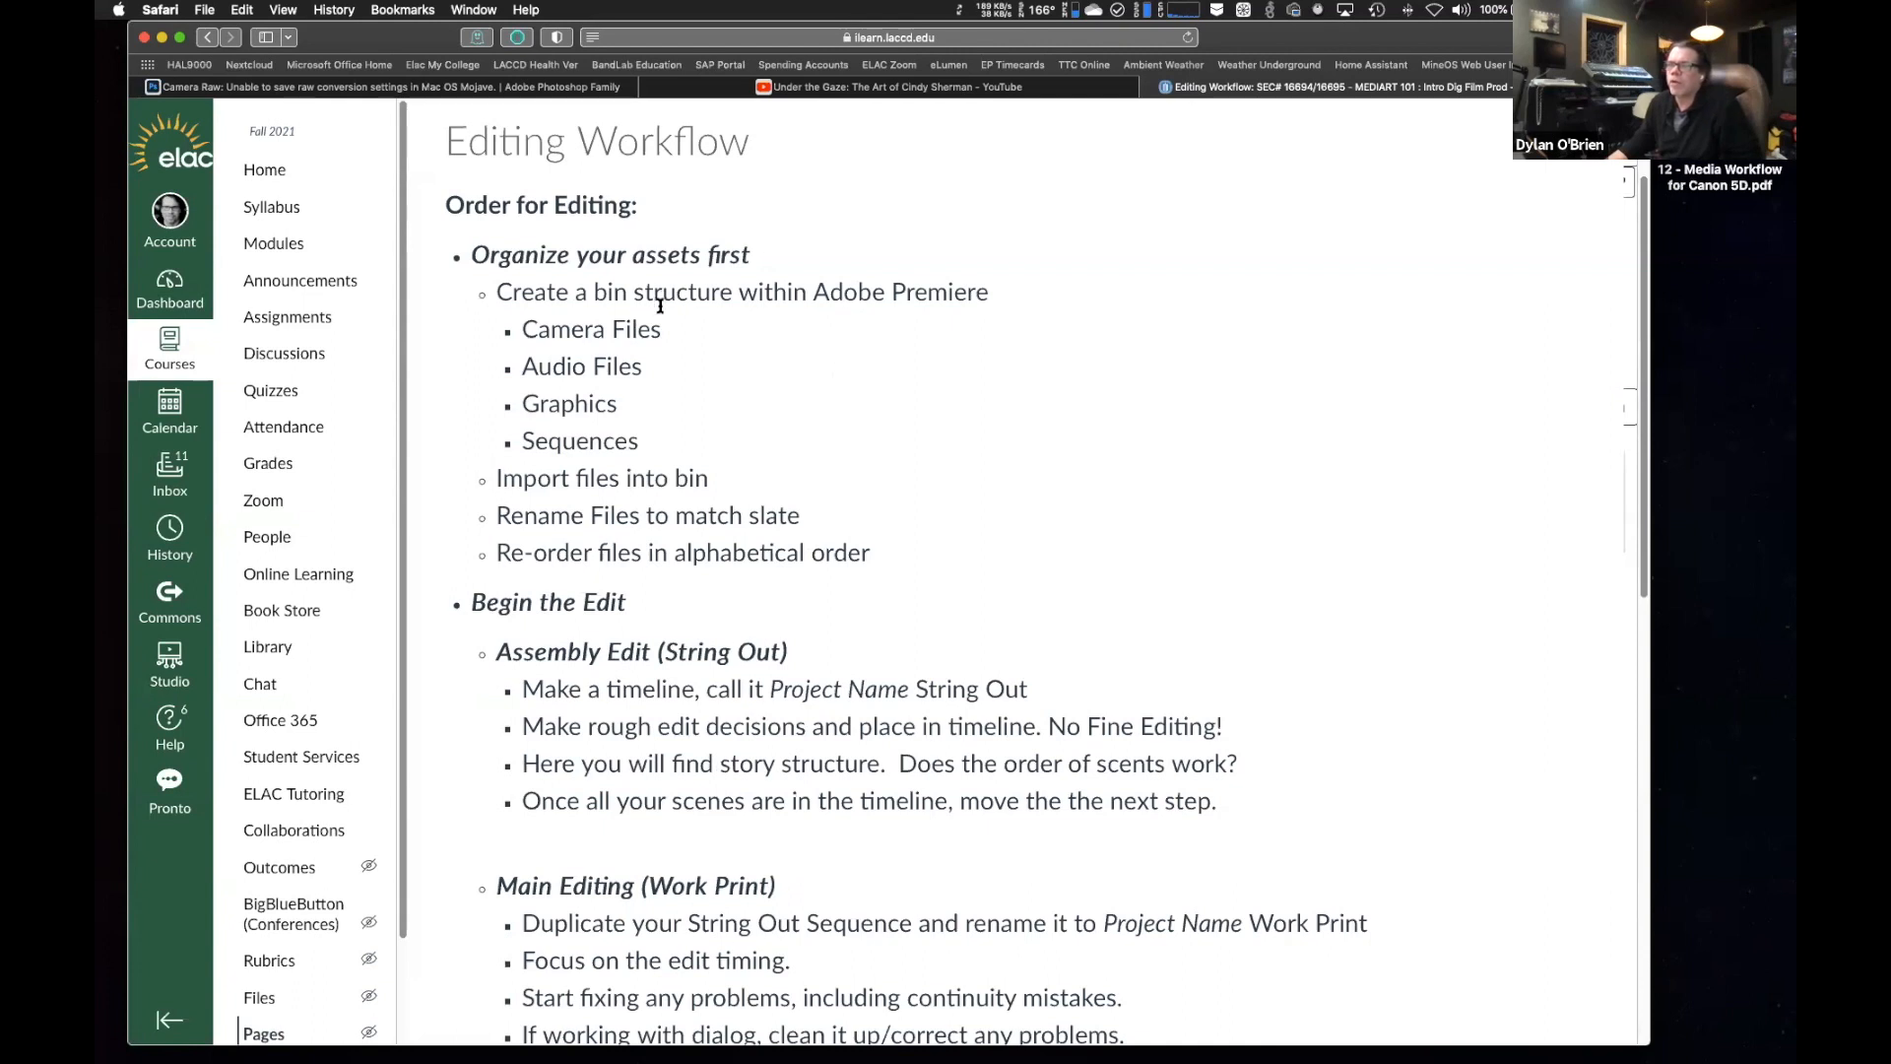
{"action": "scroll", "coordinate": [1090, 579], "scroll_direction": "down", "scroll_amount": 10}
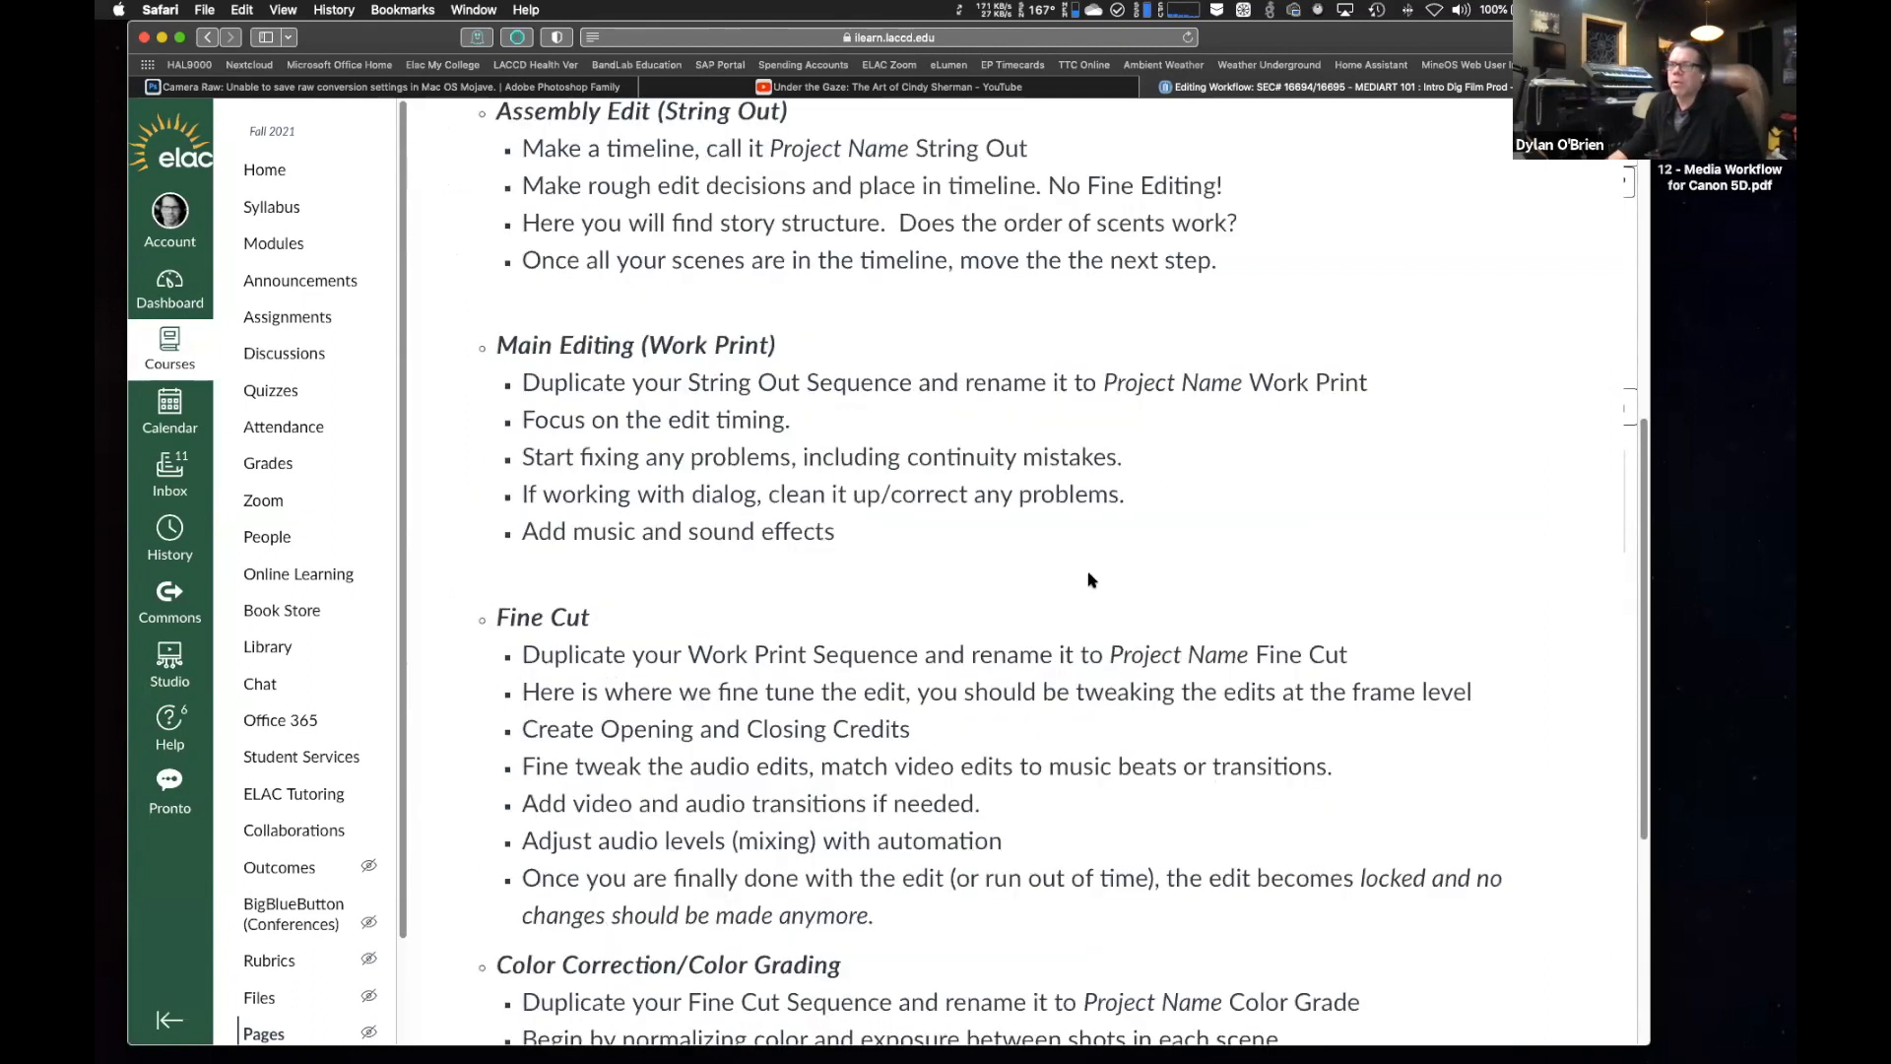
{"action": "scroll", "coordinate": [1090, 573], "scroll_direction": "up", "scroll_amount": 4}
{"action": "scroll", "coordinate": [1090, 573], "scroll_direction": "up", "scroll_amount": 10}
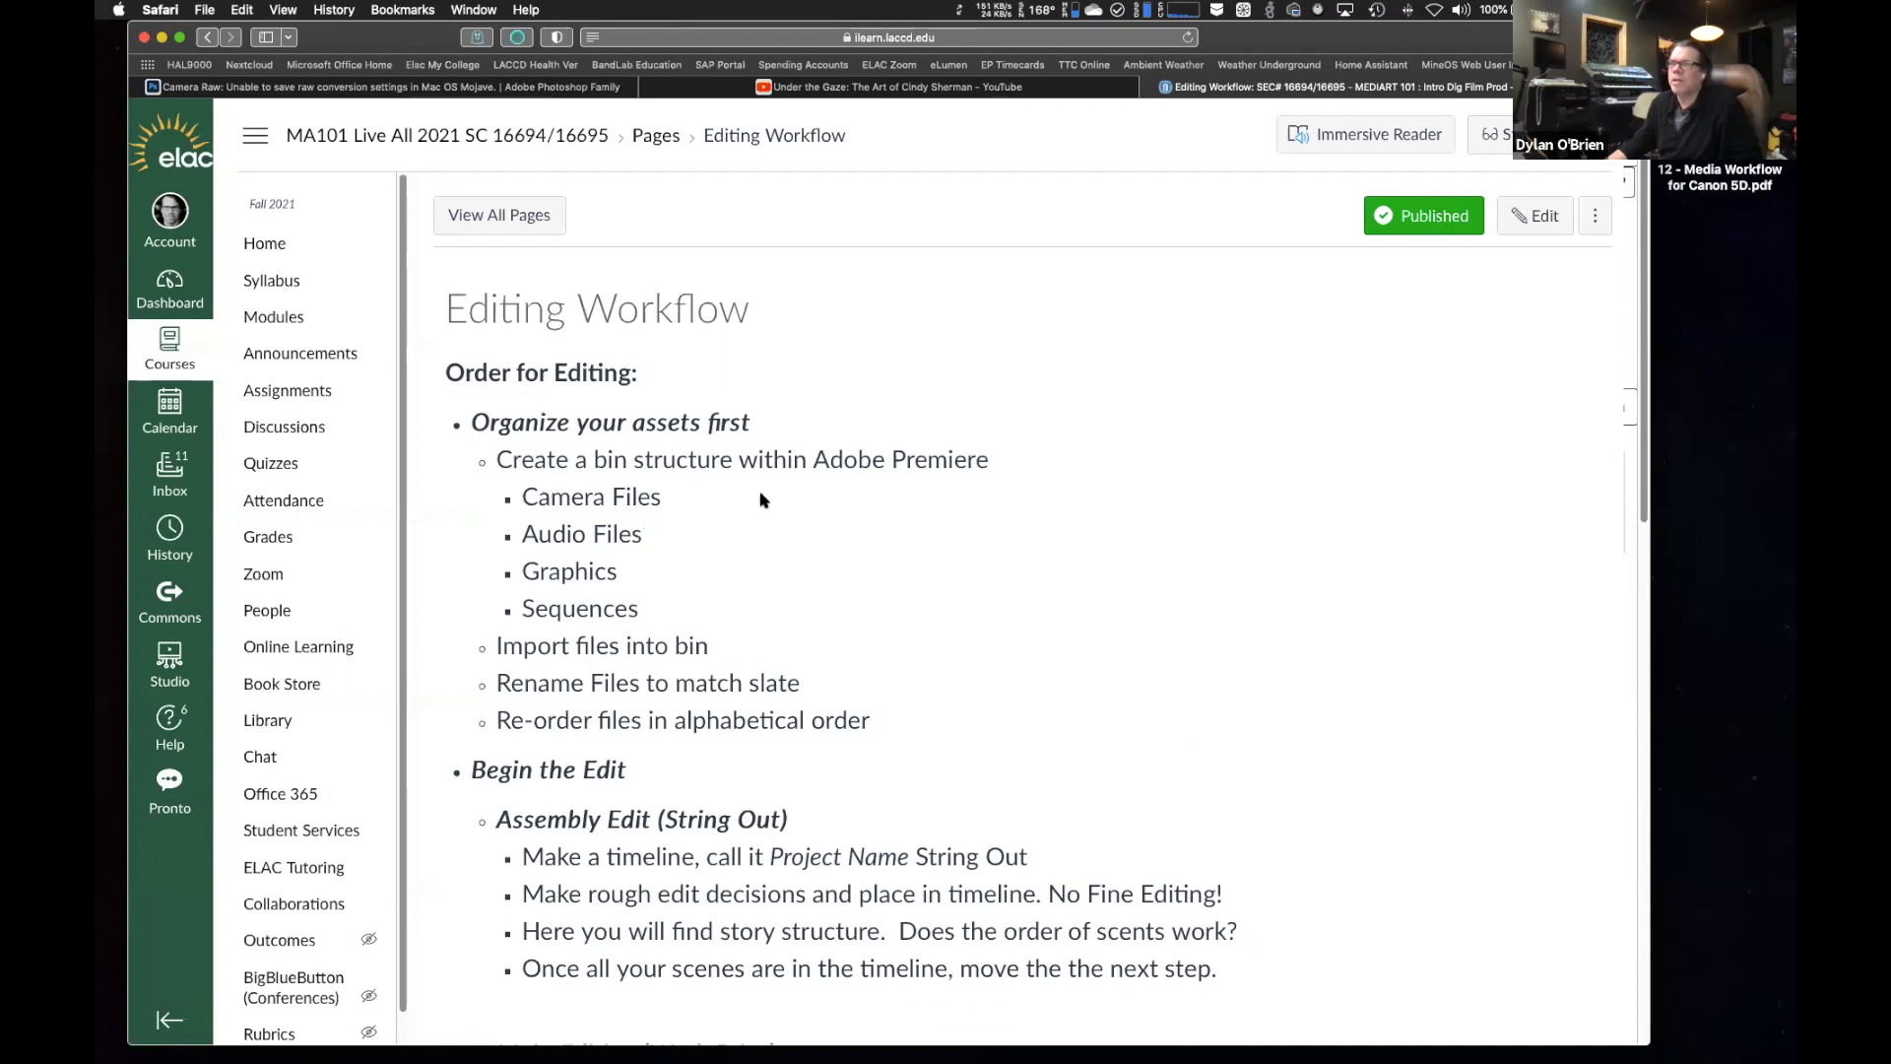
Skim the Editing Workflow page from organizing assets through the assembly edit and main editing stages.
{"action": "scroll", "coordinate": [707, 695], "scroll_direction": "down", "scroll_amount": 1}
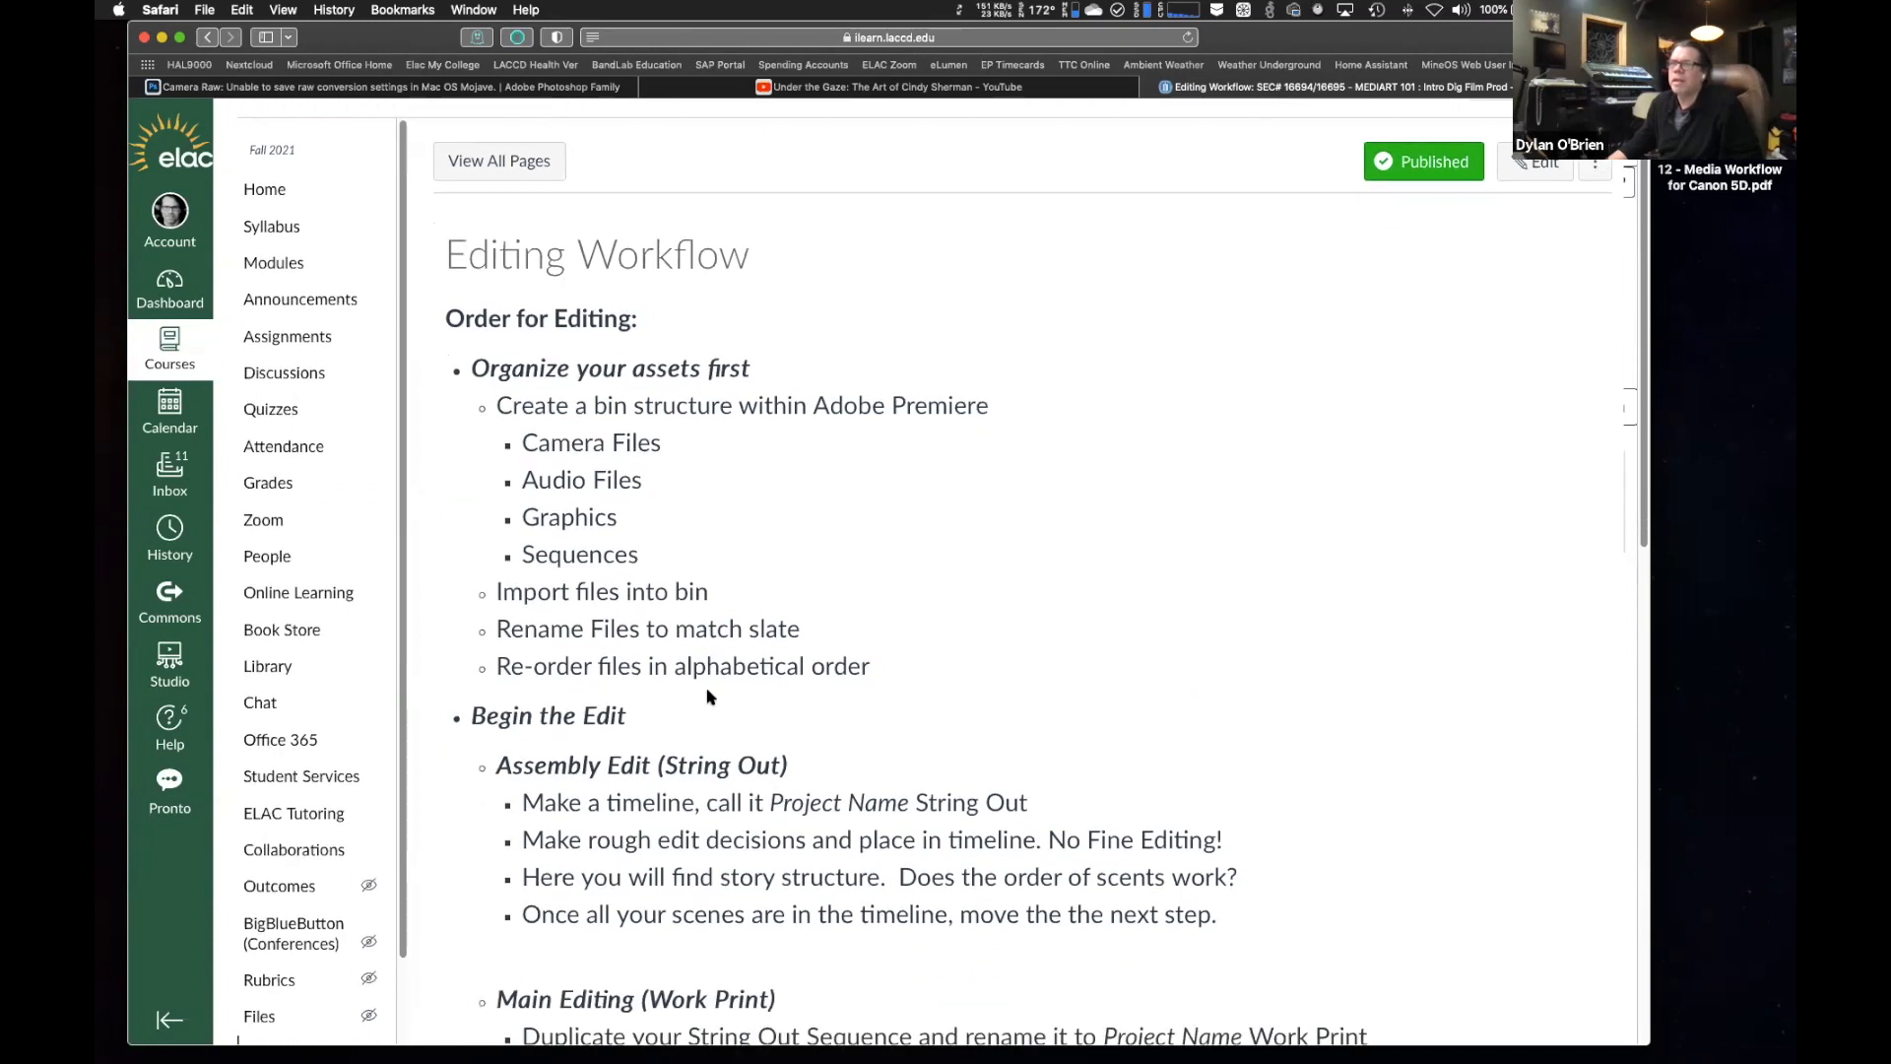
{"action": "scroll", "coordinate": [707, 696], "scroll_direction": "down", "scroll_amount": 5}
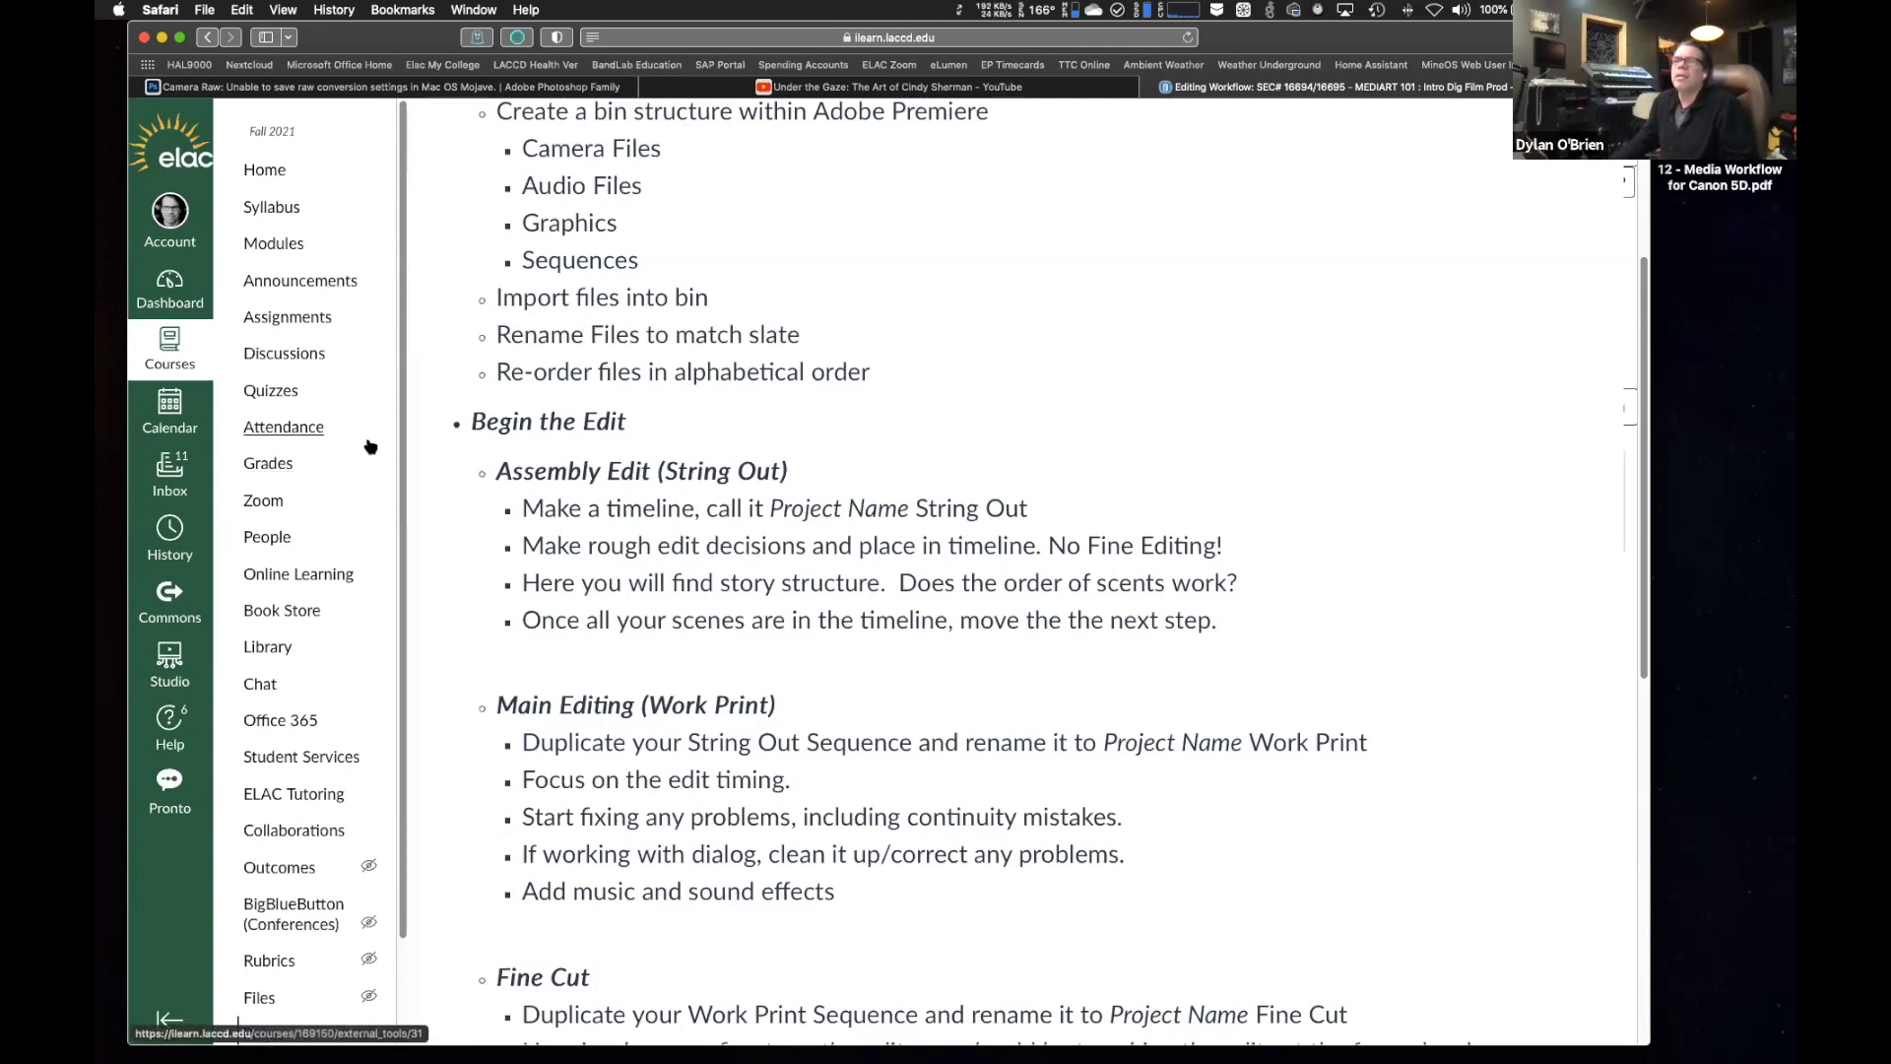
{"action": "scroll", "coordinate": [369, 446], "scroll_direction": "up", "scroll_amount": 5}
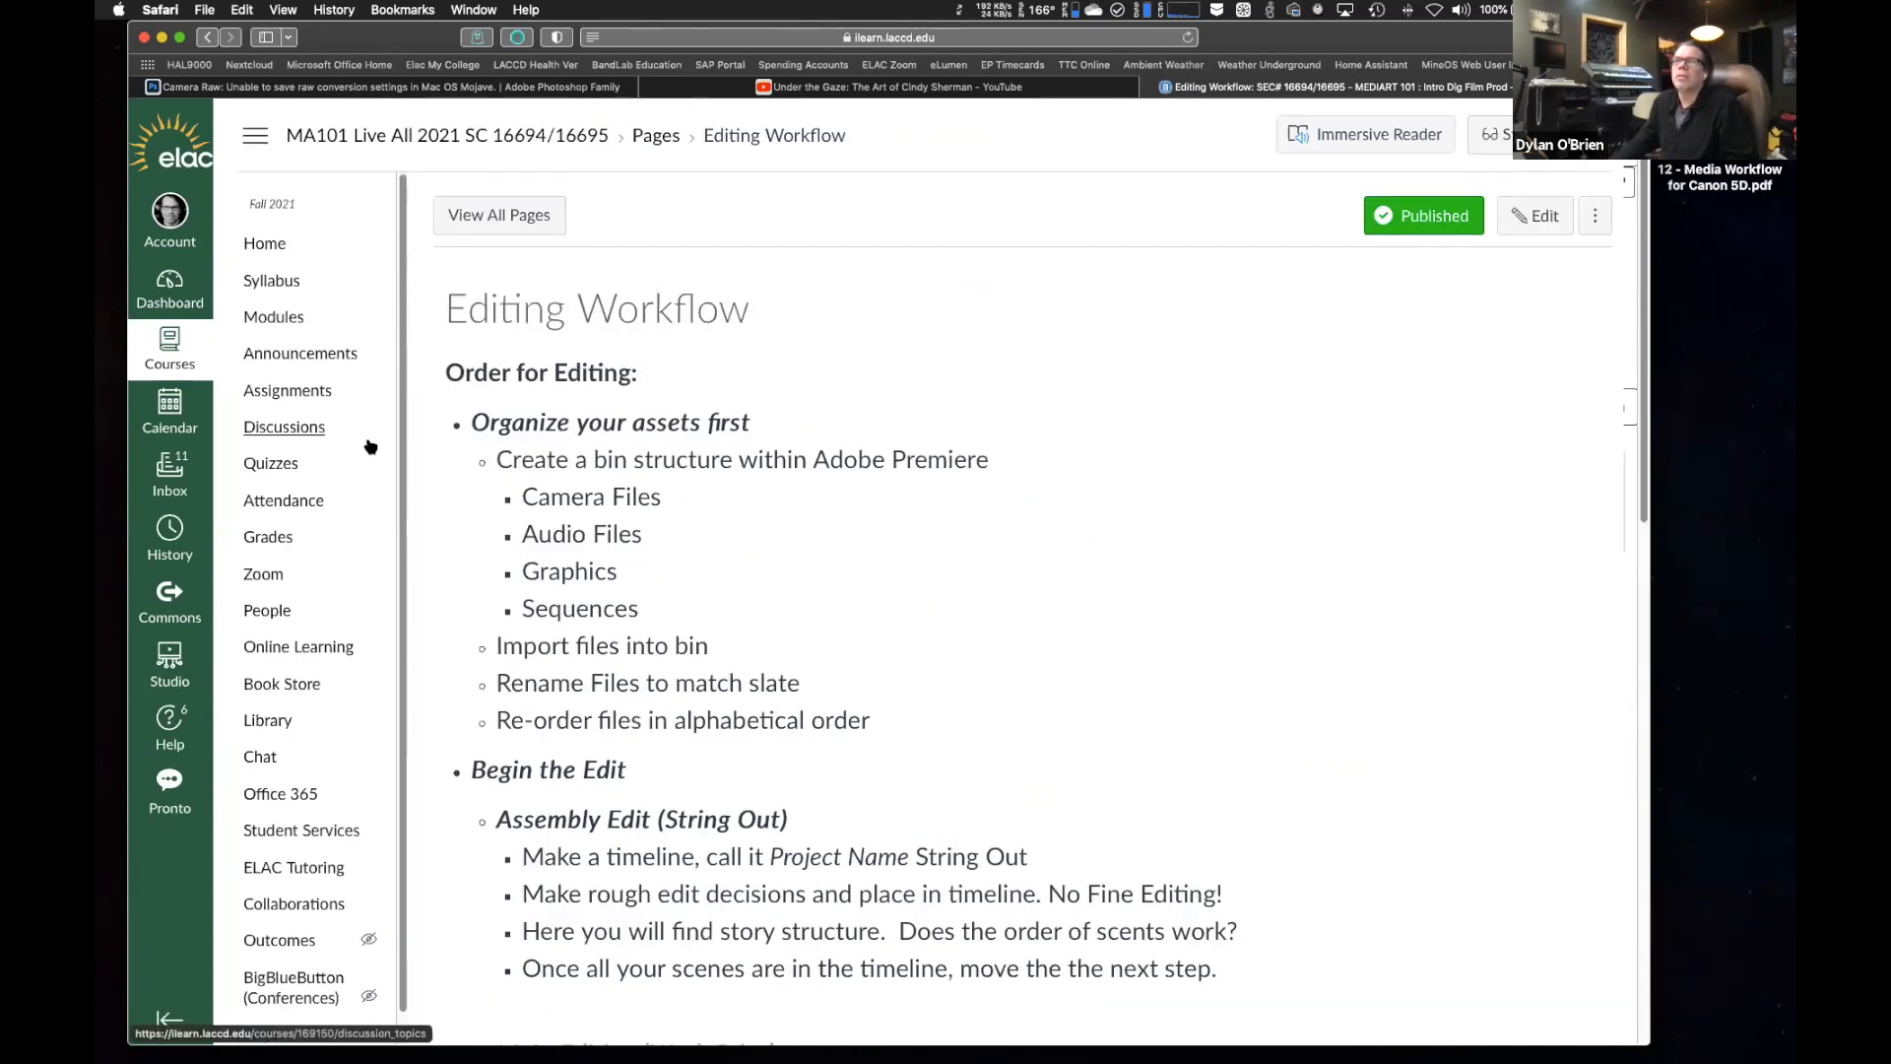
Open Assignment #5 Shoot Action Scene from the Midterm Project group of the course's assignments.
{"action": "left_click", "coordinate": [302, 393]}
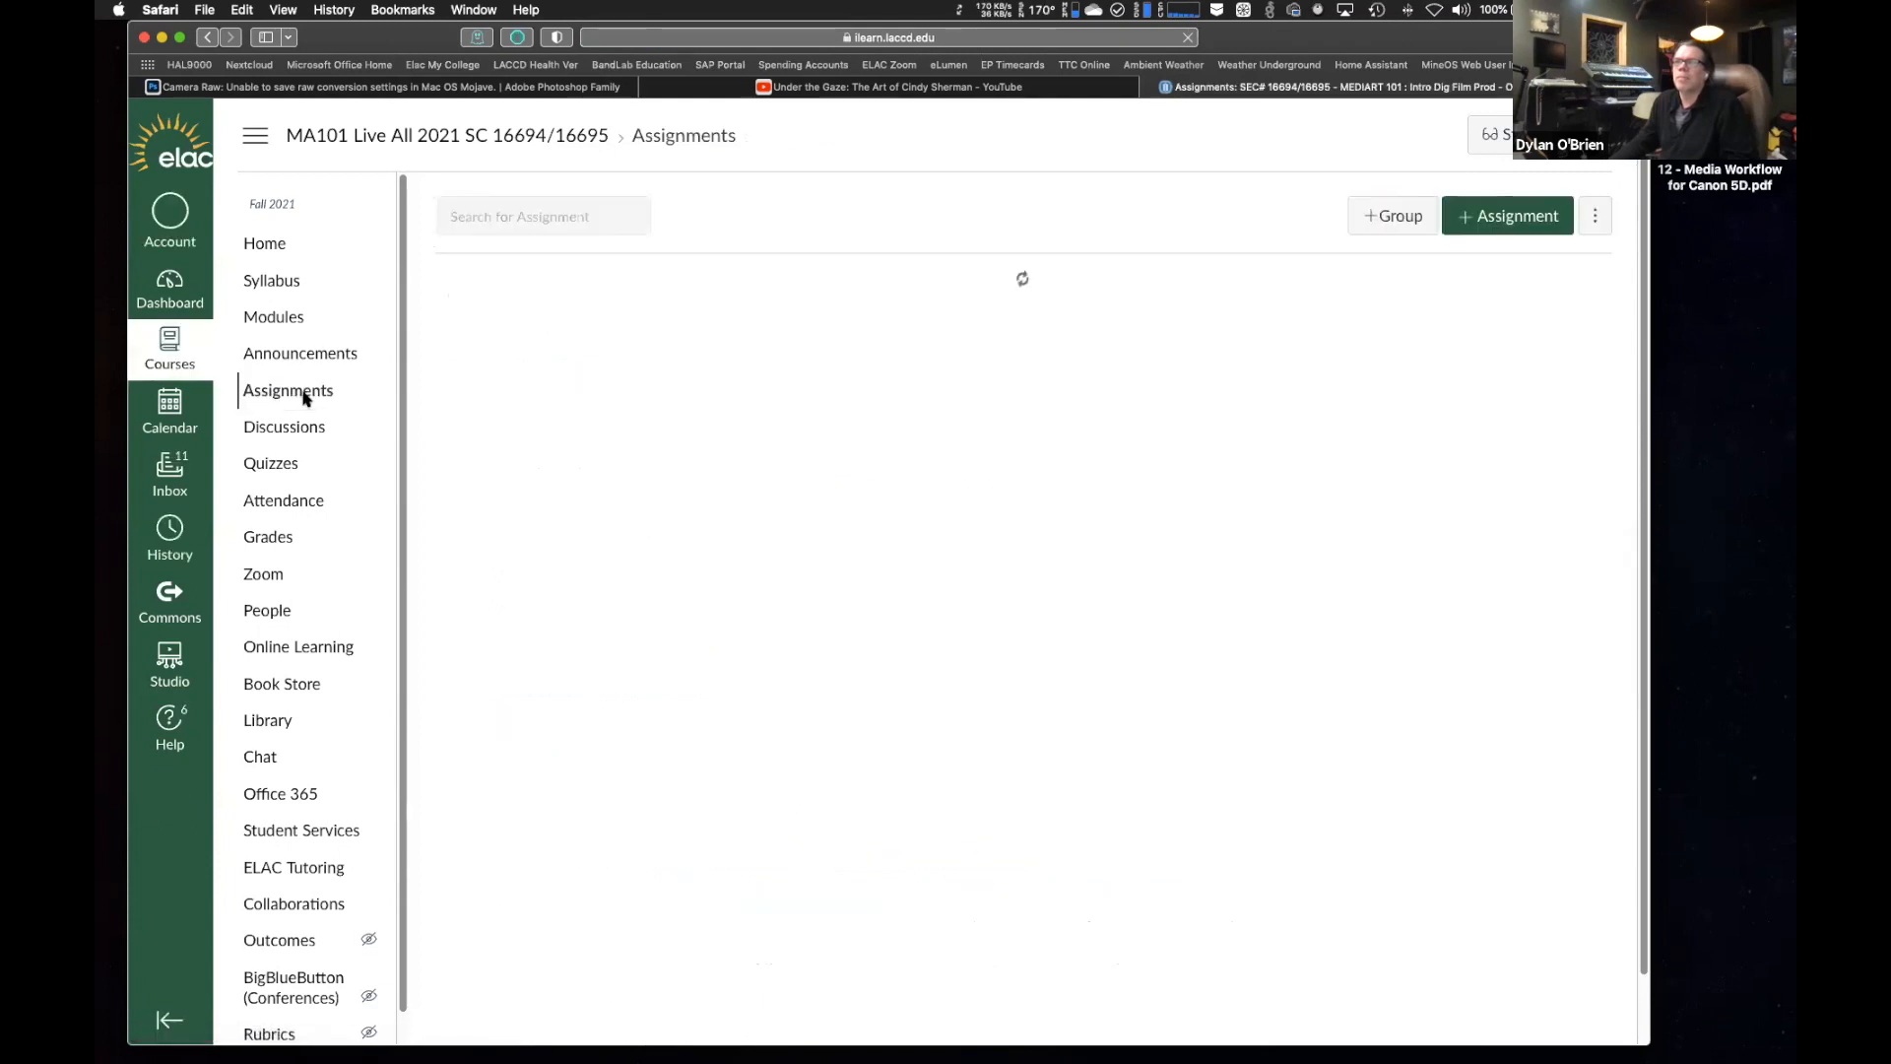
{"action": "scroll", "coordinate": [810, 587], "scroll_direction": "down", "scroll_amount": 5}
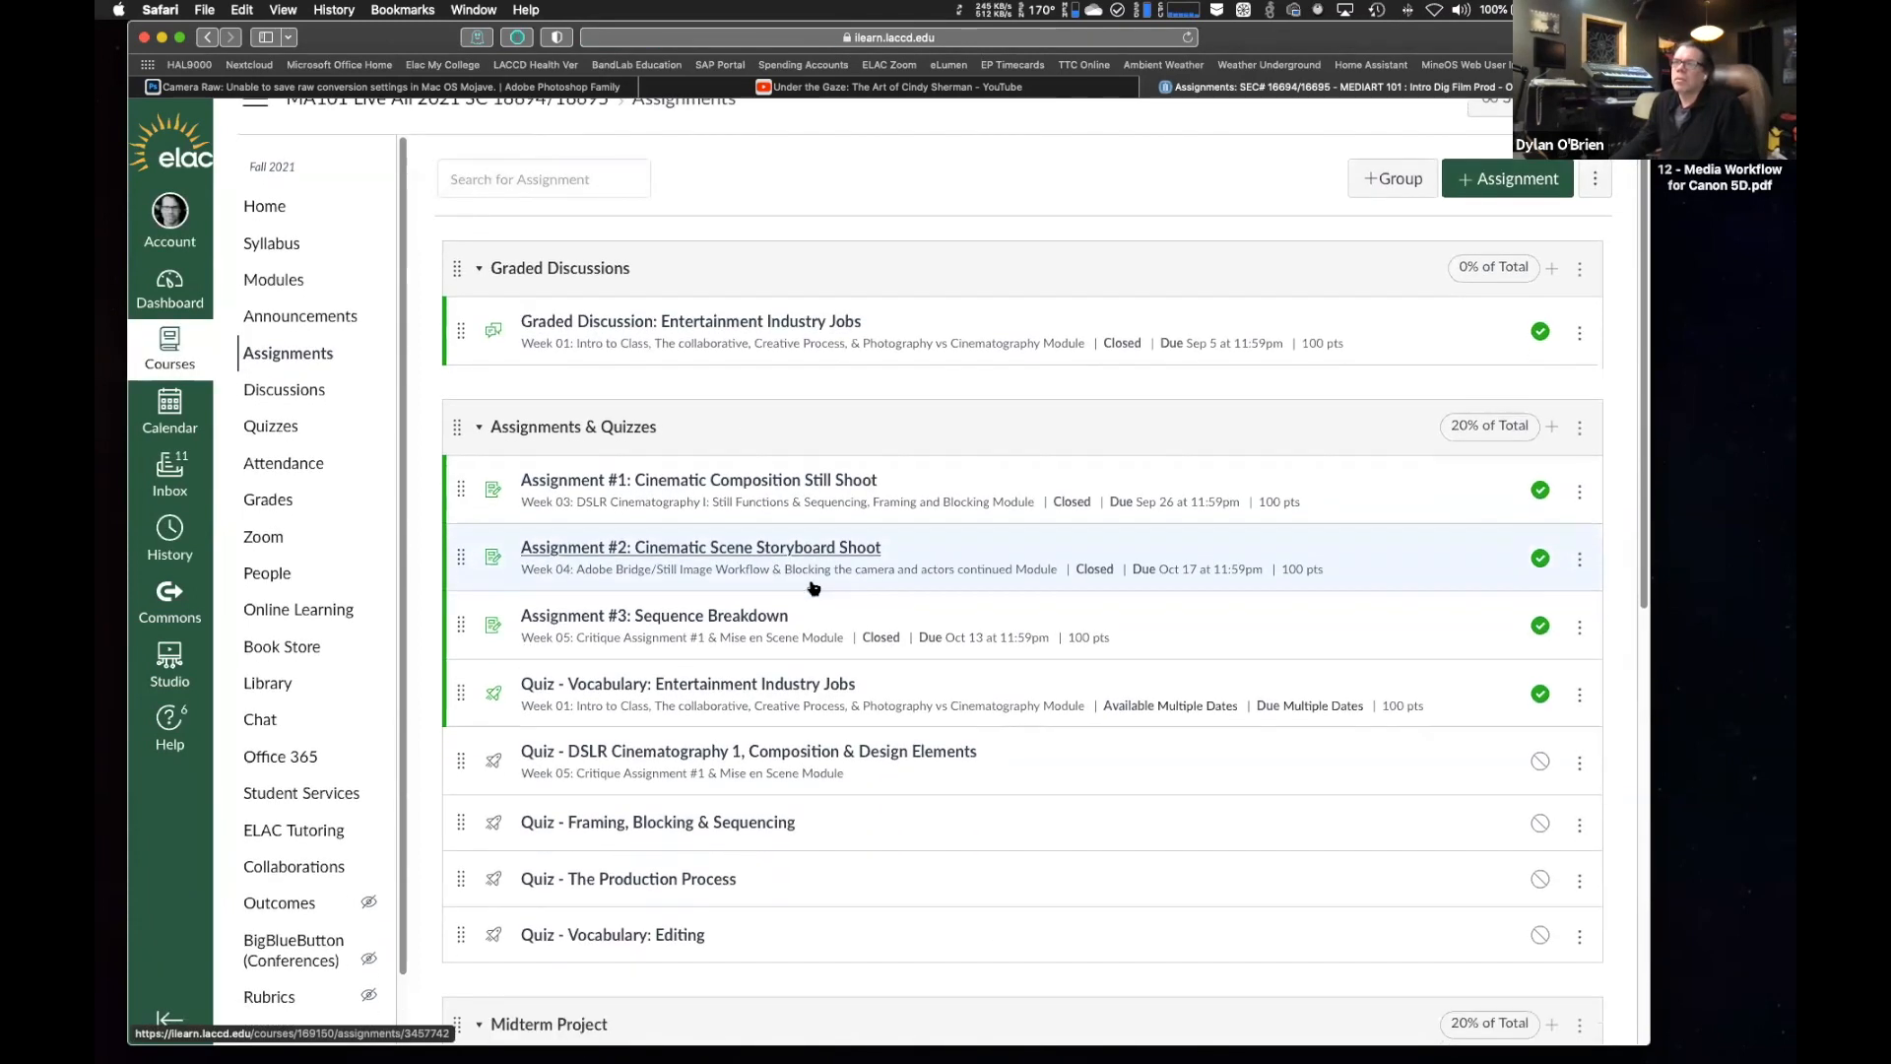
{"action": "scroll", "coordinate": [810, 587], "scroll_direction": "down", "scroll_amount": 4}
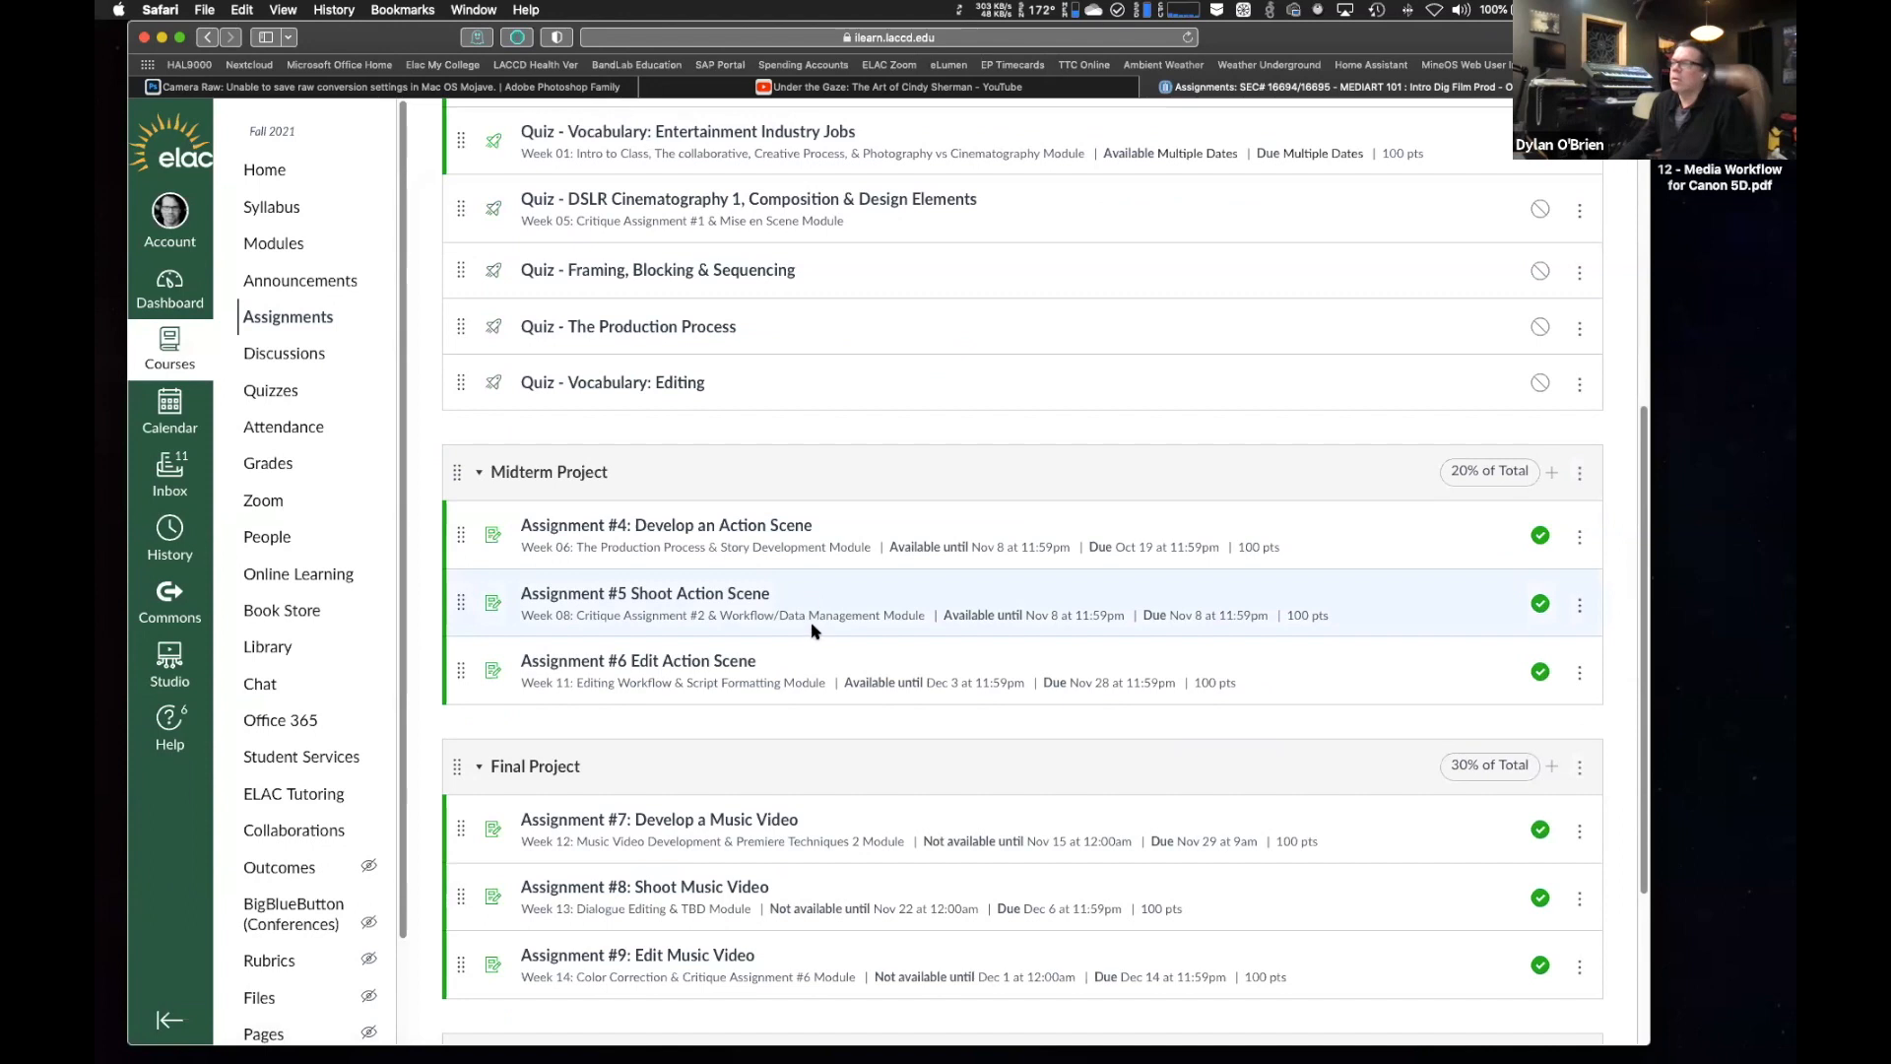
{"action": "left_click", "coordinate": [681, 595]}
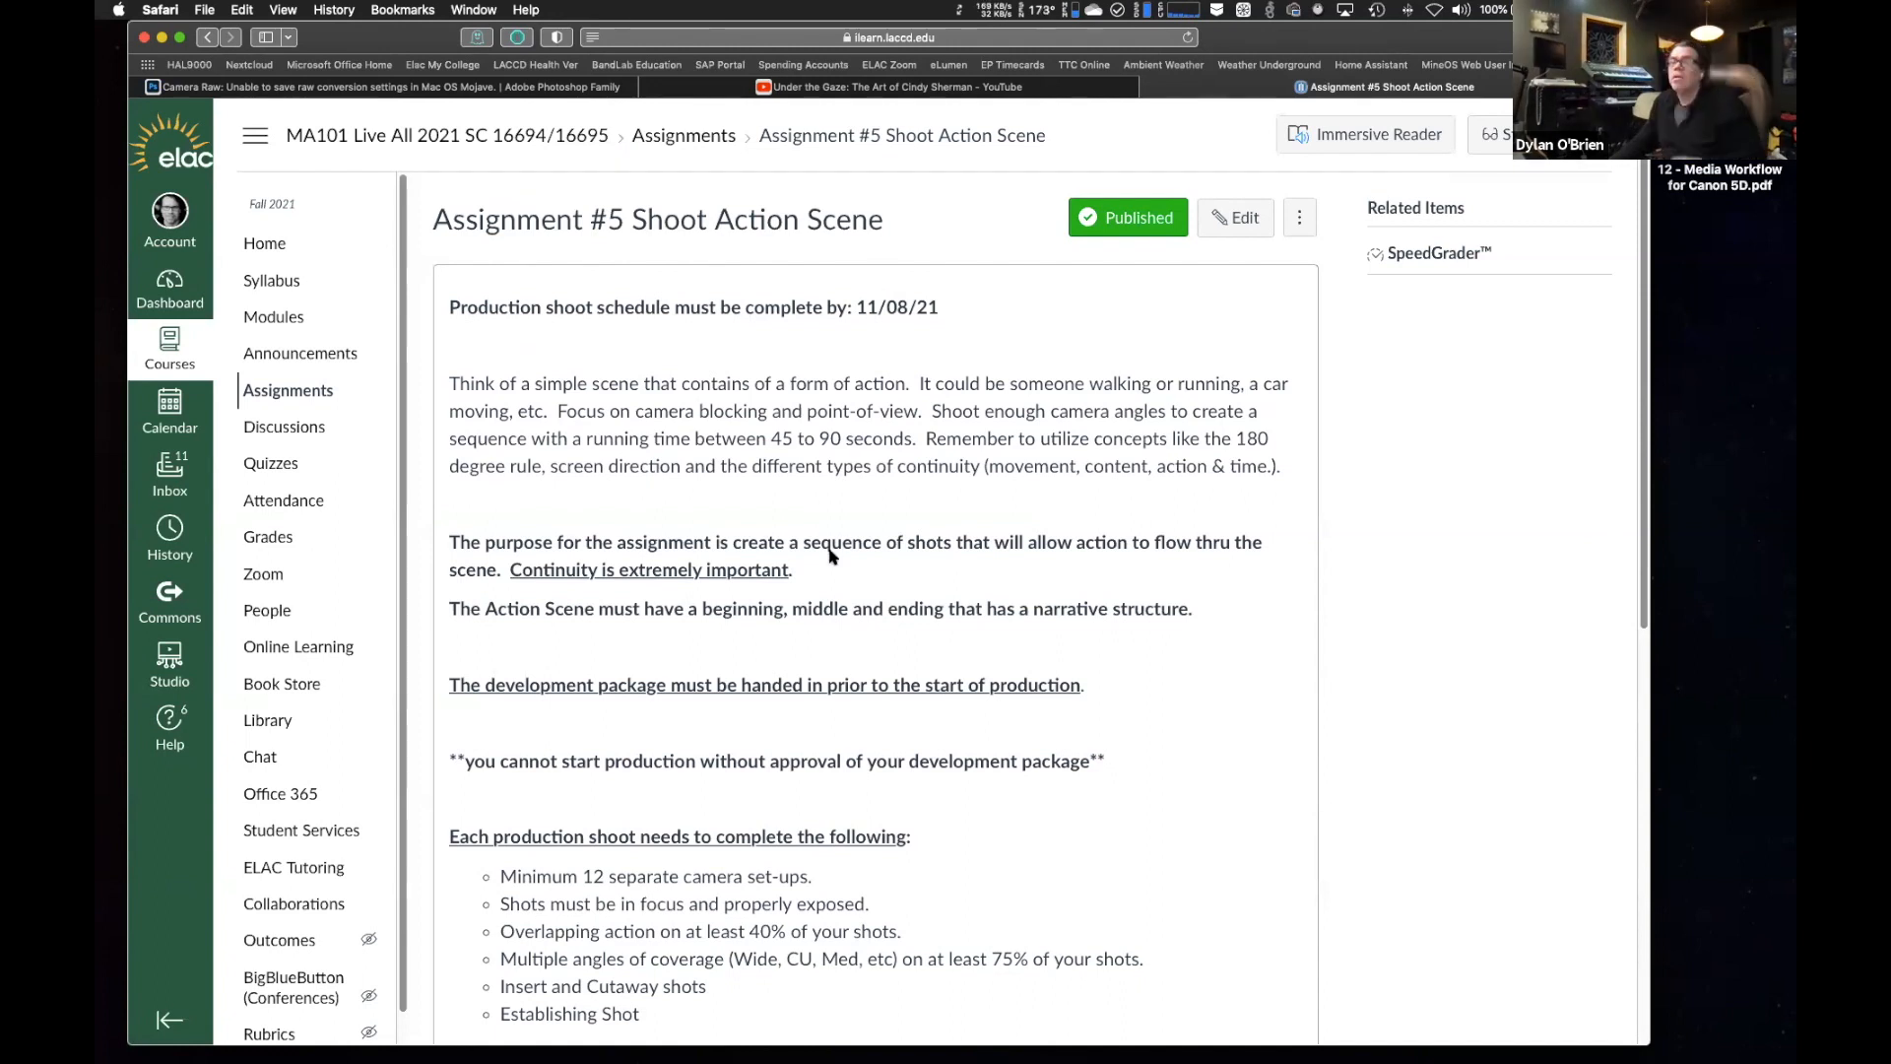
Read the Shoot Action Scene assignment, covering its purpose, production shoot requirements and submission note.
{"action": "scroll", "coordinate": [831, 553], "scroll_direction": "down", "scroll_amount": 6}
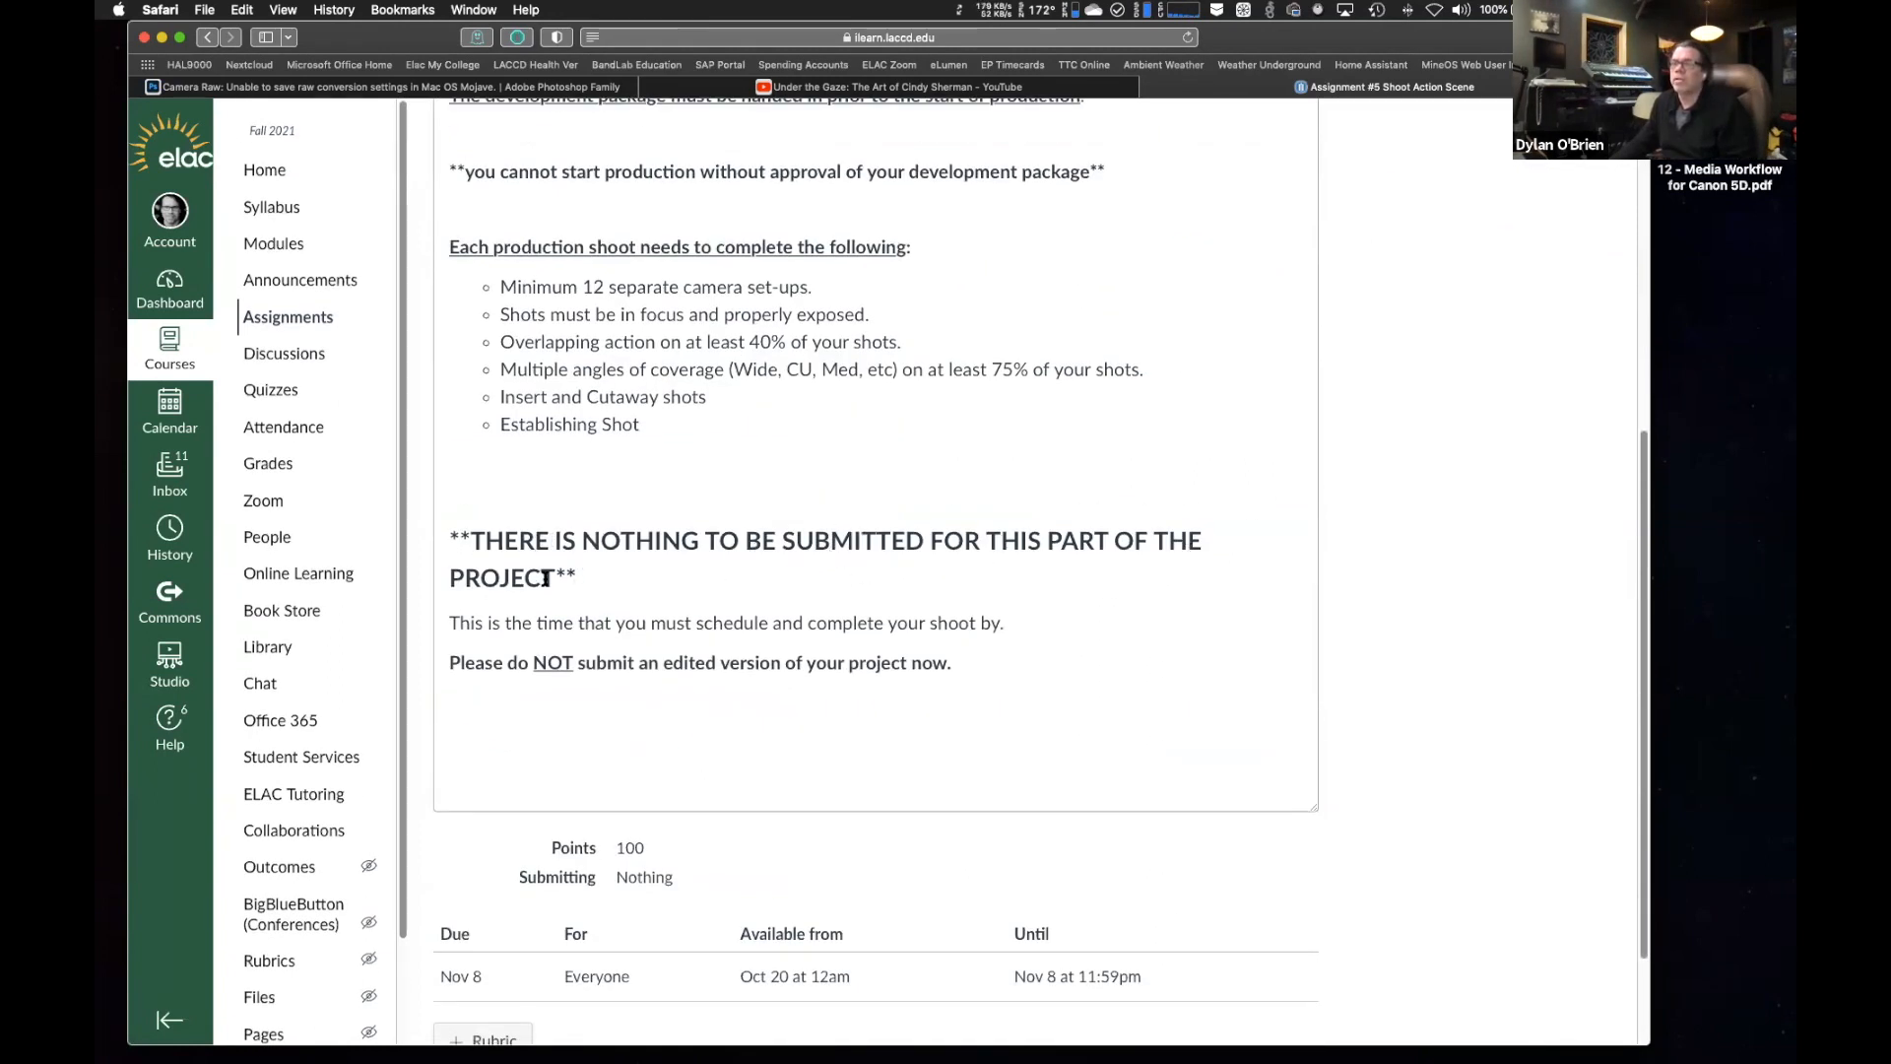
{"action": "scroll", "coordinate": [946, 498], "scroll_direction": "up", "scroll_amount": 10}
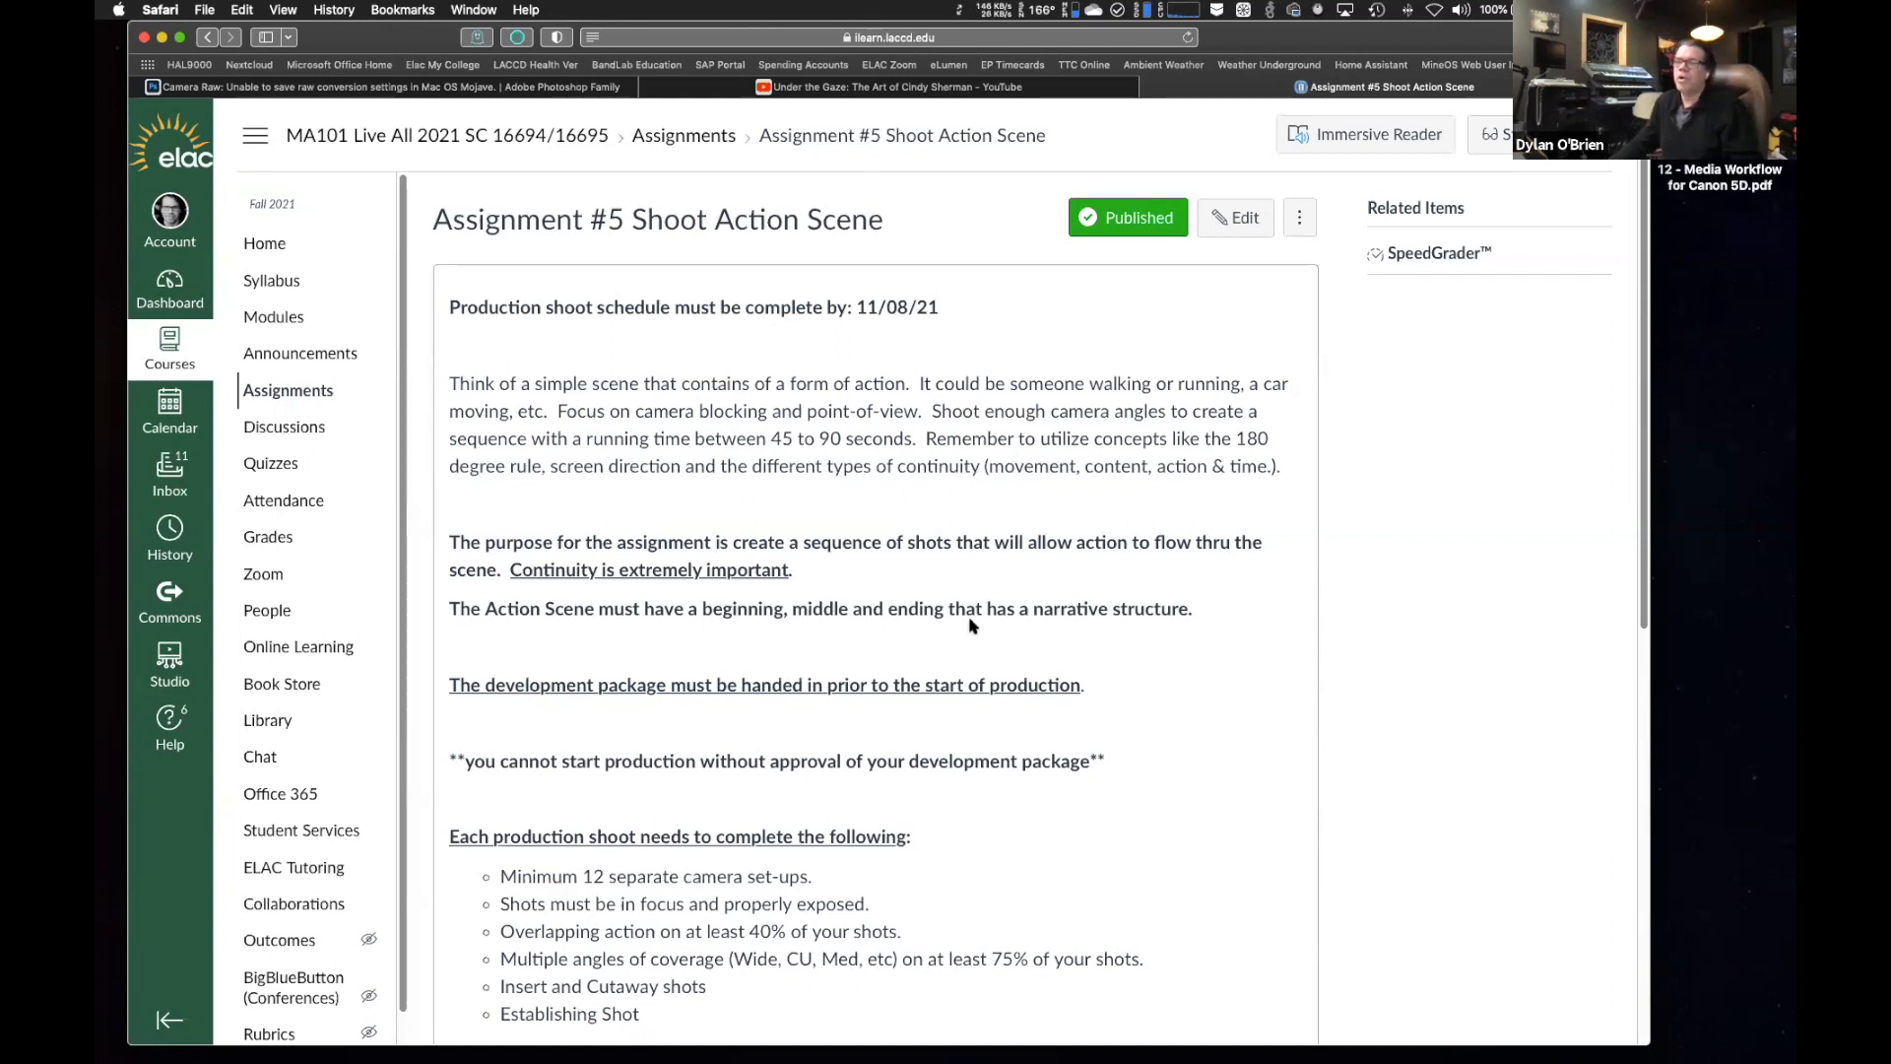
{"action": "scroll", "coordinate": [1003, 675], "scroll_direction": "down", "scroll_amount": 10}
{"action": "scroll", "coordinate": [1002, 675], "scroll_direction": "up", "scroll_amount": 10}
{"action": "scroll", "coordinate": [1003, 675], "scroll_direction": "down", "scroll_amount": 2}
{"action": "scroll", "coordinate": [1004, 674], "scroll_direction": "down", "scroll_amount": 4}
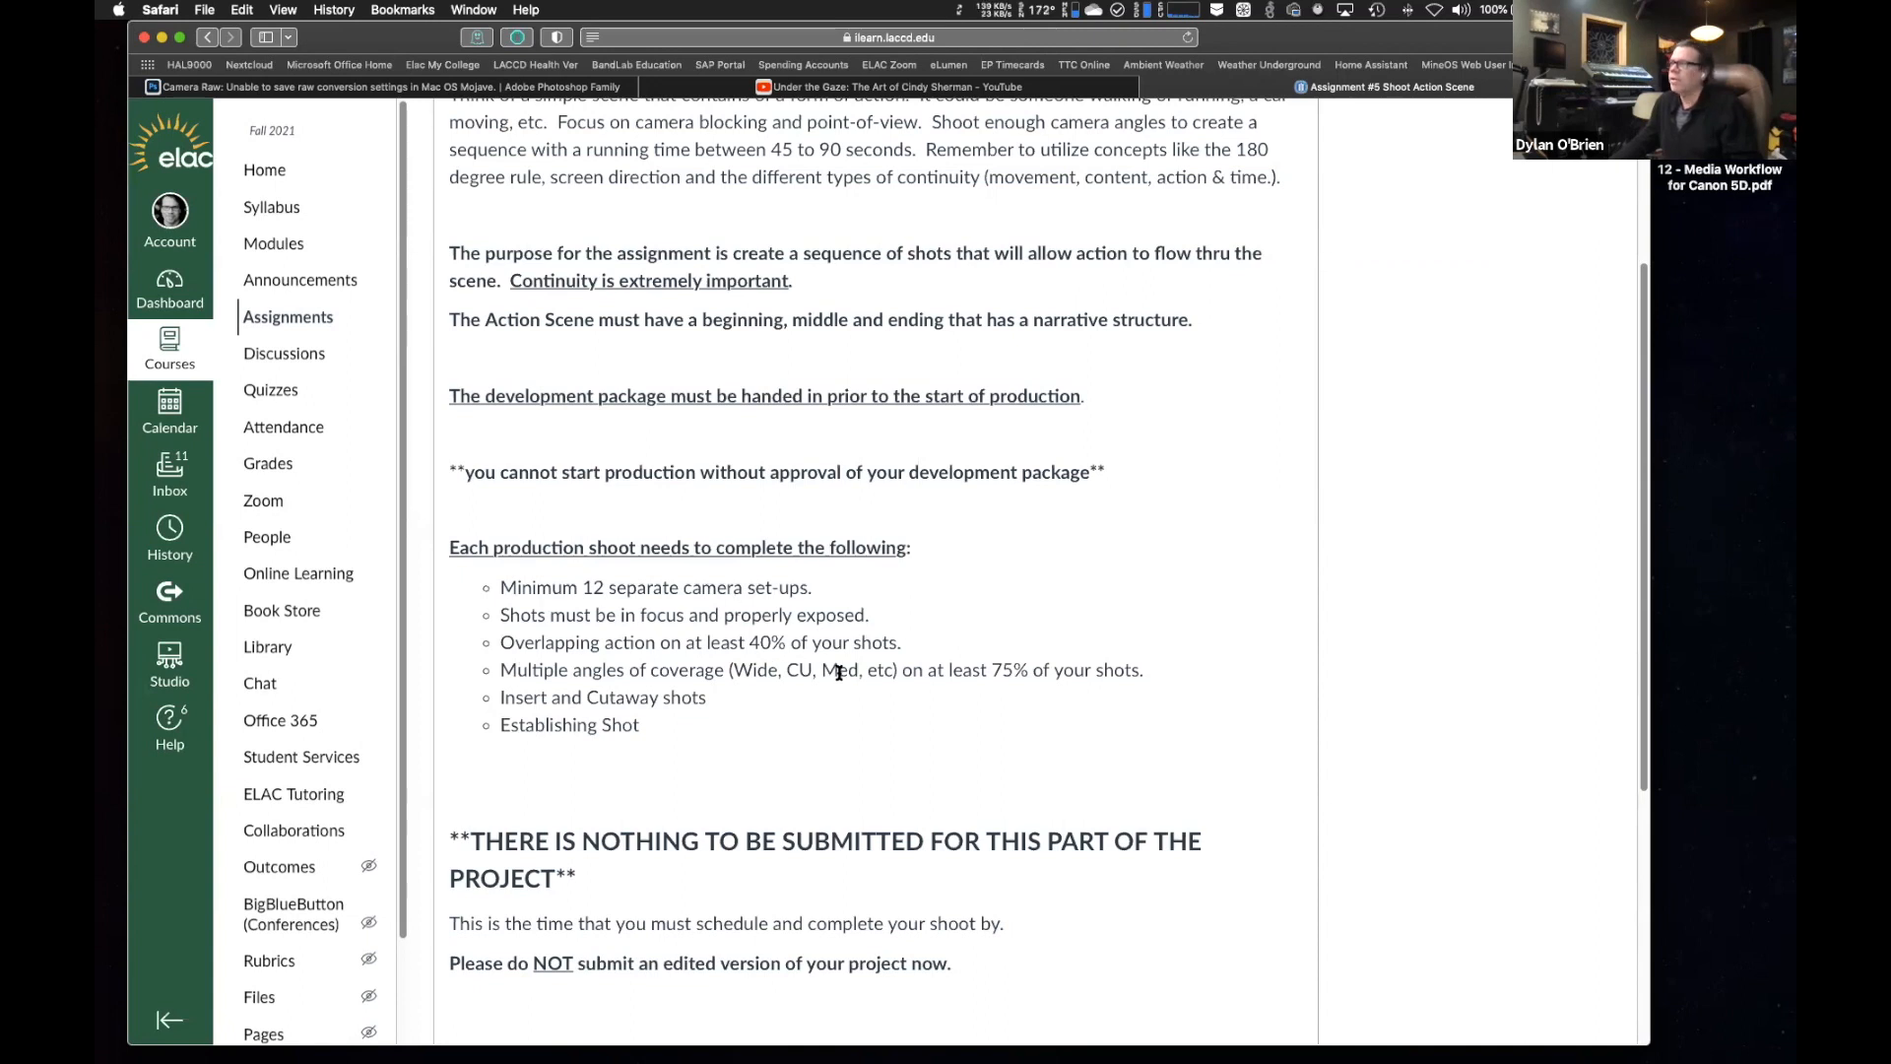
{"action": "scroll", "coordinate": [839, 672], "scroll_direction": "up", "scroll_amount": 3}
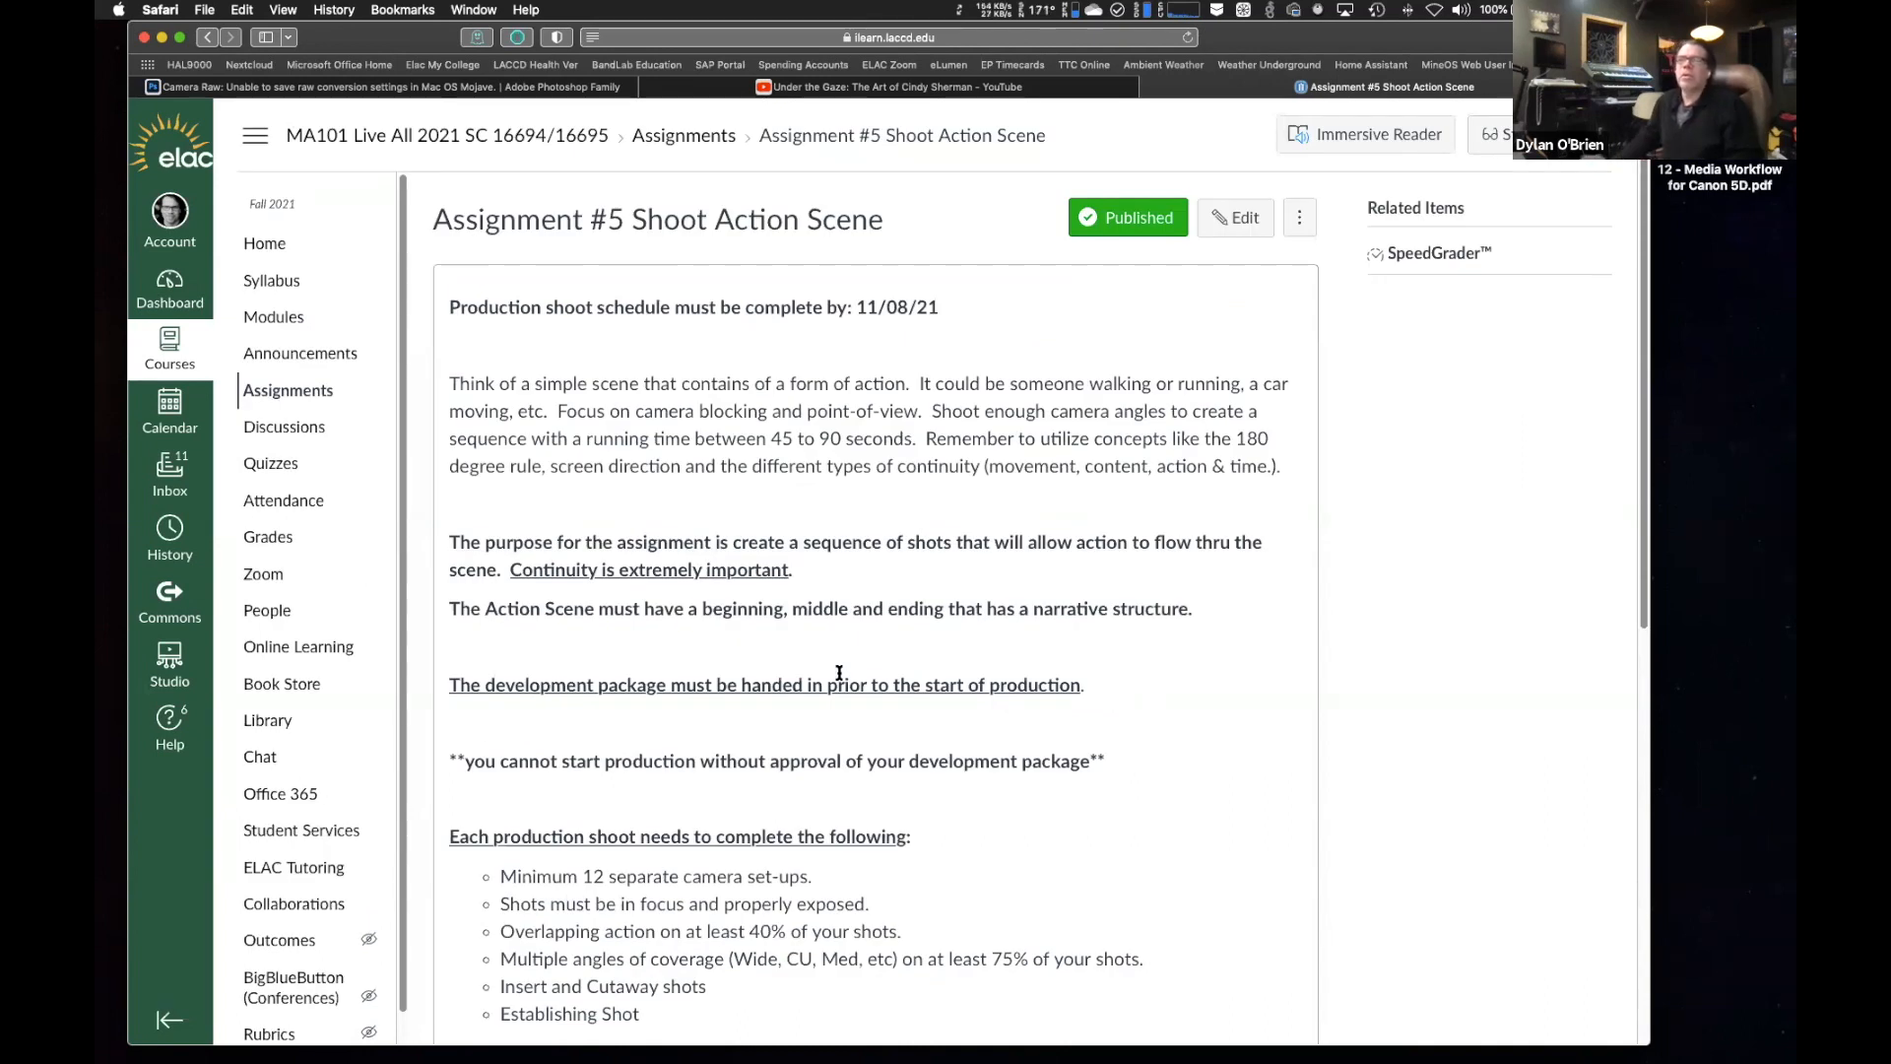
Open Assignment #6 Edit Action Scene from the assignments list and read its soundtrack and edit cut requirements.
{"action": "left_click", "coordinate": [709, 138]}
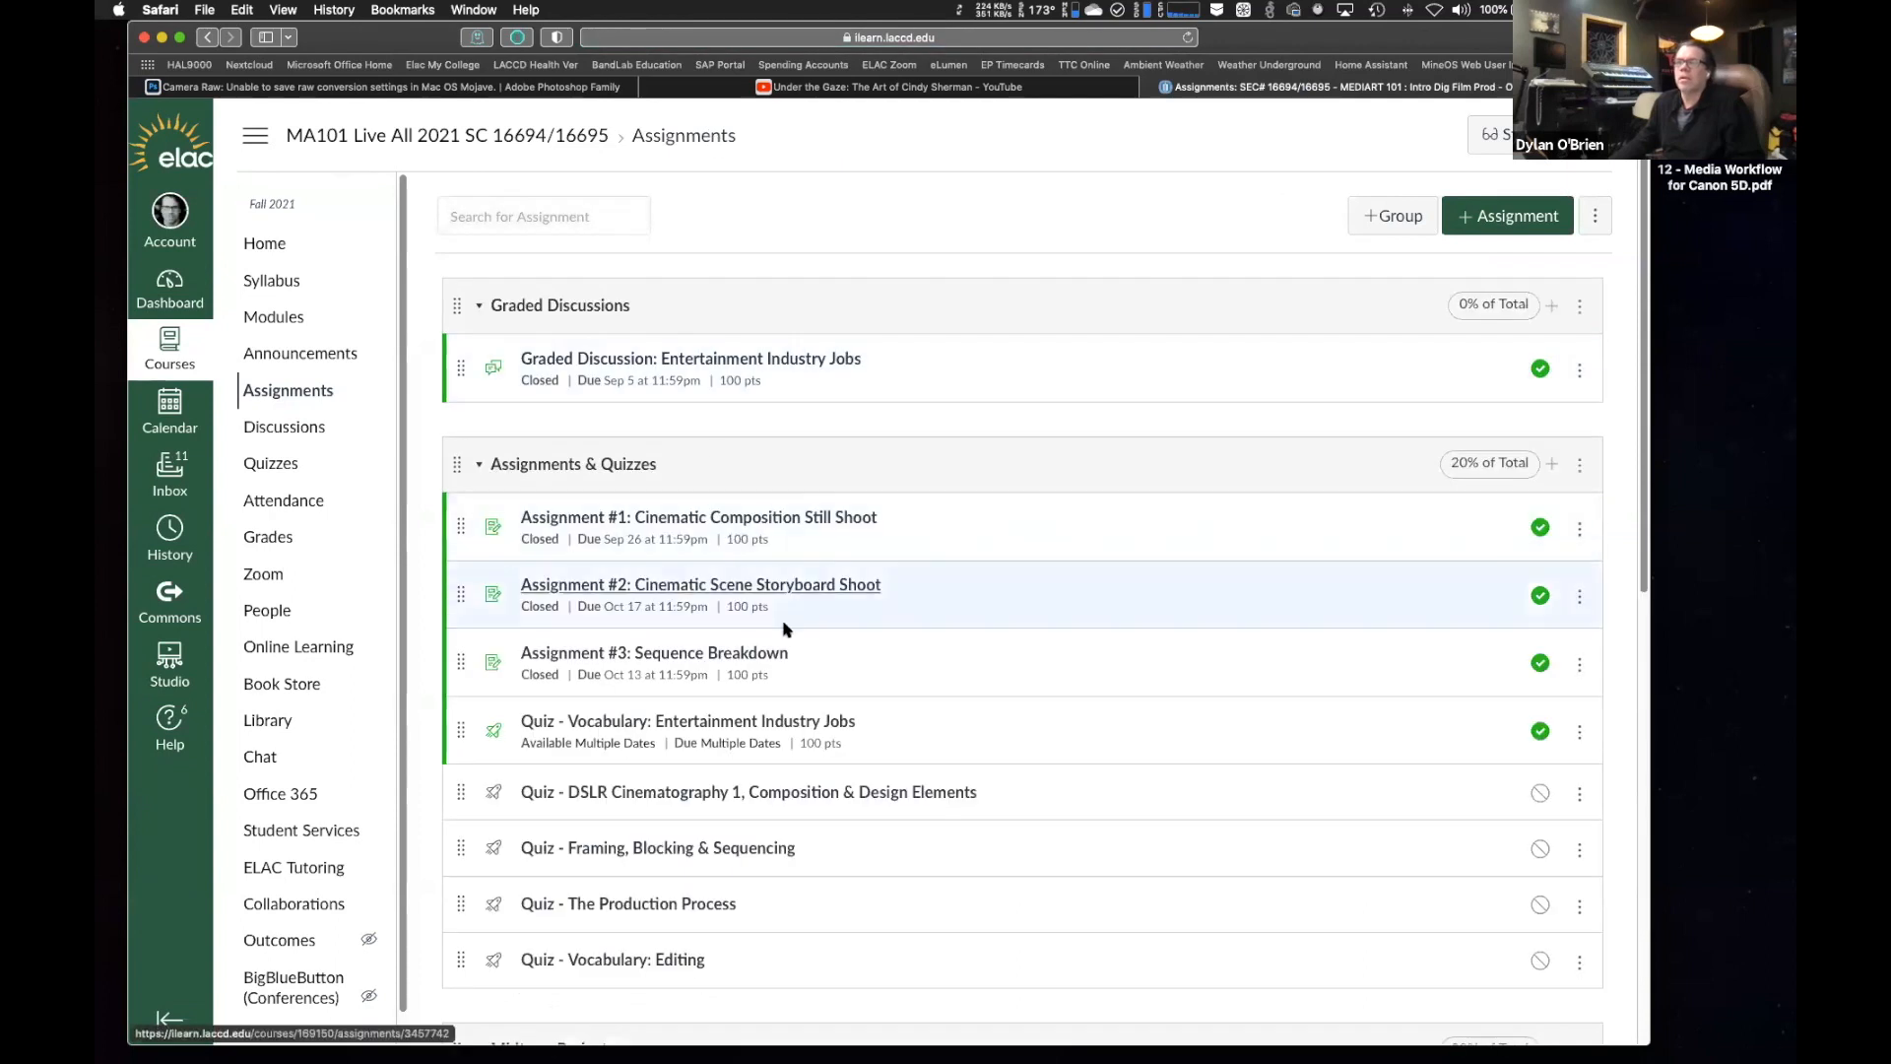
{"action": "scroll", "coordinate": [761, 722], "scroll_direction": "down", "scroll_amount": 10}
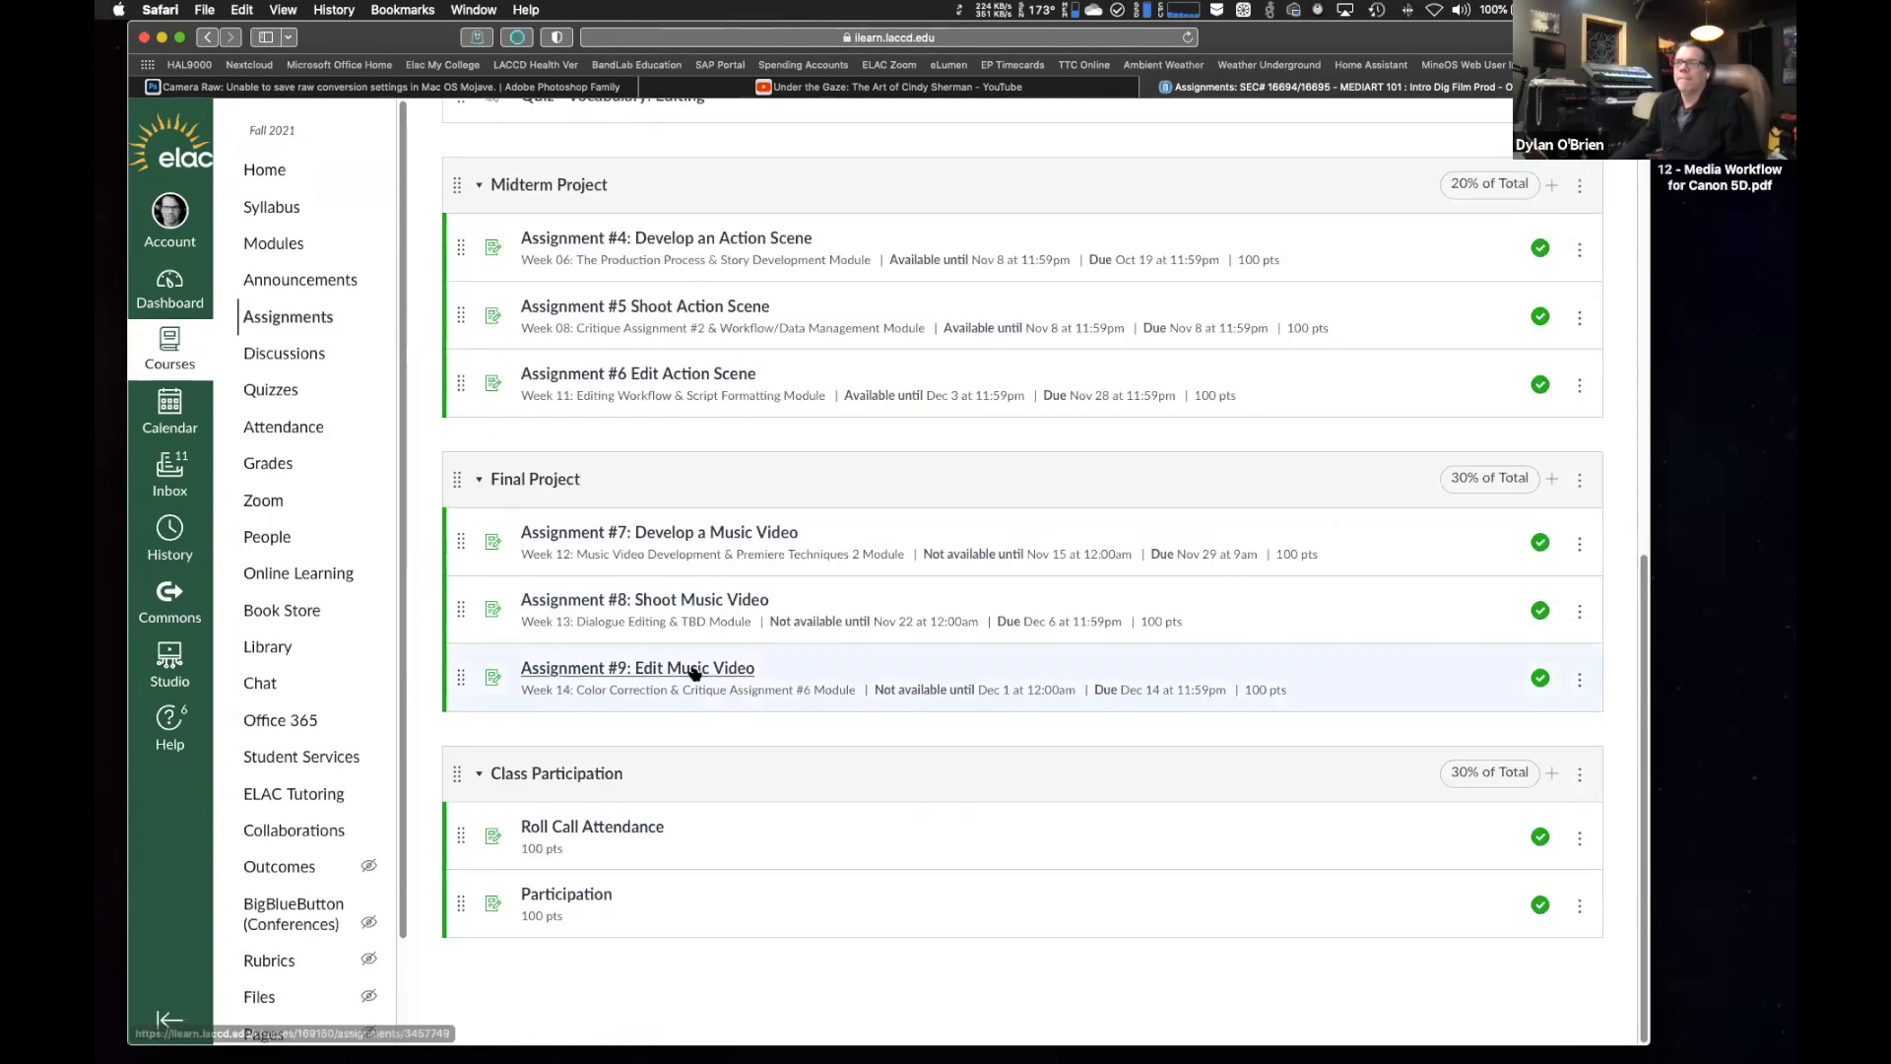
{"action": "left_click", "coordinate": [667, 375]}
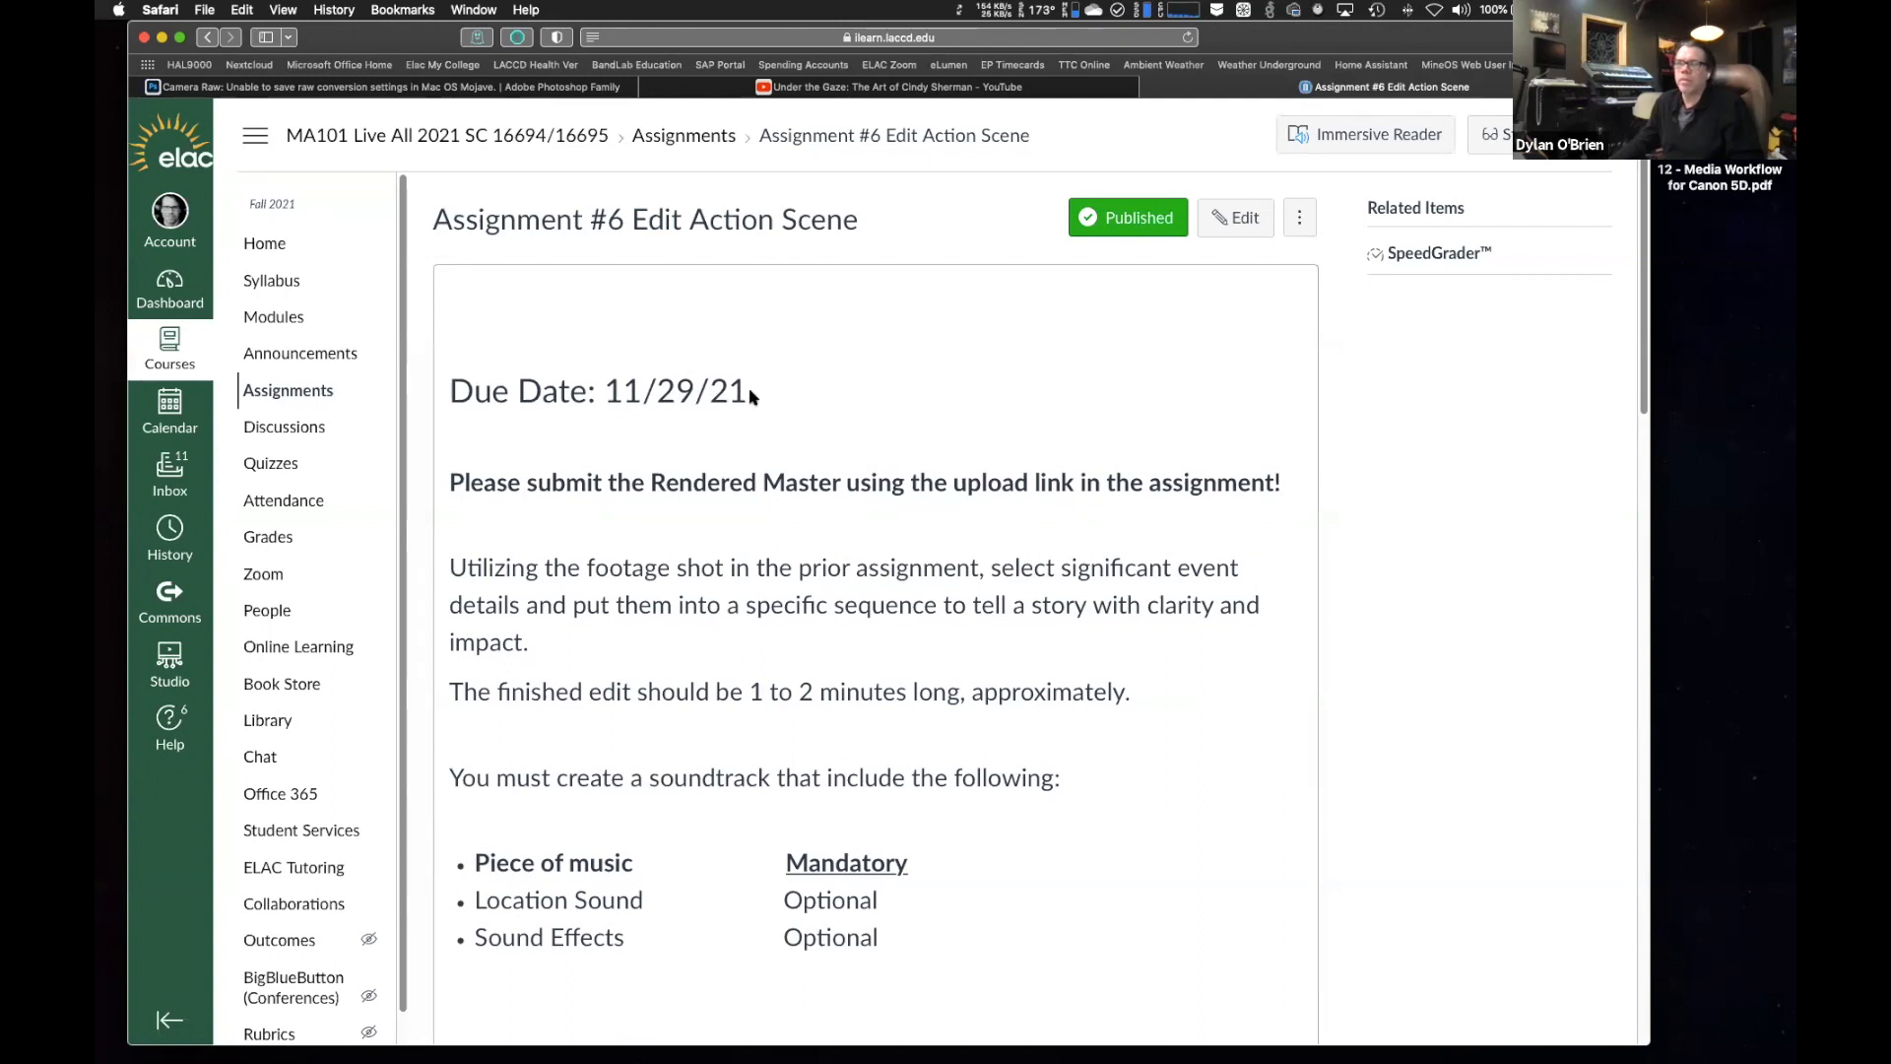
{"action": "scroll", "coordinate": [890, 675], "scroll_direction": "down", "scroll_amount": 10}
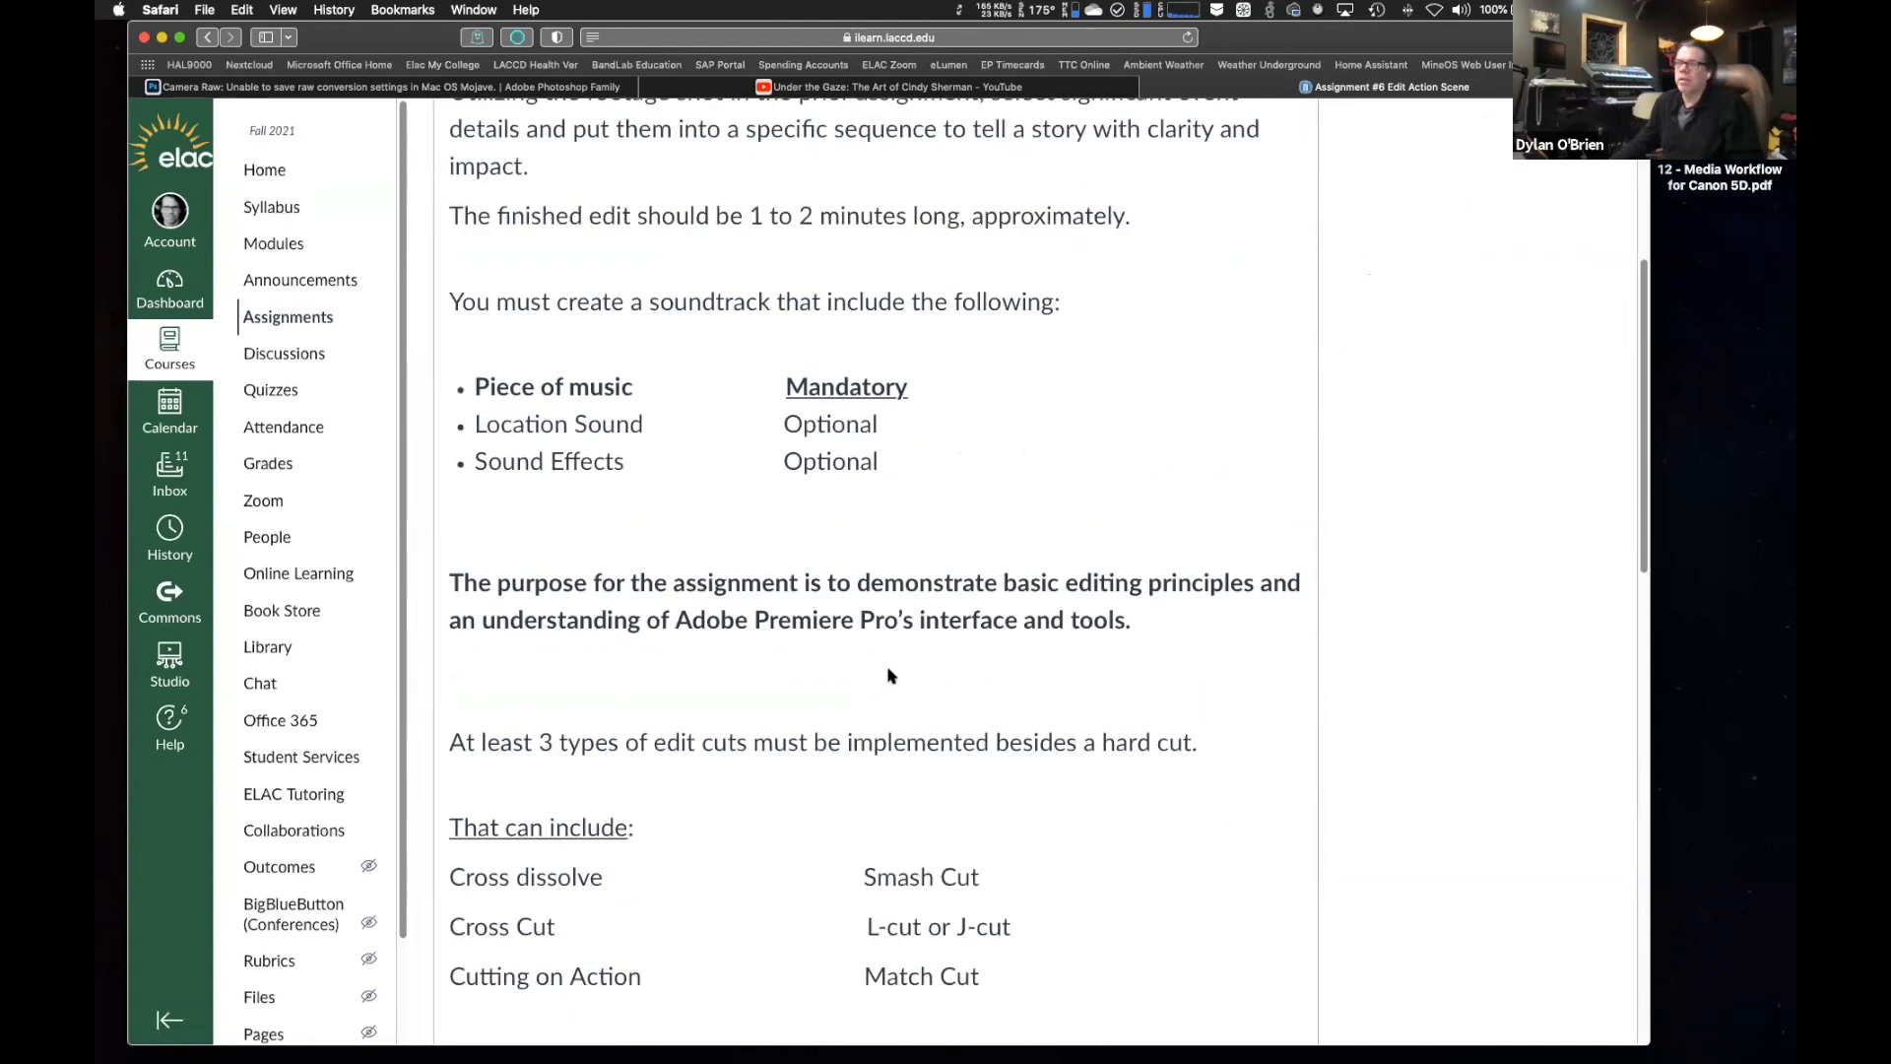
{"action": "scroll", "coordinate": [889, 675], "scroll_direction": "up", "scroll_amount": 9}
{"action": "scroll", "coordinate": [890, 675], "scroll_direction": "up", "scroll_amount": 1}
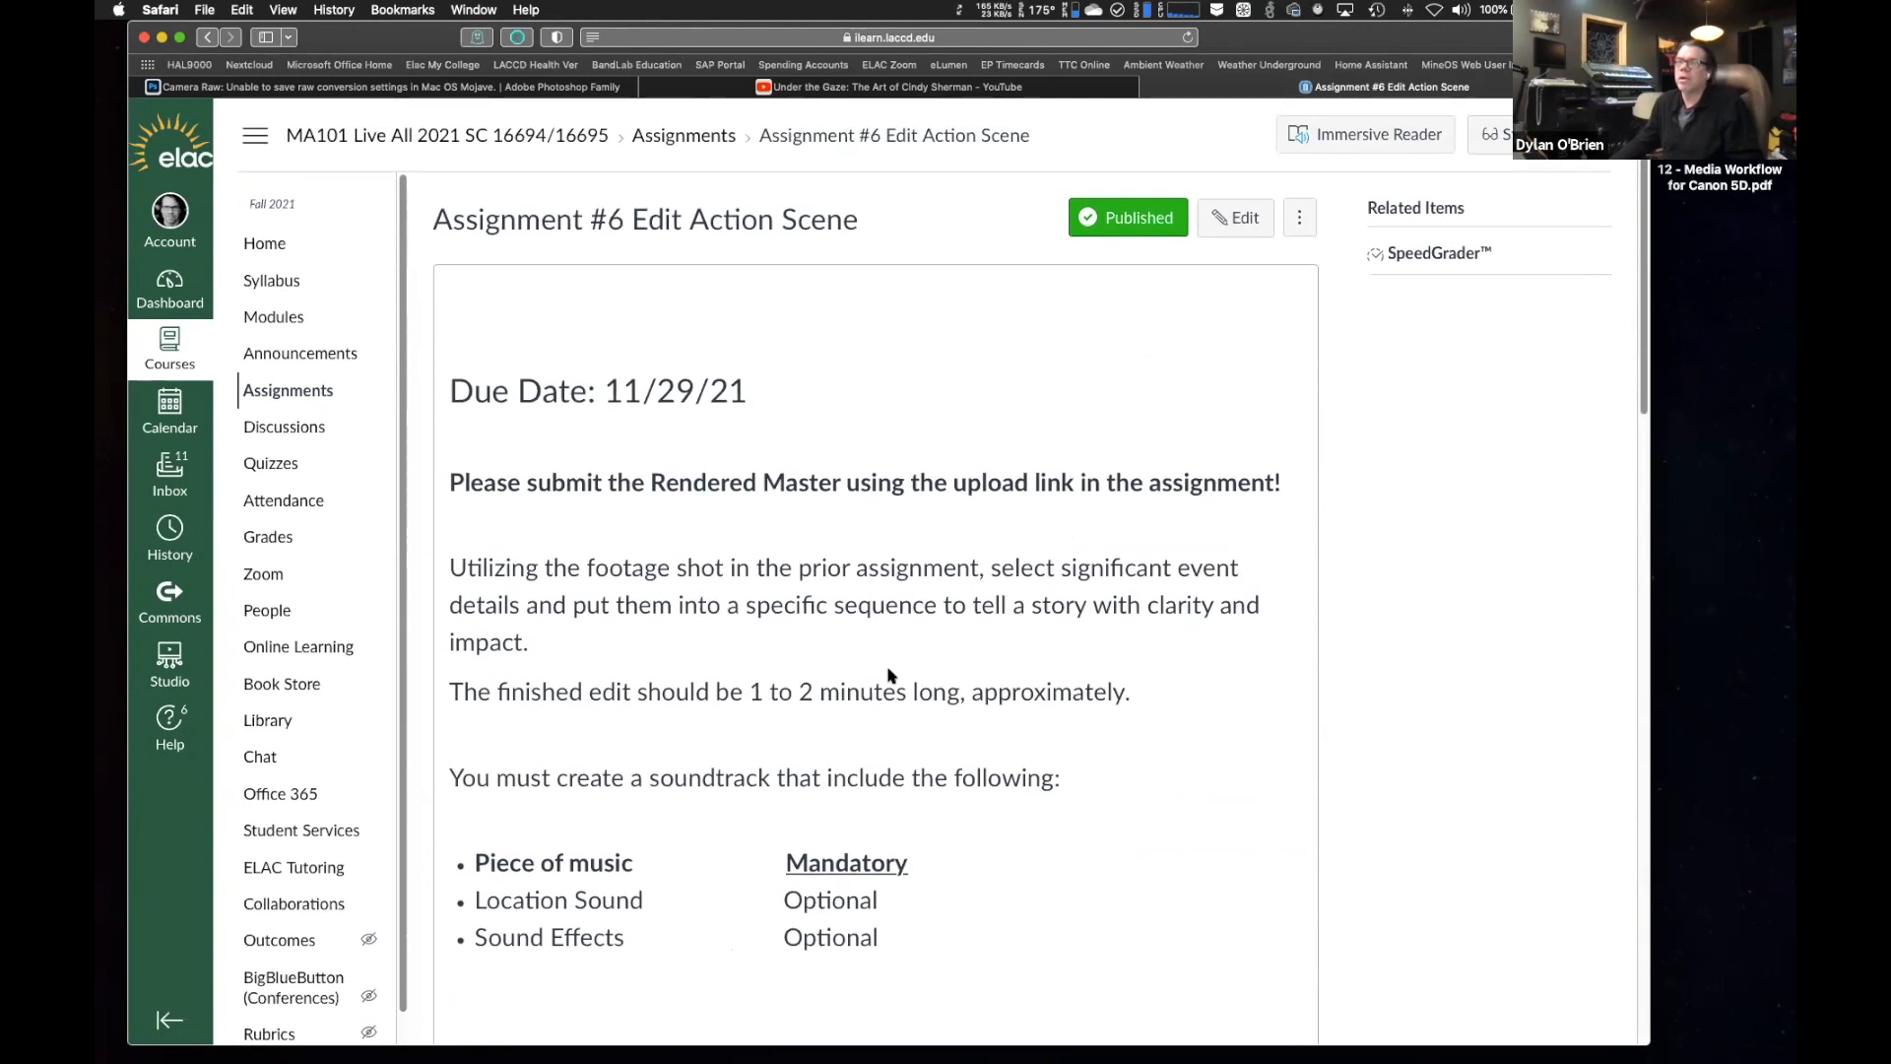